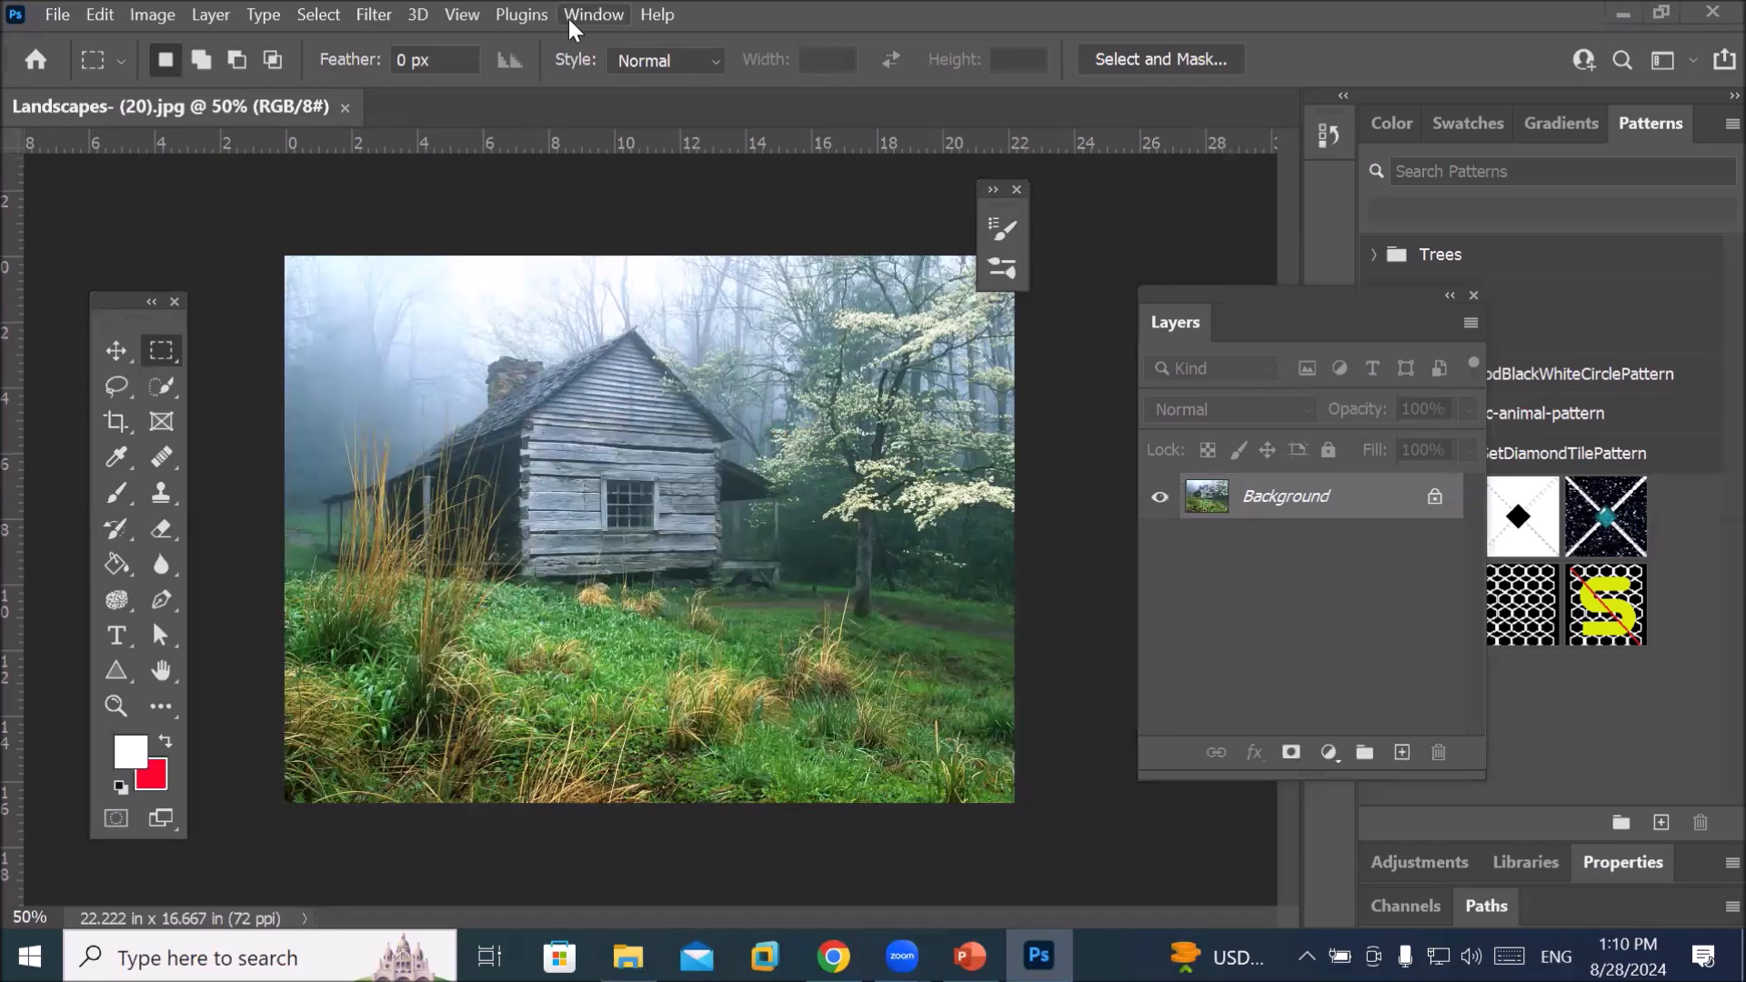
# Reset the Essentials workspace to its default layout
pyautogui.click(573, 22)
pyautogui.moveTo(782, 64)
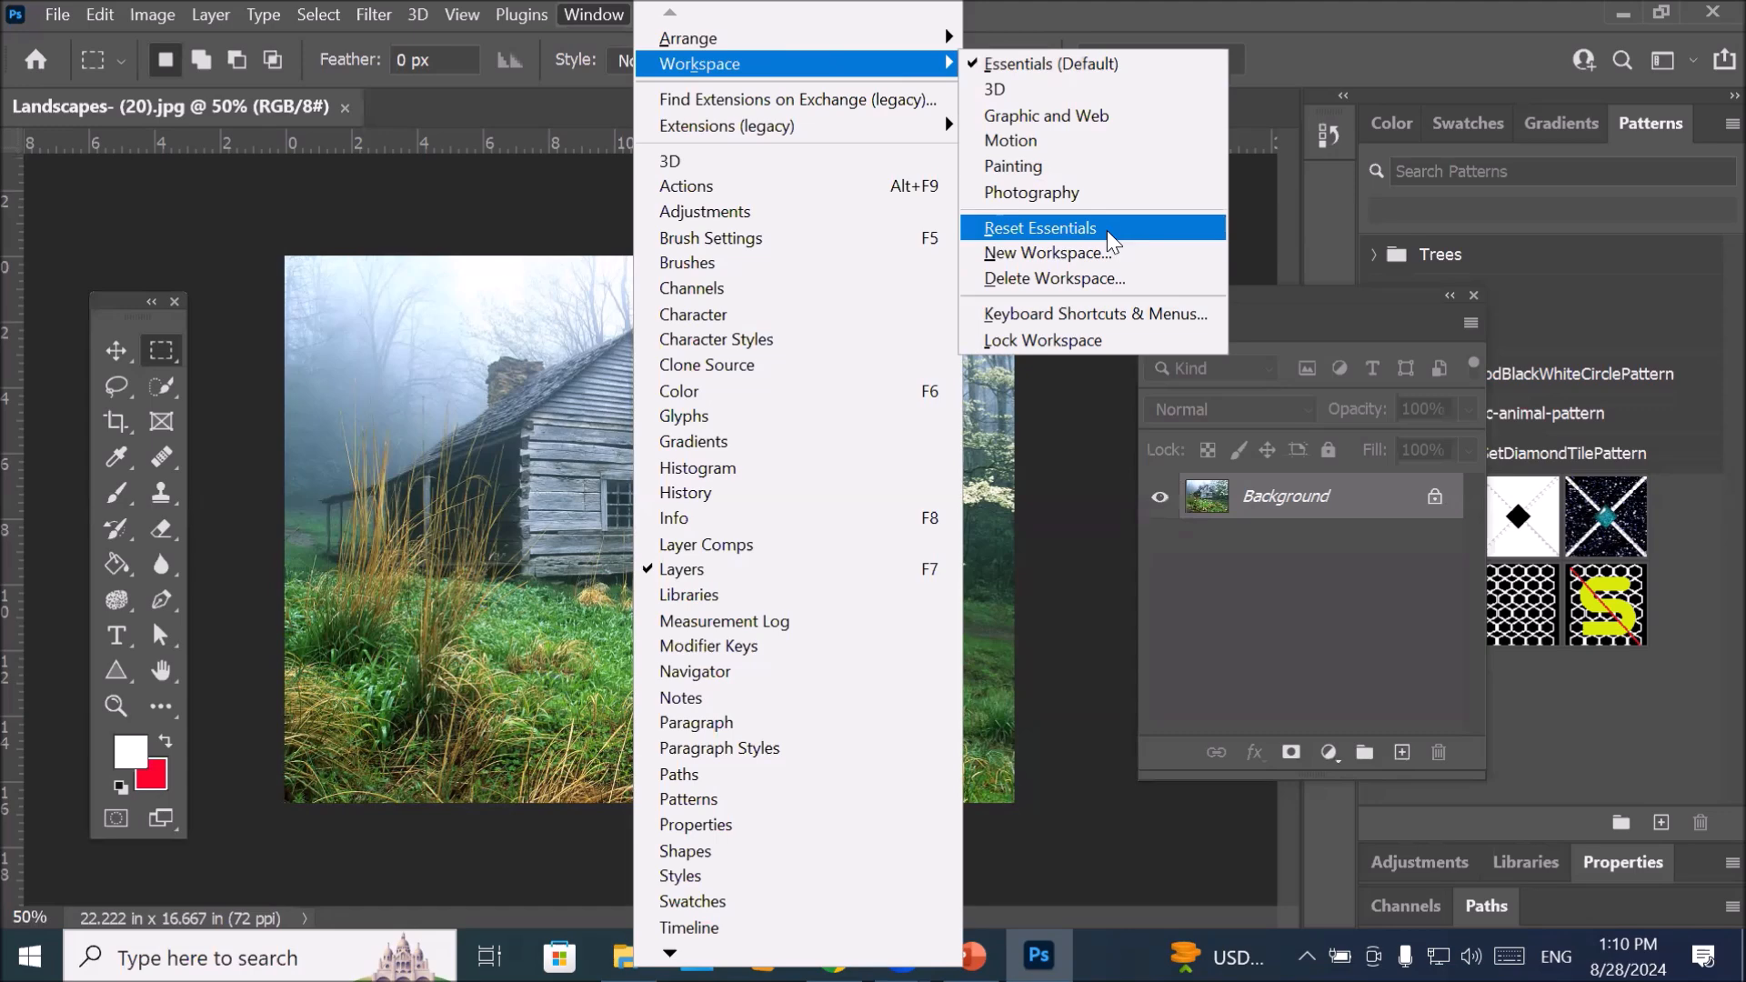
pyautogui.click(1109, 234)
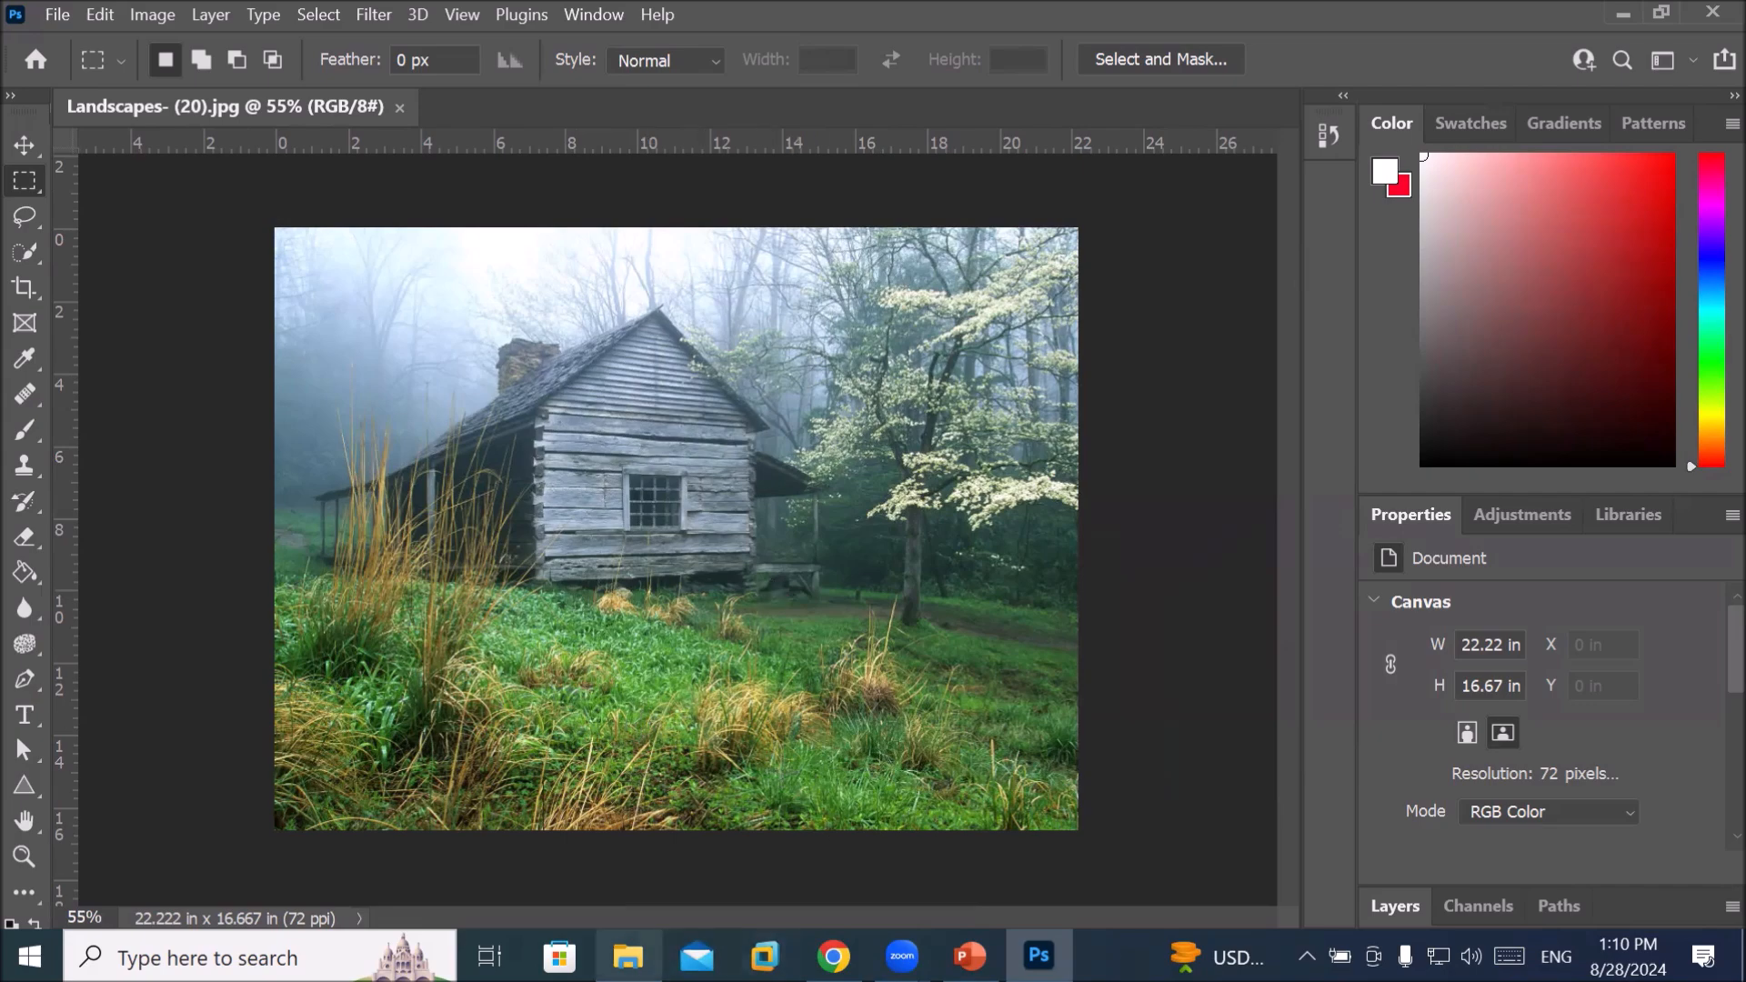
# Open the photo of the hooded man with outstretched arms from the Images > Models folder as a second document and view the man closely
pyautogui.click(628, 956)
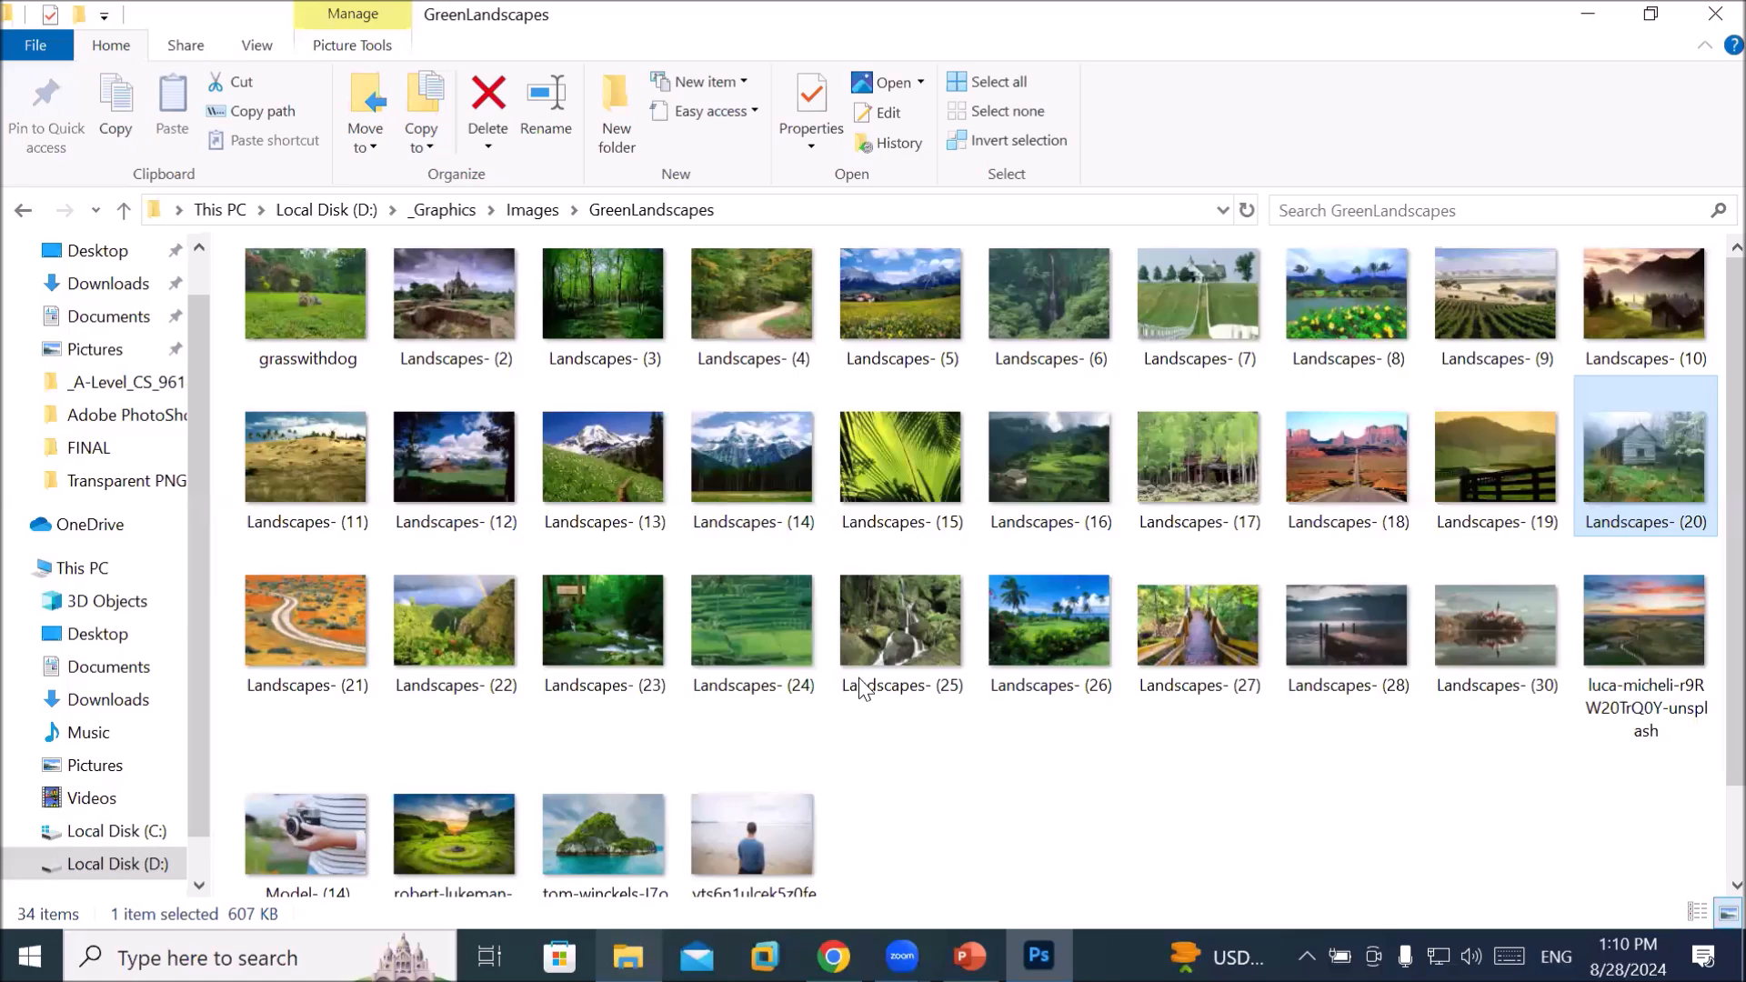
pyautogui.click(532, 210)
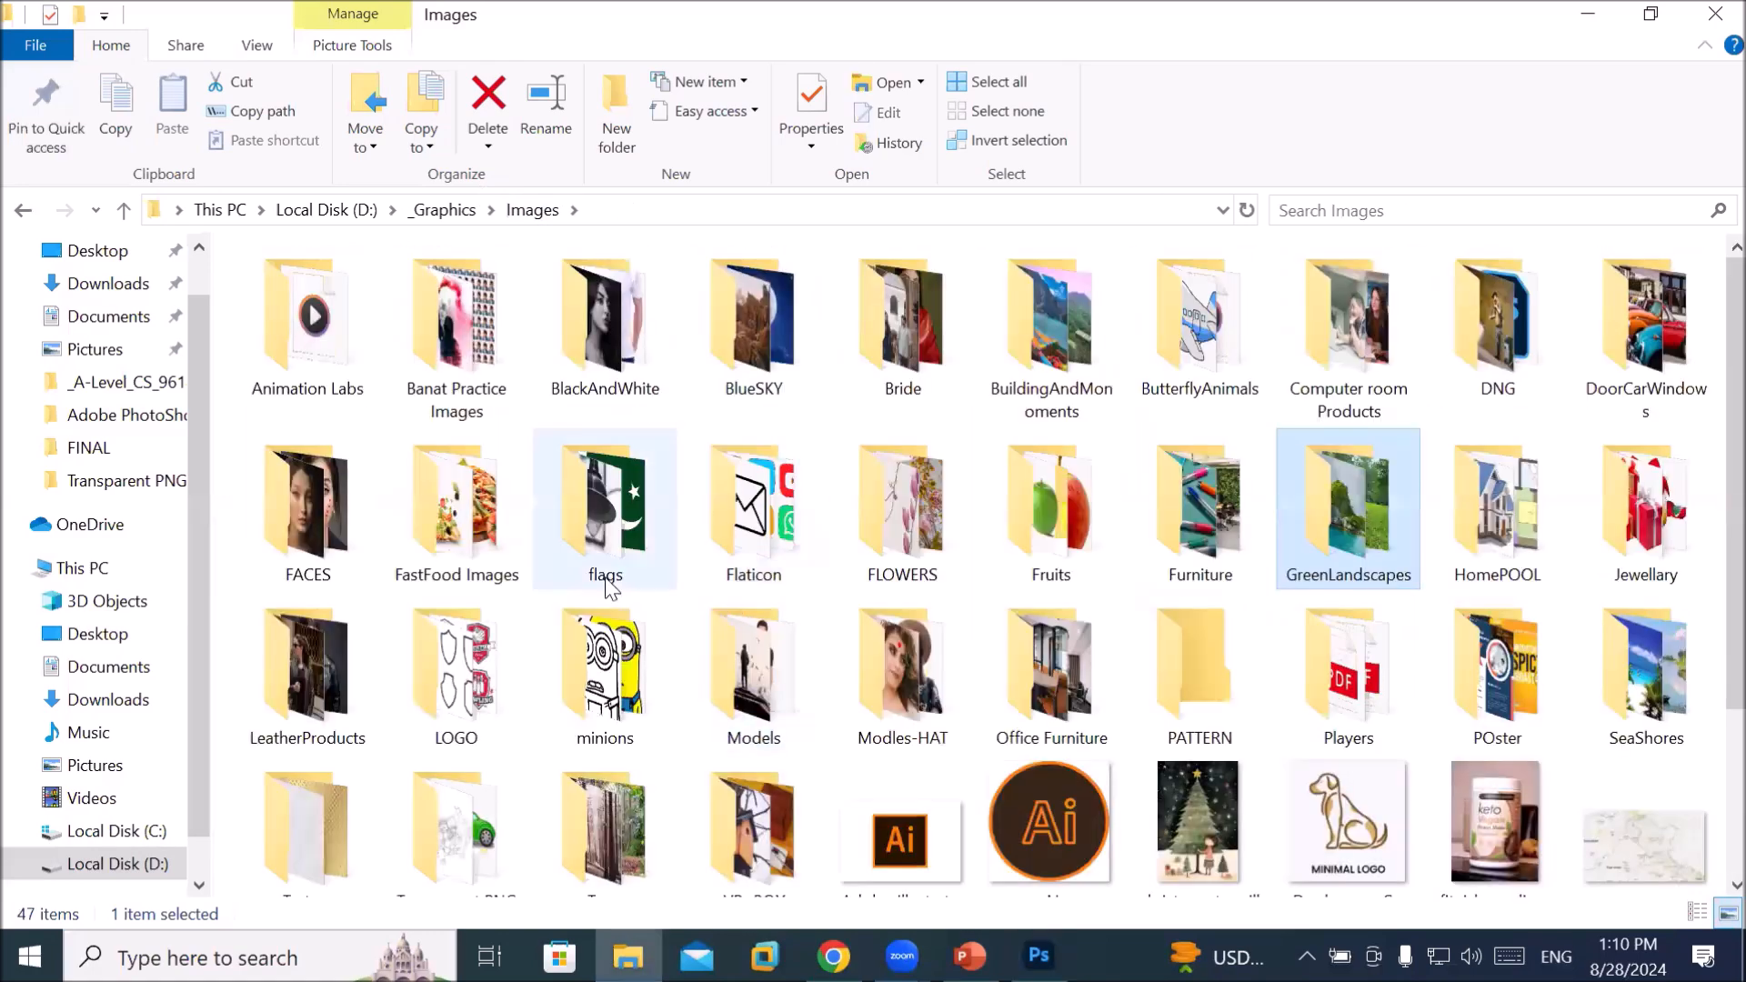
pyautogui.doubleClick(755, 664)
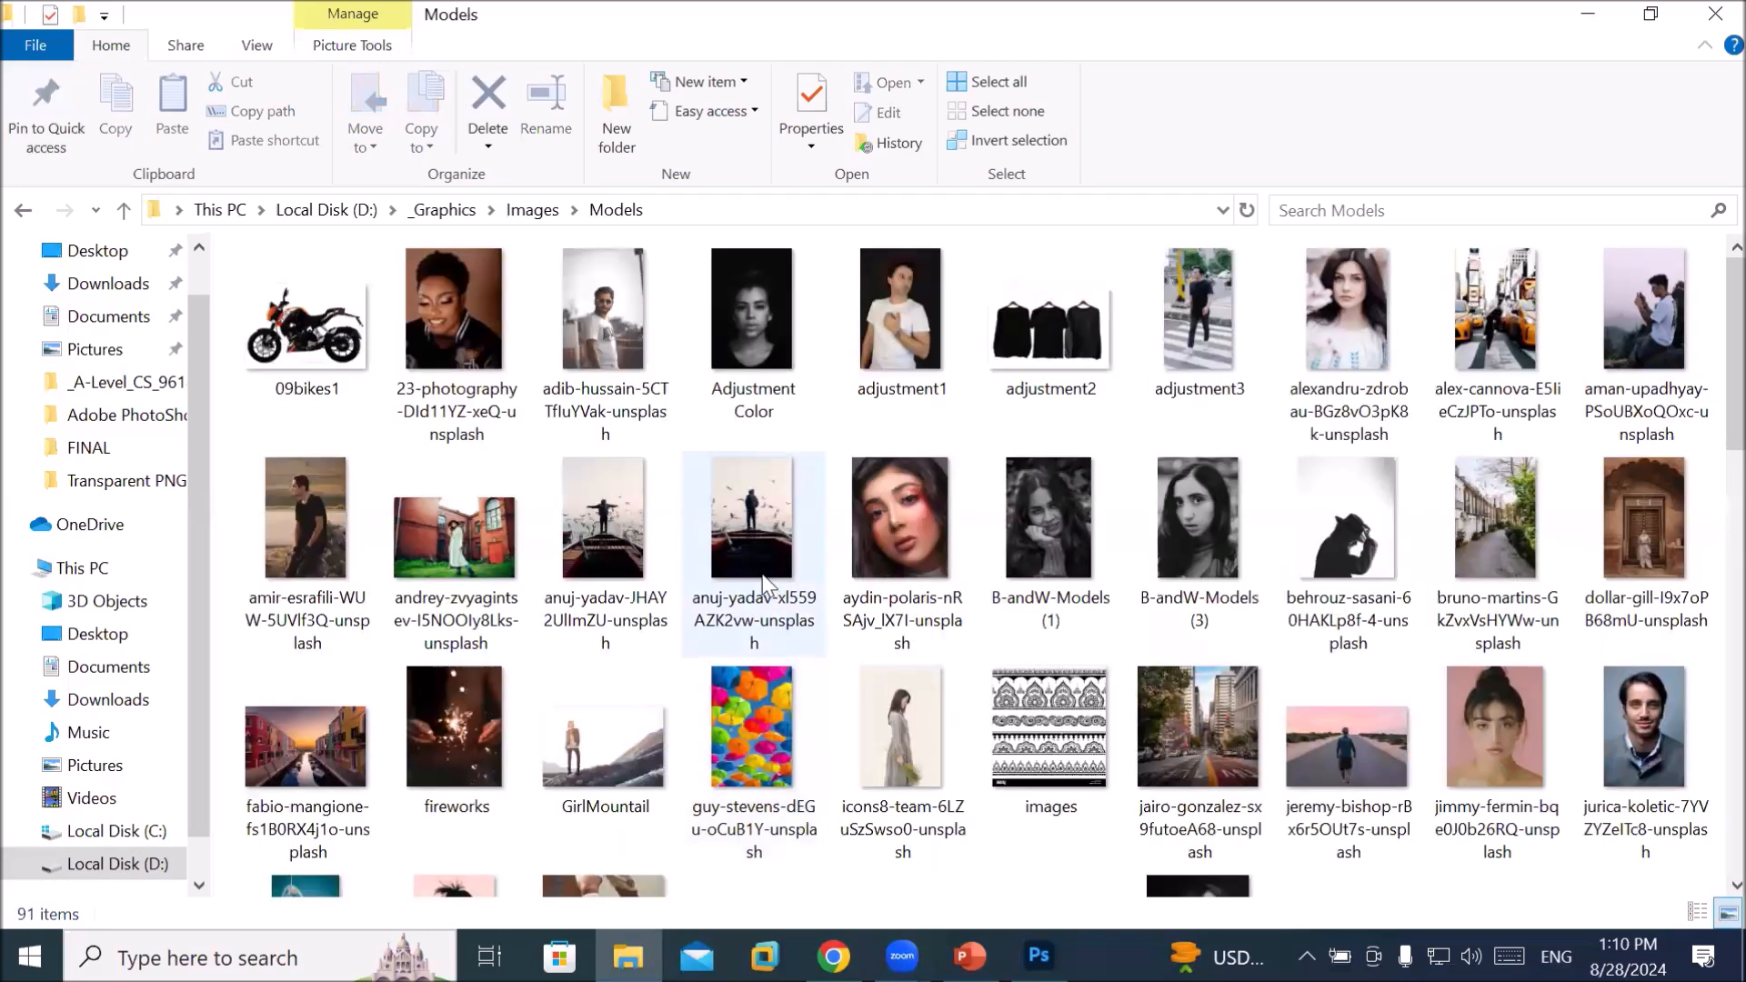
pyautogui.moveTo(608, 526); pyautogui.dragTo(993, 838)
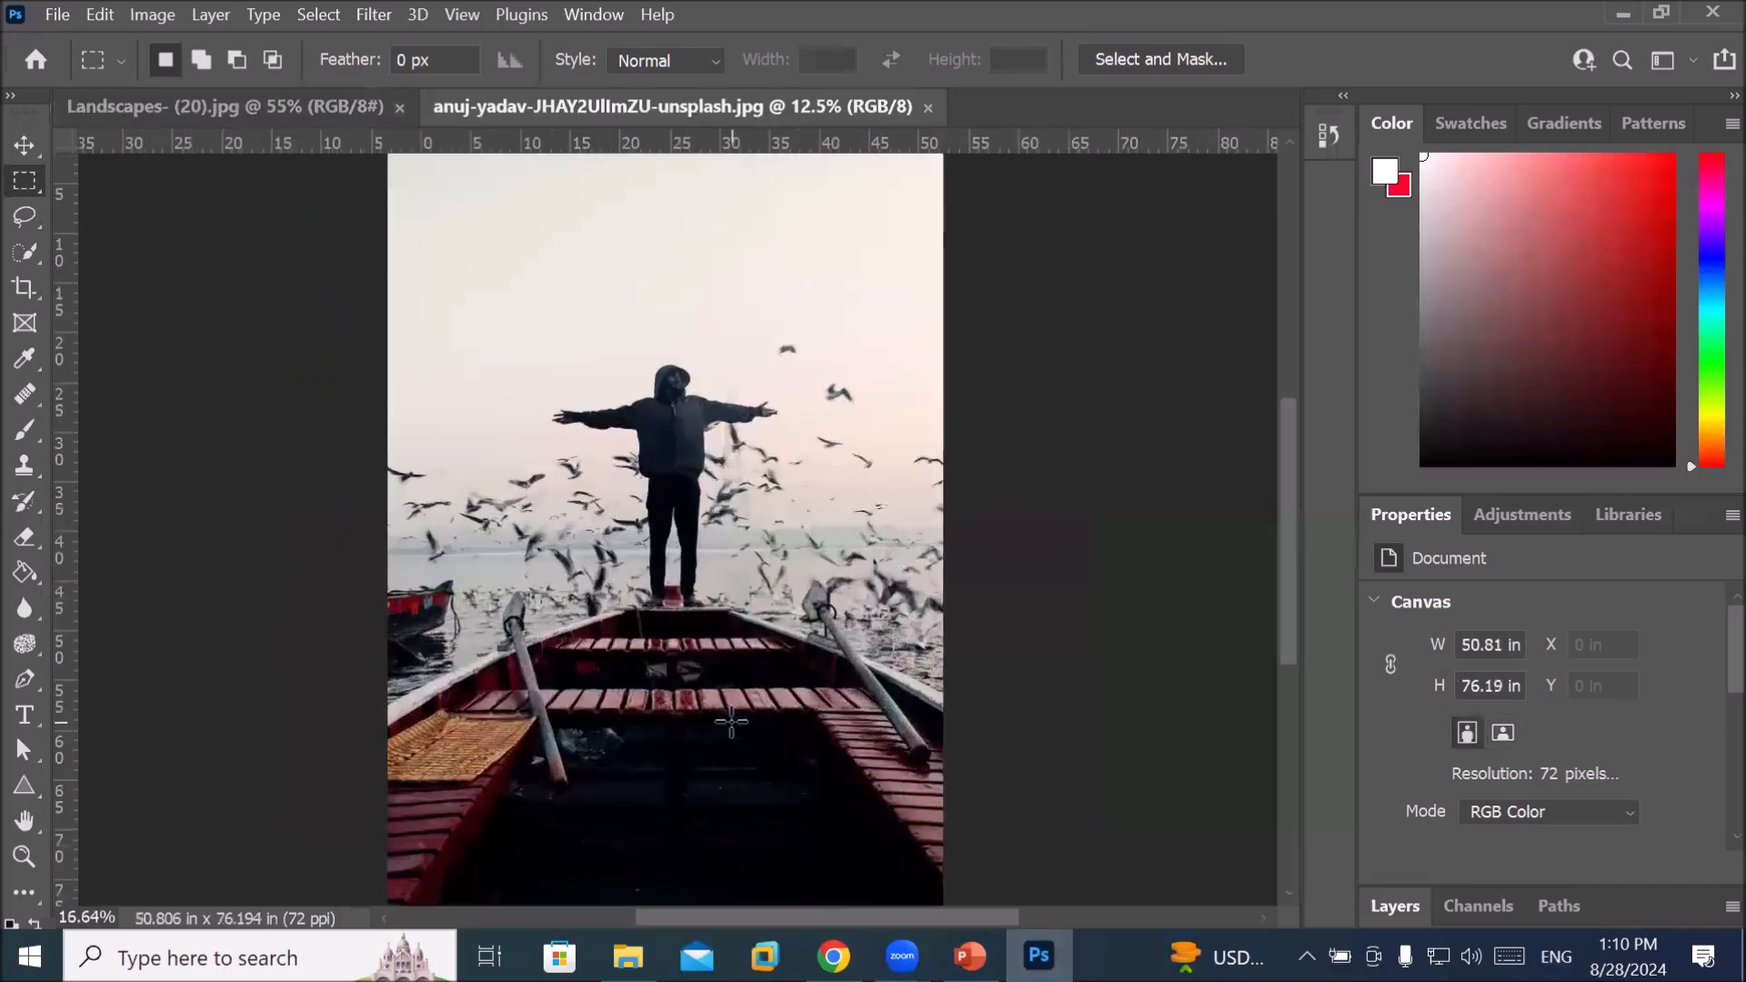
pyautogui.scroll(3, 708, 744)
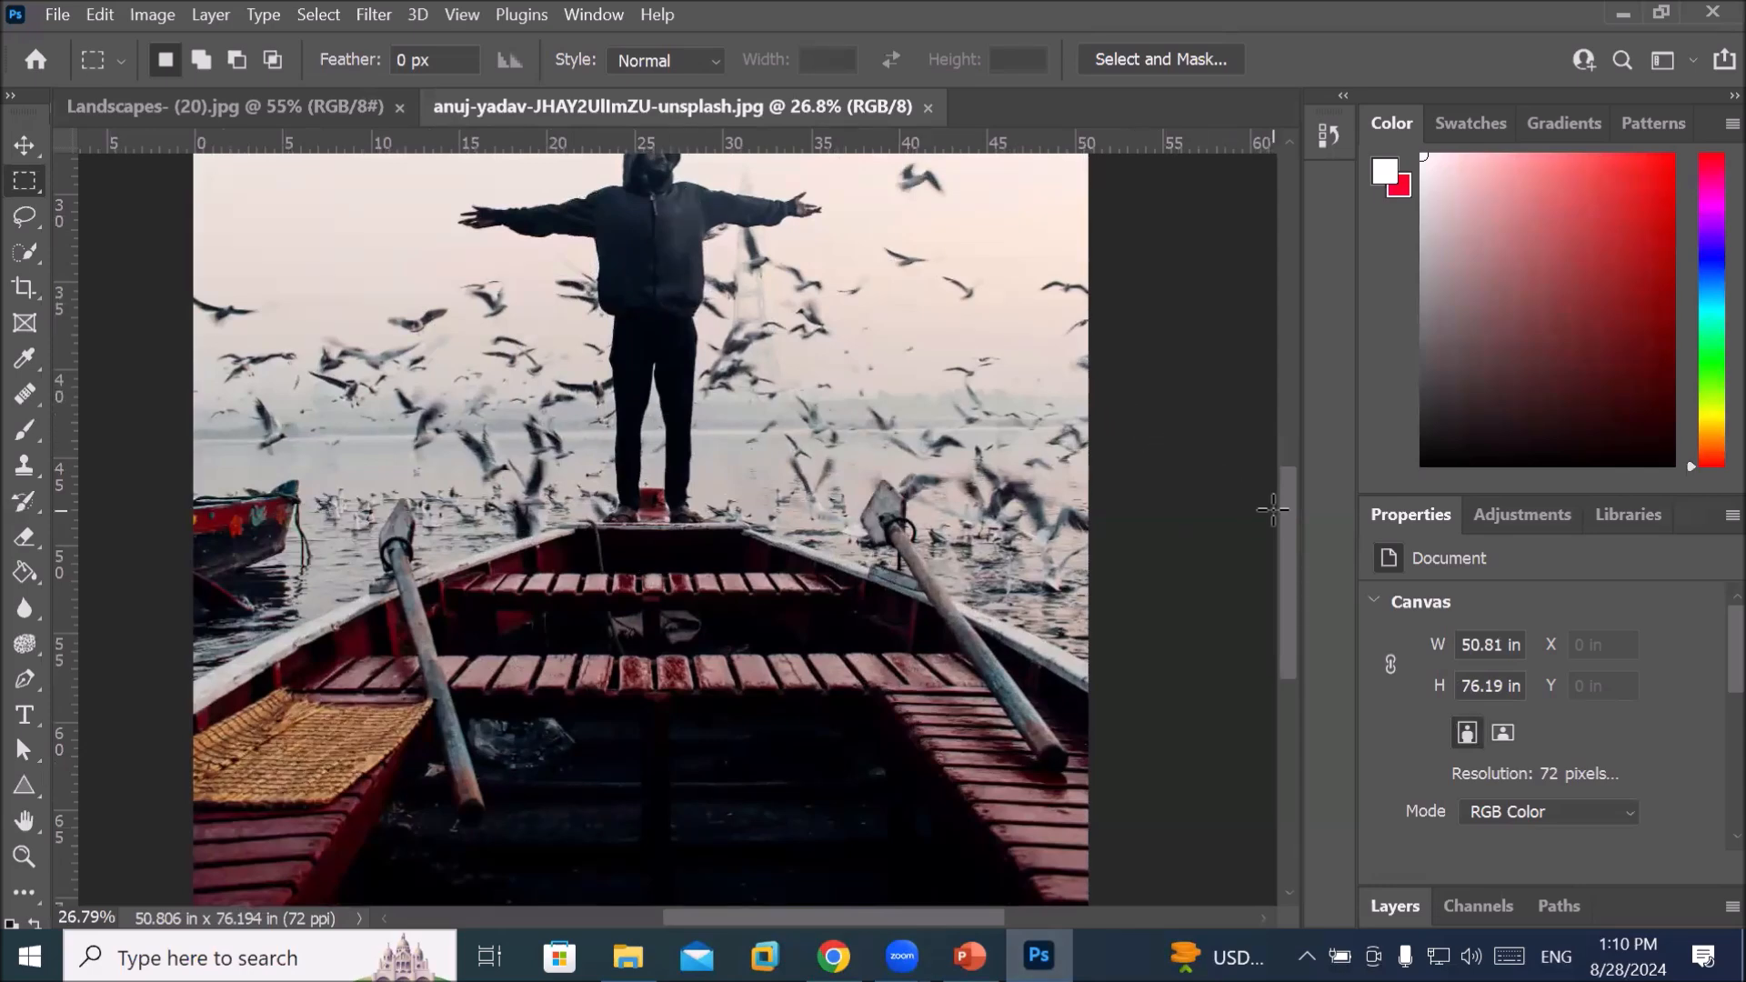
pyautogui.moveTo(1284, 528); pyautogui.dragTo(1320, 467)
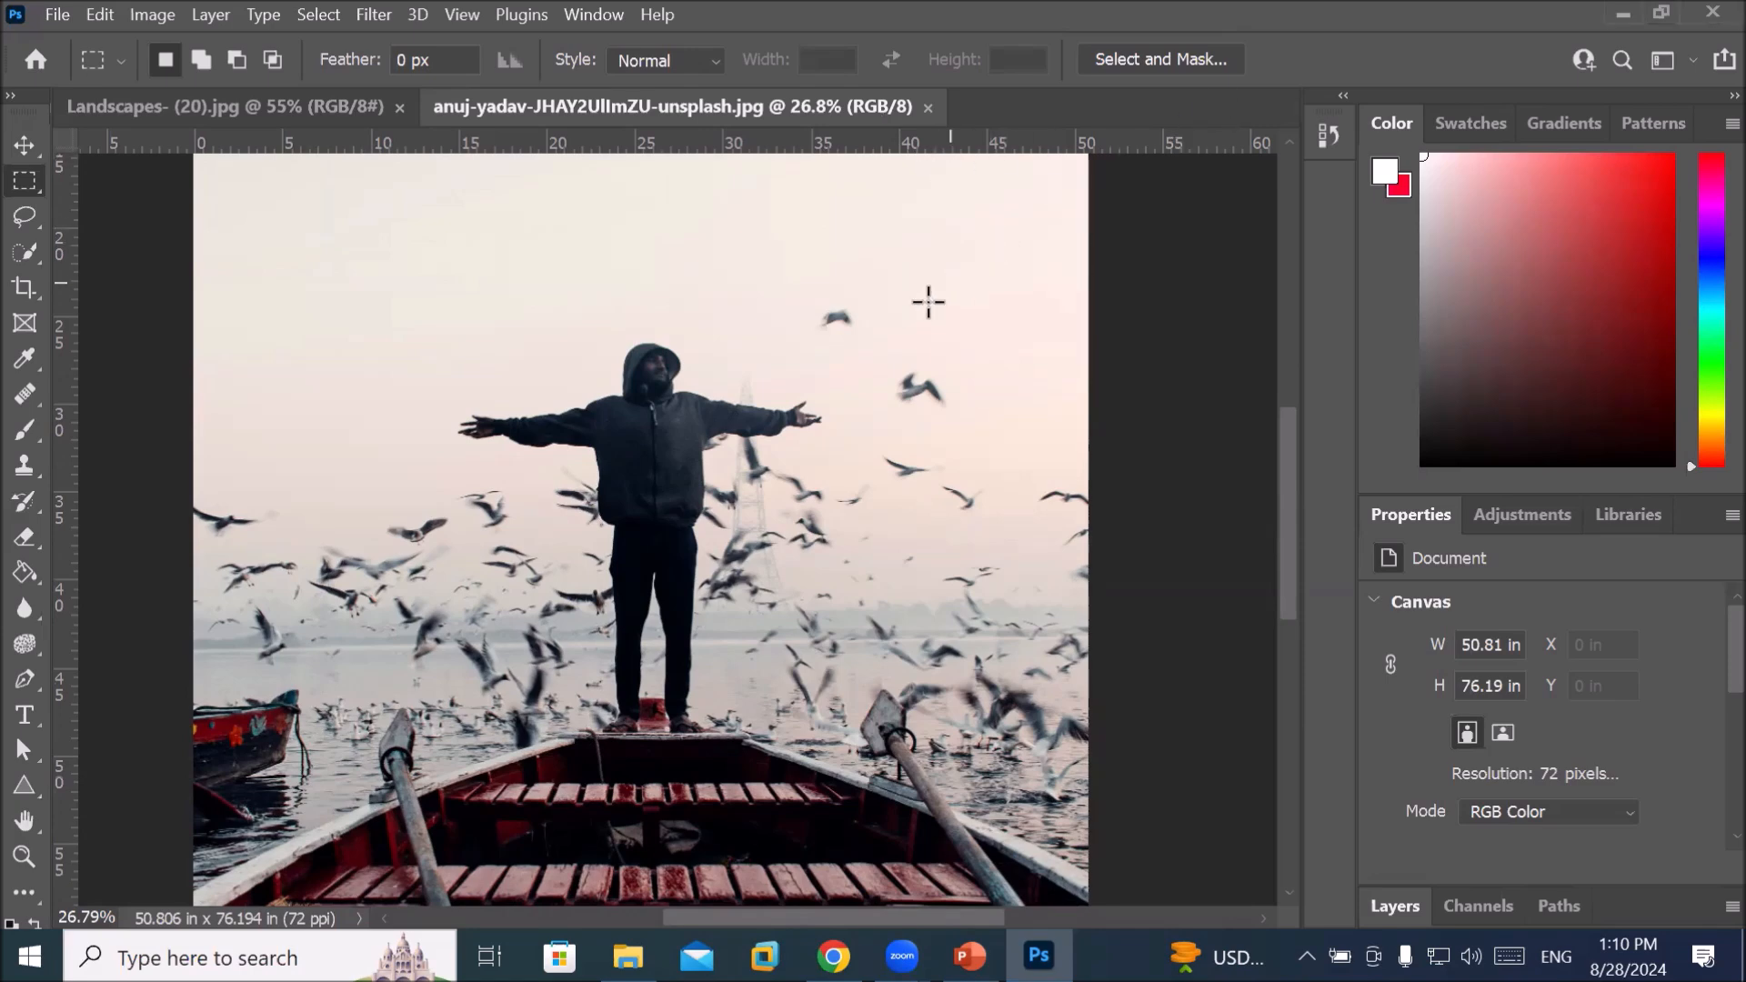
# Float the toolbox as two columns over the canvas and compare the two open documents, ending on the man's photo
pyautogui.click(11, 97)
pyautogui.moveTo(41, 109); pyautogui.dragTo(371, 207)
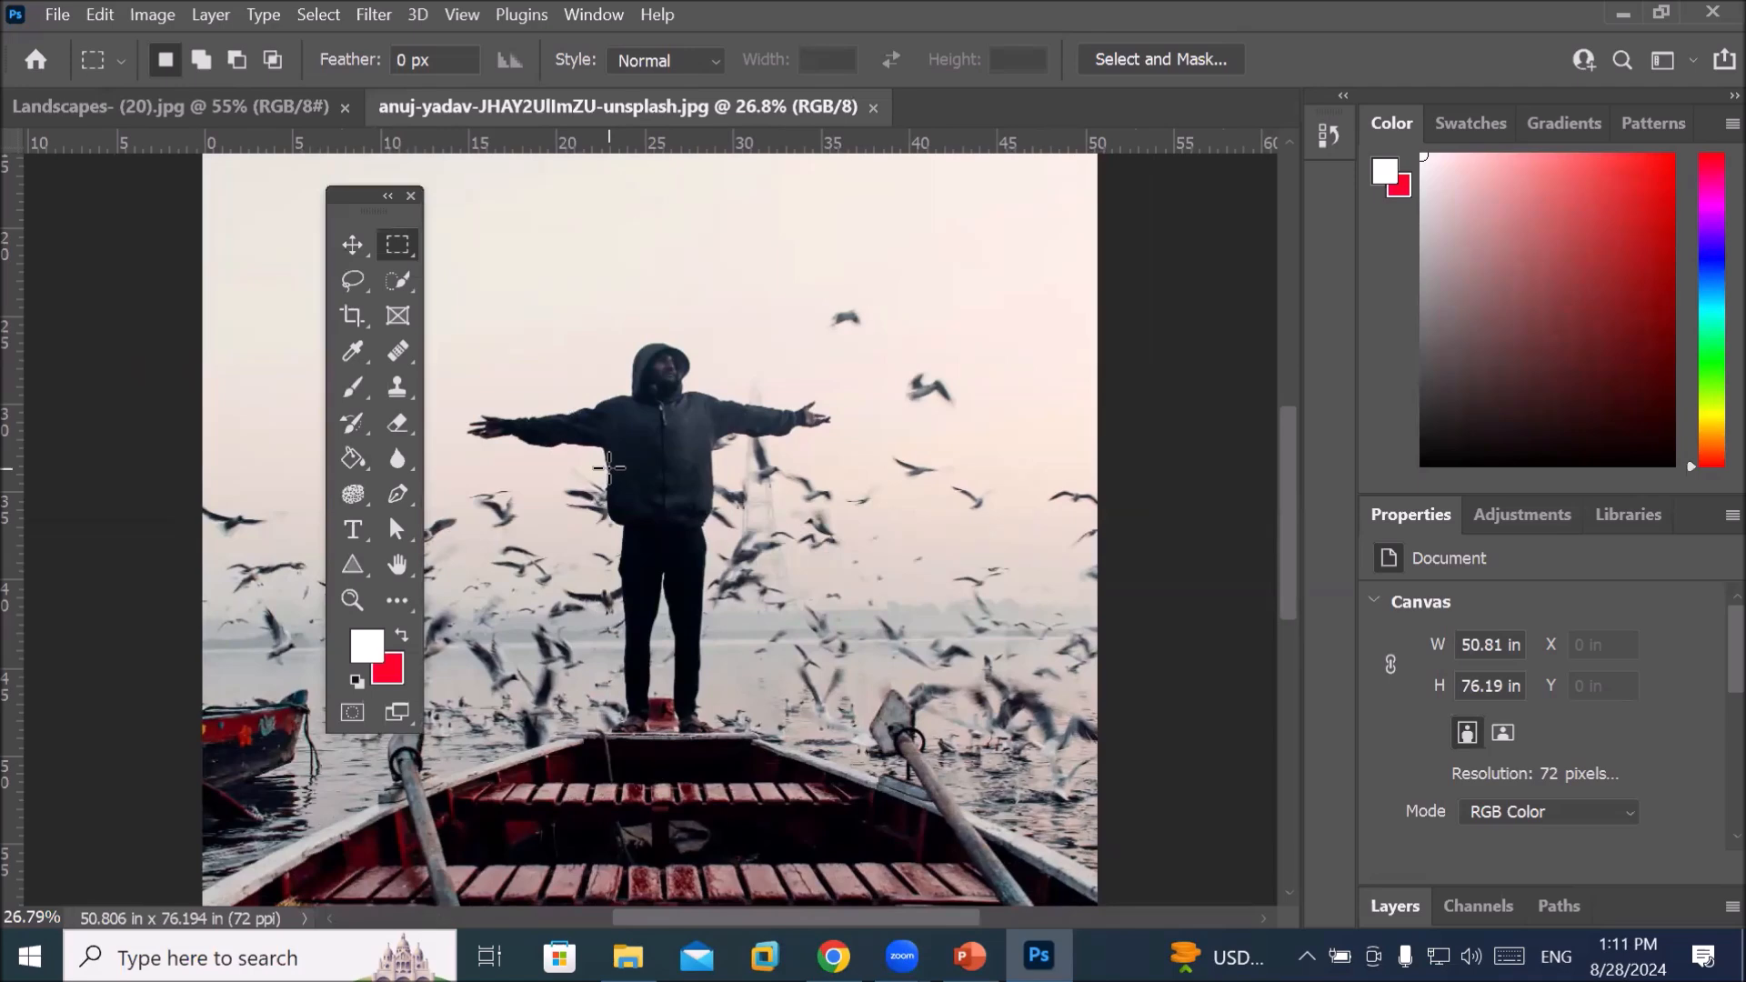
pyautogui.click(194, 109)
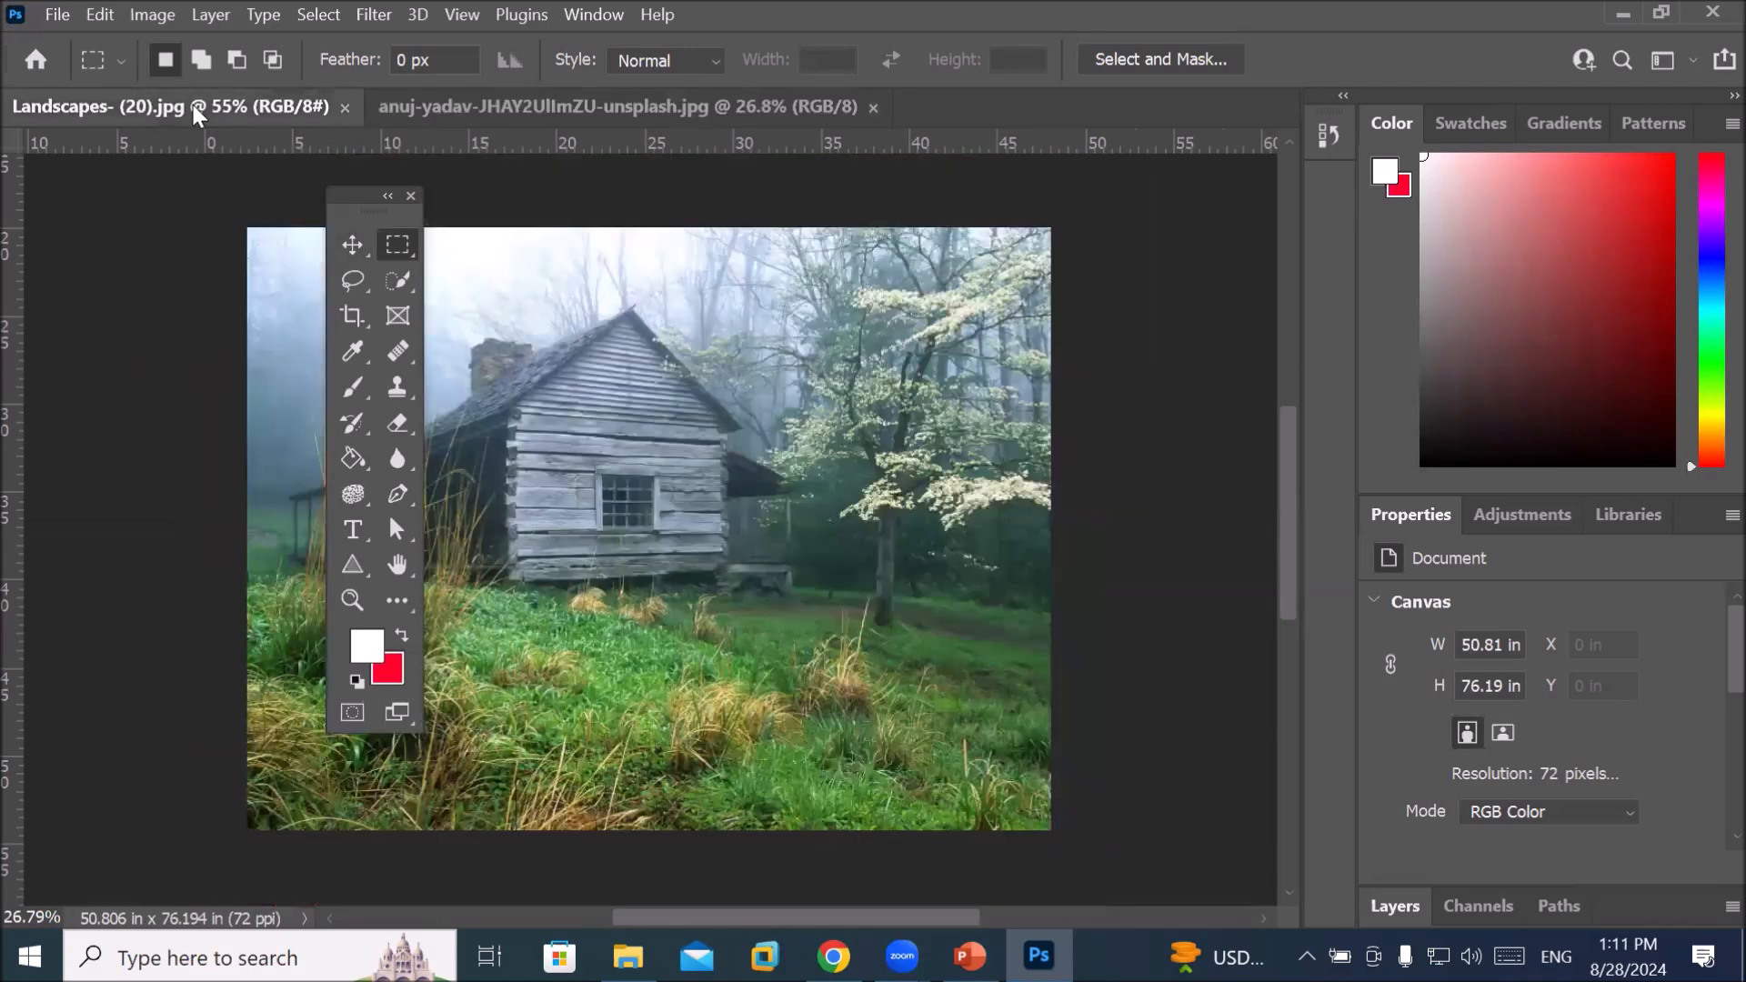
pyautogui.click(520, 111)
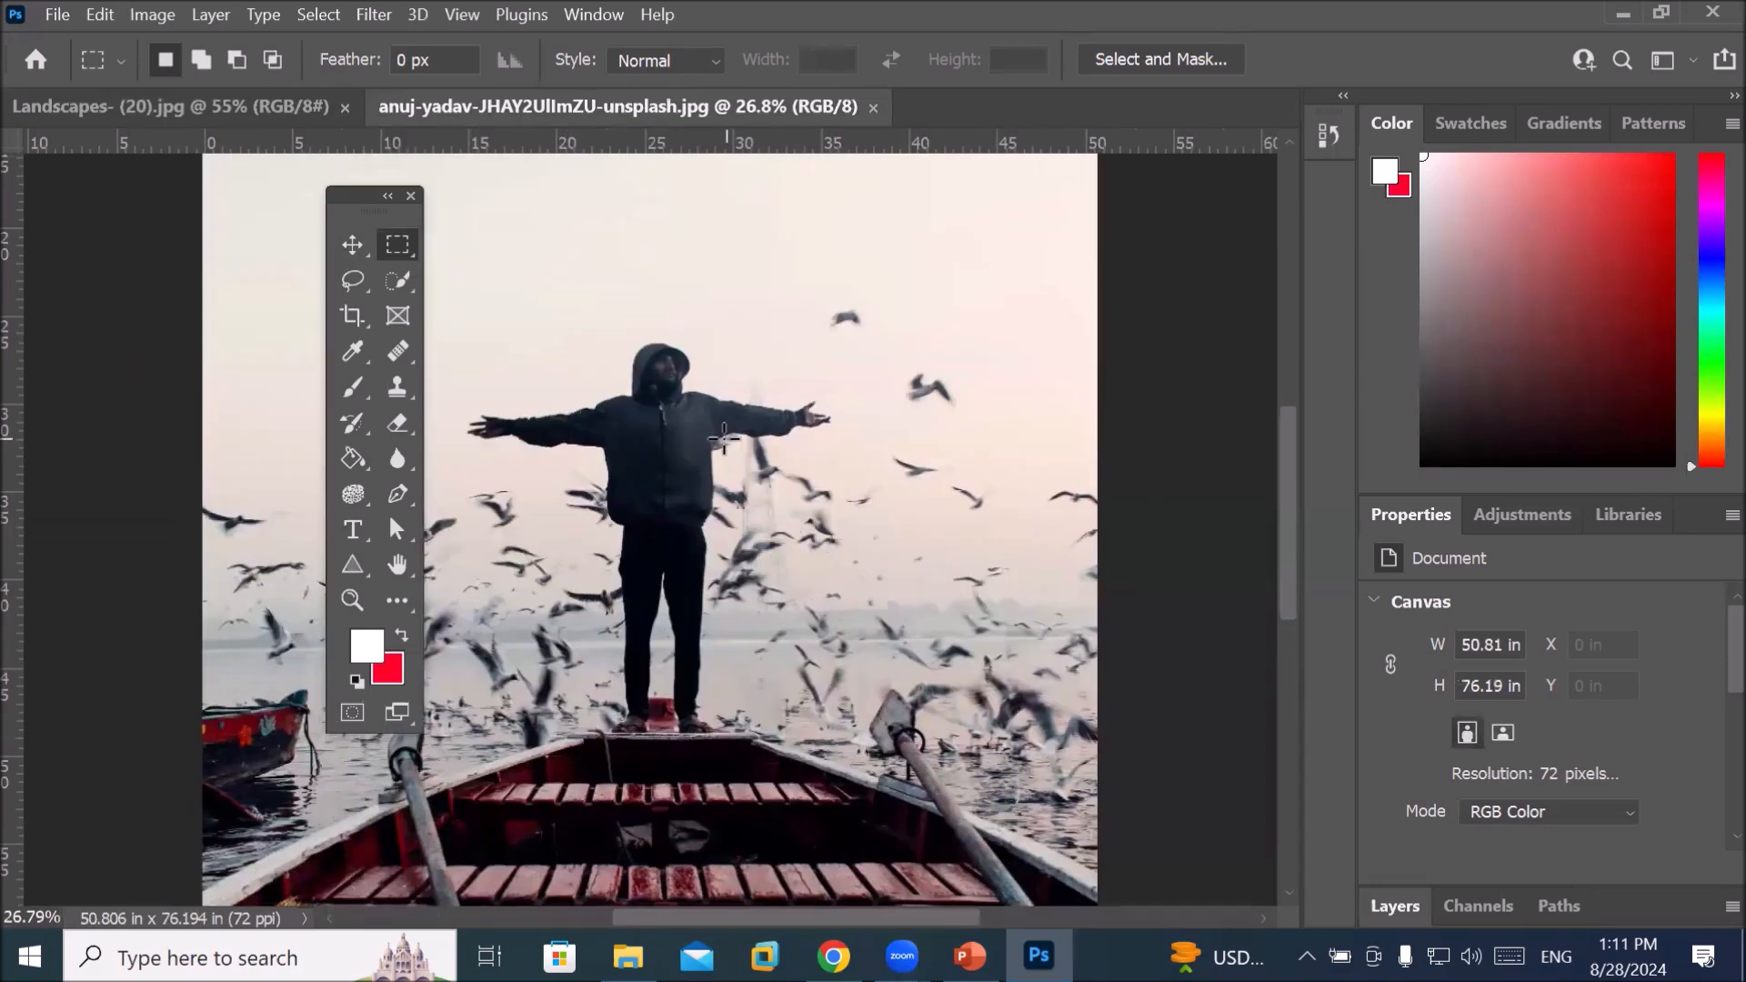
pyautogui.rightClick(396, 248)
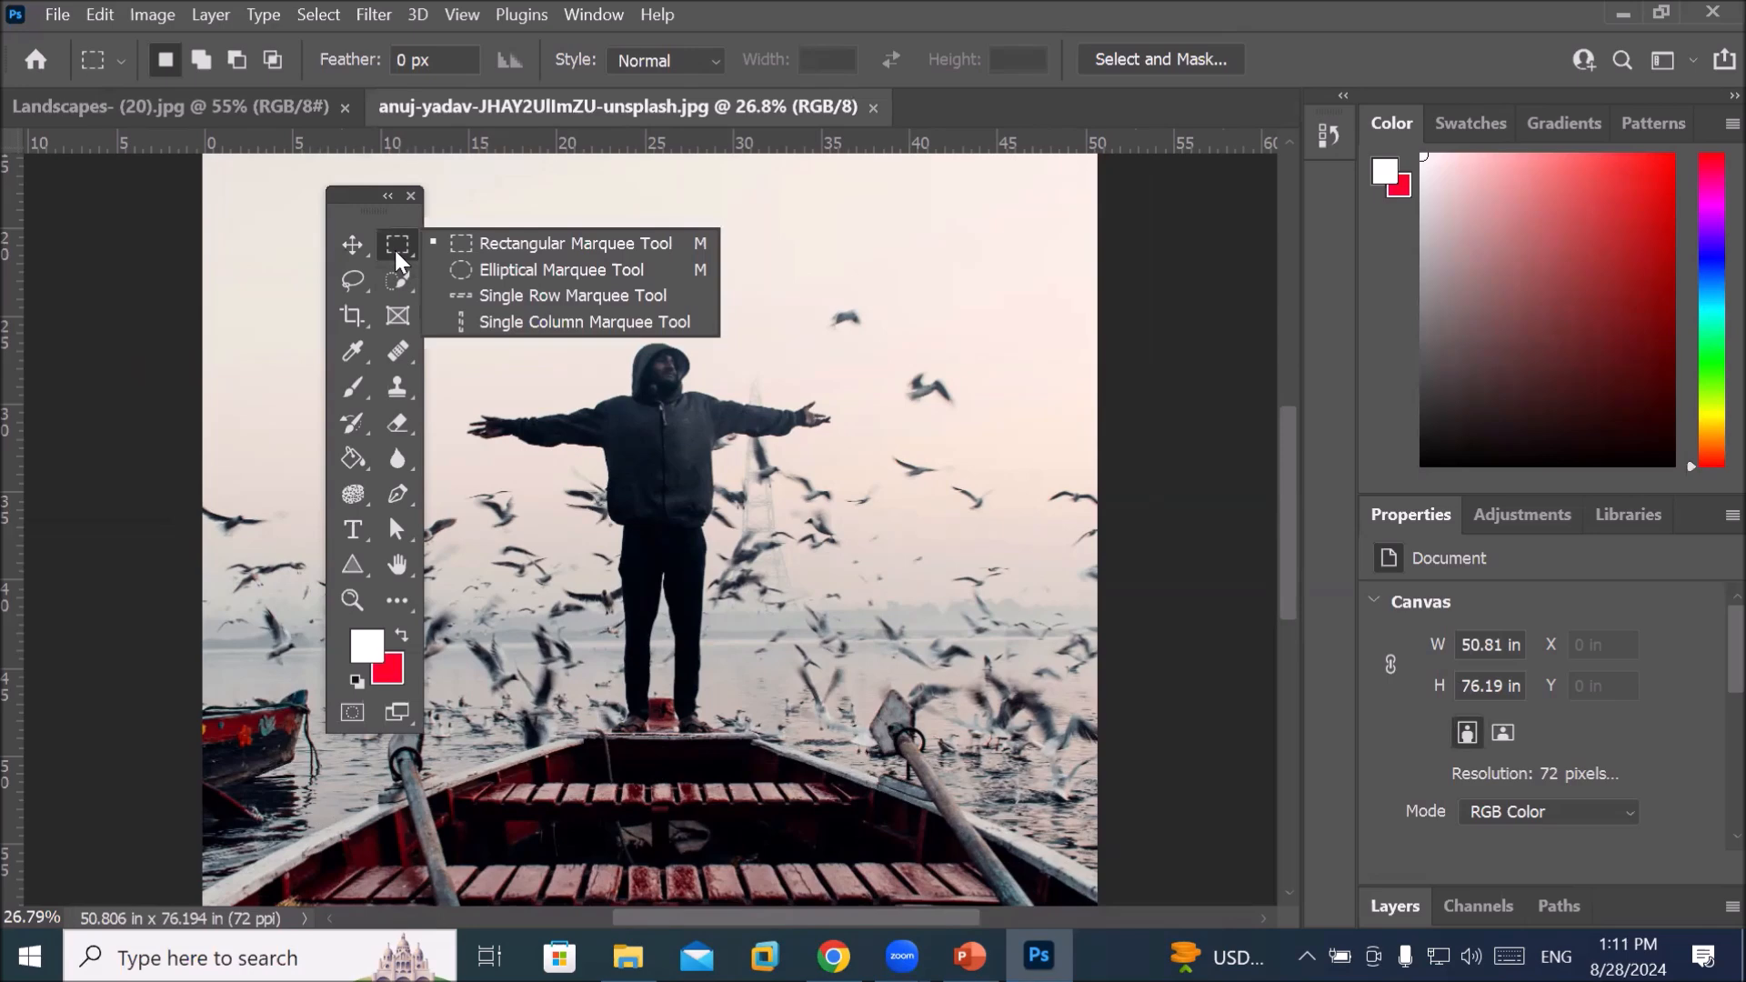
pyautogui.click(512, 246)
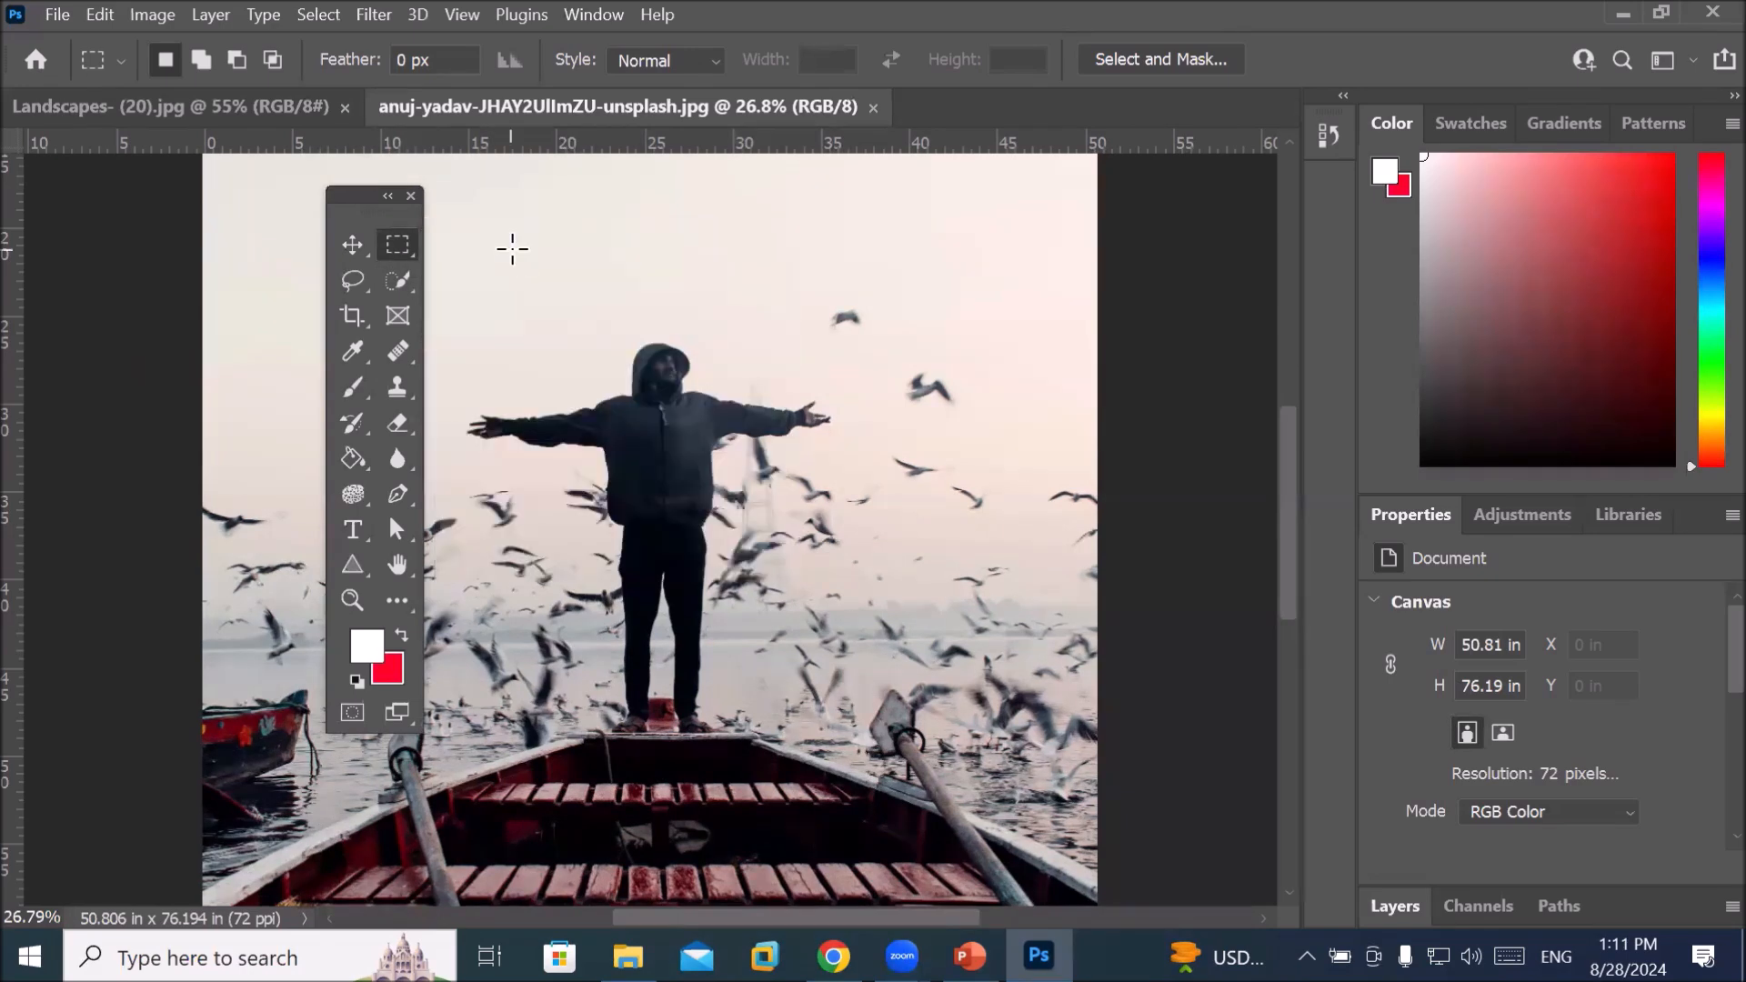
pyautogui.moveTo(461, 286); pyautogui.dragTo(855, 750)
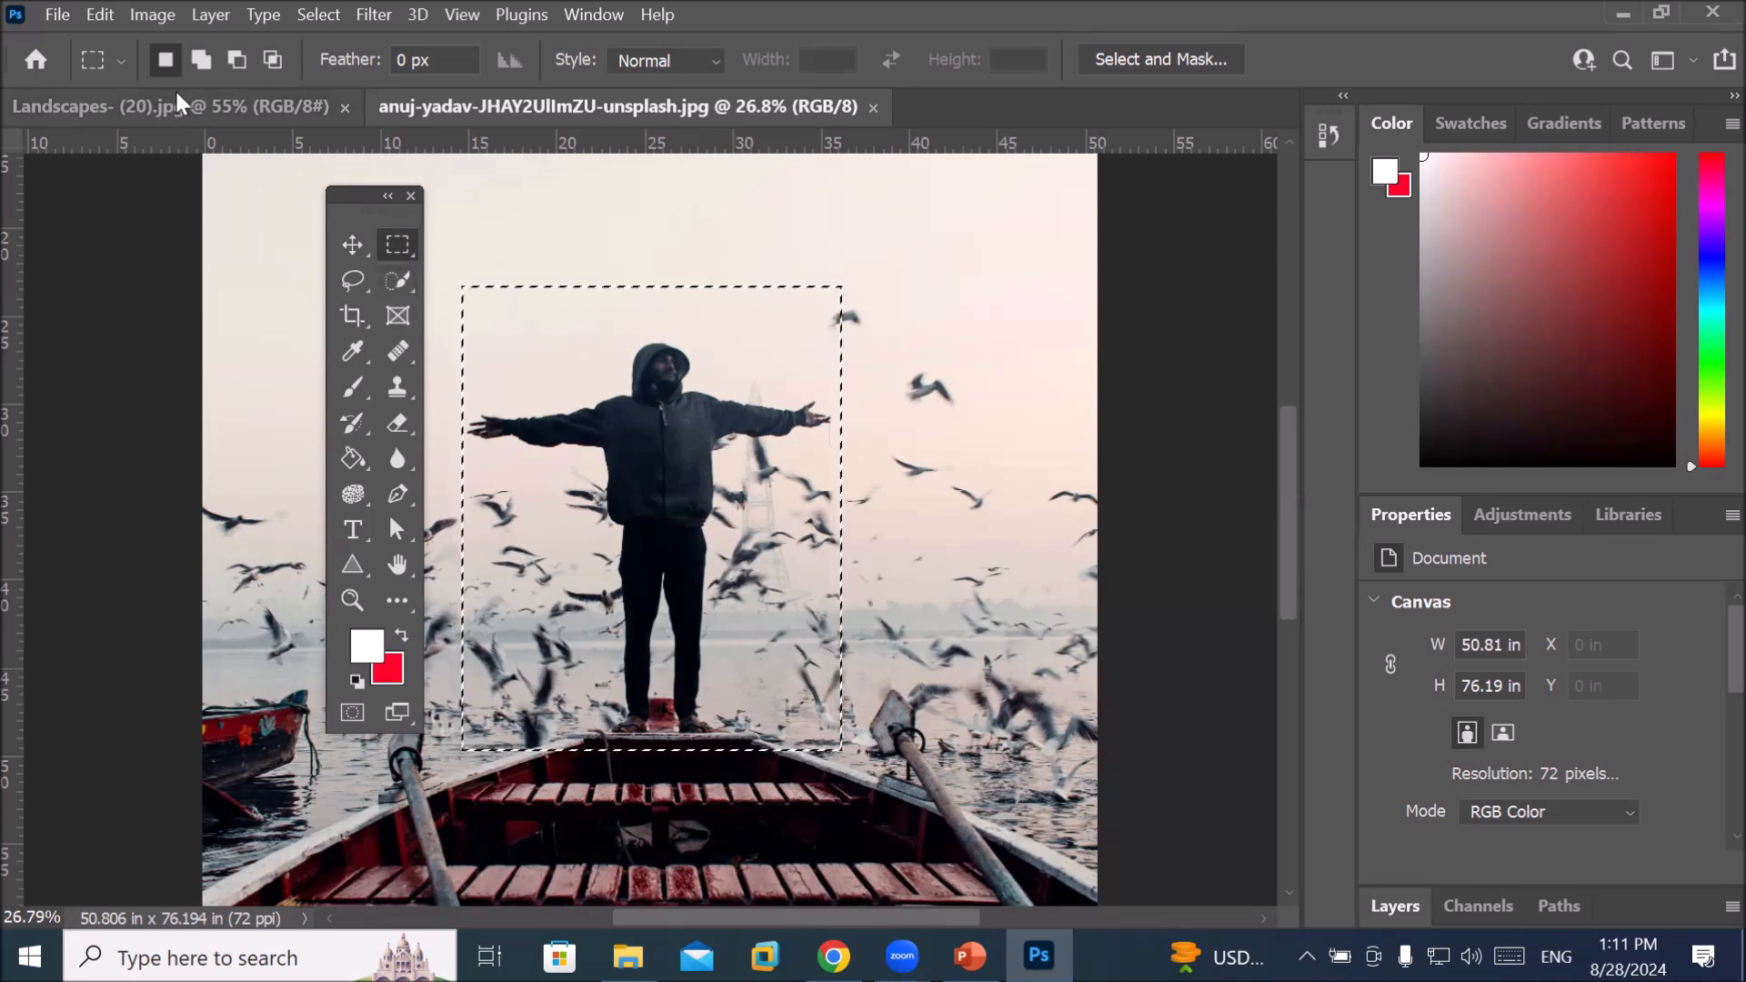
pyautogui.click(100, 14)
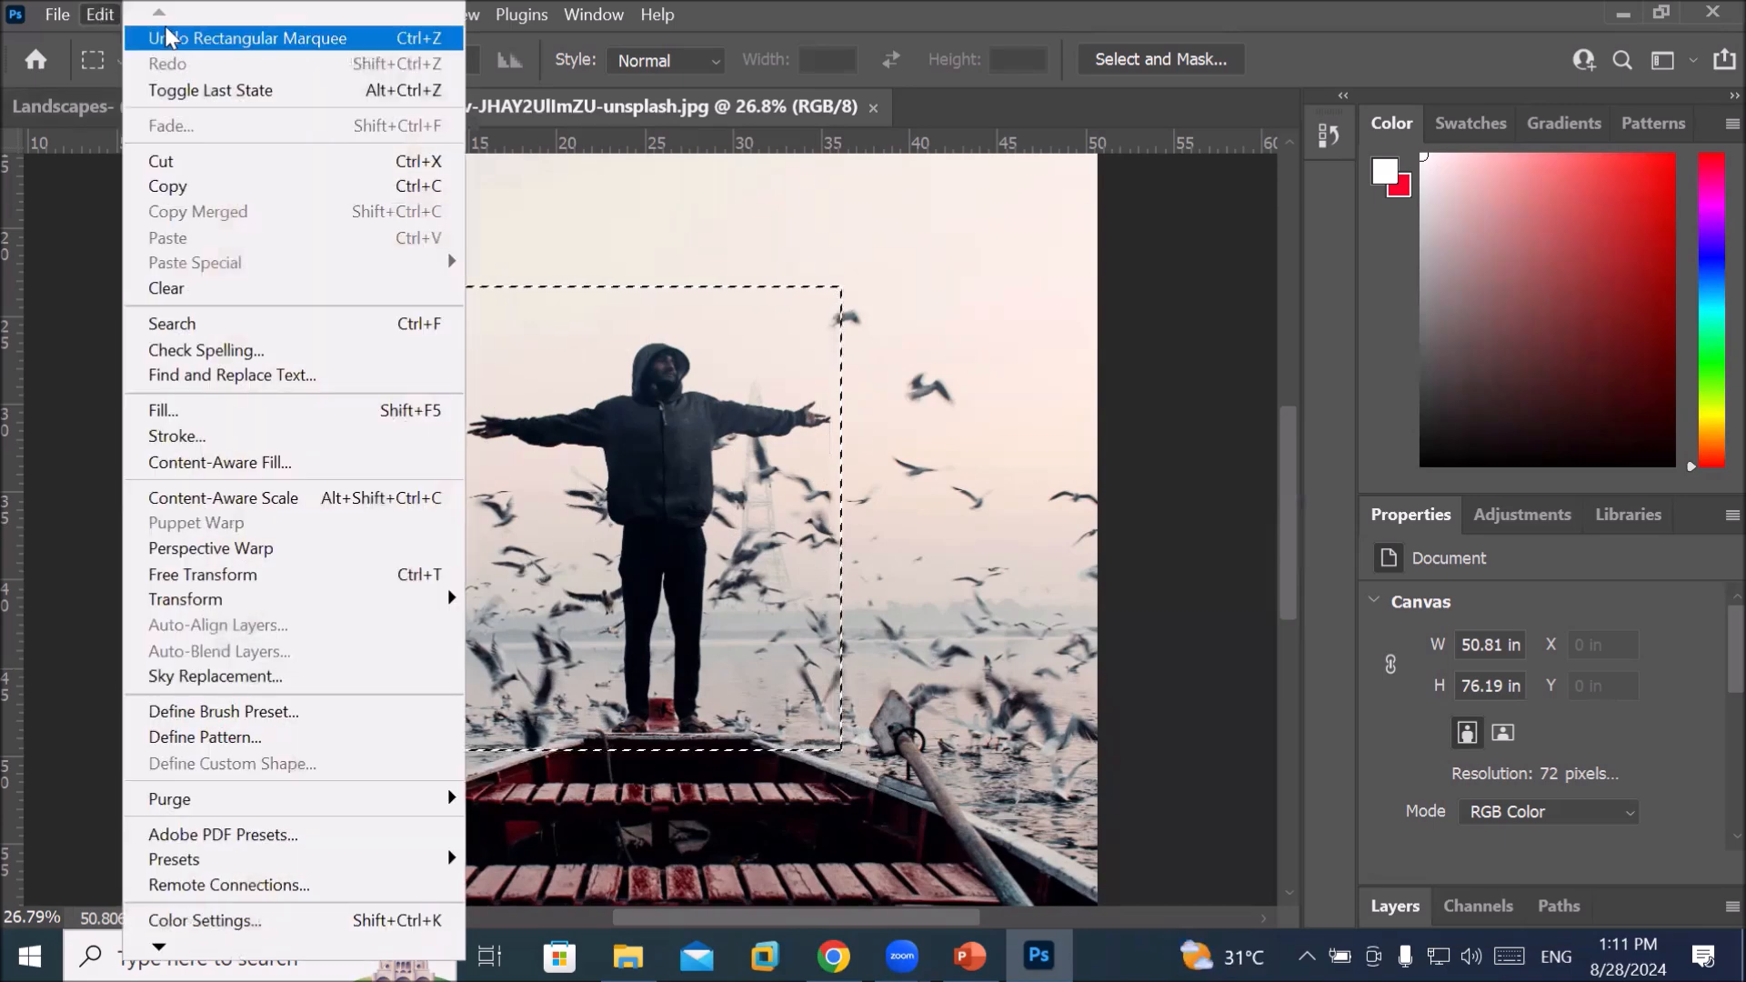
pyautogui.click(166, 28)
pyautogui.click(102, 16)
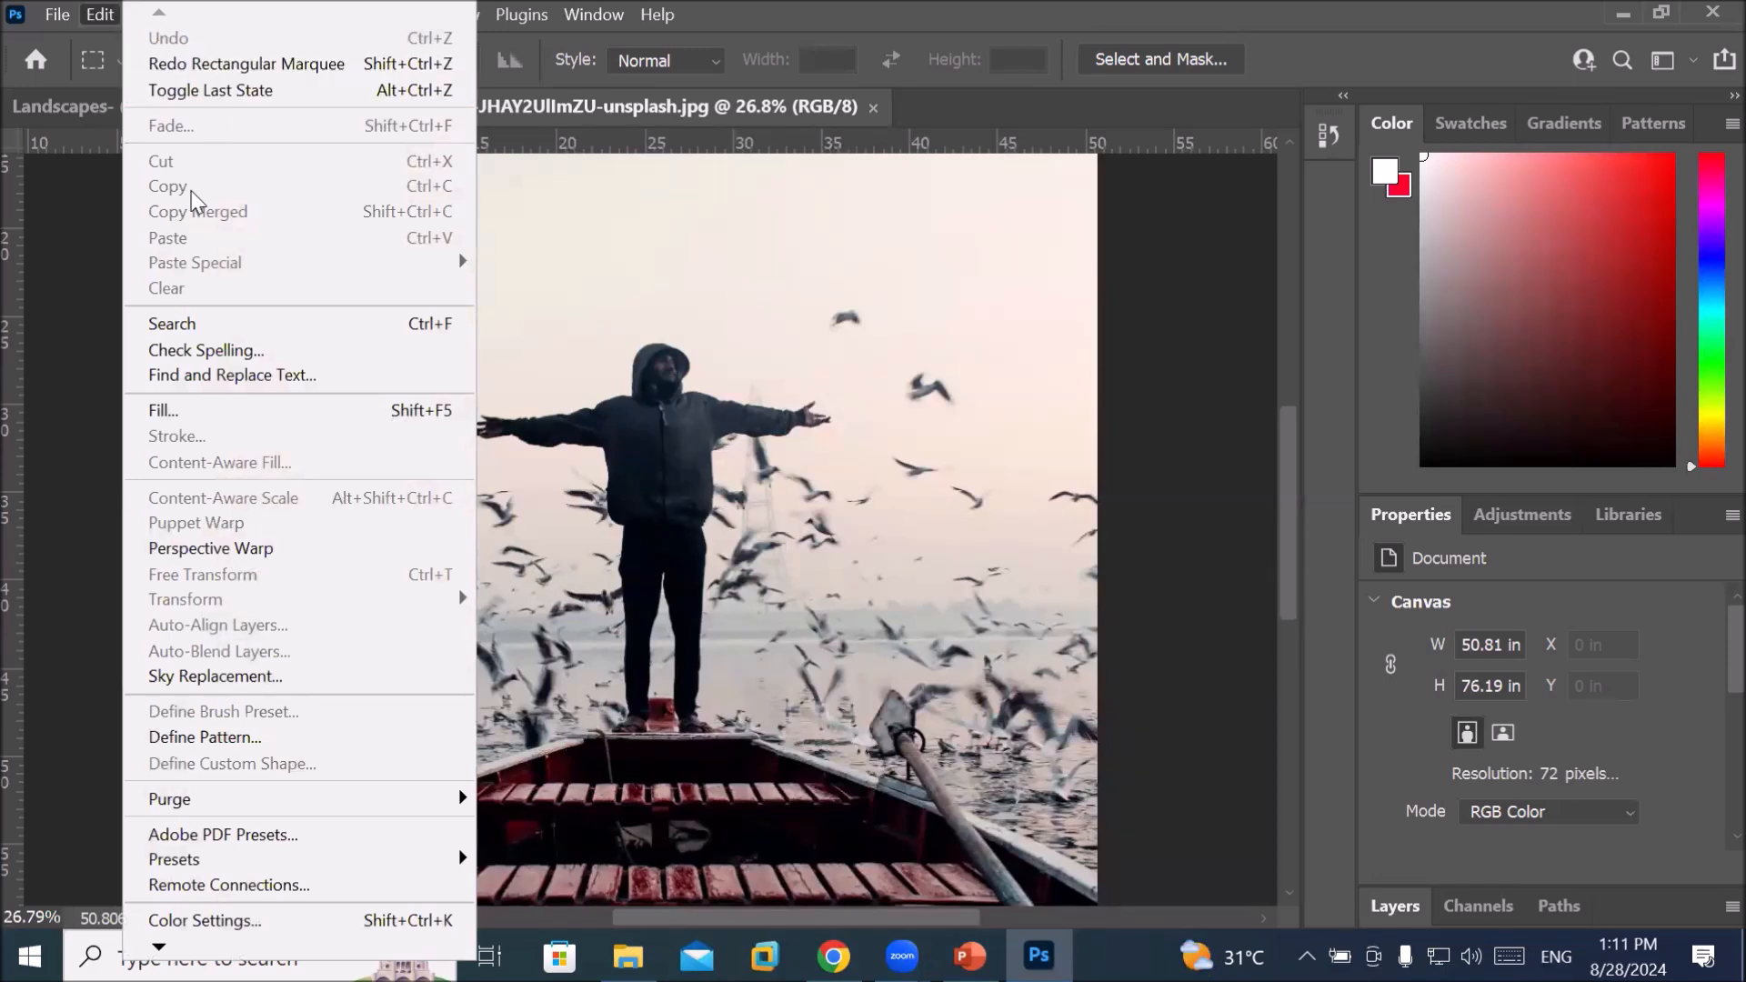
pyautogui.click(593, 346)
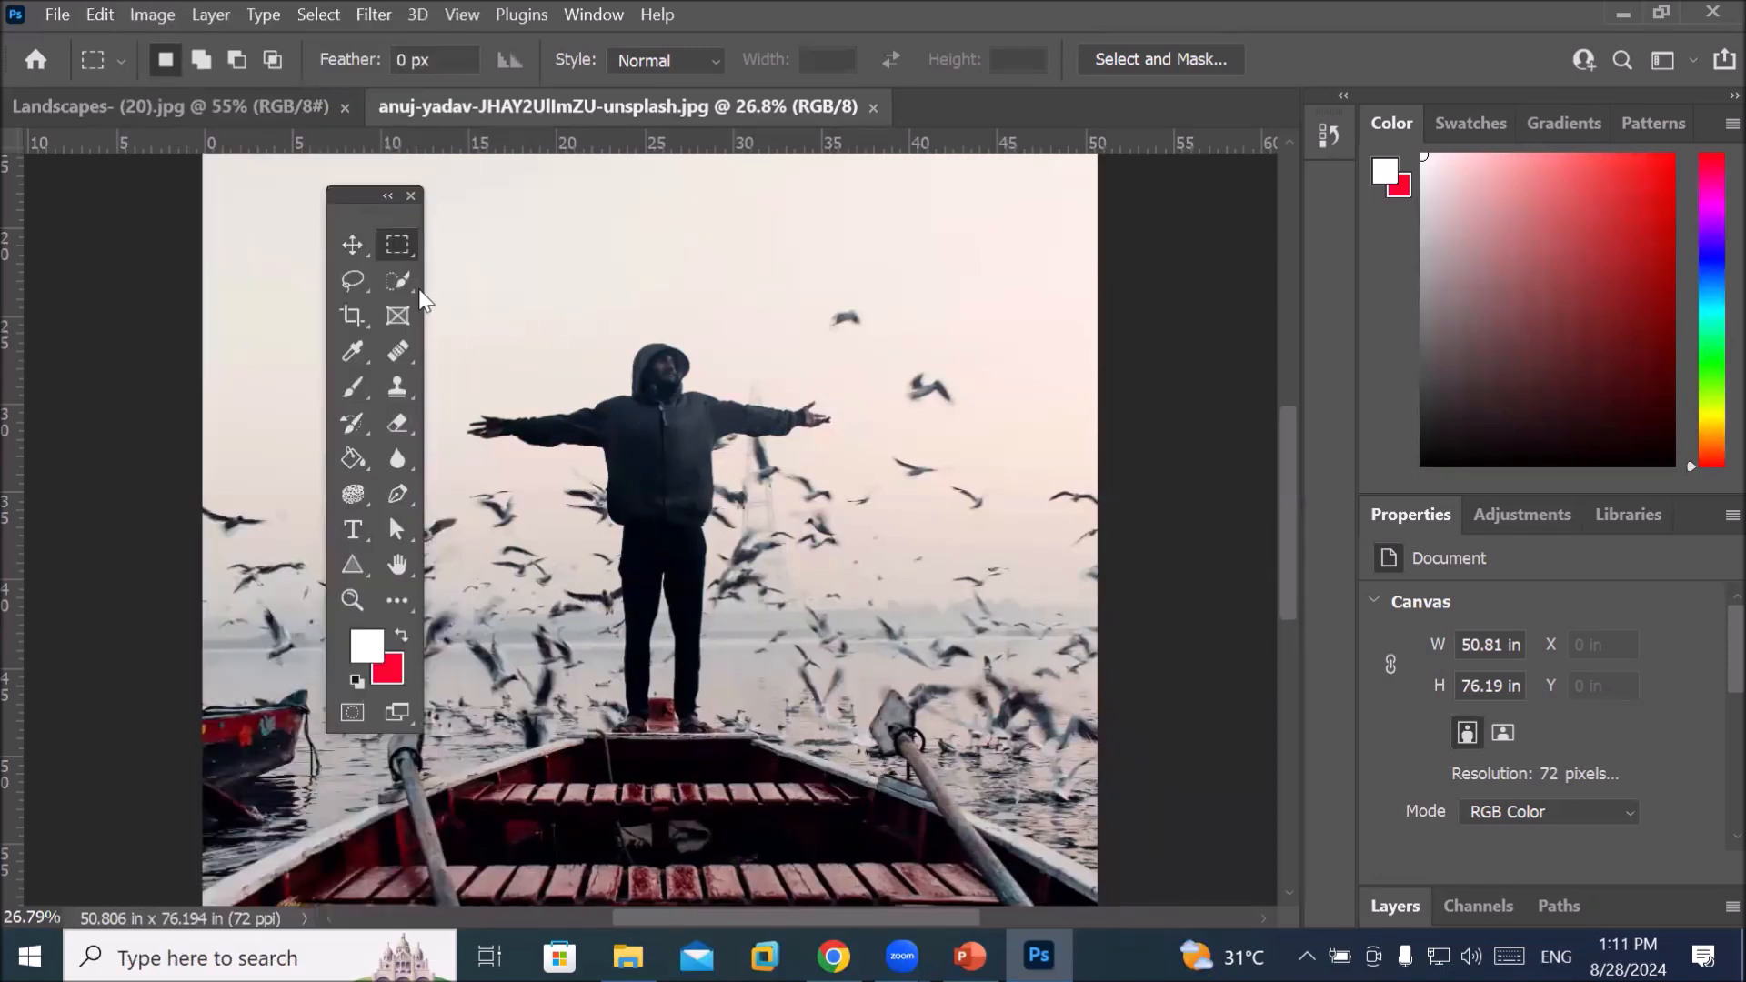
# Select the standing man with a rectangular marquee from above his head to the boat's bow and copy the selection
pyautogui.moveTo(438, 283); pyautogui.dragTo(865, 771)
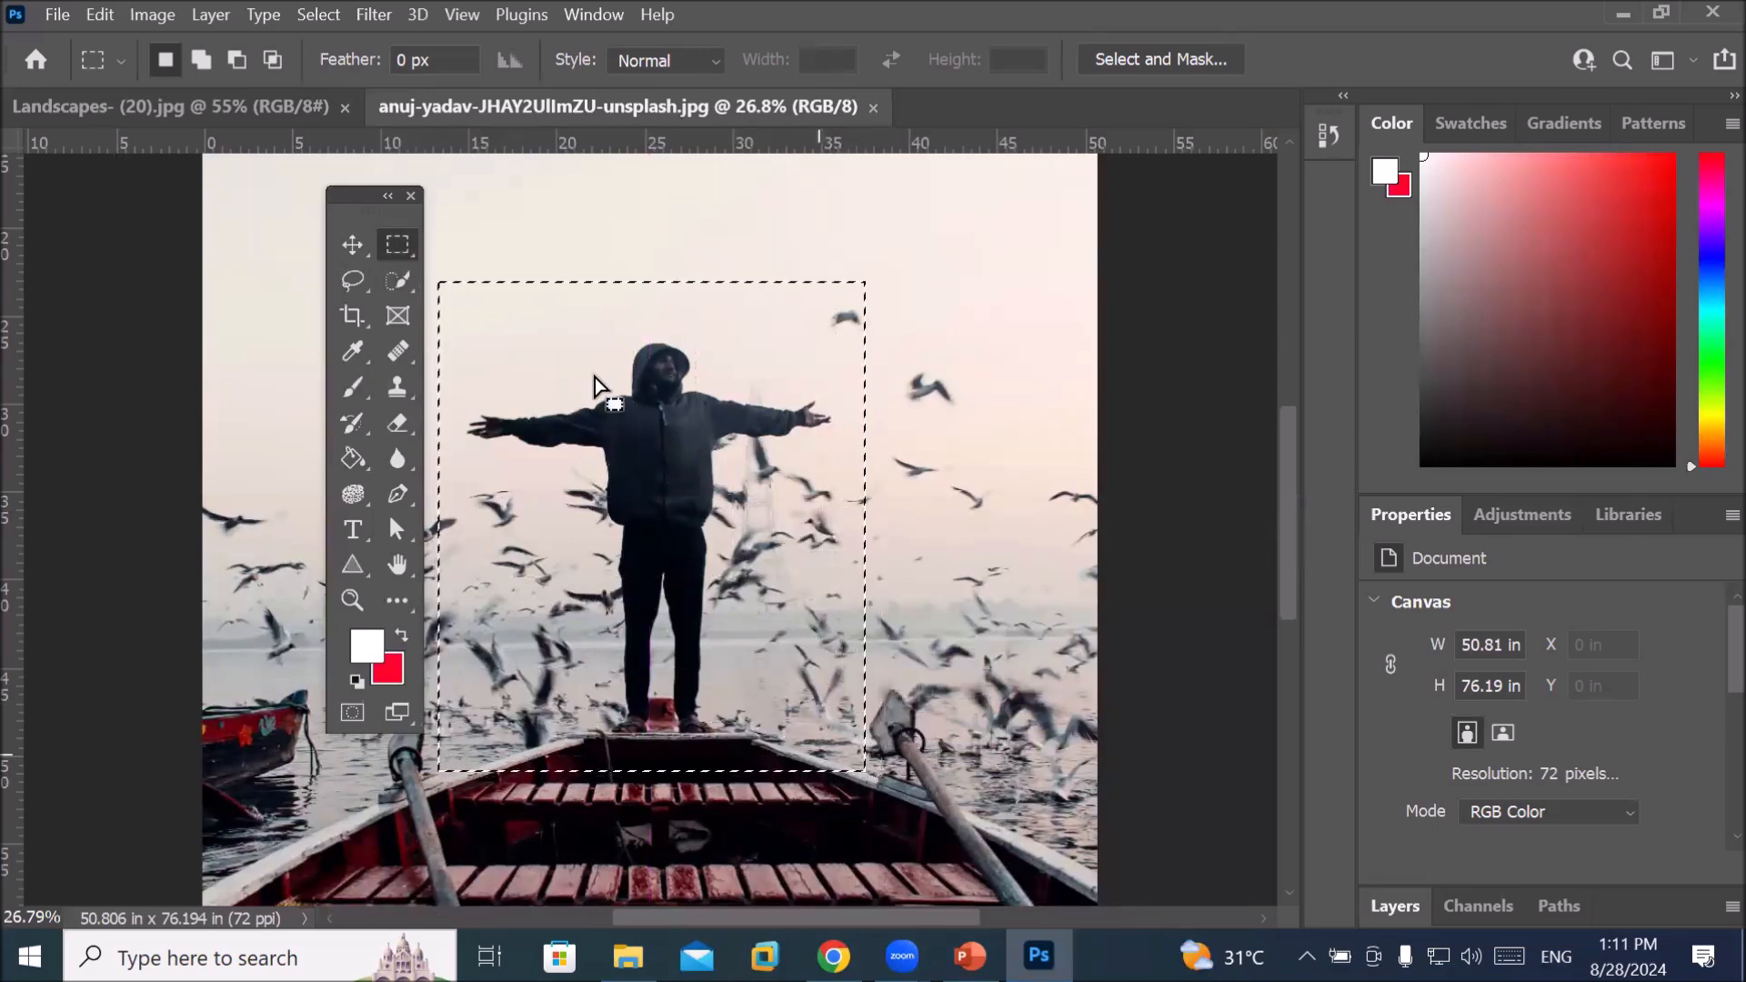
pyautogui.click(102, 17)
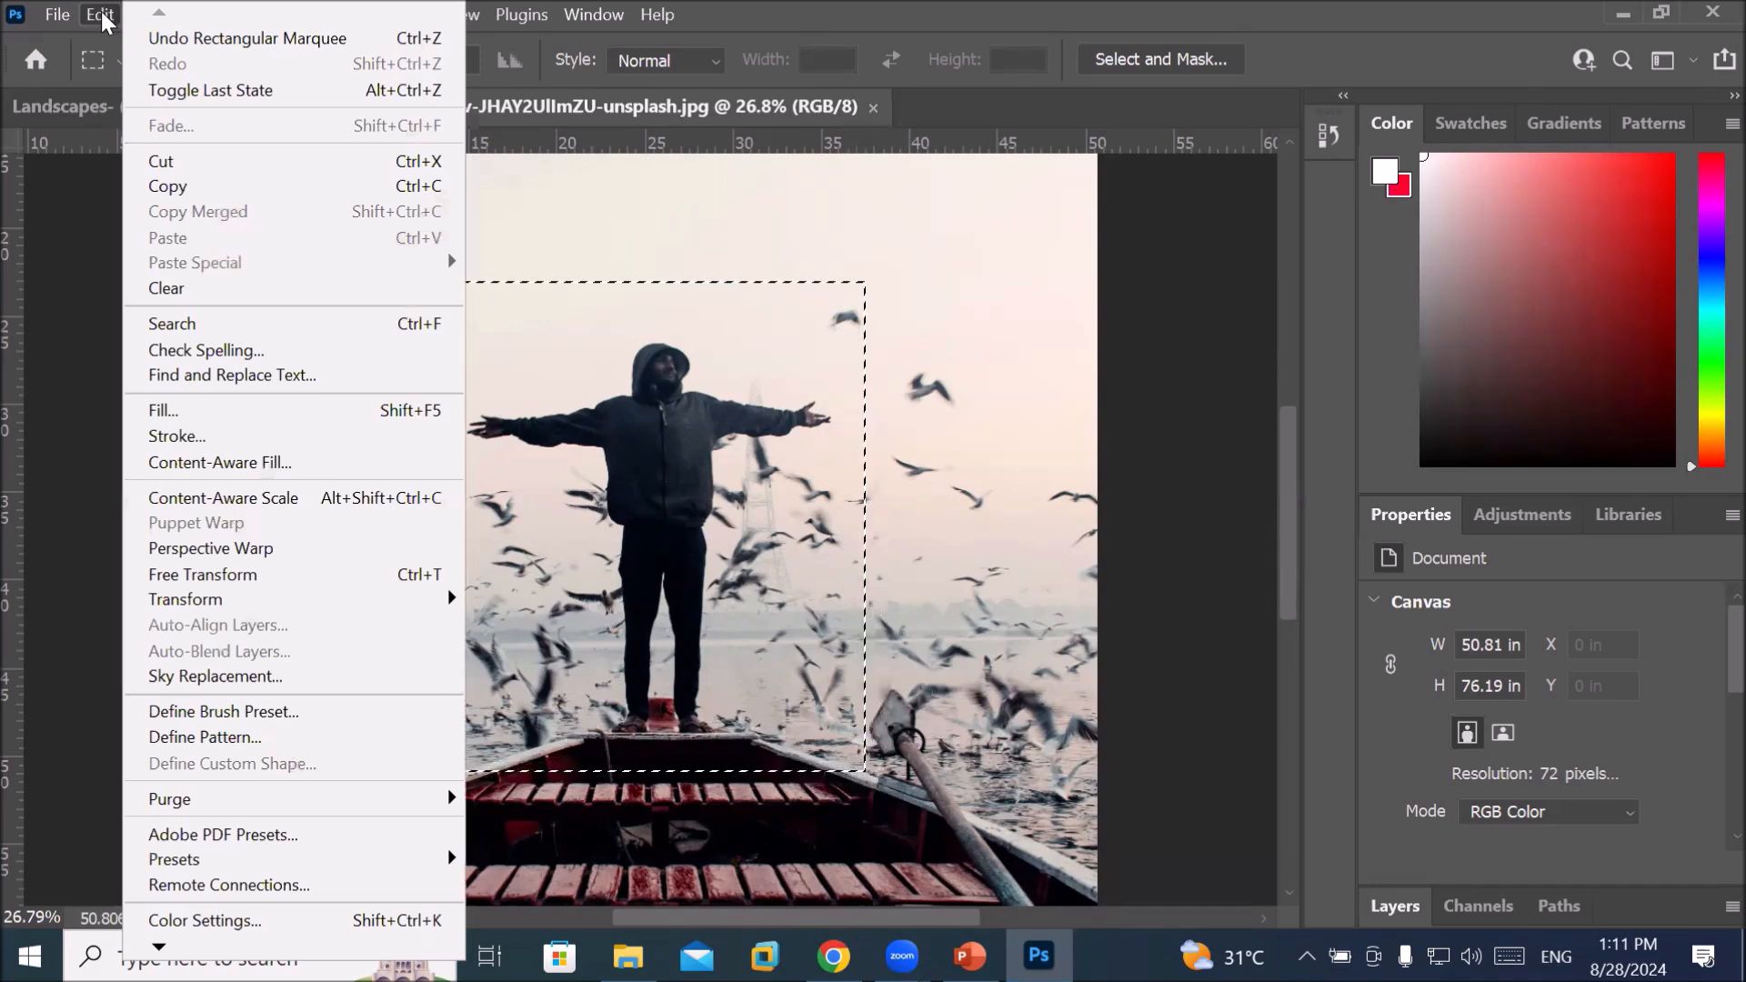
pyautogui.click(192, 186)
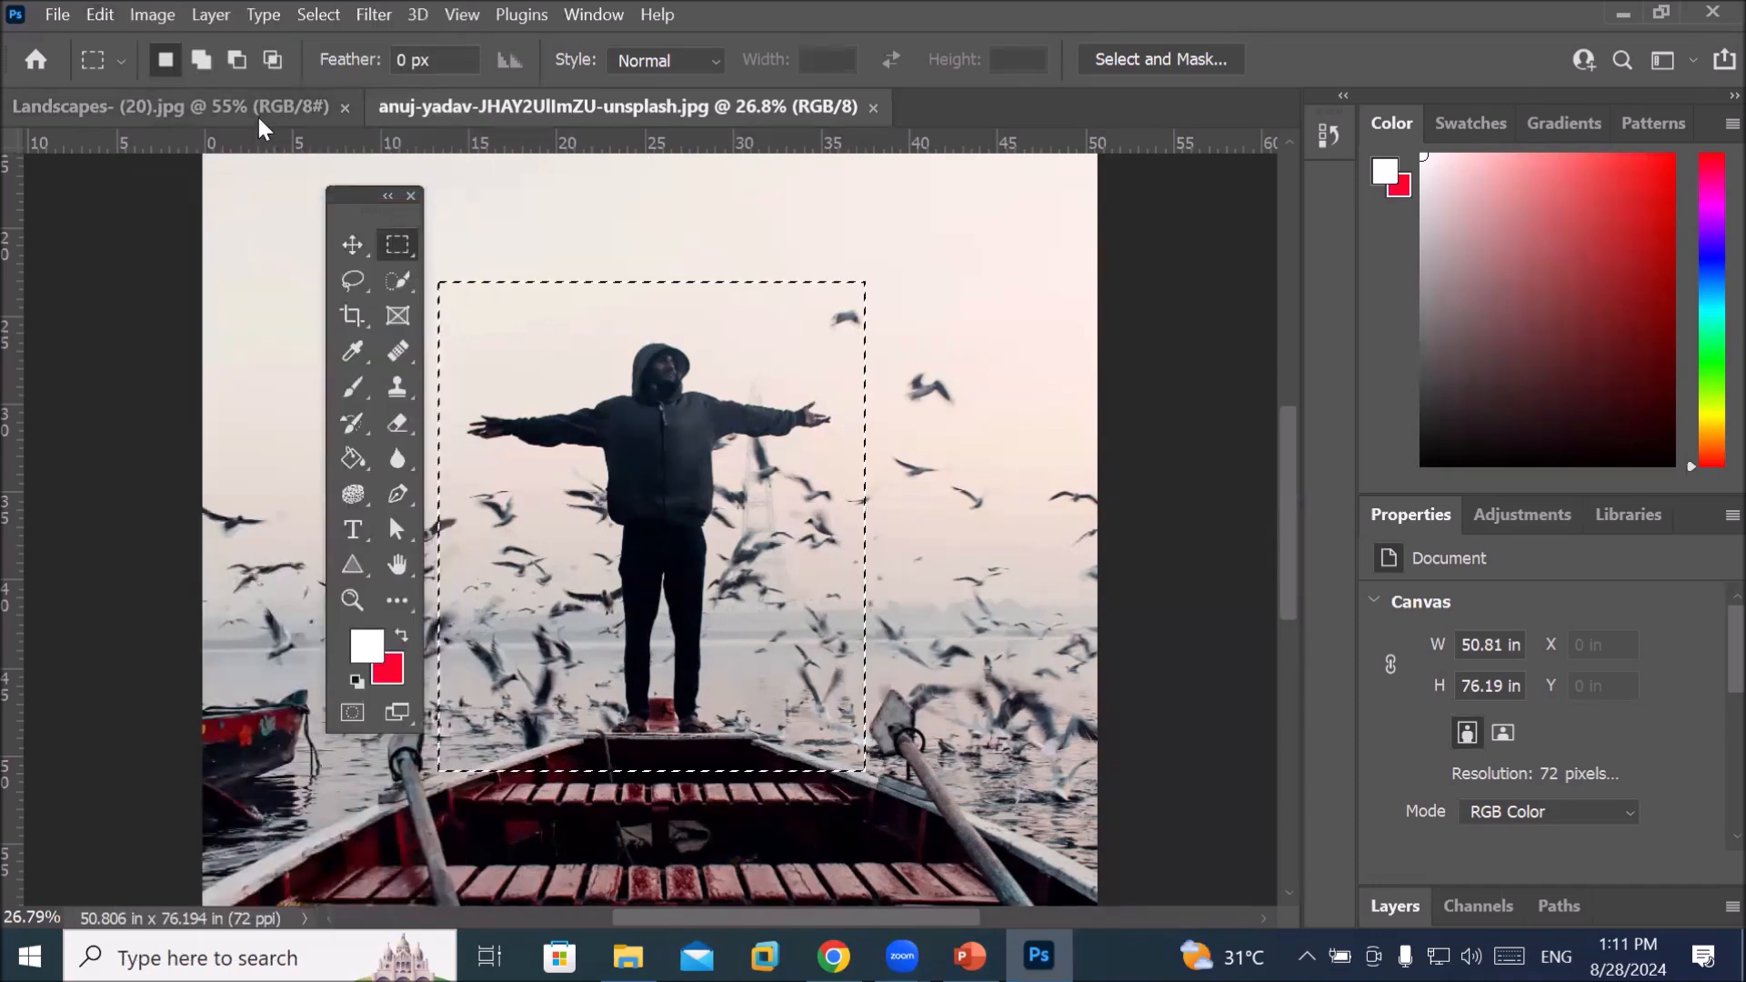
# Paste the copied man into the Landscapes- (20).jpg document as a new layer
pyautogui.click(262, 113)
pyautogui.click(102, 16)
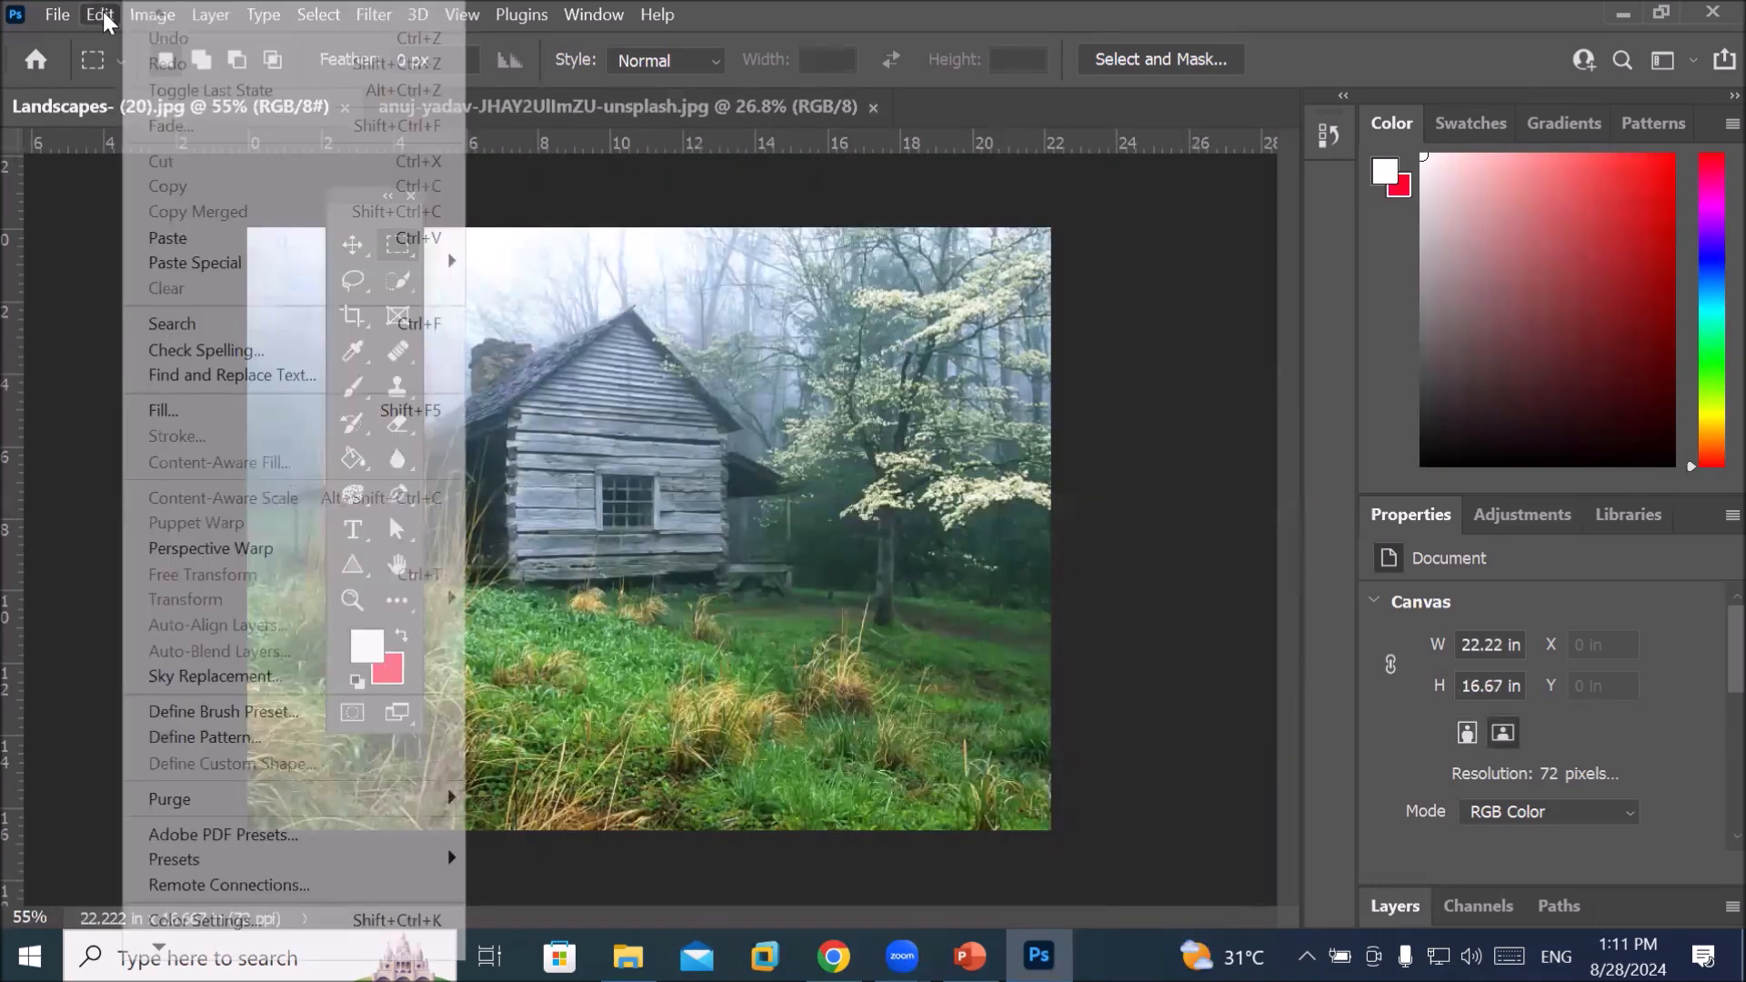
pyautogui.click(216, 240)
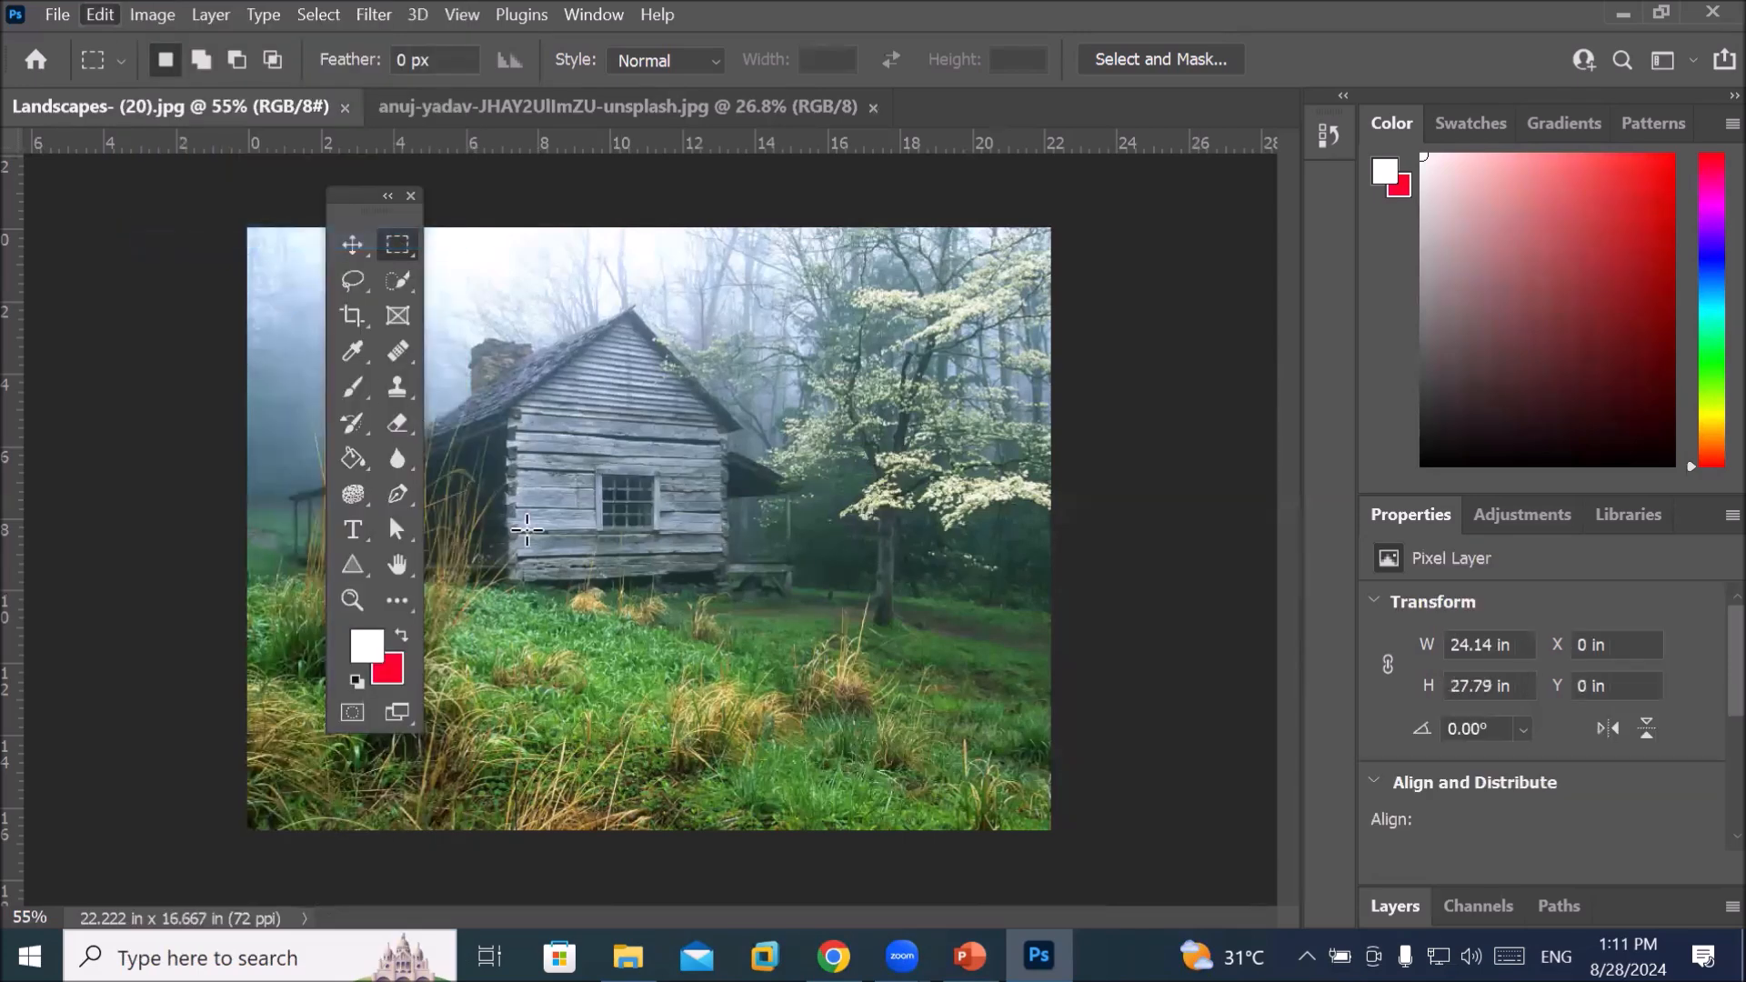
pyautogui.scroll(-4, 543, 527)
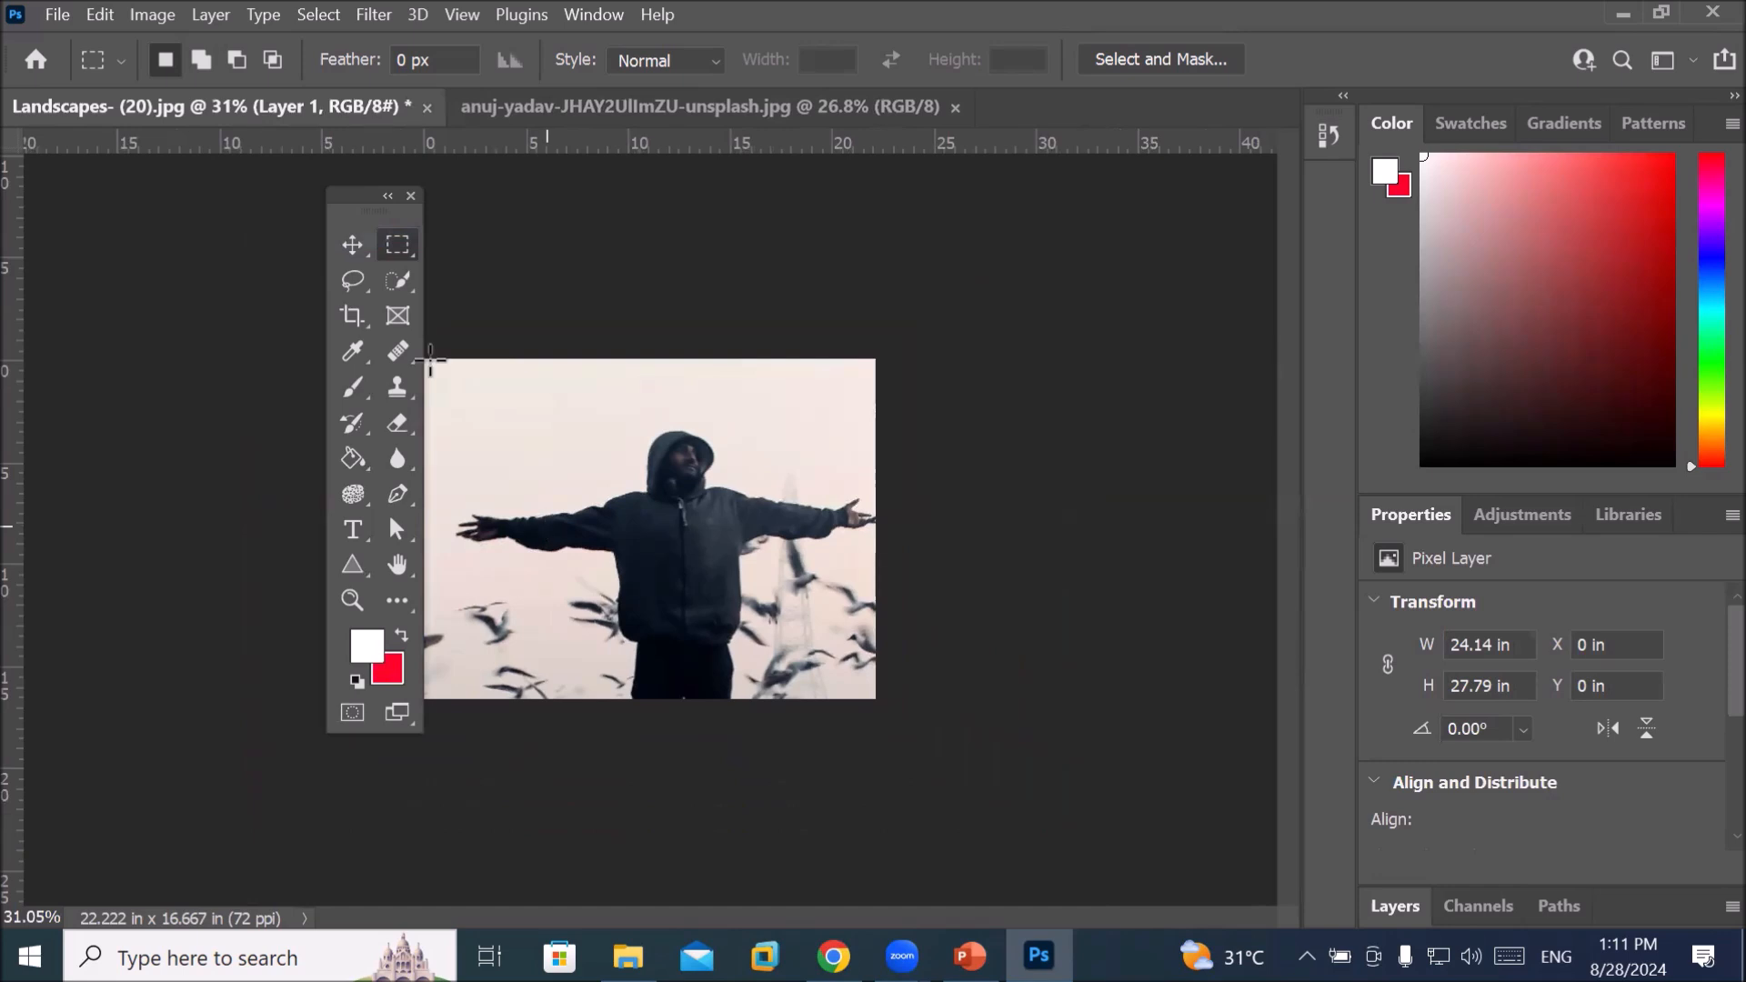
# Scale the pasted layer to about 35.33%, place it on the grass right of the cabin, and float the Layers panel beside it
pyautogui.moveTo(348, 195); pyautogui.dragTo(270, 226)
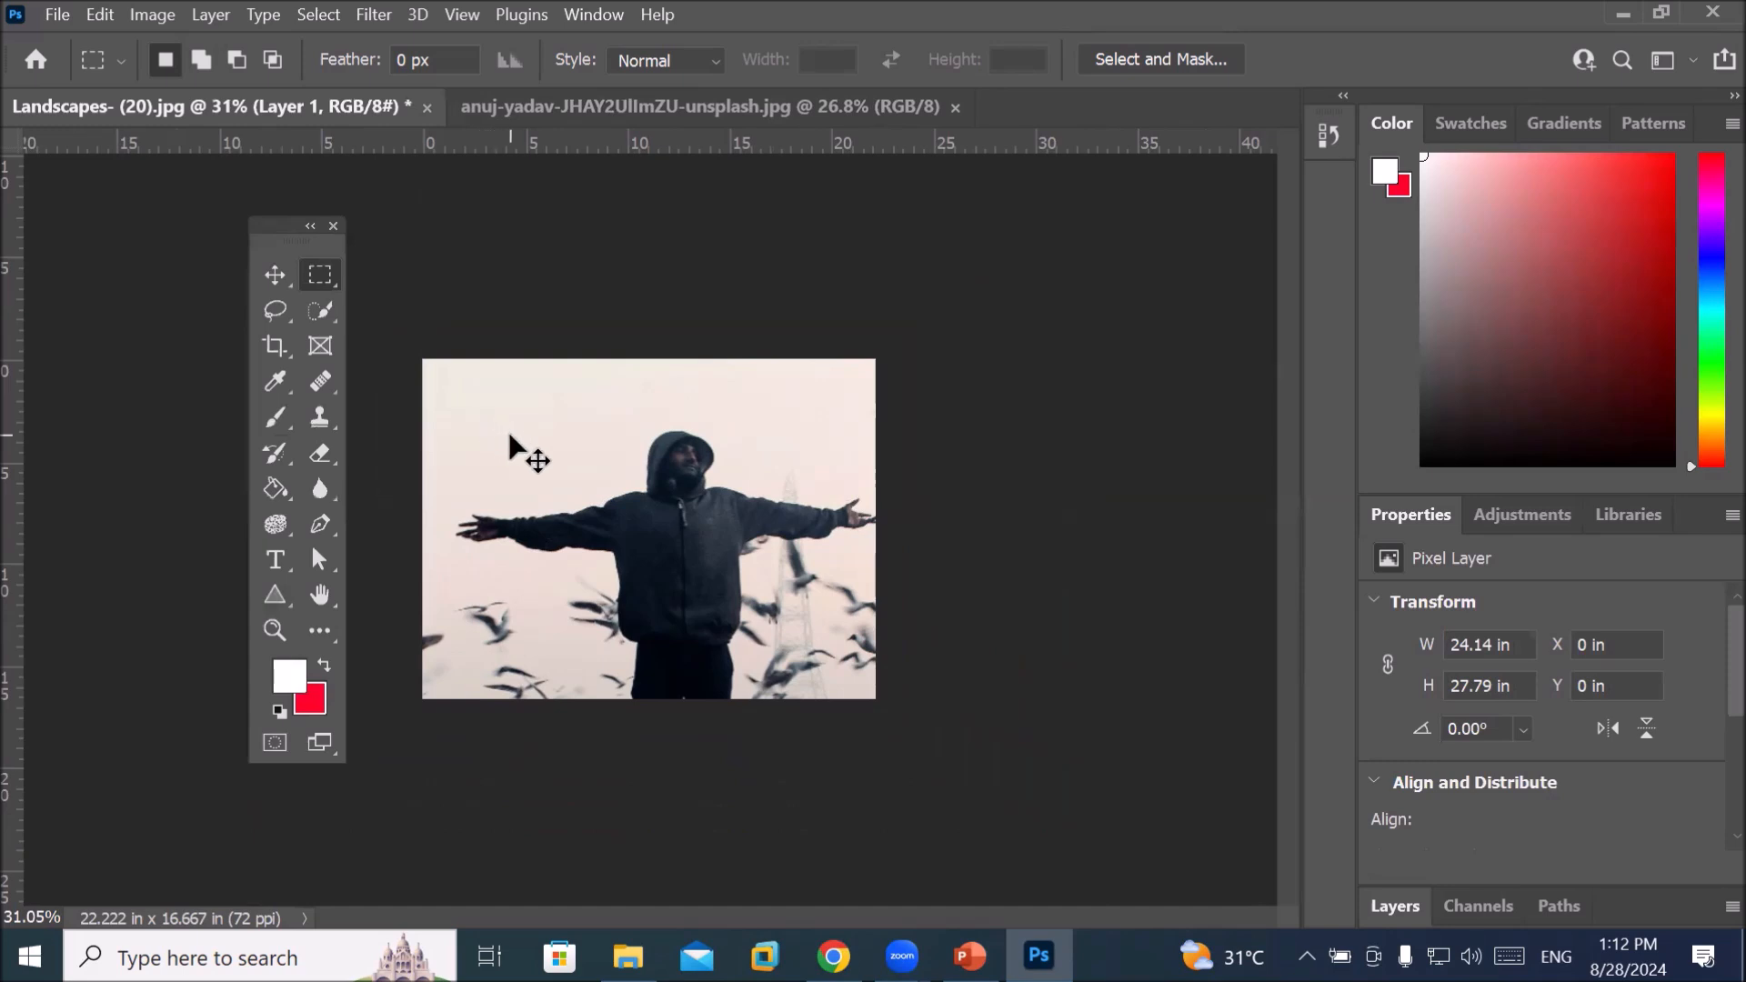
pyautogui.hotkey('ctrl', 't')
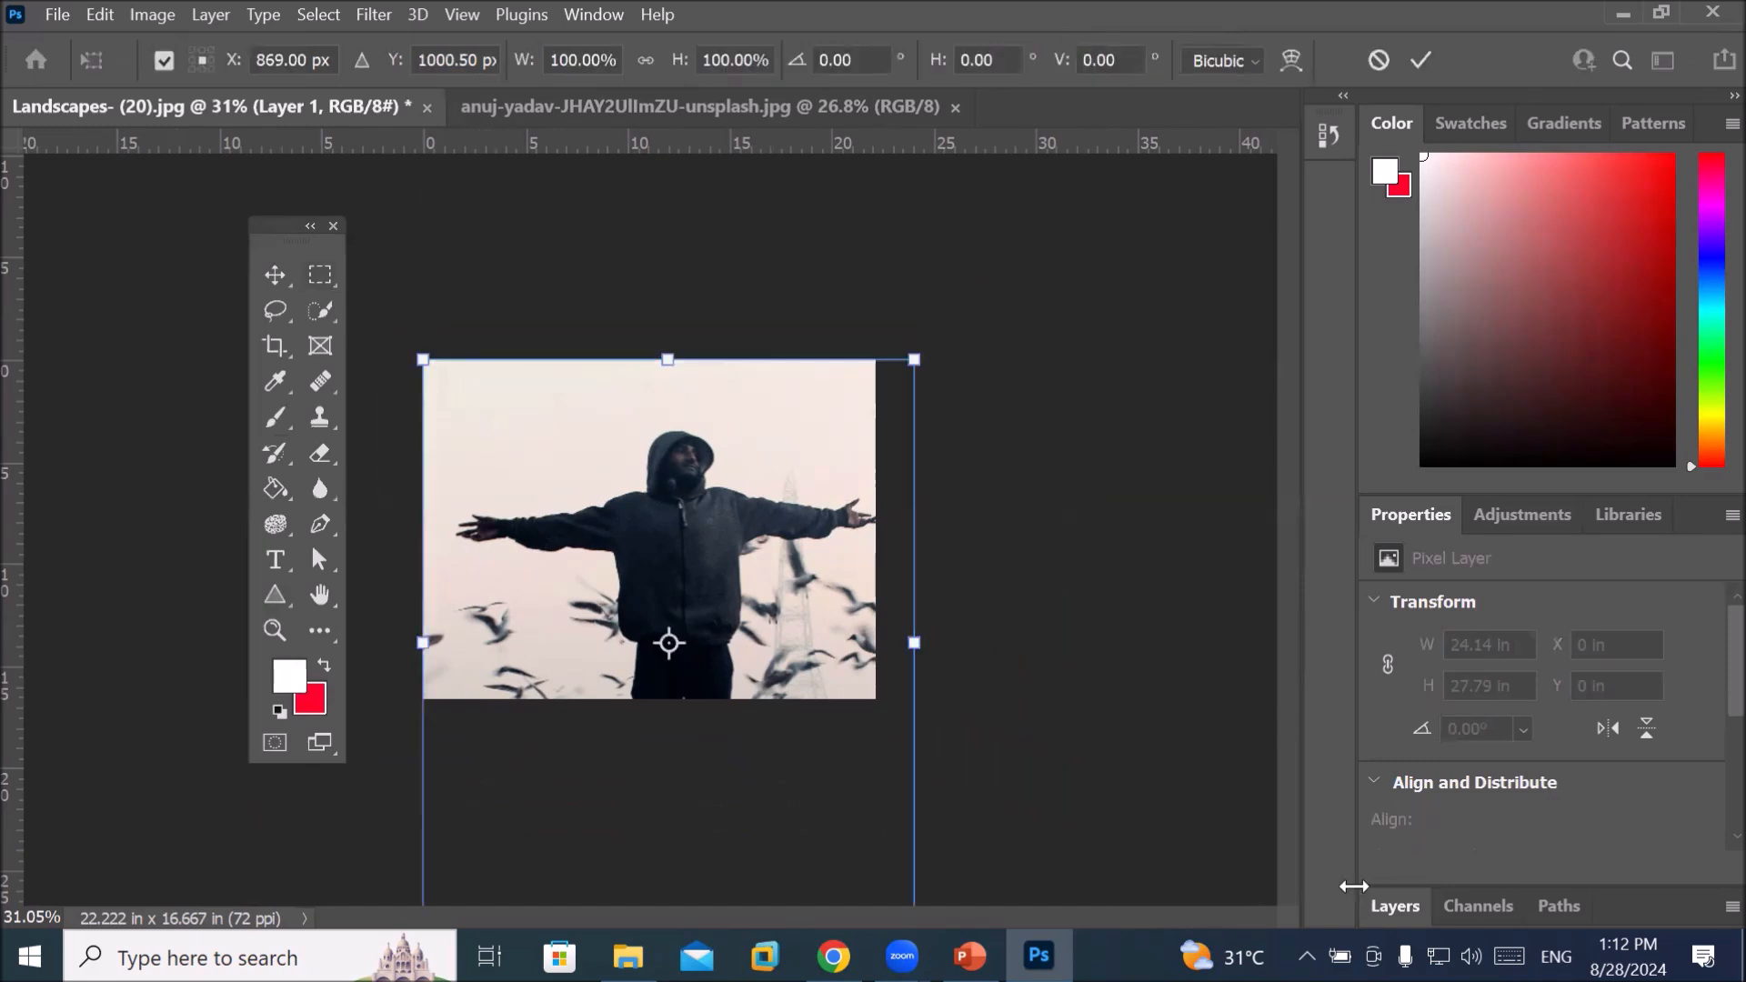
pyautogui.click(1394, 906)
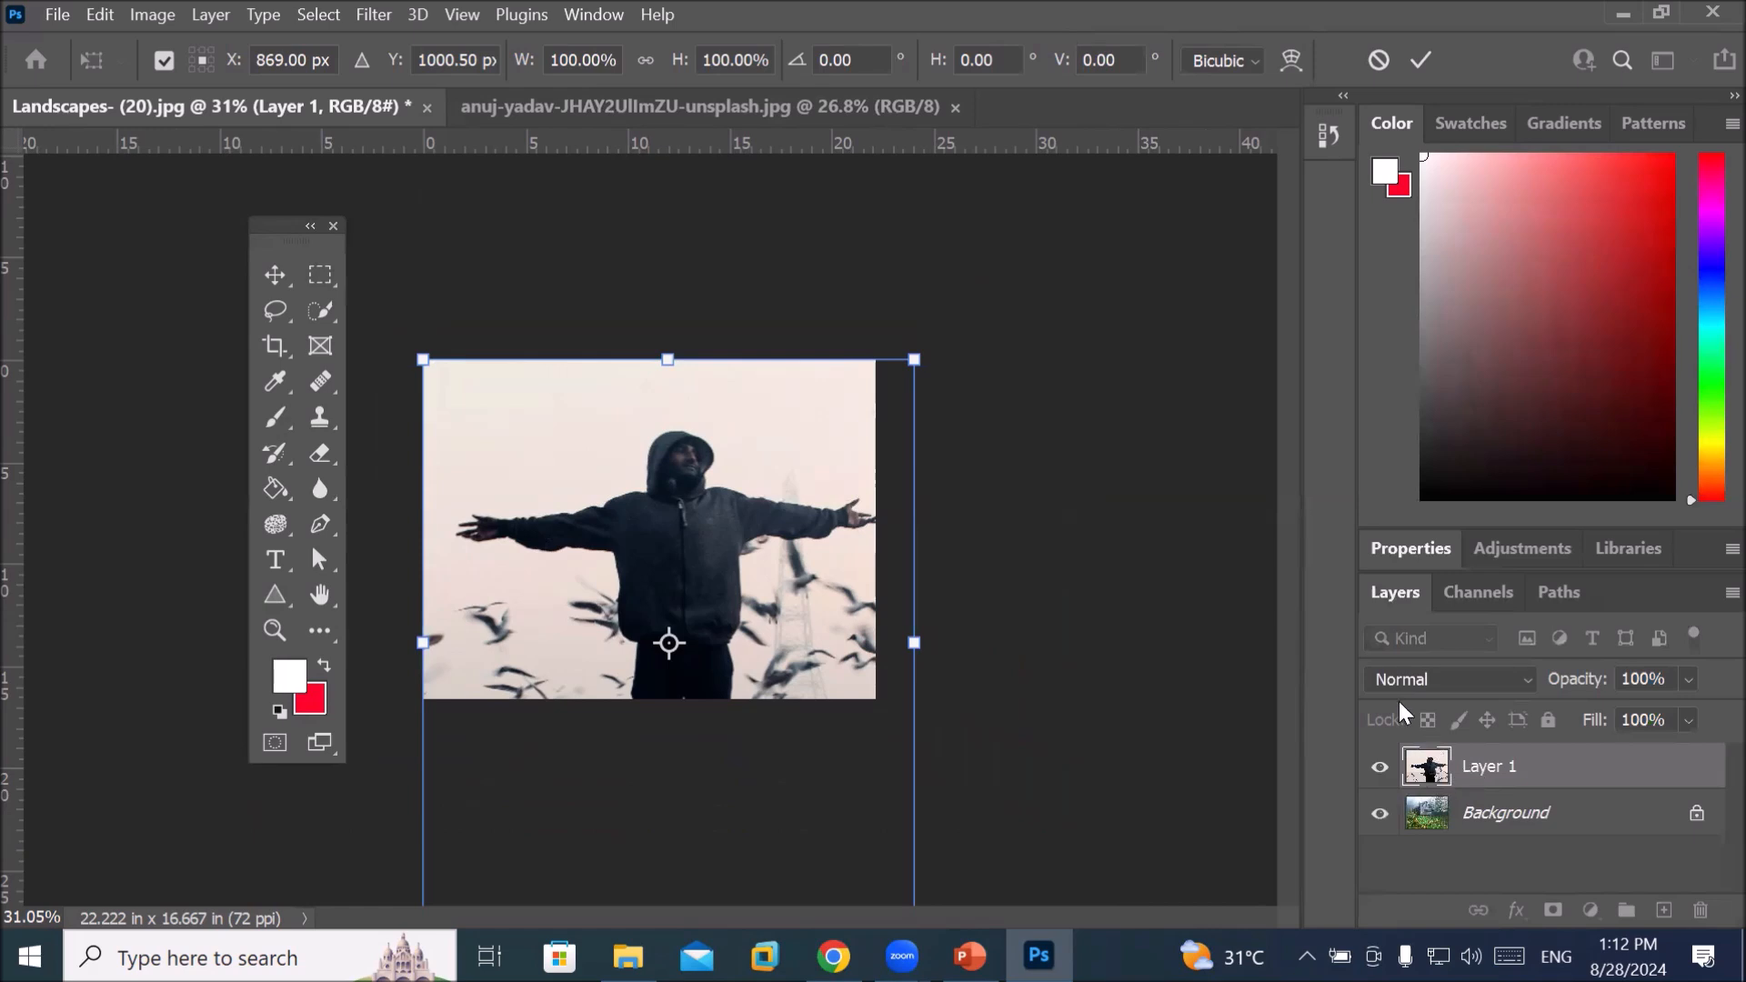
pyautogui.moveTo(1395, 592); pyautogui.dragTo(1051, 311)
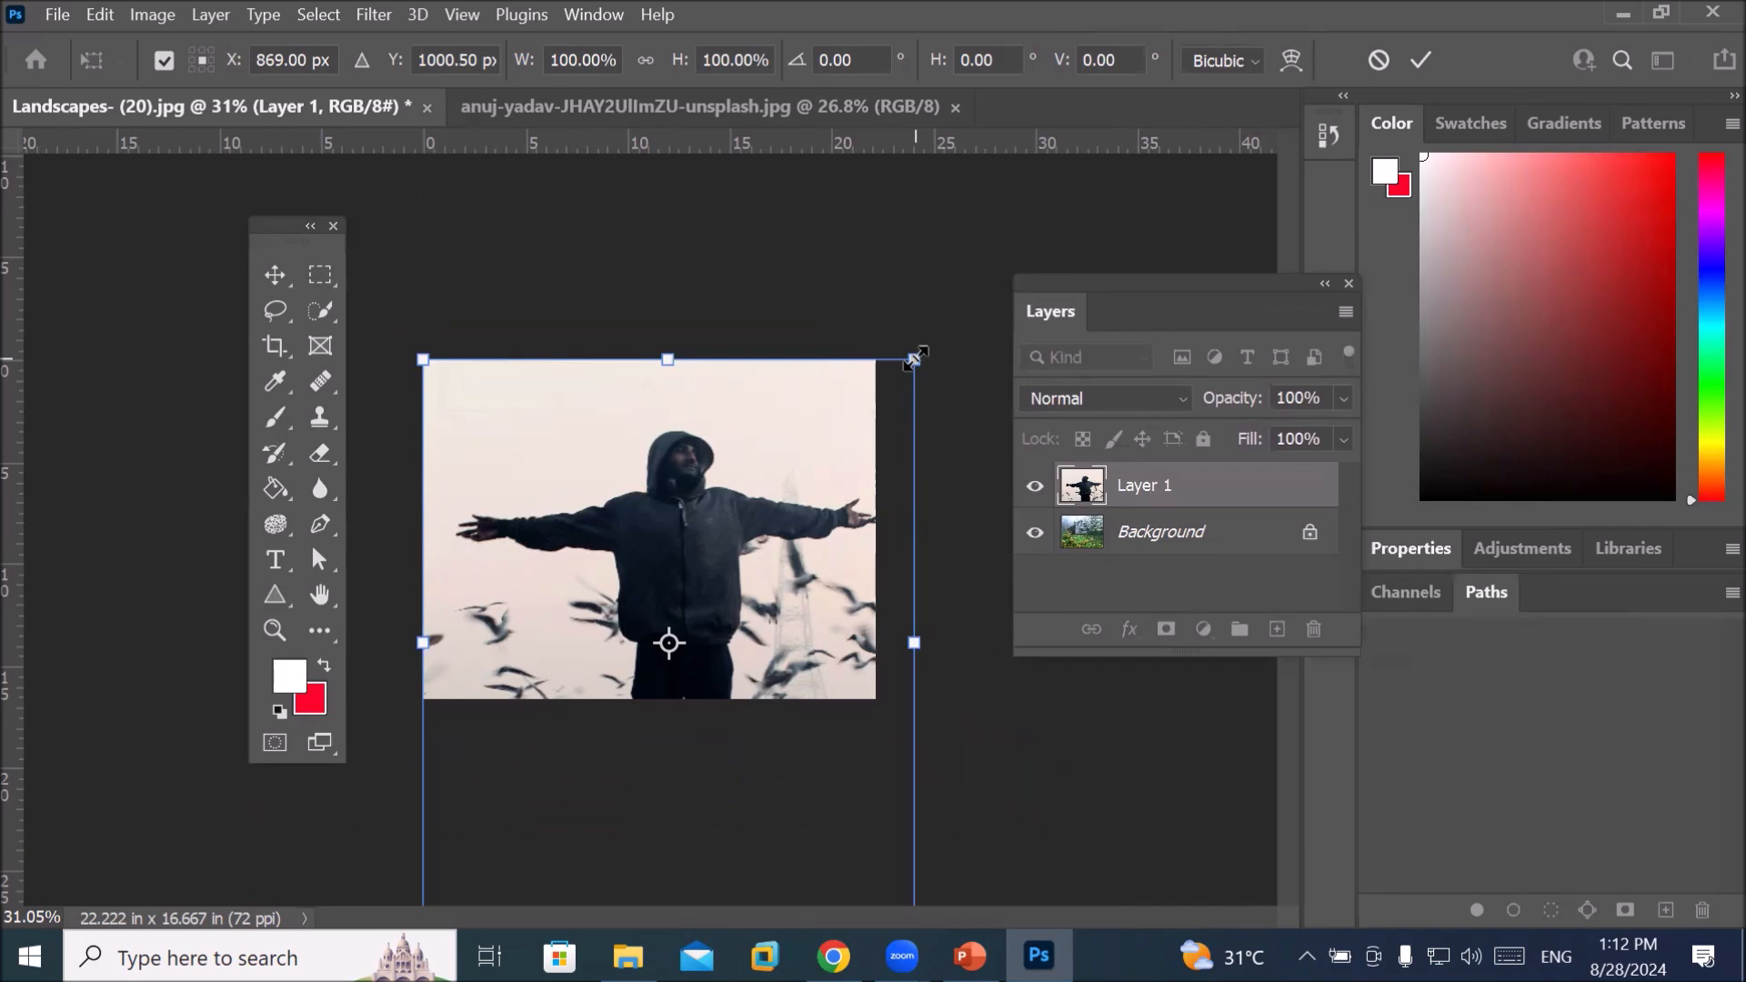
pyautogui.moveTo(914, 359); pyautogui.dragTo(754, 543)
pyautogui.moveTo(696, 628); pyautogui.dragTo(780, 566)
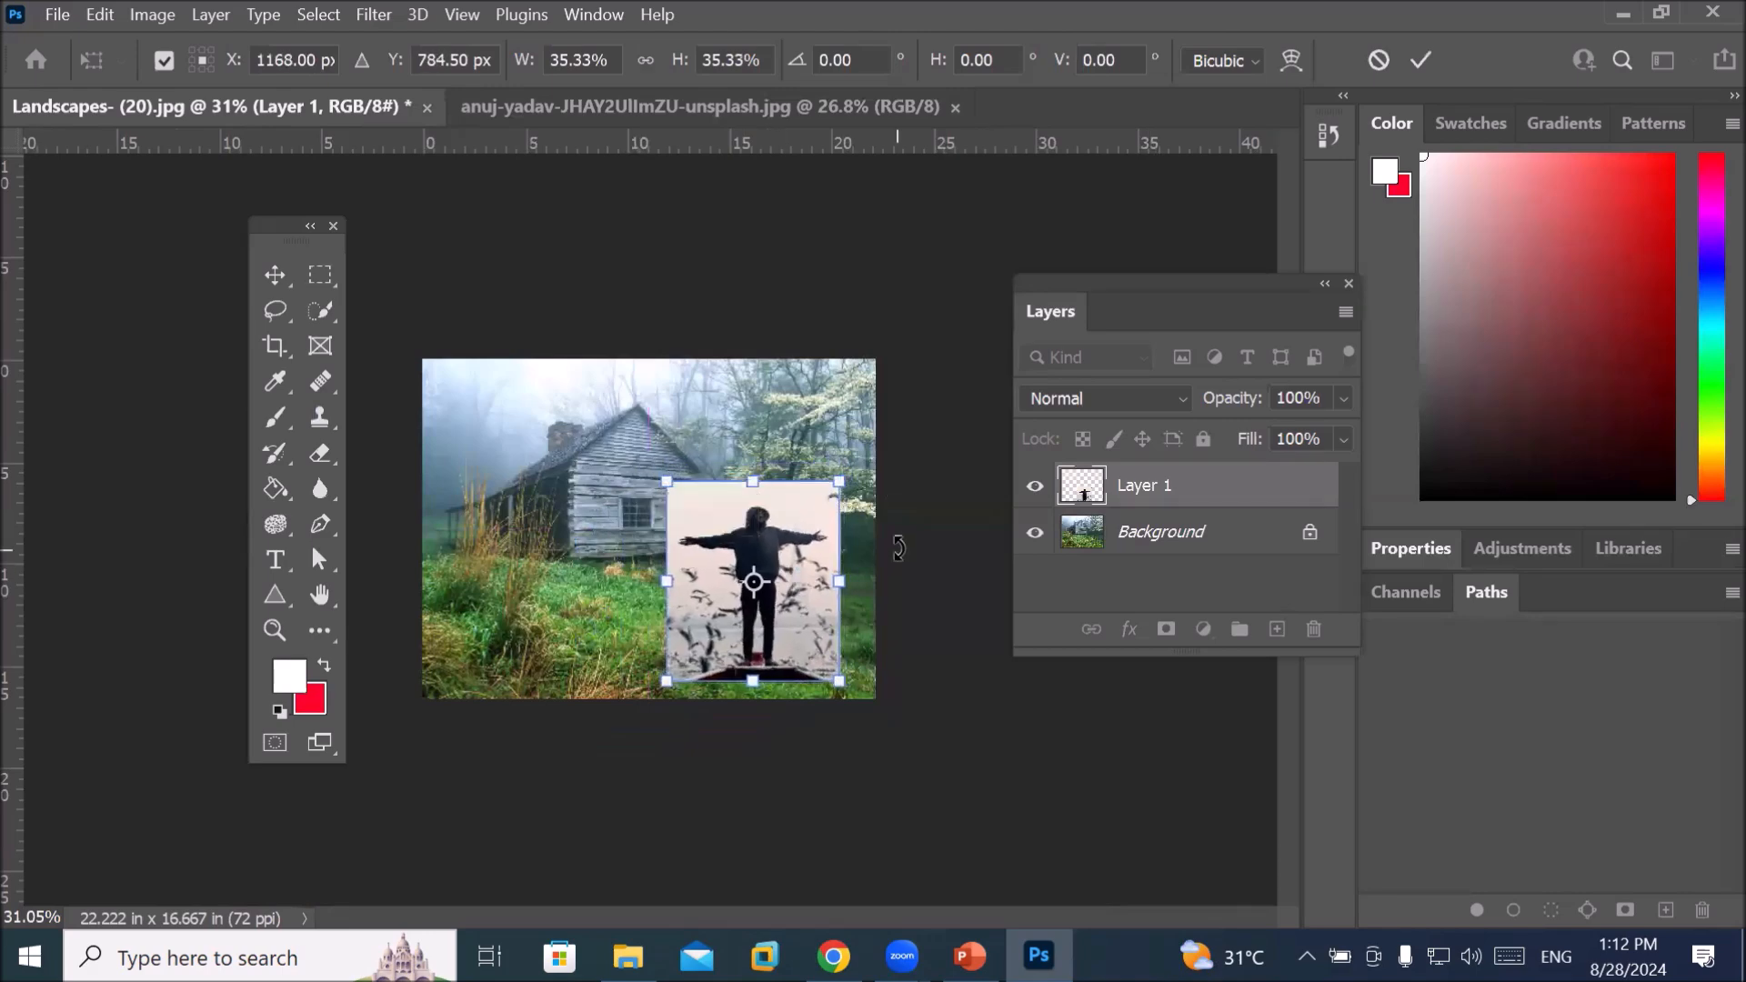
pyautogui.scroll(7, 879, 520)
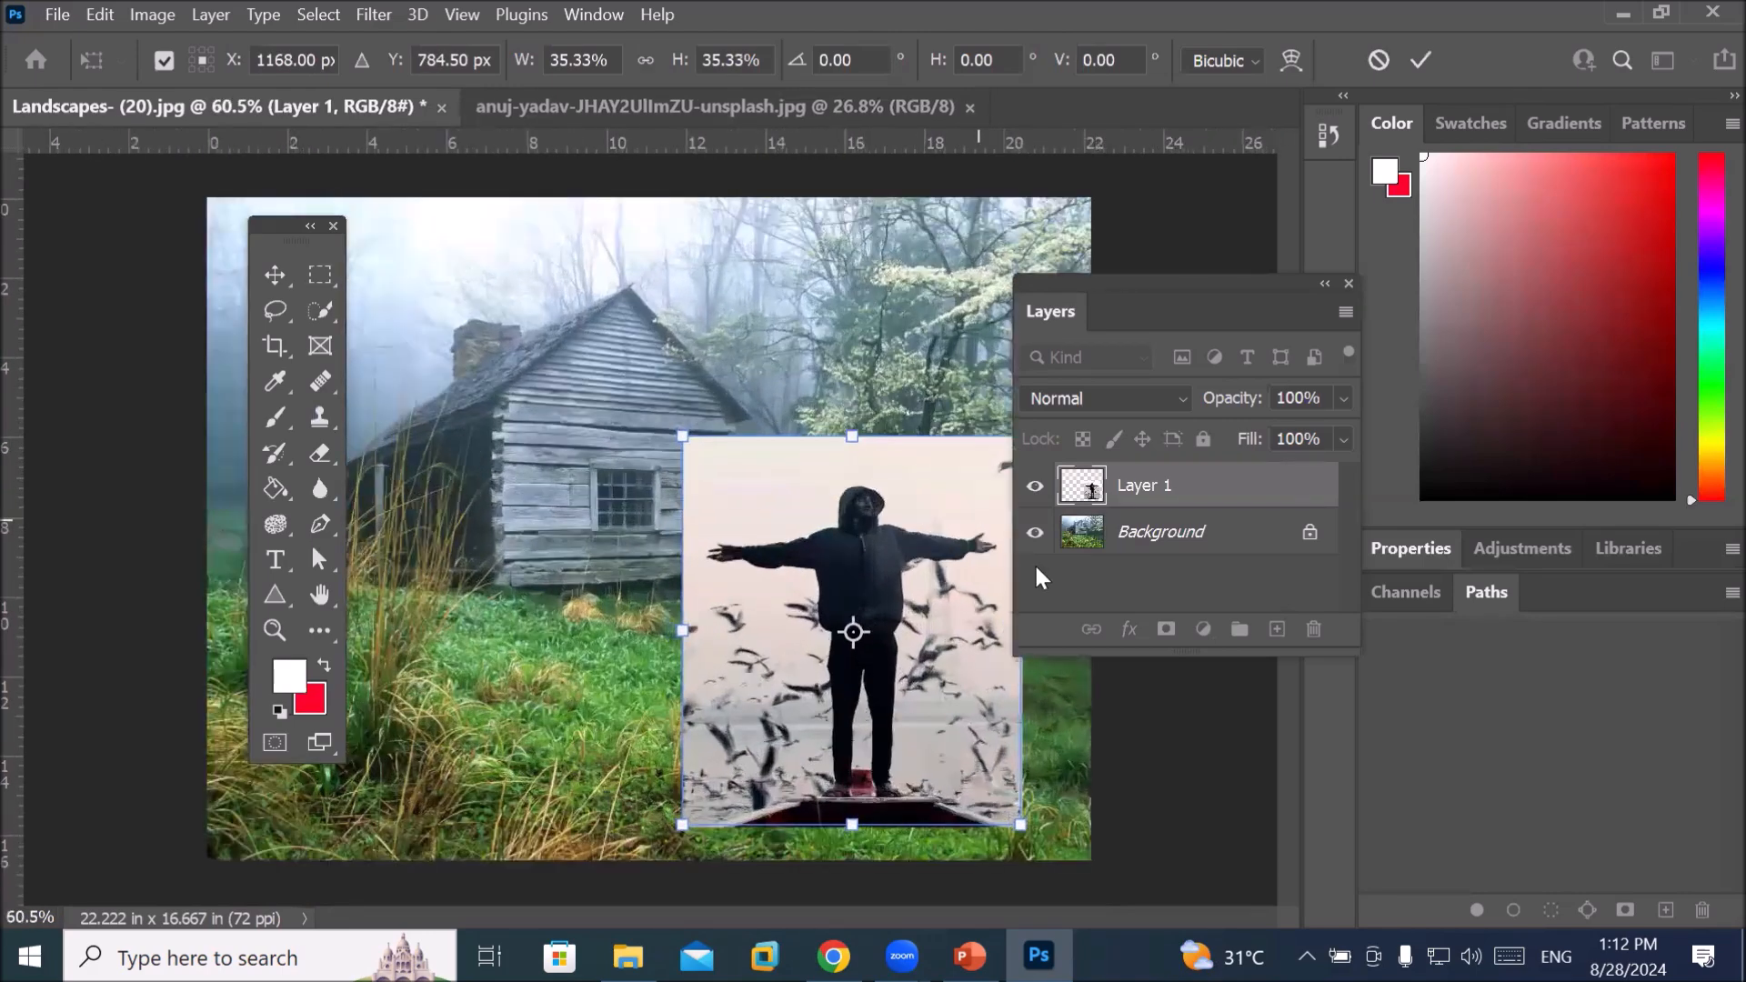
pyautogui.moveTo(1200, 288); pyautogui.dragTo(1264, 292)
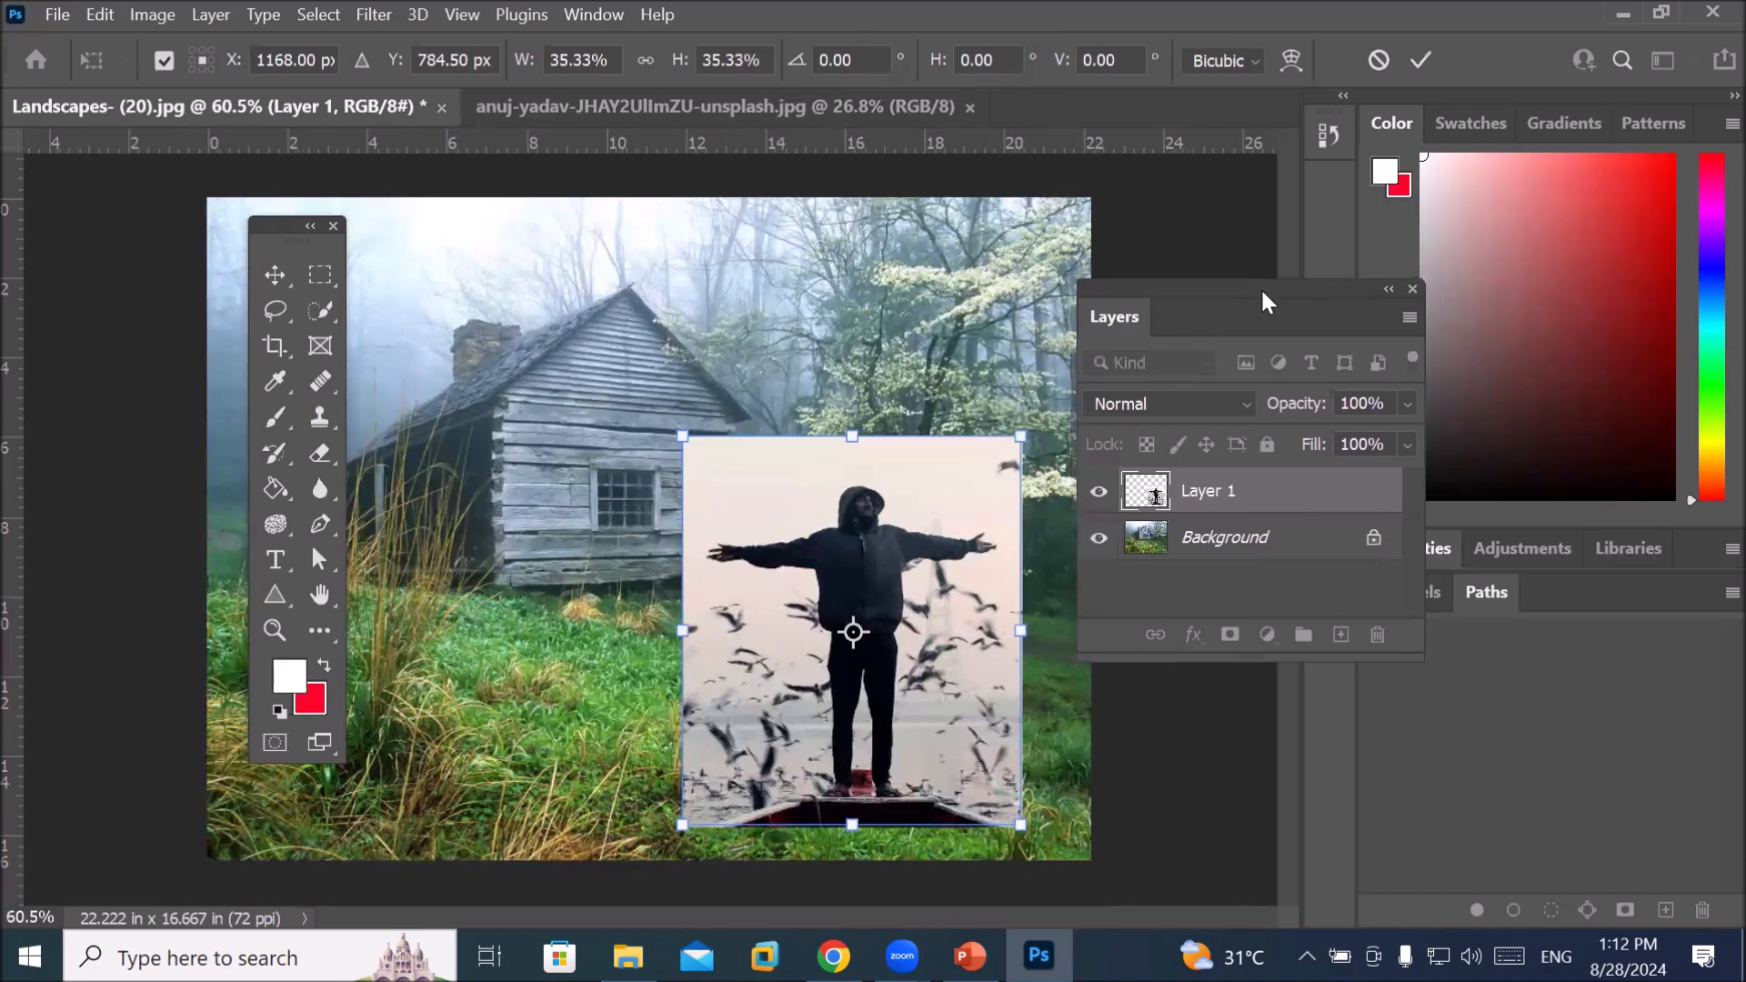
pyautogui.click(1422, 60)
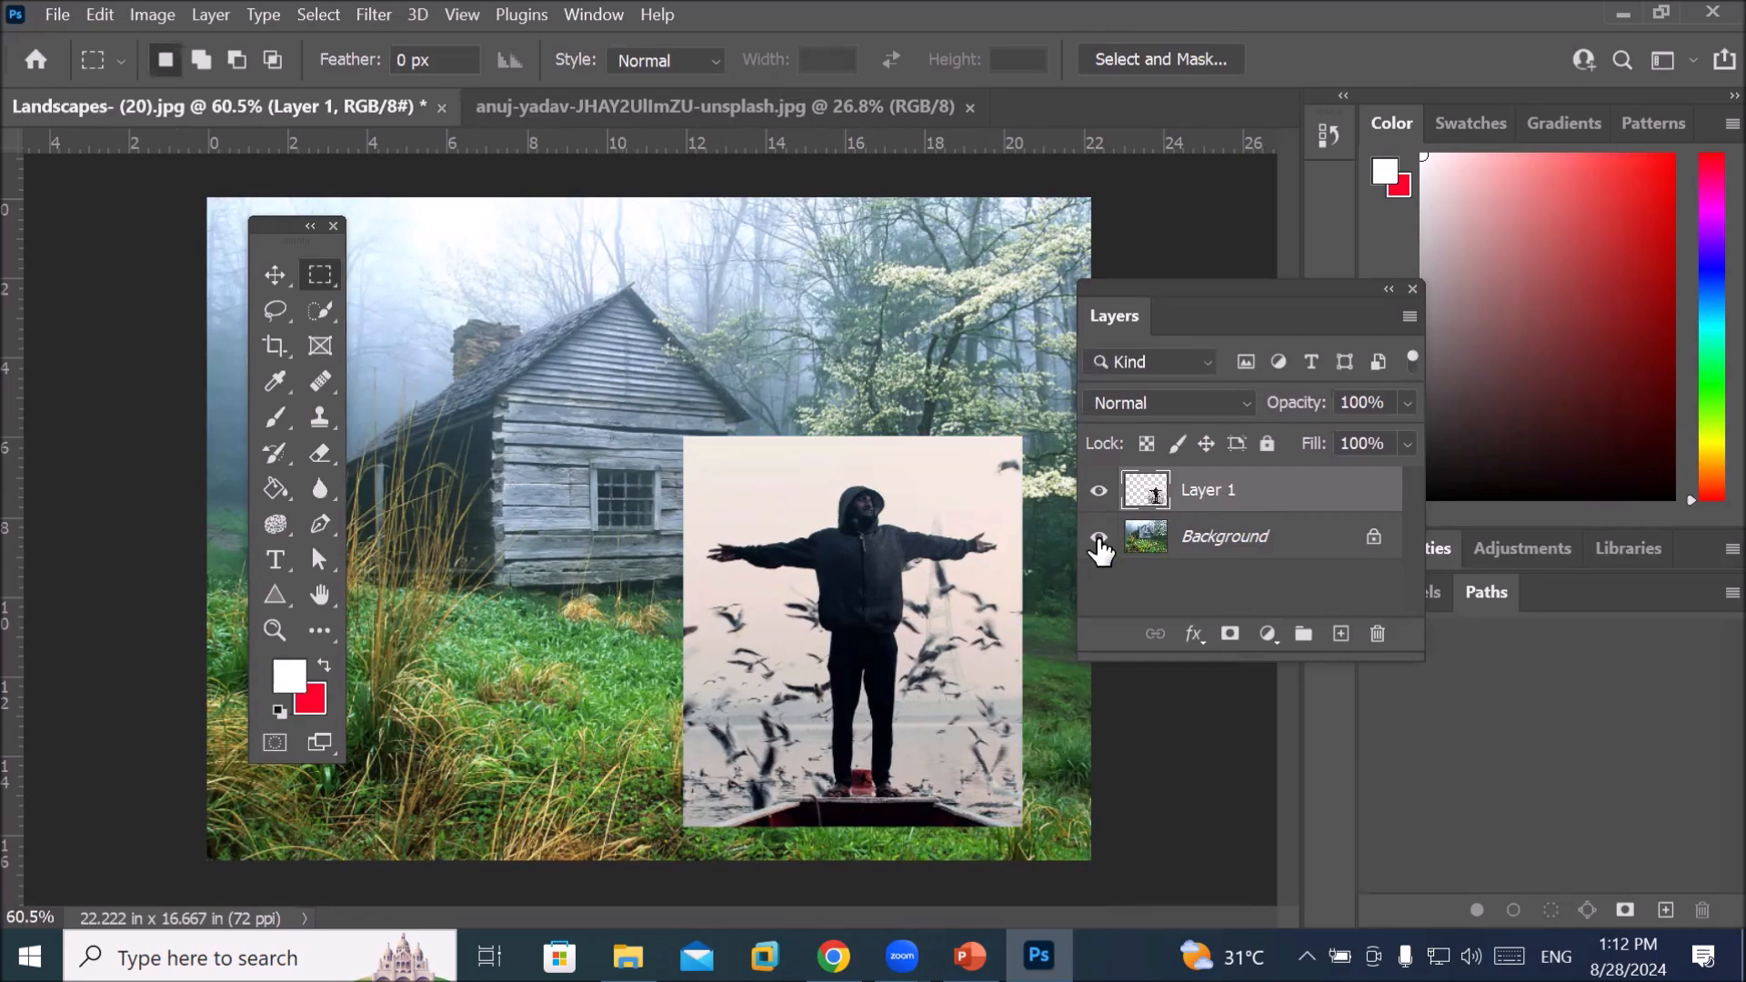
# Hide and reshow the Background layer, and review the blending modes available for Layer 1
pyautogui.click(1099, 538)
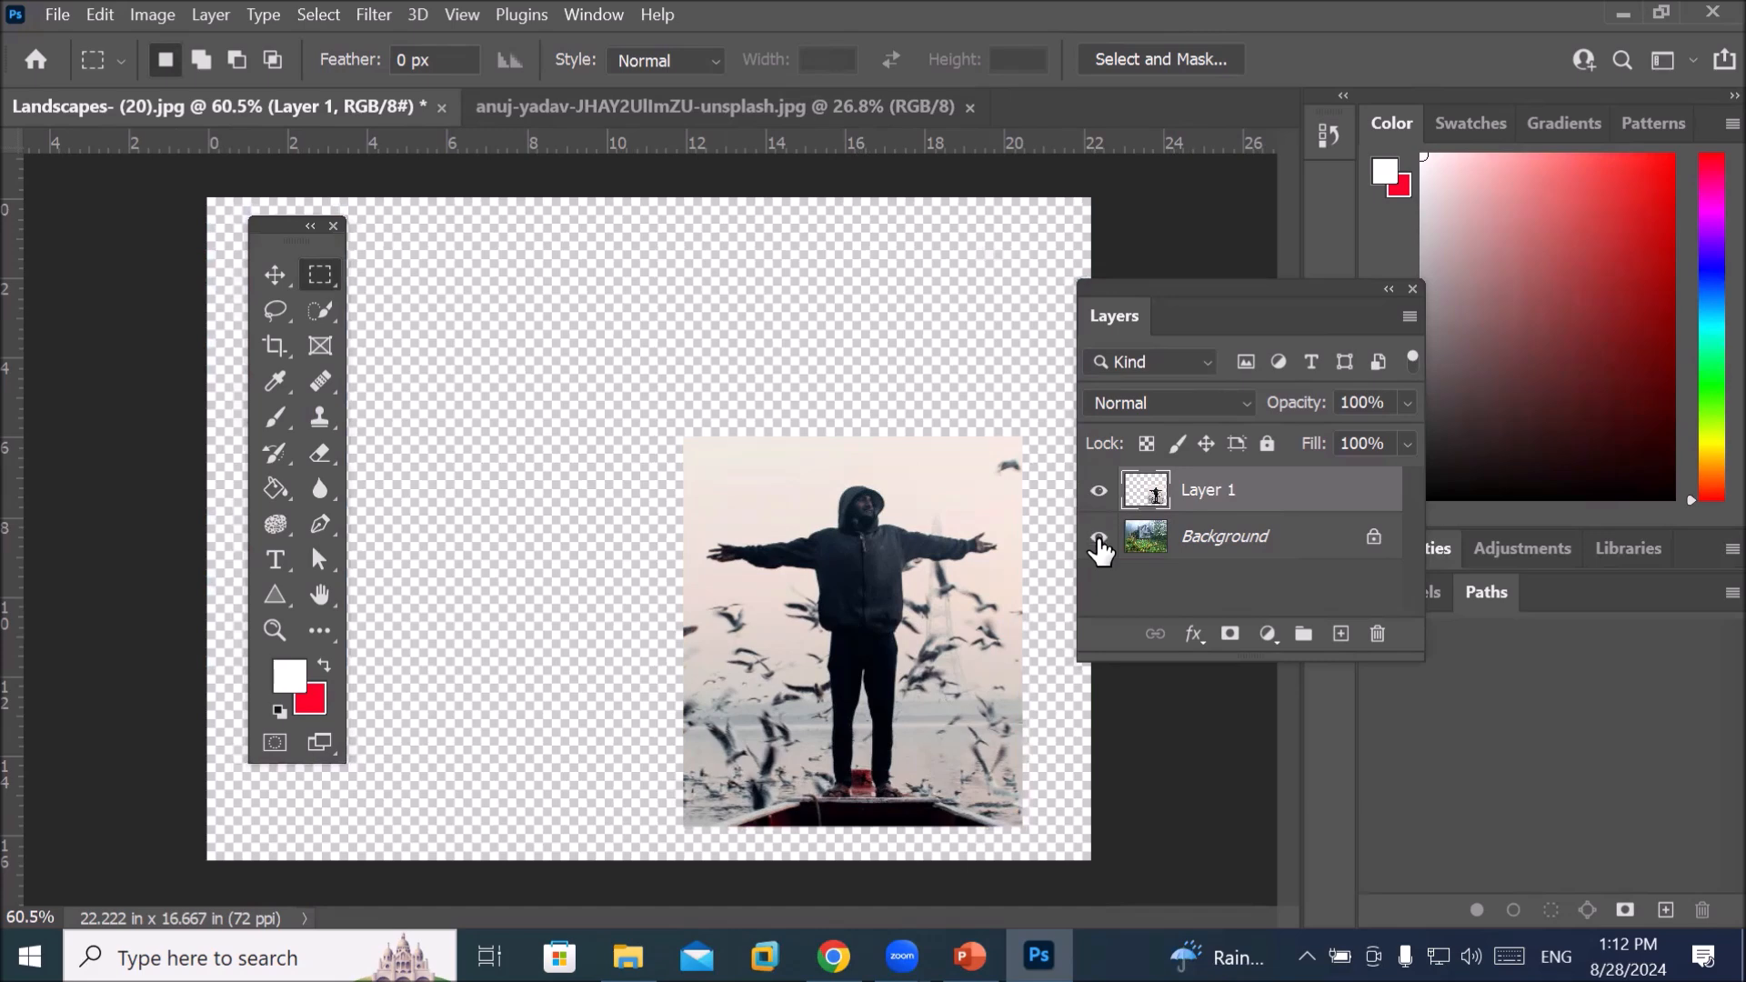
pyautogui.click(1099, 540)
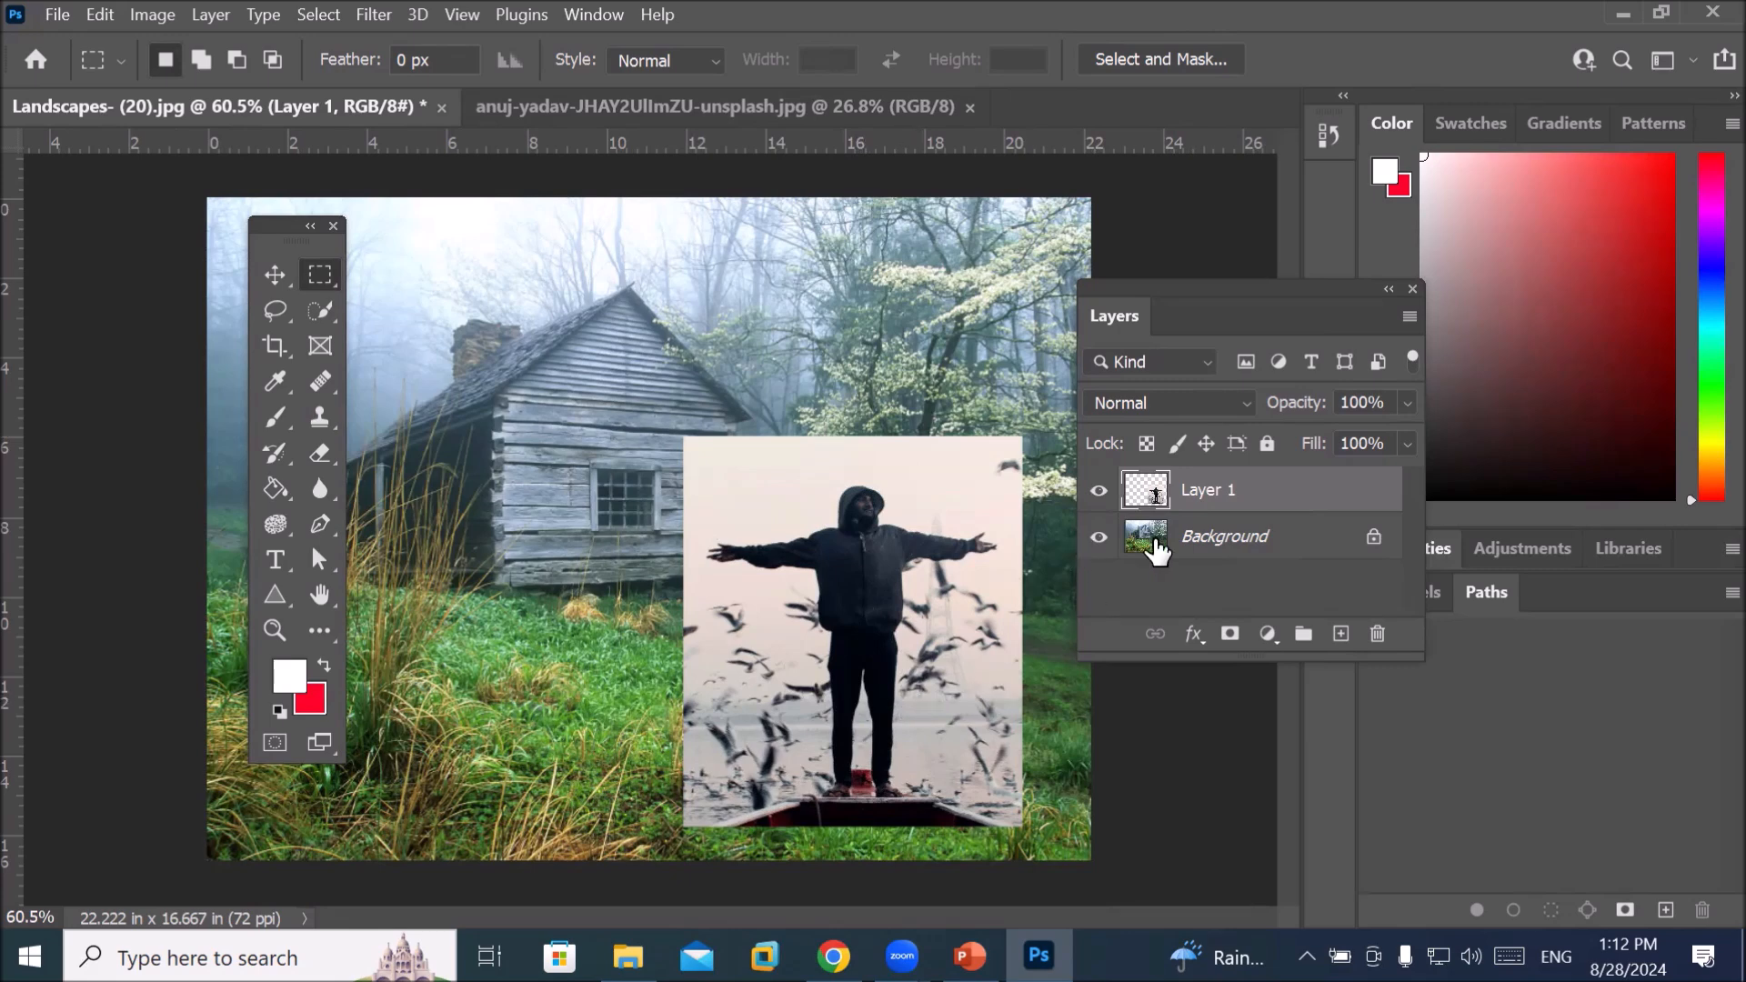
pyautogui.click(1246, 405)
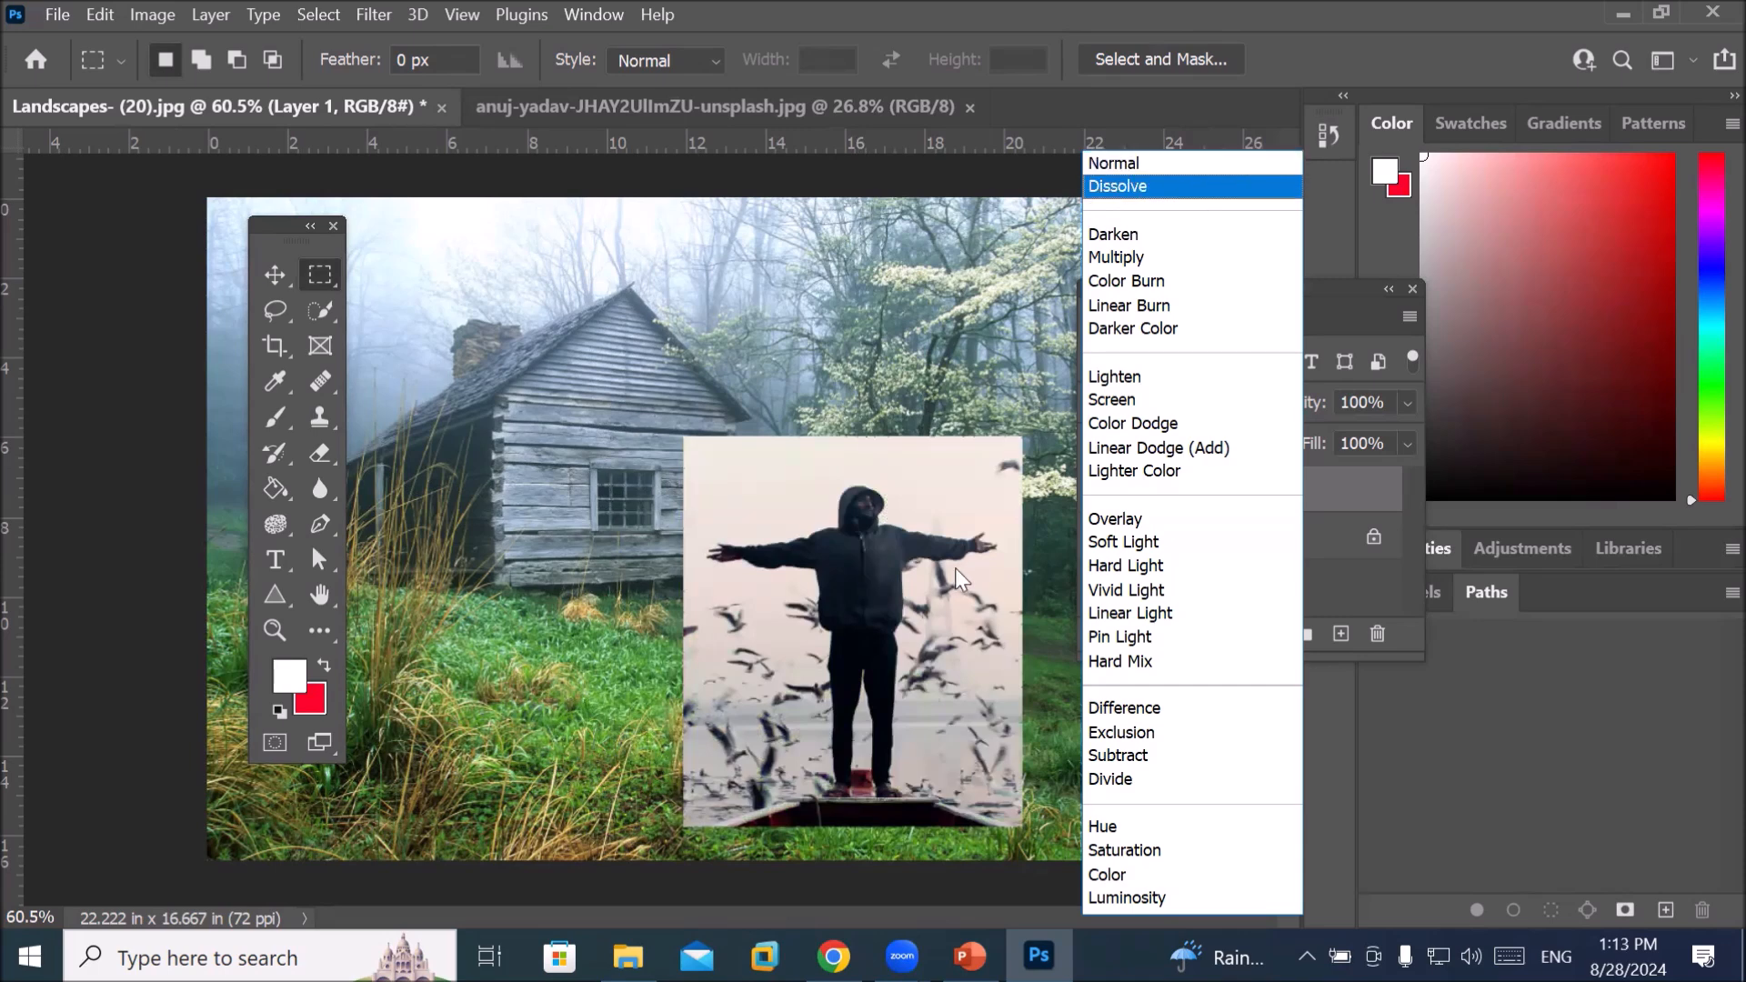
pyautogui.click(1043, 608)
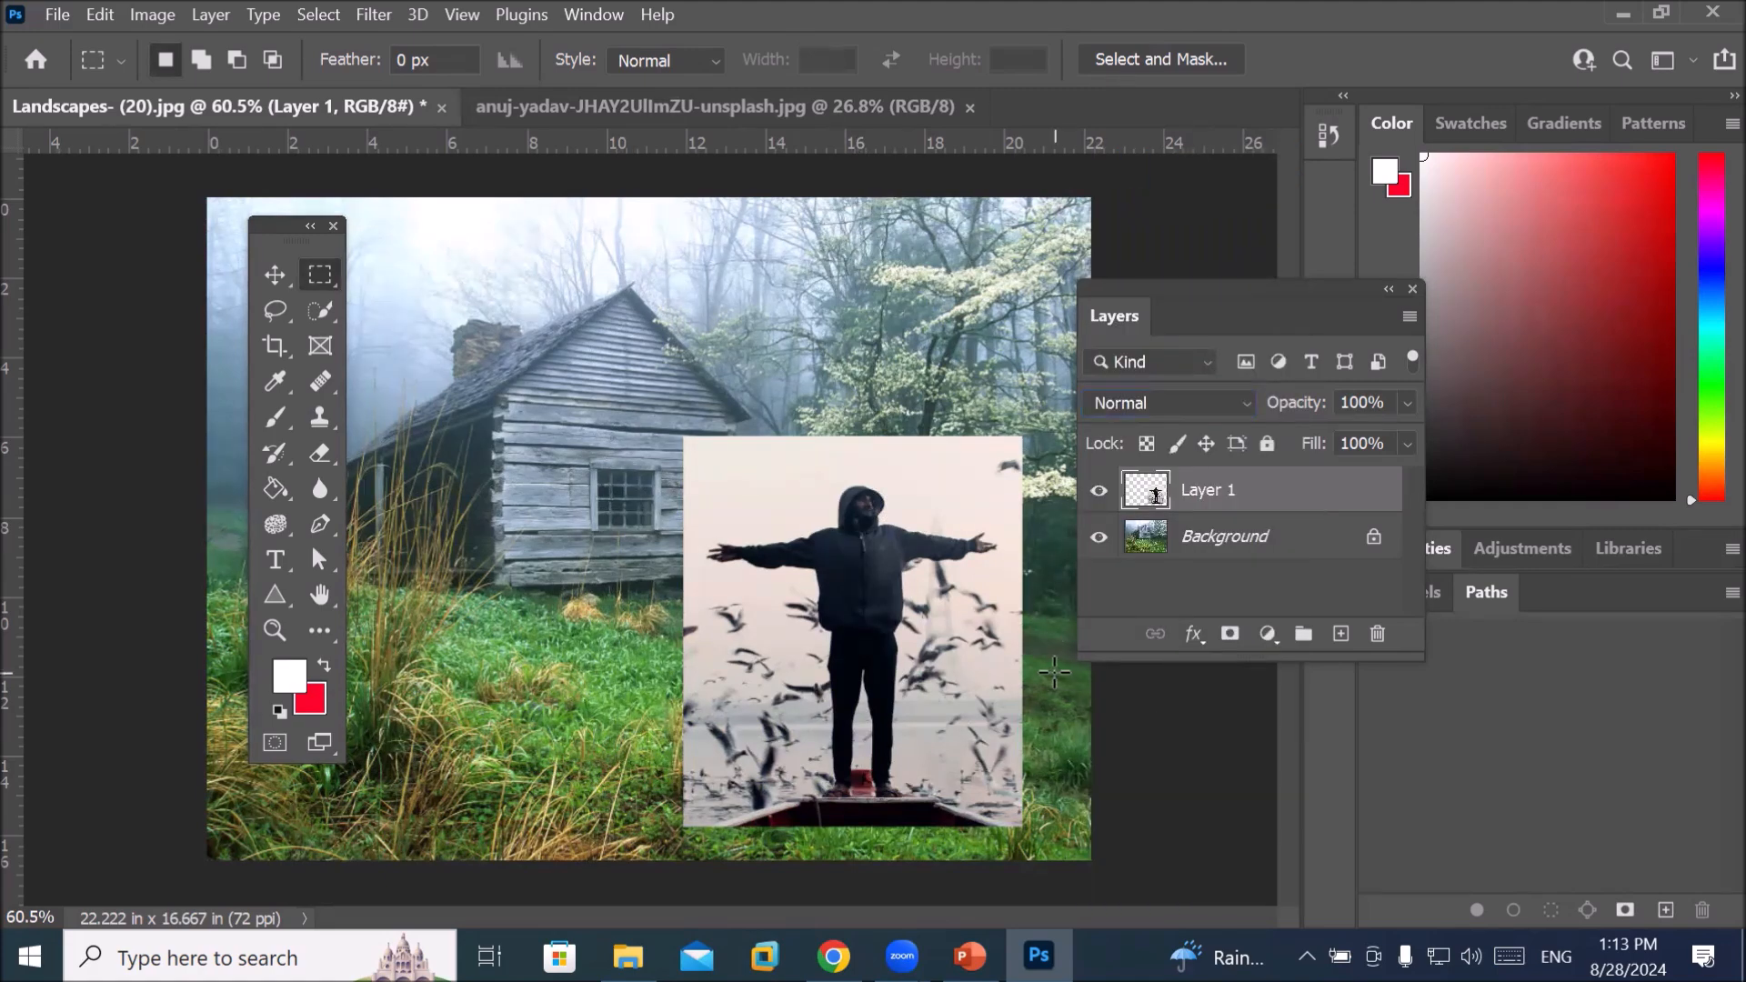
# Set the blending mode of Layer 1, the pasted man, to Dissolve
pyautogui.scroll(3, 1055, 673)
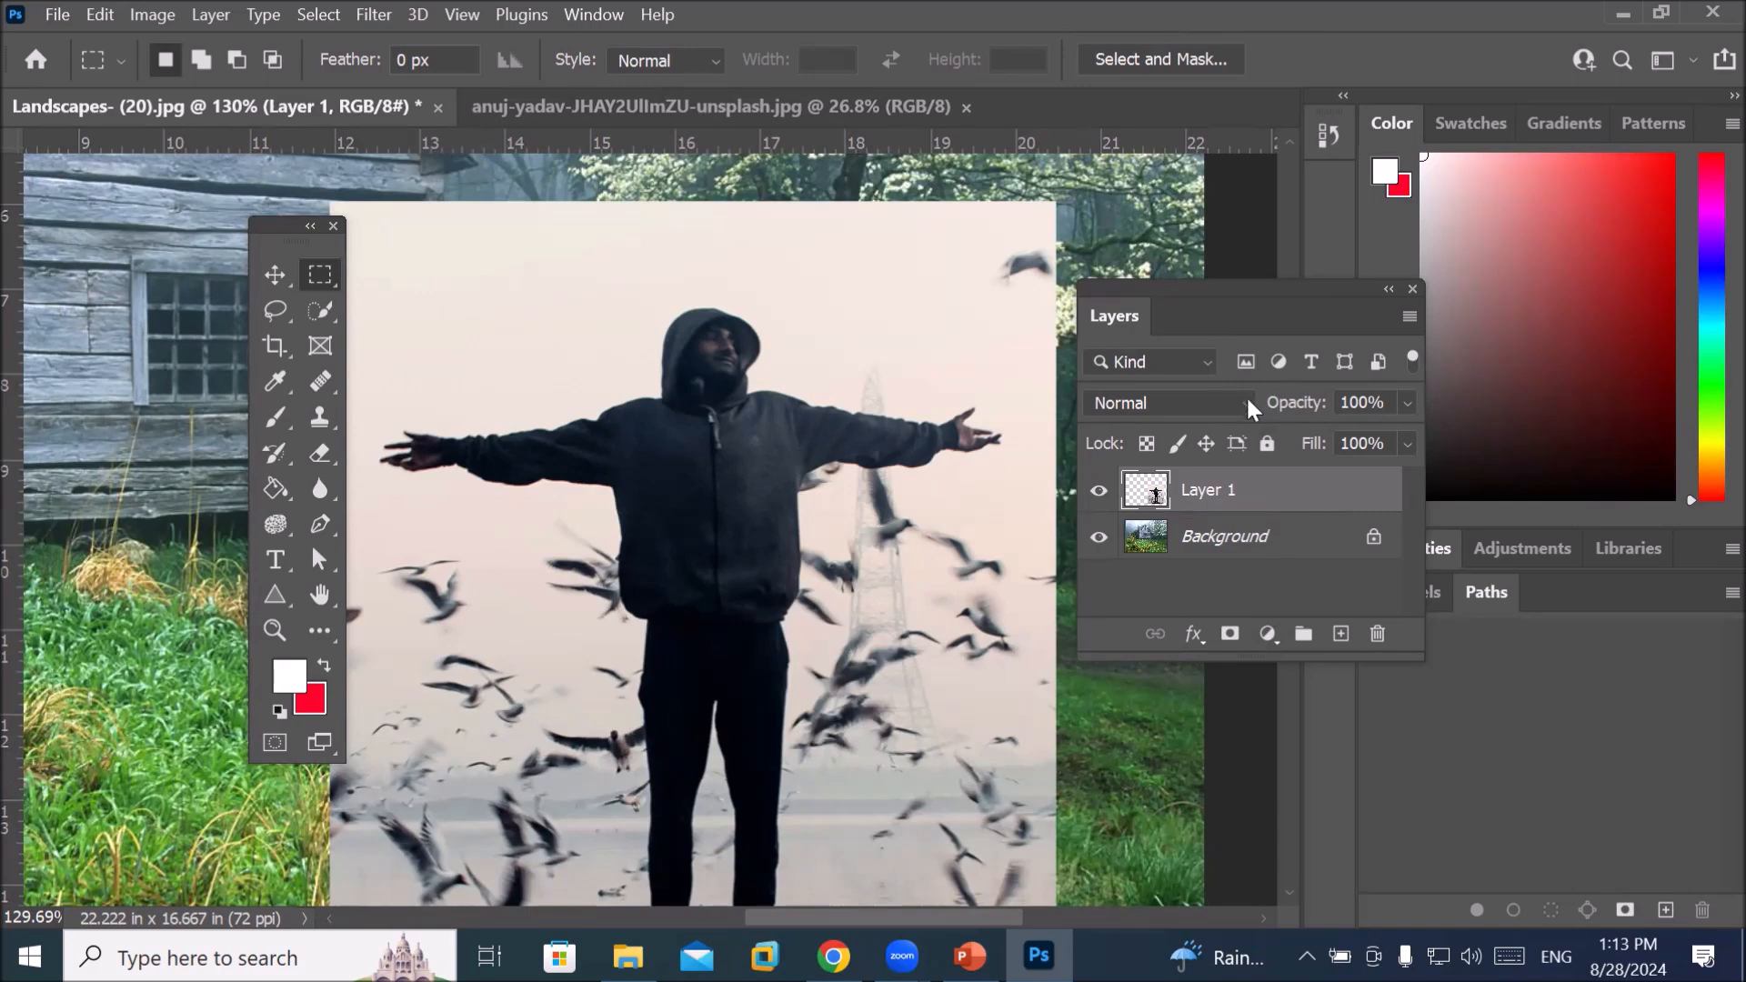
pyautogui.click(1246, 402)
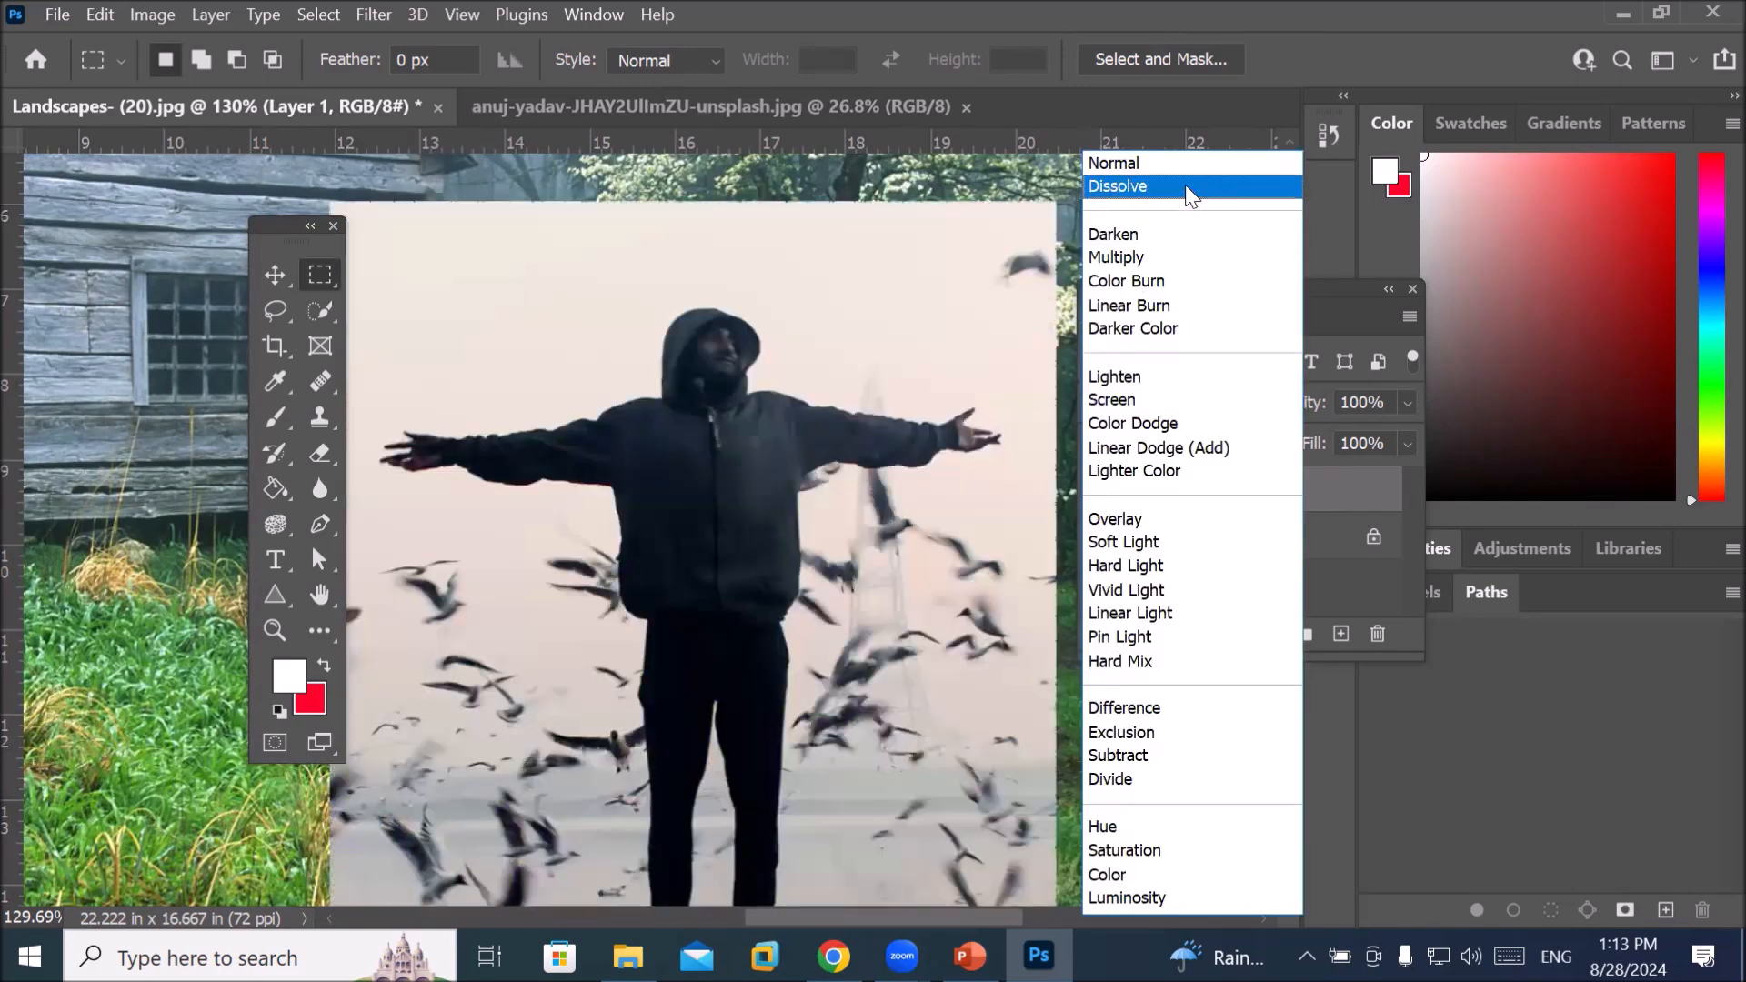
pyautogui.click(1186, 185)
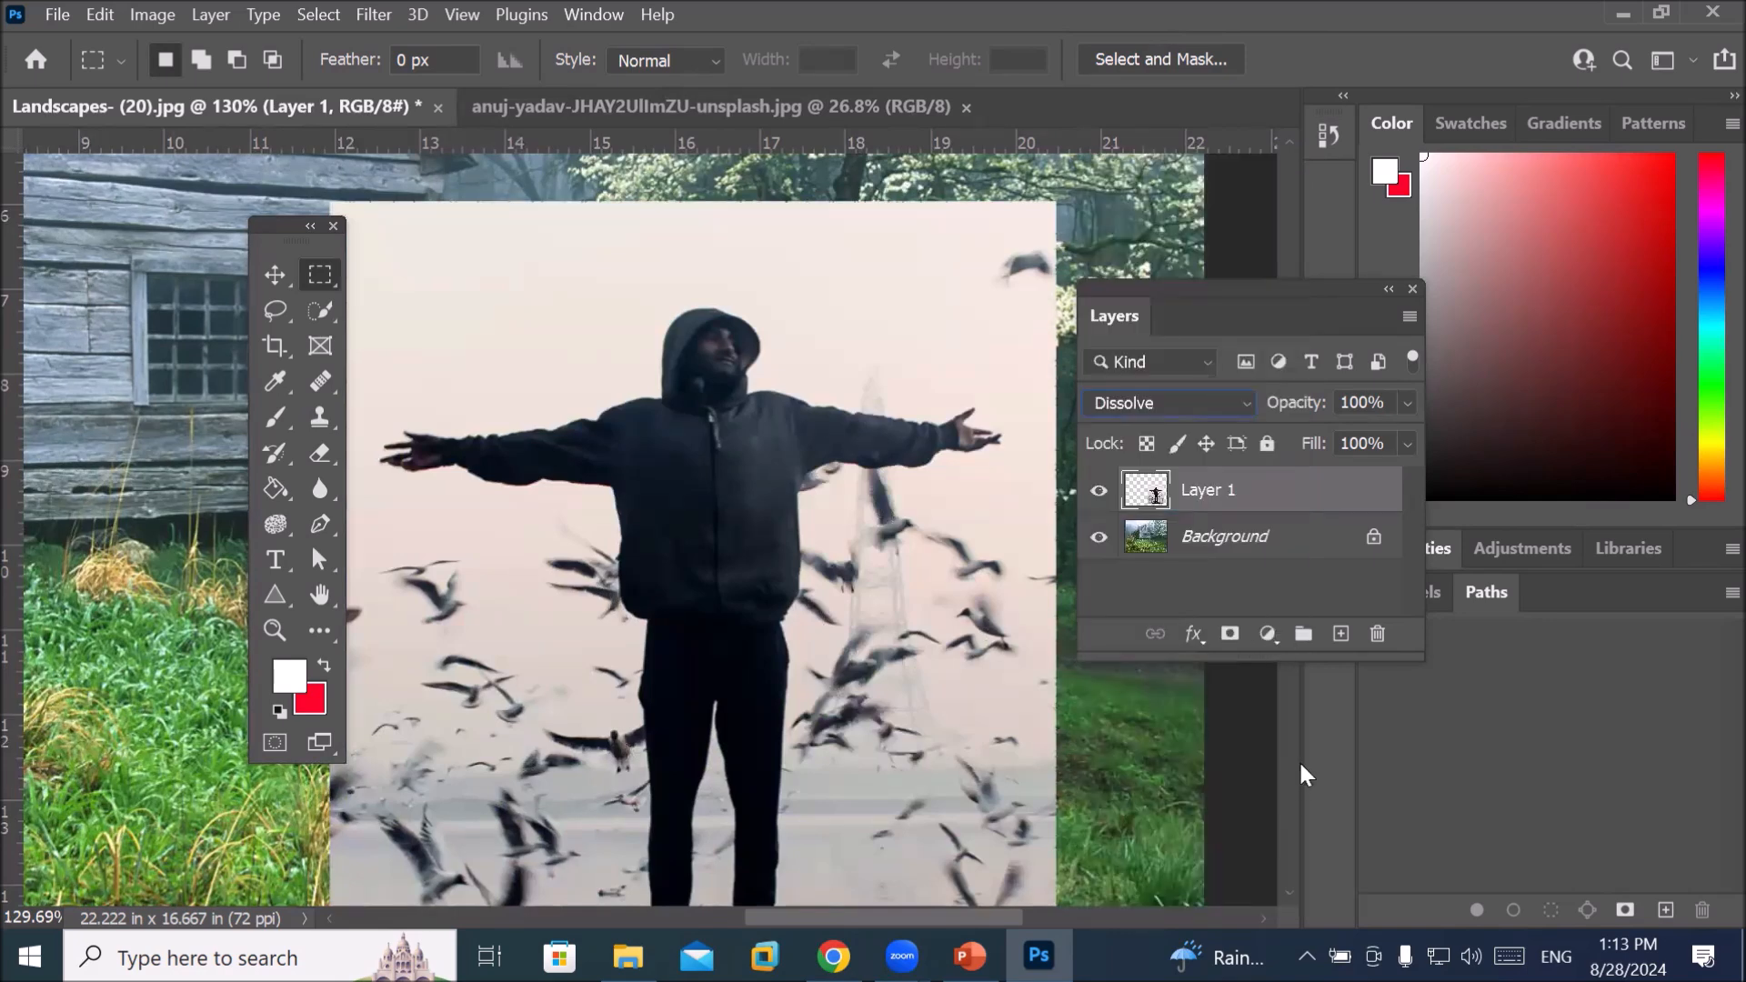
# Lower Layer 1's opacity gradually to 32%, then restore it to 100%
pyautogui.click(1407, 404)
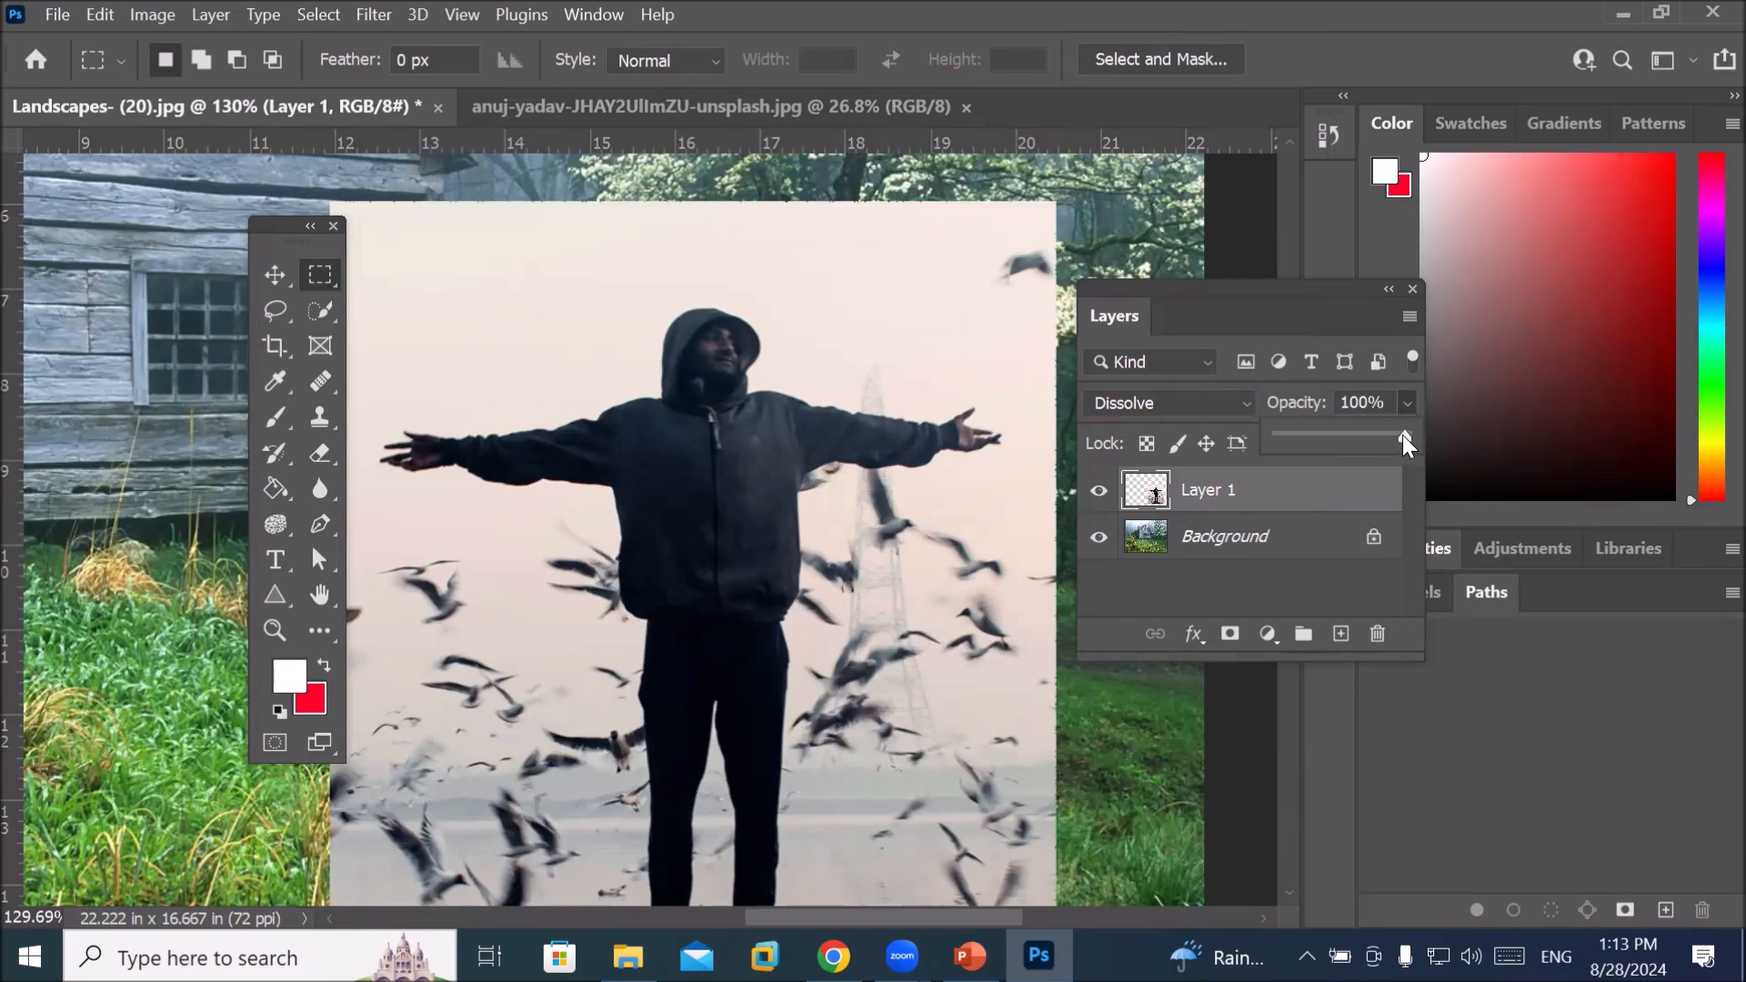
pyautogui.moveTo(1380, 431); pyautogui.dragTo(1364, 435)
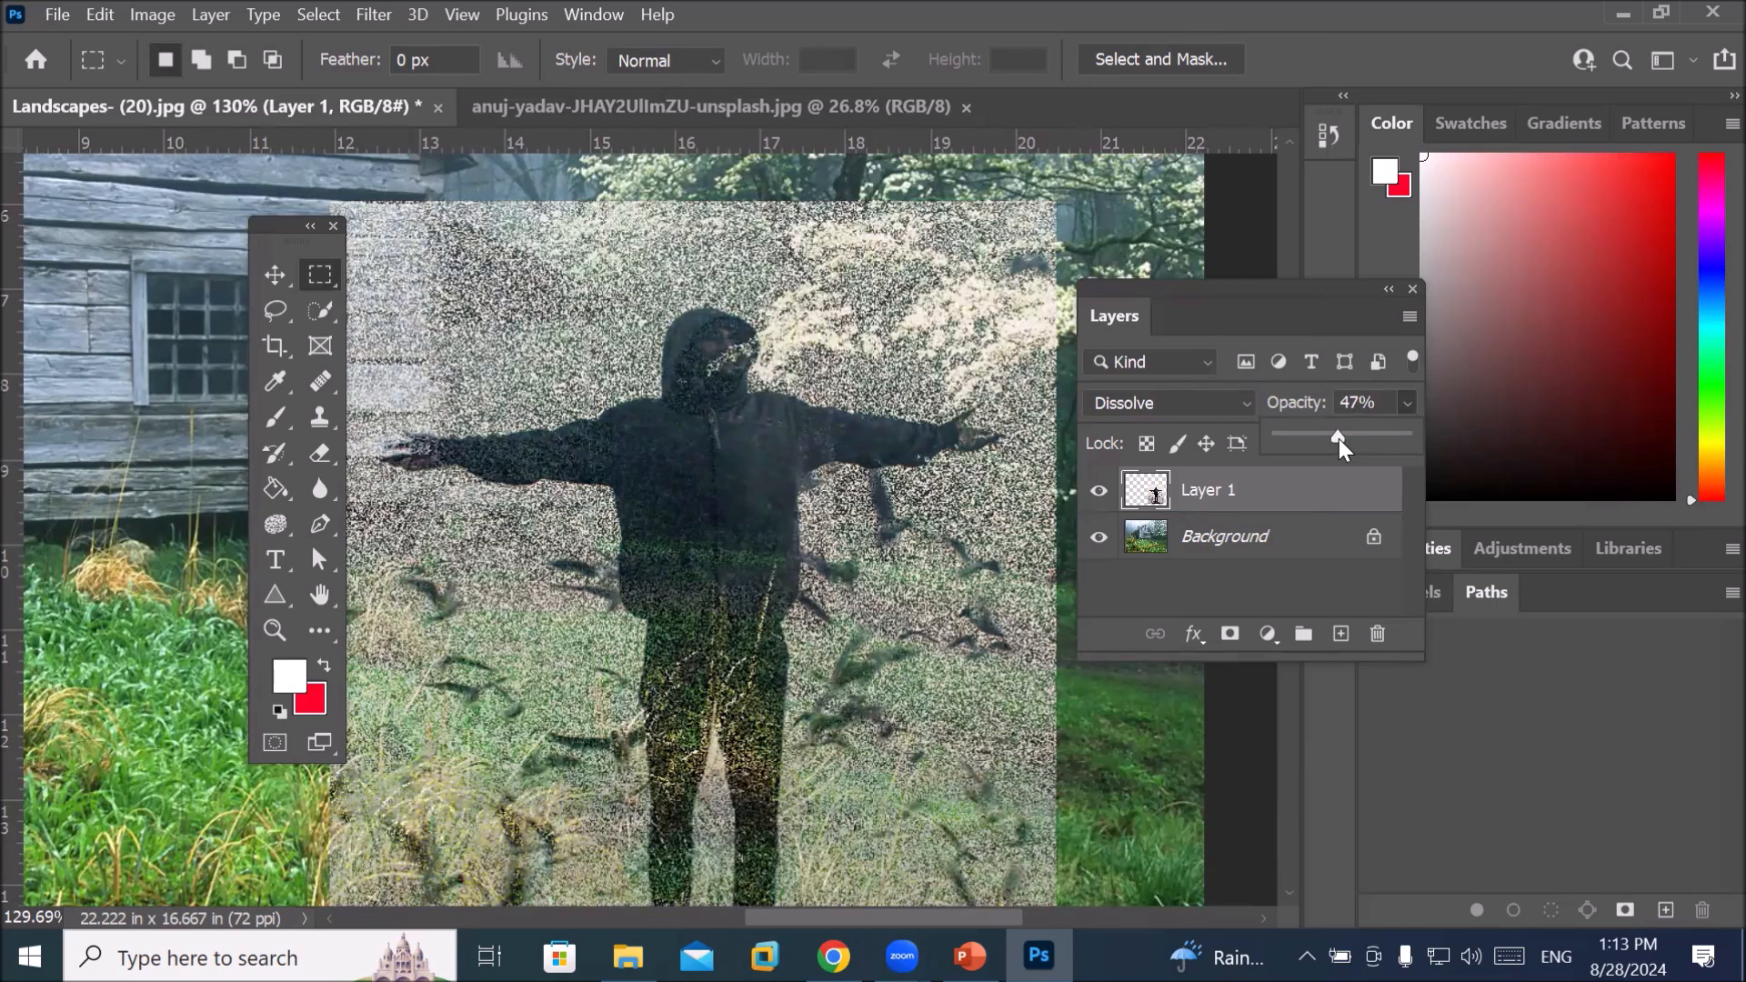
pyautogui.moveTo(1339, 438); pyautogui.dragTo(1324, 439)
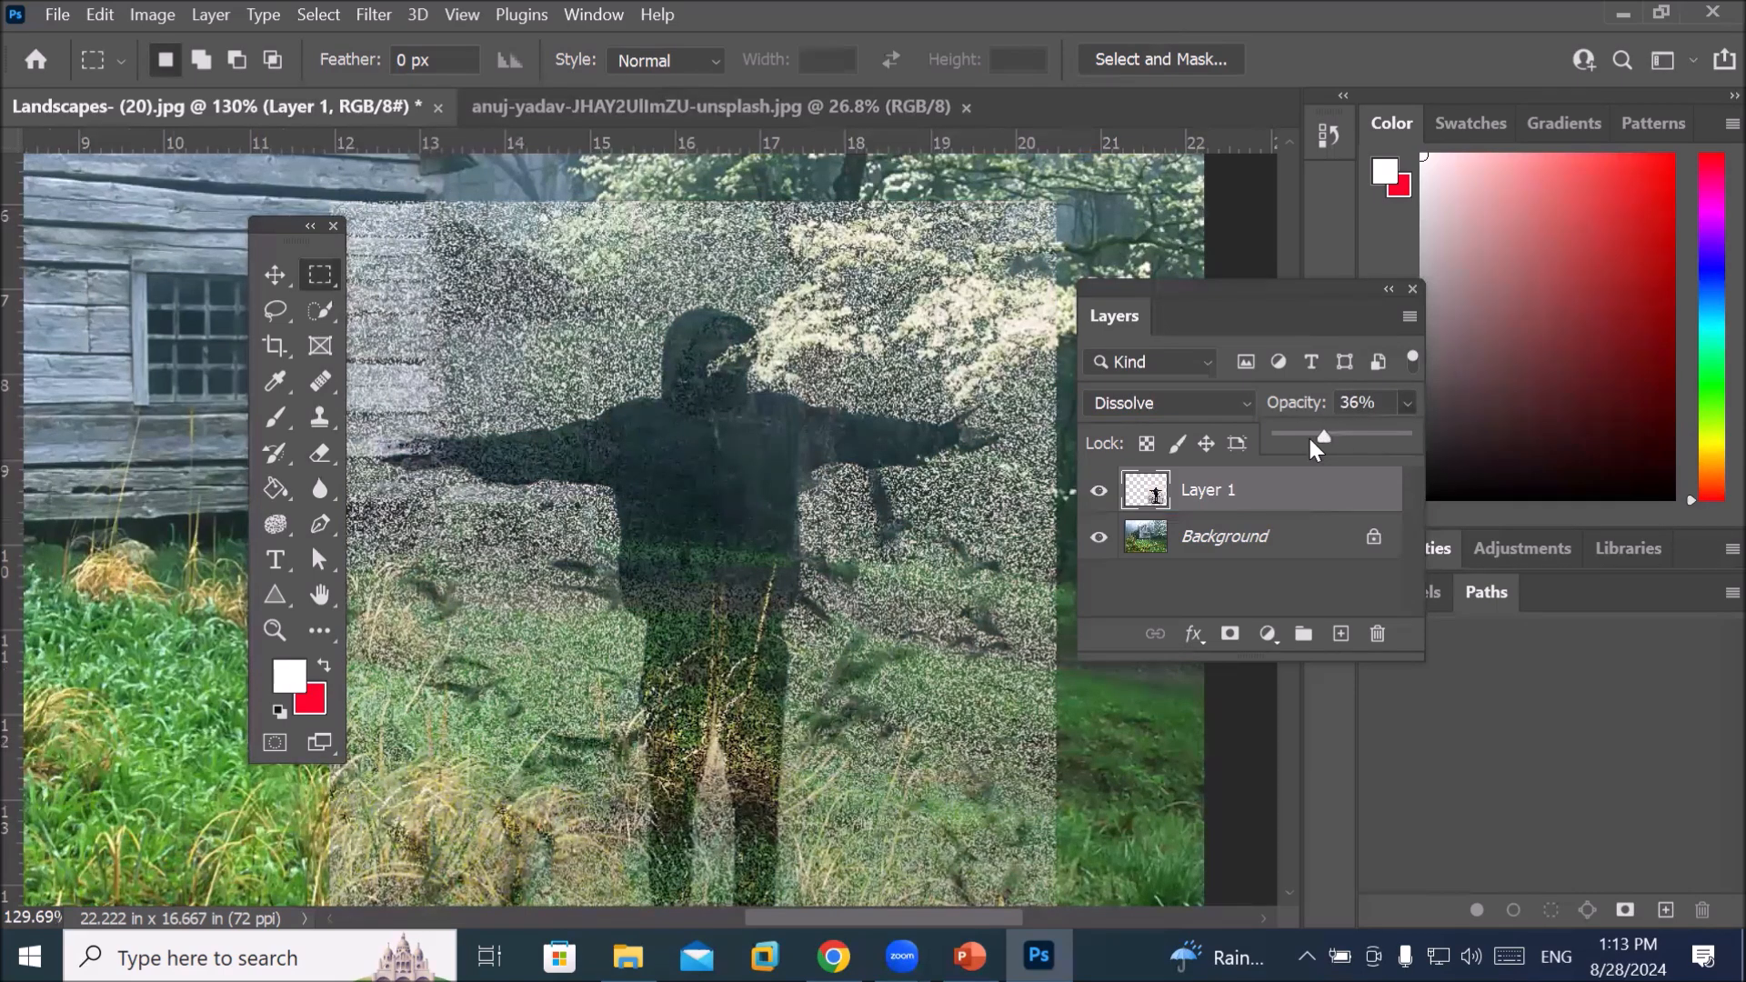
pyautogui.moveTo(1310, 438)
pyautogui.mouseDown()
pyautogui.moveTo(1278, 444)
pyautogui.moveTo(1319, 440)
pyautogui.mouseUp()
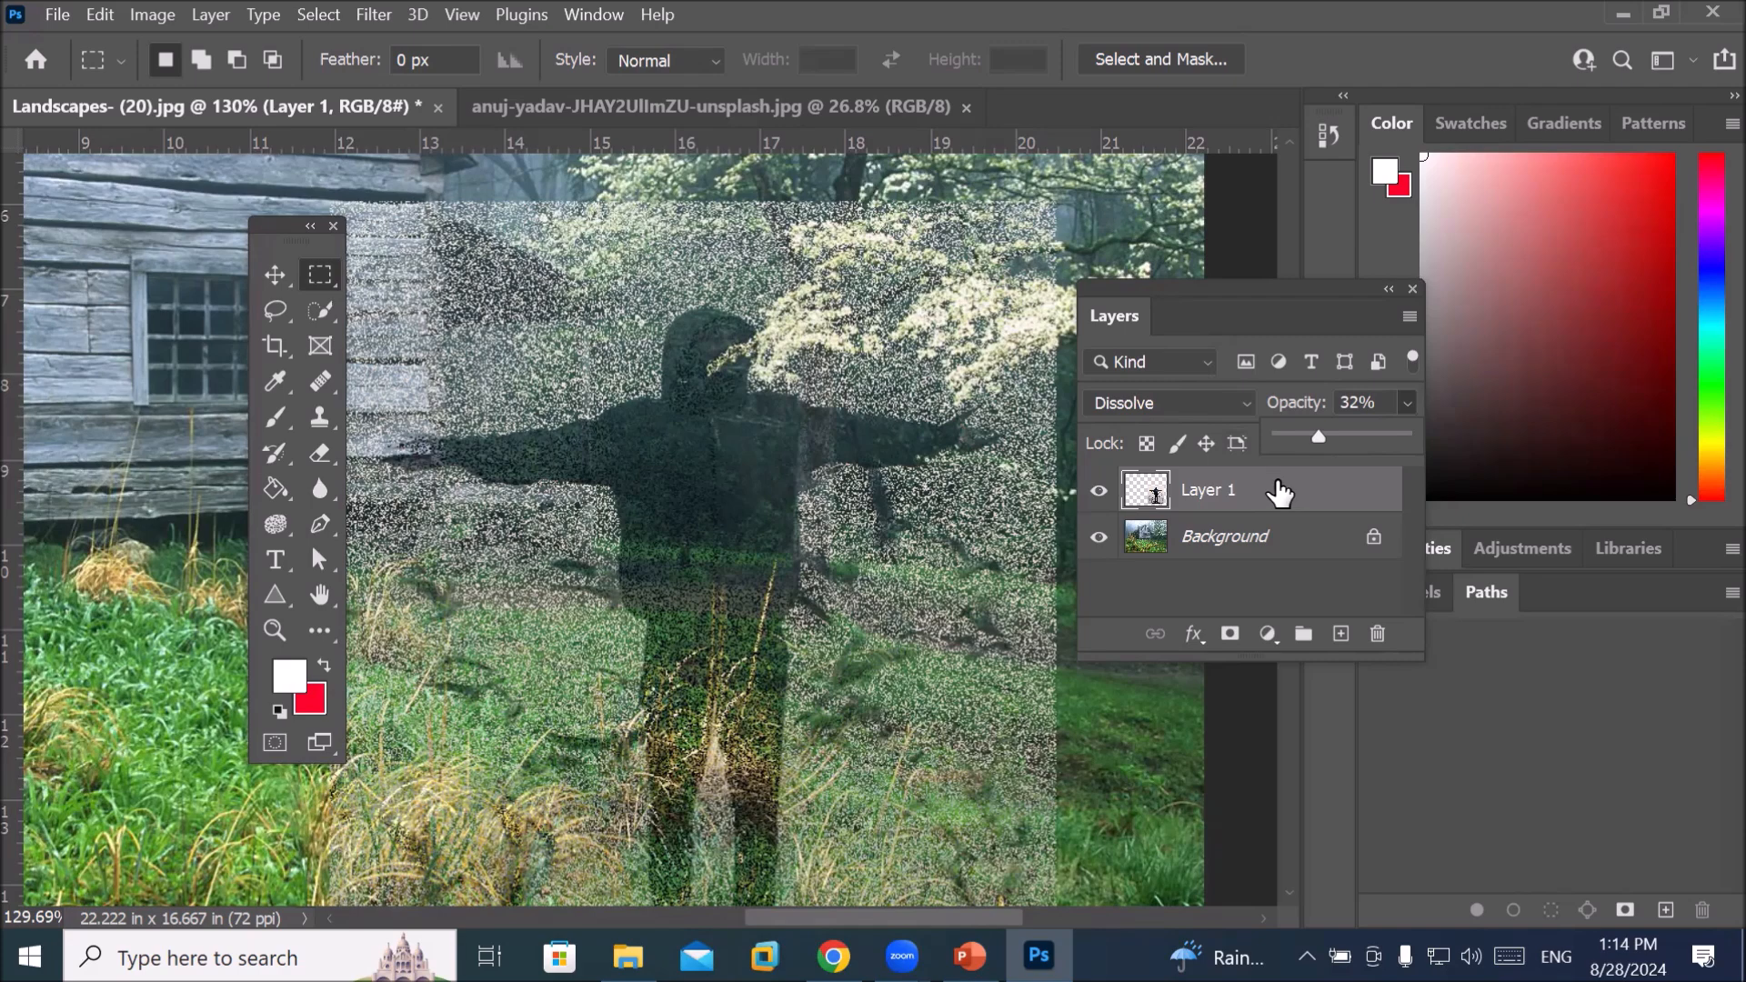
pyautogui.moveTo(1319, 435); pyautogui.dragTo(1428, 435)
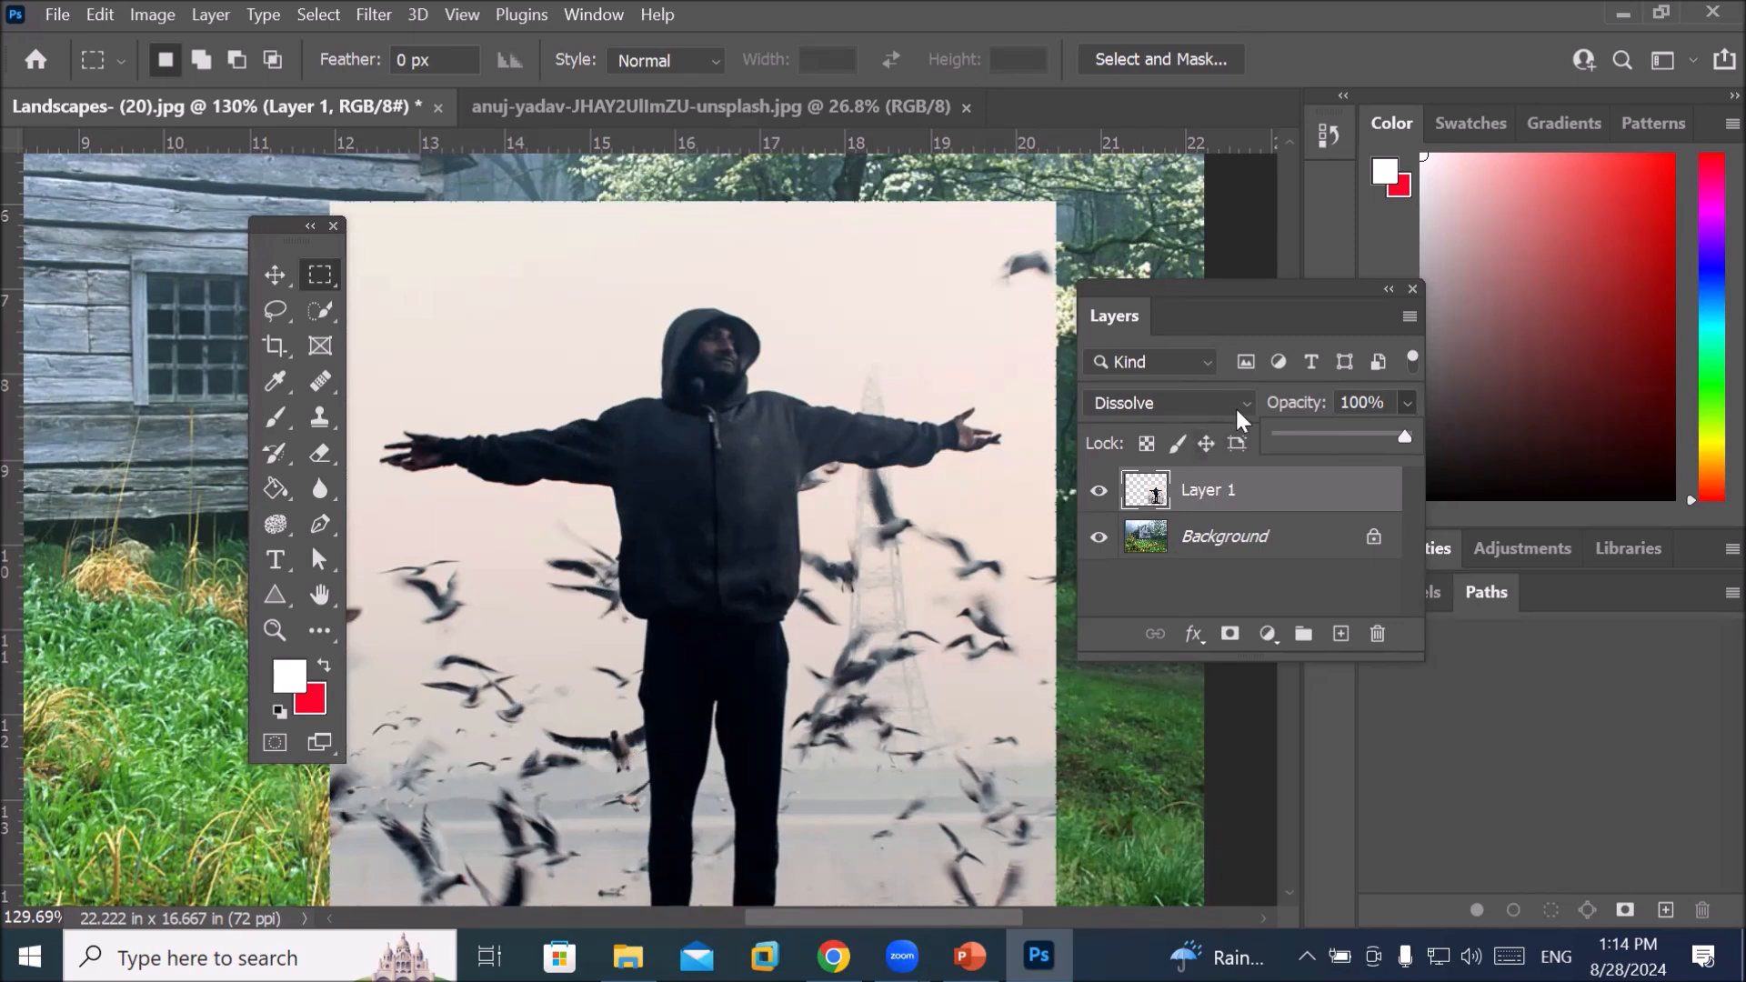
# Change Layer 1's blending mode to Darken and check how the man blends into the full landscape
pyautogui.click(1237, 402)
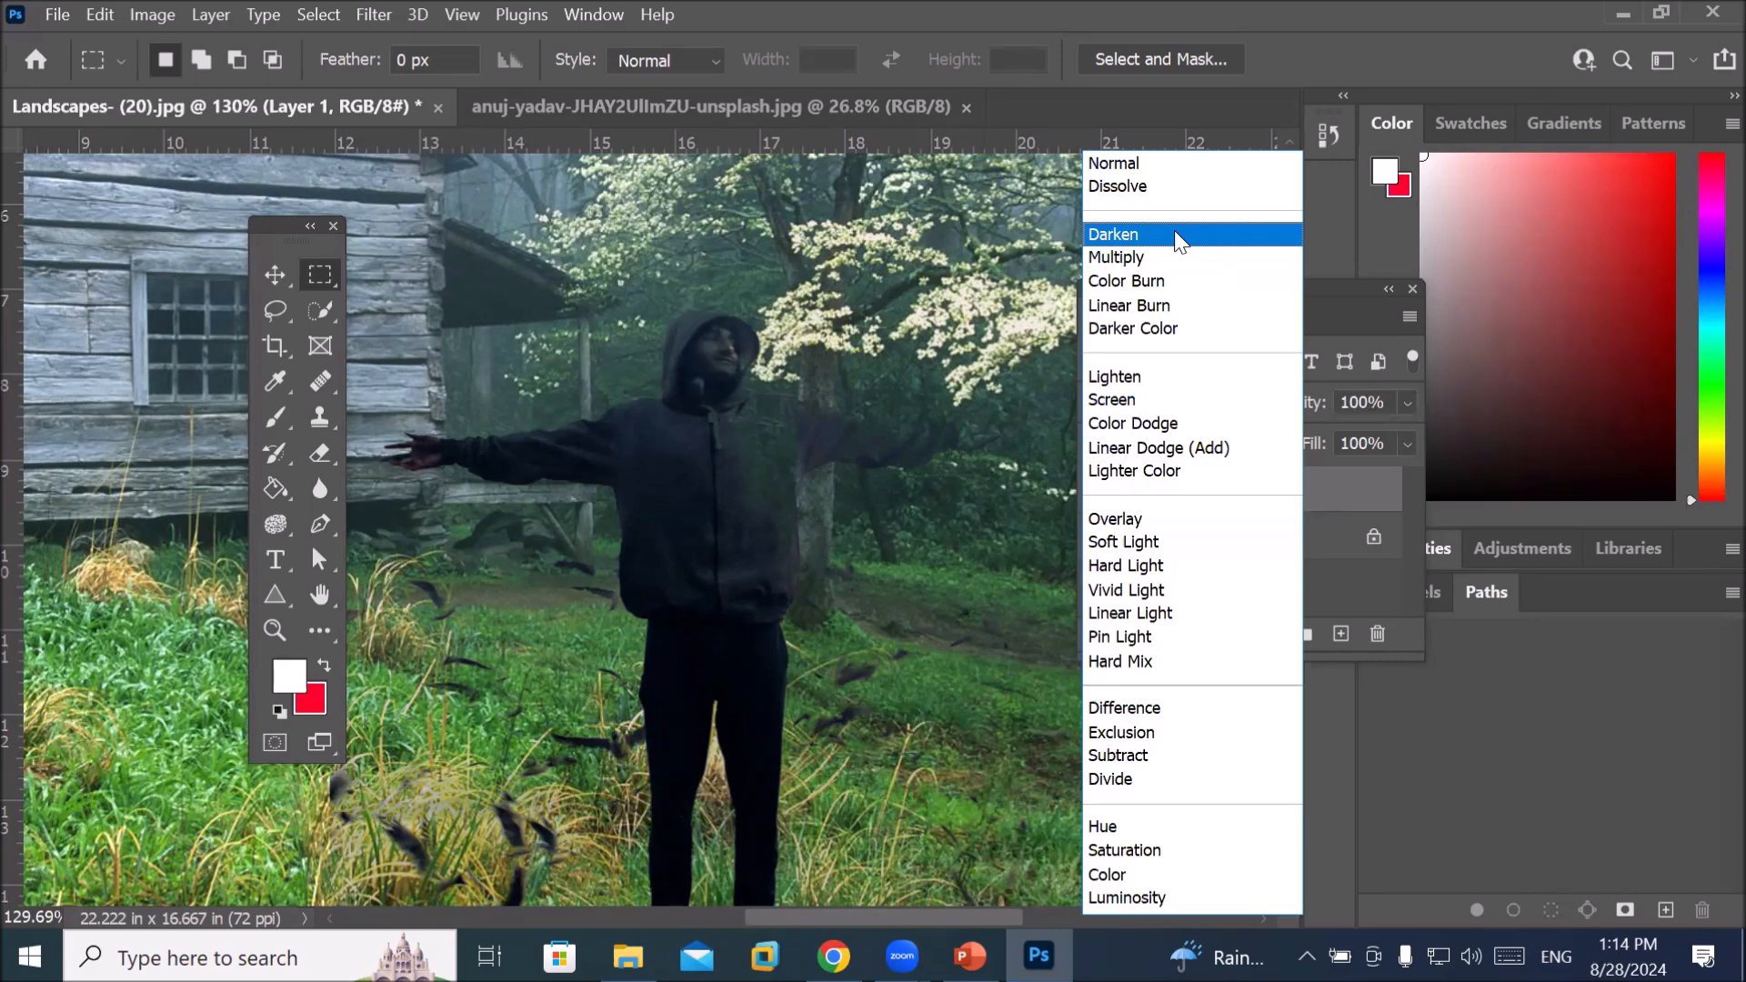
pyautogui.click(1175, 234)
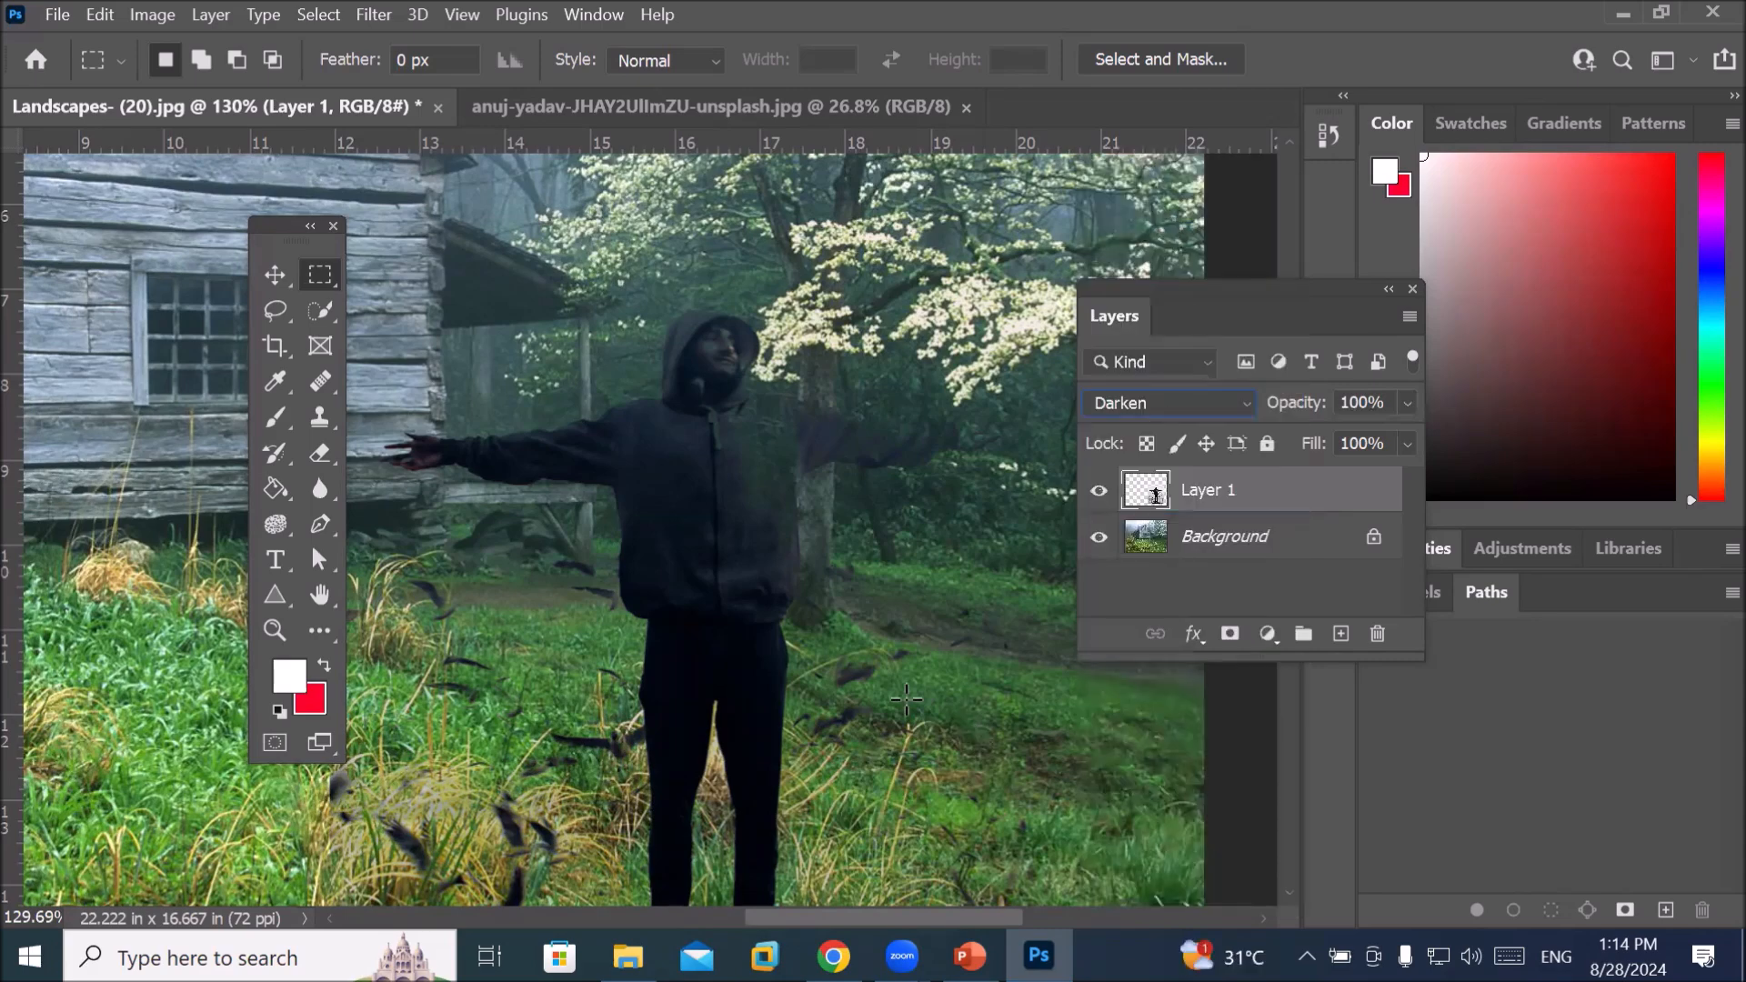
pyautogui.click(271, 273)
pyautogui.scroll(-3, 800, 652)
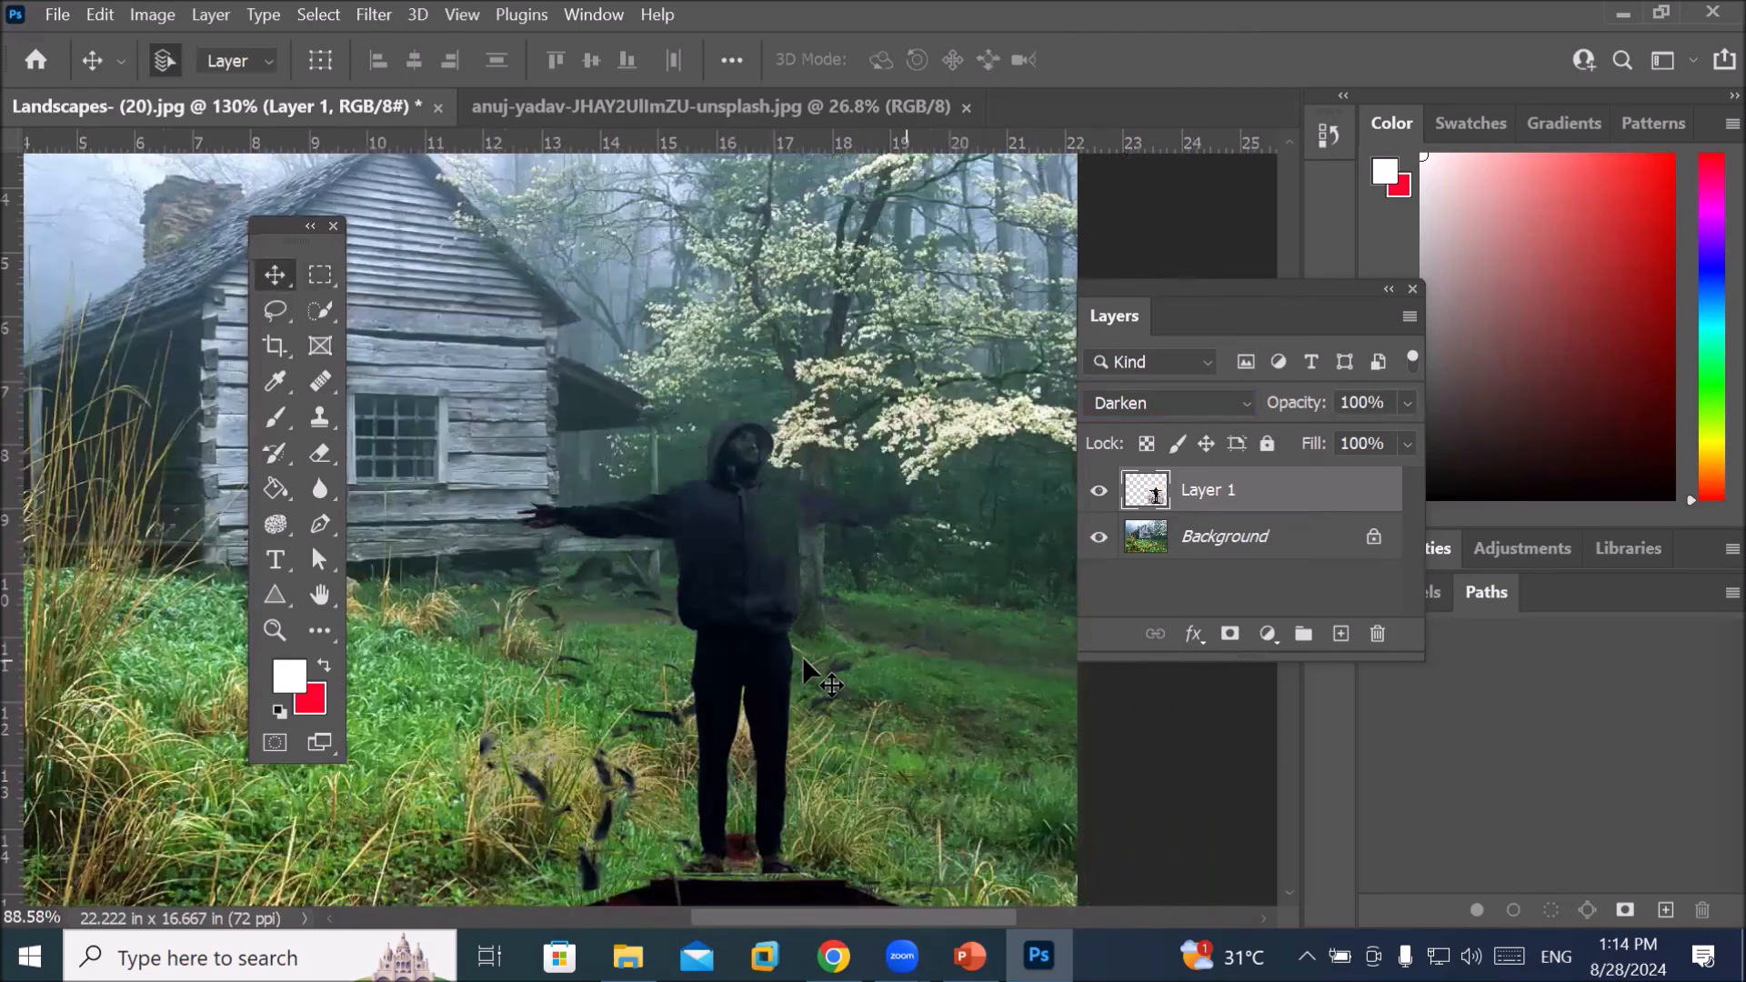
pyautogui.scroll(-1, 804, 671)
pyautogui.scroll(-1, 878, 695)
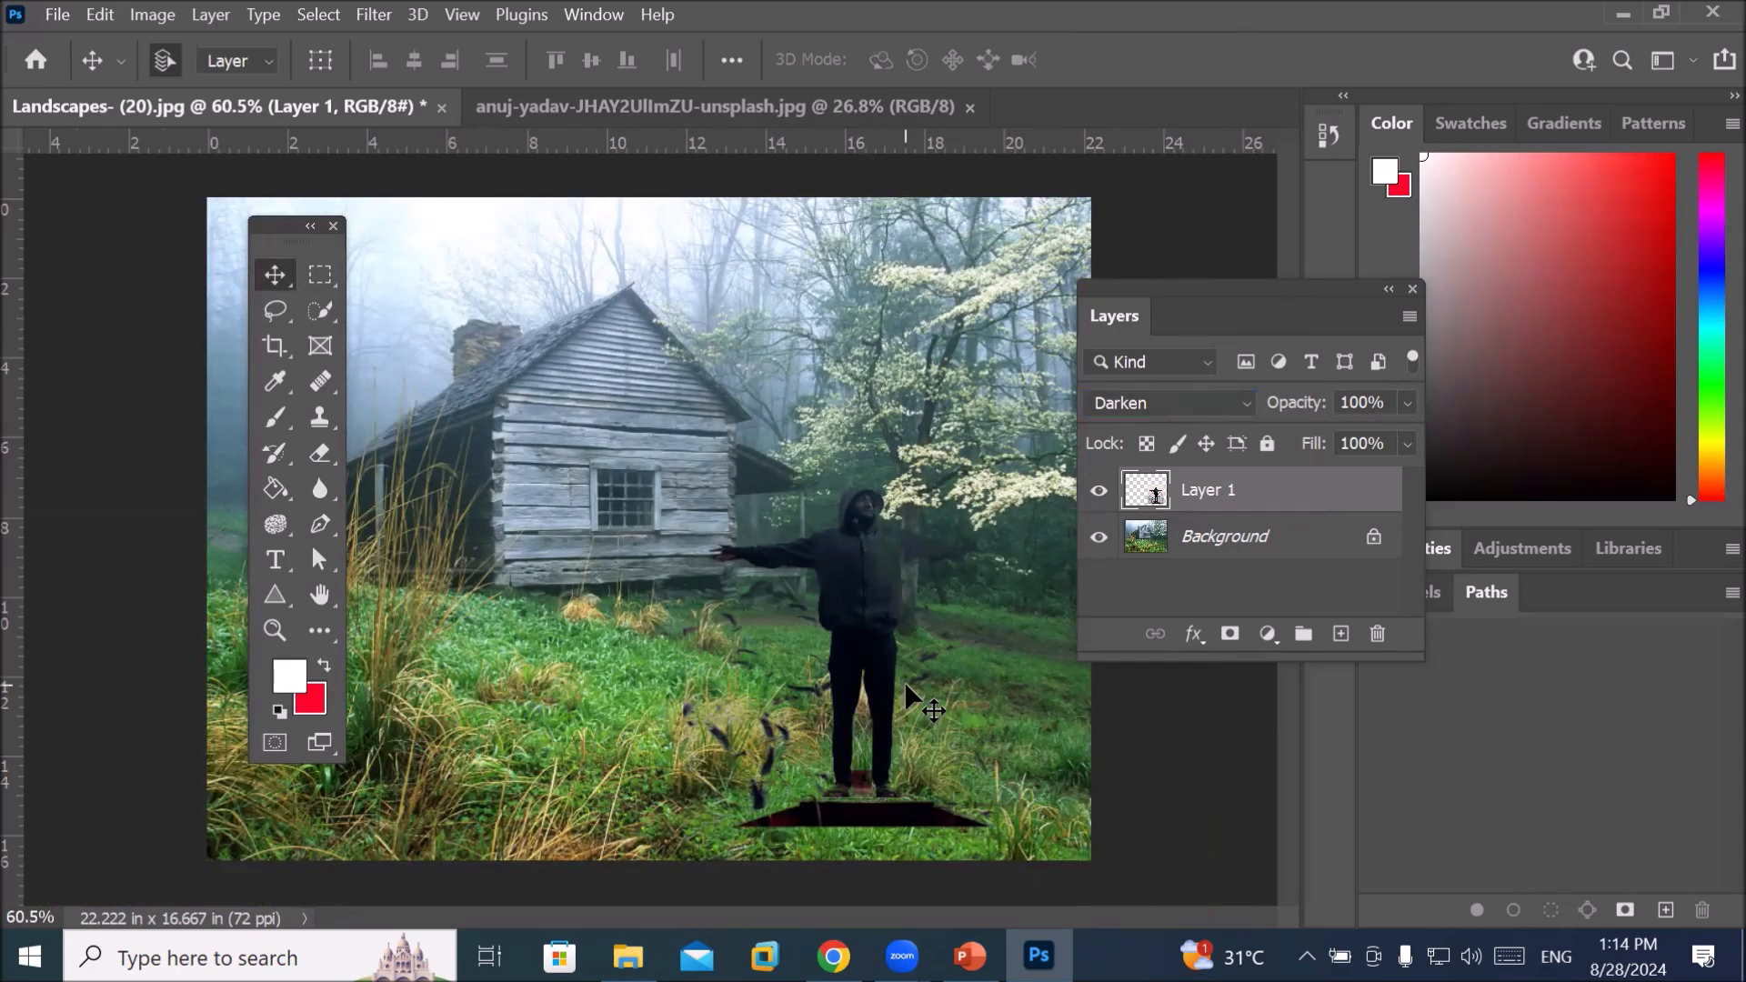
# Switch Layer 1 back to Dissolve, try its opacity at 47%, and return it to 100%
pyautogui.click(1242, 404)
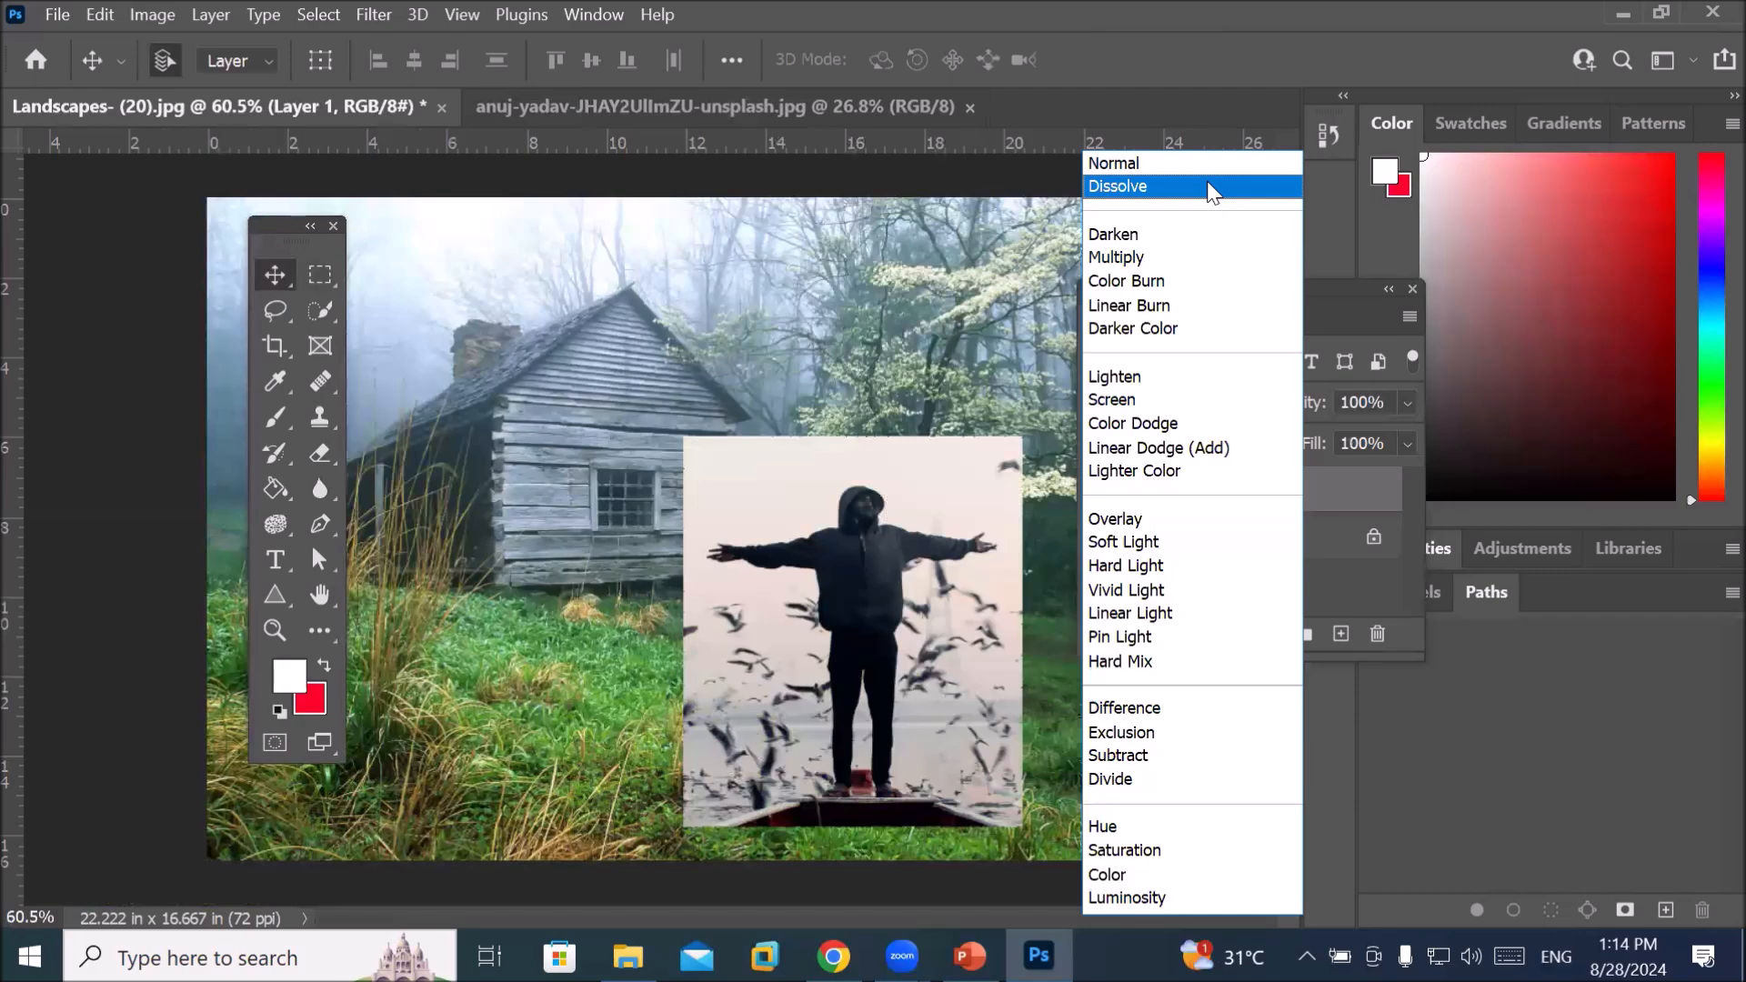
pyautogui.click(1214, 187)
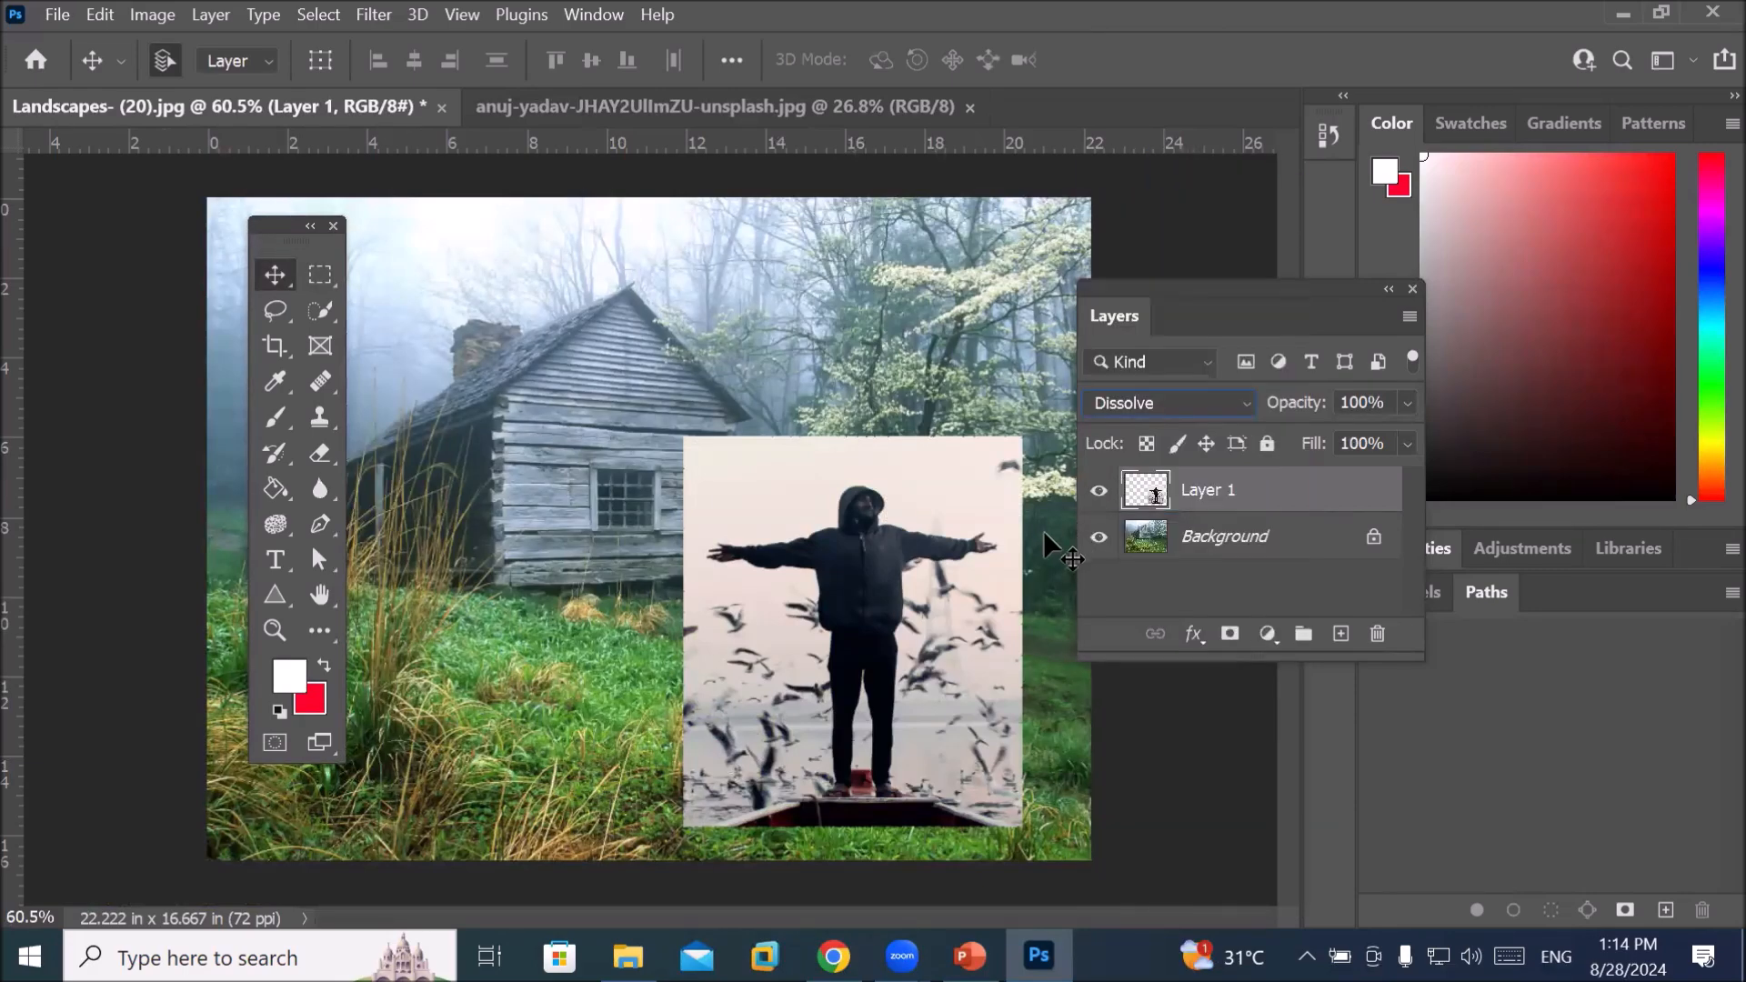
pyautogui.click(1039, 569)
pyautogui.scroll(4, 1039, 570)
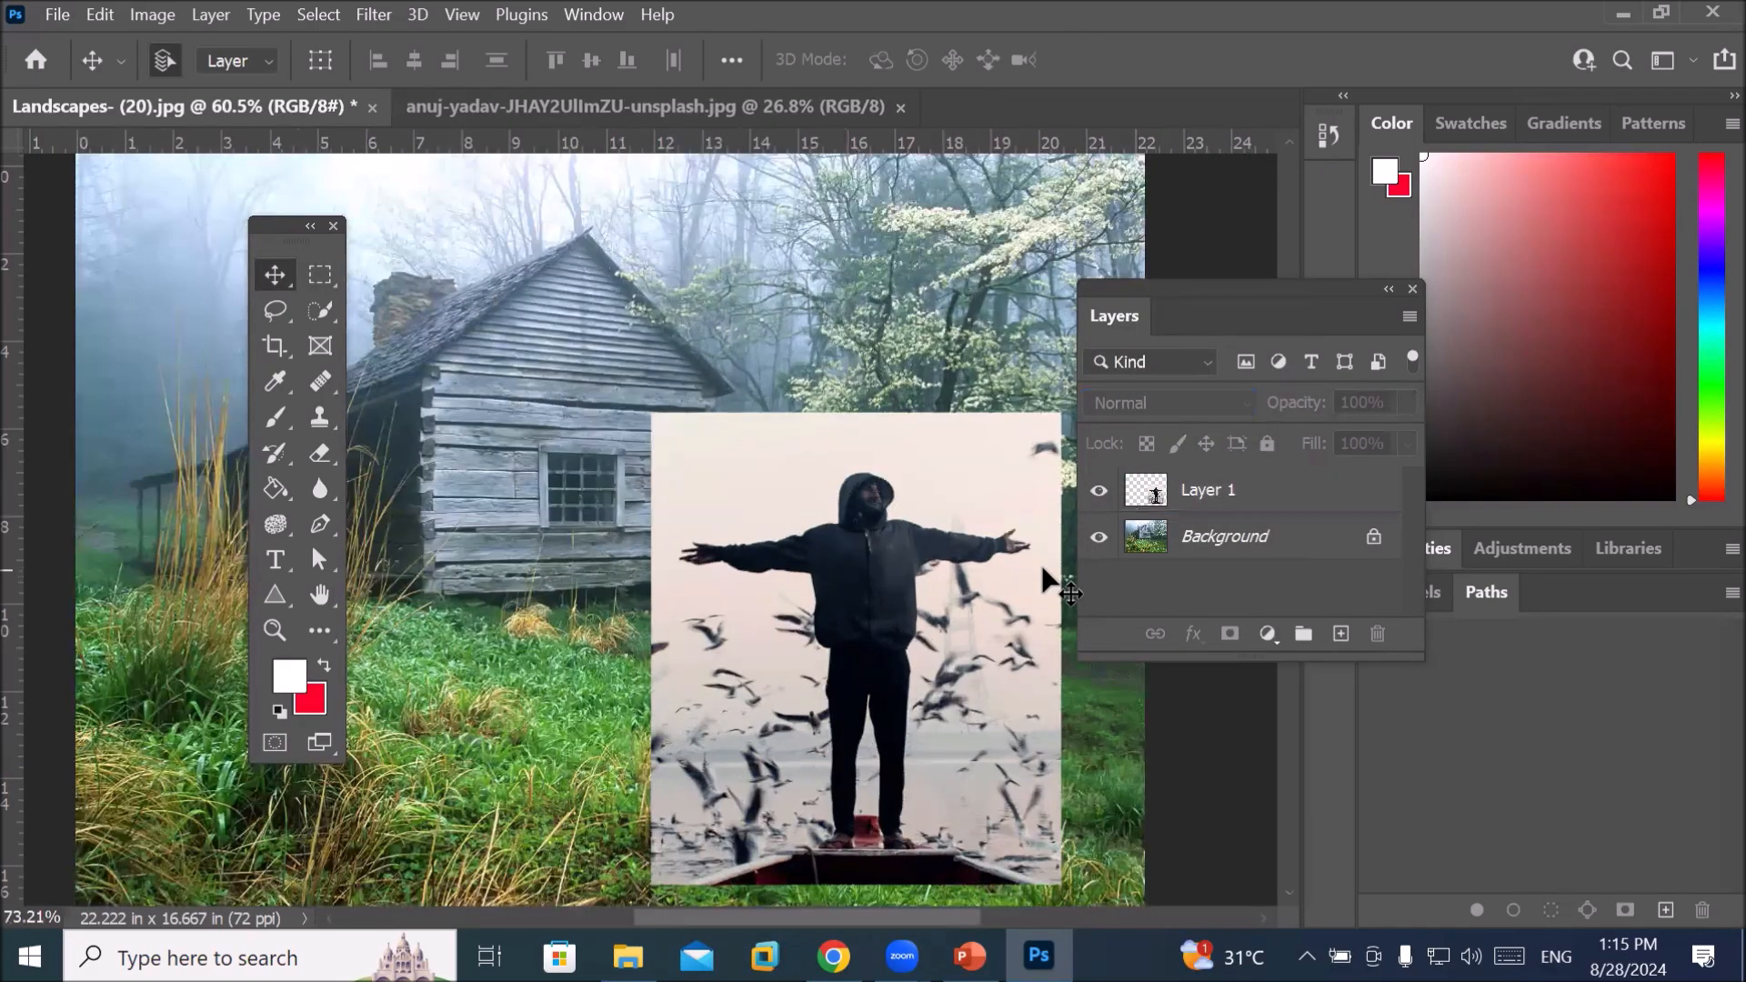
pyautogui.scroll(2, 1062, 568)
pyautogui.click(1230, 495)
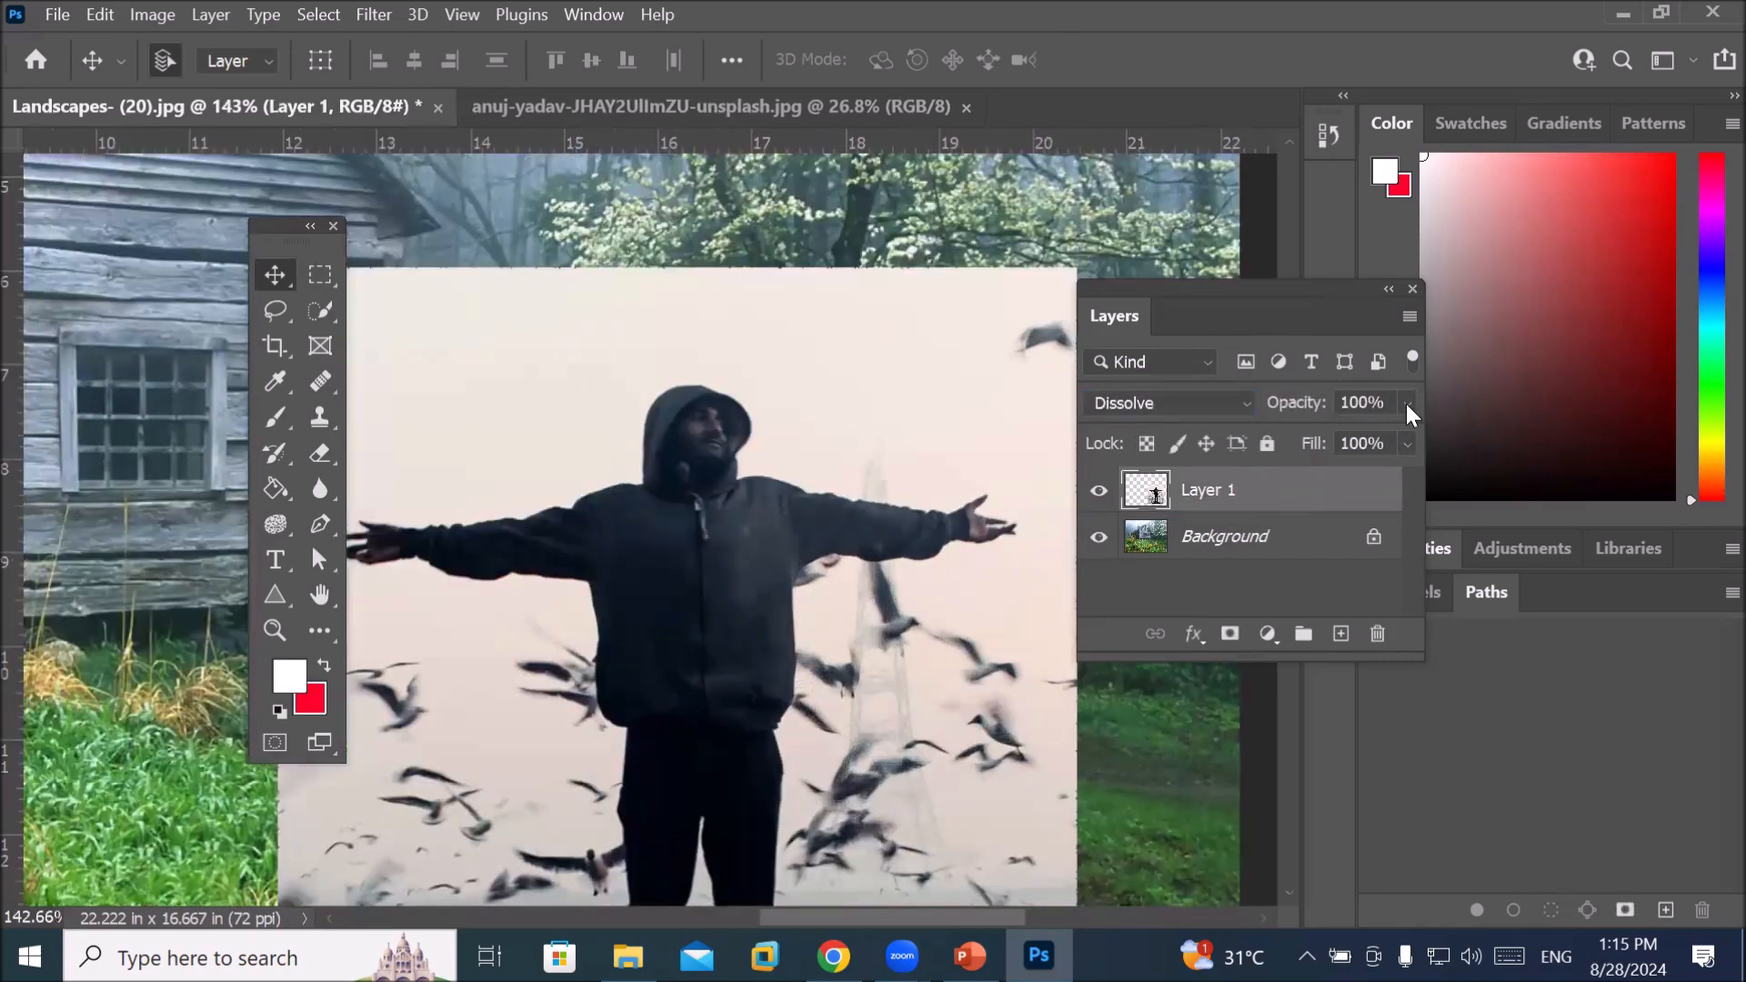
pyautogui.click(1408, 403)
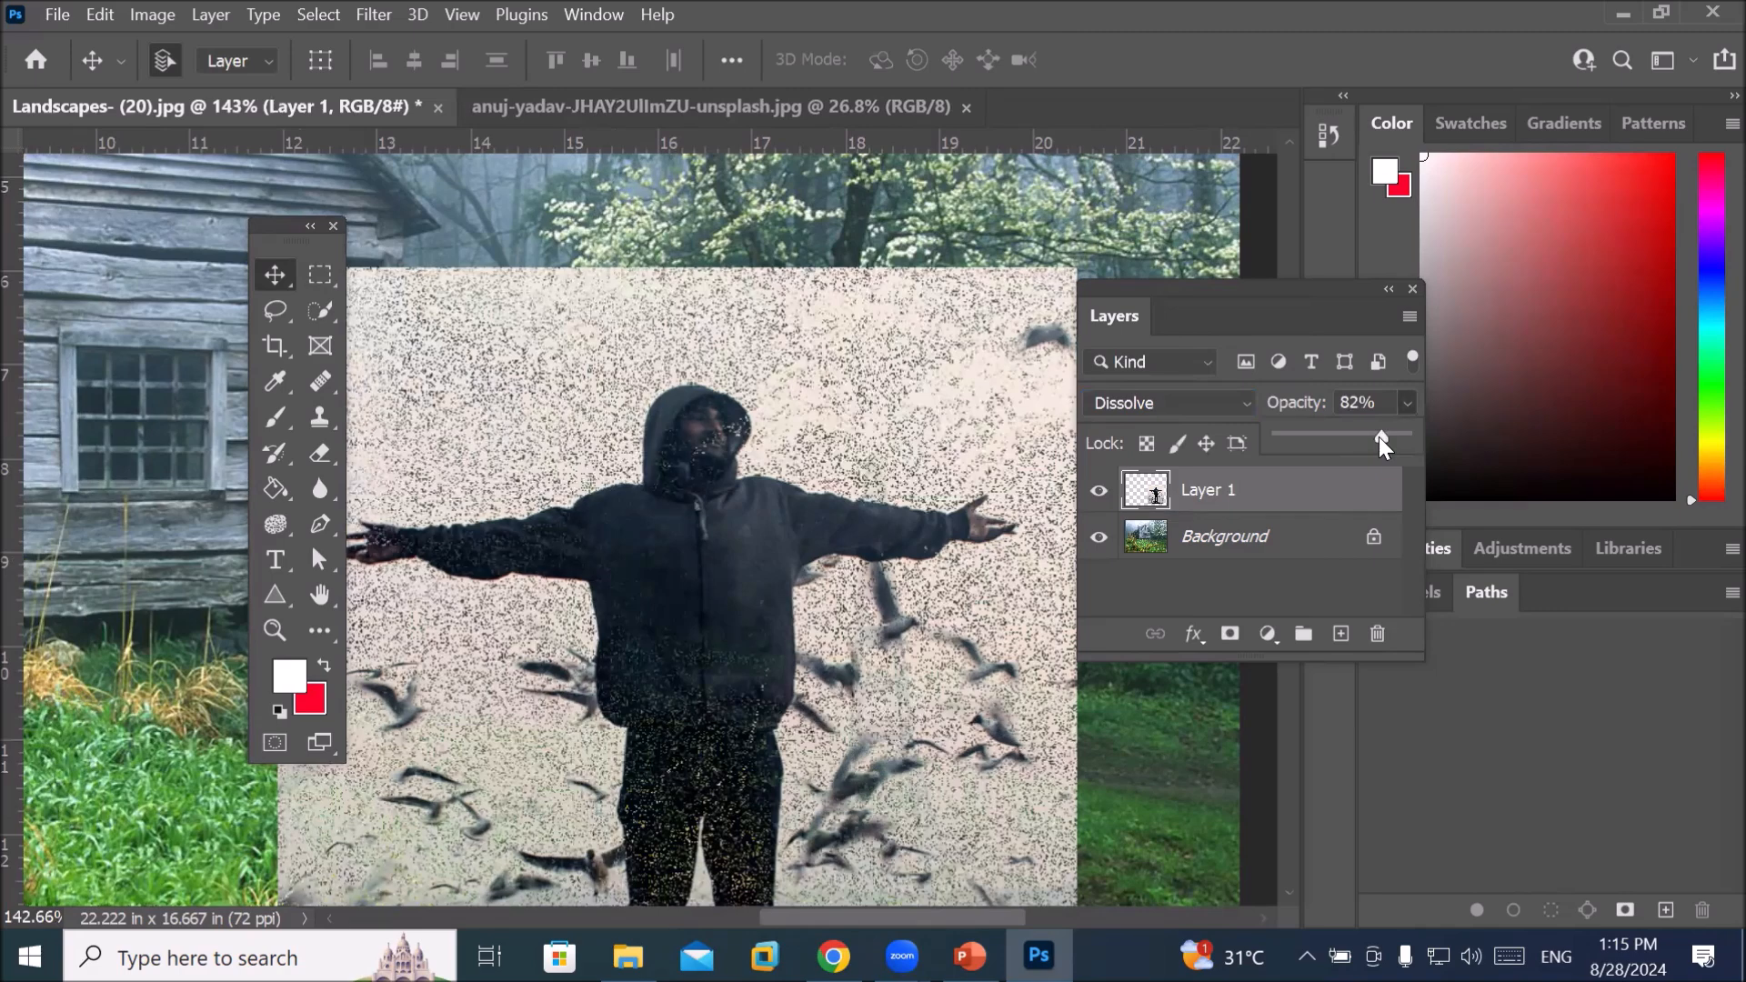
pyautogui.moveTo(1365, 438); pyautogui.dragTo(1339, 446)
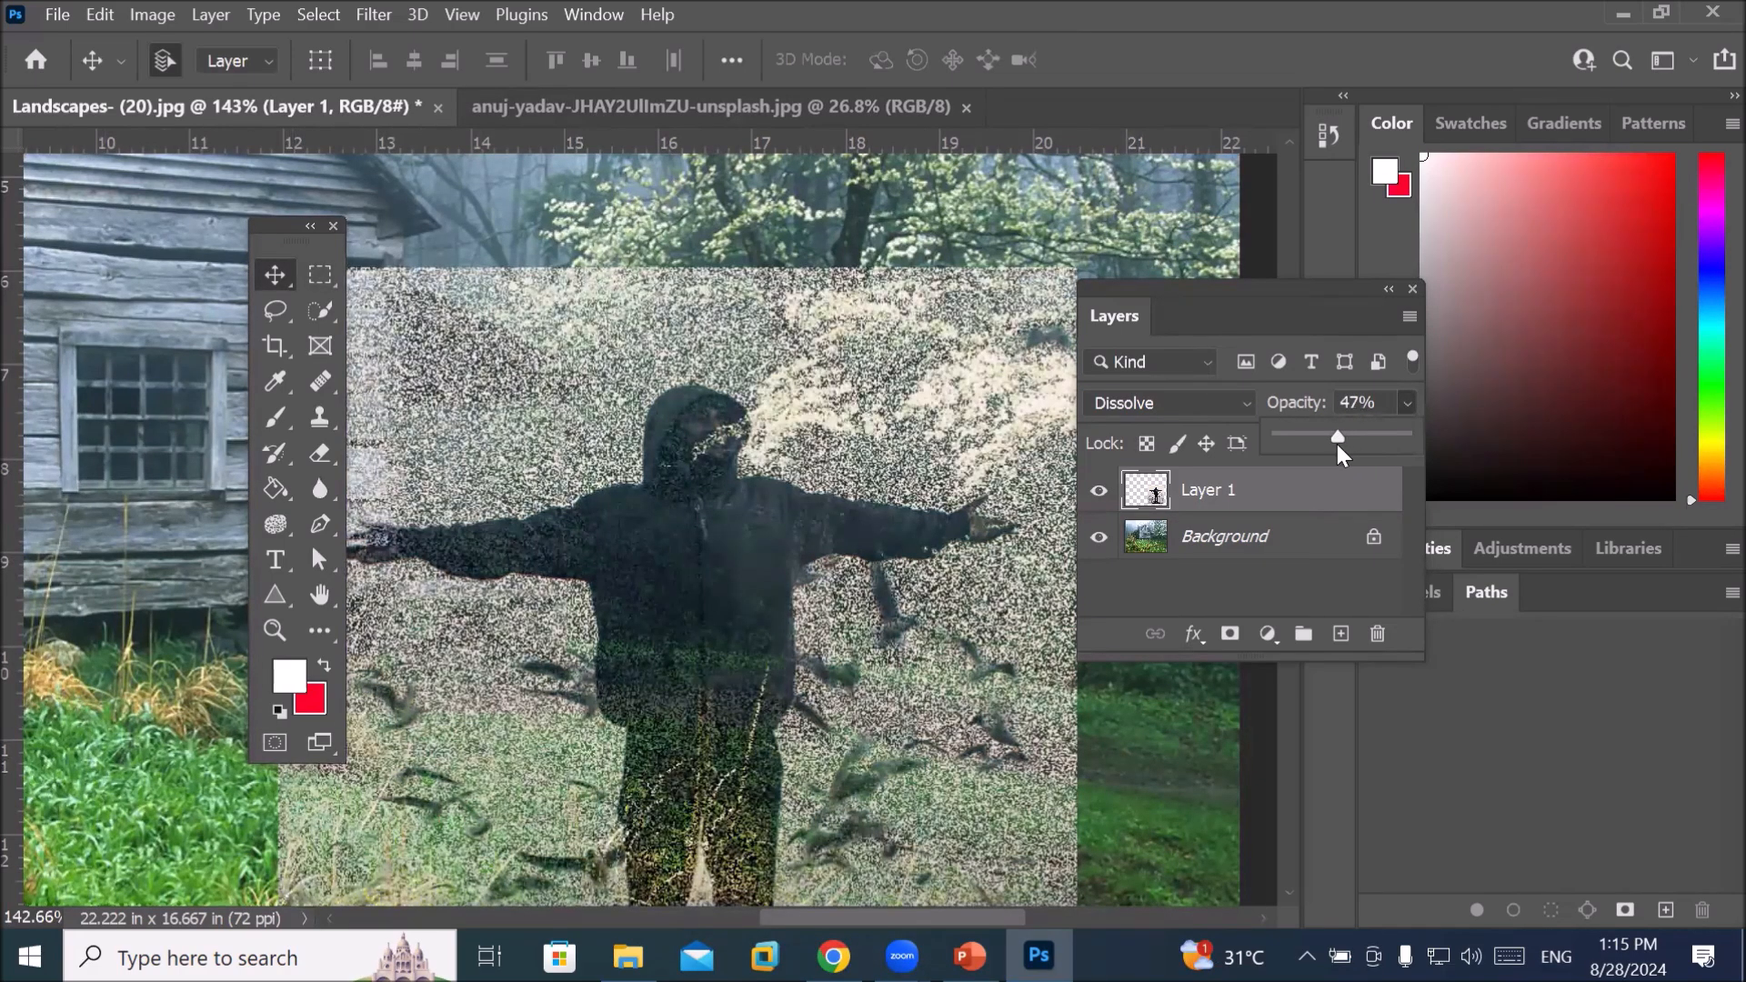
pyautogui.moveTo(1386, 437); pyautogui.dragTo(1459, 435)
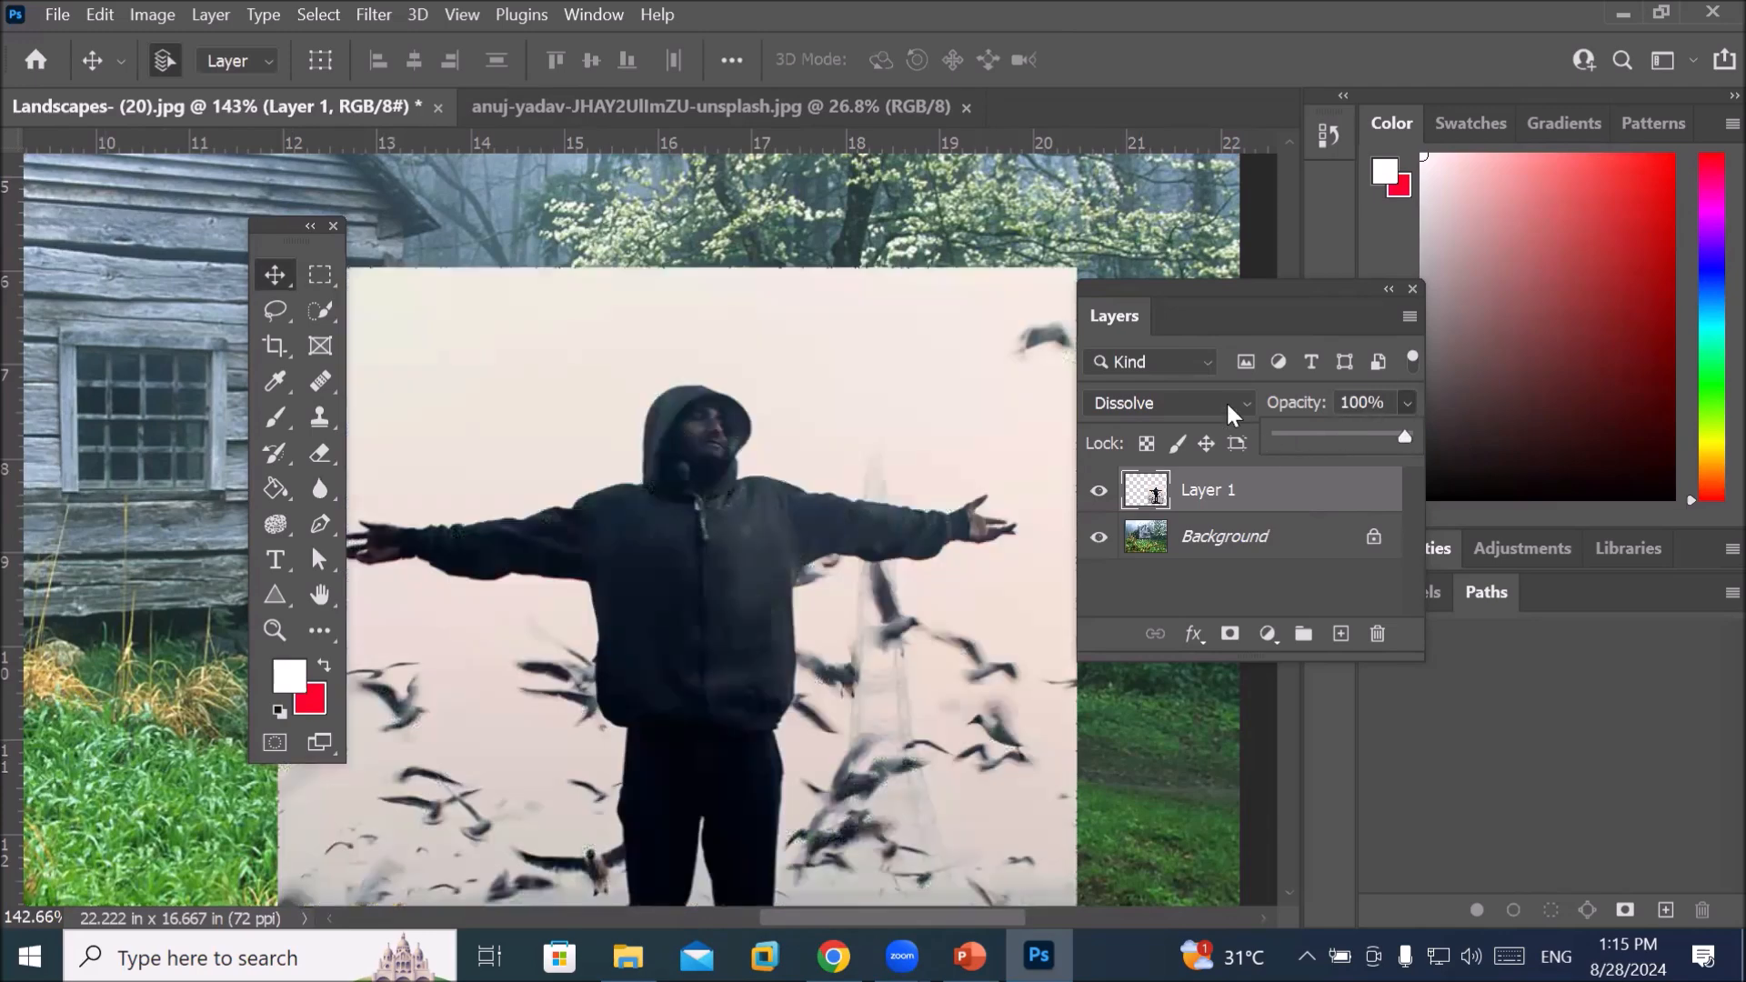
# Preview the Darken blending mode on Layer 1, then set the layer back to Normal
pyautogui.click(1245, 402)
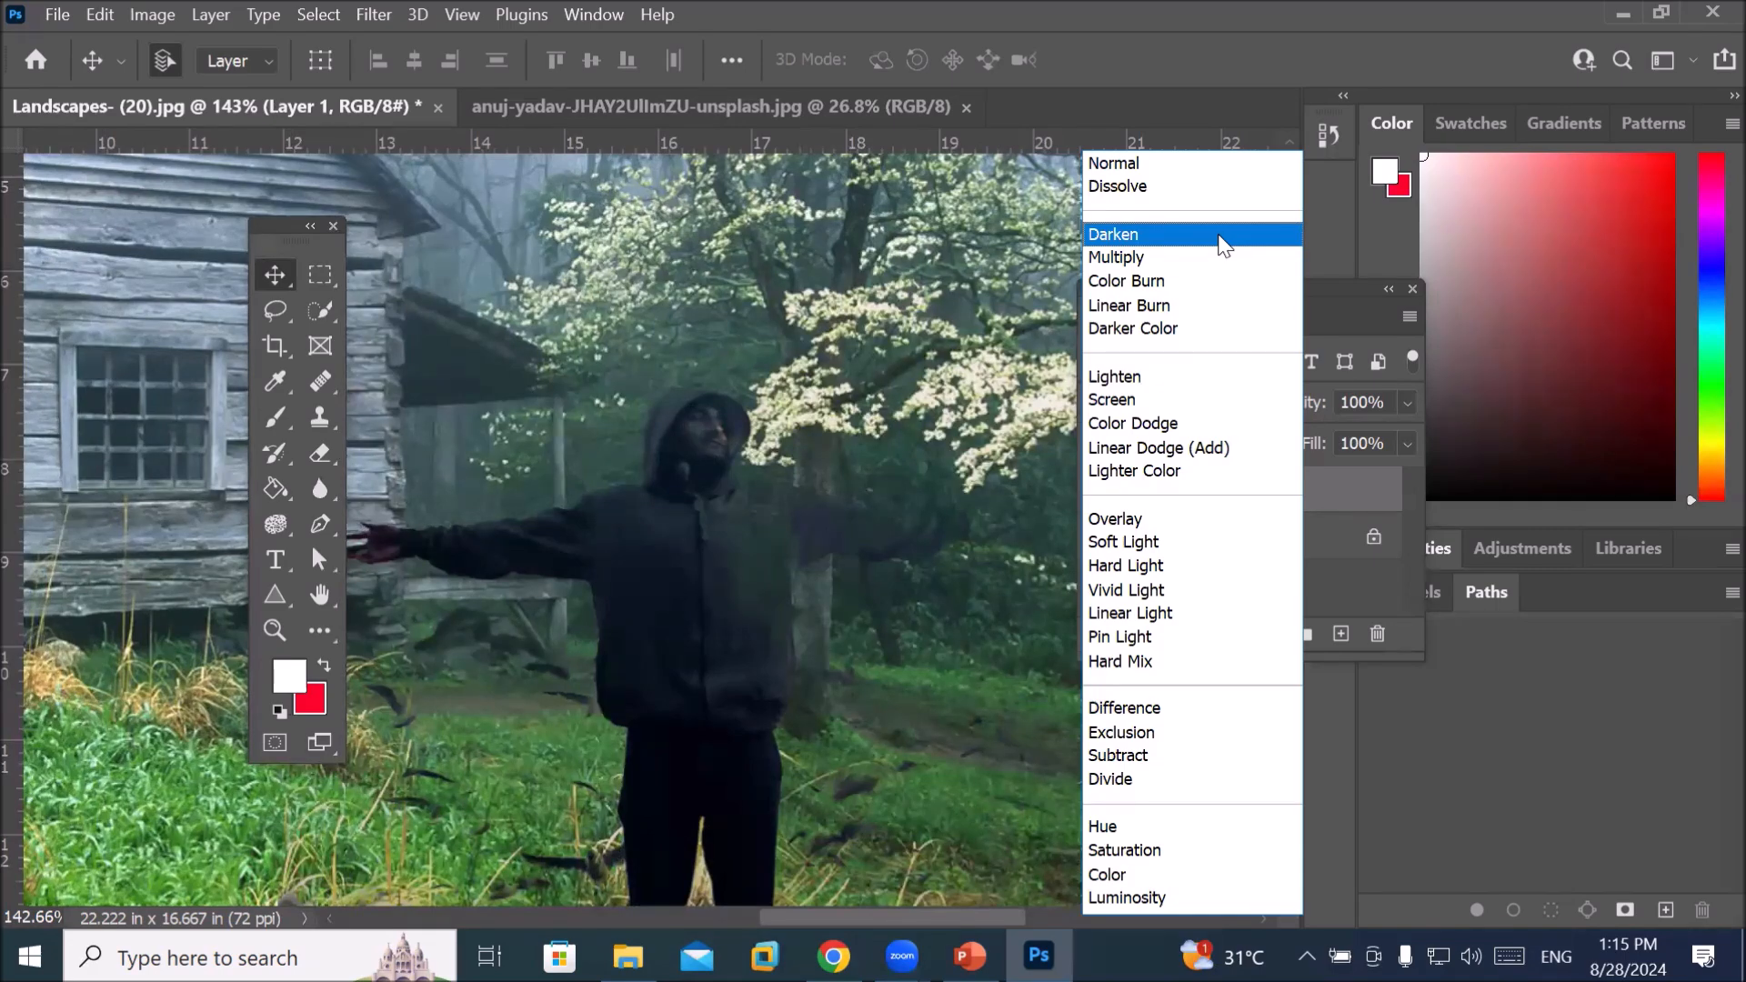
pyautogui.click(1210, 186)
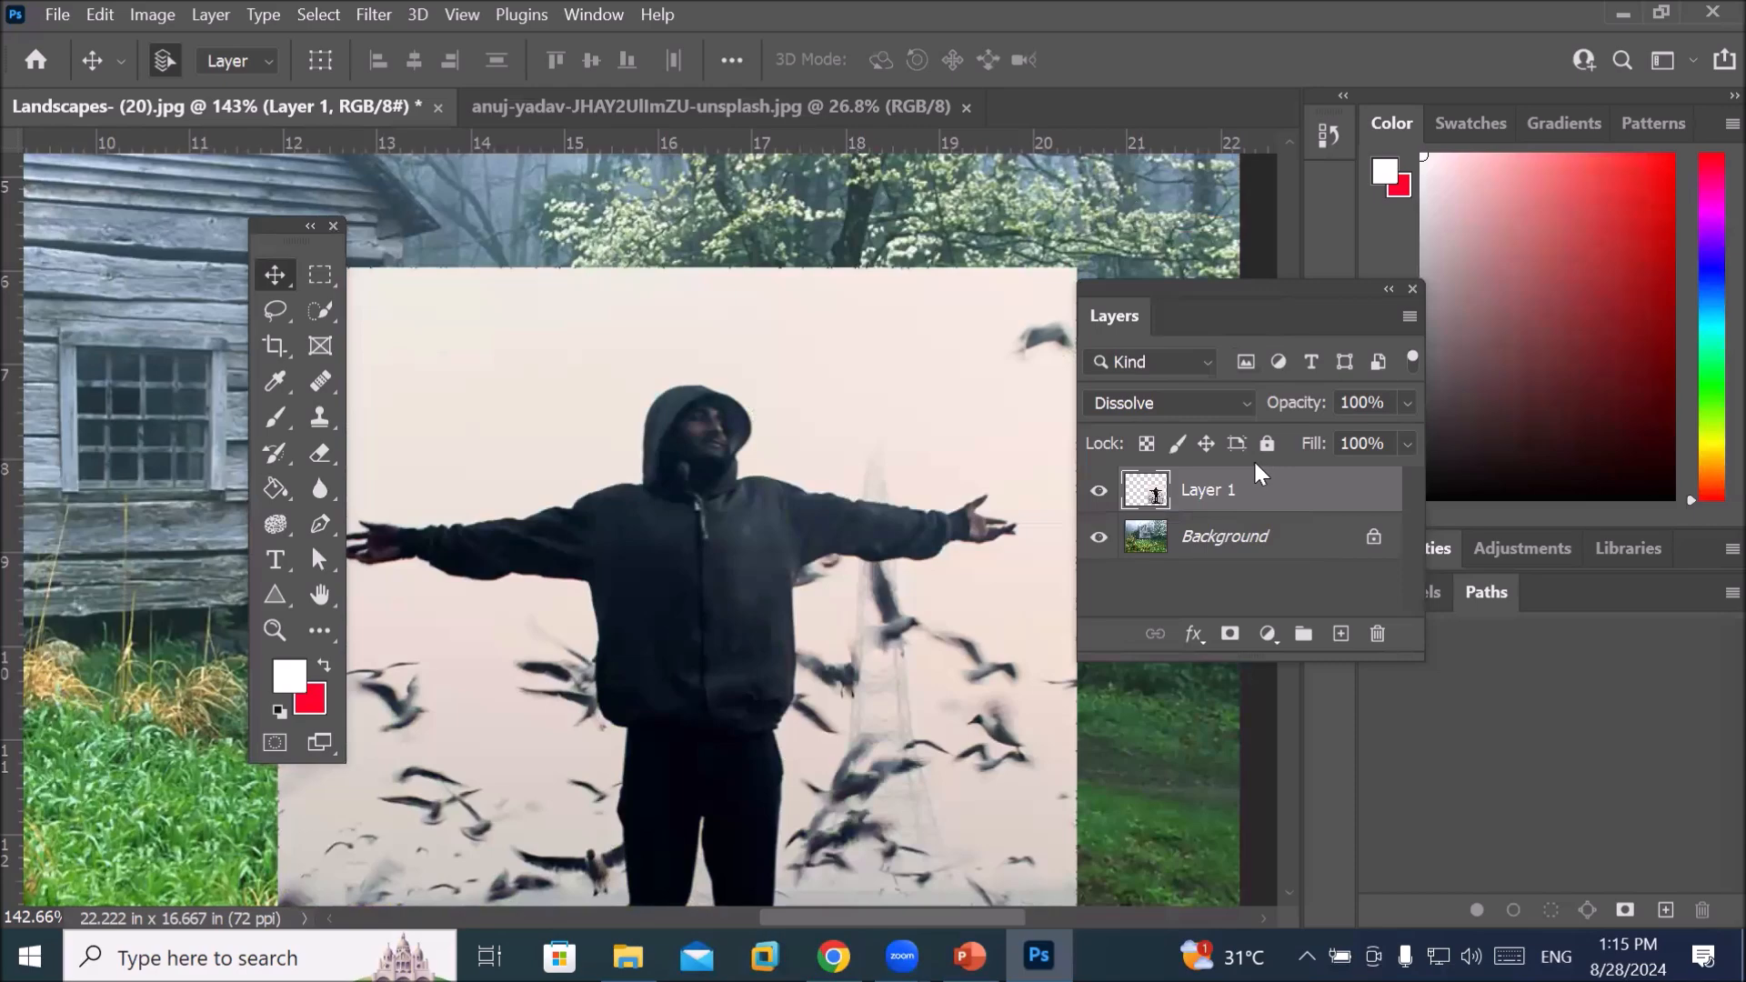
pyautogui.click(1237, 402)
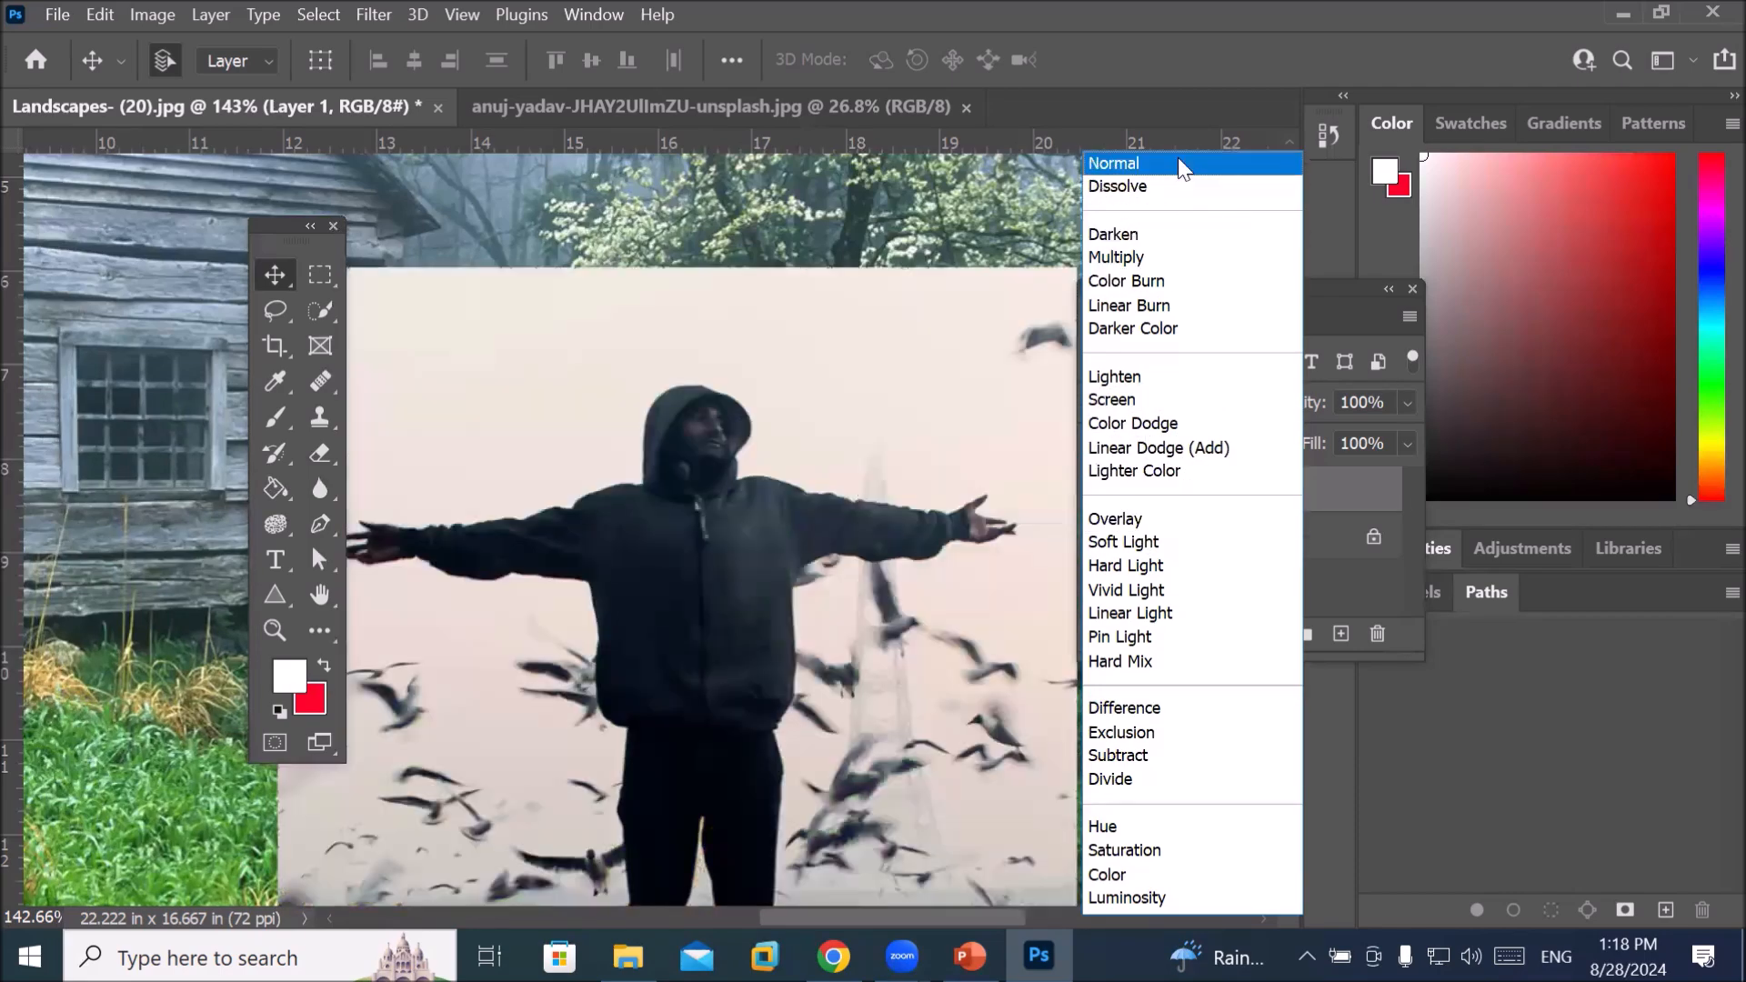
pyautogui.click(1177, 164)
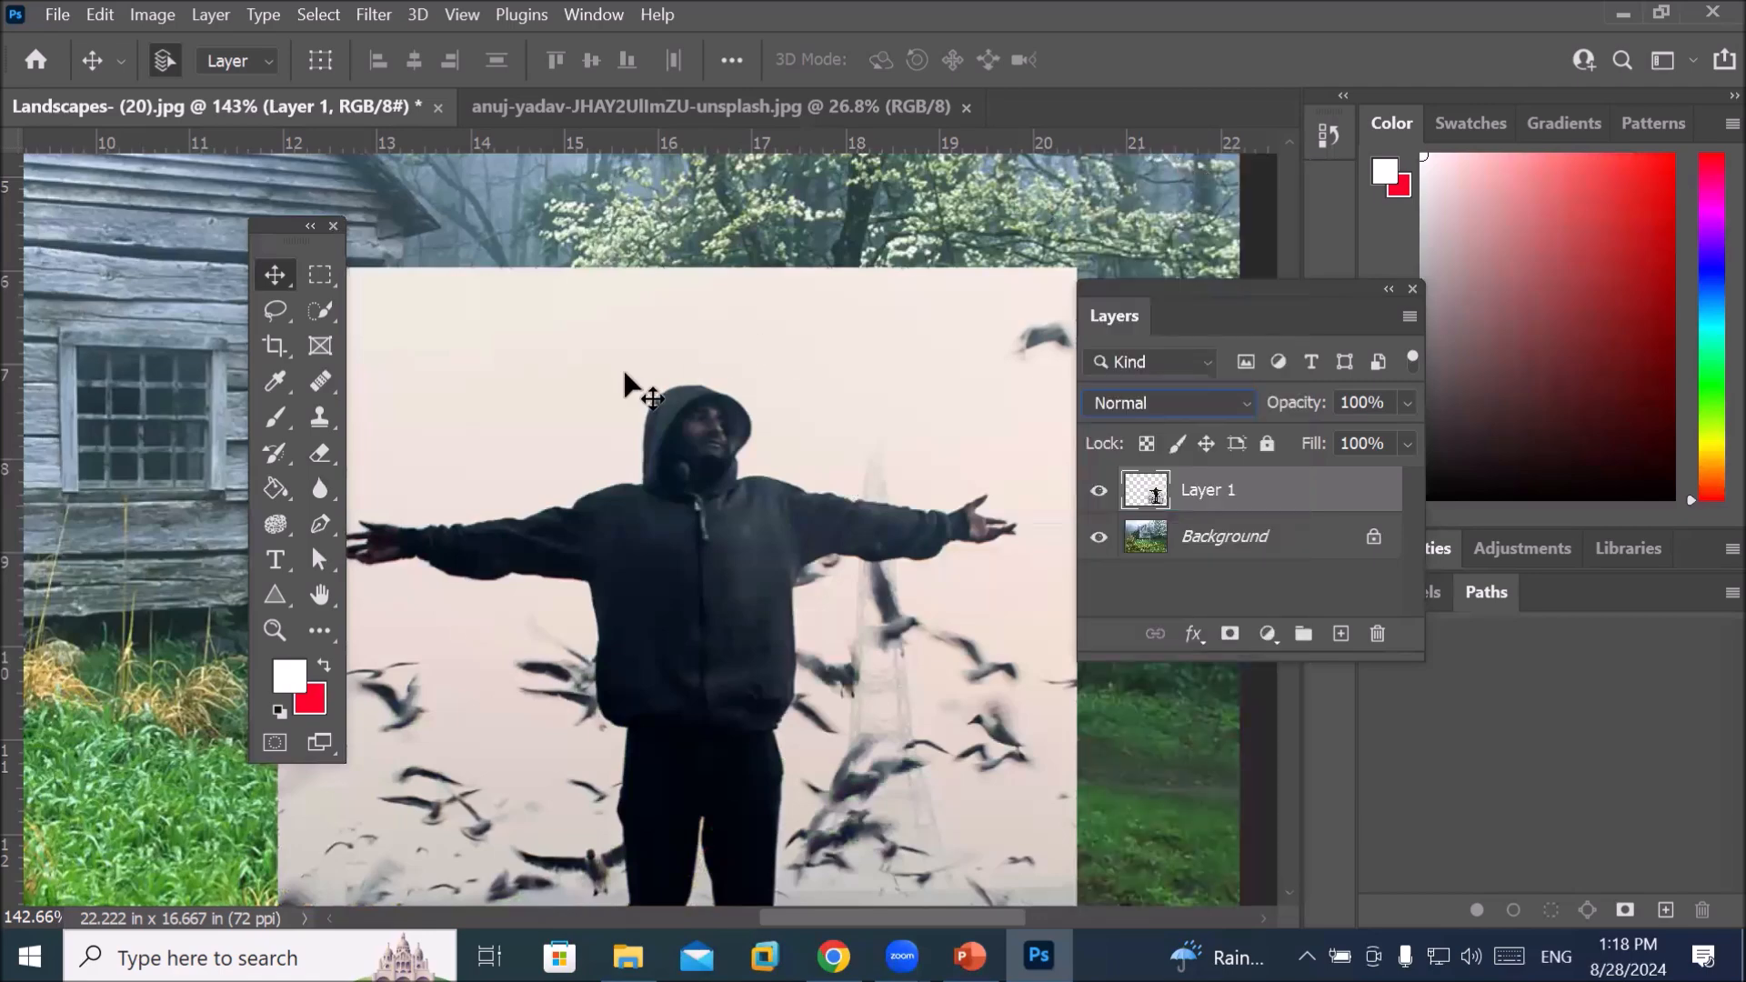
# Place the black-and-white pattern file "images" from the Models folder into the landscape document over the man's jacket
pyautogui.scroll(5, 764, 570)
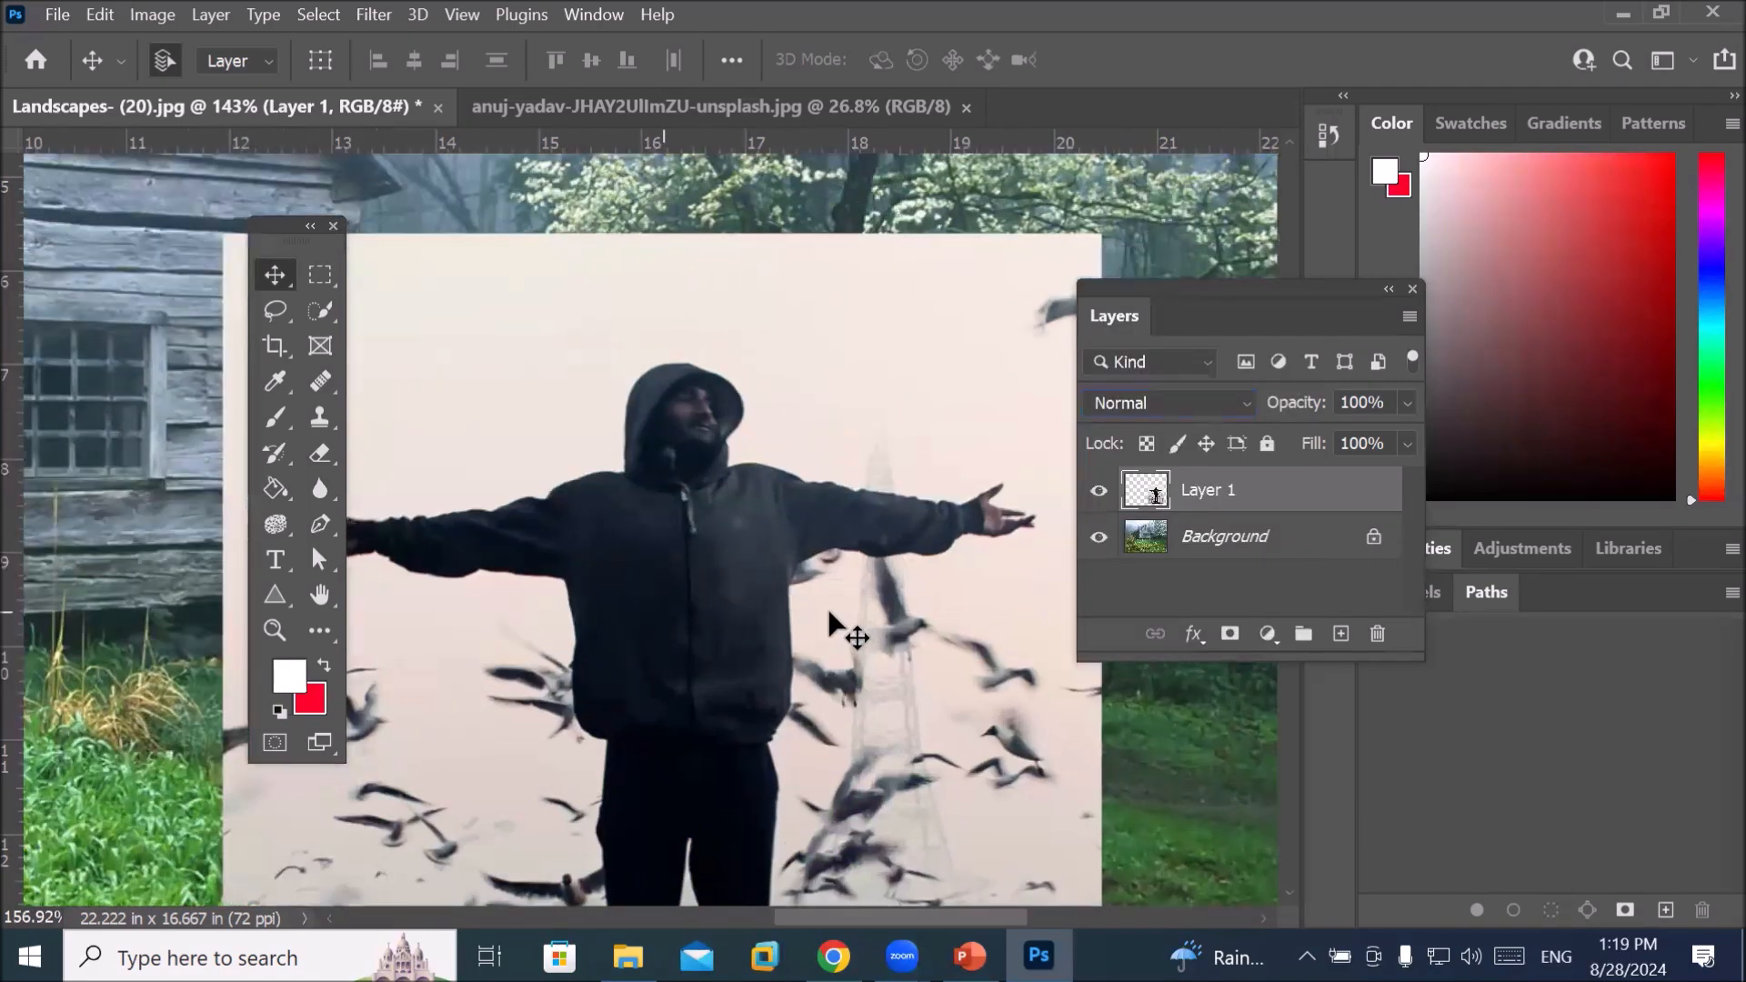
pyautogui.scroll(4, 565, 695)
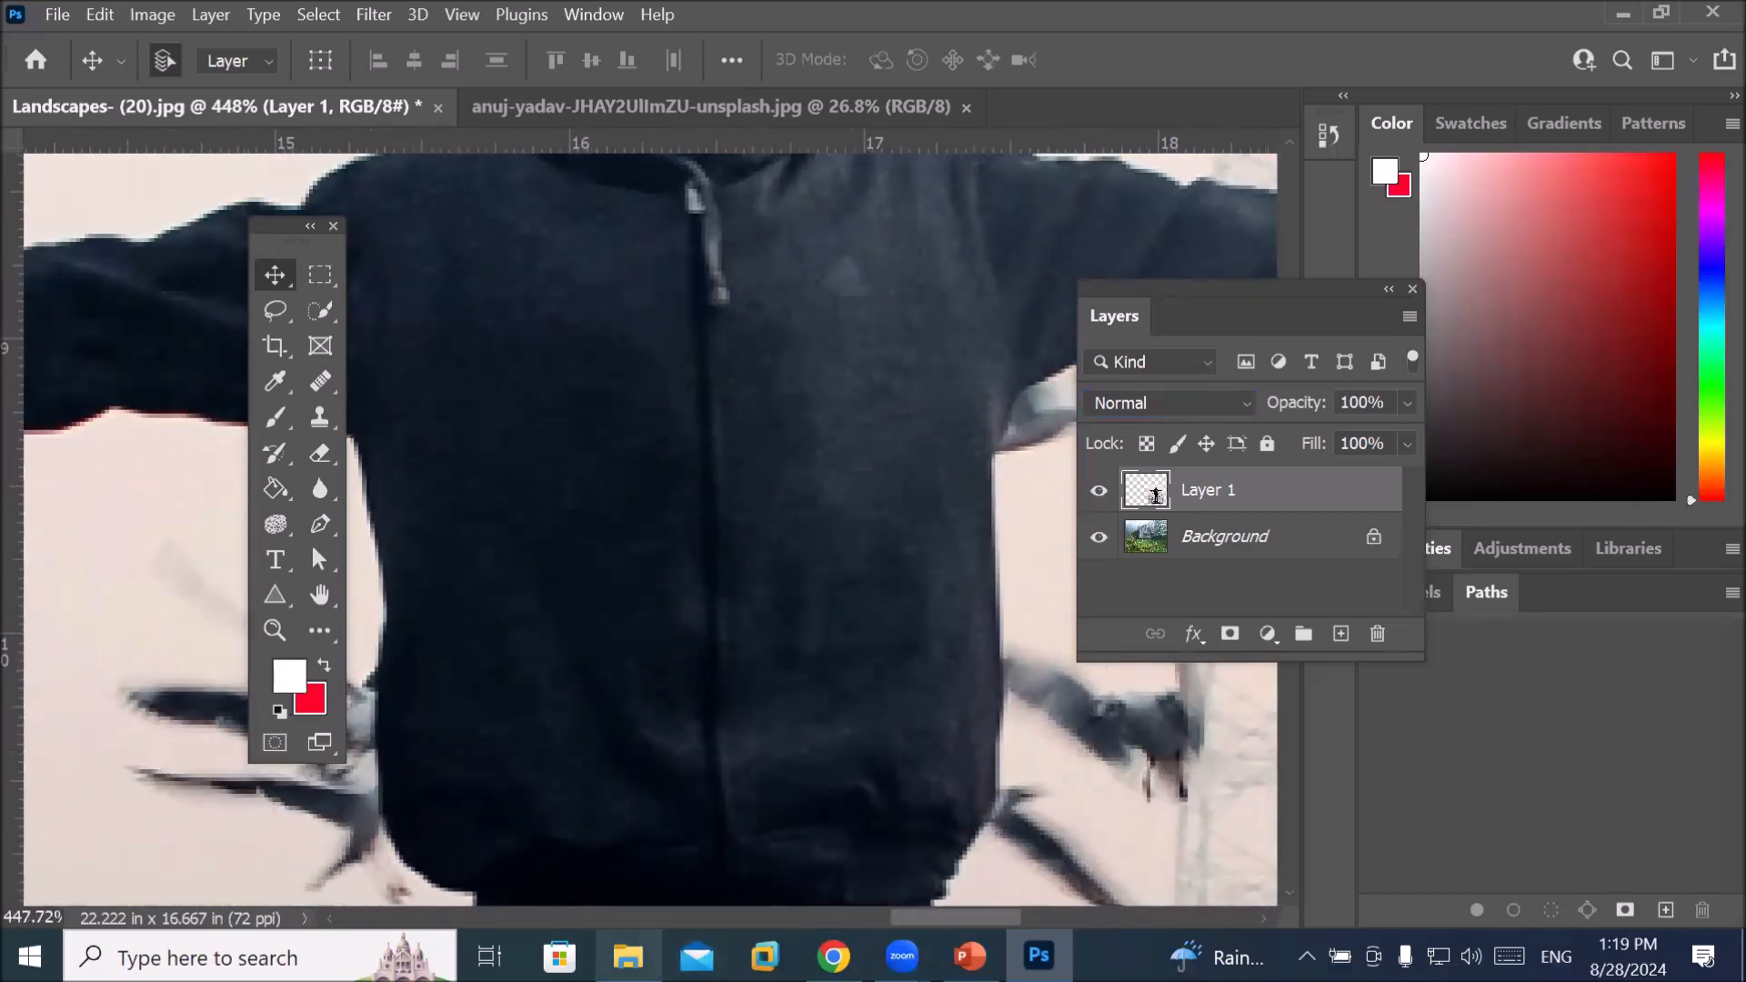
pyautogui.click(628, 957)
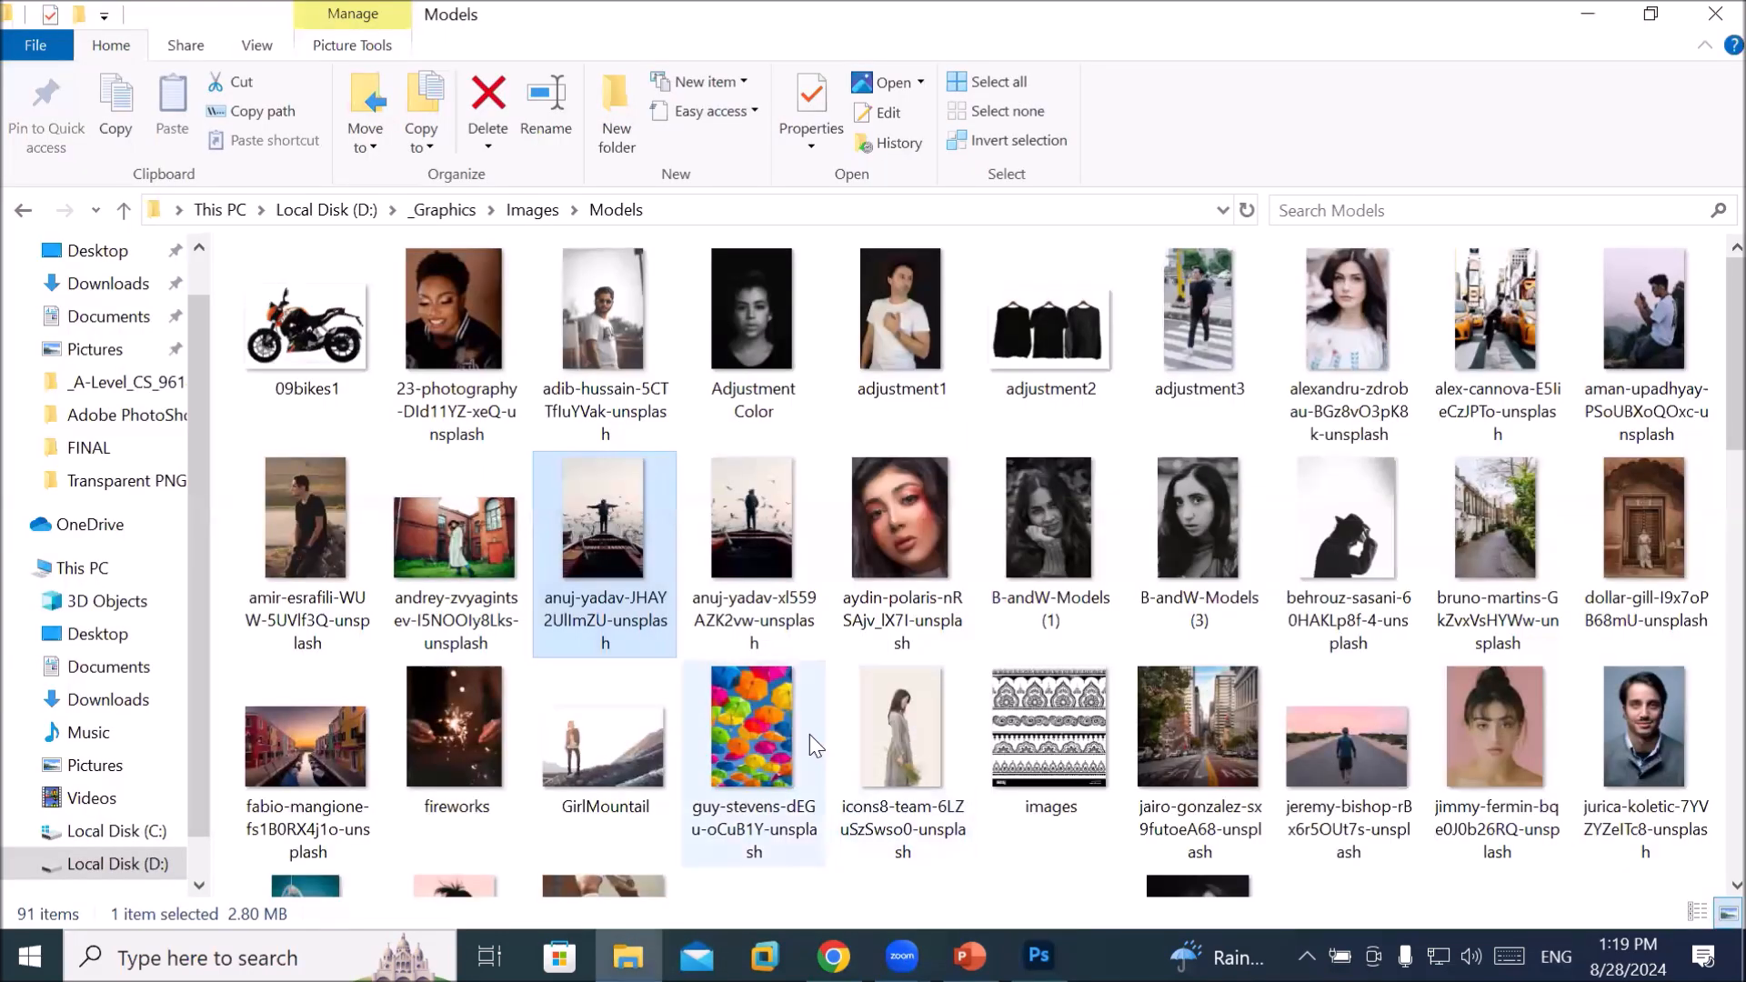
pyautogui.click(1056, 730)
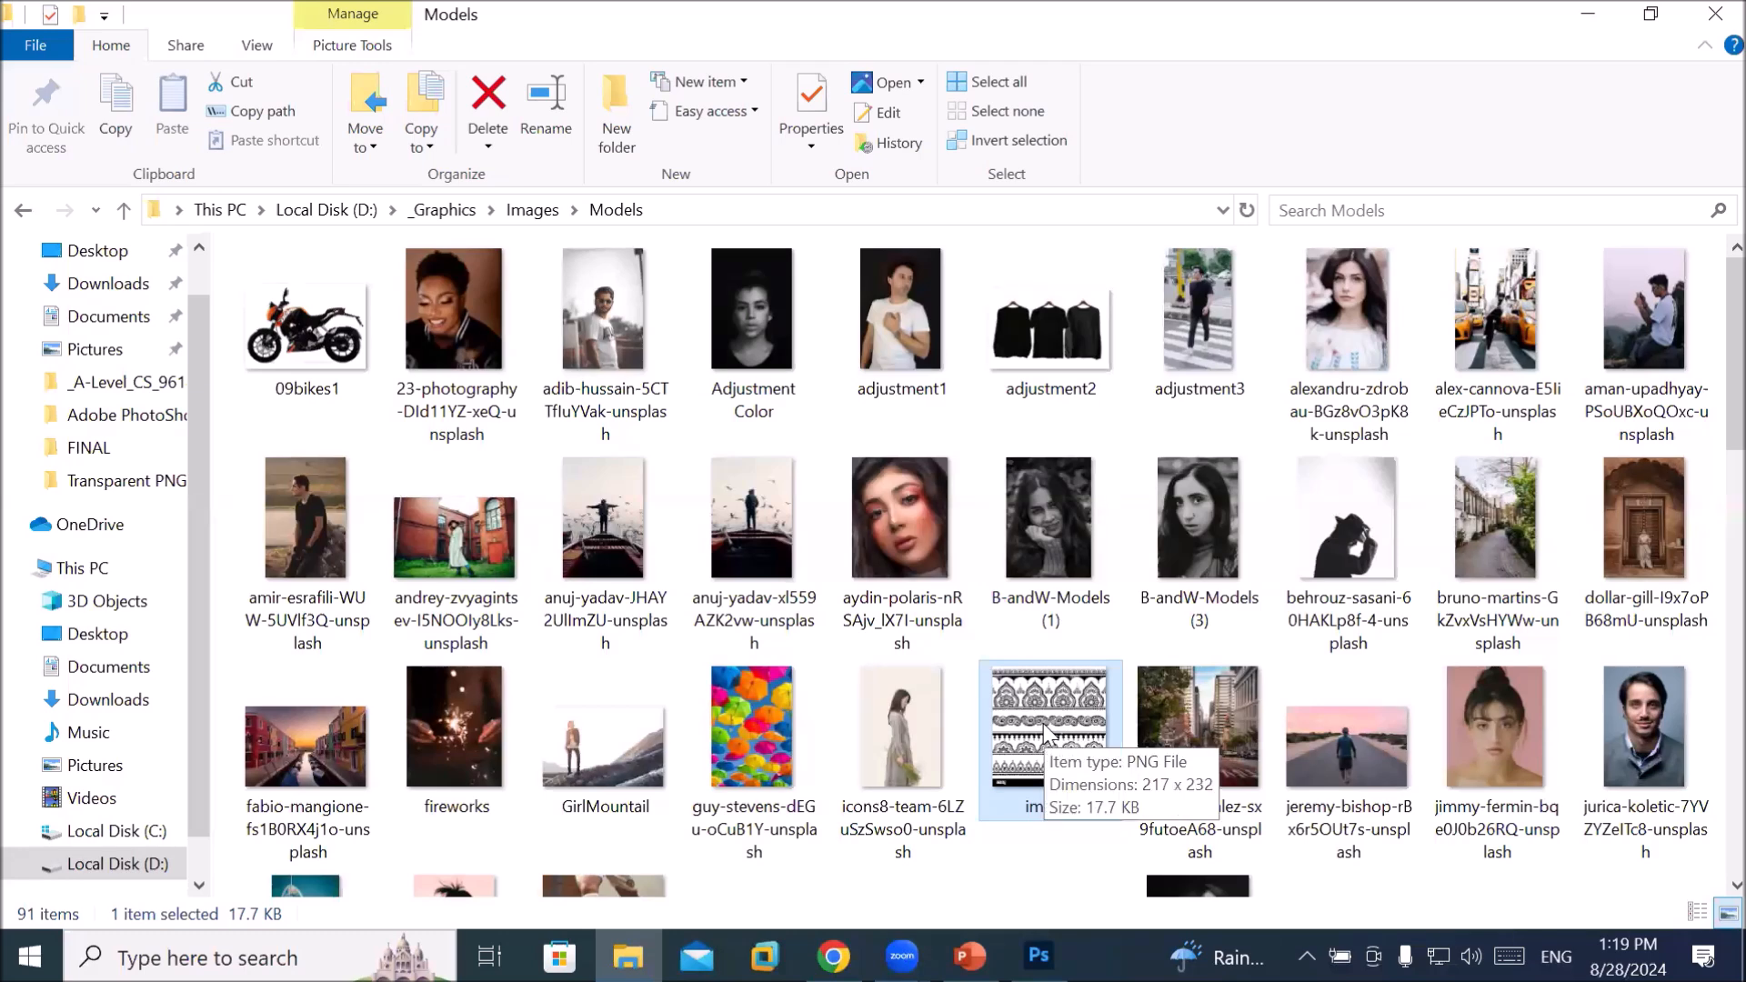
pyautogui.moveTo(1046, 727); pyautogui.dragTo(705, 549)
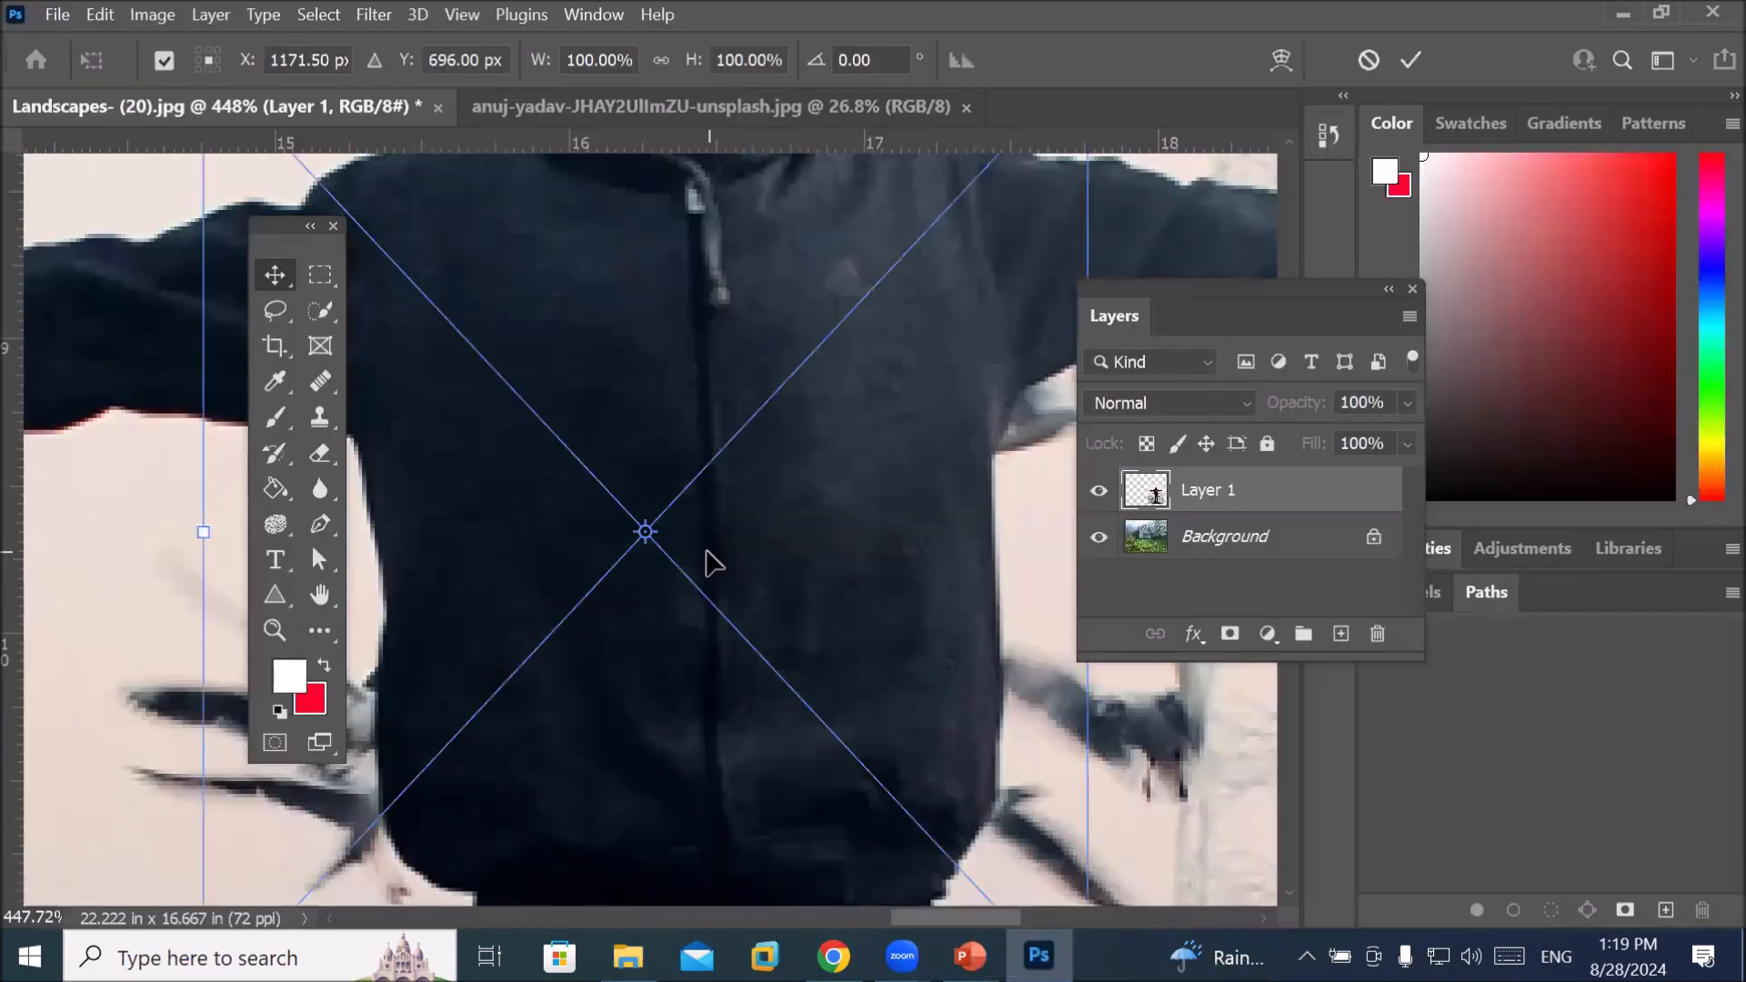
# Scale the placed pattern to about 37.08% so it fits on the front of the jacket, and commit the placement
pyautogui.scroll(-2, 706, 549)
pyautogui.scroll(-1, 705, 551)
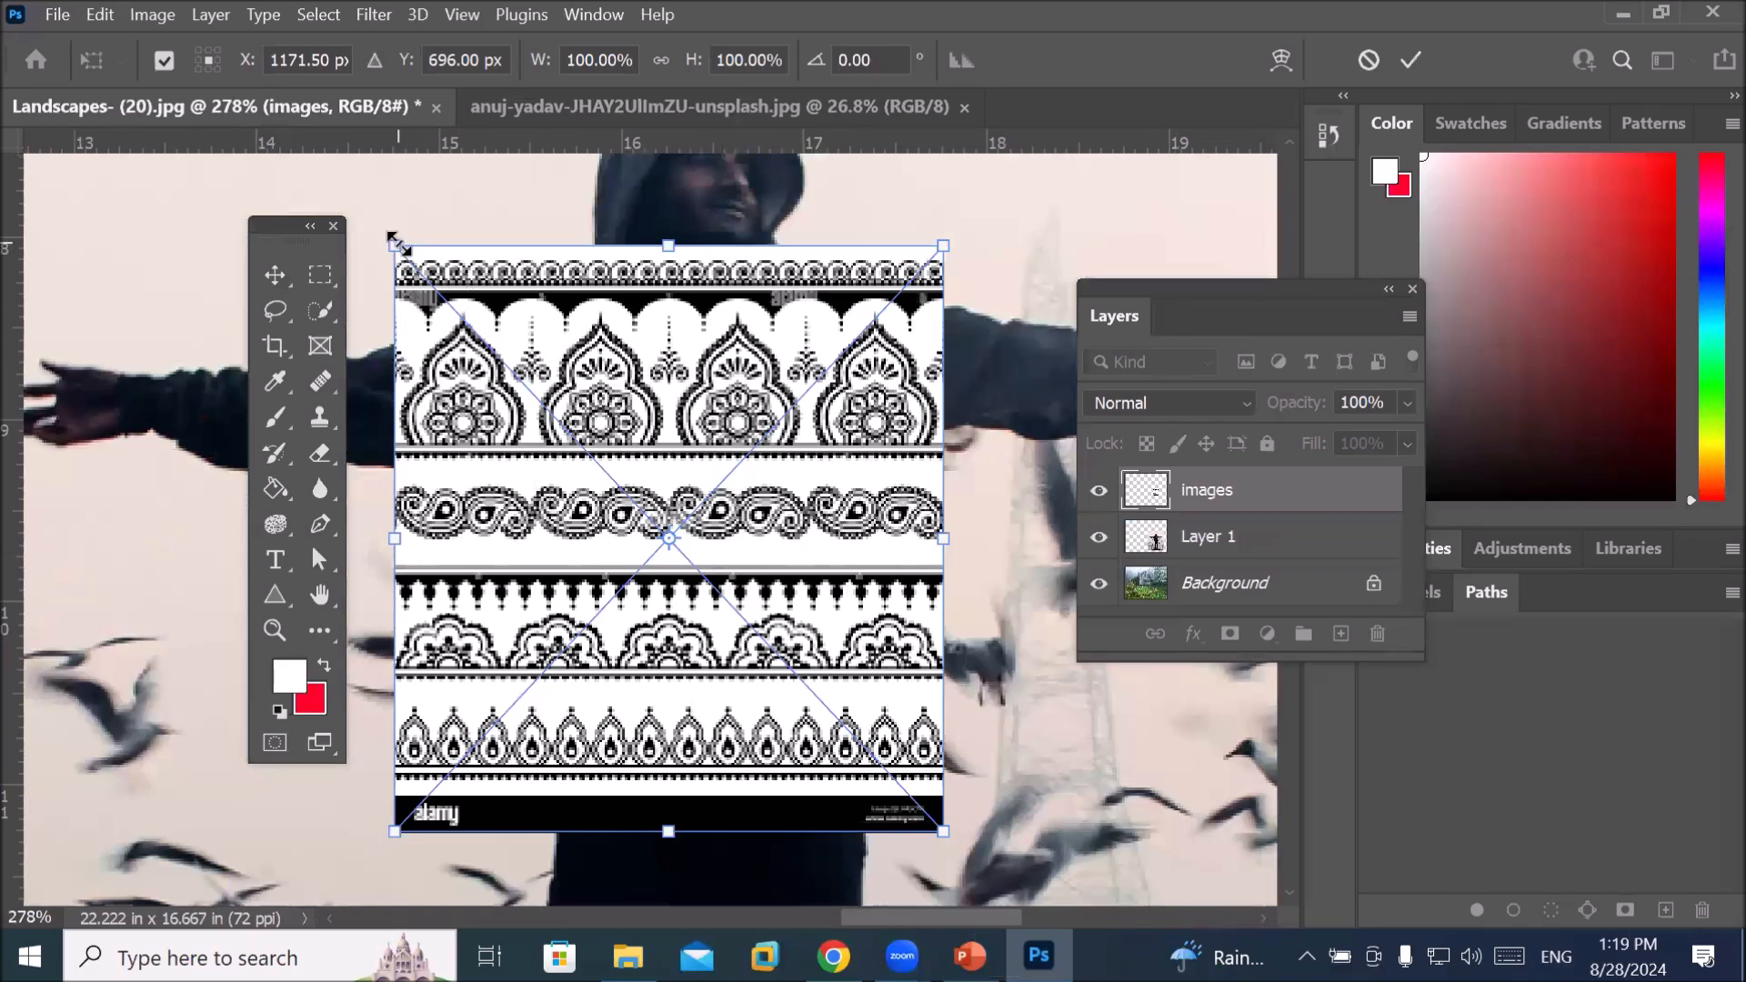
pyautogui.moveTo(394, 244); pyautogui.dragTo(567, 430)
pyautogui.scroll(4, 597, 492)
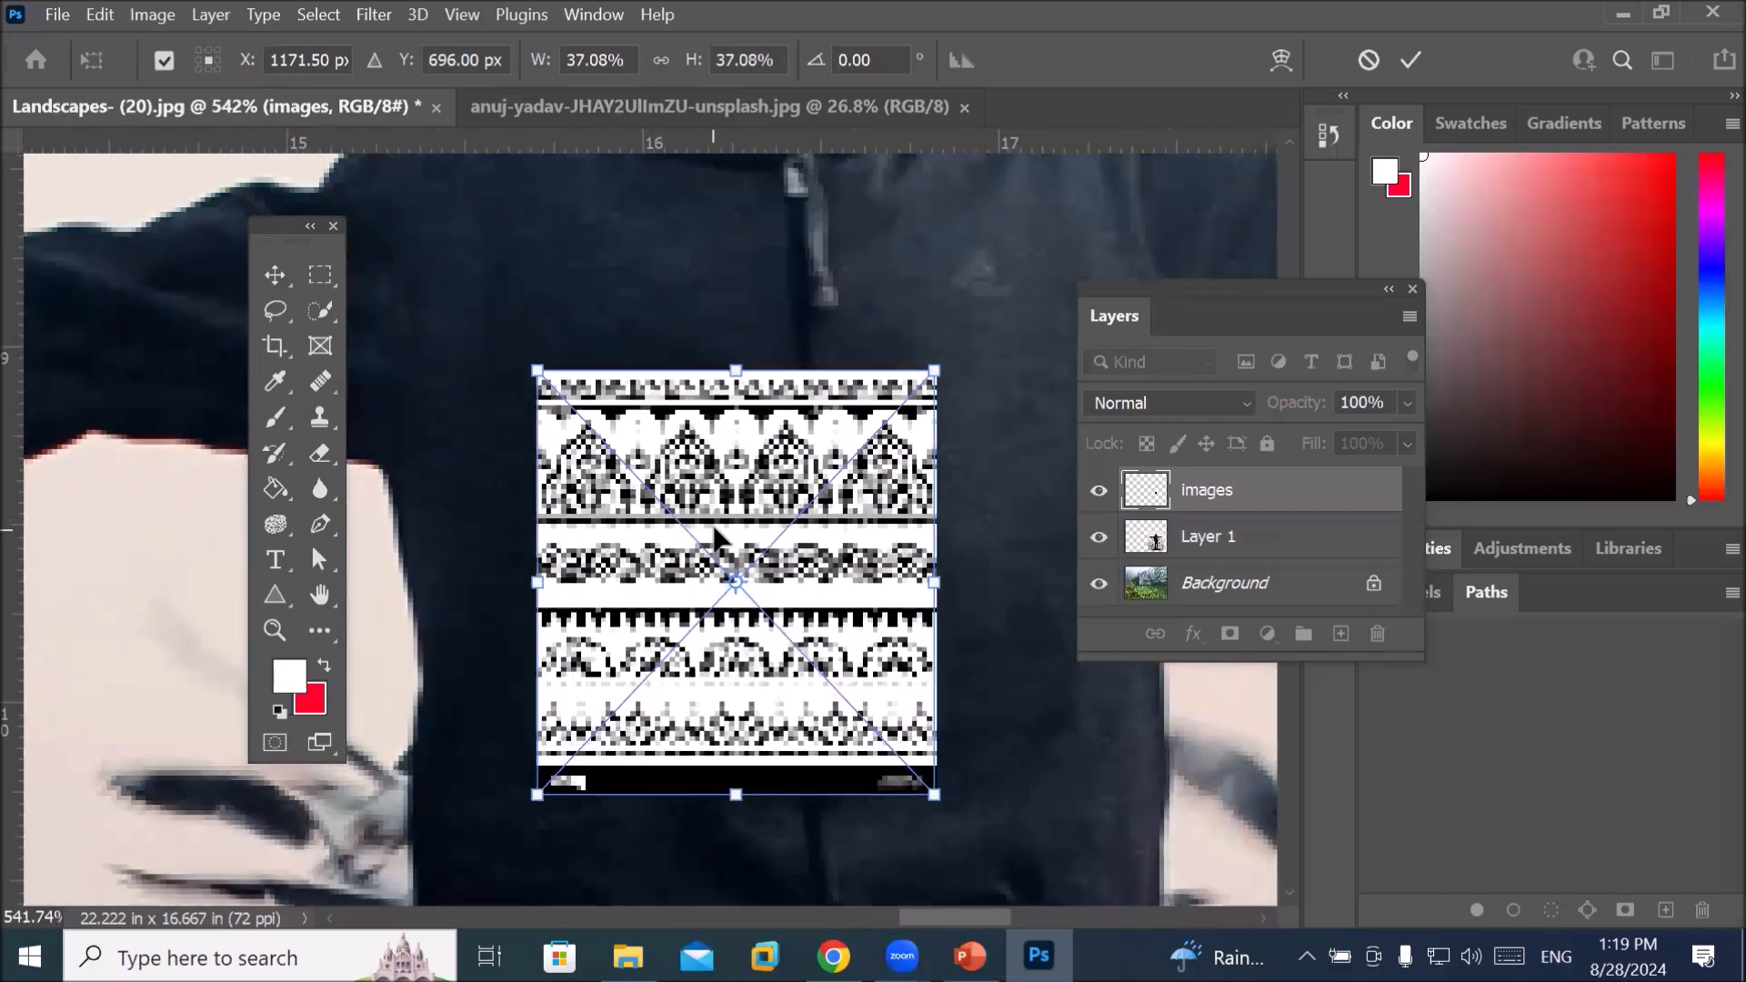
pyautogui.press('Return')
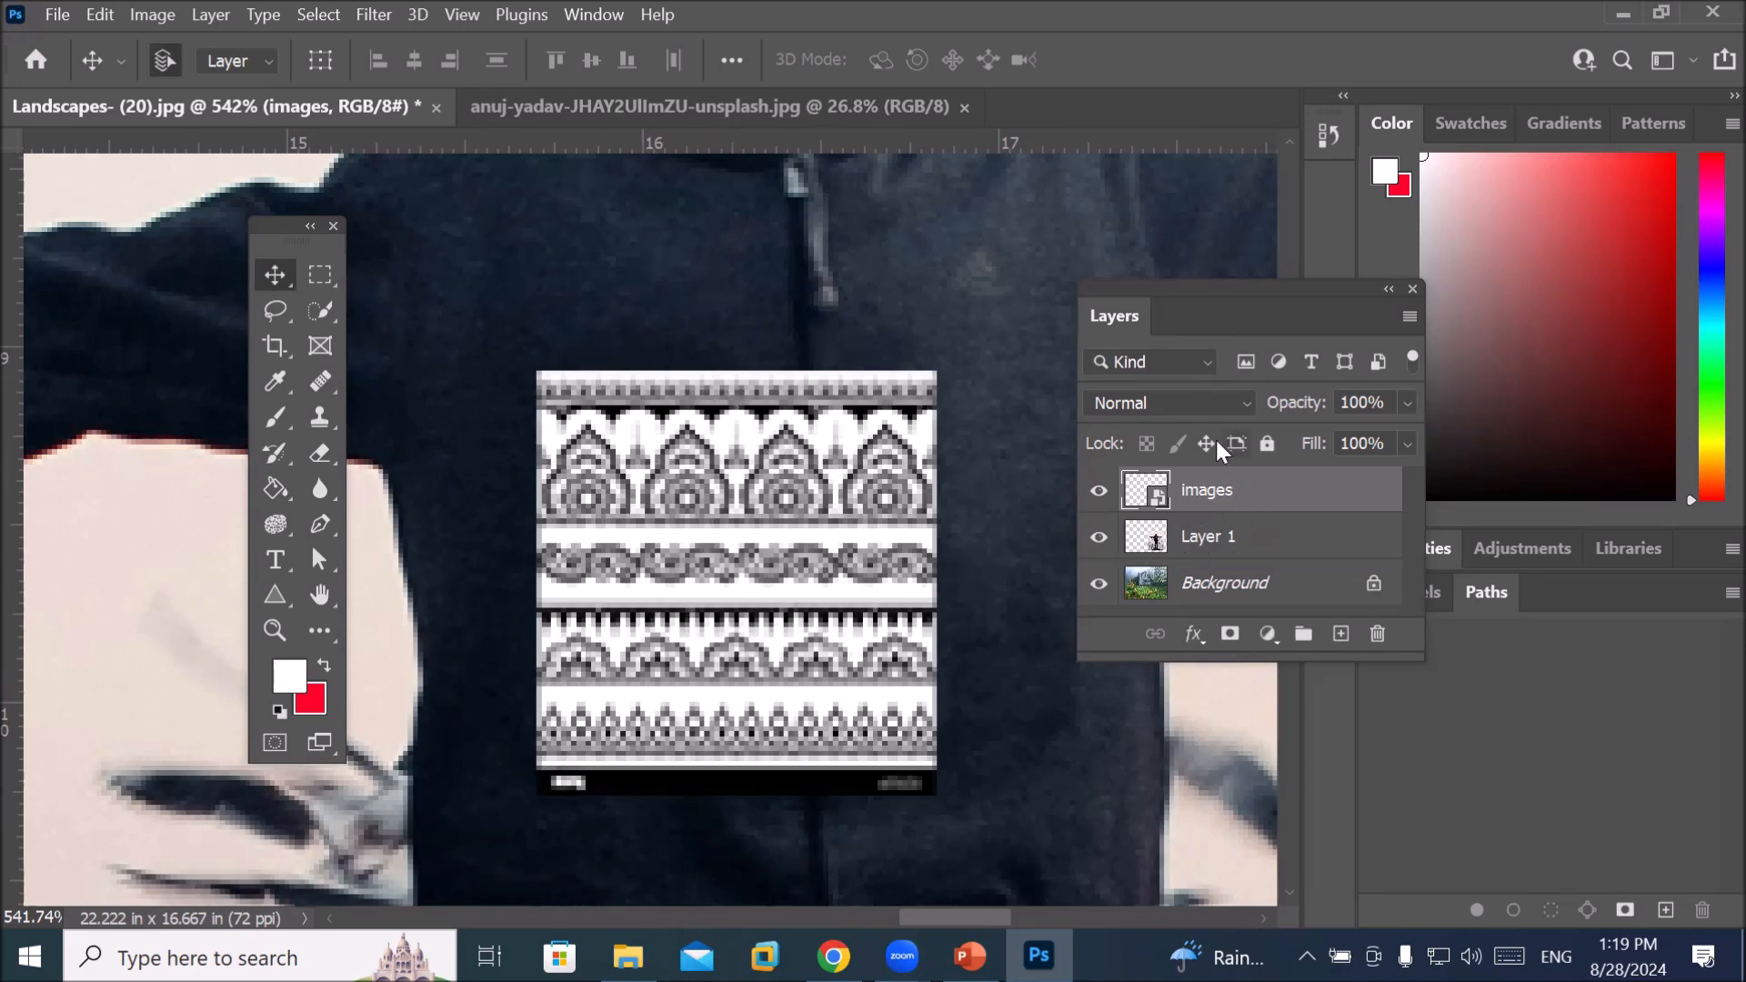
# Preview Darken on the images layer and review the available blending modes, keeping Normal
pyautogui.click(1246, 398)
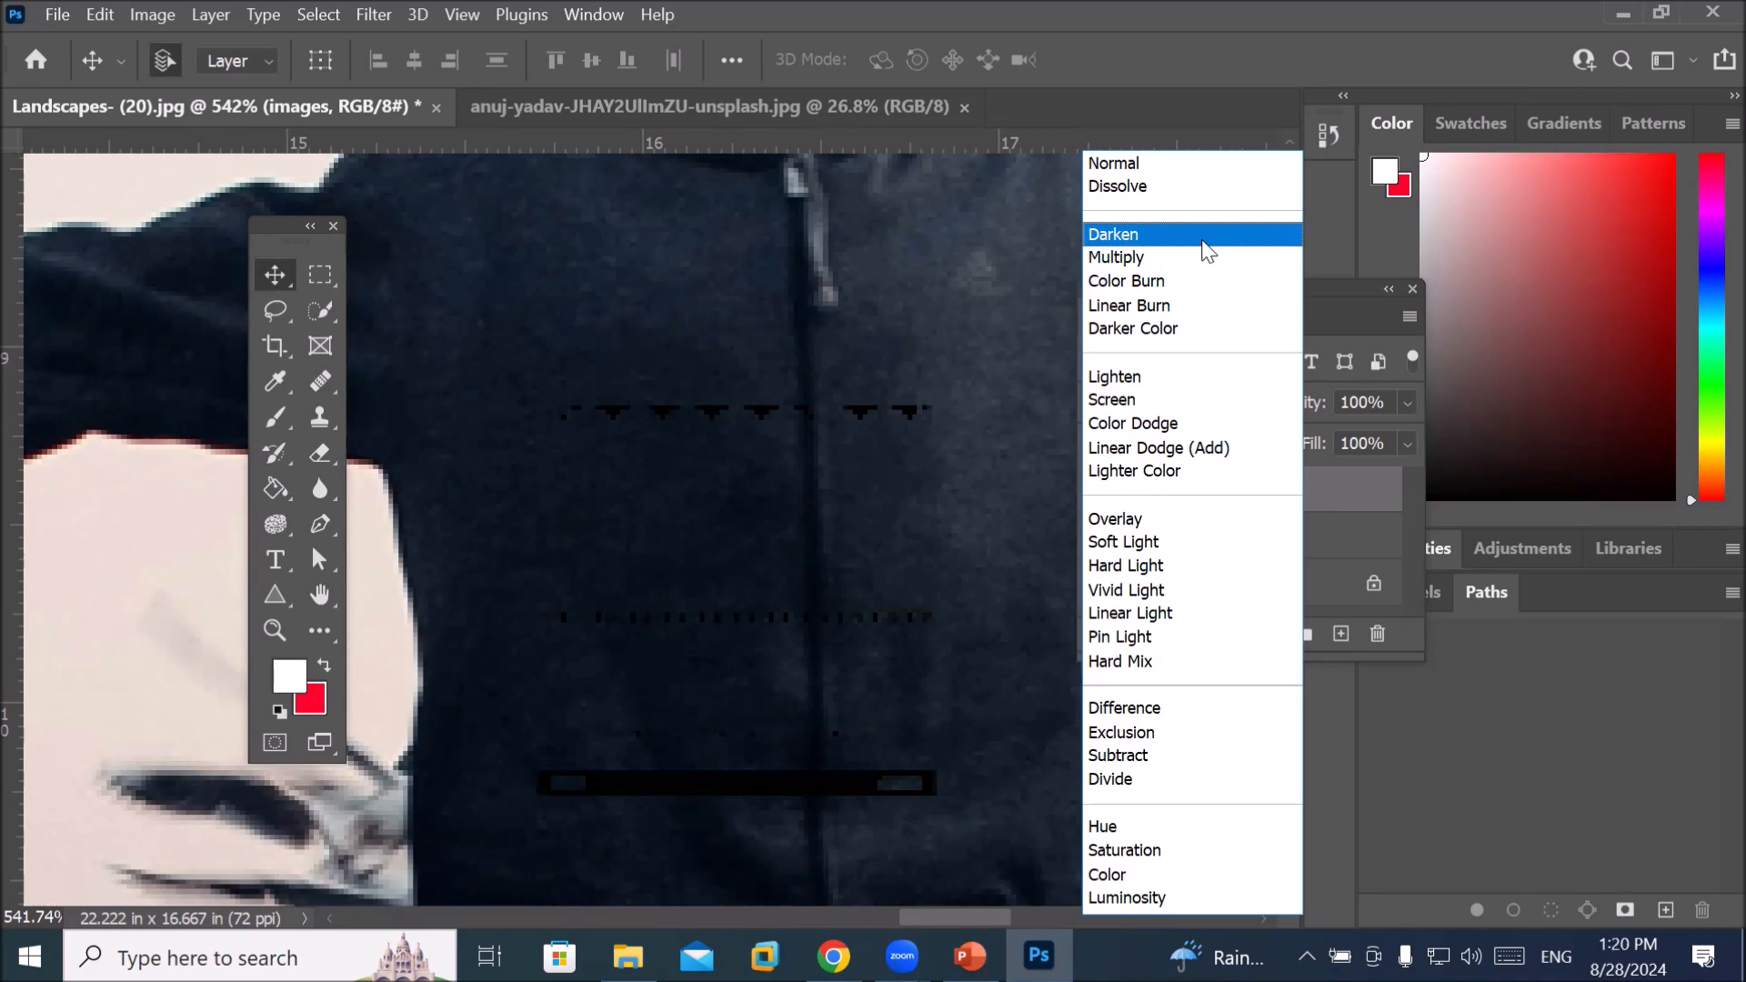
pyautogui.press('Escape')
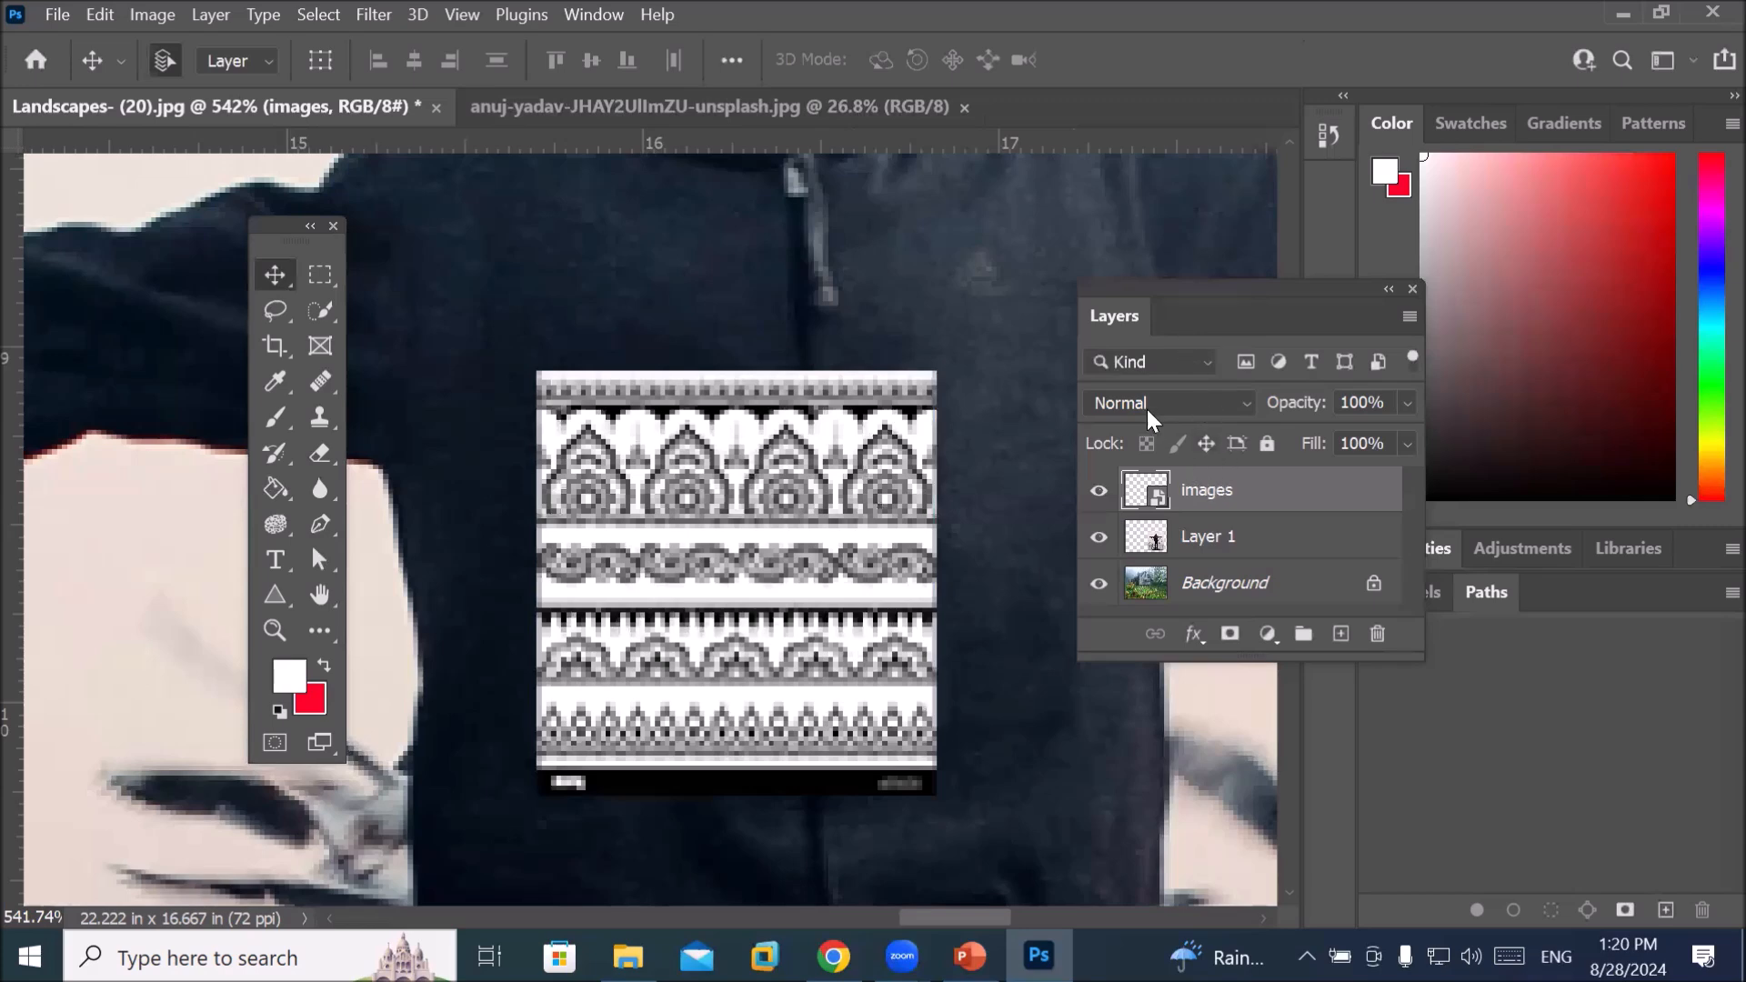
pyautogui.click(1166, 399)
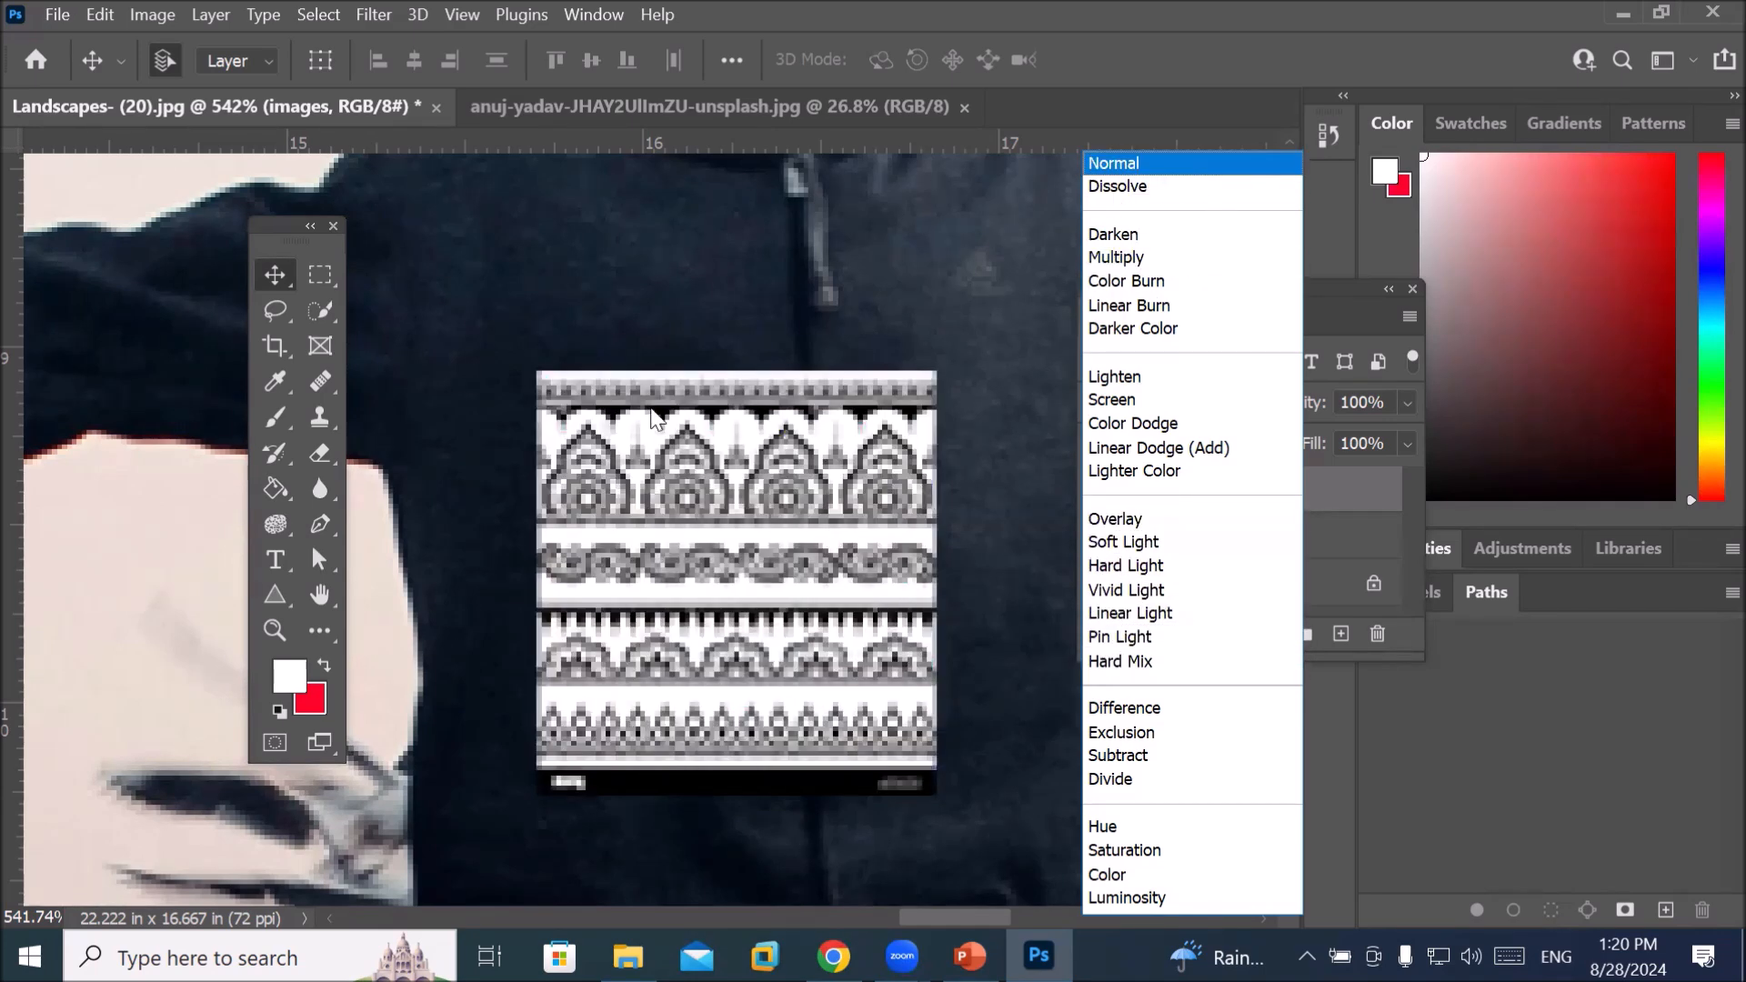
pyautogui.click(1304, 506)
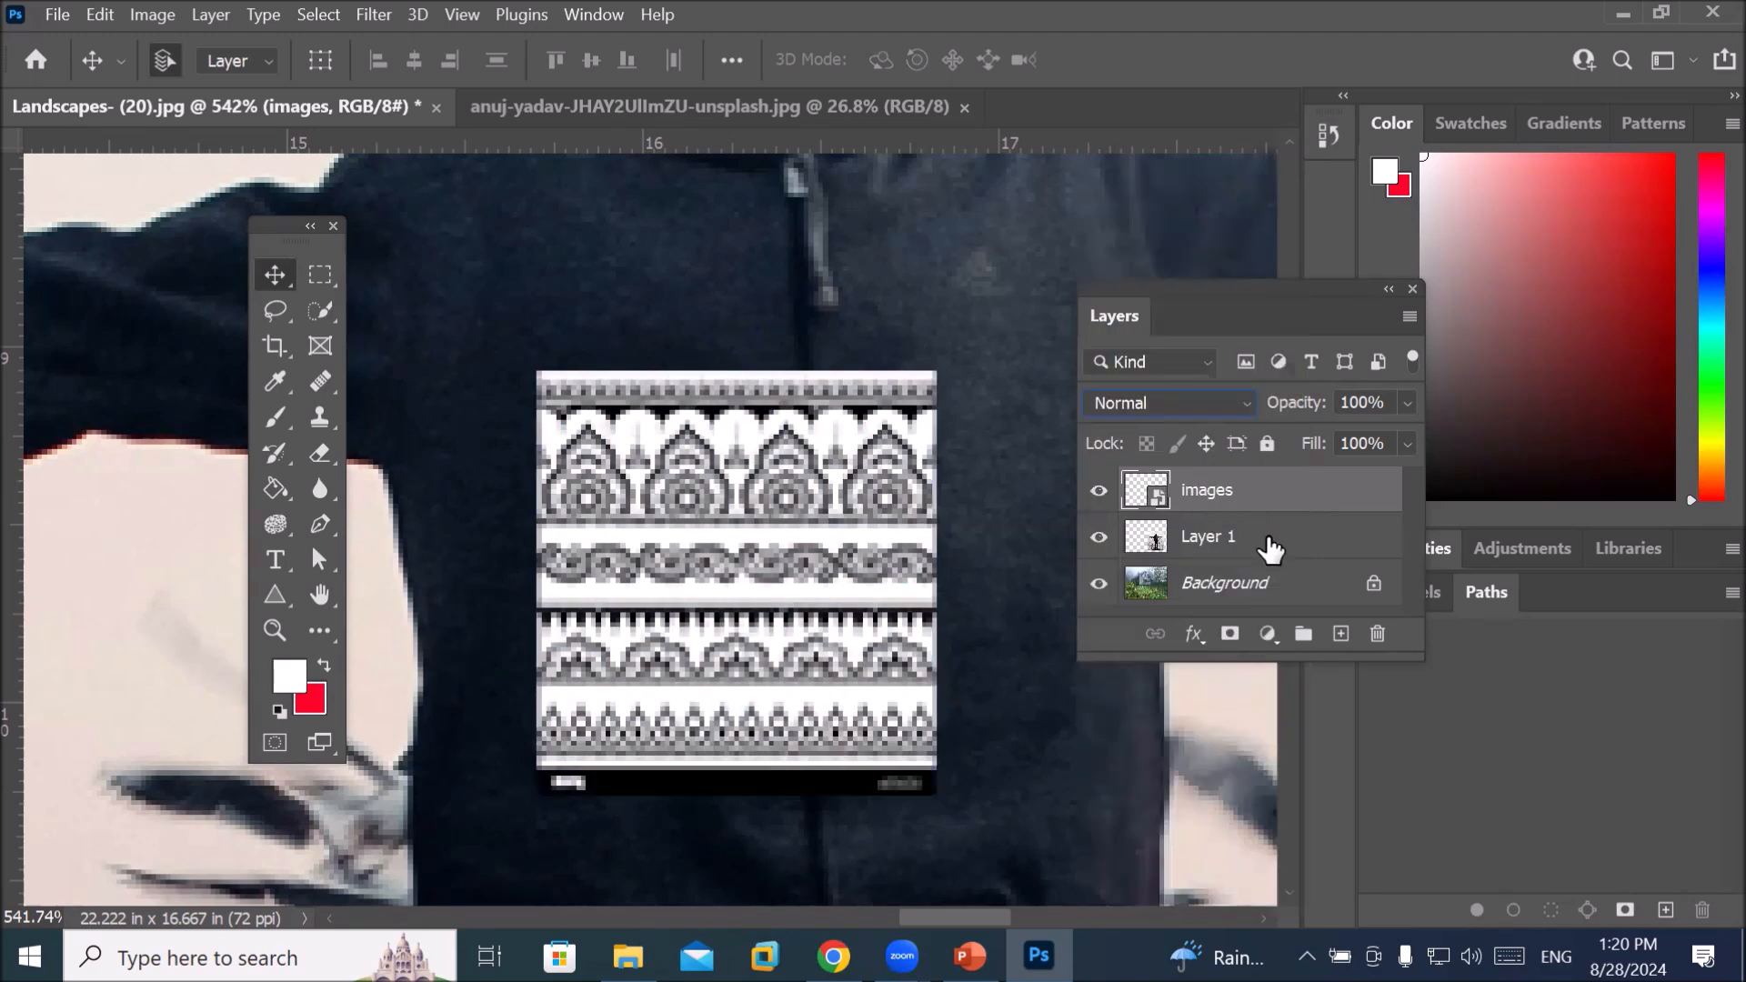
# Delete the images pattern layer from the landscape document
pyautogui.click(1376, 634)
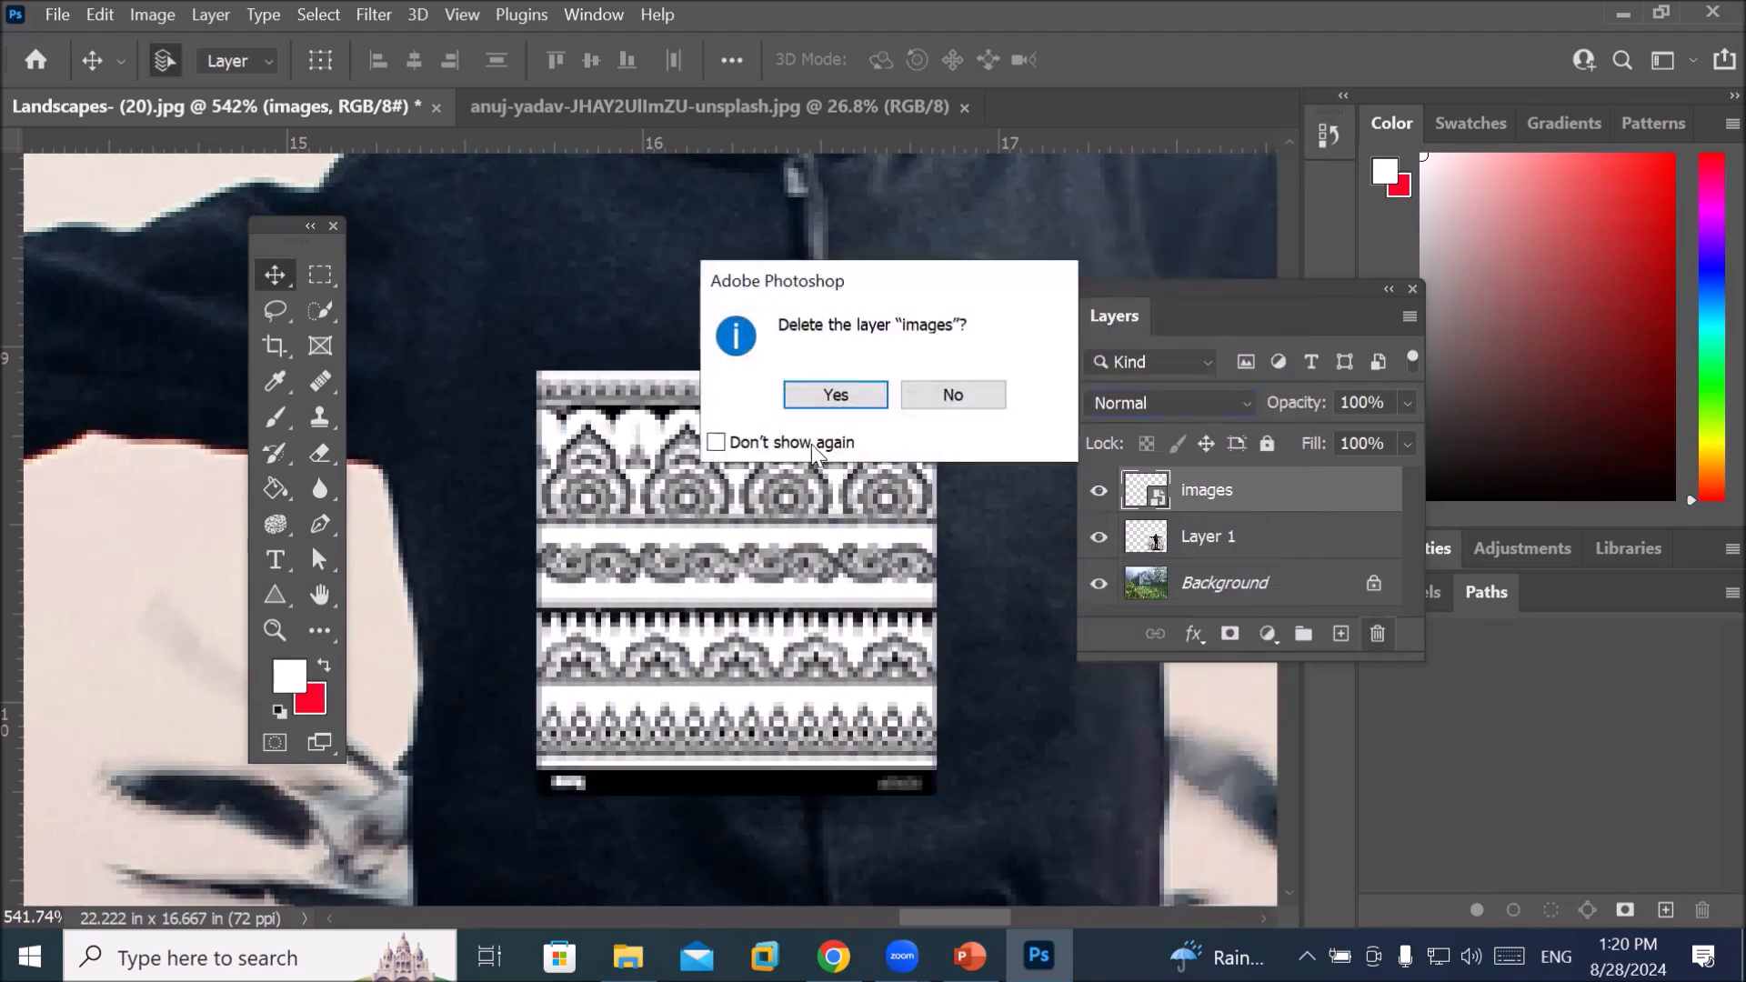
pyautogui.click(817, 393)
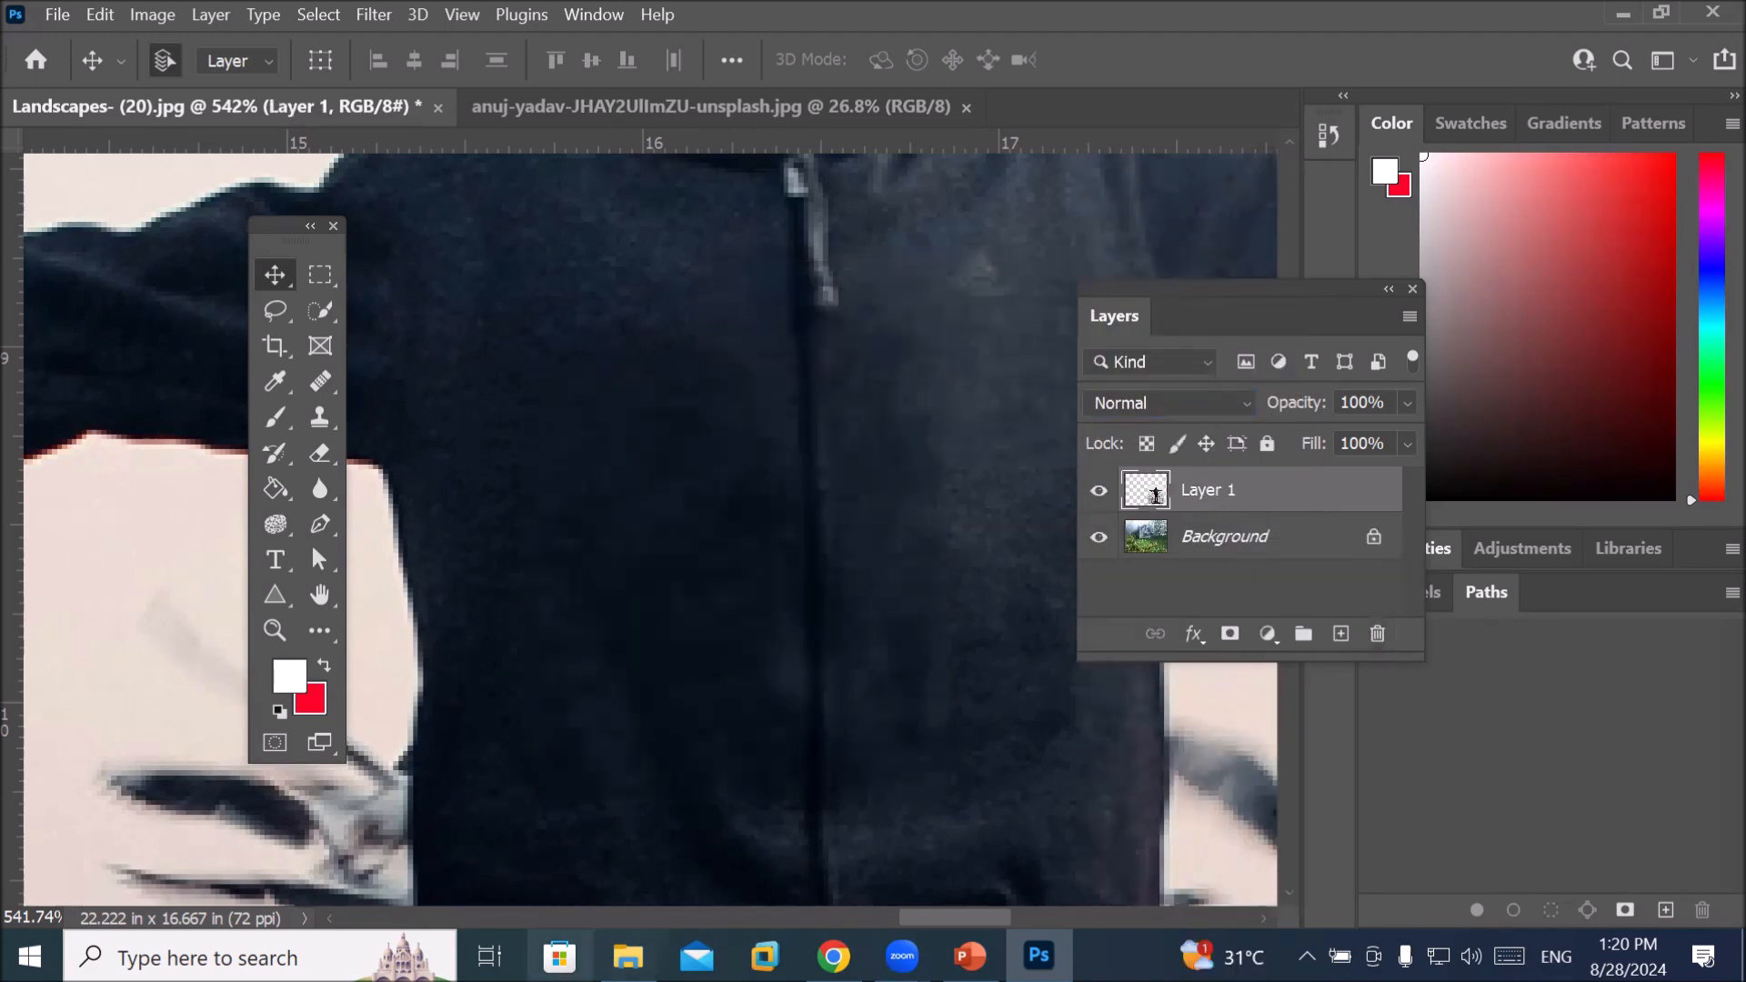
# Switch to File Explorer and look through the Models folder and its parent Images folder for another graphic
pyautogui.moveTo(628, 956)
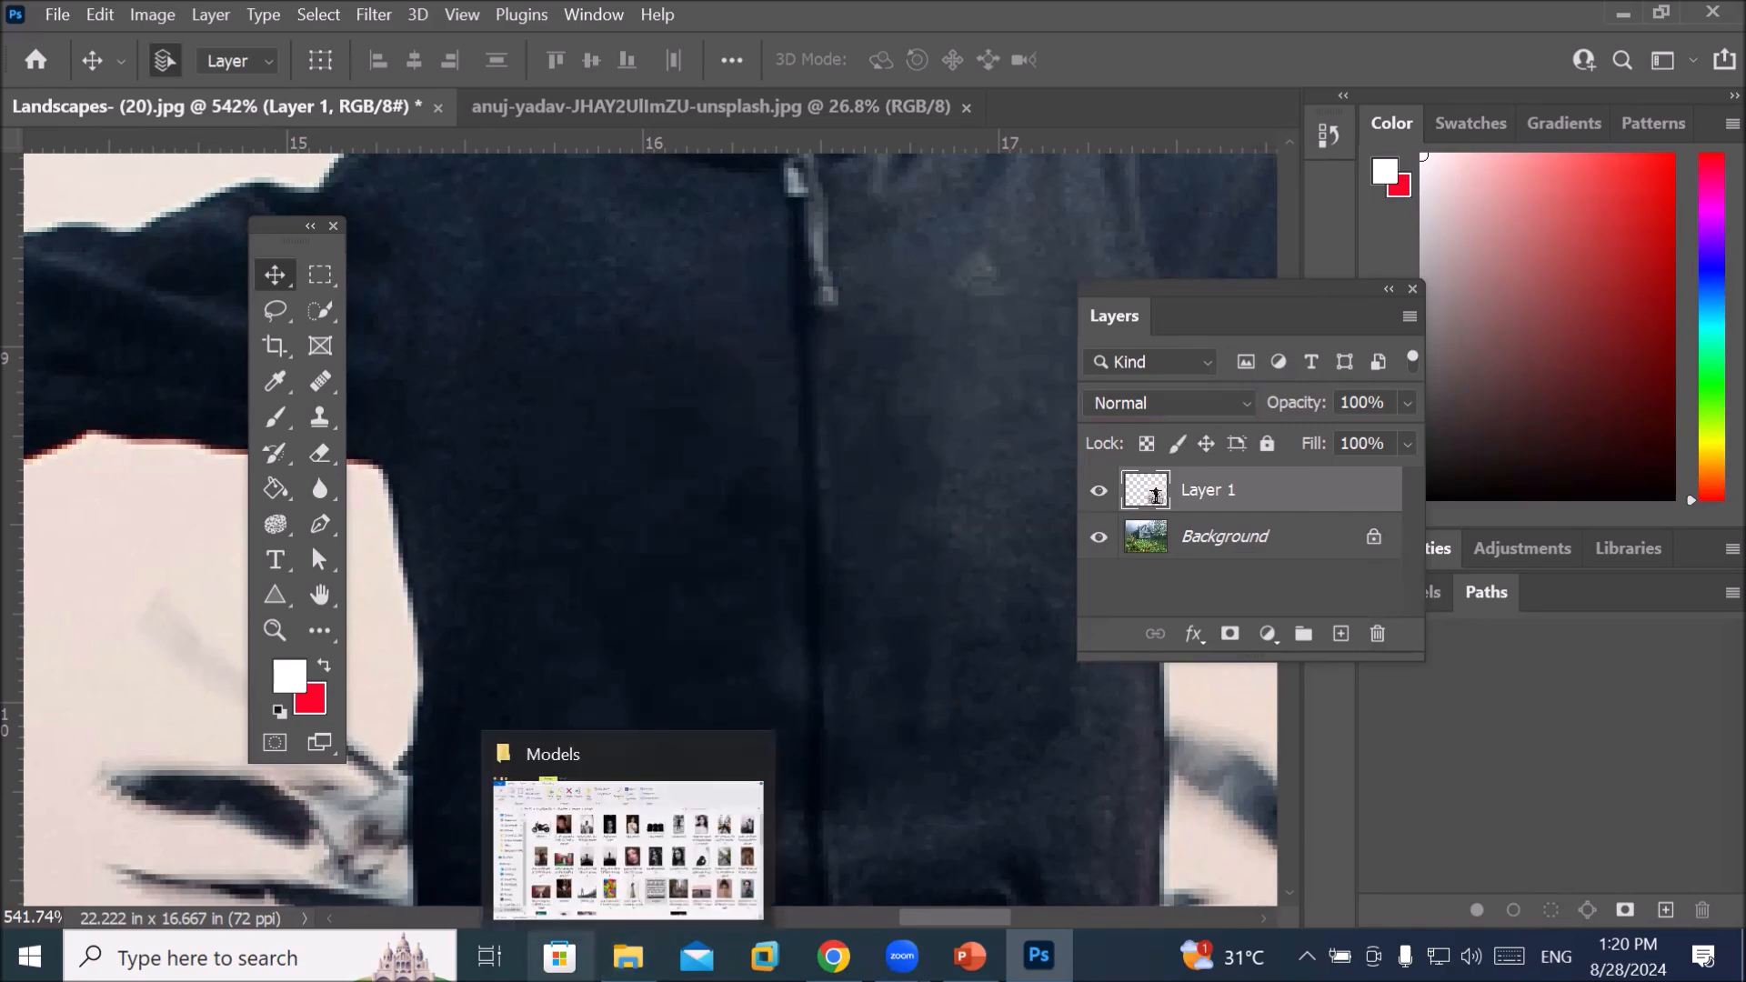
pyautogui.click(627, 832)
pyautogui.scroll(-10, 964, 724)
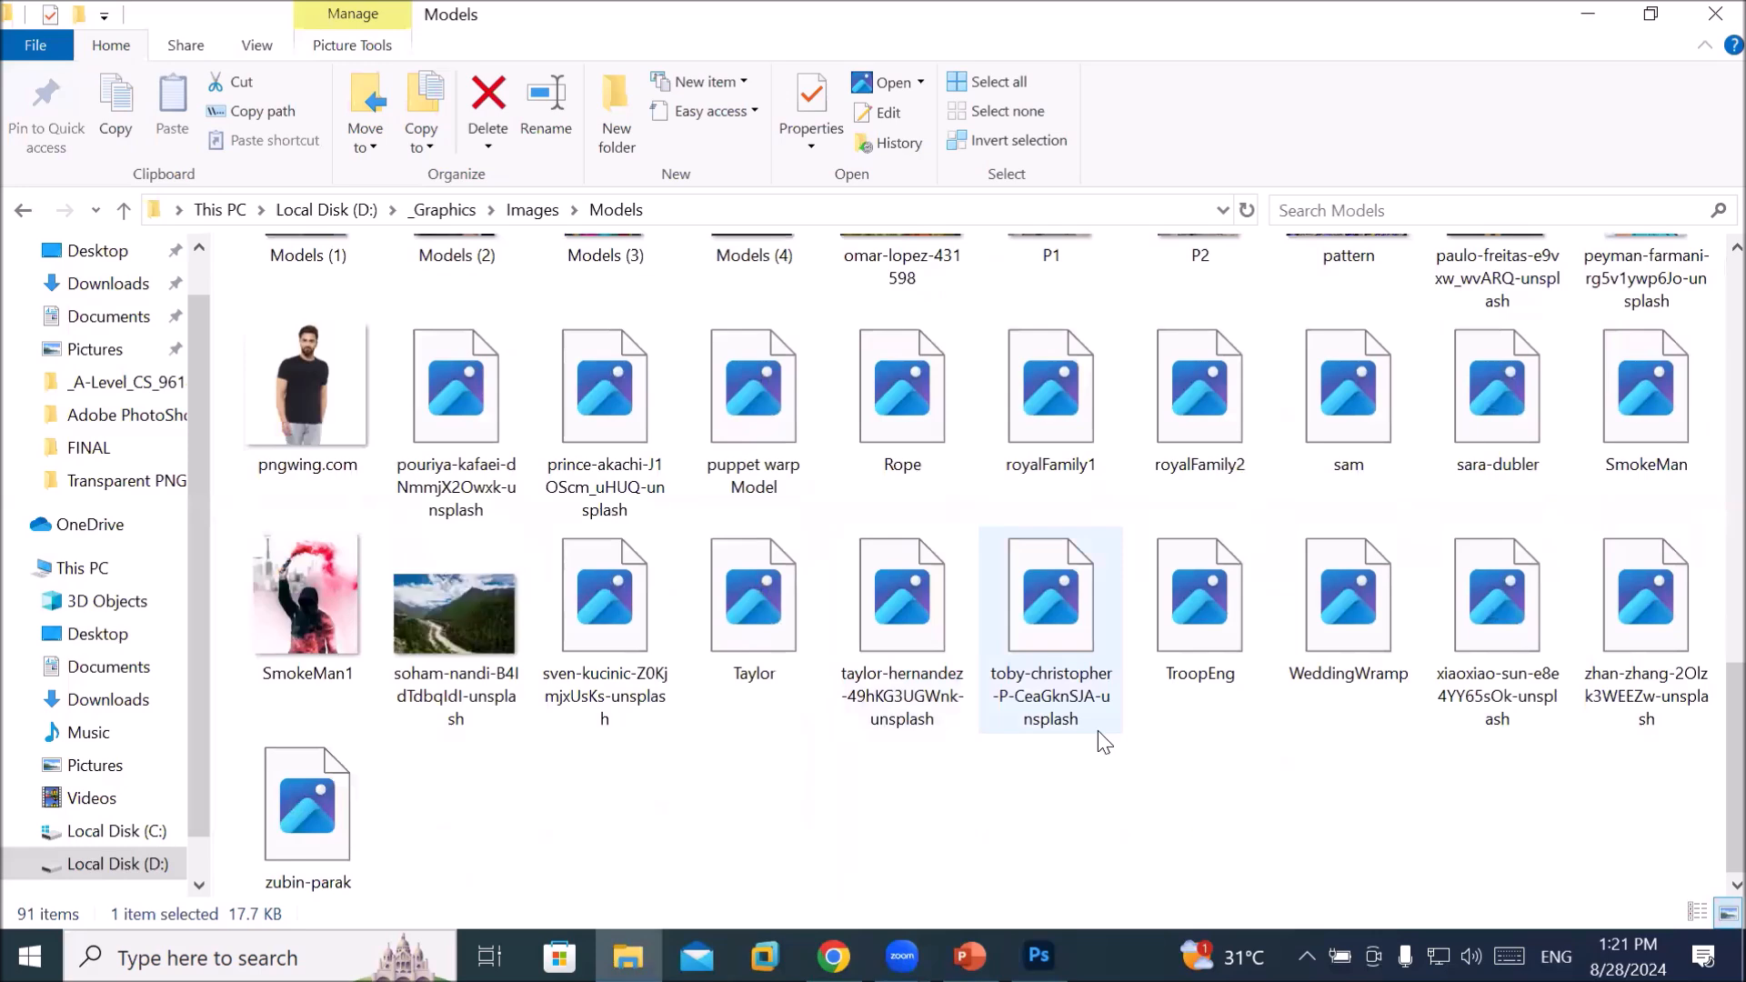
pyautogui.click(532, 210)
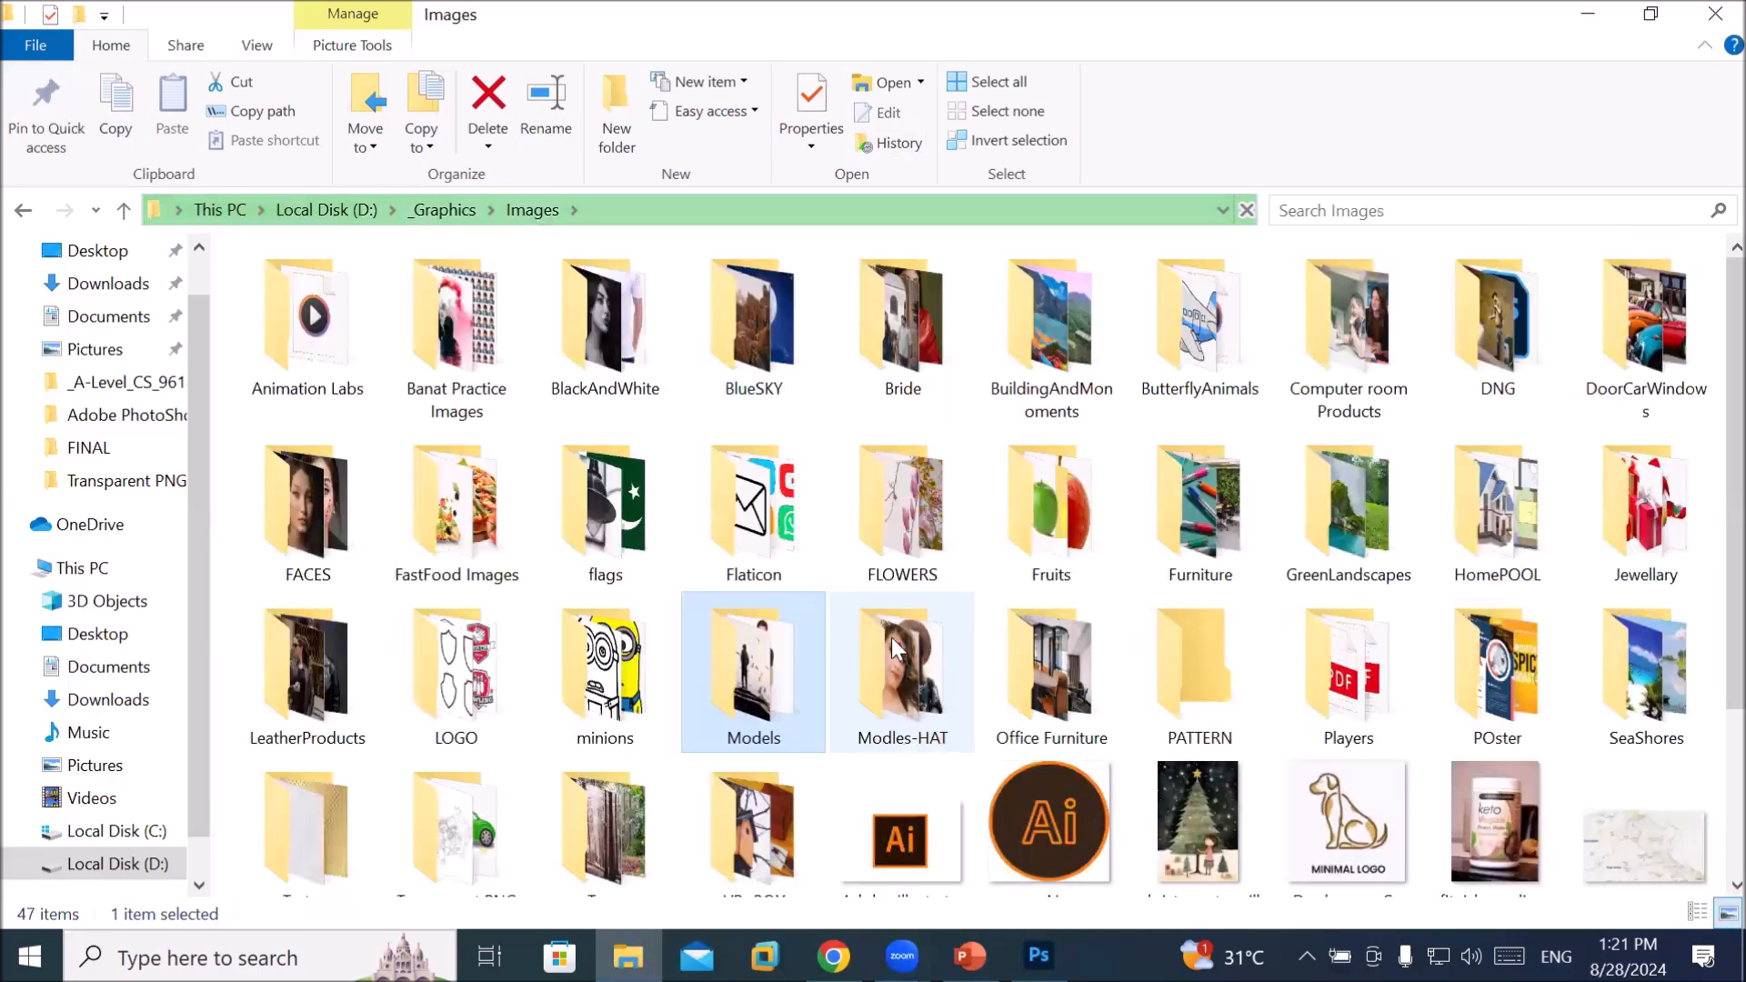
pyautogui.scroll(-3, 892, 650)
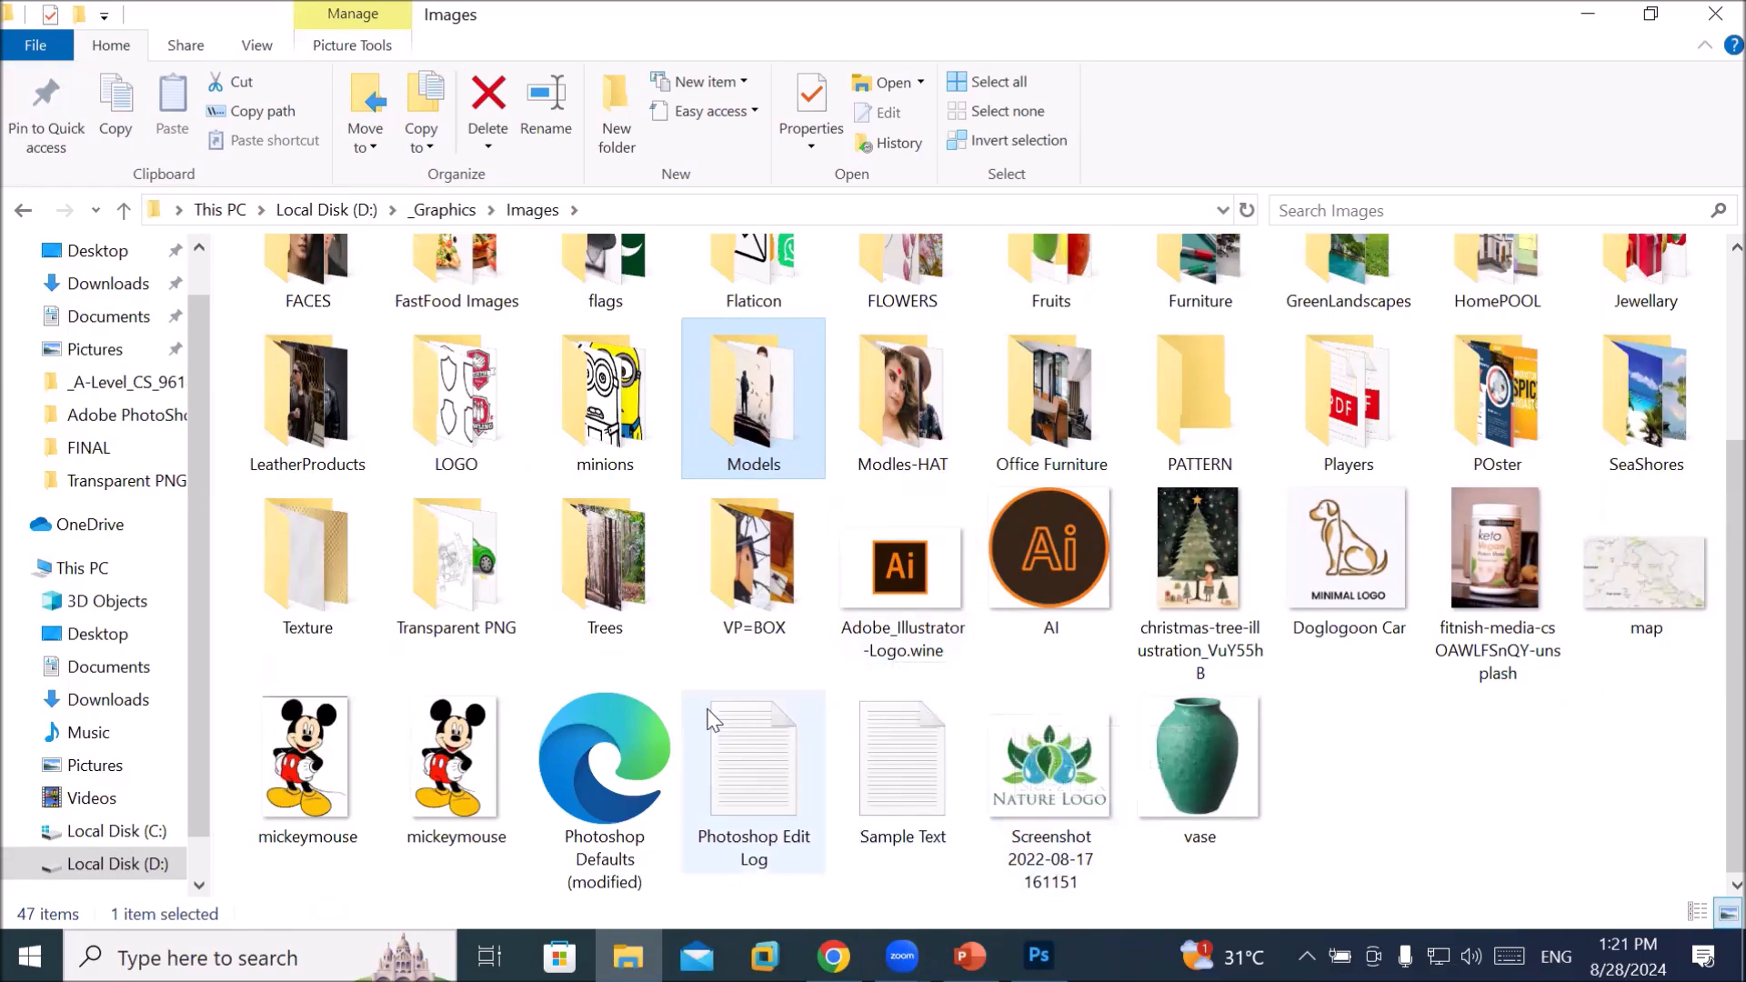
pyautogui.scroll(3, 630, 724)
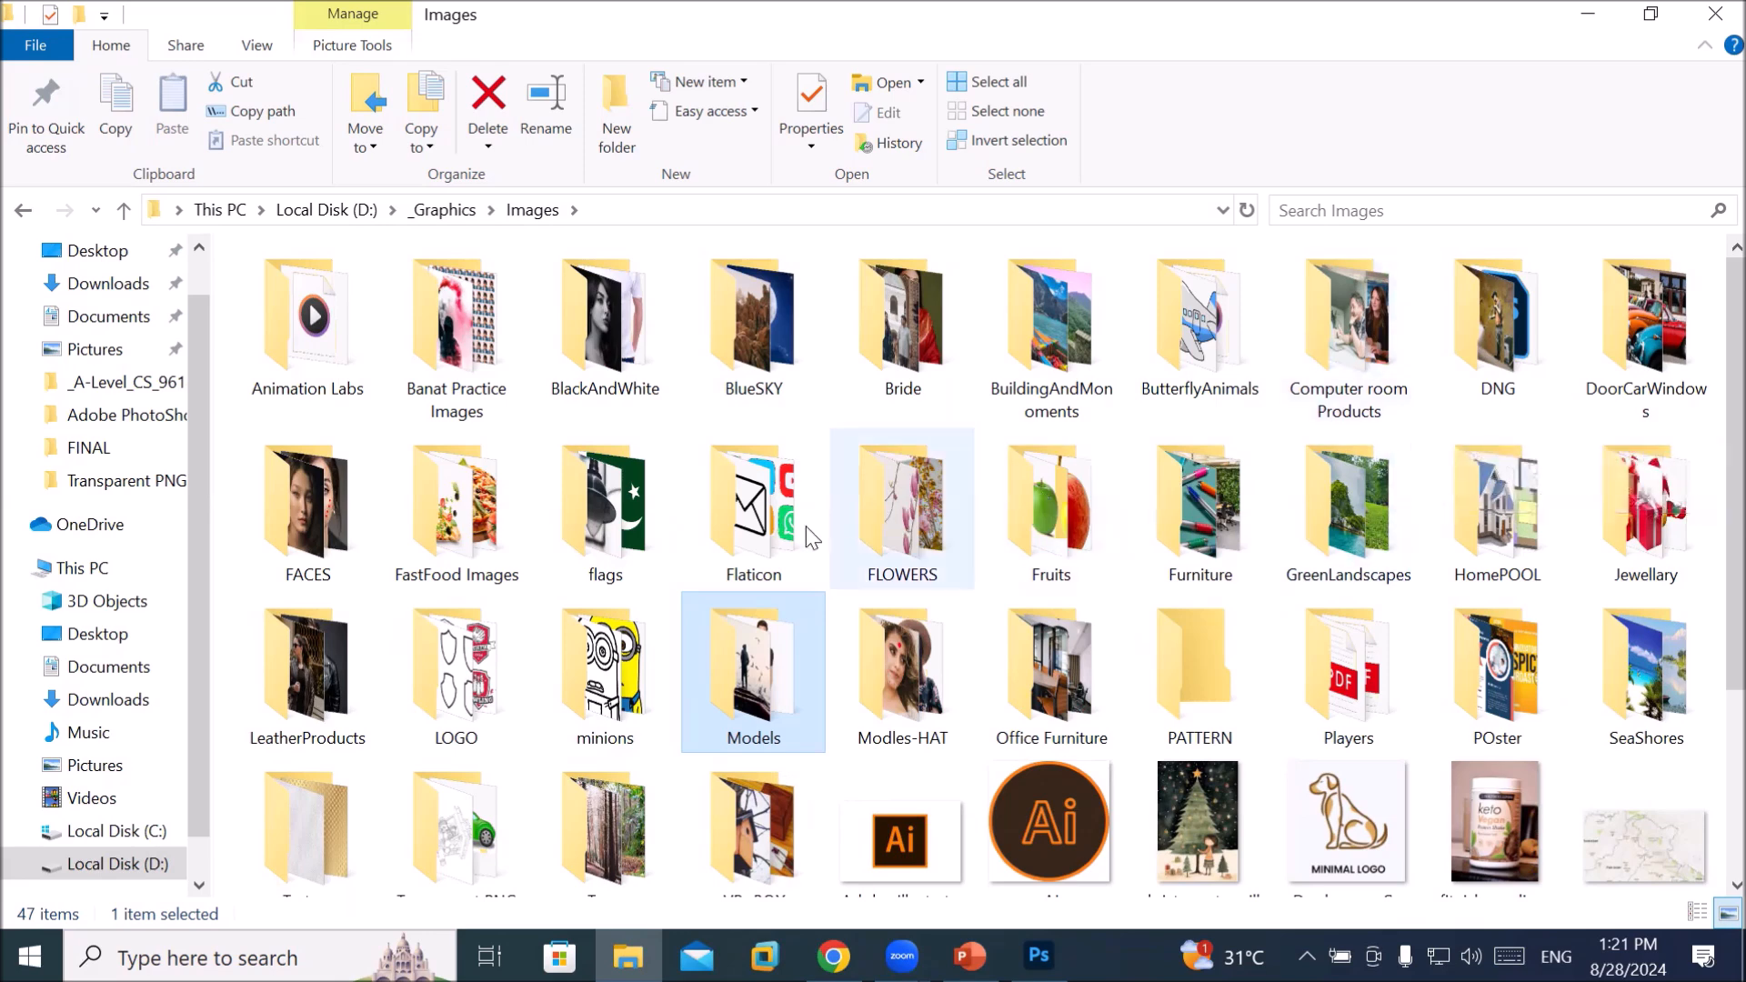
# Look over the subfolders of the Images folder for one that holds a suitable black-and-white graphic
pyautogui.click(744, 549)
pyautogui.click(960, 571)
pyautogui.click(1021, 570)
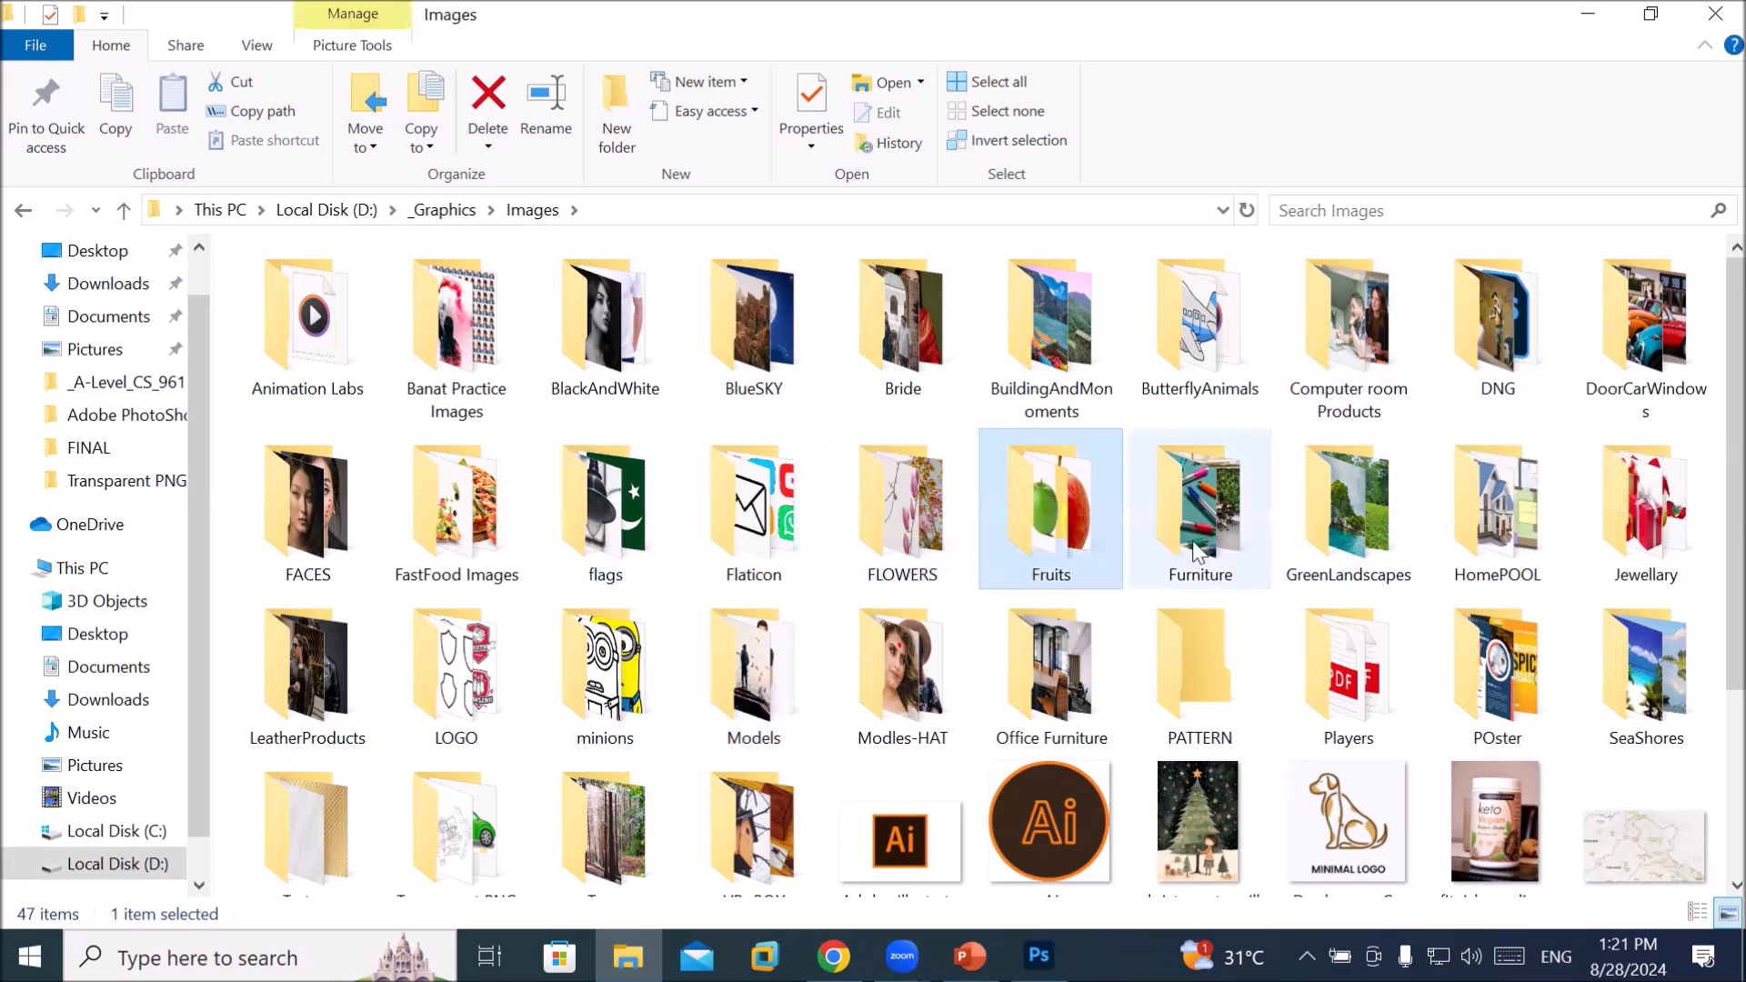
pyautogui.click(1199, 550)
pyautogui.click(1369, 530)
pyautogui.click(1484, 528)
pyautogui.click(1695, 538)
pyautogui.click(1633, 680)
pyautogui.click(1492, 706)
pyautogui.click(1351, 724)
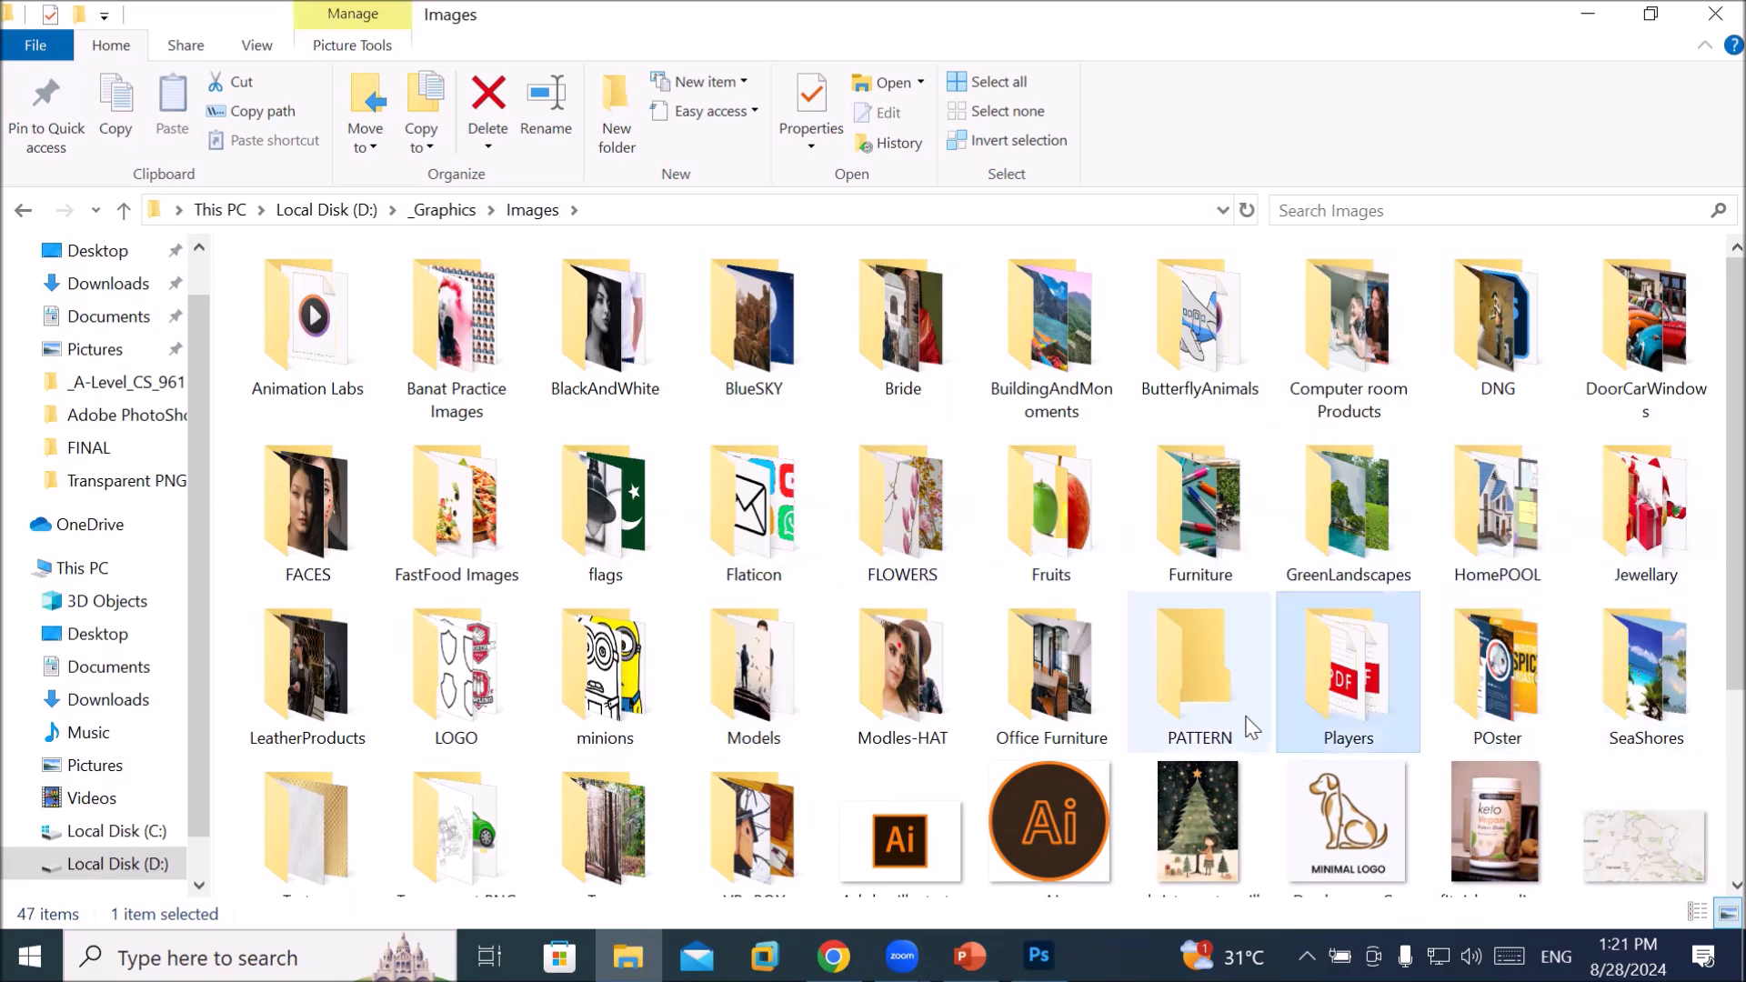
pyautogui.click(1233, 726)
pyautogui.click(1033, 720)
pyautogui.click(875, 723)
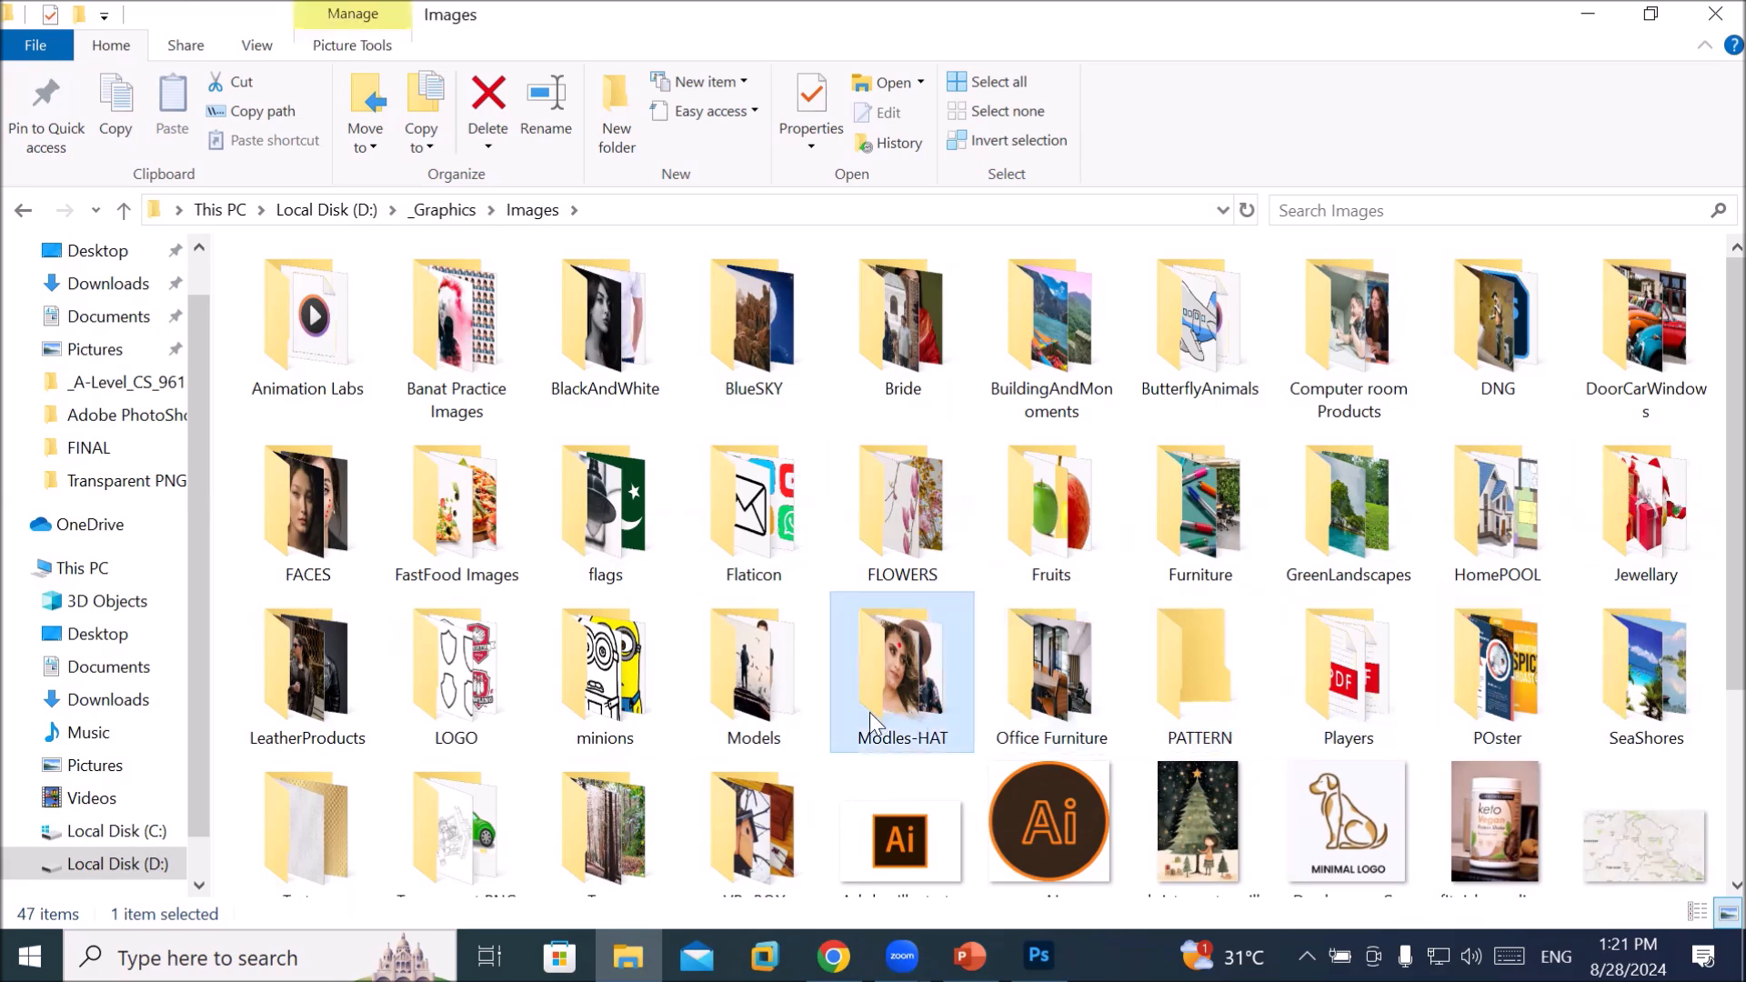
pyautogui.click(705, 723)
pyautogui.click(600, 723)
pyautogui.click(473, 723)
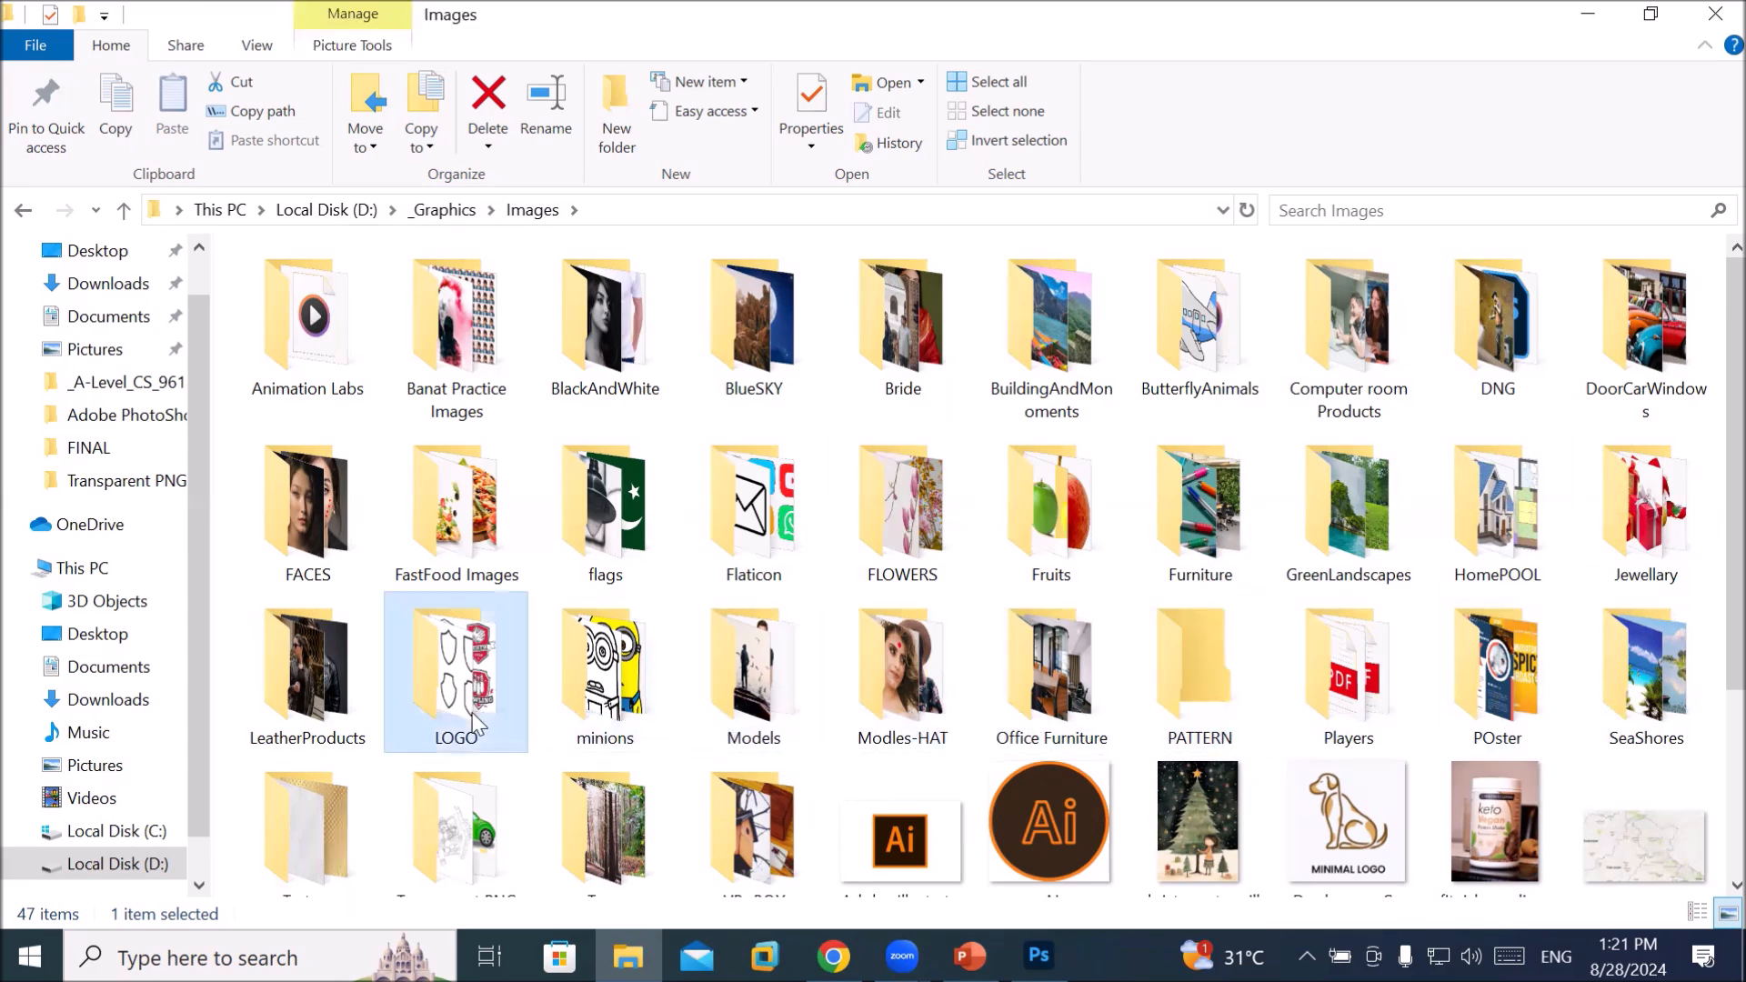
pyautogui.click(369, 715)
pyautogui.scroll(-3, 586, 603)
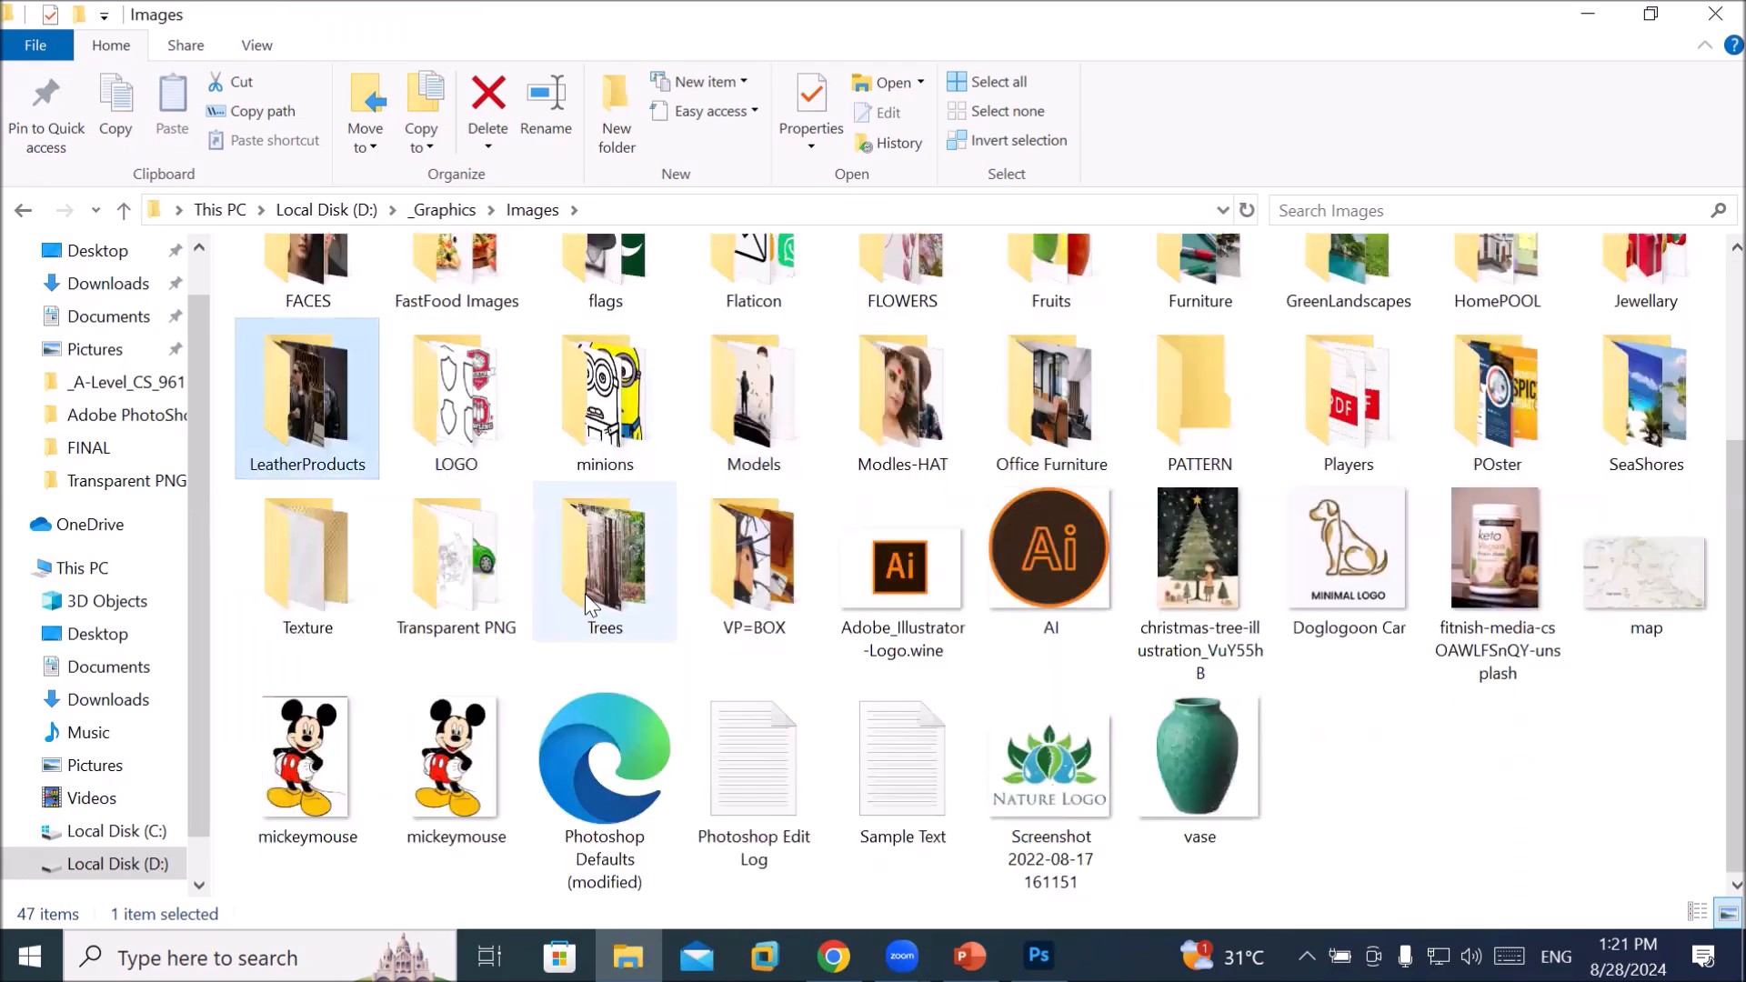
# Check the contents of the Texture and Transparent PNG folders for a suitable graphic
pyautogui.click(287, 548)
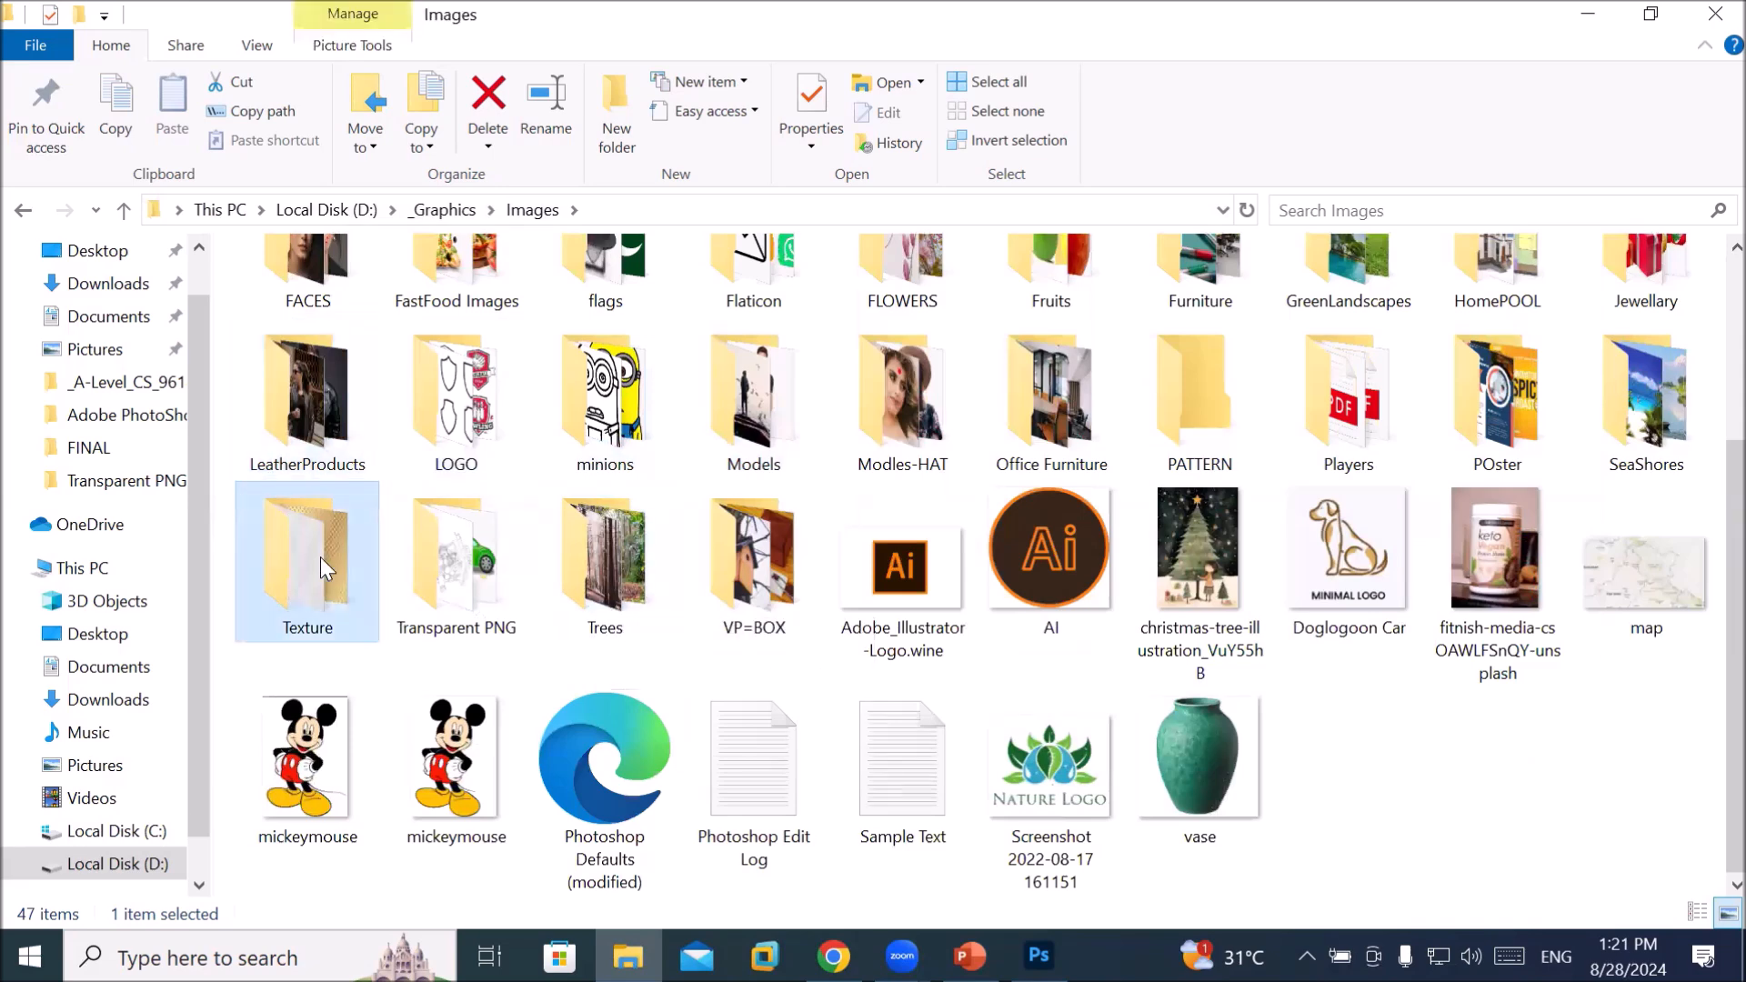
pyautogui.doubleClick(313, 565)
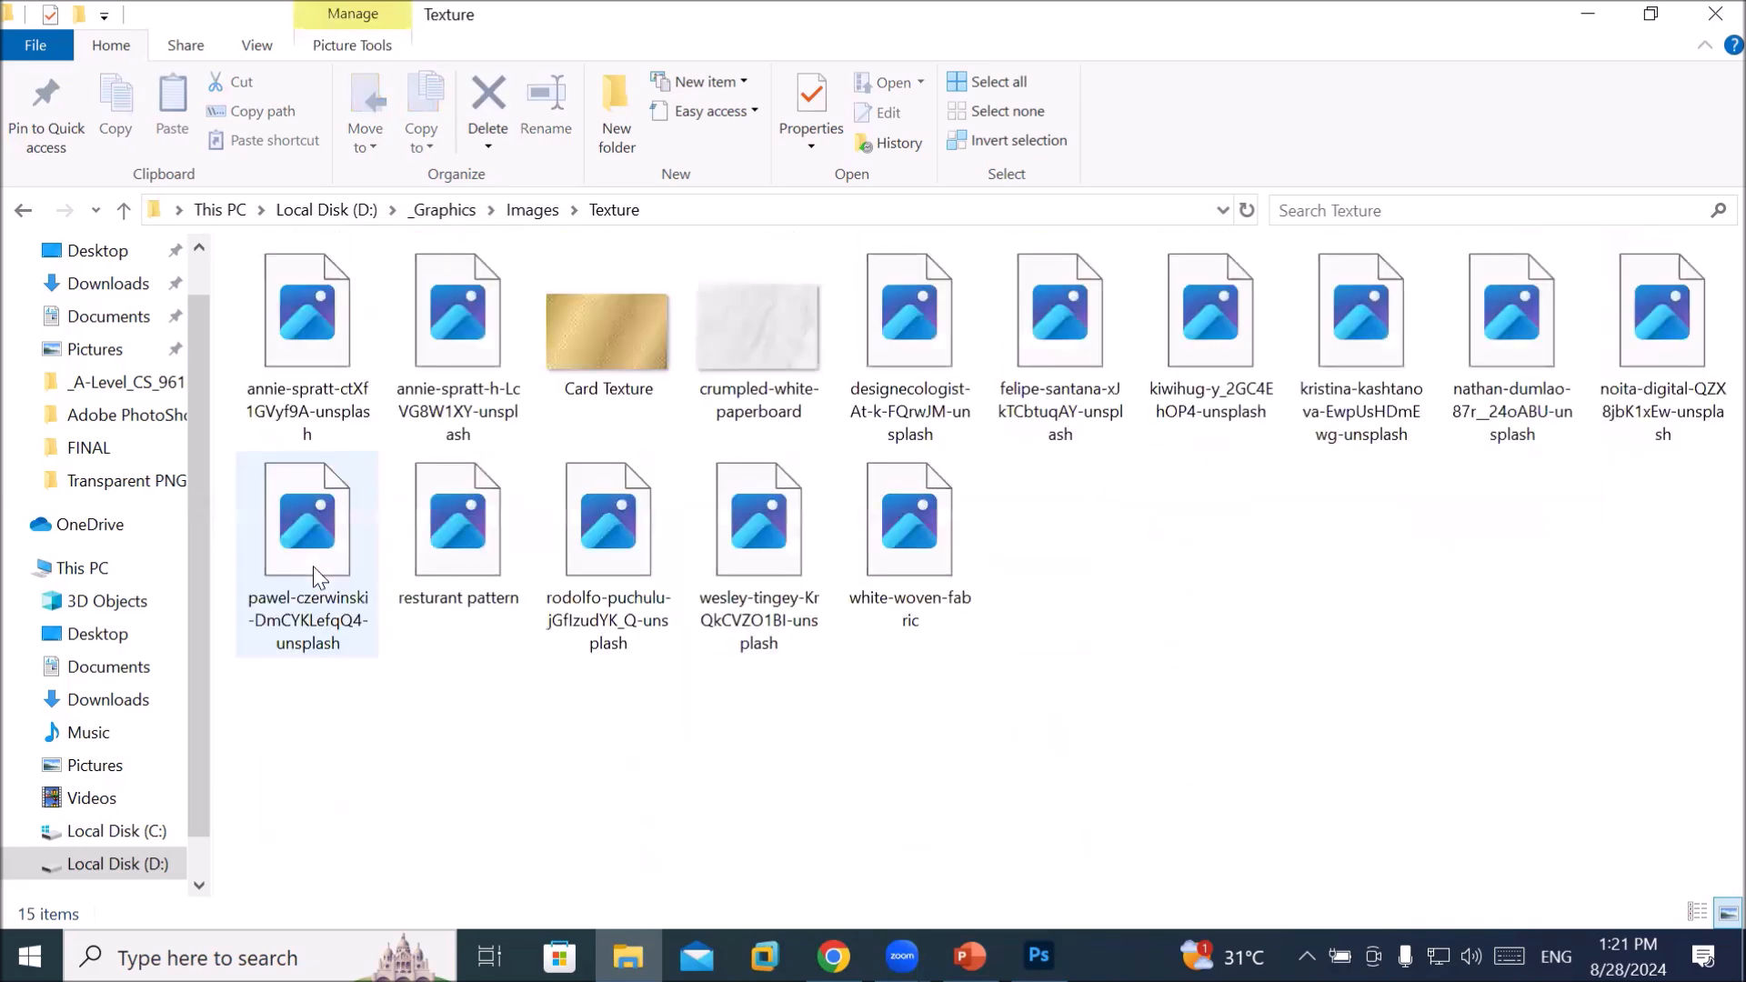
pyautogui.click(533, 211)
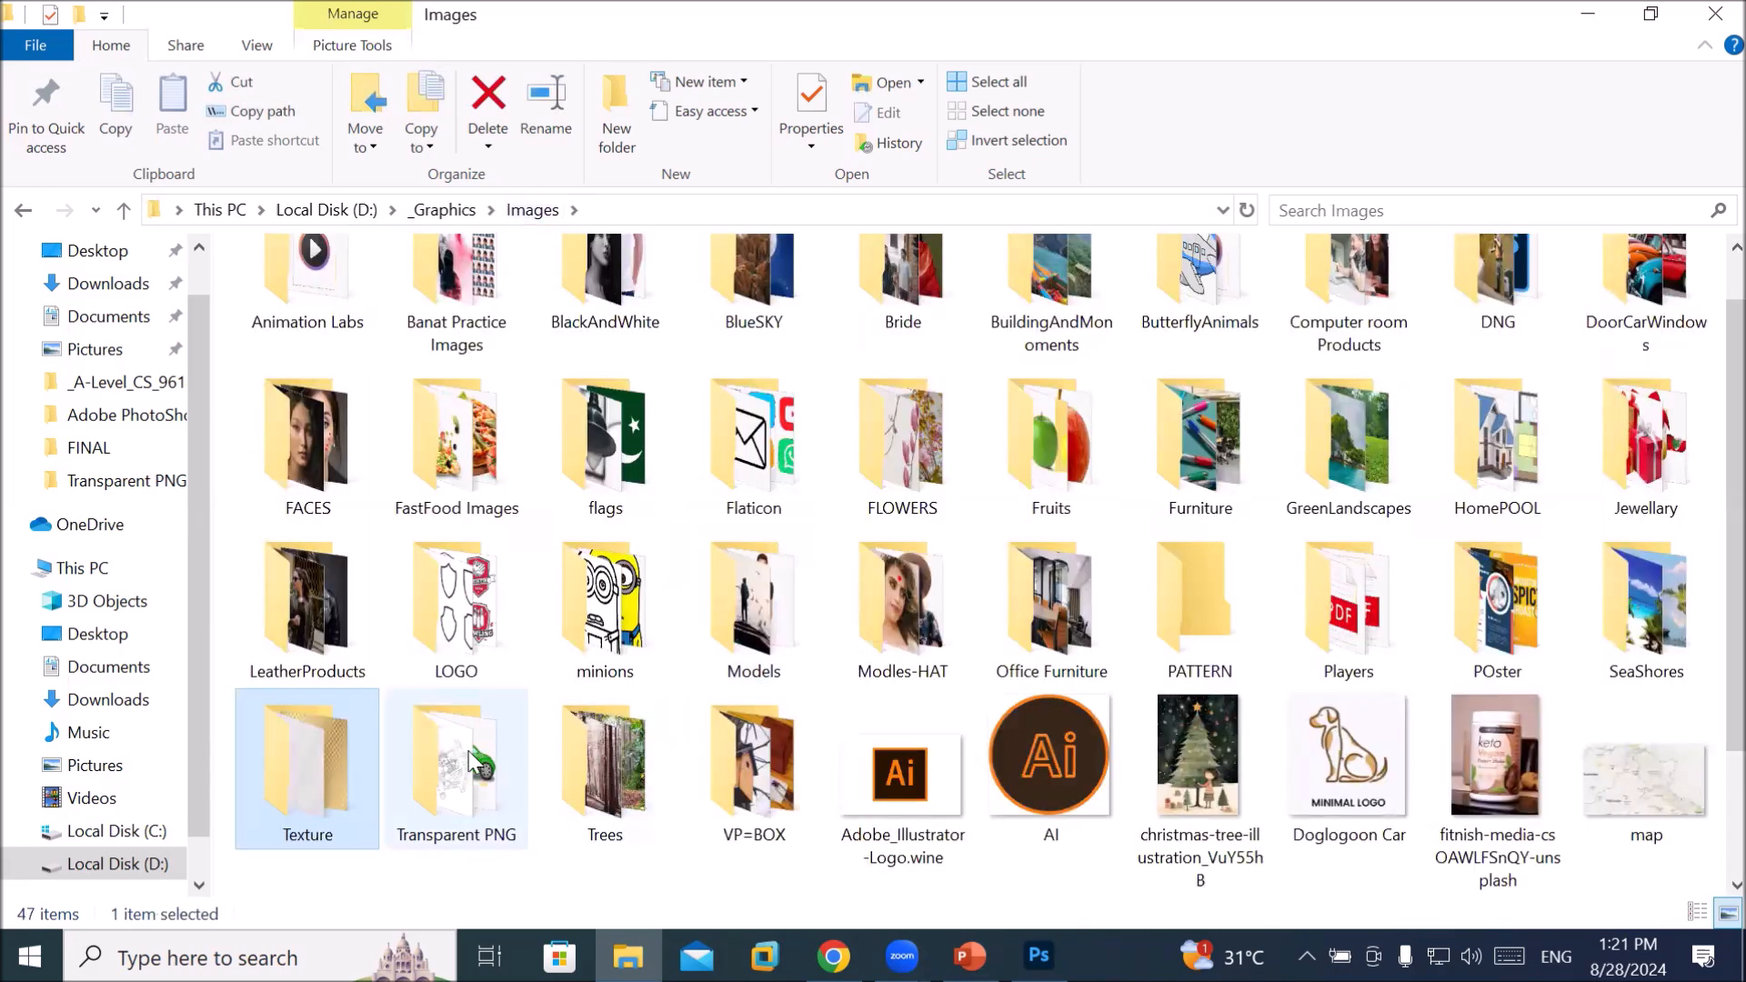
pyautogui.doubleClick(475, 757)
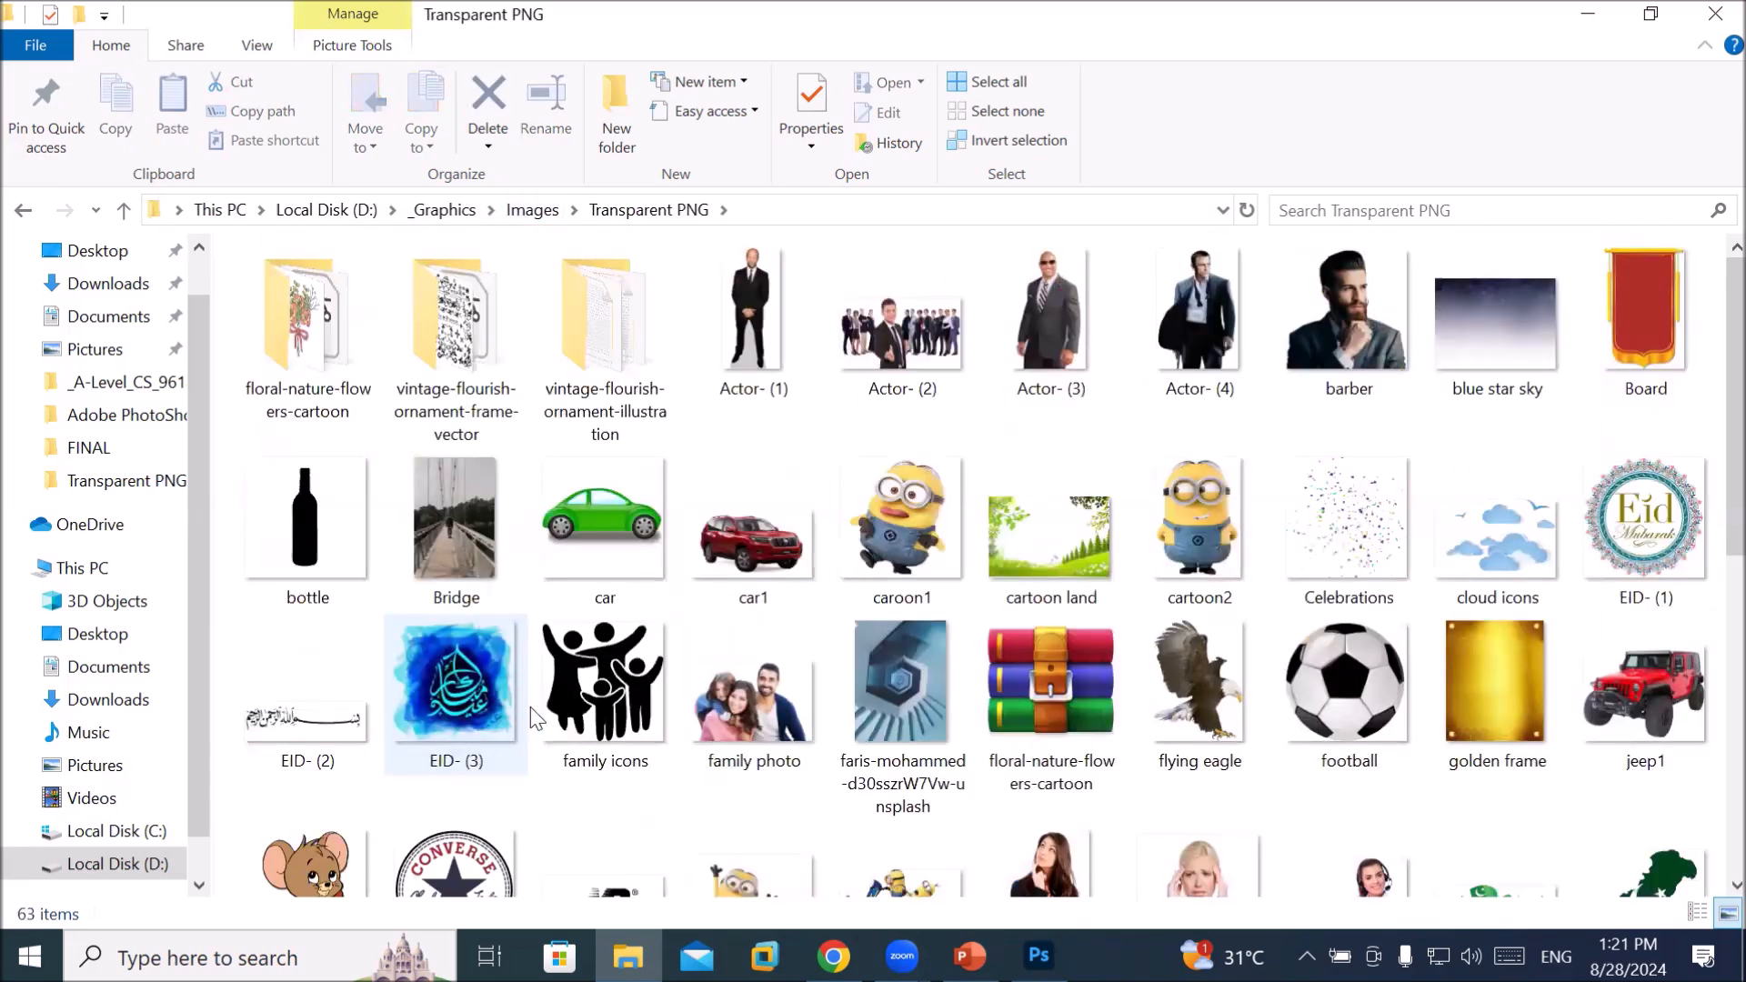
pyautogui.scroll(-10, 708, 657)
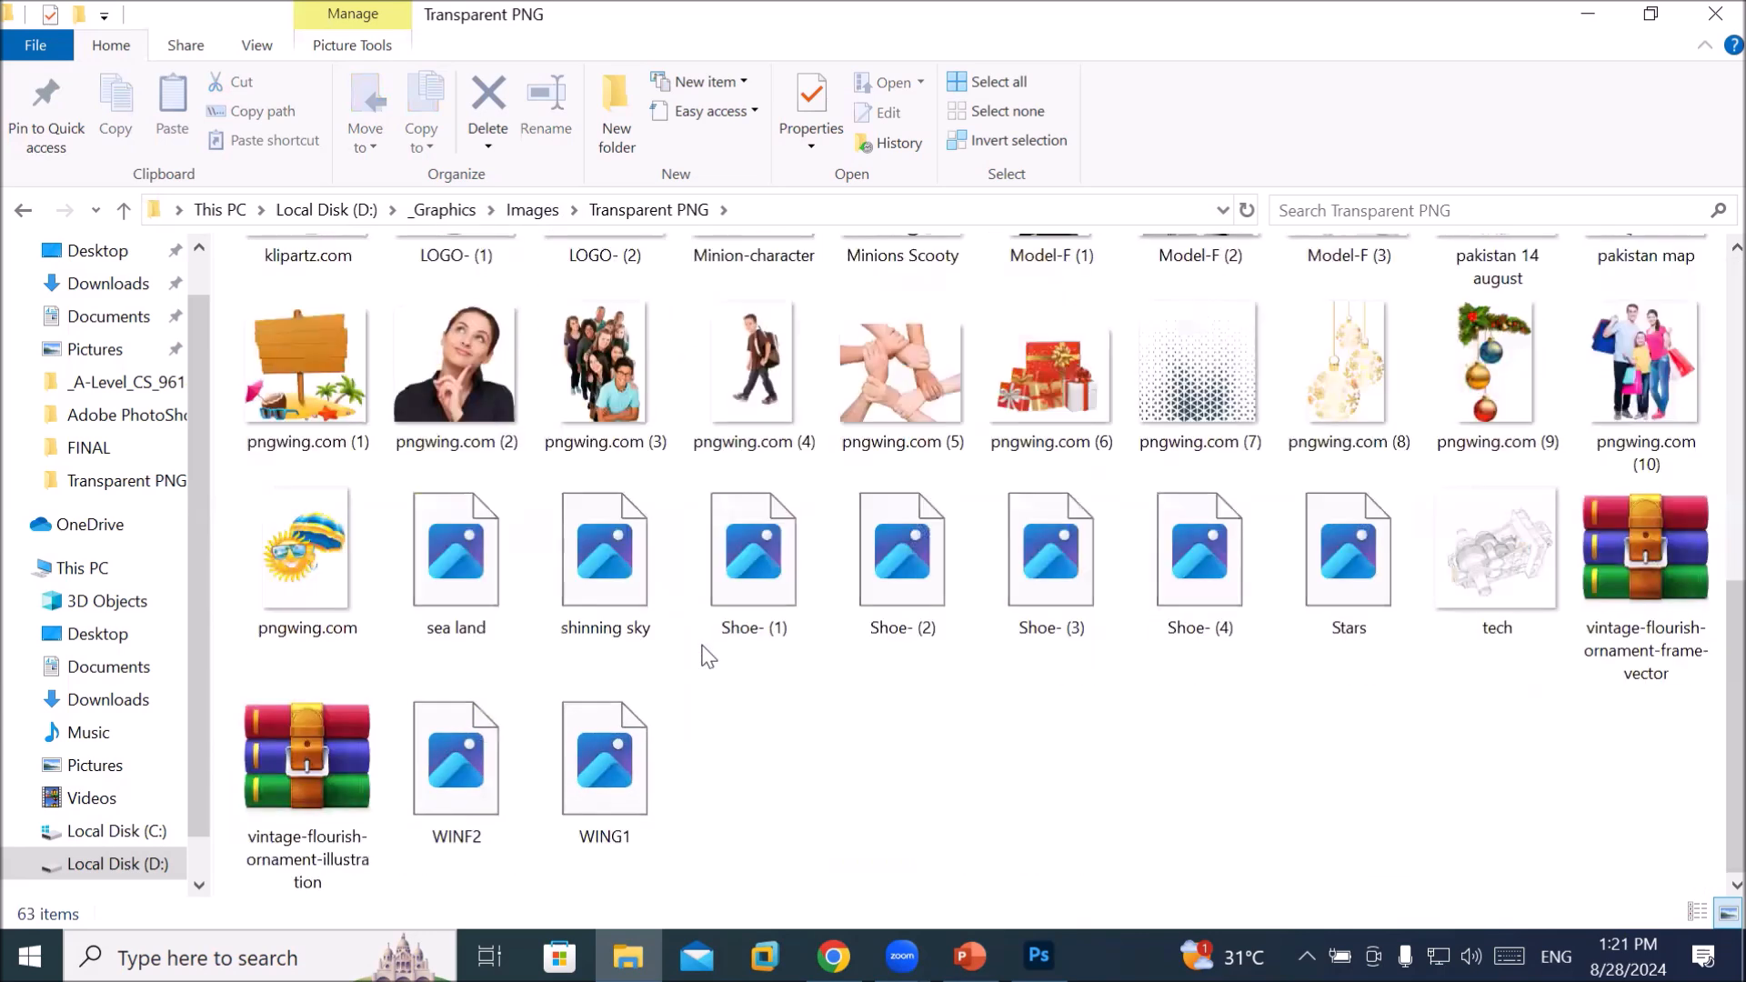
pyautogui.scroll(10, 875, 677)
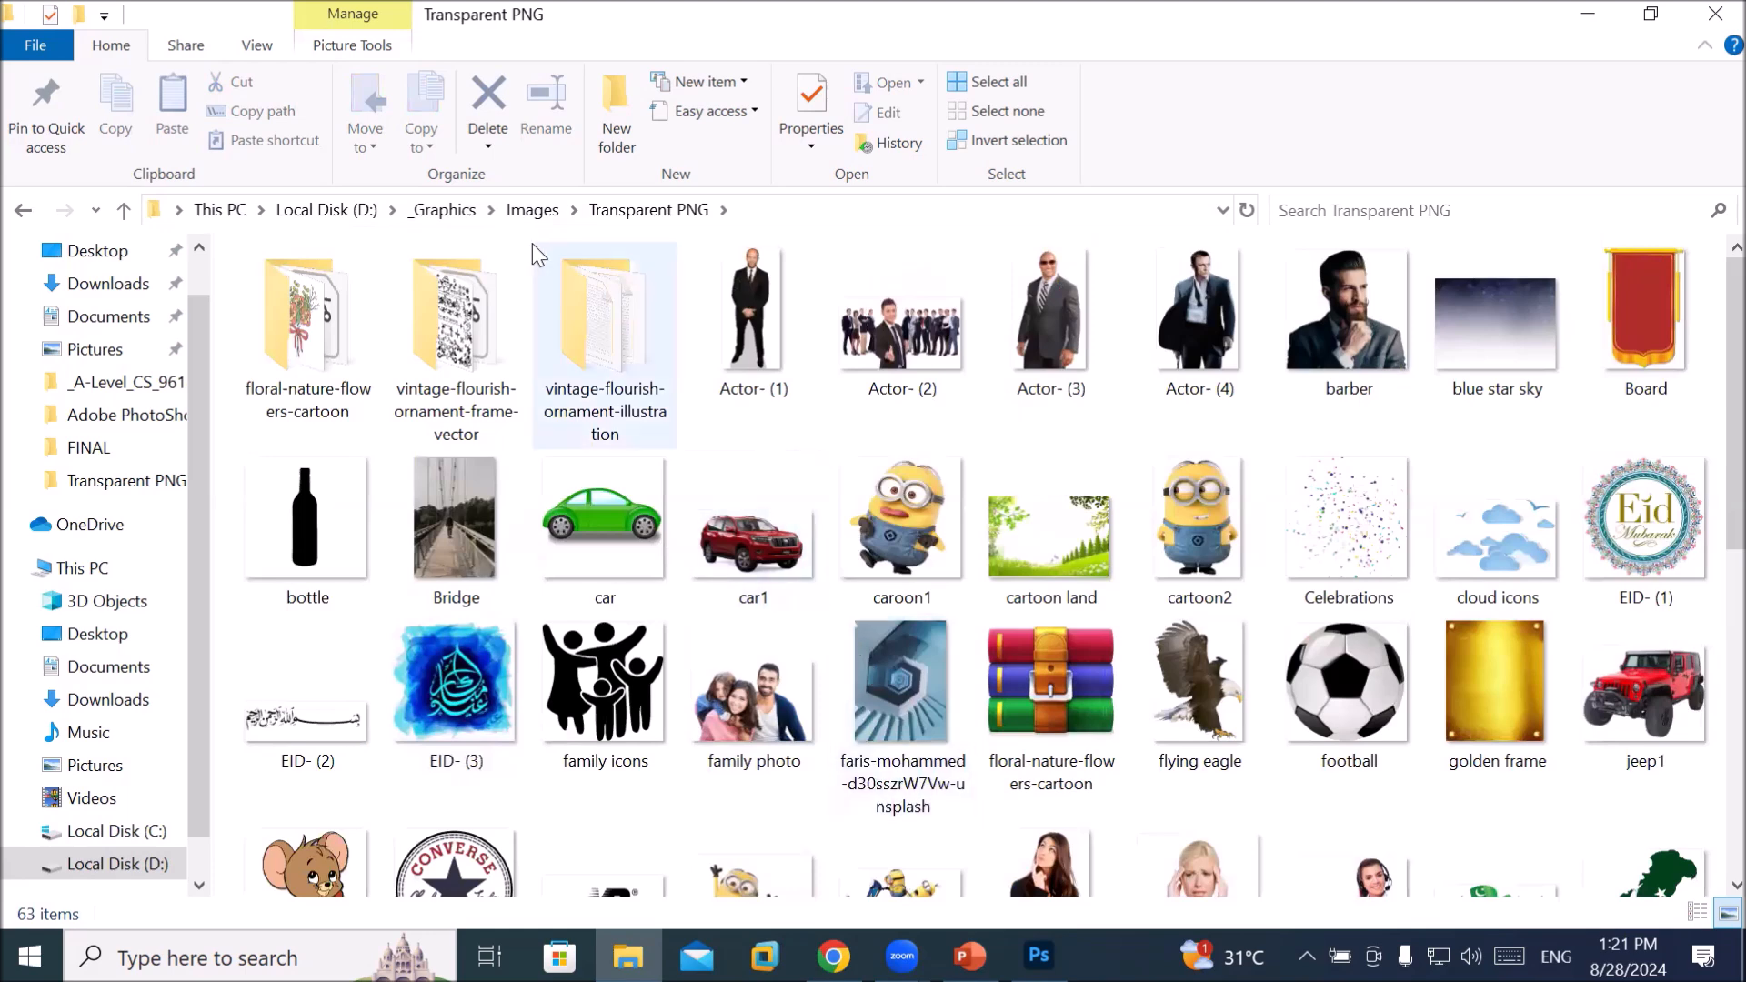
# Go up to the _Graphics folder, reopen its Images folder and look through the subfolders again
pyautogui.click(532, 210)
pyautogui.click(445, 210)
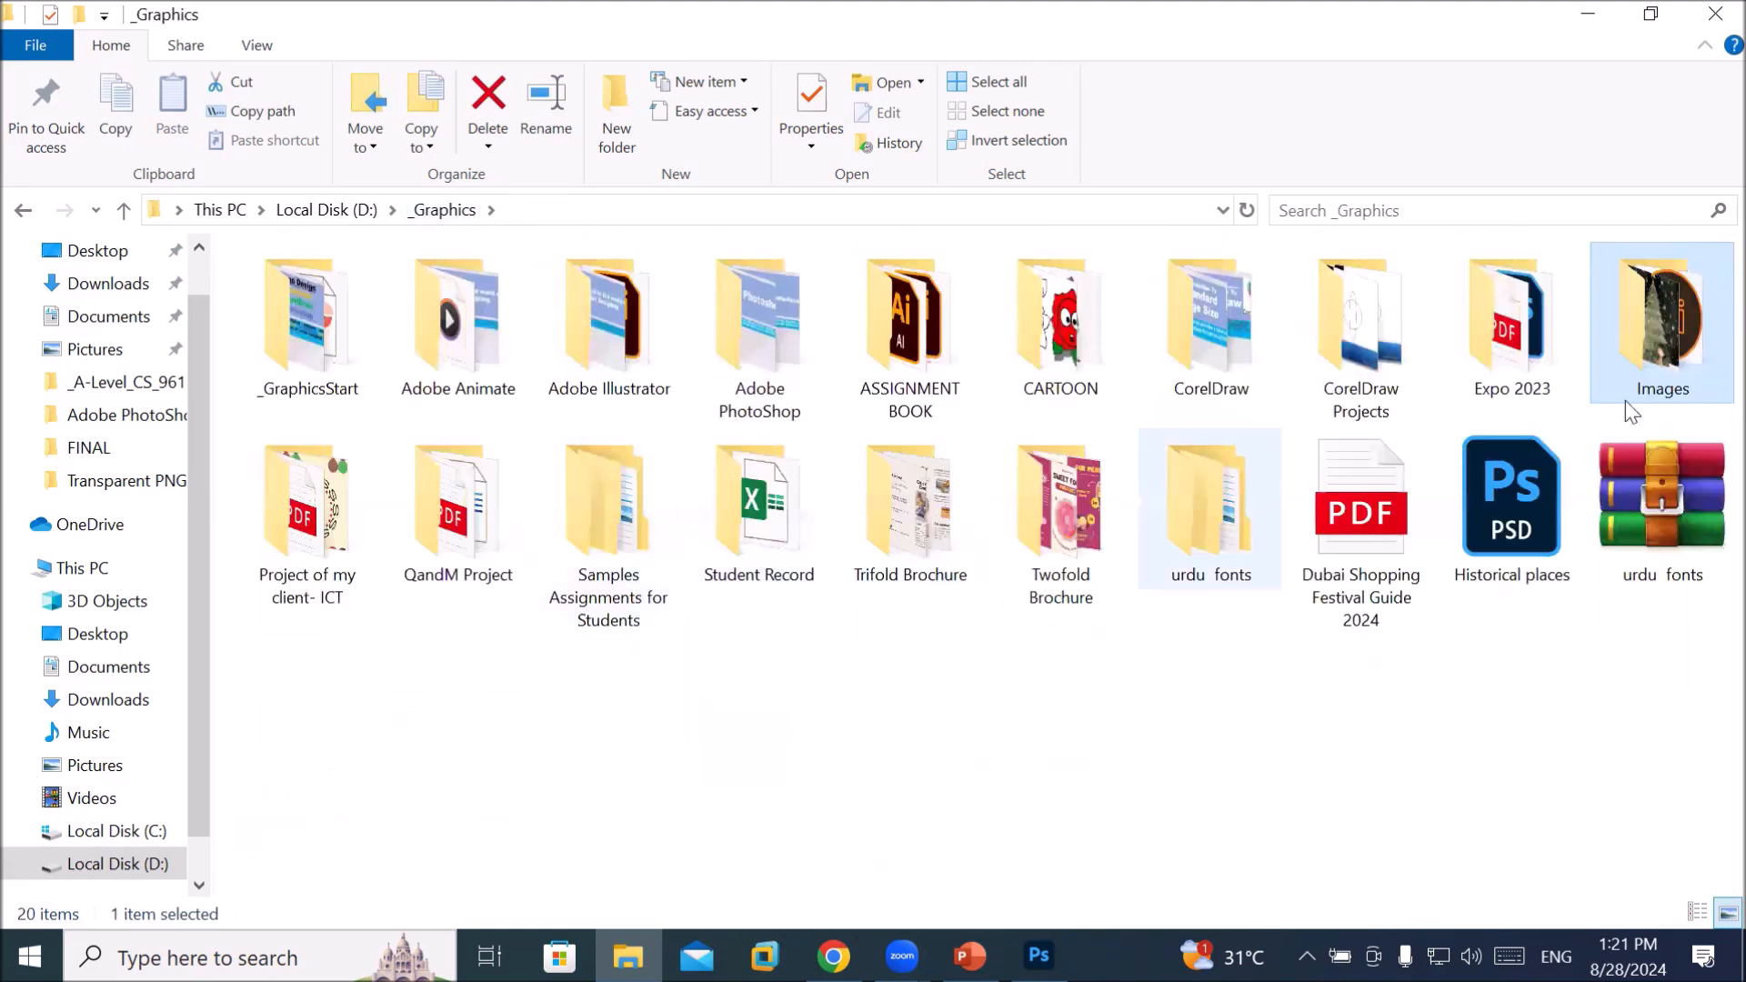
pyautogui.doubleClick(1679, 336)
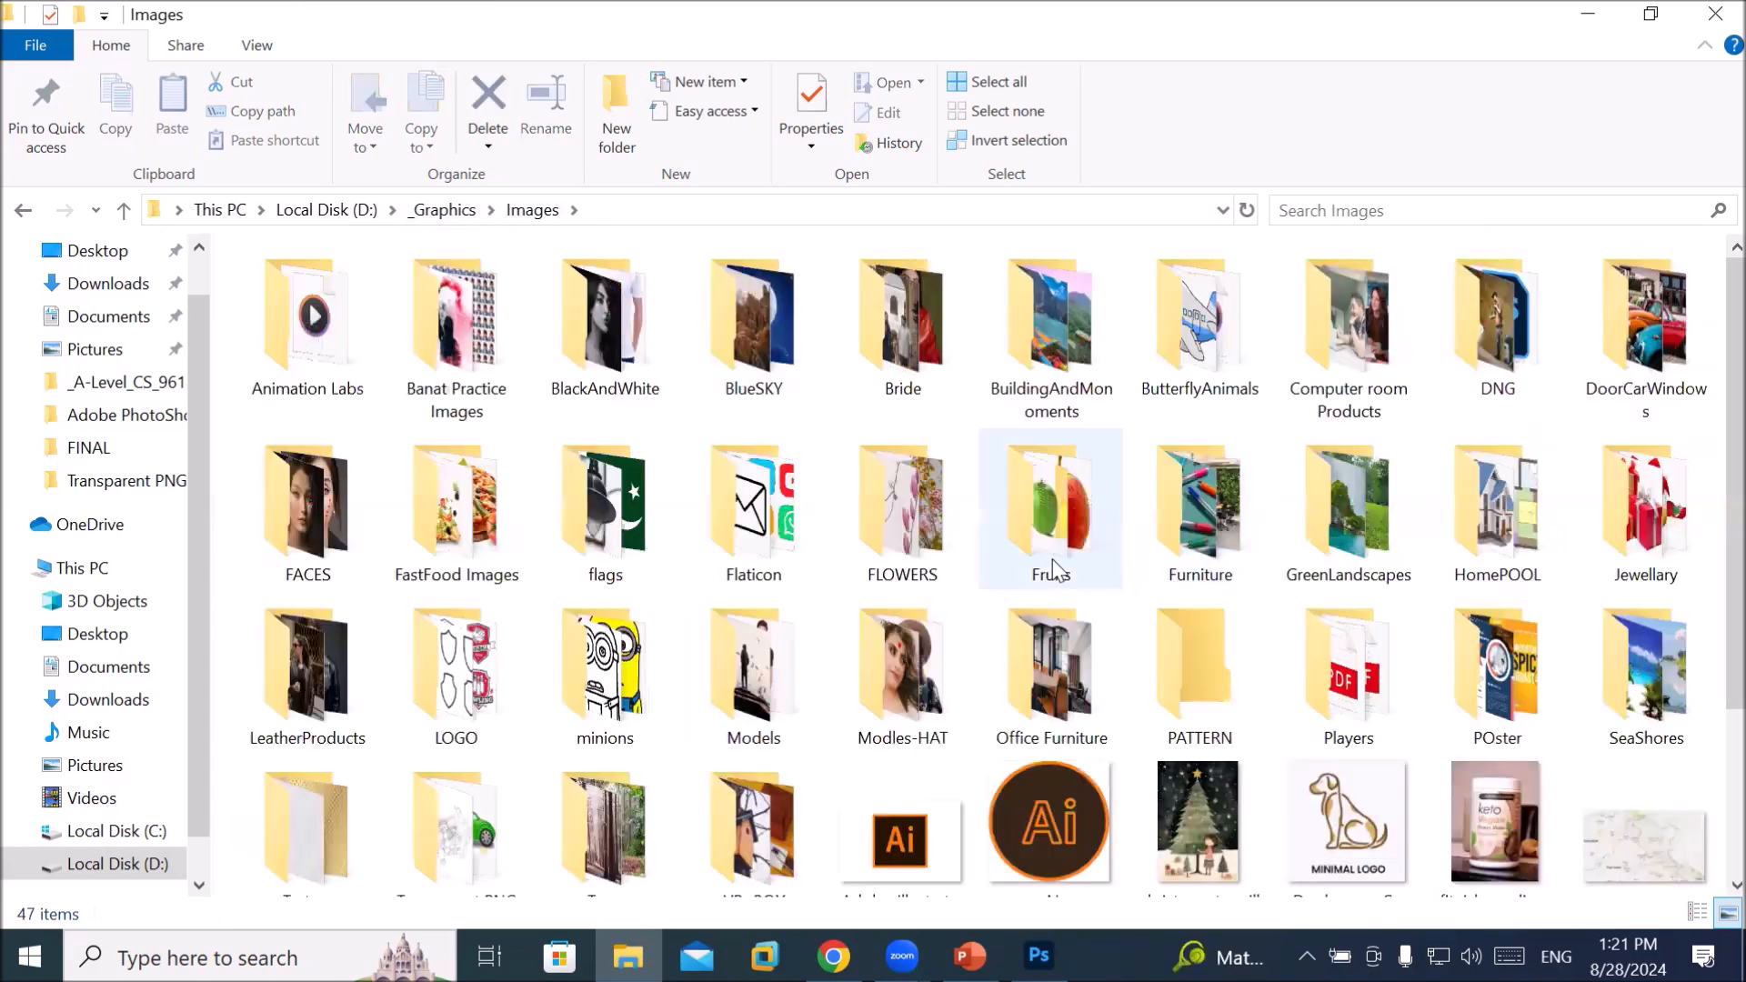
pyautogui.scroll(-3, 1052, 559)
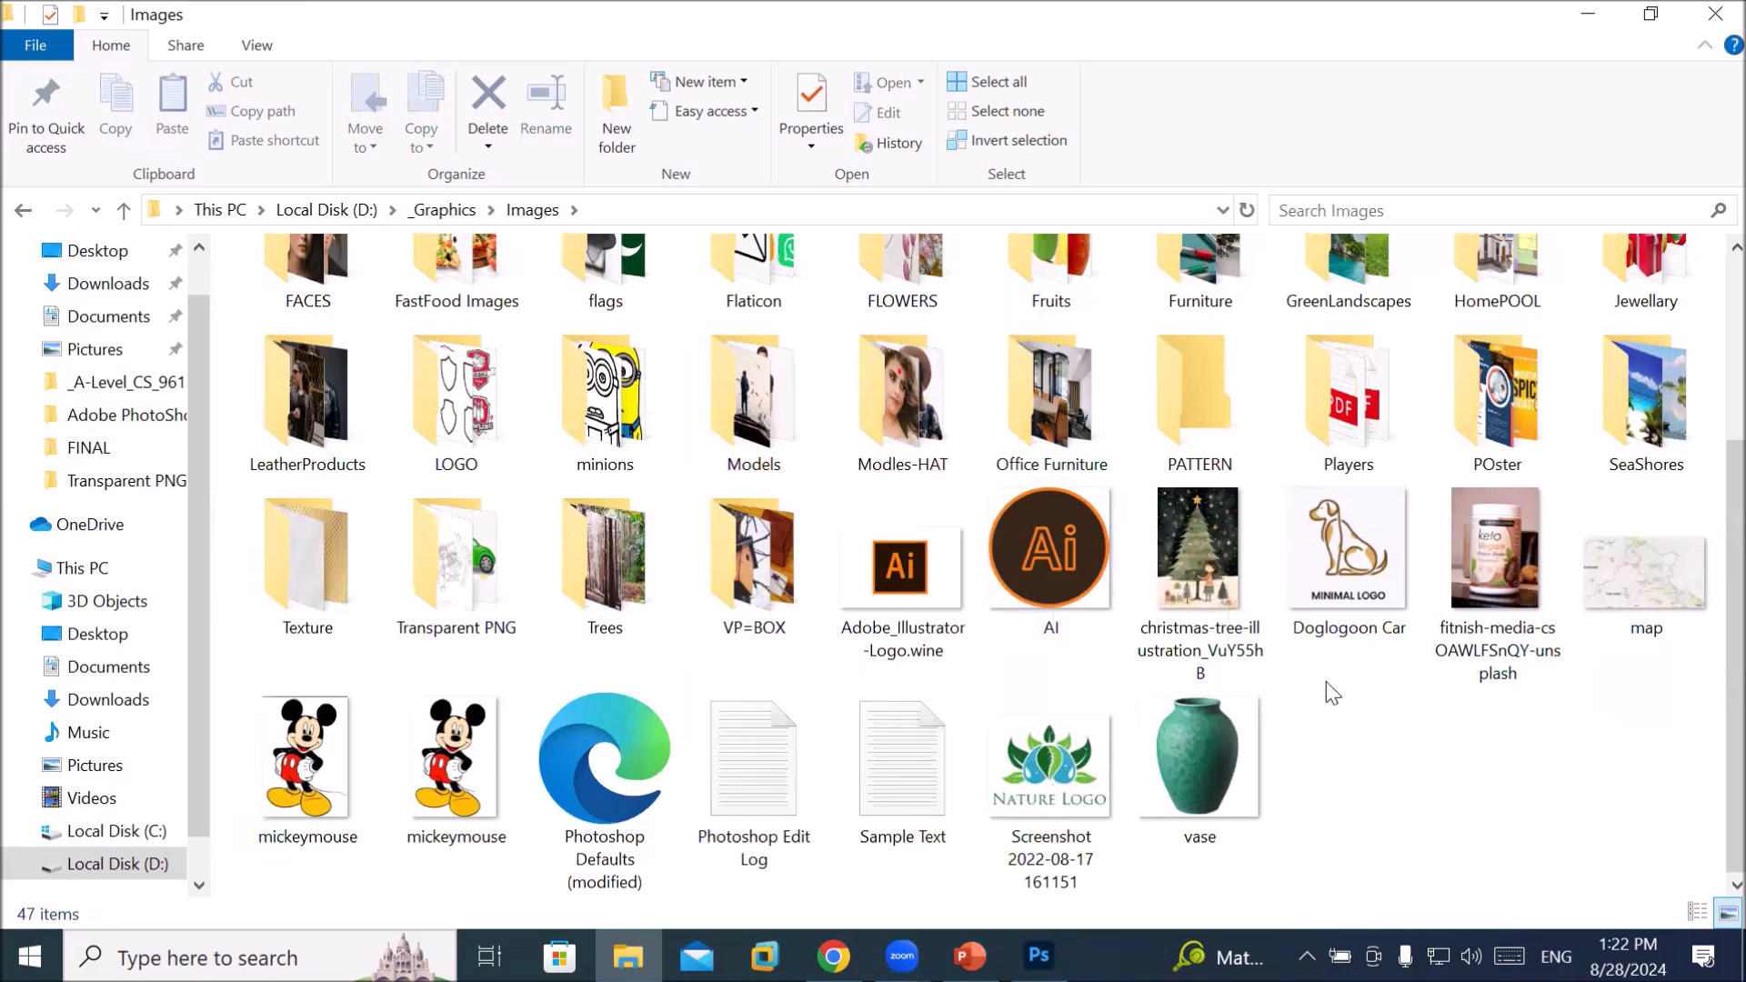
pyautogui.scroll(3, 1046, 651)
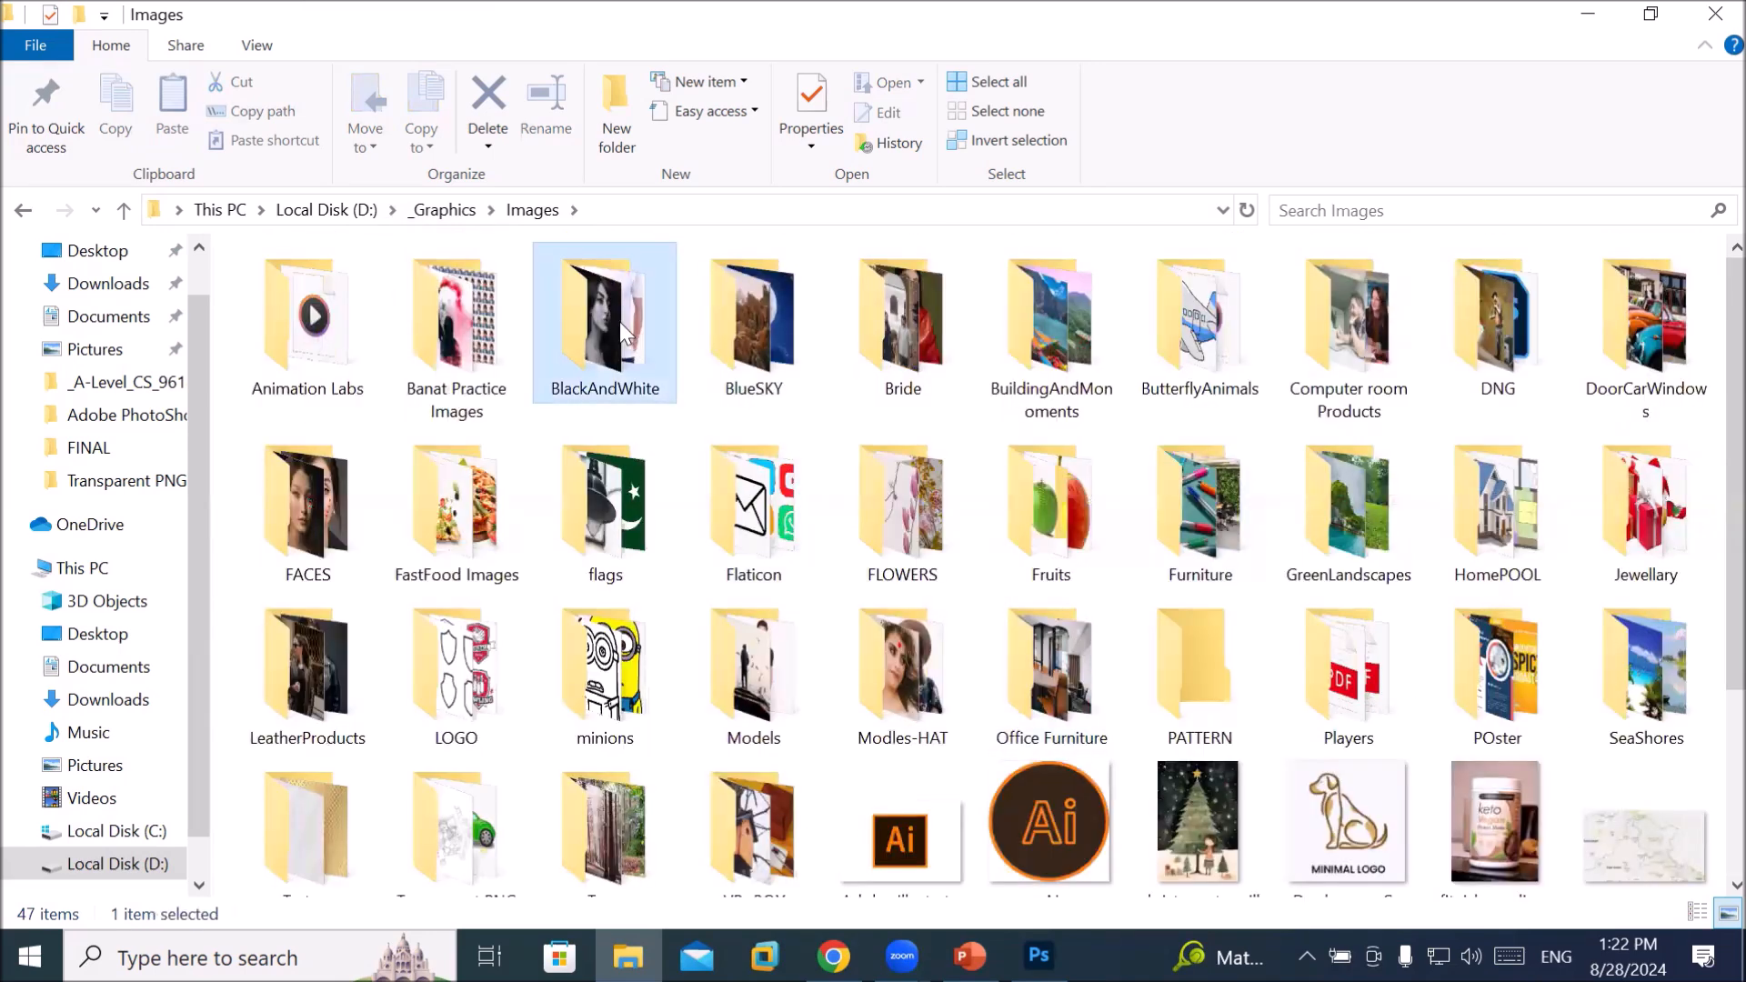
# Place the BandW-lion file from the BlackAndWhite folder into the landscape document over the man
pyautogui.doubleClick(620, 322)
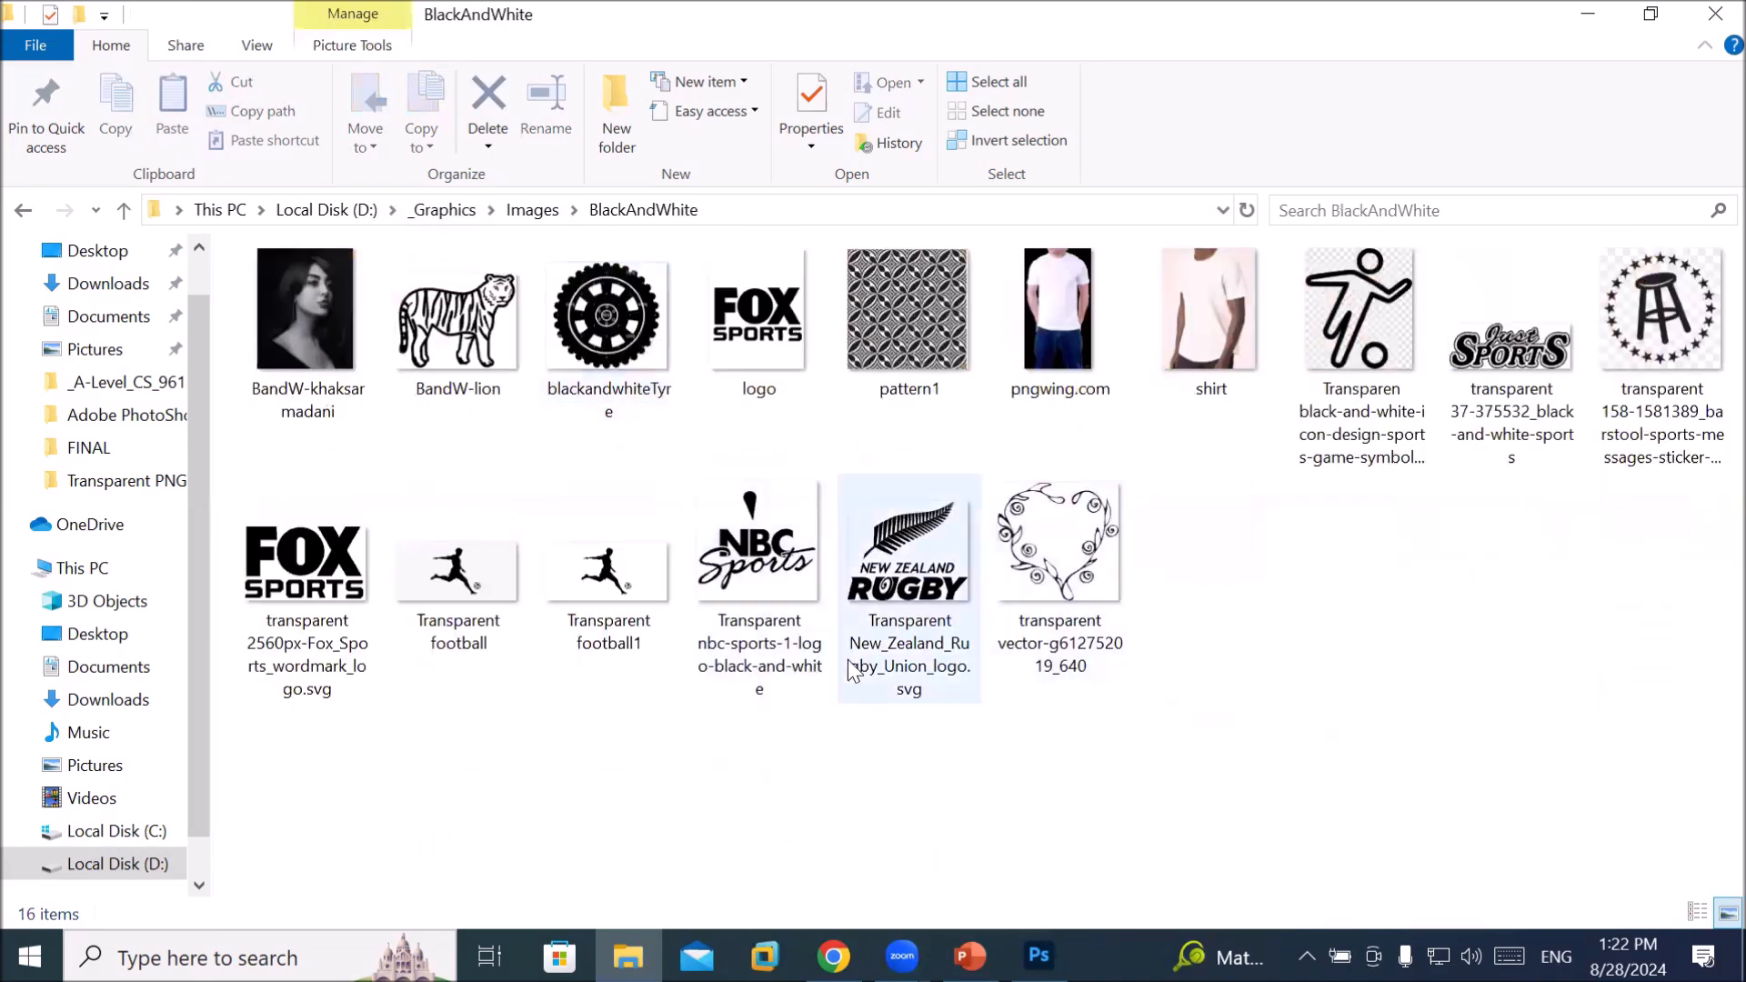
pyautogui.click(454, 321)
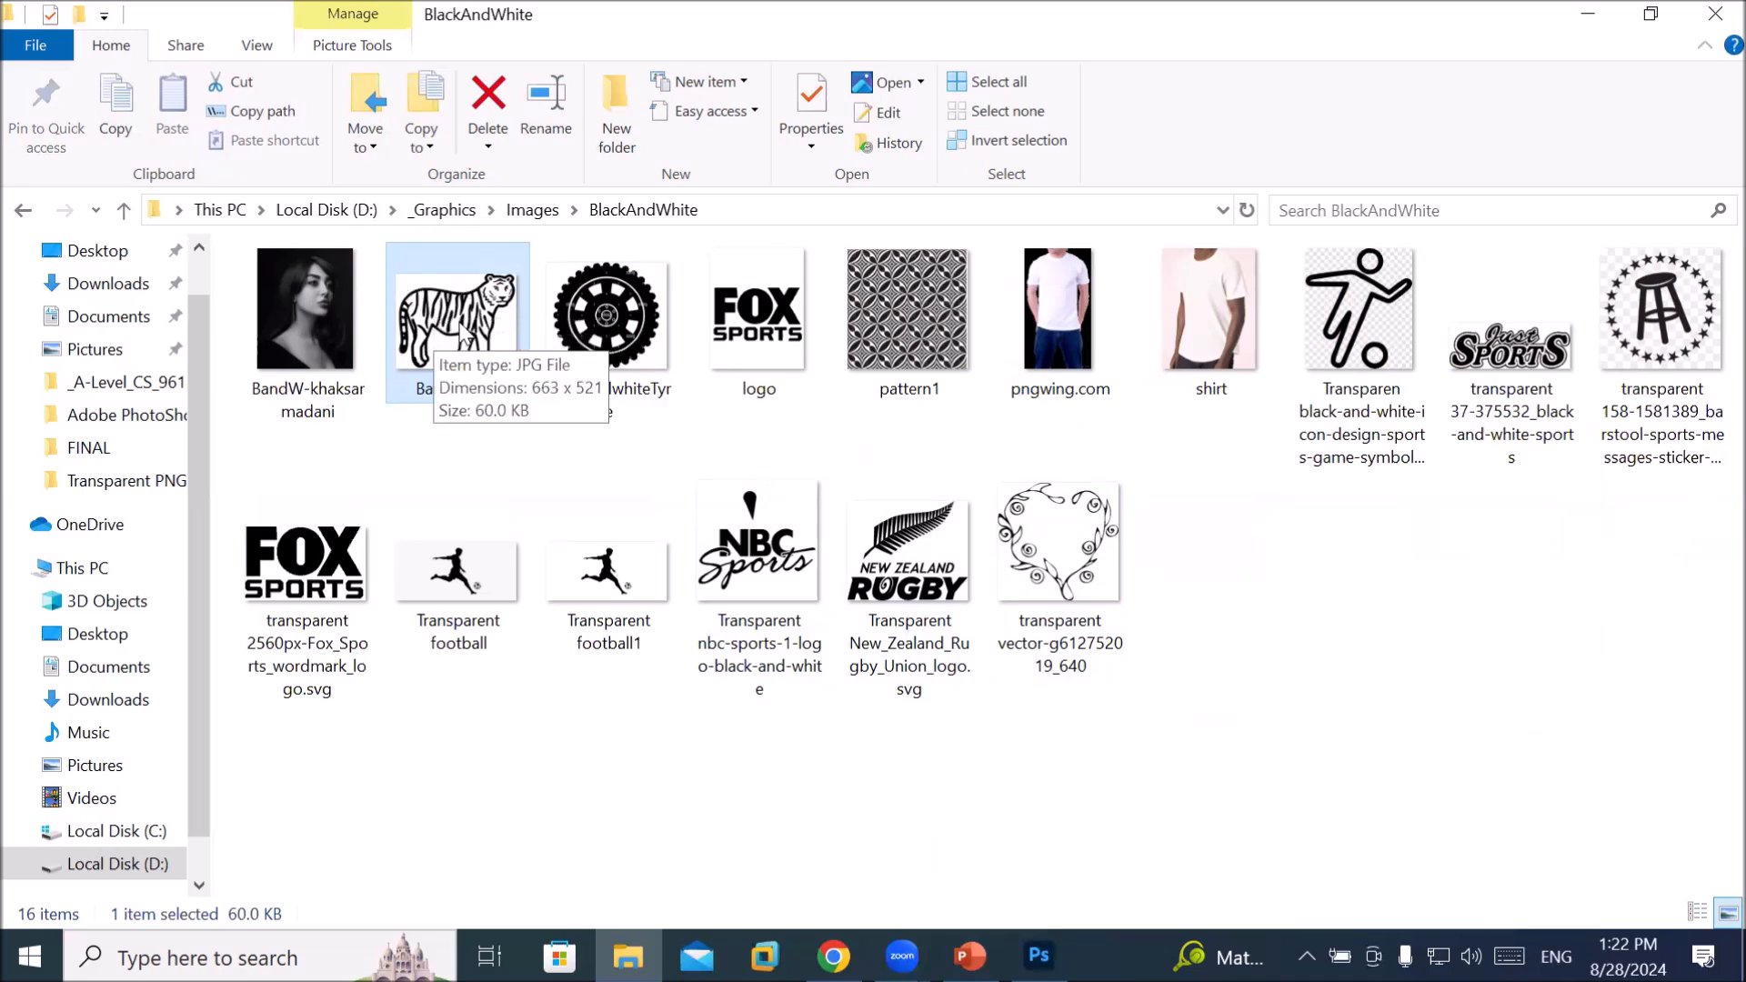
pyautogui.moveTo(462, 336); pyautogui.dragTo(740, 566)
# Scale the placed BandW-lion image to about 33.08%, position it on the front of the jacket and commit the placement
pyautogui.scroll(-5, 740, 558)
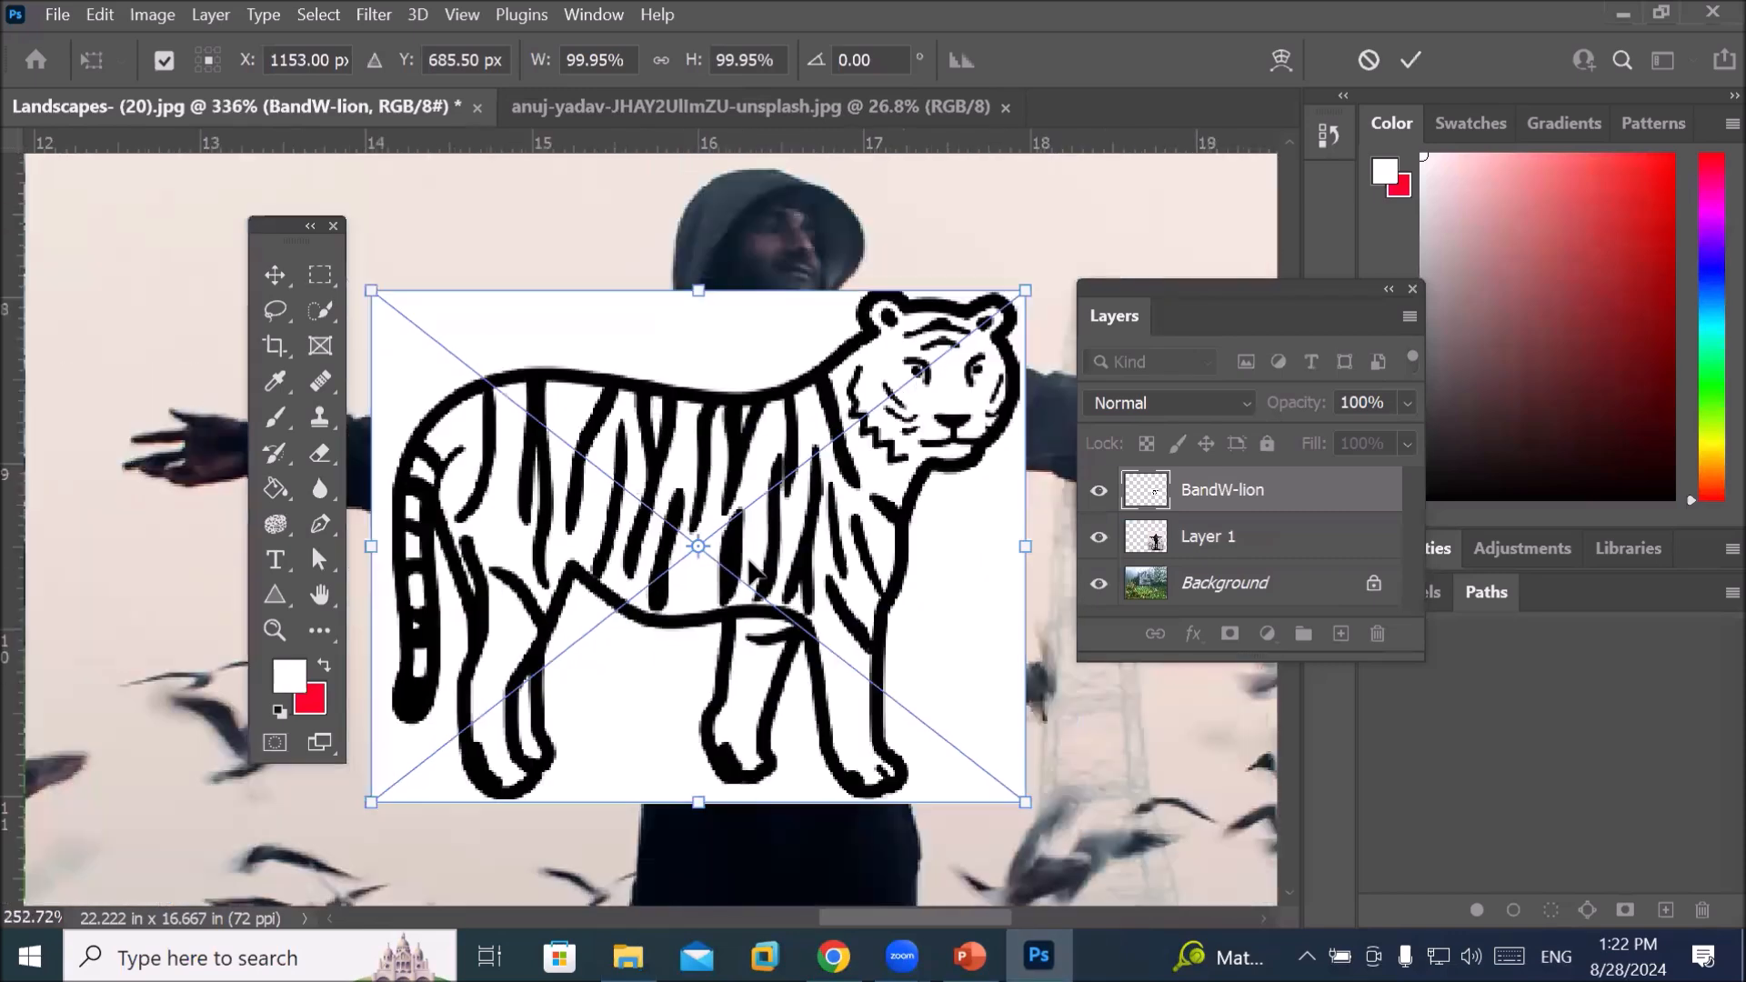
pyautogui.moveTo(409, 317); pyautogui.dragTo(653, 481)
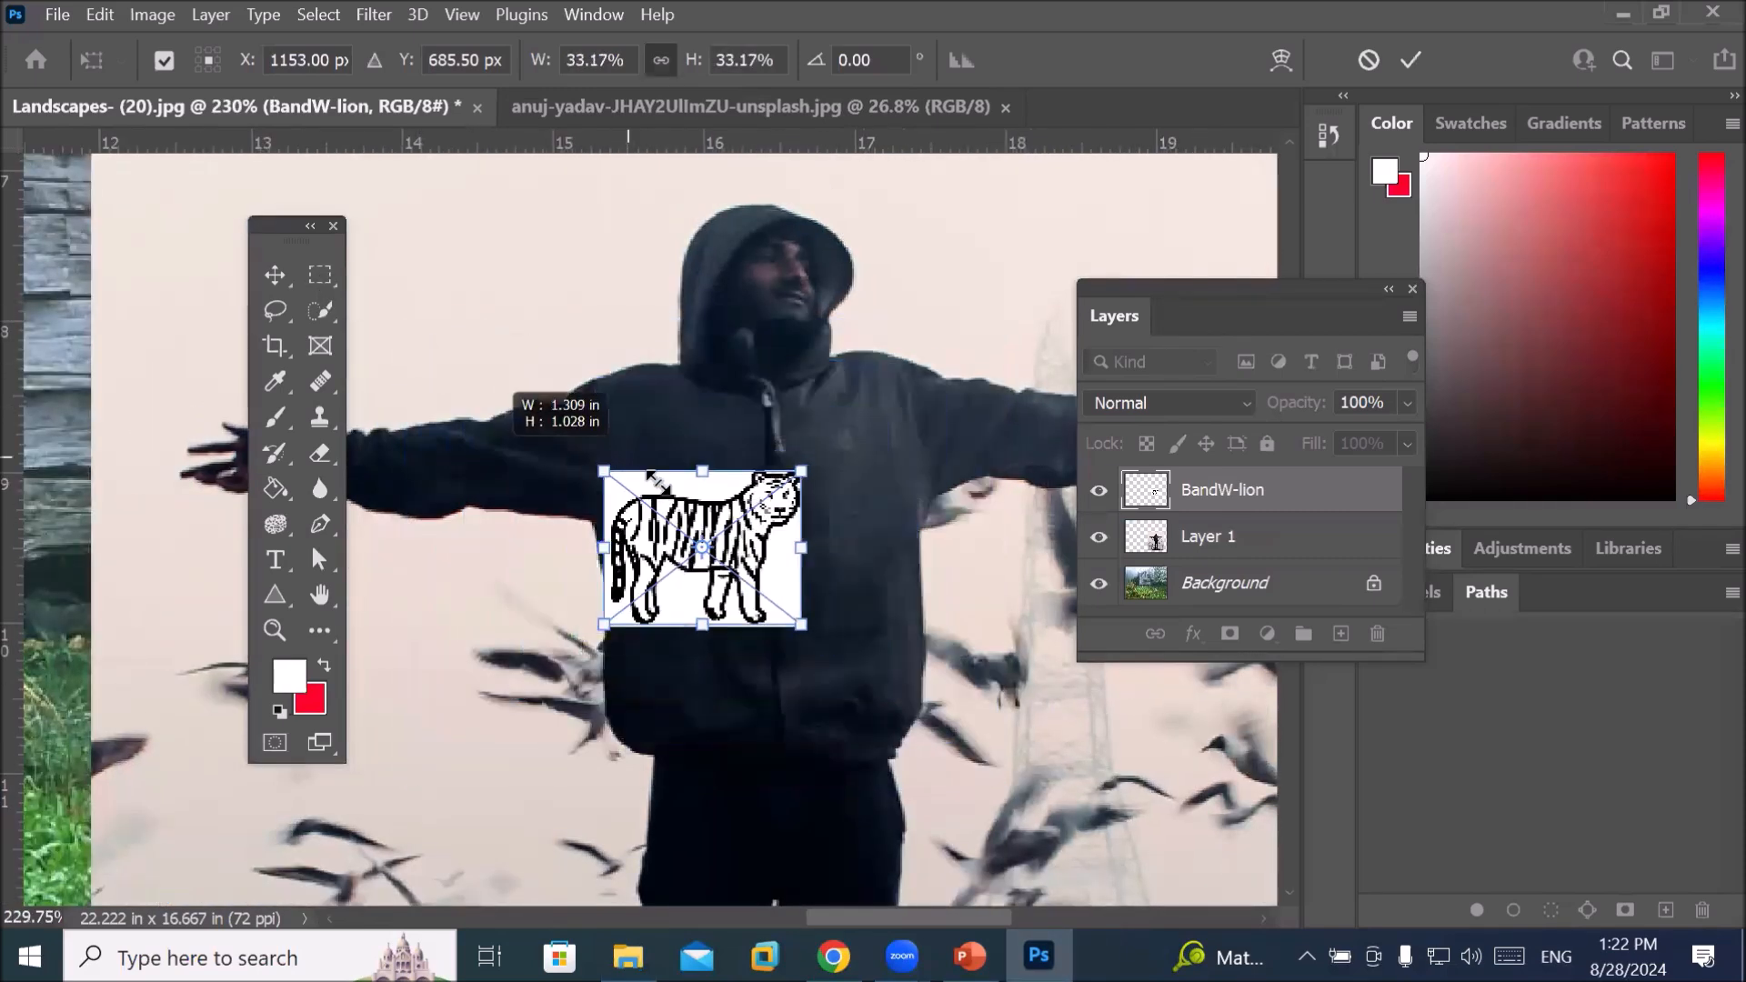
pyautogui.moveTo(802, 585); pyautogui.dragTo(879, 596)
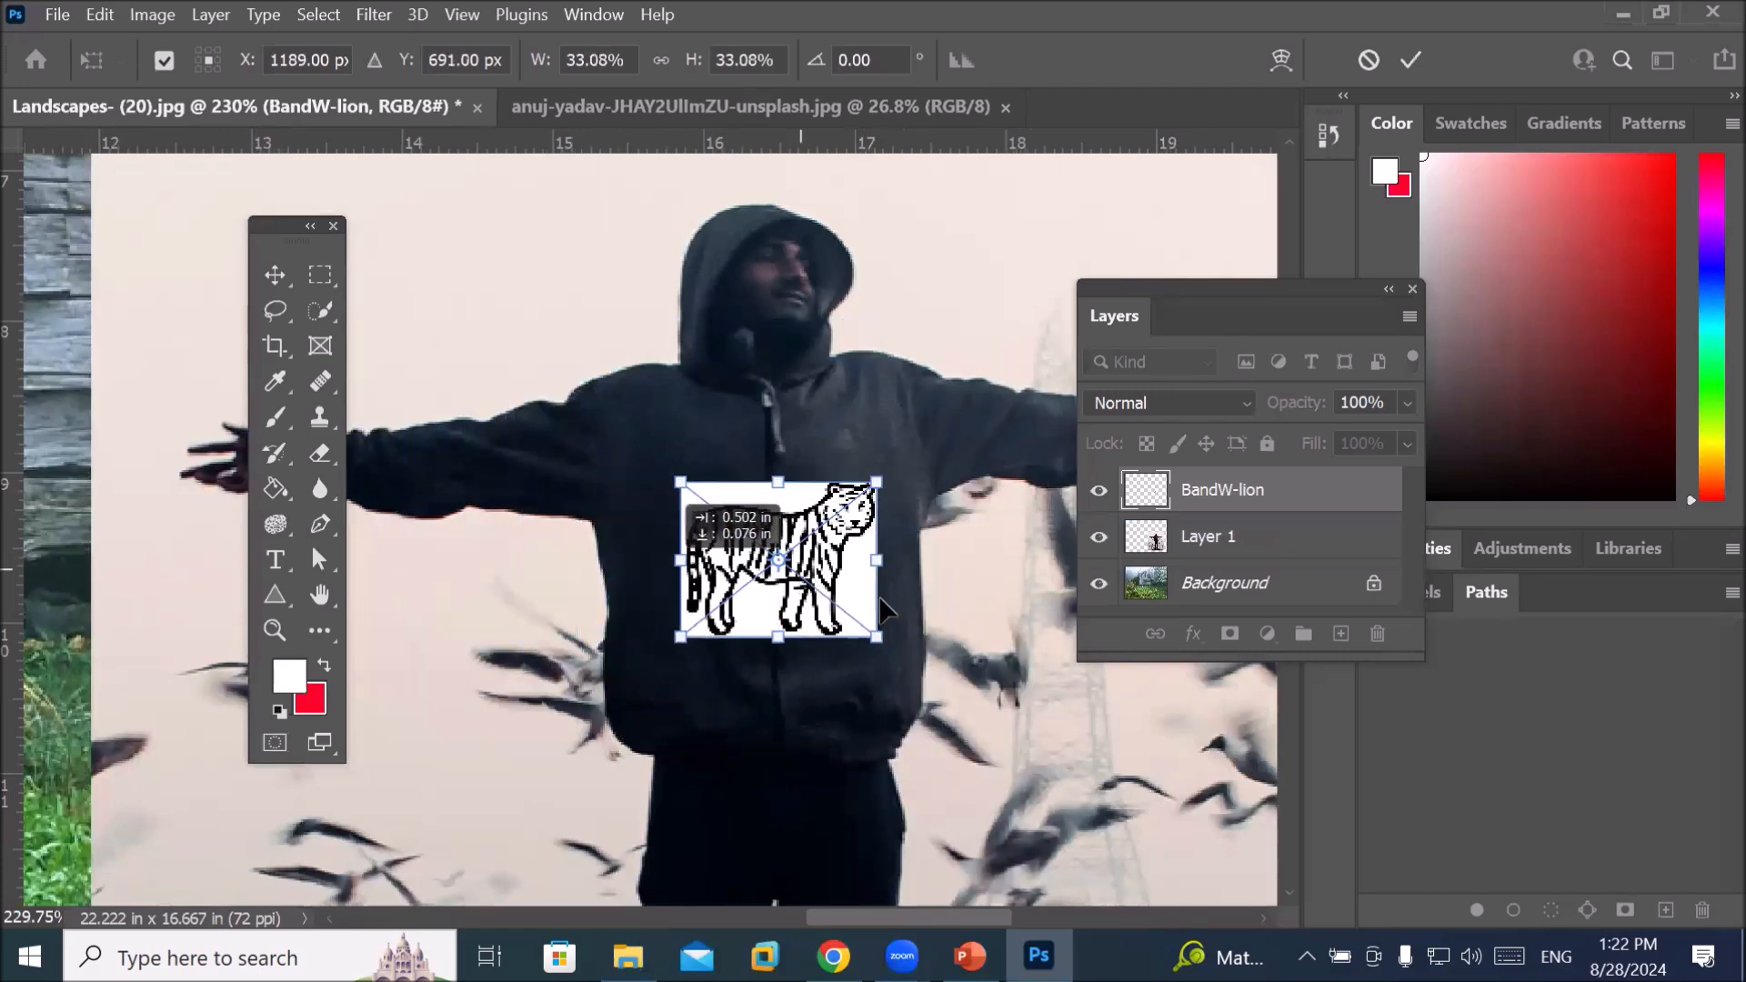
pyautogui.scroll(5, 941, 587)
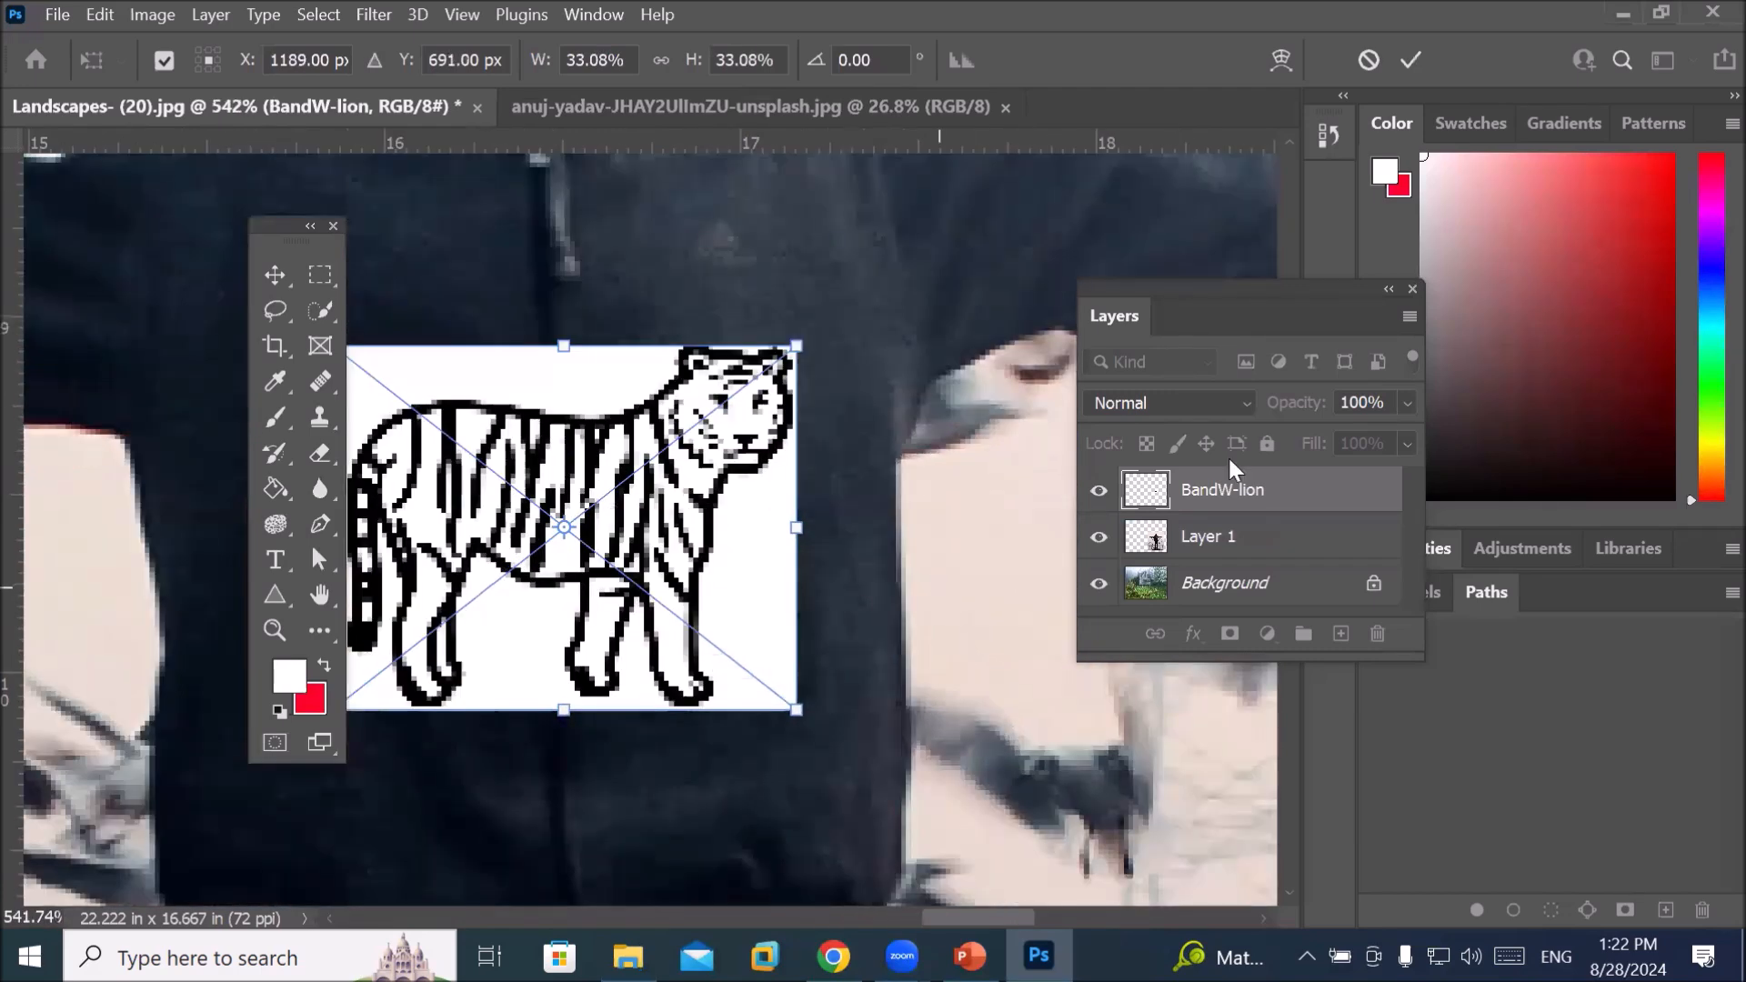
pyautogui.click(1212, 542)
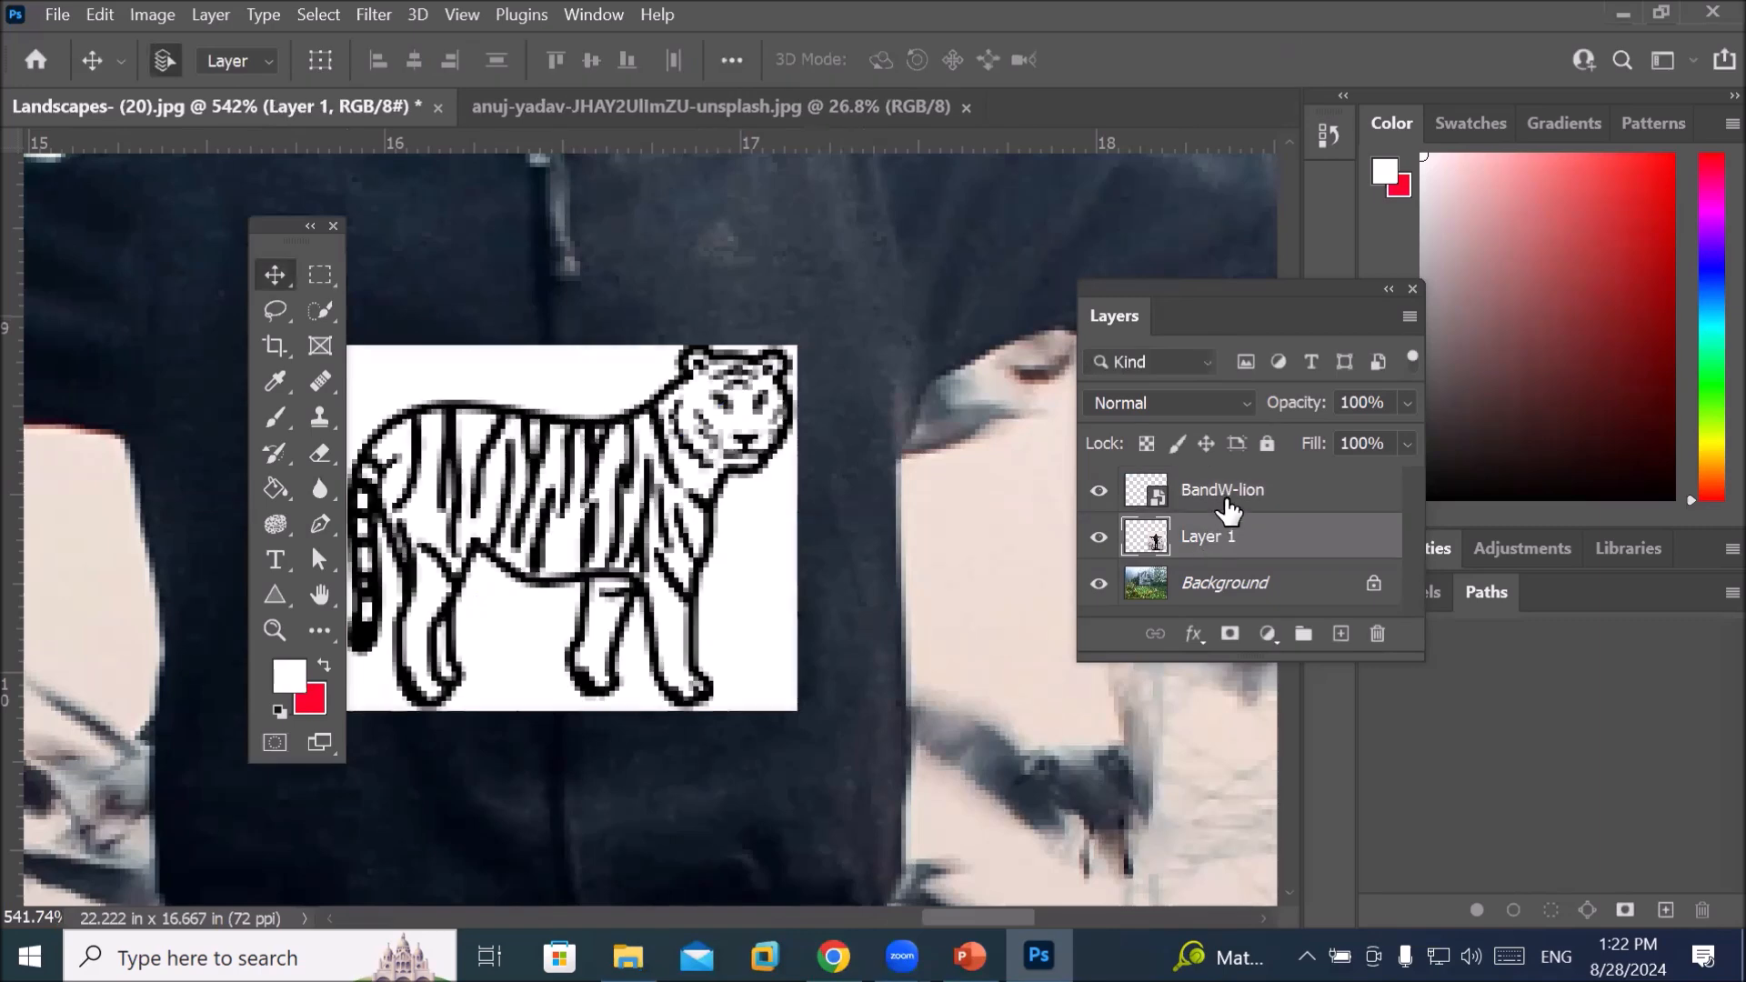
# Select the BandW-lion layer and preview the Dissolve blending mode, keeping the layer at Normal
pyautogui.click(1228, 509)
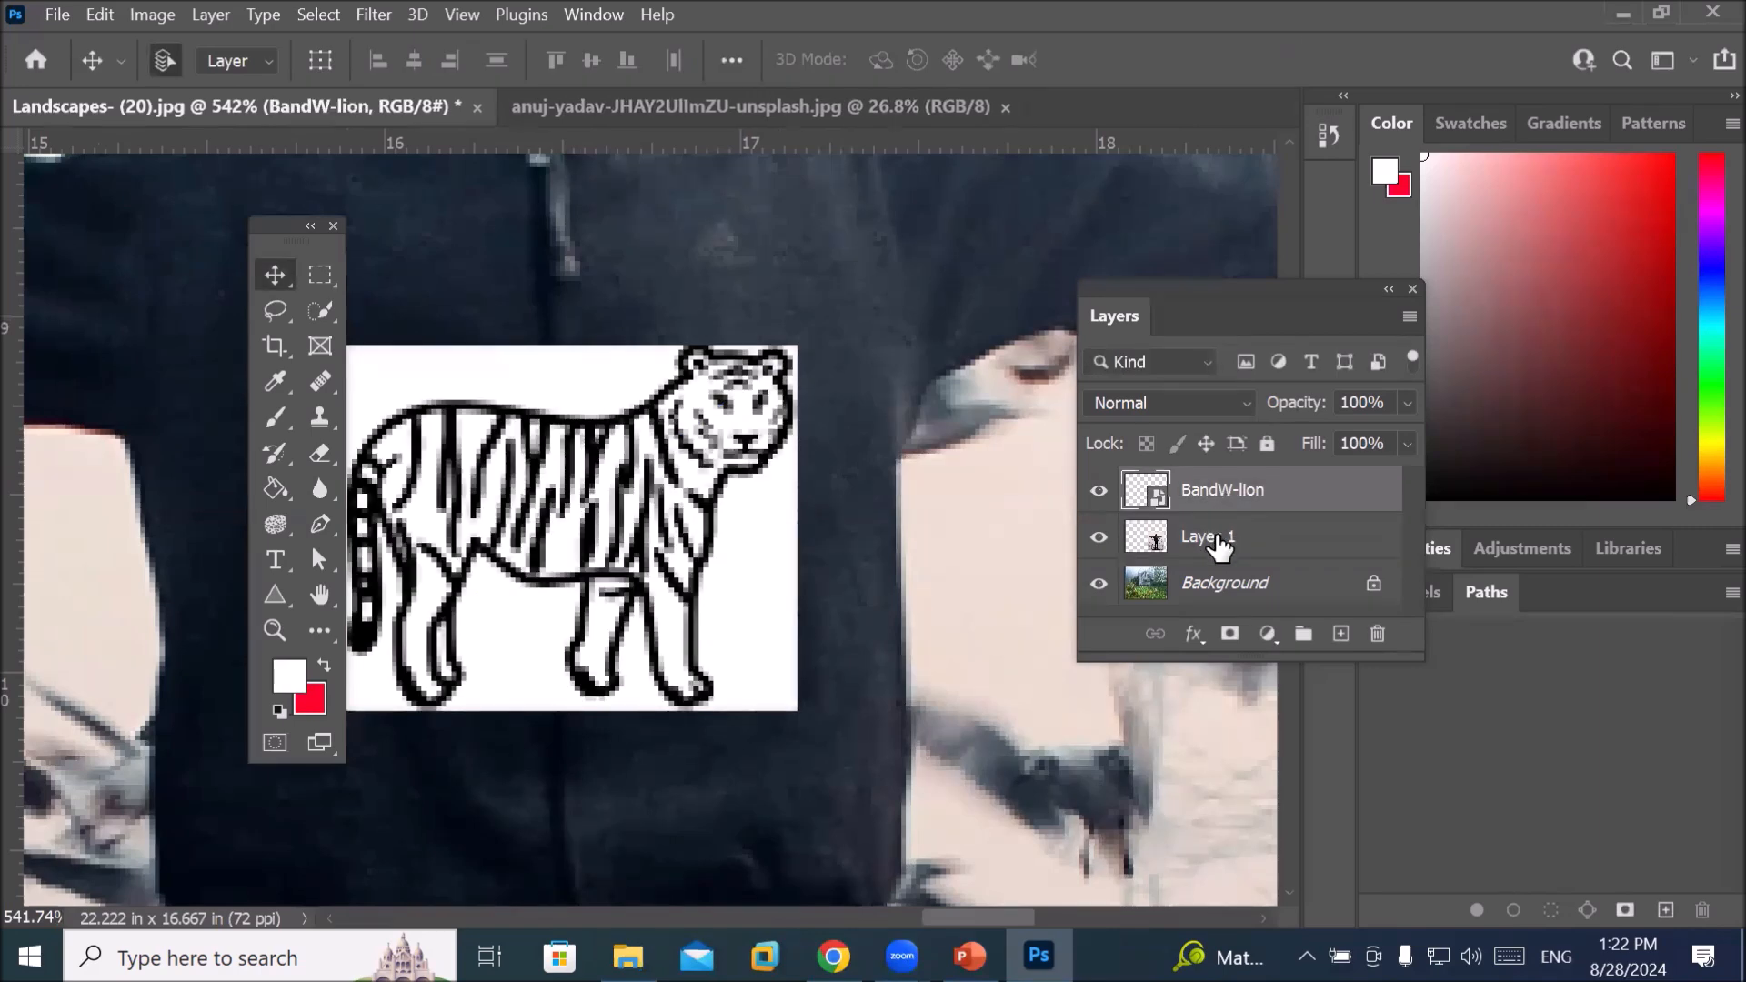
pyautogui.click(1242, 399)
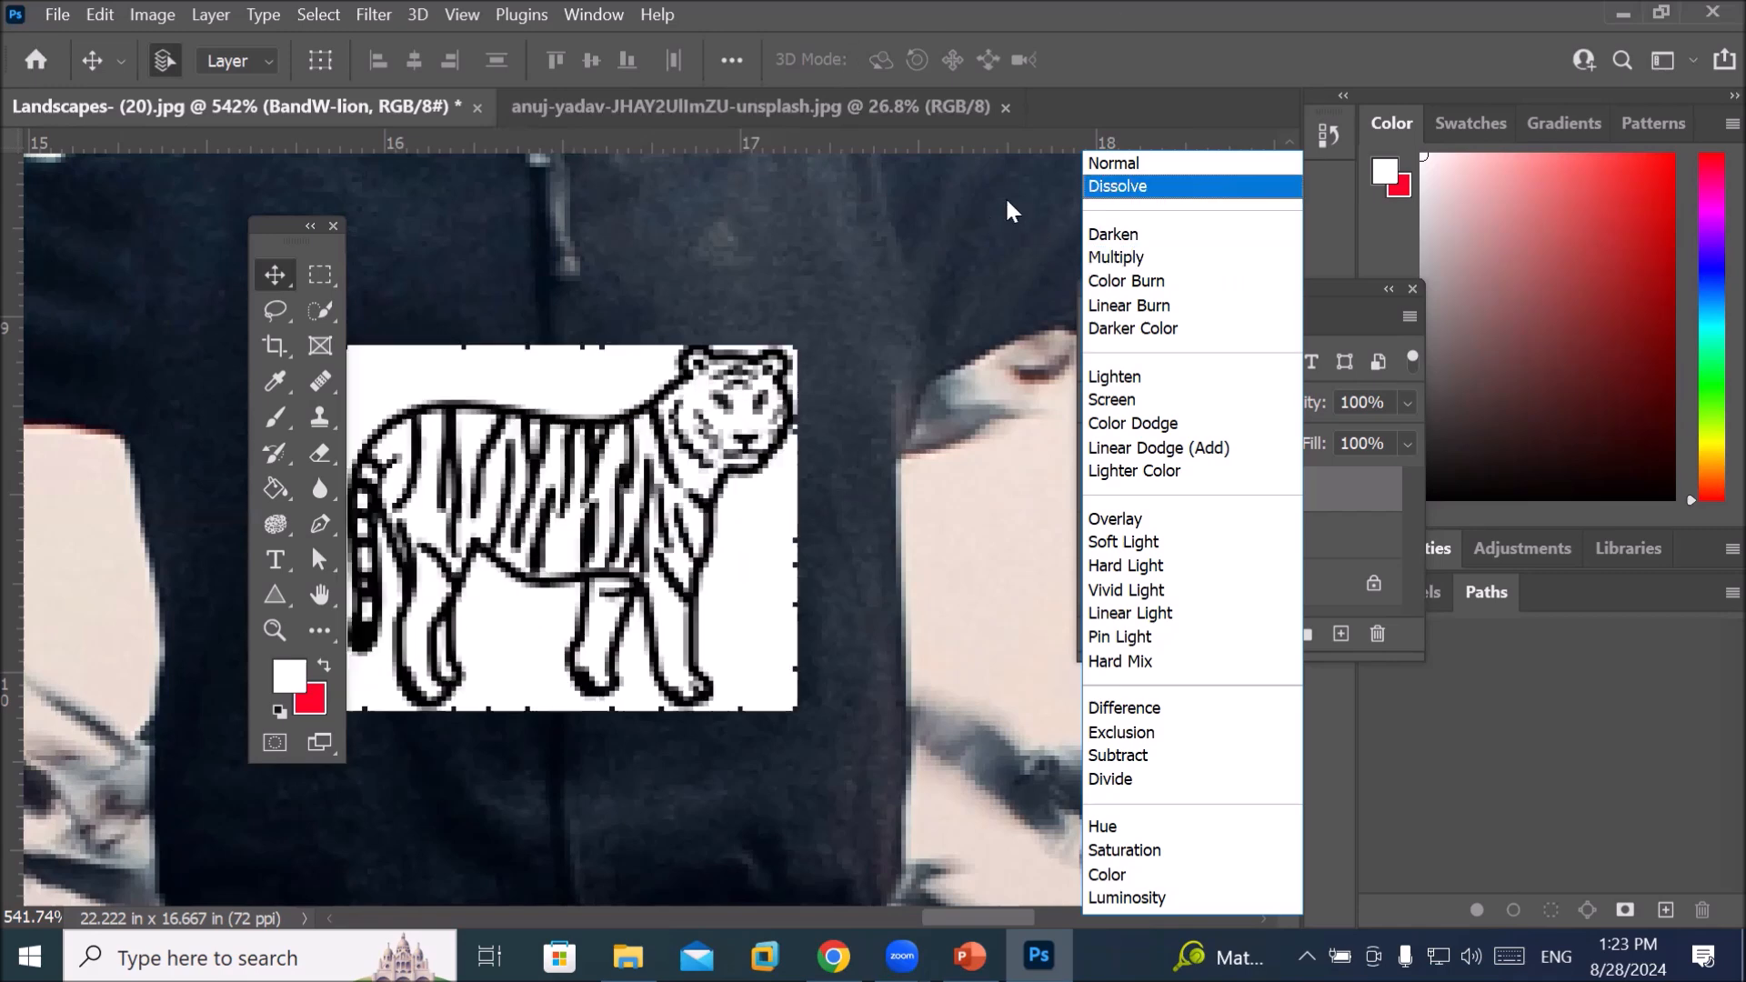
pyautogui.click(1007, 201)
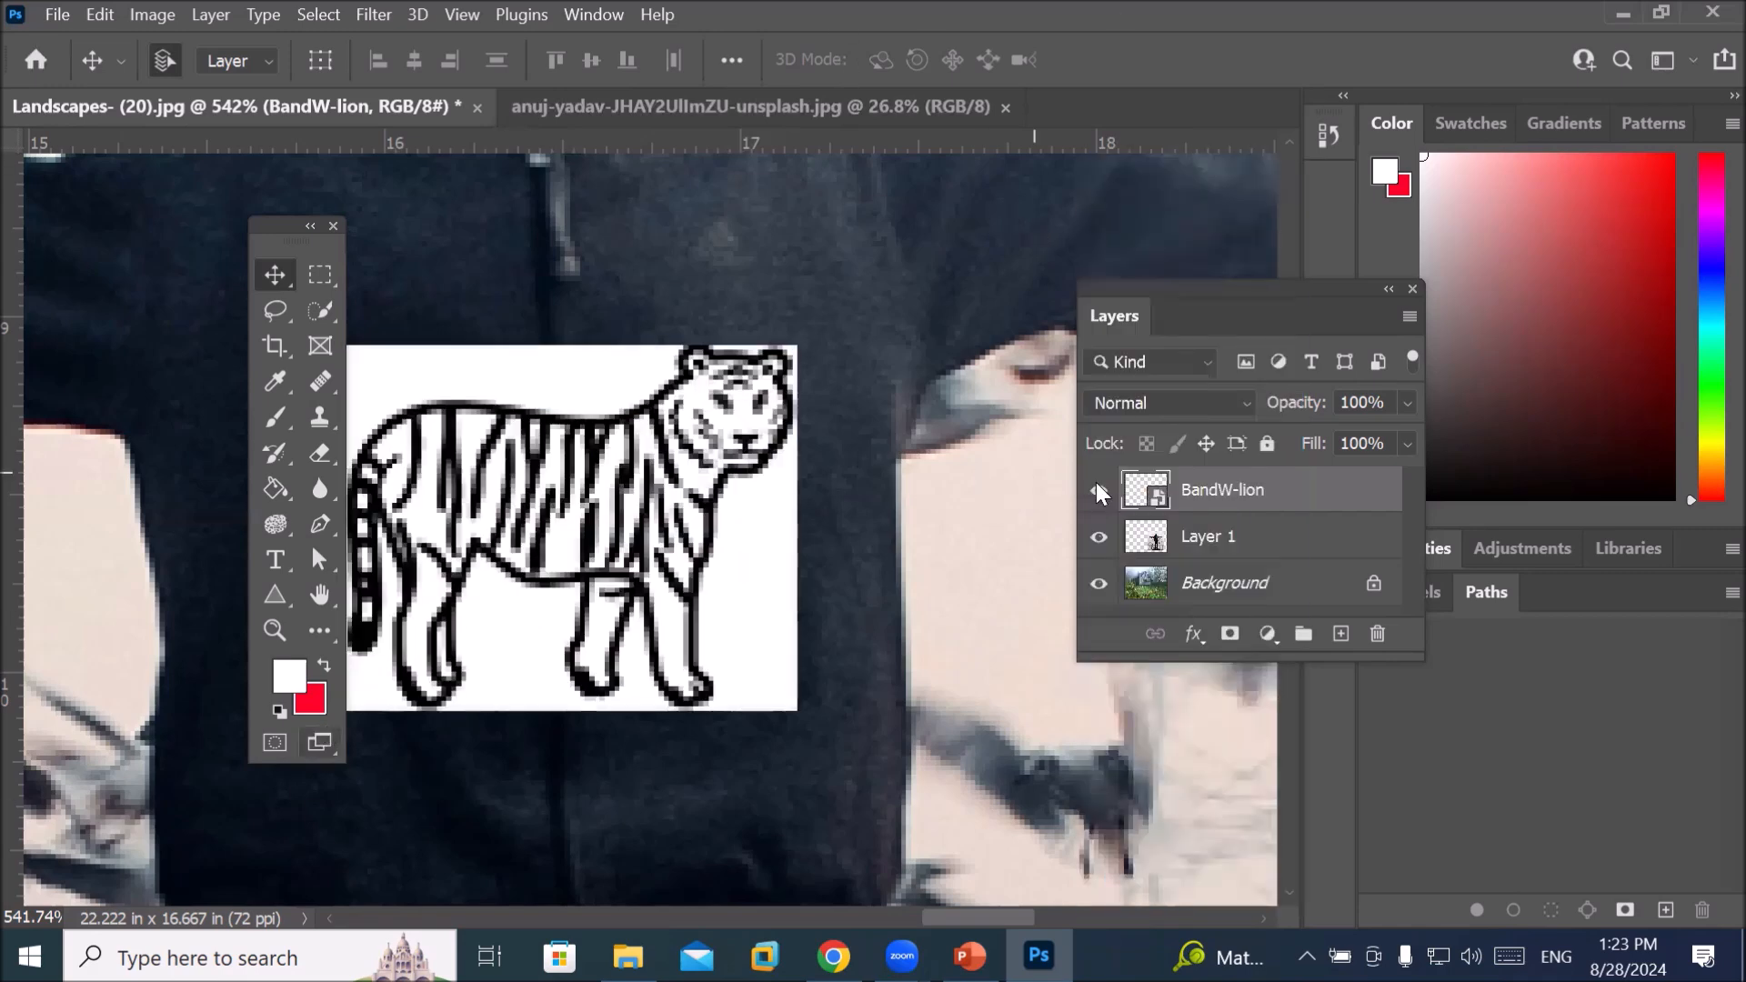
# Activate the Eraser Tool and rasterize the BandW-lion layer so its pixels can be erased
pyautogui.scroll(1, 377, 344)
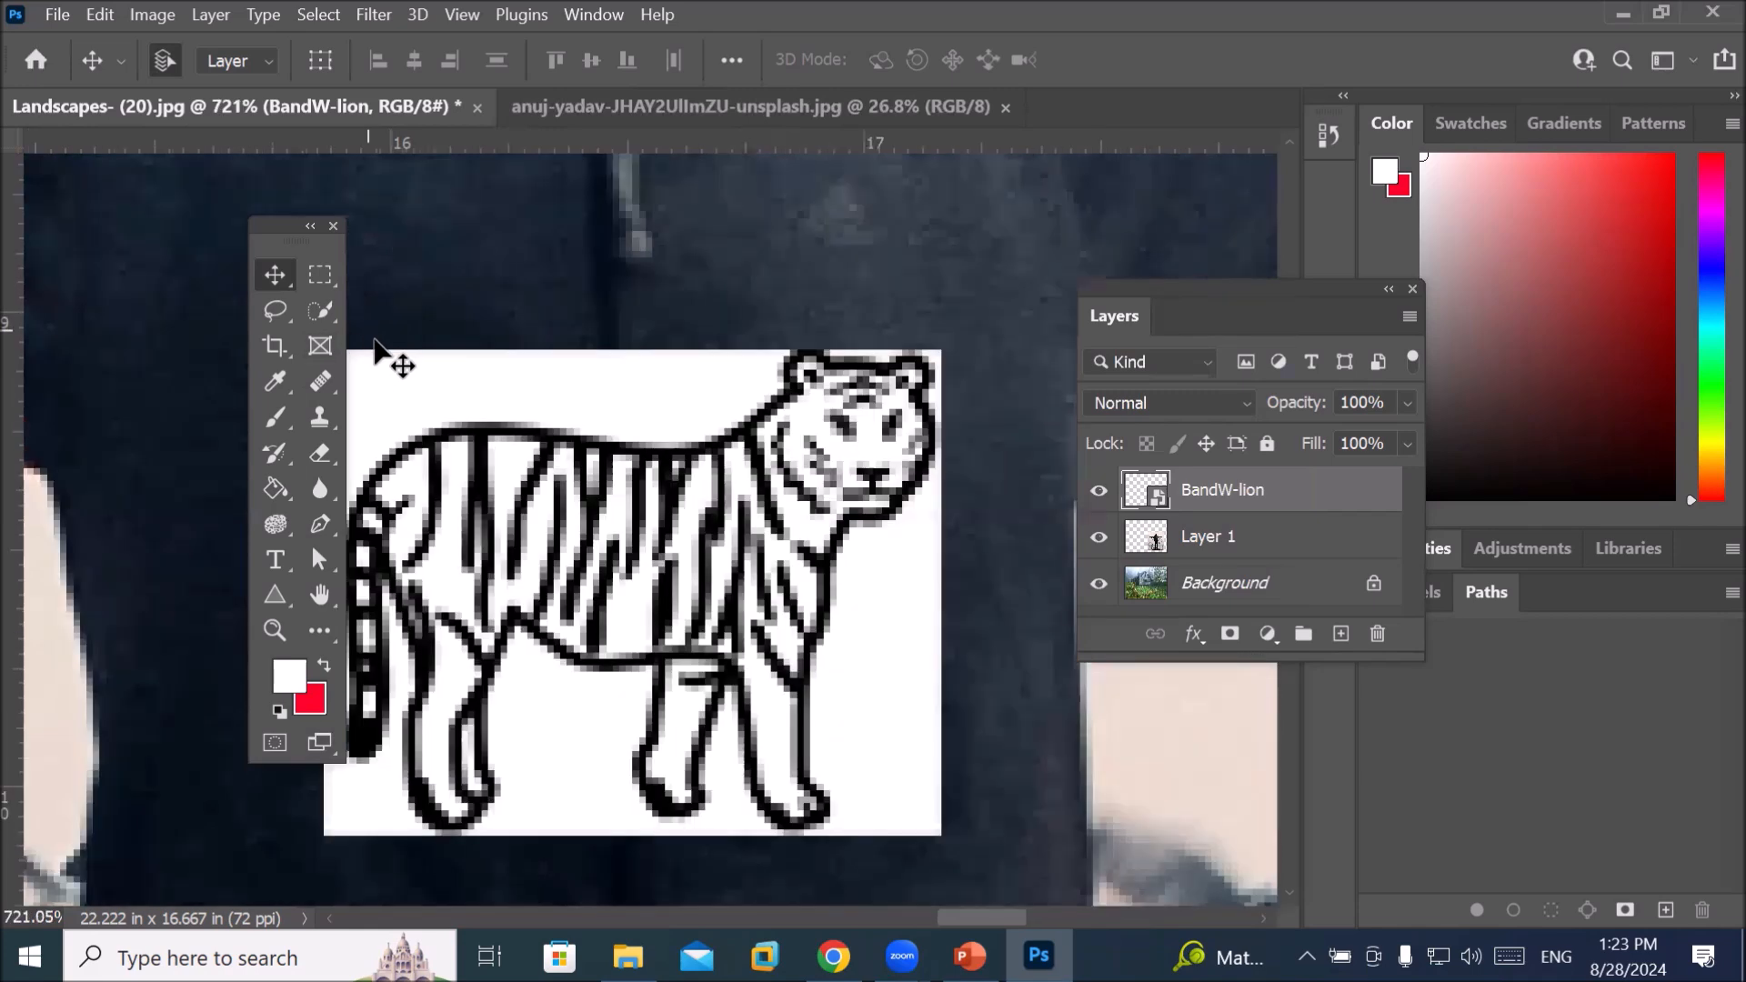
pyautogui.scroll(1, 377, 343)
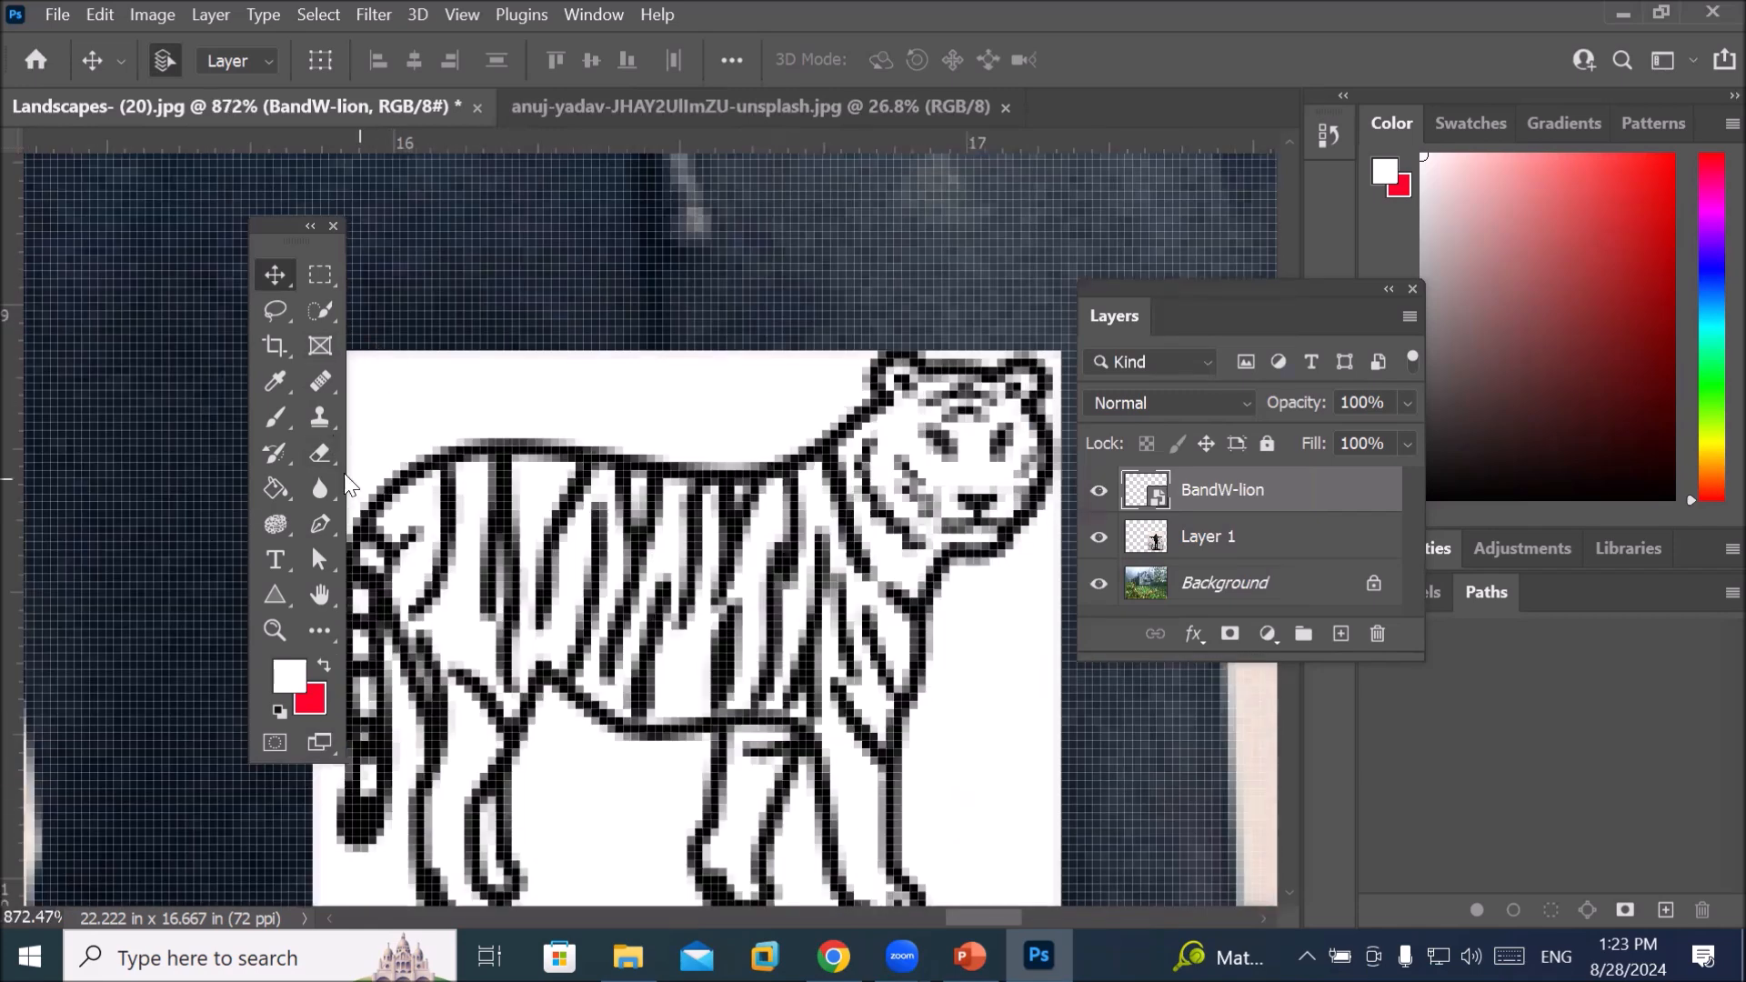
pyautogui.click(325, 453)
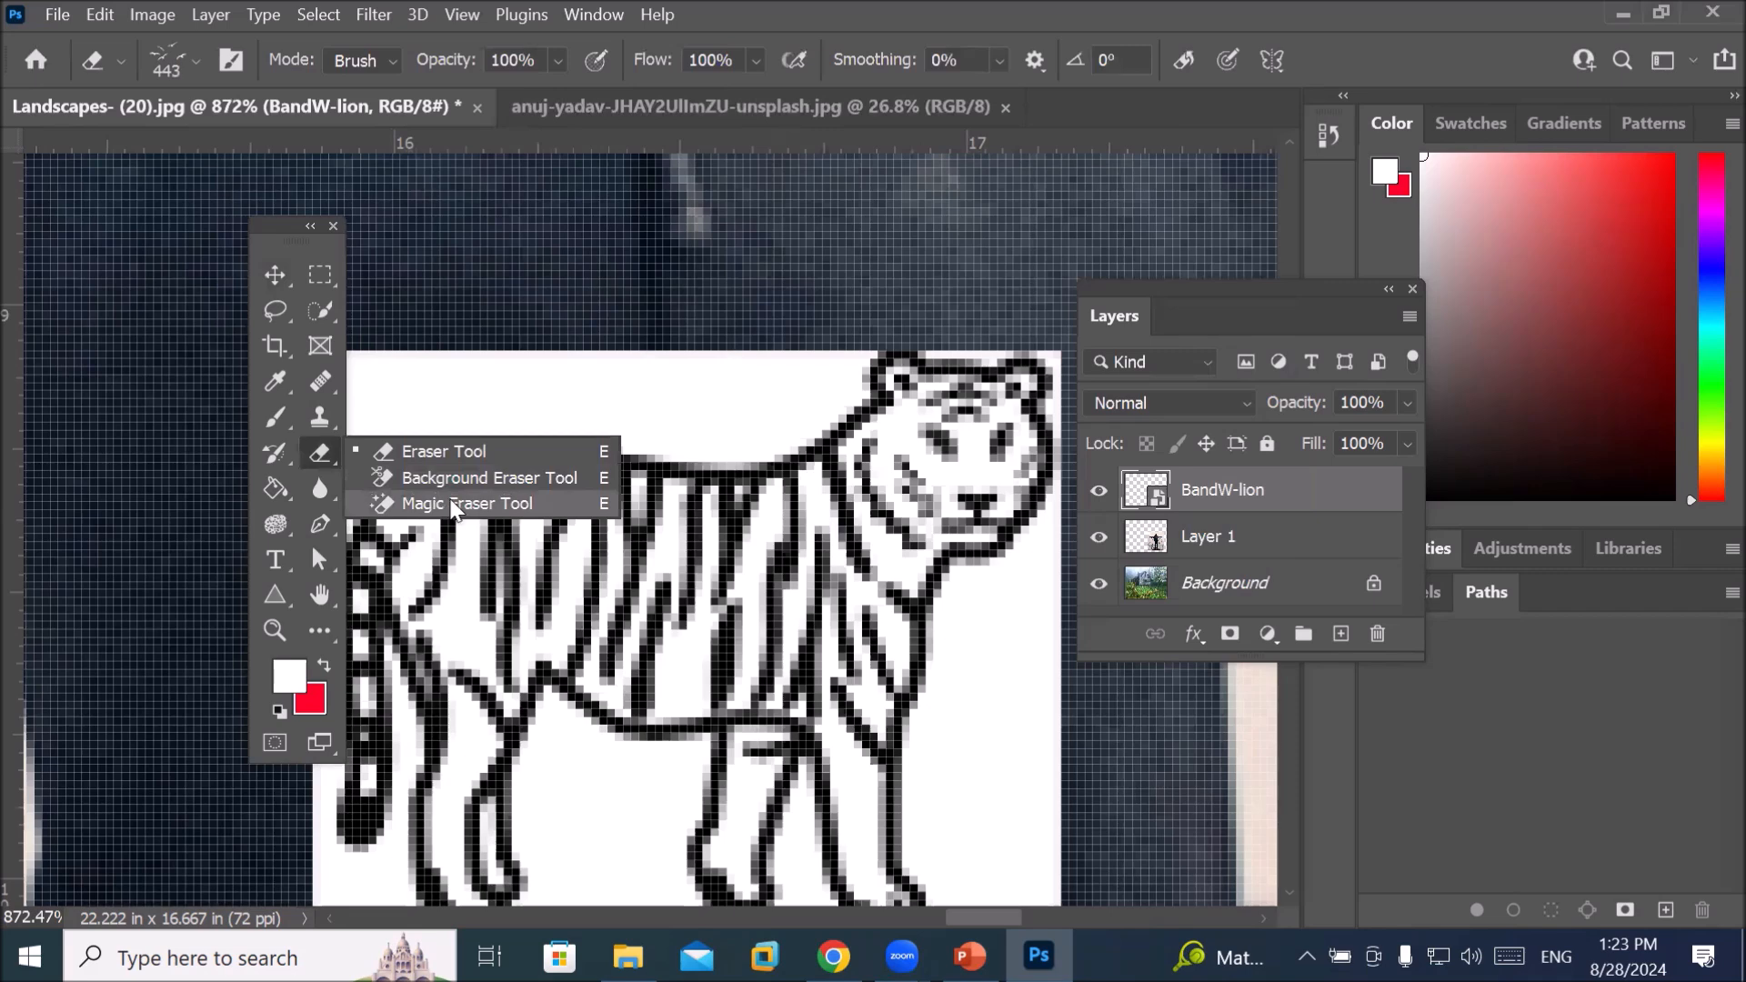
pyautogui.click(362, 452)
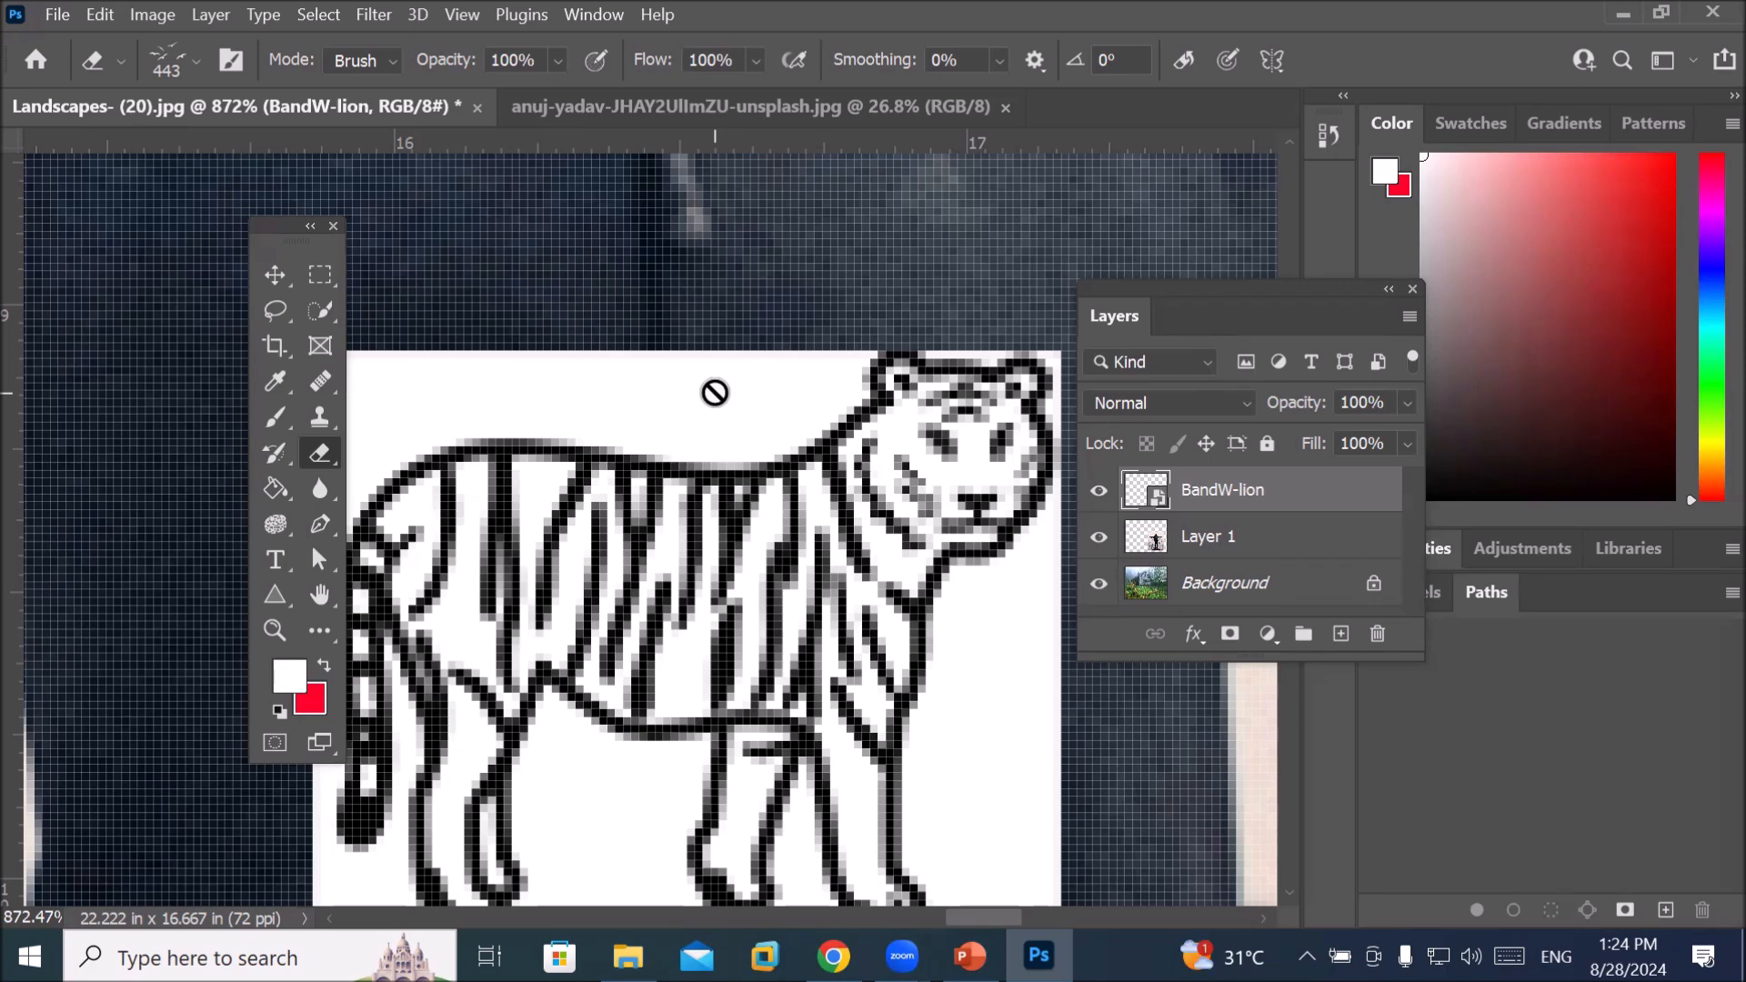
pyautogui.rightClick(1200, 499)
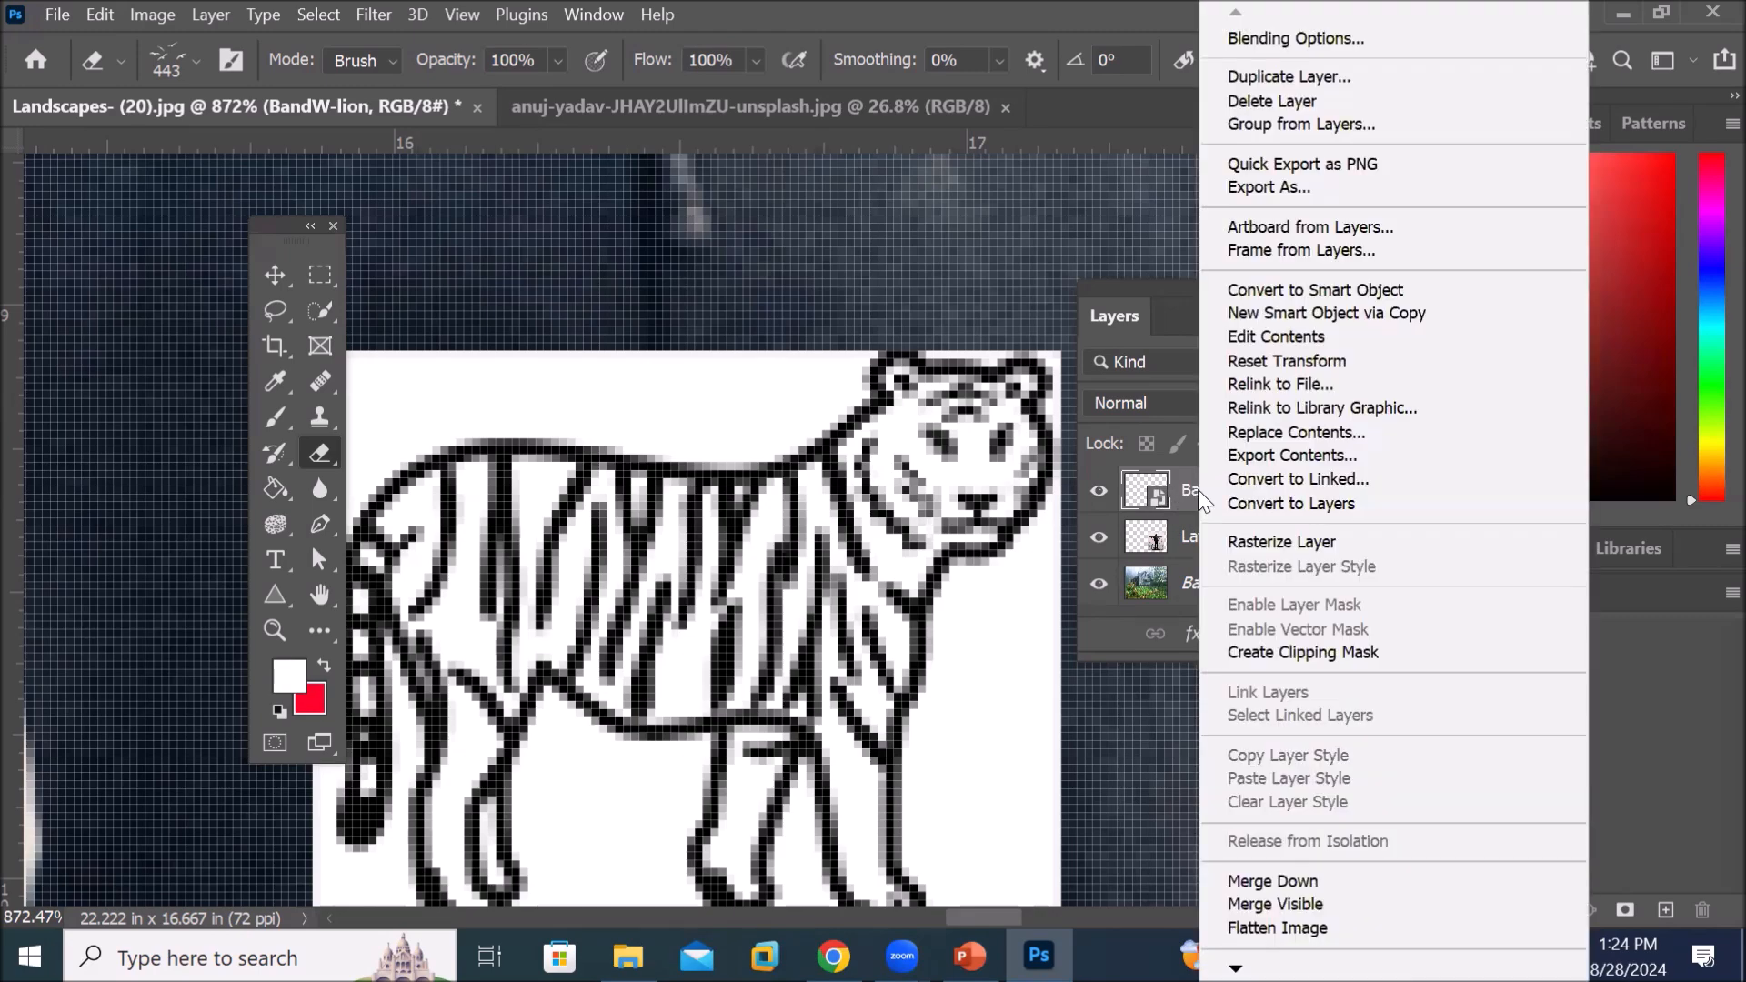
pyautogui.click(1310, 544)
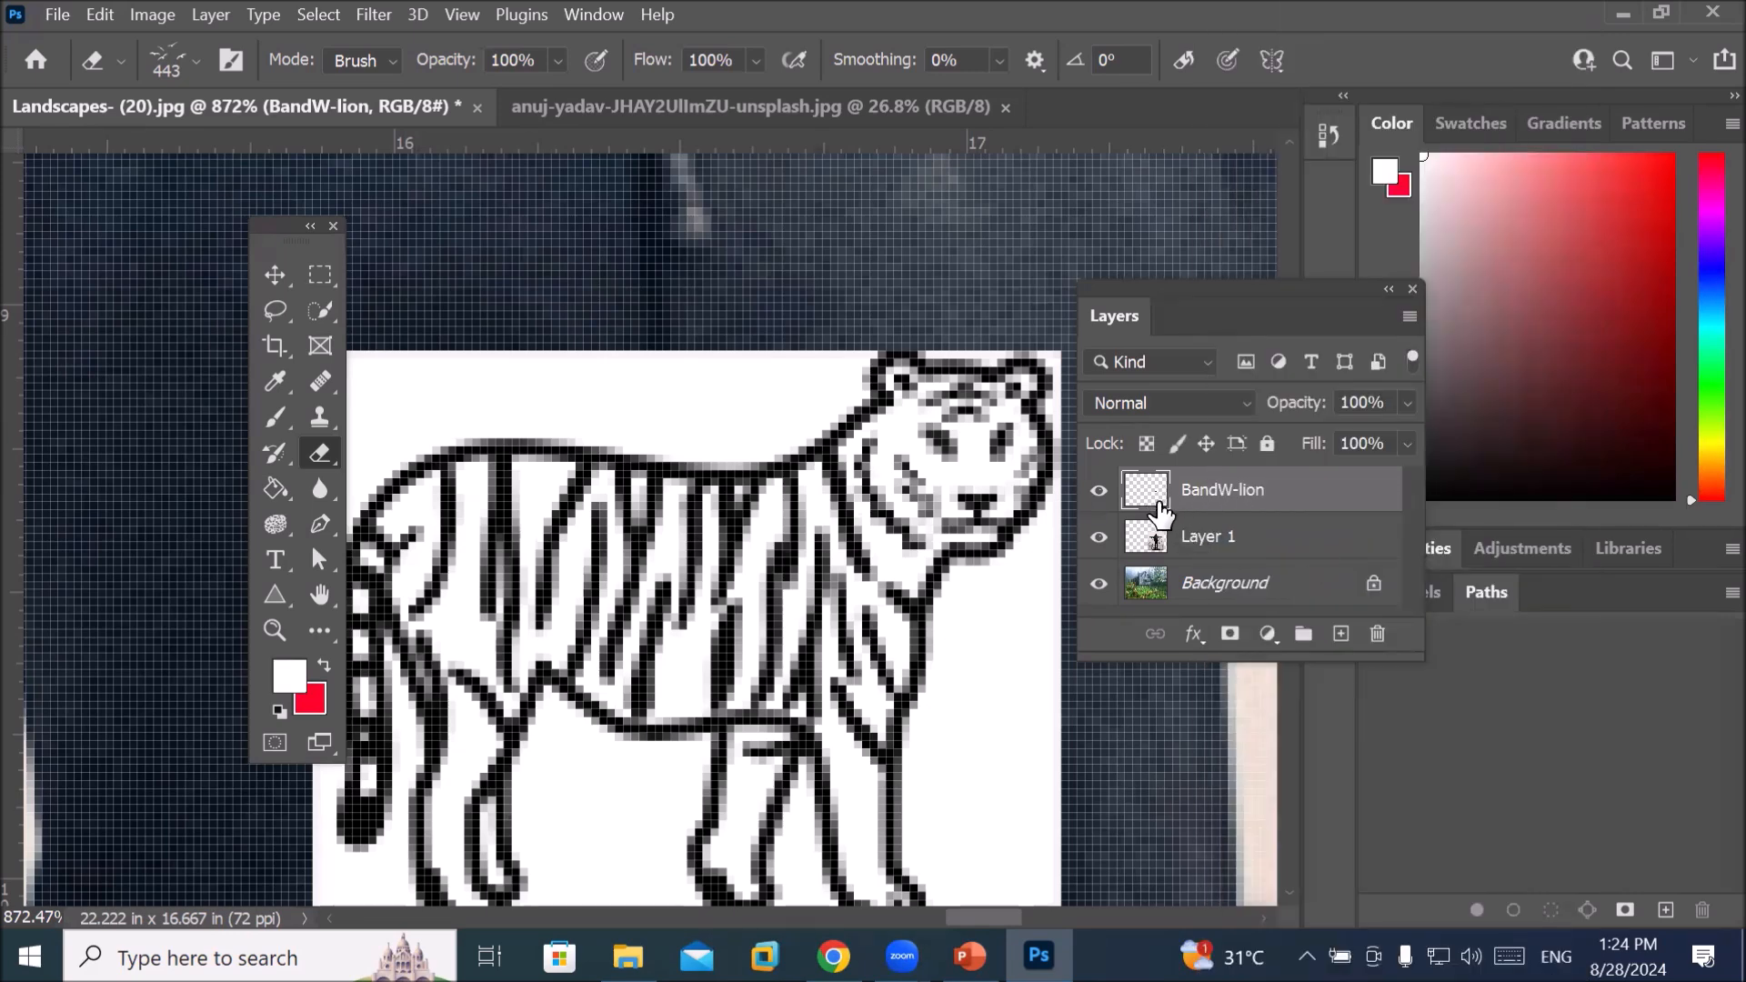
# Try erasing the white areas of the BandW-lion layer with the Magic Eraser at tolerance 88, and undo the erasure
pyautogui.rightClick(323, 470)
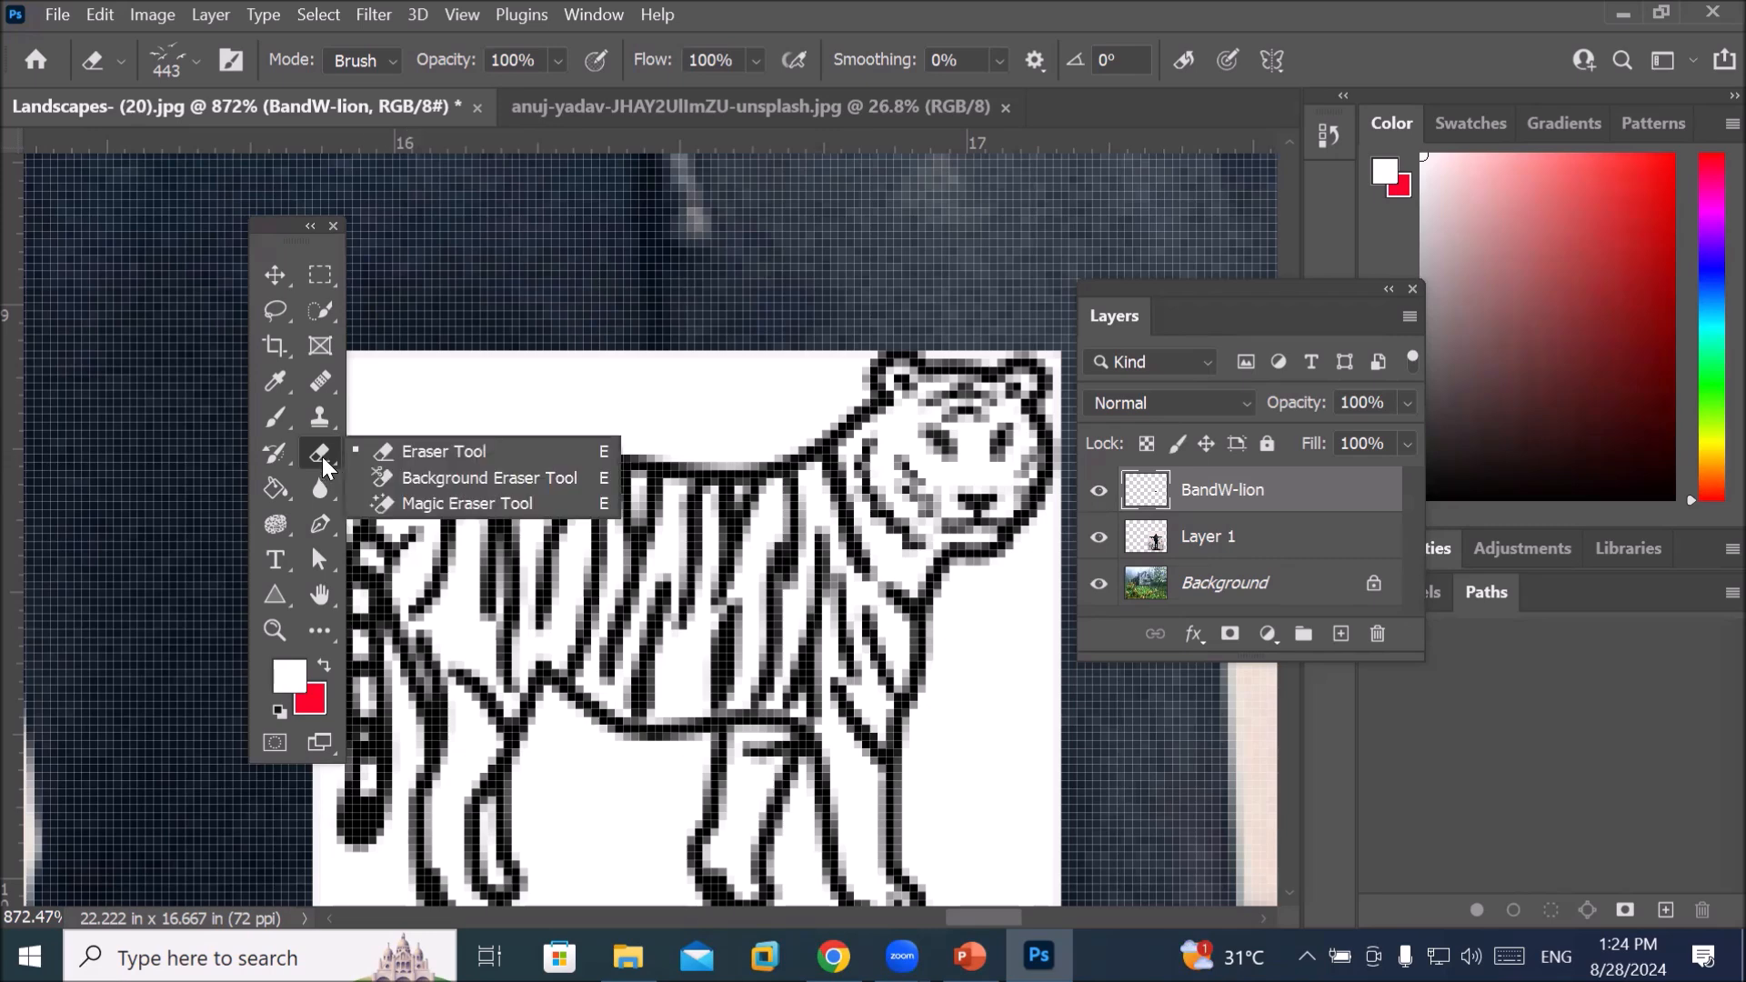
pyautogui.click(453, 507)
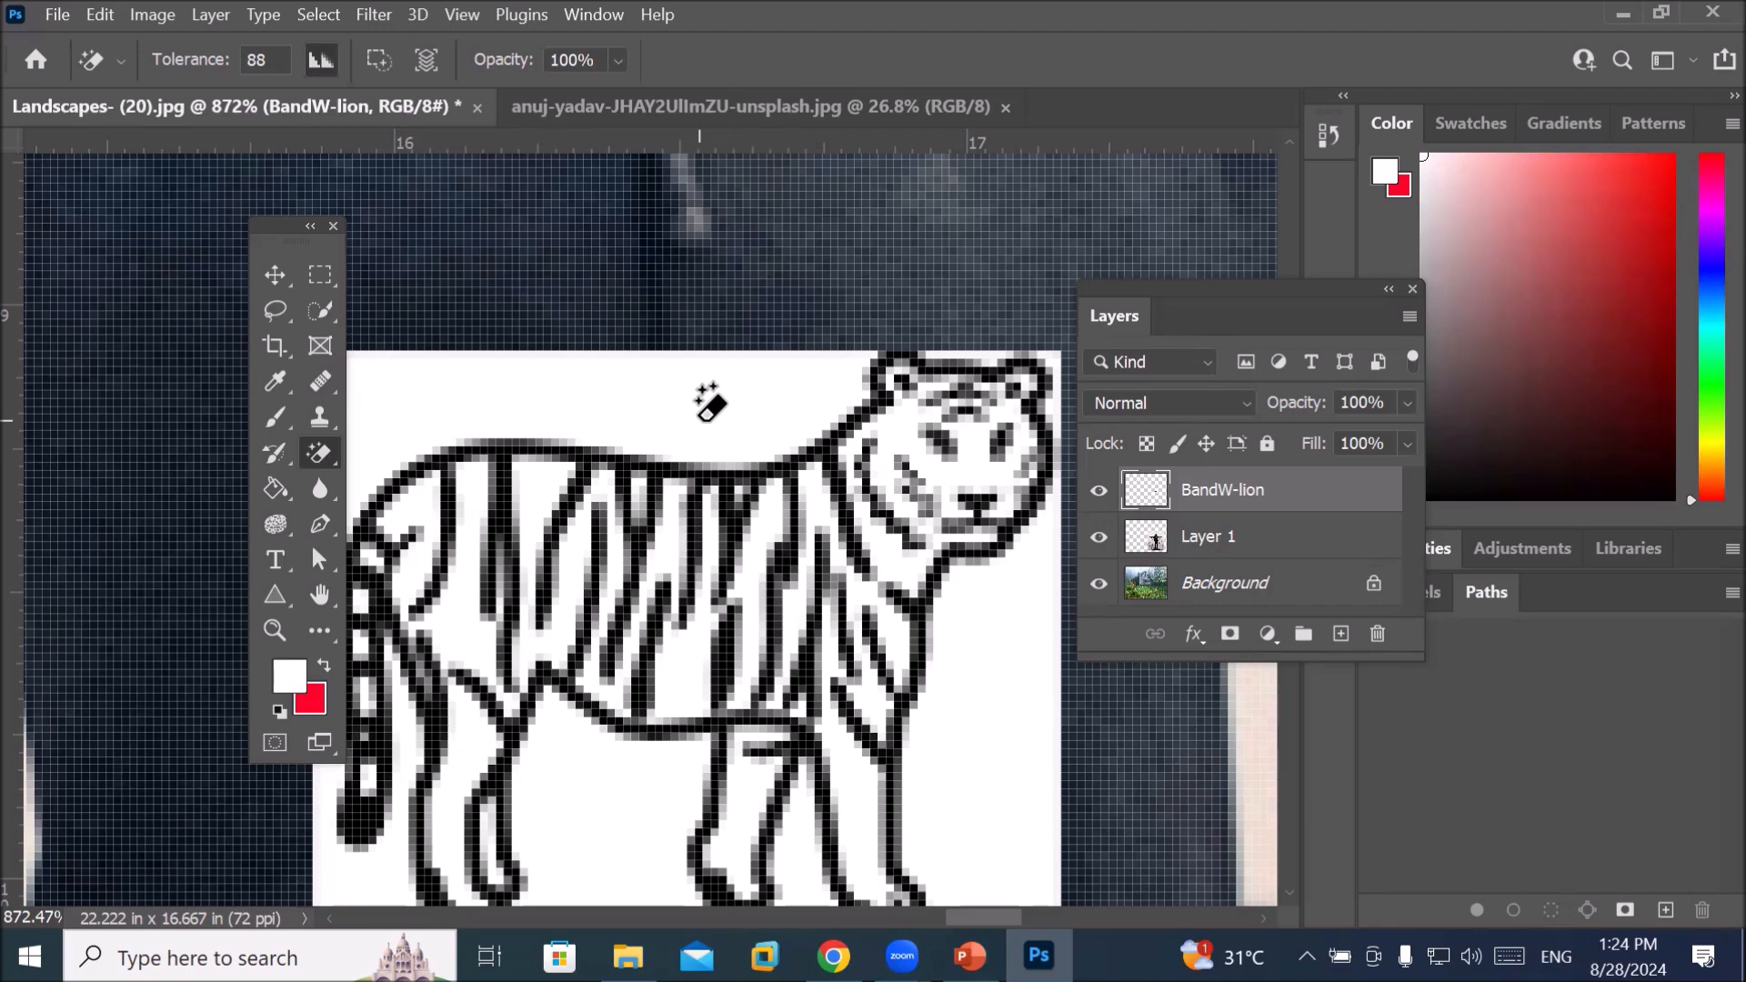
pyautogui.click(705, 401)
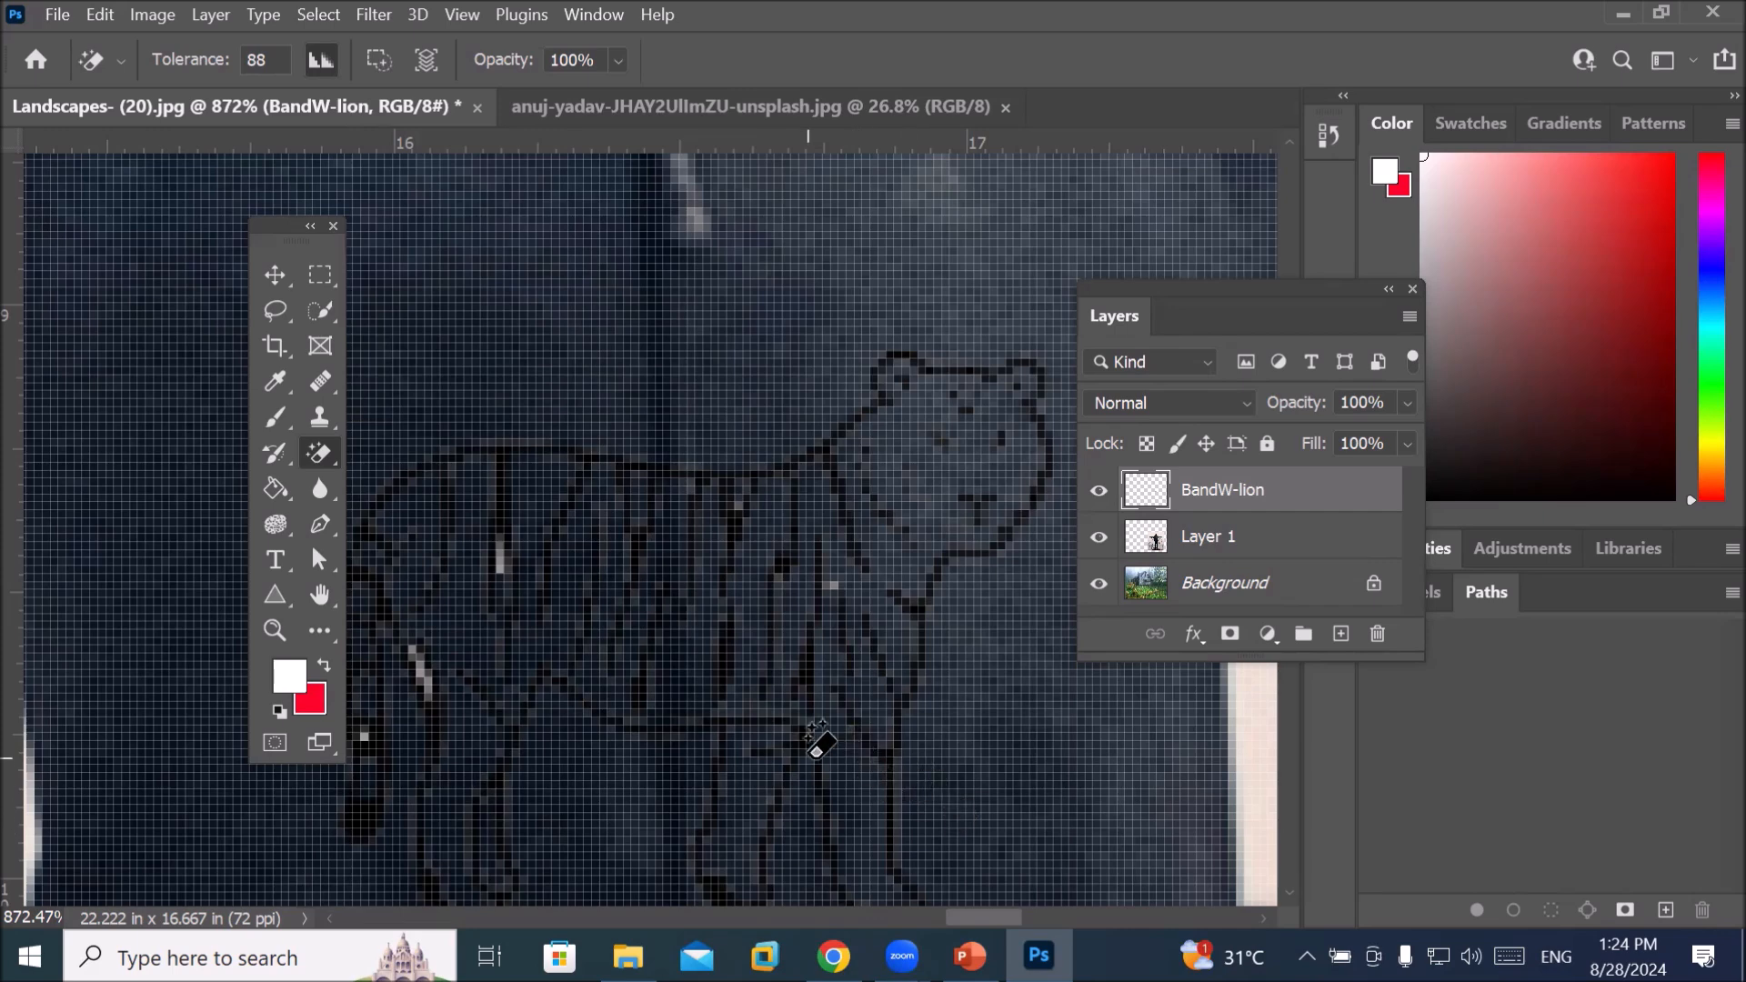
pyautogui.scroll(1, 750, 744)
pyautogui.scroll(1, 752, 735)
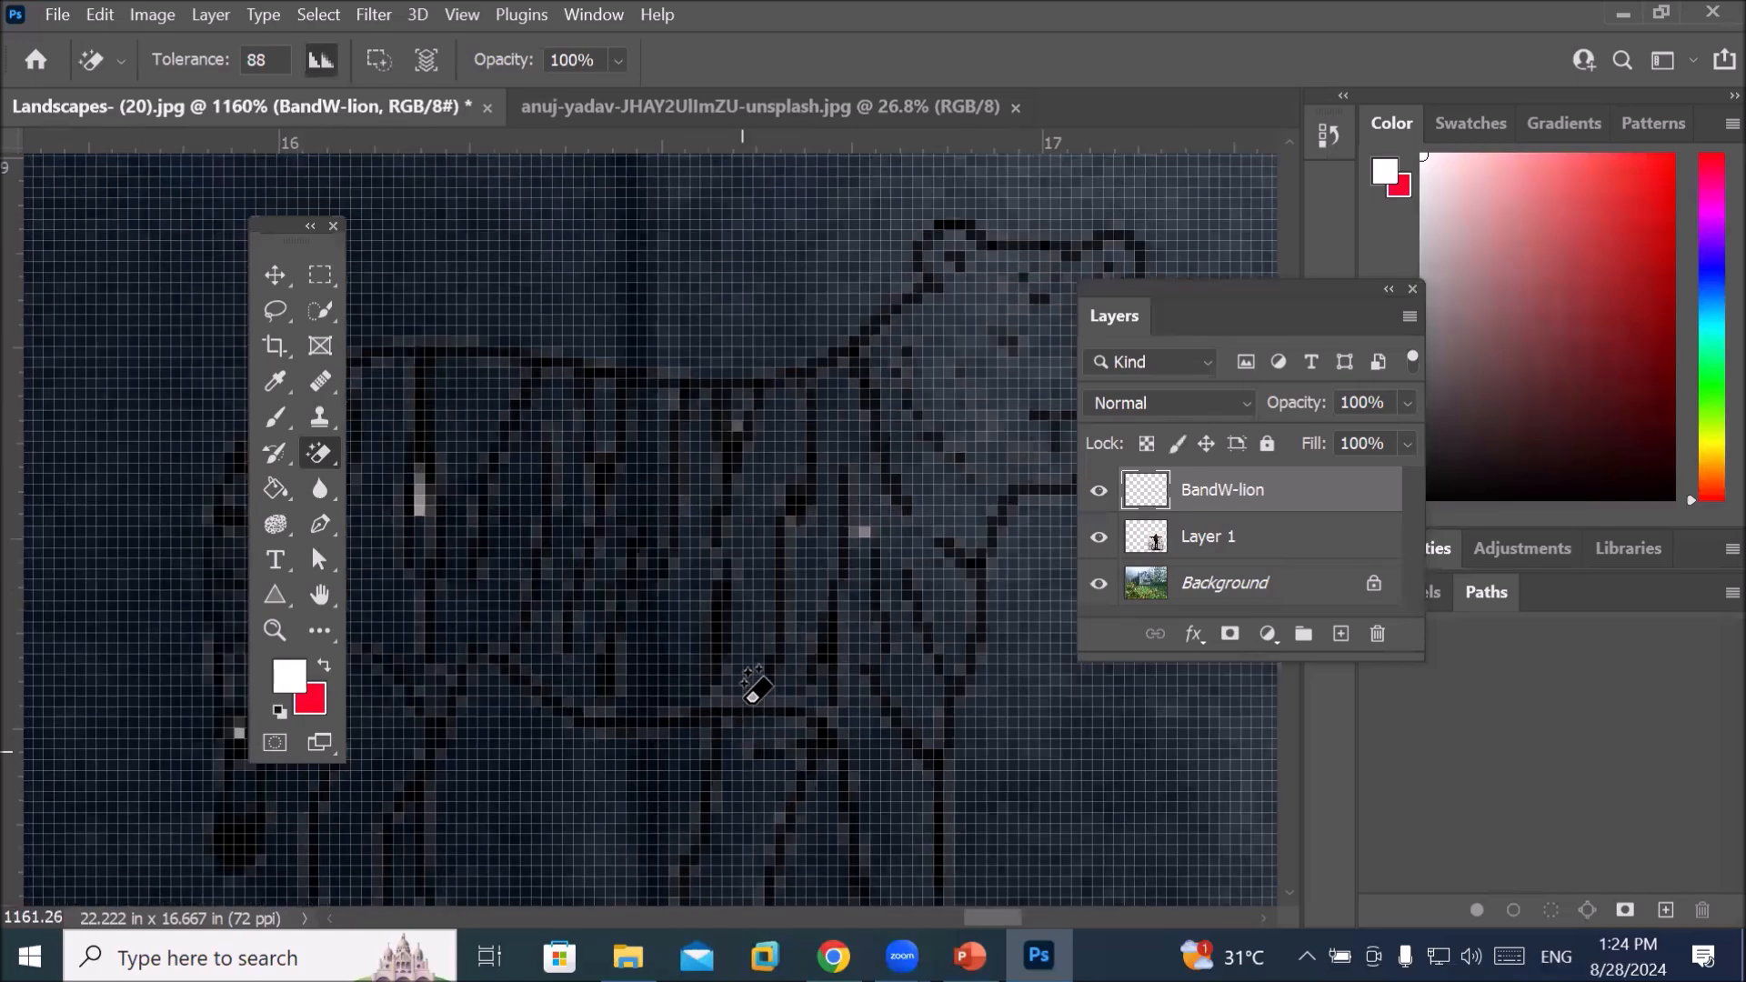
pyautogui.scroll(-3, 755, 677)
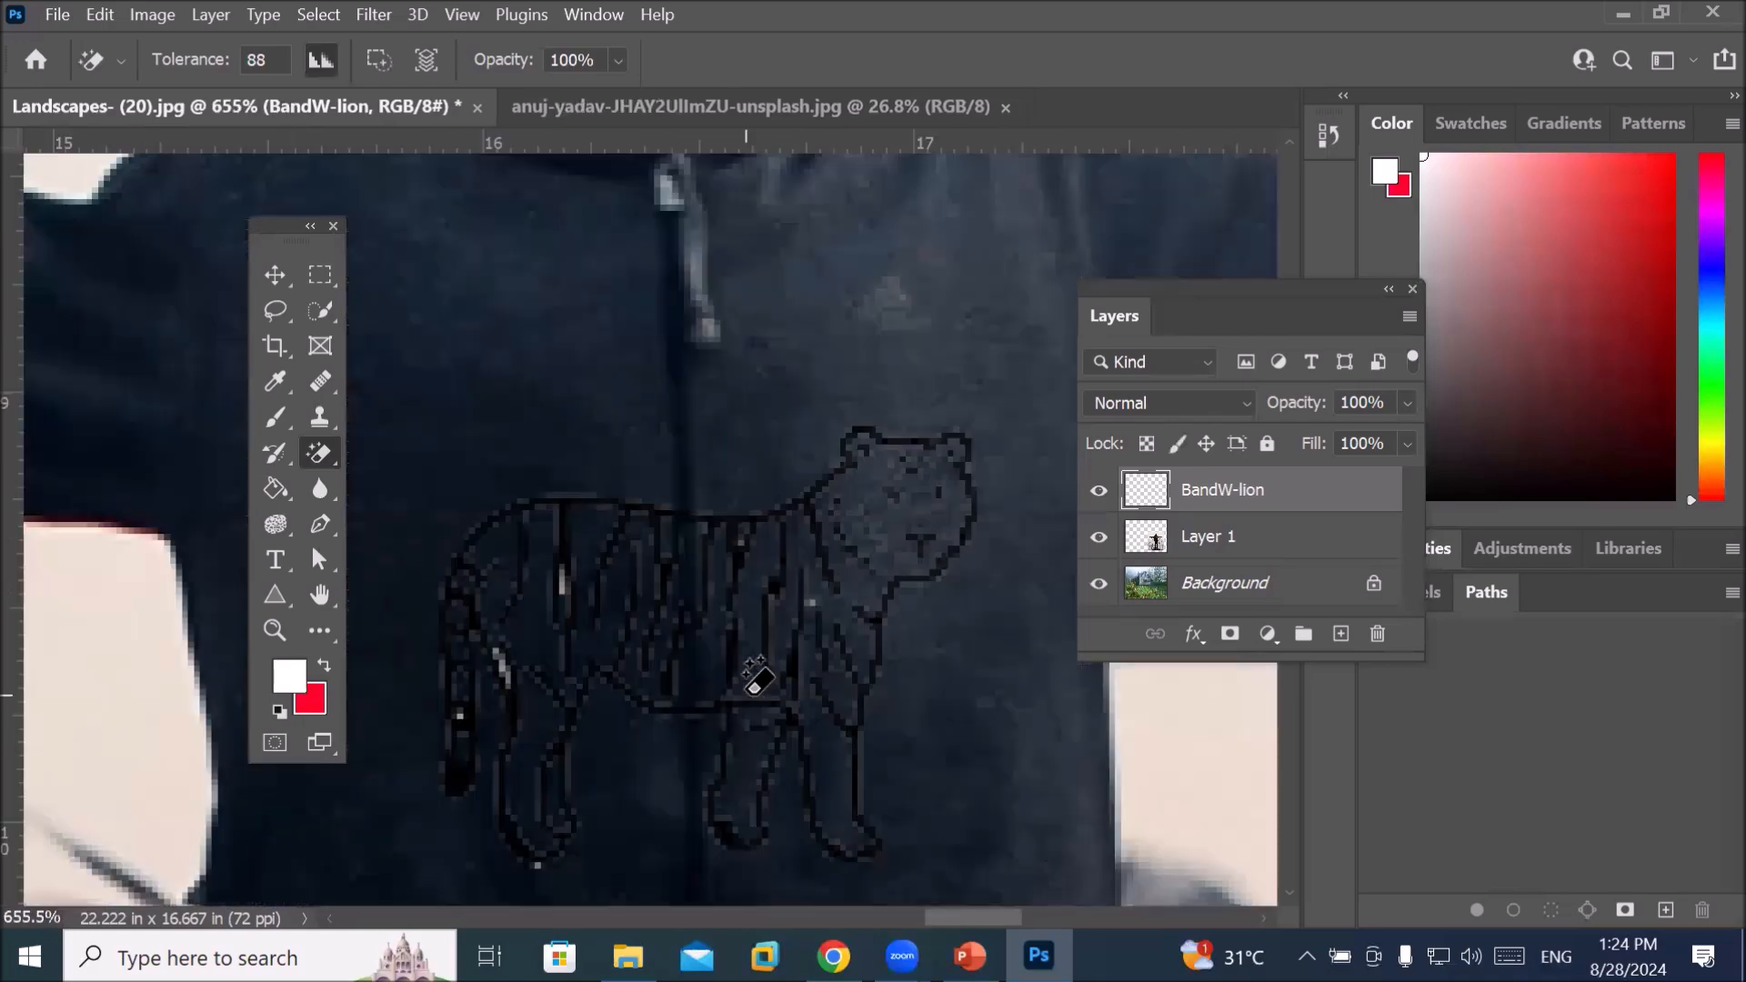
pyautogui.scroll(3, 752, 678)
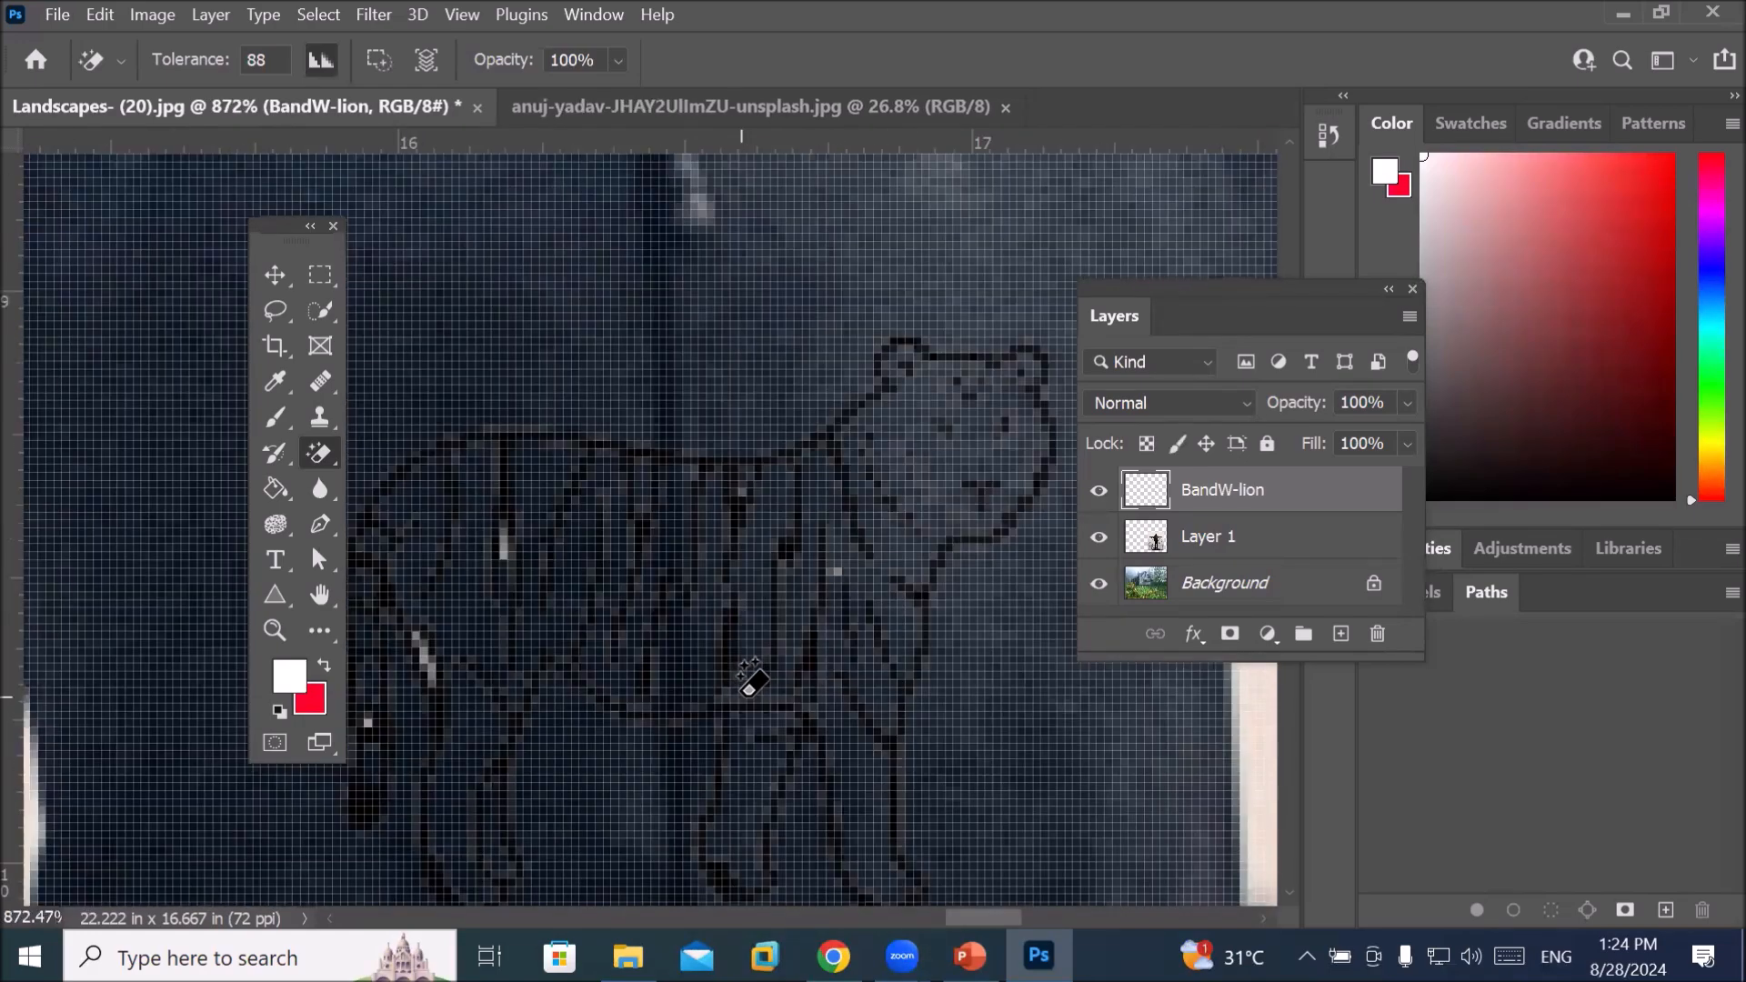
pyautogui.scroll(-3, 748, 678)
pyautogui.scroll(2, 749, 678)
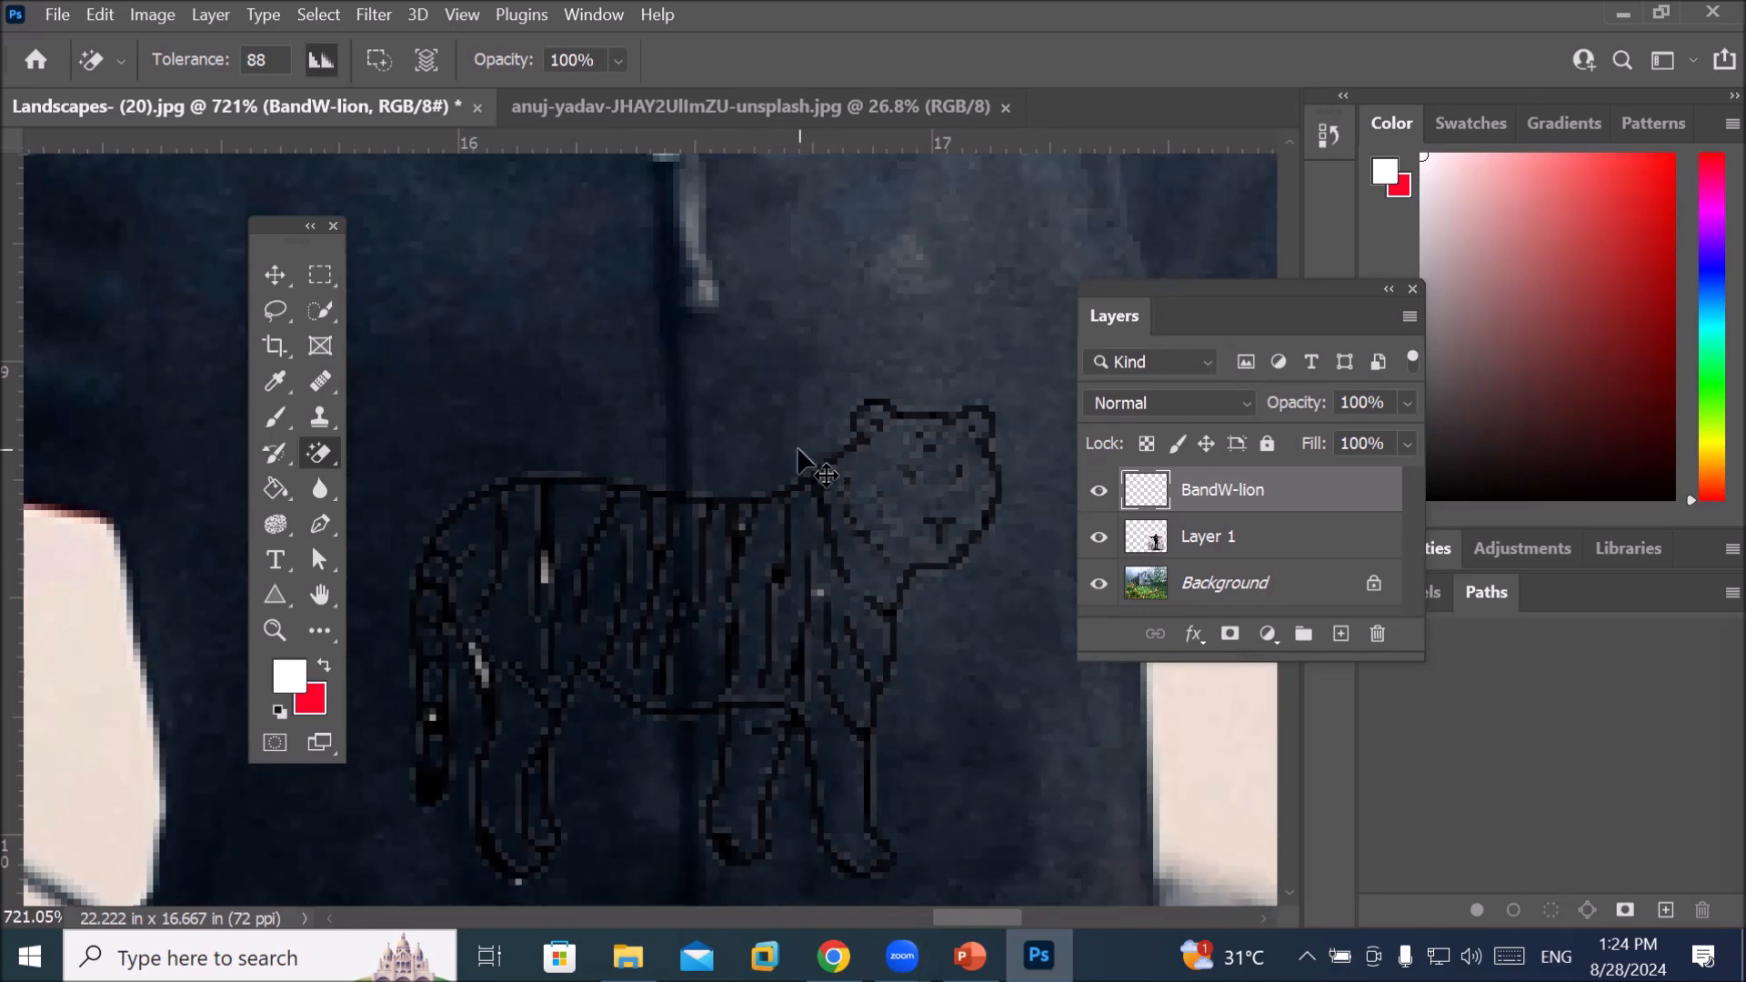
pyautogui.hotkey('ctrl', 'z')
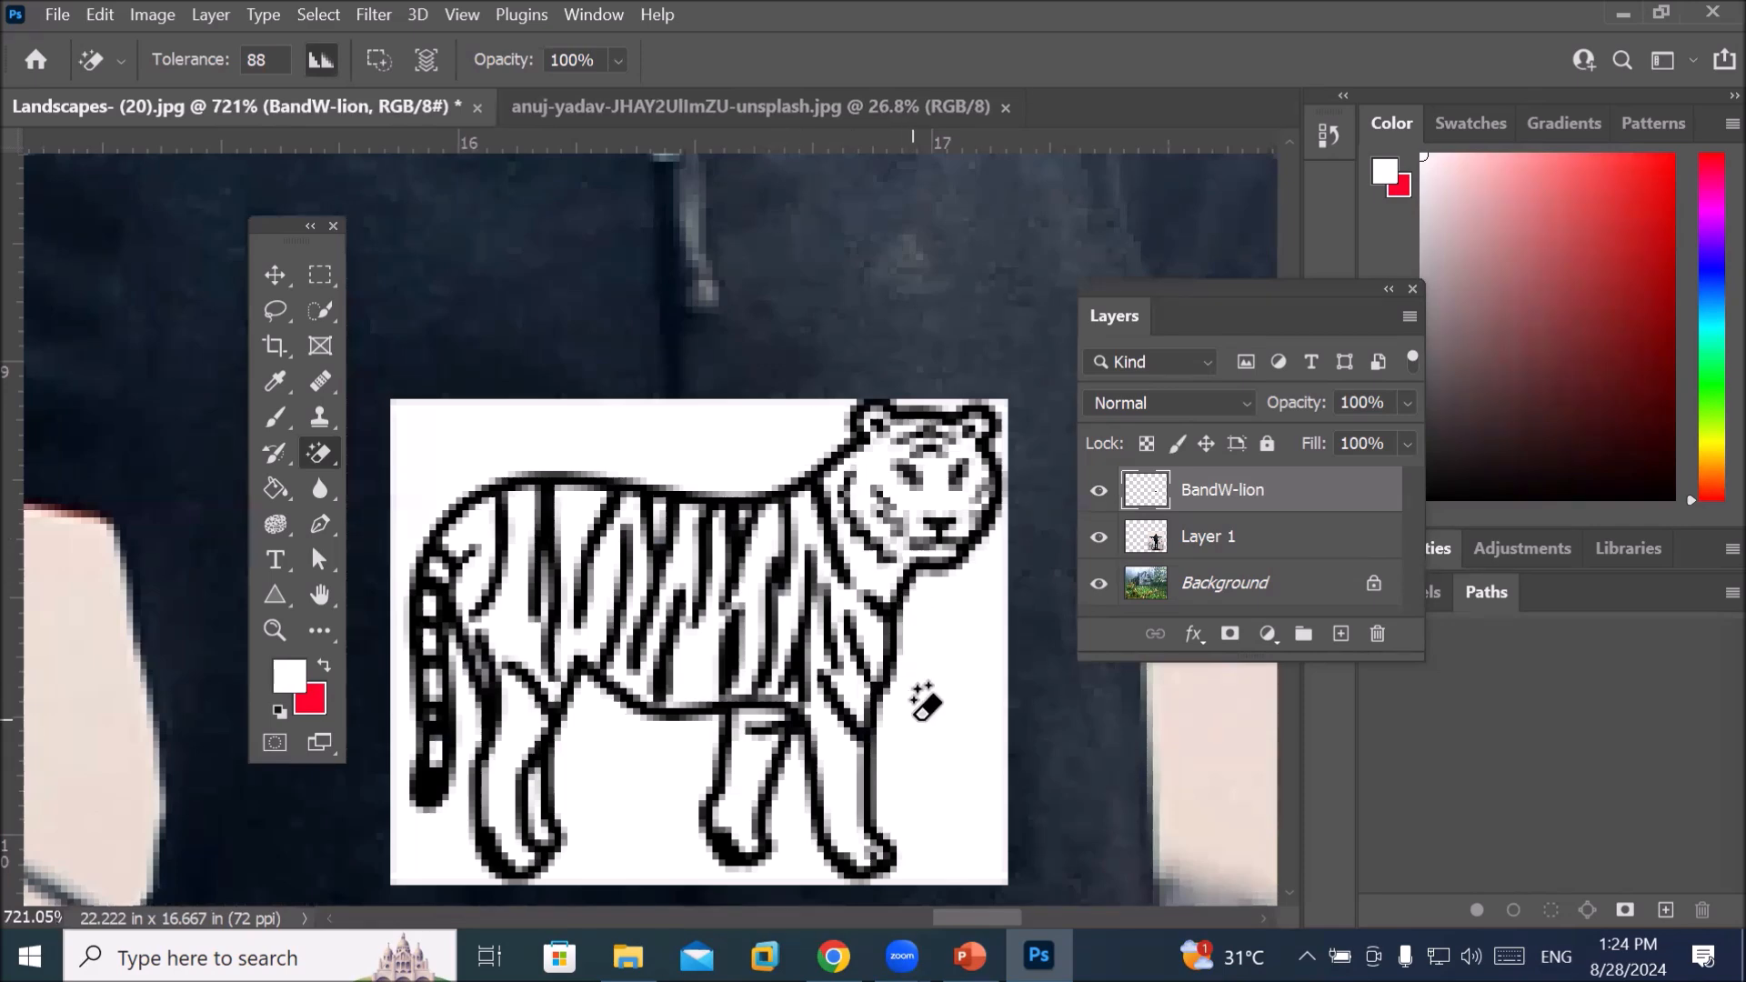
# Erase the tiger's black lines on the BandW-lion layer with the Magic Eraser at tolerance 88
pyautogui.scroll(6, 922, 692)
pyautogui.scroll(2, 919, 687)
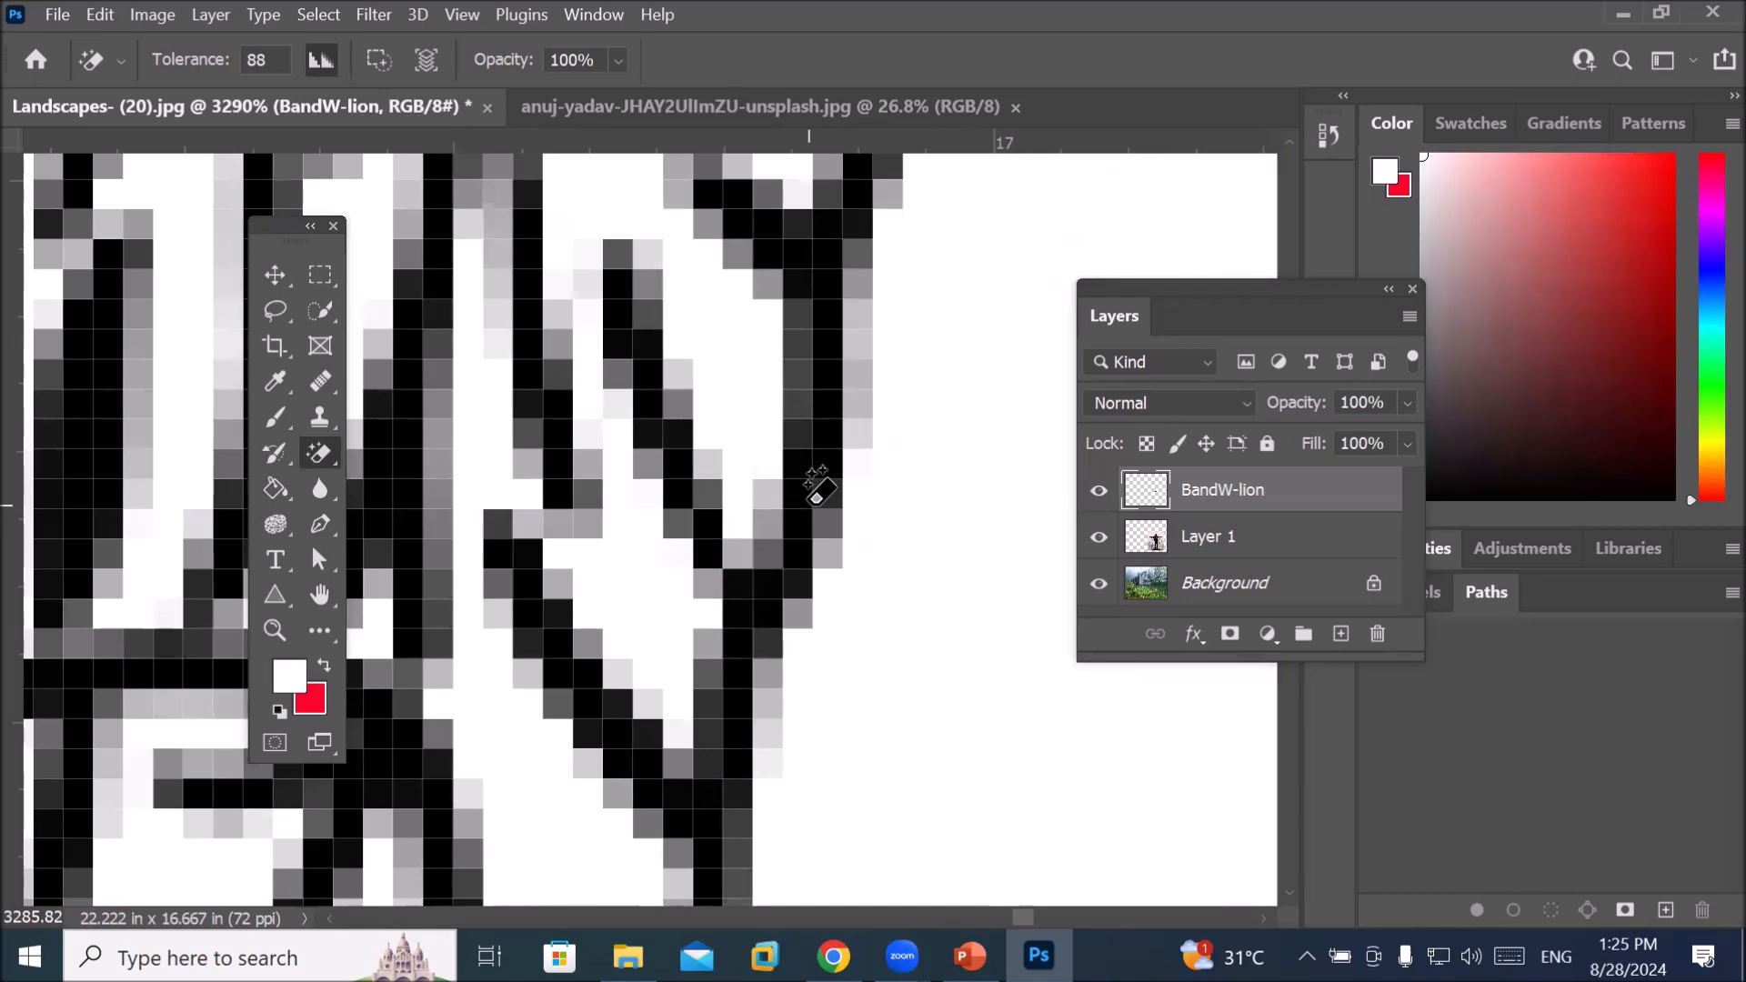
pyautogui.scroll(-1, 812, 496)
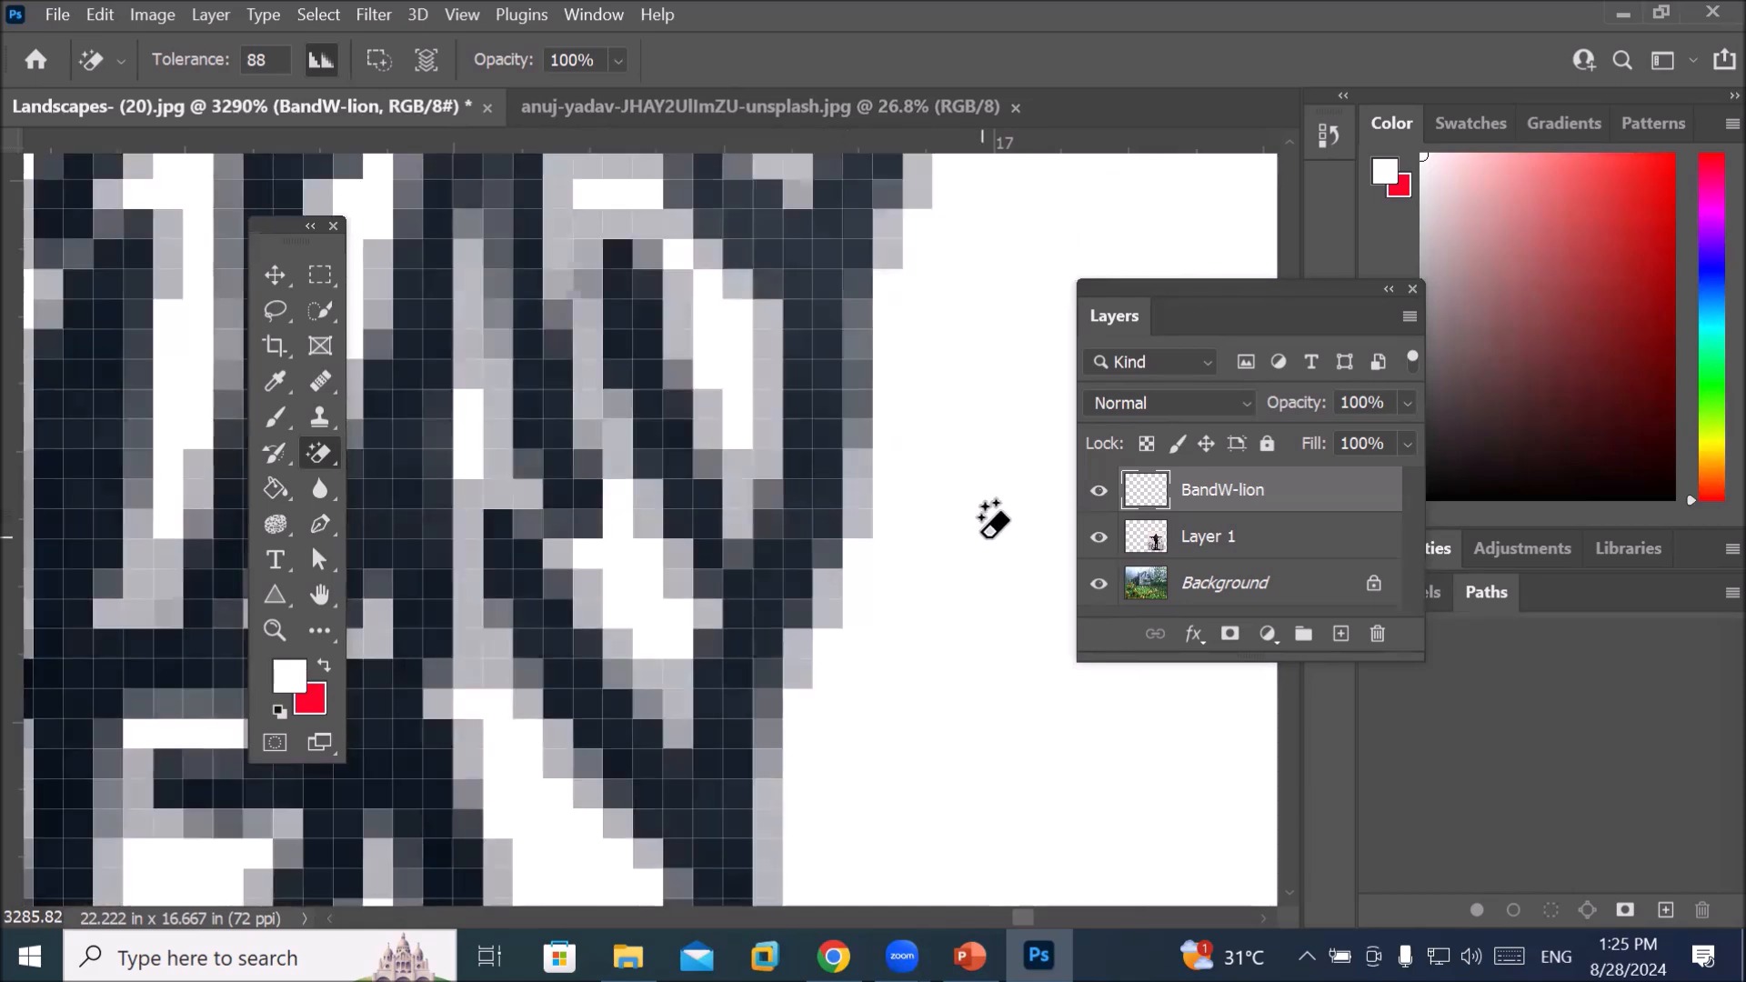
pyautogui.scroll(-1, 990, 523)
pyautogui.scroll(-4, 990, 524)
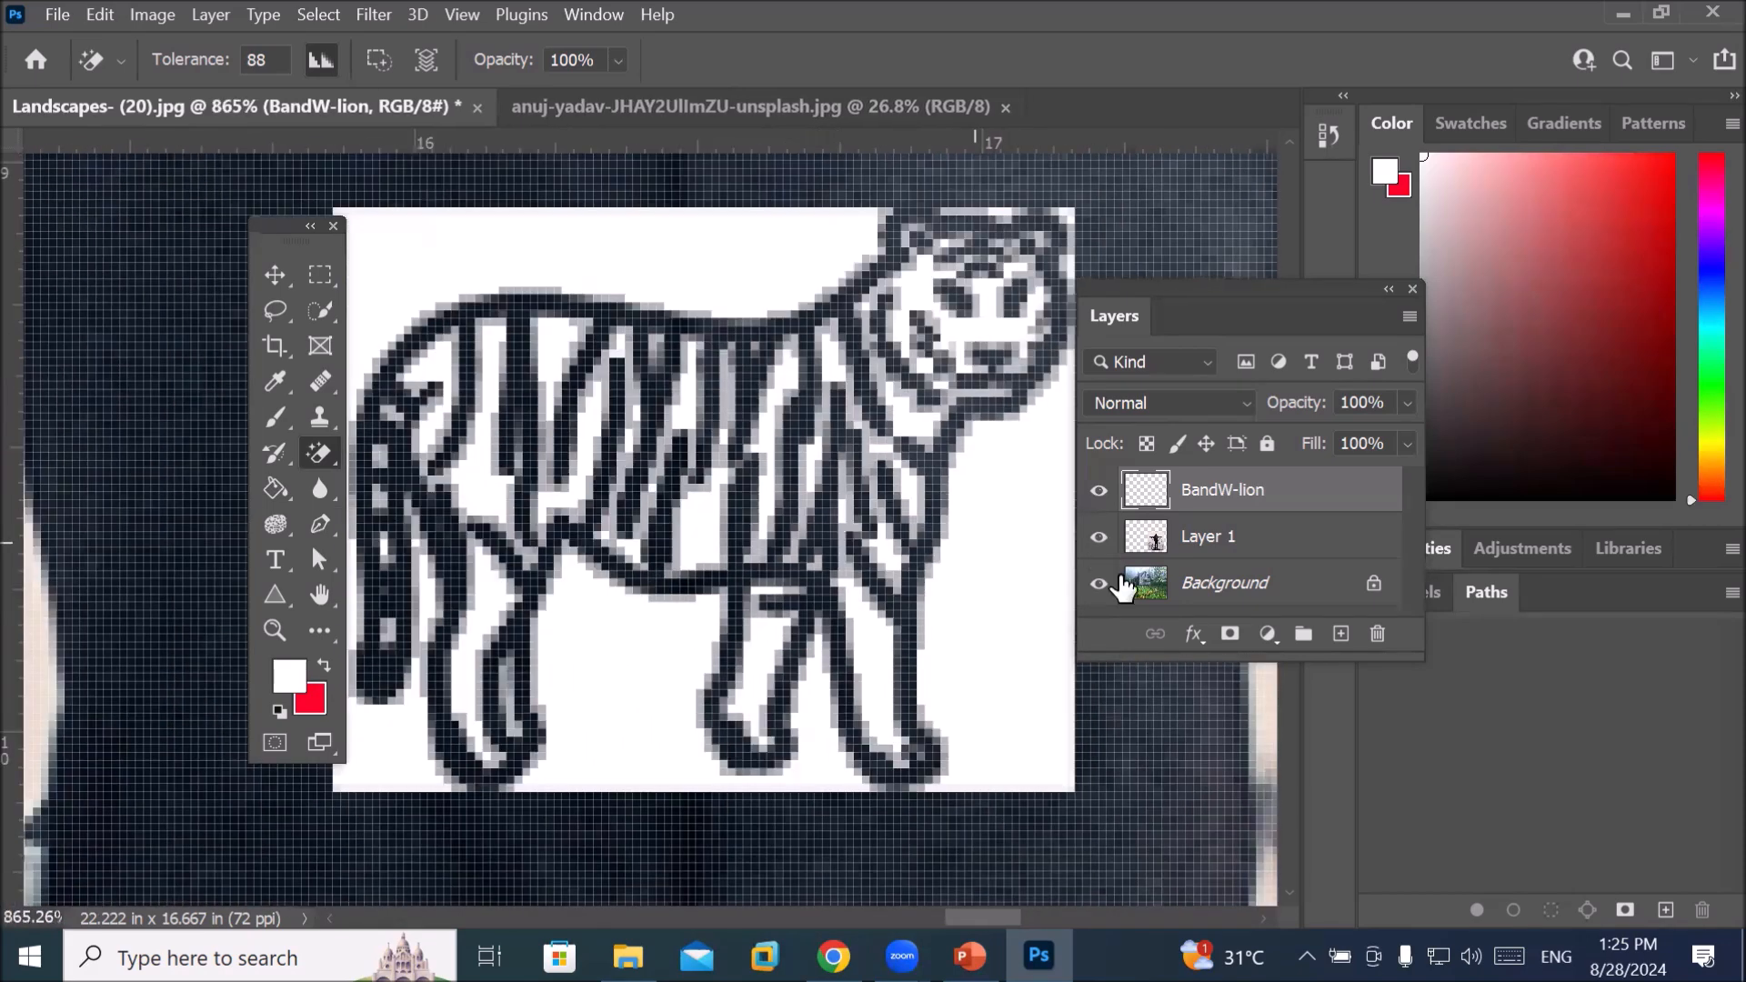
# Try the Magic Eraser on the jacket in Layer 1 and on the white of BandW-lion, and undo the erasures
pyautogui.click(1209, 548)
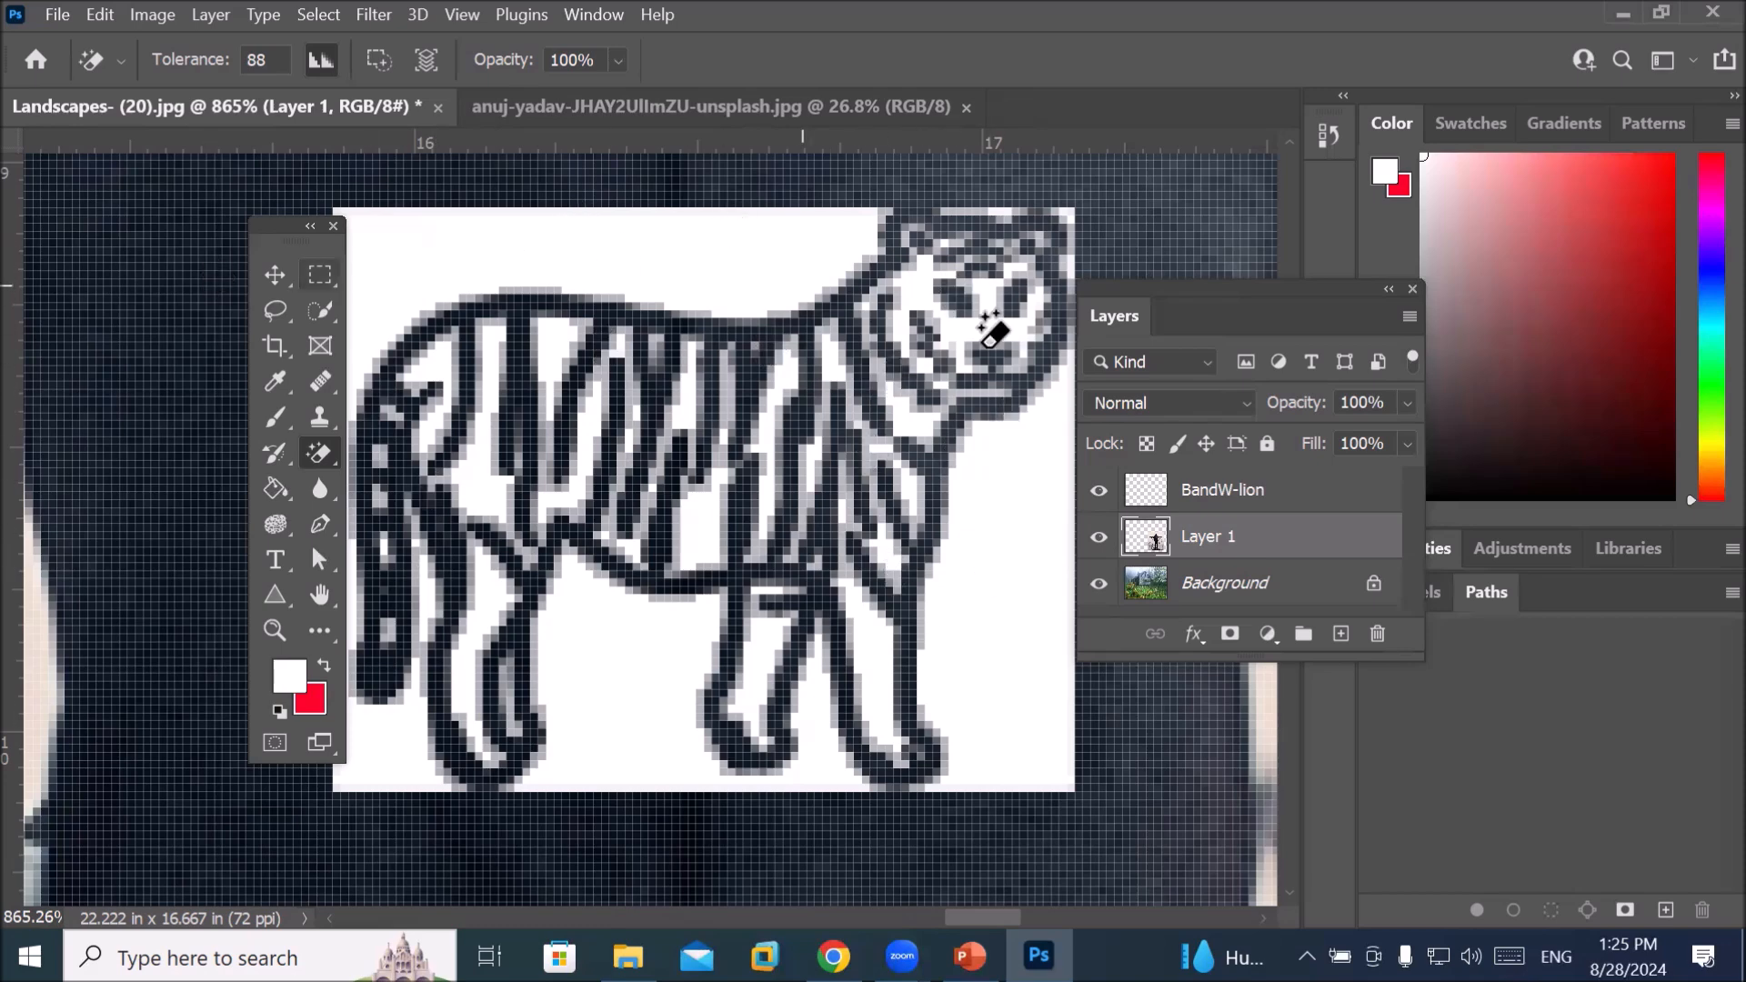
pyautogui.click(680, 260)
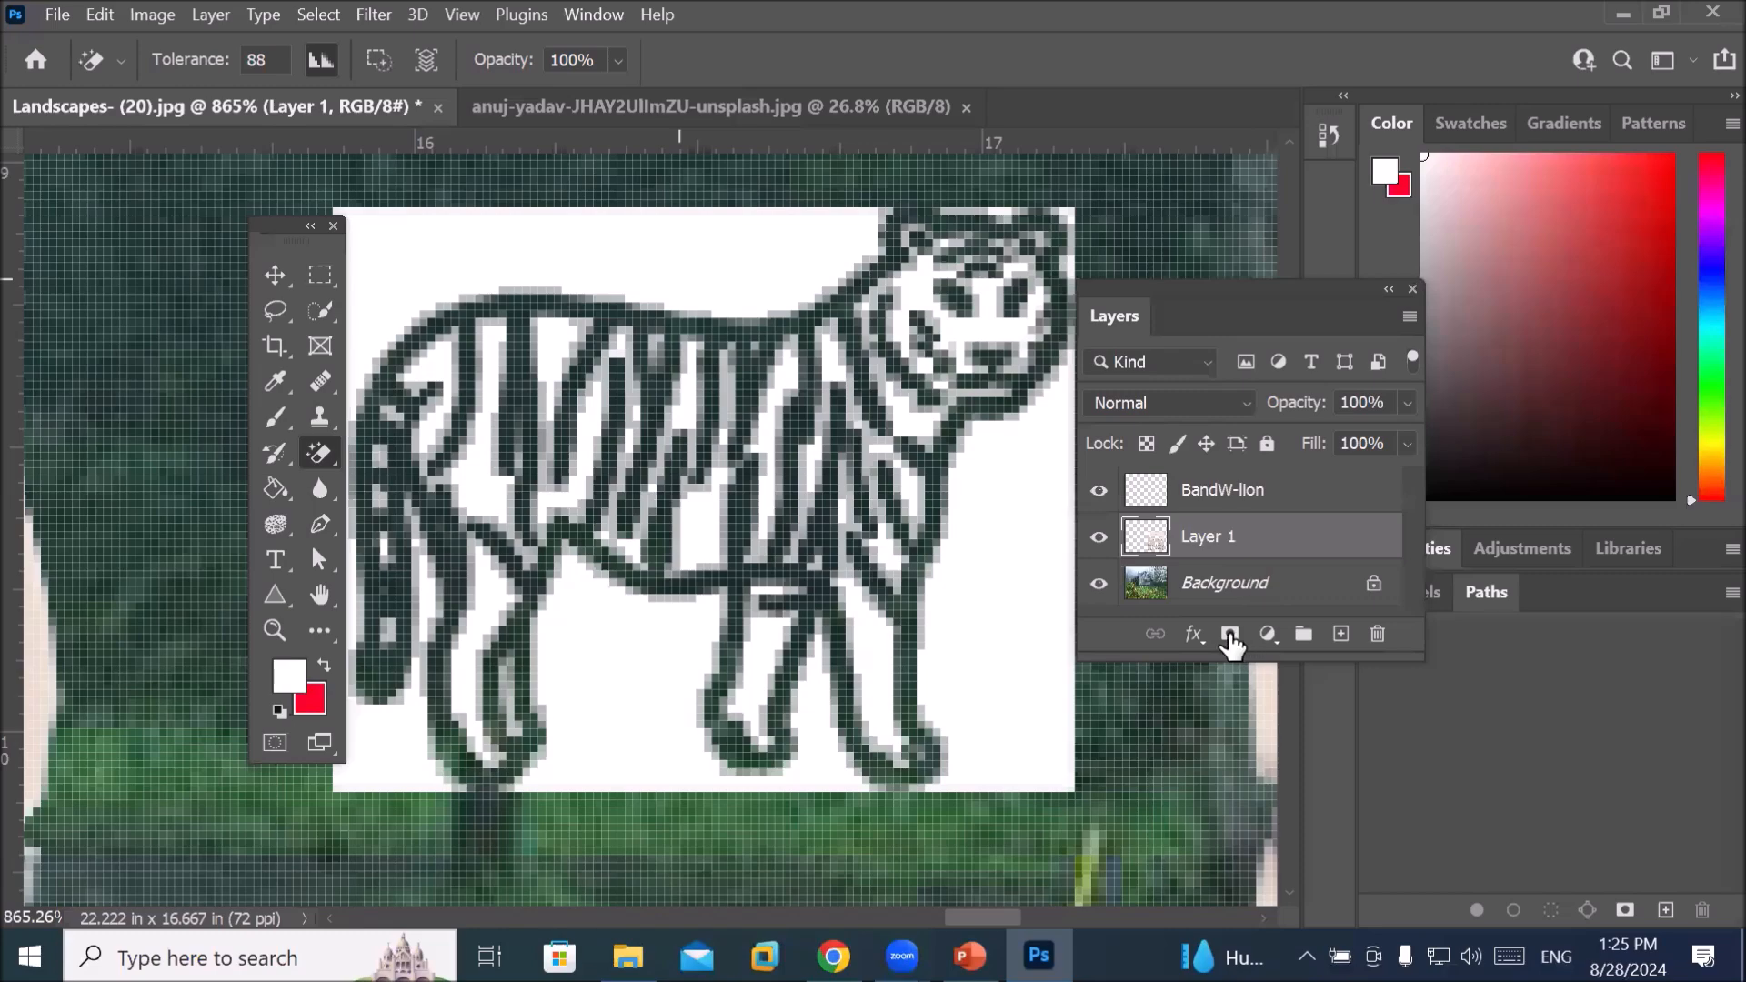
pyautogui.click(1210, 499)
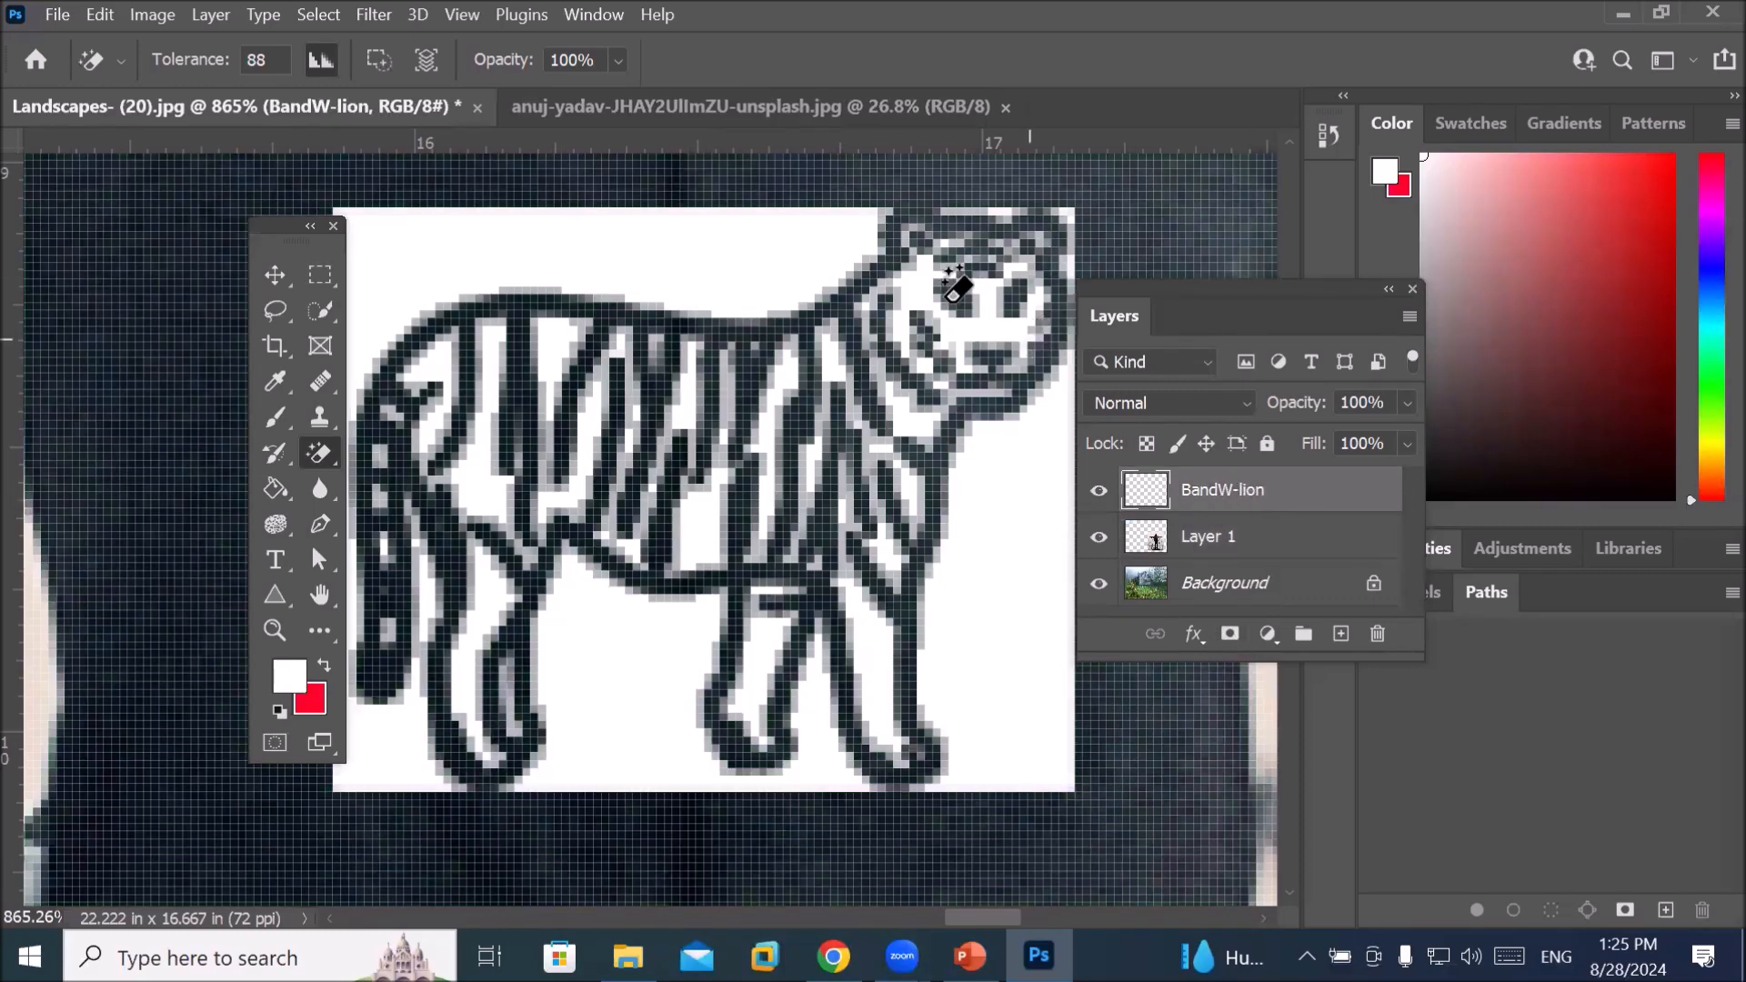
pyautogui.click(756, 264)
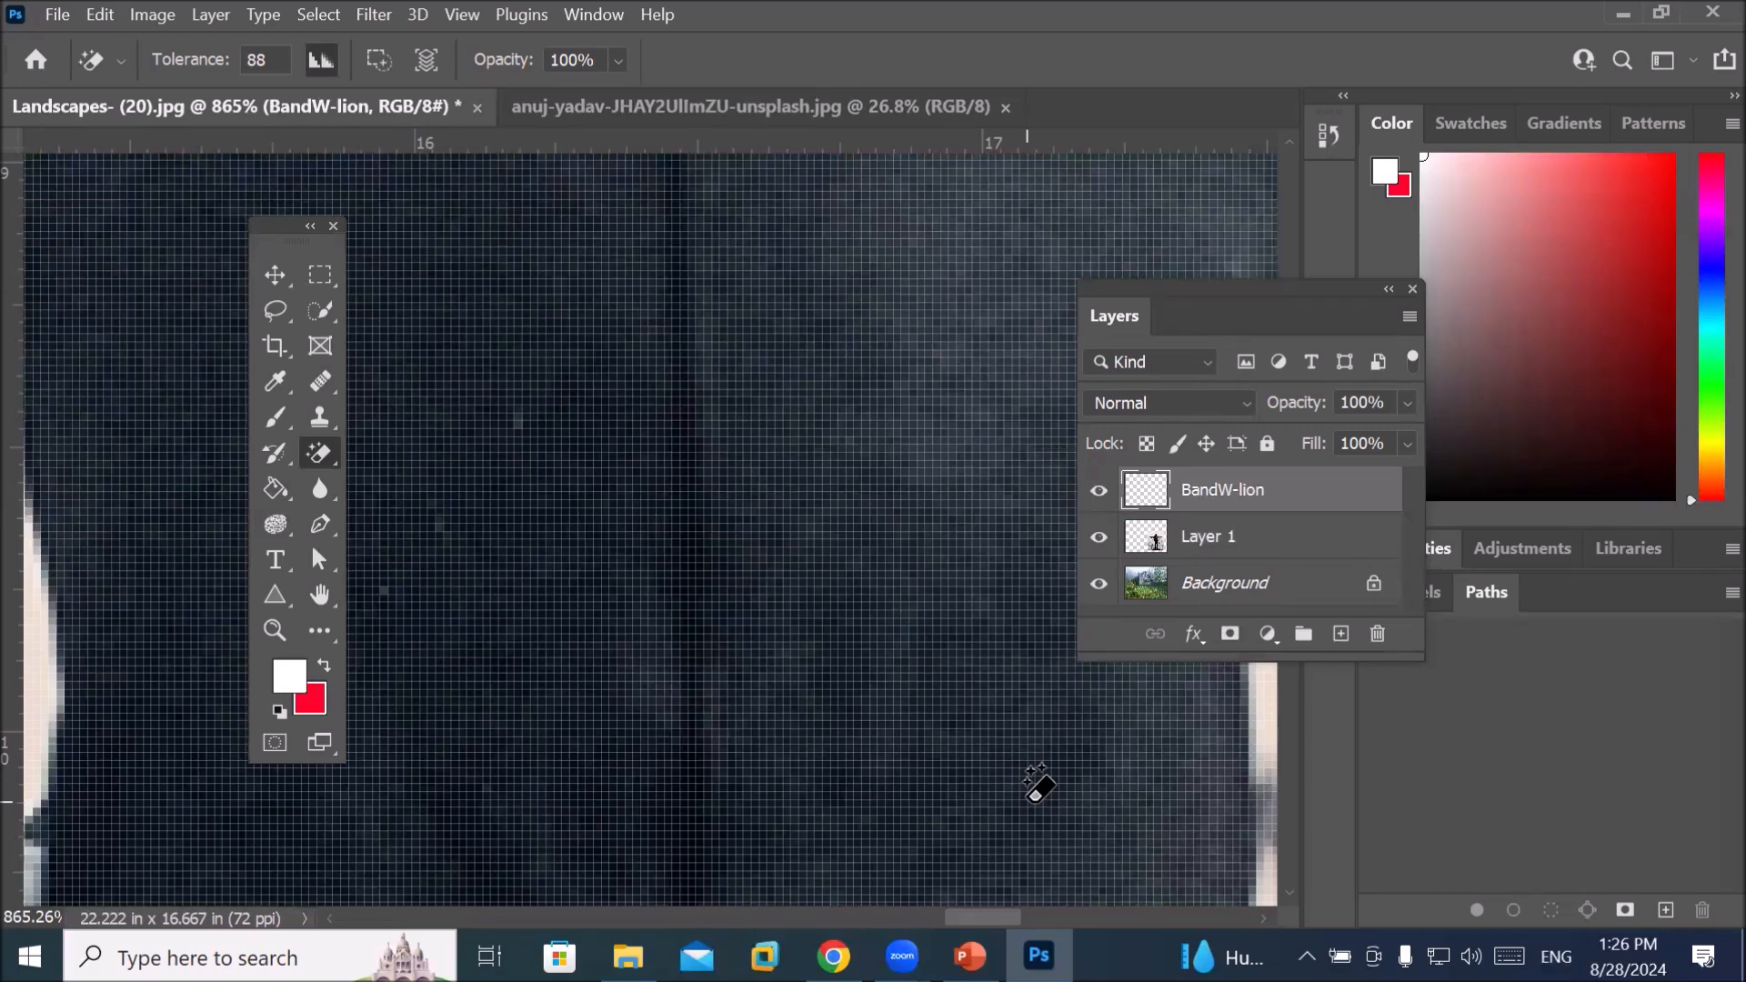
pyautogui.hotkey('ctrl', 'z')
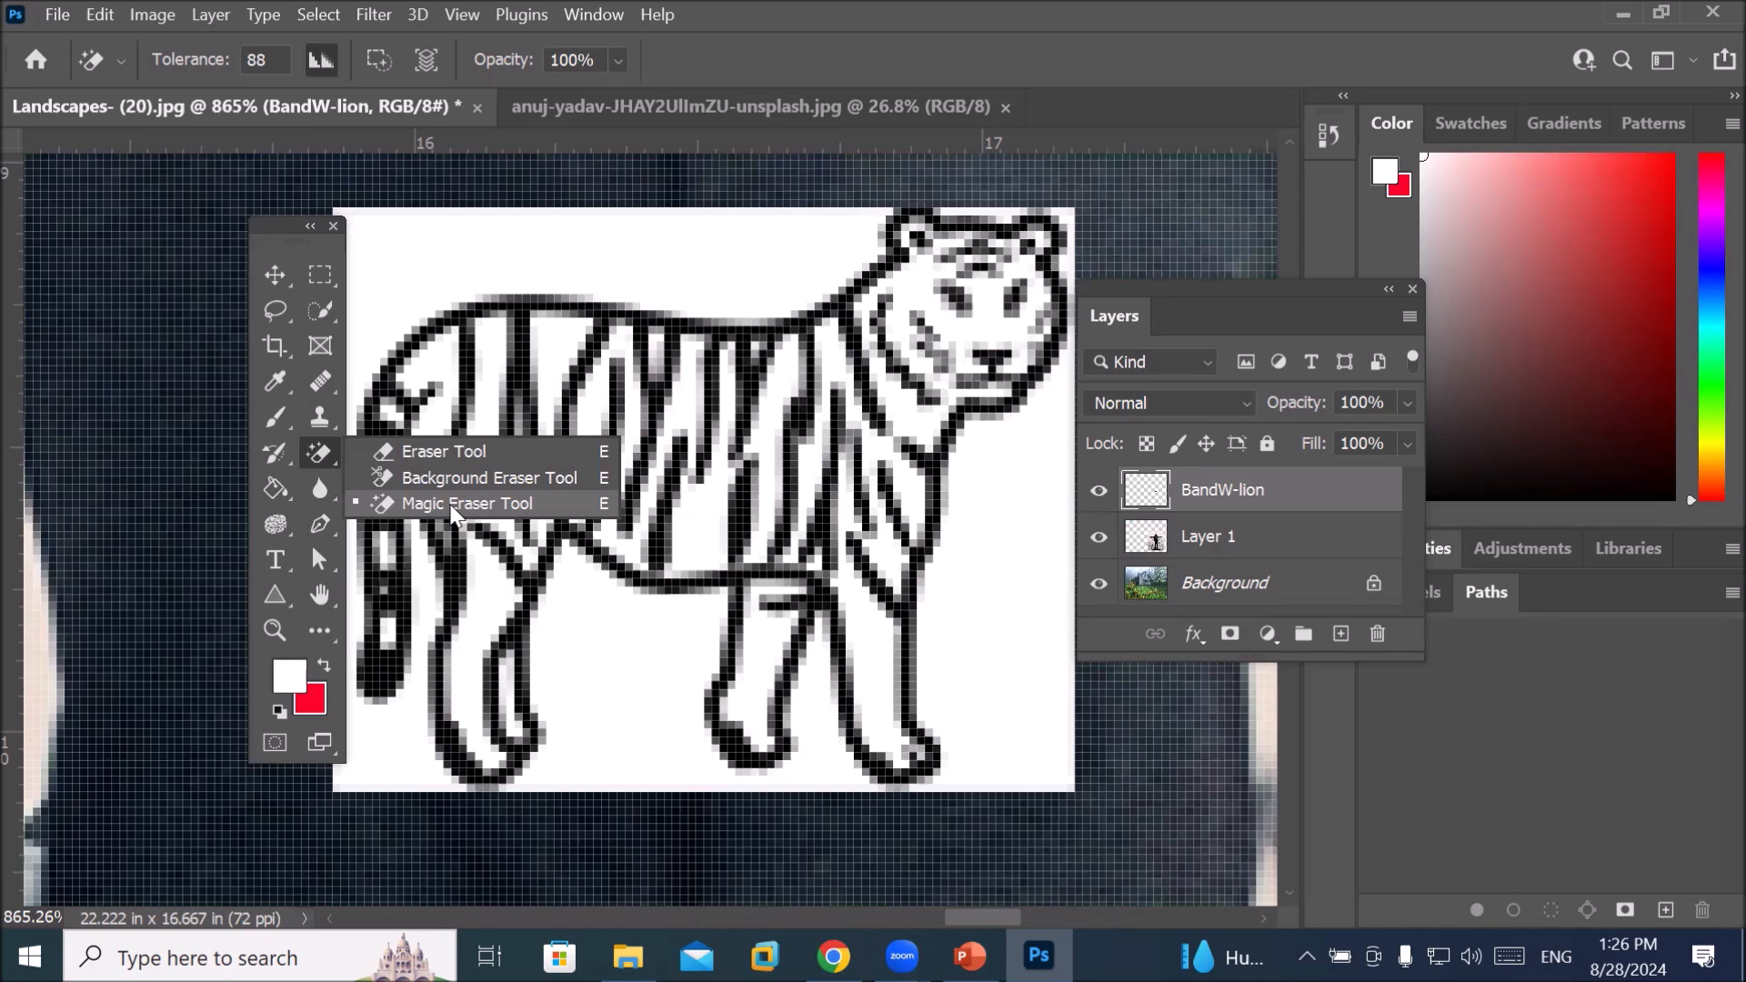
# Try a stroke across the tiger with the regular Eraser Tool and its textured 443 px brush, and undo it
pyautogui.click(404, 451)
pyautogui.moveTo(640, 249); pyautogui.dragTo(545, 260)
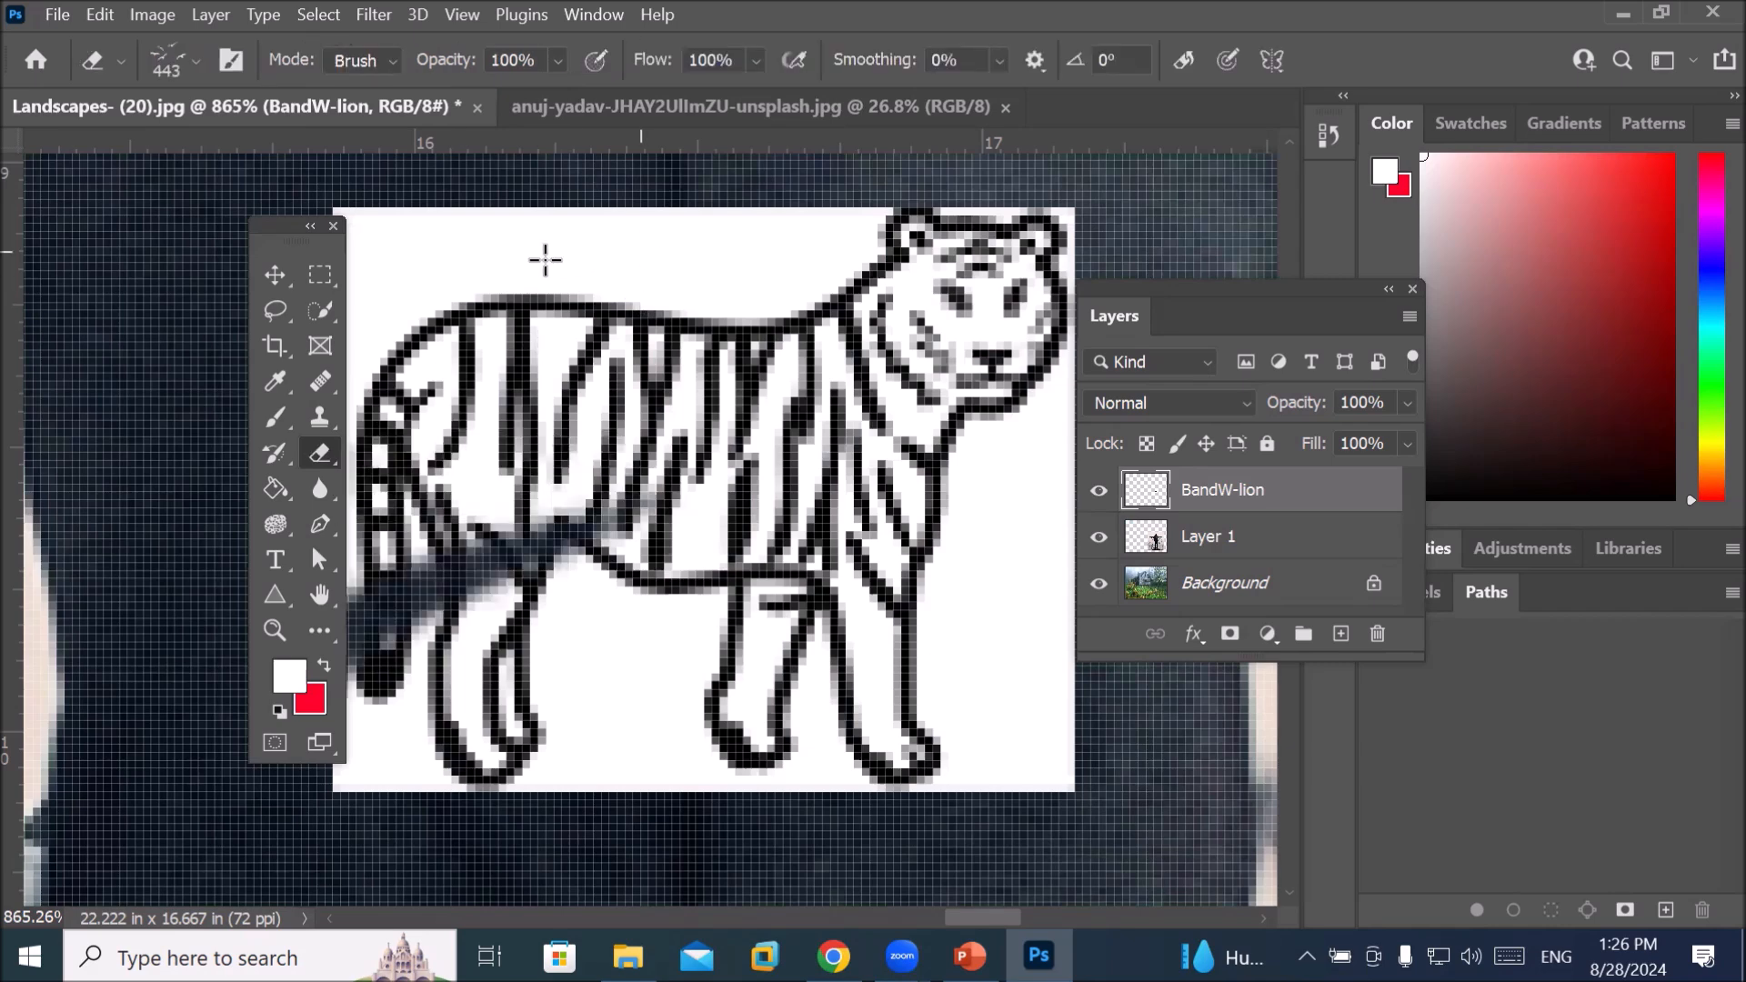
pyautogui.hotkey('ctrl', 'z')
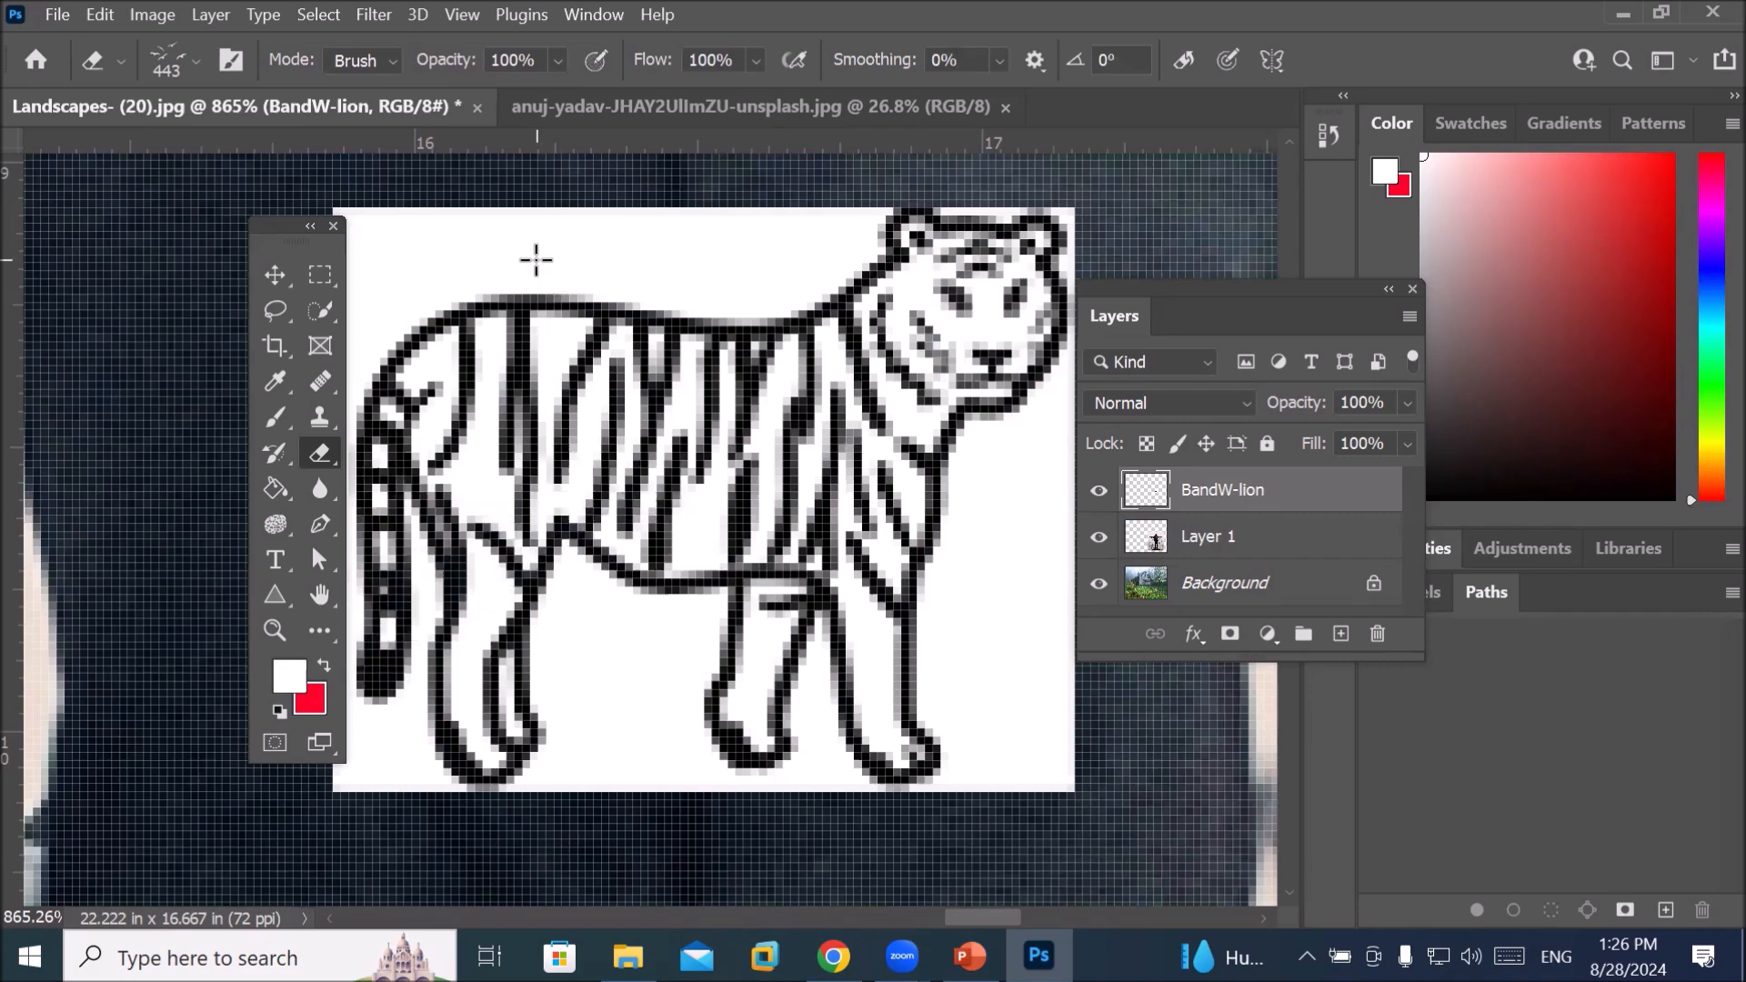
# Switch the Eraser to the hard round brush at 443 px, test it on the tiger and undo the erasure
pyautogui.scroll(-6, 796, 332)
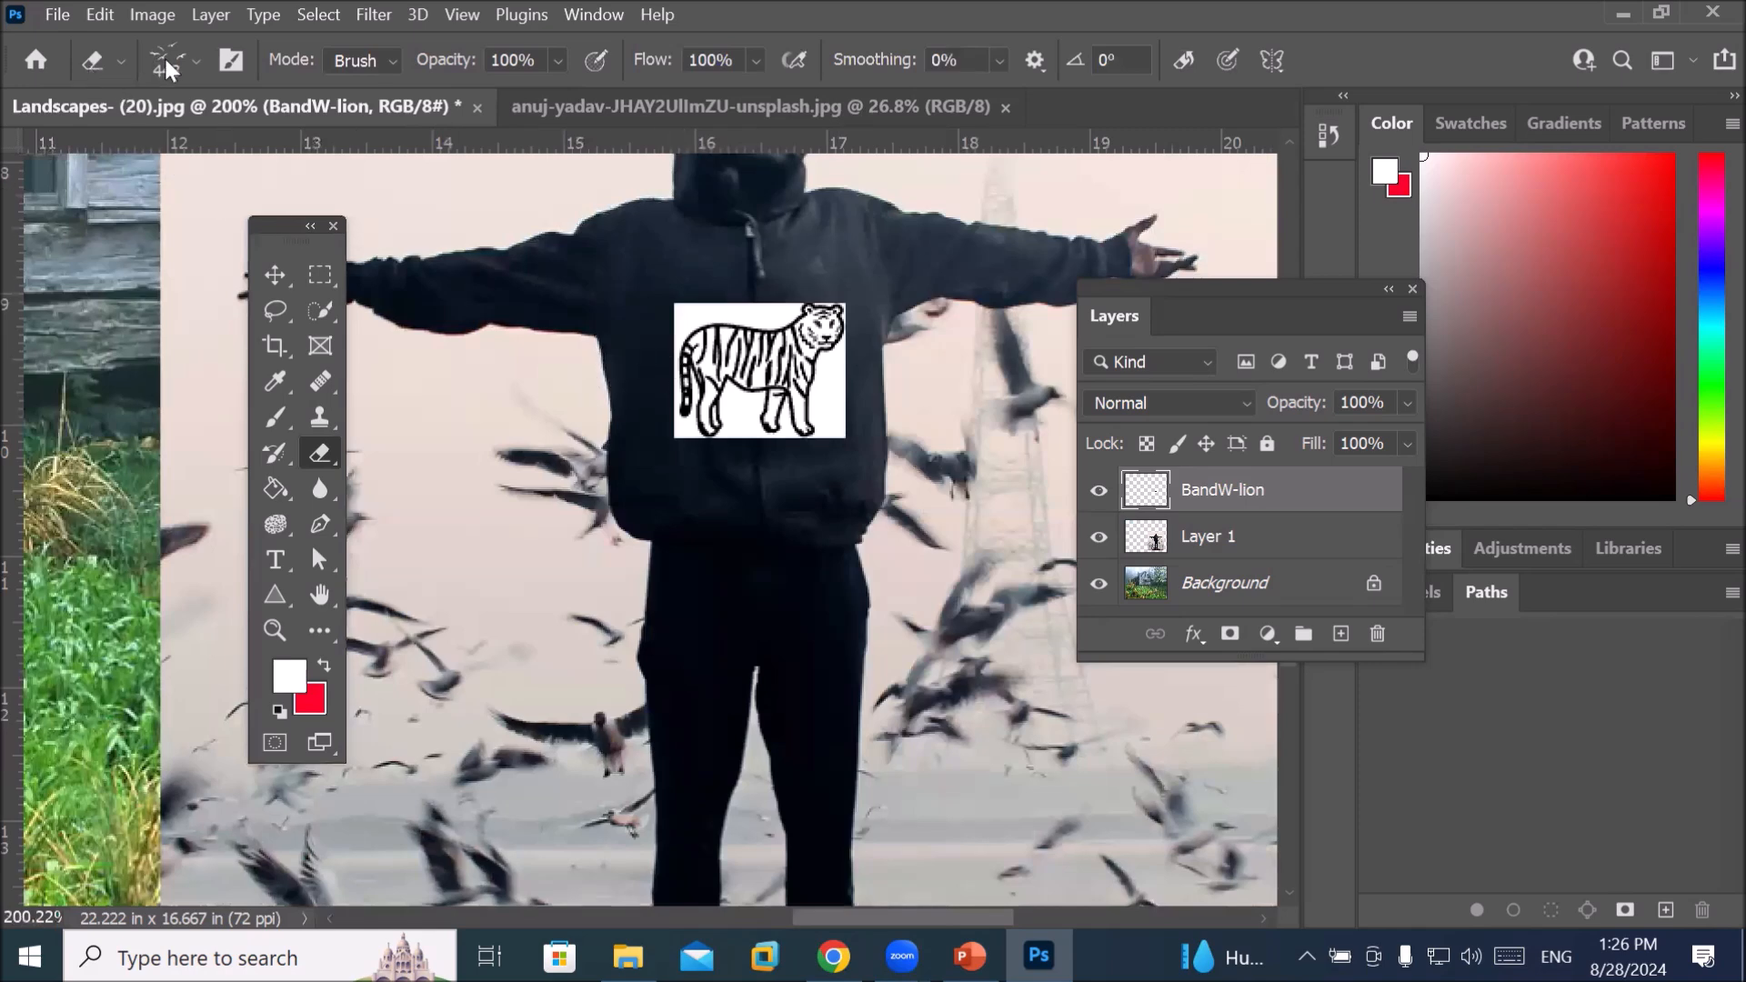
pyautogui.click(197, 62)
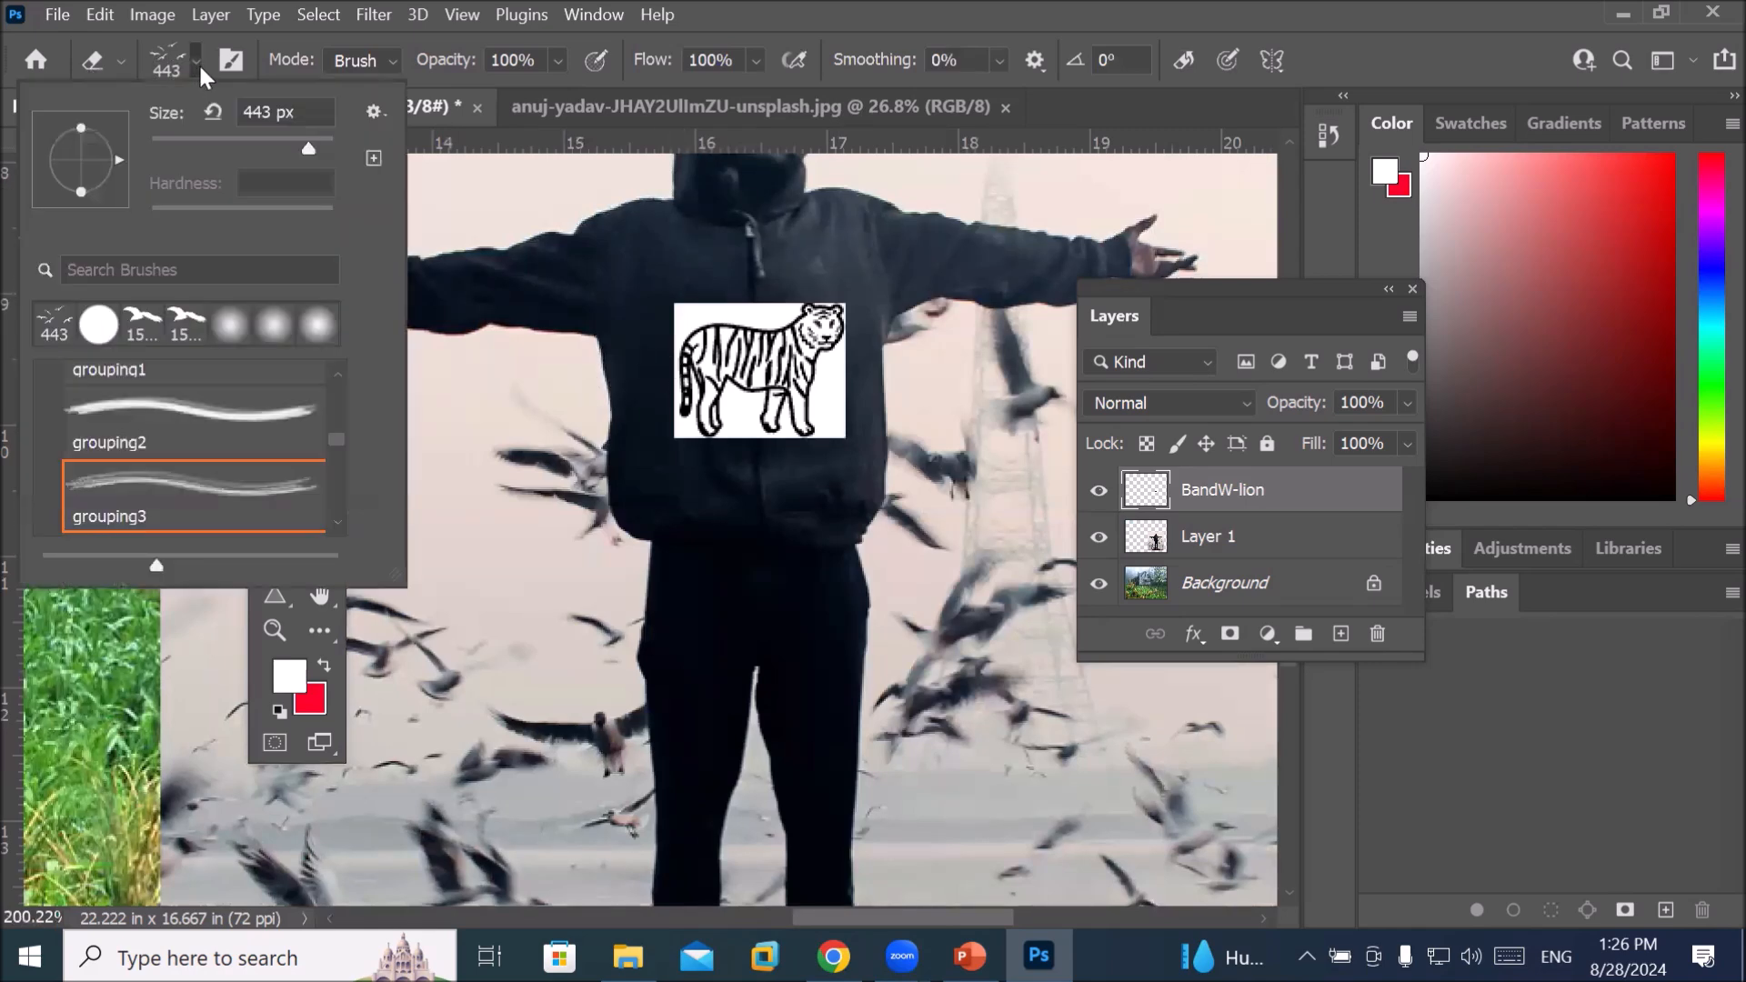
pyautogui.click(98, 326)
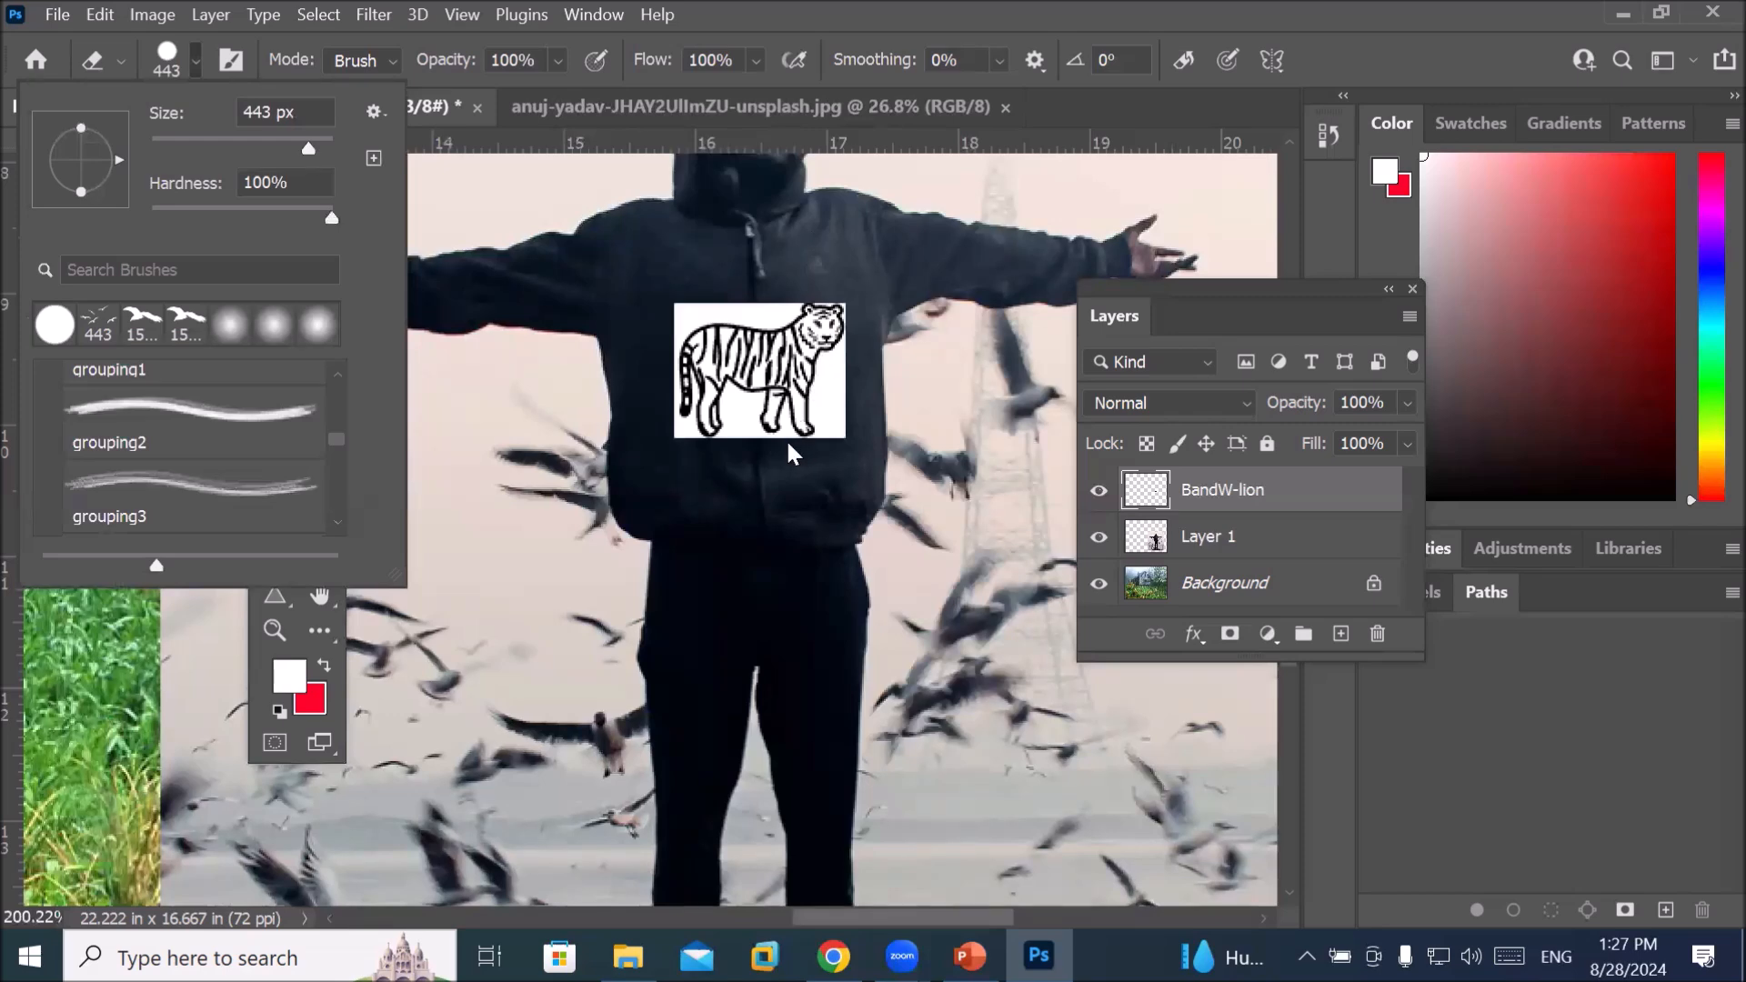
pyautogui.click(68, 328)
pyautogui.click(752, 431)
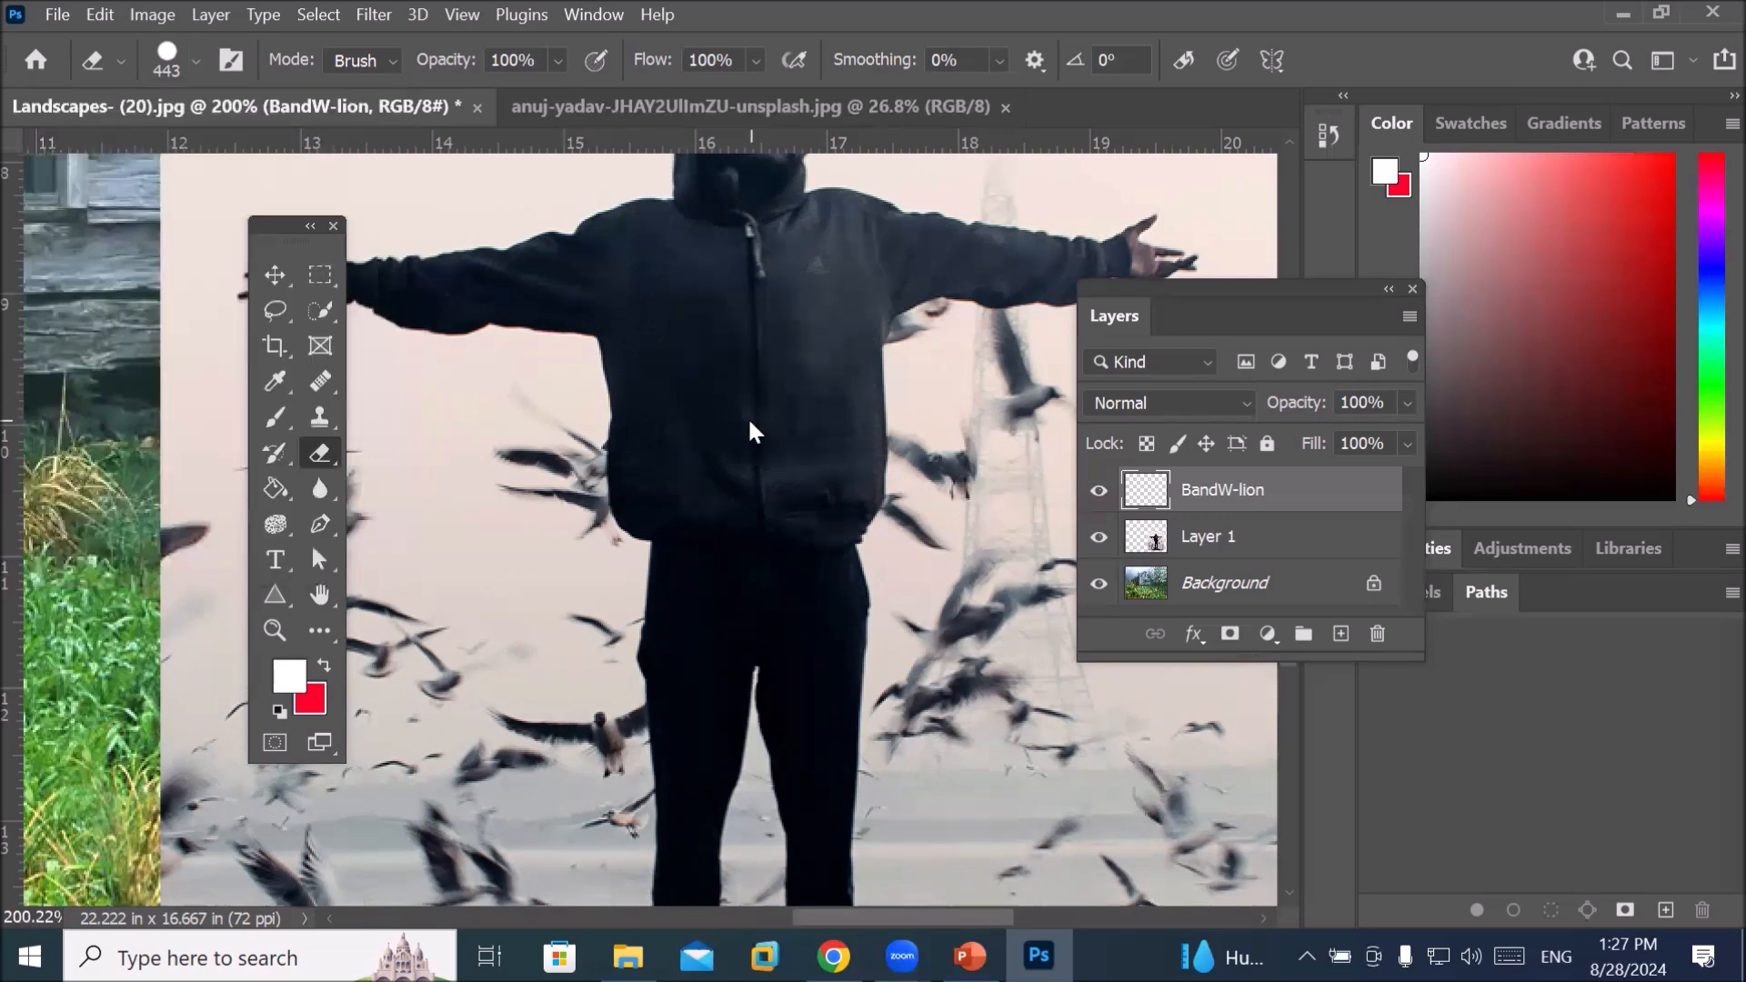
pyautogui.hotkey('ctrl', 'z')
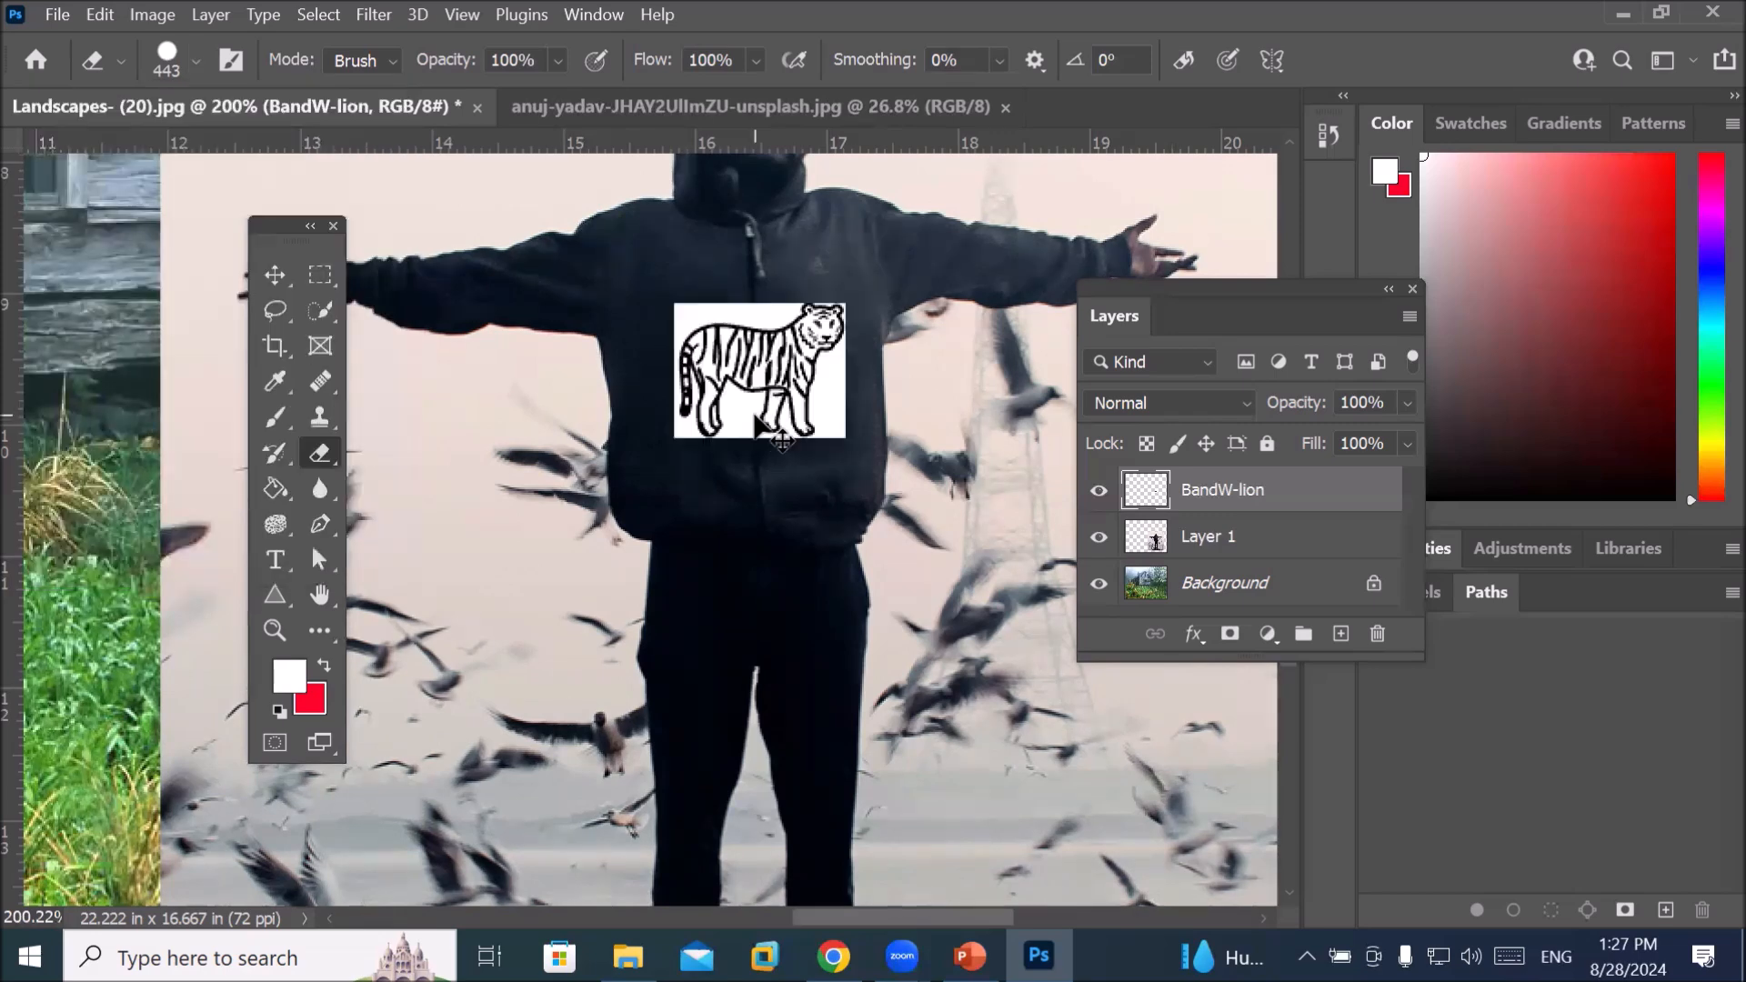
# Reduce the Eraser's hard round brush size to 10 px
pyautogui.press('[')
pyautogui.press('[')
pyautogui.press('[')
pyautogui.press('[')
pyautogui.press('[')
pyautogui.press('[')
pyautogui.press('[')
pyautogui.press('[')
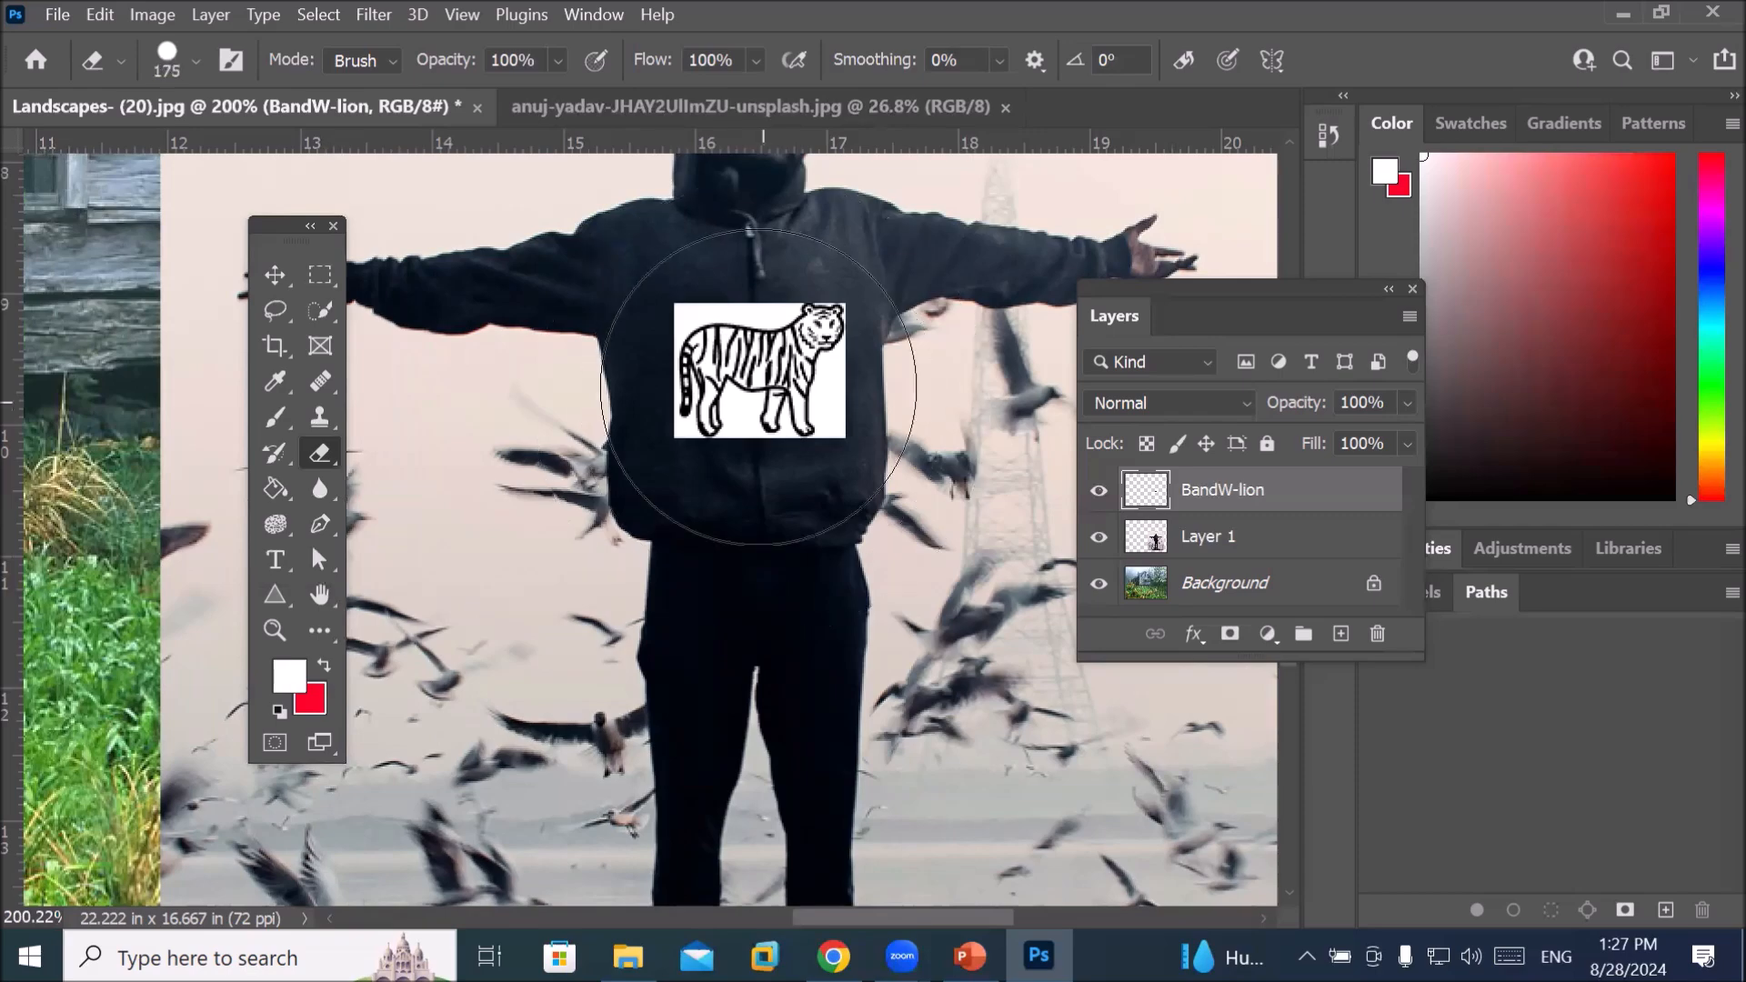
pyautogui.scroll(1, 738, 329)
pyautogui.scroll(4, 739, 323)
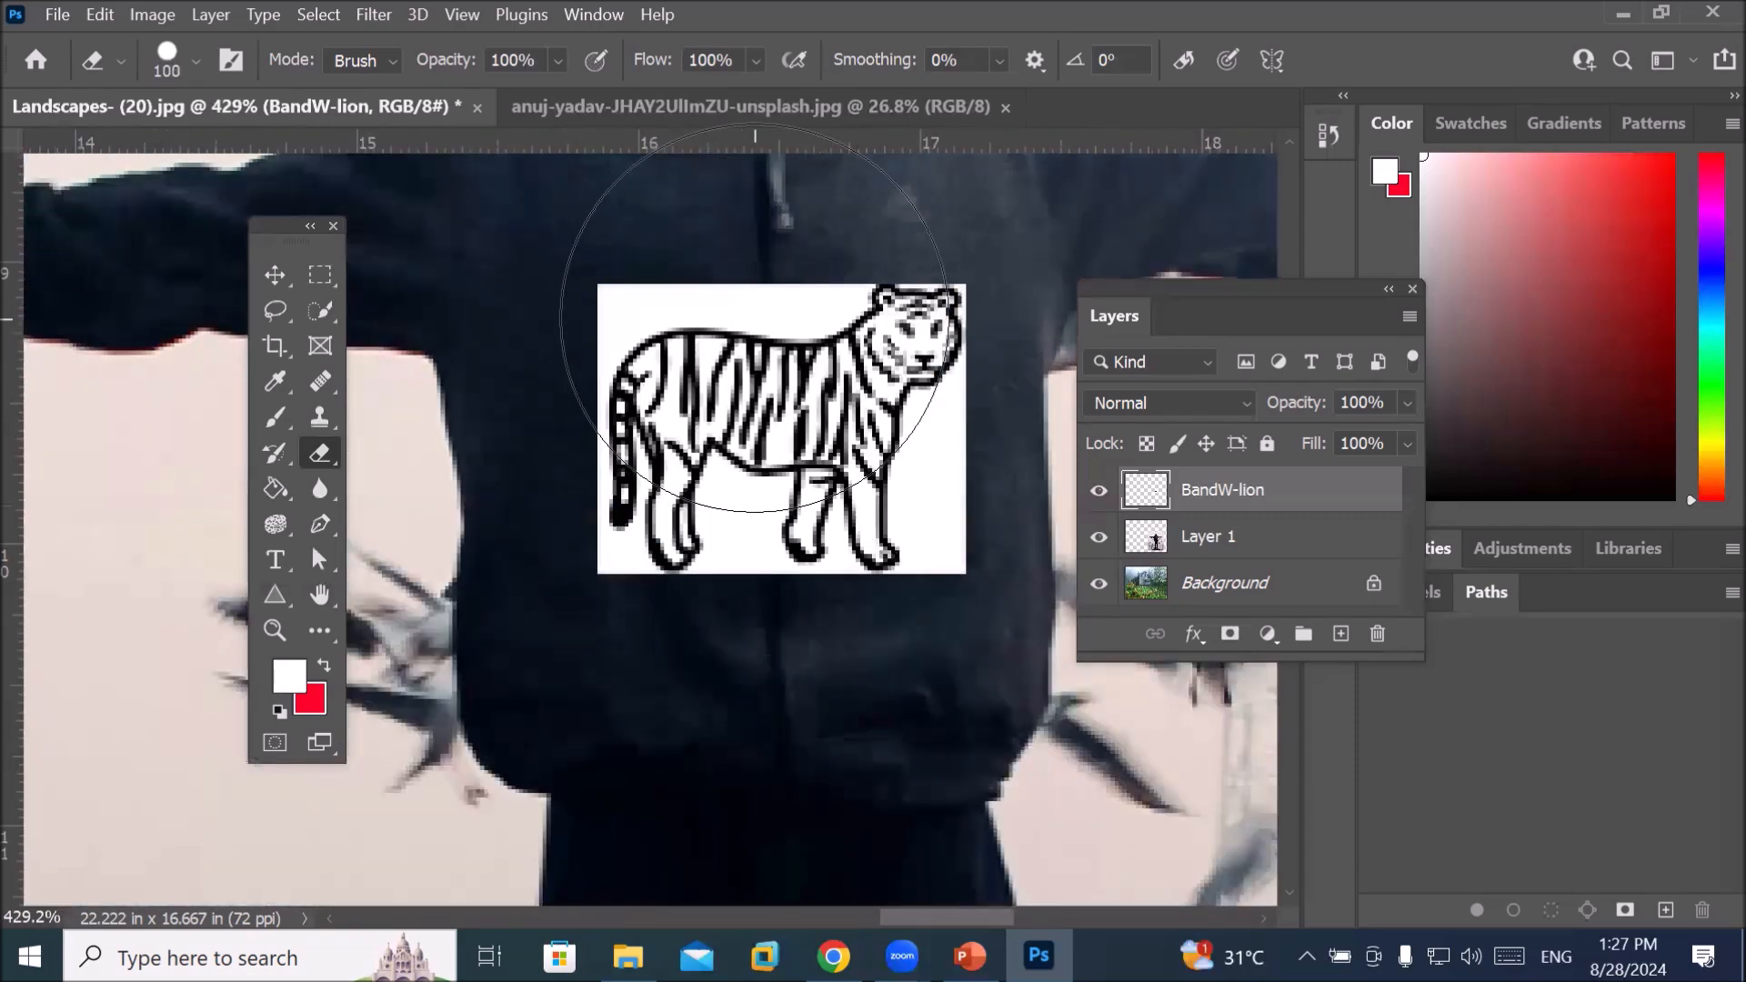
pyautogui.press('[')
pyautogui.press('[')
pyautogui.press('[')
pyautogui.press('[')
pyautogui.press('[')
pyautogui.press('[')
pyautogui.press('[')
pyautogui.press('[')
pyautogui.press('[')
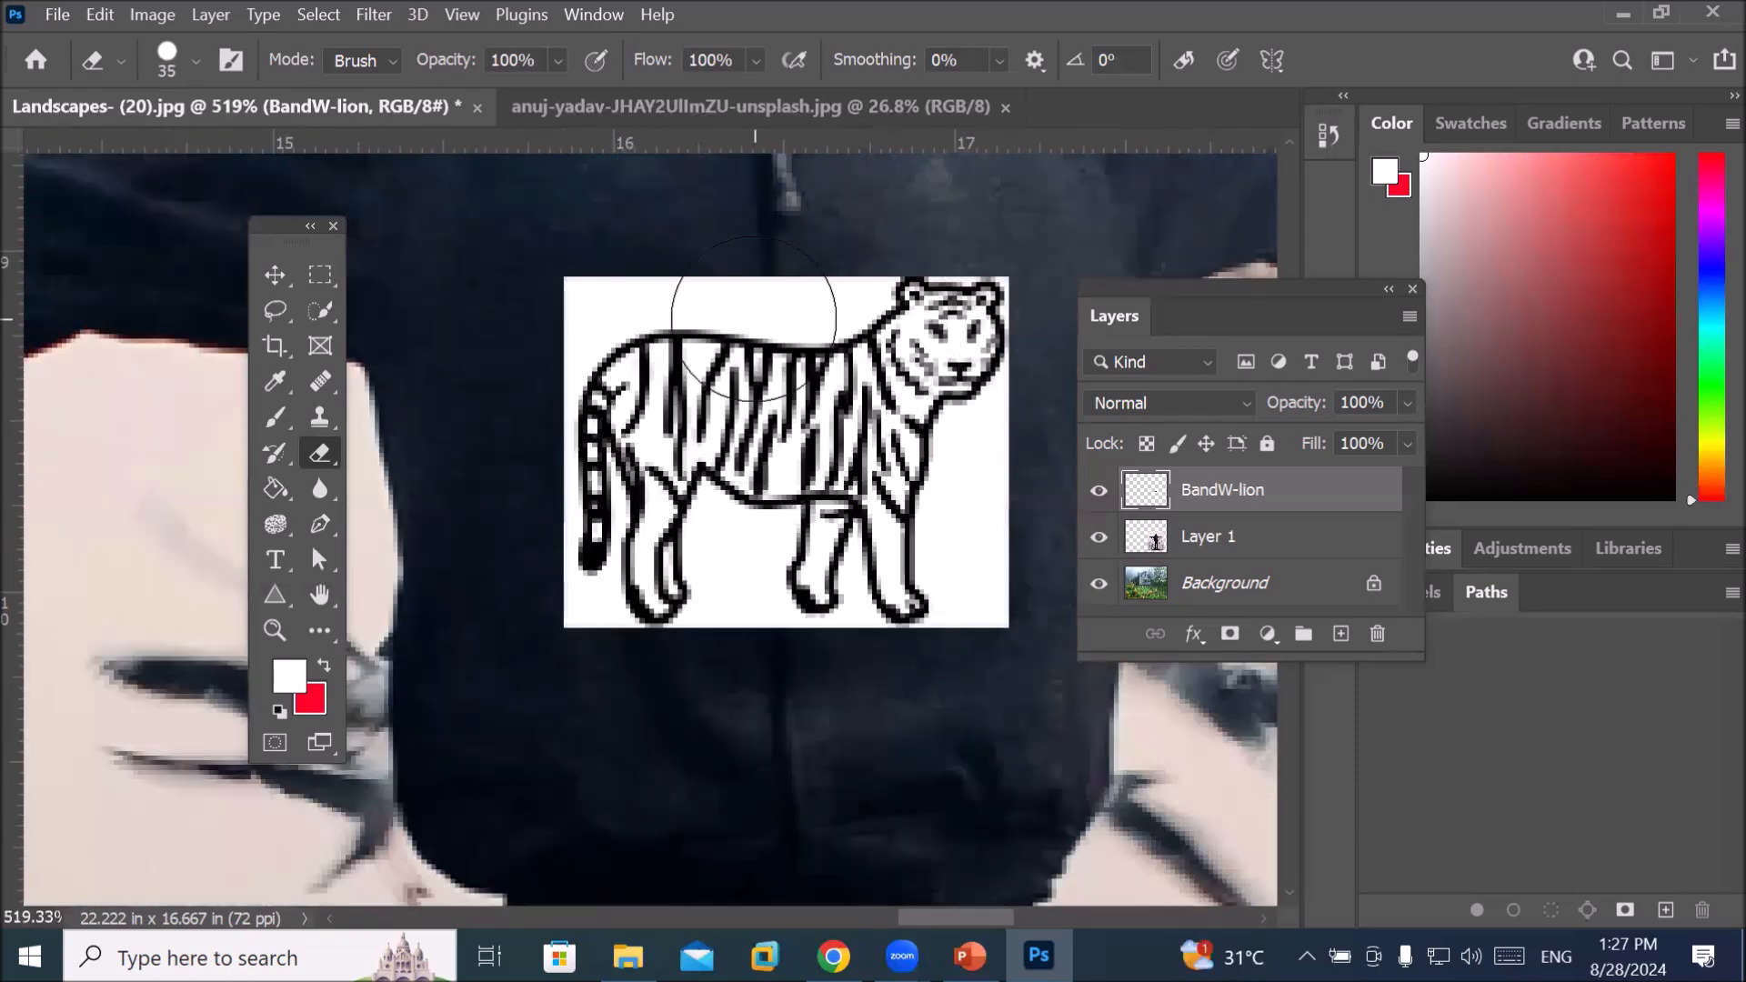
# Erase a strip of the white background above the tiger's back with the 10 px Eraser
pyautogui.scroll(3, 754, 318)
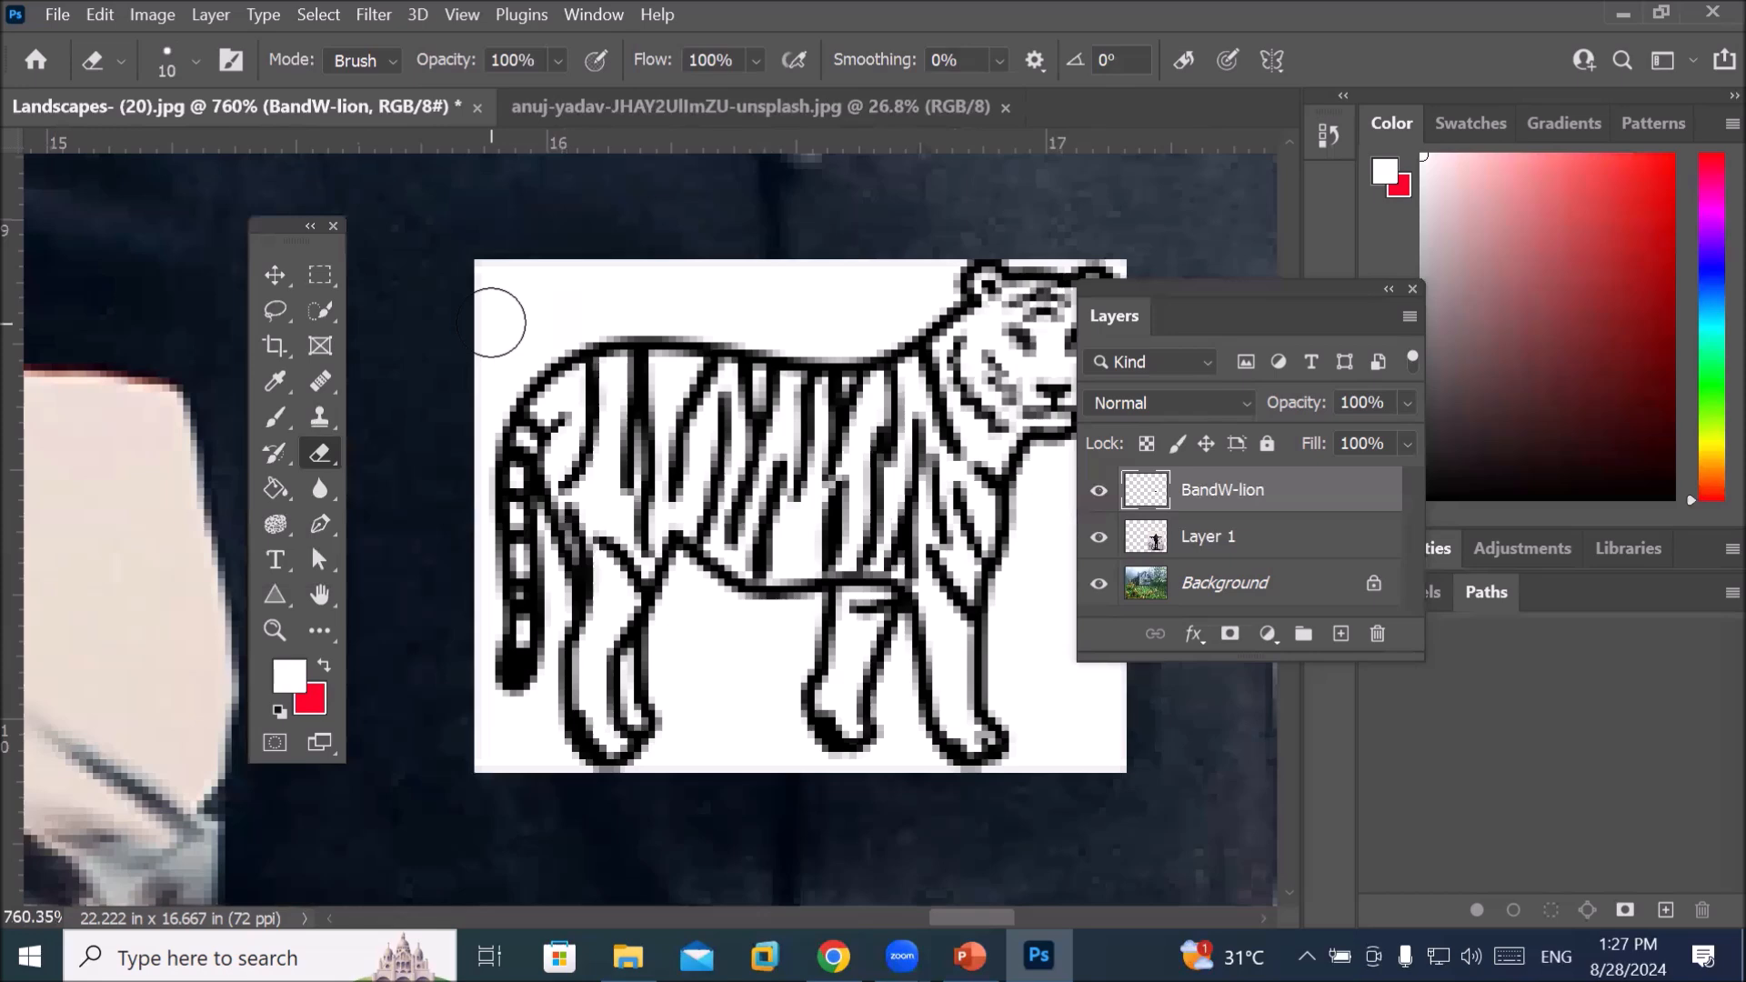
pyautogui.click(545, 297)
pyautogui.moveTo(545, 293); pyautogui.dragTo(880, 299)
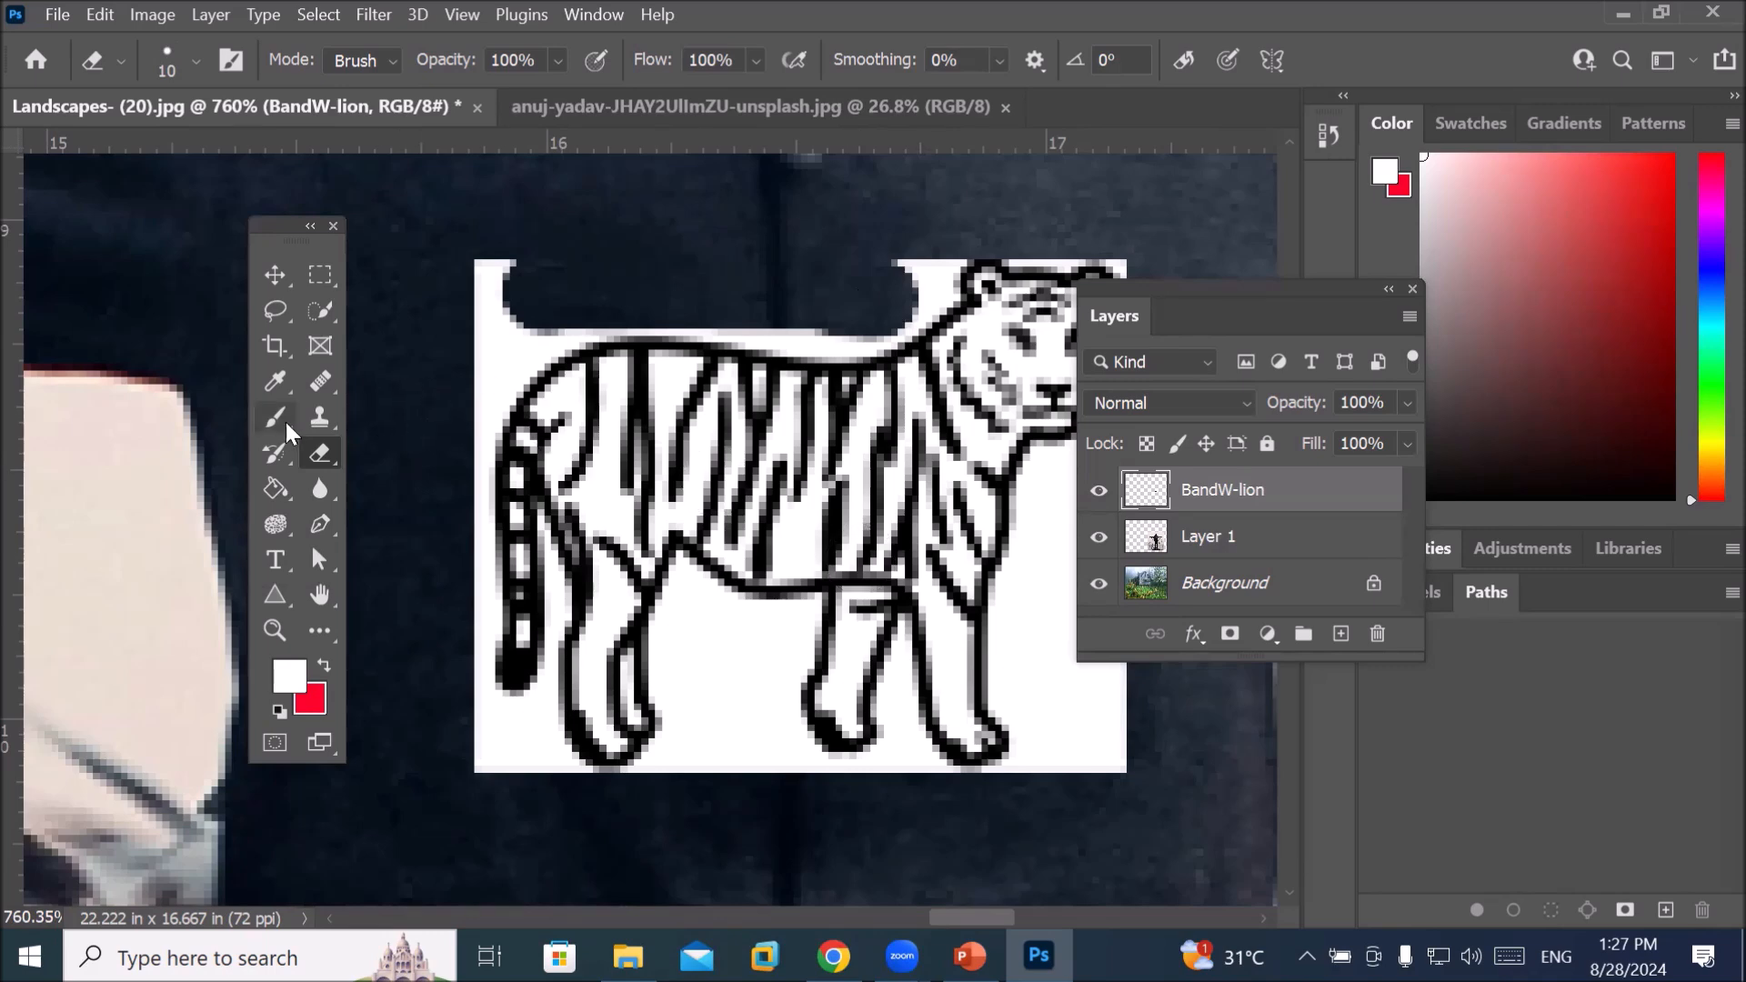
# Switch to the Magic Eraser Tool and try tolerances of 66, 56 and 28 before setting it to 19
pyautogui.rightClick(319, 452)
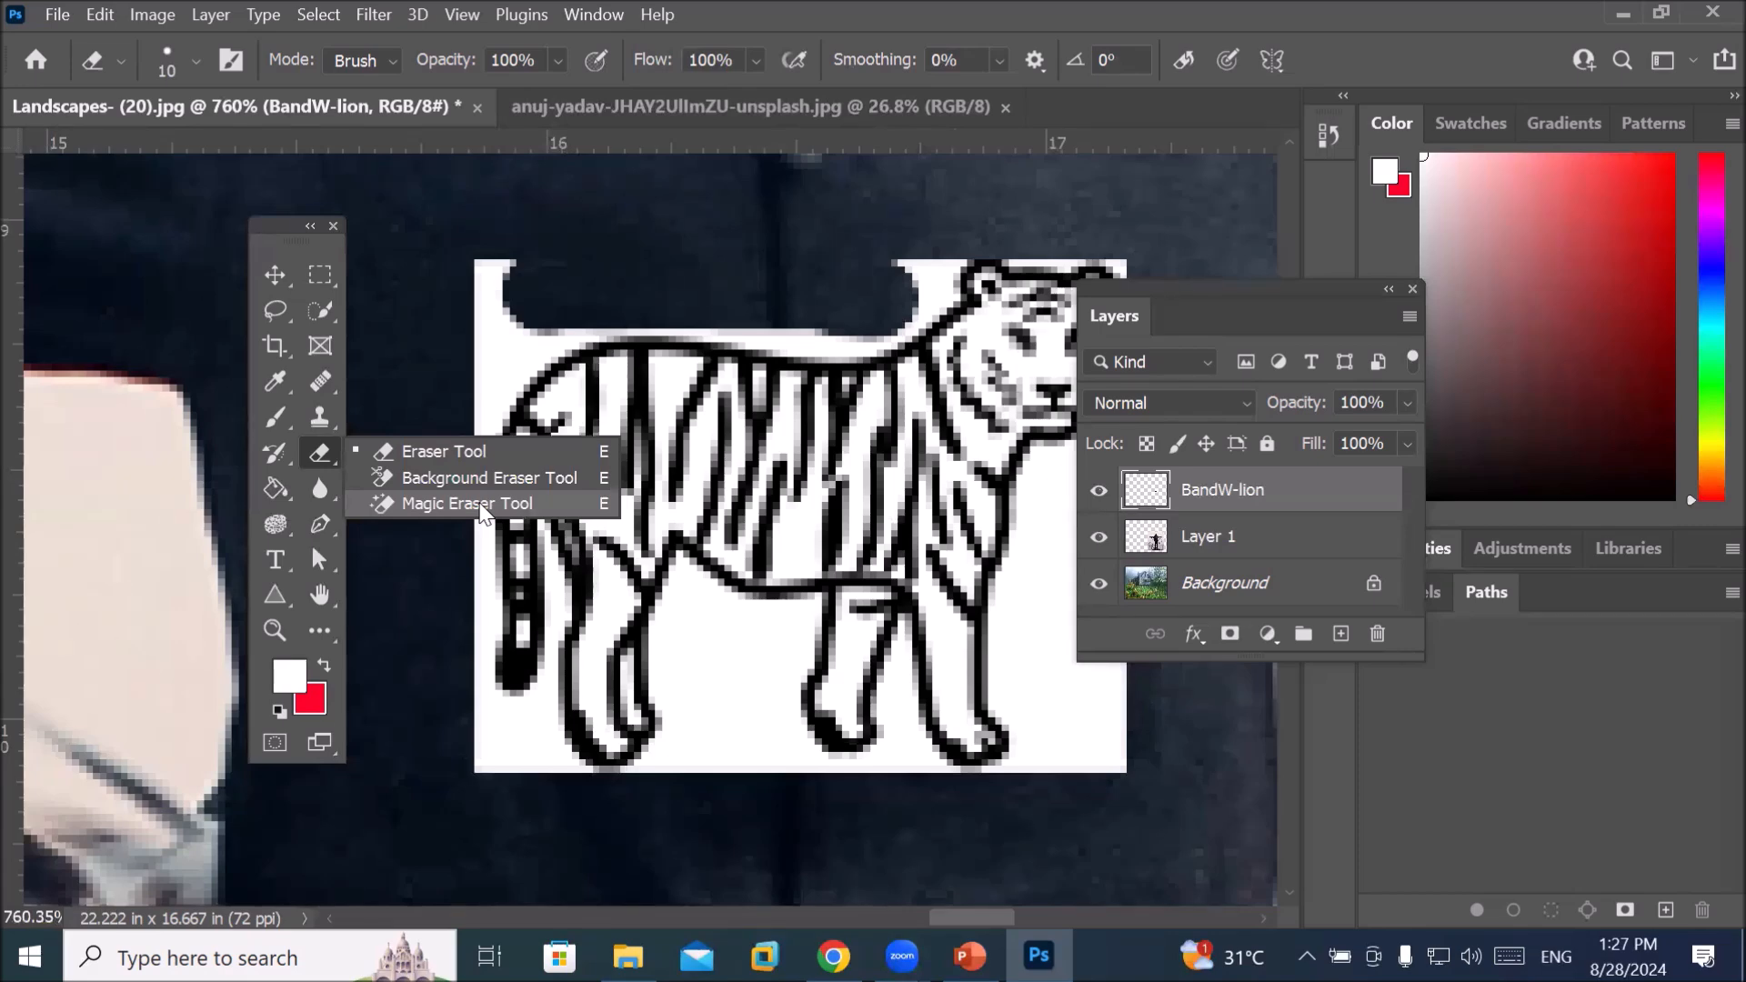
pyautogui.click(466, 503)
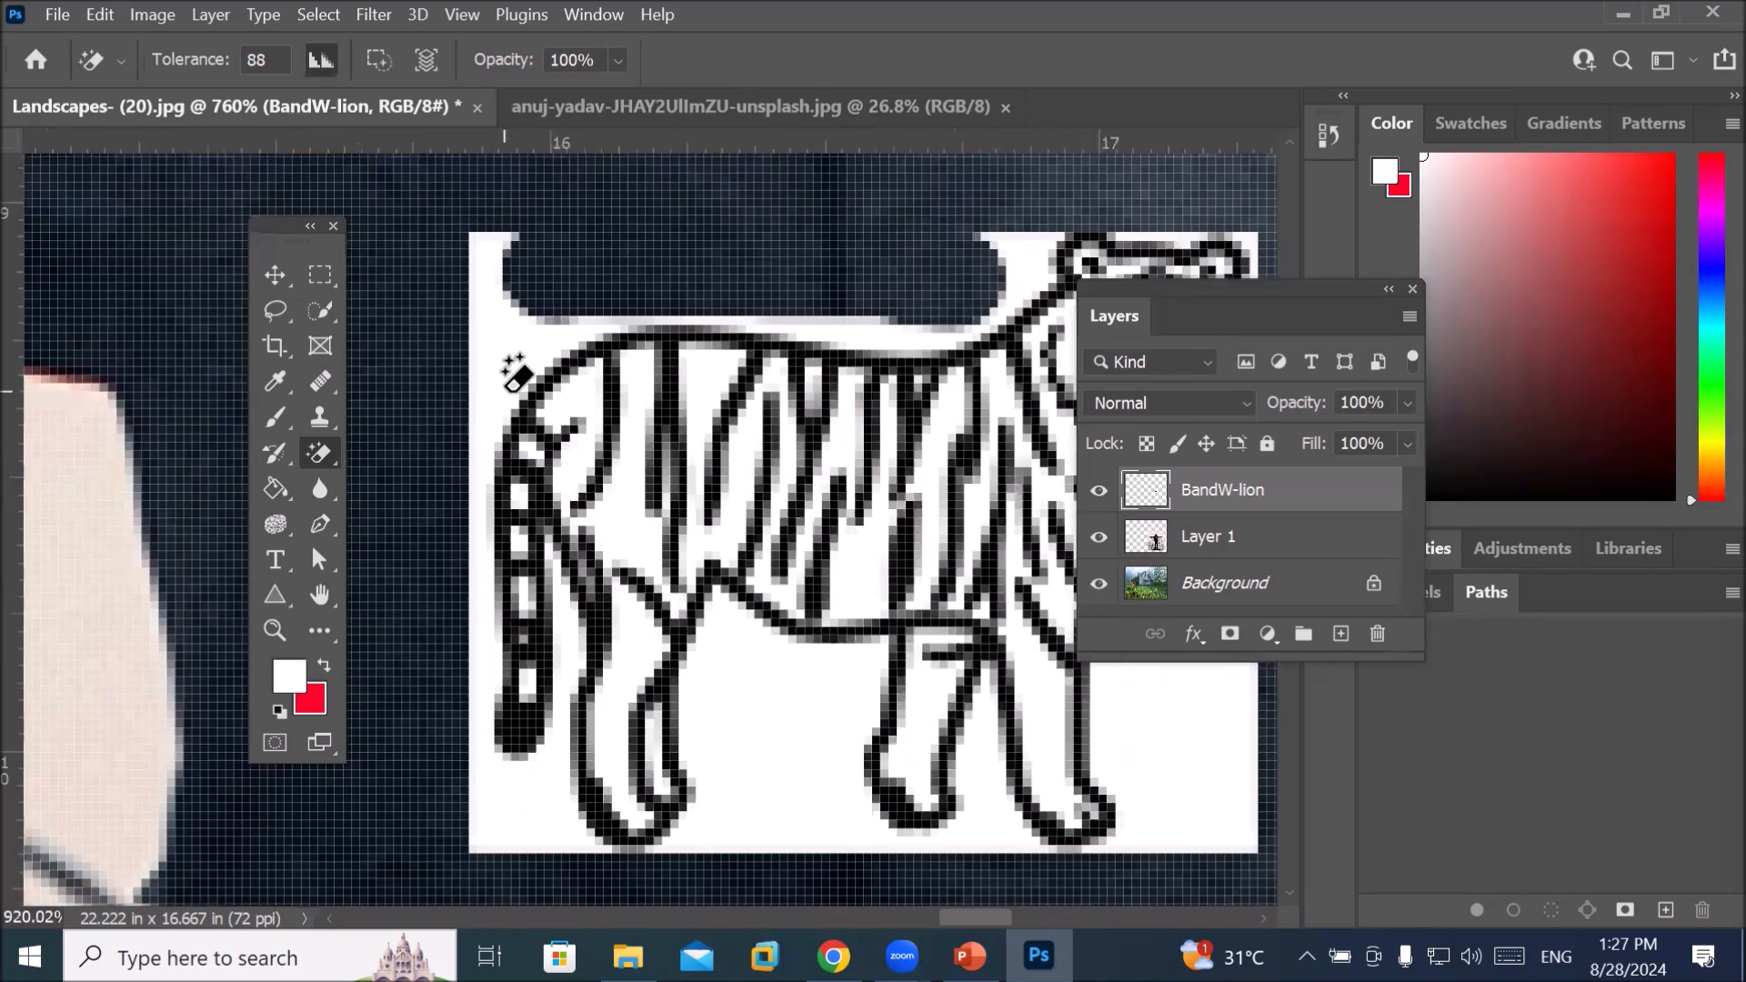
pyautogui.scroll(3, 505, 373)
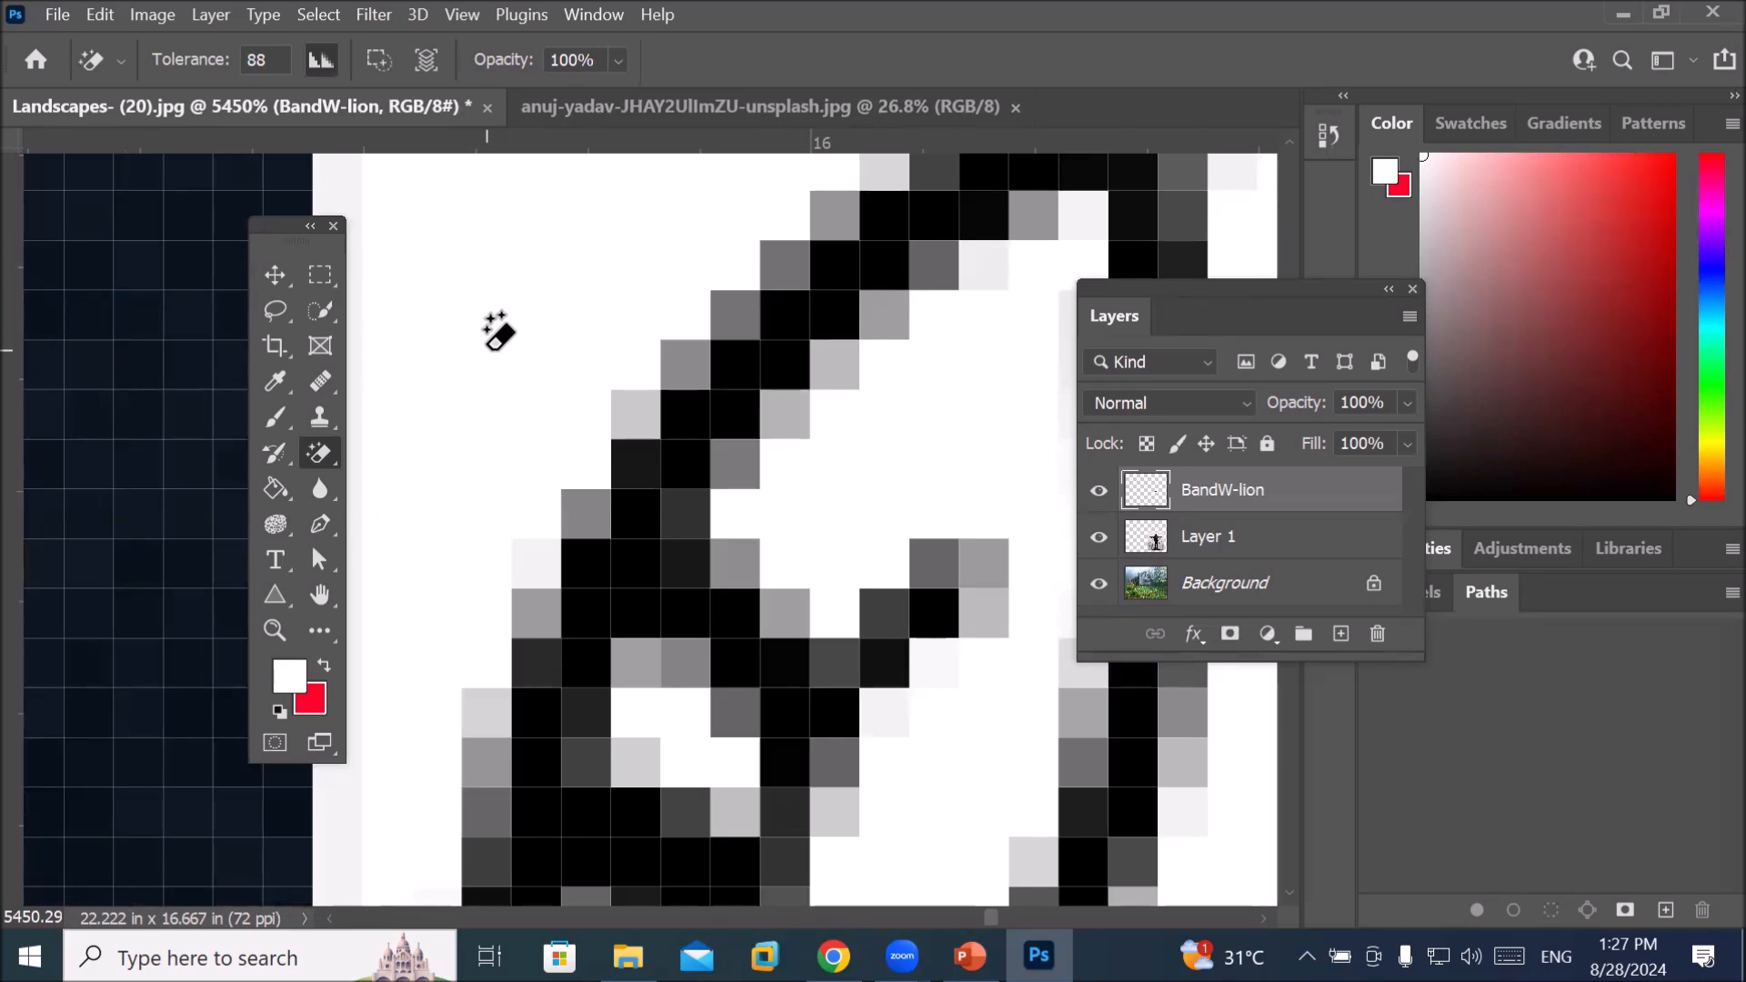
pyautogui.doubleClick(258, 60)
pyautogui.write('66')
pyautogui.press('Return')
pyautogui.write('56')
pyautogui.press('Return')
pyautogui.write('28')
pyautogui.press('Return')
pyautogui.write('19')
pyautogui.press('Return')
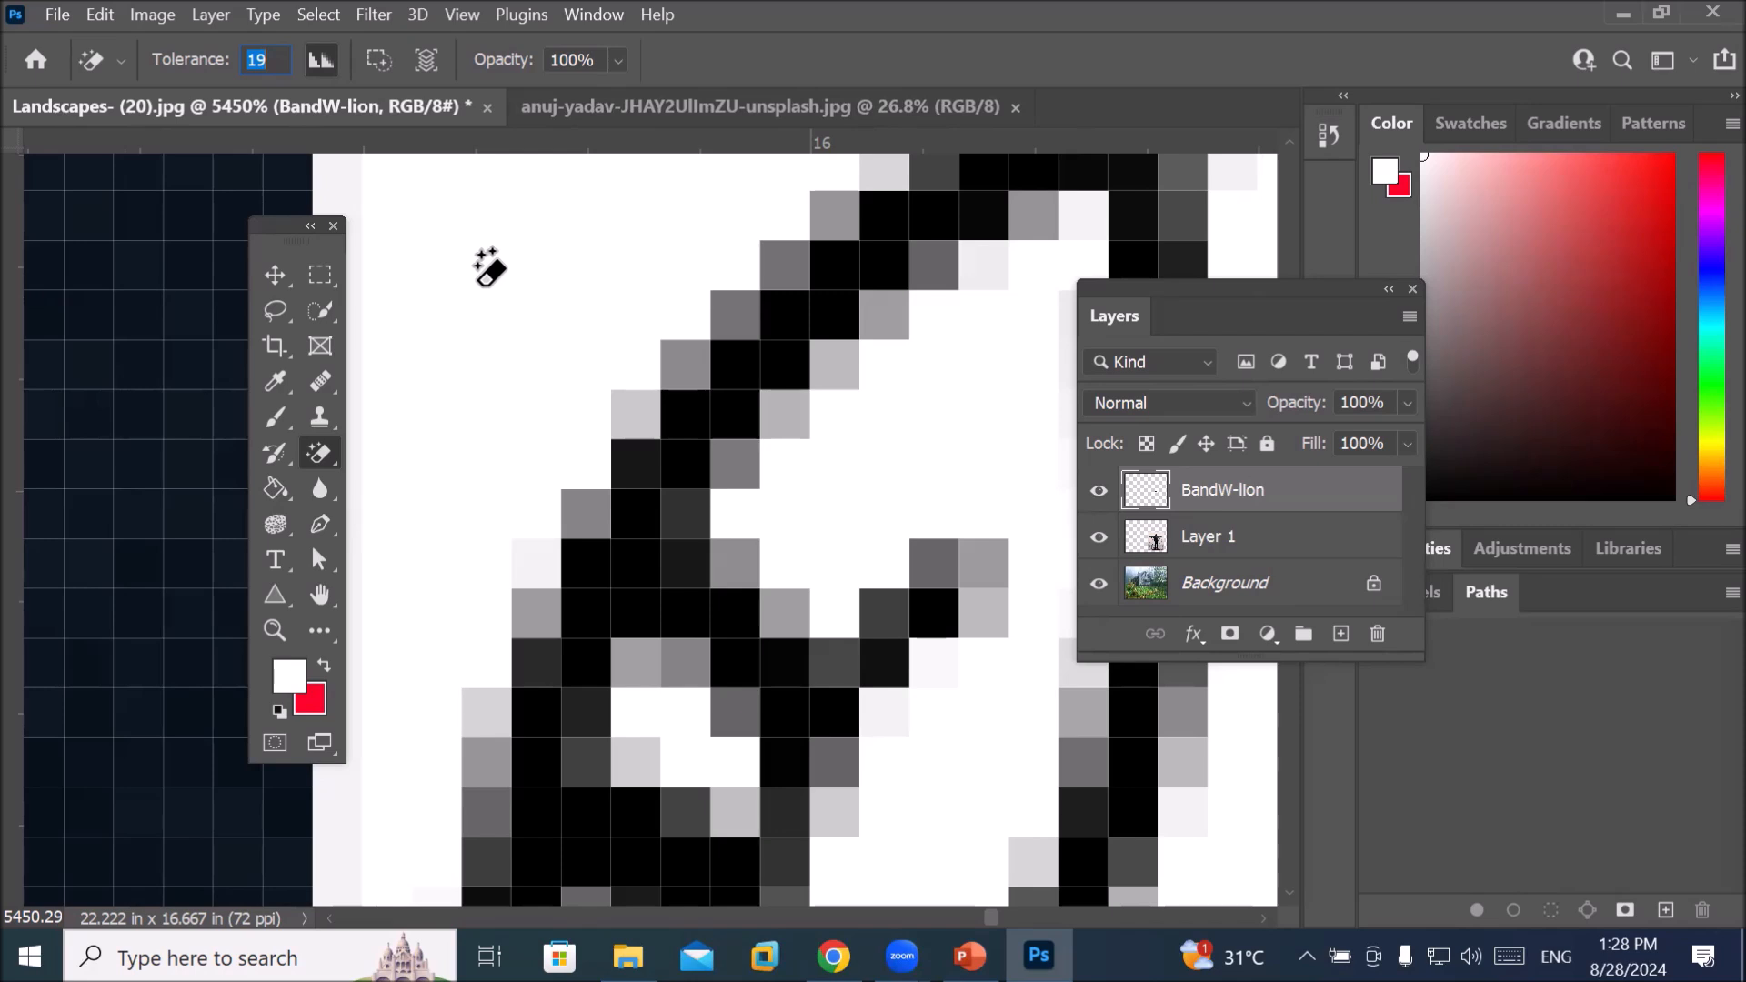
# Erase the white background around and inside the tiger with the Magic Eraser at tolerance 19
pyautogui.click(489, 268)
pyautogui.scroll(-2, 779, 506)
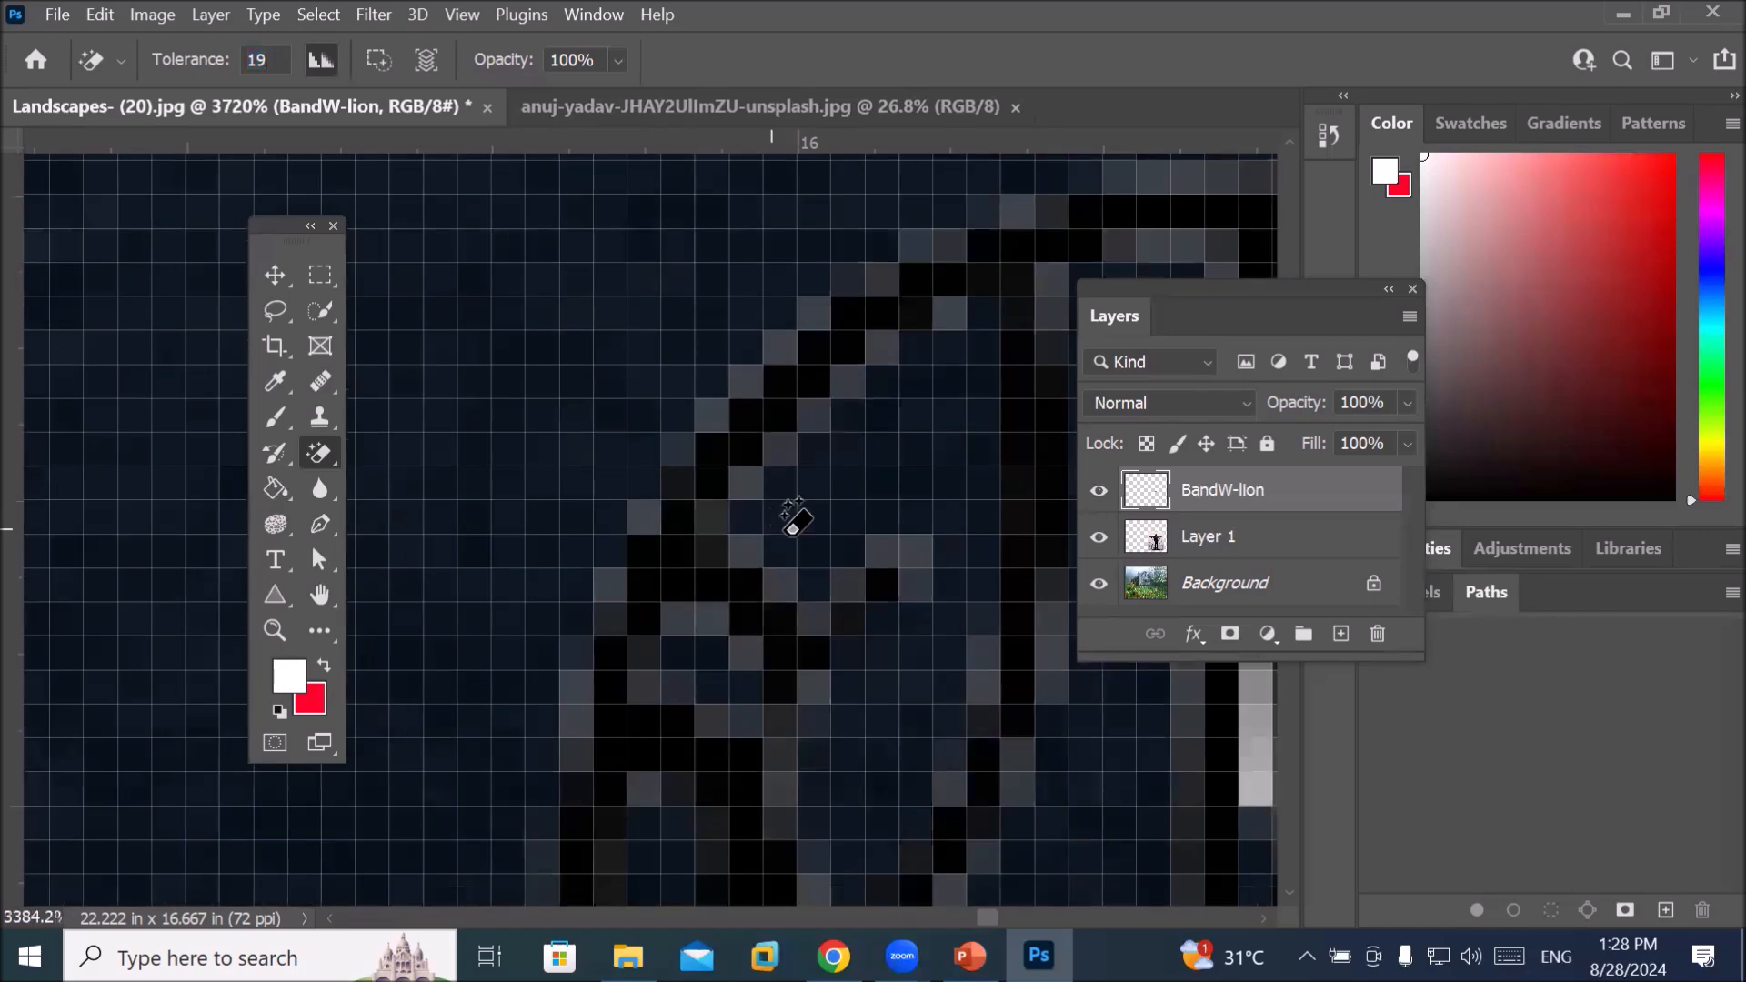
pyautogui.scroll(-5, 794, 518)
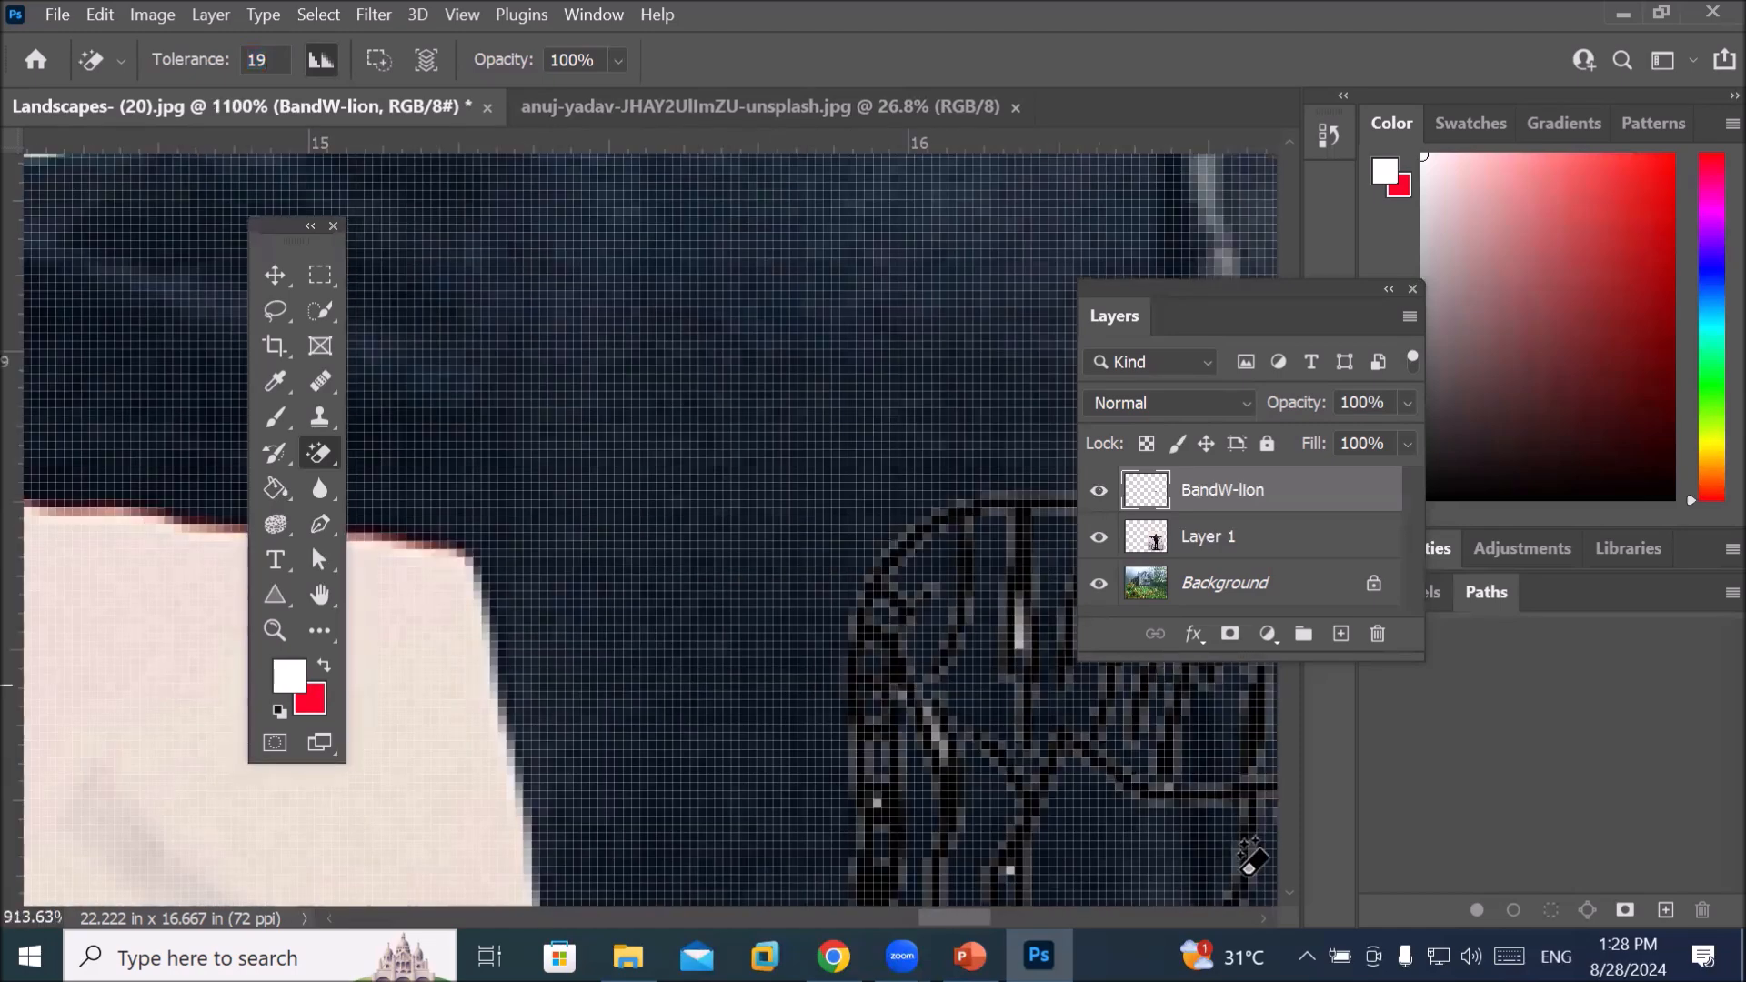
pyautogui.scroll(-2, 1146, 801)
pyautogui.moveTo(1056, 788); pyautogui.dragTo(554, 495)
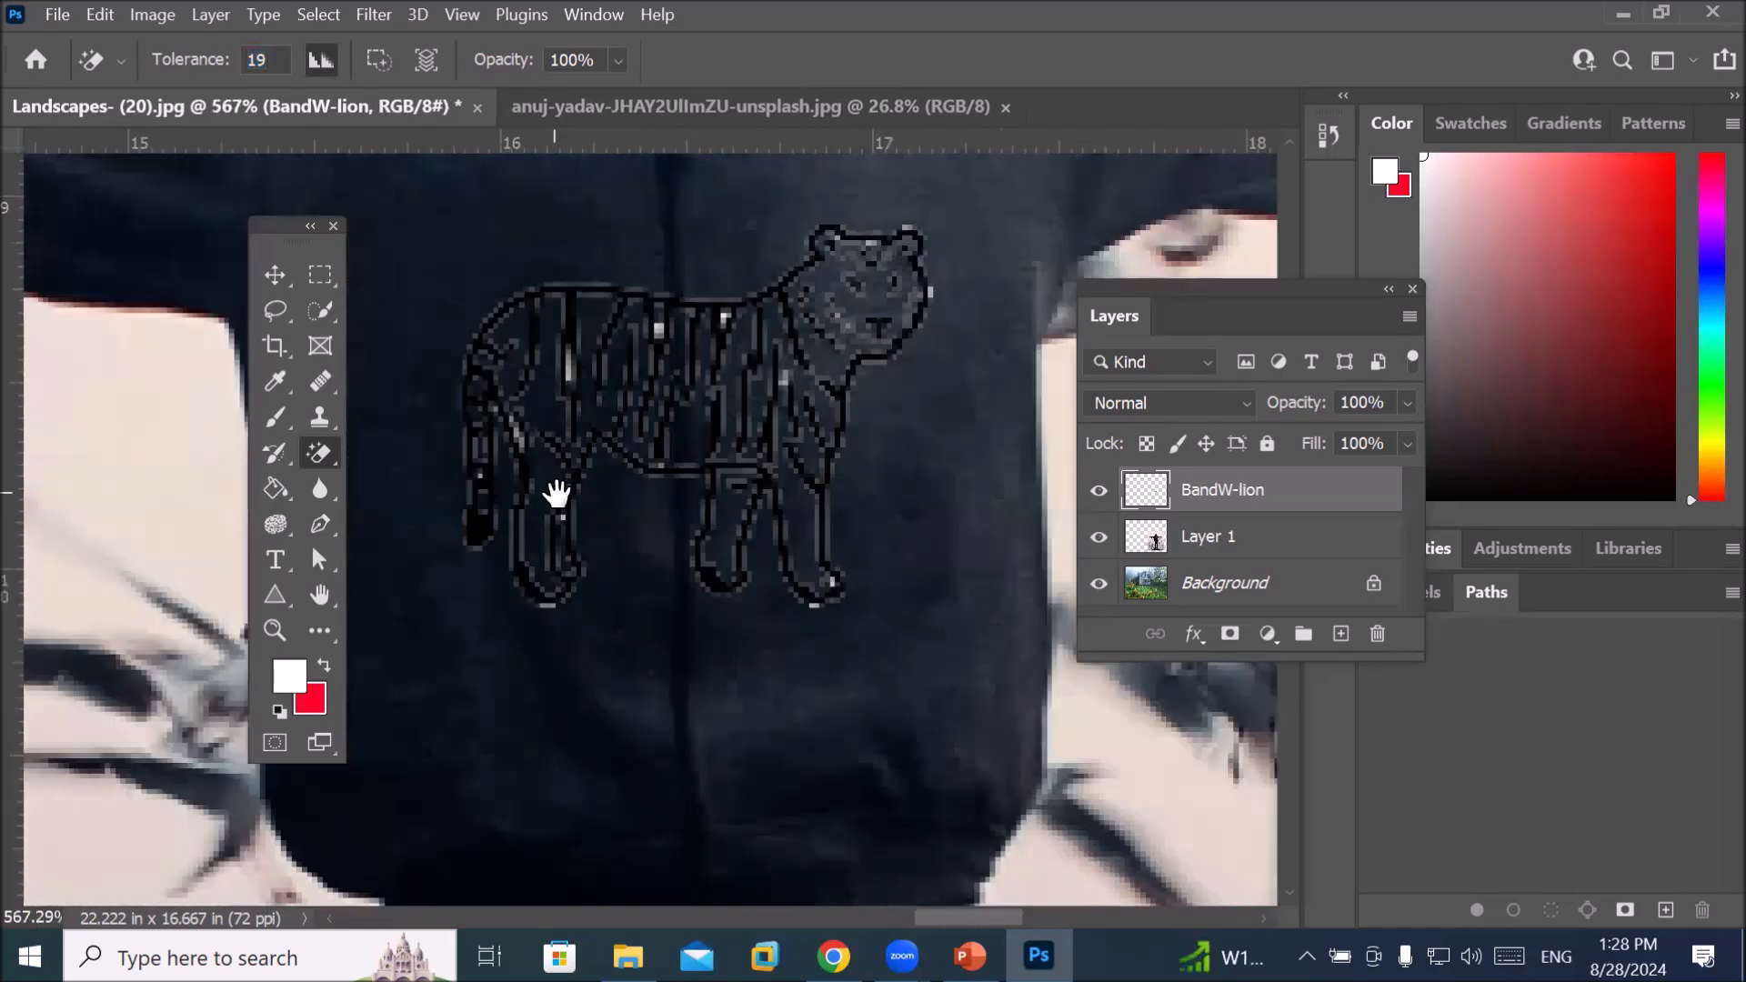
# Lower the Magic Eraser tolerance to 2 and erase light grey leftover pixels between the tiger's stripes
pyautogui.scroll(3, 509, 432)
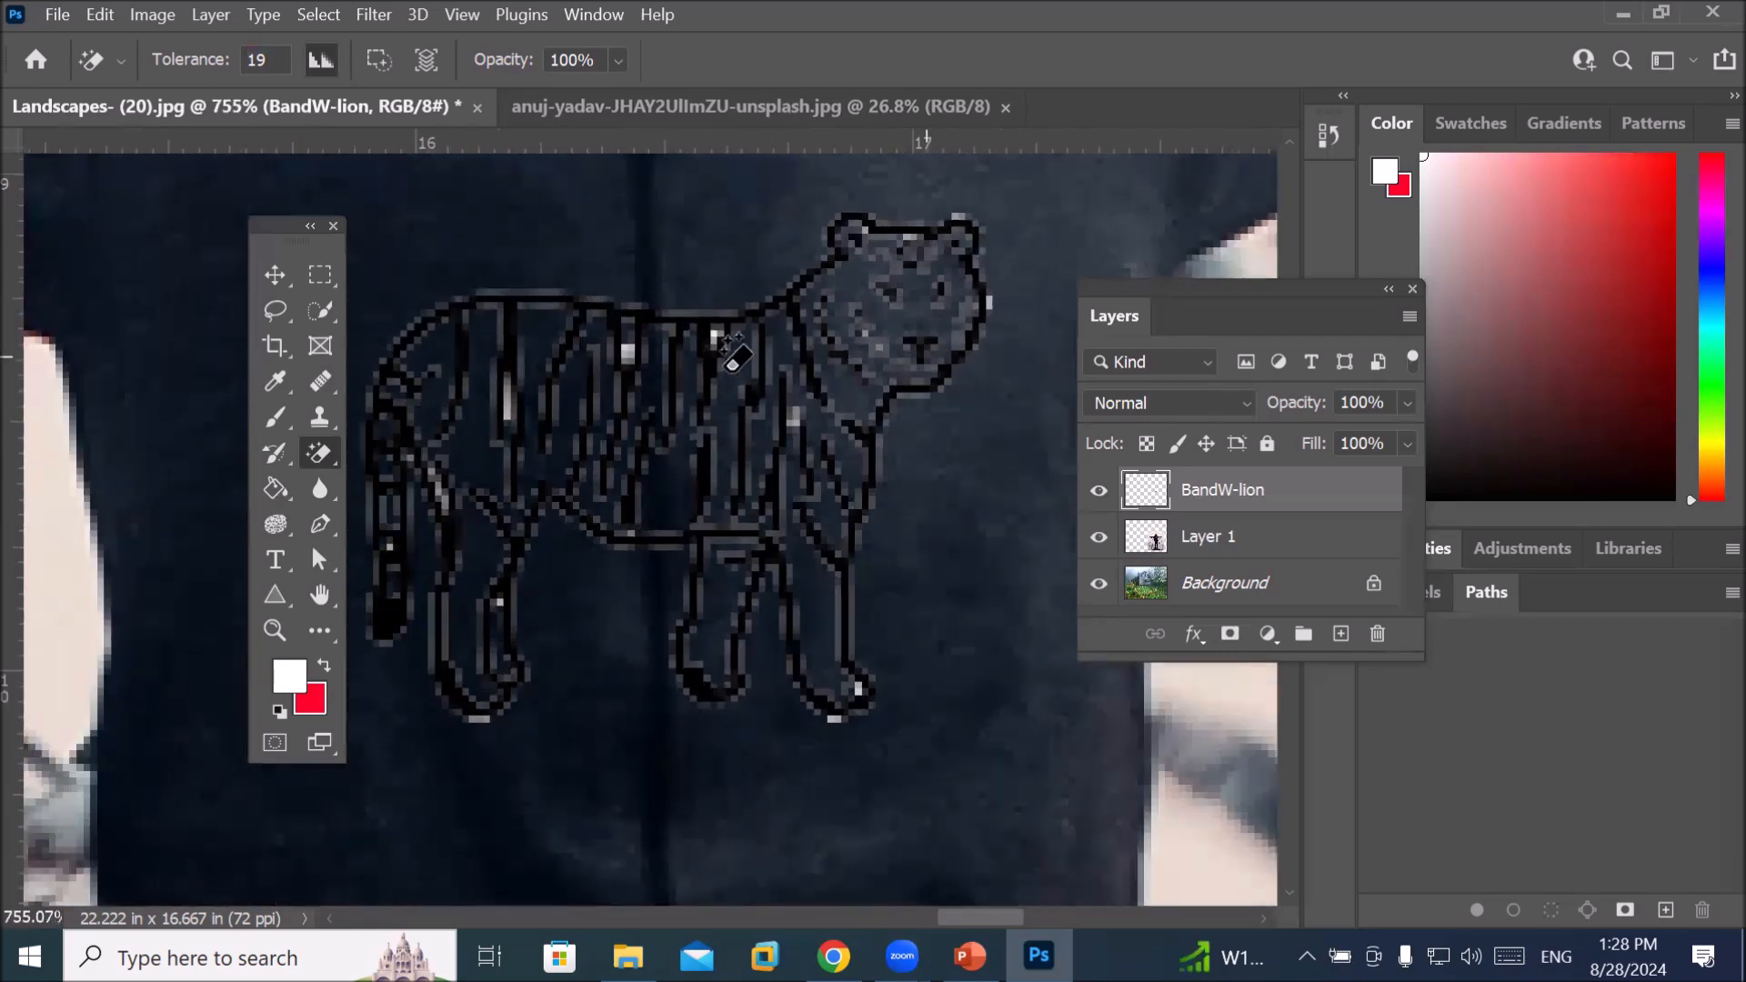
pyautogui.scroll(4, 497, 363)
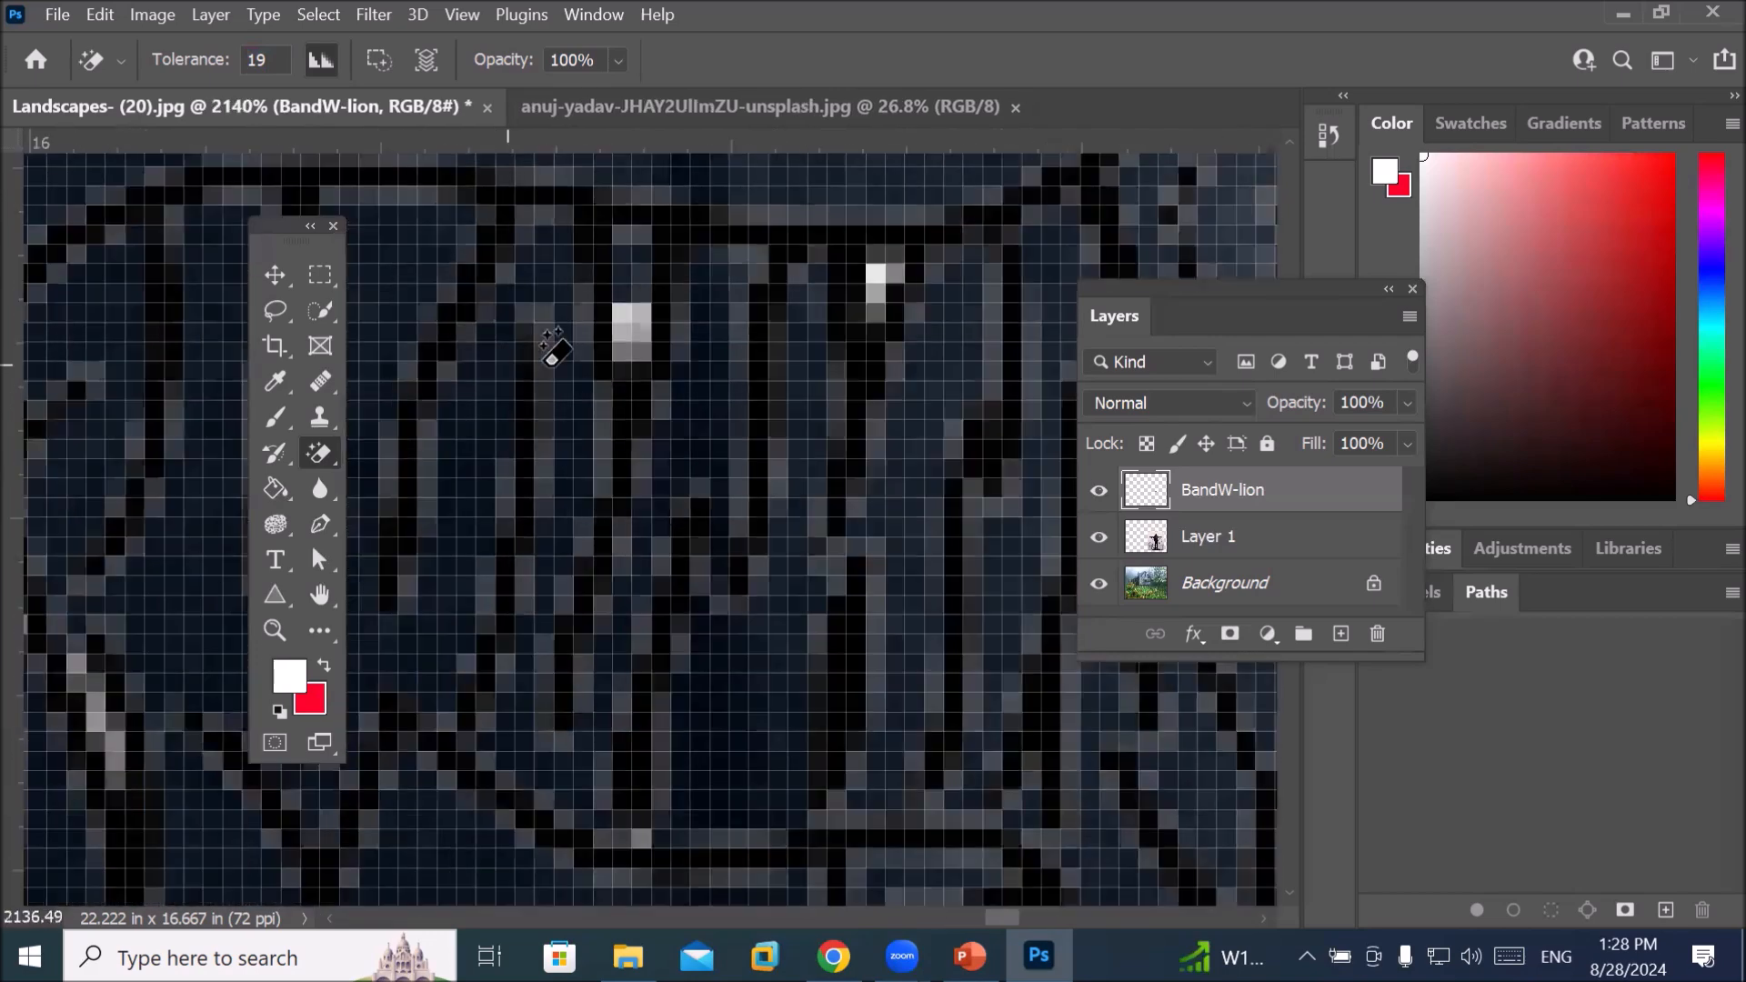
pyautogui.scroll(3, 653, 341)
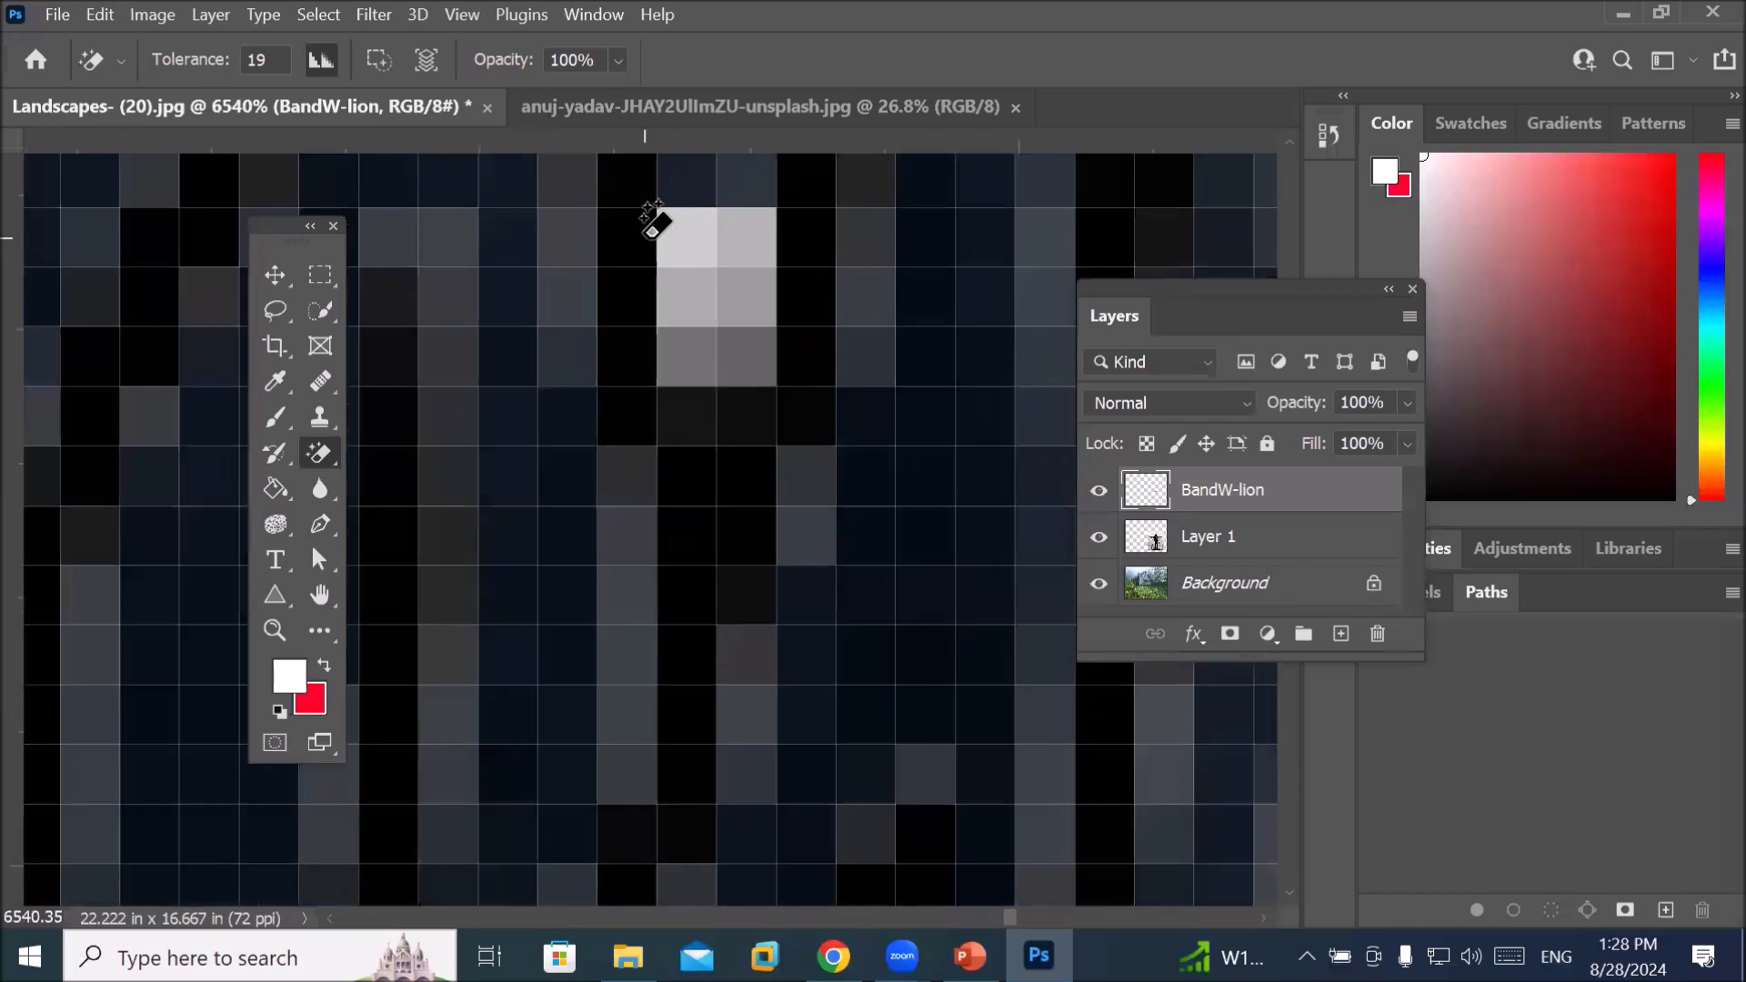
pyautogui.scroll(1, 655, 209)
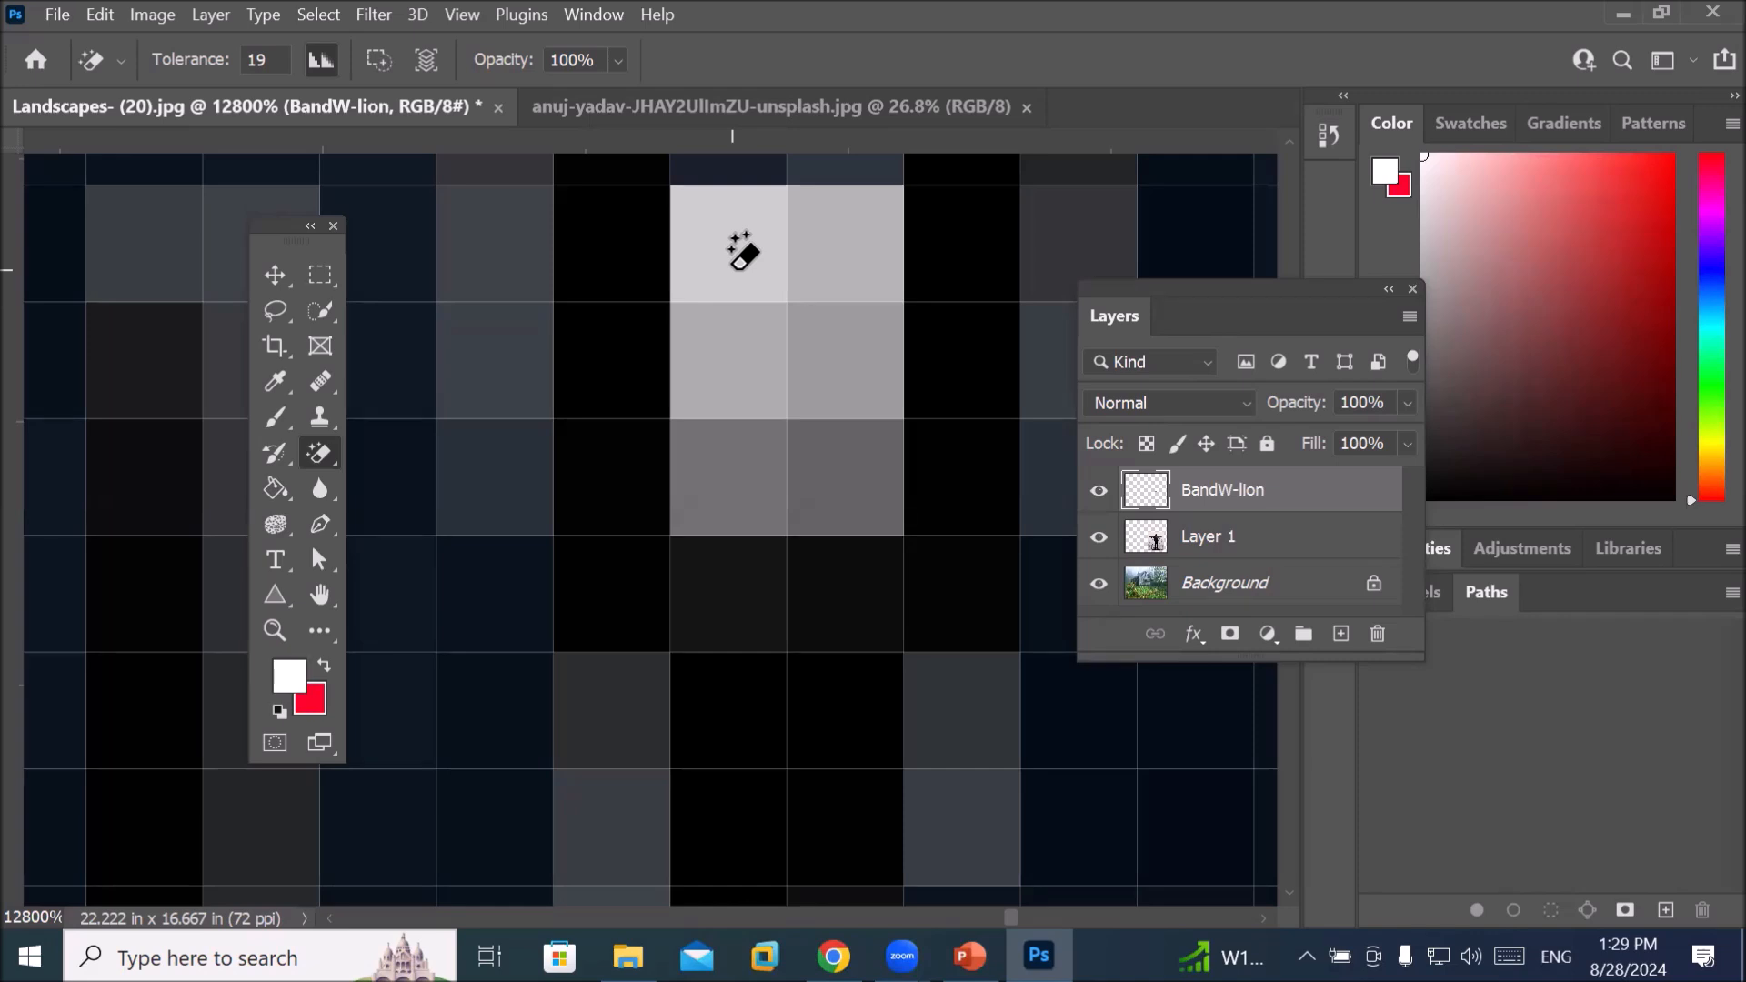
pyautogui.click(288, 64)
pyautogui.scroll(-9, 288, 64)
pyautogui.scroll(-8, 288, 64)
pyautogui.click(735, 262)
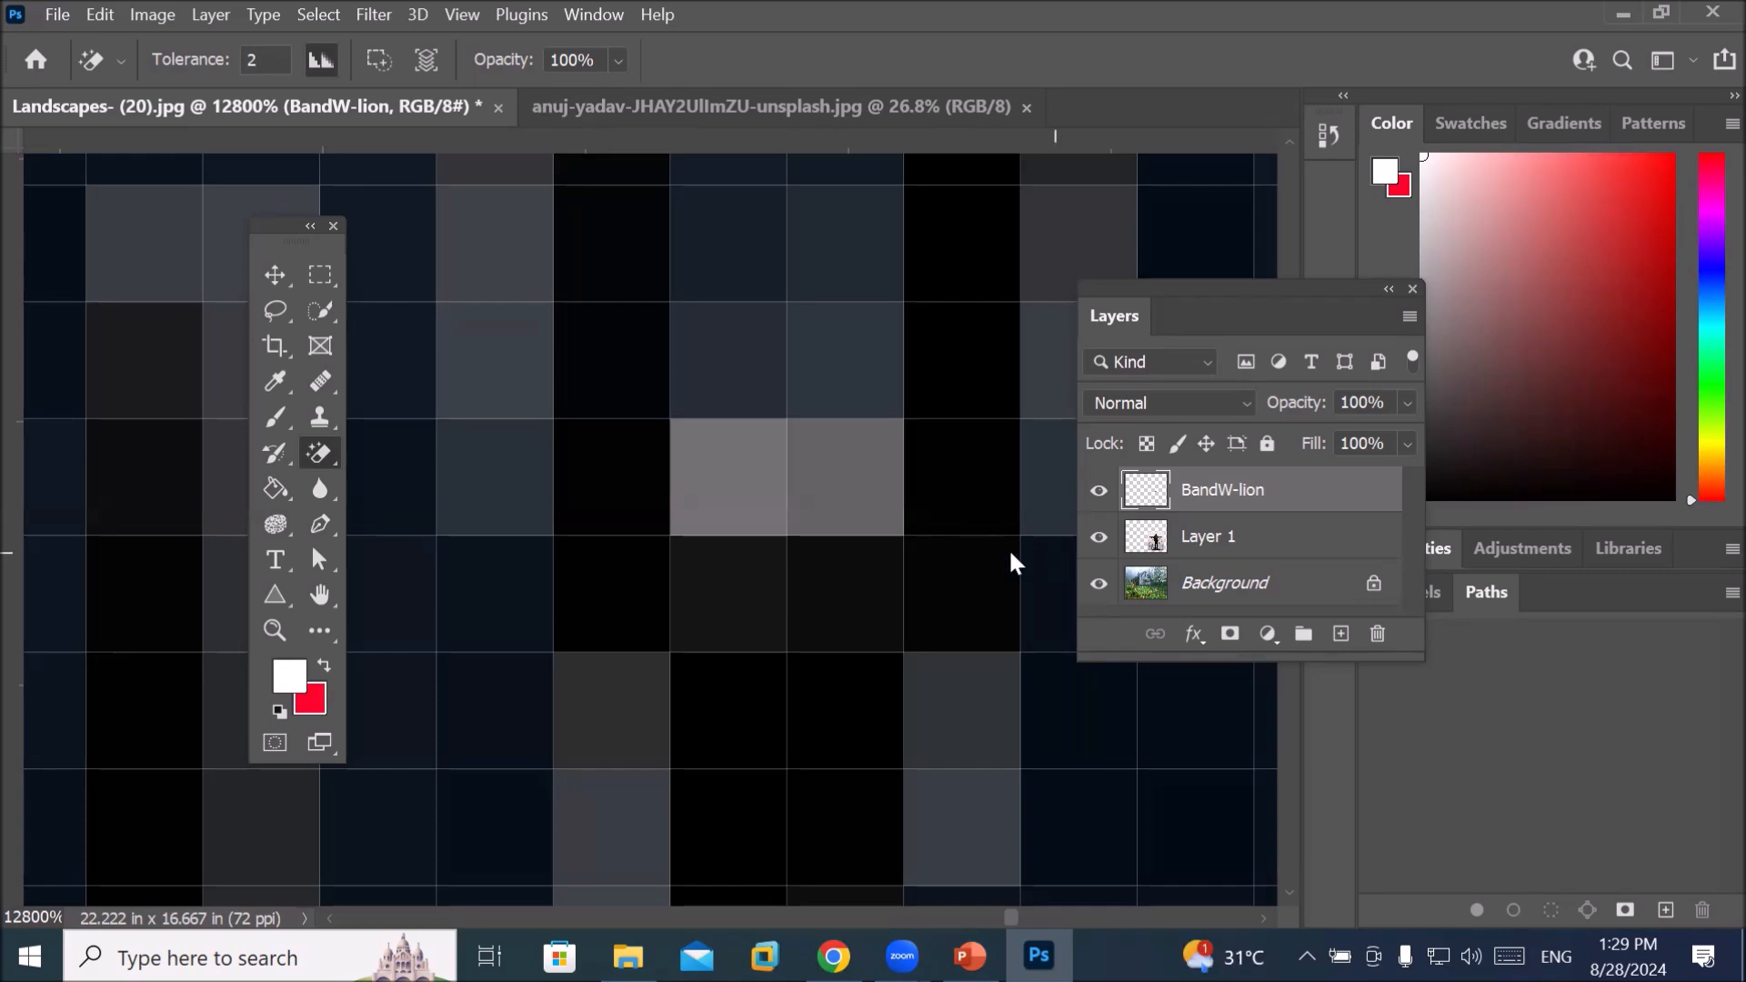
# Review the whole tiger and undo the erasures to restore its full white background
pyautogui.scroll(-6, 924, 528)
pyautogui.scroll(-6, 1006, 652)
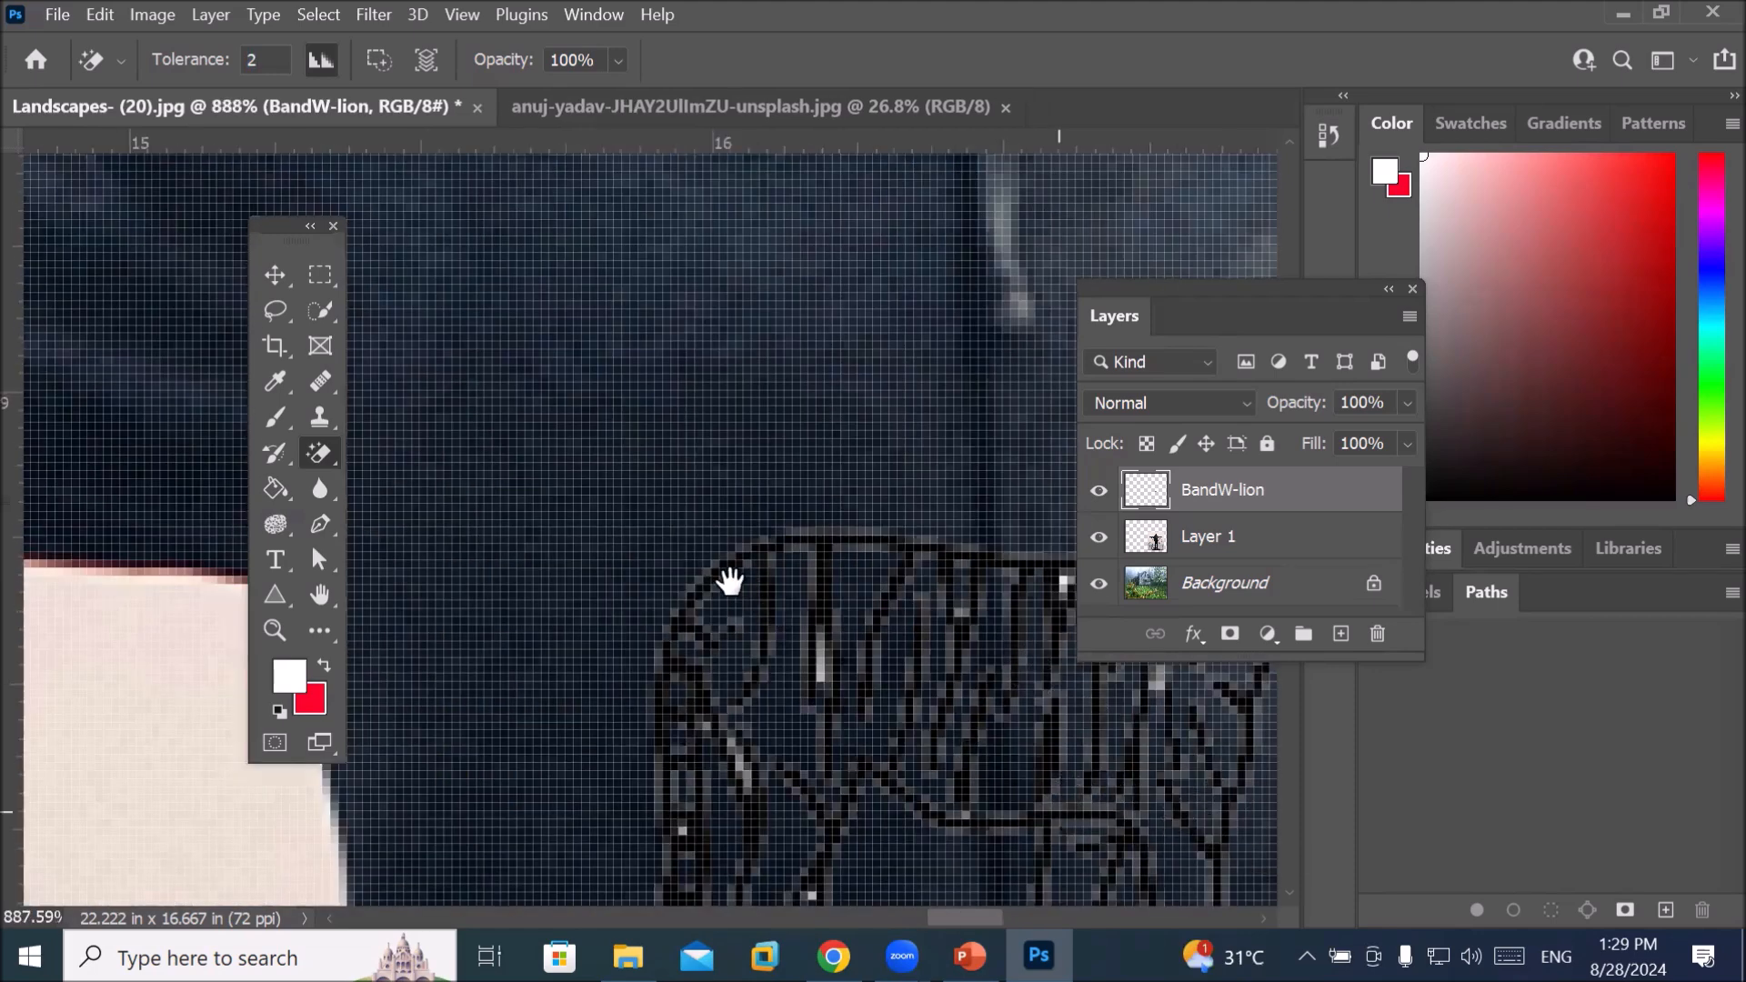
pyautogui.moveTo(1058, 813); pyautogui.dragTo(731, 583)
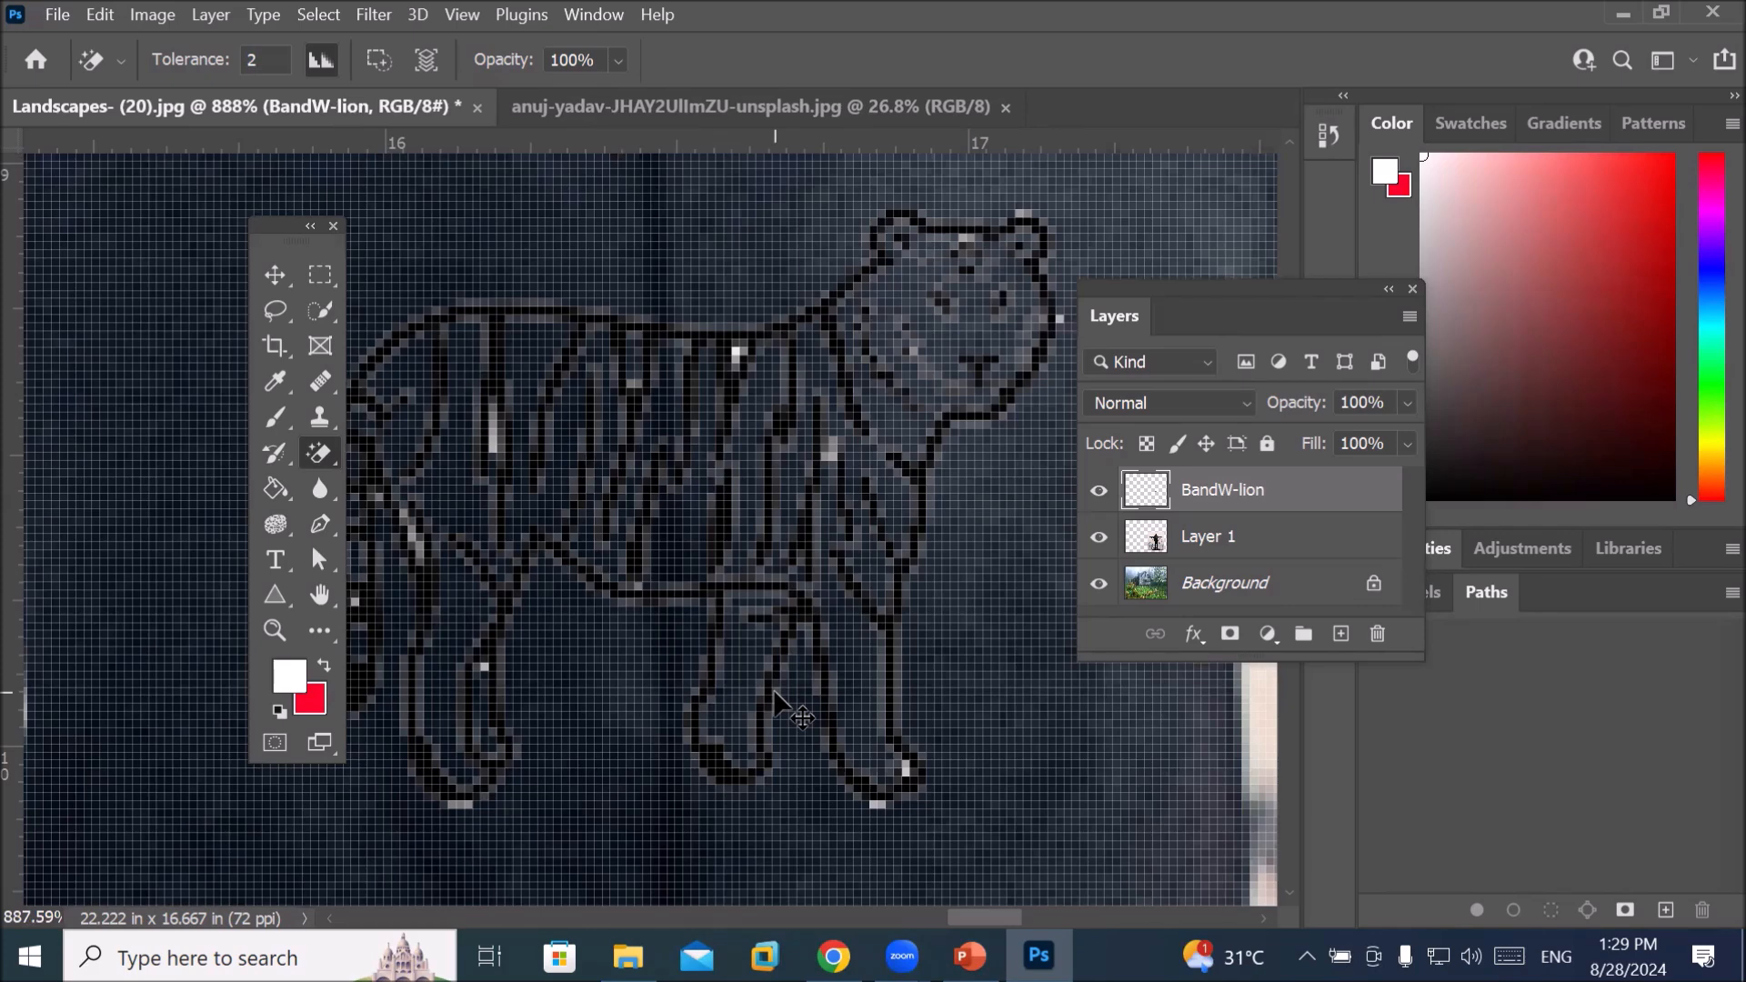
pyautogui.hotkey('ctrl', 'z')
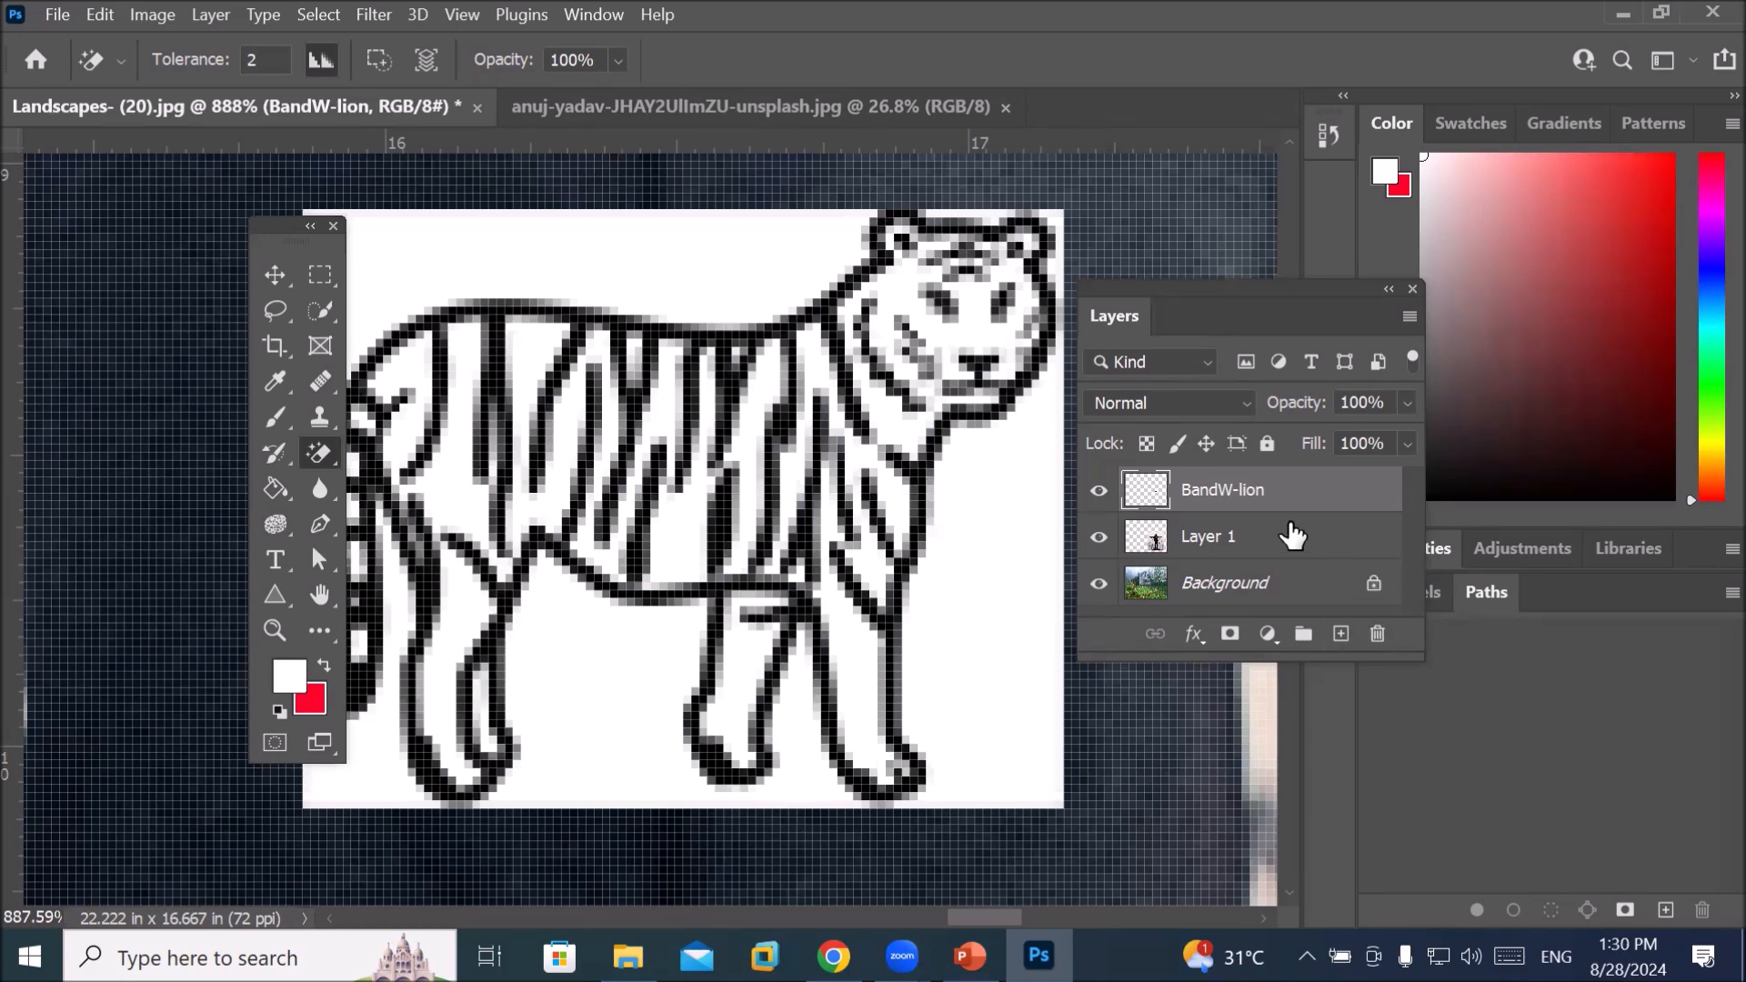
# Hide Layer 1 and set the BandW-lion layer's blending mode to Lighten
pyautogui.click(1239, 406)
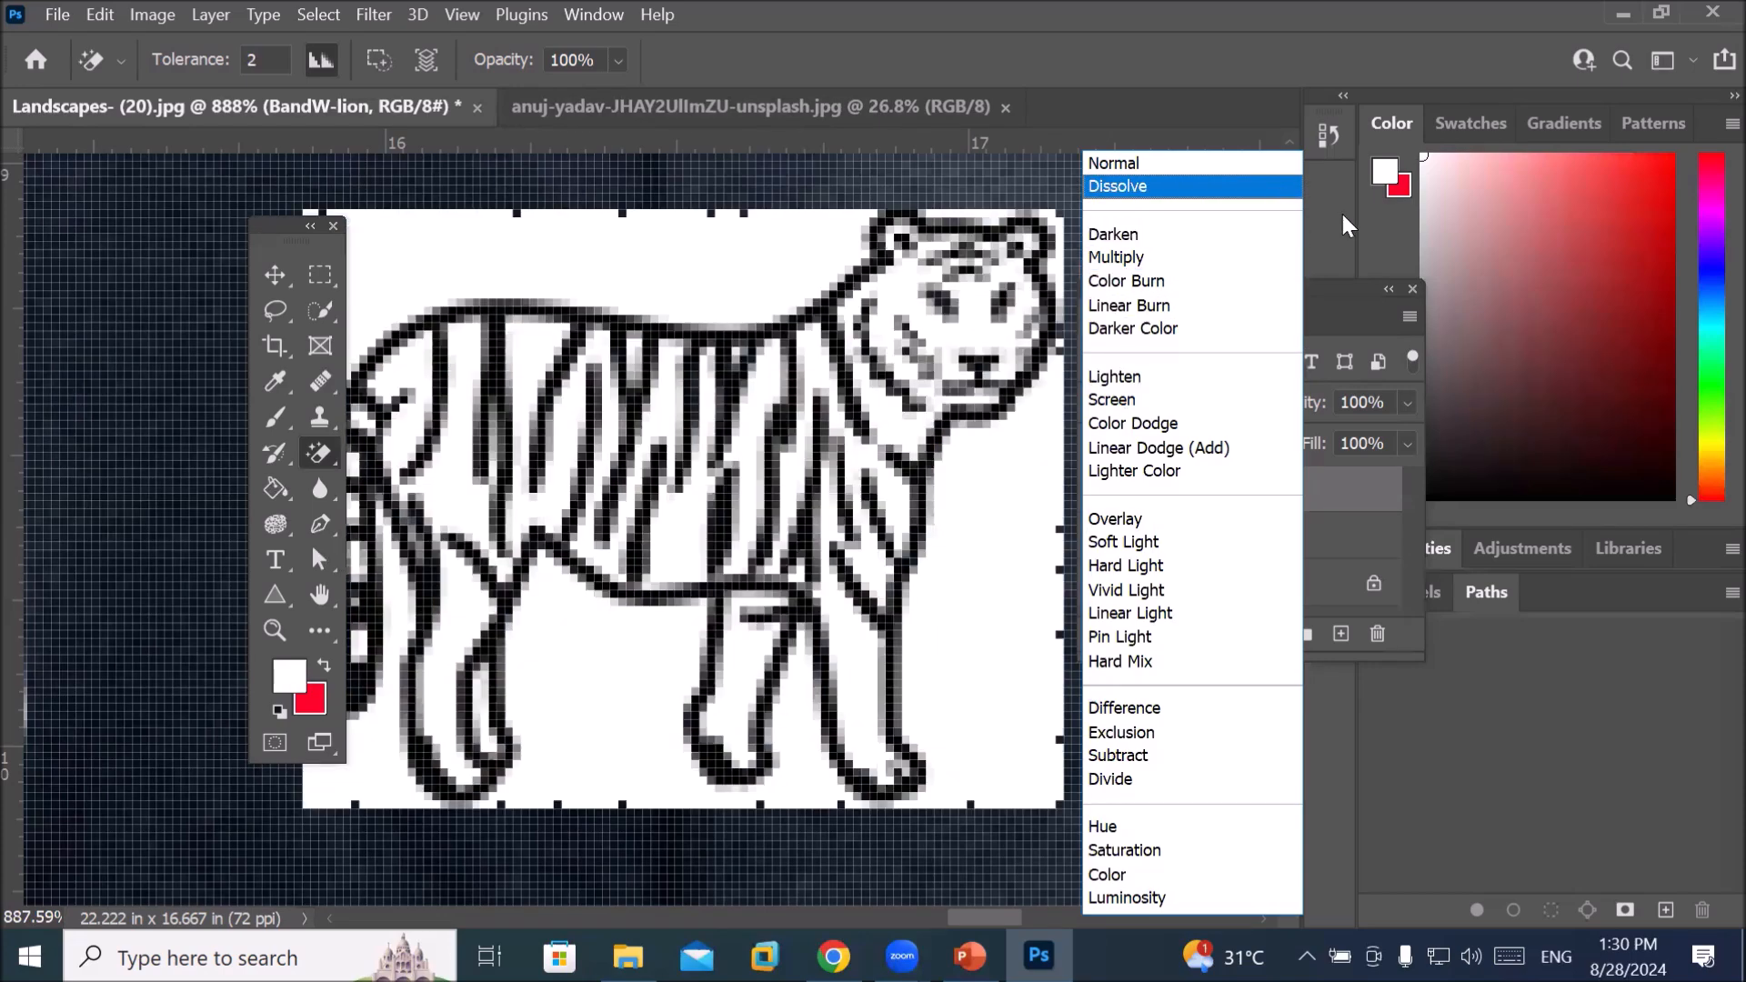
pyautogui.click(1333, 287)
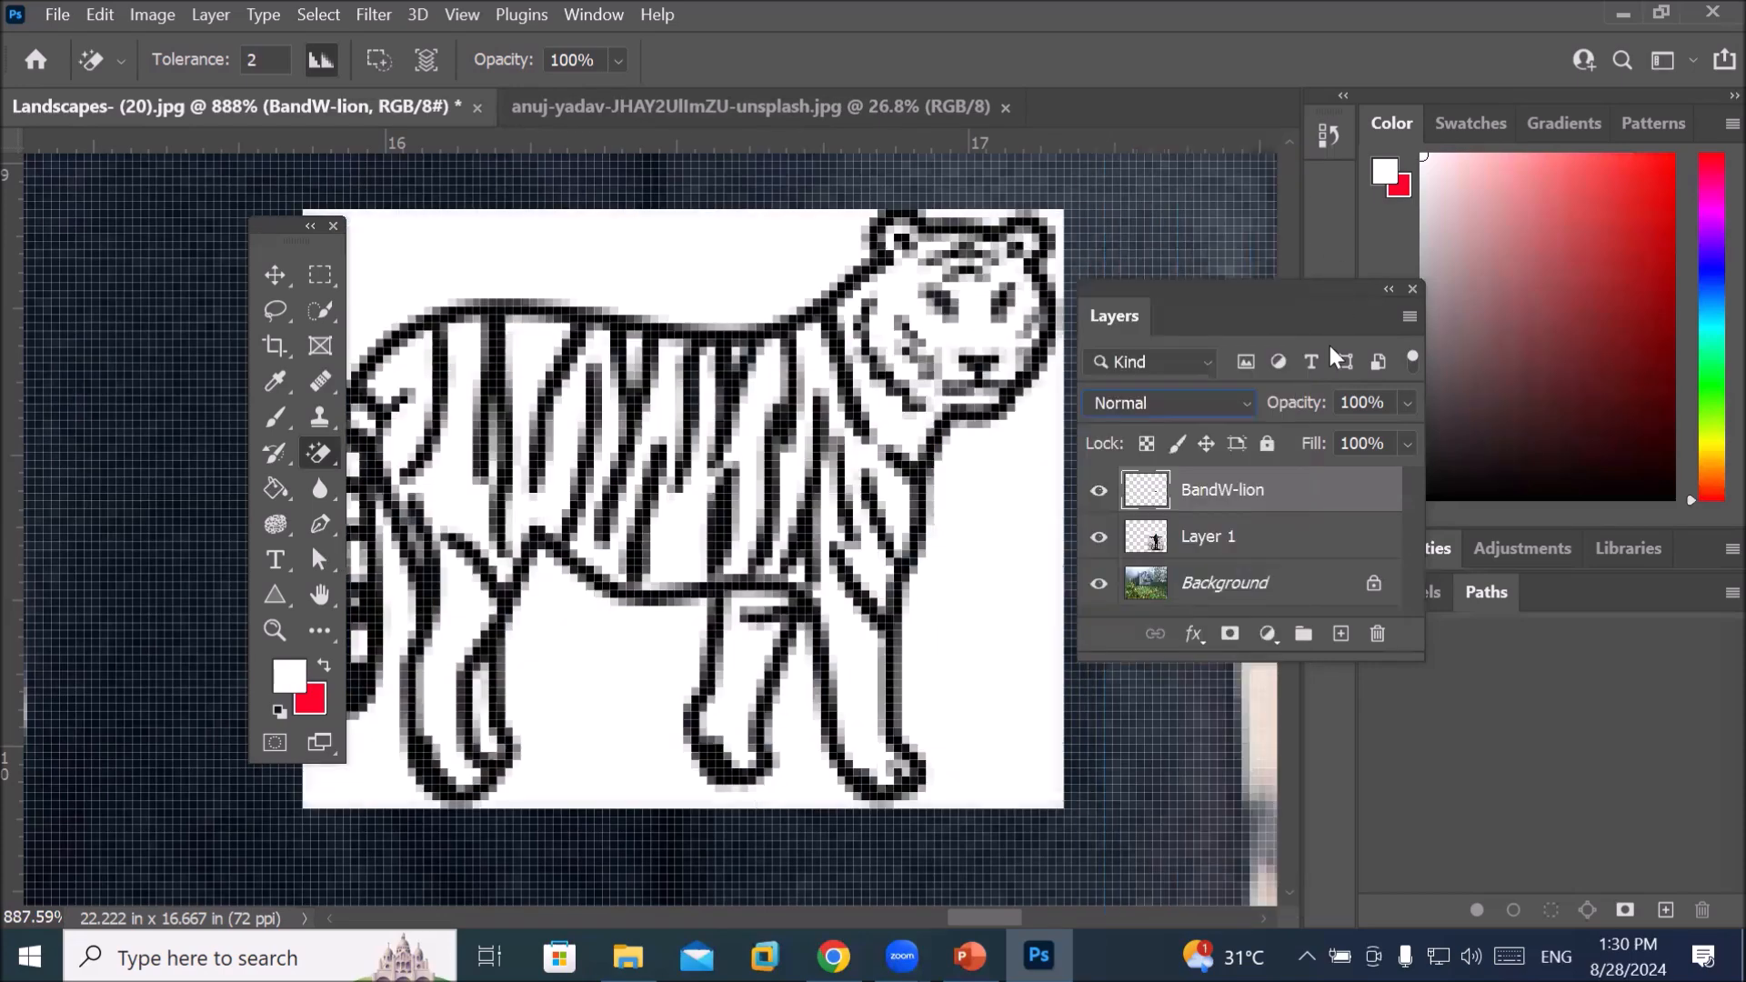
pyautogui.click(1099, 538)
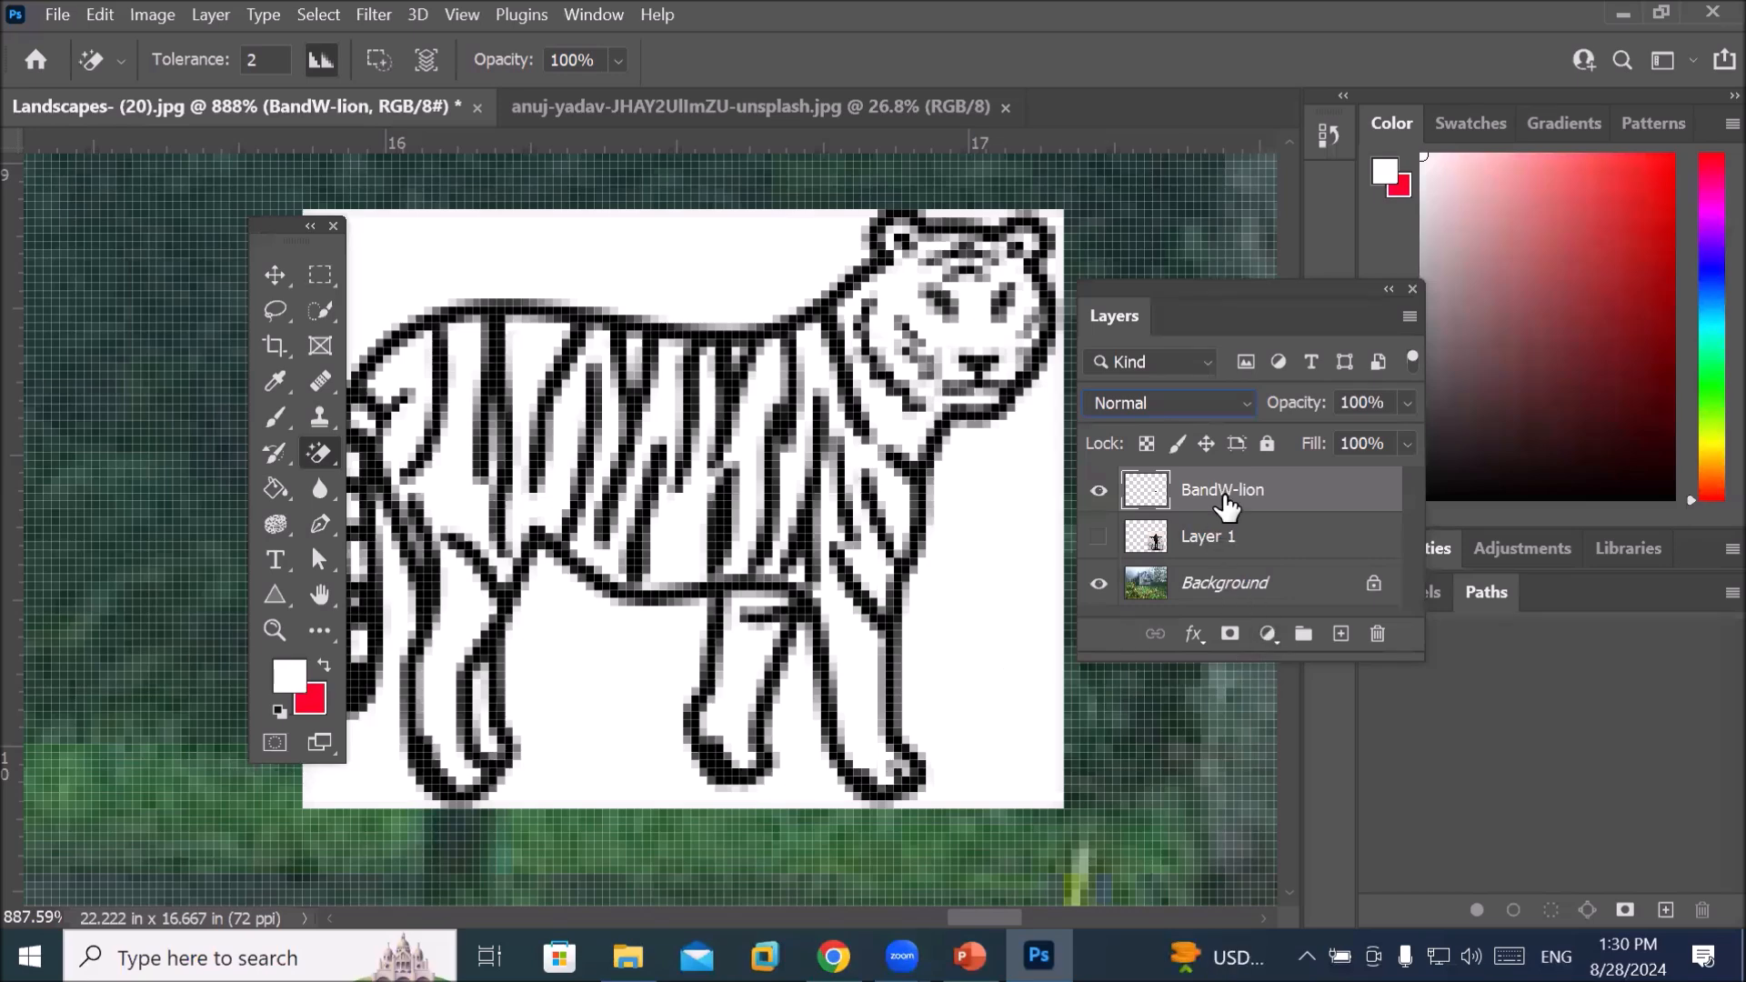
pyautogui.click(1241, 402)
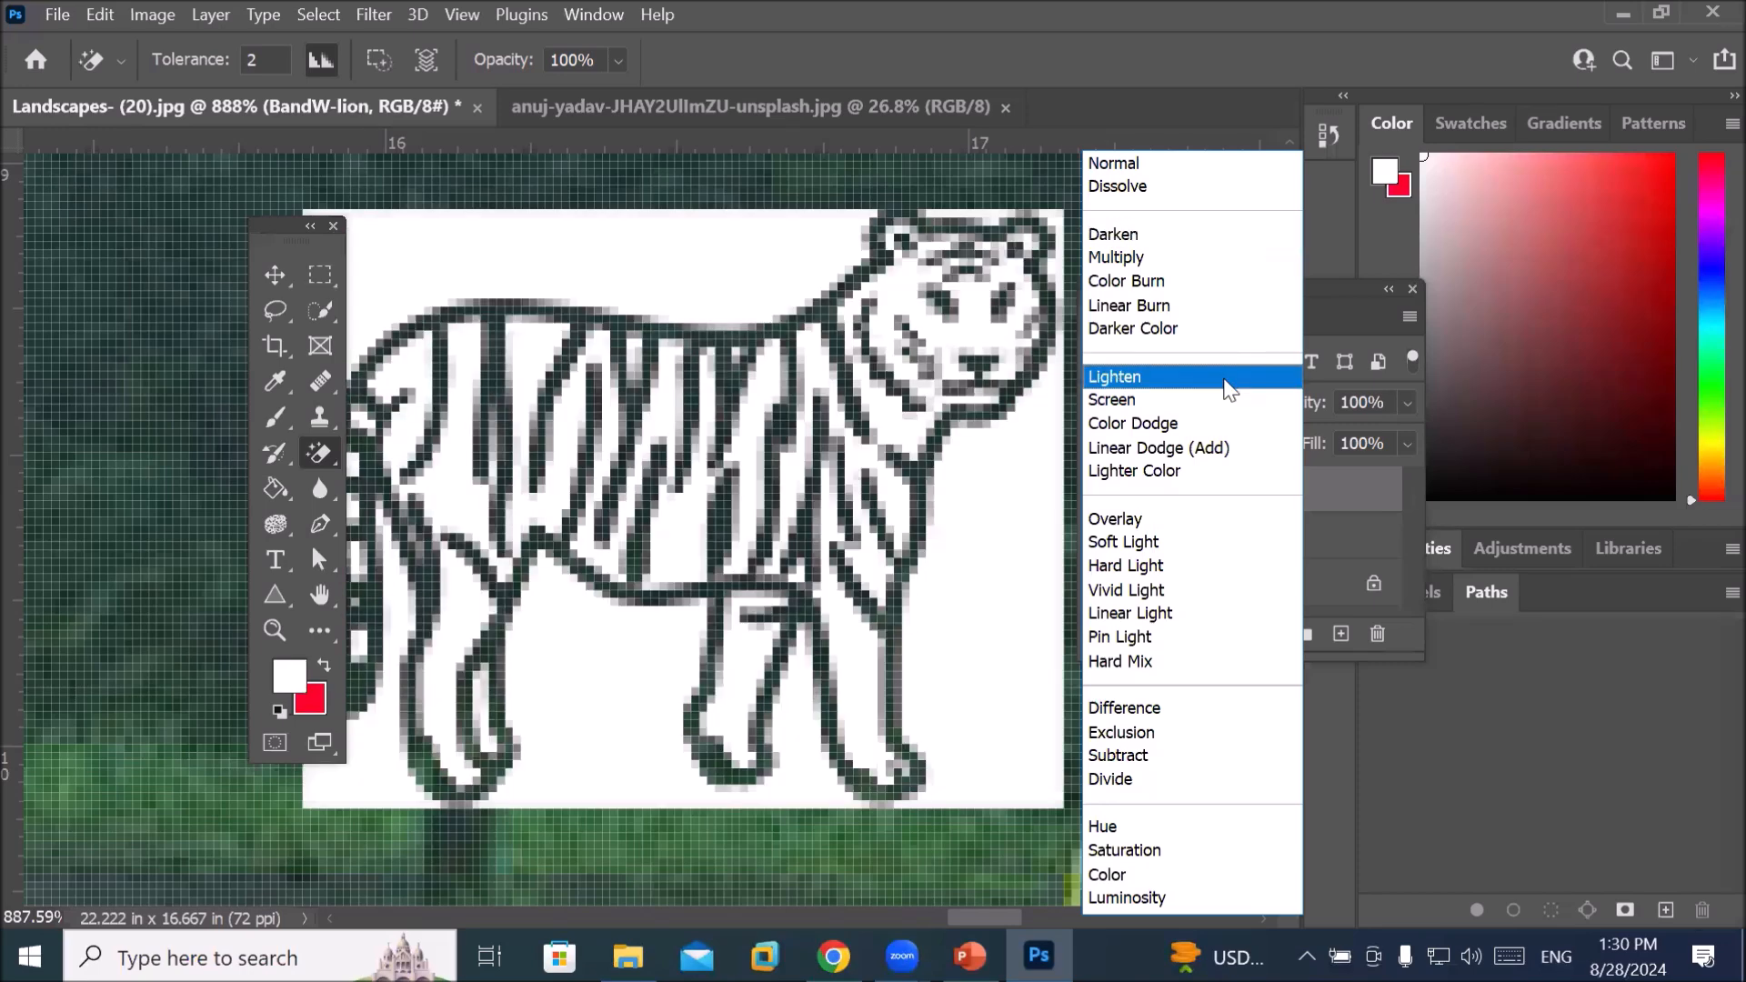
pyautogui.click(1229, 391)
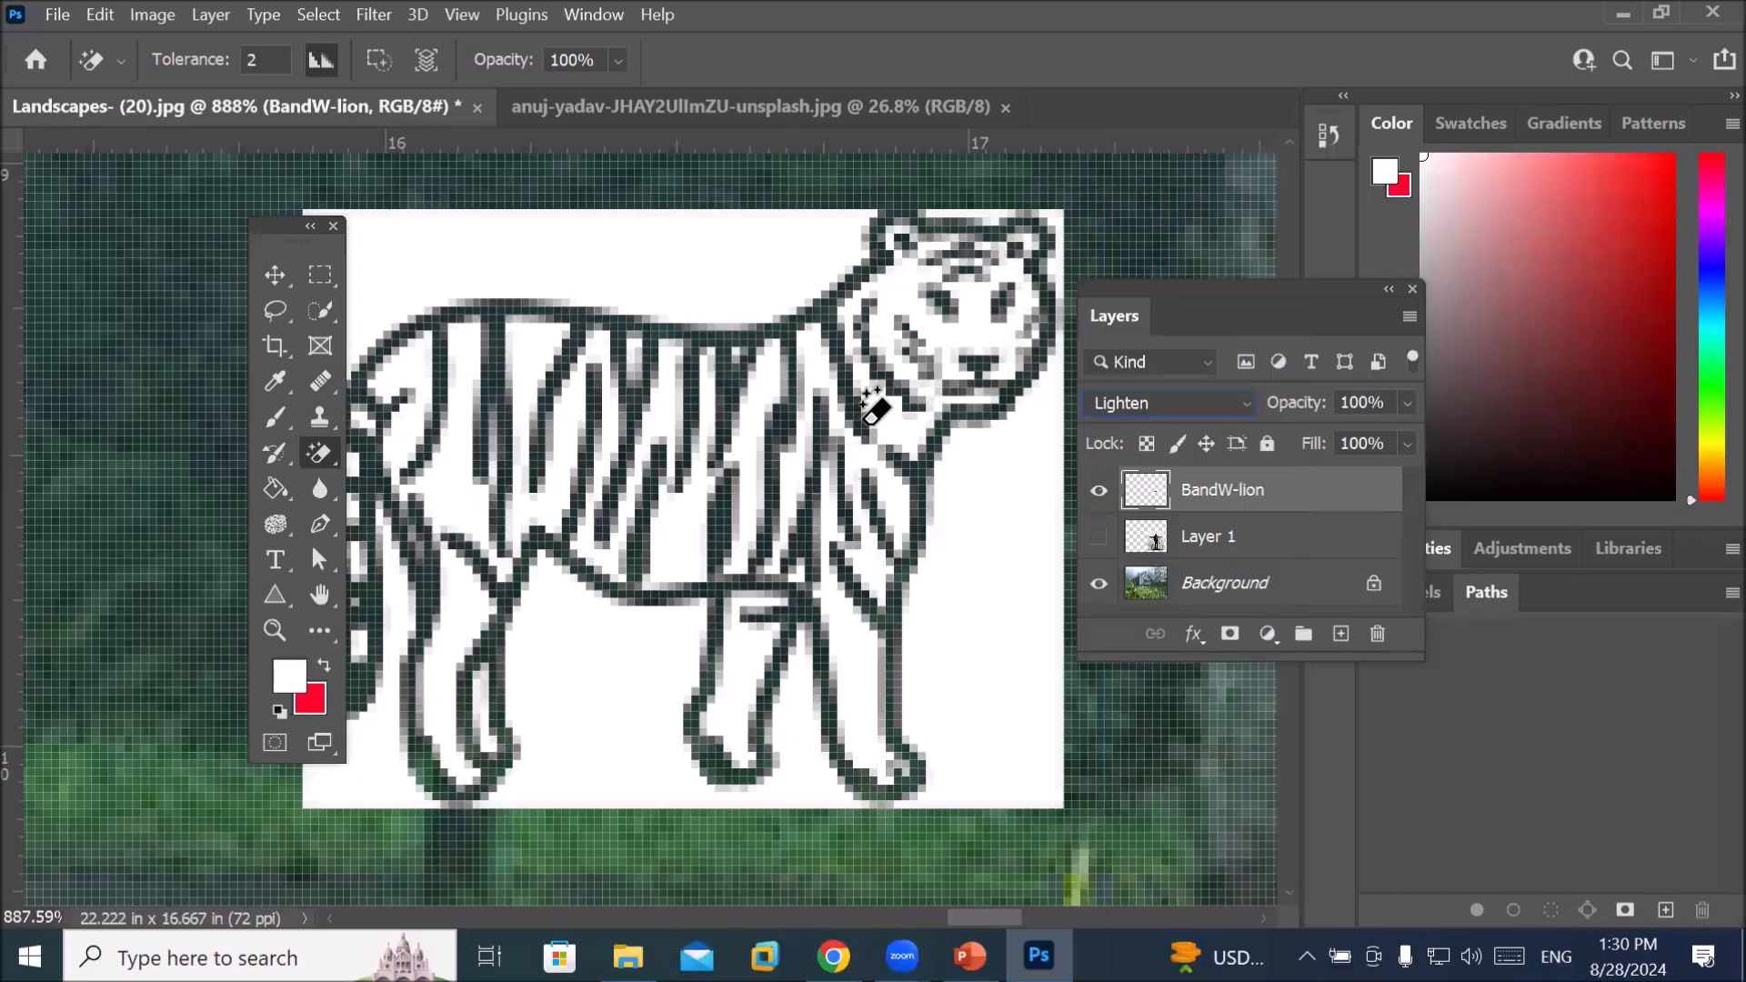
# Switch to the Move Tool and examine how the tiger's dark and light pixels blend with the landscape in Lighten mode
pyautogui.click(288, 271)
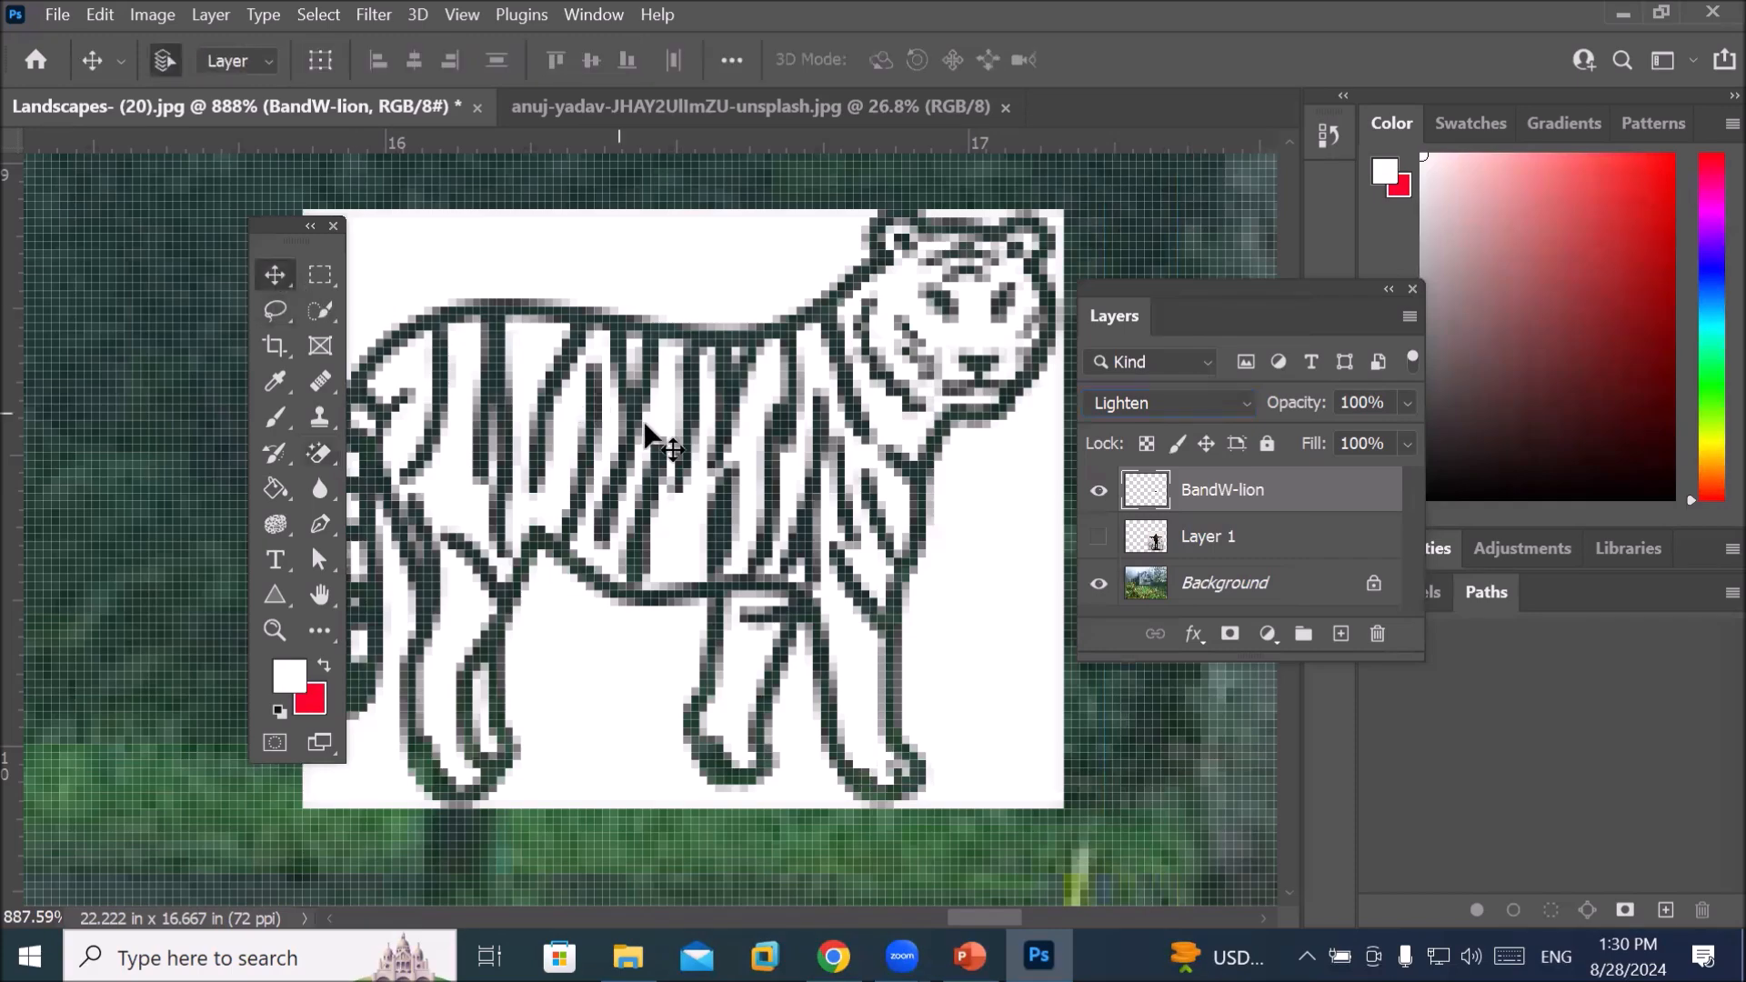
pyautogui.scroll(5, 733, 395)
pyautogui.scroll(5, 742, 541)
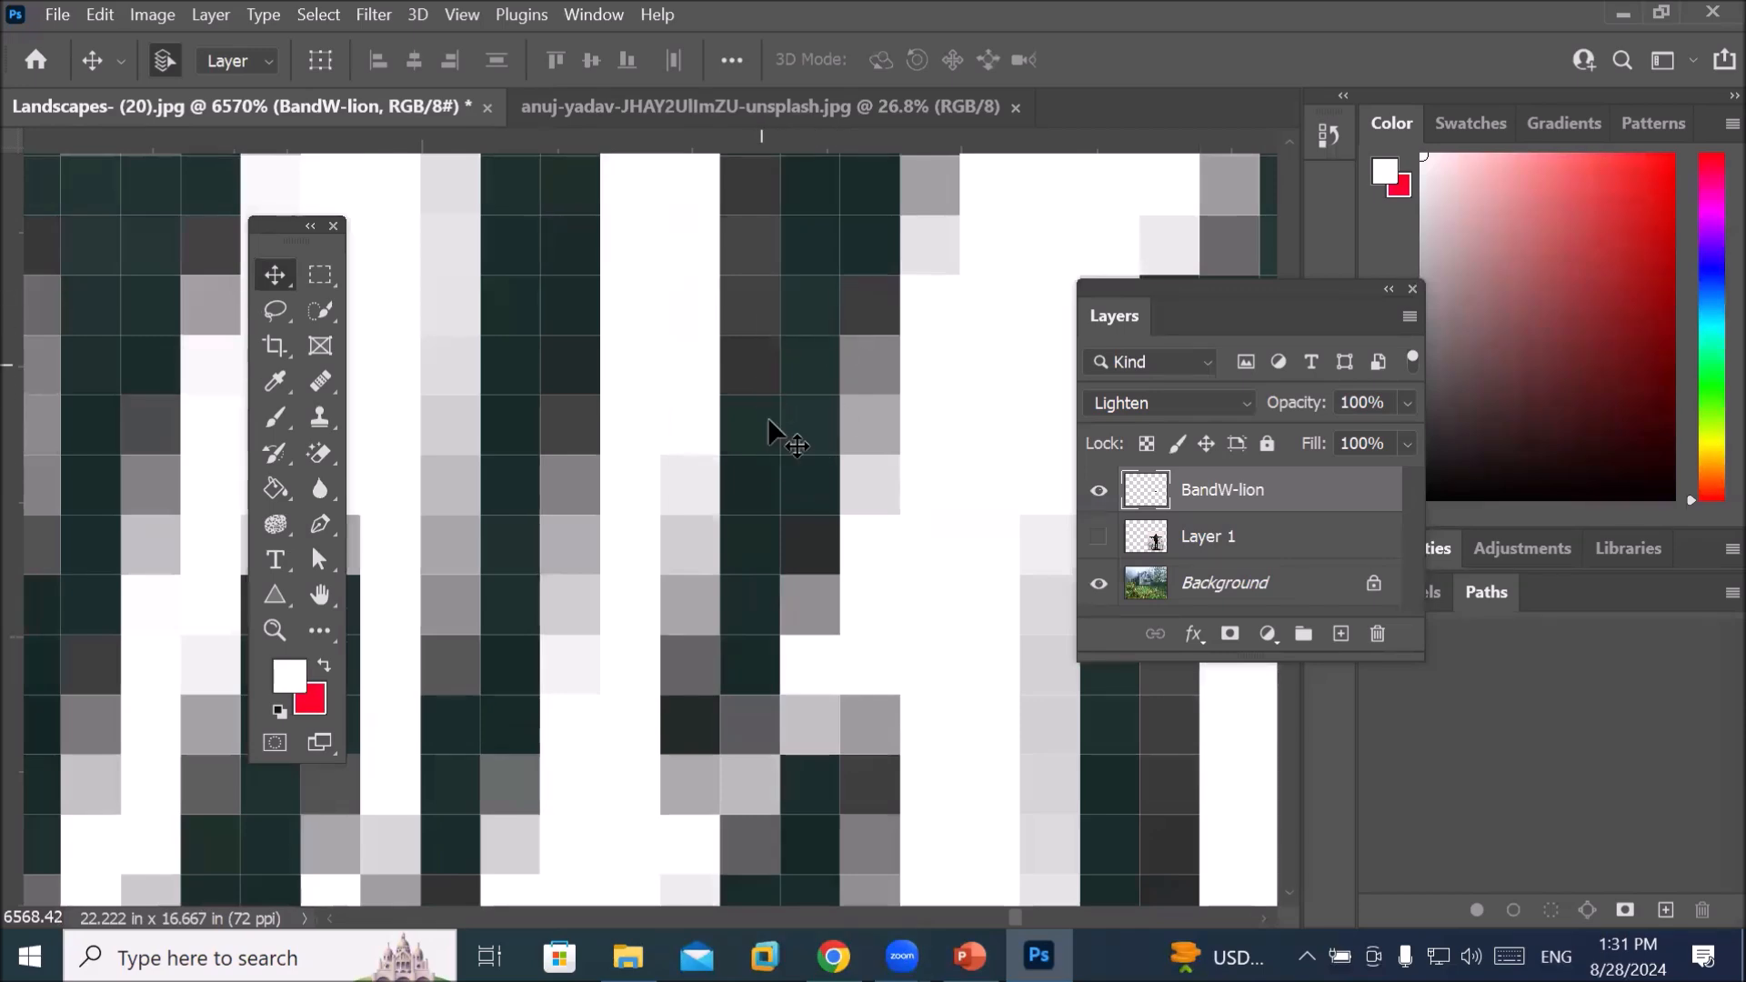
pyautogui.scroll(-5, 778, 409)
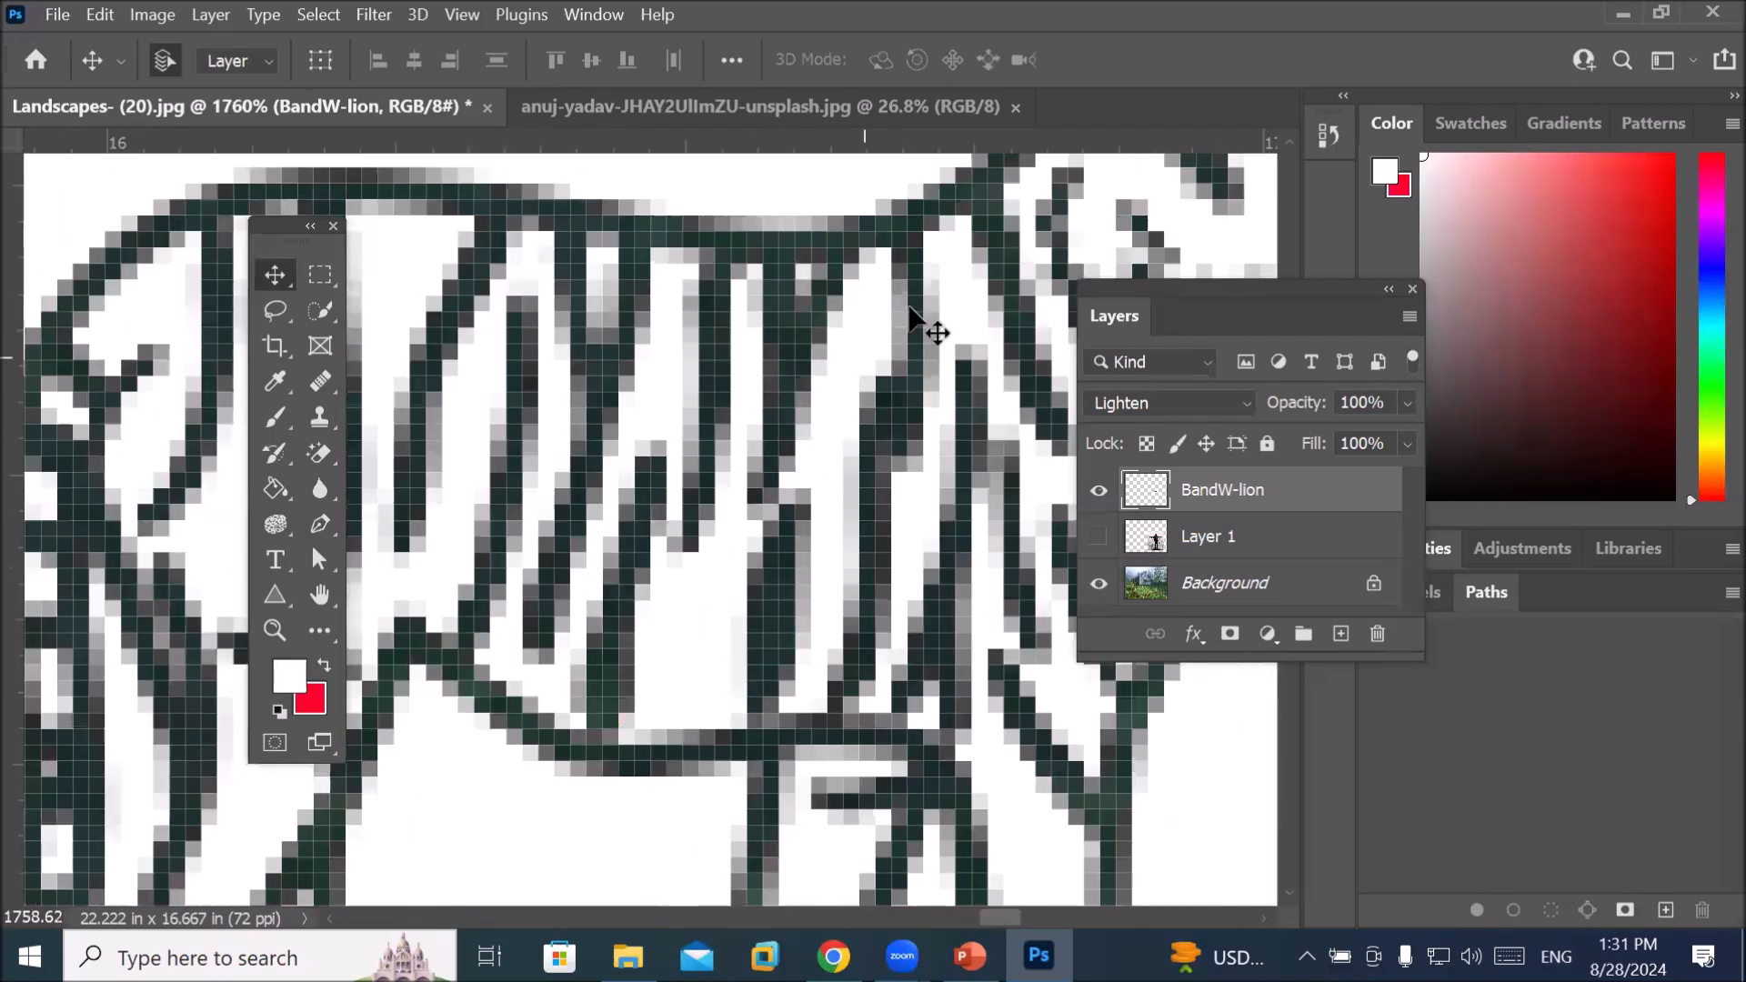
pyautogui.scroll(-2, 918, 291)
pyautogui.scroll(-3, 725, 215)
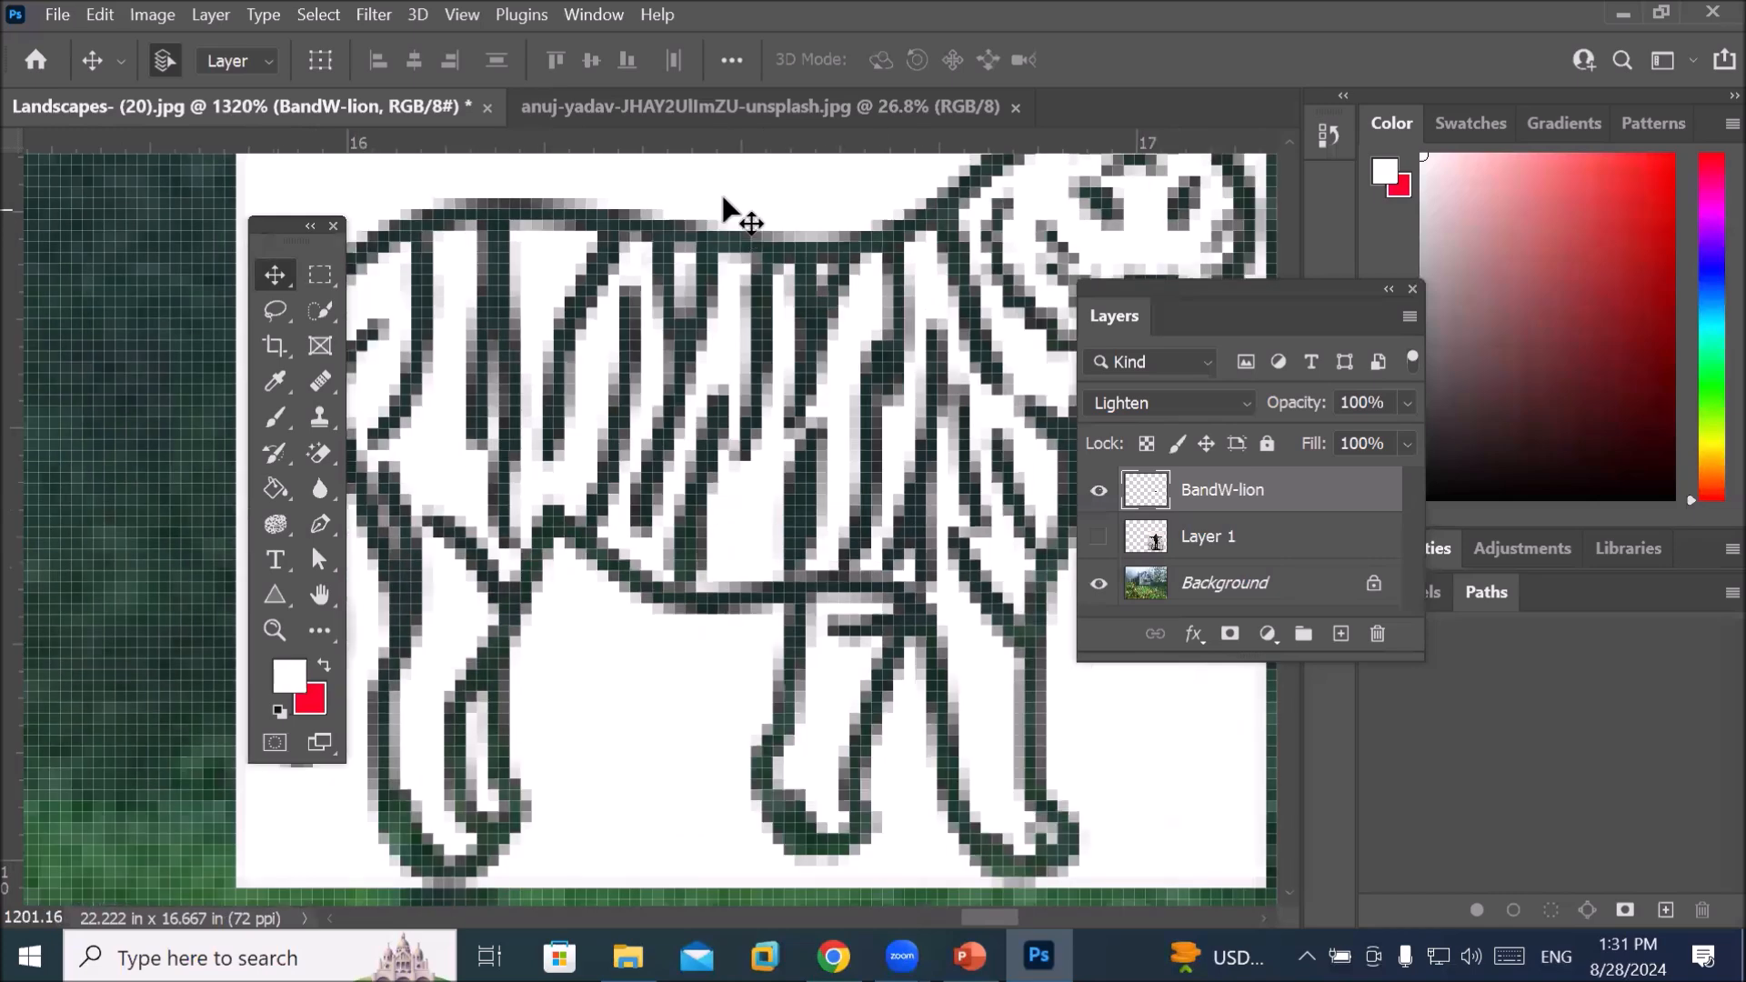
# Change the BandW-lion layer's blending mode to Darken
pyautogui.scroll(-1, 725, 215)
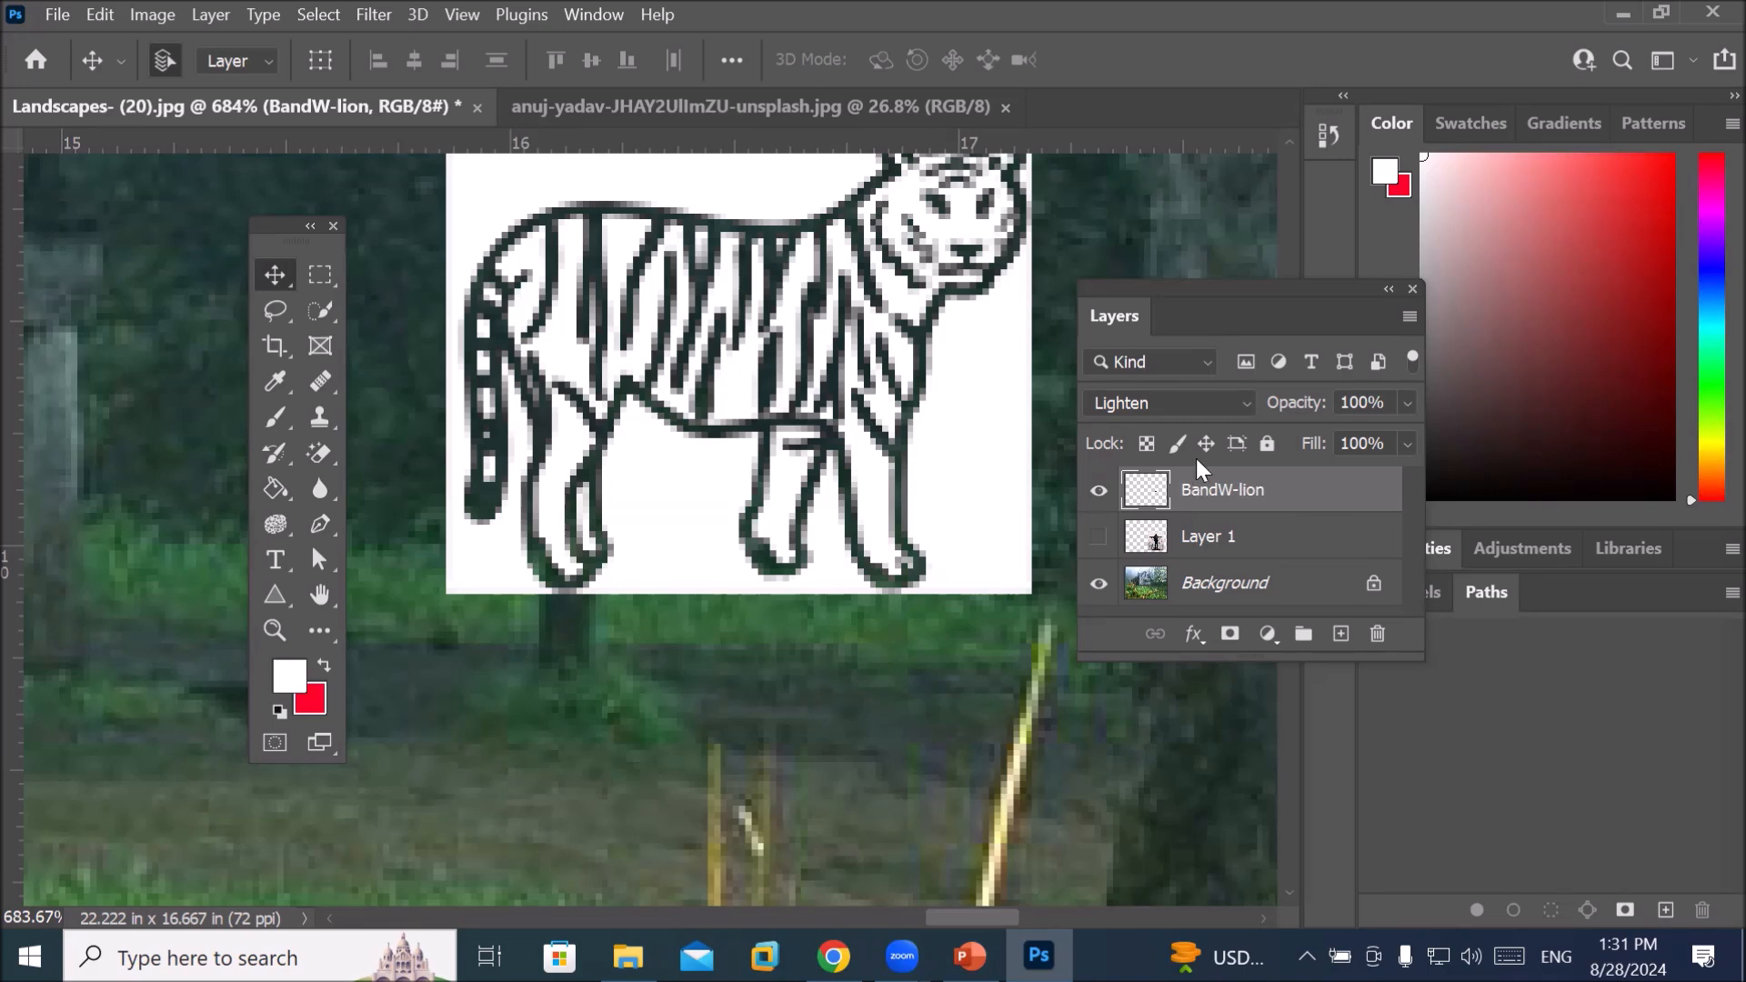
pyautogui.click(1189, 403)
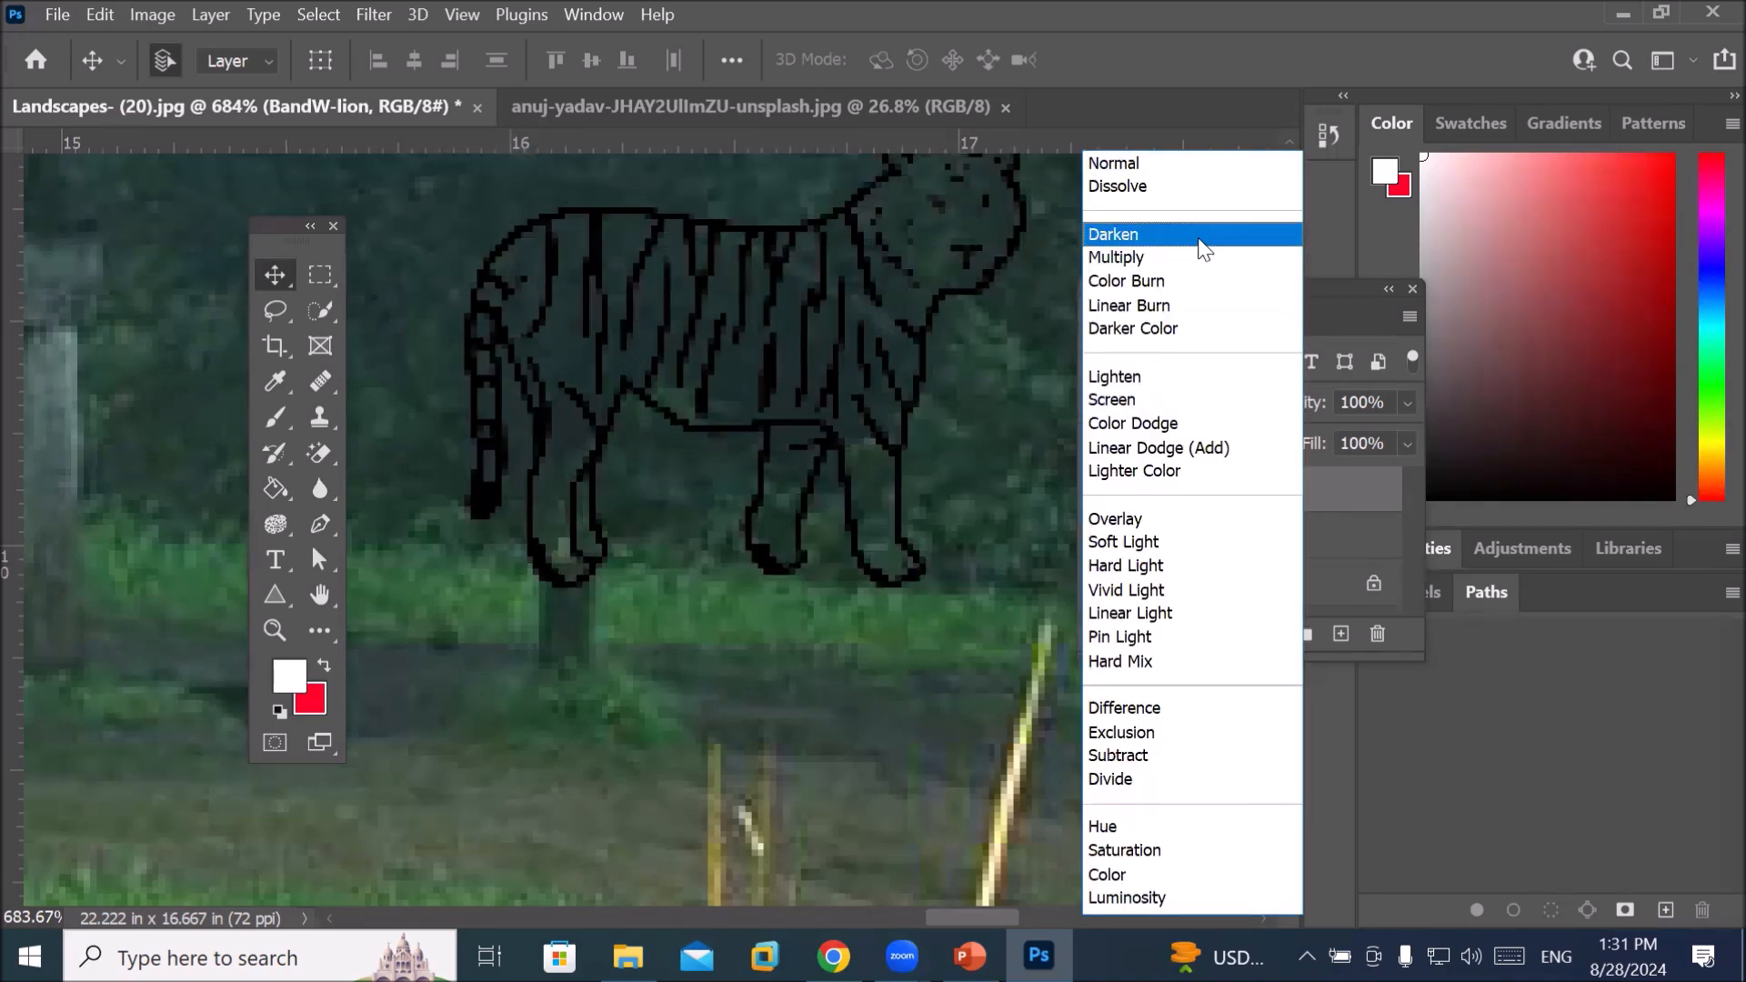
pyautogui.click(1203, 238)
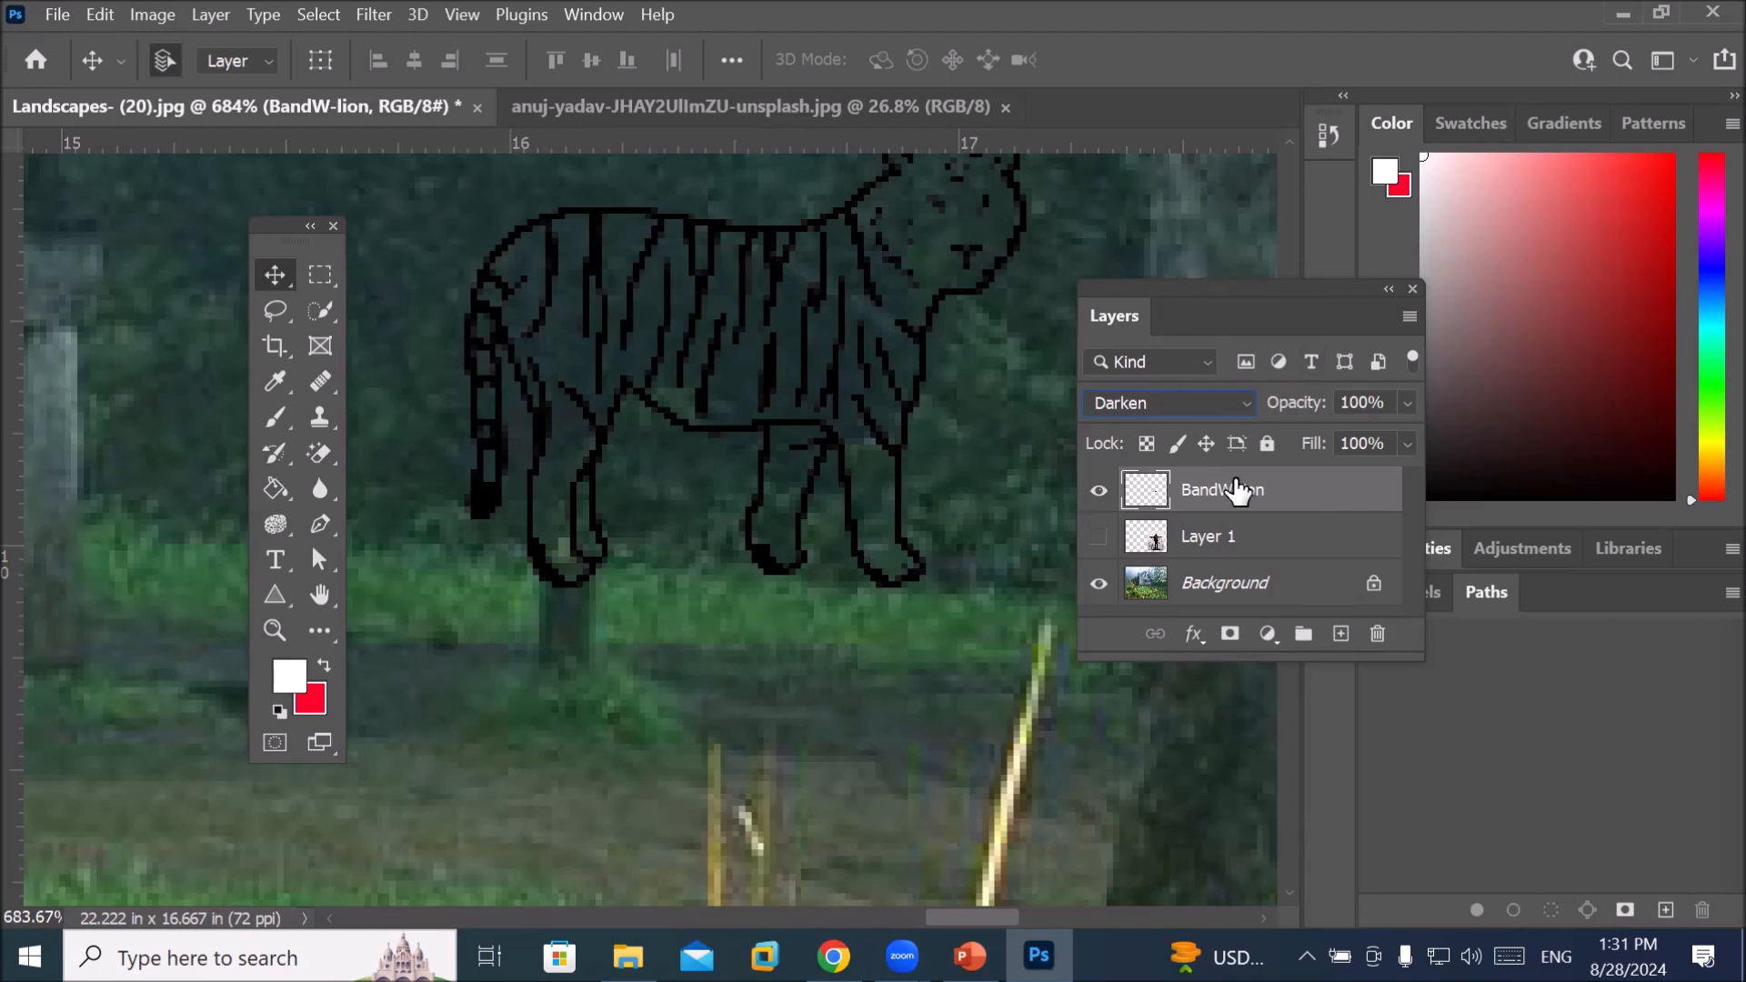
# Add a new layer above BandW-lion, swap the foreground and background colors, and fill the BandW-lion layer with red
pyautogui.click(1341, 637)
pyautogui.click(1153, 544)
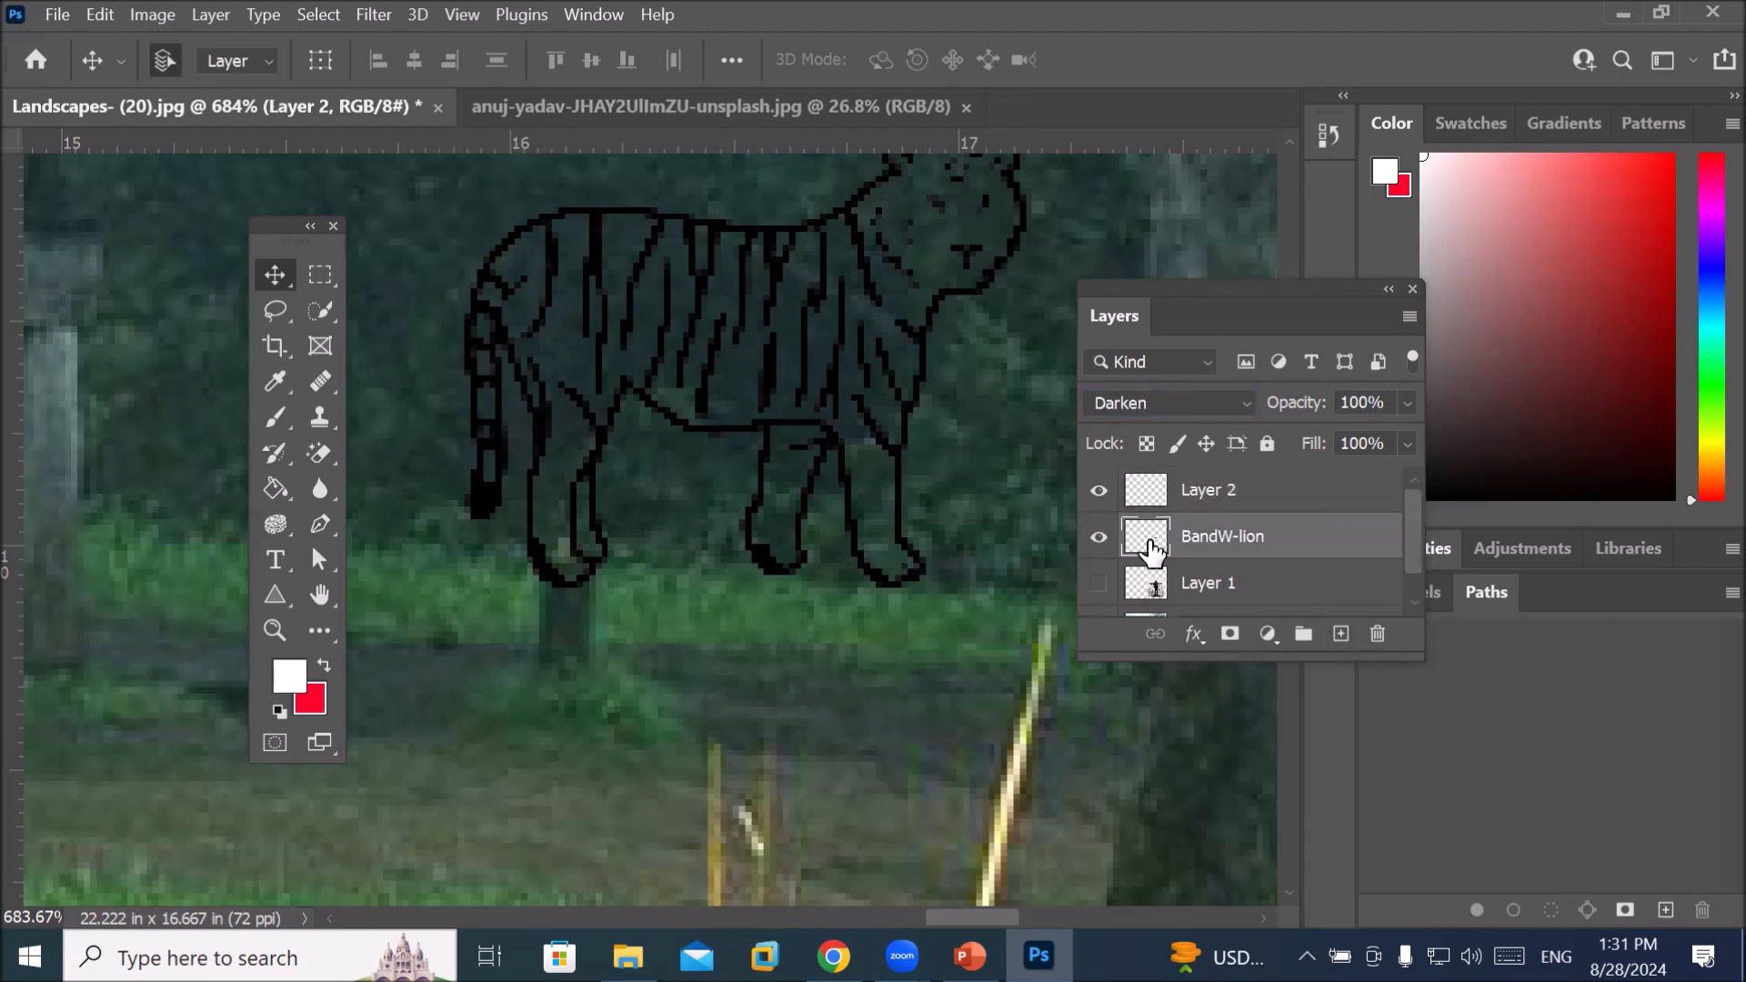
pyautogui.click(324, 671)
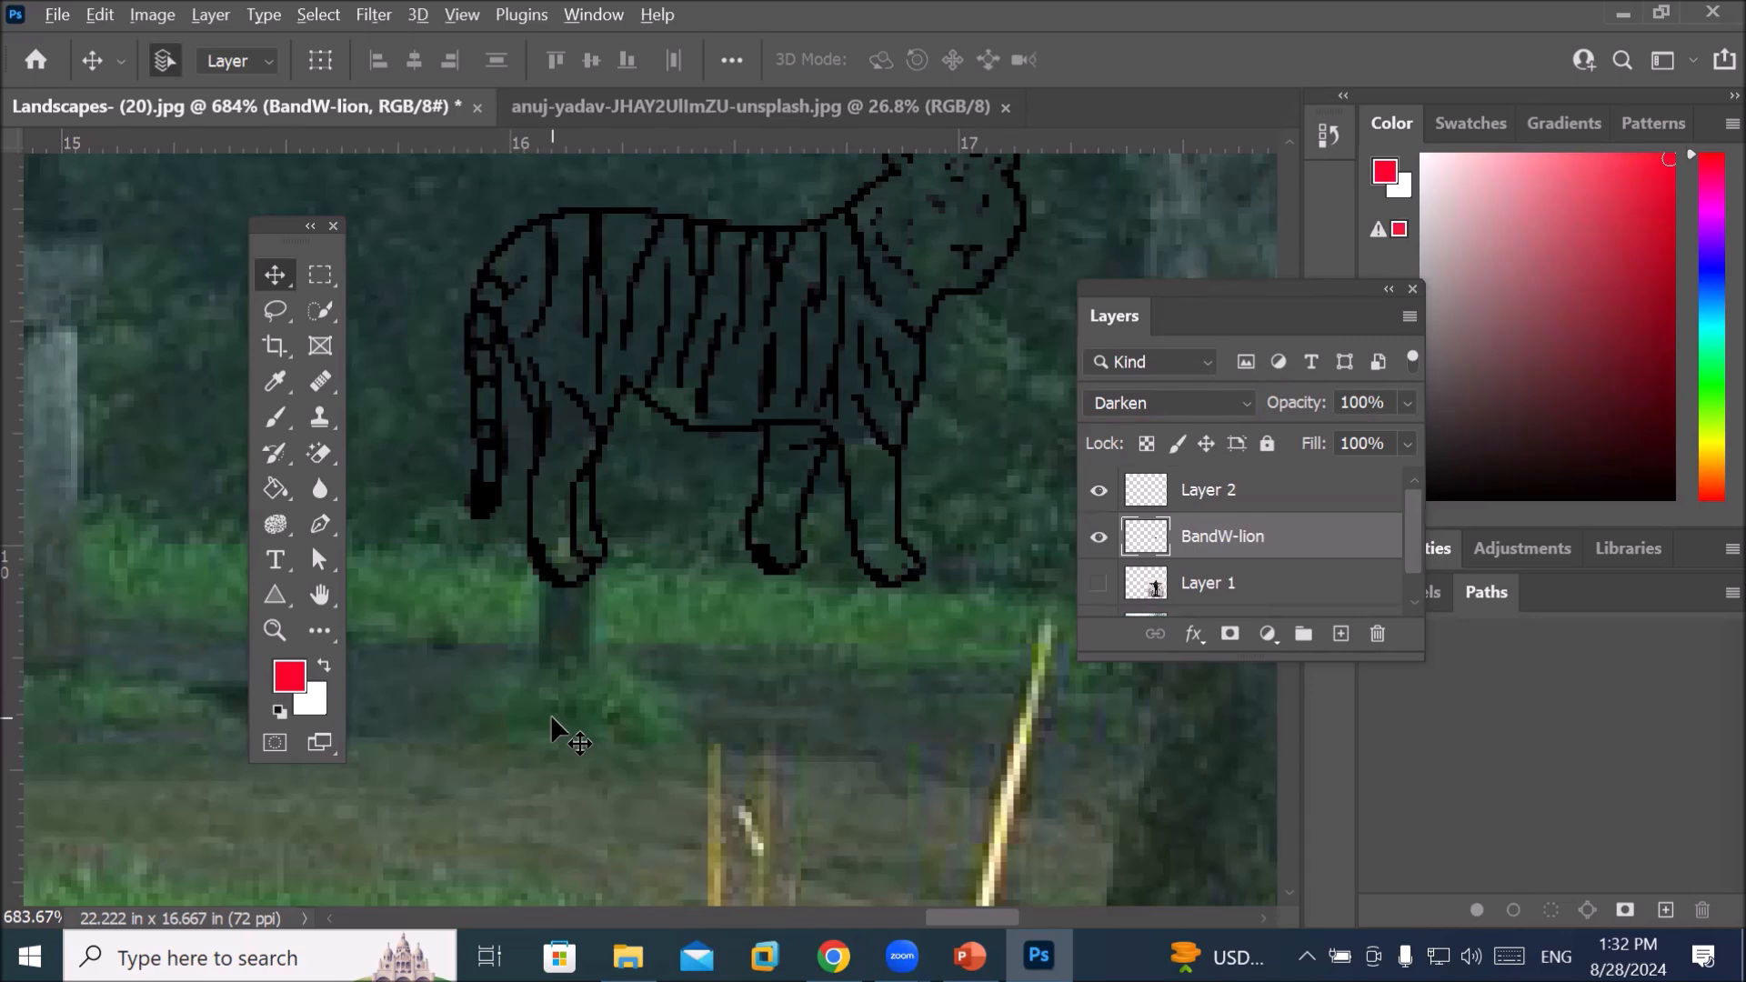
pyautogui.hotkey('alt', 'BackSpace')
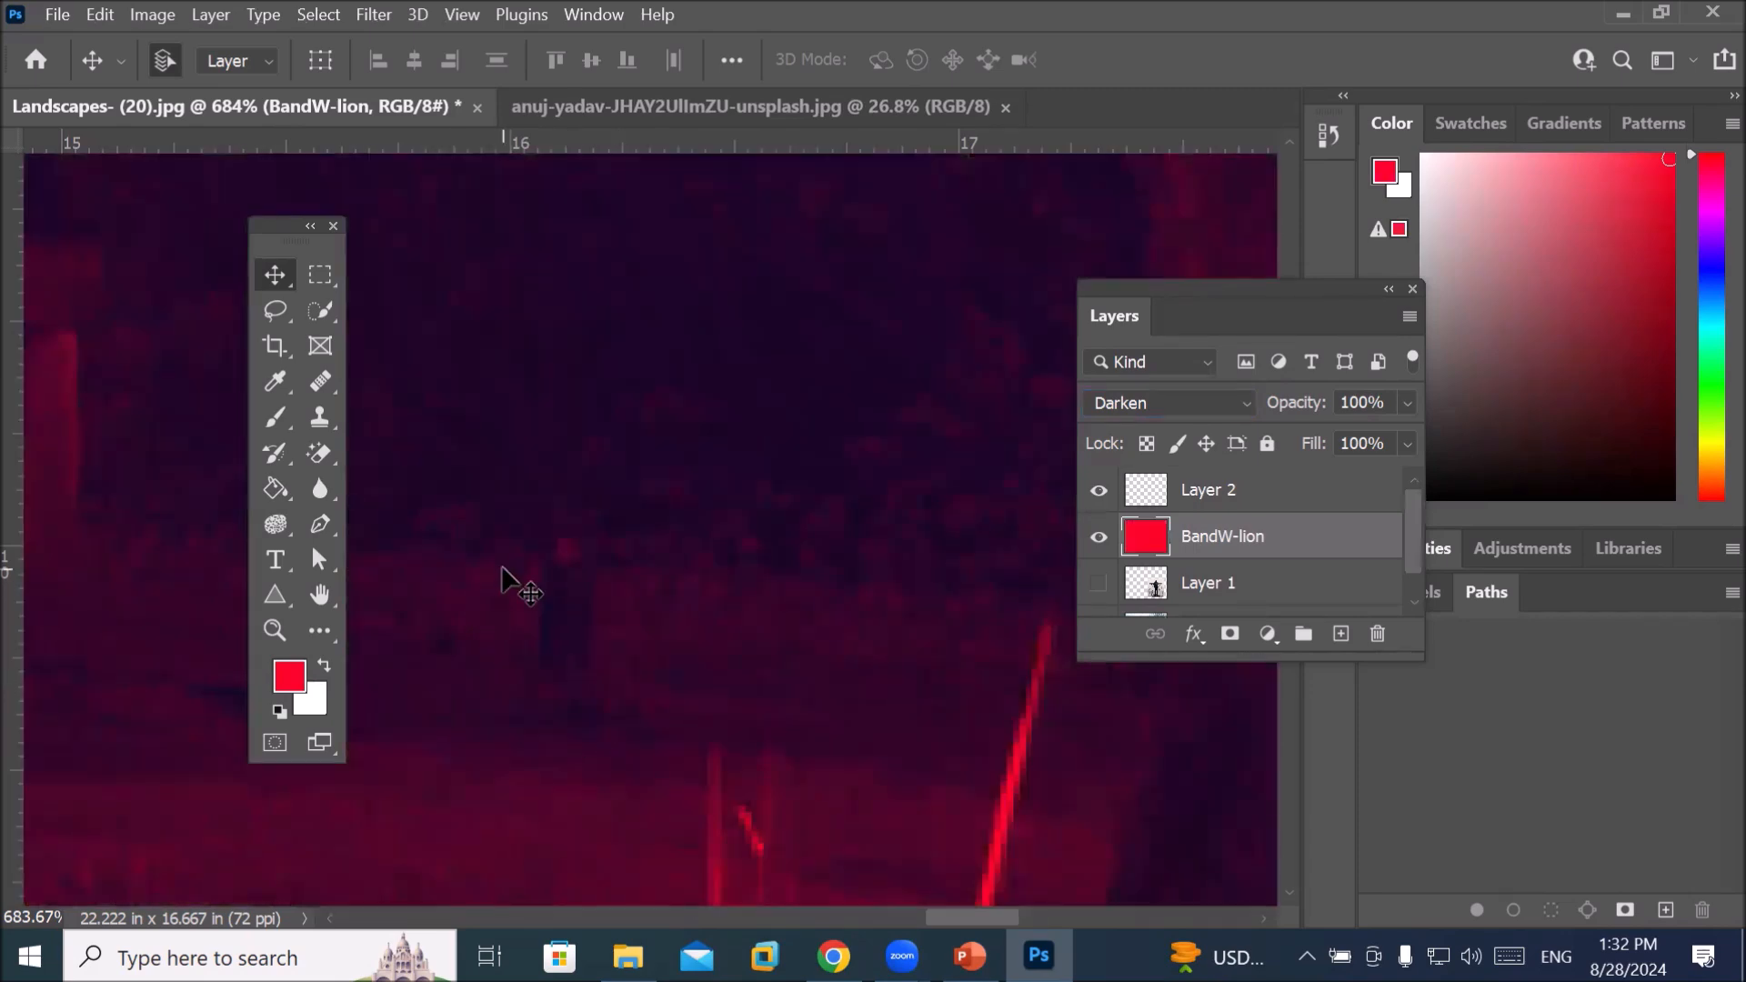
pyautogui.scroll(-3, 647, 550)
pyautogui.scroll(-5, 636, 509)
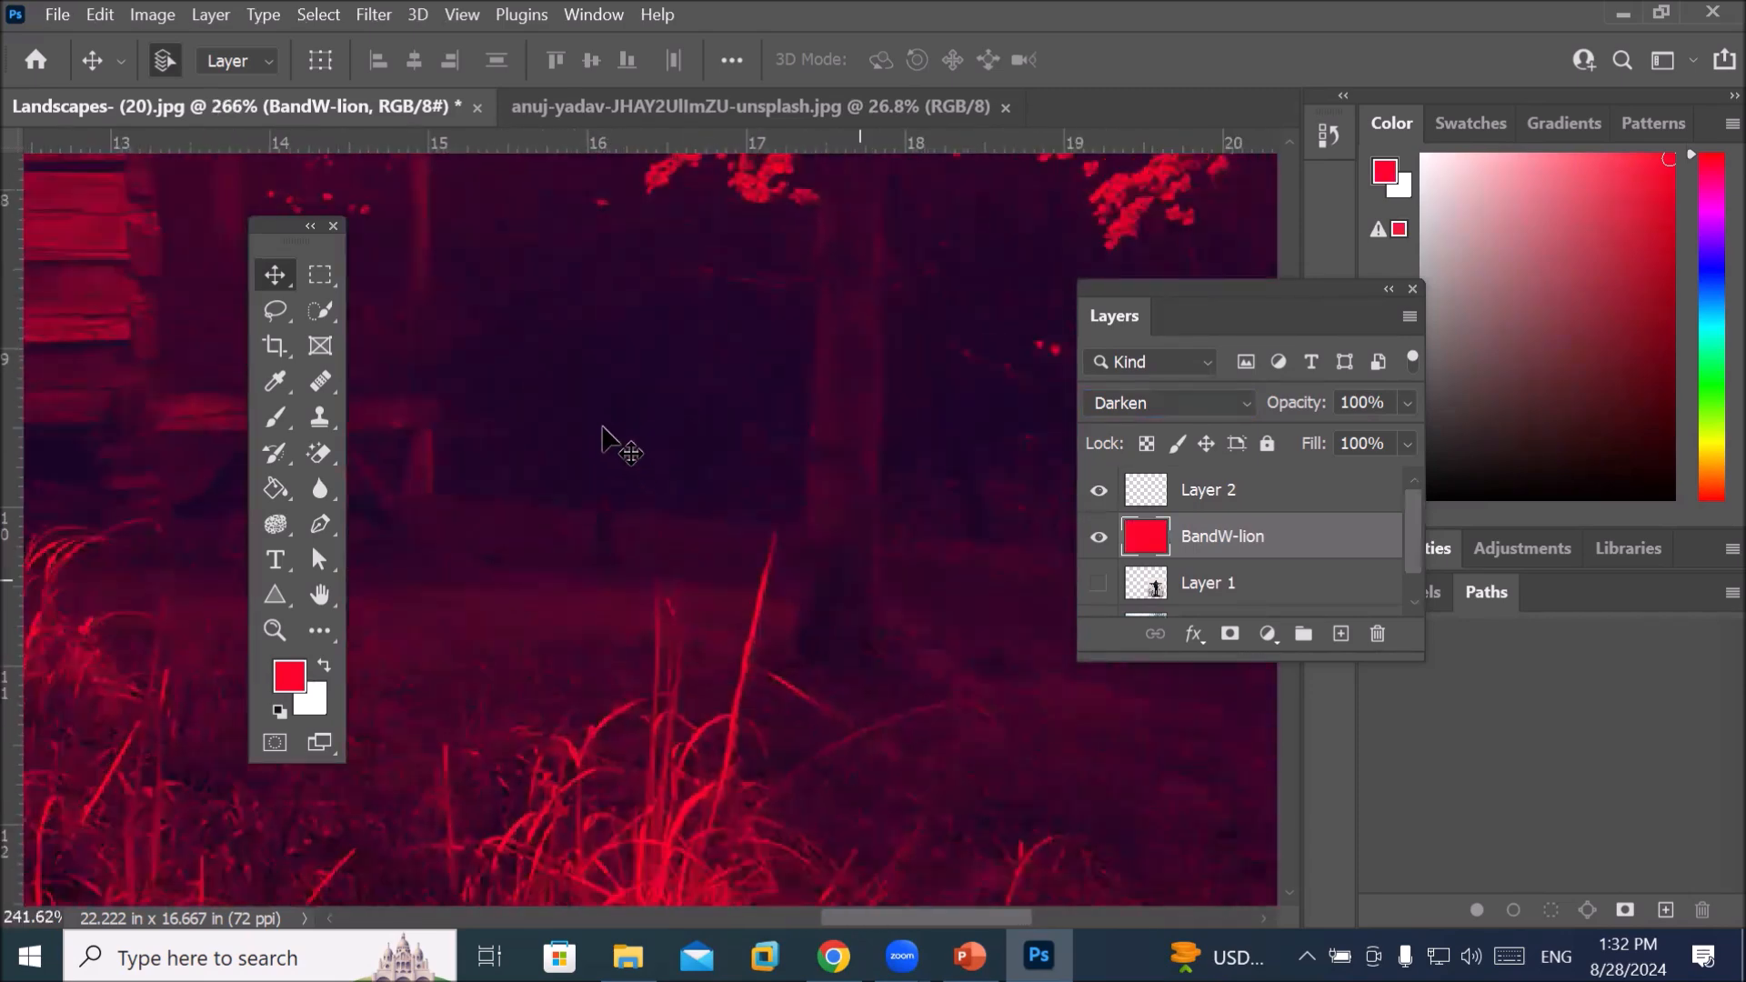
pyautogui.scroll(-2, 544, 233)
pyautogui.scroll(4, 637, 309)
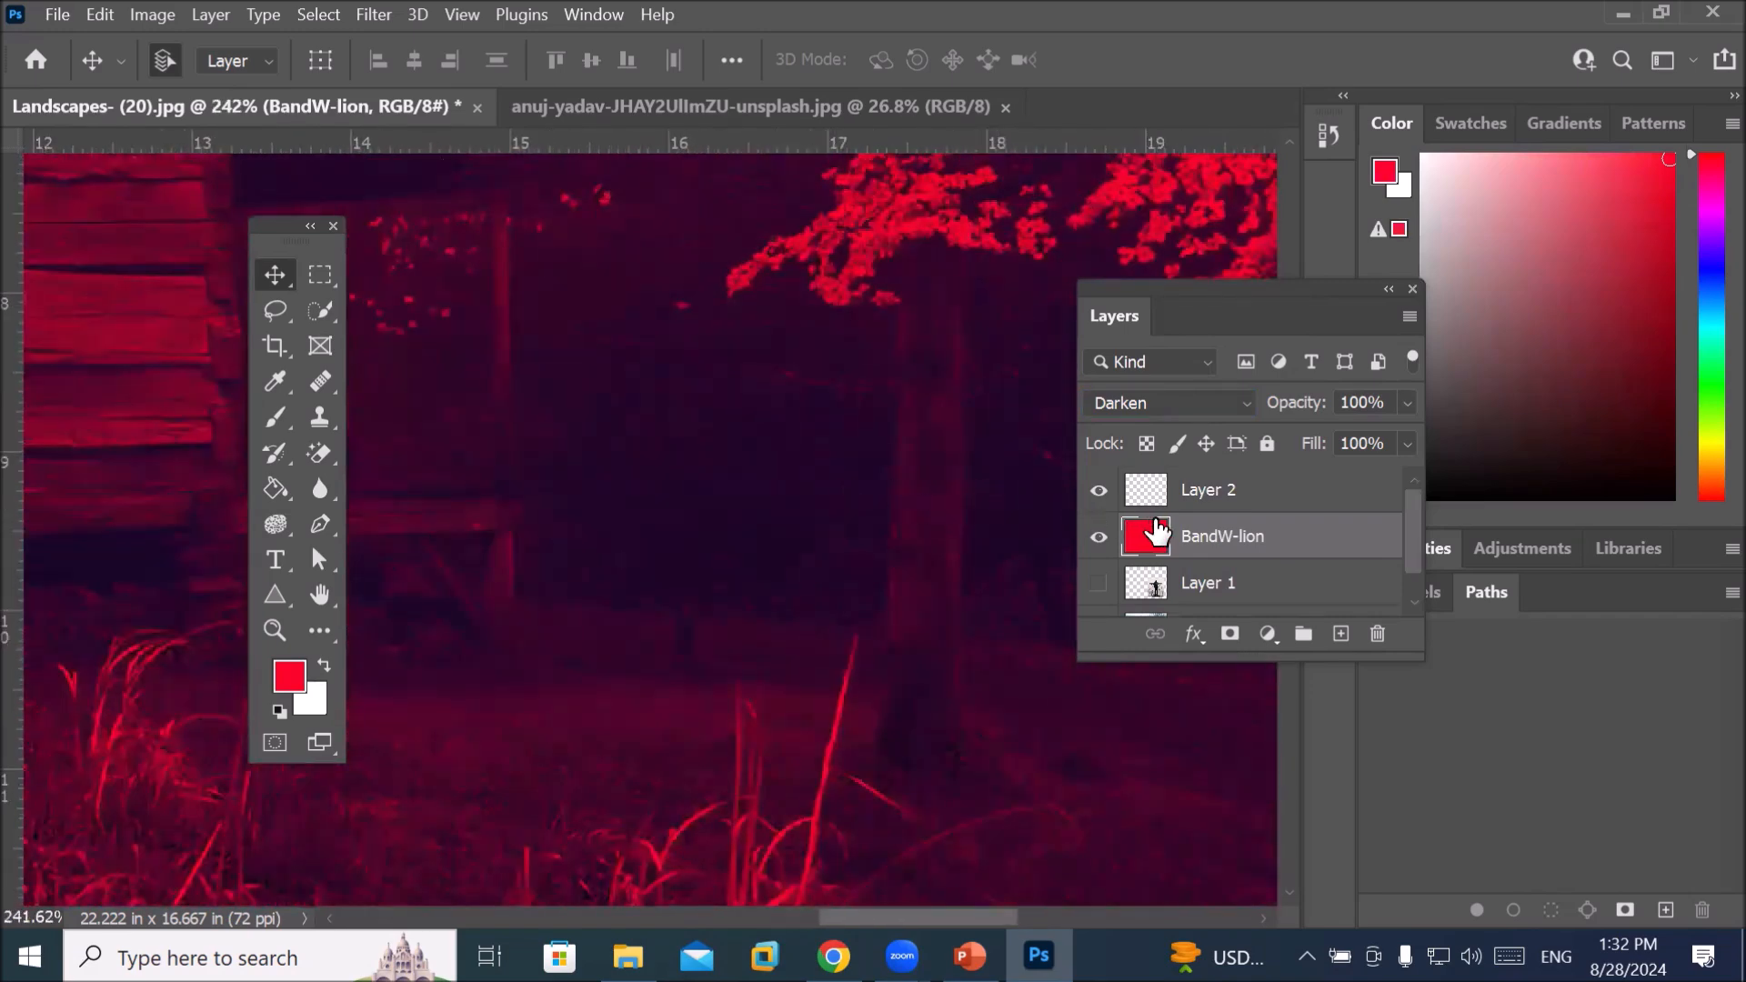
# Select the empty Layer 2, check it by toggling its visibility, and preview the Darken blending mode on it
pyautogui.click(1190, 493)
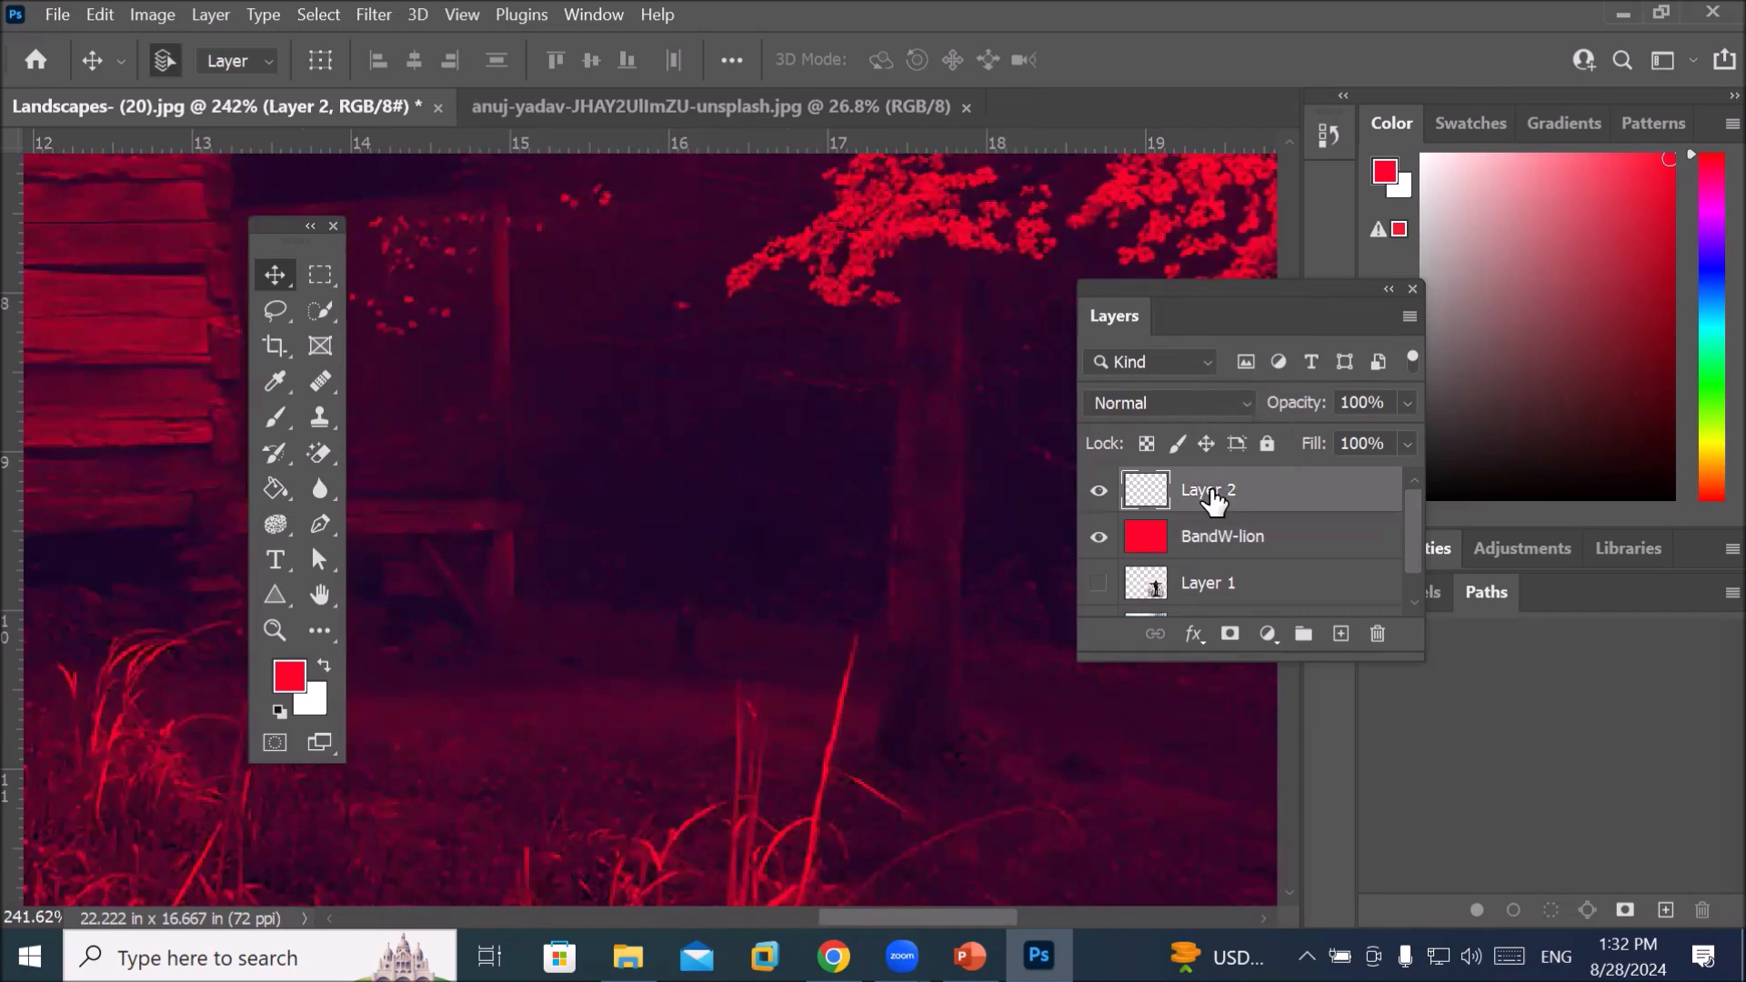
pyautogui.click(1099, 496)
pyautogui.click(1099, 496)
pyautogui.click(1237, 403)
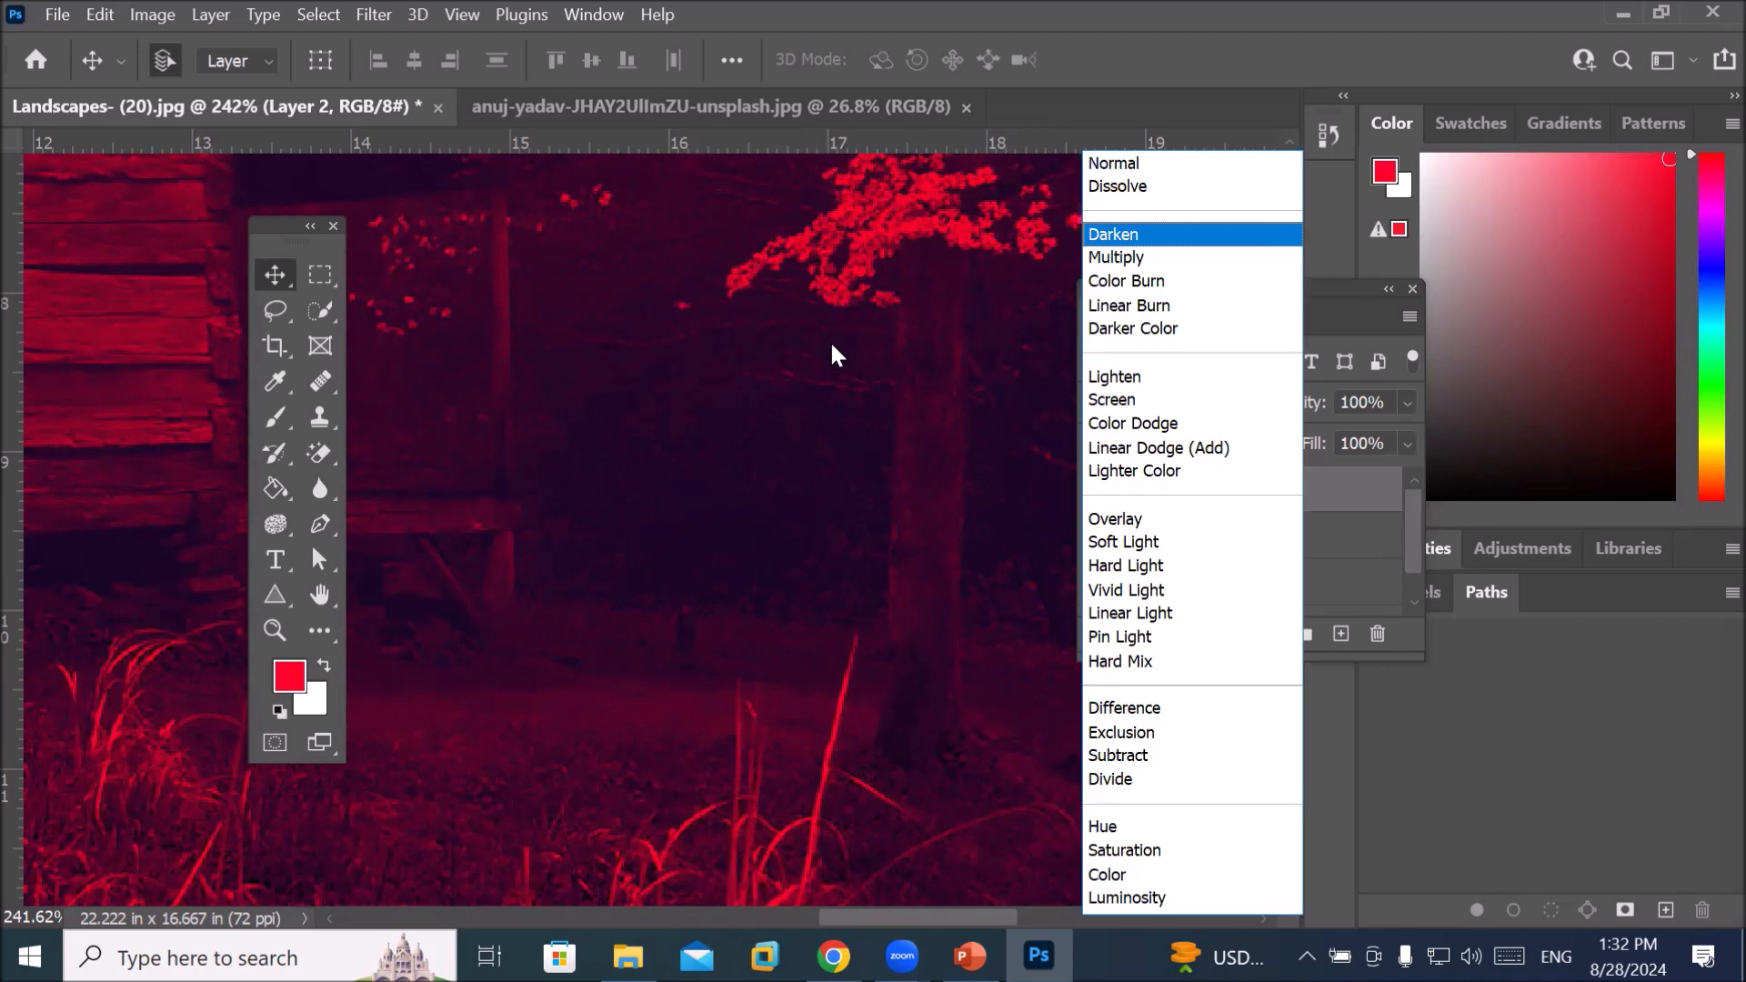
pyautogui.click(1016, 794)
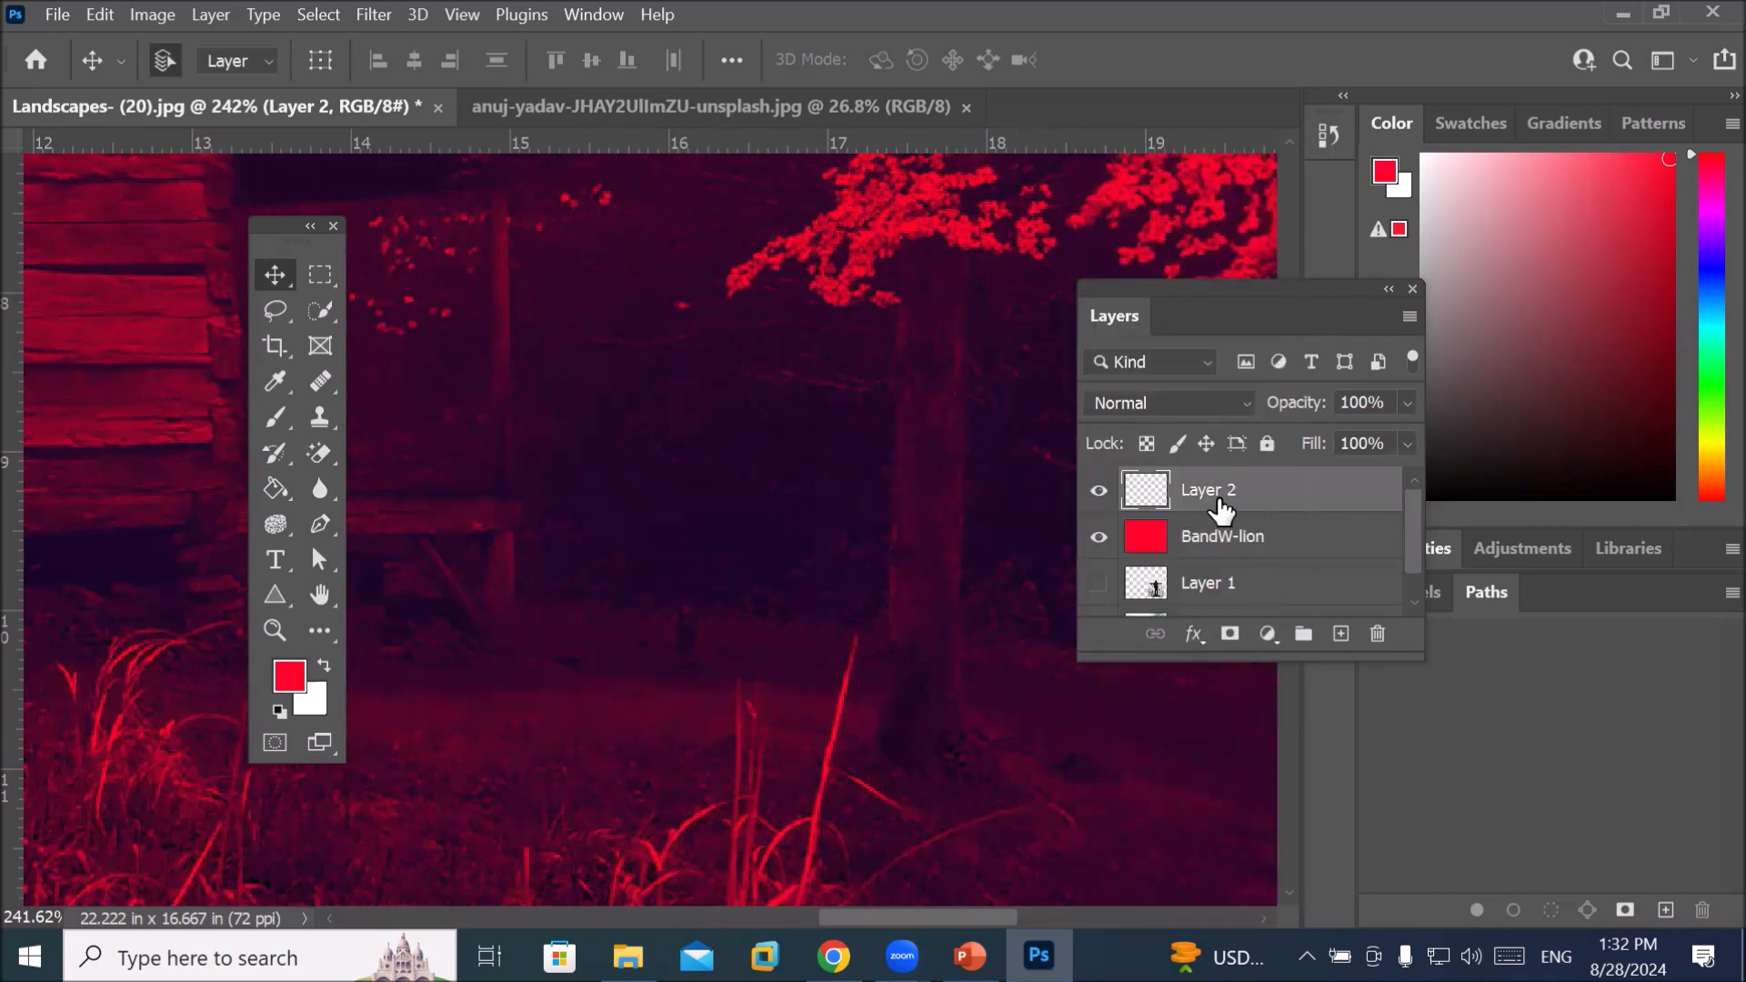
# Select the BandW-lion layer and undo its red fill
pyautogui.moveTo(1406, 535); pyautogui.dragTo(1448, 456)
pyautogui.click(1209, 546)
pyautogui.hotkey('ctrl', 'z')
pyautogui.hotkey('ctrl', 'shift', 'z')
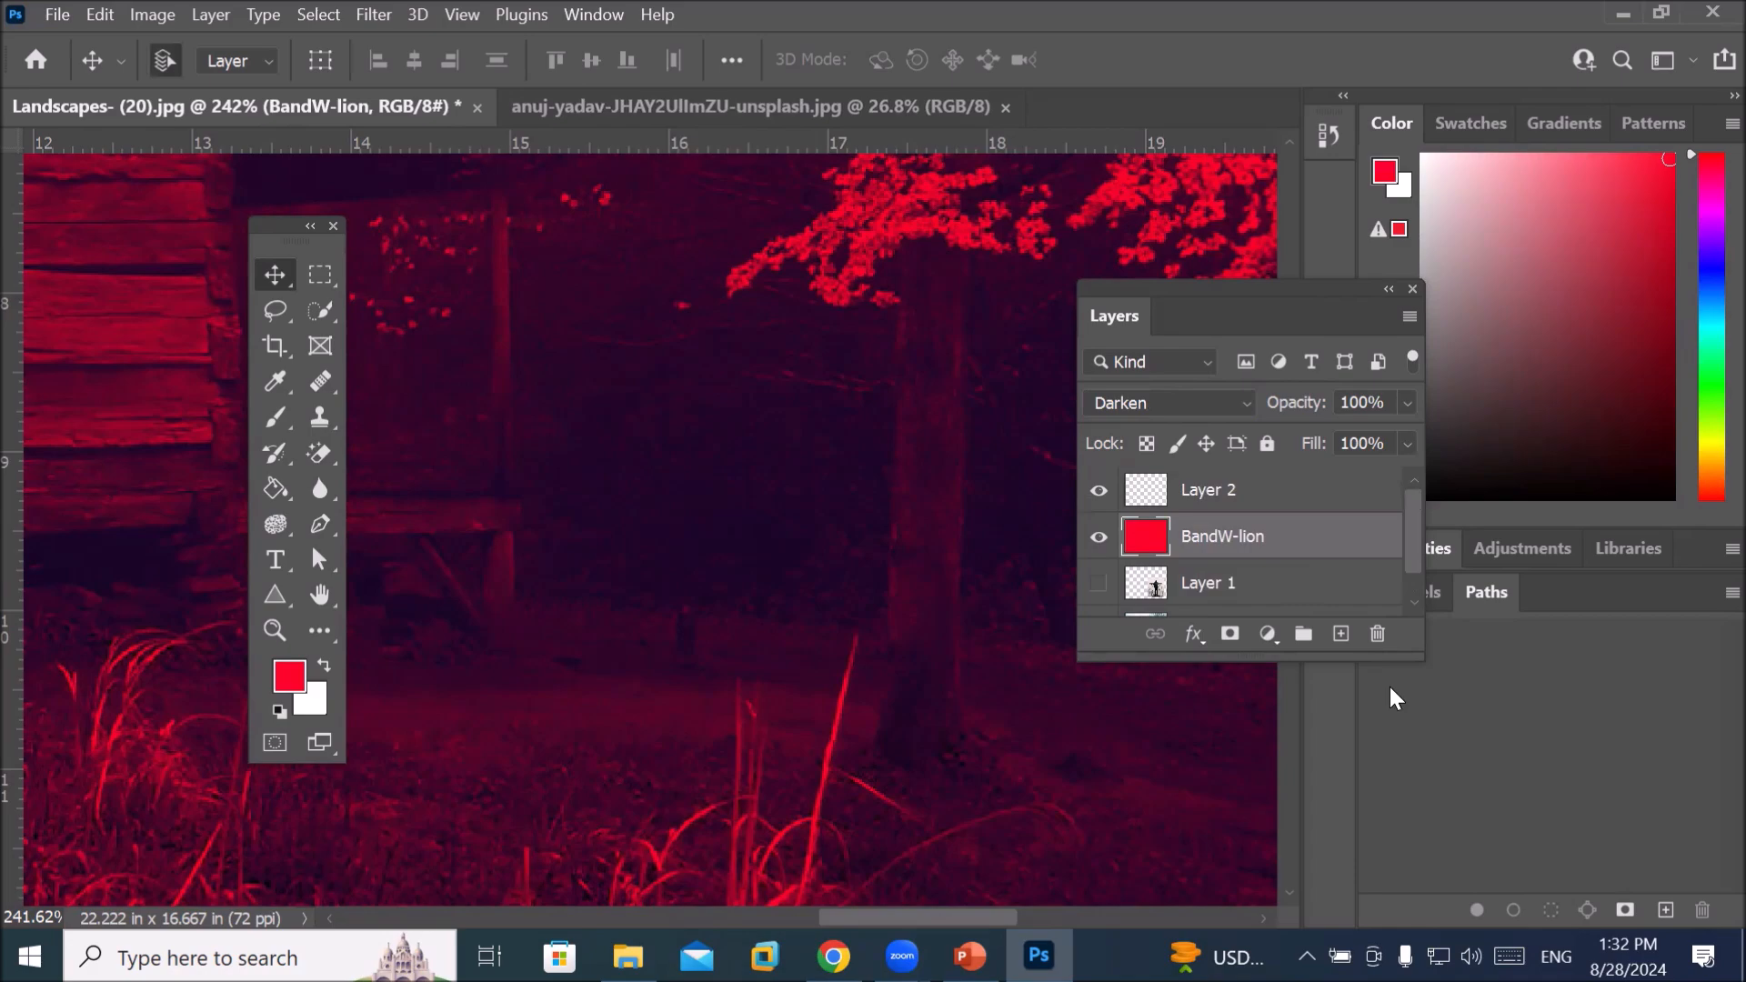
pyautogui.hotkey('ctrl', 'z')
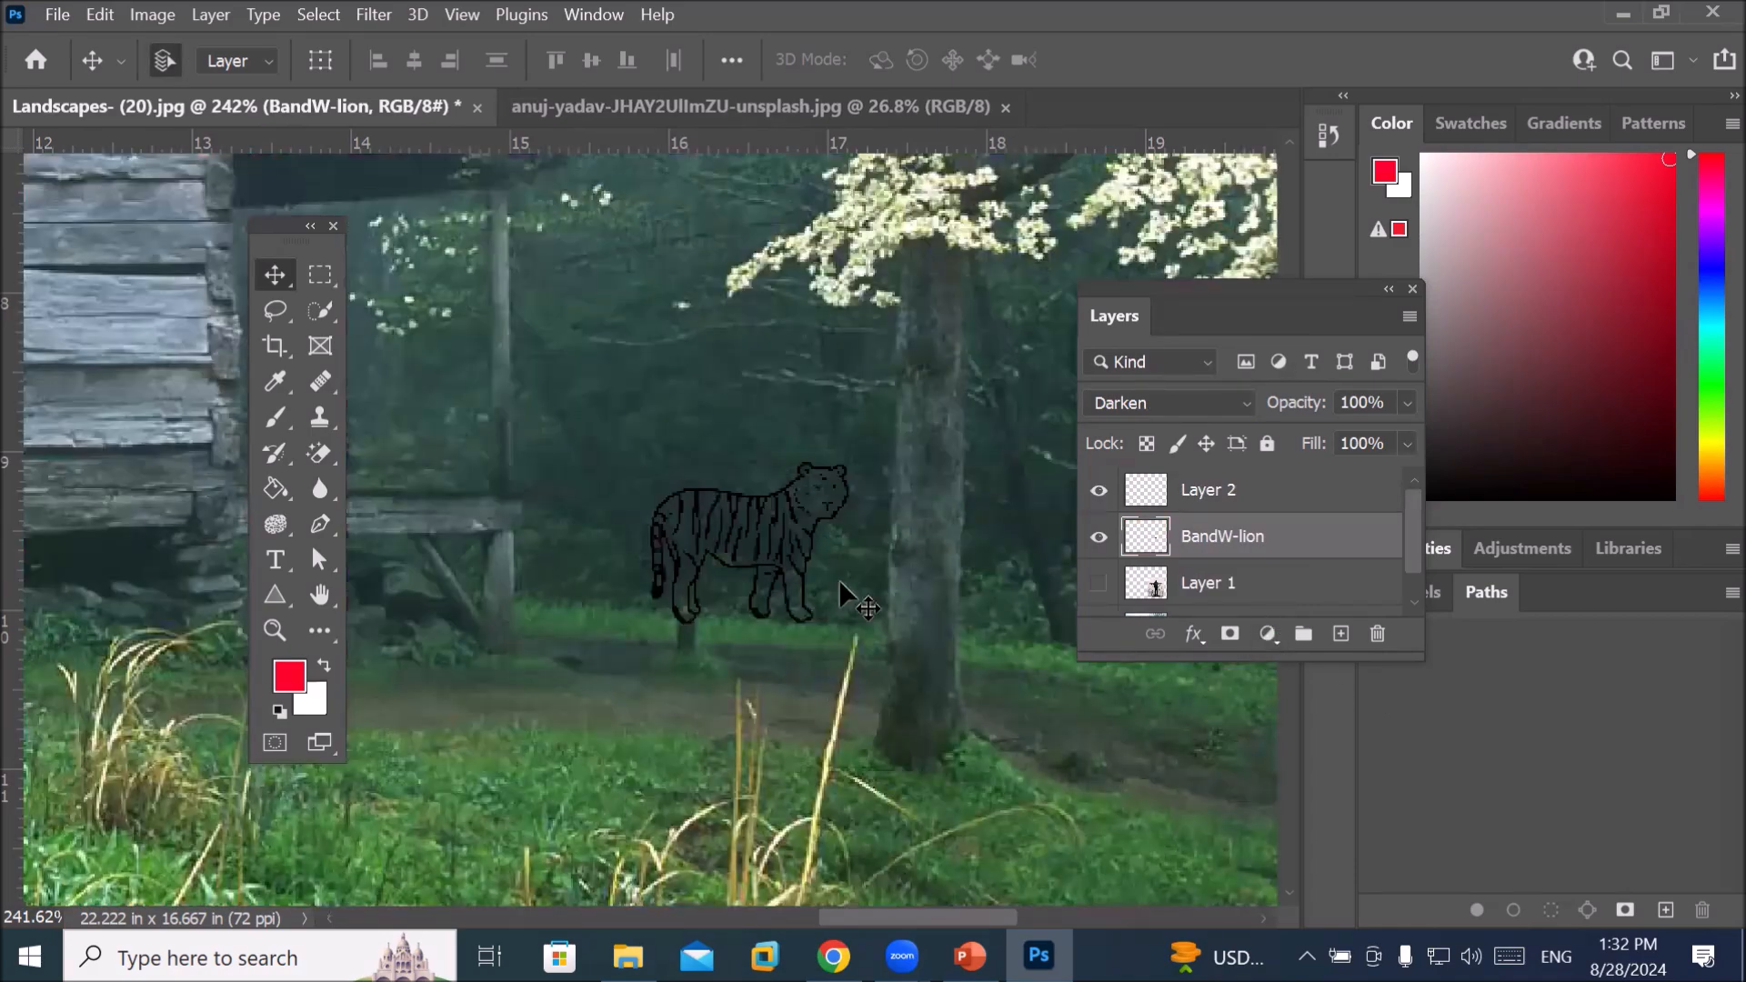
# Hide the Background layer to isolate the tiger drawing with its white backdrop
pyautogui.scroll(2, 855, 591)
pyautogui.scroll(1, 764, 604)
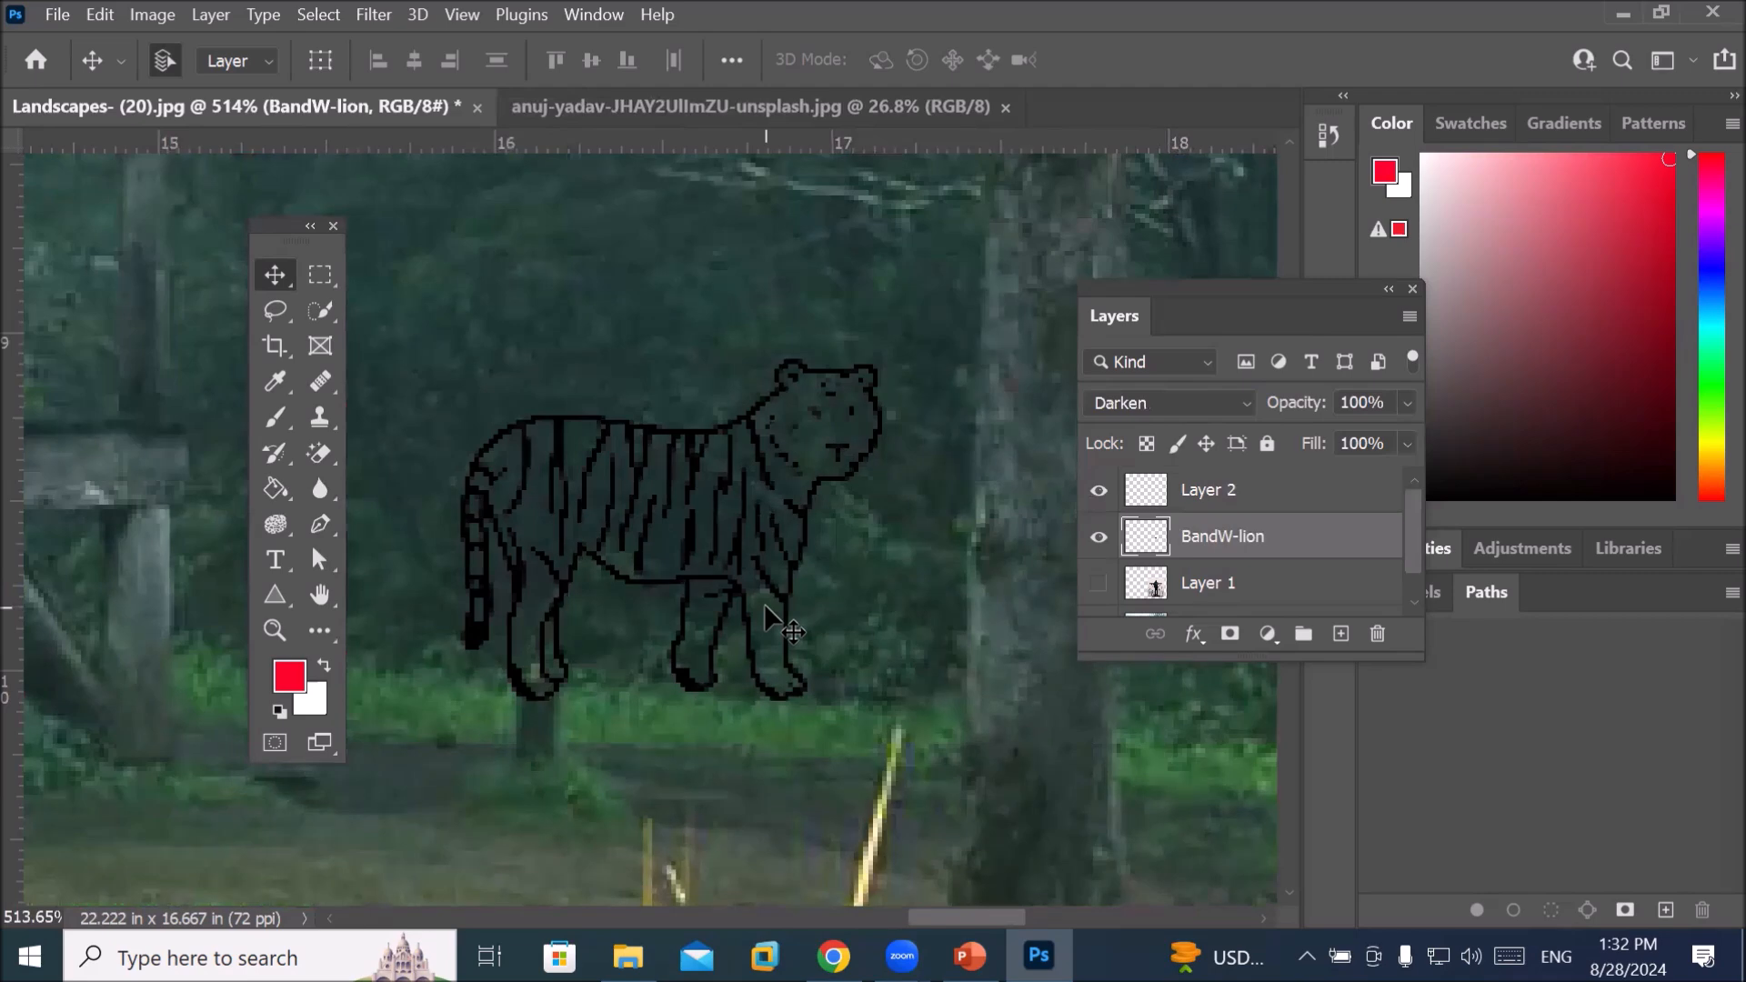
pyautogui.scroll(2, 769, 601)
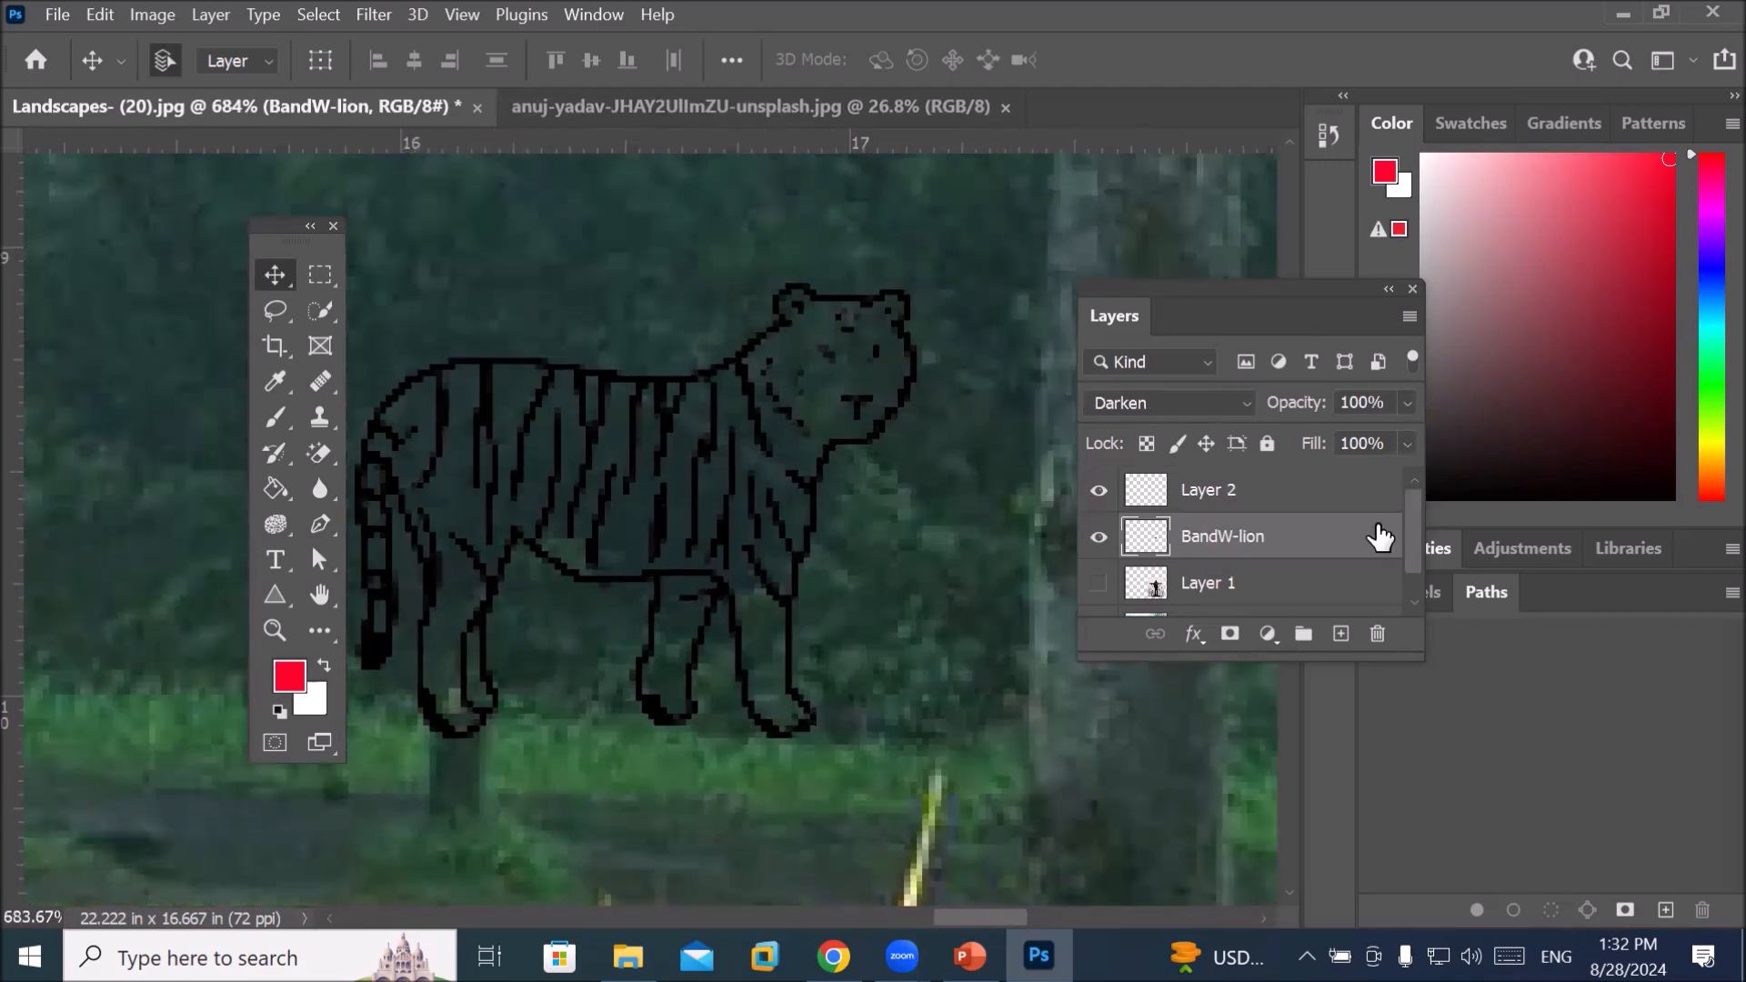
pyautogui.scroll(-1, 1413, 539)
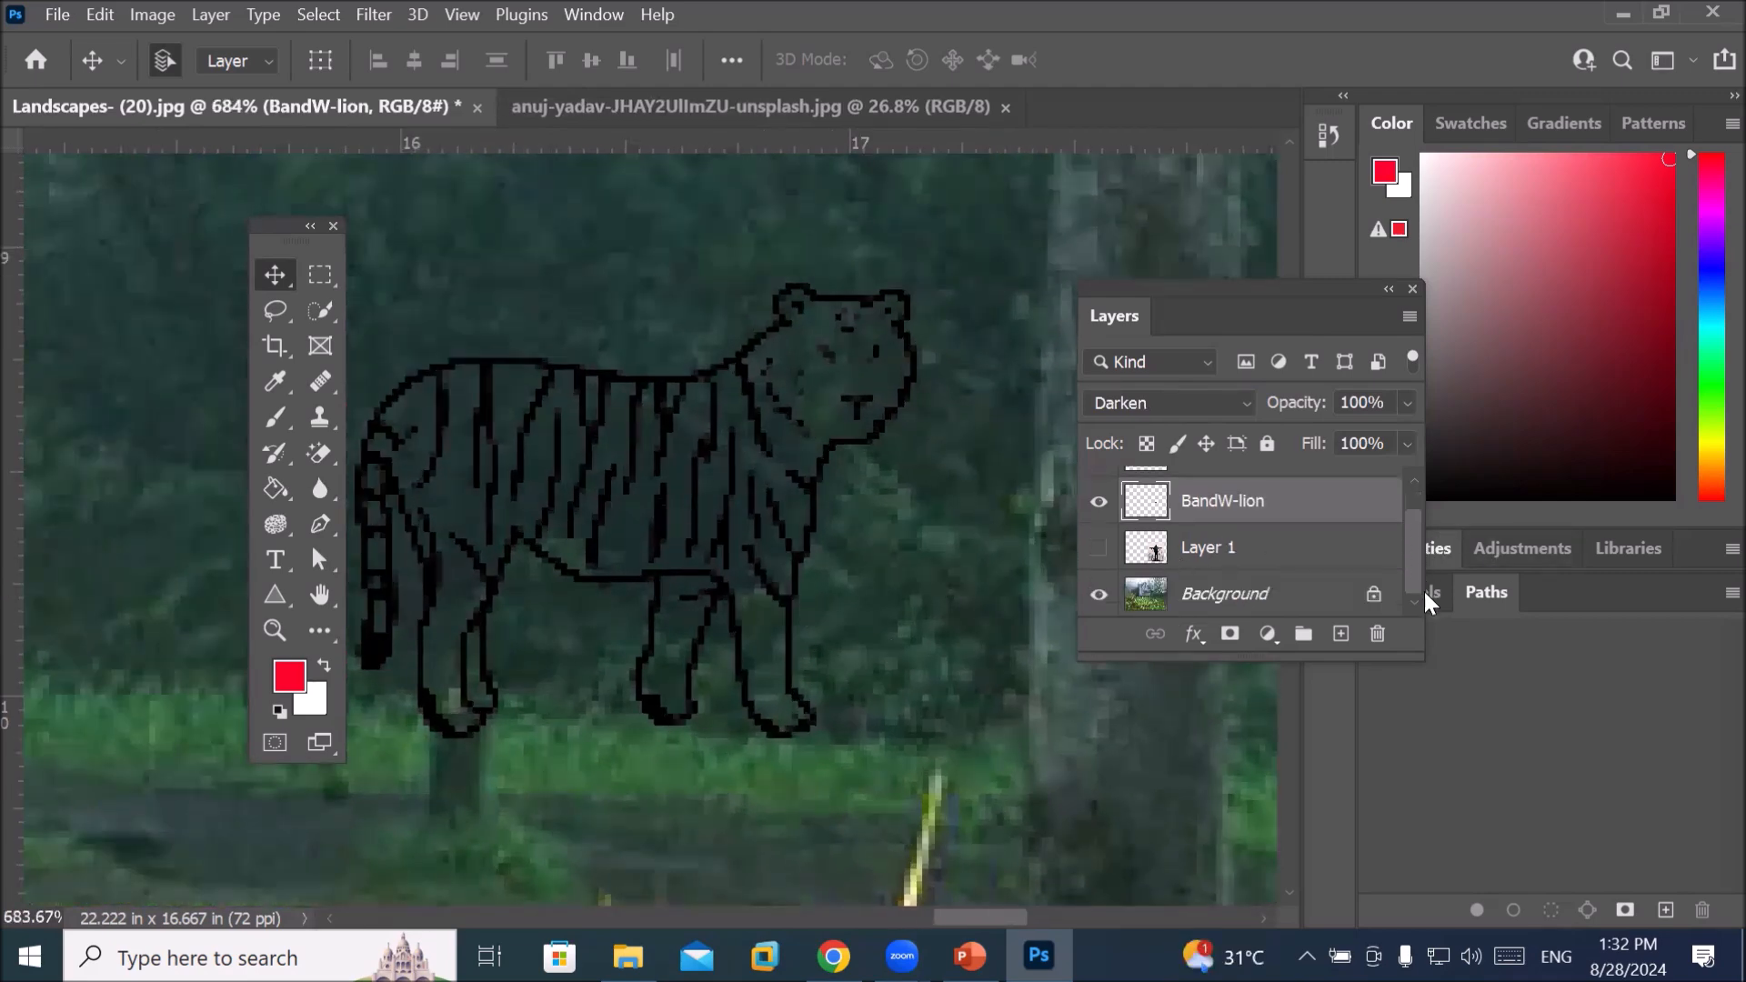
pyautogui.click(1117, 595)
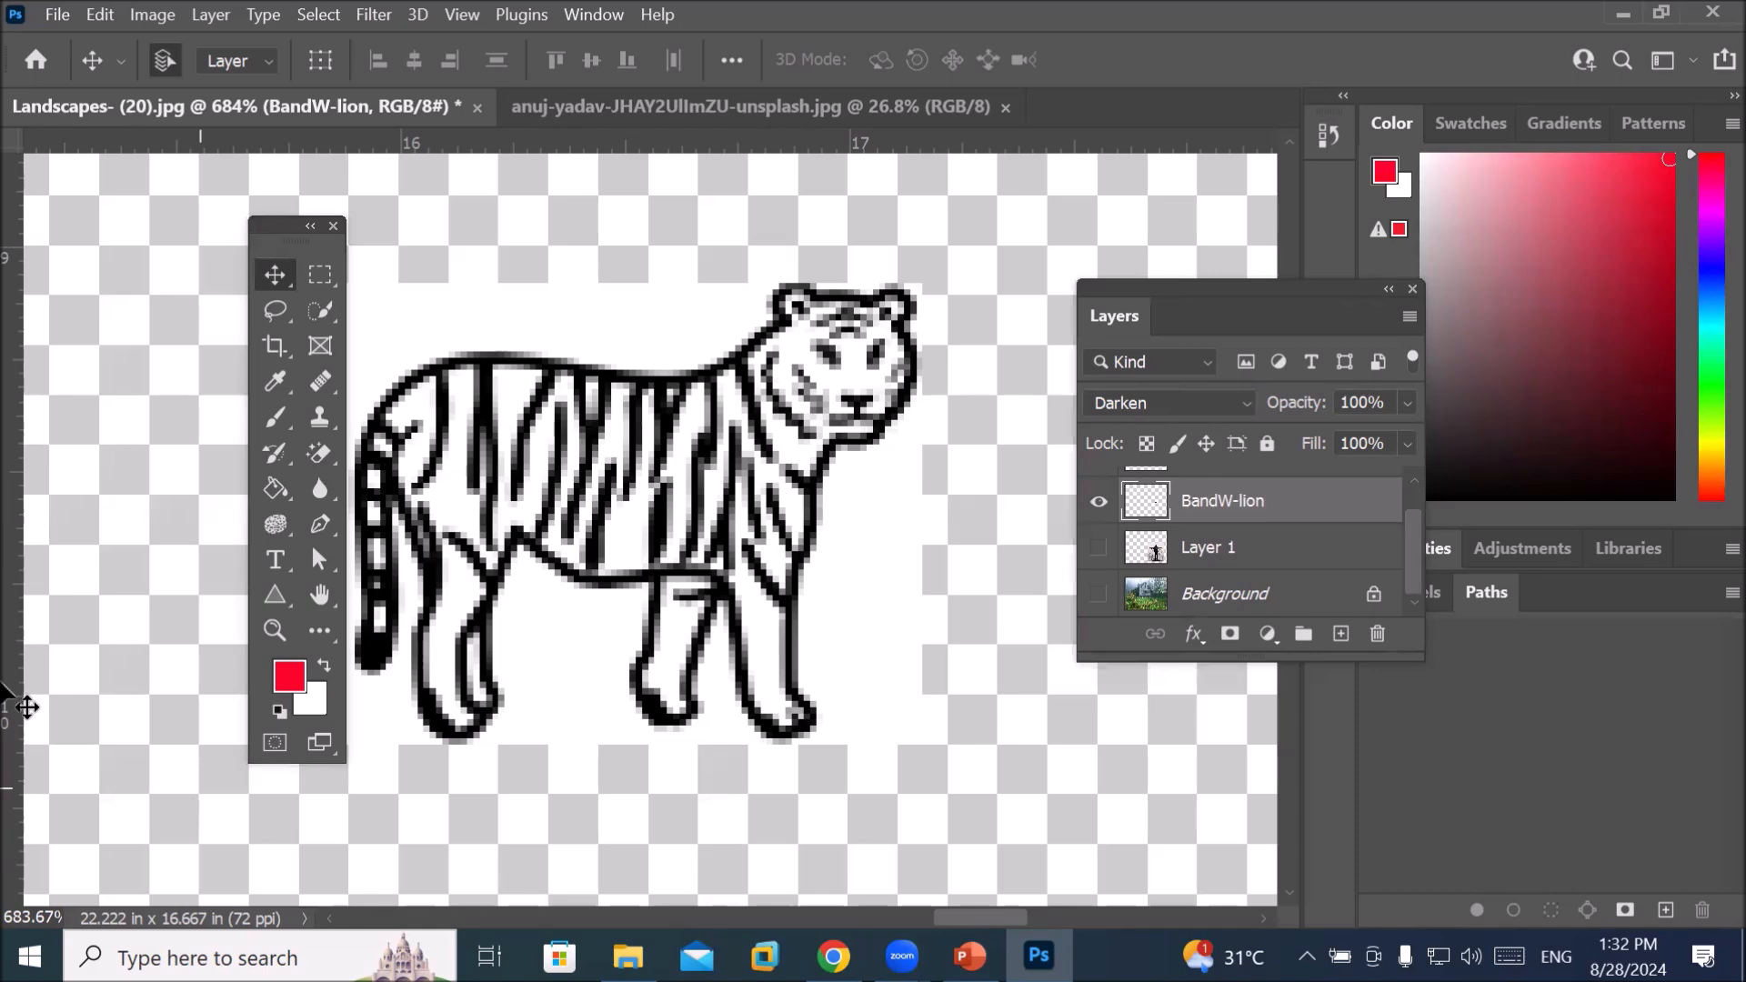
# Add a new layer directly above Layer 1, fill it with red, and move the toolbox clear of the tiger
pyautogui.click(1190, 555)
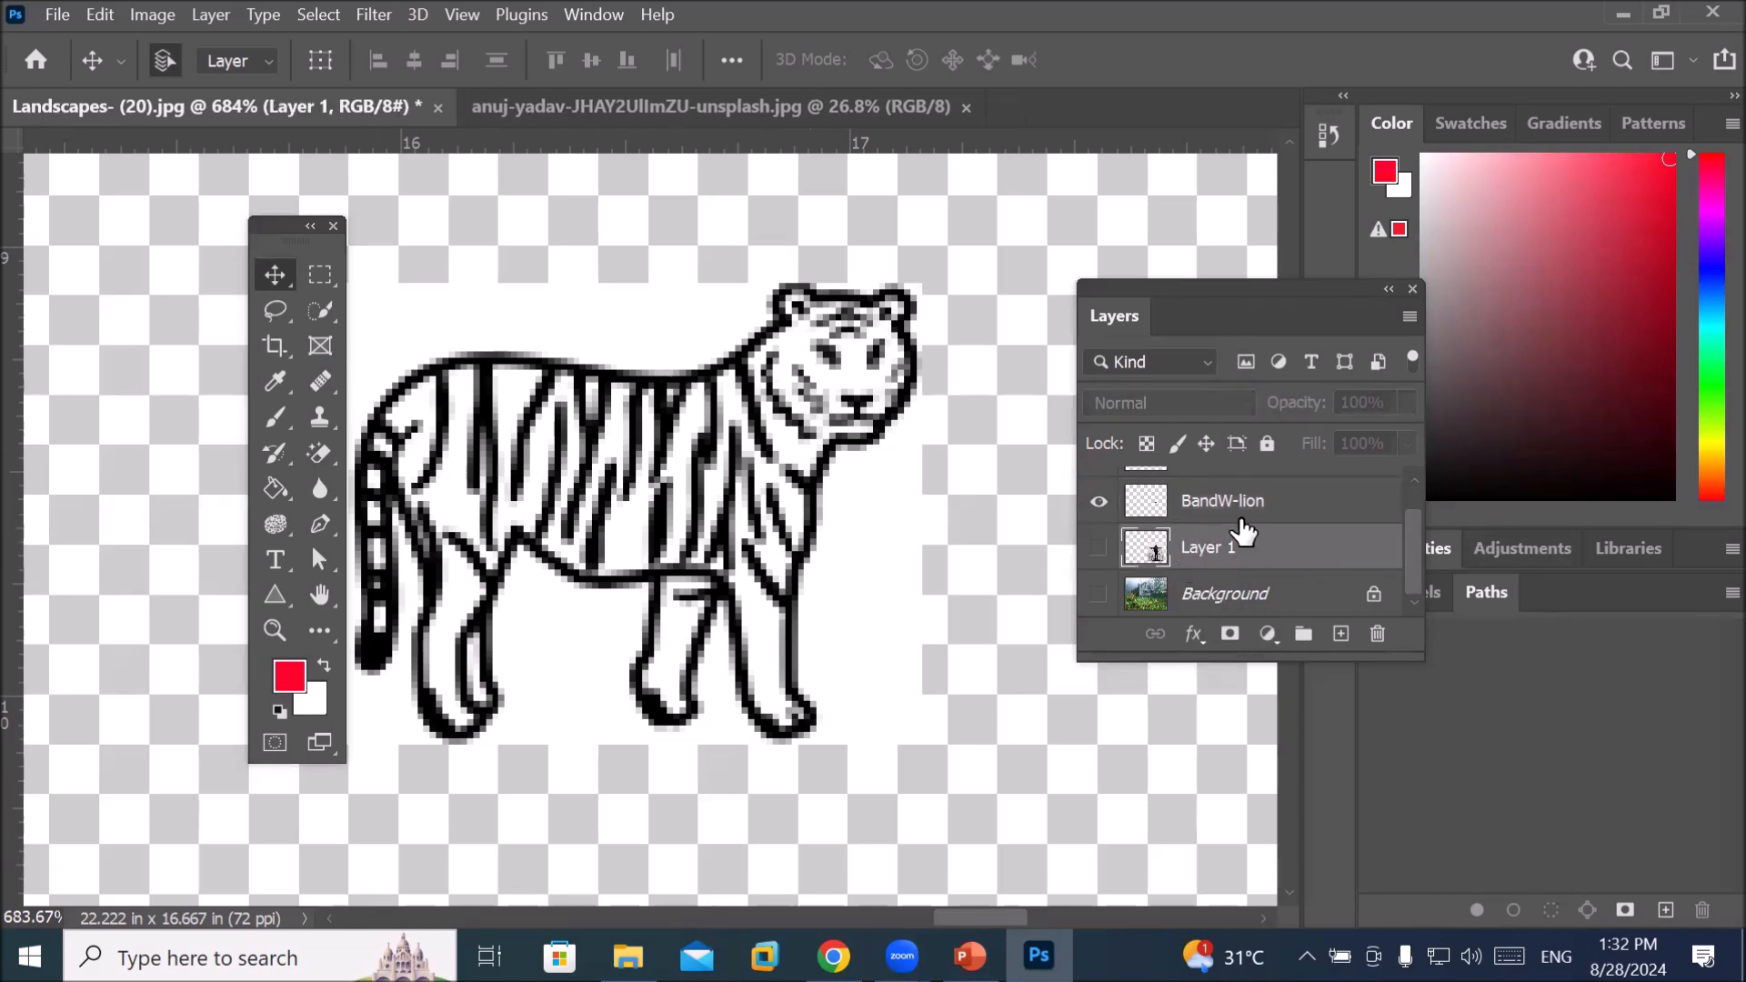
pyautogui.click(1341, 634)
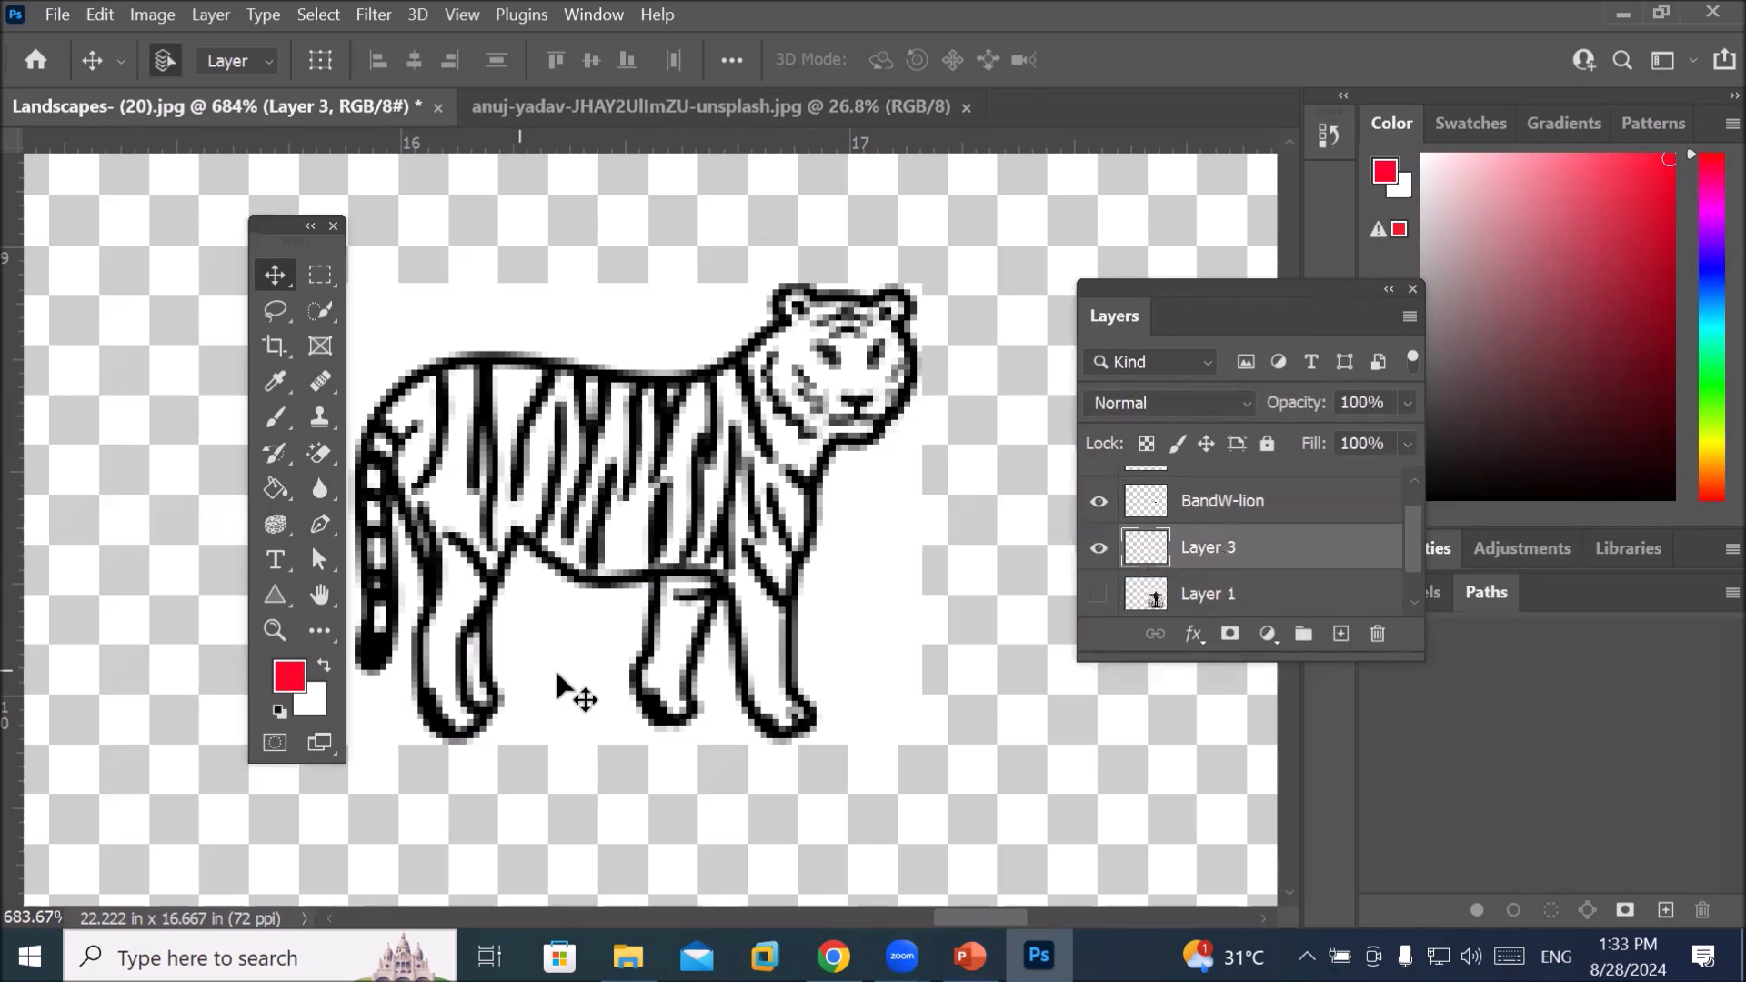
pyautogui.hotkey('alt', 'BackSpace')
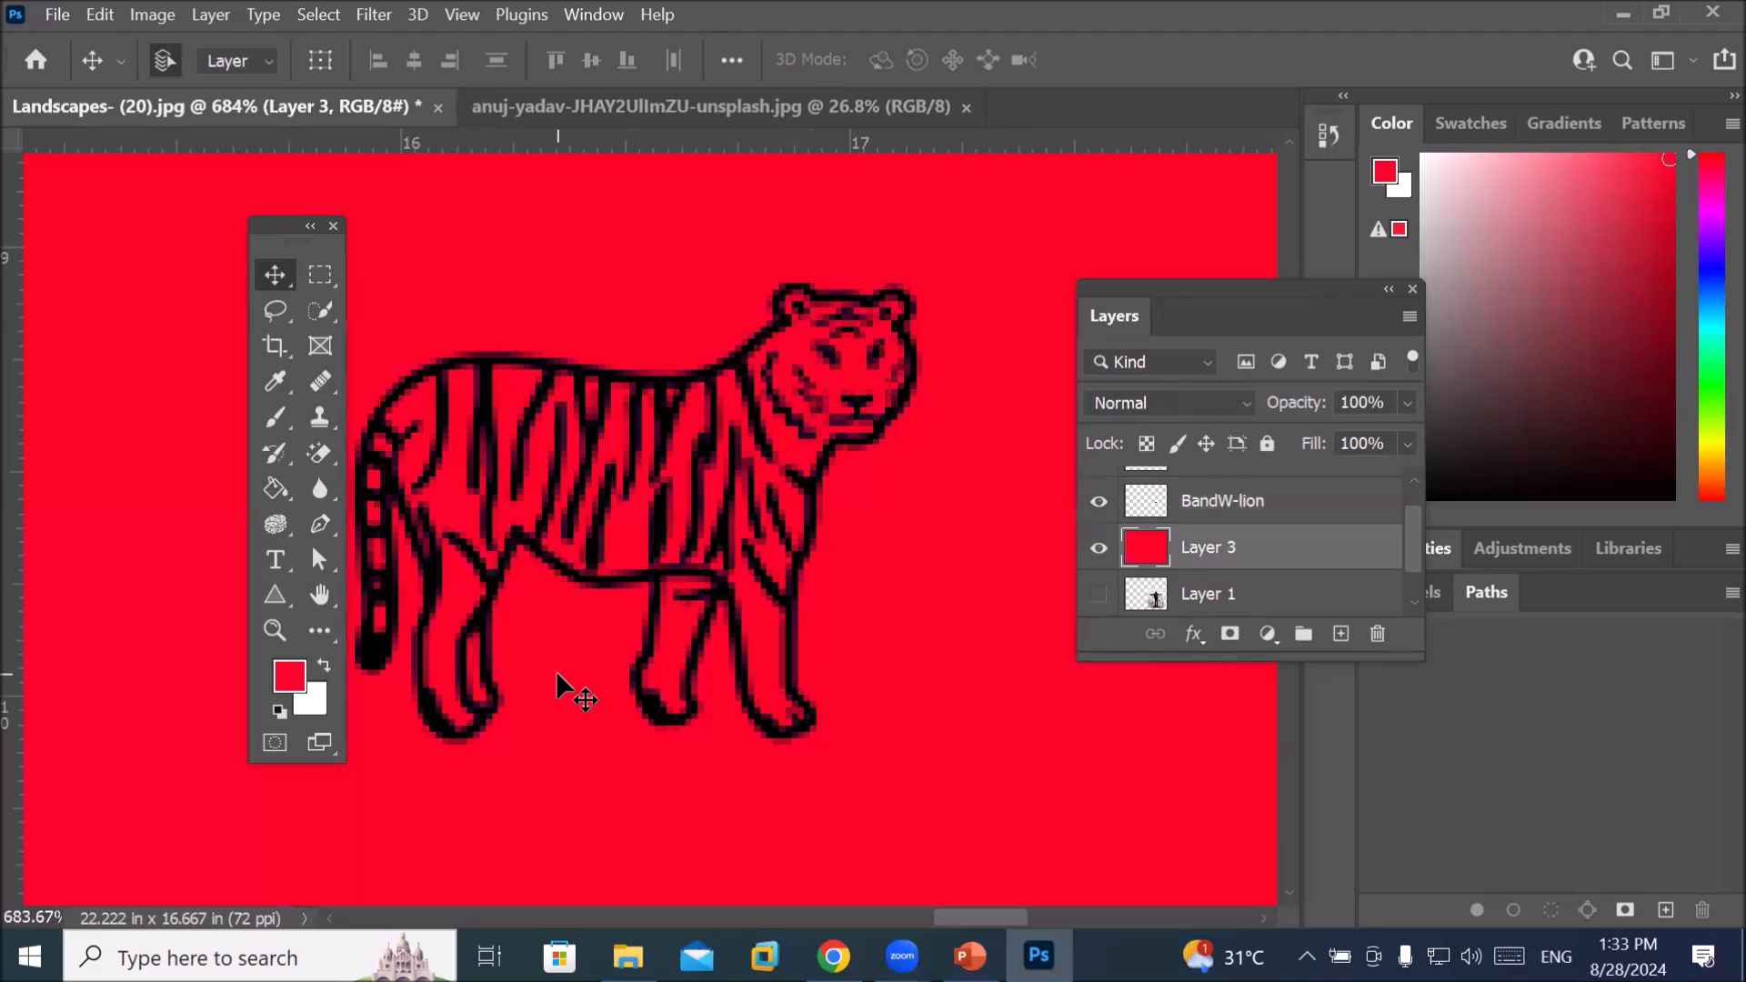
pyautogui.moveTo(263, 225); pyautogui.dragTo(171, 245)
pyautogui.moveTo(1416, 538); pyautogui.dragTo(1417, 471)
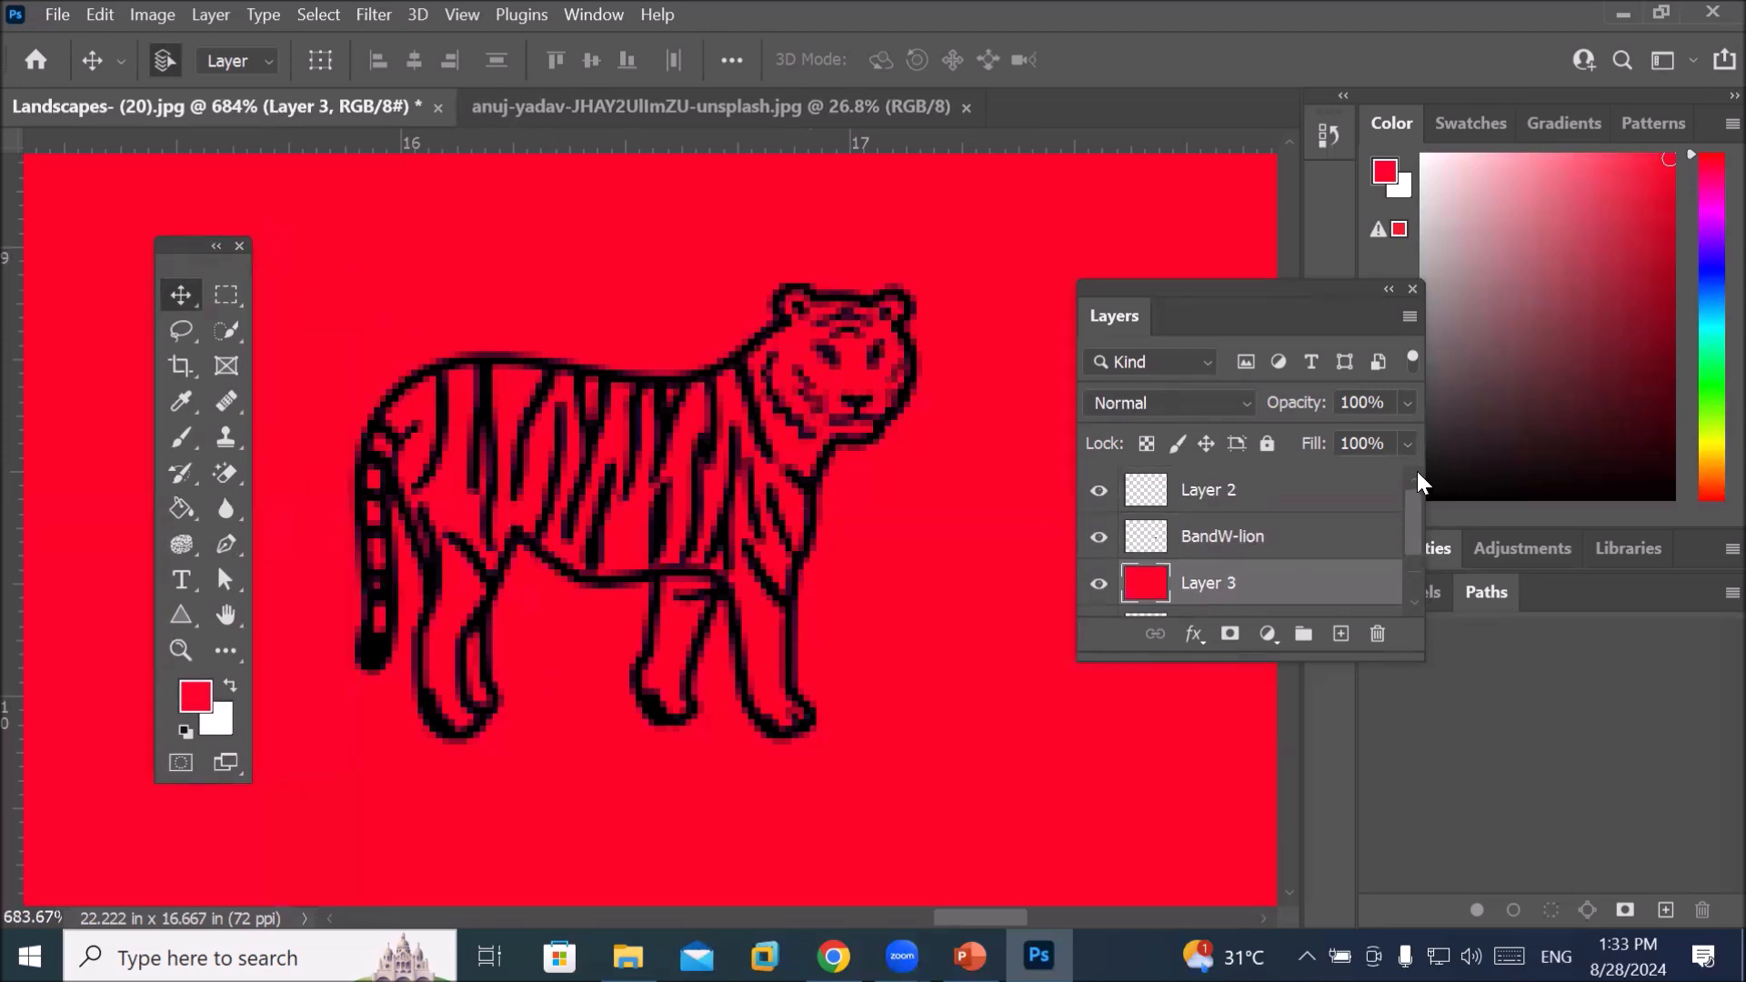
# Set the BandW-lion layer's blending mode to Lighten for comparison, and switch it back to Darken
pyautogui.click(1210, 544)
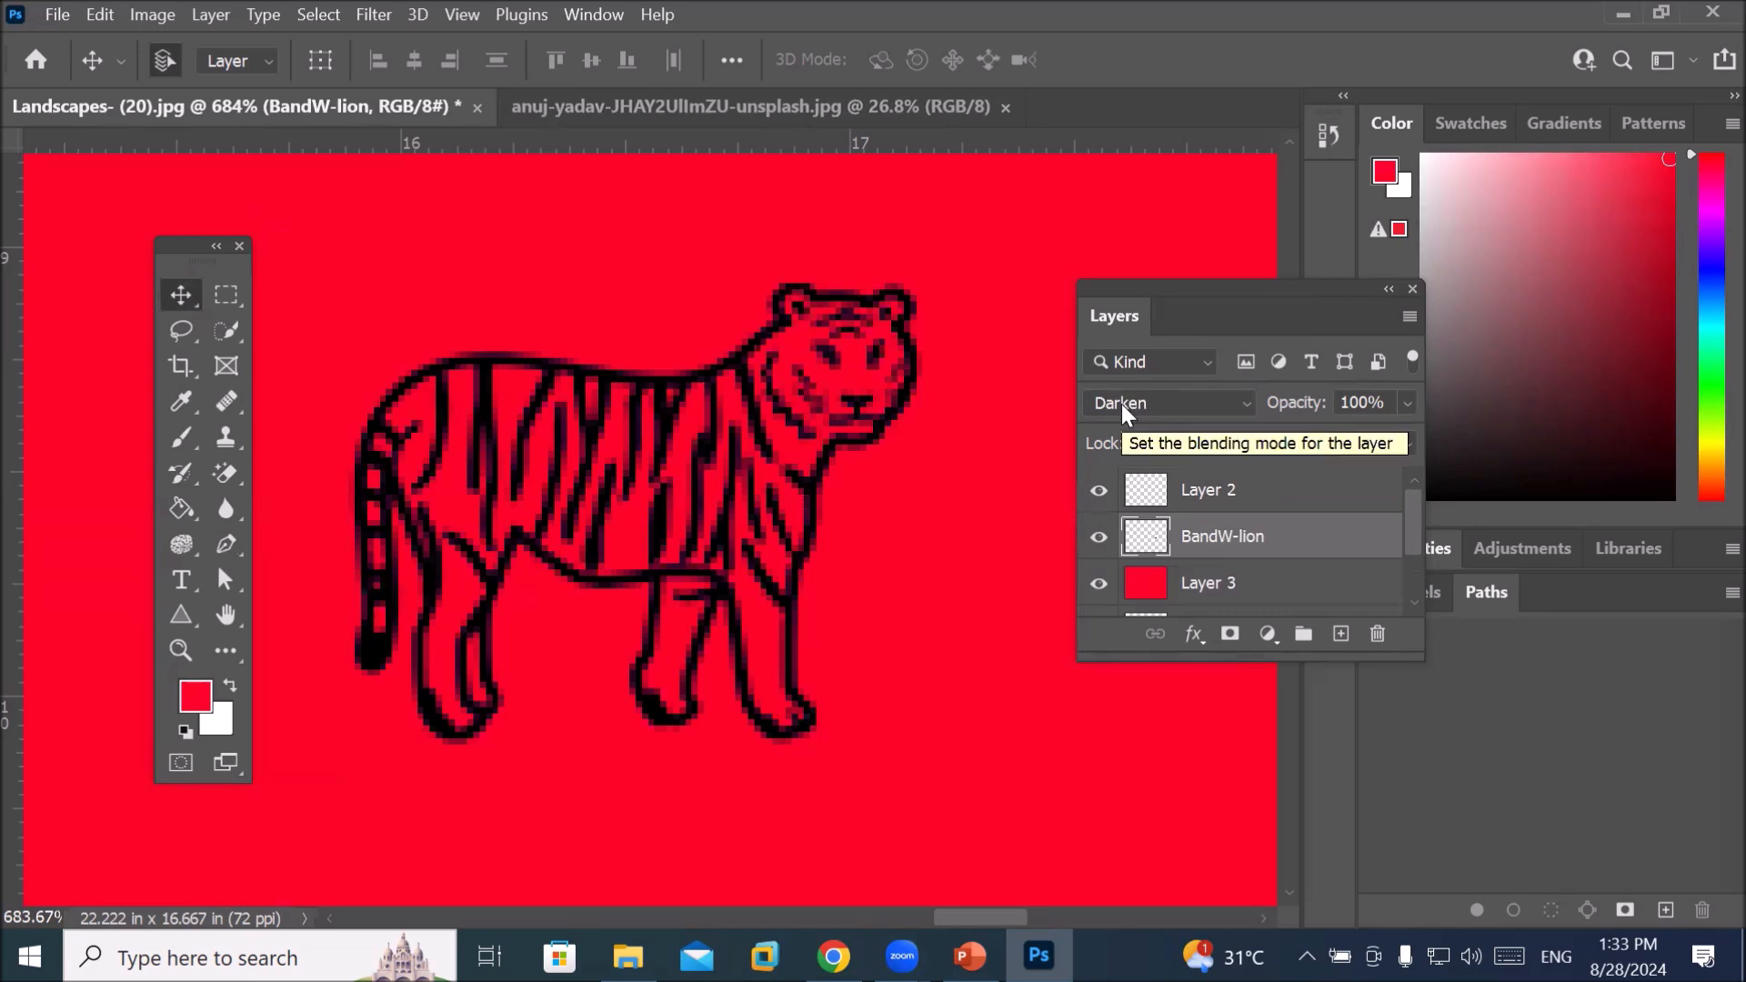
pyautogui.click(1197, 408)
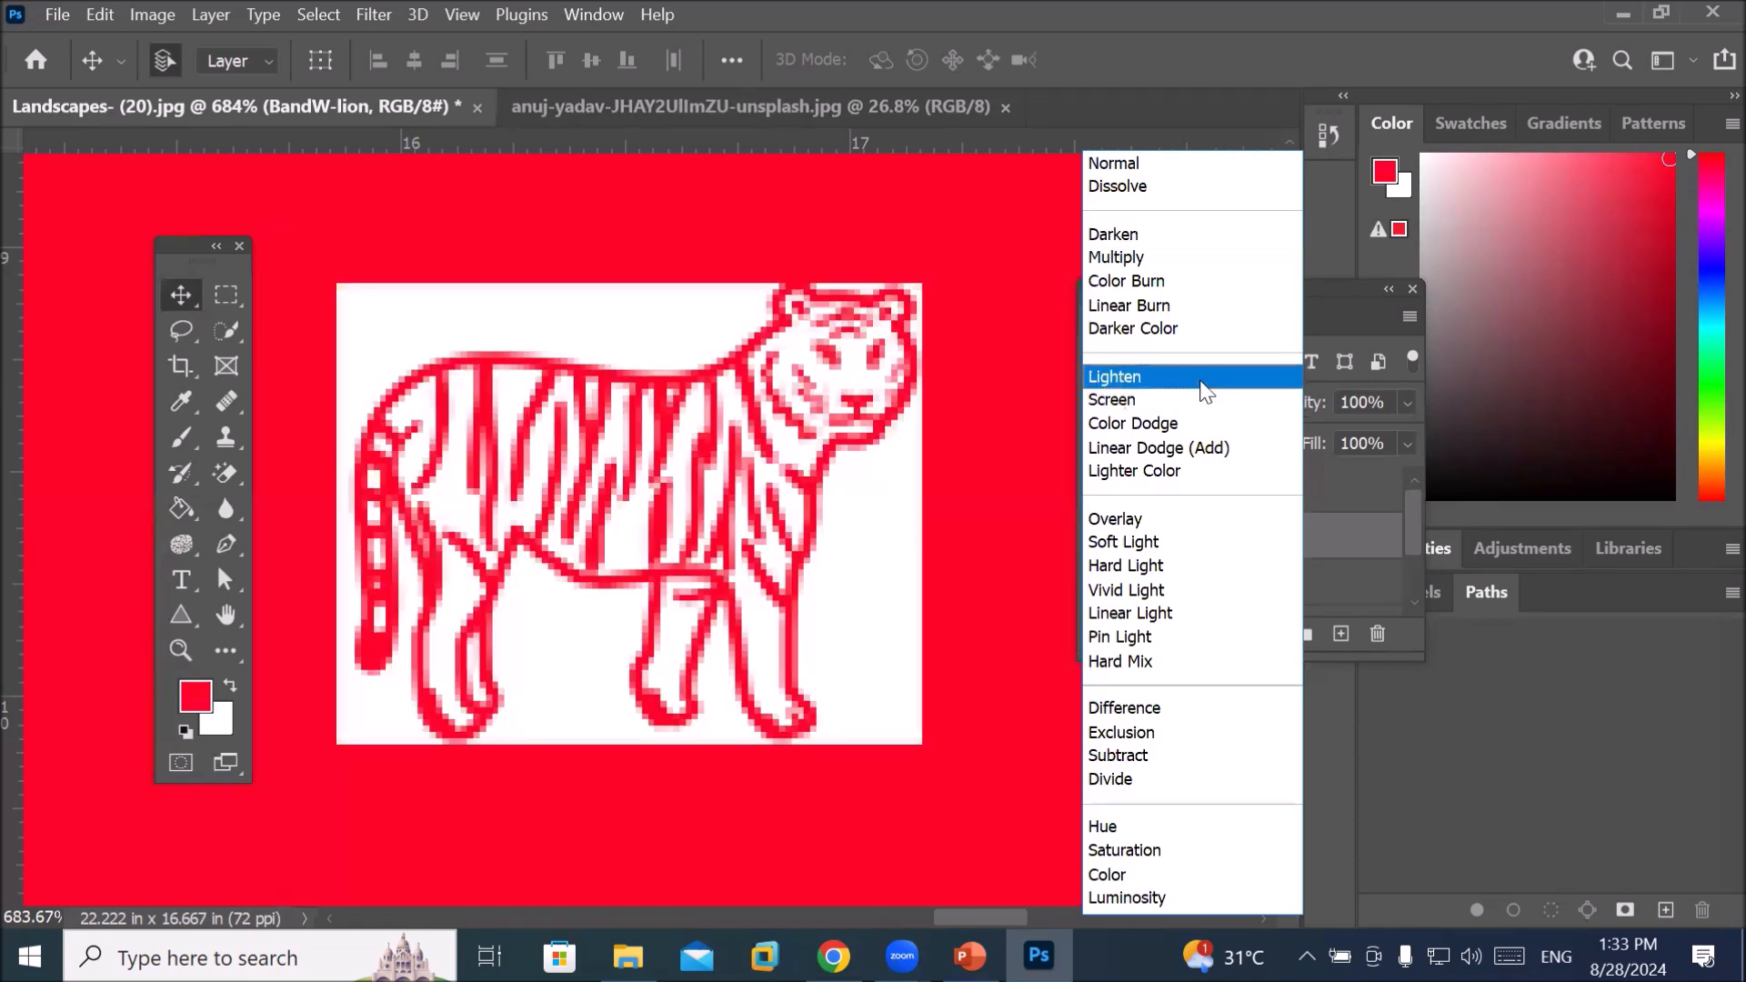
pyautogui.click(1205, 391)
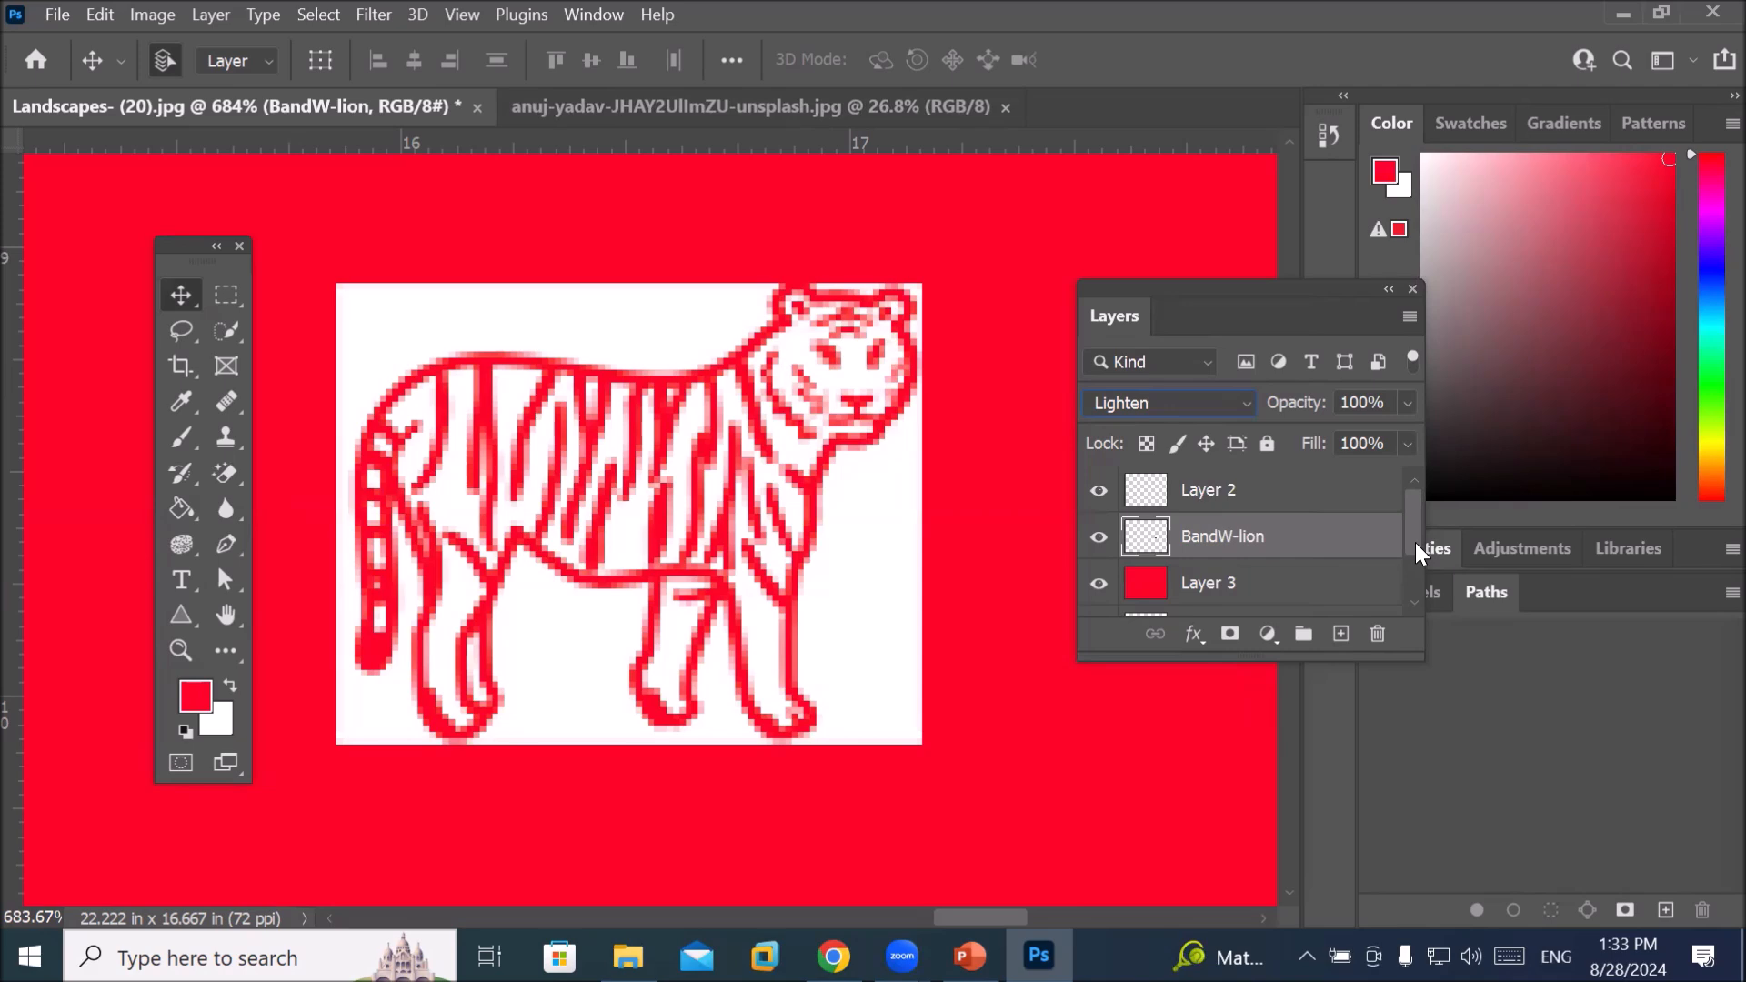
pyautogui.click(1239, 400)
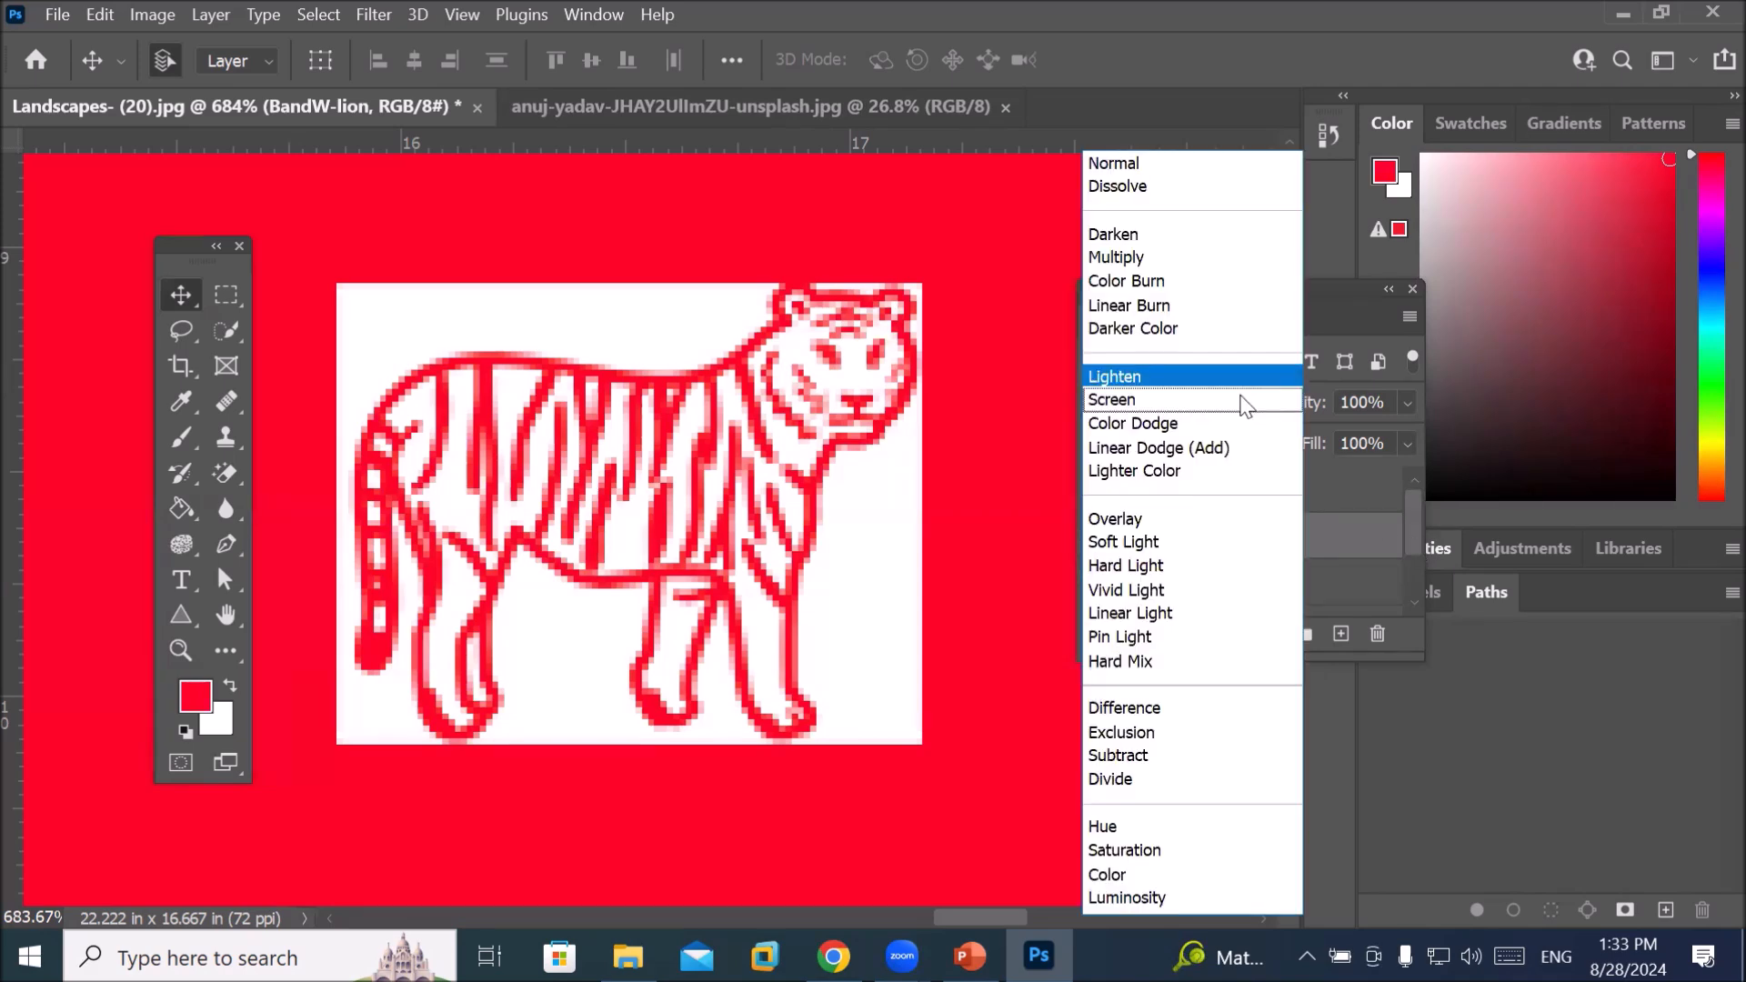
pyautogui.click(1240, 235)
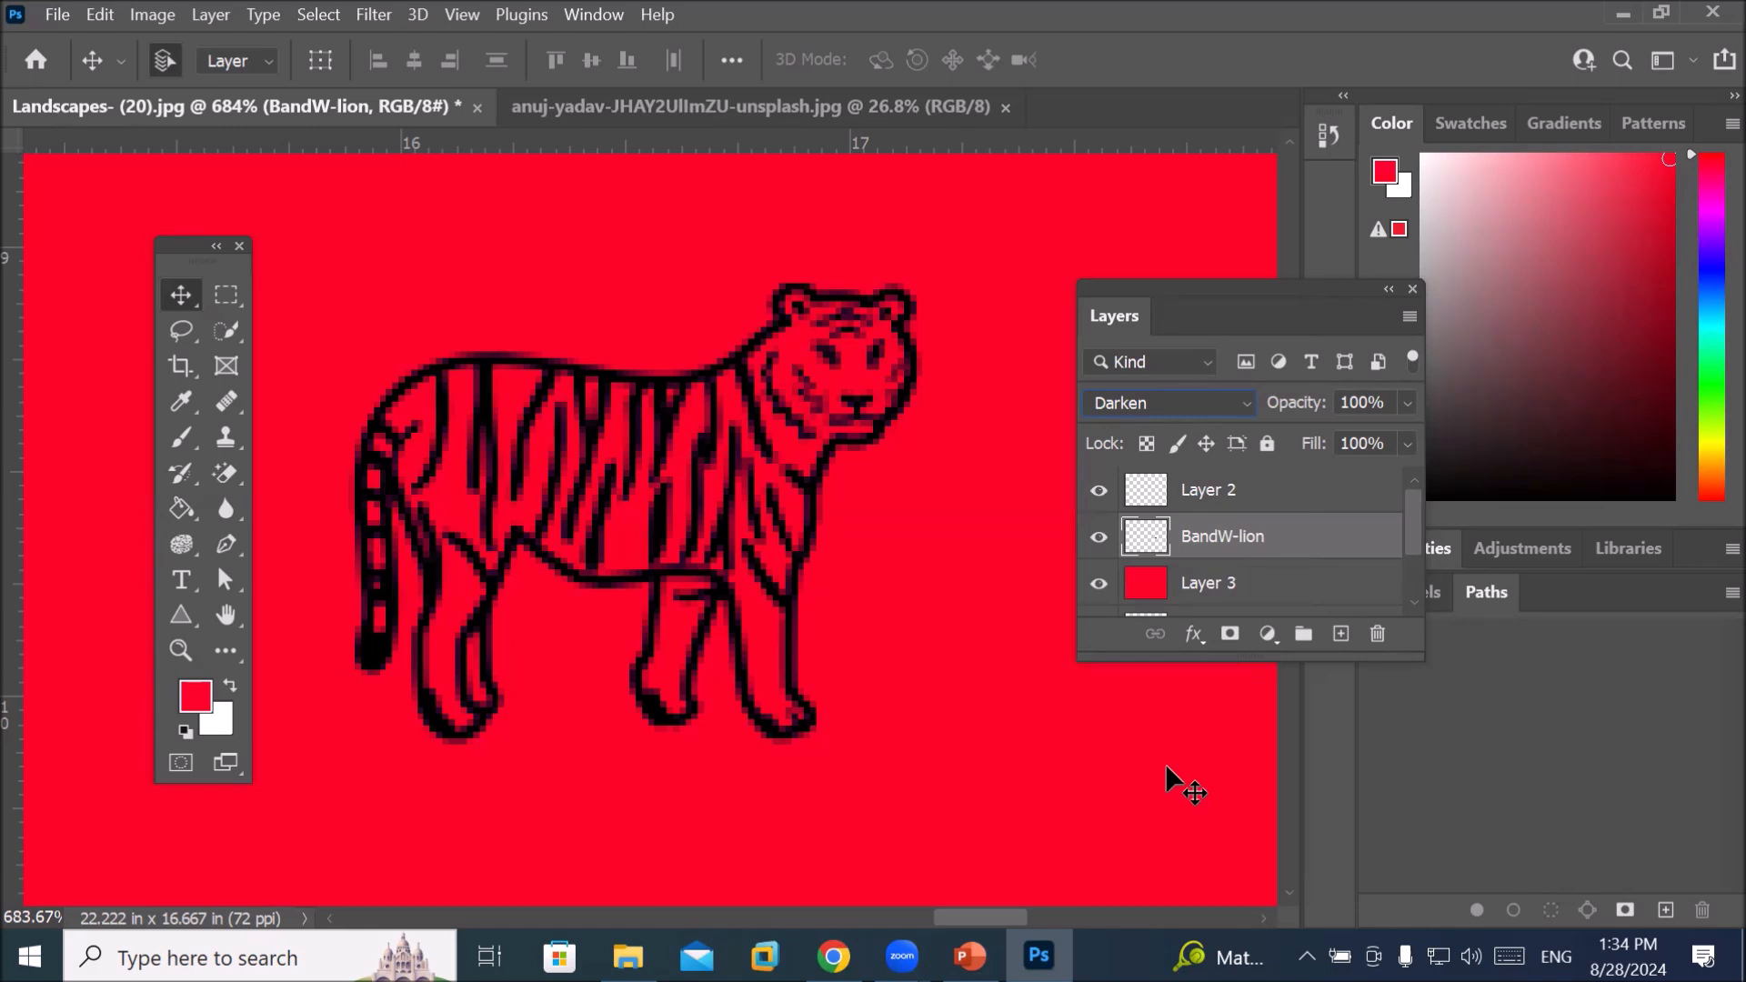
# Preview other blending modes on the BandW-lion layer and set it to Normal
pyautogui.click(1244, 400)
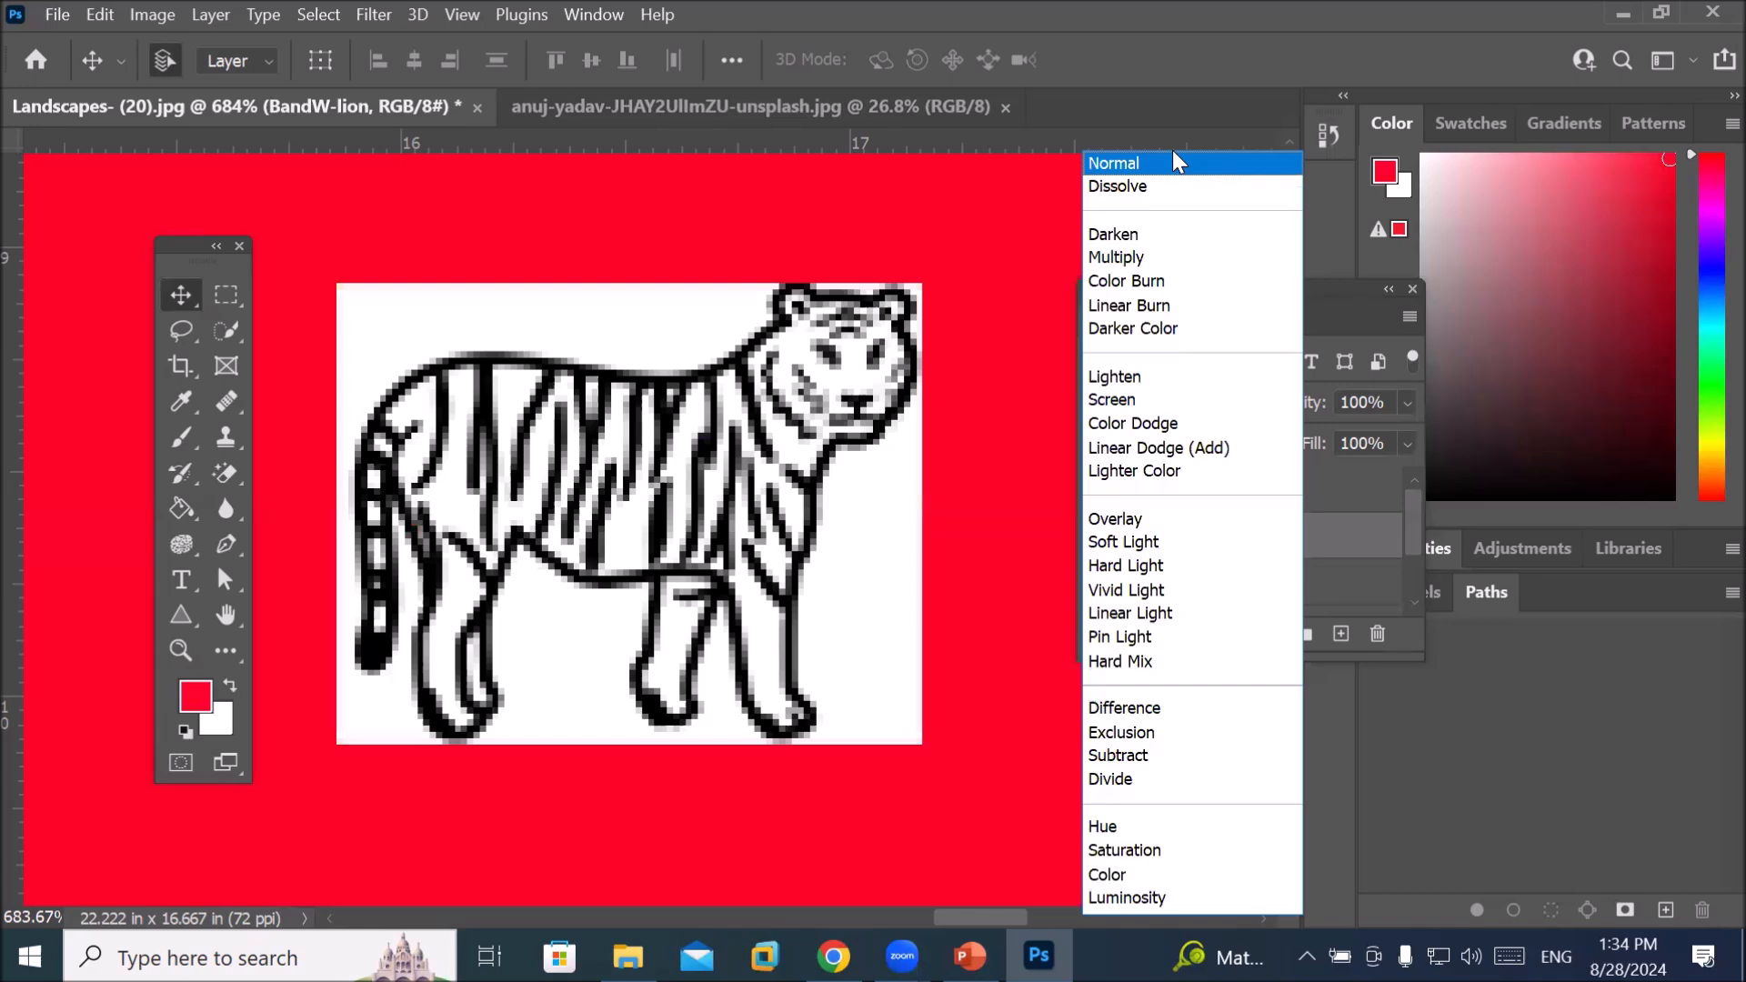
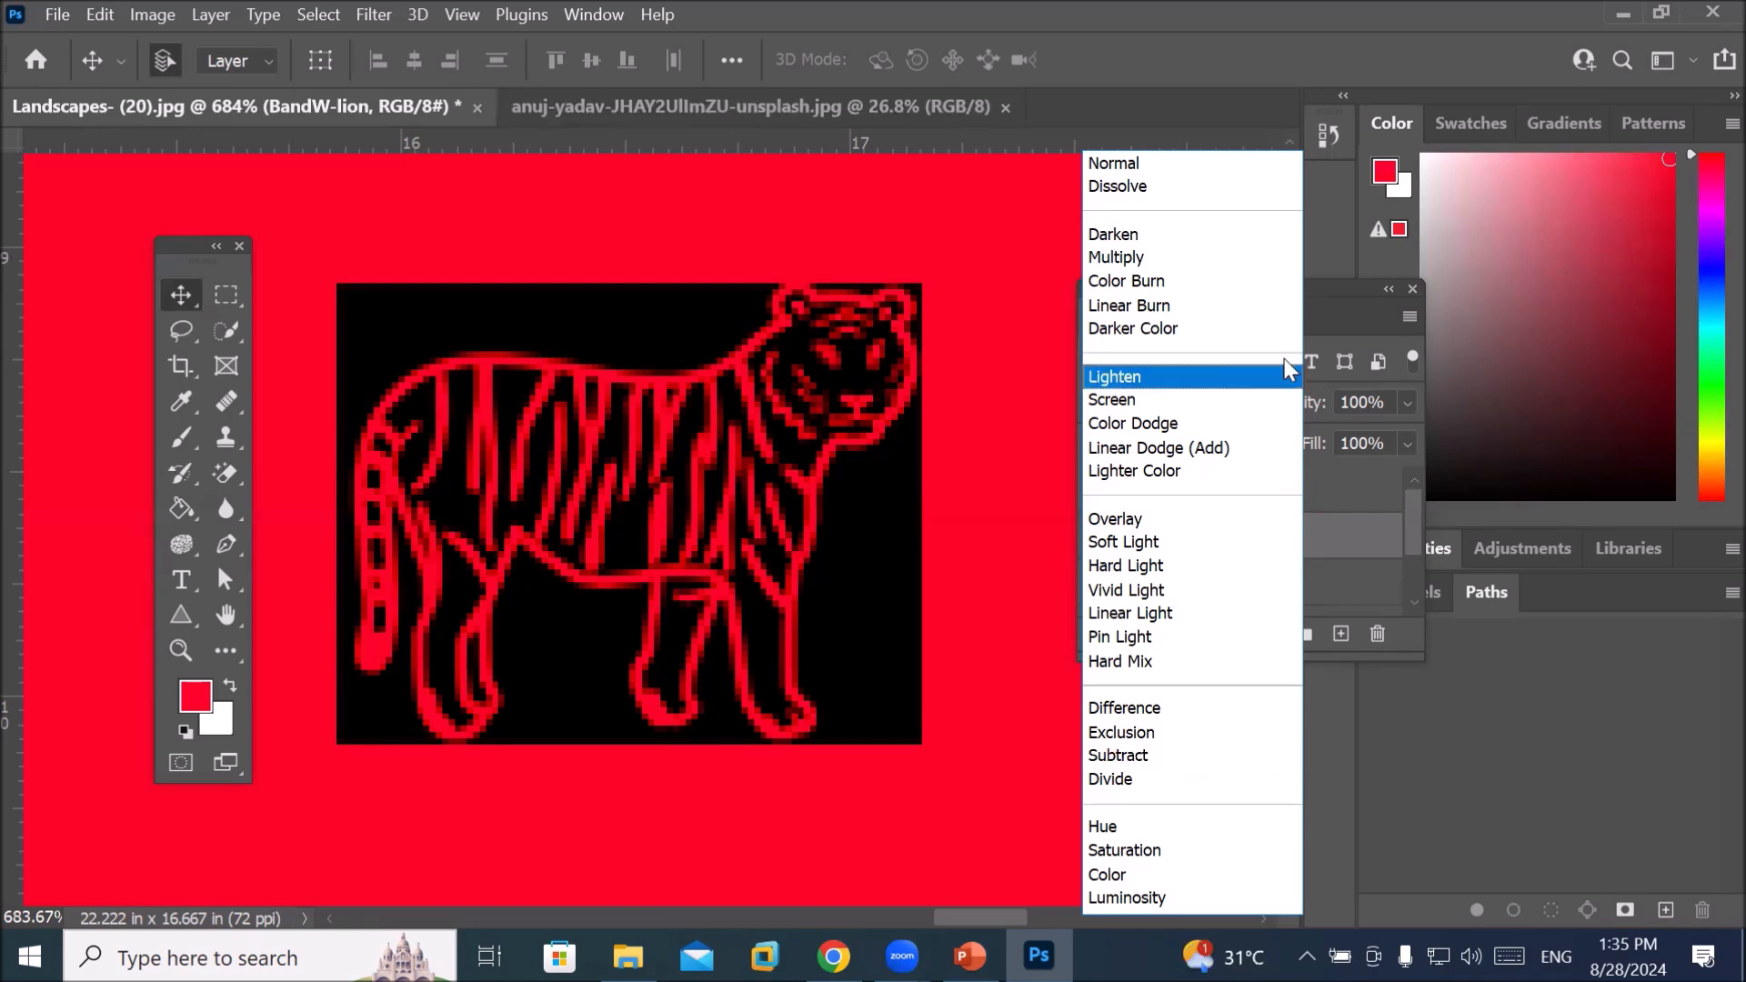
pyautogui.click(1173, 164)
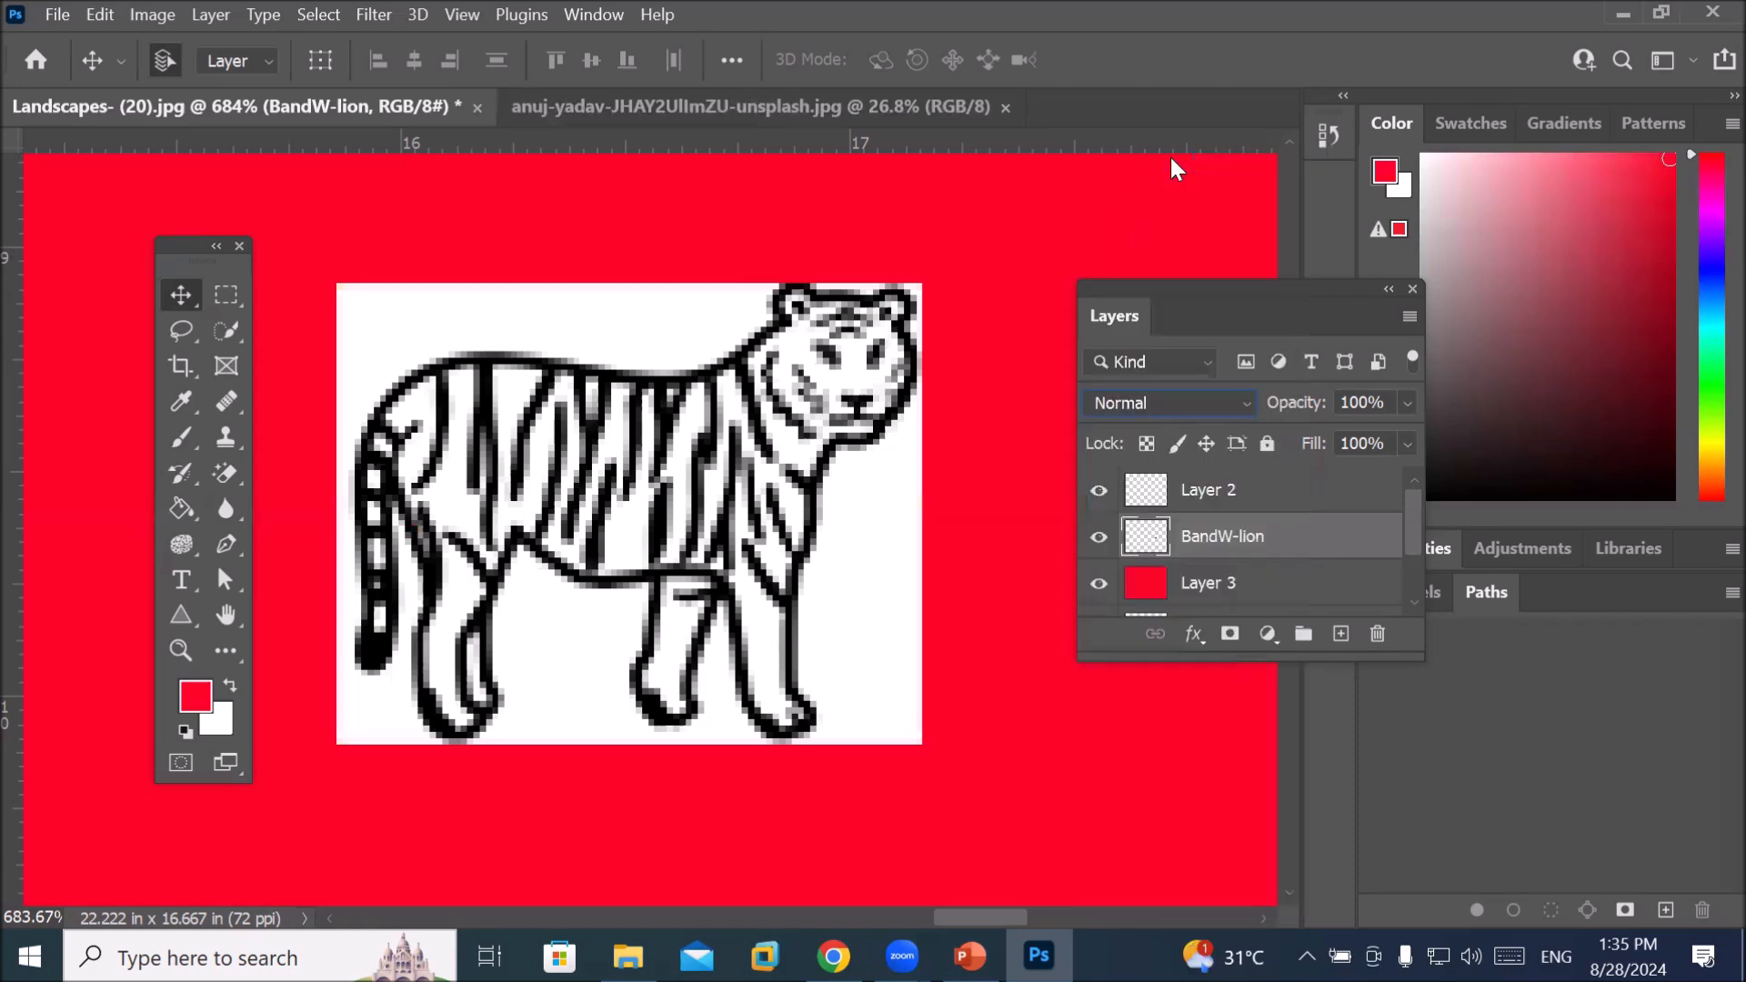
pyautogui.click(1239, 409)
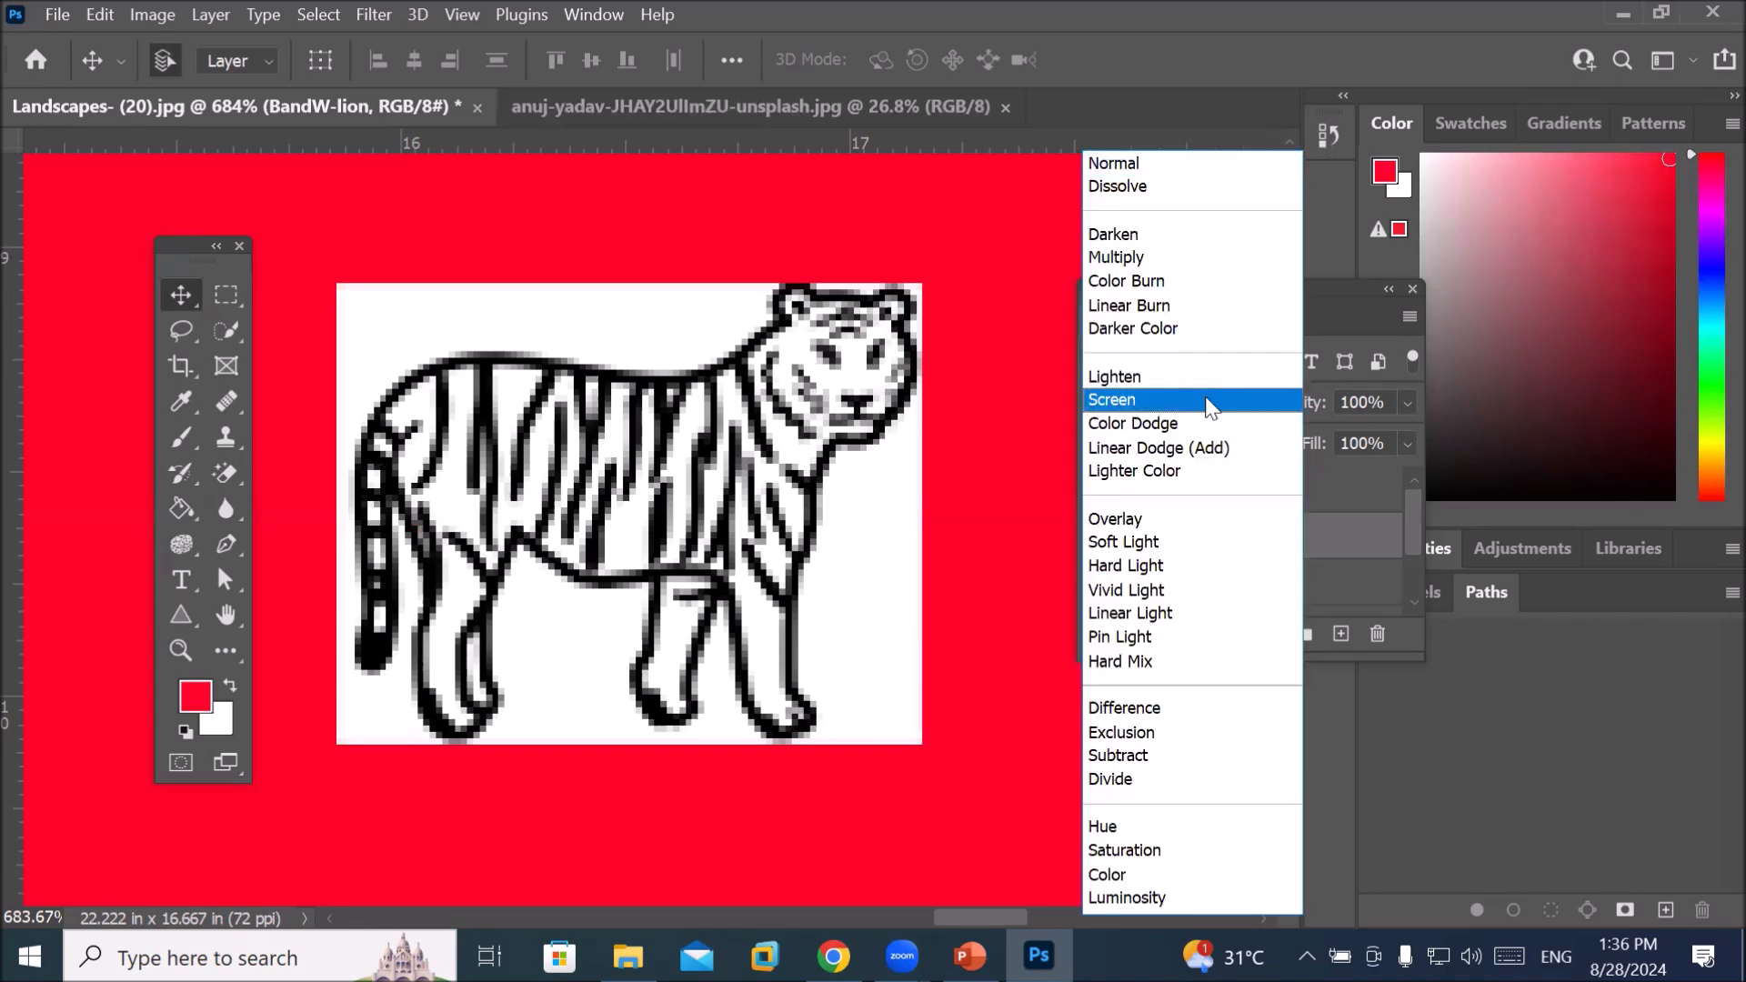
pyautogui.click(37, 370)
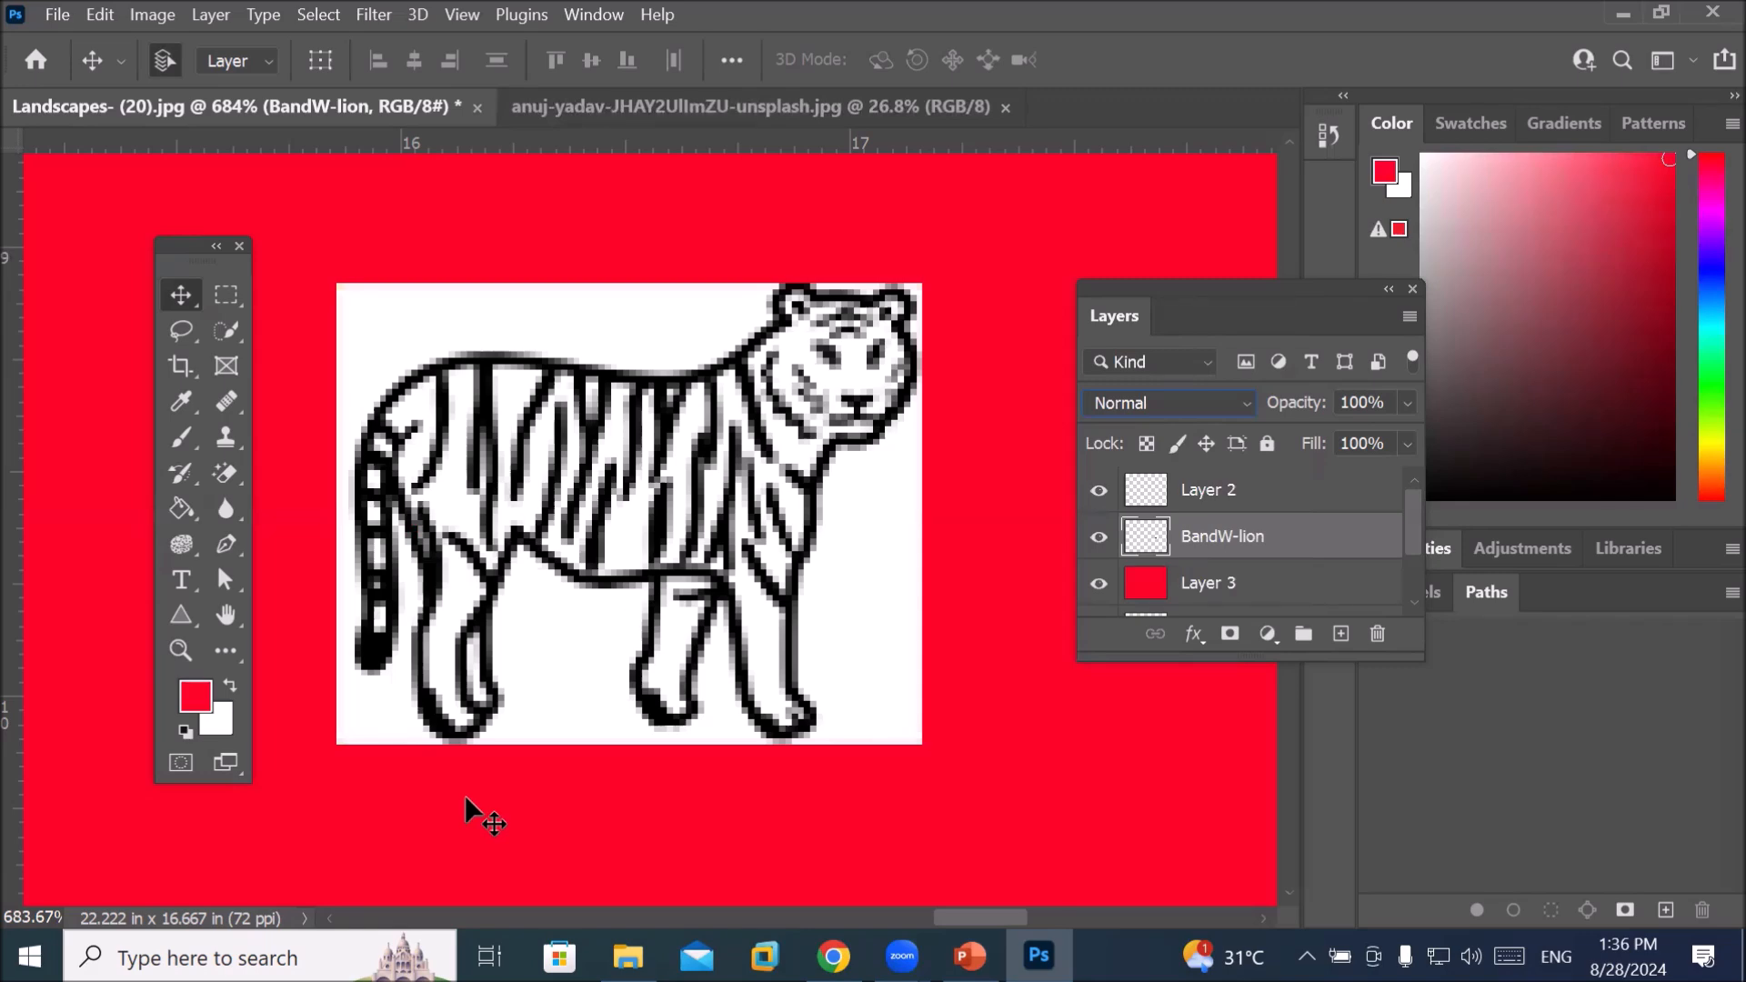
# Choose the Magic Eraser Tool, and move and enlarge the Layers panel until the whole layer stack fits
pyautogui.click(227, 473)
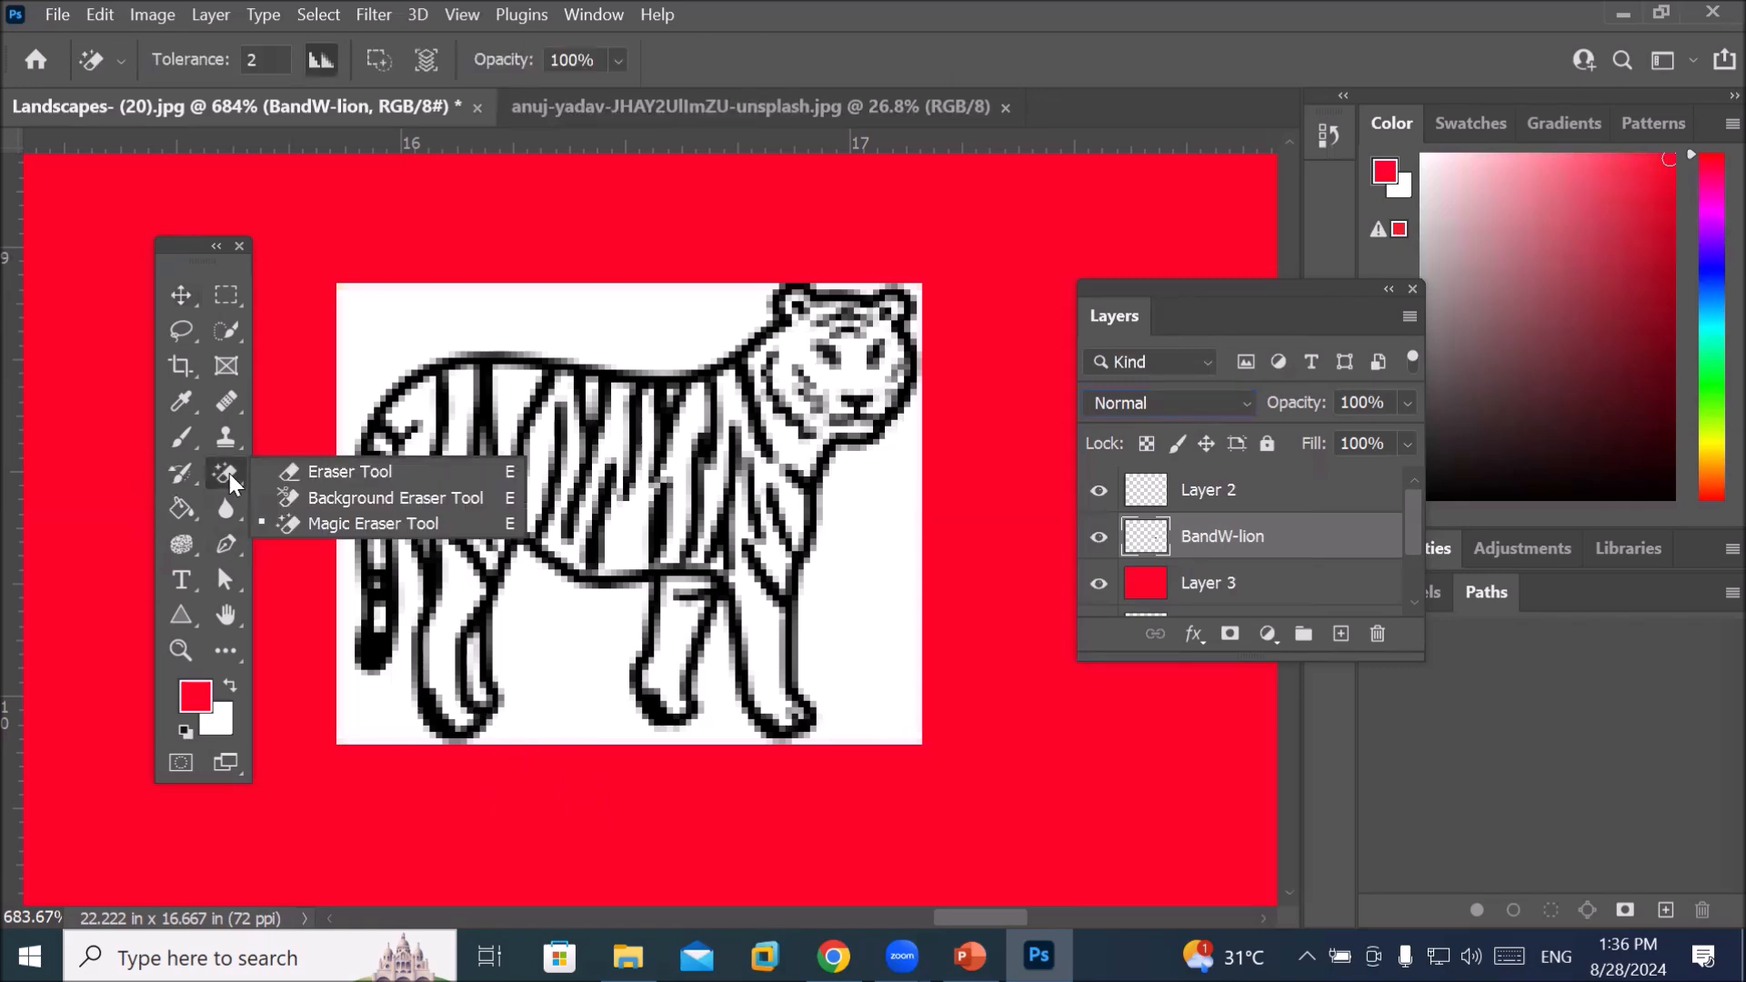
pyautogui.click(352, 523)
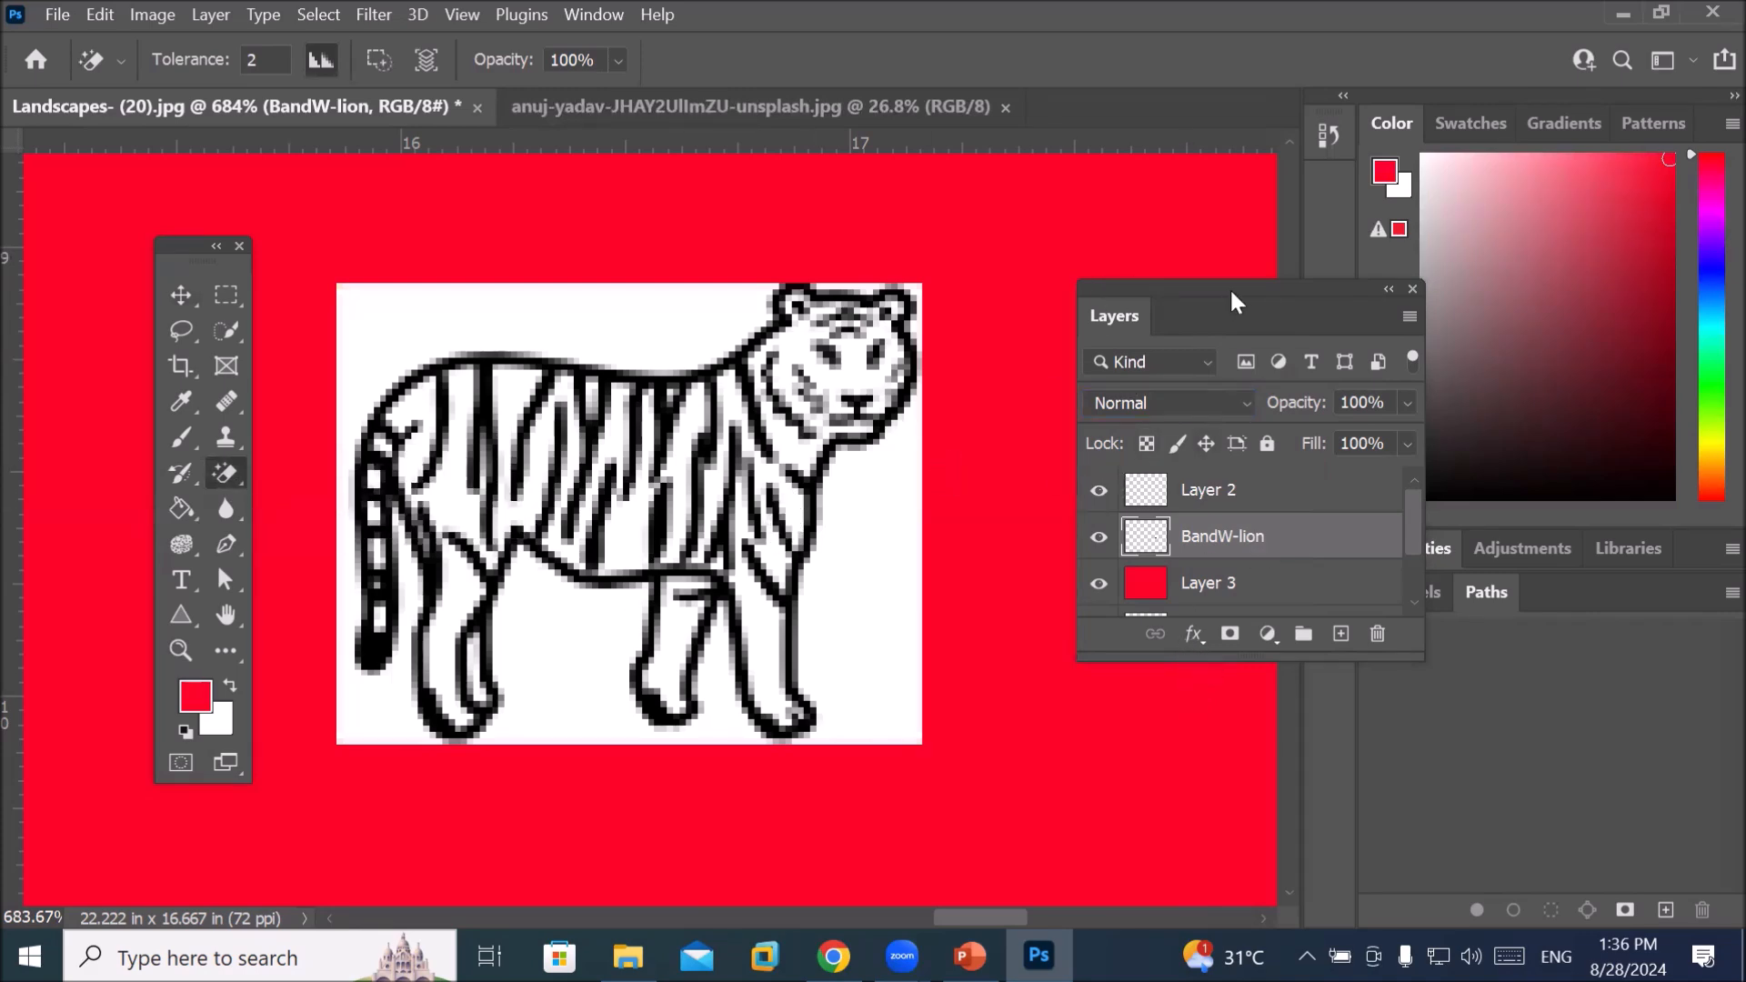
pyautogui.moveTo(1230, 288); pyautogui.dragTo(1183, 212)
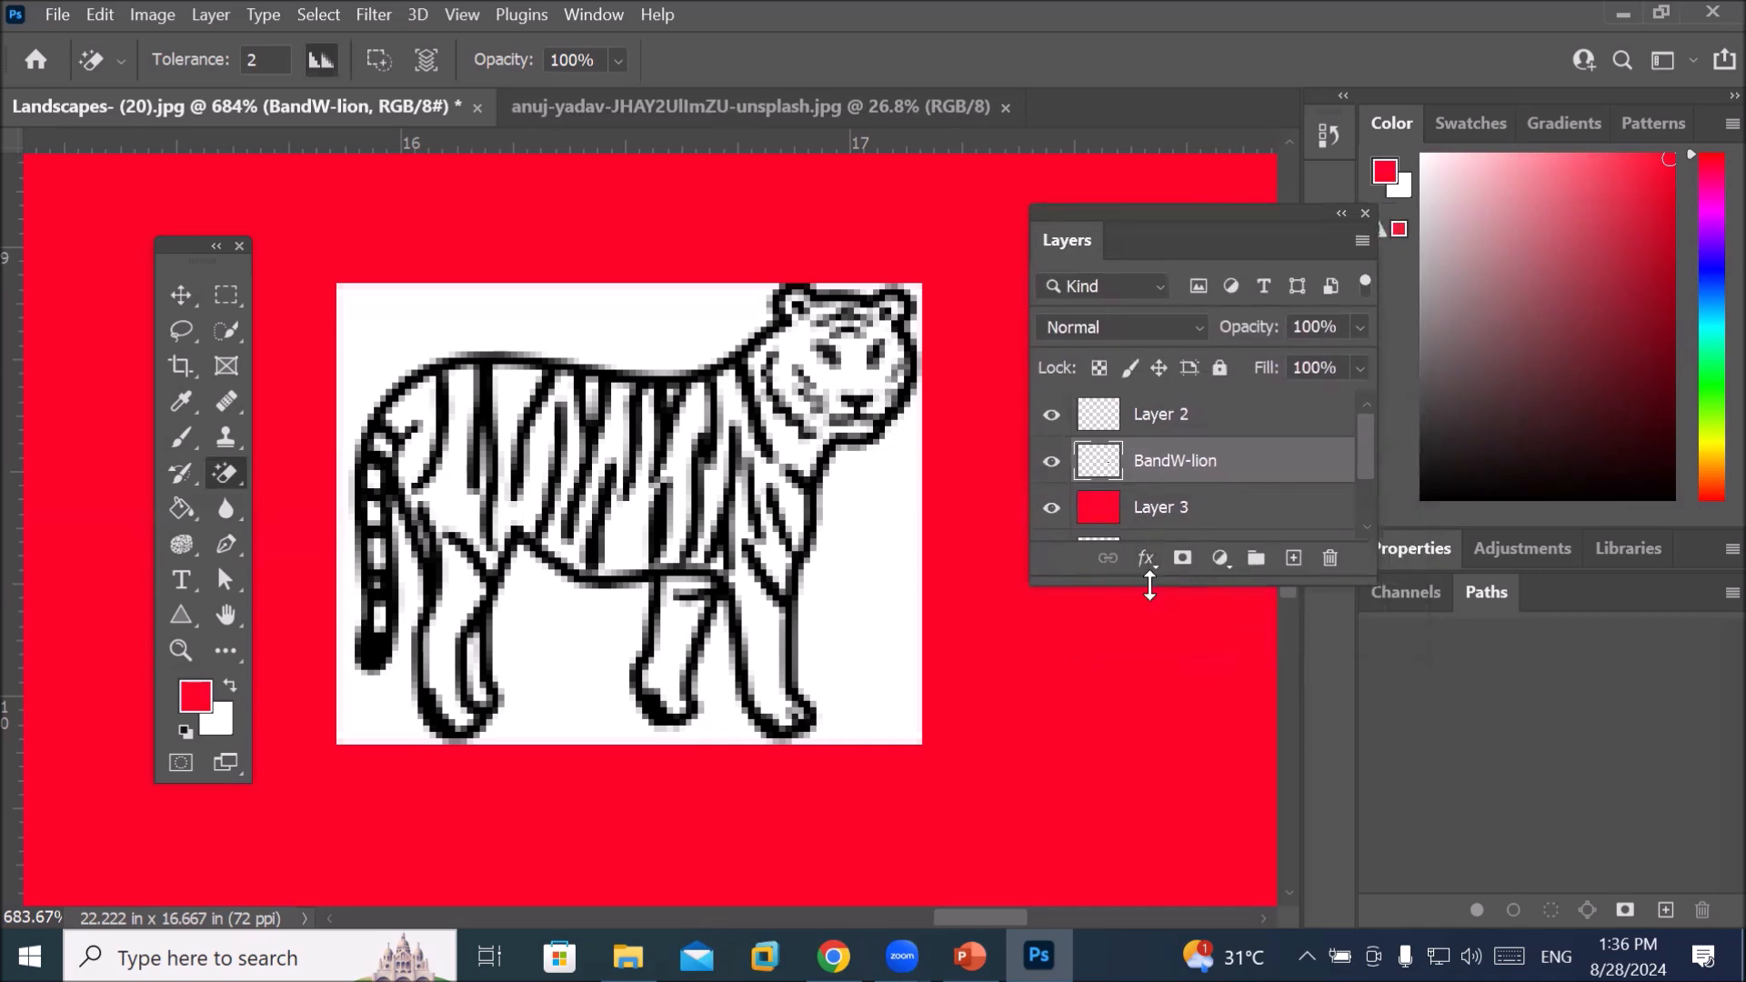
pyautogui.moveTo(1151, 585); pyautogui.dragTo(1170, 744)
pyautogui.moveTo(1157, 778); pyautogui.dragTo(1155, 780)
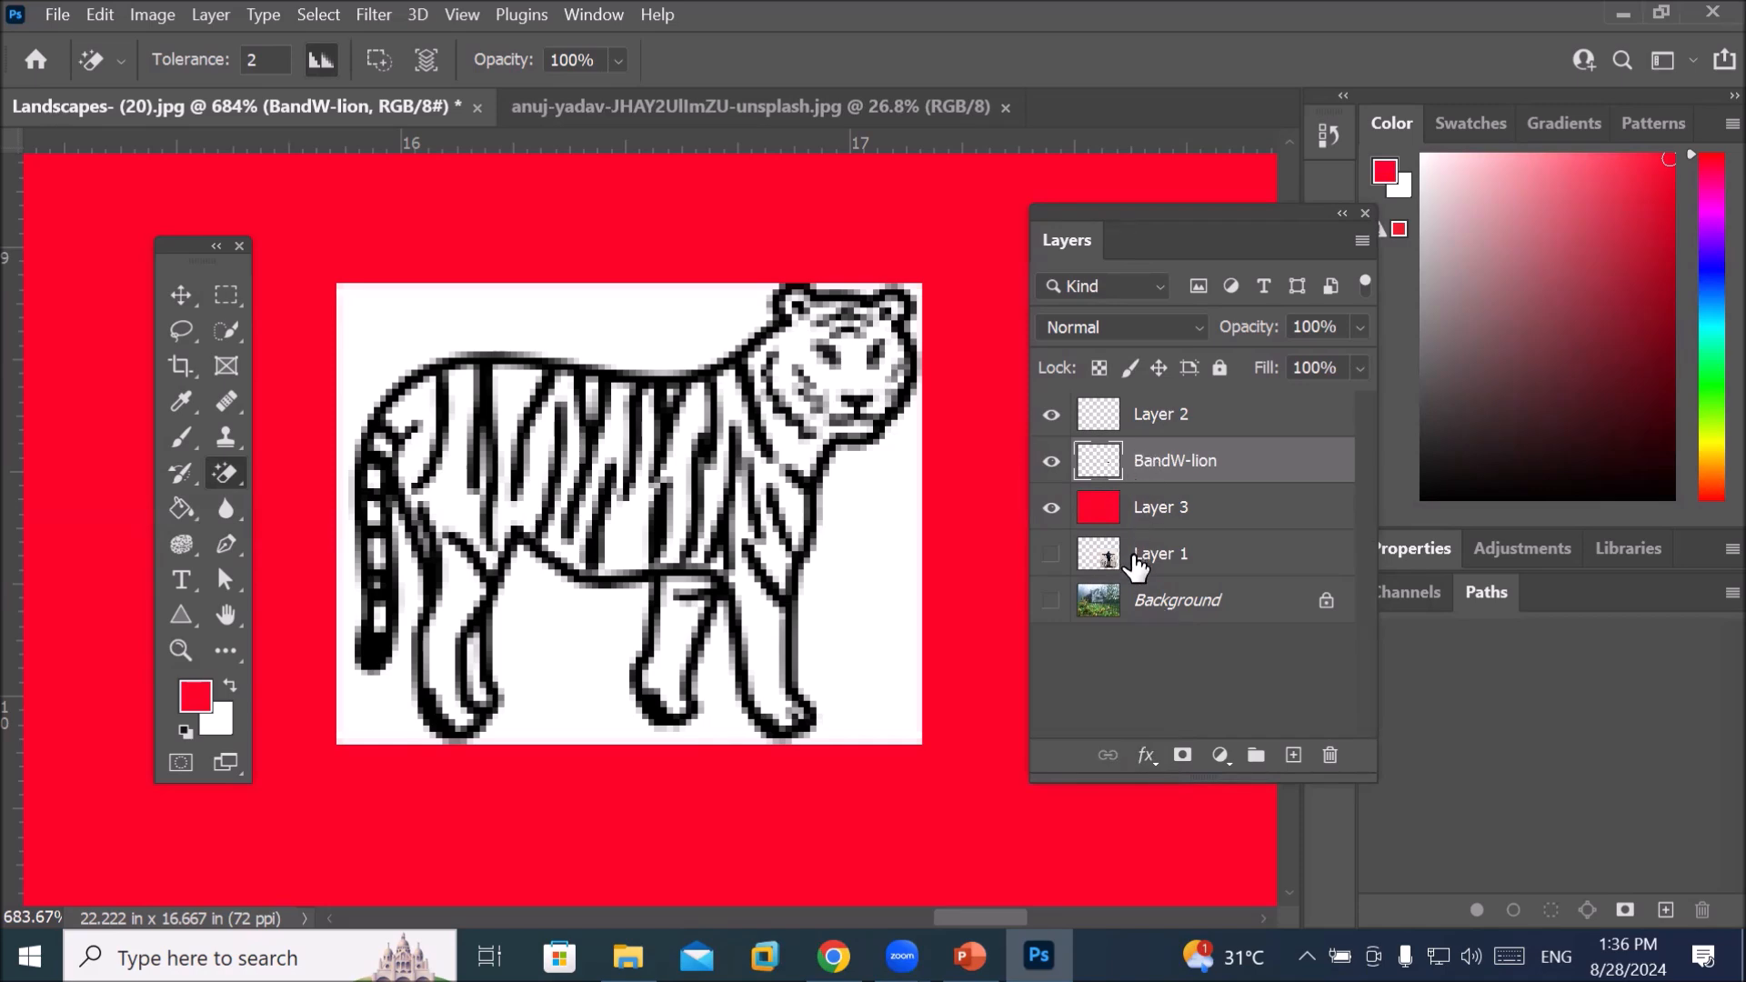
# Show and unlock the Background layer, and move the red Layer 3 beneath it
pyautogui.click(1094, 605)
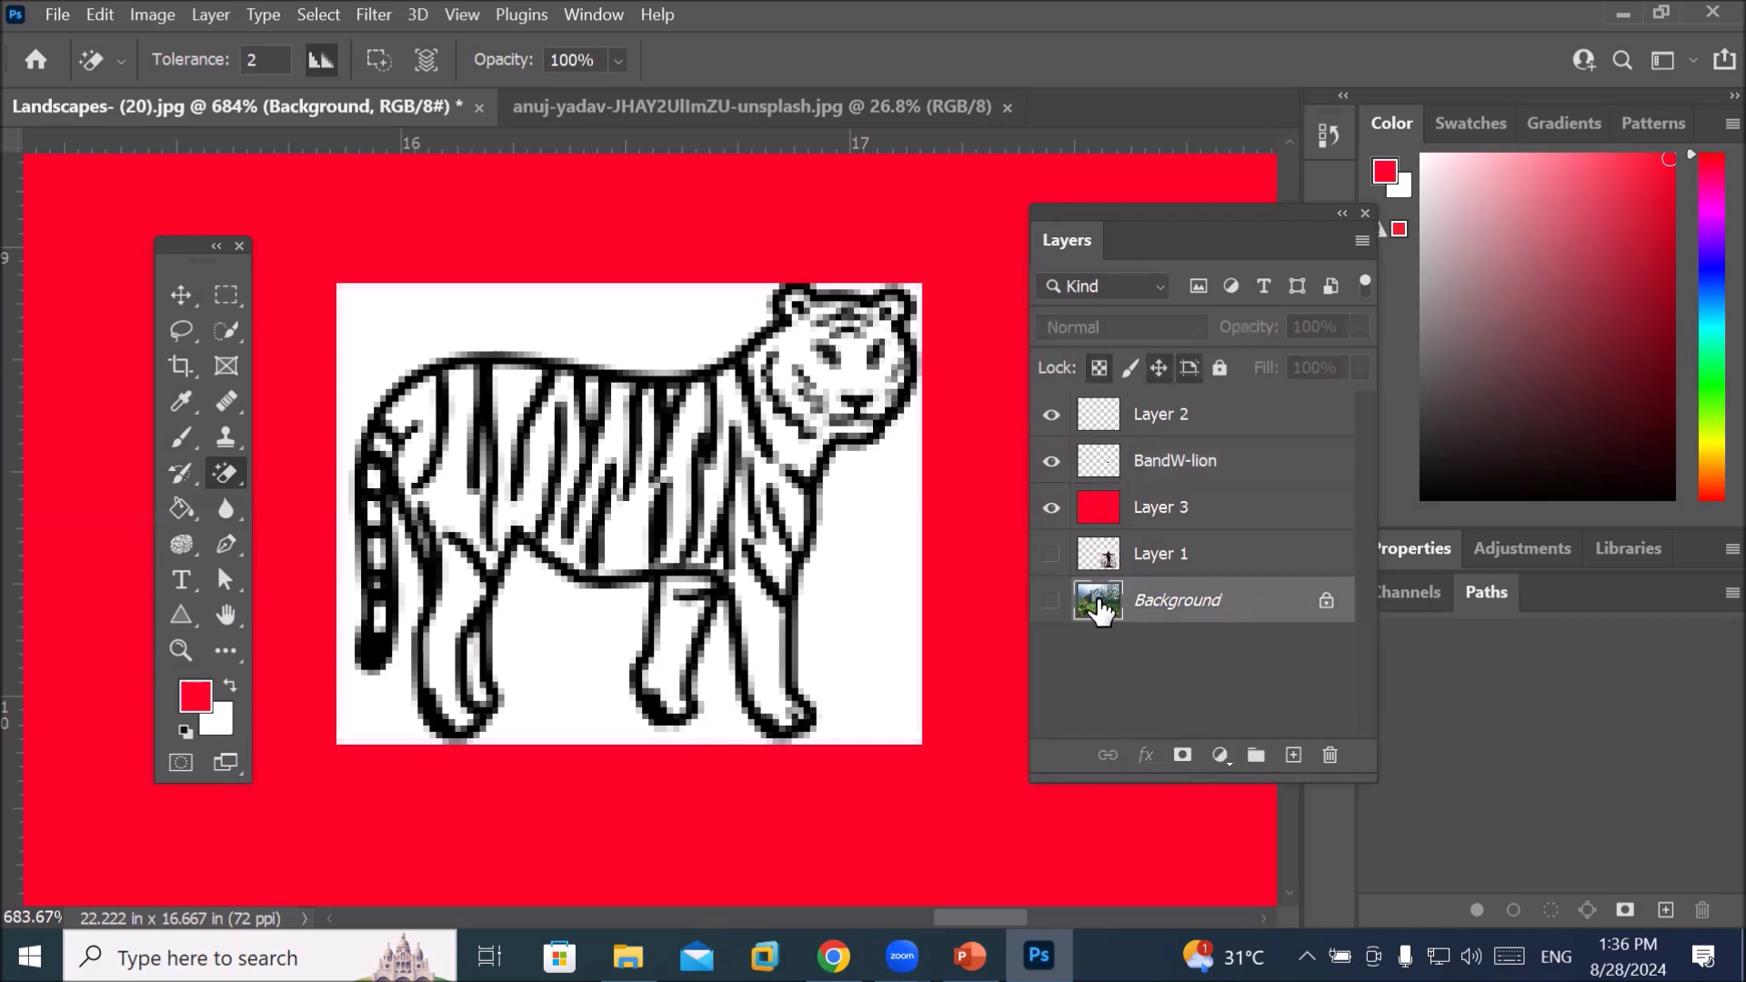
pyautogui.click(1052, 602)
pyautogui.click(1128, 515)
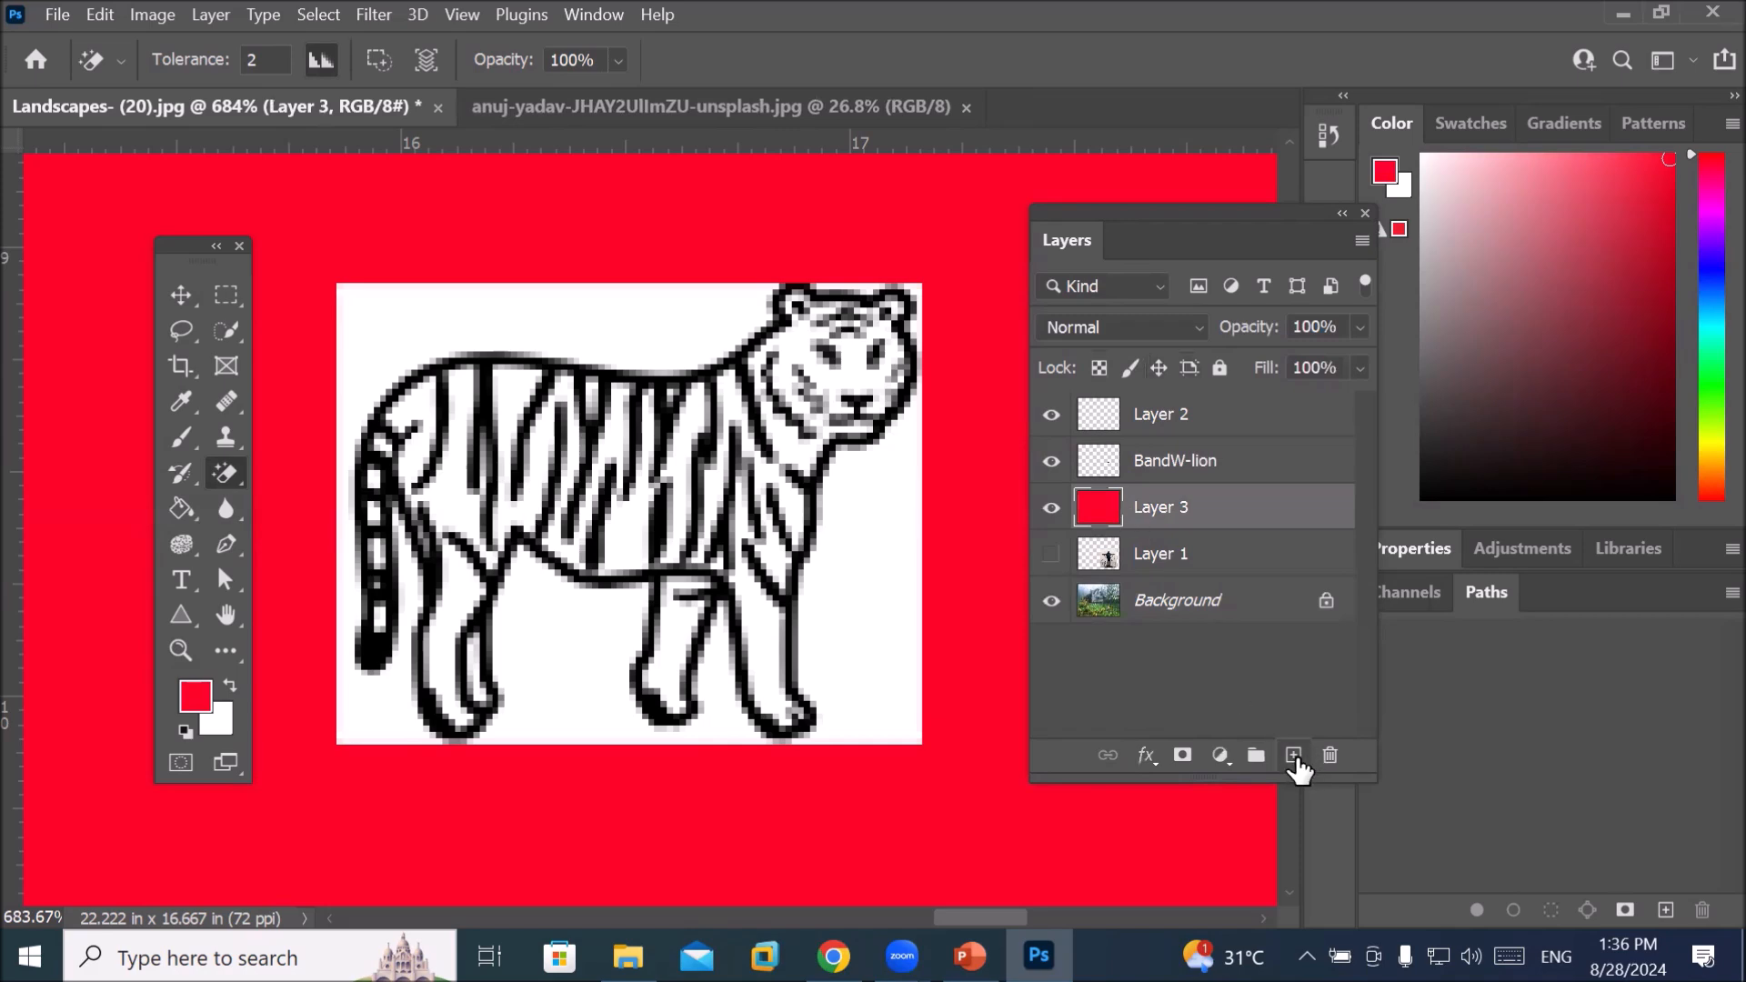
pyautogui.moveTo(1126, 509); pyautogui.dragTo(1136, 632)
pyautogui.click(1327, 600)
pyautogui.moveTo(1183, 528); pyautogui.dragTo(1150, 663)
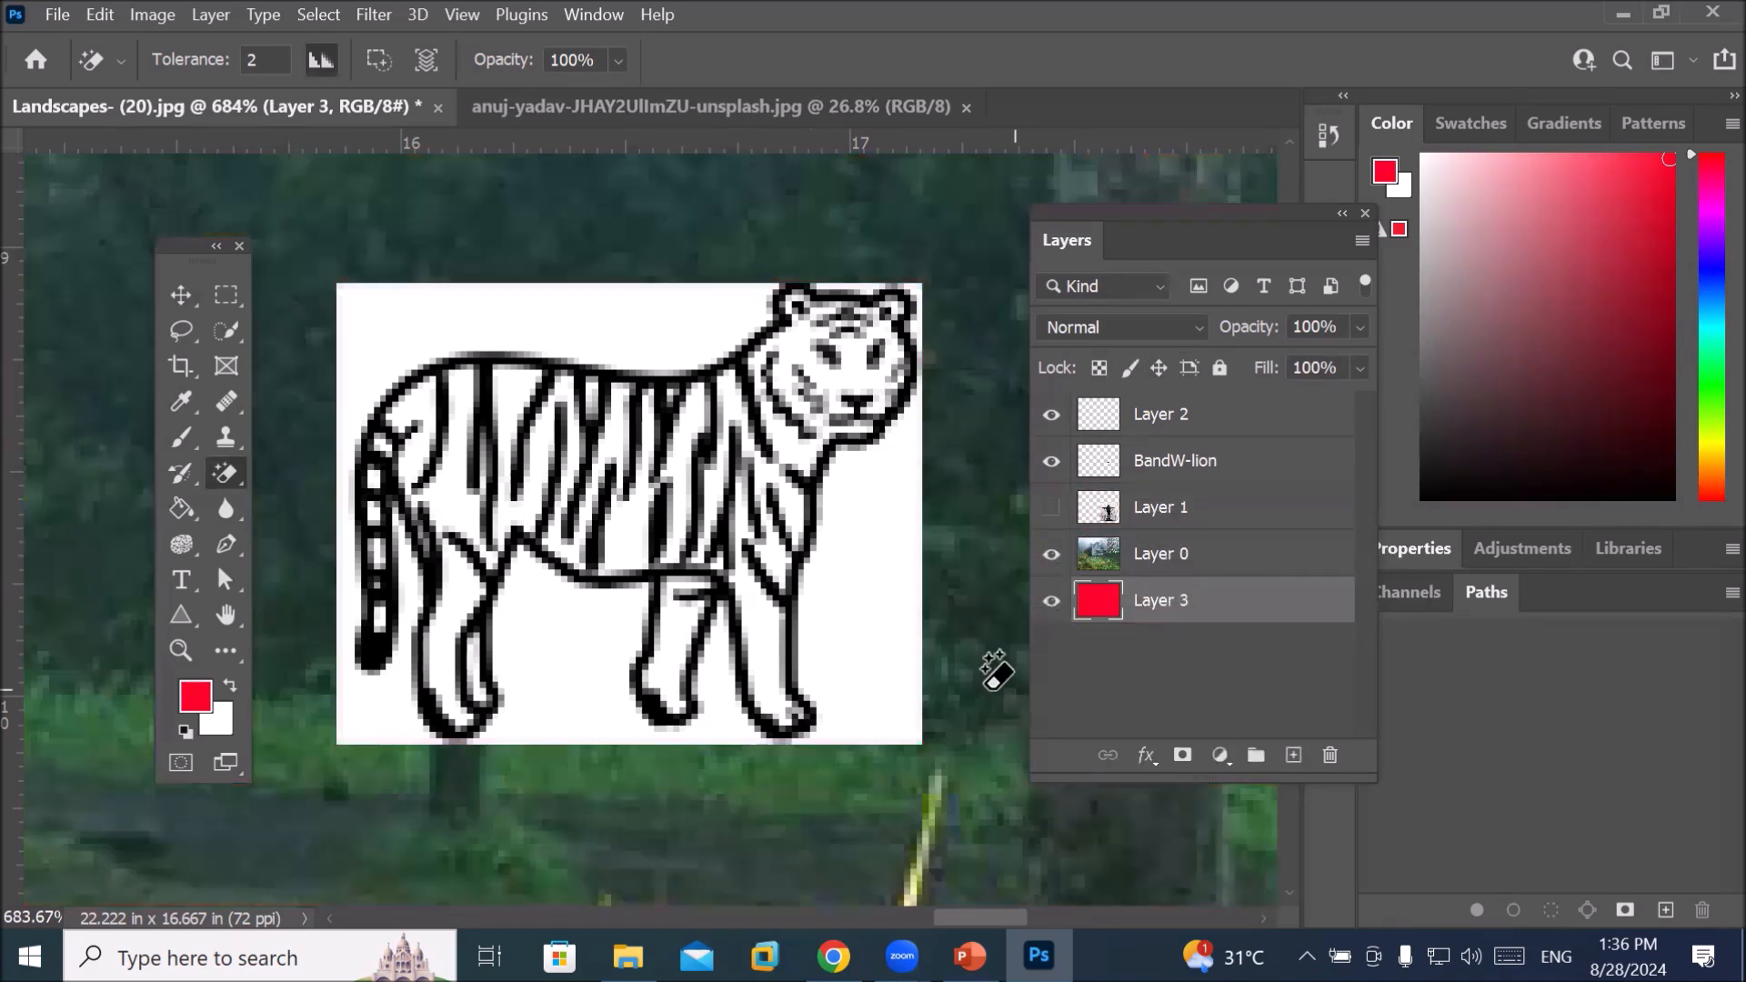
# Try the Magic Eraser on the sky above the chimney with Layer 3 selected, and refill that layer with red
pyautogui.scroll(-8, 747, 568)
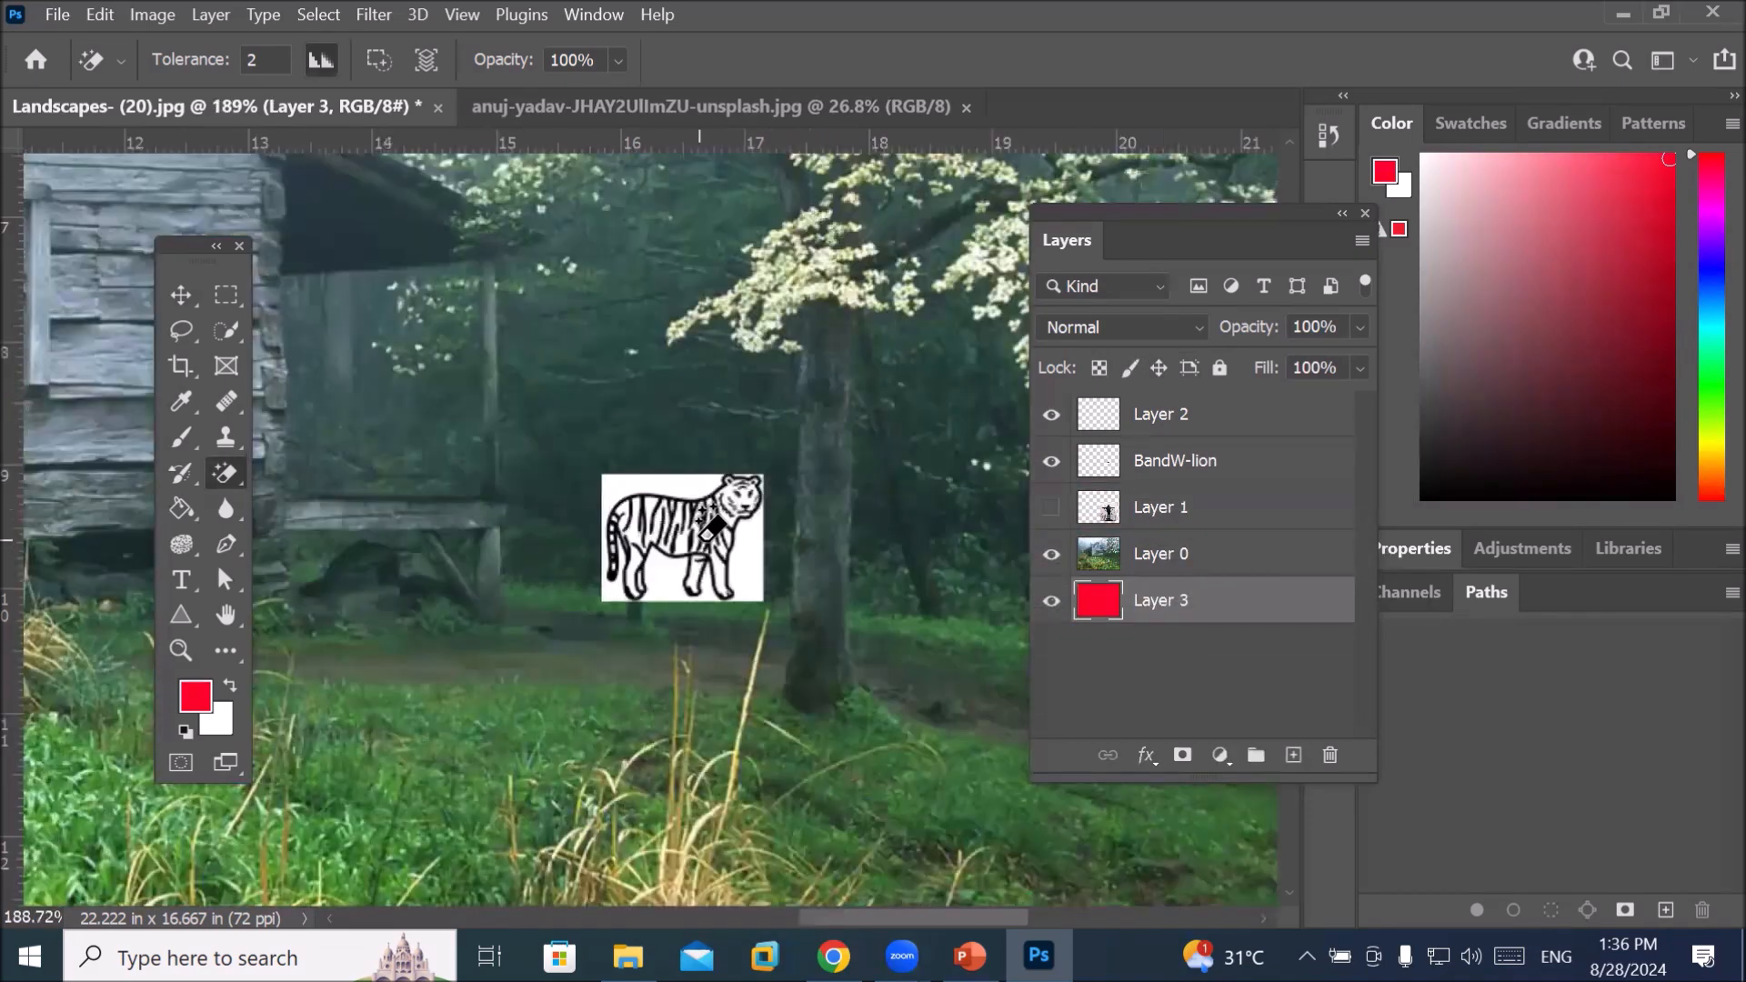
pyautogui.scroll(-4, 713, 518)
pyautogui.scroll(3, 324, 168)
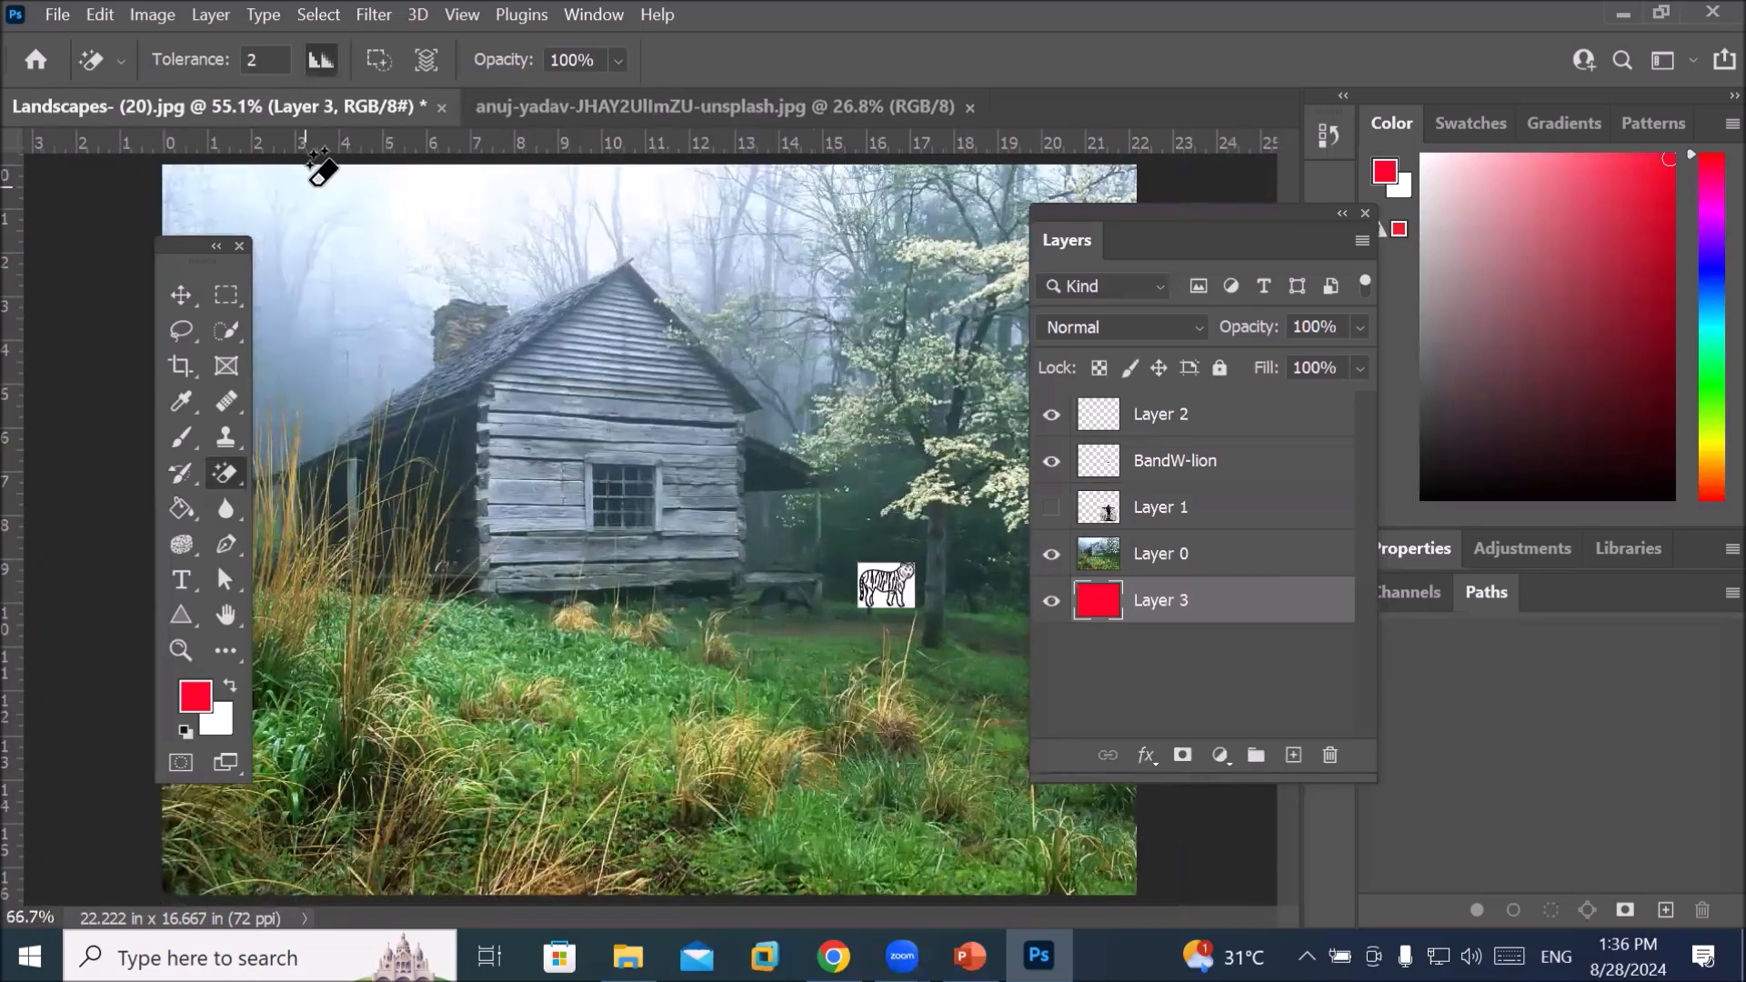
pyautogui.scroll(1, 405, 269)
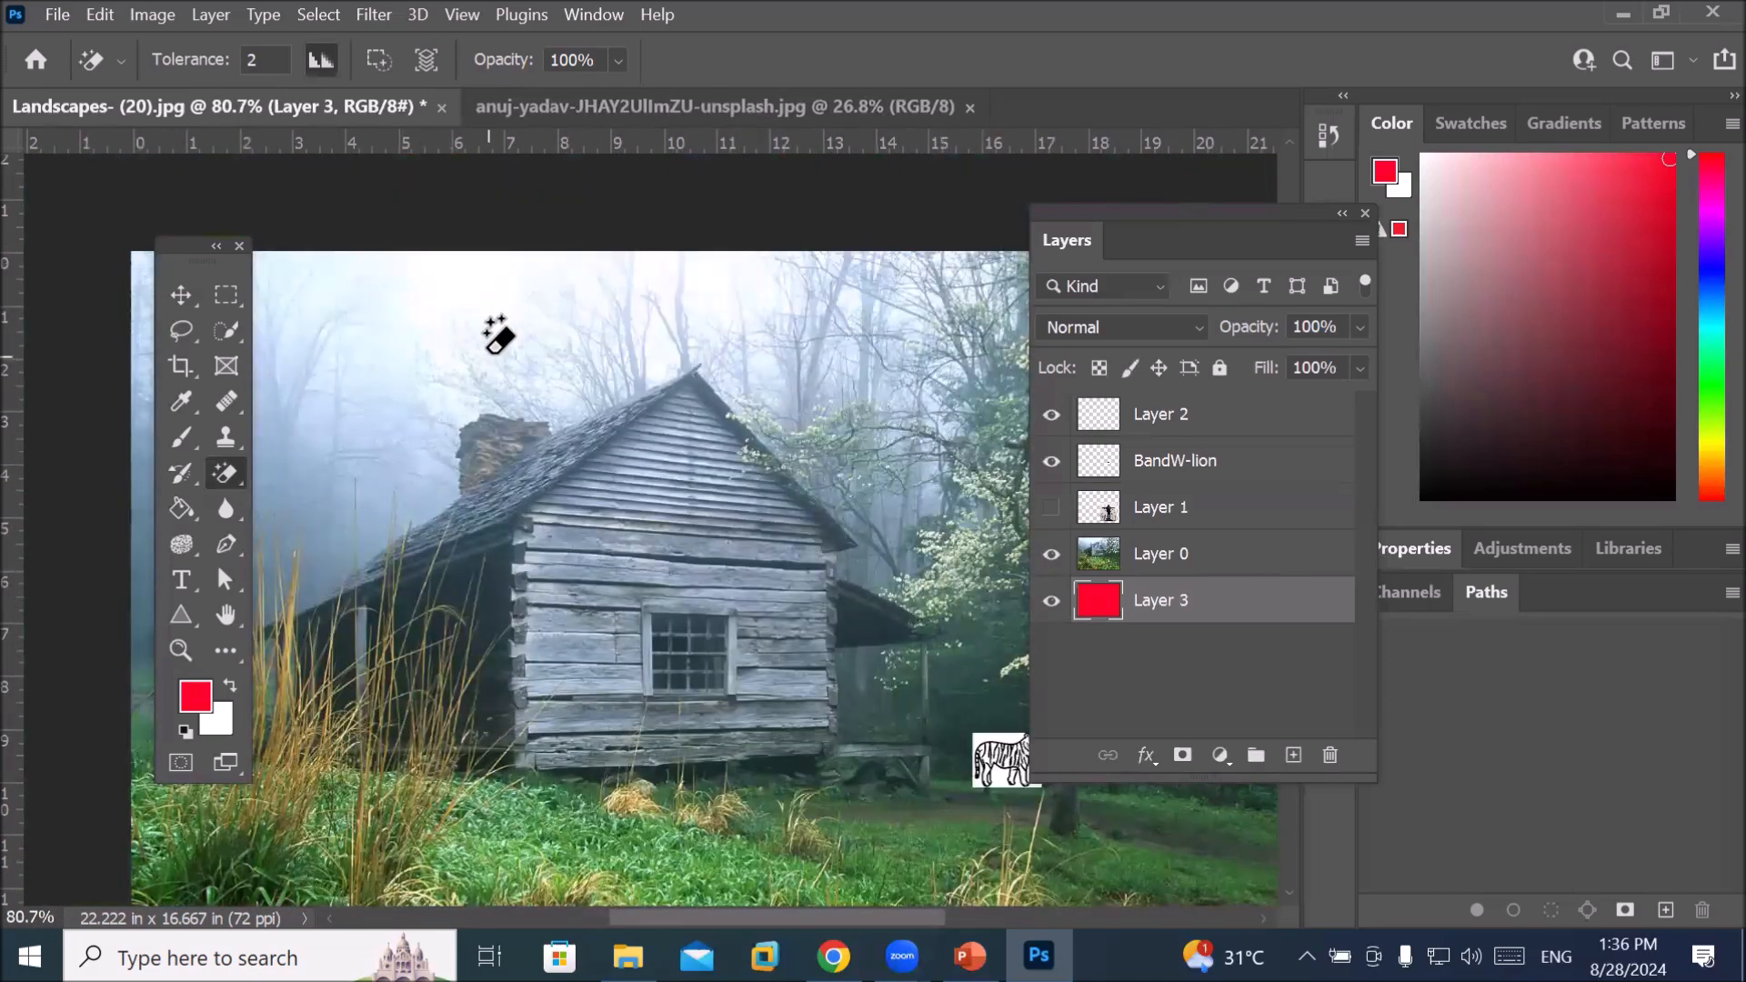
pyautogui.scroll(1, 499, 335)
pyautogui.scroll(1, 499, 335)
pyautogui.scroll(6, 495, 227)
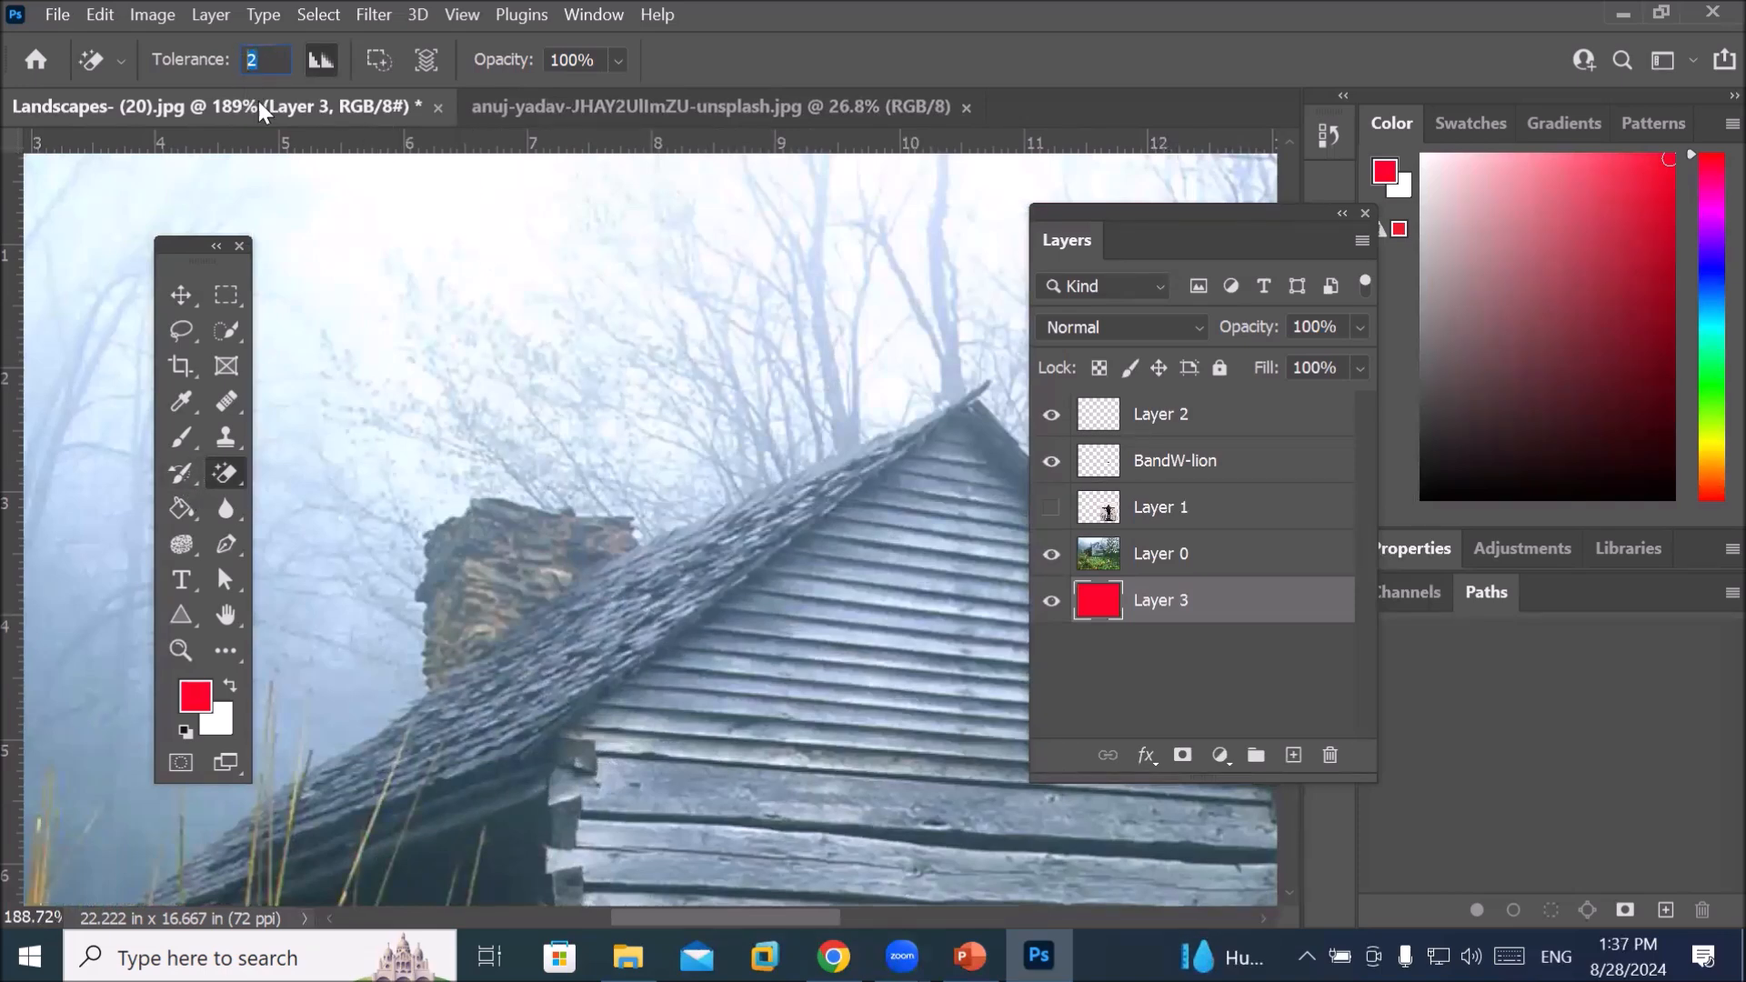
pyautogui.click(506, 442)
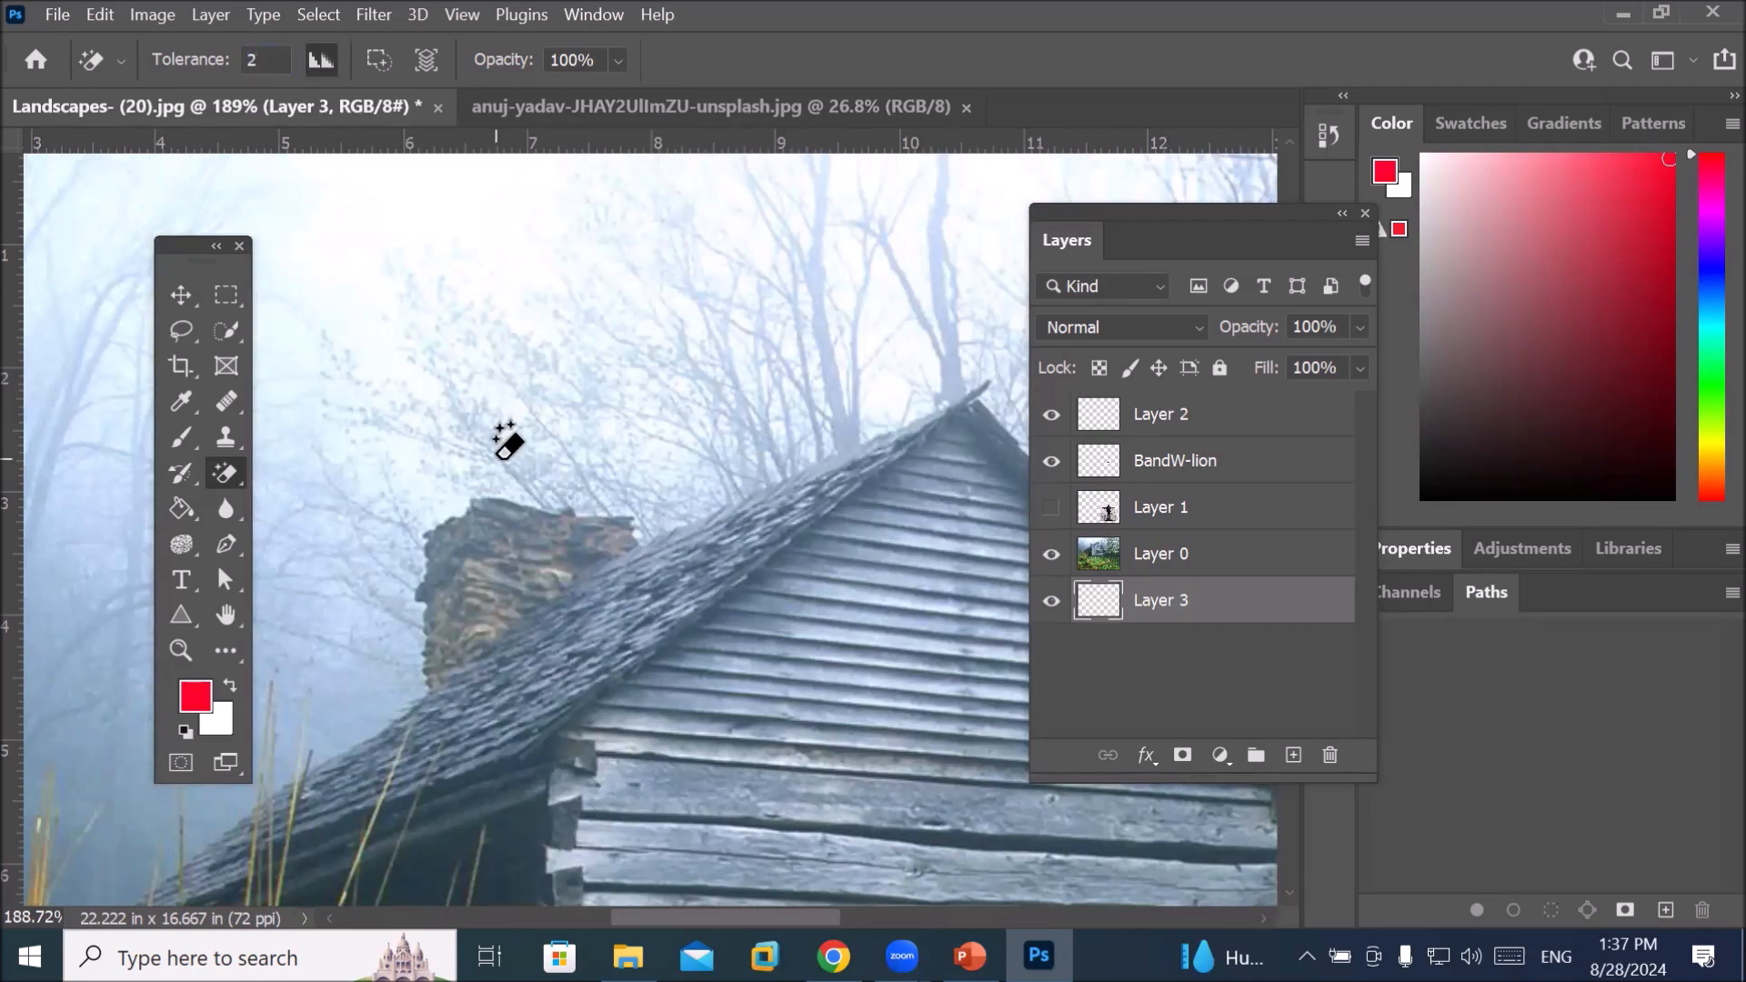
pyautogui.scroll(-4, 468, 265)
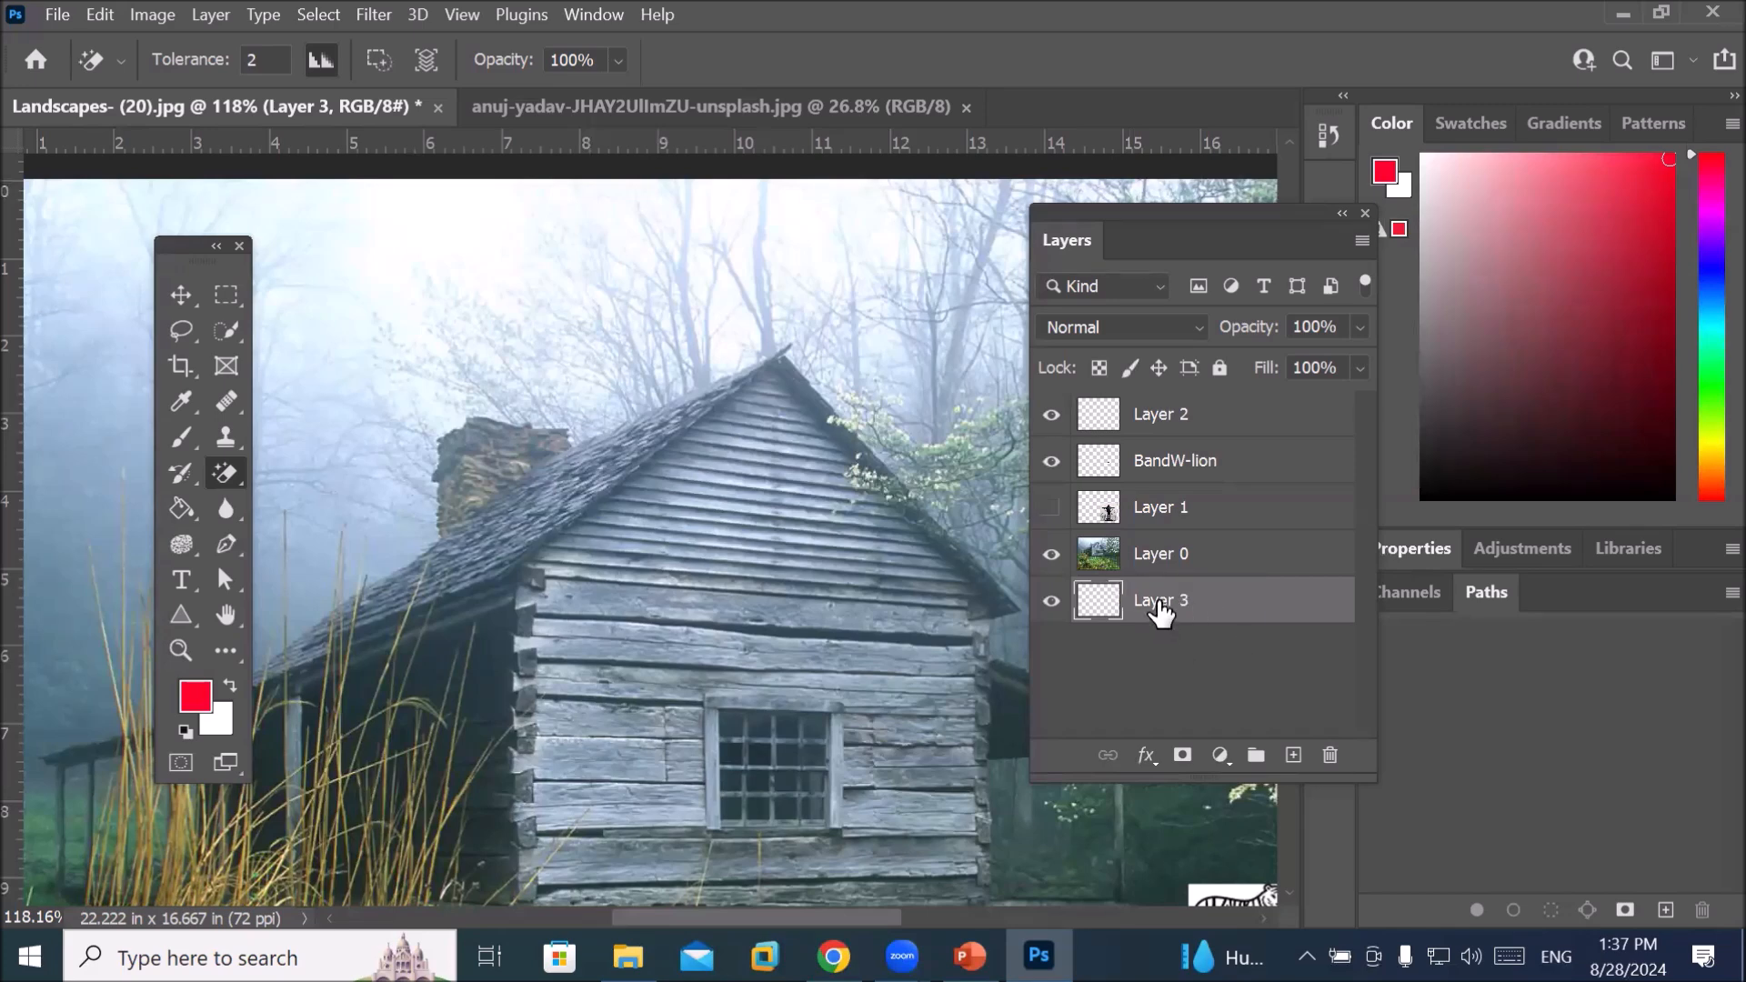
pyautogui.hotkey('alt', 'BackSpace')
# Select Layer 0 and erase the pale sky above the cabin roof using the Magic Eraser at tolerance 2
pyautogui.click(1154, 557)
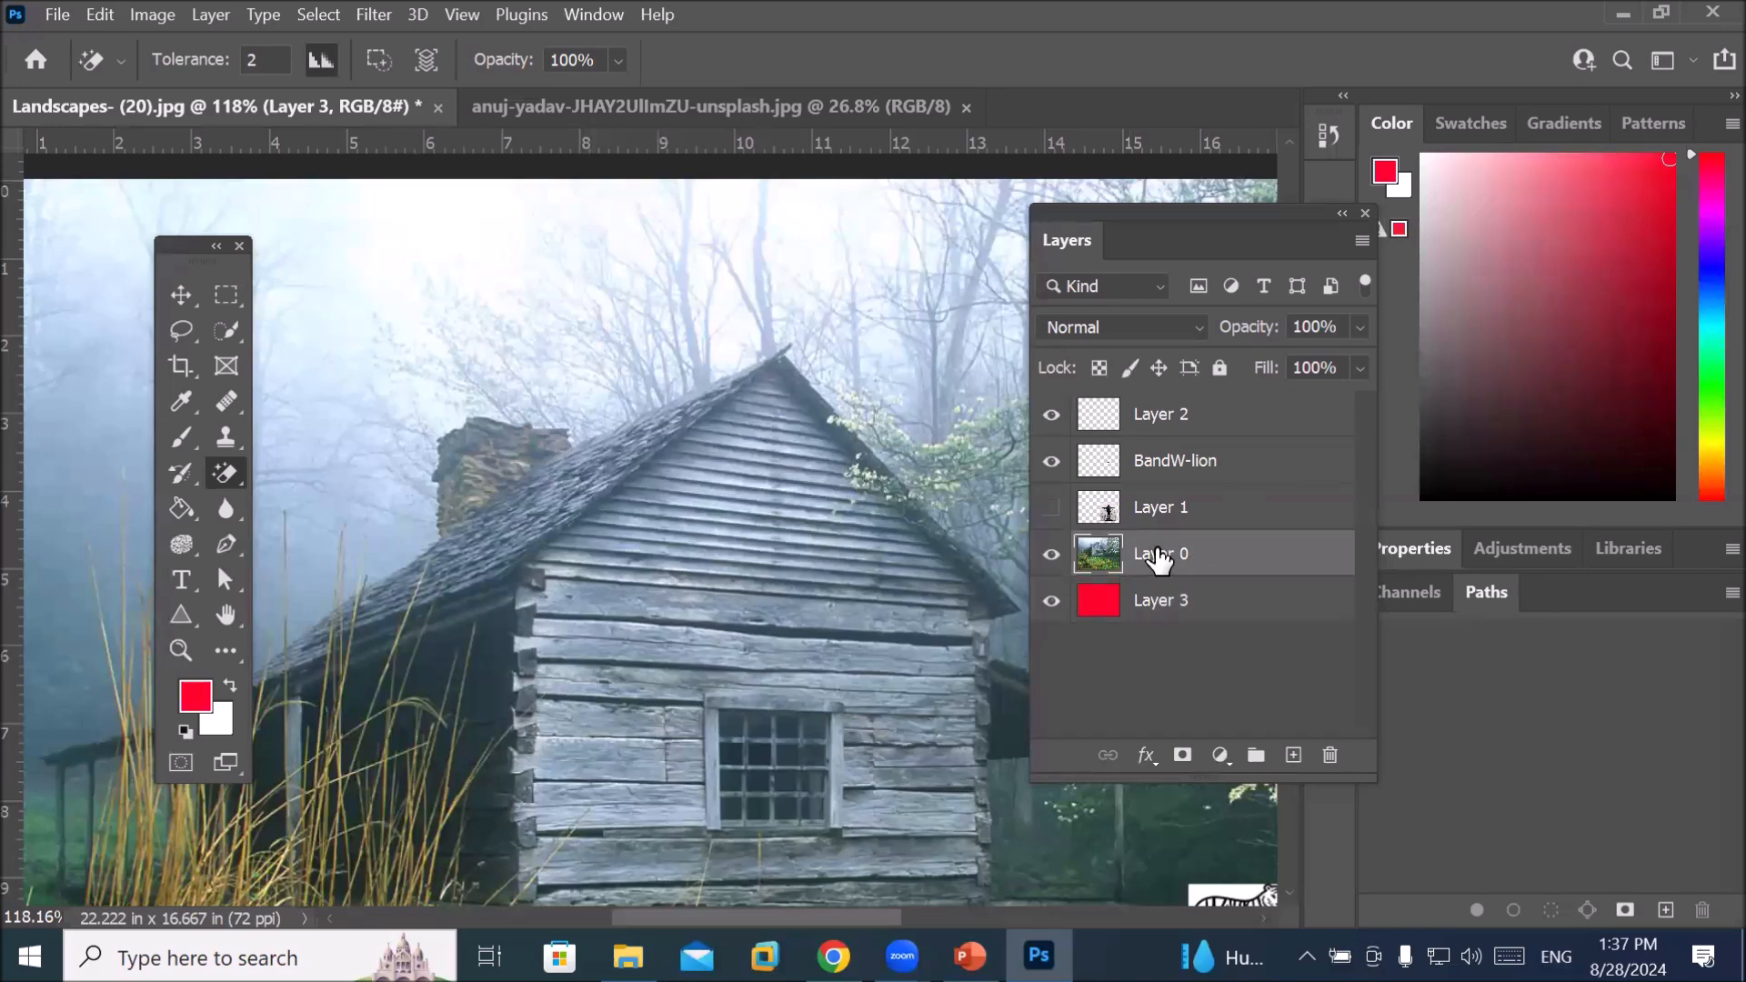
pyautogui.click(788, 247)
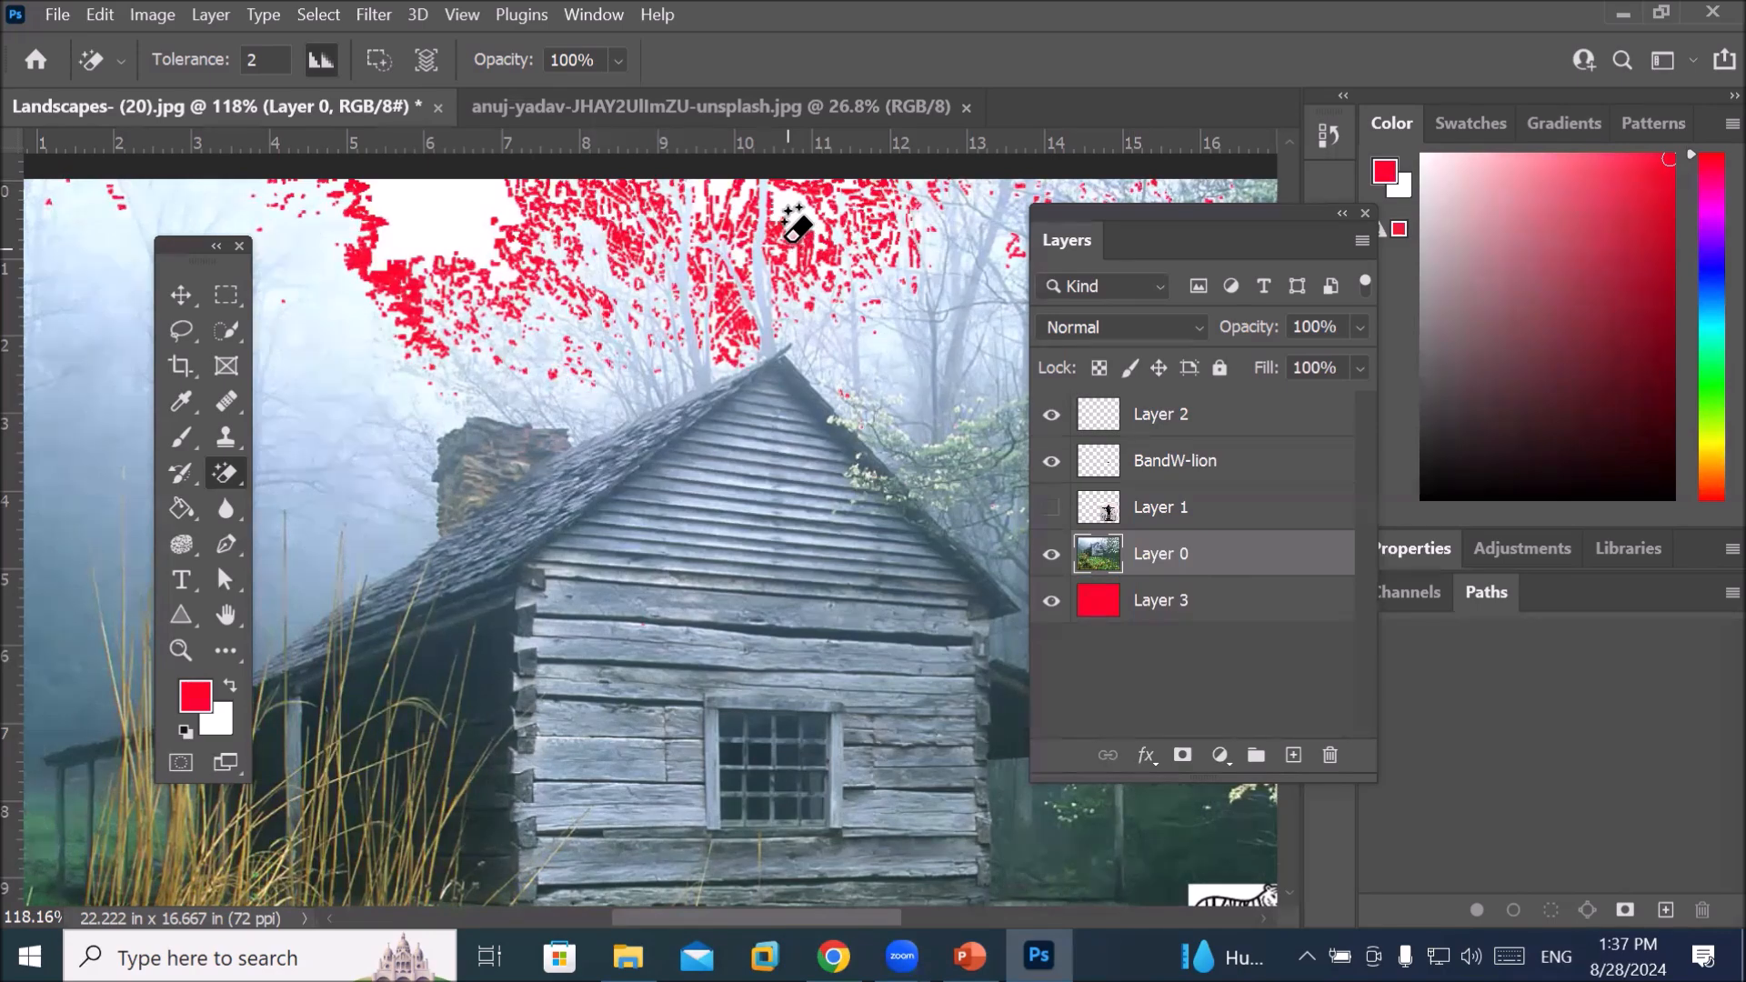
# Set the Magic Eraser tolerance to 26 and erase Layer 0's sky above the cabin, beside the chimney and at the far left edge
pyautogui.scroll(-2, 380, 303)
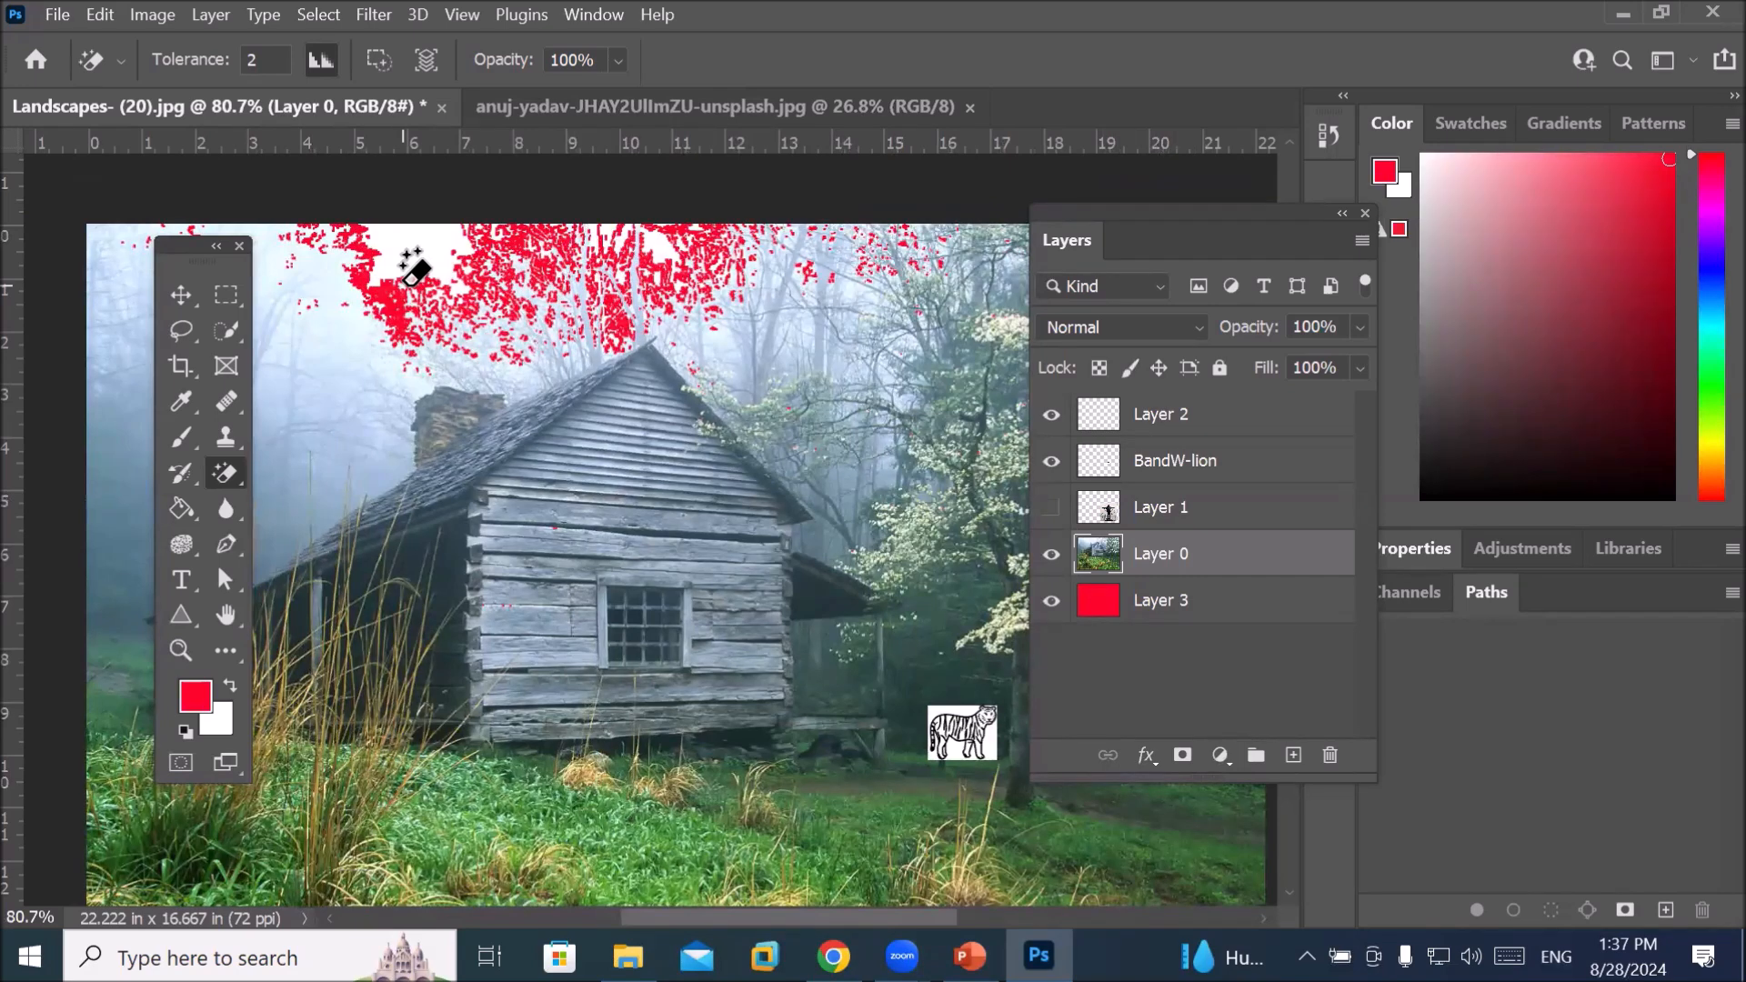
pyautogui.press('BackSpace')
pyautogui.write('5')
pyautogui.press('Return')
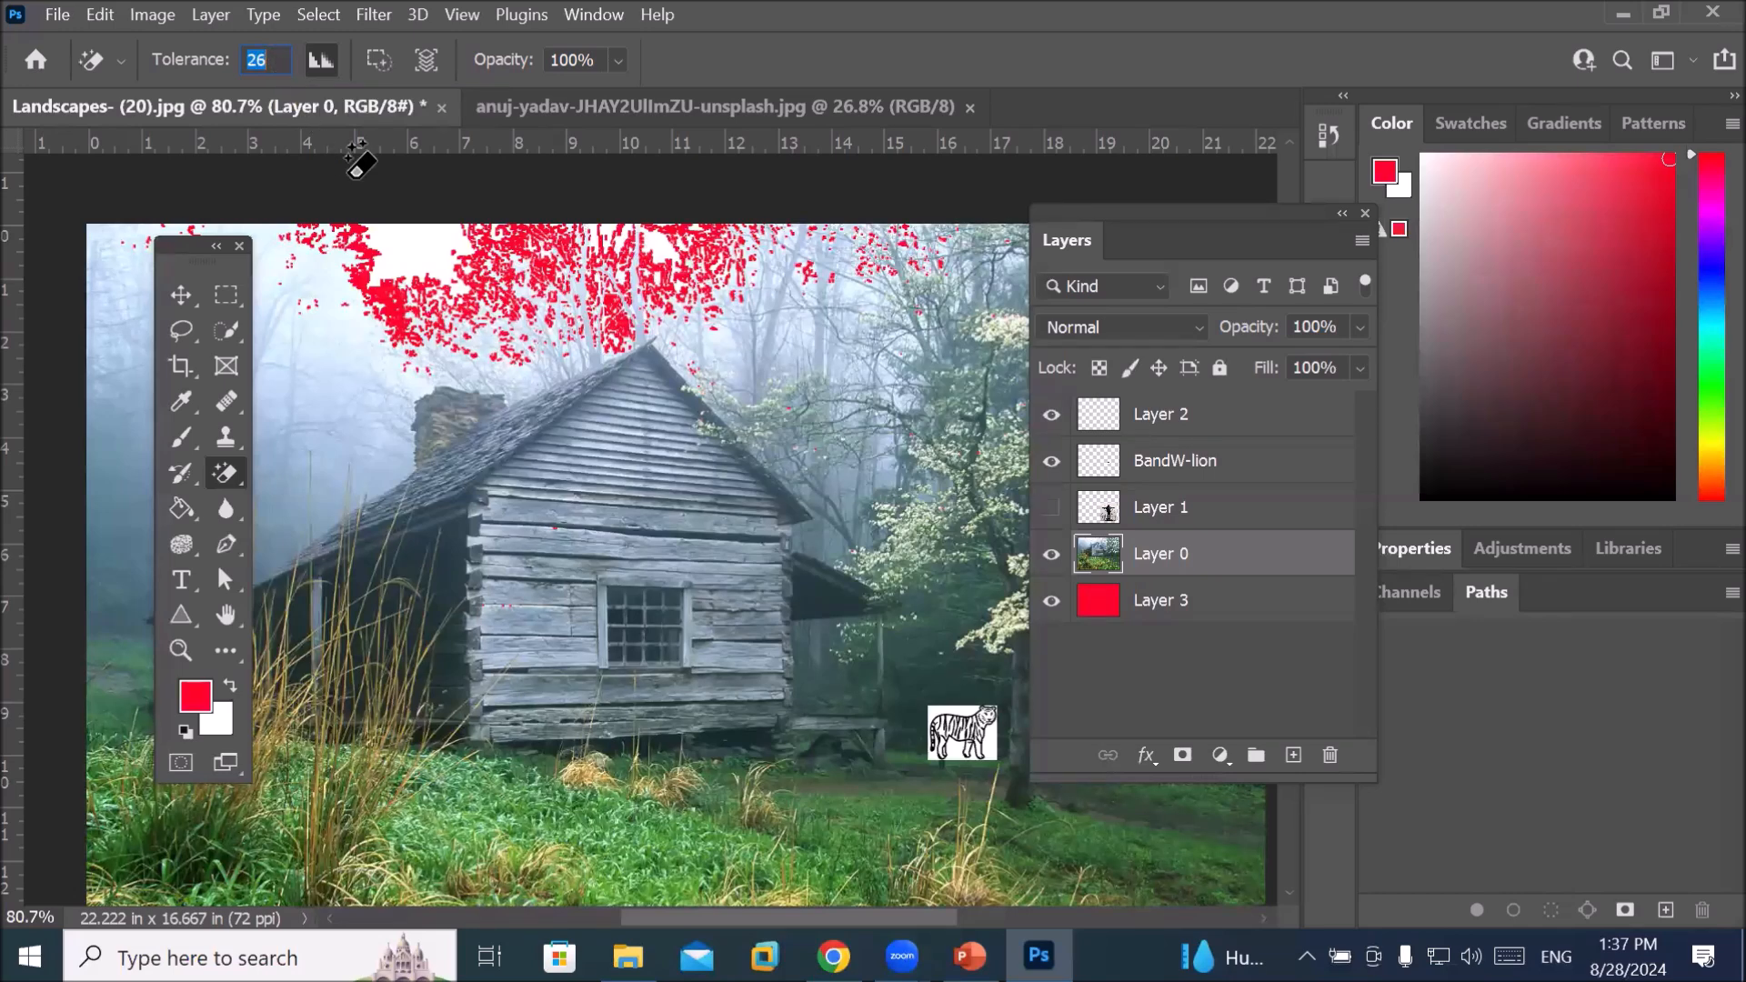
pyautogui.click(415, 266)
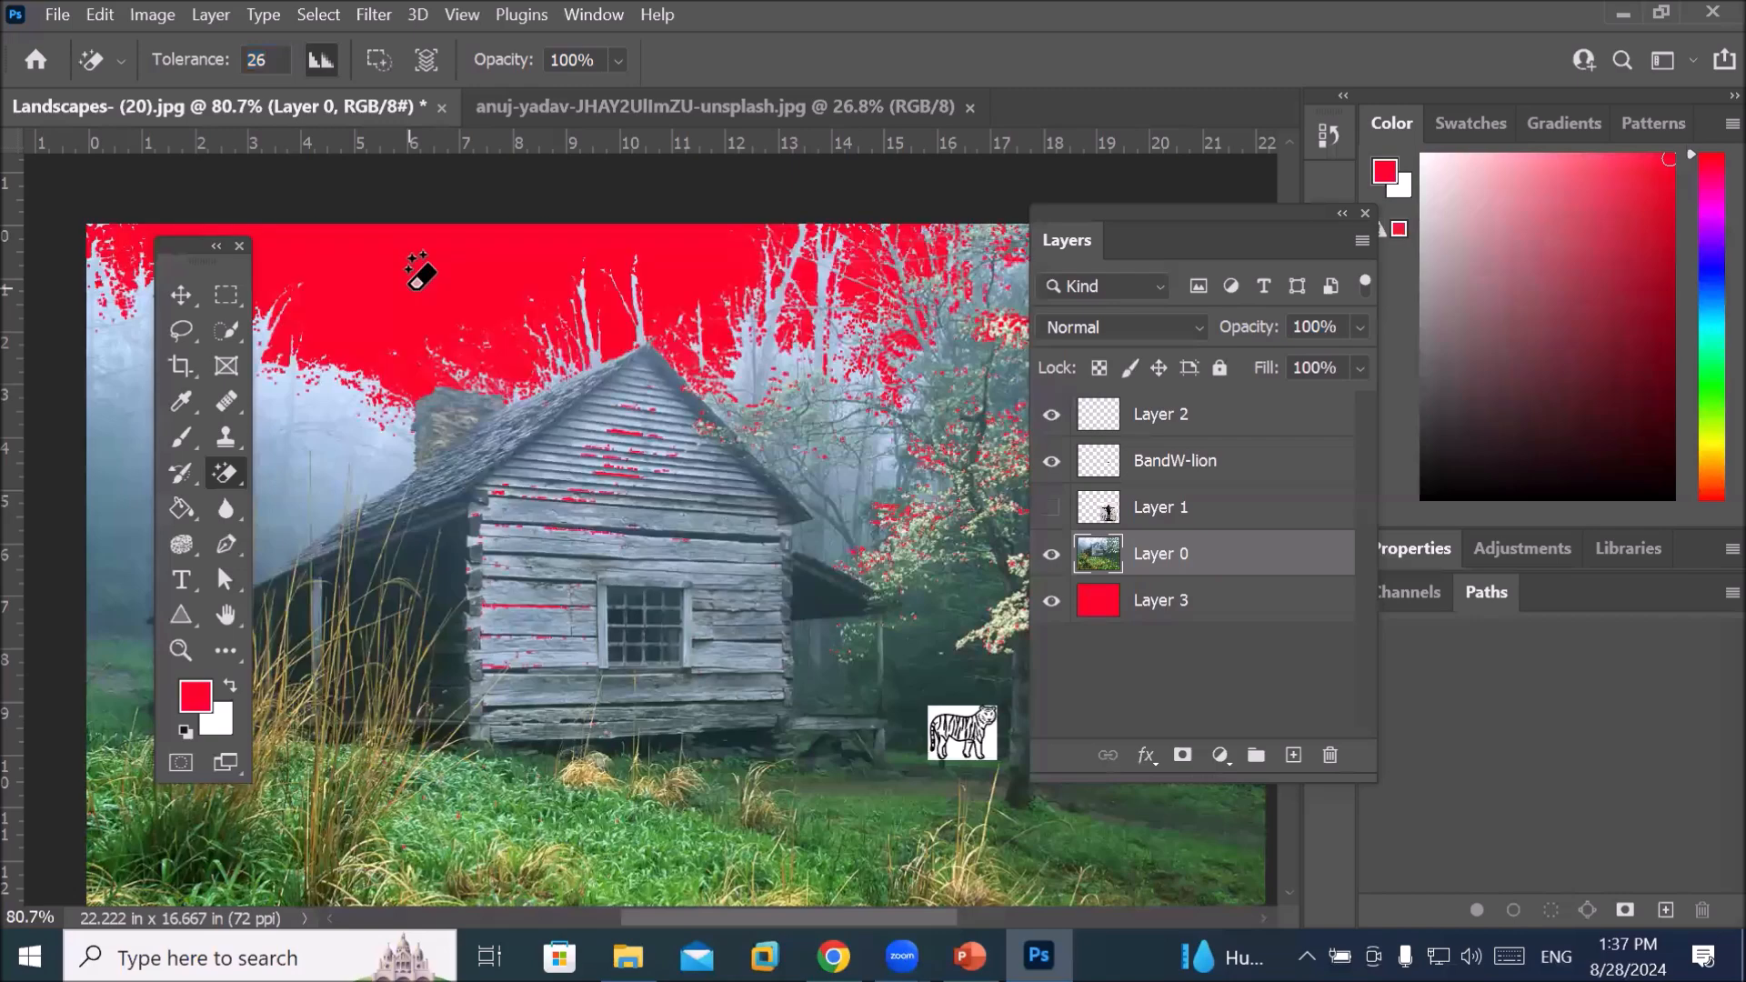
pyautogui.click(383, 450)
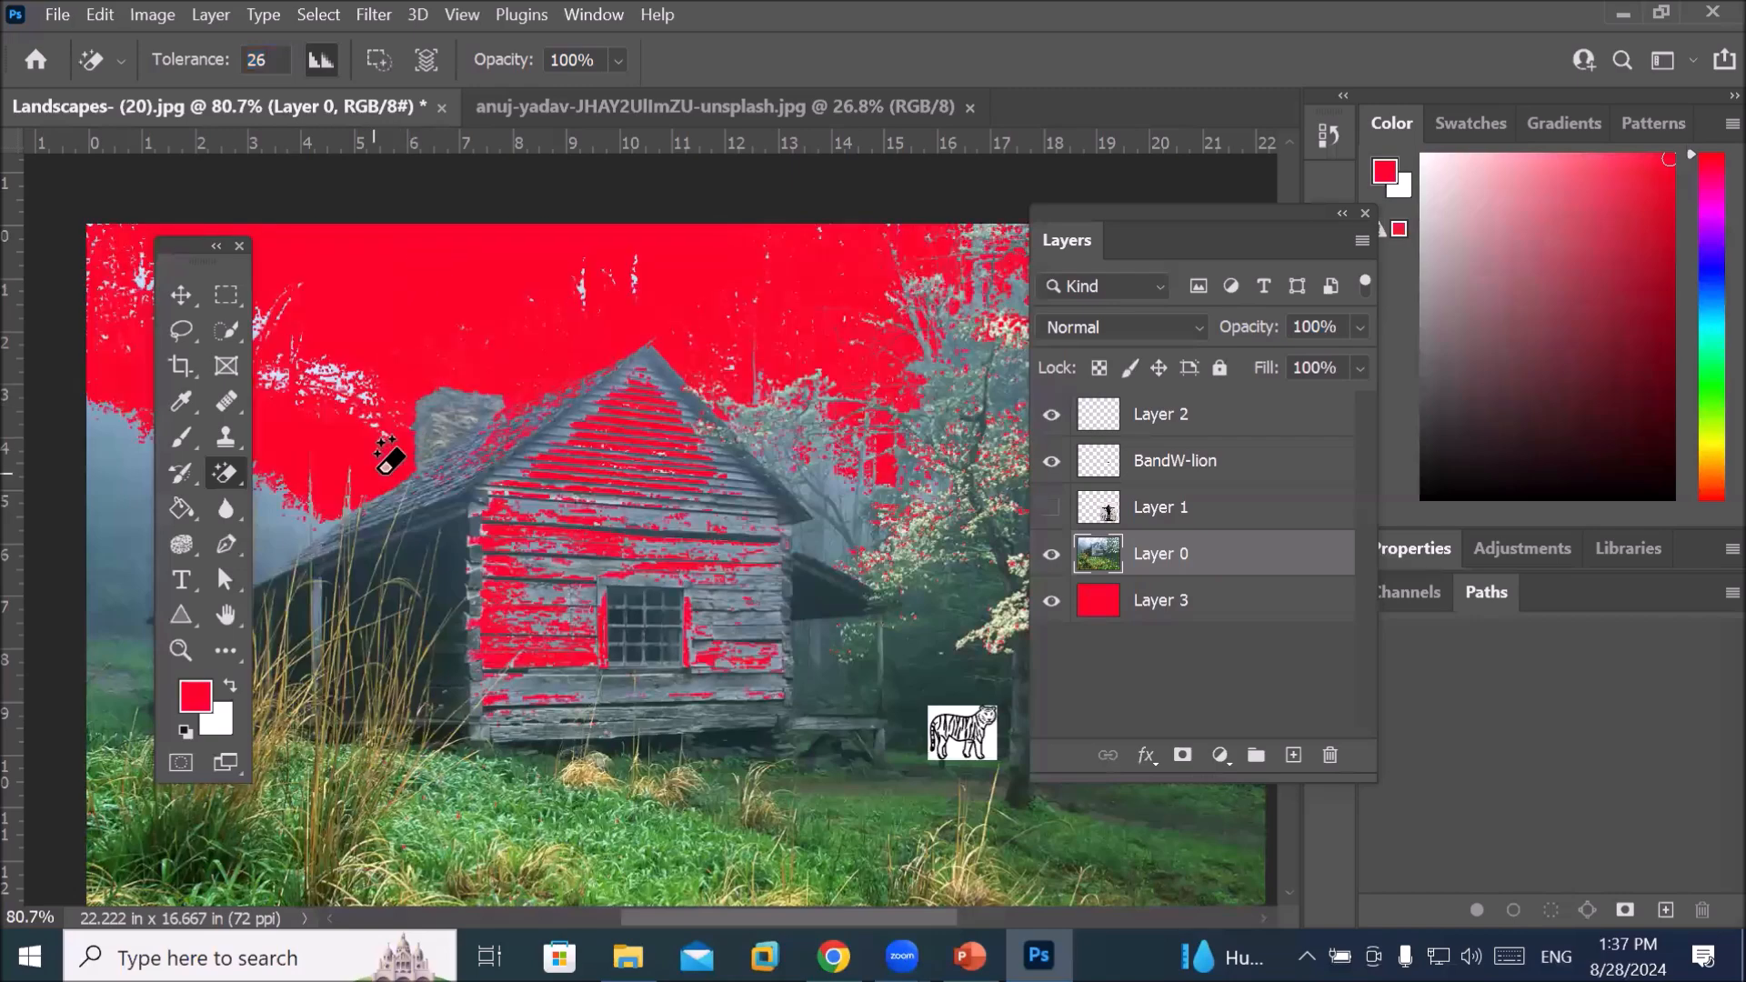
pyautogui.click(116, 458)
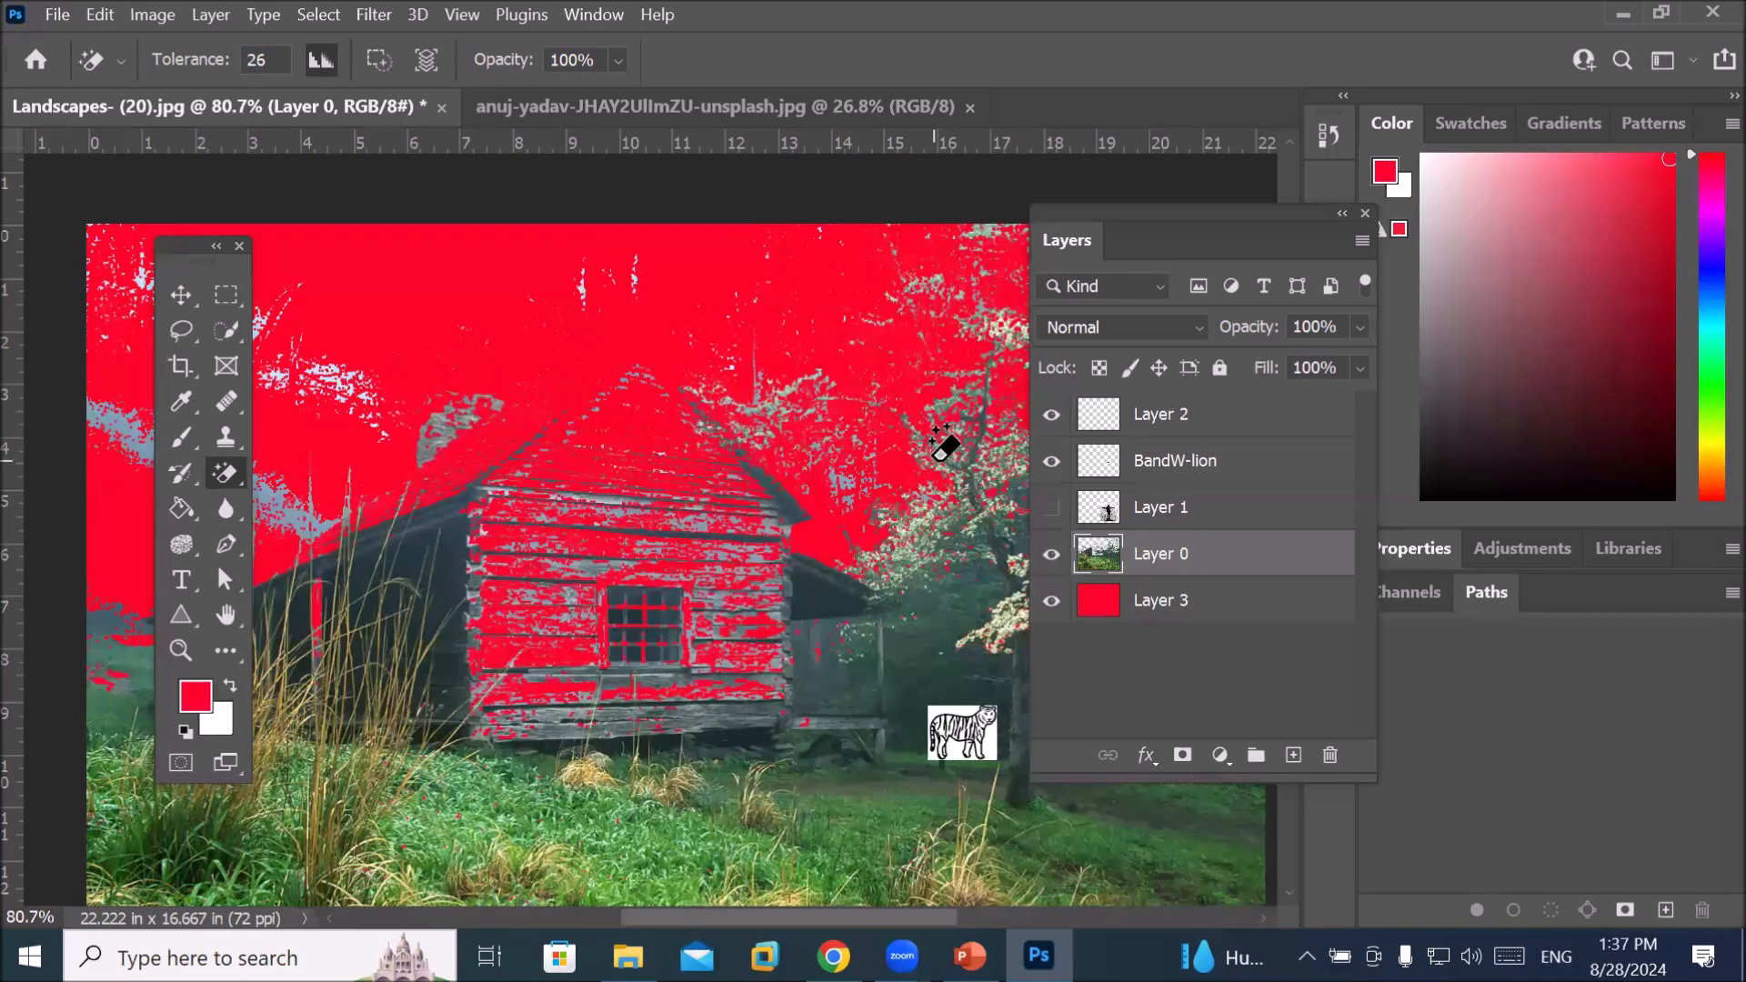
pyautogui.scroll(-3, 865, 440)
pyautogui.scroll(-1, 865, 440)
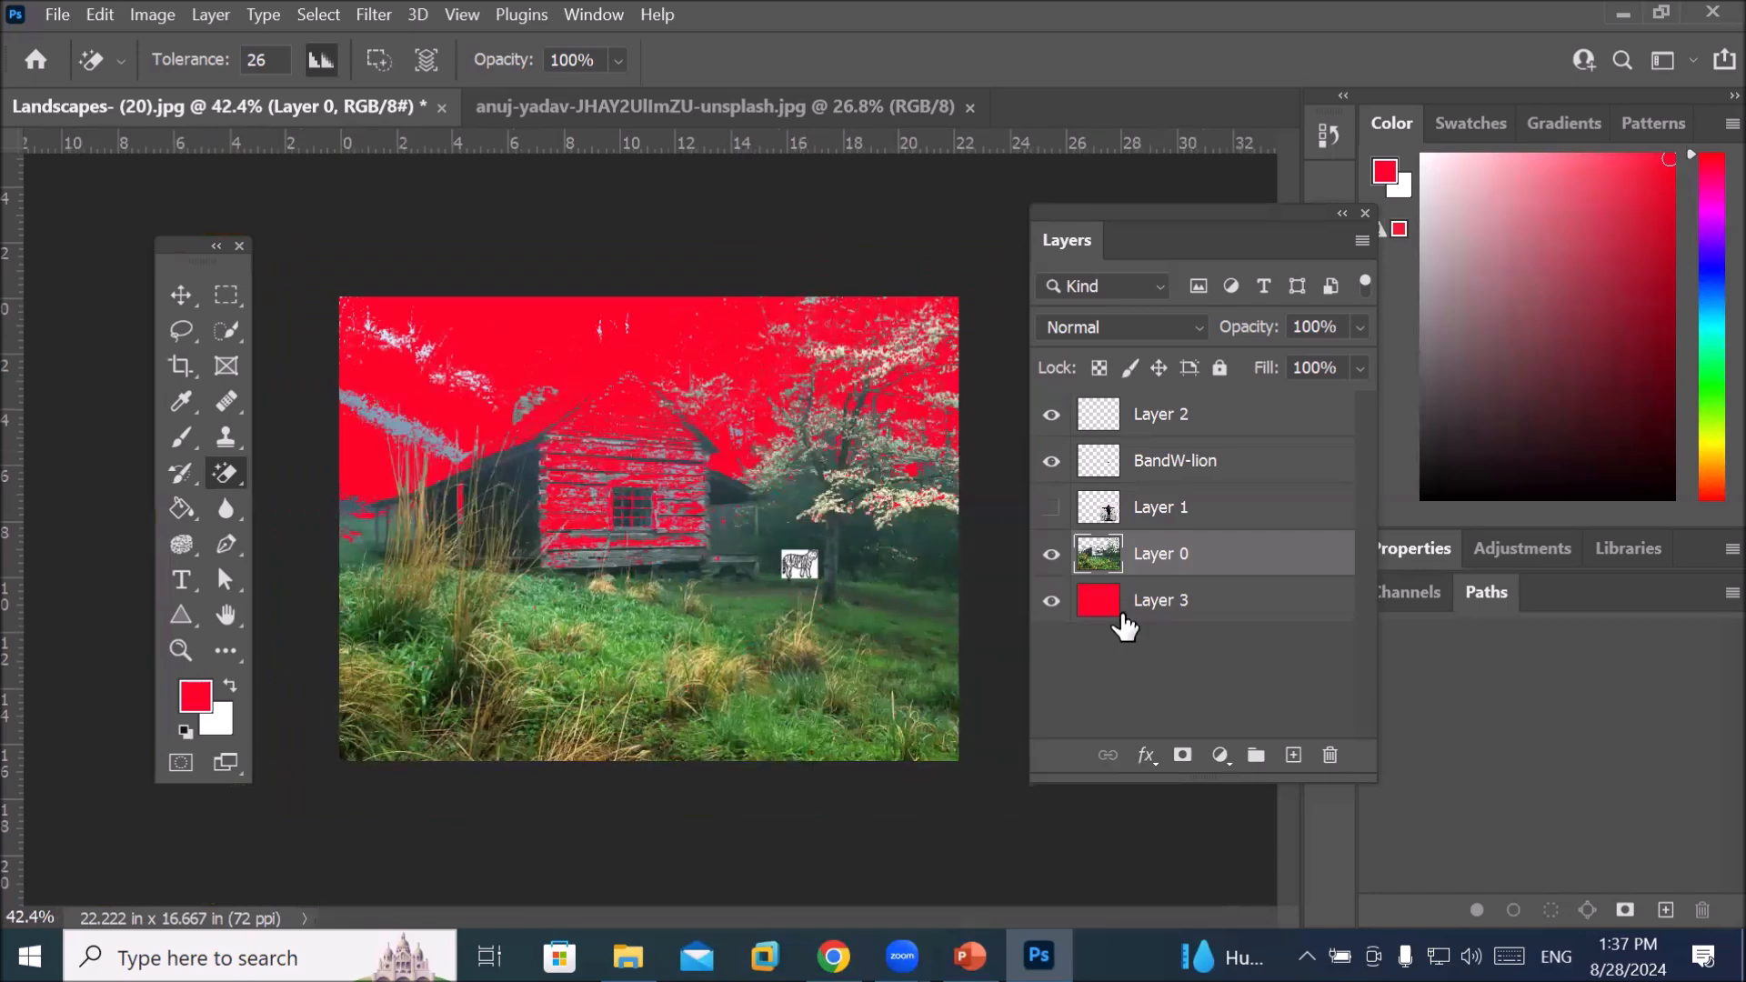
# Switch to File Explorer and place the Mount McKinley, Denali National Park, Alaska image from the BlueSKY folder into the man-on-boat photo in Photoshop
pyautogui.click(628, 956)
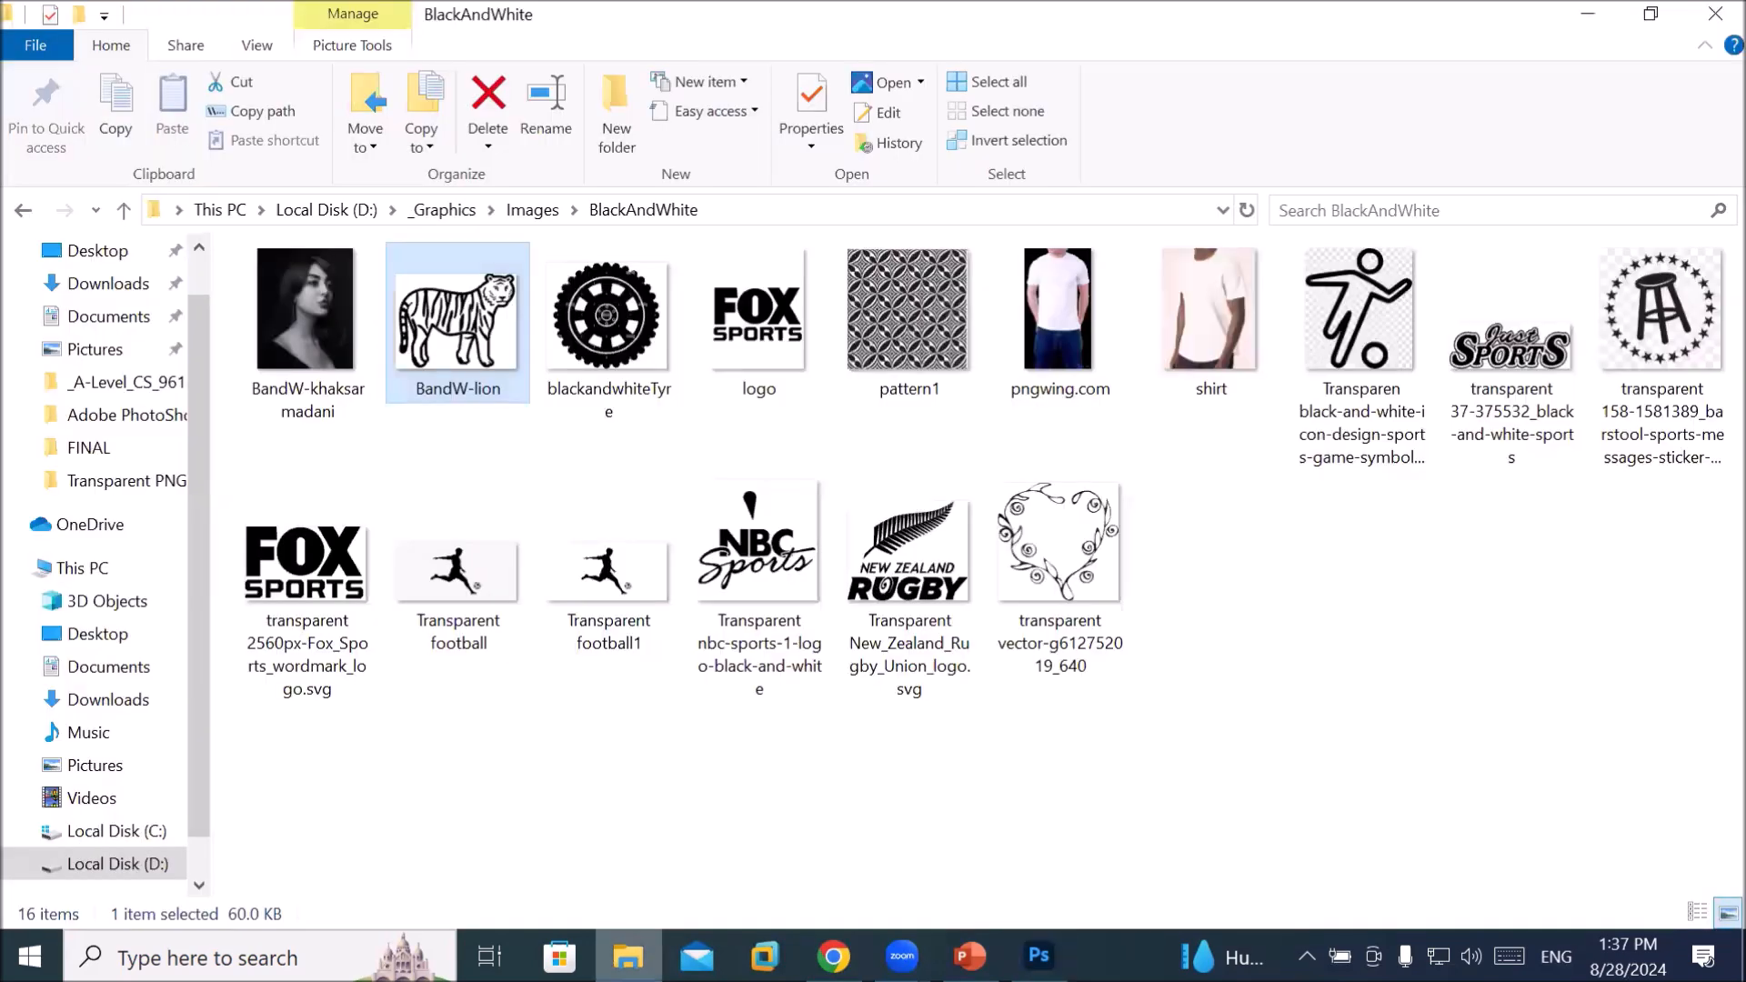
pyautogui.click(446, 210)
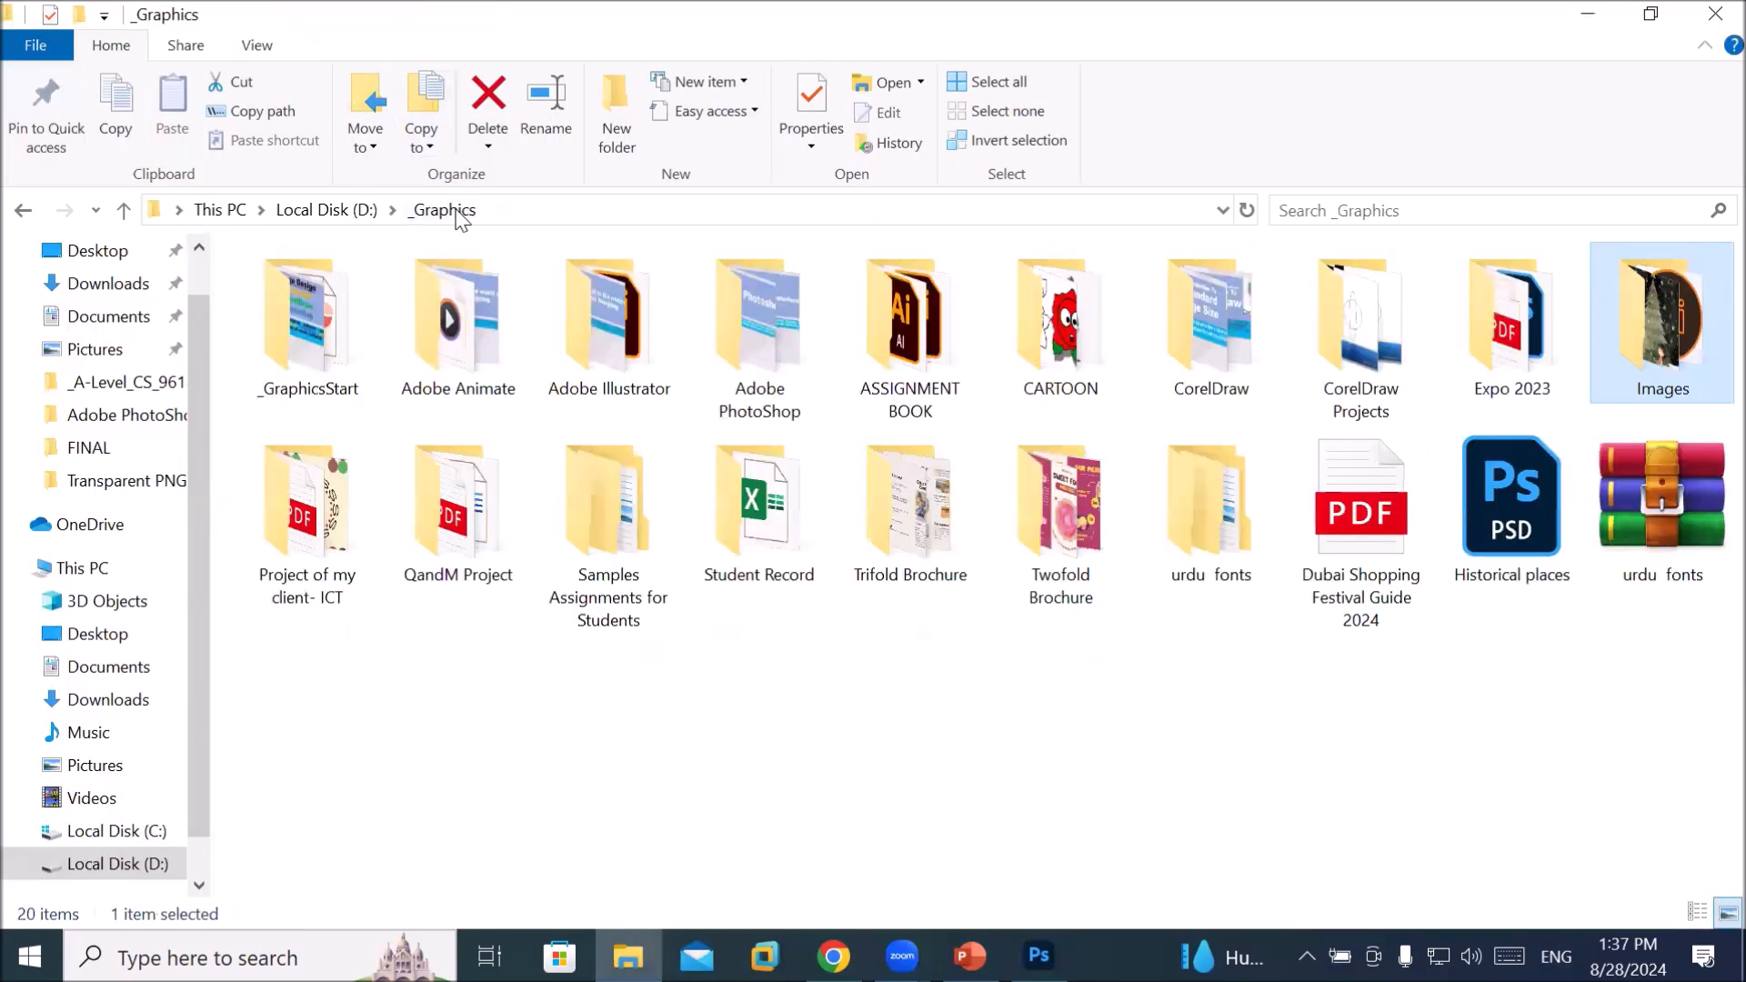
pyautogui.doubleClick(1666, 351)
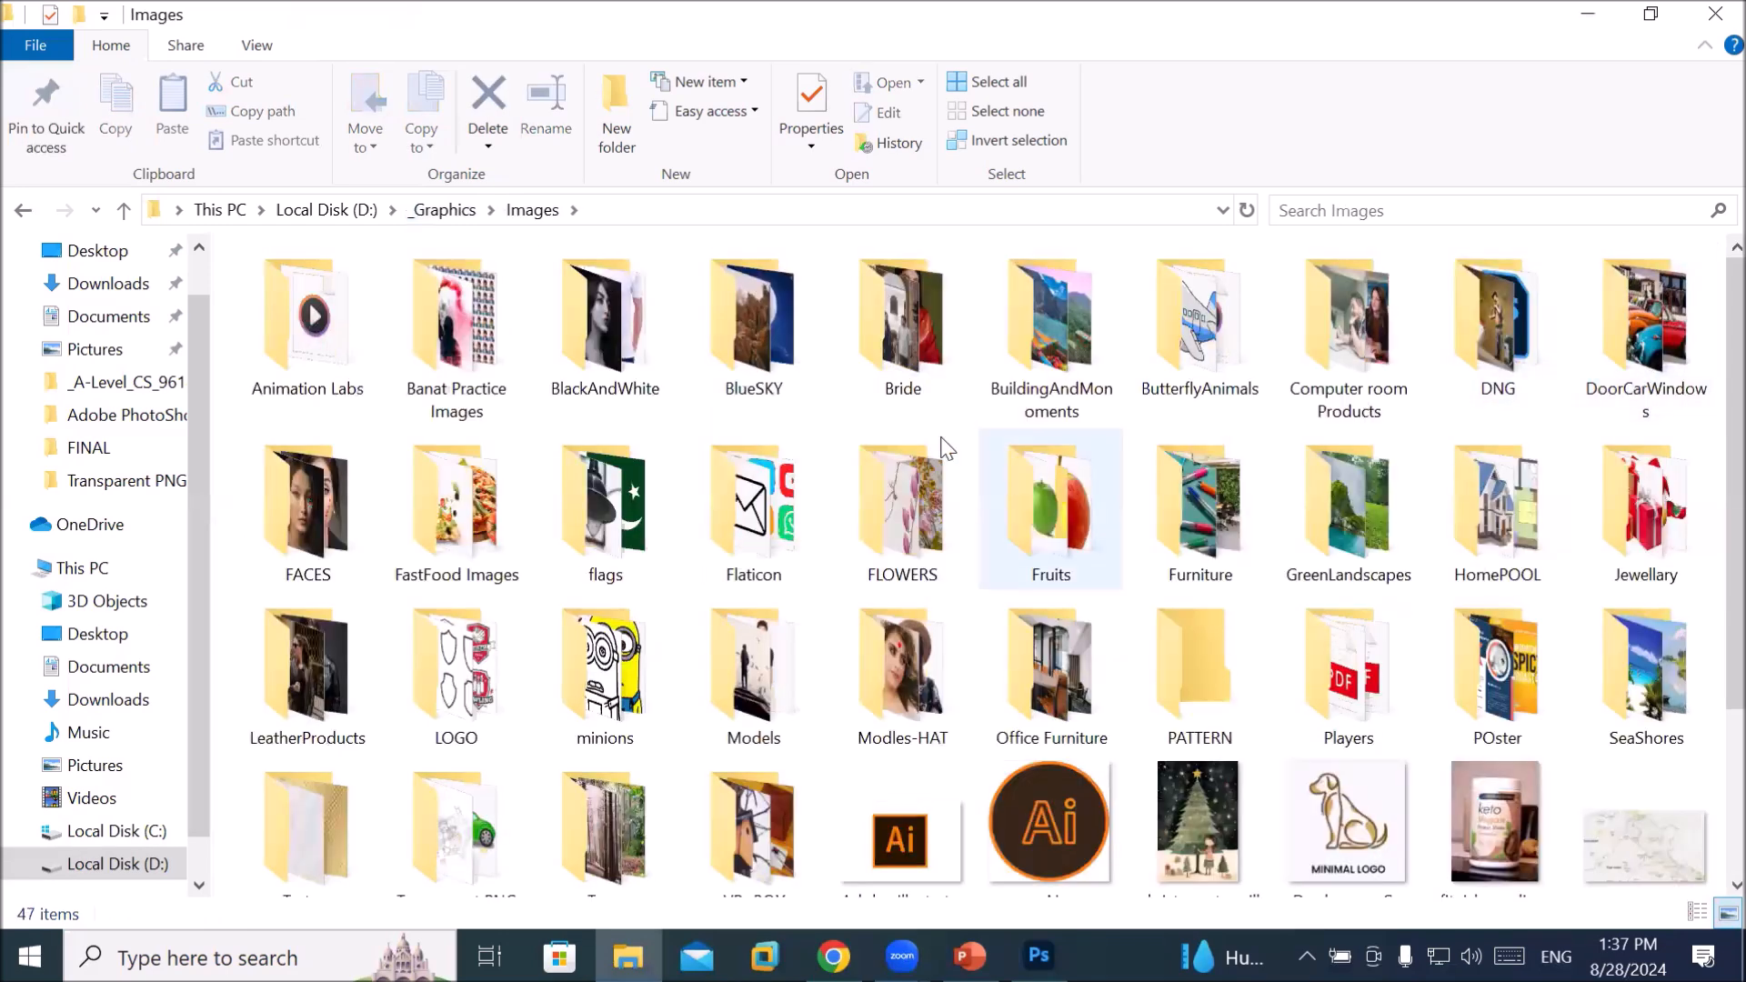
pyautogui.doubleClick(744, 362)
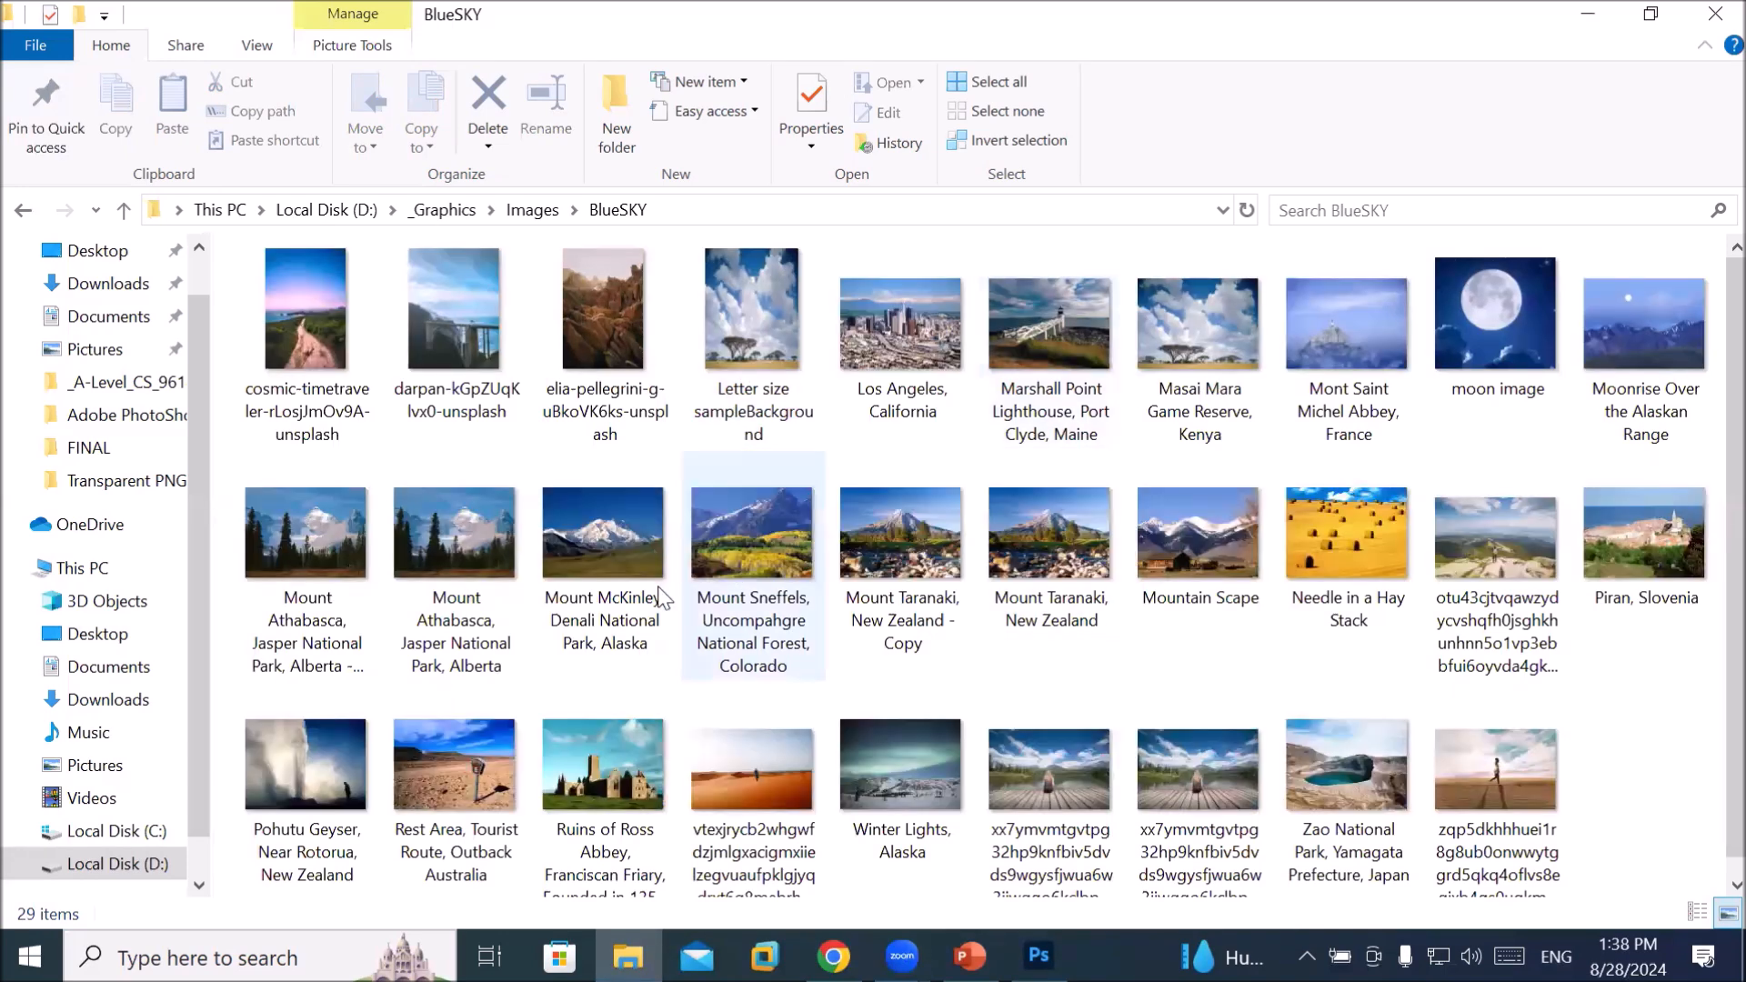
pyautogui.moveTo(631, 541); pyautogui.dragTo(901, 674)
pyautogui.moveTo(745, 146); pyautogui.dragTo(707, 495)
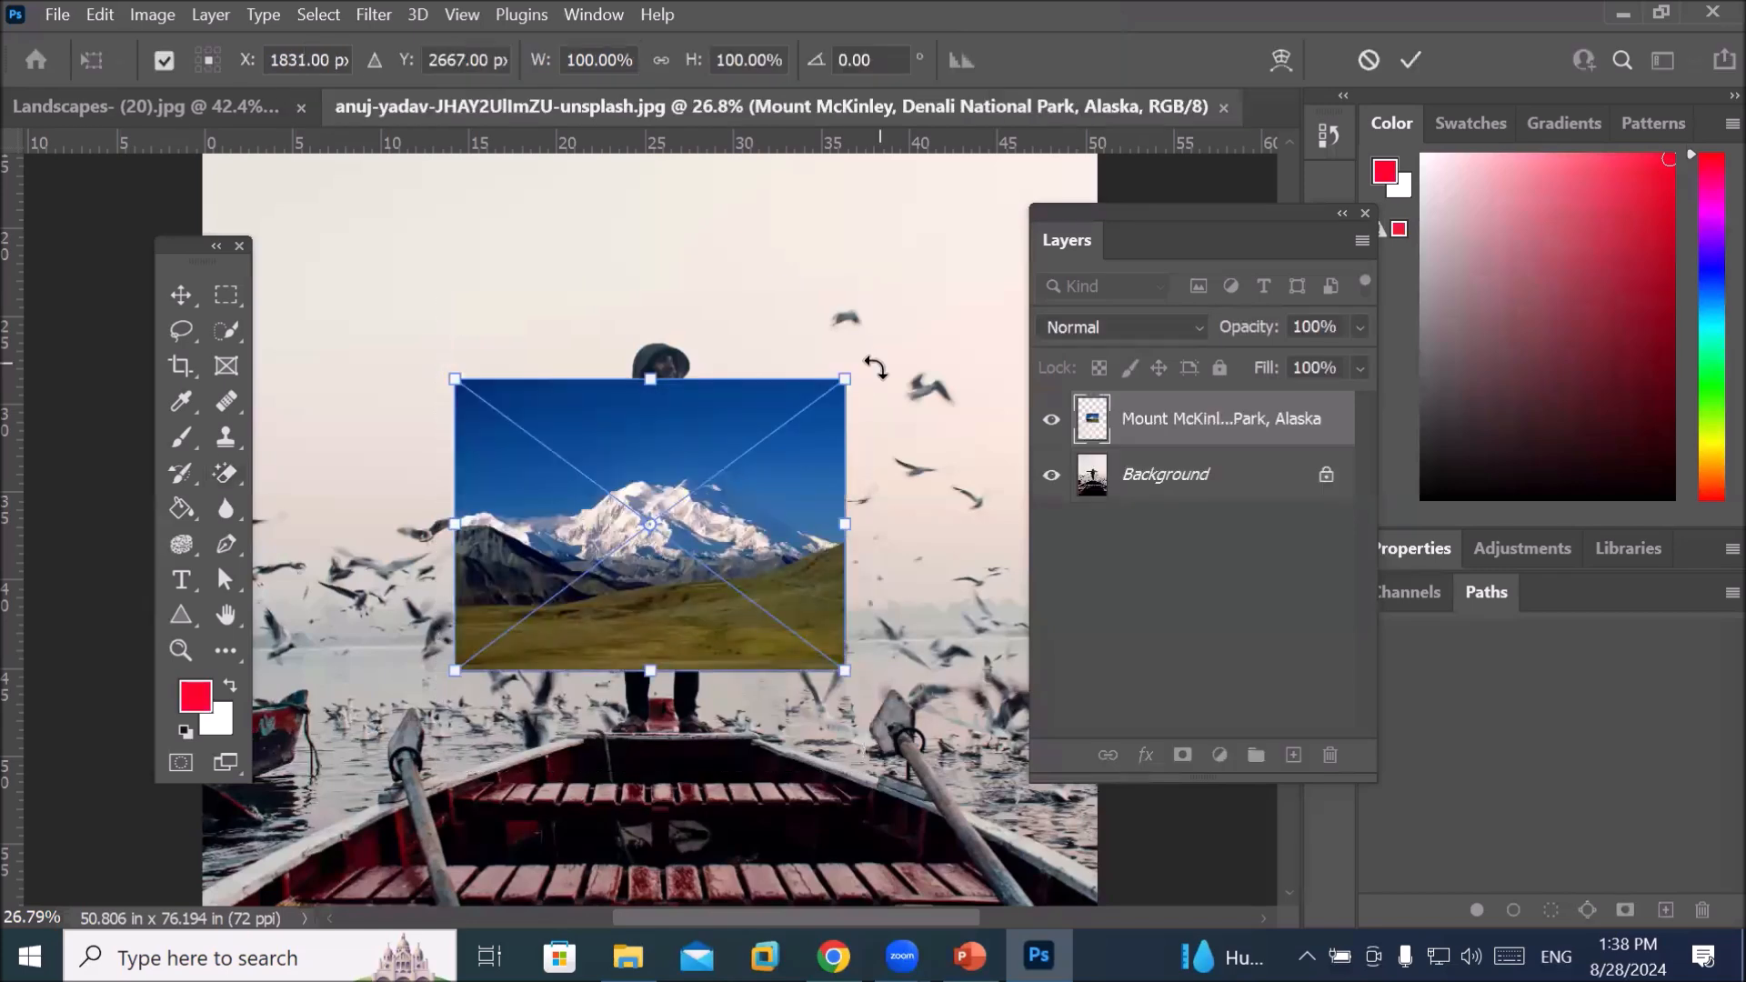
# Stretch the placed mountain image to about 233% width and 178% height, and dock and collapse the Layers panel
pyautogui.moveTo(845, 379); pyautogui.dragTo(1045, 163)
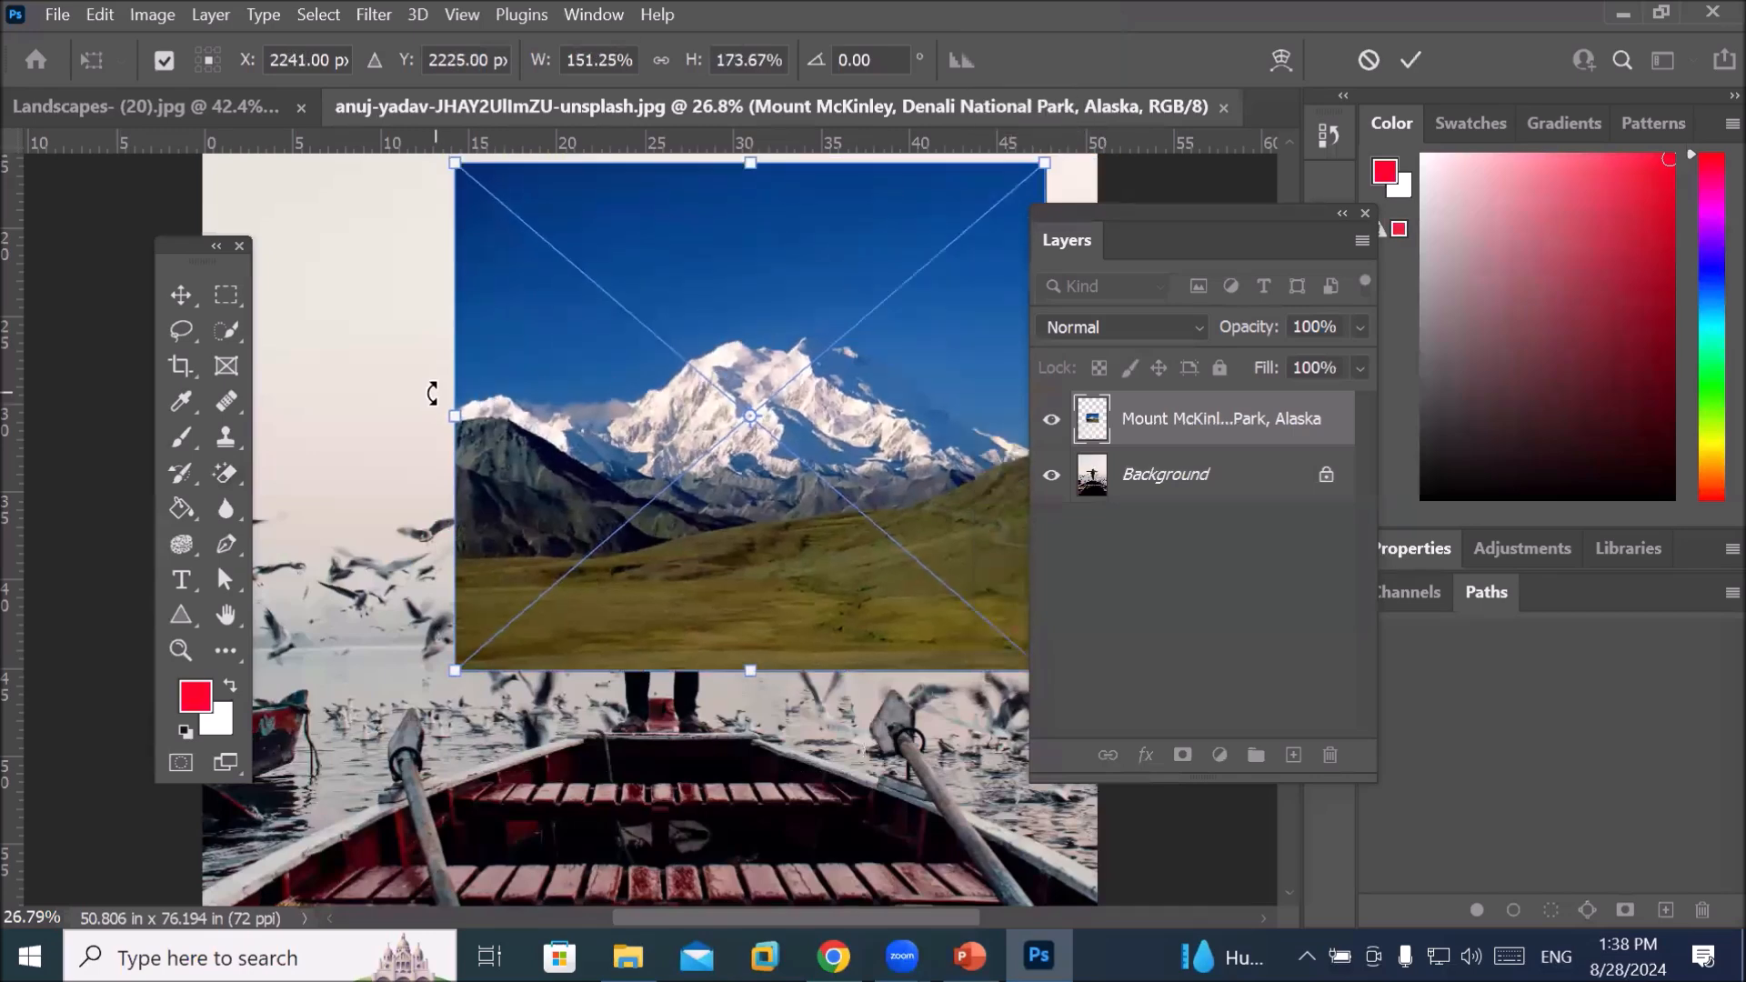
pyautogui.moveTo(453, 415); pyautogui.dragTo(198, 428)
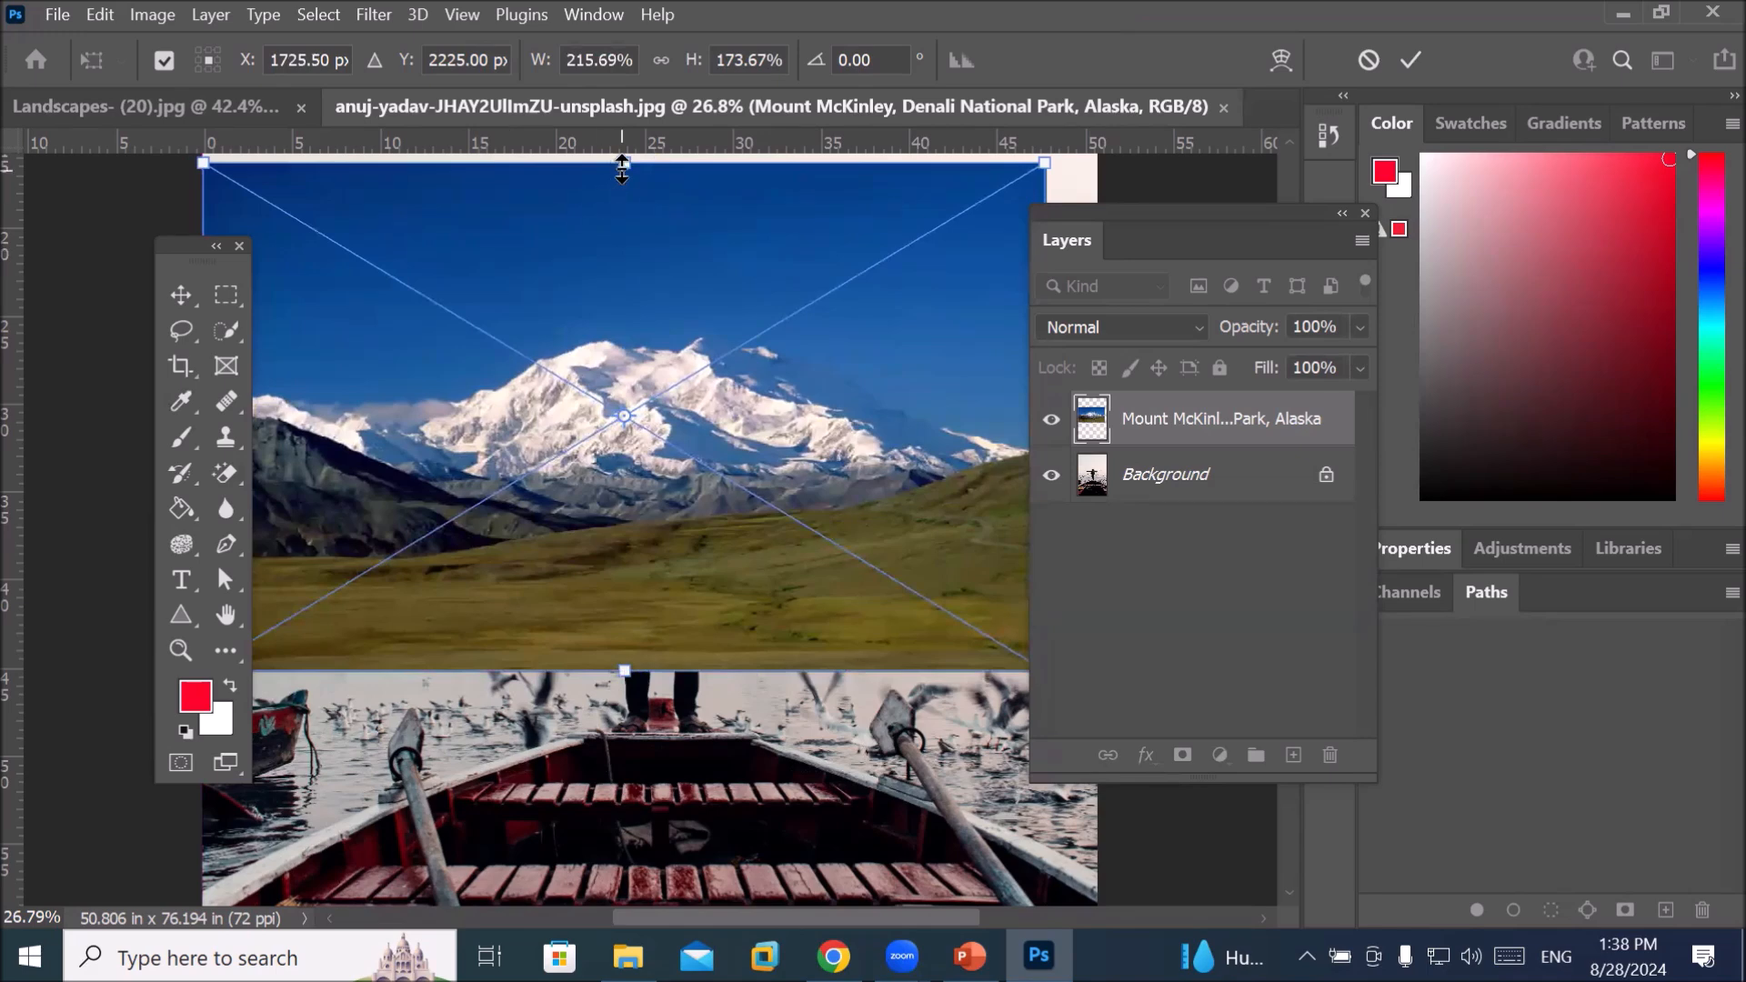
pyautogui.moveTo(626, 160); pyautogui.dragTo(627, 147)
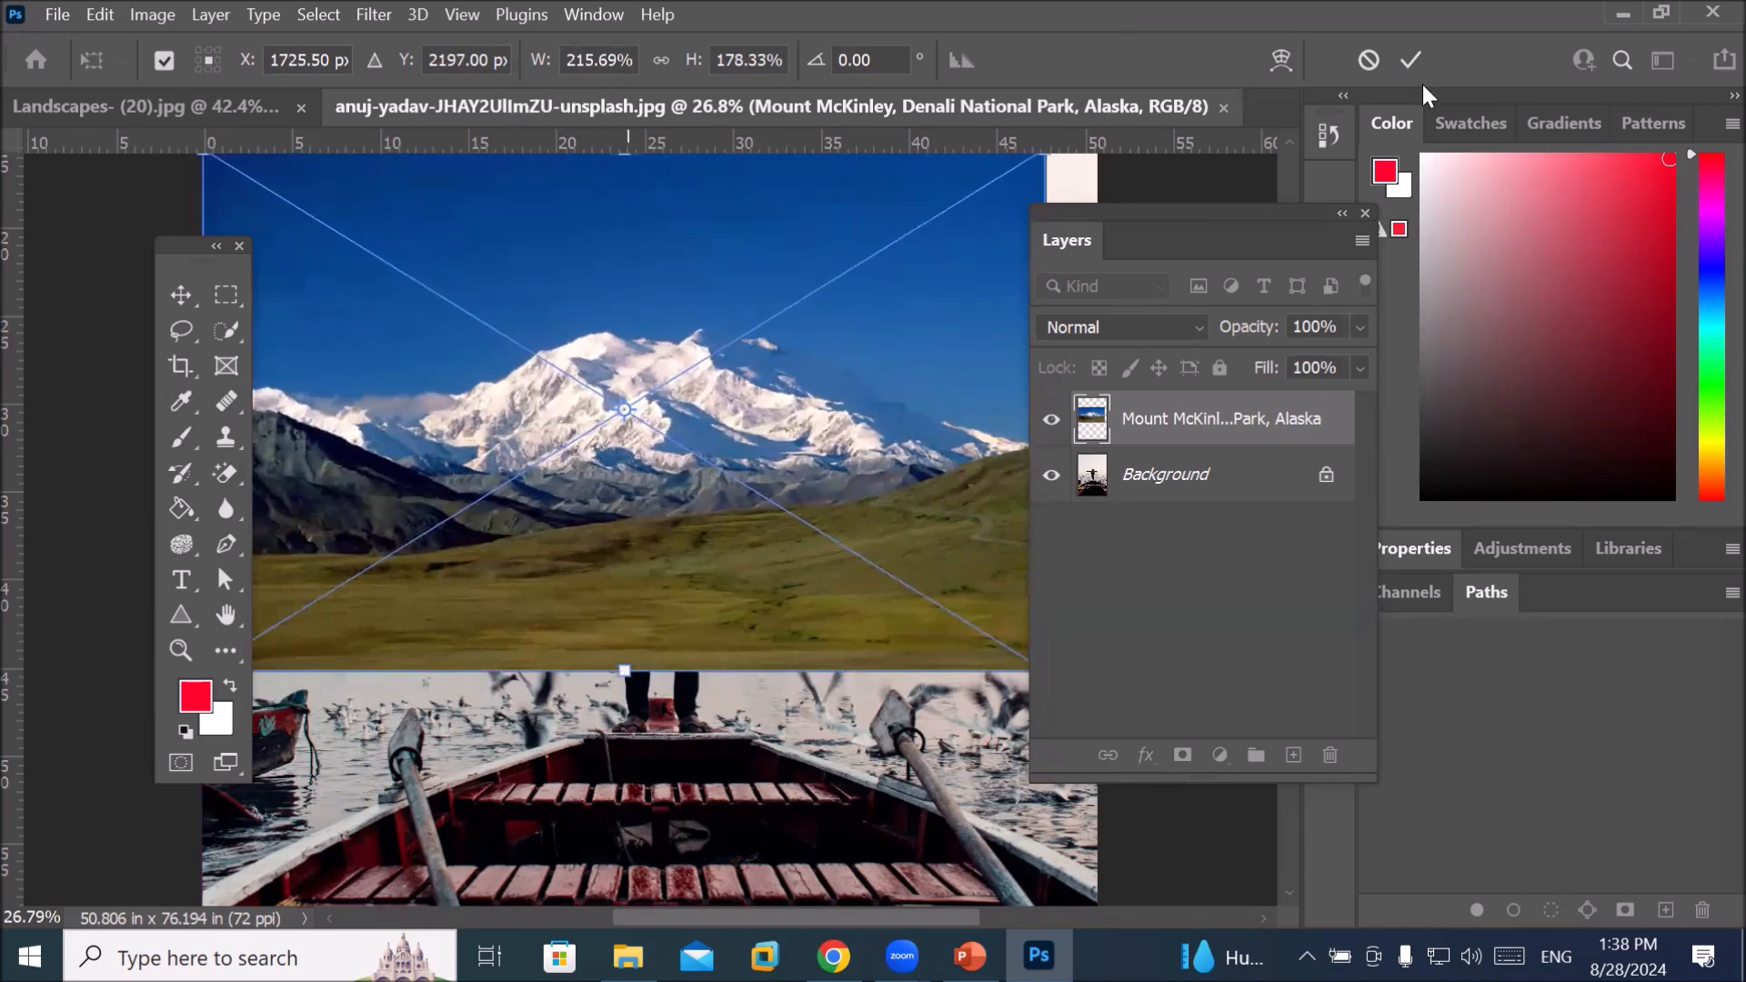
pyautogui.moveTo(1180, 211); pyautogui.dragTo(1157, 412)
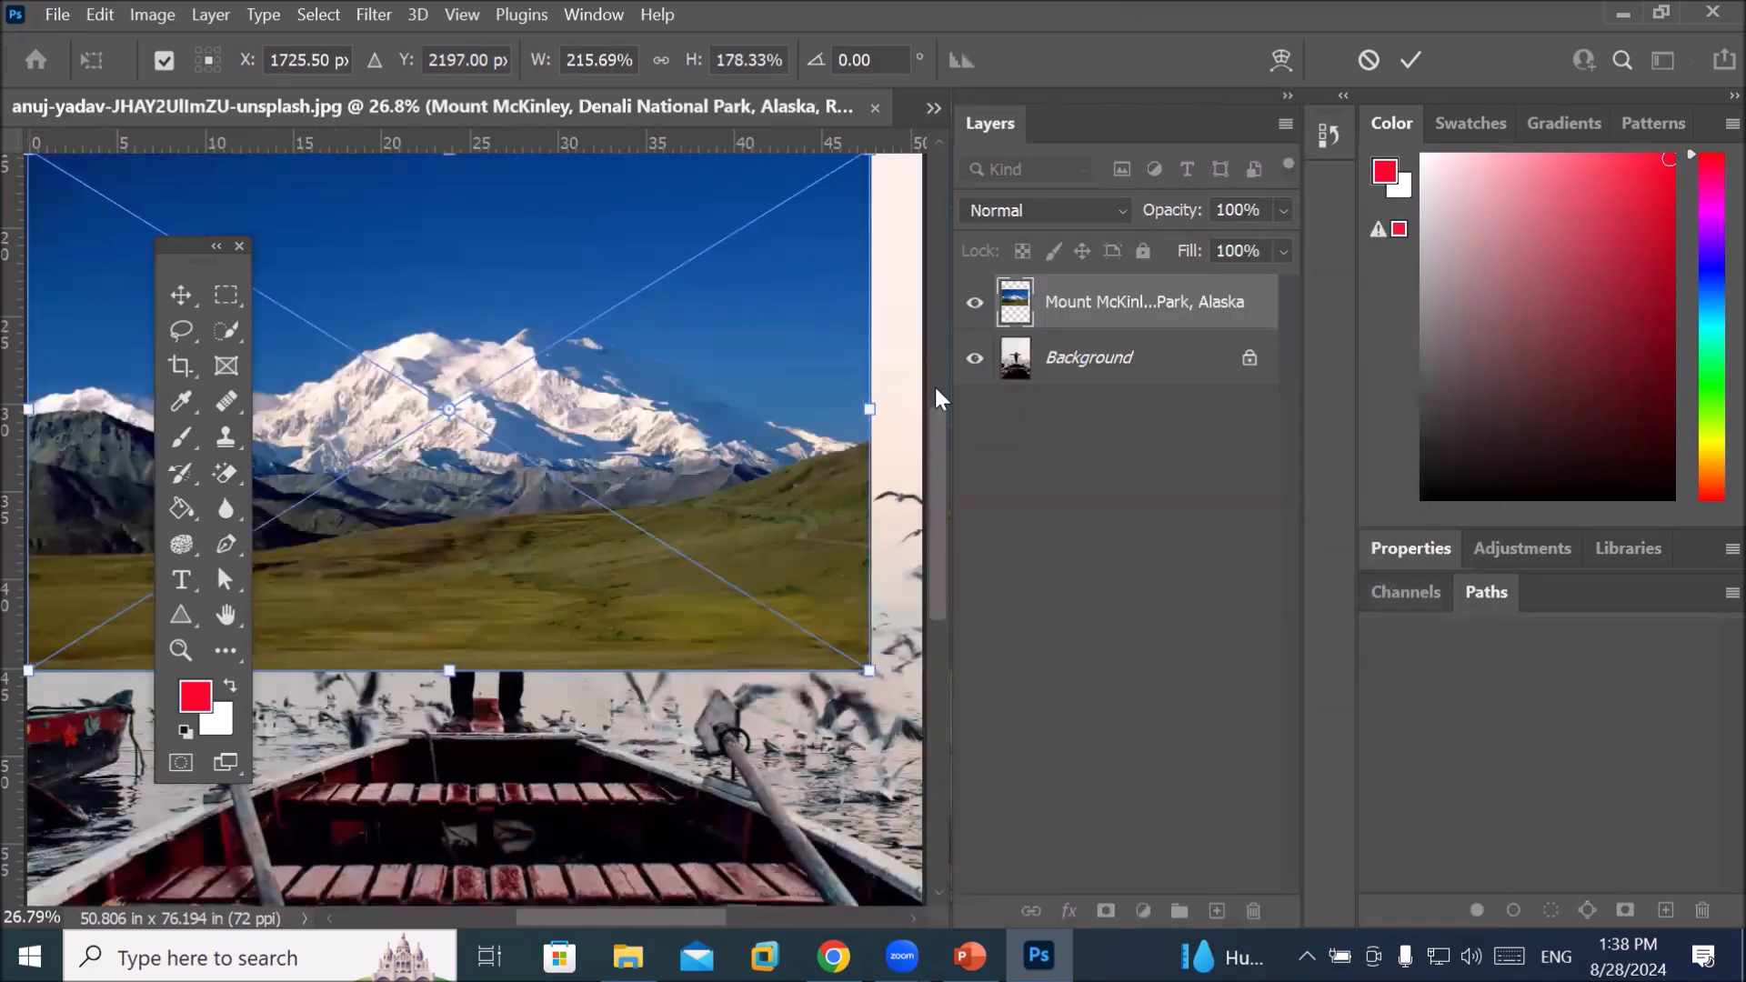
pyautogui.moveTo(864, 411); pyautogui.dragTo(926, 345)
pyautogui.click(1287, 98)
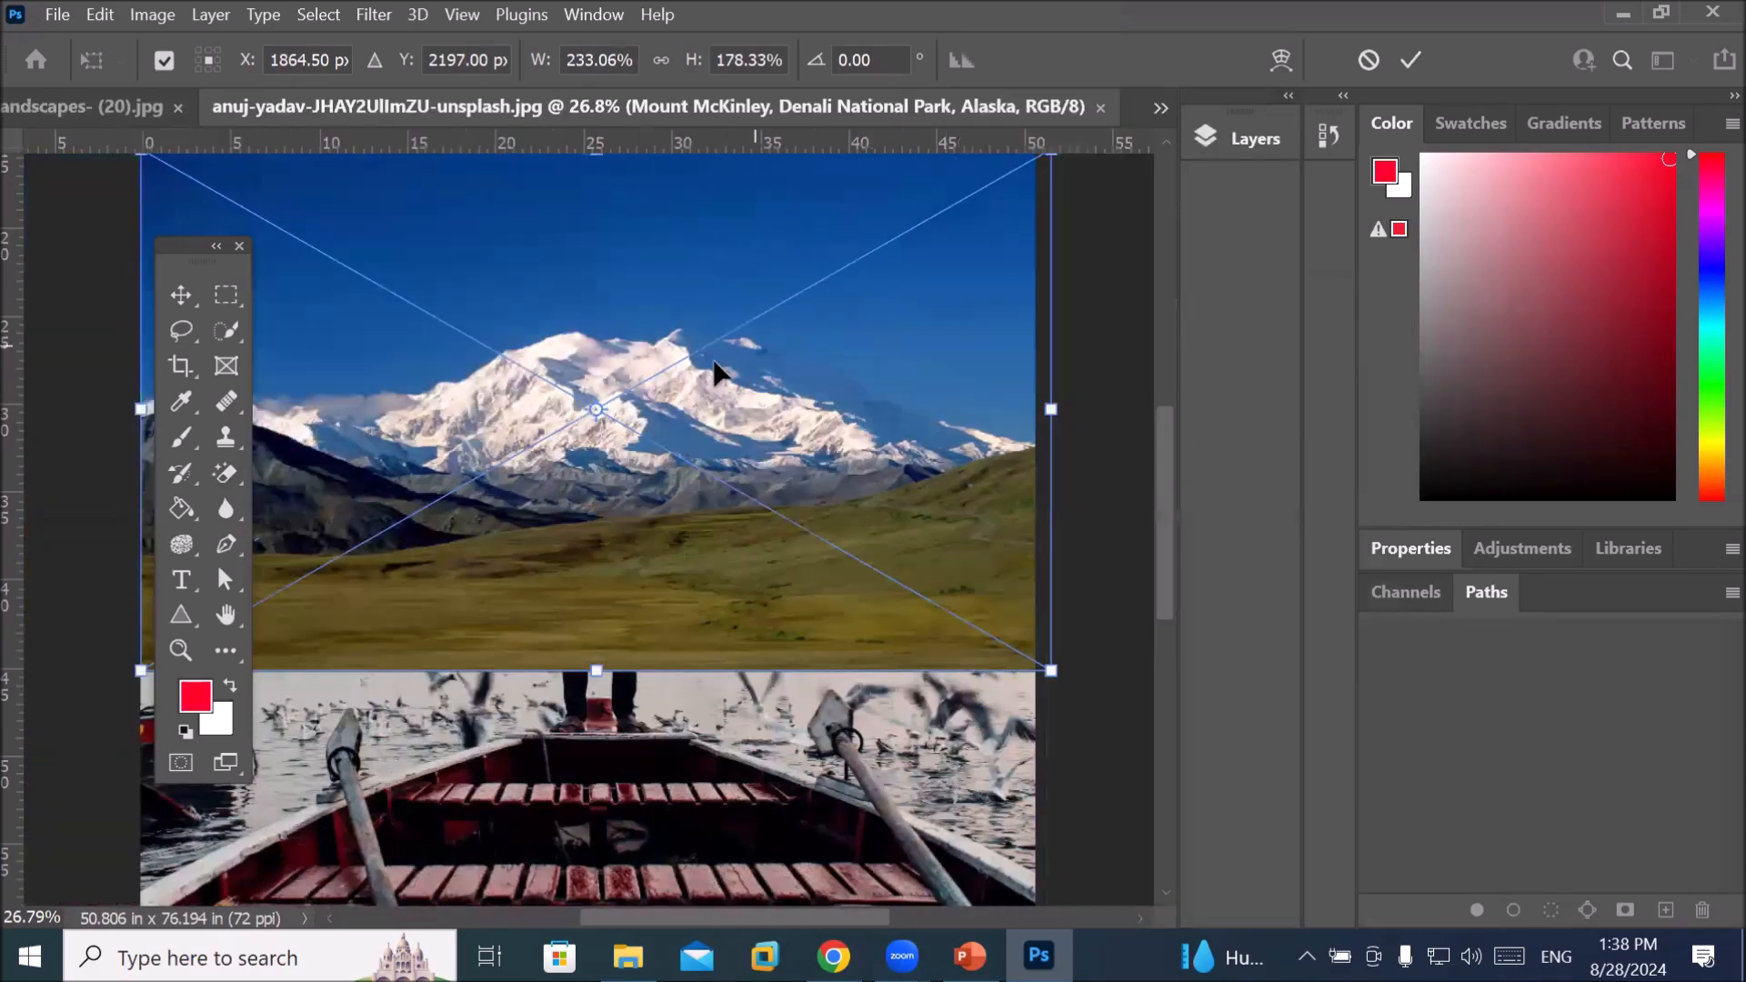
# Extend the mountain image to about 339% height so it covers most of the photo, and commit the placement
pyautogui.scroll(-2, 719, 373)
pyautogui.moveTo(620, 601); pyautogui.dragTo(670, 893)
pyautogui.moveTo(630, 212); pyautogui.dragTo(629, 152)
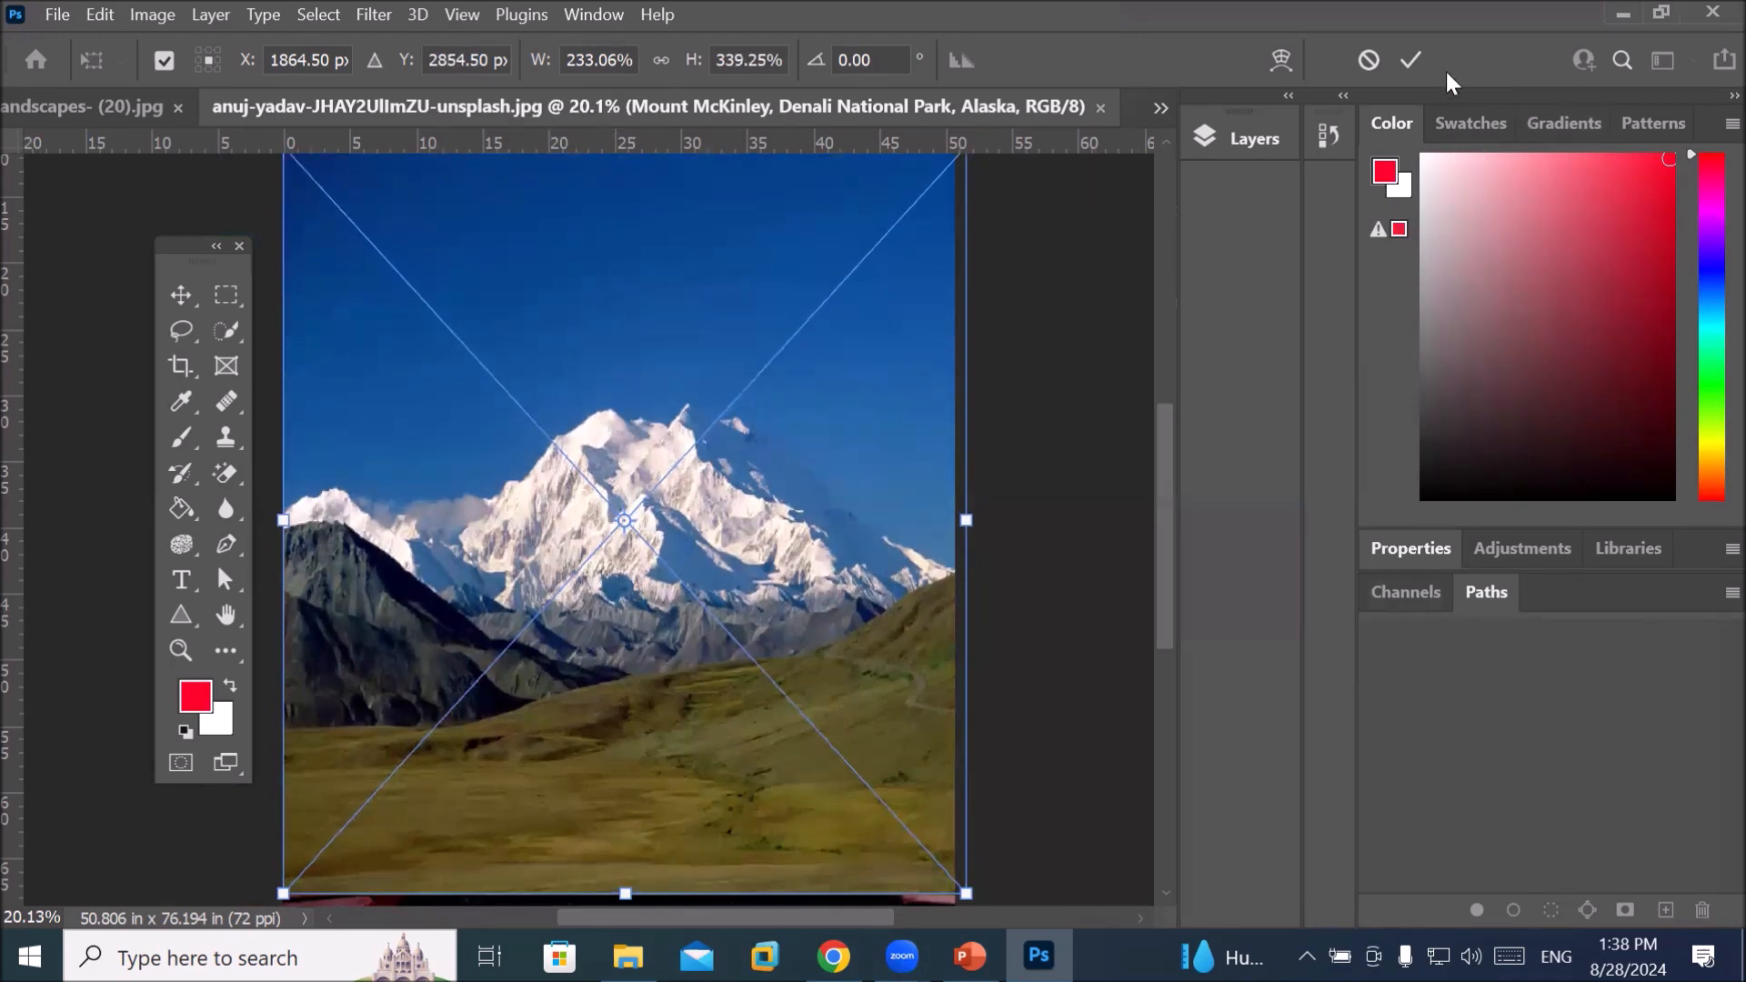
pyautogui.click(1408, 59)
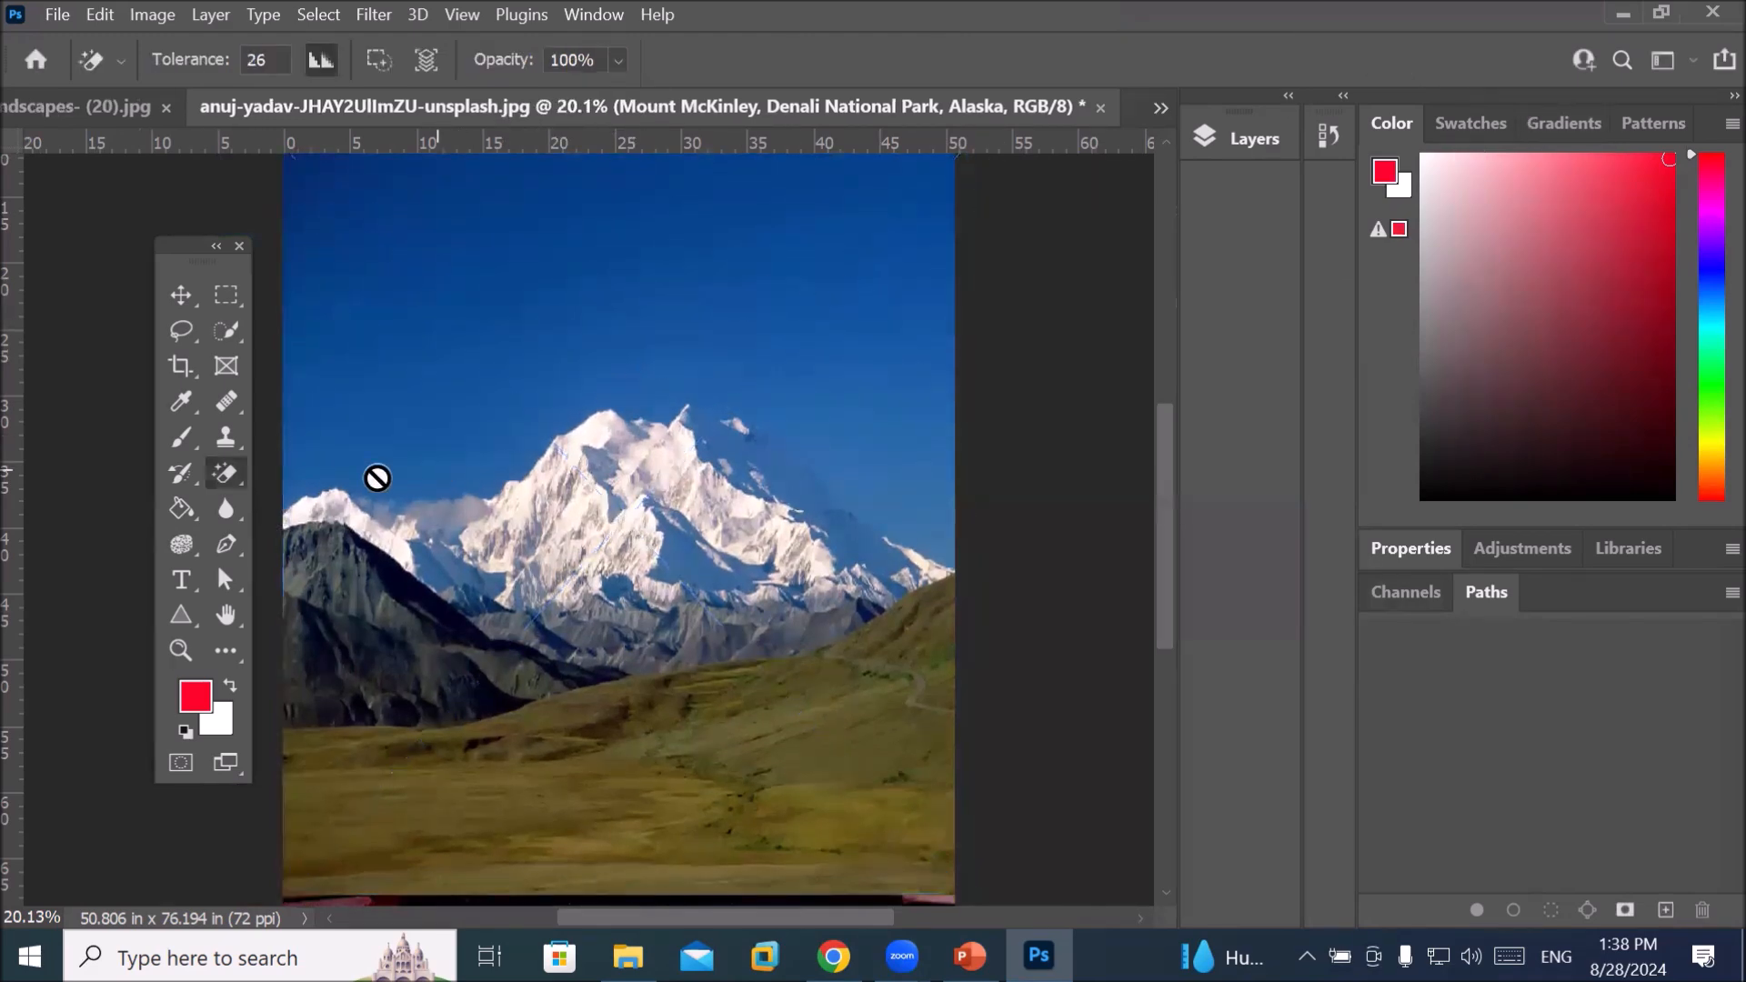
# Keep the Magic Eraser Tool active and rasterize the Mount McKinley layer
pyautogui.rightClick(231, 471)
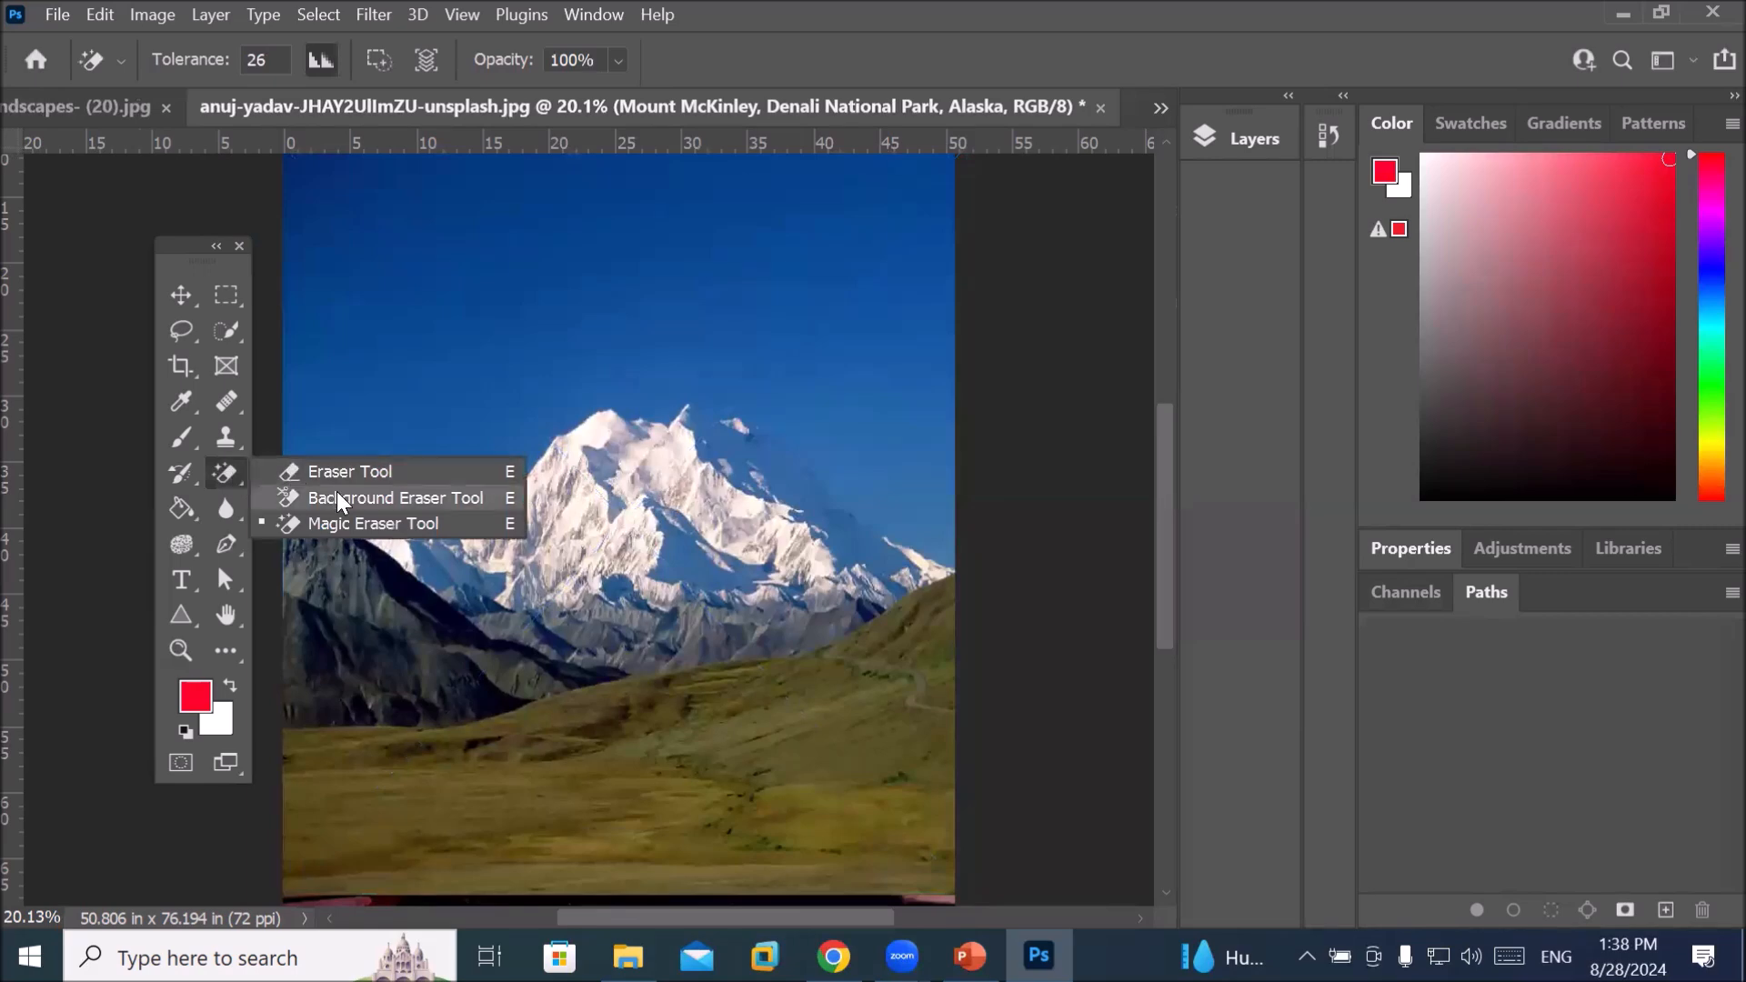
pyautogui.click(382, 526)
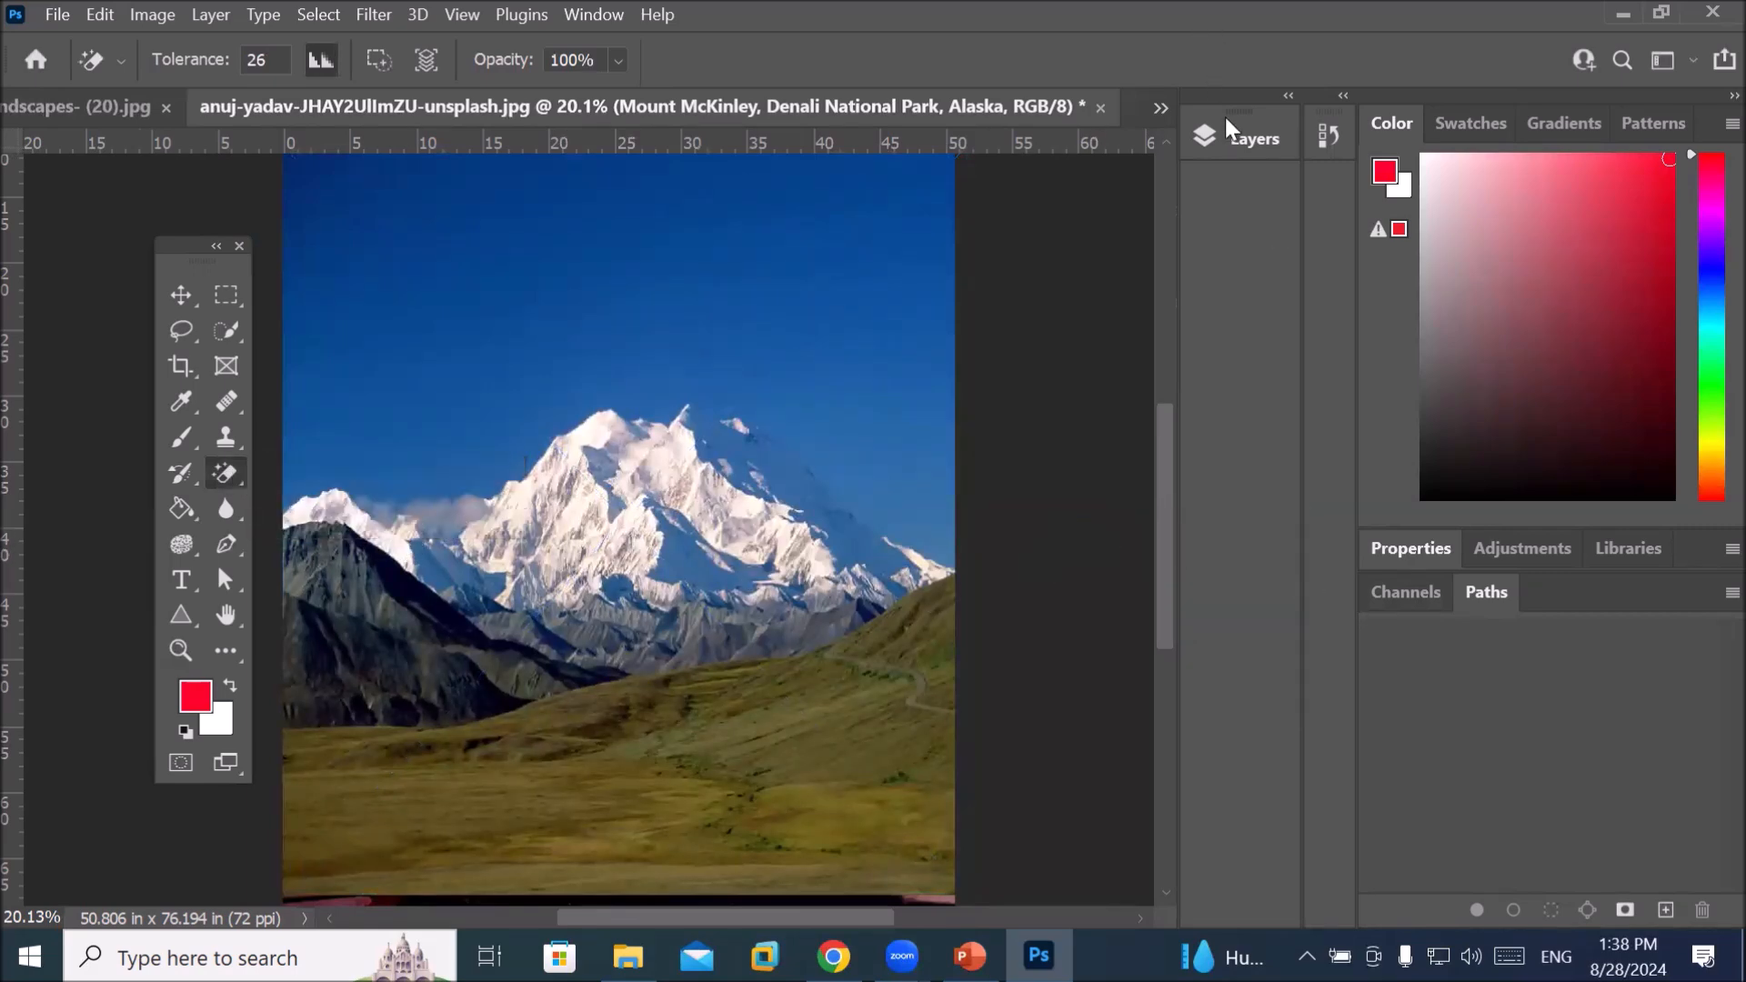
pyautogui.click(1237, 139)
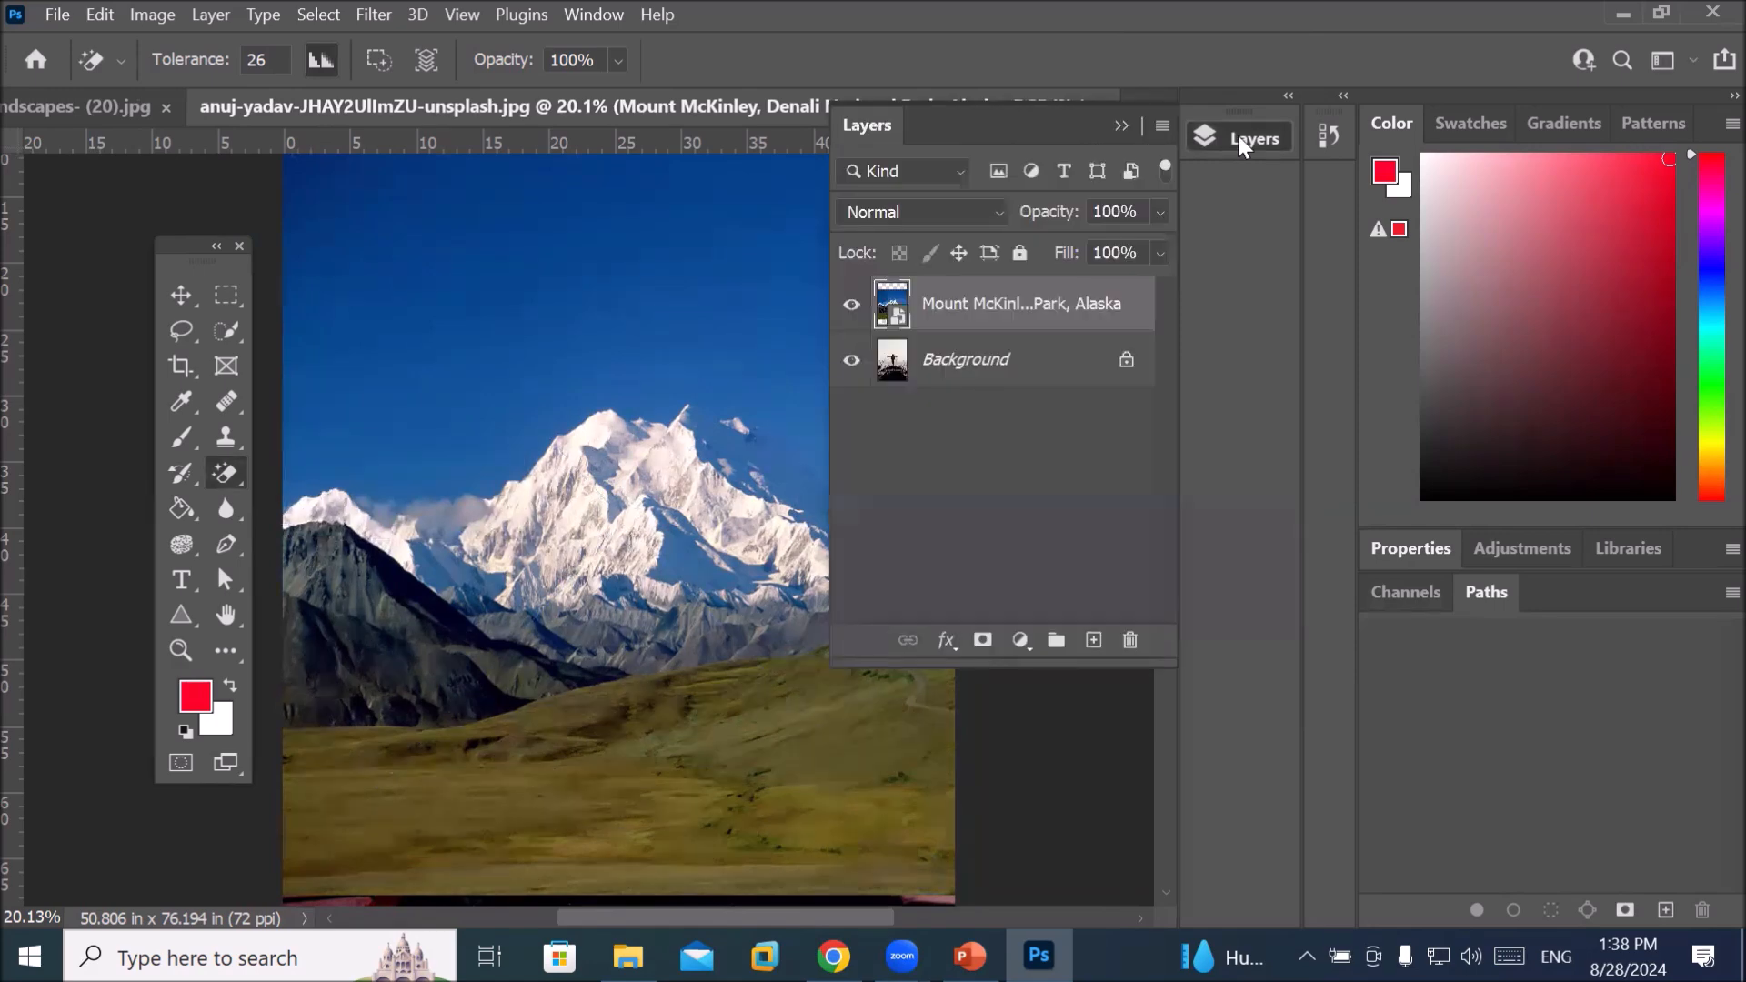
pyautogui.rightClick(978, 302)
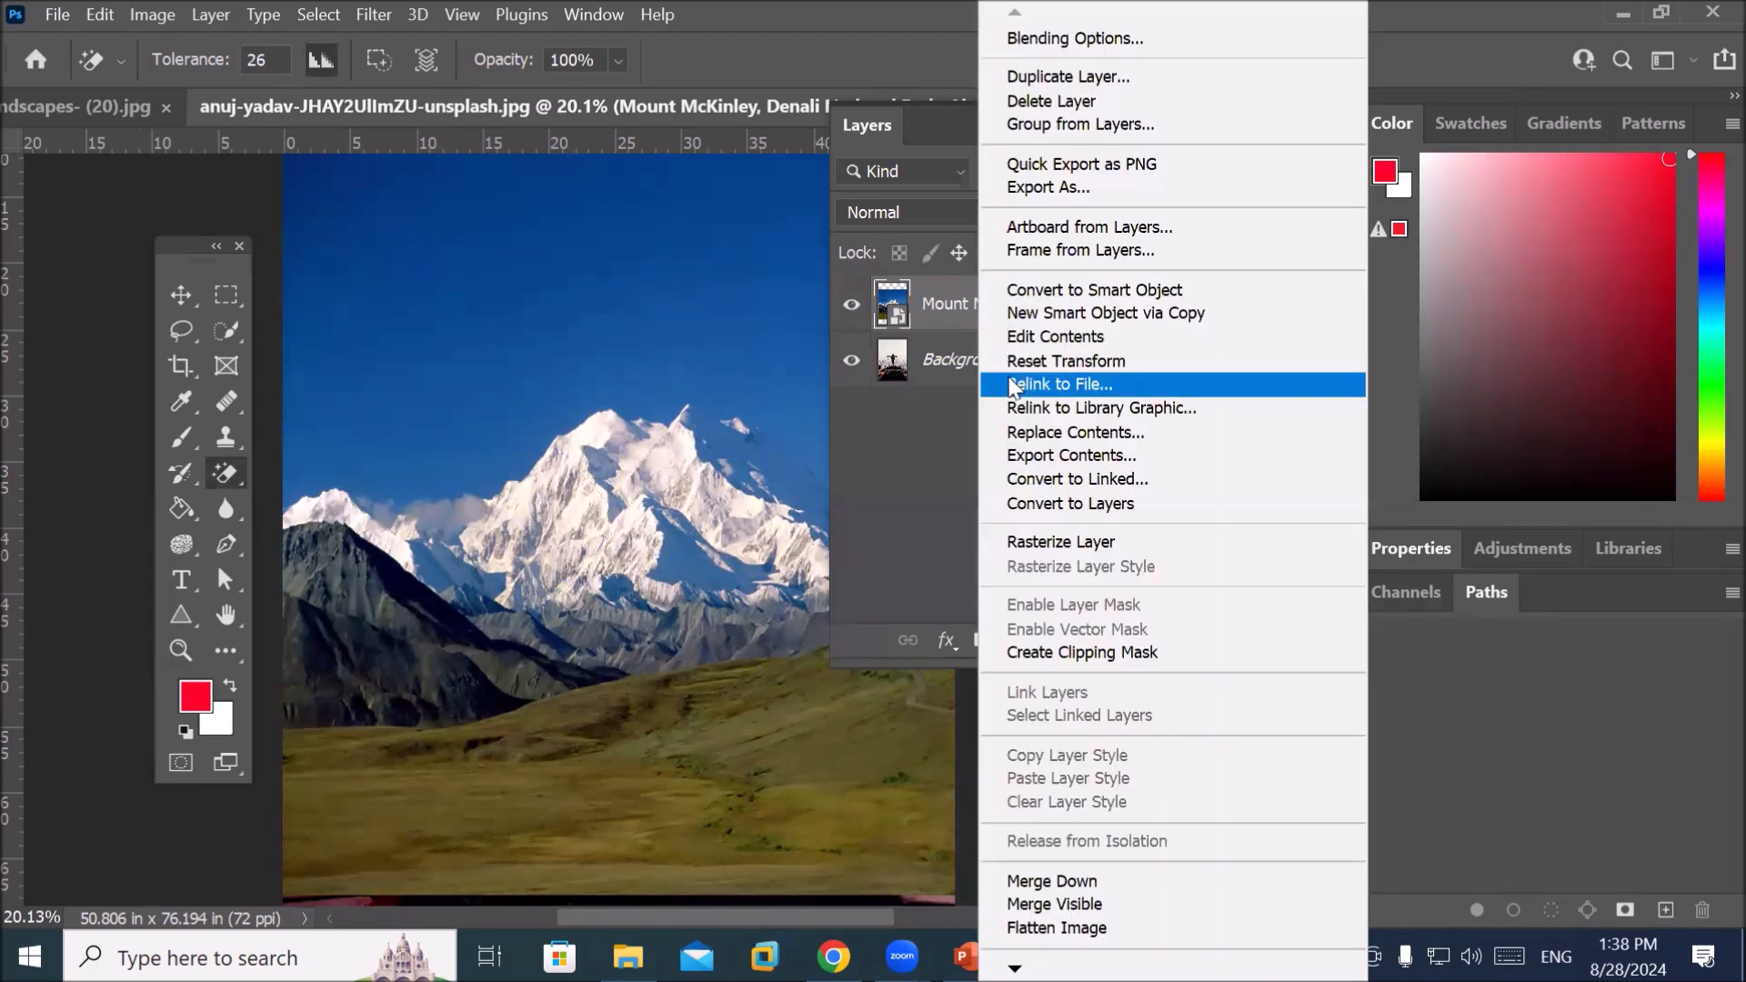
pyautogui.click(1062, 542)
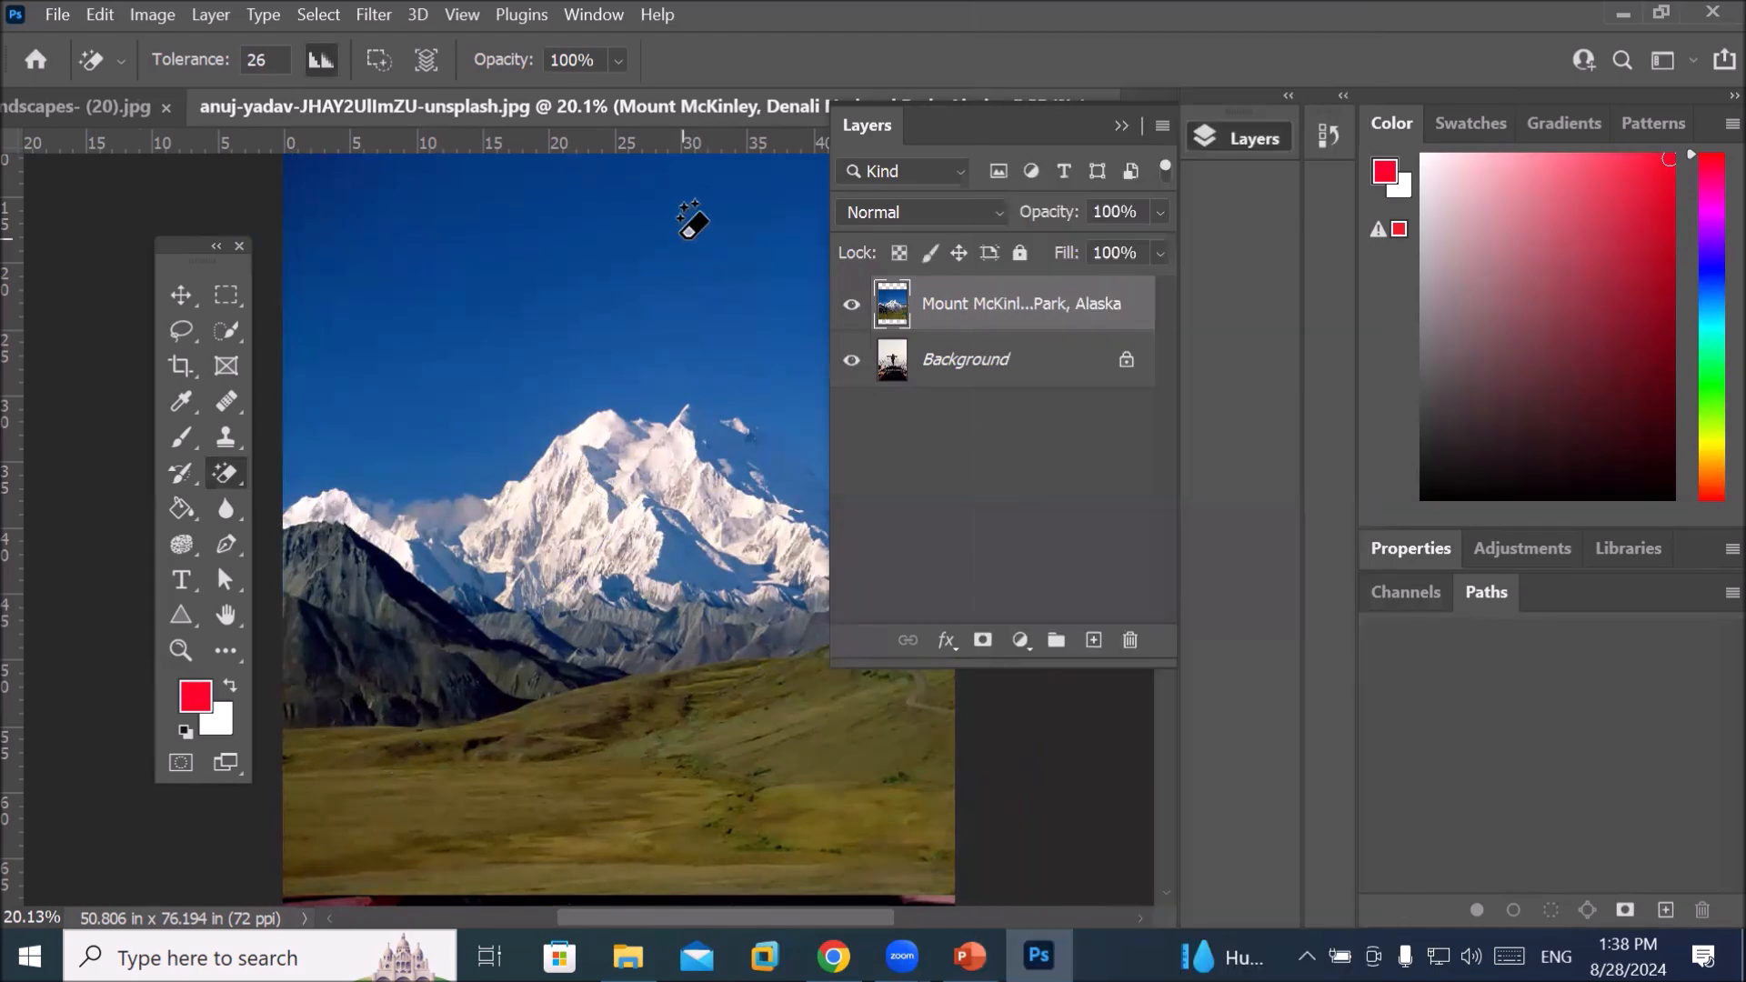
# Erase the blue sky above and around the mountain peaks, including the upper-left corner, with the Magic Eraser at tolerance 26
pyautogui.click(692, 221)
pyautogui.click(691, 221)
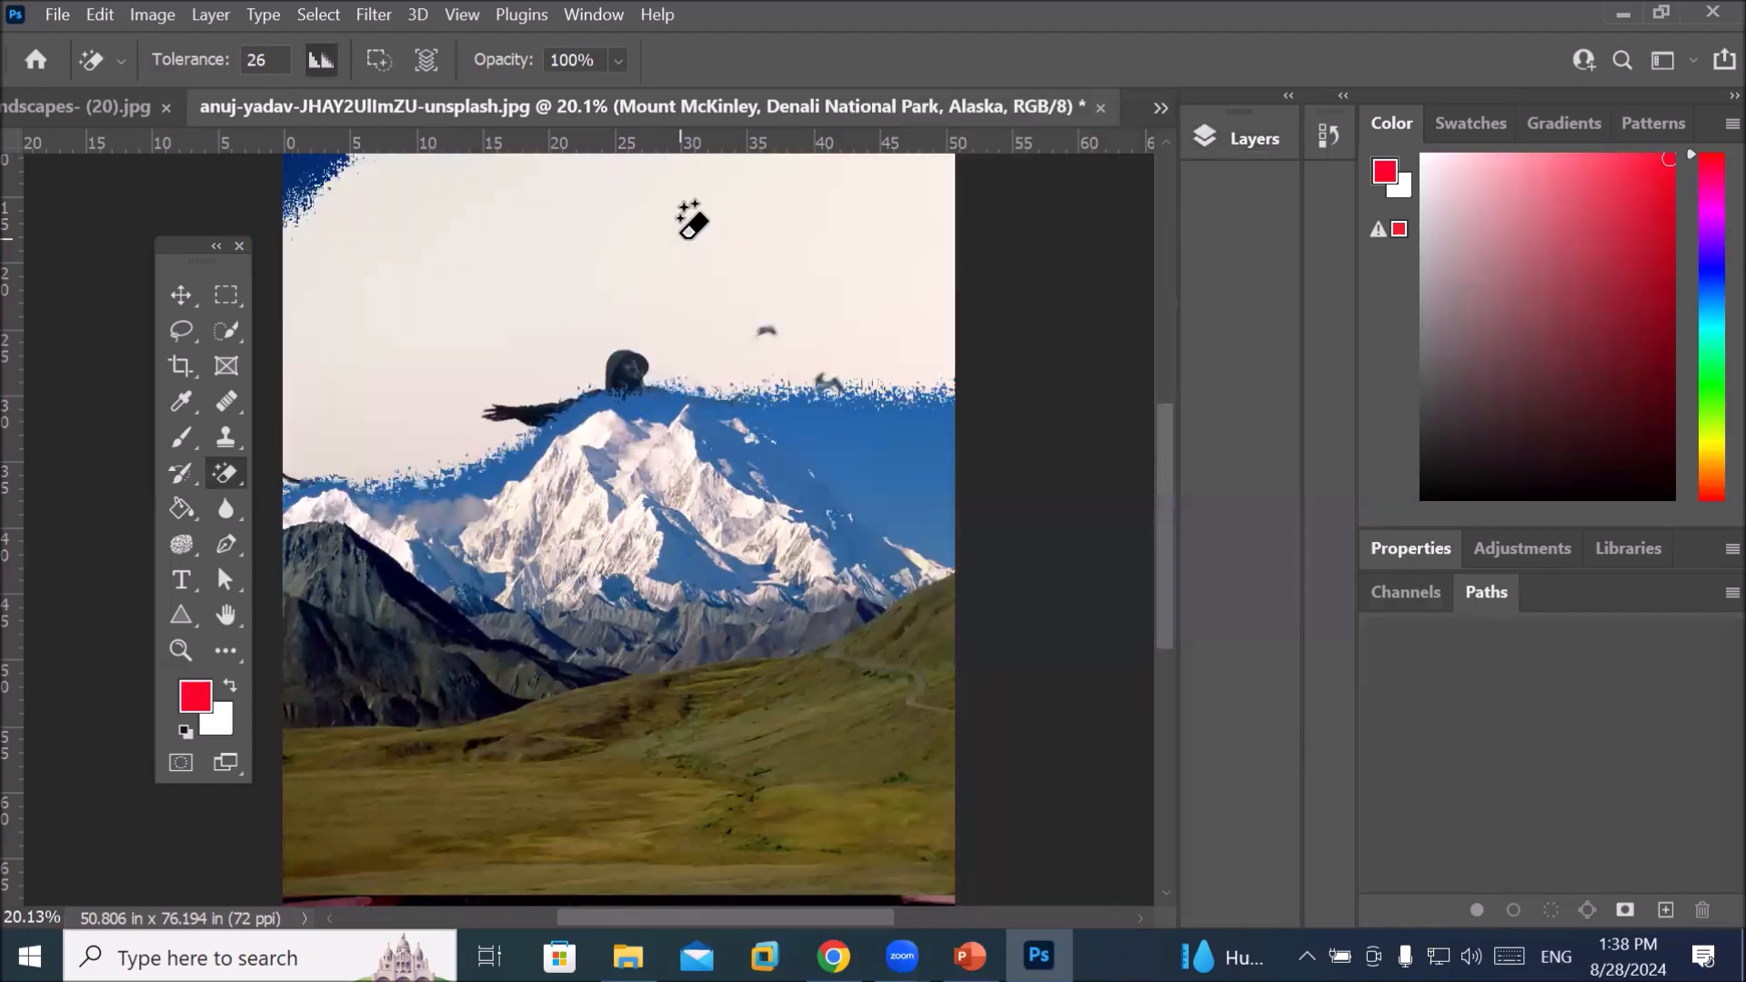
pyautogui.click(684, 614)
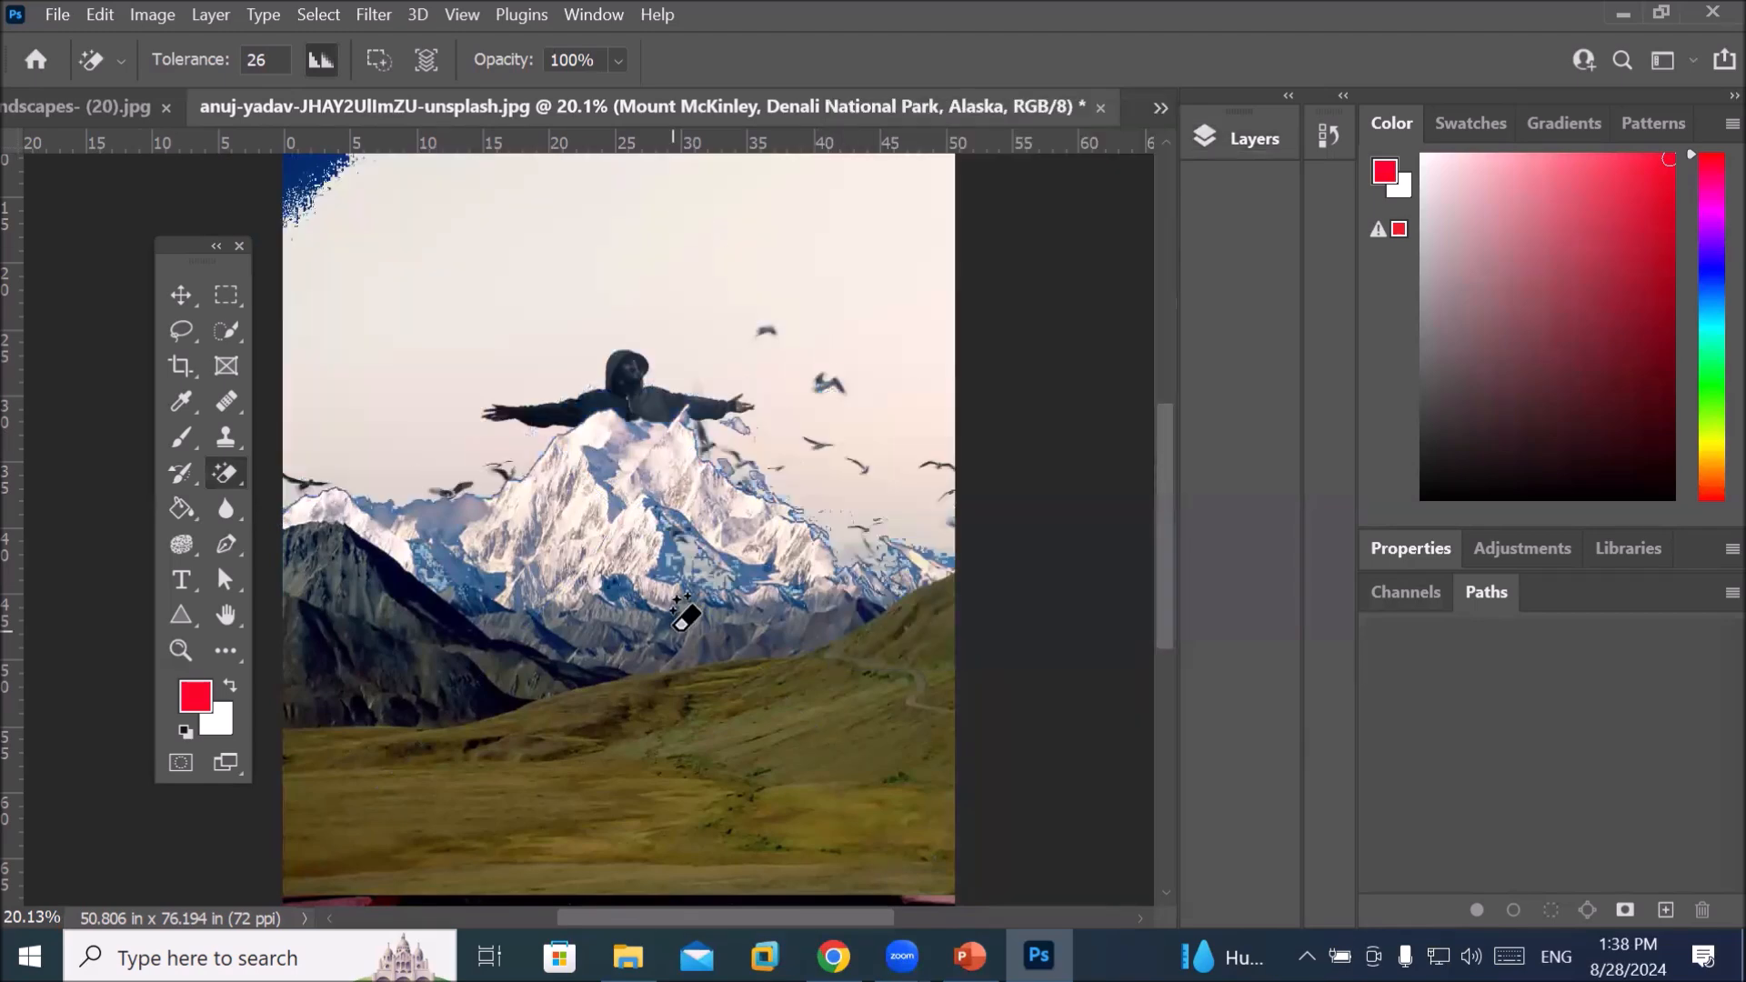
pyautogui.click(297, 196)
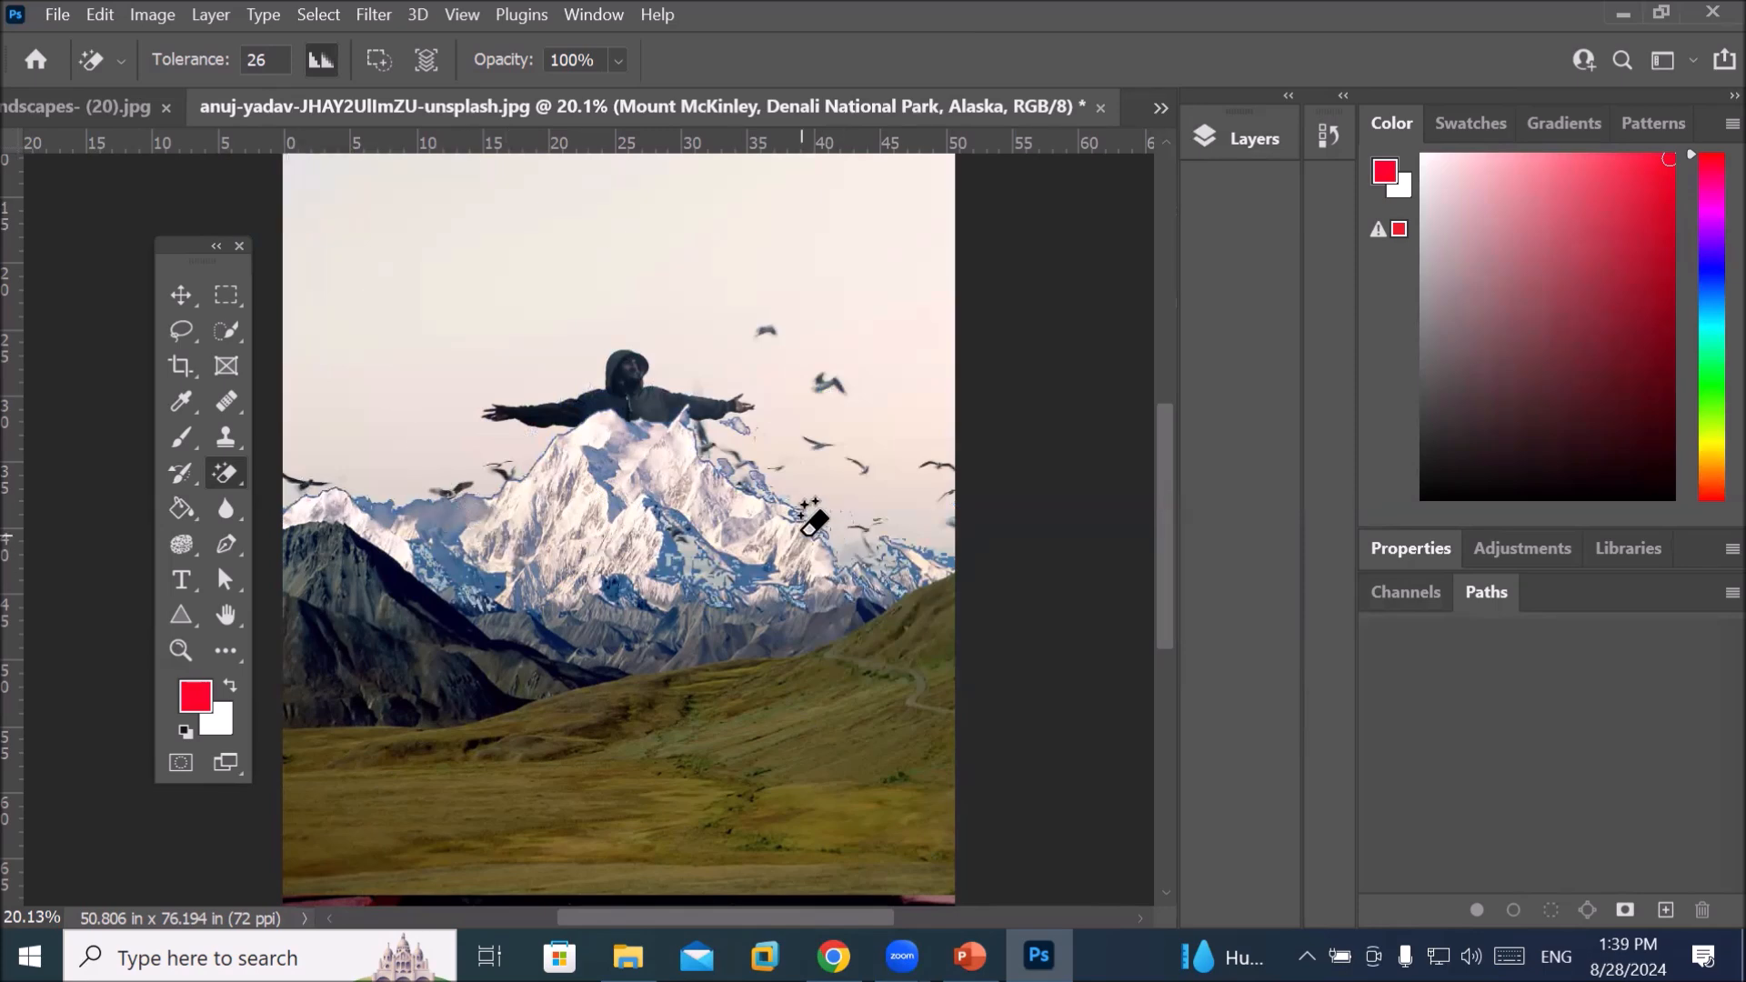
pyautogui.scroll(-2, 812, 518)
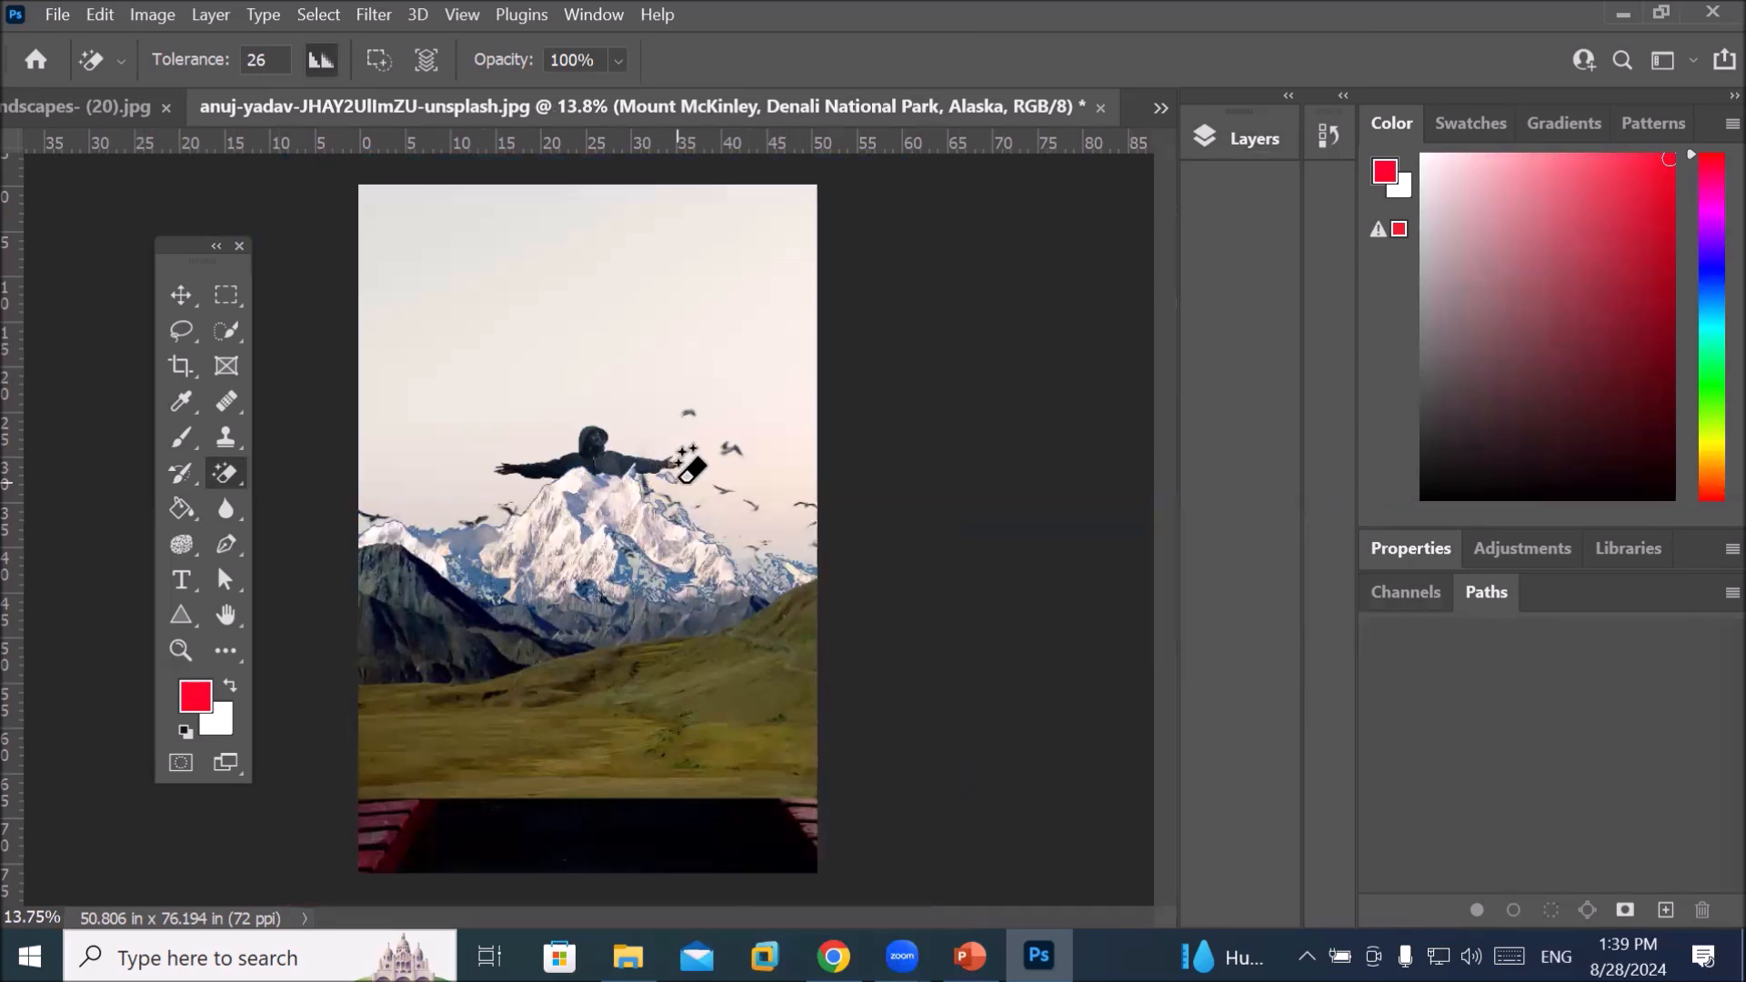
# Choose the Move tool and unlock the Background layer holding the man's photo
pyautogui.click(1274, 135)
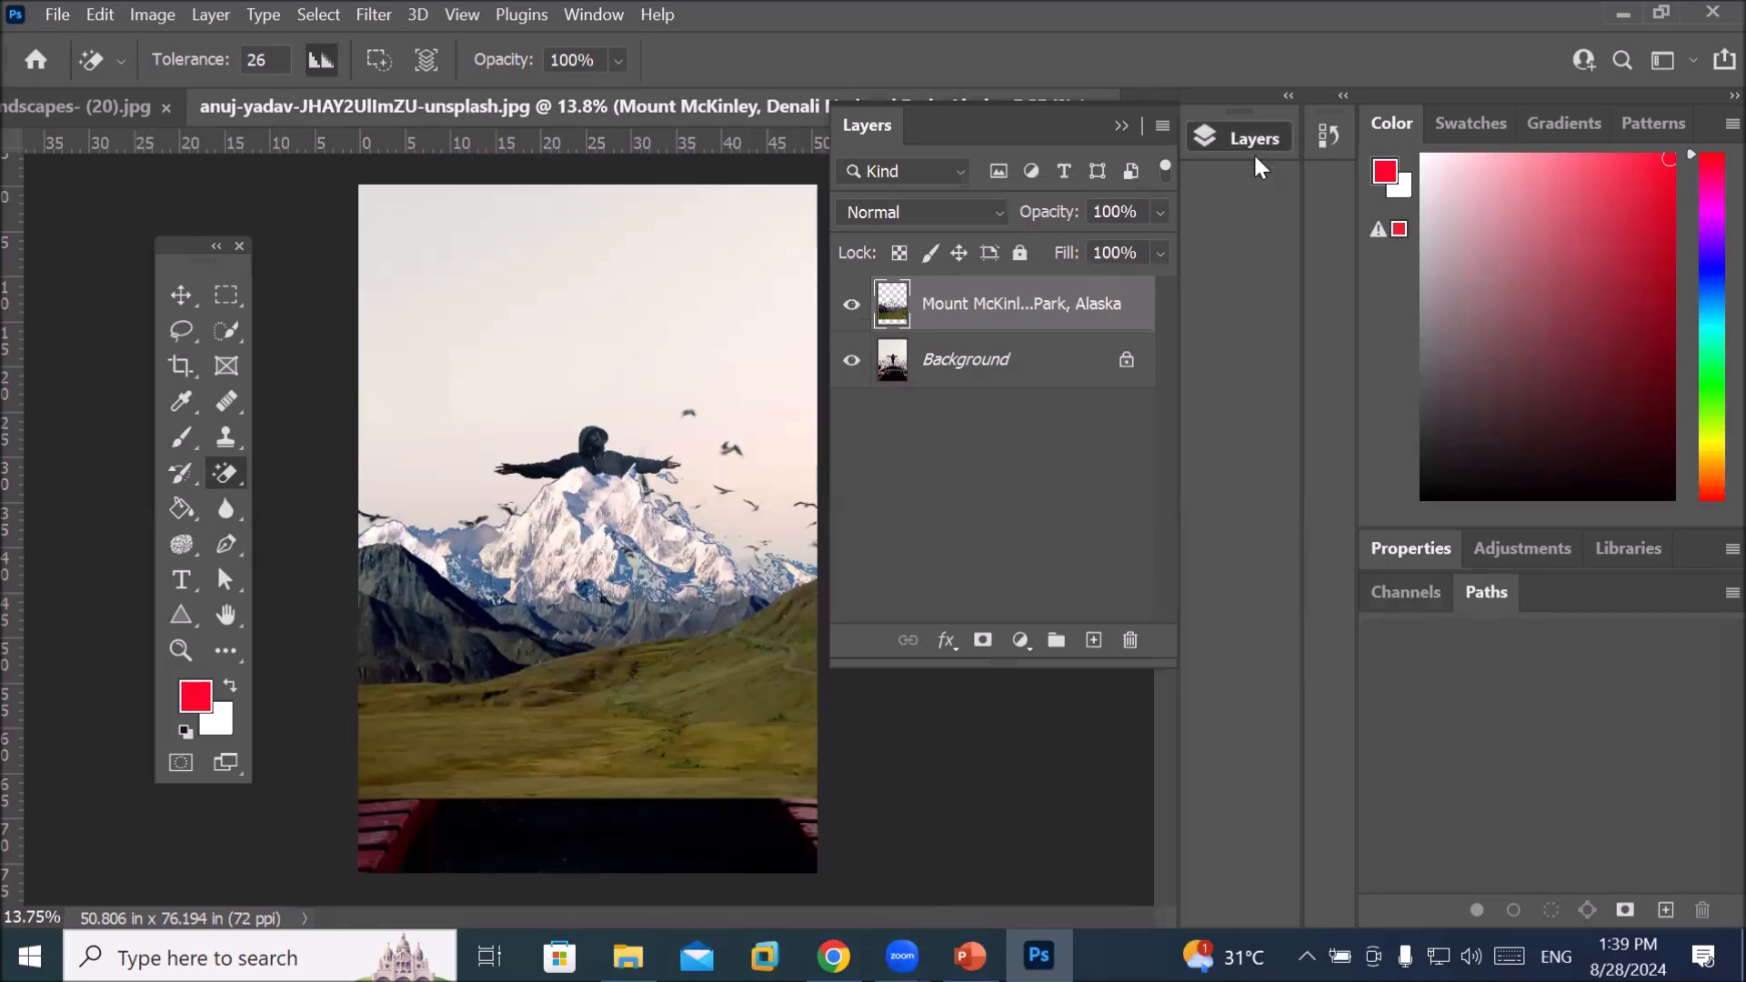
pyautogui.click(980, 377)
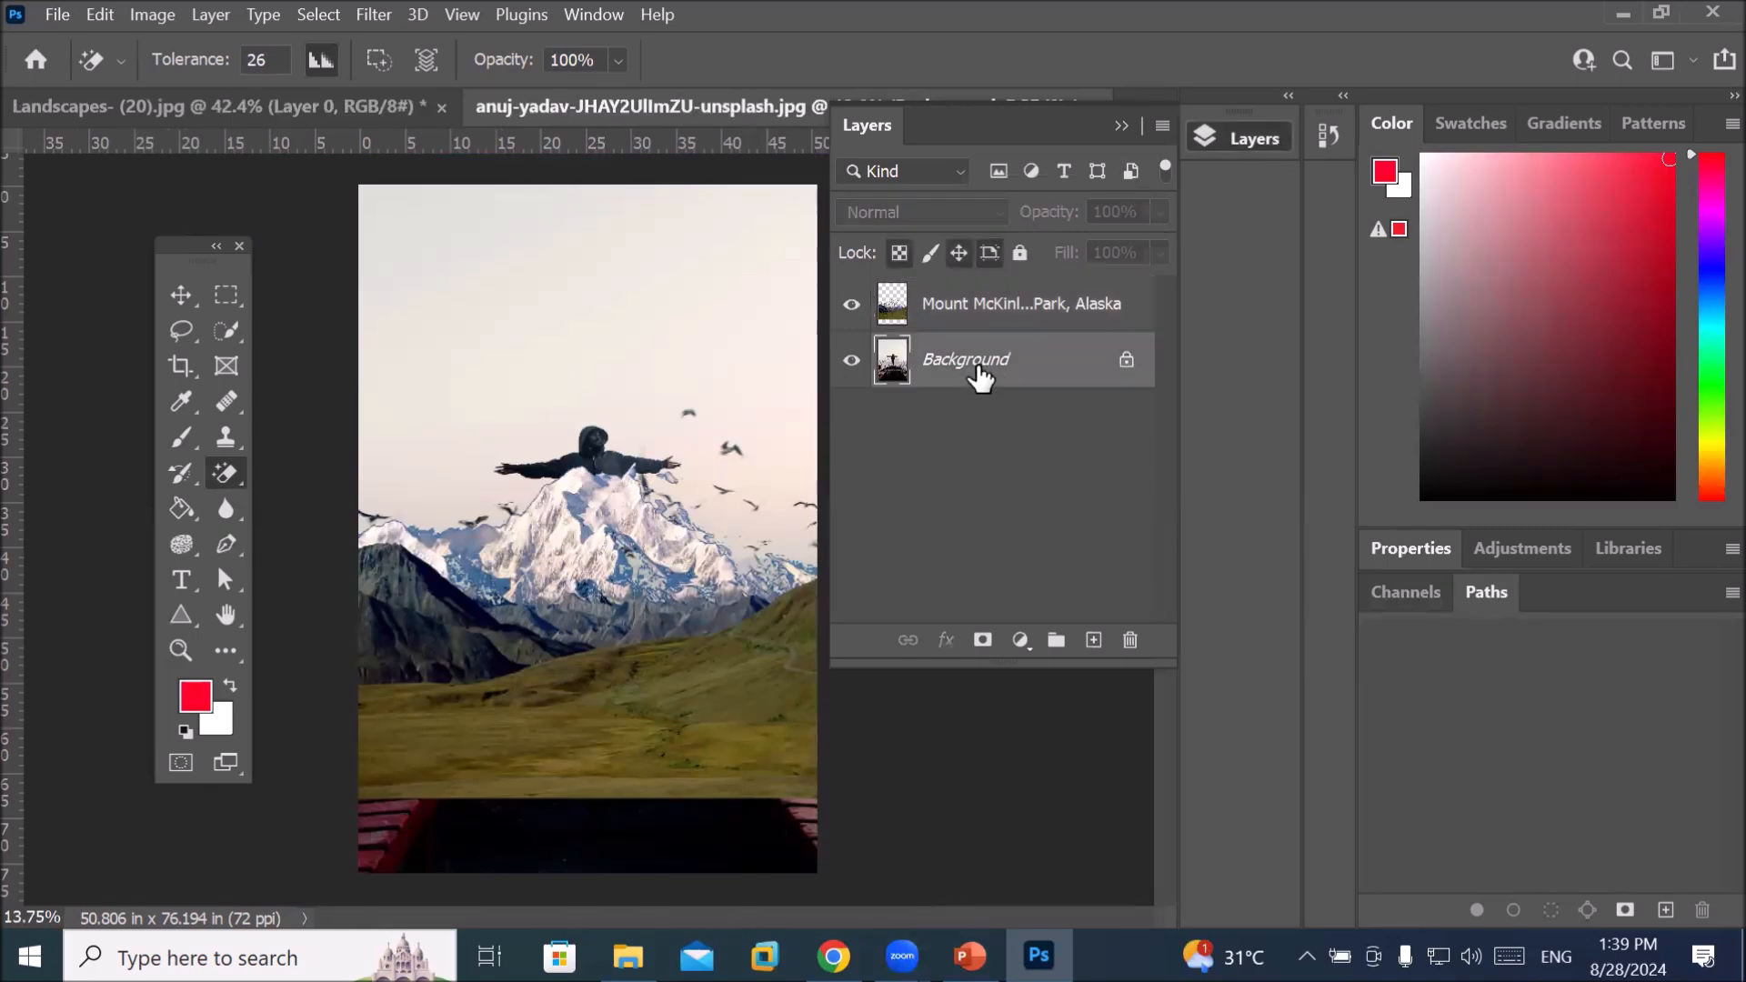
pyautogui.click(181, 297)
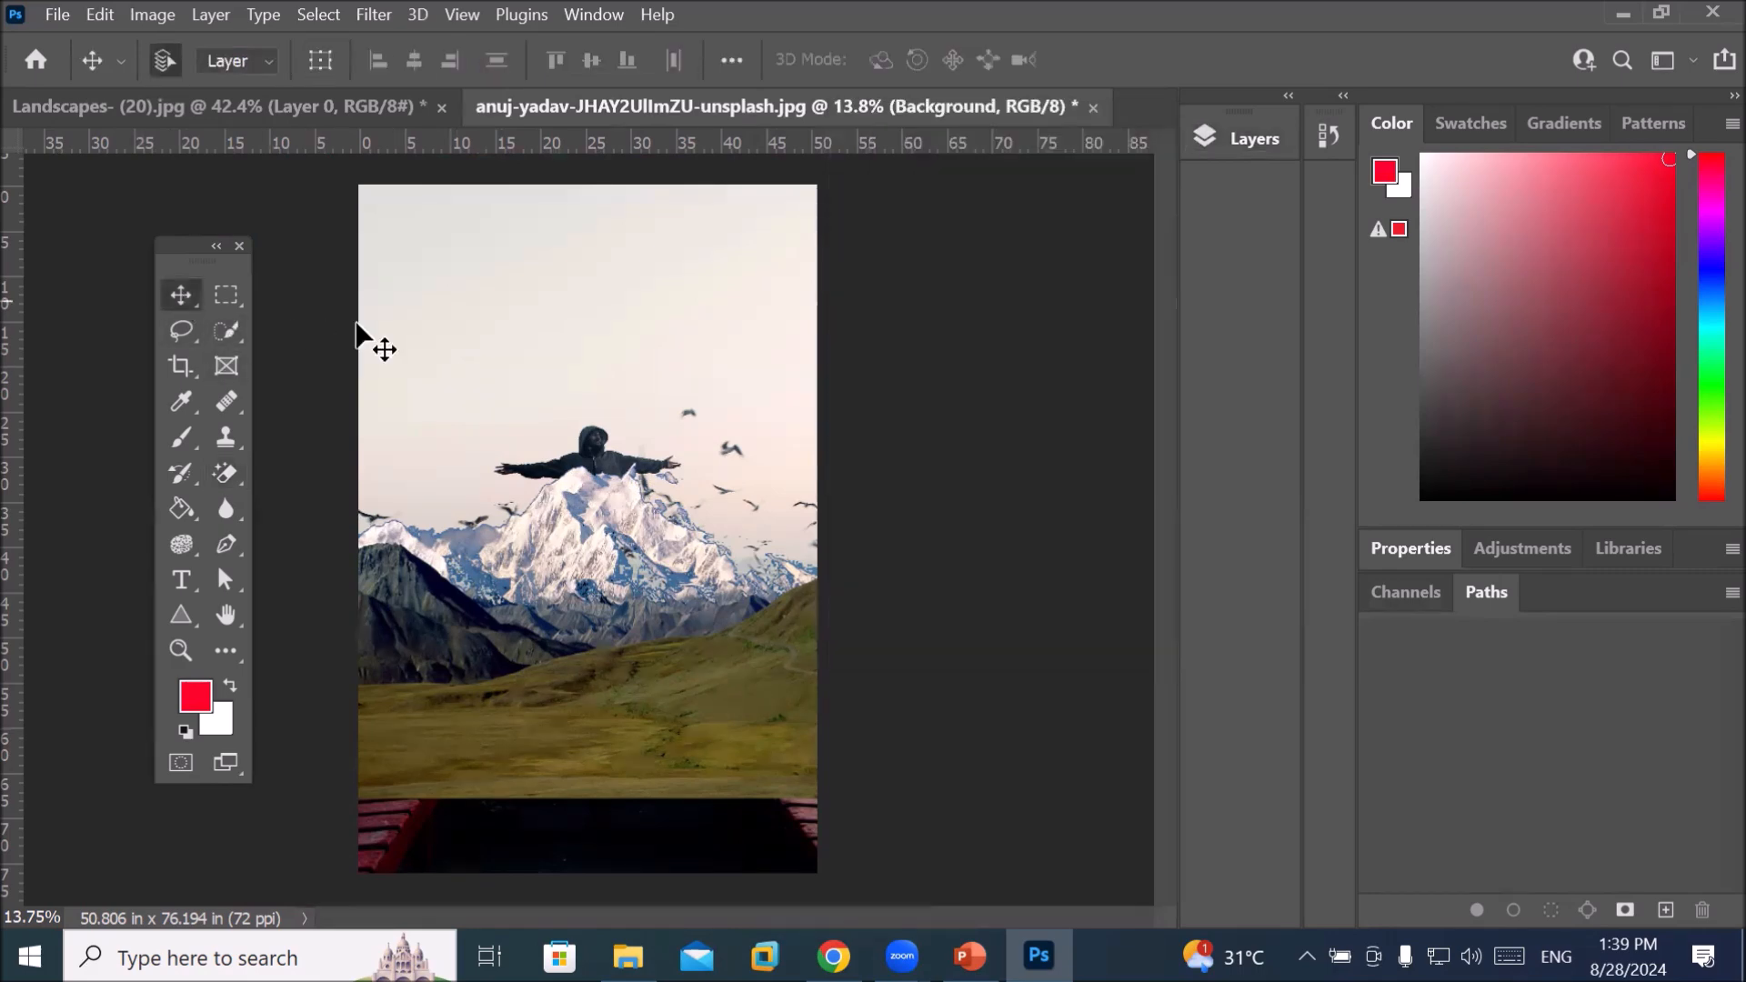
pyautogui.moveTo(661, 437); pyautogui.dragTo(680, 366)
pyautogui.click(1253, 132)
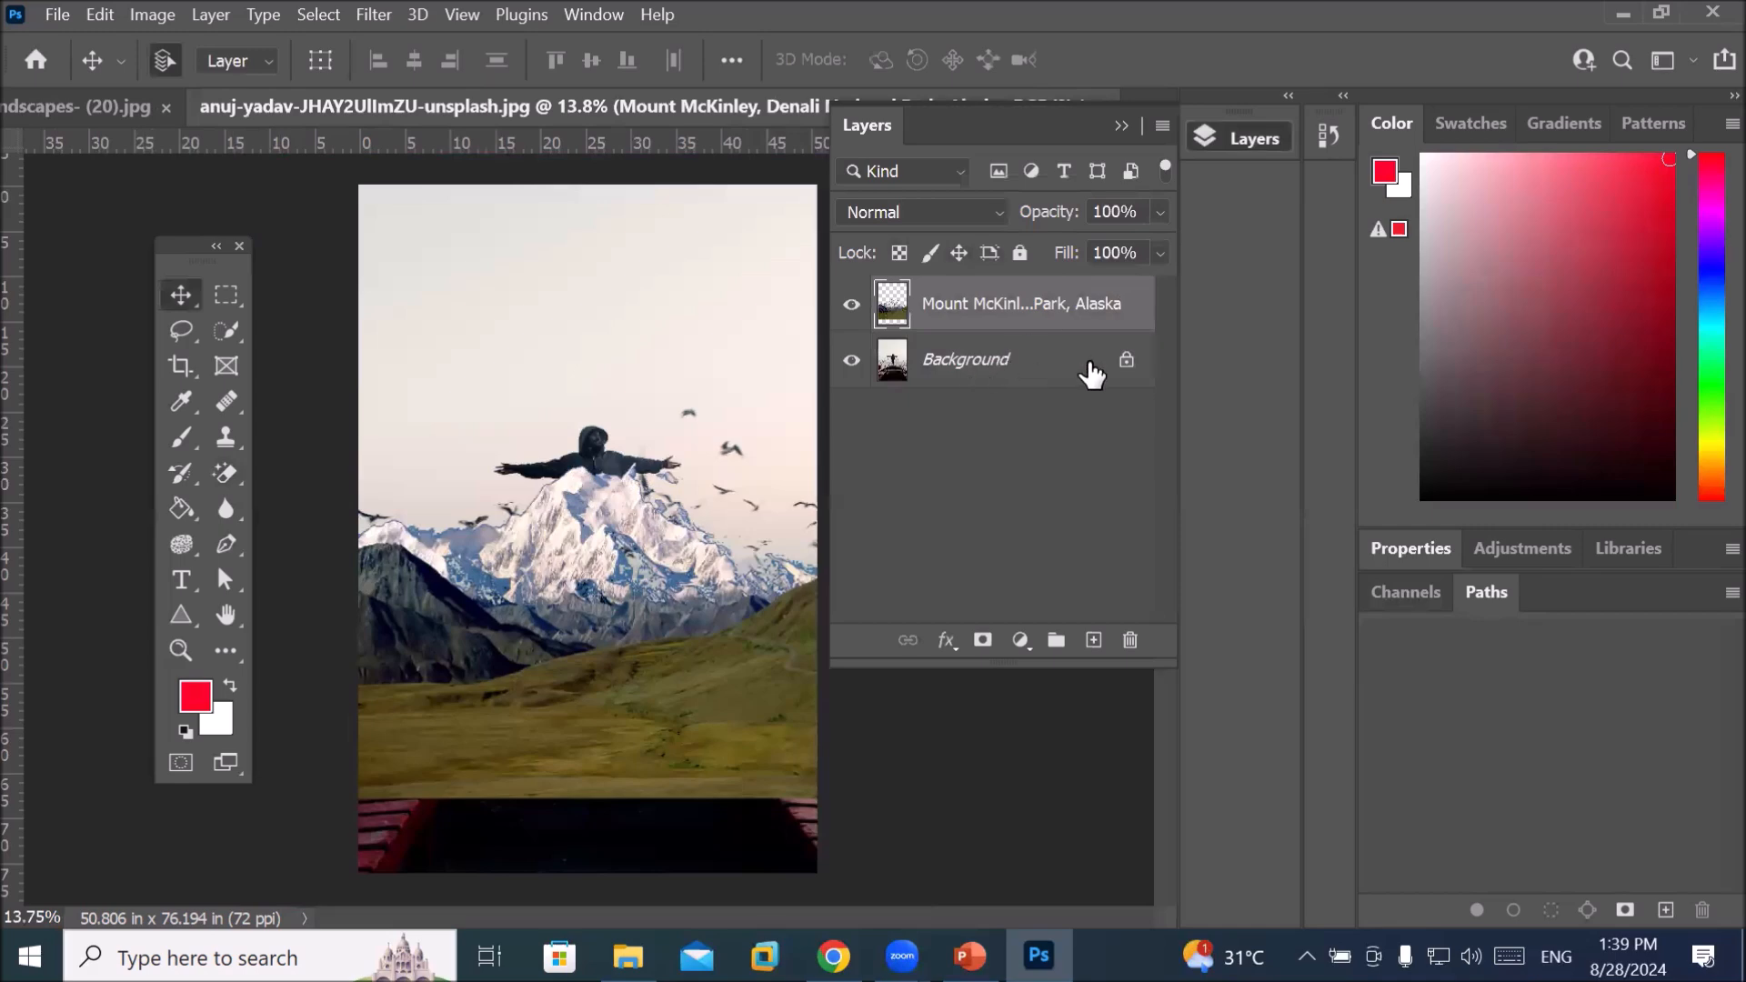
pyautogui.click(1126, 360)
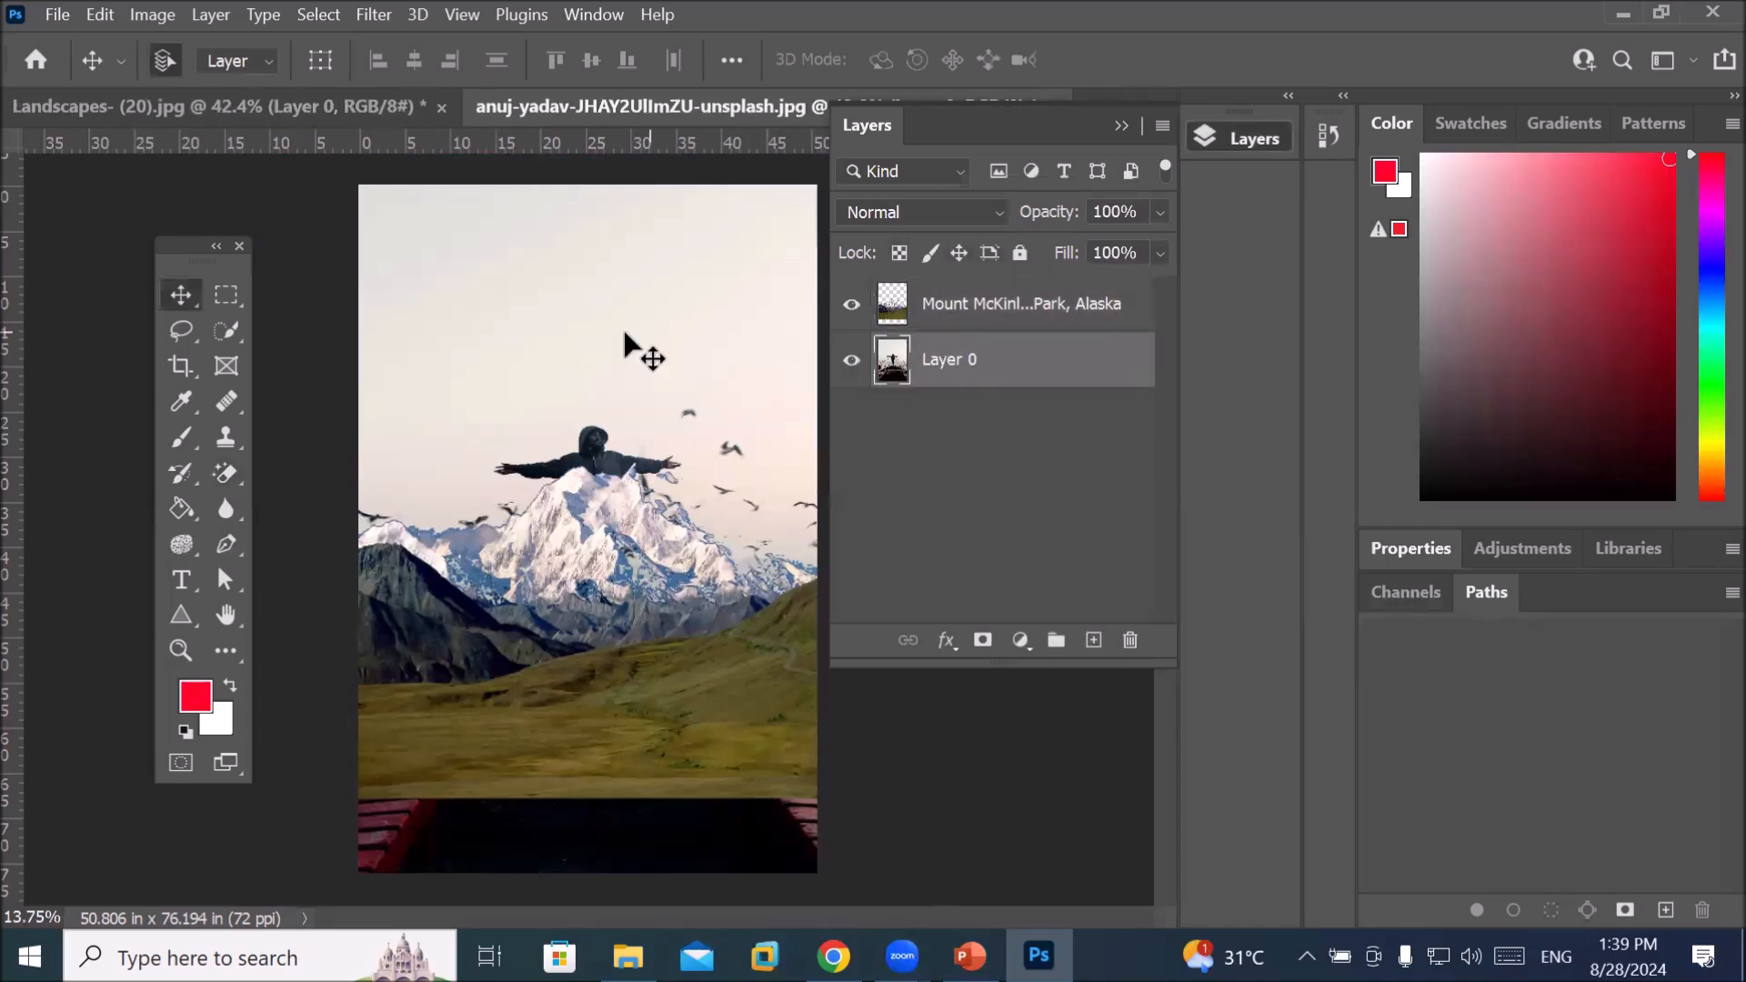
# Move the man's photo up and the mountain layer down so he stands on the peak, and show the layer stack
pyautogui.moveTo(622, 346); pyautogui.dragTo(630, 291)
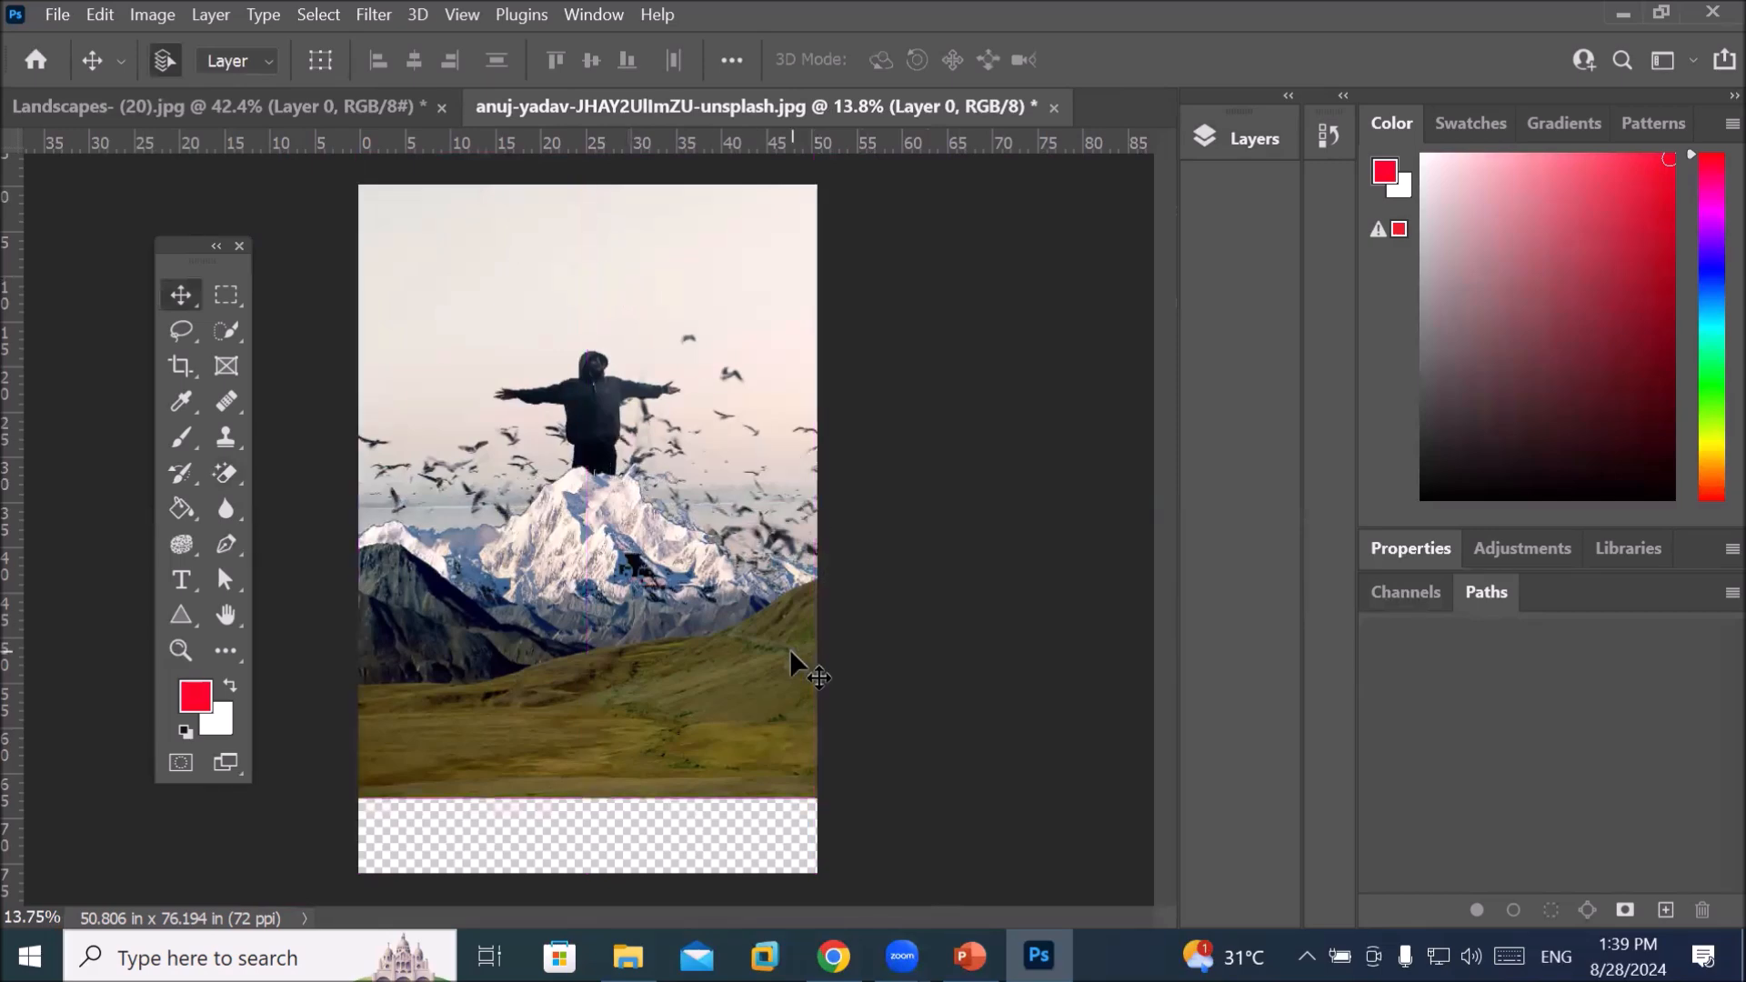
pyautogui.moveTo(673, 768); pyautogui.dragTo(668, 851)
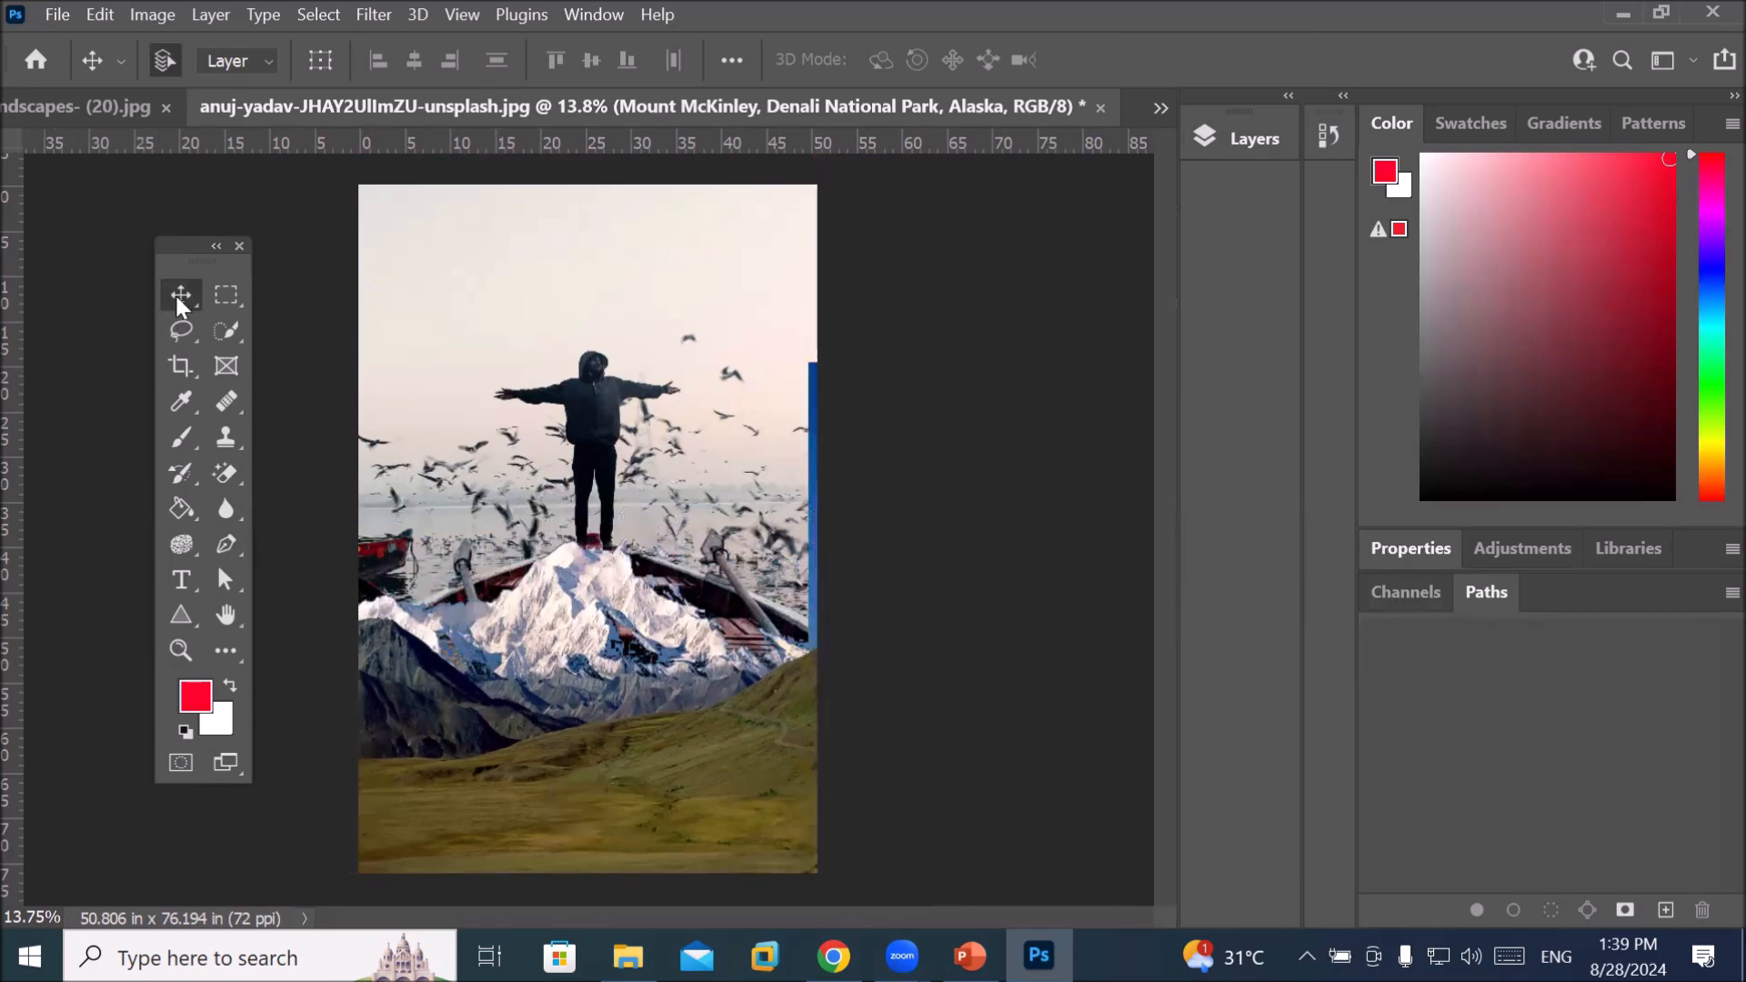
pyautogui.click(1248, 137)
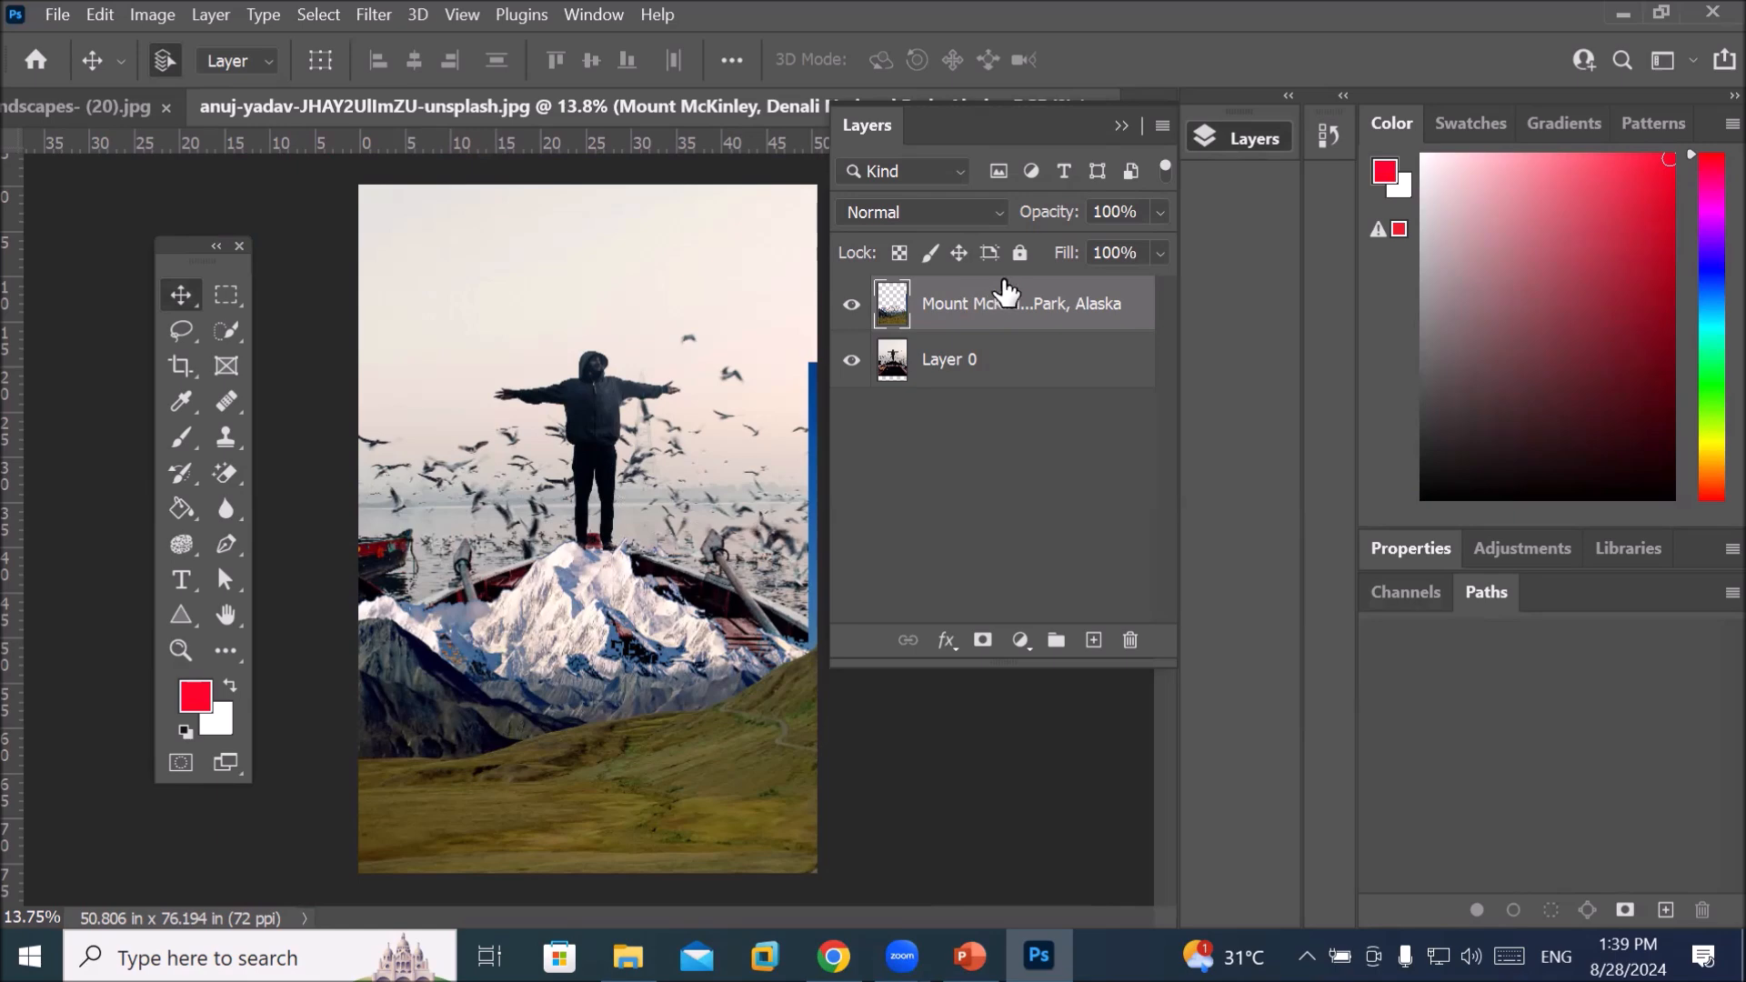
# Choose the Background Eraser Tool and create a new Letter document, 8.5 x 11 in at 300 ppi
pyautogui.click(220, 480)
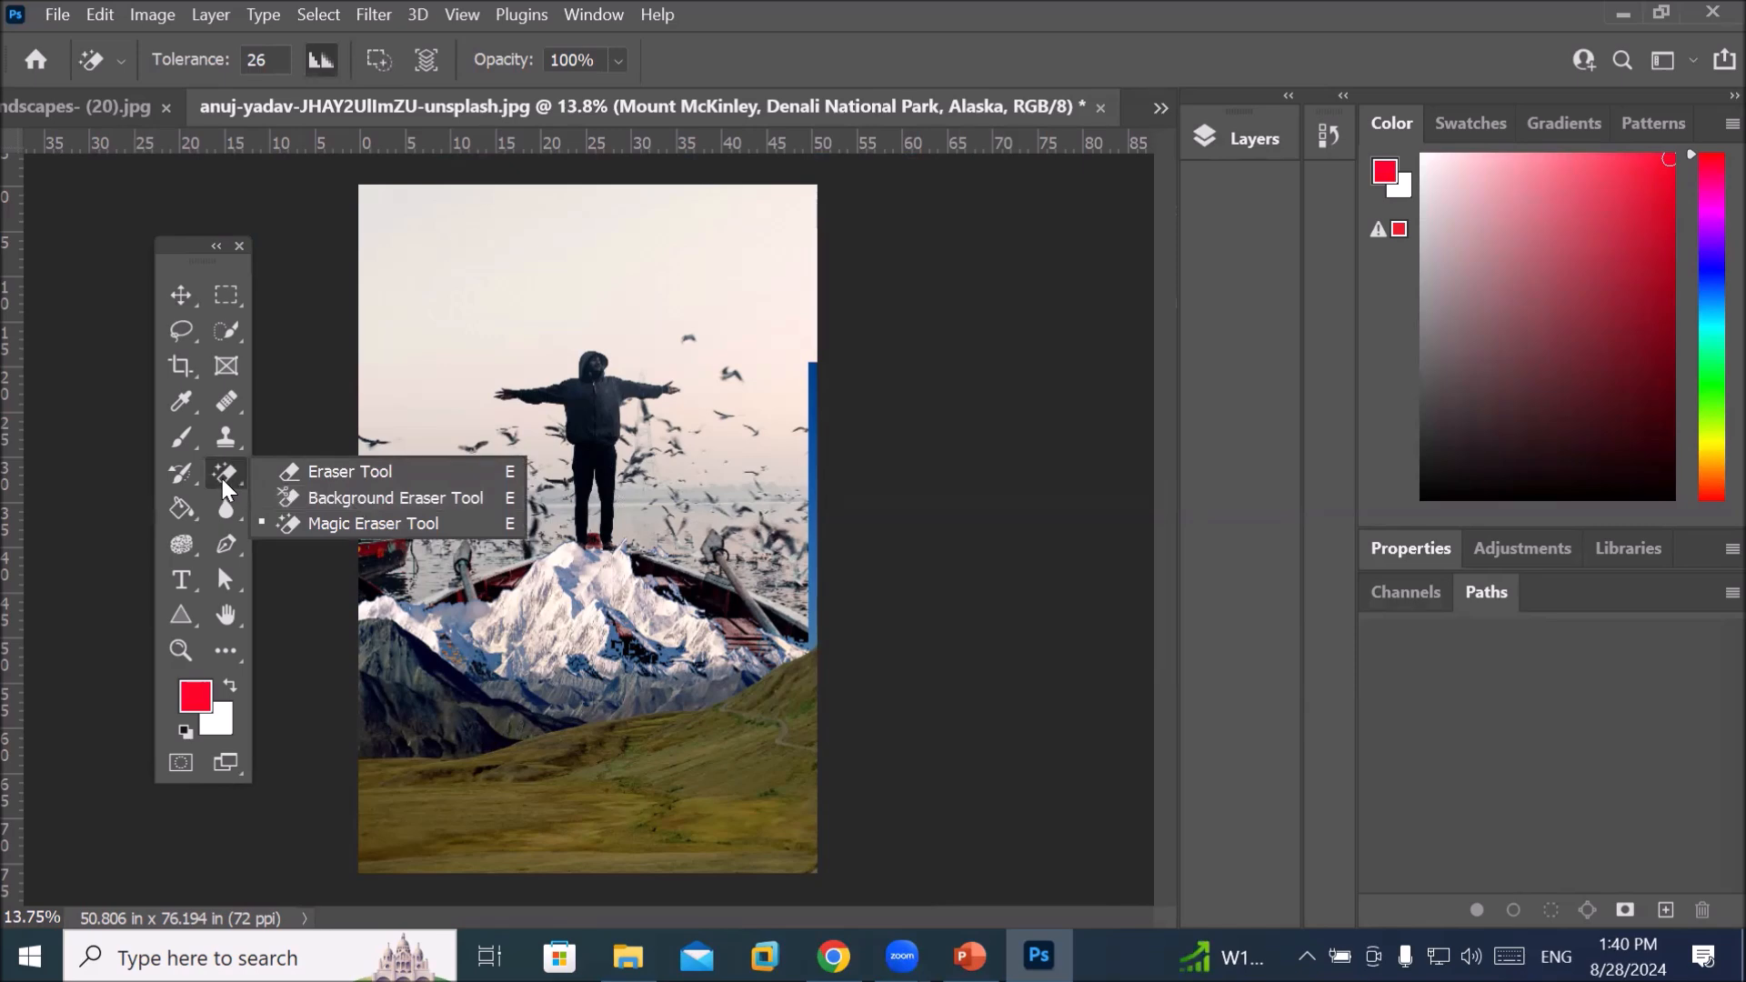
pyautogui.click(364, 498)
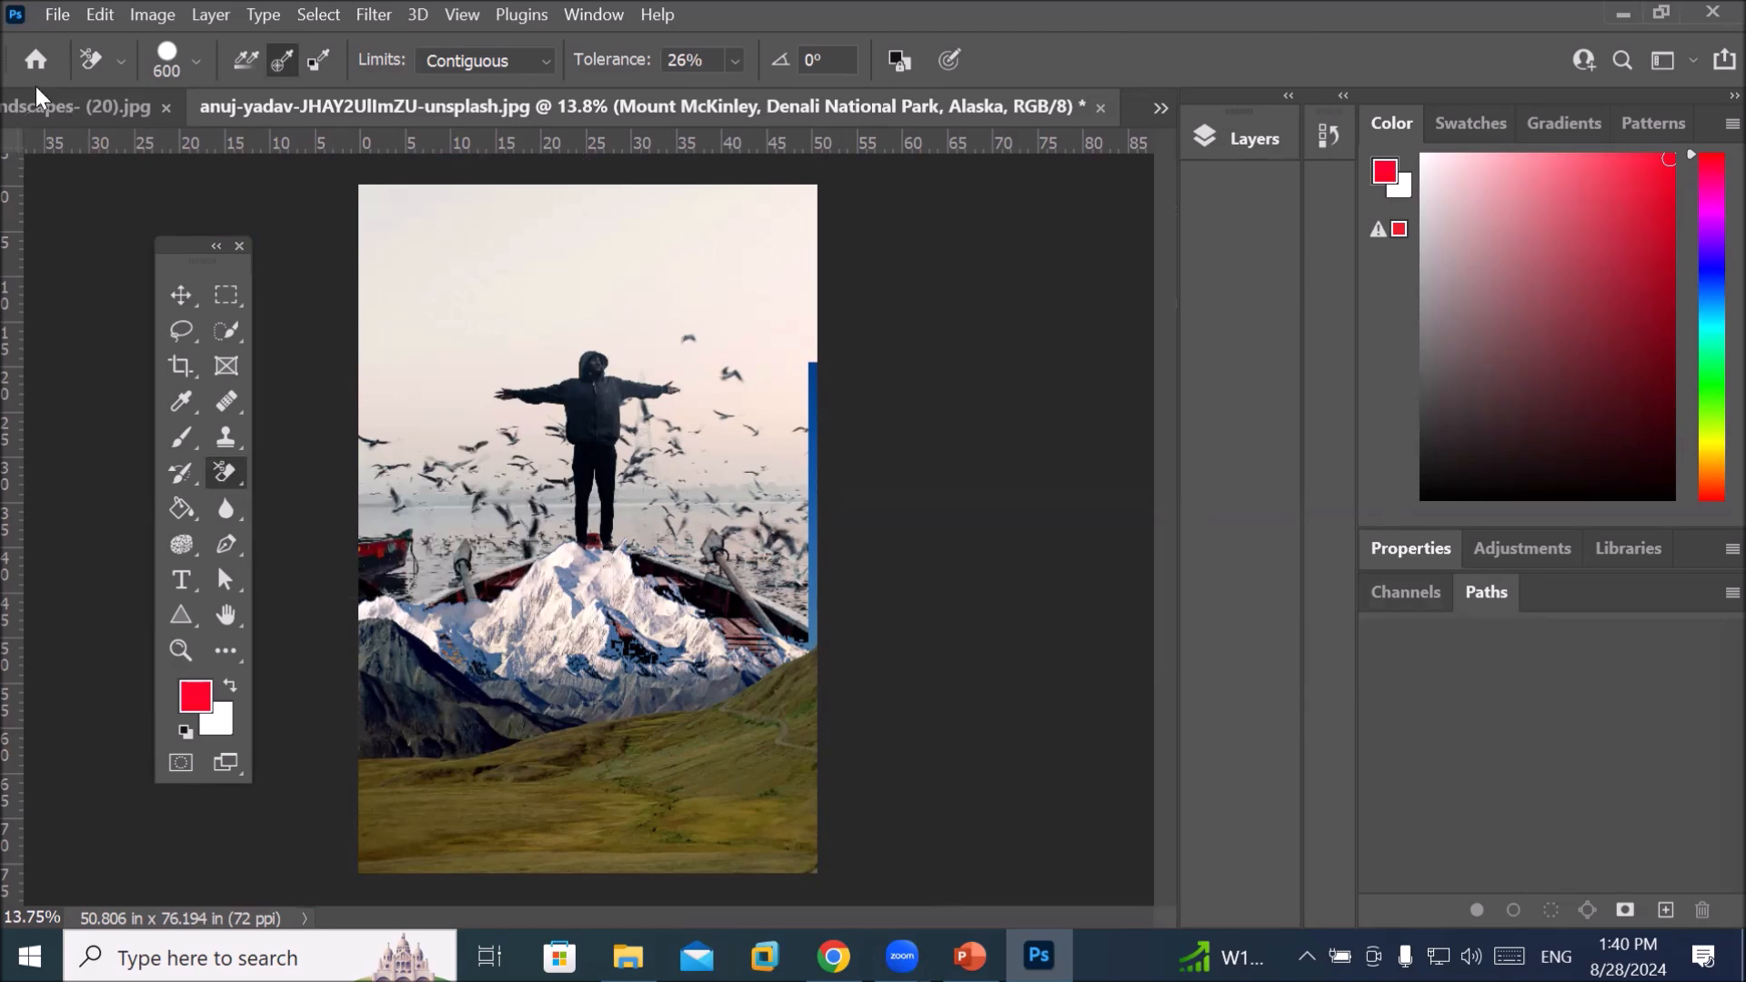
pyautogui.click(62, 14)
pyautogui.click(96, 44)
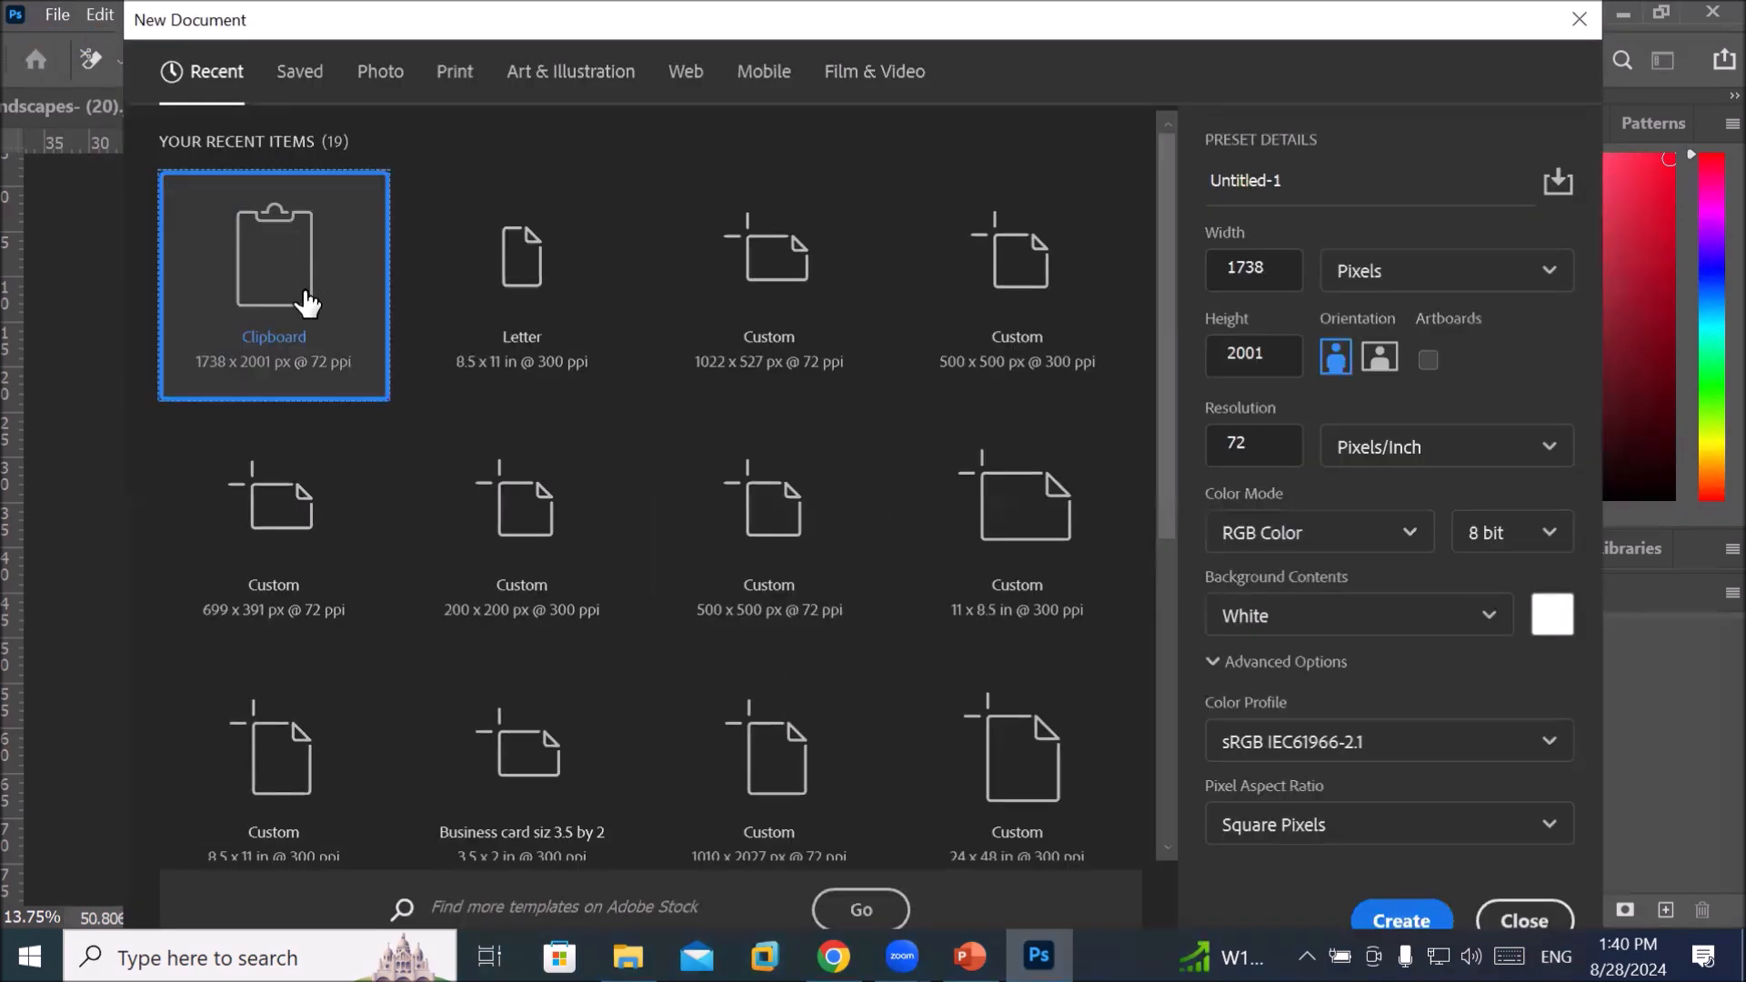
pyautogui.doubleClick(524, 318)
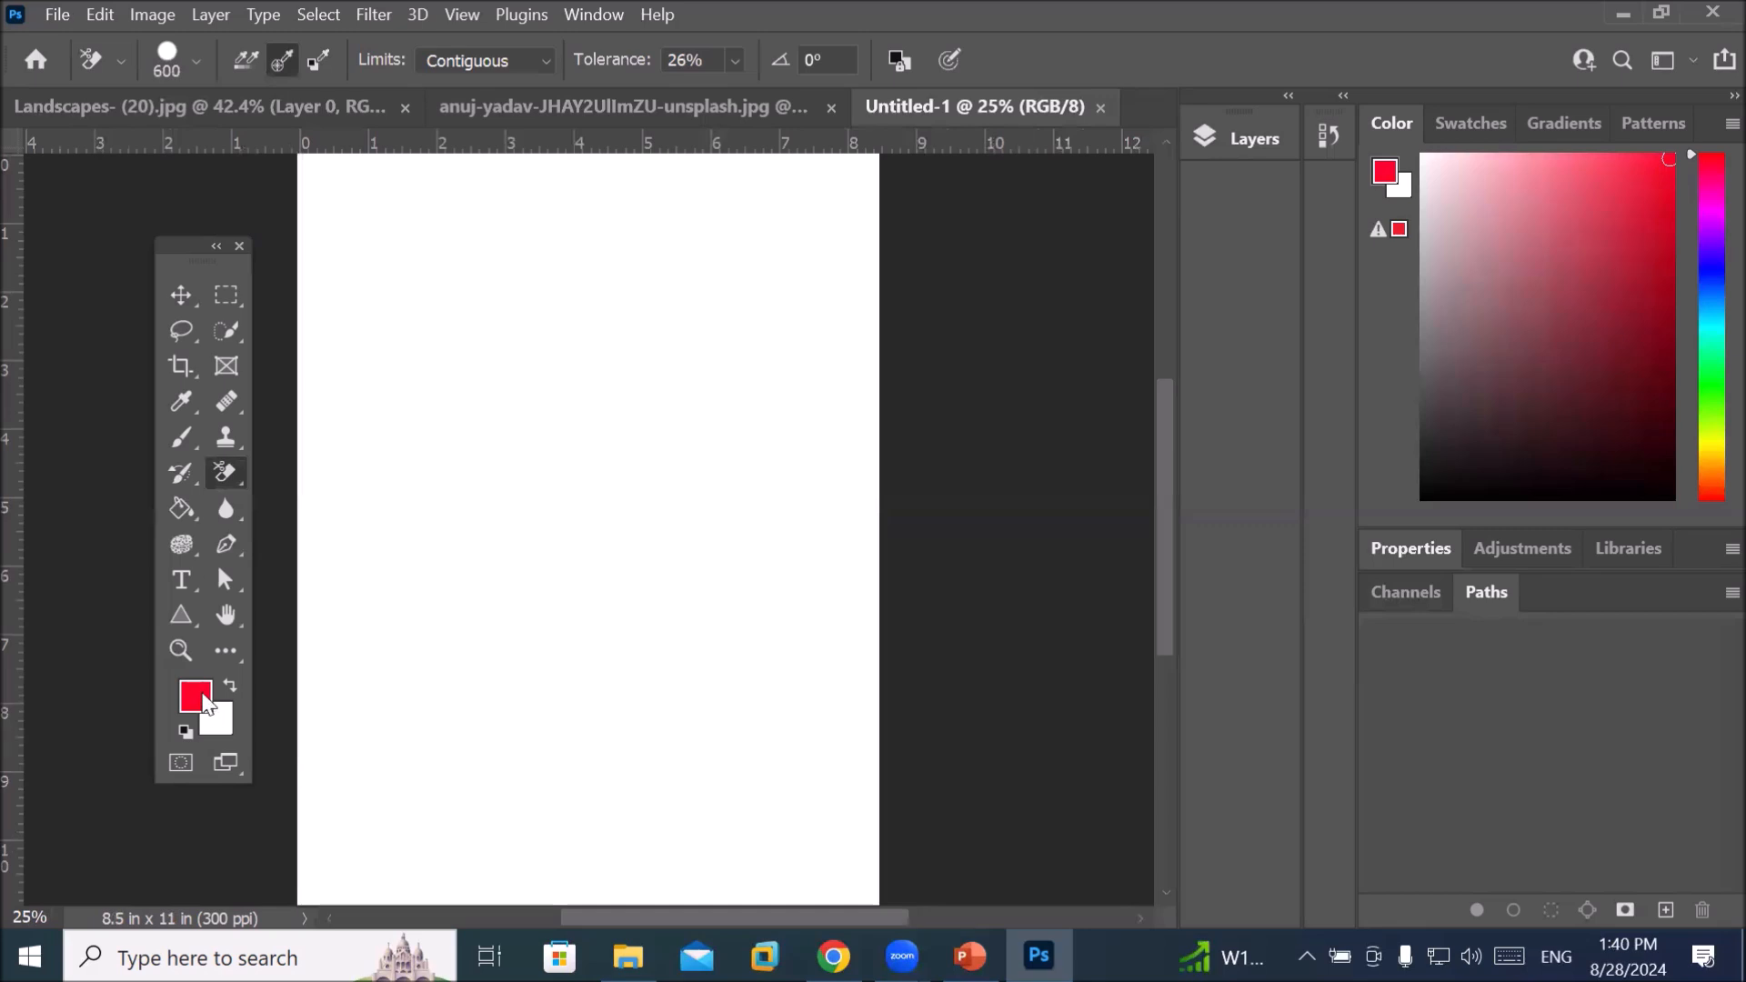
# Paint a straight red band across the full width of the page's upper edge with the Brush tool
pyautogui.click(181, 439)
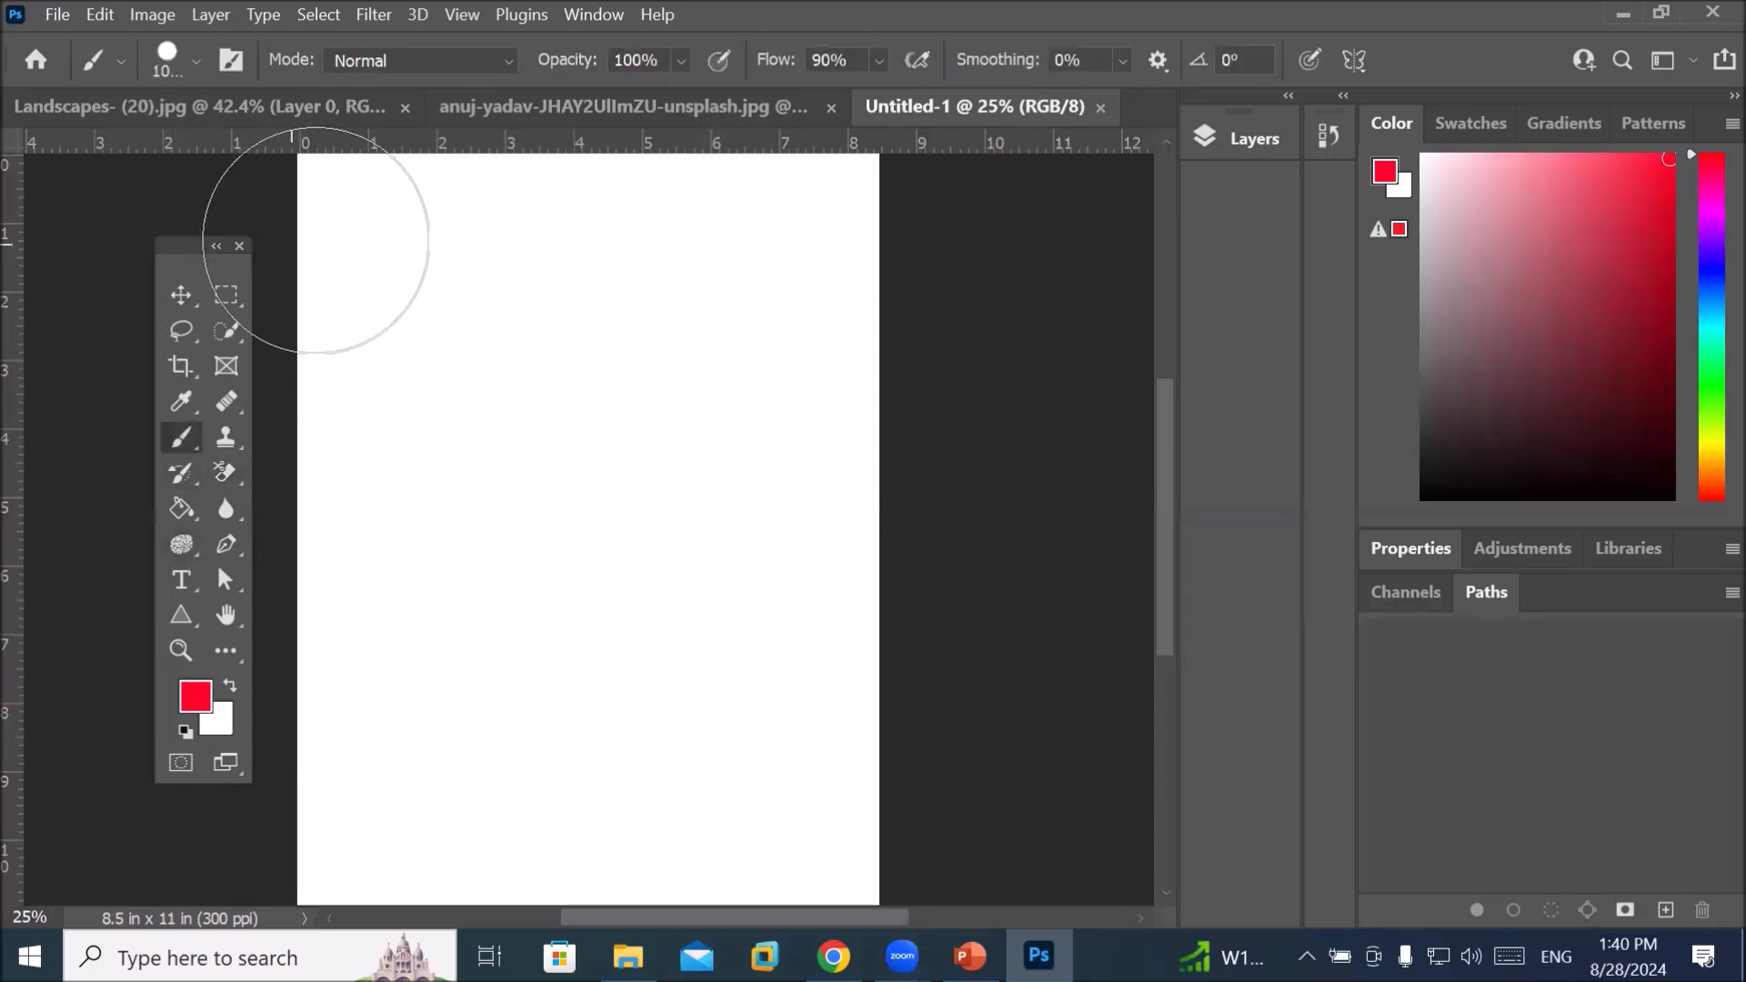
pyautogui.click(390, 255)
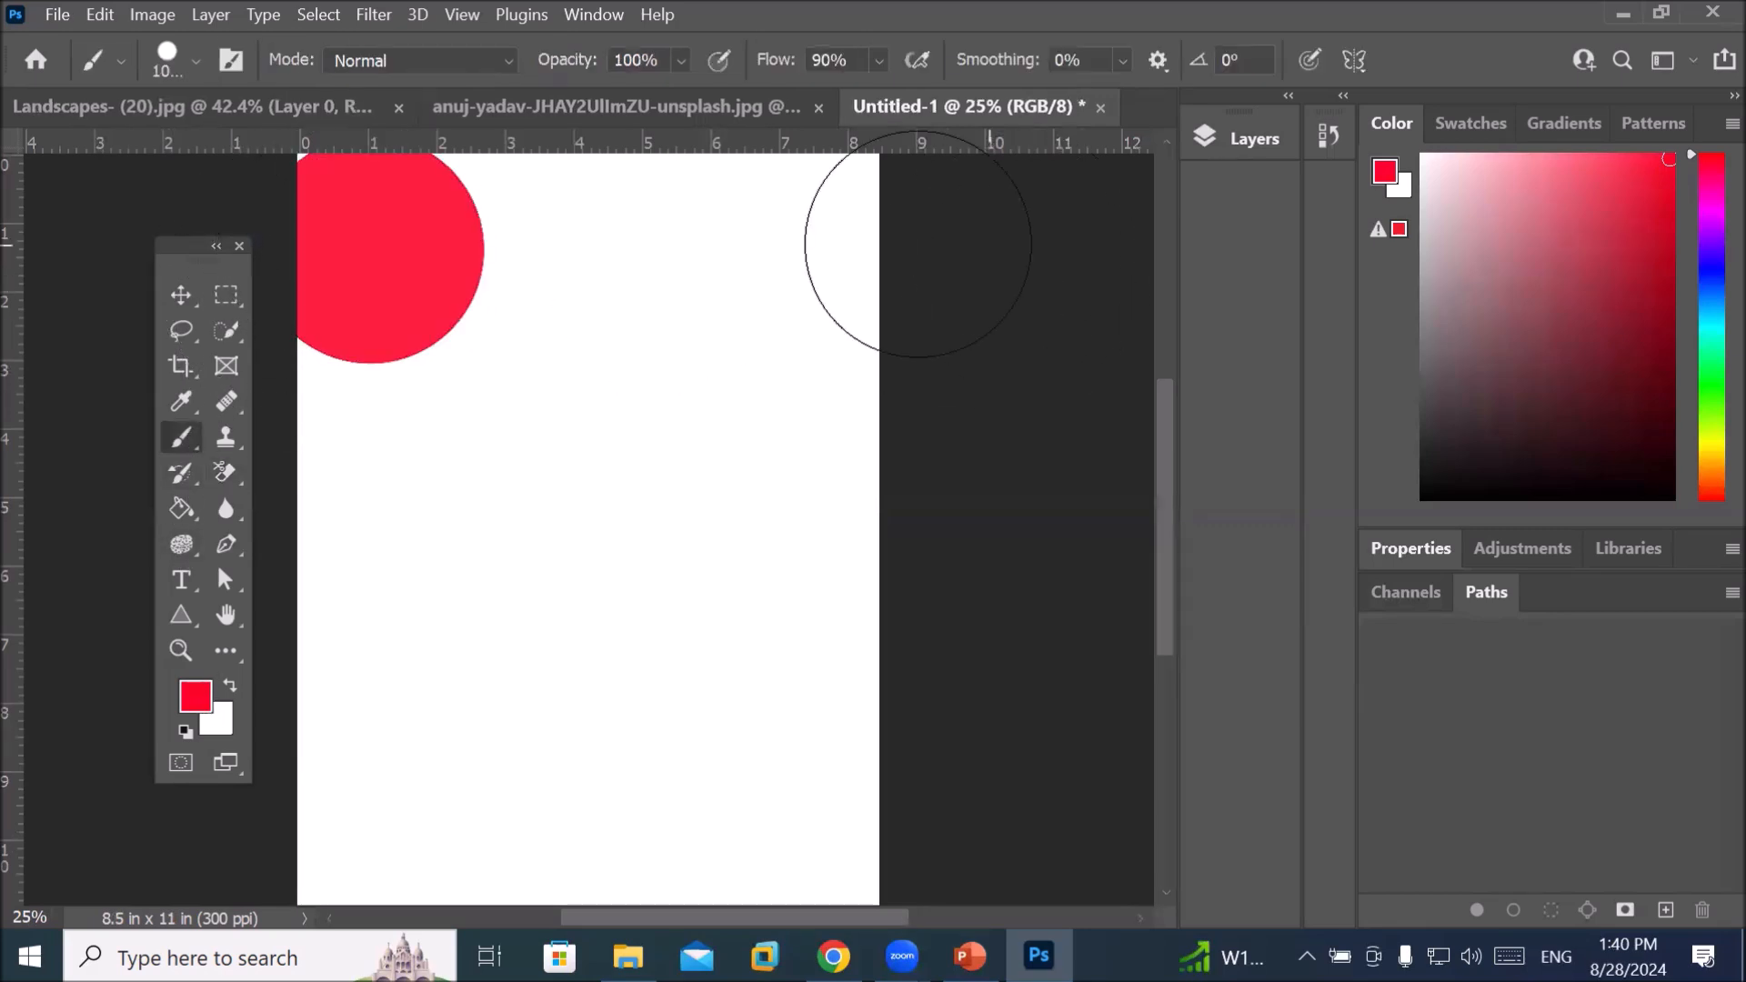
pyautogui.keyDown('shift'); pyautogui.click(851, 243); pyautogui.keyUp('shift')
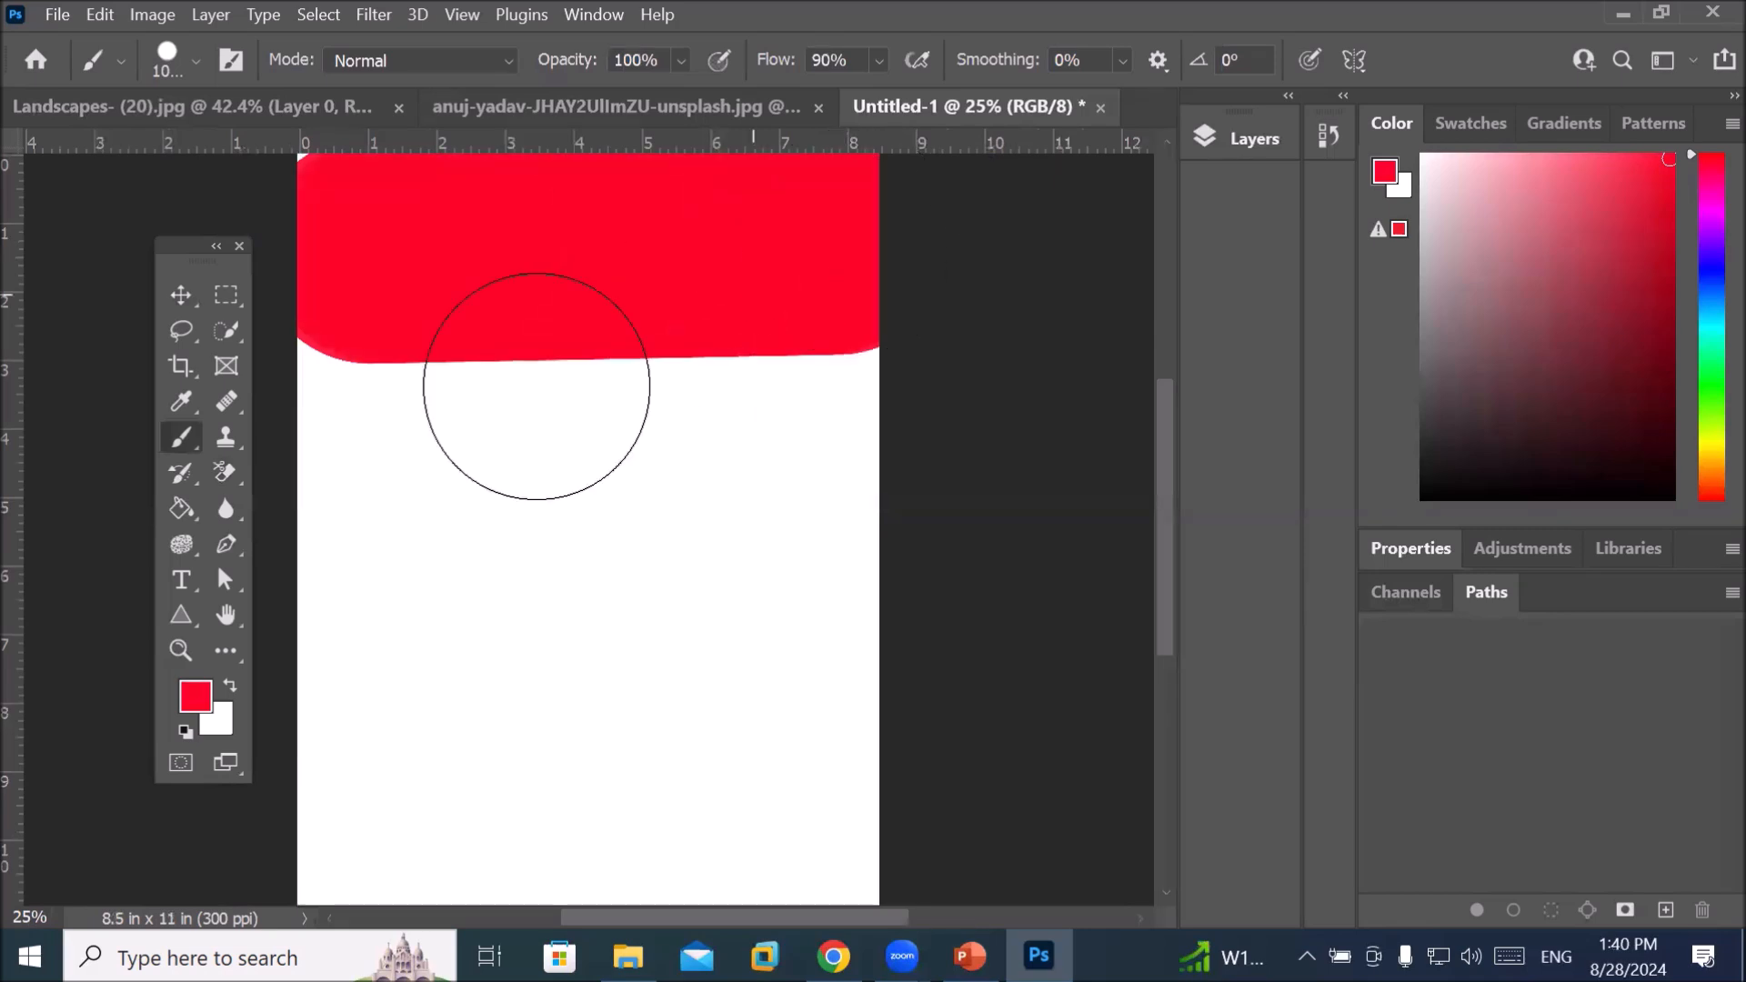
# Set the foreground colour to blue 0f20c0 and brush a straight band across the page below the red one
pyautogui.click(195, 697)
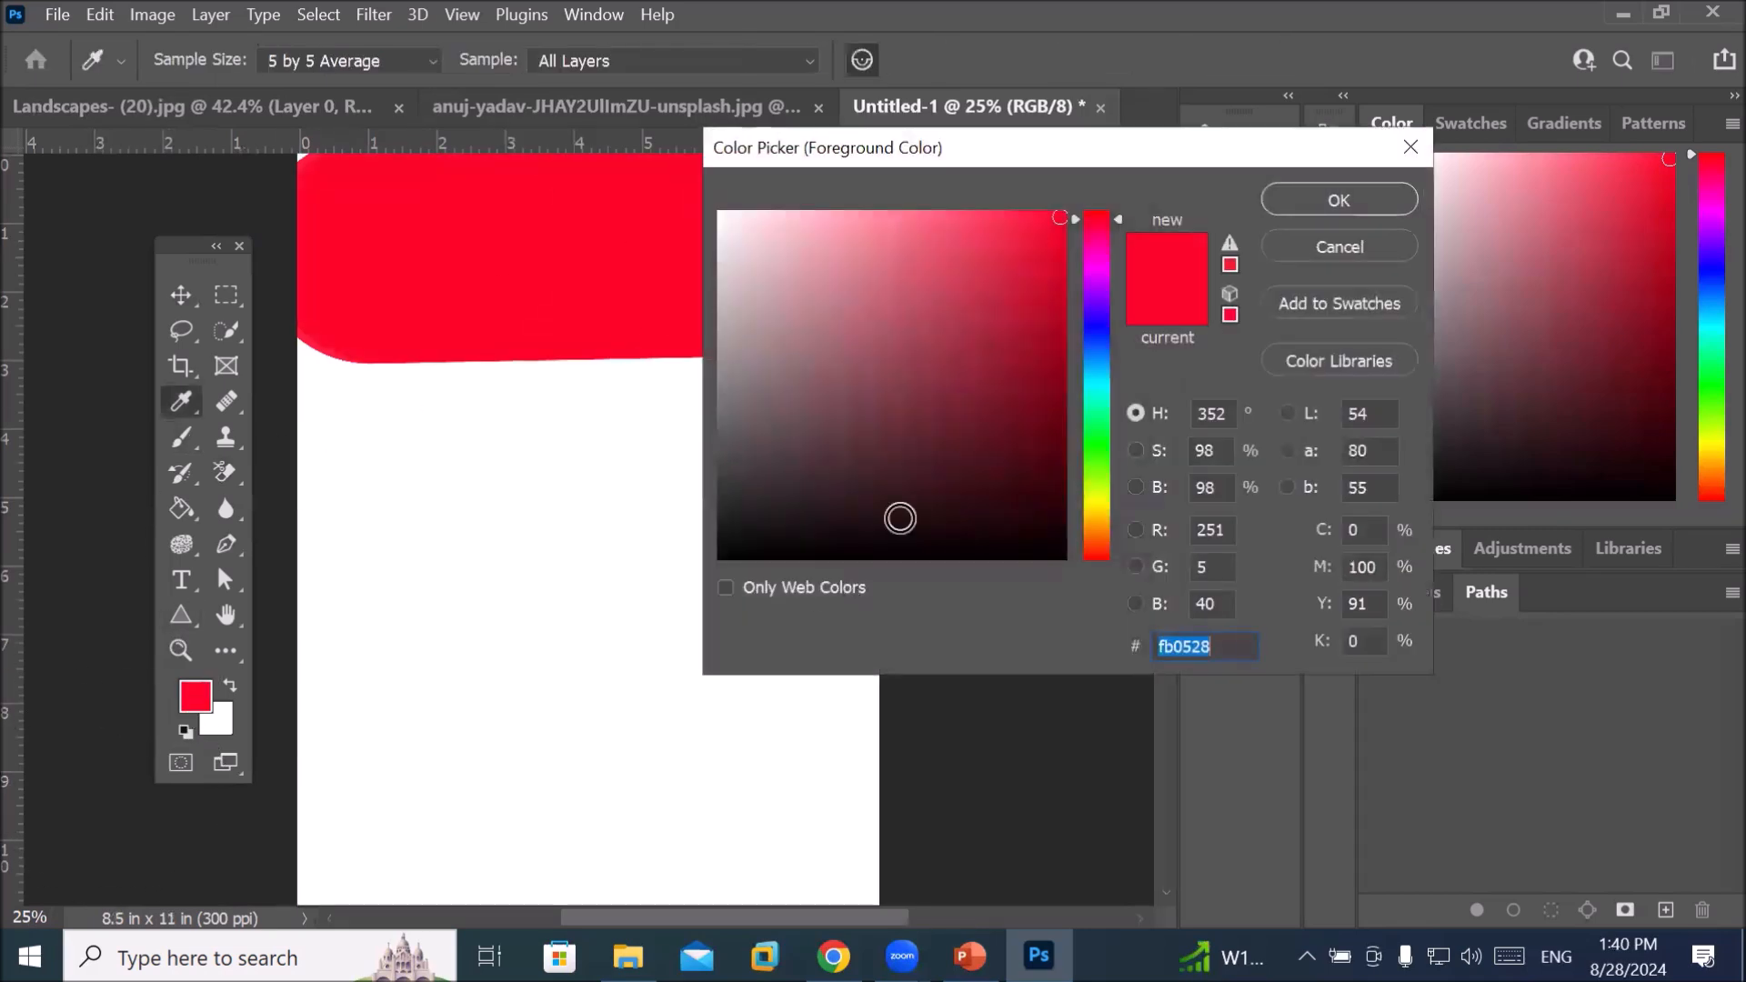
pyautogui.click(1106, 338)
pyautogui.click(1039, 296)
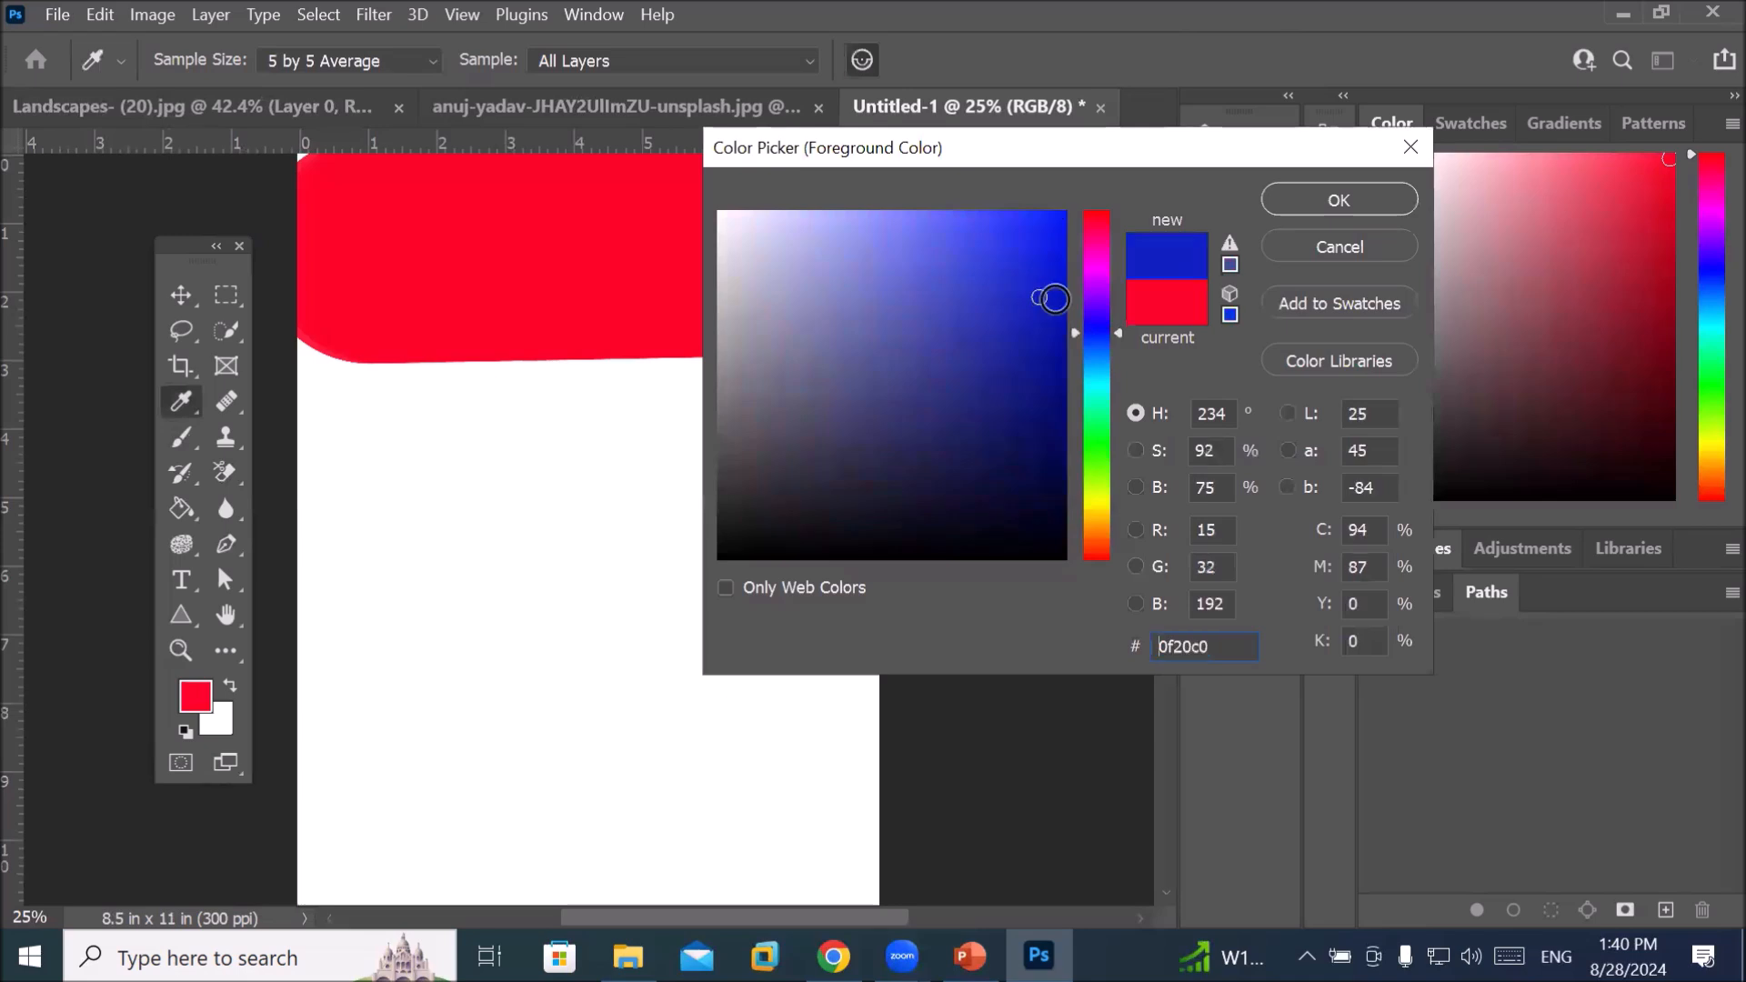
pyautogui.click(1307, 199)
pyautogui.press('b')
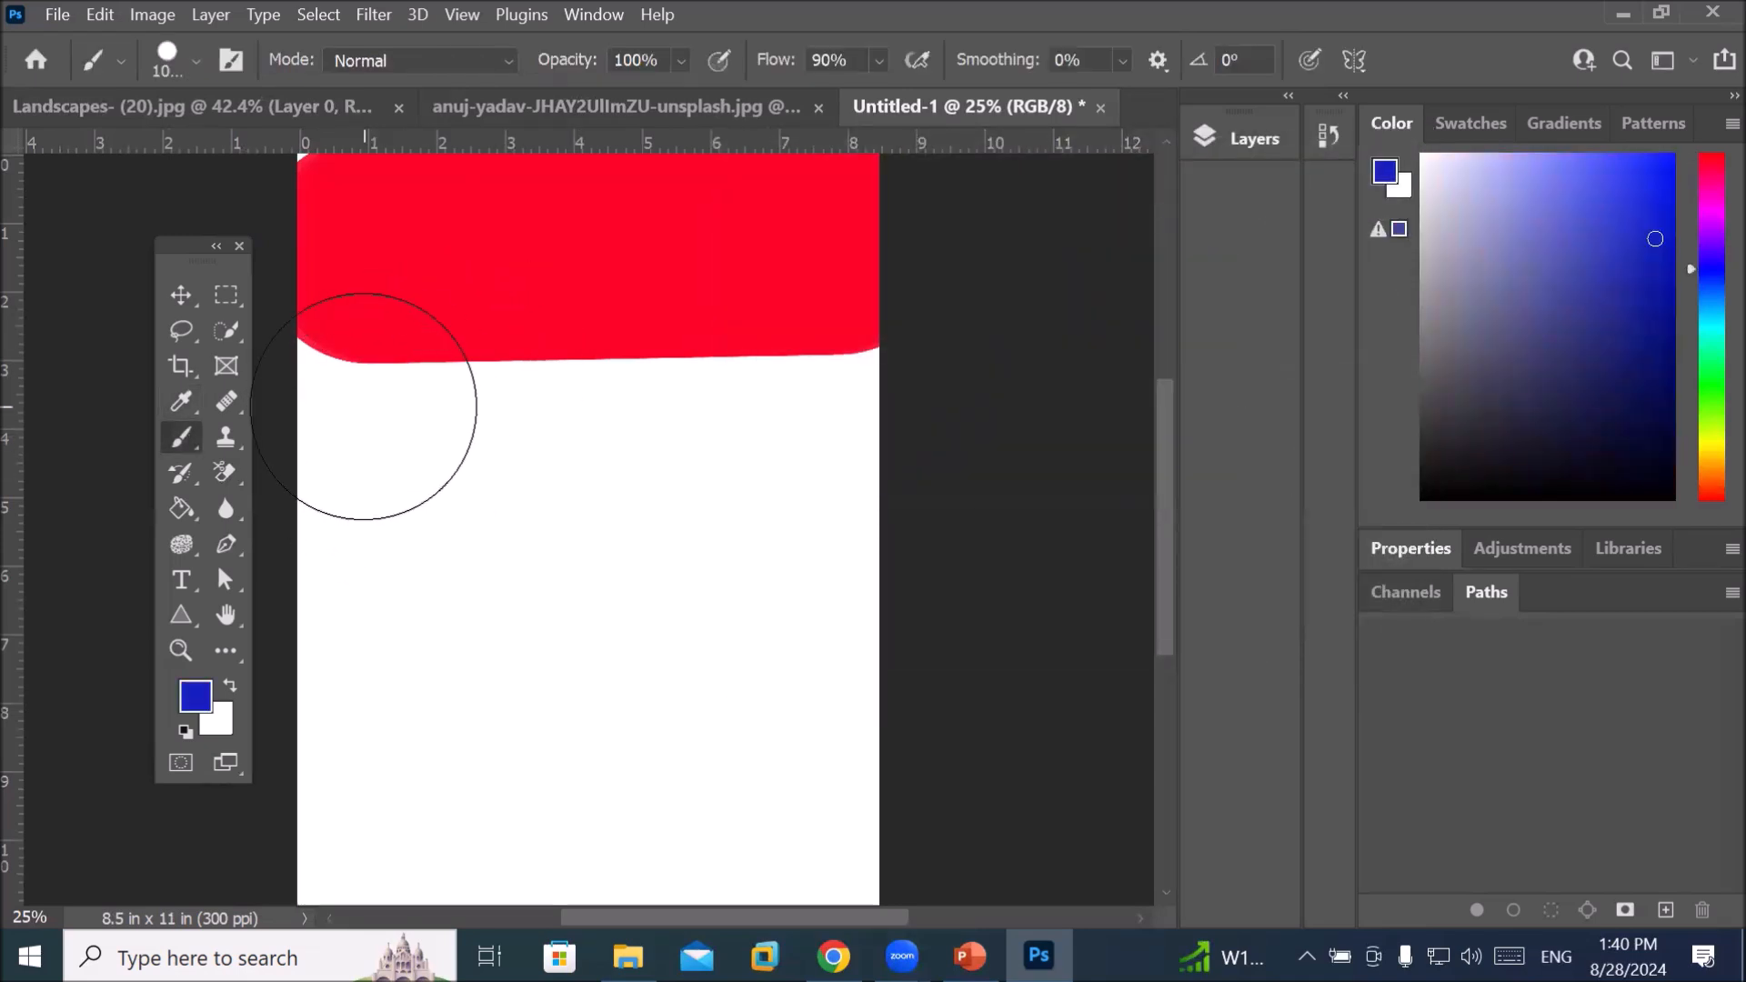
pyautogui.click(363, 405)
pyautogui.keyDown('shift'); pyautogui.click(874, 423); pyautogui.keyUp('shift')
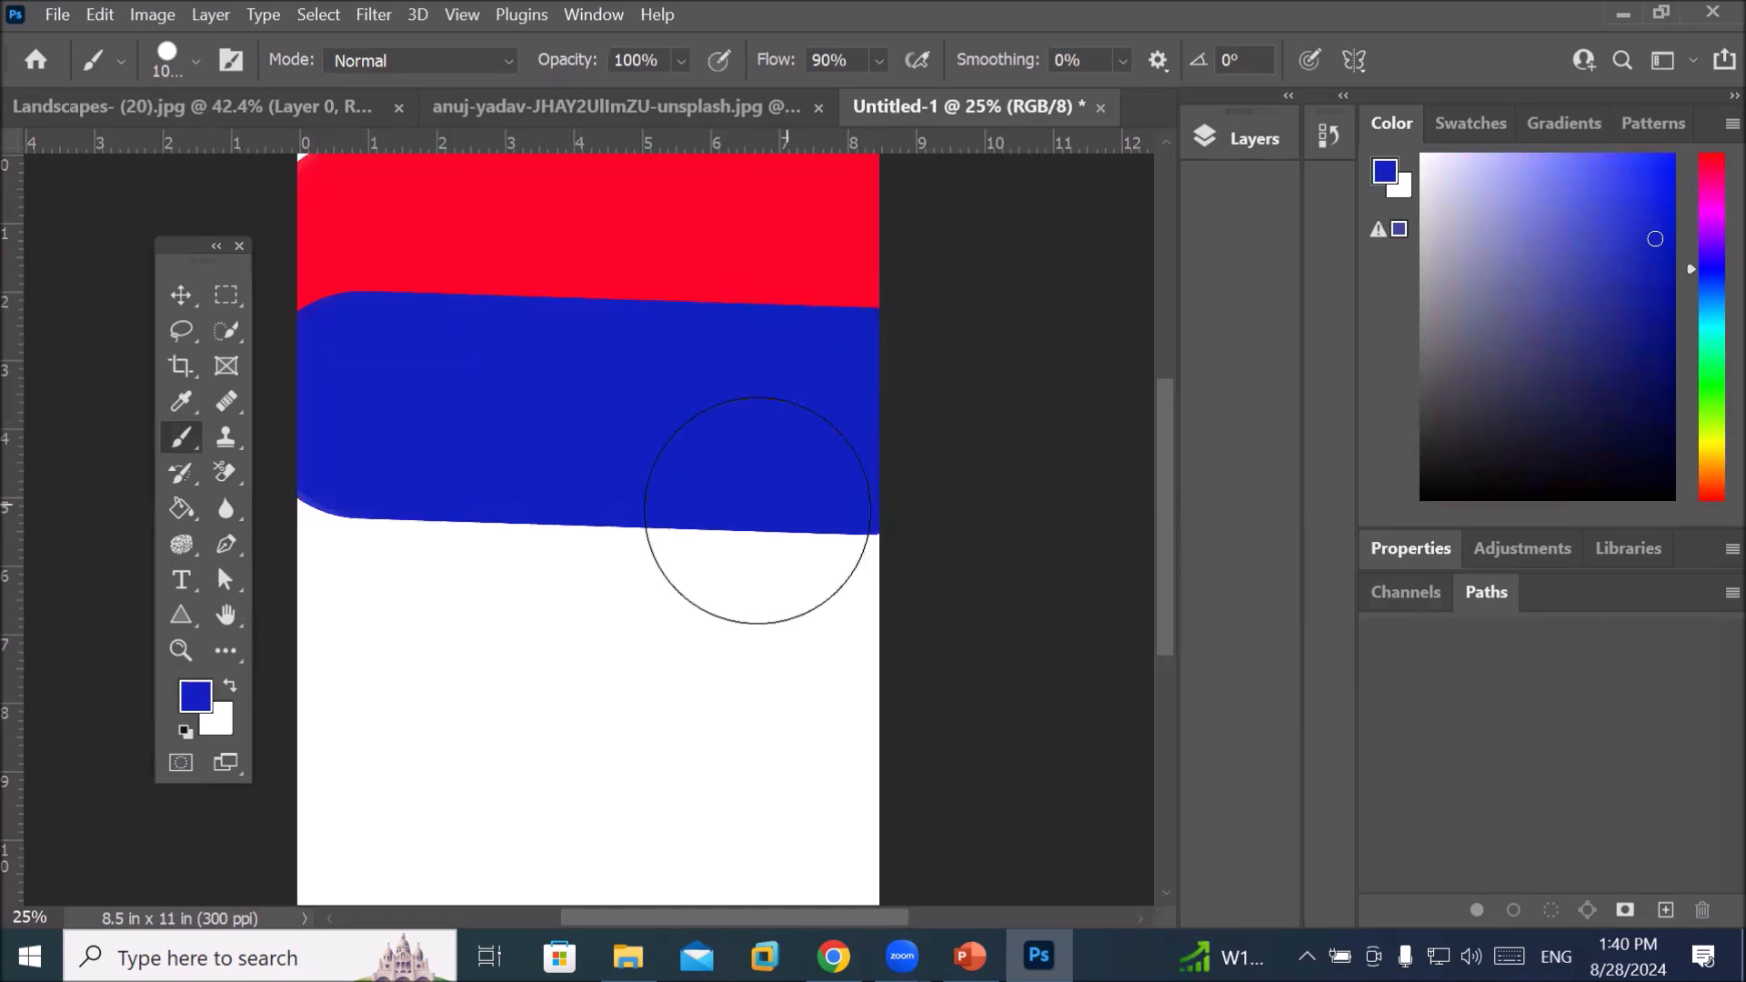
# Set the foreground colour to bright green and brush a straight band across the page below the blue one
pyautogui.click(196, 697)
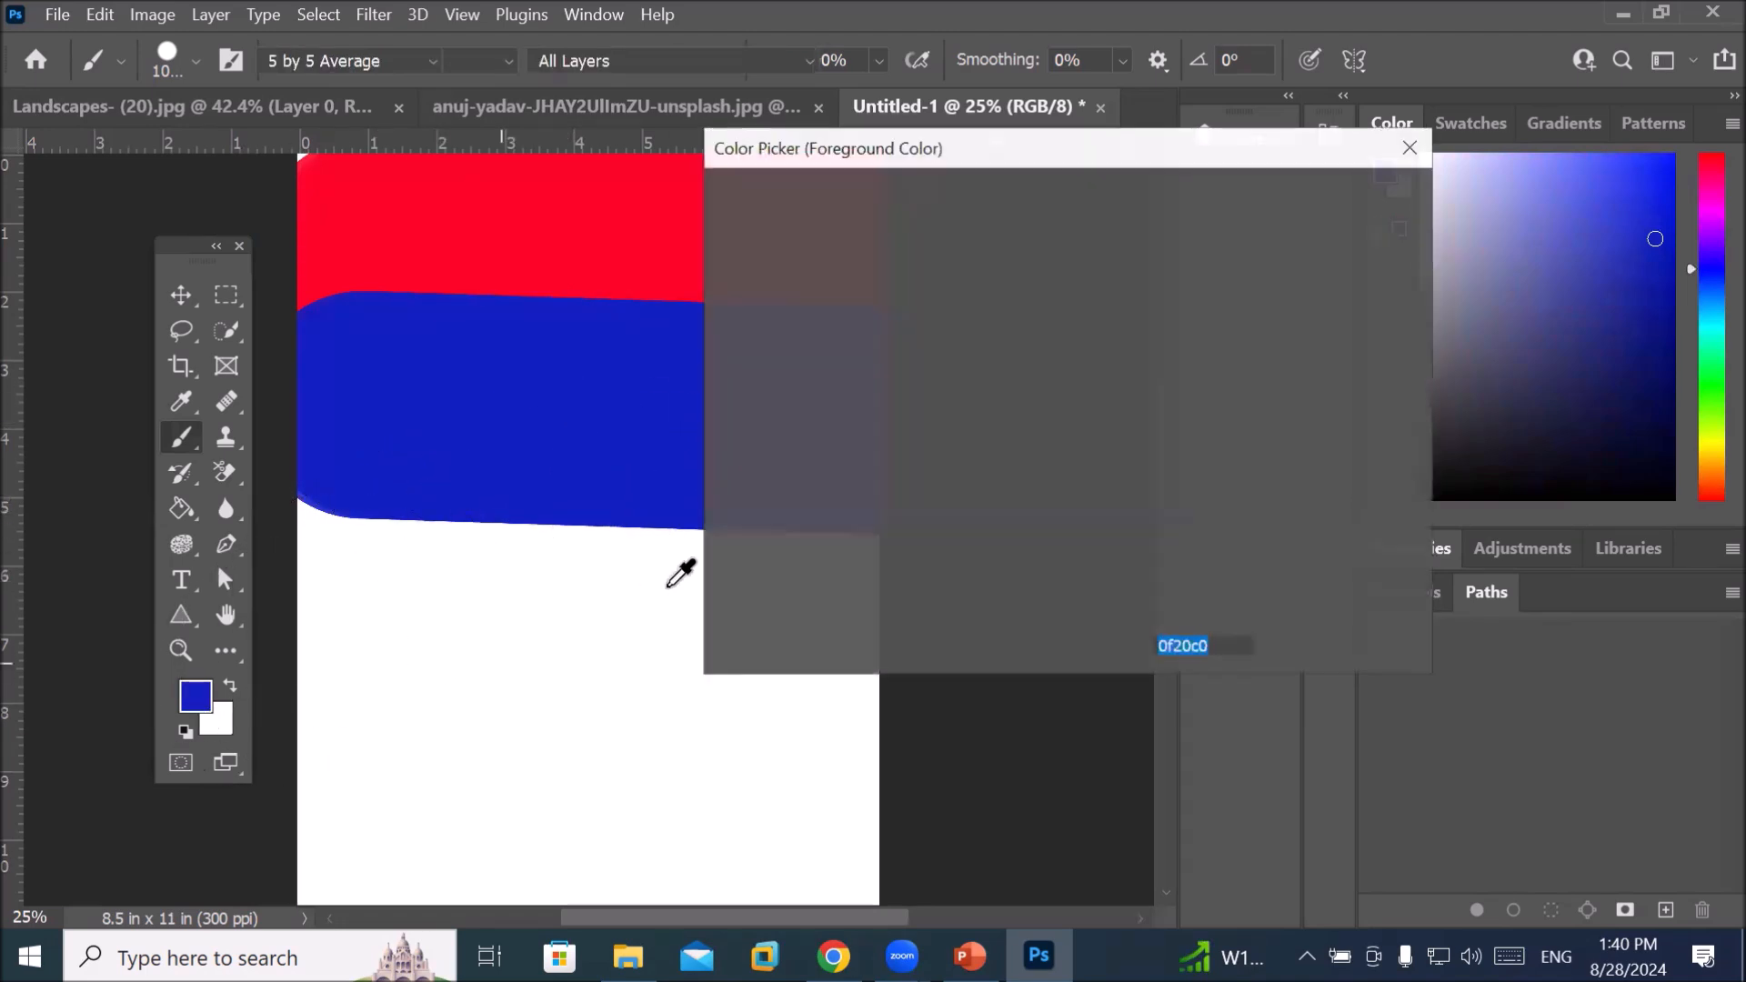
pyautogui.click(1099, 435)
pyautogui.moveTo(998, 302); pyautogui.dragTo(1057, 240)
pyautogui.click(1339, 204)
pyautogui.press('b')
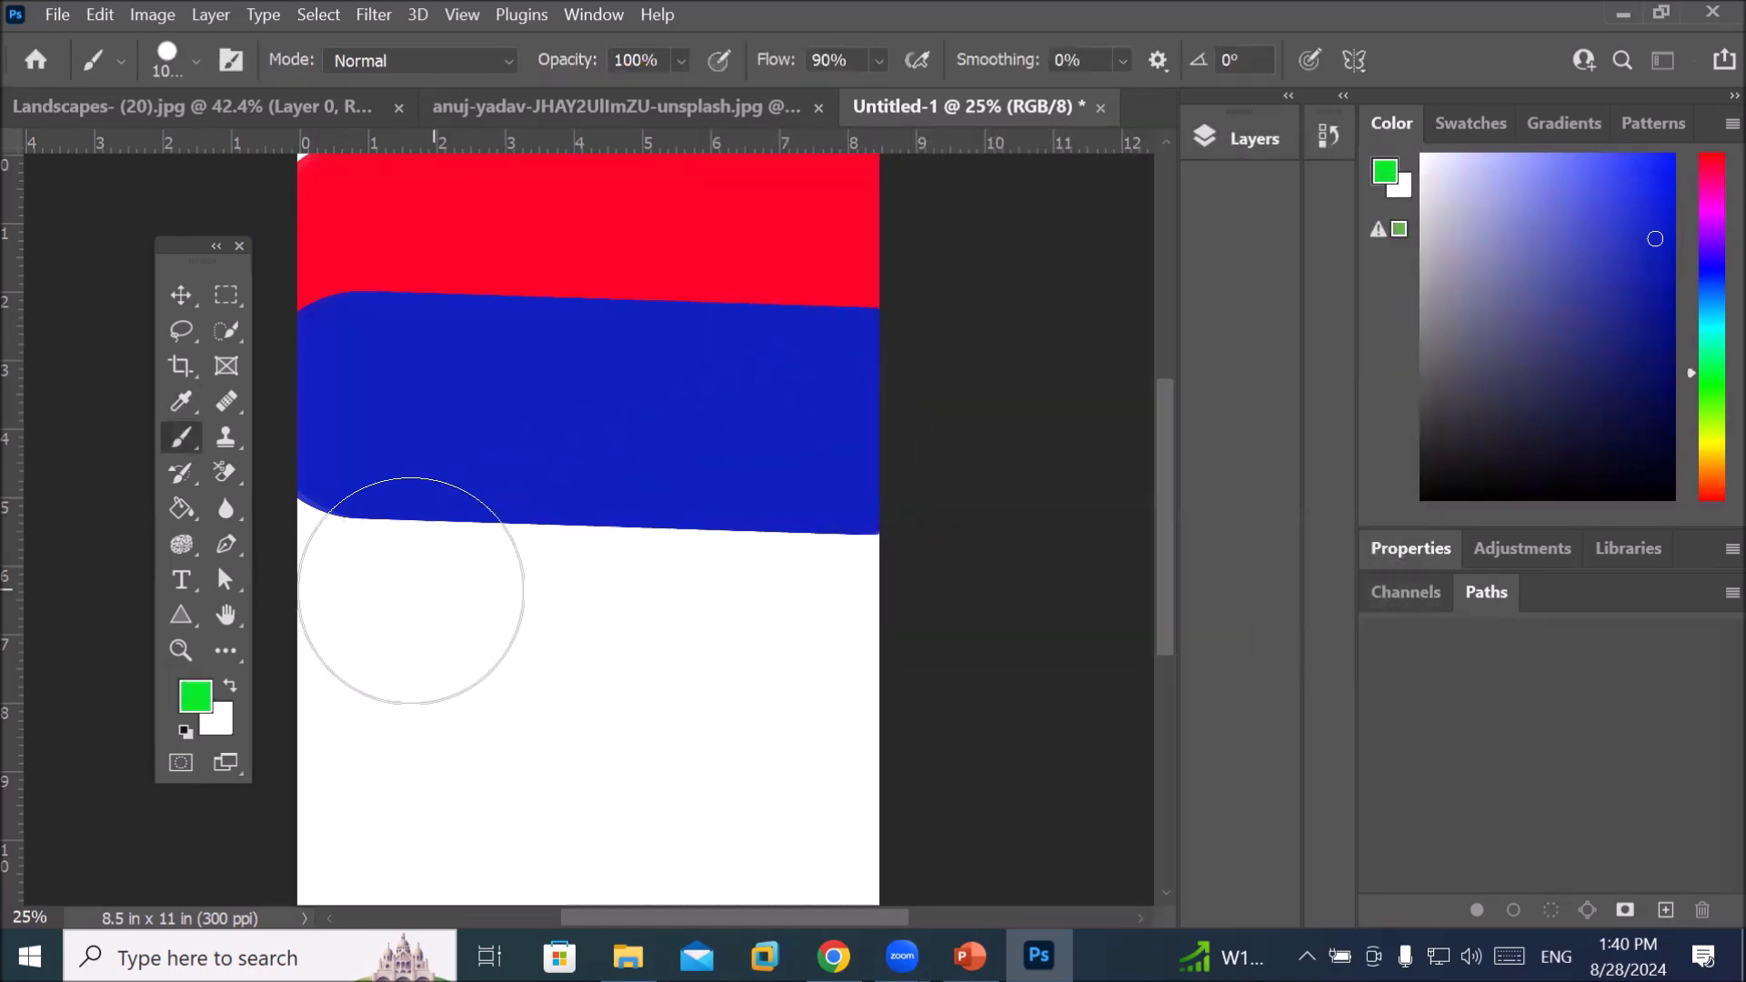
pyautogui.click(373, 606)
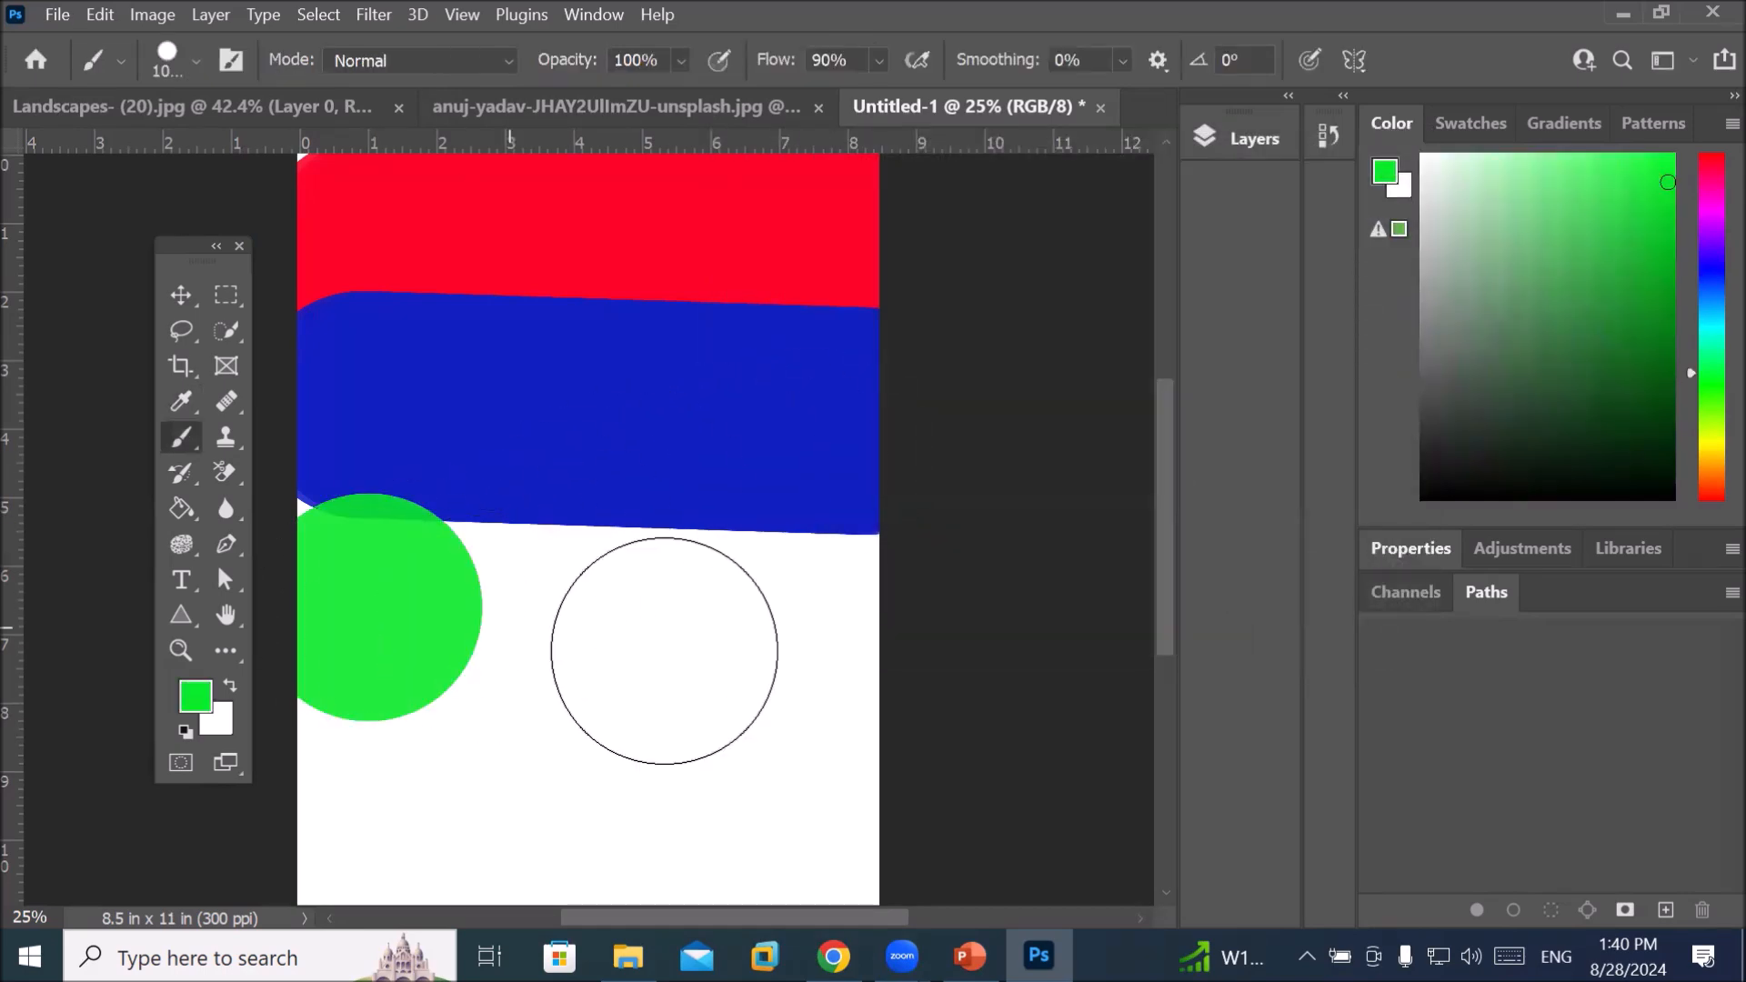
pyautogui.keyDown('shift'); pyautogui.click(876, 628); pyautogui.keyUp('shift')
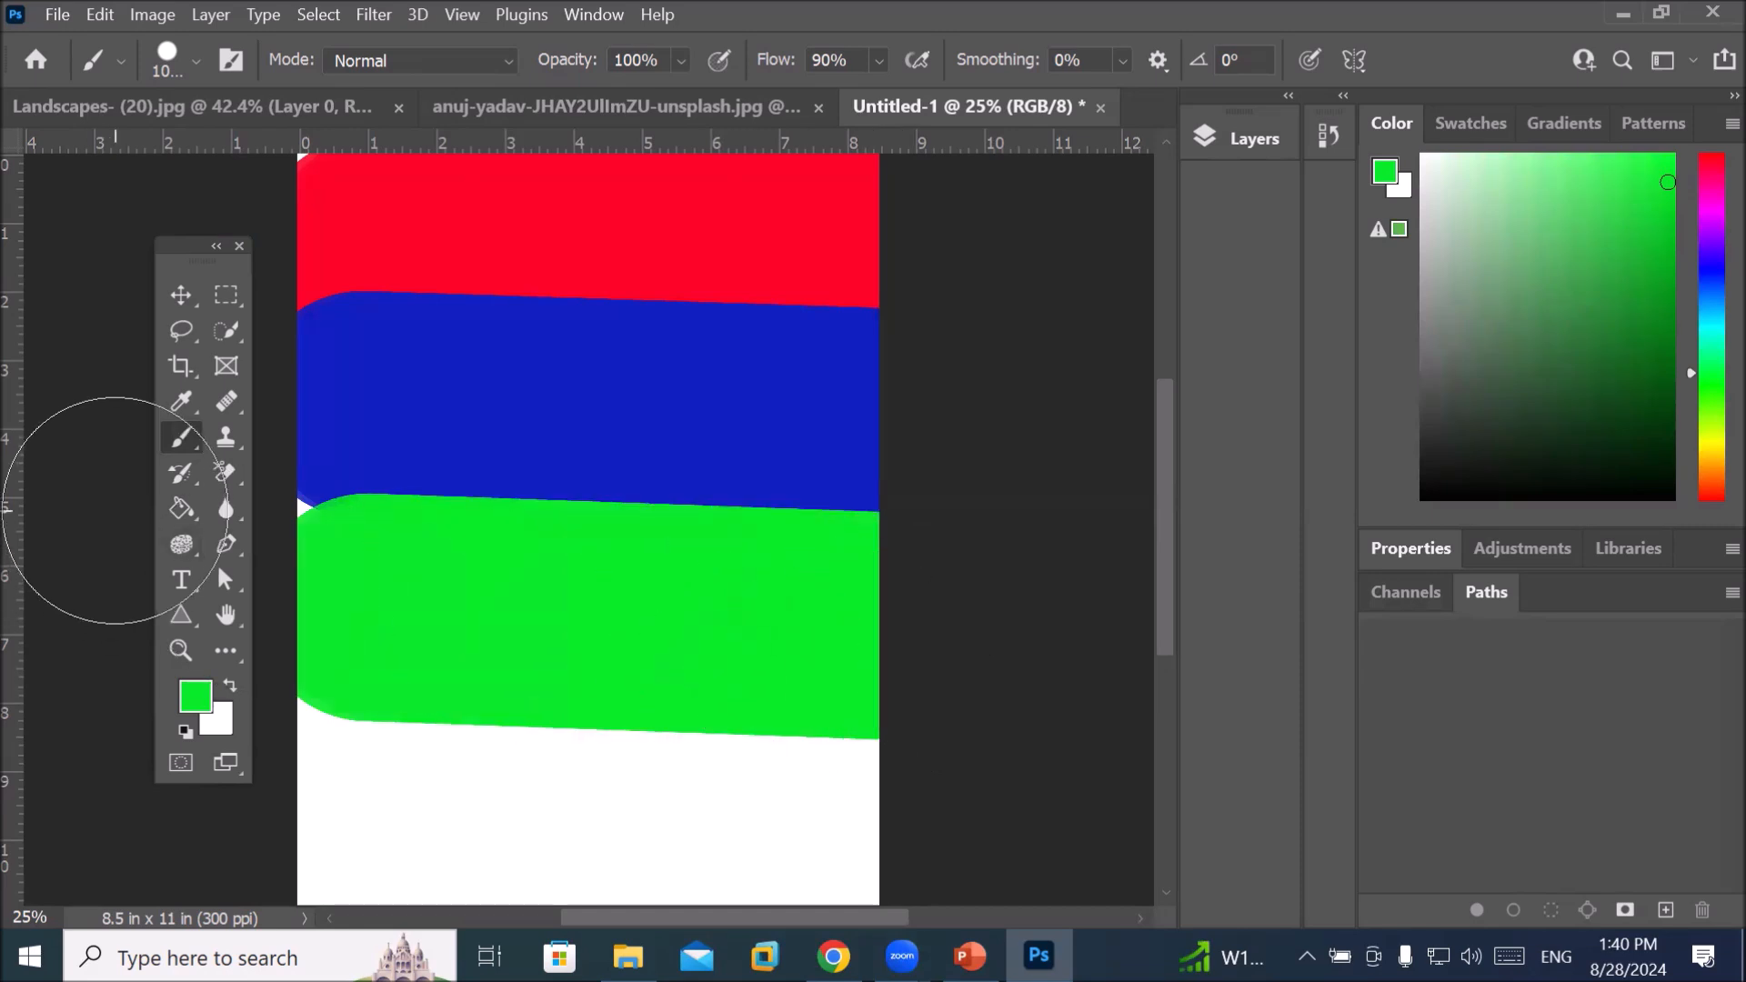
# Sample the red of the upper band with the Eyedropper and brush a second red band below the green one
pyautogui.click(225, 472)
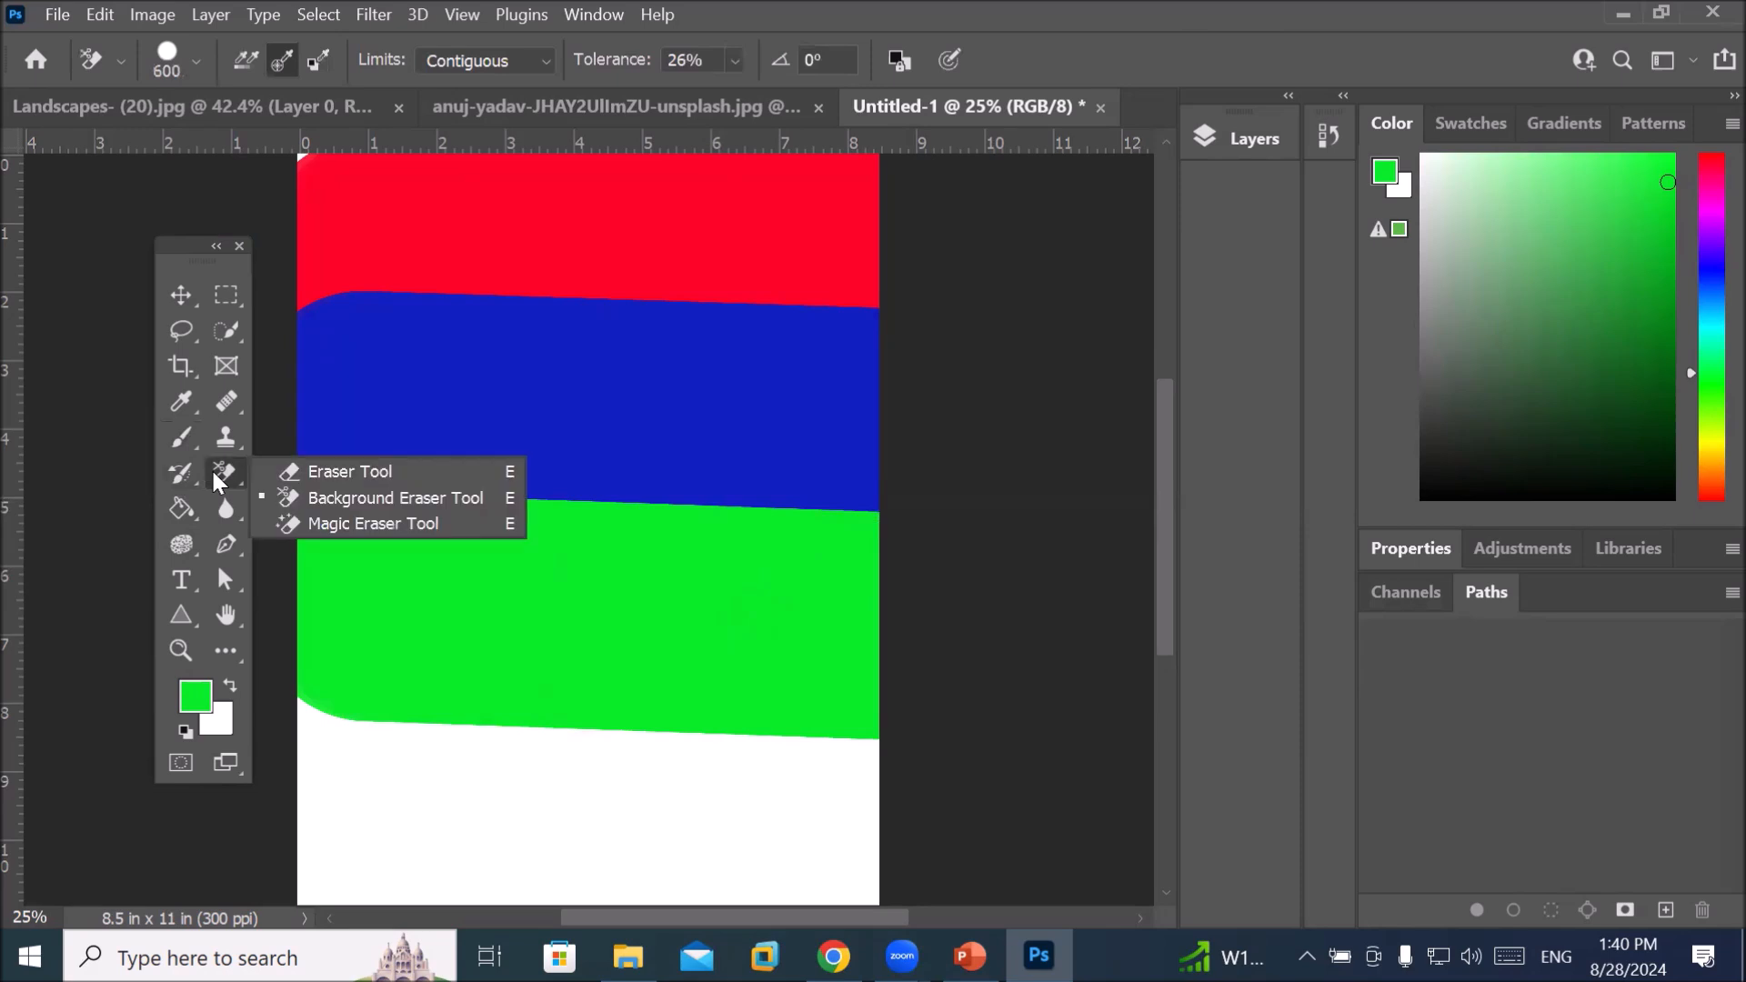
pyautogui.click(422, 497)
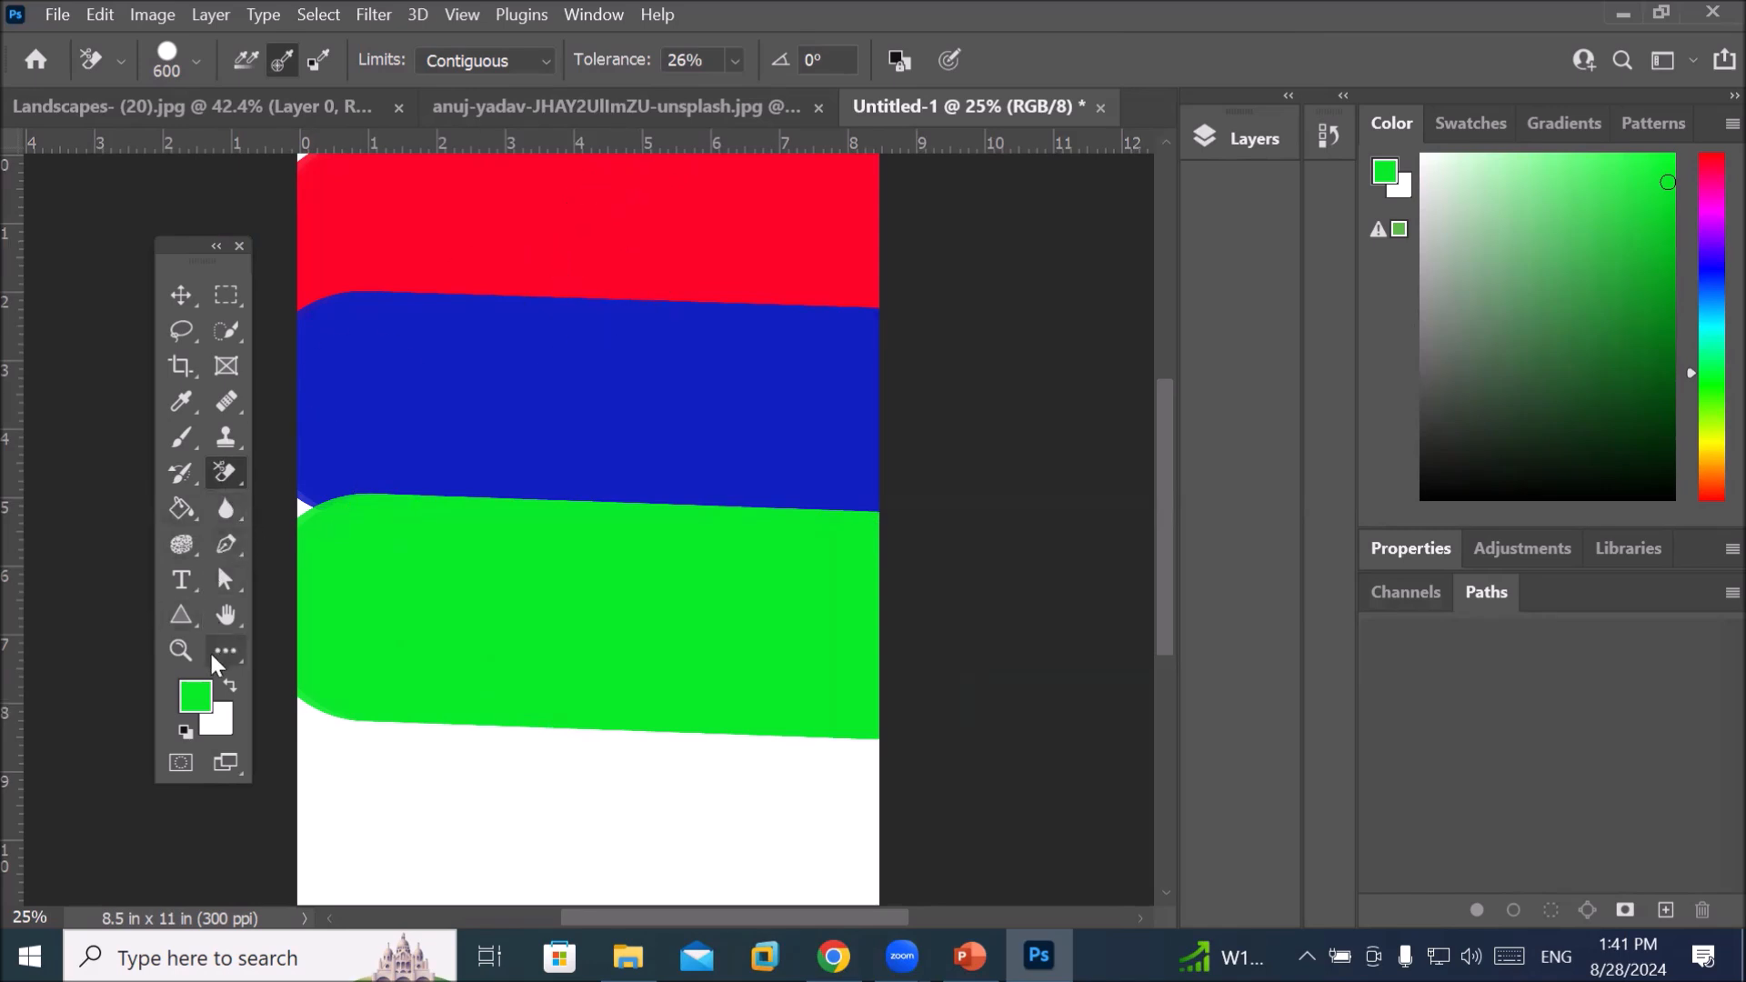
pyautogui.click(181, 401)
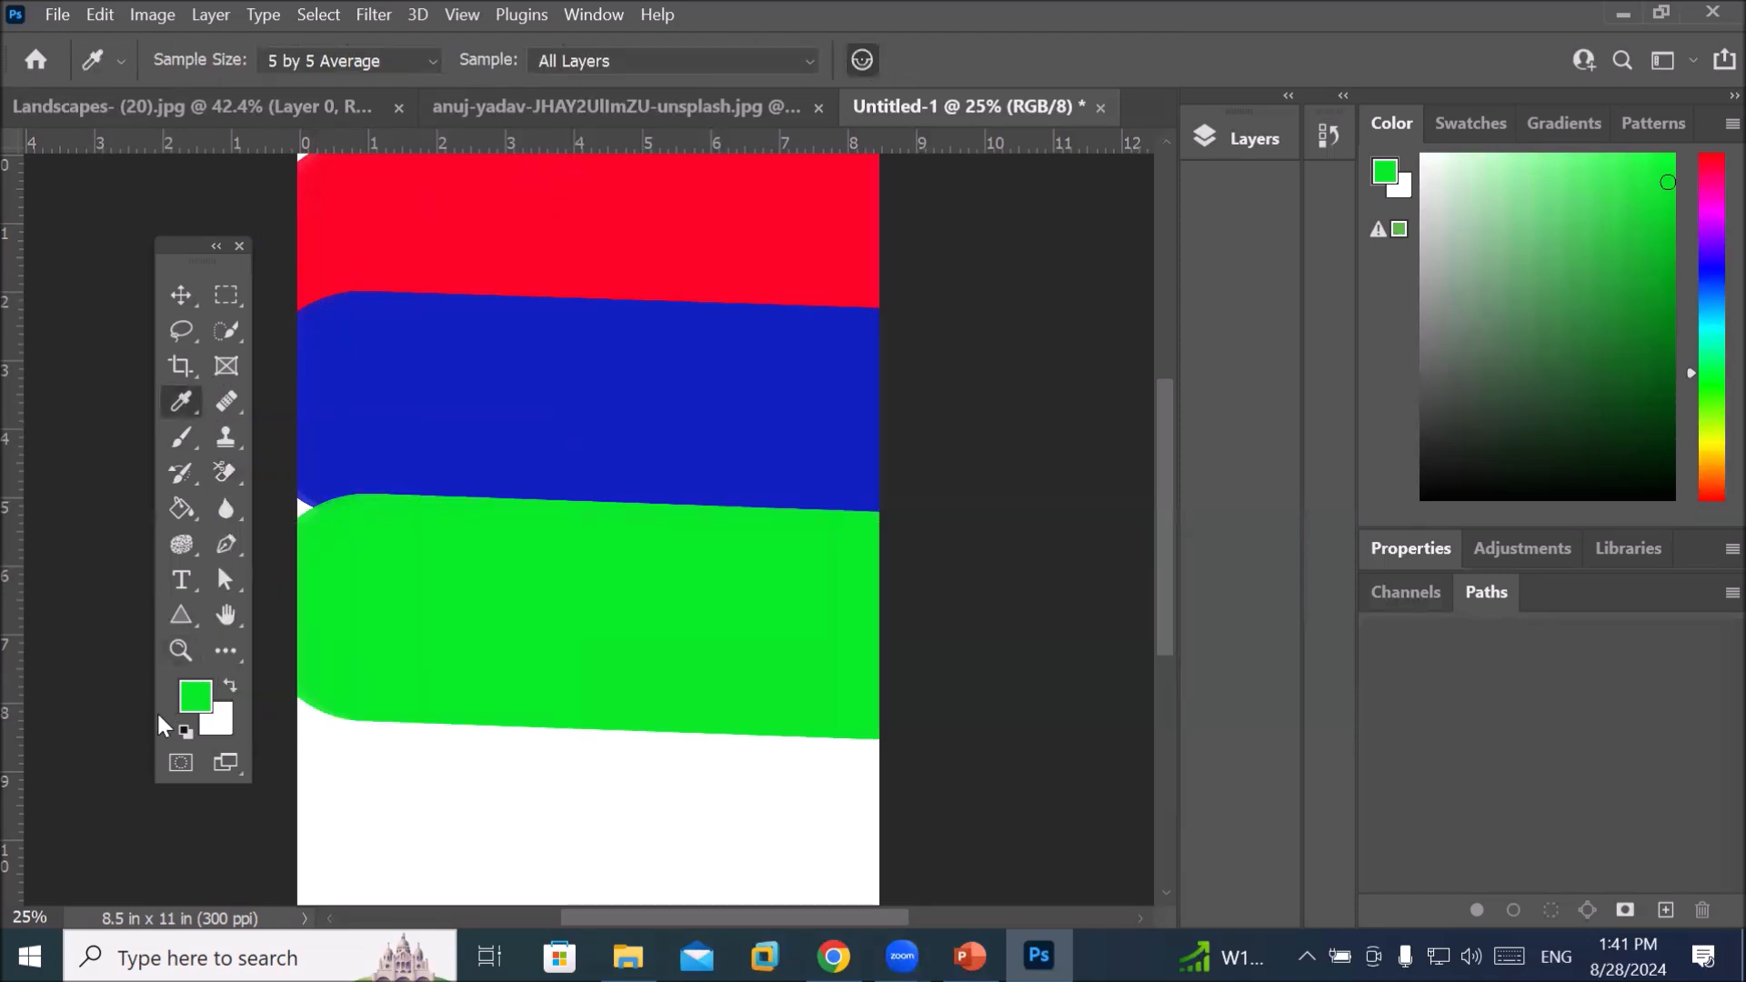
pyautogui.click(619, 197)
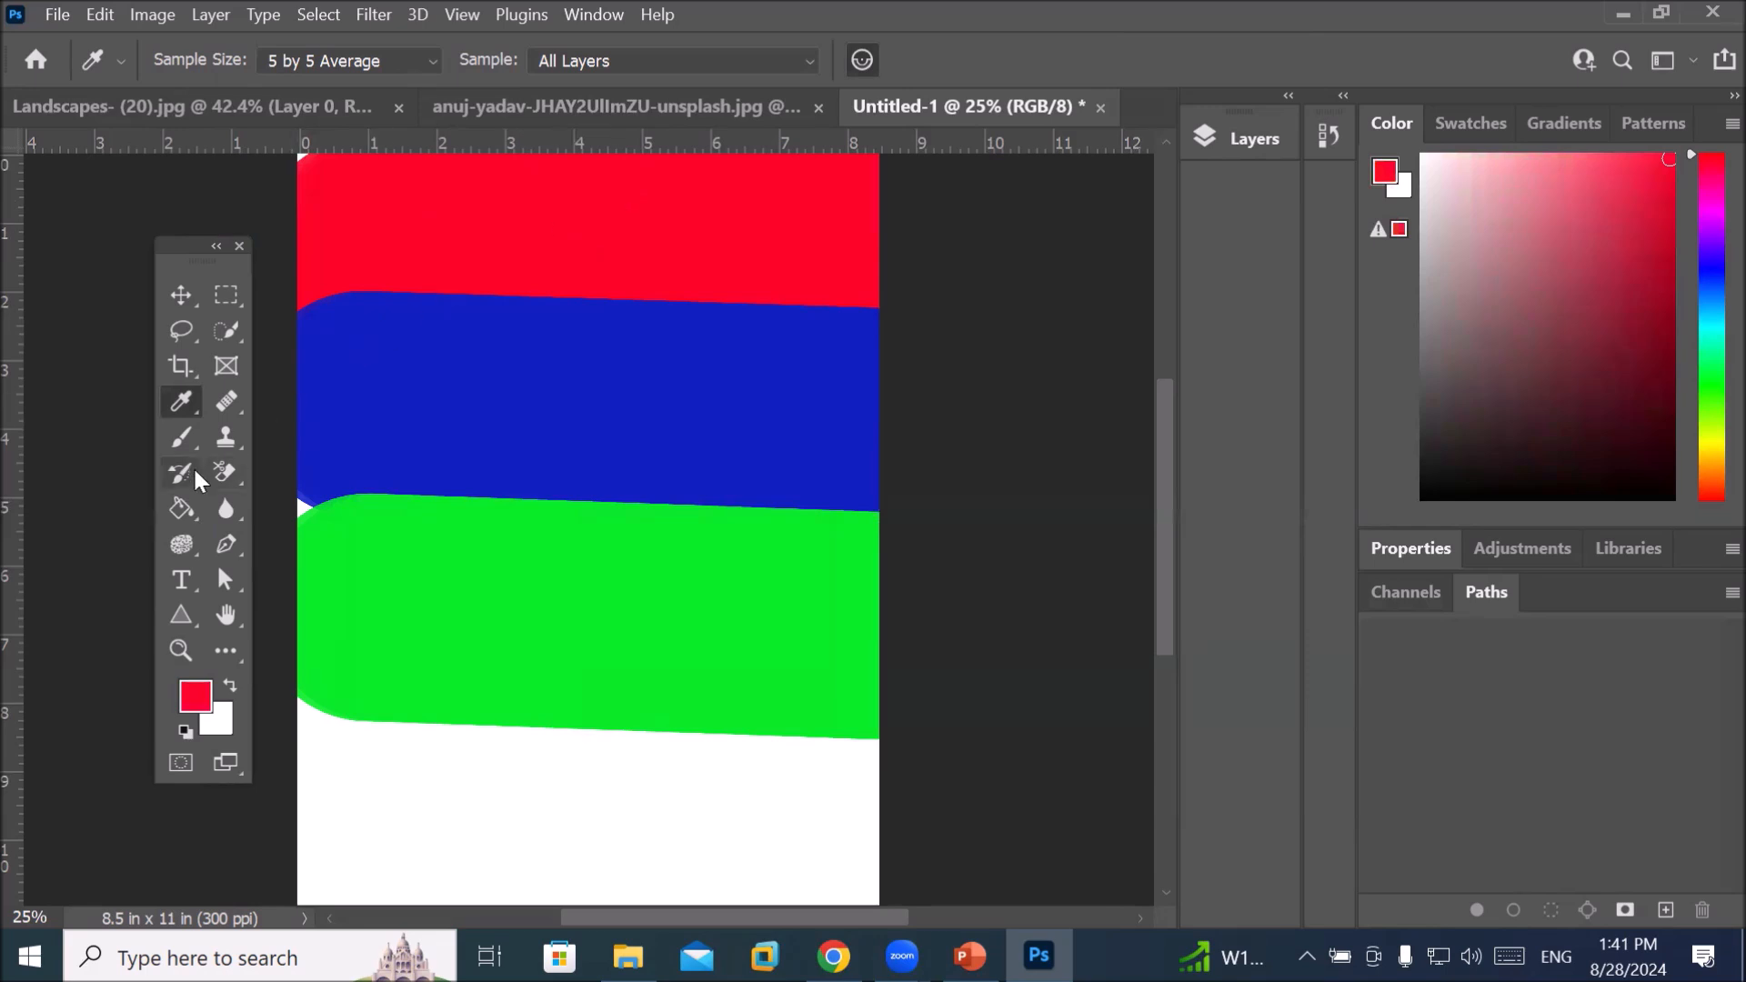
pyautogui.click(180, 438)
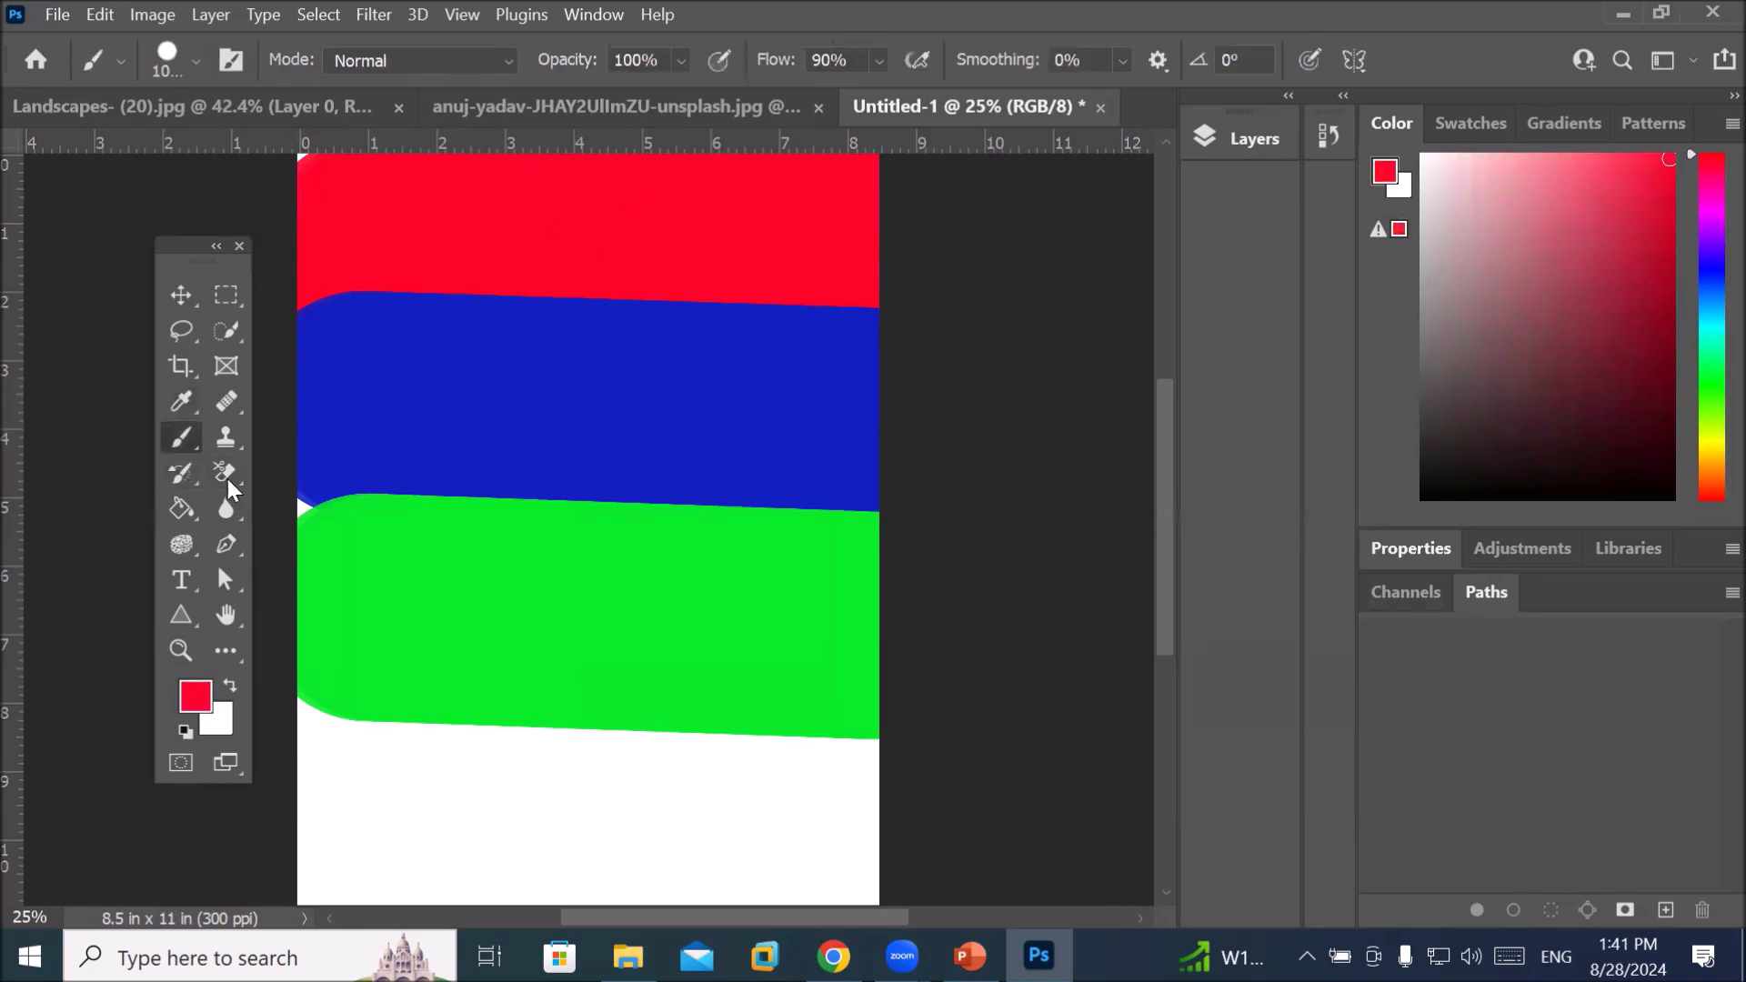
pyautogui.click(336, 817)
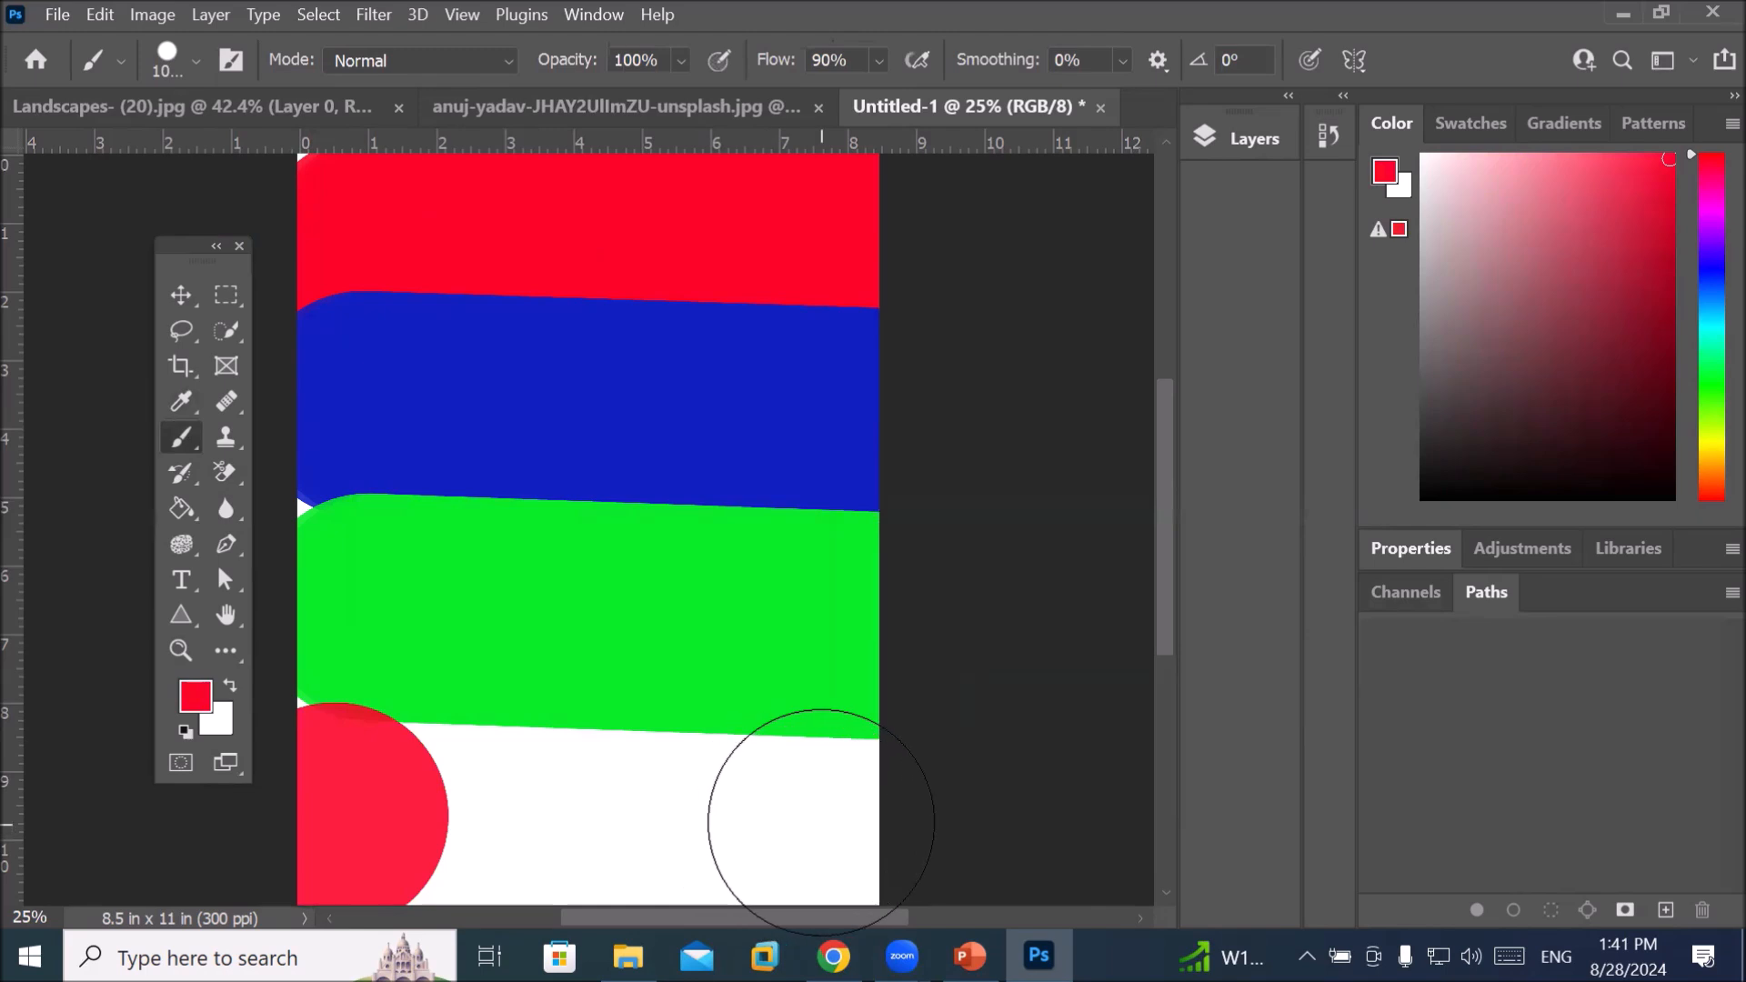
pyautogui.keyDown('shift'); pyautogui.click(821, 823); pyautogui.keyUp('shift')
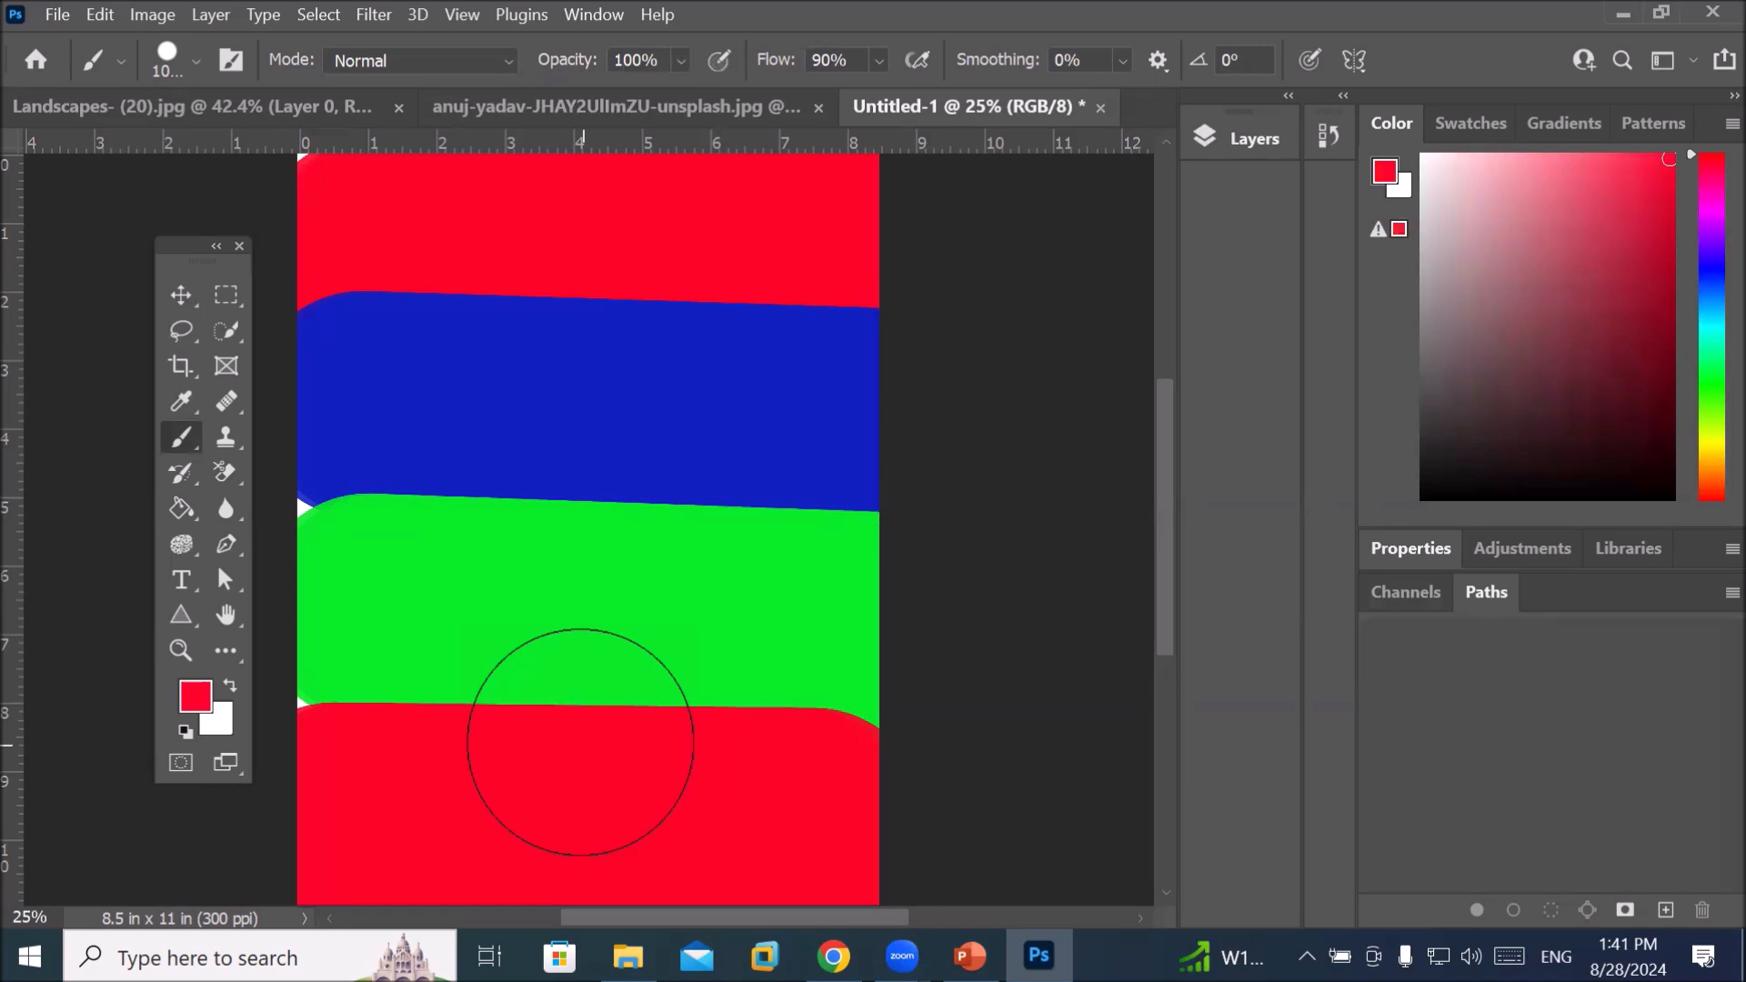
# Activate the Background Eraser Tool, keep its tolerance at 26%, and set its limits to Discontiguous
pyautogui.click(228, 477)
pyautogui.rightClick(228, 477)
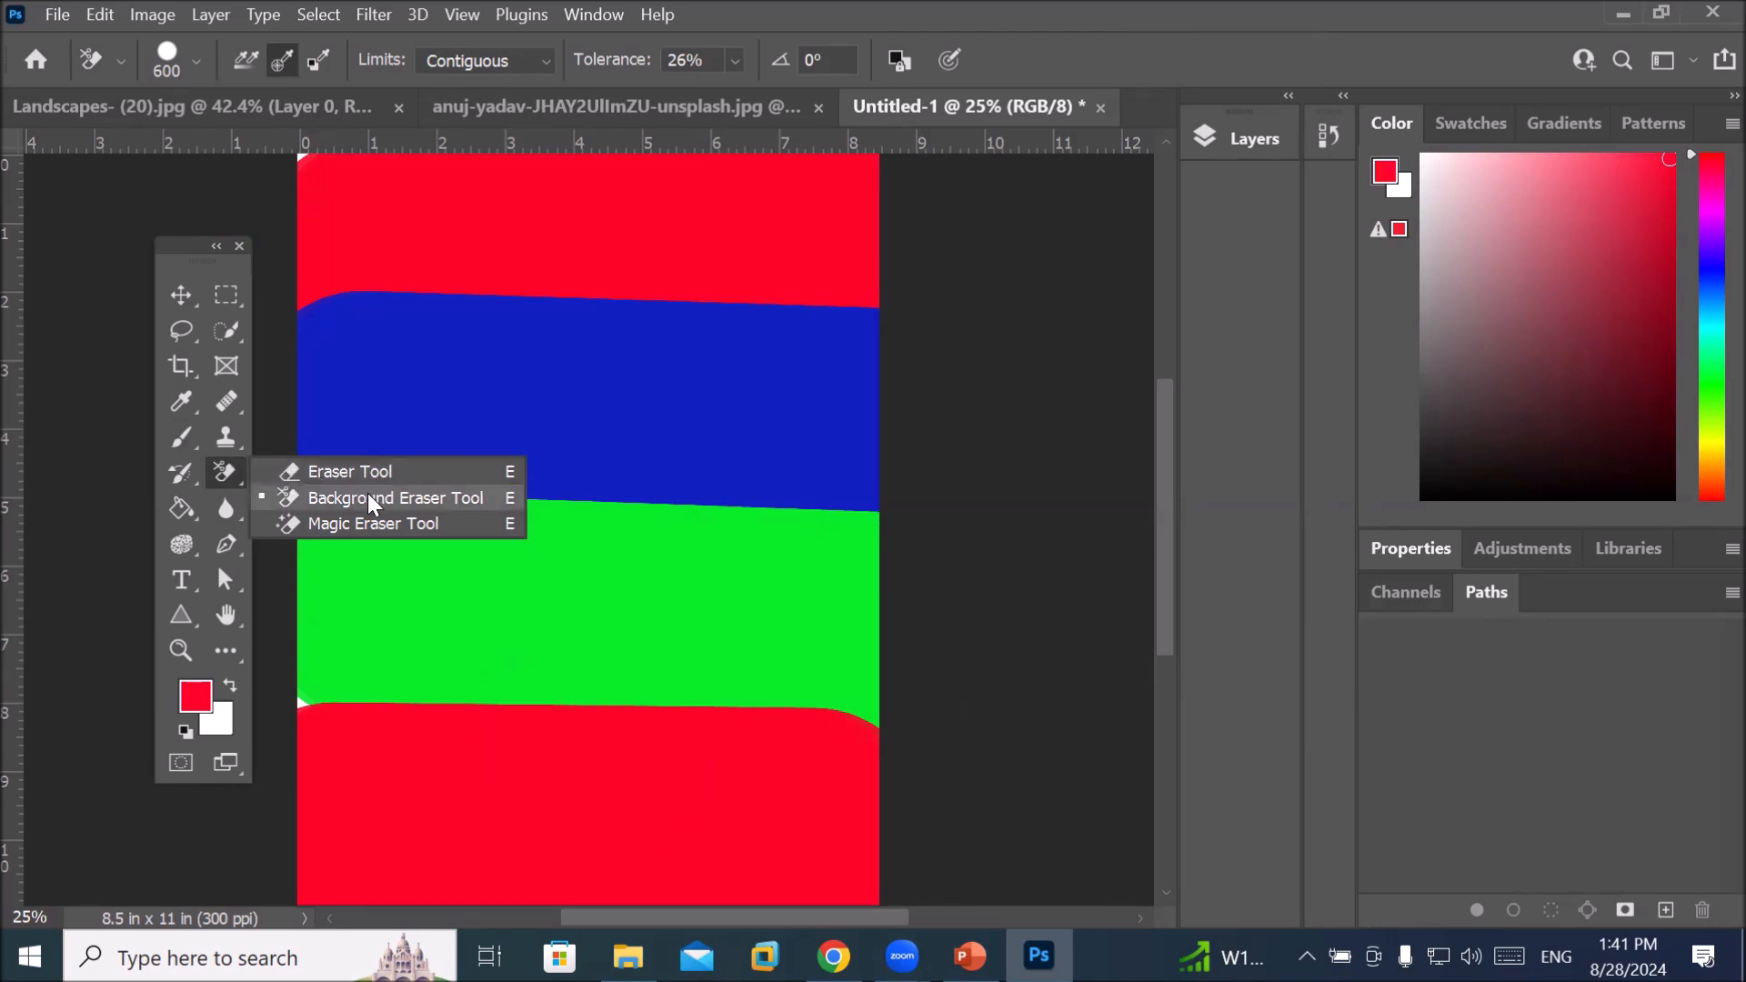
pyautogui.click(447, 496)
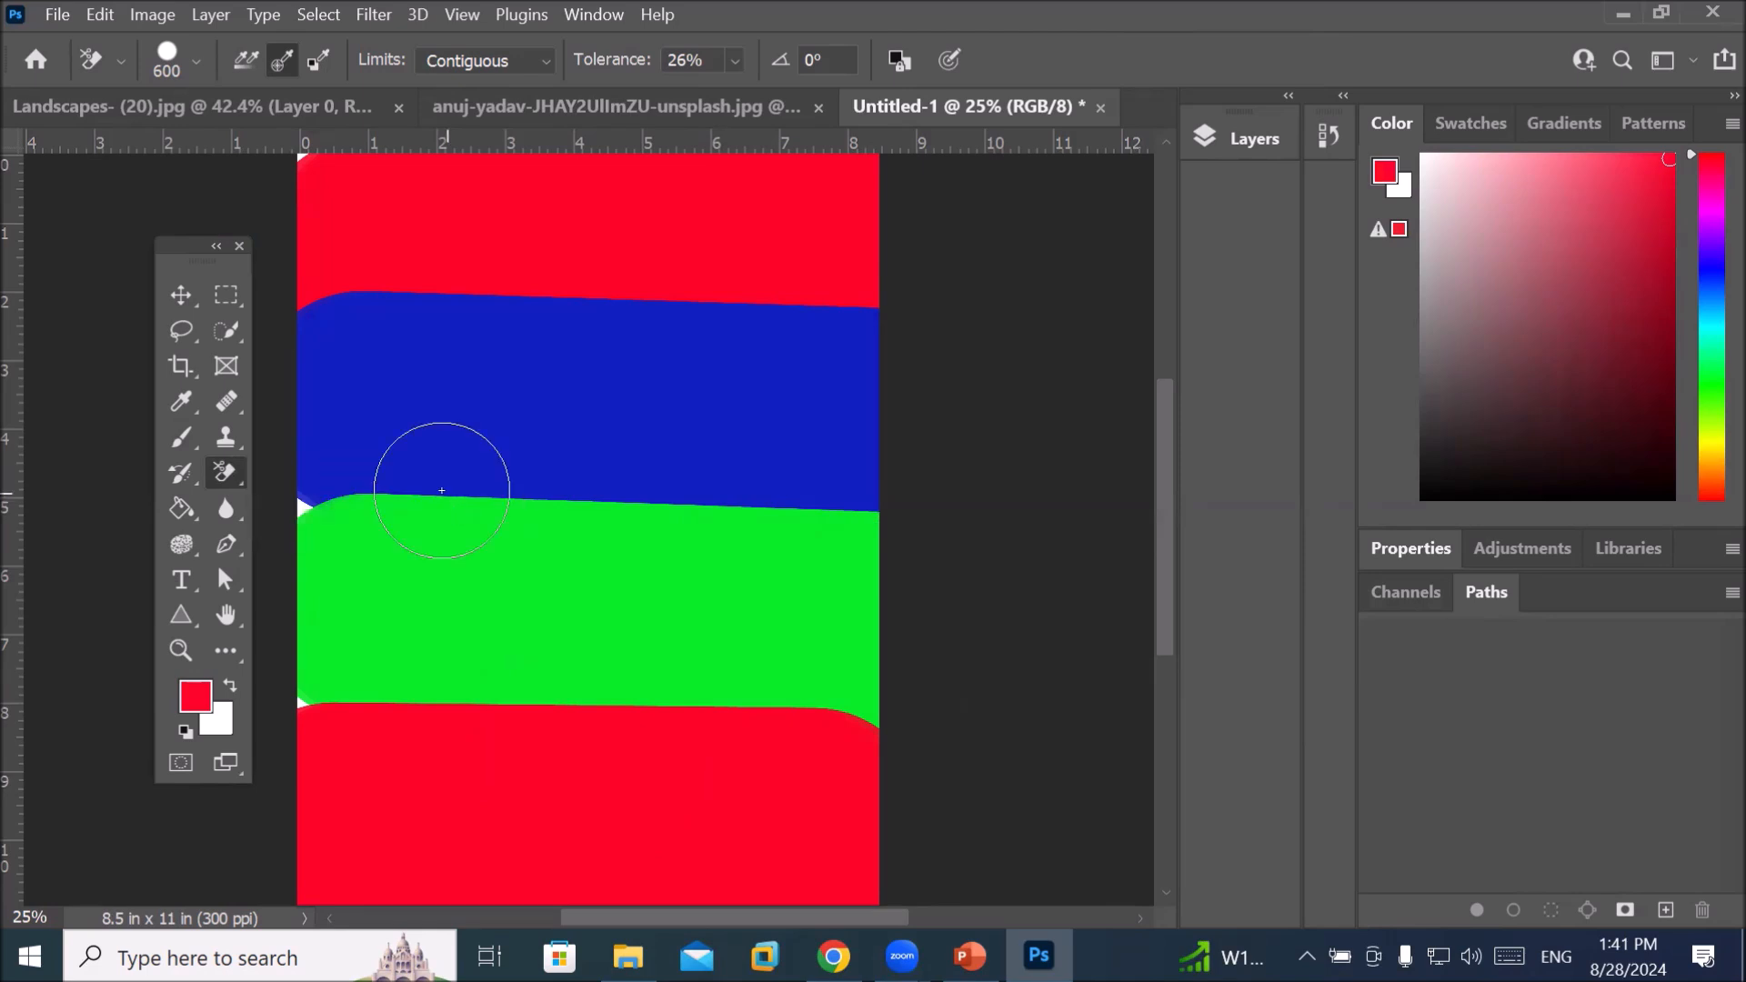
pyautogui.click(242, 62)
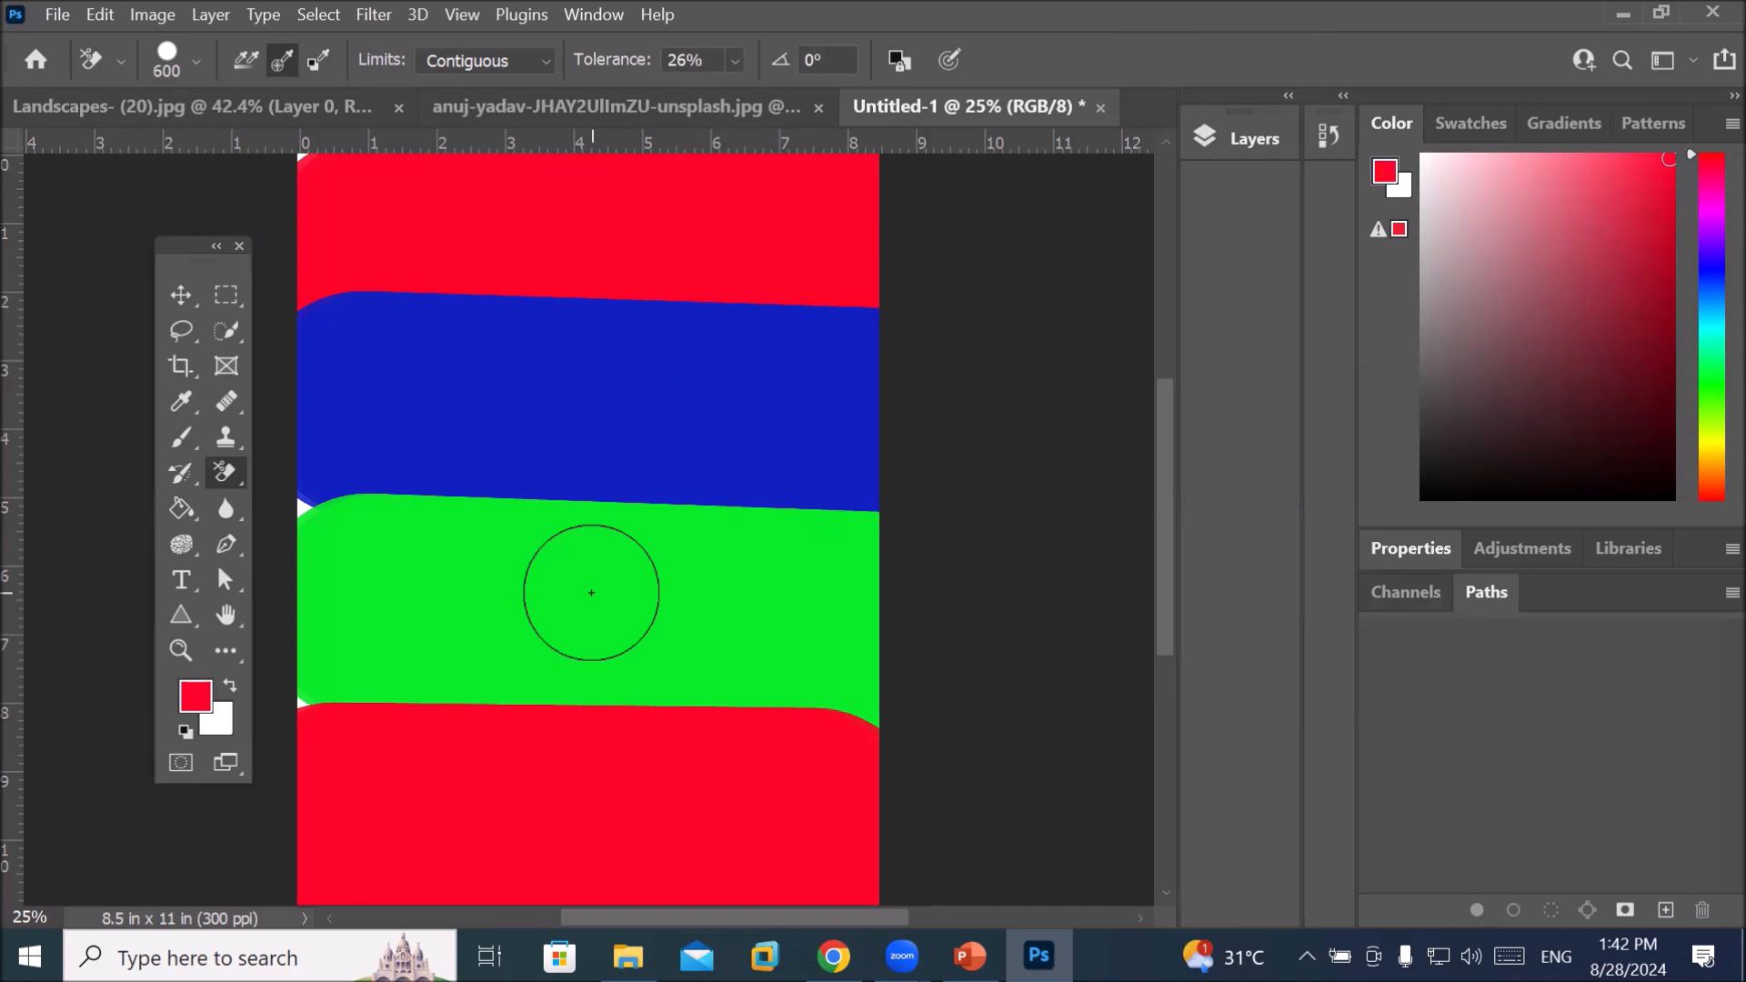
pyautogui.click(716, 60)
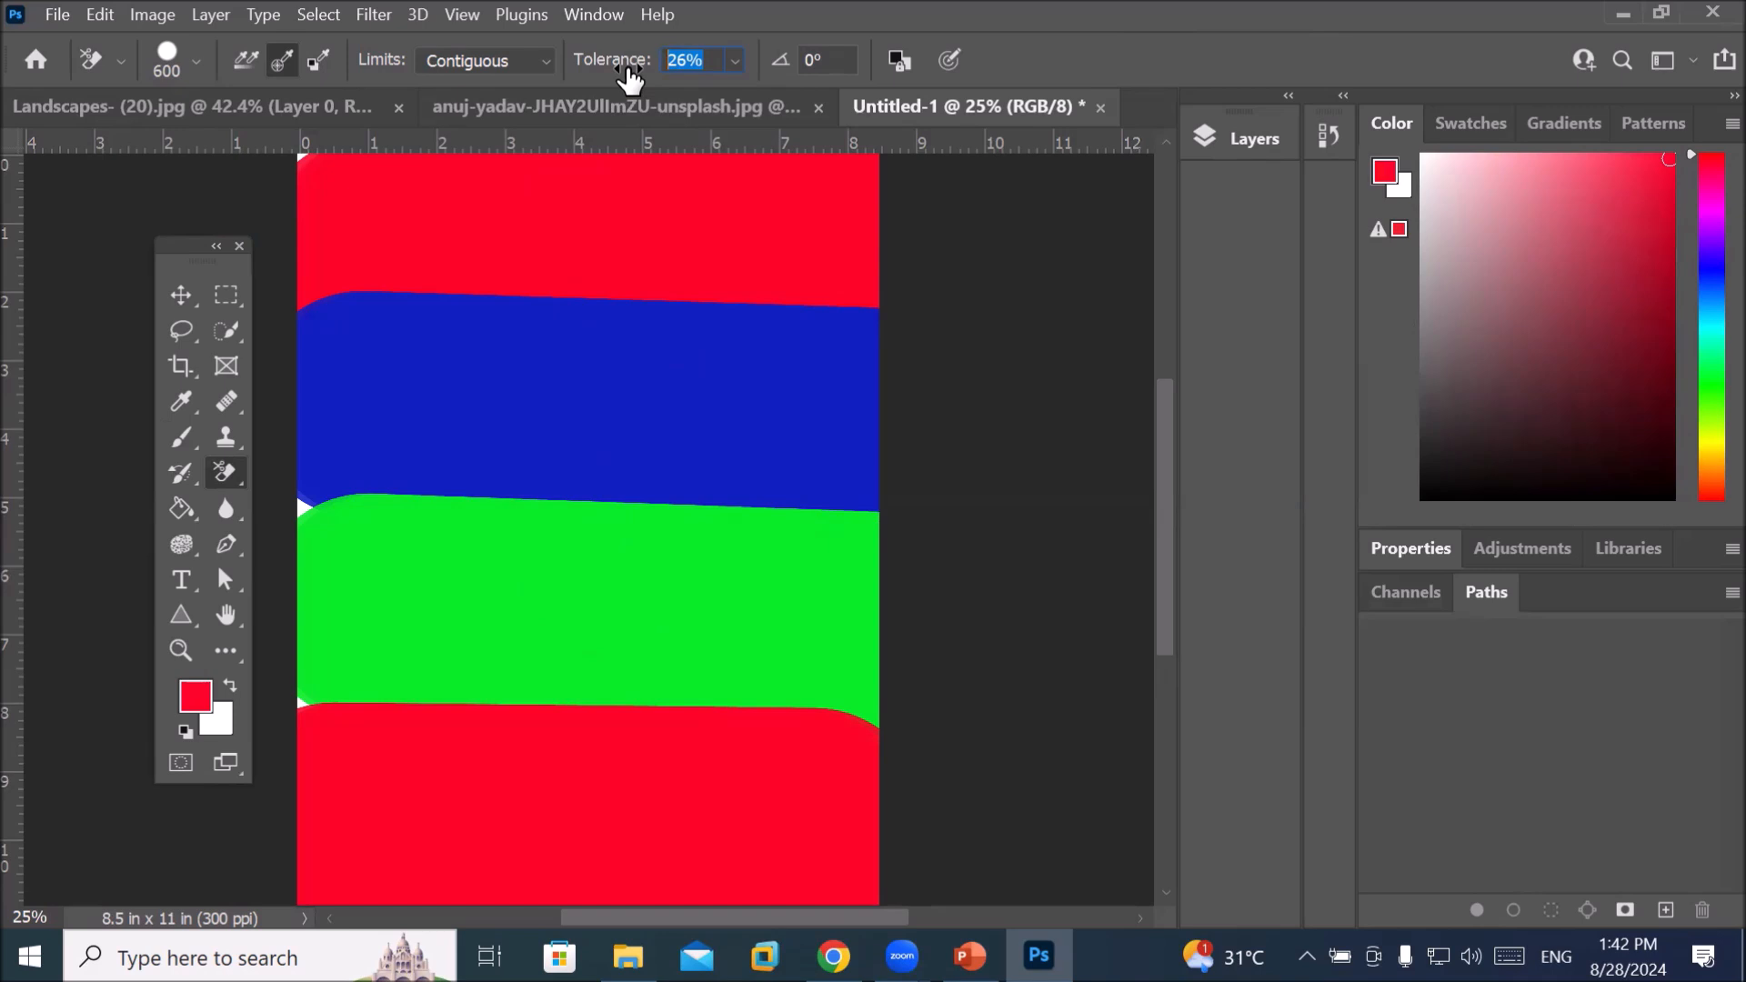
pyautogui.click(523, 61)
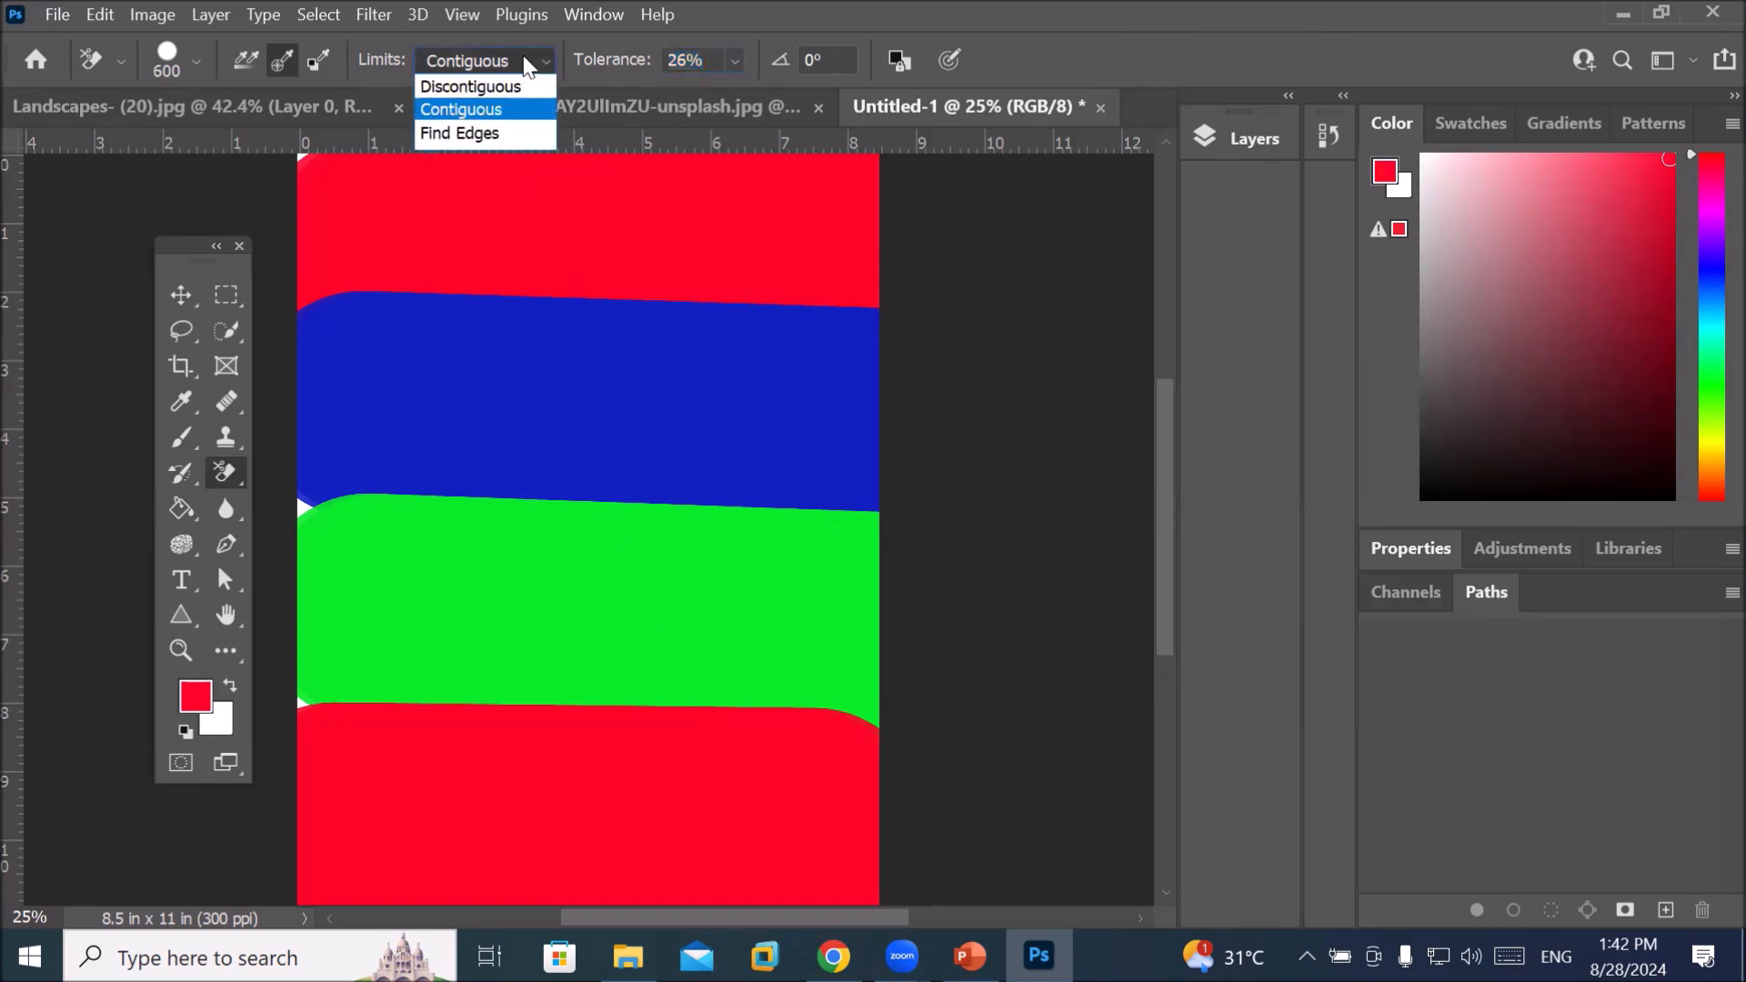
pyautogui.click(526, 64)
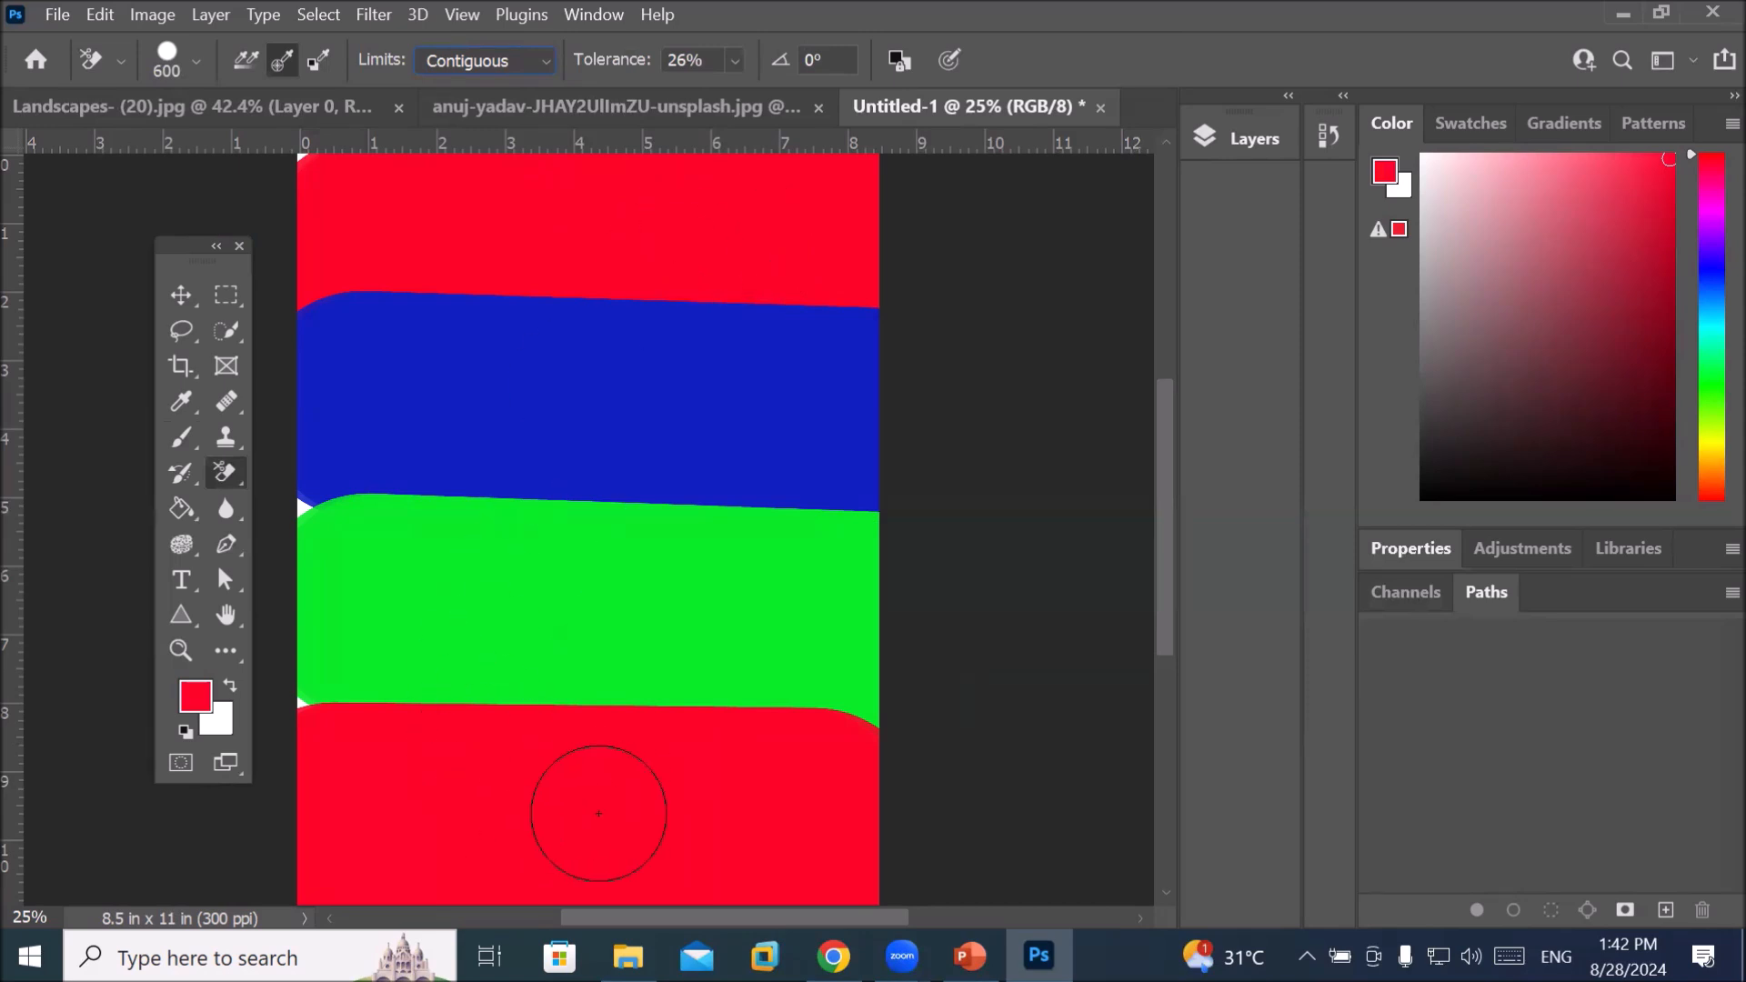
pyautogui.click(540, 56)
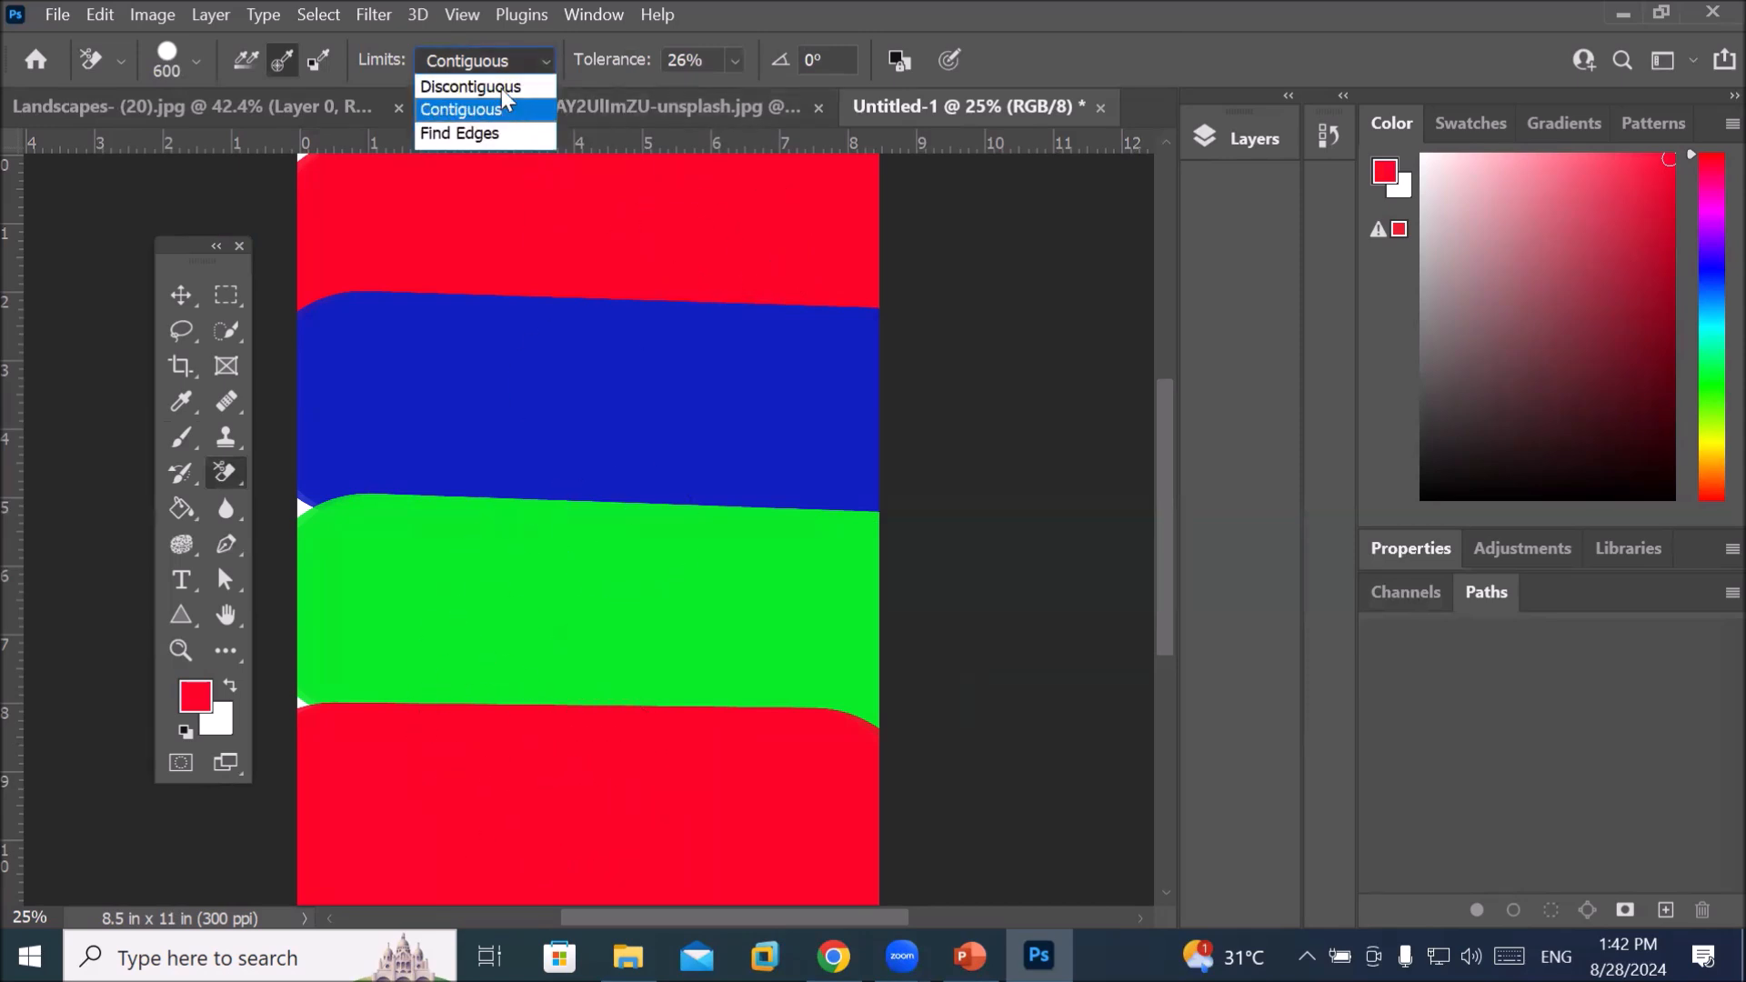
pyautogui.click(506, 89)
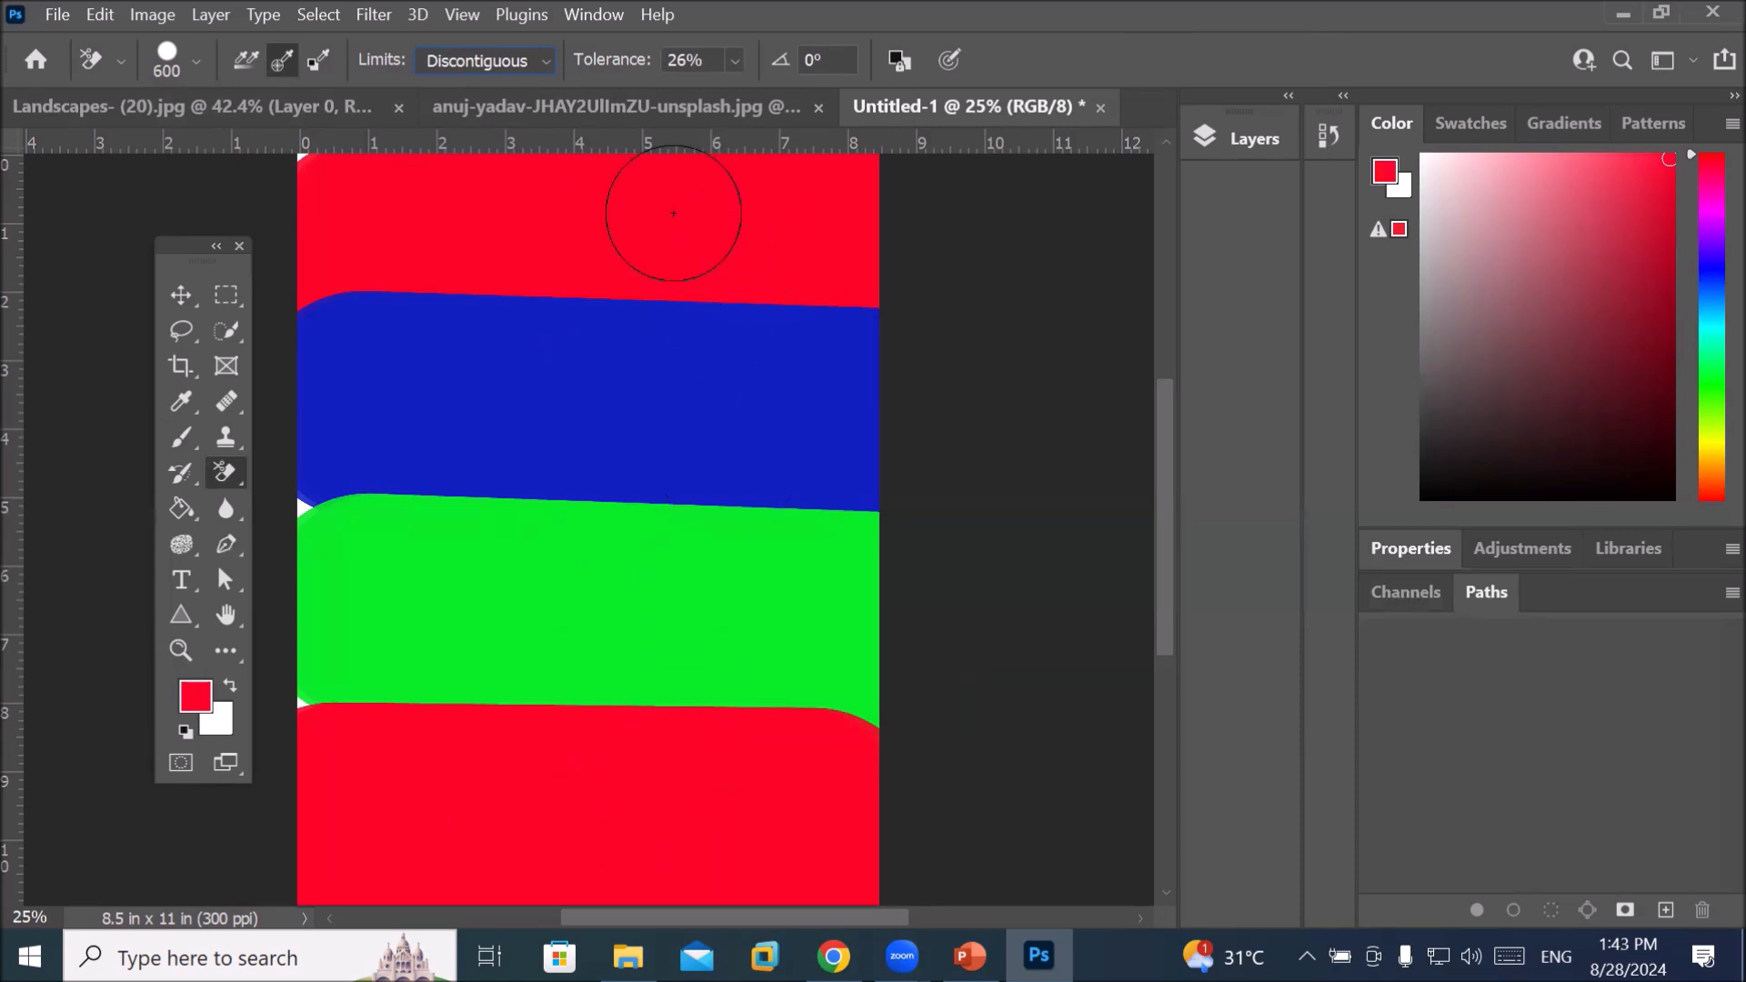
# Reset the colours to black and white and sample the upper band's red as the foreground colour
pyautogui.press('alt')
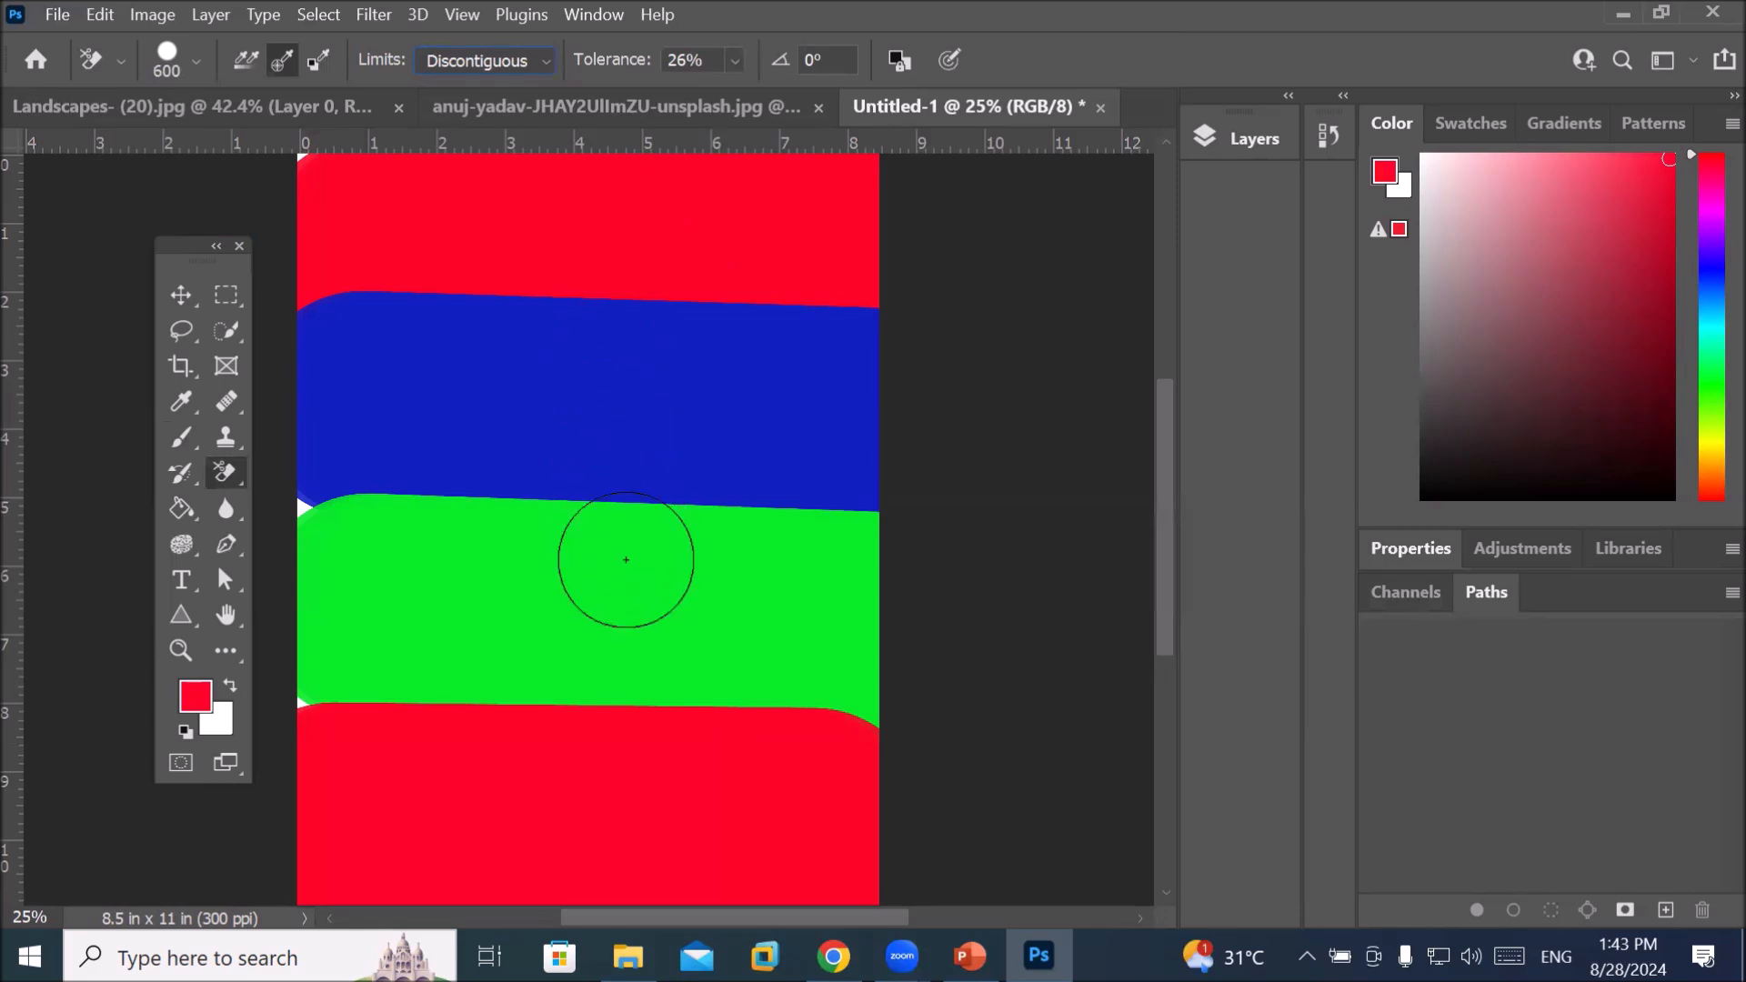
pyautogui.click(186, 730)
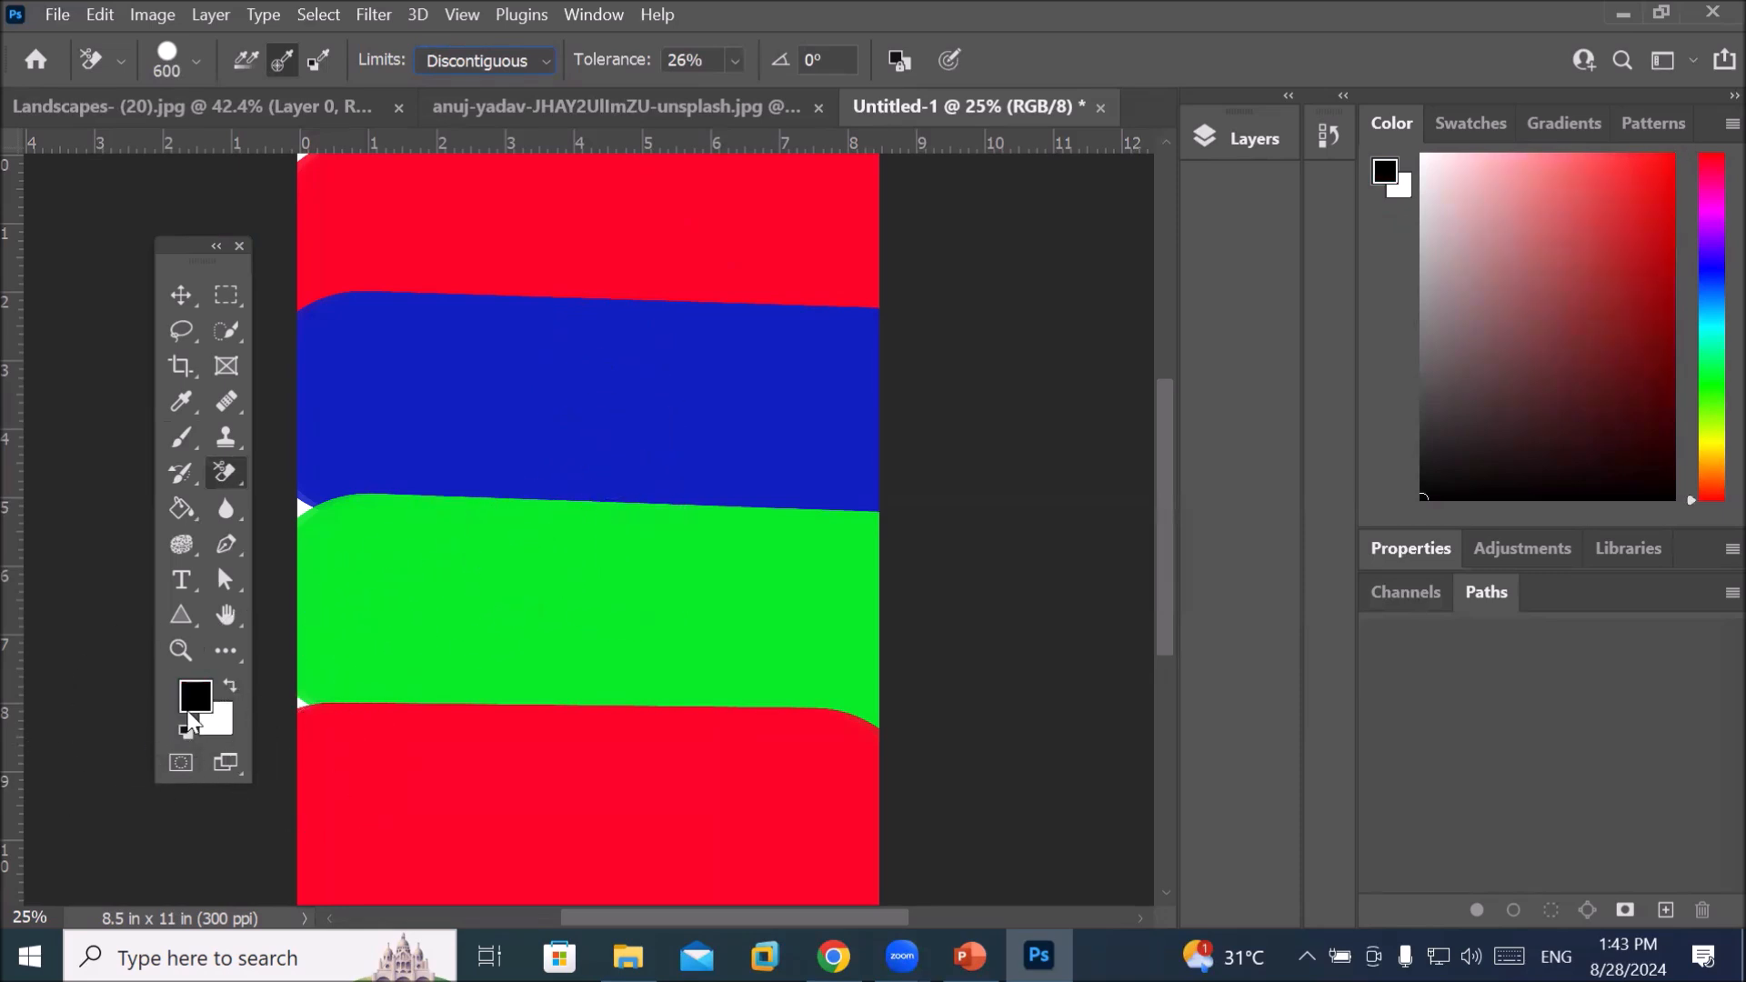
pyautogui.press('alt')
pyautogui.keyDown('alt'); pyautogui.click(707, 211); pyautogui.keyUp('alt')
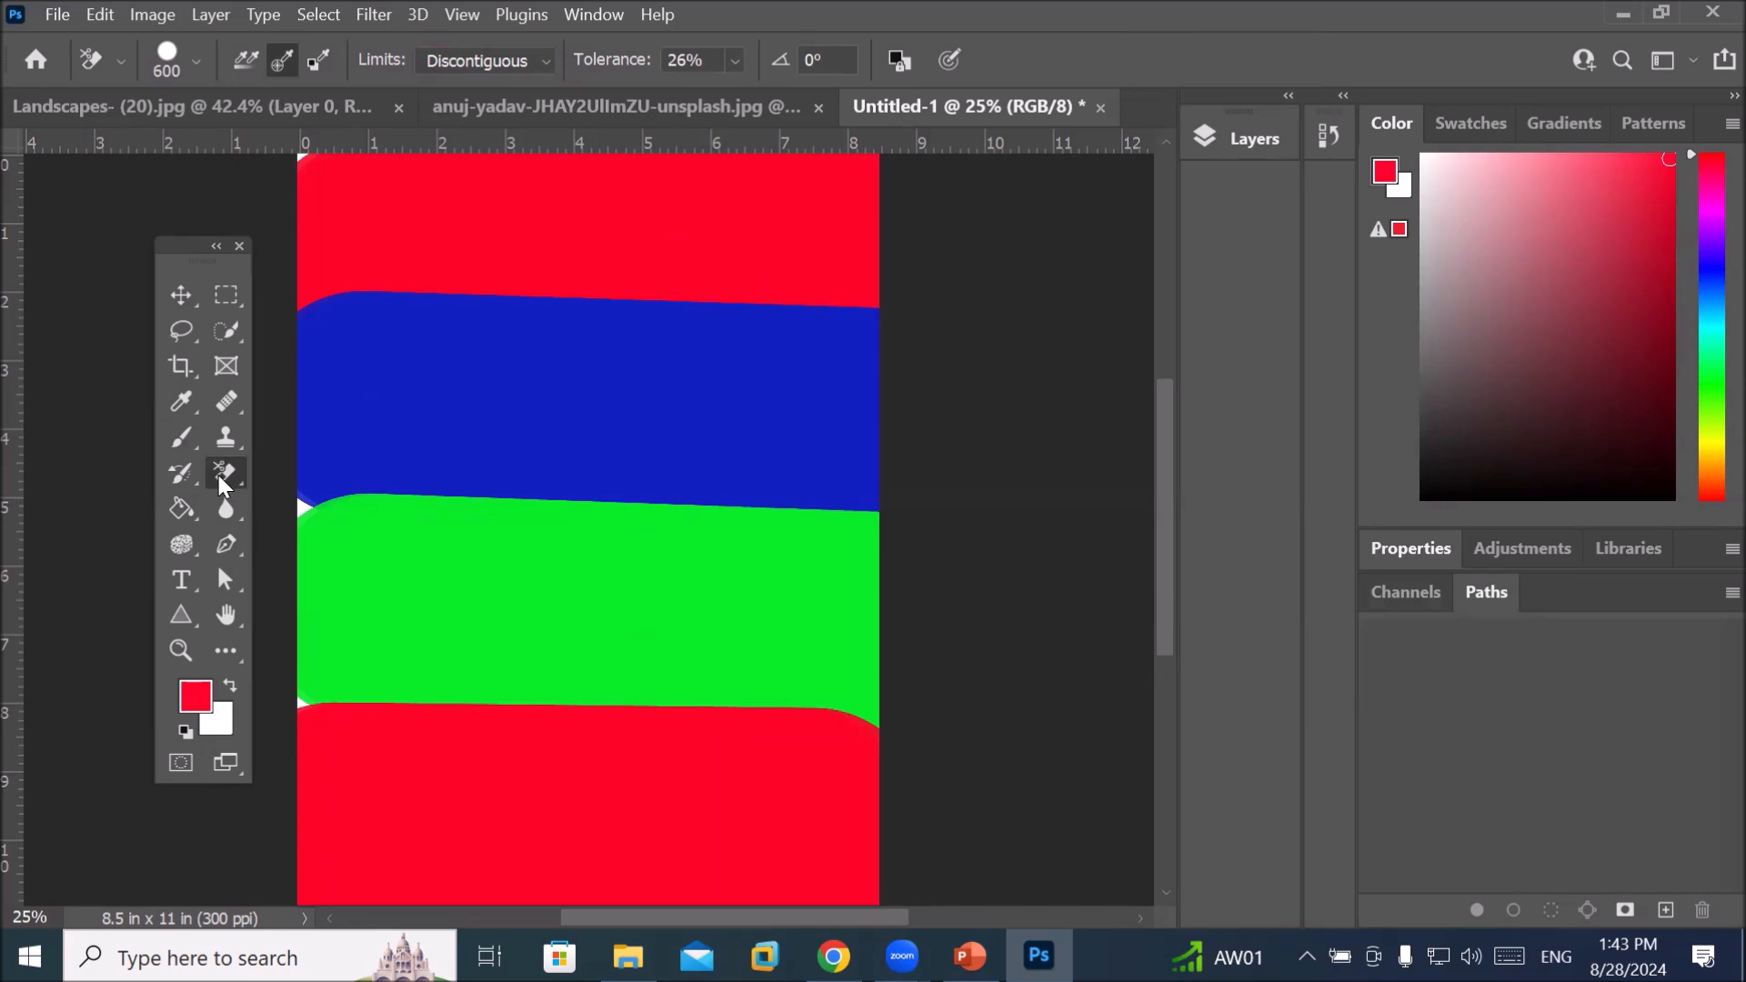
# Erase the upper and lower red bands to transparency with the Background Eraser, leaving the blue and green bands
pyautogui.click(507, 217)
pyautogui.moveTo(507, 217)
pyautogui.mouseDown()
pyautogui.moveTo(824, 235)
pyautogui.moveTo(733, 287)
pyautogui.moveTo(457, 275)
pyautogui.moveTo(344, 224)
pyautogui.moveTo(760, 148)
pyautogui.mouseUp()
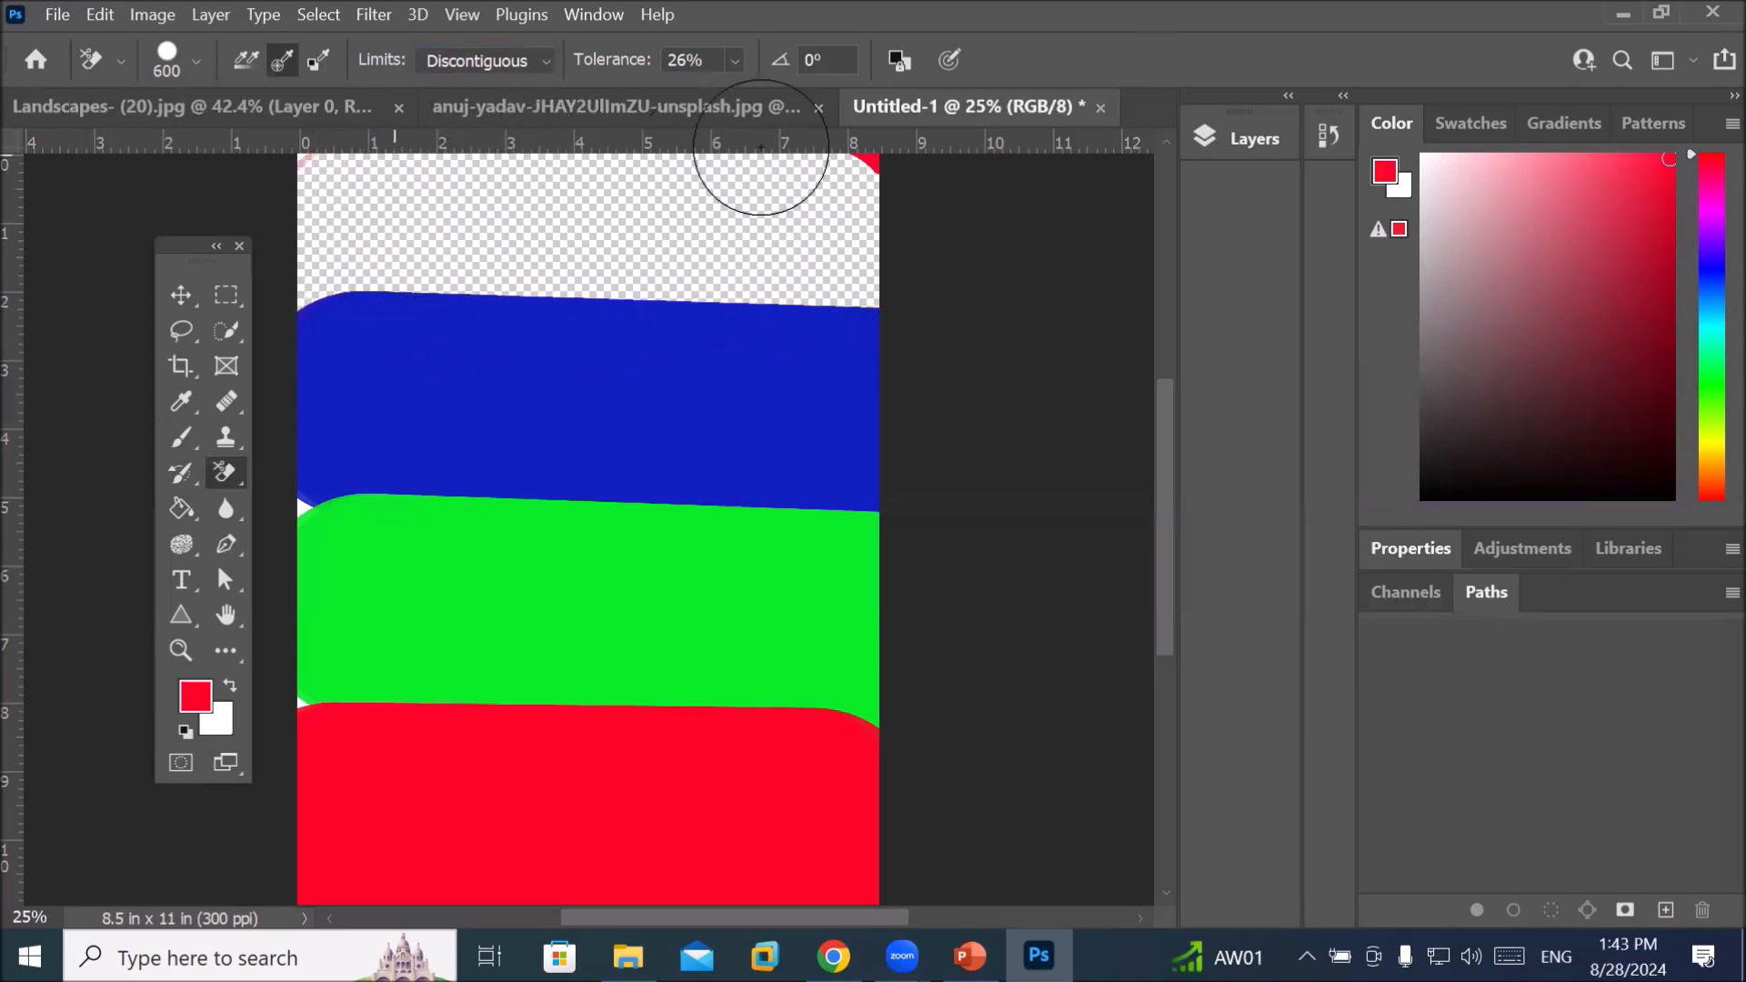
pyautogui.moveTo(758, 778)
pyautogui.mouseDown()
pyautogui.moveTo(428, 827)
pyautogui.moveTo(576, 768)
pyautogui.moveTo(961, 783)
pyautogui.moveTo(436, 905)
pyautogui.mouseUp()
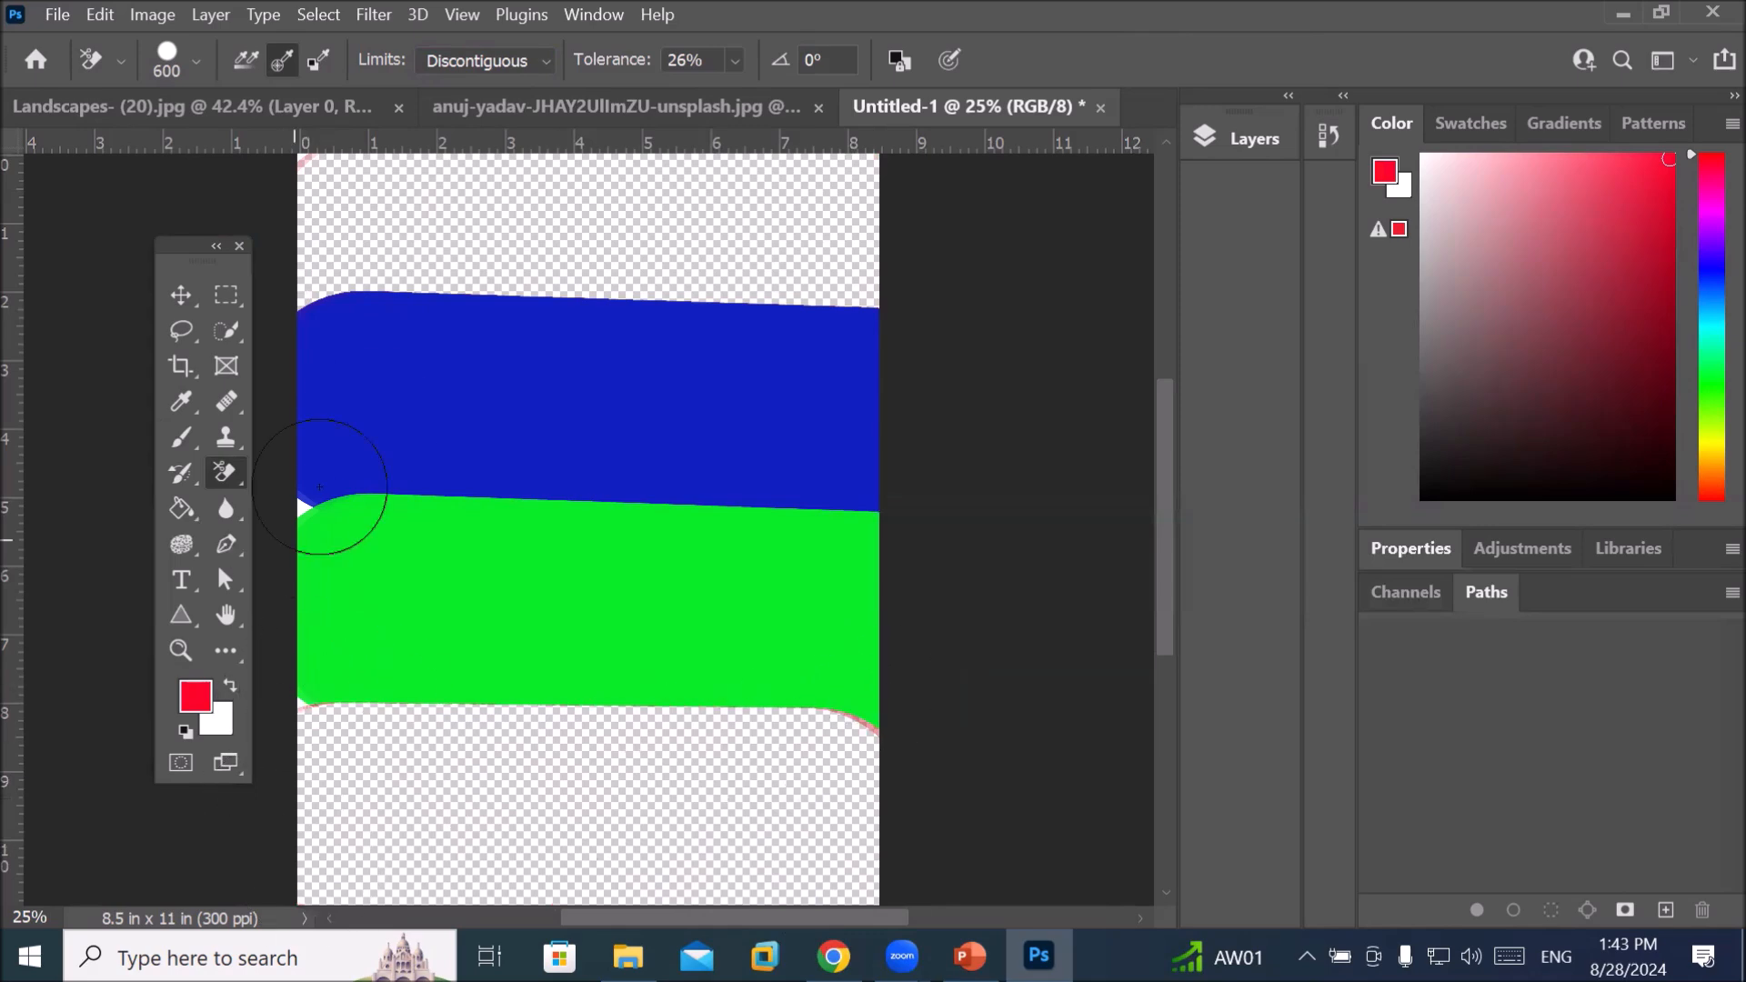
# Sample the blue band's colour as the foreground and erase that band to transparency with the Background Eraser
pyautogui.moveTo(796, 282); pyautogui.dragTo(756, 213)
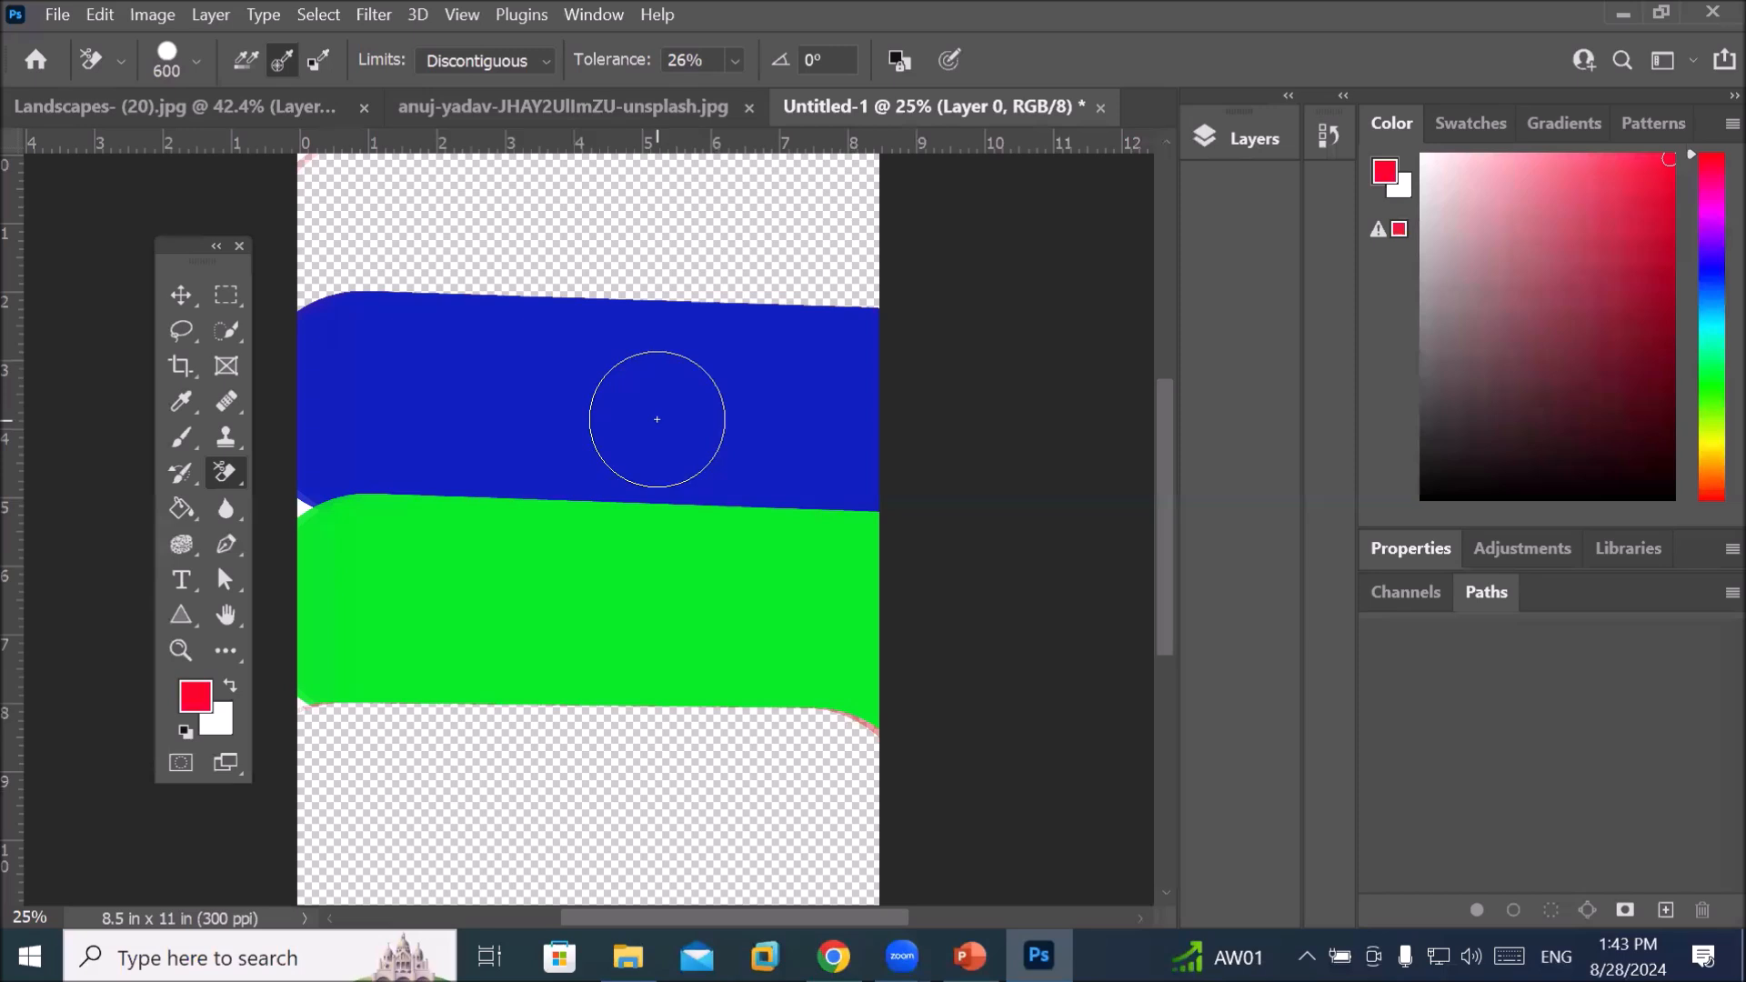
pyautogui.press('alt')
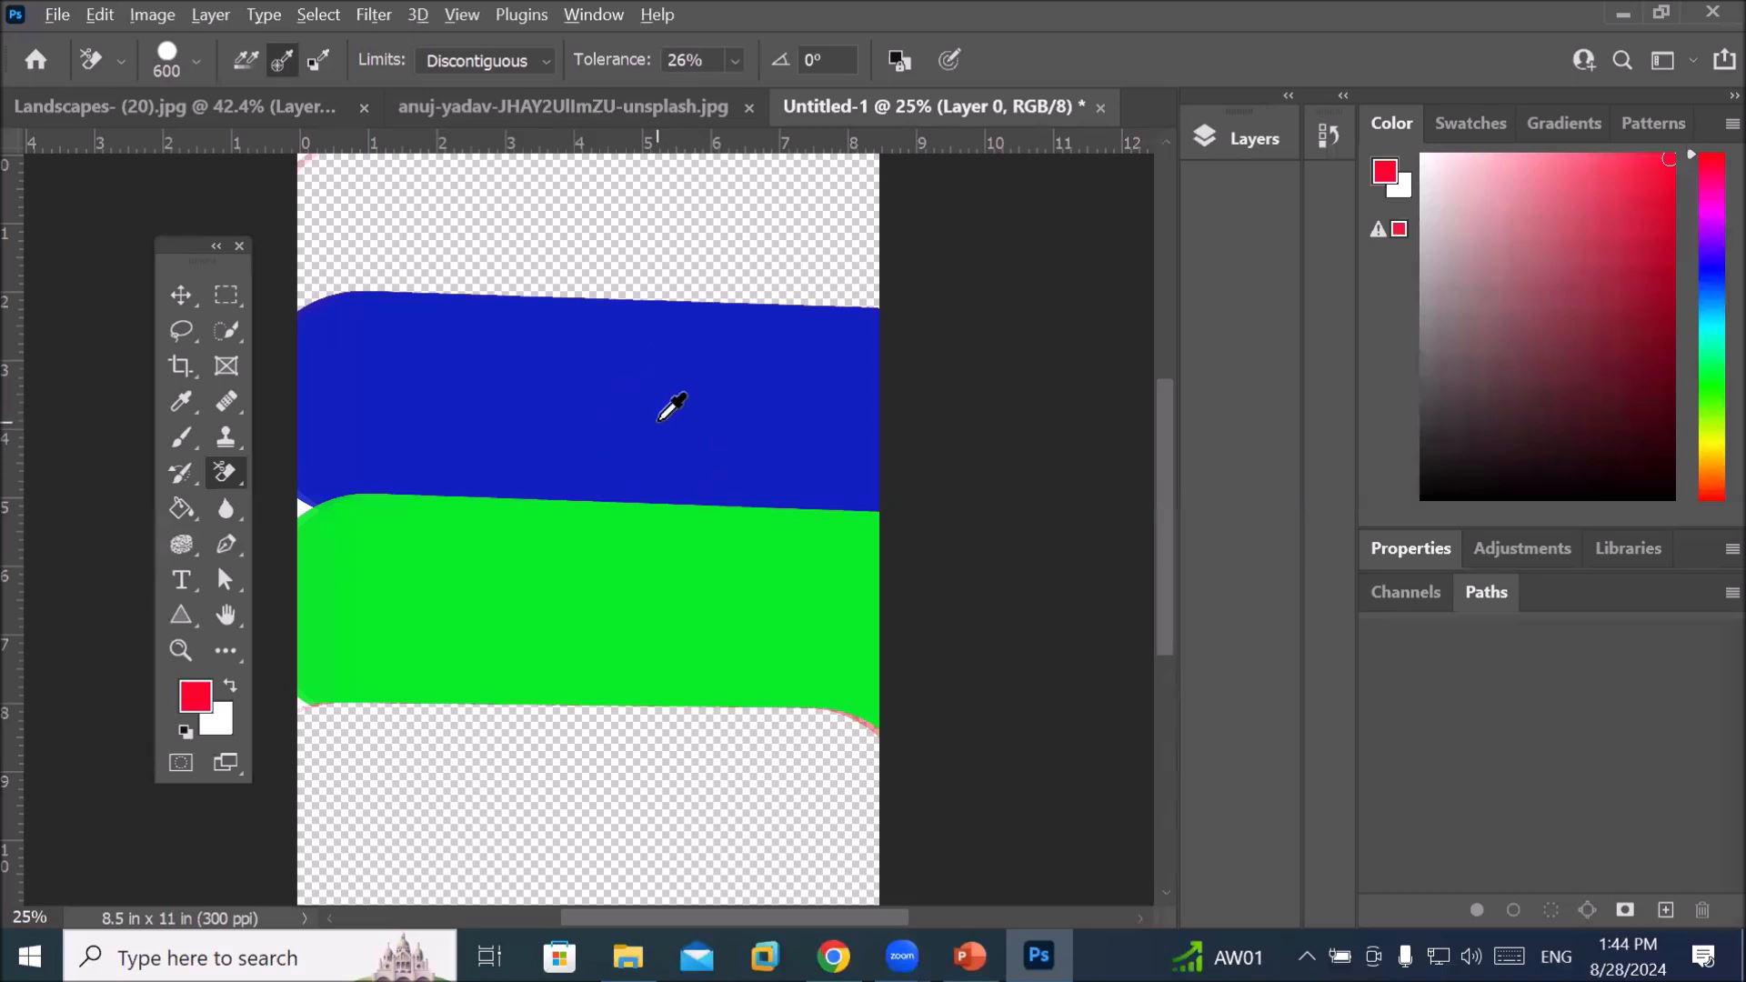
pyautogui.keyDown('alt'); pyautogui.click(658, 415); pyautogui.keyUp('alt')
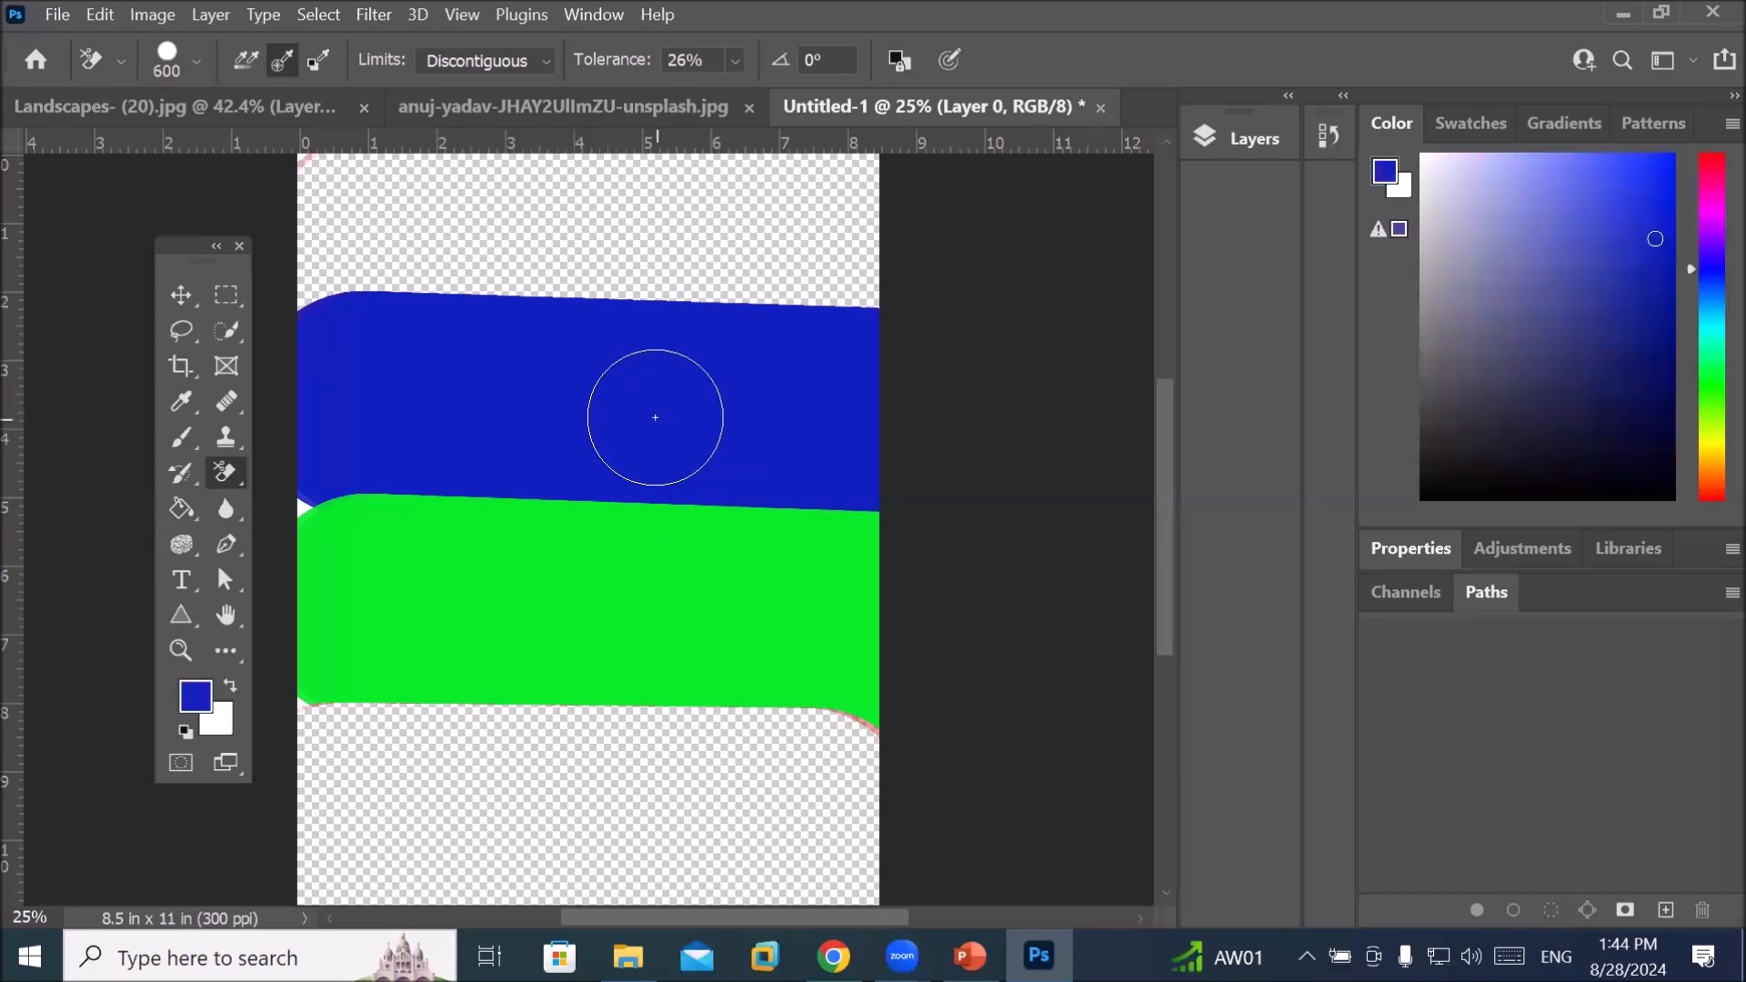
pyautogui.moveTo(339, 405)
pyautogui.mouseDown()
pyautogui.moveTo(838, 406)
pyautogui.moveTo(309, 427)
pyautogui.moveTo(784, 282)
pyautogui.moveTo(221, 234)
pyautogui.moveTo(245, 376)
pyautogui.moveTo(1126, 556)
pyautogui.moveTo(545, 572)
pyautogui.mouseUp()
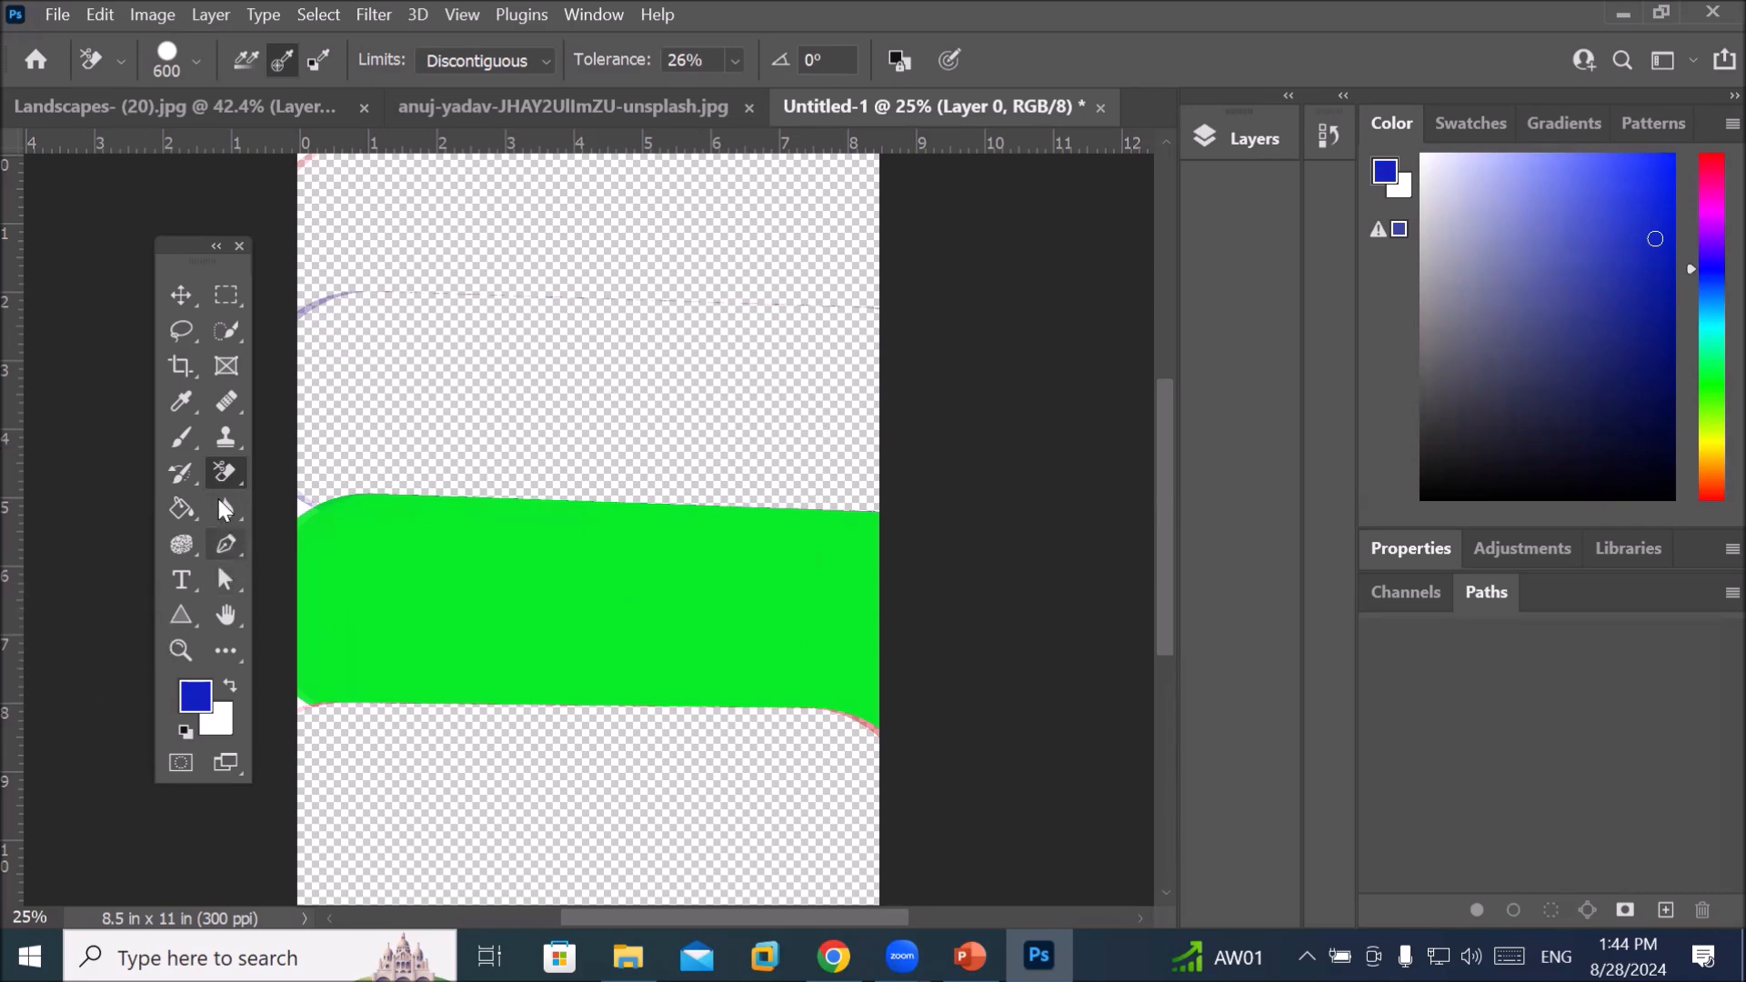
# Switch from the Background Eraser to the standard Eraser Tool
pyautogui.rightClick(224, 471)
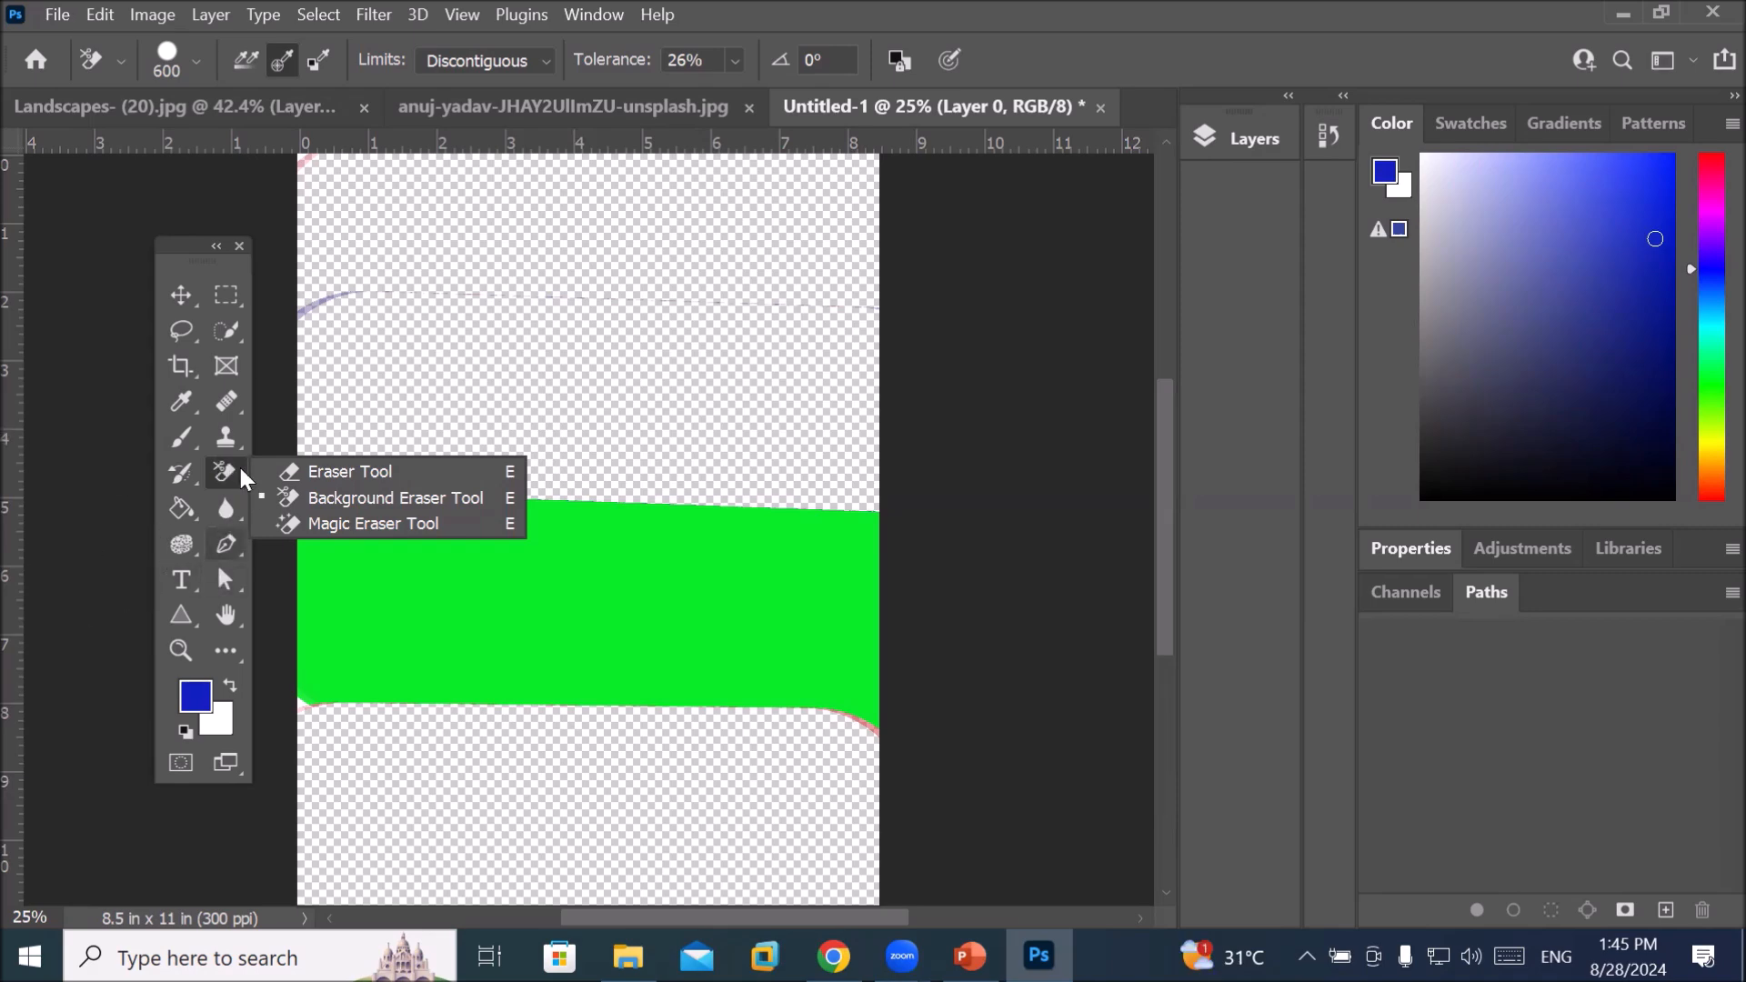
pyautogui.click(361, 471)
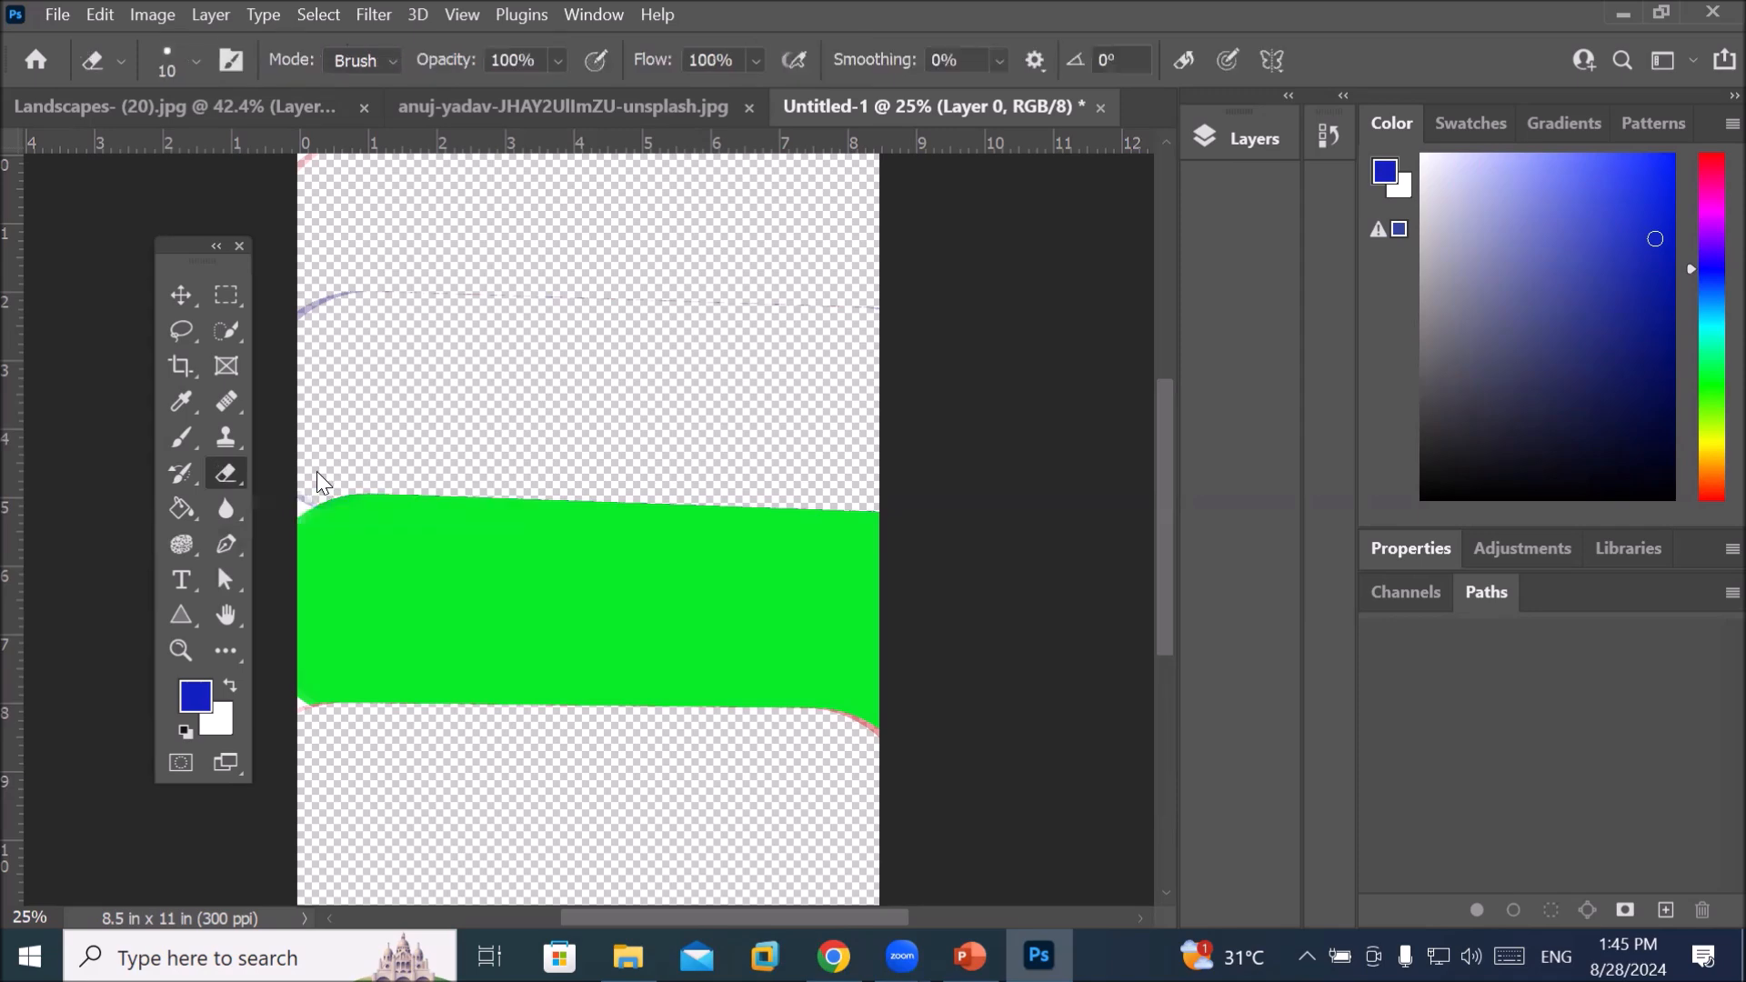
pyautogui.rightClick(234, 473)
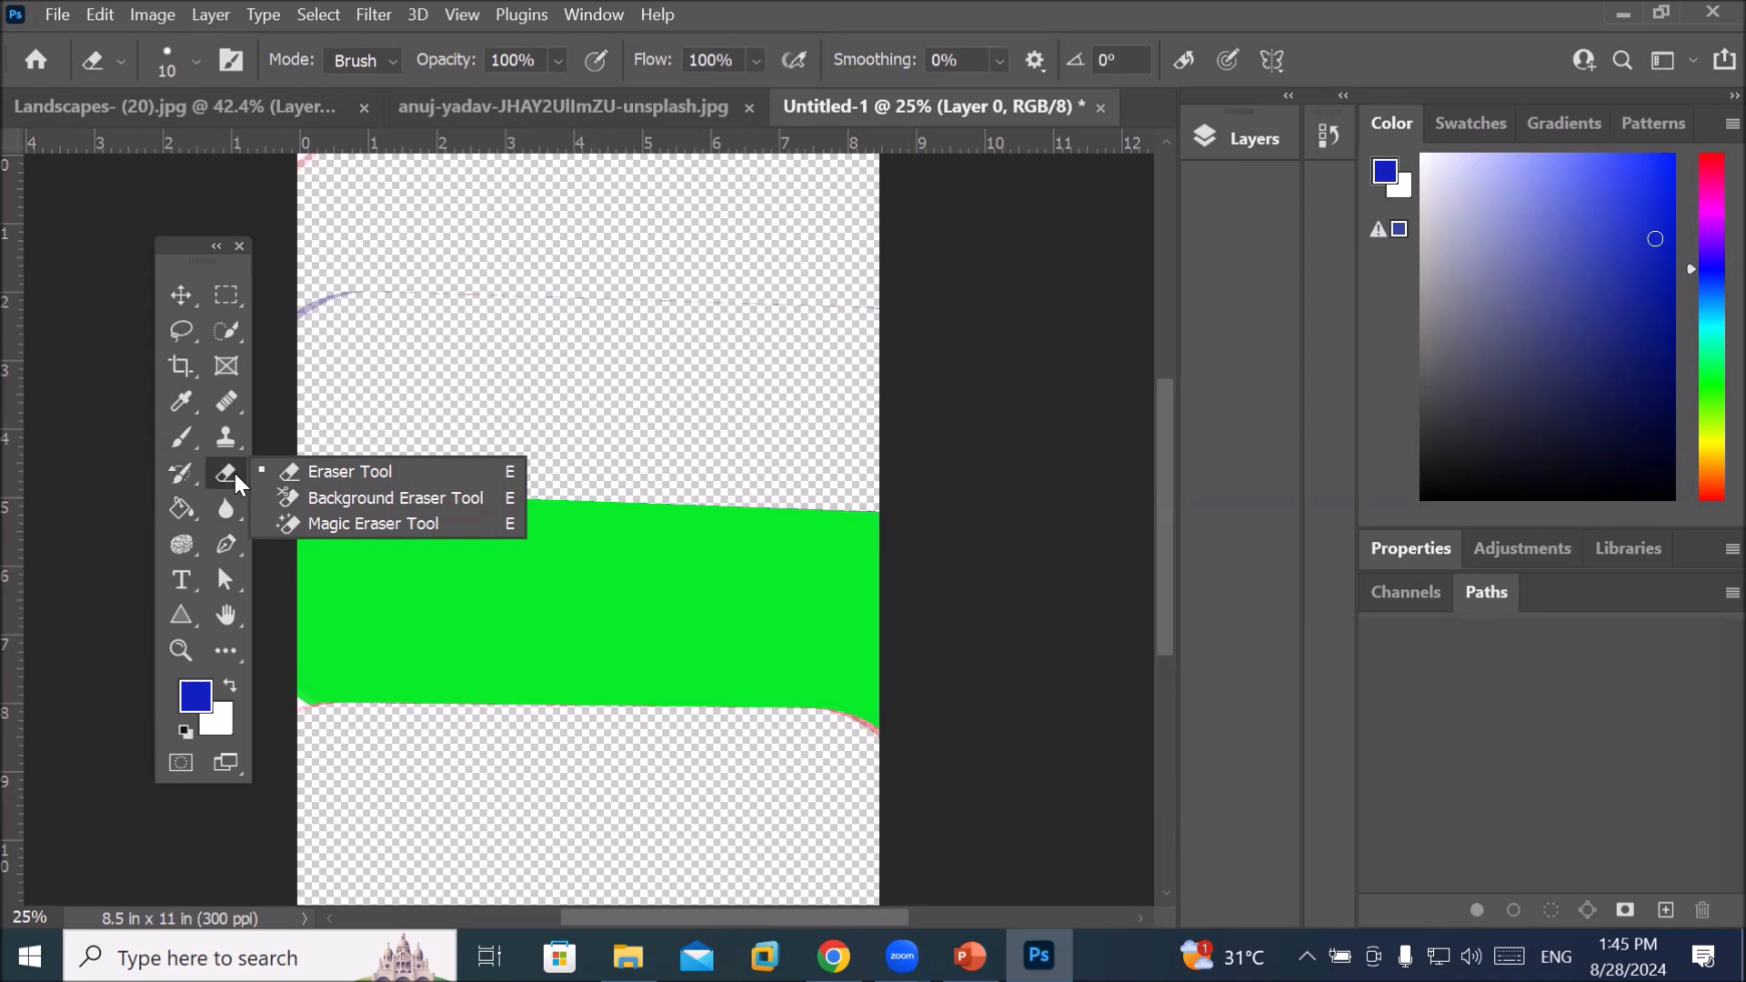
pyautogui.click(234, 474)
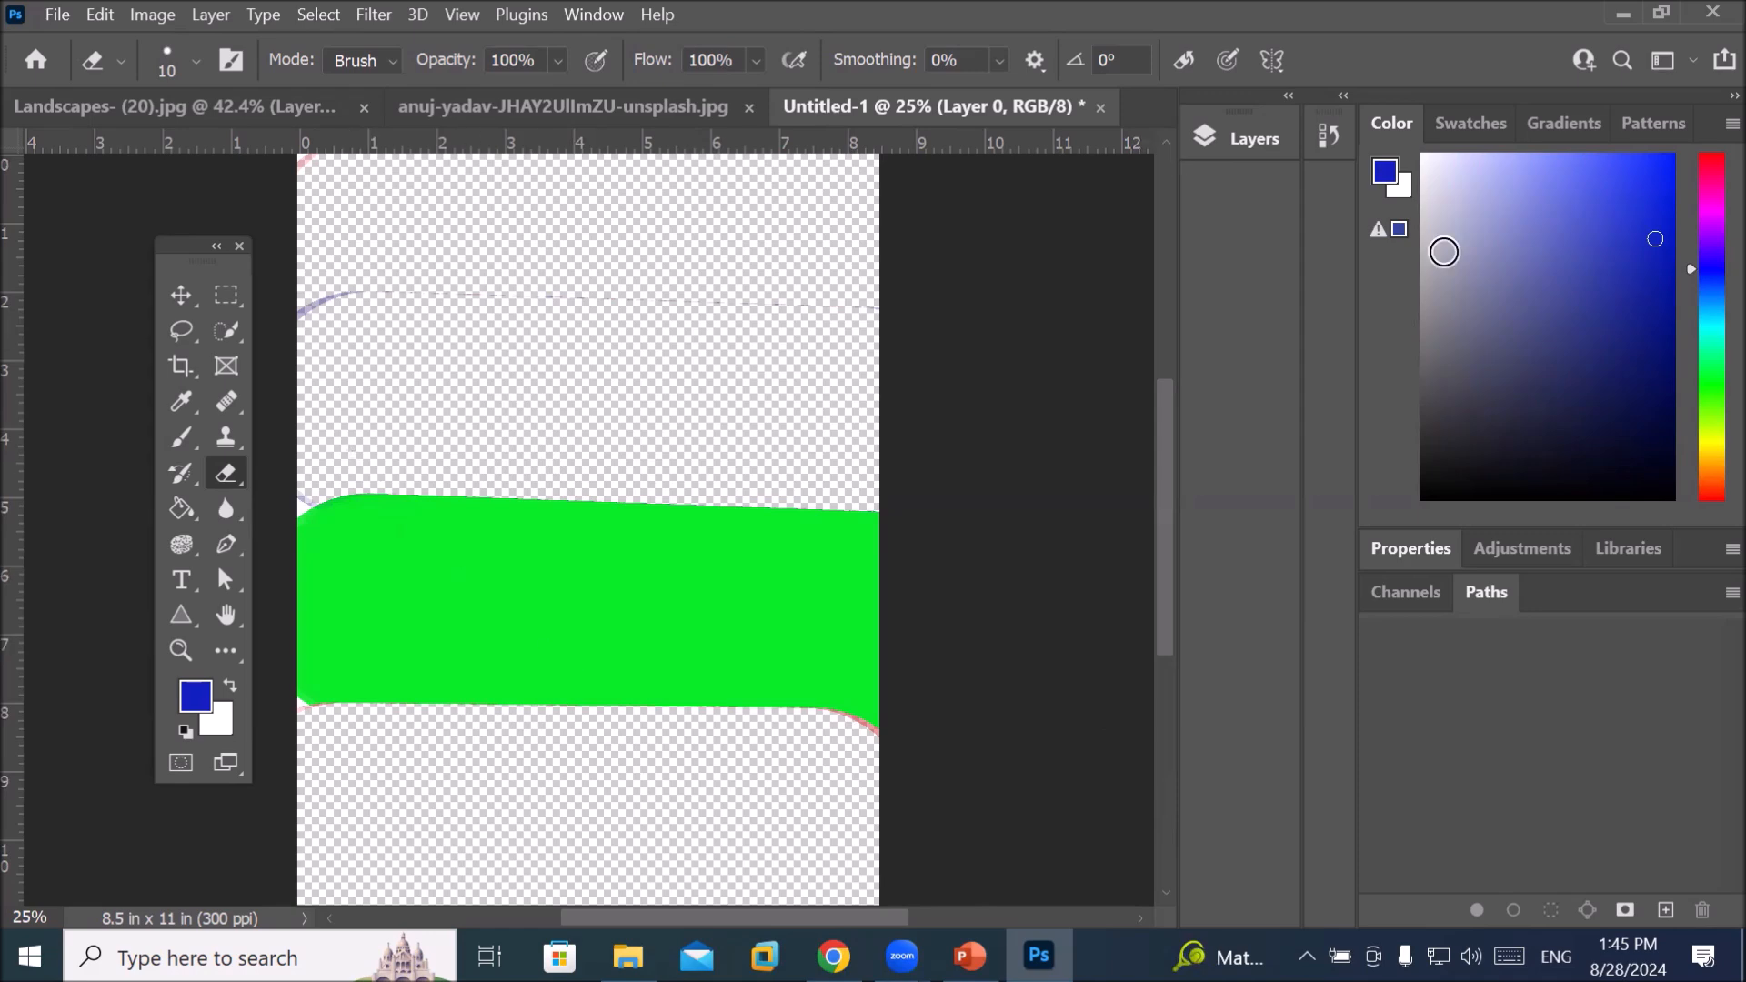
# Close the Untitled-1 and anuj-yadav-JHAY2UlImZU-unsplash.jpg documents without saving their changes
pyautogui.click(1101, 107)
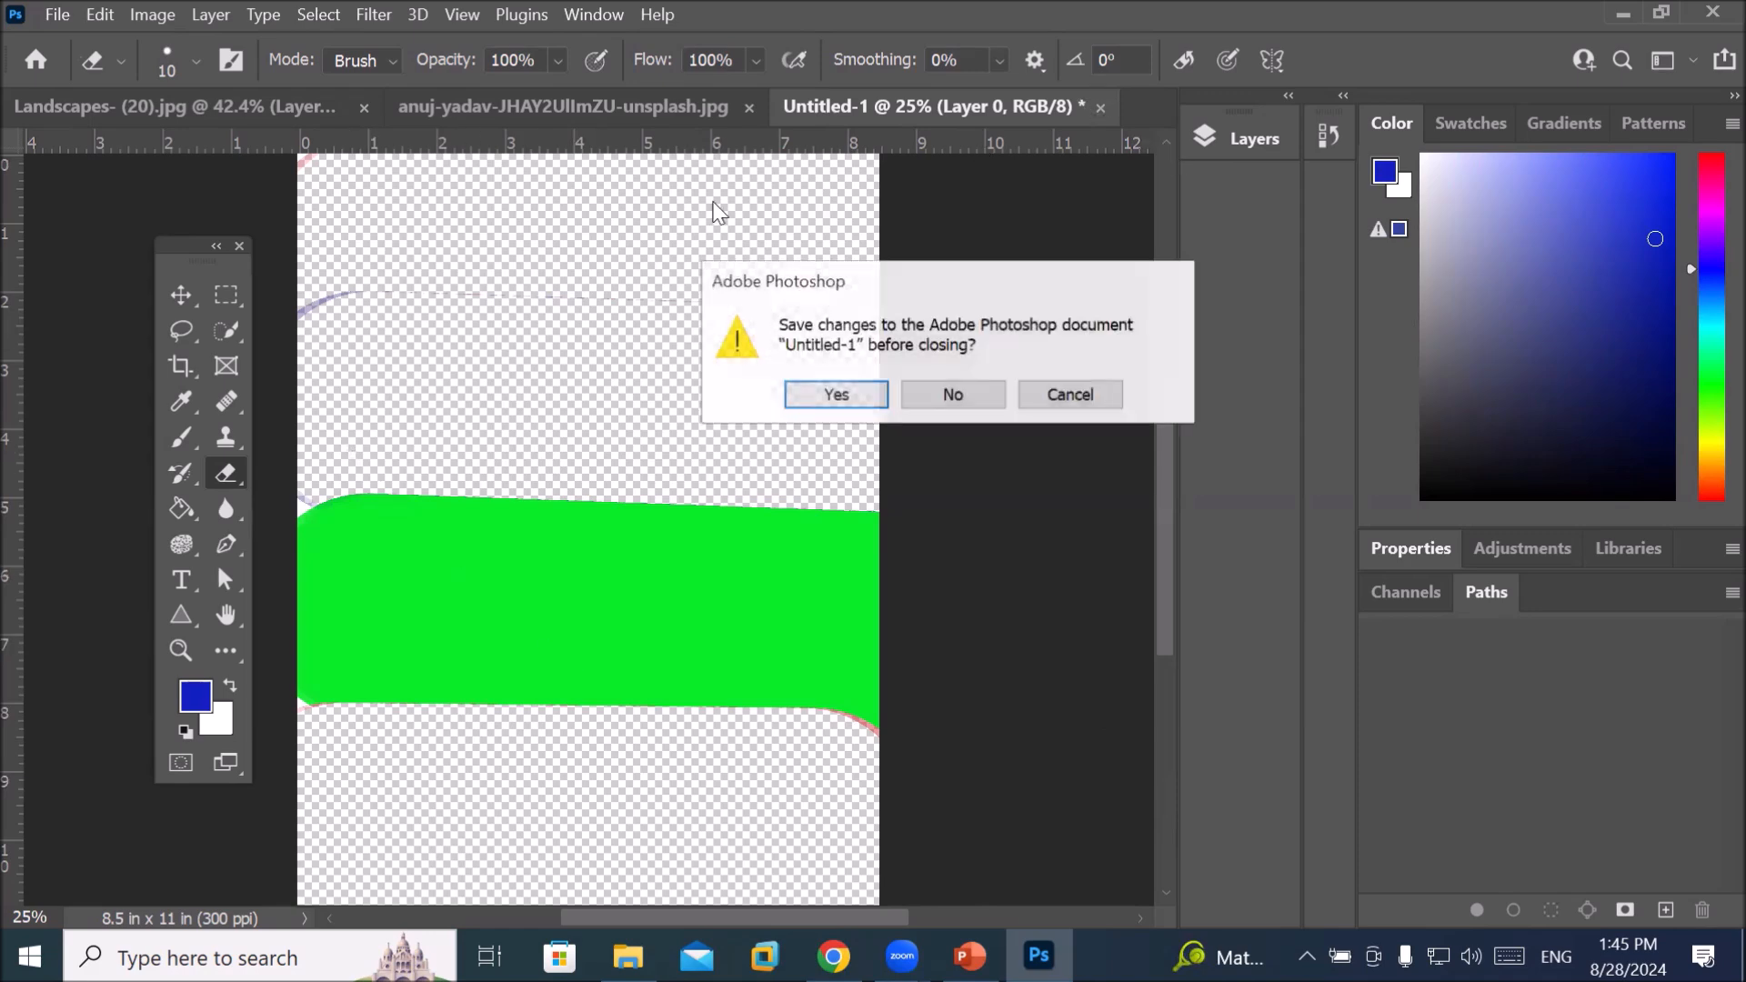
pyautogui.click(909, 396)
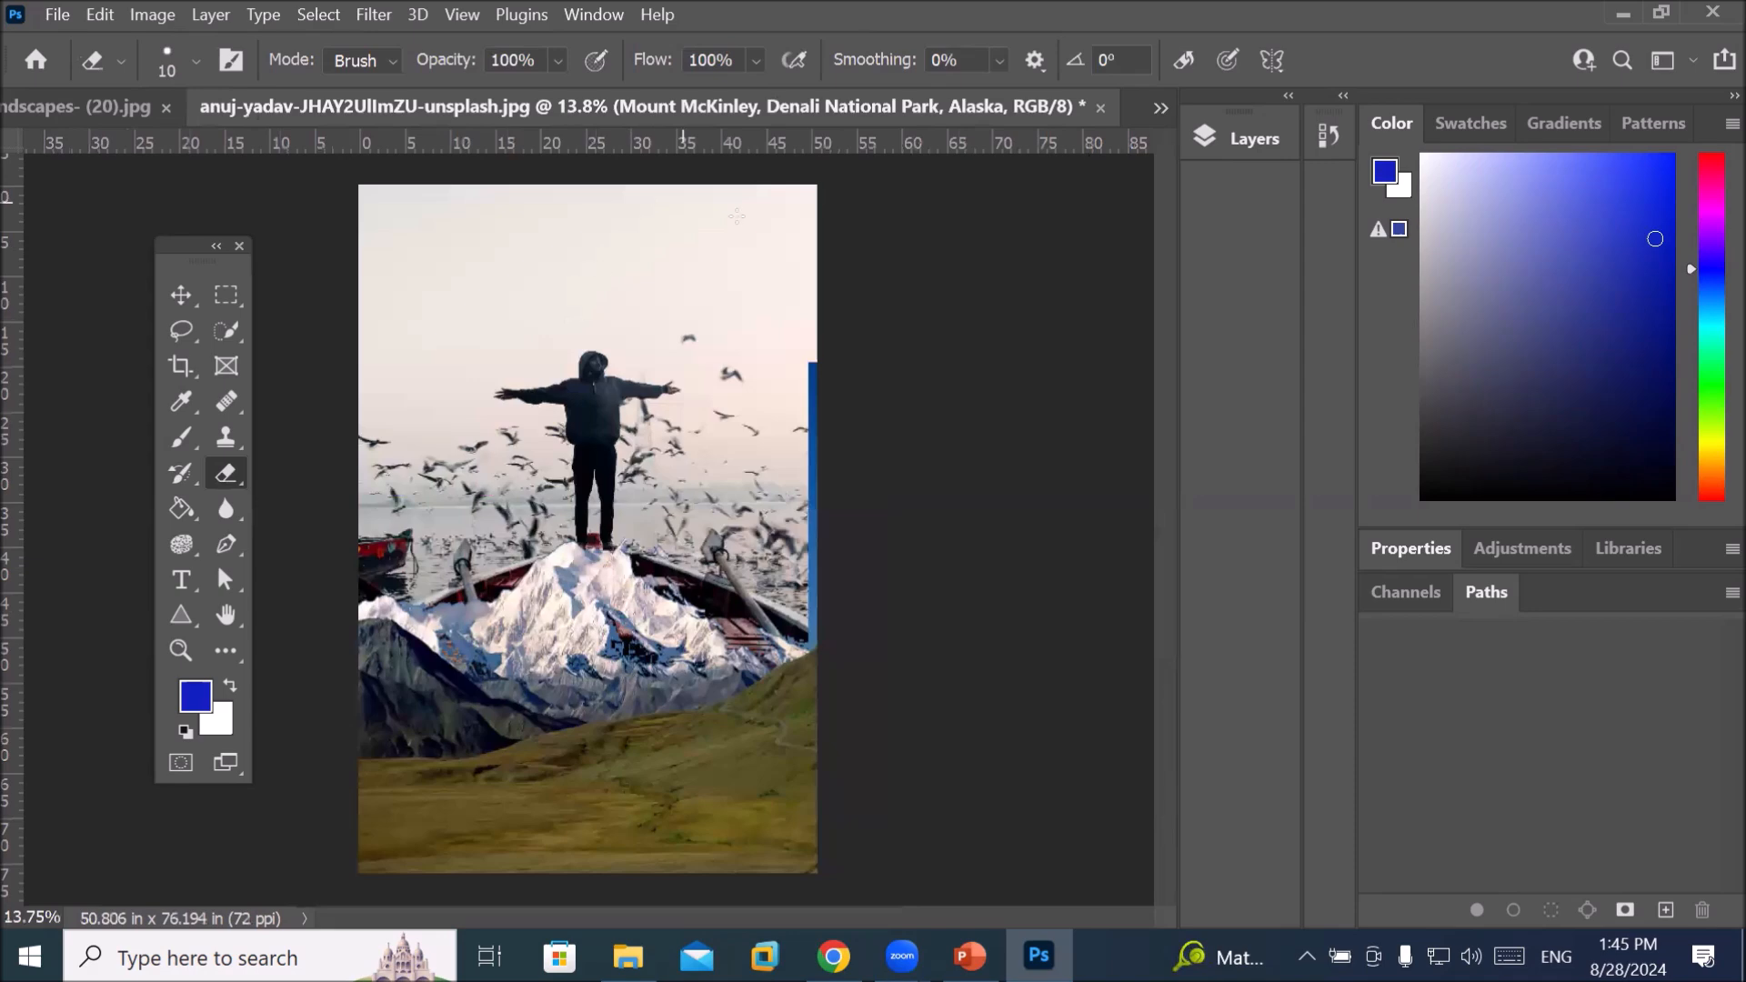
pyautogui.click(1101, 107)
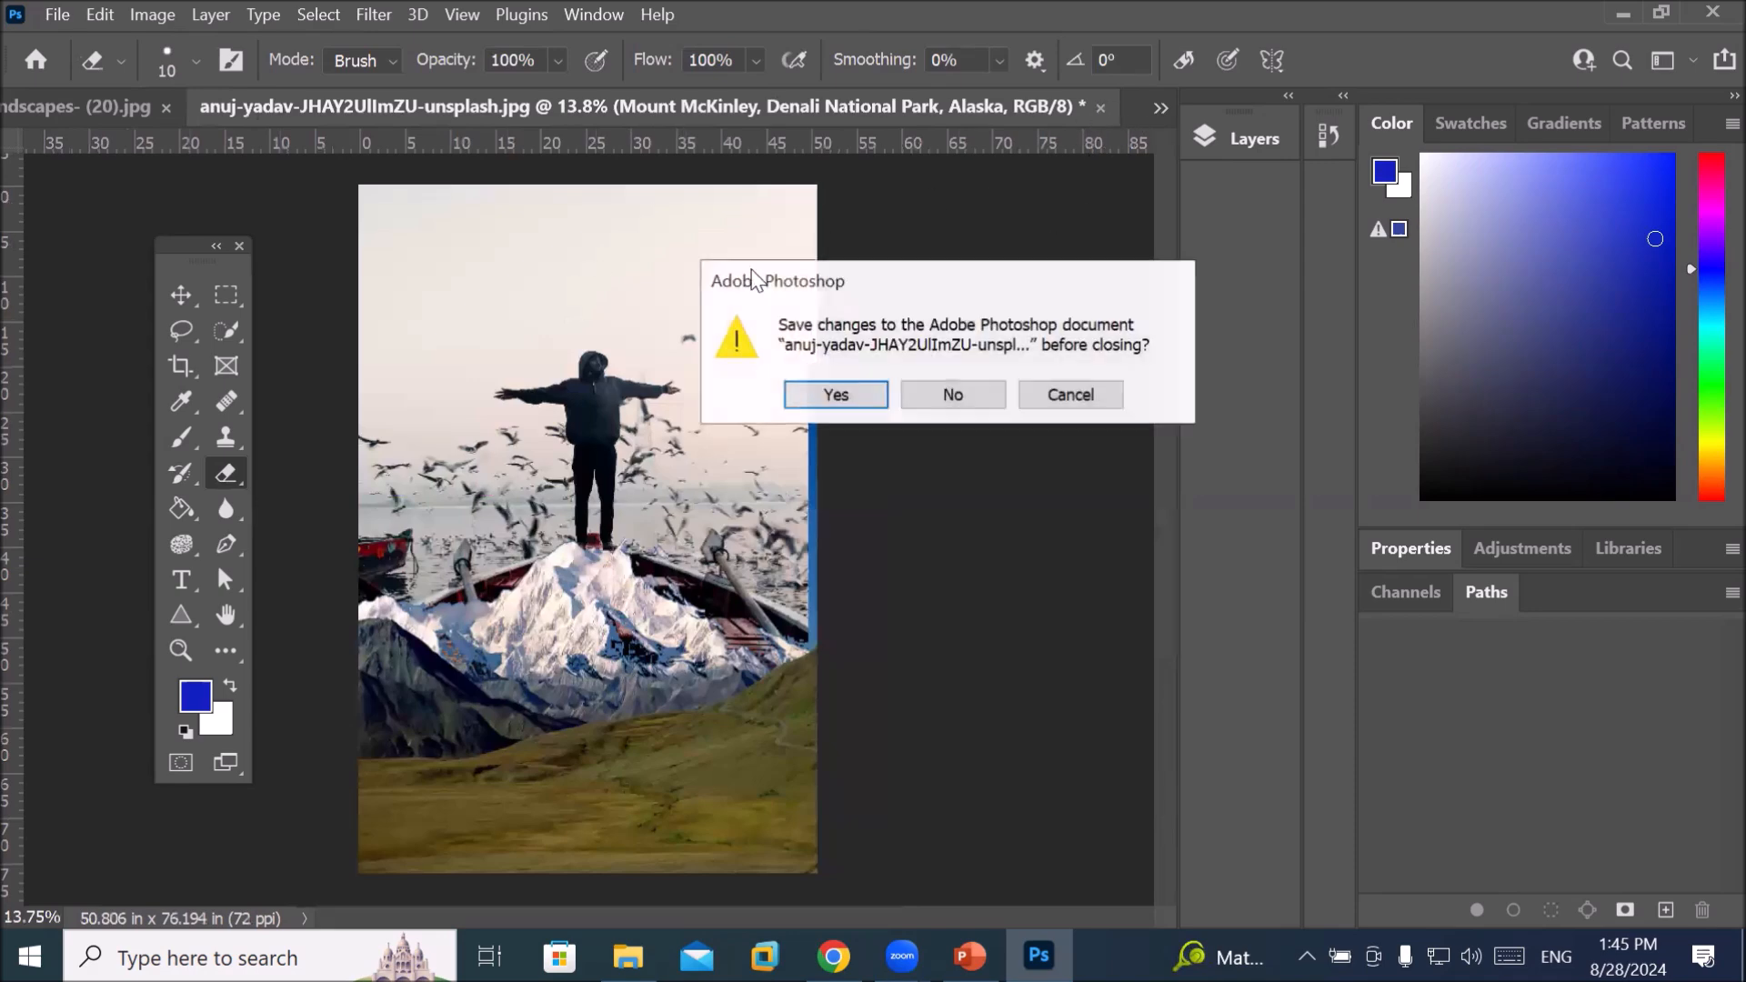
pyautogui.click(970, 395)
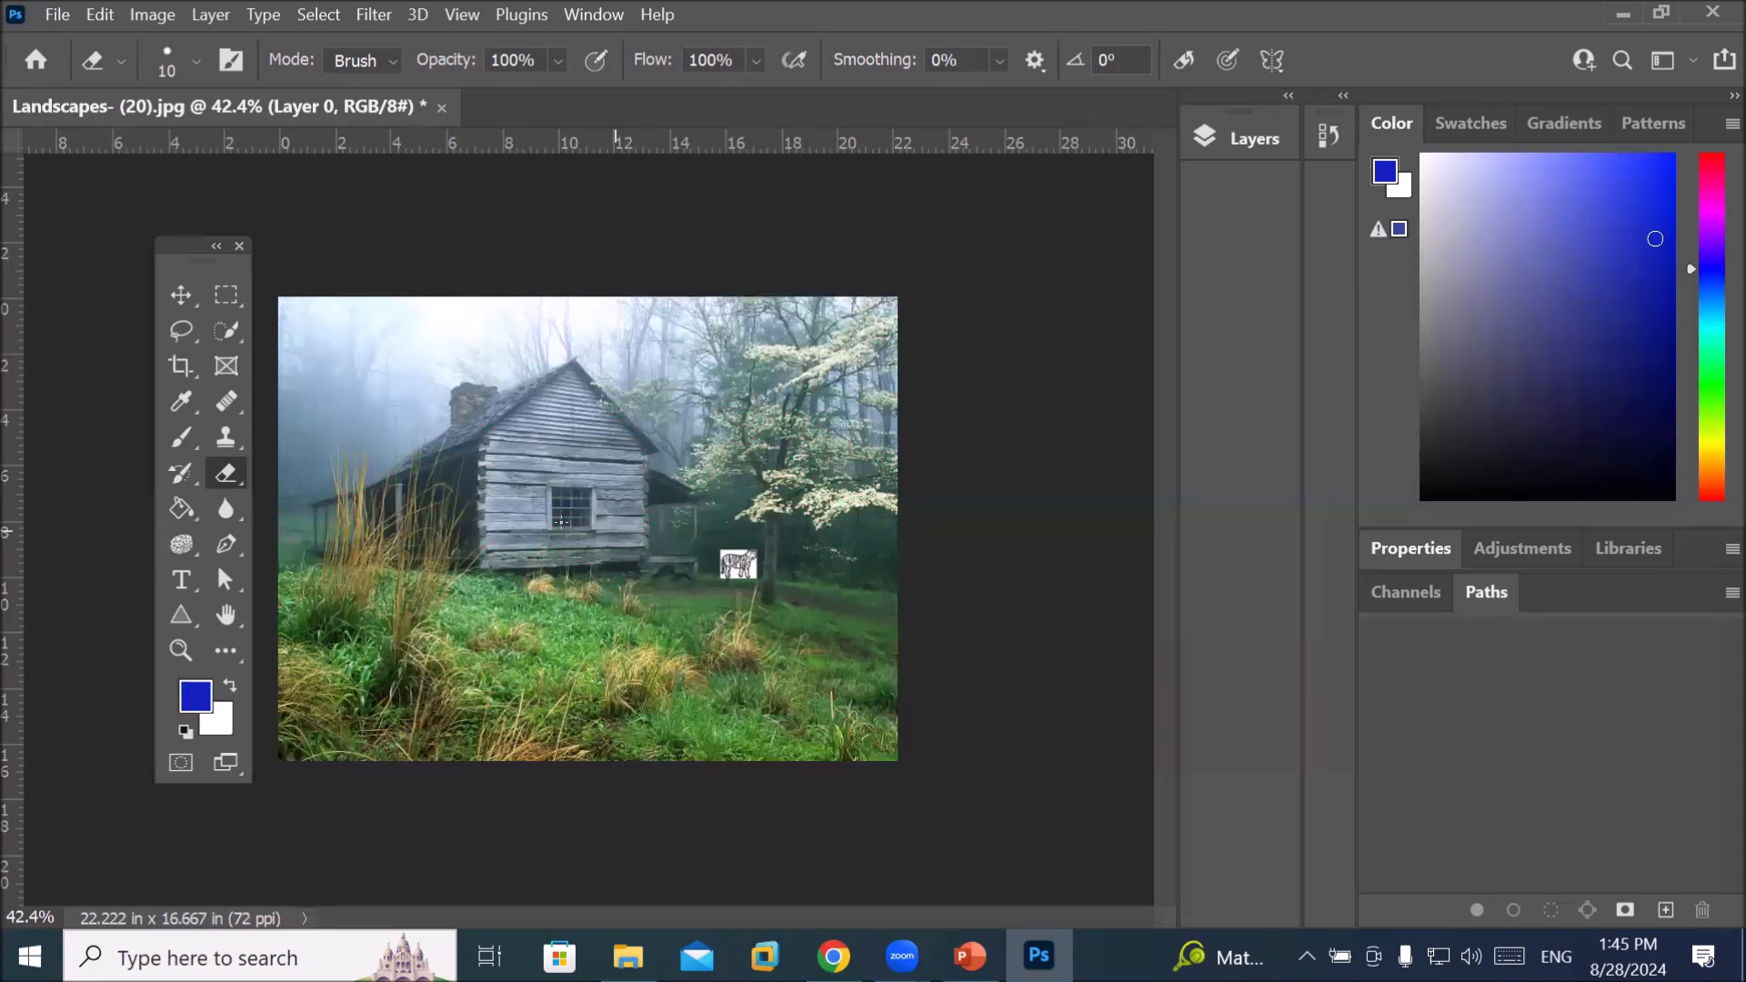
# Open the moon image from the BlueSKY folder in File Explorer as a separate Photoshop document
pyautogui.scroll(3, 575, 530)
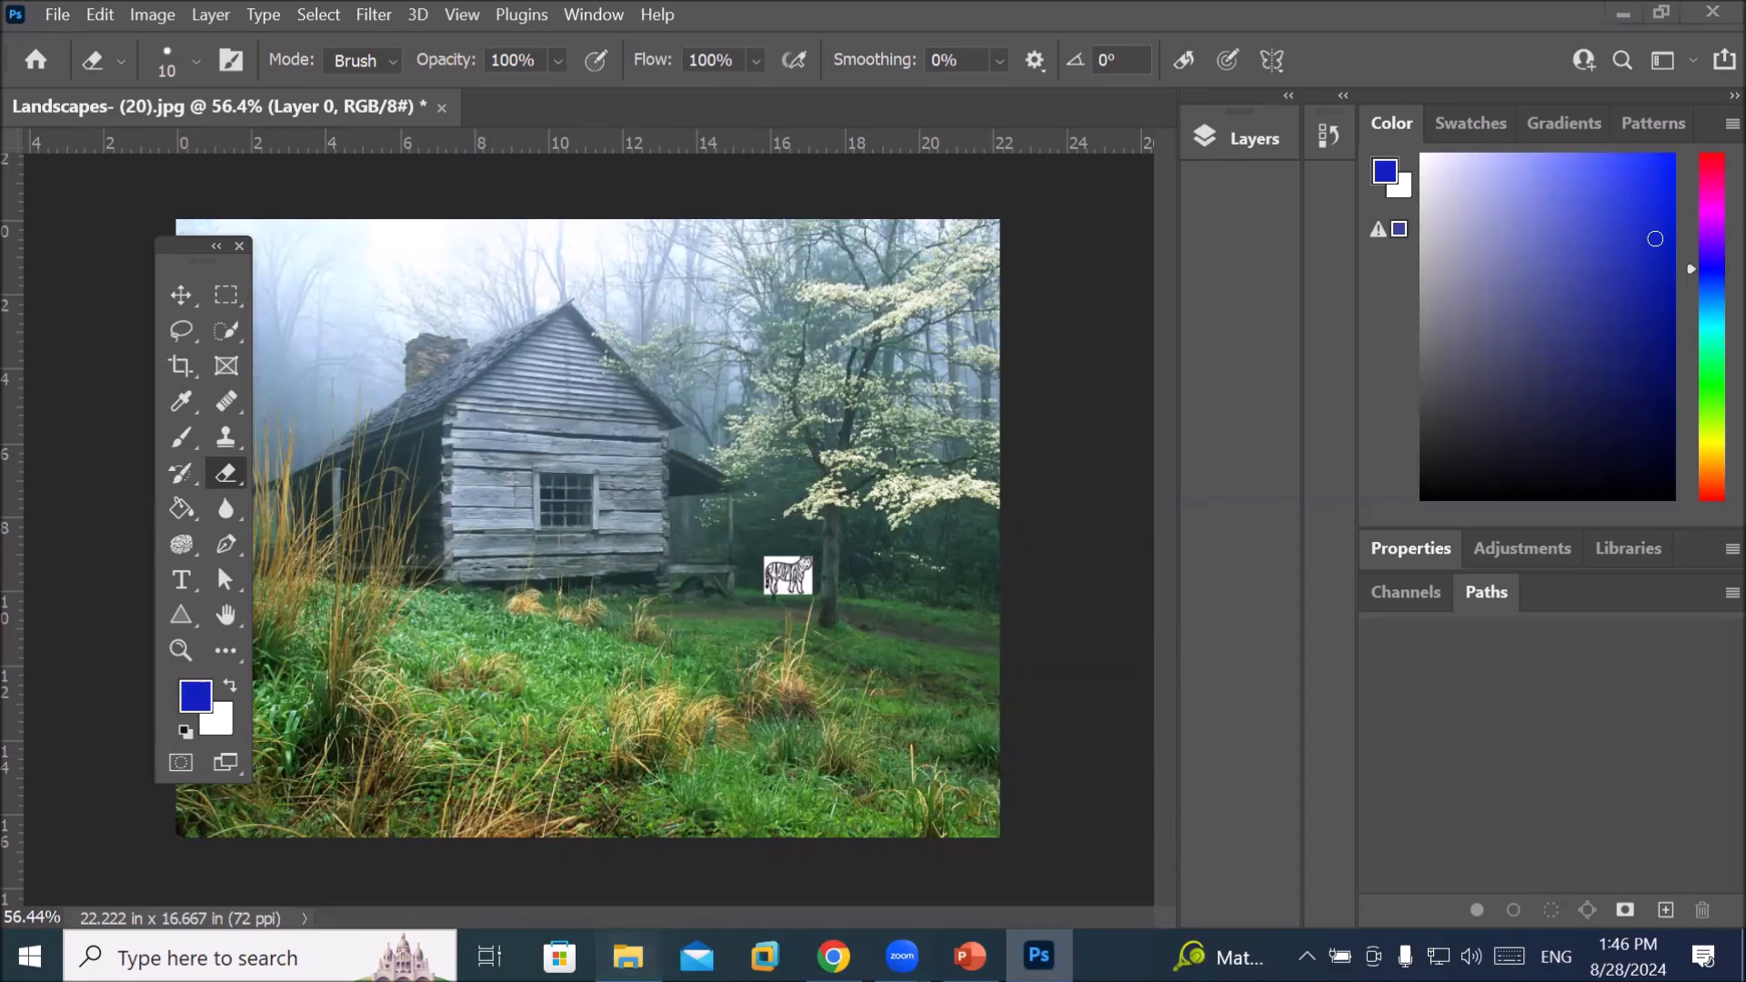
pyautogui.click(627, 956)
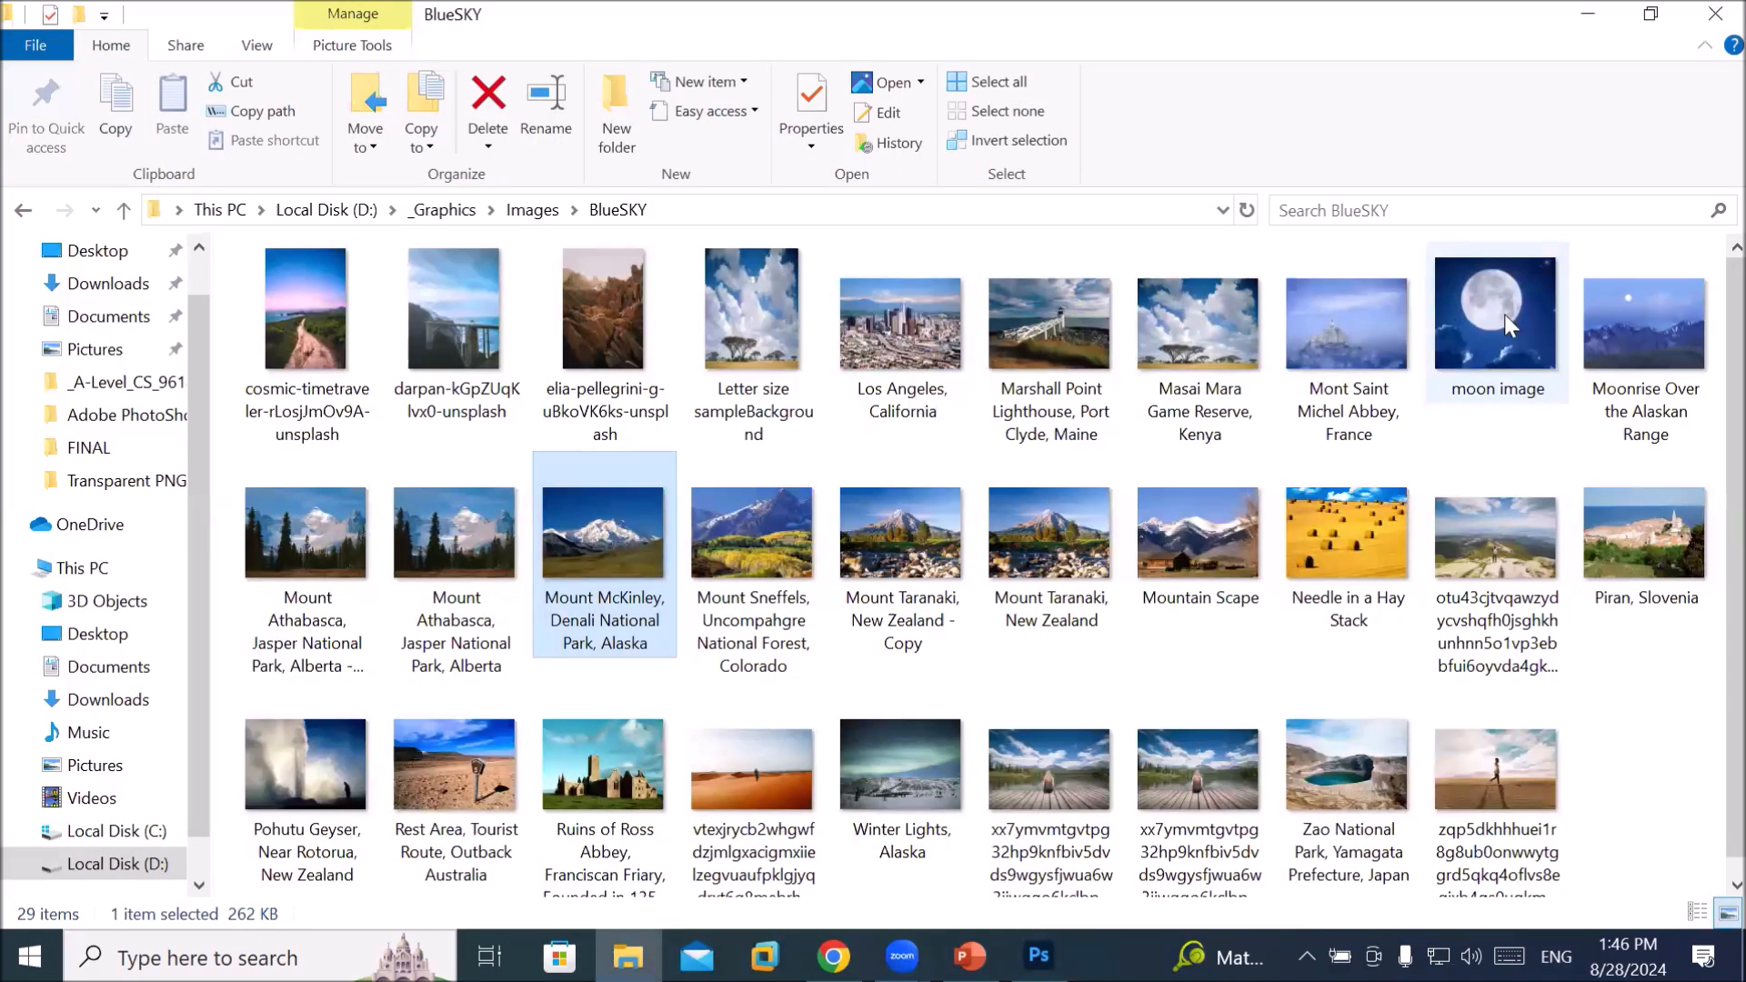
pyautogui.moveTo(1499, 327); pyautogui.dragTo(688, 694)
pyautogui.moveTo(620, 183); pyautogui.dragTo(593, 122)
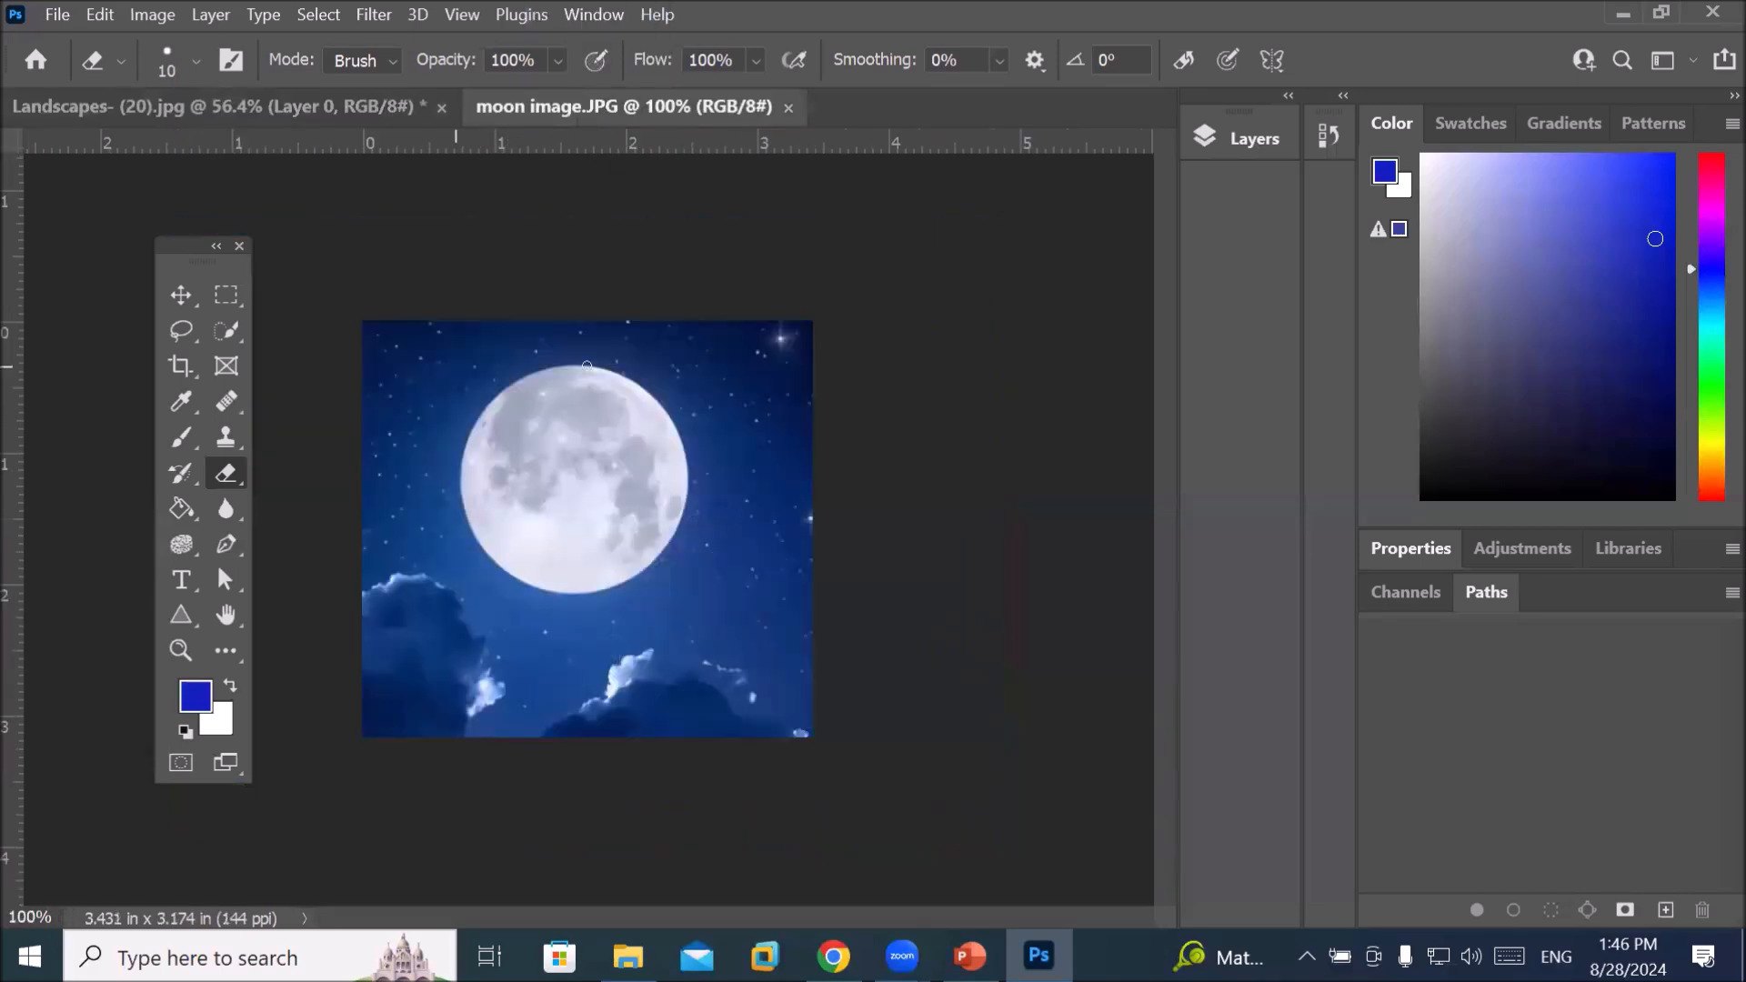
pyautogui.scroll(-2, 623, 407)
pyautogui.scroll(4, 615, 423)
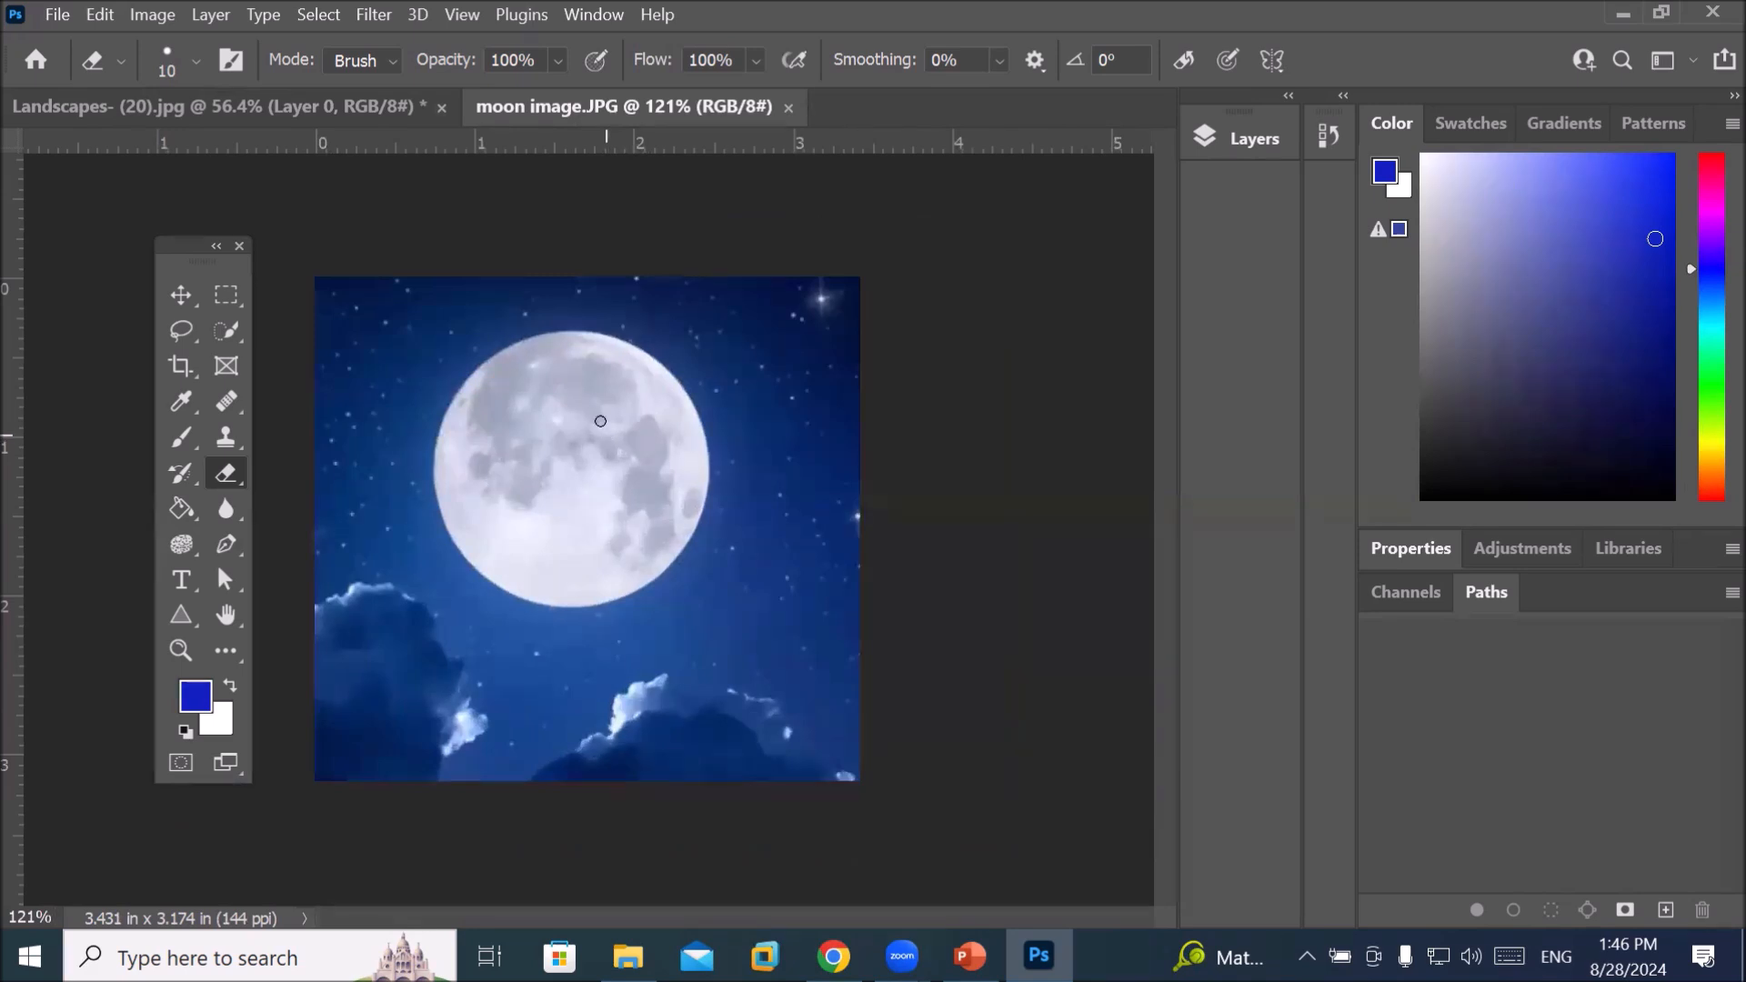
# Select a rectangular area around the whole moon with the Rectangular Marquee Tool
pyautogui.click(224, 297)
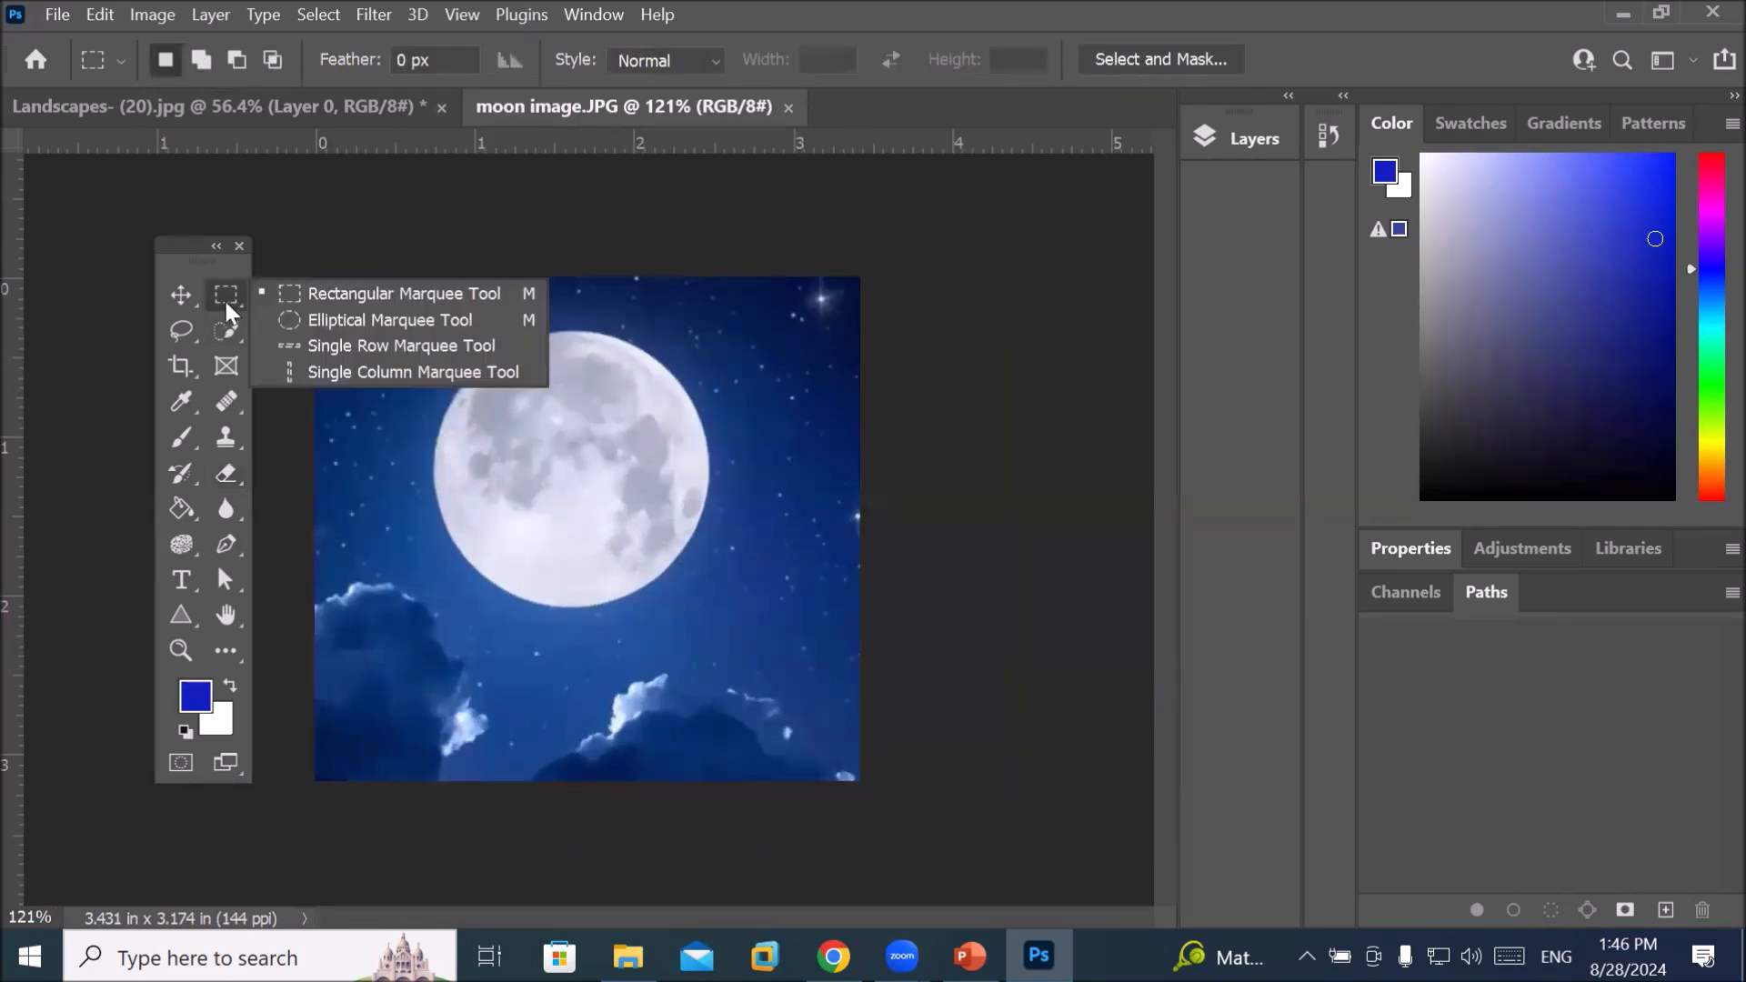
pyautogui.click(374, 298)
pyautogui.moveTo(408, 316); pyautogui.dragTo(750, 643)
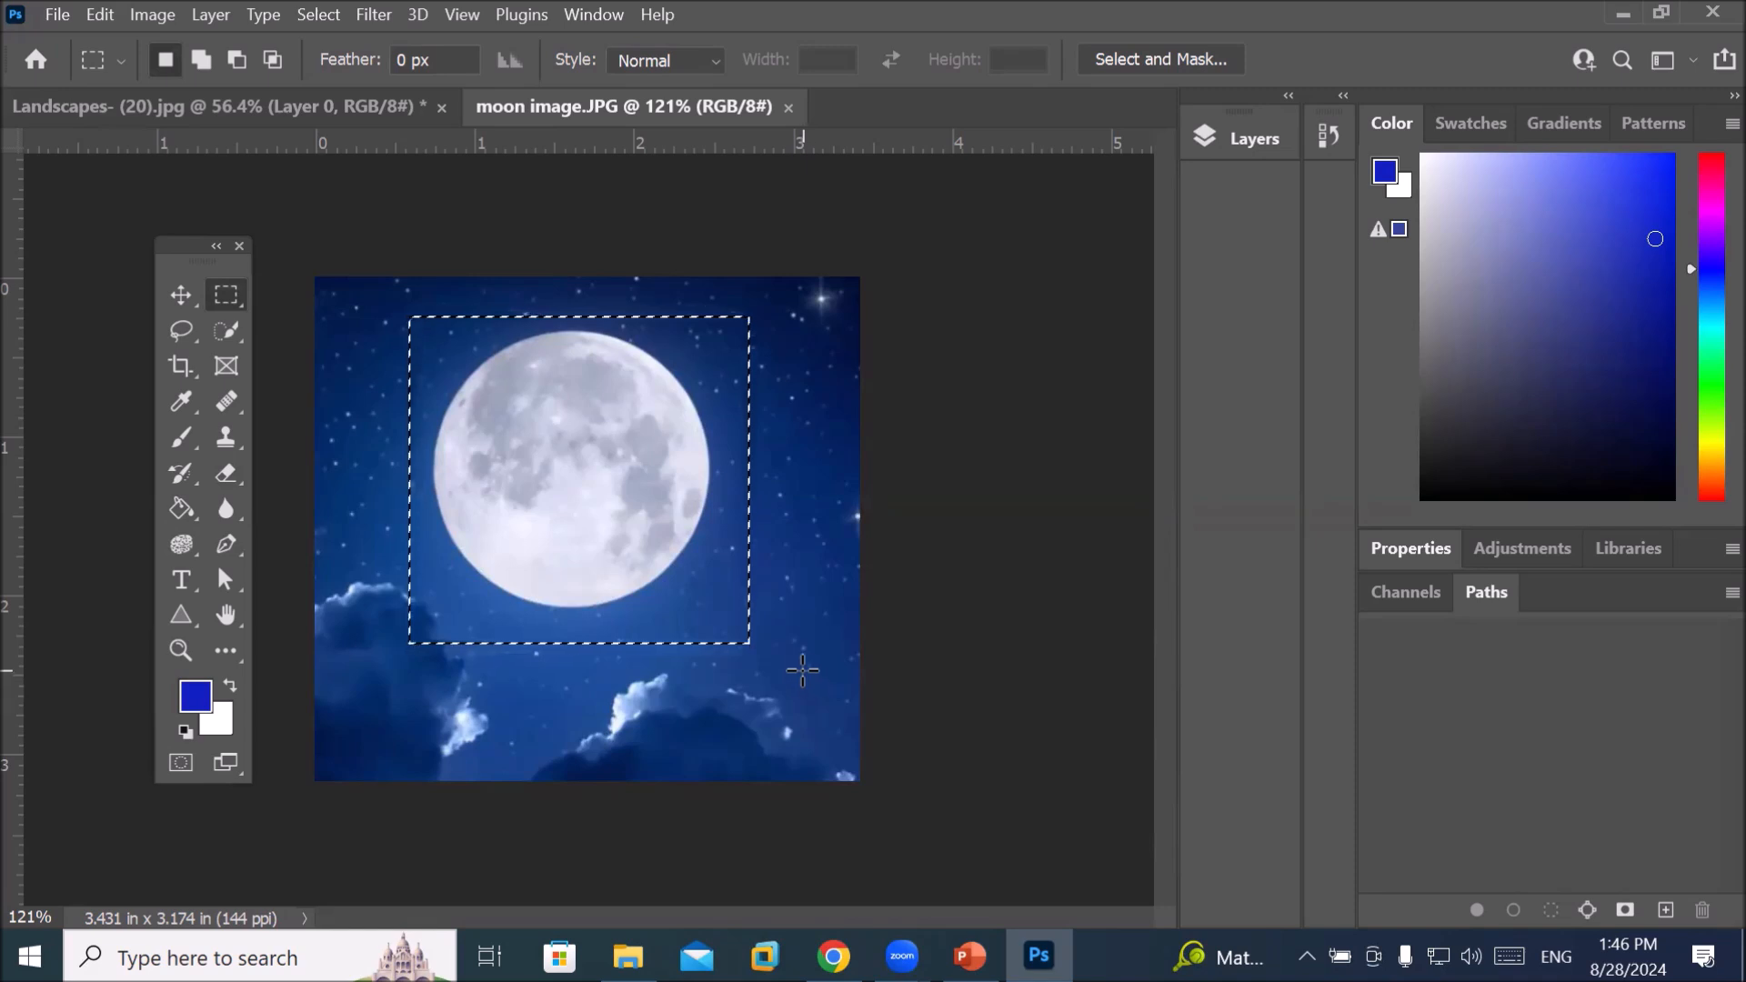
# Move the selected moon area onto the cabin in the Landscapes document, undo the placement, and return to the moon image
pyautogui.click(181, 295)
pyautogui.moveTo(604, 464); pyautogui.dragTo(580, 500)
pyautogui.scroll(2, 535, 464)
pyautogui.scroll(4, 538, 464)
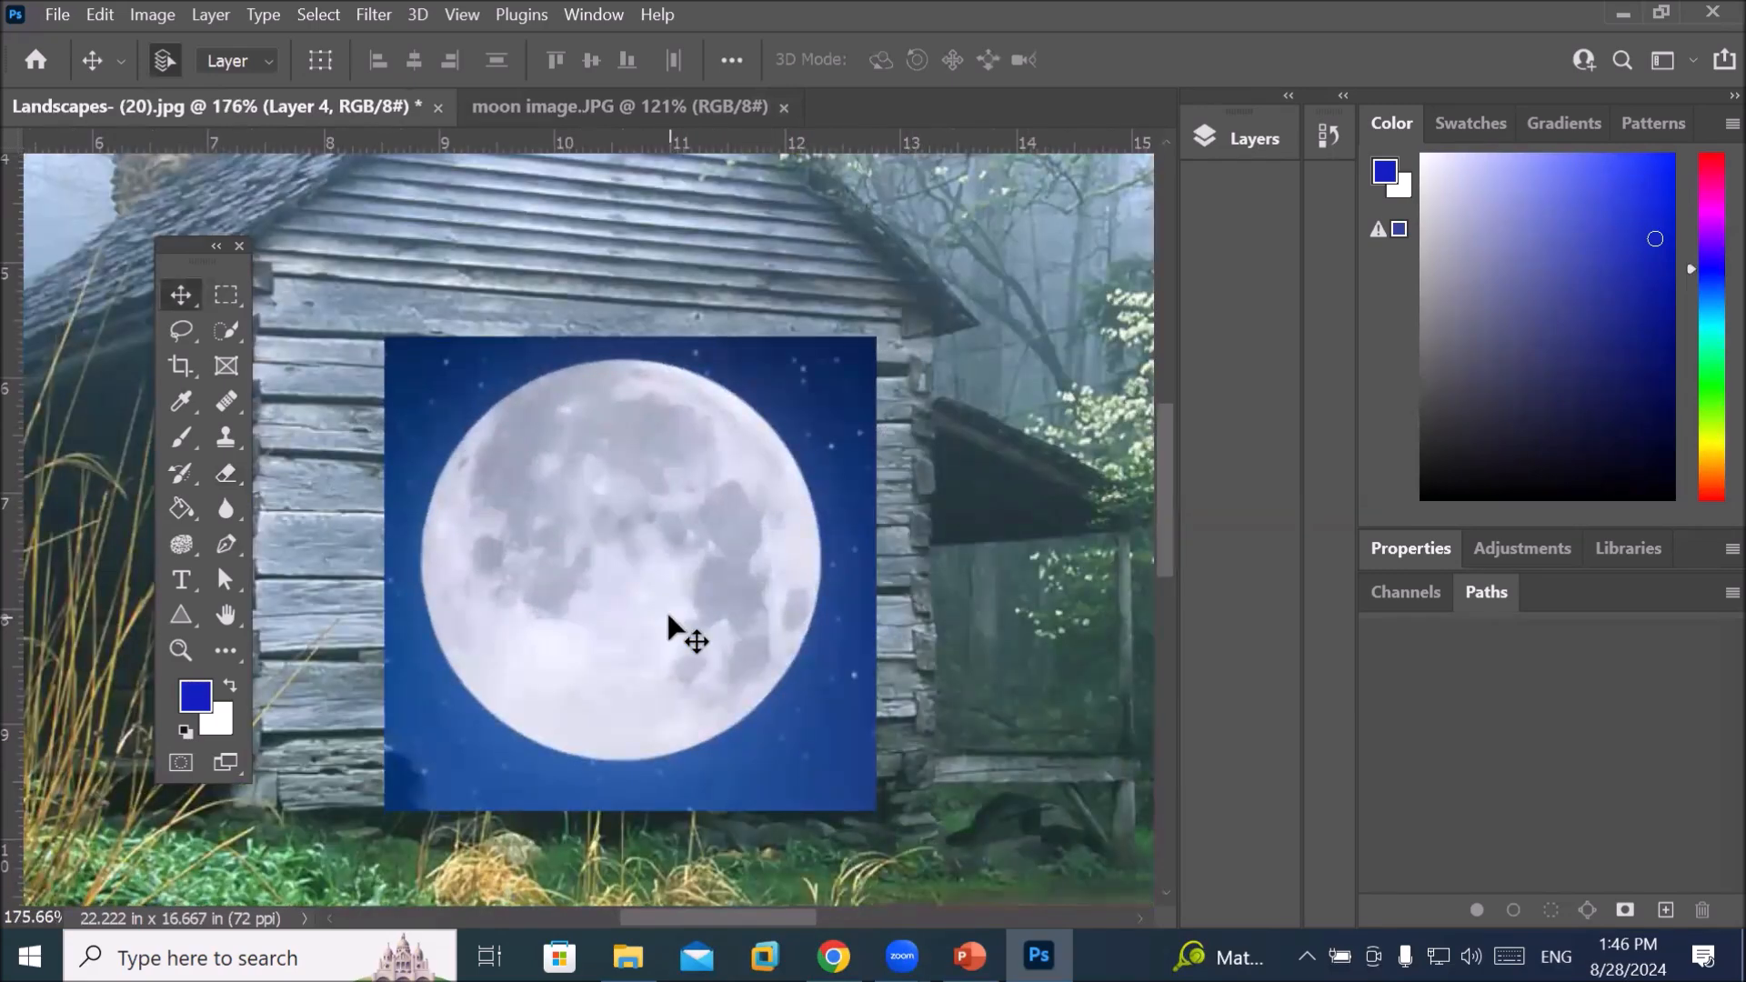
pyautogui.hotkey('ctrl', 'z')
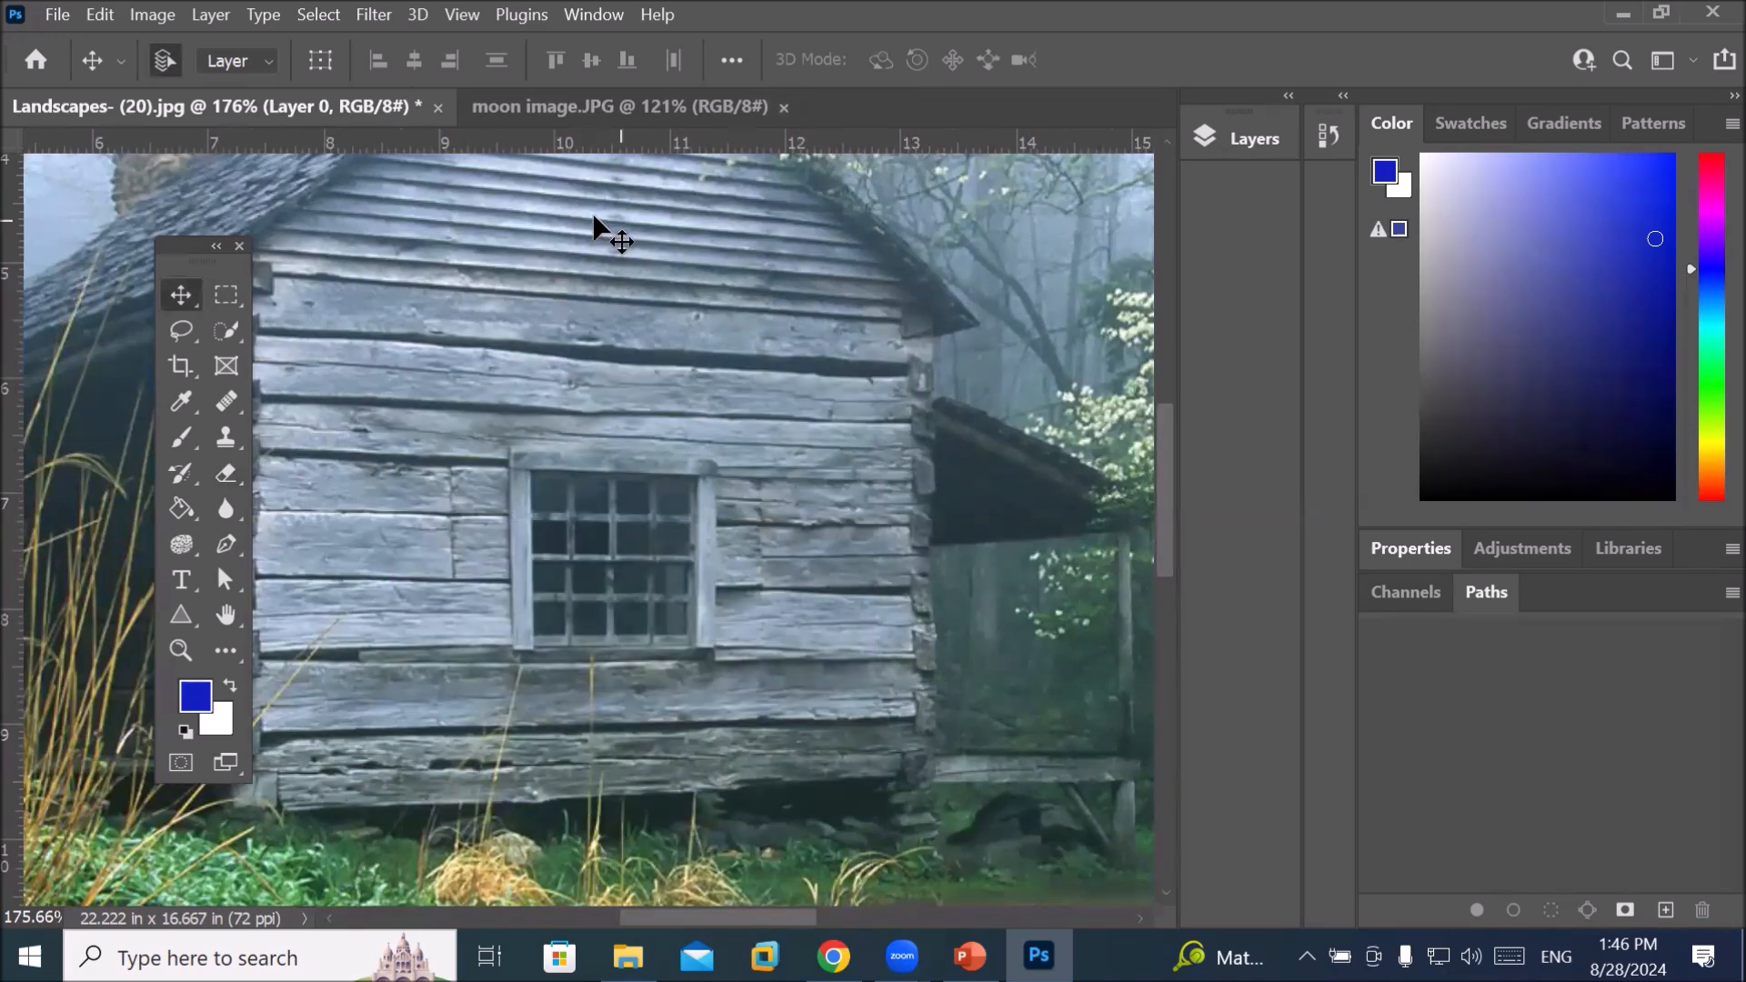
pyautogui.click(597, 97)
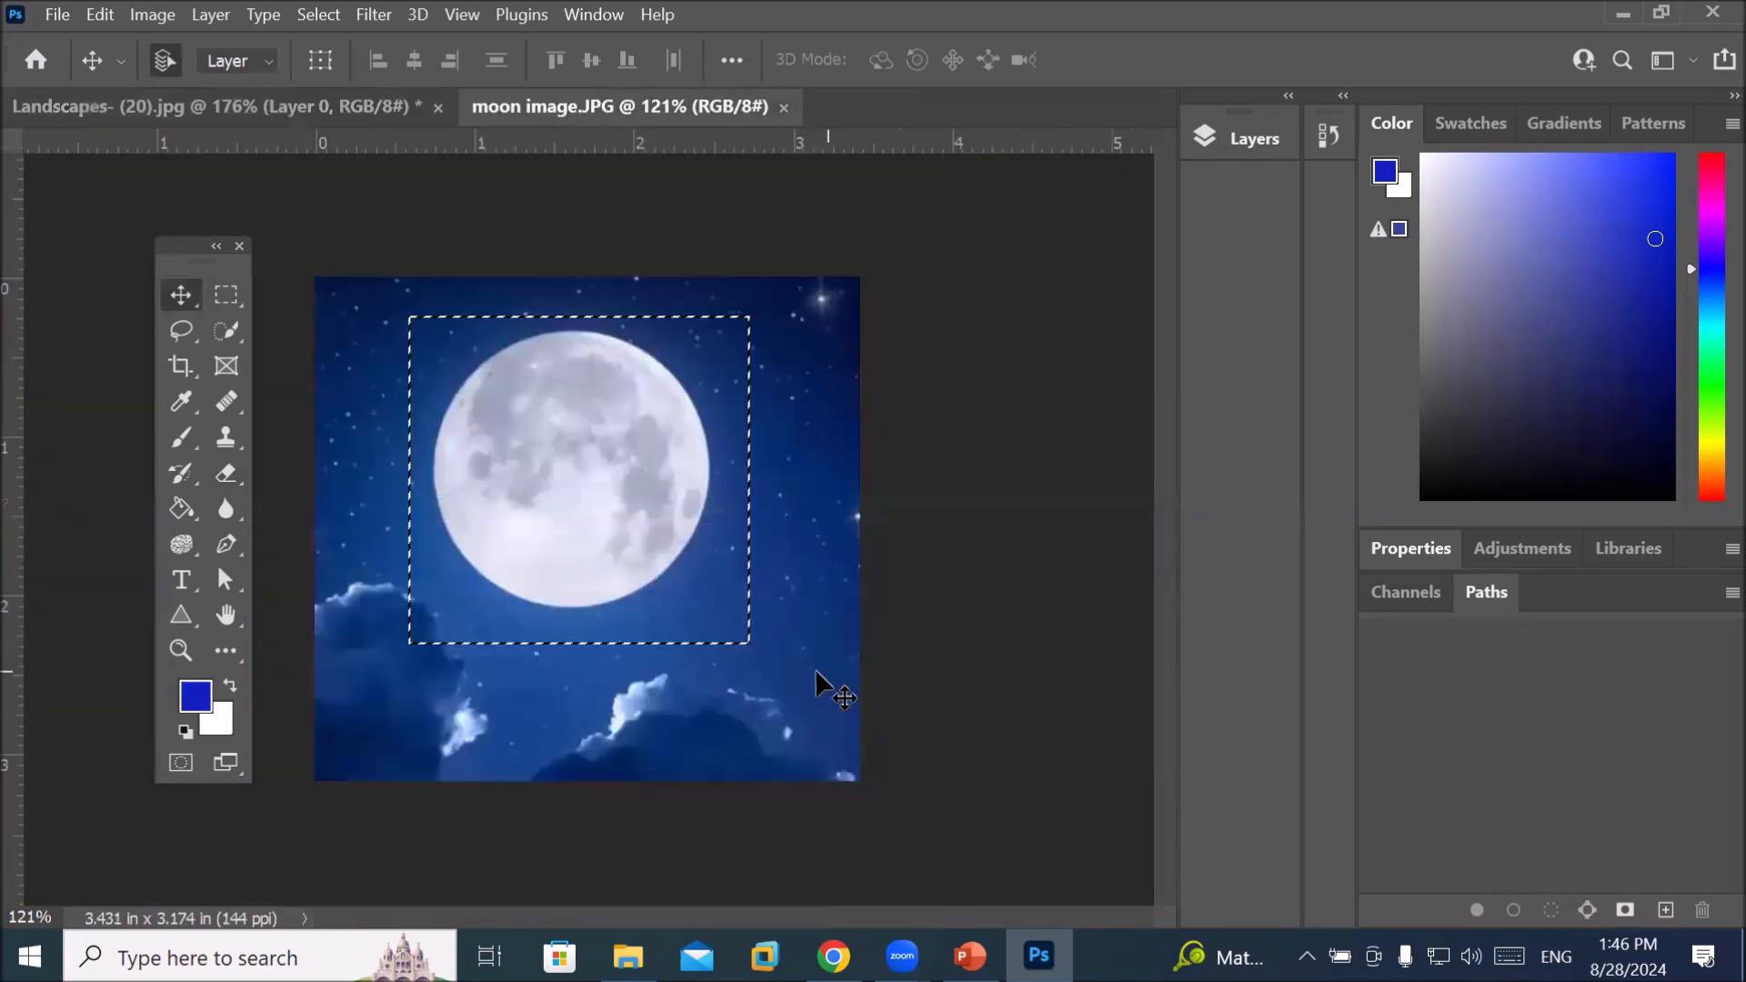
# Clear the rectangular selection, draw a 1:1 circular selection over the moon with the Elliptical Marquee Tool, and deselect it
pyautogui.click(231, 292)
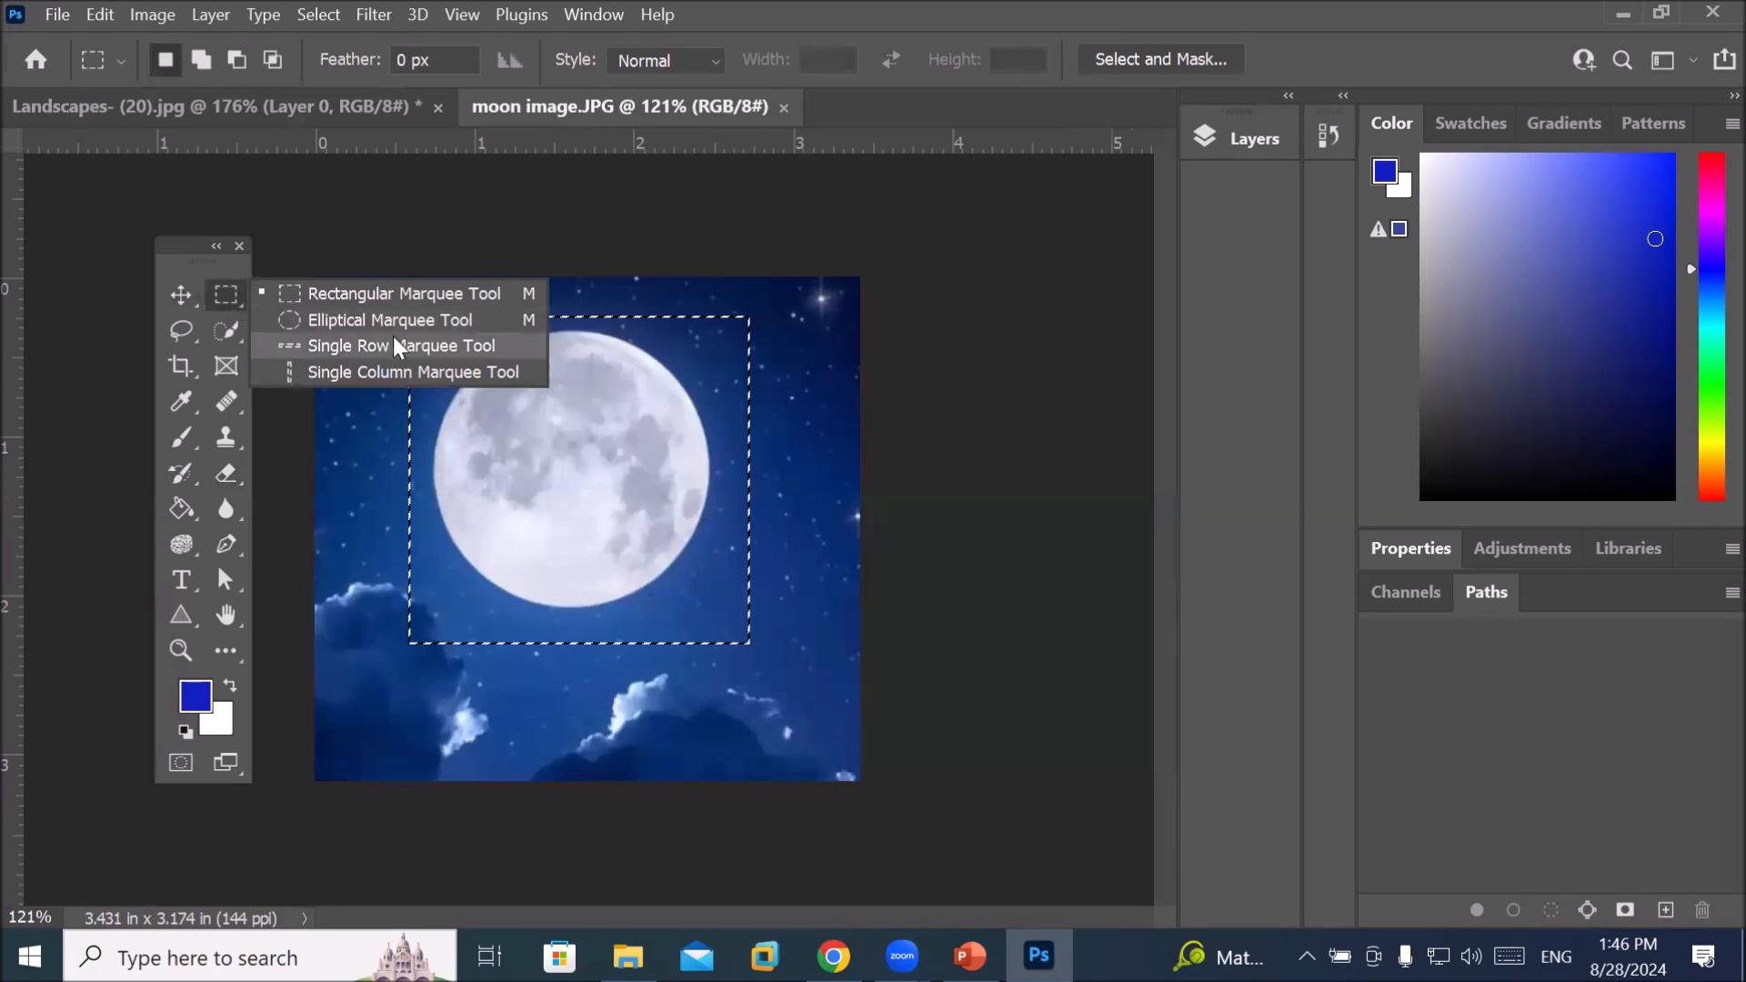
pyautogui.click(446, 322)
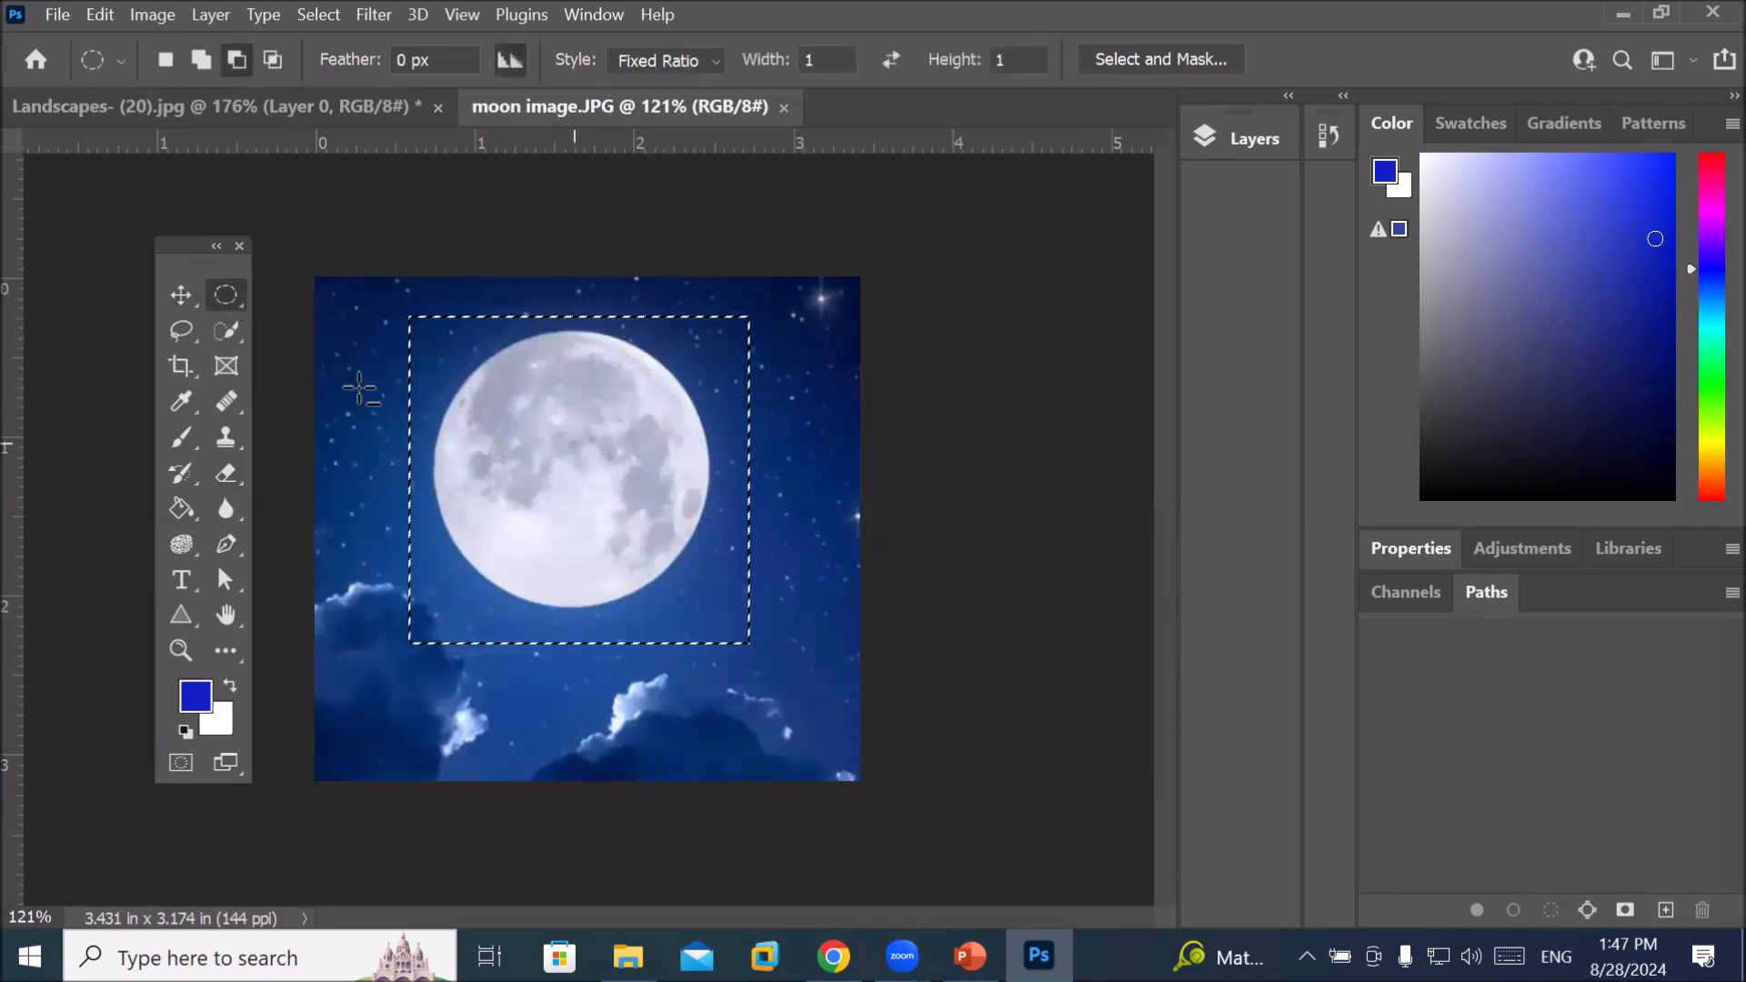
pyautogui.click(790, 458)
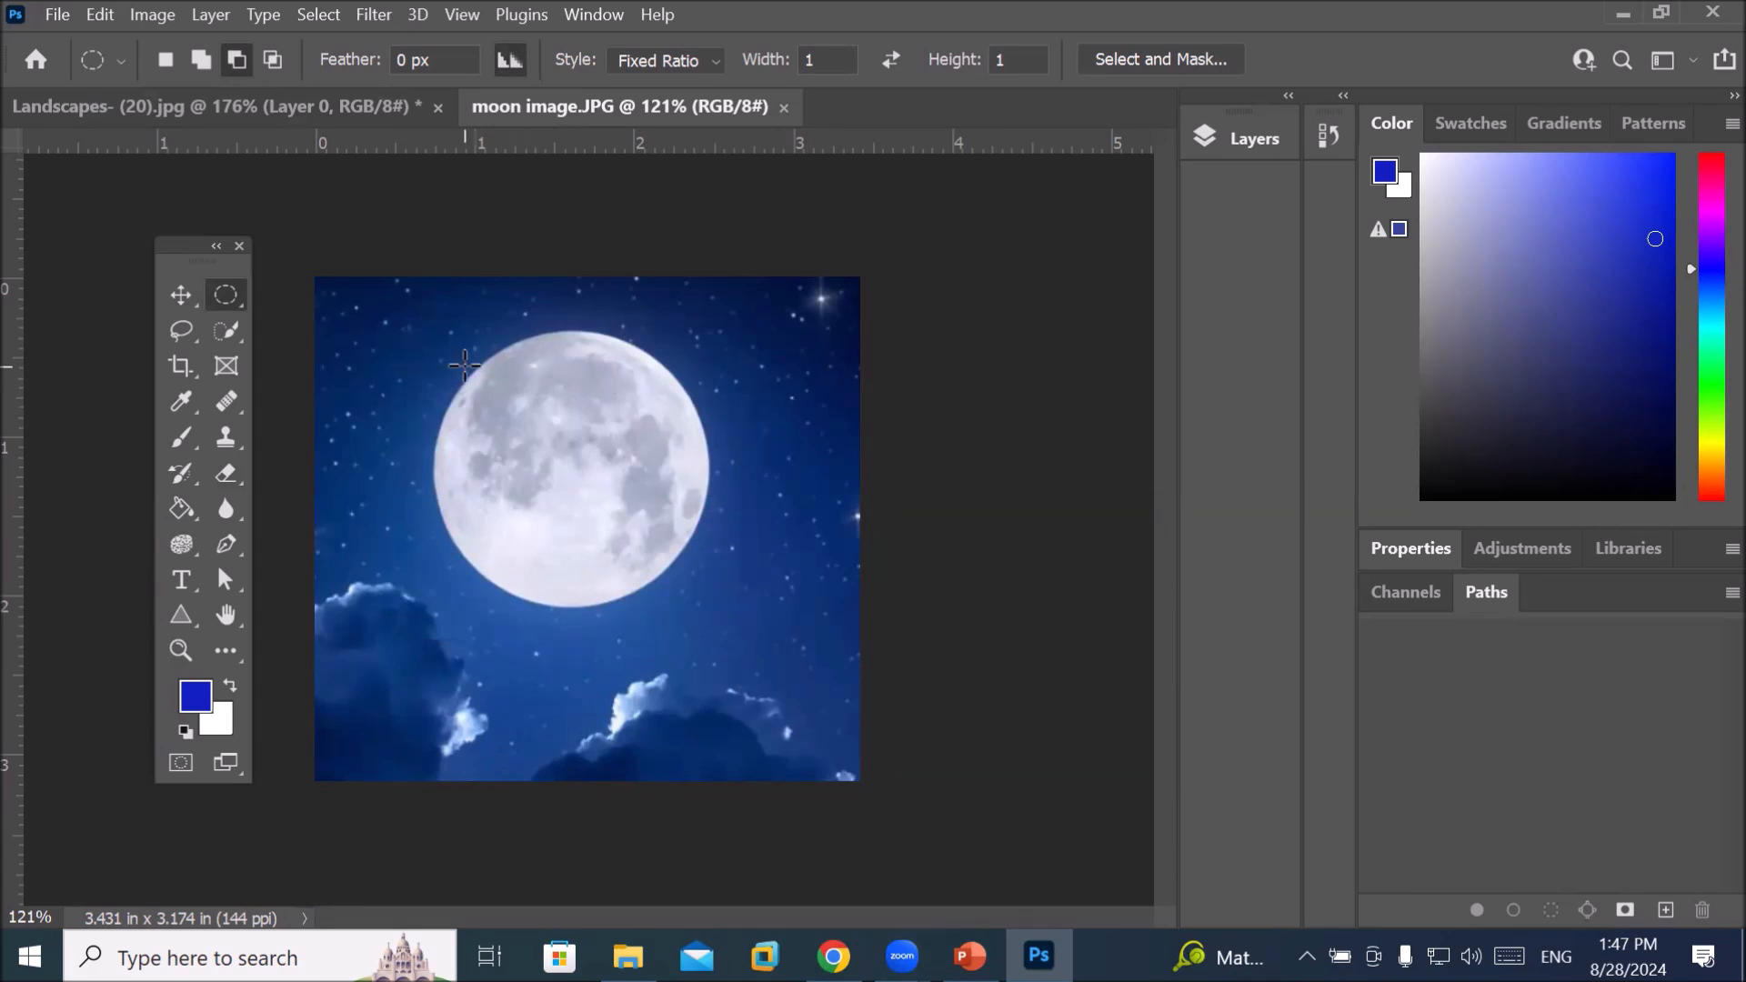
pyautogui.moveTo(463, 354); pyautogui.dragTo(816, 707)
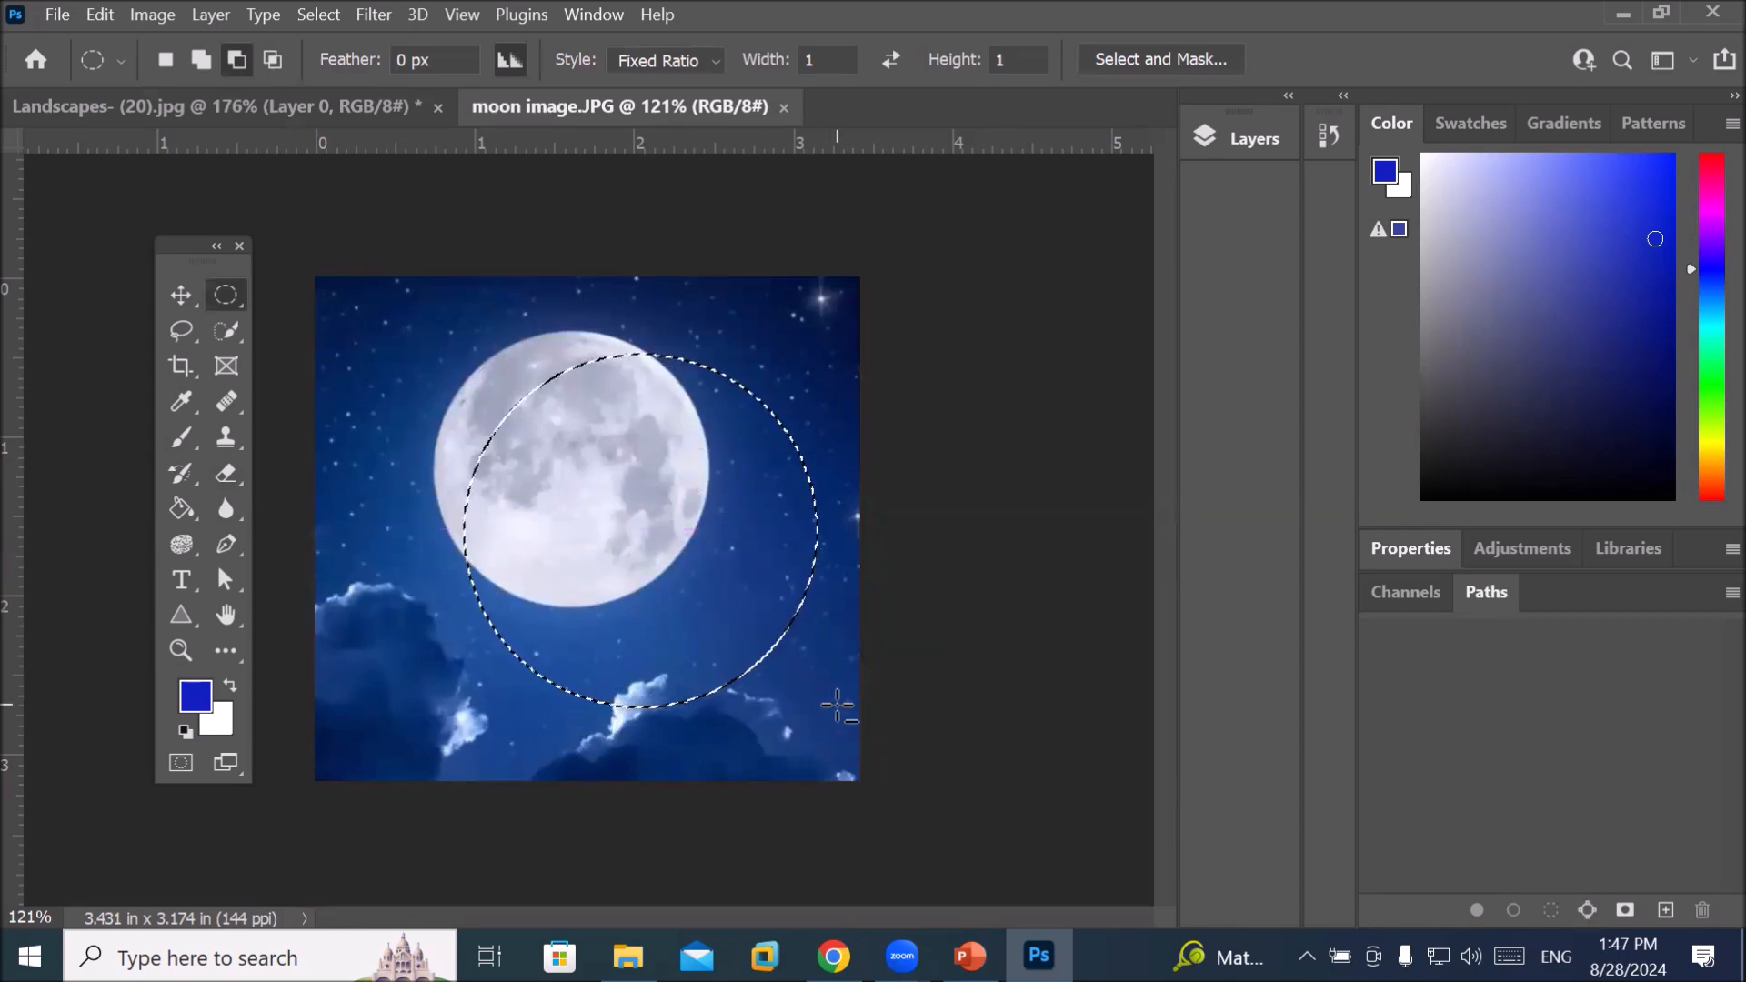
pyautogui.click(820, 705)
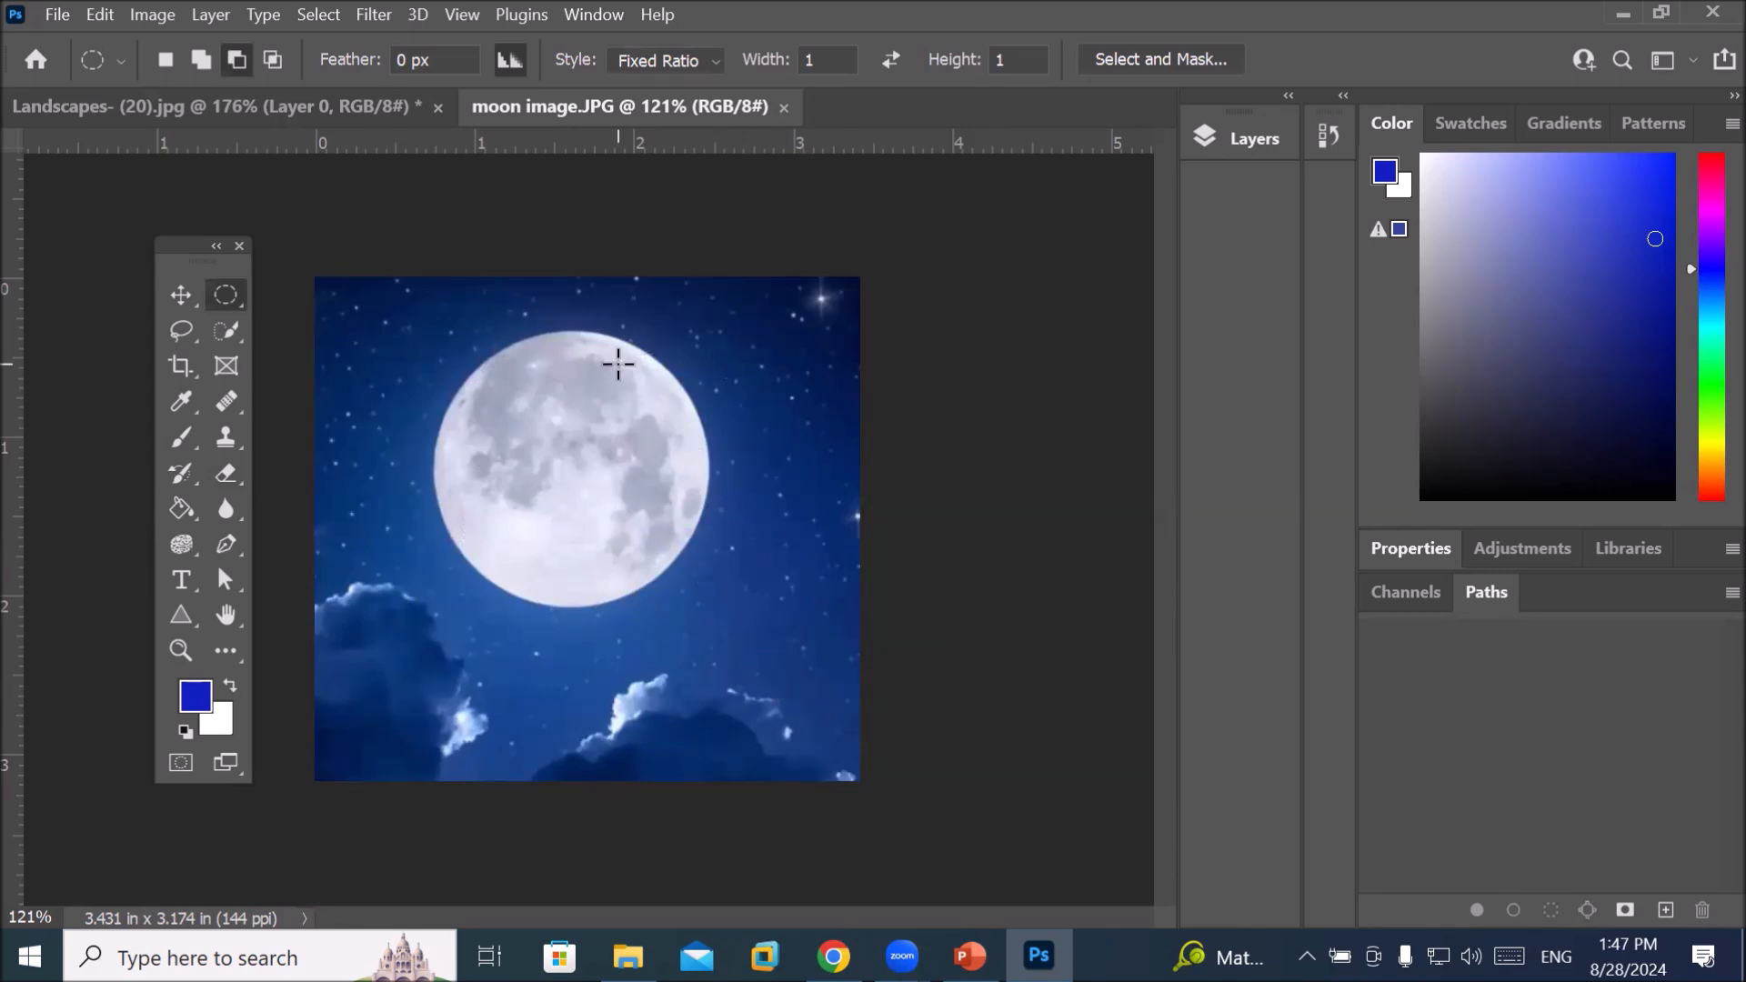
# Draw a freely proportioned selection around the moon with the Rectangular Marquee Tool in Normal style, and deselect it
pyautogui.rightClick(224, 298)
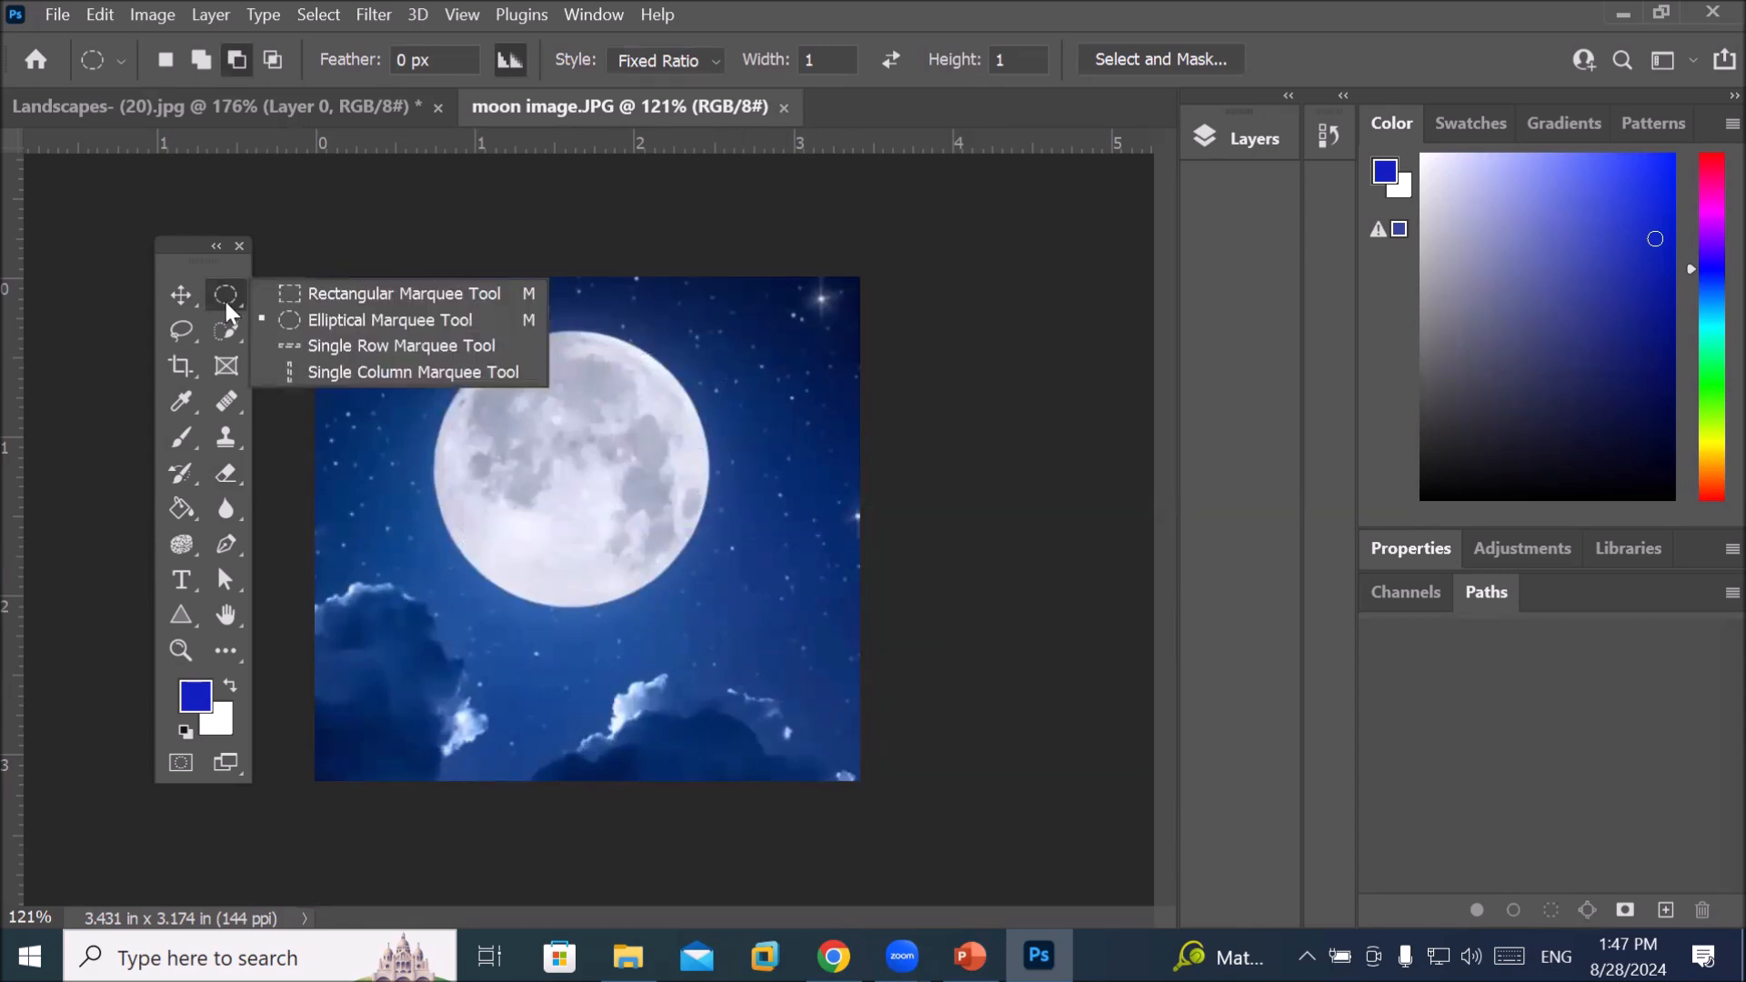
pyautogui.click(357, 293)
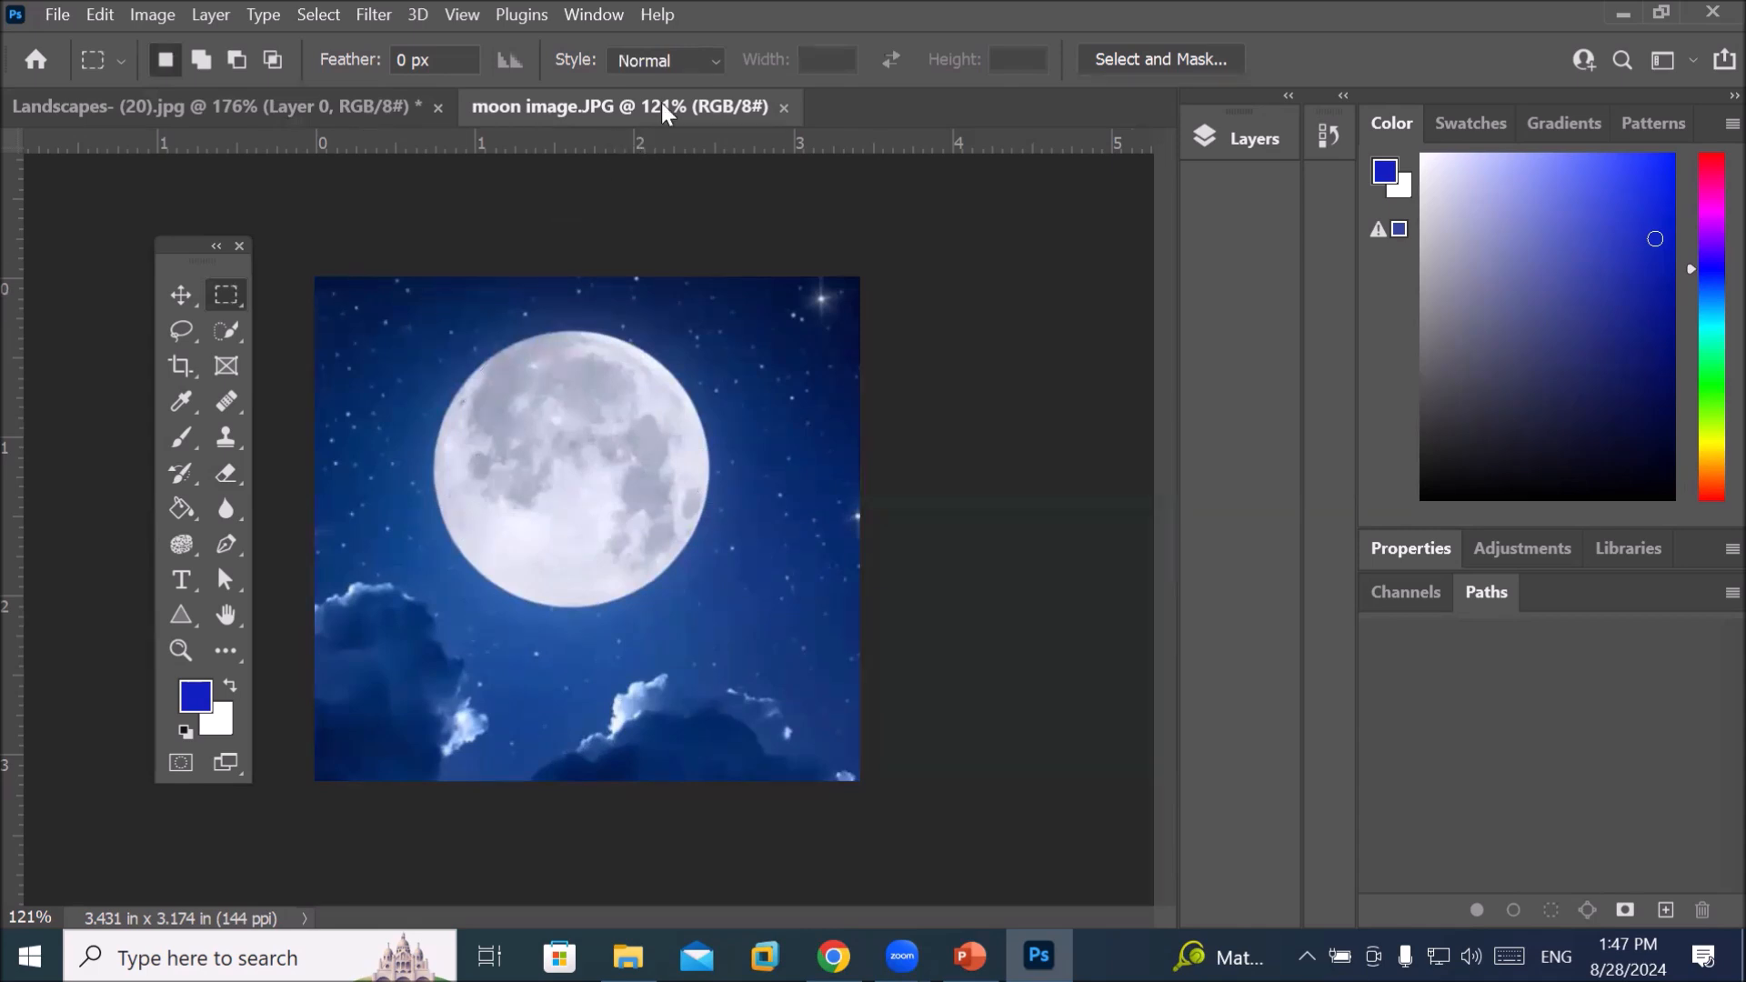
pyautogui.click(718, 62)
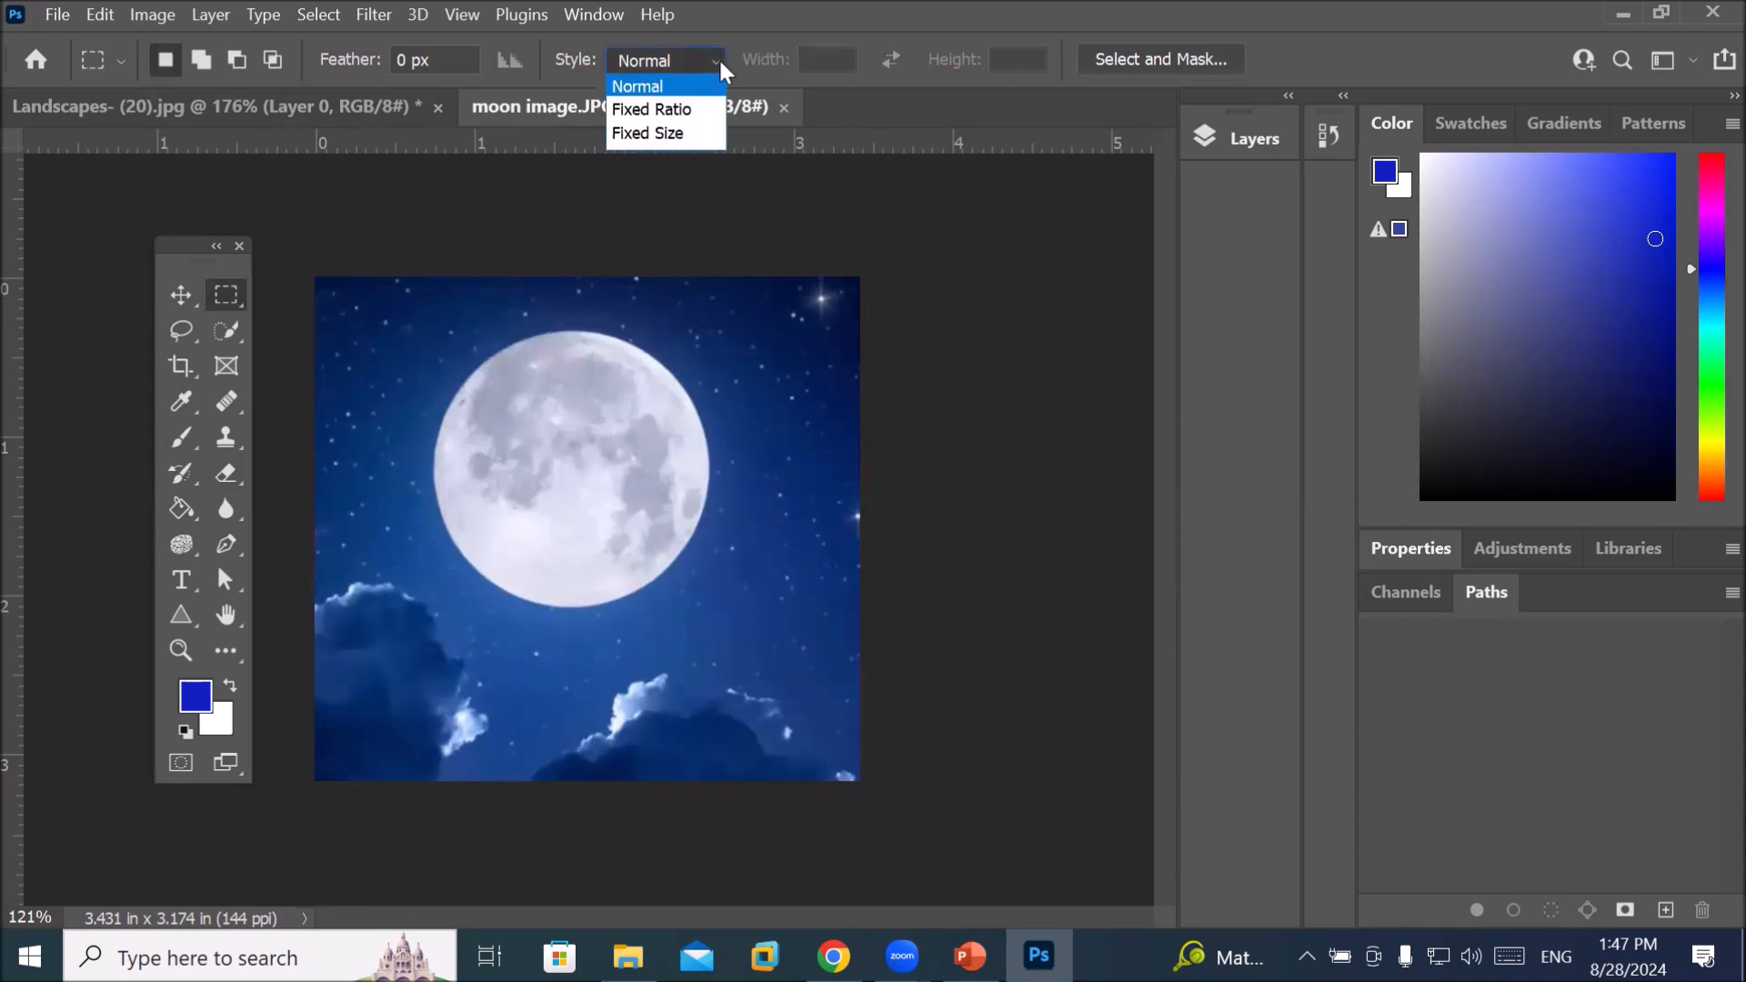
pyautogui.click(680, 84)
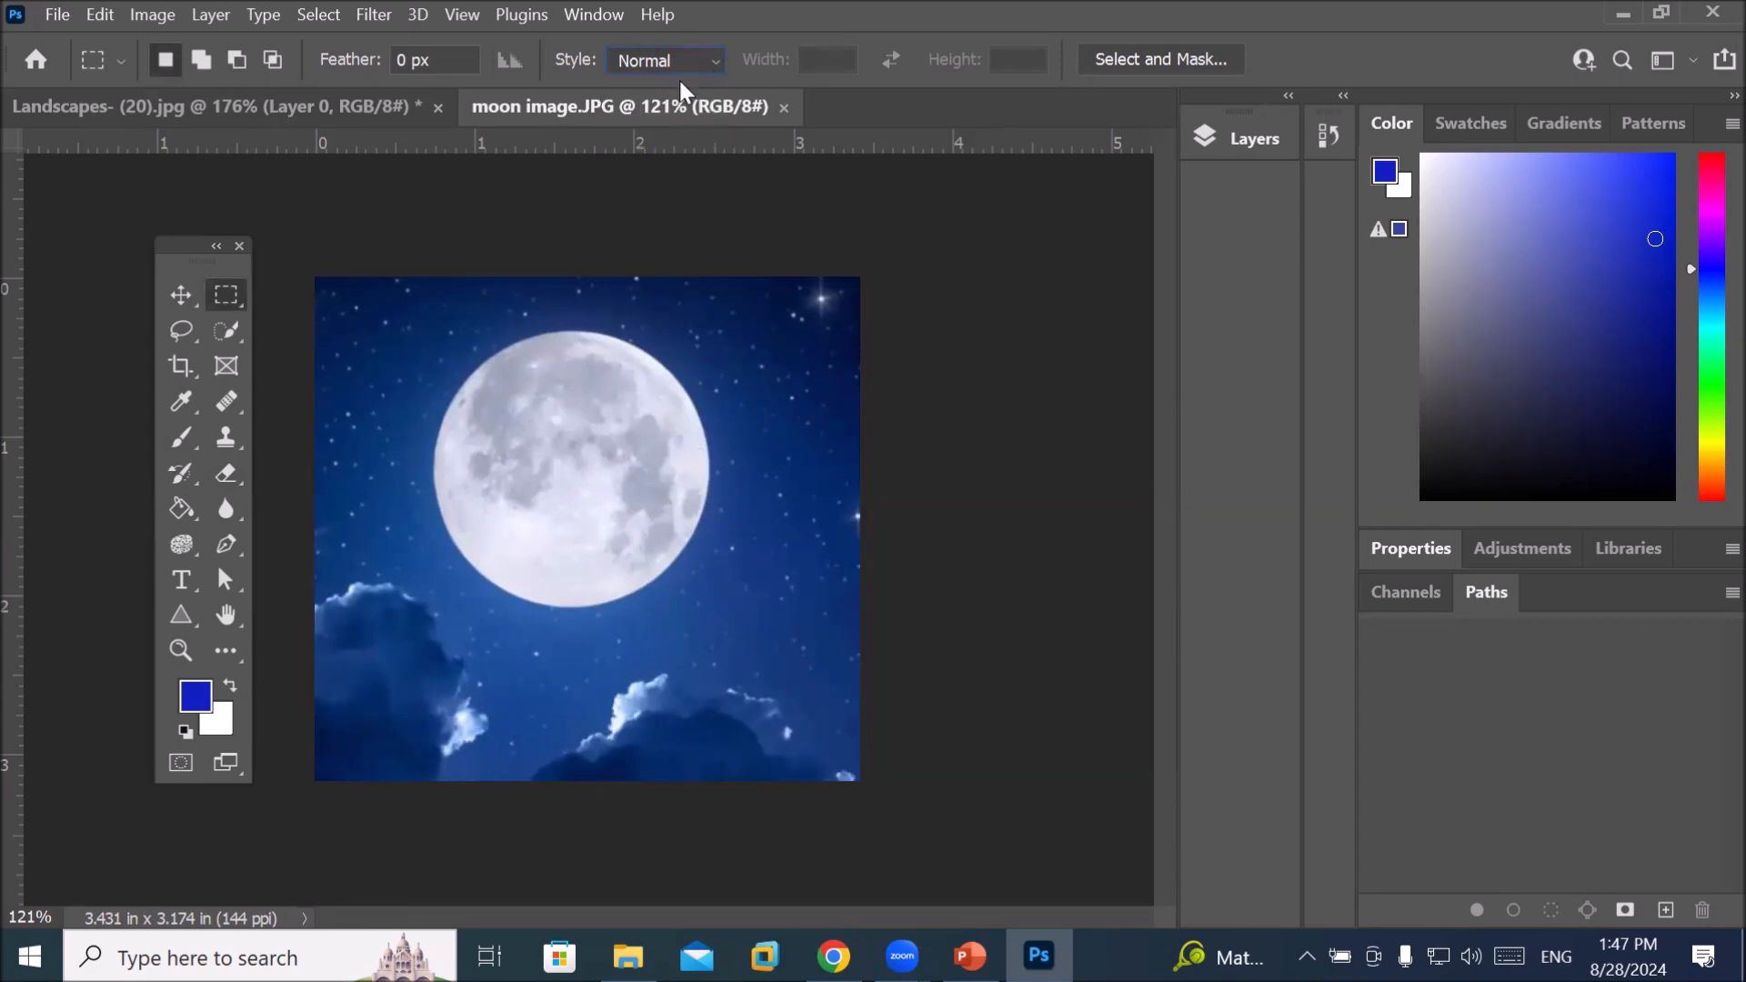
pyautogui.moveTo(390, 320); pyautogui.dragTo(744, 610)
pyautogui.click(747, 603)
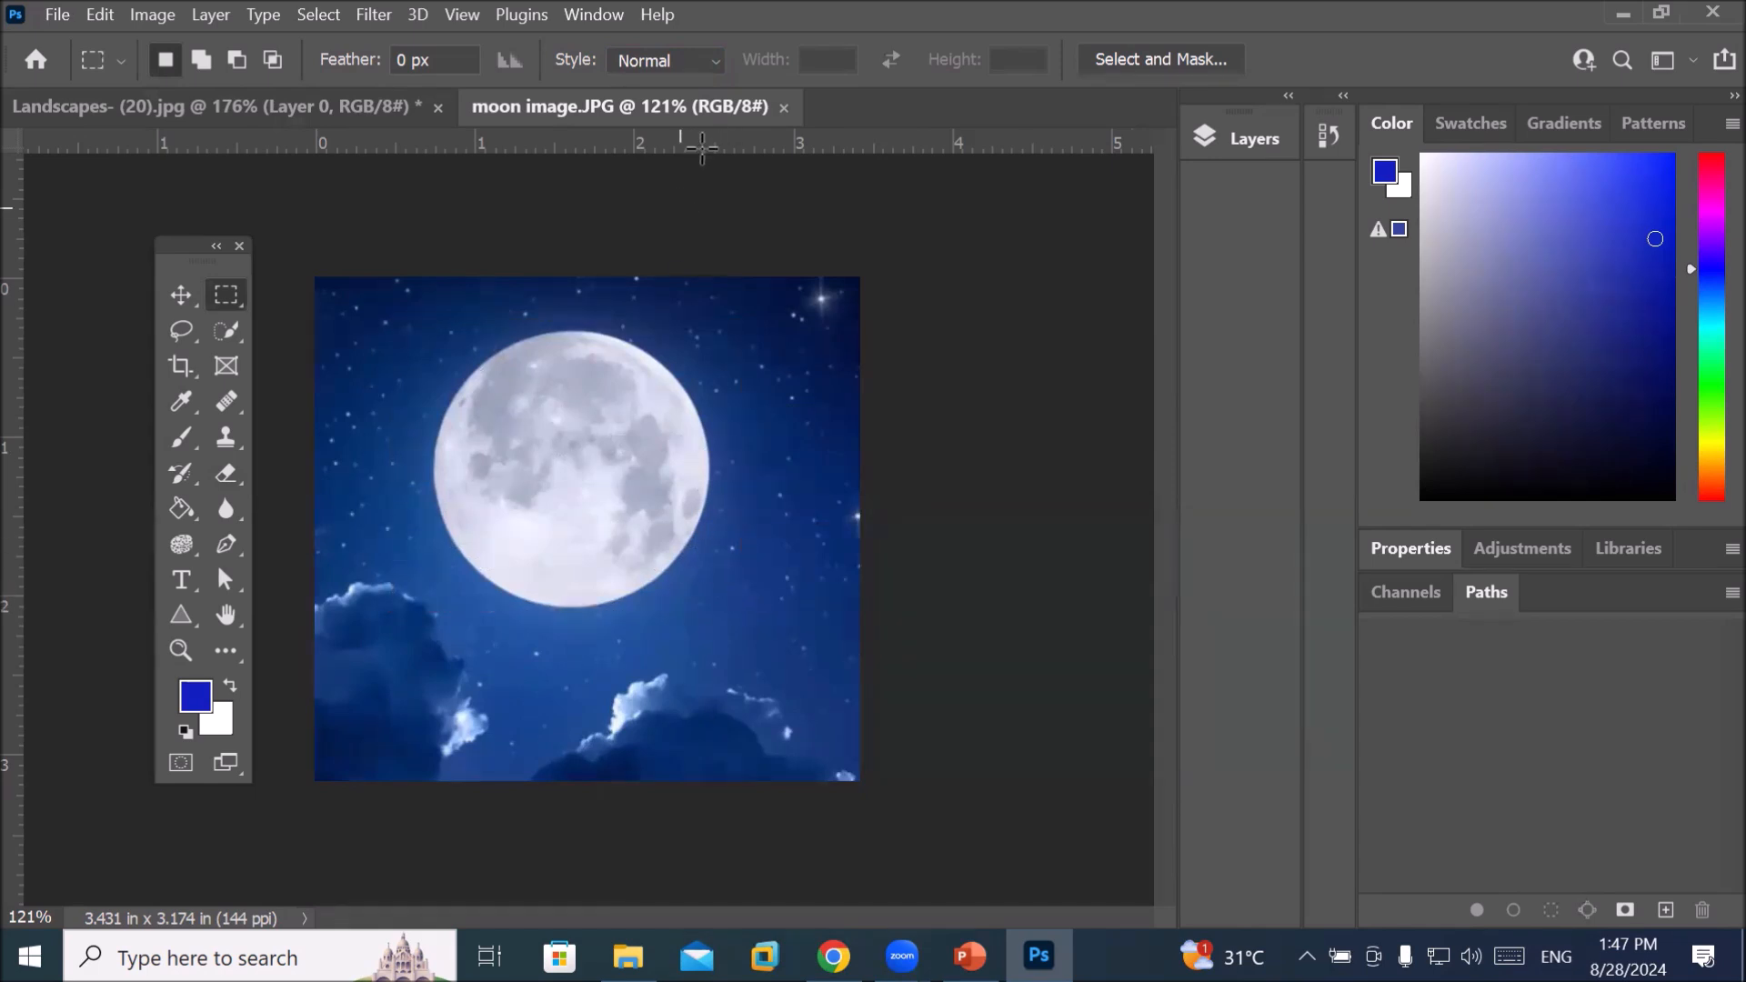
# Set the Rectangular Marquee's style to Fixed Ratio with width 4 and height 1
pyautogui.click(721, 60)
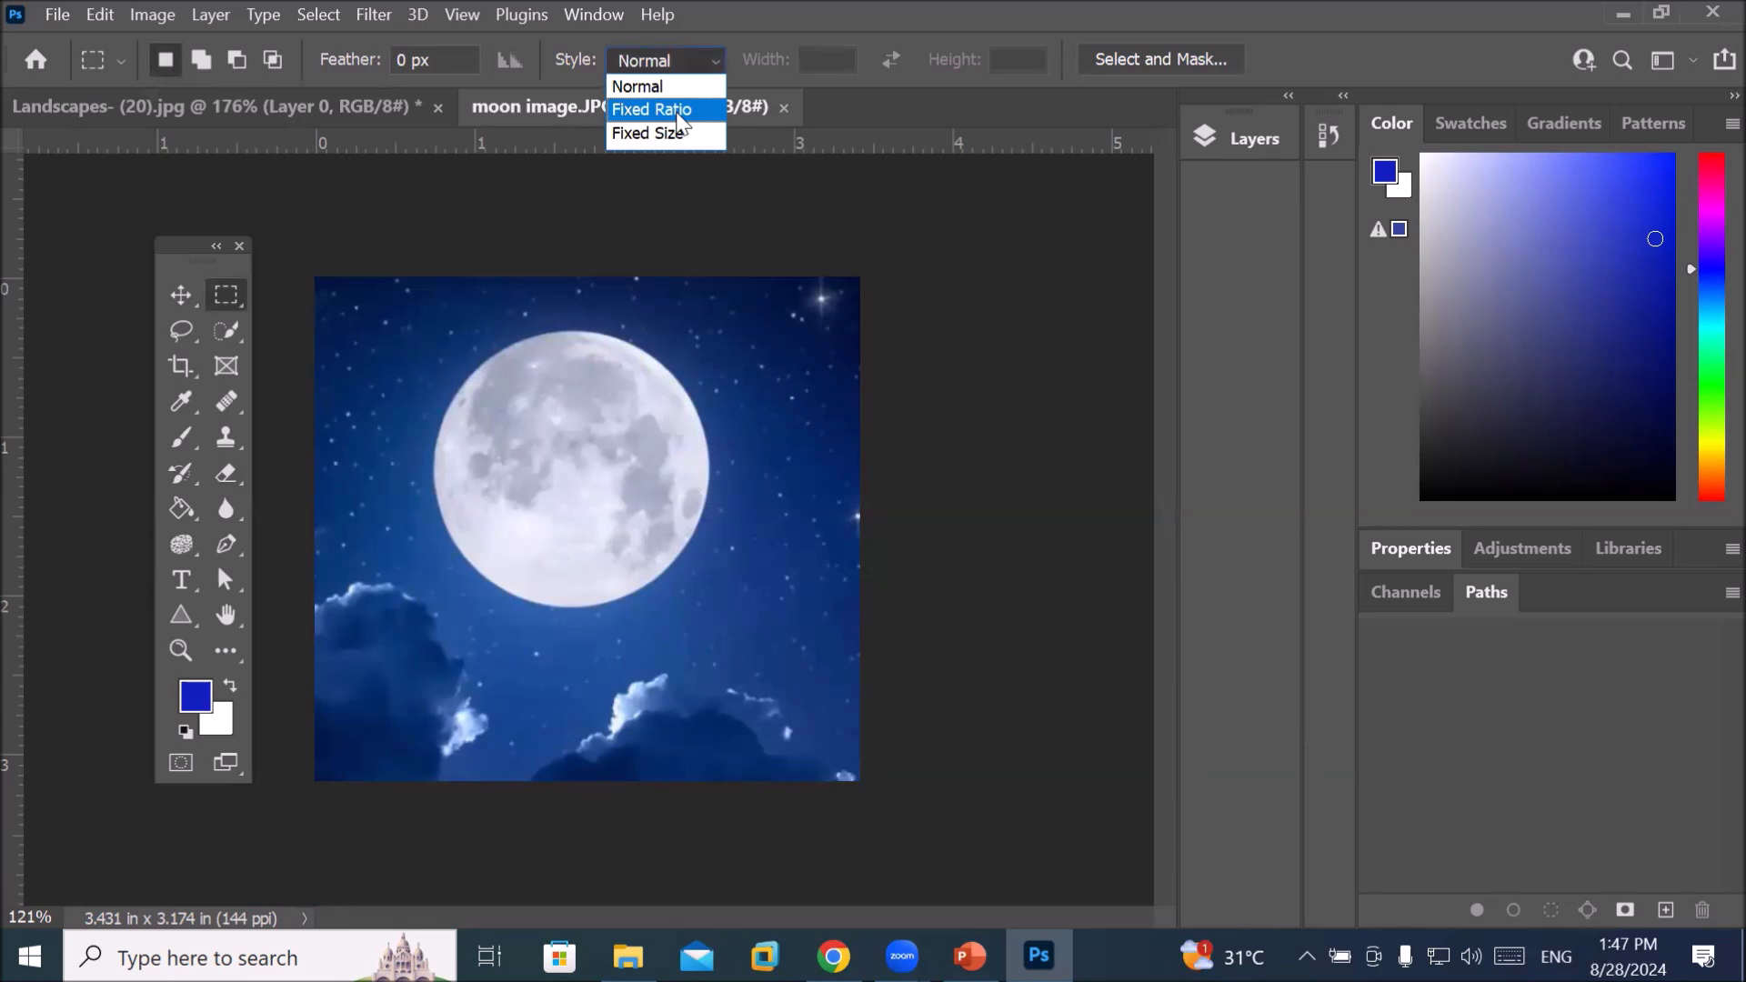
pyautogui.click(683, 109)
pyautogui.moveTo(844, 69); pyautogui.dragTo(784, 67)
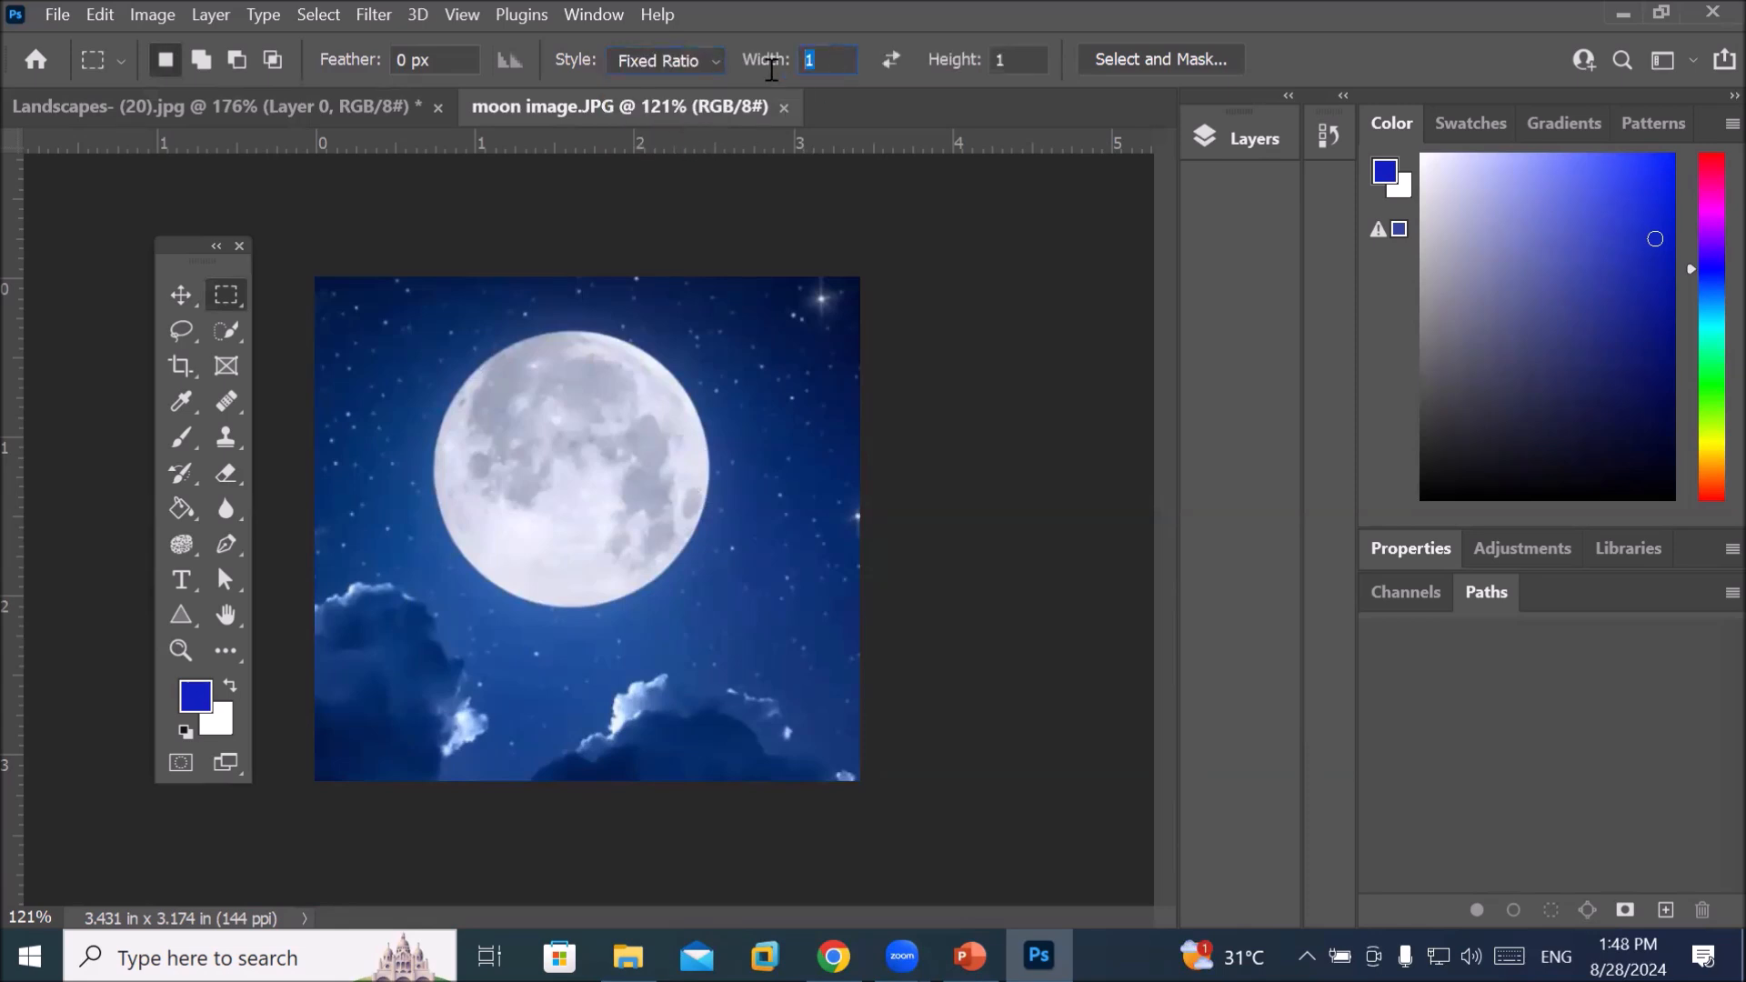
pyautogui.press('Tab')
pyautogui.click(809, 60)
pyautogui.click(1020, 55)
pyautogui.write('2')
pyautogui.moveTo(1020, 62); pyautogui.dragTo(953, 70)
pyautogui.write('4')
pyautogui.click(897, 52)
# Draw a 4:1 rectangular selection about 1.92 in wide and 0.48 in high across the moon's upper part, and deselect it
pyautogui.moveTo(406, 344); pyautogui.dragTo(519, 440)
pyautogui.moveTo(638, 472); pyautogui.dragTo(775, 538)
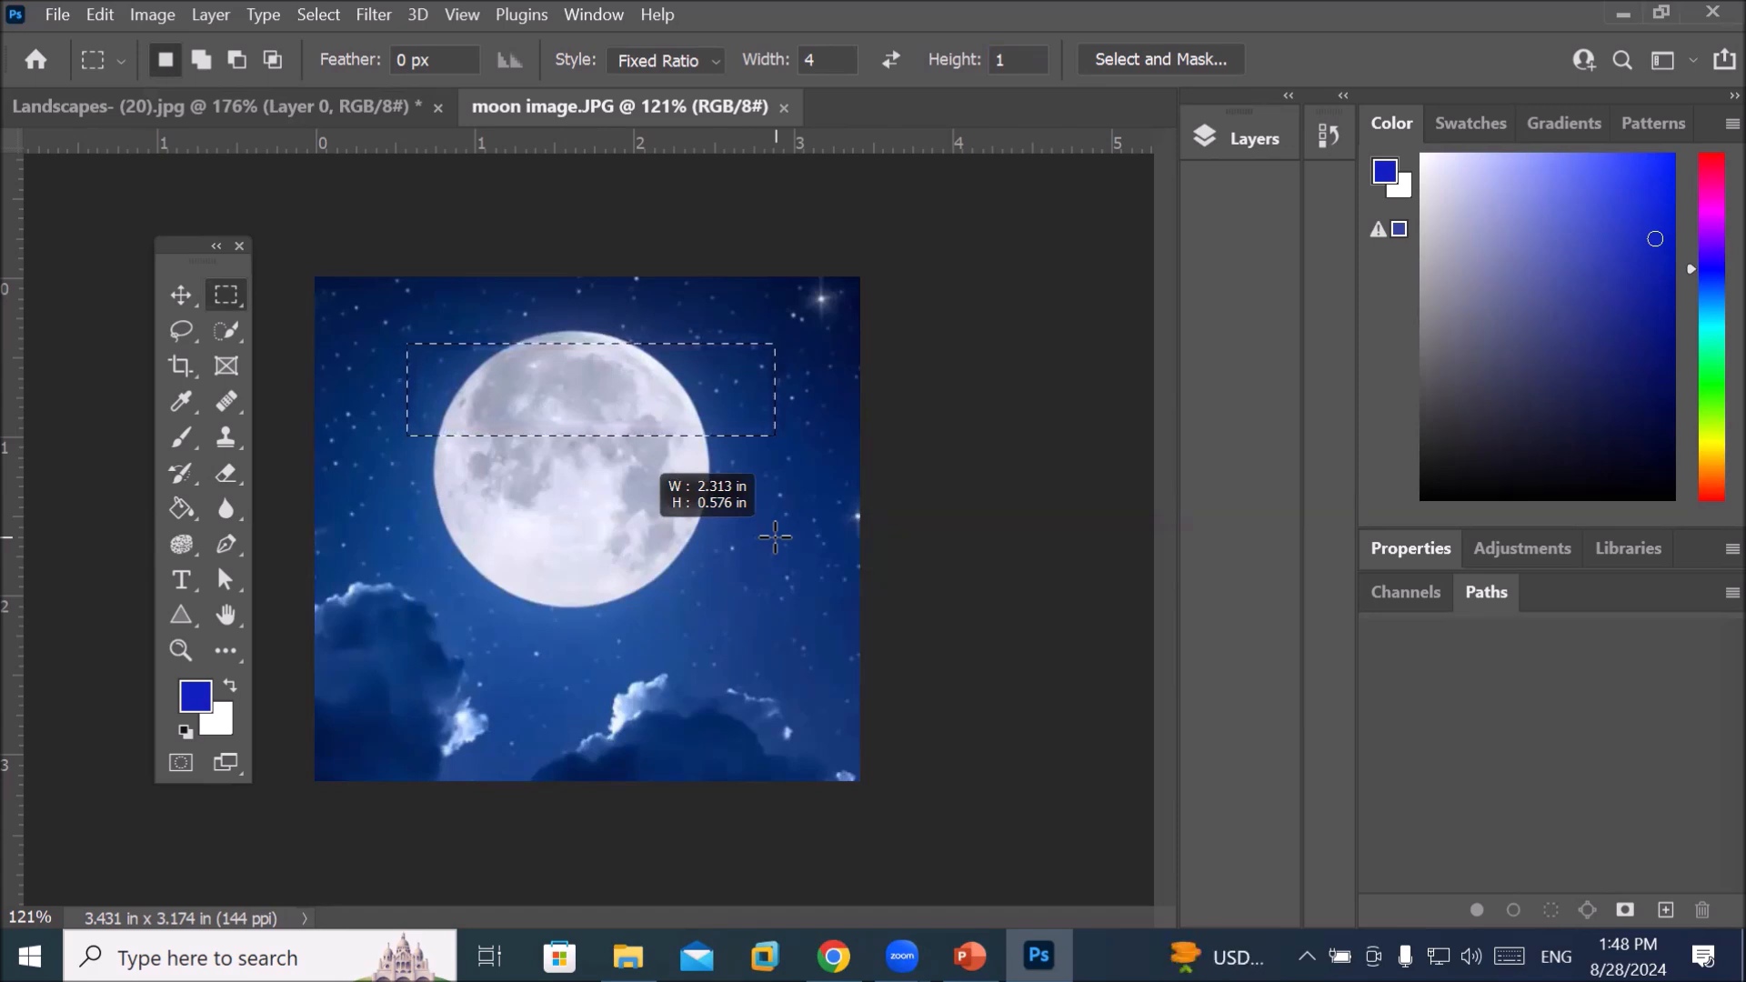
pyautogui.moveTo(775, 537); pyautogui.dragTo(713, 564)
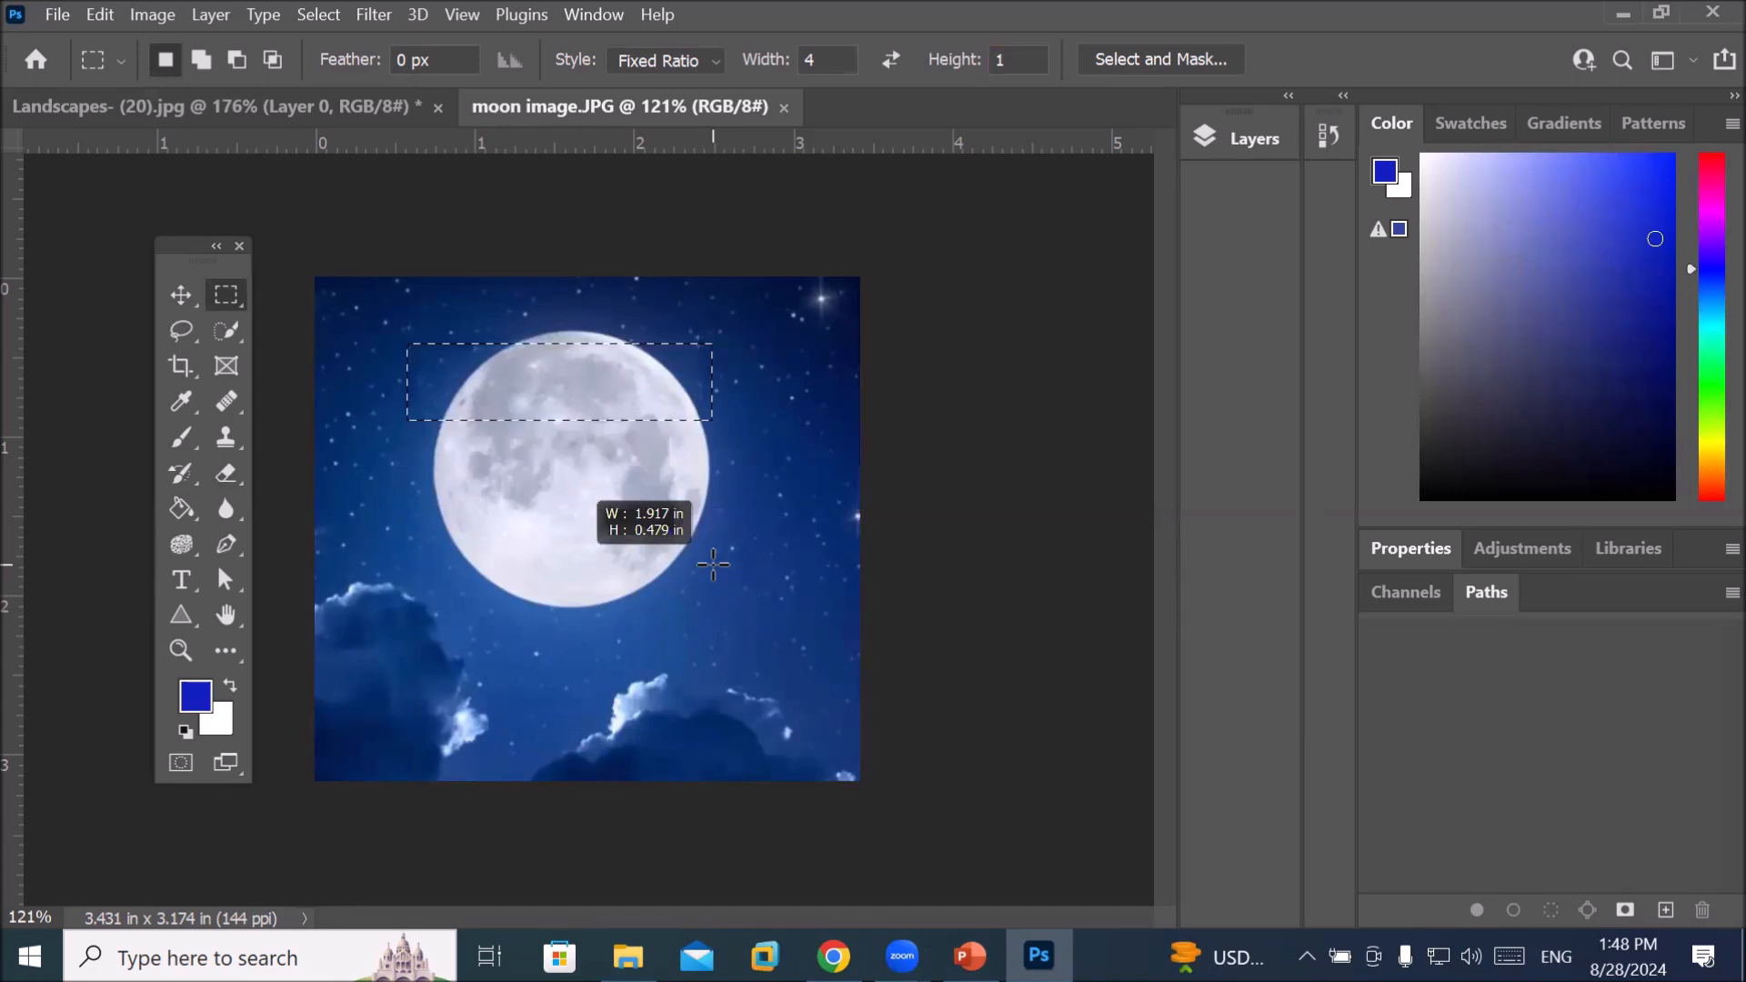
pyautogui.moveTo(713, 564); pyautogui.dragTo(715, 564)
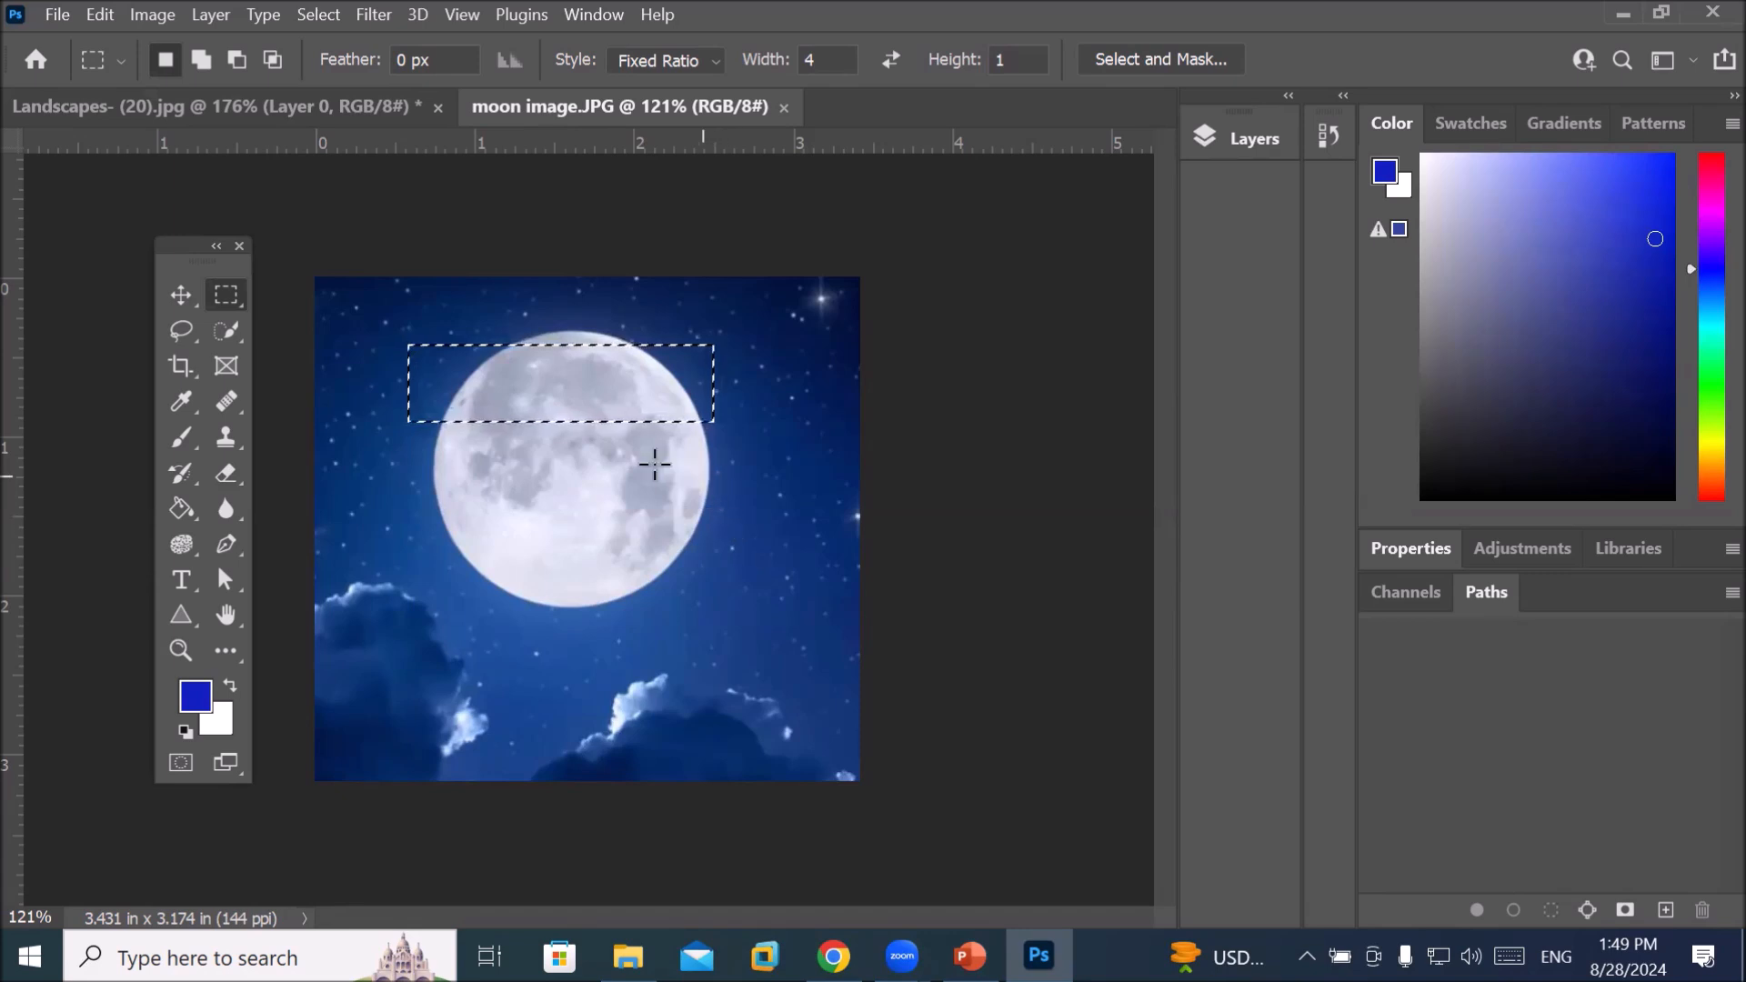
pyautogui.click(424, 423)
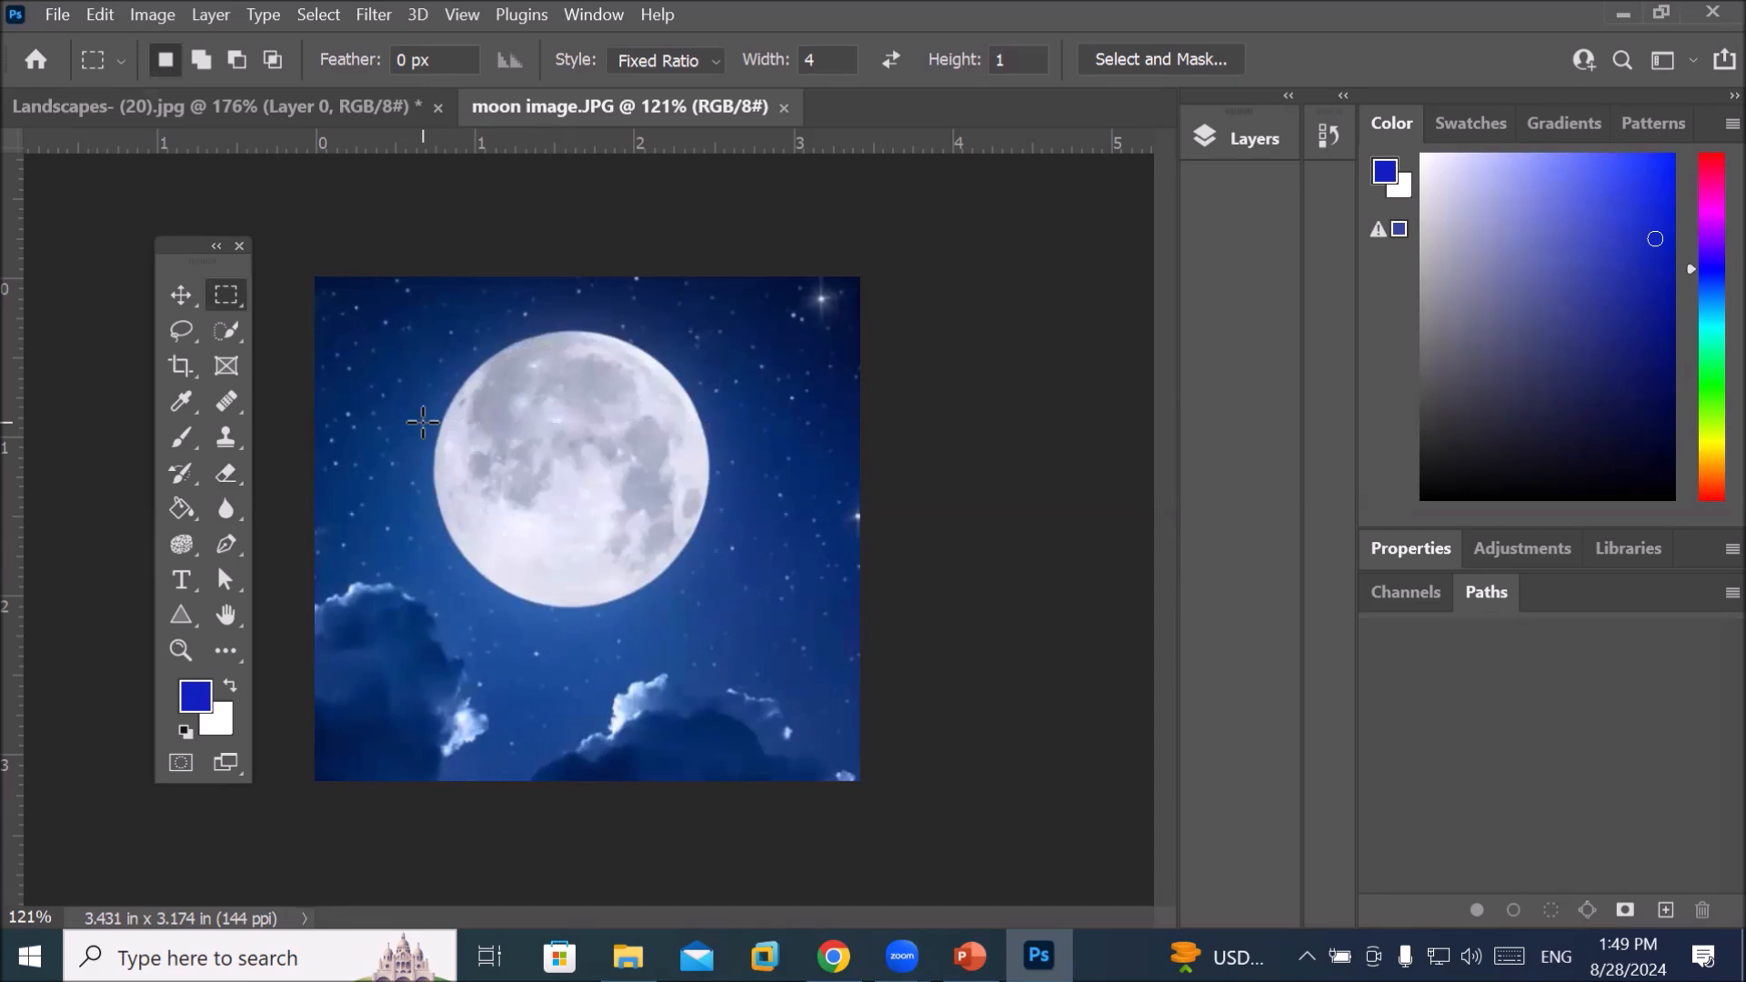
# Draw successive 4:1 selections in different parts of the image, each replacing the previous one, ending over the clouds below the moon
pyautogui.moveTo(329, 302); pyautogui.dragTo(465, 369)
pyautogui.moveTo(601, 294); pyautogui.dragTo(803, 374)
pyautogui.moveTo(474, 472); pyautogui.dragTo(728, 539)
pyautogui.moveTo(355, 611); pyautogui.dragTo(625, 658)
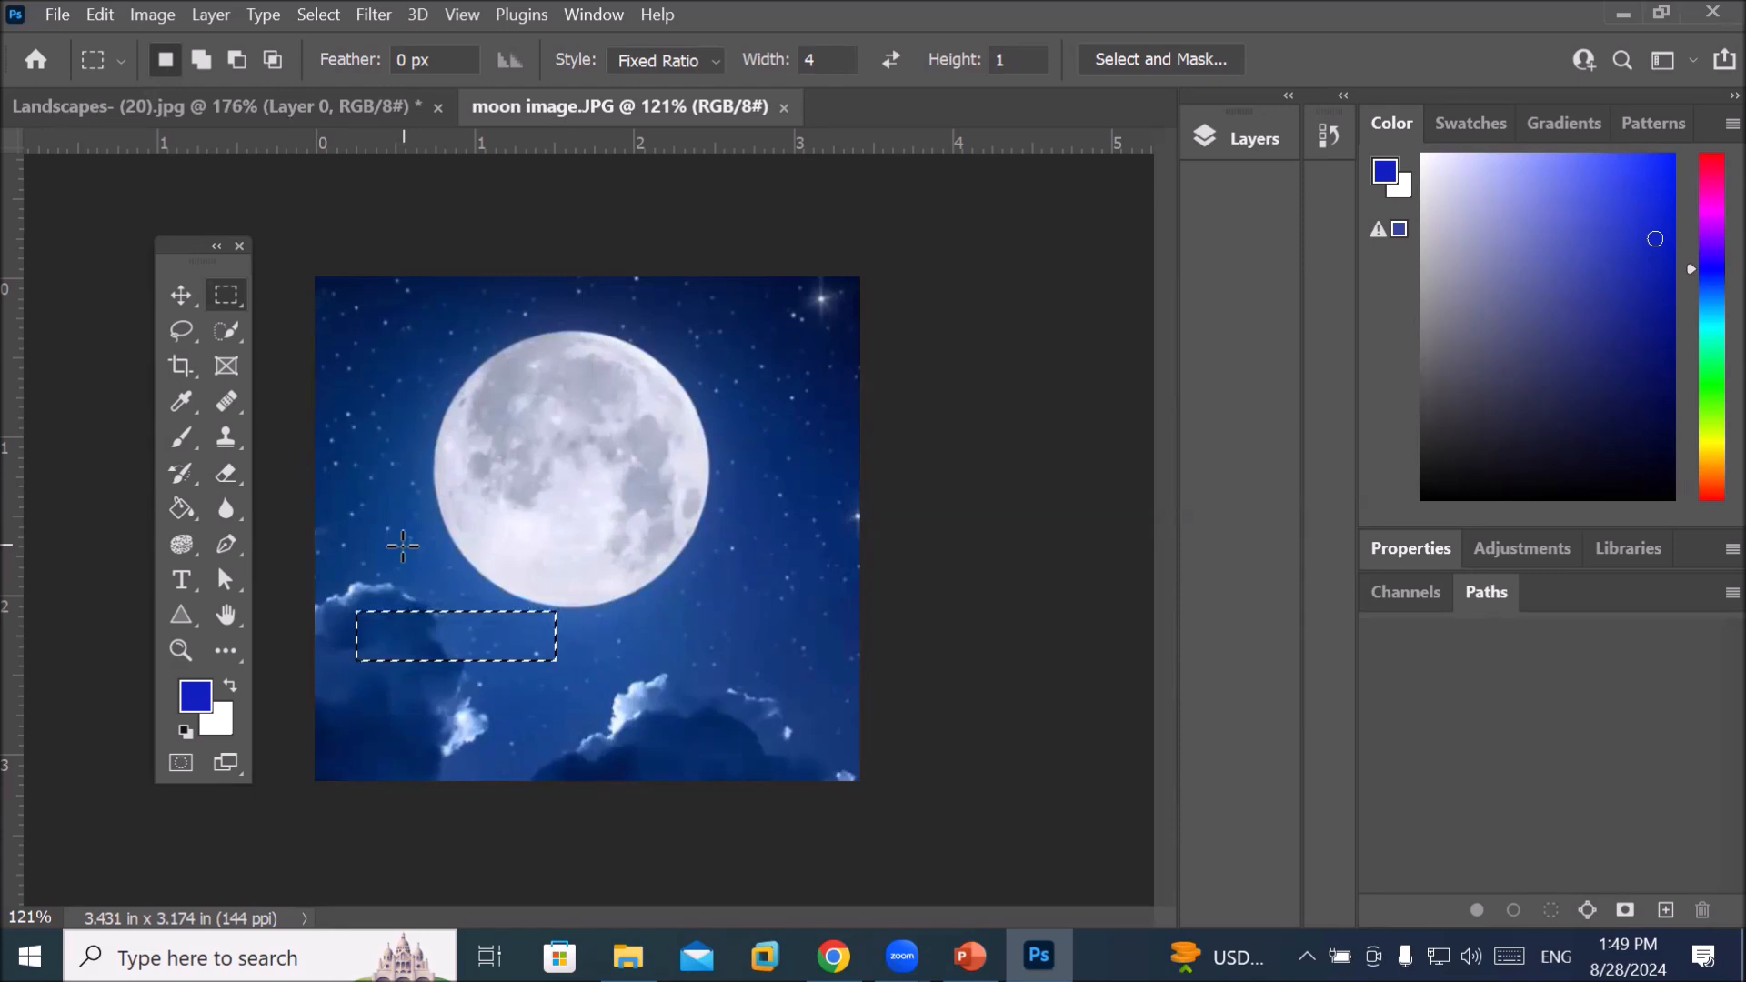
# Switch to Add to Selection and extend the selection with four overlapping 4:1 rectangles stepping up across the moon to the image's right edge
pyautogui.click(201, 58)
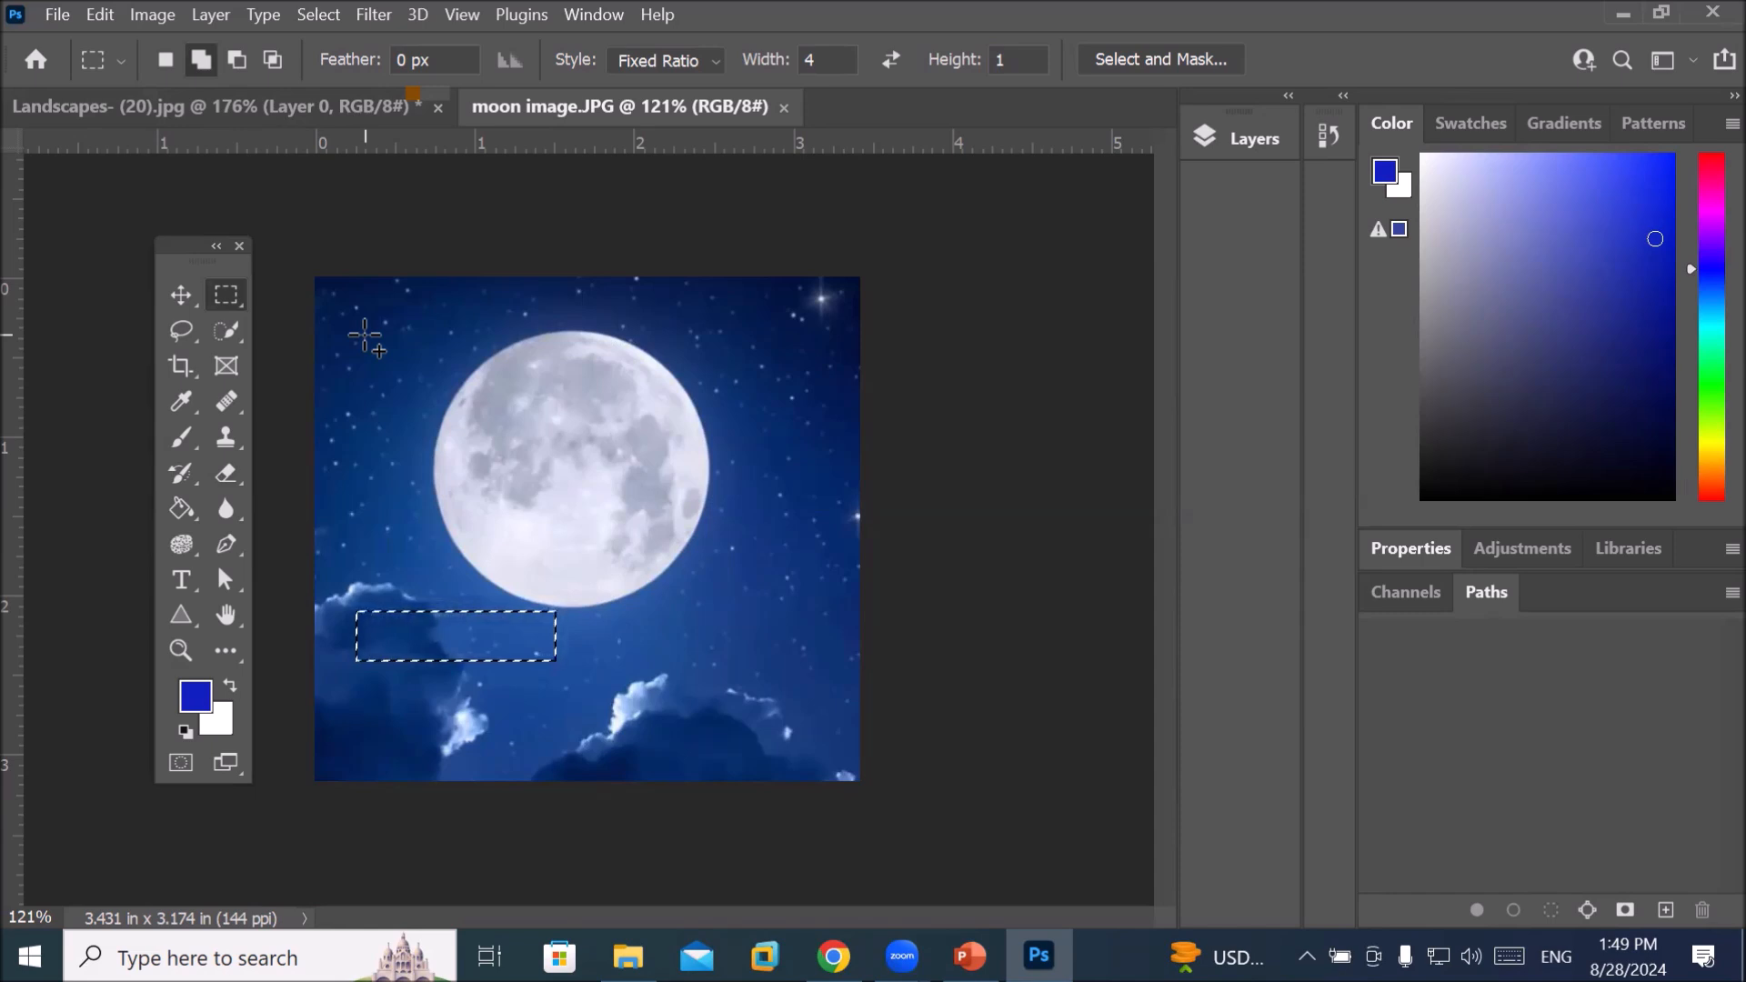
pyautogui.moveTo(423, 569); pyautogui.dragTo(615, 616)
pyautogui.moveTo(495, 516); pyautogui.dragTo(734, 576)
pyautogui.moveTo(542, 449); pyautogui.dragTo(830, 558)
pyautogui.moveTo(665, 394); pyautogui.dragTo(991, 523)
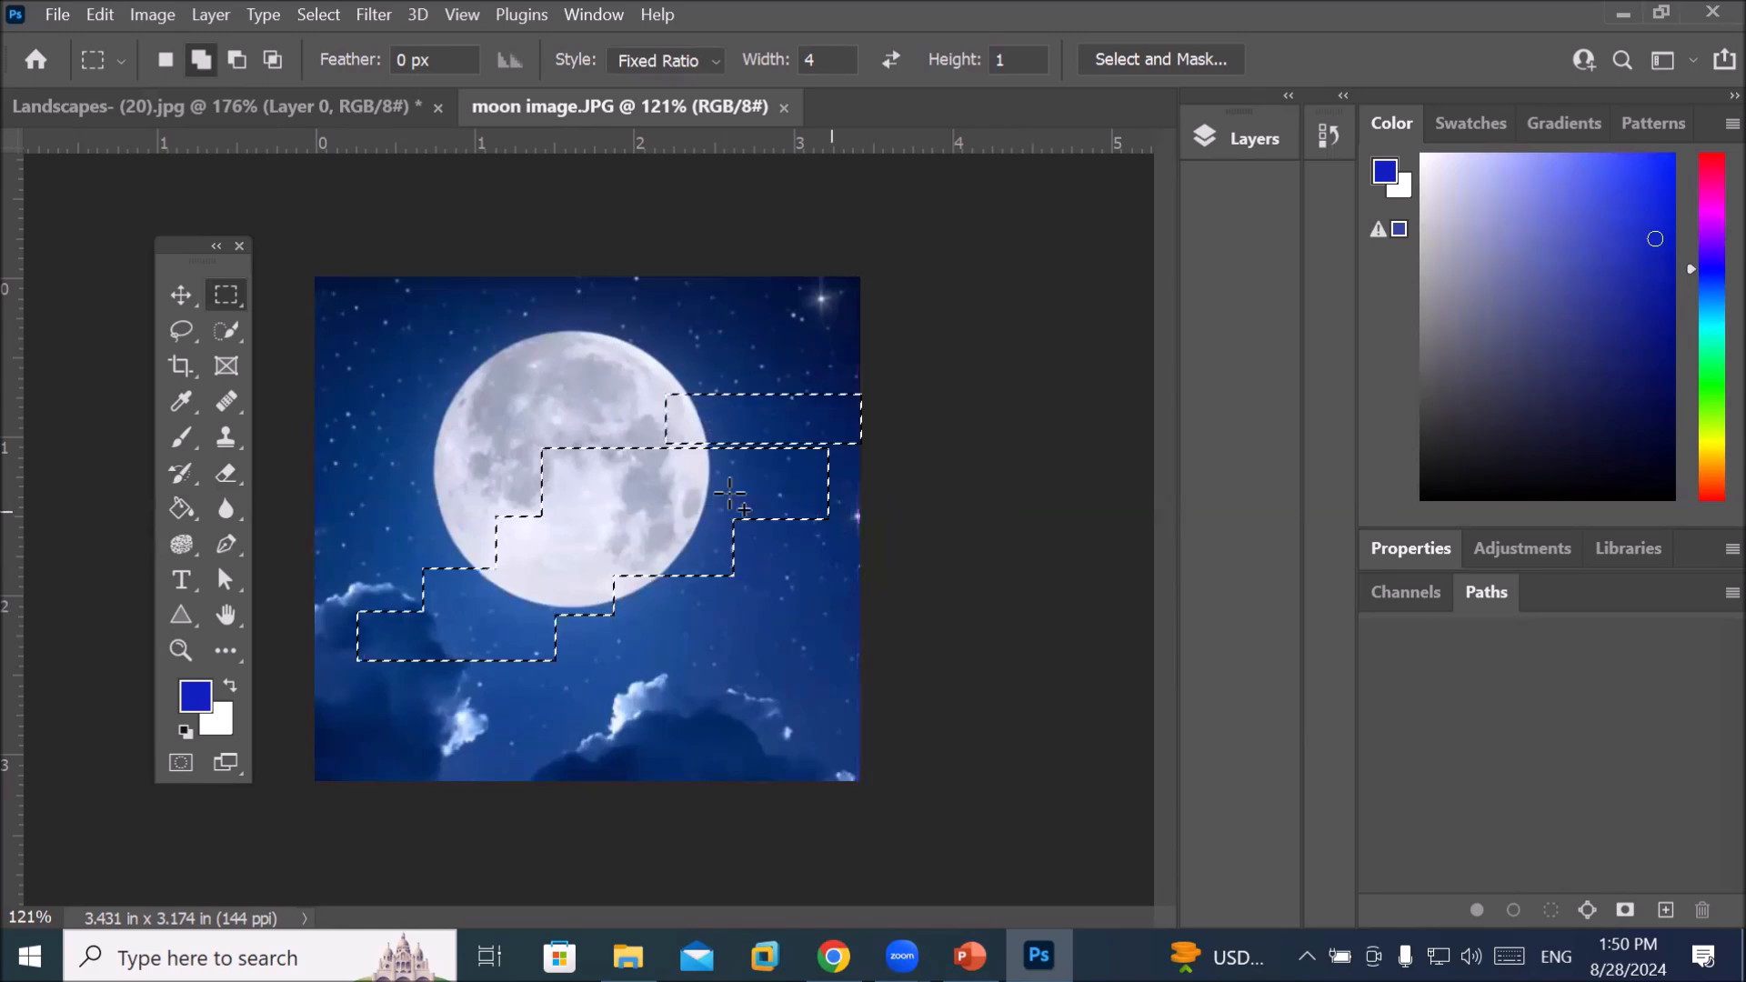
# Add more overlapping 4:1 rectangles along the right and lower edges of the stepped selection
pyautogui.moveTo(700, 424); pyautogui.dragTo(805, 495)
pyautogui.scroll(3, 752, 386)
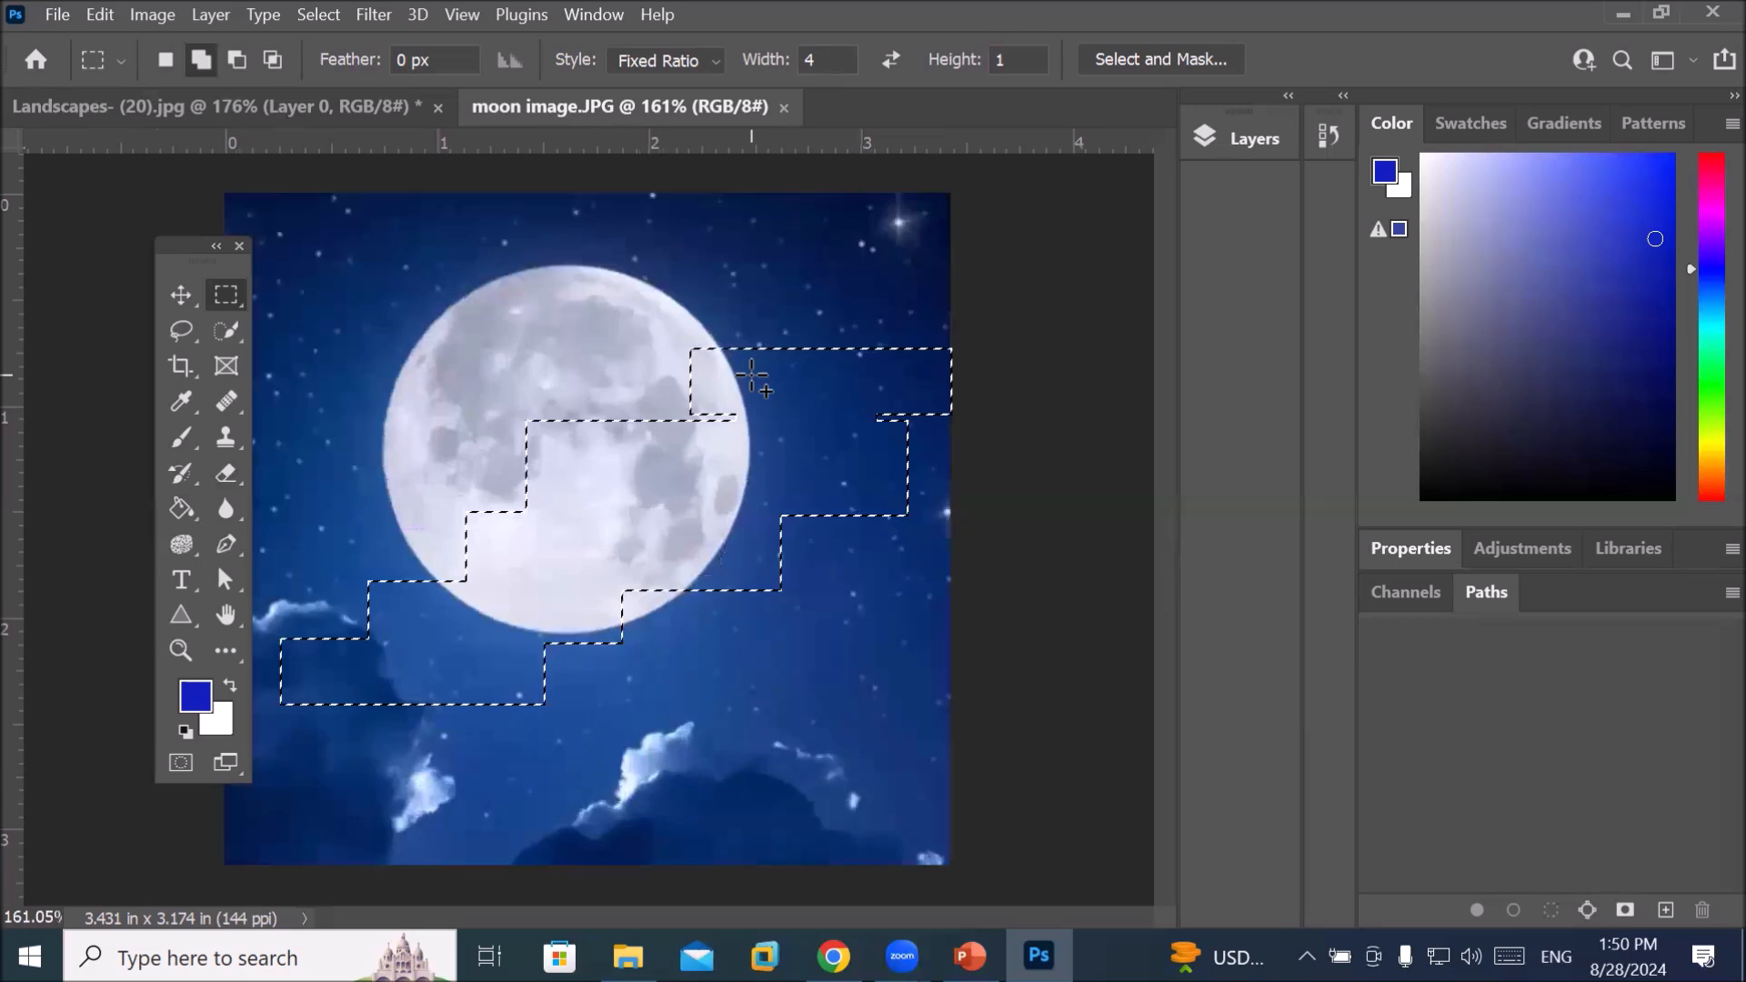
pyautogui.scroll(3, 753, 386)
pyautogui.moveTo(814, 515); pyautogui.dragTo(966, 638)
pyautogui.moveTo(725, 625); pyautogui.dragTo(917, 739)
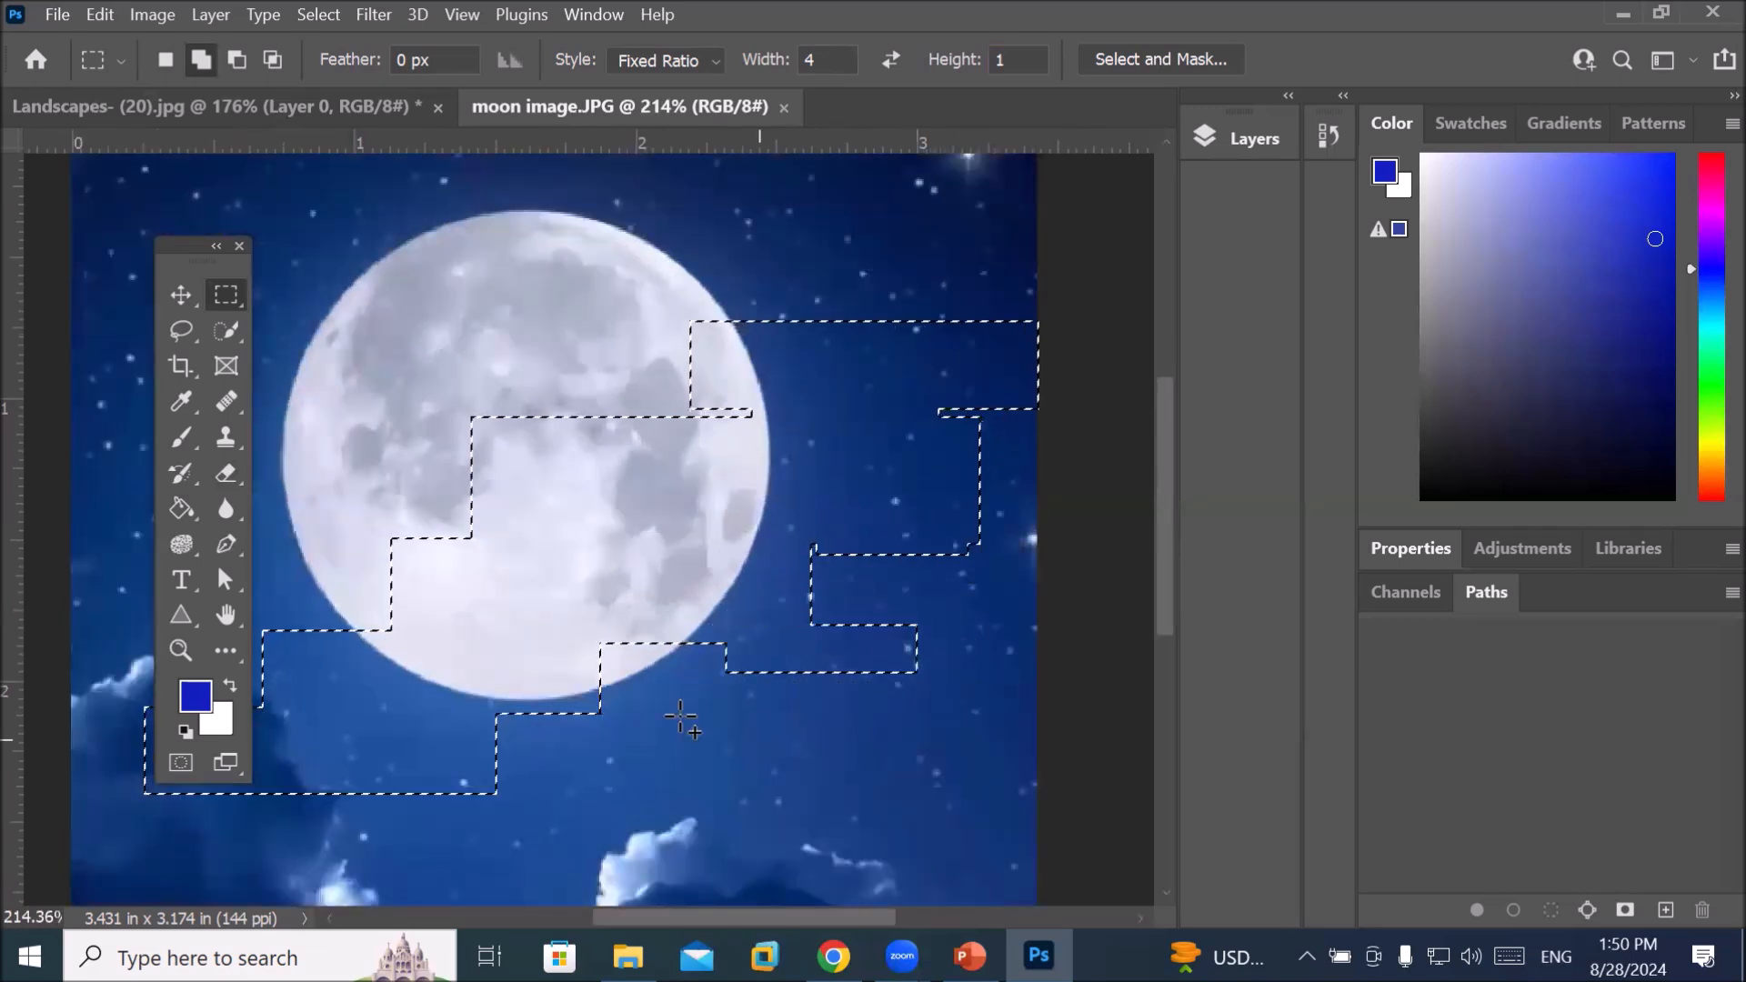
pyautogui.moveTo(540, 677); pyautogui.dragTo(736, 779)
pyautogui.moveTo(541, 604); pyautogui.dragTo(882, 757)
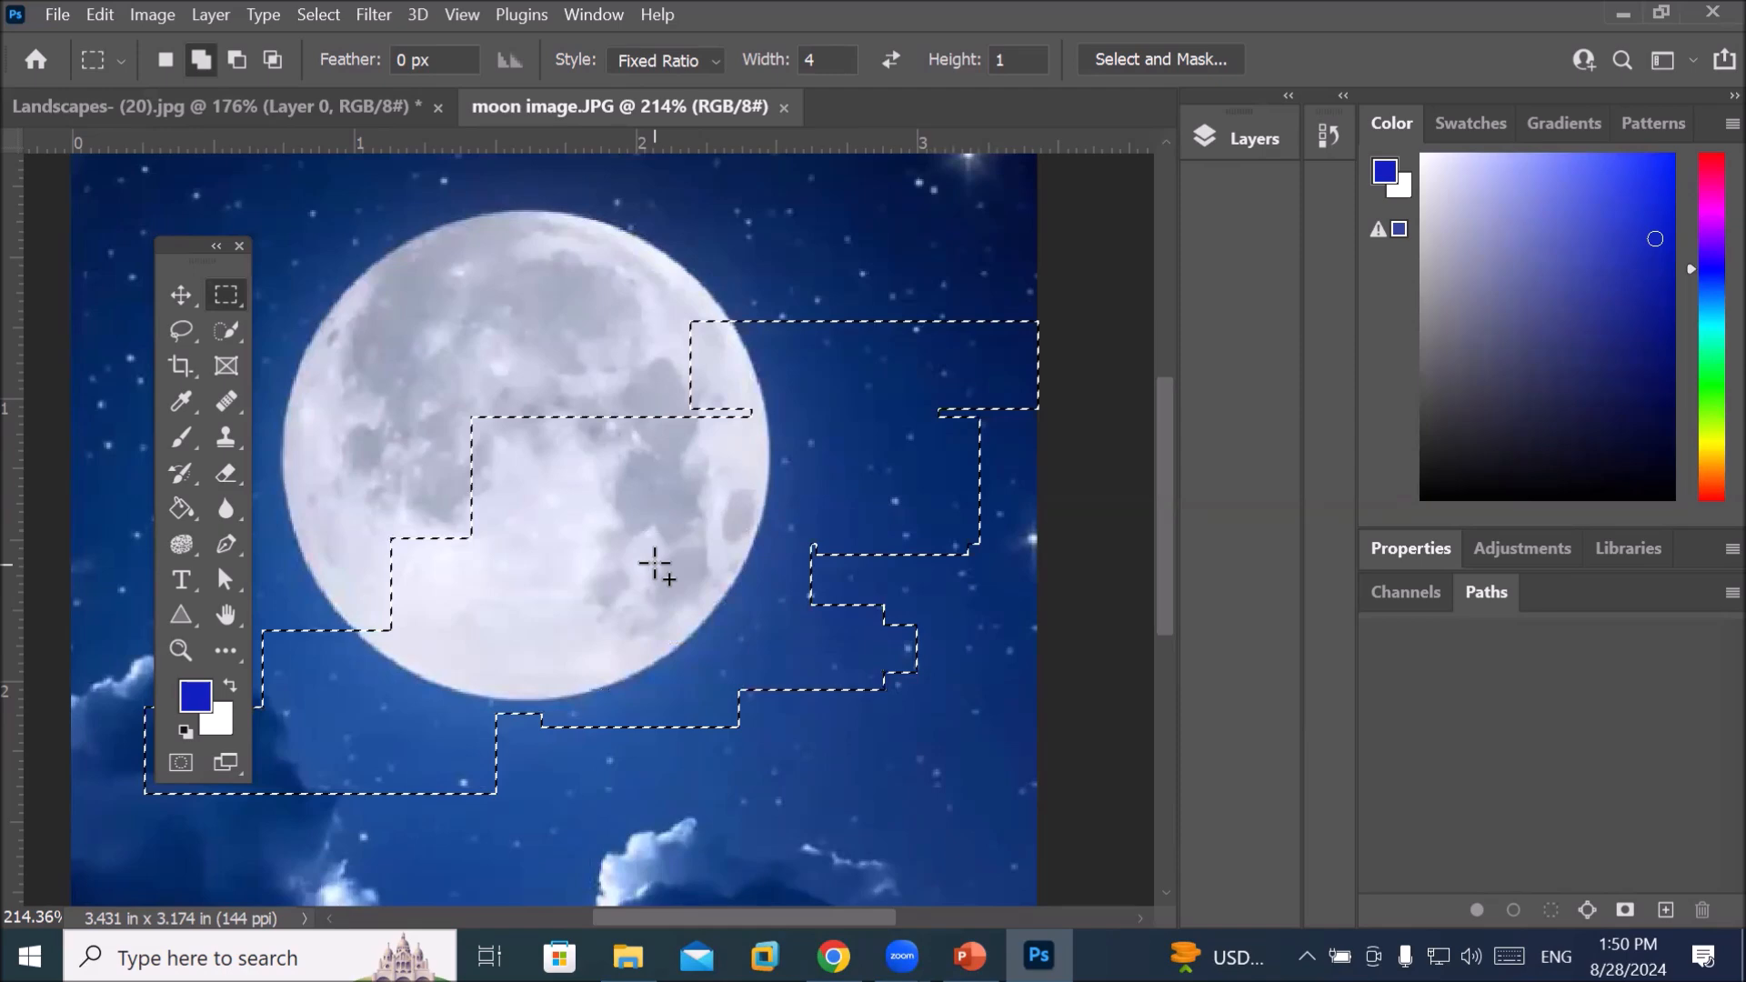
pyautogui.scroll(-2, 655, 564)
pyautogui.scroll(-2, 653, 564)
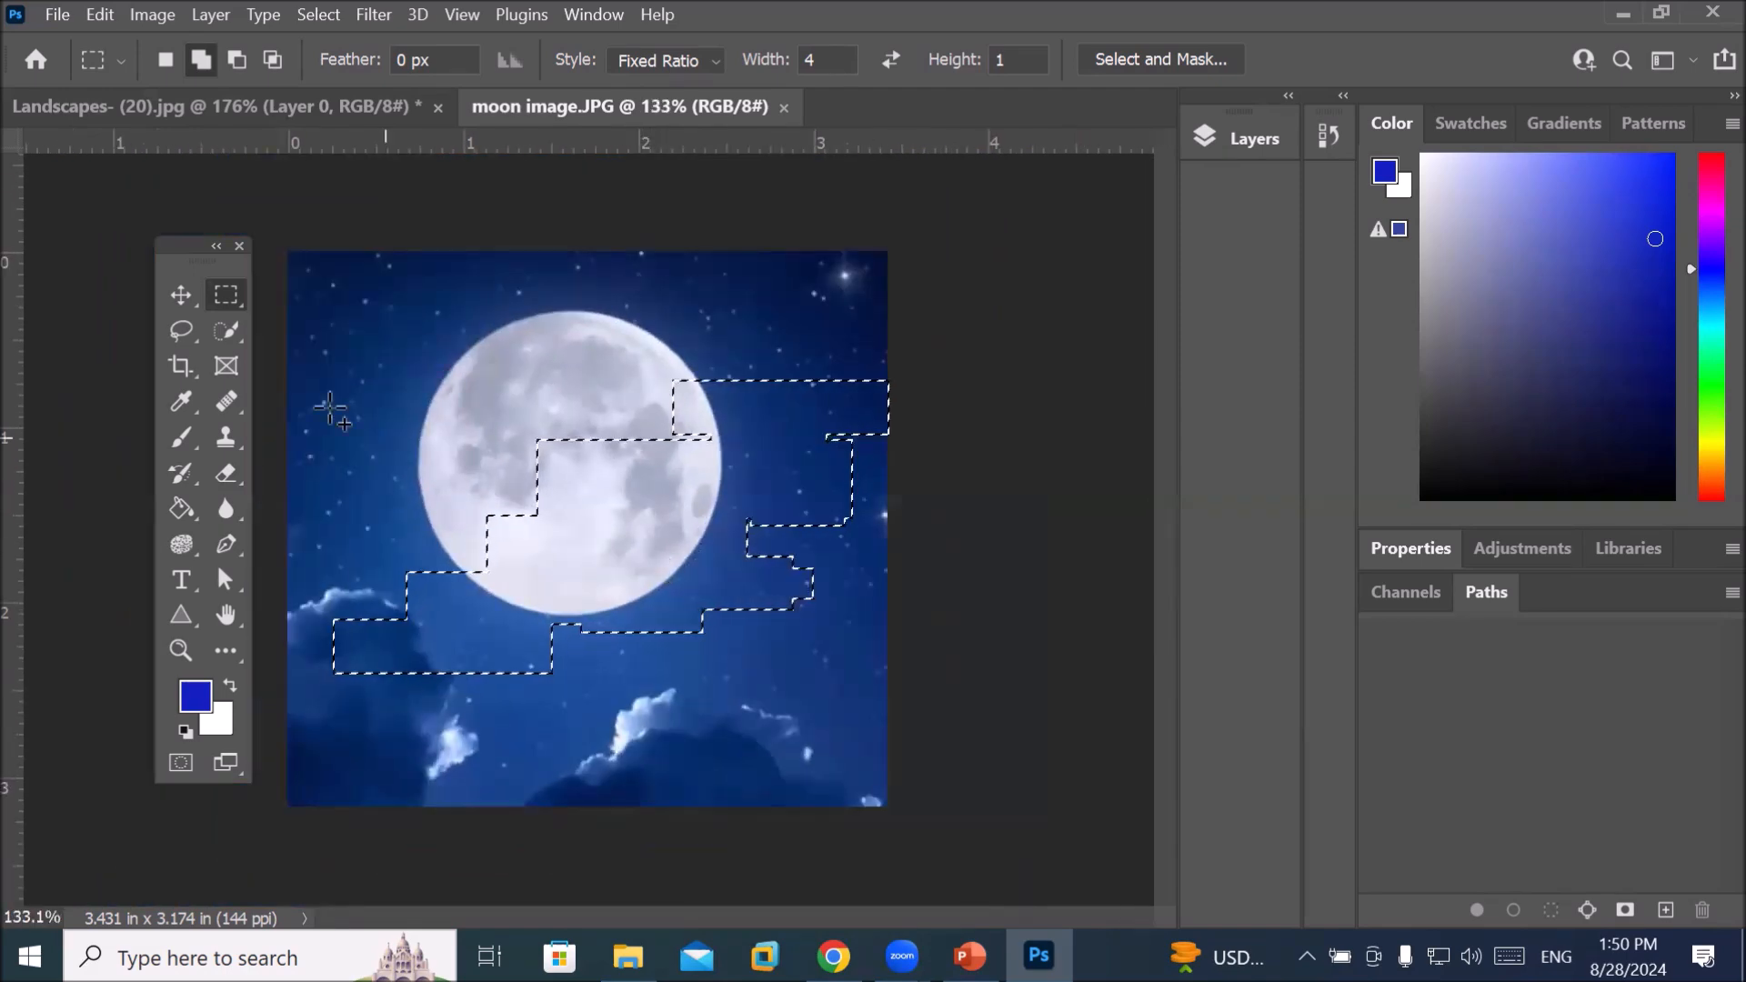
# Move the selected stepped area slightly with the Move tool, and undo the move and all the added selections
pyautogui.click(182, 299)
pyautogui.moveTo(615, 532); pyautogui.dragTo(619, 494)
pyautogui.hotkey('ctrl', 'z')
pyautogui.hotkey('ctrl', 'z')
pyautogui.hotkey('ctrl', 'z')
pyautogui.hotkey('ctrl', 'z')
pyautogui.hotkey('ctrl', 'z')
pyautogui.hotkey('ctrl', 'z')
pyautogui.hotkey('ctrl', 'z')
pyautogui.hotkey('ctrl', 'z')
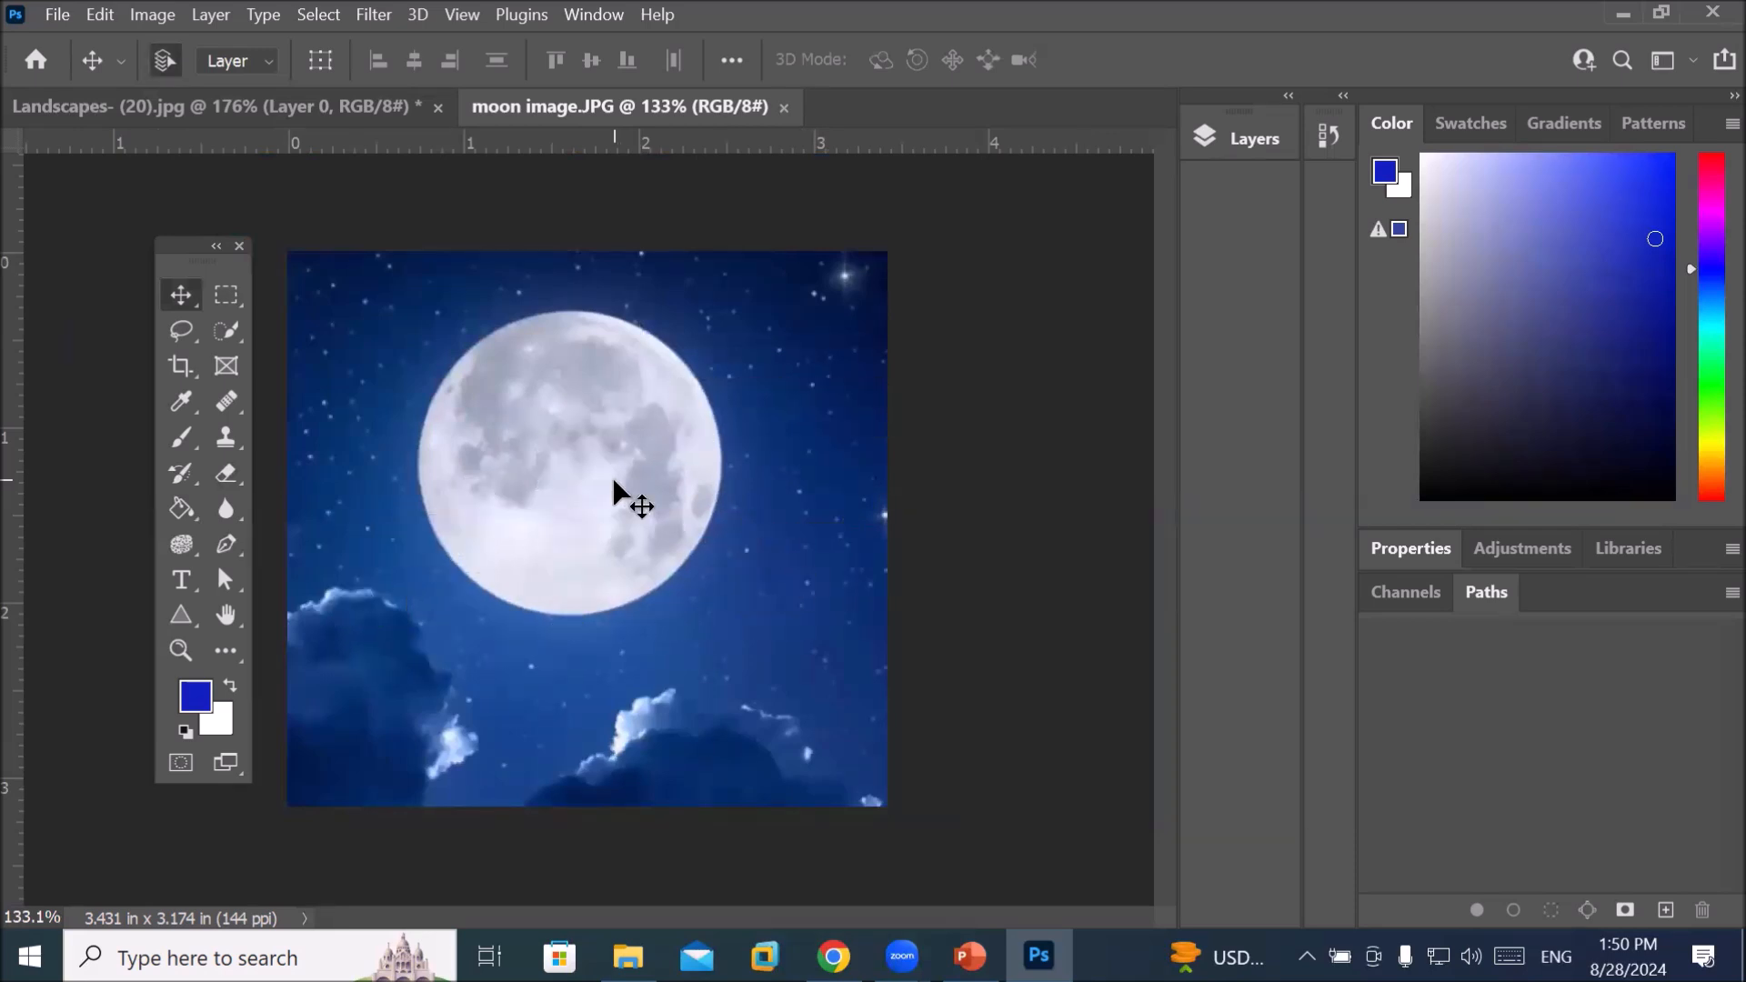
# Set the Rectangular Marquee's style to Fixed Size with units in inches, width 1 in and height 1 in
pyautogui.click(218, 293)
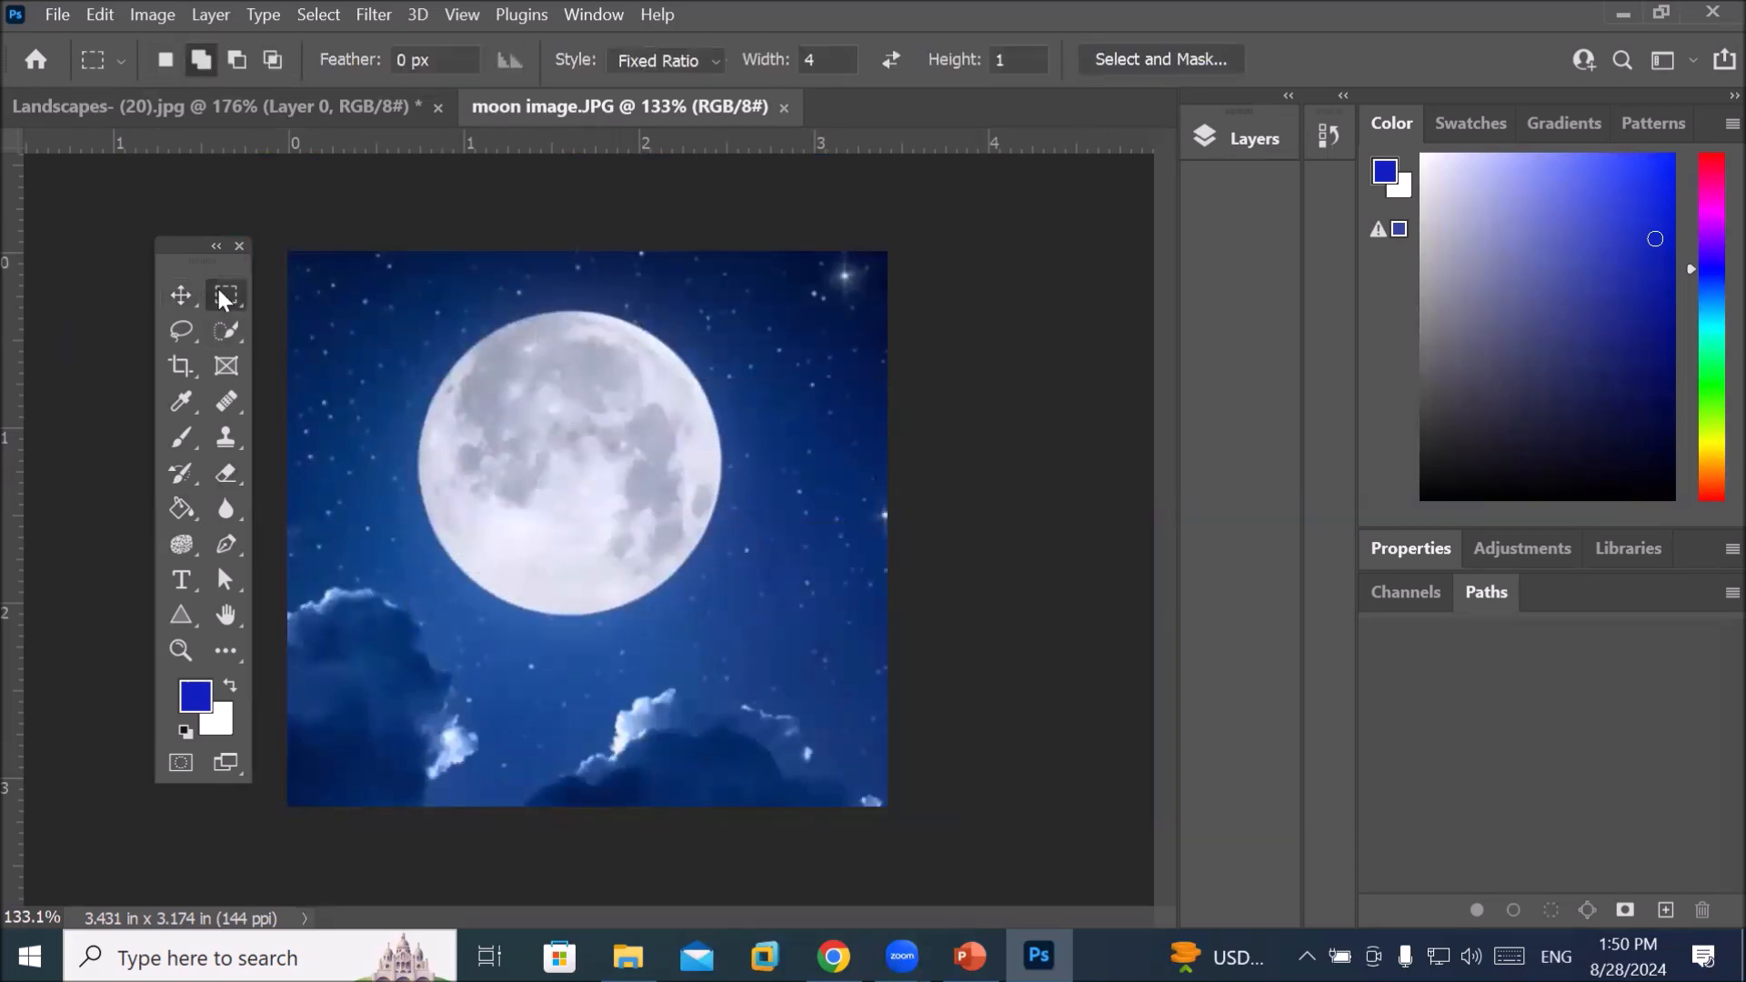
pyautogui.click(708, 60)
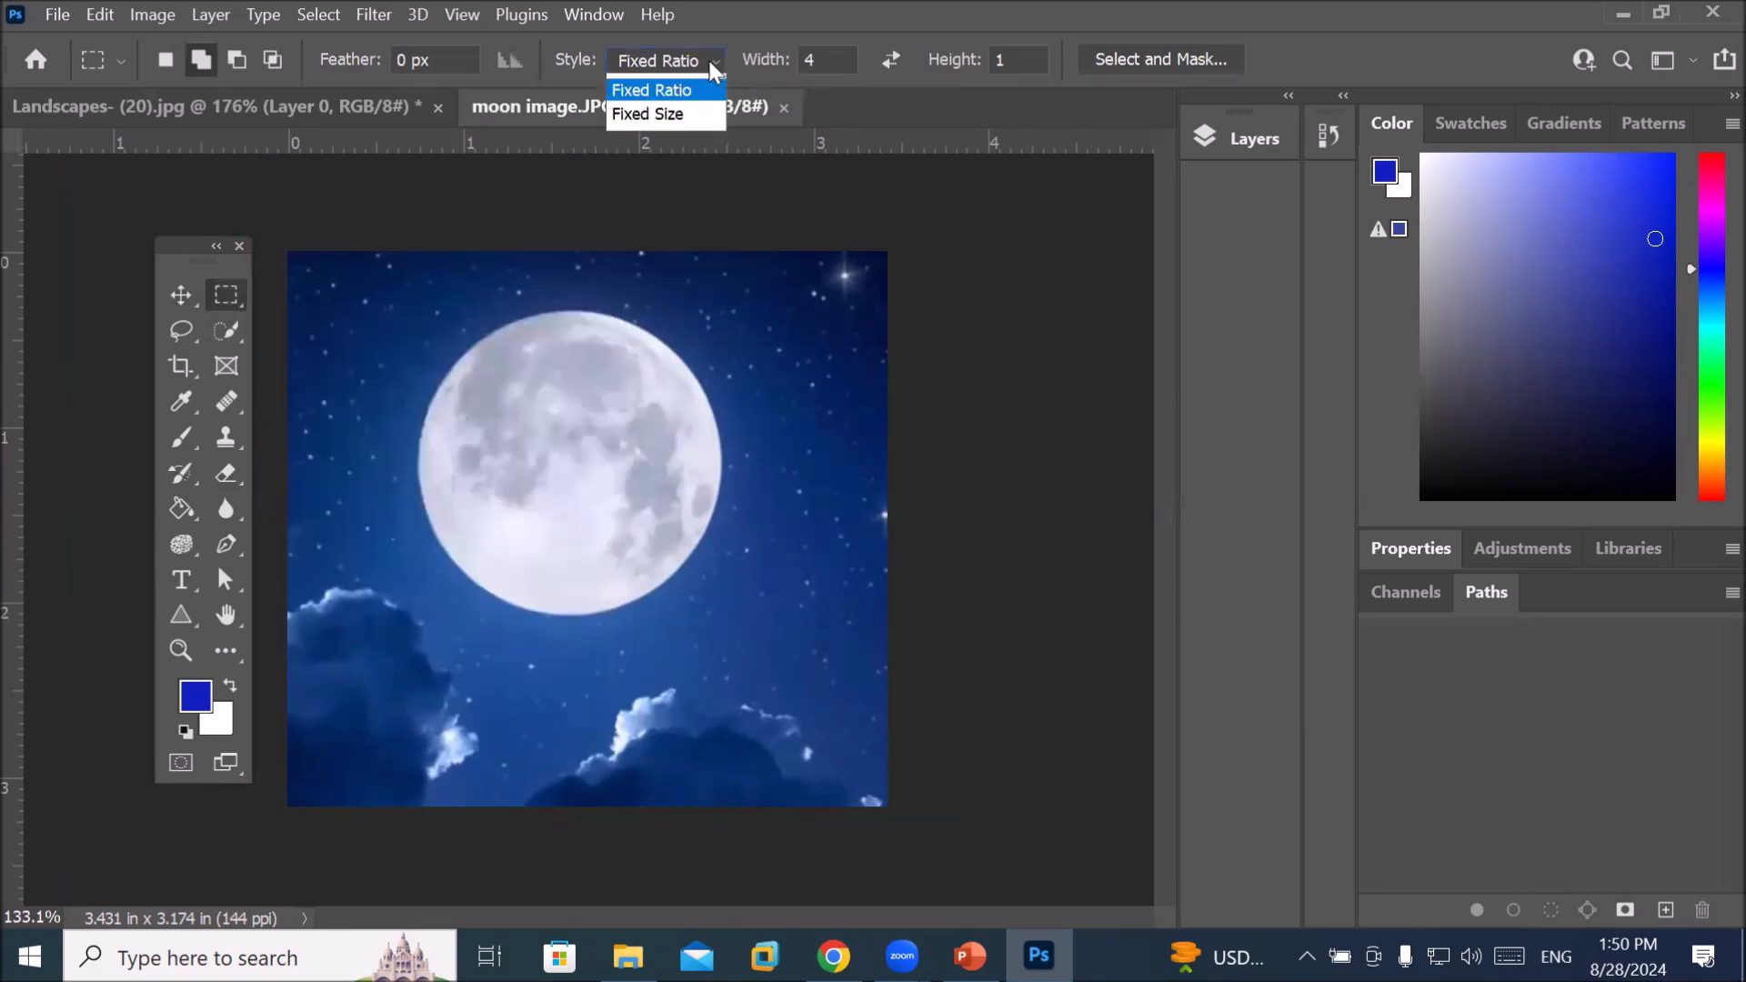
pyautogui.click(670, 132)
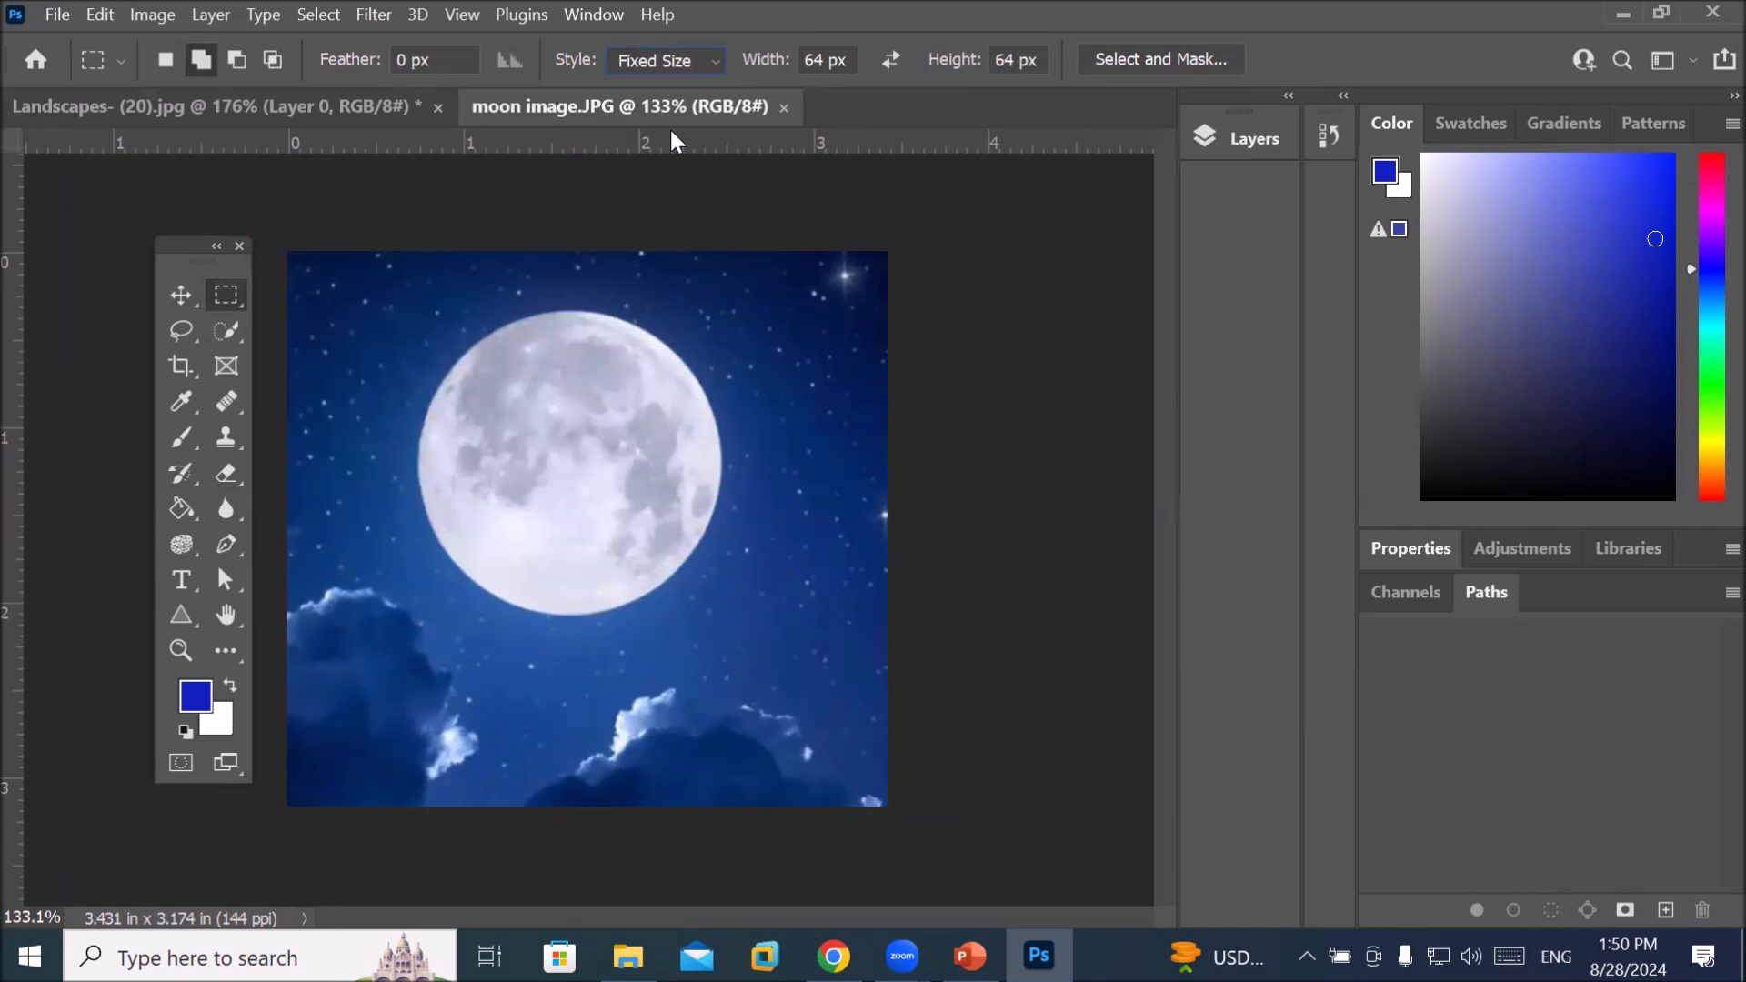
pyautogui.rightClick(816, 61)
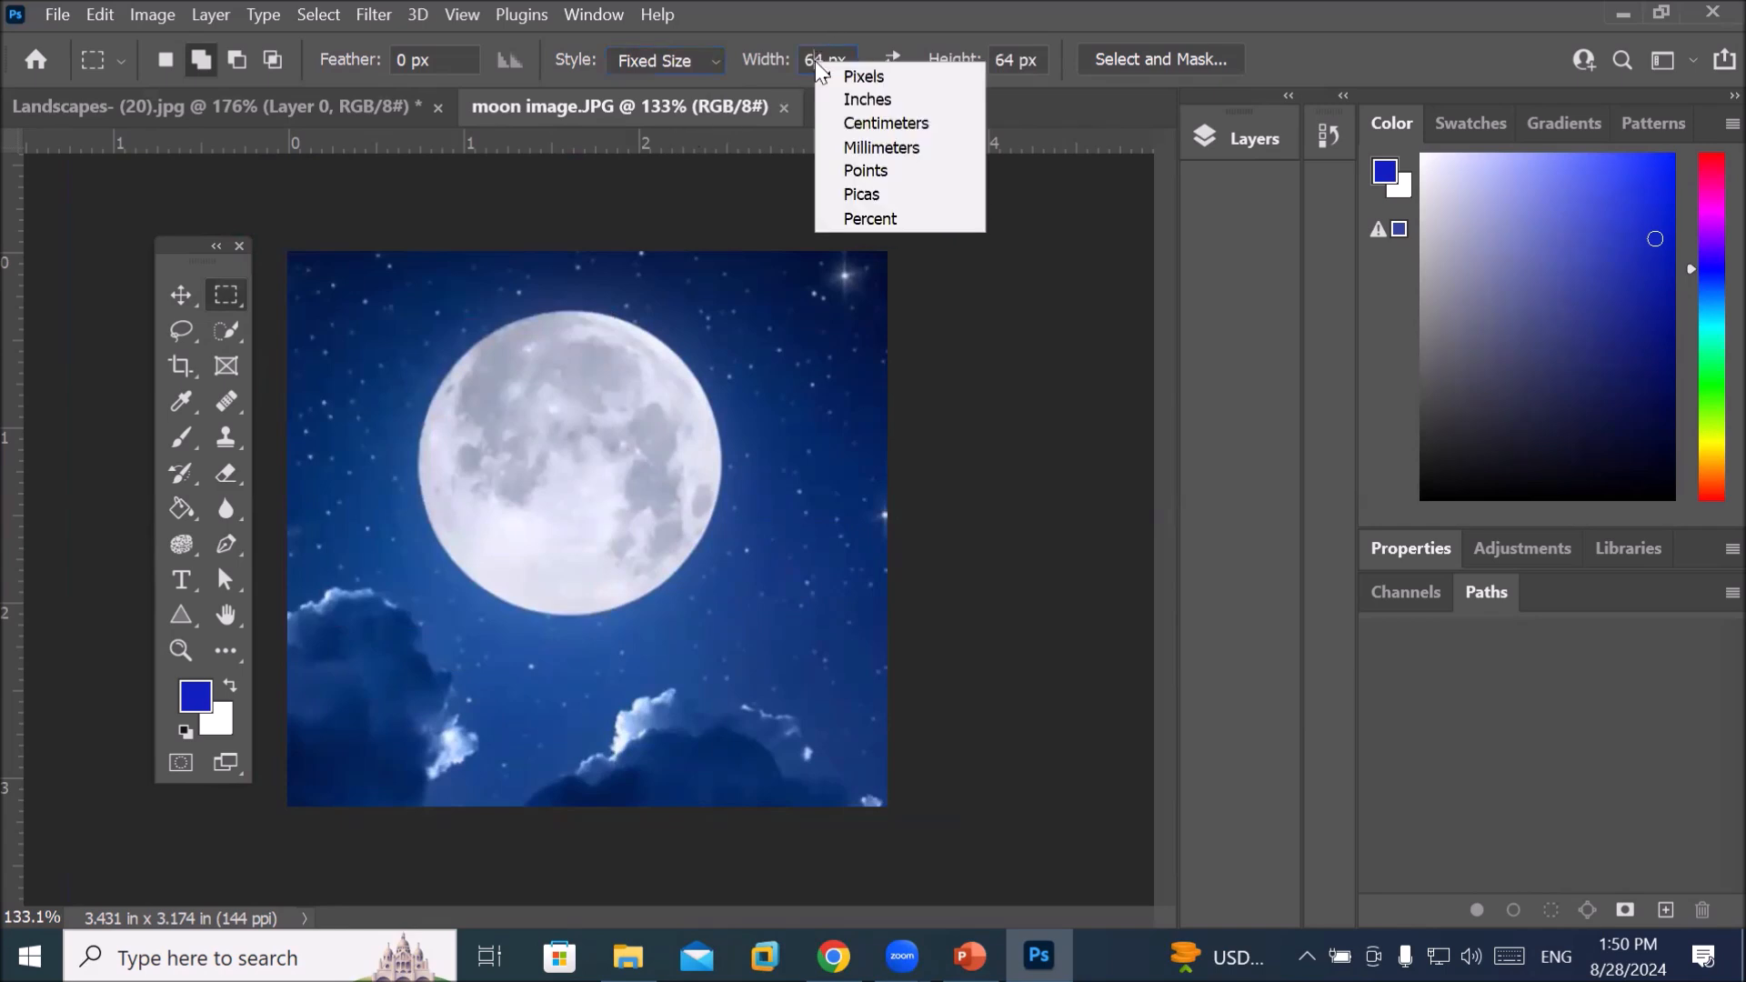
pyautogui.click(851, 100)
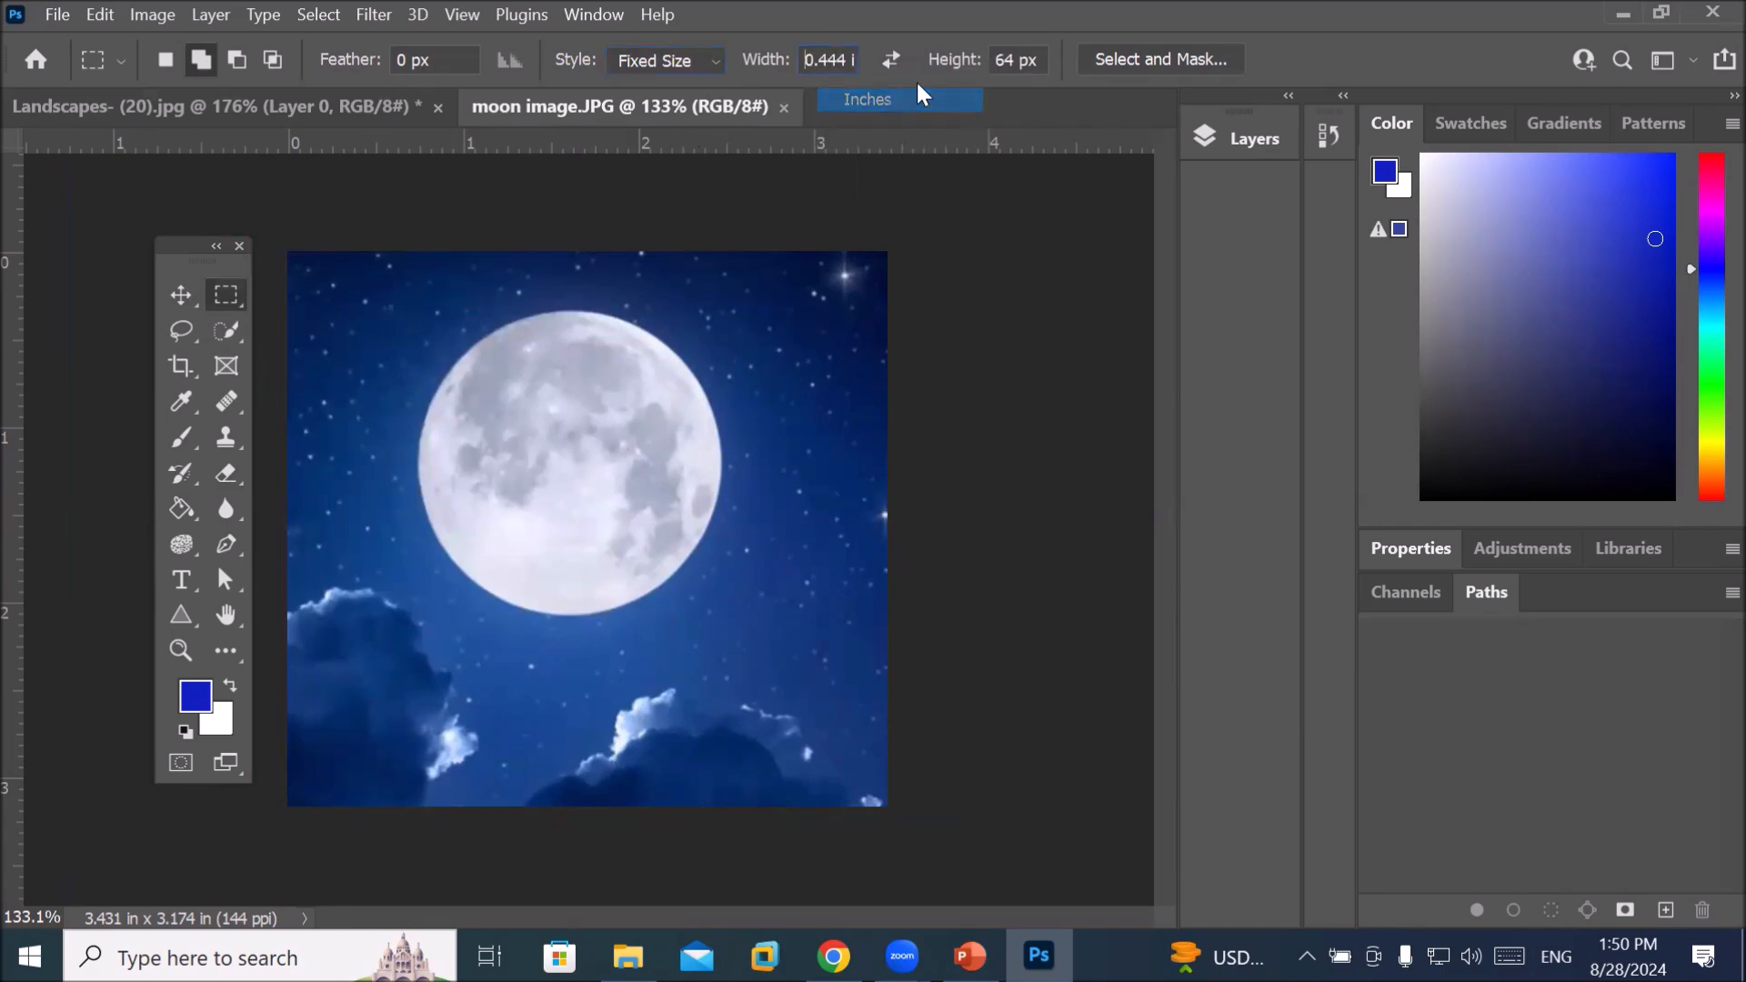
pyautogui.rightClick(1016, 52)
pyautogui.click(1037, 85)
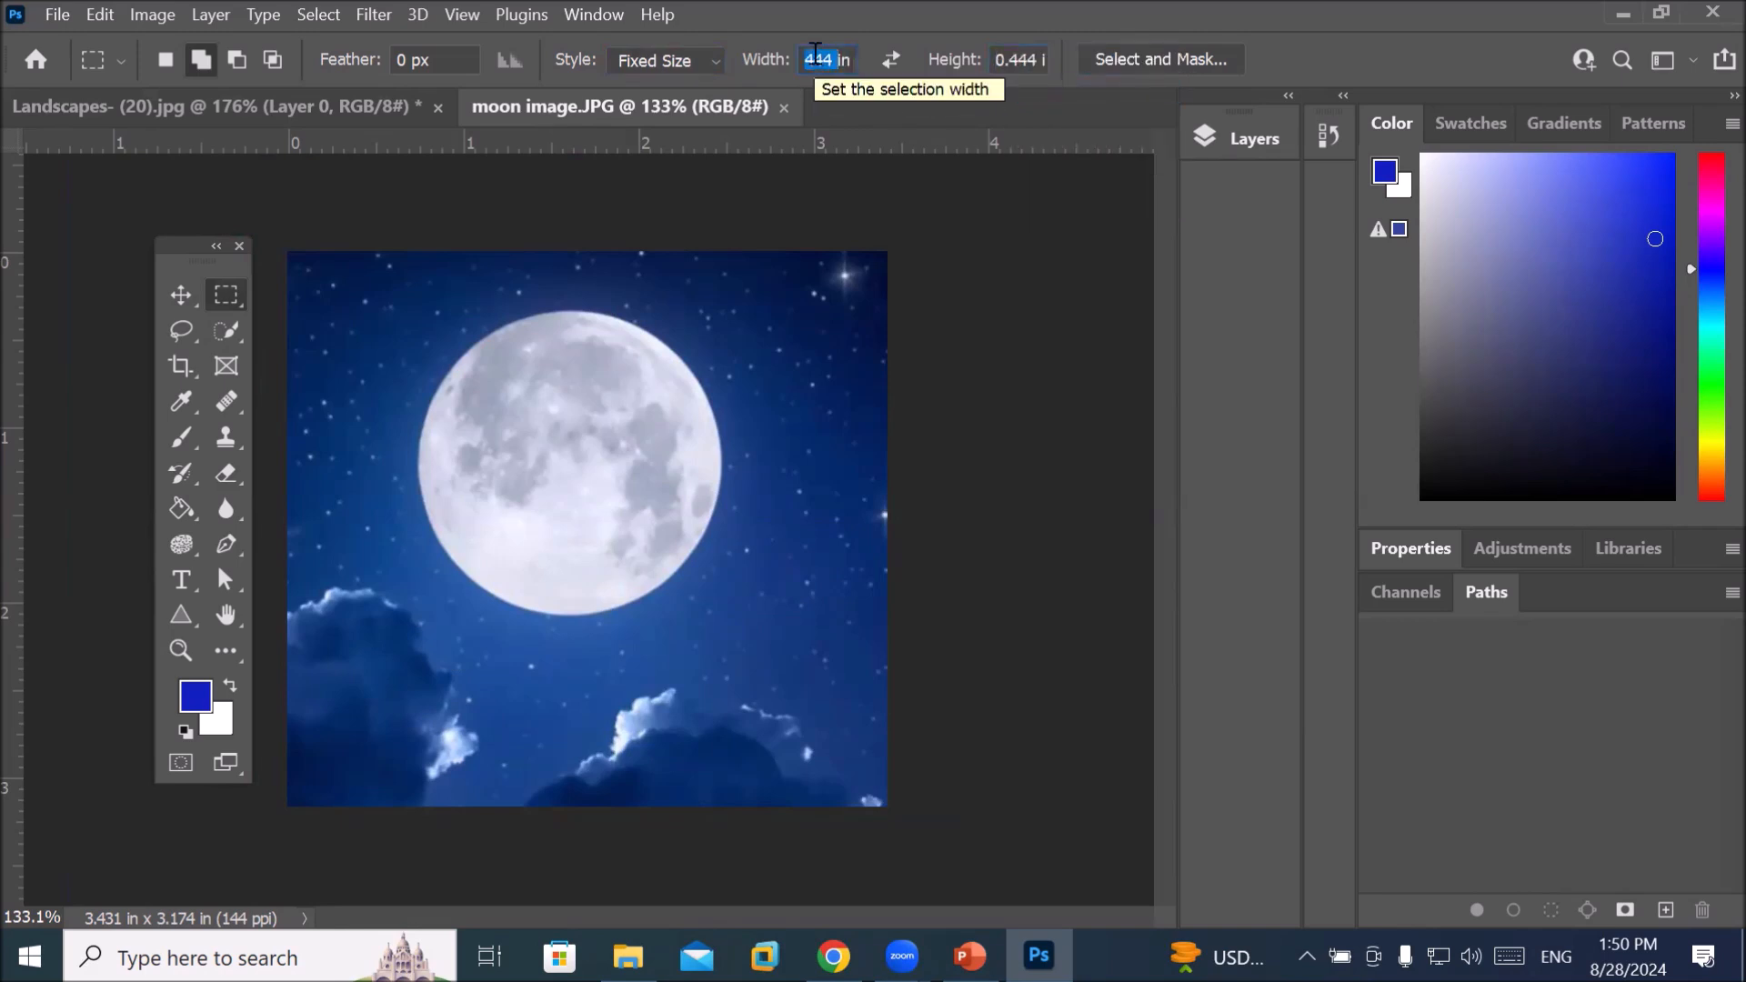
pyautogui.write('1in')
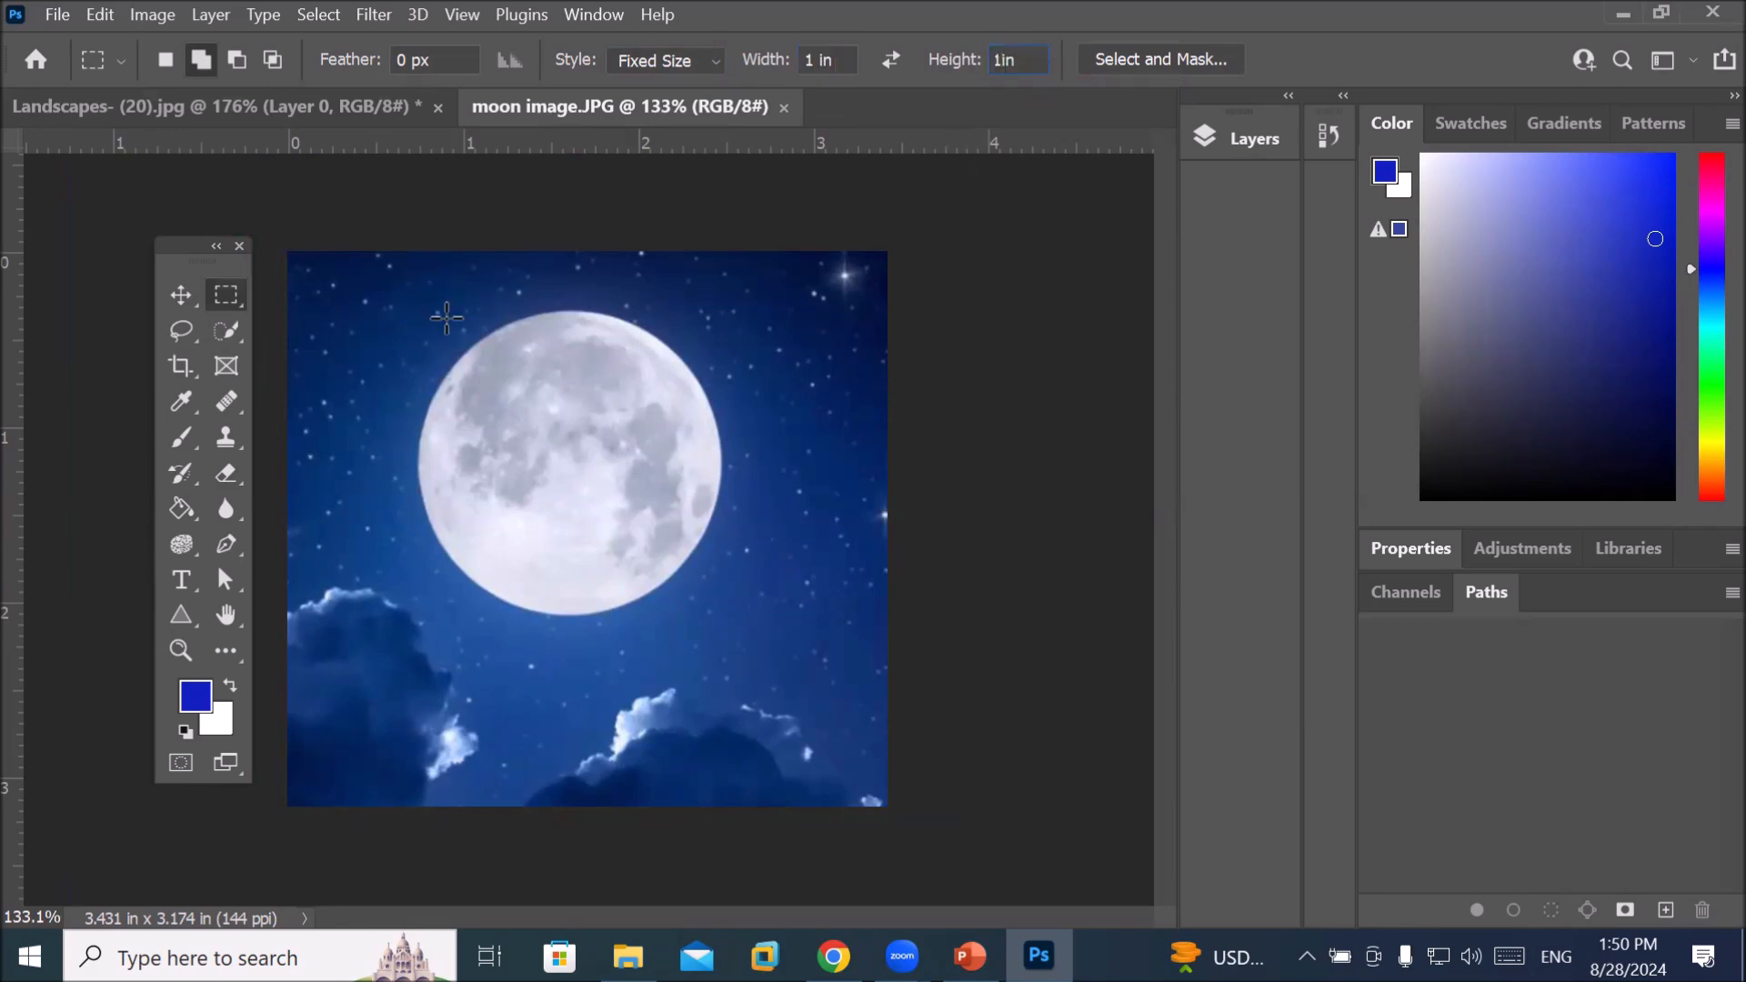
# Build one combined selection from seven 1 in squares, placed diagonally across the moon and along the image's right and lower areas
pyautogui.click(329, 278)
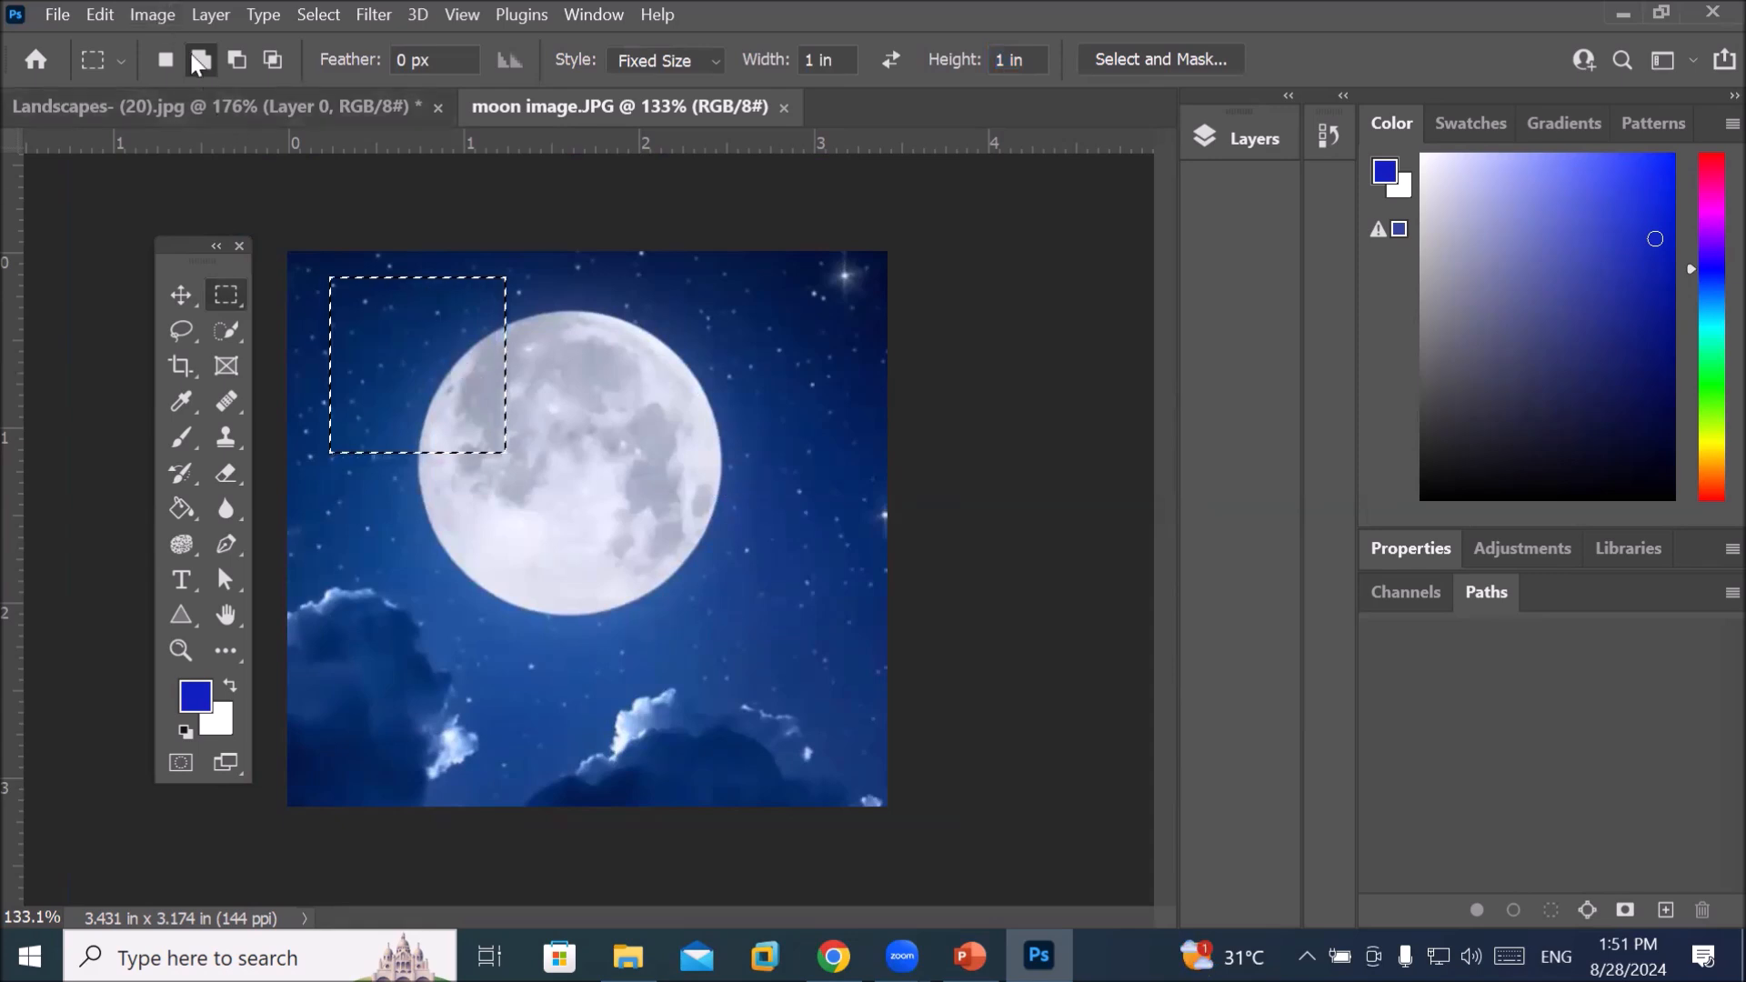
pyautogui.keyDown('shift'); pyautogui.click(465, 381); pyautogui.keyUp('shift')
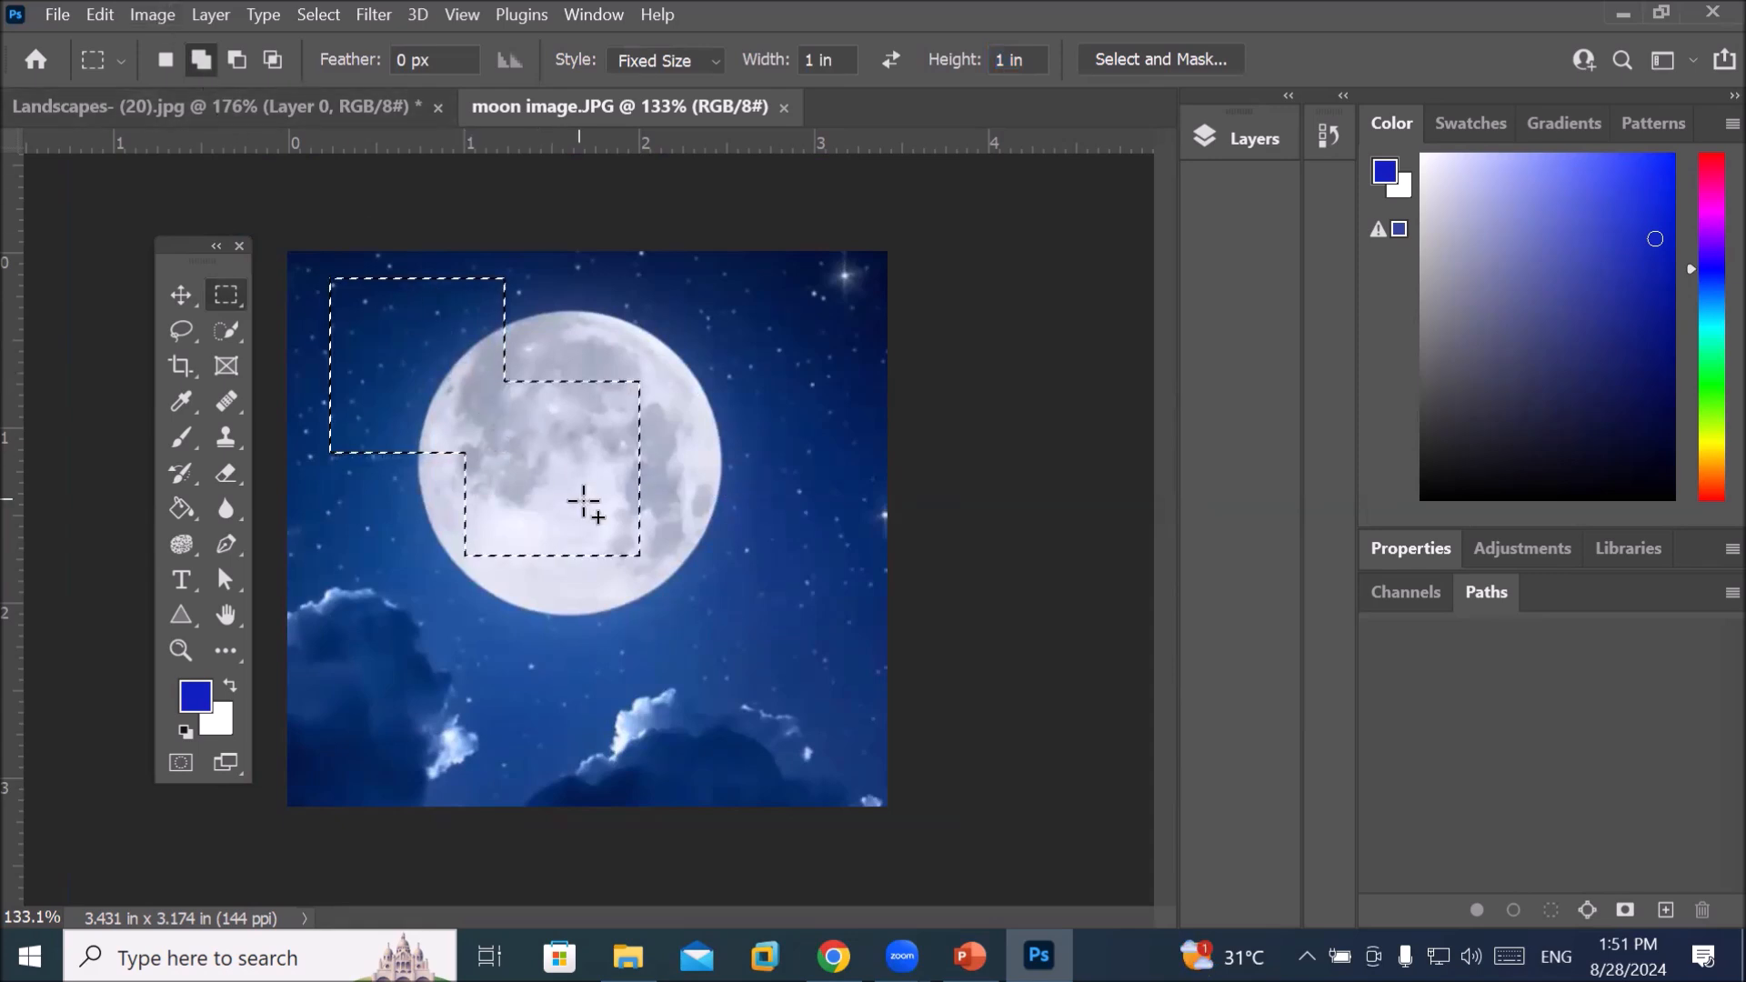
pyautogui.keyDown('shift'); pyautogui.click(584, 495); pyautogui.keyUp('shift')
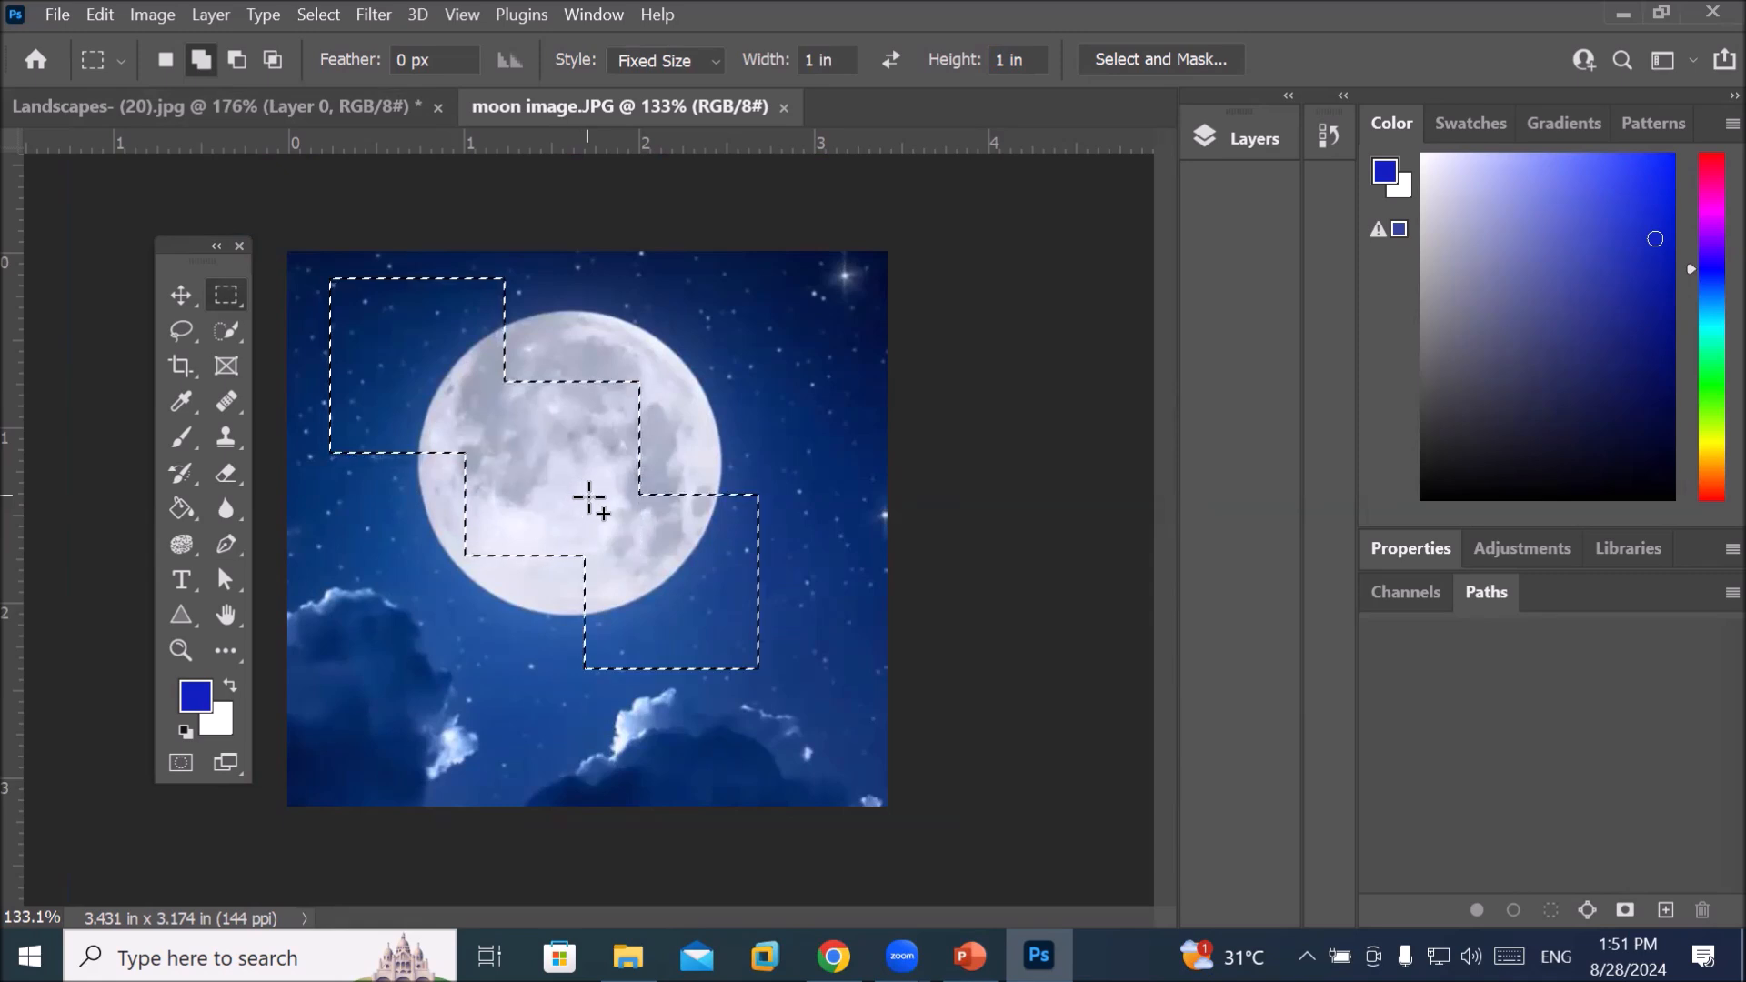
pyautogui.keyDown('shift'); pyautogui.click(707, 624); pyautogui.keyUp('shift')
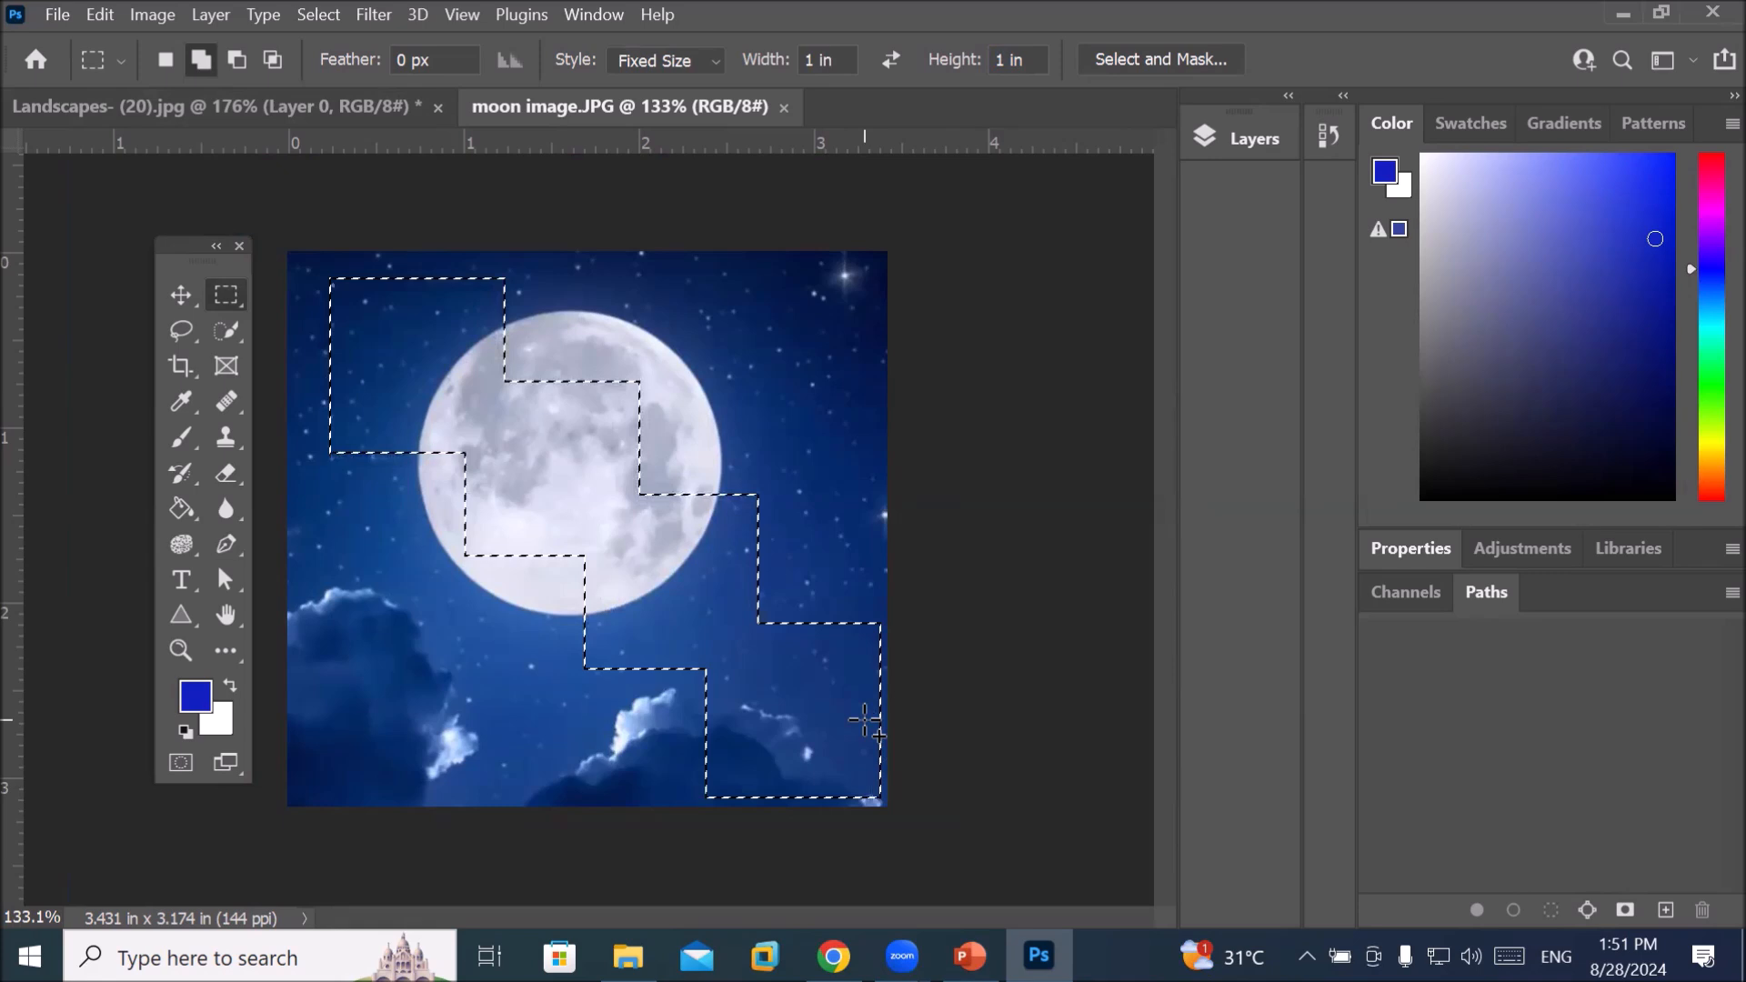
pyautogui.keyDown('shift'); pyautogui.click(716, 441); pyautogui.keyUp('shift')
pyautogui.click(803, 357)
pyautogui.click(458, 634)
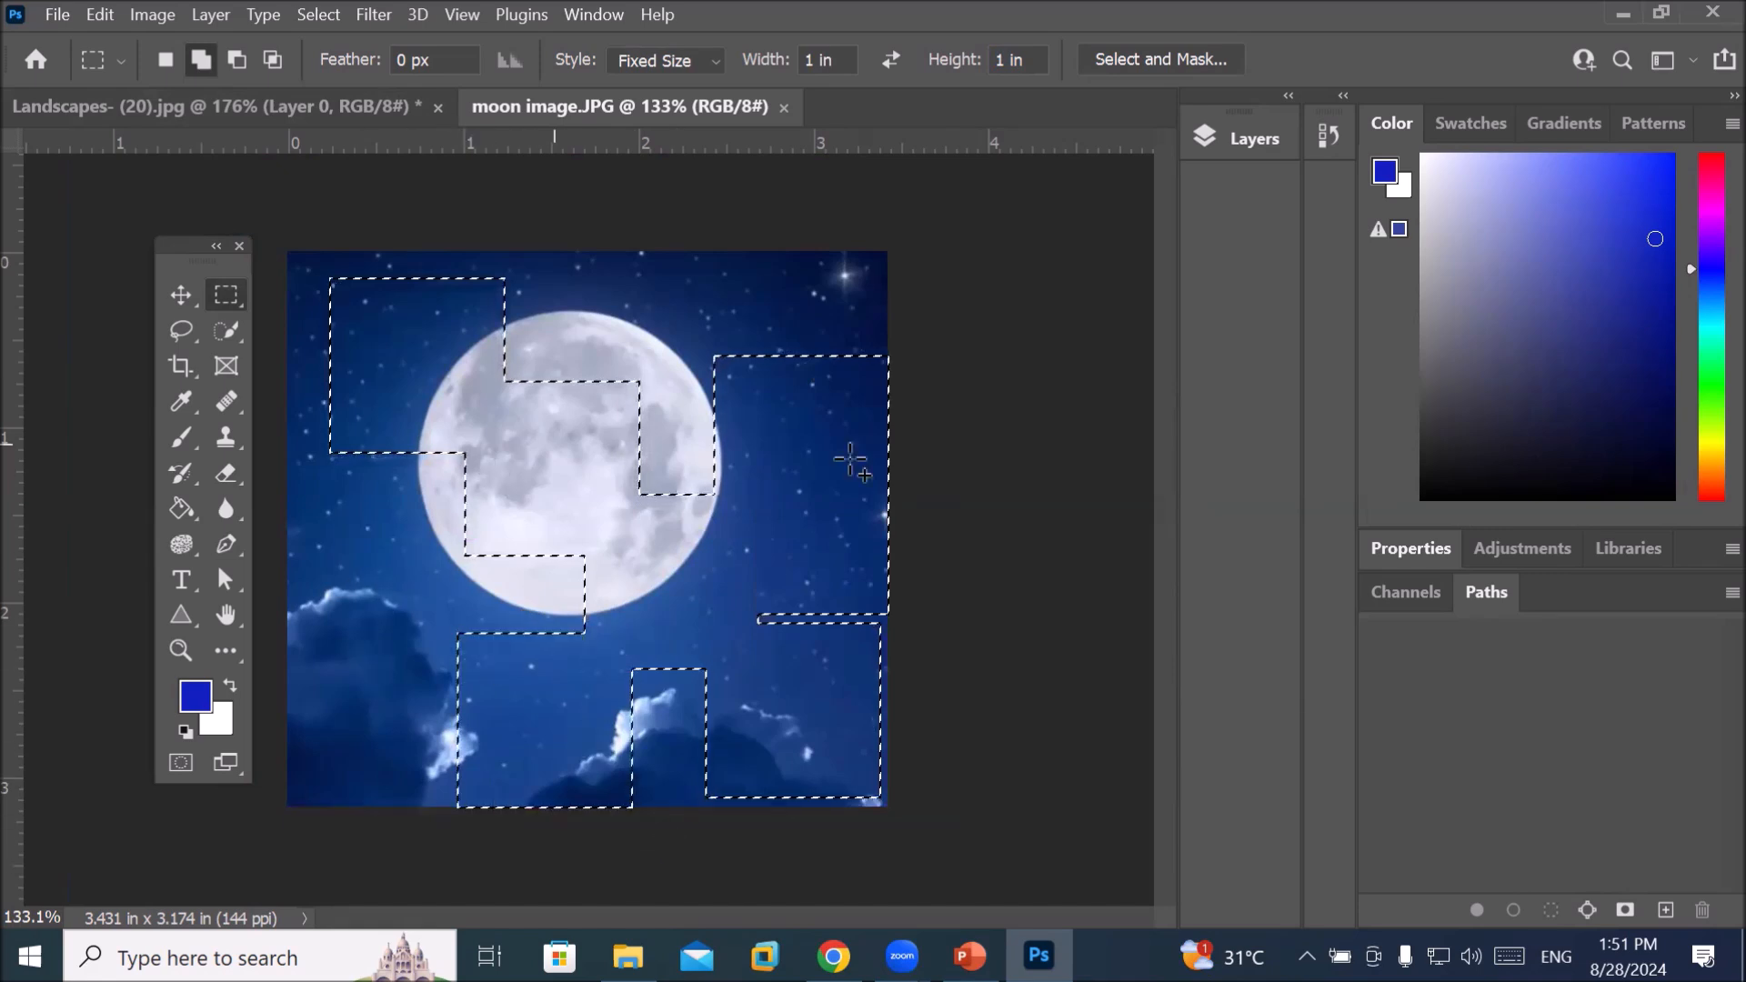
# Try to move the combined square selection with the Move tool, and deselect it
pyautogui.click(178, 299)
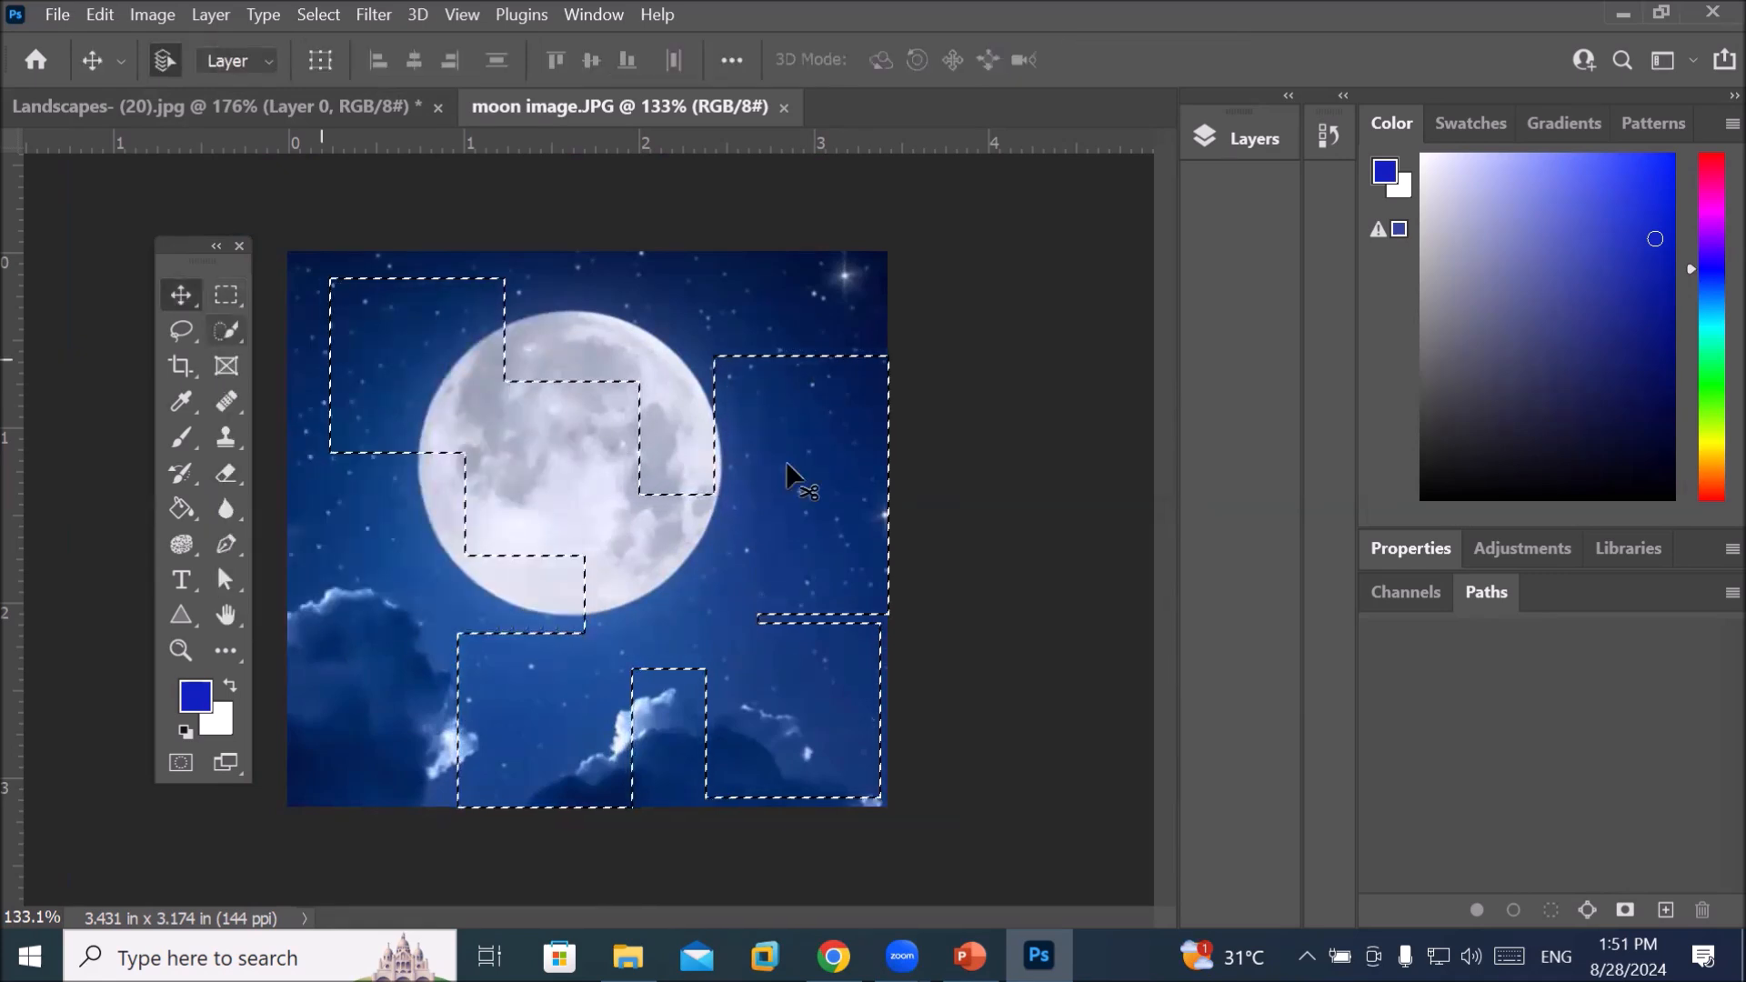
pyautogui.moveTo(810, 483)
pyautogui.mouseDown()
pyautogui.moveTo(700, 460)
pyautogui.moveTo(827, 424)
pyautogui.moveTo(829, 580)
pyautogui.moveTo(713, 483)
pyautogui.moveTo(811, 526)
pyautogui.moveTo(749, 510)
pyautogui.moveTo(798, 515)
pyautogui.moveTo(808, 473)
pyautogui.mouseUp()
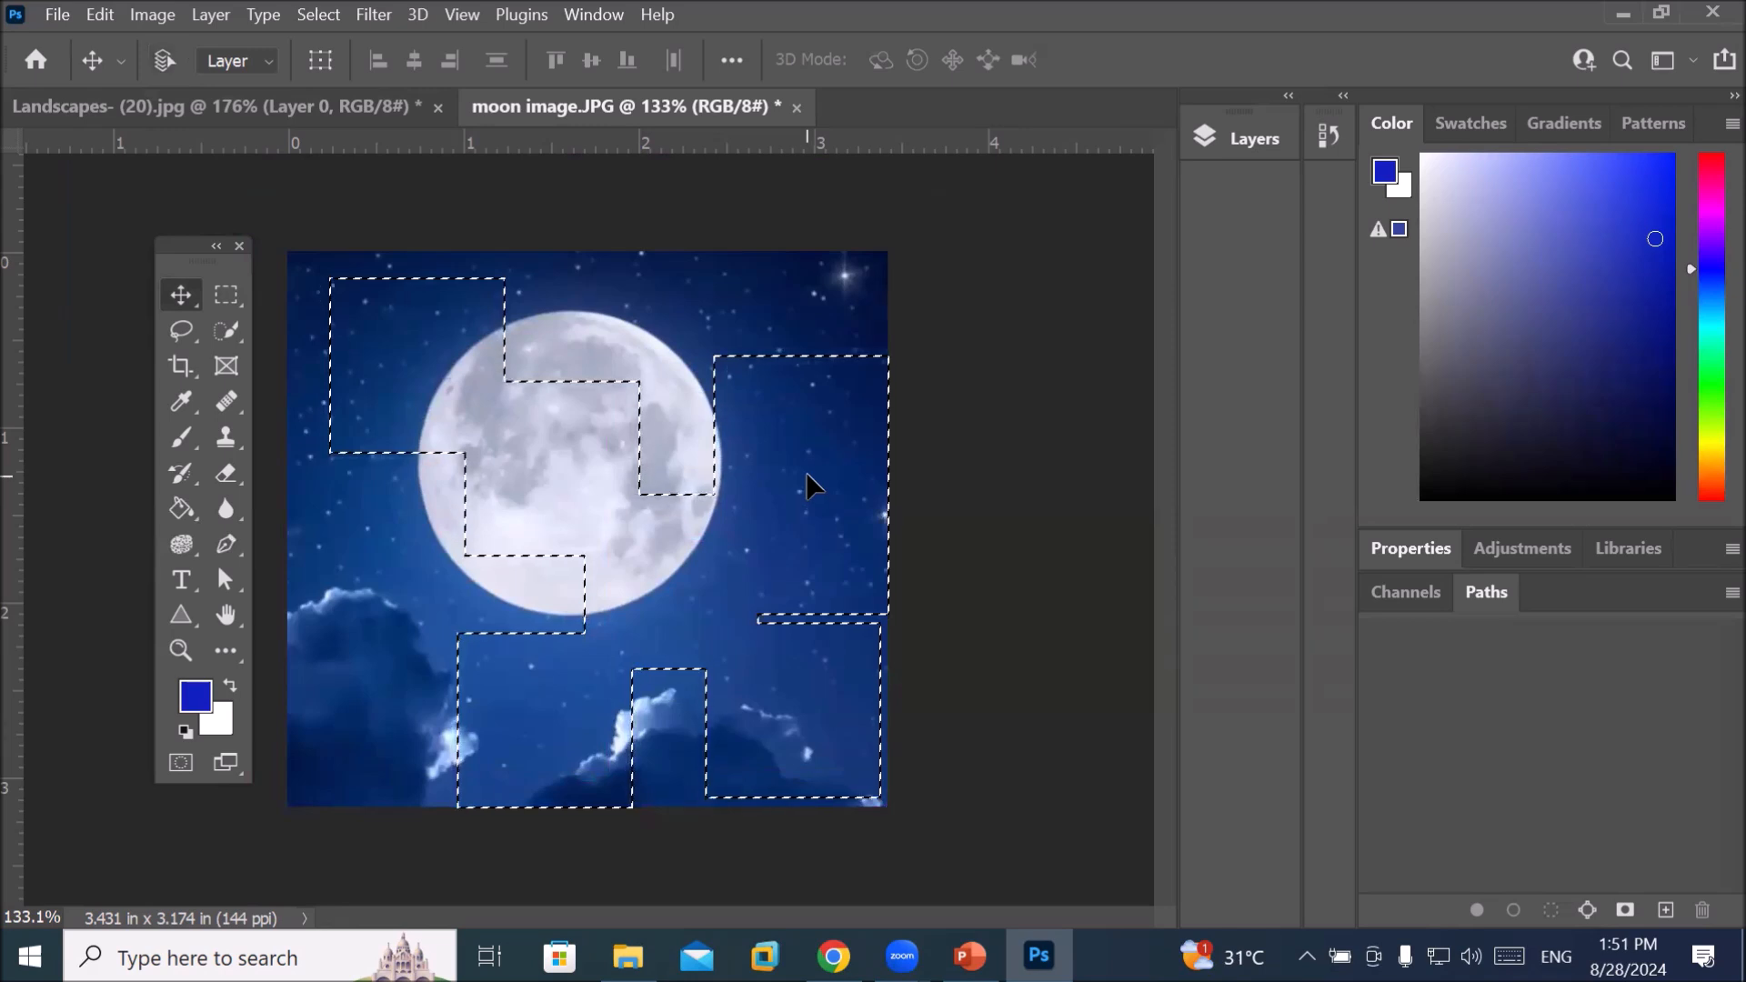
pyautogui.hotkey('ctrl', 'd')
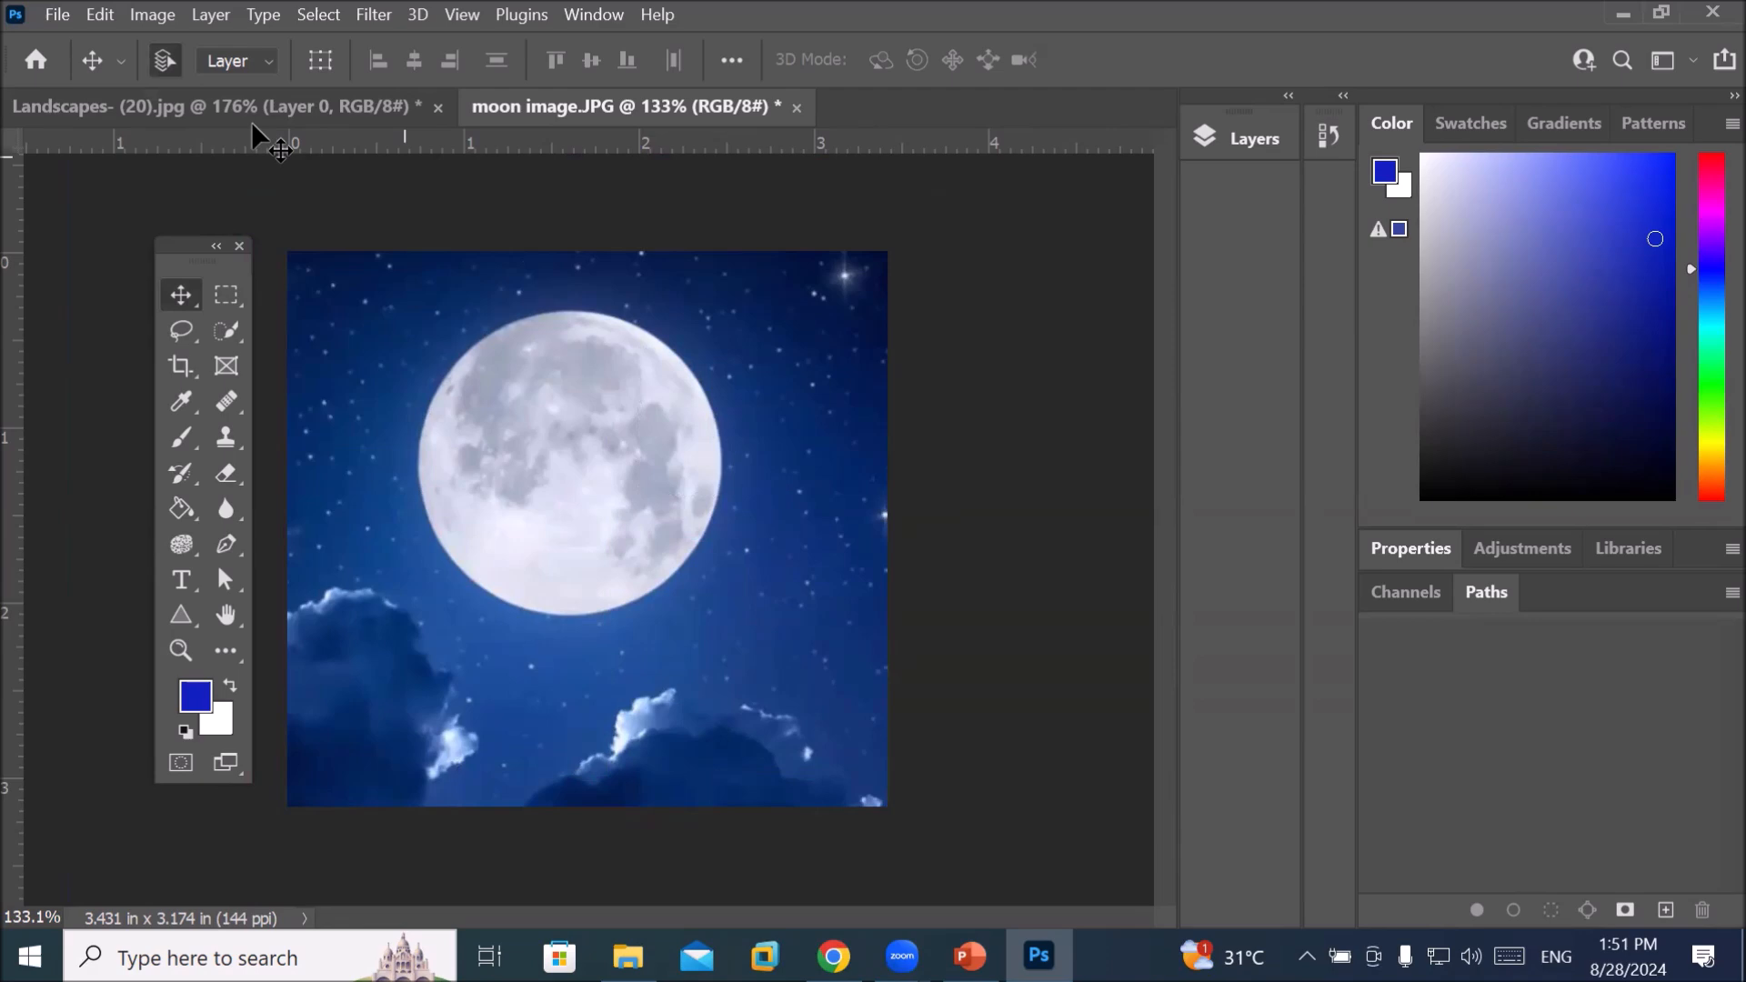
# Create a new document from the Letter preset, 8.5 x 11 in at 300 ppi, and add an empty layer above the background
pyautogui.click(68, 26)
pyautogui.click(75, 39)
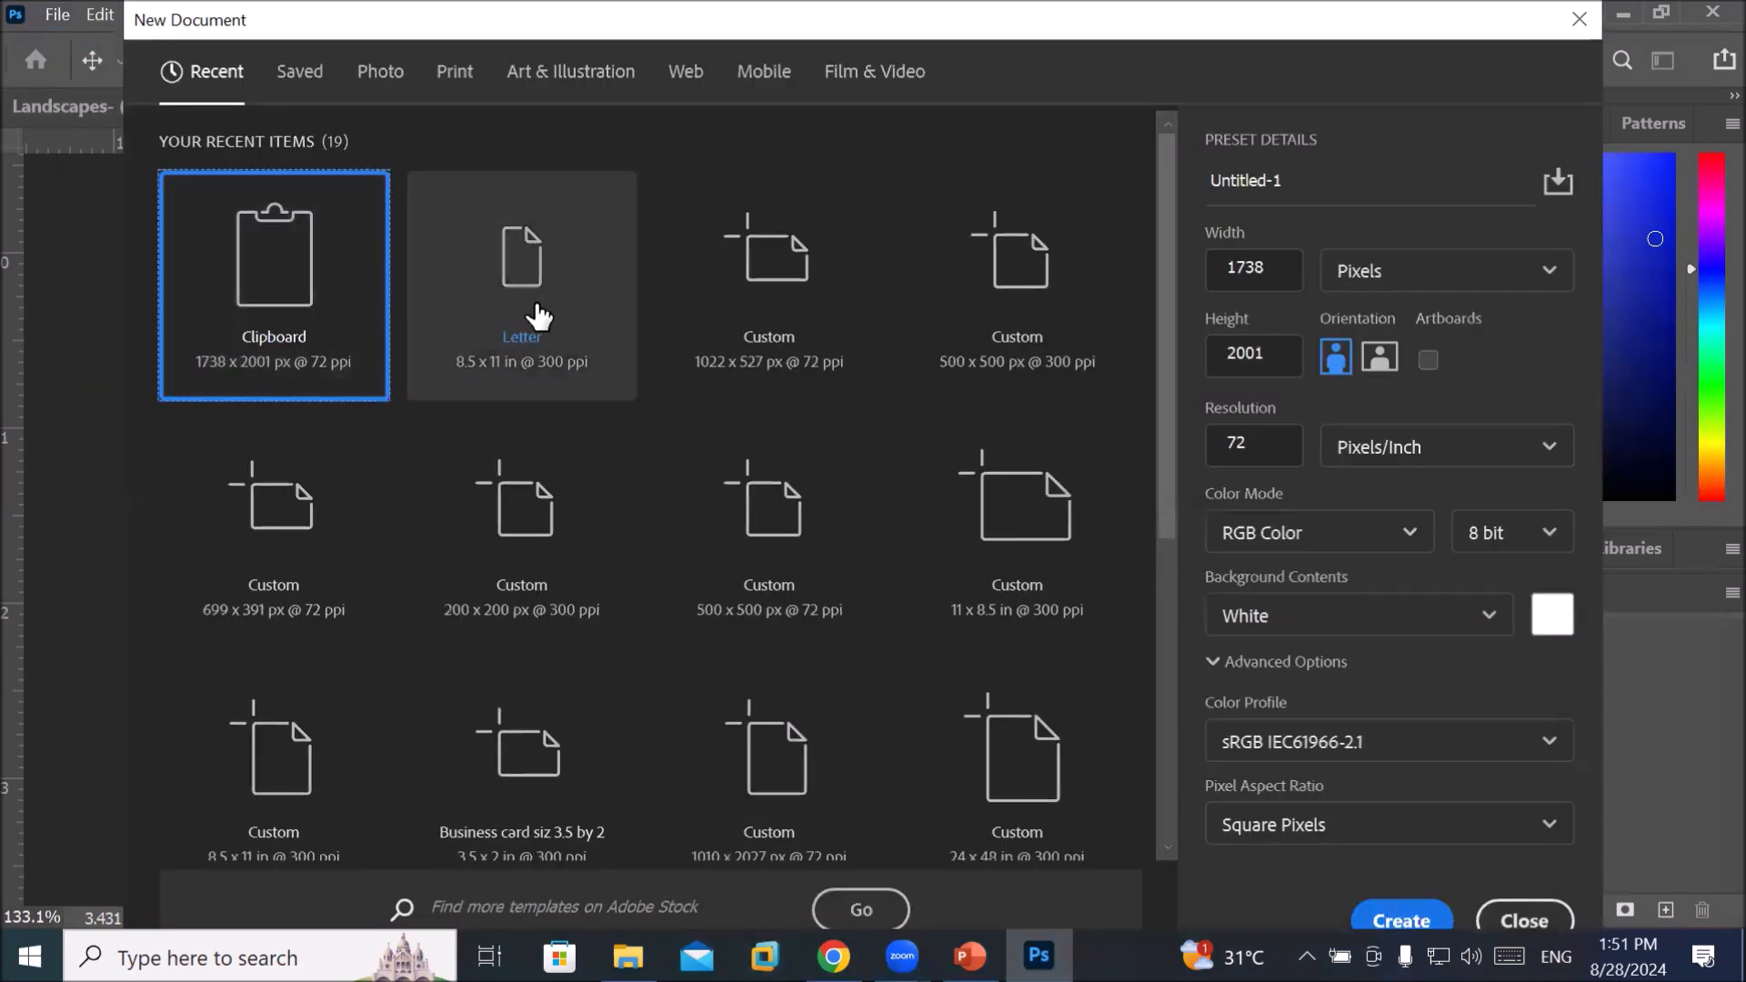
pyautogui.doubleClick(522, 298)
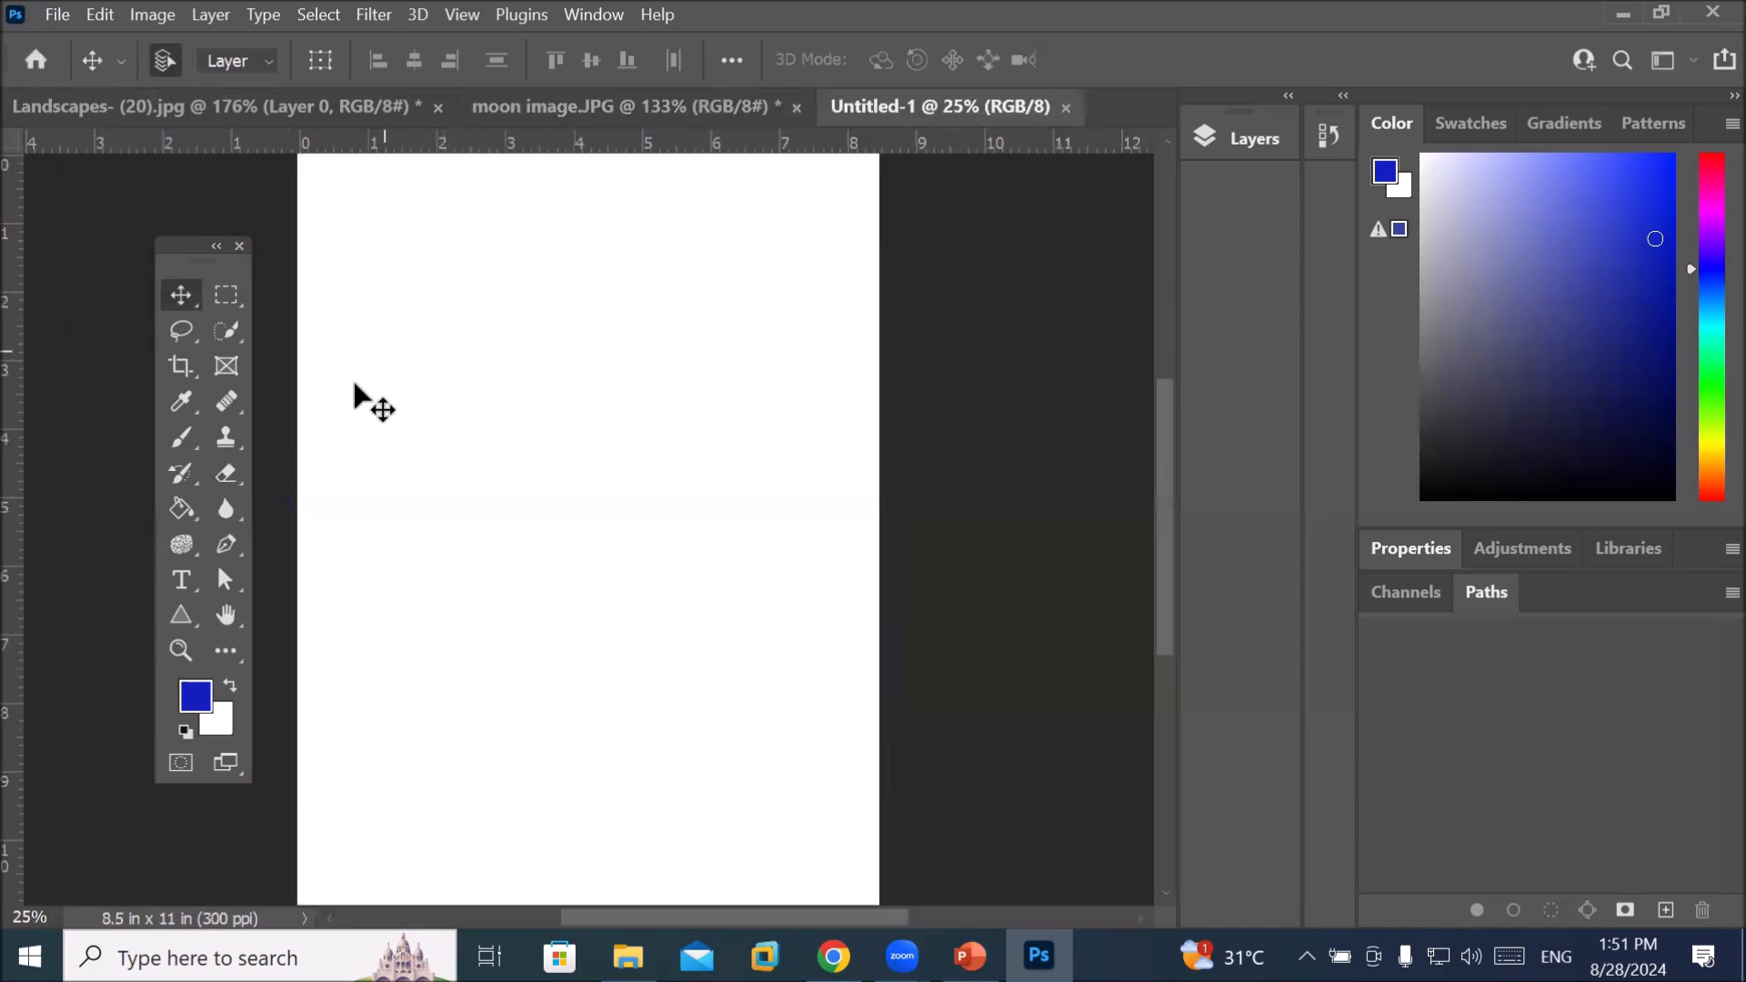
pyautogui.click(1252, 145)
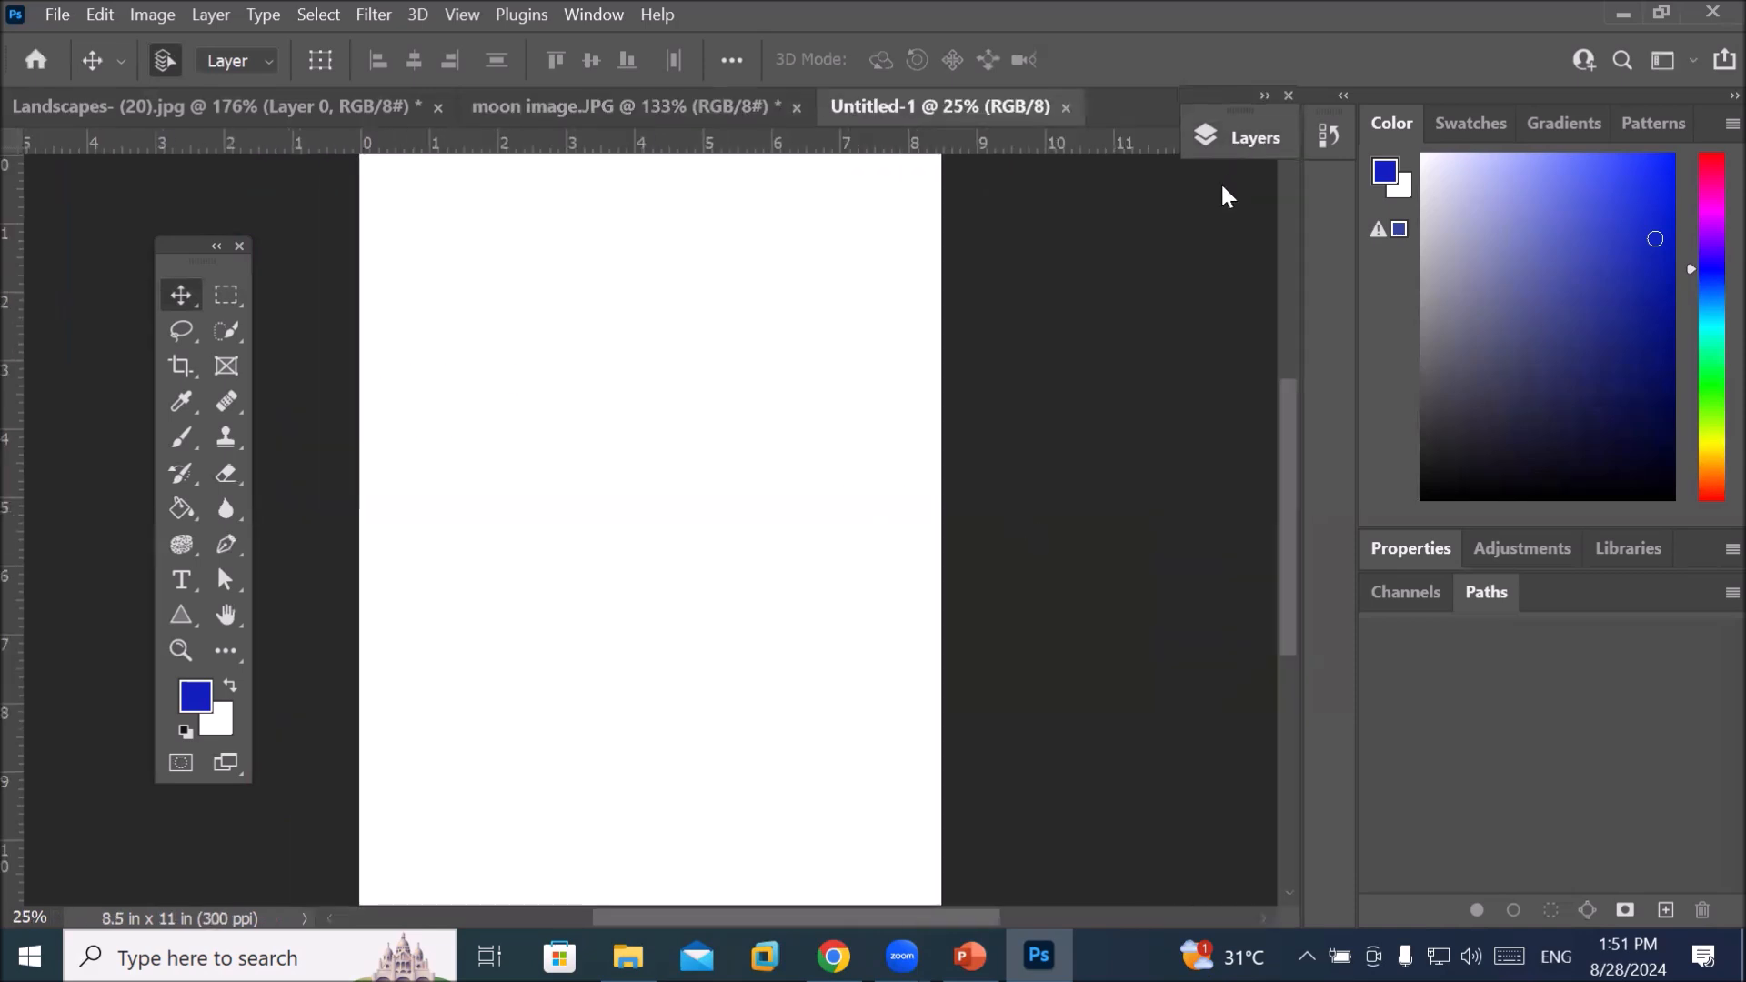
pyautogui.click(1255, 138)
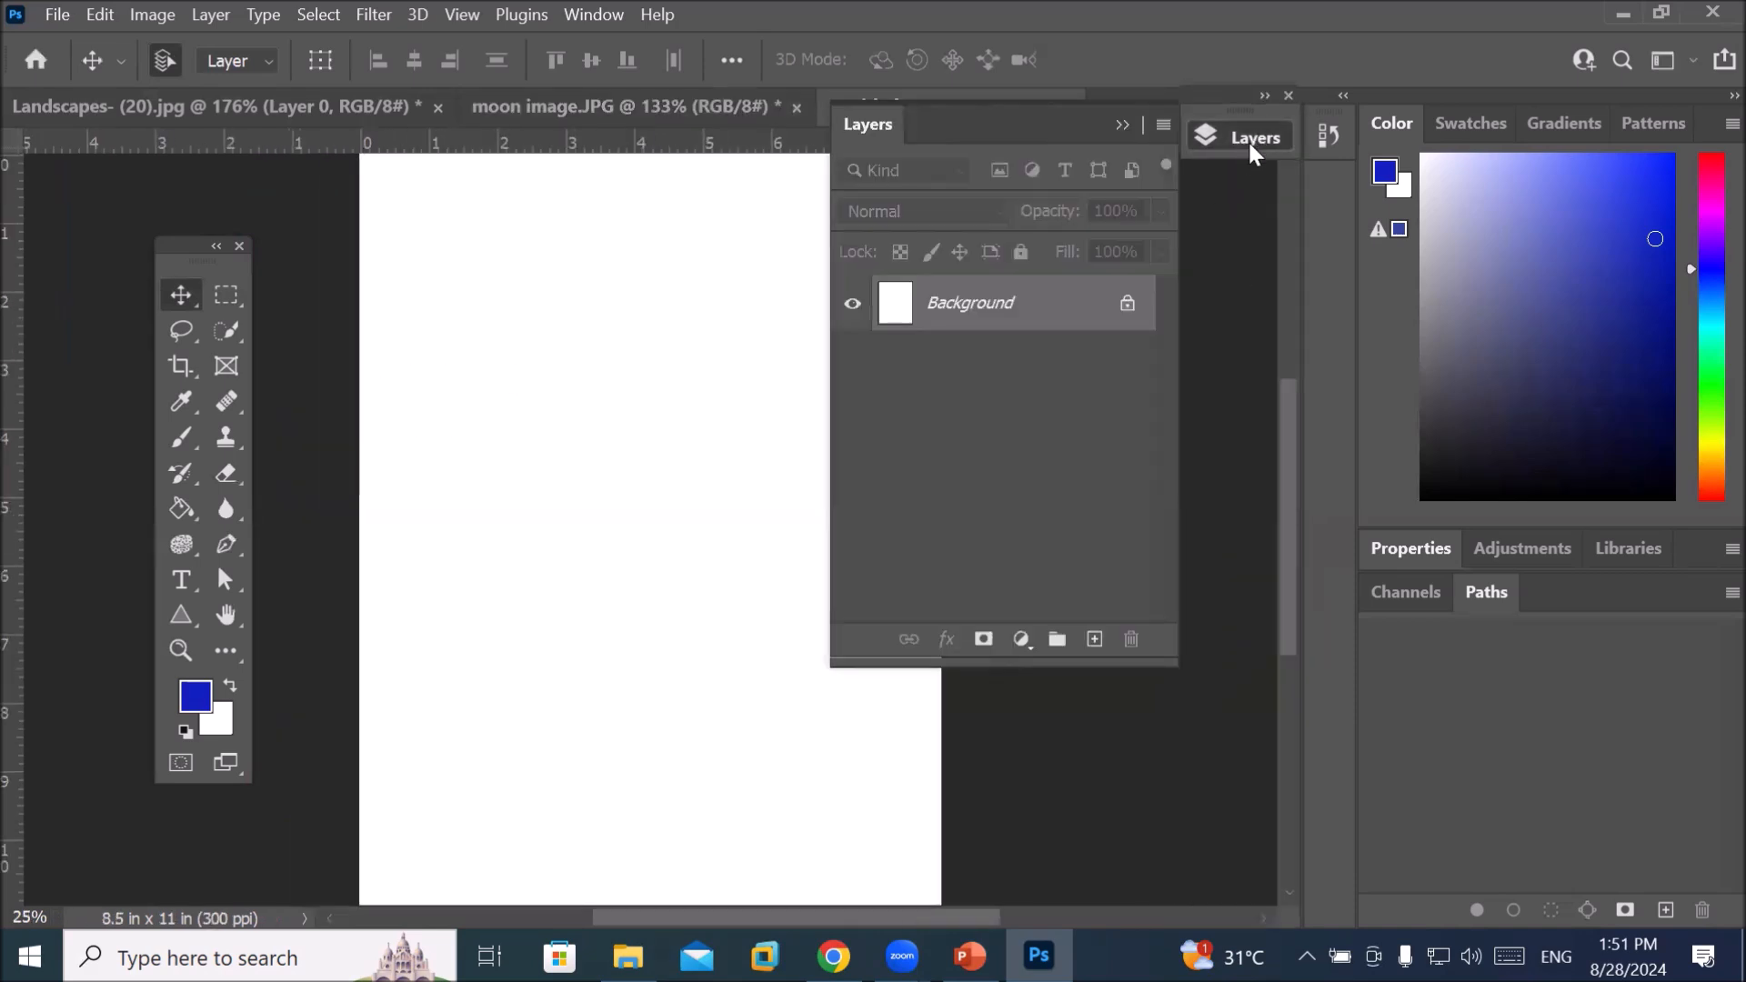
pyautogui.click(1092, 642)
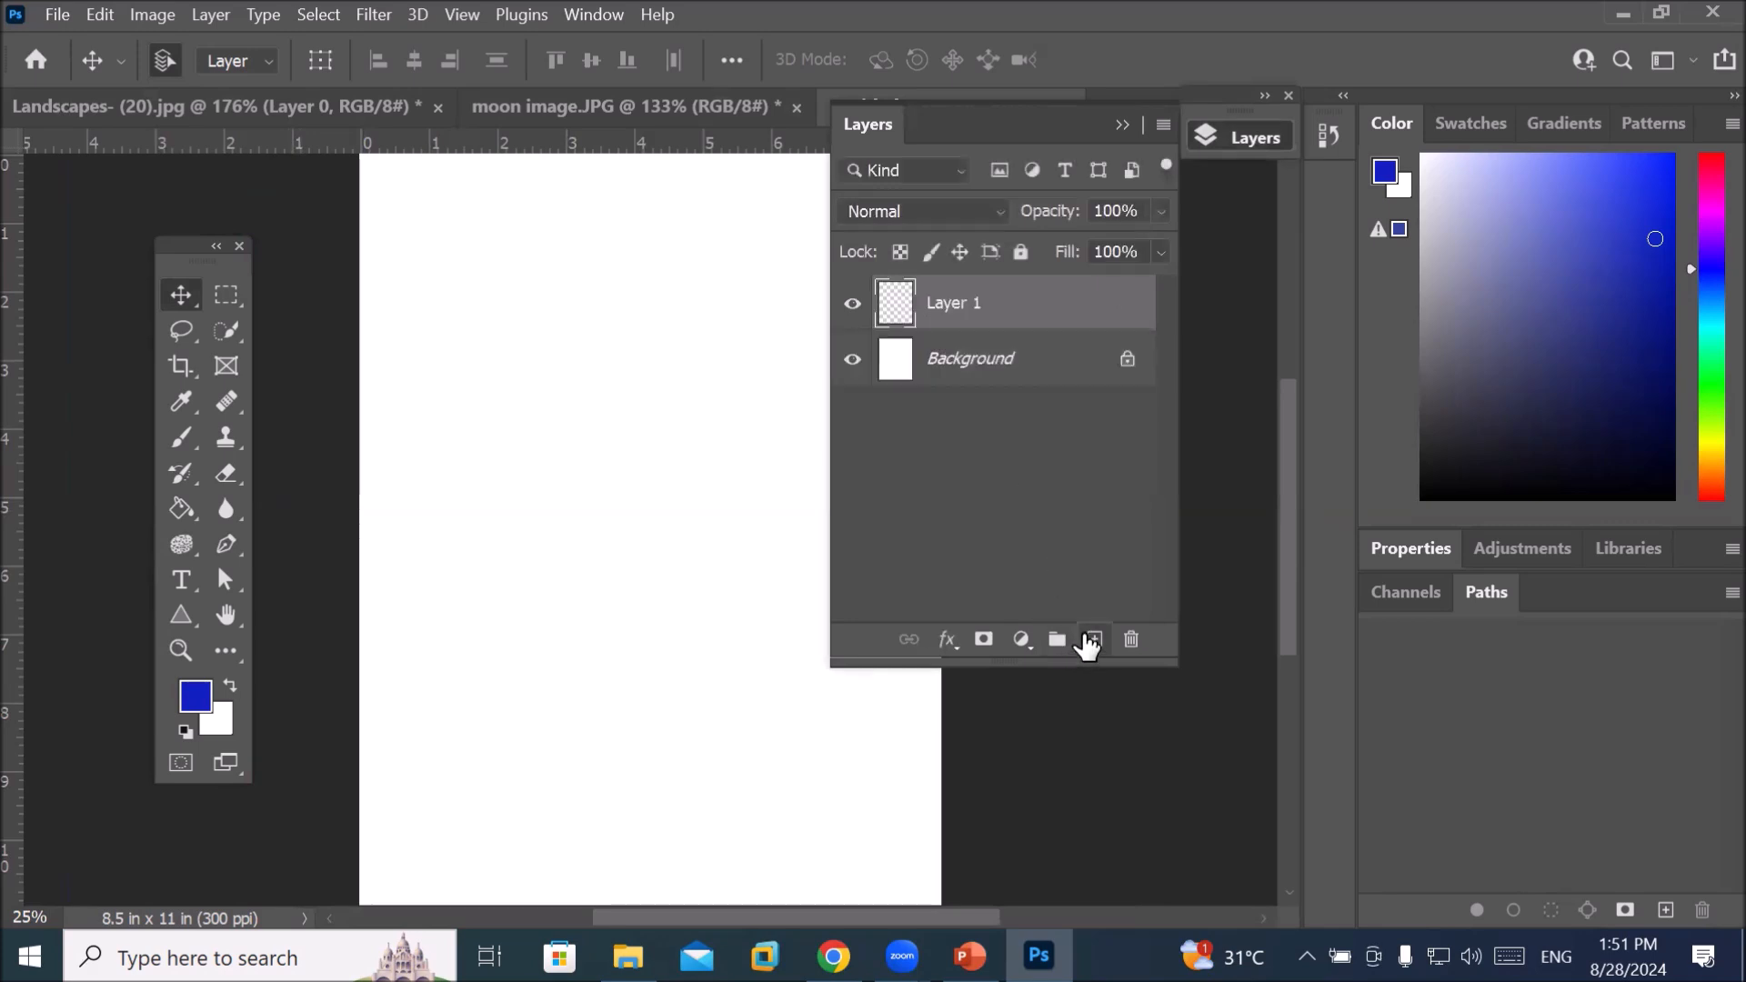
# Build a combined selection from seven overlapping 1 in squares with the Rectangular Marquee, stepping diagonally down from the page's upper left
pyautogui.click(218, 296)
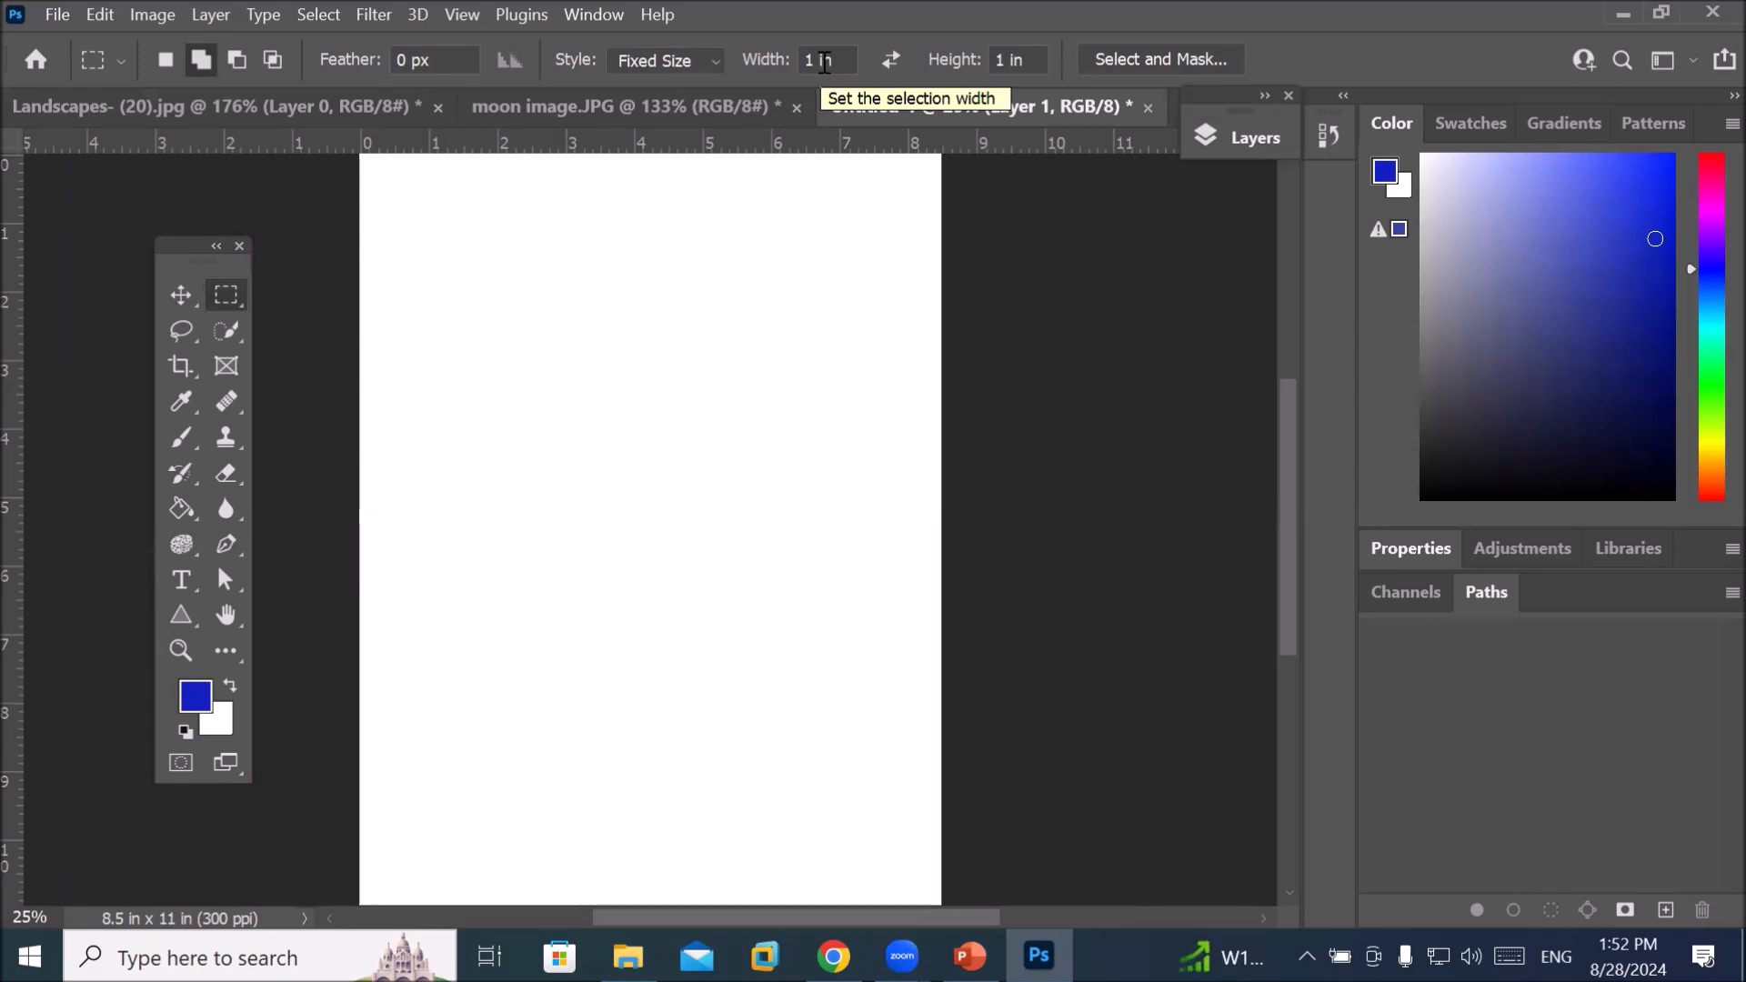
pyautogui.click(440, 227)
pyautogui.keyDown('shift'); pyautogui.click(482, 282); pyautogui.keyUp('shift')
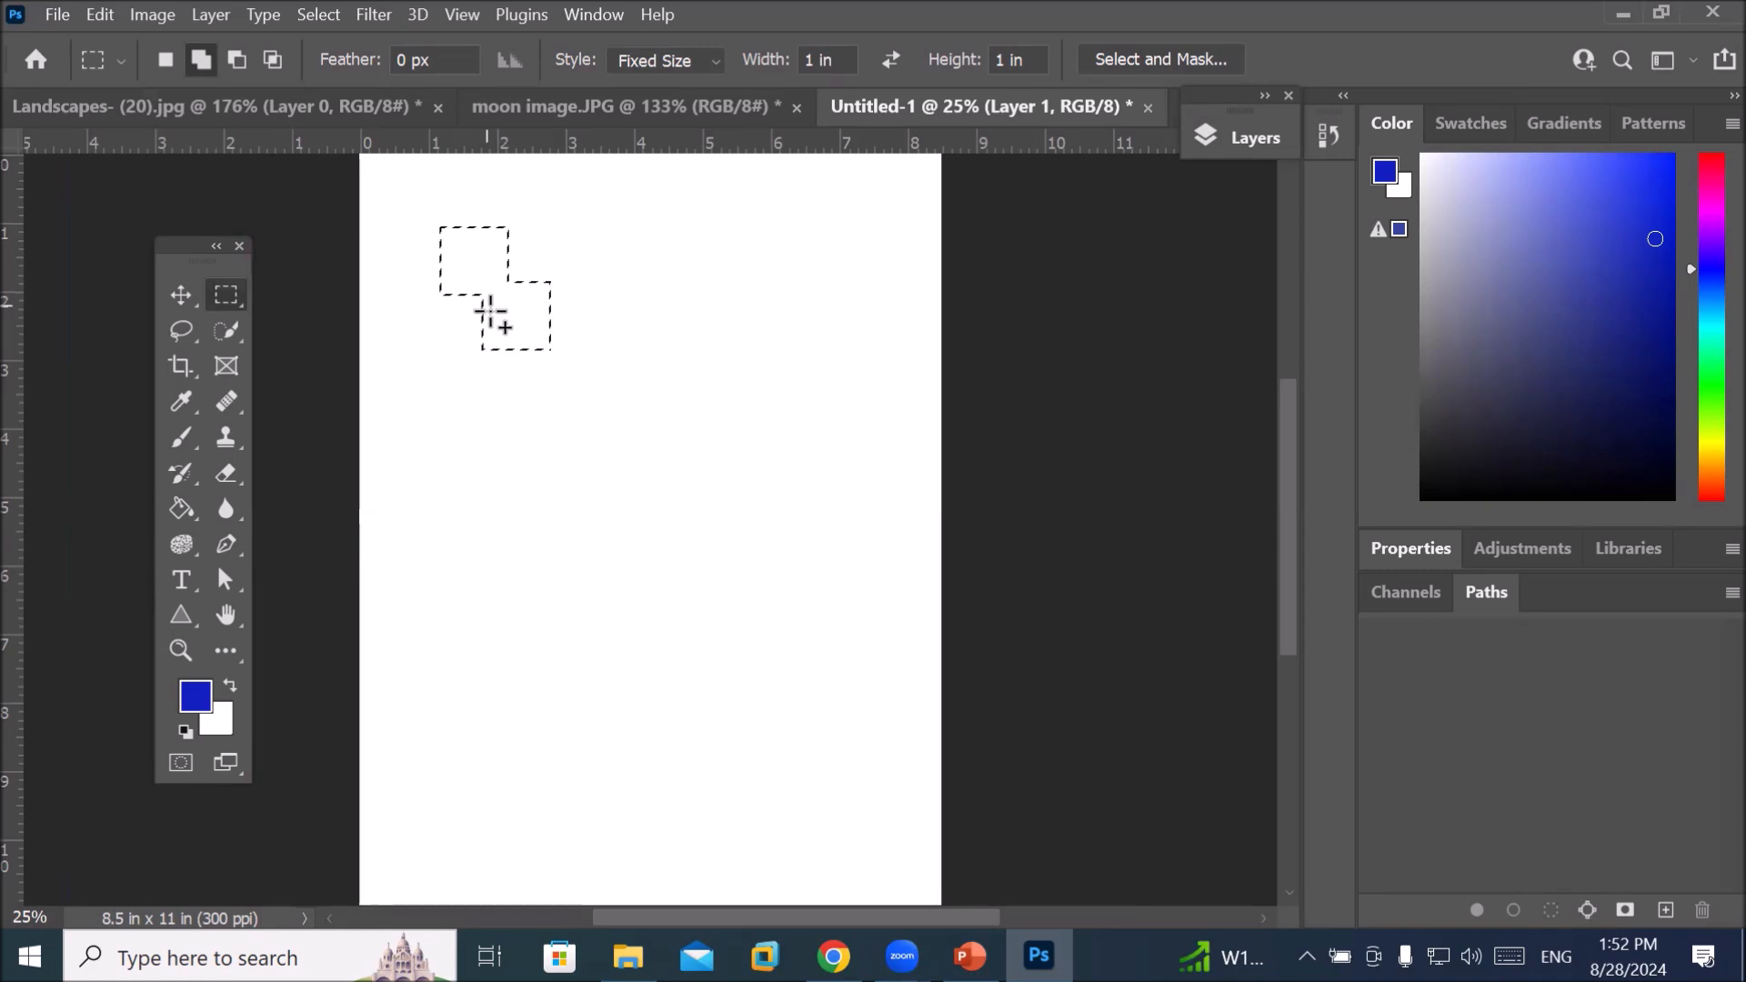
pyautogui.keyDown('shift'); pyautogui.click(534, 333); pyautogui.keyUp('shift')
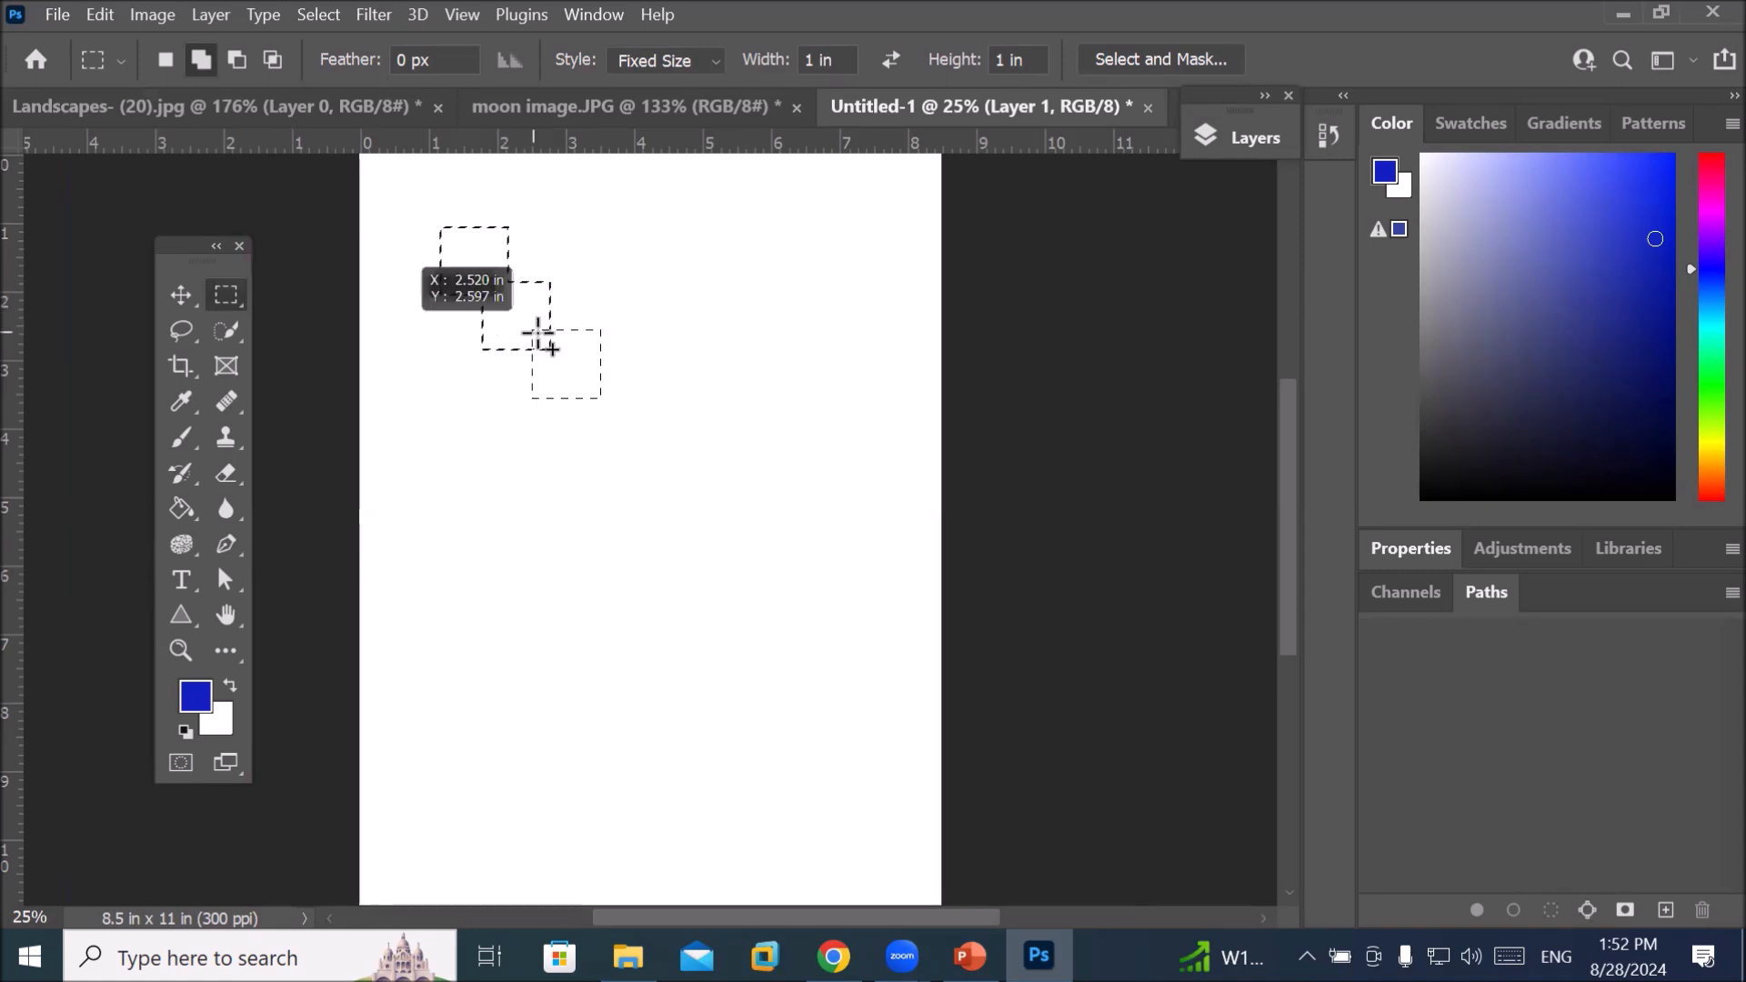
pyautogui.keyDown('shift'); pyautogui.click(585, 388); pyautogui.keyUp('shift')
pyautogui.keyDown('shift'); pyautogui.click(637, 443); pyautogui.keyUp('shift')
pyautogui.keyDown('shift'); pyautogui.click(697, 497); pyautogui.keyUp('shift')
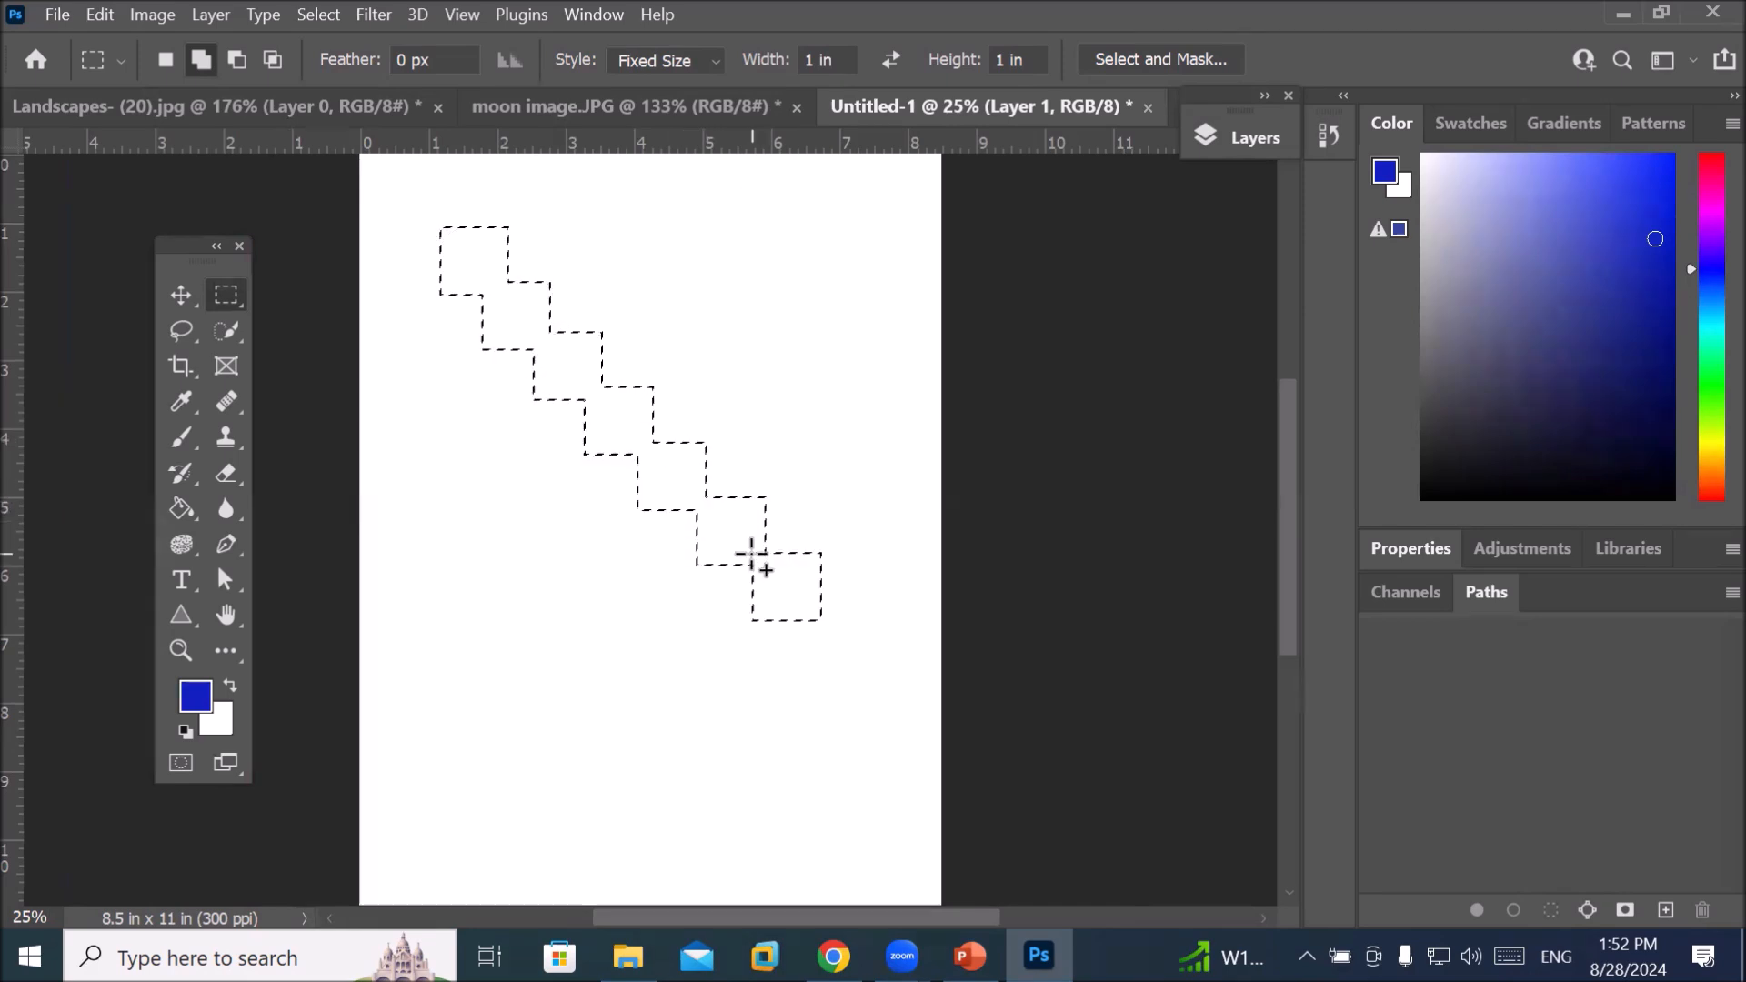
# Extend the selection with two squares at its top end, five branching toward the page's lower left, and two more at the diagonal's lower end
pyautogui.keyDown('shift'); pyautogui.click(489, 197); pyautogui.keyUp('shift')
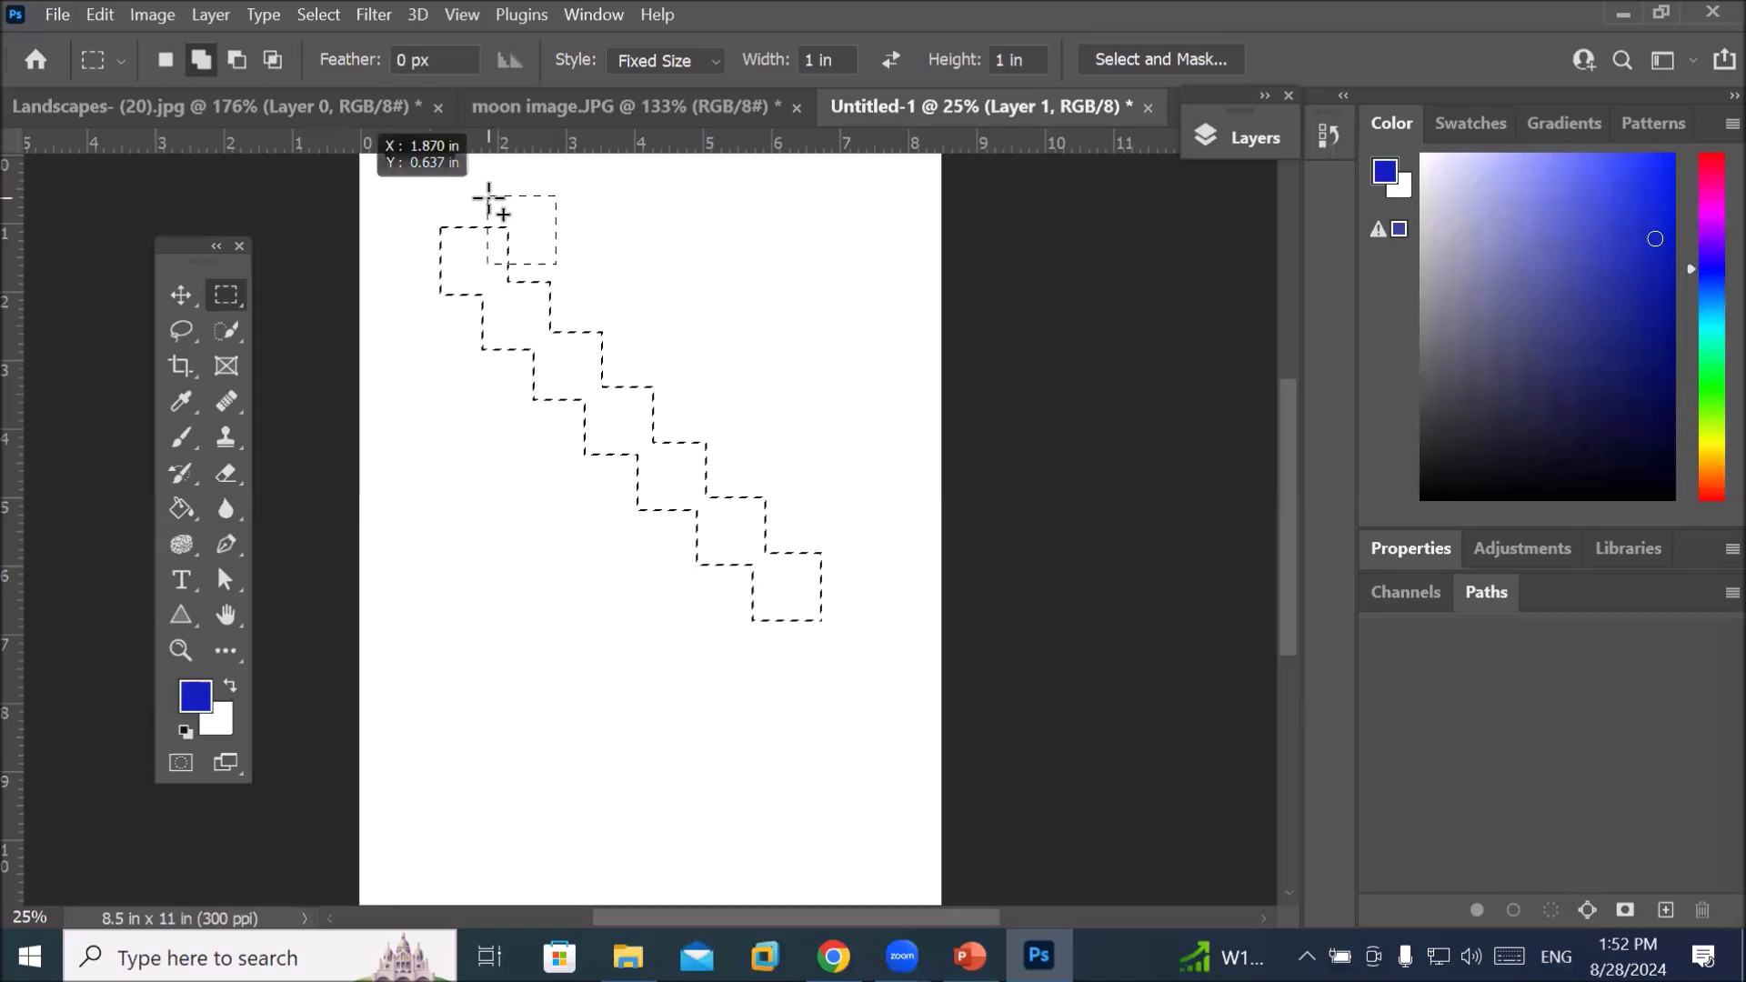
pyautogui.keyDown('shift'); pyautogui.click(549, 171); pyautogui.keyUp('shift')
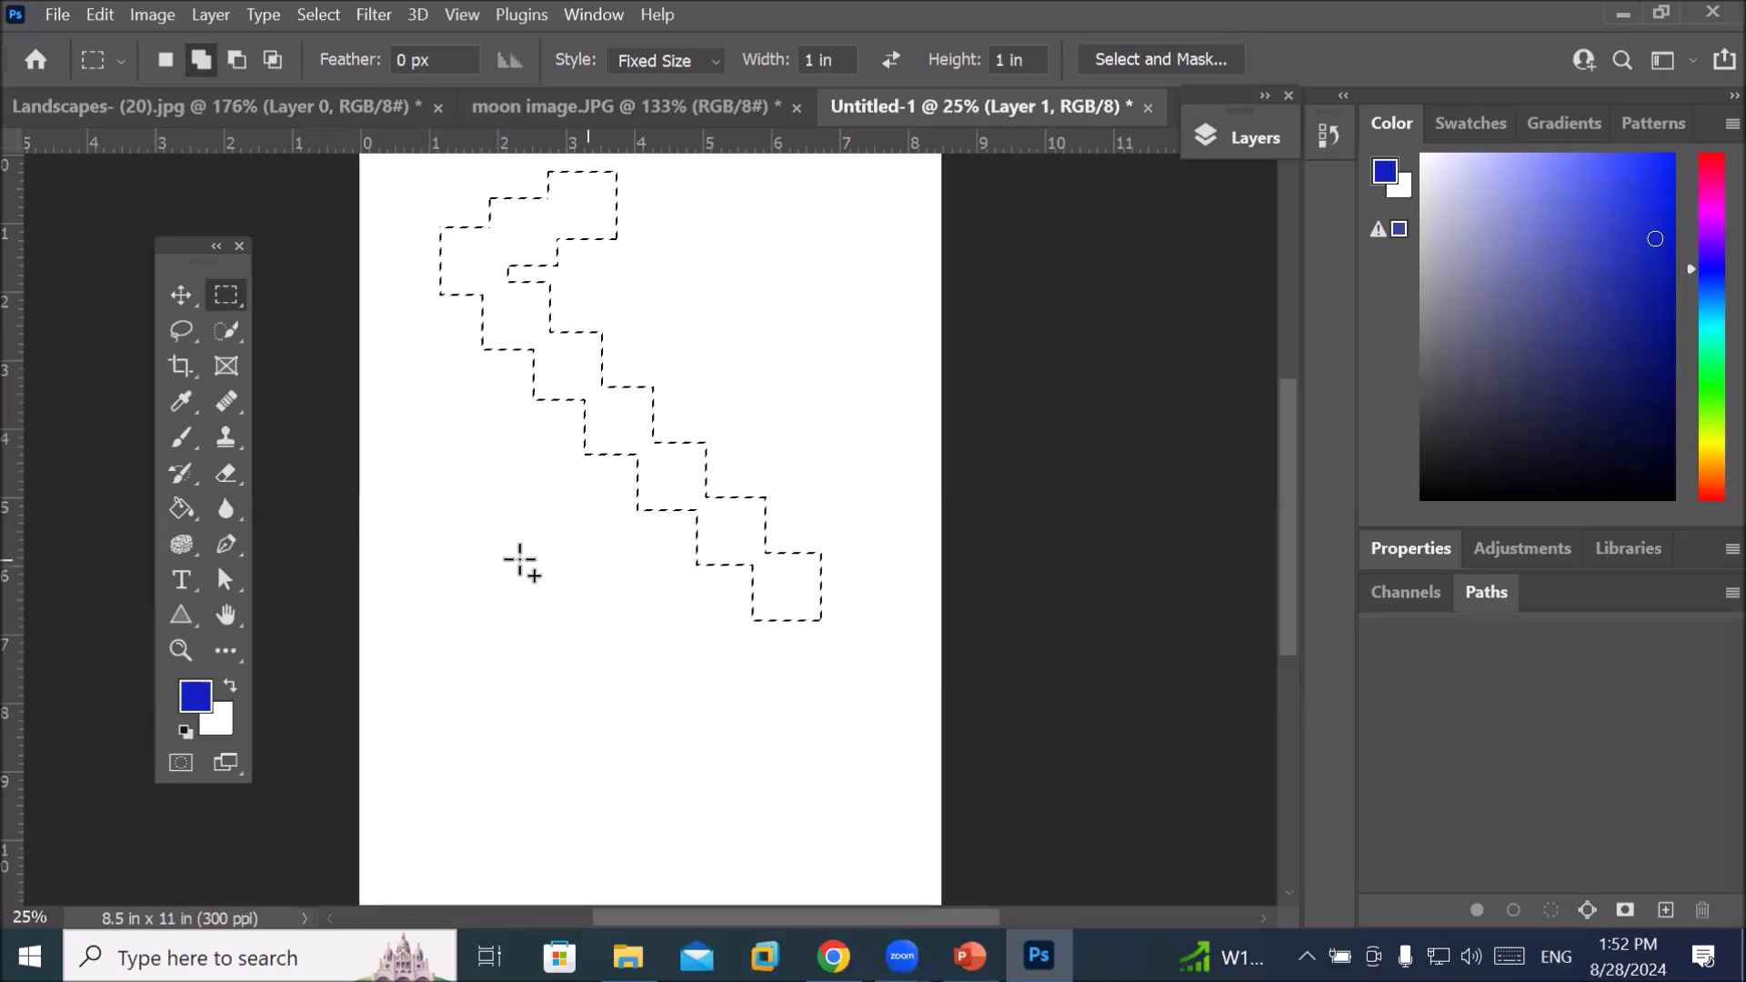
pyautogui.keyDown('shift'); pyautogui.click(536, 457); pyautogui.keyUp('shift')
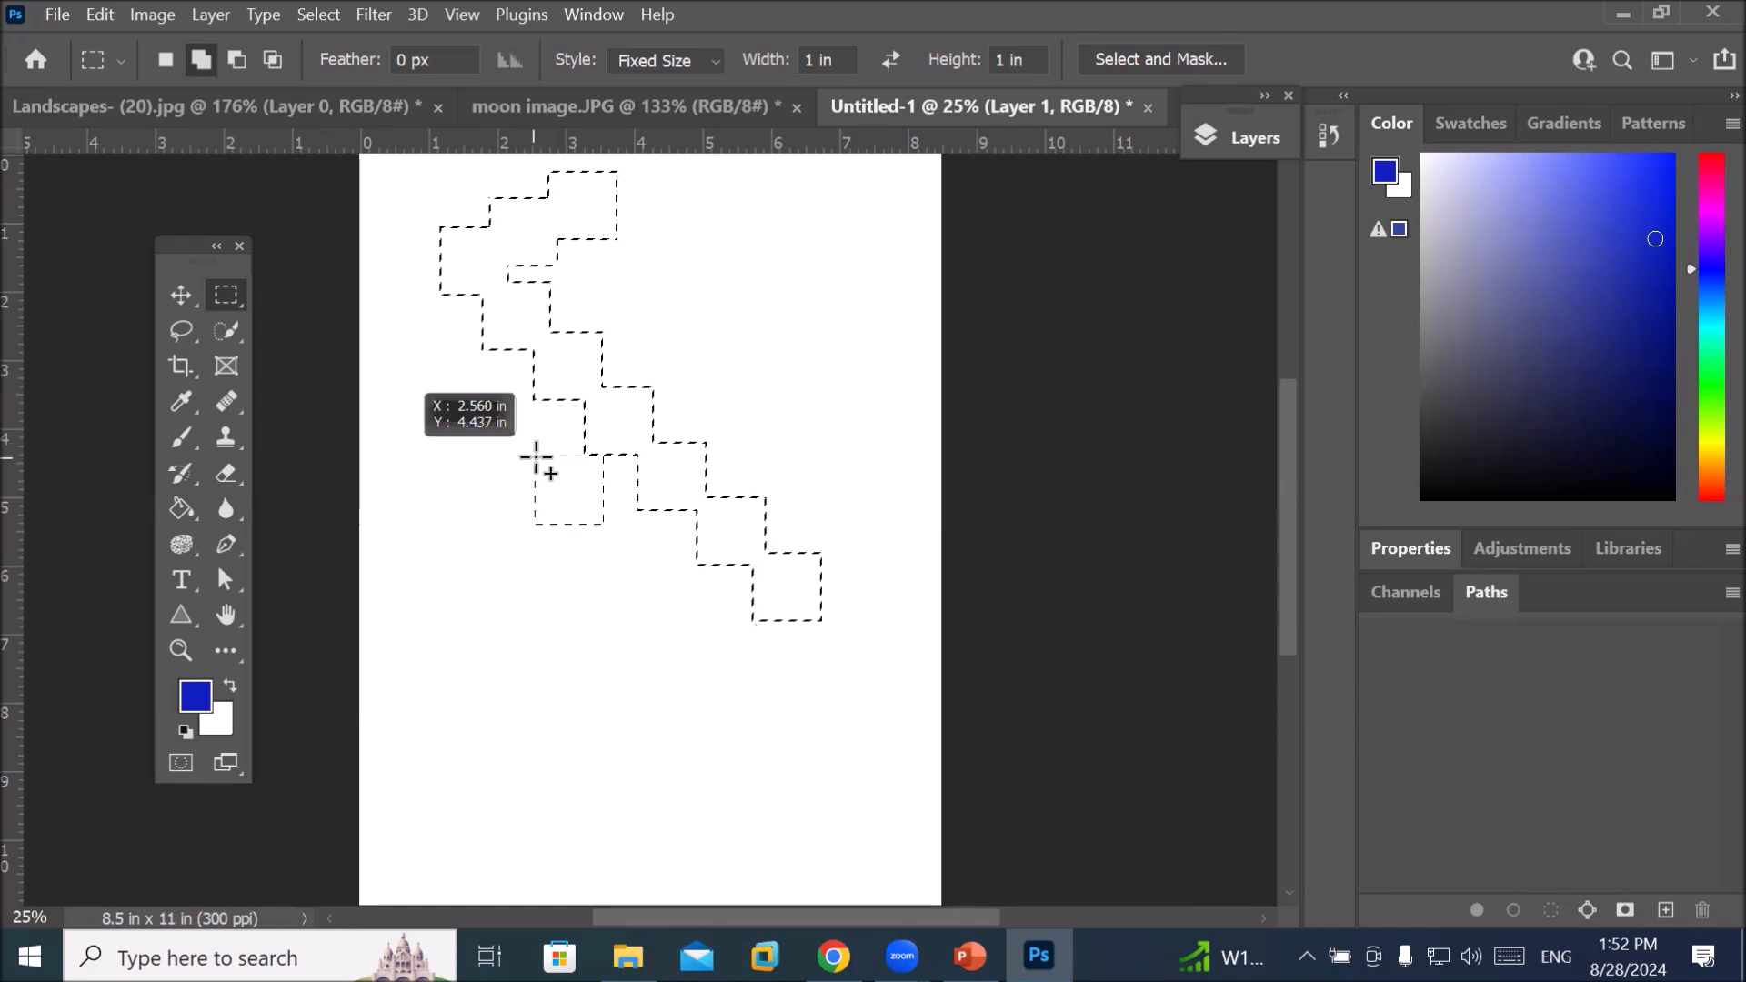
pyautogui.click(498, 515)
pyautogui.click(462, 577)
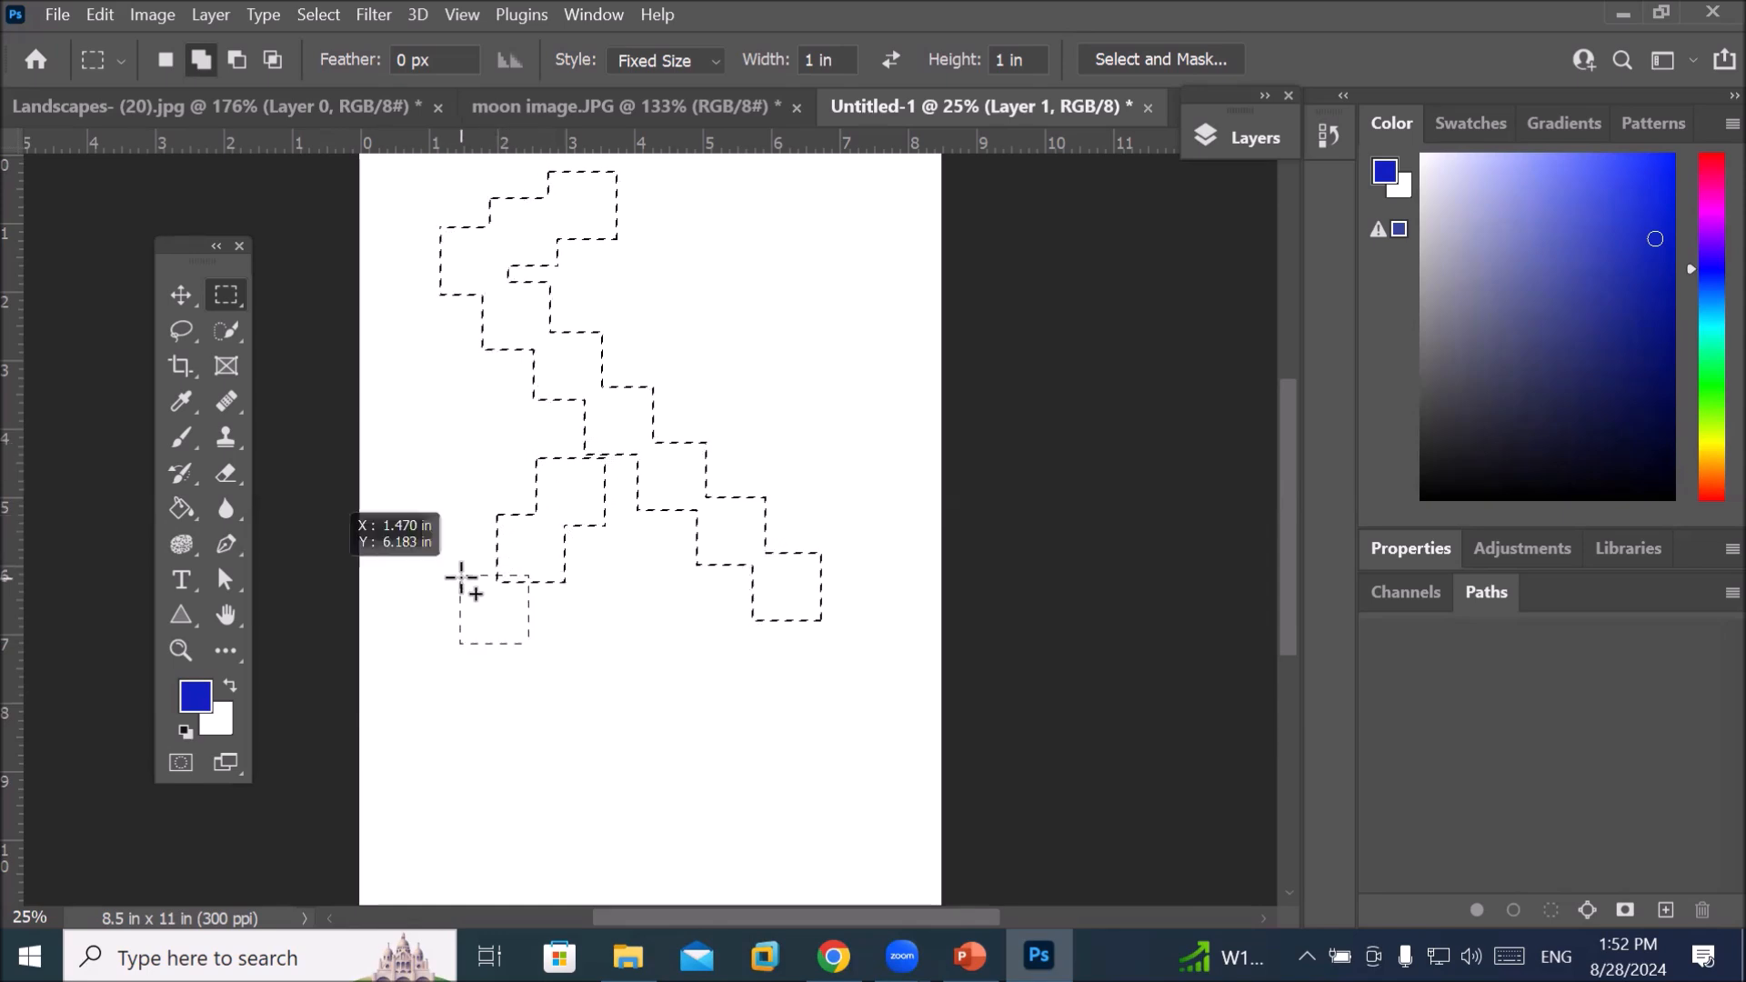
pyautogui.click(427, 638)
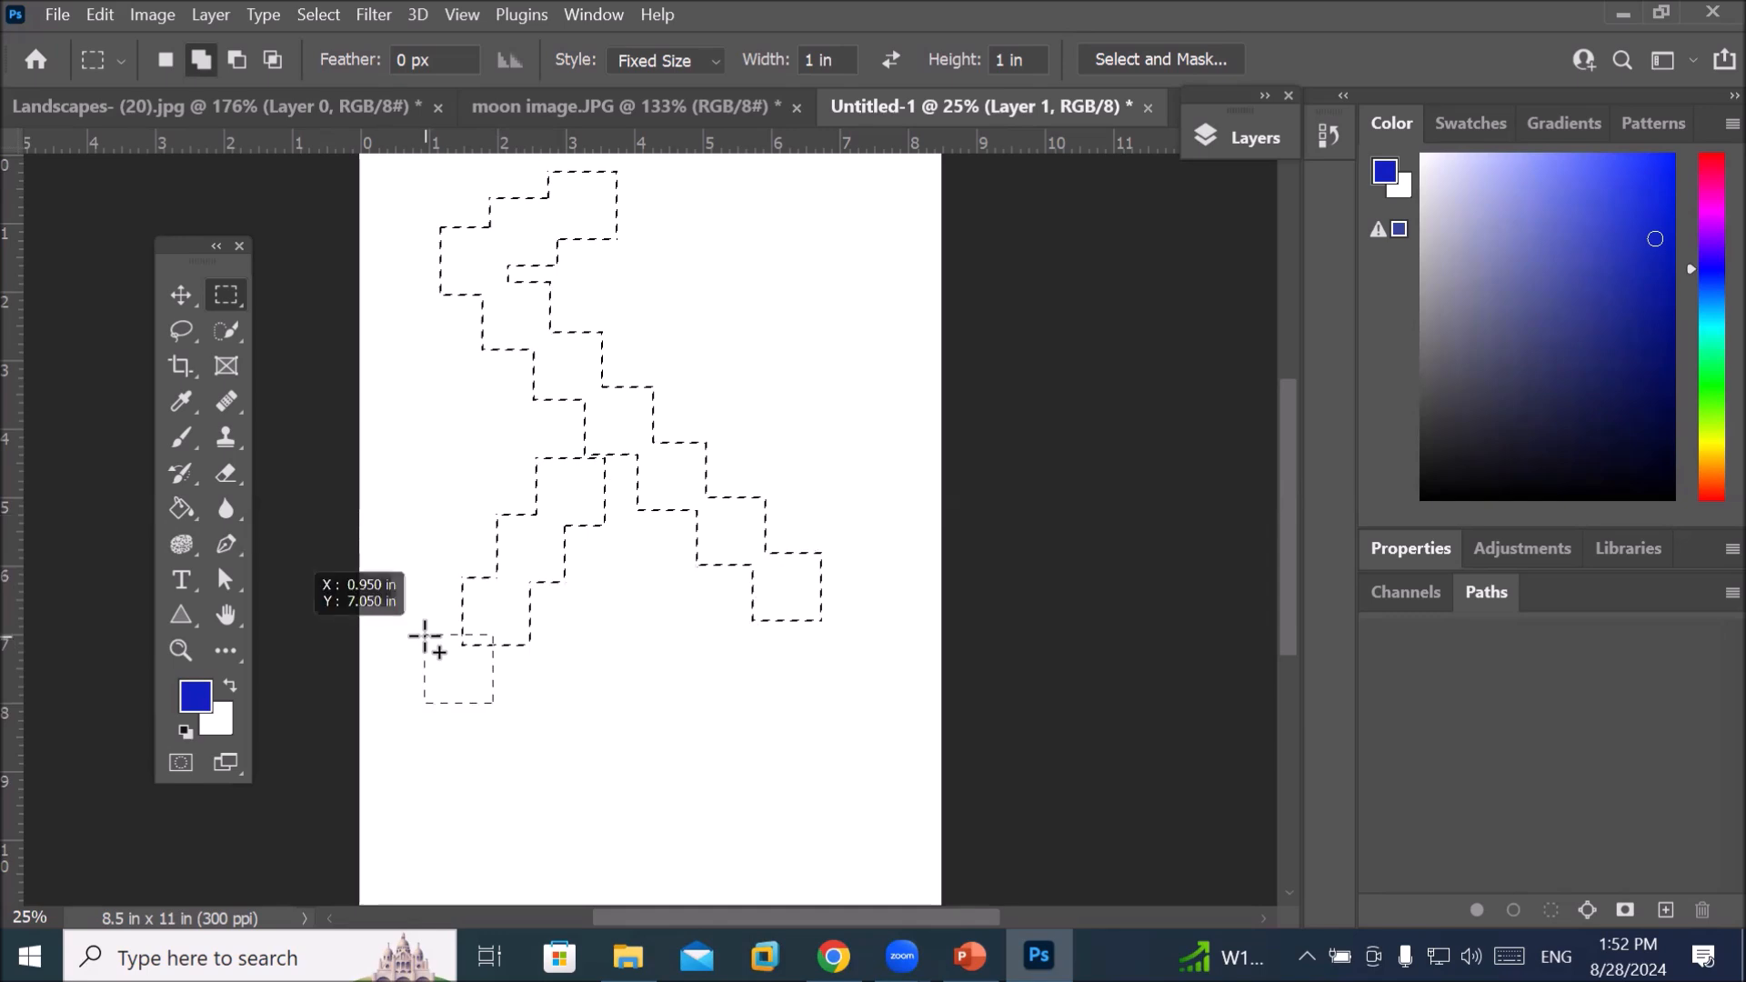
pyautogui.click(389, 702)
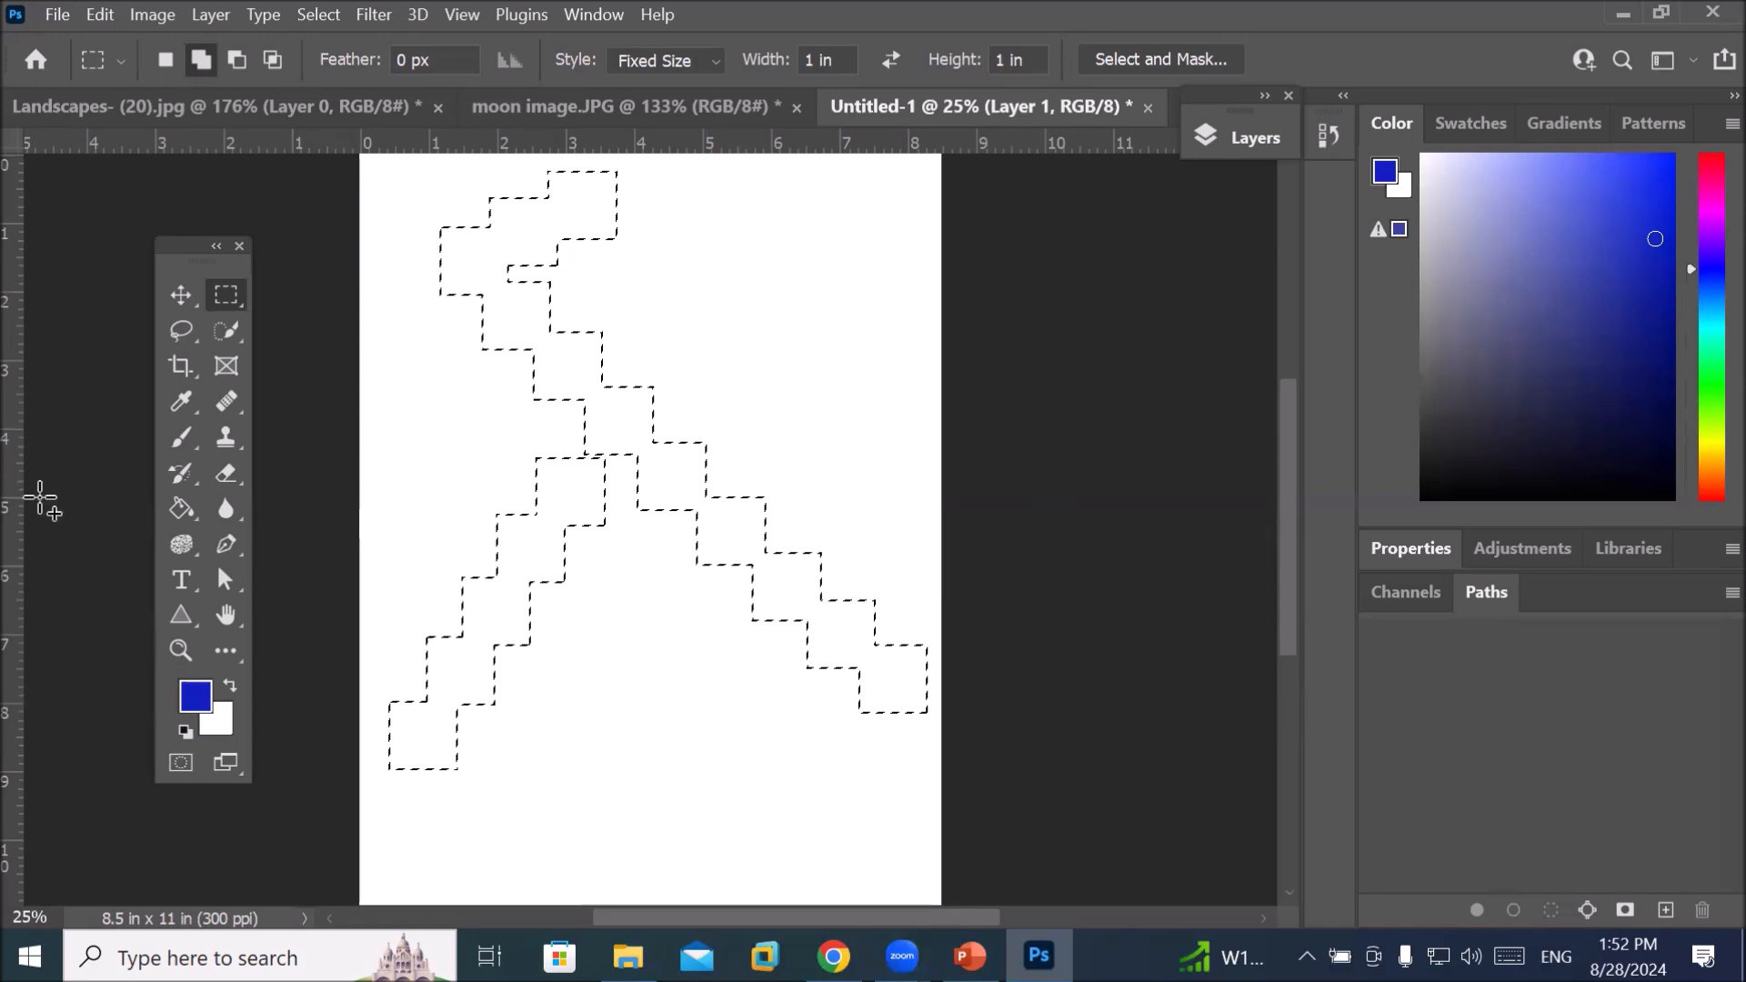
# Paint the top part and both lower ends of the square selection blue with the Brush tool
pyautogui.click(179, 442)
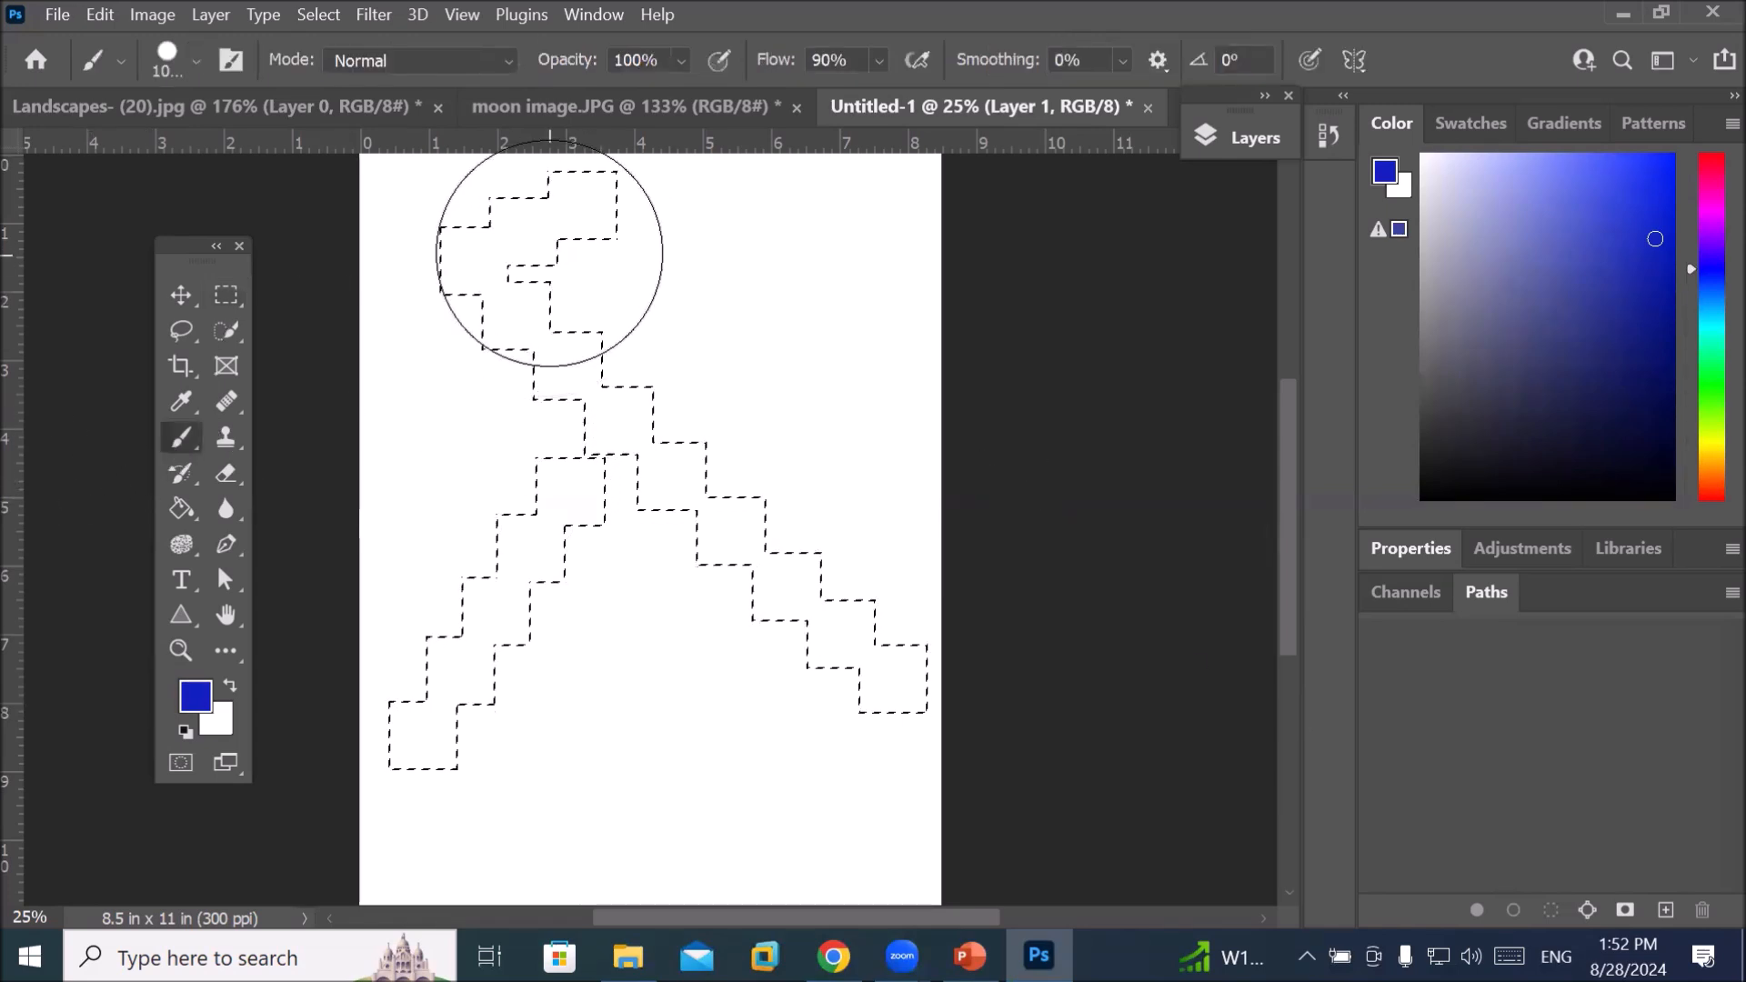
pyautogui.moveTo(442, 392); pyautogui.dragTo(418, 421)
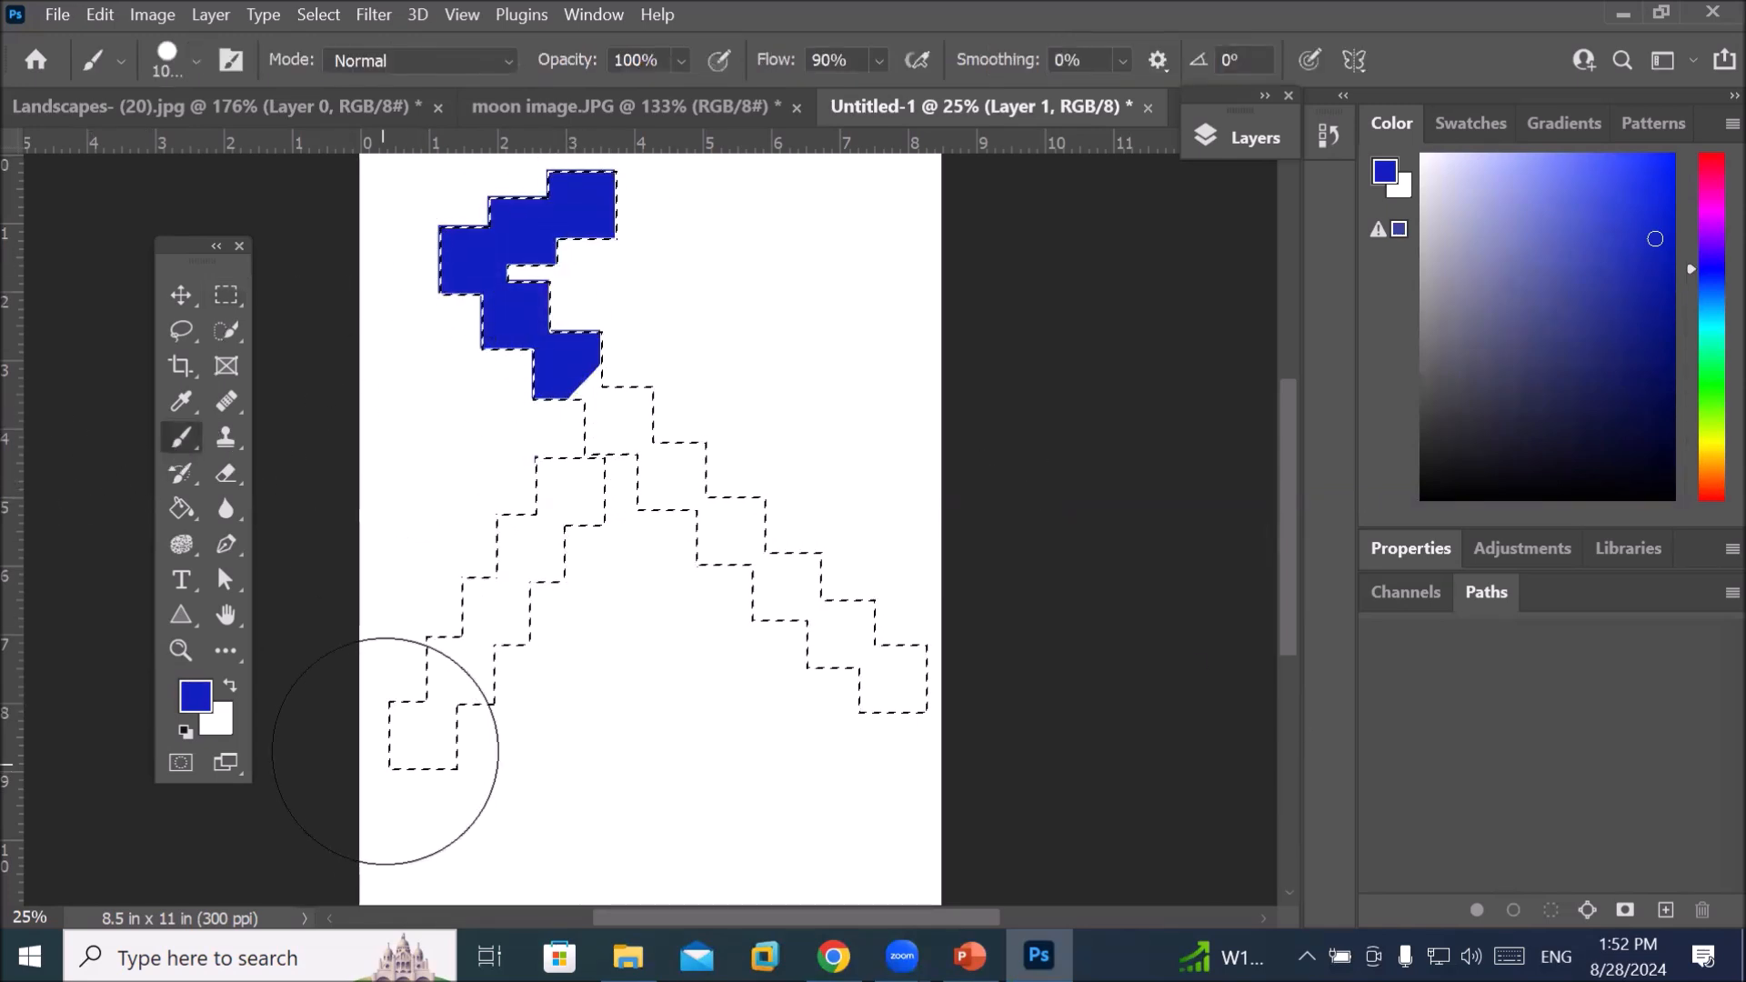
pyautogui.moveTo(398, 735); pyautogui.dragTo(409, 901)
pyautogui.moveTo(903, 651); pyautogui.dragTo(833, 712)
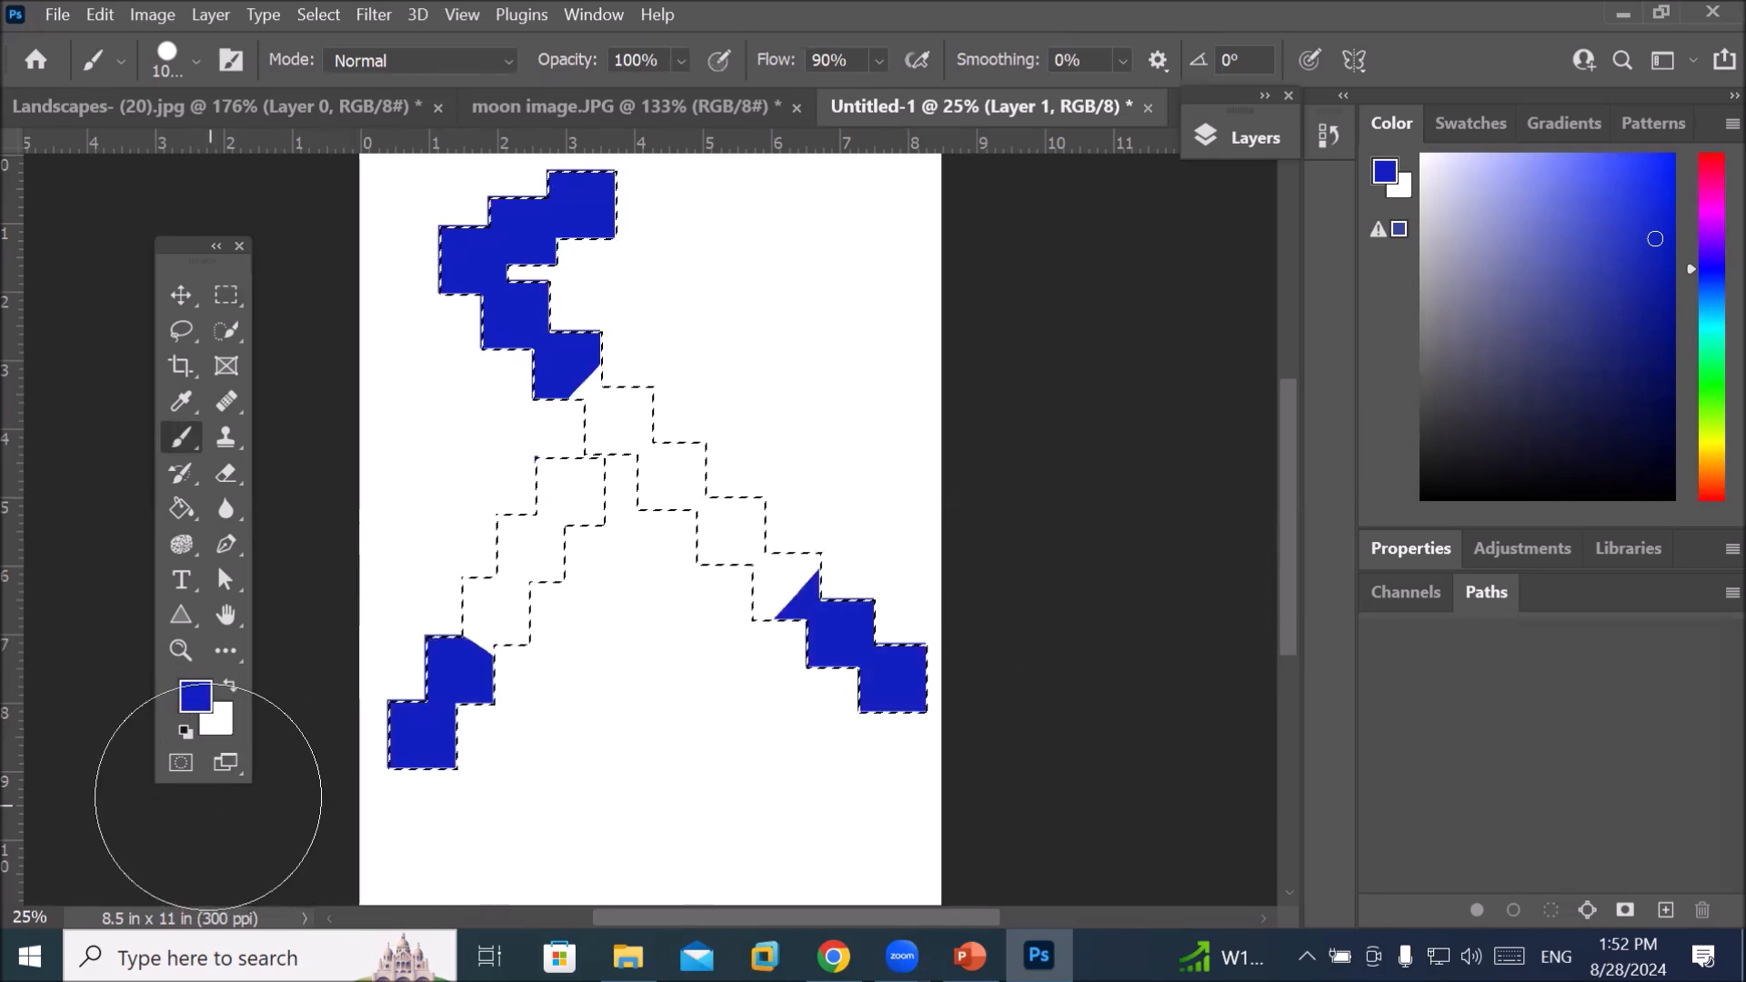
# Set the foreground colour to pinkish red f70c4e and brush it across the middle squares of the selection
pyautogui.click(193, 703)
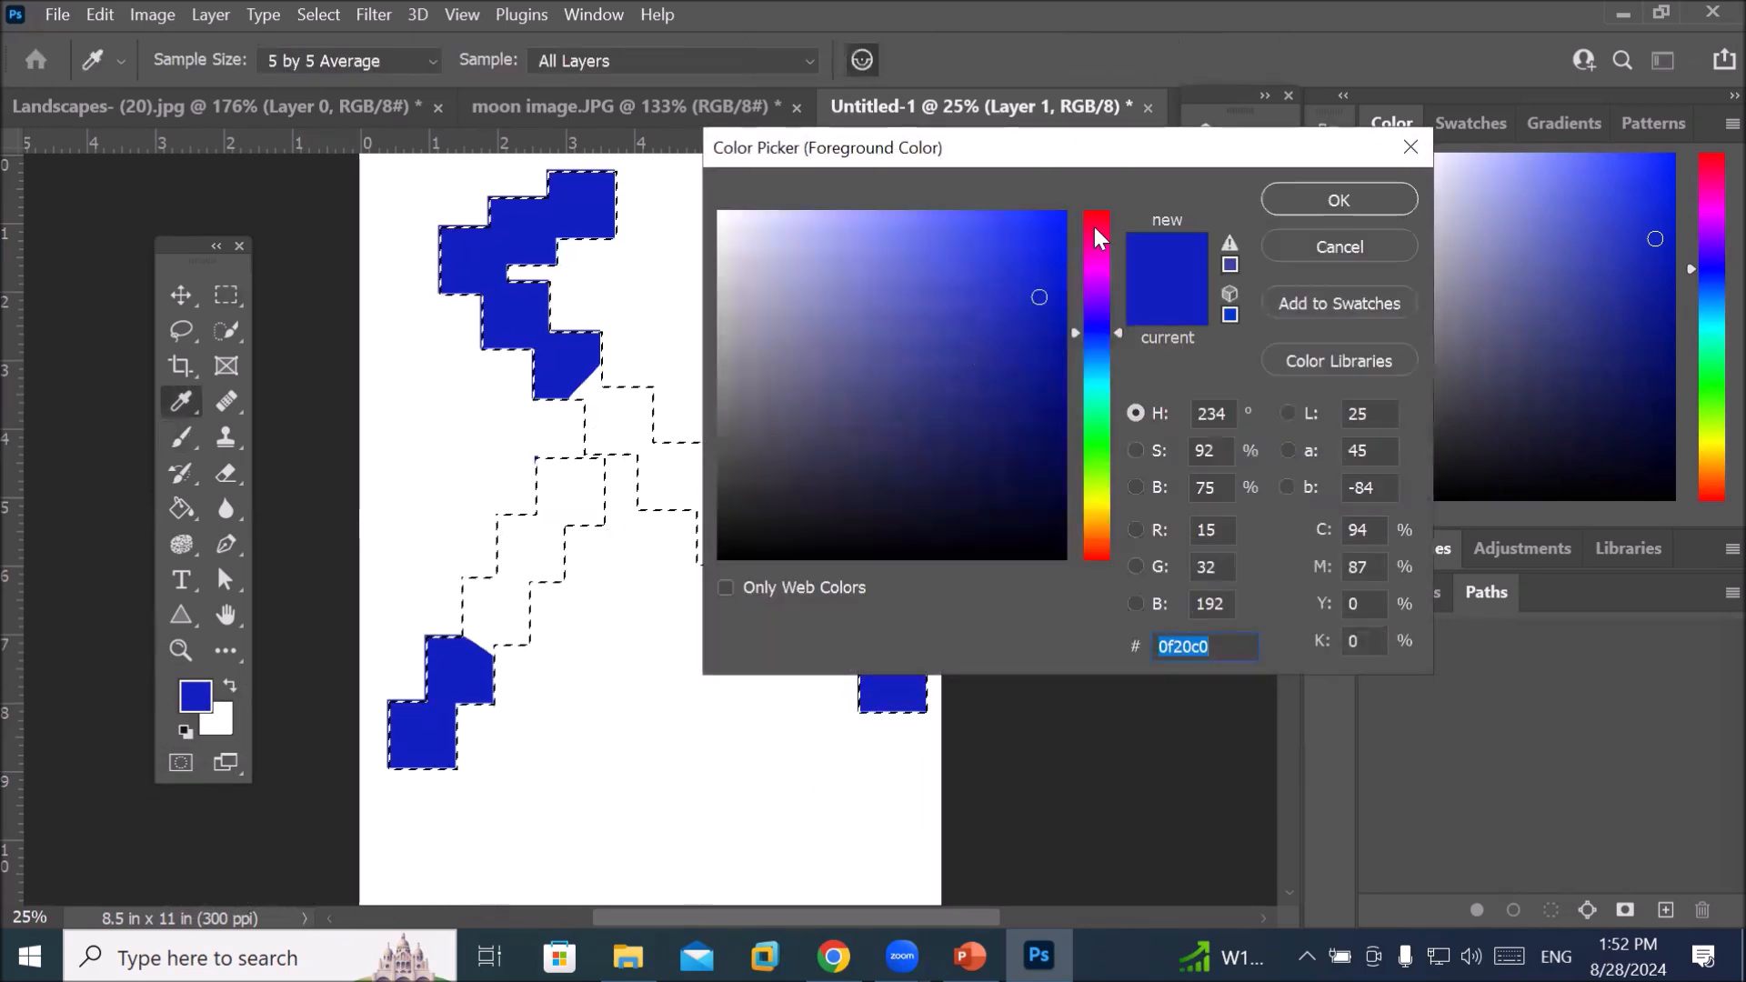
pyautogui.click(1097, 227)
pyautogui.click(1051, 223)
pyautogui.click(1338, 200)
pyautogui.press('b')
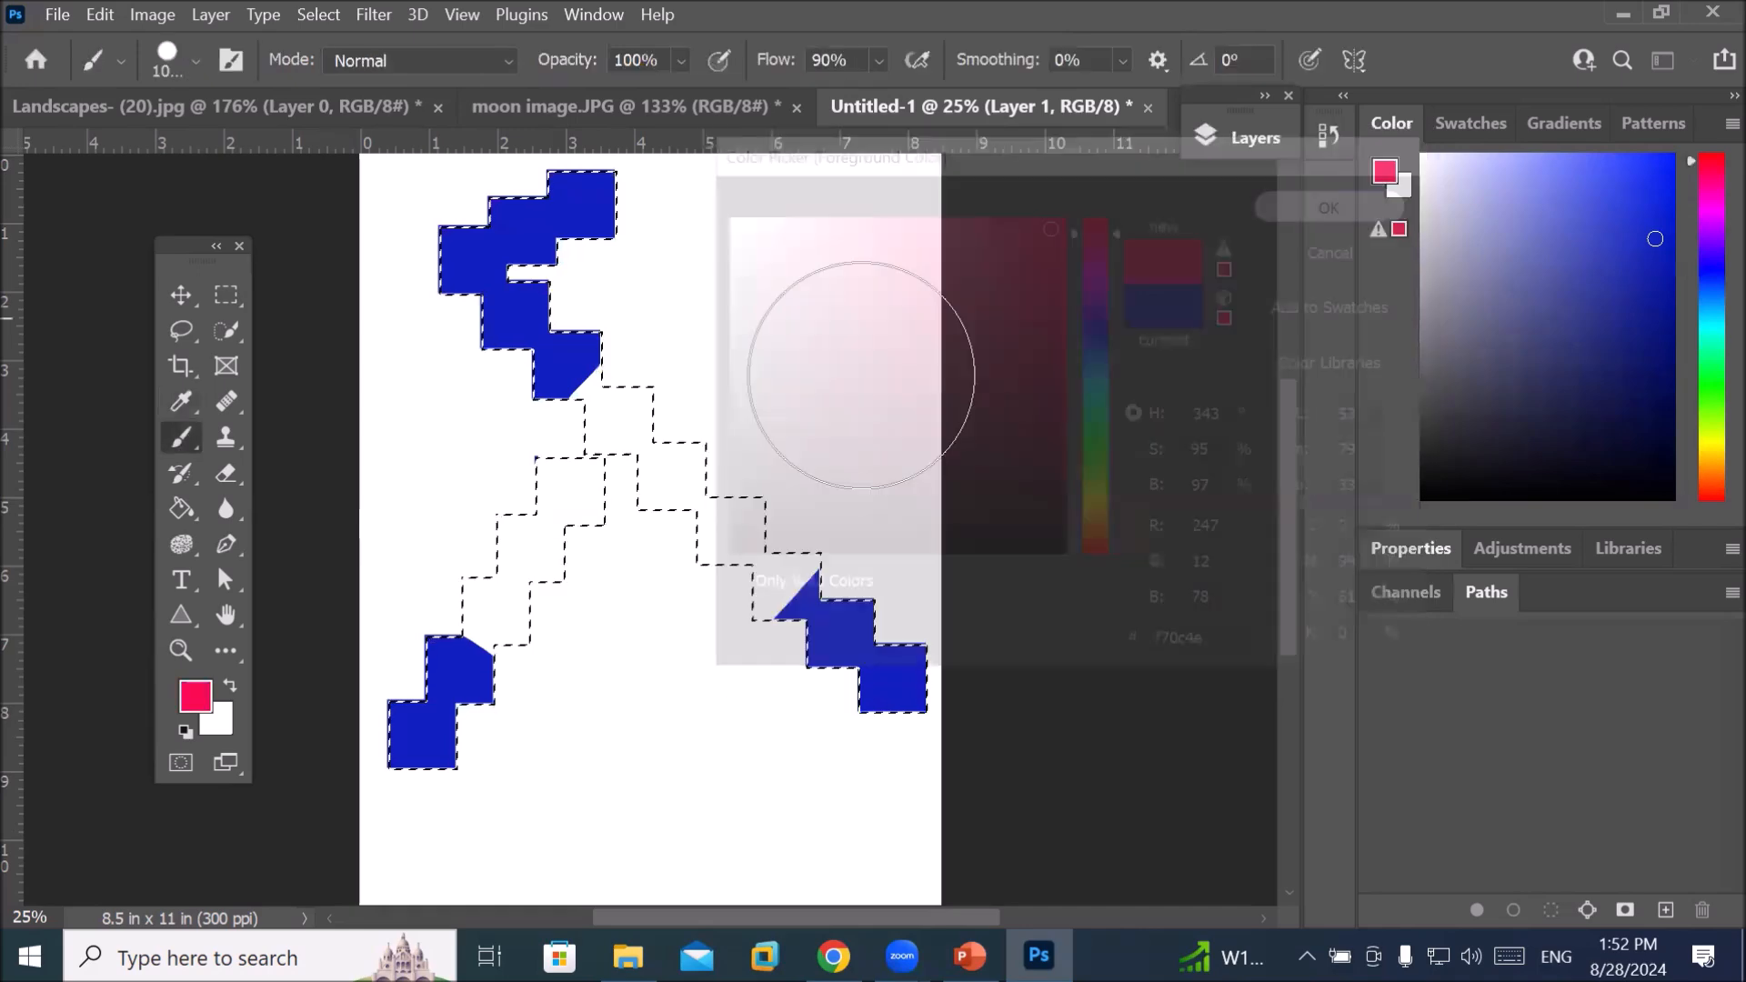
pyautogui.moveTo(721, 409); pyautogui.dragTo(370, 506)
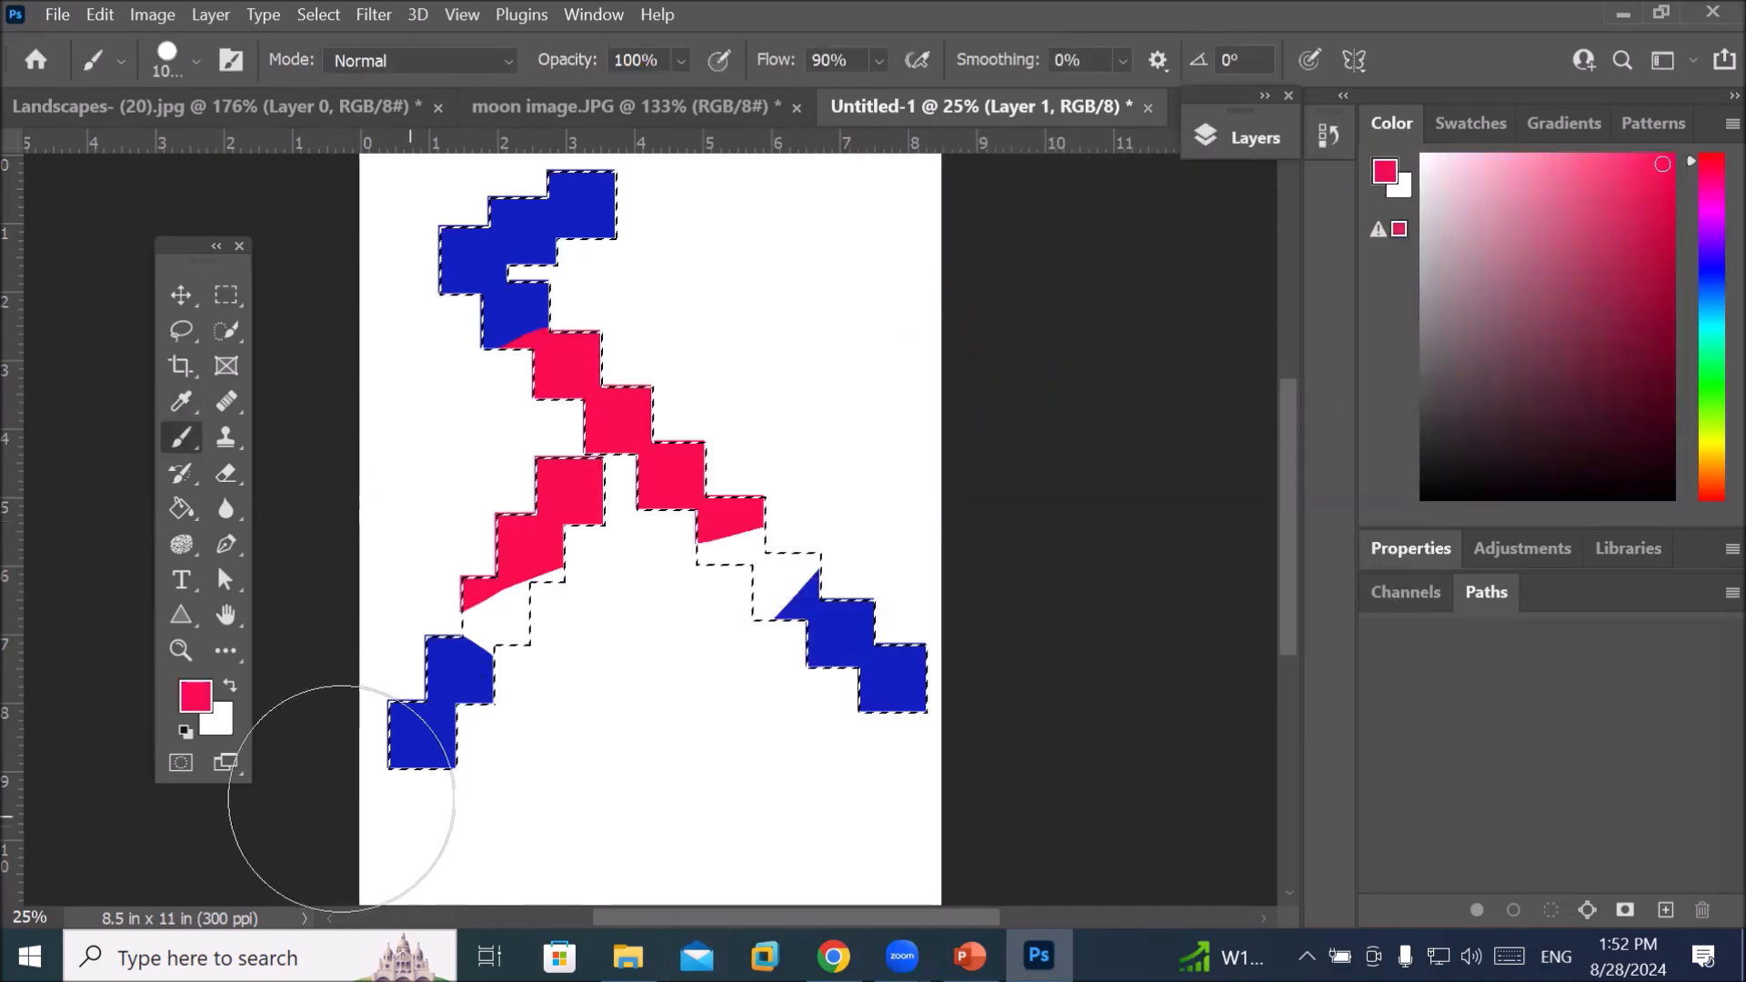
# Set the foreground colour to green 0af335, brush it over the lower middle squares of both branches, and deselect
pyautogui.click(194, 696)
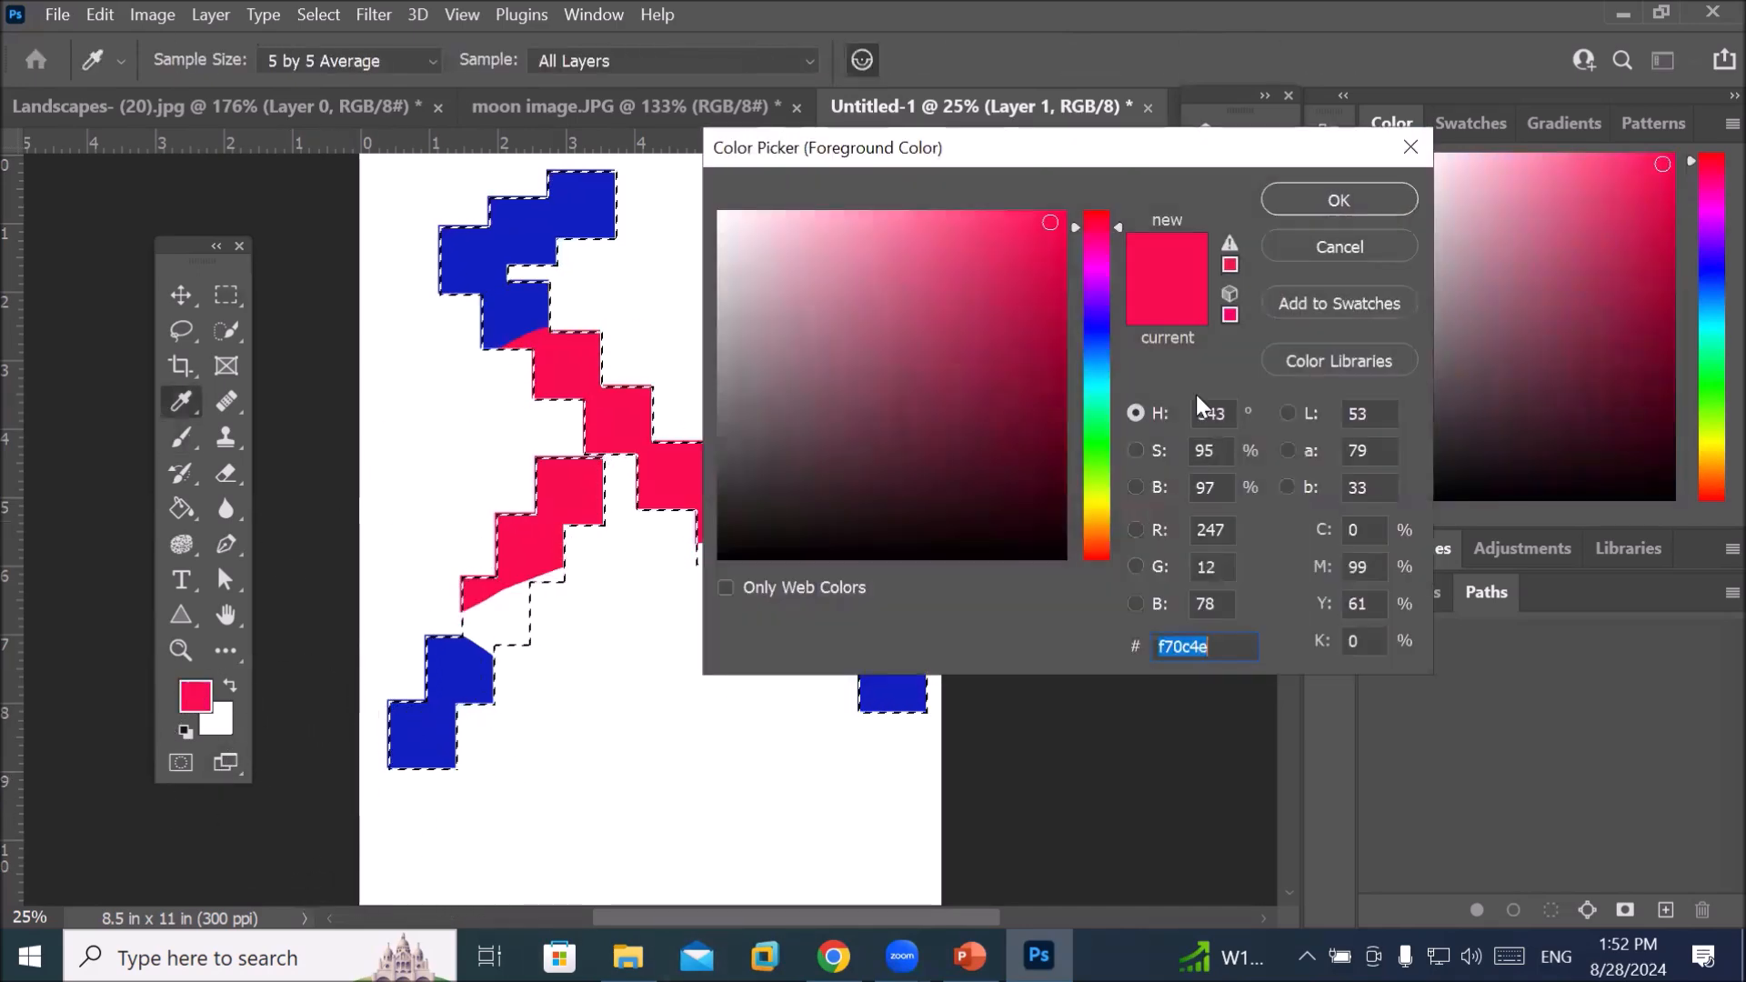
pyautogui.click(1096, 433)
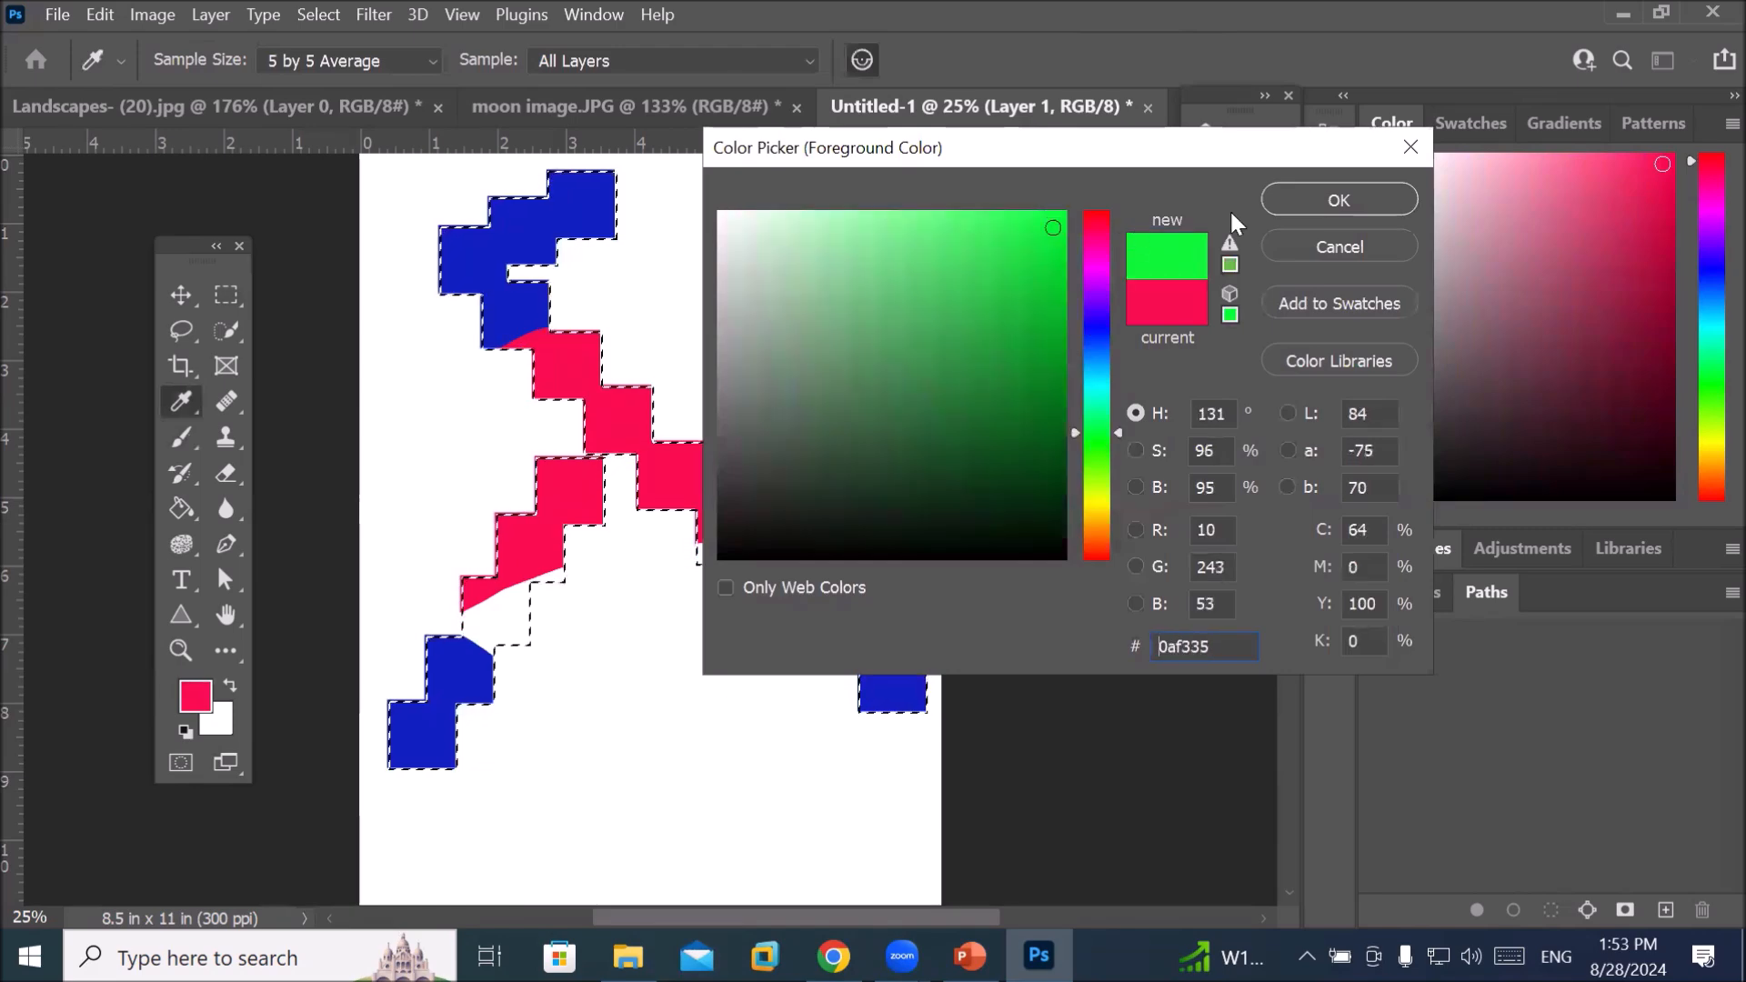
pyautogui.click(1292, 198)
pyautogui.press('b')
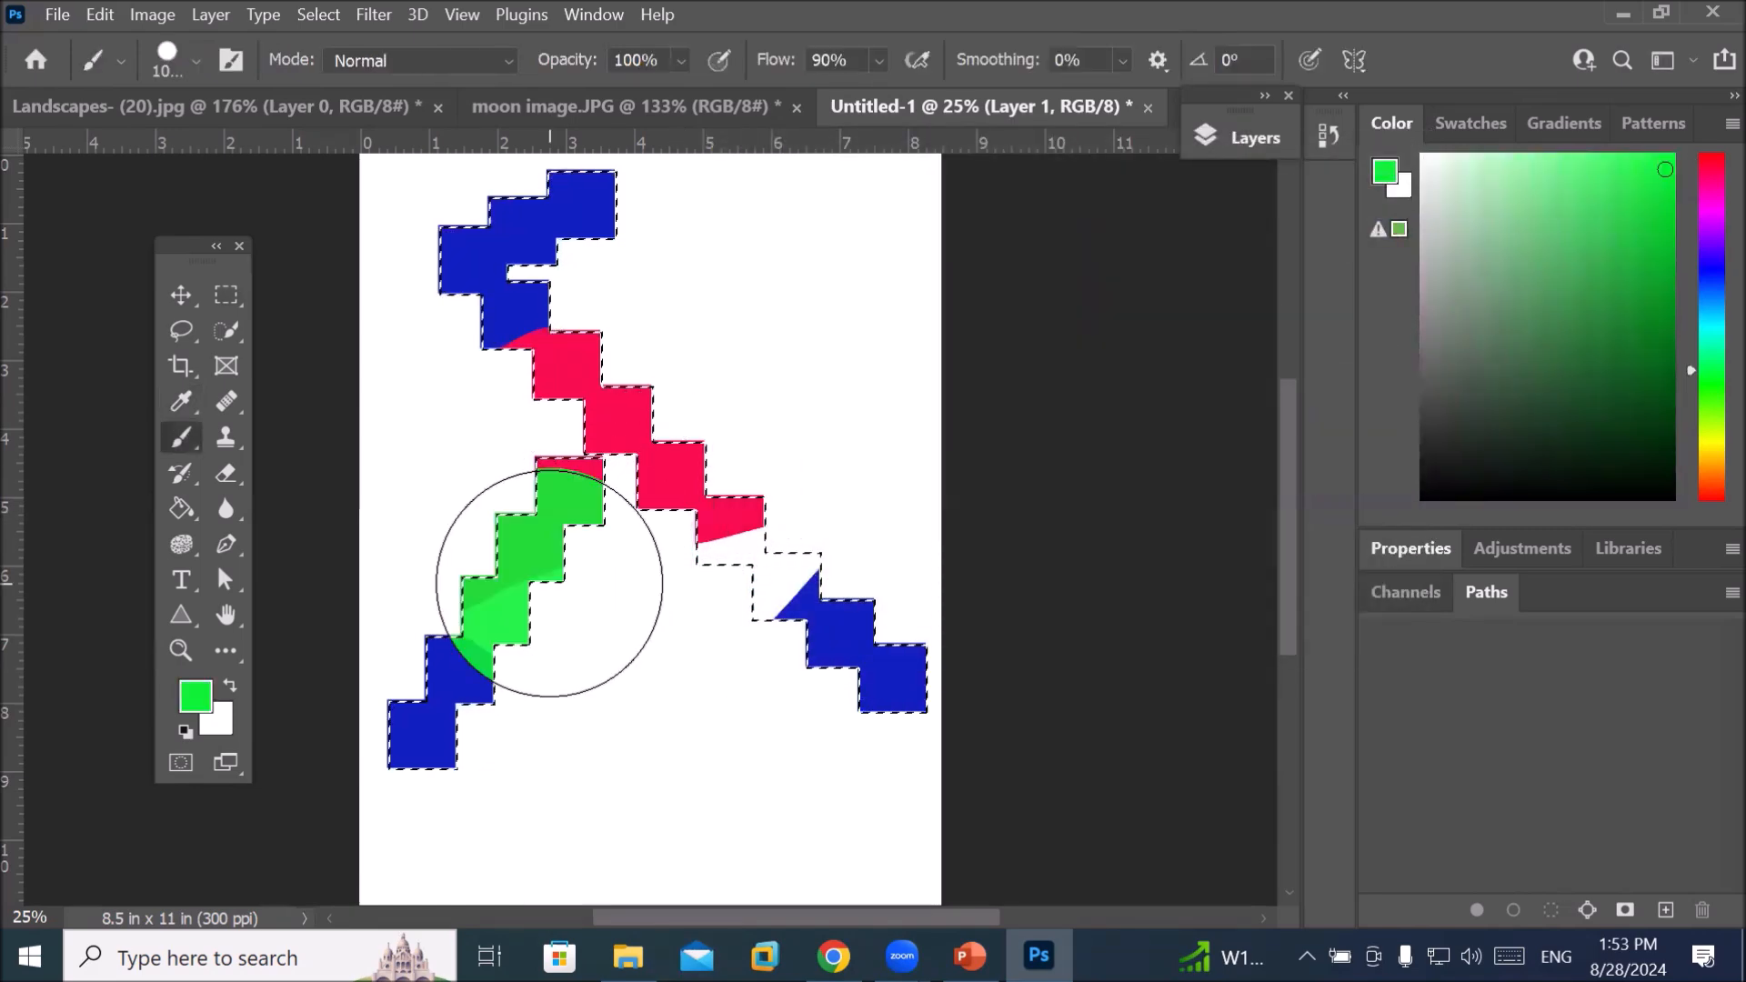
pyautogui.click(773, 582)
pyautogui.moveTo(902, 957)
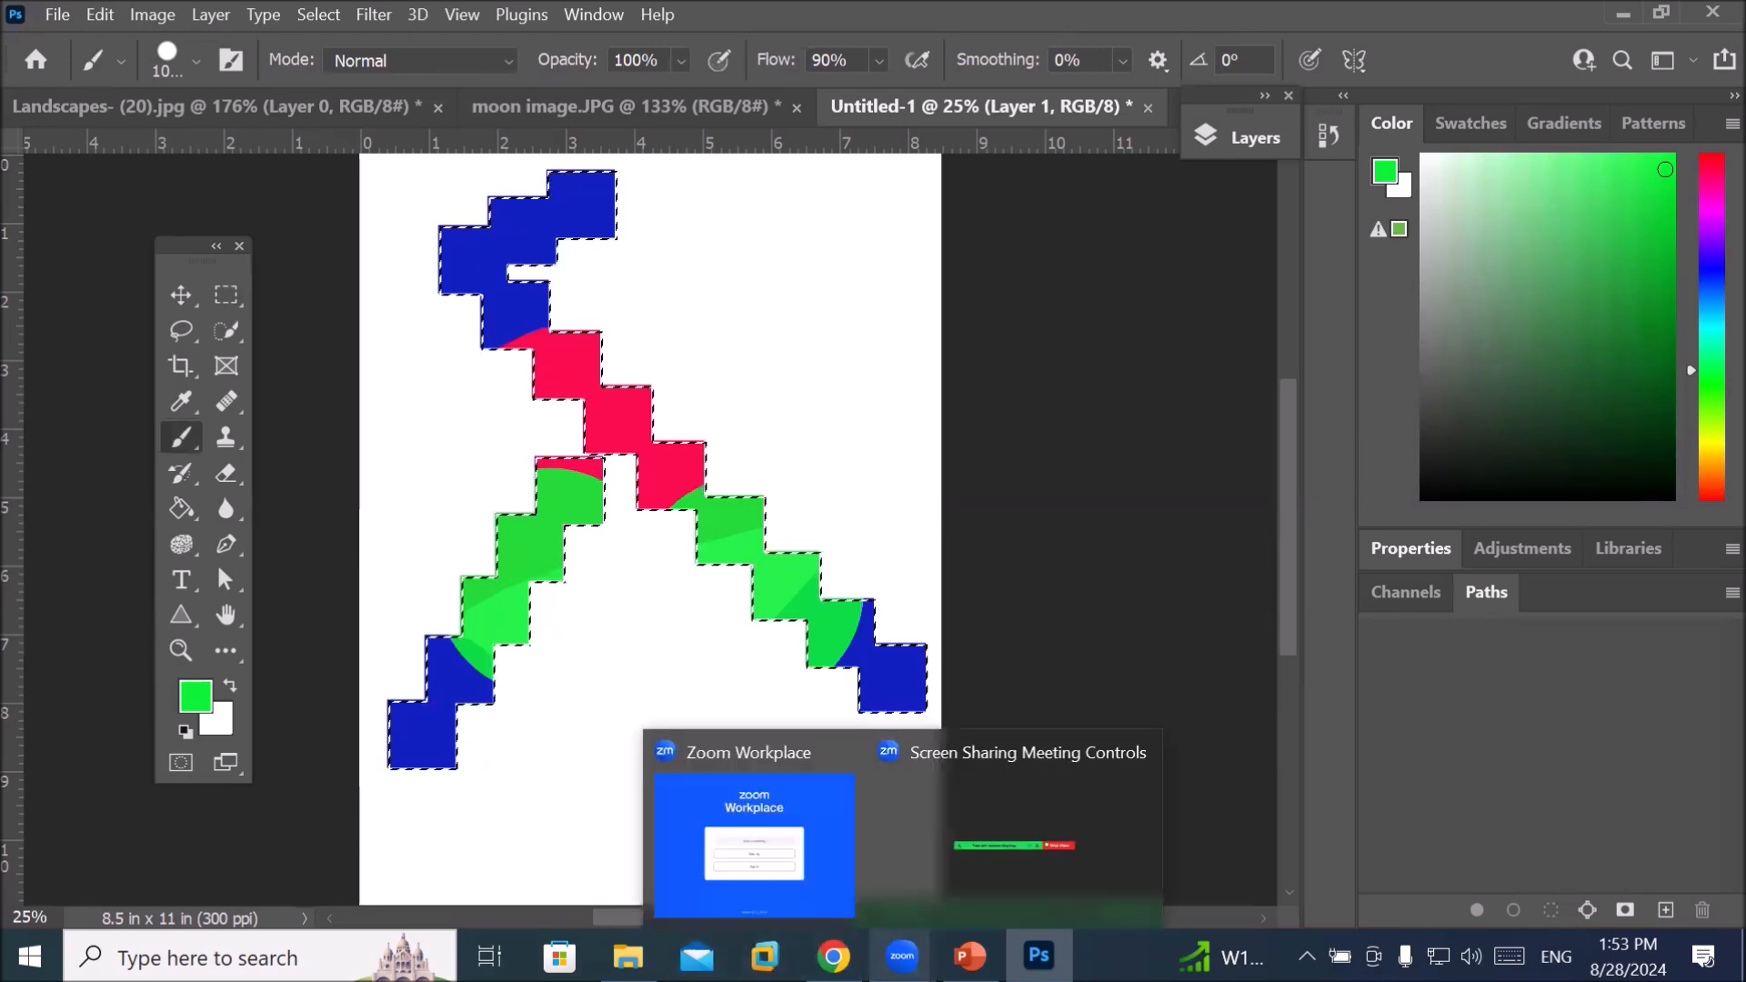
pyautogui.hotkey('ctrl', 'd')
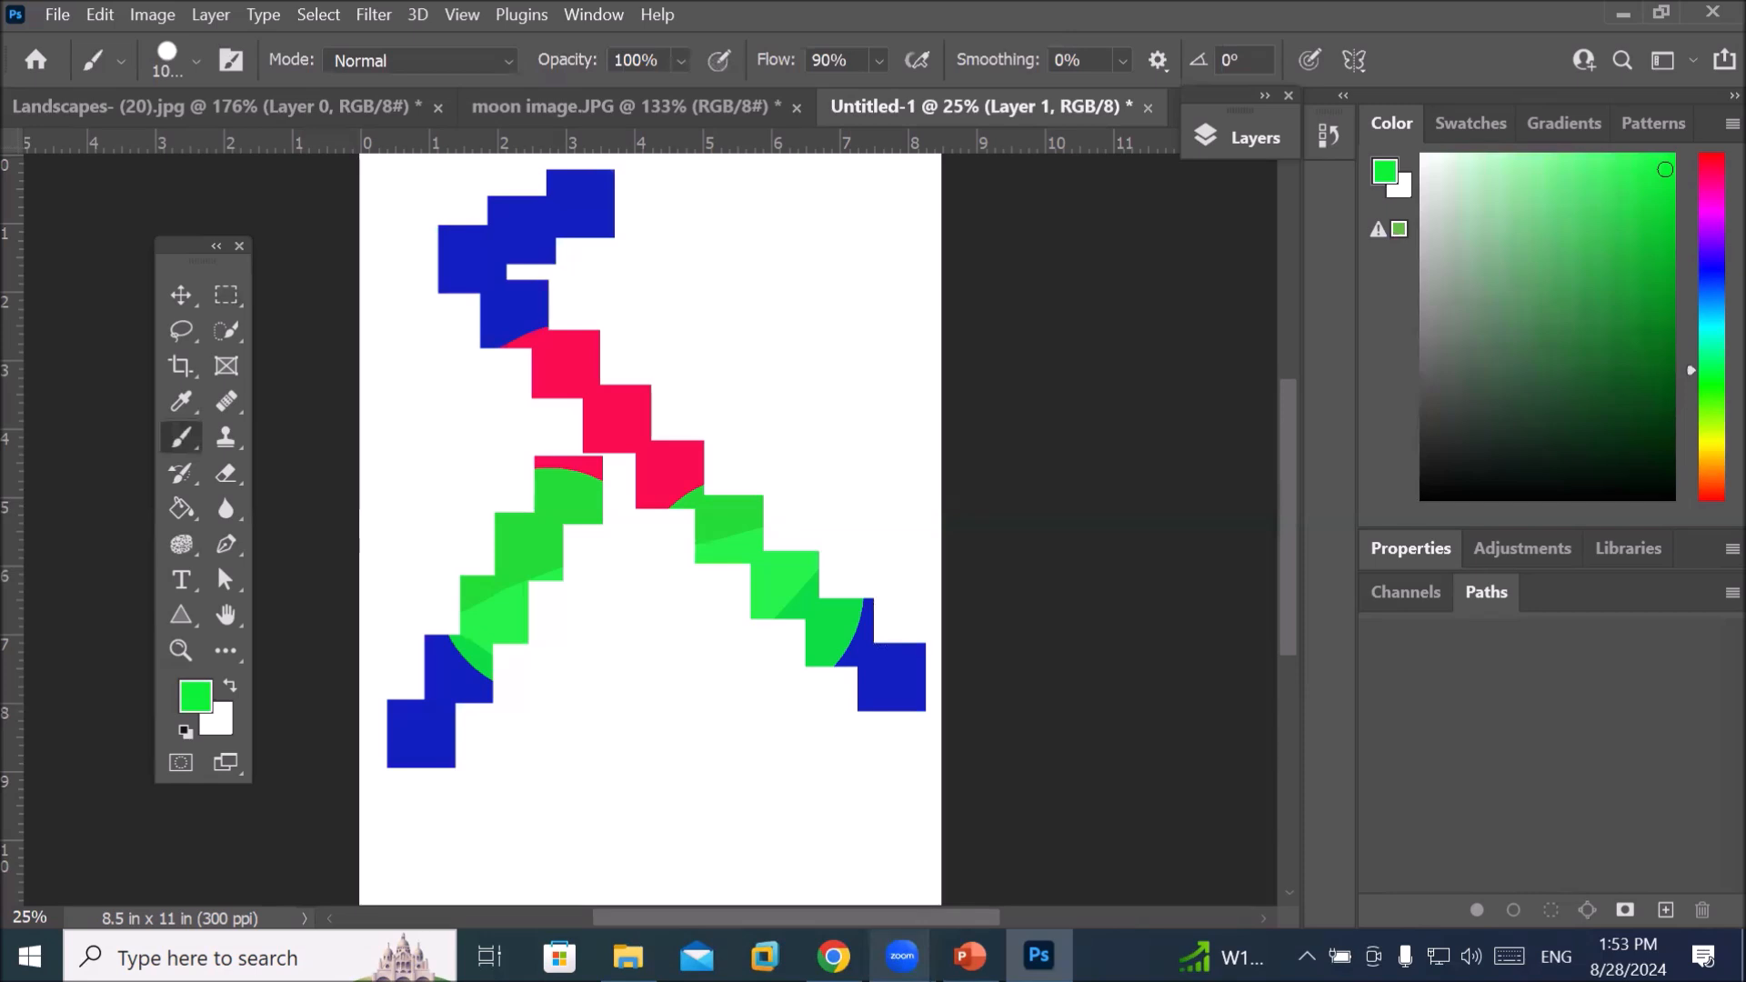
# Undo the deselection, all brush strokes and the square selection until the page is blank
pyautogui.hotkey('ctrl', 'z')
pyautogui.hotkey('ctrl', 'z')
pyautogui.hotkey('ctrl', 'z')
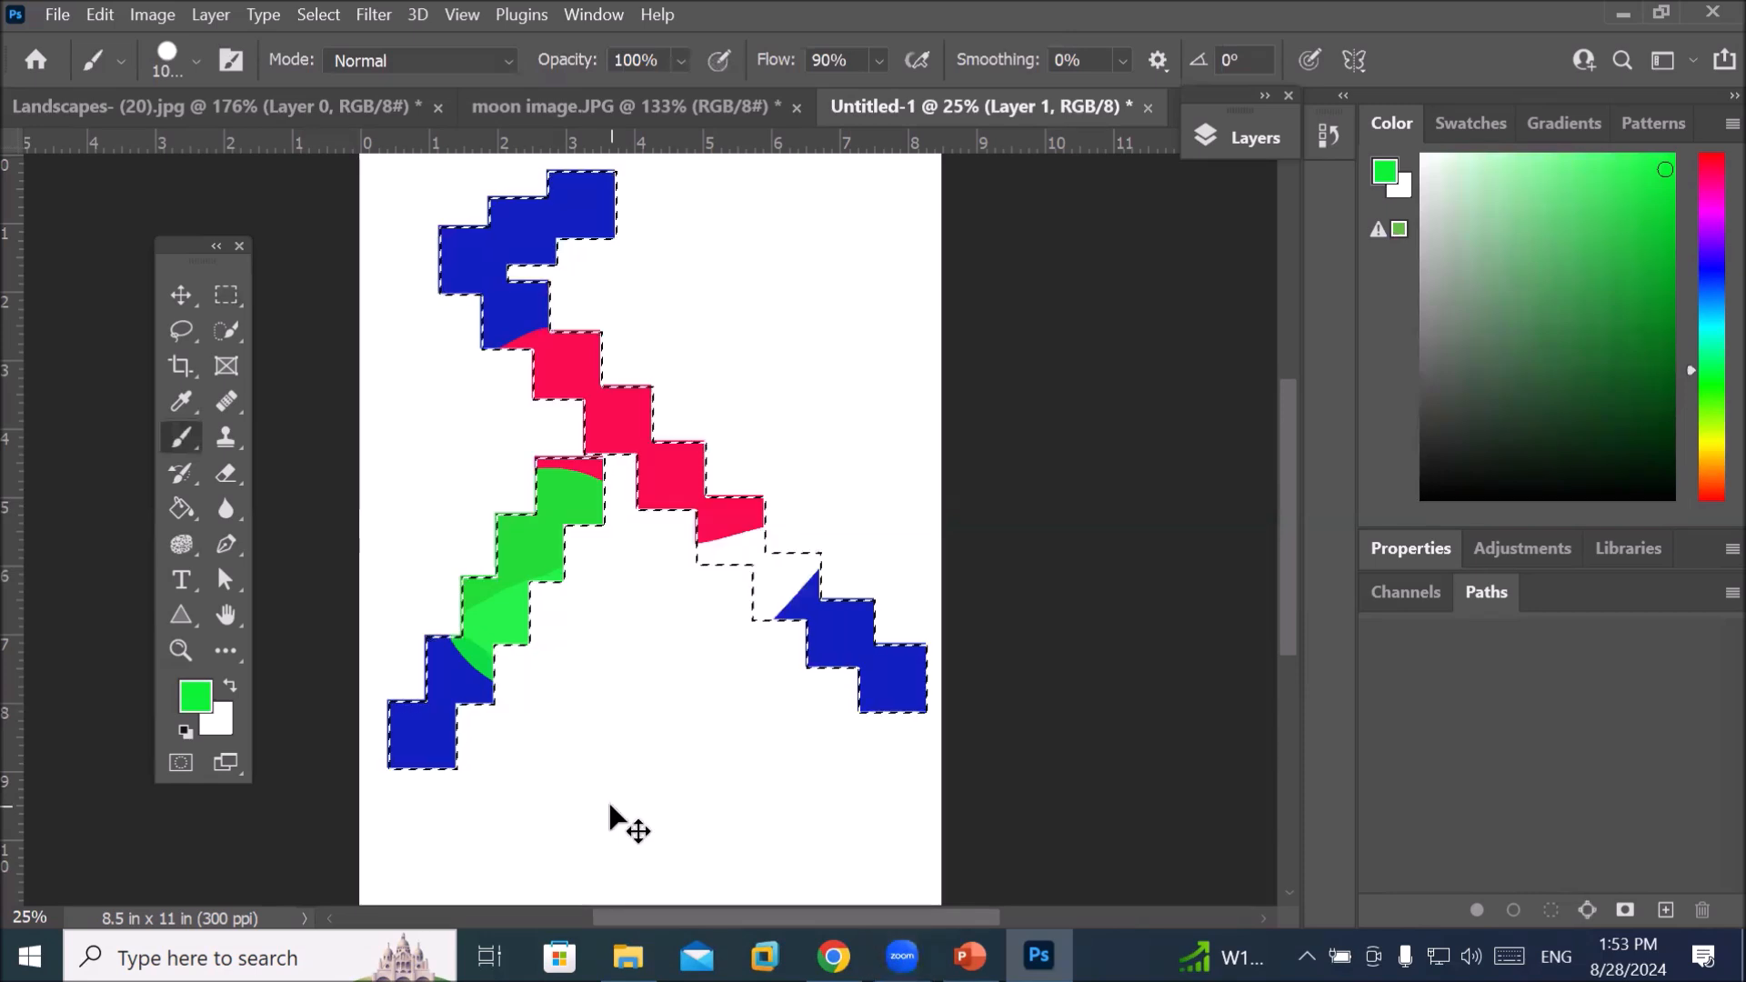
pyautogui.hotkey('ctrl', 'z')
pyautogui.hotkey('ctrl', 'z')
pyautogui.hotkey('ctrl', 'z')
pyautogui.hotkey('ctrl', 'z')
pyautogui.hotkey('ctrl', 'z')
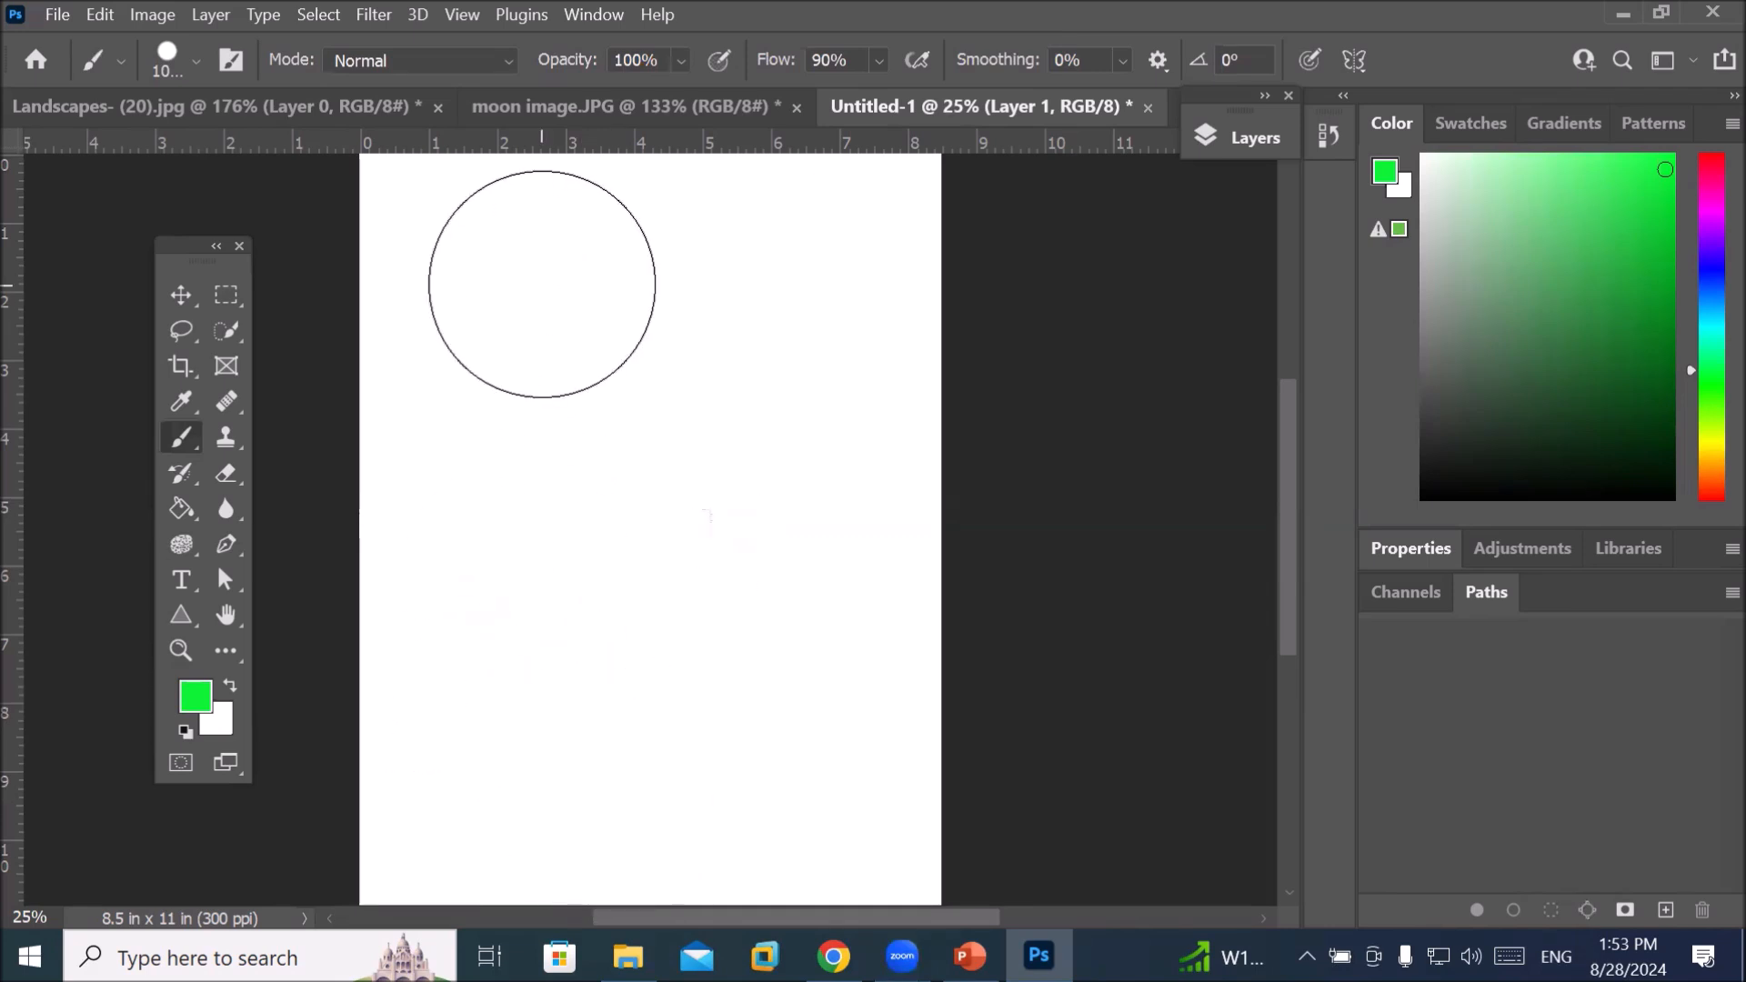
# Switch to the Elliptical Marquee in Add to selection mode, set its style to Fixed Size, and open the width's unit choices
pyautogui.click(216, 296)
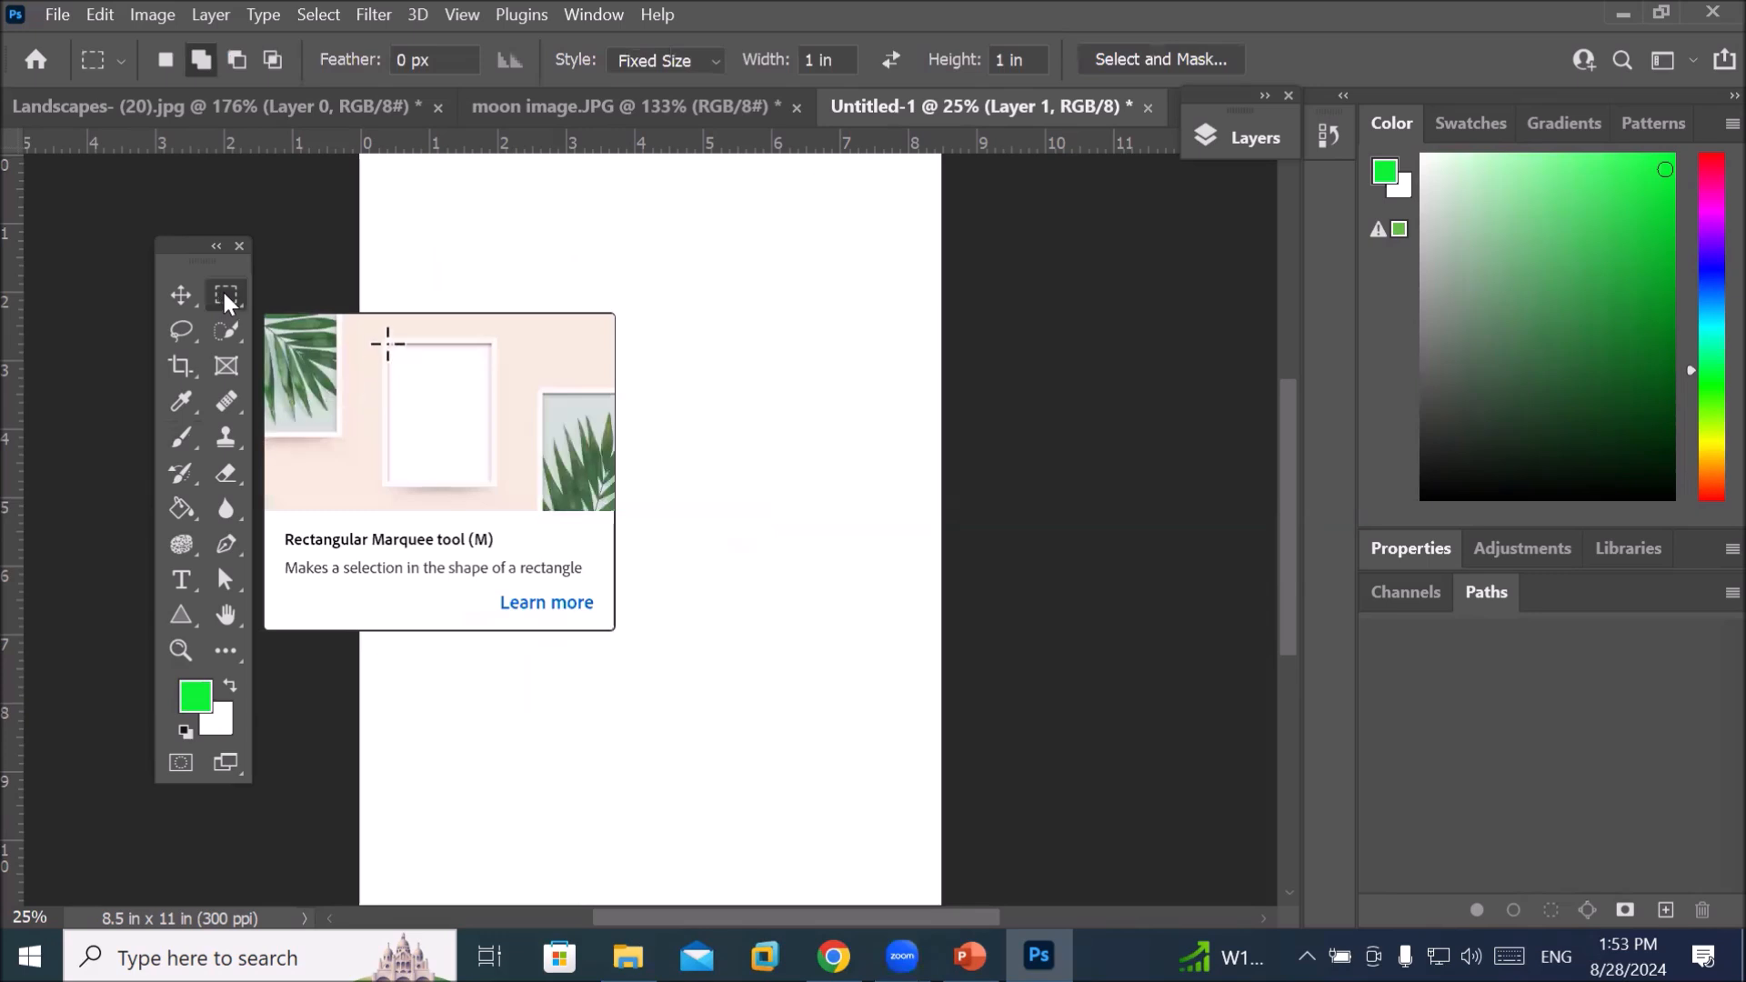
pyautogui.click(201, 59)
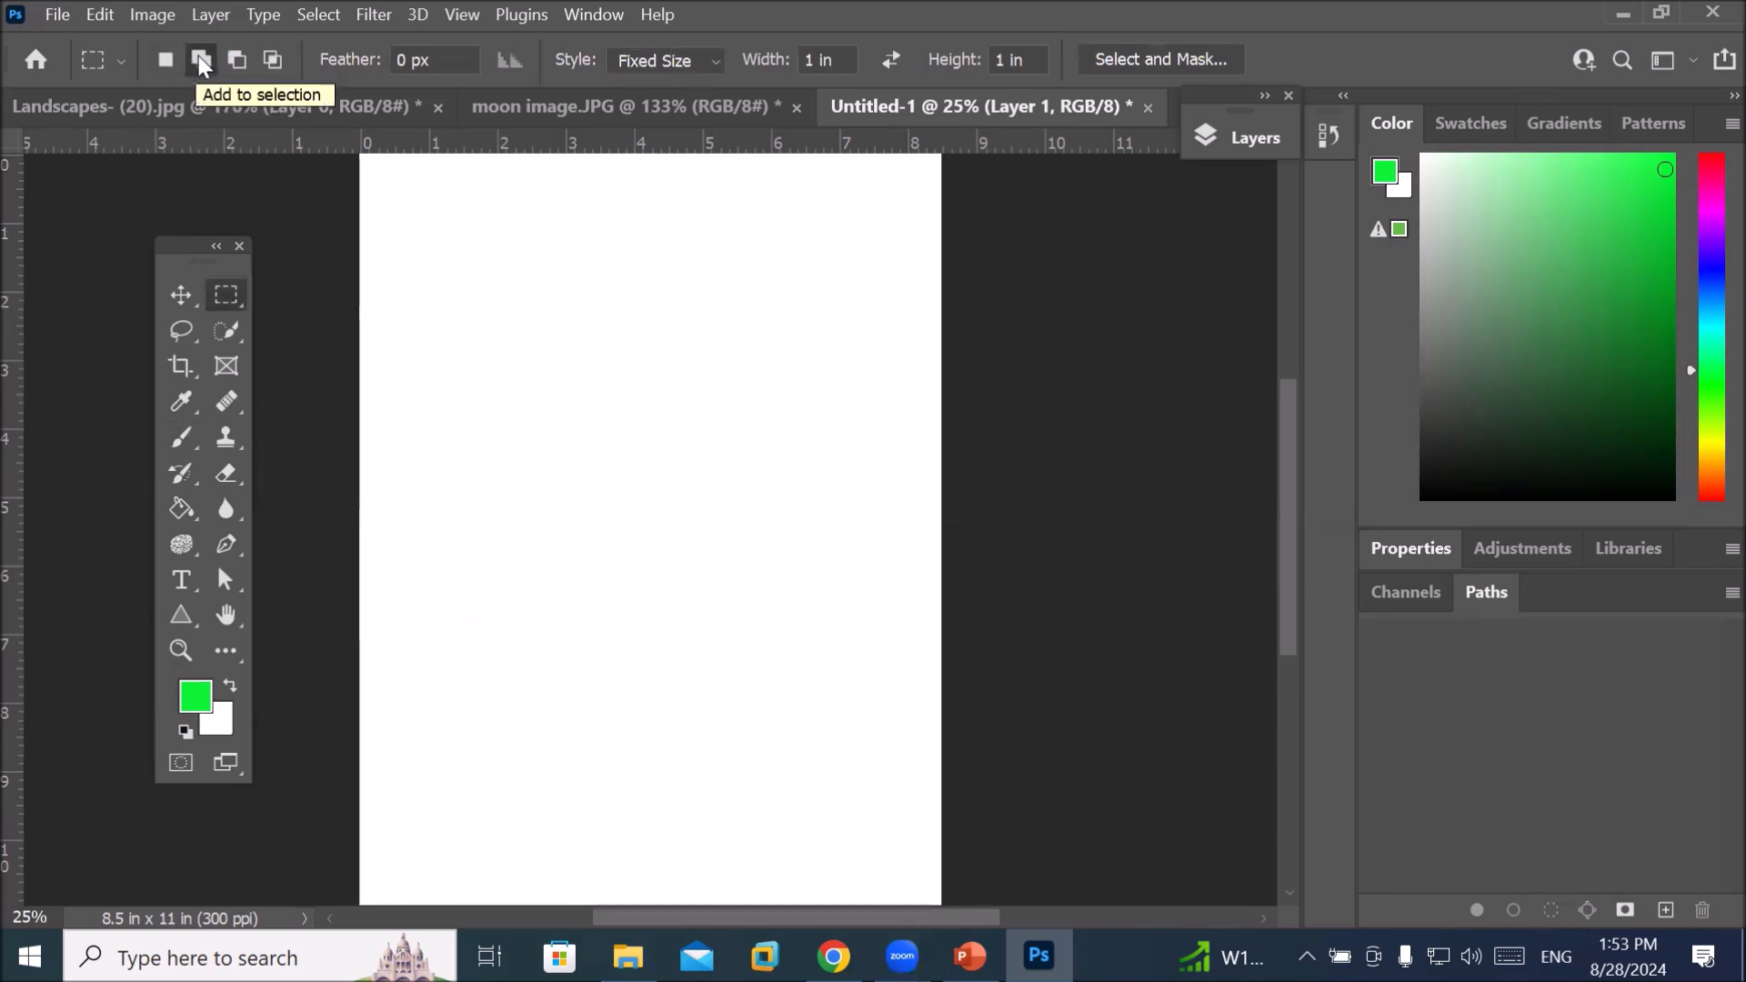
pyautogui.rightClick(212, 296)
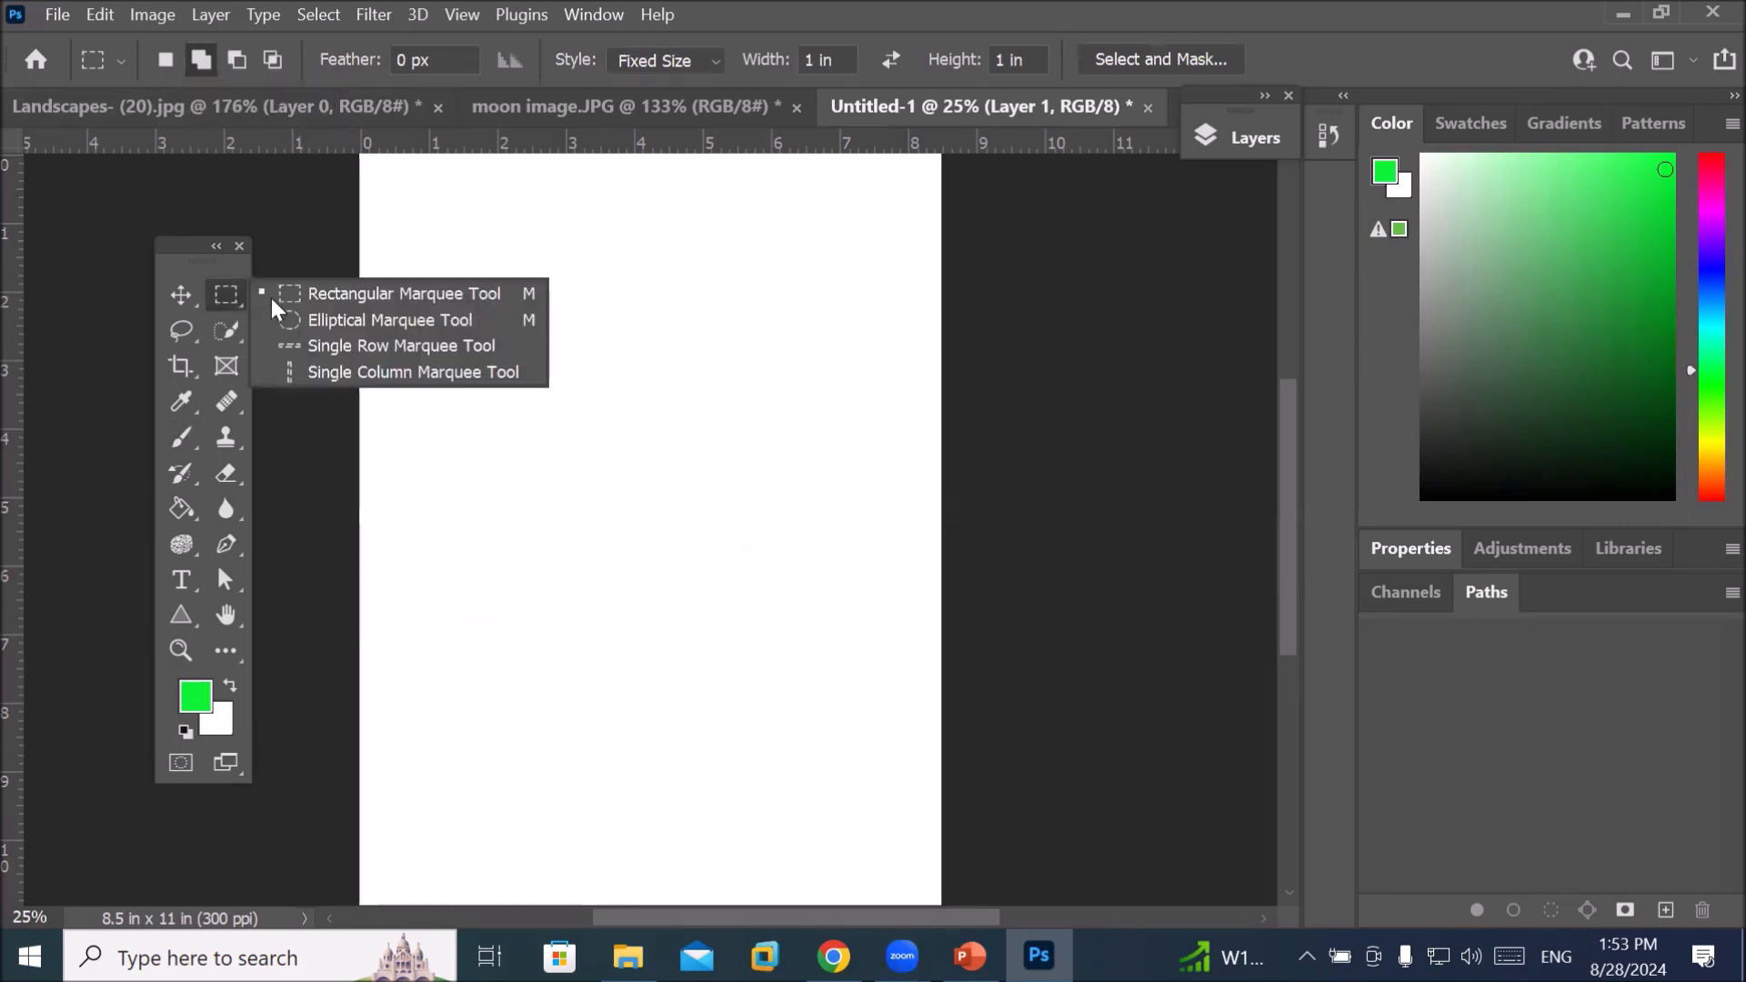
pyautogui.click(356, 325)
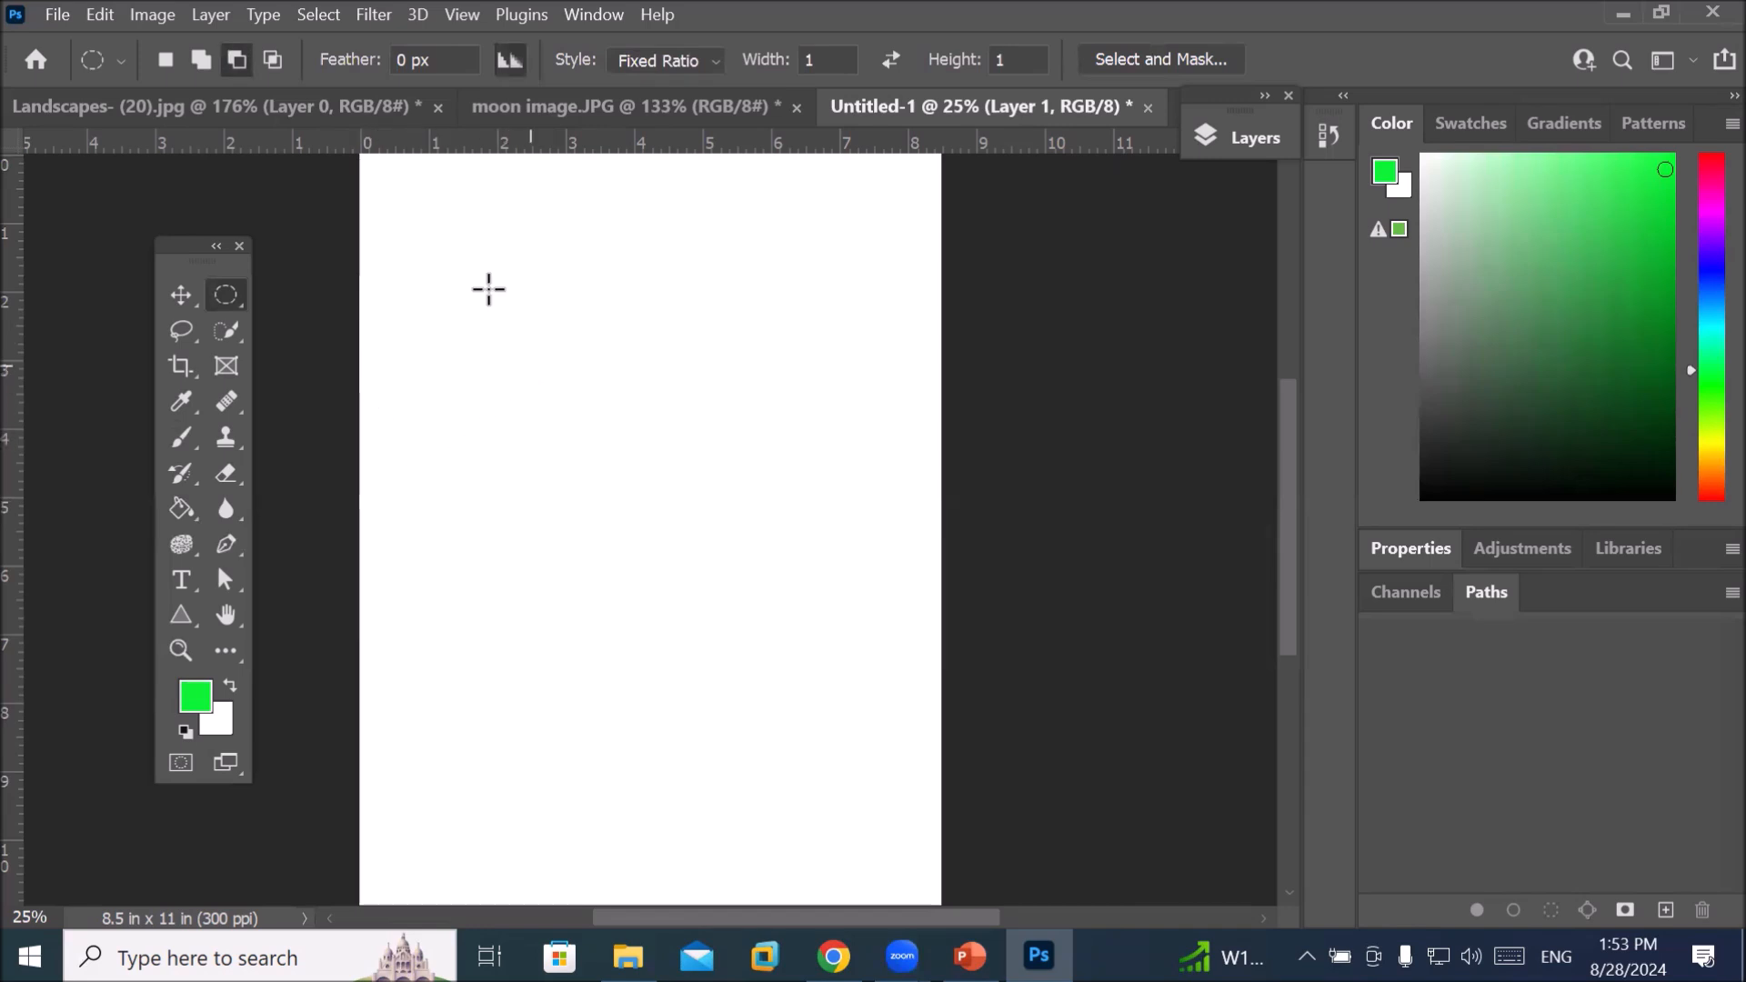
pyautogui.click(167, 60)
pyautogui.click(195, 58)
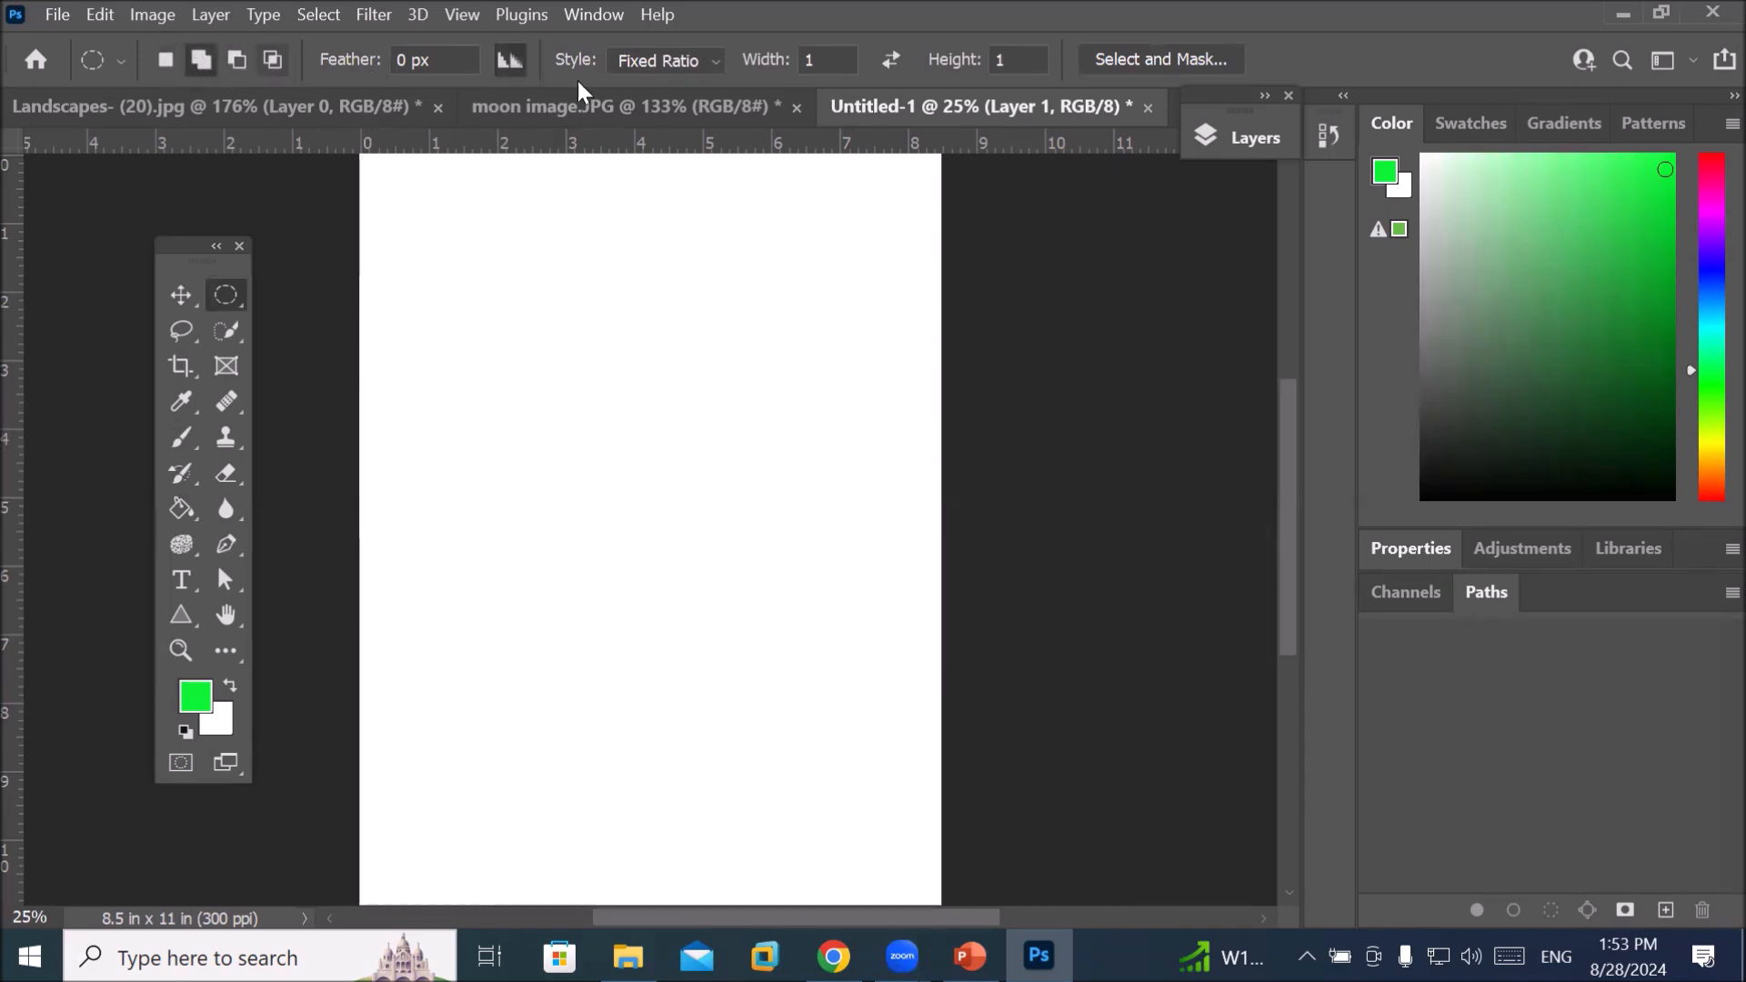
pyautogui.click(717, 64)
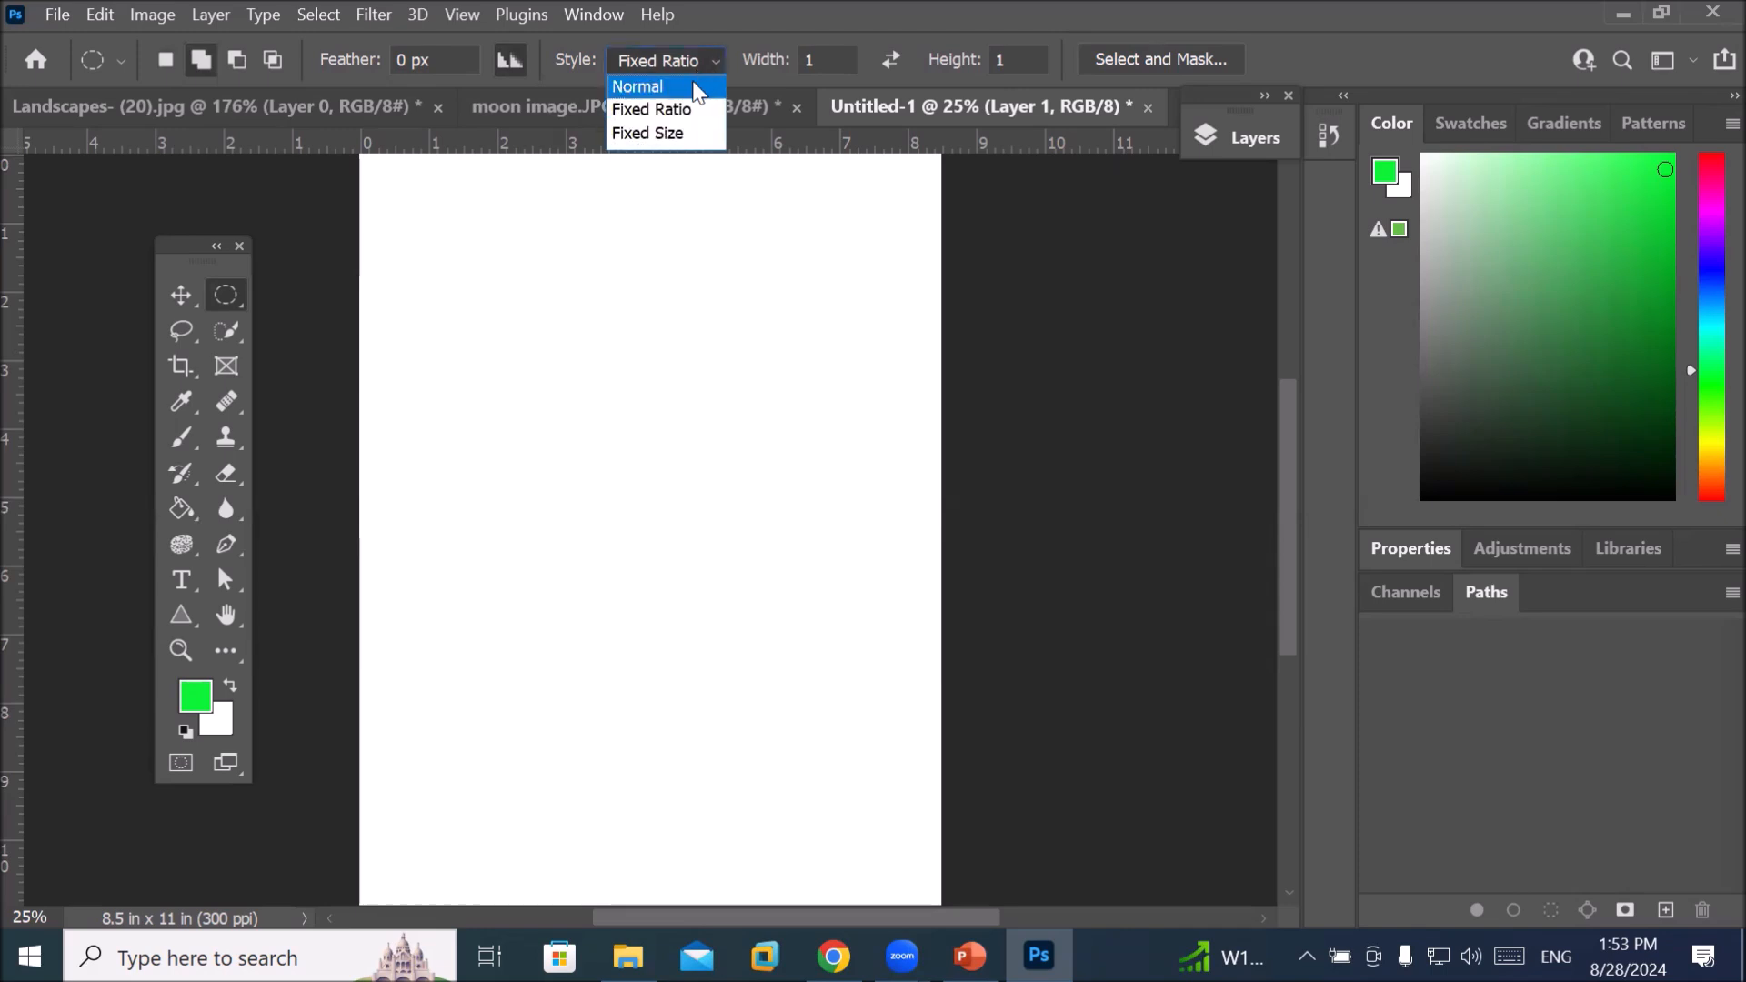
pyautogui.click(709, 137)
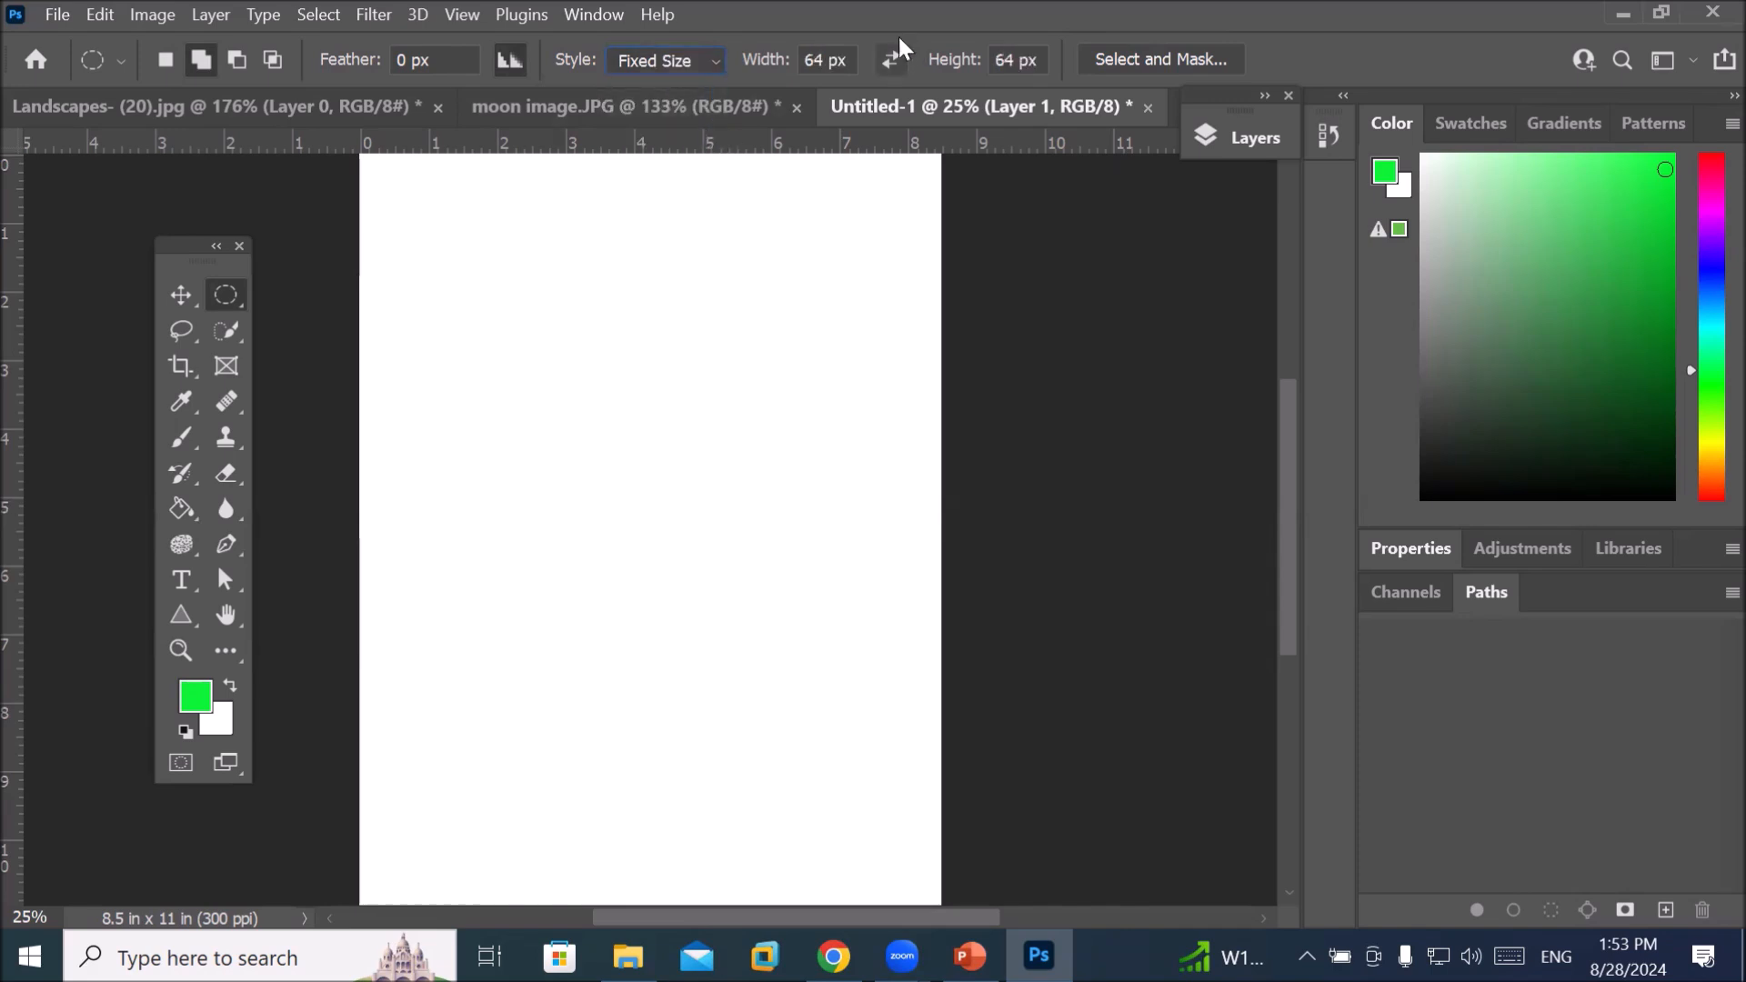
pyautogui.rightClick(816, 61)
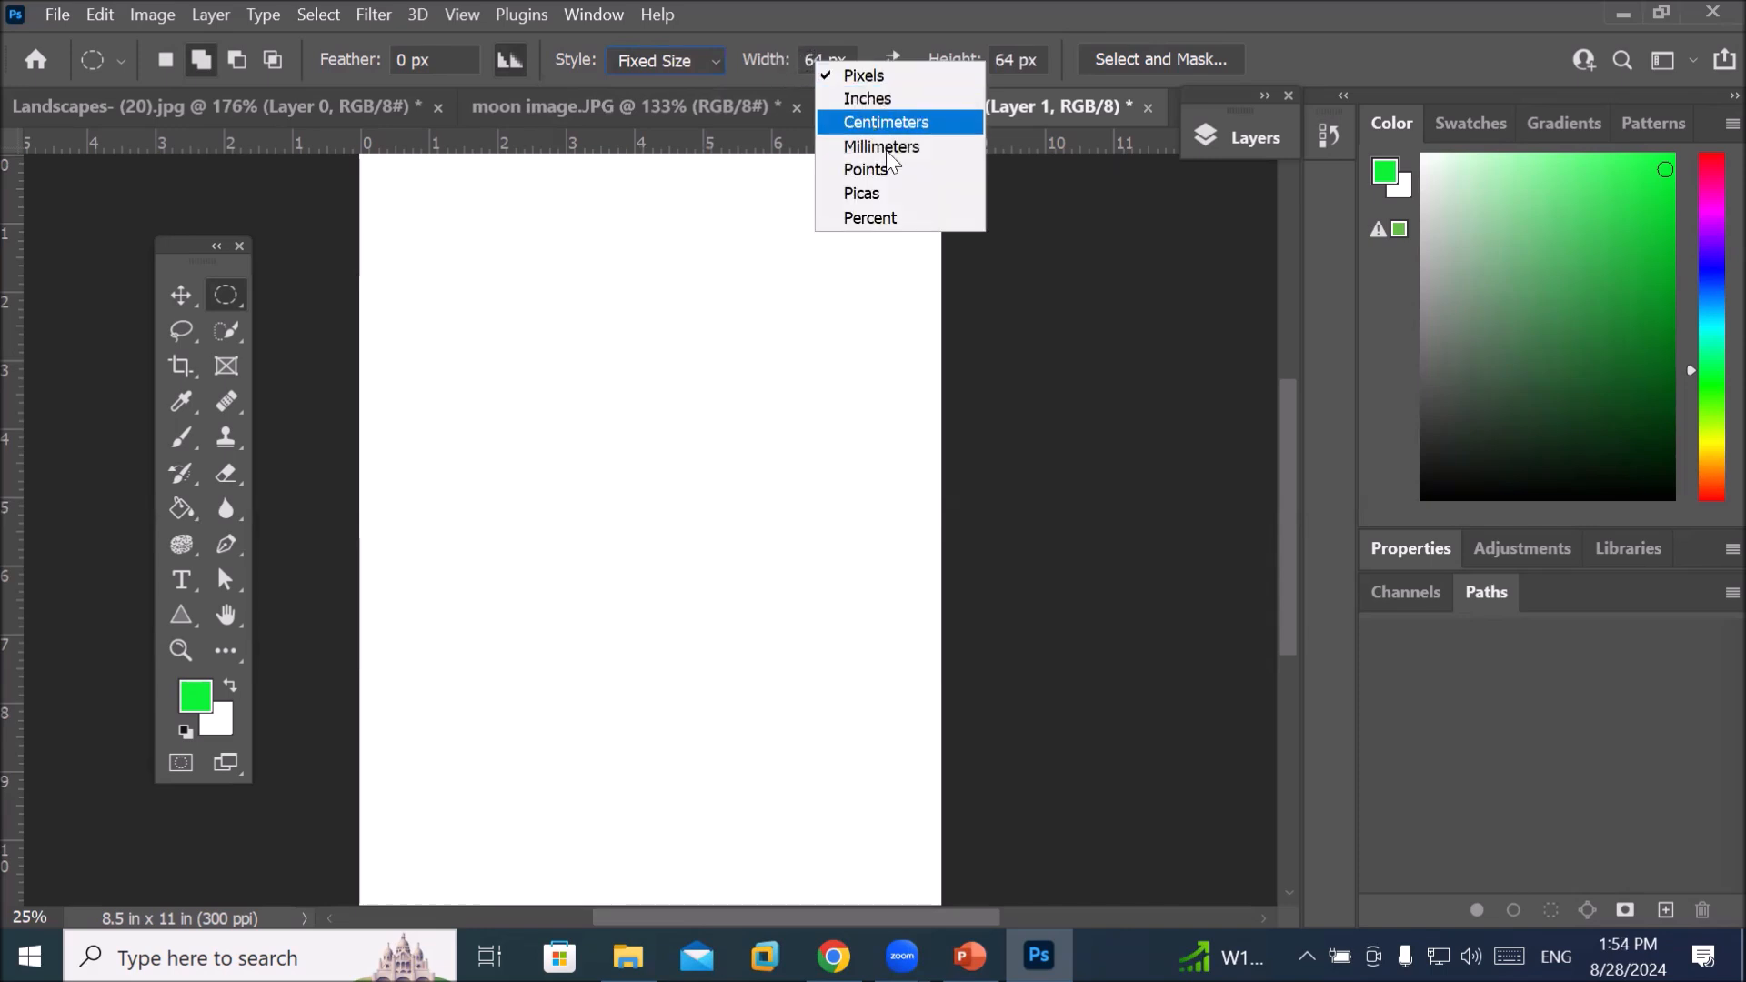
# Switch the elliptical marquee's fixed width and height units to inches
pyautogui.click(910, 106)
pyautogui.rightClick(1012, 68)
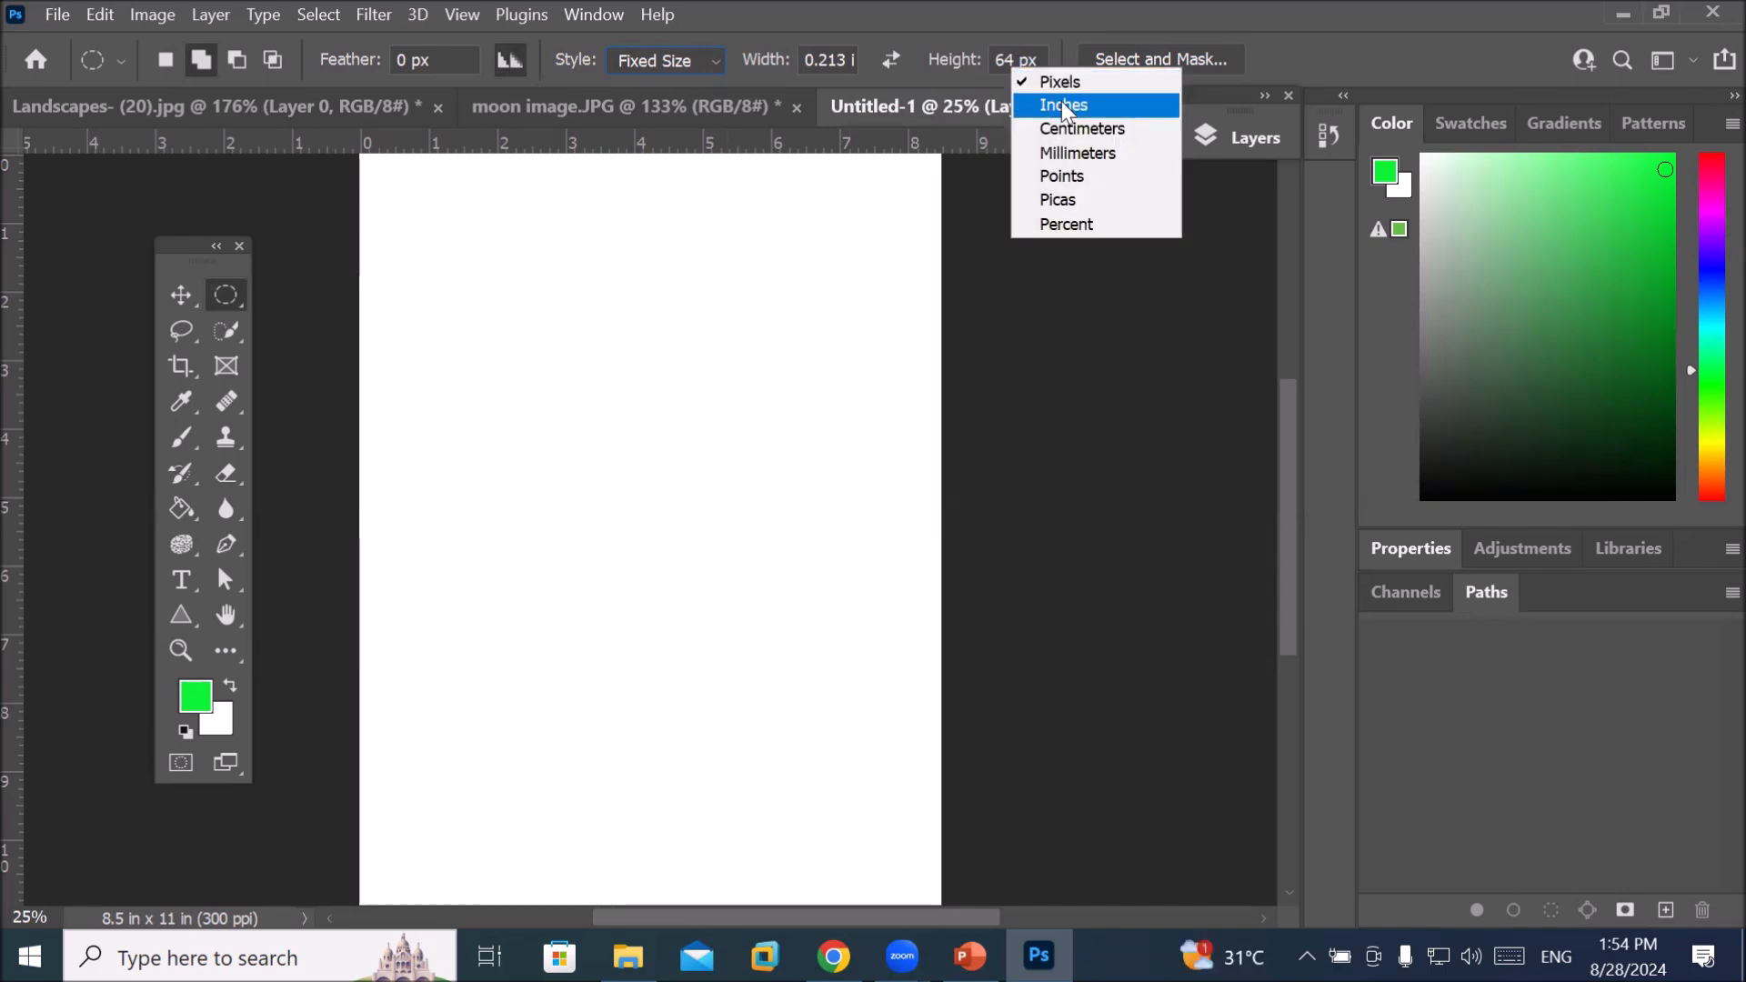
pyautogui.click(1061, 101)
pyautogui.doubleClick(827, 60)
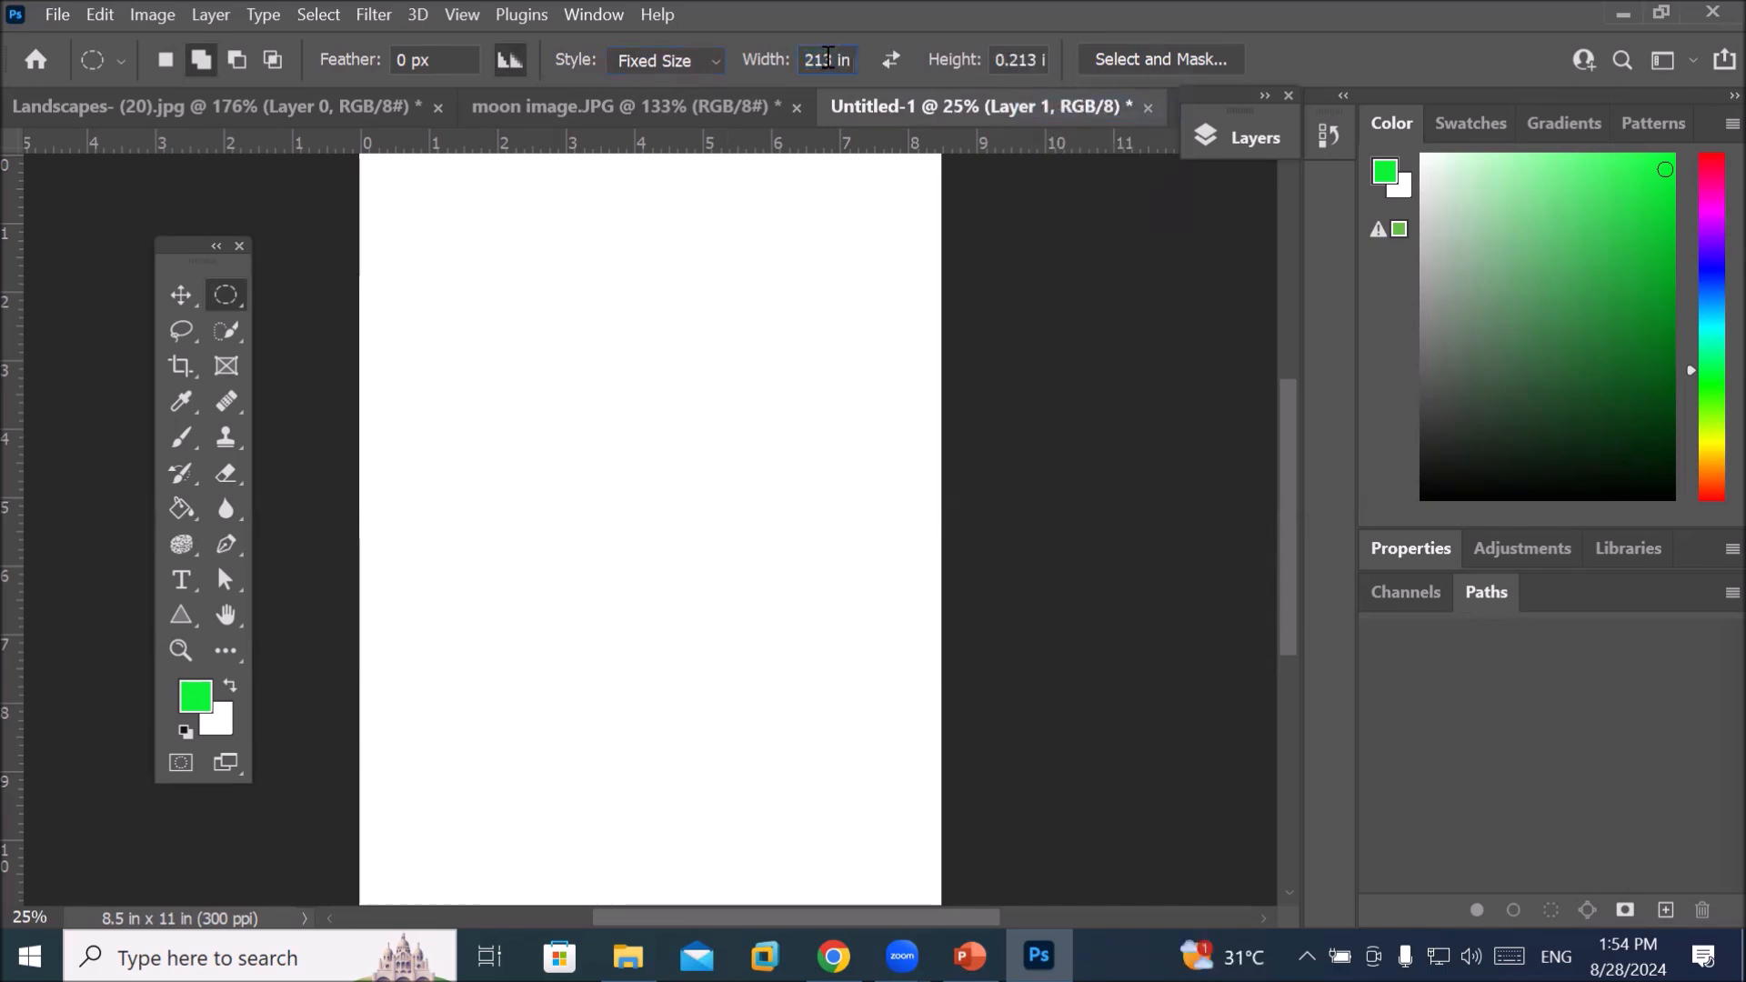
pyautogui.press('Return')
pyautogui.click(1034, 59)
pyautogui.click(962, 415)
# Set the elliptical marquee's fixed size to 2 in wide and 3 in high
pyautogui.moveTo(830, 61); pyautogui.dragTo(692, 44)
pyautogui.write('2')
pyautogui.moveTo(997, 60); pyautogui.dragTo(1021, 64)
pyautogui.write('3')
pyautogui.press('BackSpace')
pyautogui.press('Return')
pyautogui.press('Tab')
# Place four elliptical selections in a diagonal chain from the page's upper-left area down to its lower-right corner
pyautogui.click(478, 255)
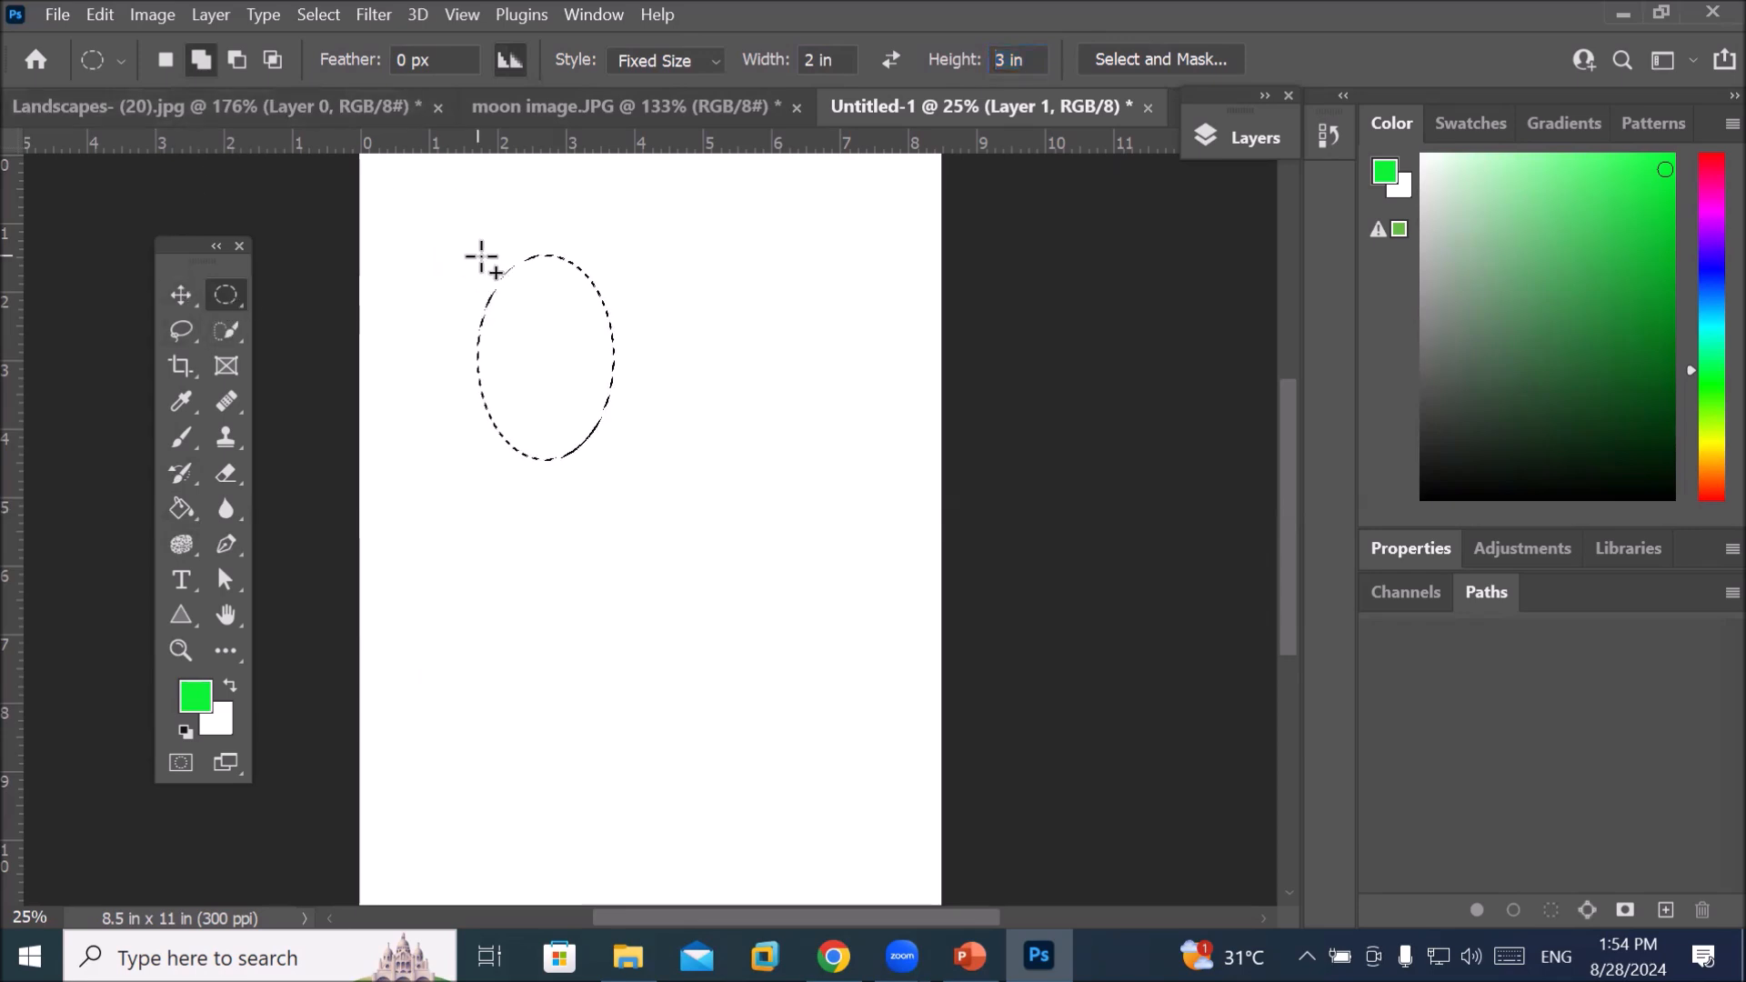
pyautogui.click(565, 400)
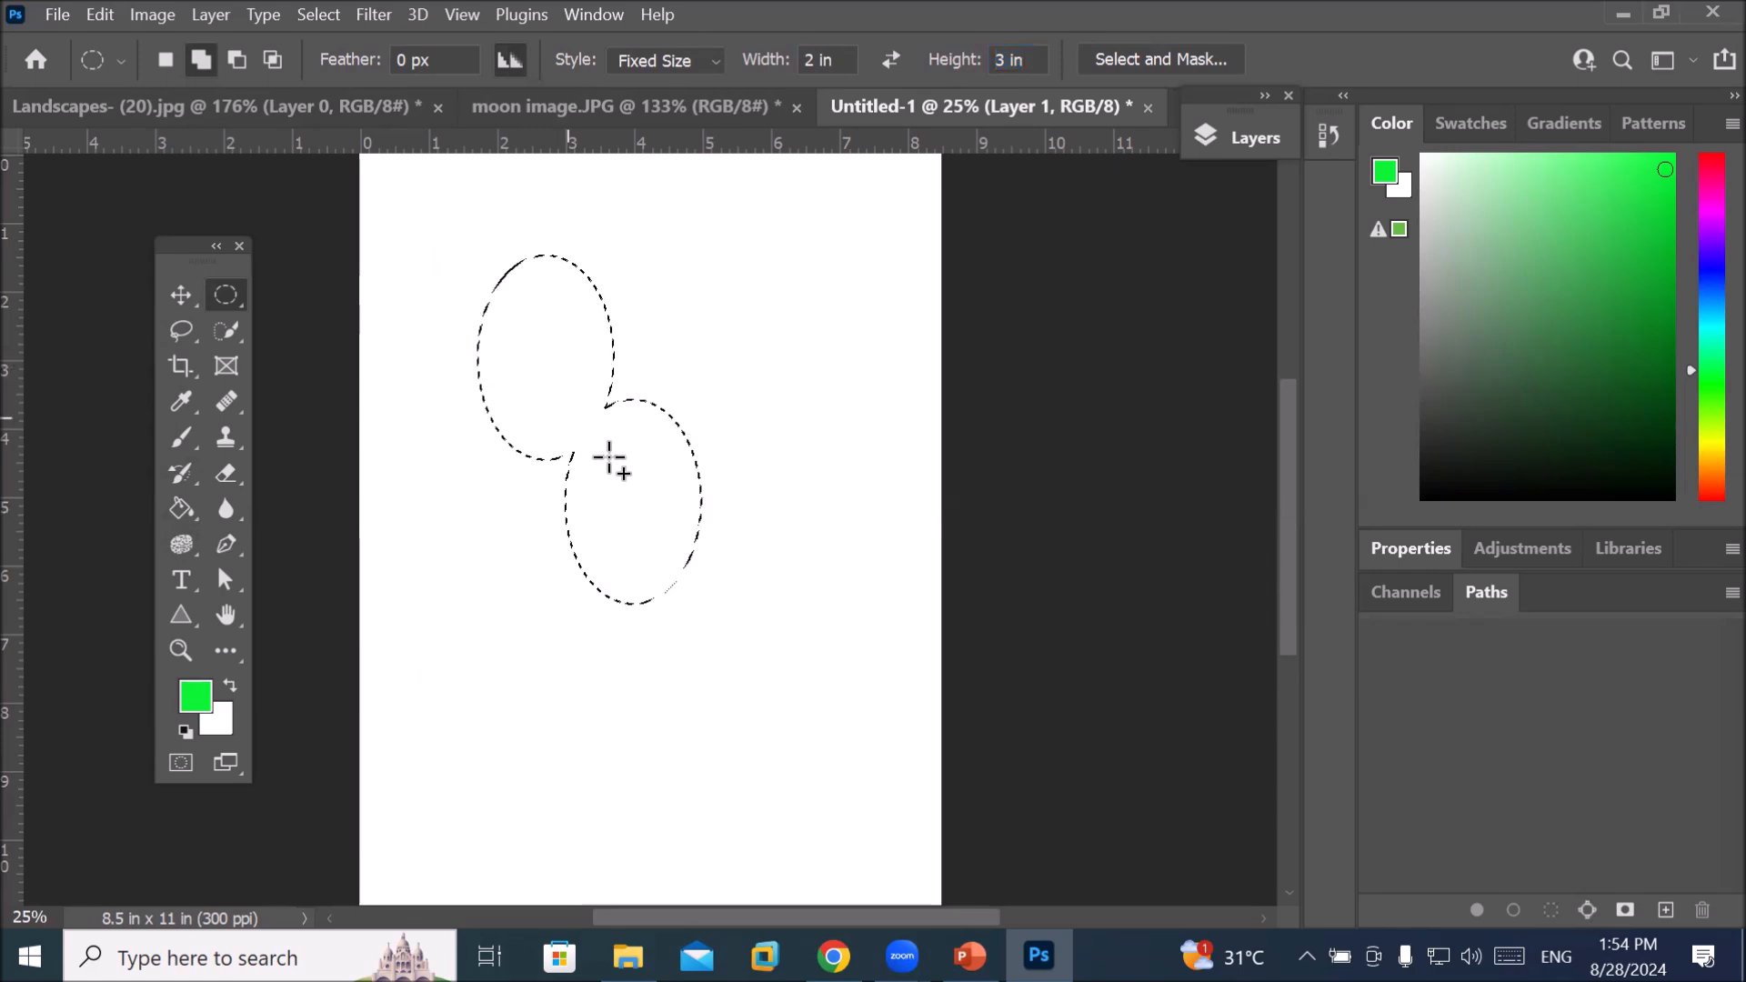
pyautogui.click(657, 546)
pyautogui.click(771, 692)
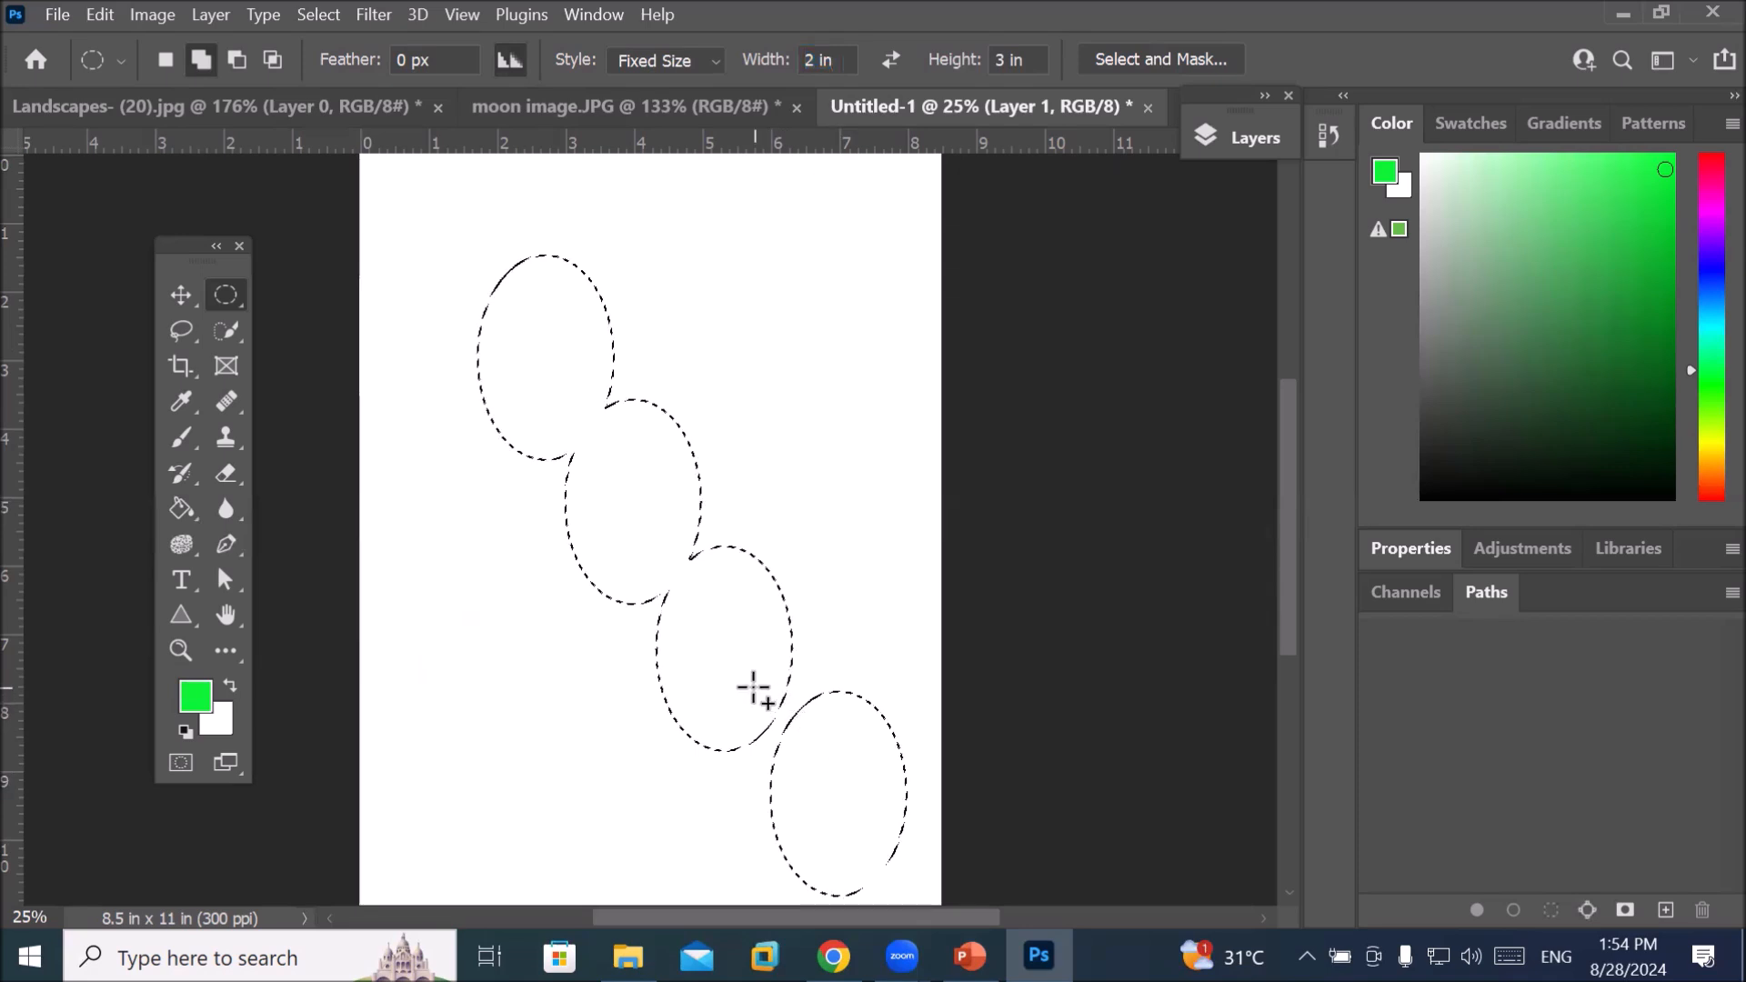
# Add six more overlapping ellipses around the diagonal chain to merge it into a larger blob-shaped selection
pyautogui.click(627, 351)
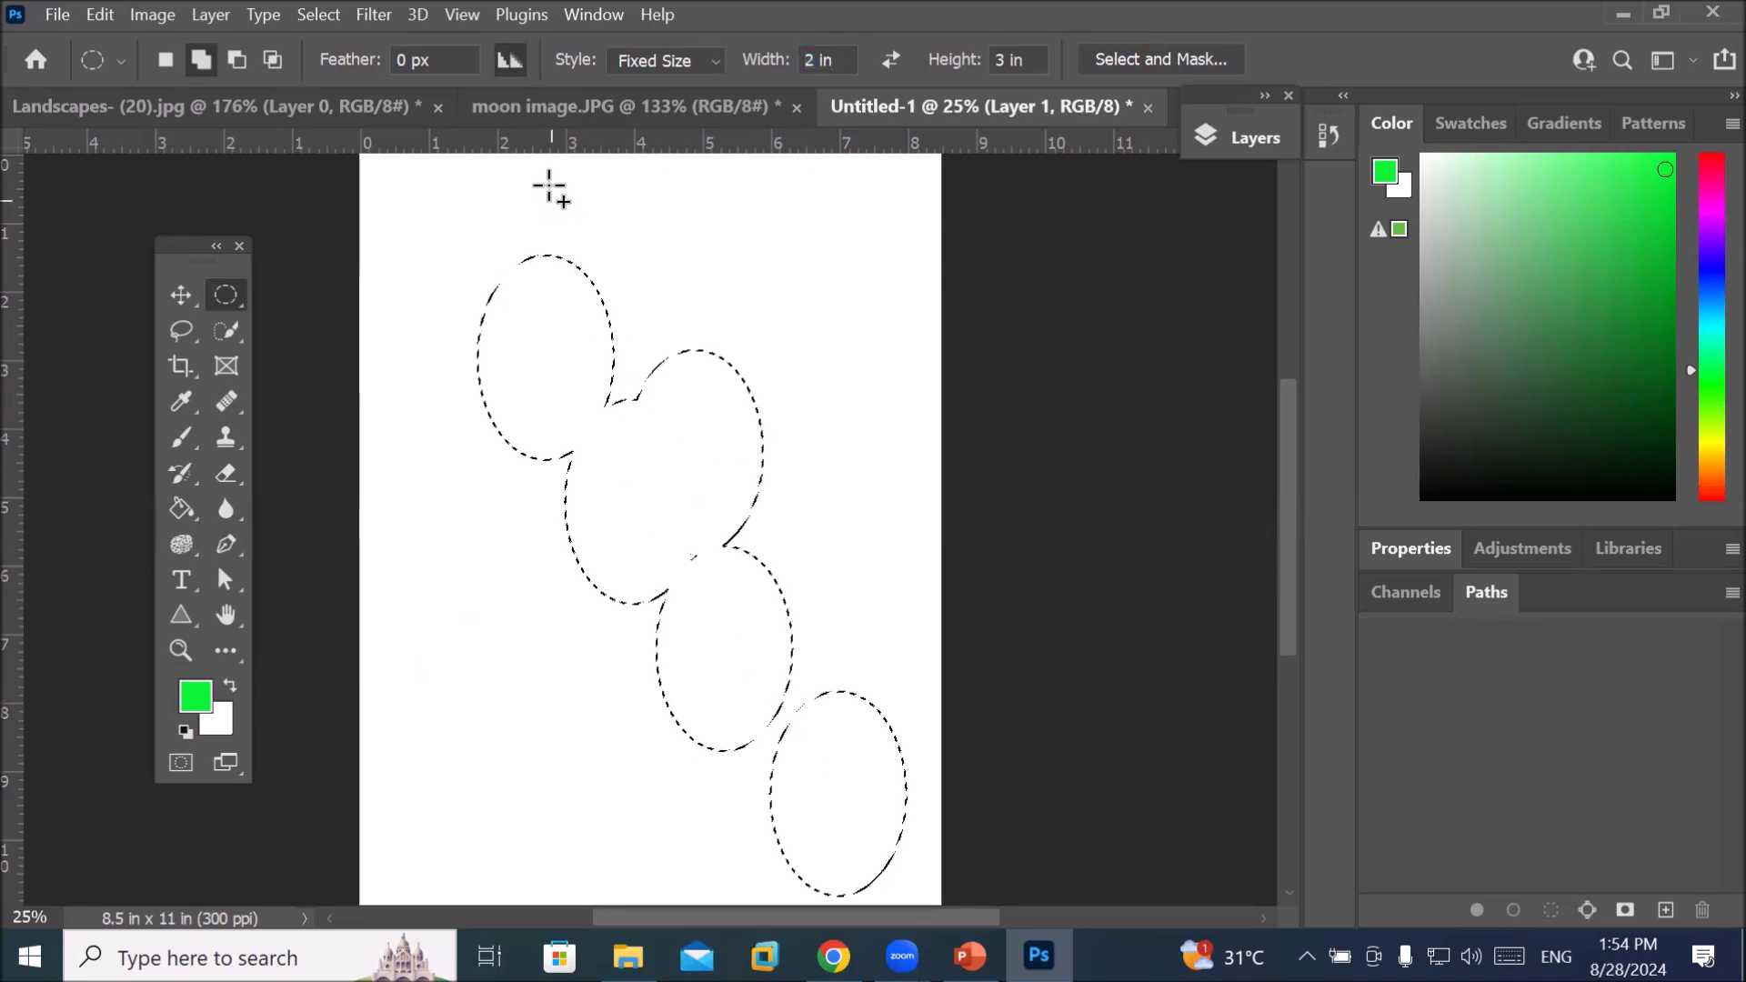
pyautogui.click(558, 224)
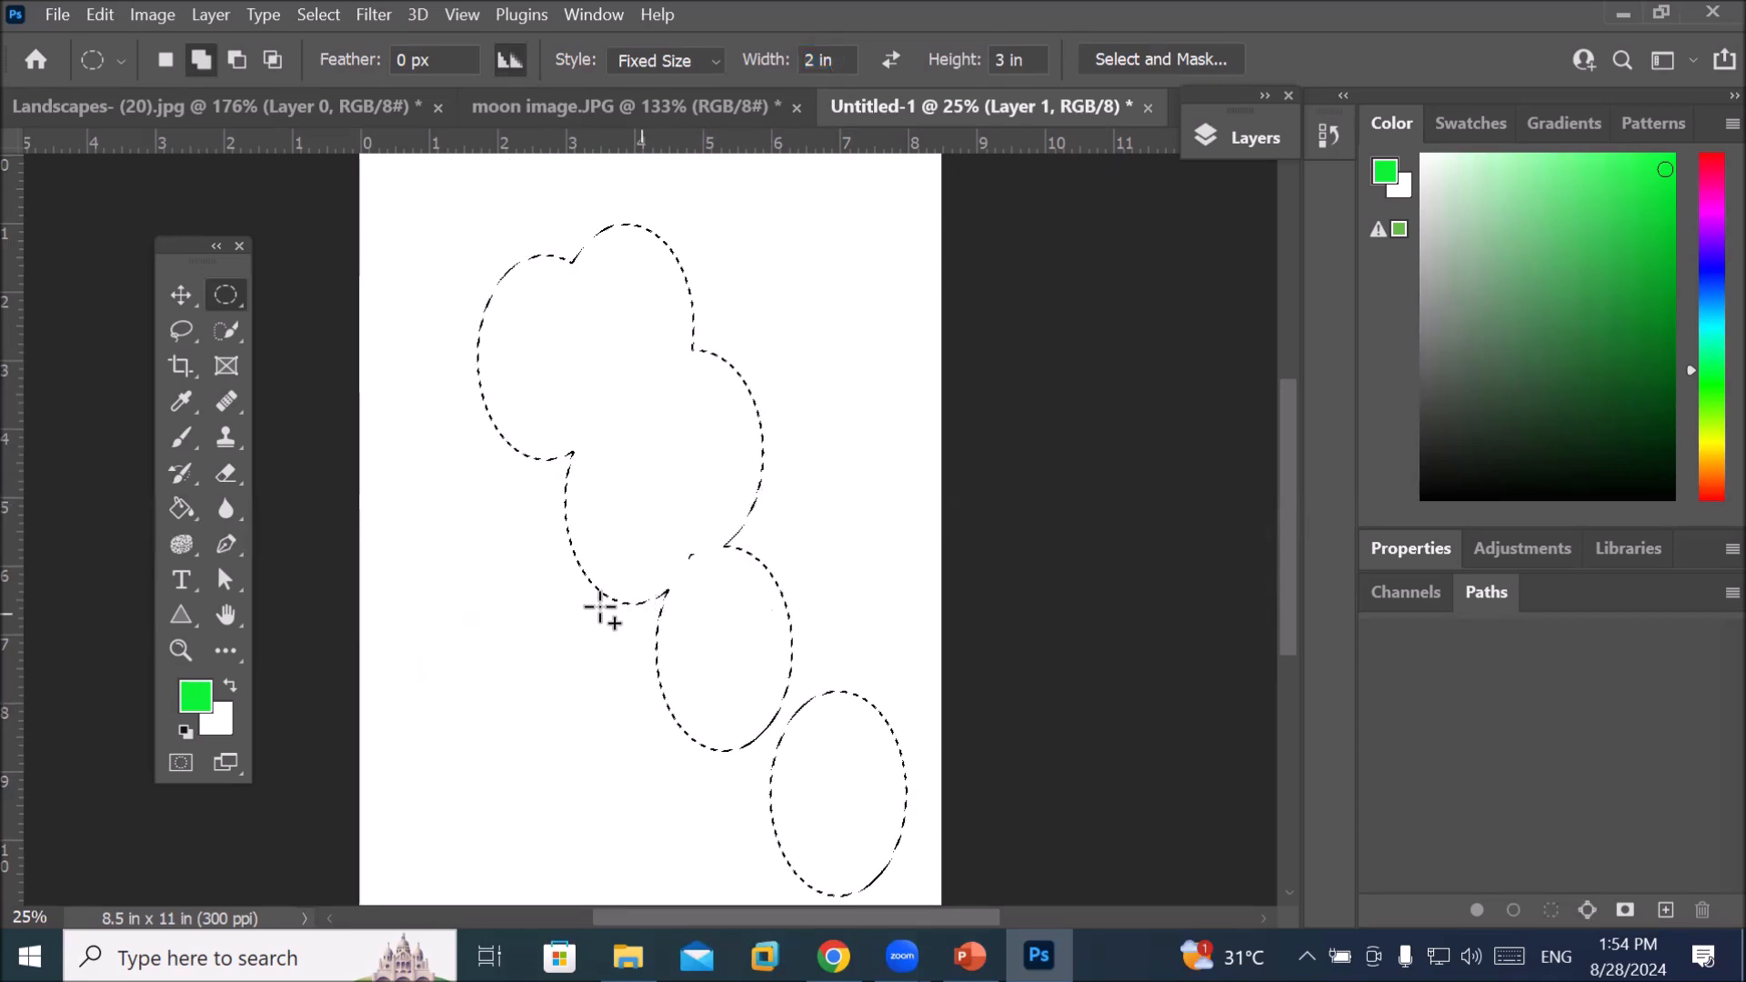
pyautogui.moveTo(579, 587); pyautogui.dragTo(624, 624)
pyautogui.click(781, 652)
pyautogui.click(539, 193)
pyautogui.moveTo(716, 455); pyautogui.dragTo(737, 472)
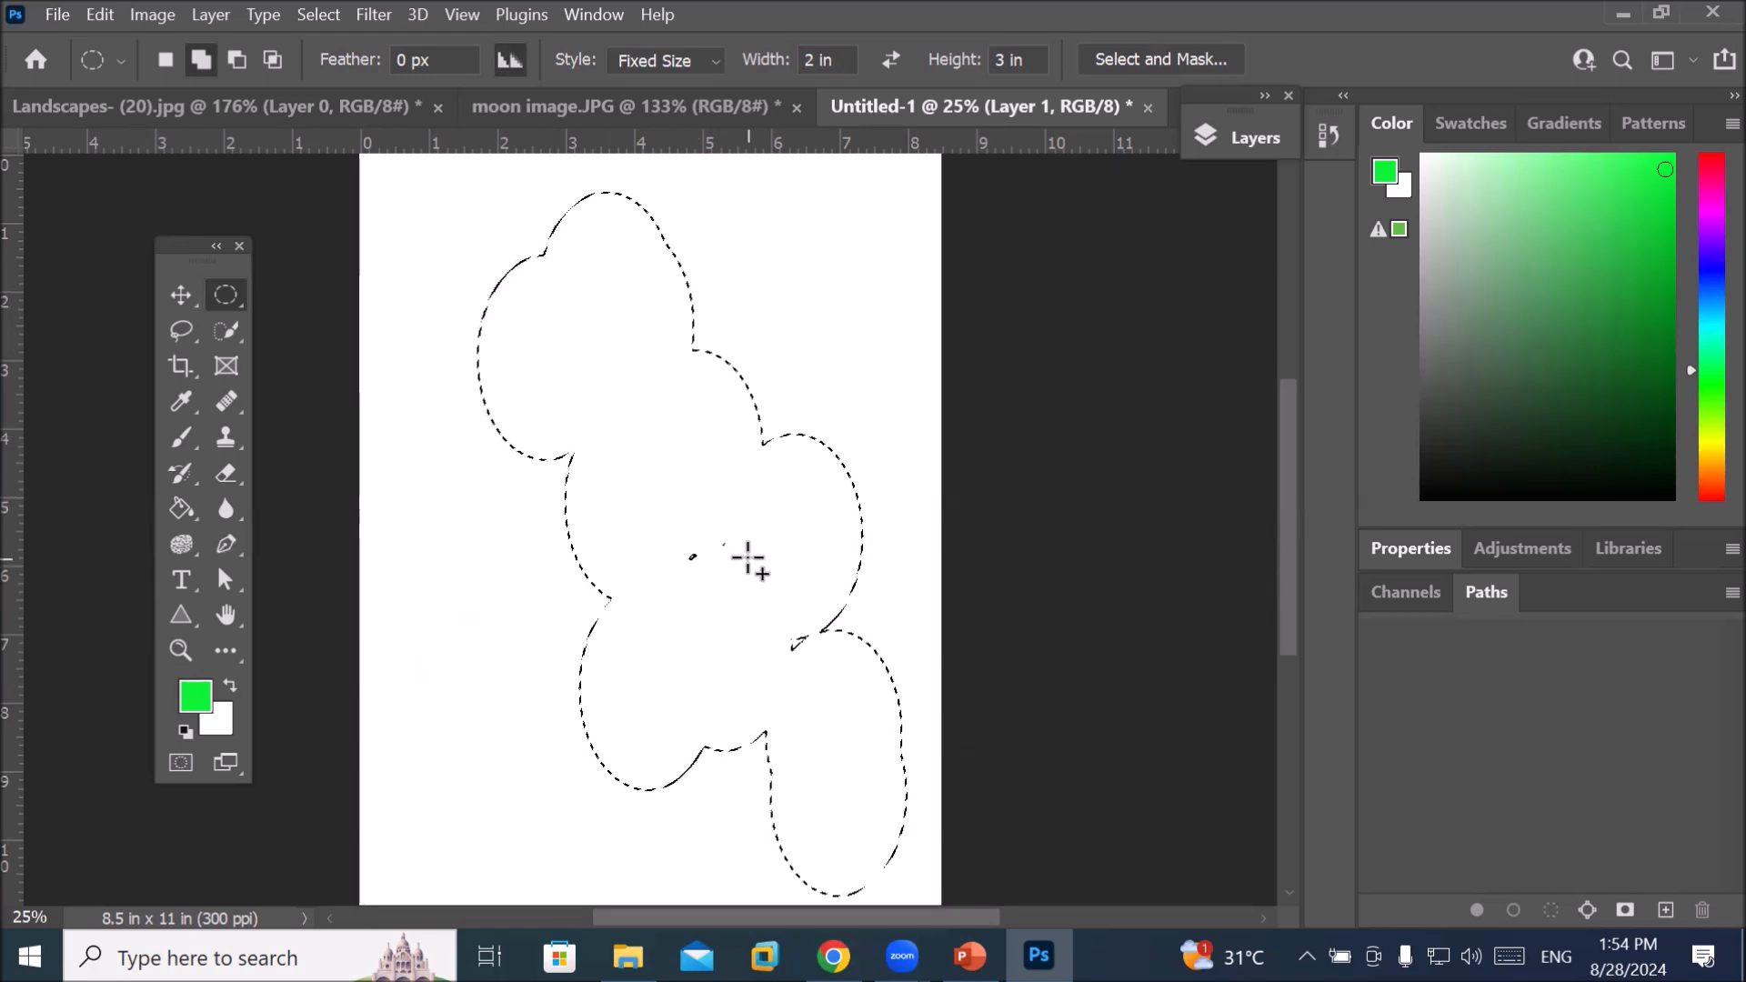
# Subtract several fixed-size ellipses from the selection's edges, carving a crescent at the upper left and curved notches along both sides
pyautogui.click(235, 61)
pyautogui.moveTo(505, 501); pyautogui.dragTo(511, 499)
pyautogui.moveTo(816, 375); pyautogui.dragTo(800, 379)
pyautogui.click(707, 316)
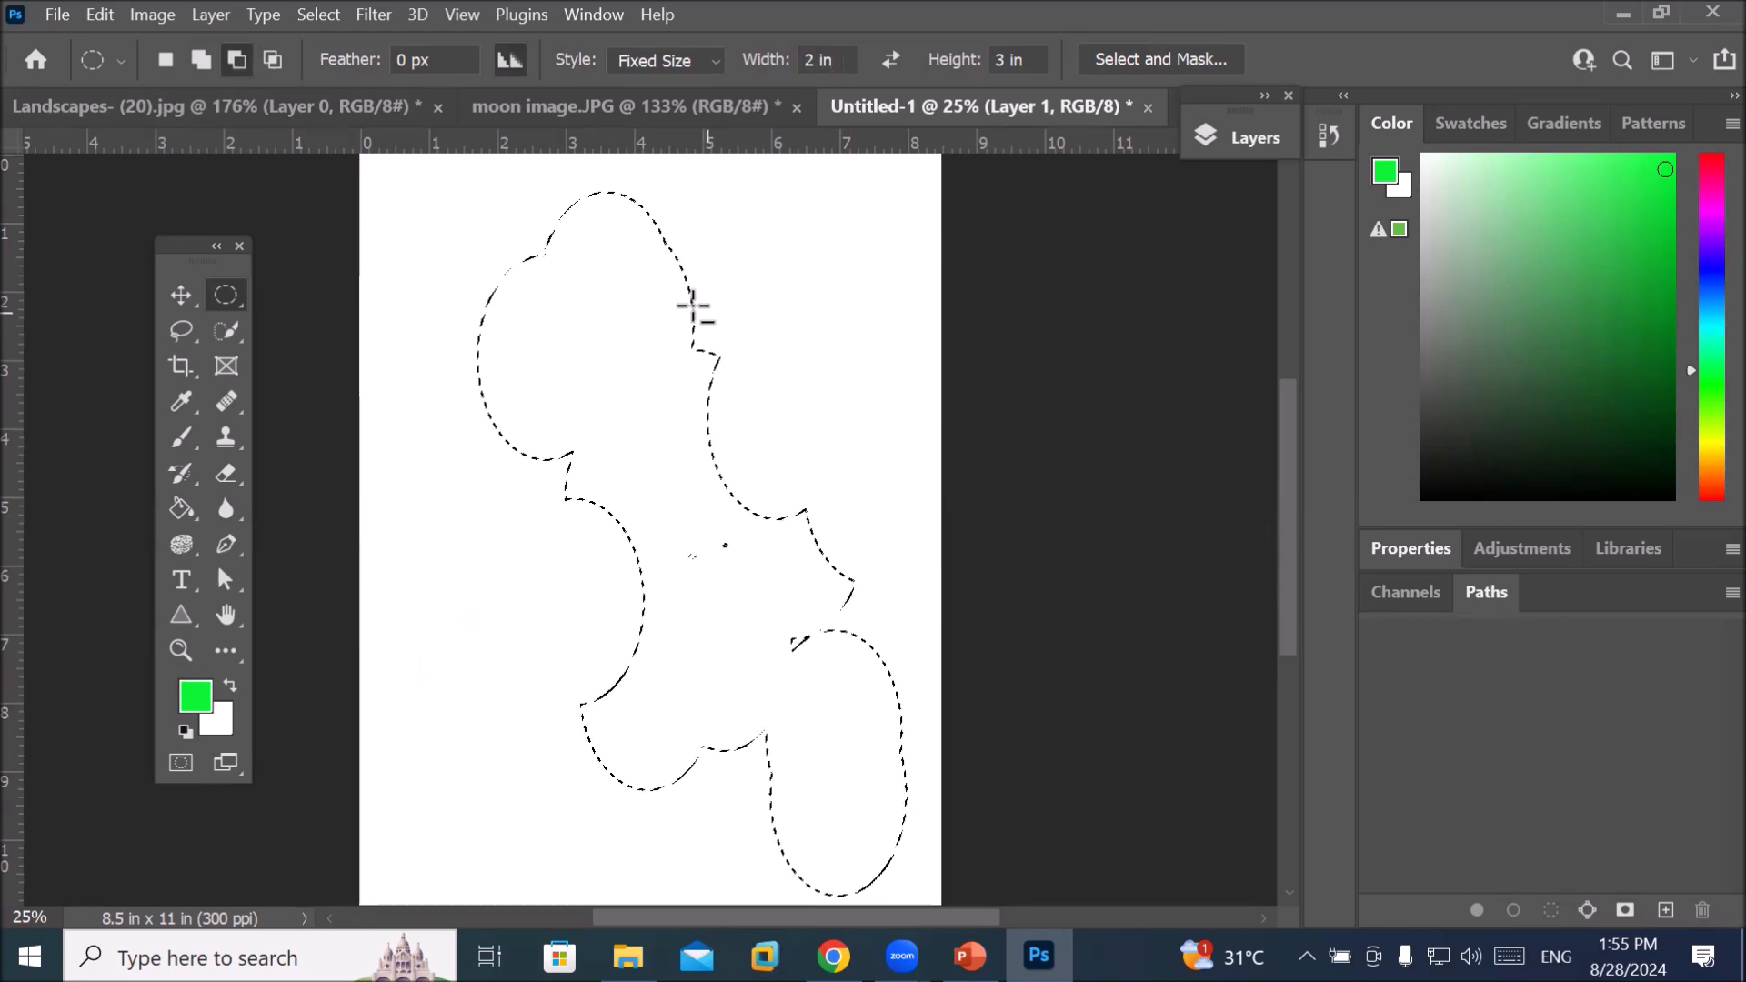
pyautogui.moveTo(834, 652); pyautogui.dragTo(881, 624)
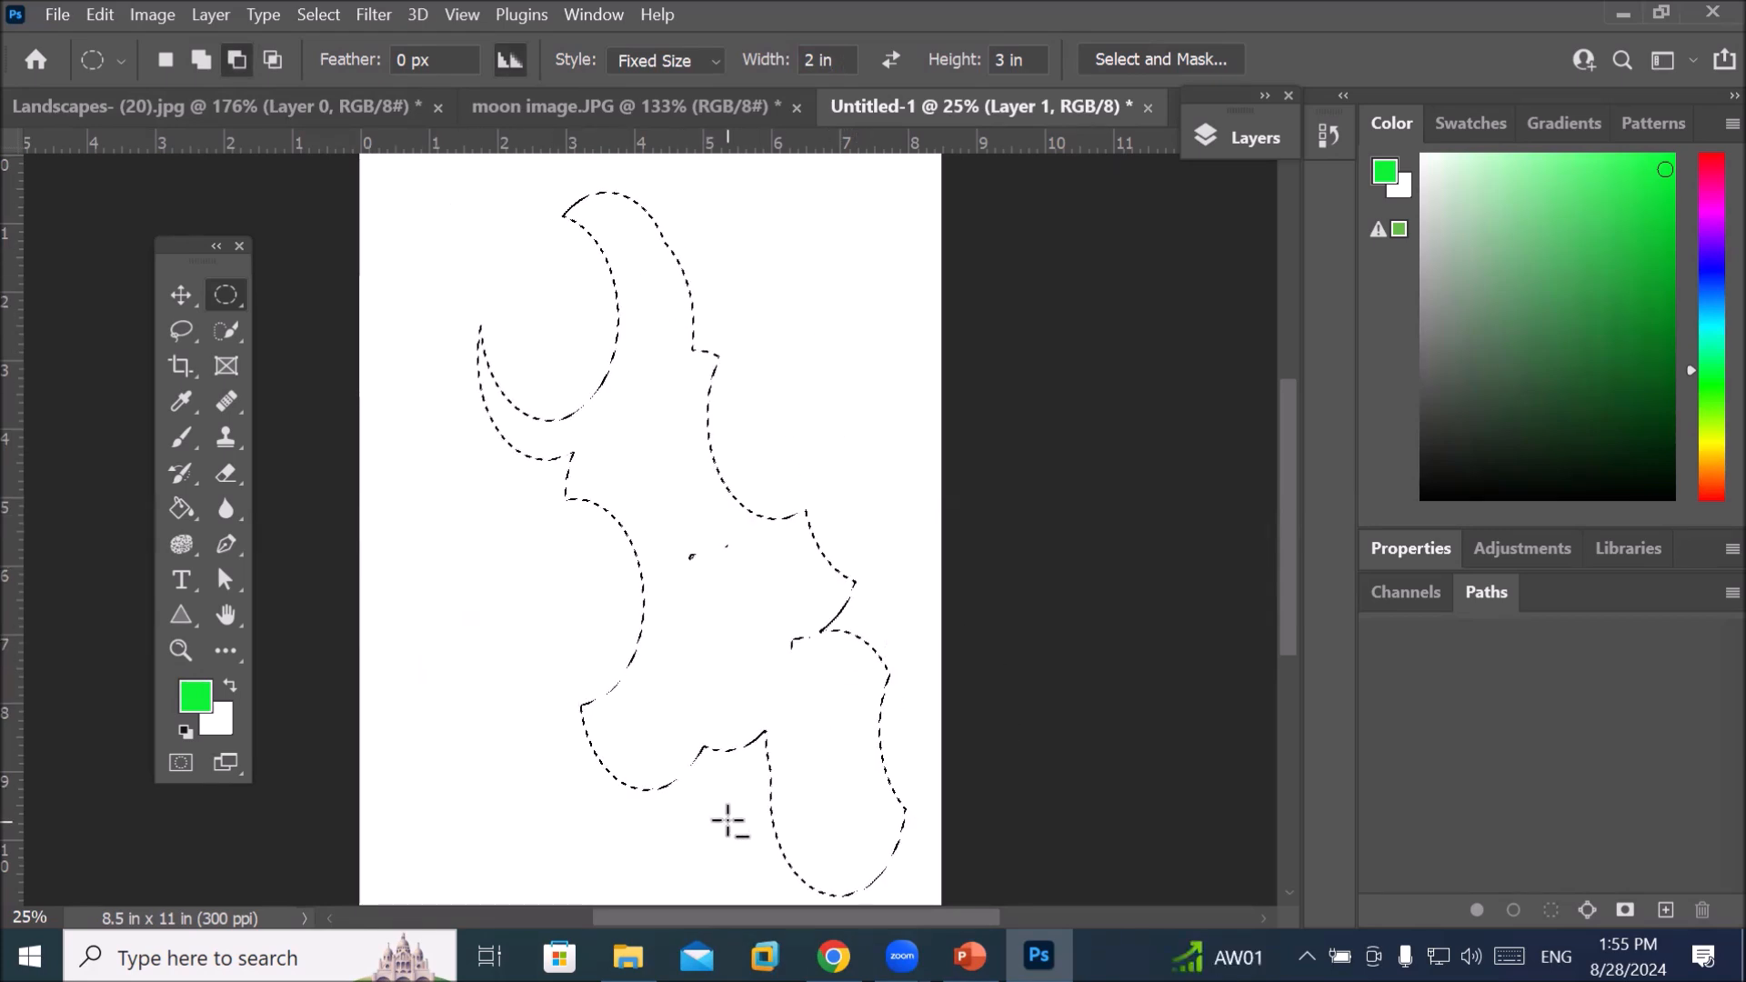
pyautogui.click(783, 485)
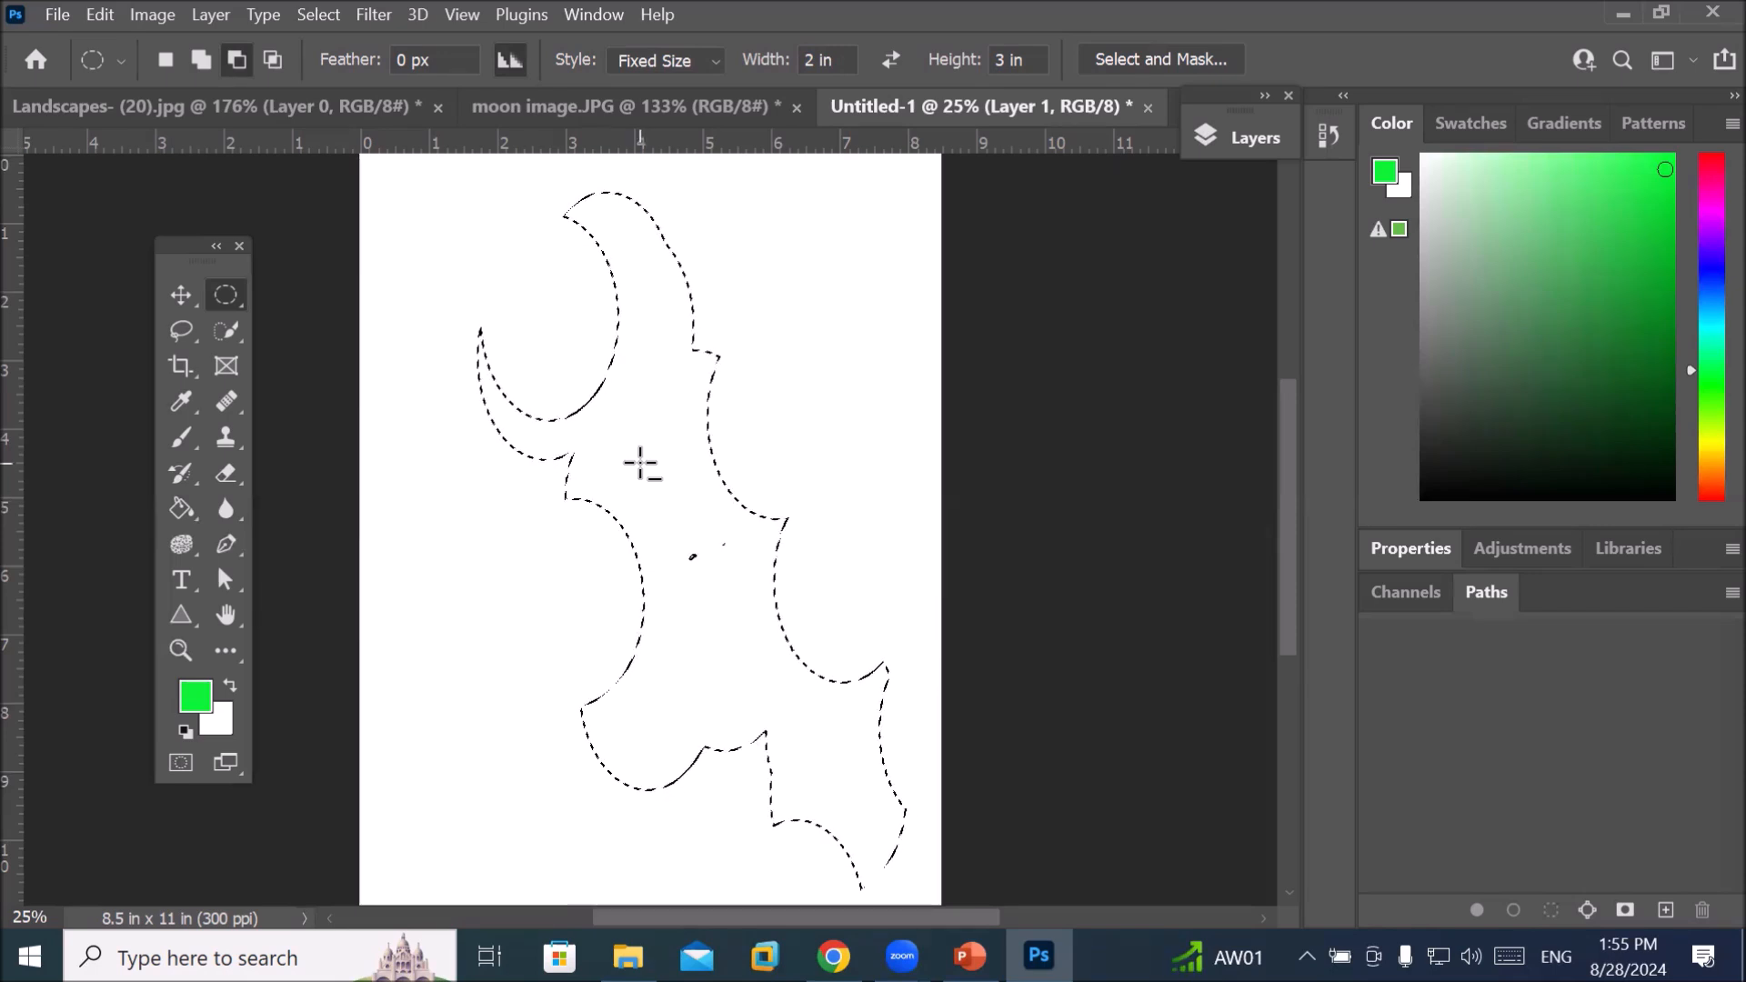
# Invert the selection and fill the area around the shape with the green foreground colour
pyautogui.rightClick(641, 407)
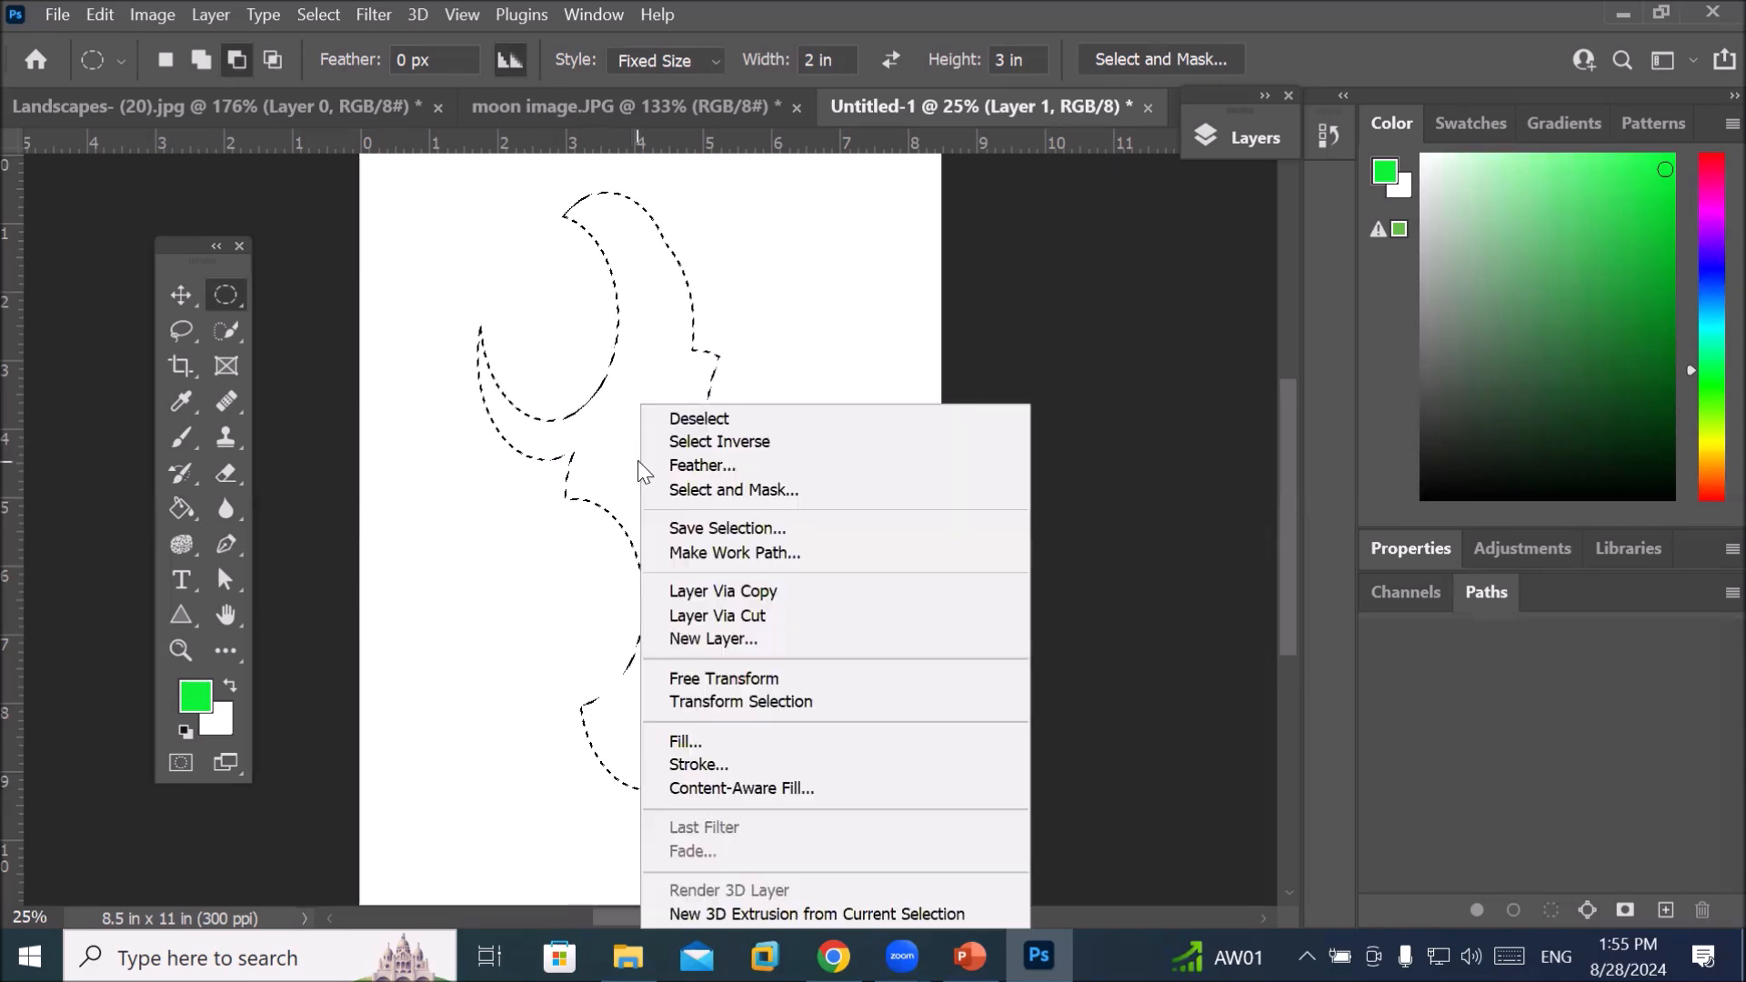
pyautogui.click(762, 443)
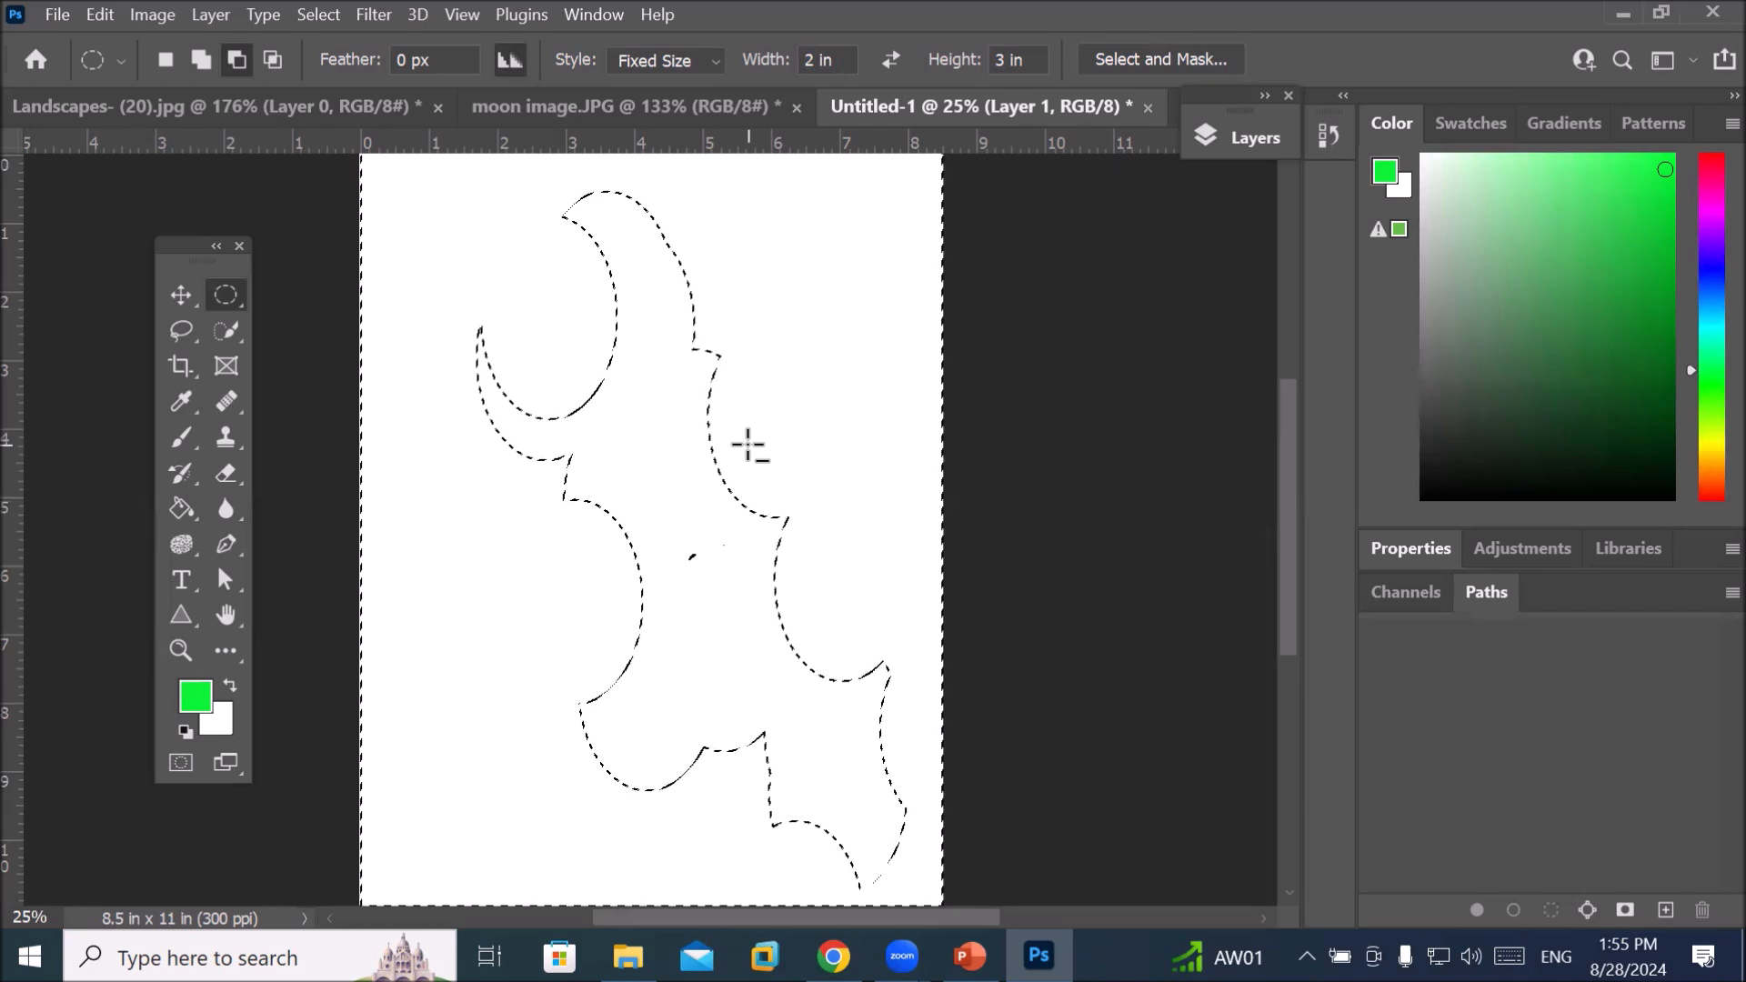
pyautogui.hotkey('alt', 'BackSpace')
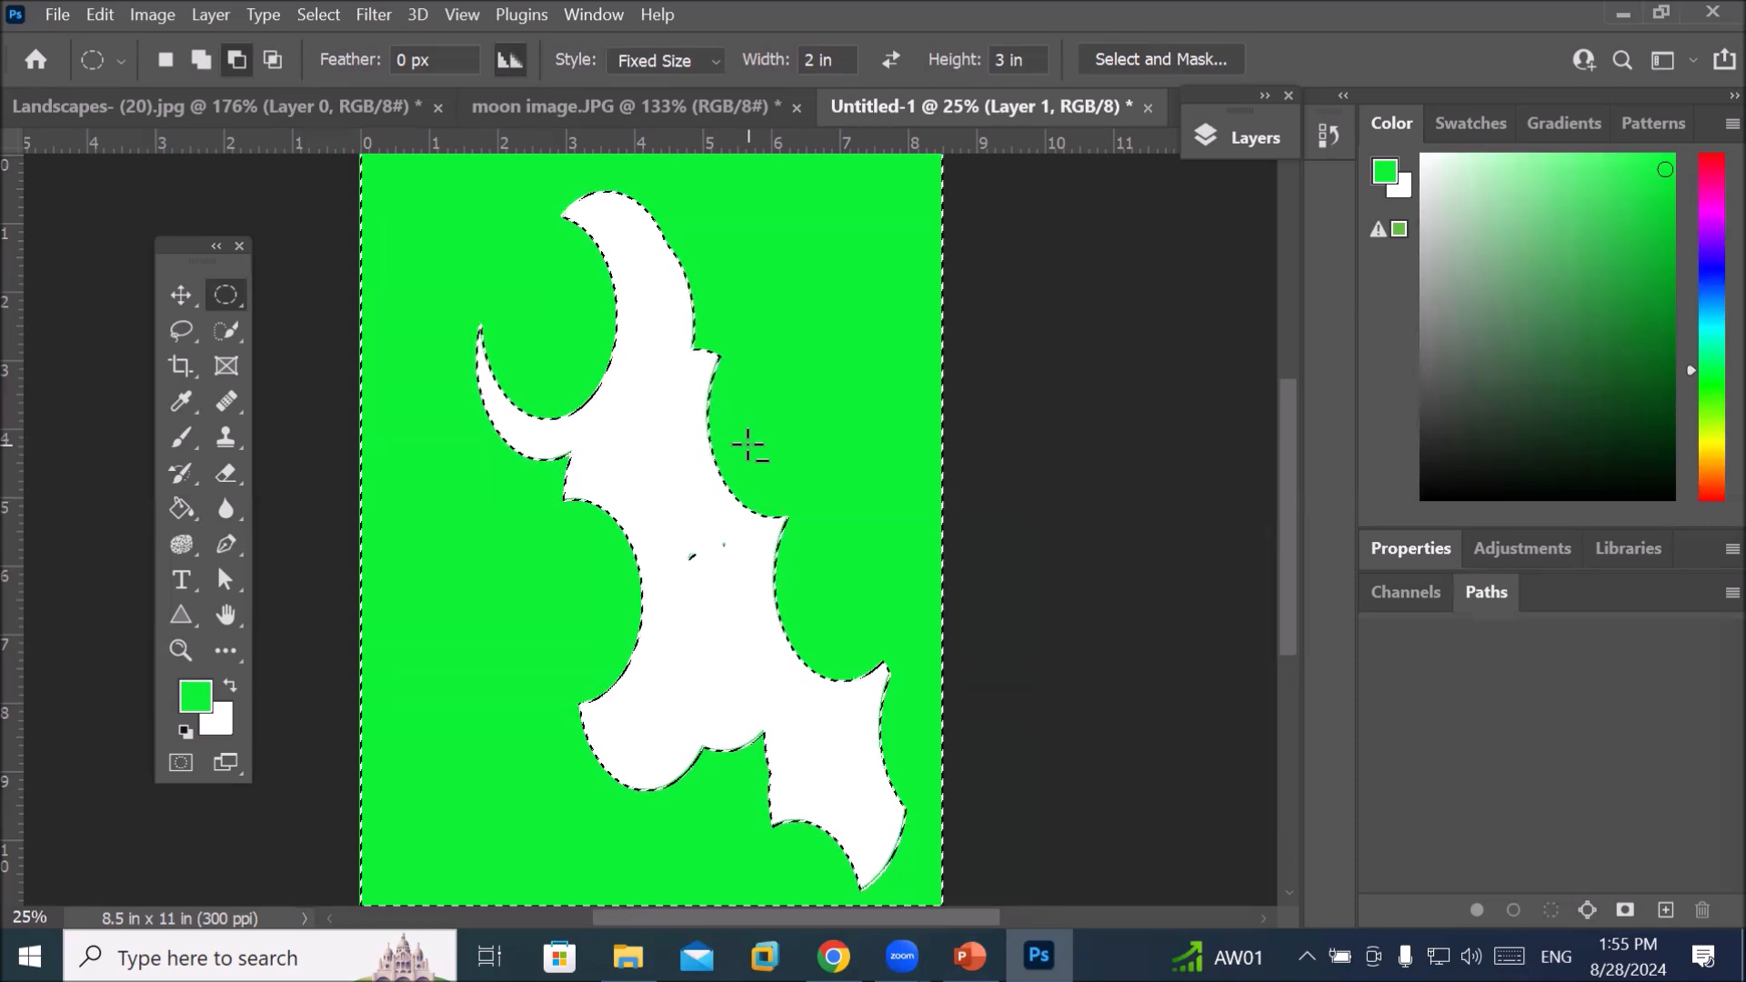
# Clear the green fill and invert the selection back to the carved shape
pyautogui.press('Delete')
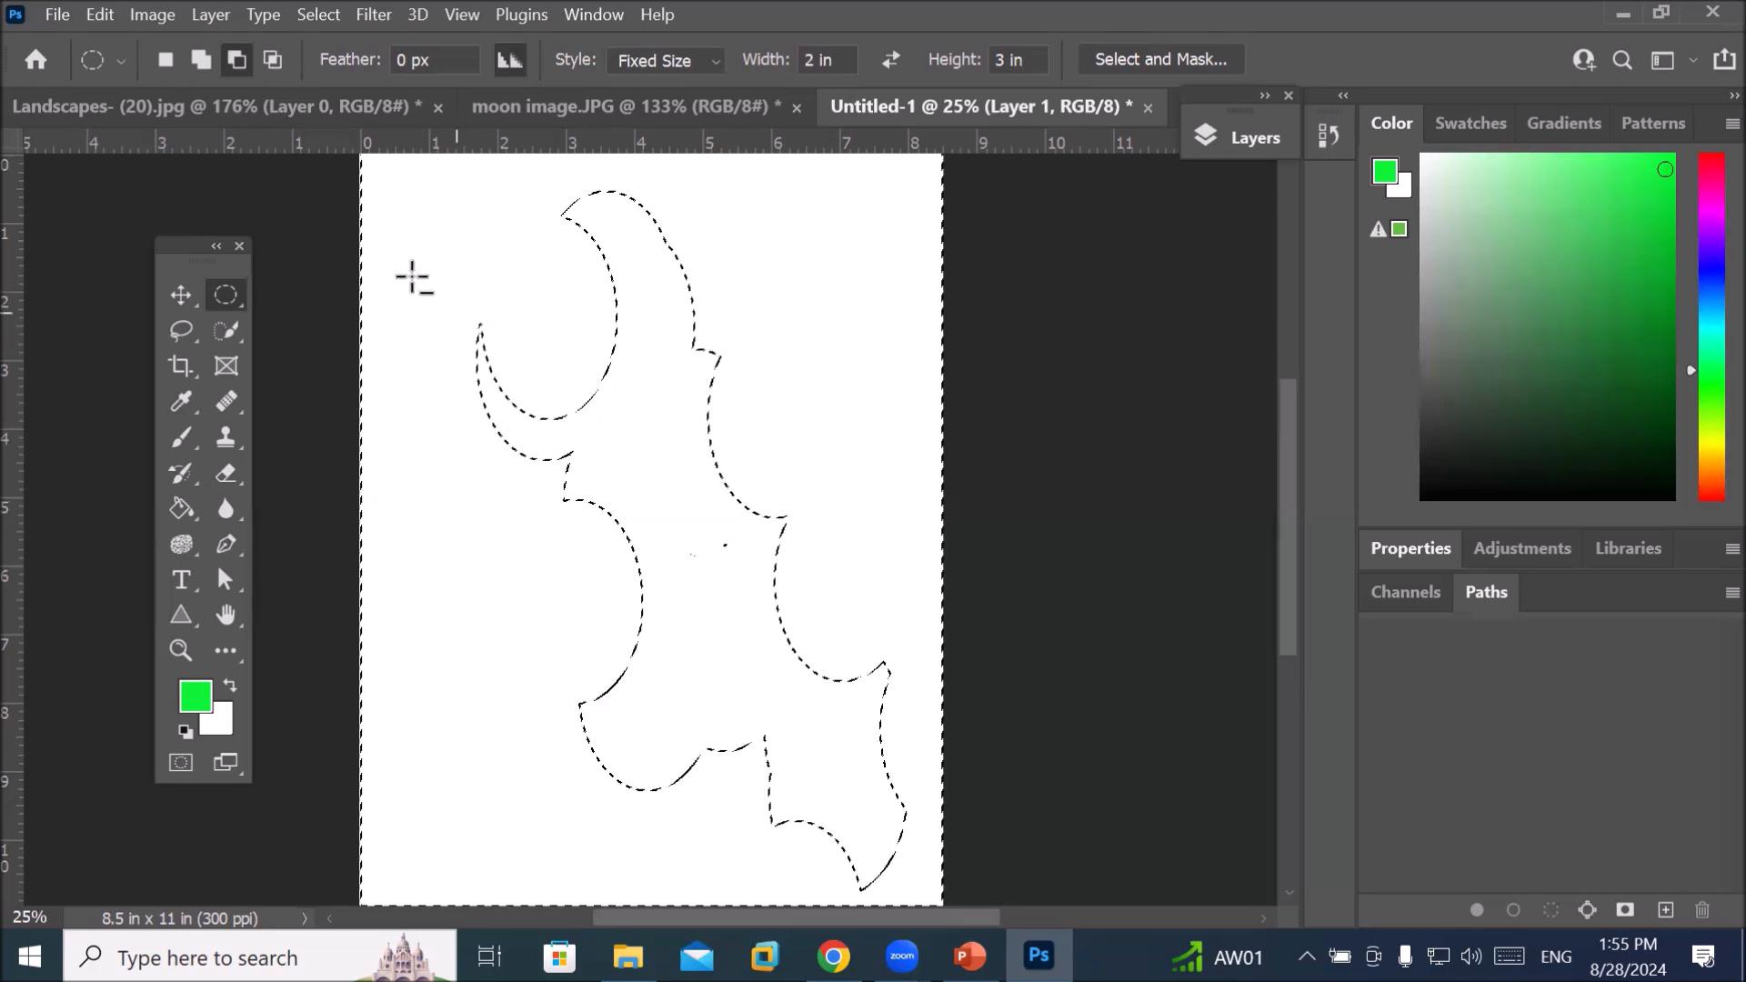
pyautogui.rightClick(792, 316)
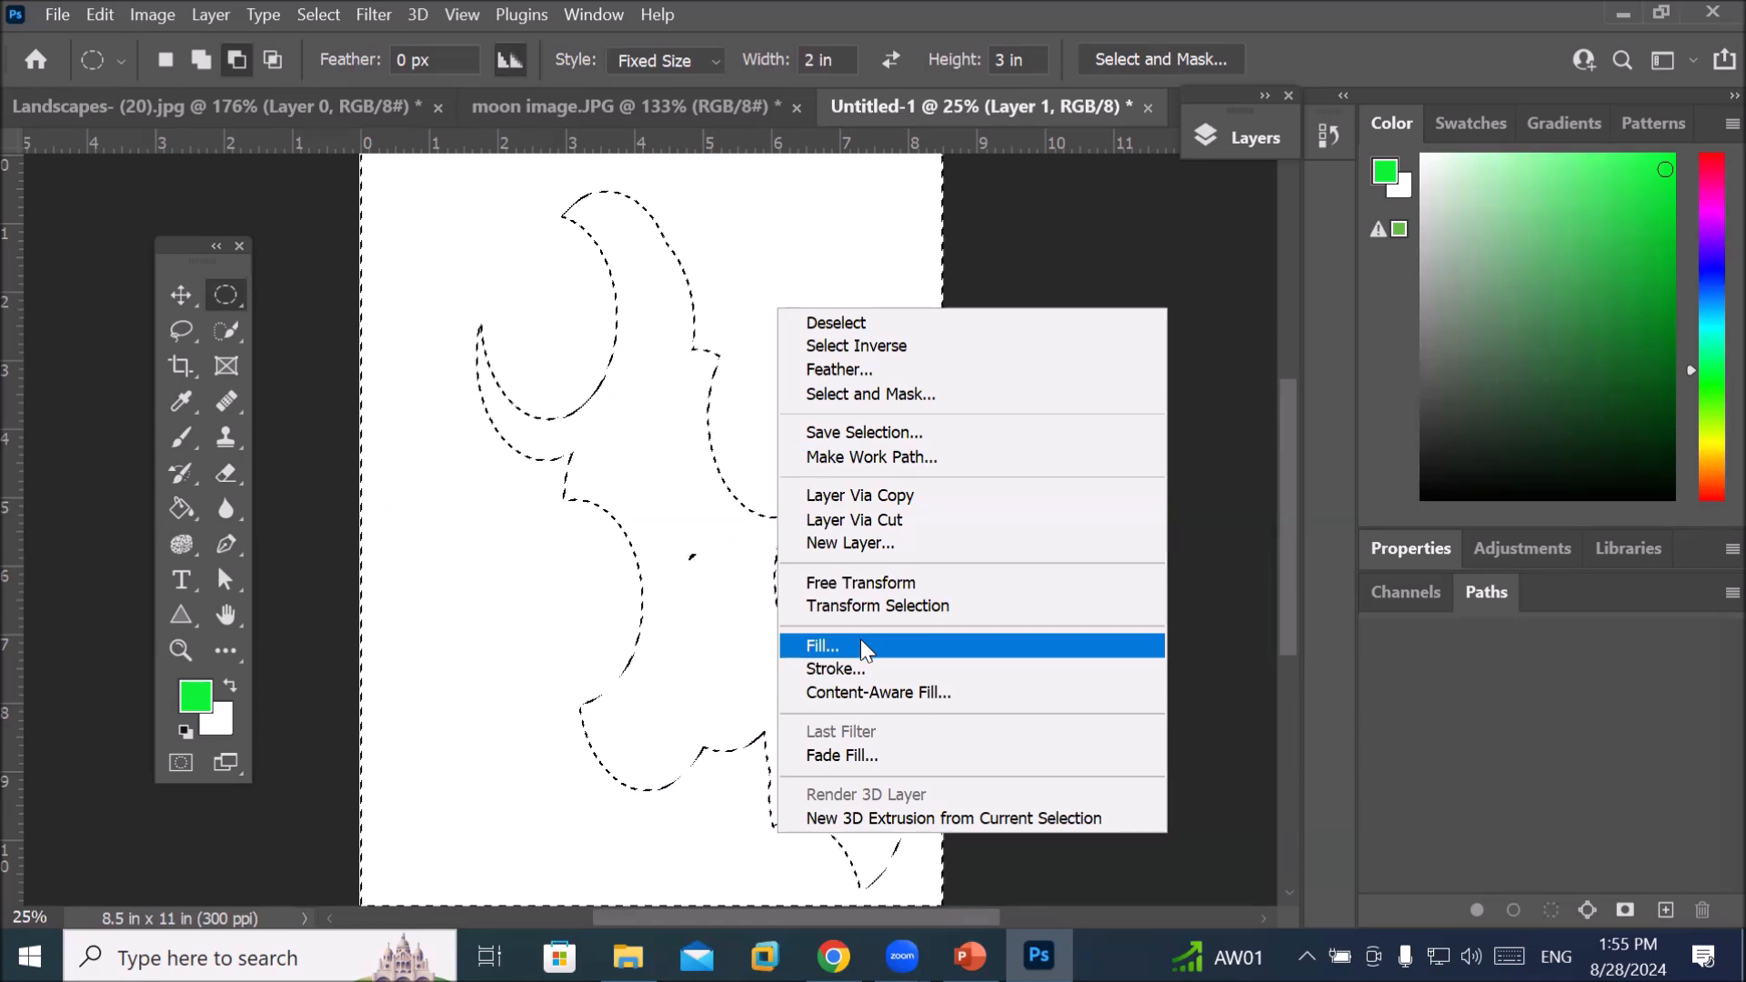
pyautogui.click(1000, 366)
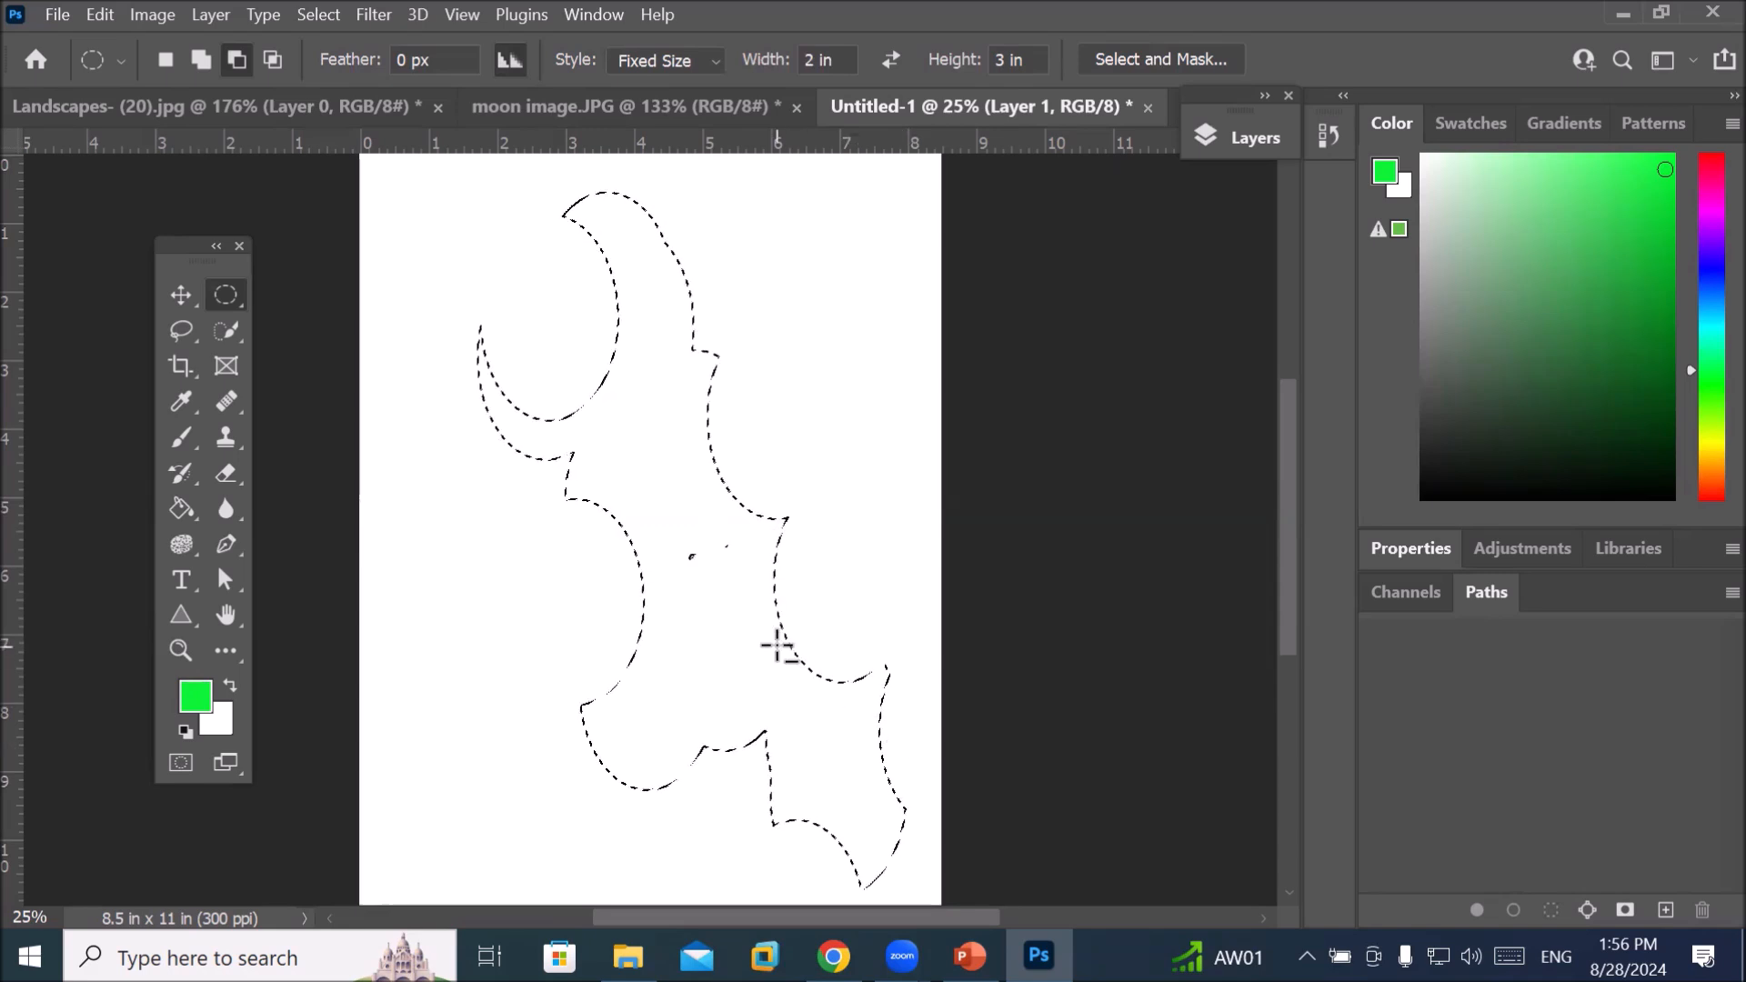
# Stroke the selection with a 15 px pinkish-red line located outside its edge, and deselect it
pyautogui.rightClick(641, 460)
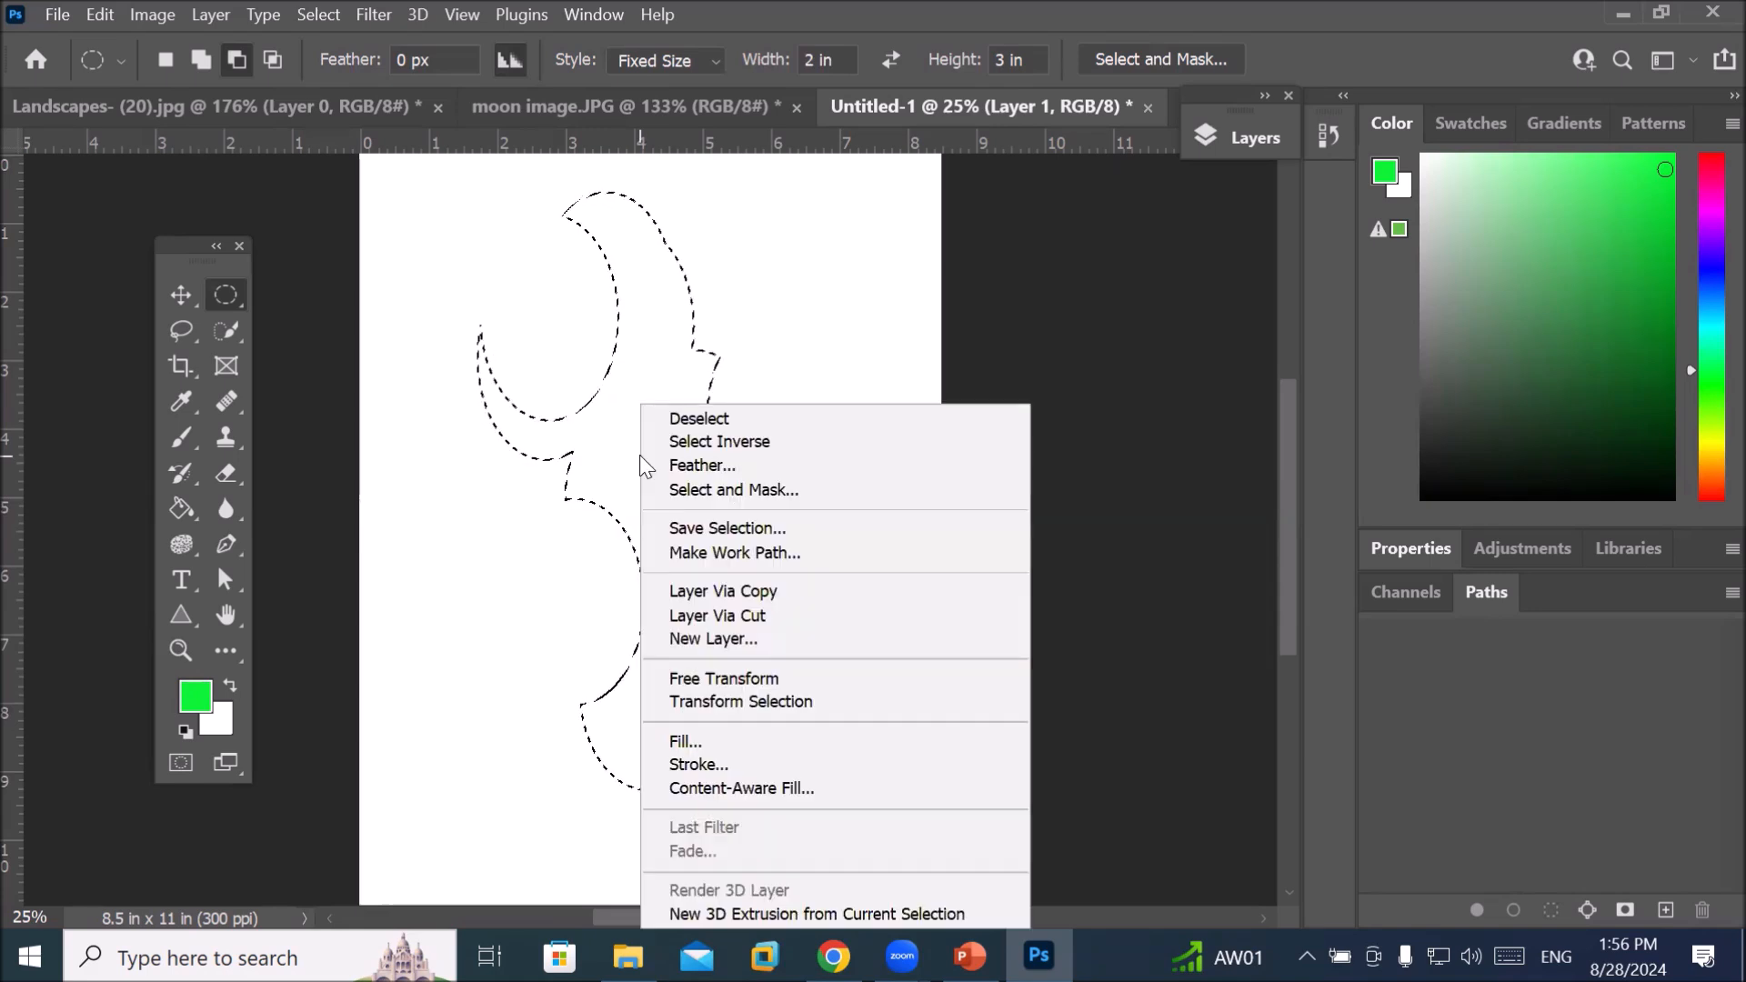
pyautogui.click(806, 764)
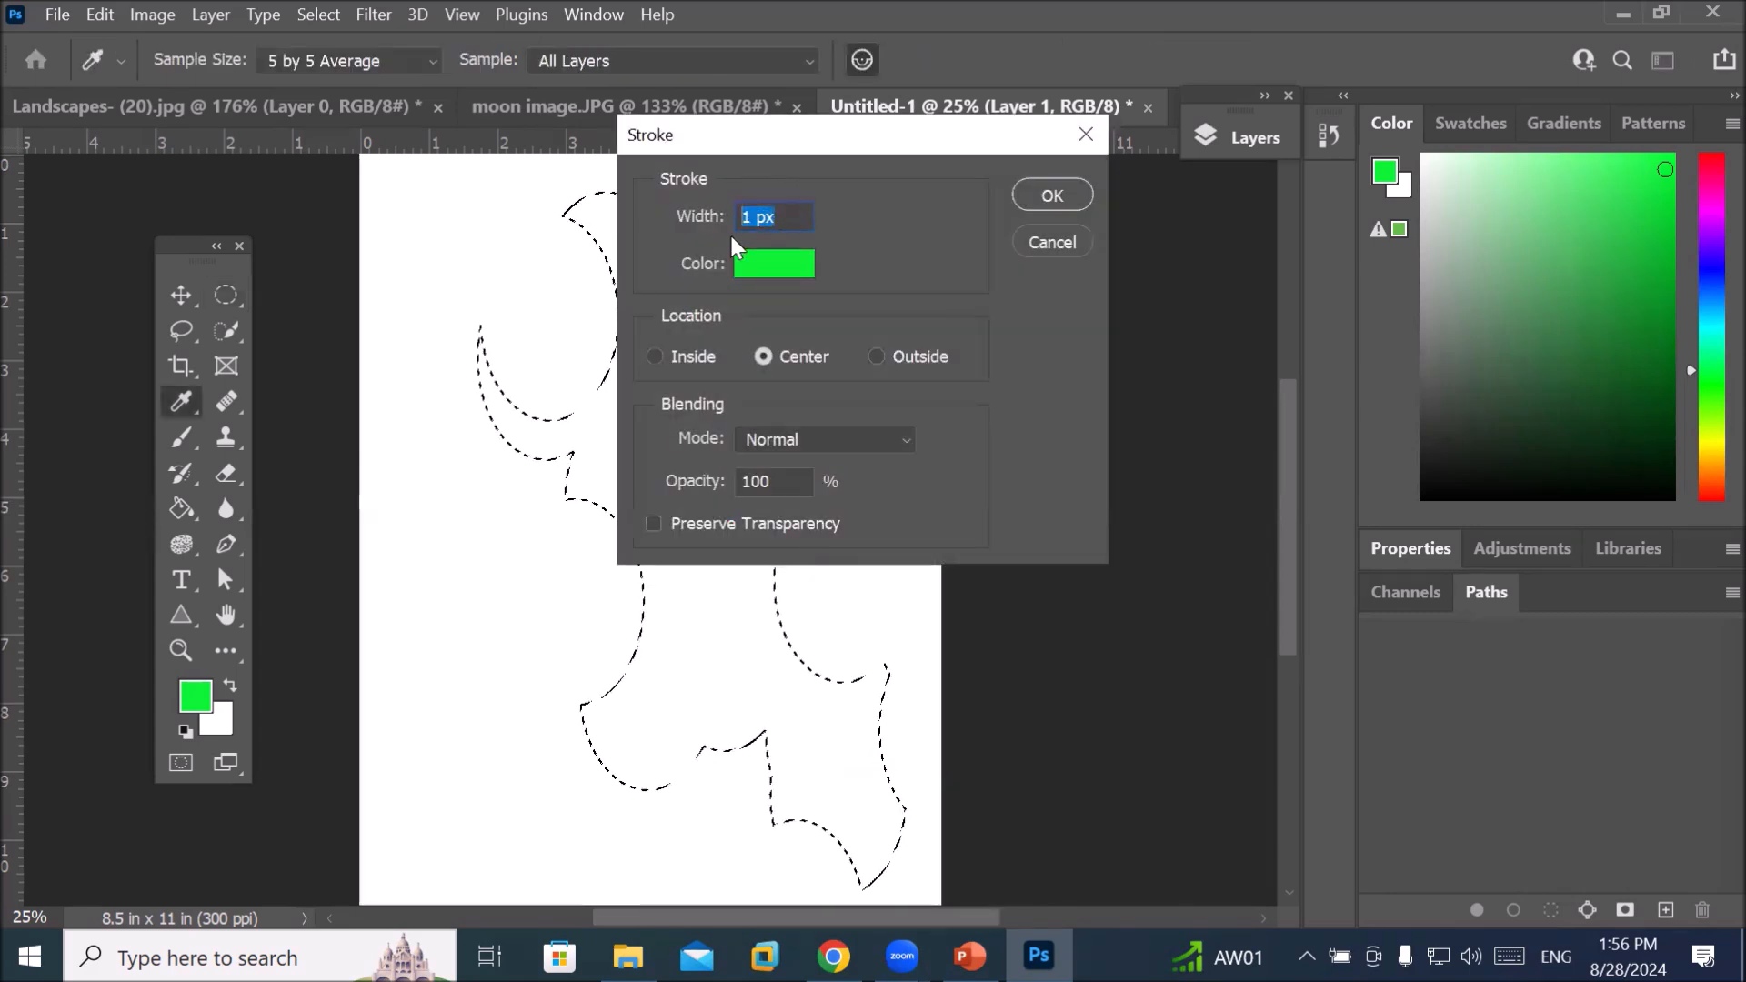
pyautogui.write('15')
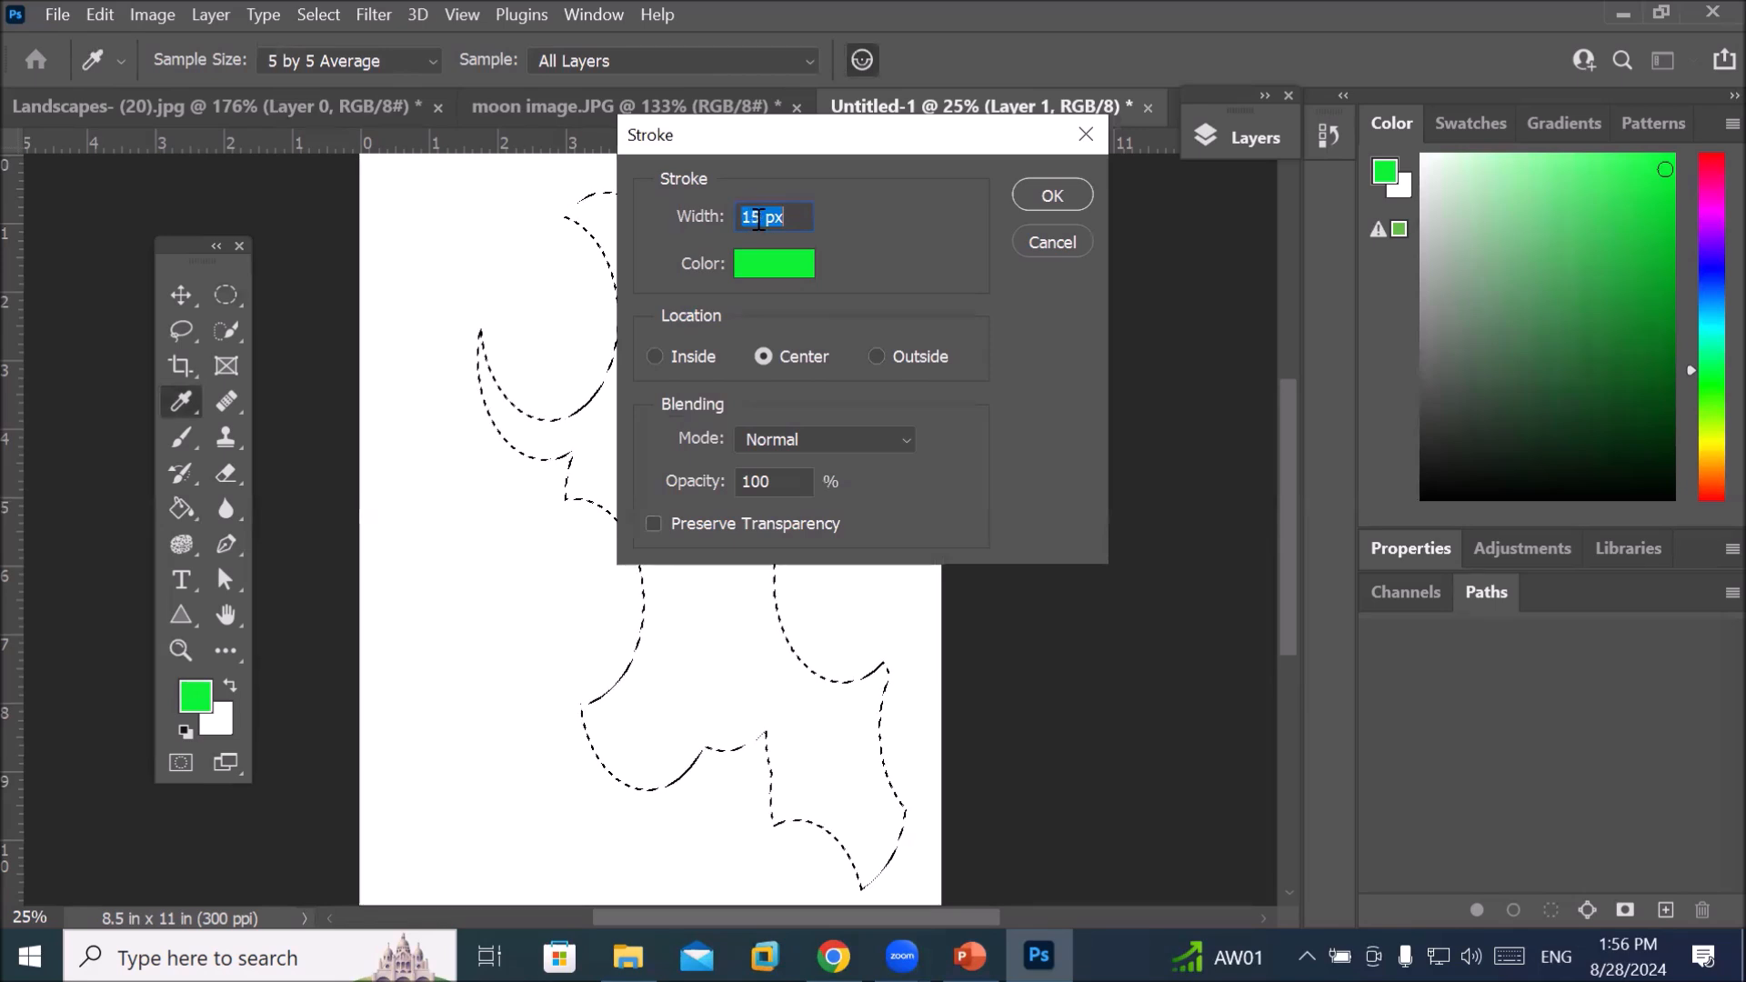
pyautogui.click(789, 265)
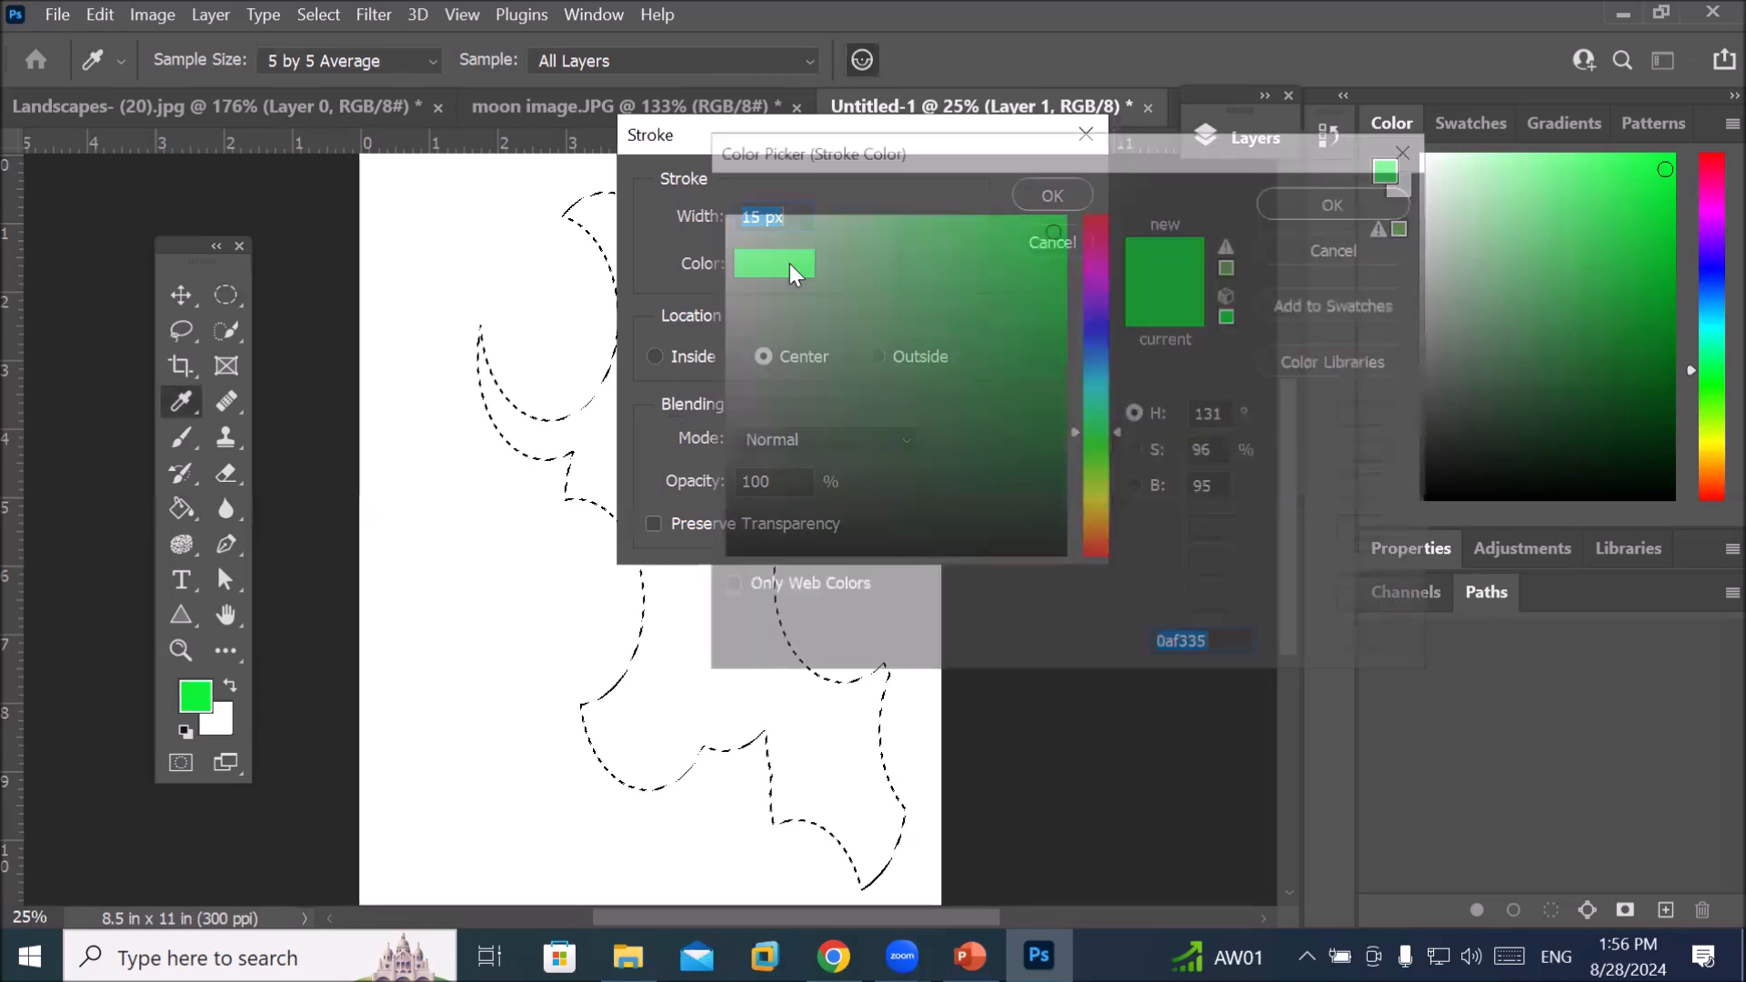
pyautogui.click(1091, 222)
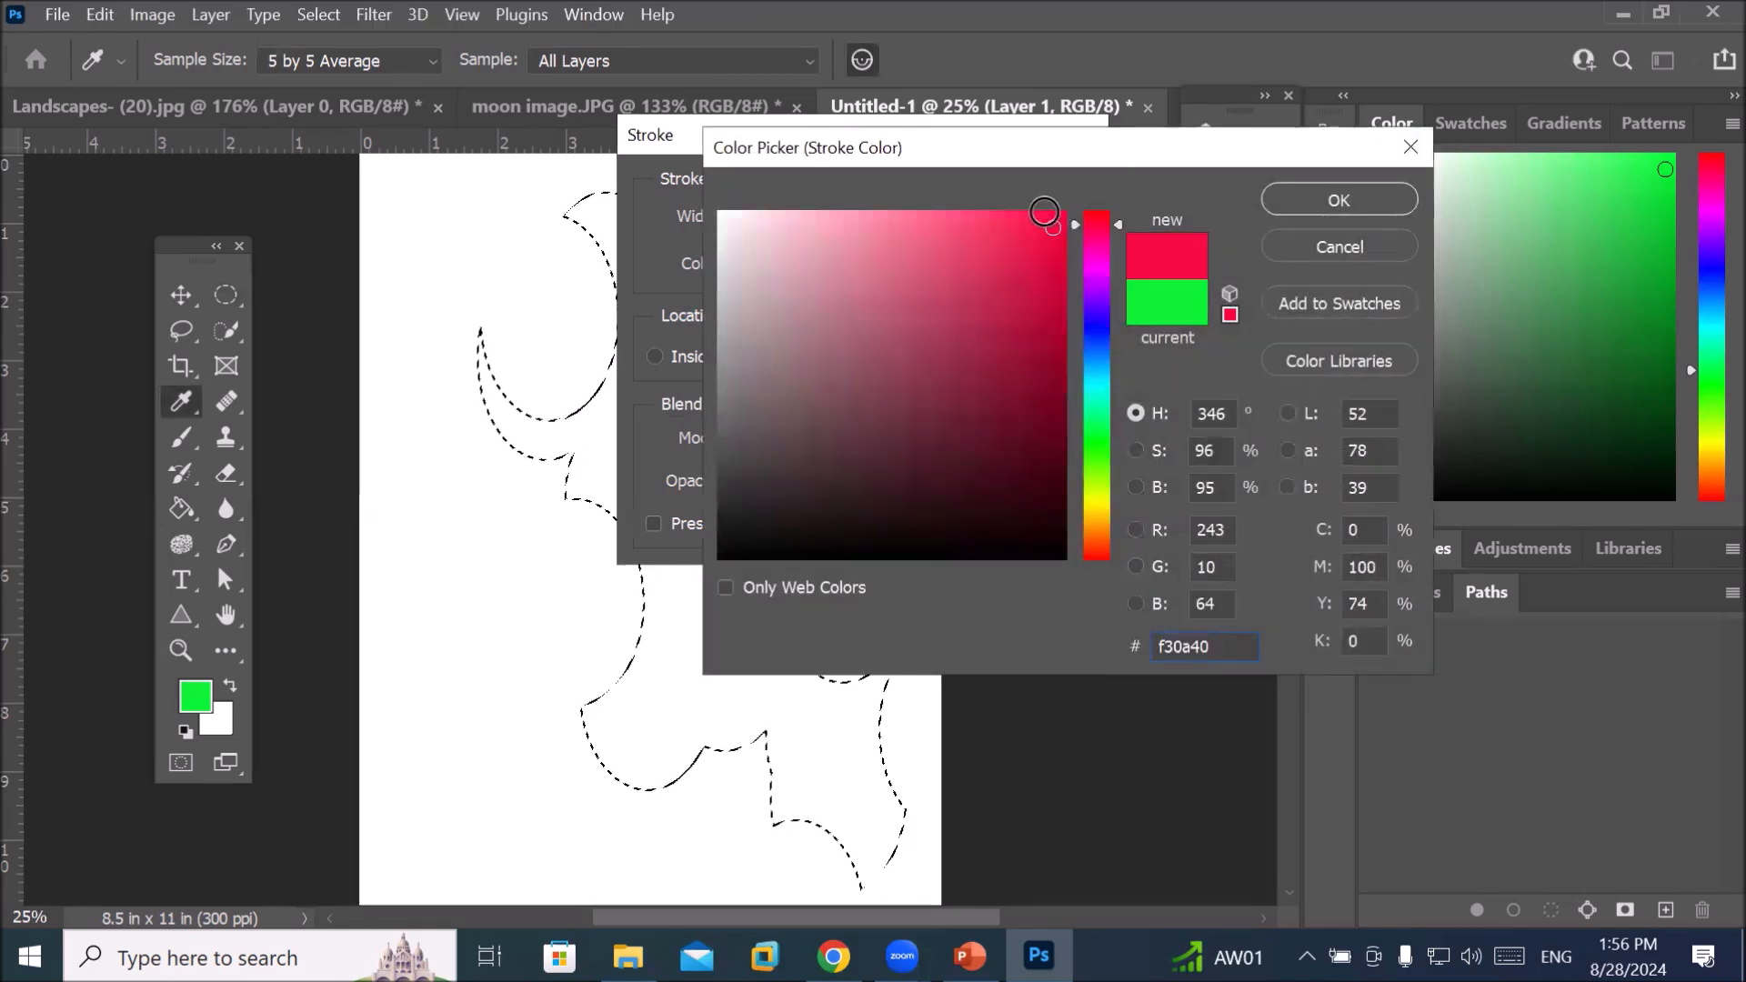
pyautogui.click(1046, 223)
pyautogui.click(1310, 202)
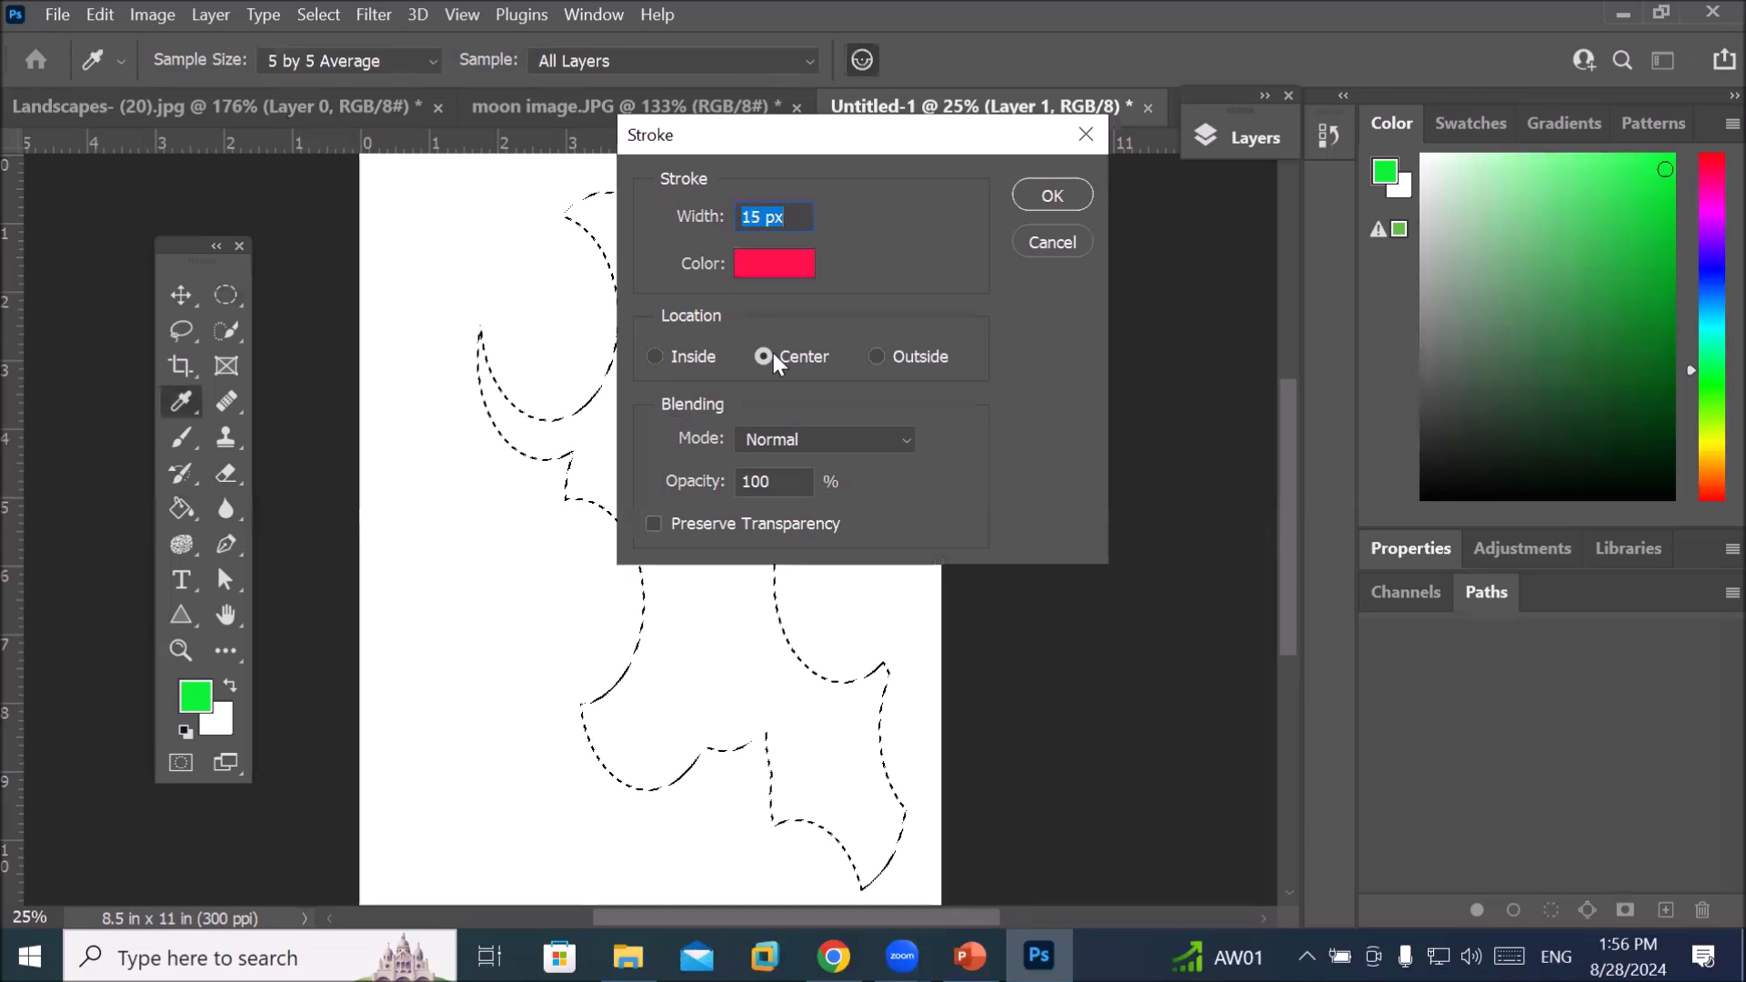
pyautogui.click(875, 357)
pyautogui.click(1051, 189)
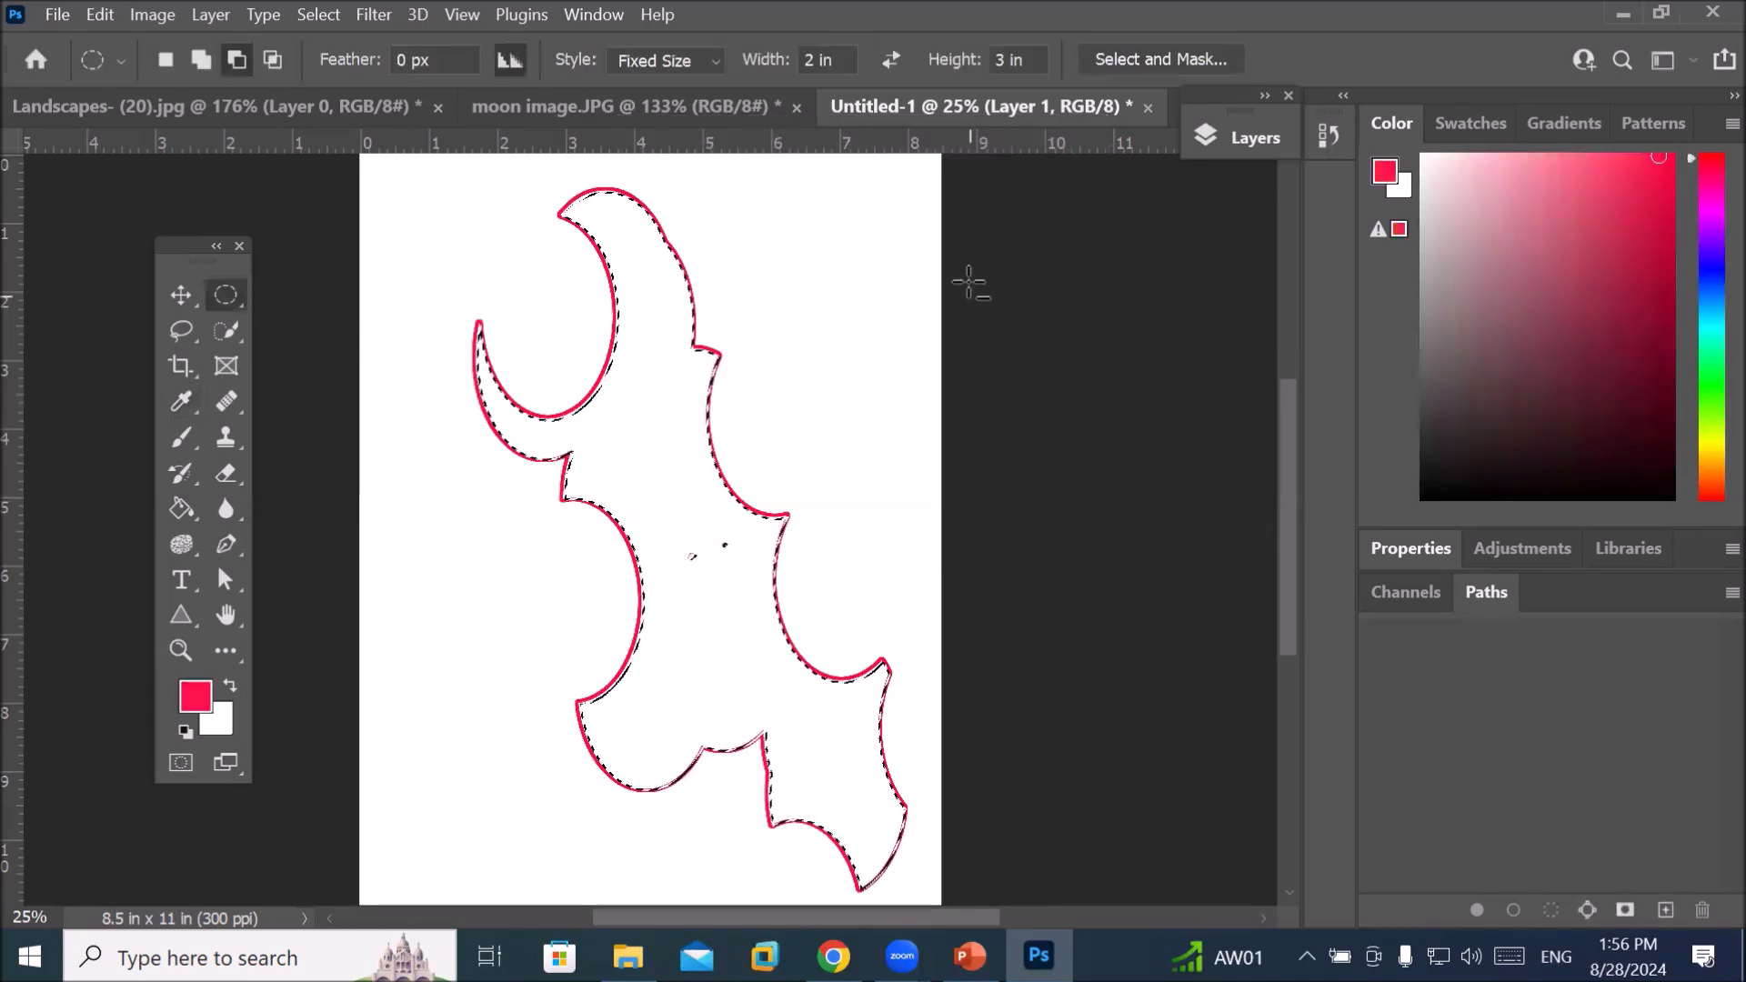
pyautogui.click(180, 295)
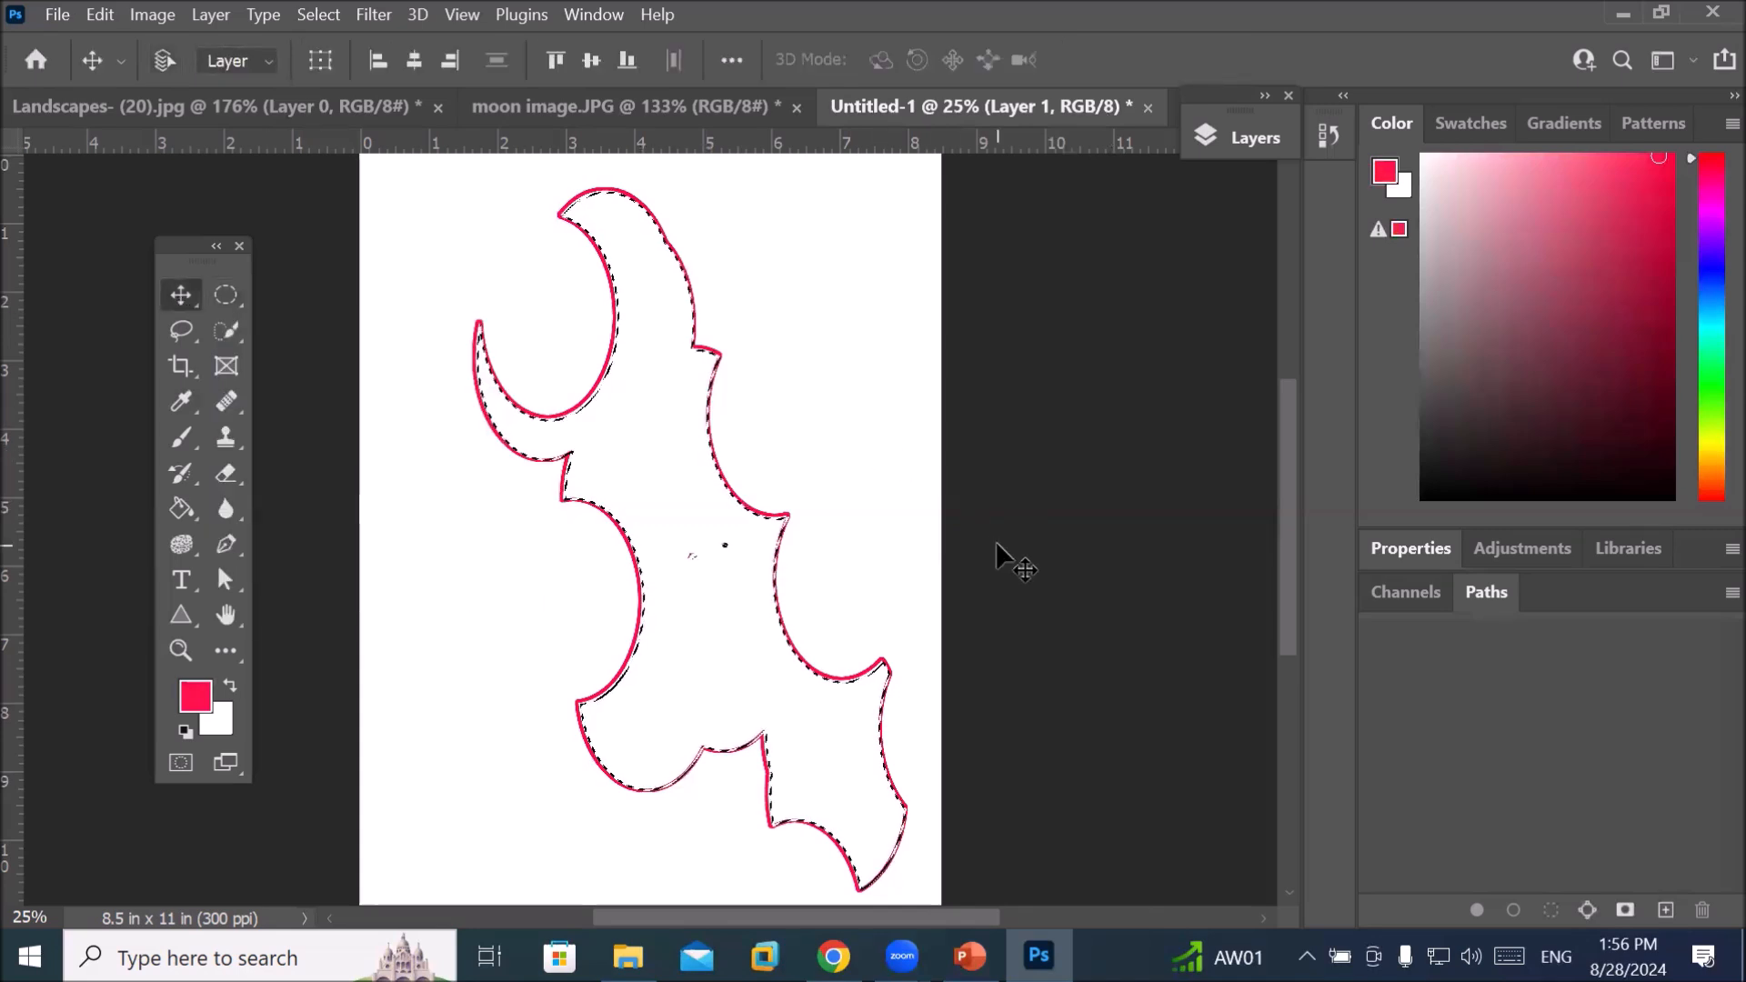
pyautogui.hotkey('ctrl', 'd')
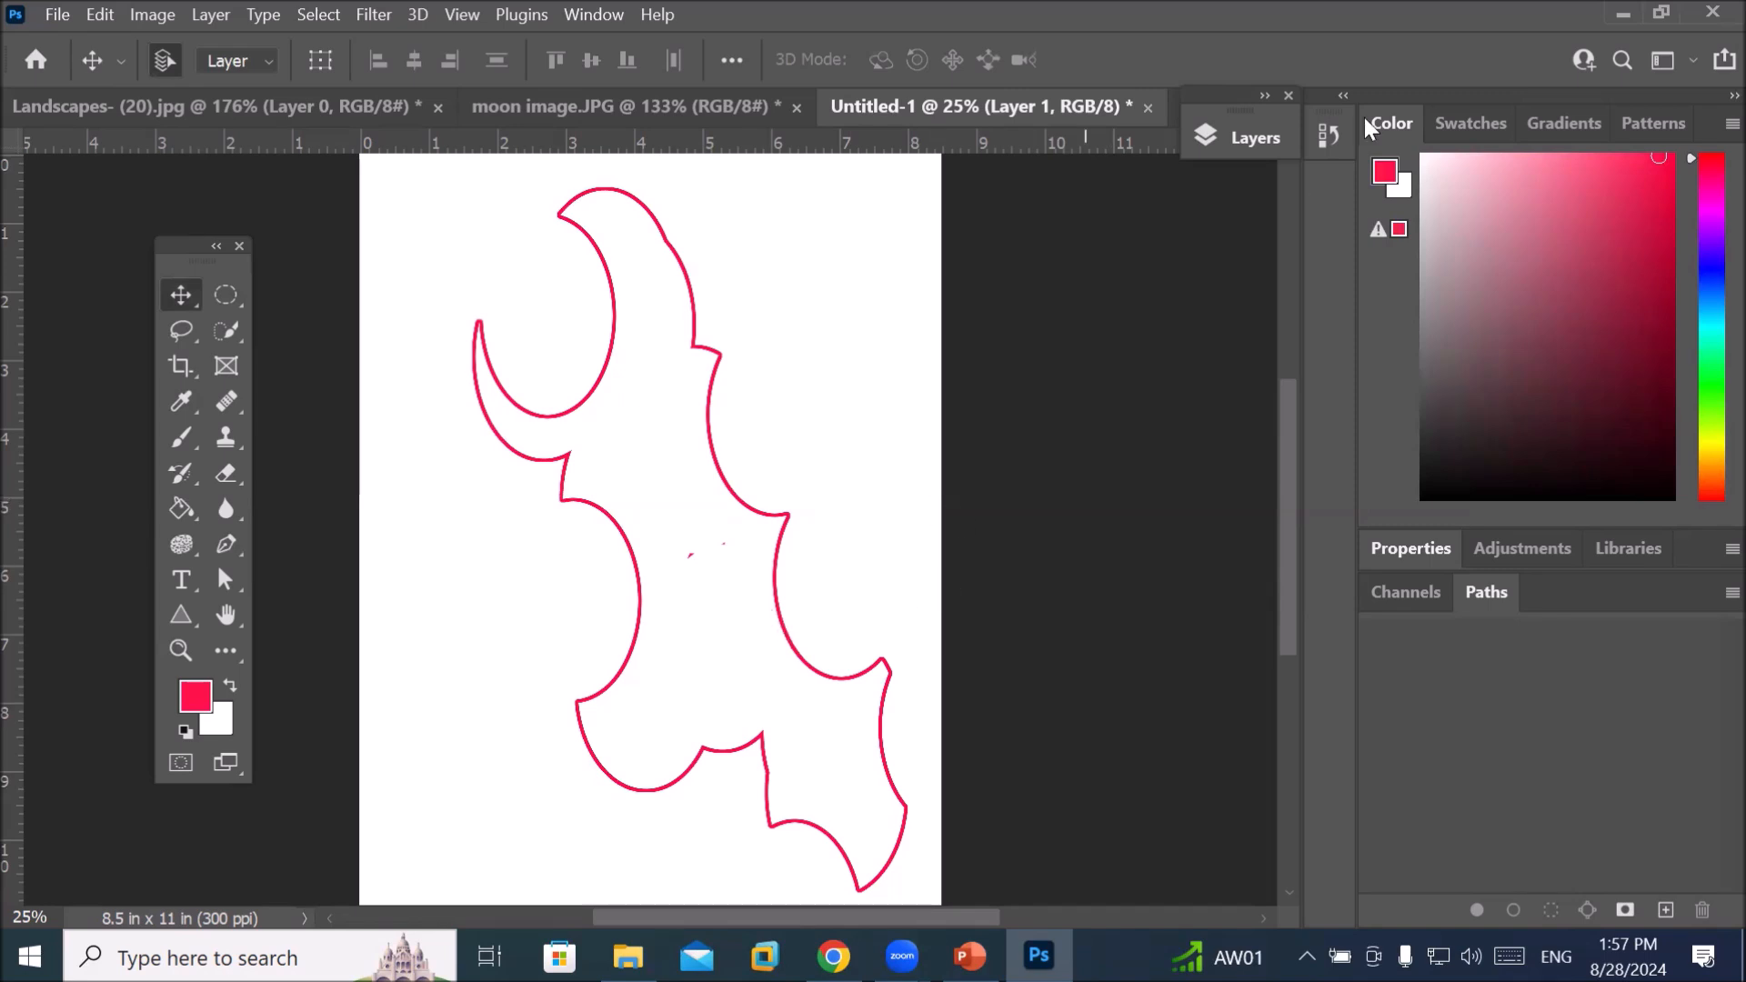
# Free-transform the outlined shape on Layer 1, scaling it to 24.40% in the page's upper-left corner
pyautogui.click(1252, 134)
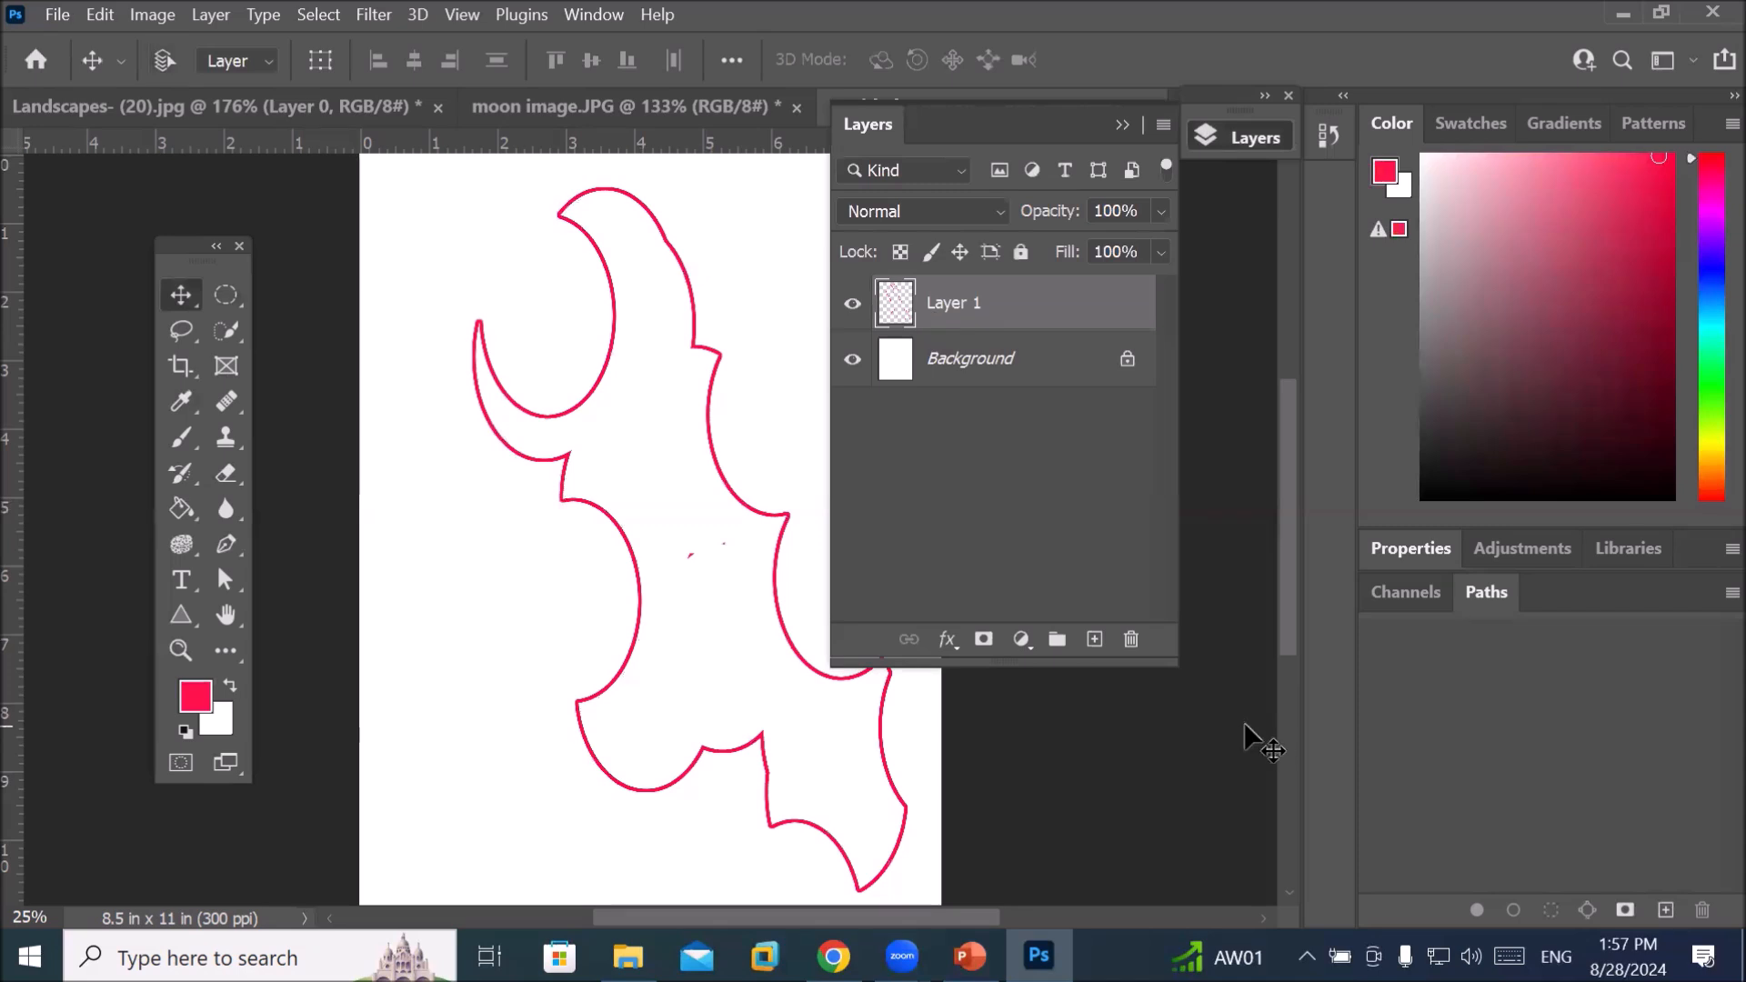
pyautogui.hotkey('ctrl', 't')
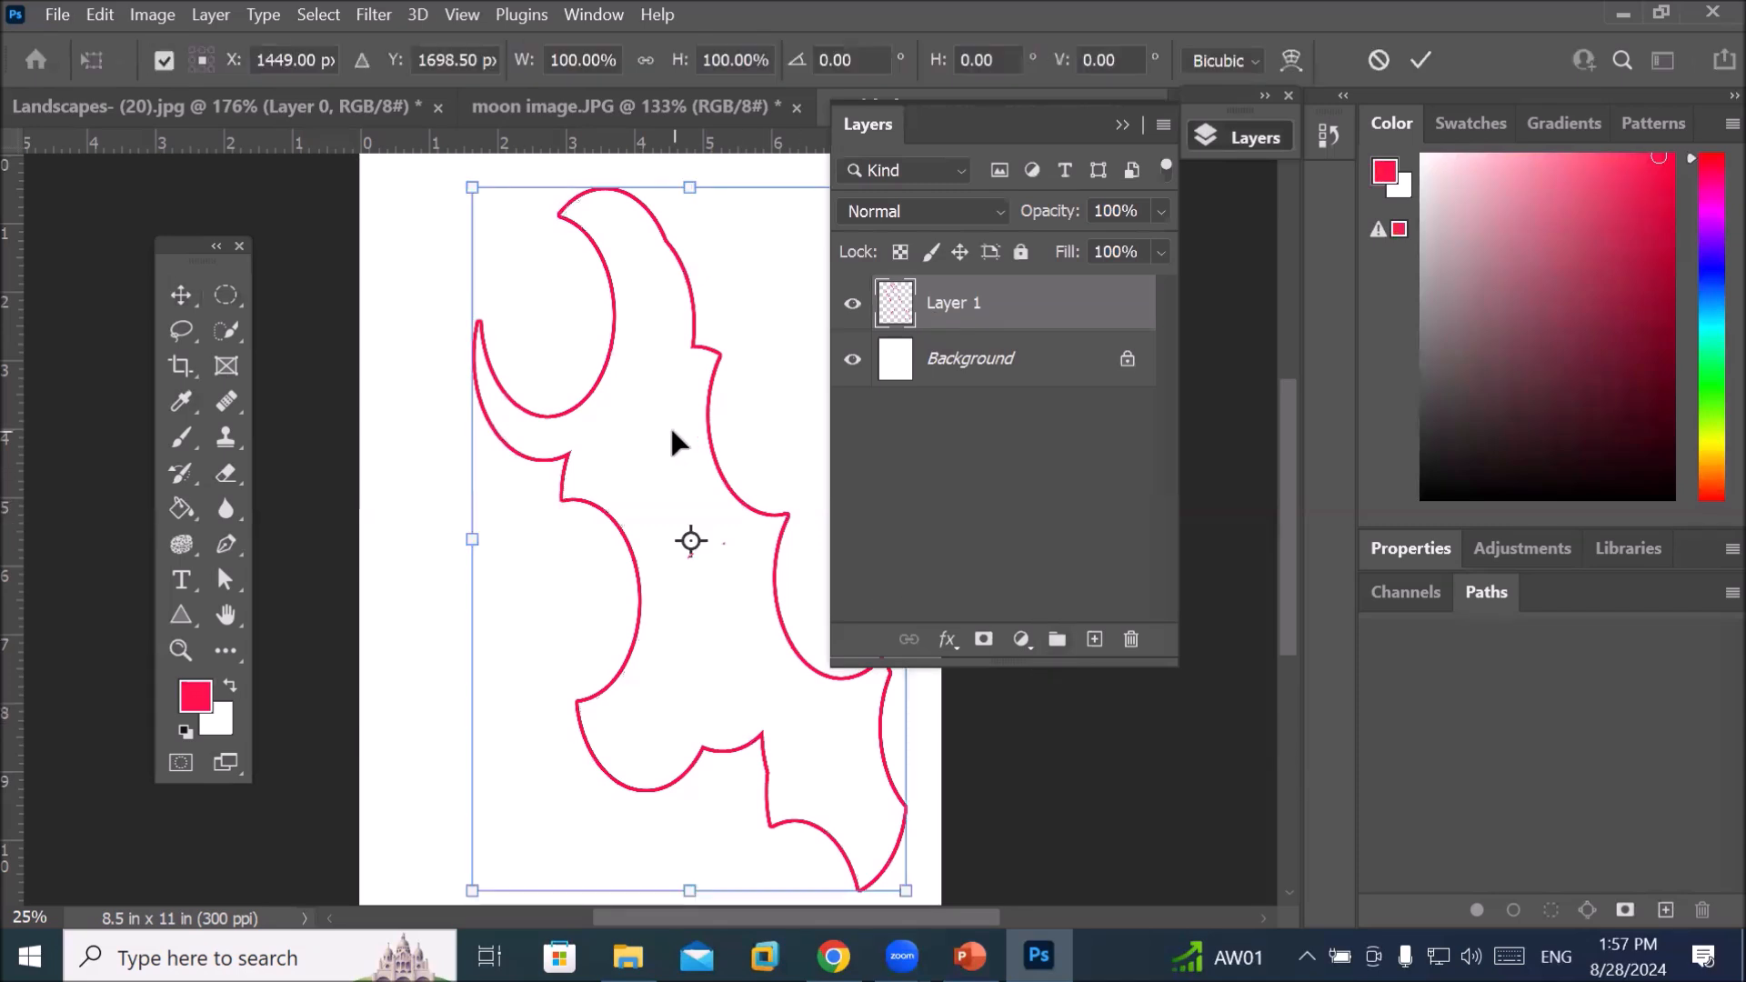
pyautogui.moveTo(667, 430); pyautogui.dragTo(631, 441)
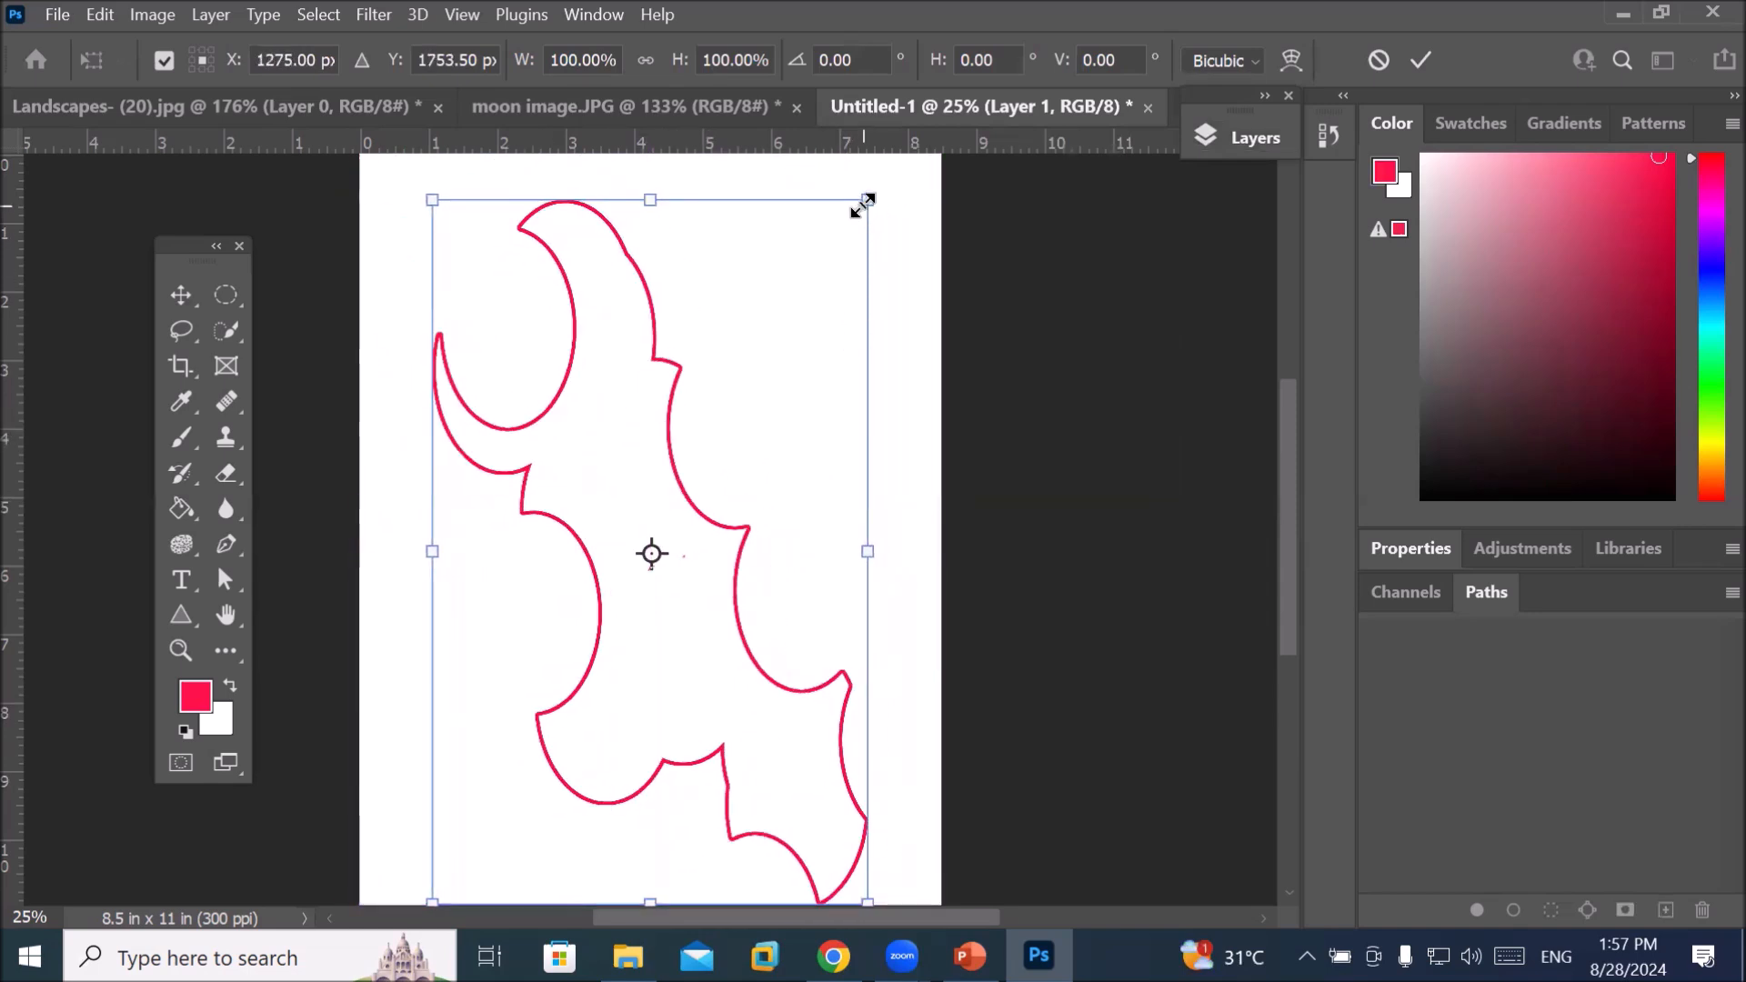
pyautogui.moveTo(862, 206); pyautogui.dragTo(420, 228)
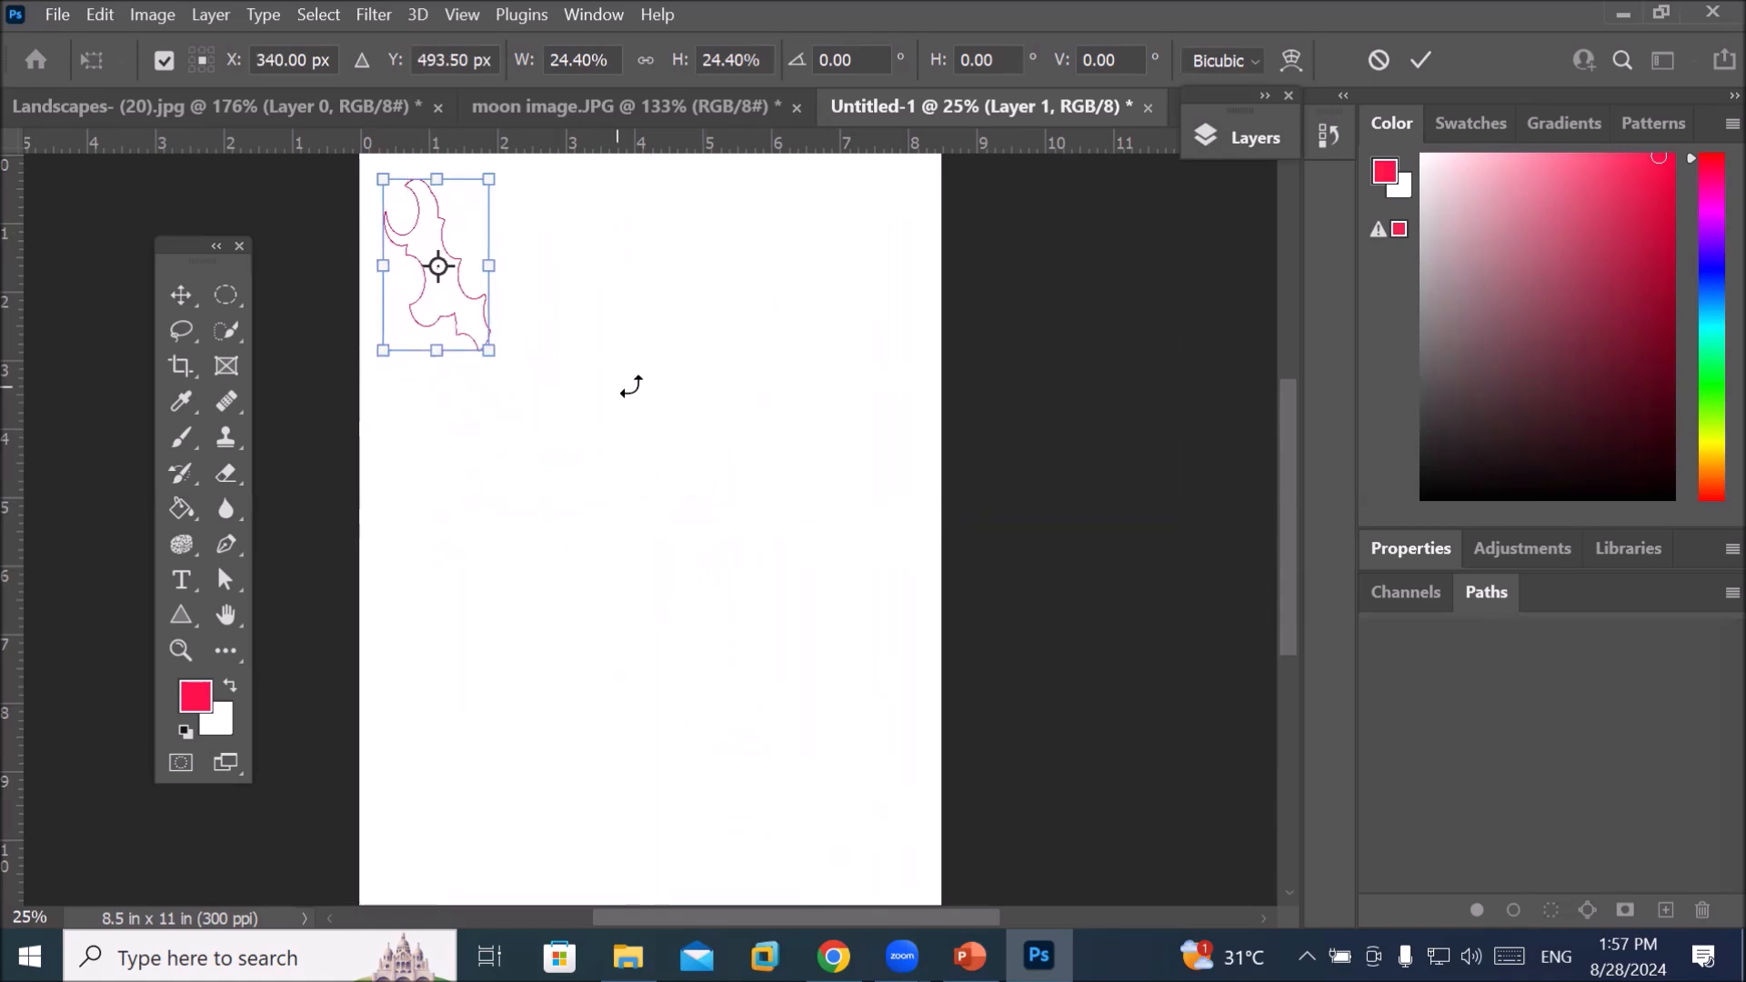
pyautogui.scroll(2, 353, 167)
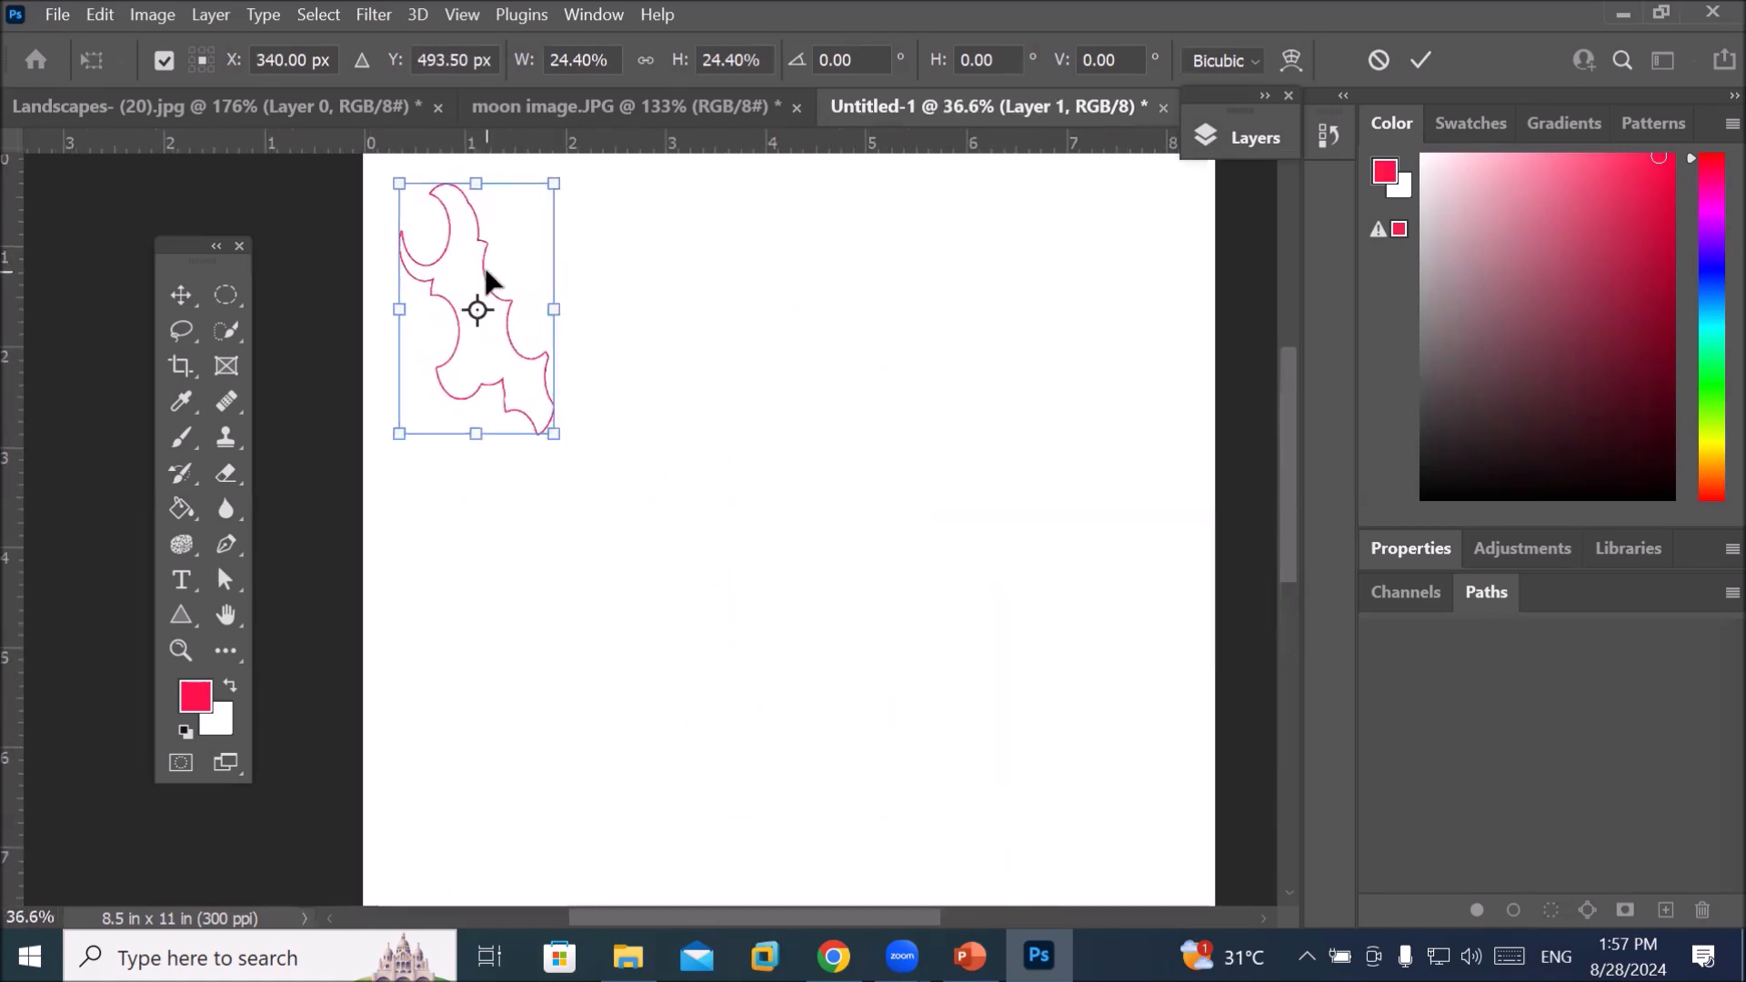
pyautogui.moveTo(477, 311); pyautogui.dragTo(687, 270)
pyautogui.scroll(-2, 655, 396)
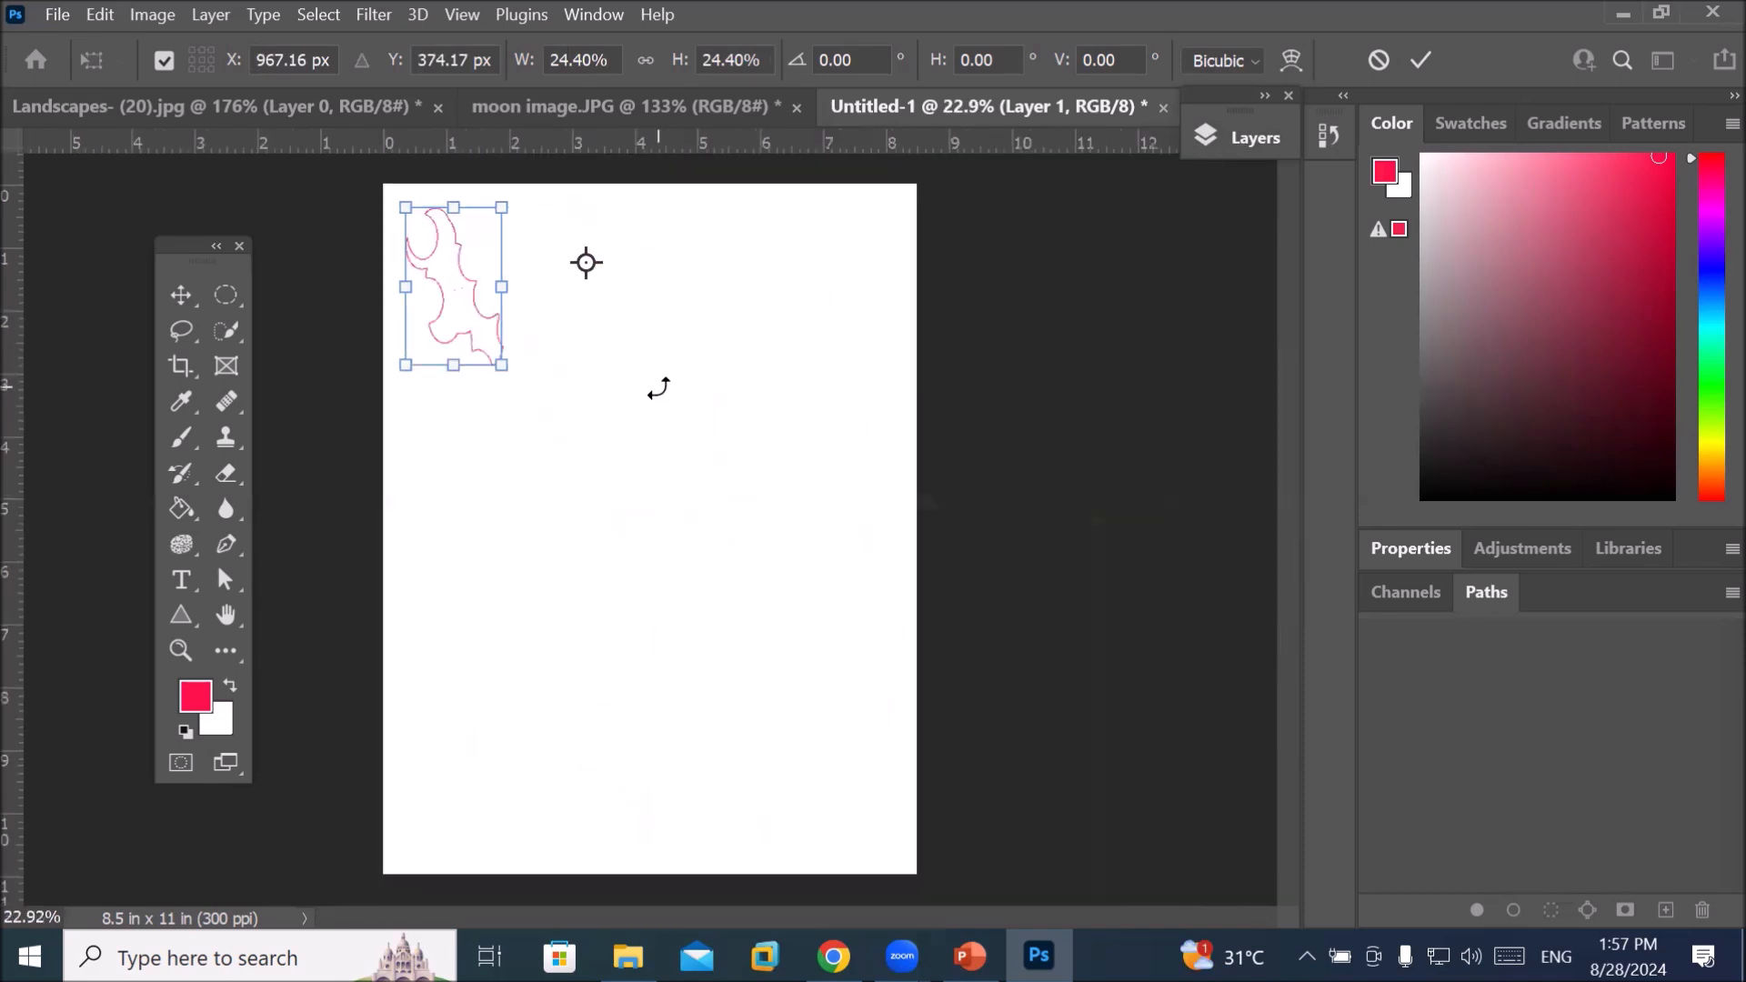
pyautogui.hotkey('ctrl', 'z')
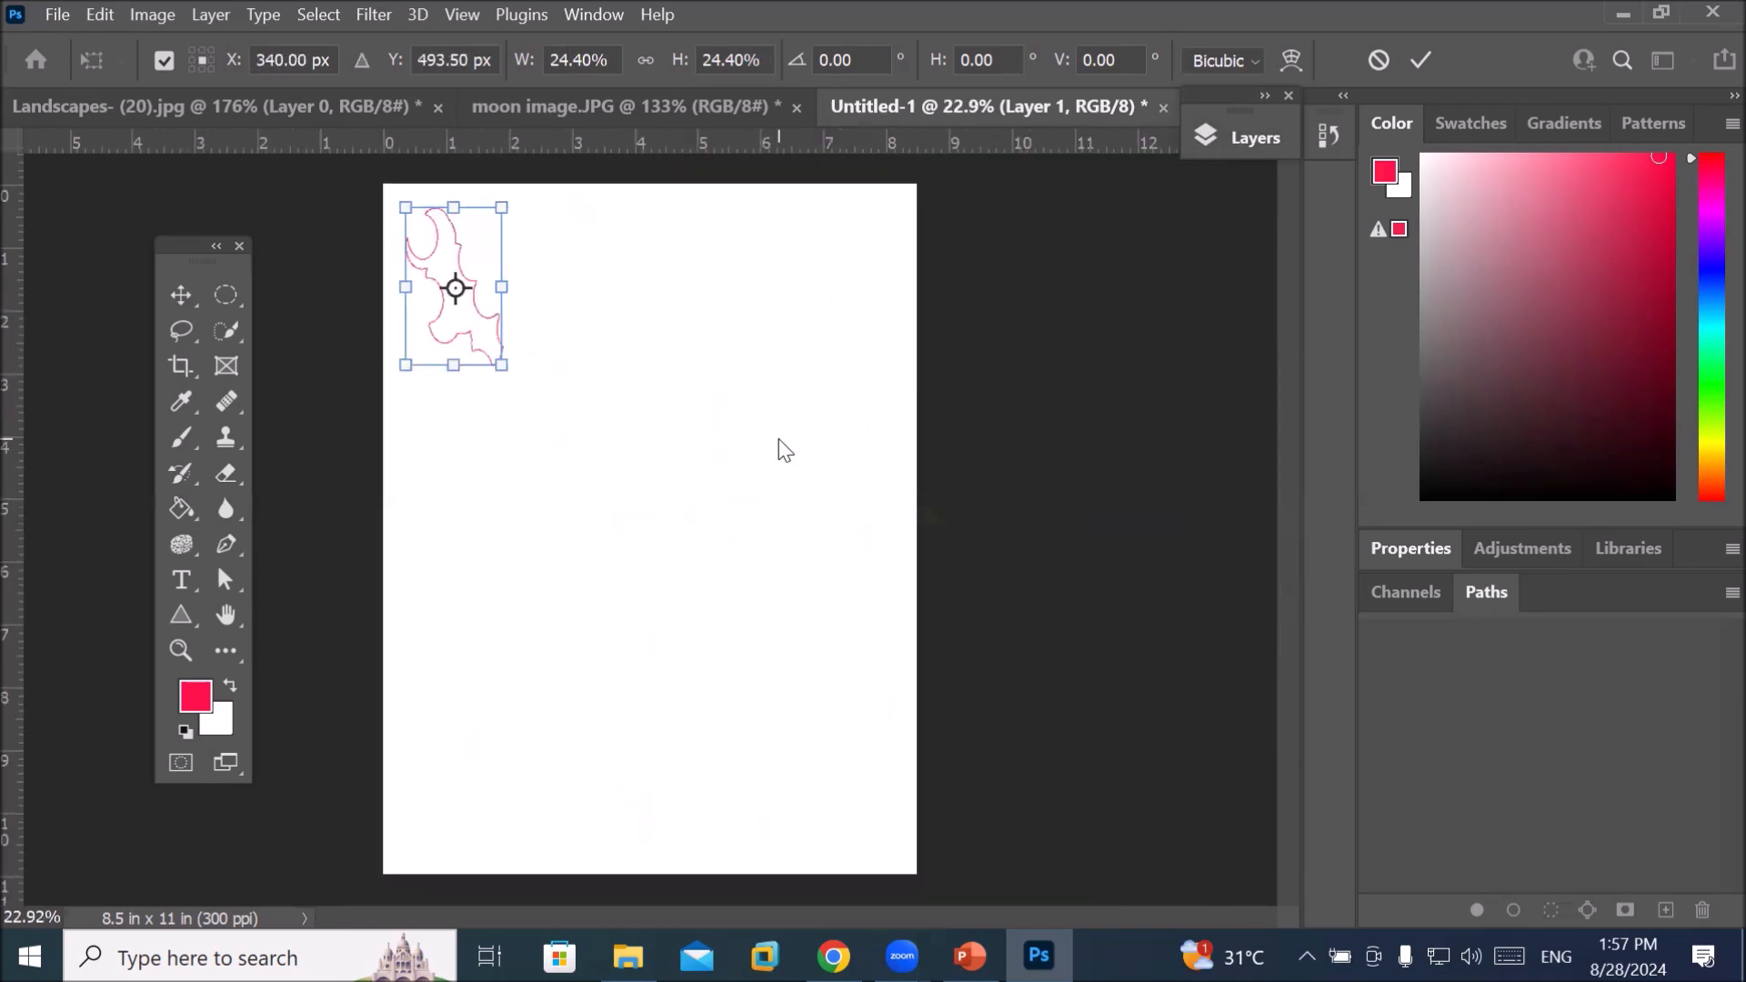
# Apply the transform to the outlined shape and keep Layer 1 selected
pyautogui.click(1419, 61)
pyautogui.click(1248, 139)
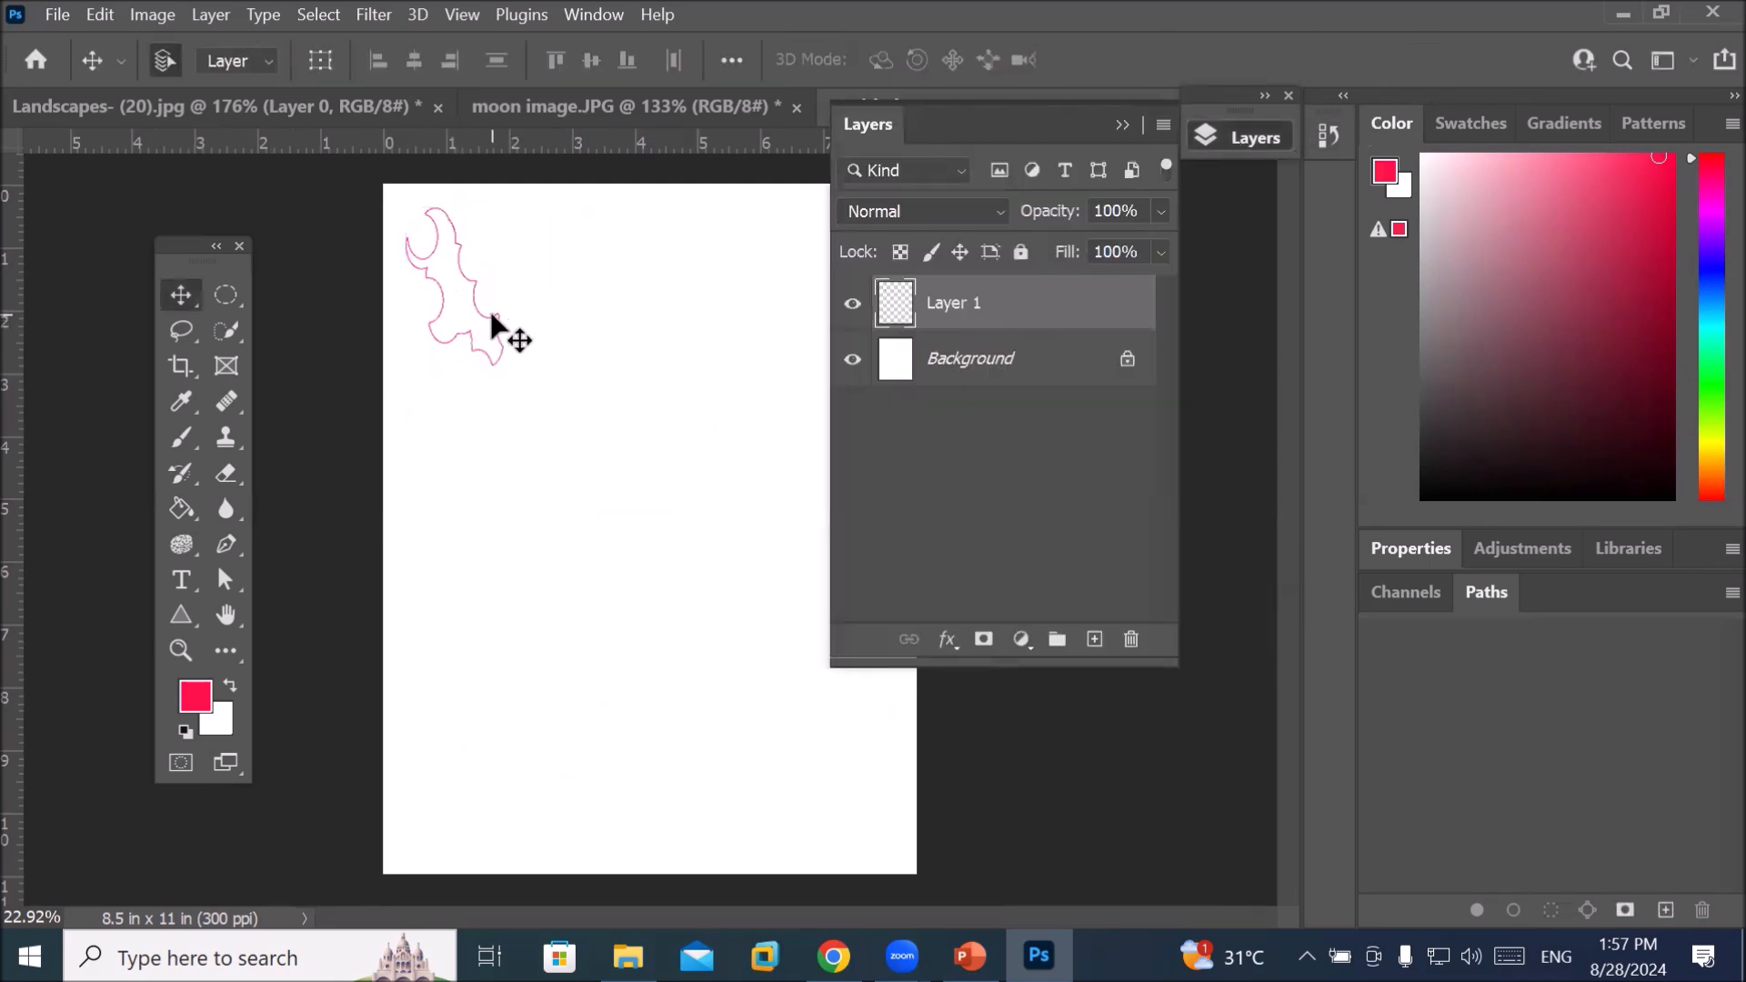
pyautogui.moveTo(490, 316)
pyautogui.mouseDown()
pyautogui.moveTo(583, 322)
pyautogui.moveTo(516, 323)
pyautogui.mouseUp()
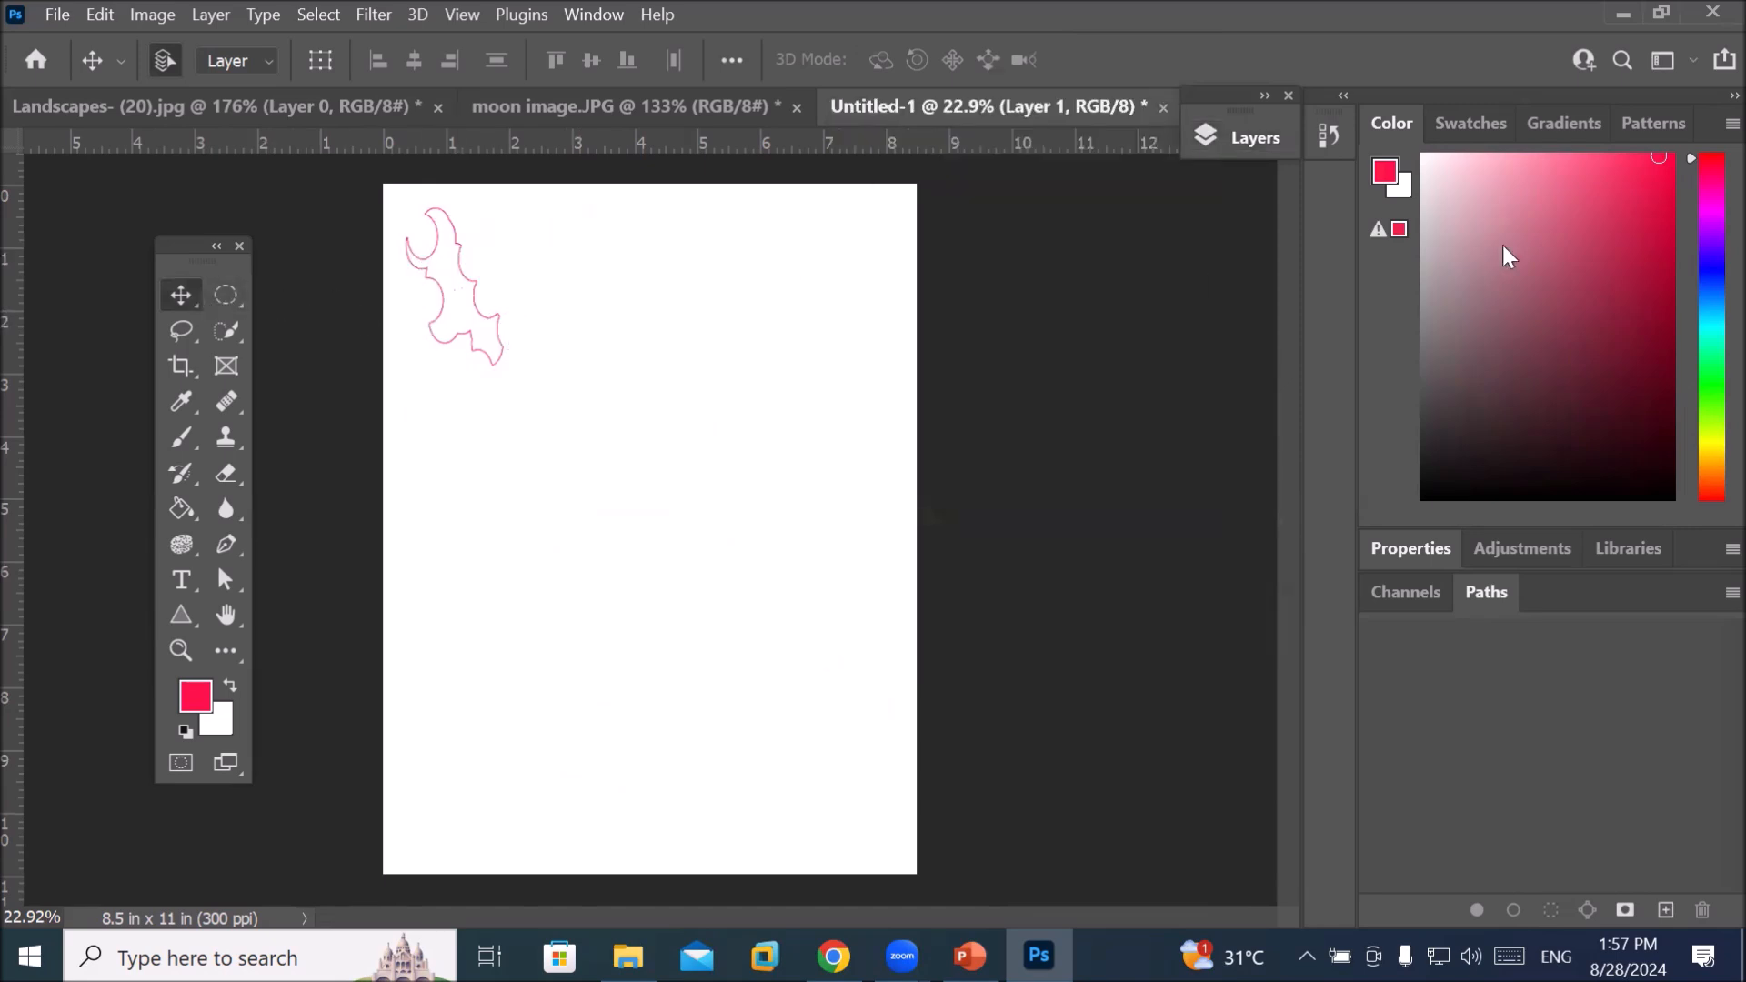
# Free-transform the outlined shape: move it to the page's upper middle, set the reference point at its lower-left corner, and rotate it clockwise
pyautogui.click(1195, 152)
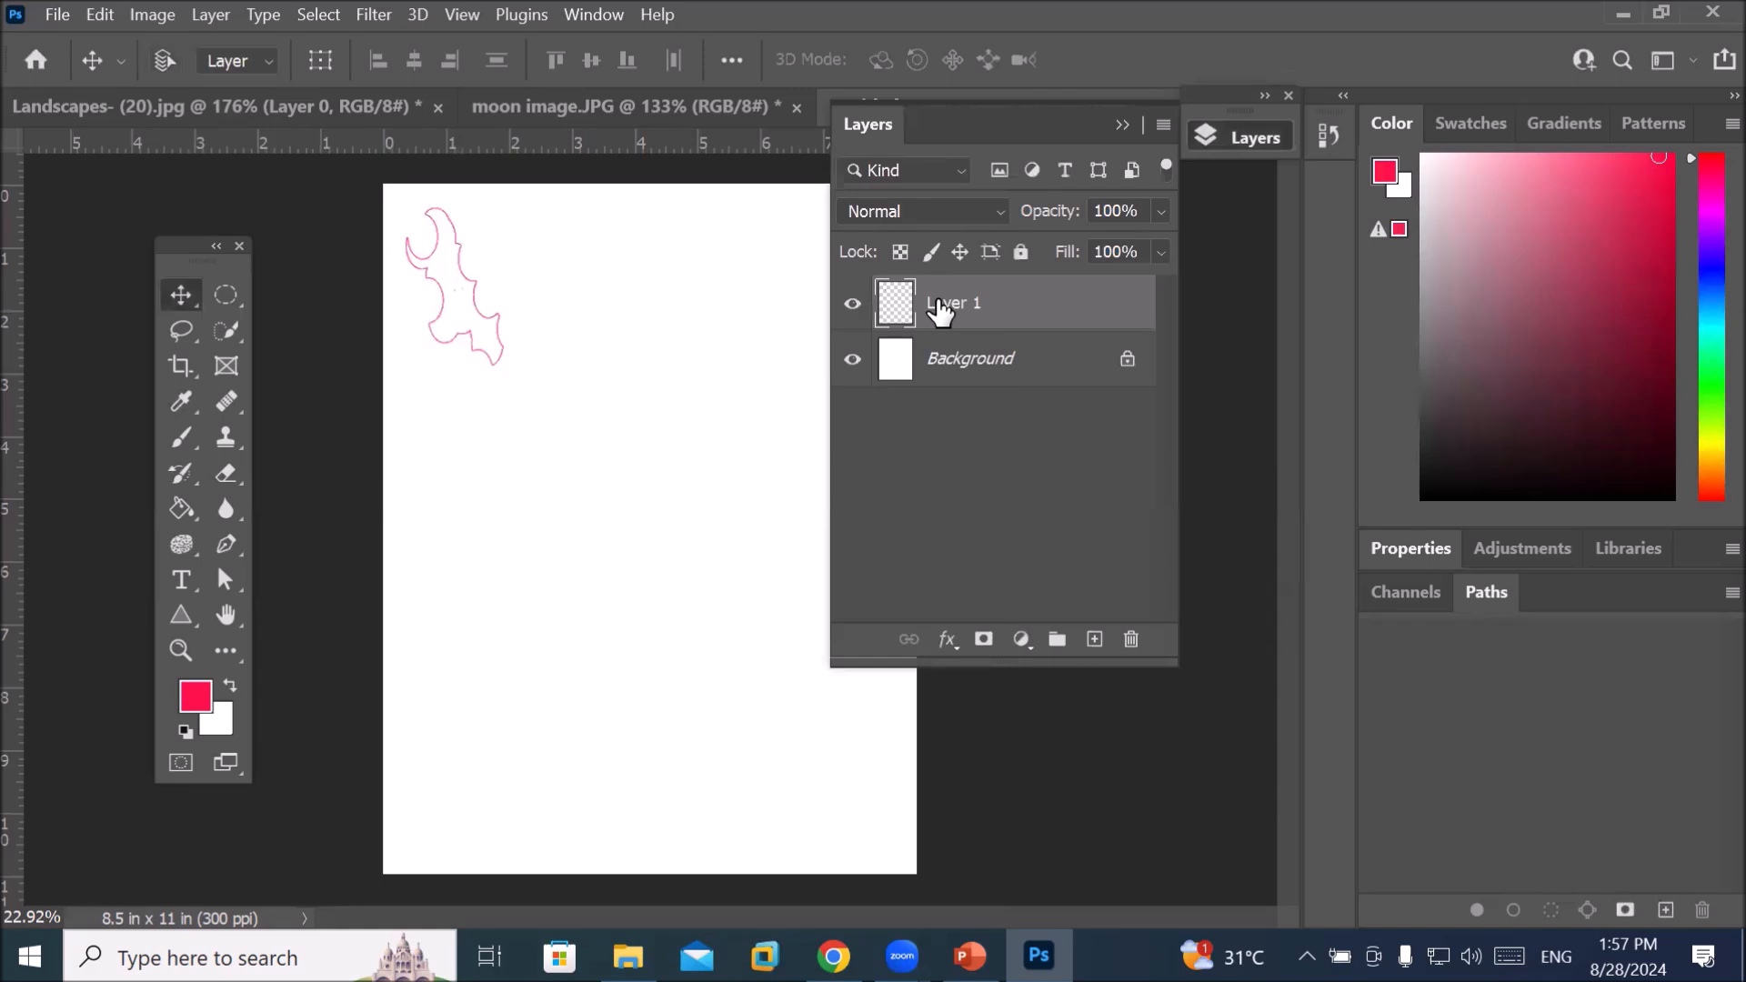
pyautogui.hotkey('ctrl', 't')
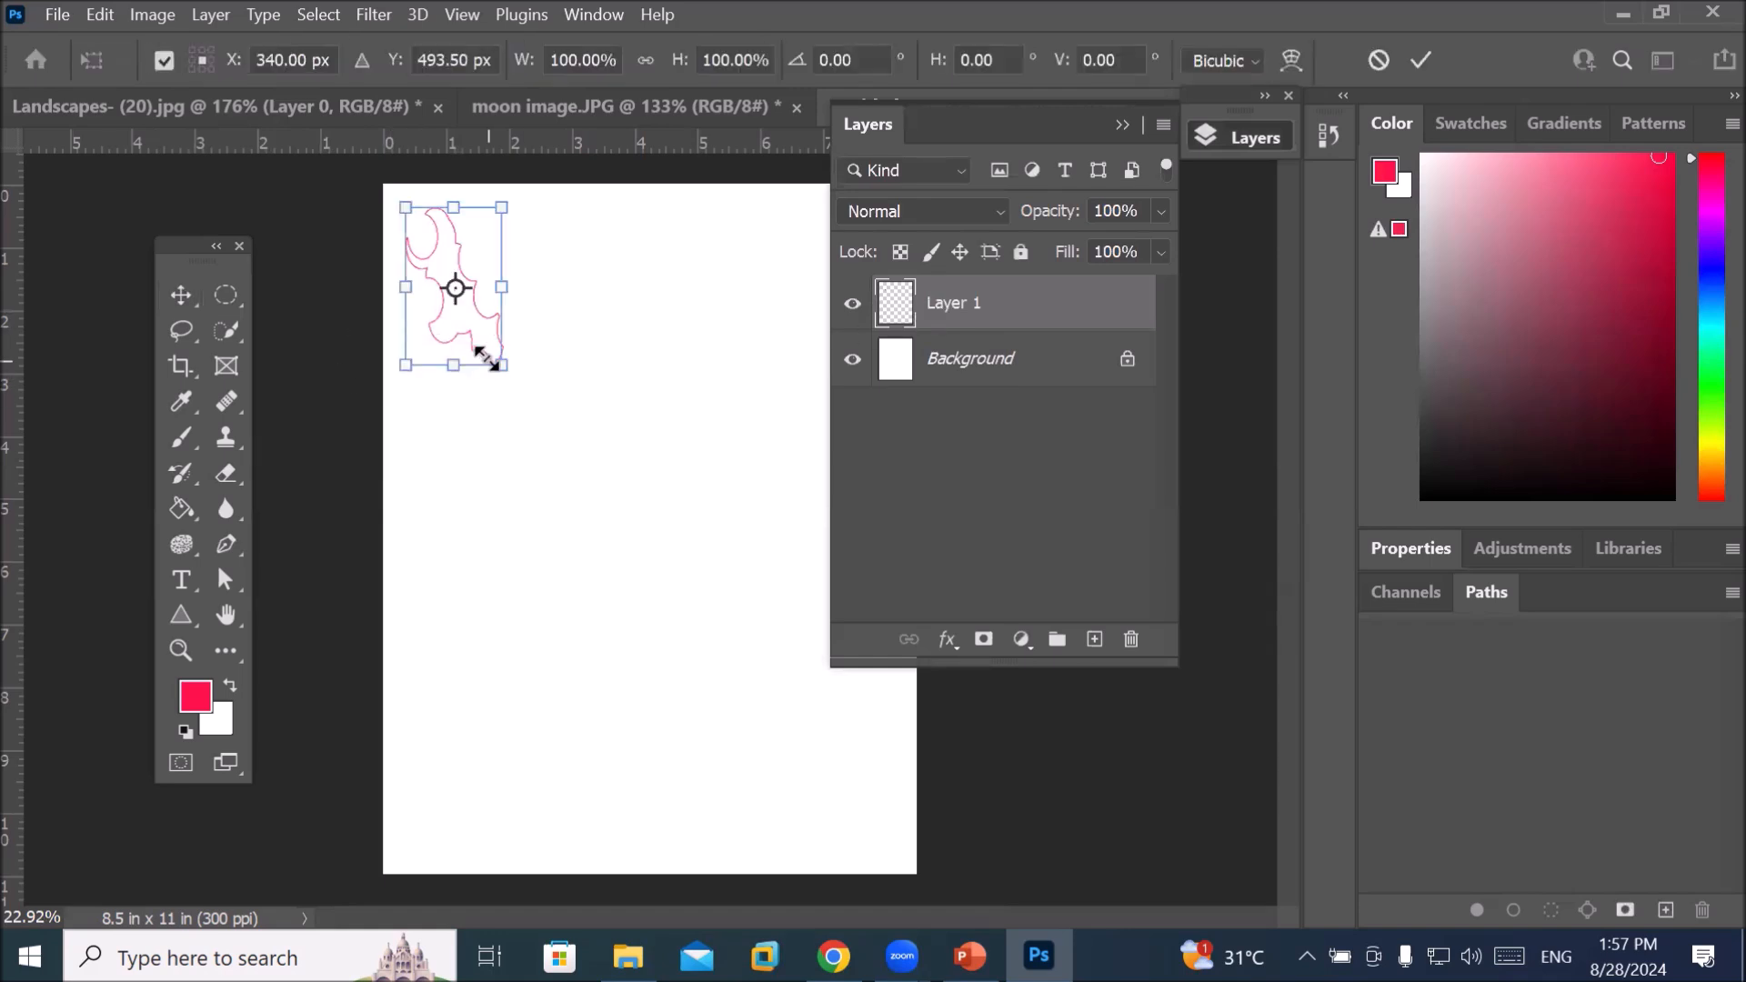
pyautogui.moveTo(485, 356); pyautogui.dragTo(558, 360)
pyautogui.moveTo(528, 291); pyautogui.dragTo(654, 362)
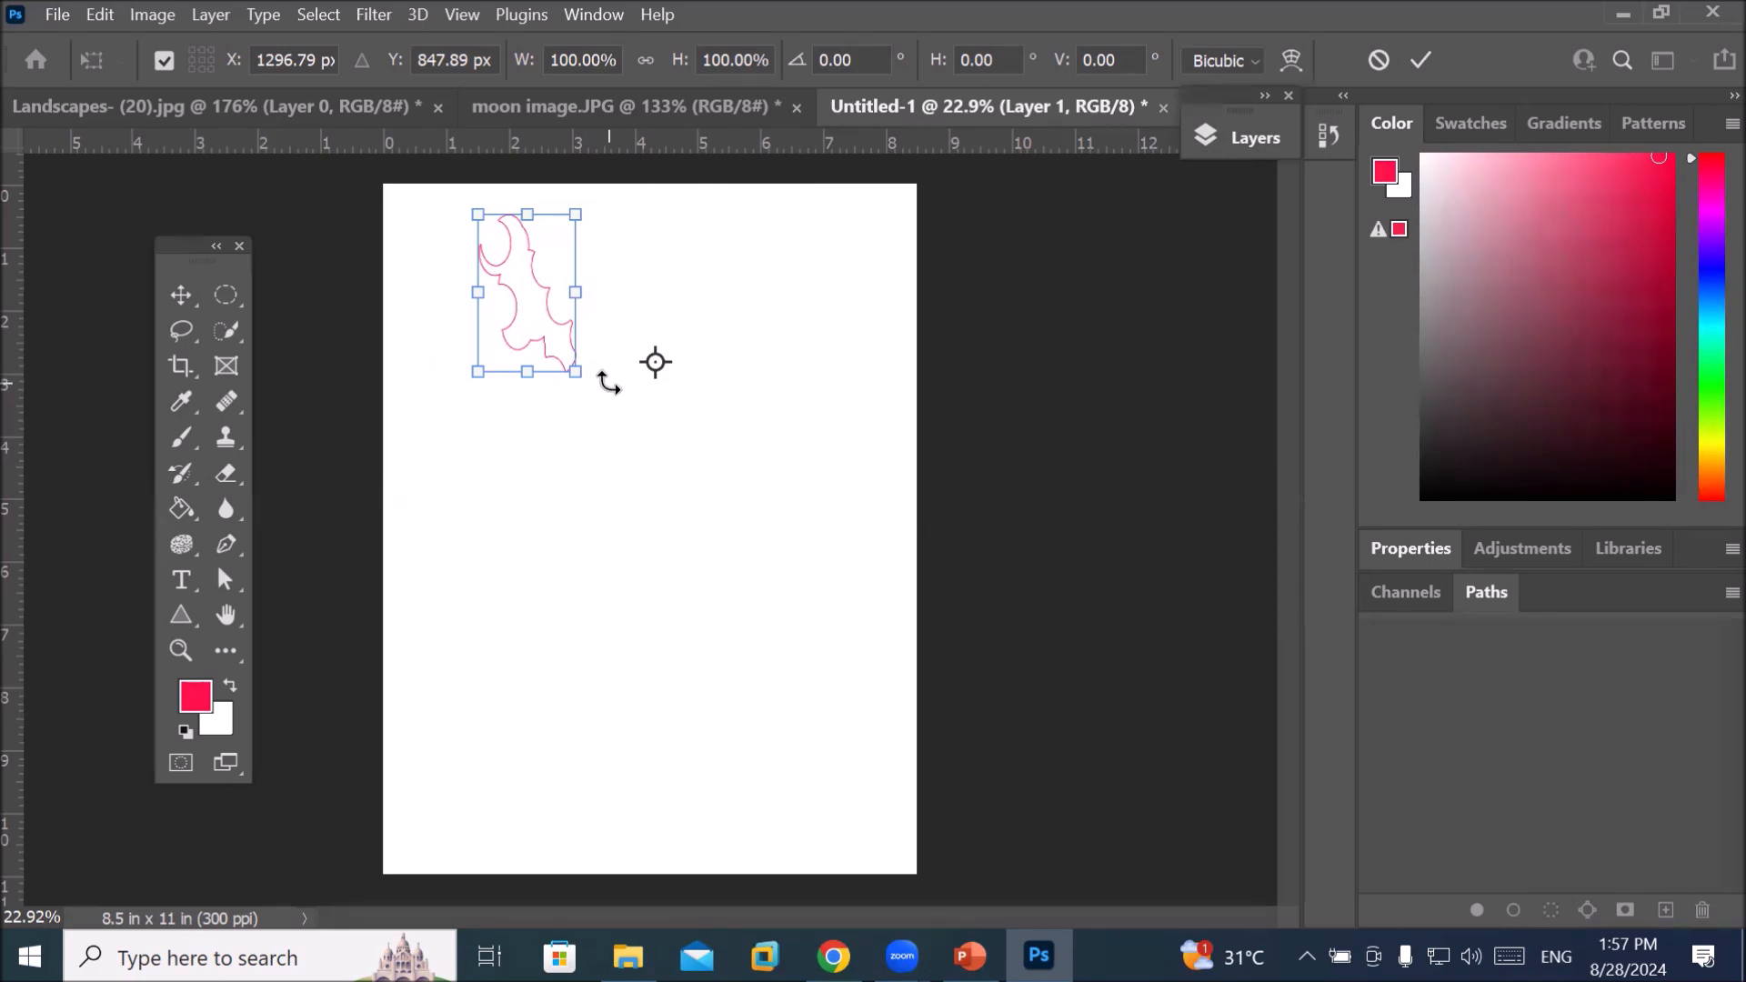
pyautogui.hotkey('ctrl', 'z')
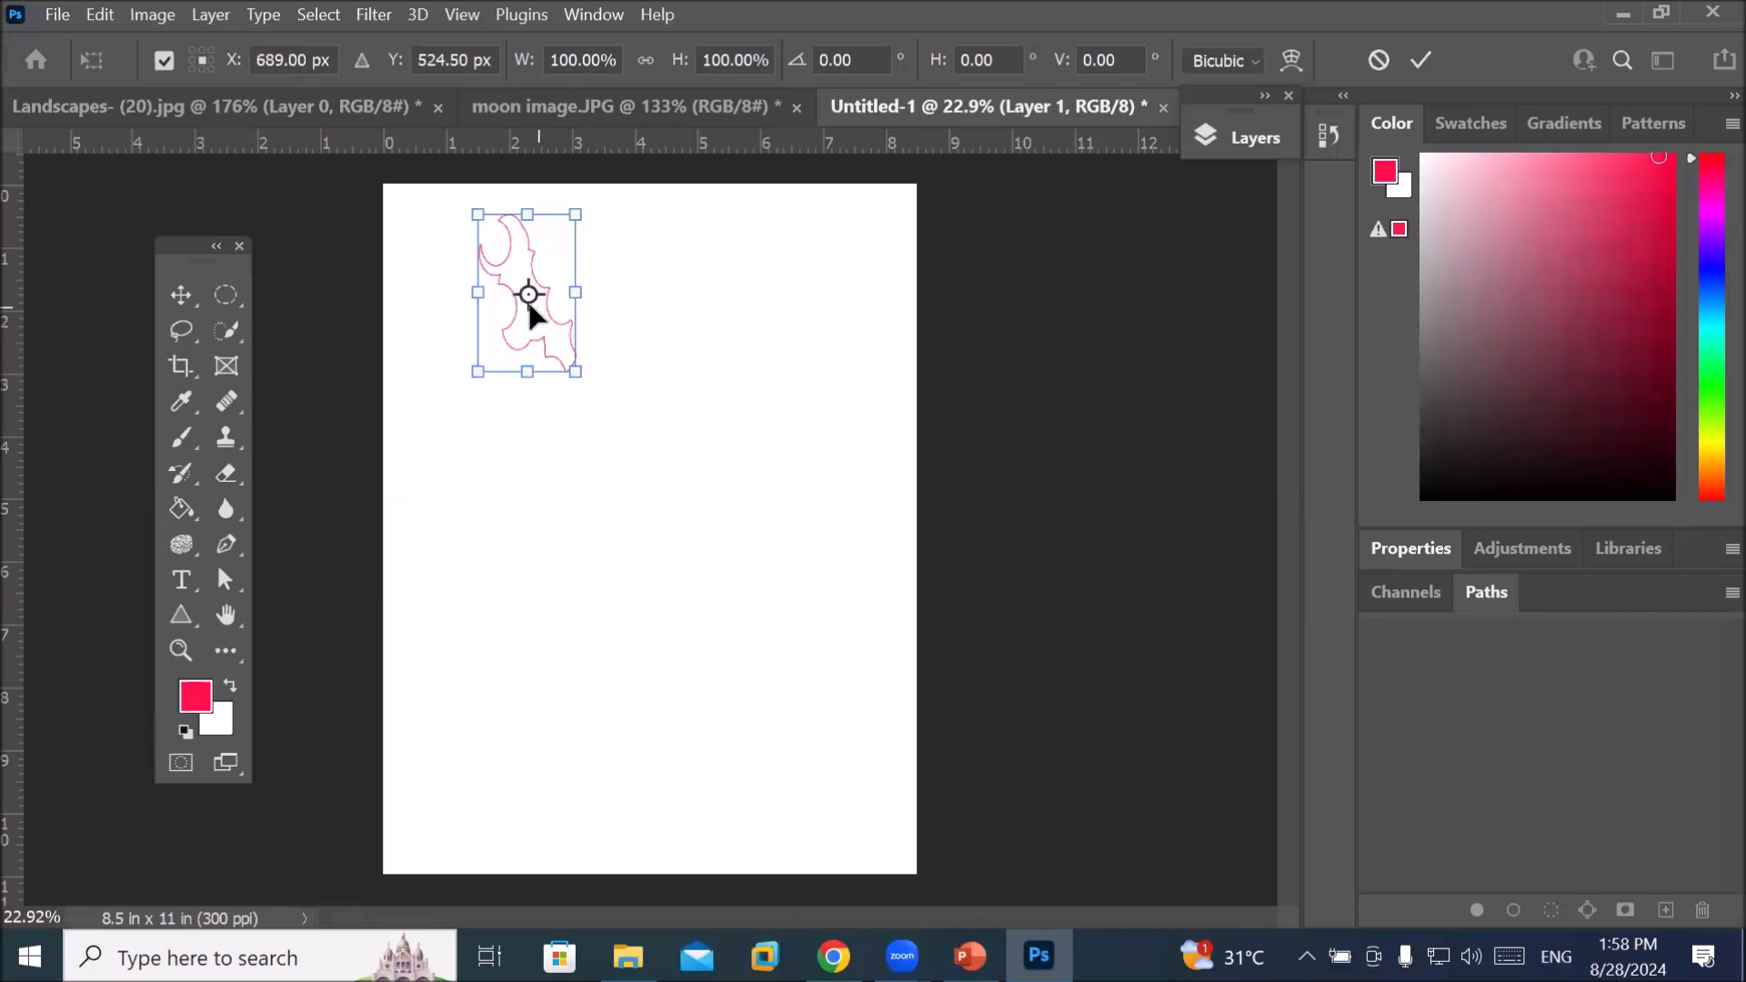
pyautogui.moveTo(558, 331); pyautogui.dragTo(589, 463)
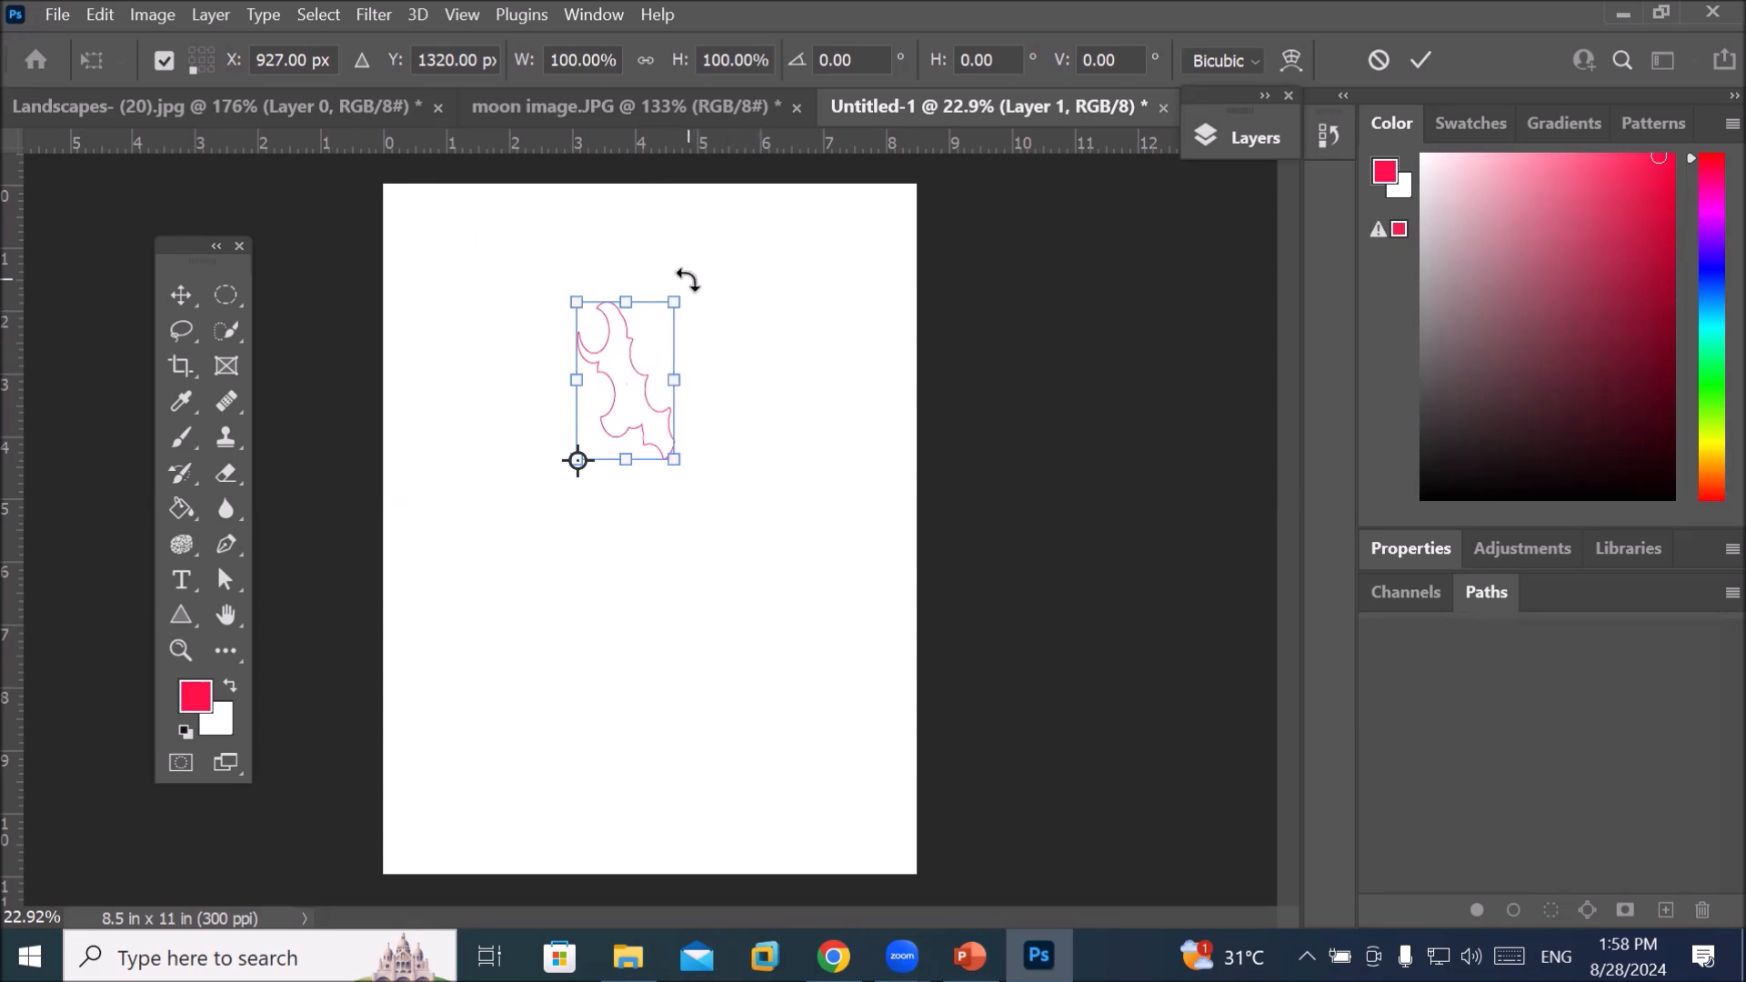
pyautogui.moveTo(687, 280); pyautogui.dragTo(828, 378)
pyautogui.click(1422, 60)
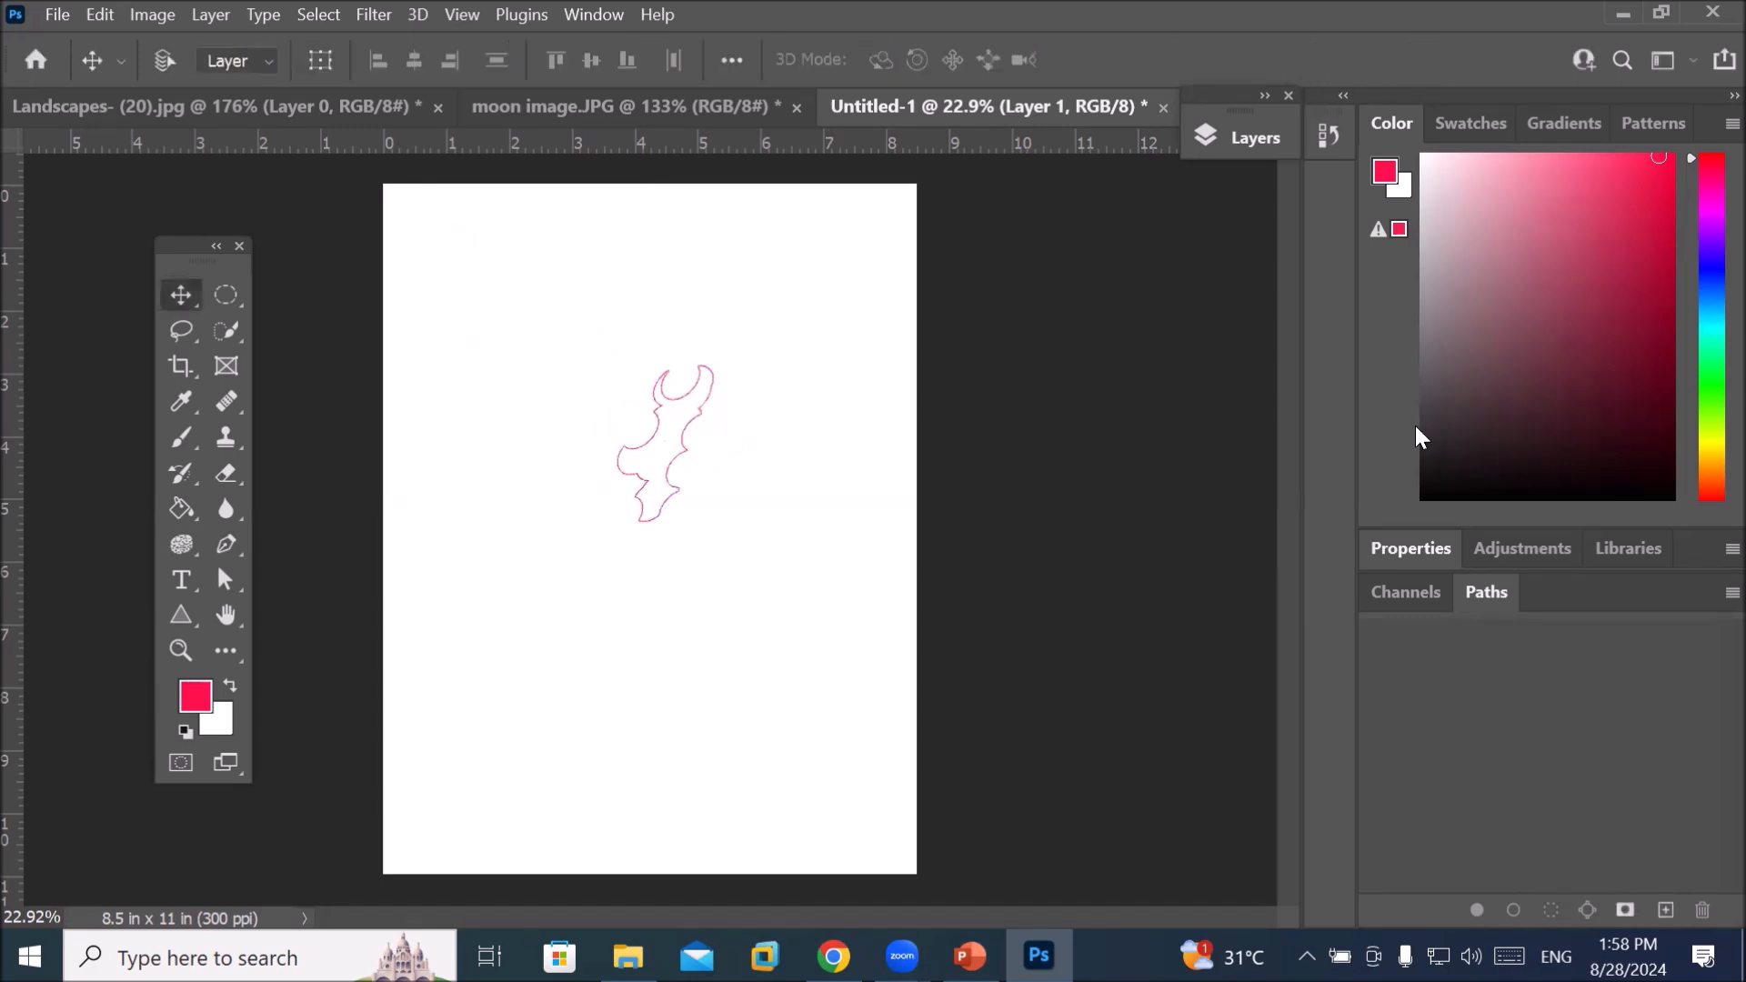
# Try repeating the transform on successive copies of the shape, and undo the copies along with the shape's move and rotation
pyautogui.hotkey('ctrl', 'alt', 'shift', 't')
pyautogui.hotkey('ctrl', 'alt', 'shift', 't')
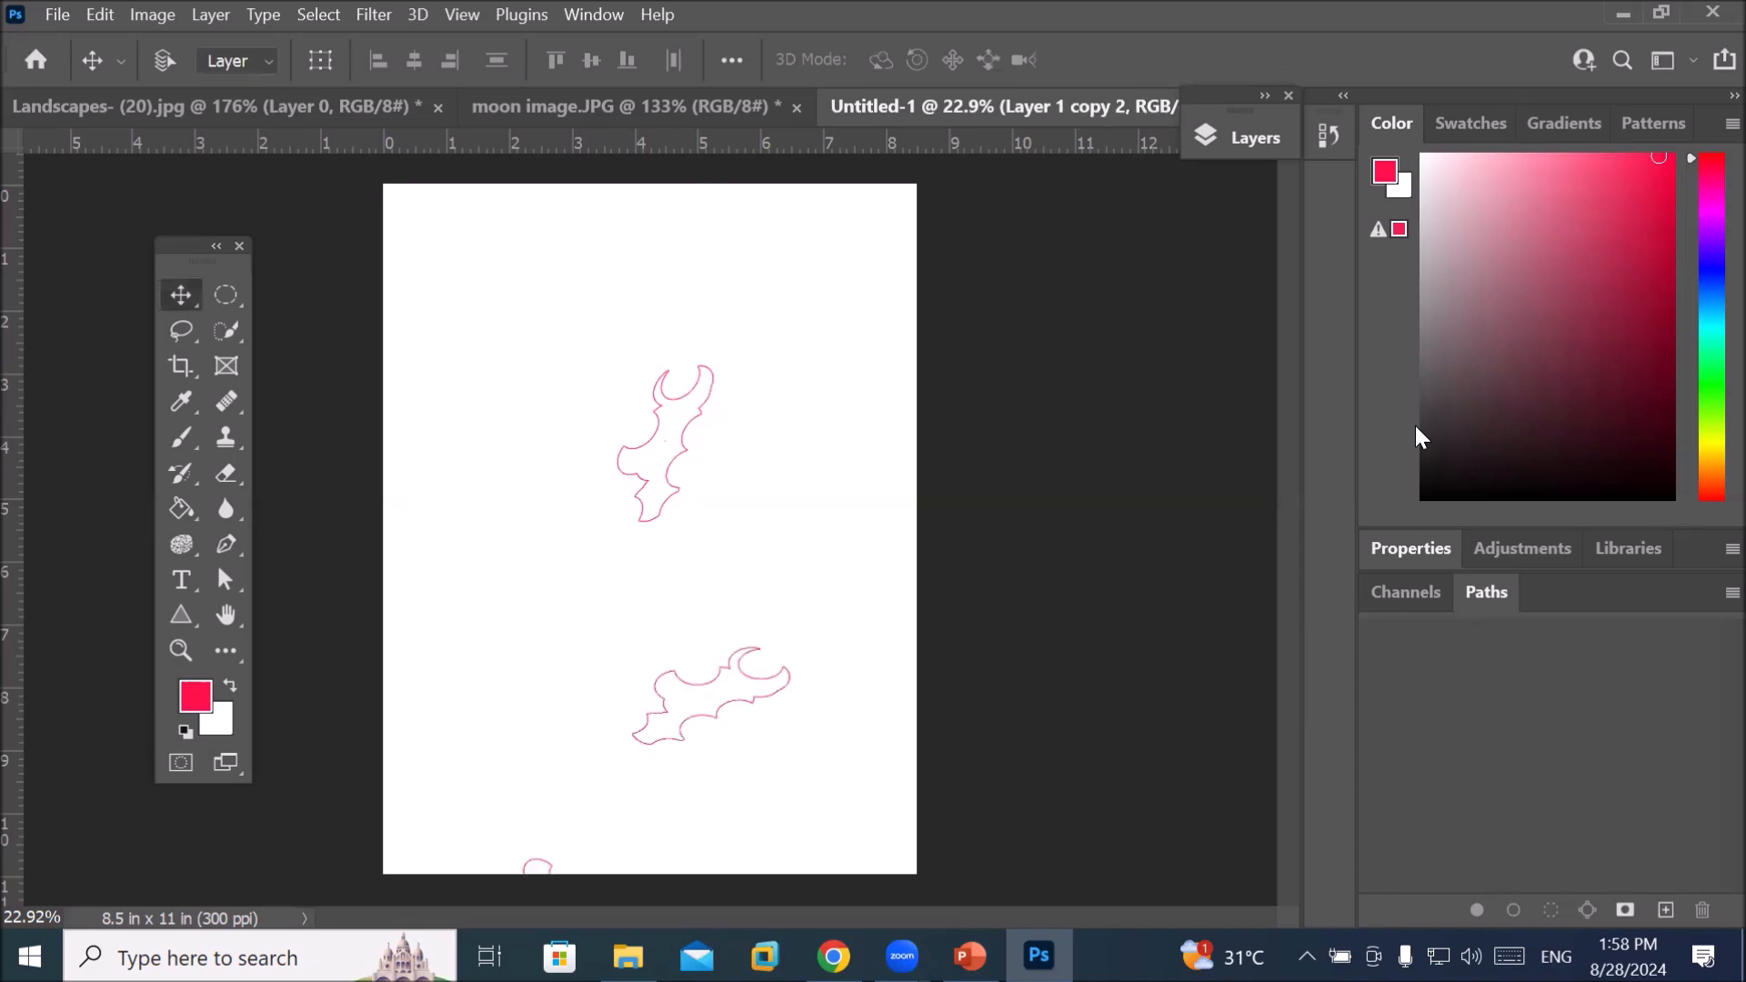
pyautogui.hotkey('ctrl', 'alt', 'shift', 't')
pyautogui.hotkey('ctrl', 'z')
pyautogui.hotkey('ctrl', 'z')
pyautogui.hotkey('ctrl', 'z')
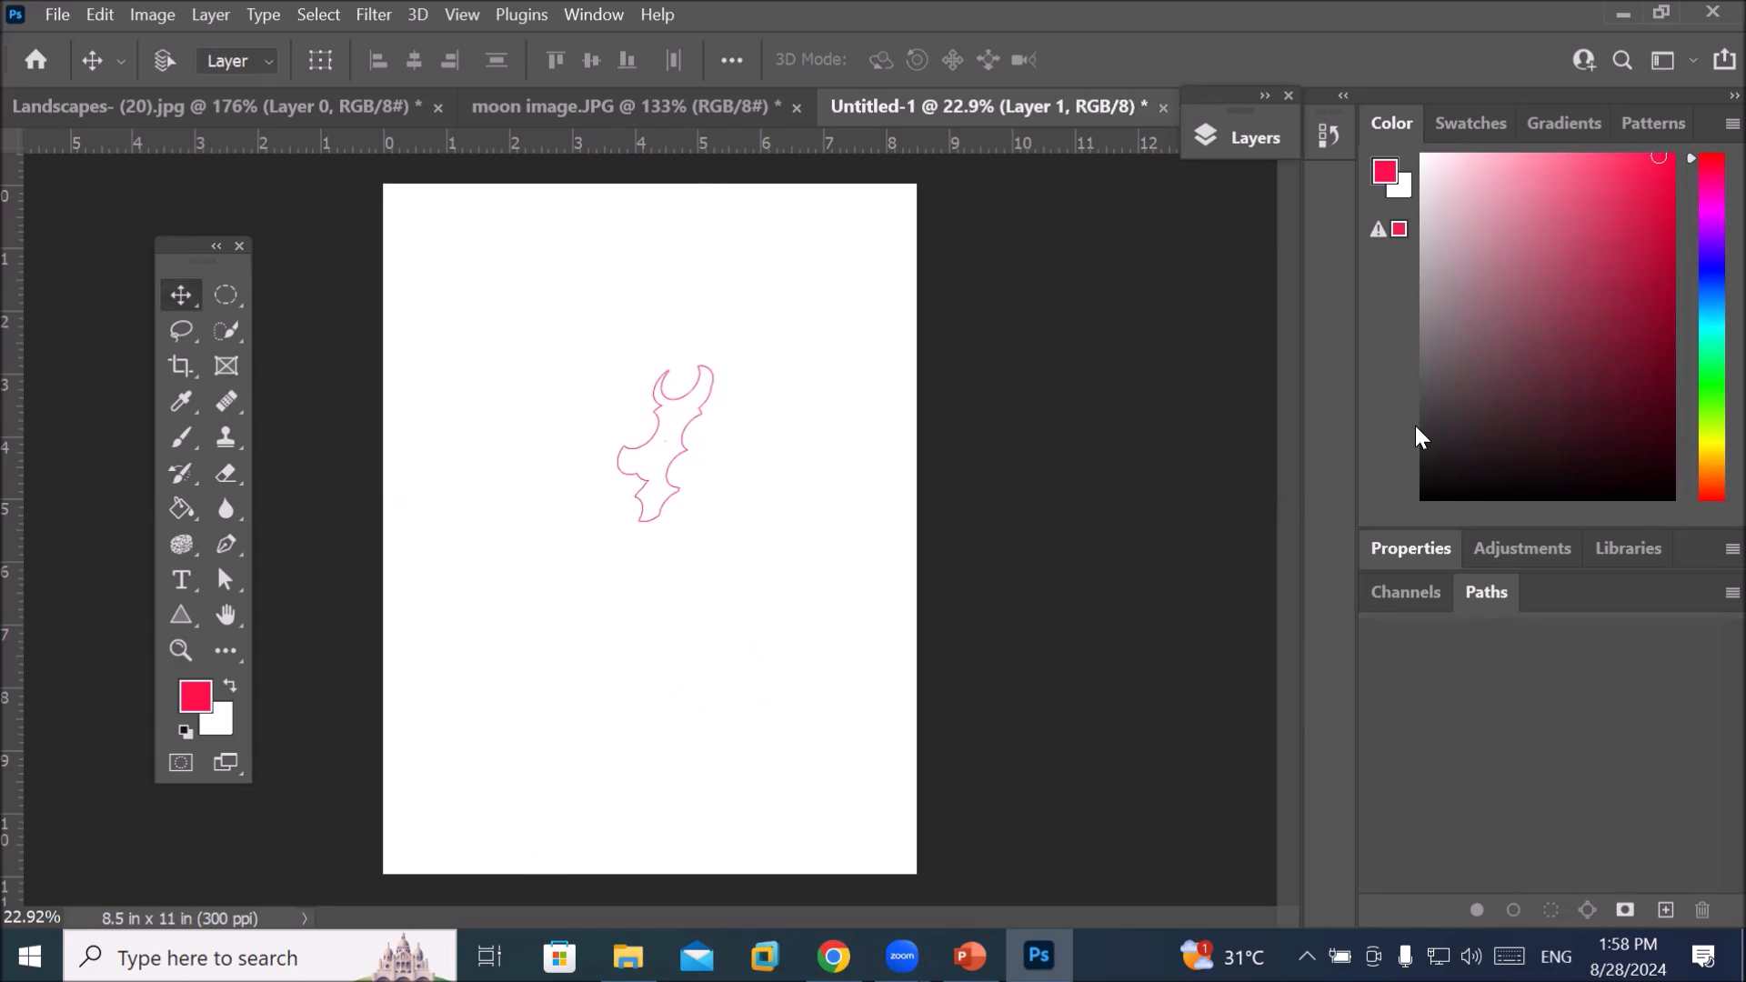
pyautogui.hotkey('ctrl', 'z')
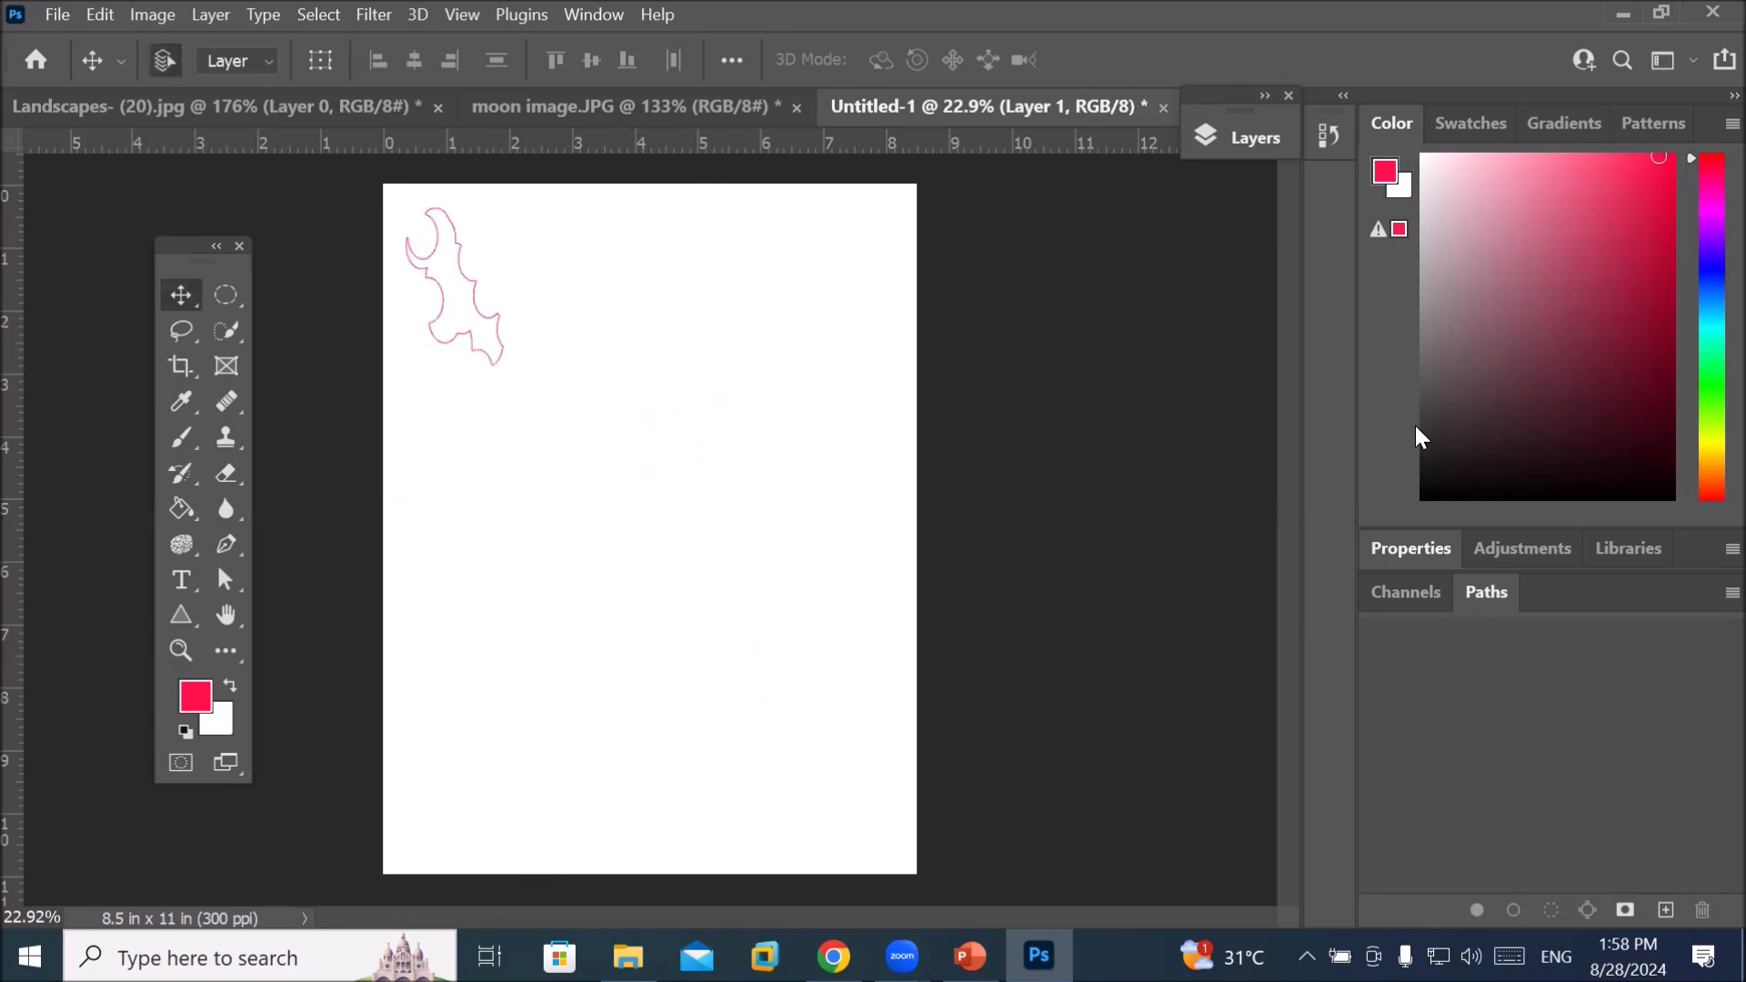
# Free-transform the shape to the page's upper middle and rotate it 30° about a reference point at its bottom centre
pyautogui.moveTo(487, 323); pyautogui.dragTo(635, 428)
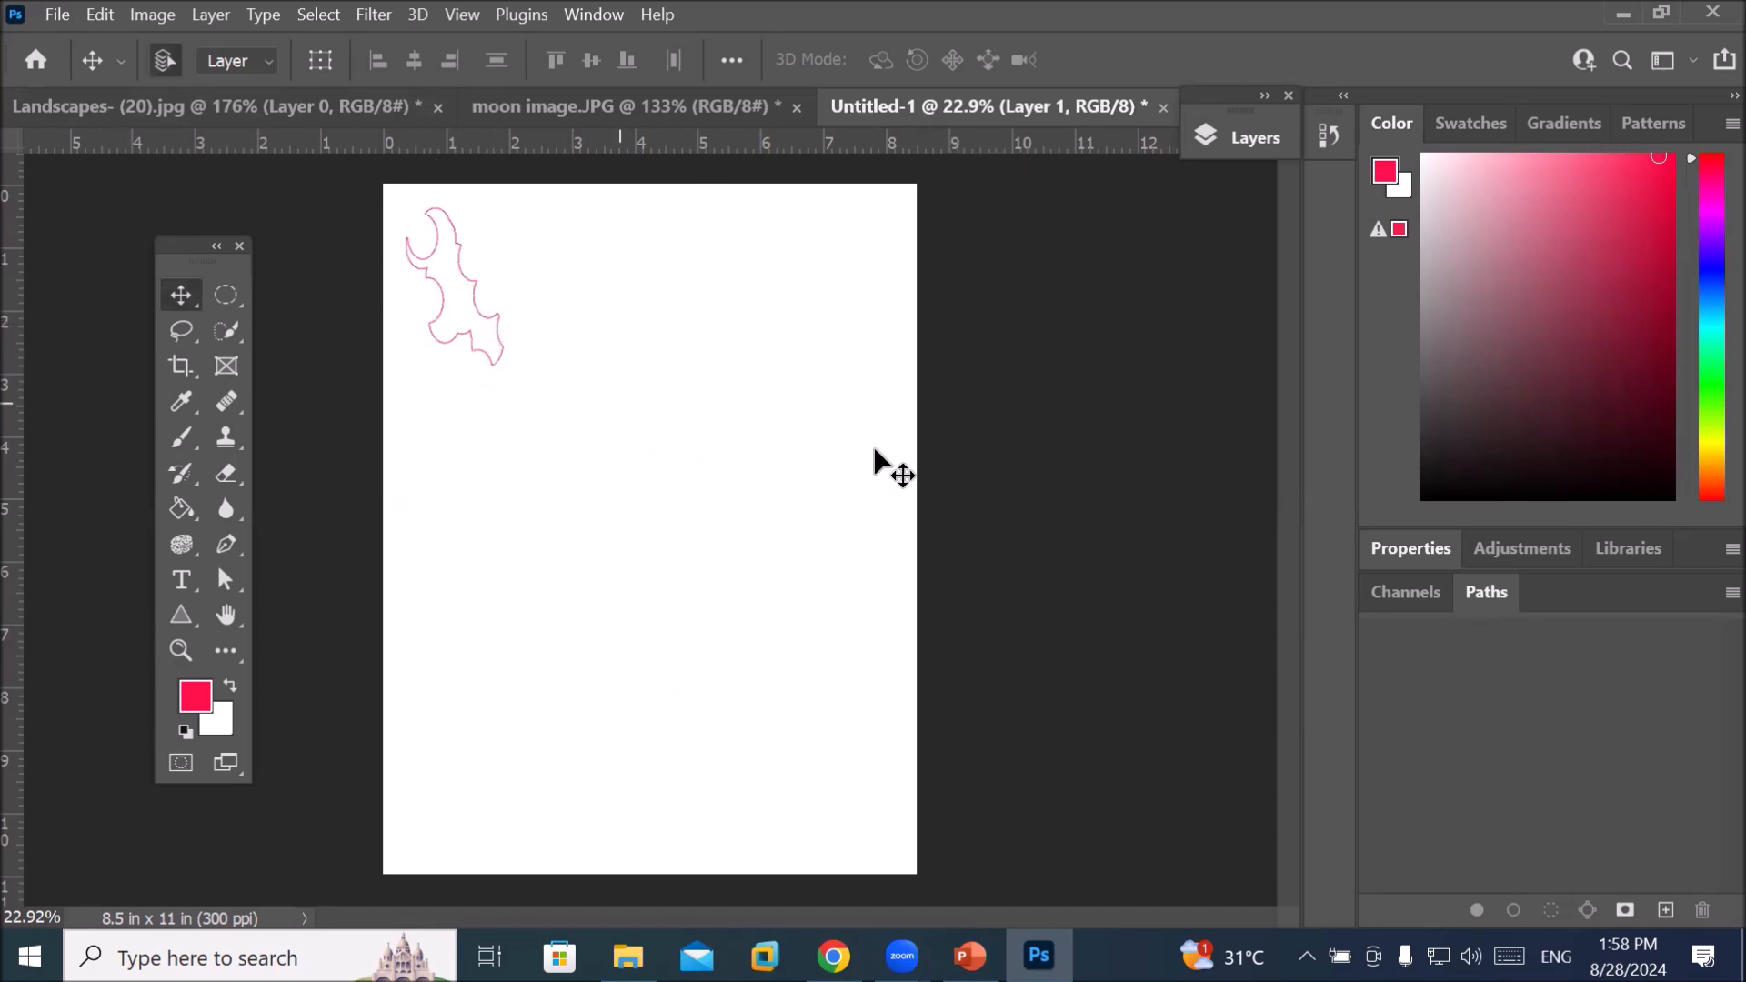
pyautogui.click(1271, 148)
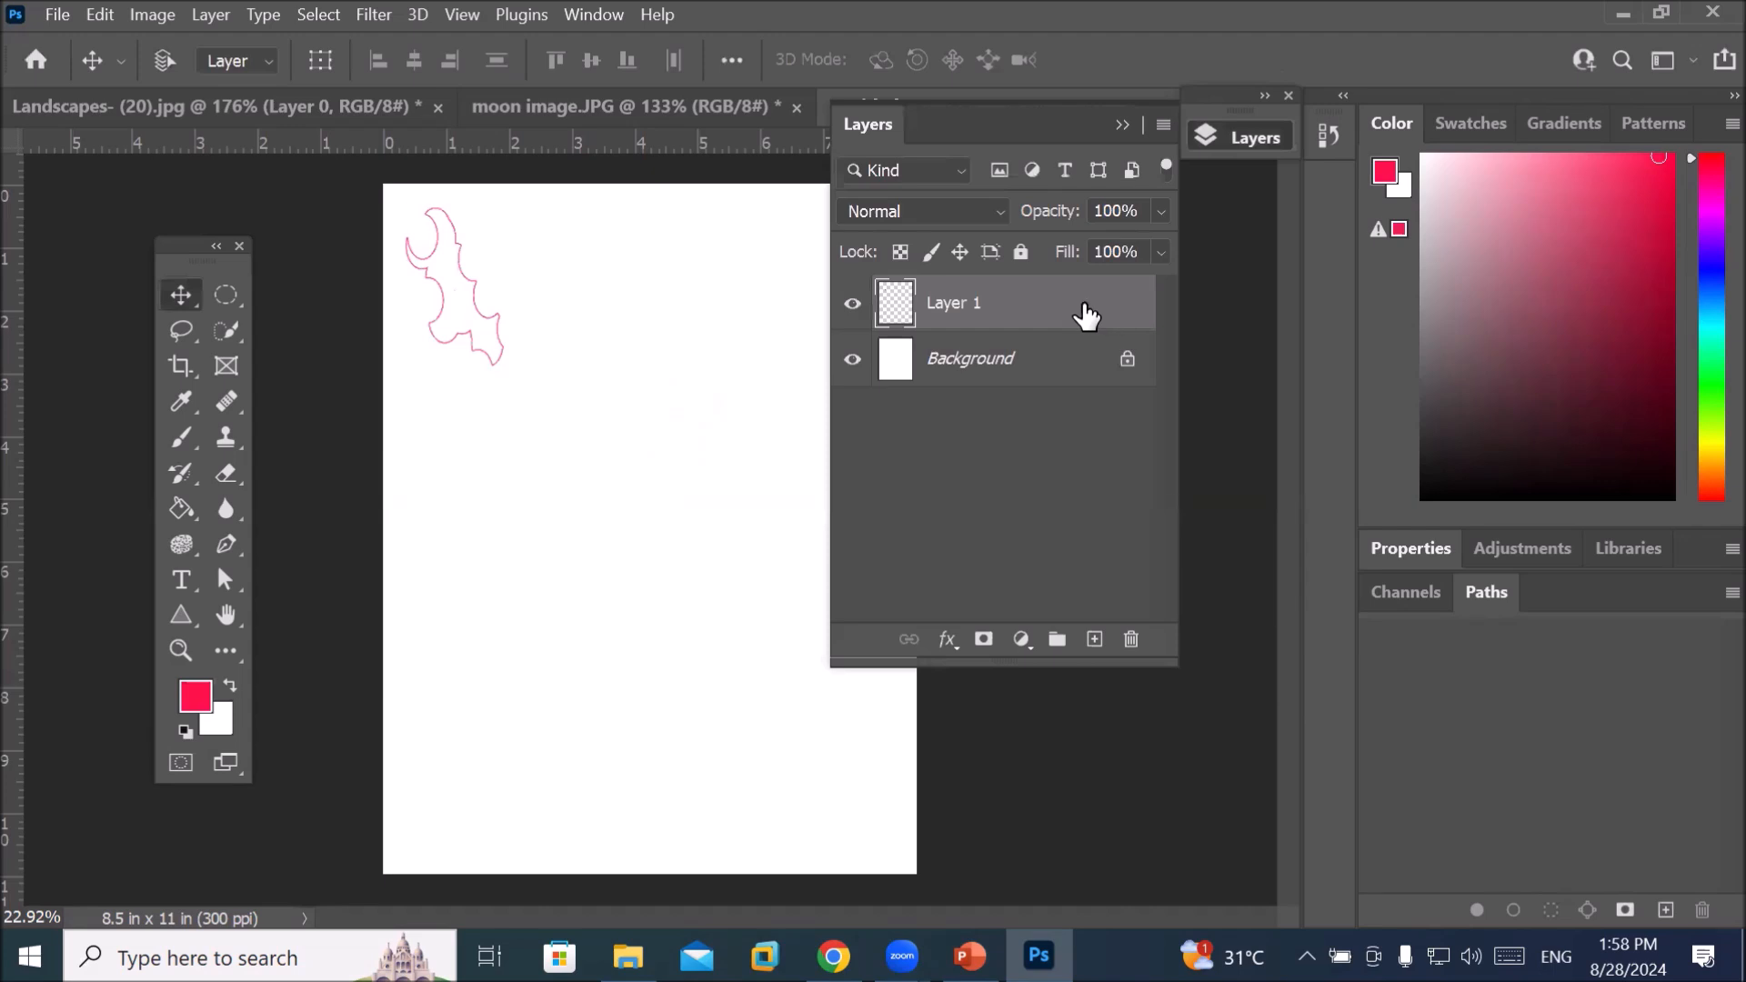
pyautogui.hotkey('ctrl', 't')
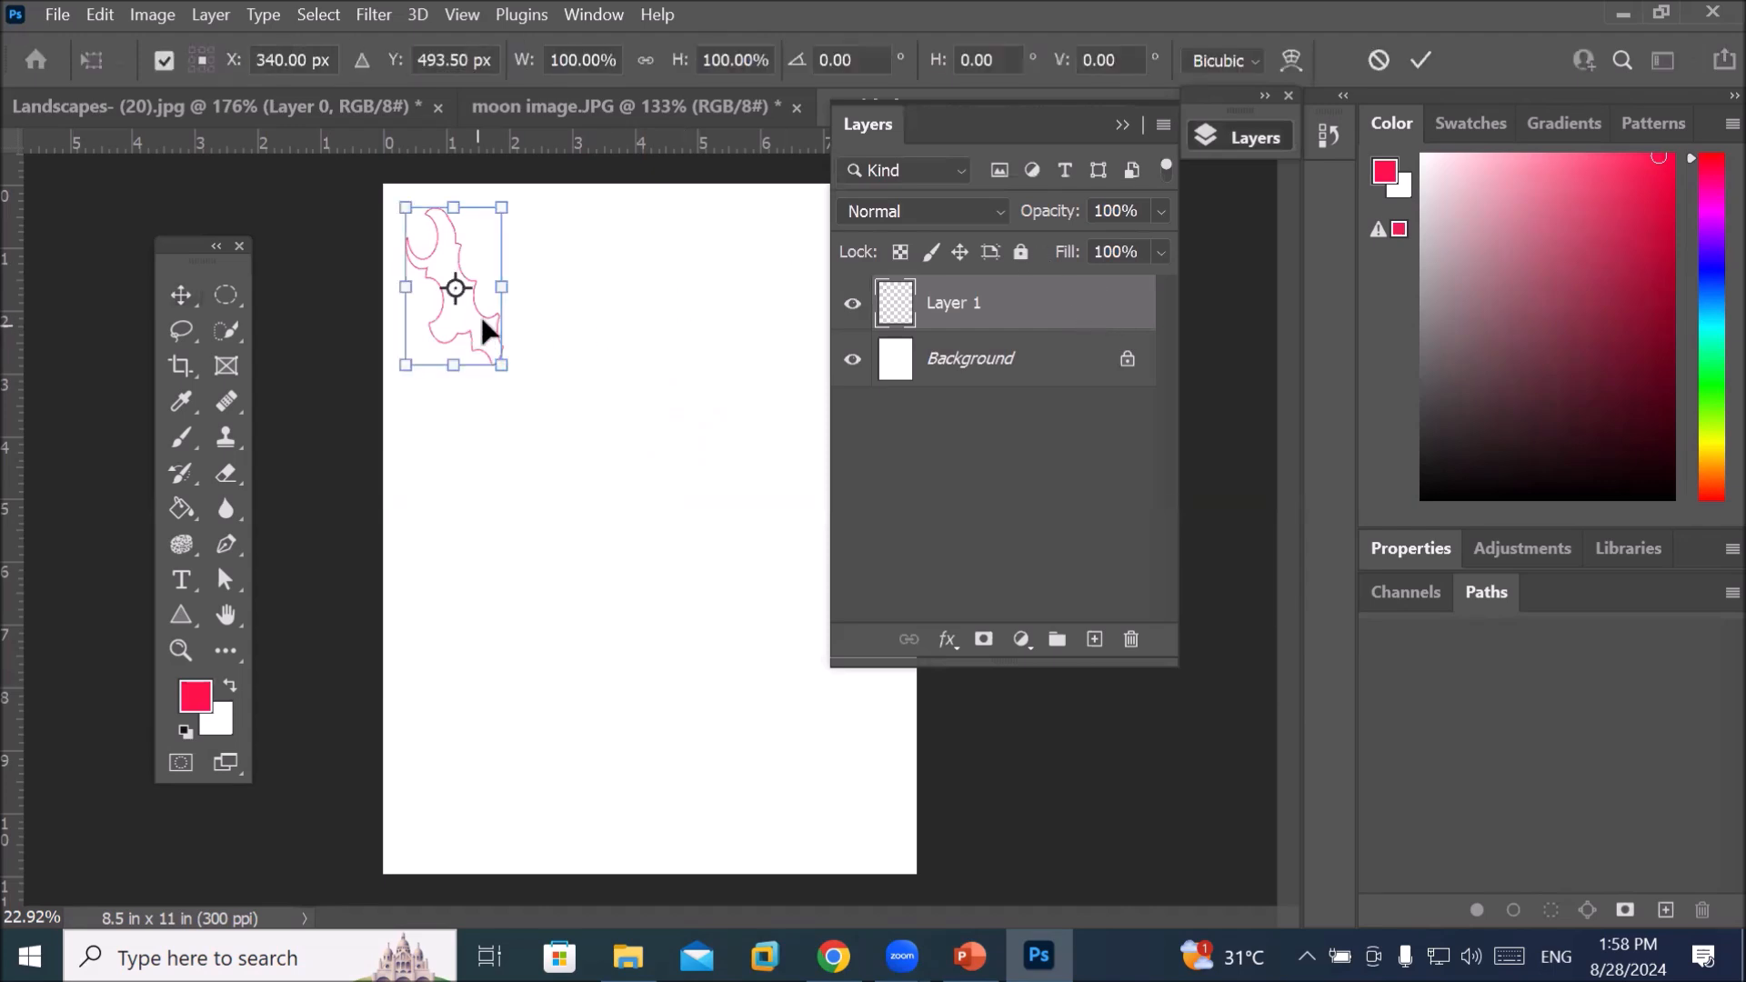
pyautogui.moveTo(482, 317); pyautogui.dragTo(654, 455)
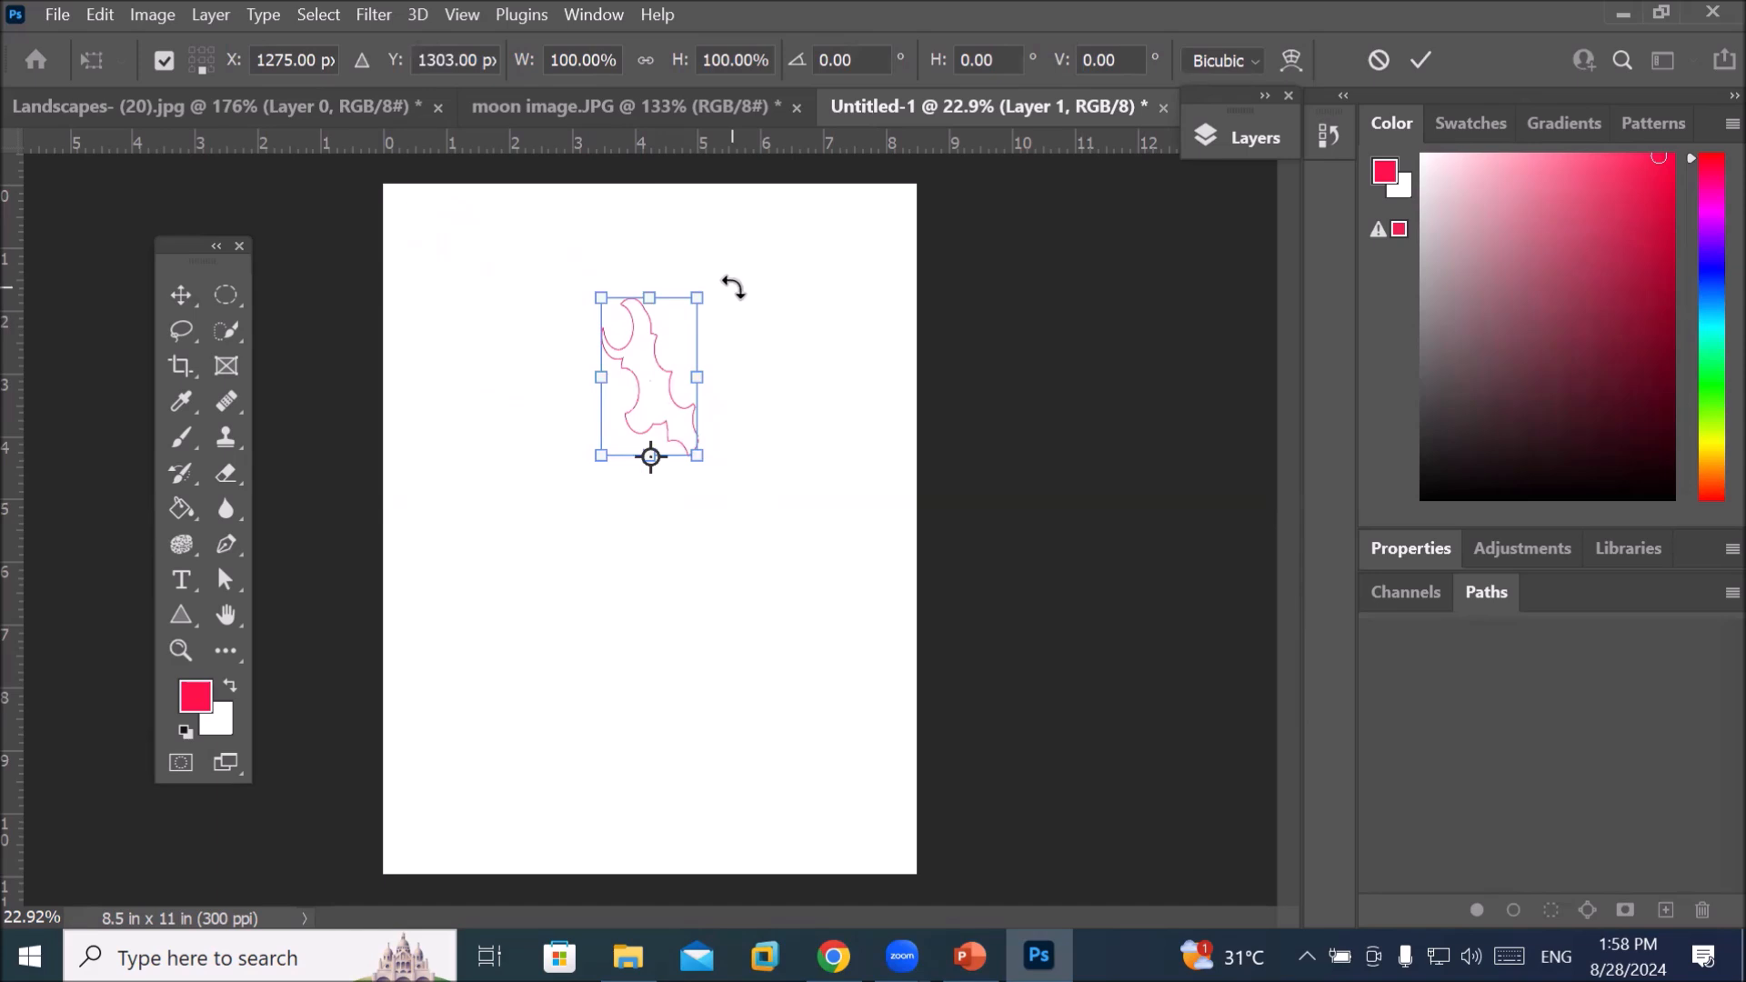
pyautogui.moveTo(733, 287); pyautogui.dragTo(812, 341)
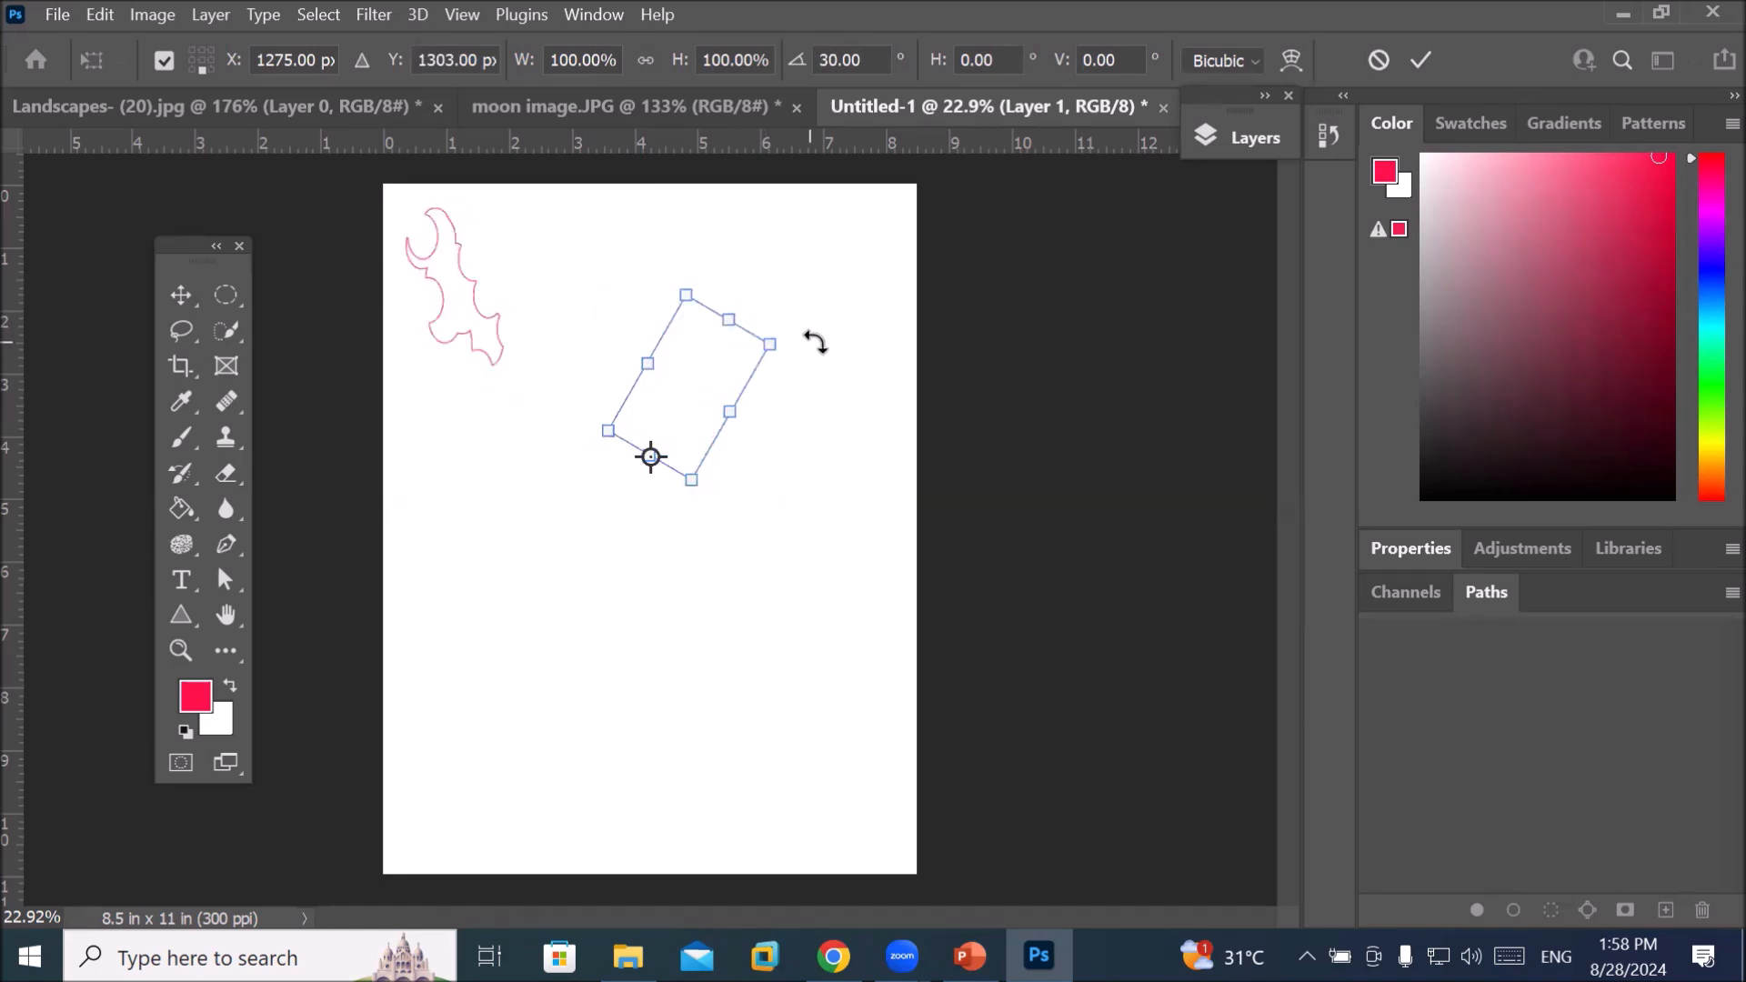
pyautogui.click(1421, 60)
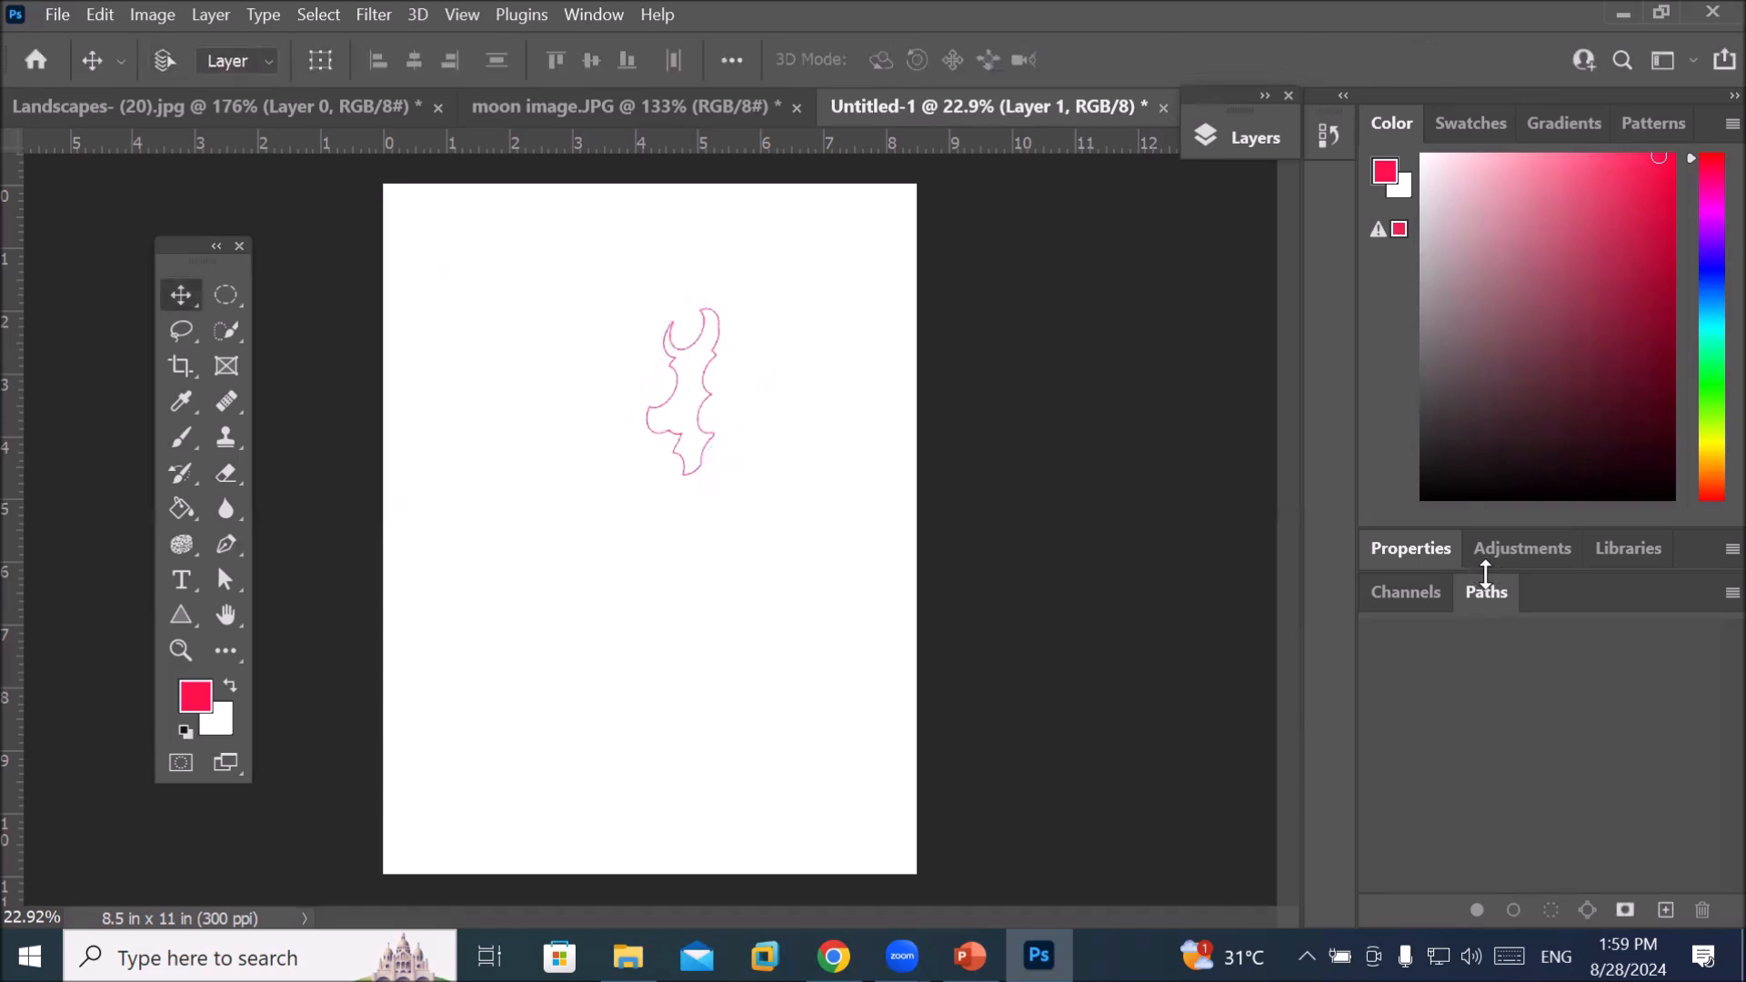
# Try making two copies of the rotated shape by repeating the last transform, and undo both copies
pyautogui.hotkey('ctrl', 'shift', 'alt', 't')
pyautogui.hotkey('ctrl', 'shift', 'alt', 't')
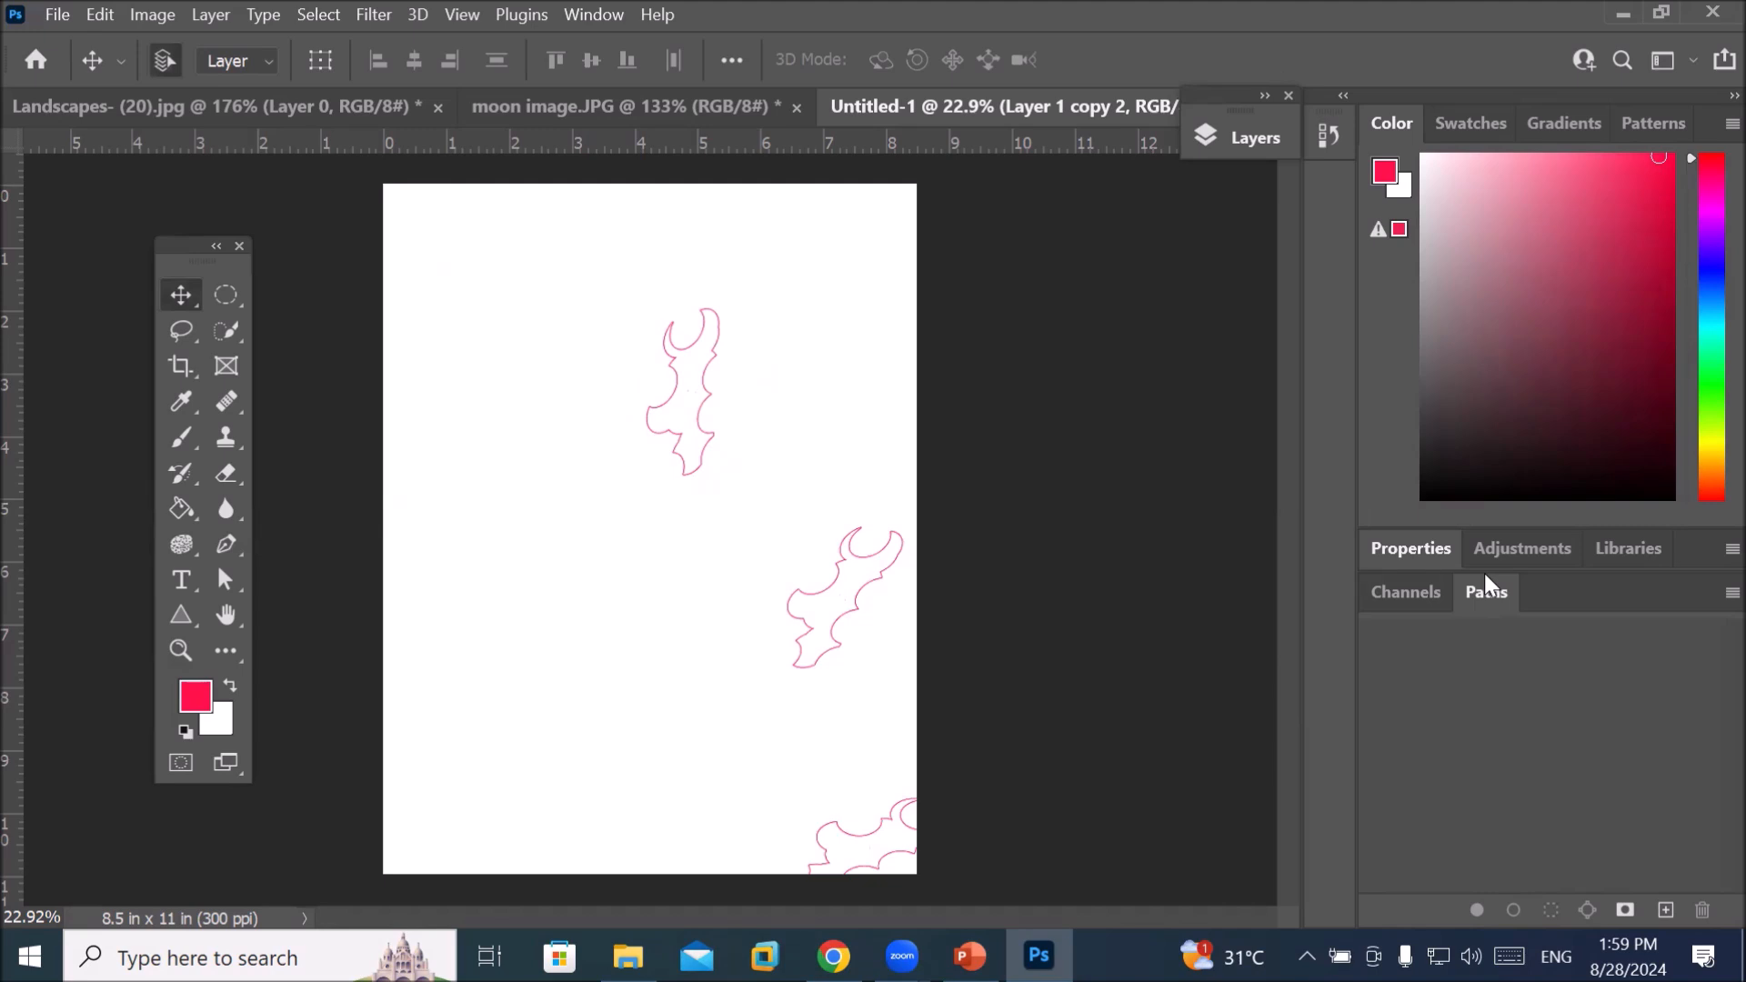
pyautogui.hotkey('ctrl', 'z')
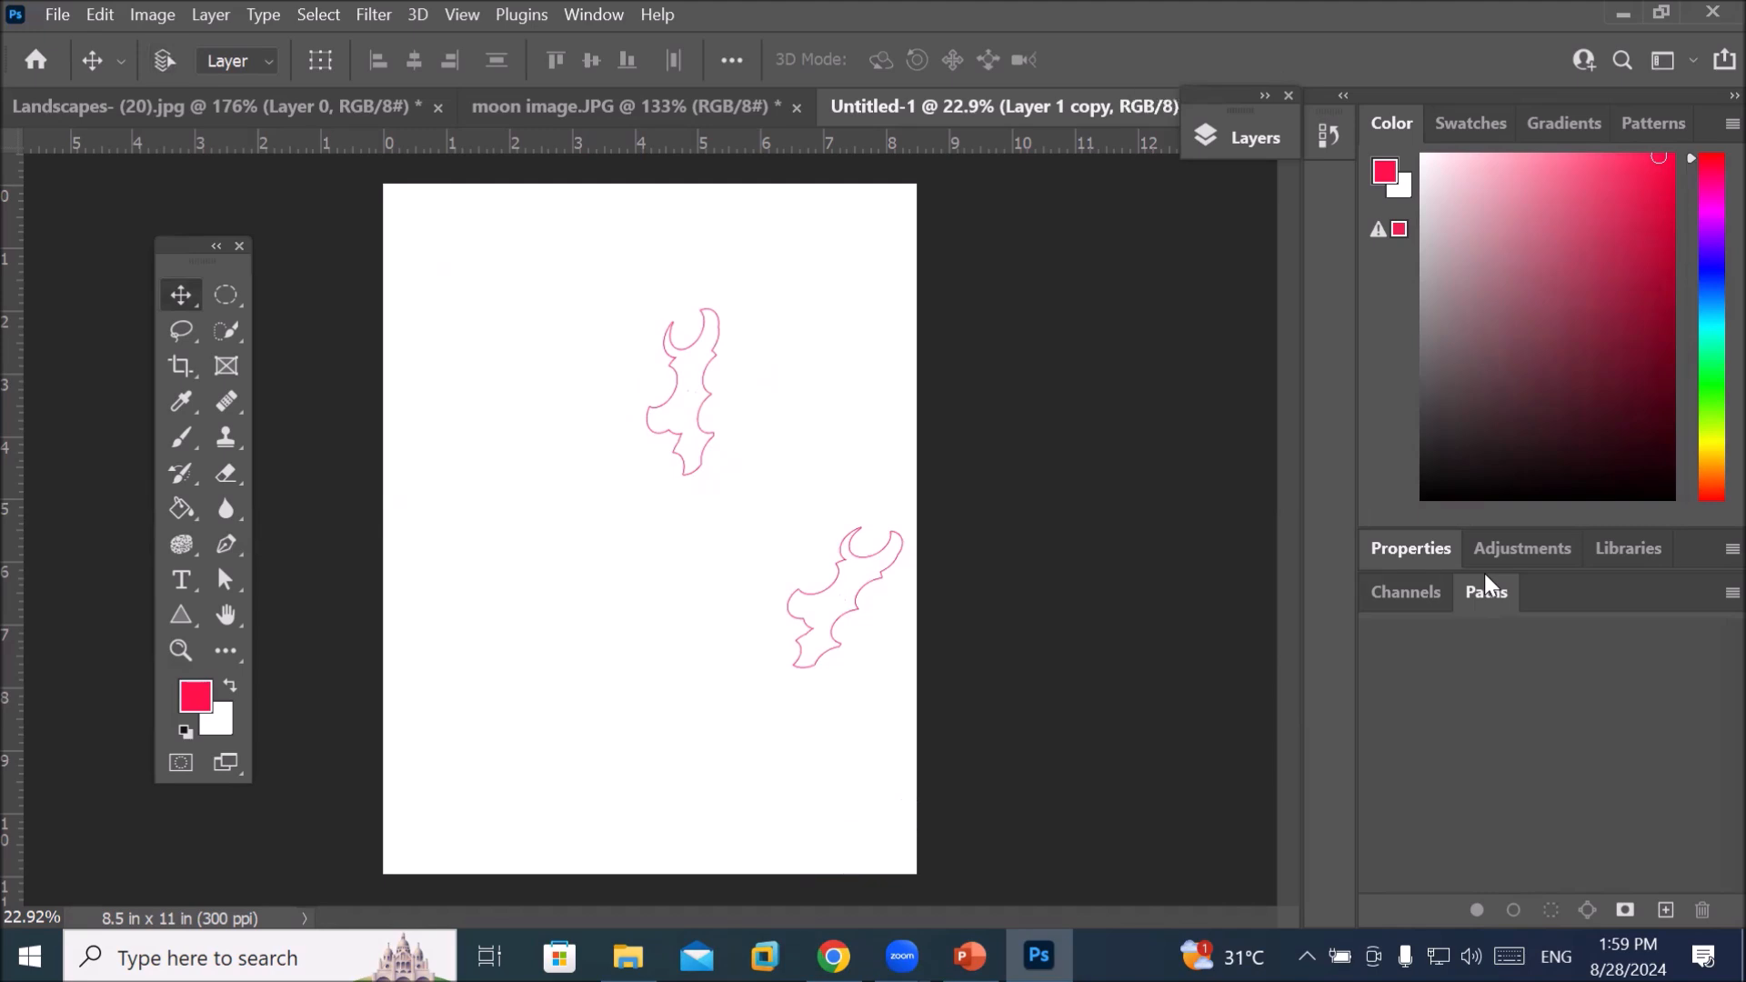
pyautogui.hotkey('ctrl', 'z')
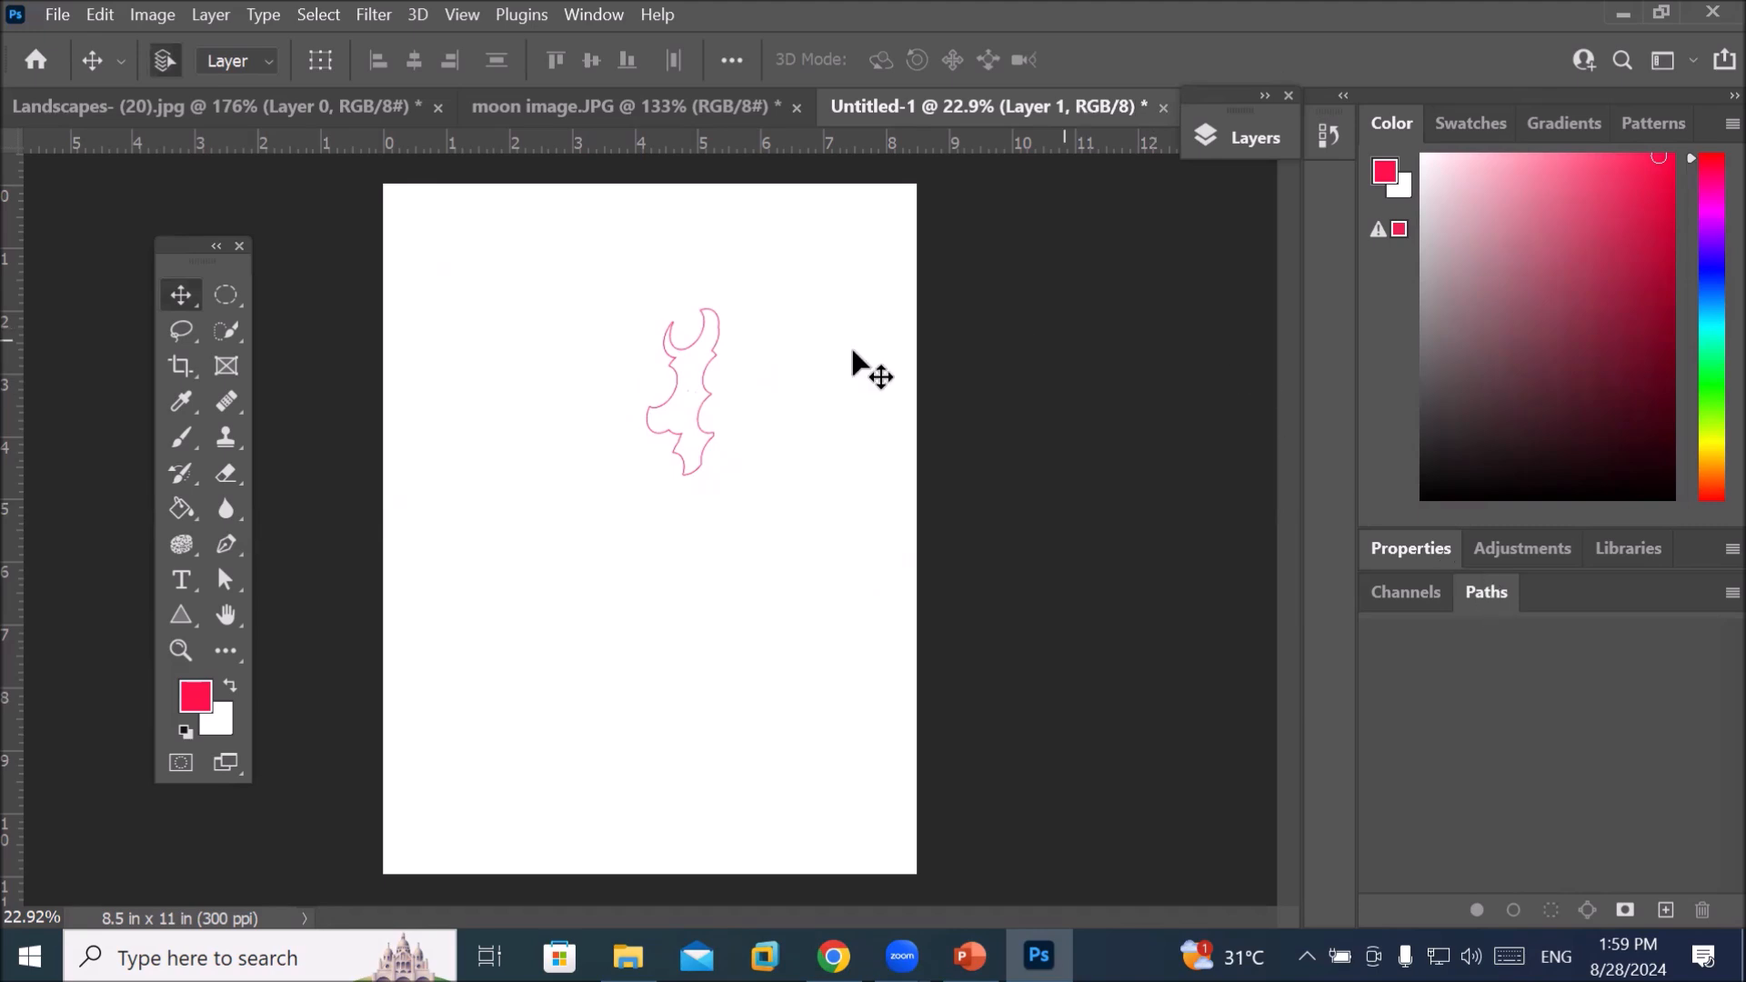
# Delete Layer 1 with the outlined shape and add a new empty layer above the Background
pyautogui.click(238, 301)
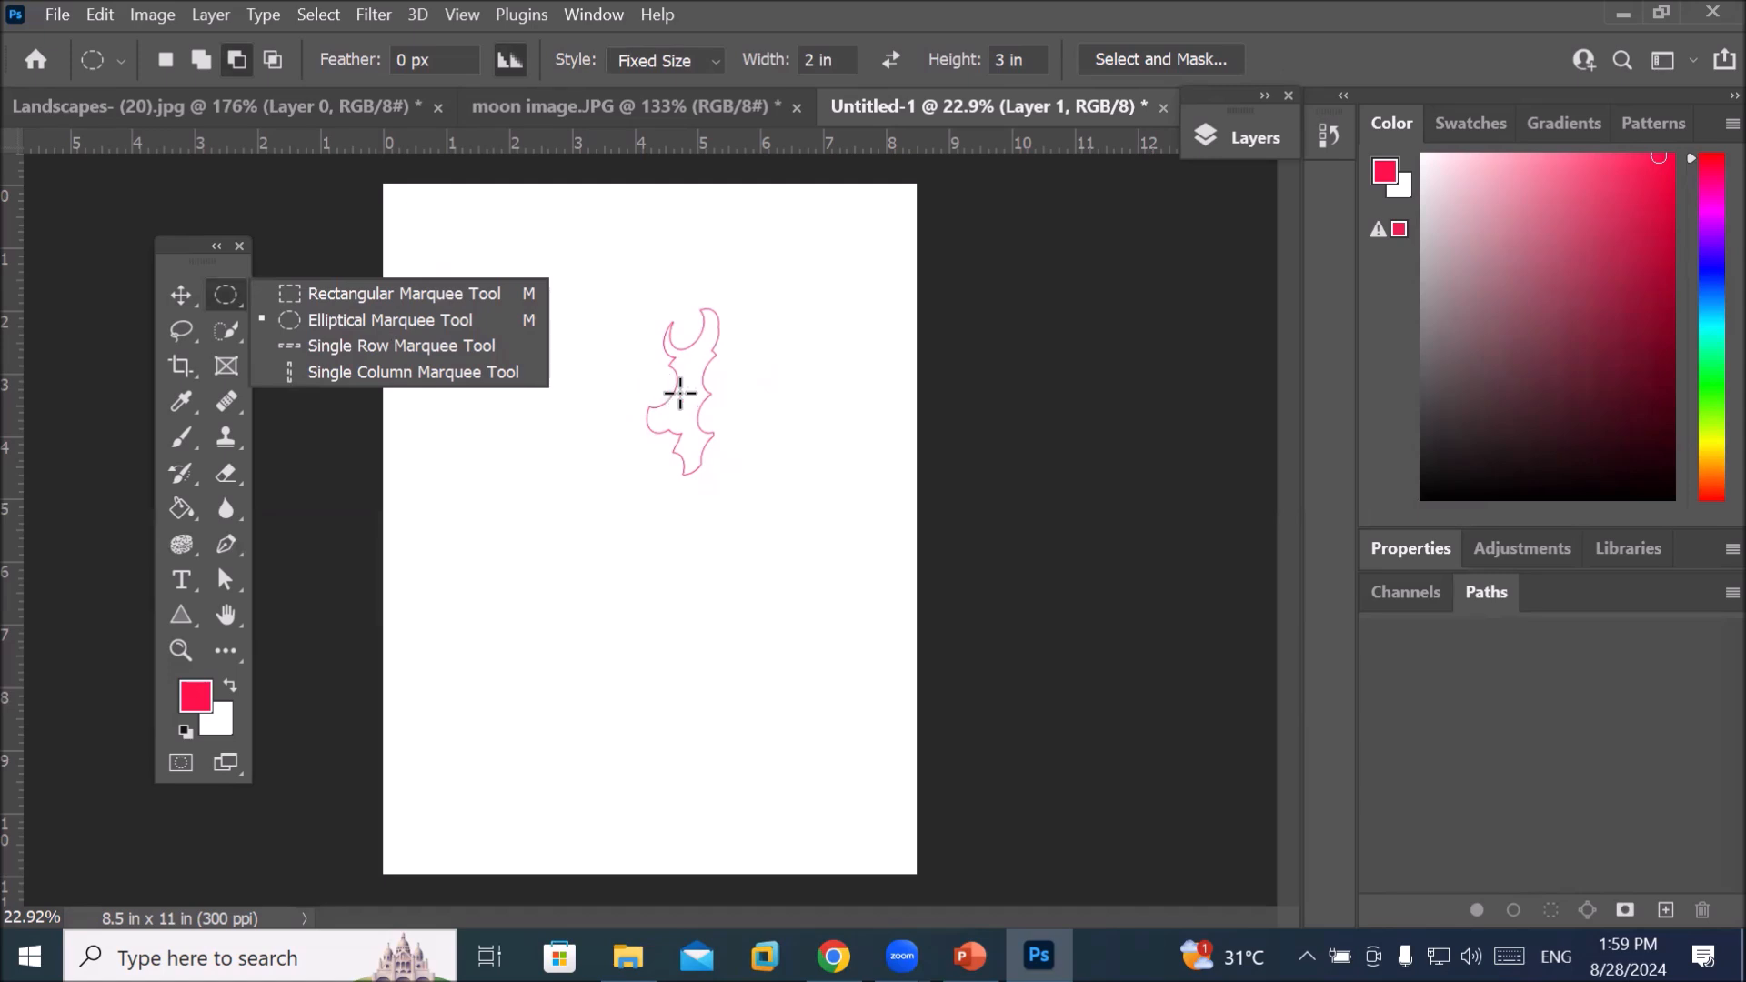
pyautogui.click(220, 296)
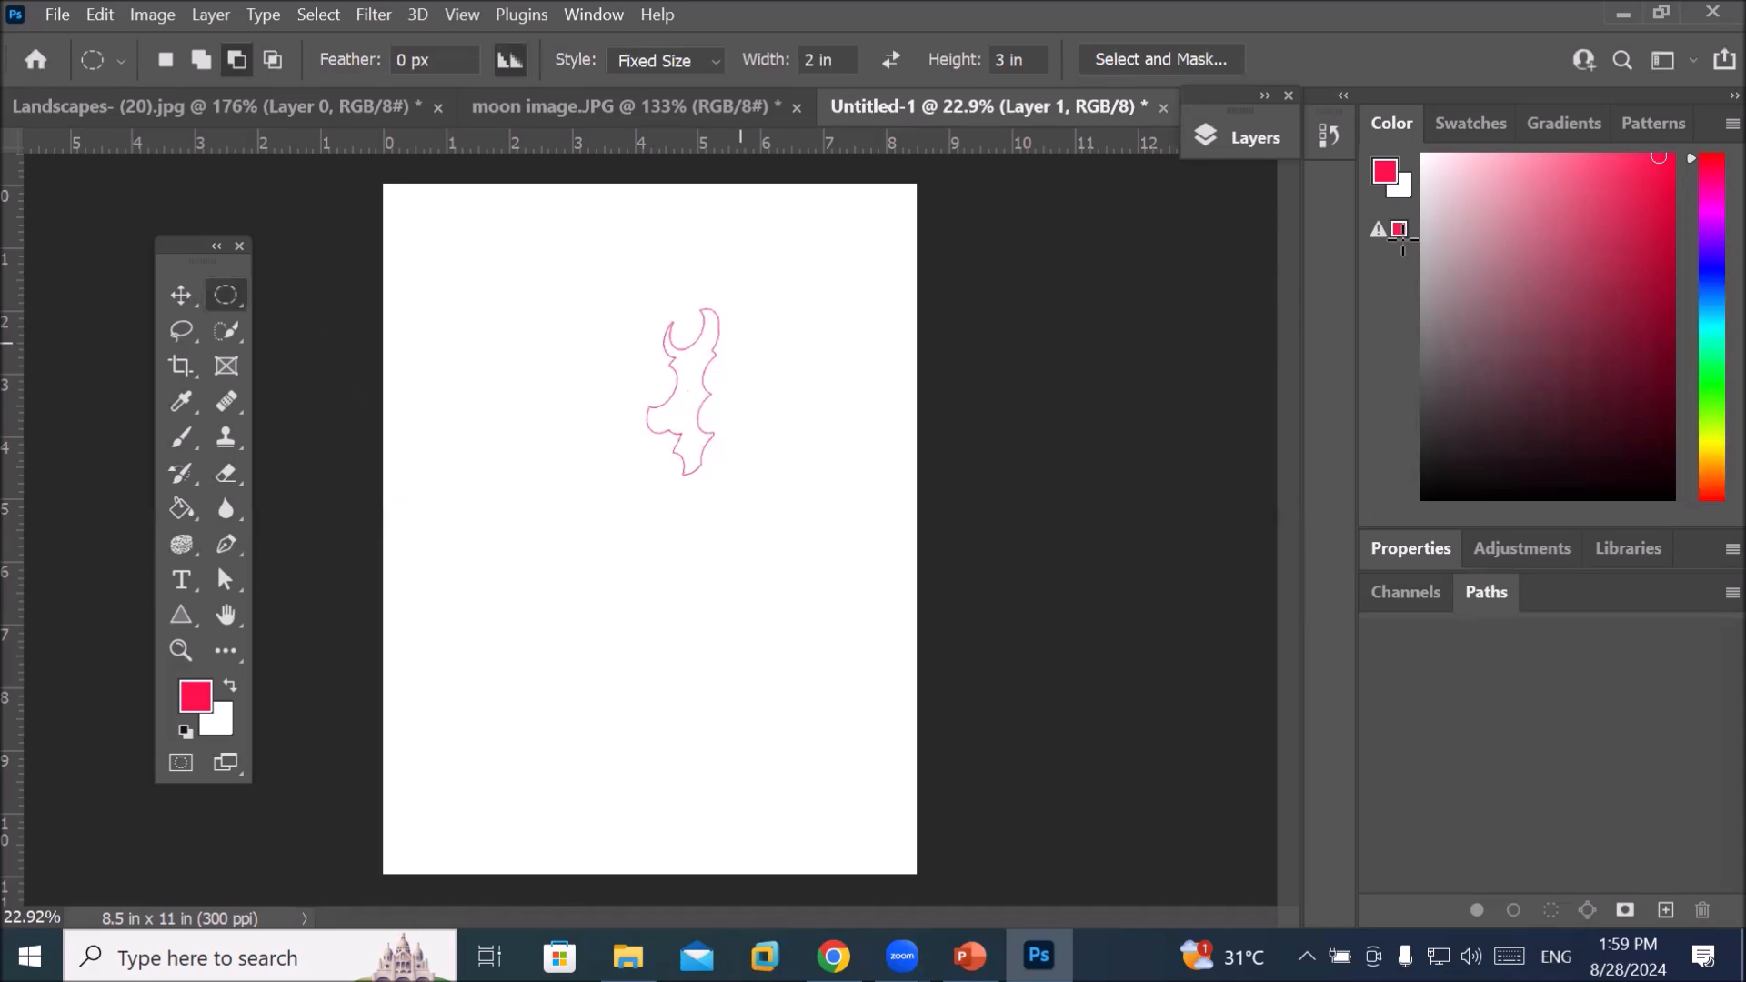
pyautogui.click(1246, 138)
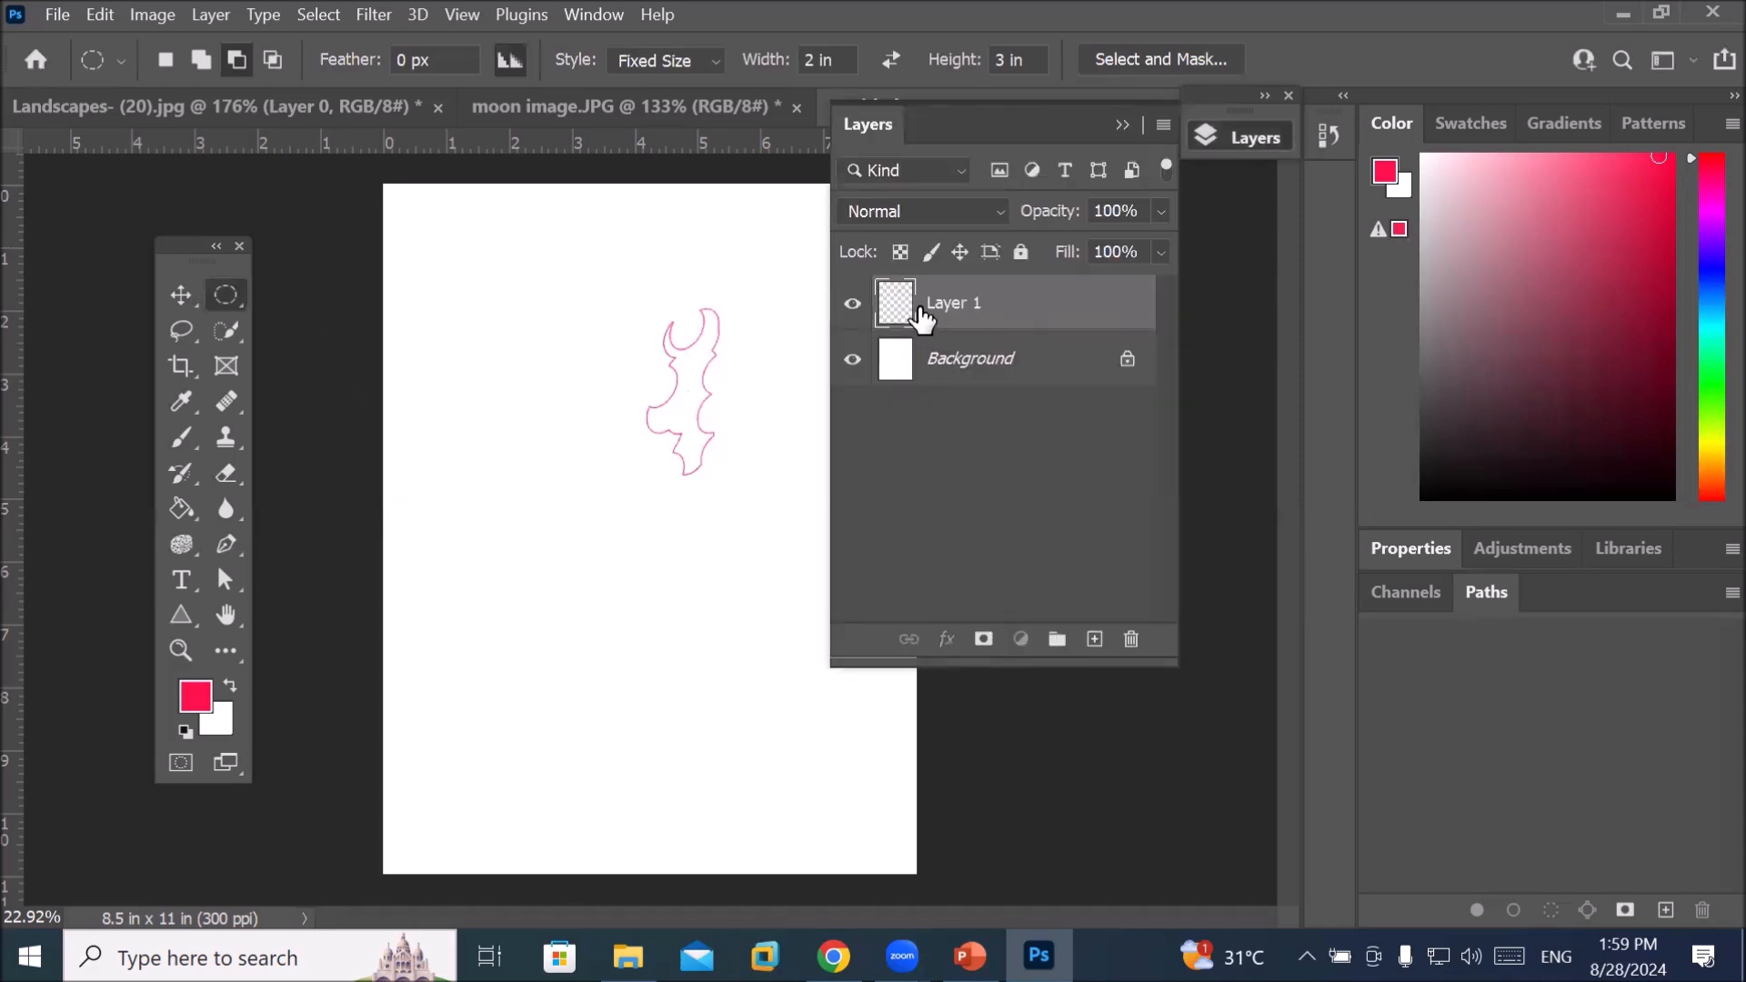
pyautogui.click(1135, 641)
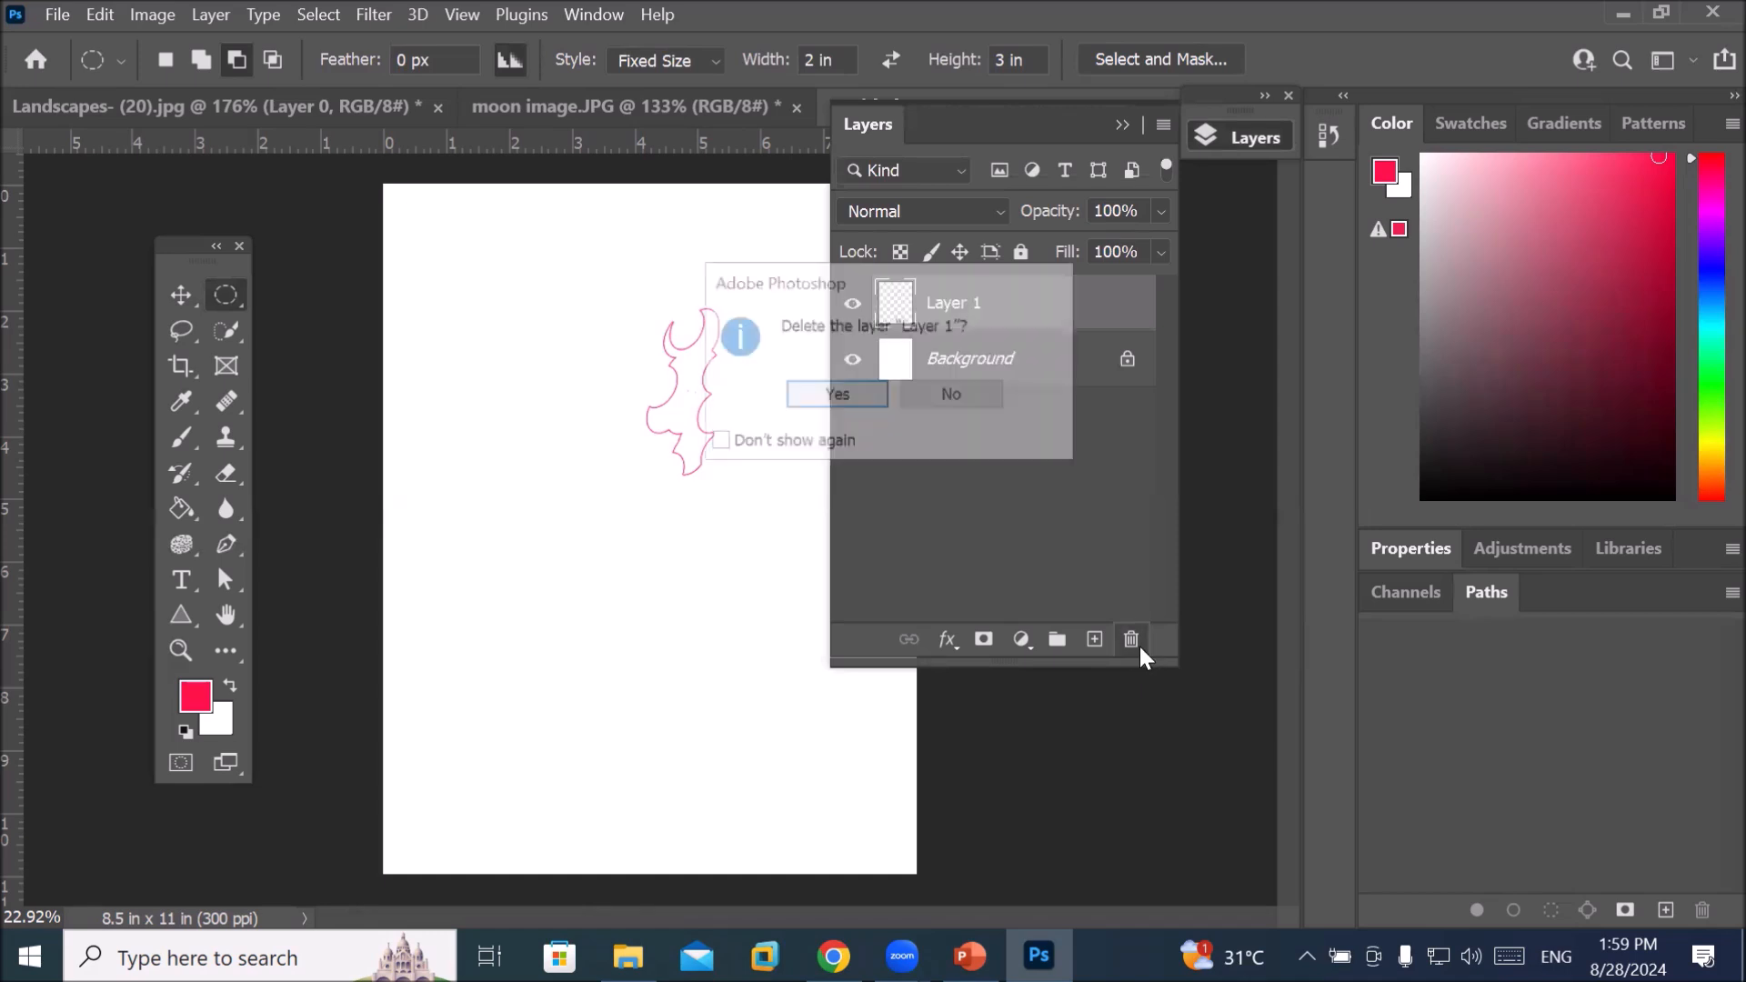
pyautogui.click(819, 392)
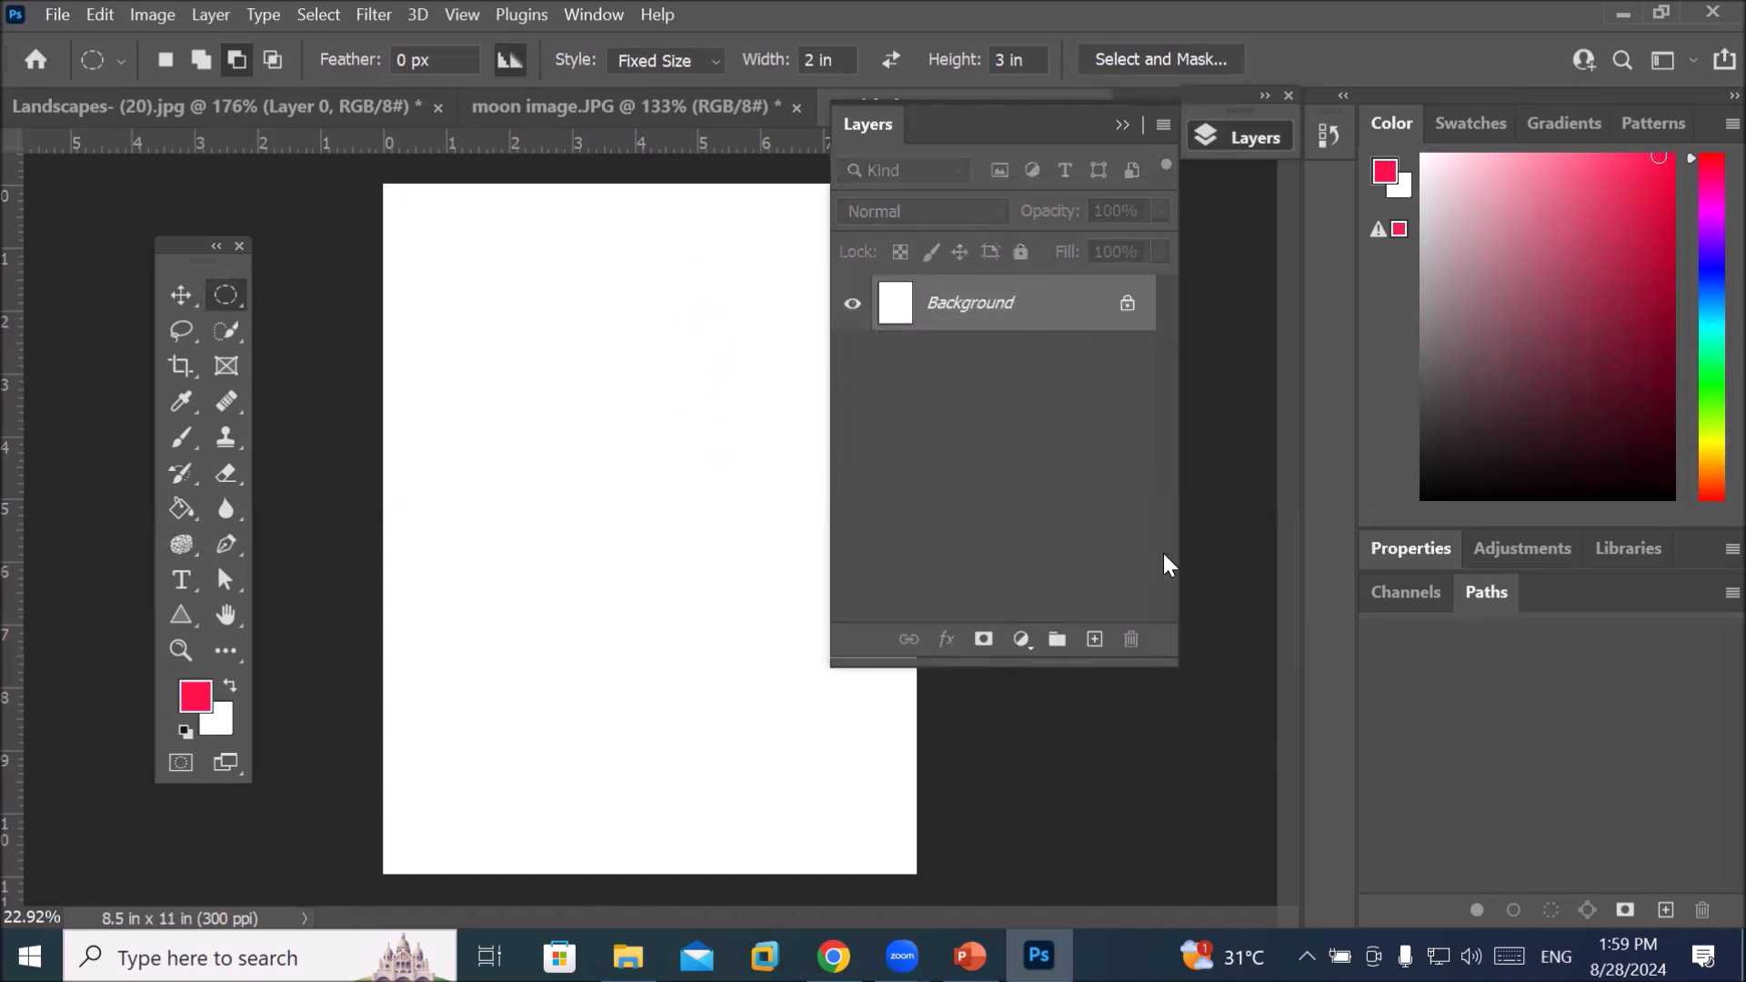
pyautogui.click(1095, 642)
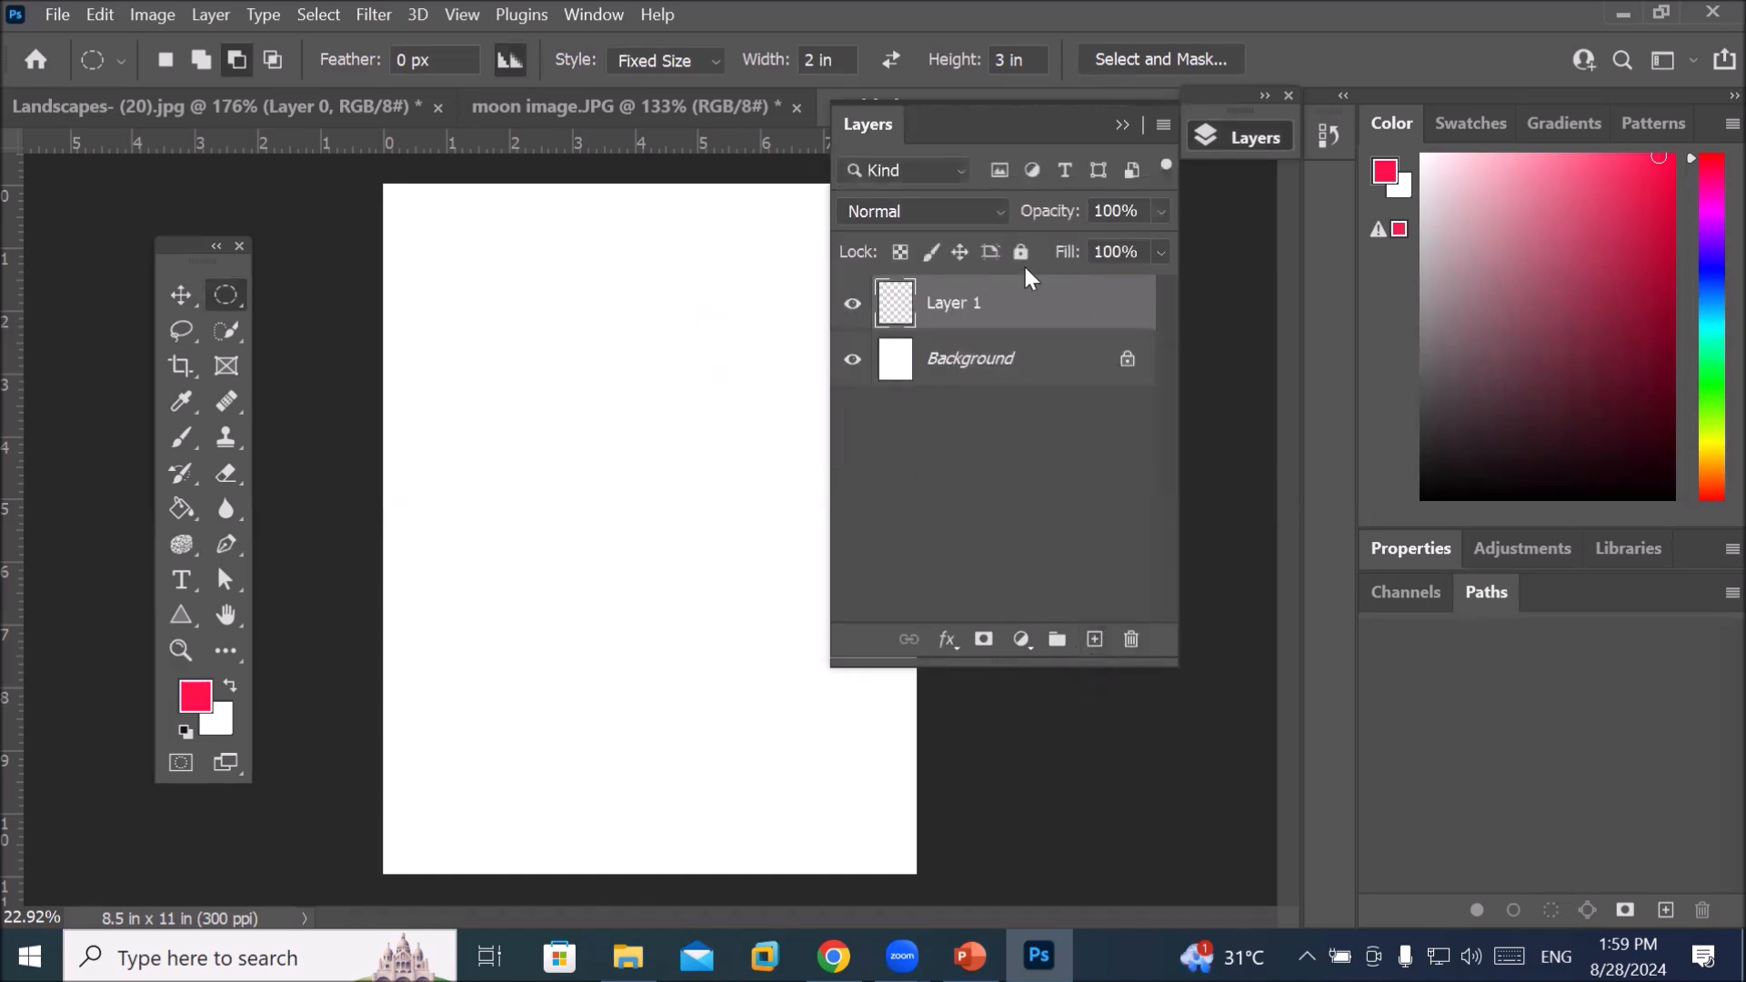
pyautogui.click(1126, 125)
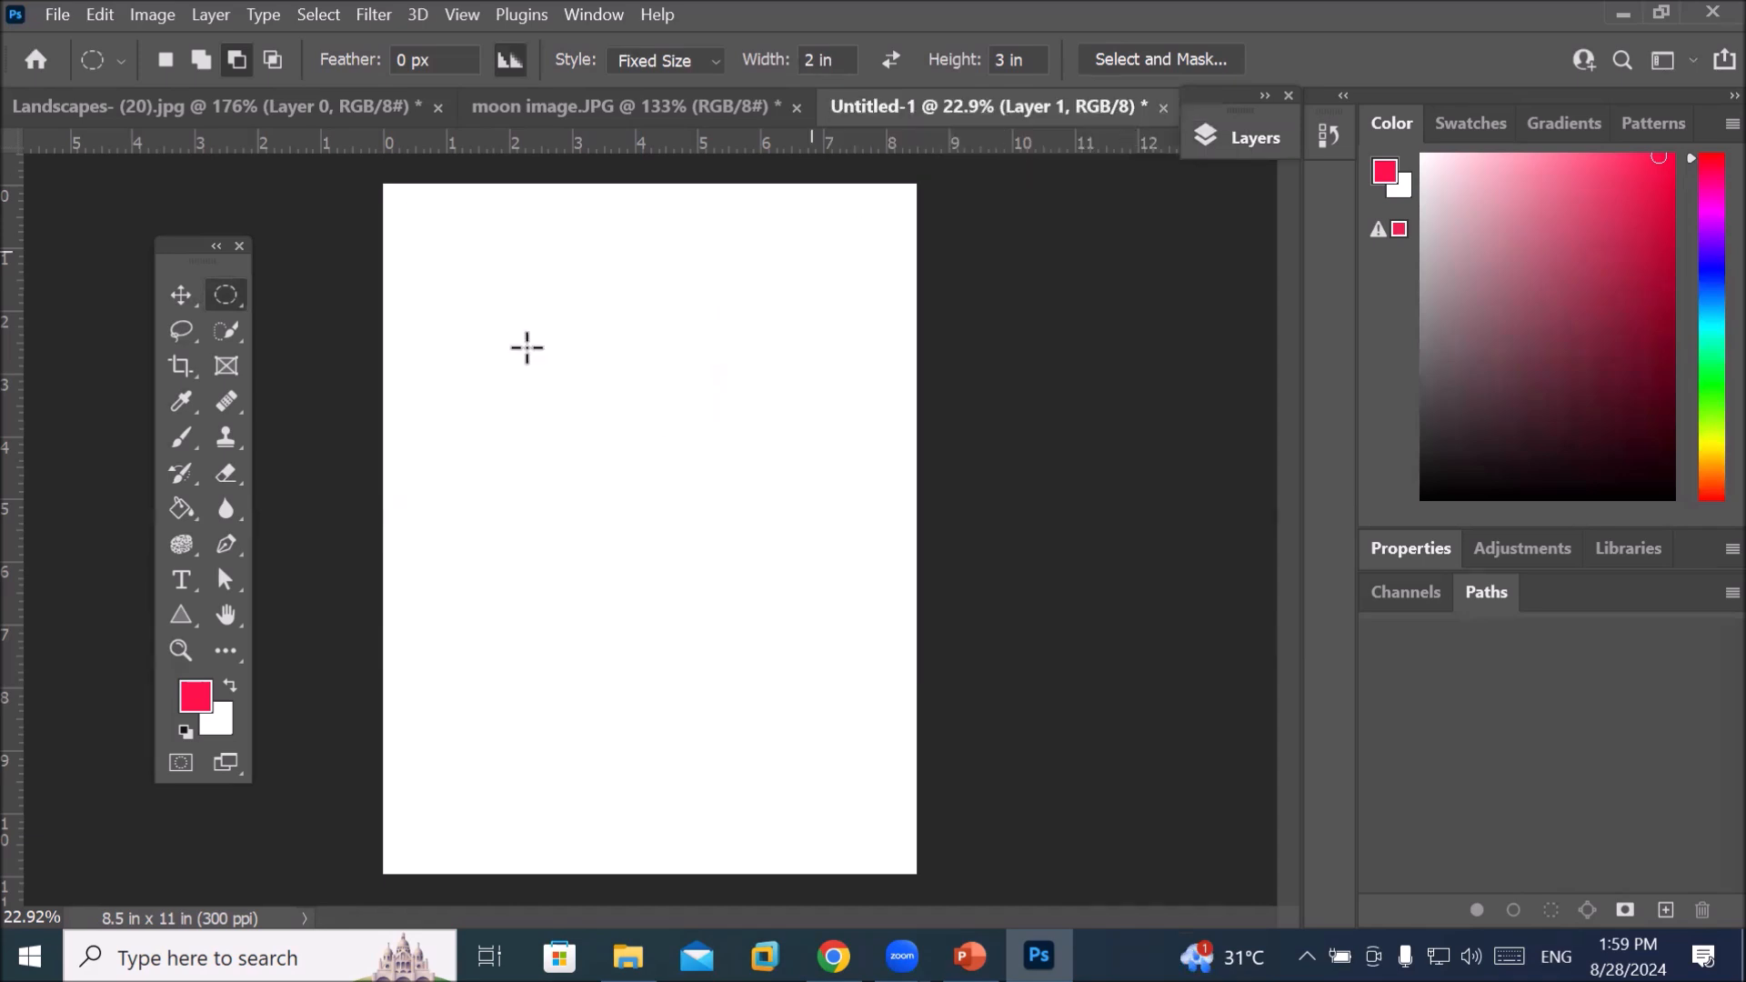
# Using the Rectangular Marquee Tool in Normal style, select an upright rectangle in the page's upper-left corner
pyautogui.rightClick(231, 292)
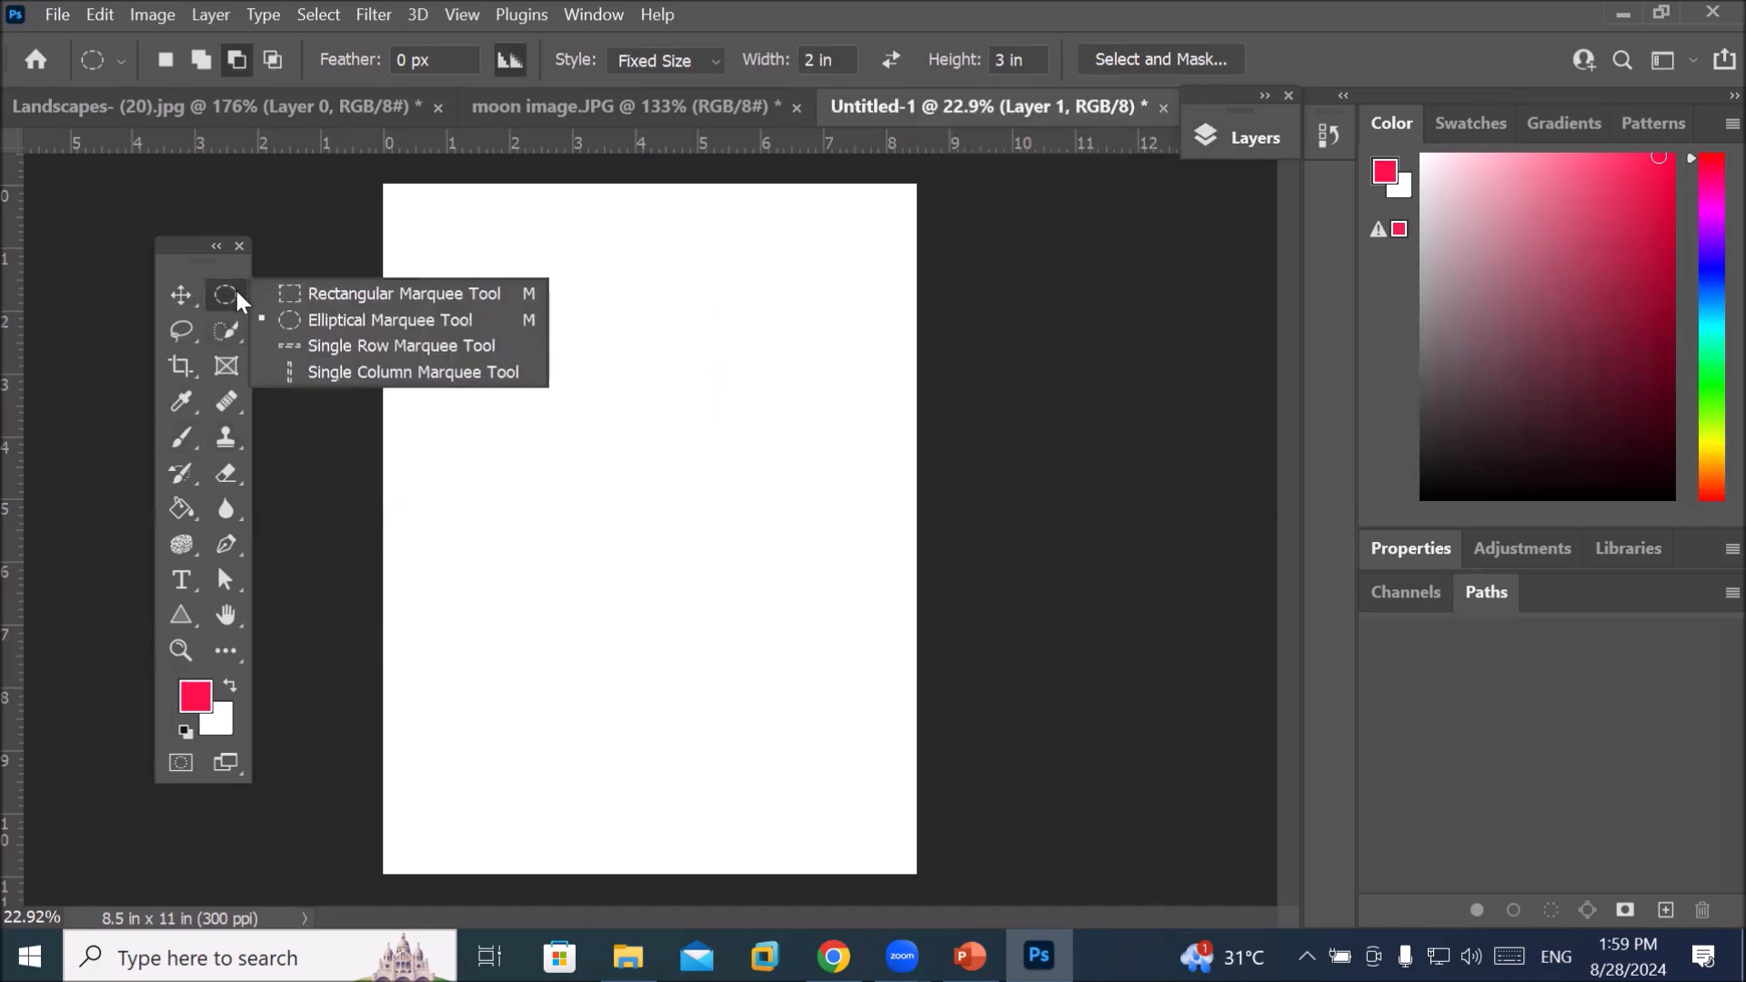
pyautogui.click(375, 292)
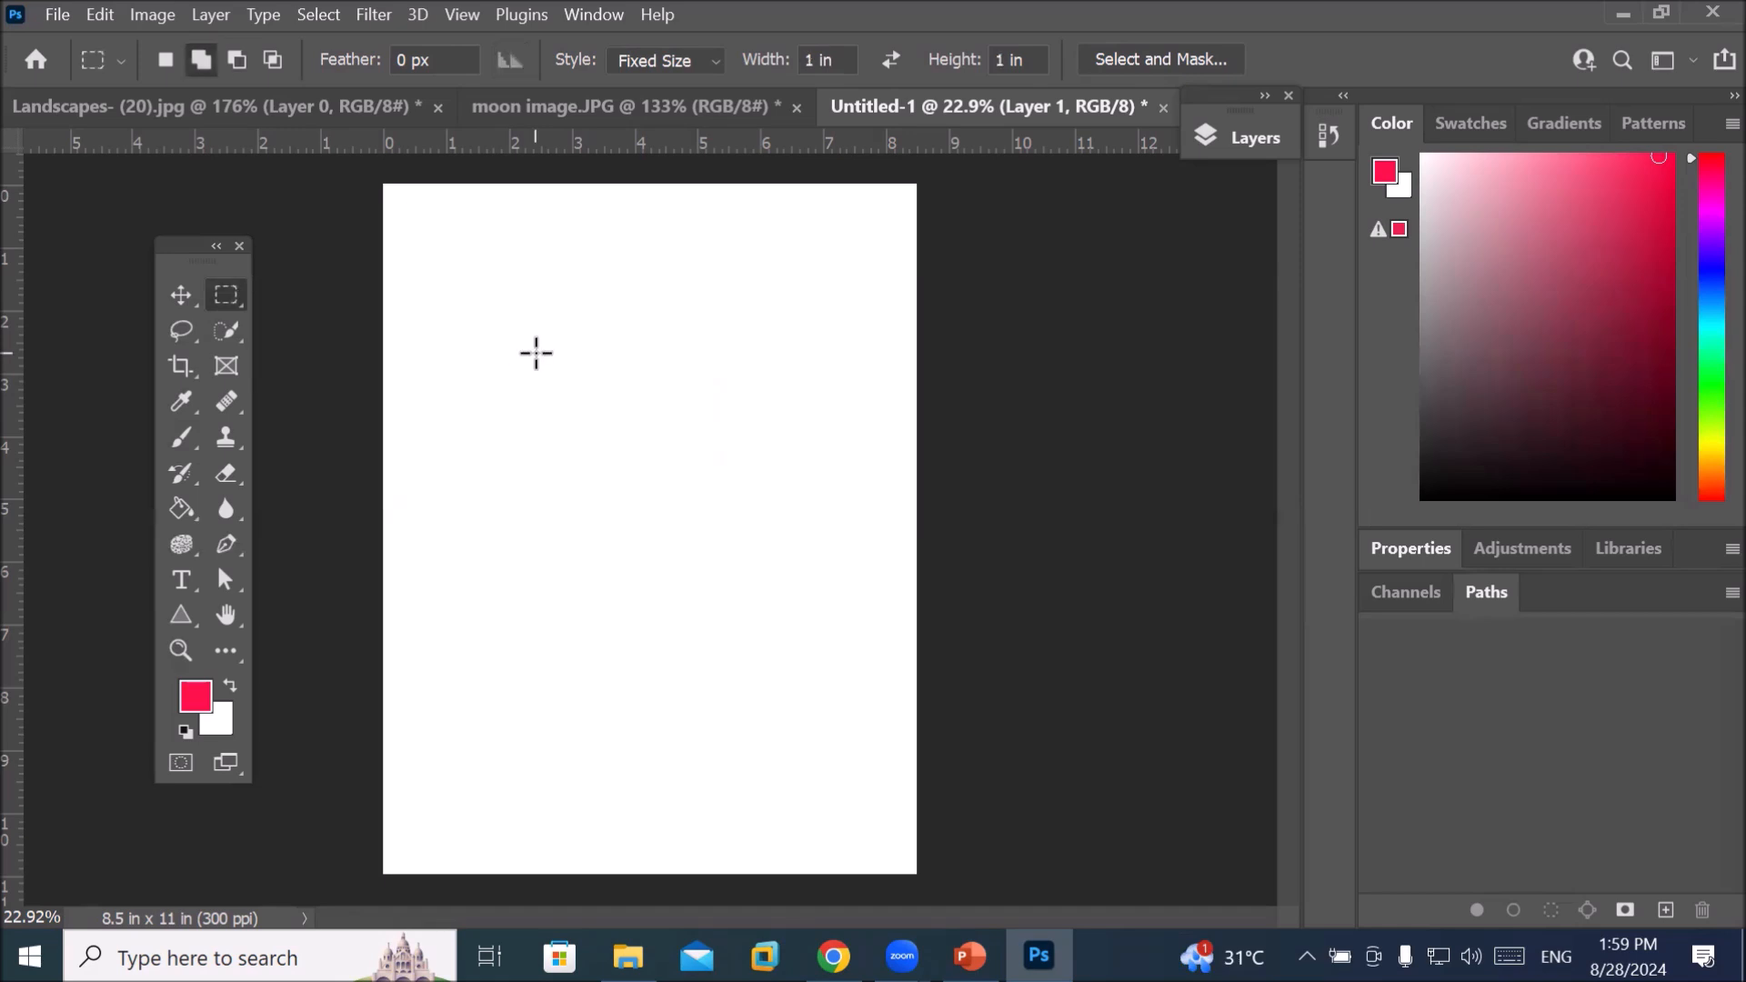
pyautogui.moveTo(541, 398)
pyautogui.mouseDown()
pyautogui.moveTo(724, 547)
pyautogui.moveTo(481, 314)
pyautogui.moveTo(697, 334)
pyautogui.mouseUp()
pyautogui.hotkey('ctrl', 'd')
pyautogui.click(707, 61)
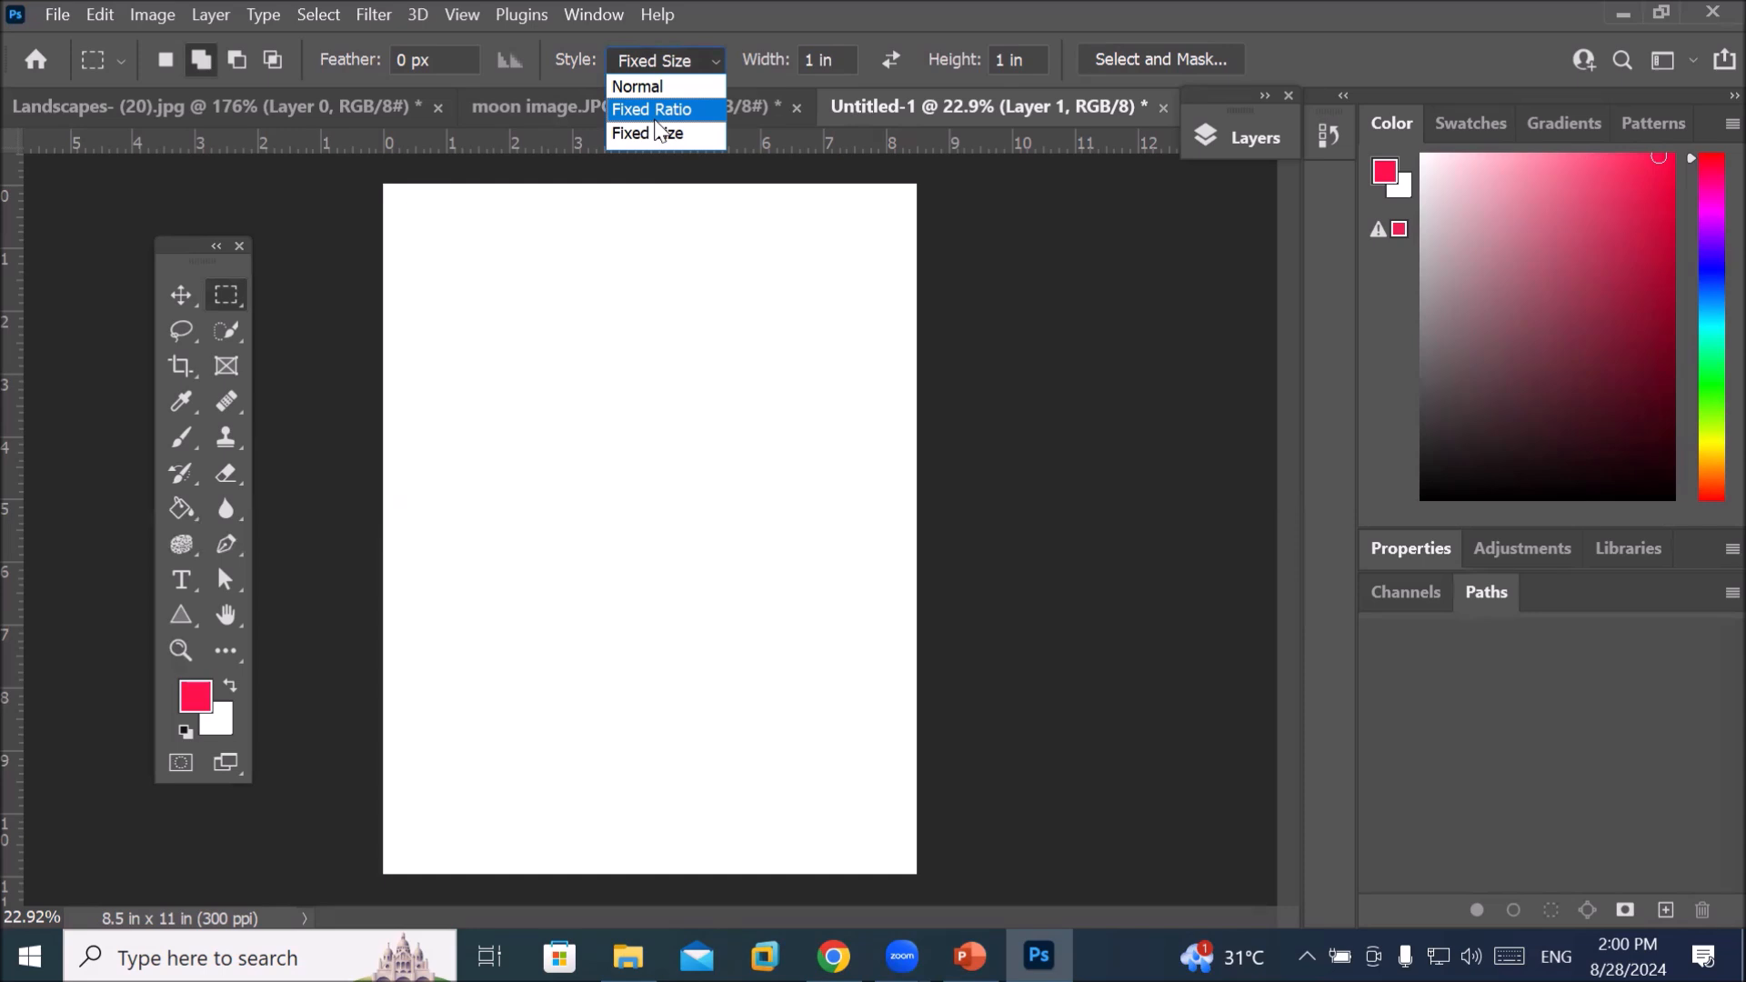
pyautogui.click(655, 88)
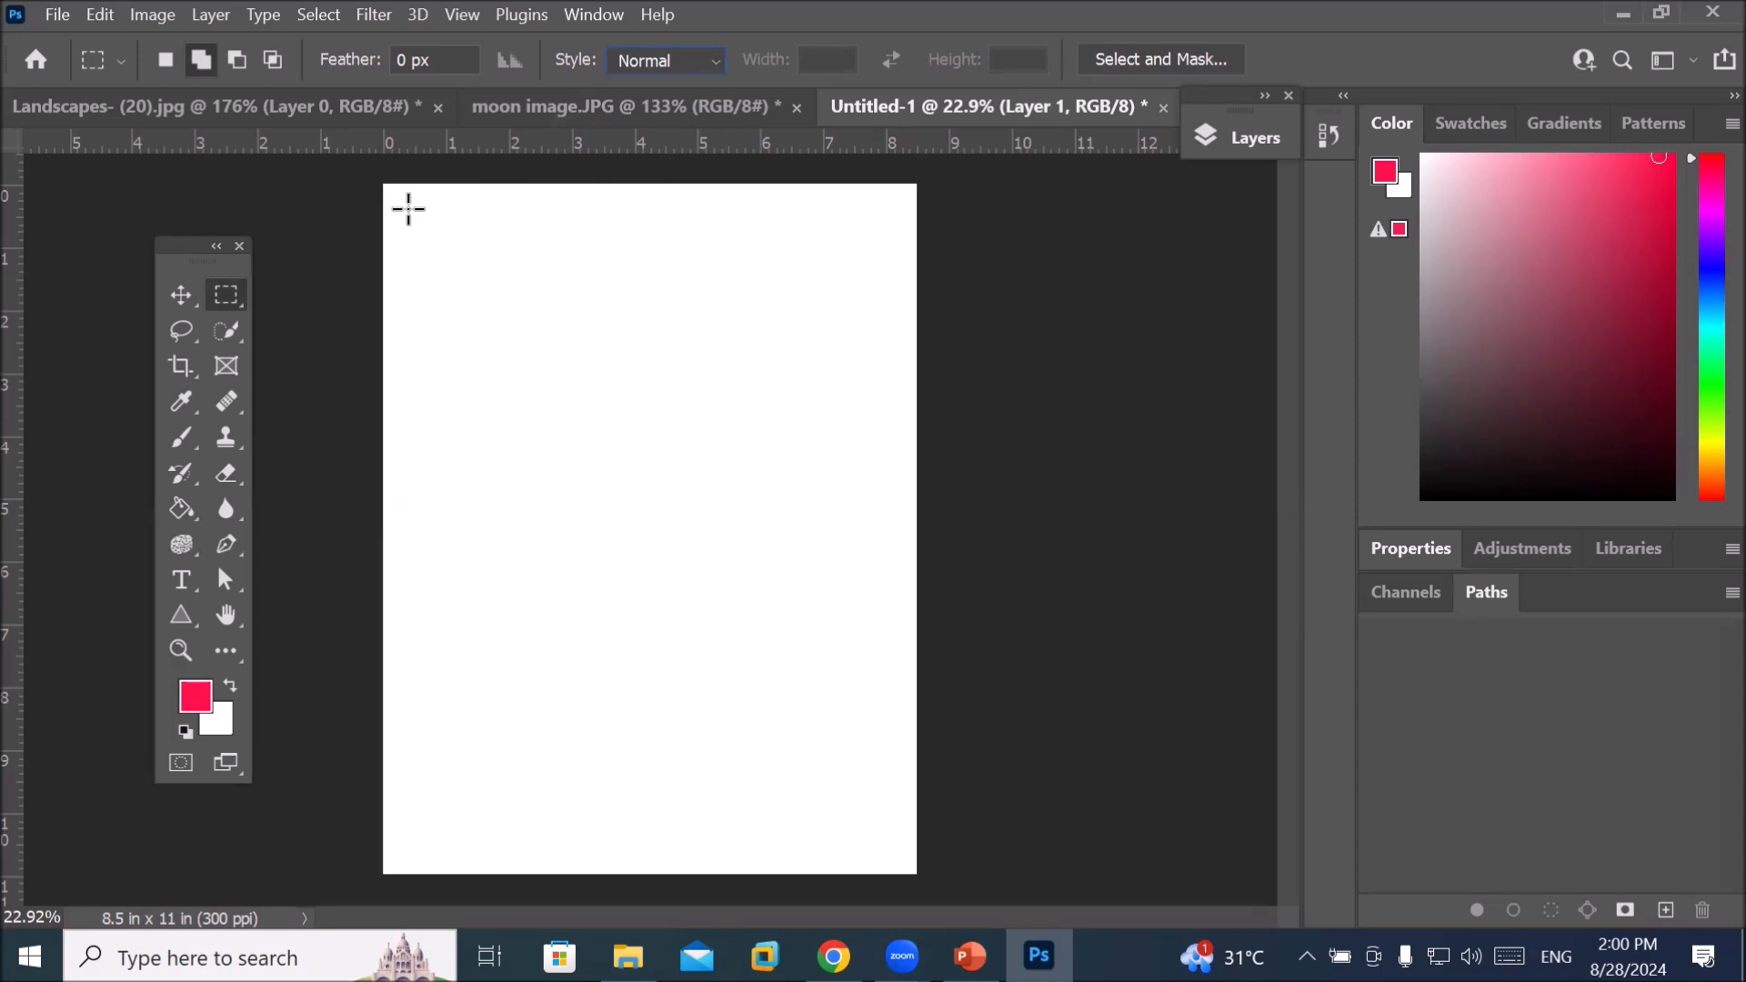
pyautogui.moveTo(409, 207); pyautogui.dragTo(499, 313)
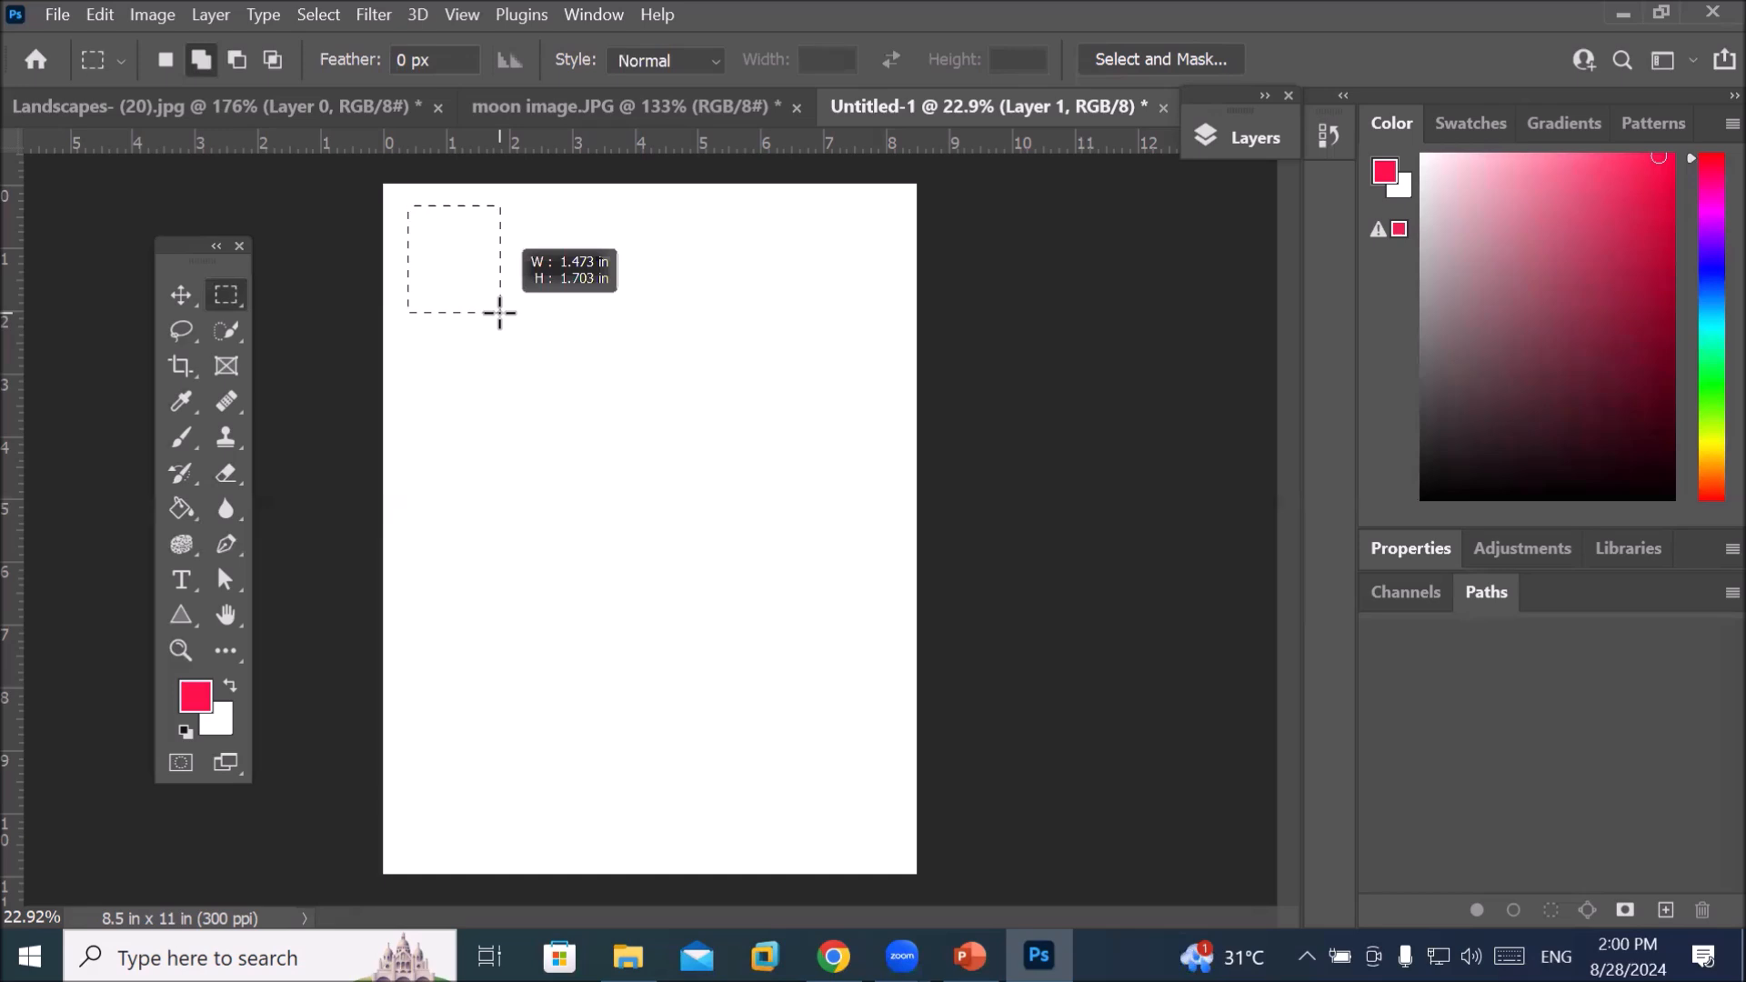
pyautogui.moveTo(500, 313); pyautogui.dragTo(511, 337)
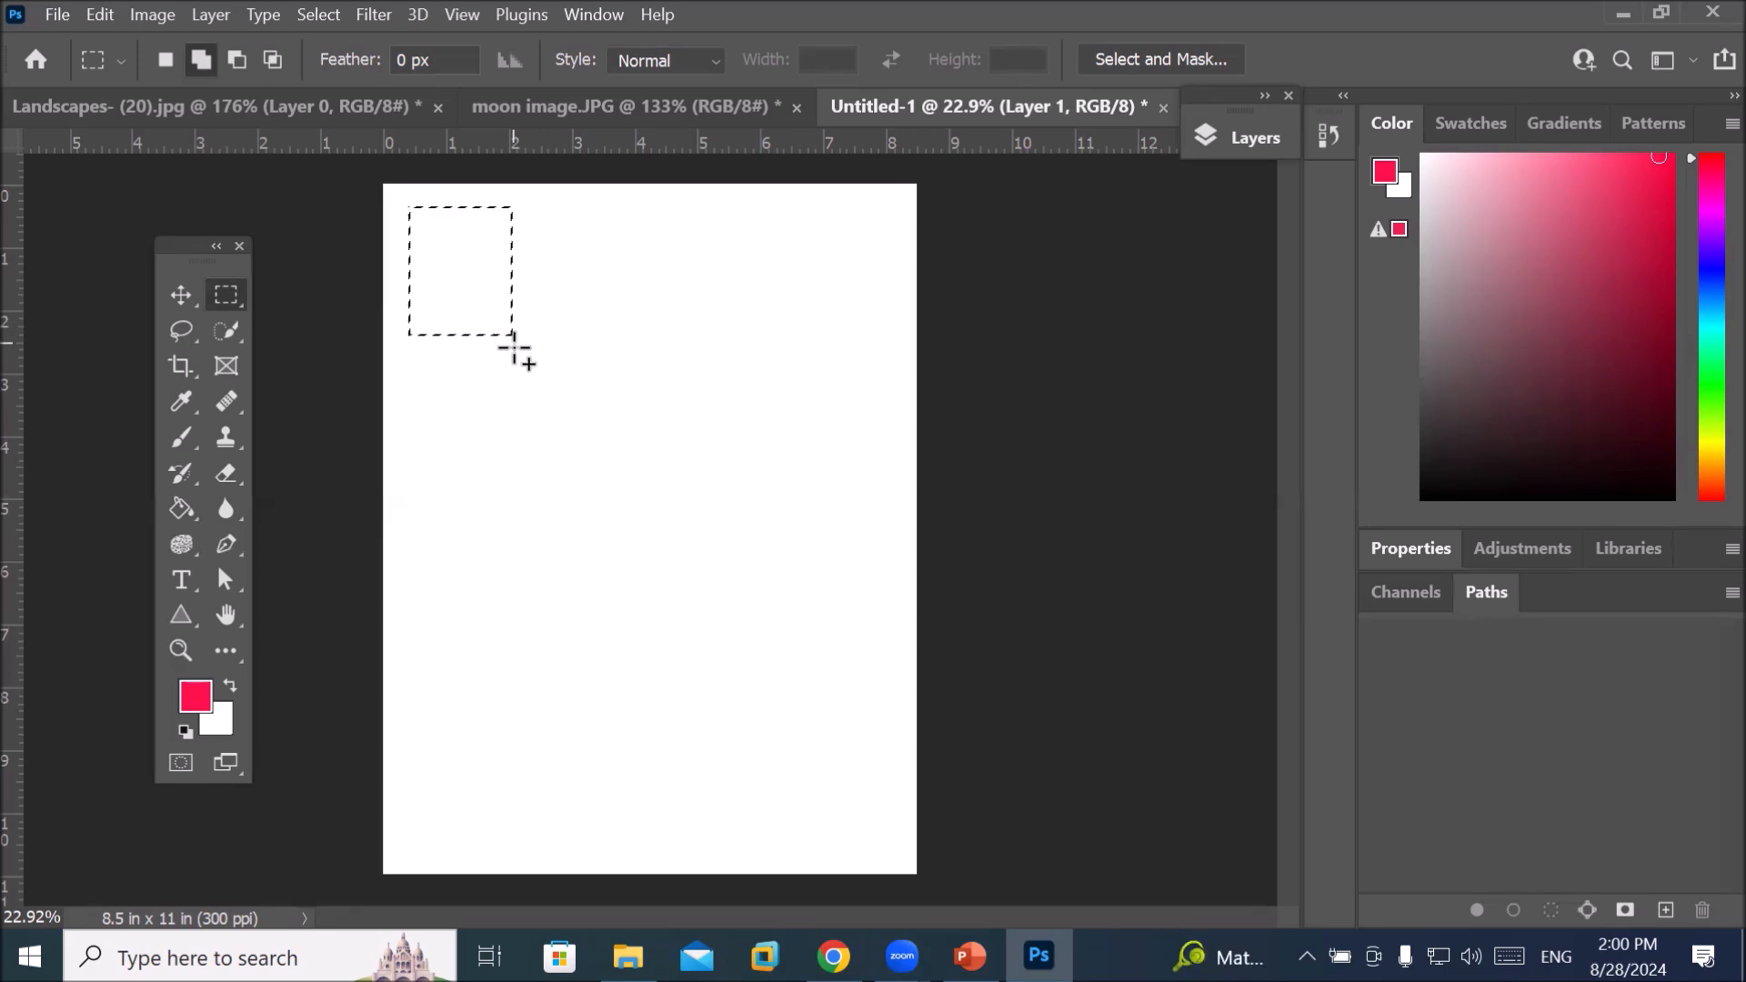
pyautogui.click(1248, 138)
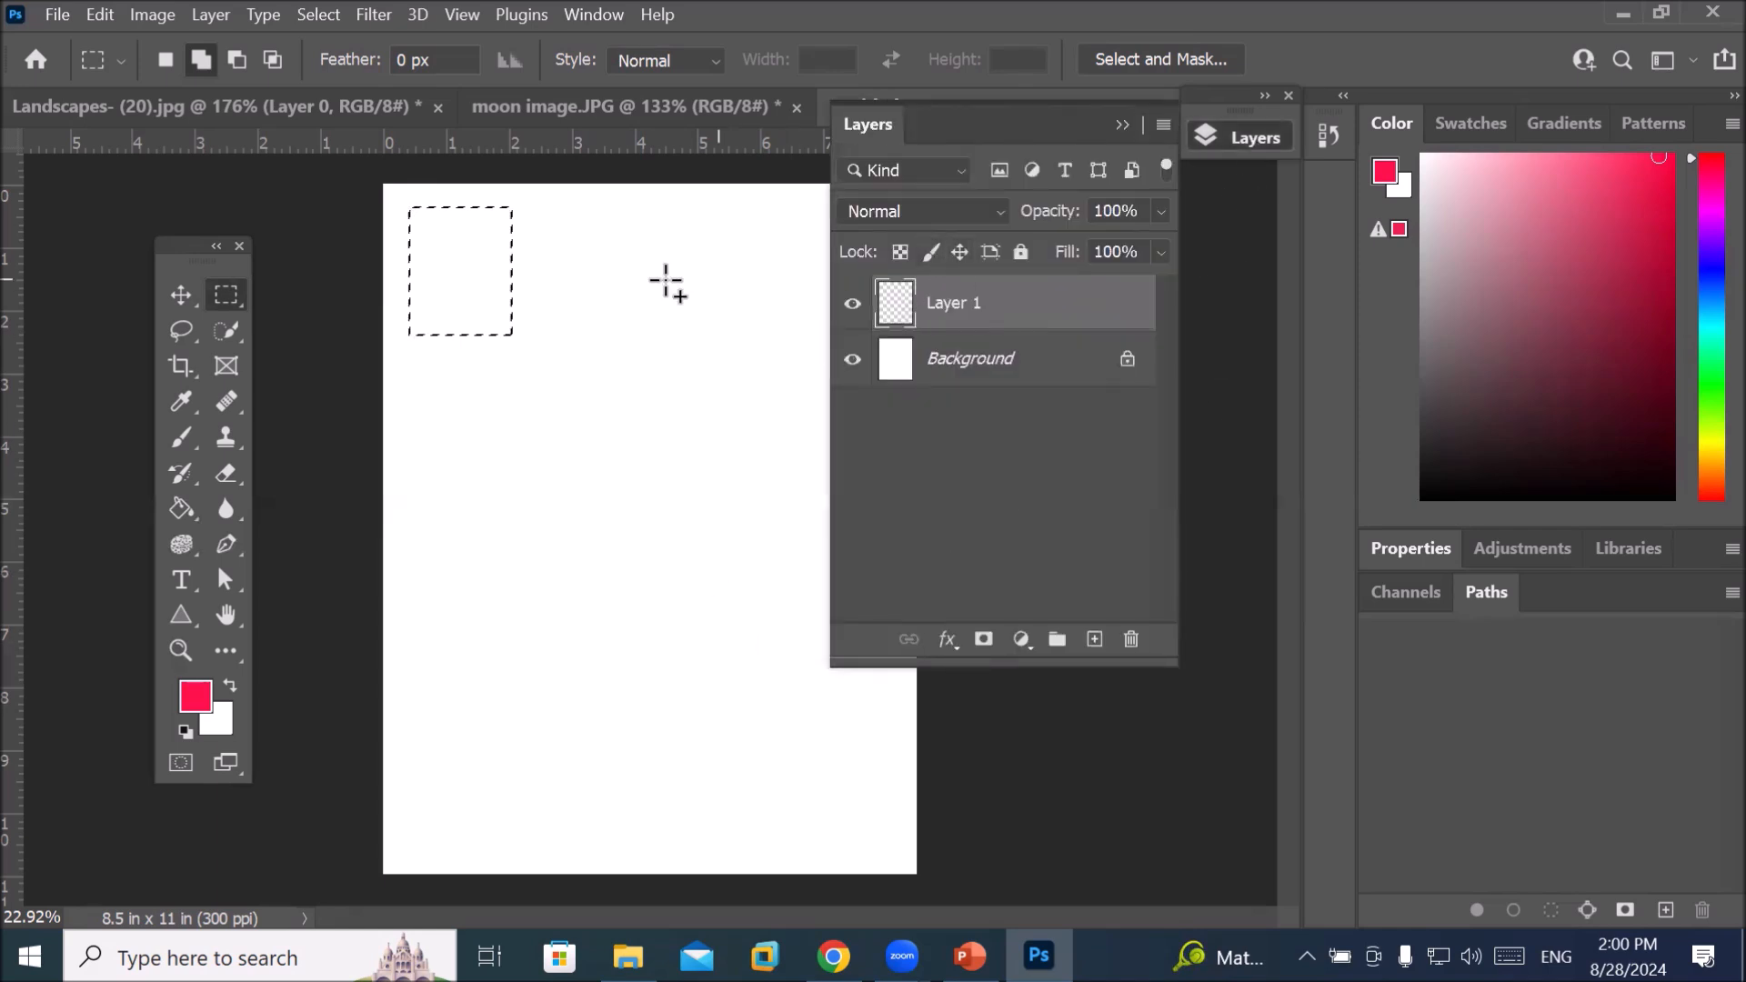
pyautogui.rightClick(466, 271)
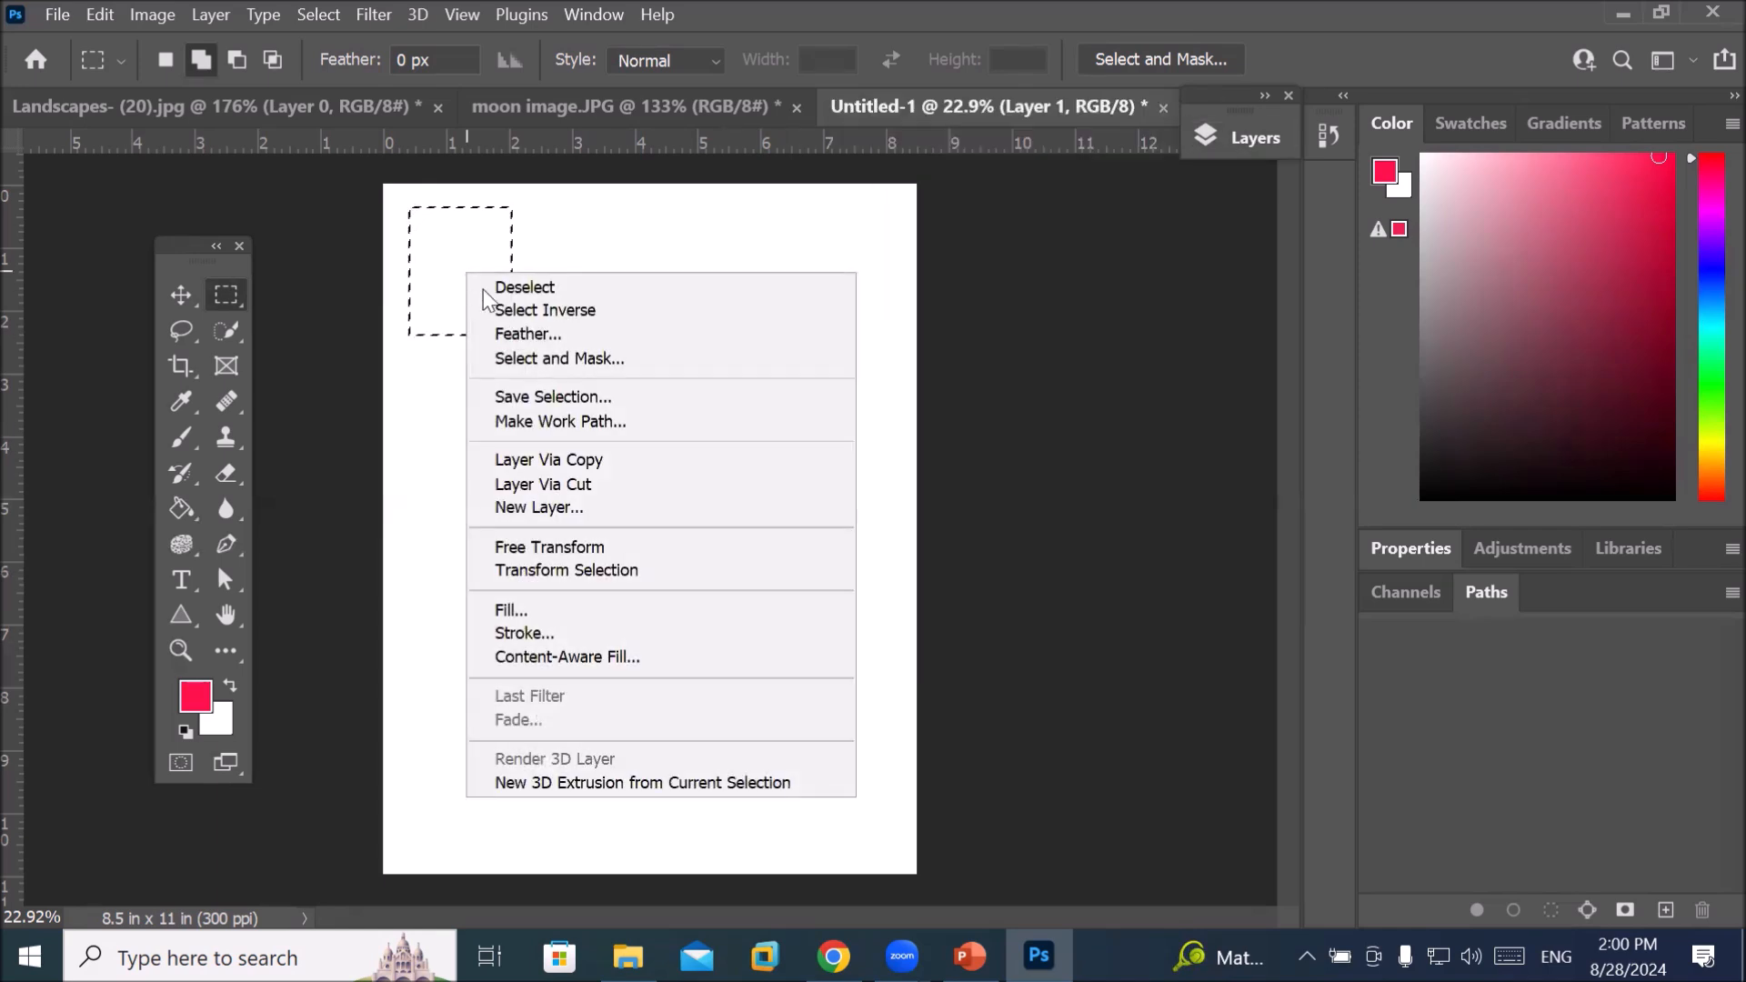
pyautogui.click(602, 612)
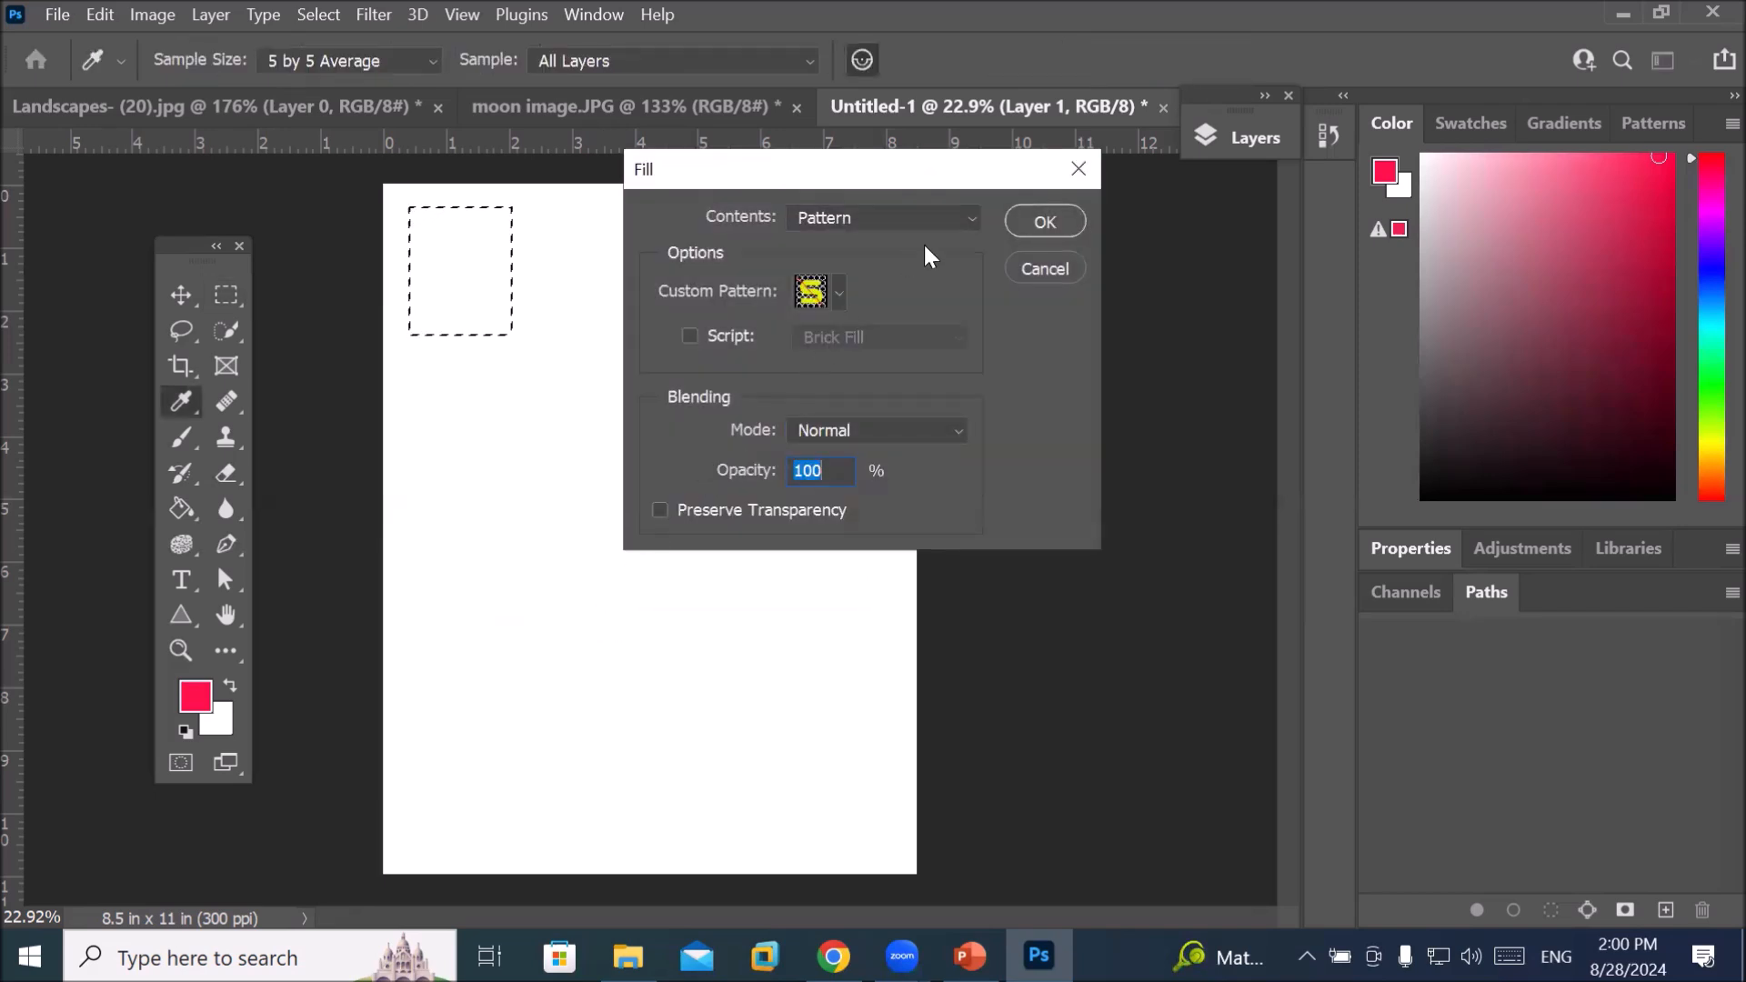
pyautogui.click(1027, 270)
pyautogui.press('m')
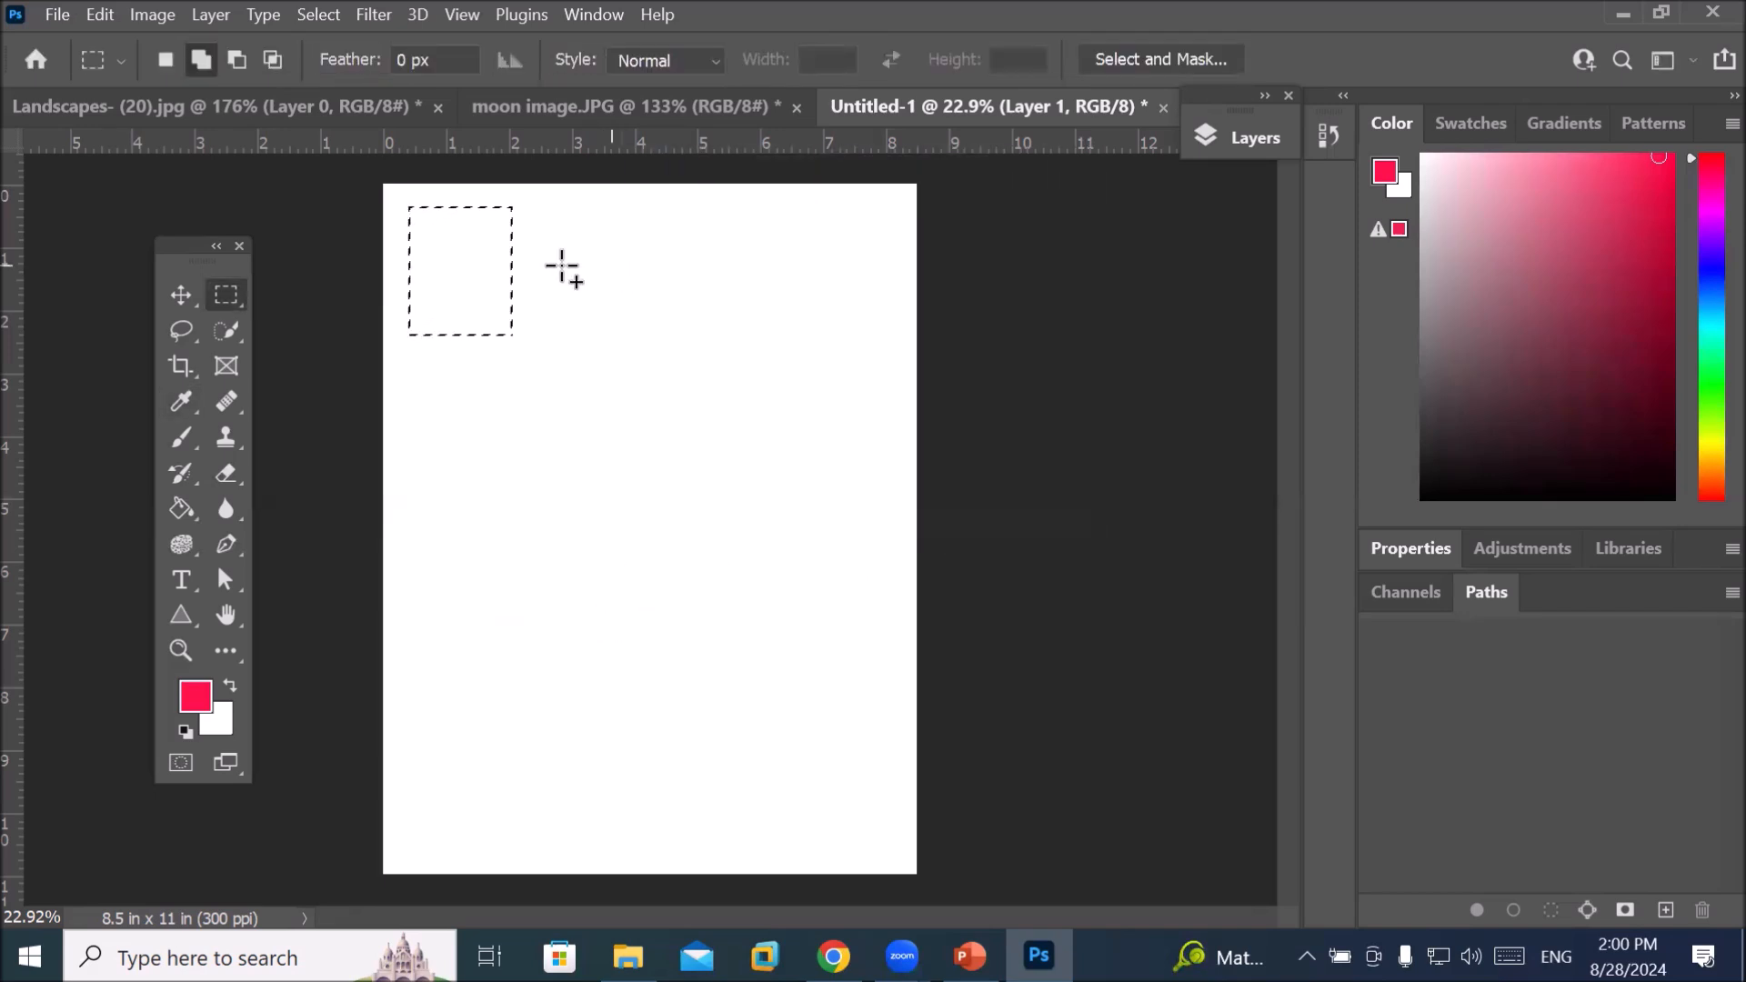
# Fill the rectangular selection on Layer 1 with a solid golden-yellow custom color
pyautogui.rightClick(469, 271)
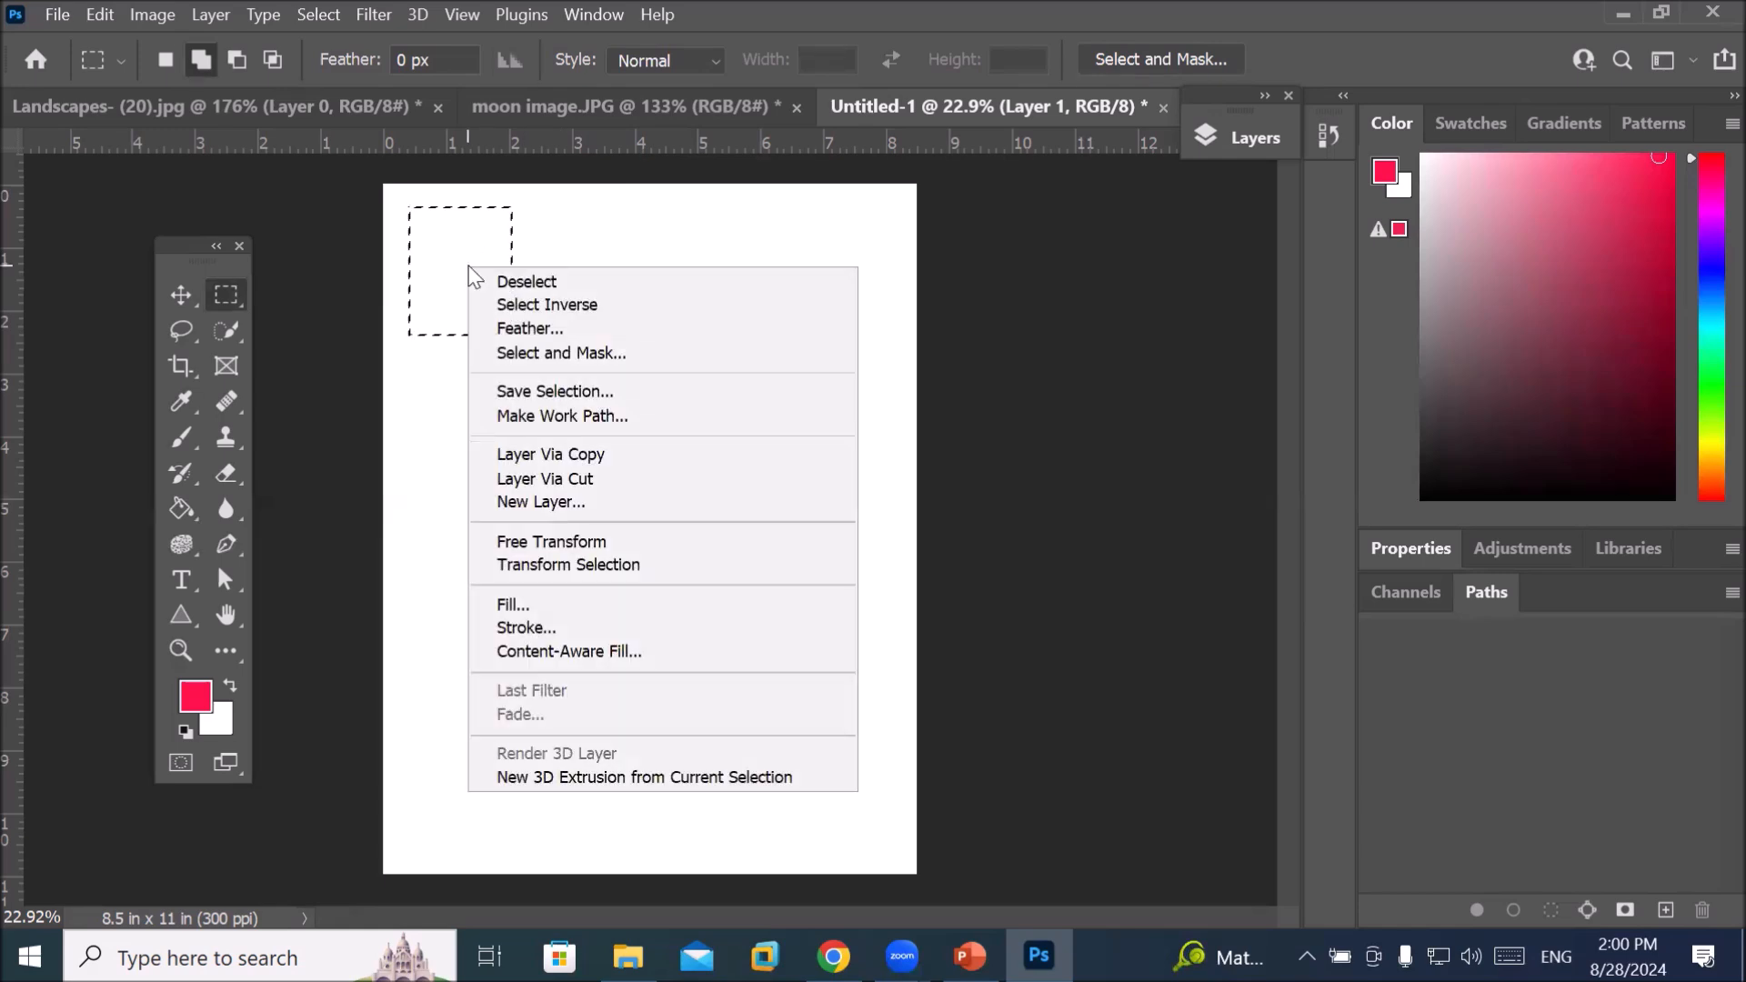
pyautogui.click(570, 604)
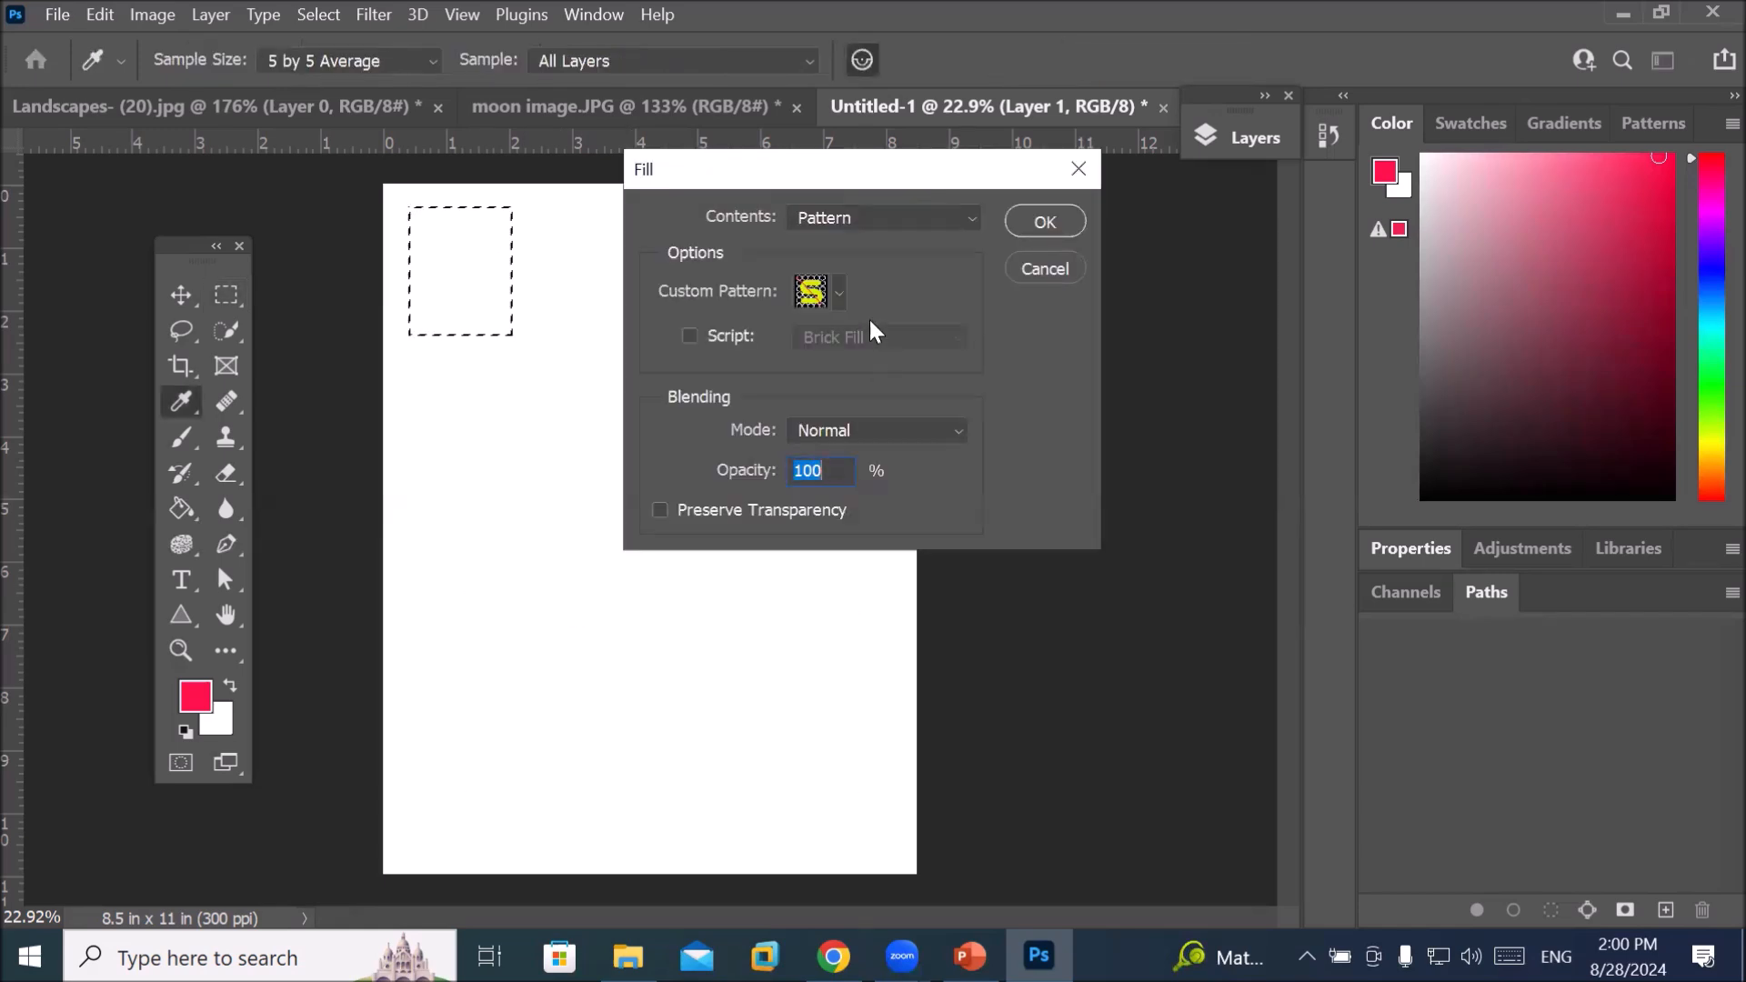
pyautogui.click(968, 217)
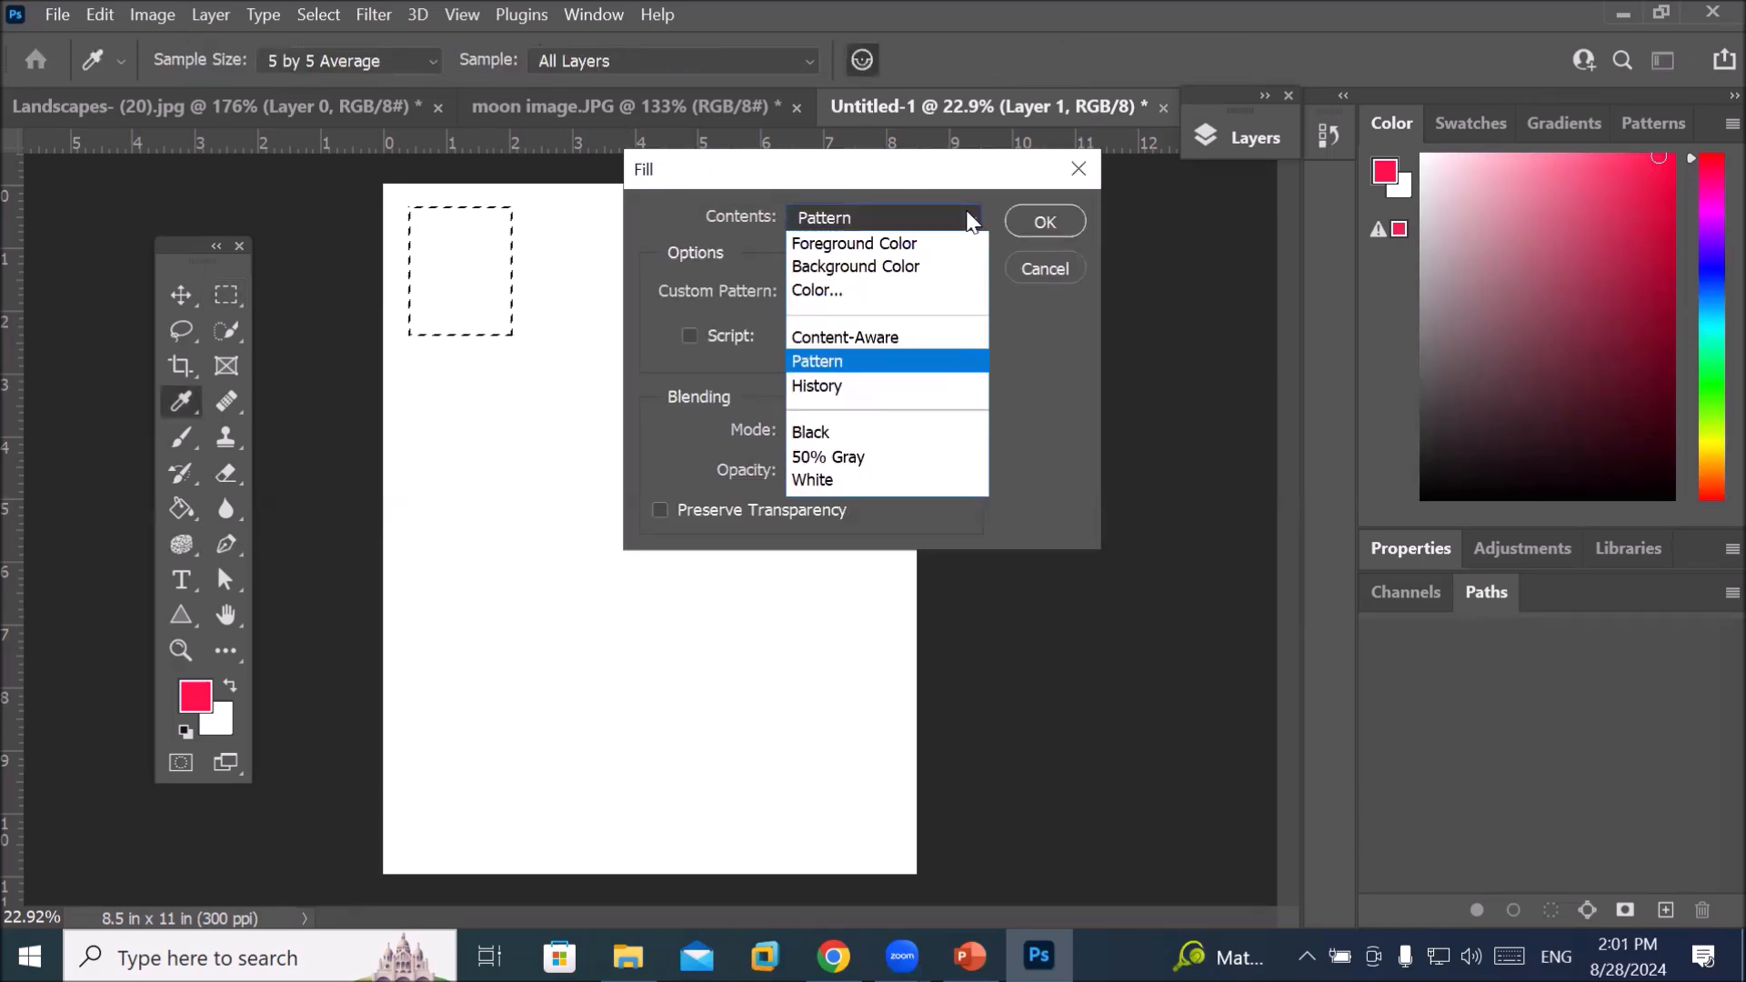
pyautogui.click(885, 291)
pyautogui.click(1025, 242)
pyautogui.click(1337, 199)
pyautogui.click(1045, 222)
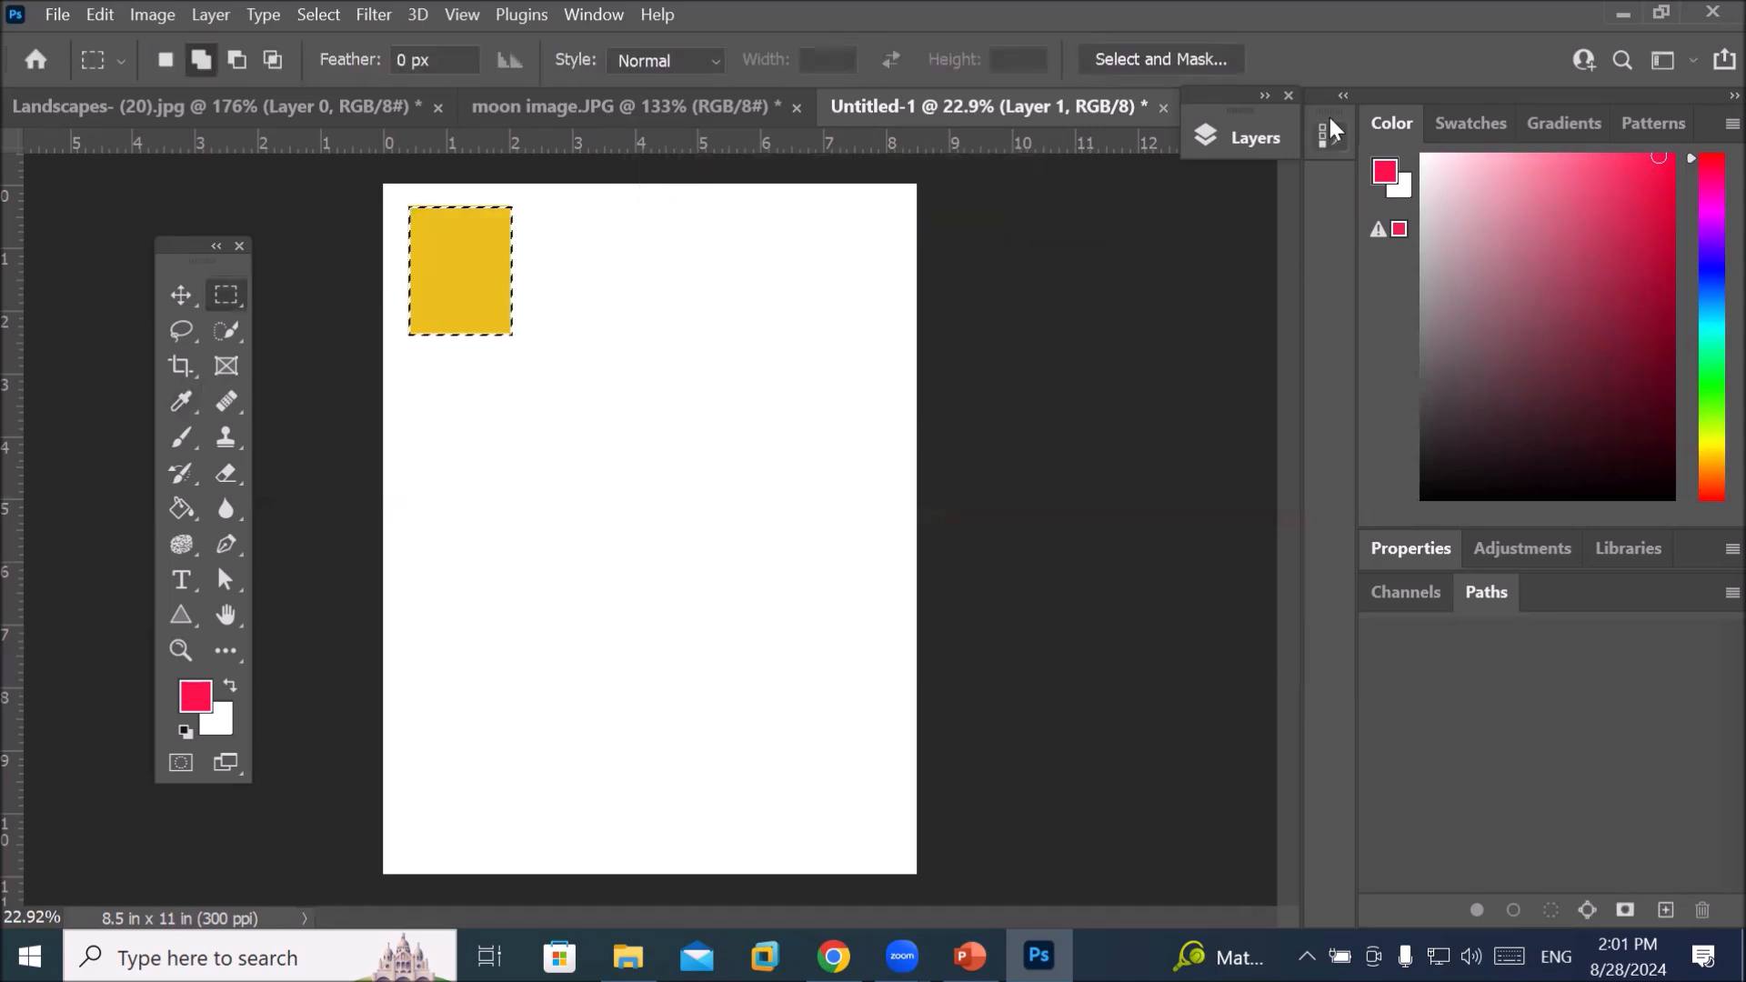
# Convert Layer 1 with the yellow rectangle to a smart object
pyautogui.click(1269, 139)
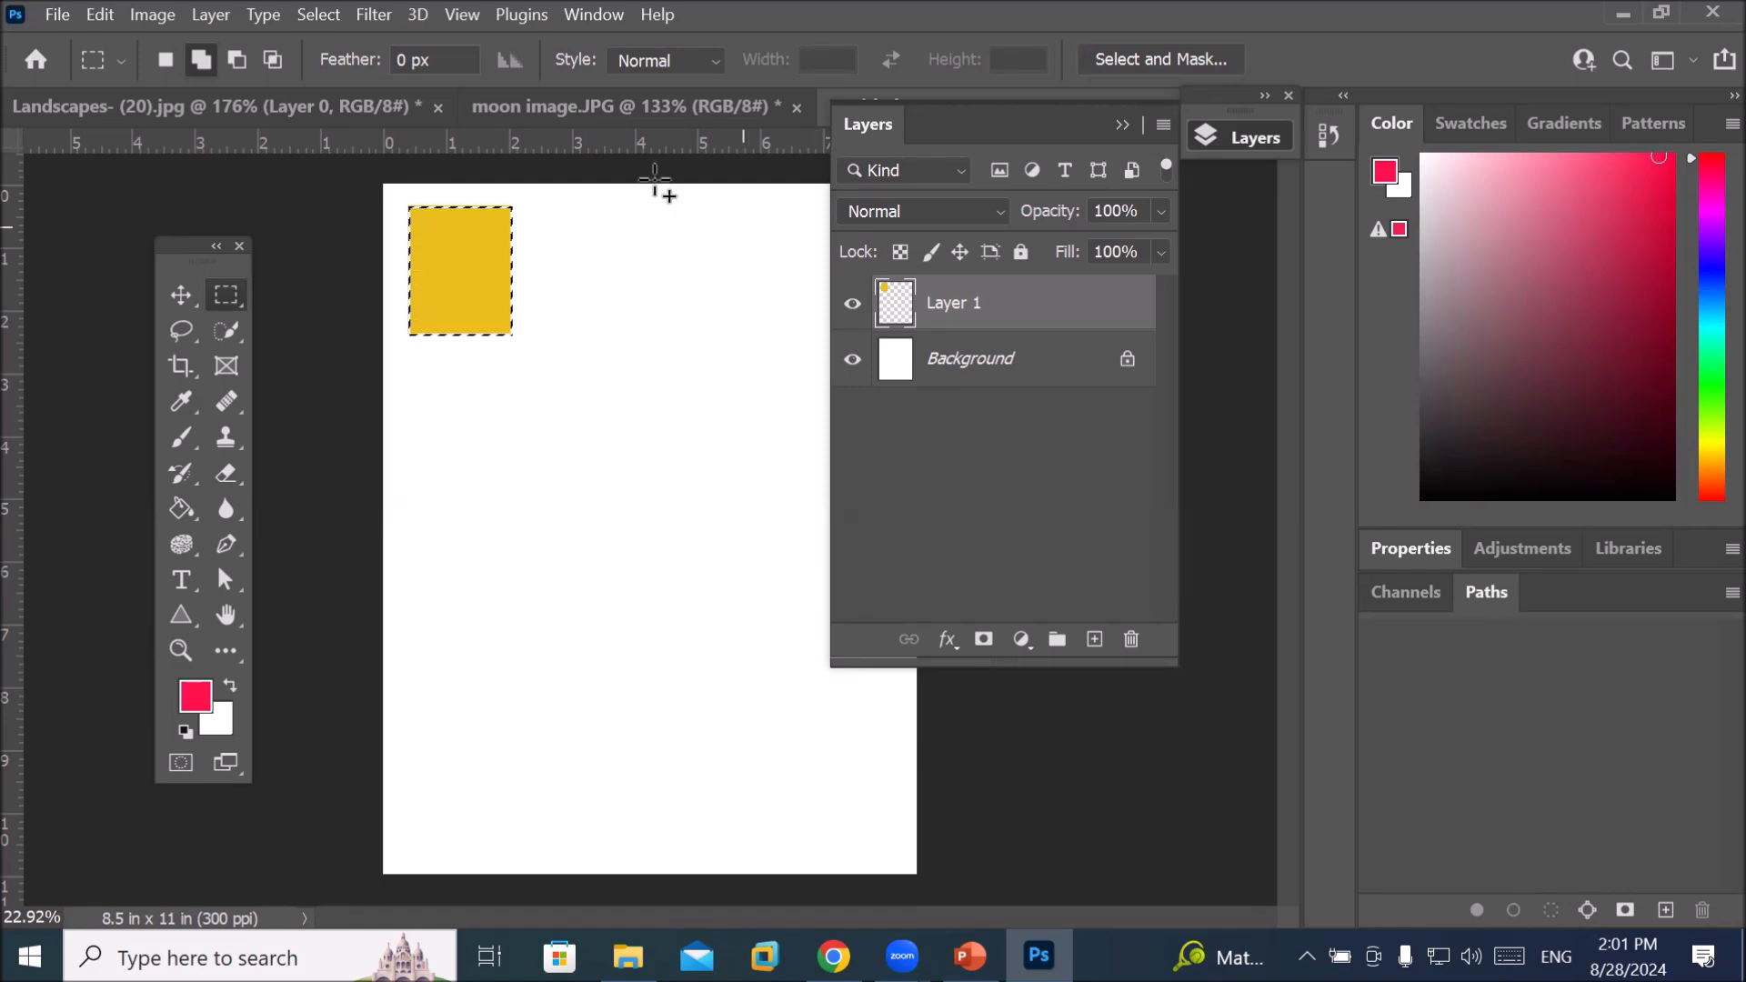
pyautogui.click(210, 15)
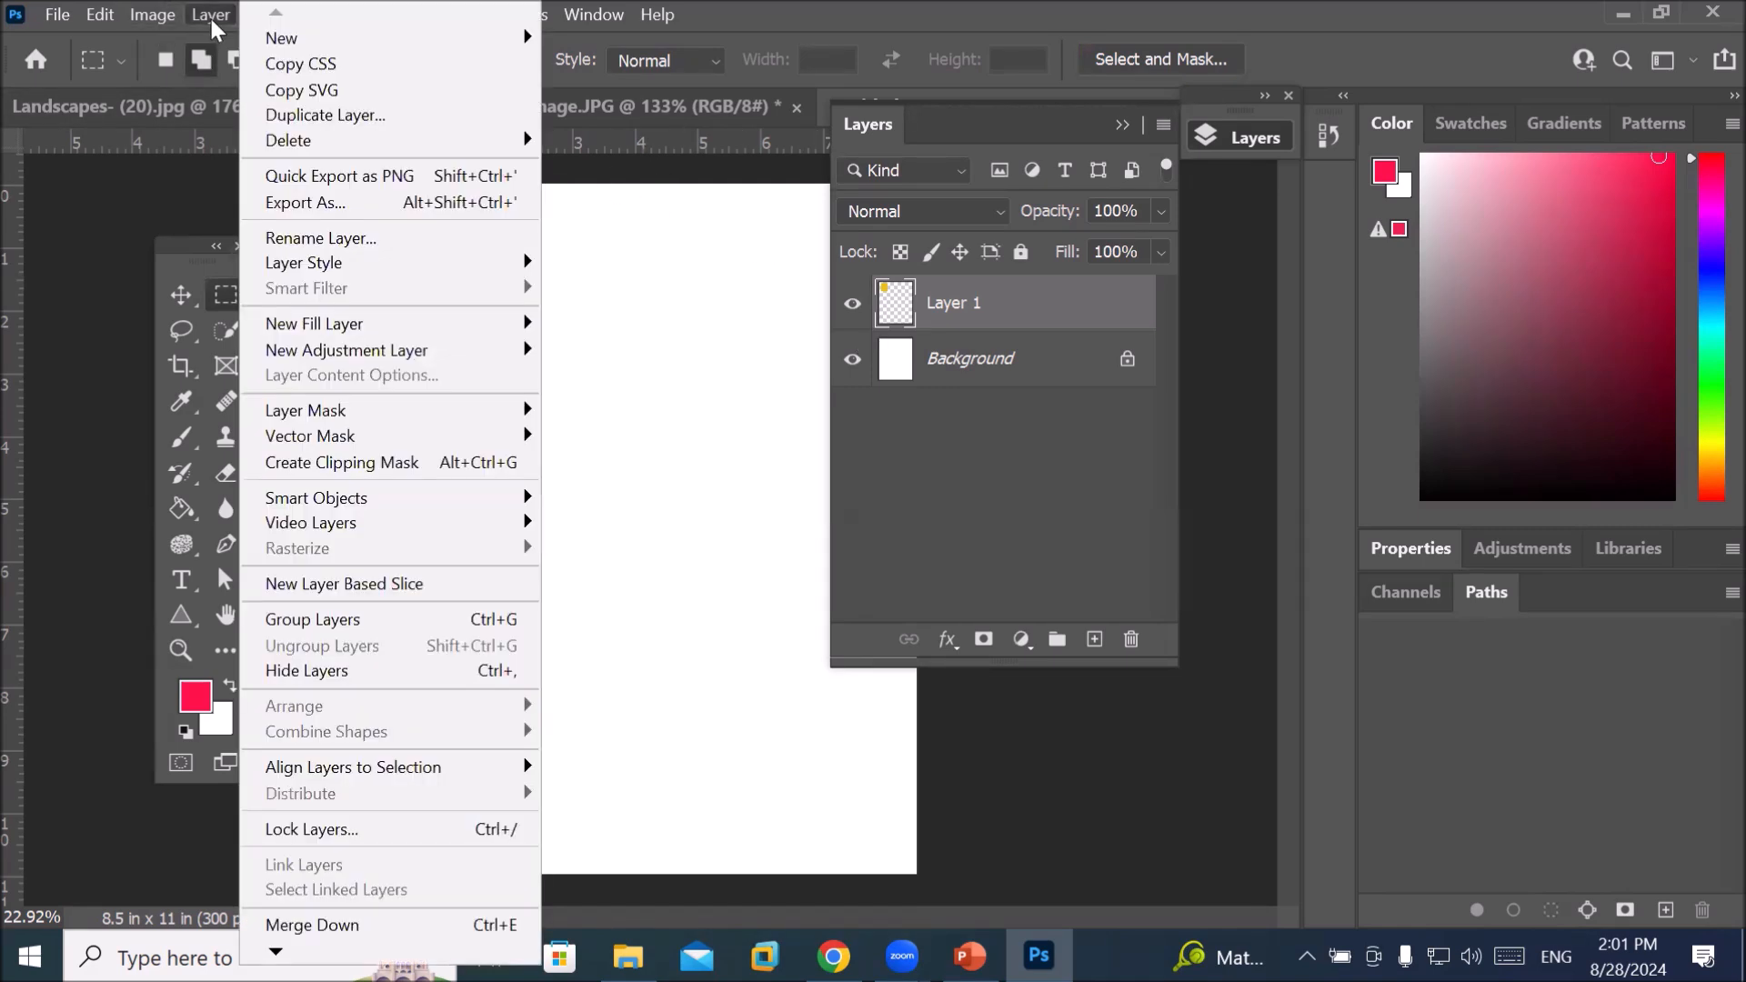
pyautogui.moveTo(435, 503)
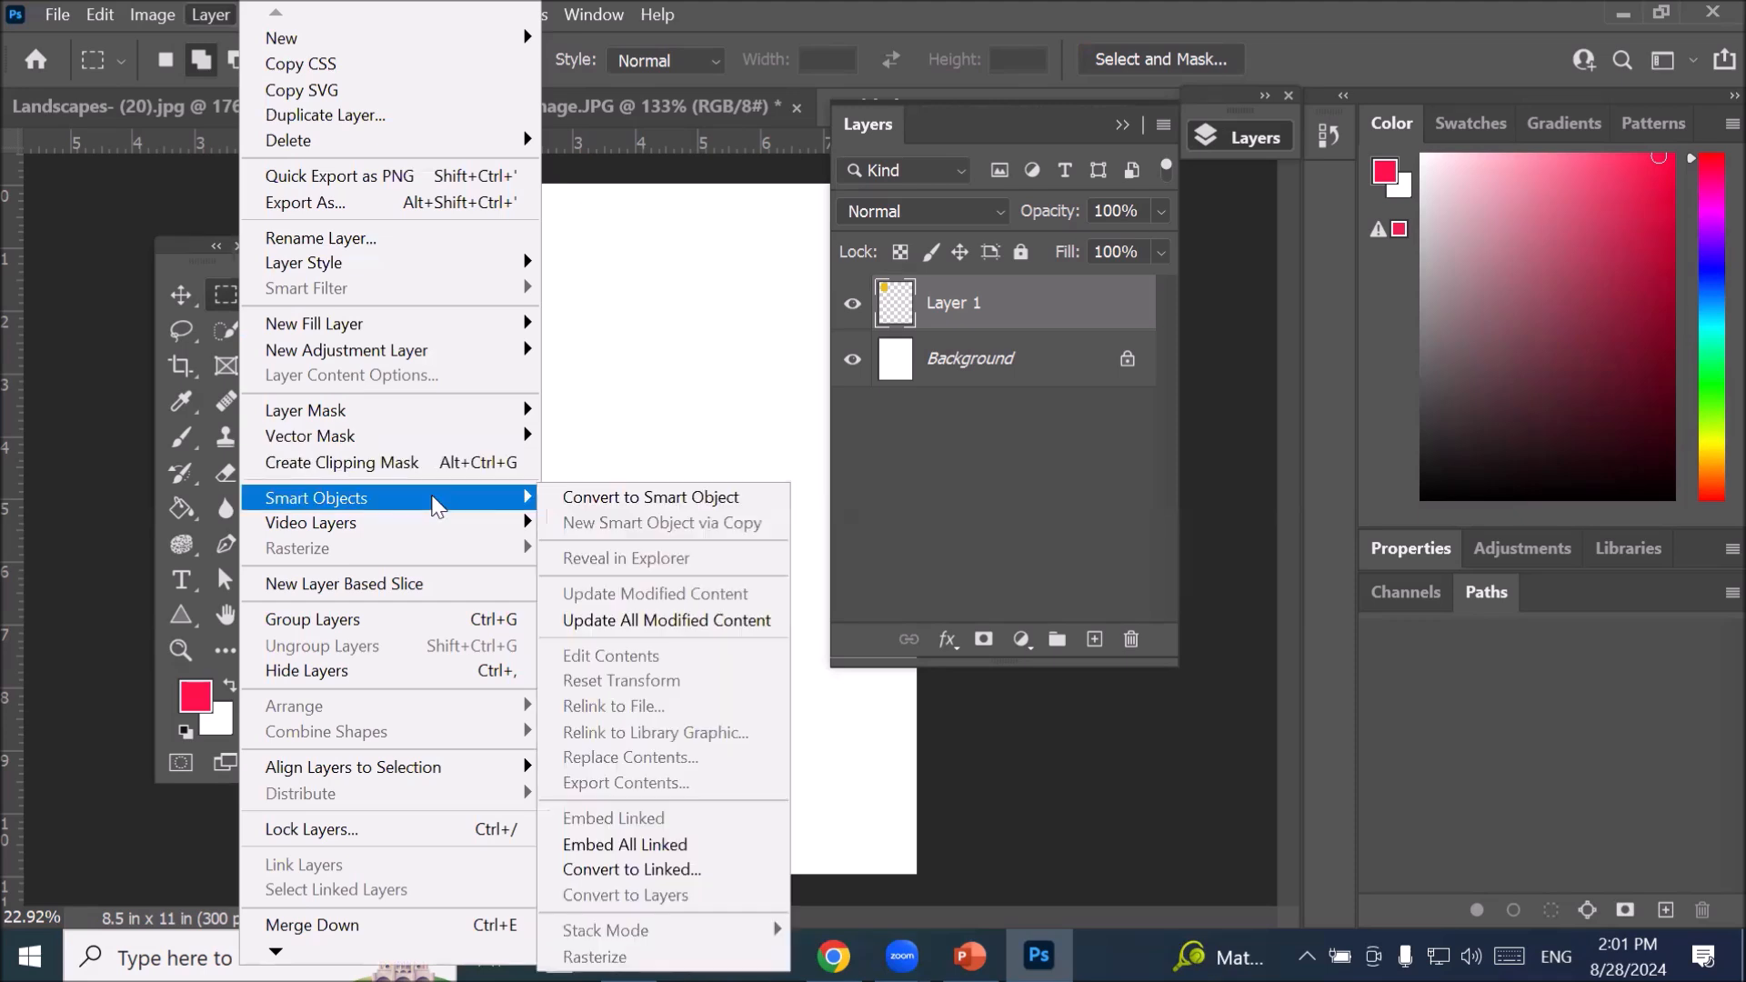
pyautogui.click(621, 503)
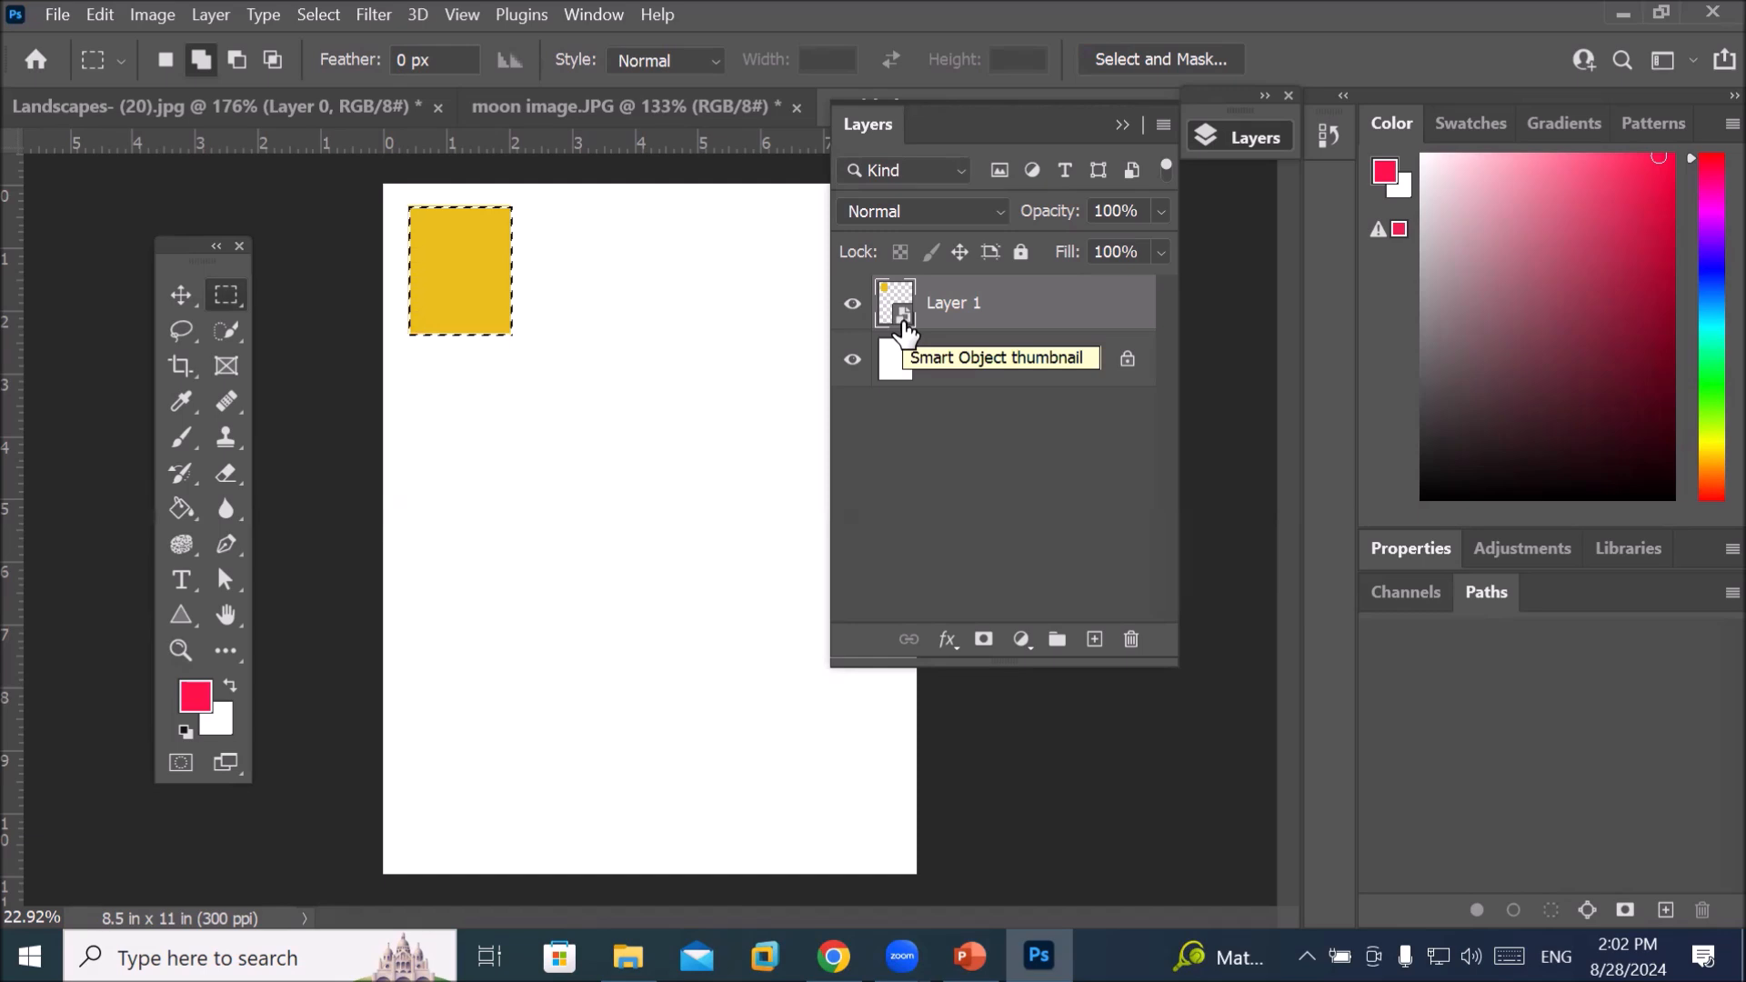
# Copy the yellow rectangle with the Move Tool into two evenly spaced rows of four, plus one copy starting a third row
pyautogui.click(181, 295)
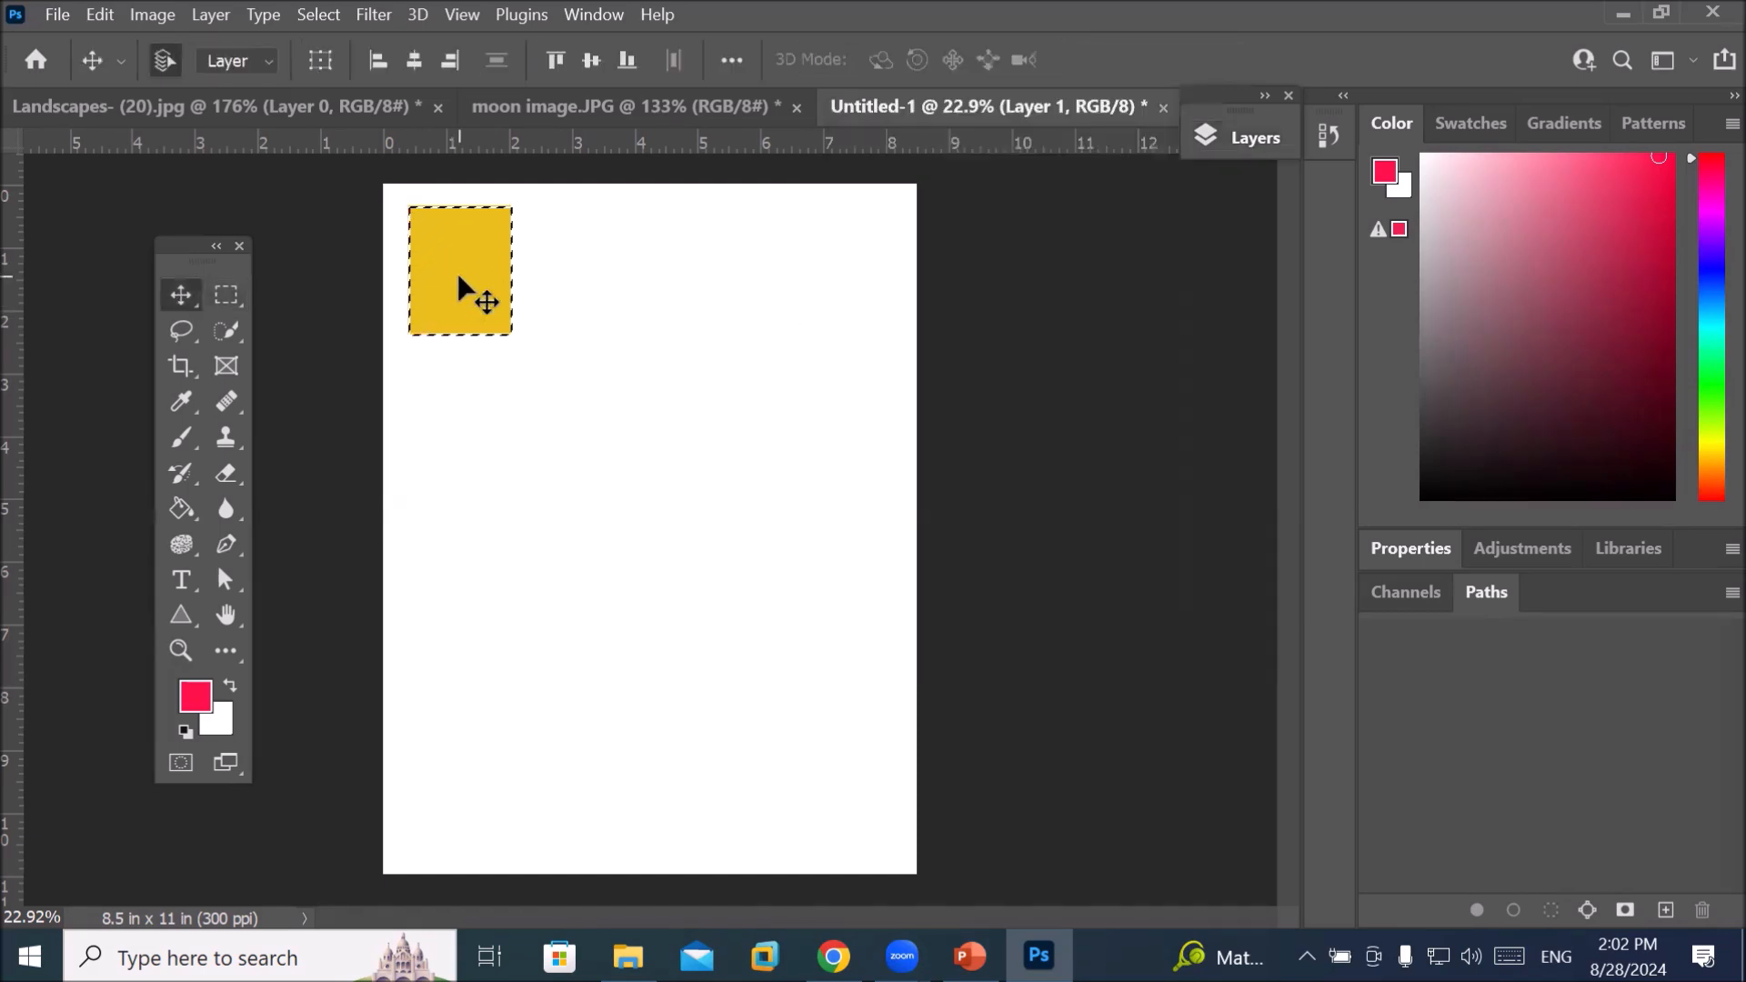
pyautogui.moveTo(457, 279); pyautogui.dragTo(694, 413)
pyautogui.moveTo(694, 409); pyautogui.dragTo(463, 536)
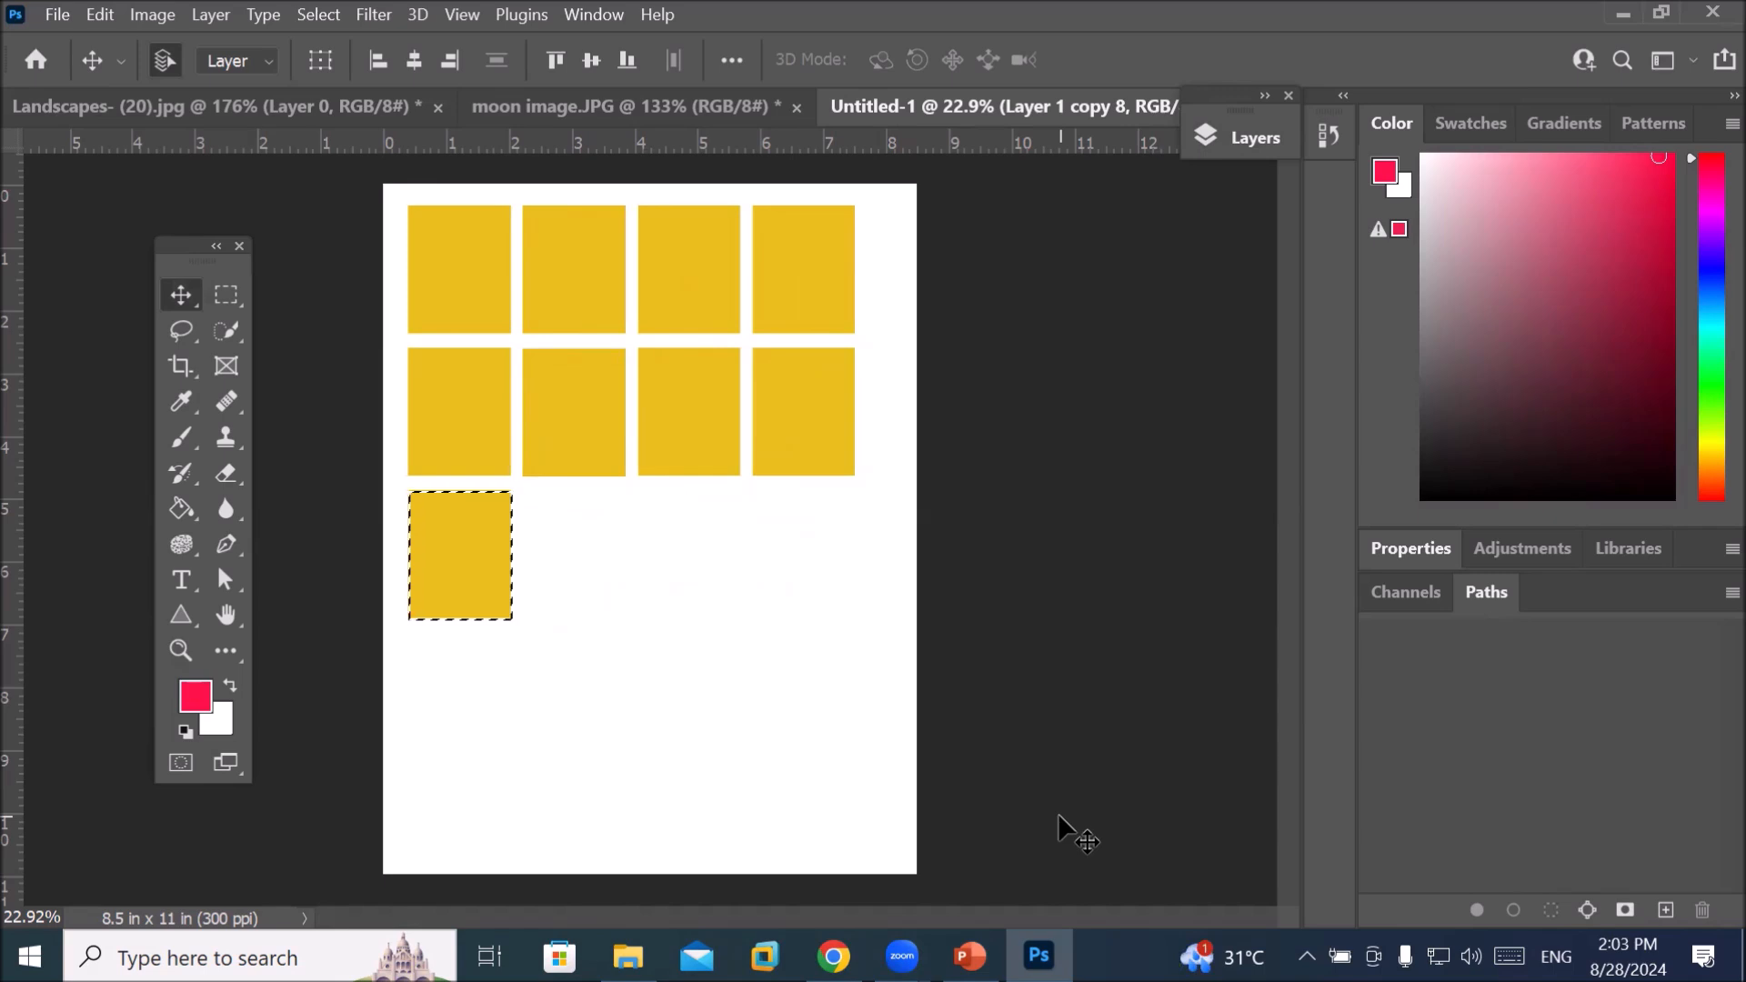
pyautogui.press('ctrl')
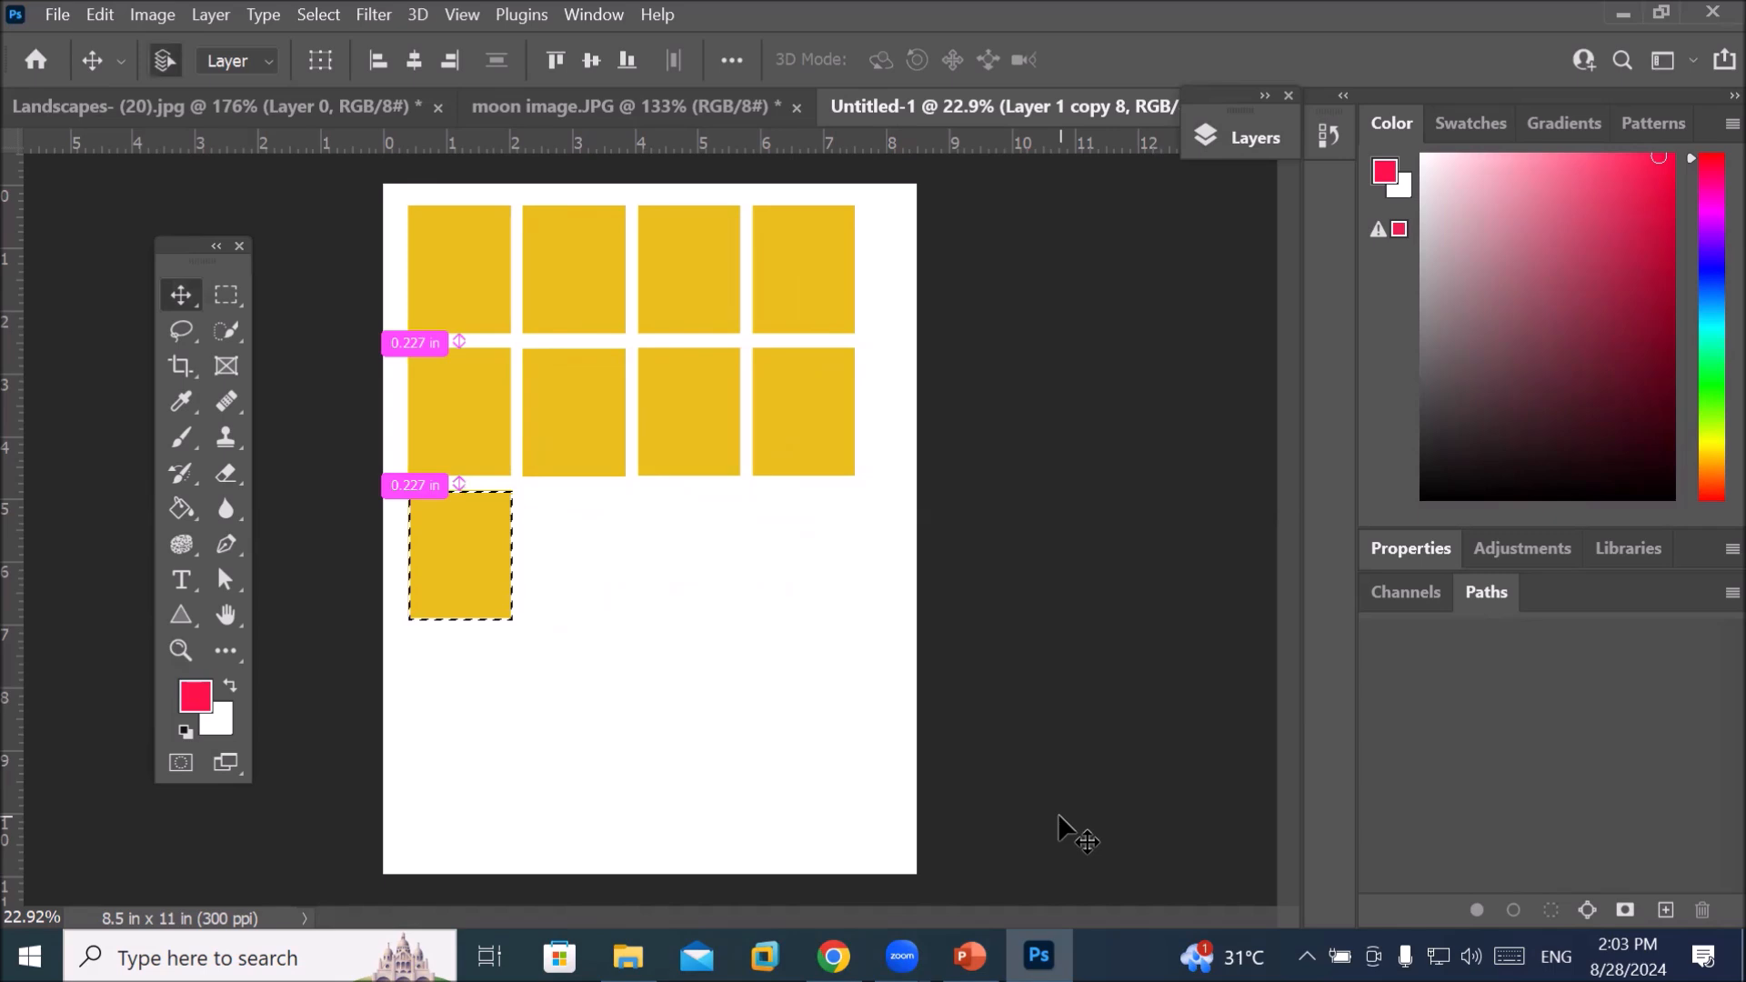
# Toggle the visibility of the Layer 1 copy 8 layer off and on to check which rectangle it holds
pyautogui.click(1232, 138)
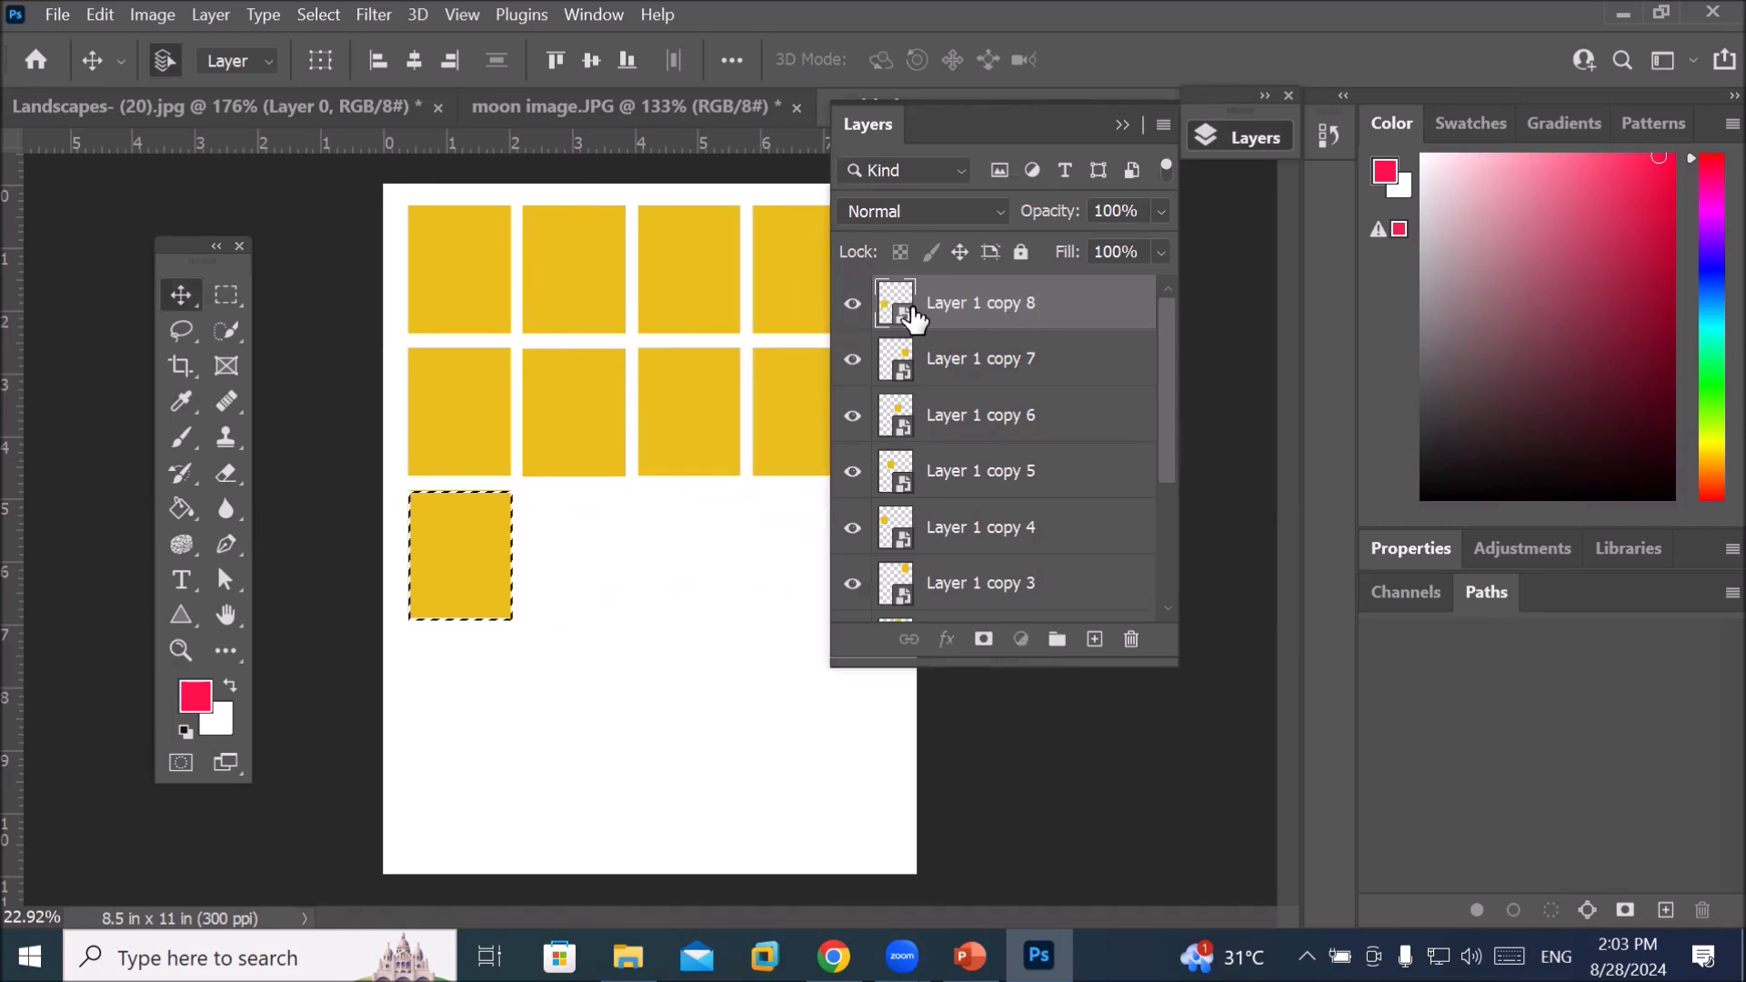
pyautogui.click(854, 306)
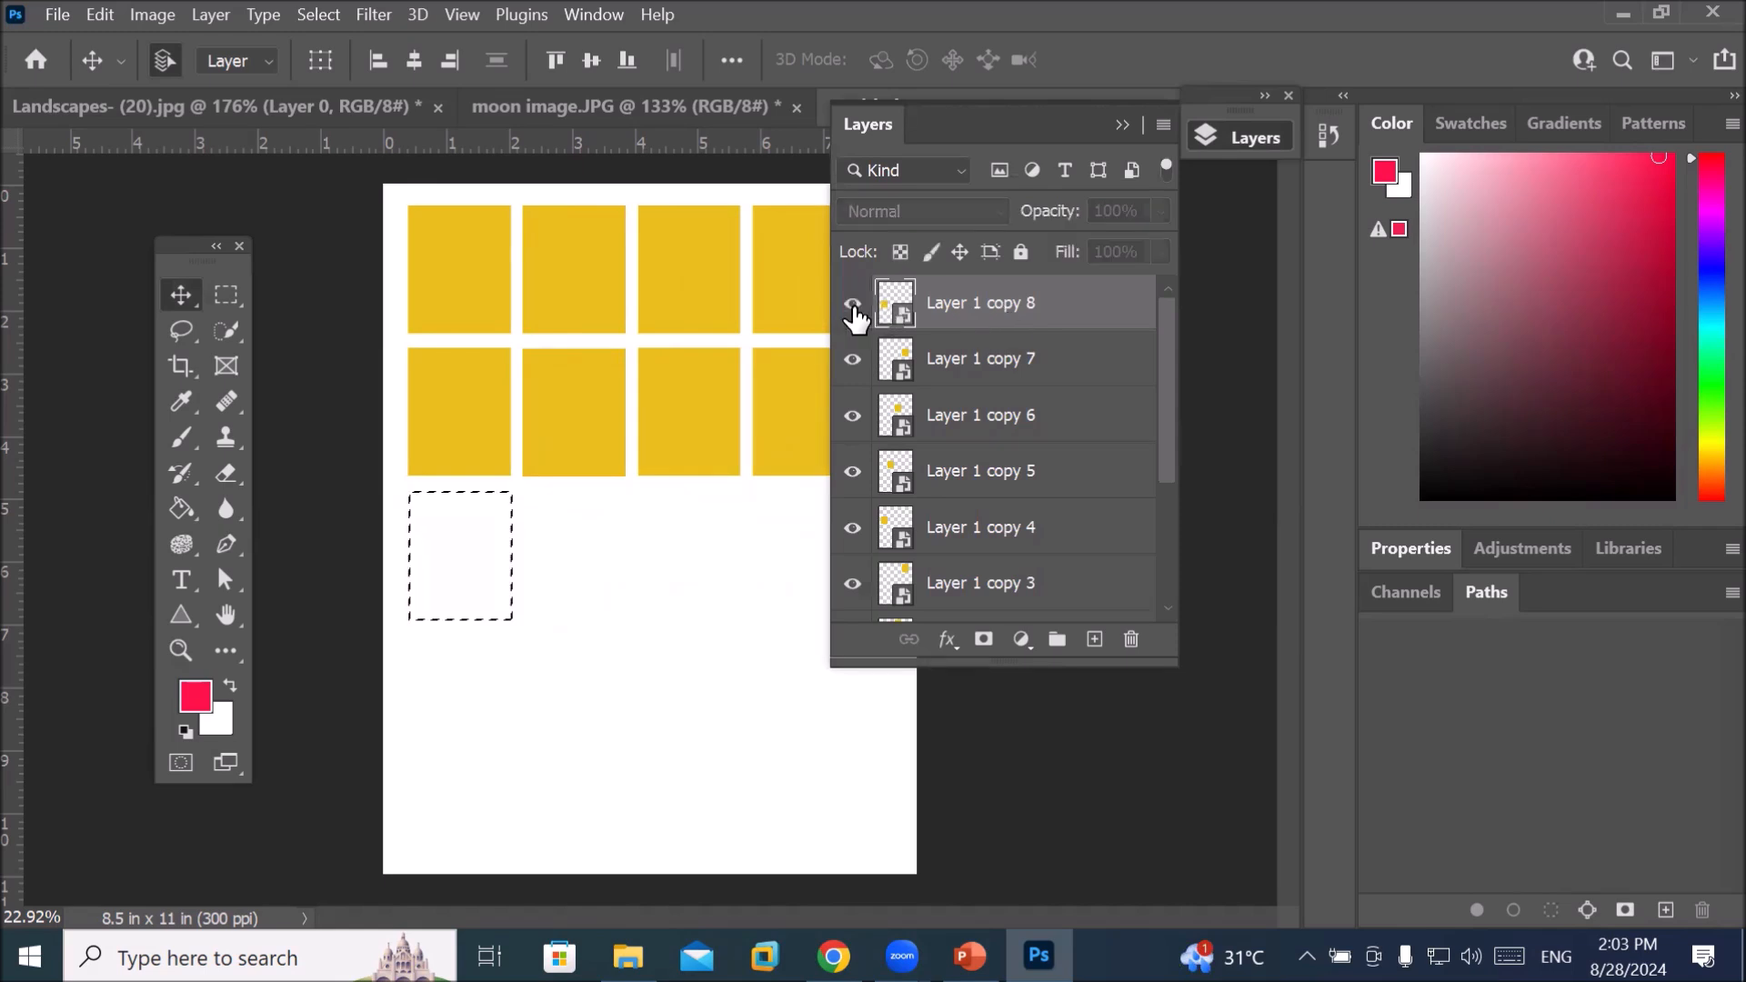
pyautogui.click(854, 307)
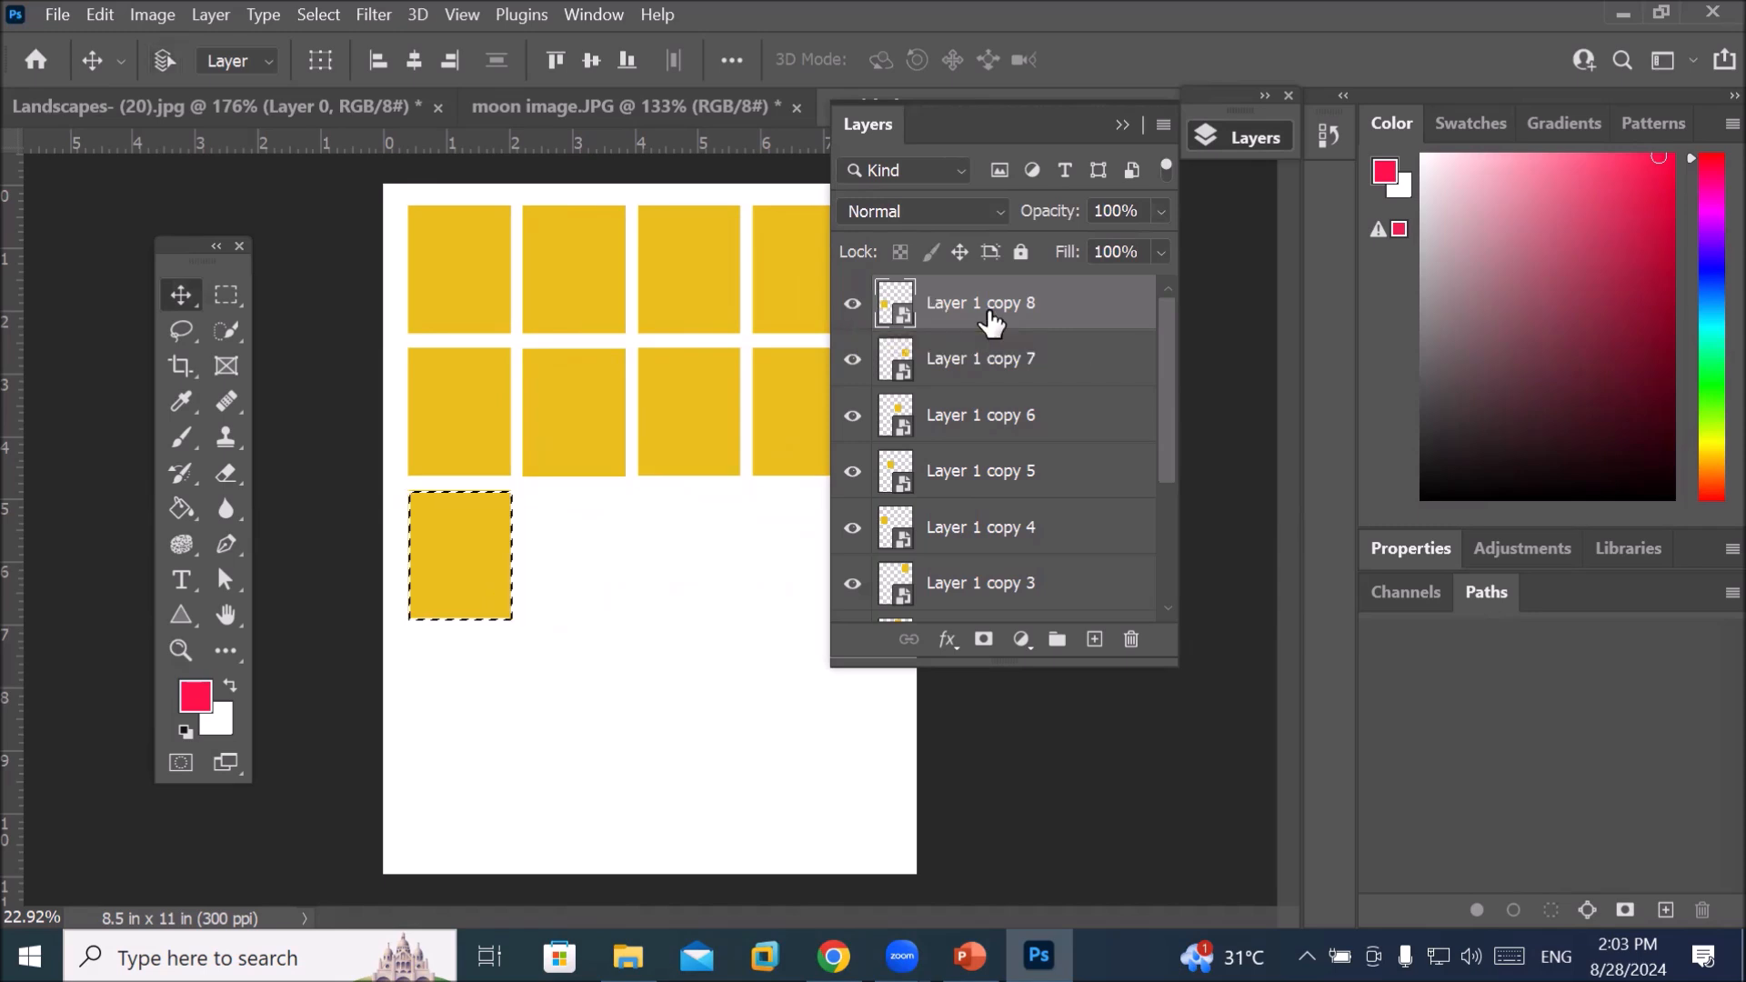
# Deselect, and free-transform the third-row rectangle to about 7.12 by 5.85 in so it spans all four columns
pyautogui.press('ctrl')
pyautogui.hotkey('ctrl', 'd')
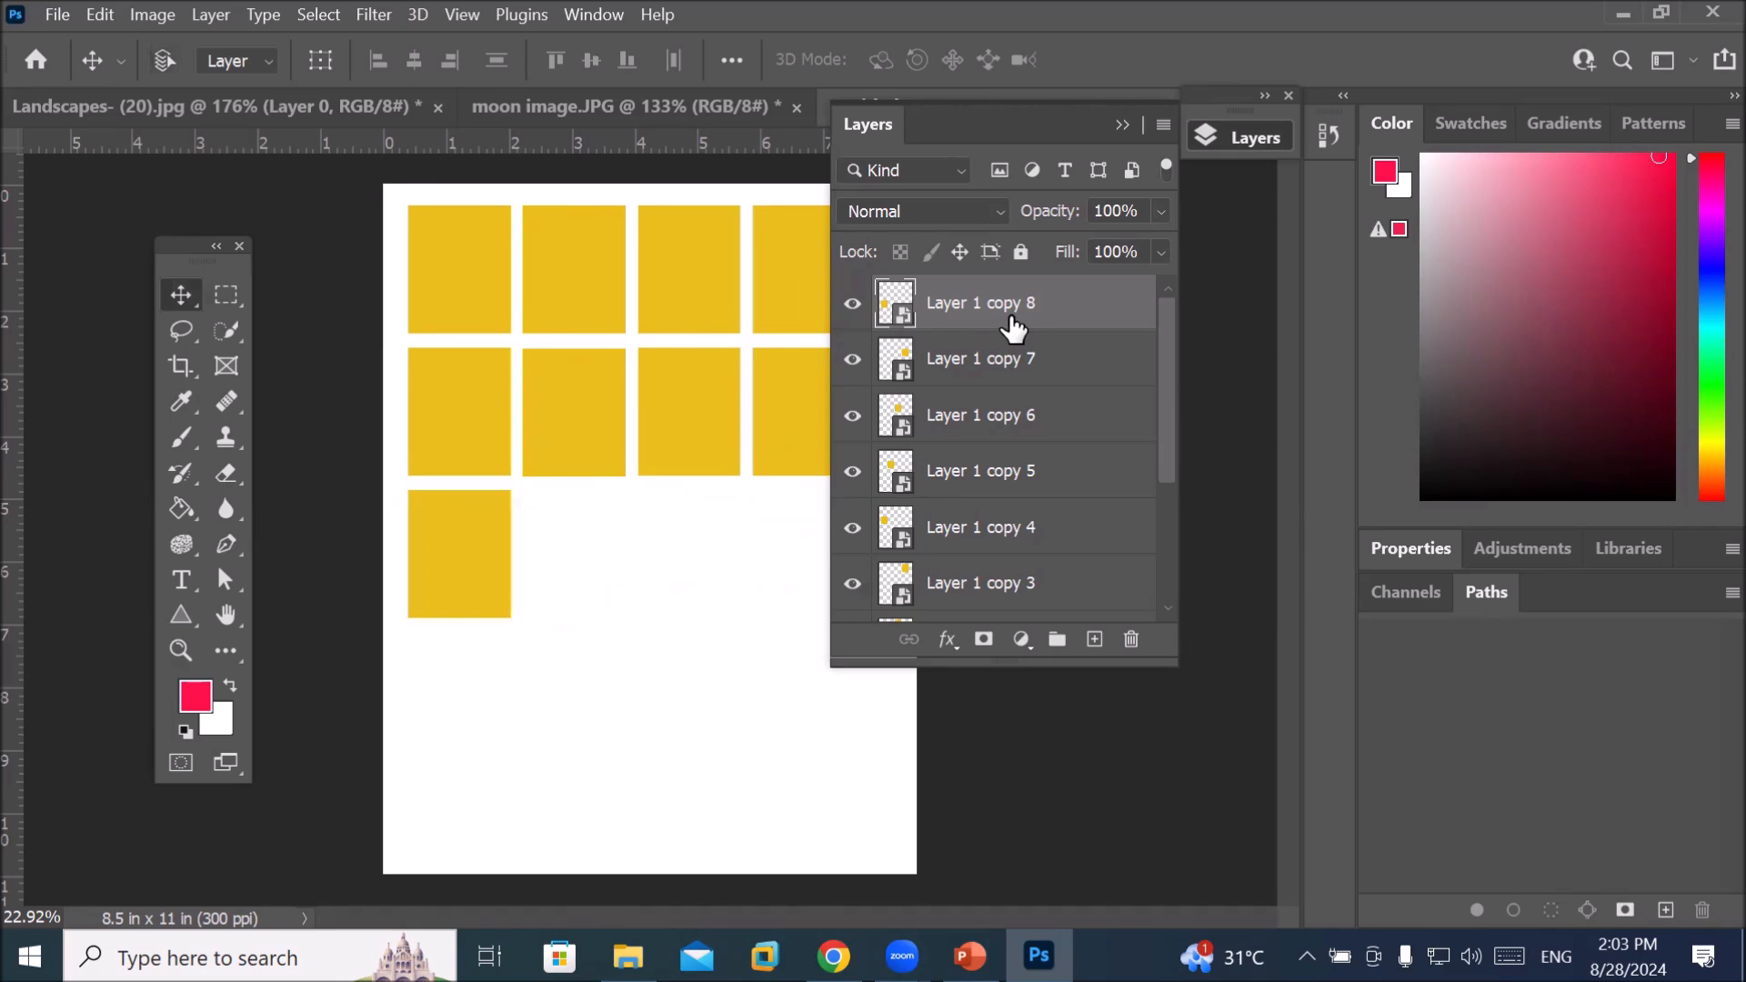
pyautogui.hotkey('ctrl', 't')
pyautogui.moveTo(514, 624); pyautogui.dragTo(860, 857)
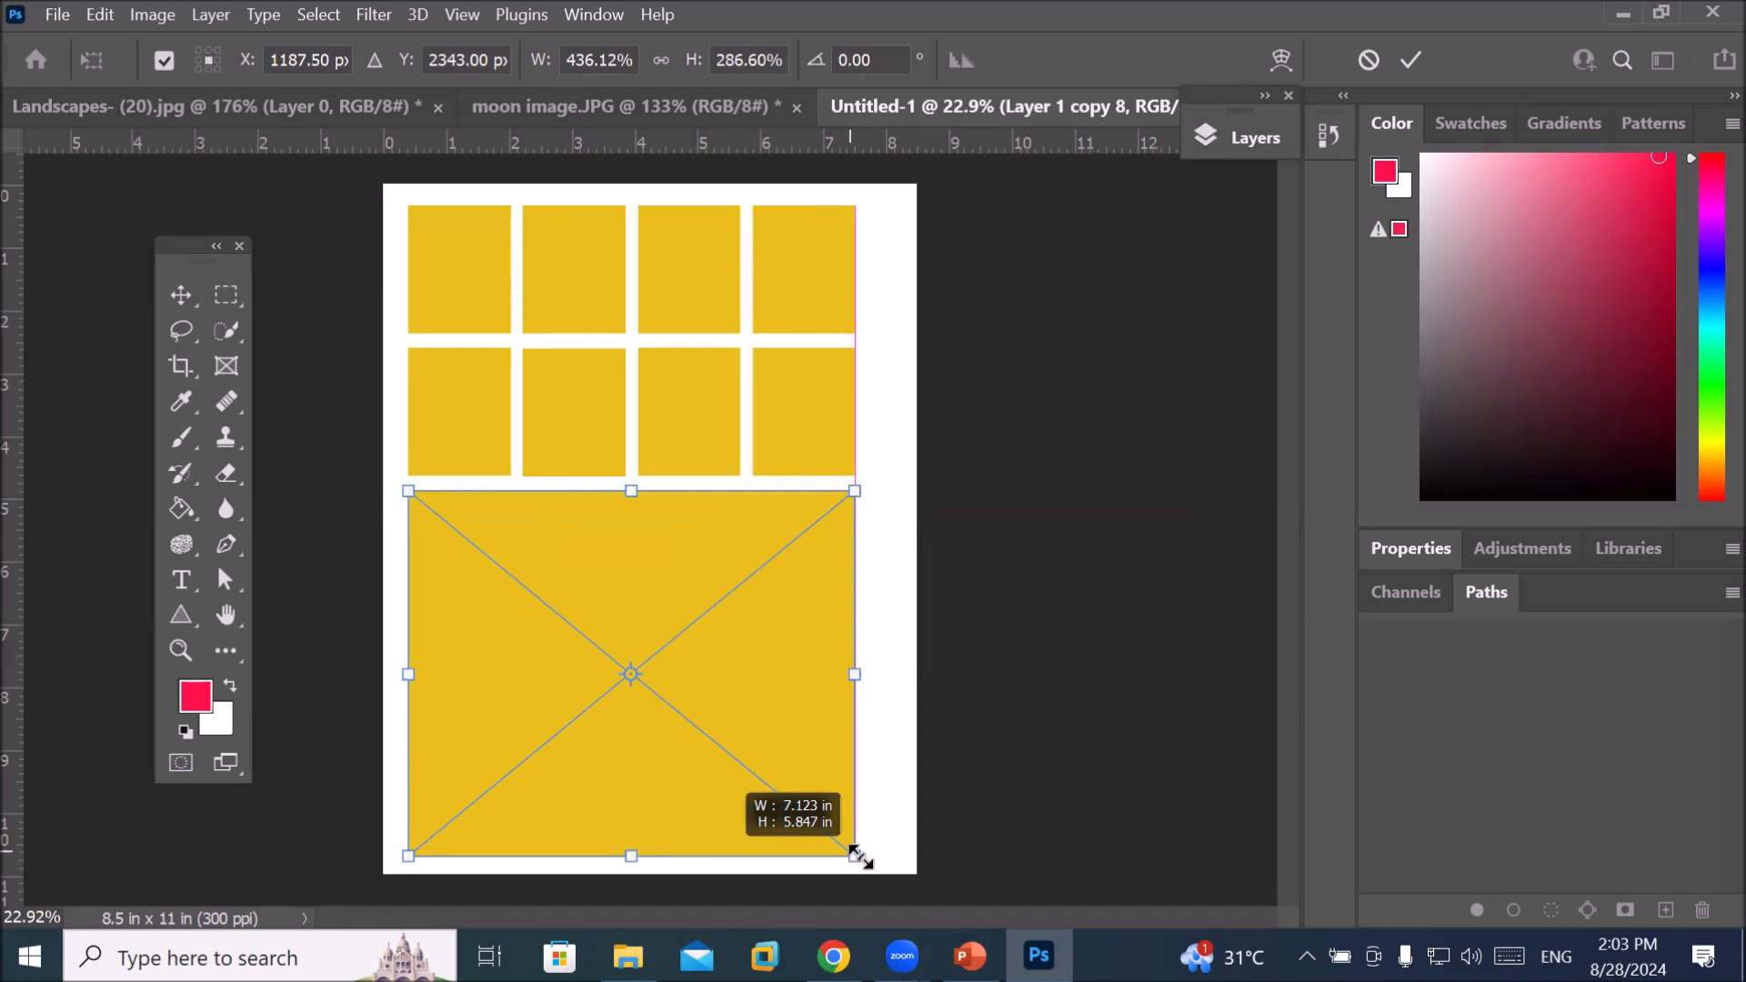
pyautogui.moveTo(860, 857); pyautogui.dragTo(858, 855)
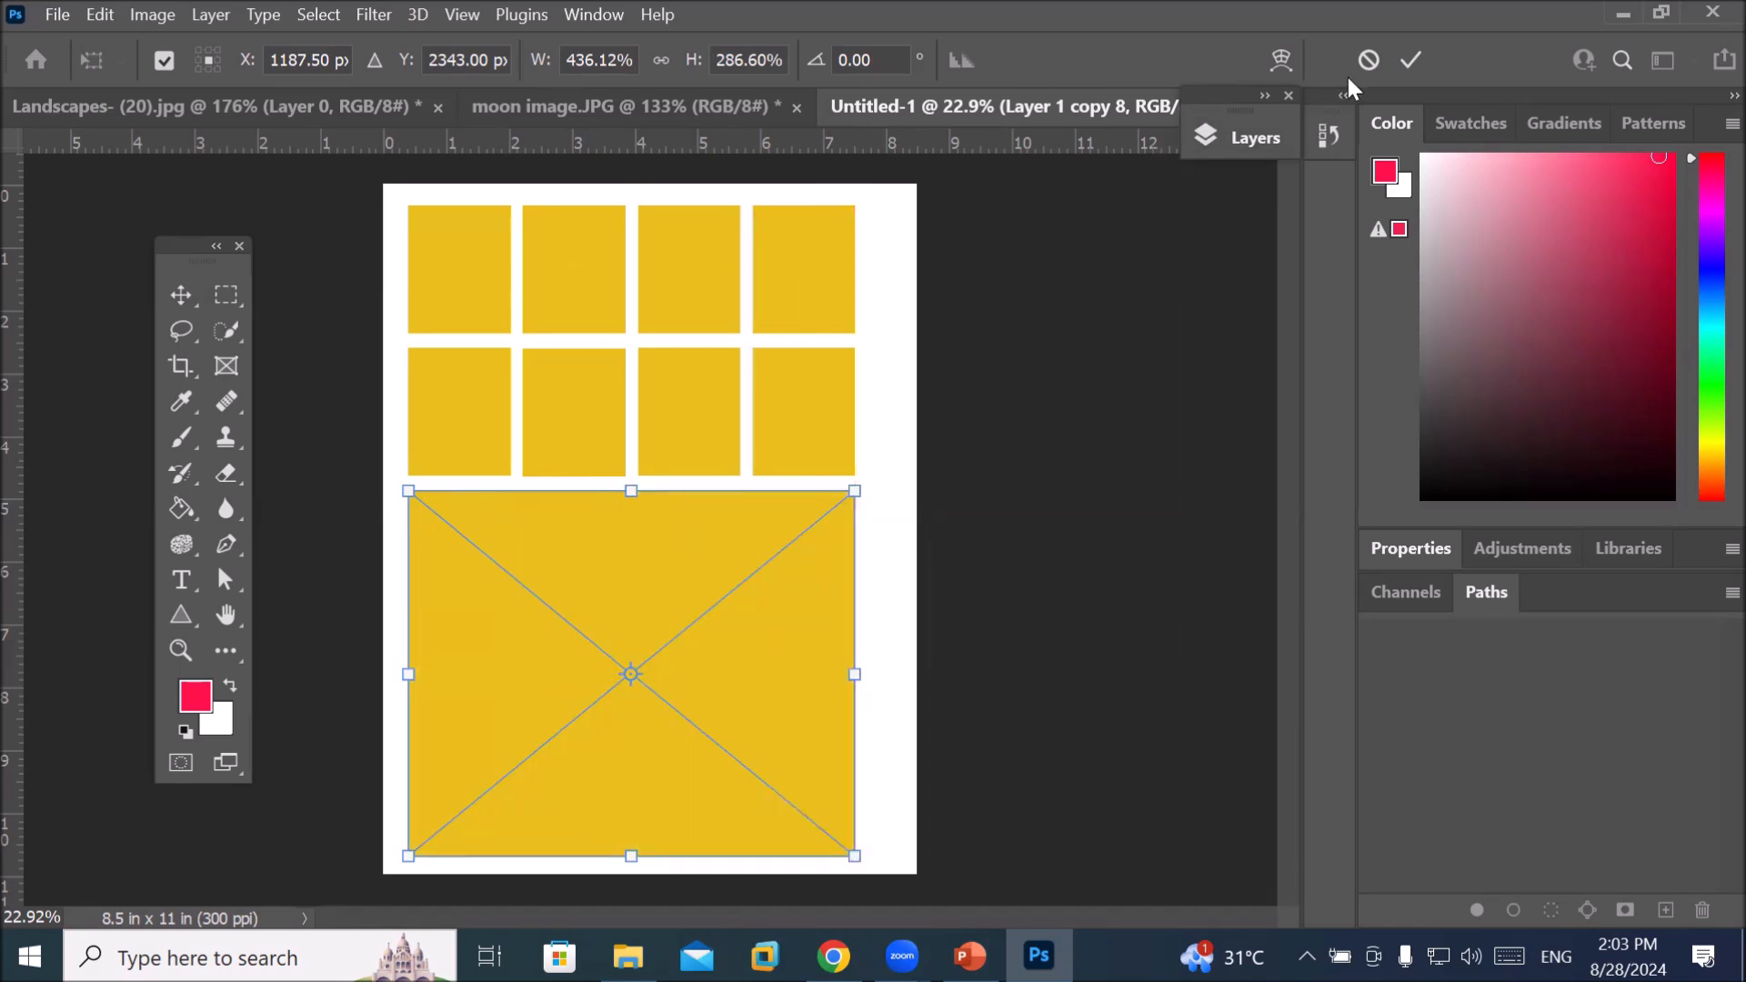
pyautogui.click(1410, 60)
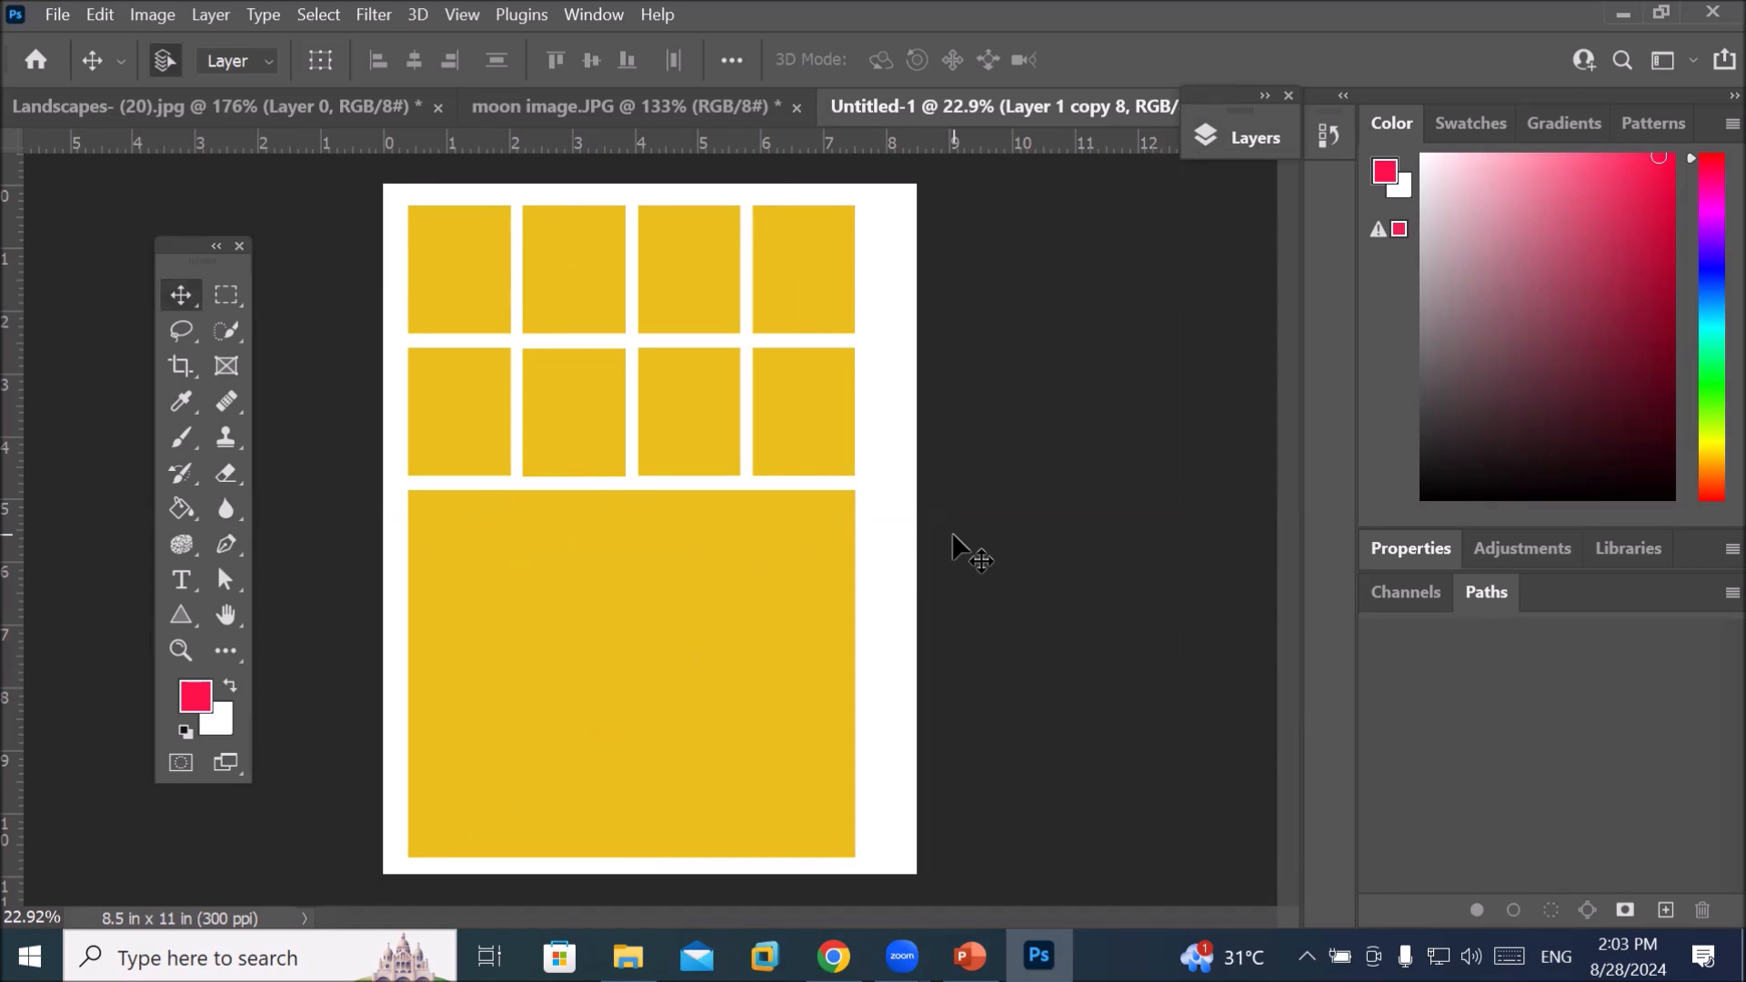
# Open the contents of the original Layer 1 smart object for editing and move the Layers panel clear of the canvas
pyautogui.click(1246, 145)
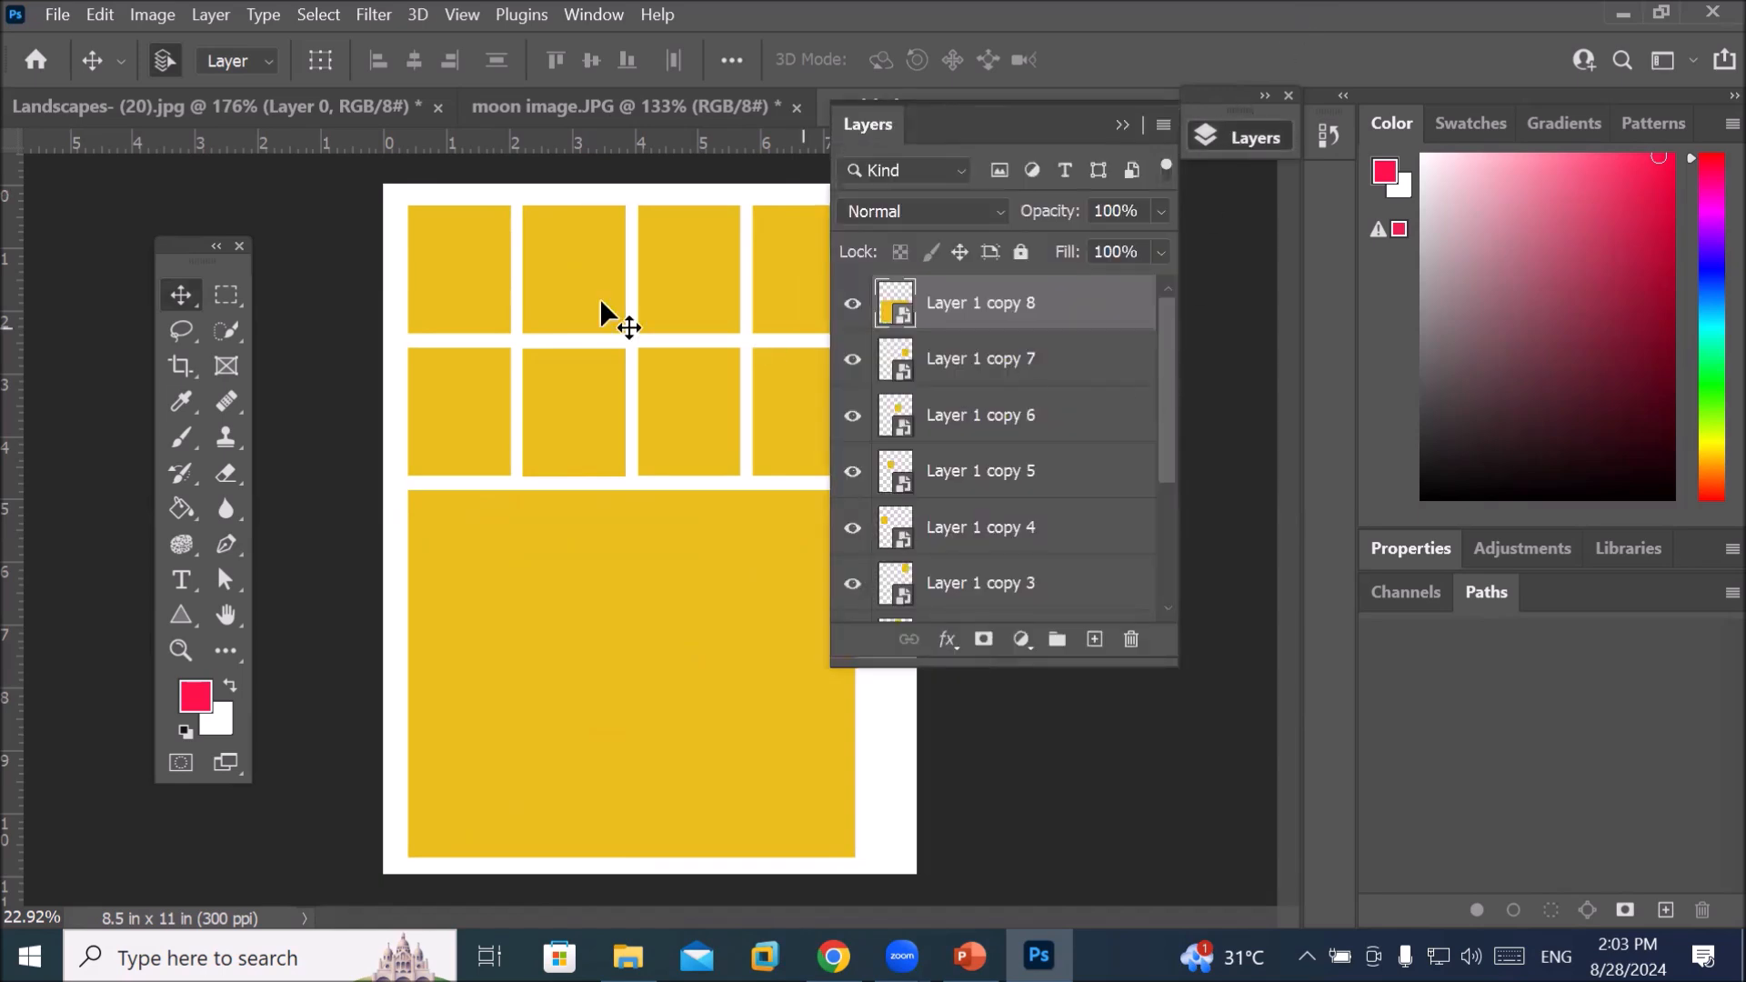
pyautogui.moveTo(1170, 425); pyautogui.dragTo(1154, 584)
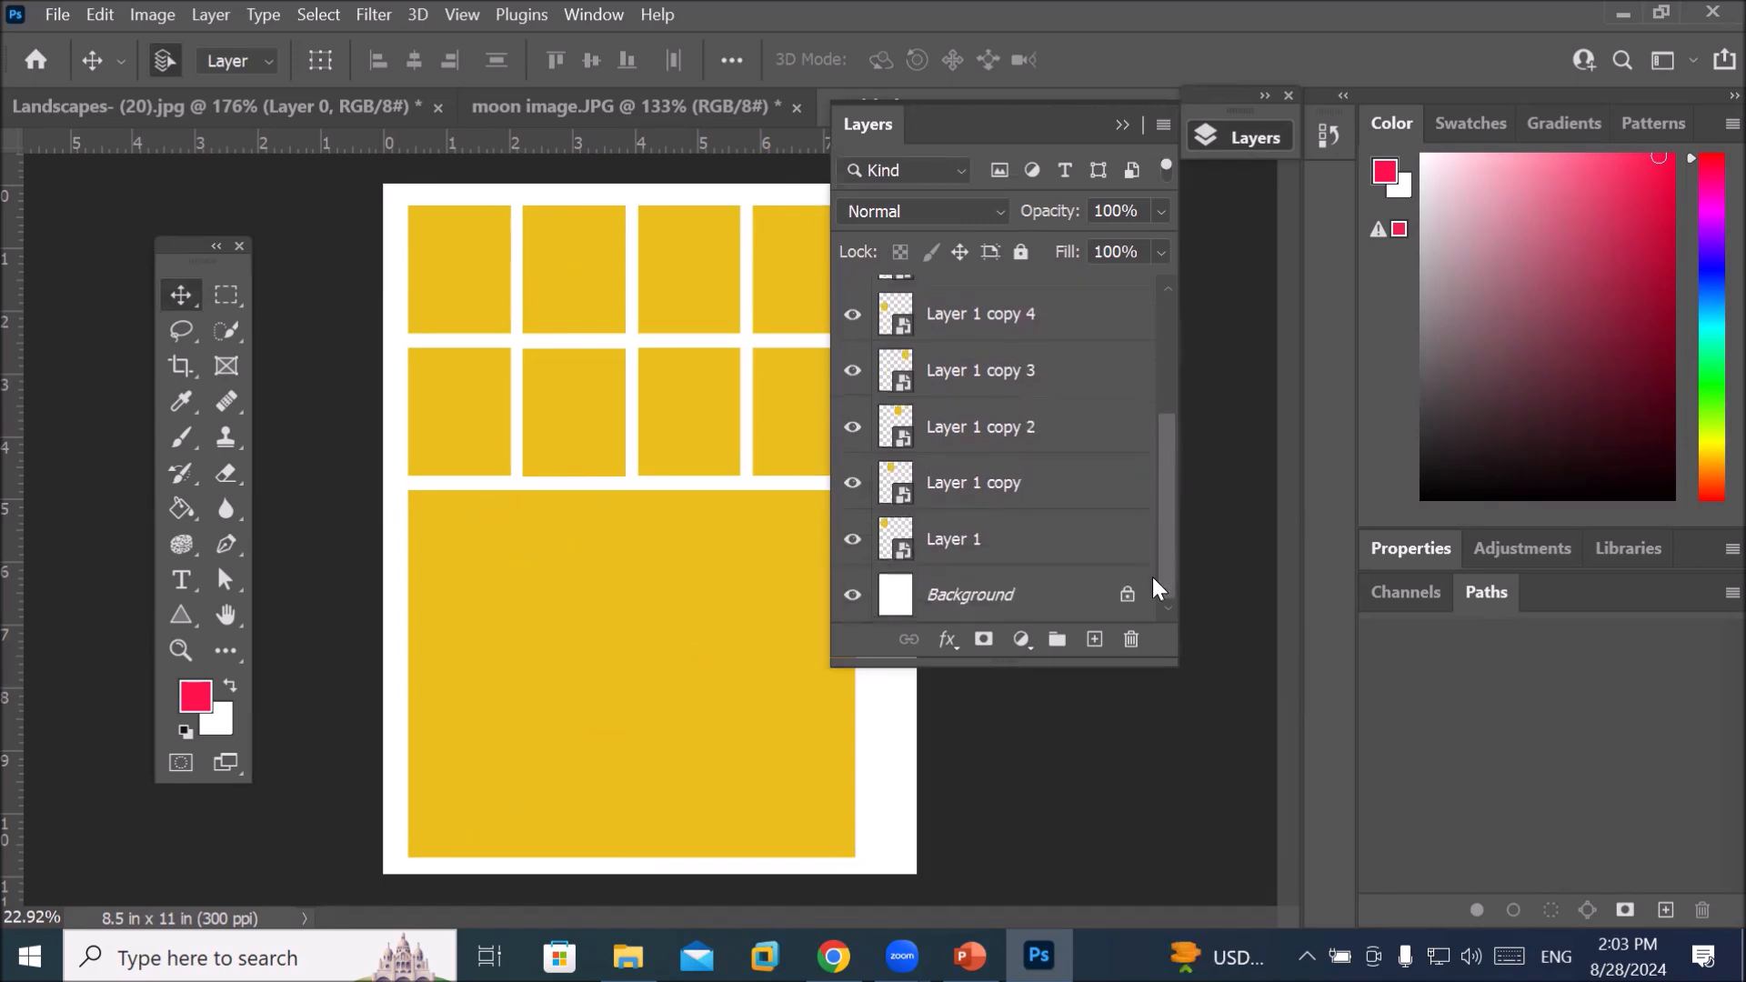
pyautogui.click(955, 541)
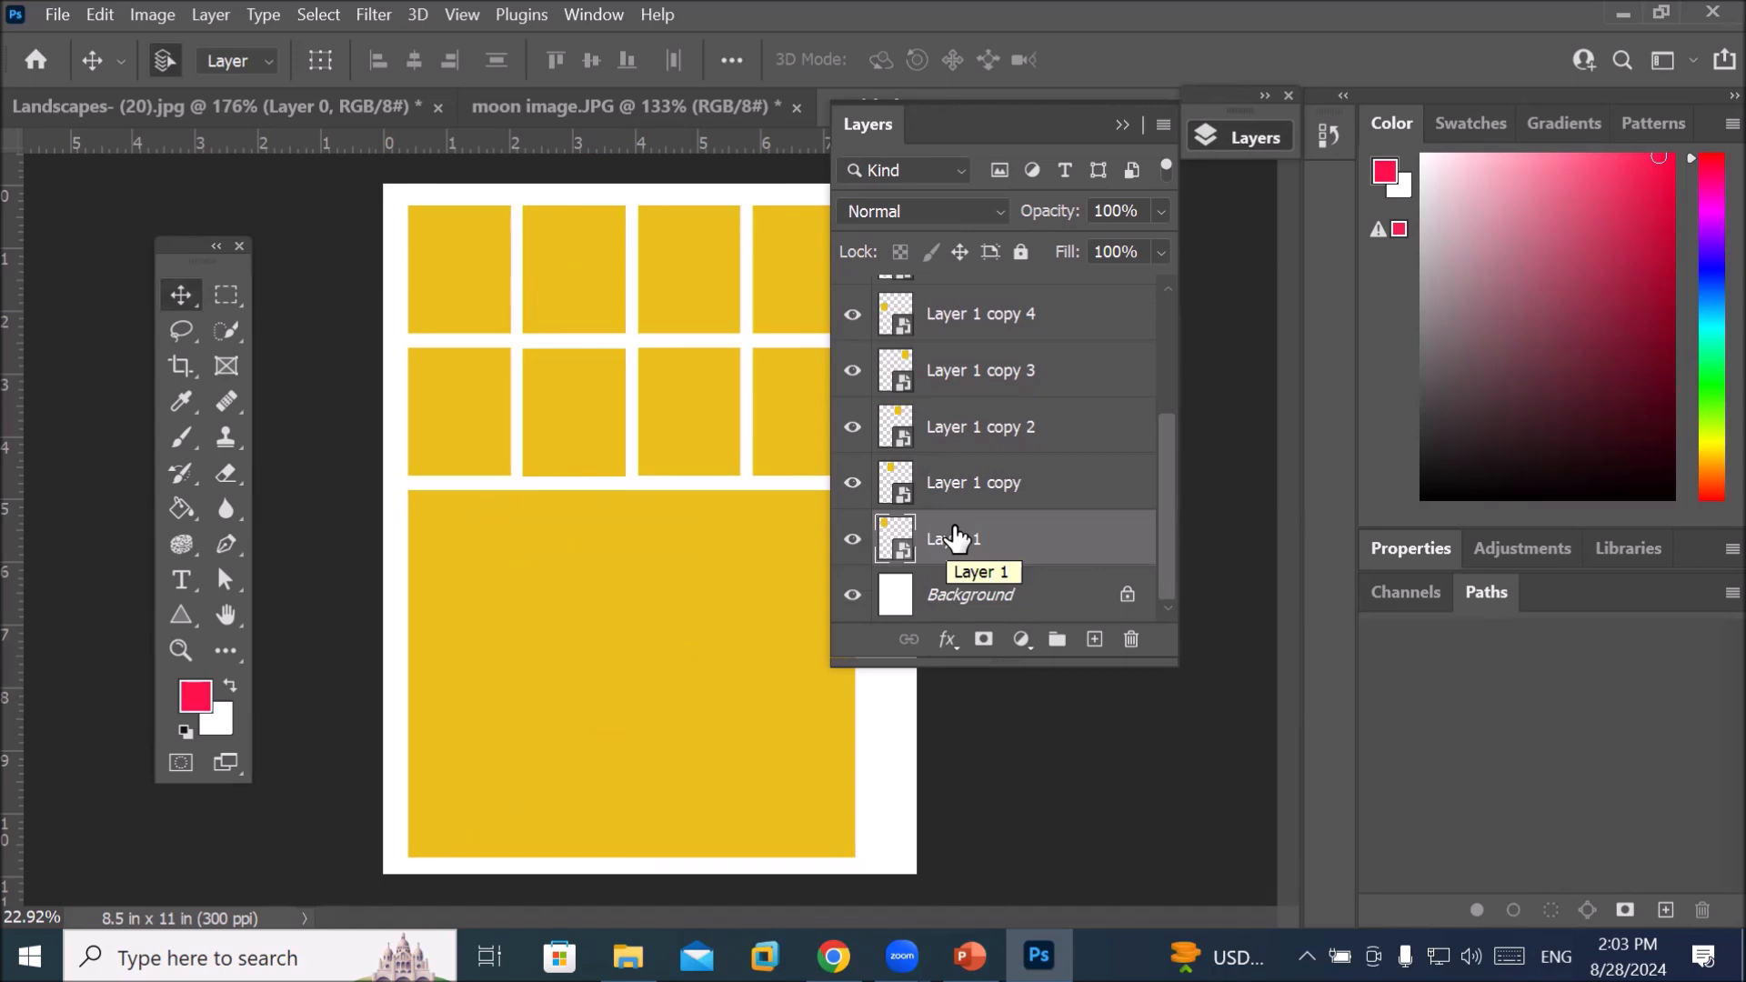
pyautogui.doubleClick(904, 544)
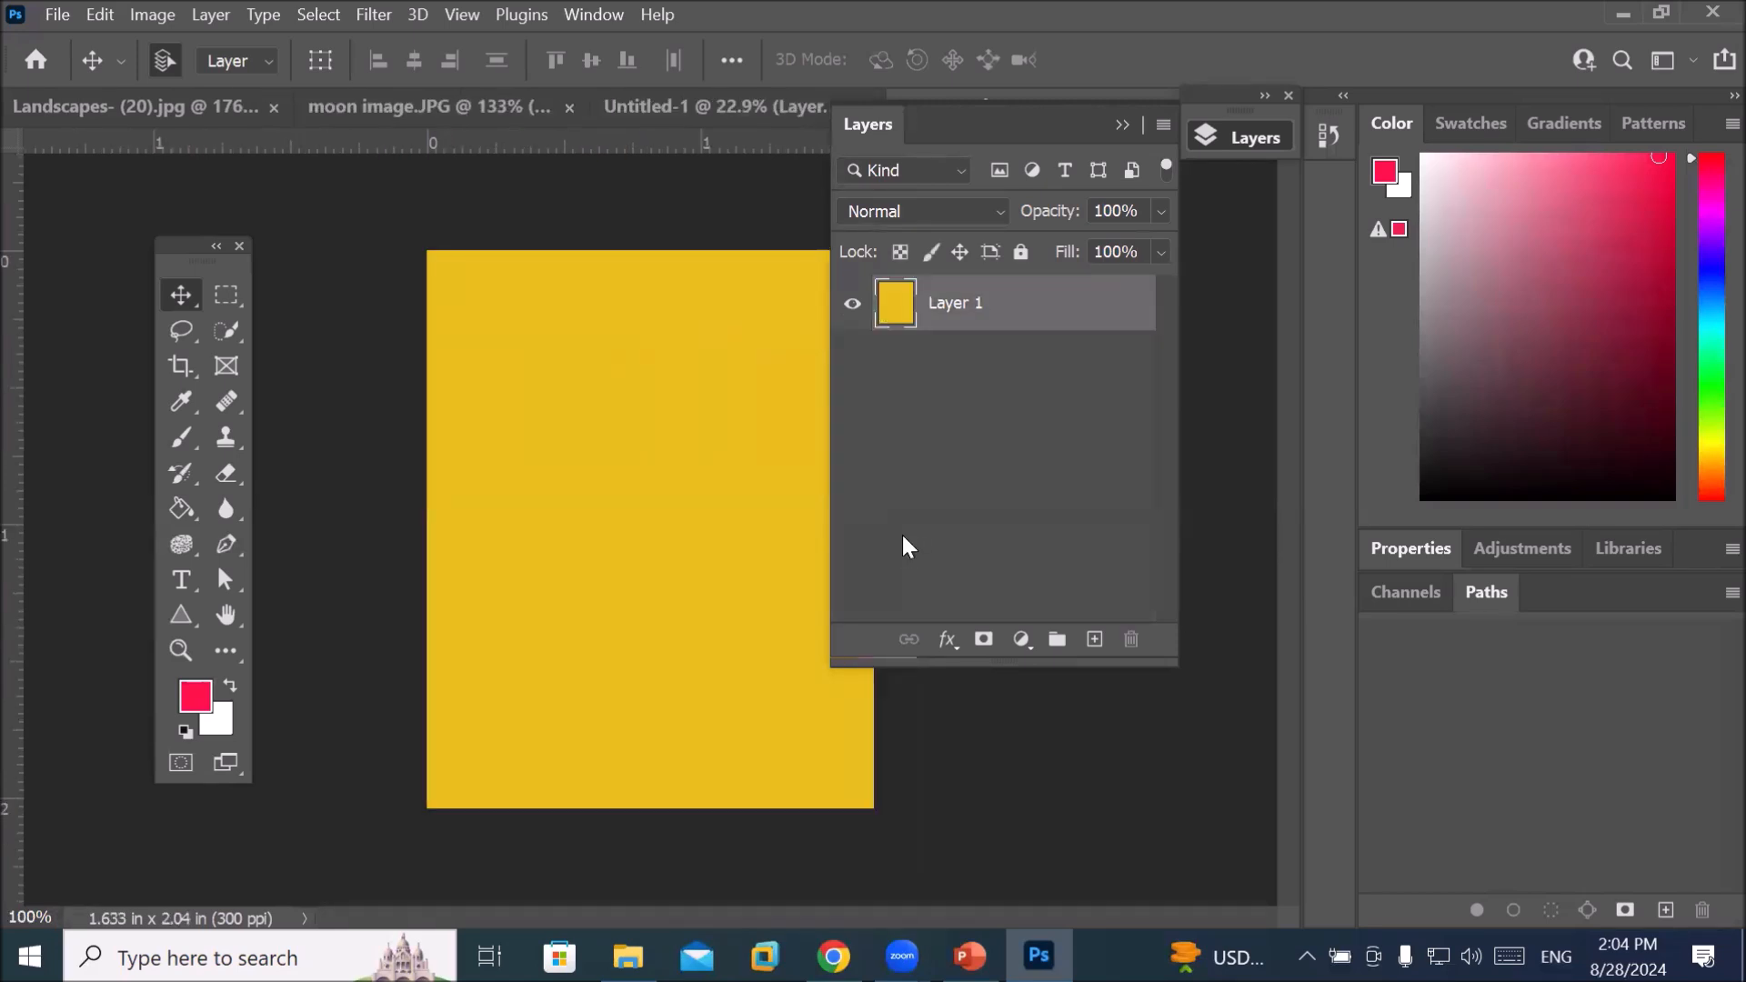
pyautogui.moveTo(994, 124); pyautogui.dragTo(1158, 285)
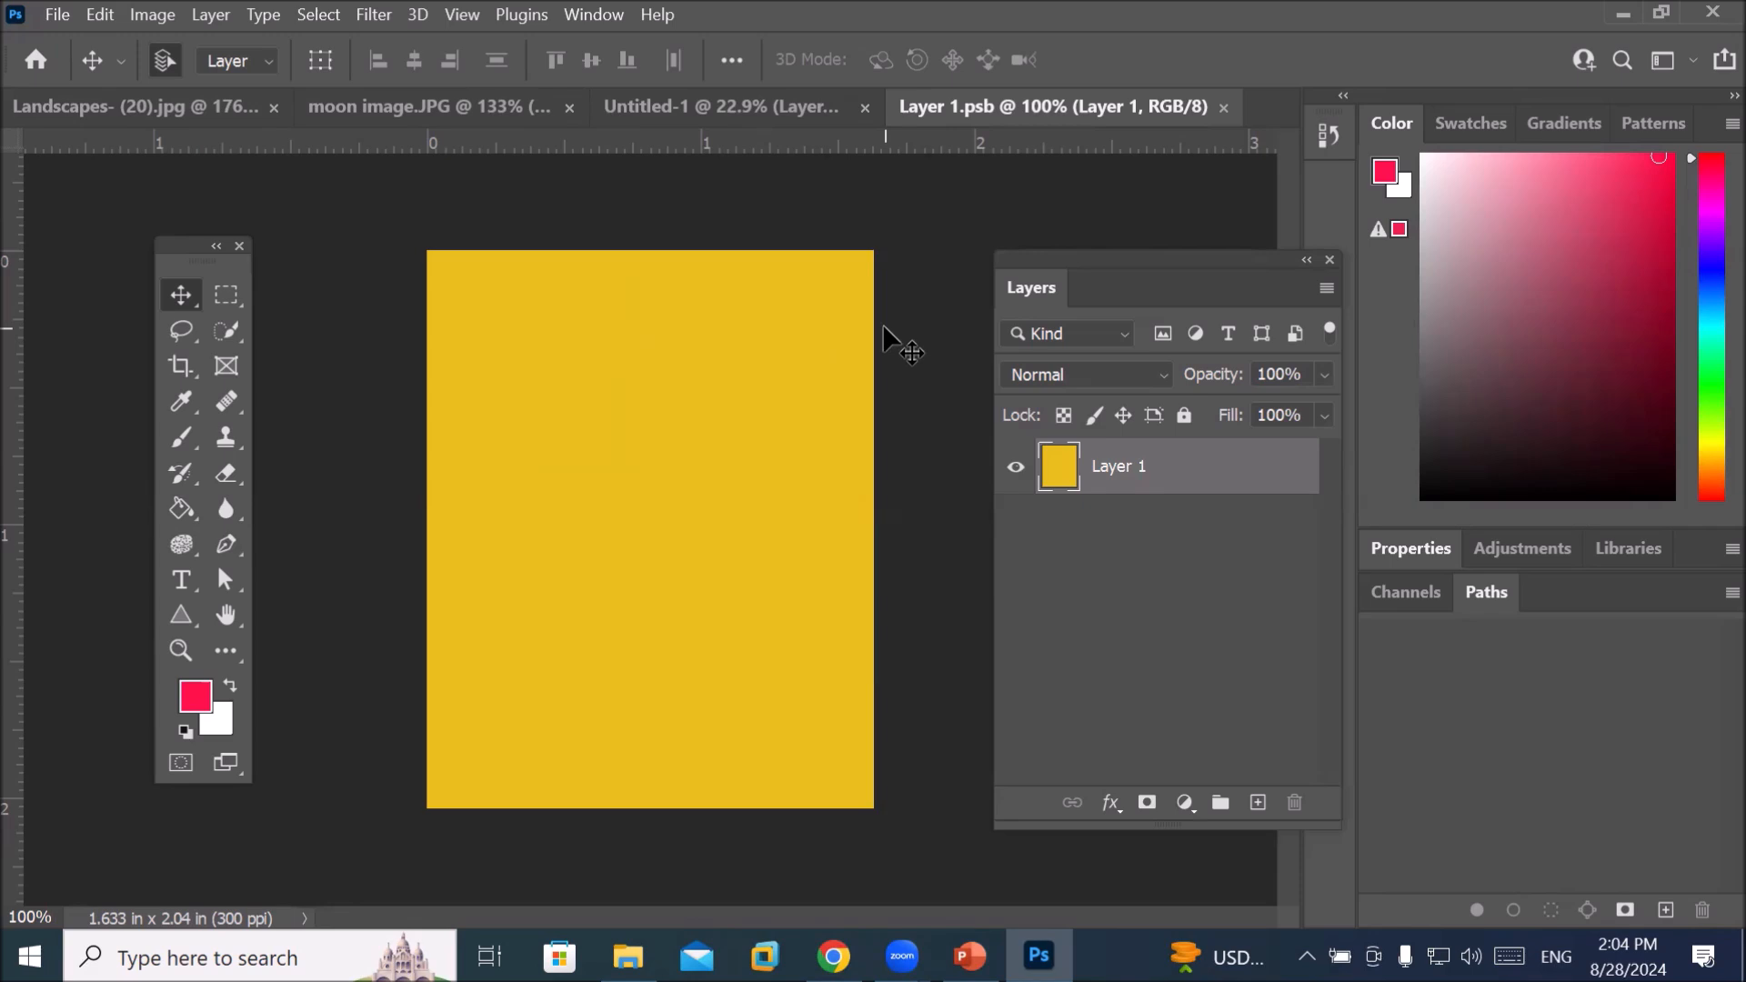
# Place the portrait of the dark-haired woman in a denim jacket from the Images > Models folder as an embedded image
pyautogui.click(57, 15)
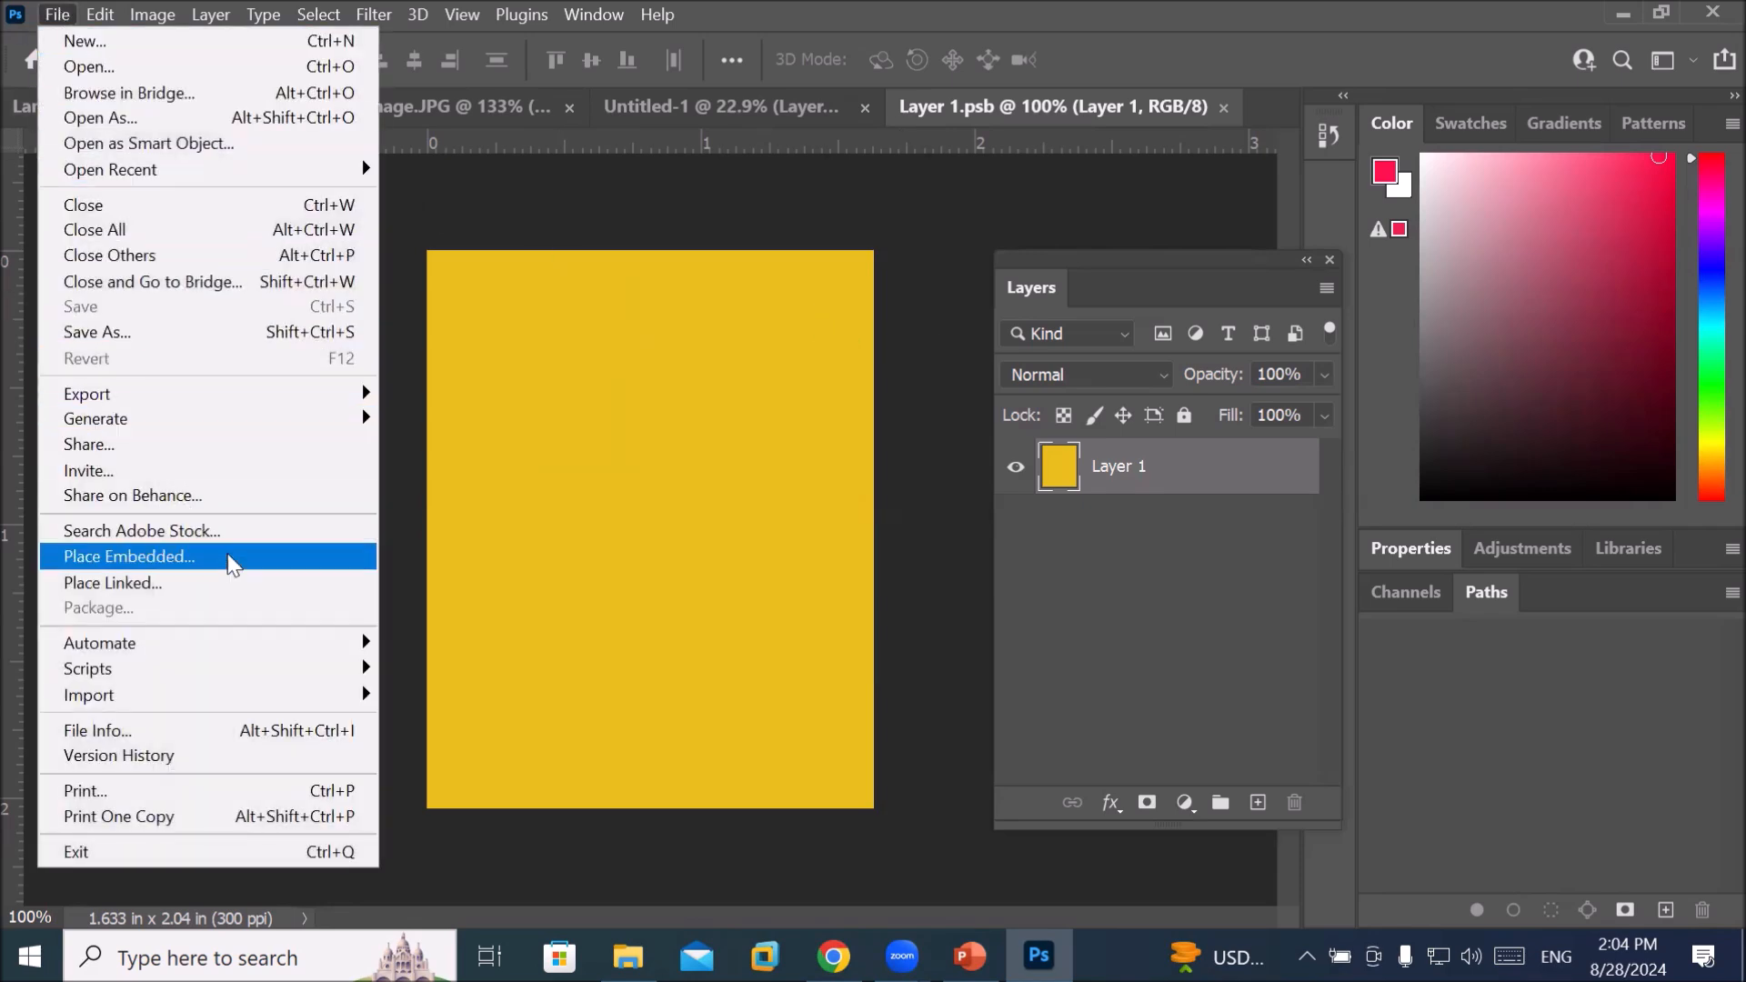
pyautogui.click(264, 566)
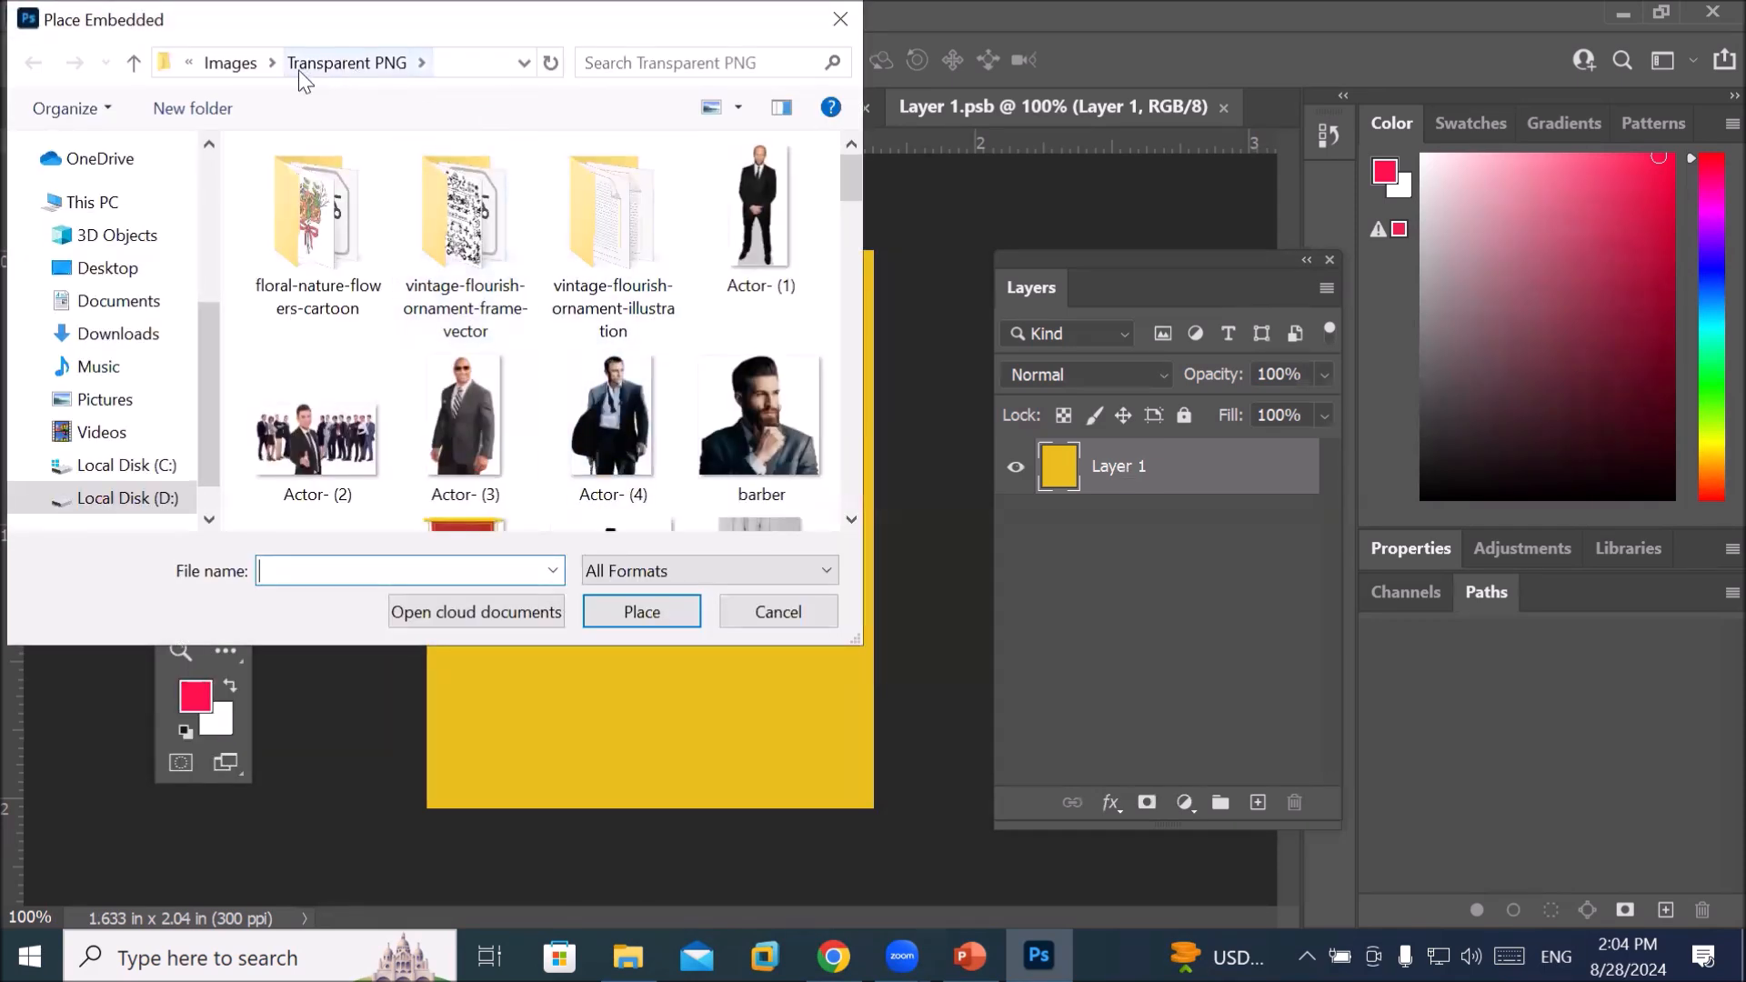
pyautogui.click(235, 65)
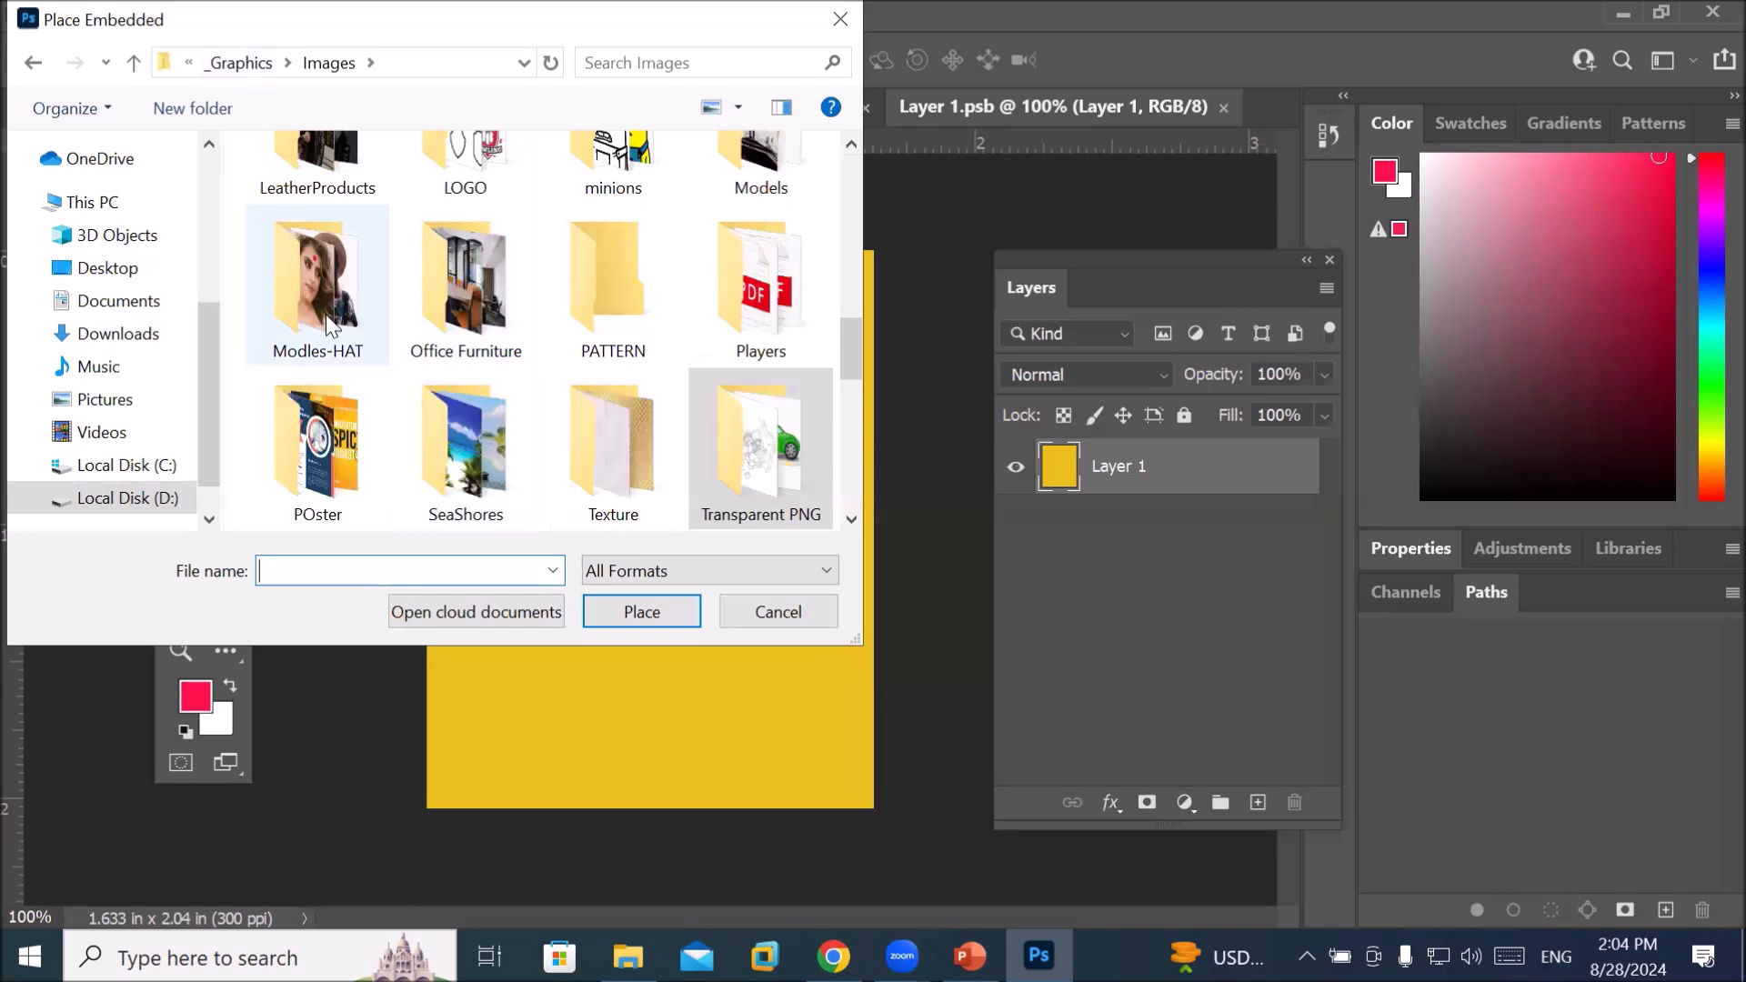
pyautogui.scroll(1, 555, 277)
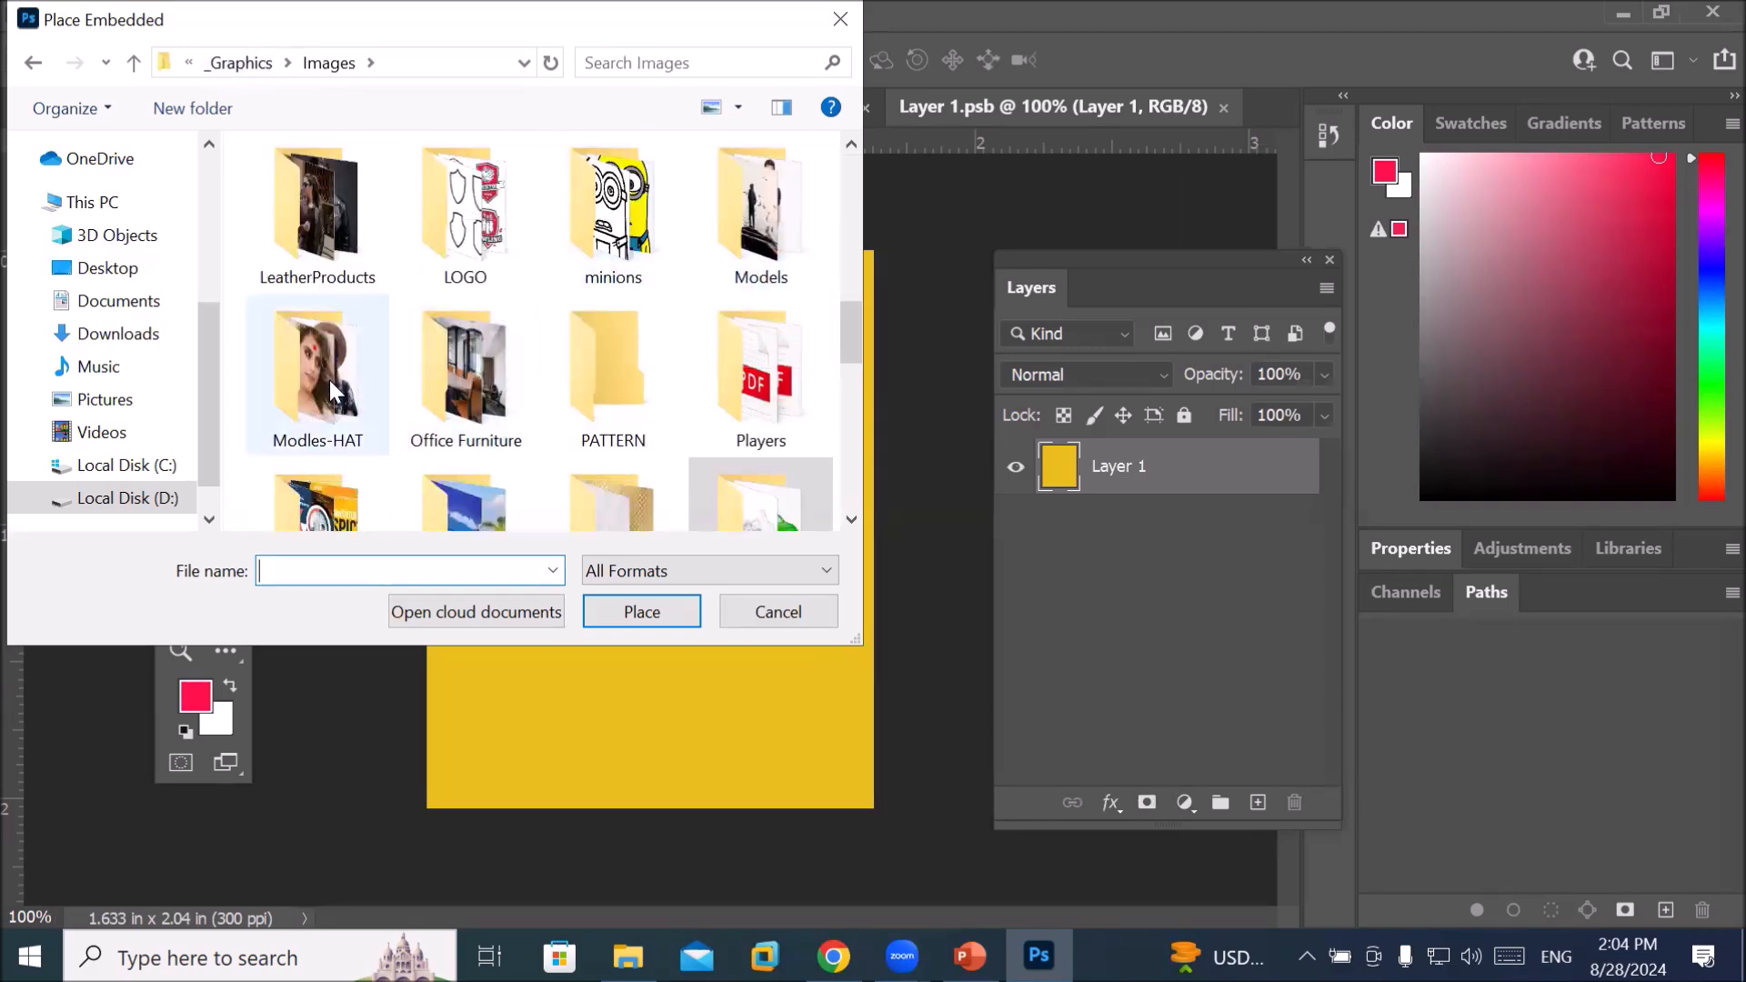
pyautogui.doubleClick(766, 235)
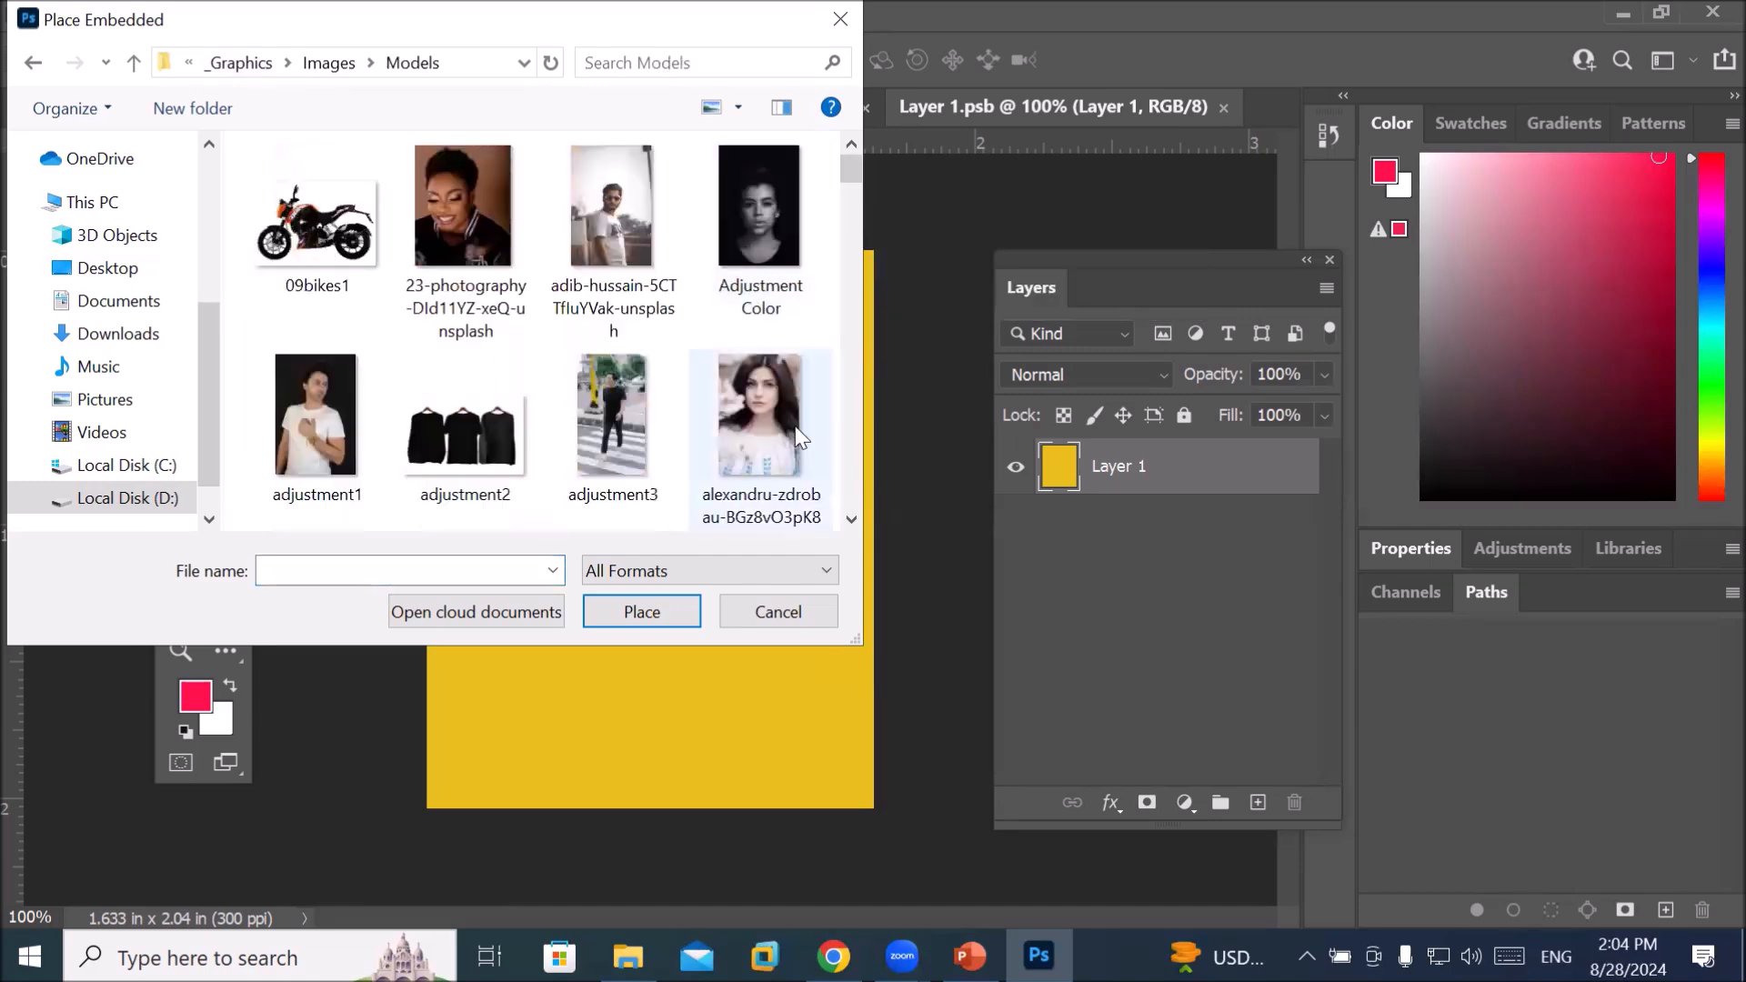
pyautogui.scroll(-1, 614, 431)
pyautogui.scroll(-6, 615, 426)
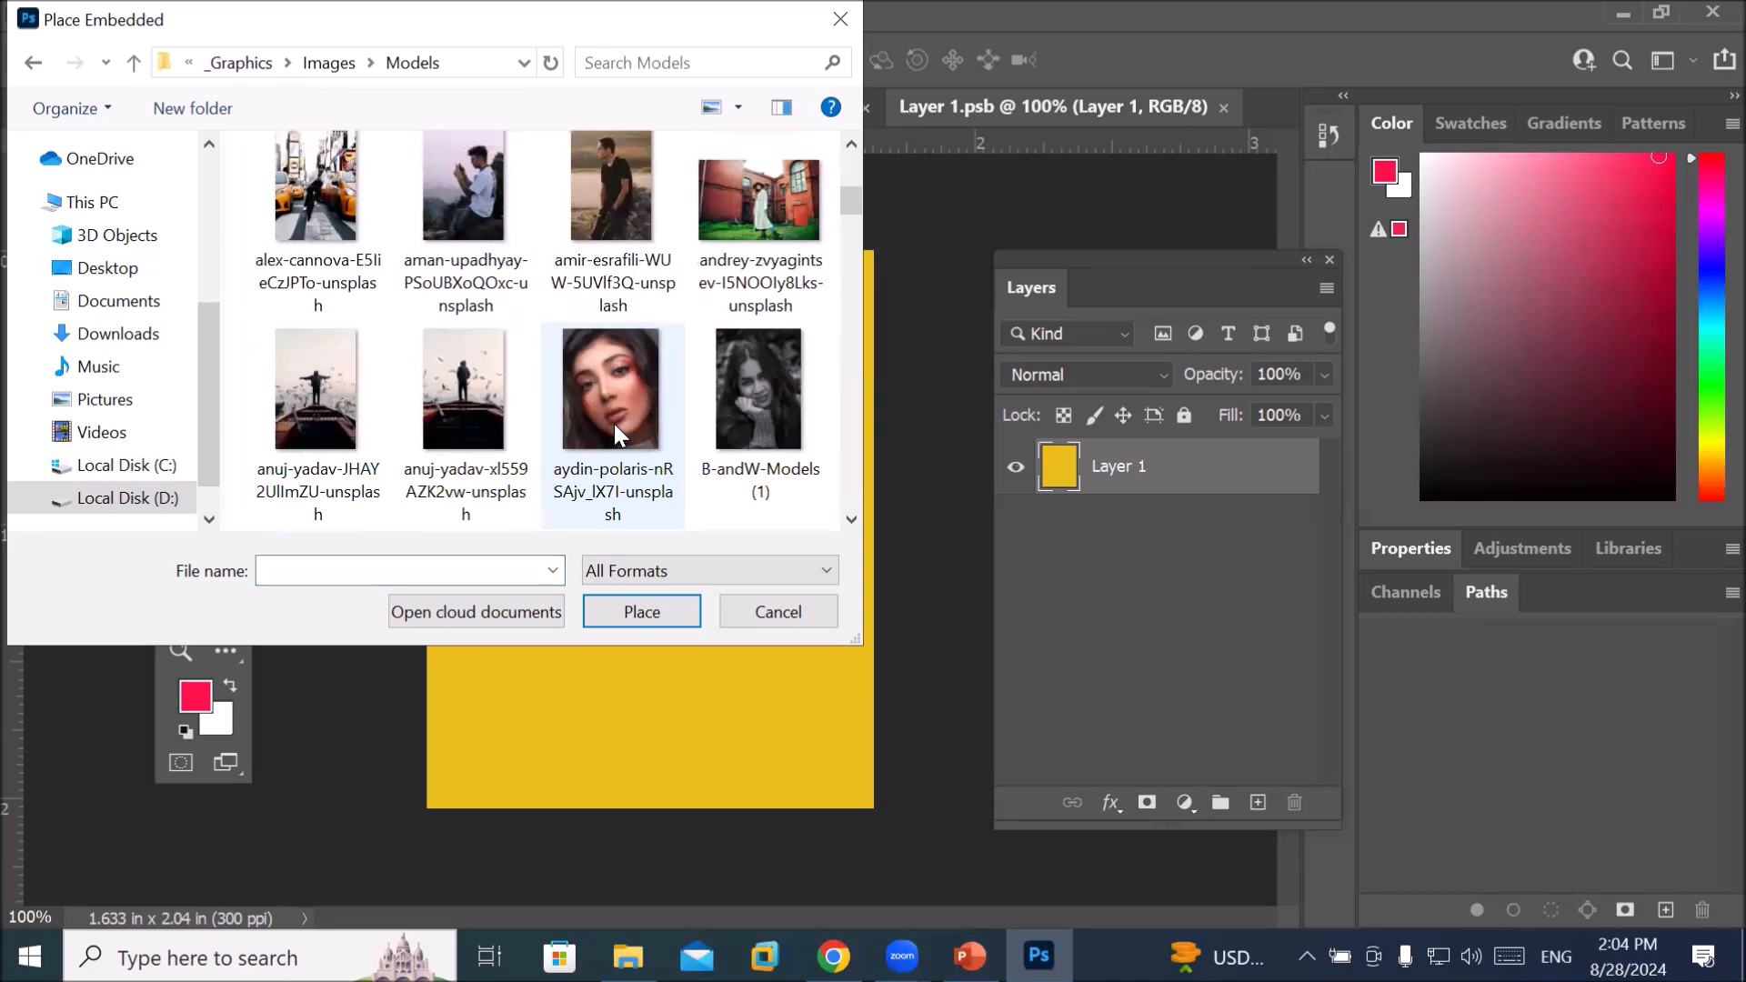
pyautogui.scroll(-5, 614, 424)
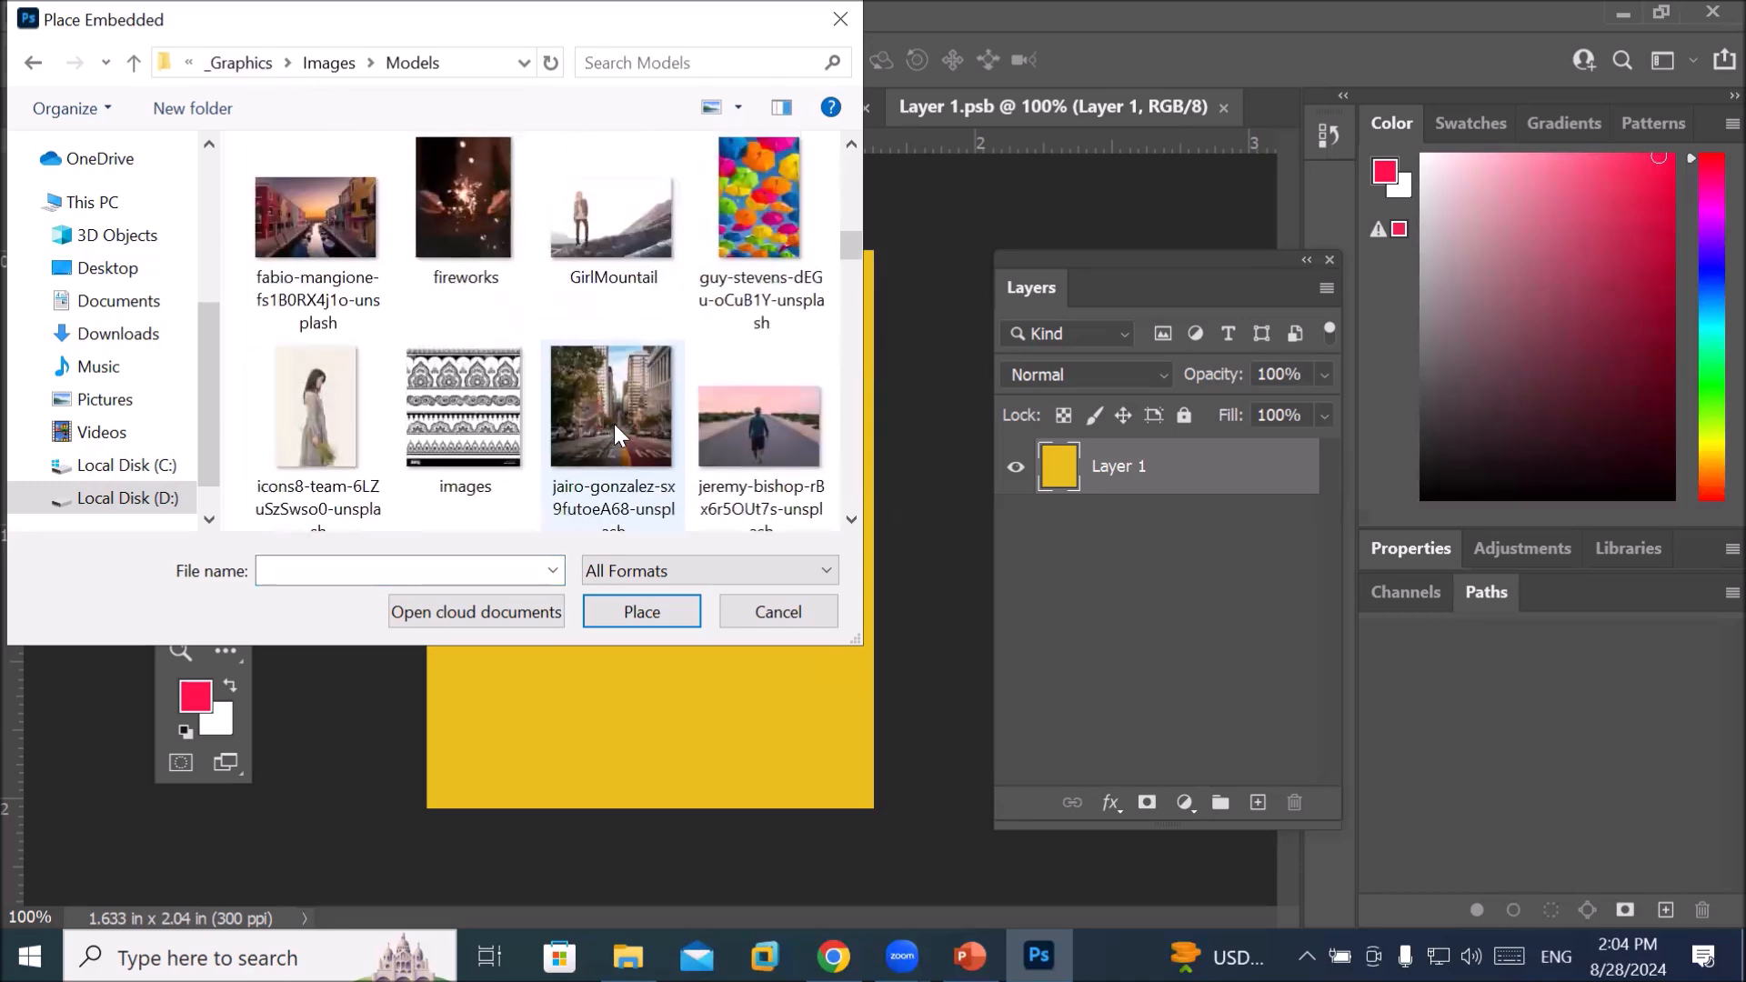
pyautogui.scroll(2, 614, 424)
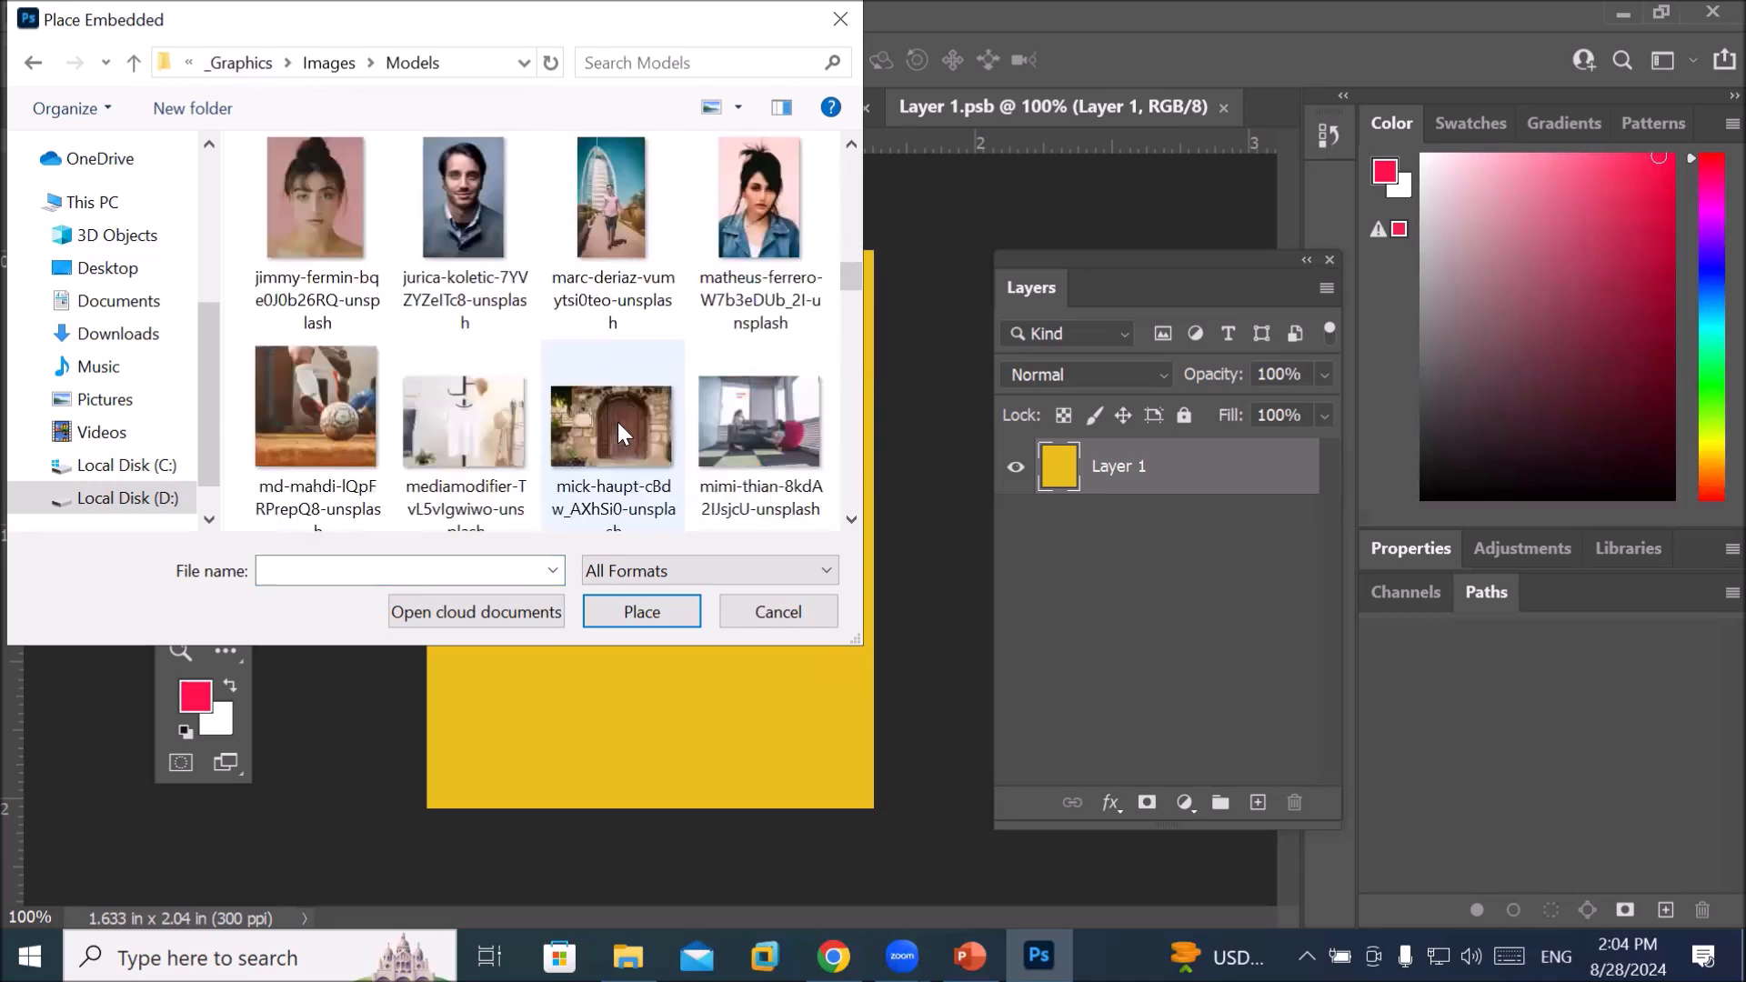
pyautogui.click(769, 211)
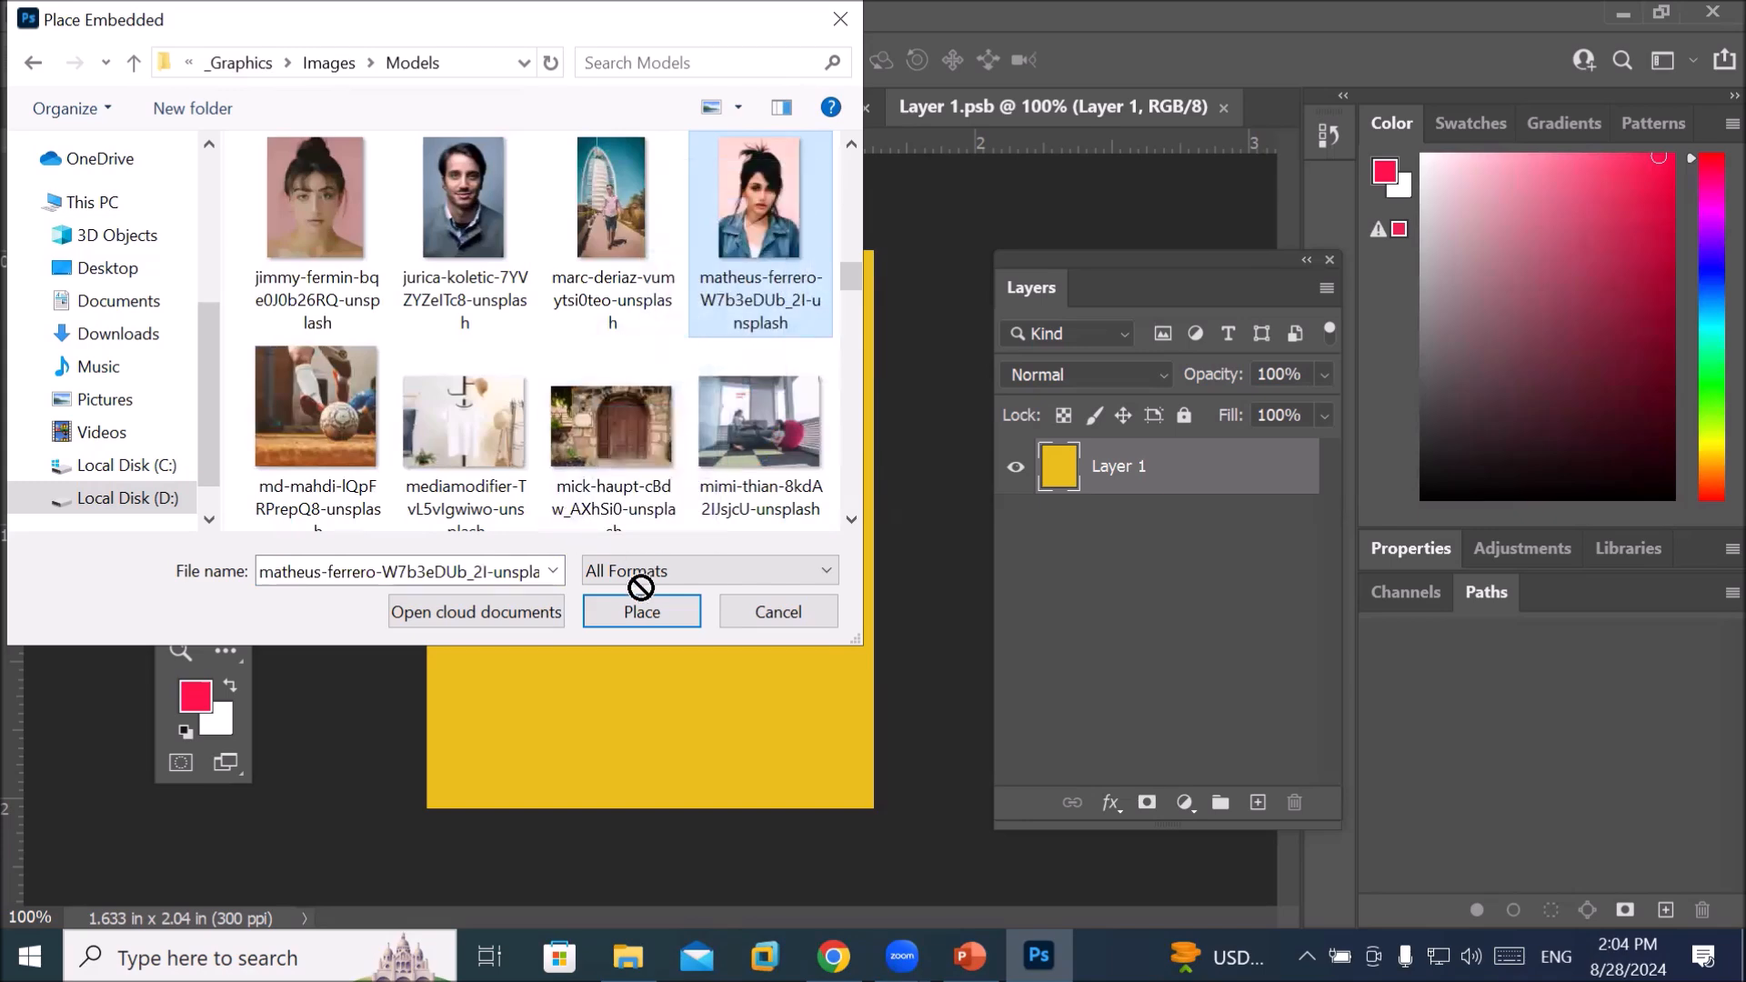
pyautogui.click(660, 619)
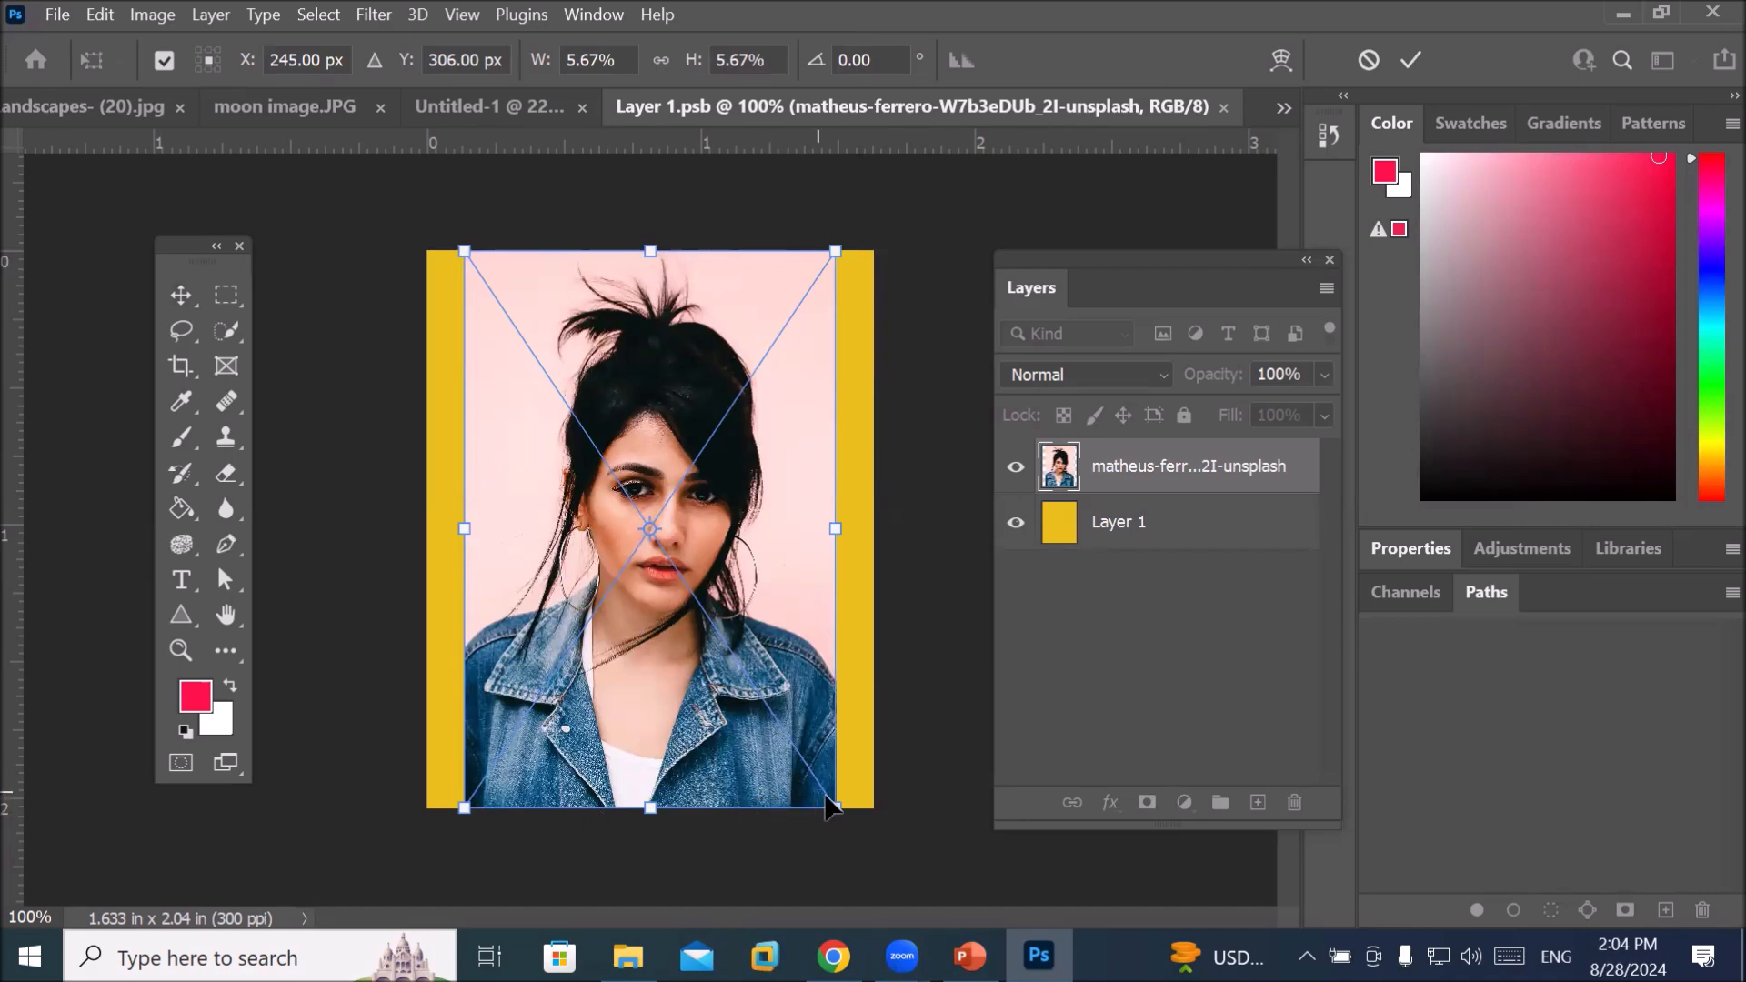
# Narrow the placed portrait to 5.43% width and move it flush with the canvas's left edge, leaving one yellow strip
pyautogui.moveTo(835, 807)
pyautogui.mouseDown()
pyautogui.moveTo(799, 733)
pyautogui.moveTo(664, 624)
pyautogui.moveTo(815, 805)
pyautogui.moveTo(871, 844)
pyautogui.moveTo(810, 801)
pyautogui.mouseUp()
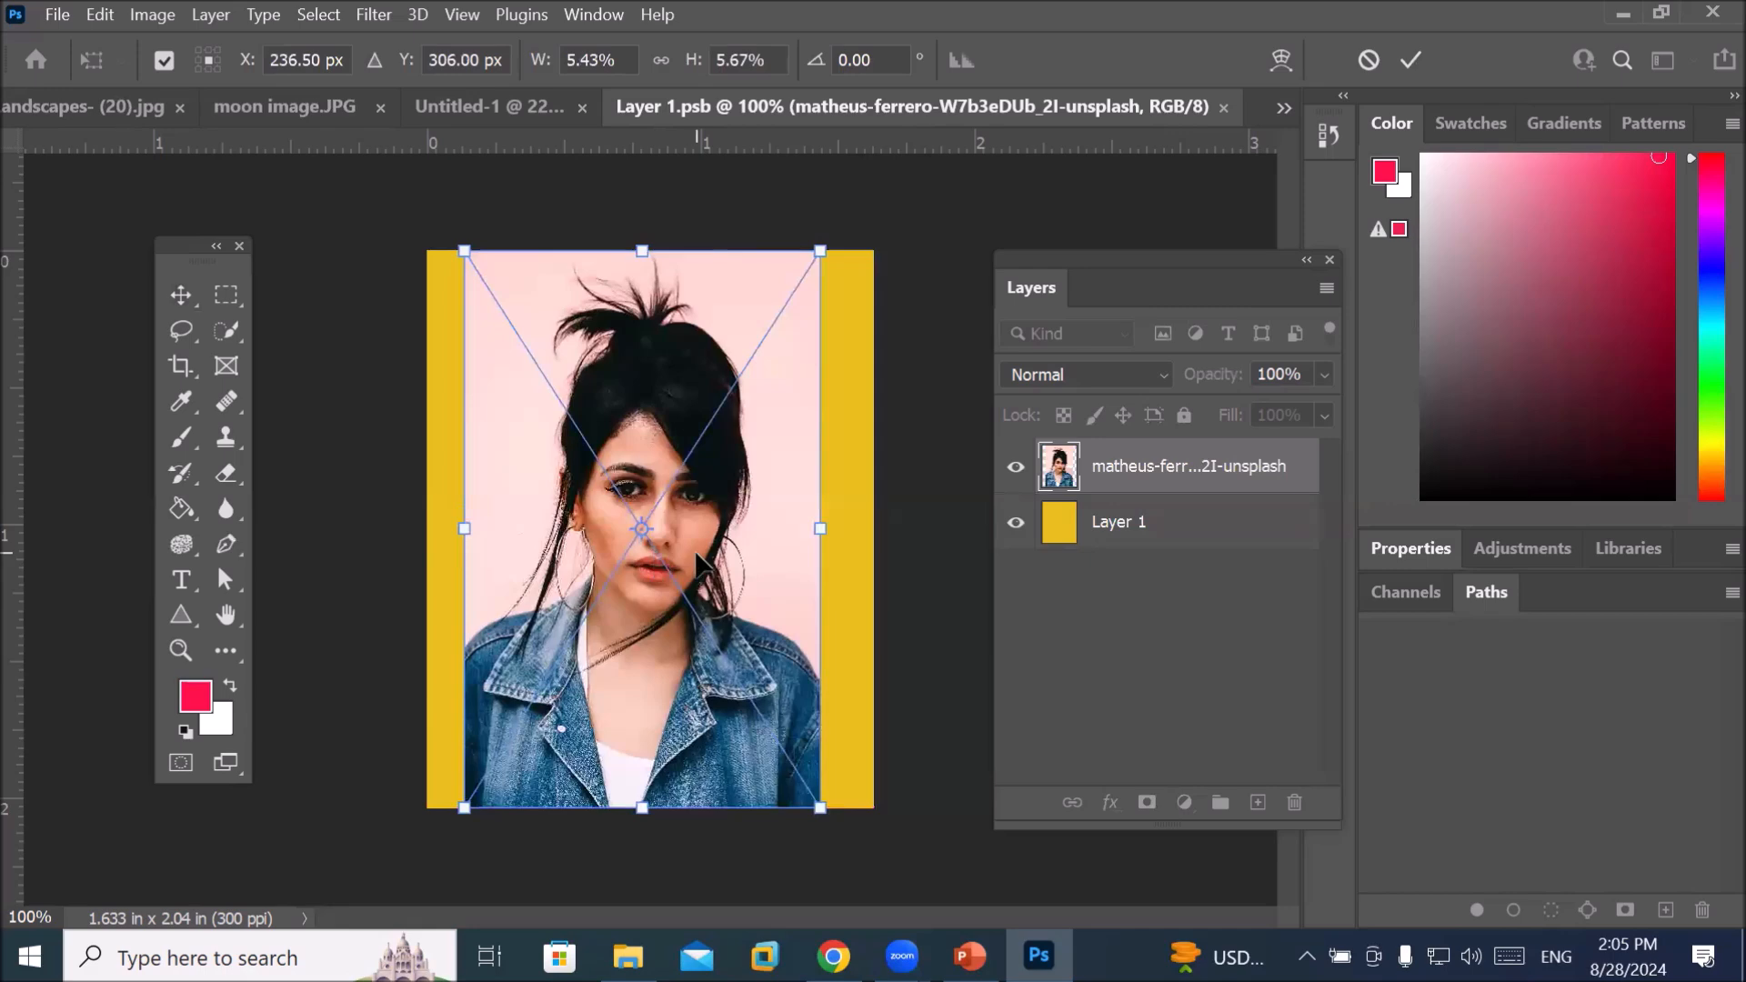
pyautogui.moveTo(703, 556); pyautogui.dragTo(665, 550)
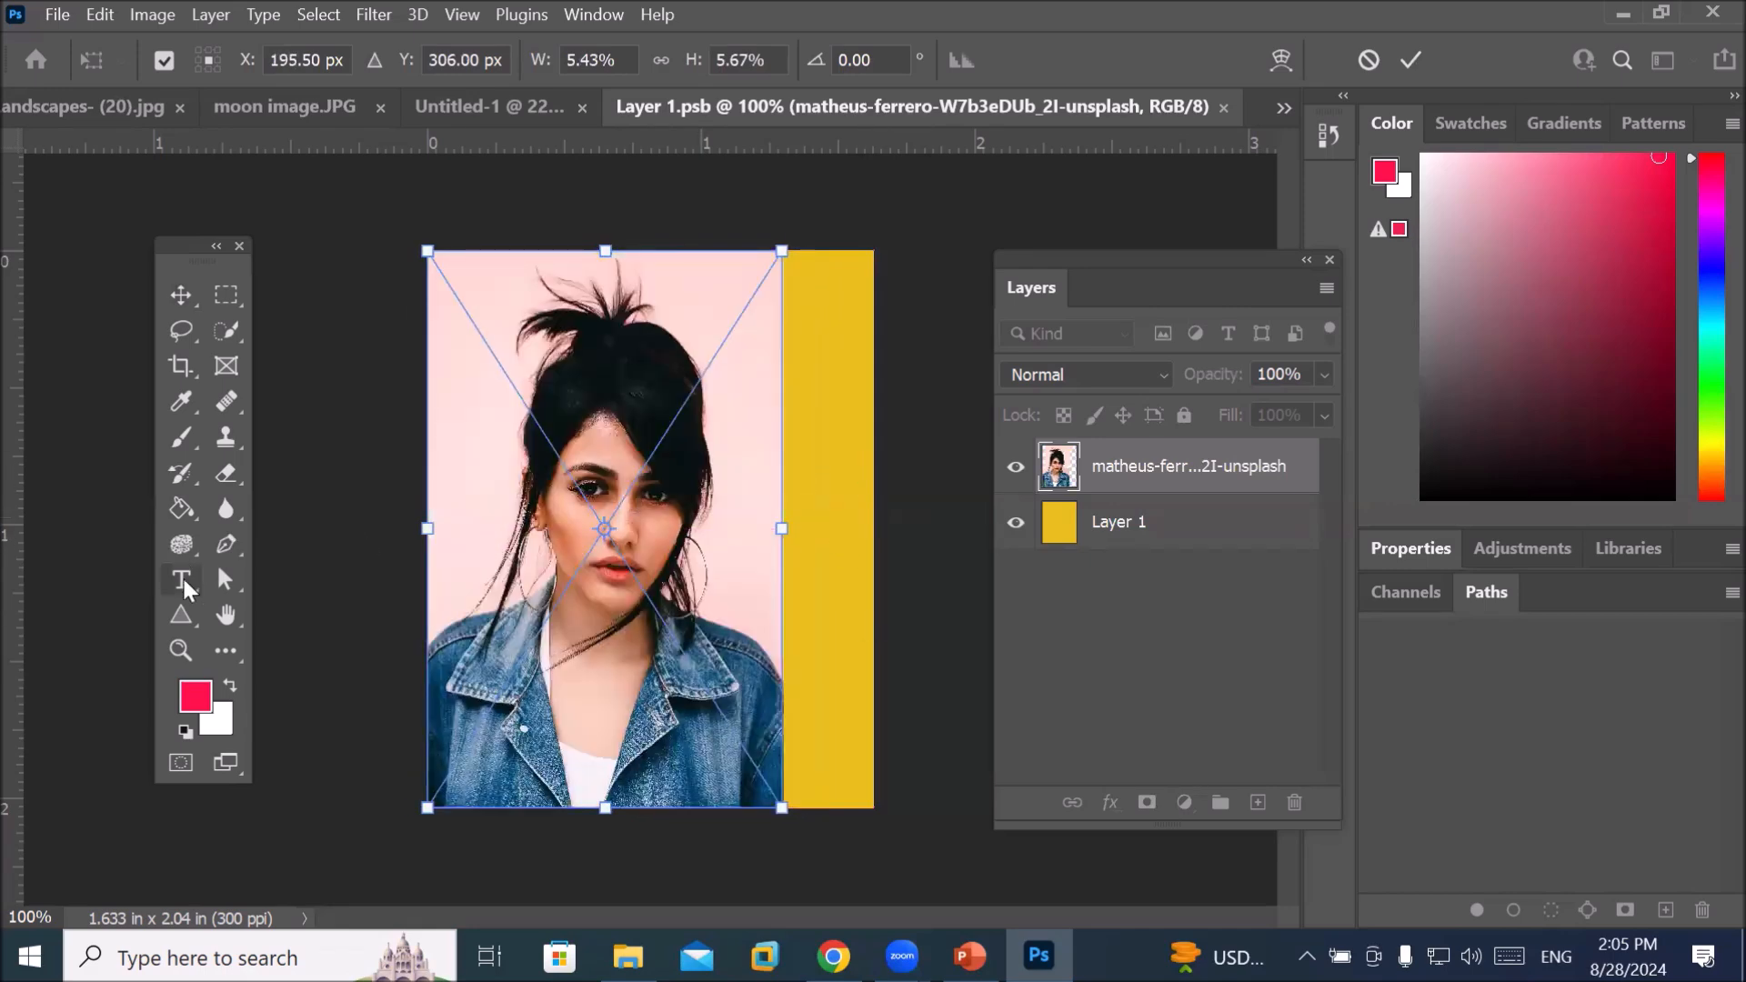
# Add vertical type with the woman's first name on the yellow strip beside the portrait
pyautogui.click(185, 588)
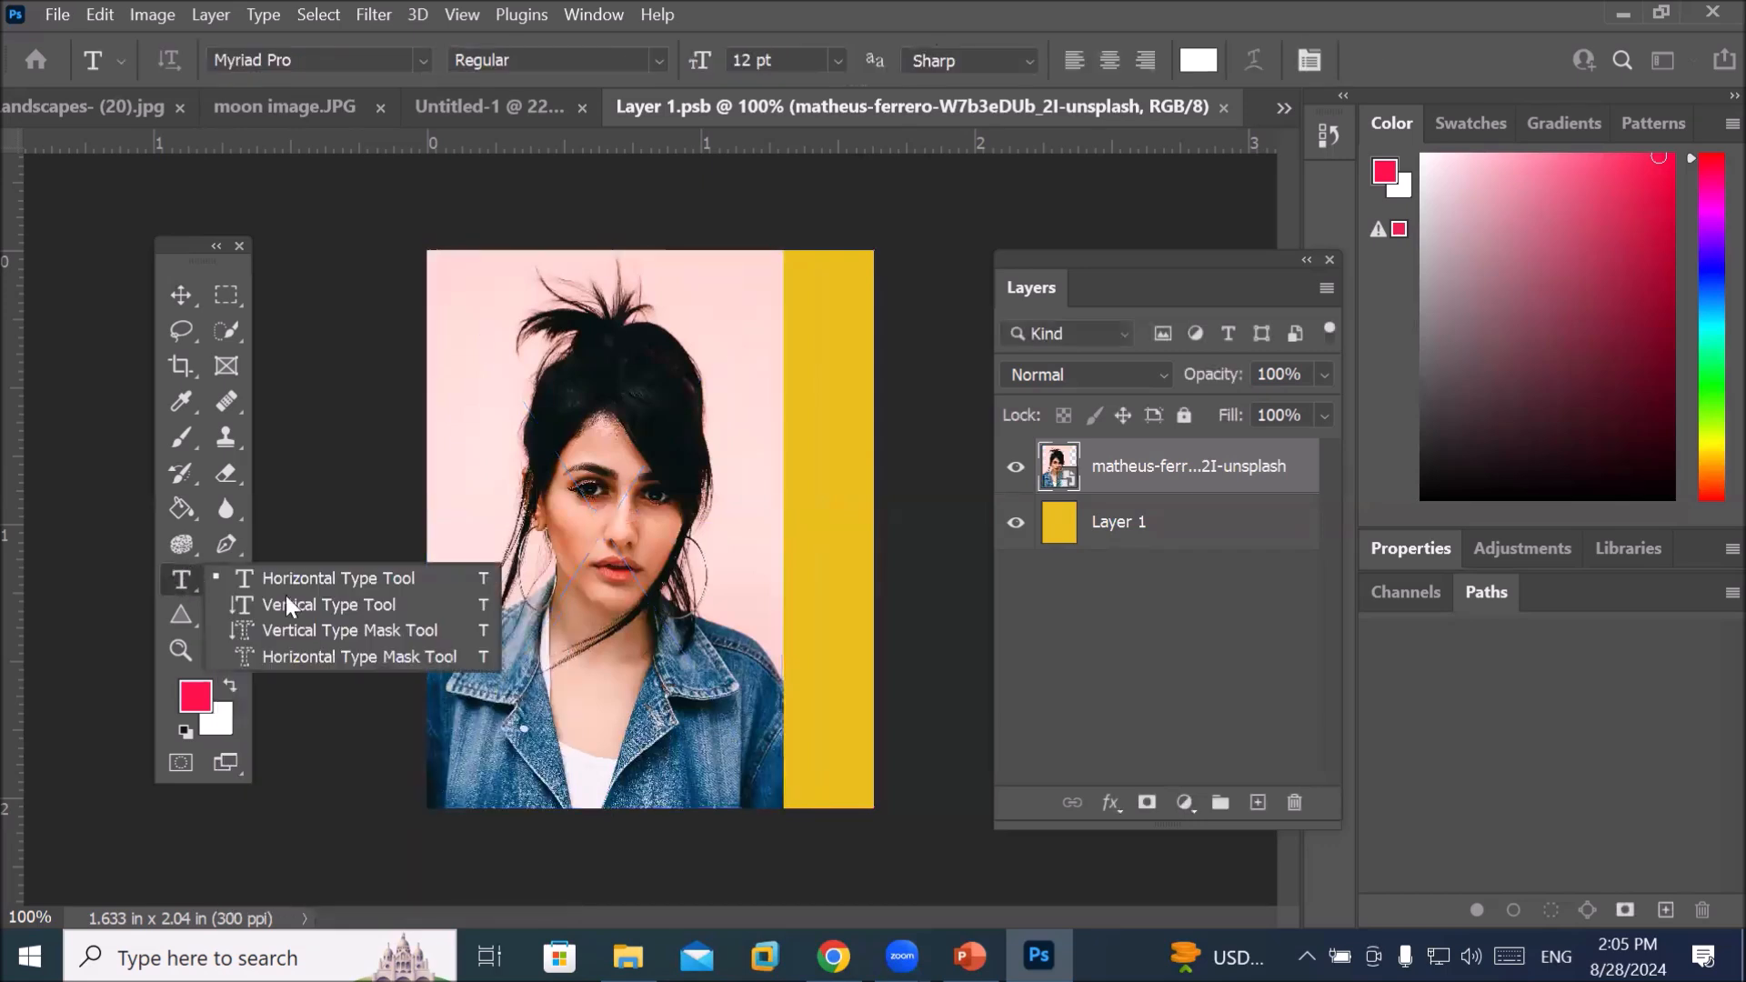
pyautogui.click(338, 604)
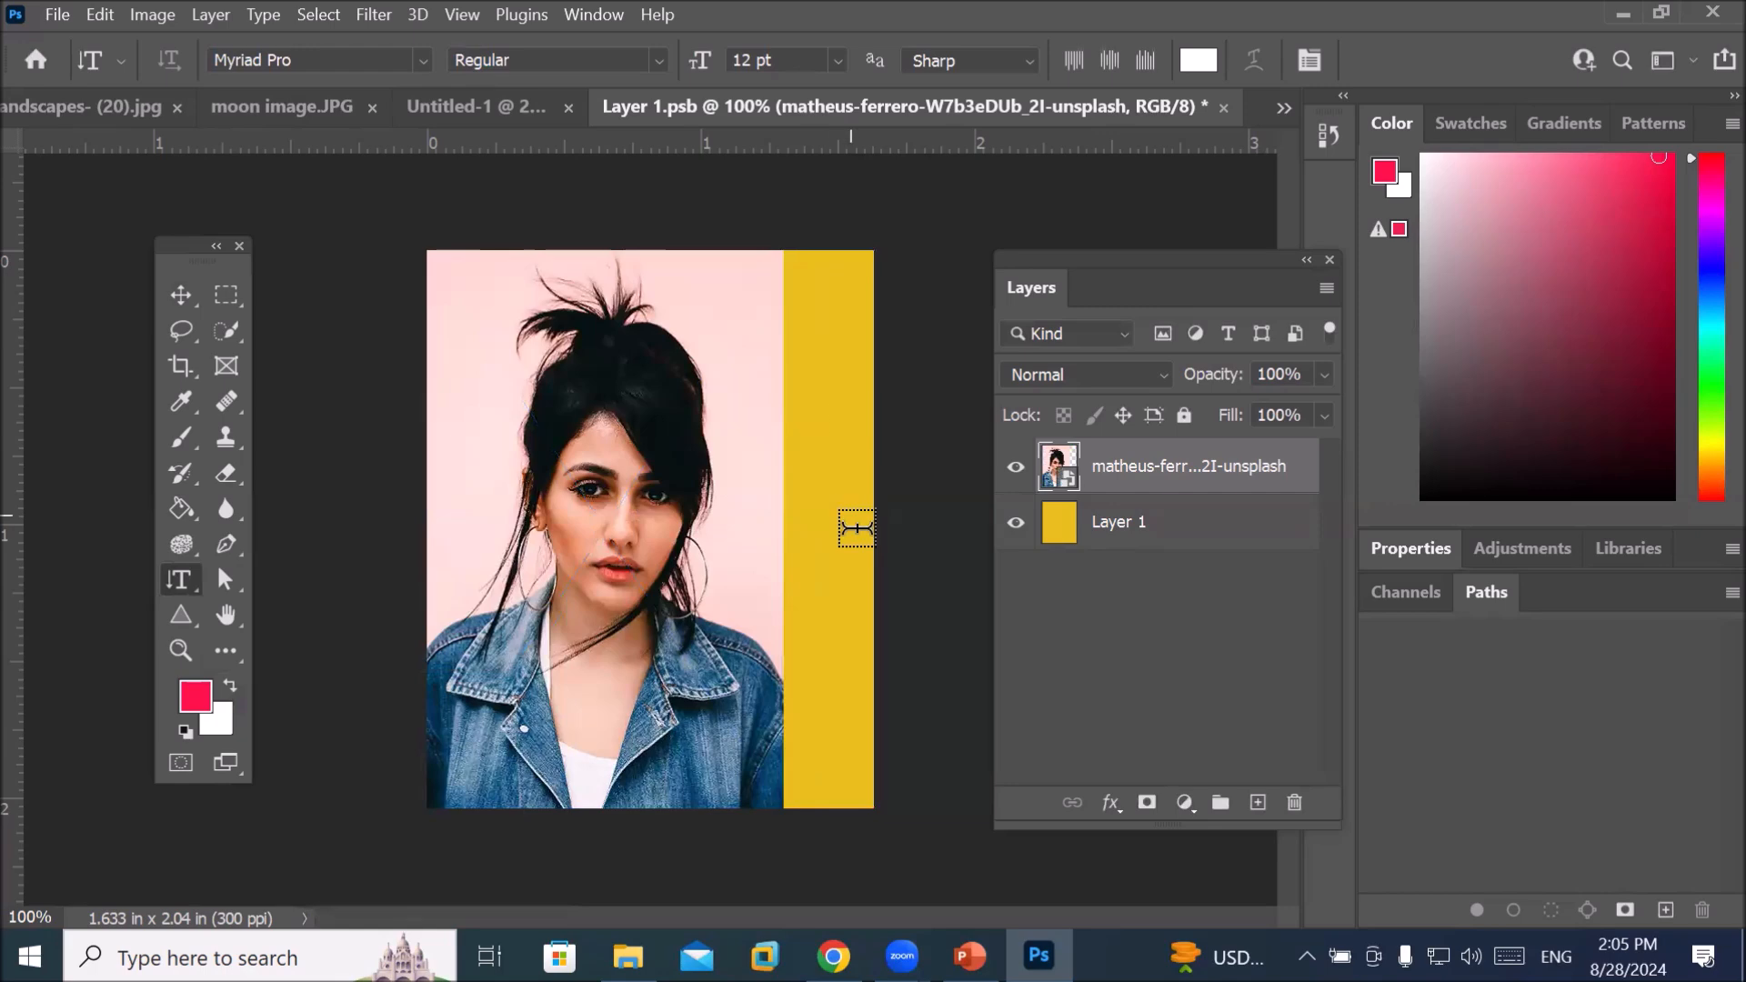
pyautogui.click(820, 505)
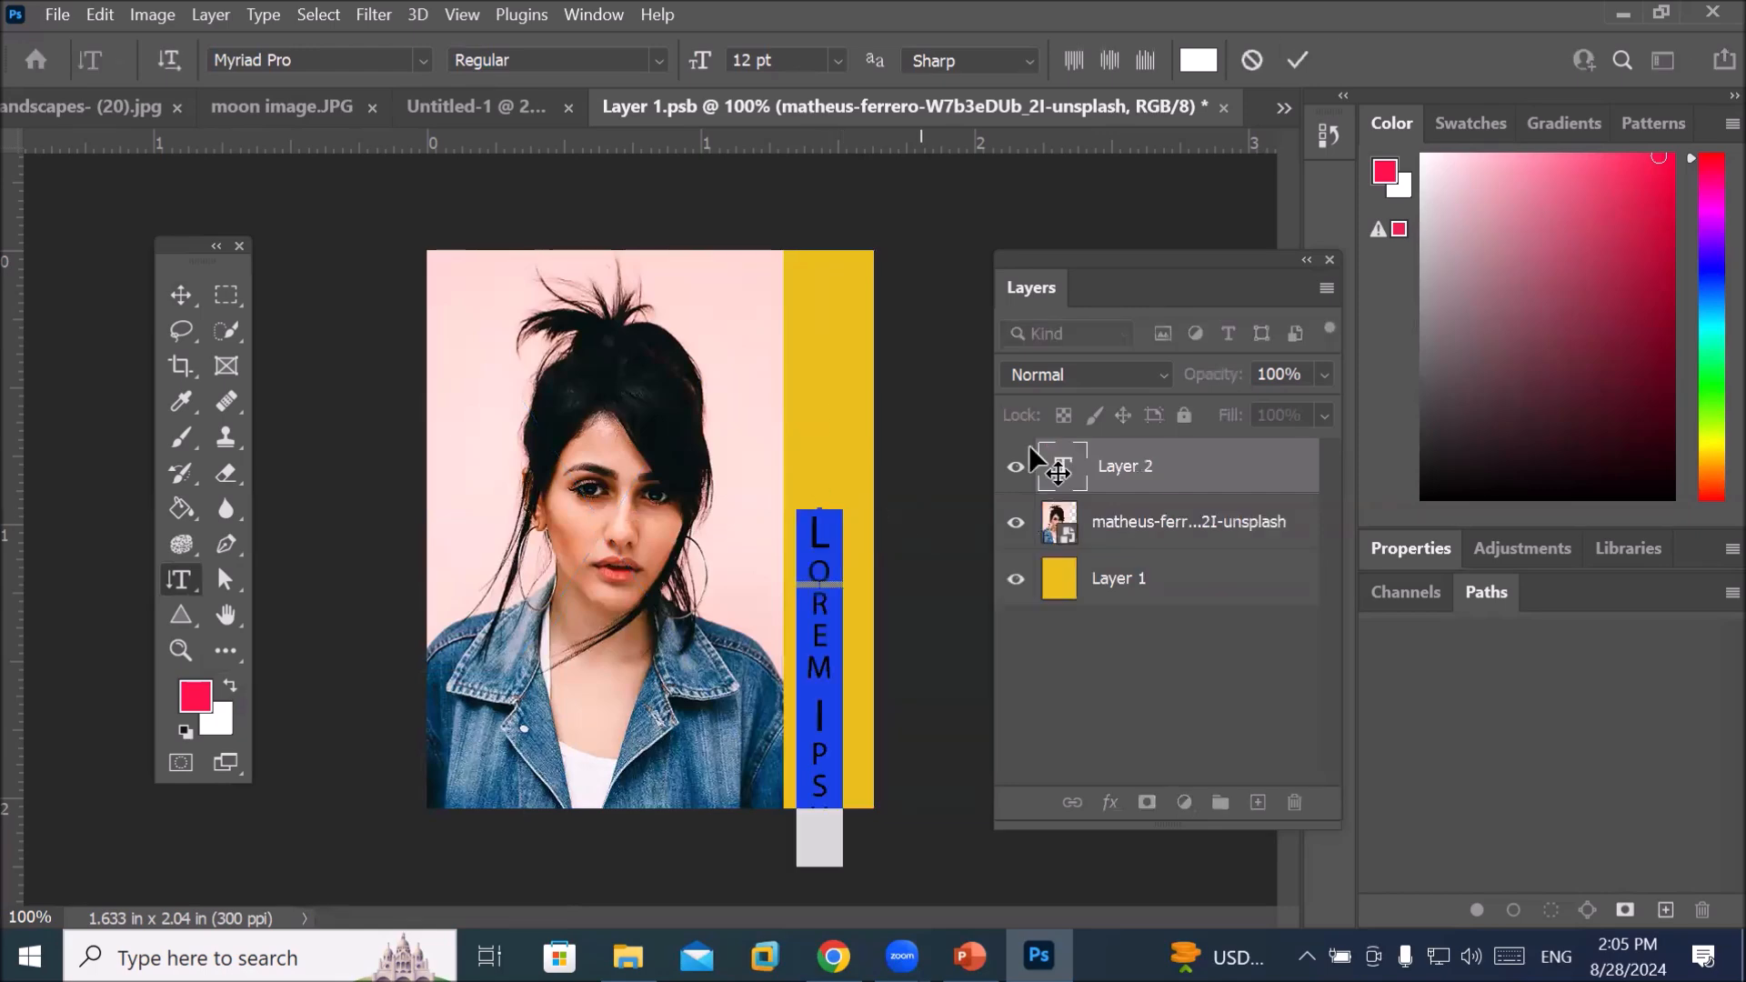
pyautogui.write('MARI')
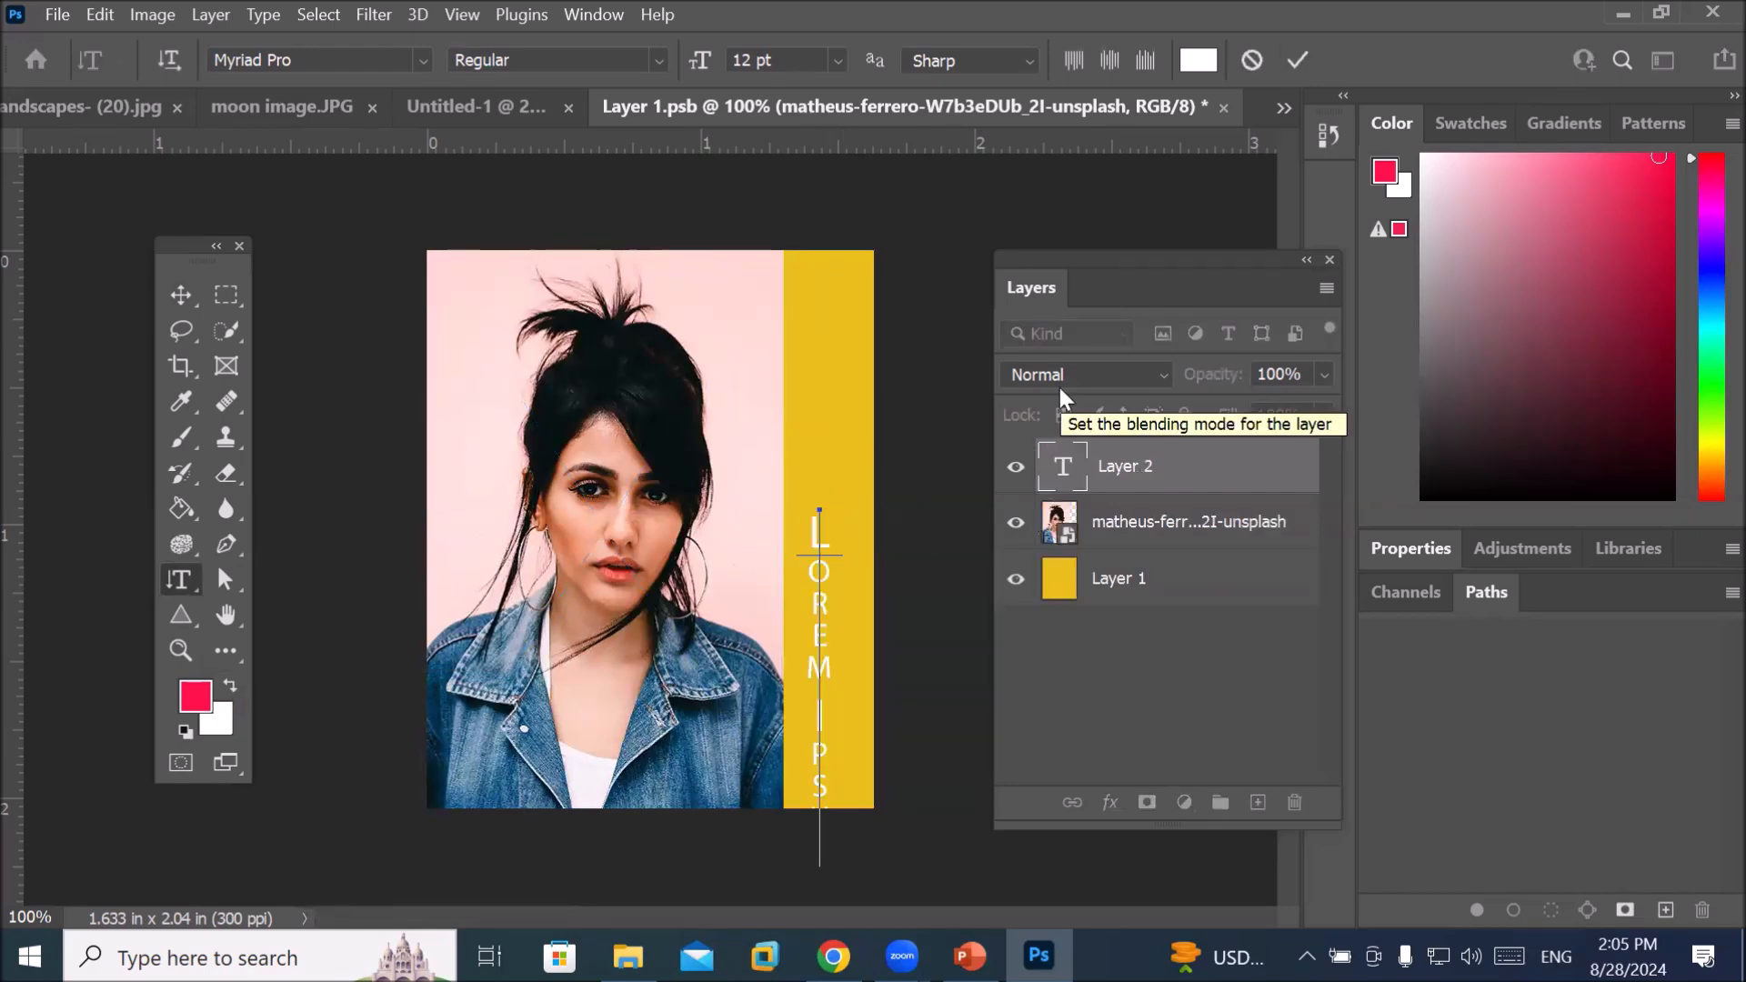
pyautogui.write('A')
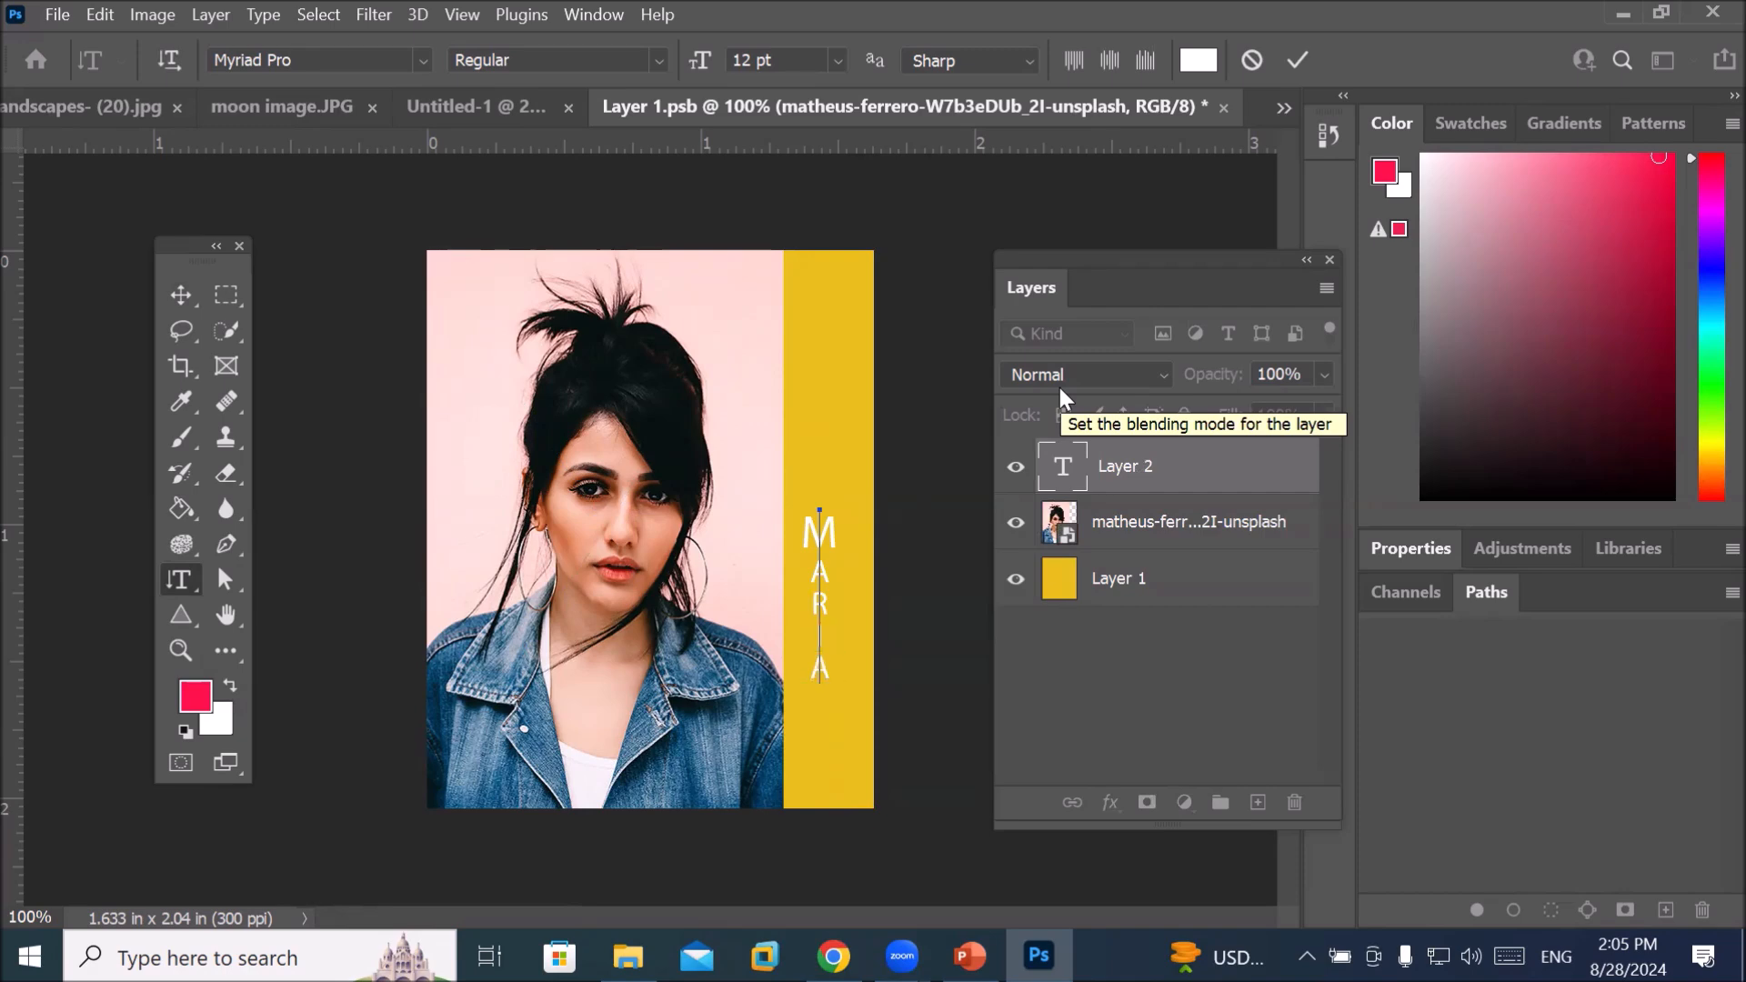
# Set the vertical name text's color to red (#f10e0e) and its font to Magneto
pyautogui.doubleClick(819, 587)
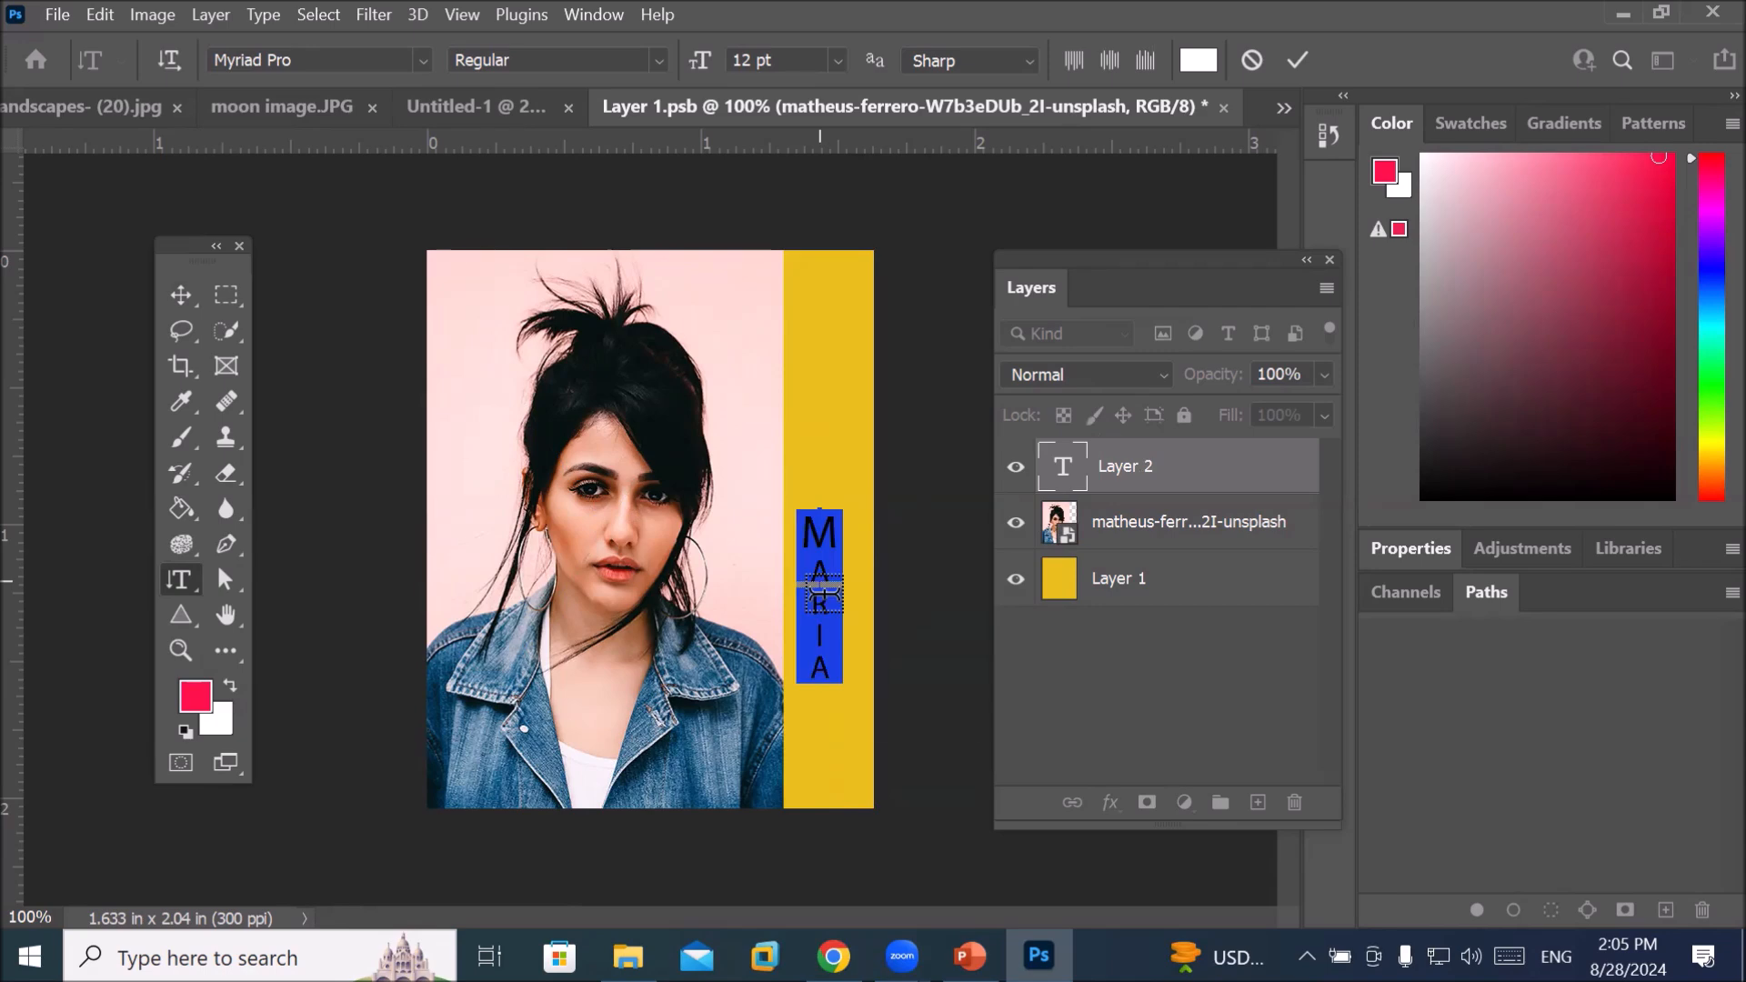
pyautogui.click(1184, 66)
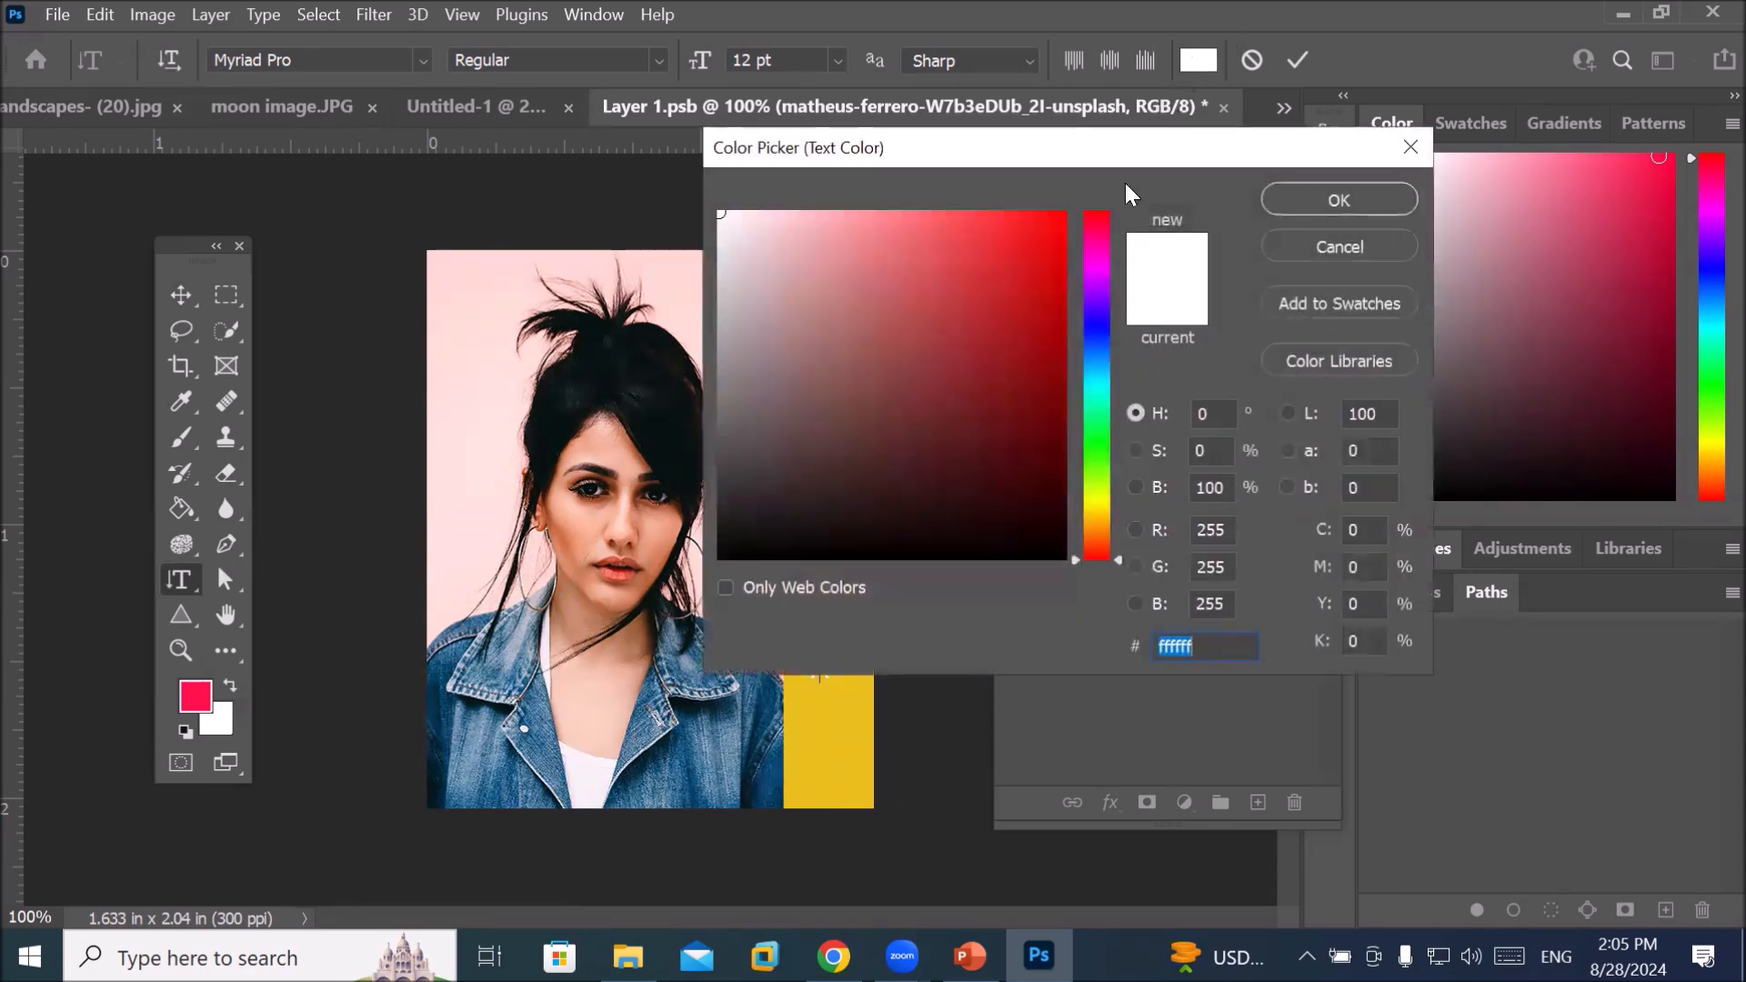
pyautogui.click(1047, 231)
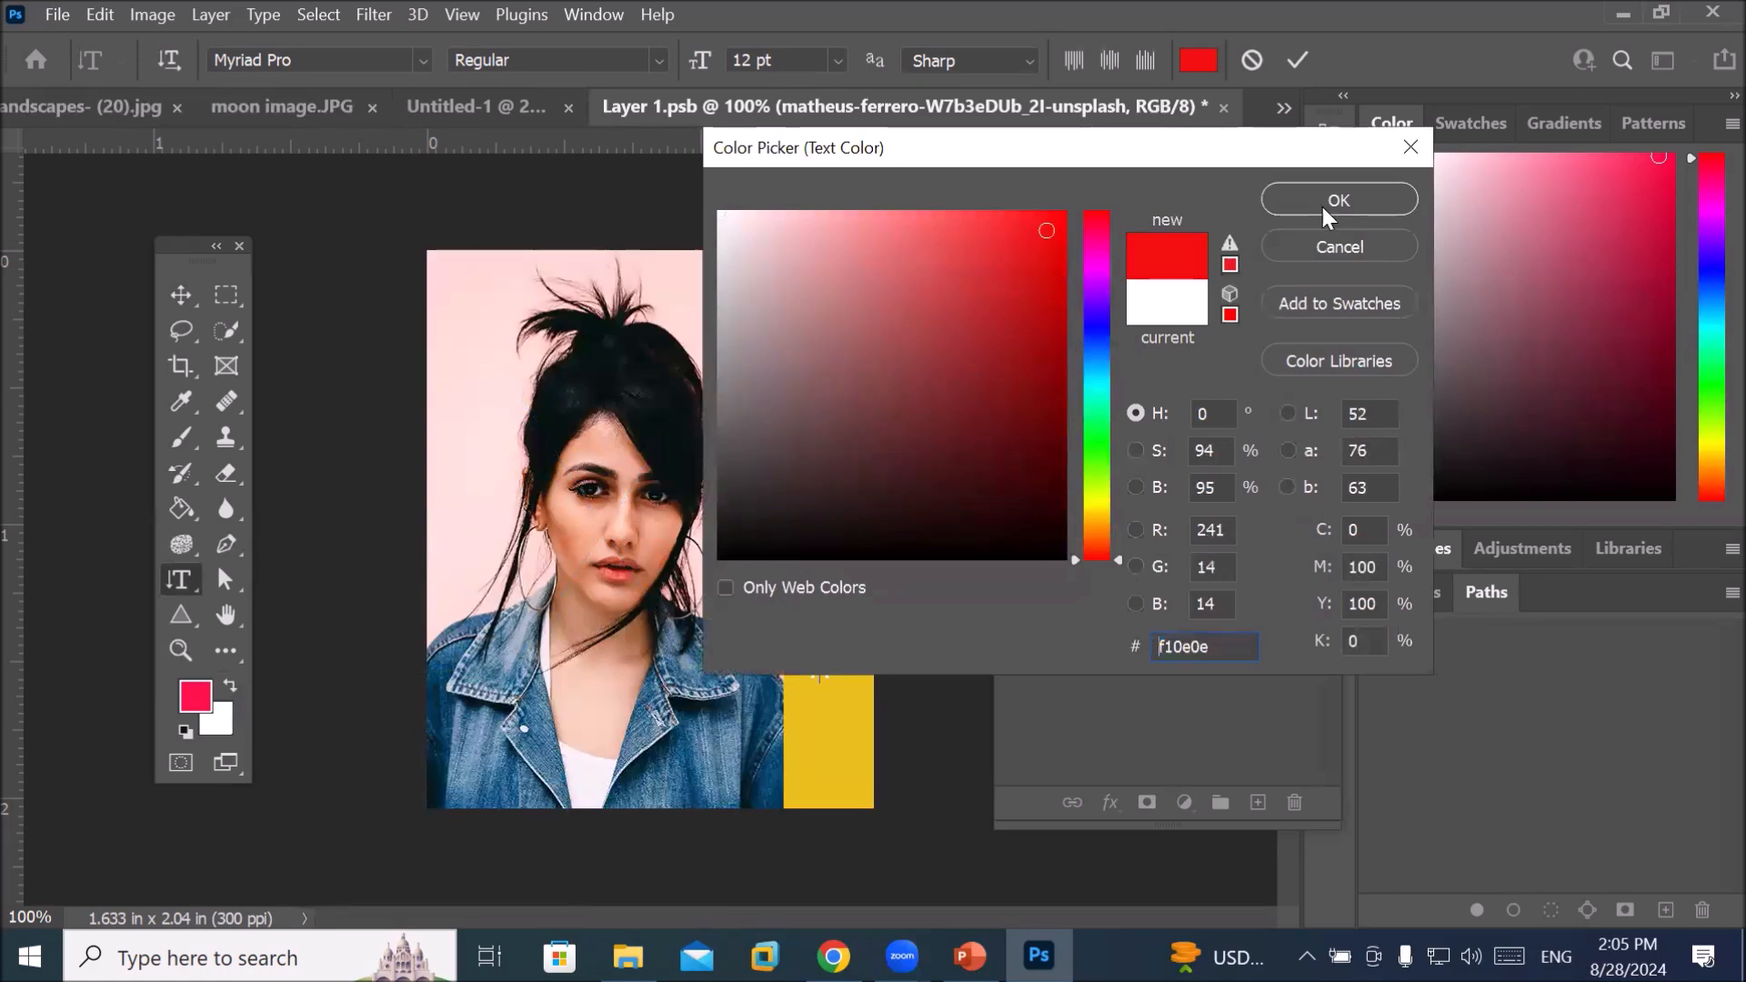
pyautogui.click(1323, 204)
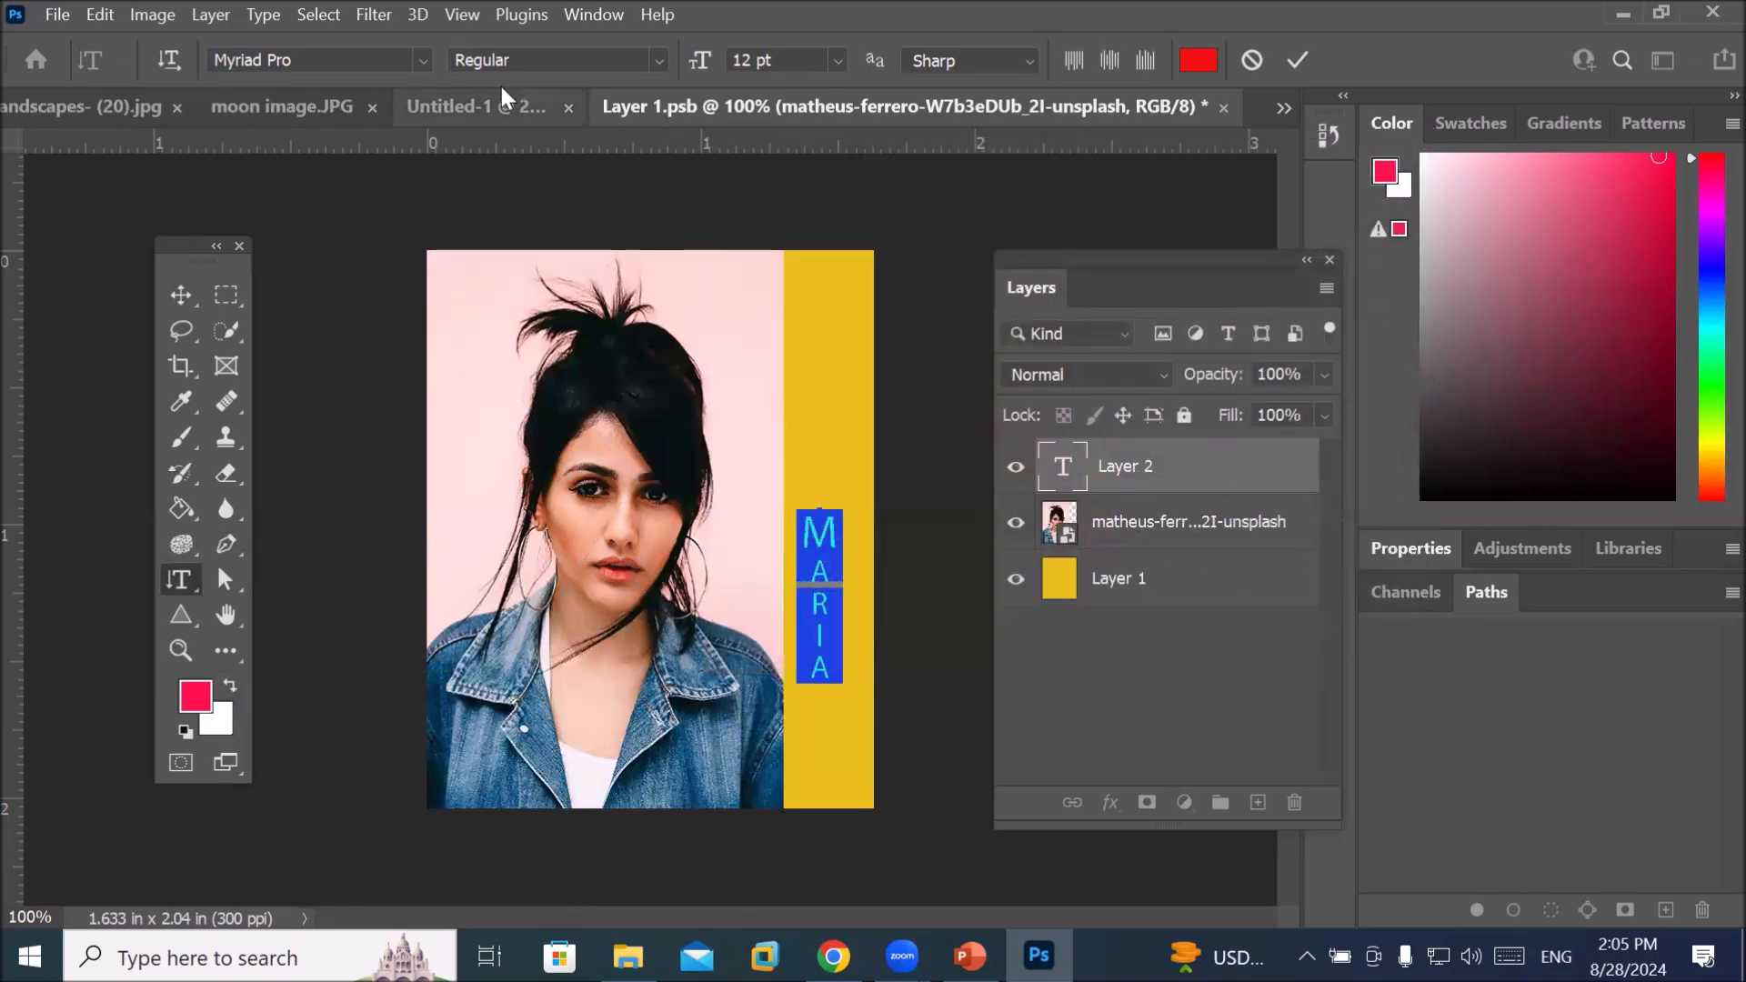
pyautogui.click(421, 60)
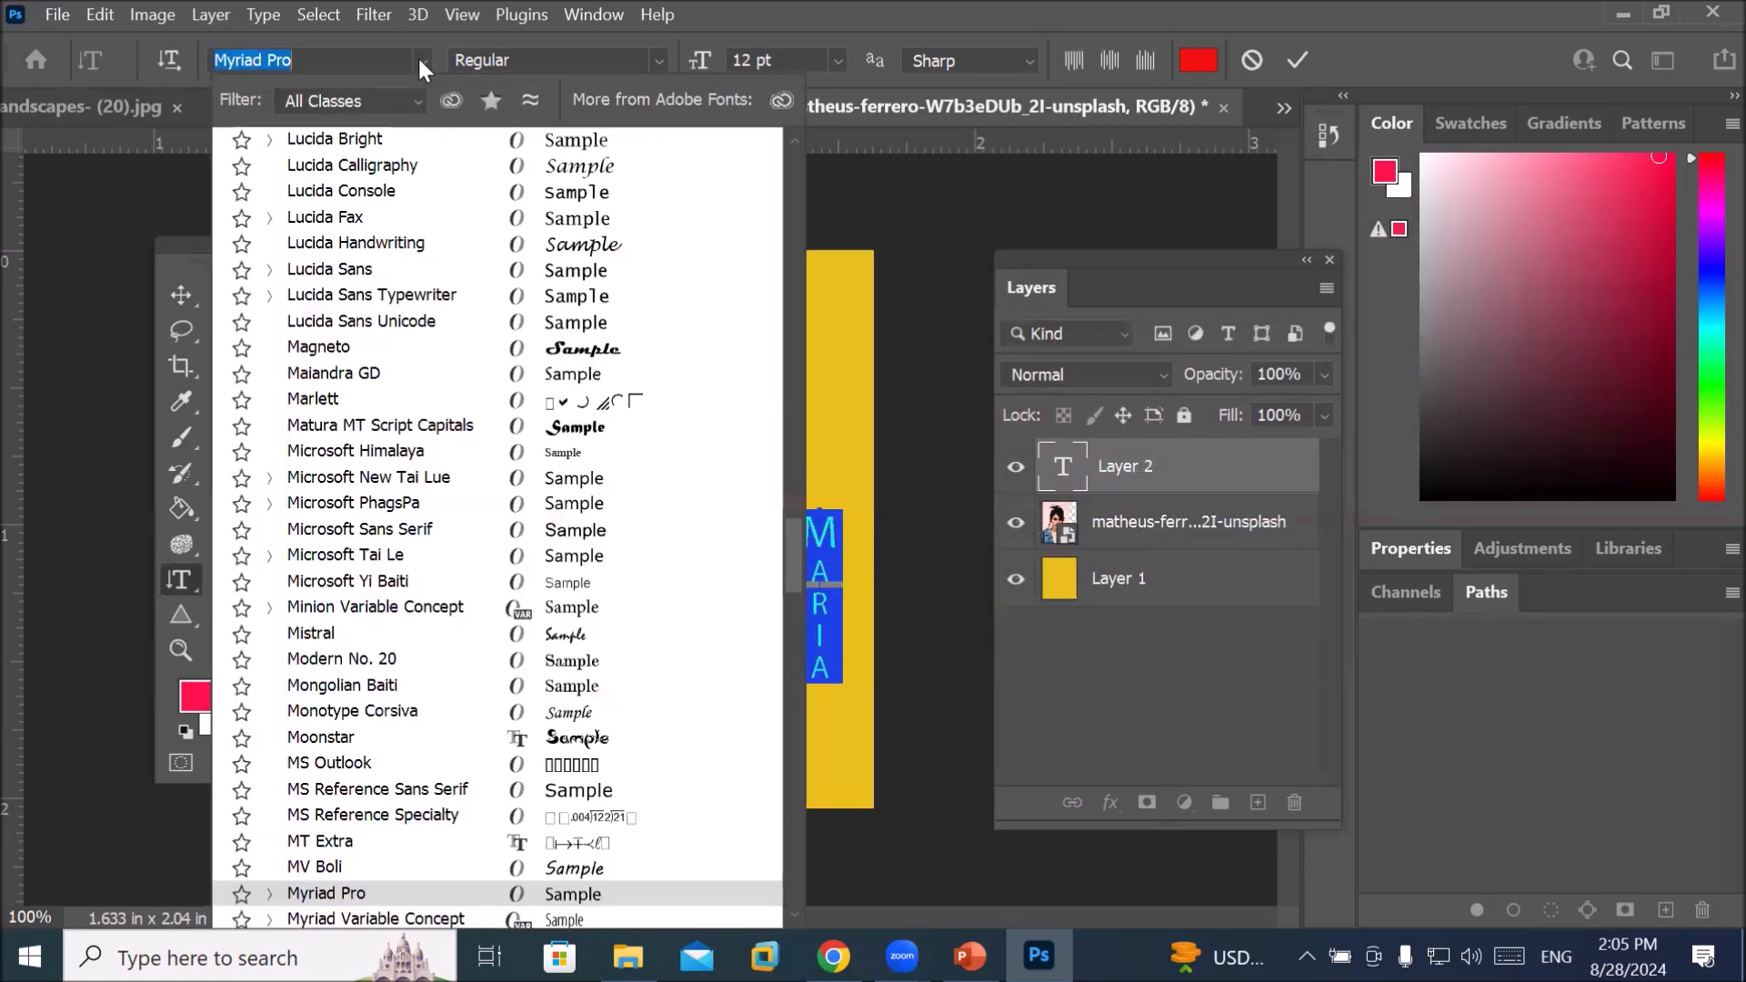
pyautogui.click(619, 348)
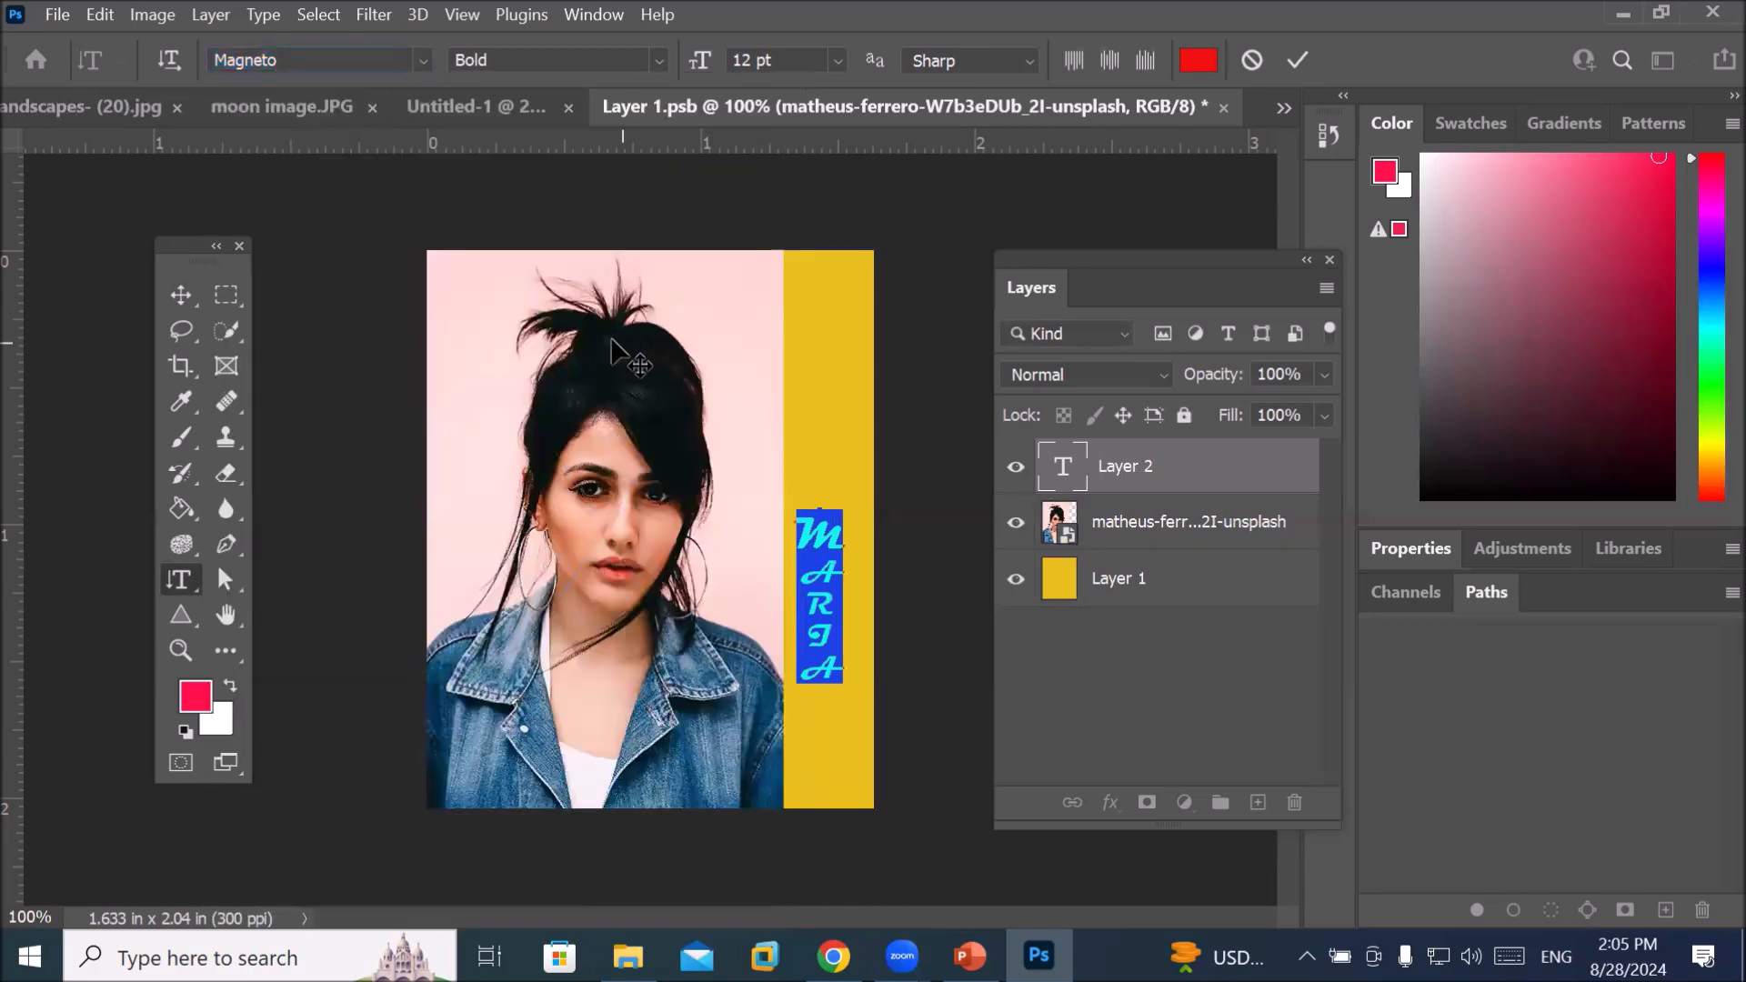
# Move the name text up and centre it in the yellow strip, and save and close the smart object contents
pyautogui.click(182, 296)
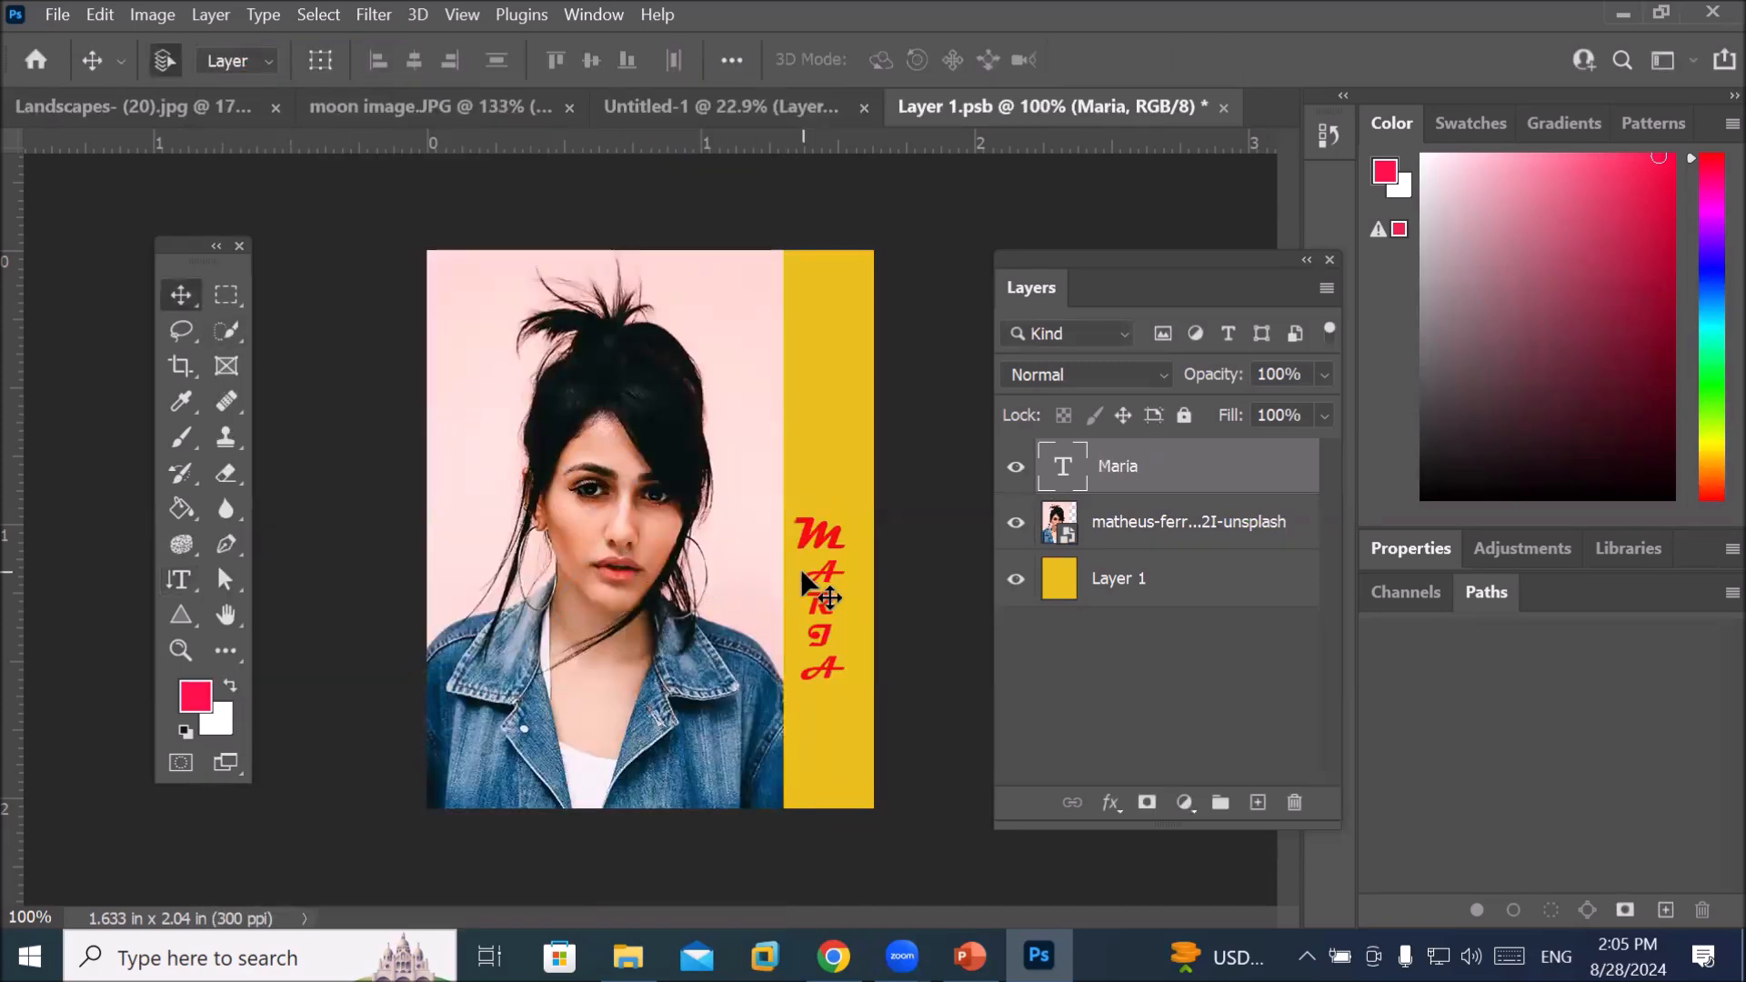
pyautogui.moveTo(833, 582); pyautogui.dragTo(845, 517)
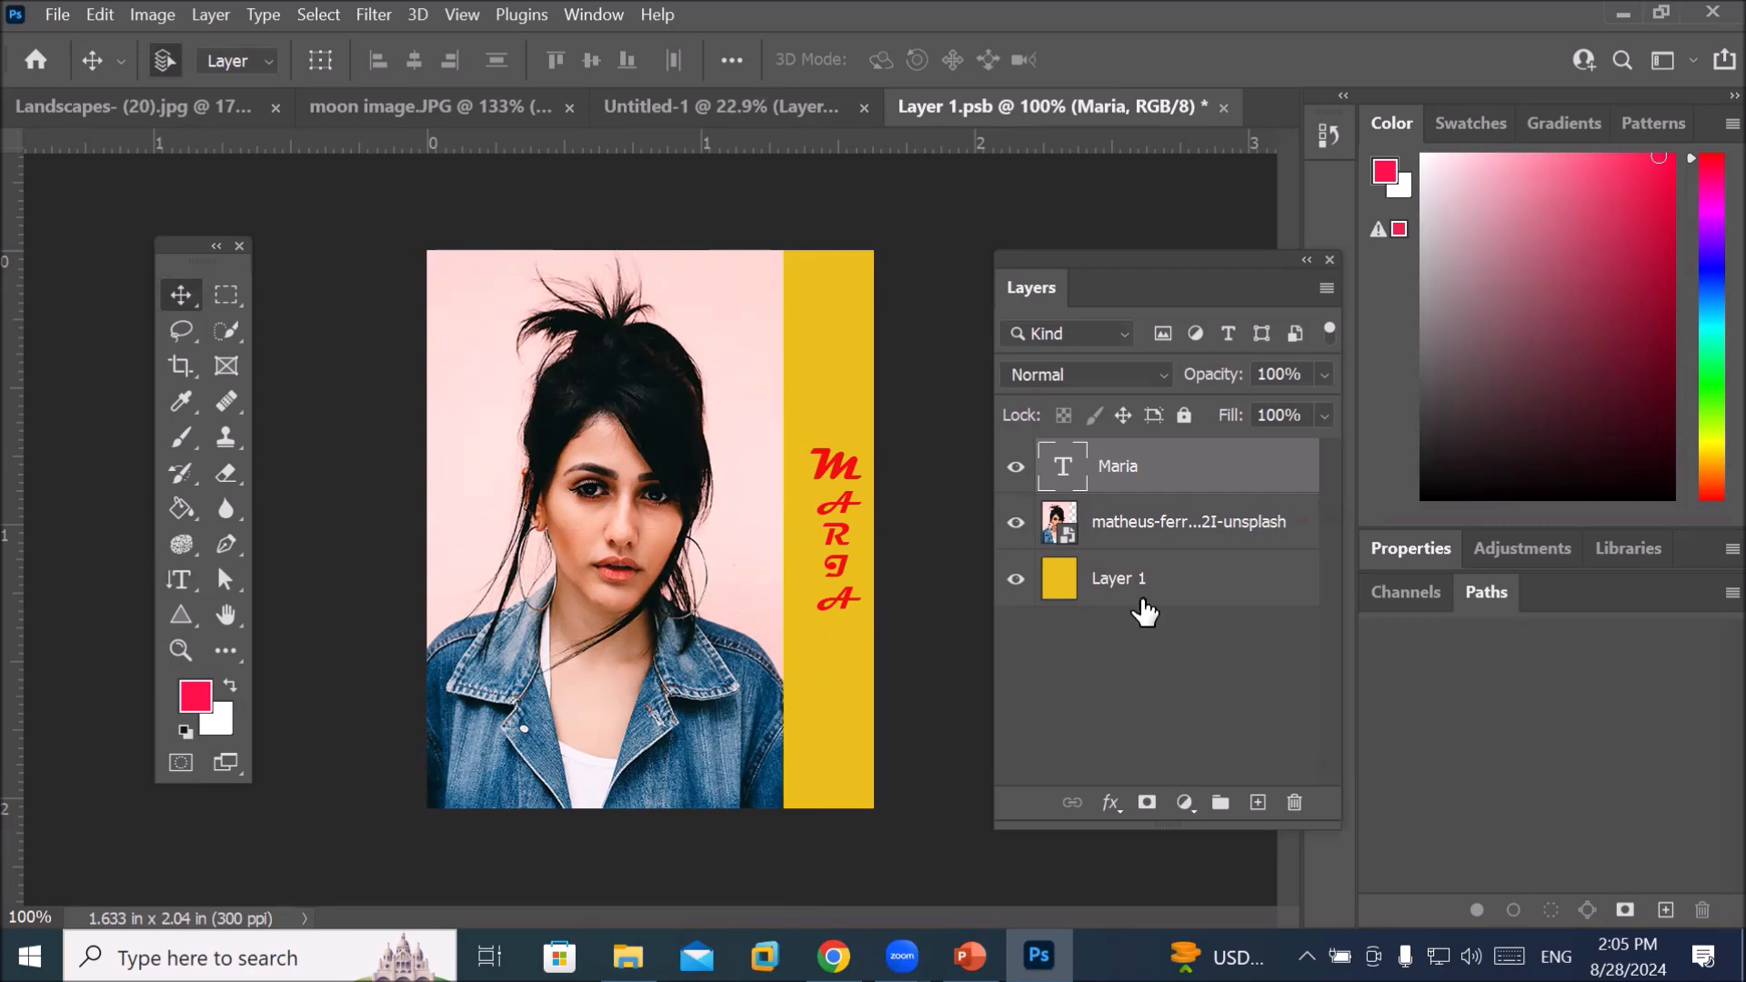
pyautogui.click(1224, 109)
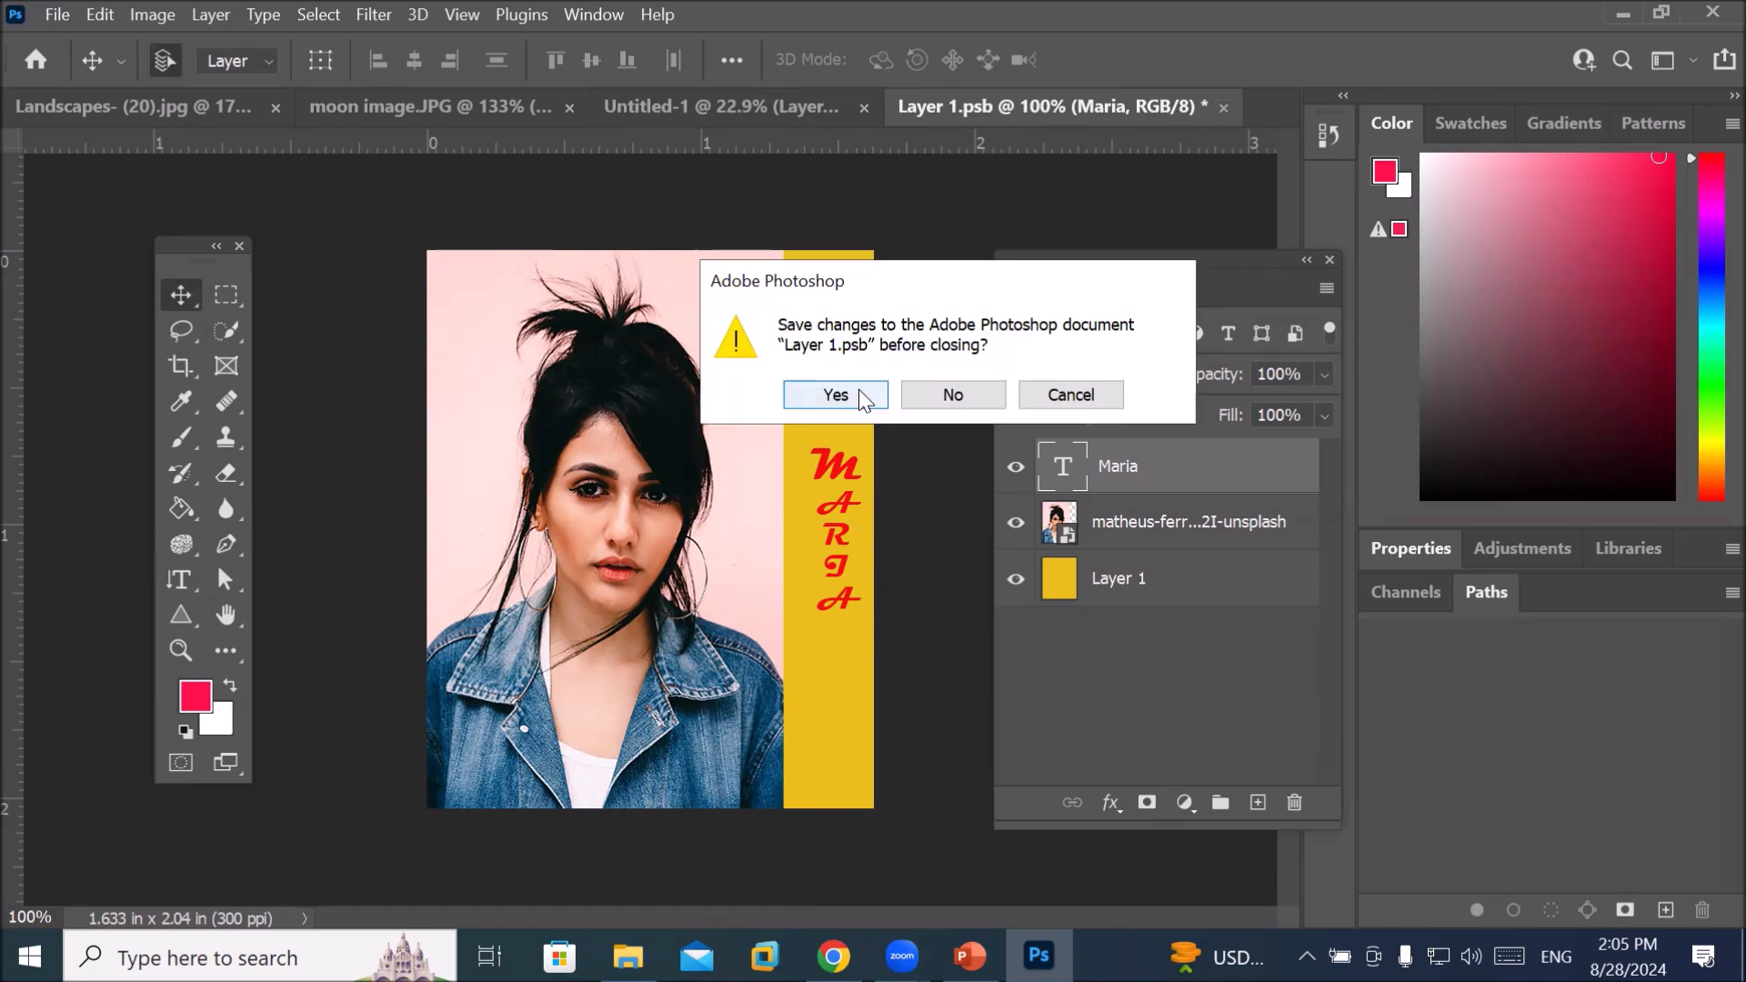
pyautogui.click(836, 395)
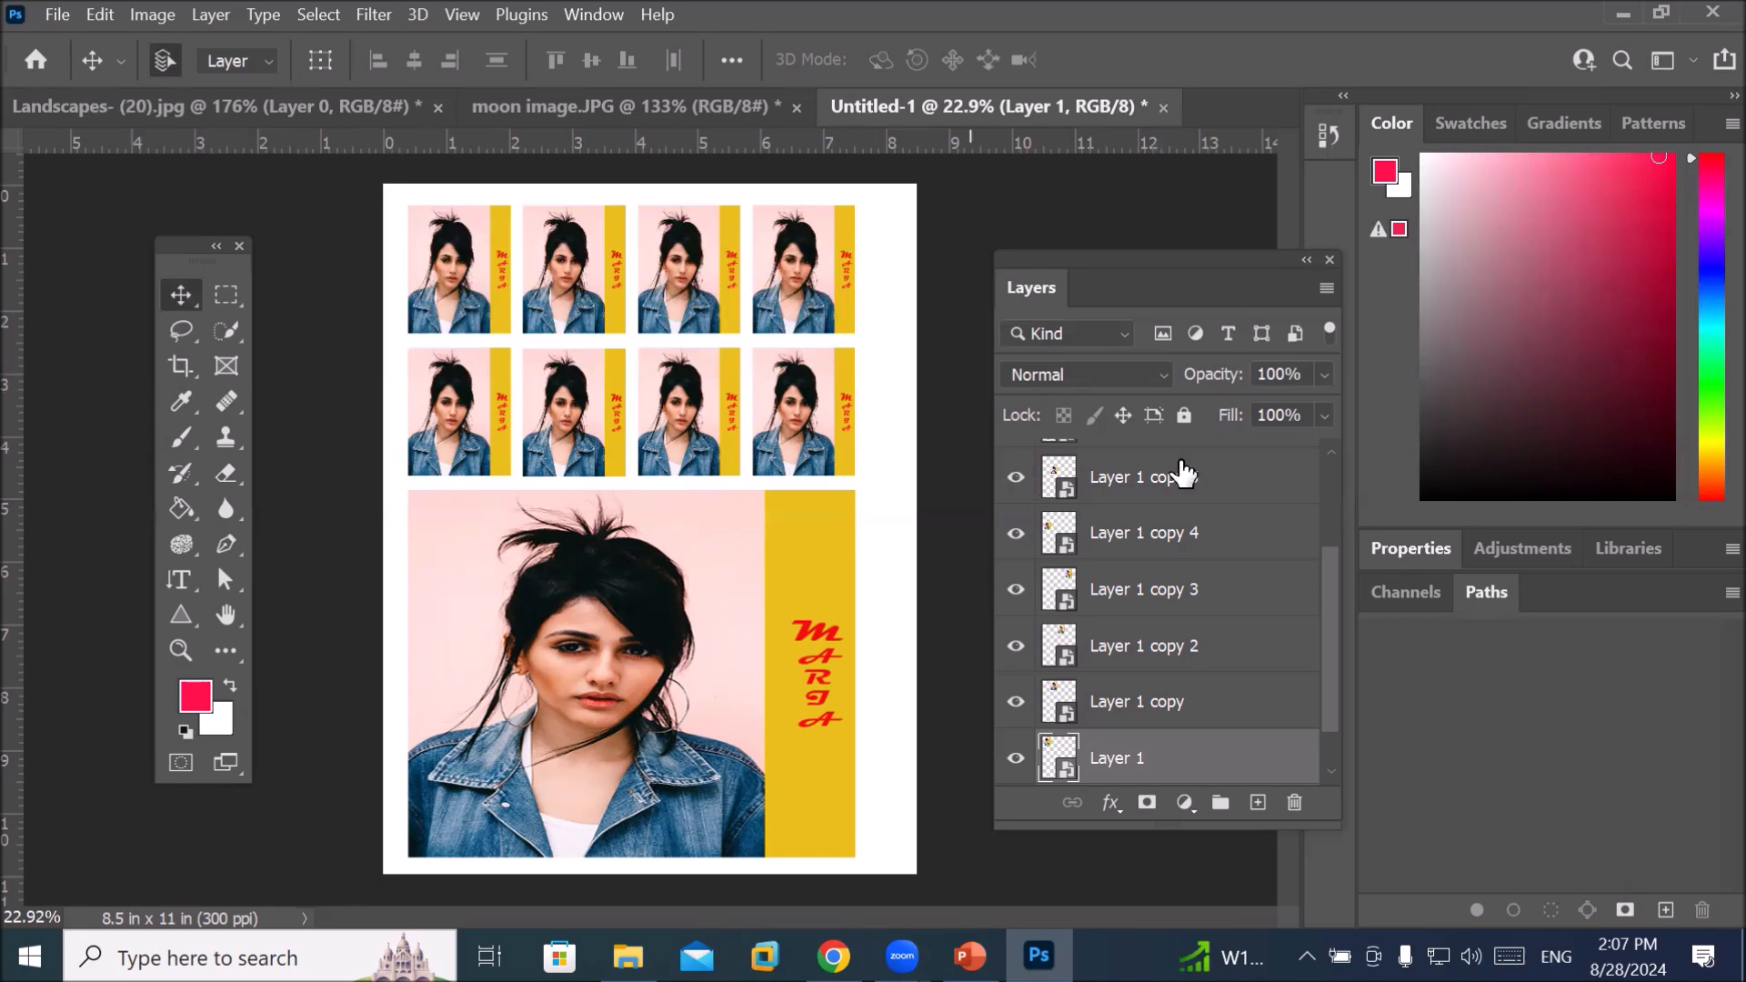
# Reopen the contents of the original Layer 1 smart object and delete the woman's portrait layer
pyautogui.moveTo(1332, 658); pyautogui.dragTo(1302, 761)
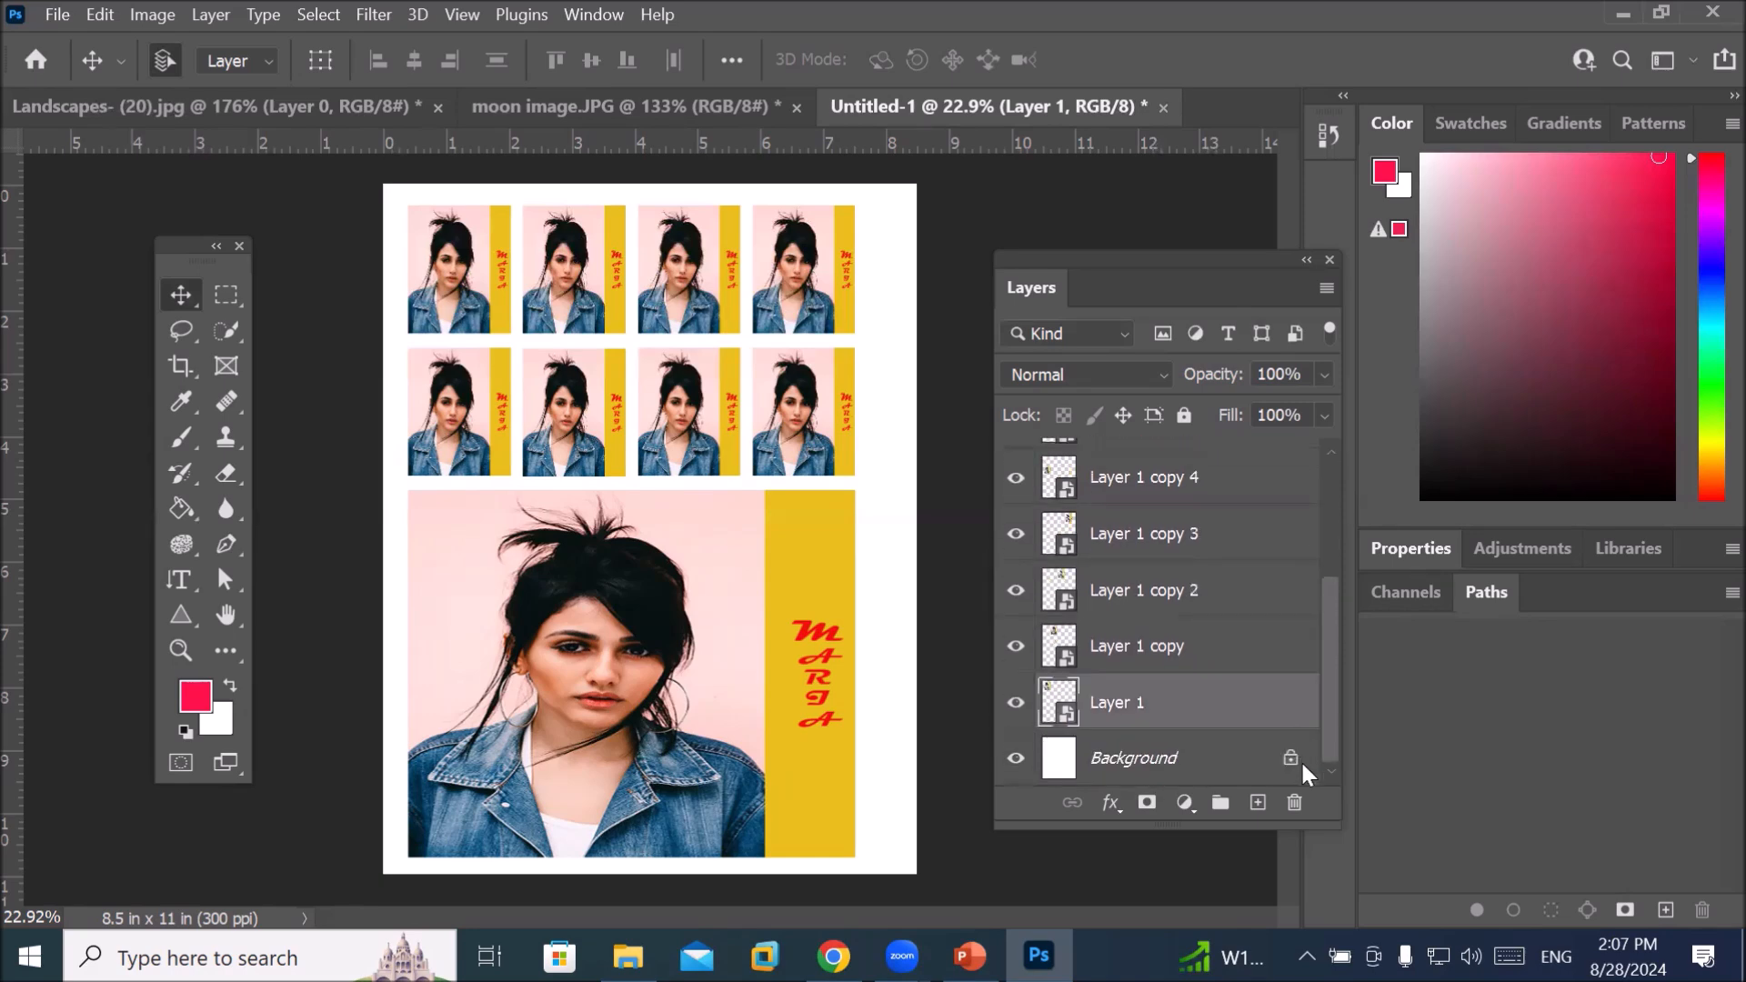
pyautogui.doubleClick(1059, 703)
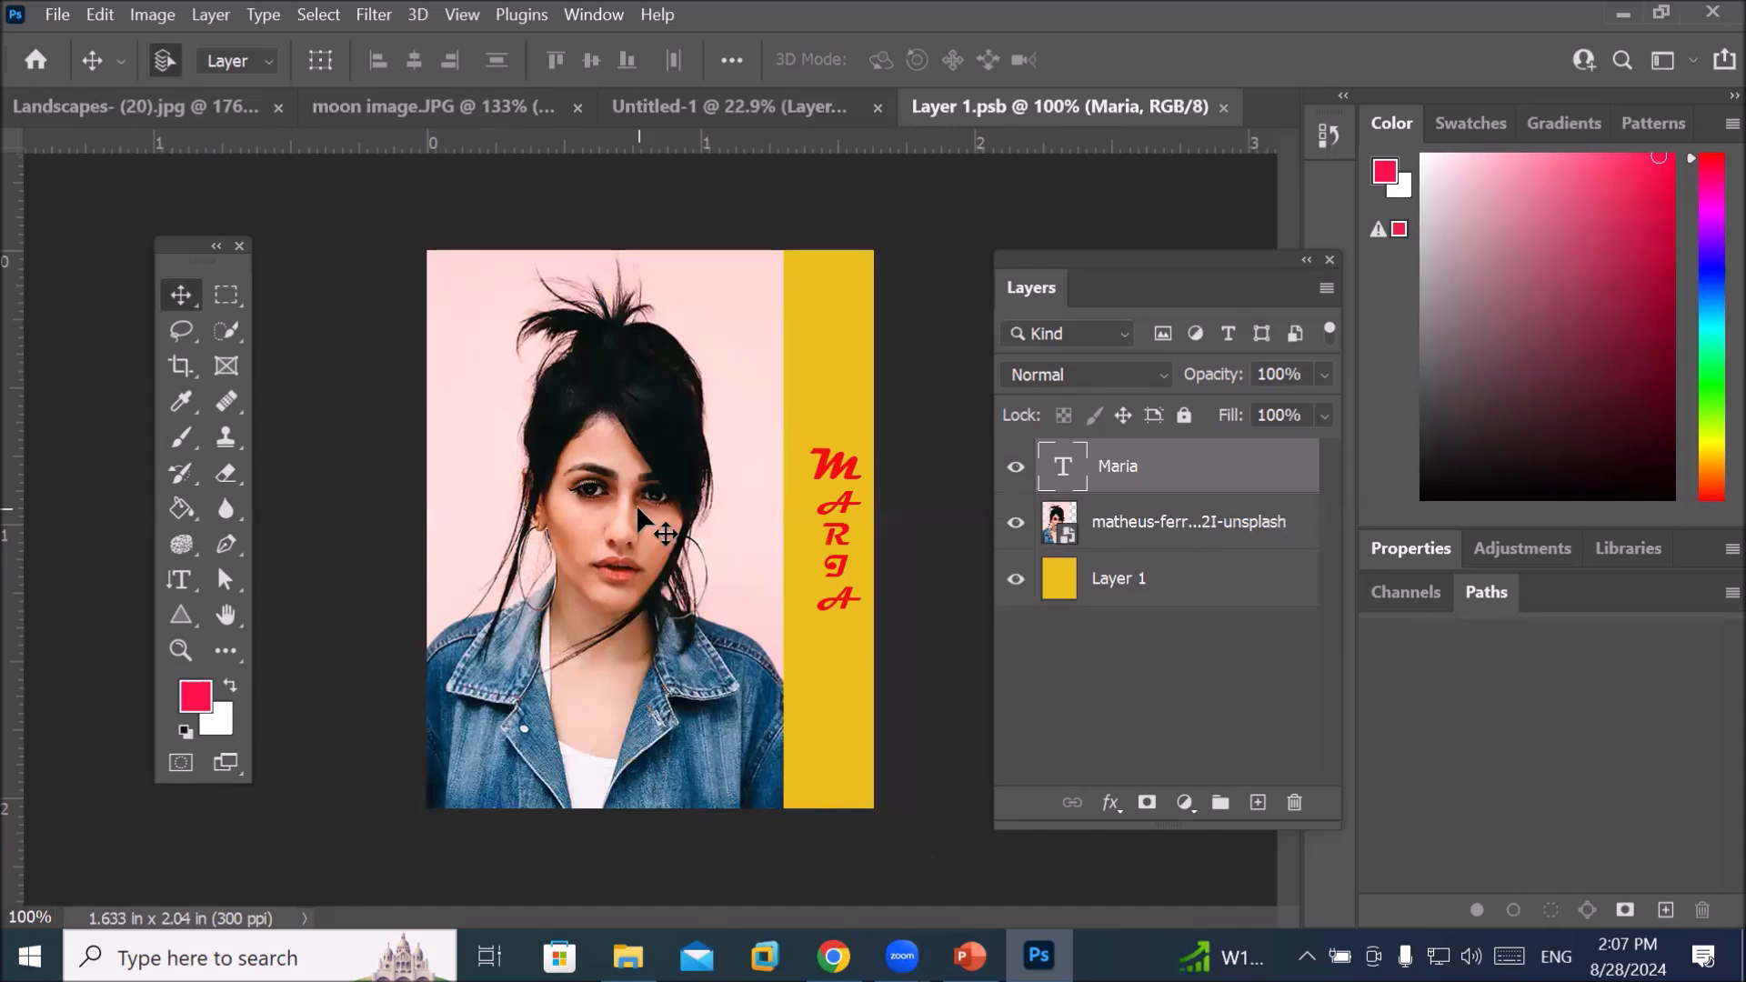
pyautogui.click(1178, 532)
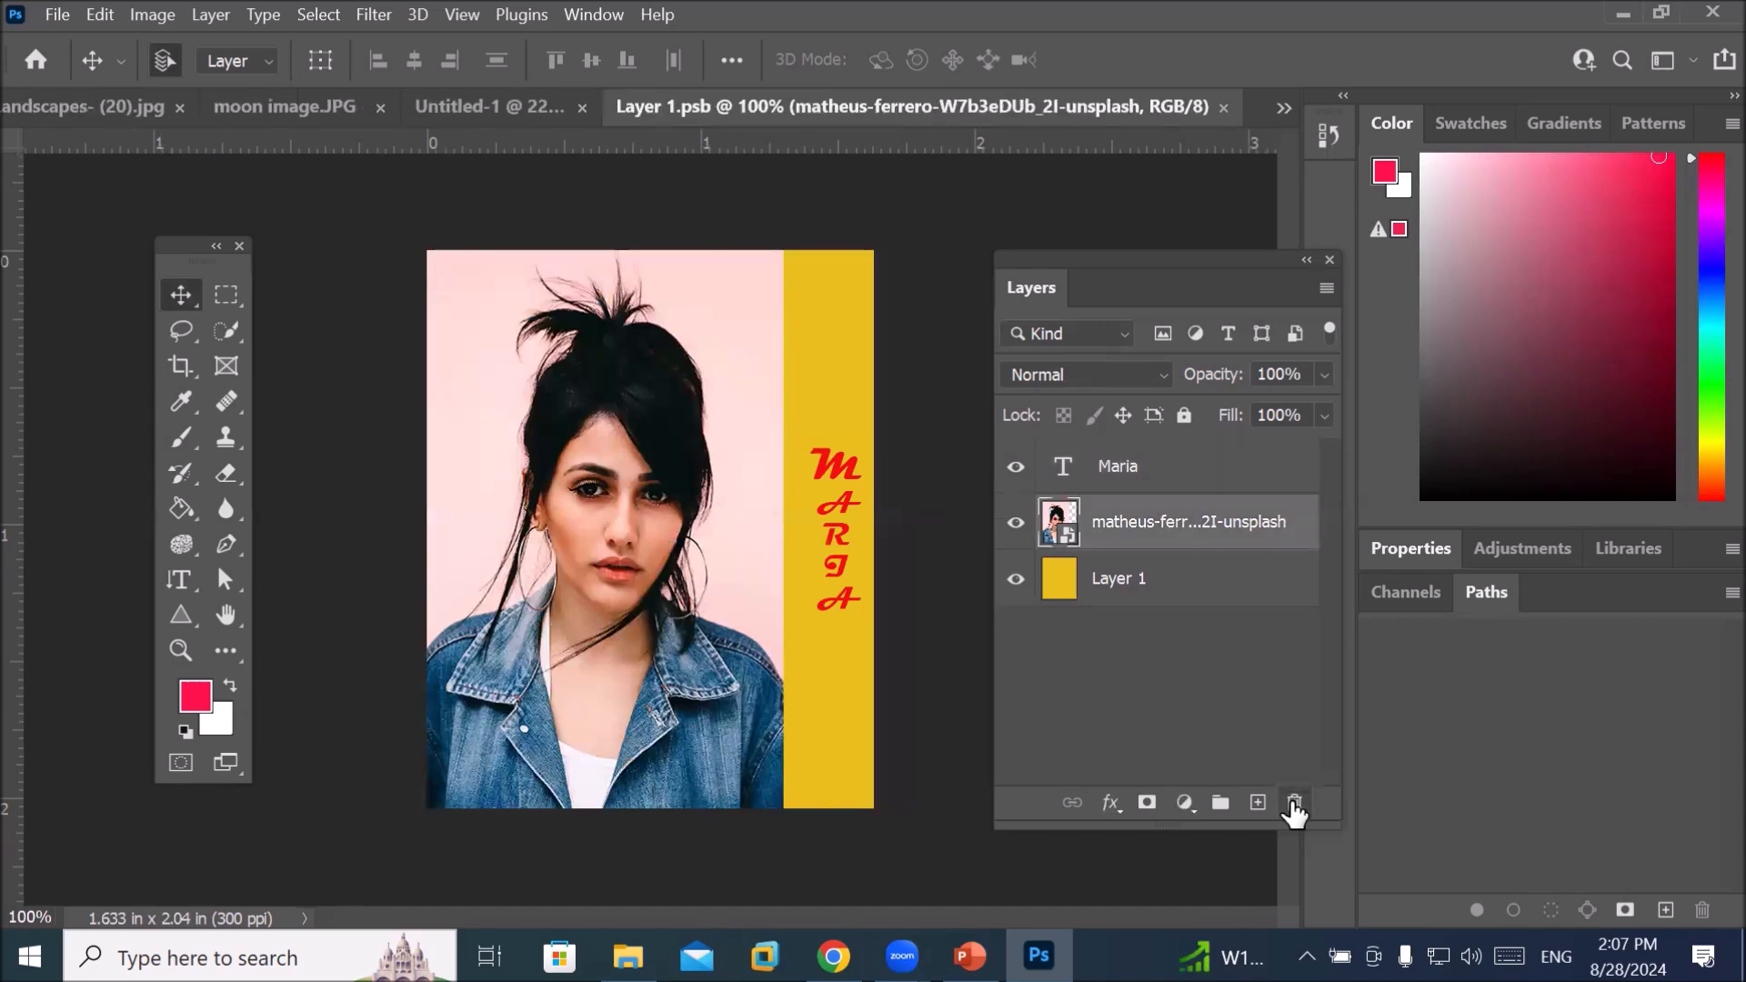
pyautogui.click(1294, 803)
pyautogui.click(885, 390)
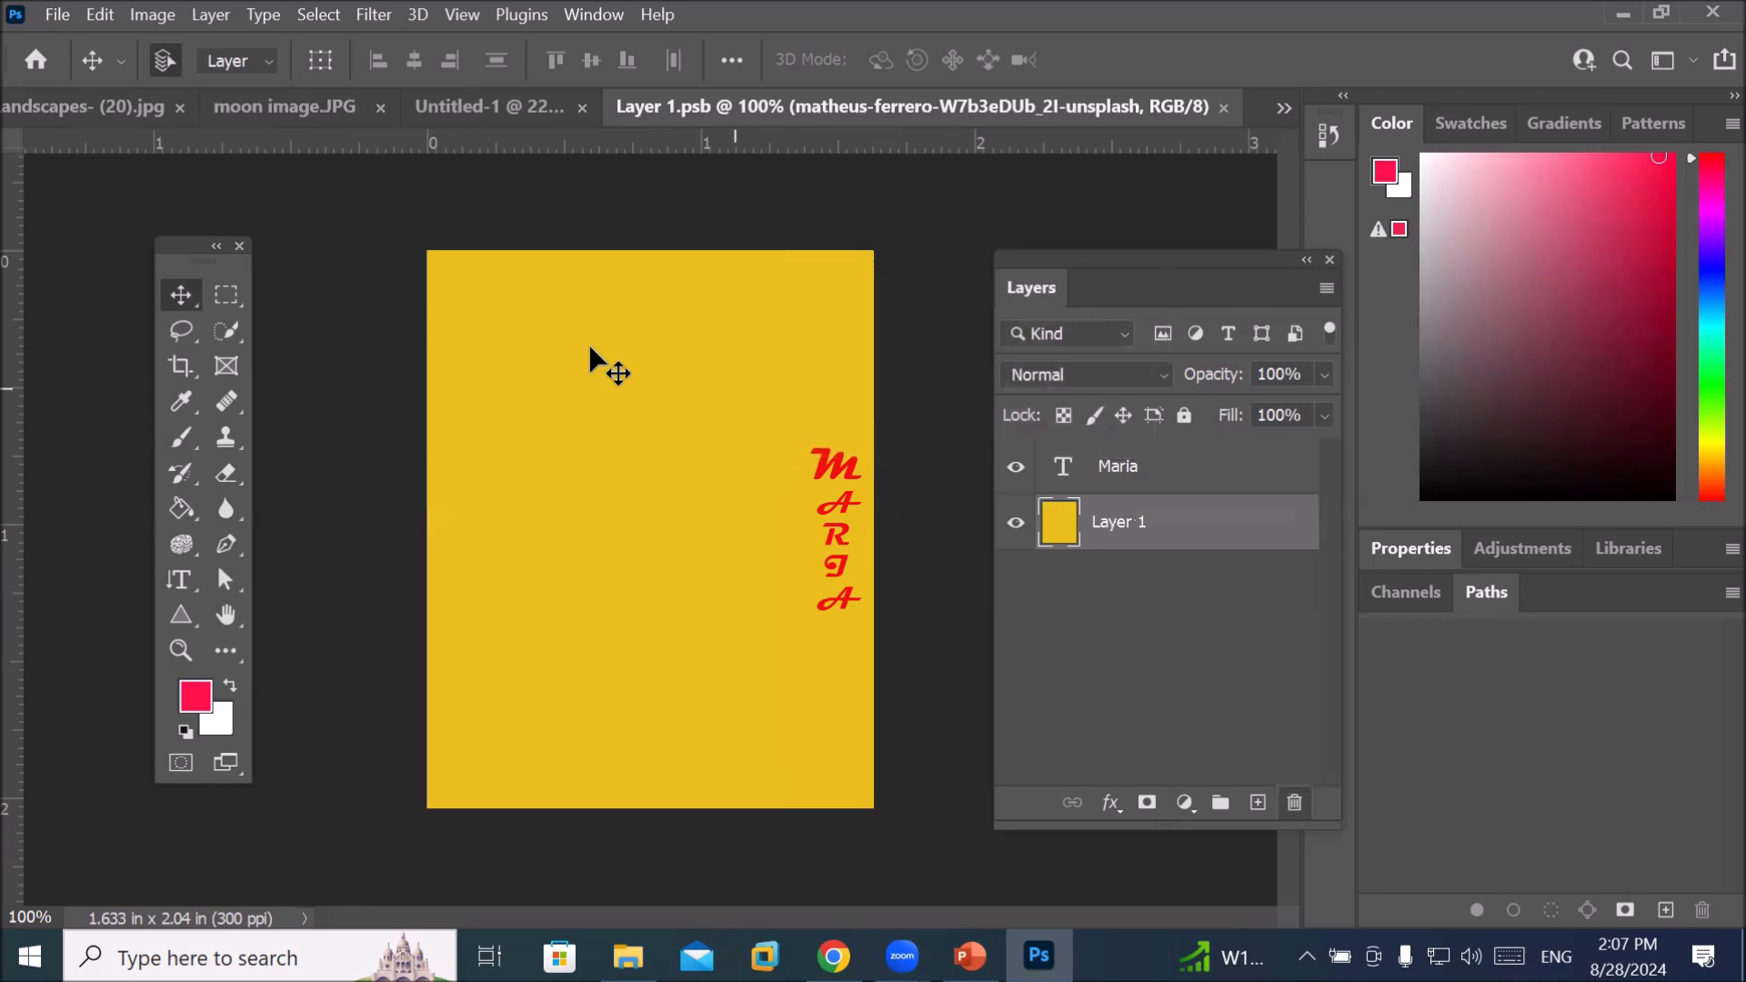
# Place the portrait of the dark-haired man in a grey sweater from the Images > Models folder as an embedded image
pyautogui.click(64, 14)
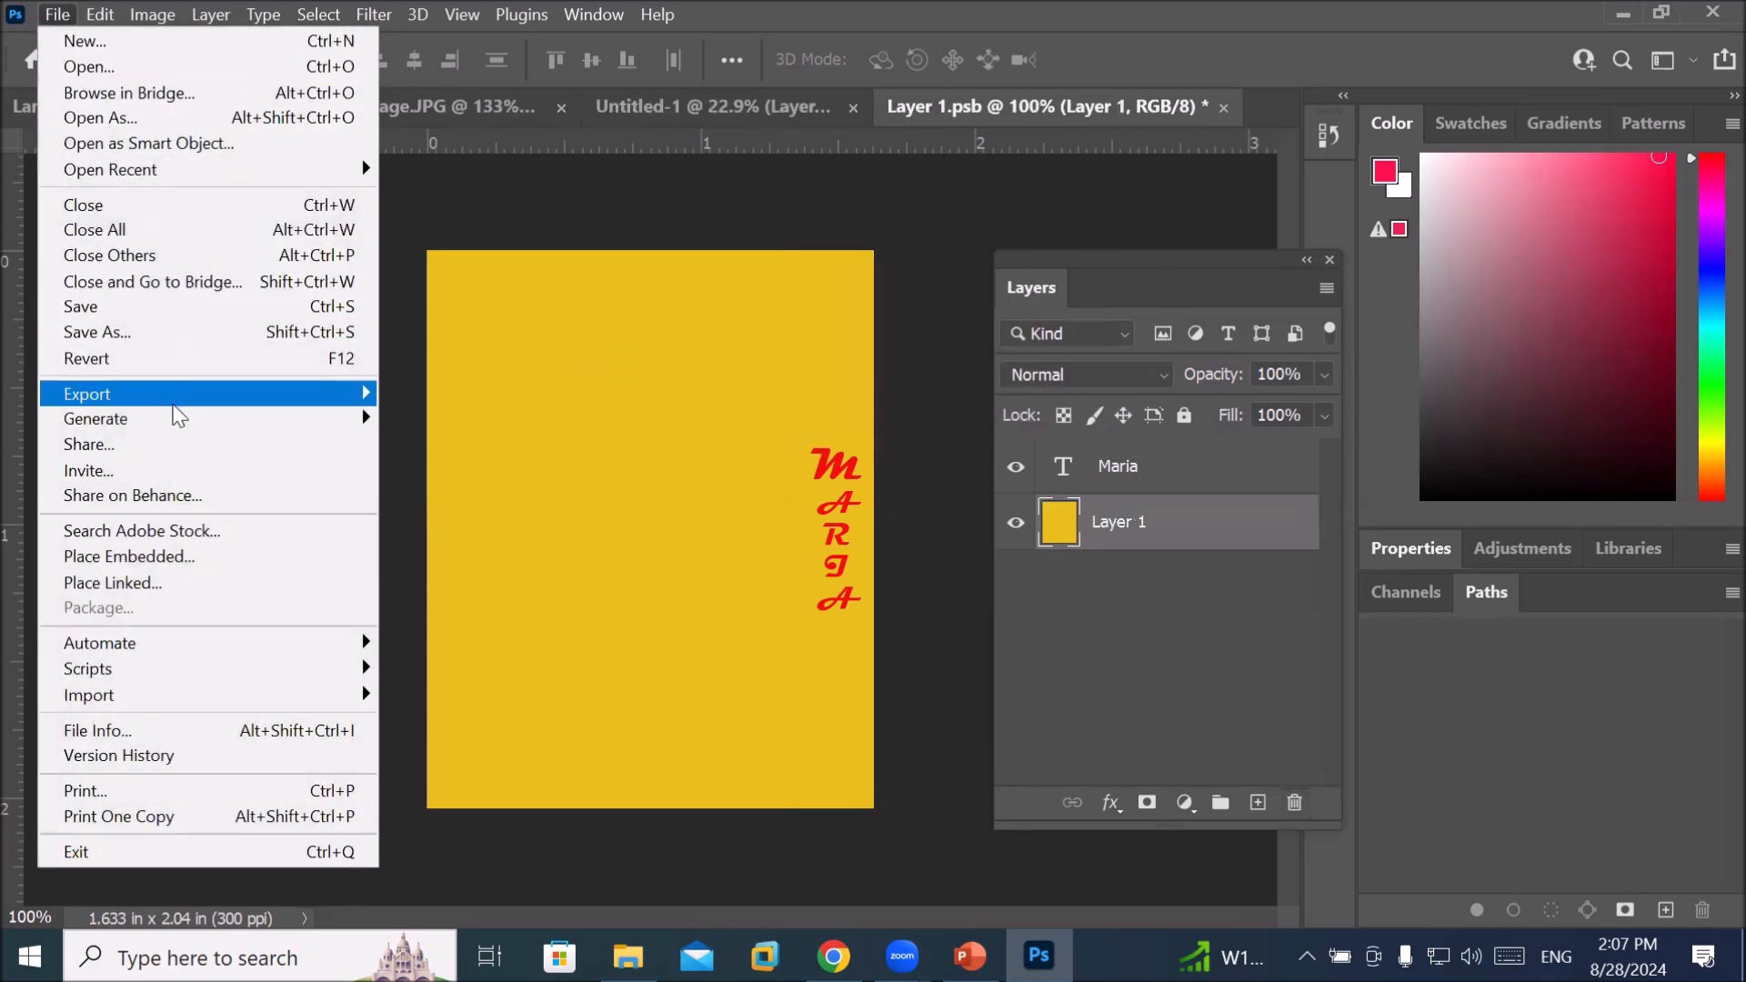
pyautogui.click(229, 566)
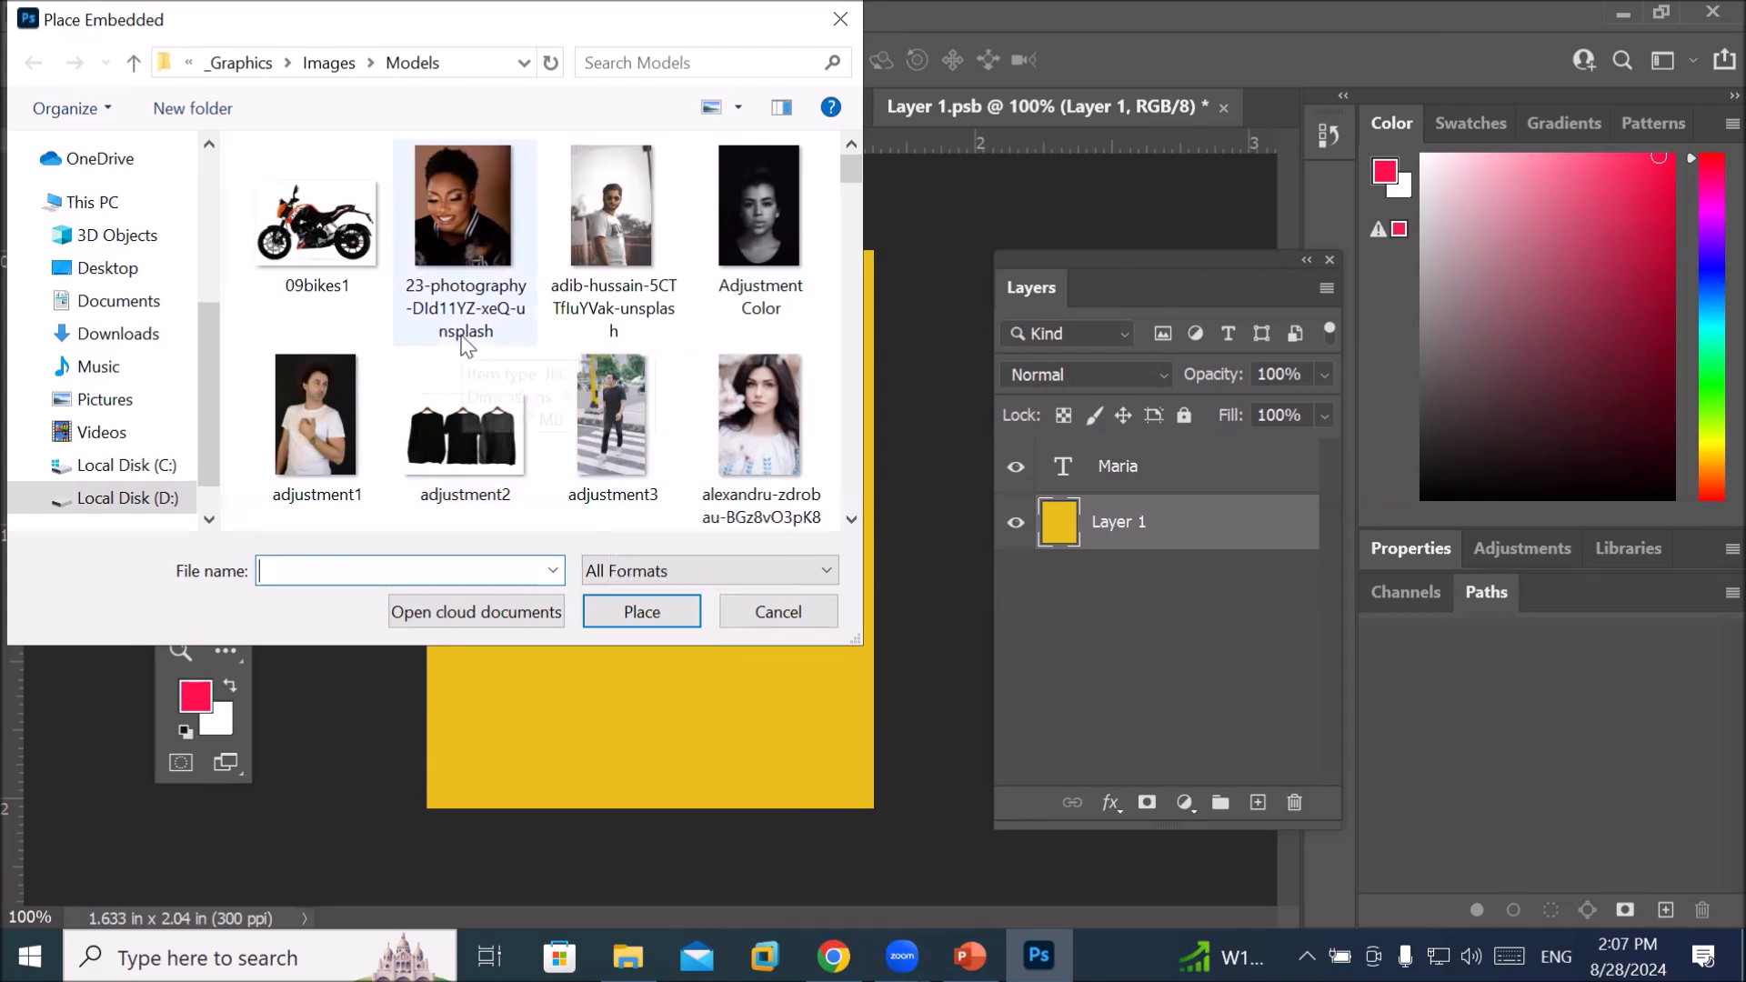
pyautogui.scroll(-2, 465, 306)
pyautogui.scroll(-3, 466, 306)
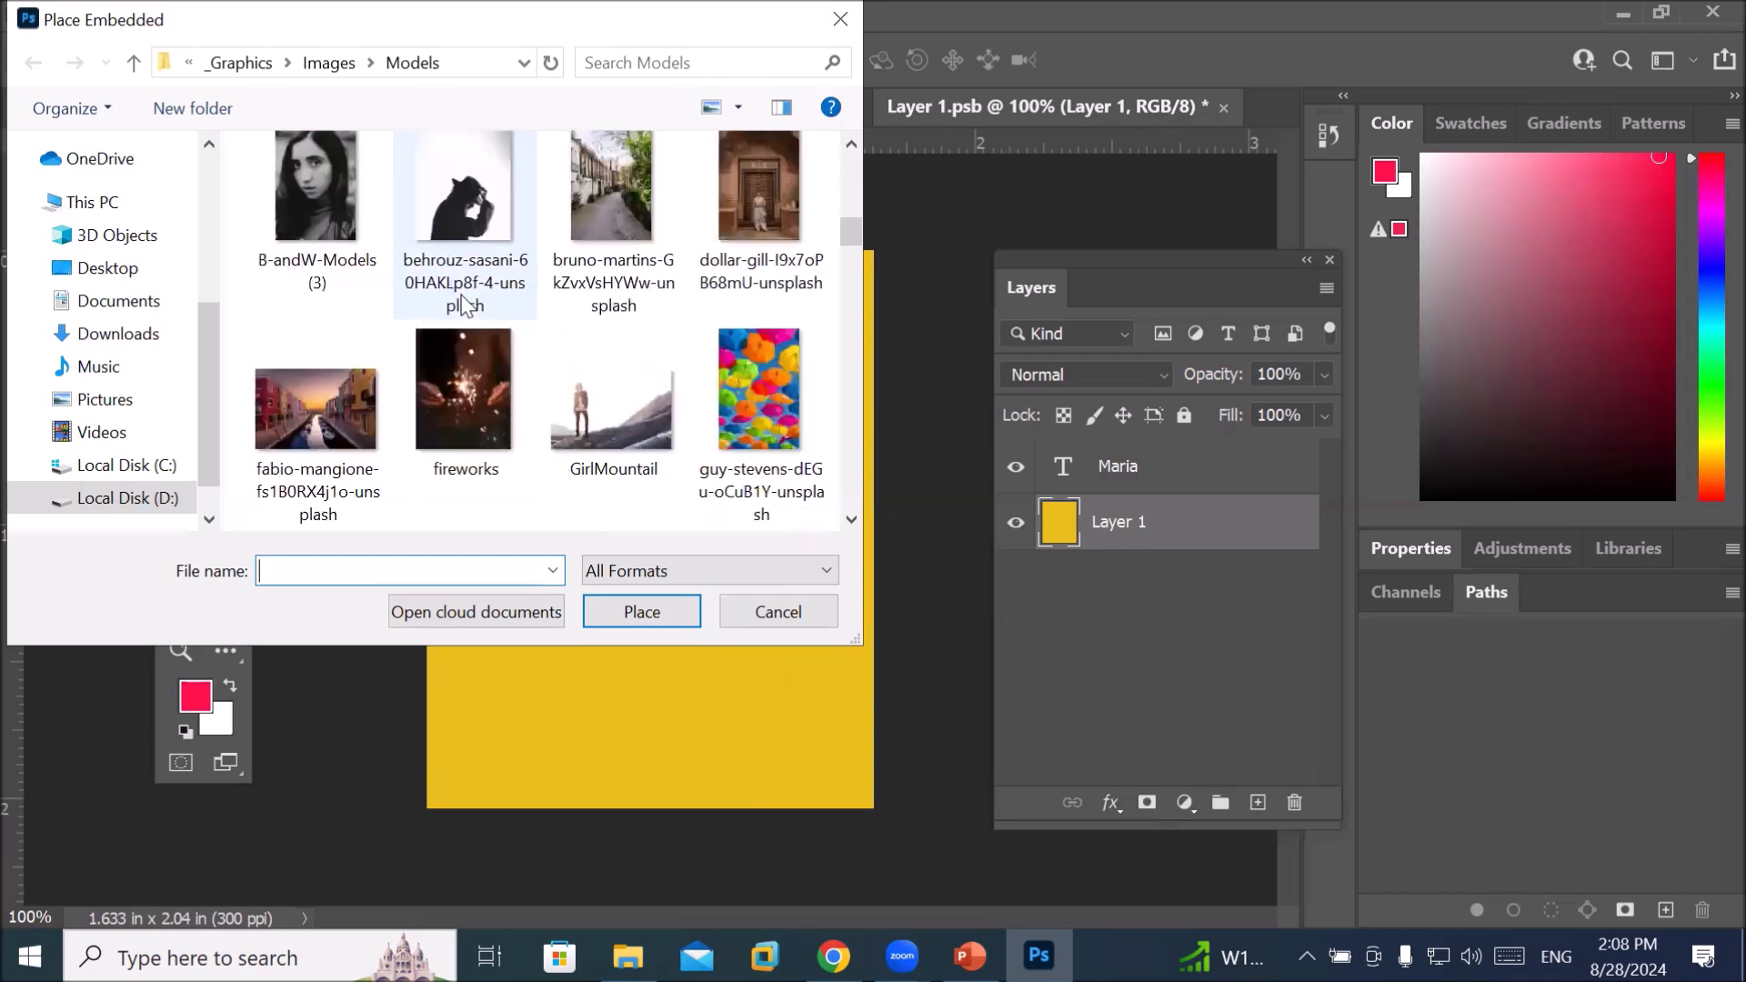
pyautogui.scroll(-4, 466, 305)
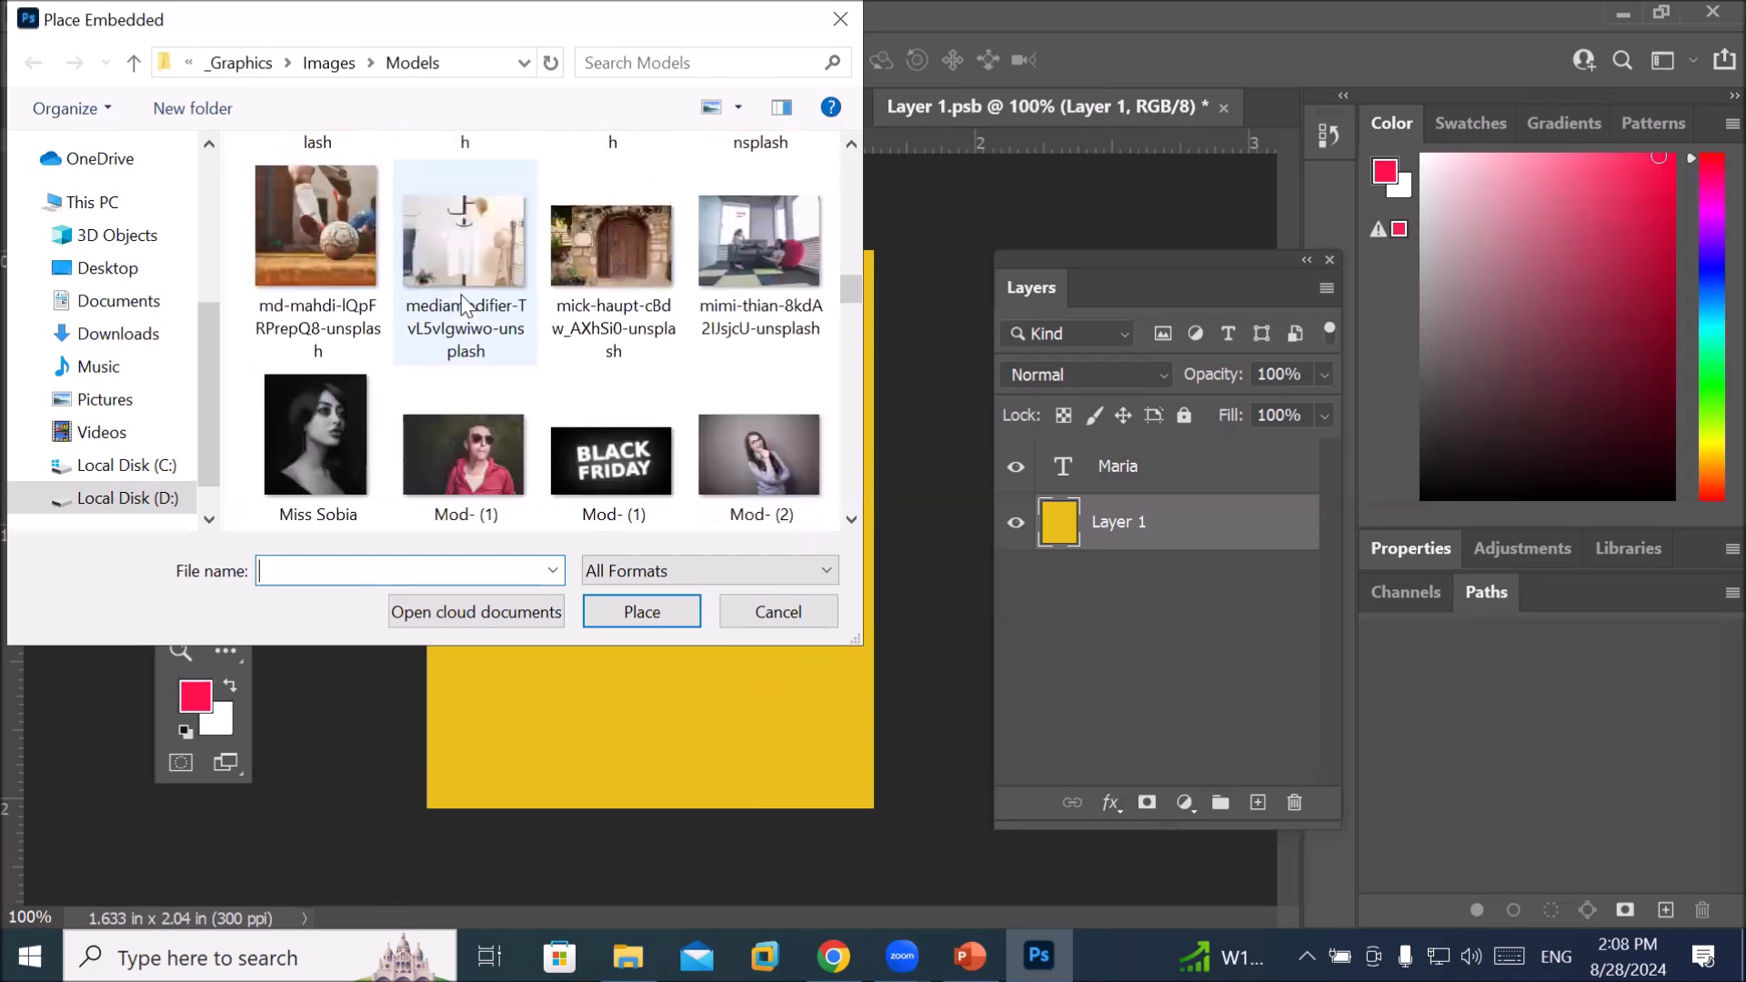
pyautogui.scroll(2, 466, 306)
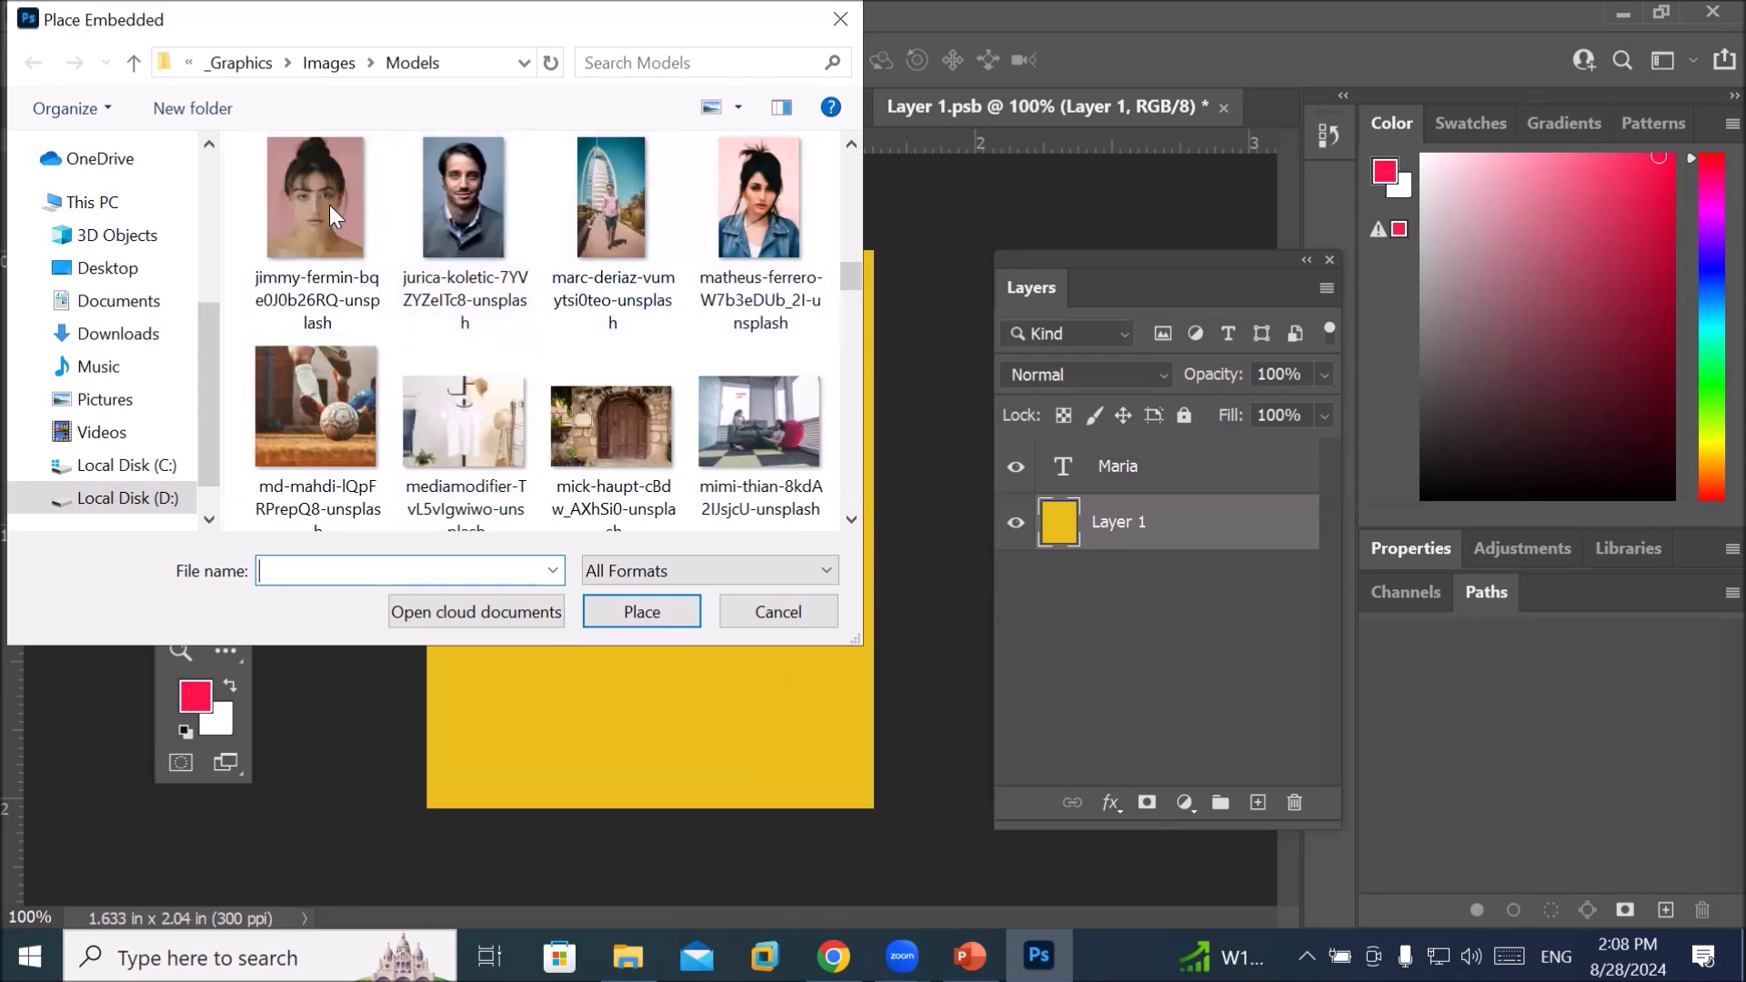
pyautogui.click(460, 212)
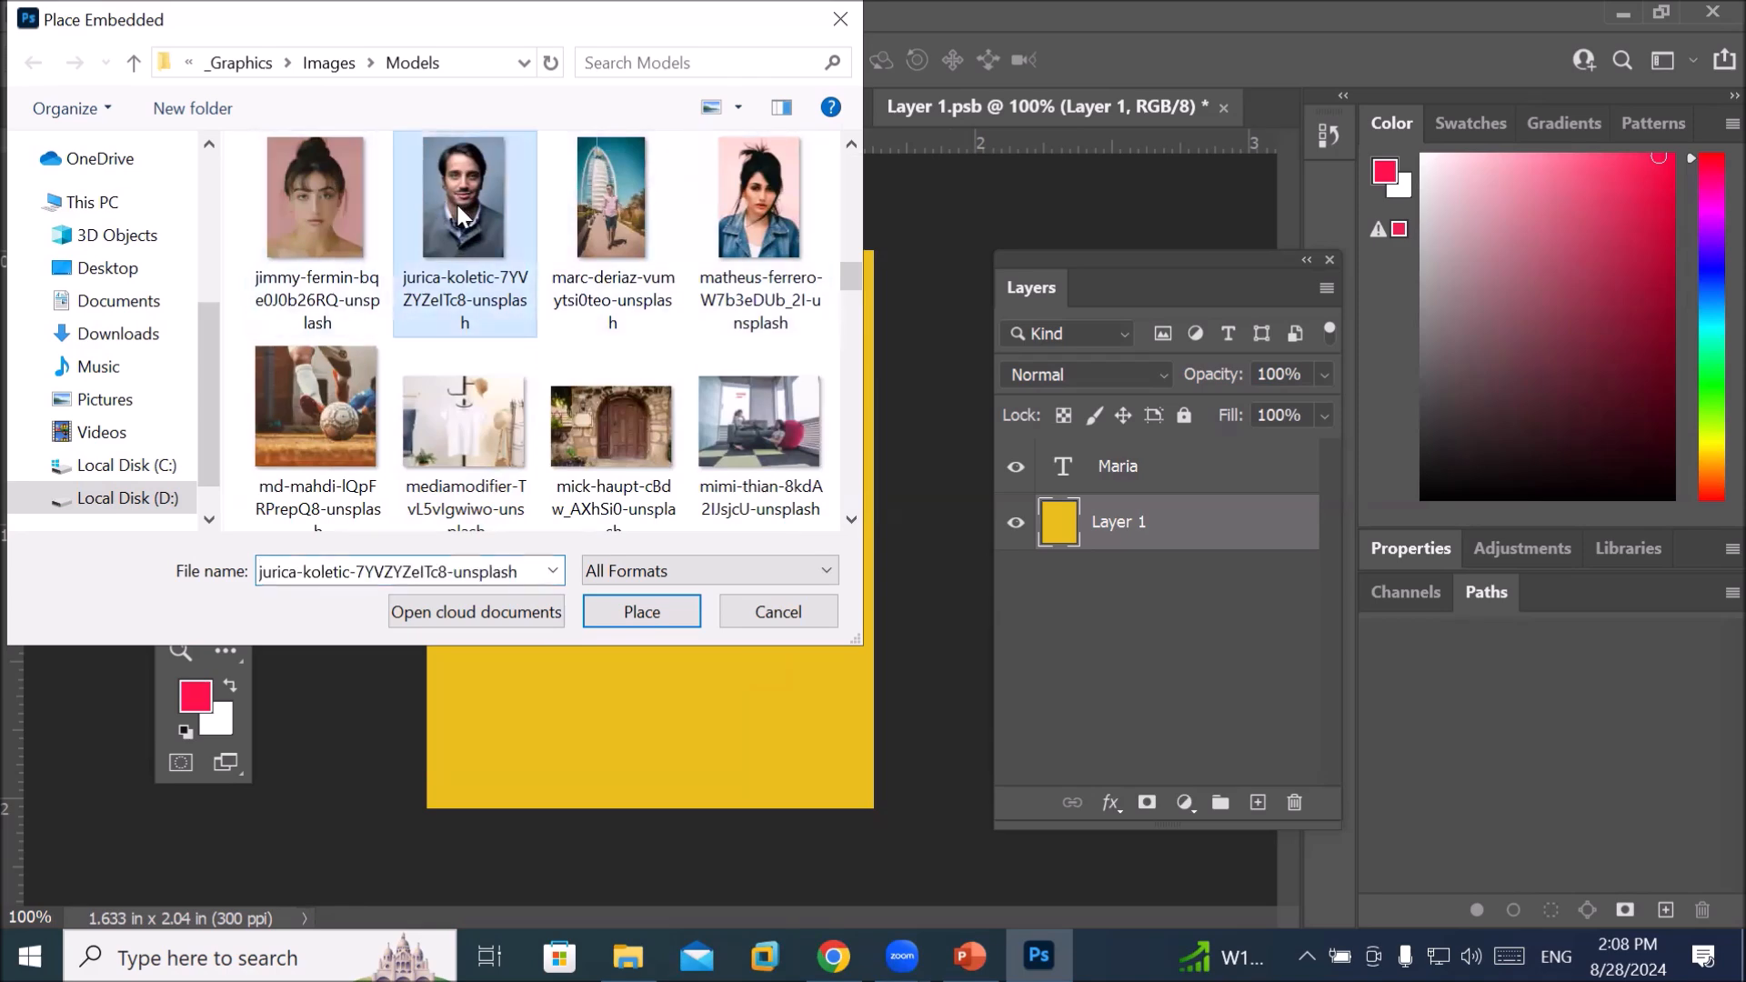
pyautogui.click(642, 602)
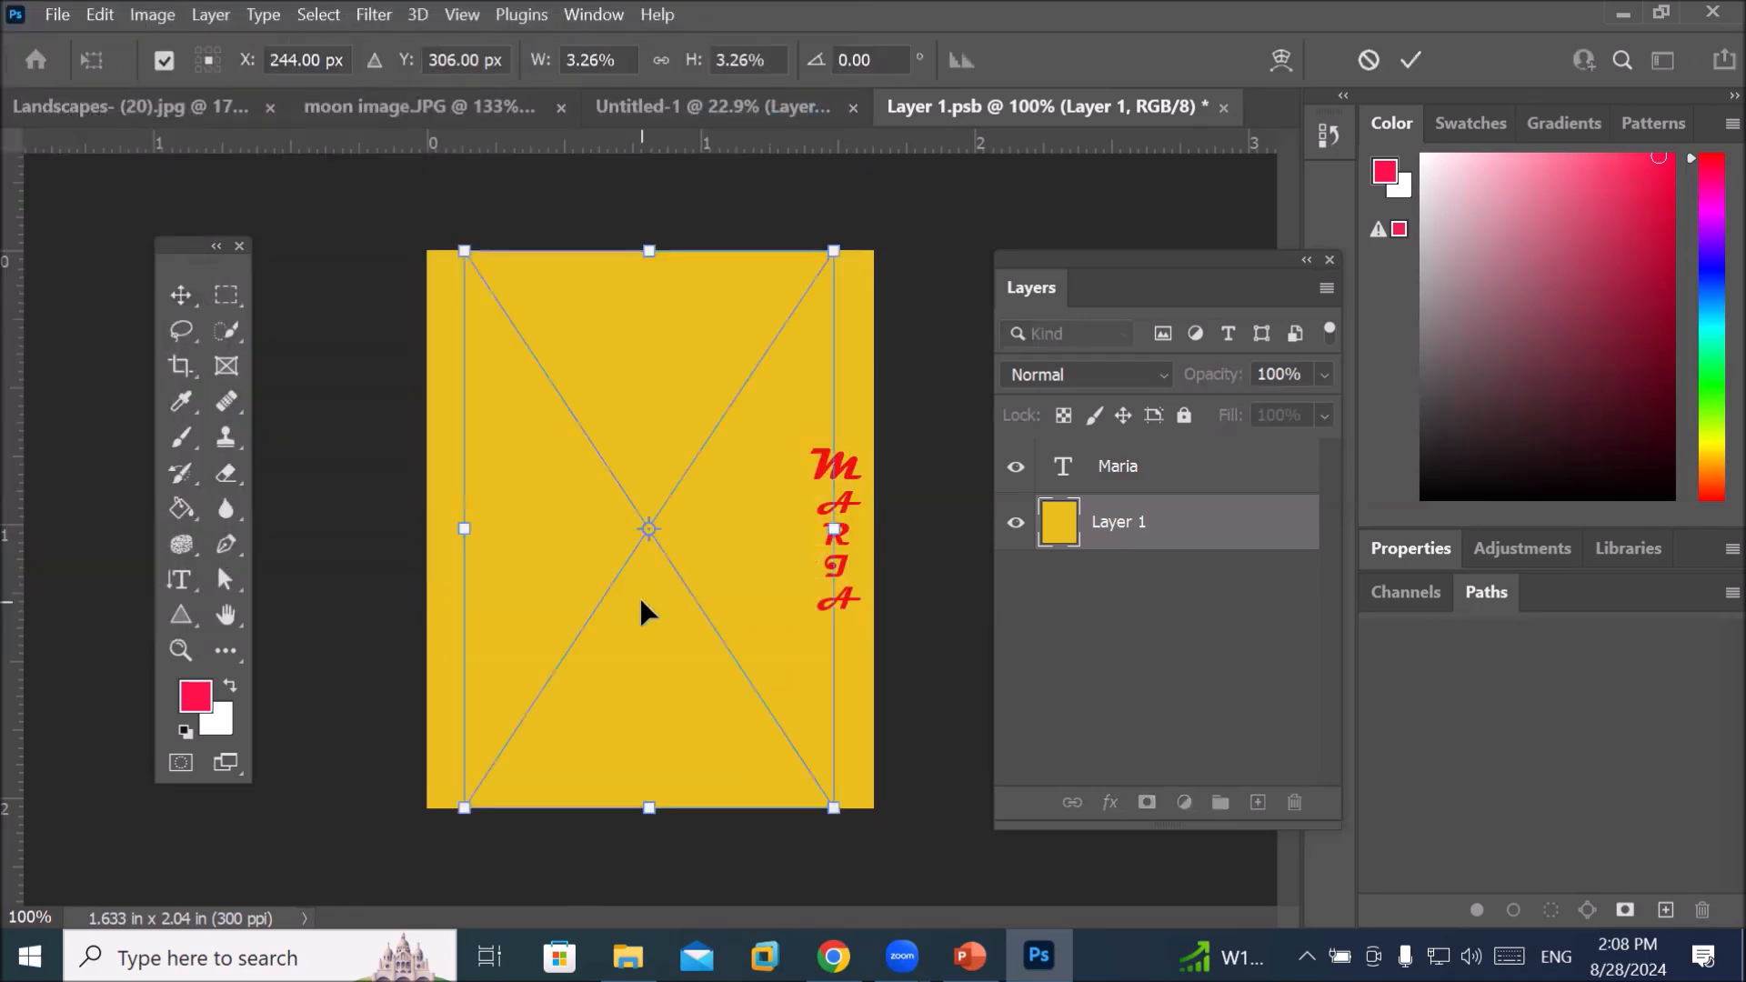
# Scale the man's portrait to 1.96% width and 1.60% height in the canvas's upper-left corner and commit the placement
pyautogui.moveTo(830, 806); pyautogui.dragTo(741, 638)
pyautogui.moveTo(629, 559); pyautogui.dragTo(593, 547)
pyautogui.moveTo(706, 629); pyautogui.dragTo(651, 515)
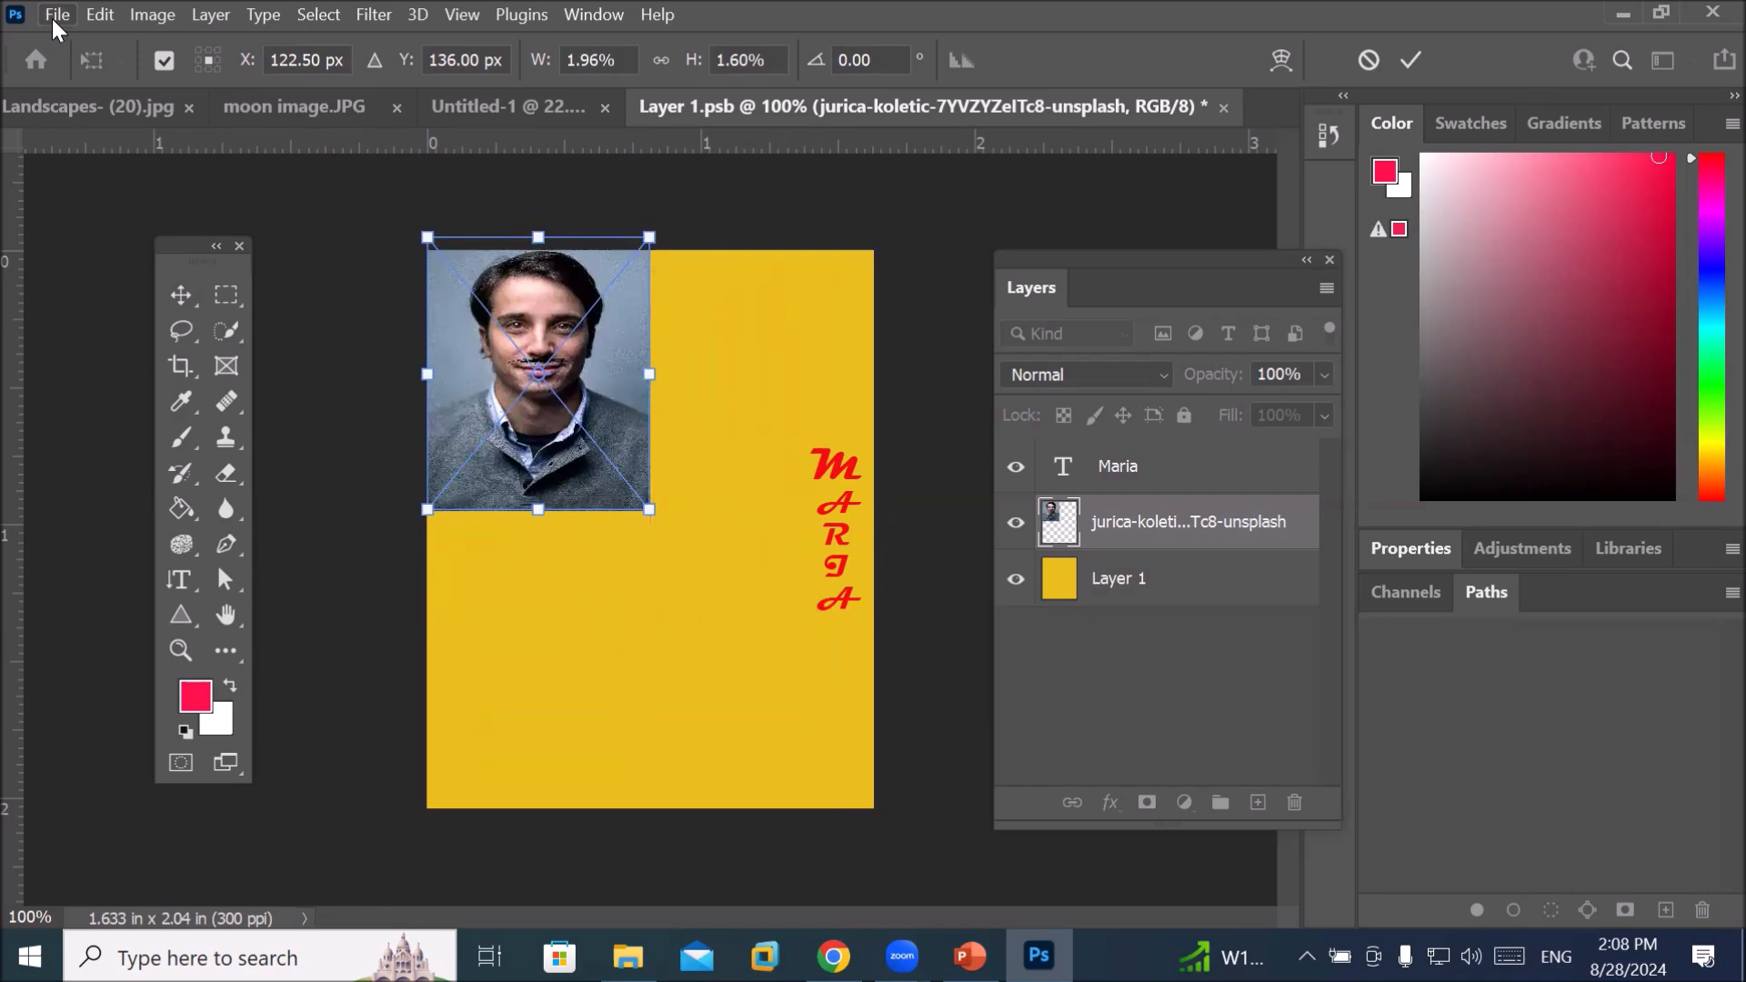
pyautogui.click(56, 18)
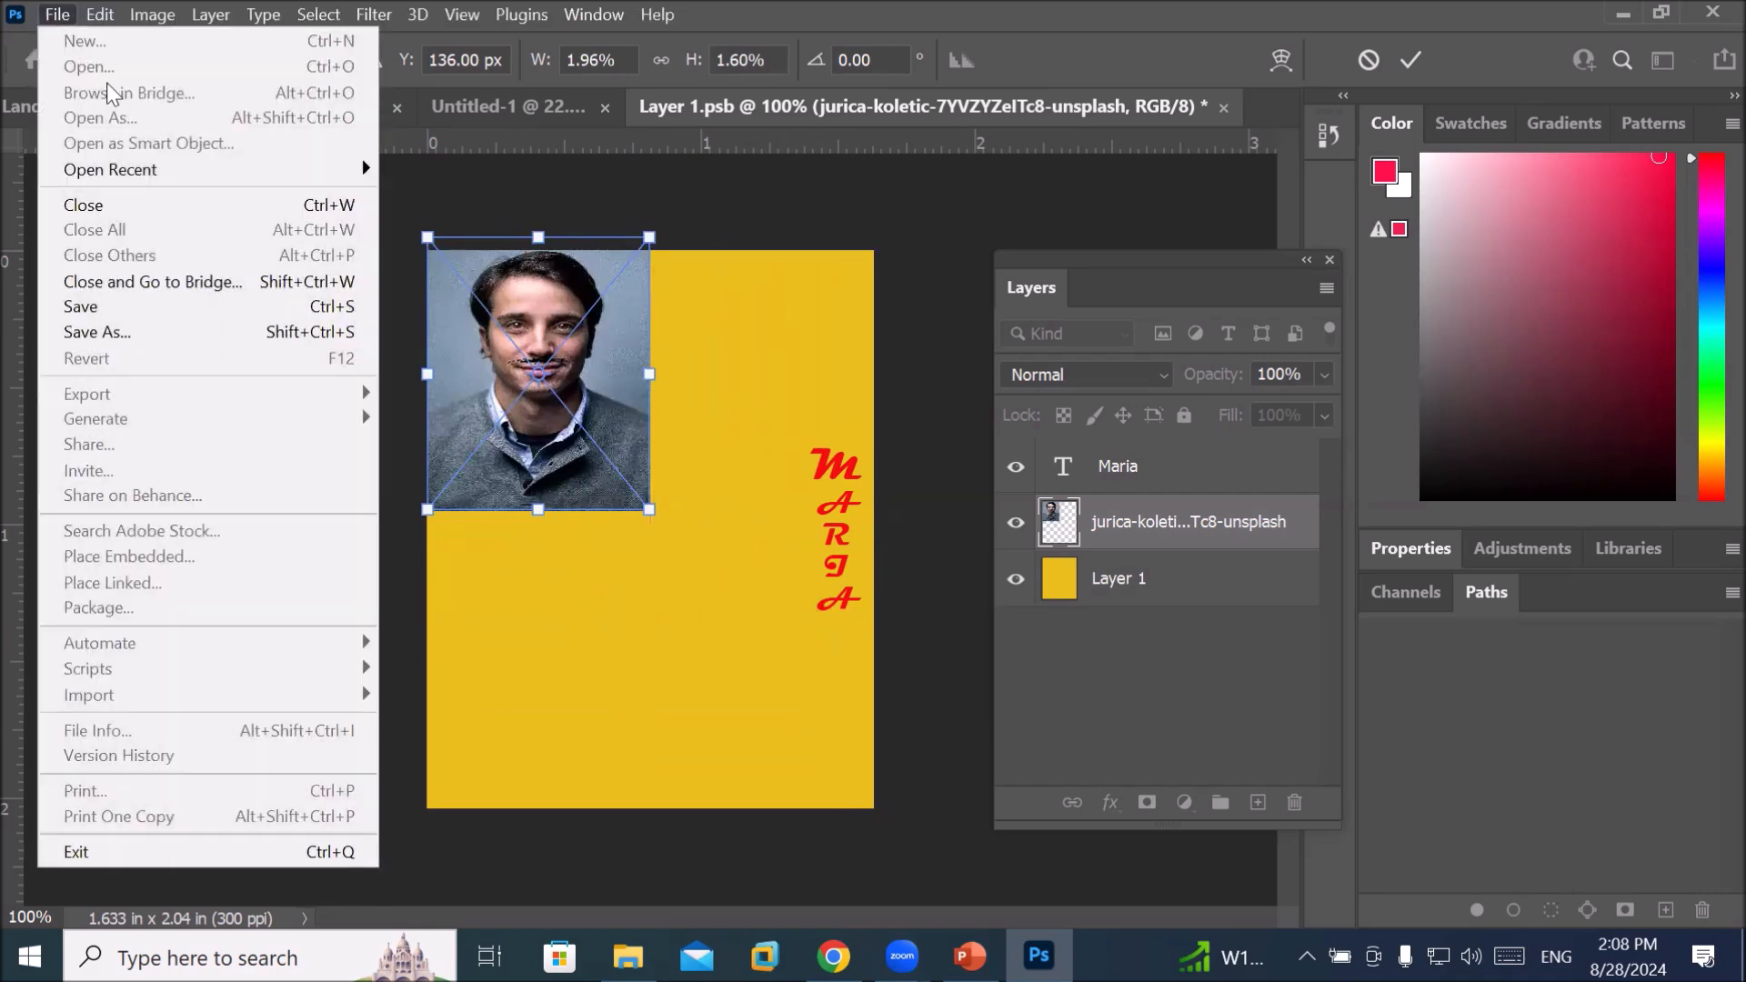
pyautogui.click(1410, 60)
pyautogui.click(1410, 59)
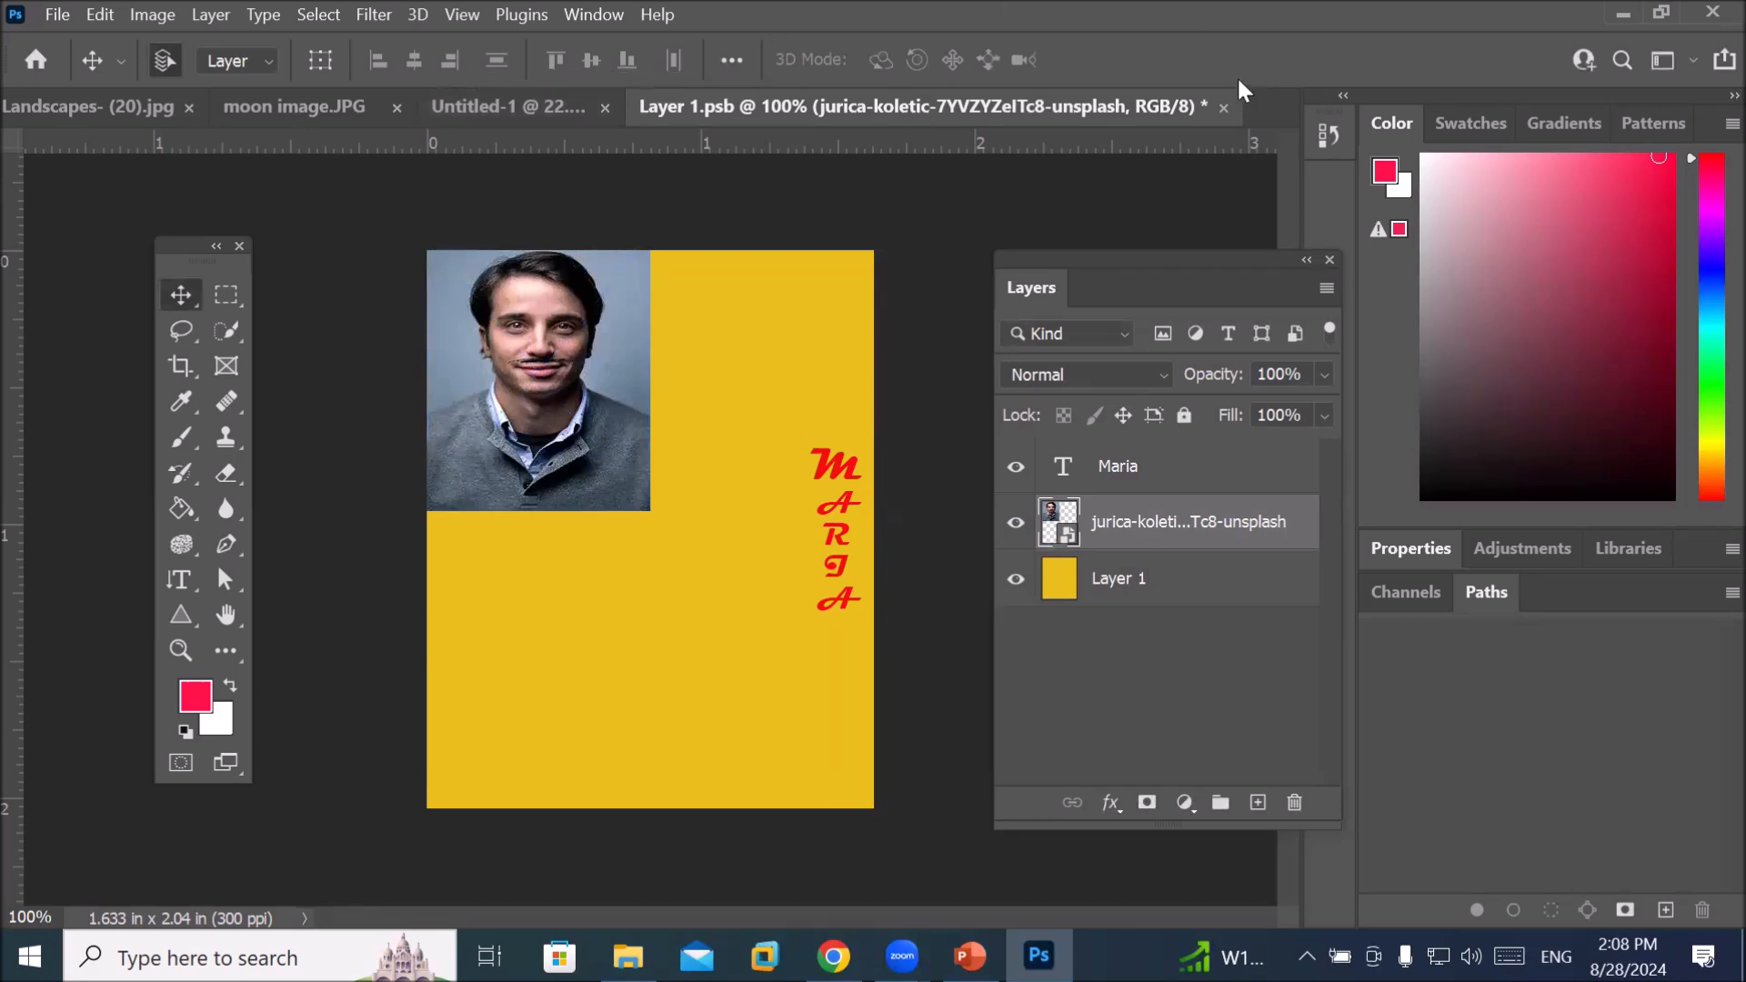
# Place the portrait of the dark-haired woman in a denim jacket from the Images > Models folder as an embedded image
pyautogui.click(57, 13)
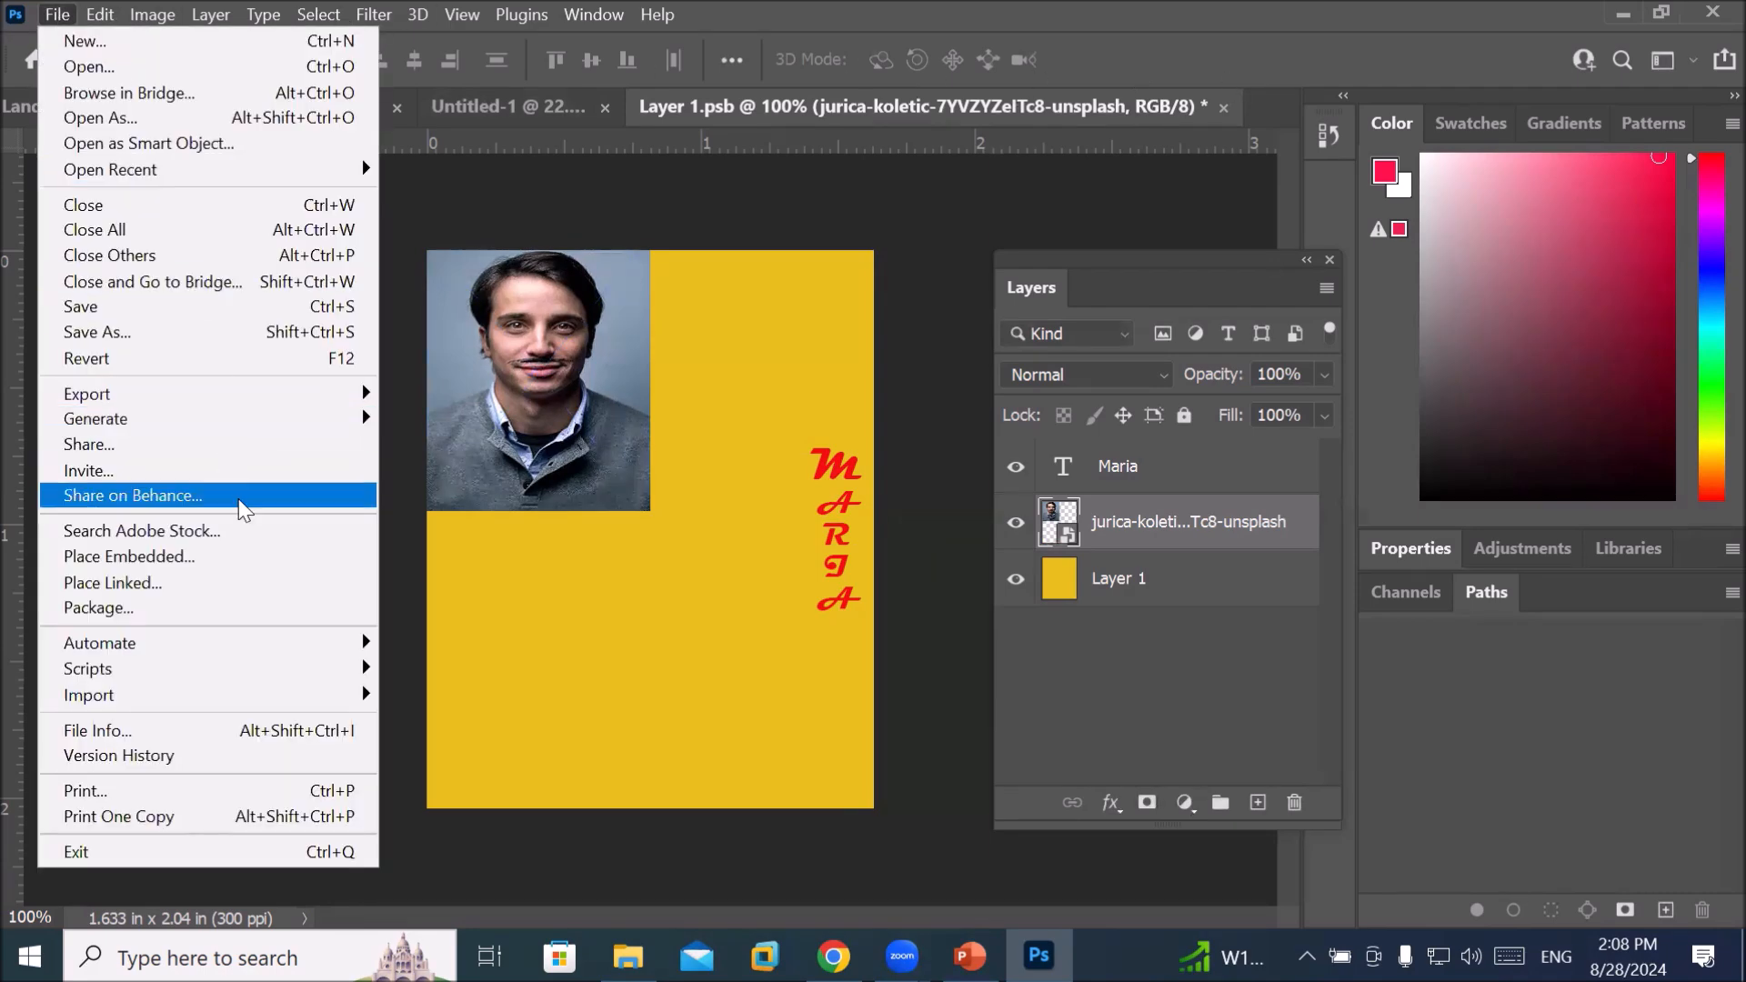
pyautogui.click(250, 556)
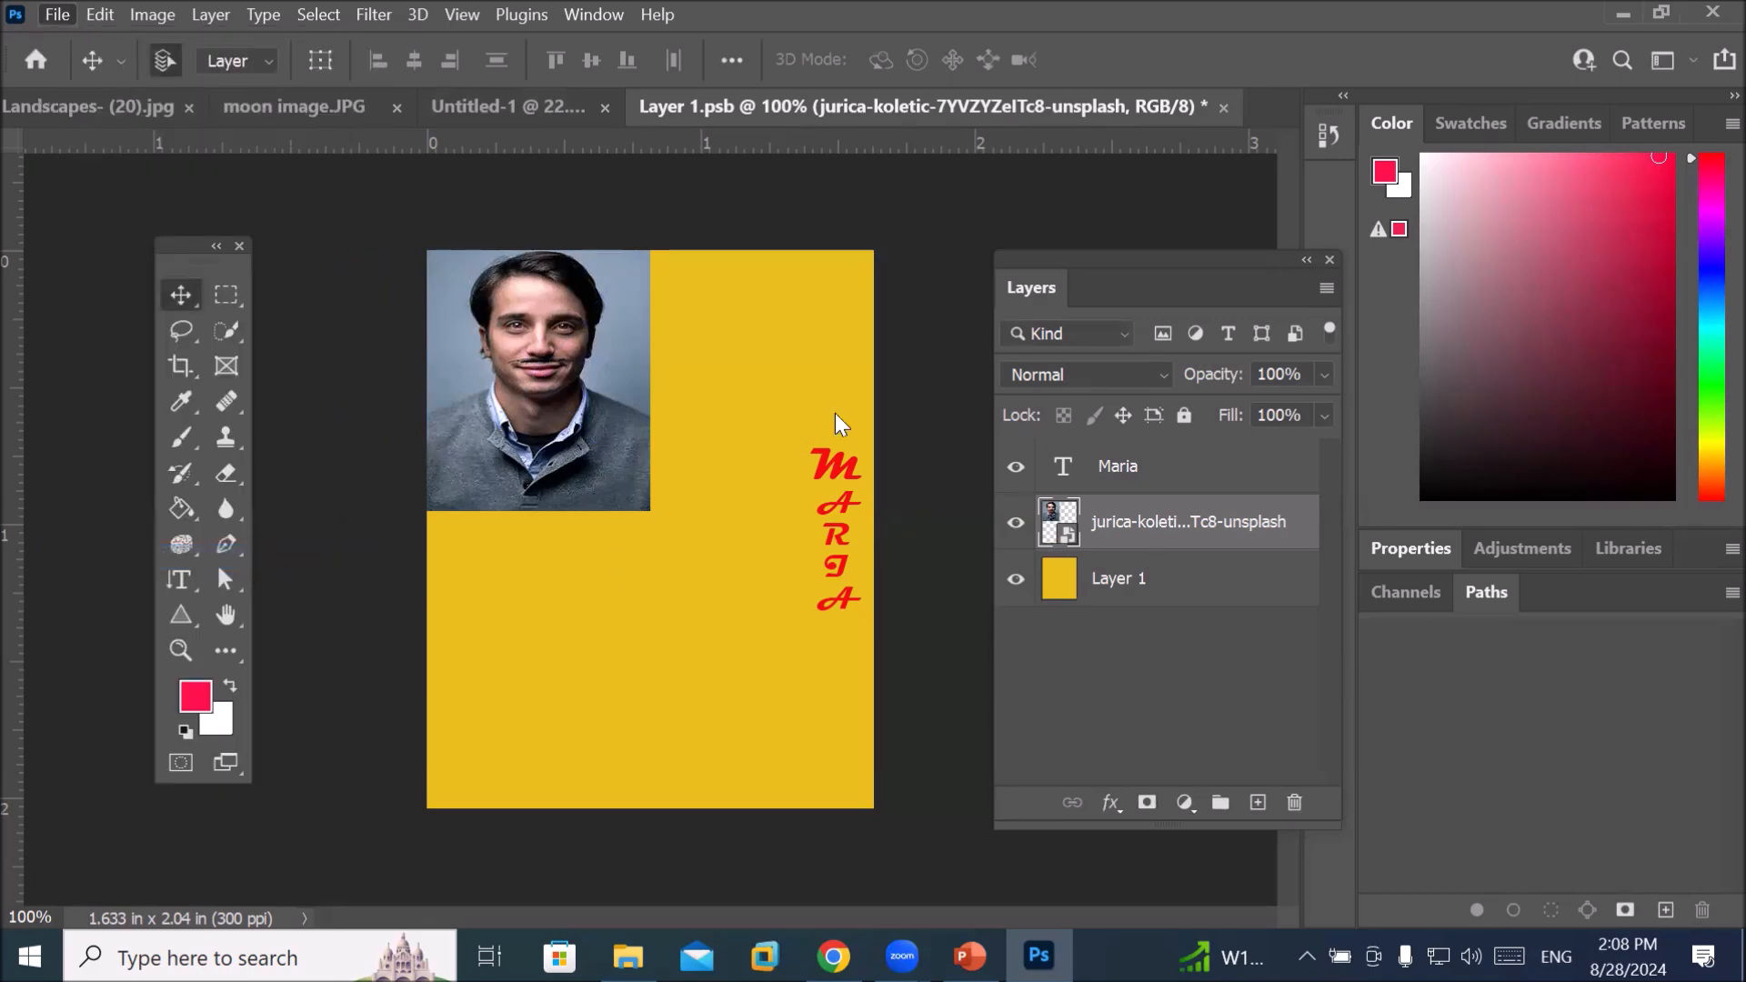
pyautogui.scroll(-5, 742, 344)
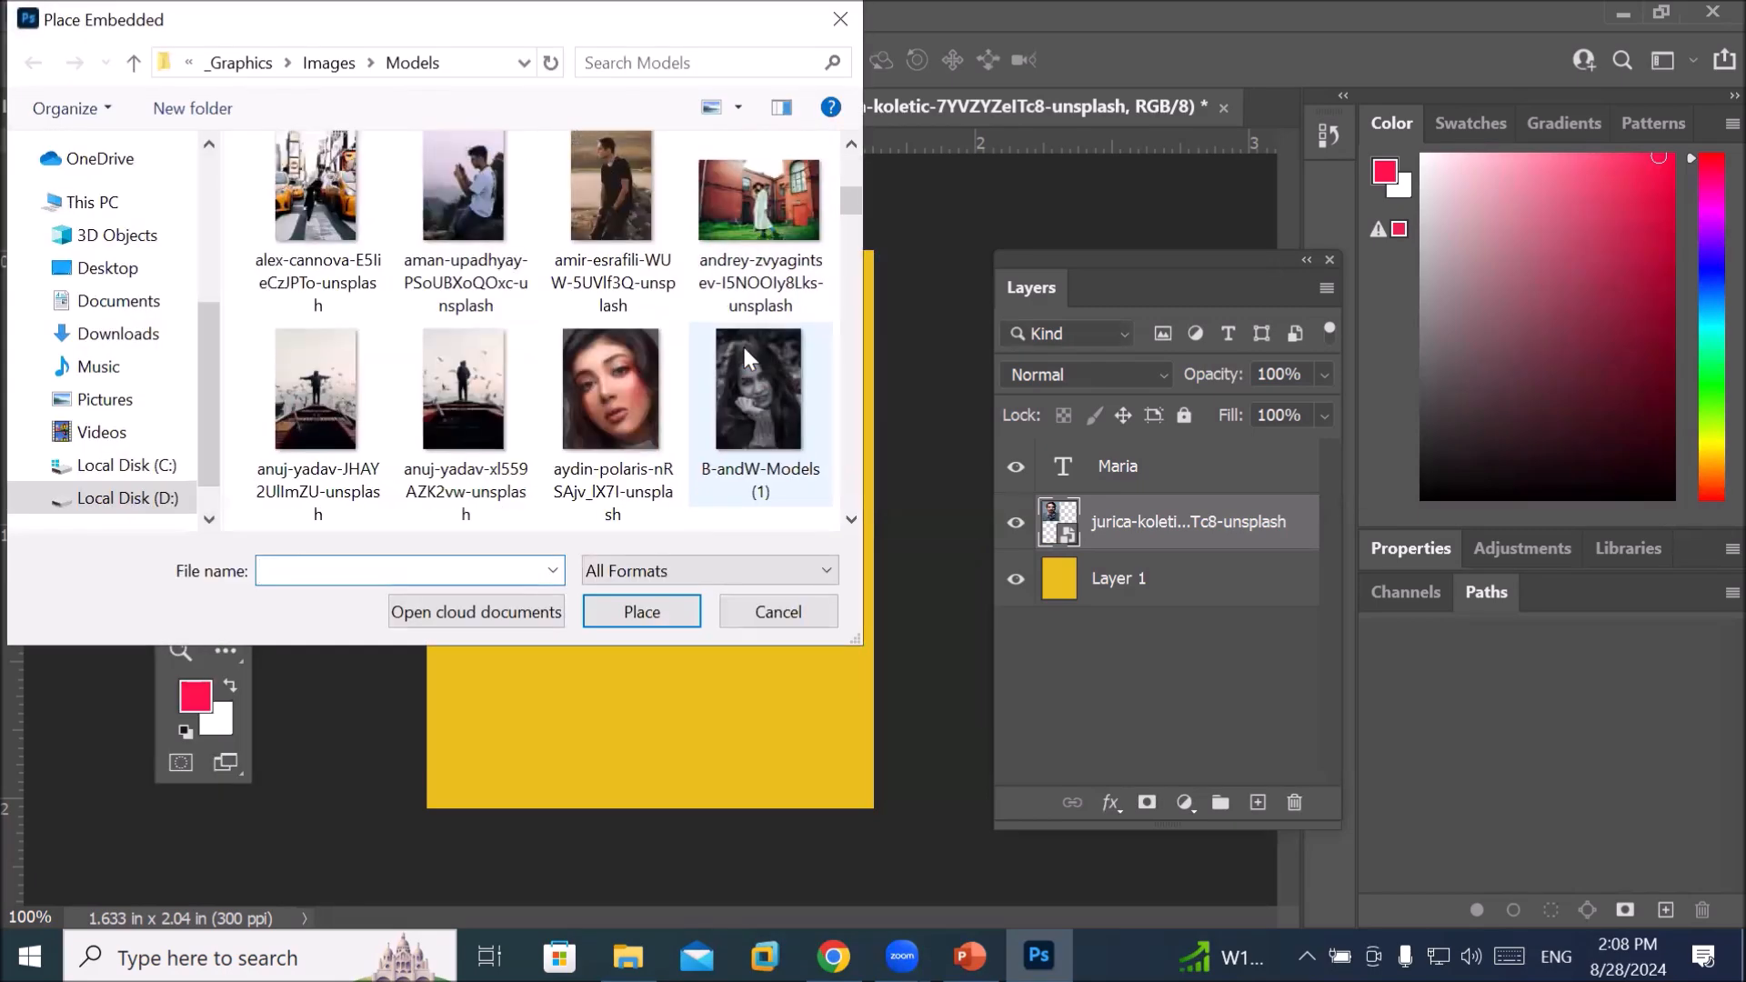
pyautogui.scroll(-3, 742, 351)
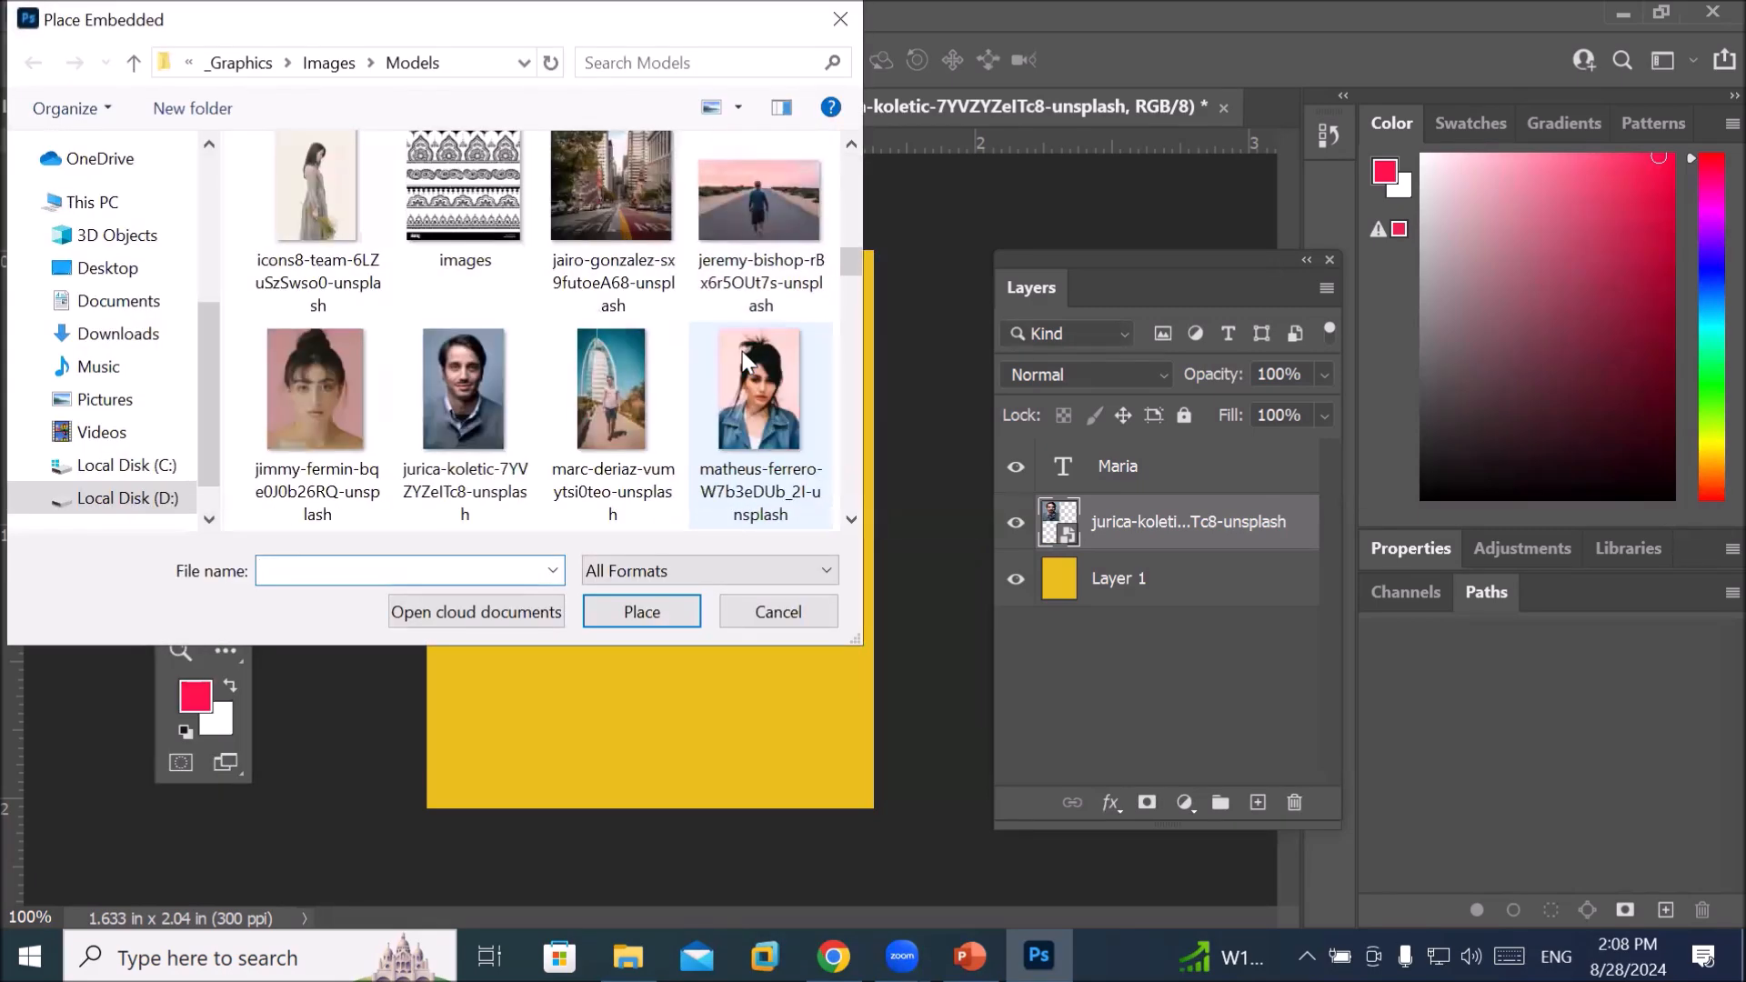
pyautogui.click(758, 400)
pyautogui.click(657, 611)
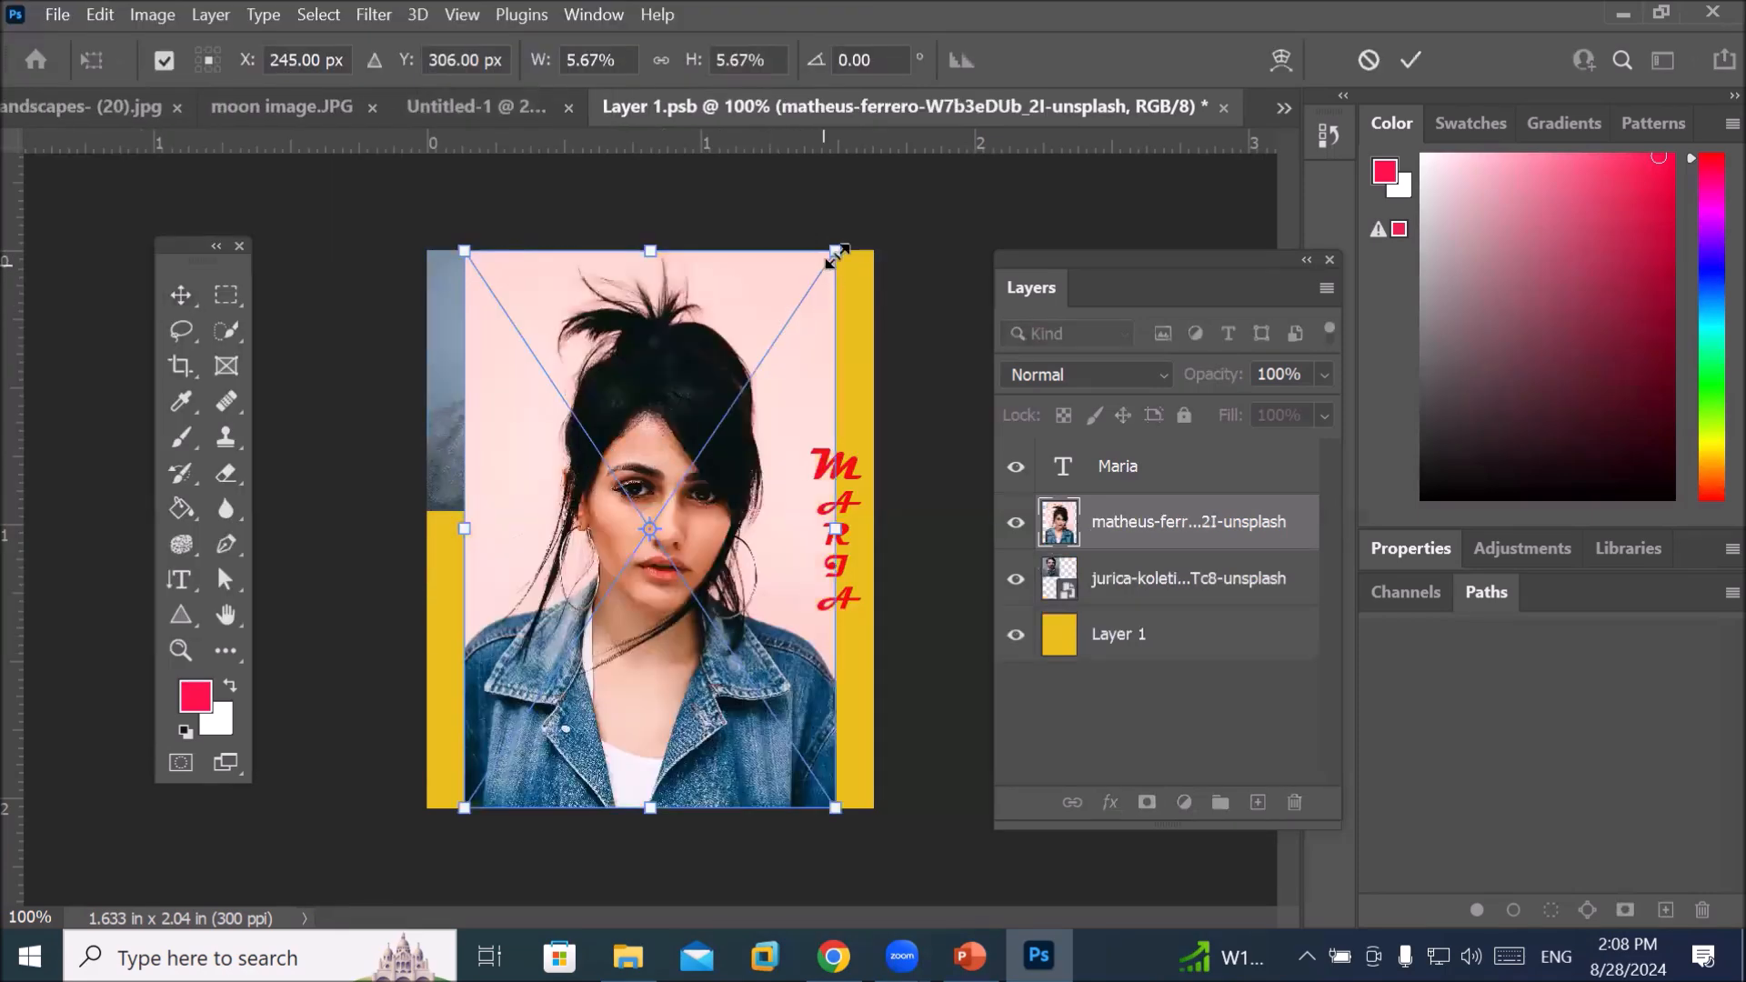
# Scale the woman's portrait to 3.40% width and 2.83% height in the canvas's lower-left corner, below the man's portrait
pyautogui.moveTo(819, 285); pyautogui.dragTo(697, 526)
pyautogui.moveTo(602, 602); pyautogui.dragTo(565, 602)
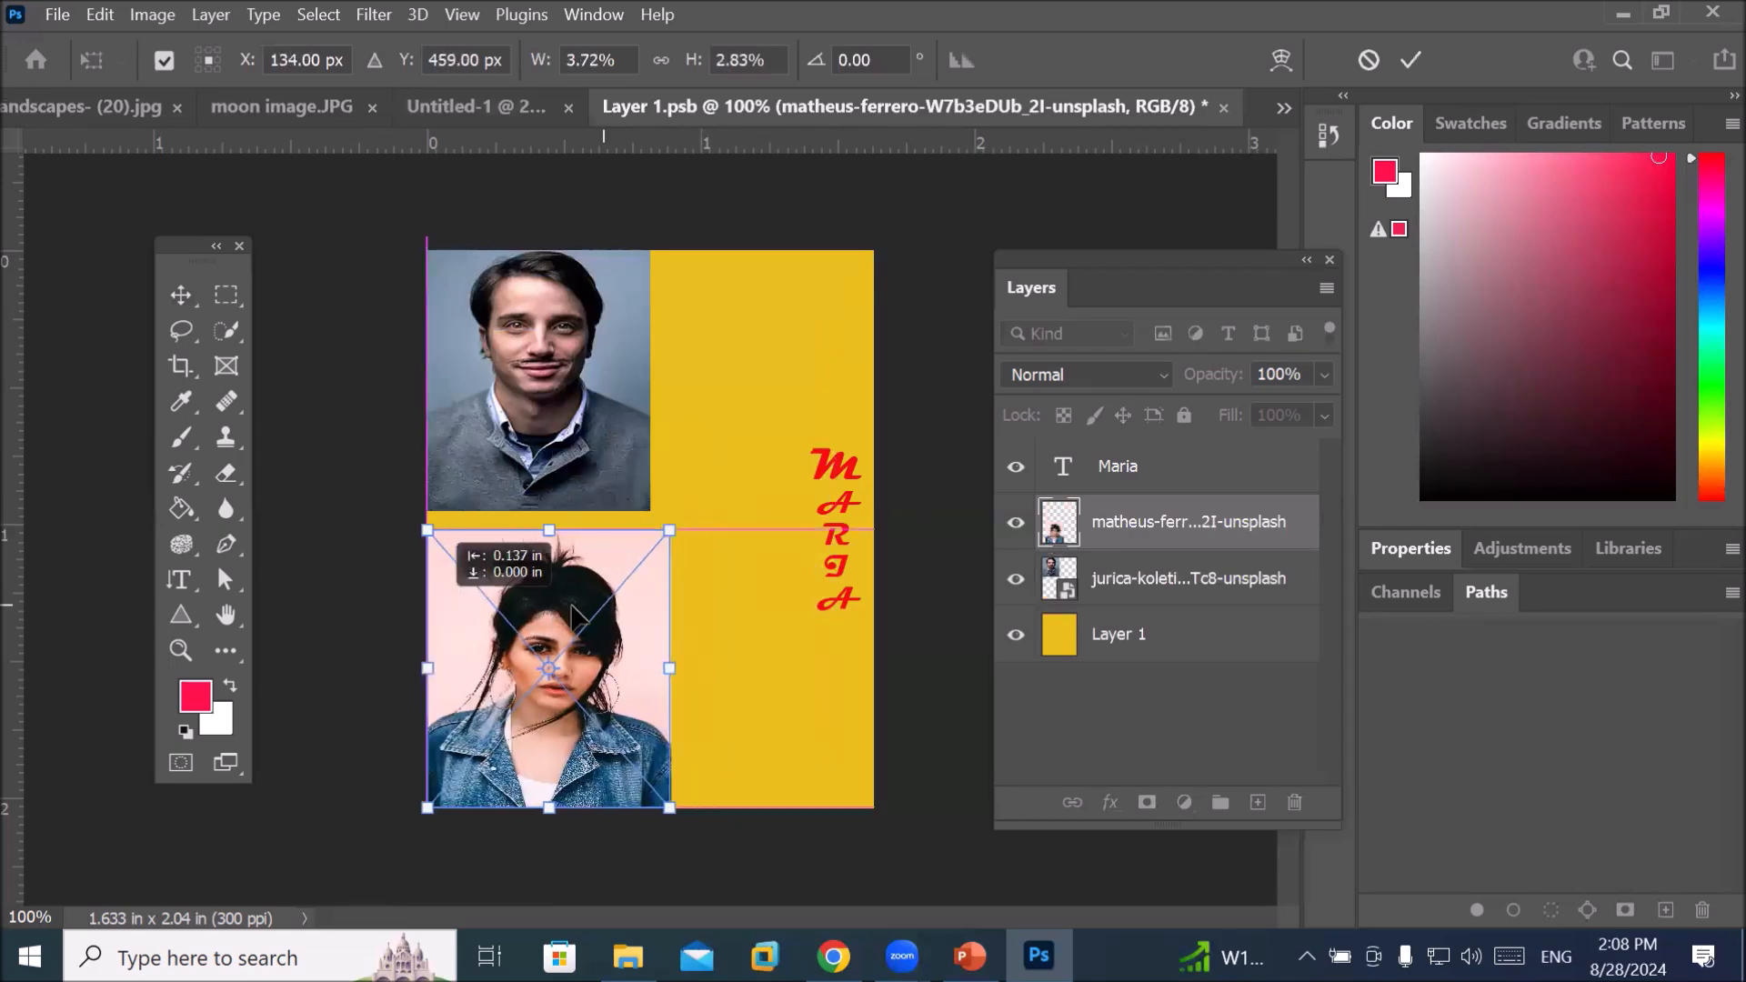
pyautogui.moveTo(676, 665); pyautogui.dragTo(749, 697)
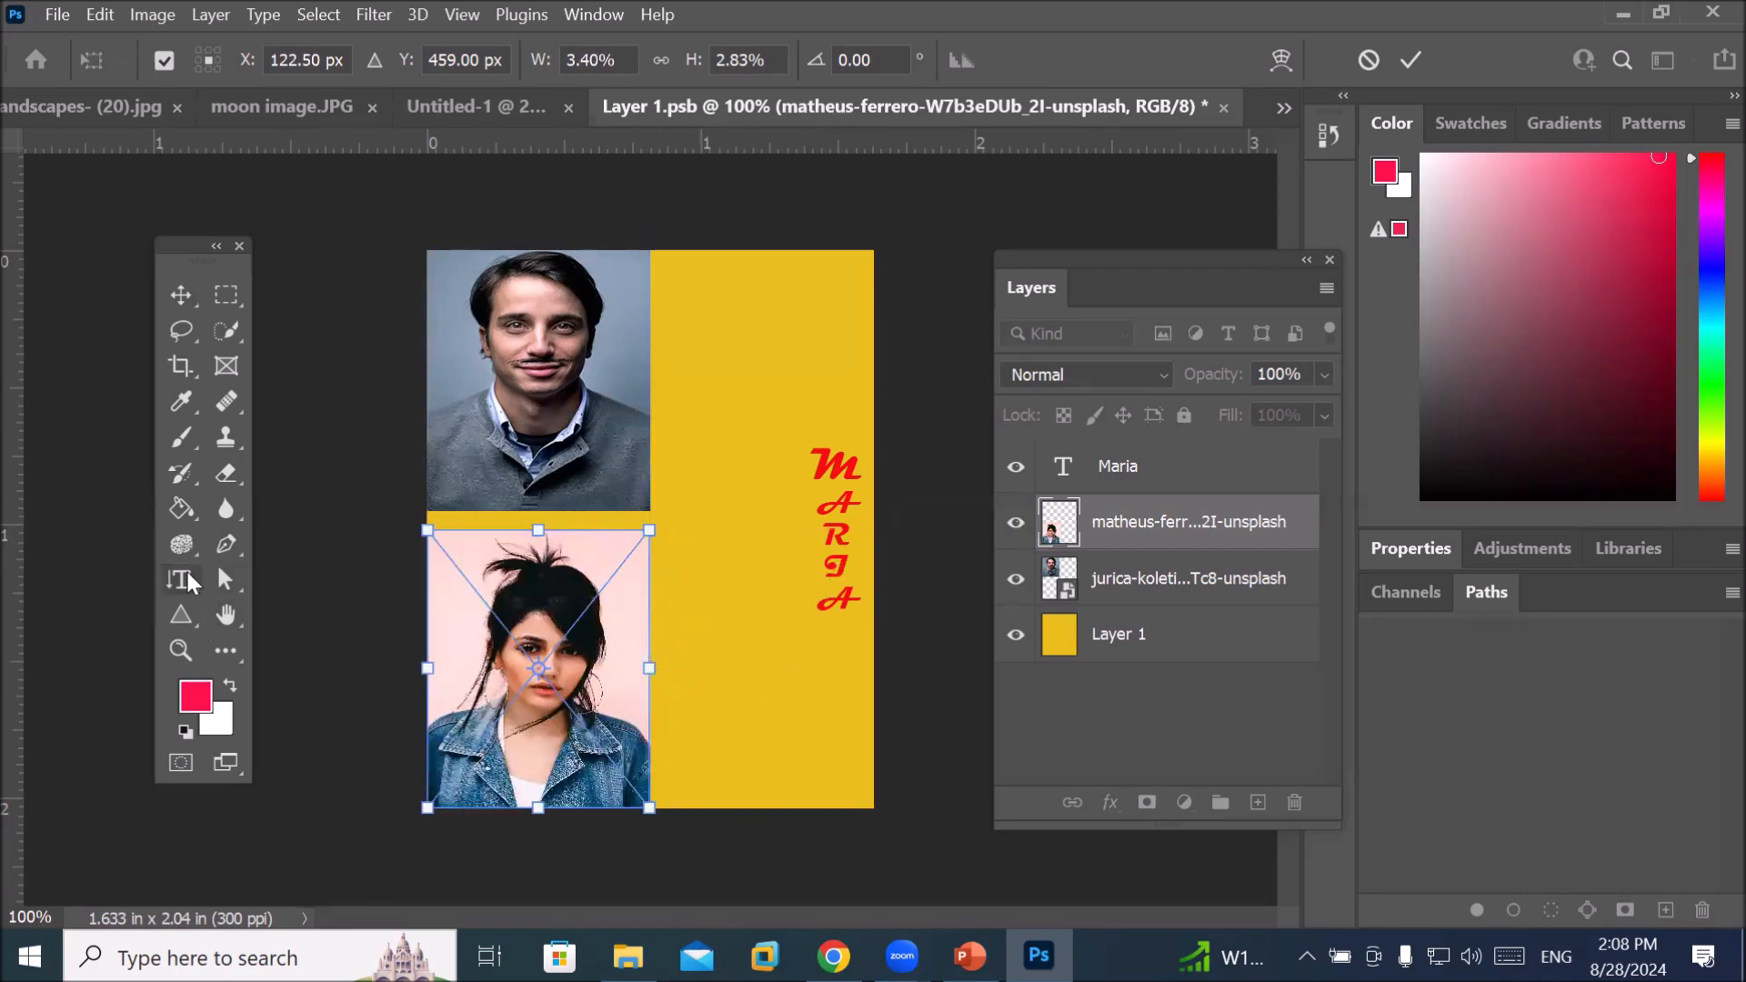
# Add the man's first name as horizontal text beside his portrait and move the vertical name text beside the woman's portrait
pyautogui.click(189, 580)
pyautogui.click(333, 579)
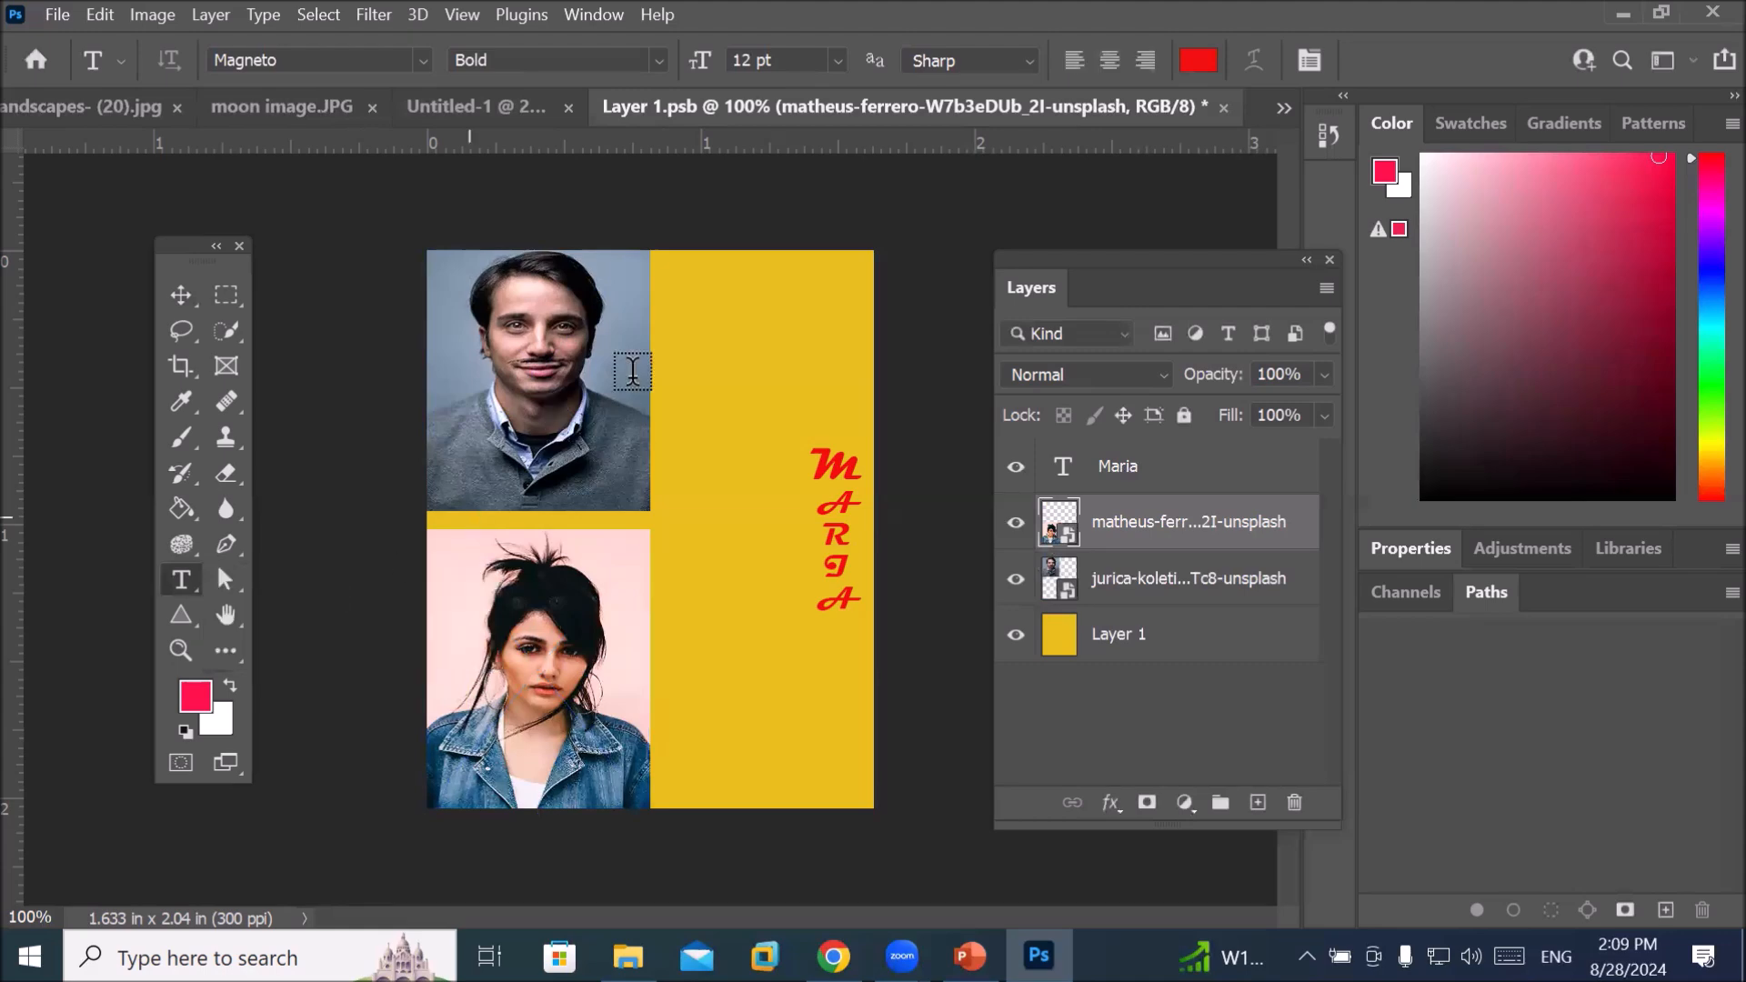
pyautogui.click(707, 323)
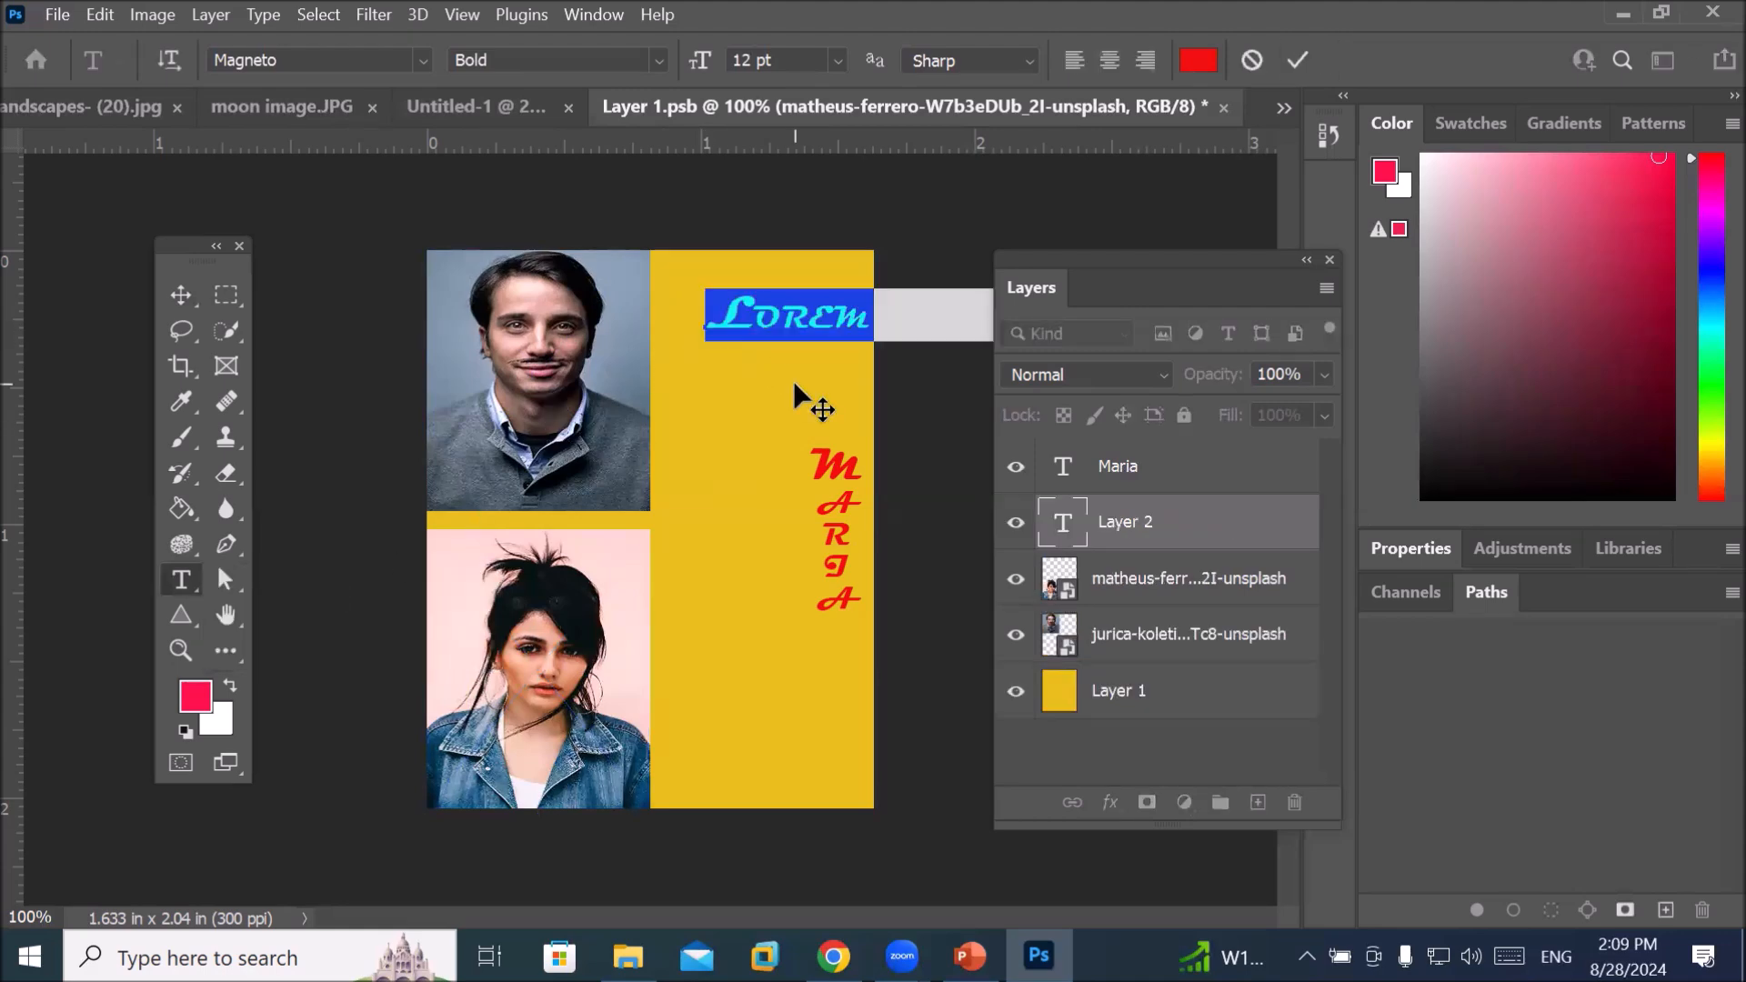
pyautogui.write('Jo')
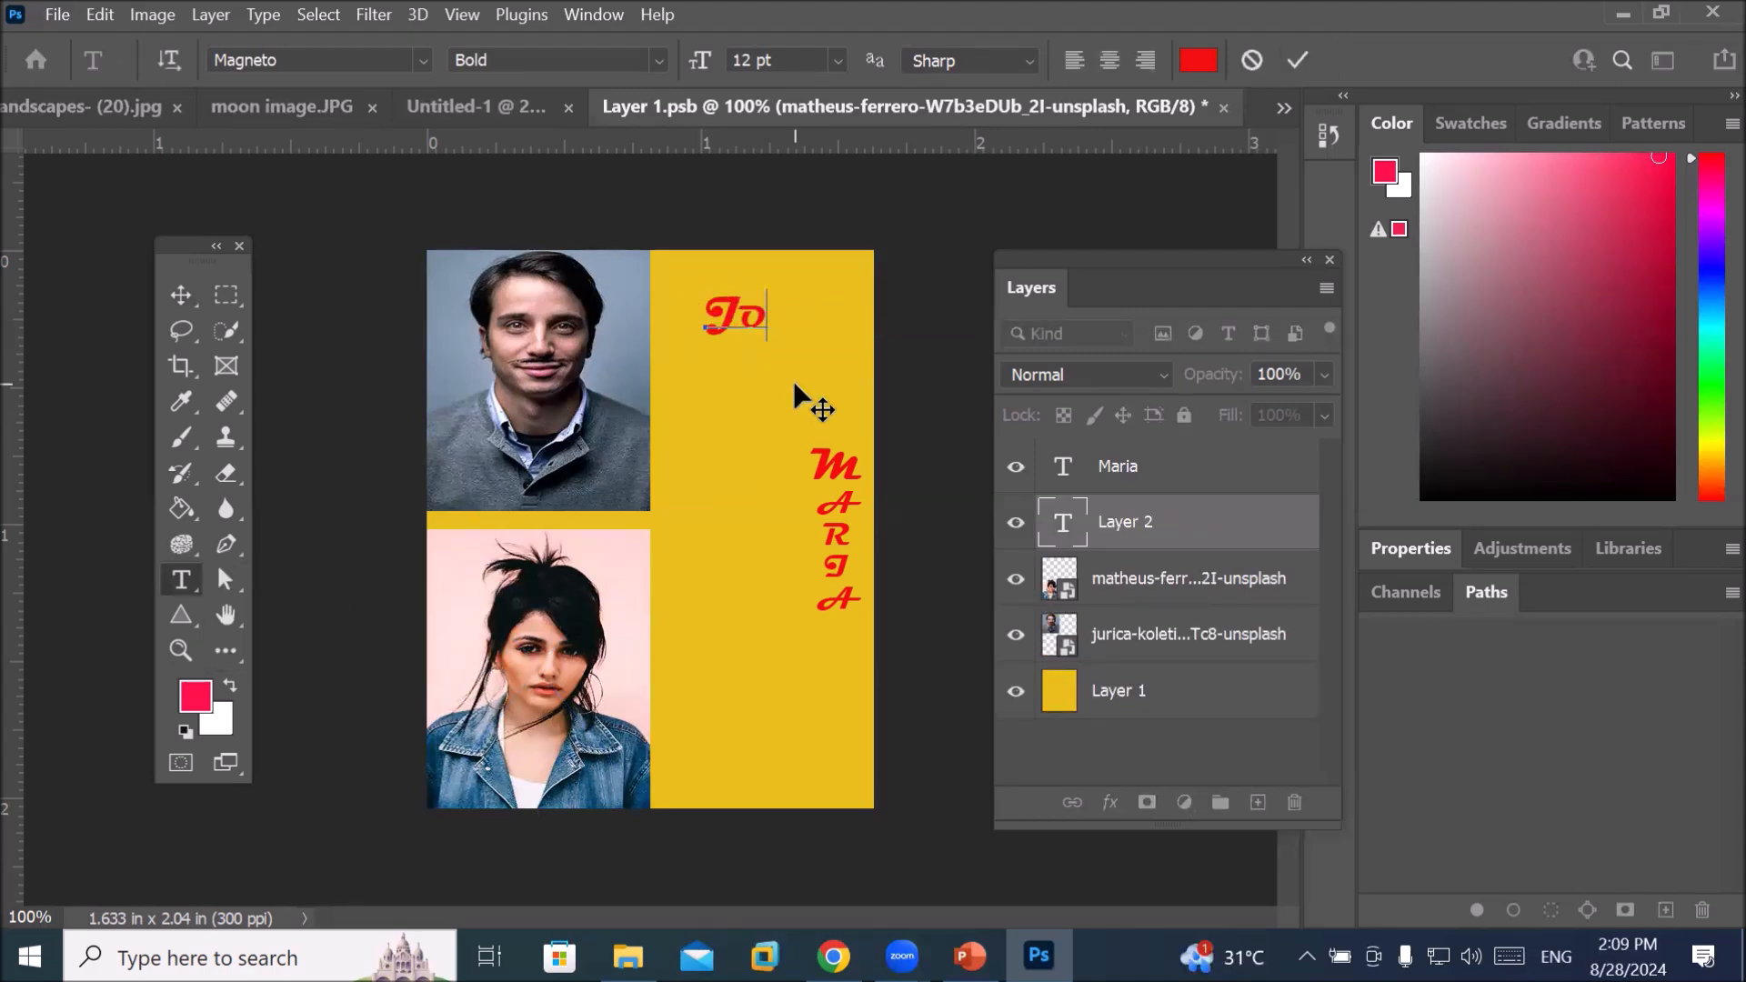
pyautogui.write('rge')
pyautogui.click(179, 303)
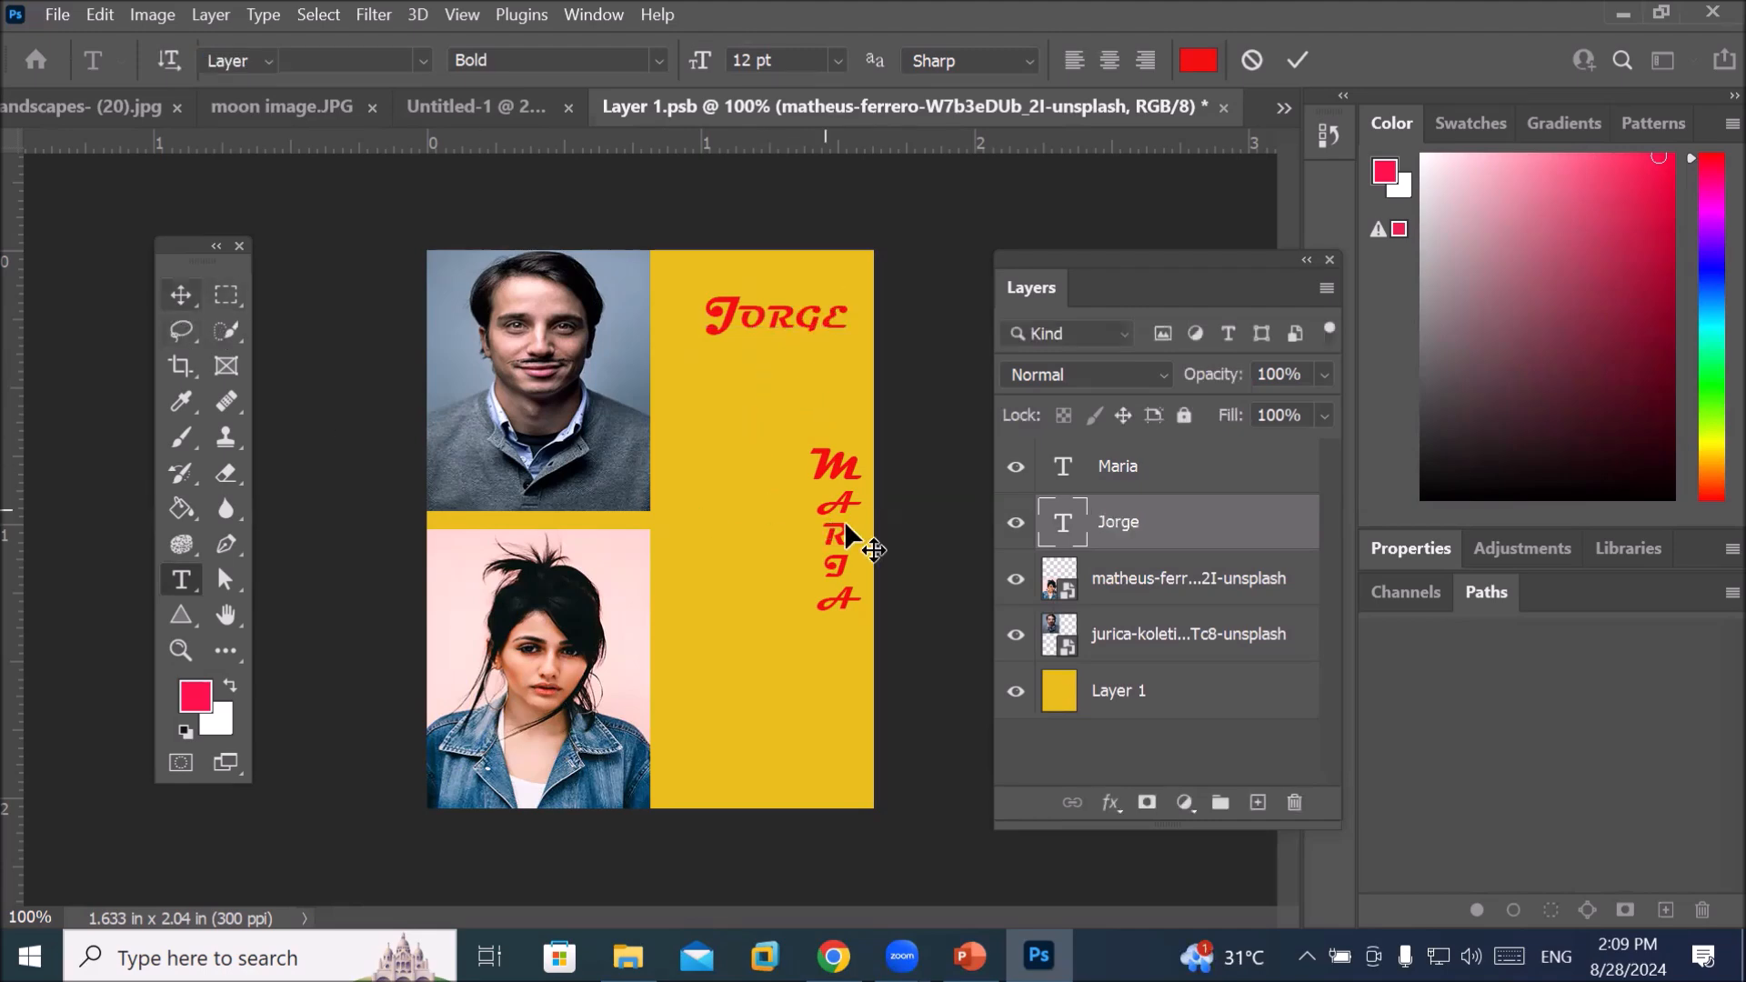
pyautogui.moveTo(844, 552); pyautogui.dragTo(739, 689)
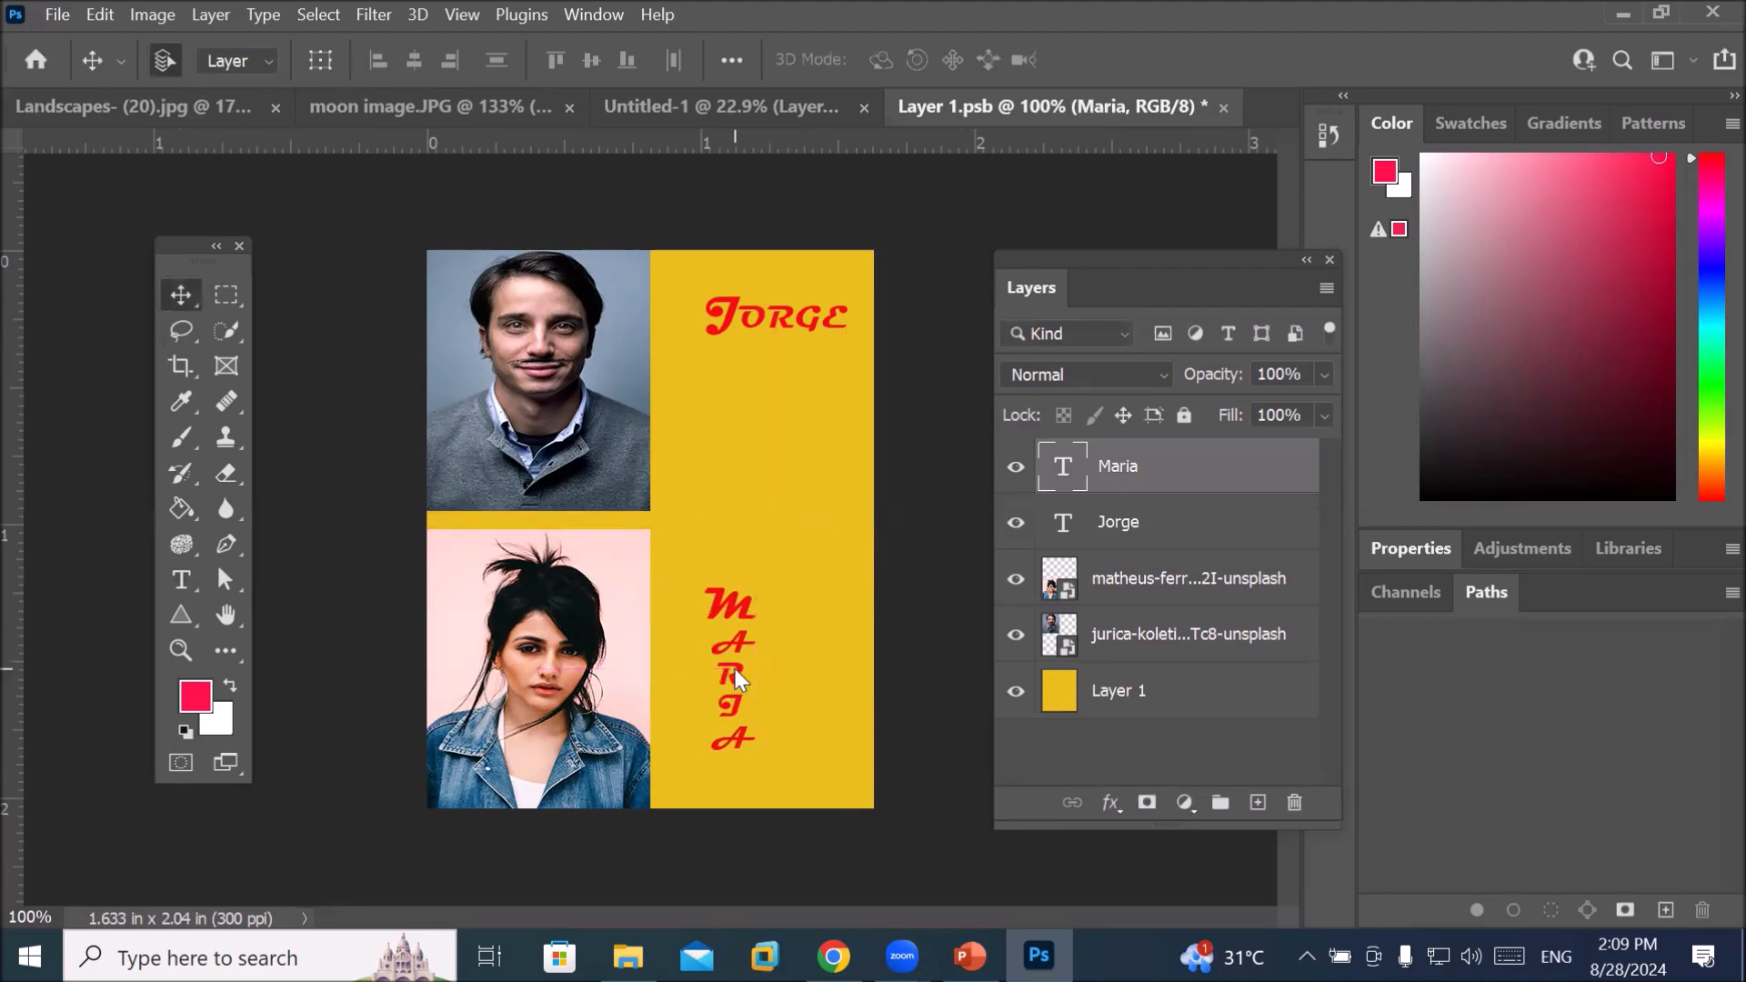
# Draw a triangle shape about 62 by 54 px in the yellow area near the canvas's lower-right corner
pyautogui.click(181, 610)
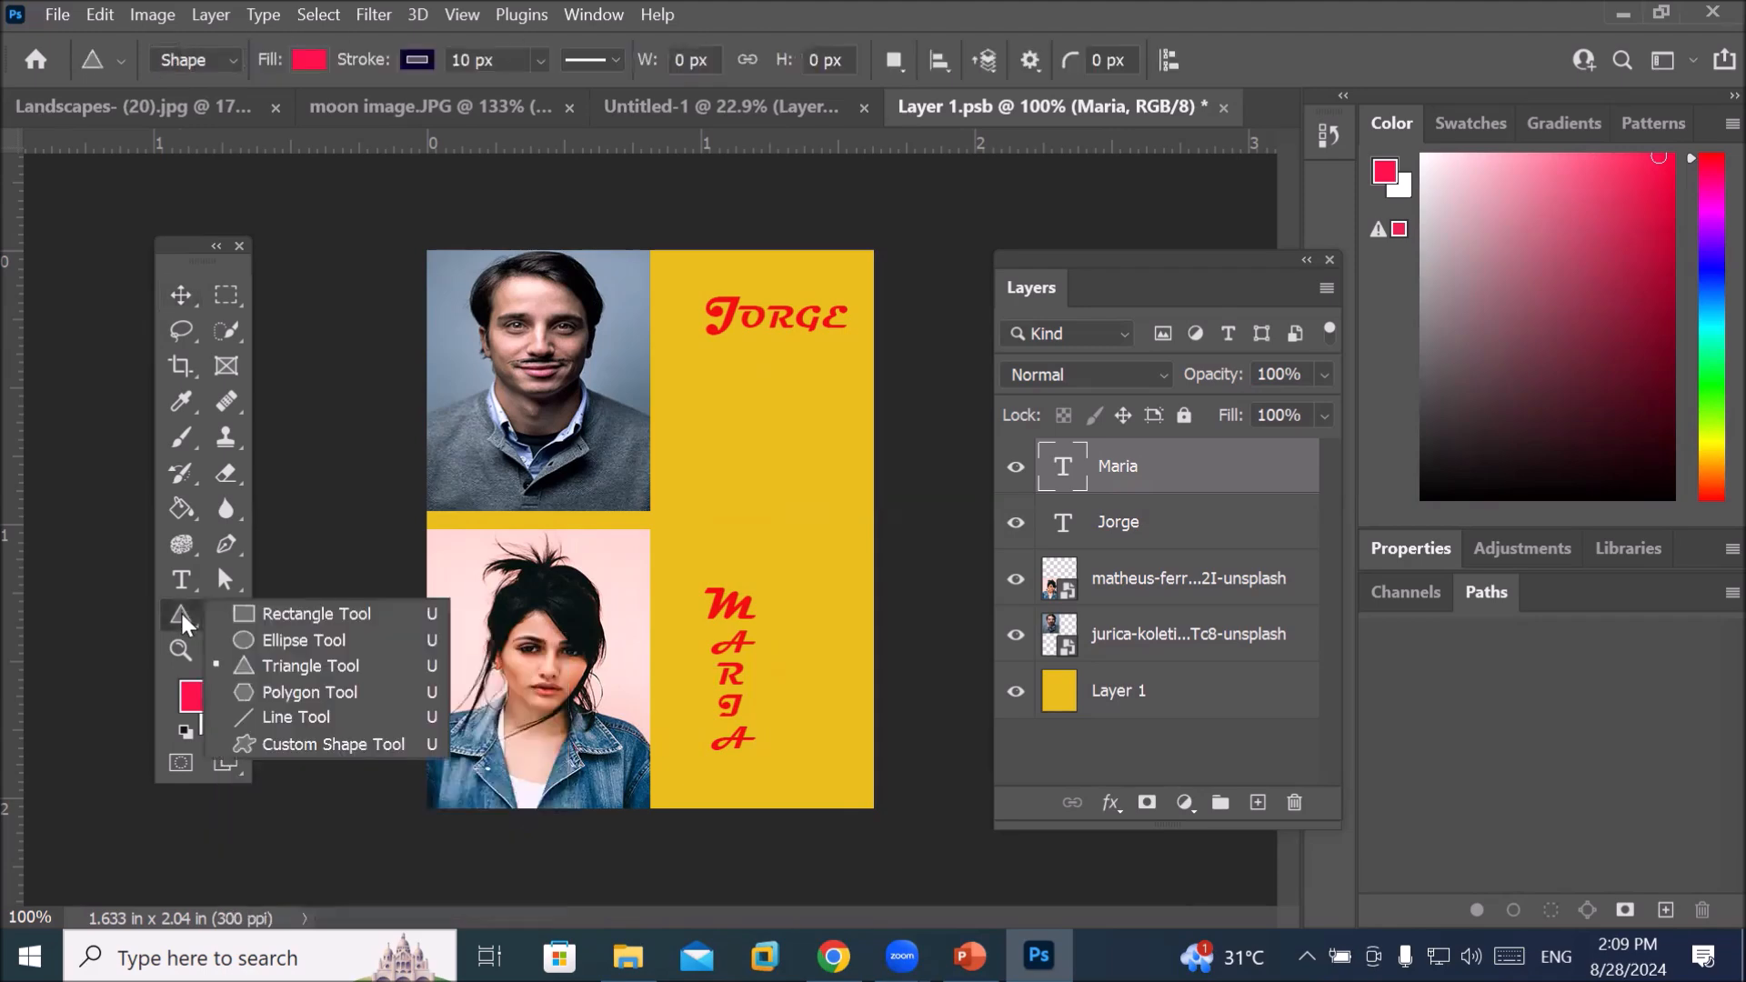
pyautogui.click(273, 664)
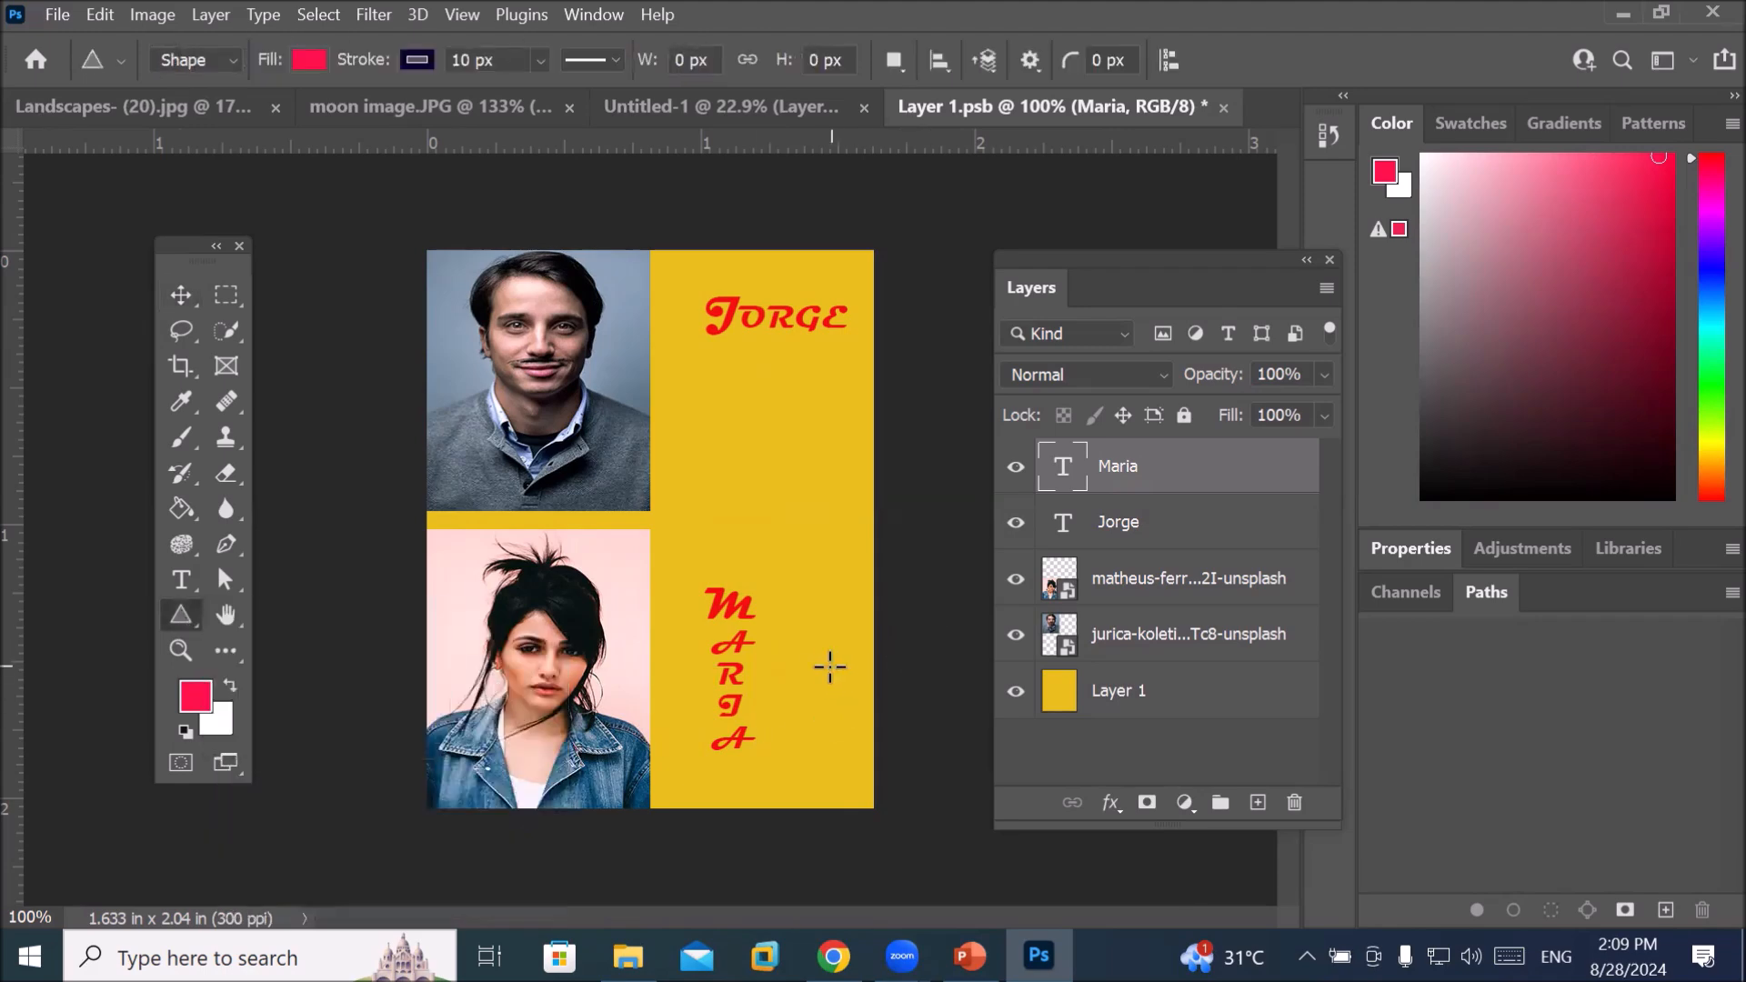
pyautogui.moveTo(802, 728); pyautogui.dragTo(848, 798)
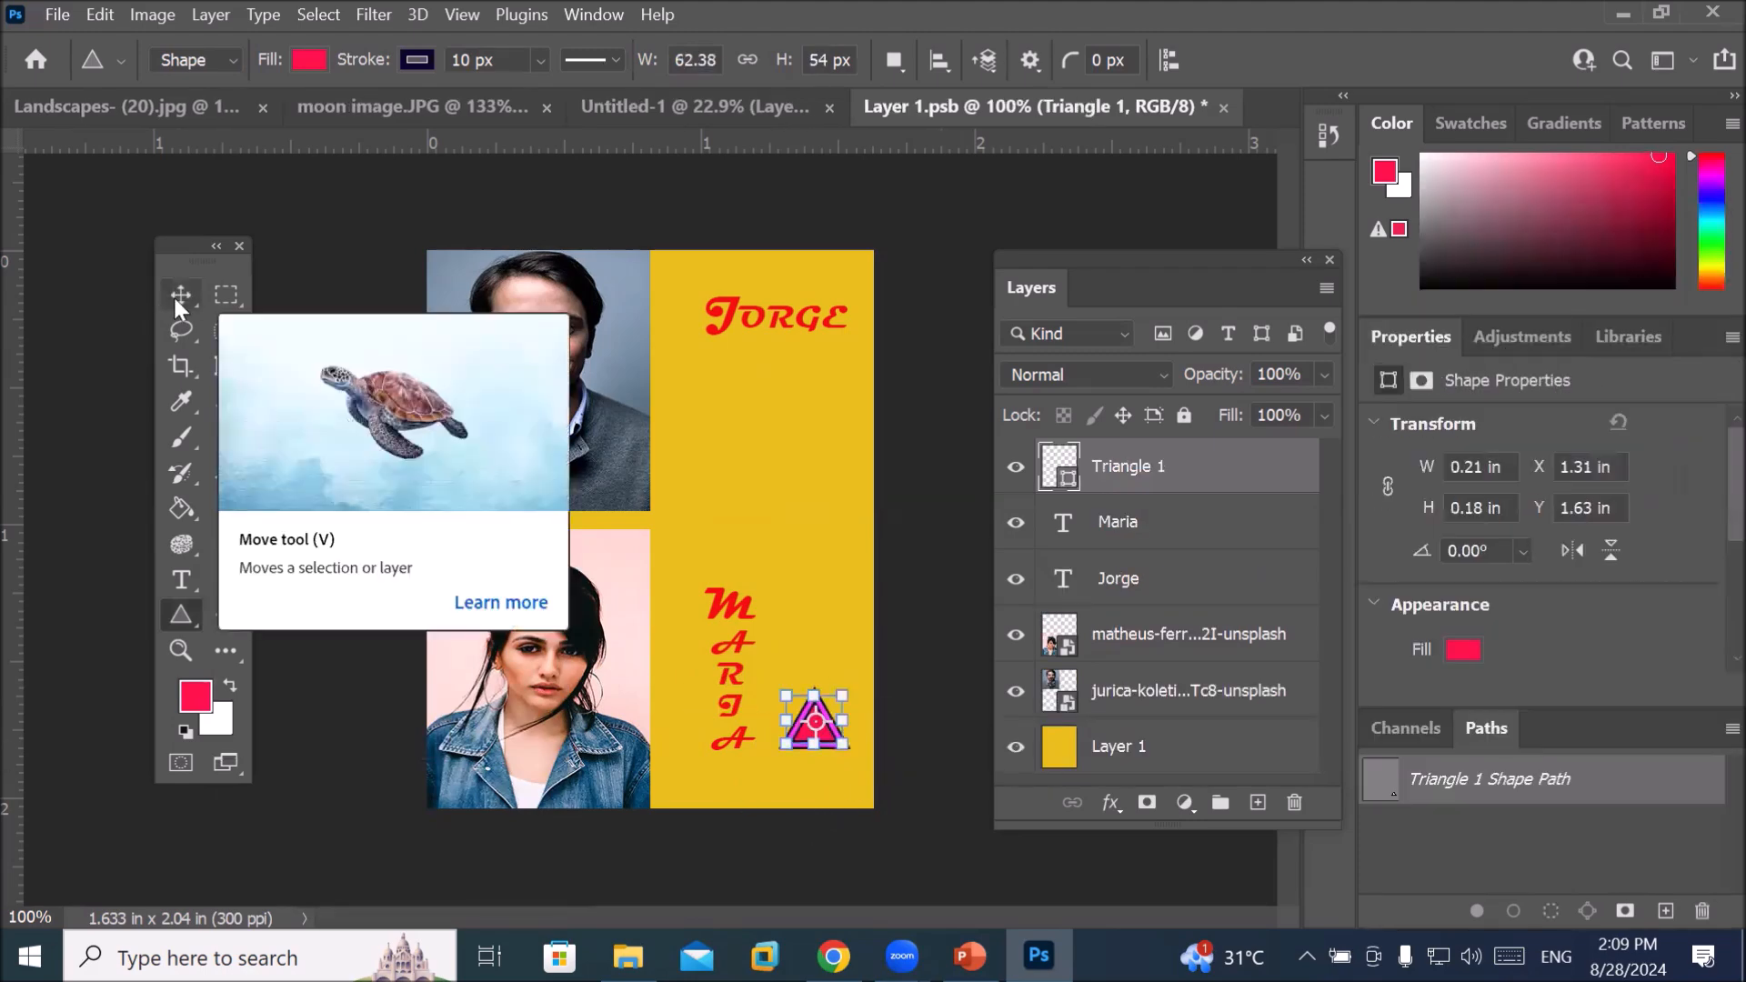
# Duplicate the triangle upward into a vertical stack of six, and save and close the smart object contents
pyautogui.click(180, 298)
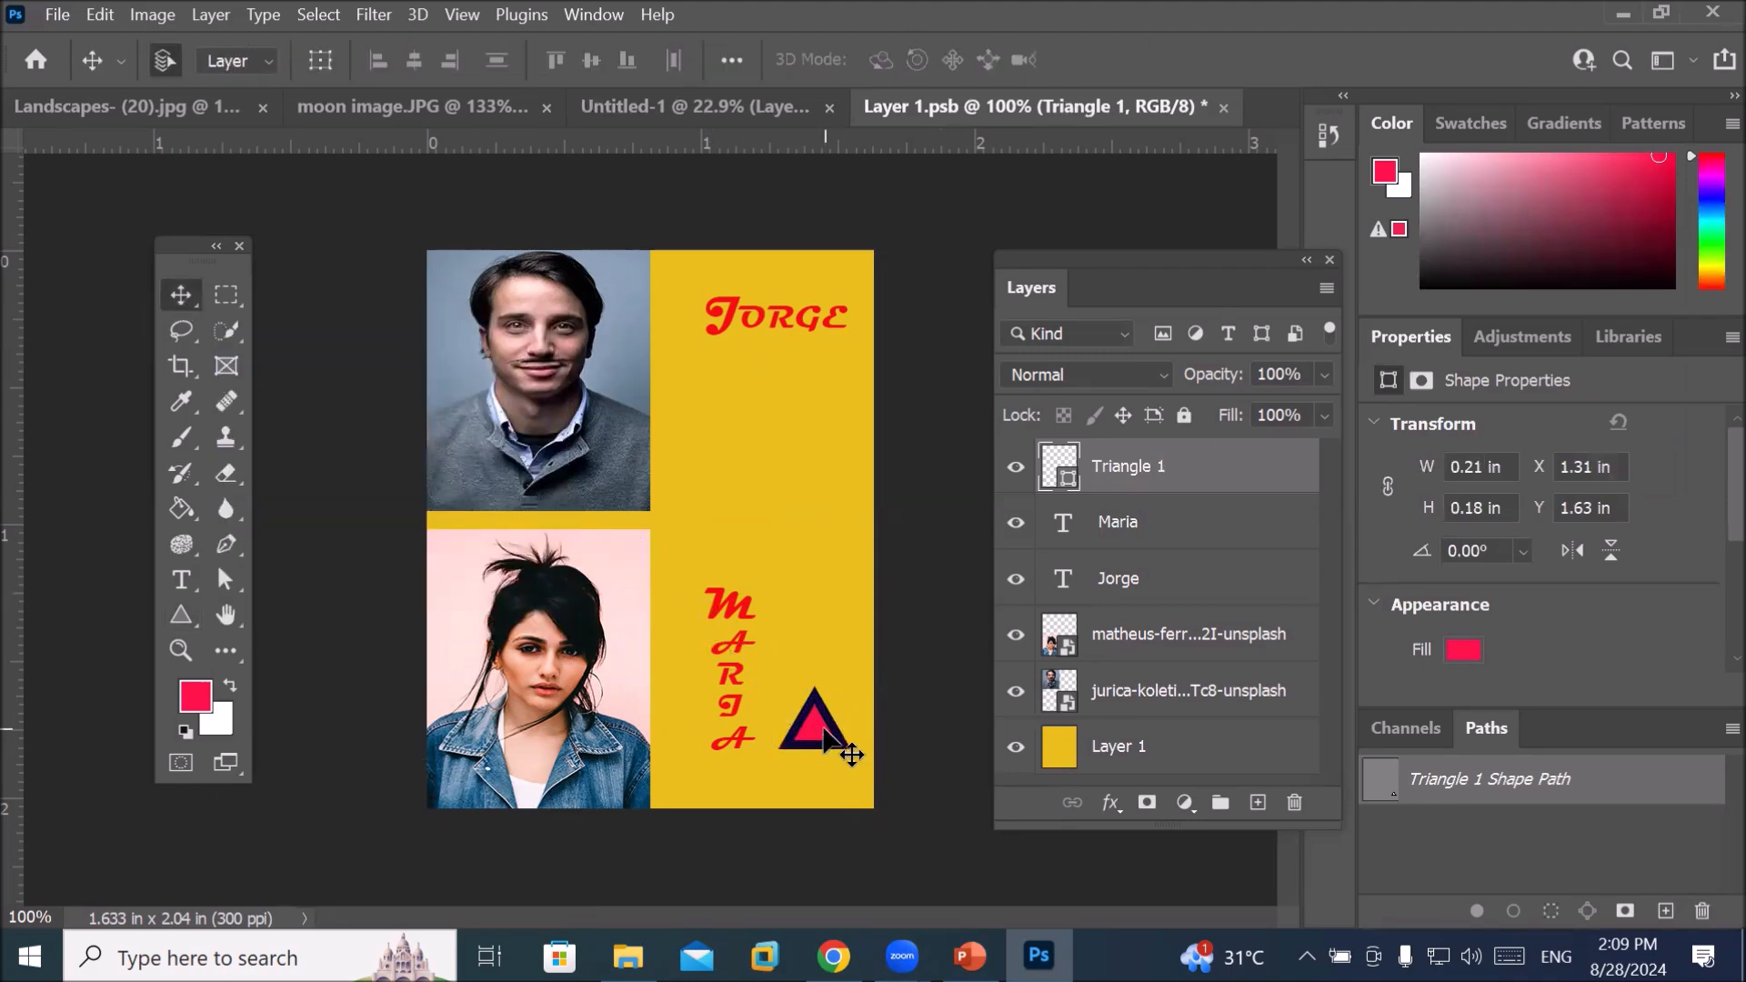
pyautogui.moveTo(823, 729); pyautogui.dragTo(824, 599)
pyautogui.moveTo(824, 598); pyautogui.dragTo(822, 469)
pyautogui.moveTo(823, 468); pyautogui.dragTo(820, 402)
pyautogui.hotkey('ctrl', 'w')
pyautogui.click(835, 395)
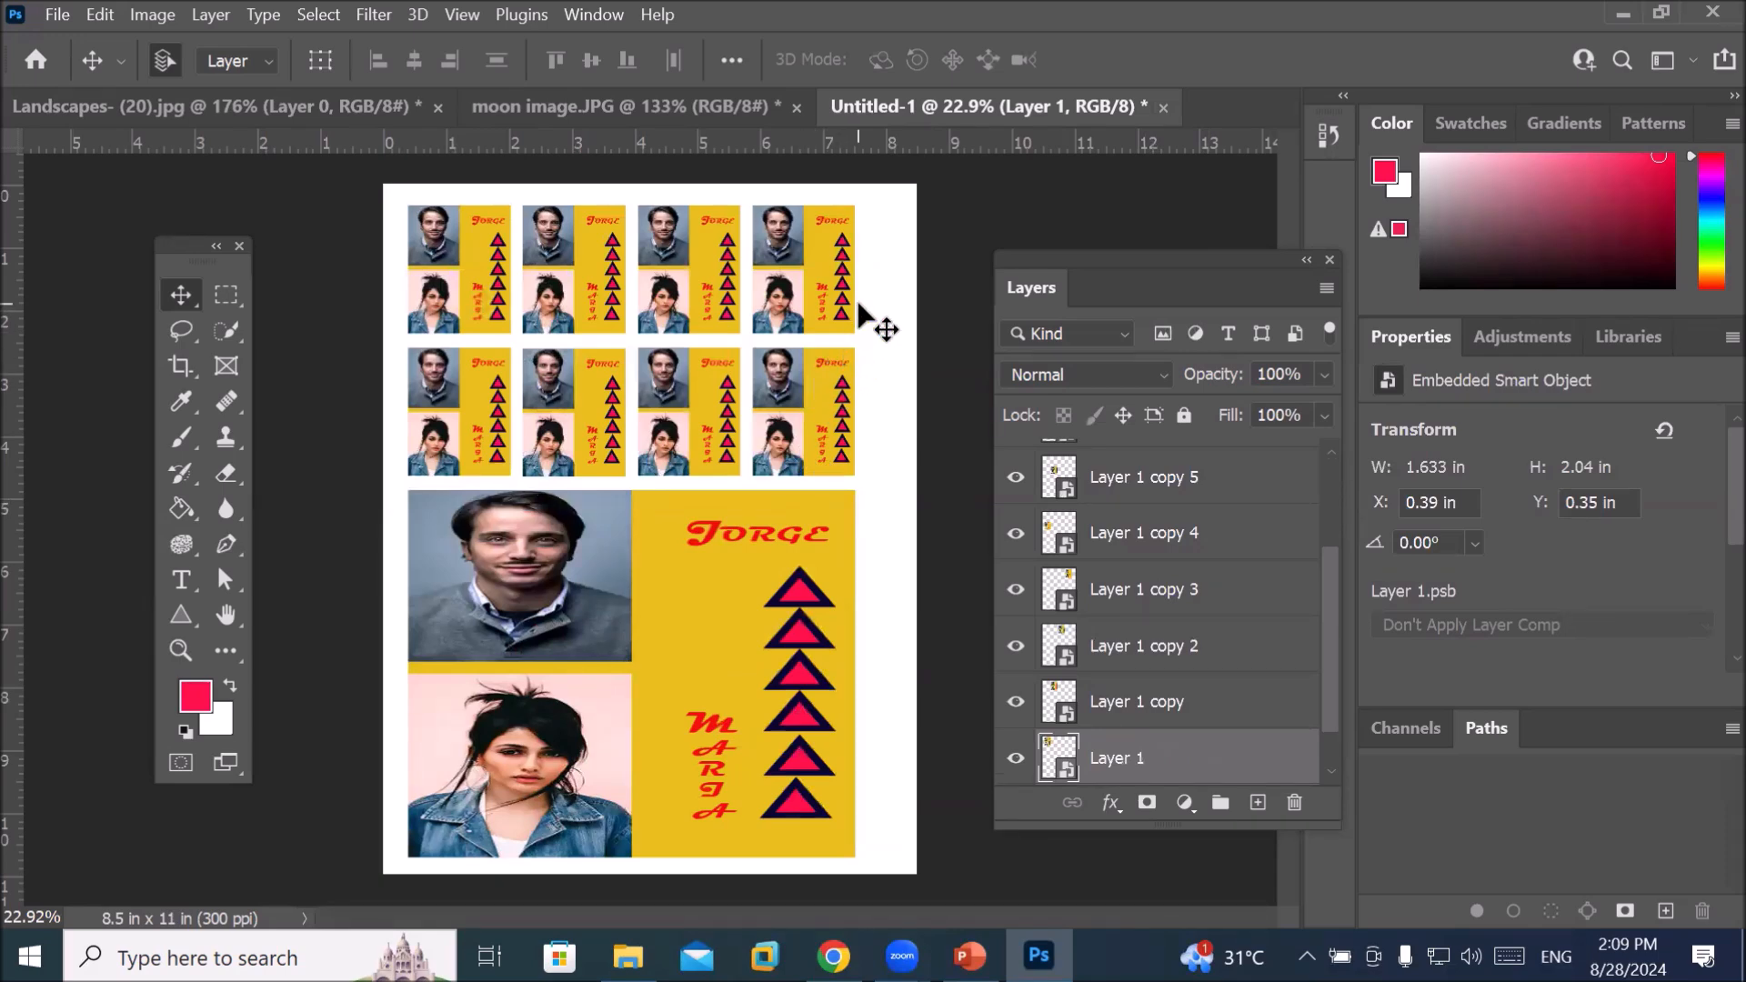
pyautogui.click(57, 14)
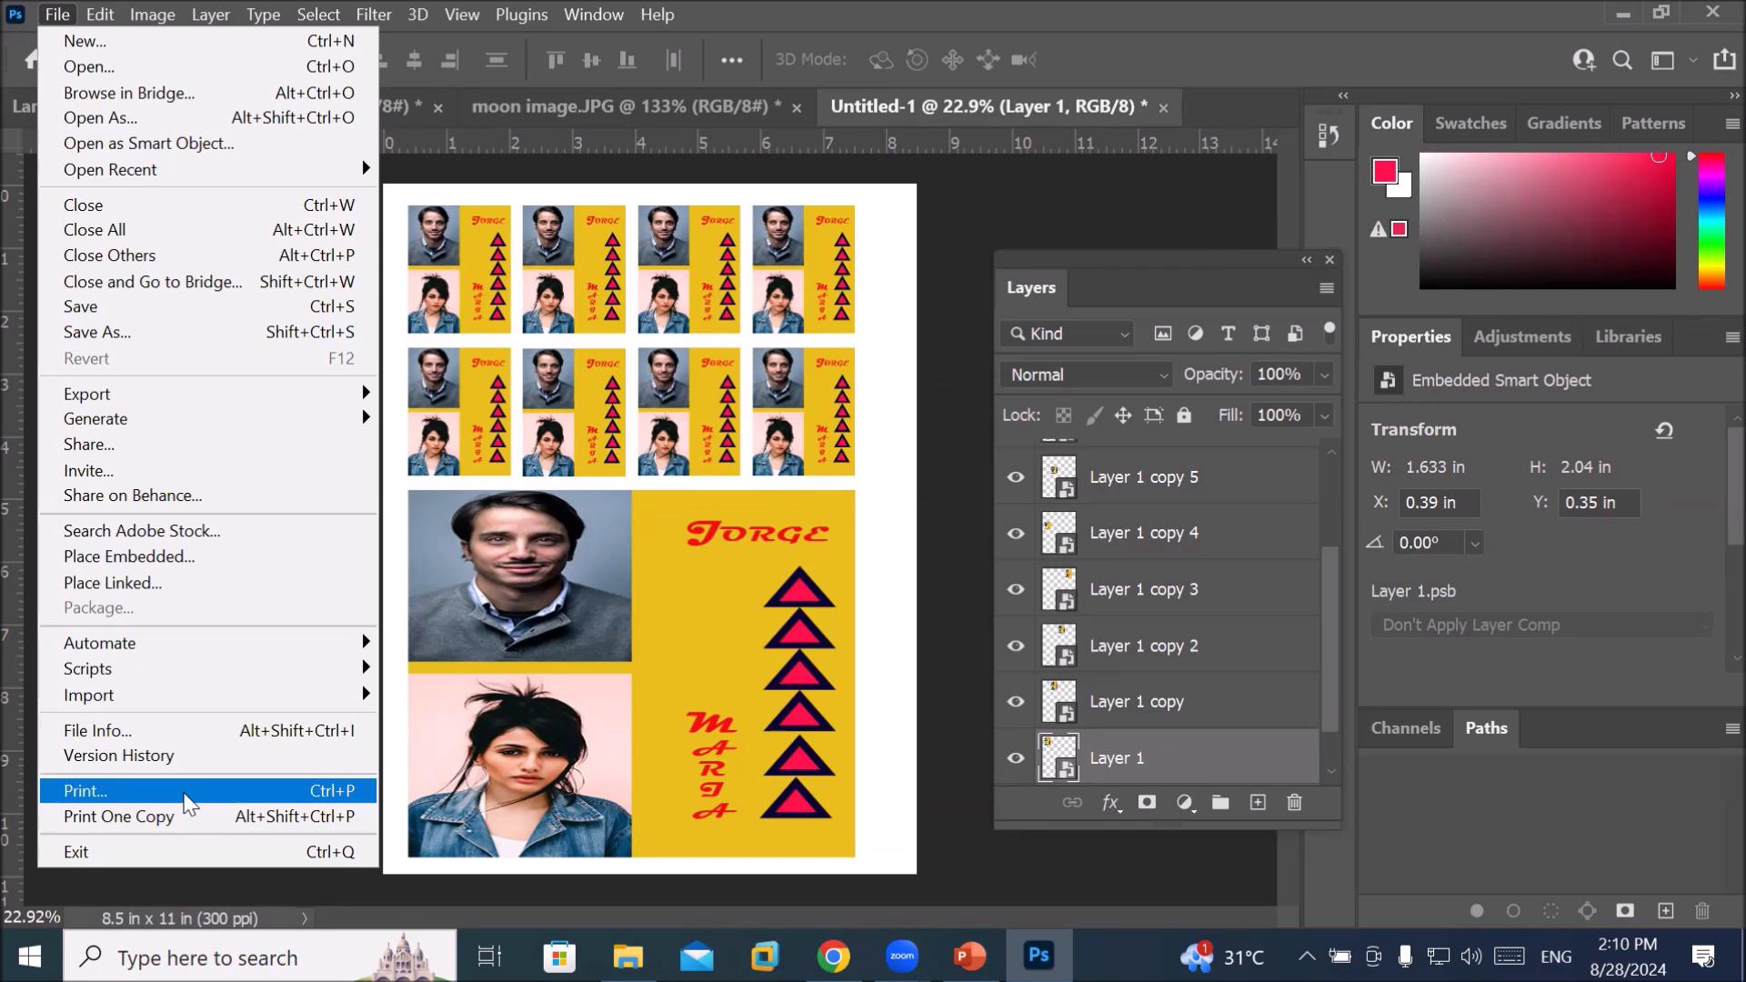
pyautogui.moveTo(301, 401)
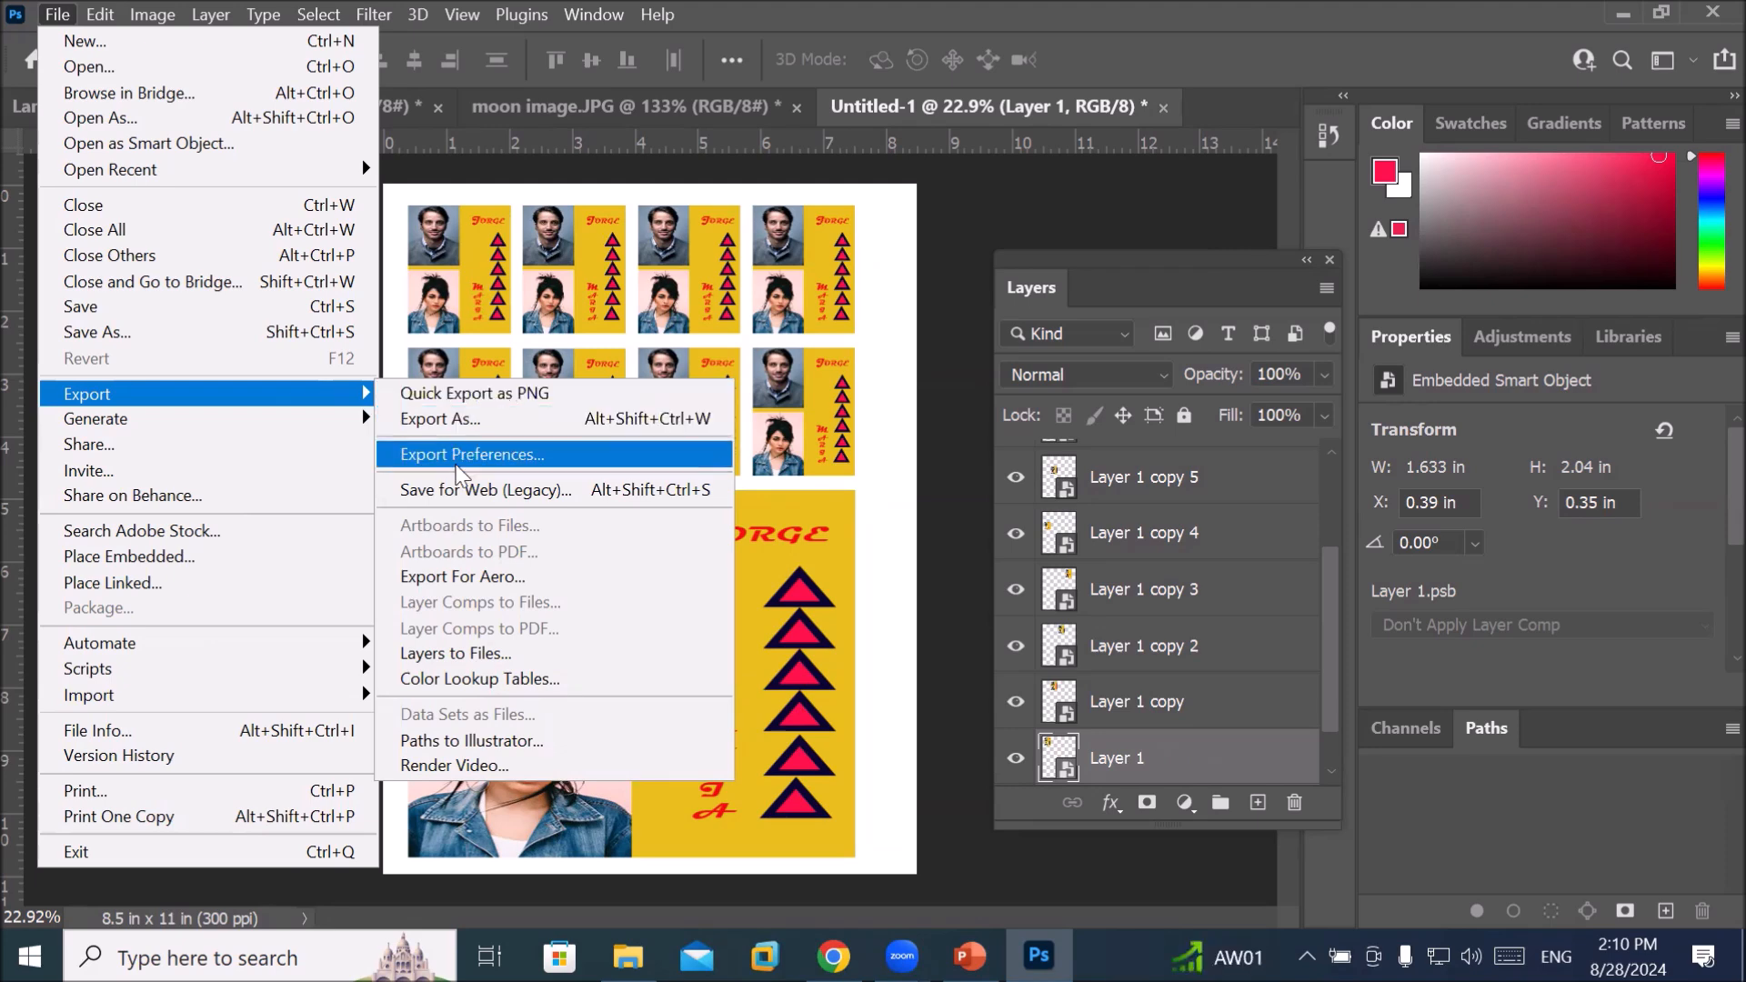
pyautogui.click(194, 805)
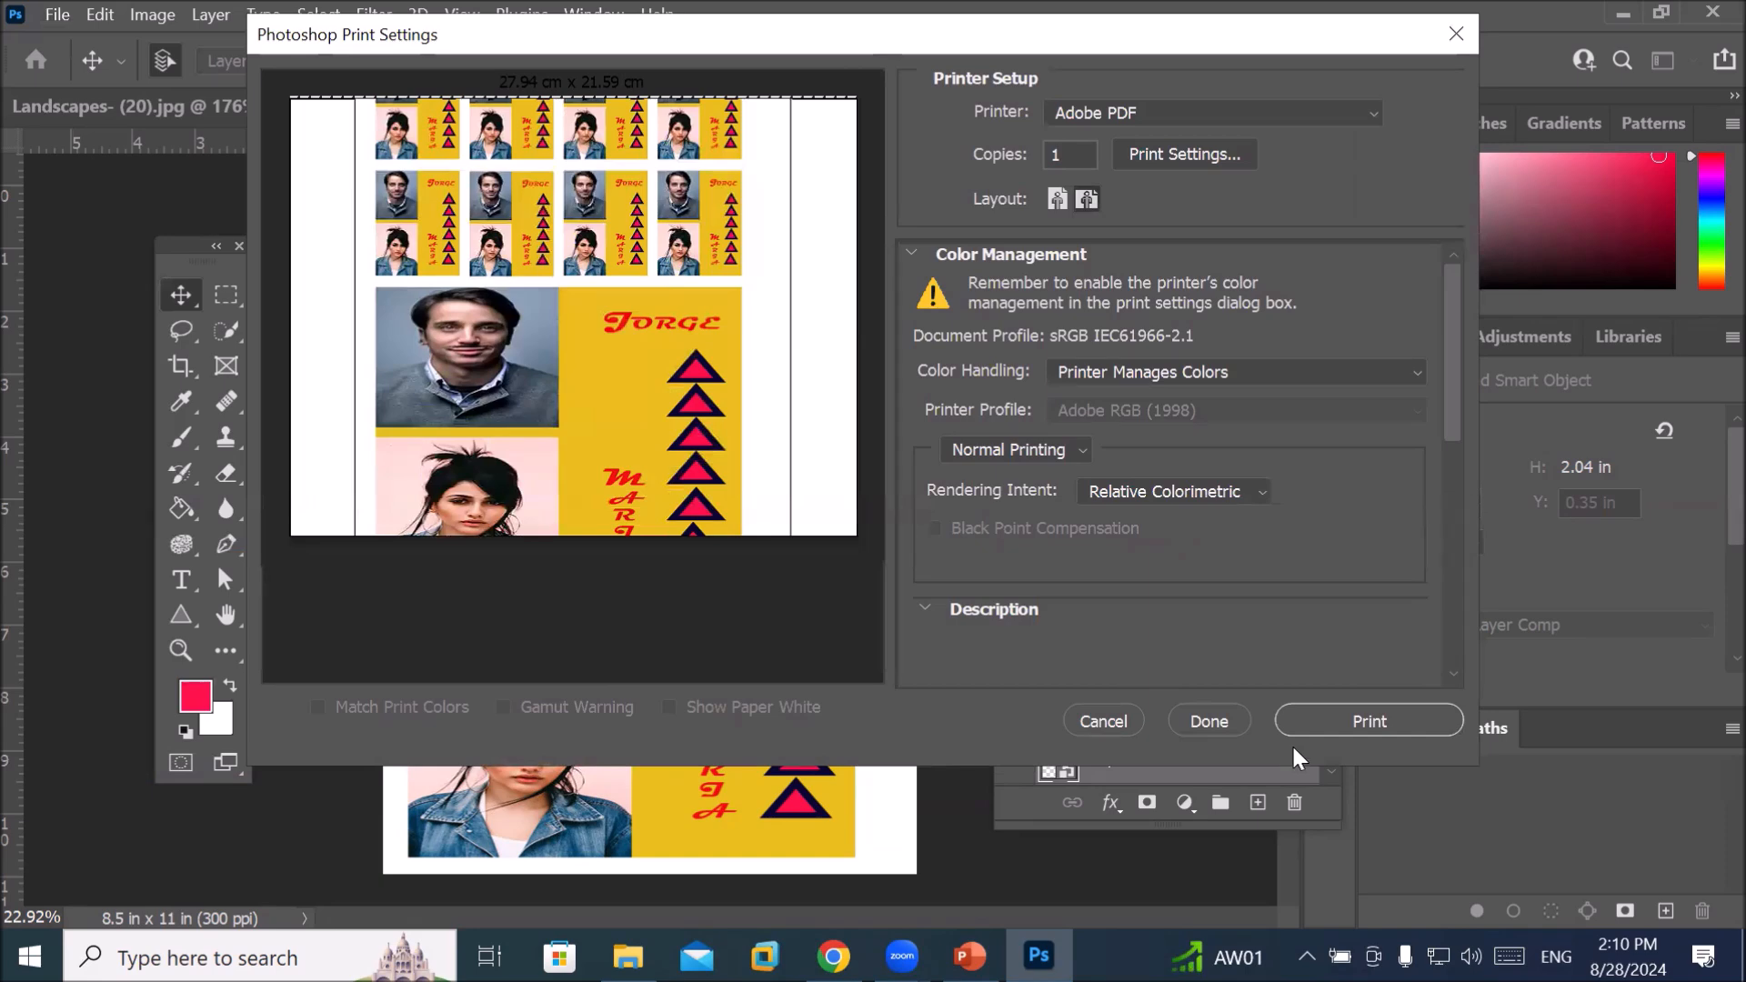
pyautogui.click(1178, 720)
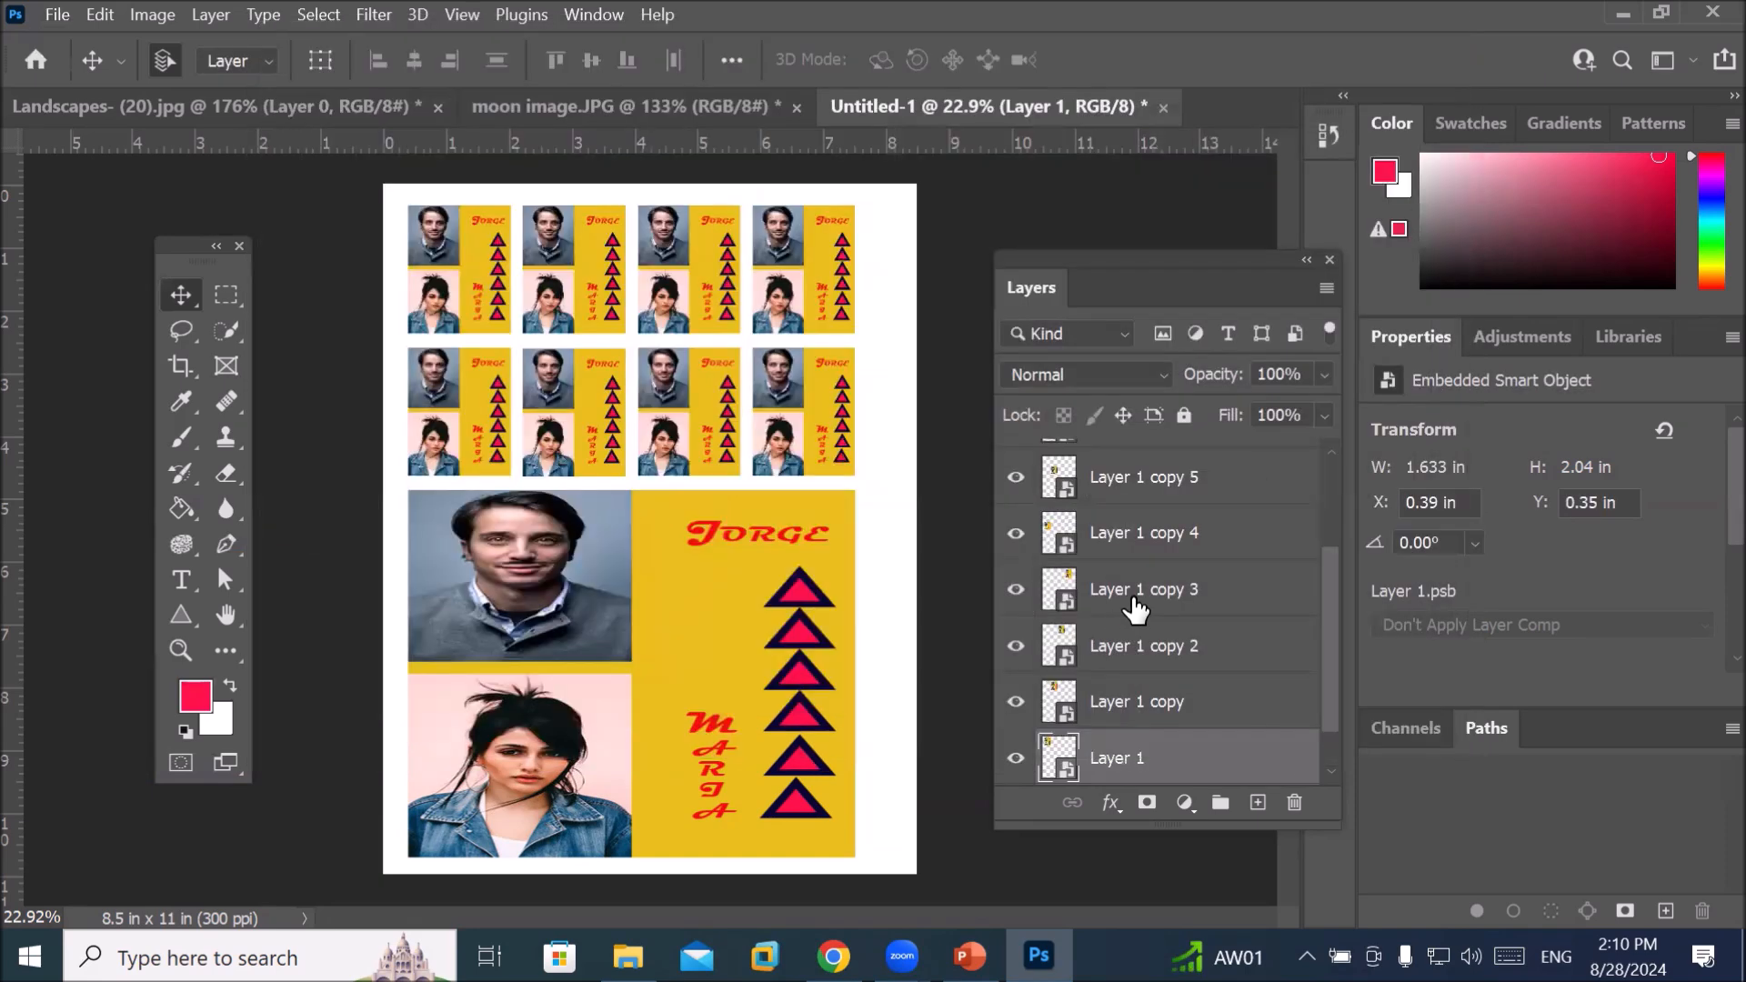
# Fill the Background layer with the yellow and black custom pattern in Normal mode at 100% opacity
pyautogui.click(1091, 772)
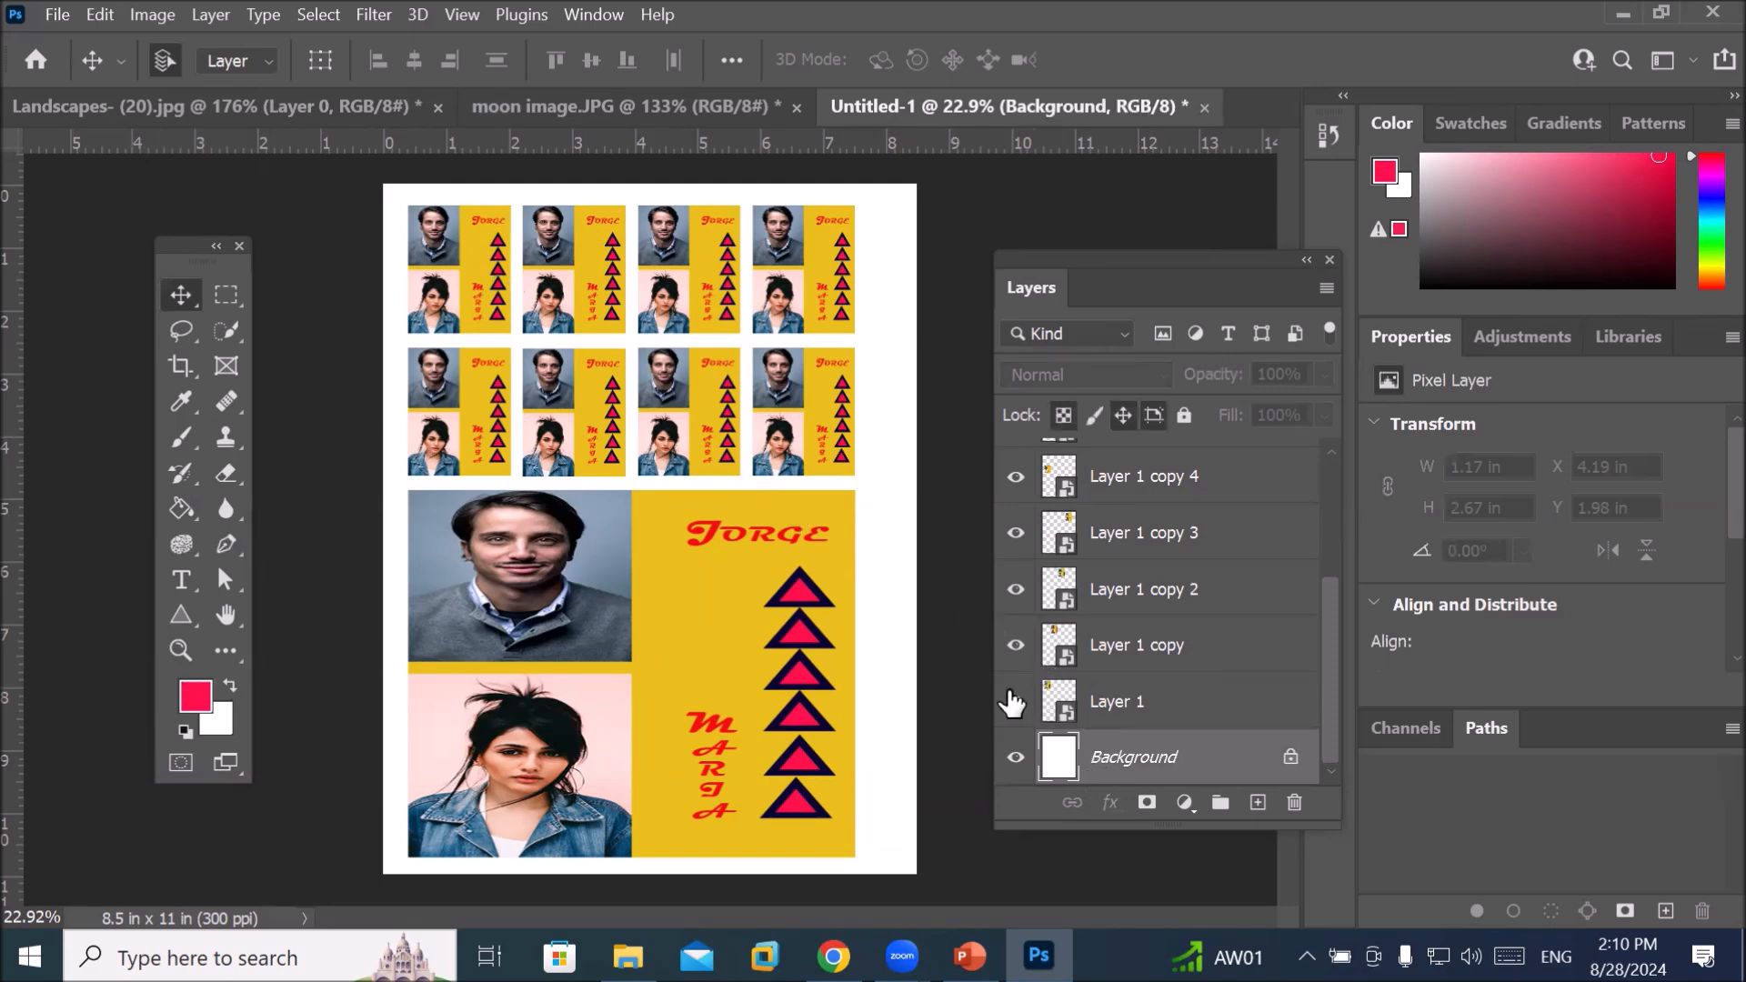
pyautogui.click(99, 15)
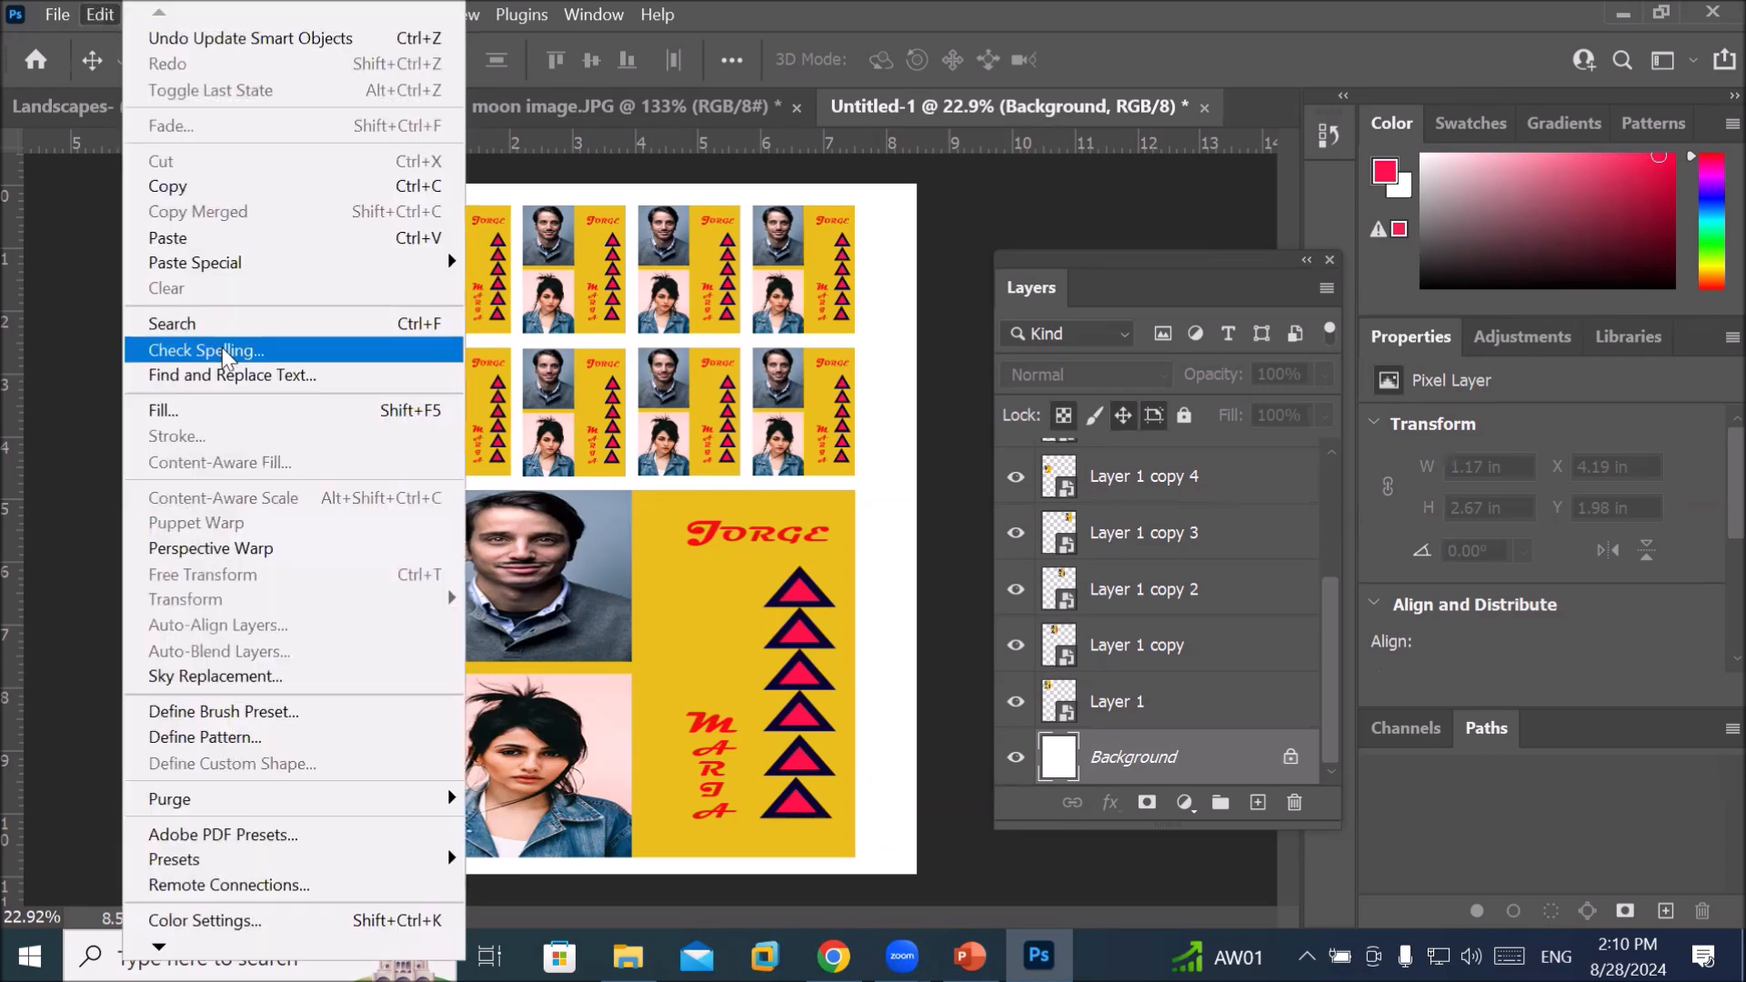
pyautogui.click(228, 410)
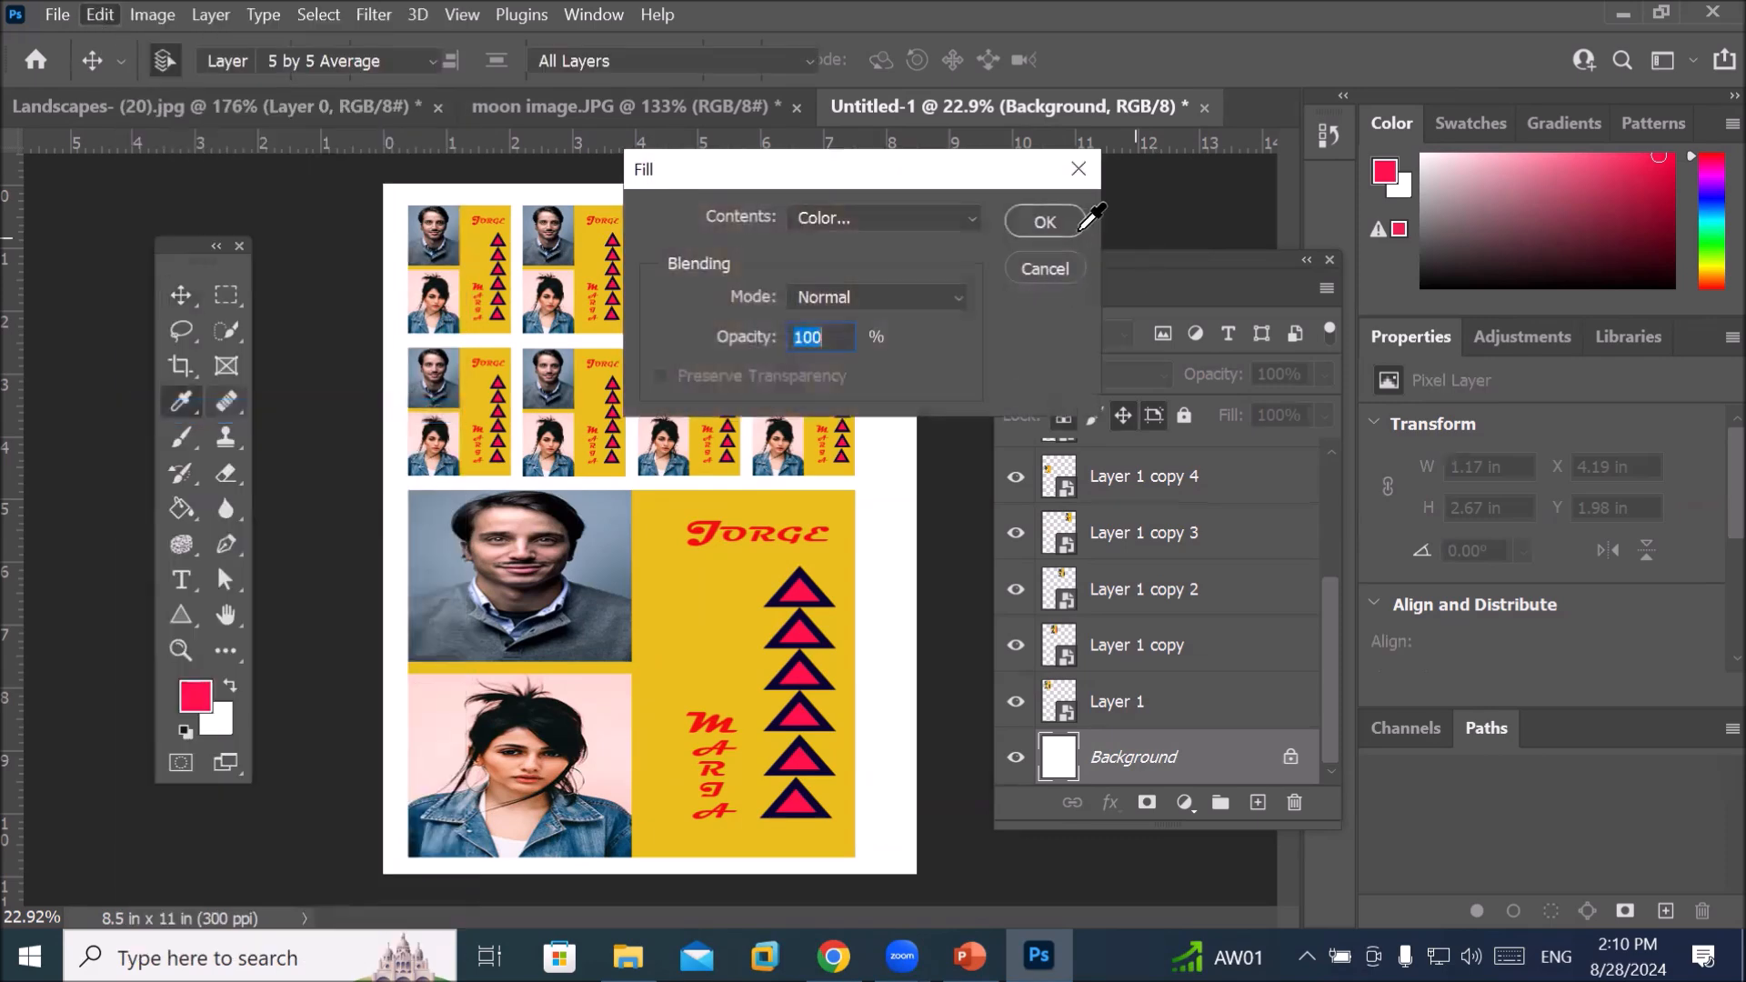
pyautogui.click(891, 223)
pyautogui.click(892, 376)
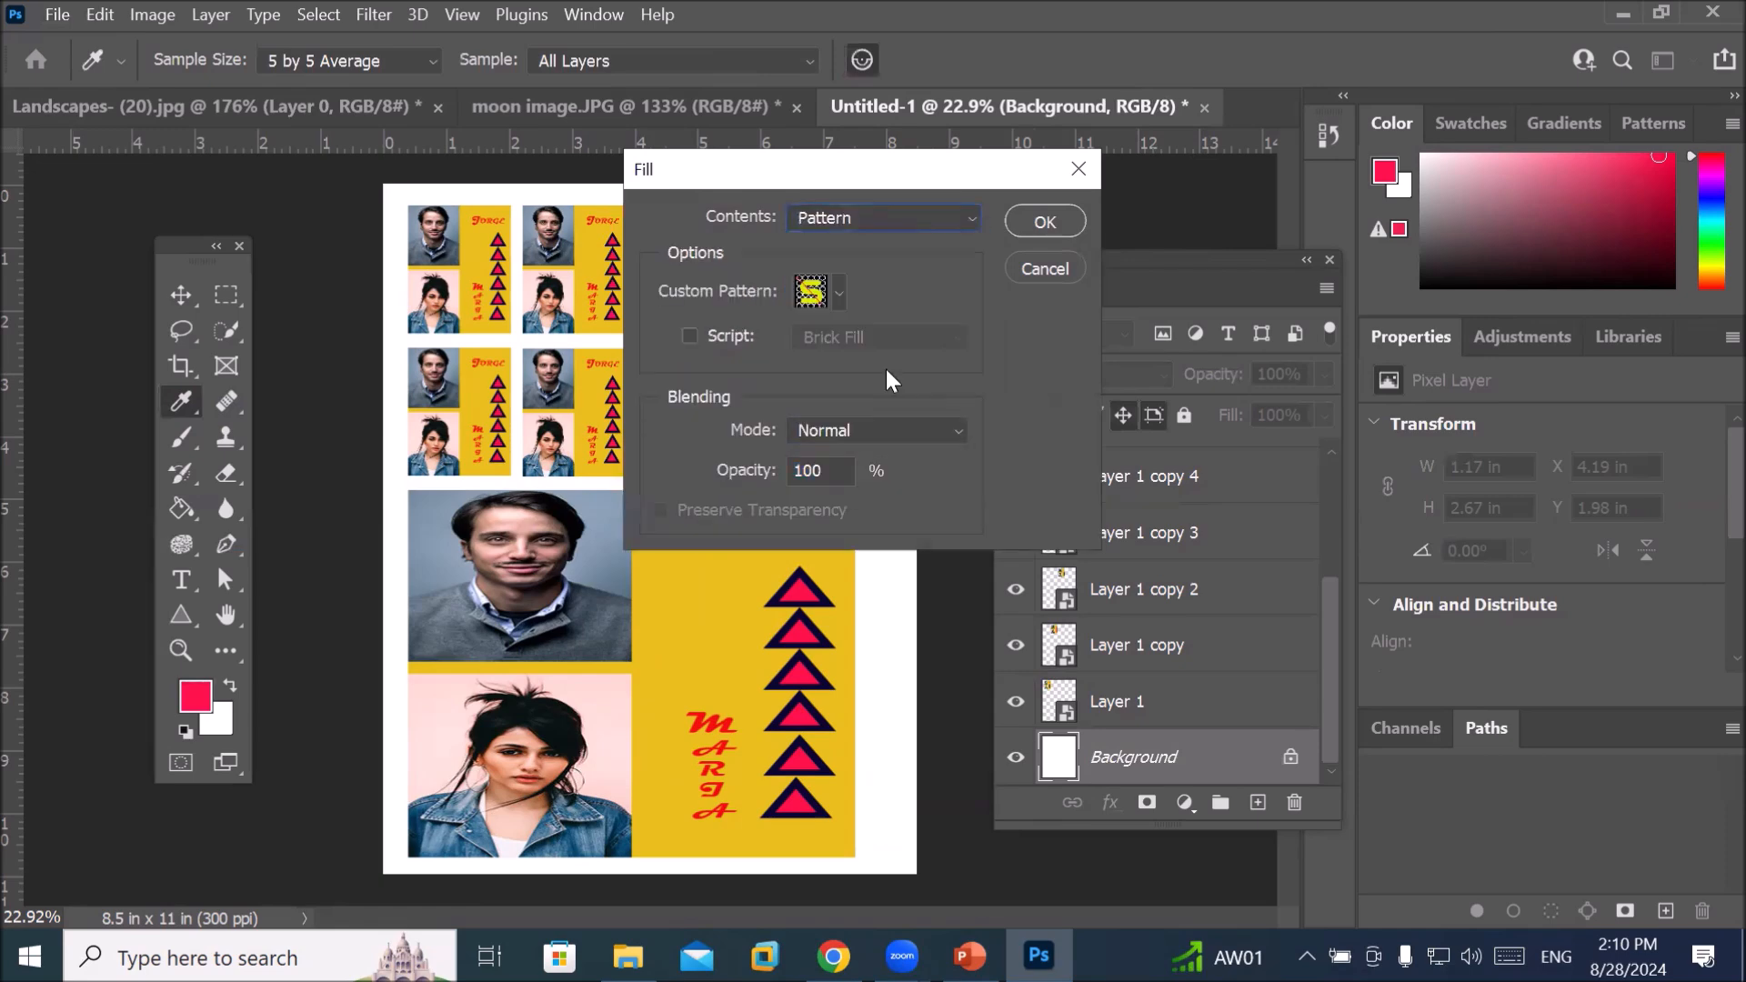
pyautogui.click(1043, 222)
pyautogui.press('v')
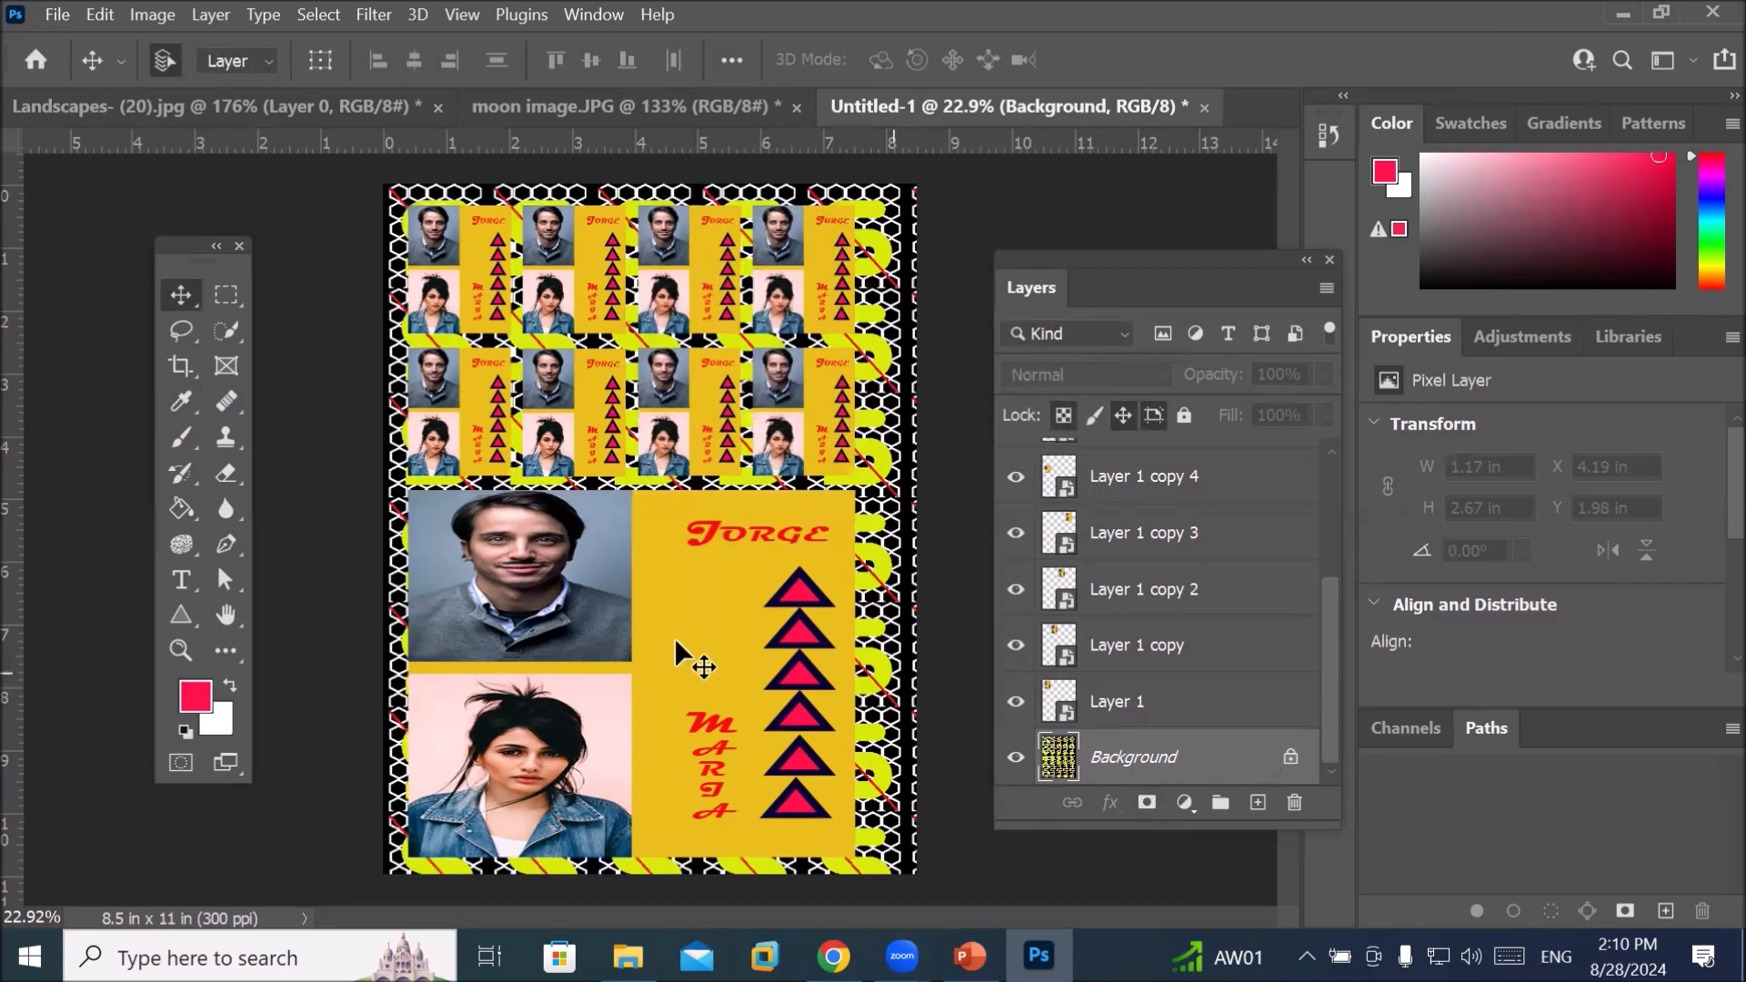
# Print one copy of the photo grid to the Adobe PDF printer, accepting the clipping at the page edges
pyautogui.click(58, 14)
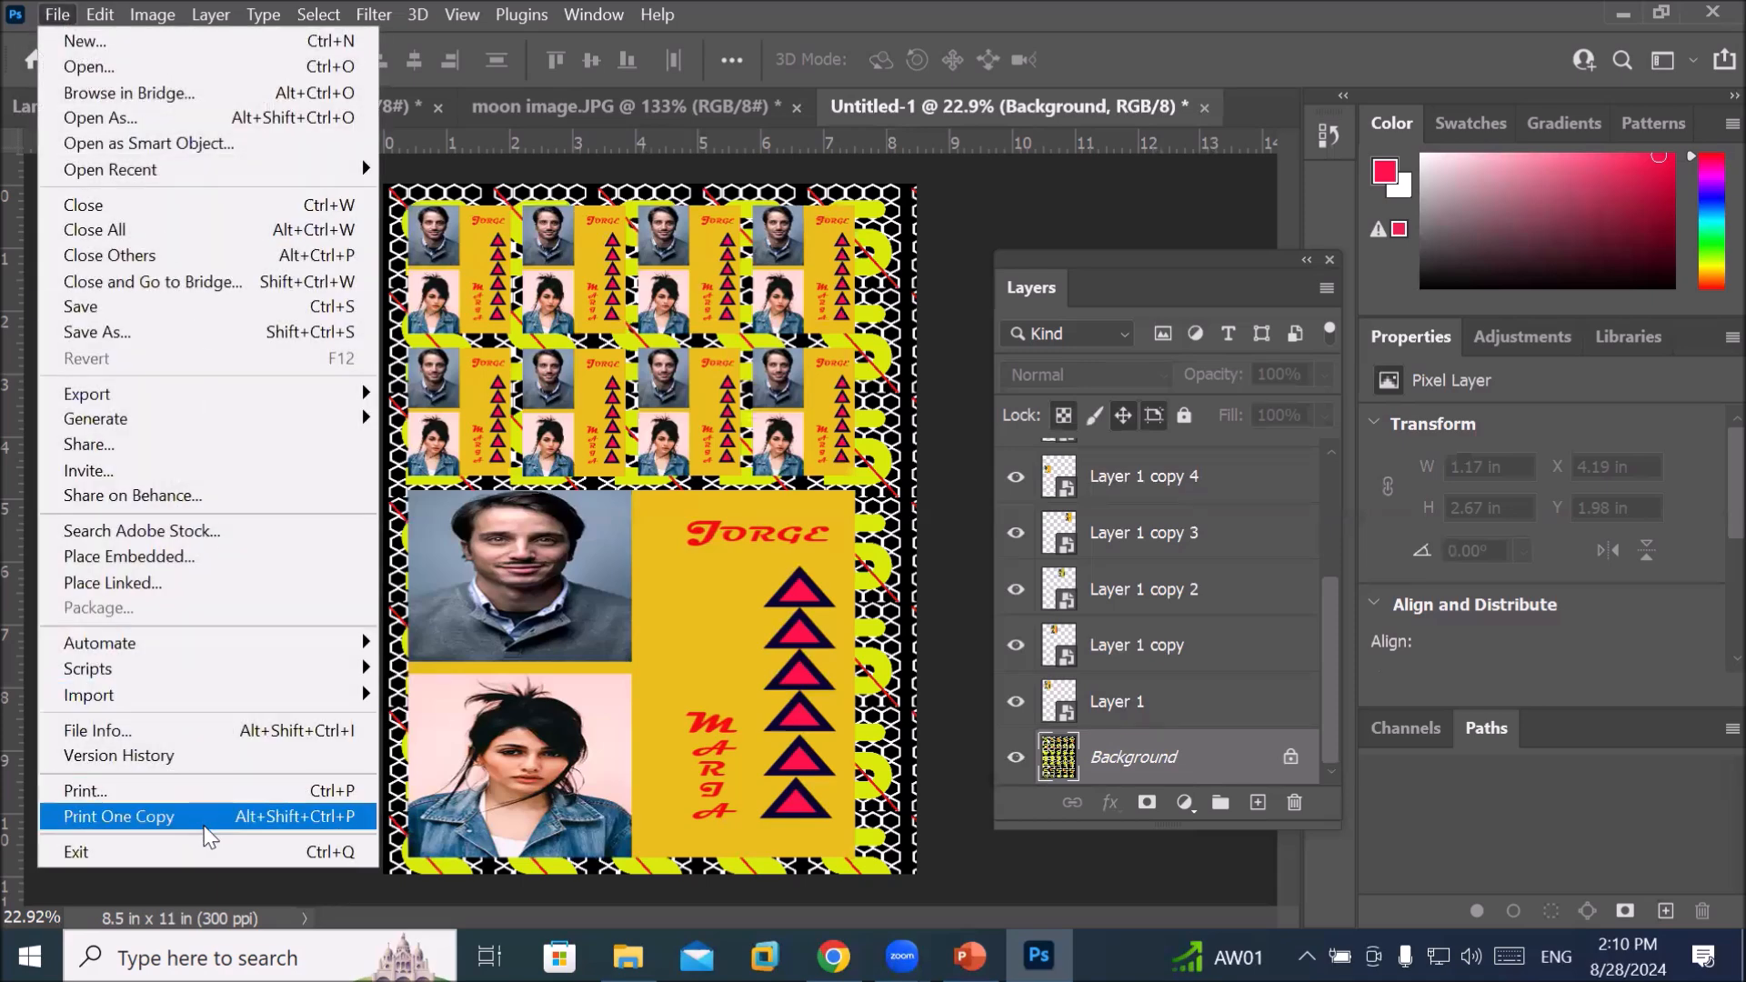
pyautogui.click(215, 792)
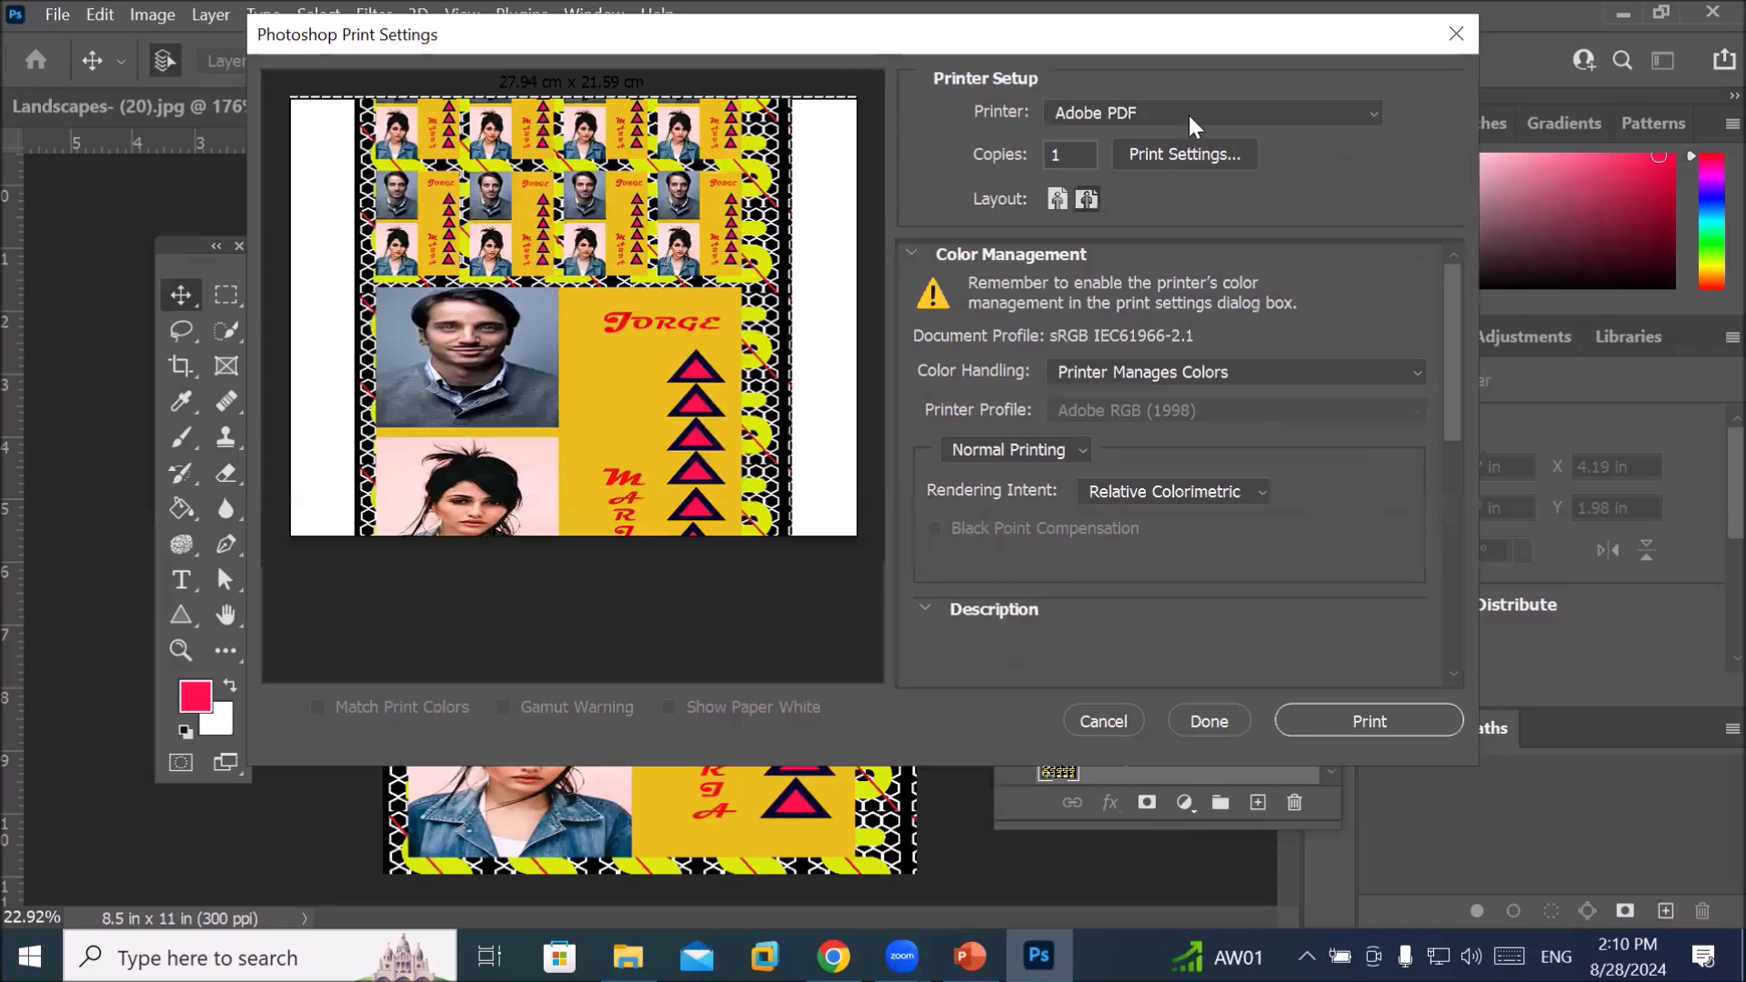
pyautogui.click(1194, 124)
pyautogui.click(1191, 117)
pyautogui.click(1081, 153)
pyautogui.write('1')
pyautogui.moveTo(1246, 197); pyautogui.dragTo(1031, 197)
pyautogui.click(1379, 723)
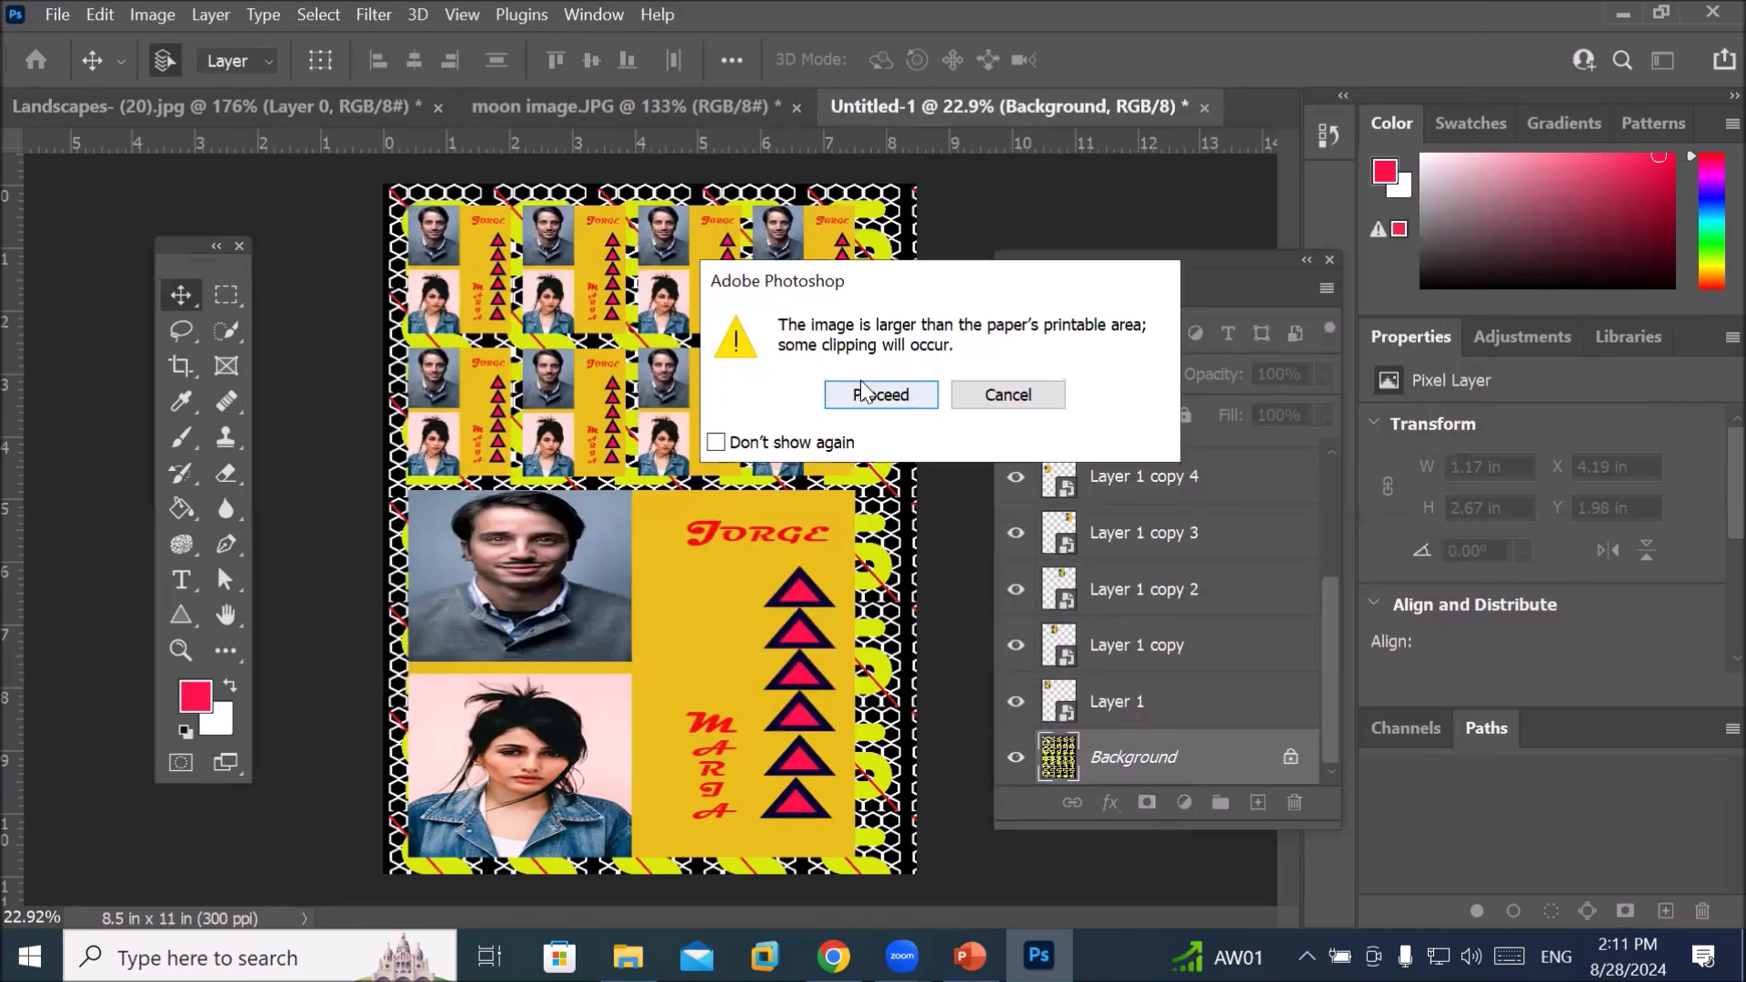
pyautogui.click(862, 395)
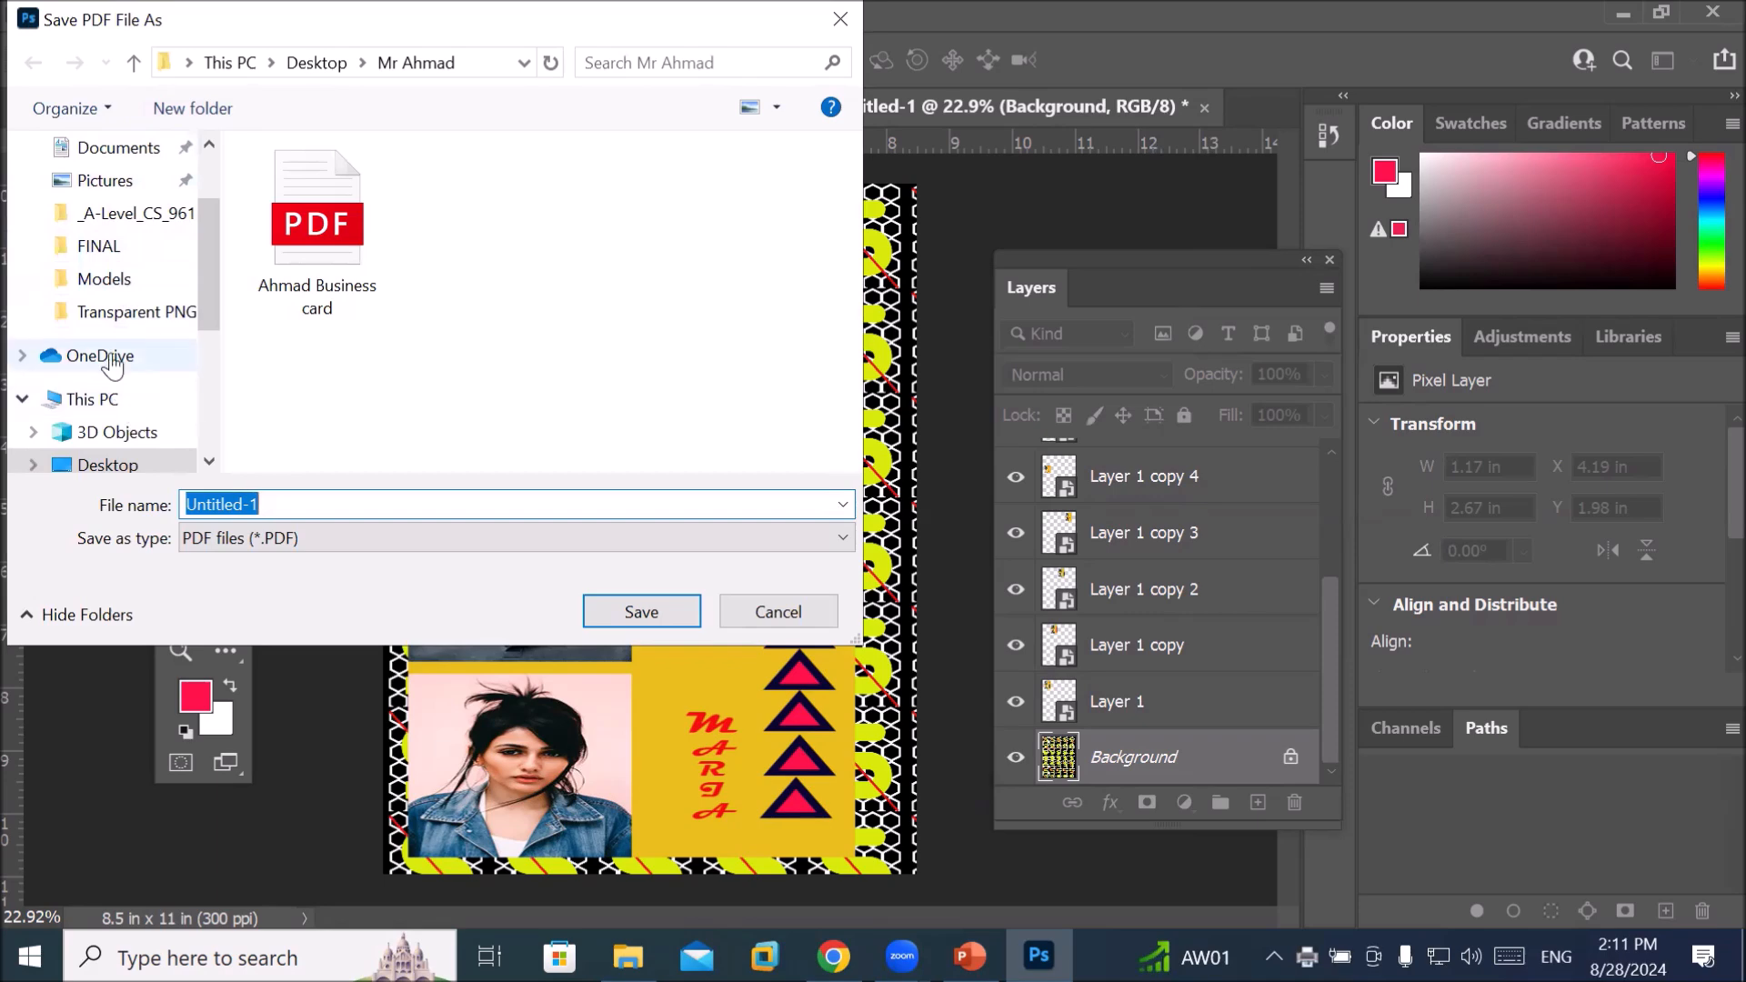
# Save the PDF as "photo shoot" in the Desktop folder listed directly after Expo 2024
pyautogui.scroll(2, 109, 266)
pyautogui.scroll(2, 109, 266)
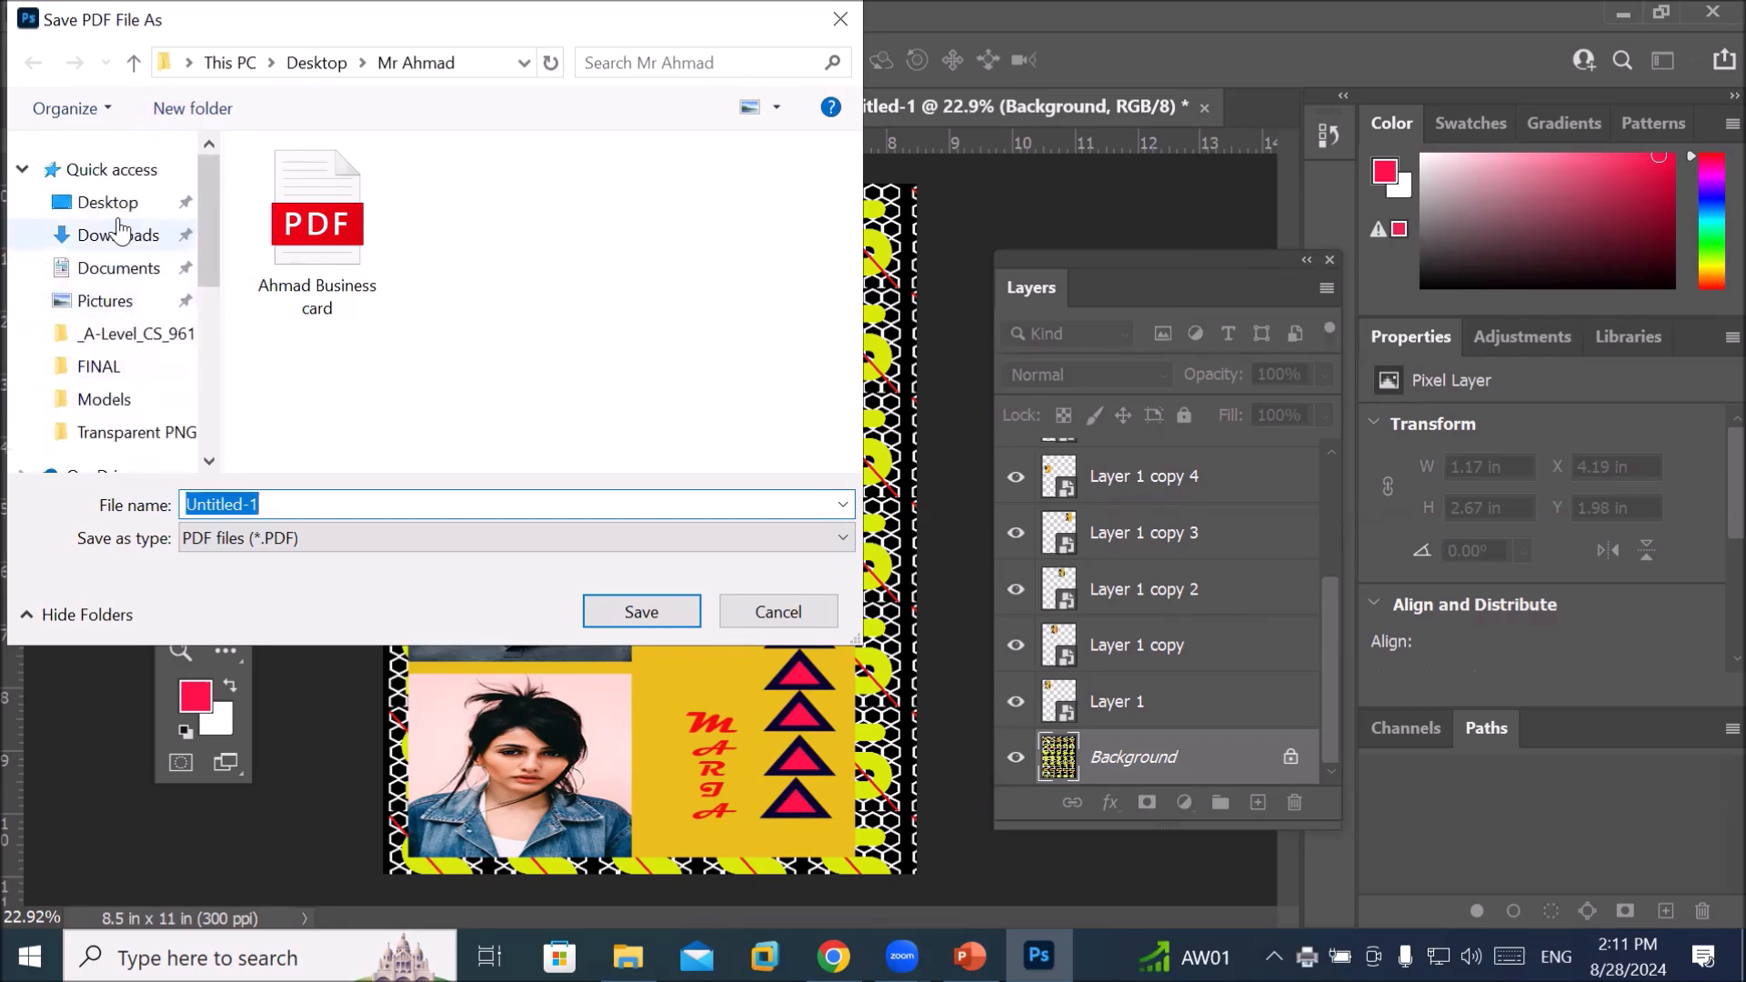
pyautogui.click(114, 198)
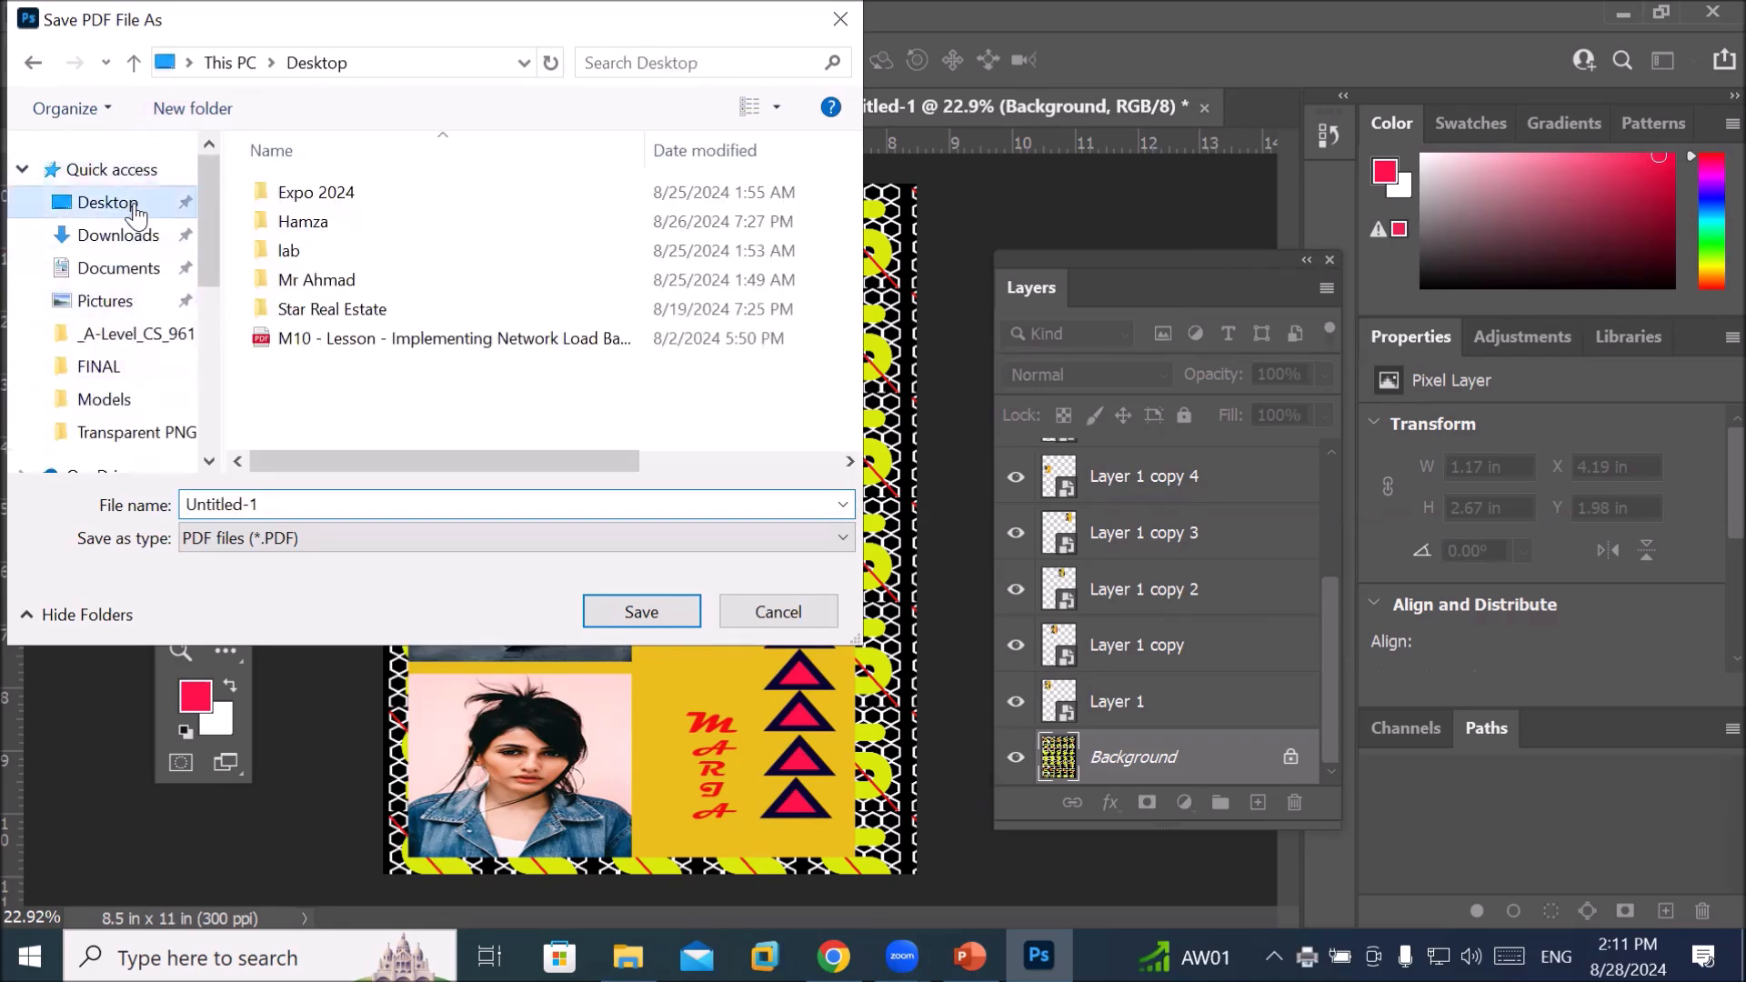
pyautogui.doubleClick(292, 222)
pyautogui.click(260, 501)
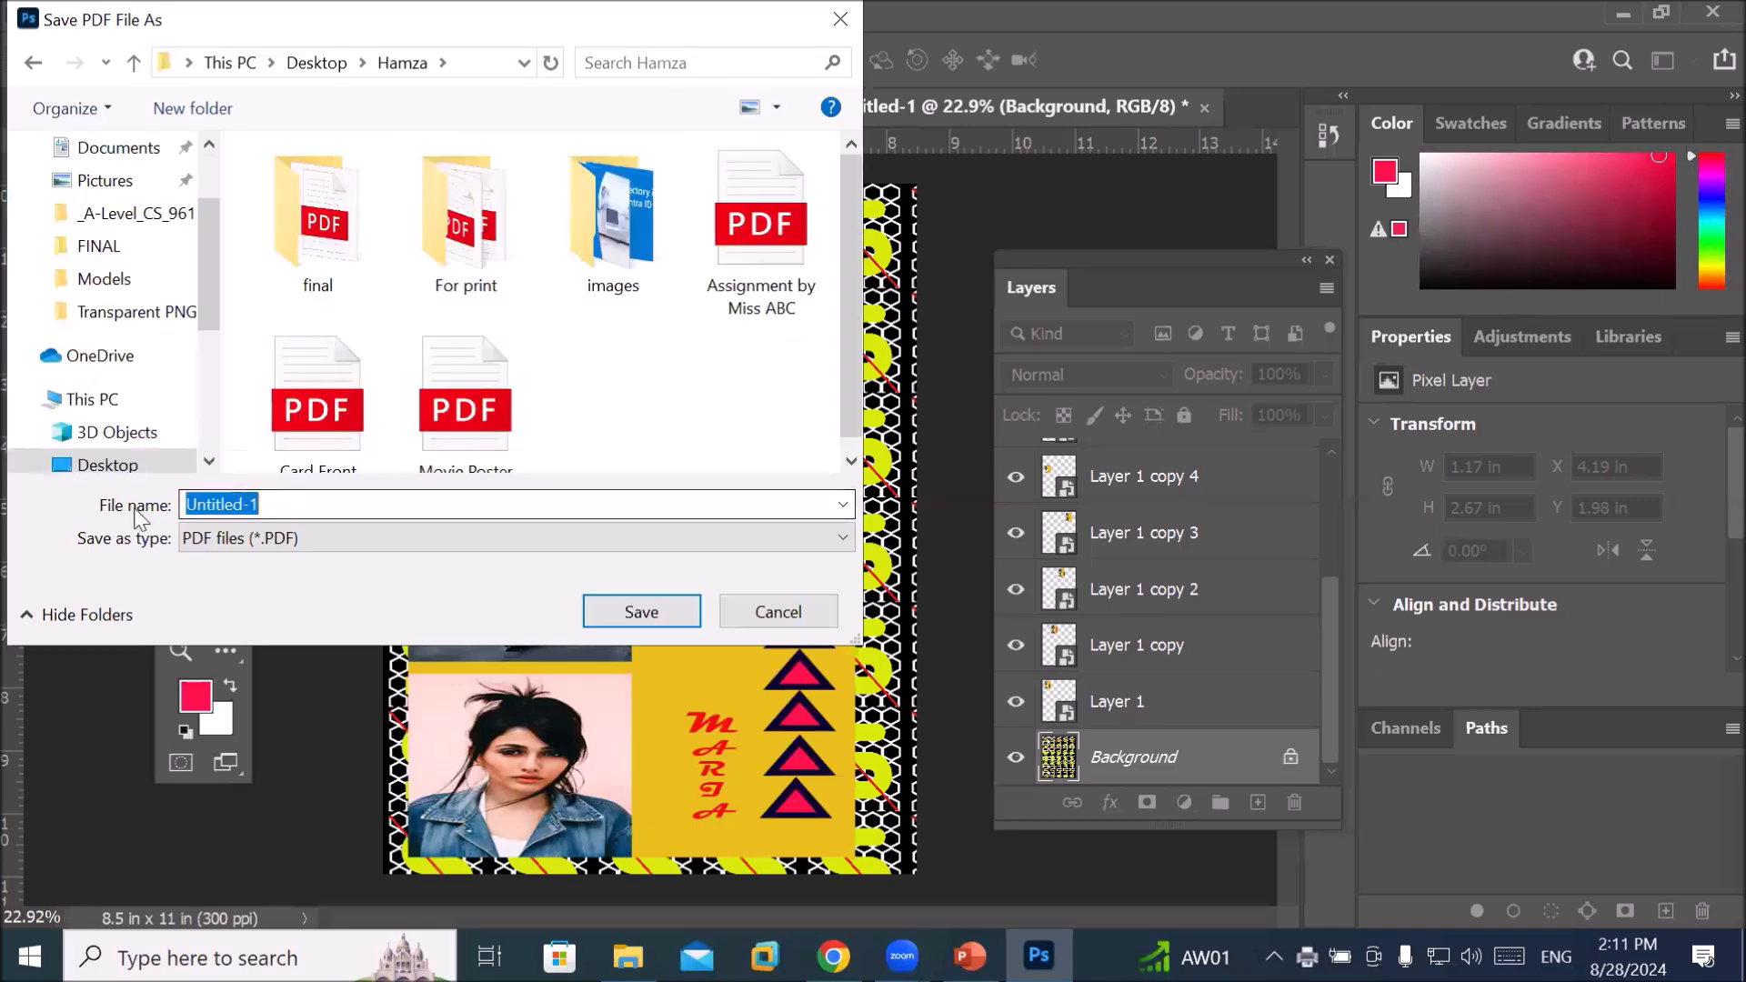
pyautogui.write('ph')
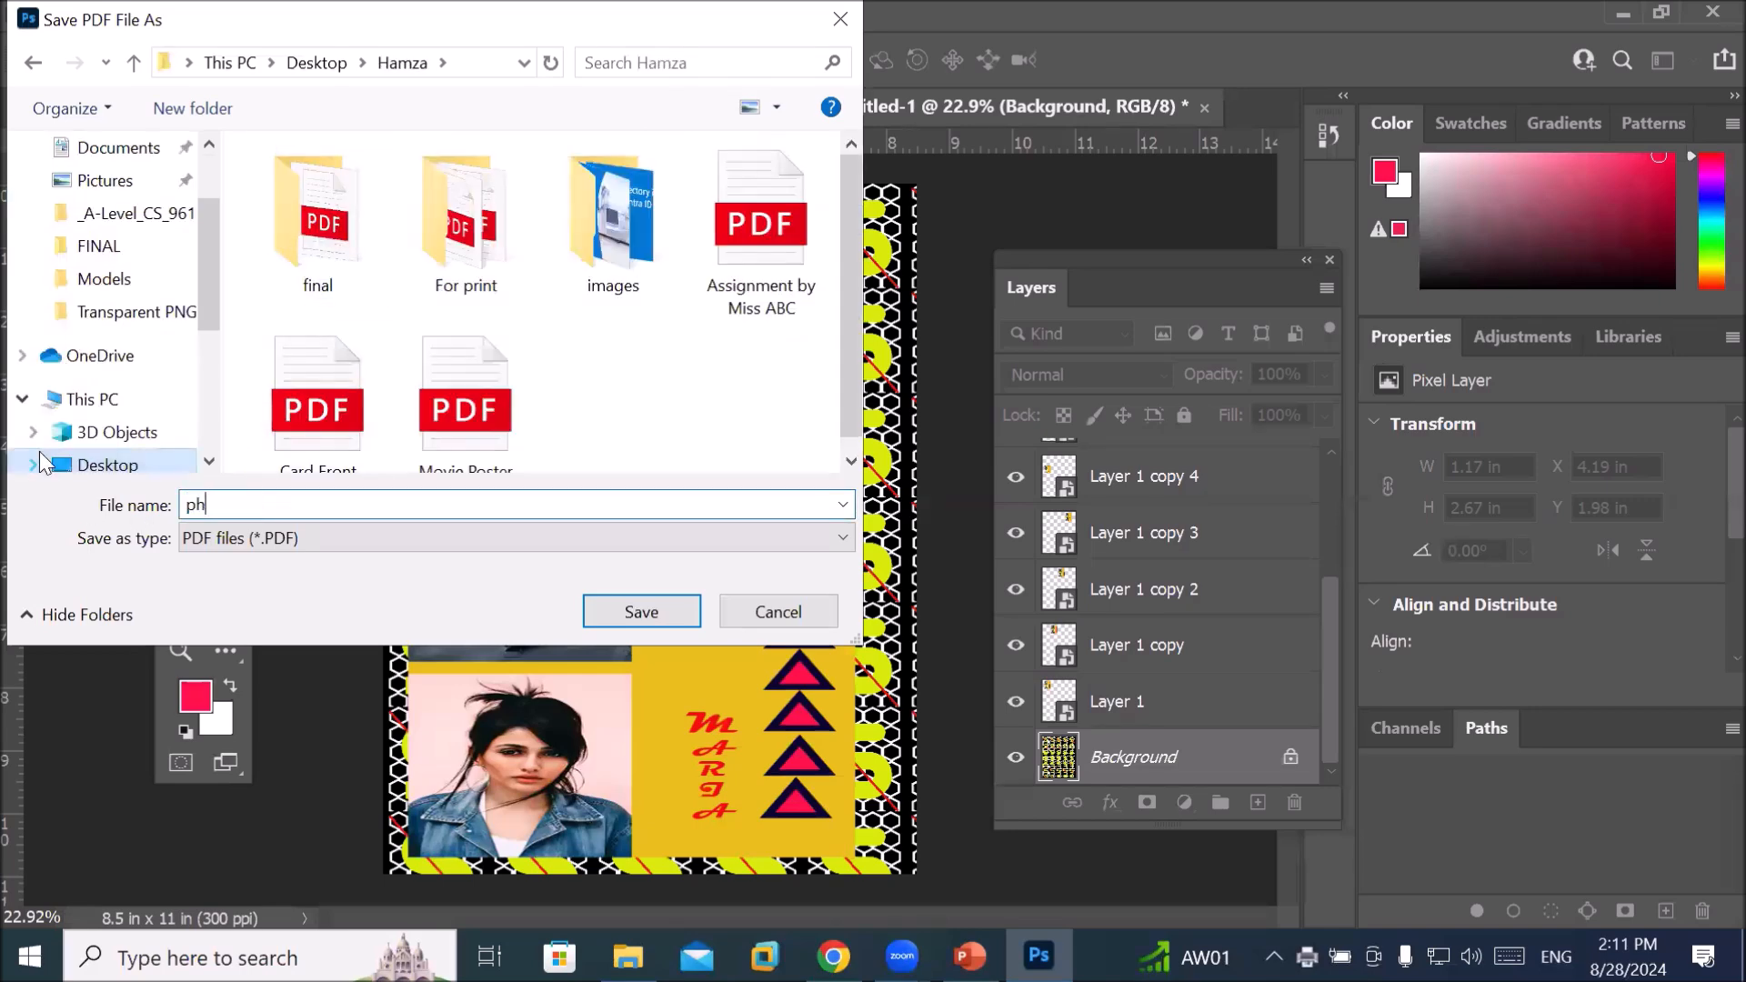
pyautogui.write('oto shoot')
pyautogui.press('Return')
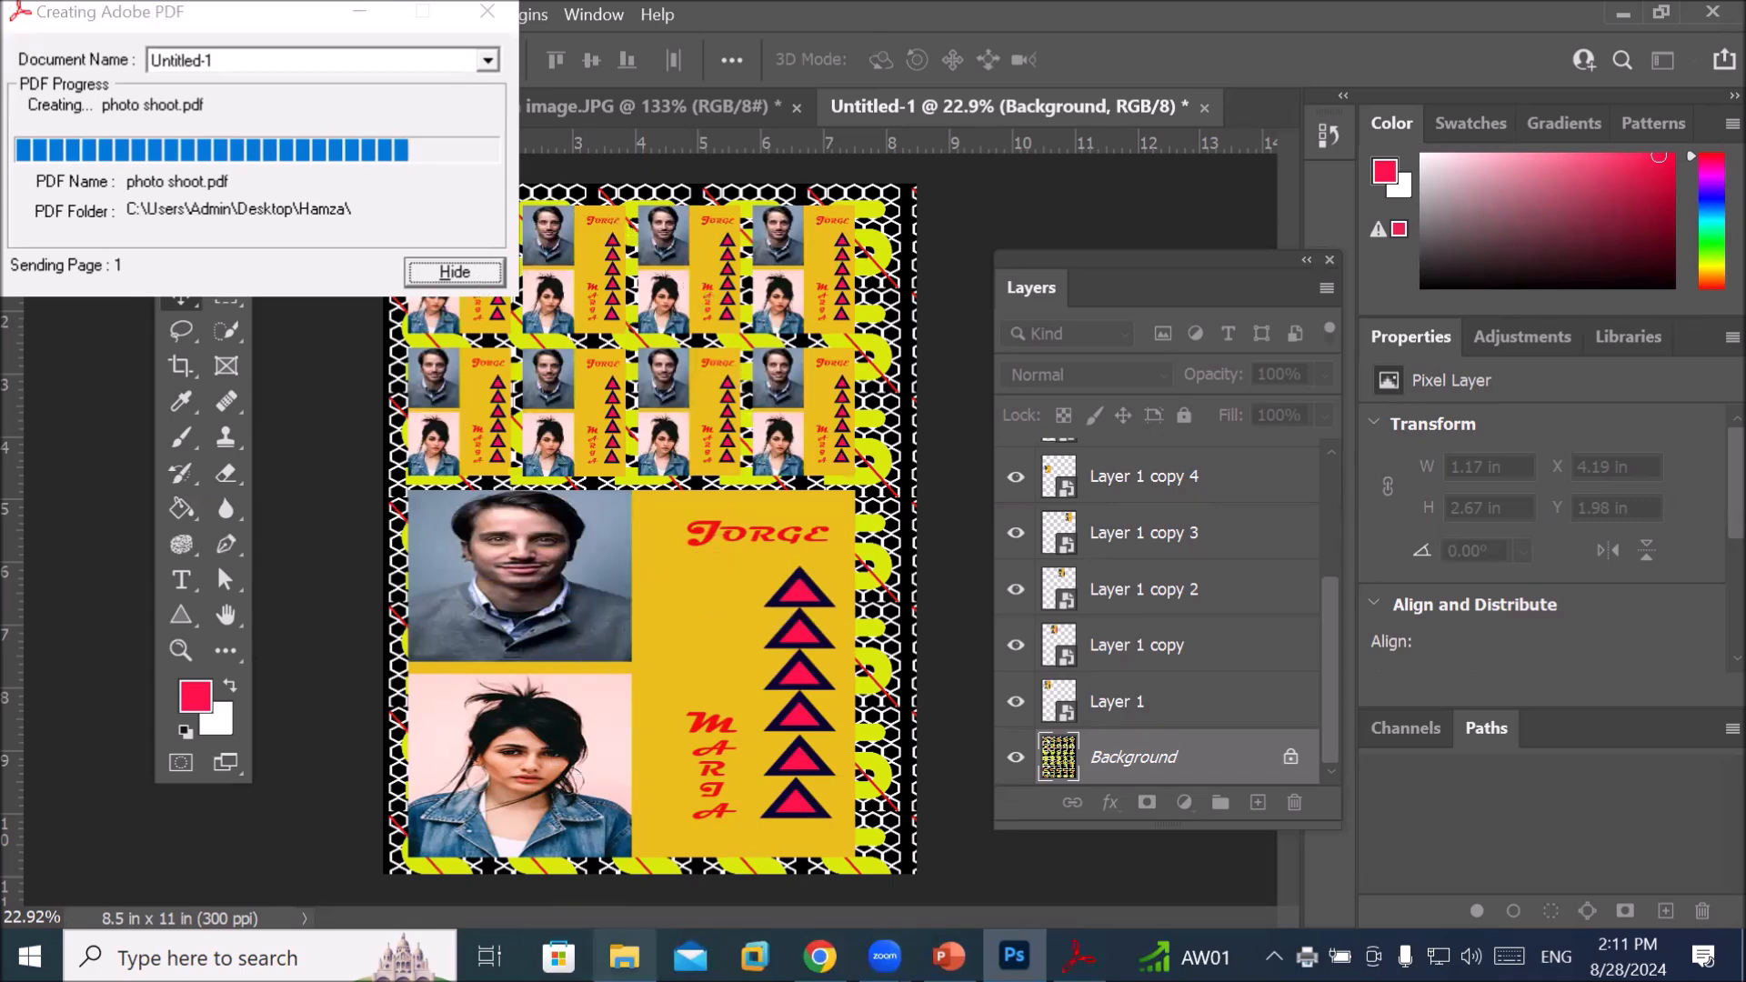
# Switch to Microsoft Edge and examine the printed photo grid in photo shoot.pdf at different zoom levels
pyautogui.moveTo(624, 955)
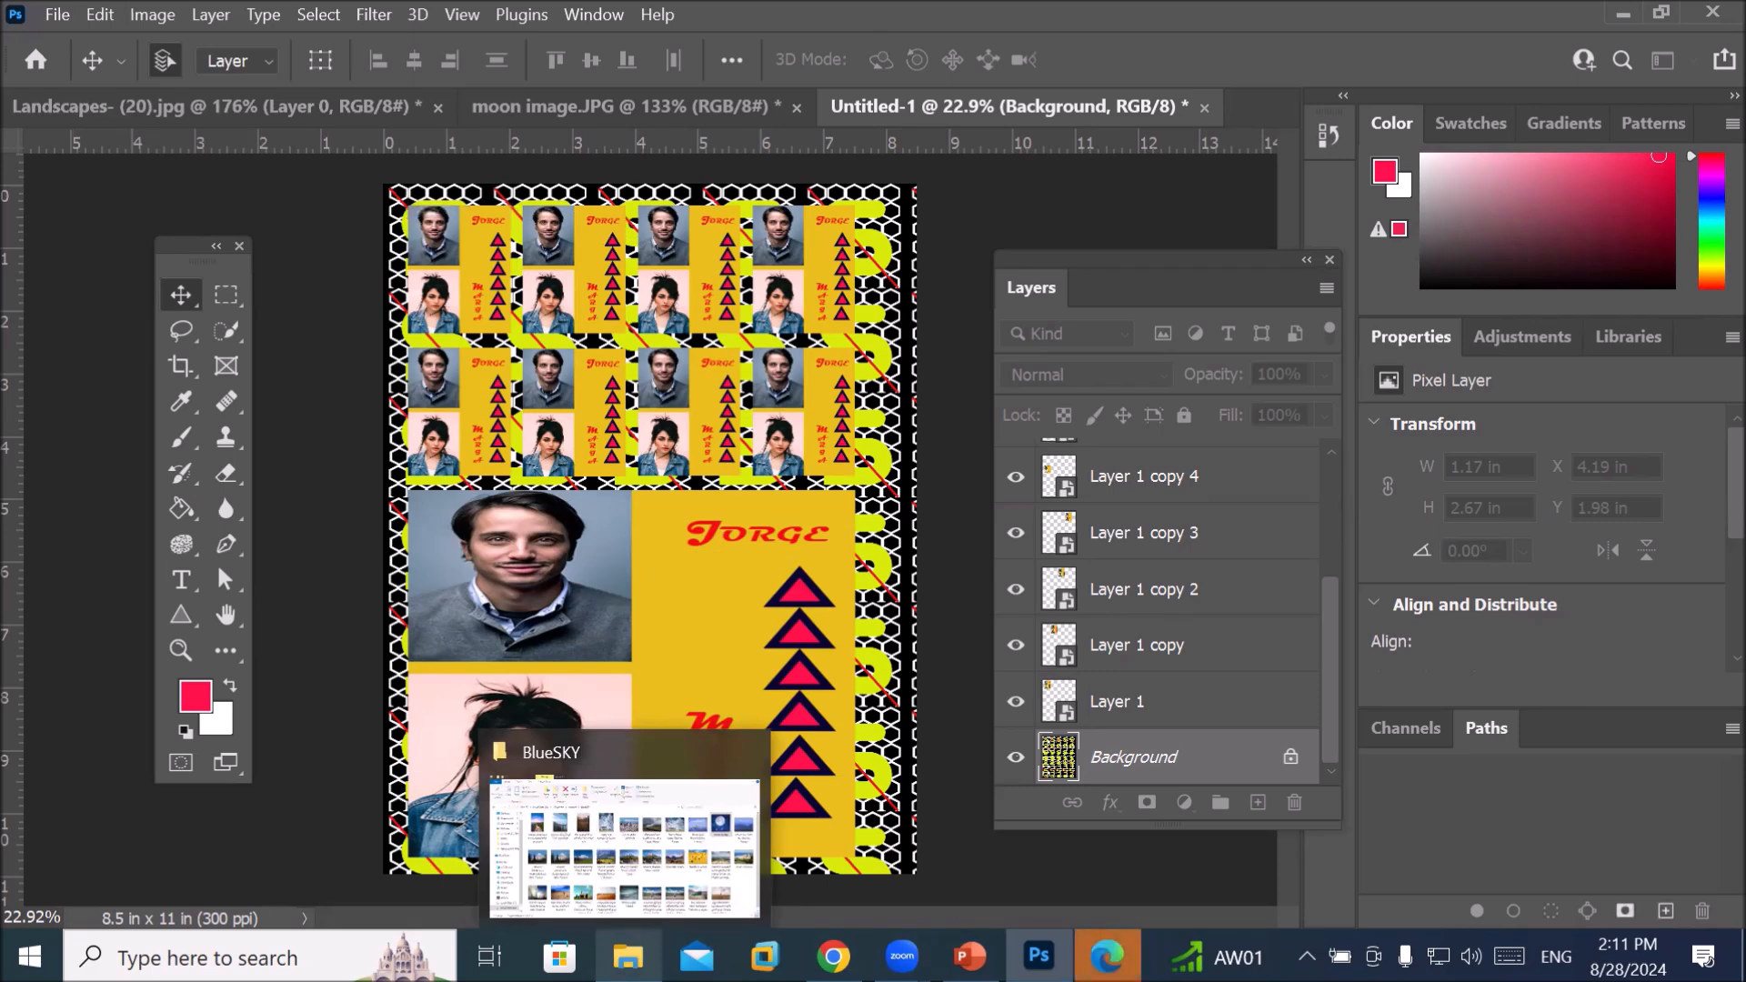
pyautogui.moveTo(1107, 955)
pyautogui.click(1042, 846)
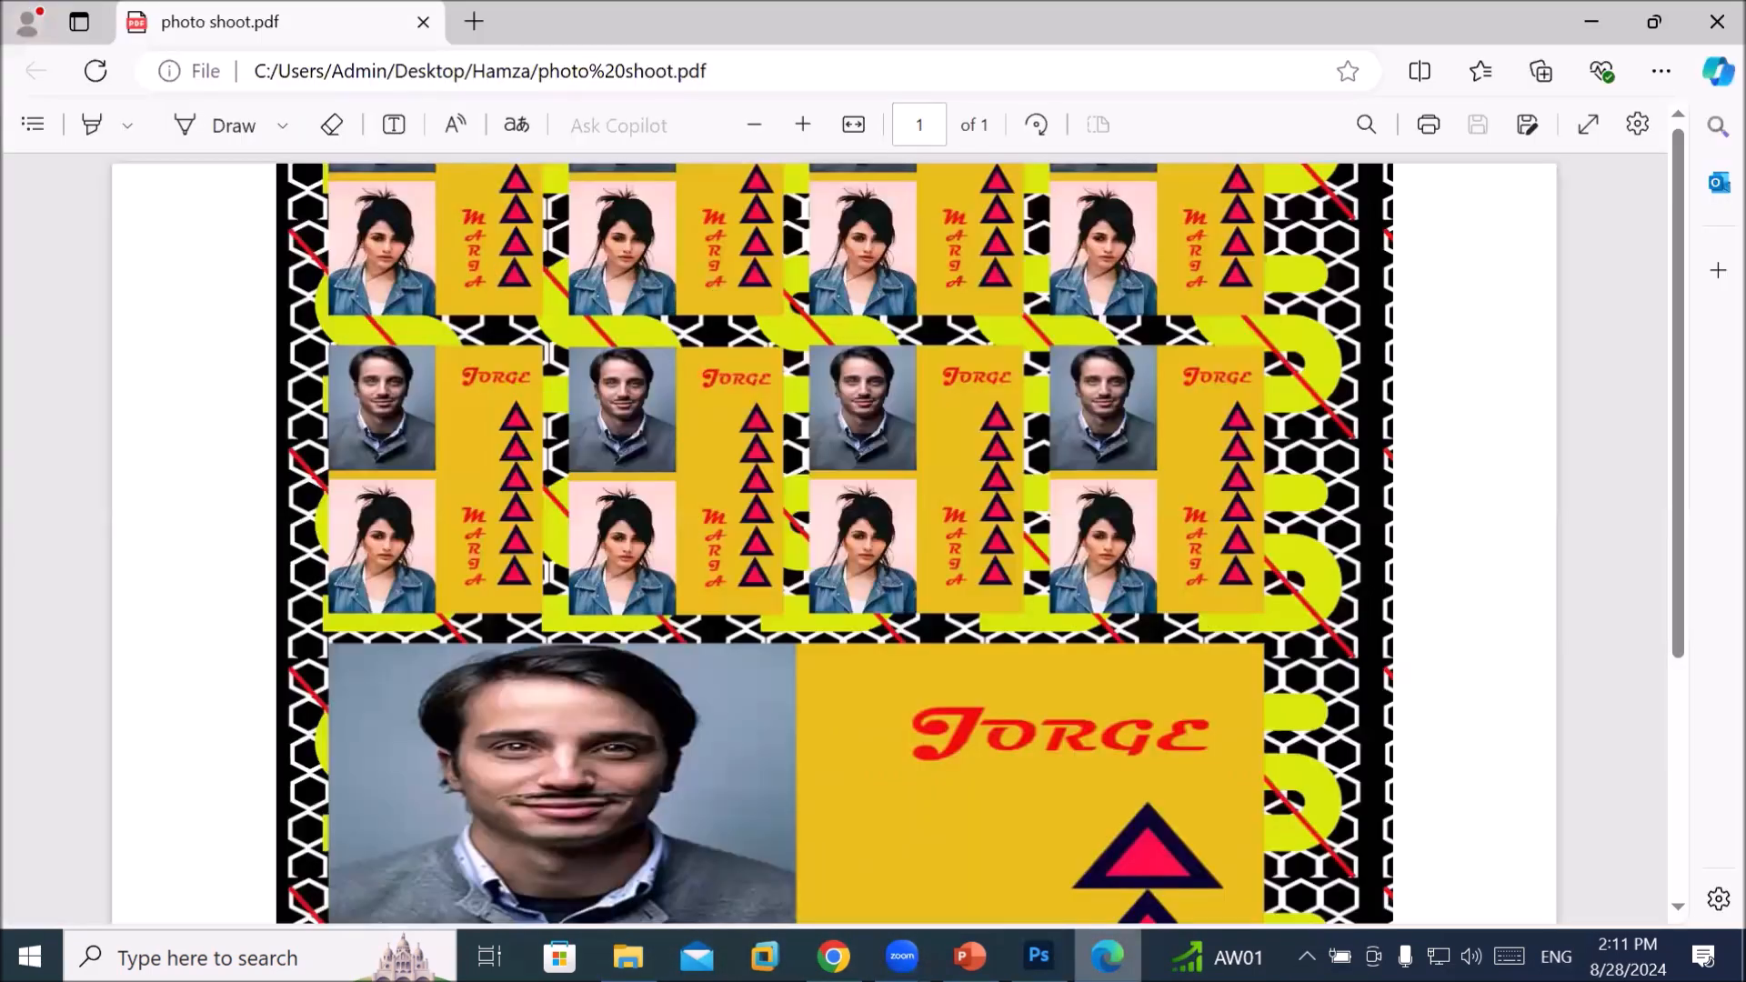
pyautogui.scroll(-4, 802, 462)
pyautogui.scroll(4, 802, 462)
pyautogui.click(751, 124)
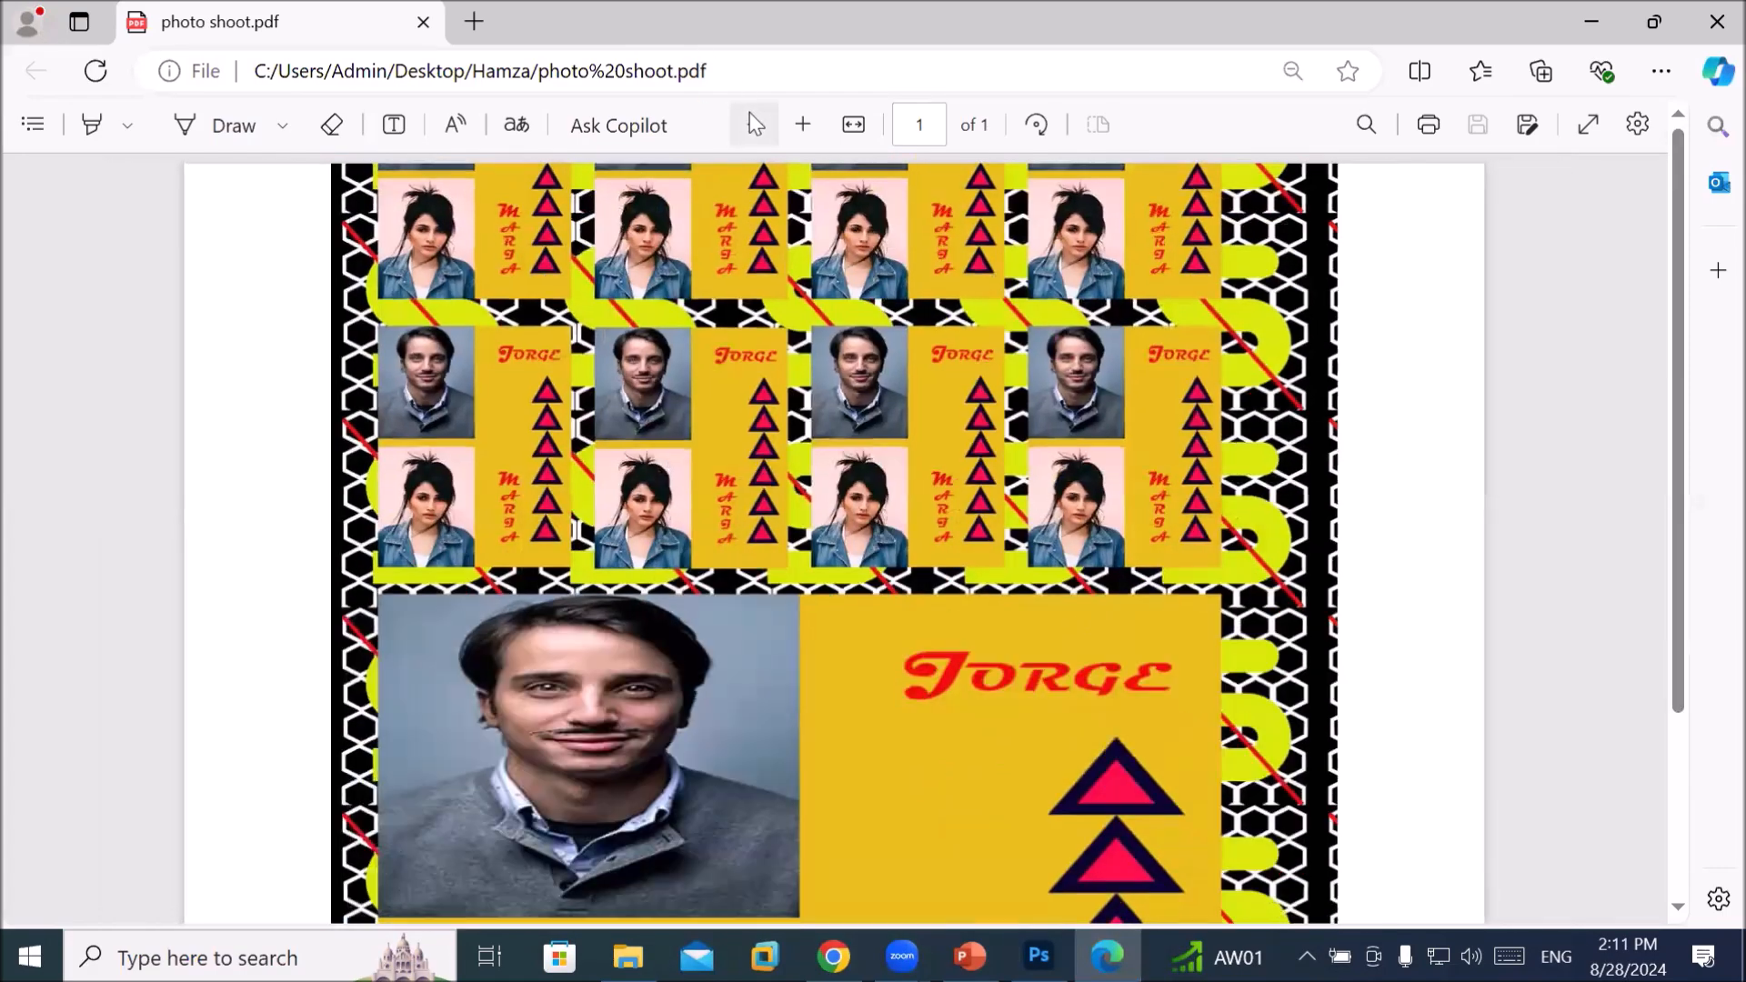
pyautogui.click(751, 124)
pyautogui.click(751, 123)
pyautogui.click(751, 124)
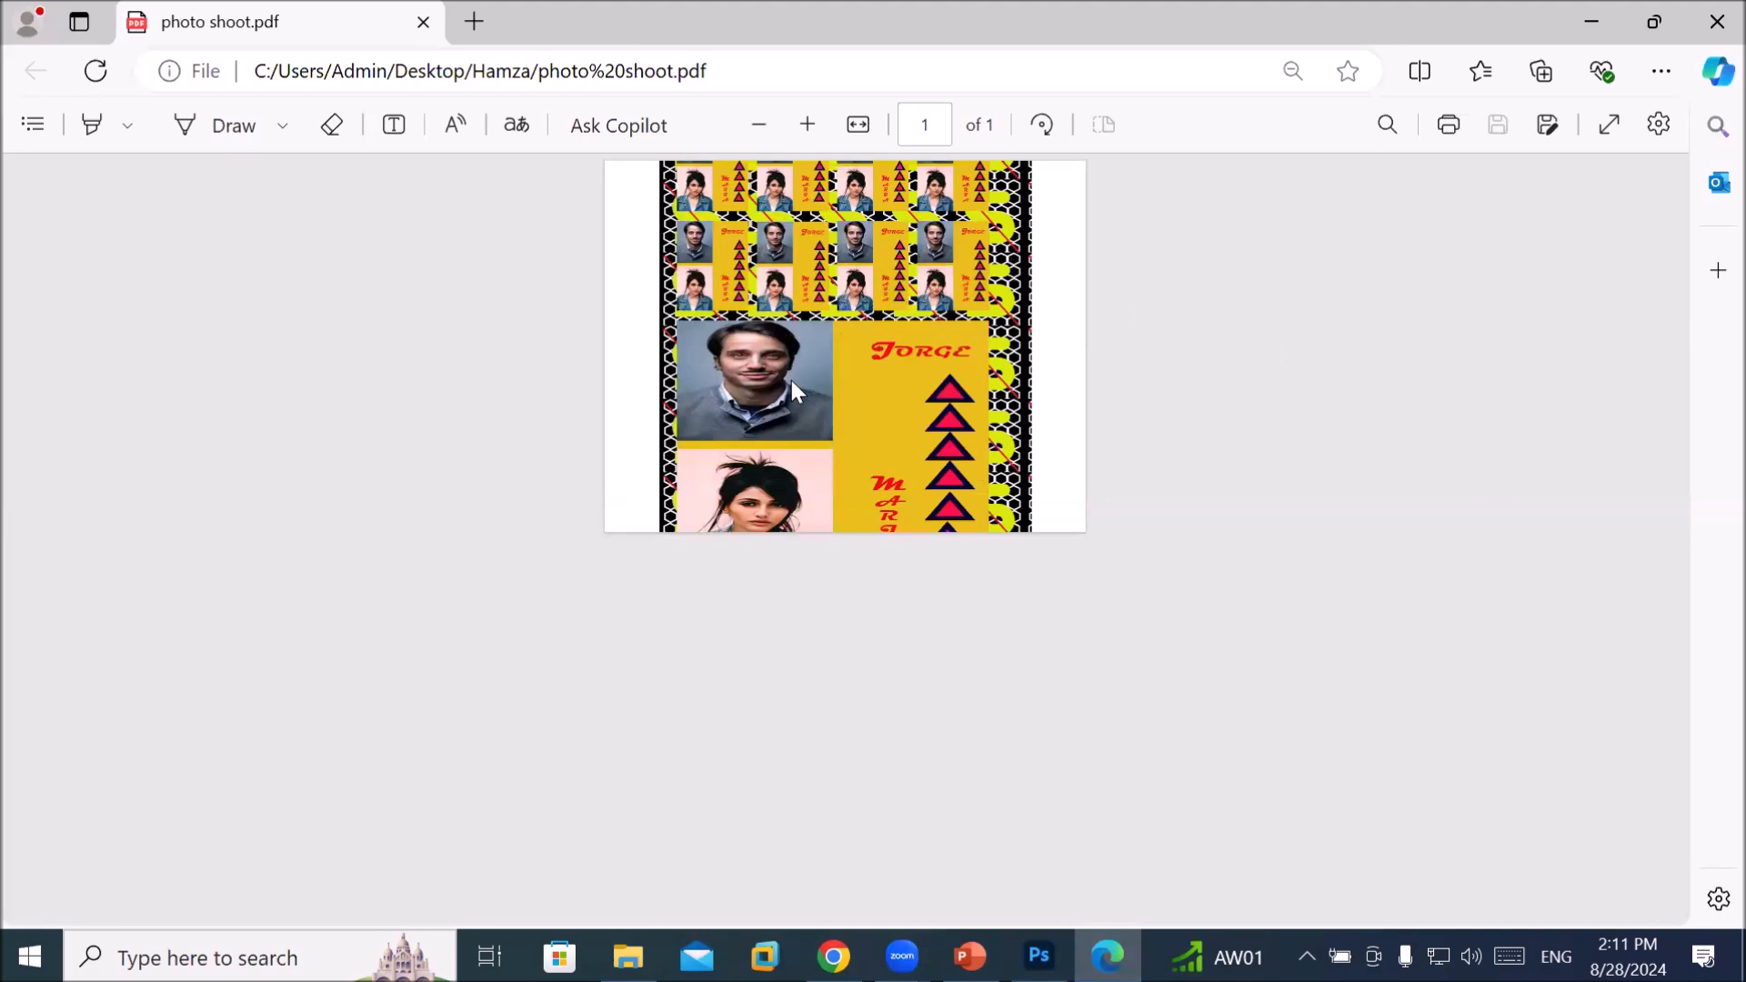
pyautogui.click(772, 128)
pyautogui.click(807, 128)
pyautogui.click(806, 129)
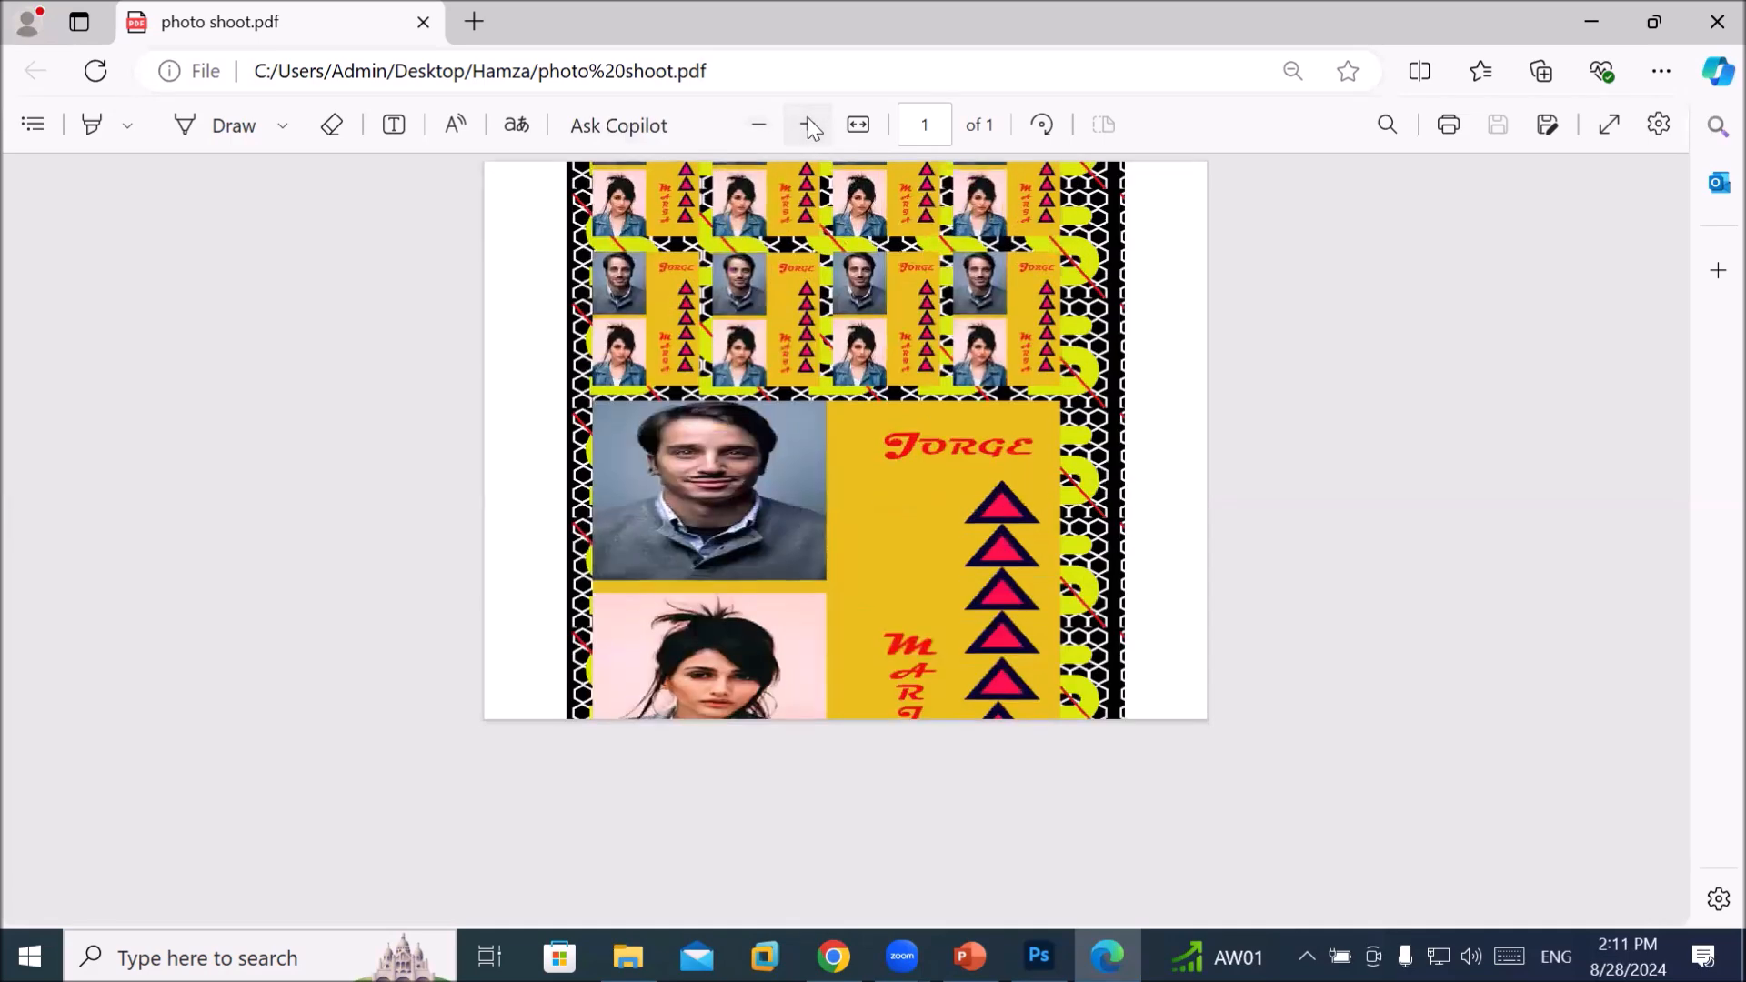
pyautogui.click(807, 128)
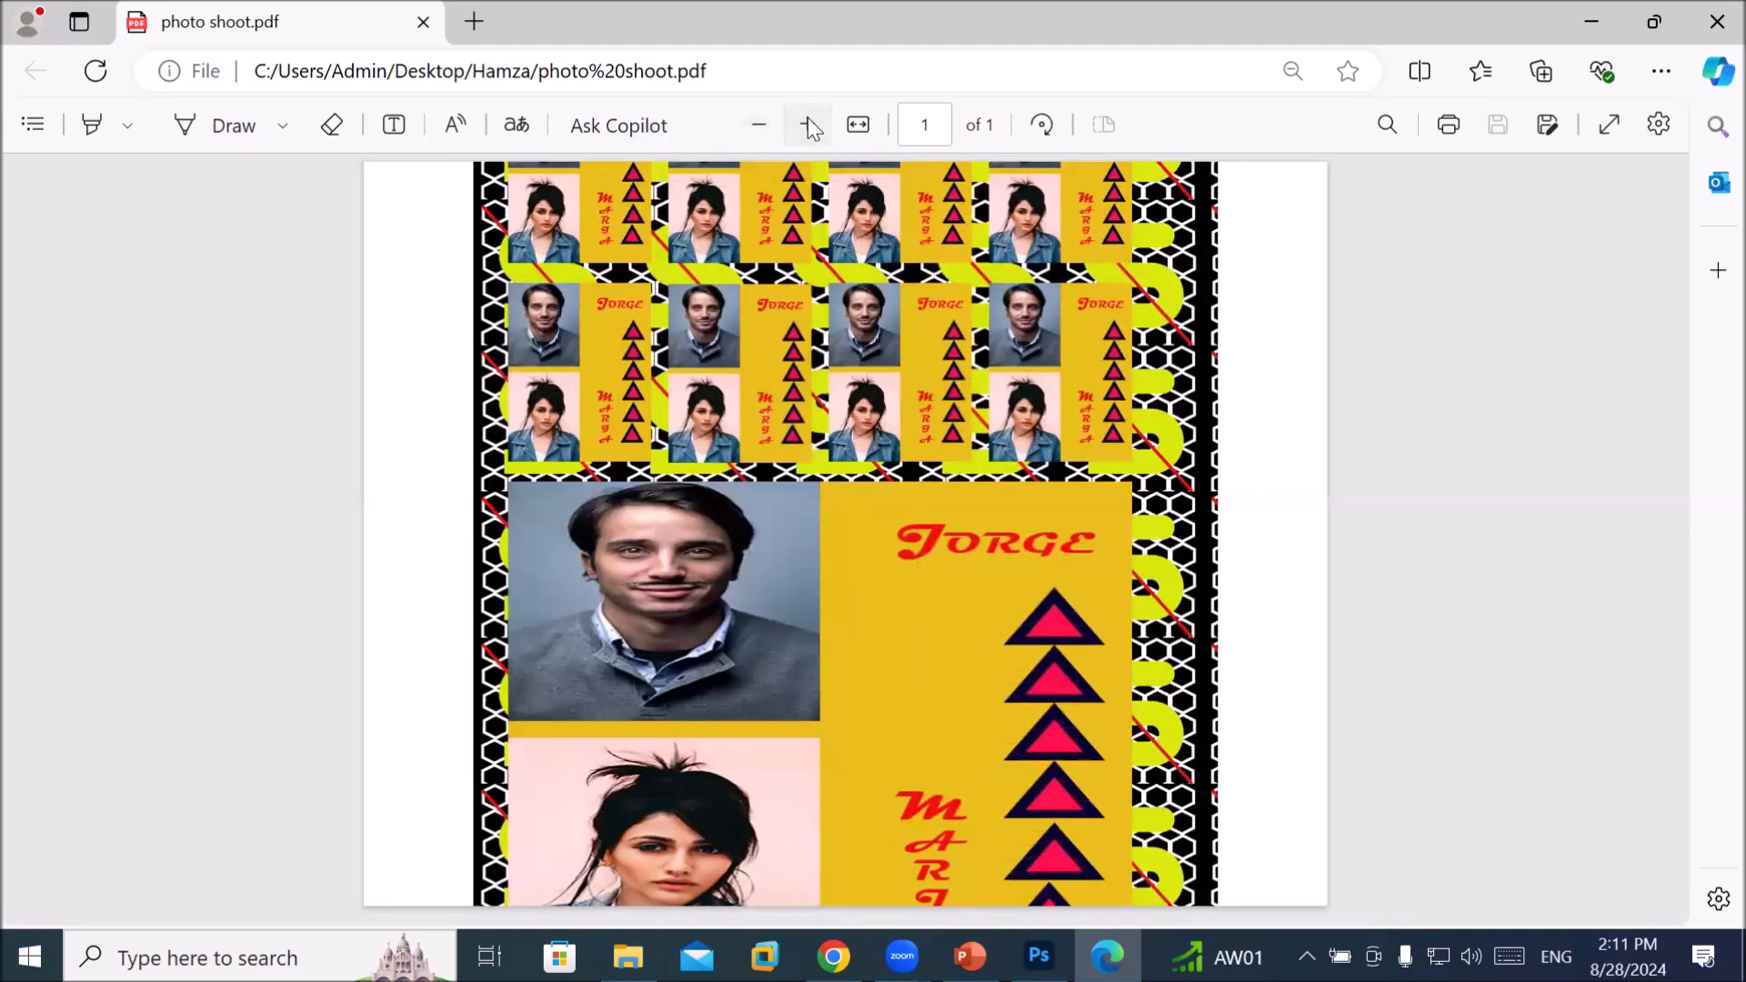
pyautogui.click(807, 128)
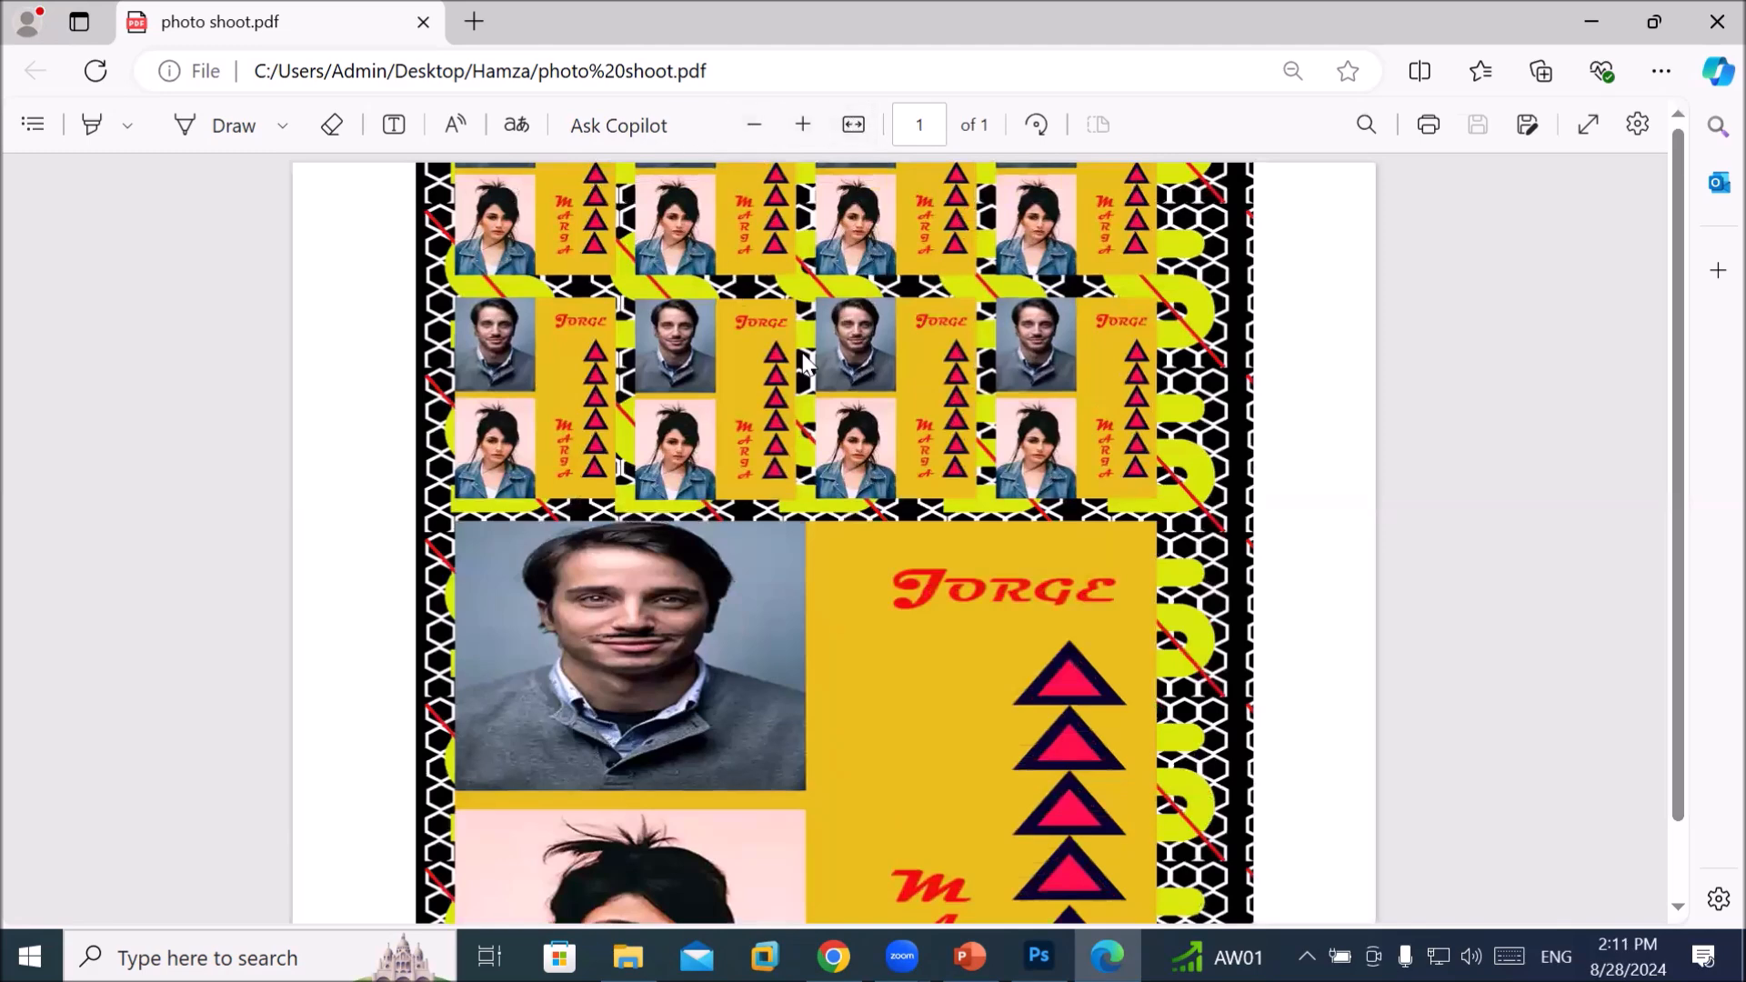
pyautogui.scroll(-1, 805, 364)
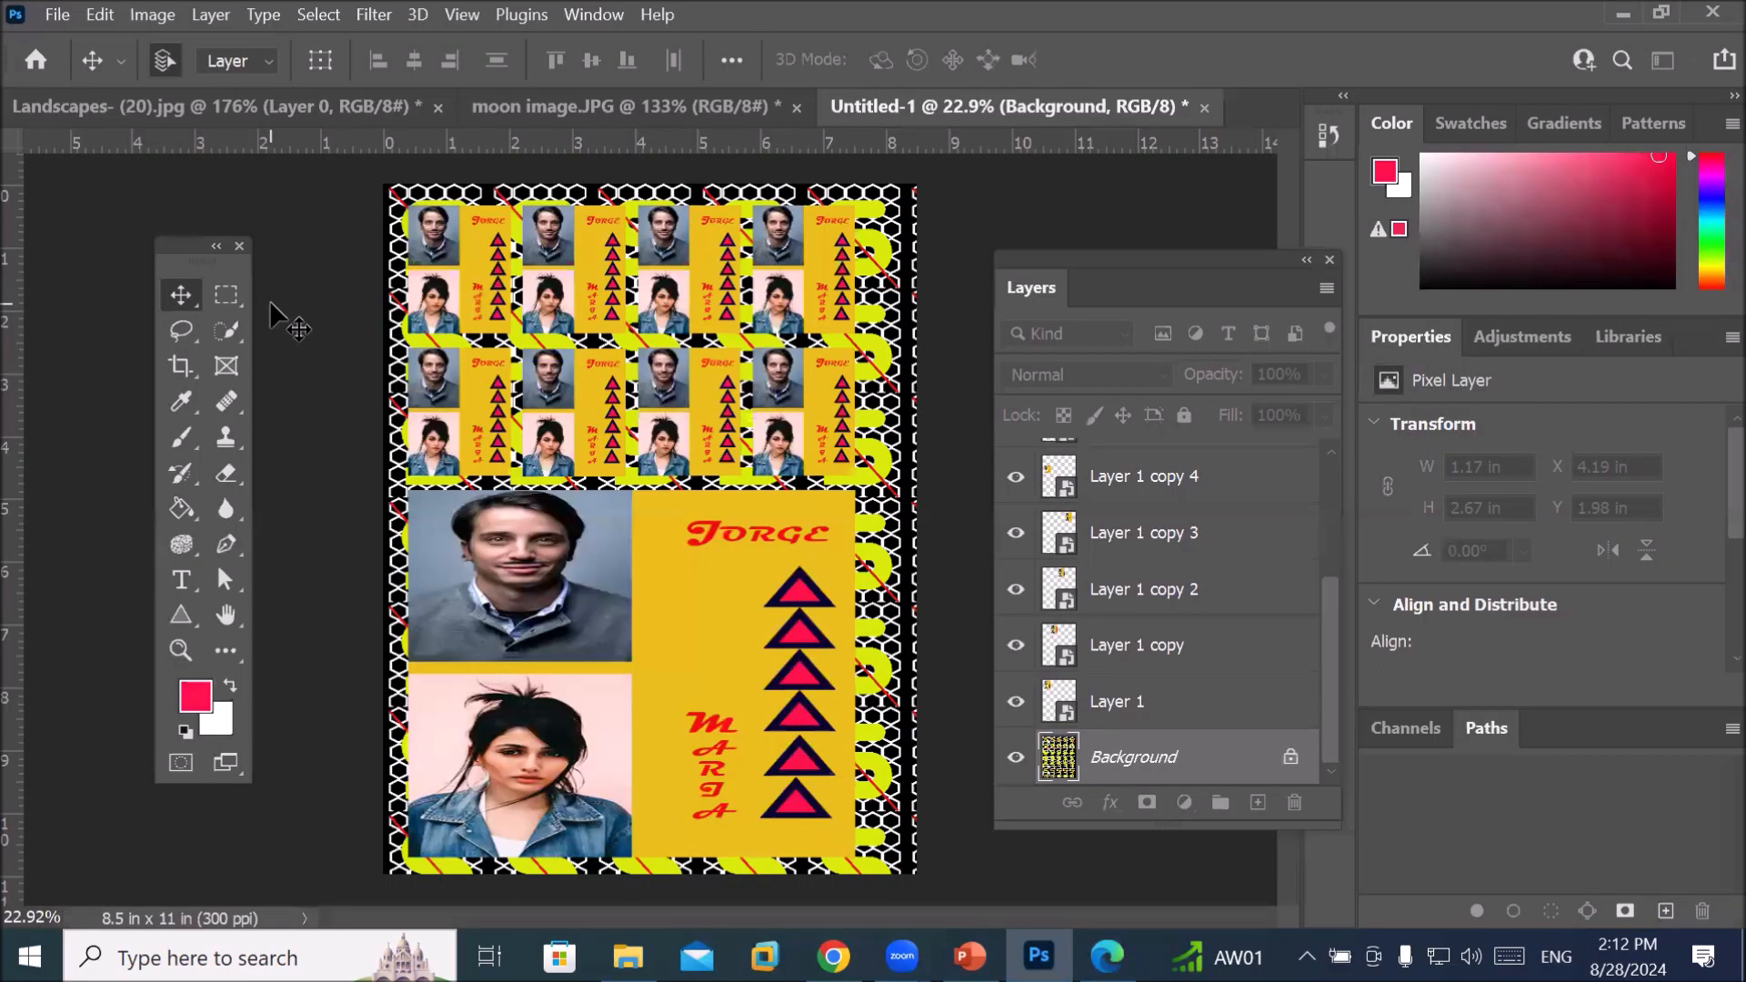
# Create a new document in Photoshop from the Letter preset, 8.5 x 11 in at 300 ppi
pyautogui.click(58, 15)
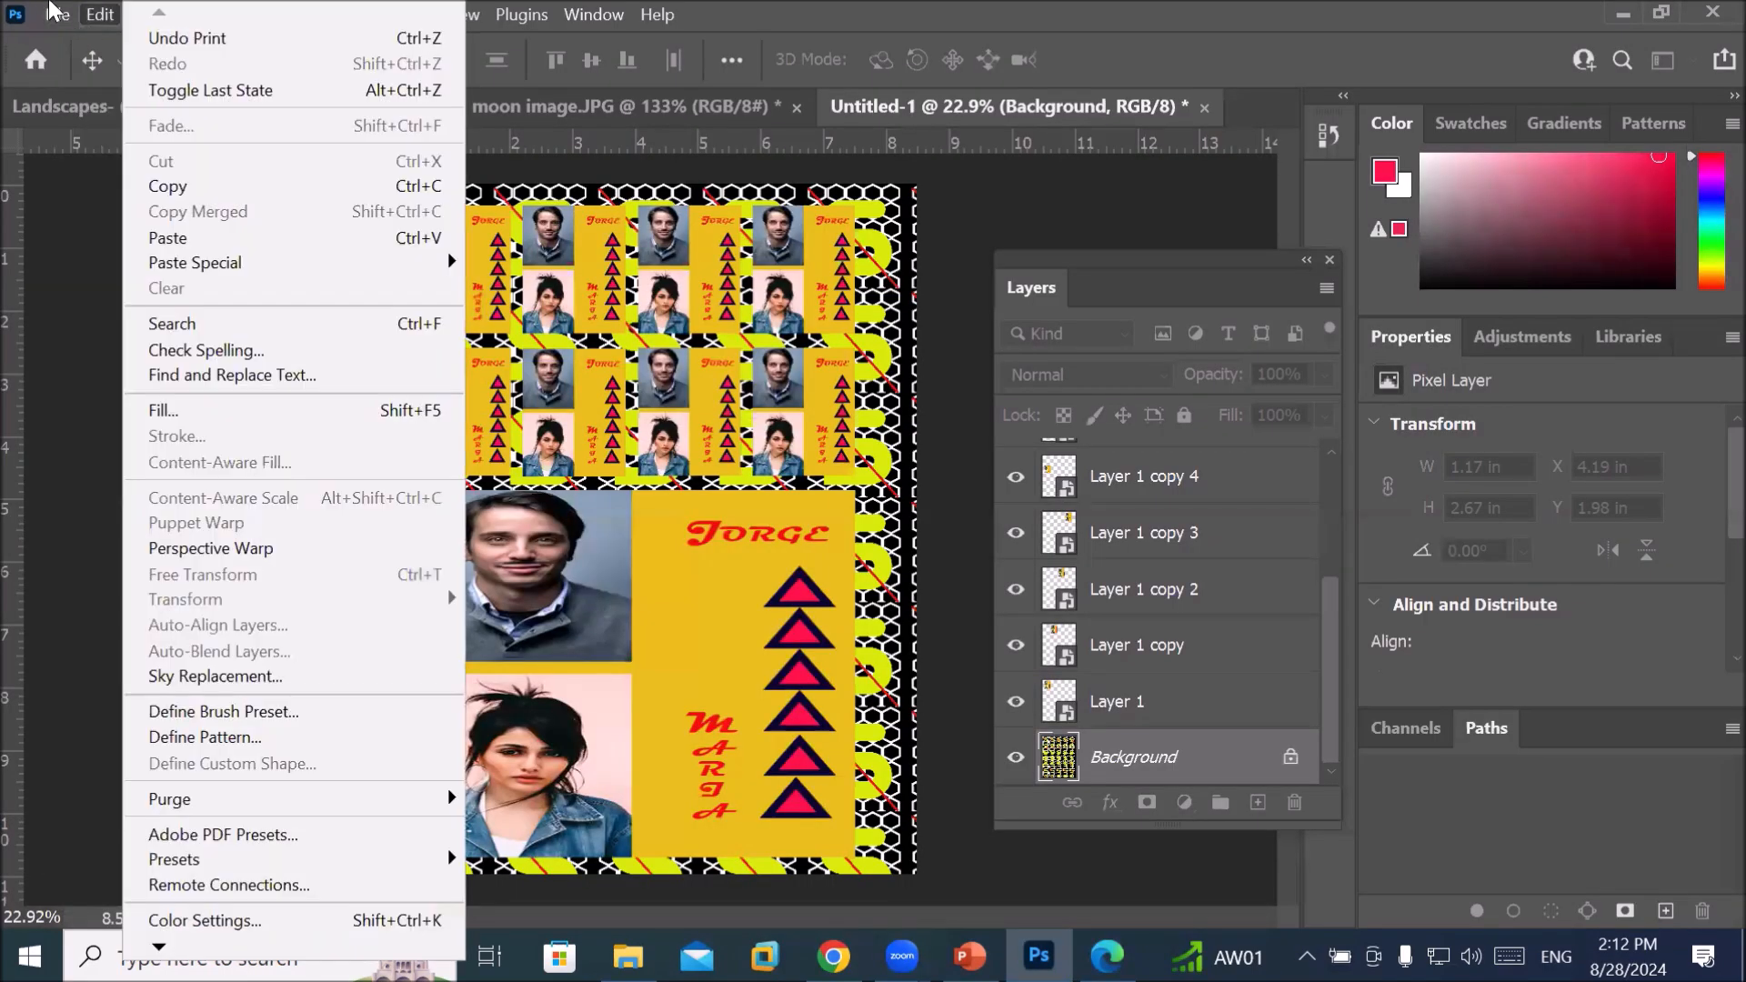
pyautogui.click(73, 44)
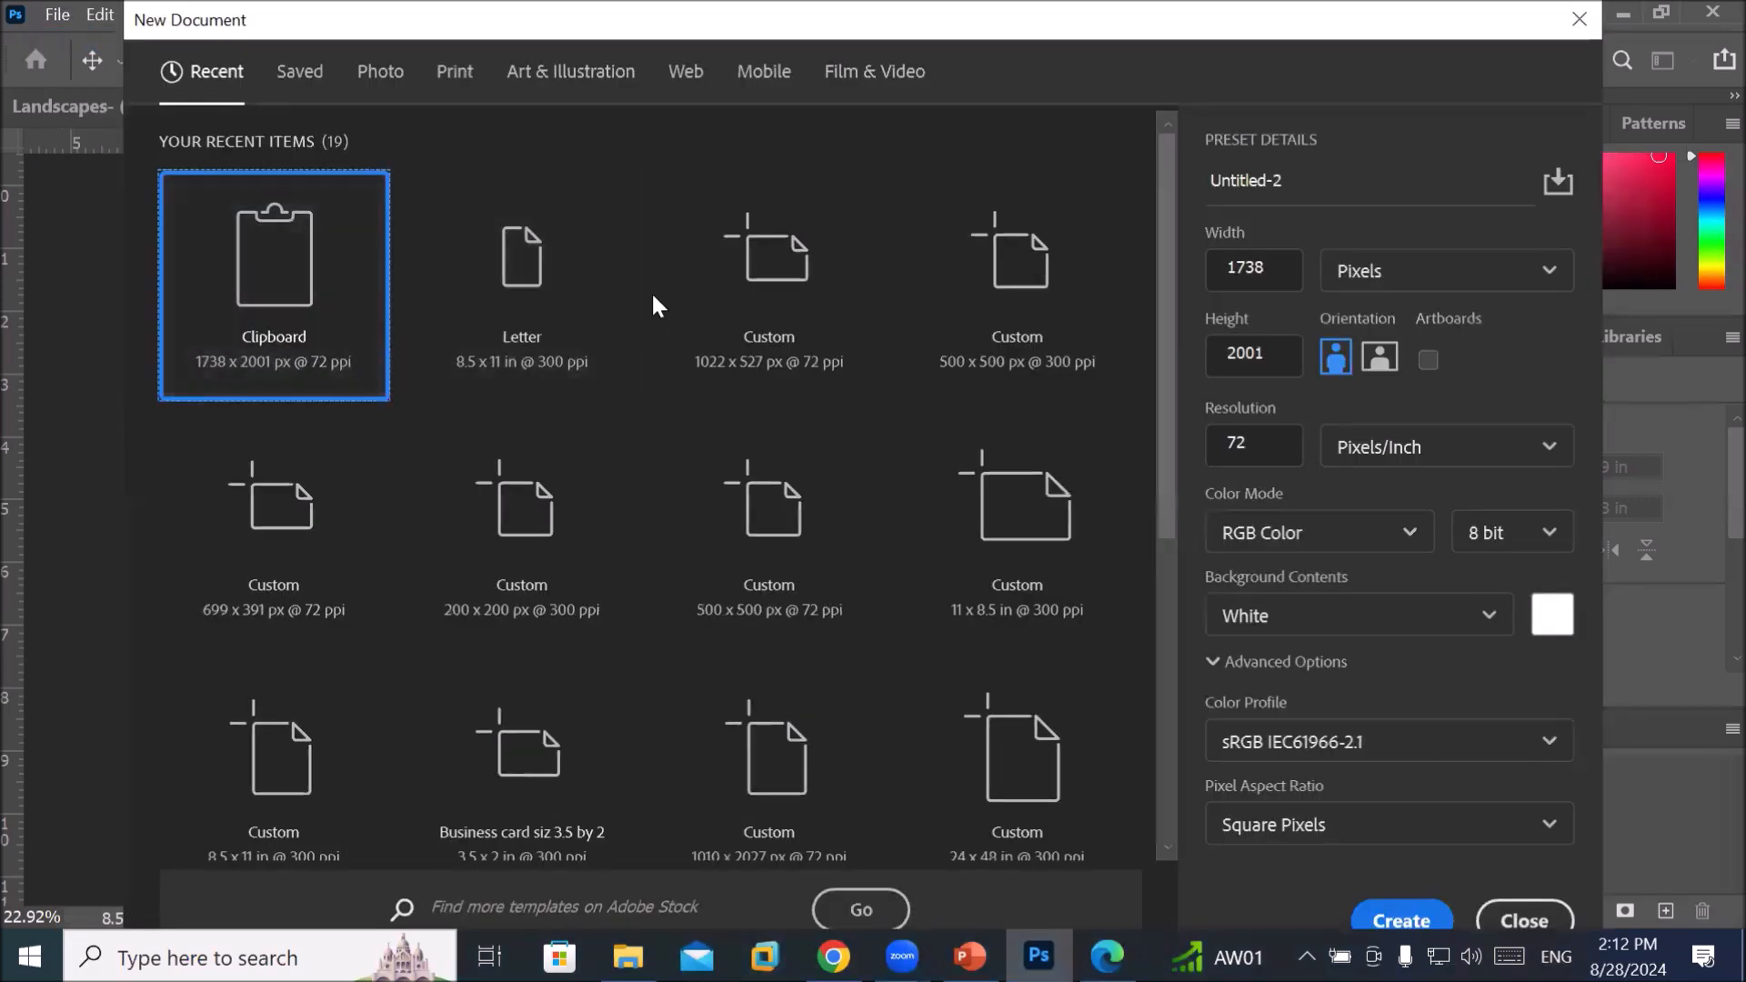
pyautogui.doubleClick(577, 327)
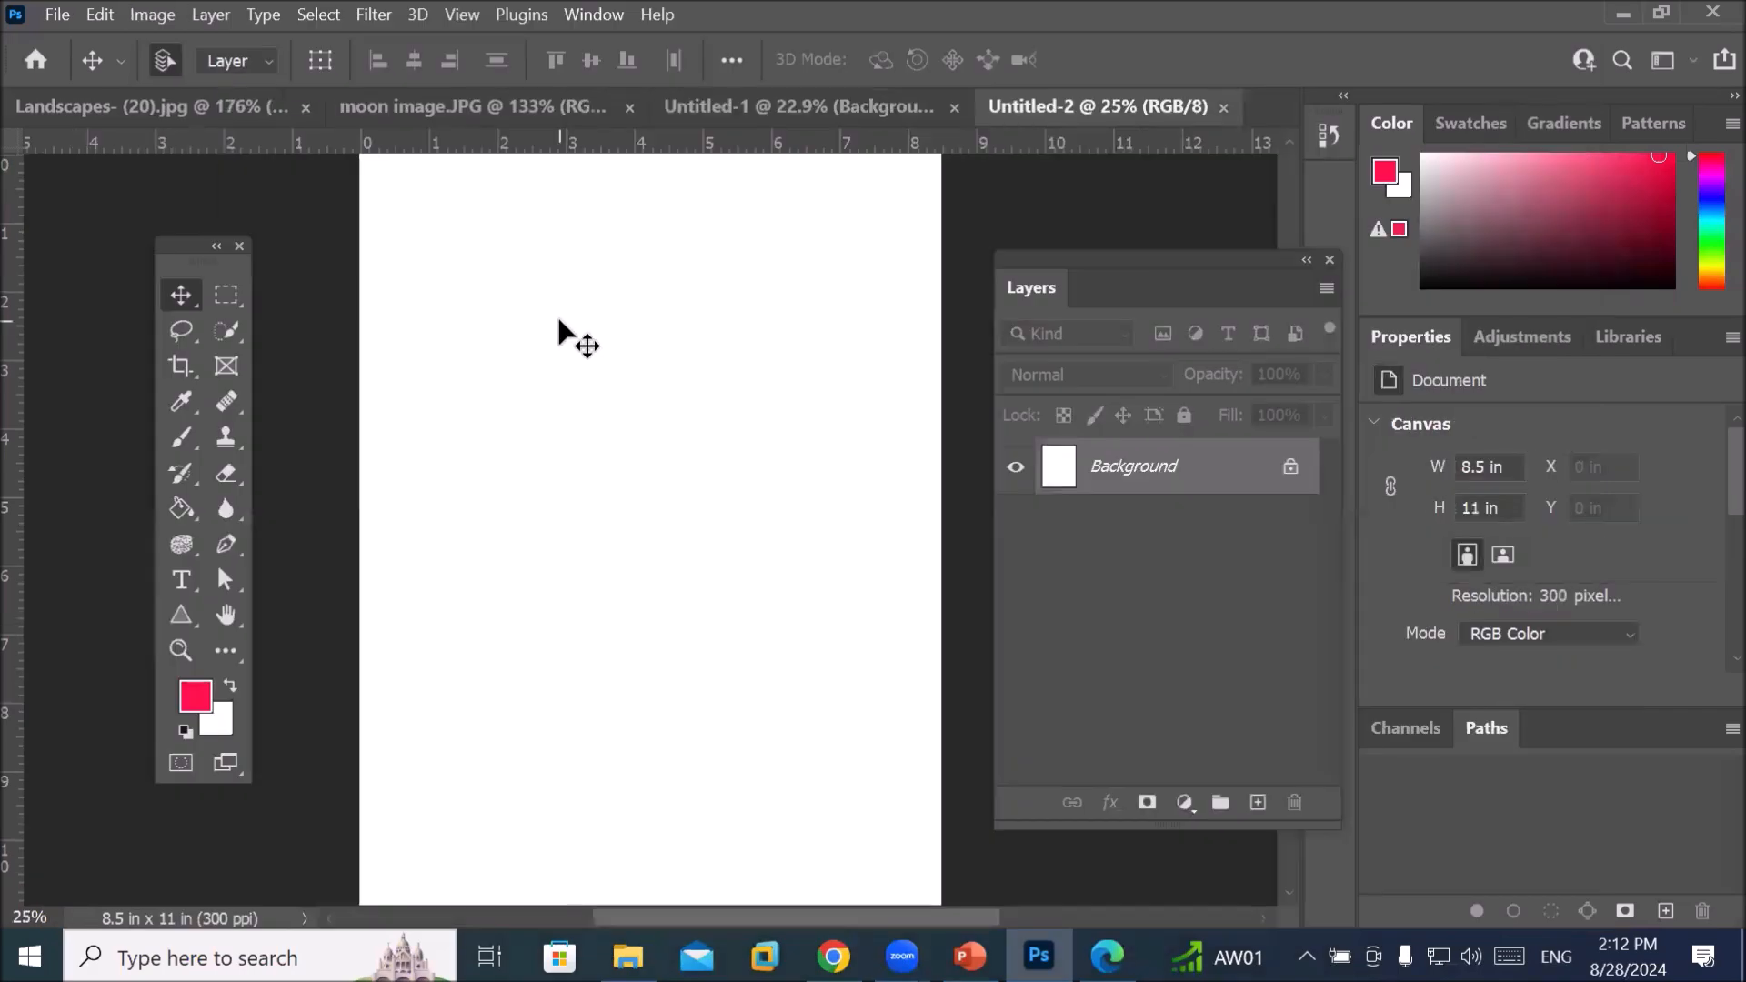
pyautogui.scroll(-1, 608, 410)
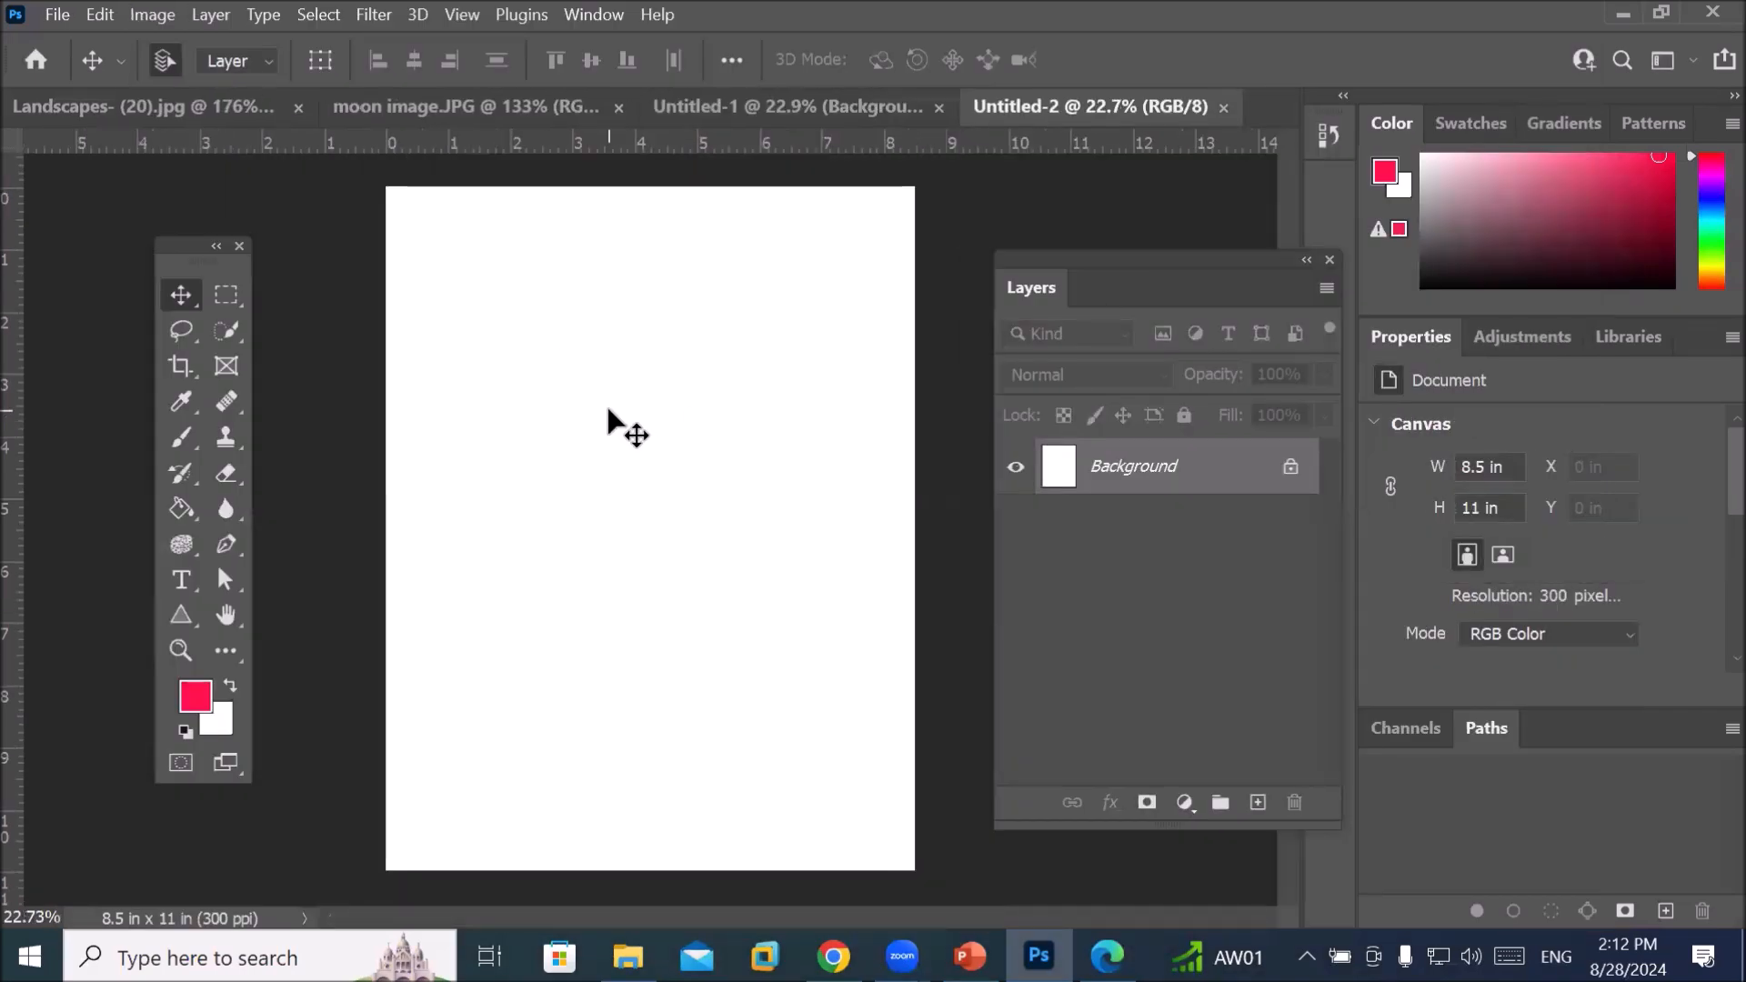
pyautogui.click(233, 304)
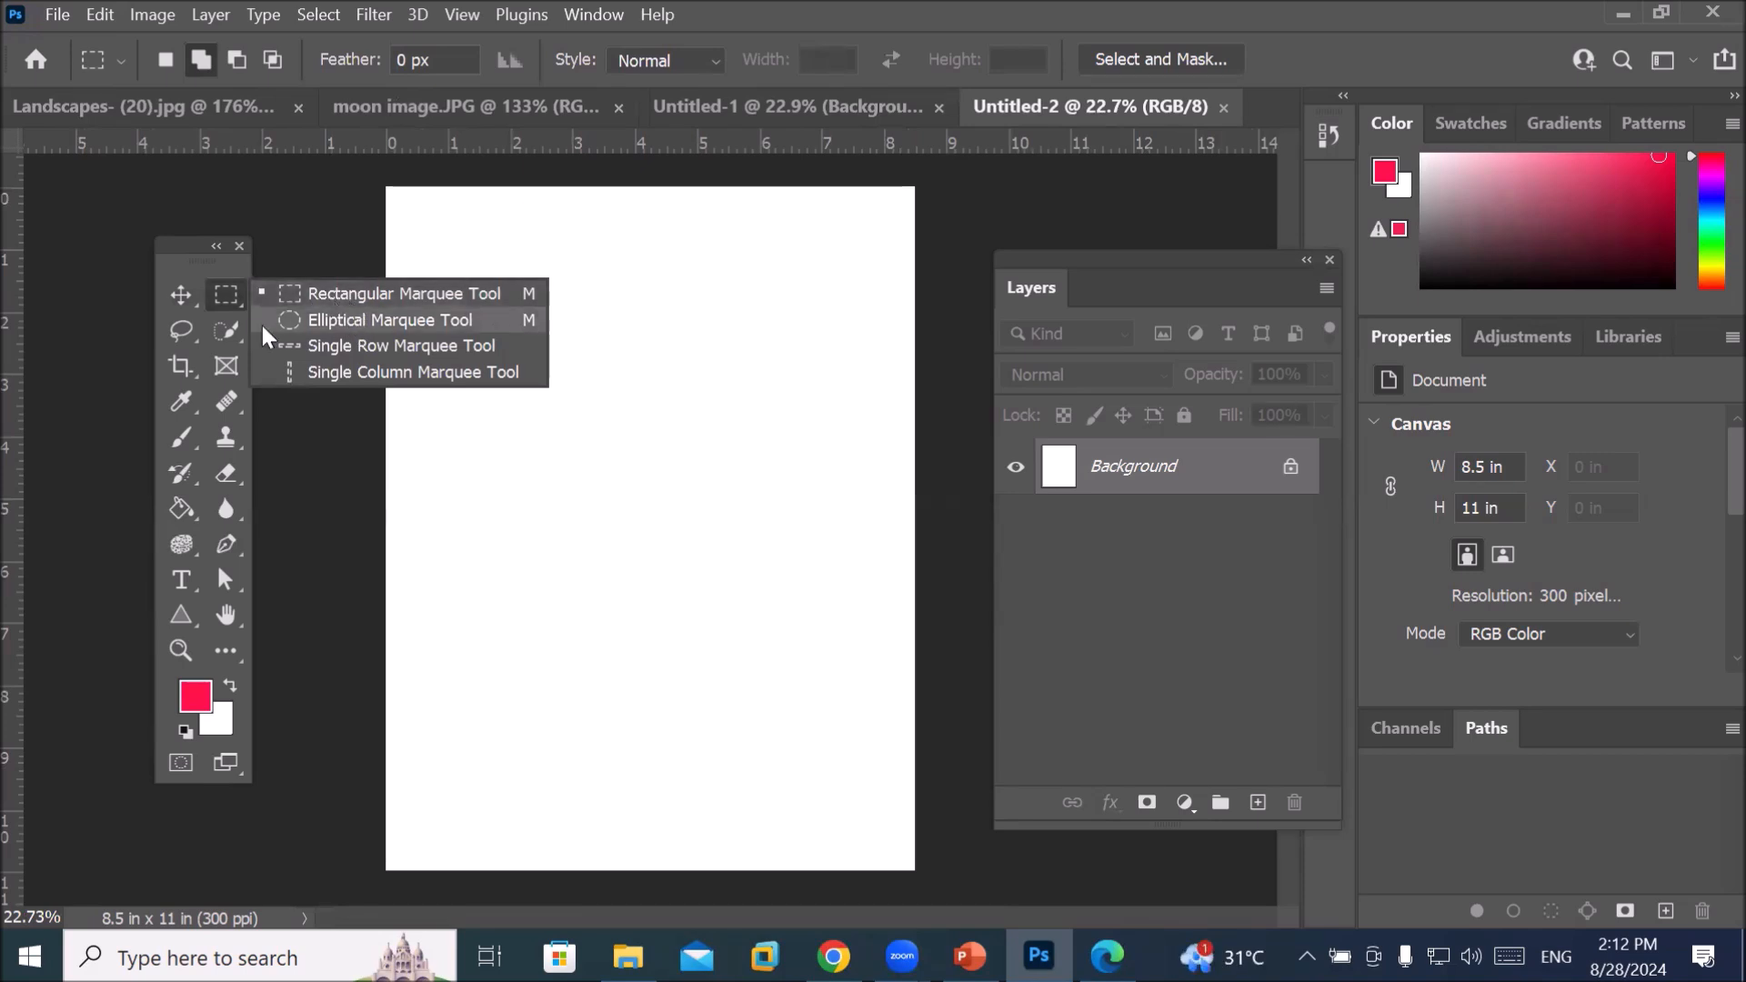
pyautogui.click(167, 327)
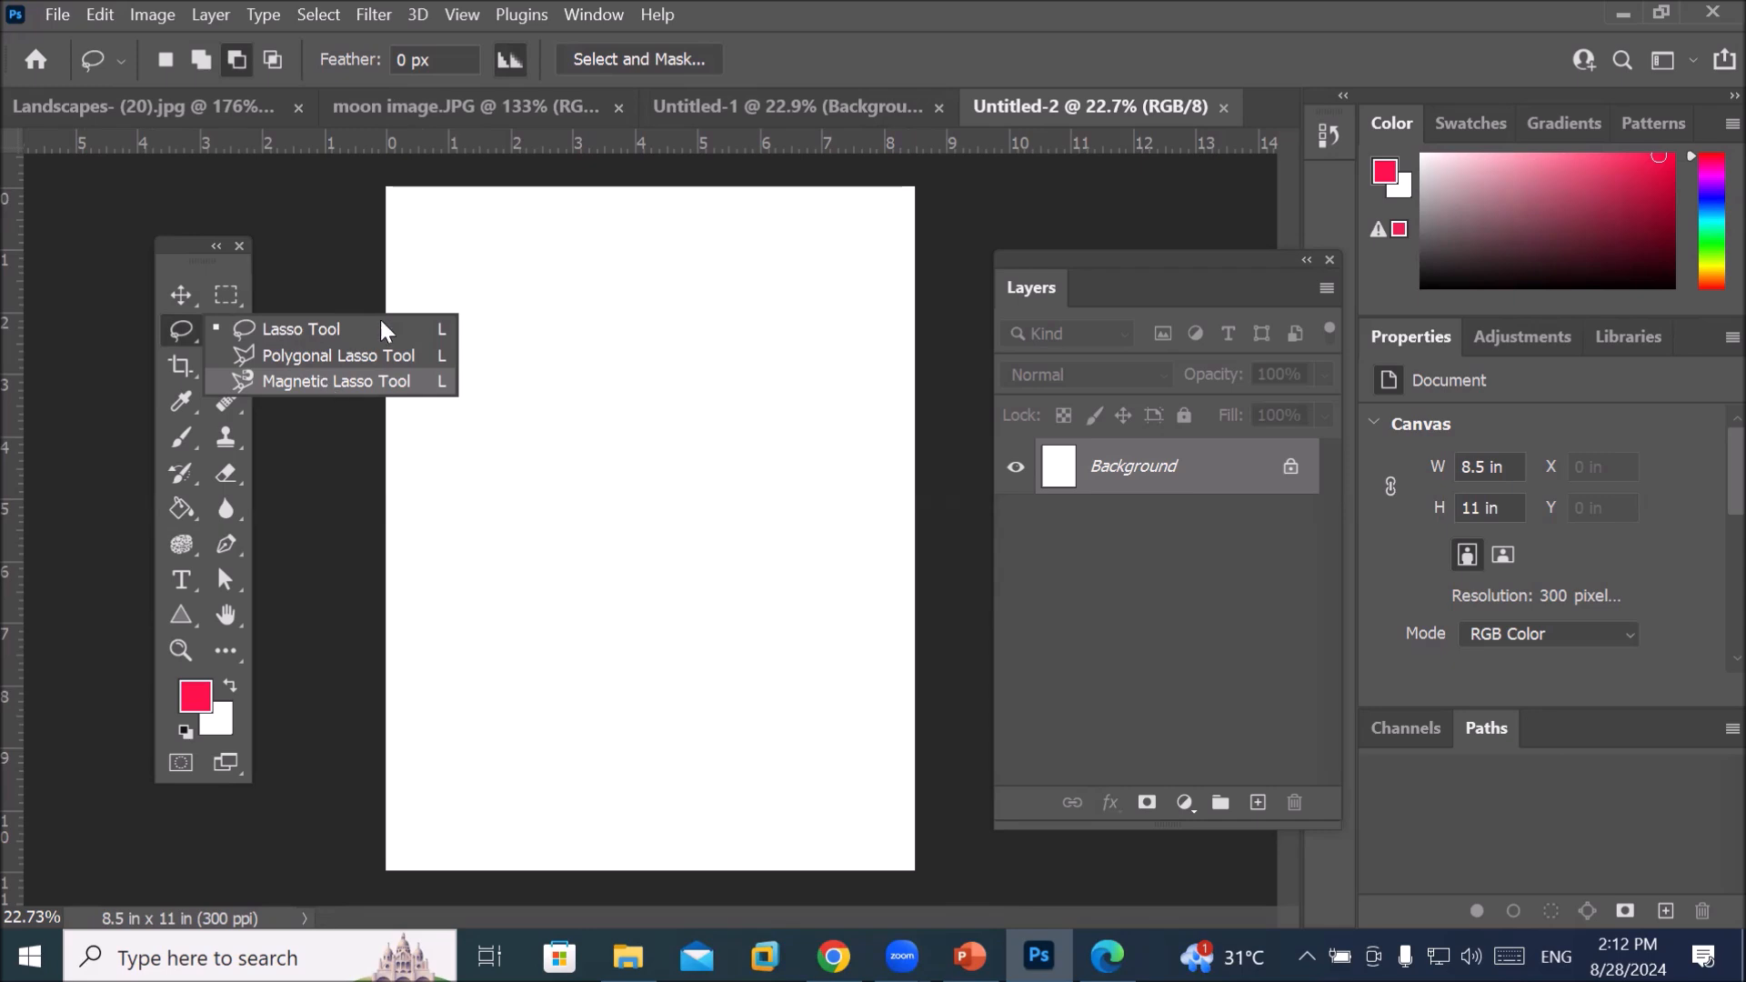
# Close all open documents, discarding the unsaved changes in each one
pyautogui.click(60, 16)
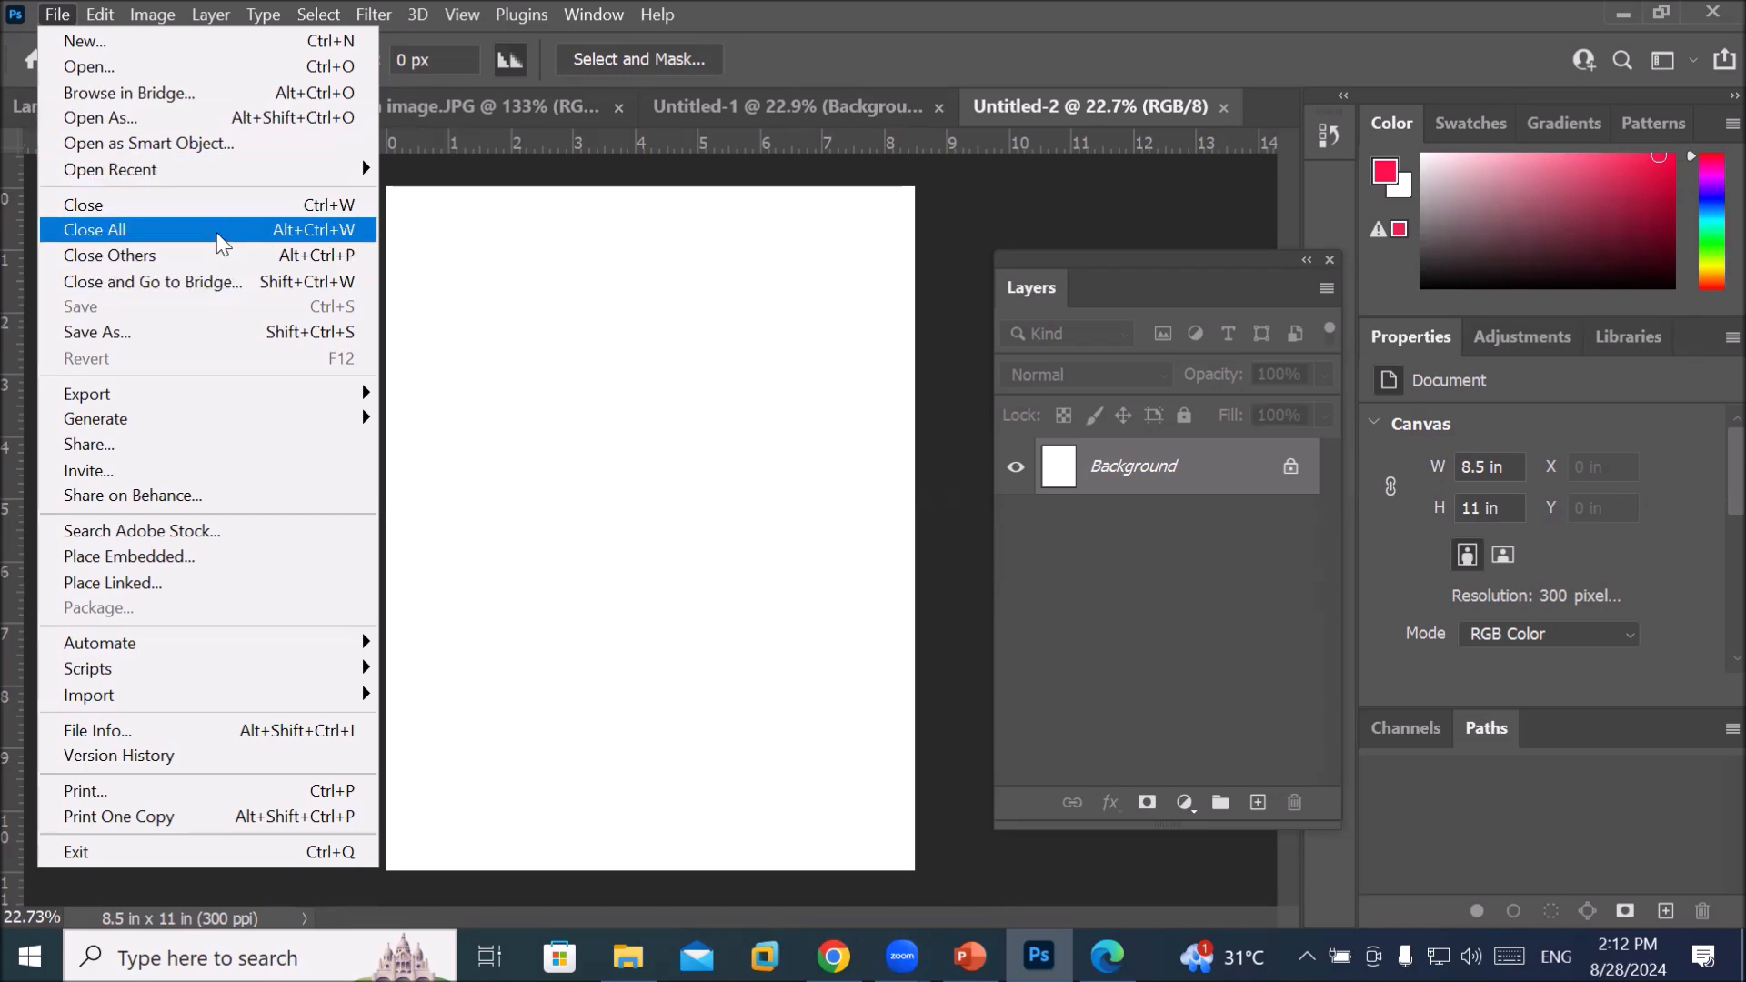
pyautogui.click(219, 230)
pyautogui.click(962, 398)
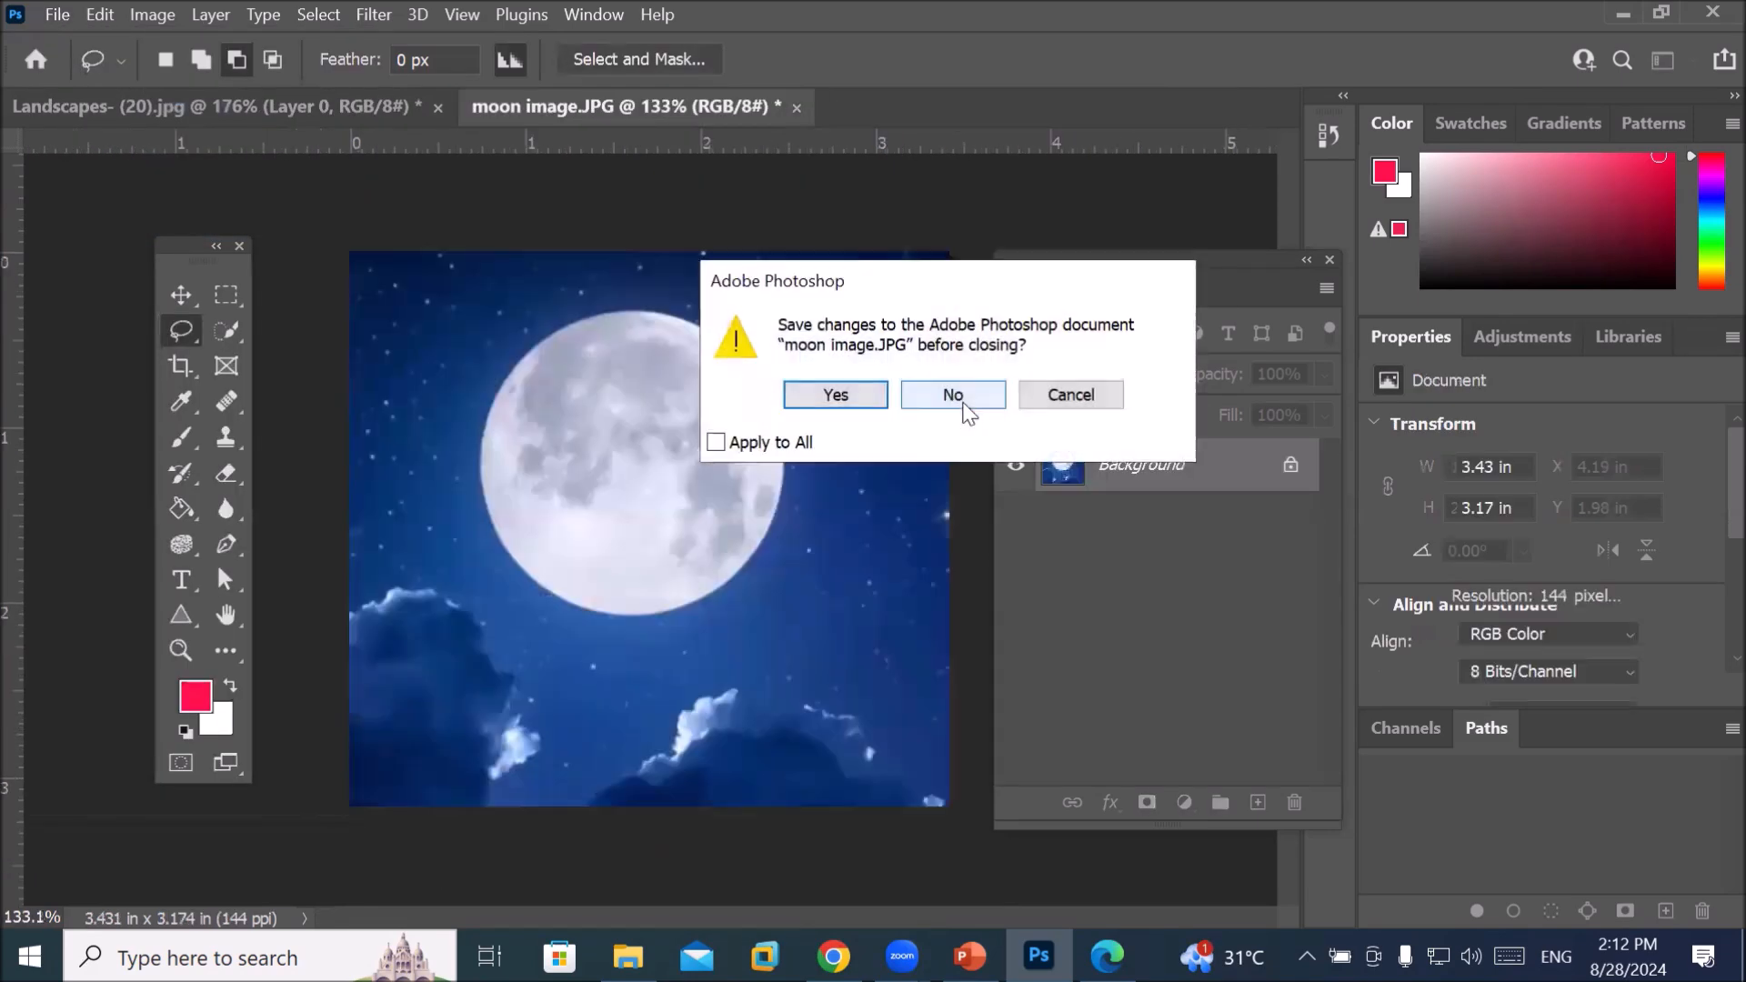
pyautogui.click(965, 393)
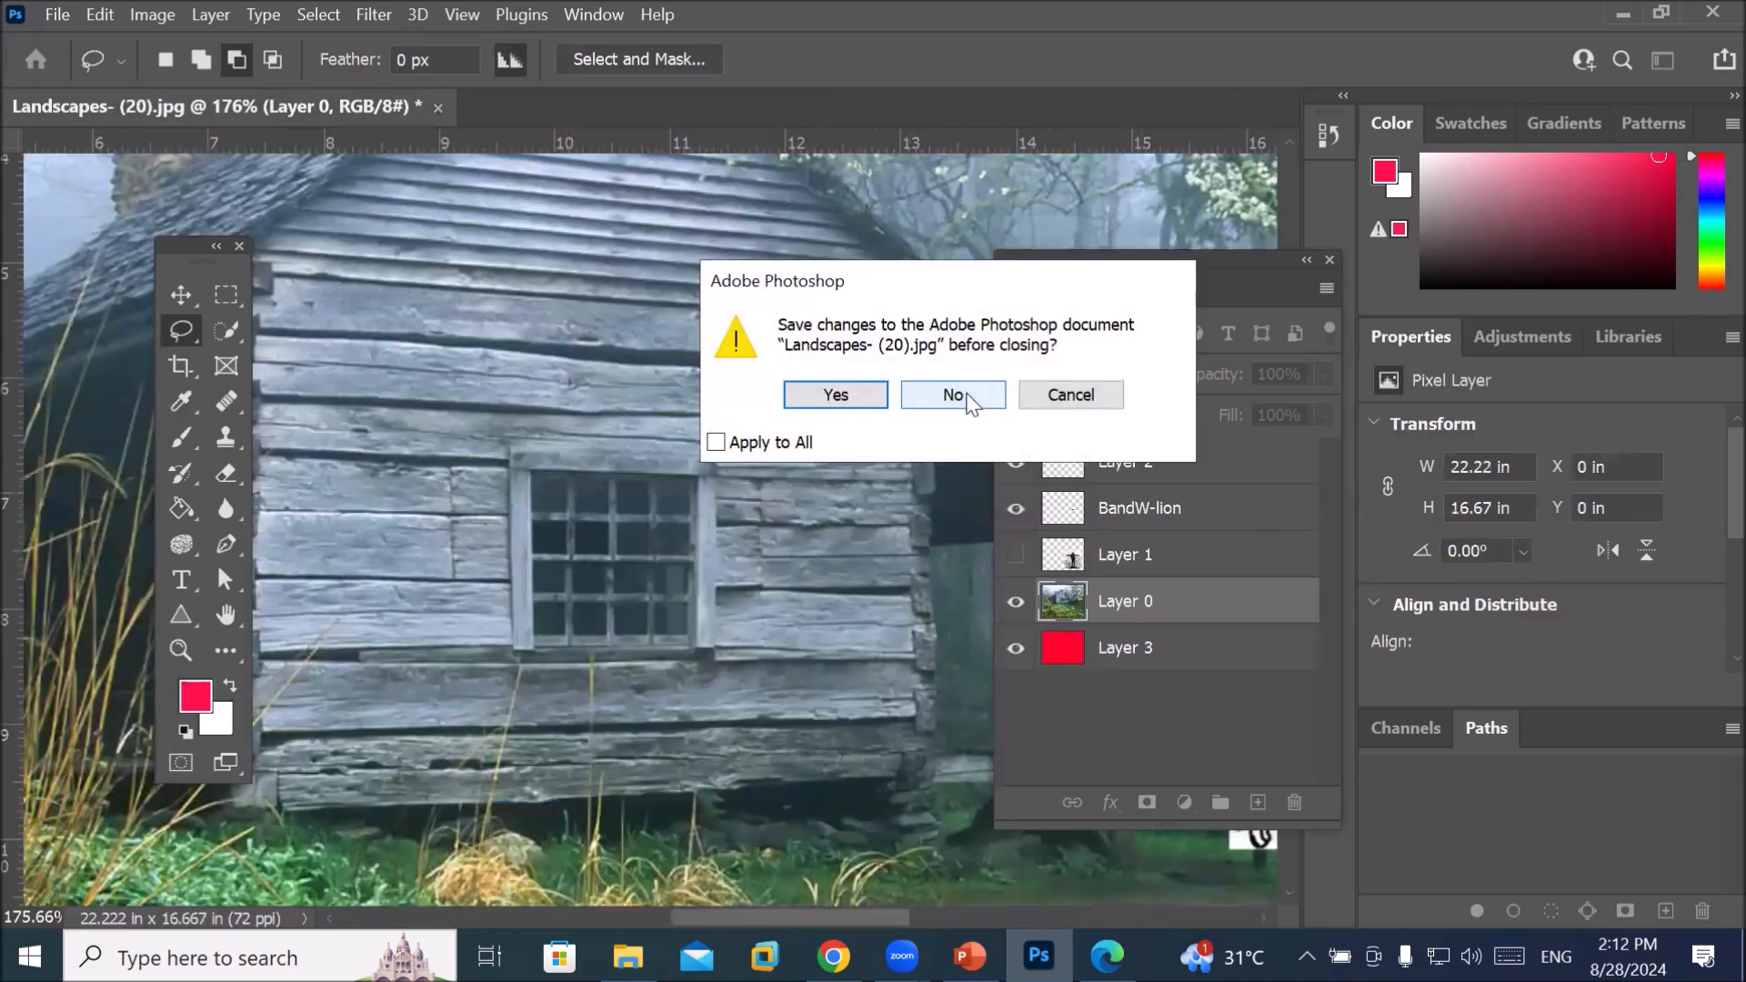
pyautogui.click(964, 393)
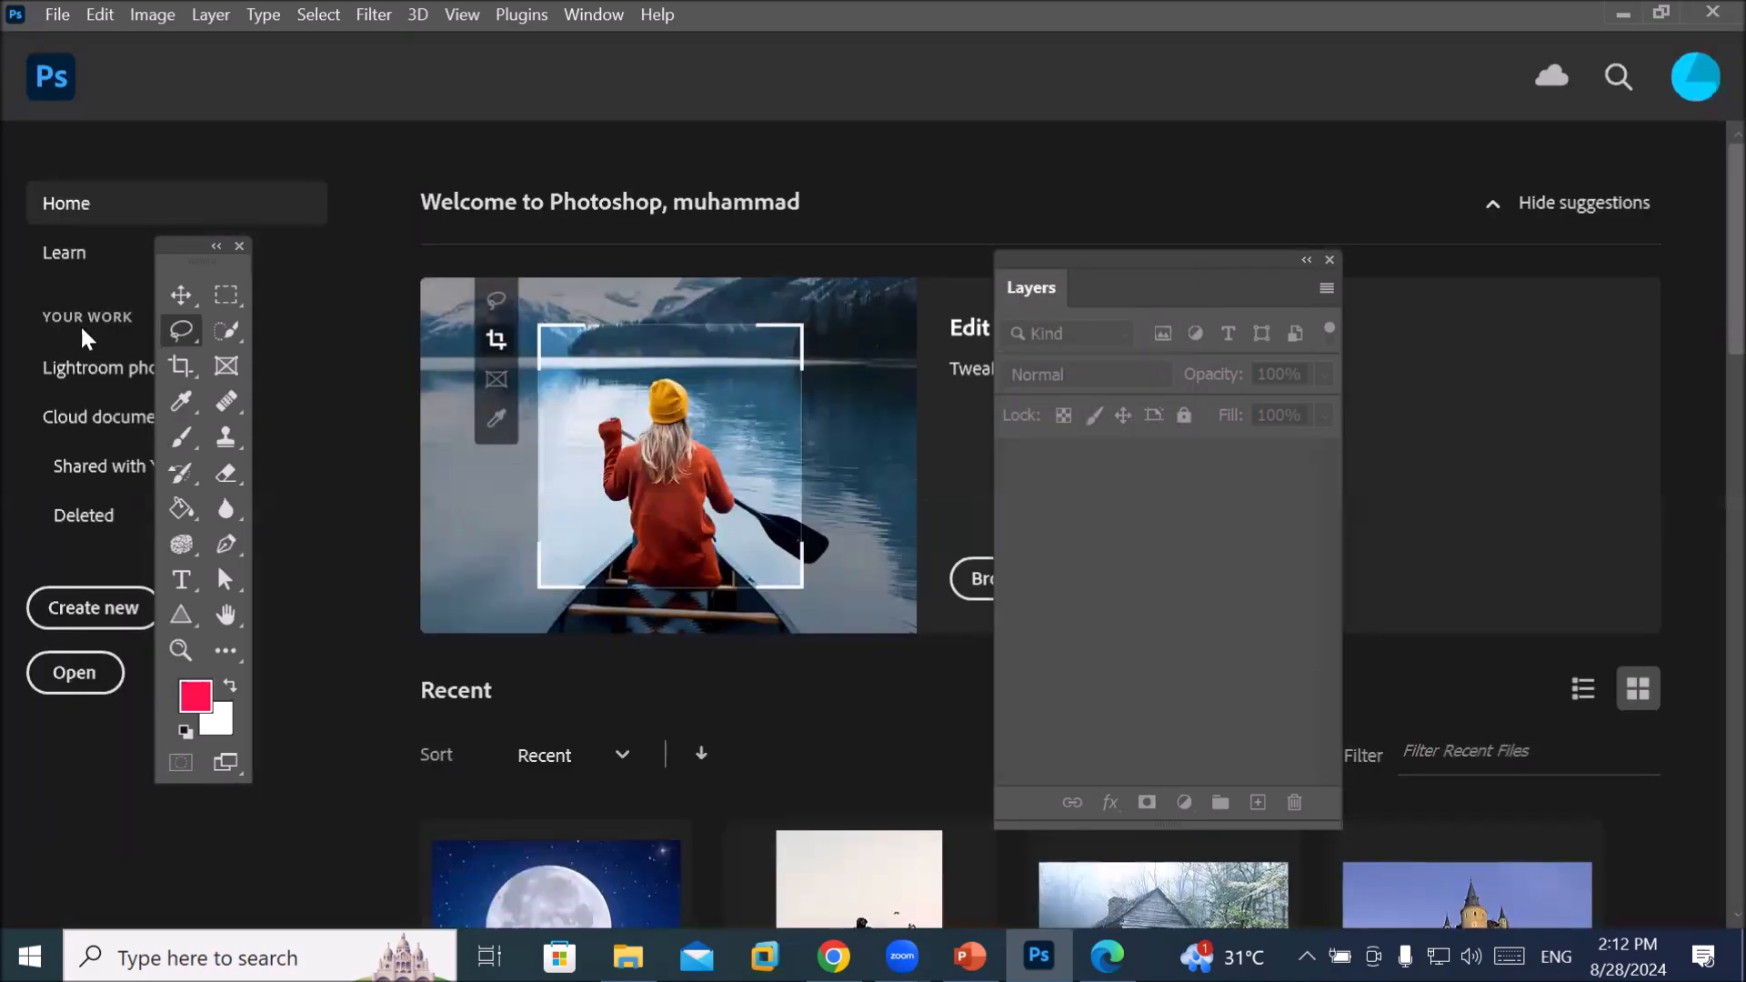
# Create a Letter document, 8.5 x 11 in at 300 ppi, and place the "Los Angeles, California" image from the BlueSKY folder in it
pyautogui.click(91, 616)
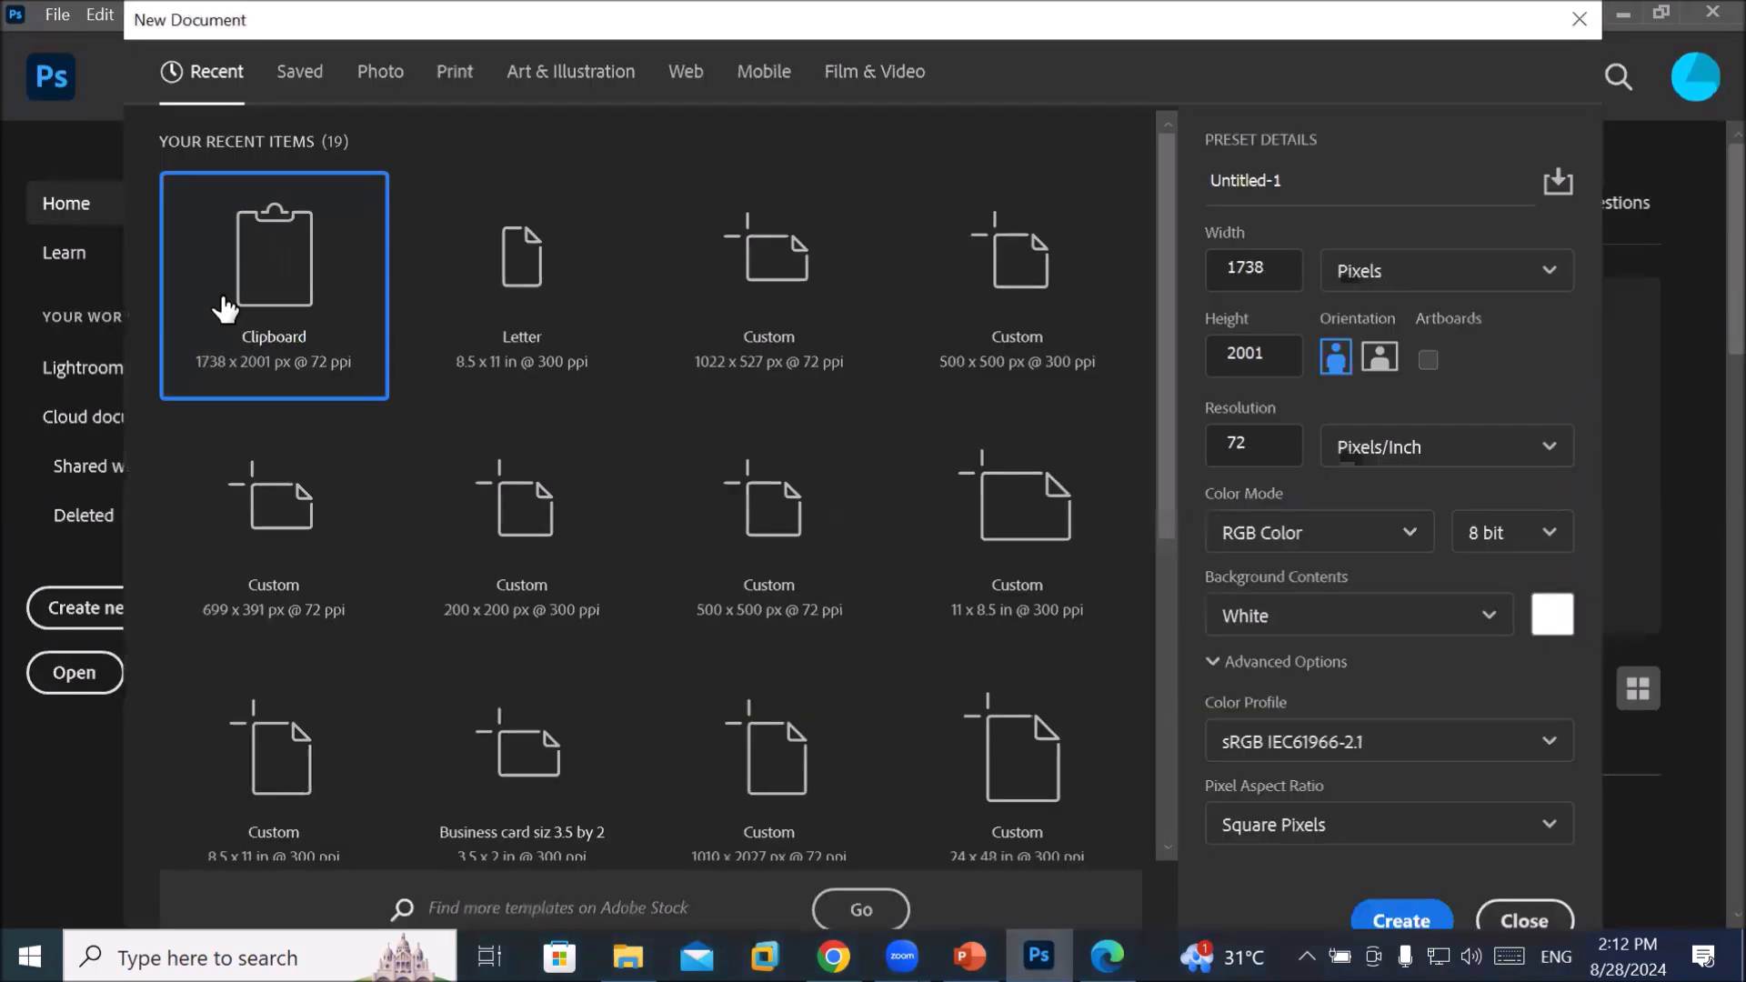
pyautogui.doubleClick(558, 320)
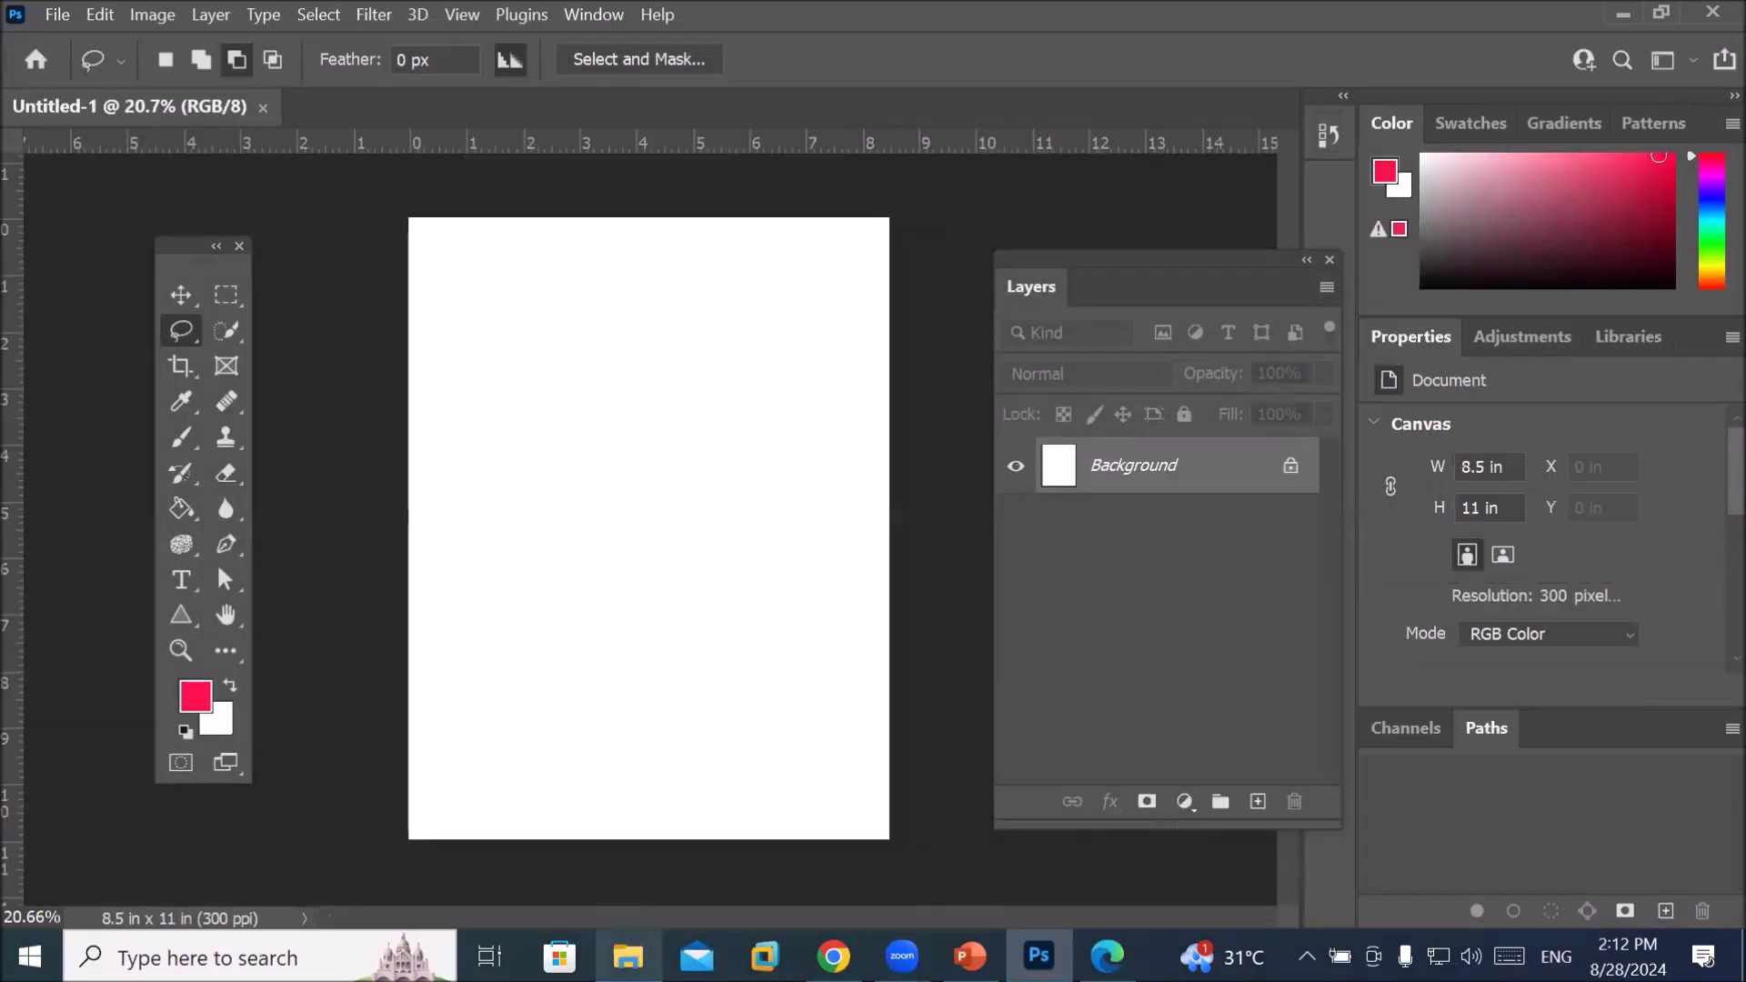
pyautogui.click(626, 955)
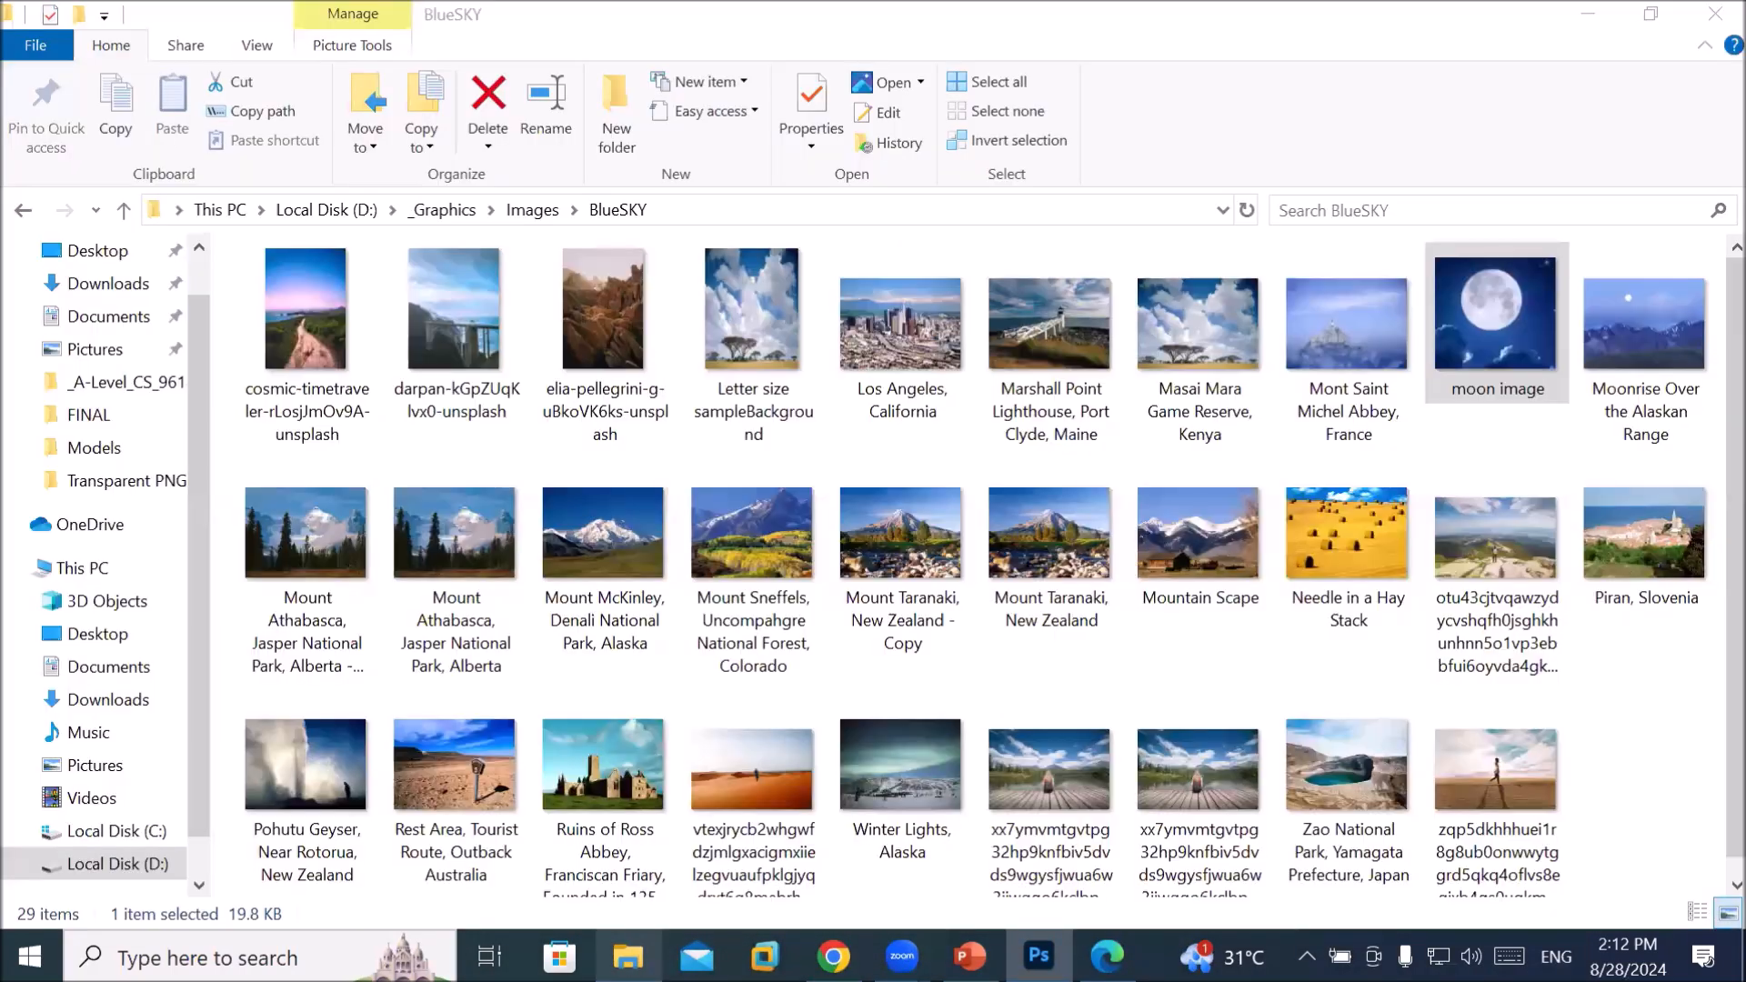
pyautogui.click(918, 348)
pyautogui.moveTo(918, 347); pyautogui.dragTo(1032, 951)
pyautogui.moveTo(713, 655); pyautogui.dragTo(573, 473)
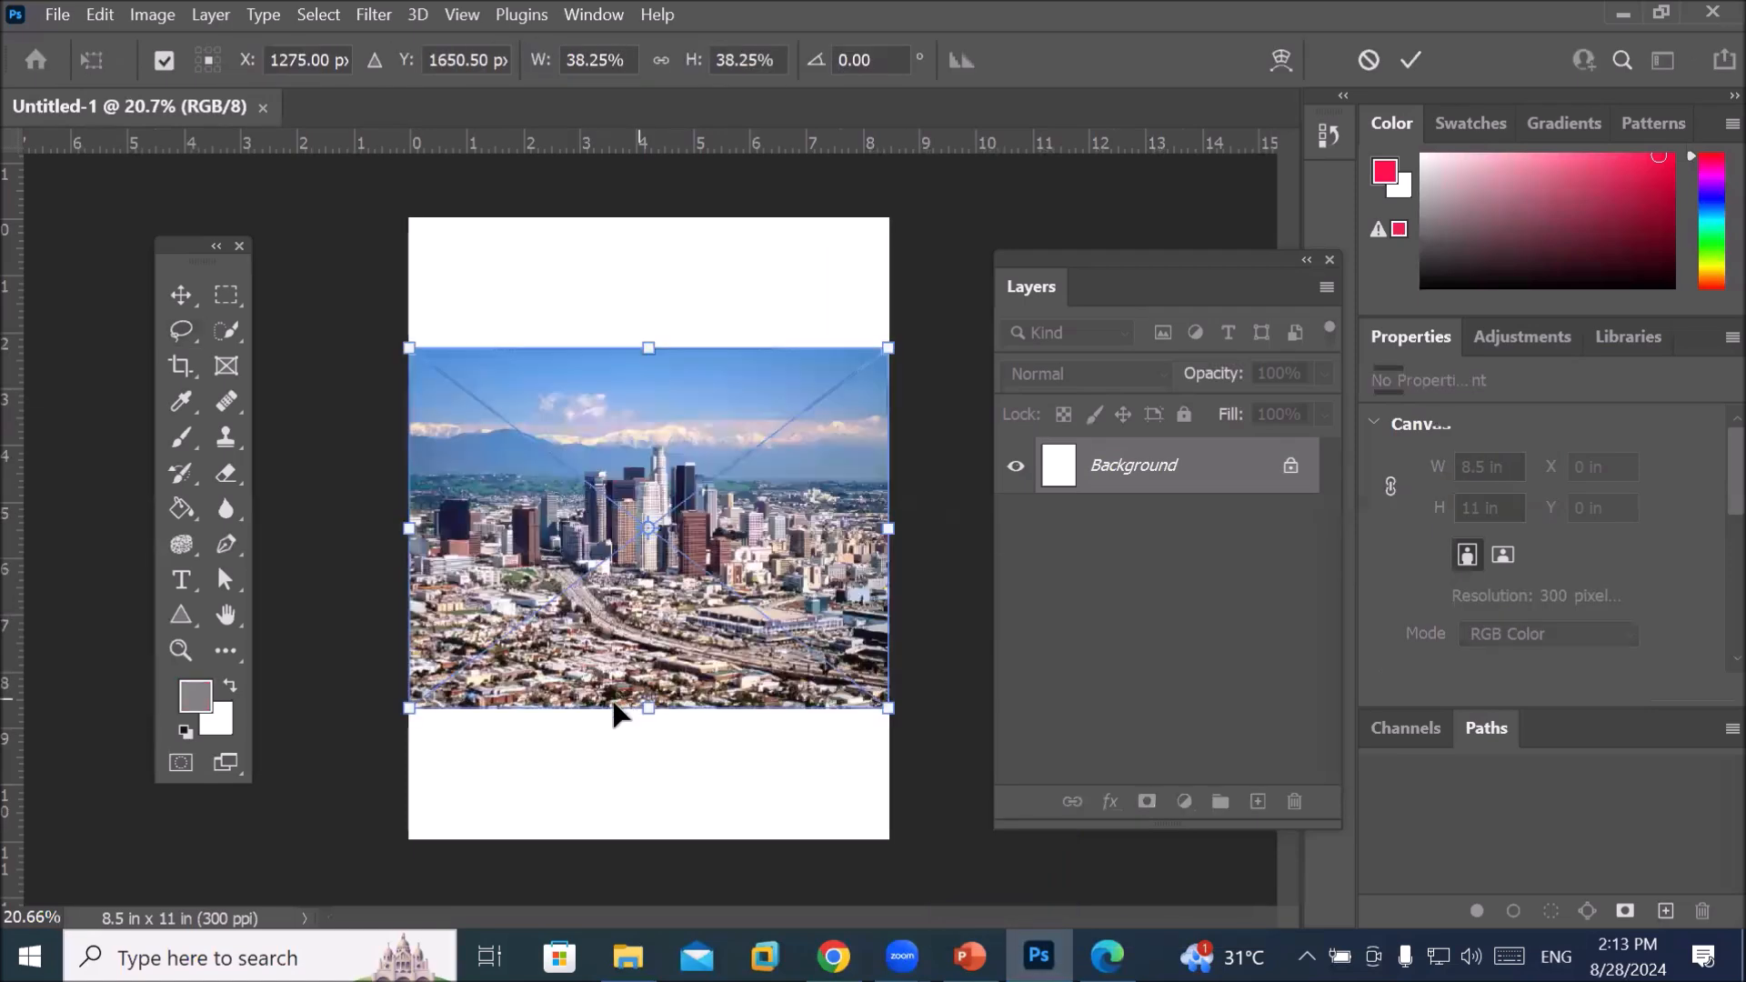
# Stretch the placed city image vertically to 66% height so it fills the whole page, and commit the placement
pyautogui.moveTo(649, 707); pyautogui.dragTo(671, 834)
pyautogui.moveTo(649, 348); pyautogui.dragTo(637, 219)
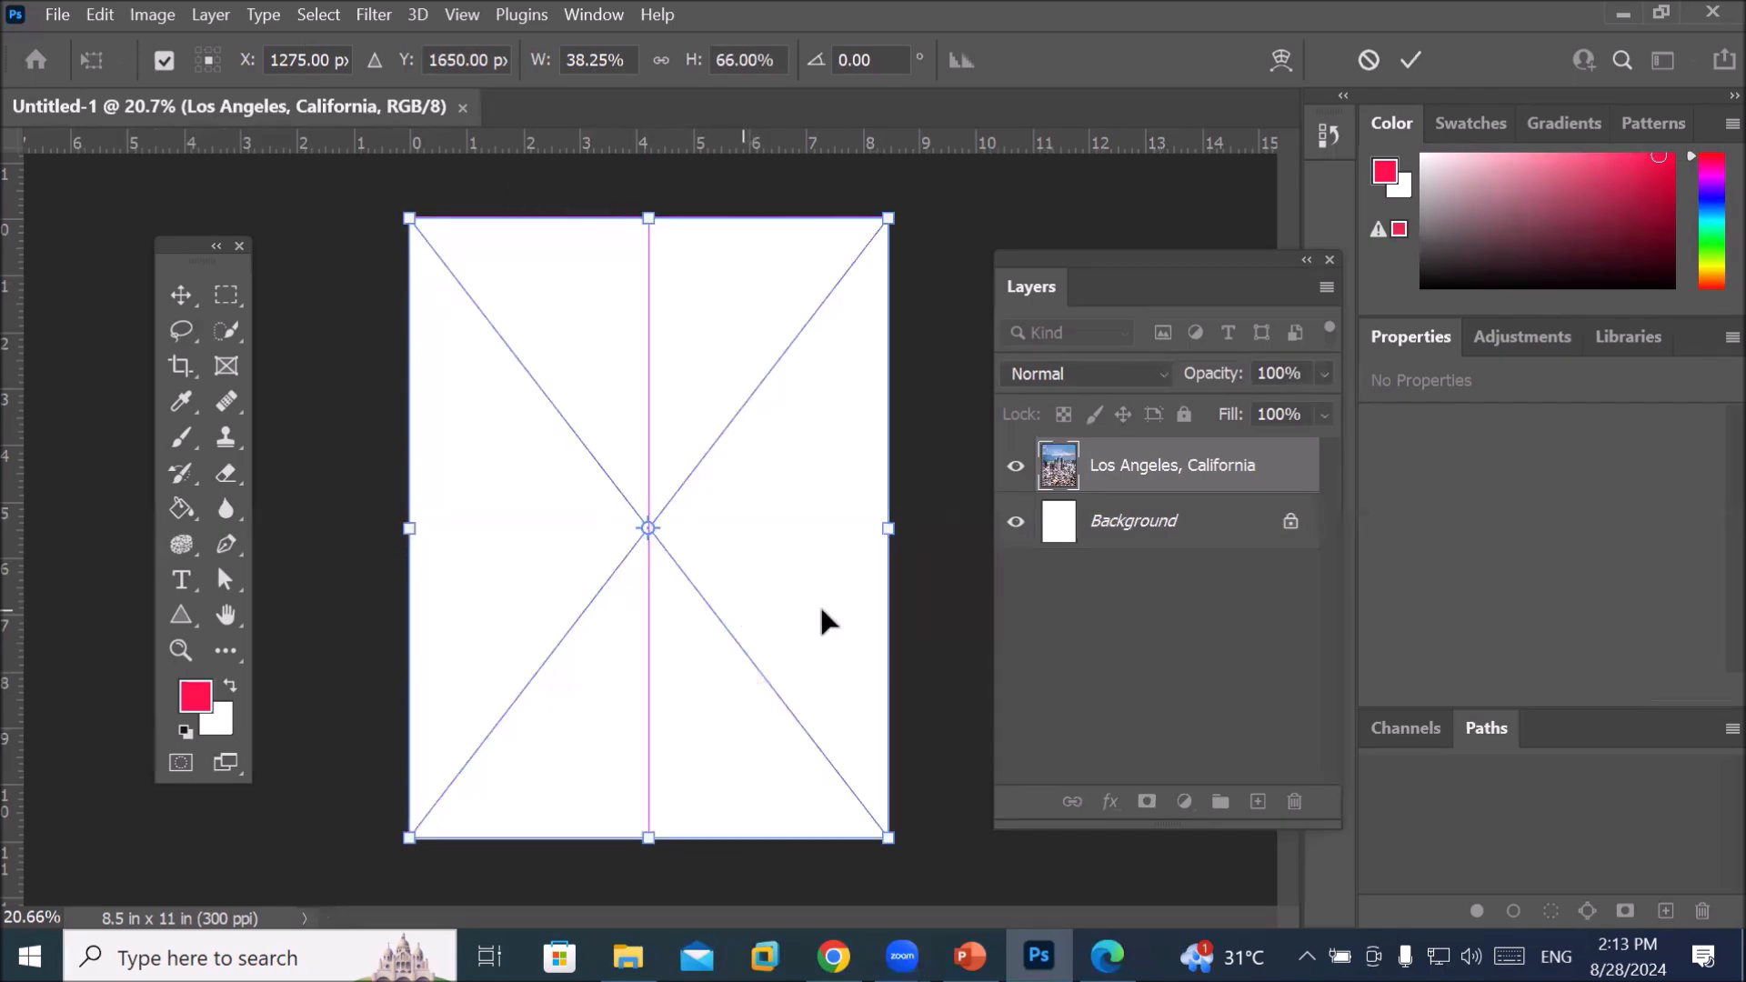
pyautogui.click(1409, 62)
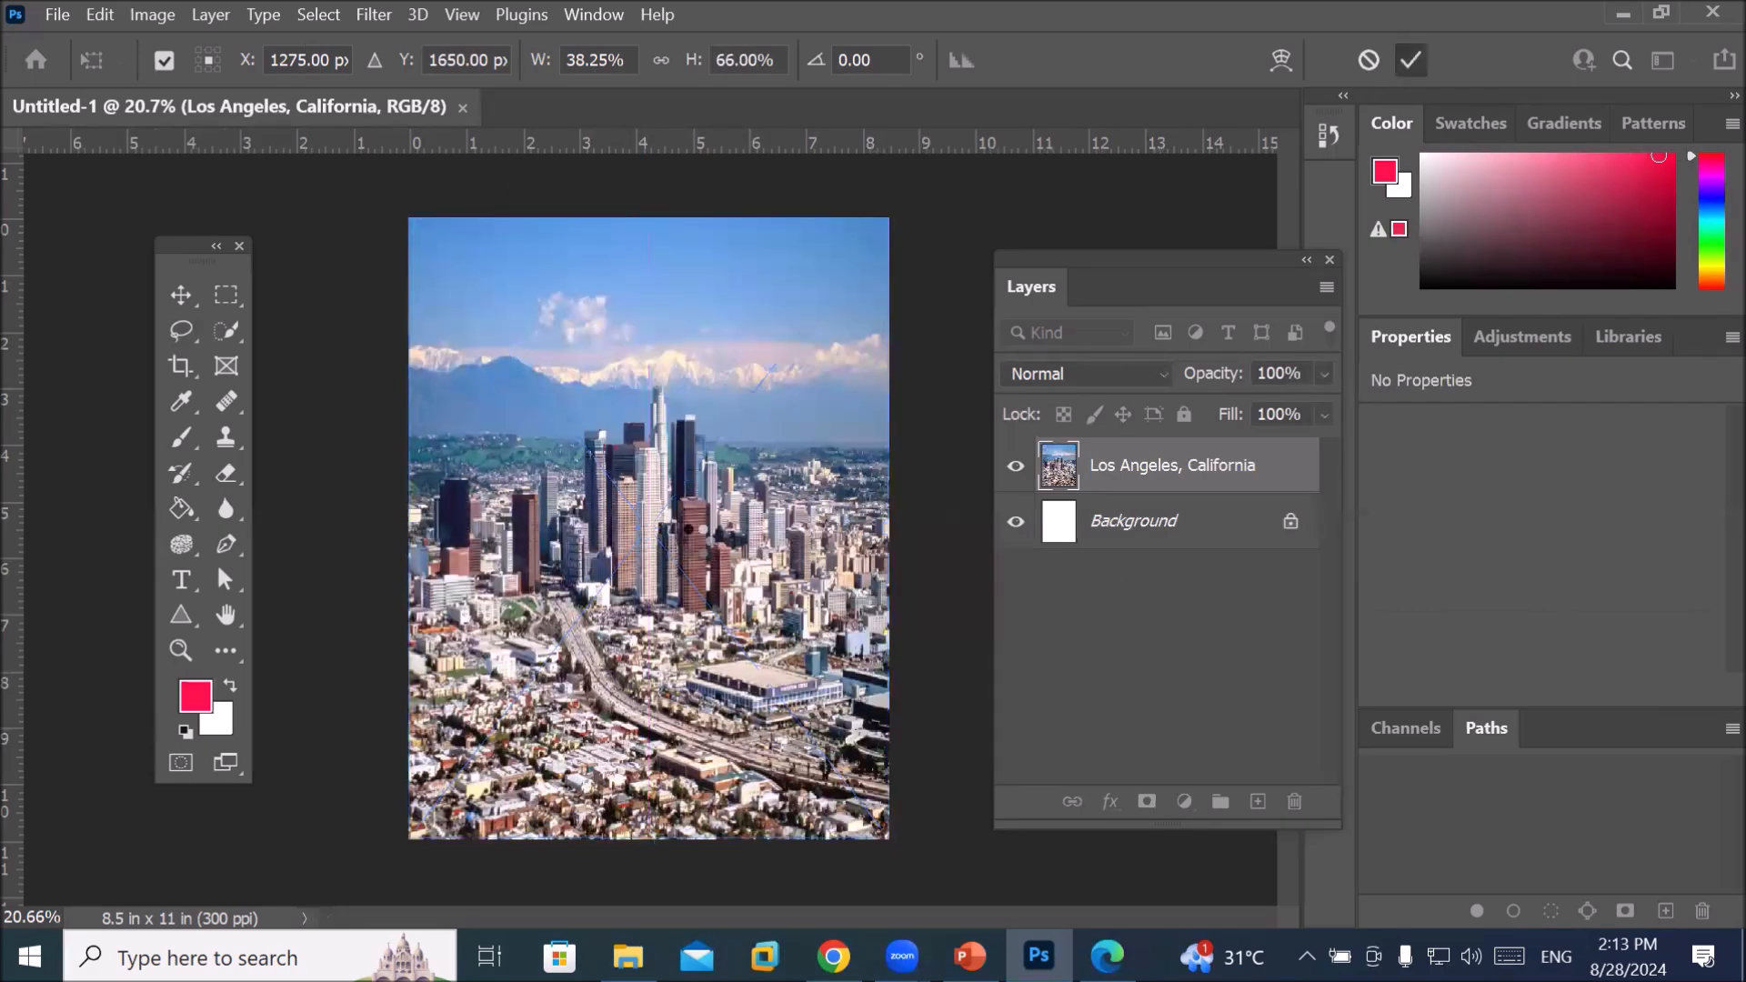
pyautogui.press('l')
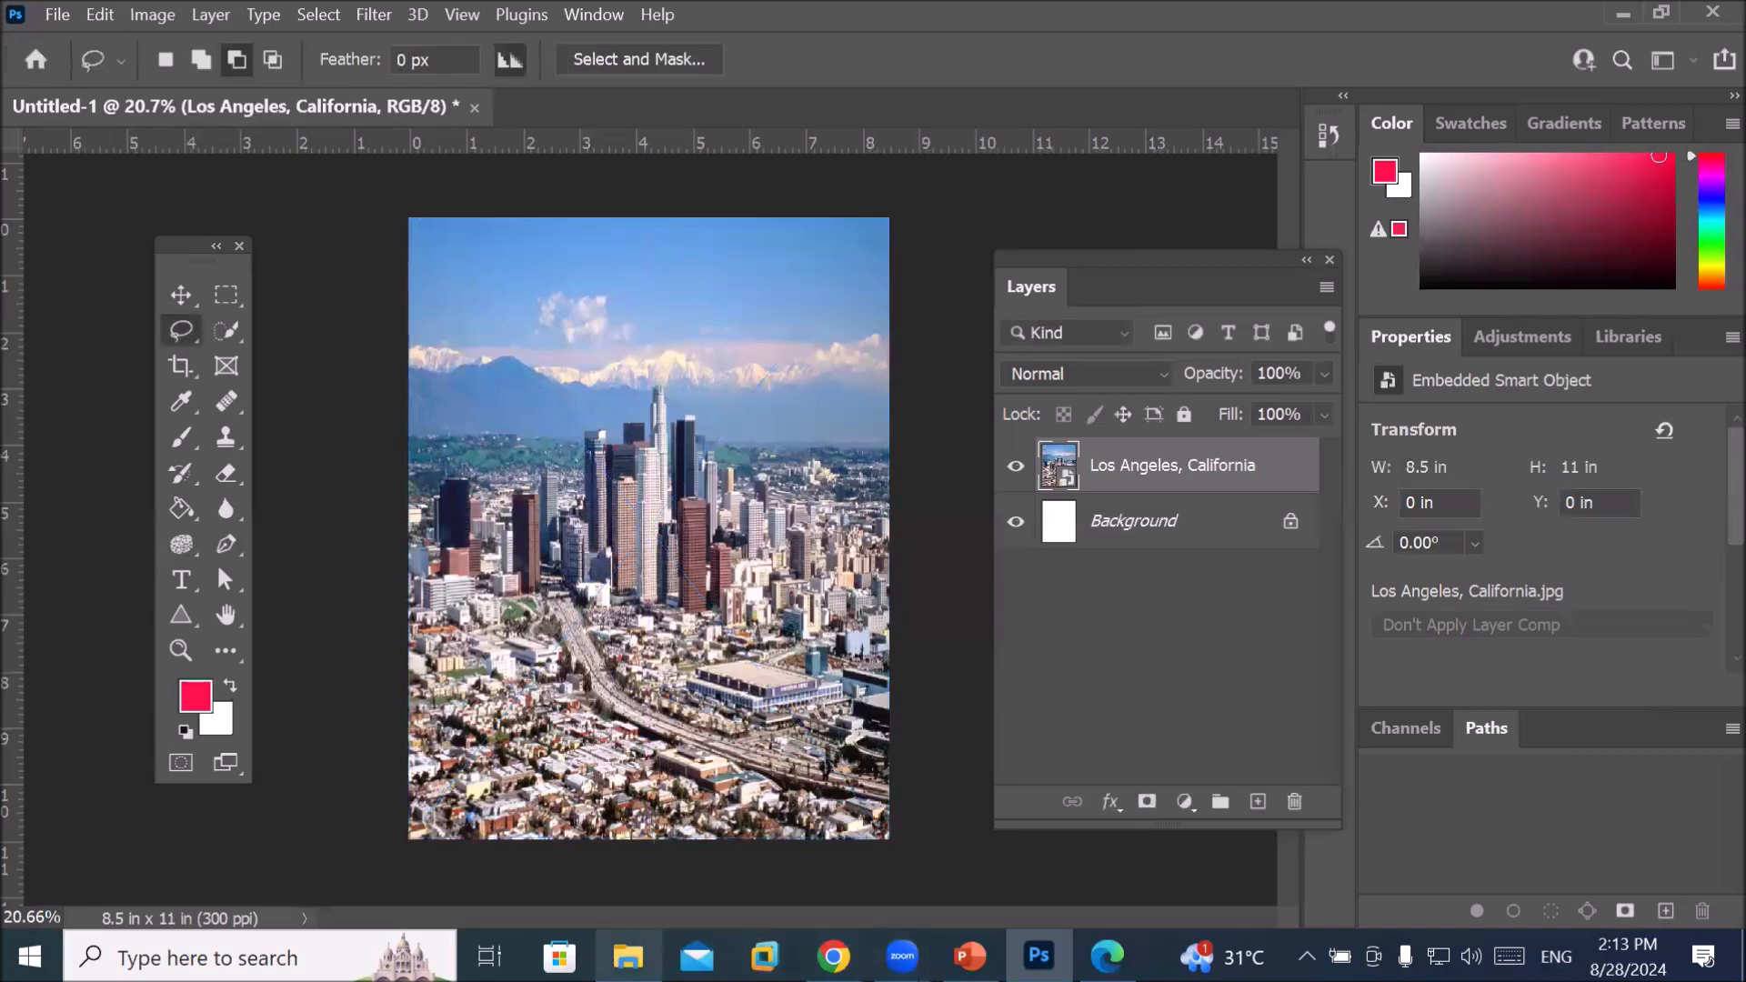
# Open the "Model- (4)" photo from the Models folder under Images as a separate document
pyautogui.click(628, 957)
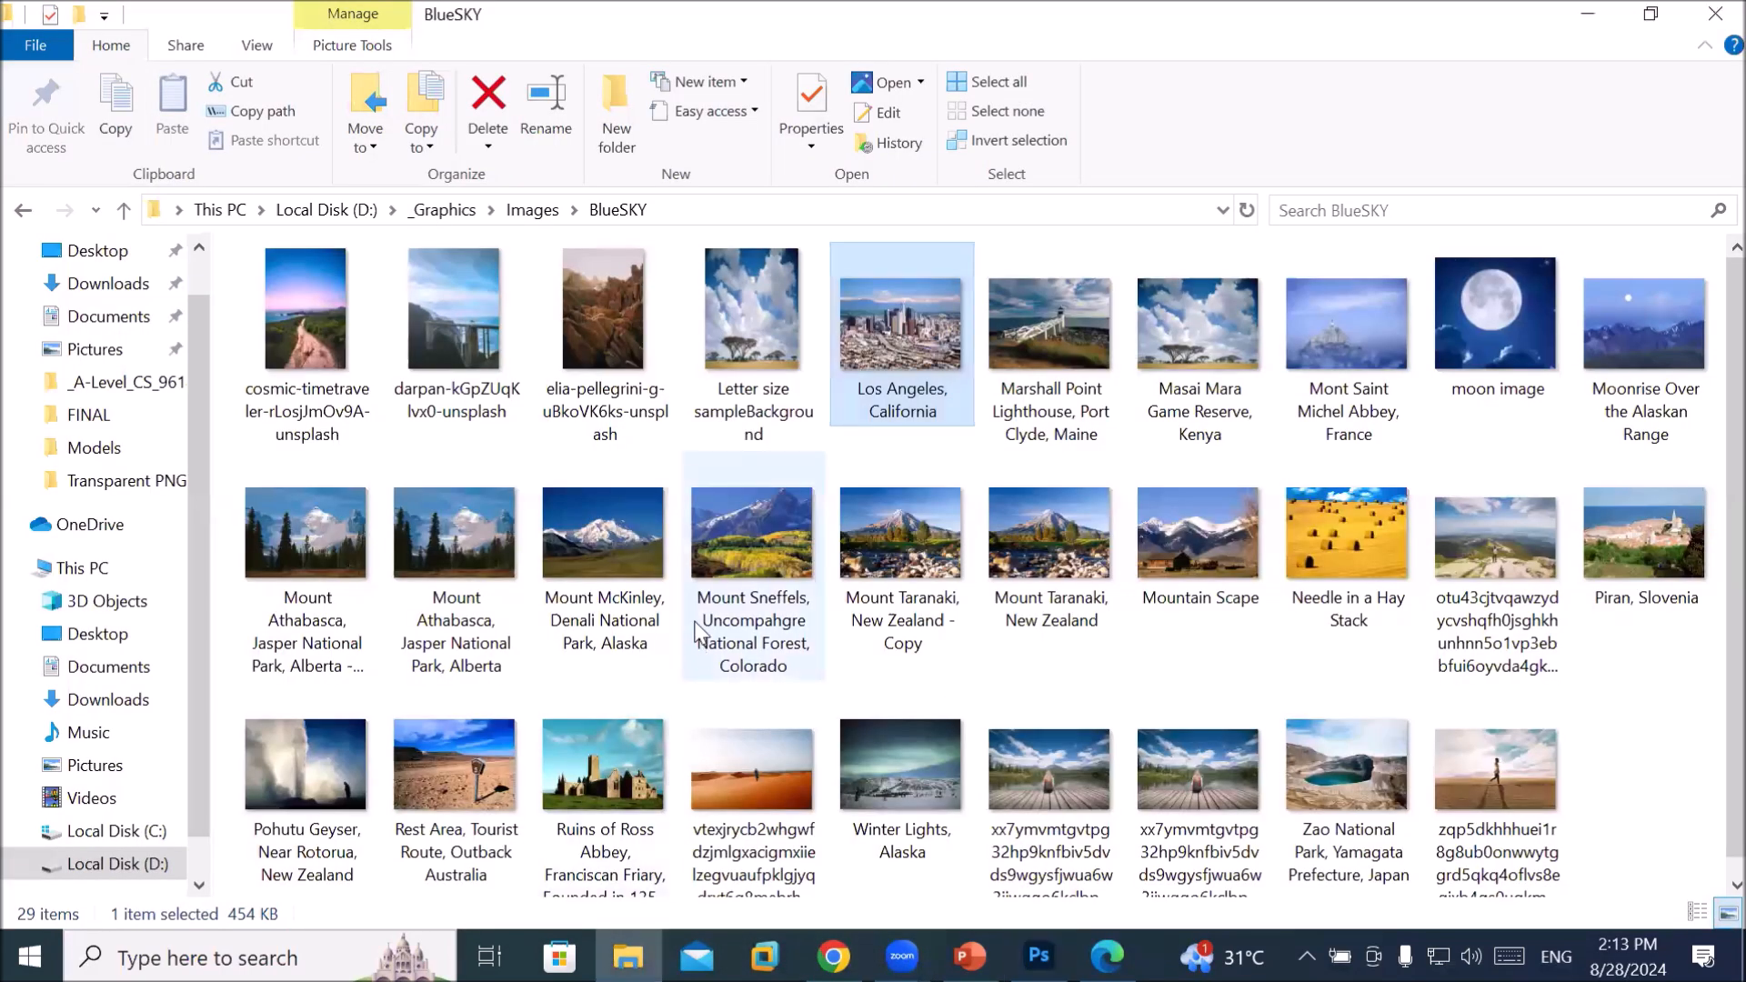
pyautogui.scroll(-1, 695, 622)
pyautogui.scroll(1, 668, 409)
pyautogui.click(532, 210)
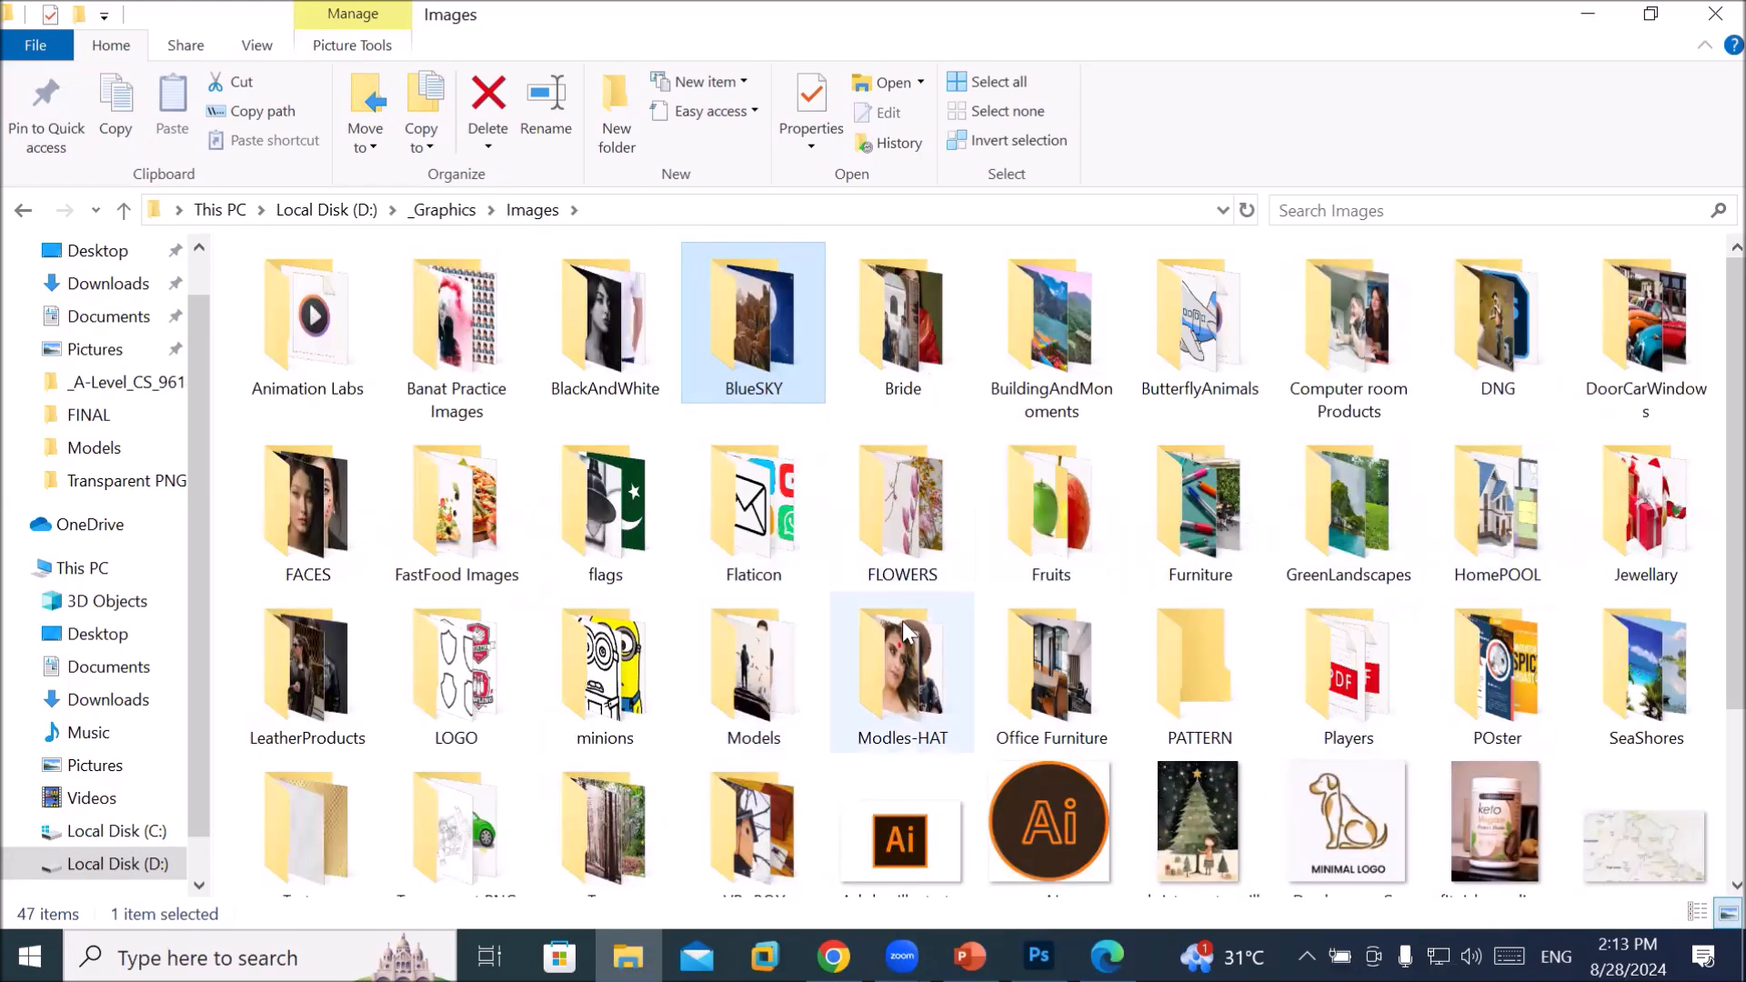
pyautogui.click(800, 675)
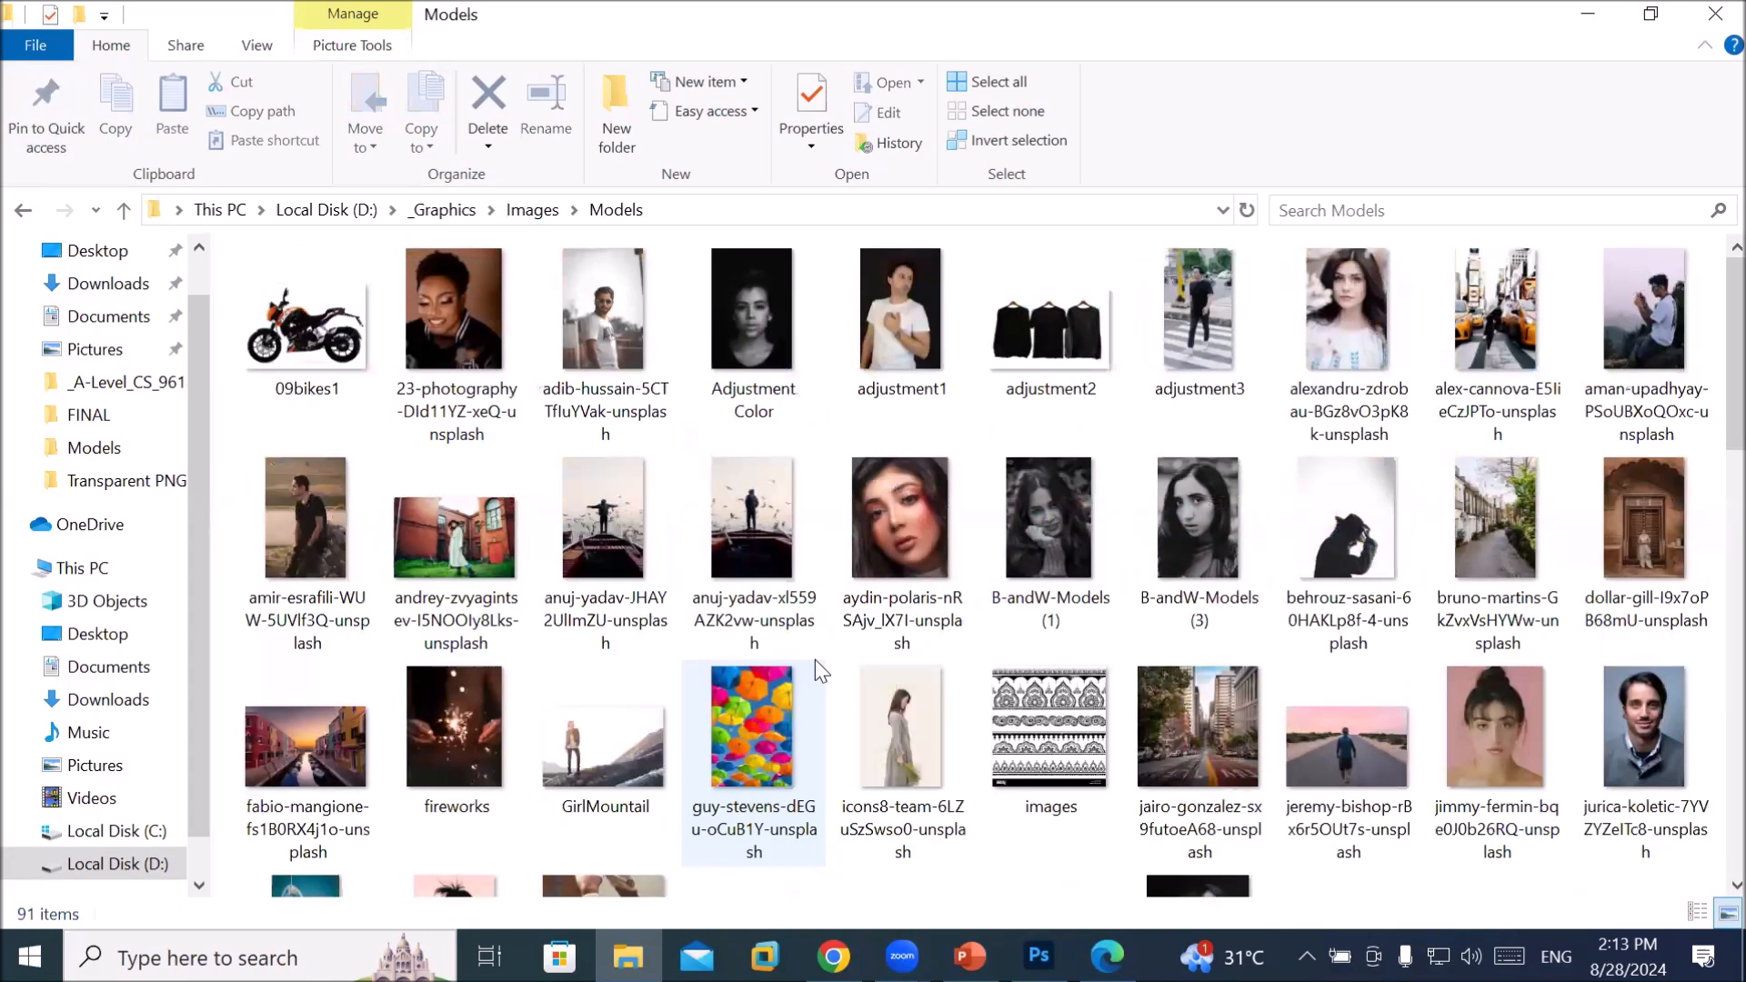
pyautogui.scroll(-8, 815, 658)
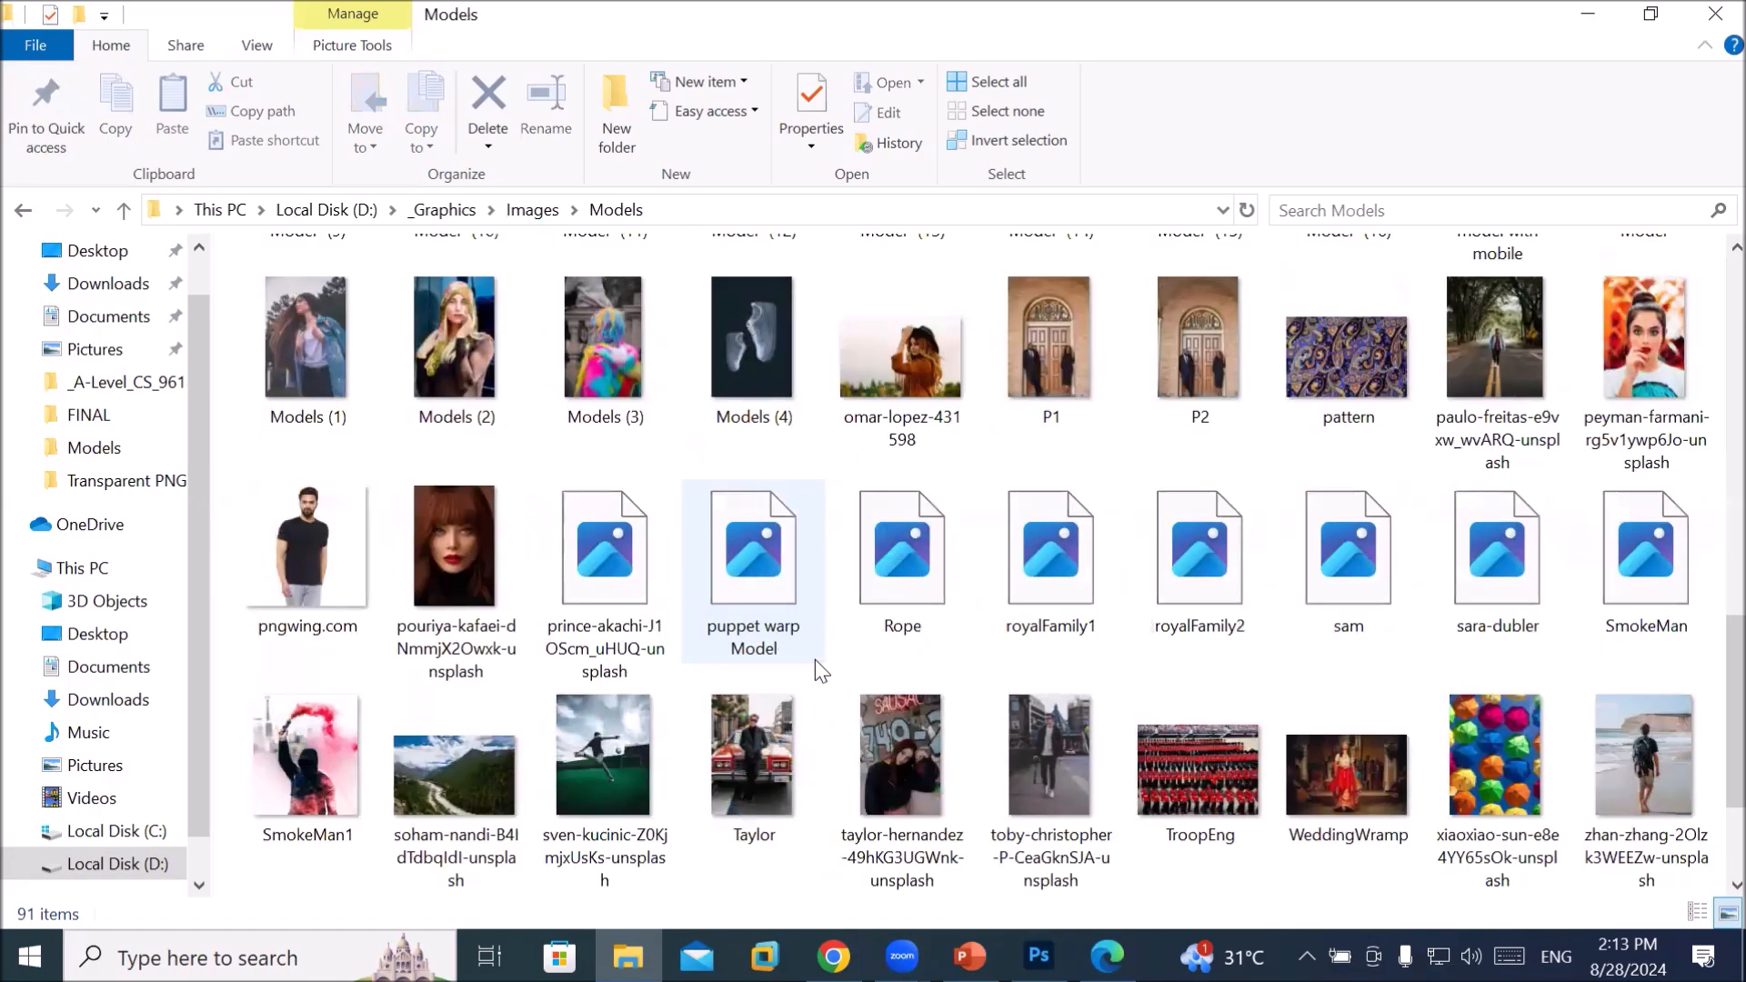
pyautogui.scroll(-2, 815, 658)
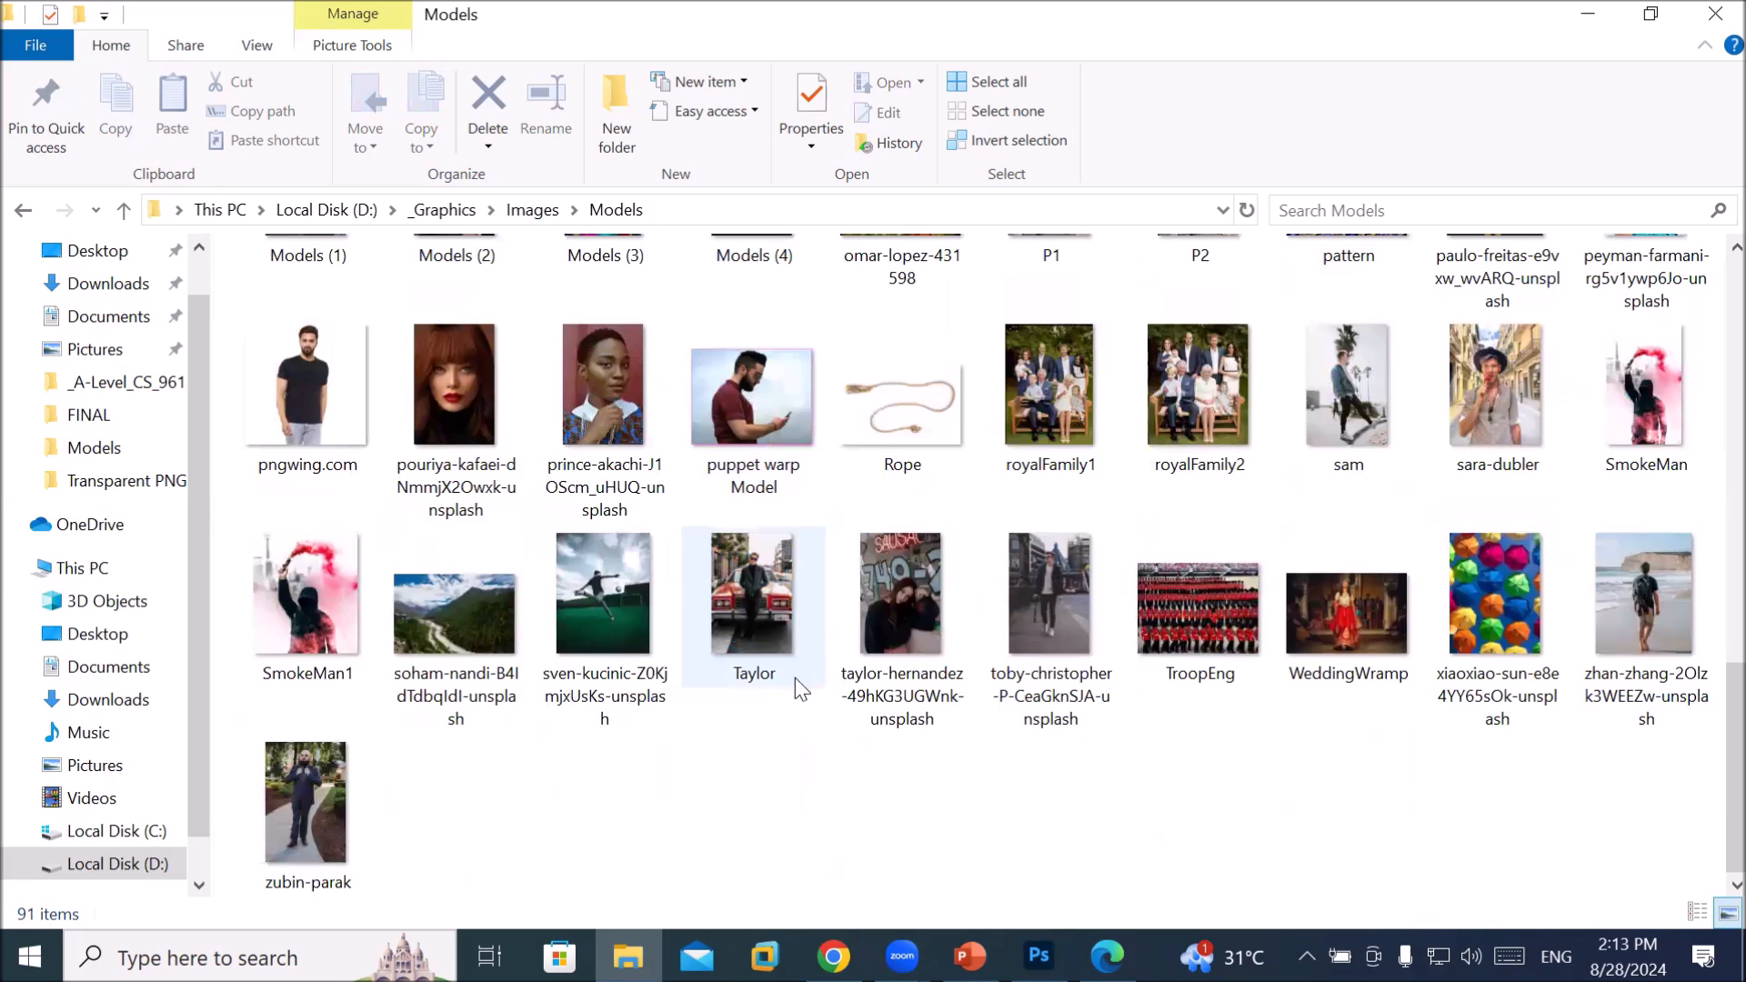
pyautogui.scroll(3, 795, 678)
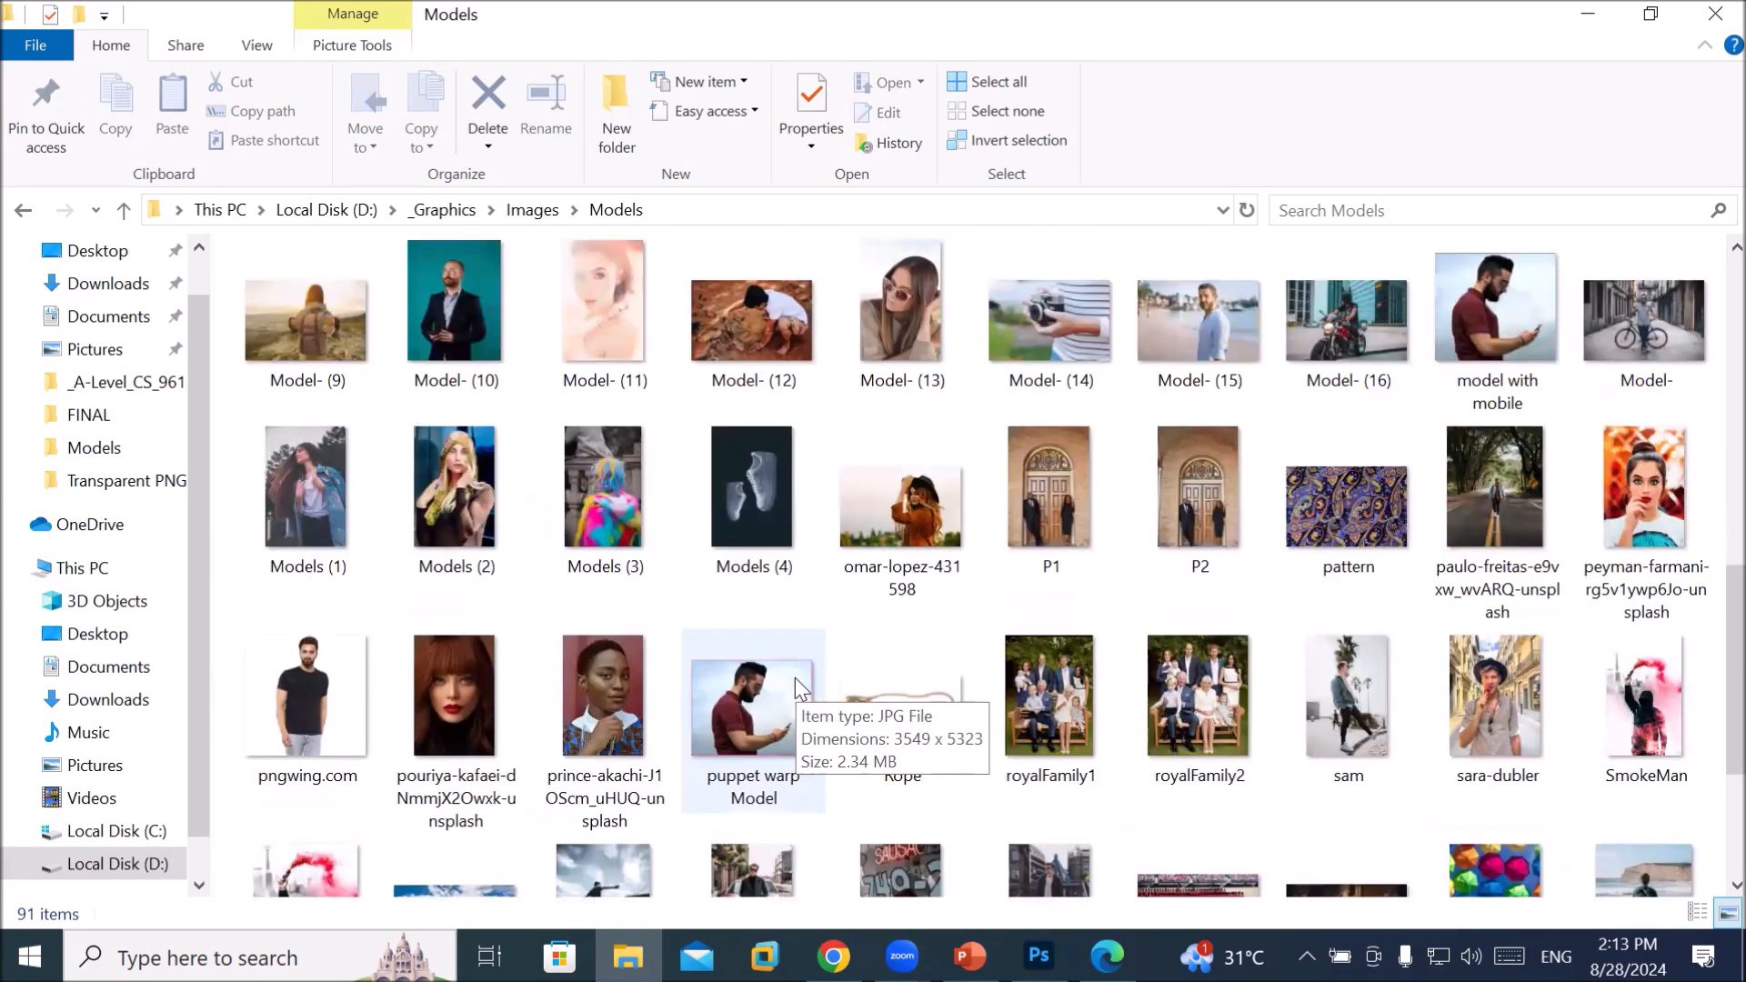
pyautogui.scroll(4, 795, 679)
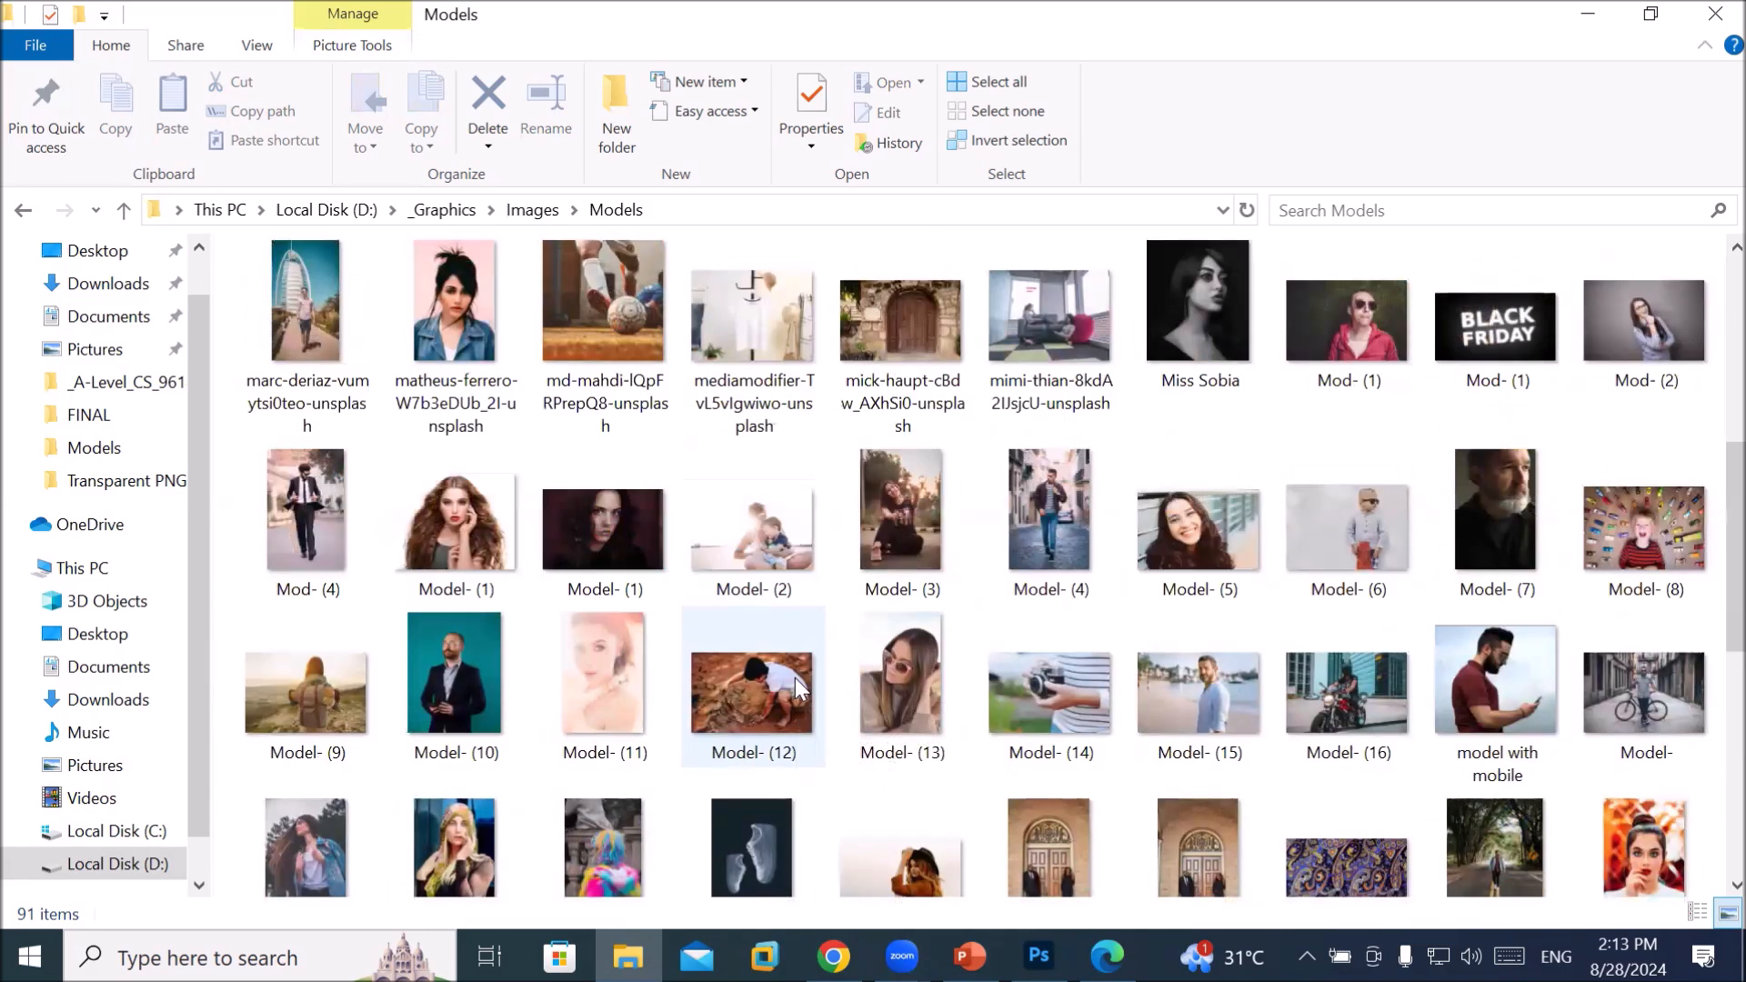
pyautogui.moveTo(1041, 536); pyautogui.dragTo(751, 119)
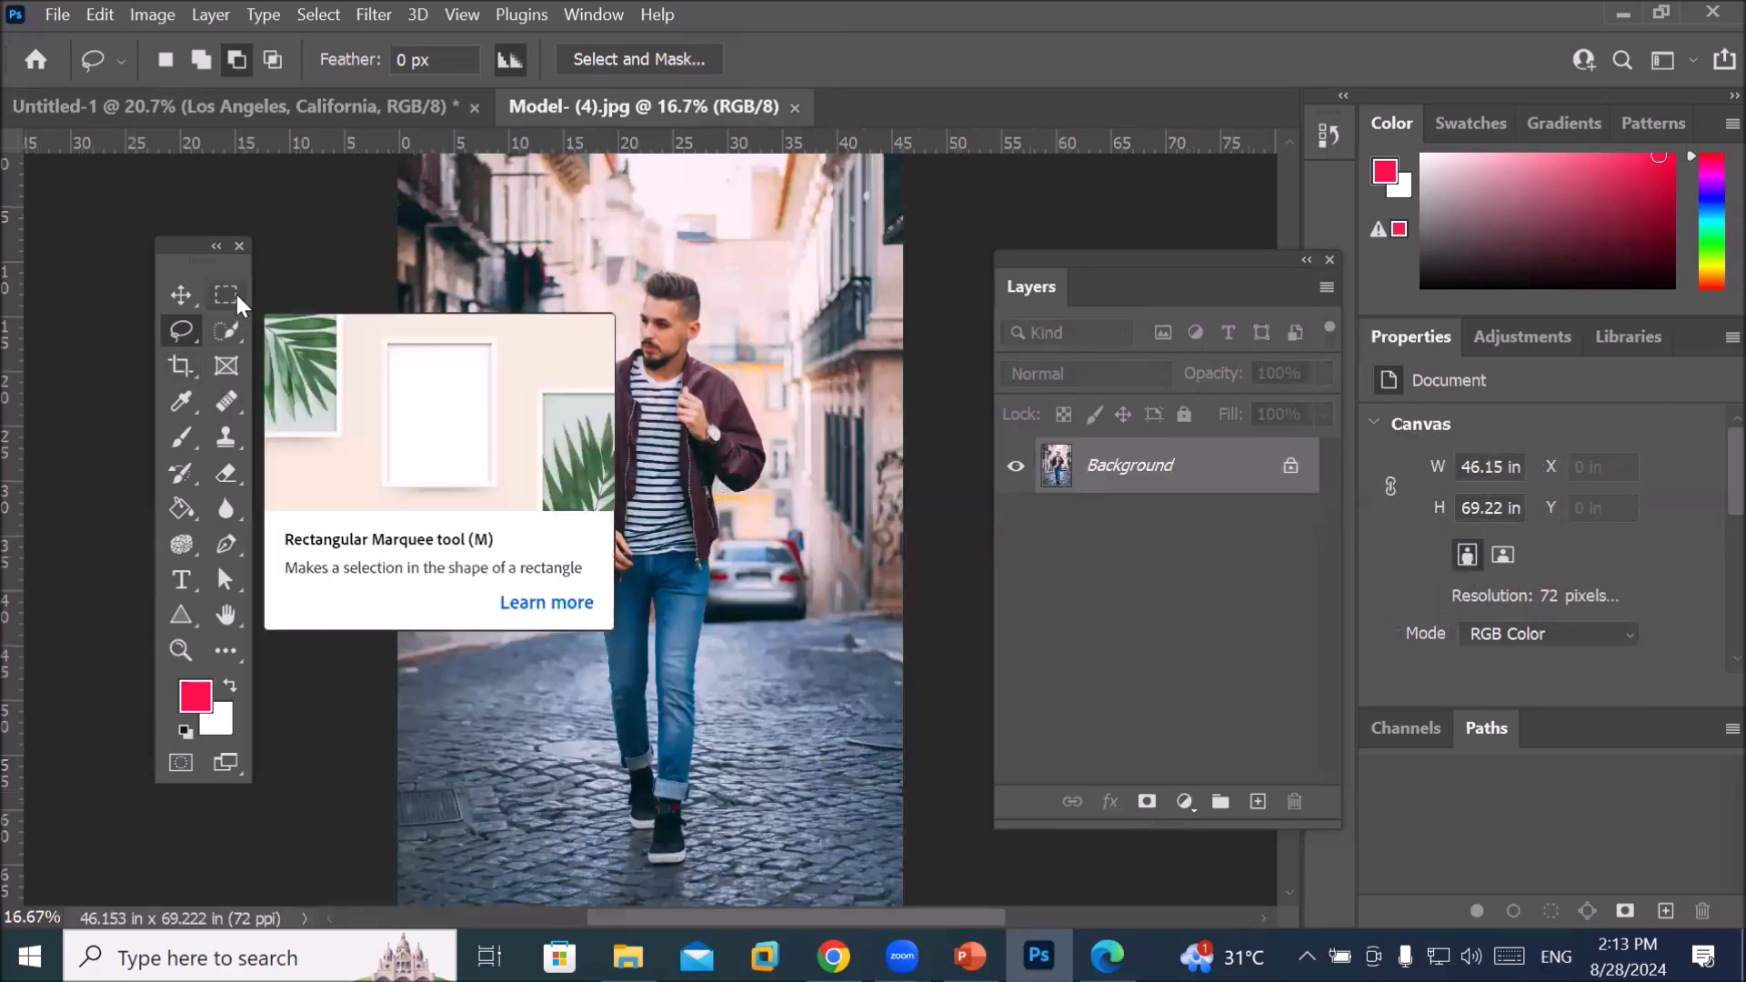
# Set the Elliptical Marquee style to Normal and draw a tall ellipse around the whole man in the model photo
pyautogui.click(235, 291)
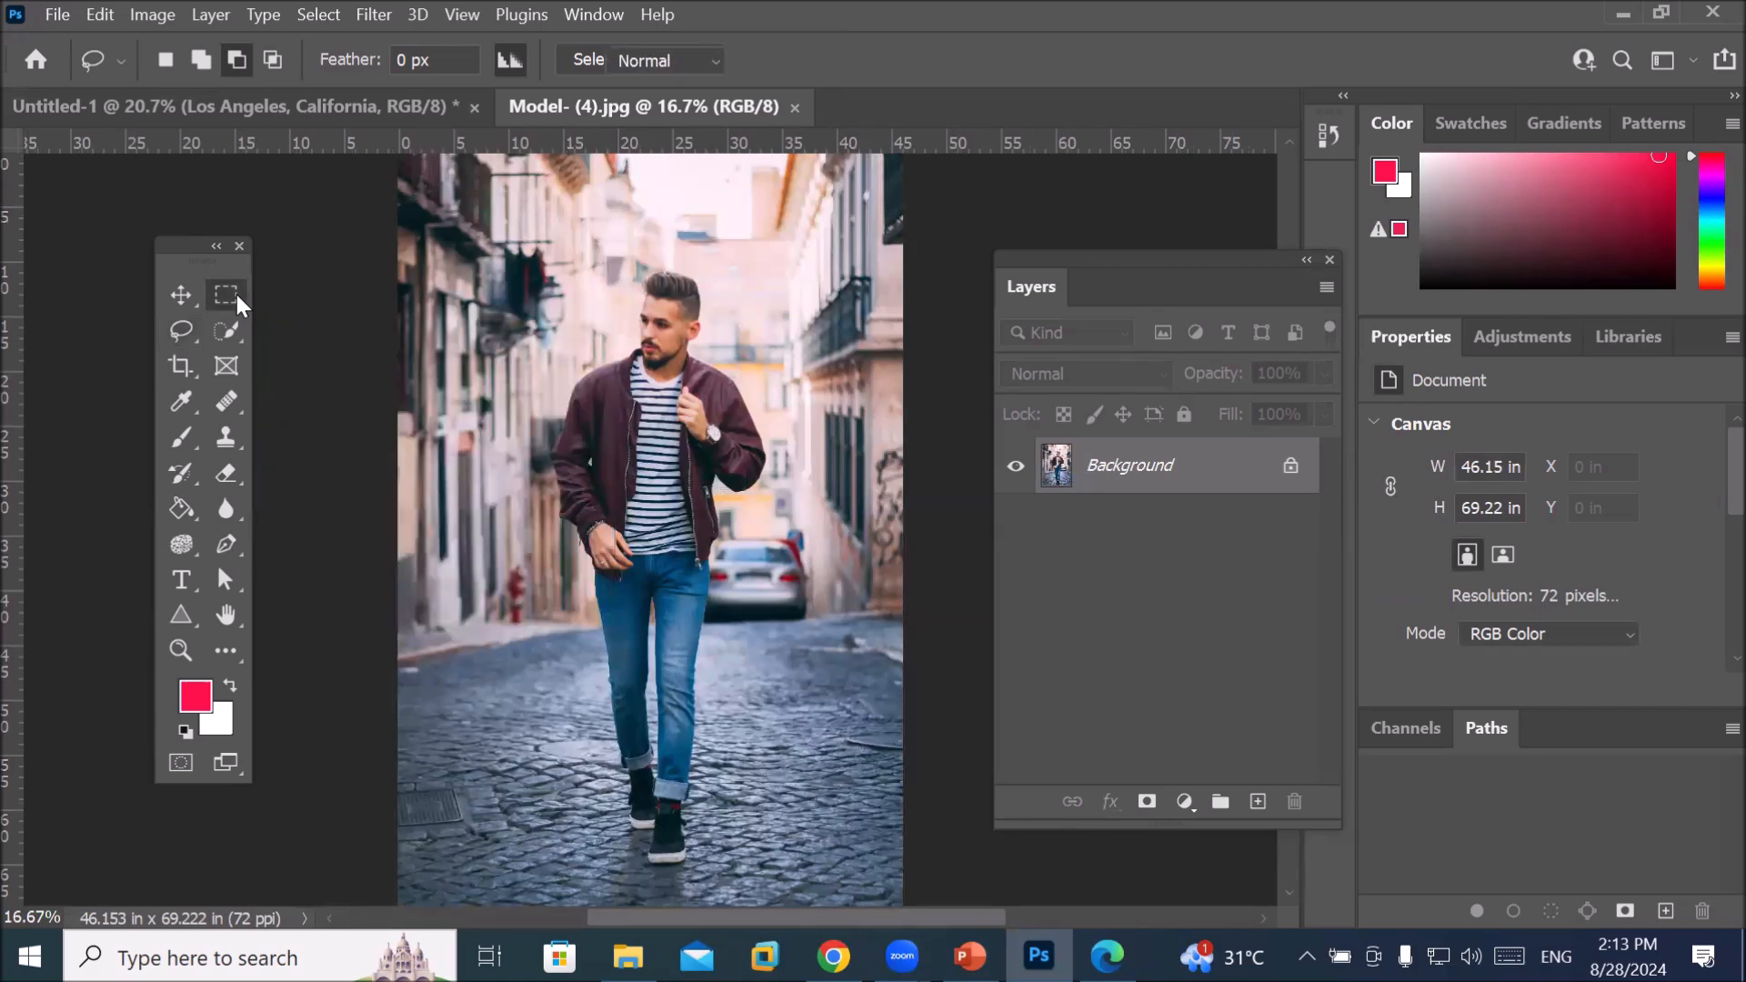
pyautogui.rightClick(235, 291)
pyautogui.click(322, 326)
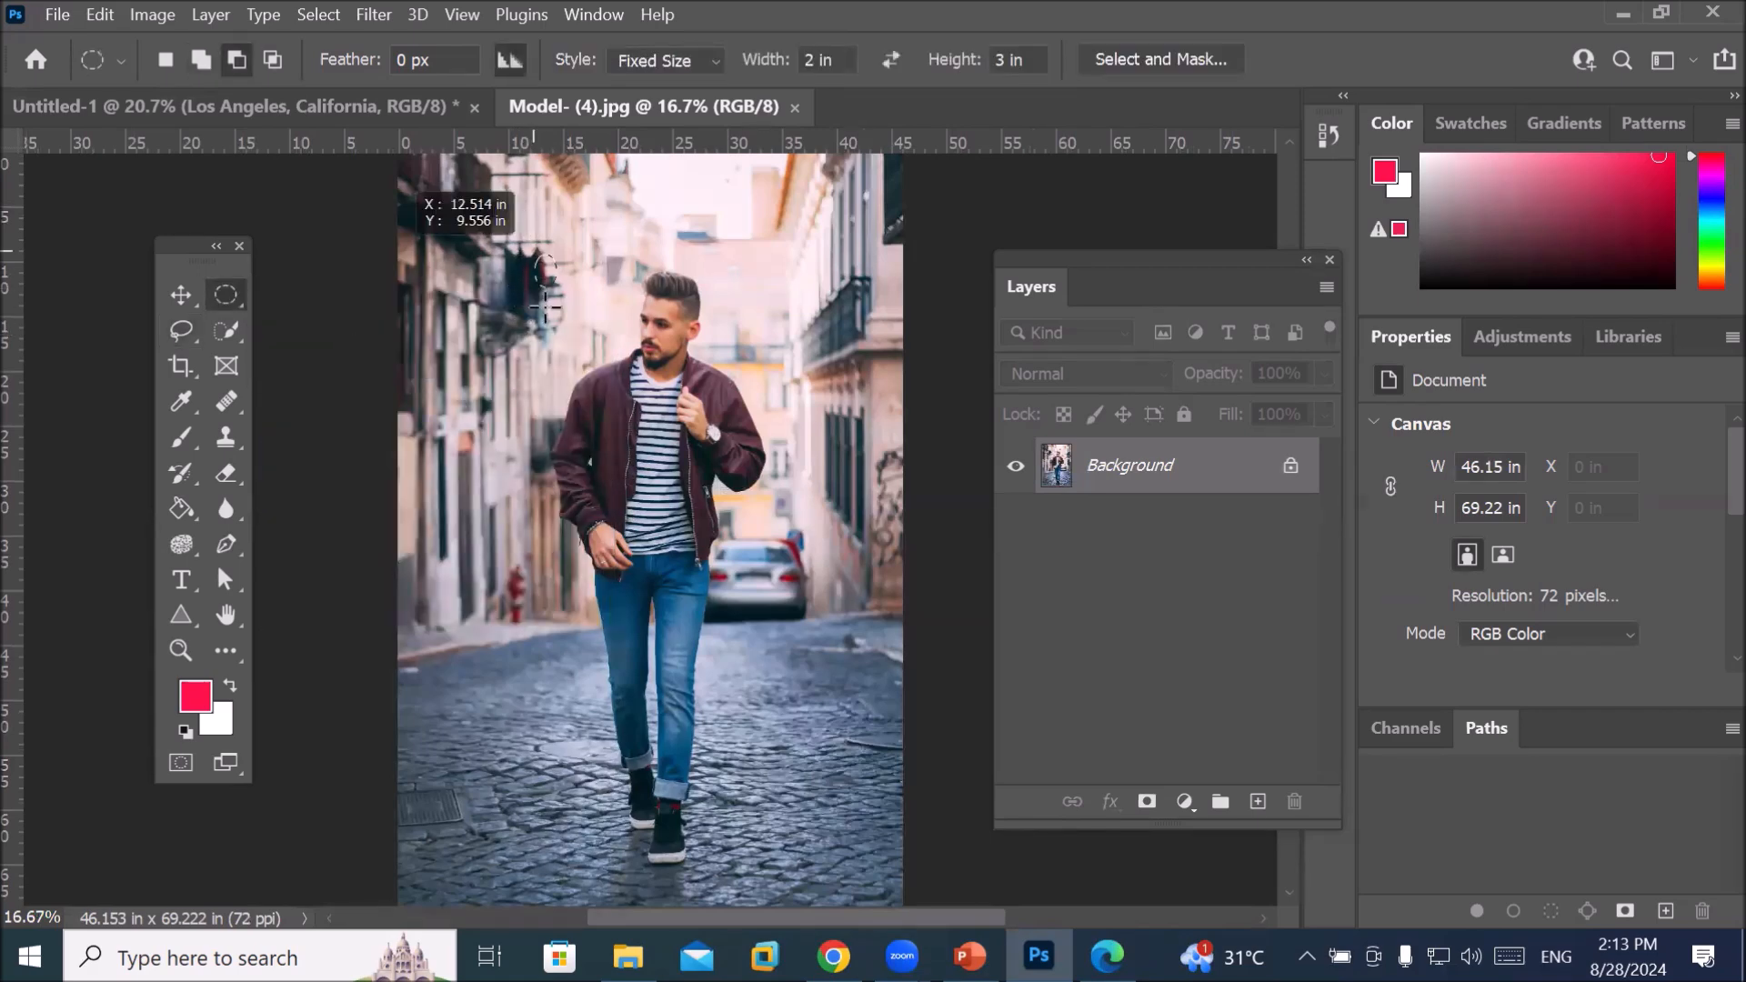
pyautogui.scroll(-3, 682, 831)
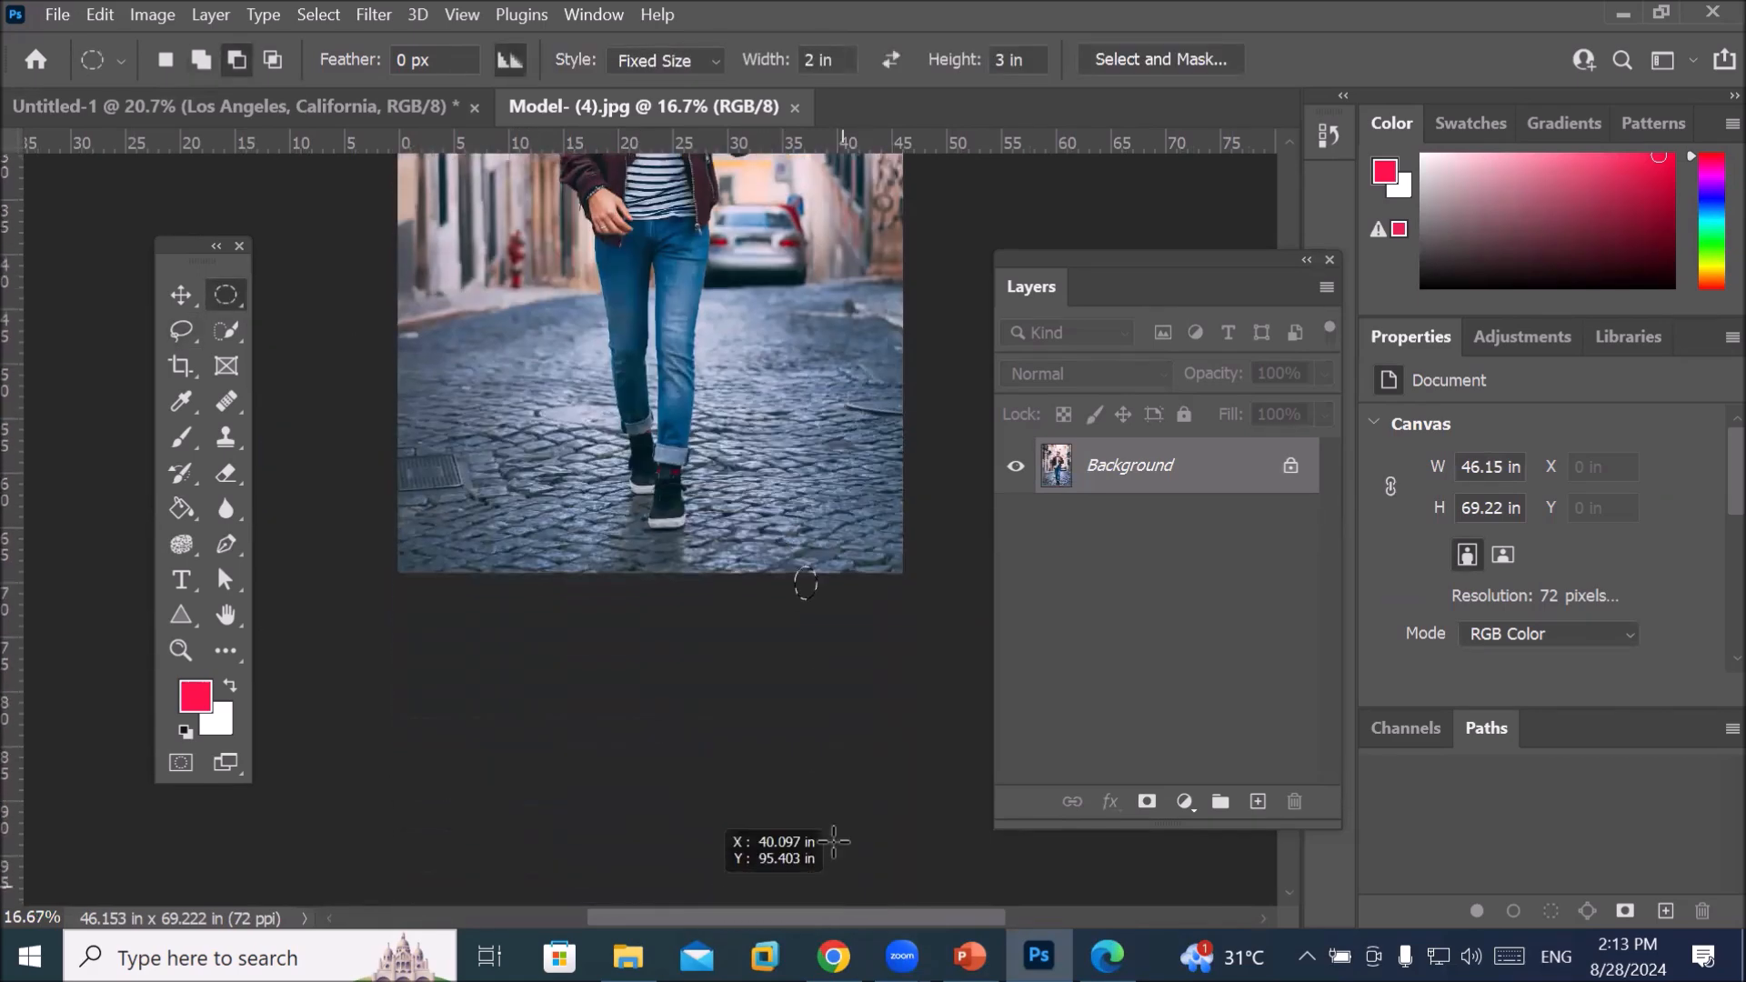
pyautogui.click(764, 578)
pyautogui.click(887, 395)
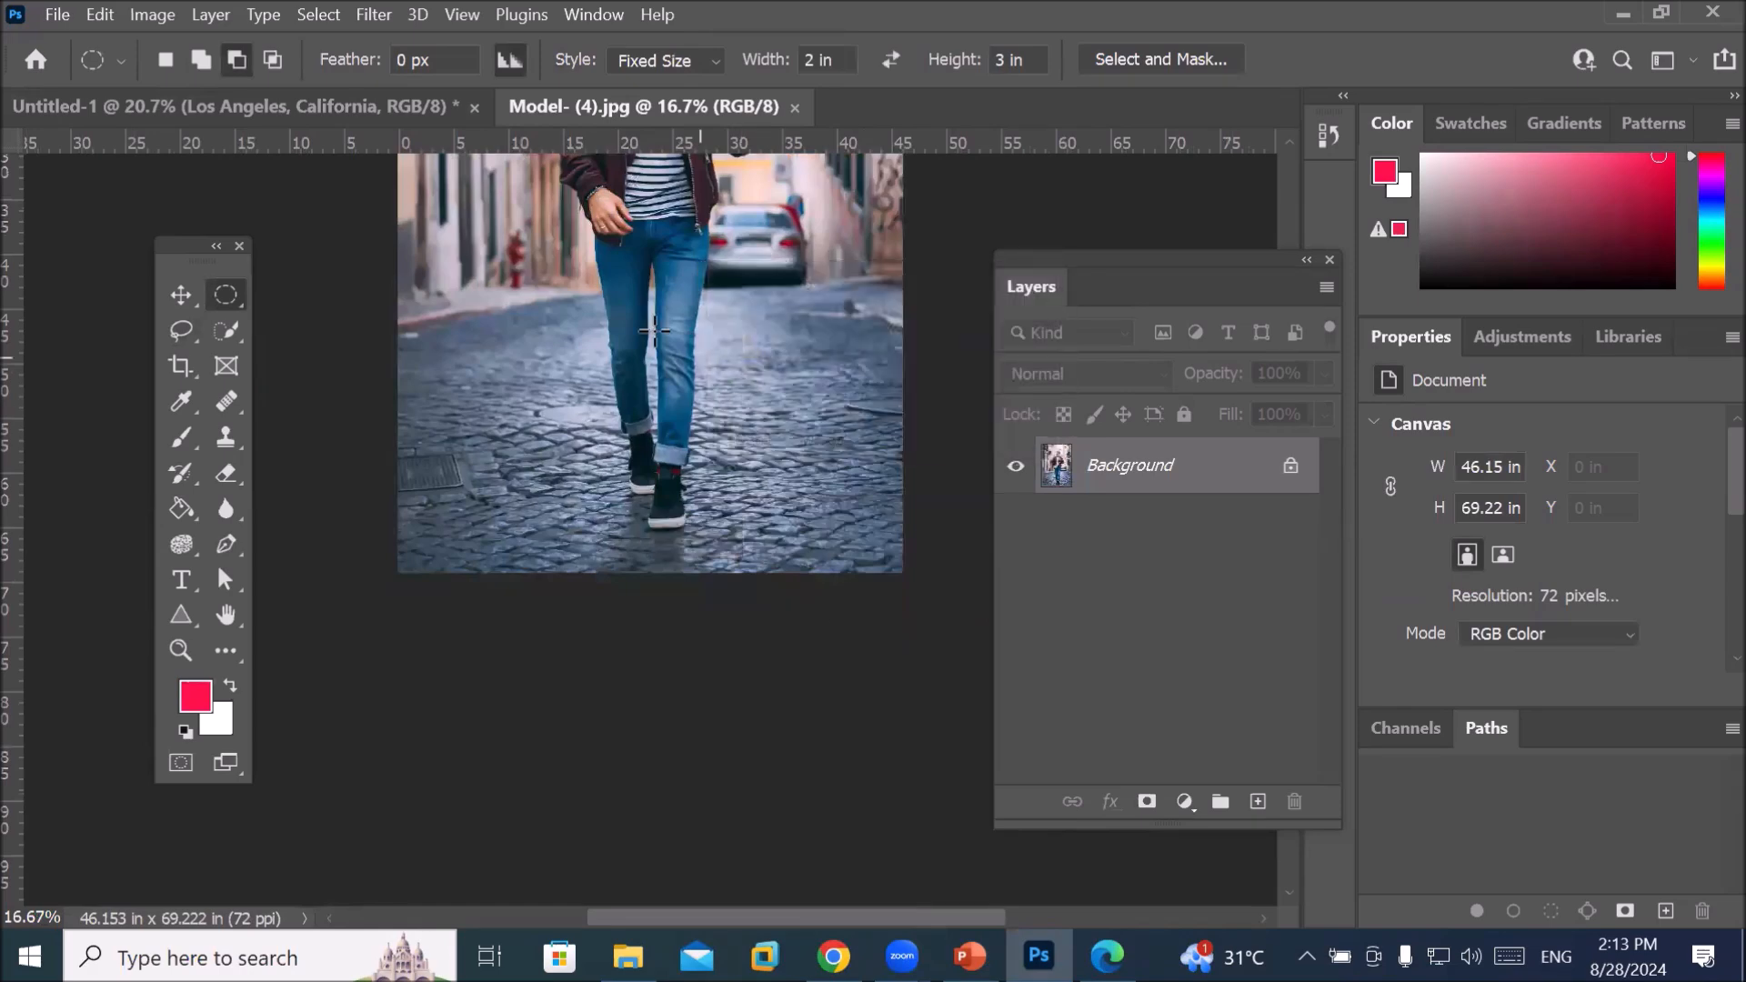
pyautogui.scroll(2, 749, 257)
pyautogui.scroll(-3, 749, 256)
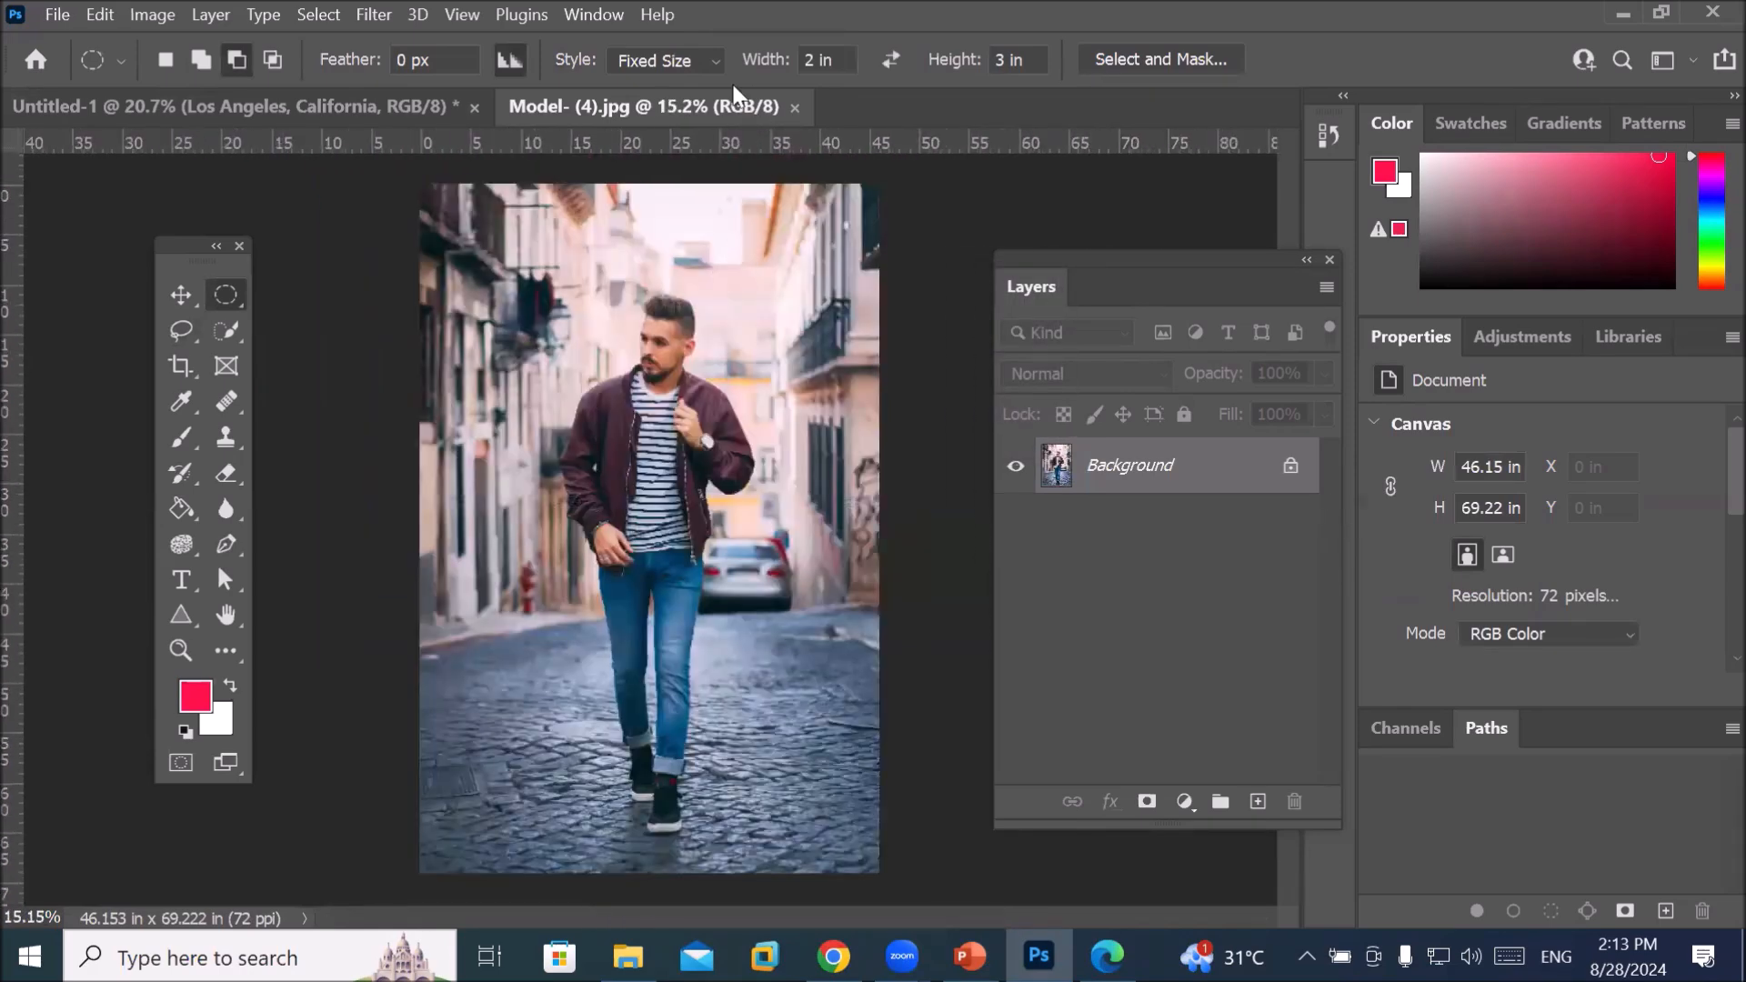
pyautogui.click(710, 58)
pyautogui.click(708, 91)
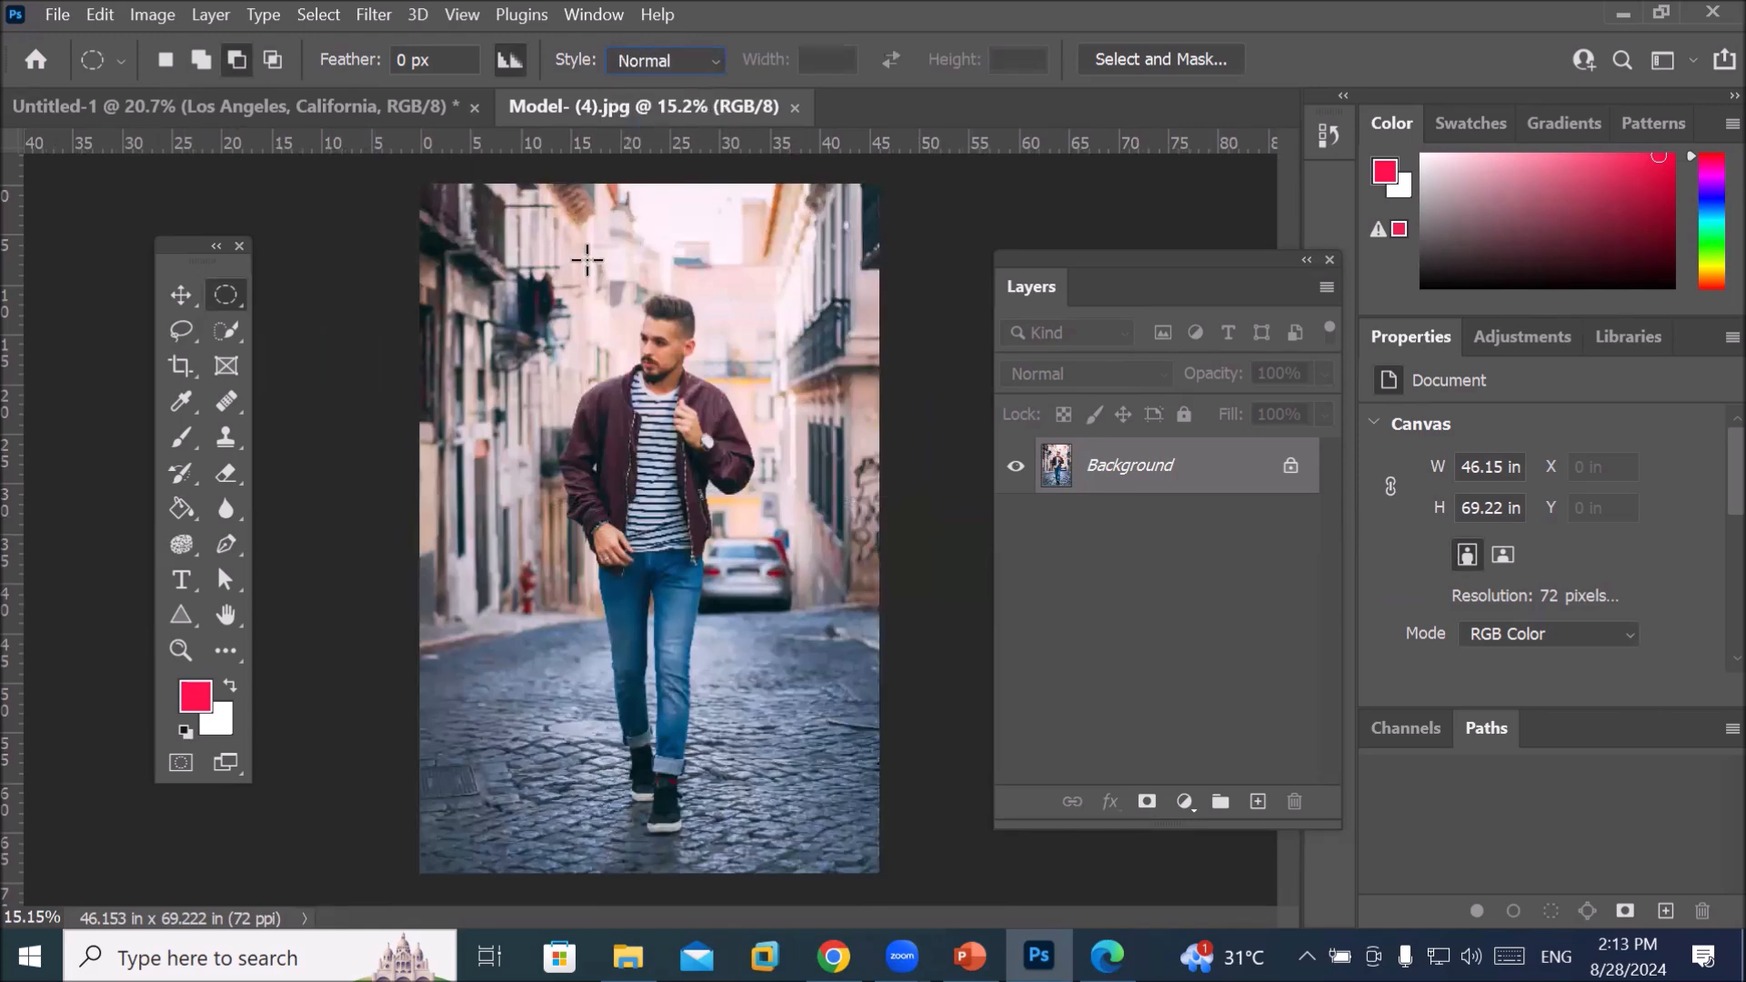
pyautogui.moveTo(558, 269); pyautogui.dragTo(758, 868)
# Move the elliptical cut-out of the man into the Untitled-1 city document
pyautogui.click(194, 301)
pyautogui.moveTo(630, 477); pyautogui.dragTo(314, 129)
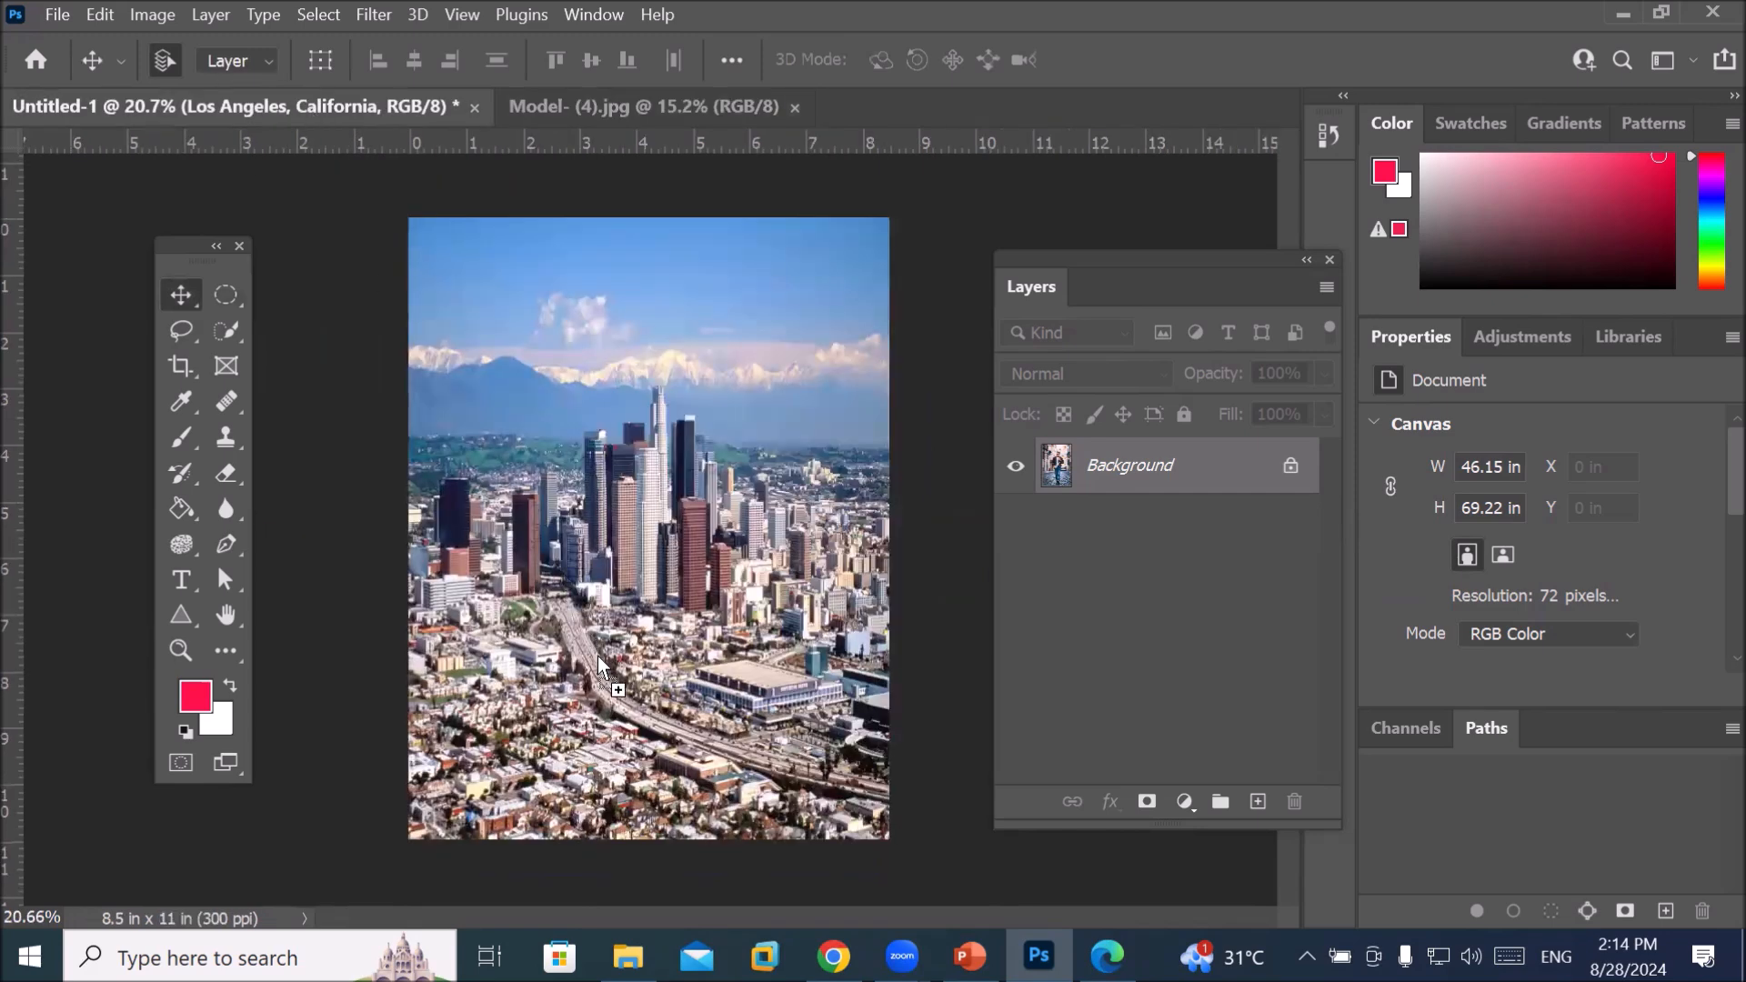
pyautogui.moveTo(580, 709); pyautogui.dragTo(507, 444)
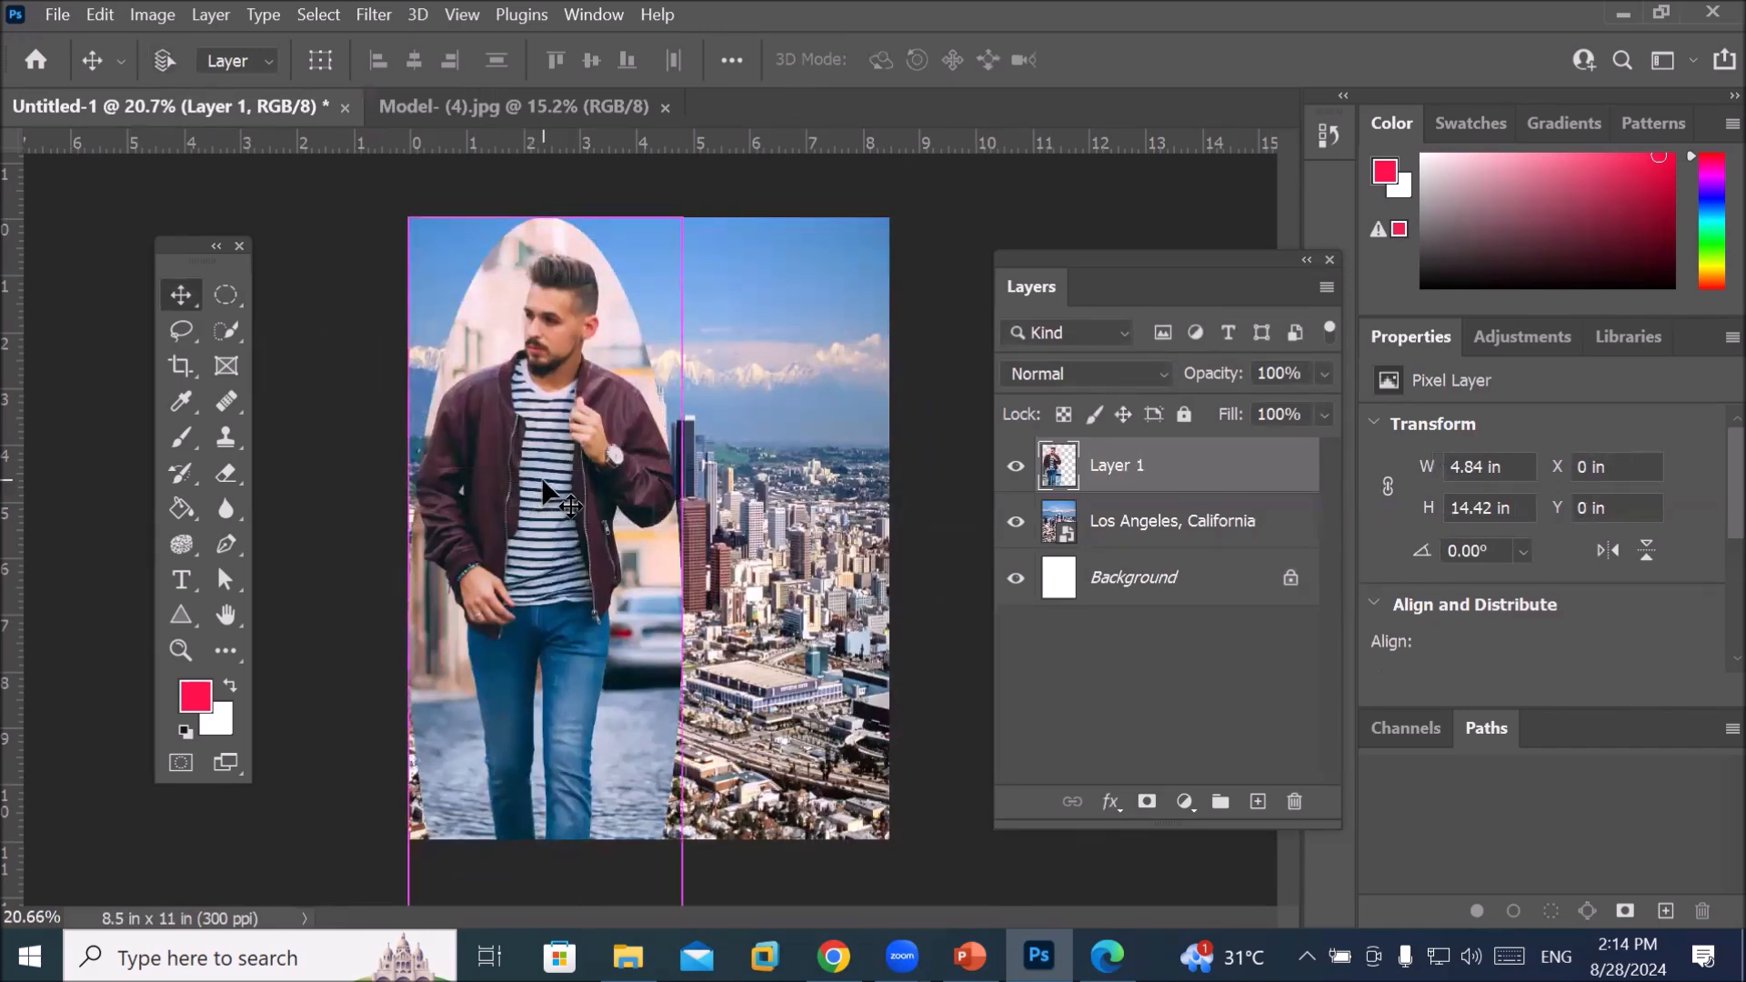
# Scale the man's cut-out to 52.82% and move it over the upper-right part of the city image
pyautogui.hotkey('ctrl', 't')
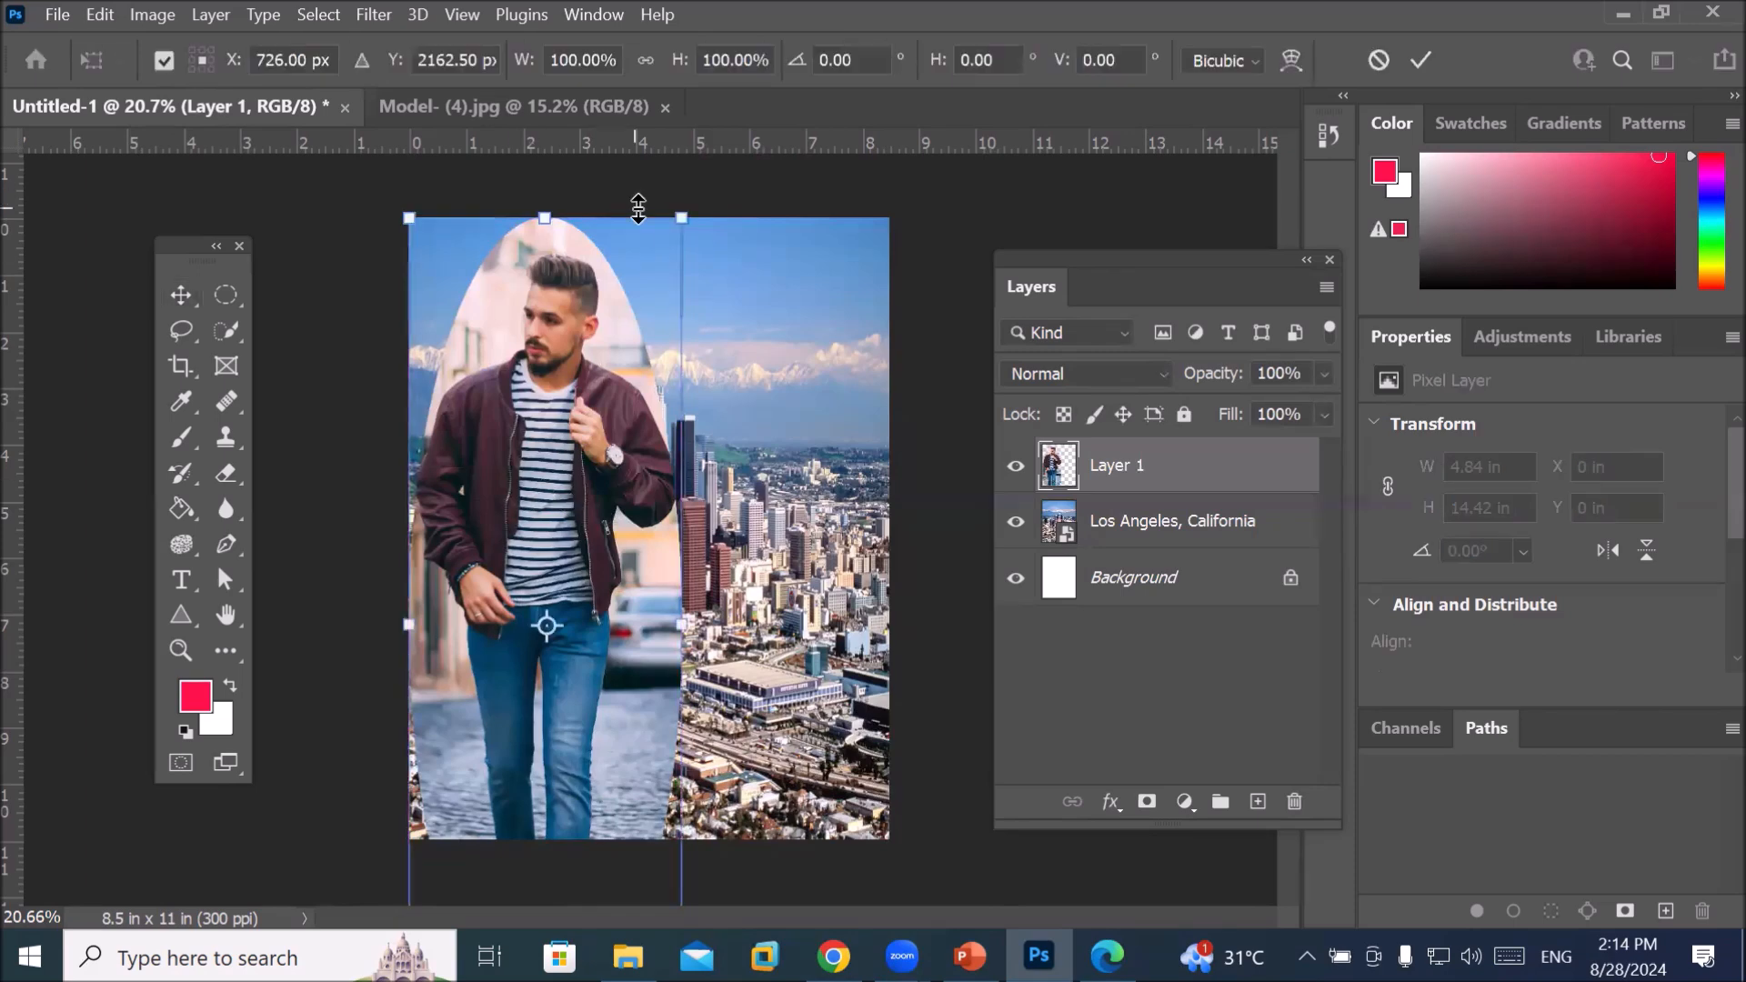
pyautogui.moveTo(684, 221); pyautogui.dragTo(616, 409)
pyautogui.moveTo(564, 571); pyautogui.dragTo(833, 394)
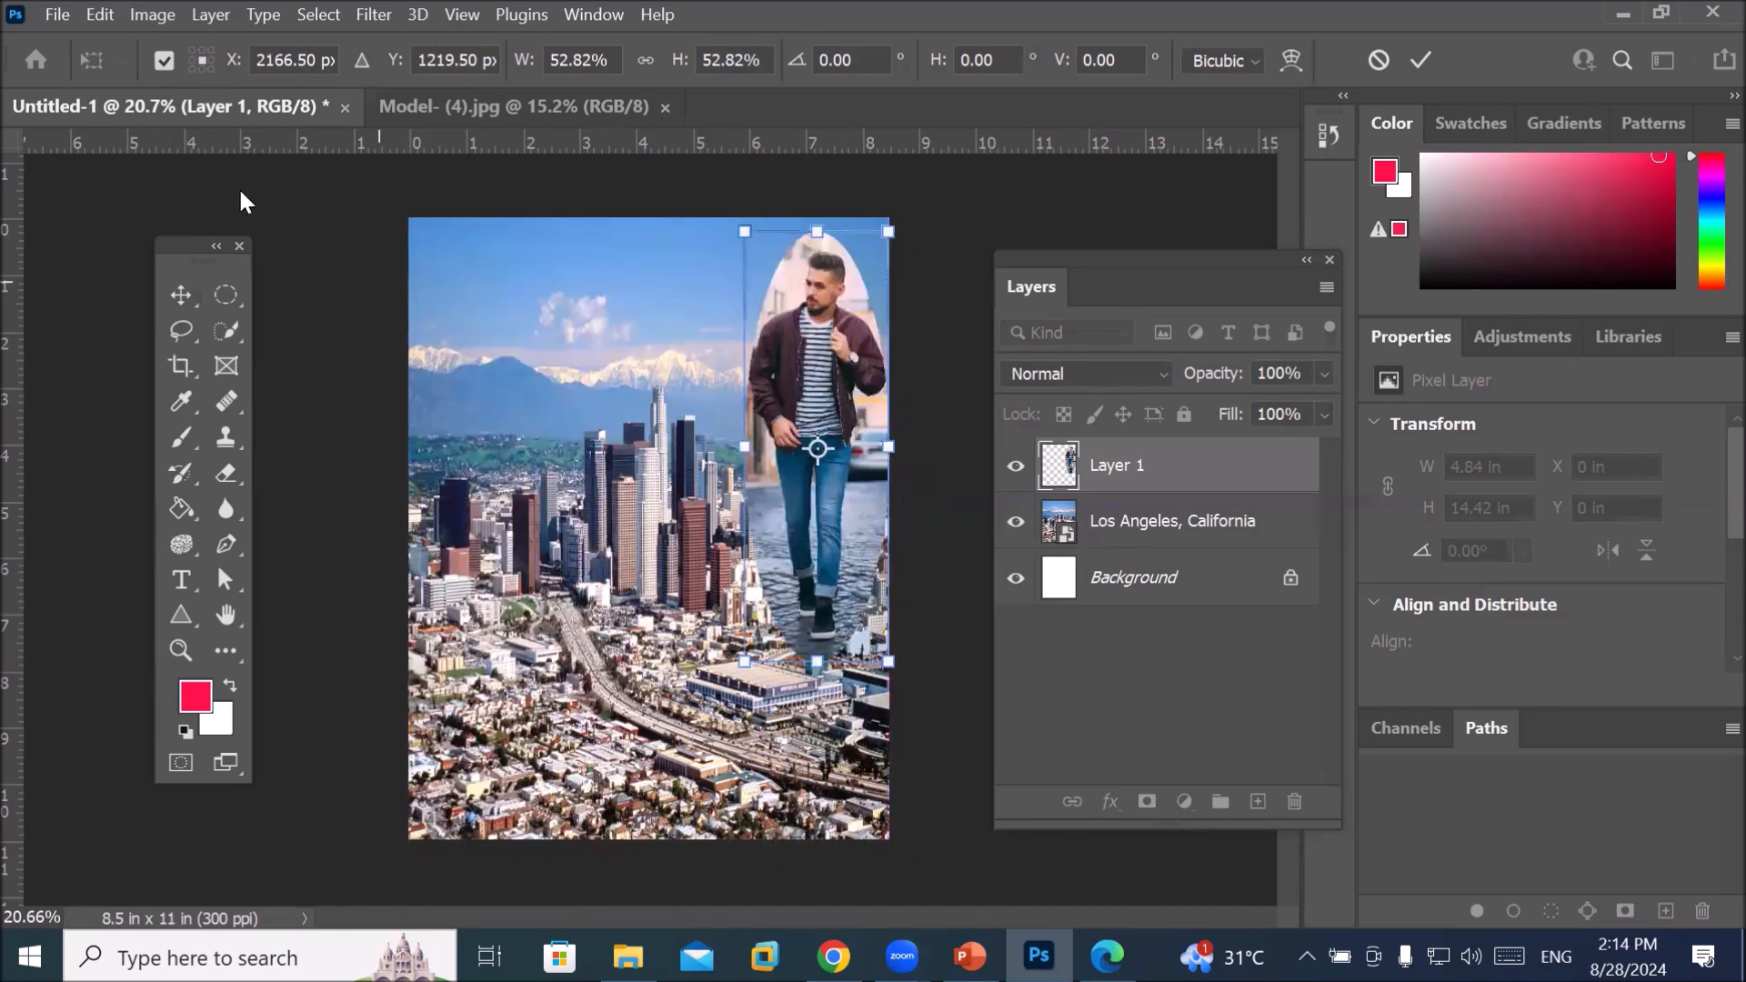
# Return to the Model- (4) photo, clear the elliptical selection and choose the Lasso tool
pyautogui.click(424, 107)
pyautogui.click(424, 107)
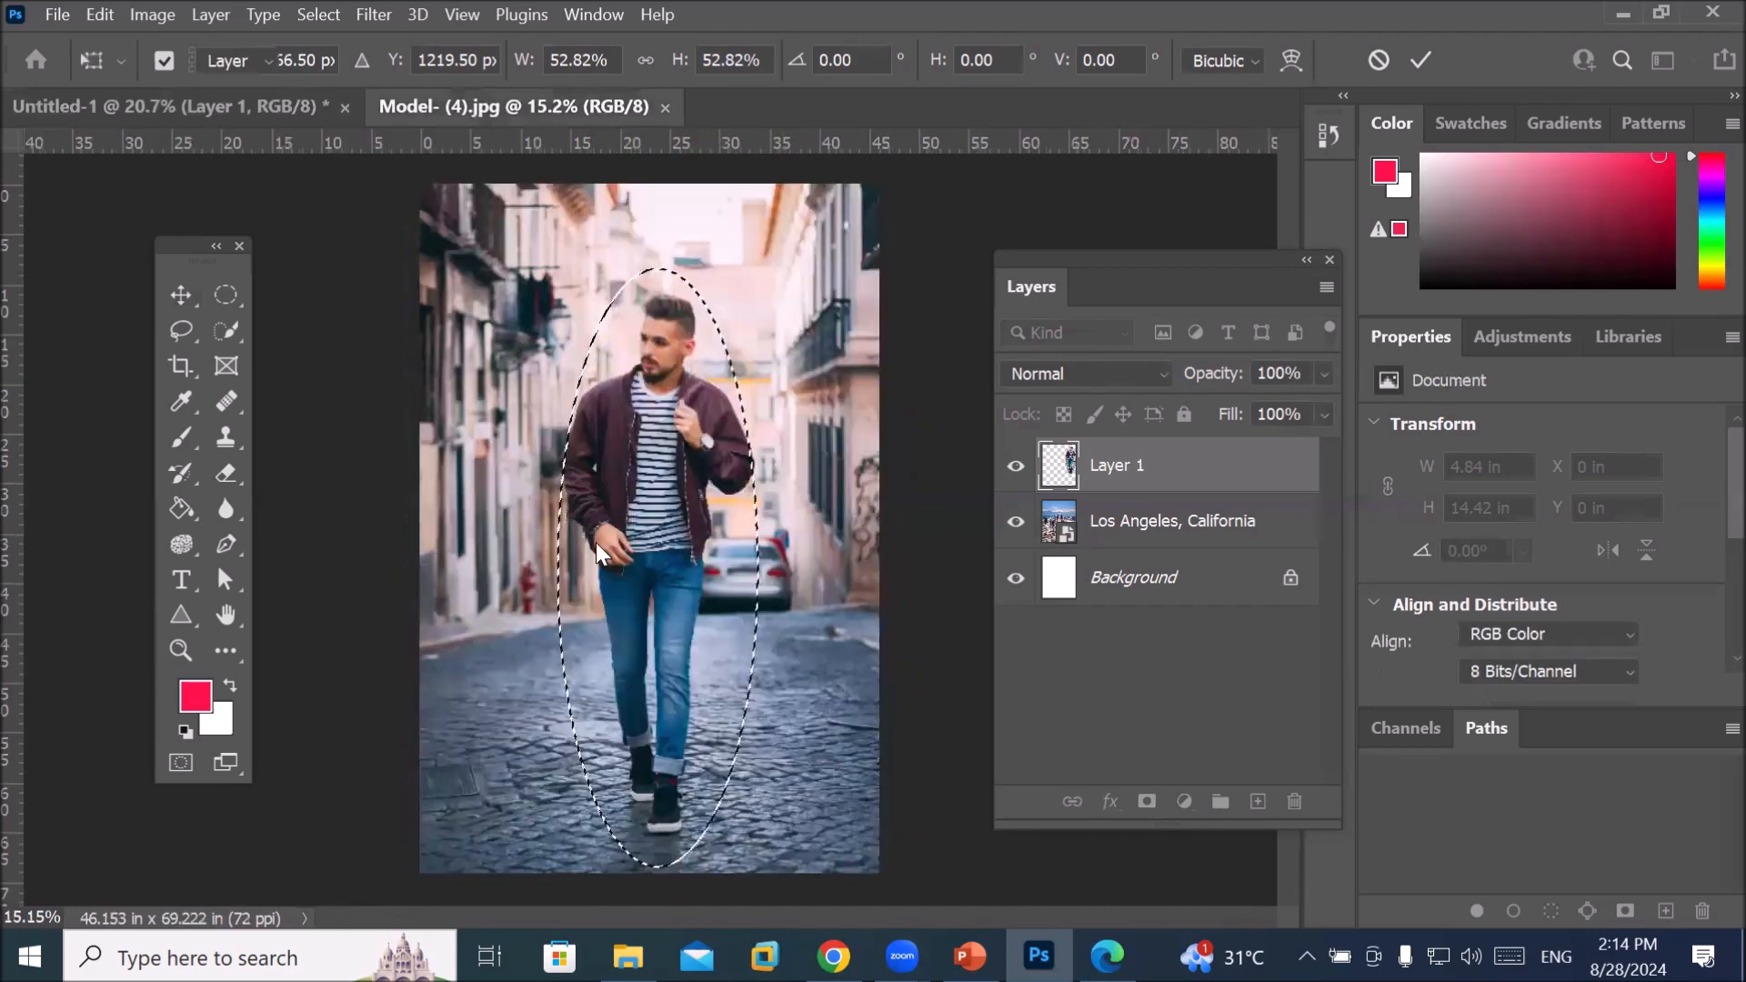
pyautogui.hotkey('ctrl', 'd')
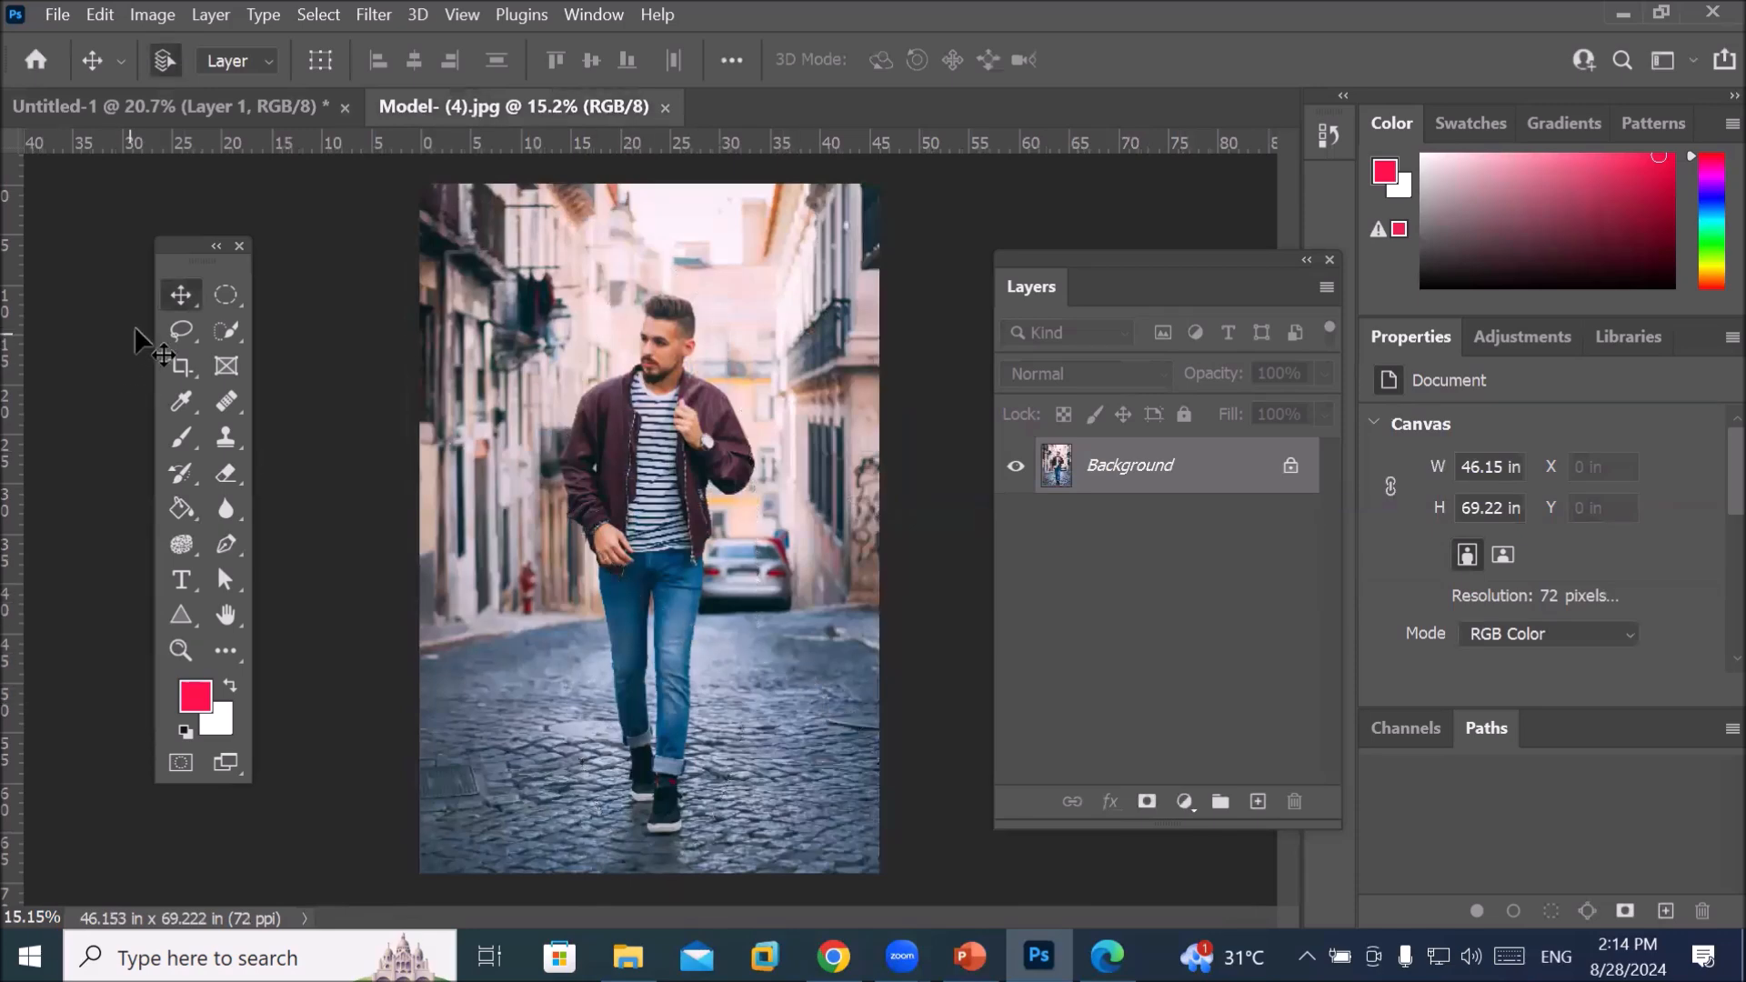
pyautogui.click(171, 332)
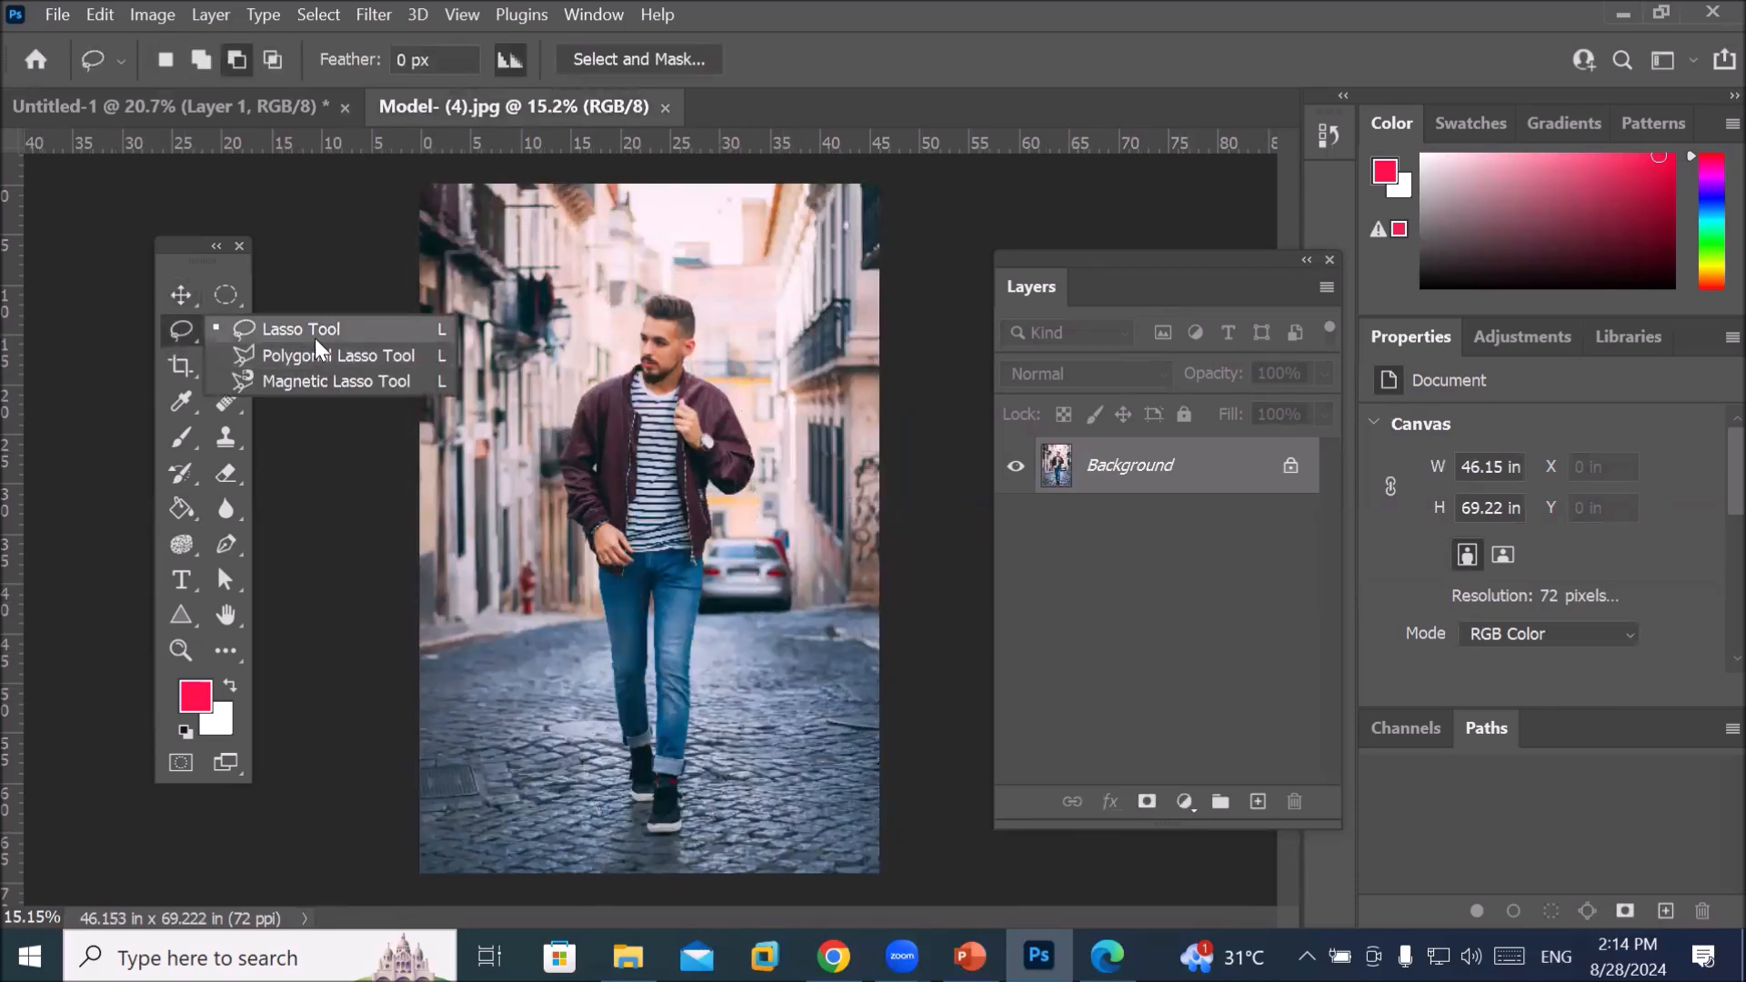
pyautogui.click(309, 330)
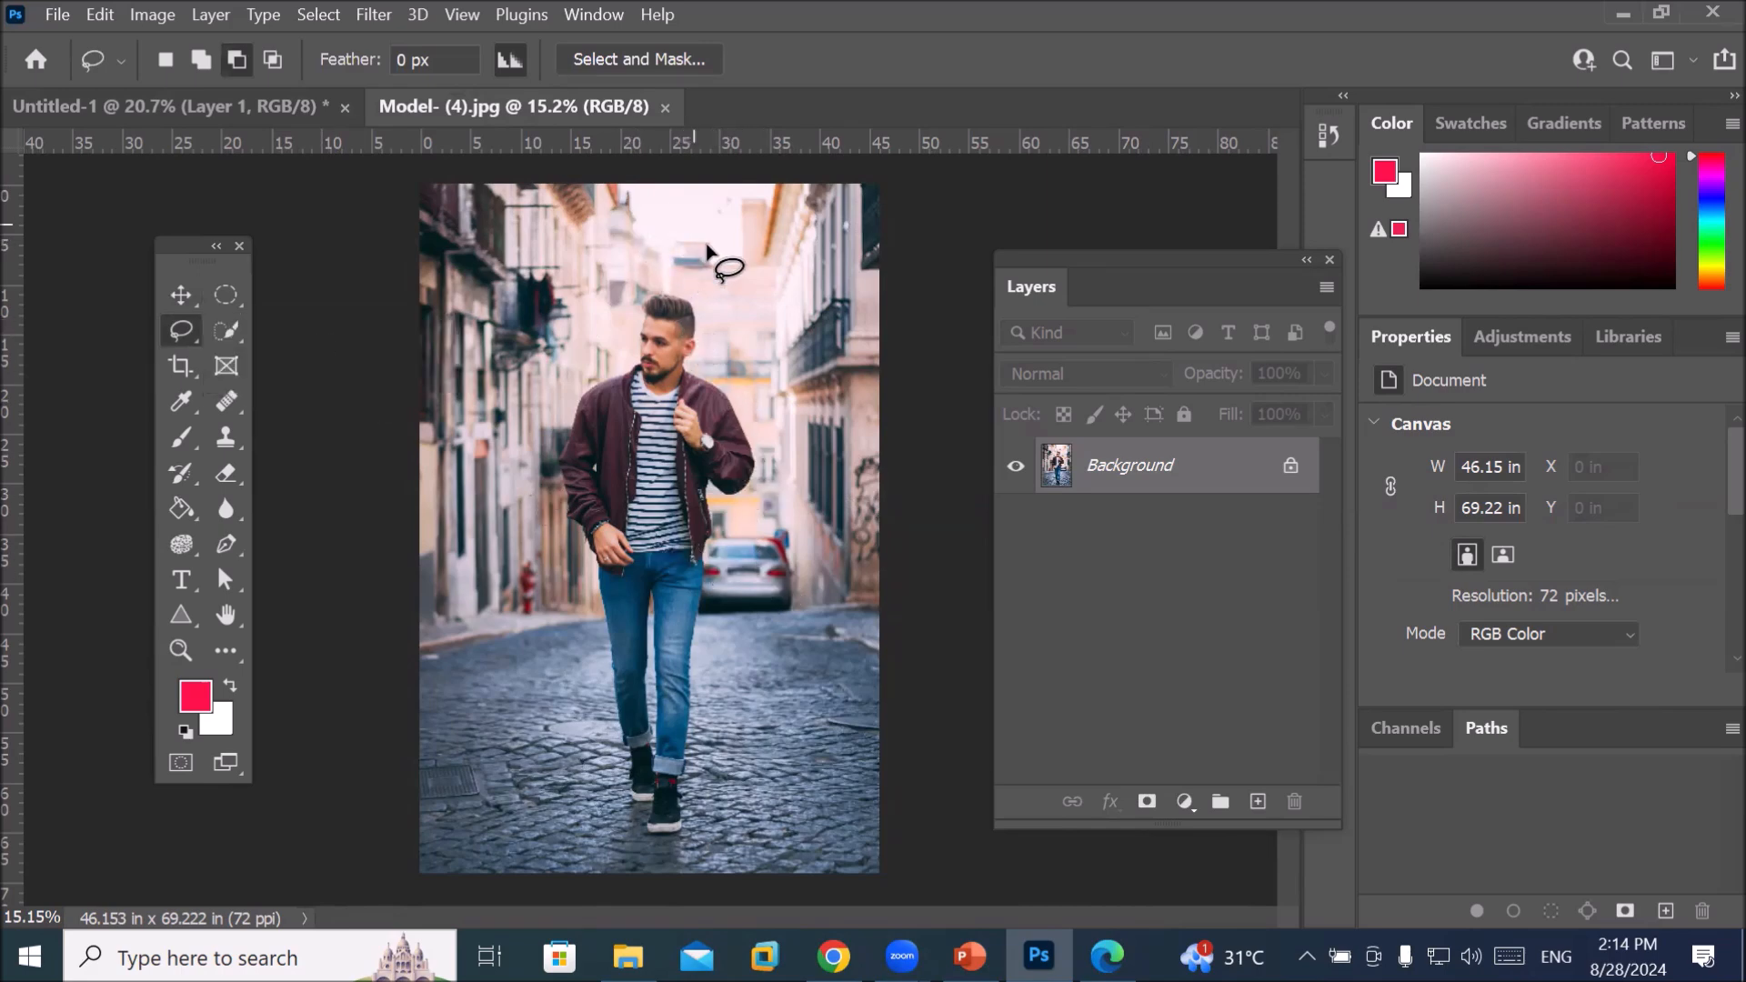
# Try to trace the man's outline with the Lasso, from the jacket around the head and down to the legs
pyautogui.scroll(5, 653, 320)
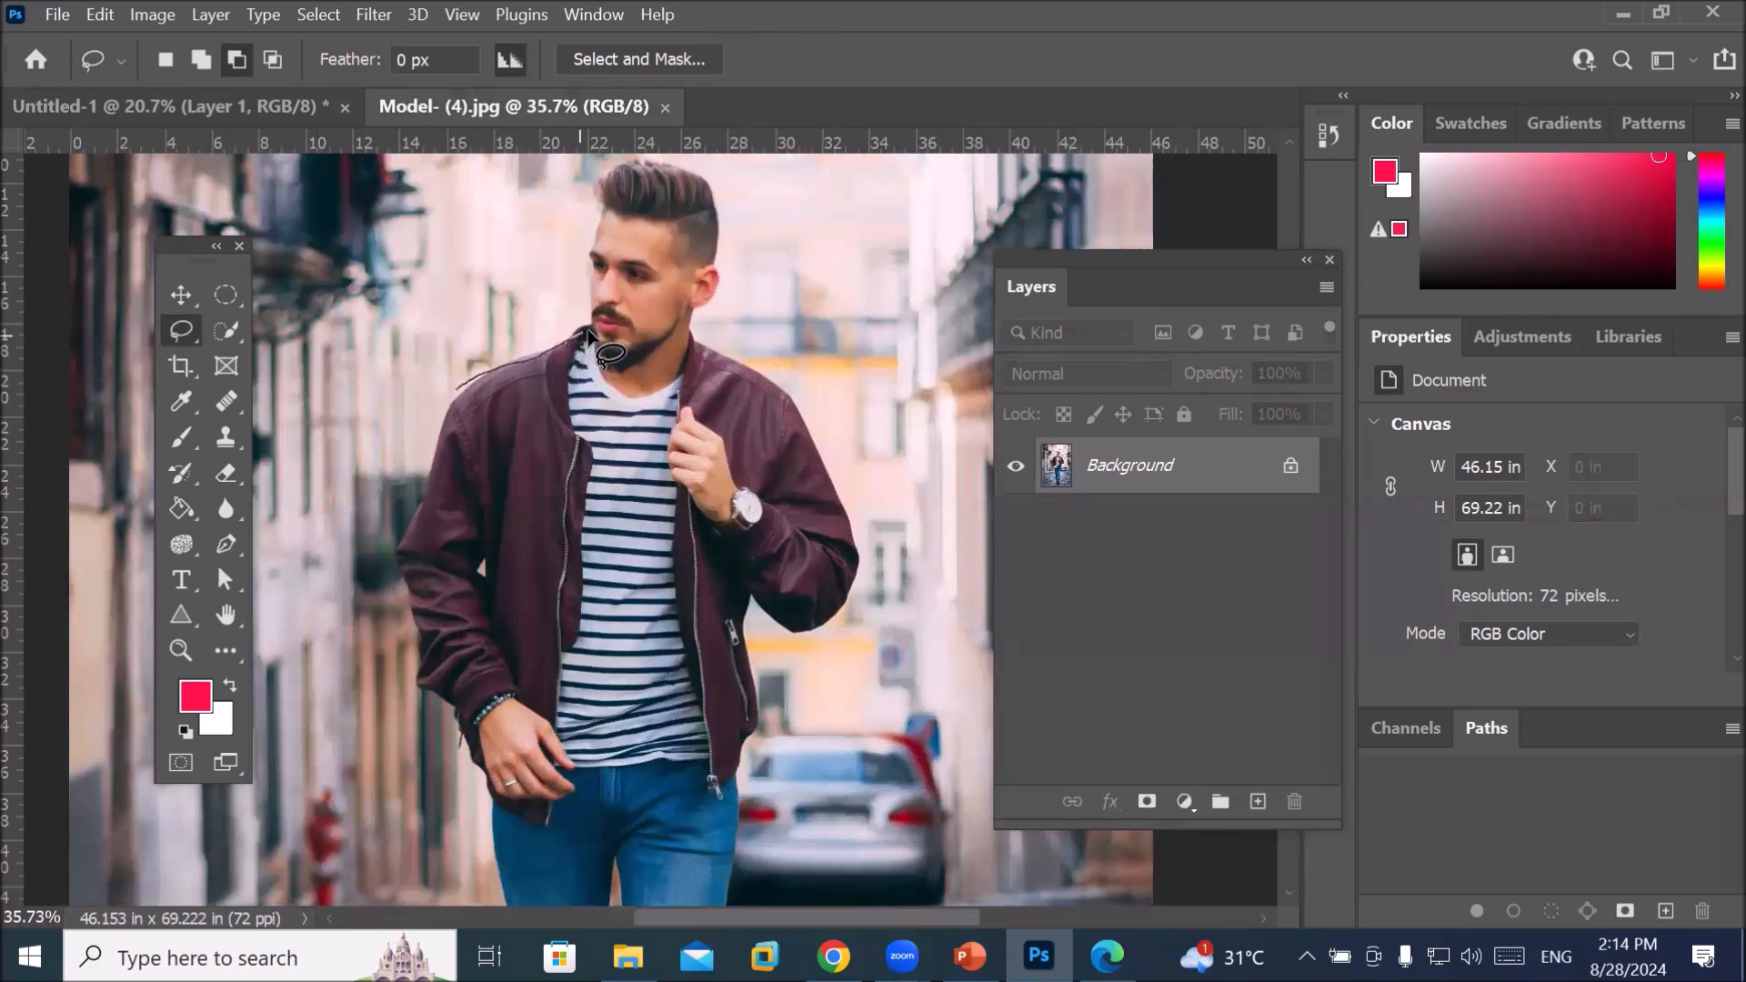
pyautogui.moveTo(593, 280)
pyautogui.mouseDown()
pyautogui.moveTo(610, 172)
pyautogui.moveTo(730, 181)
pyautogui.moveTo(728, 256)
pyautogui.moveTo(693, 327)
pyautogui.moveTo(832, 453)
pyautogui.mouseUp()
pyautogui.moveTo(861, 564)
pyautogui.mouseDown()
pyautogui.moveTo(838, 622)
pyautogui.moveTo(773, 621)
pyautogui.moveTo(747, 597)
pyautogui.moveTo(755, 739)
pyautogui.moveTo(728, 813)
pyautogui.moveTo(728, 894)
pyautogui.mouseUp()
pyautogui.press('space')
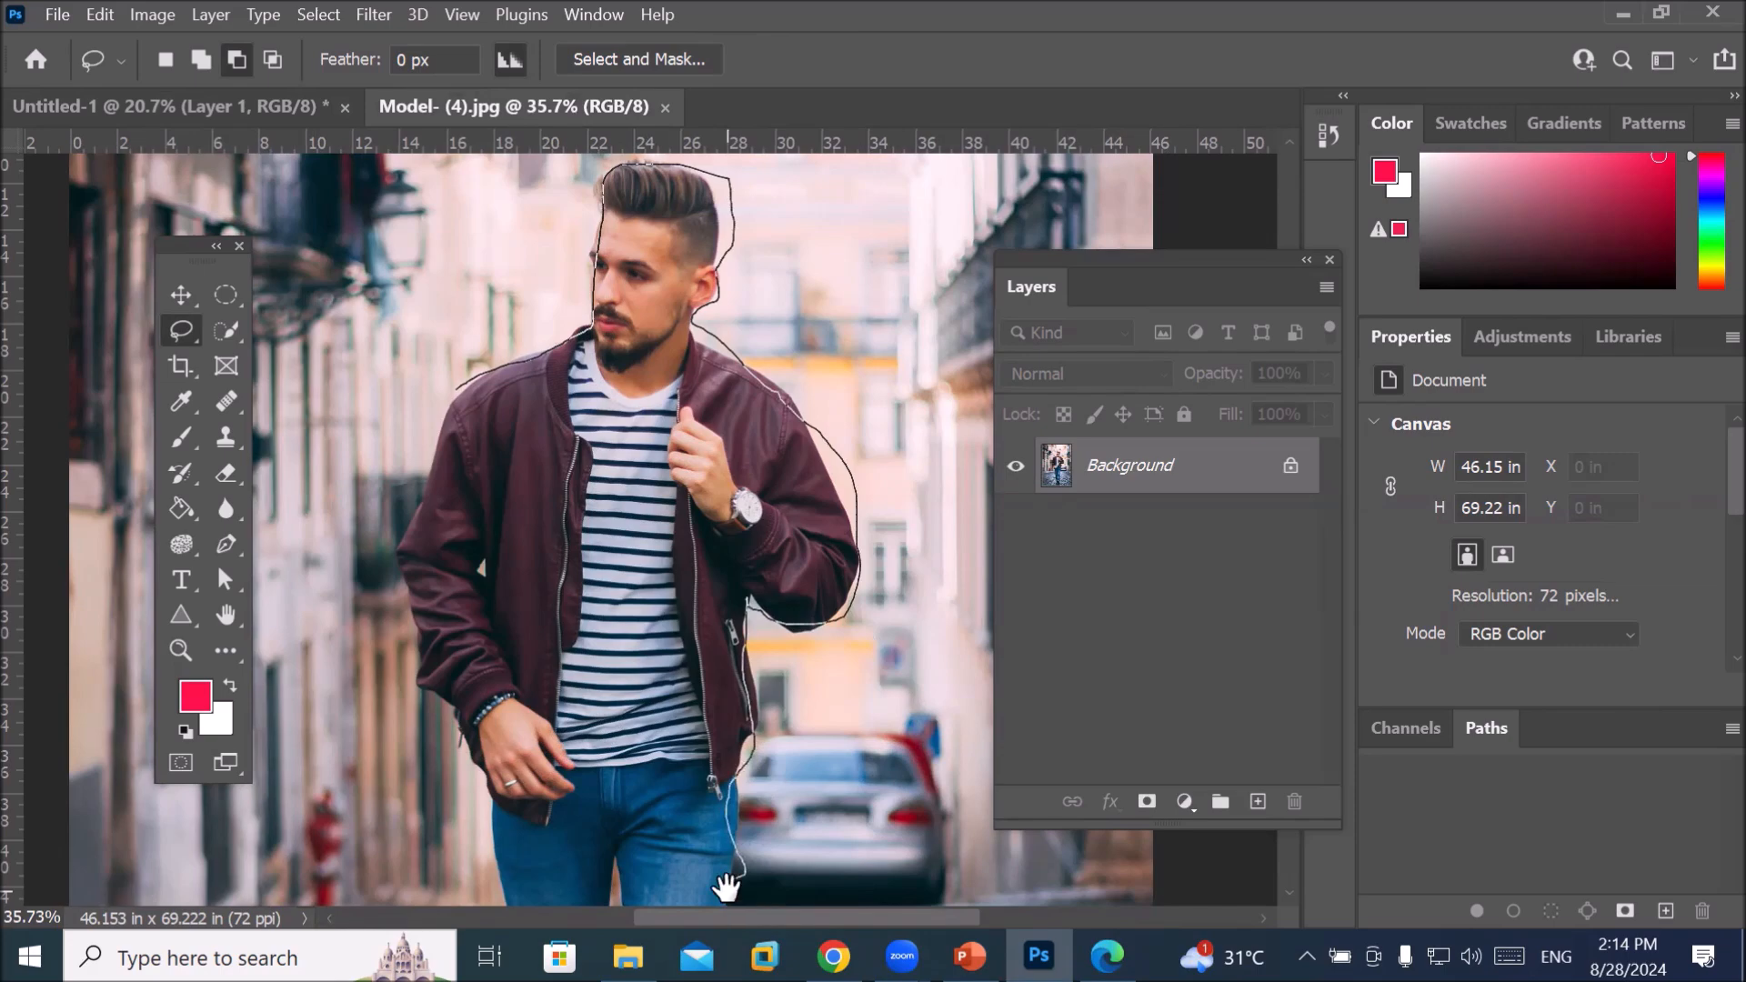
pyautogui.moveTo(726, 886)
pyautogui.mouseDown()
pyautogui.moveTo(659, 612)
pyautogui.moveTo(721, 353)
pyautogui.mouseUp()
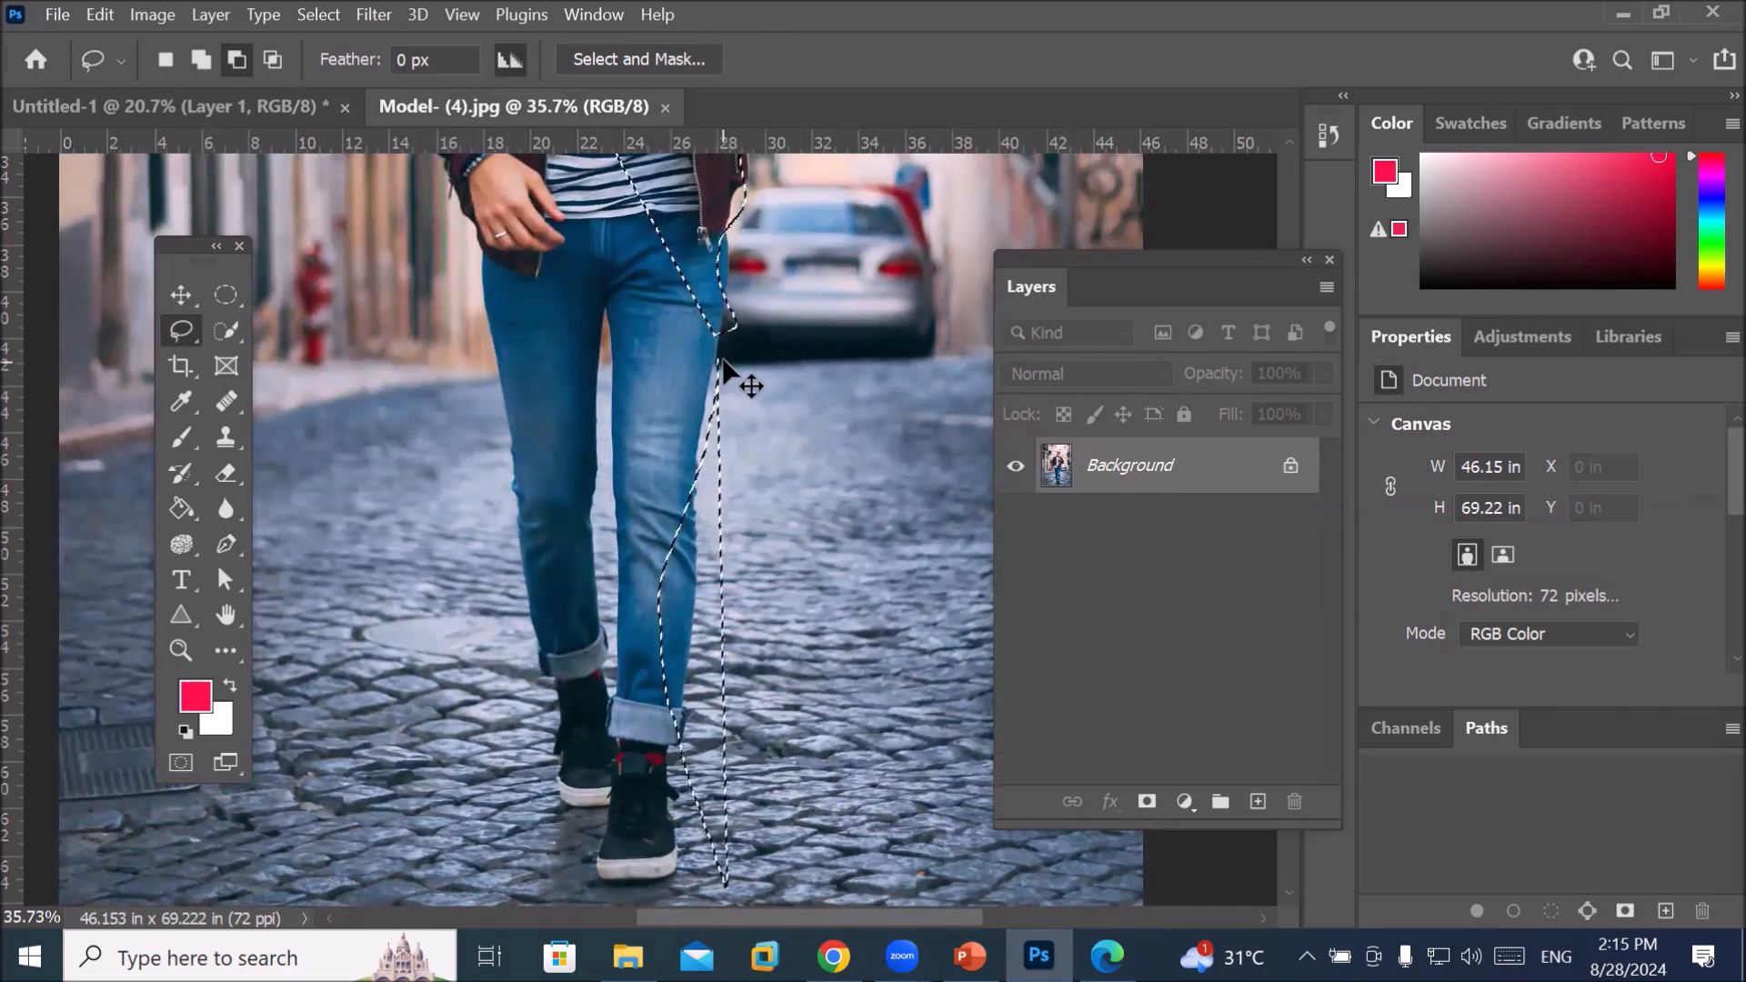
pyautogui.click(724, 366)
# Trace a freehand Lasso selection around the whole man, from the neck down to the shoes and back up to the hair
pyautogui.scroll(-5, 714, 368)
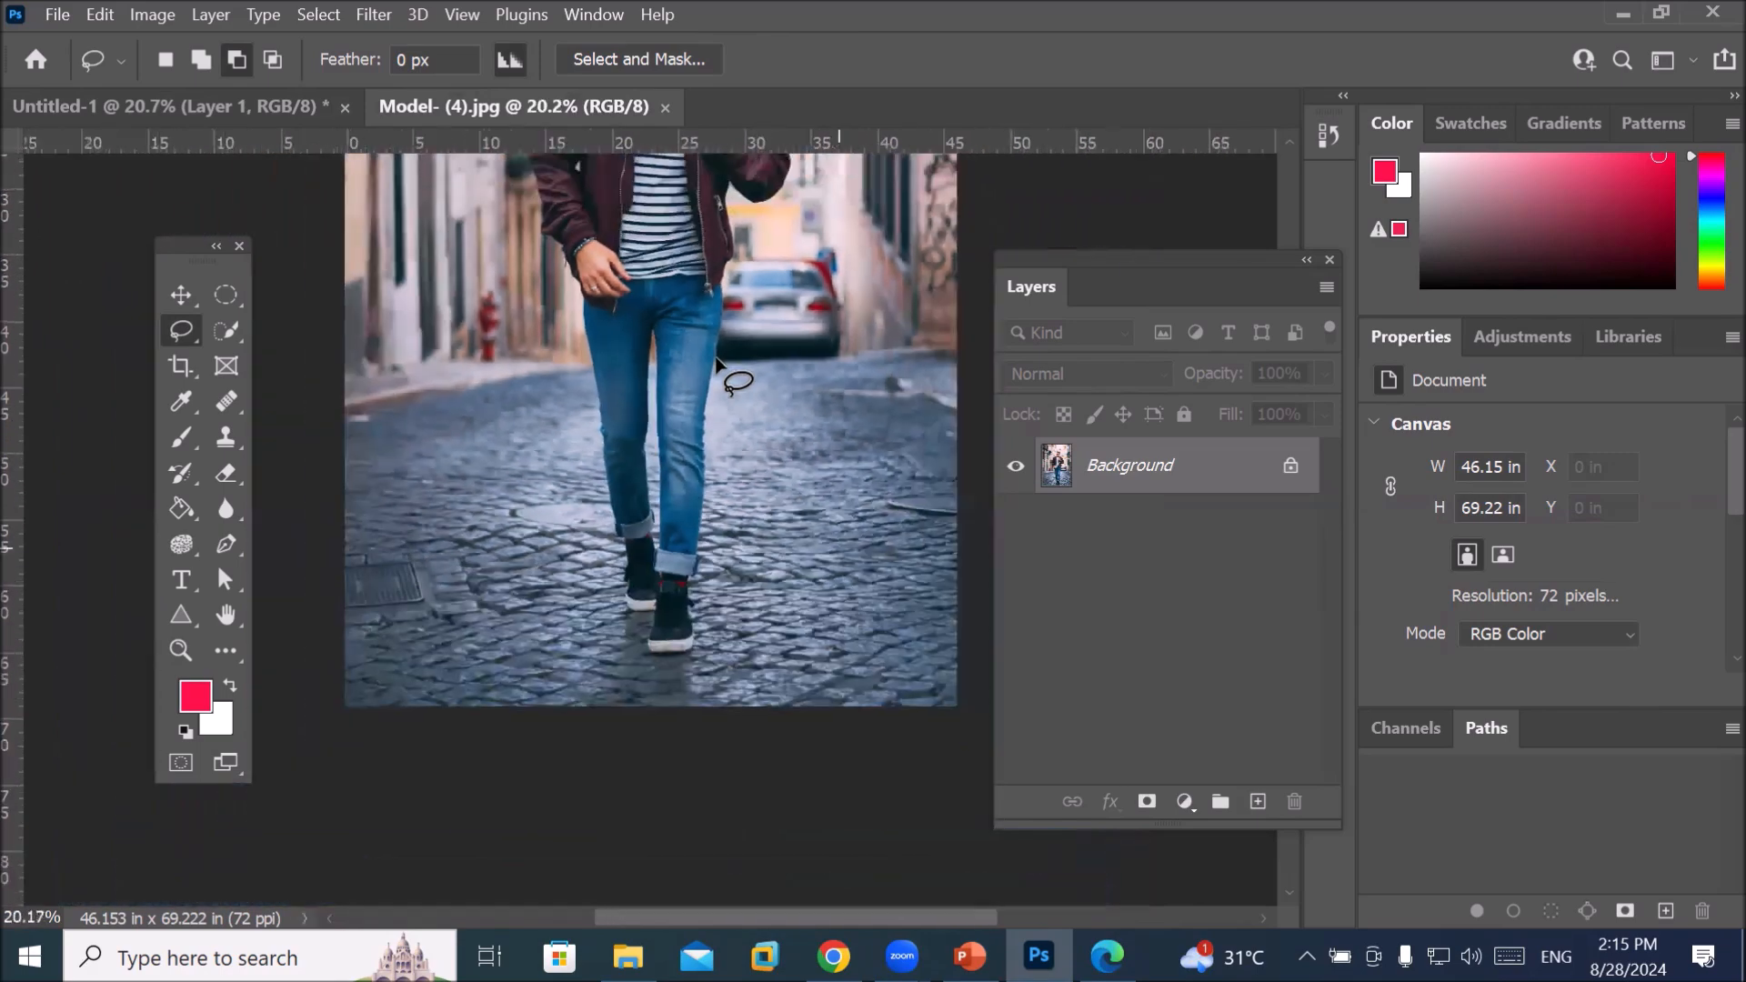
pyautogui.moveTo(693, 308)
pyautogui.mouseDown()
pyautogui.moveTo(684, 363)
pyautogui.moveTo(729, 399)
pyautogui.moveTo(755, 472)
pyautogui.moveTo(706, 483)
pyautogui.moveTo(680, 800)
pyautogui.mouseUp()
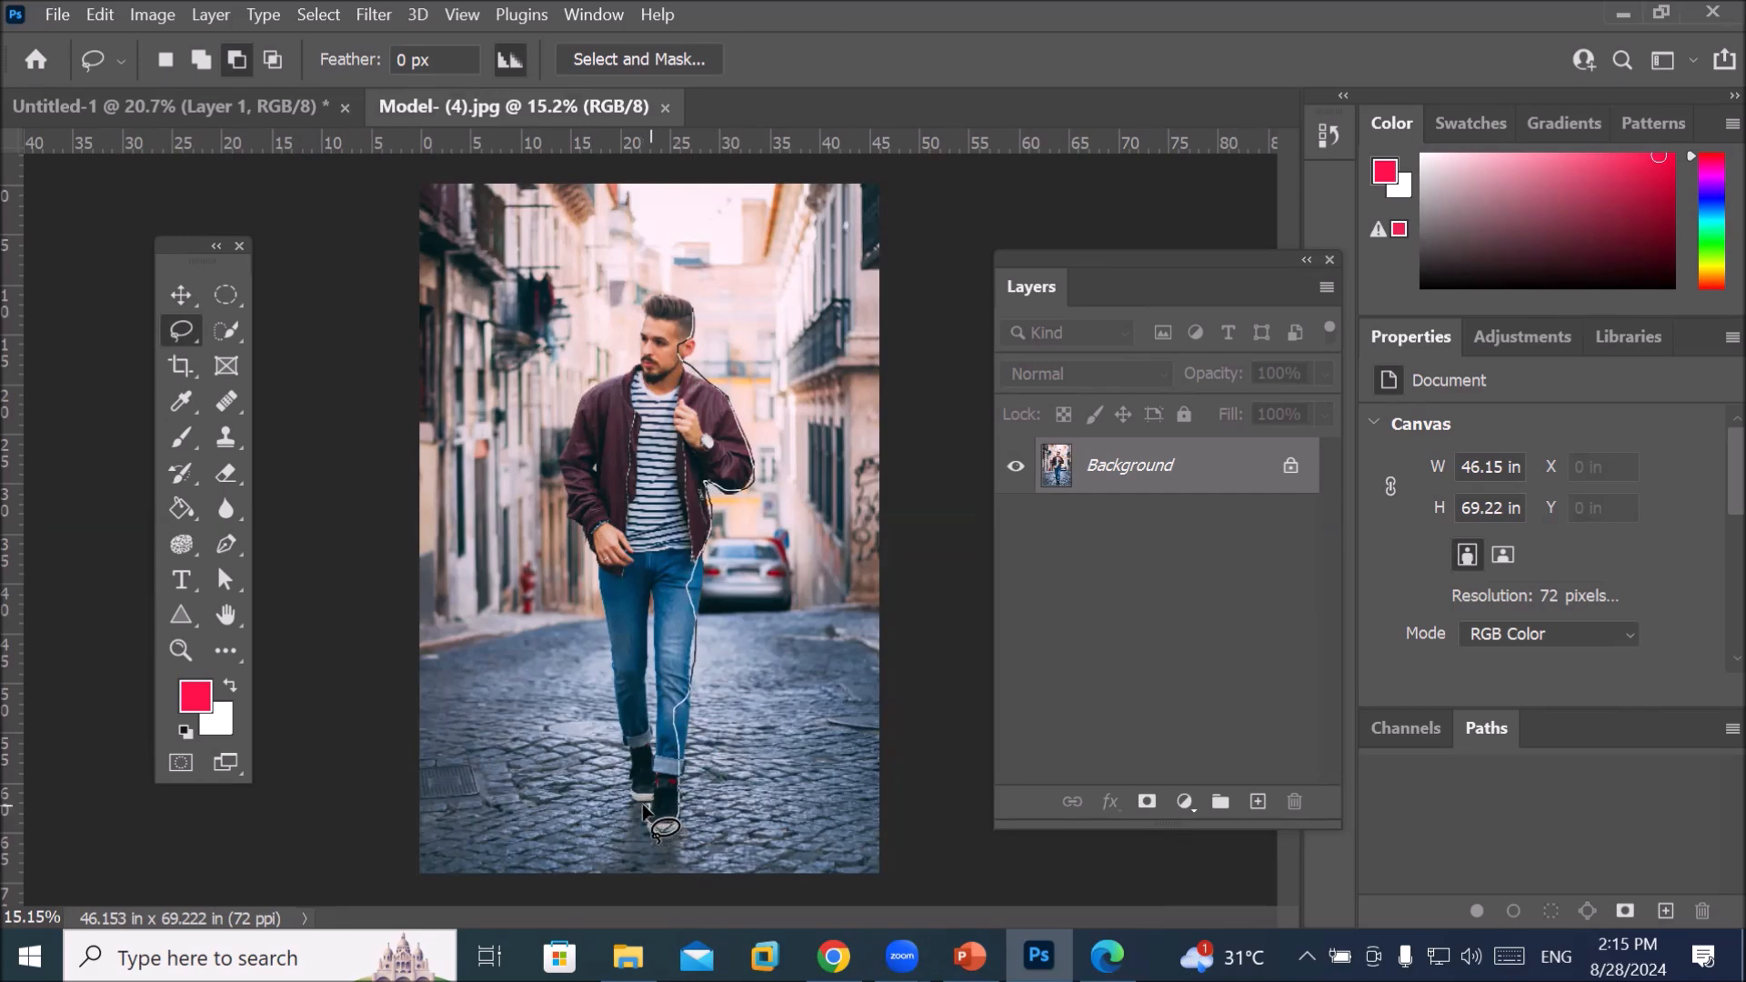
pyautogui.moveTo(629, 755); pyautogui.dragTo(624, 723)
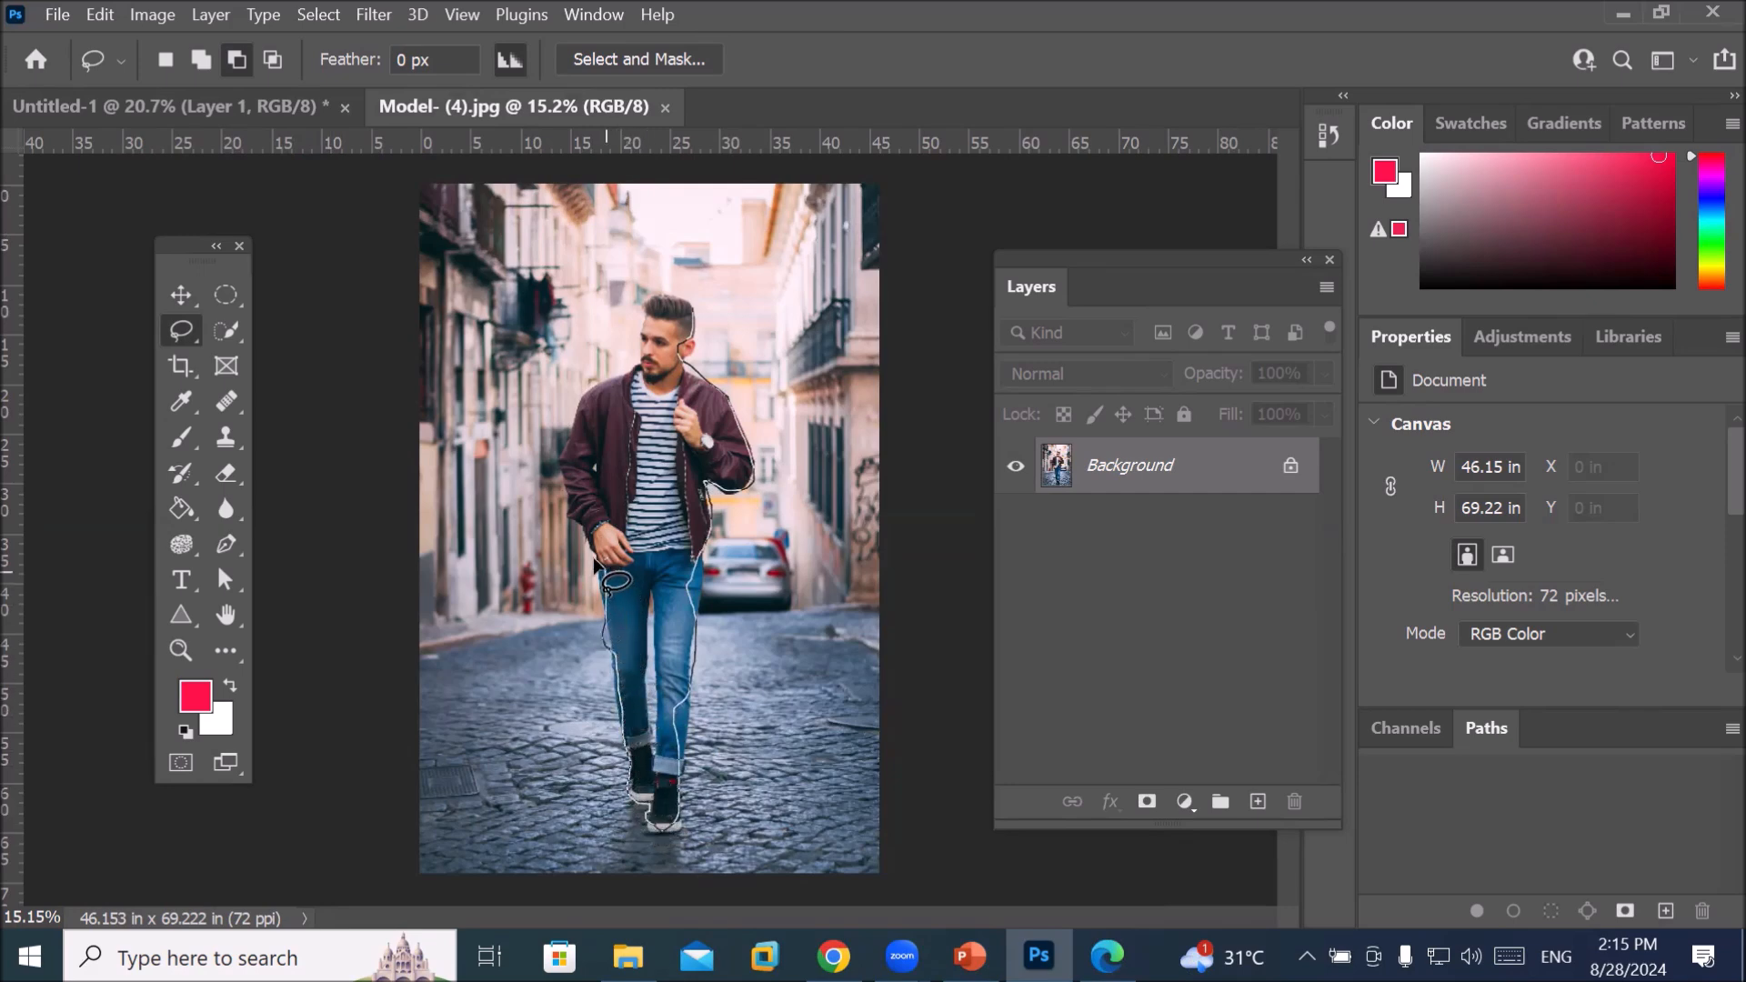
pyautogui.moveTo(576, 515); pyautogui.dragTo(570, 474)
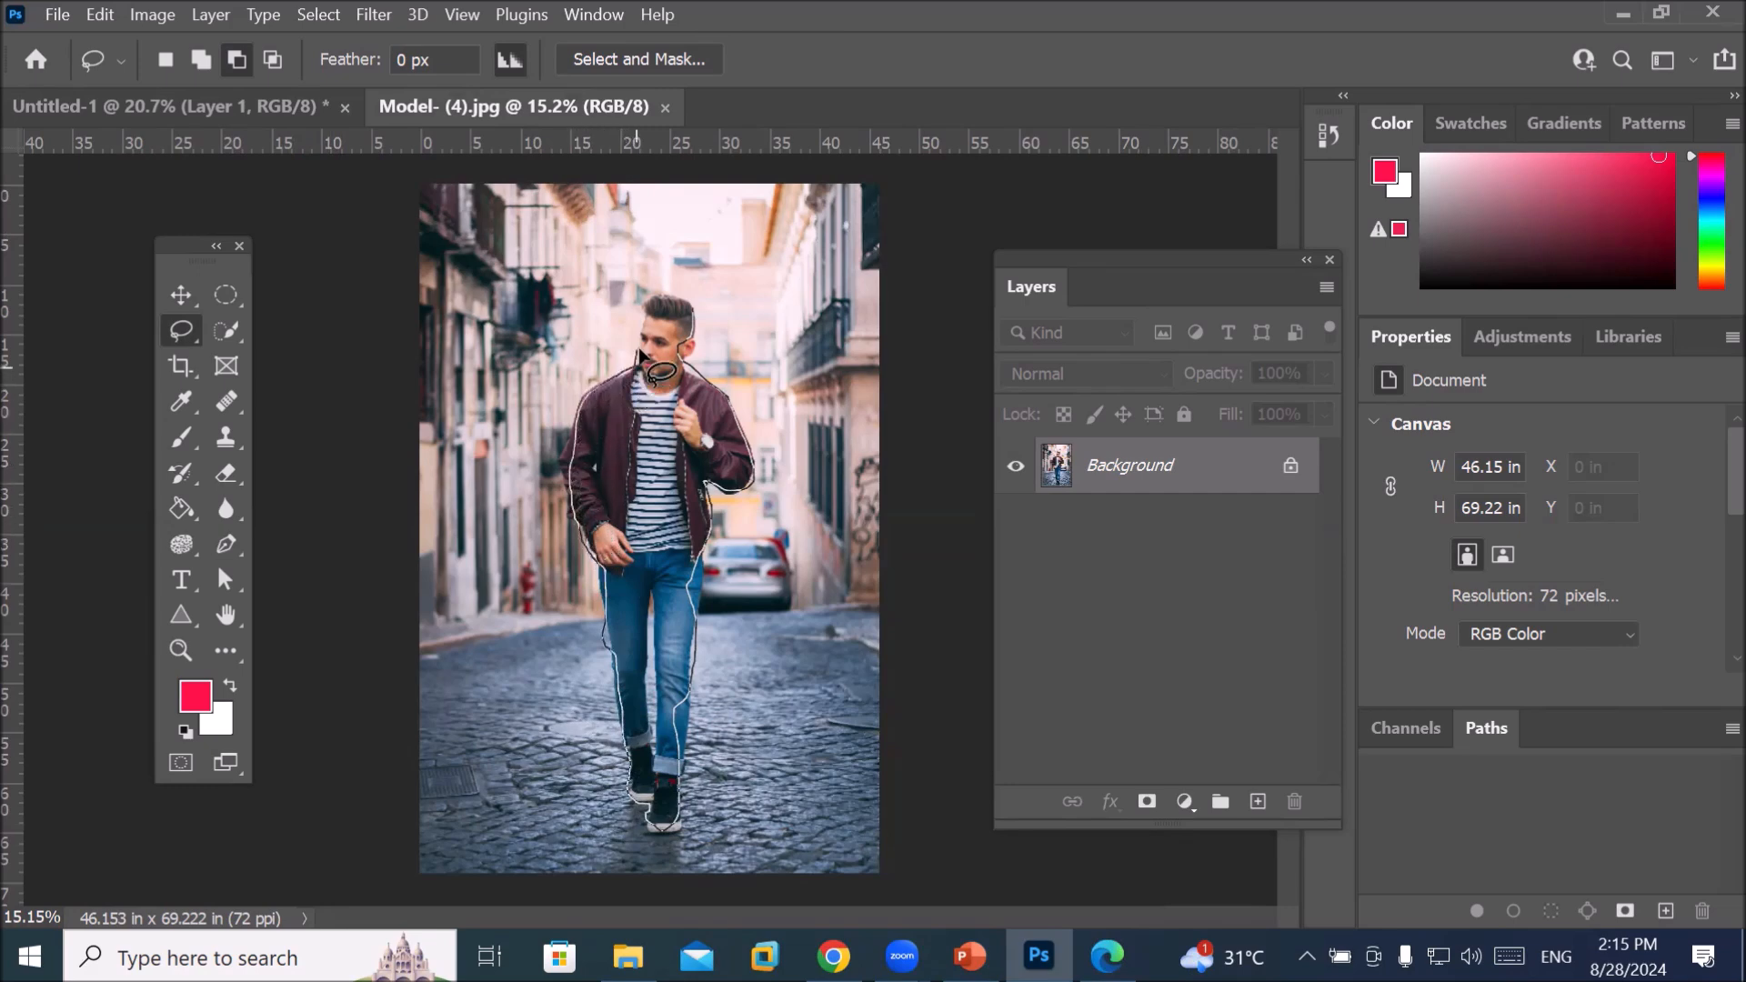
pyautogui.moveTo(661, 303)
pyautogui.mouseDown()
pyautogui.moveTo(684, 303)
pyautogui.moveTo(693, 344)
pyautogui.mouseUp()
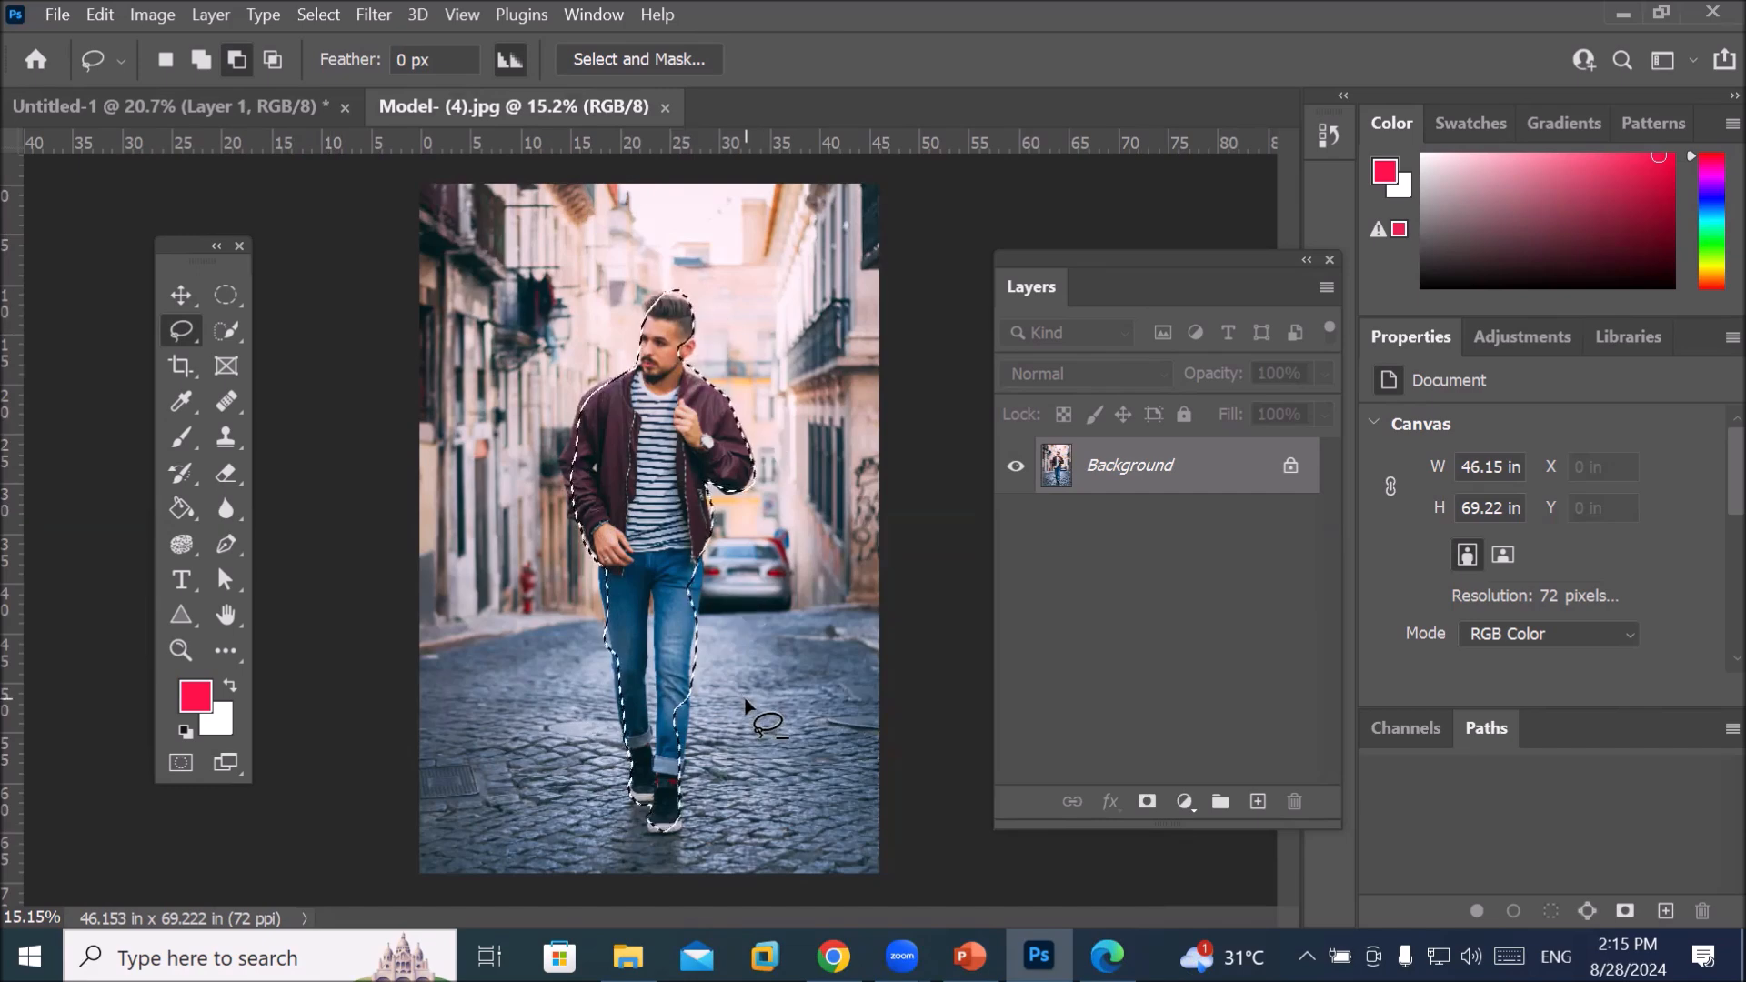
# Add the missed lower part of the front trouser leg to the selection with the Lasso
pyautogui.scroll(5, 704, 815)
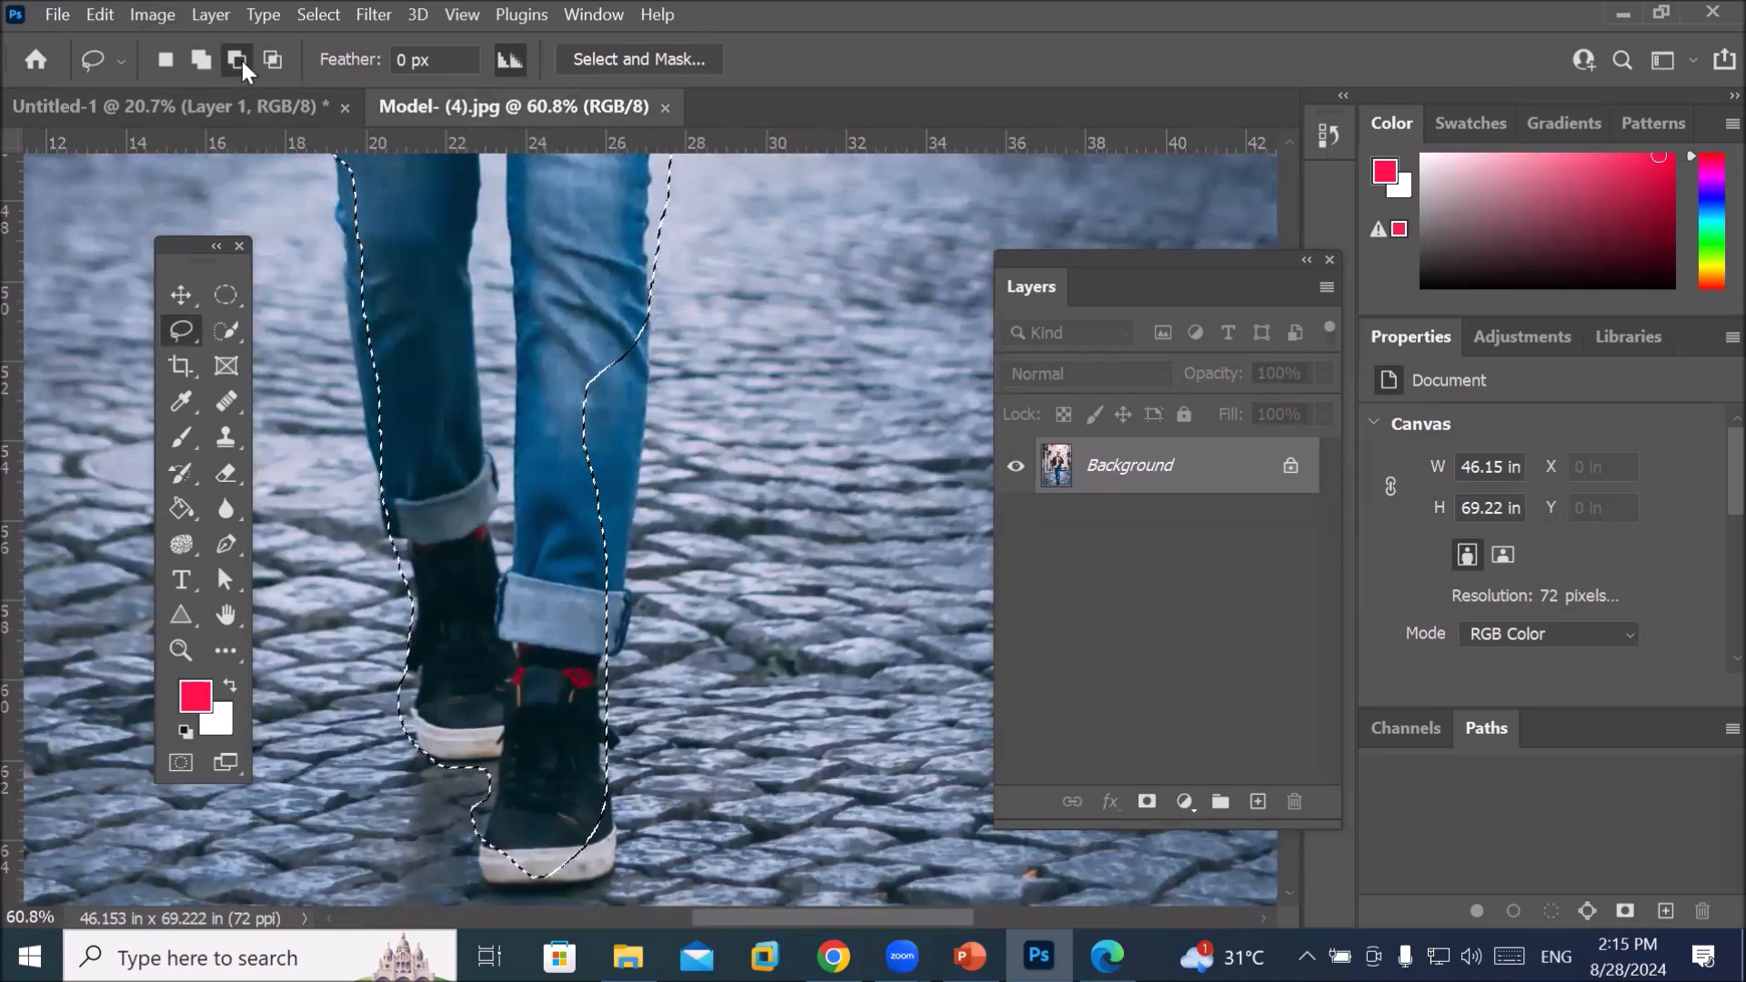
pyautogui.click(200, 61)
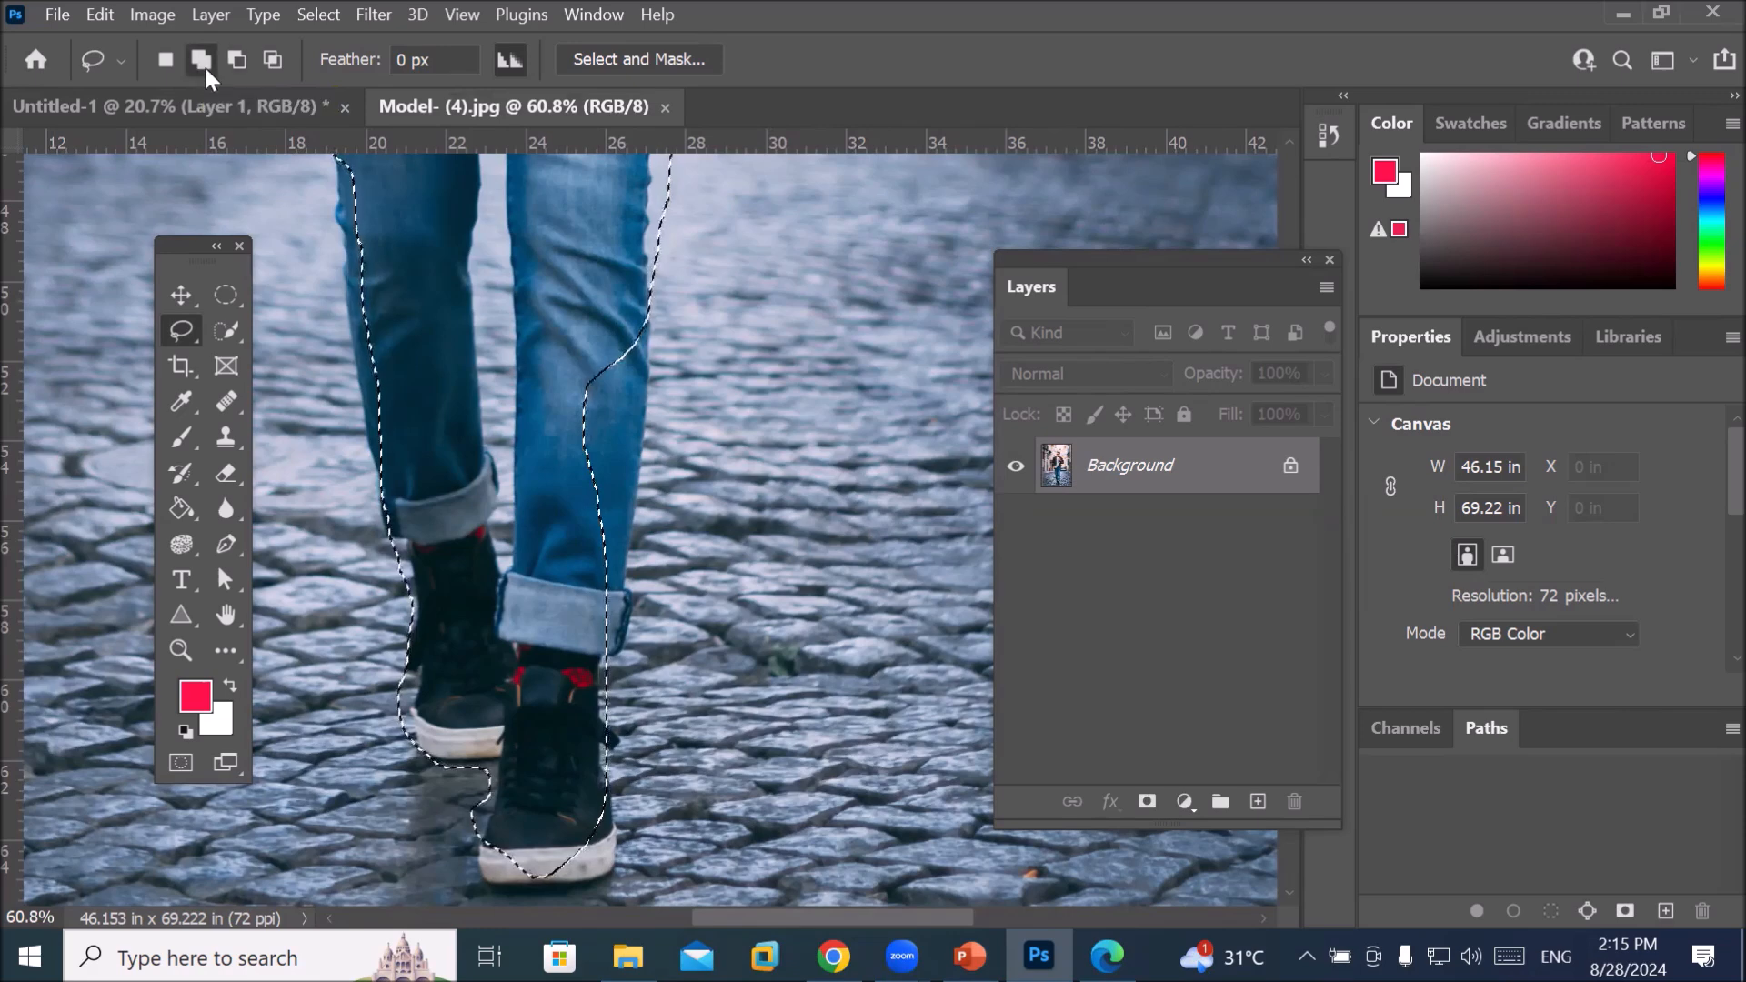
pyautogui.moveTo(648, 324)
pyautogui.mouseDown()
pyautogui.moveTo(615, 578)
pyautogui.moveTo(572, 576)
pyautogui.moveTo(547, 495)
pyautogui.moveTo(579, 369)
pyautogui.moveTo(599, 321)
pyautogui.moveTo(580, 543)
pyautogui.mouseUp()
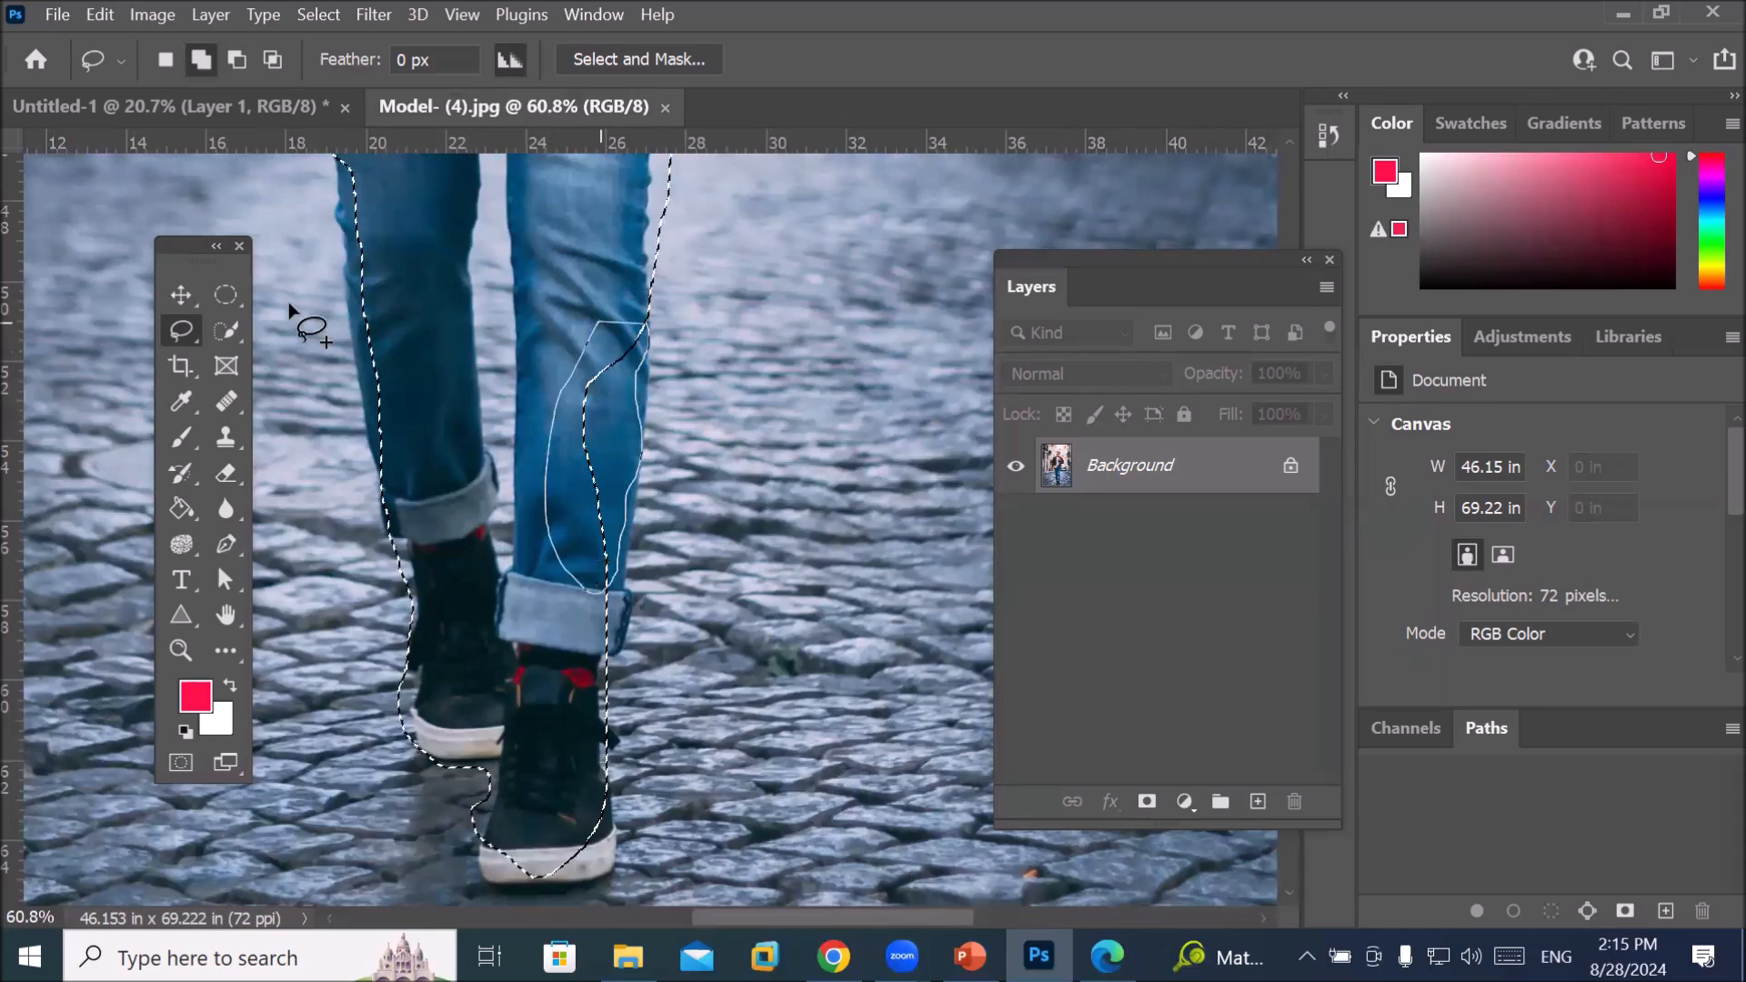
# Try switching the Lasso between the subtract and add selection modes
pyautogui.scroll(4, 301, 273)
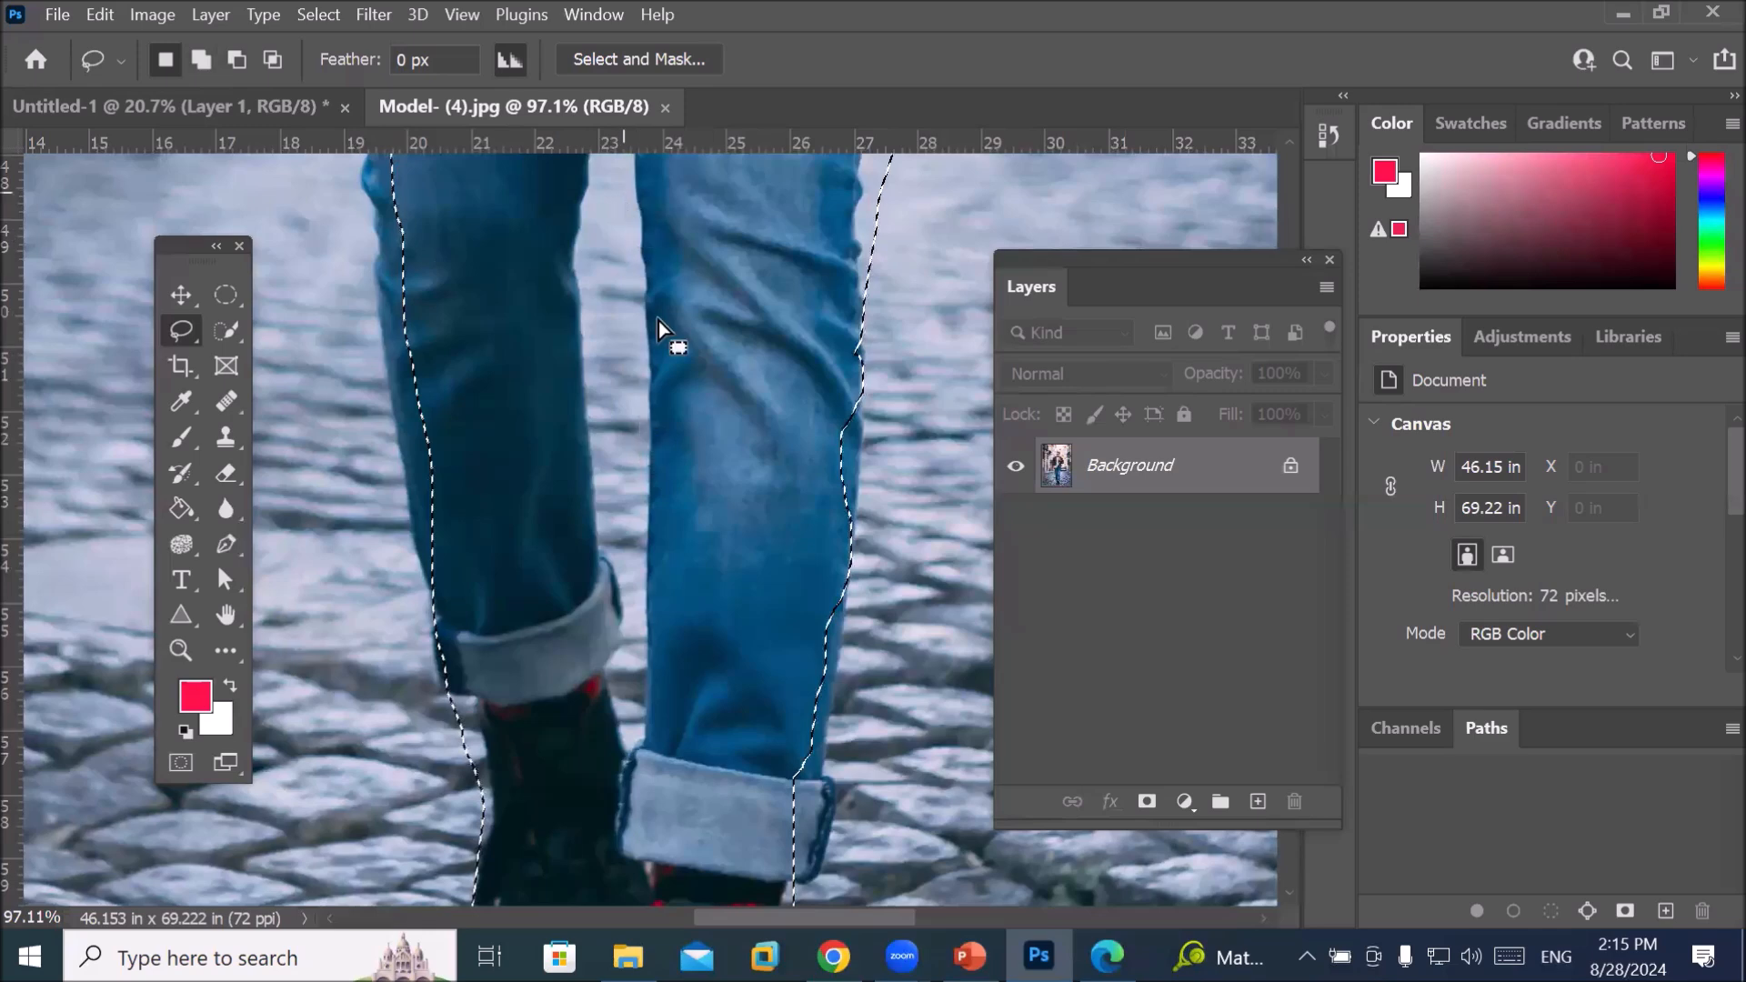
pyautogui.click(232, 60)
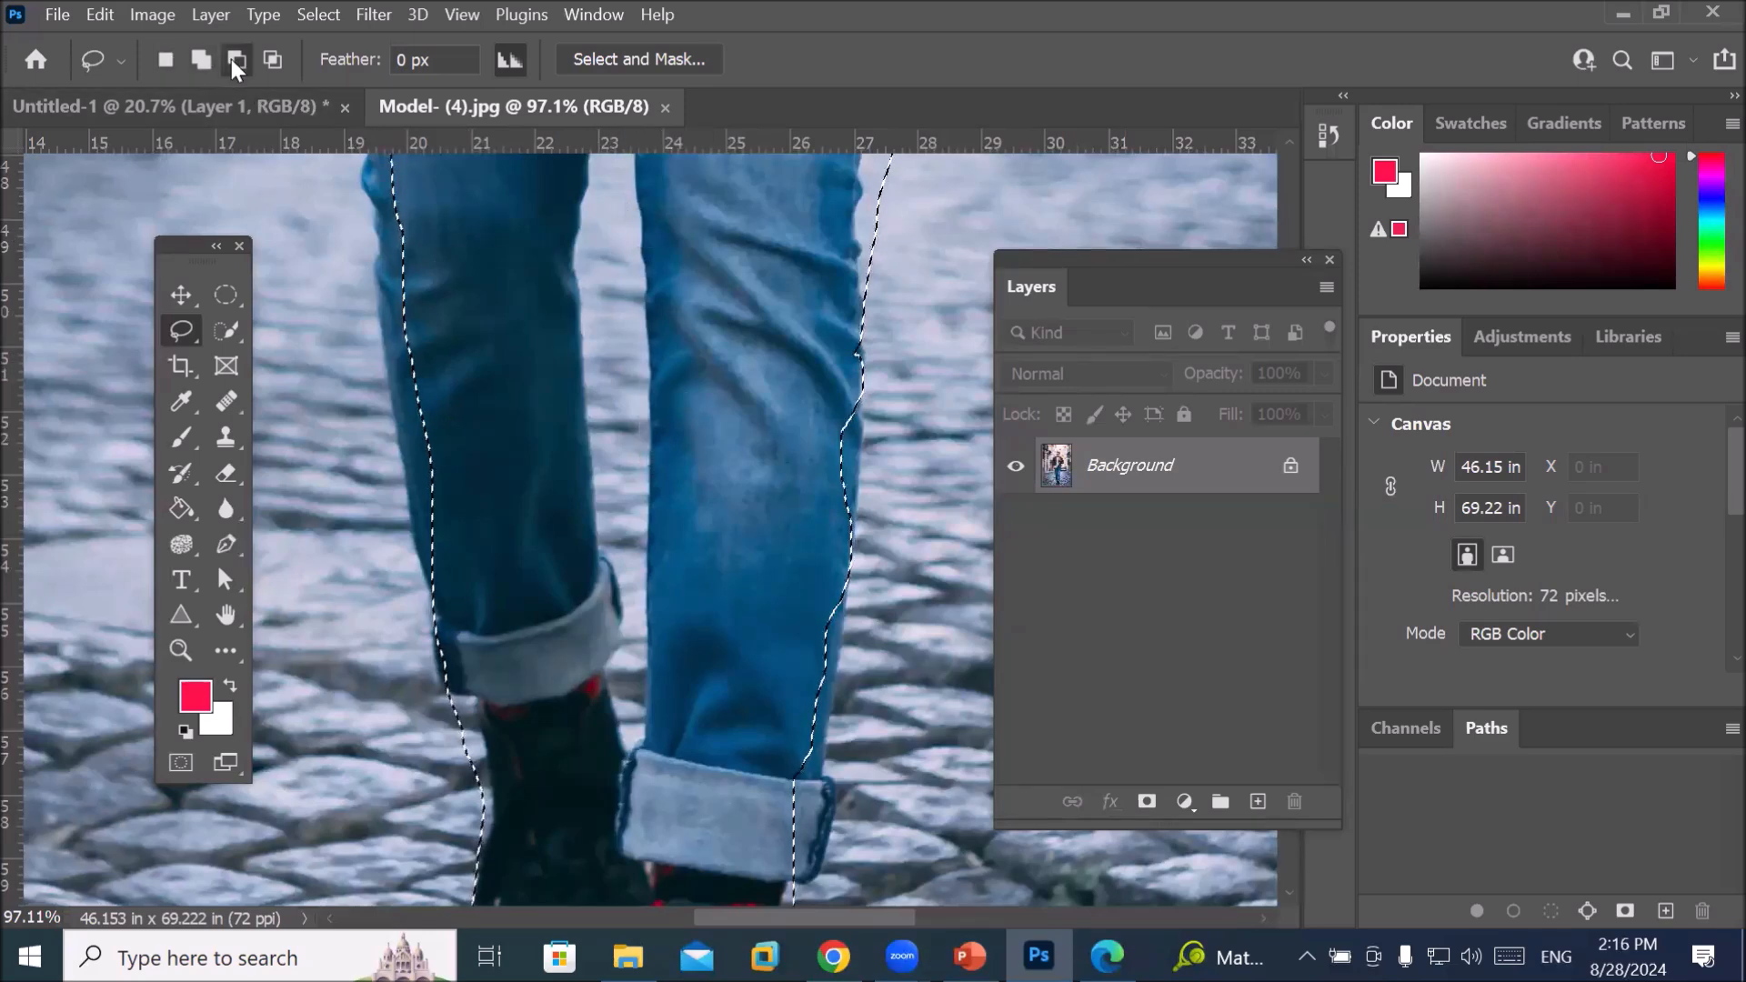
pyautogui.click(198, 60)
pyautogui.scroll(-5, 564, 435)
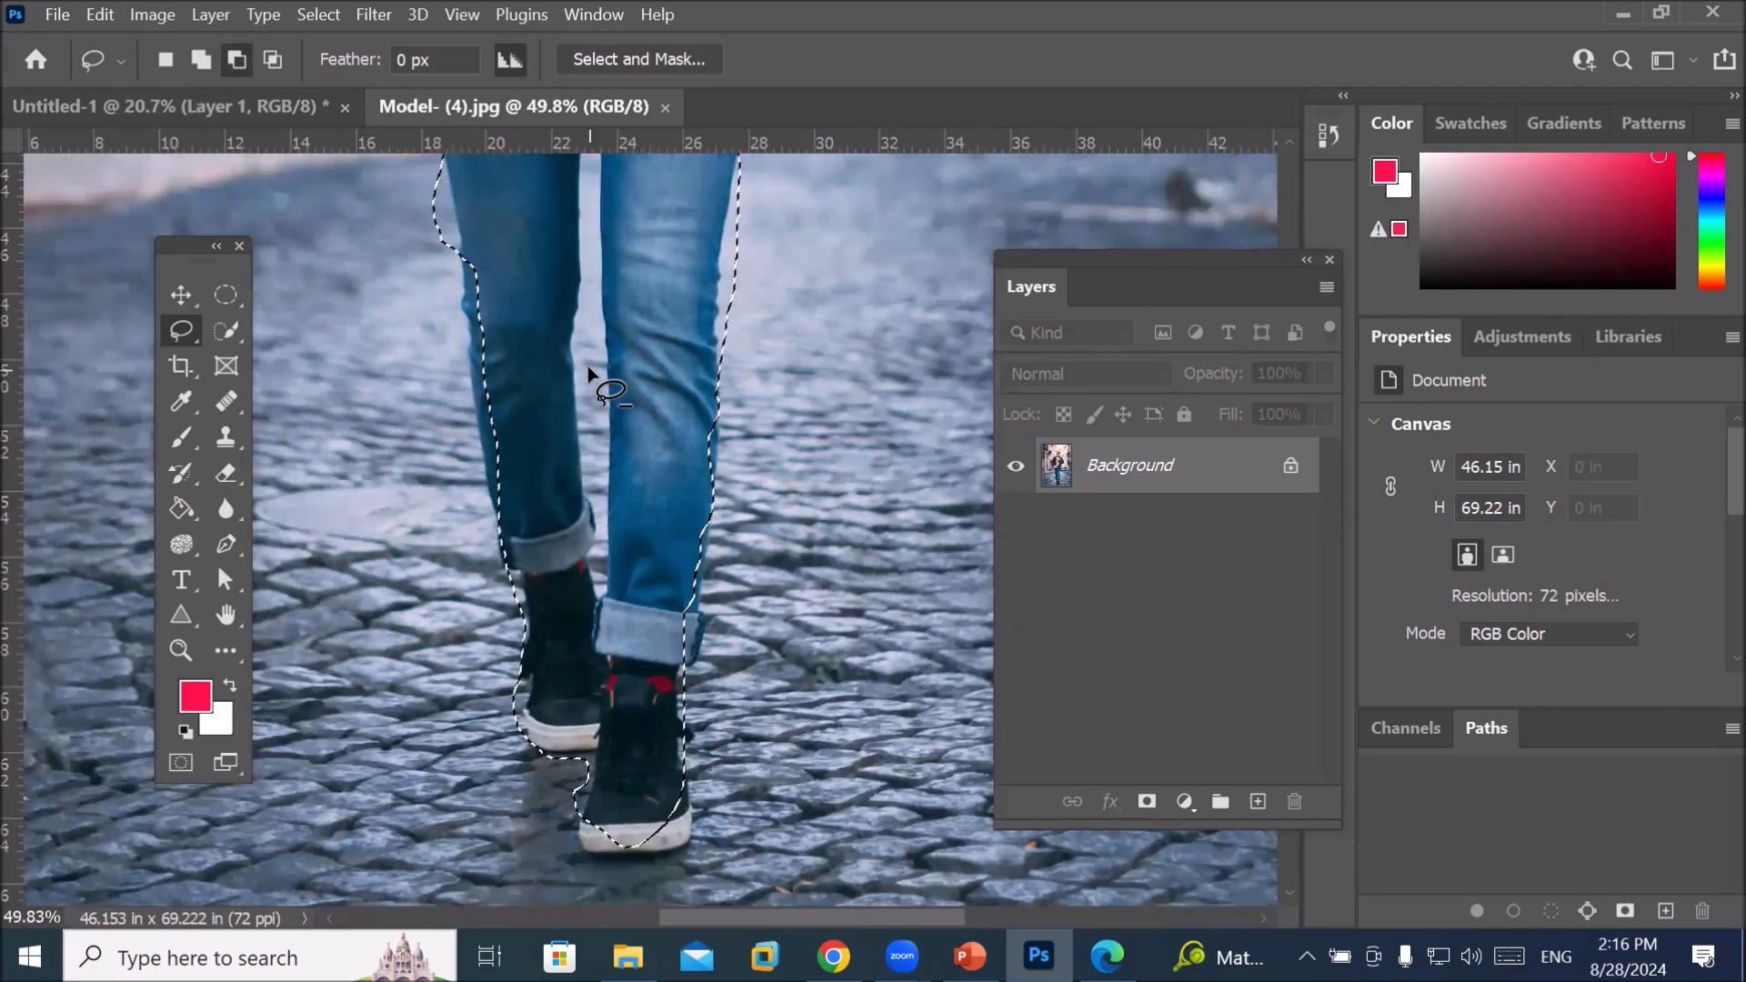
pyautogui.scroll(1, 391, 386)
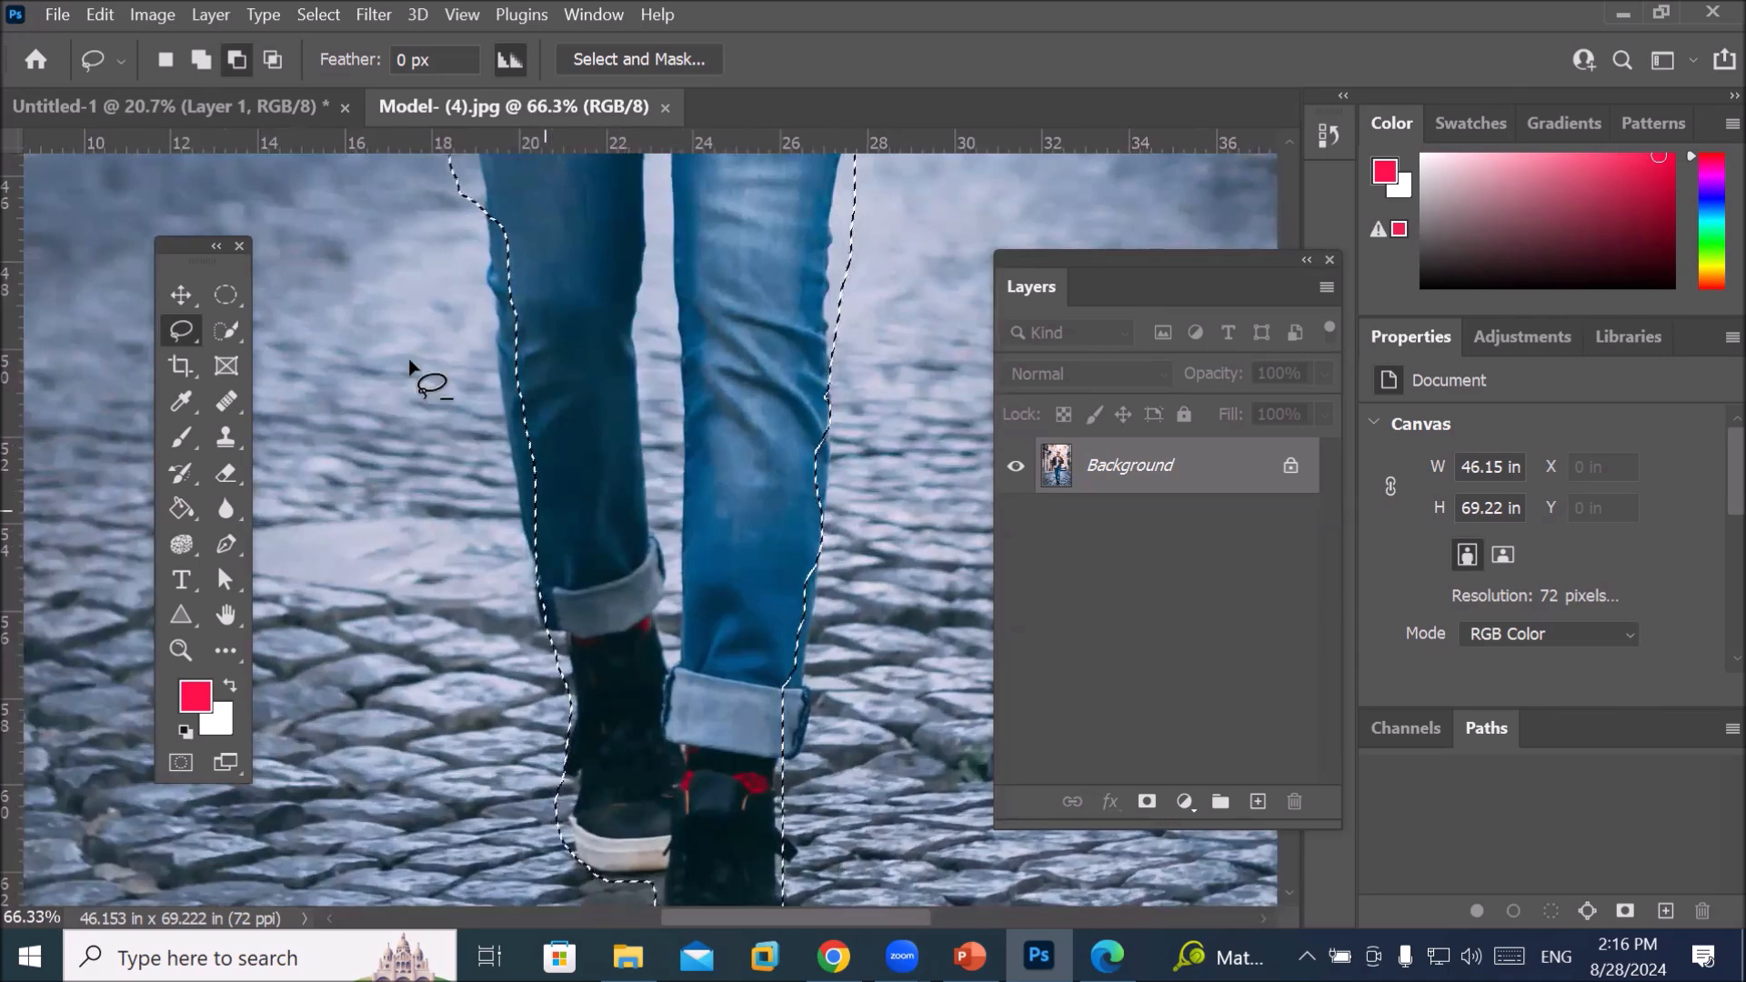
# Set the Lasso to New Selection mode and add the missed outer edge of the rear trouser leg to the selection
pyautogui.click(166, 60)
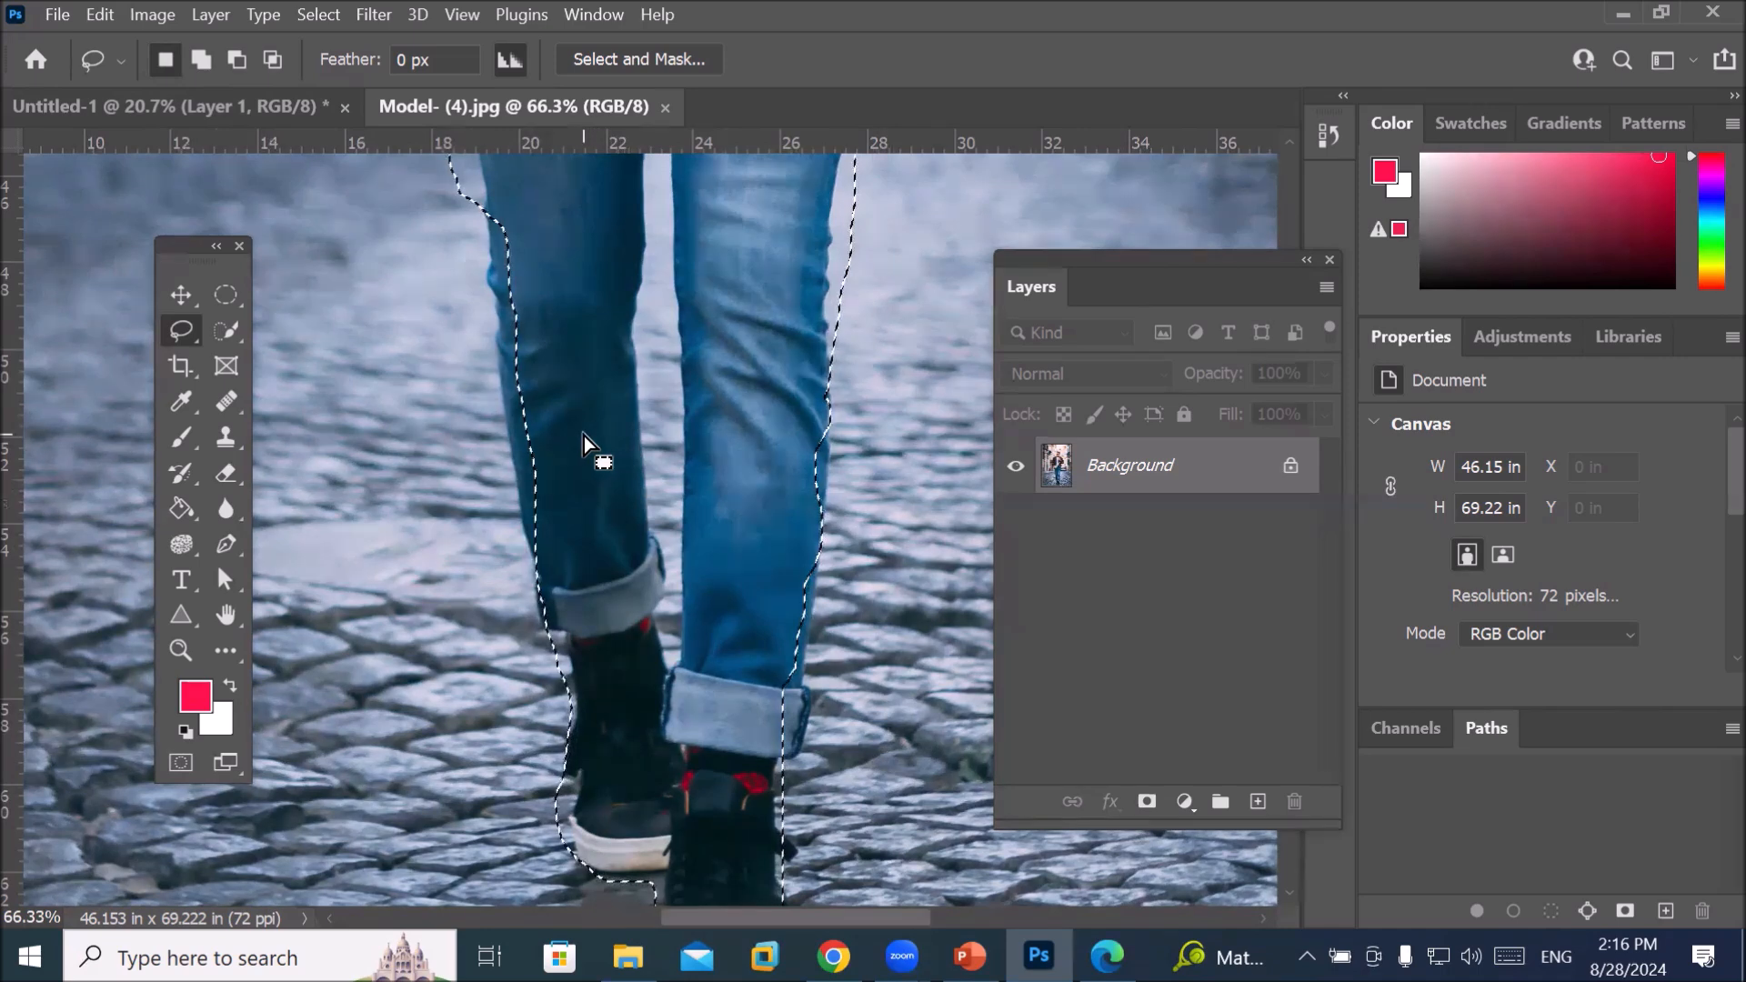
pyautogui.press('shift')
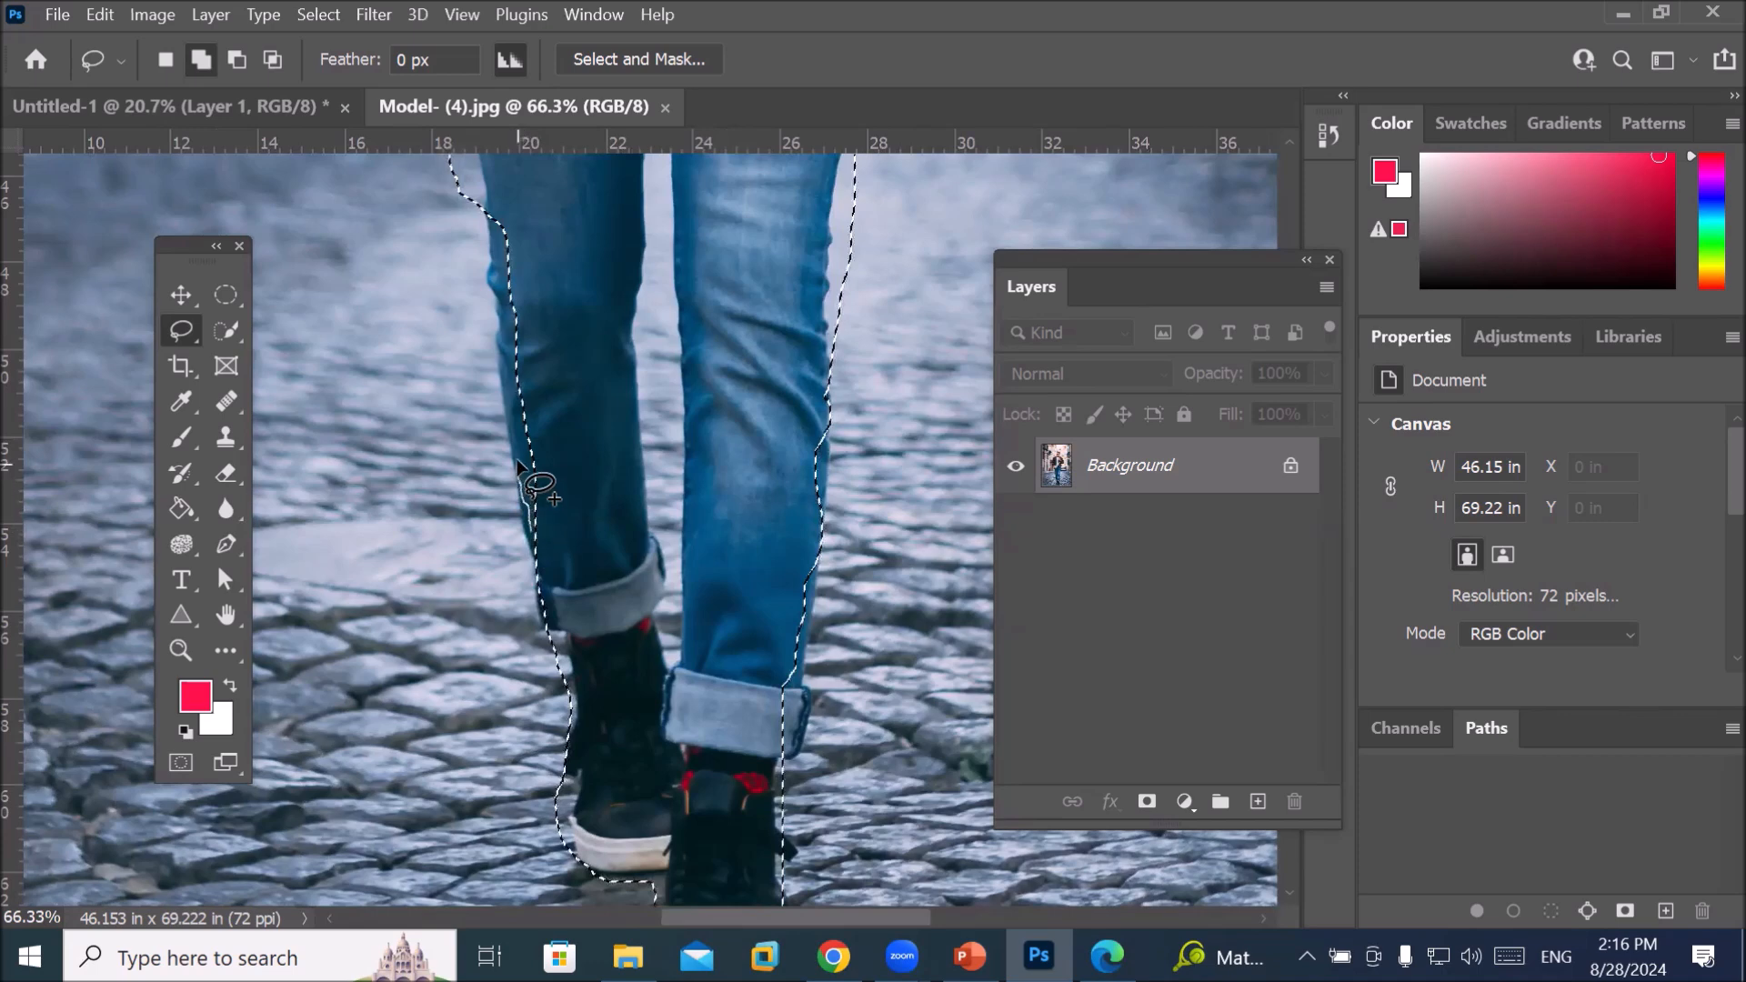
pyautogui.moveTo(514, 416)
pyautogui.mouseDown()
pyautogui.moveTo(487, 244)
pyautogui.moveTo(517, 250)
pyautogui.mouseUp()
pyautogui.moveTo(573, 447); pyautogui.dragTo(587, 468)
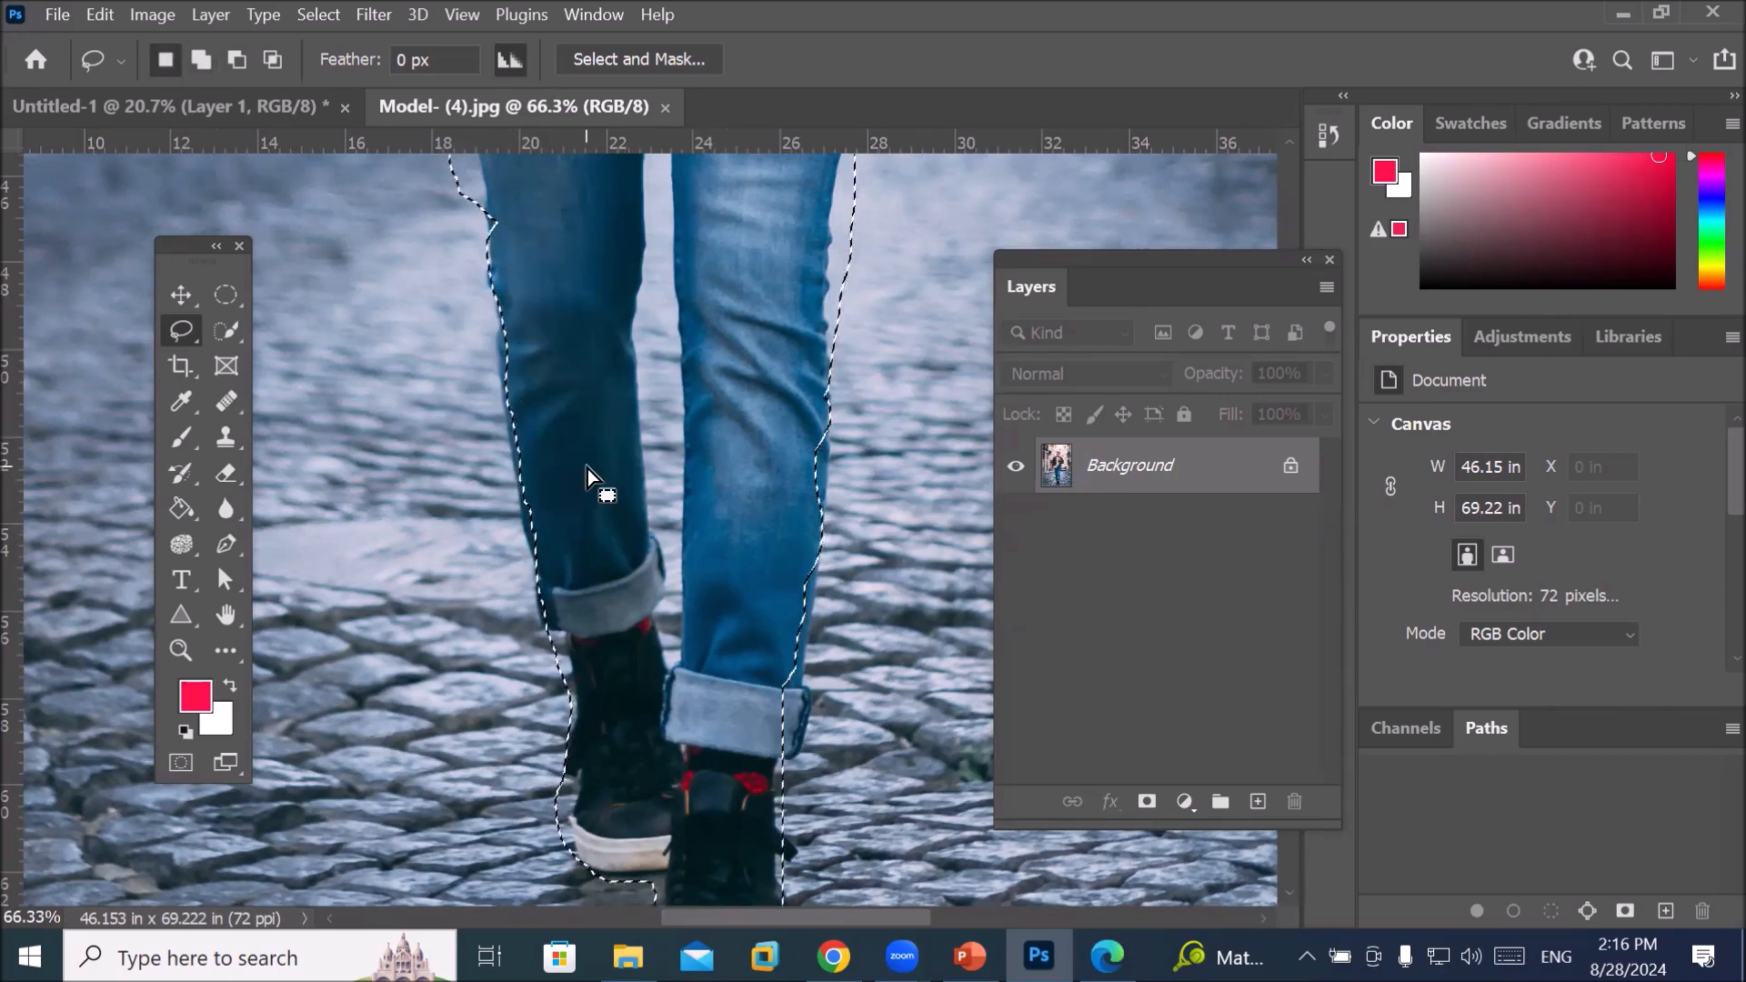
pyautogui.moveTo(566, 312); pyautogui.dragTo(600, 670)
pyautogui.scroll(5, 445, 452)
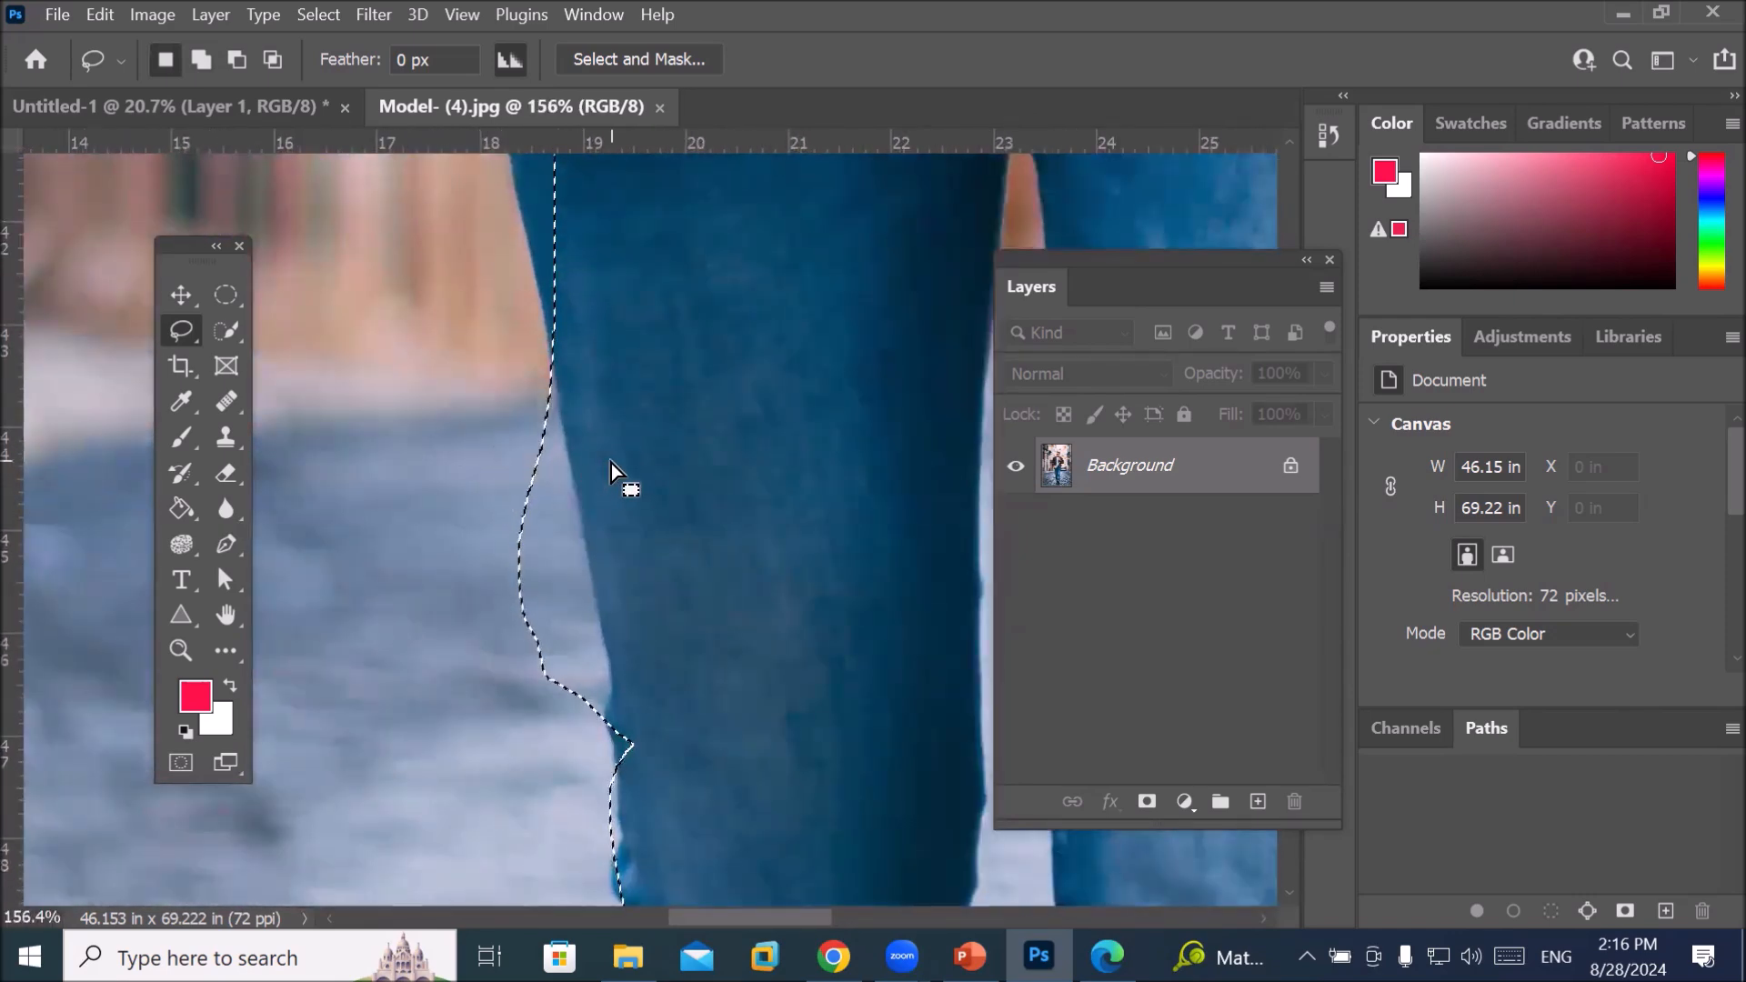
pyautogui.press('shift')
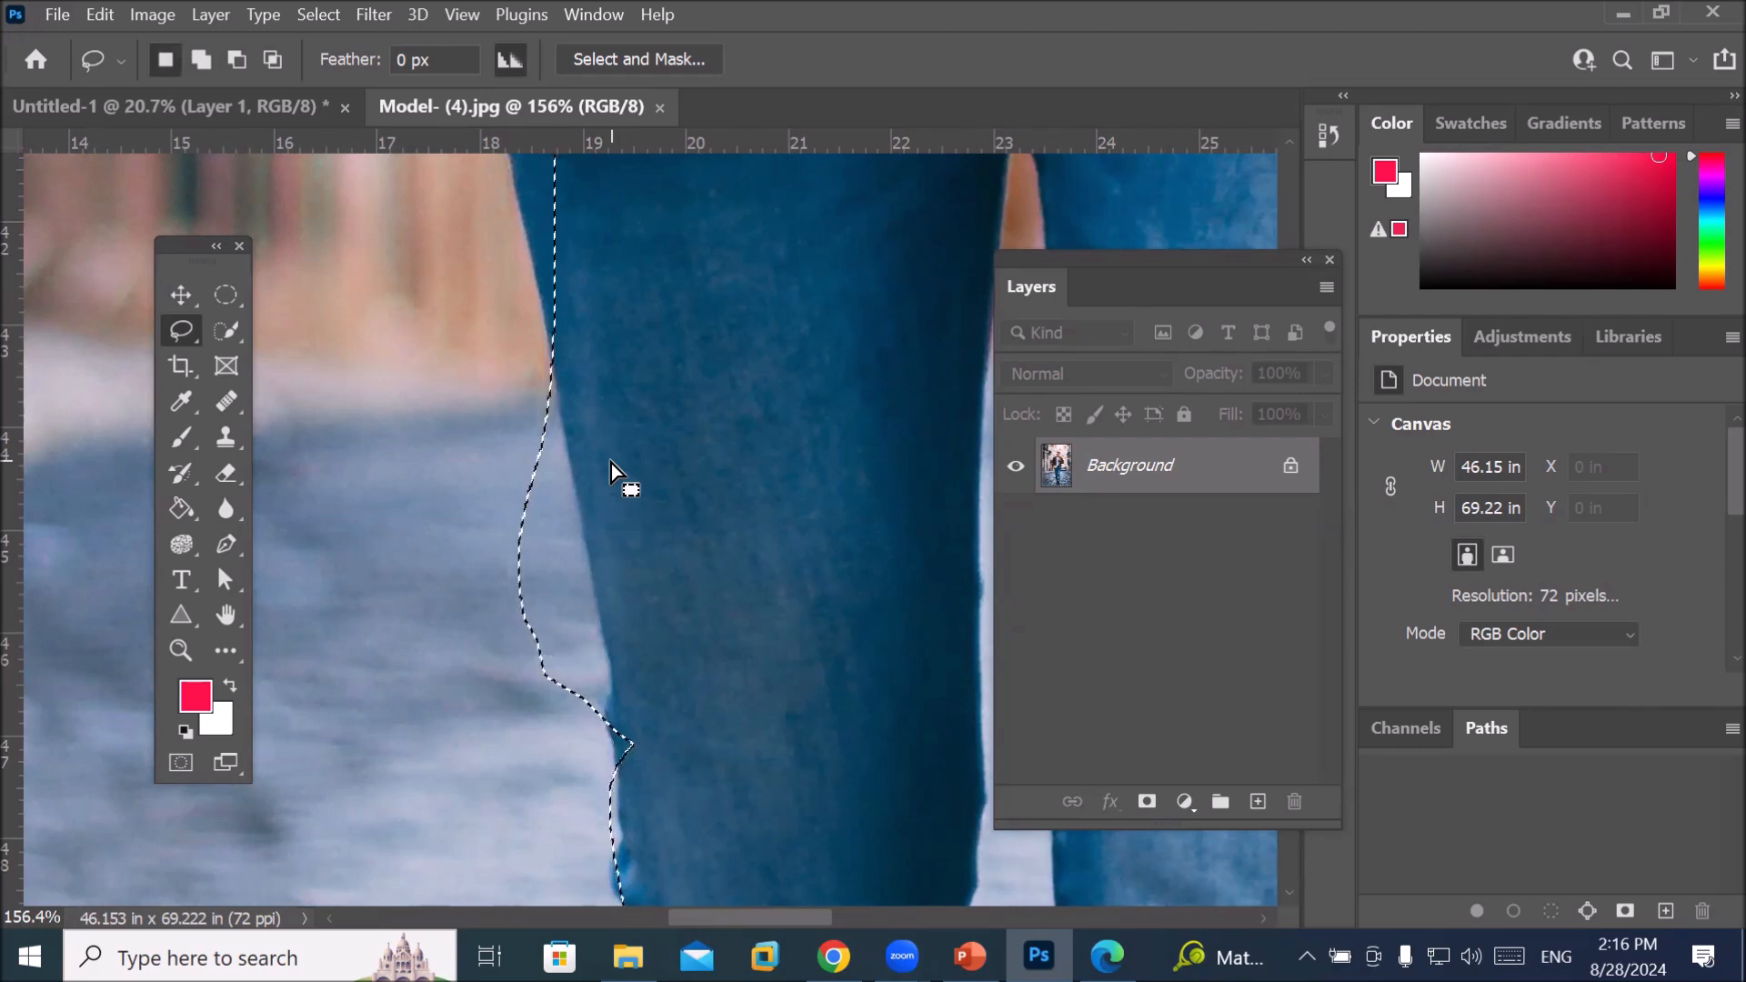
pyautogui.press('shift')
pyautogui.press('alt')
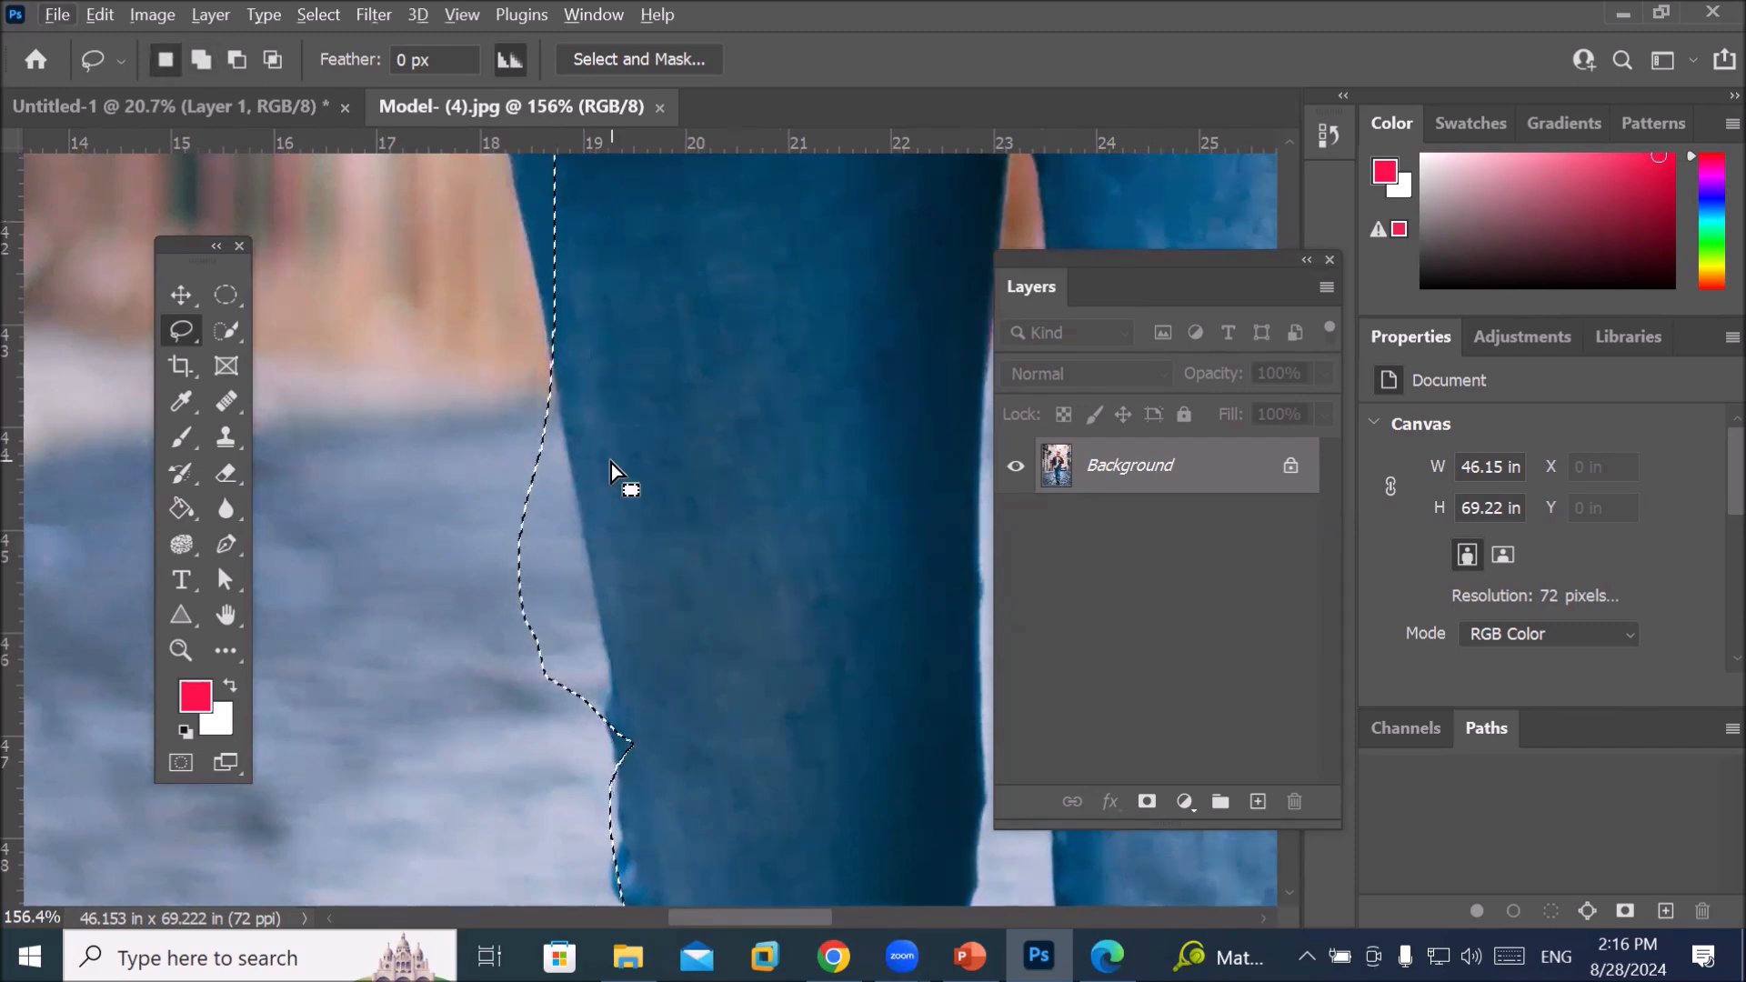
# Subtract the bulge of street background beside the rear trouser leg from the selection with the Lasso
pyautogui.press('ctrl')
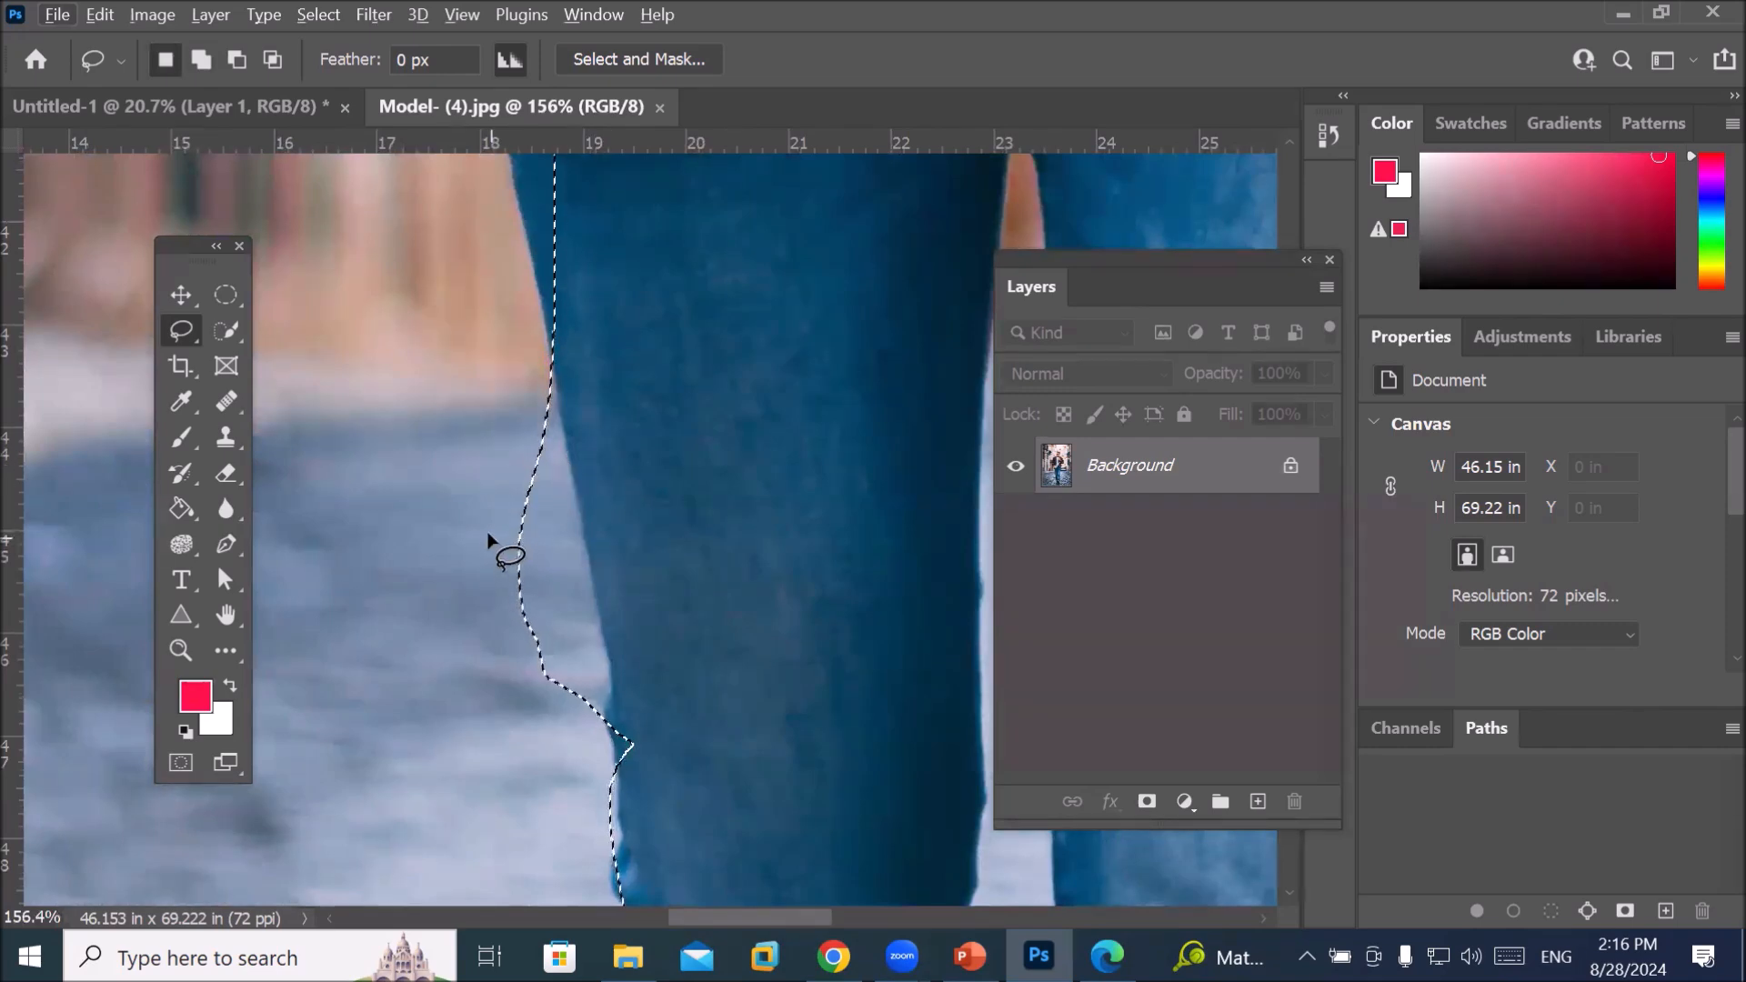
pyautogui.press('alt')
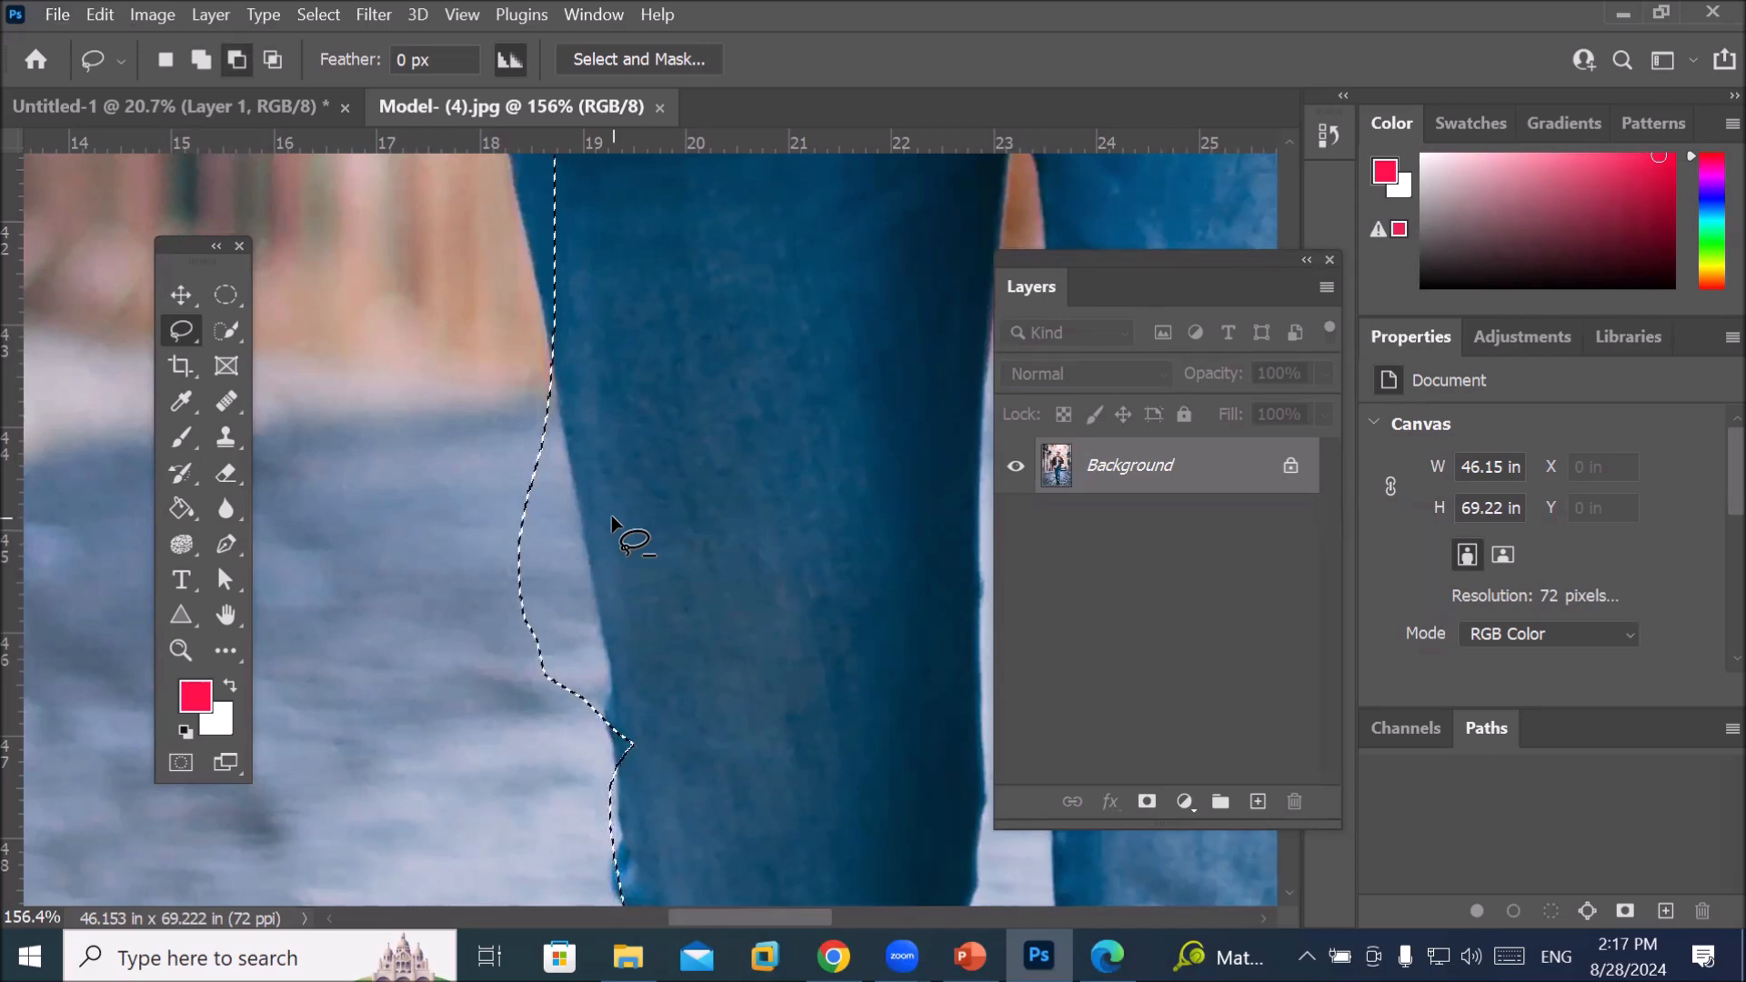
pyautogui.press('shift')
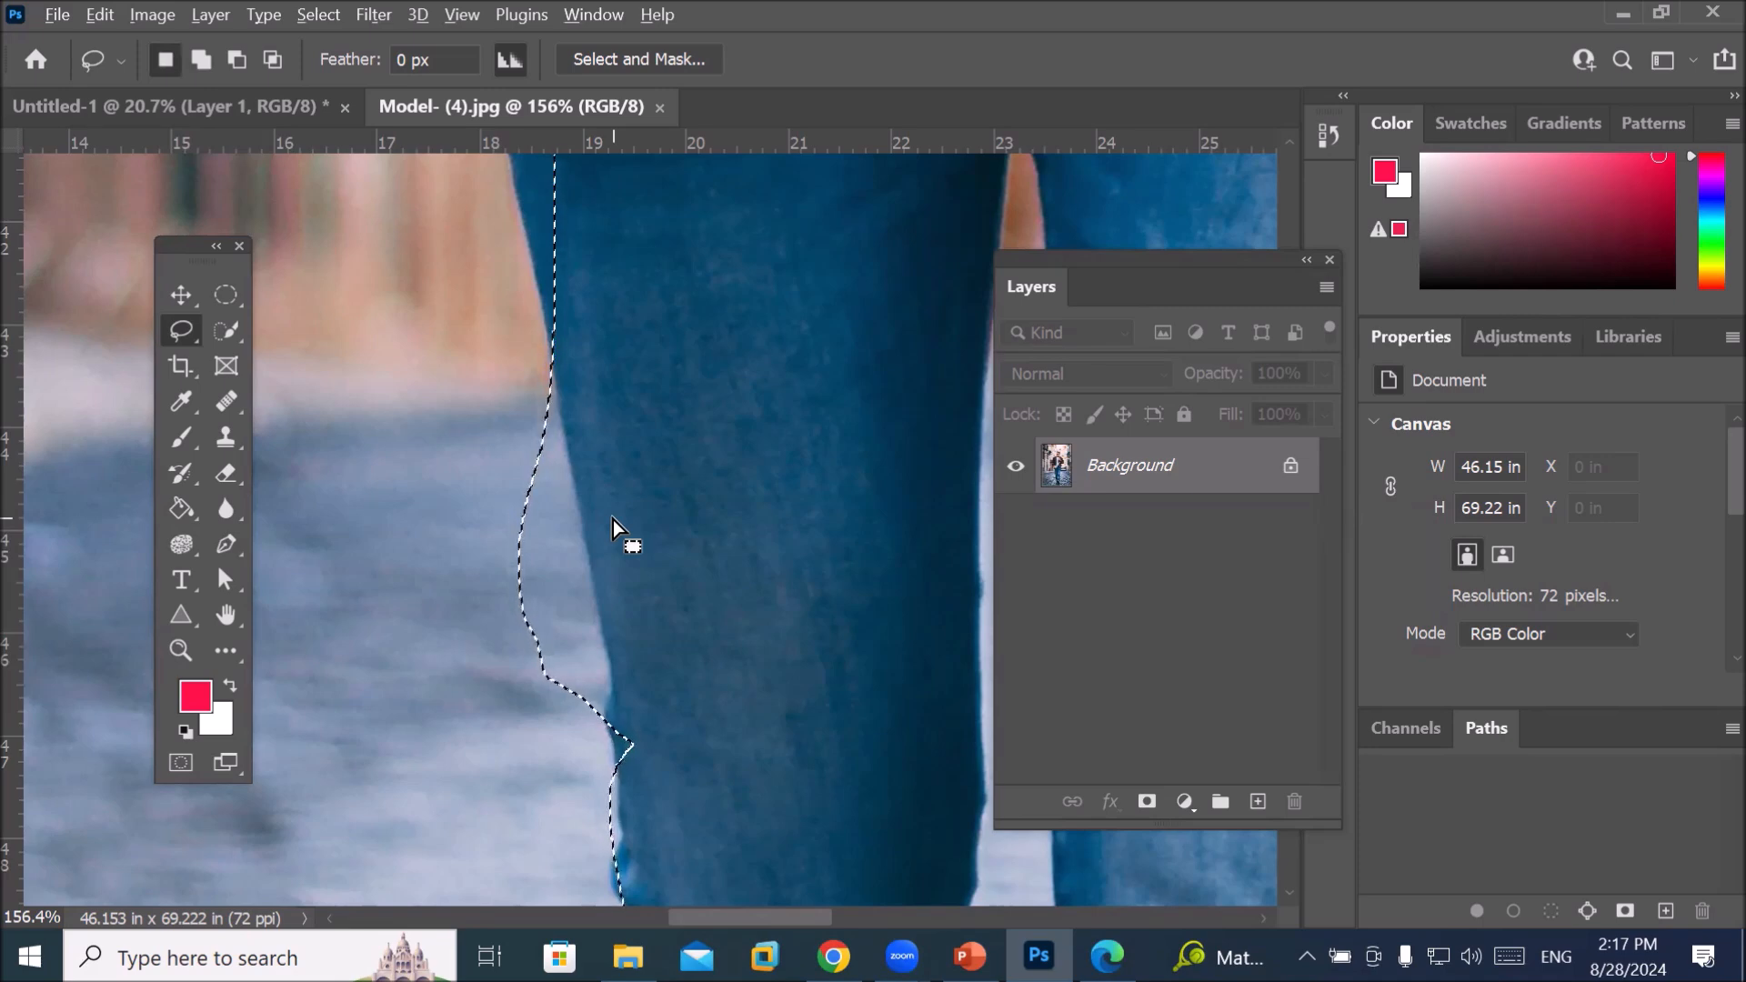
pyautogui.press('alt')
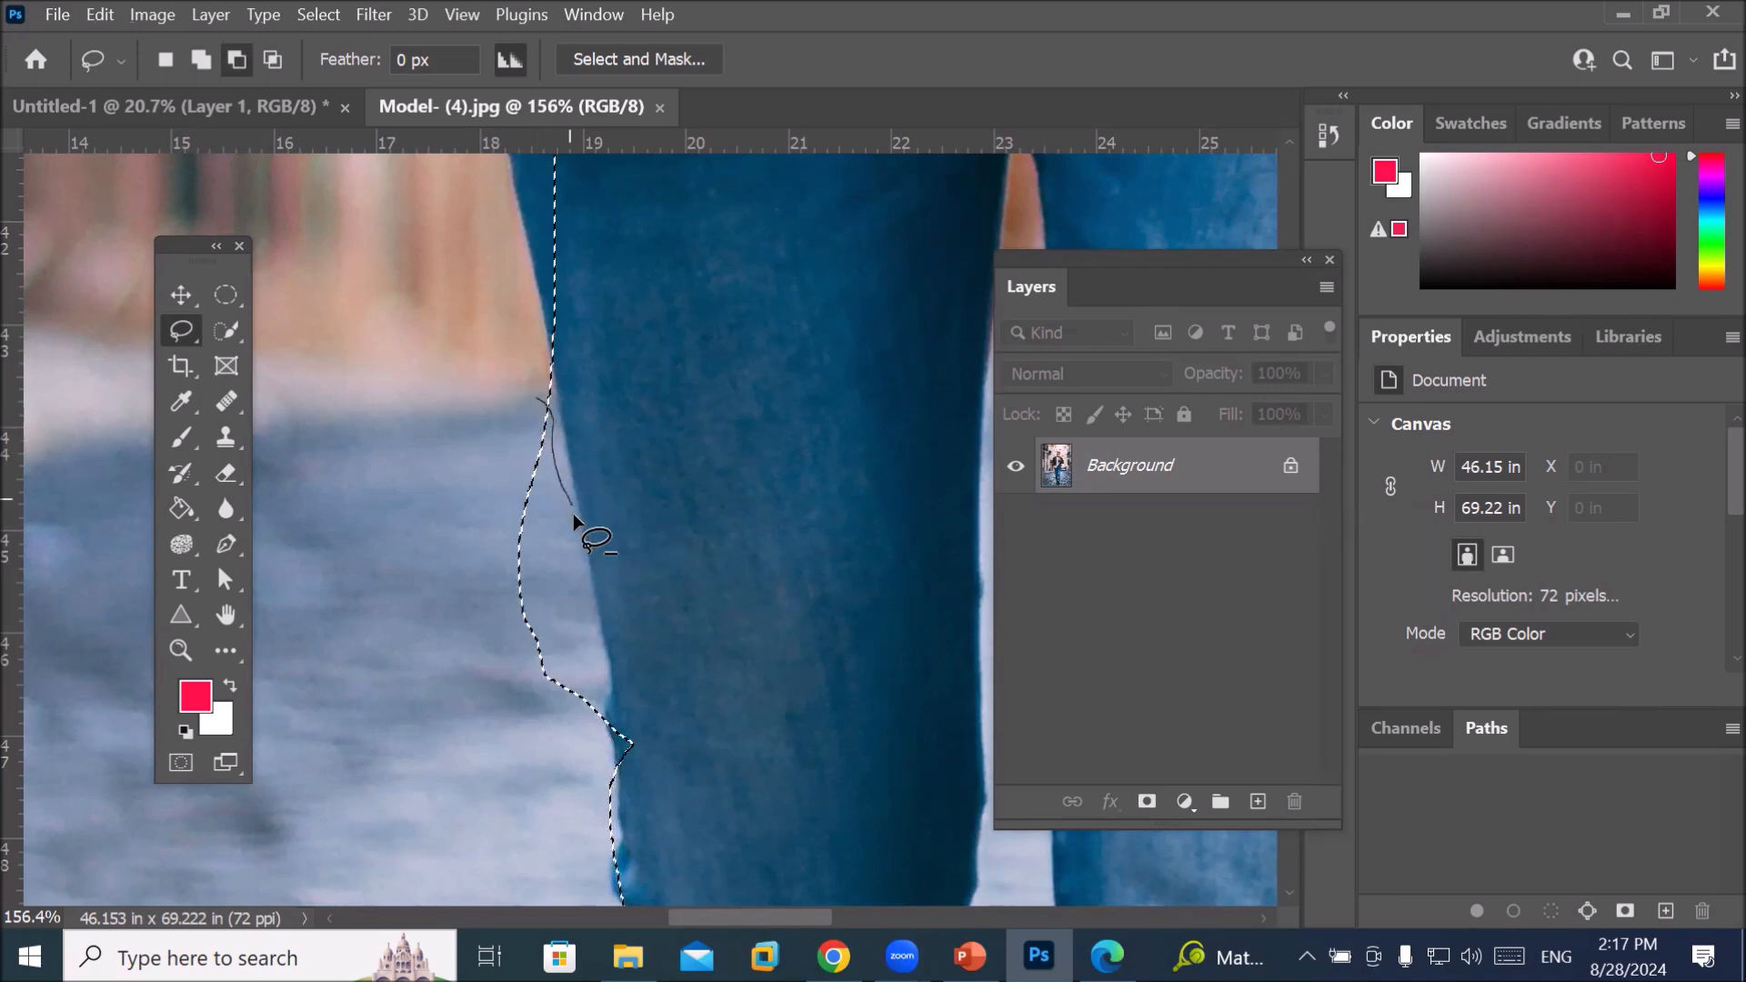
pyautogui.moveTo(551, 735)
pyautogui.mouseDown()
pyautogui.moveTo(463, 624)
pyautogui.moveTo(454, 511)
pyautogui.mouseUp()
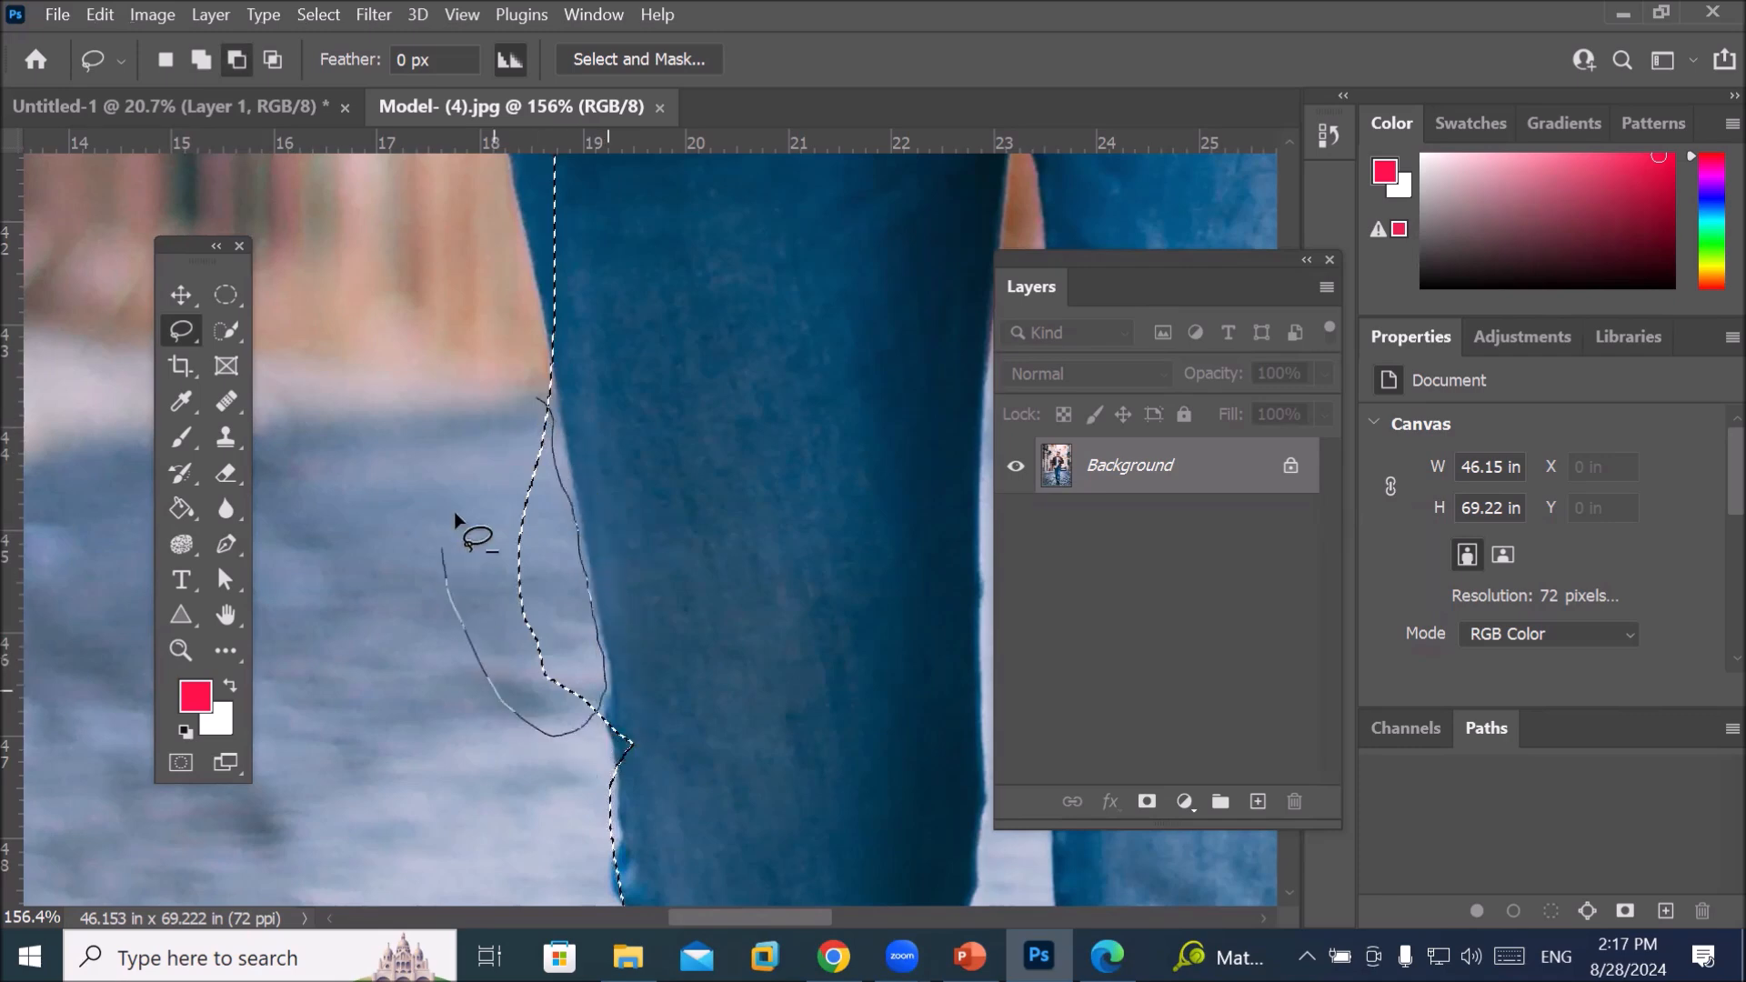
pyautogui.moveTo(543, 389); pyautogui.dragTo(546, 393)
# Add the missed outer thigh edge to the selection with the Lasso and fill the notch below the jacket hem
pyautogui.scroll(-3, 697, 527)
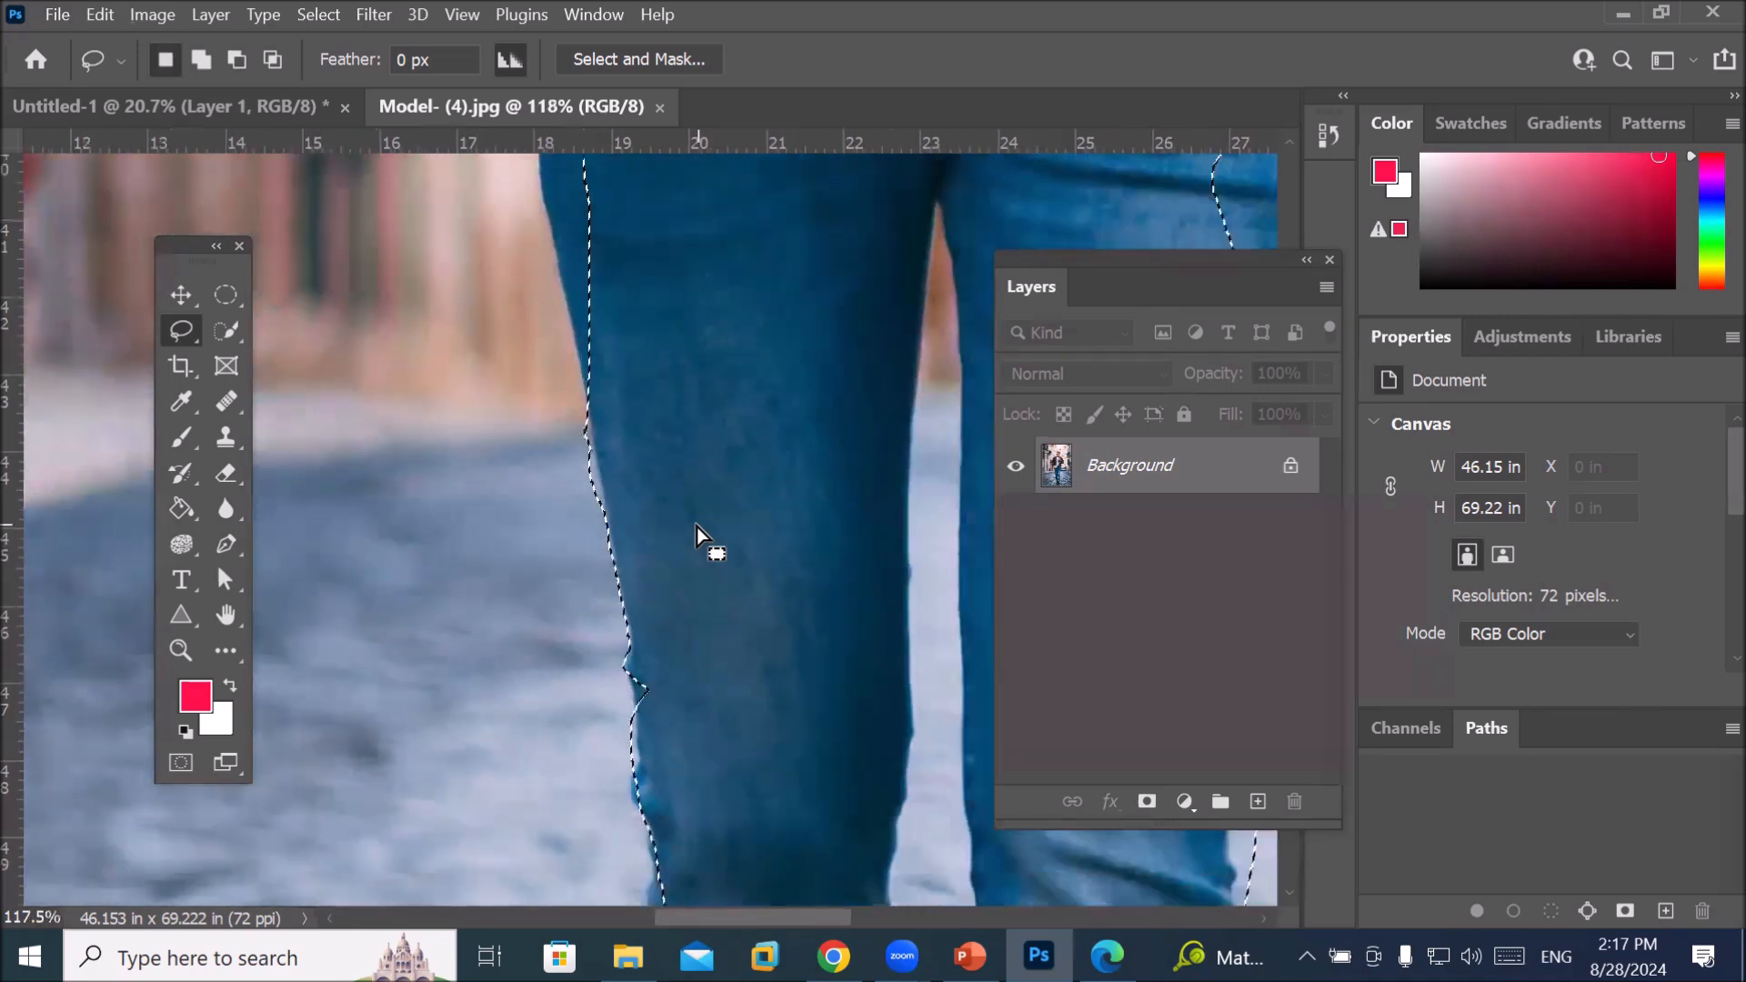
pyautogui.scroll(-4, 697, 526)
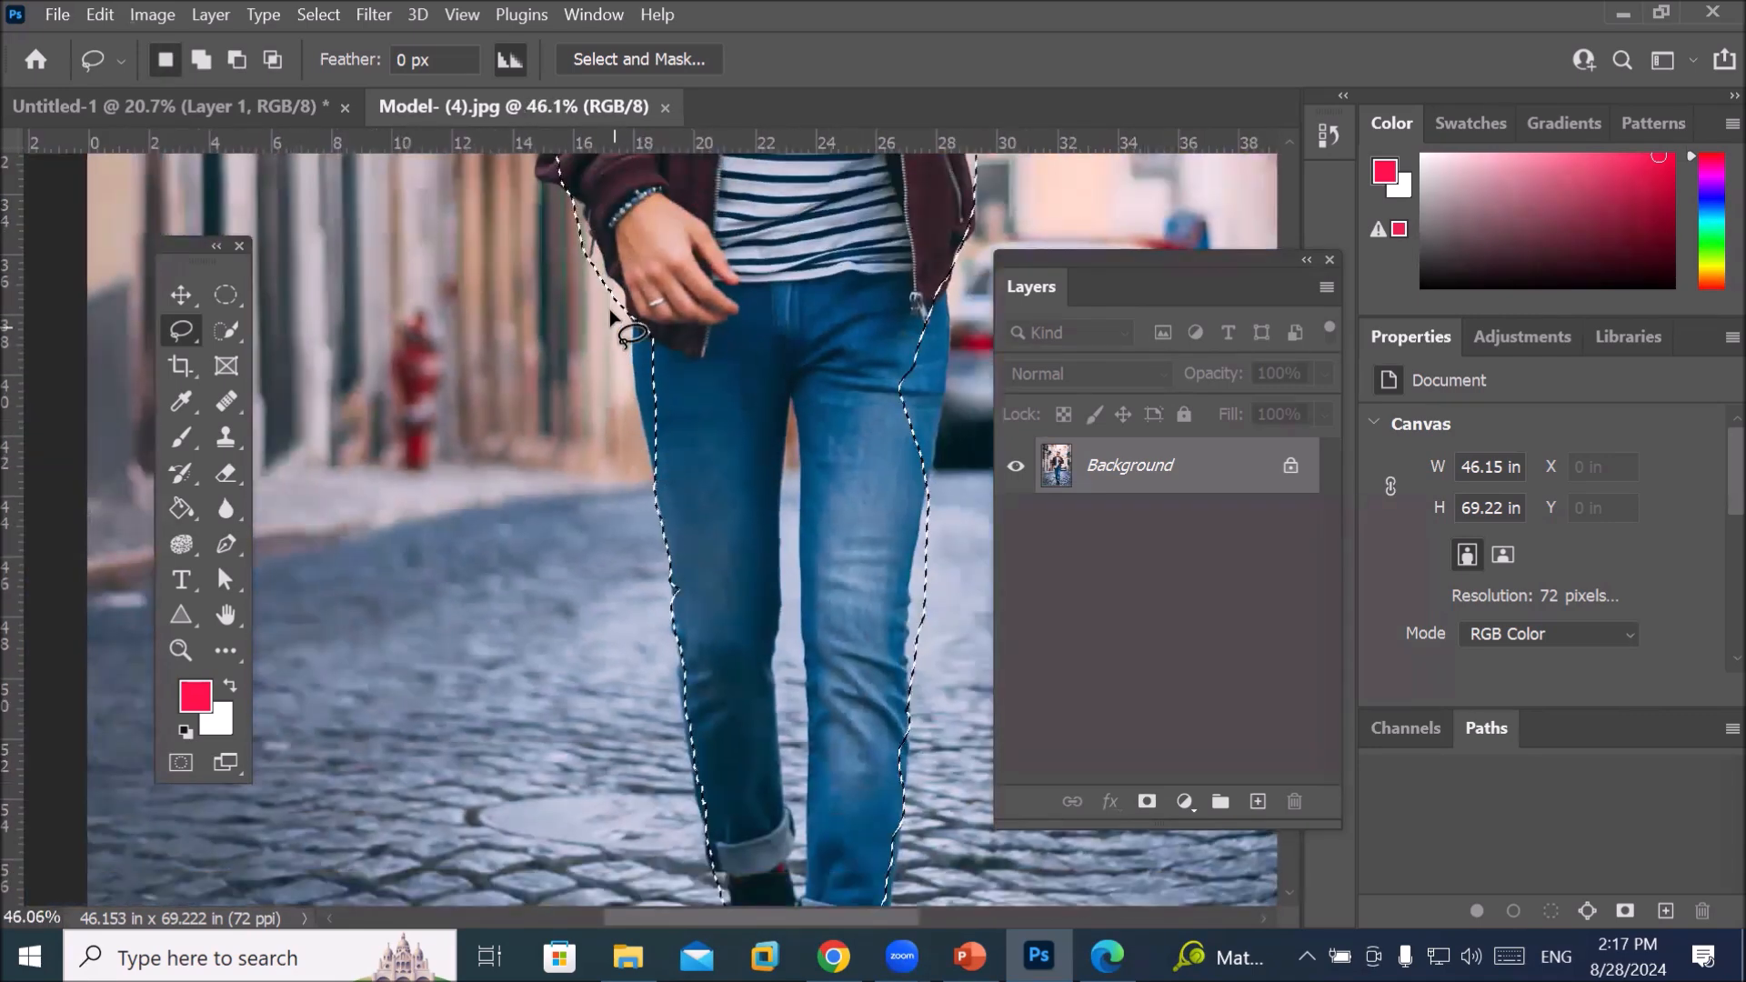
pyautogui.scroll(2, 618, 289)
pyautogui.scroll(3, 619, 290)
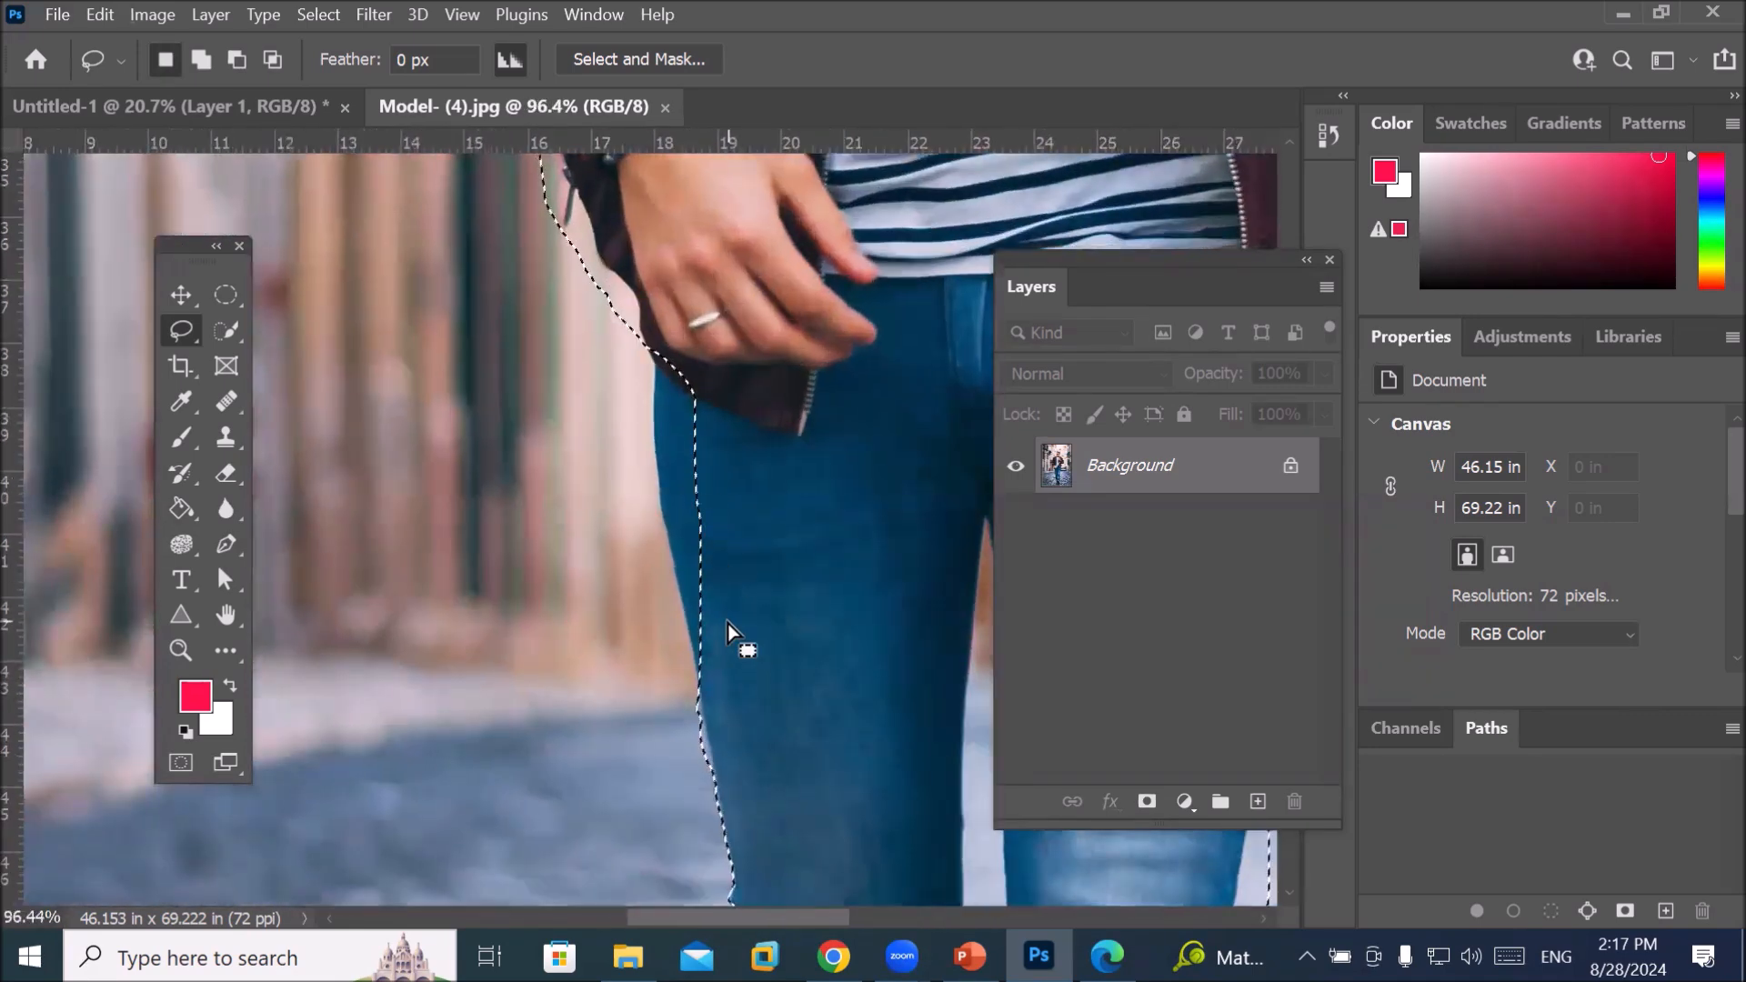
pyautogui.moveTo(700, 653); pyautogui.dragTo(661, 505)
pyautogui.moveTo(649, 417)
pyautogui.mouseDown()
pyautogui.moveTo(665, 361)
pyautogui.moveTo(715, 443)
pyautogui.moveTo(760, 634)
pyautogui.mouseUp()
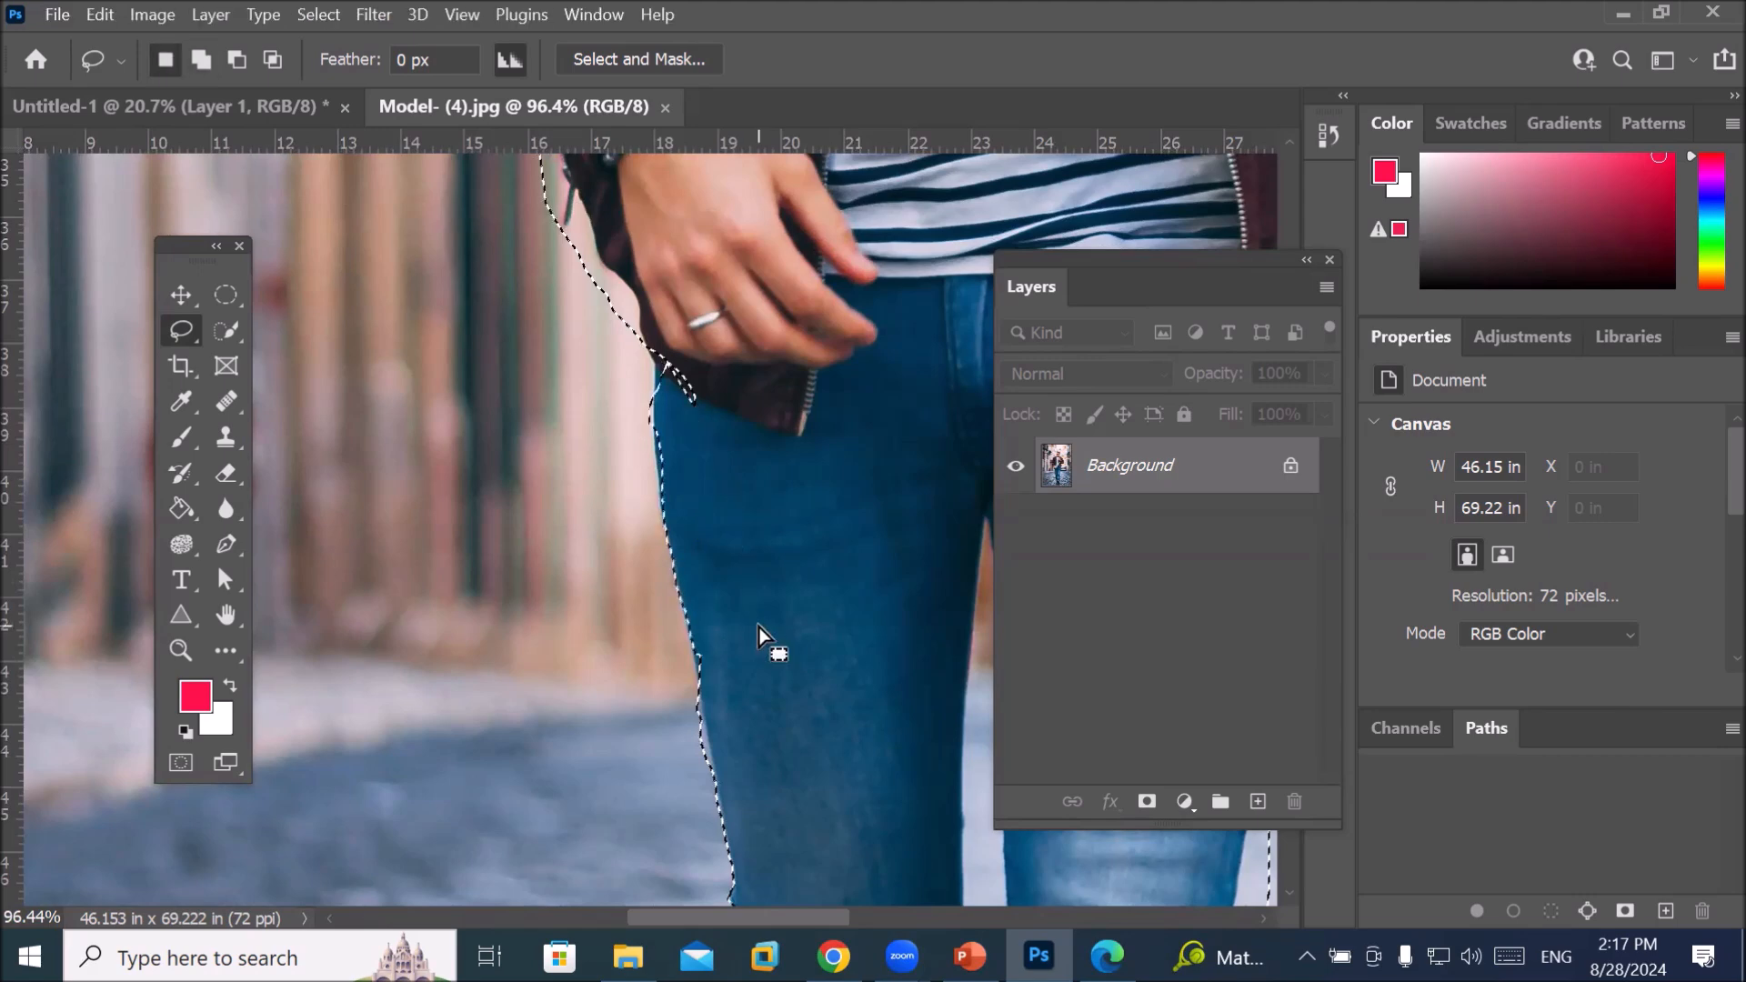
pyautogui.moveTo(669, 347)
pyautogui.mouseDown()
pyautogui.moveTo(657, 375)
pyautogui.moveTo(683, 378)
pyautogui.moveTo(668, 363)
pyautogui.mouseUp()
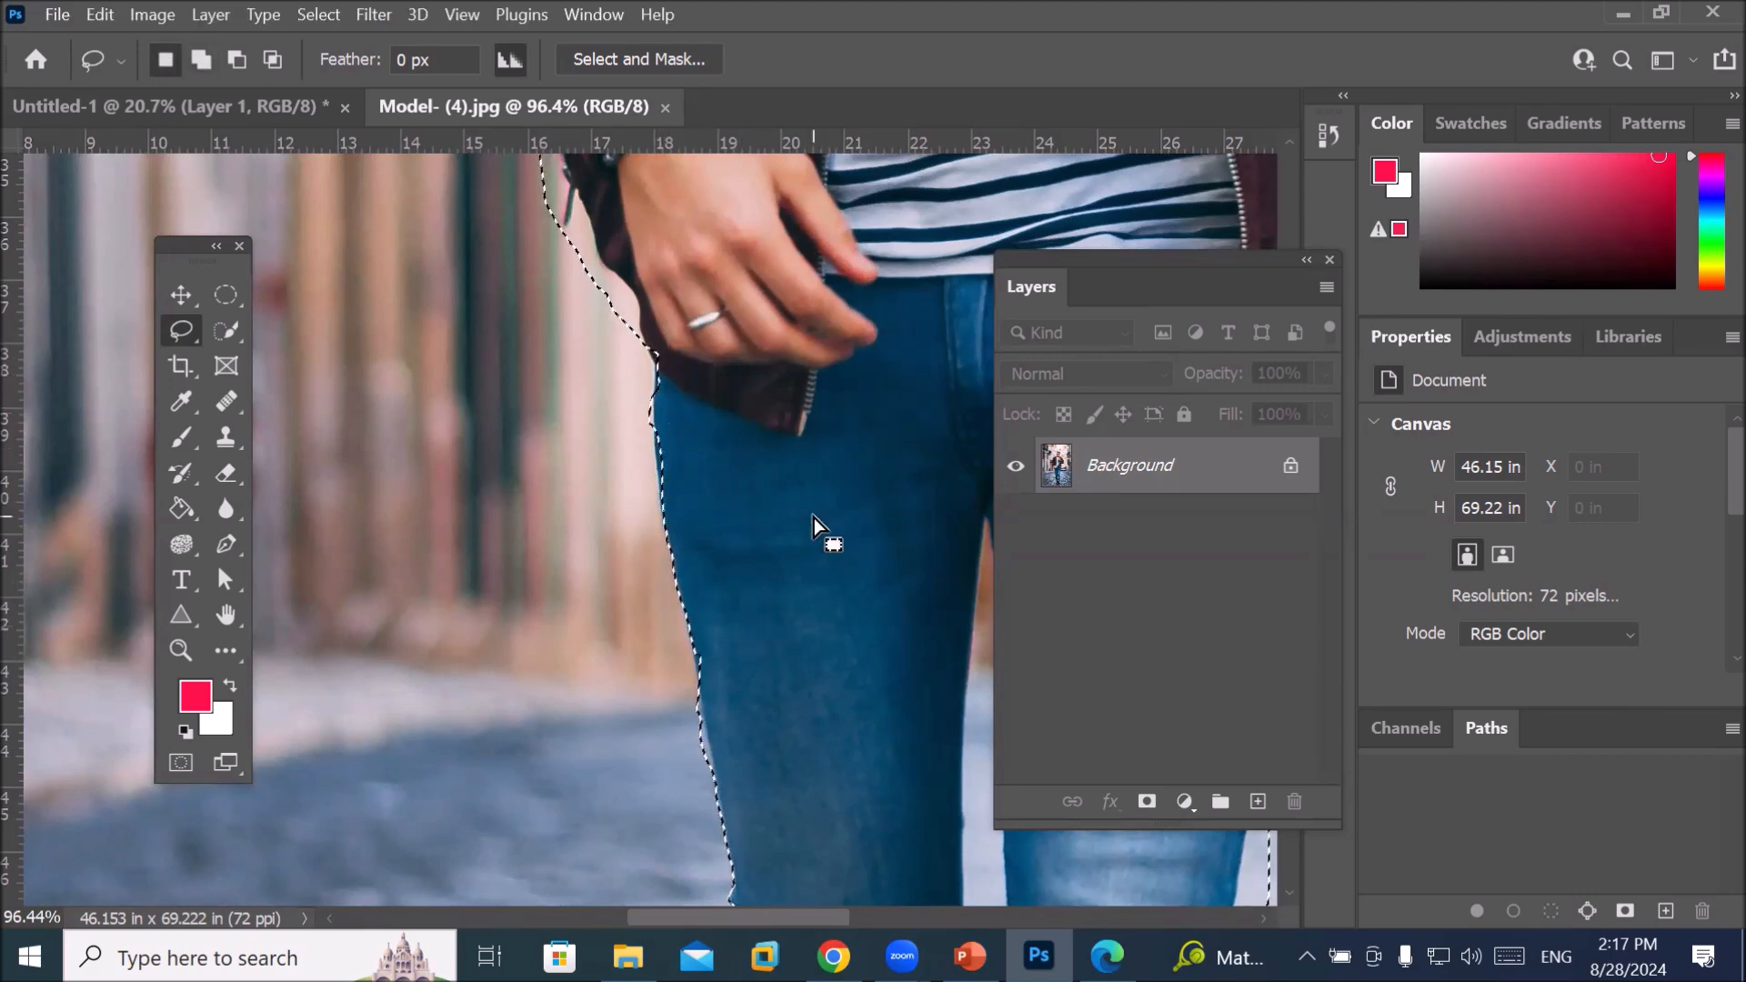
# Subtract the background strip beside the lowered hand and jacket hem from the selection with the Lasso
pyautogui.moveTo(636, 336); pyautogui.dragTo(626, 599)
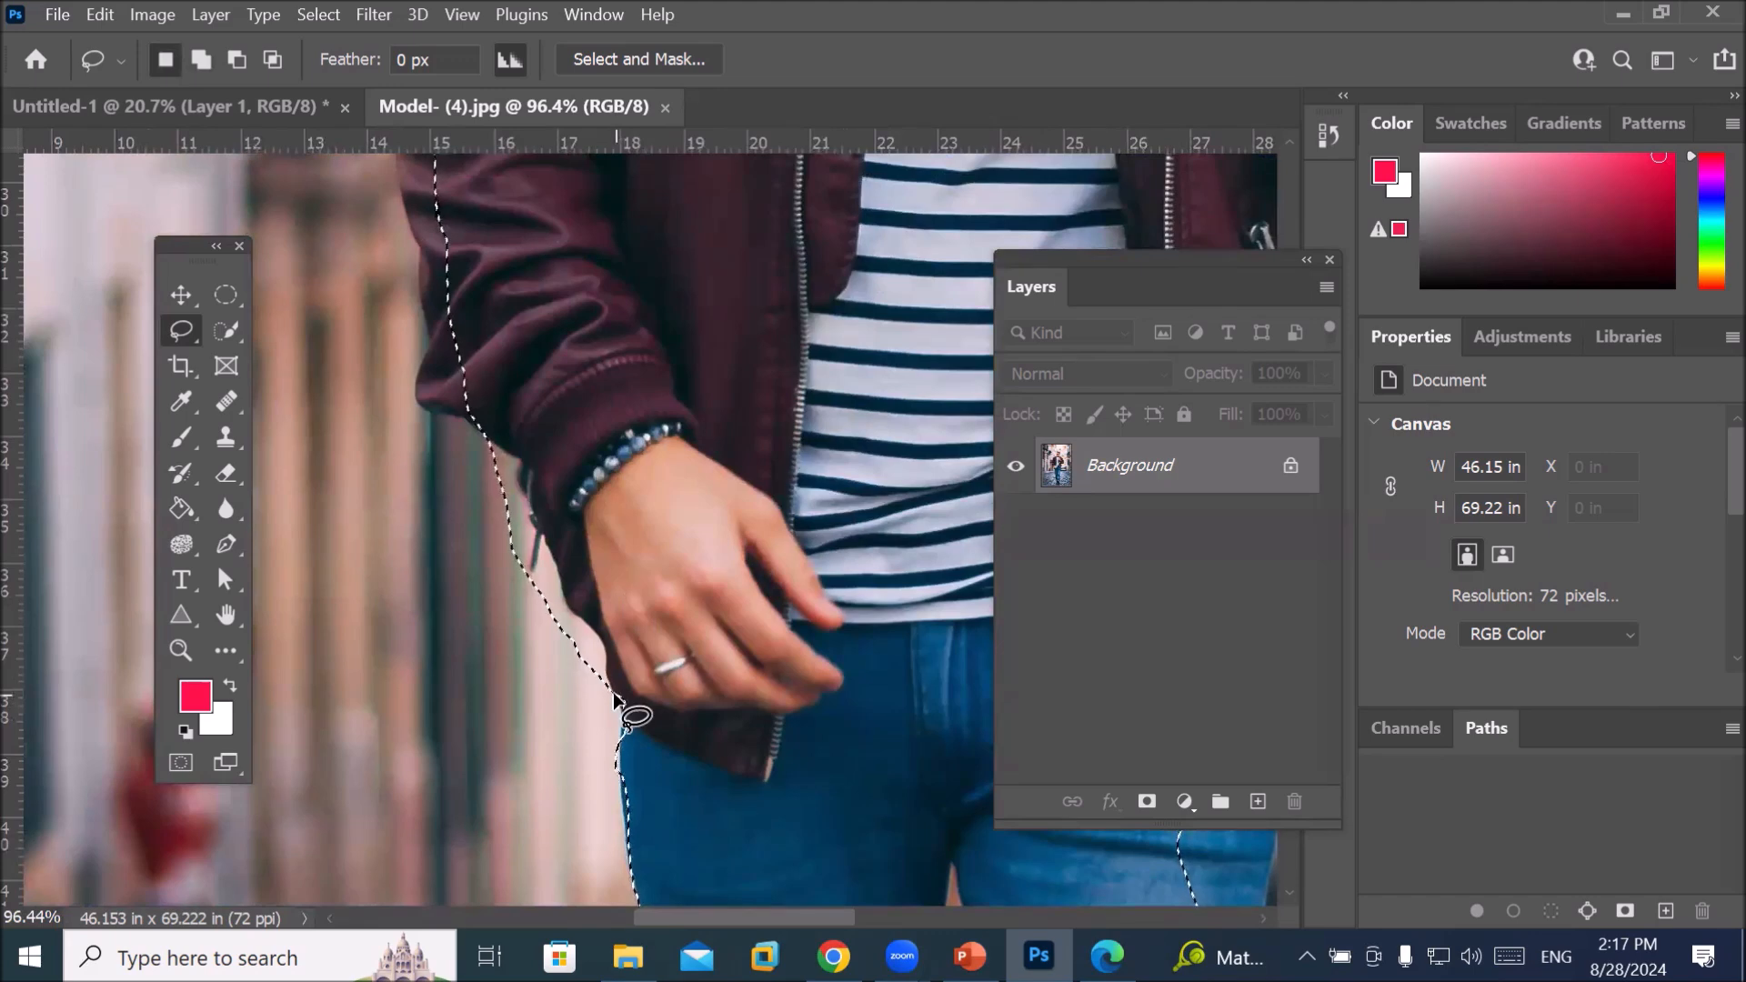
pyautogui.press('alt')
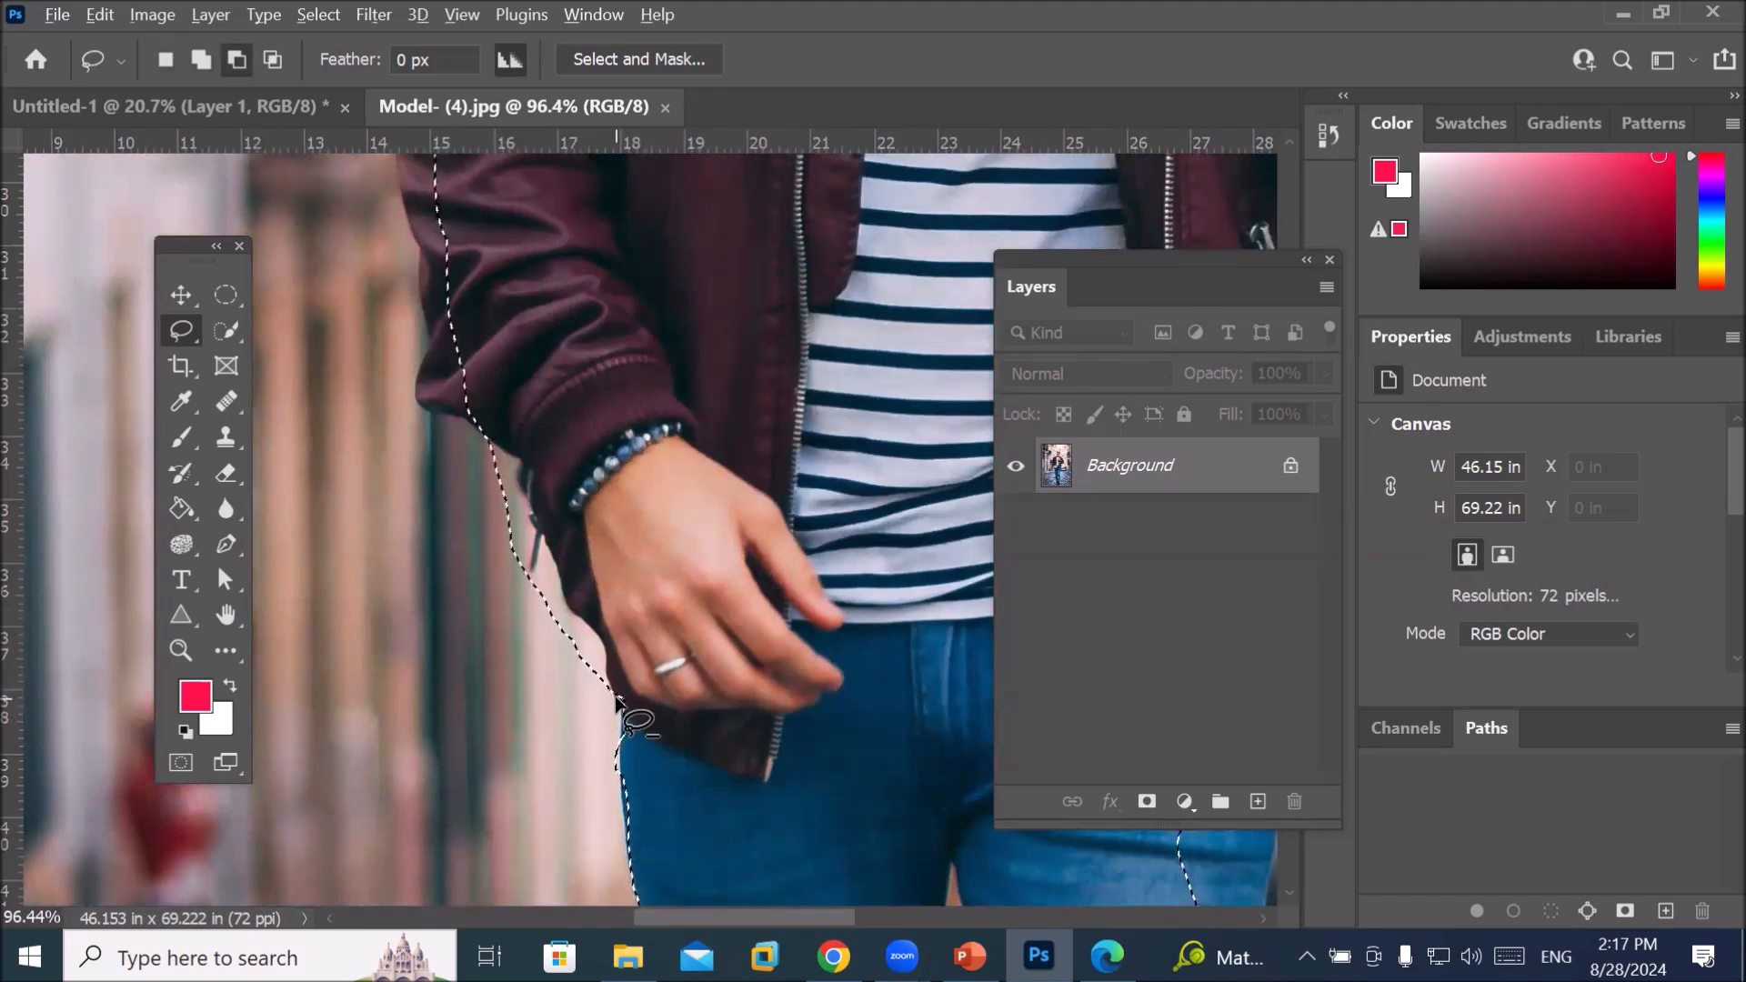
pyautogui.moveTo(617, 700)
pyautogui.mouseDown()
pyautogui.moveTo(487, 436)
pyautogui.moveTo(444, 511)
pyautogui.moveTo(482, 667)
pyautogui.moveTo(593, 719)
pyautogui.mouseUp()
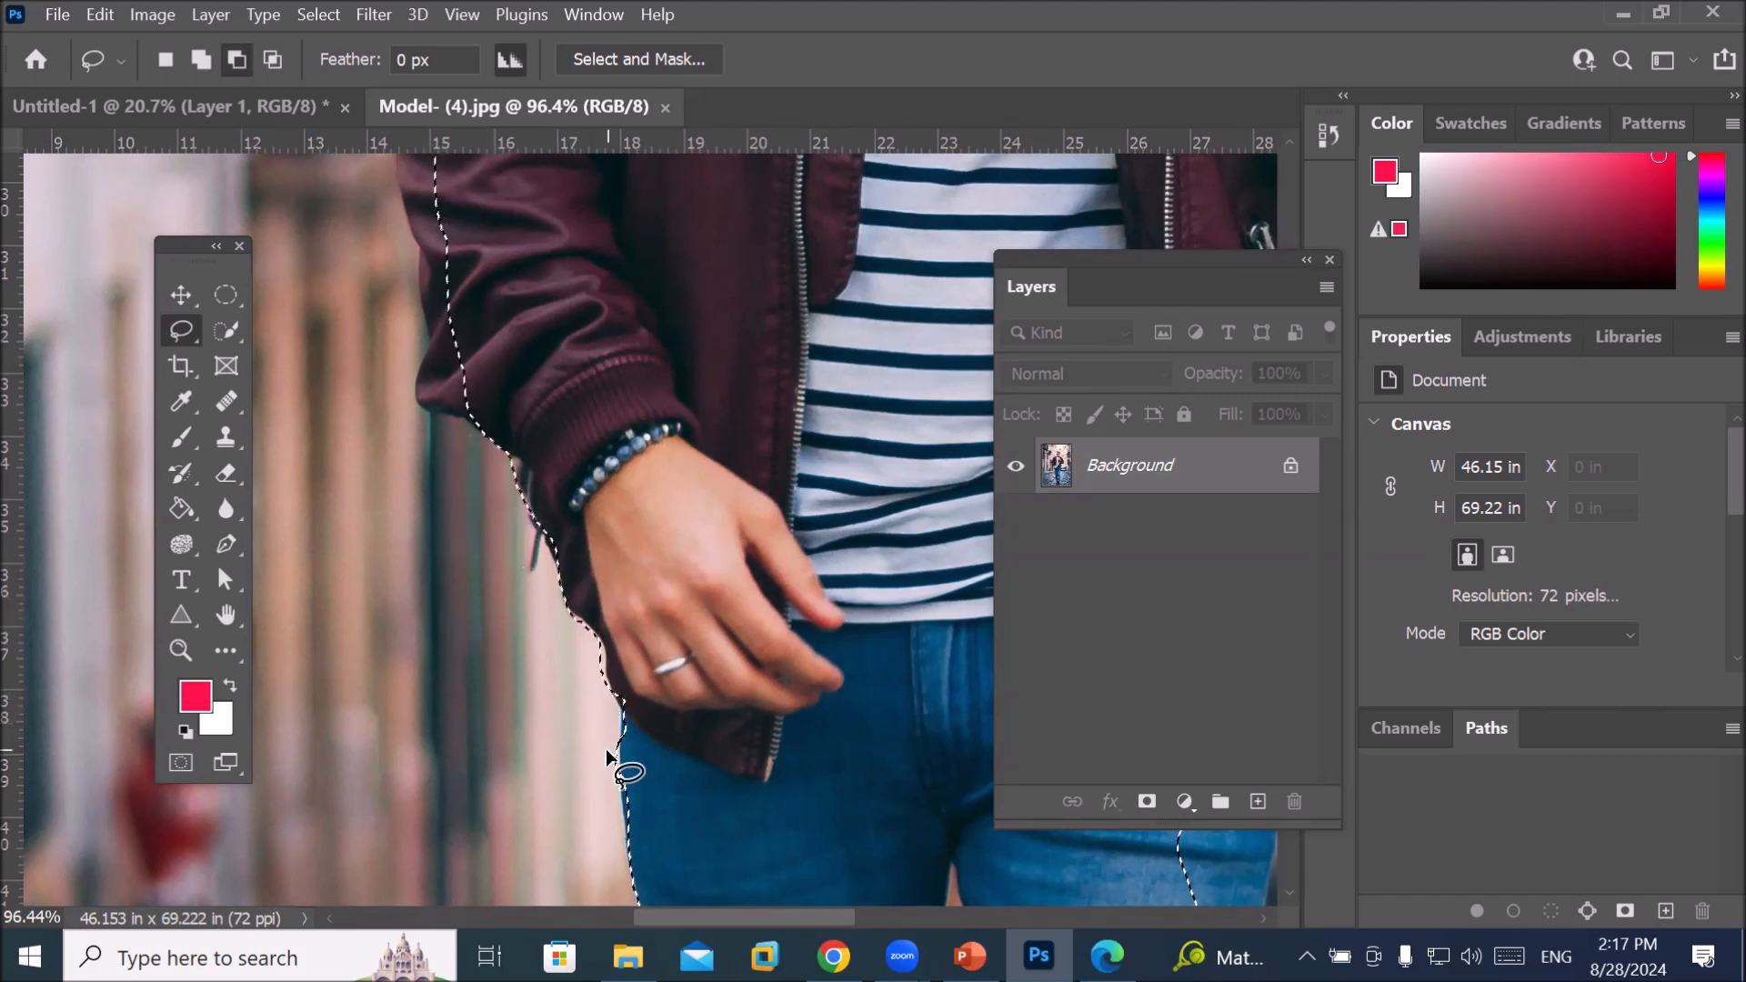
# Add the missed outer edge of the lowered arm's sleeve, from the cuff up past the elbow, to the selection
pyautogui.moveTo(586, 360); pyautogui.dragTo(576, 635)
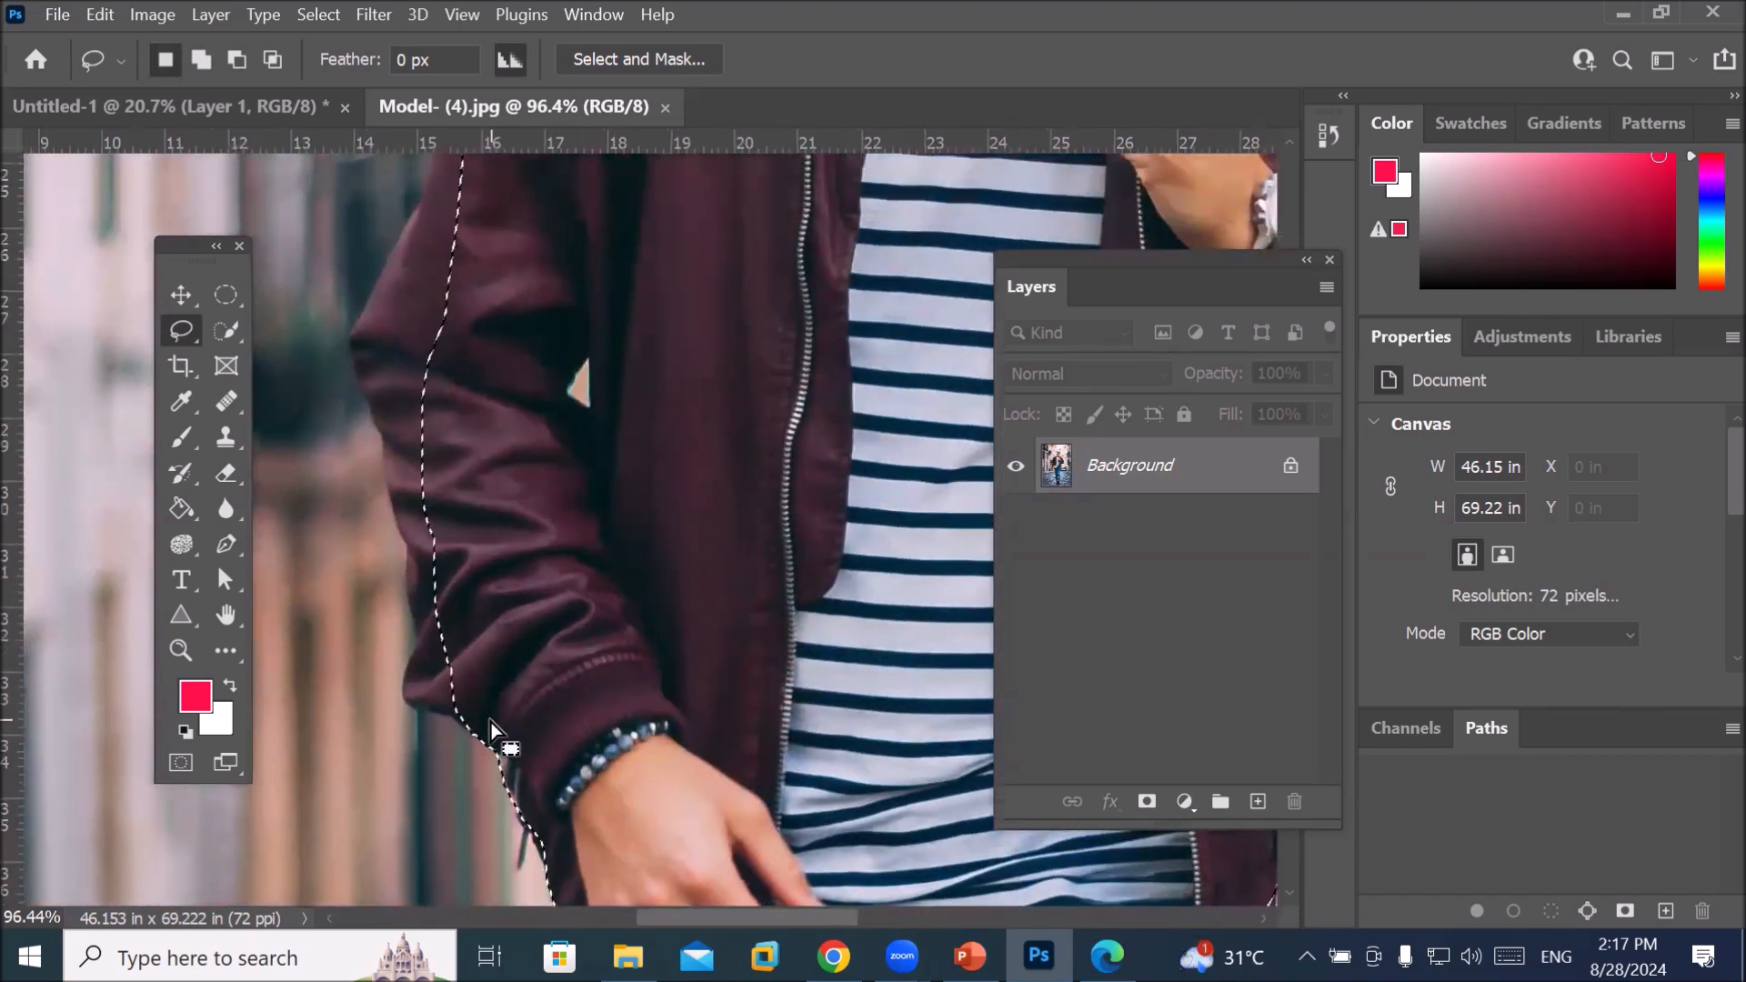
pyautogui.press('shift')
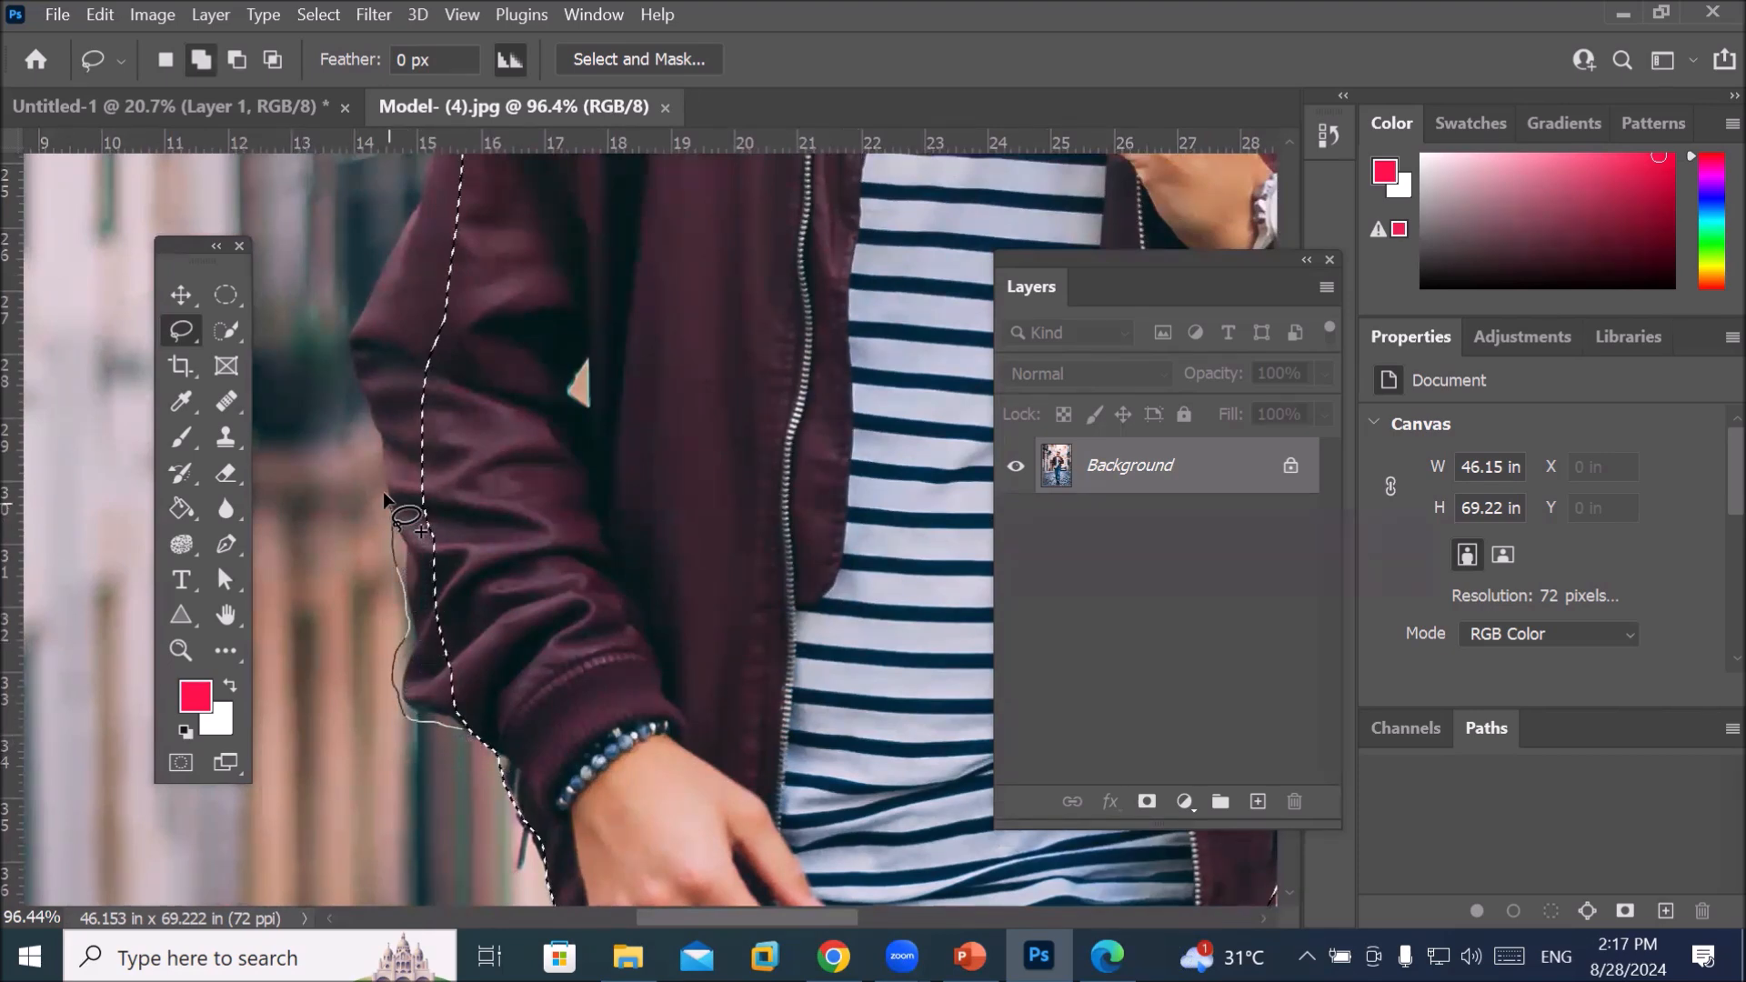
pyautogui.moveTo(347, 393); pyautogui.dragTo(368, 281)
pyautogui.moveTo(455, 191); pyautogui.dragTo(544, 337)
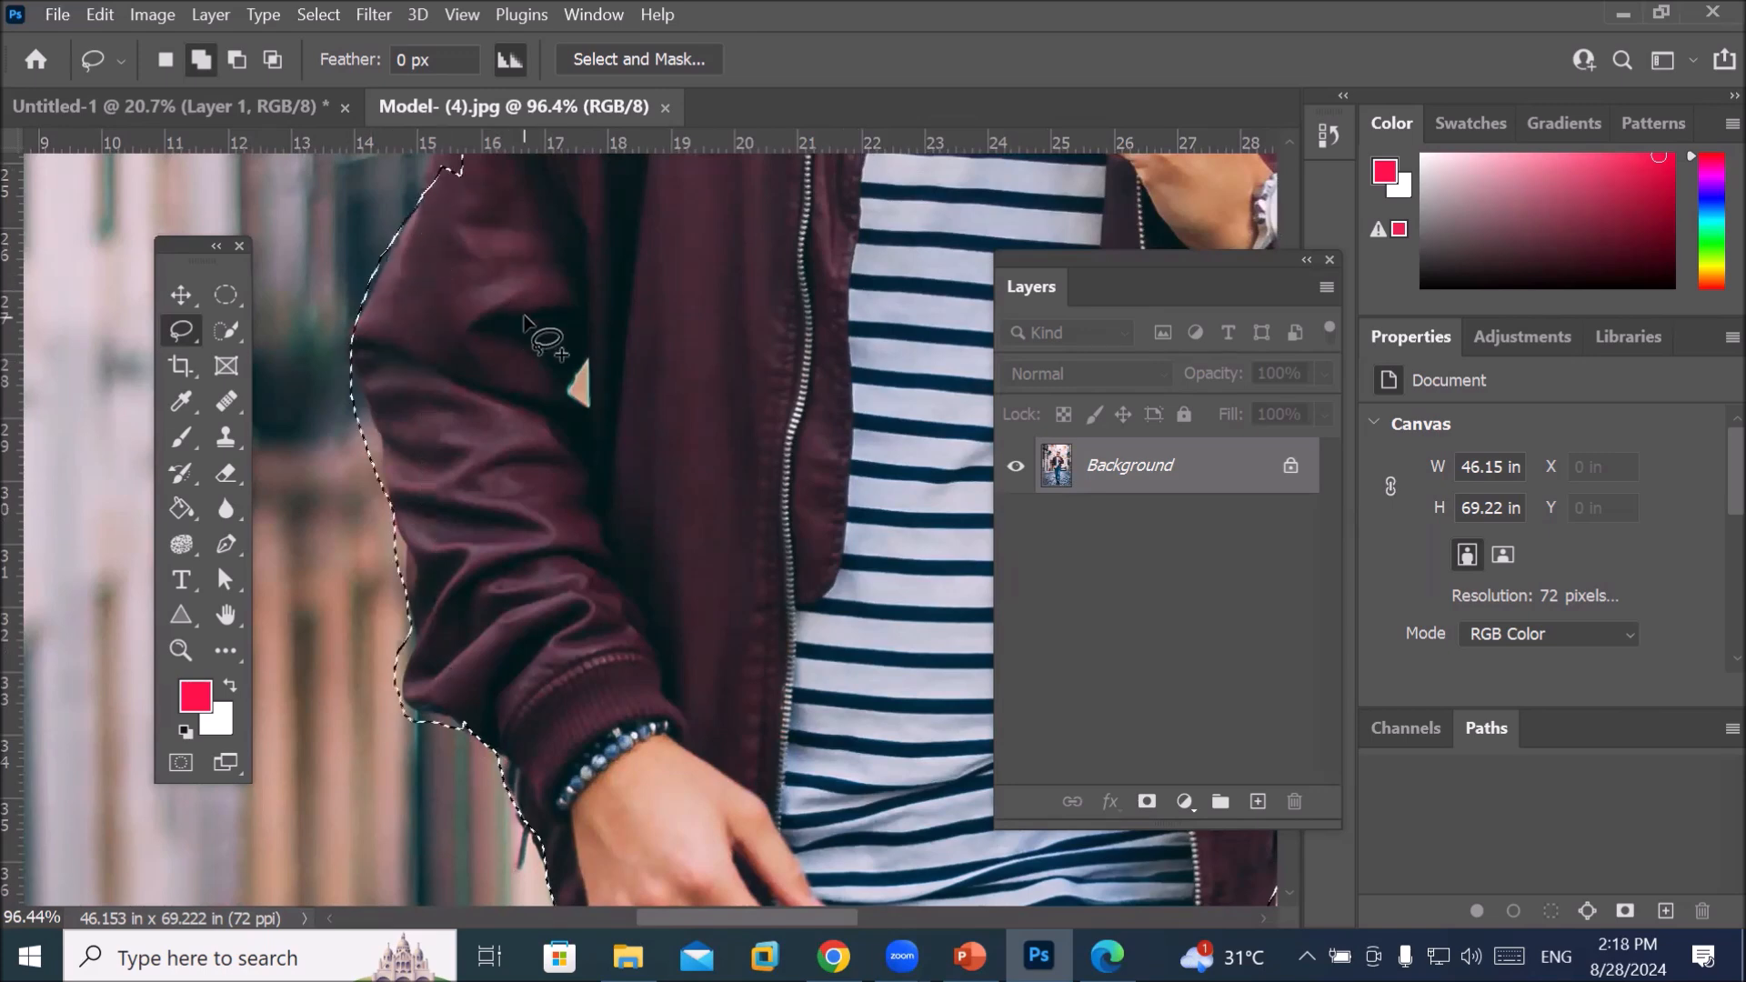
# Add the missed shoulder and upper sleeve edge to the selection with the Lasso, filling the notch on the upper arm
pyautogui.moveTo(616, 512); pyautogui.dragTo(655, 858)
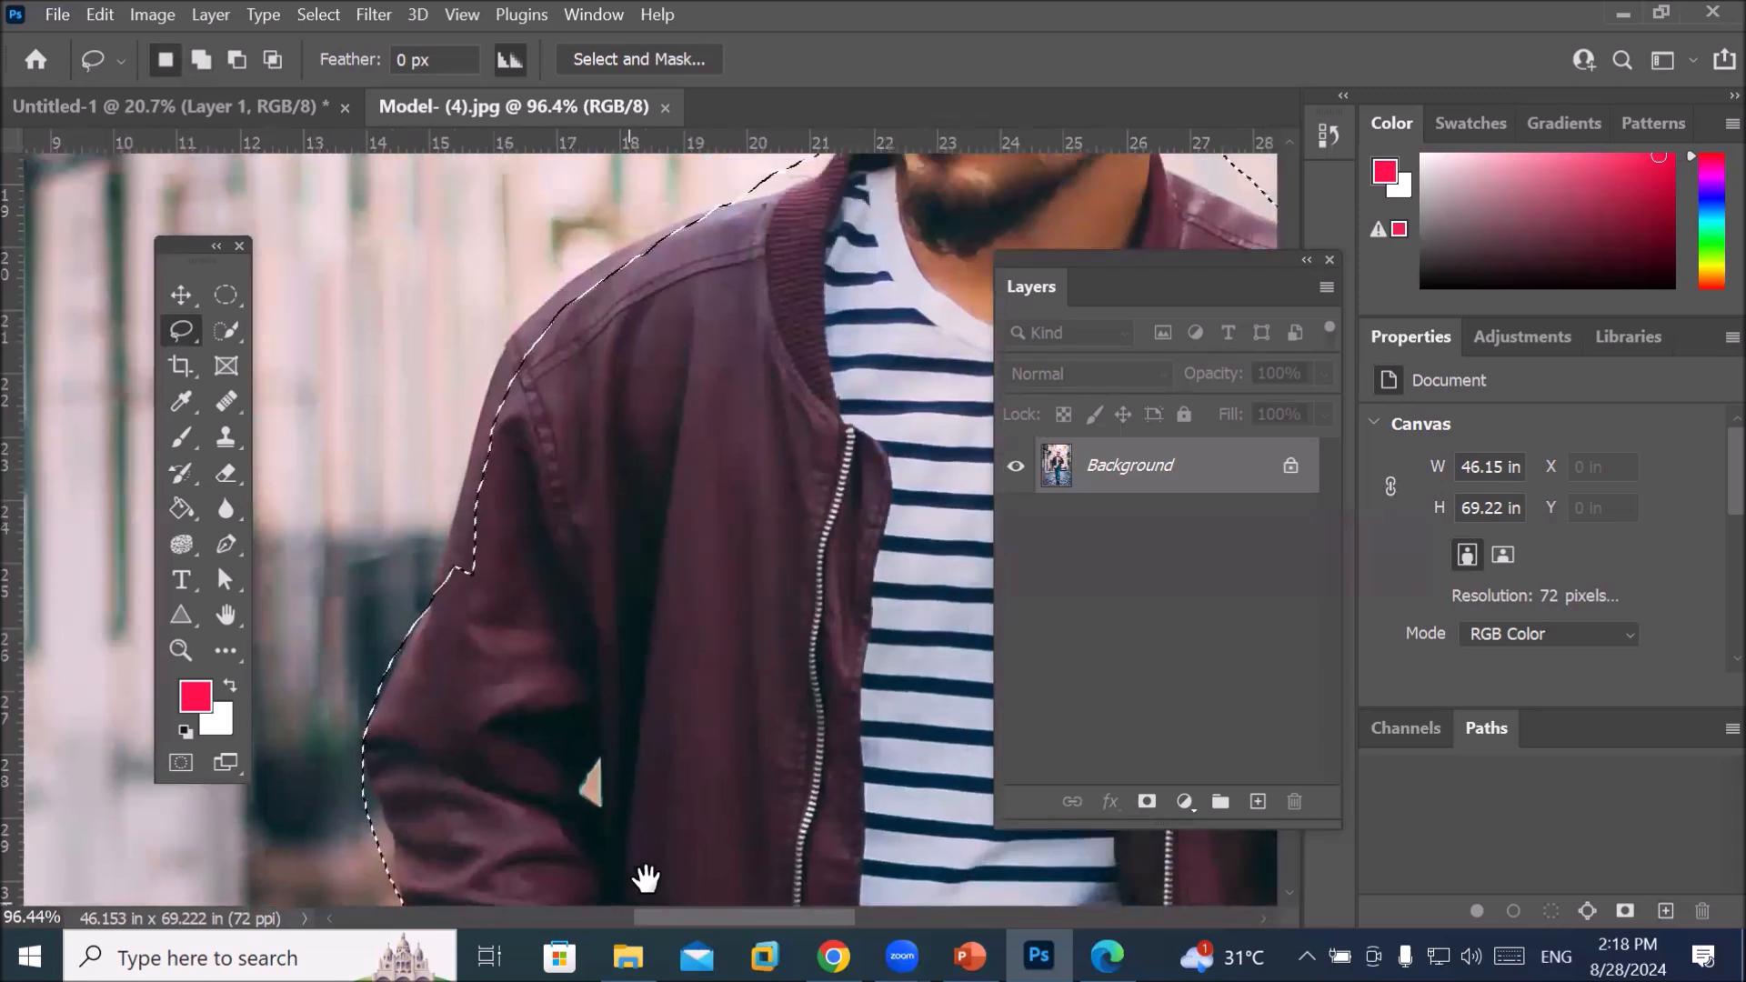
pyautogui.press('shift')
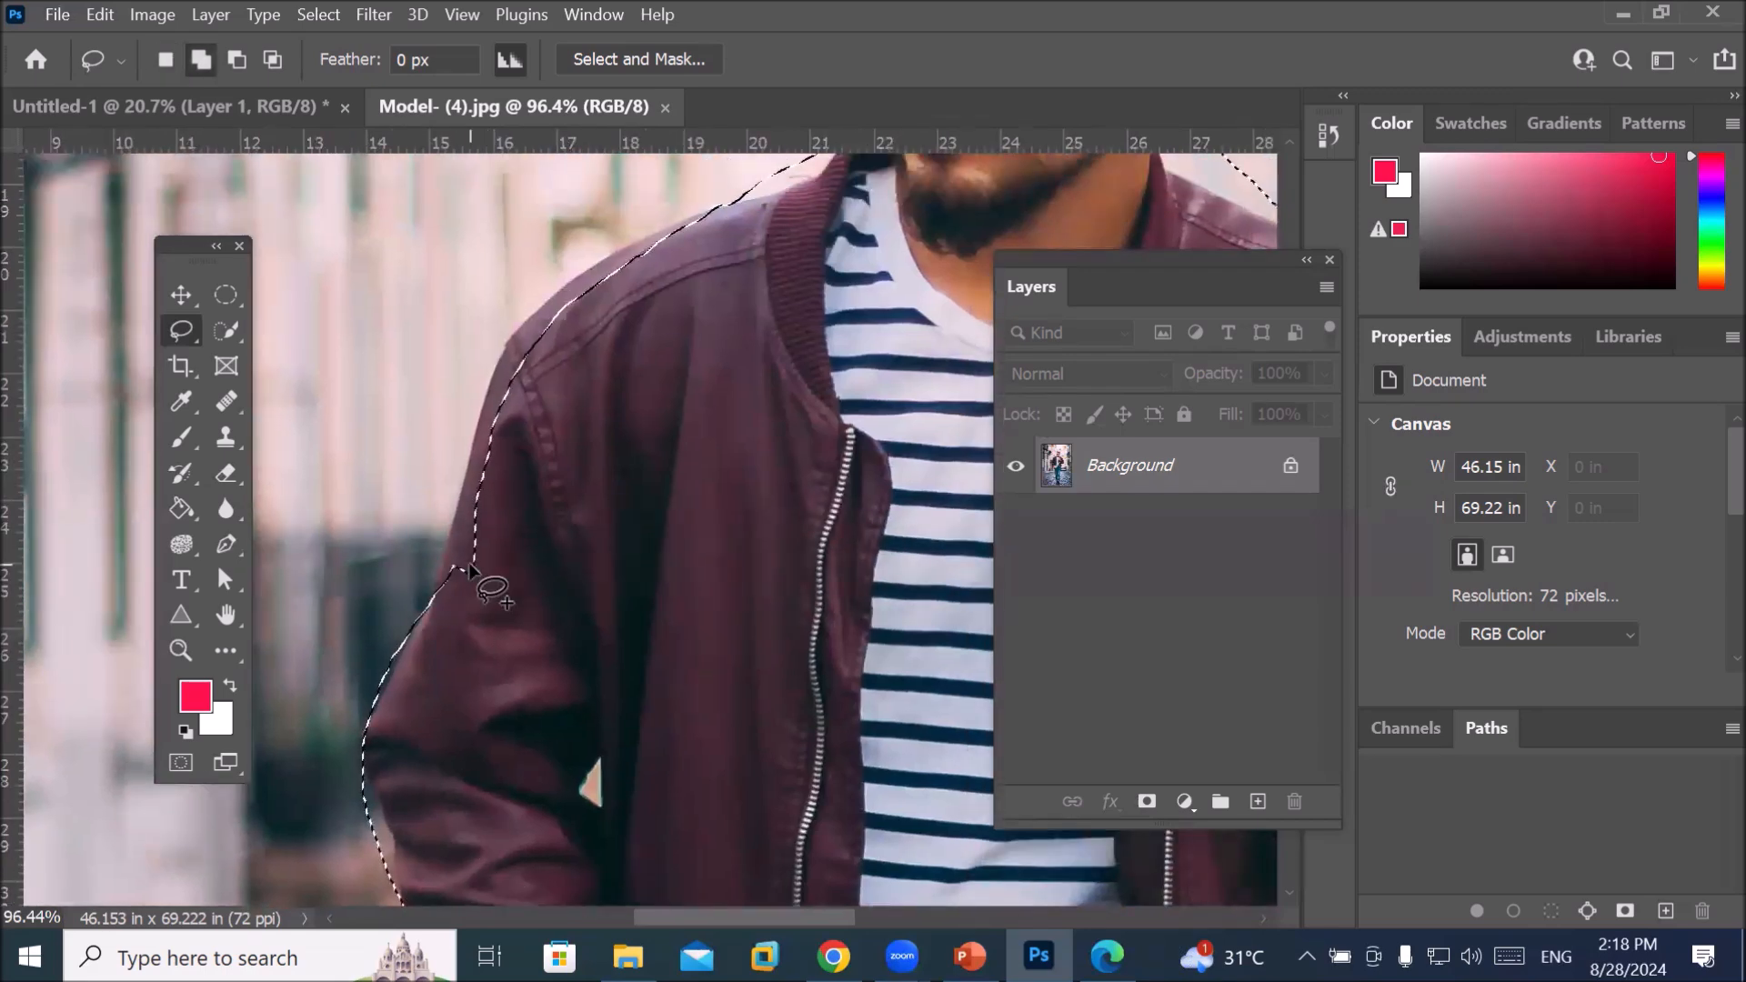
pyautogui.moveTo(458, 537)
pyautogui.mouseDown()
pyautogui.moveTo(463, 471)
pyautogui.moveTo(518, 328)
pyautogui.moveTo(651, 236)
pyautogui.moveTo(699, 265)
pyautogui.mouseUp()
pyautogui.moveTo(623, 435); pyautogui.dragTo(601, 491)
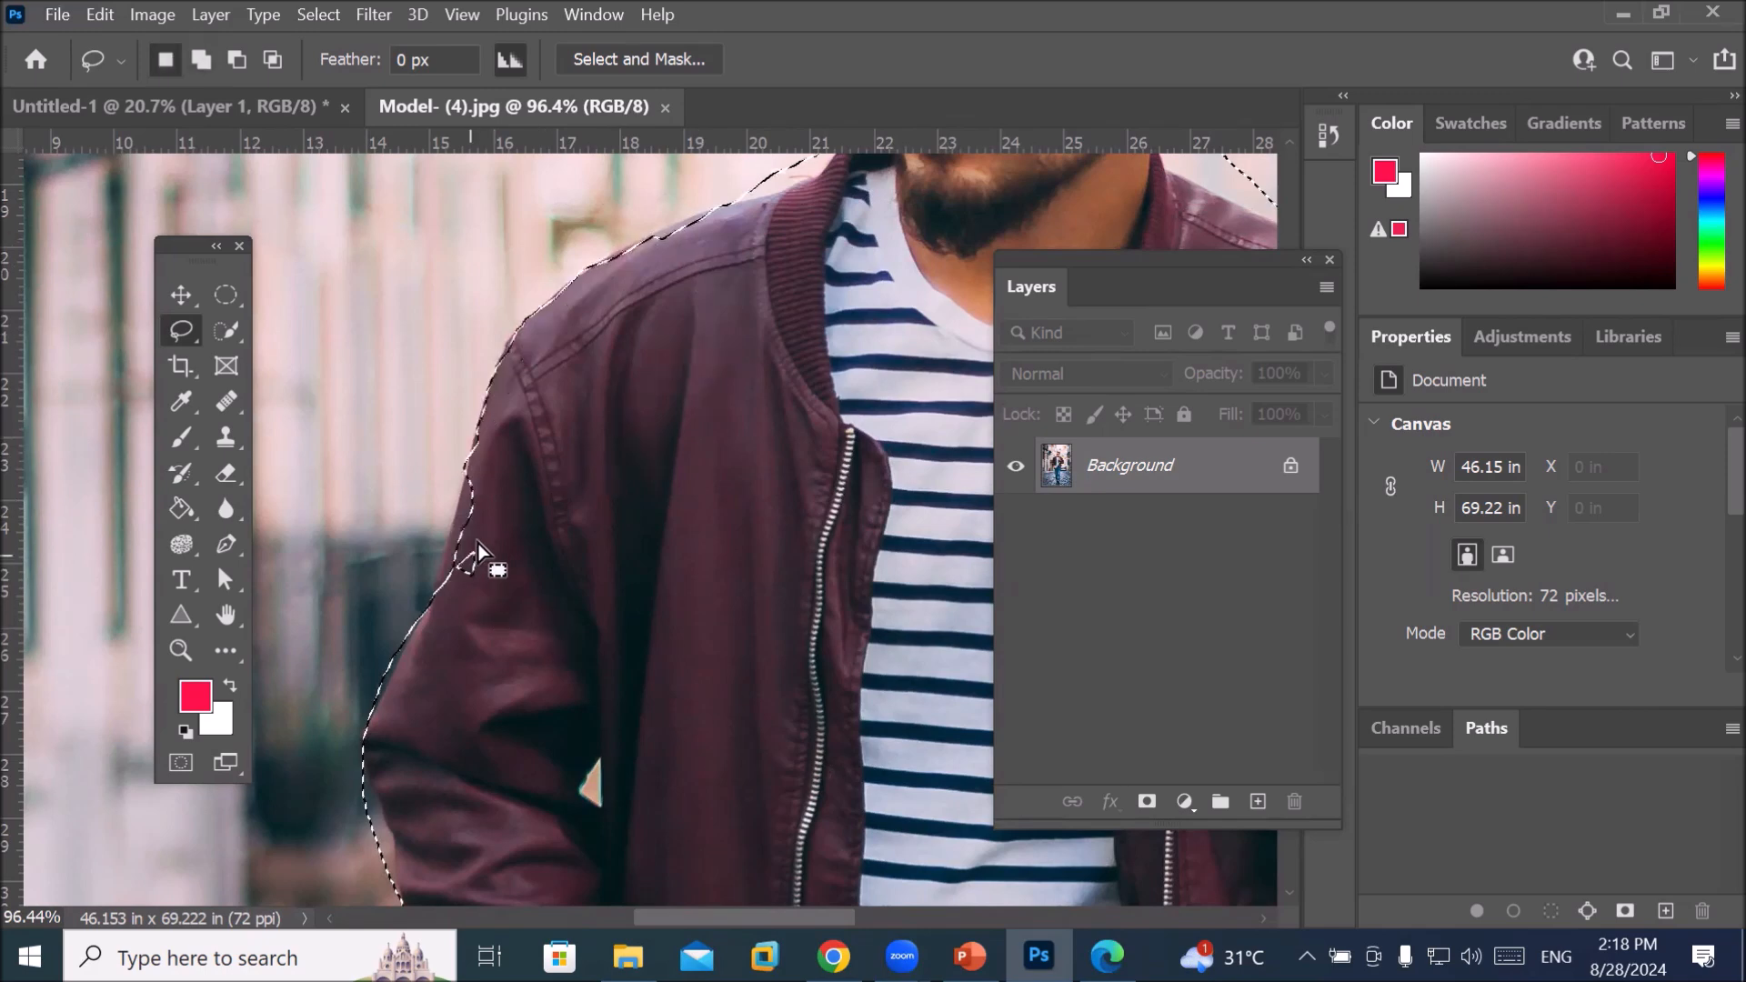
pyautogui.moveTo(473, 496)
pyautogui.mouseDown()
pyautogui.moveTo(464, 632)
pyautogui.moveTo(536, 564)
pyautogui.moveTo(499, 587)
pyautogui.moveTo(449, 570)
pyautogui.moveTo(484, 500)
pyautogui.moveTo(514, 496)
pyautogui.moveTo(528, 516)
pyautogui.moveTo(463, 484)
pyautogui.moveTo(454, 598)
pyautogui.moveTo(510, 514)
pyautogui.moveTo(547, 510)
pyautogui.mouseUp()
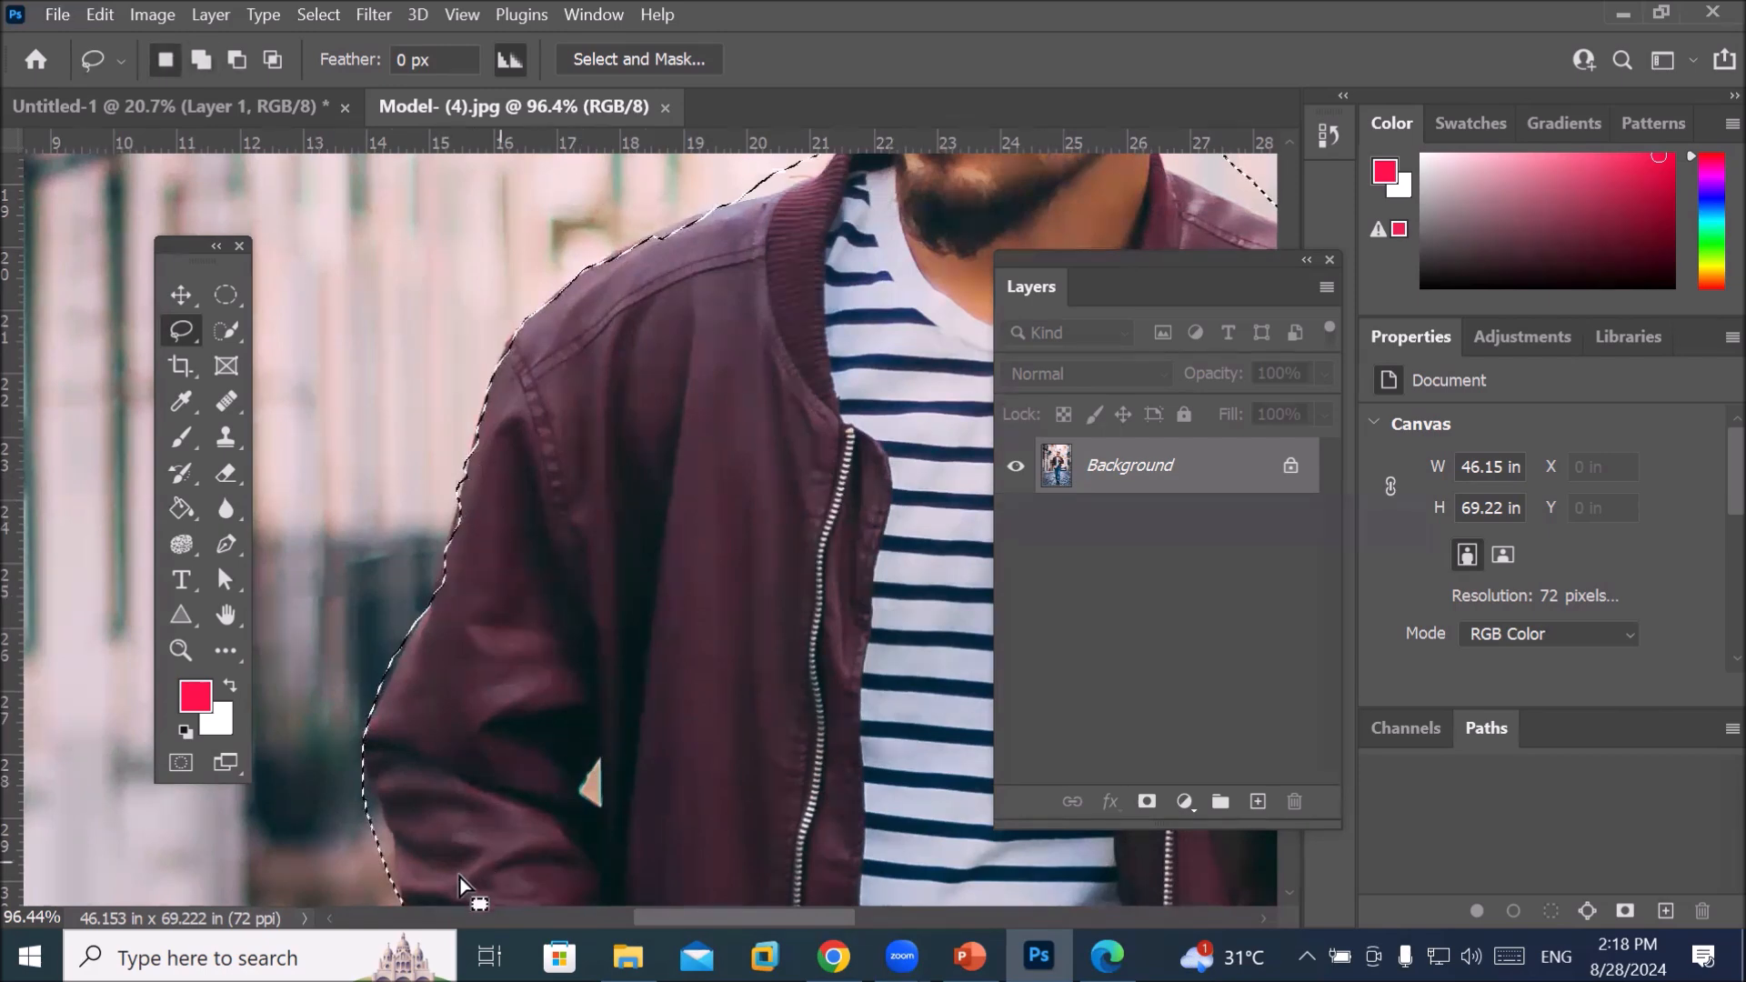
# Subtract the sliver of background just below the sleeve's elbow from the selection with the Lasso
pyautogui.scroll(5, 433, 886)
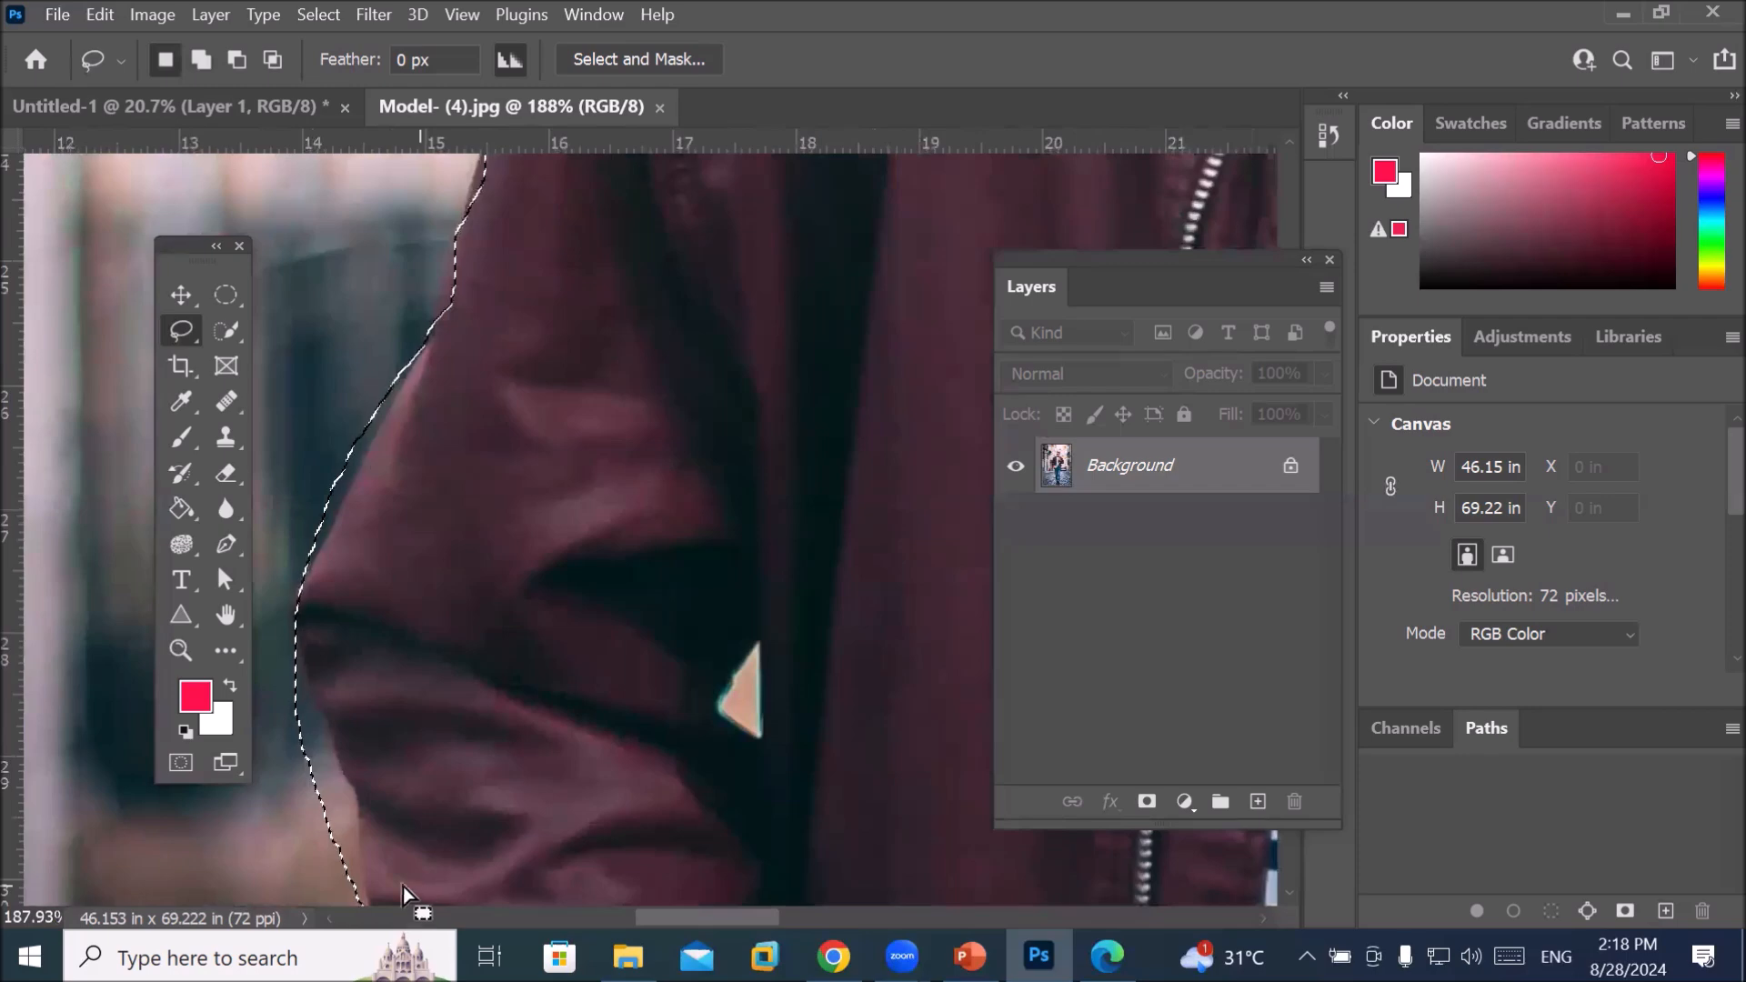
pyautogui.moveTo(356, 889); pyautogui.dragTo(356, 844)
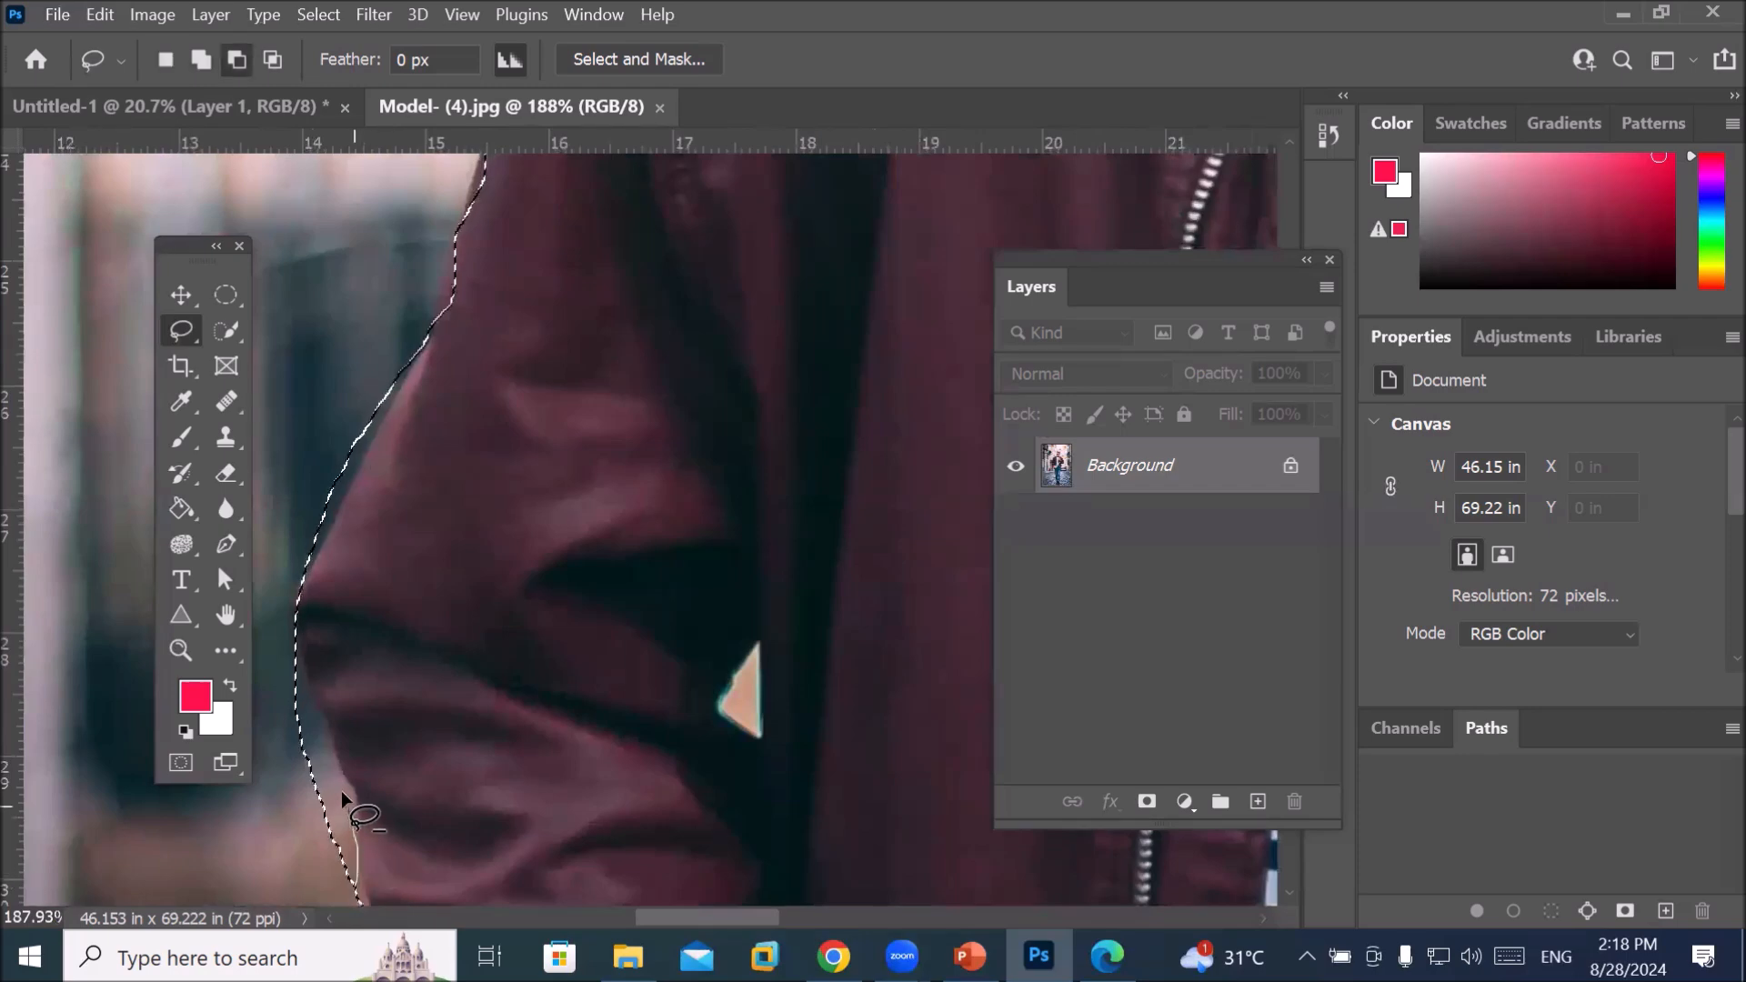
pyautogui.moveTo(281, 784); pyautogui.dragTo(320, 843)
# Subtract the small triangular background gap between the sleeve and the jacket body from the selection with the Polygonal Lasso
pyautogui.moveTo(789, 693); pyautogui.dragTo(436, 551)
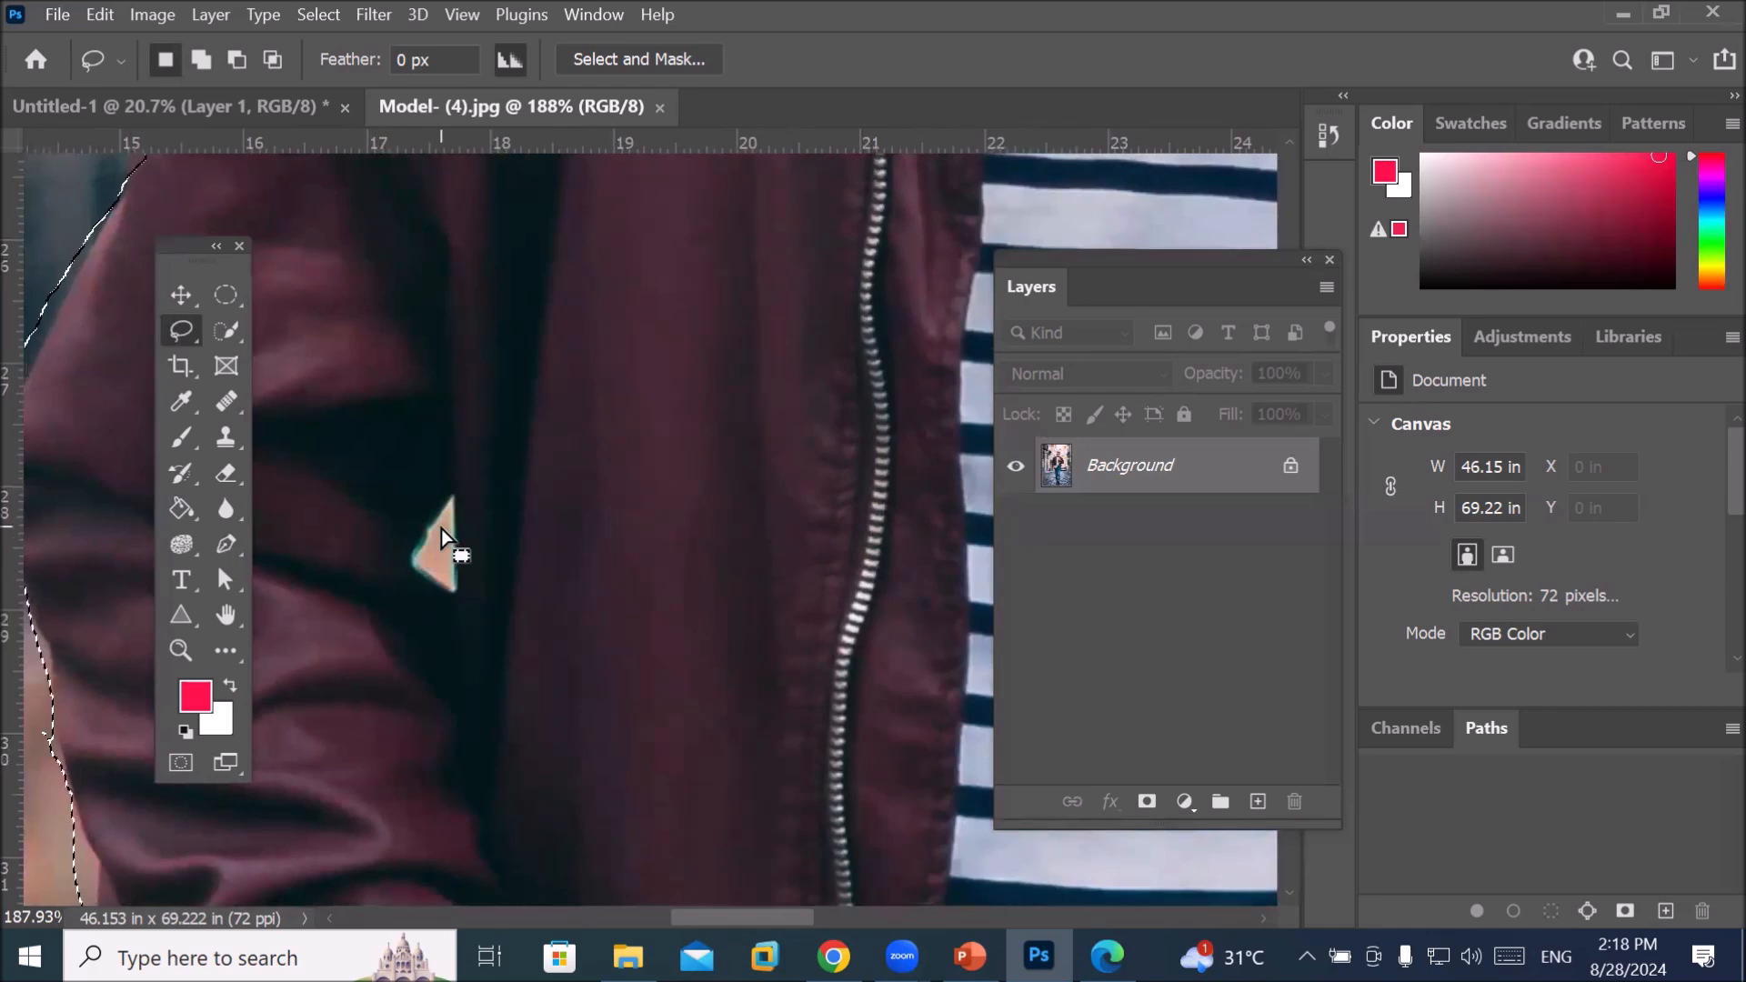
pyautogui.press('alt')
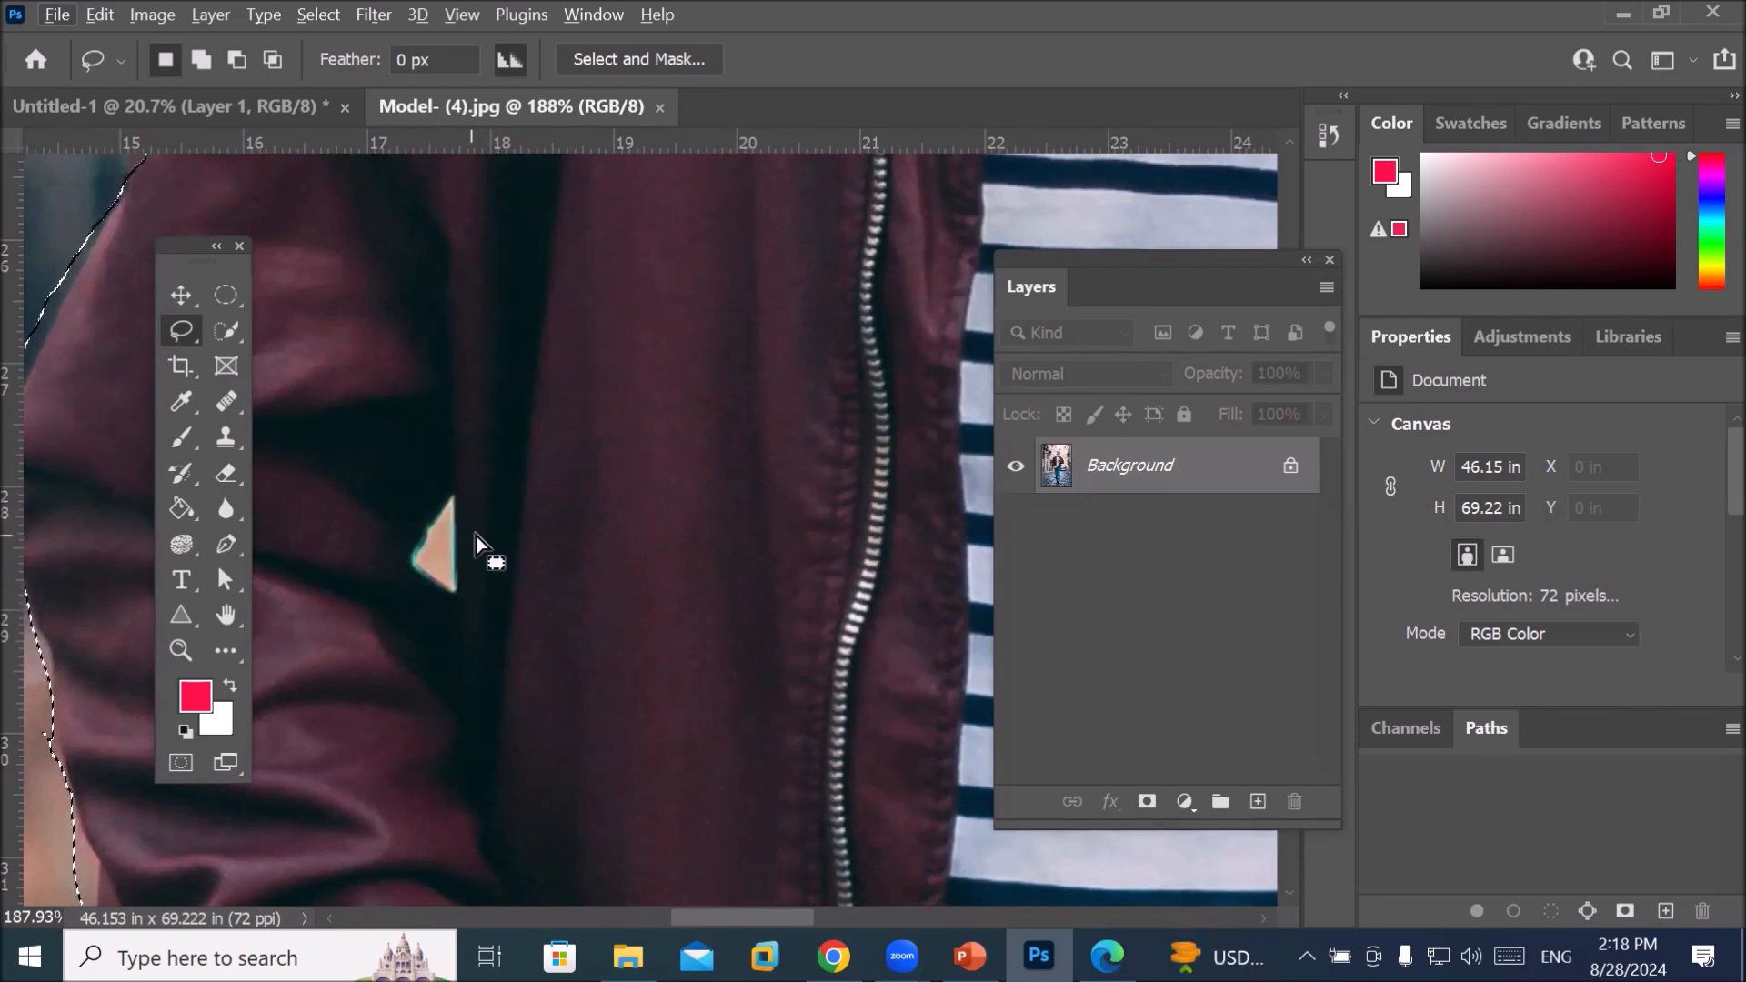
pyautogui.click(188, 338)
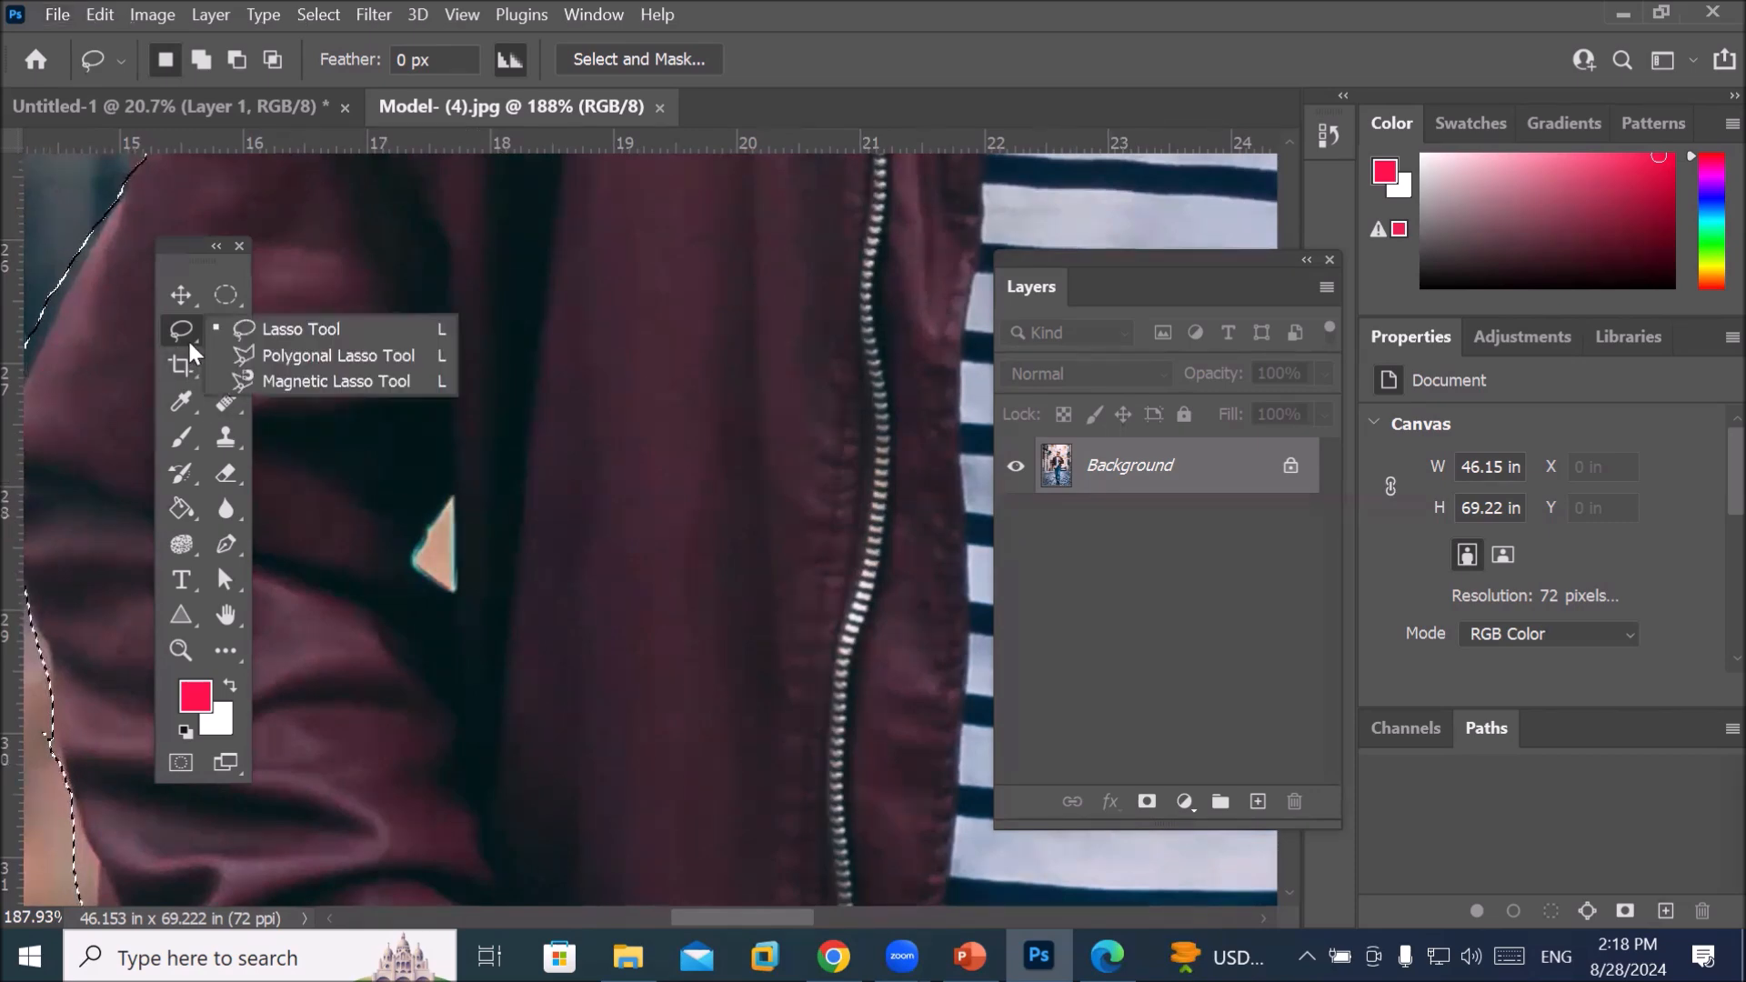
pyautogui.click(294, 360)
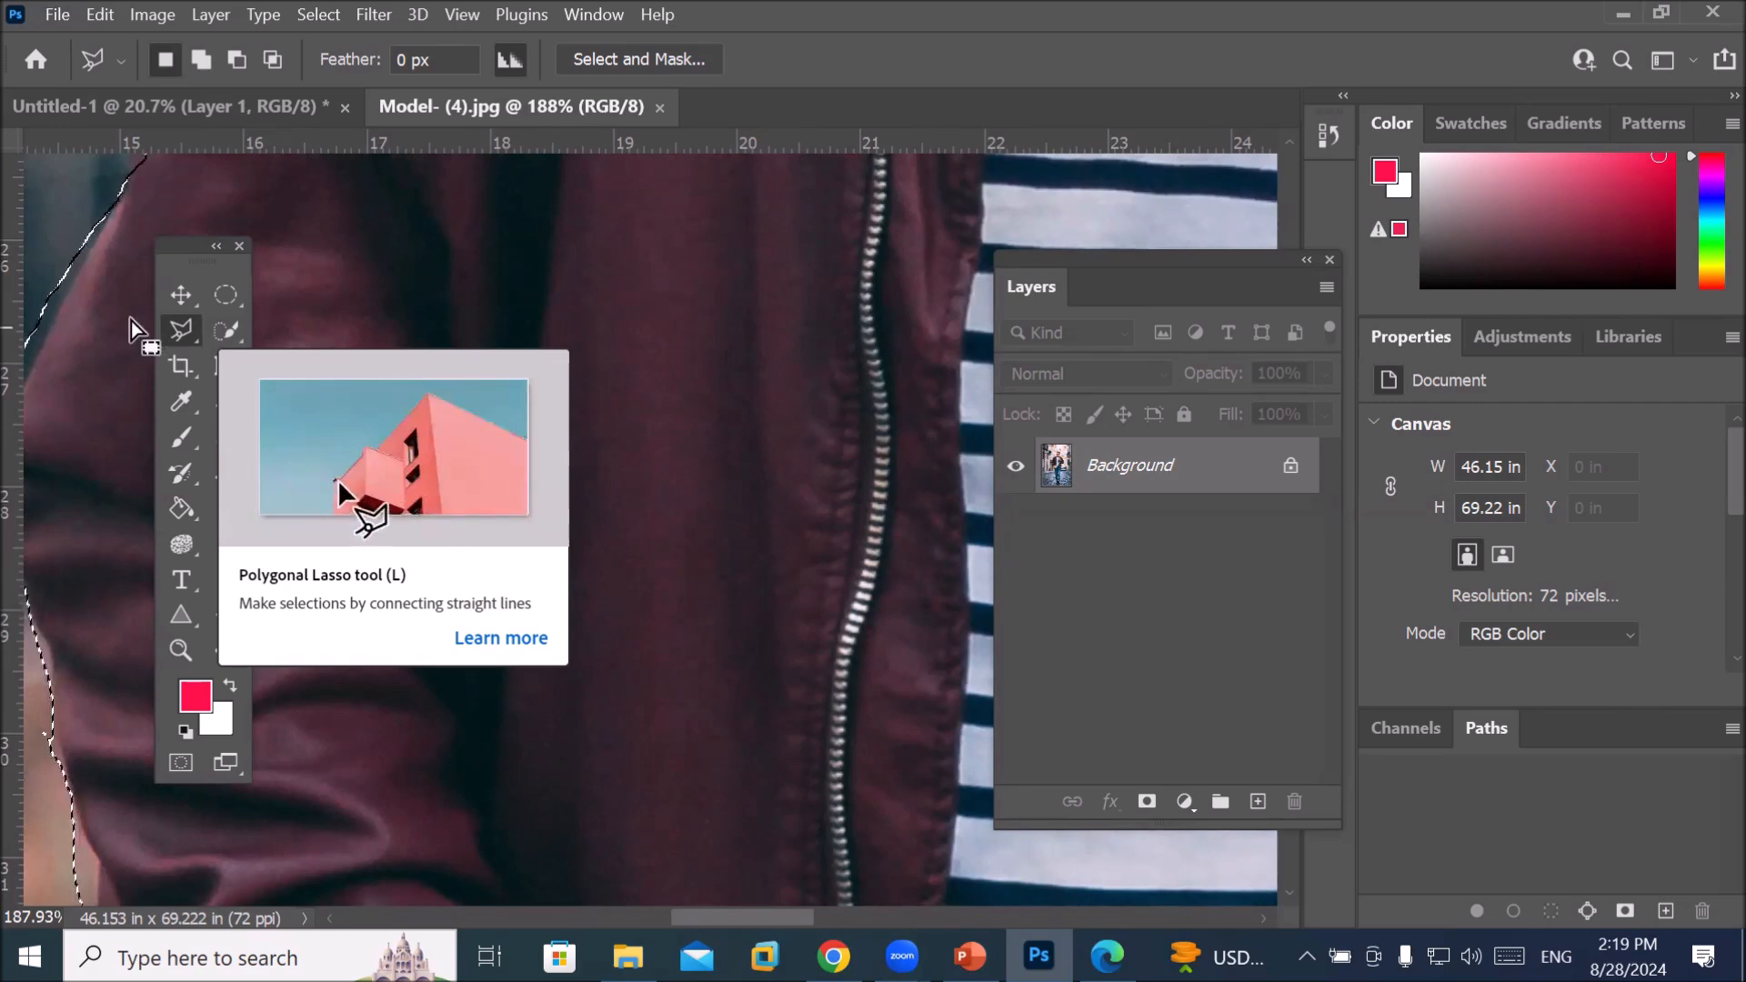
pyautogui.rightClick(168, 327)
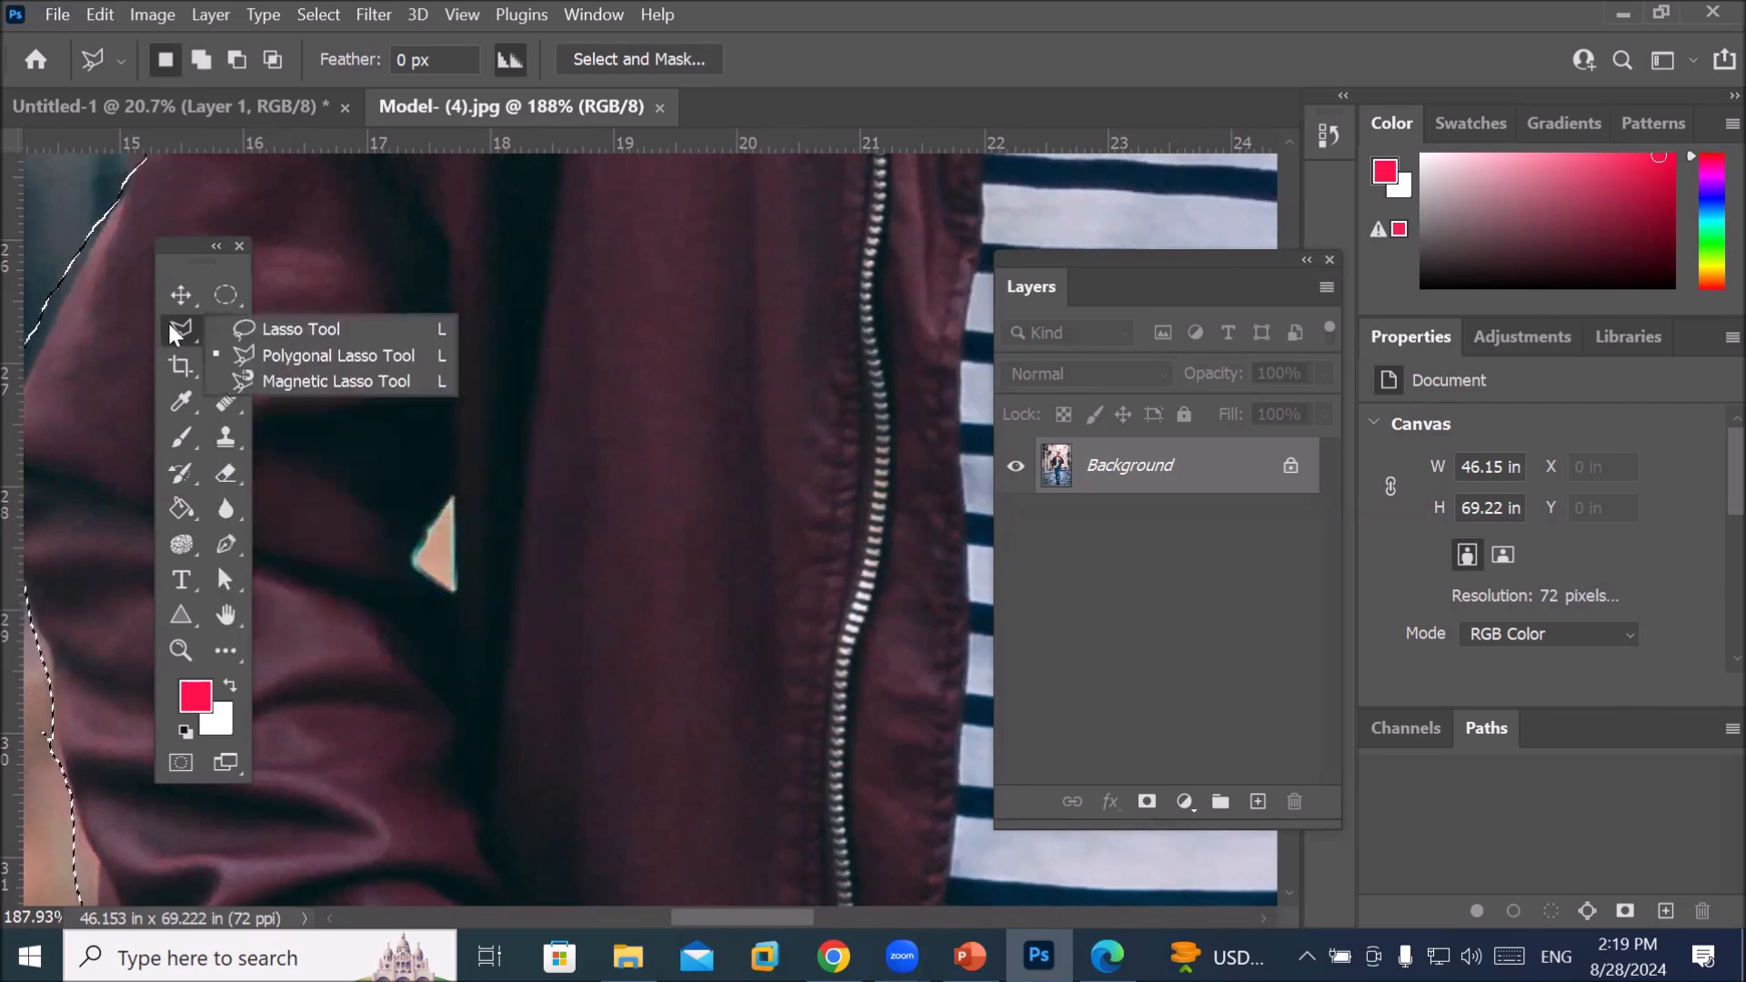
pyautogui.click(322, 361)
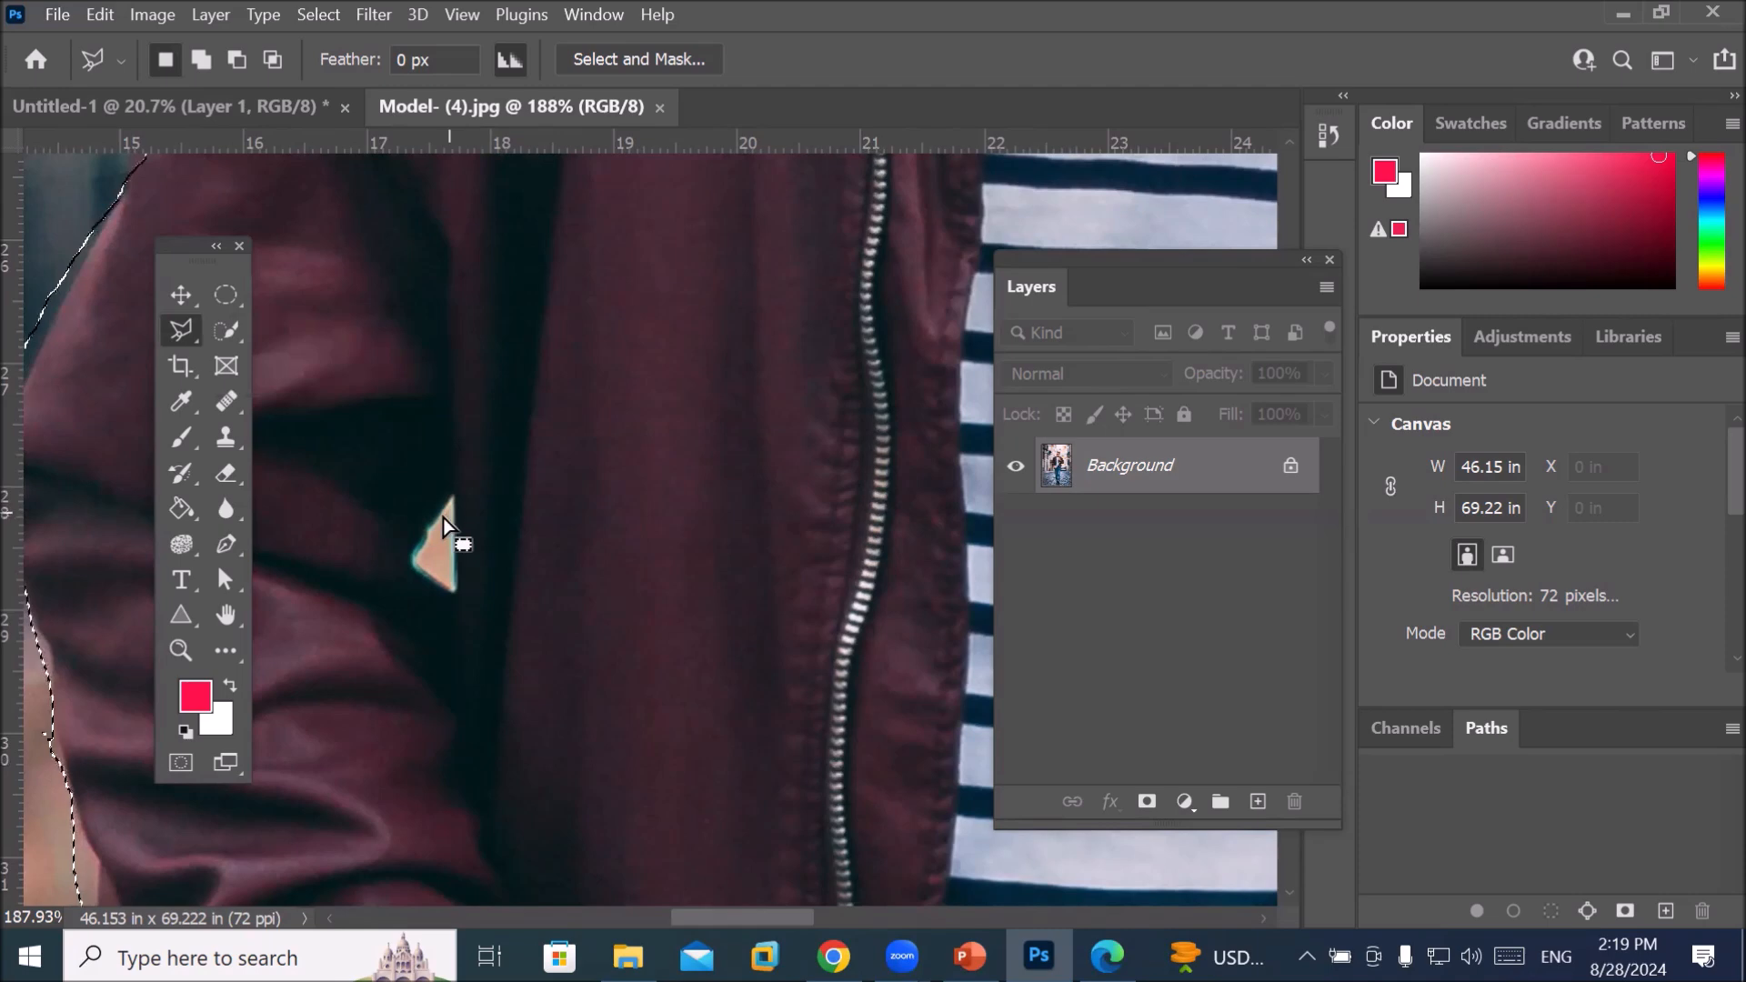
pyautogui.press('alt')
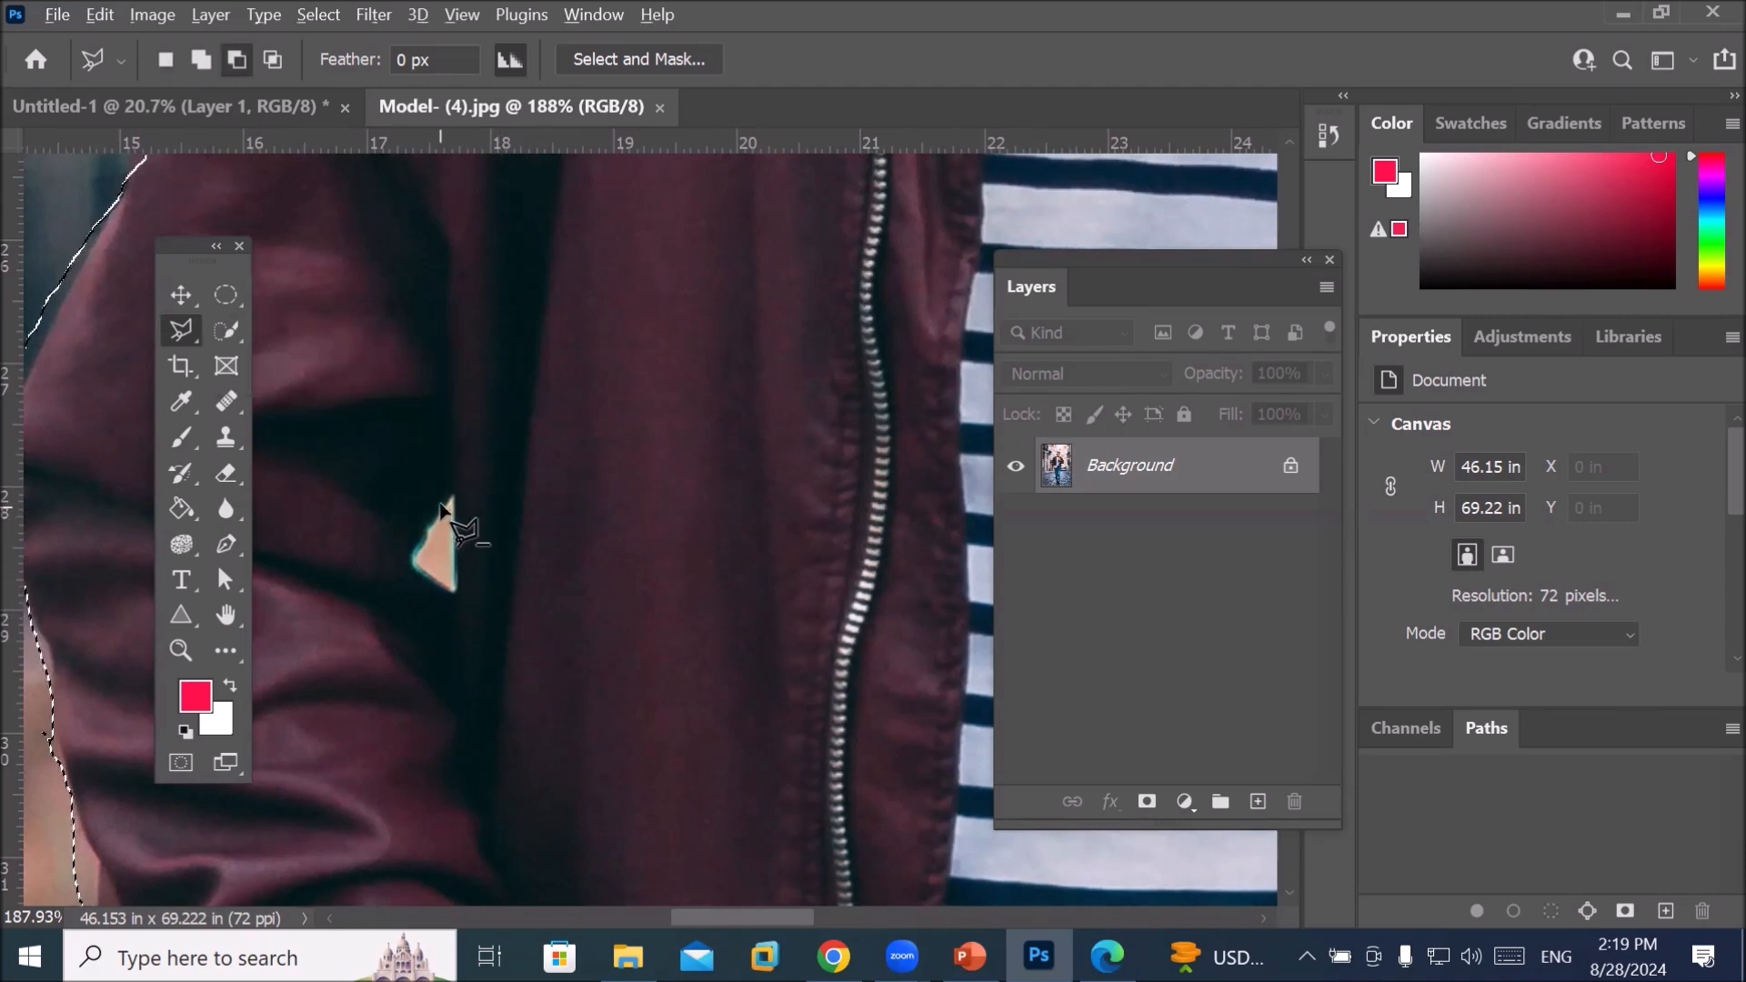
pyautogui.click(453, 498)
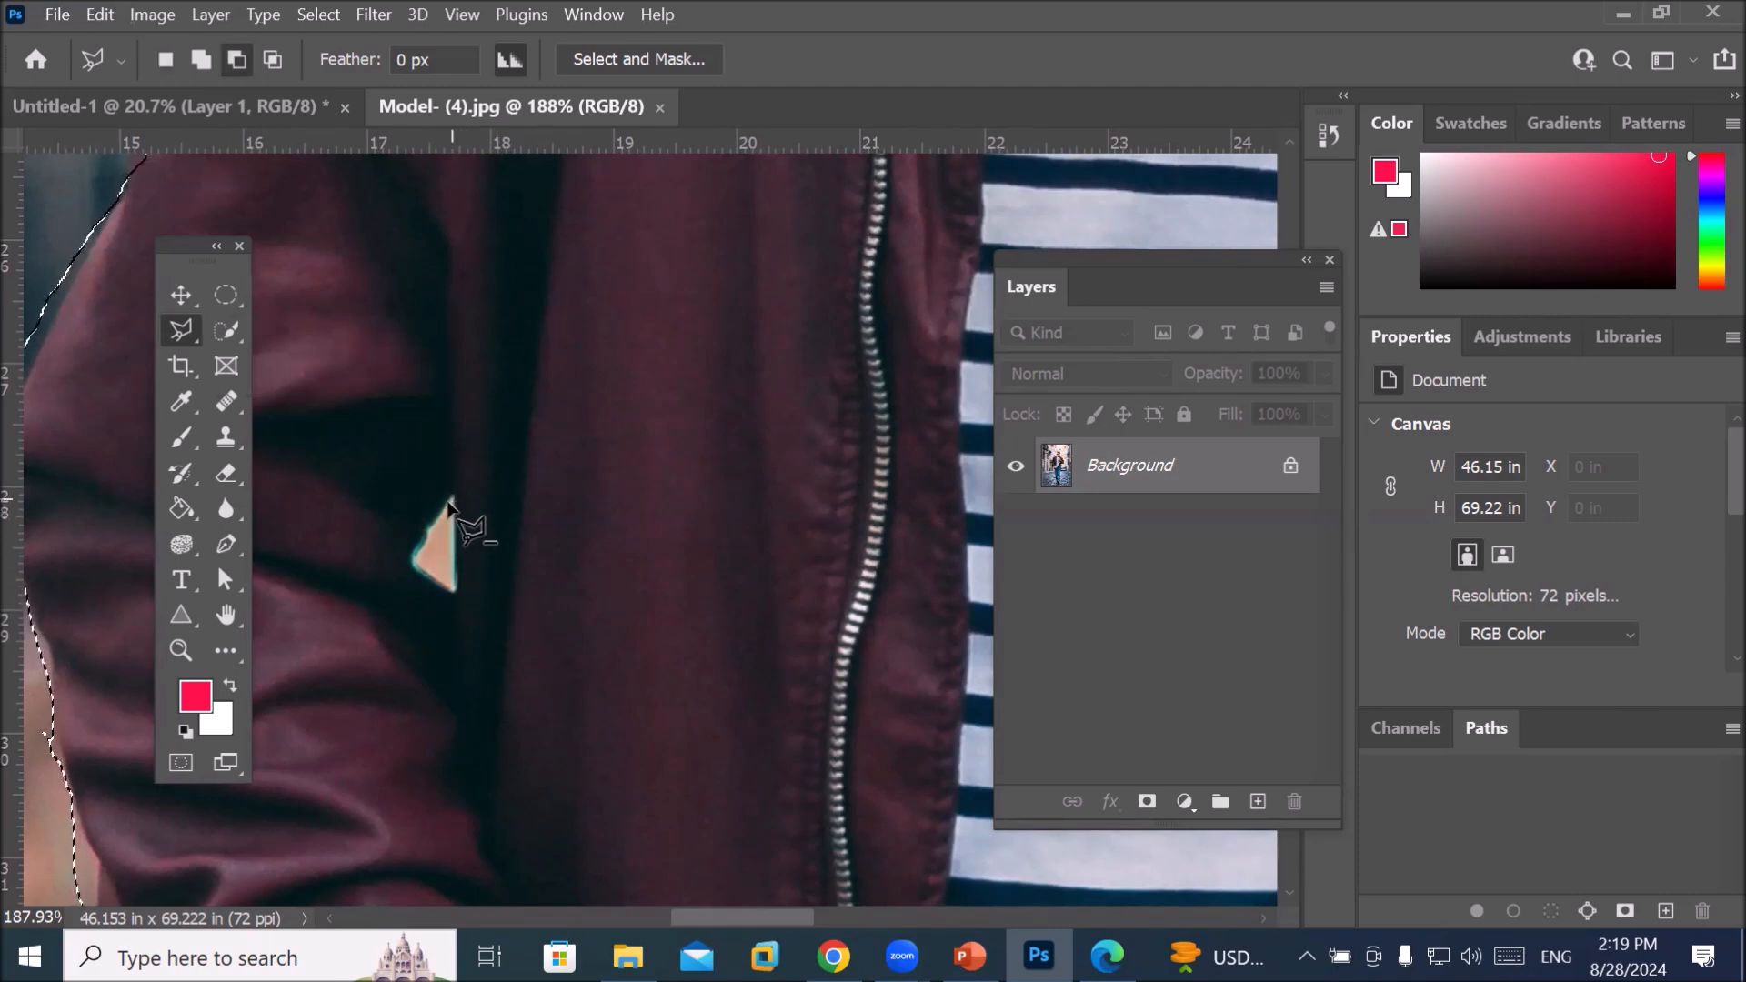
pyautogui.click(411, 562)
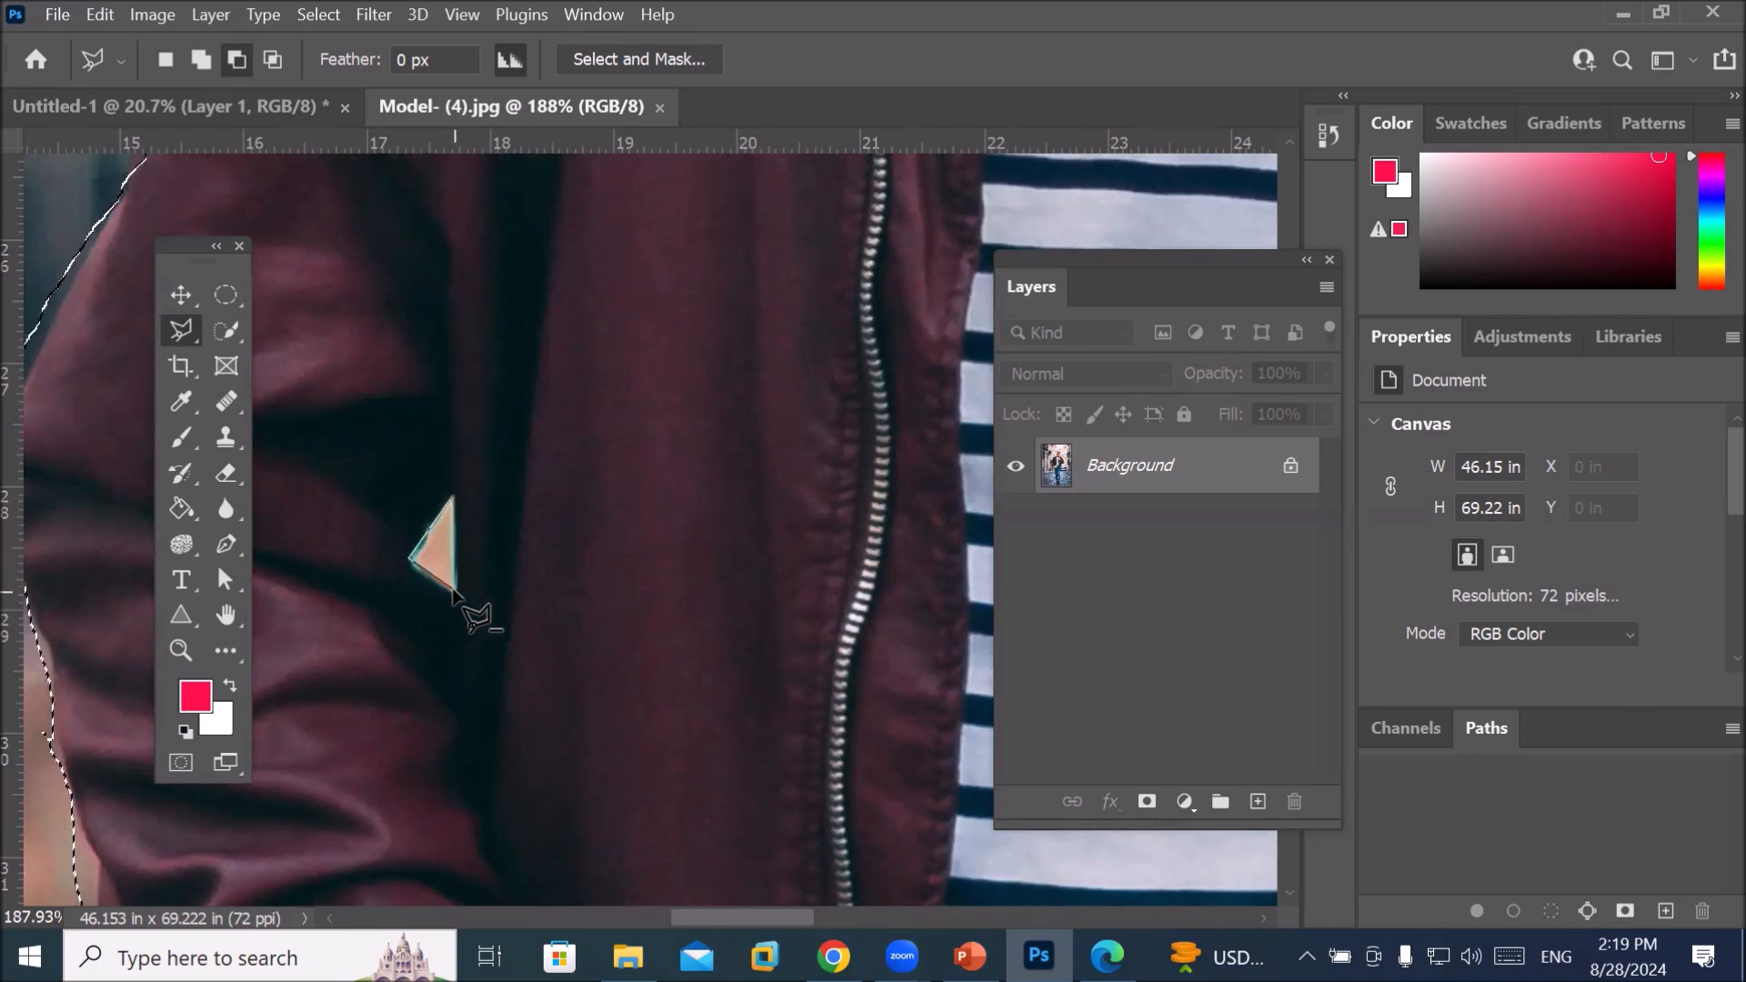
pyautogui.click(454, 592)
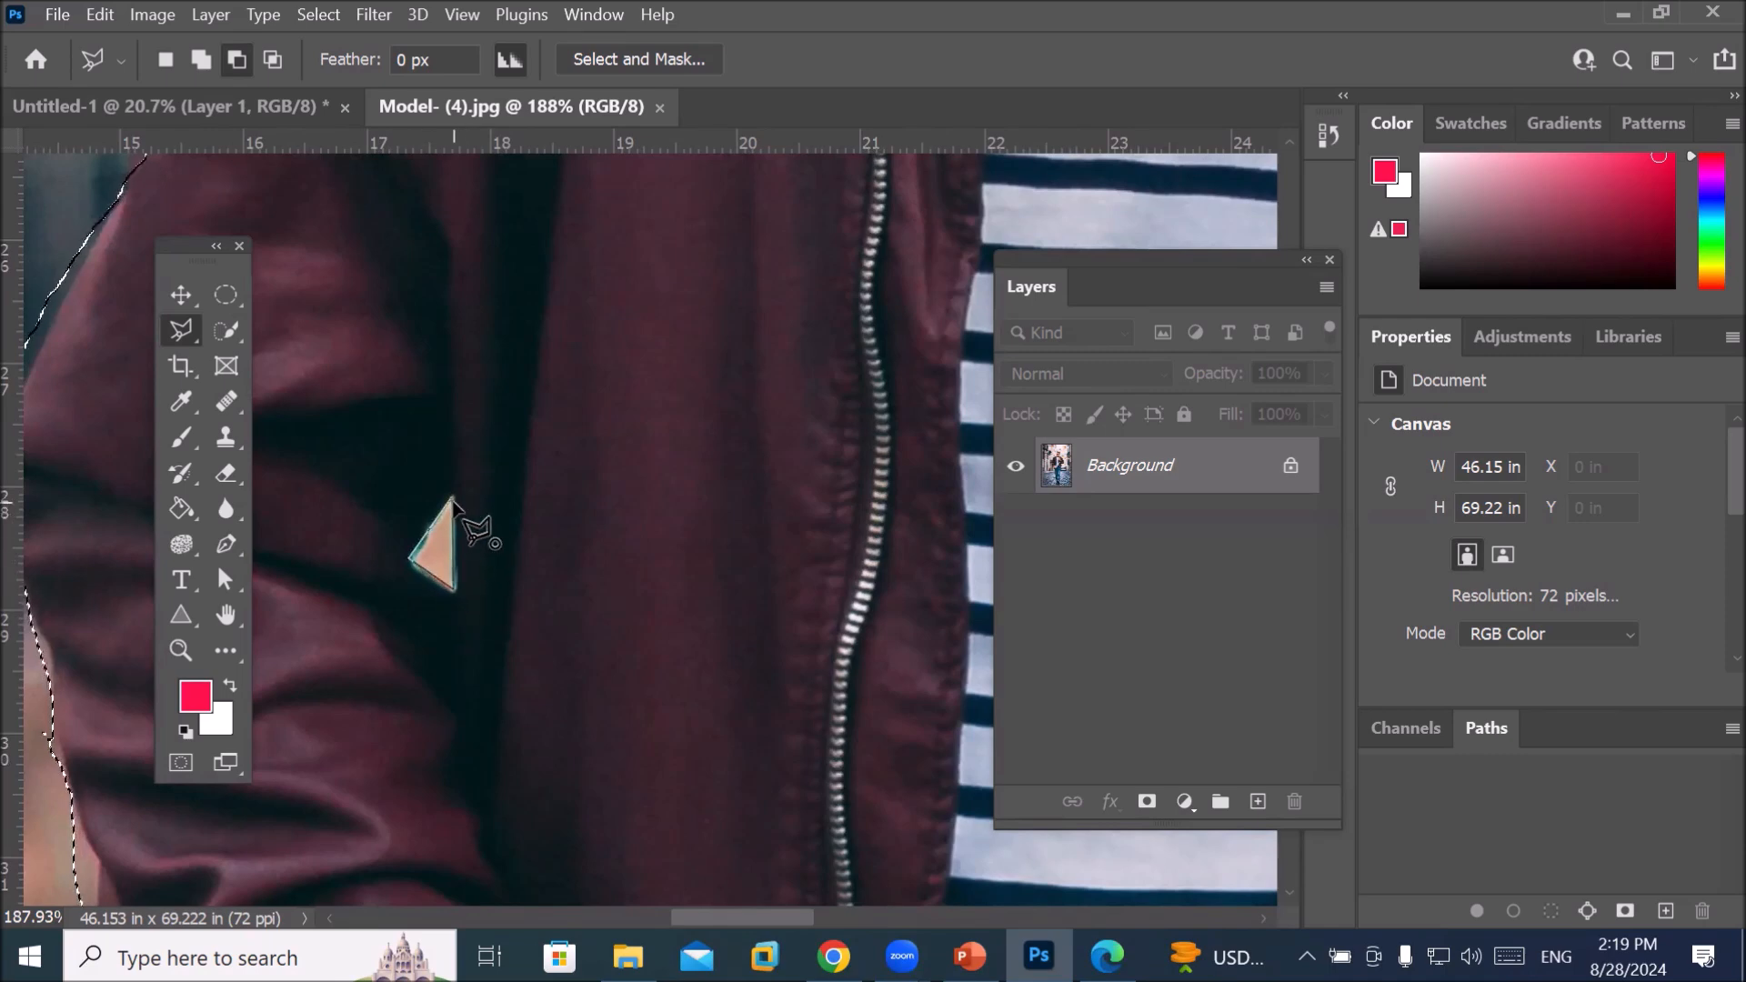
pyautogui.click(453, 499)
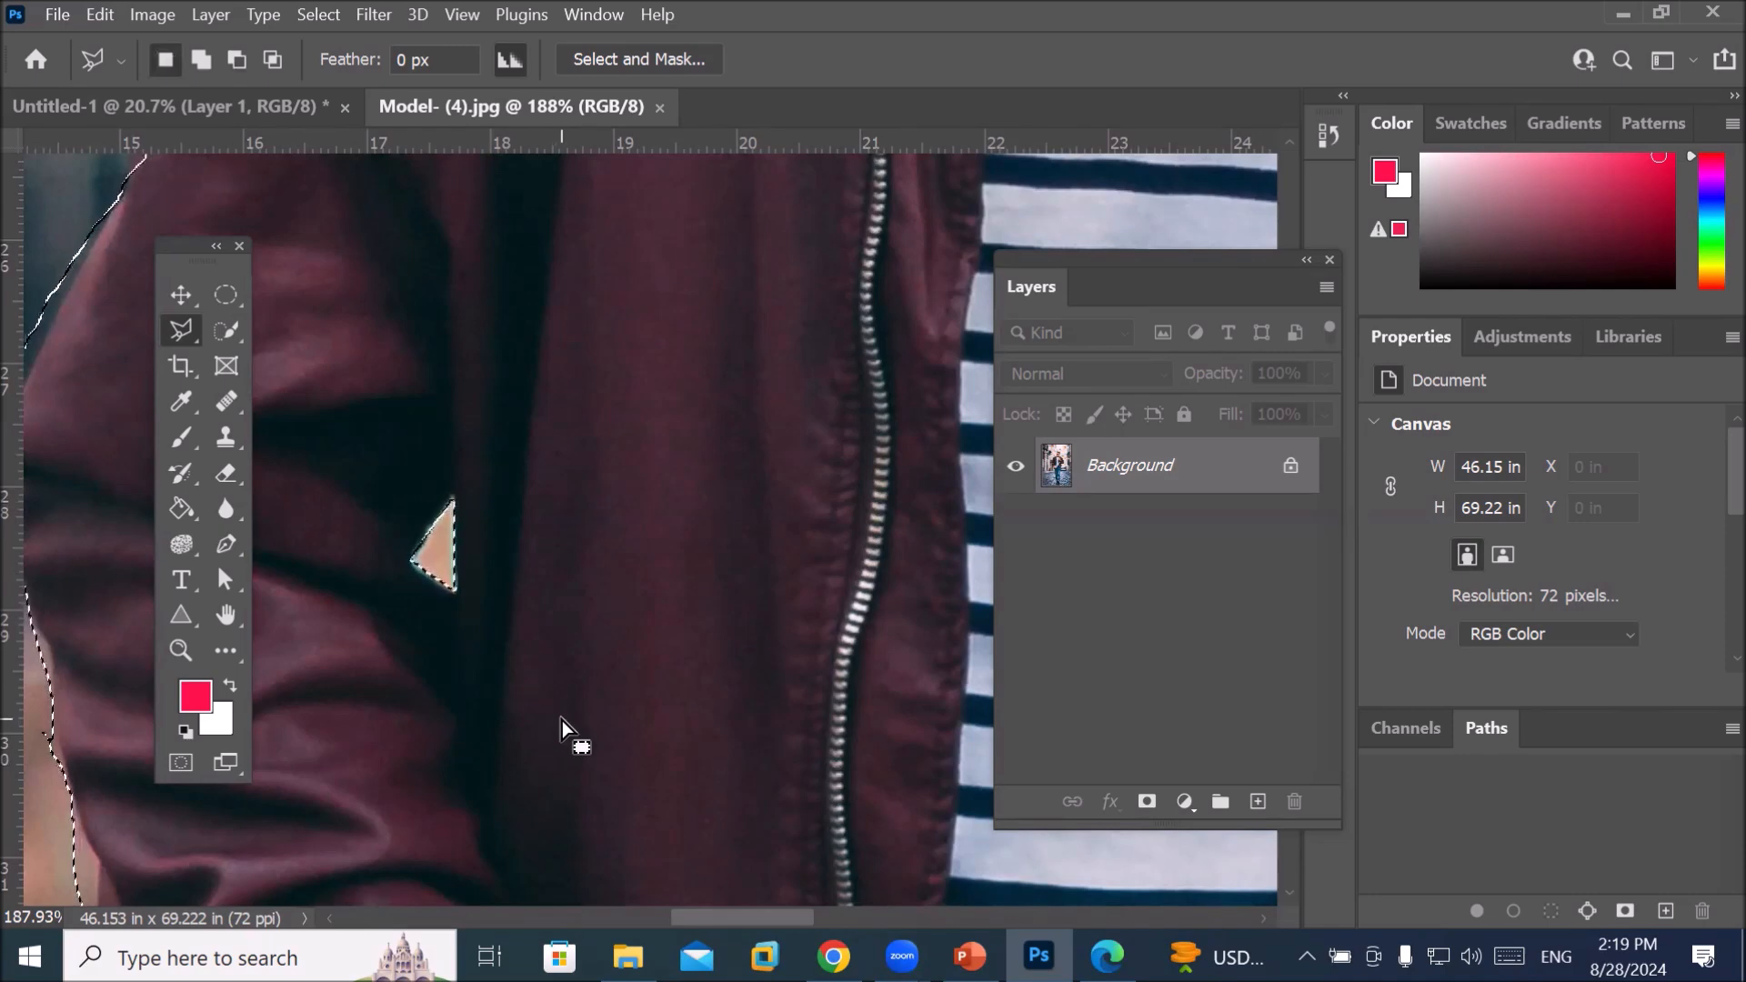
# Add the missed outer edge of the raised arm's sleeve, from the upper arm down to the elbow, to the selection with the Polygonal Lasso
pyautogui.moveTo(733, 557); pyautogui.dragTo(222, 558)
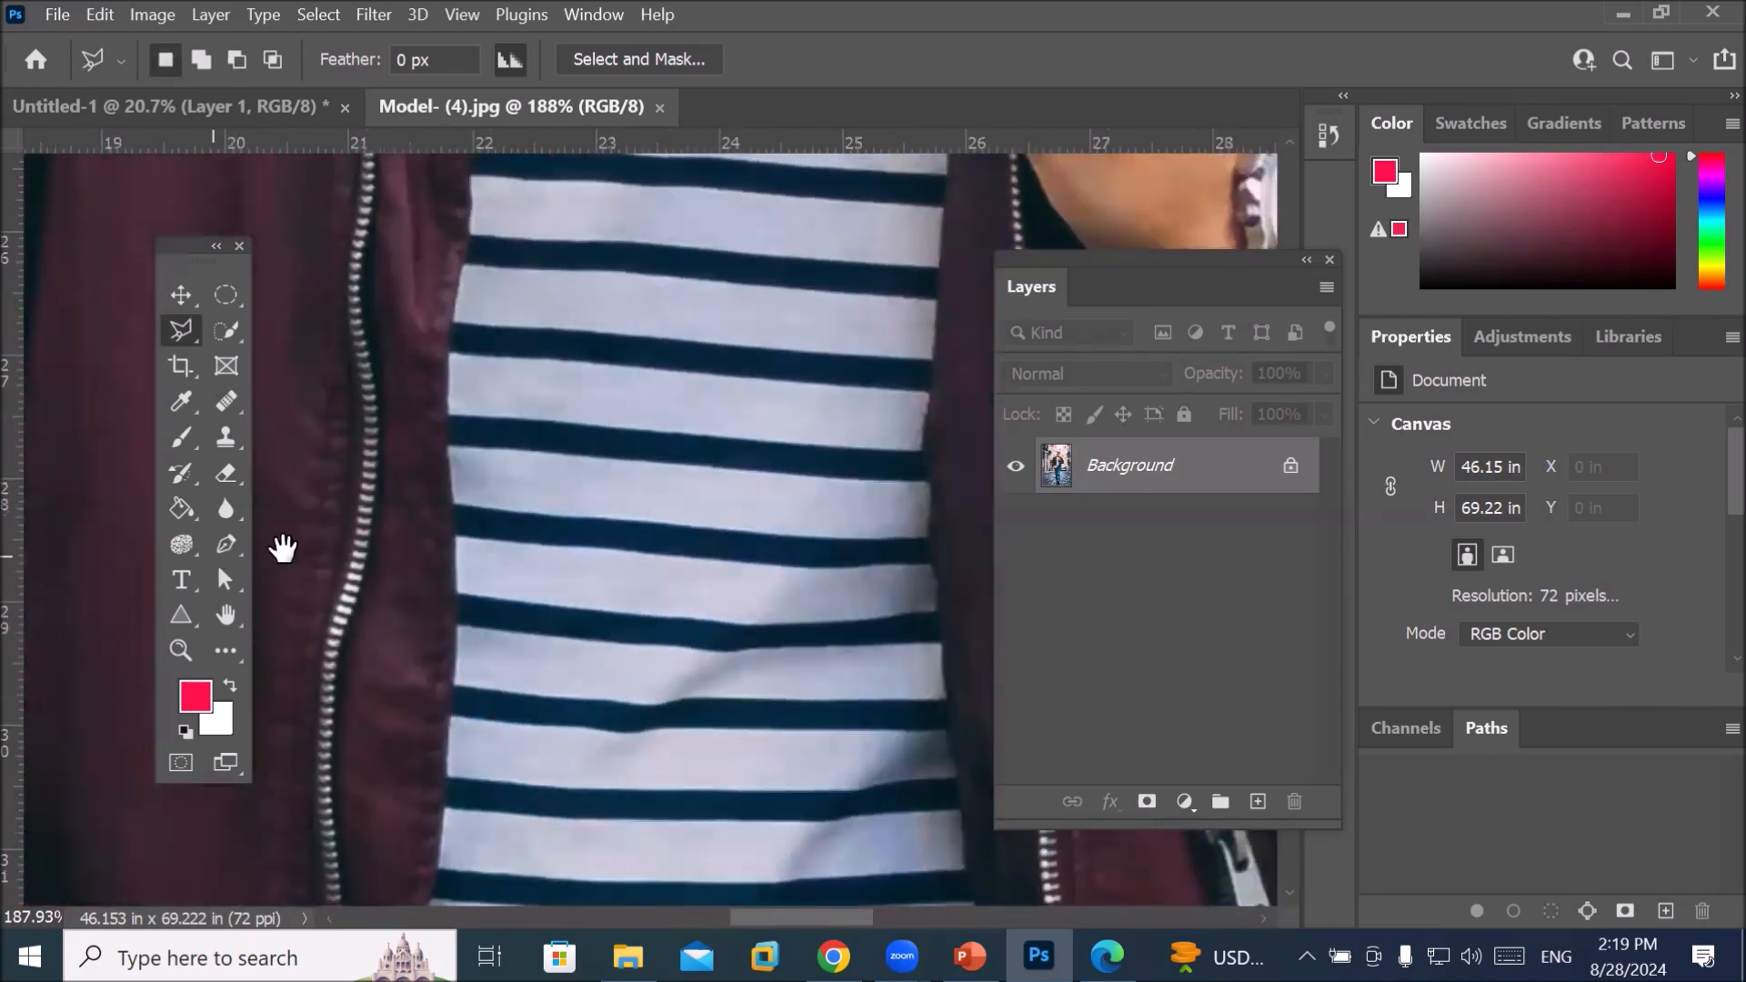
pyautogui.moveTo(602, 519); pyautogui.dragTo(94, 546)
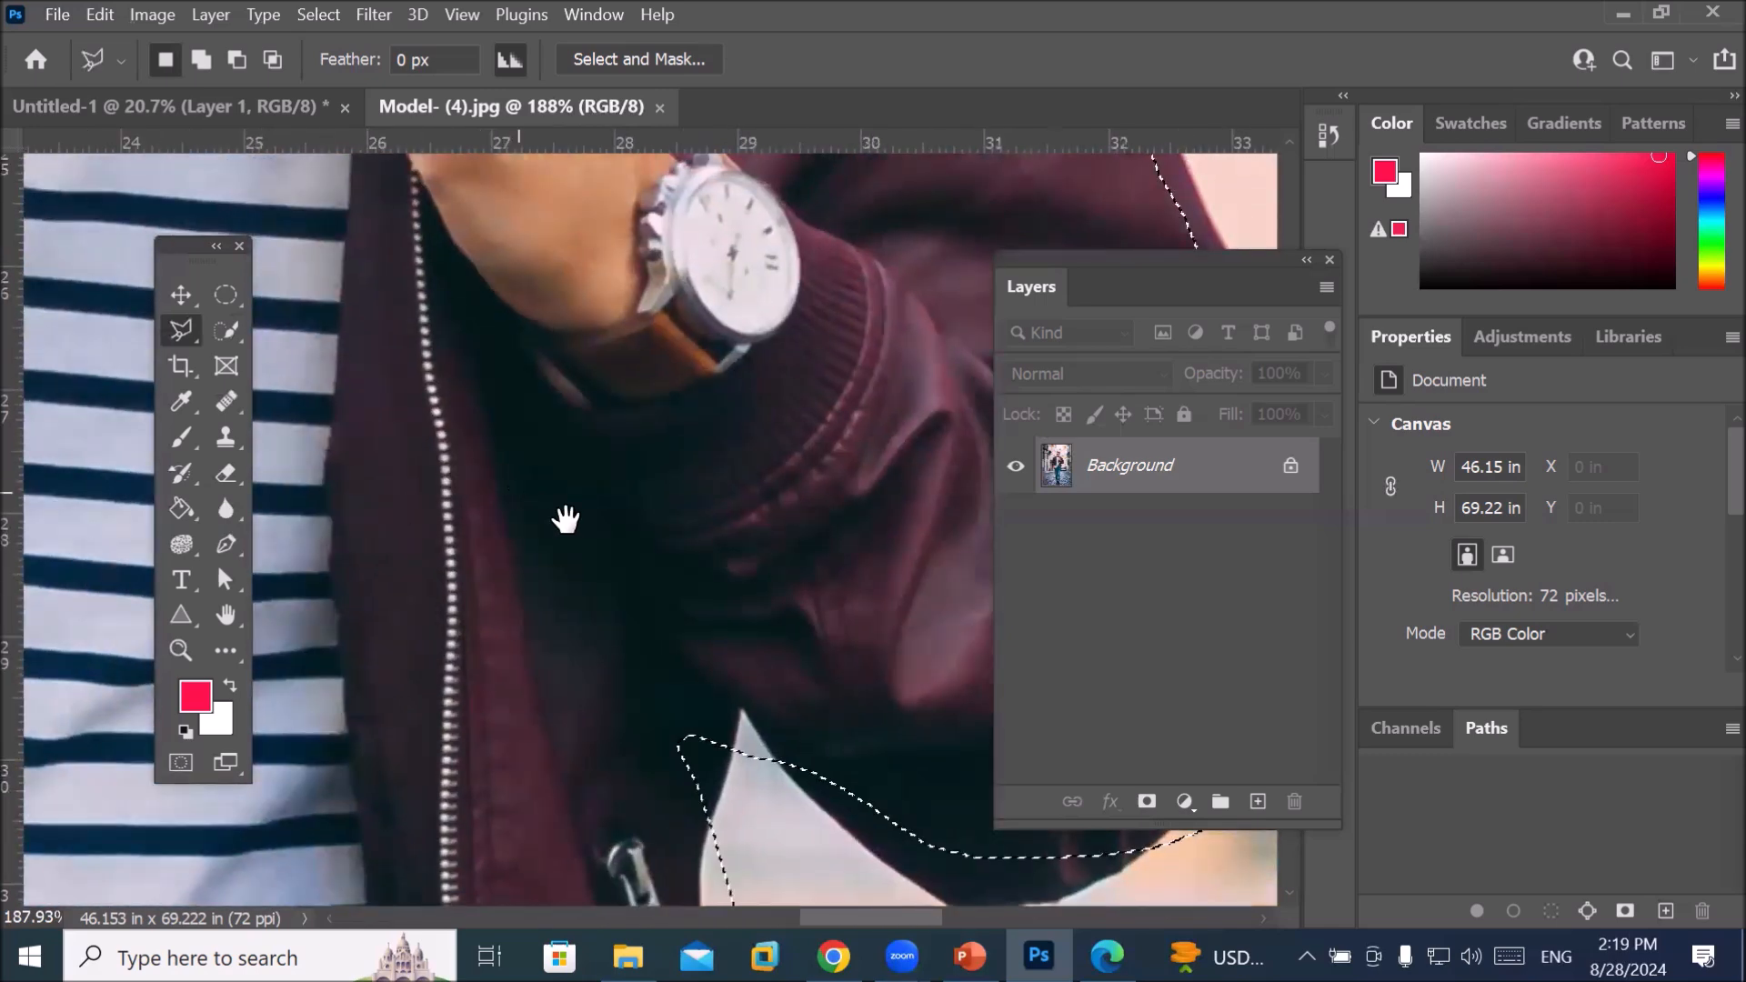
pyautogui.moveTo(732, 521); pyautogui.dragTo(585, 713)
pyautogui.moveTo(768, 518); pyautogui.dragTo(390, 670)
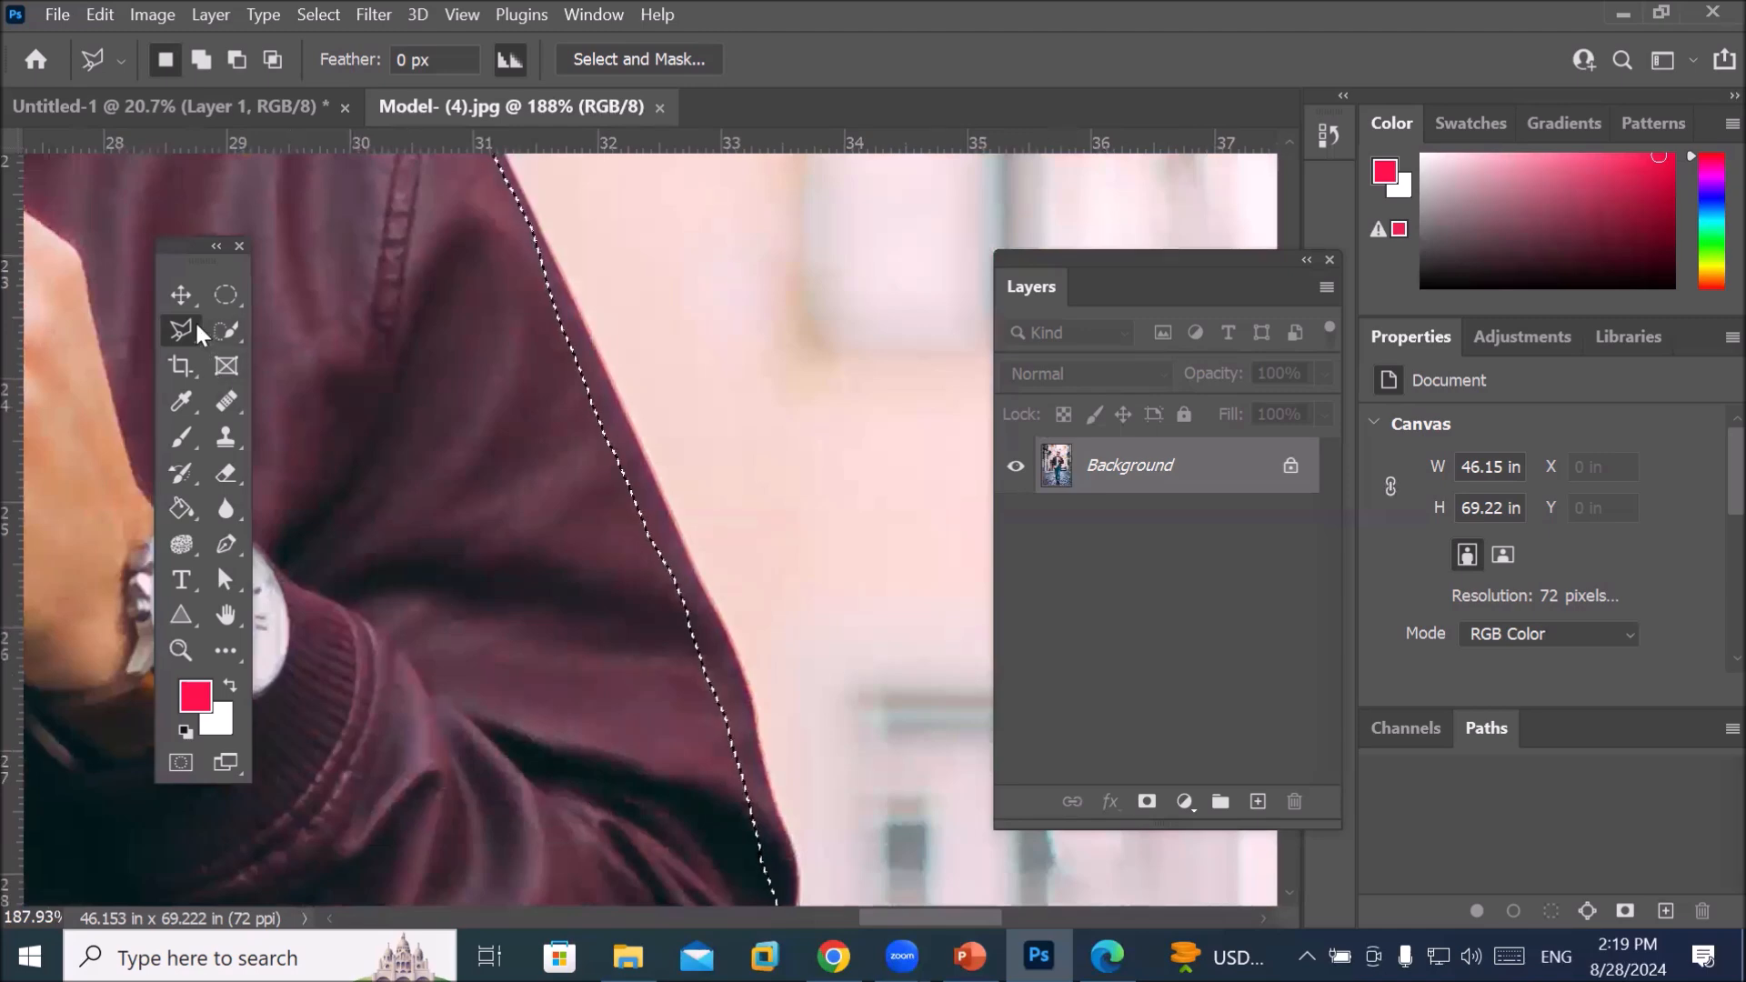
pyautogui.press('shift')
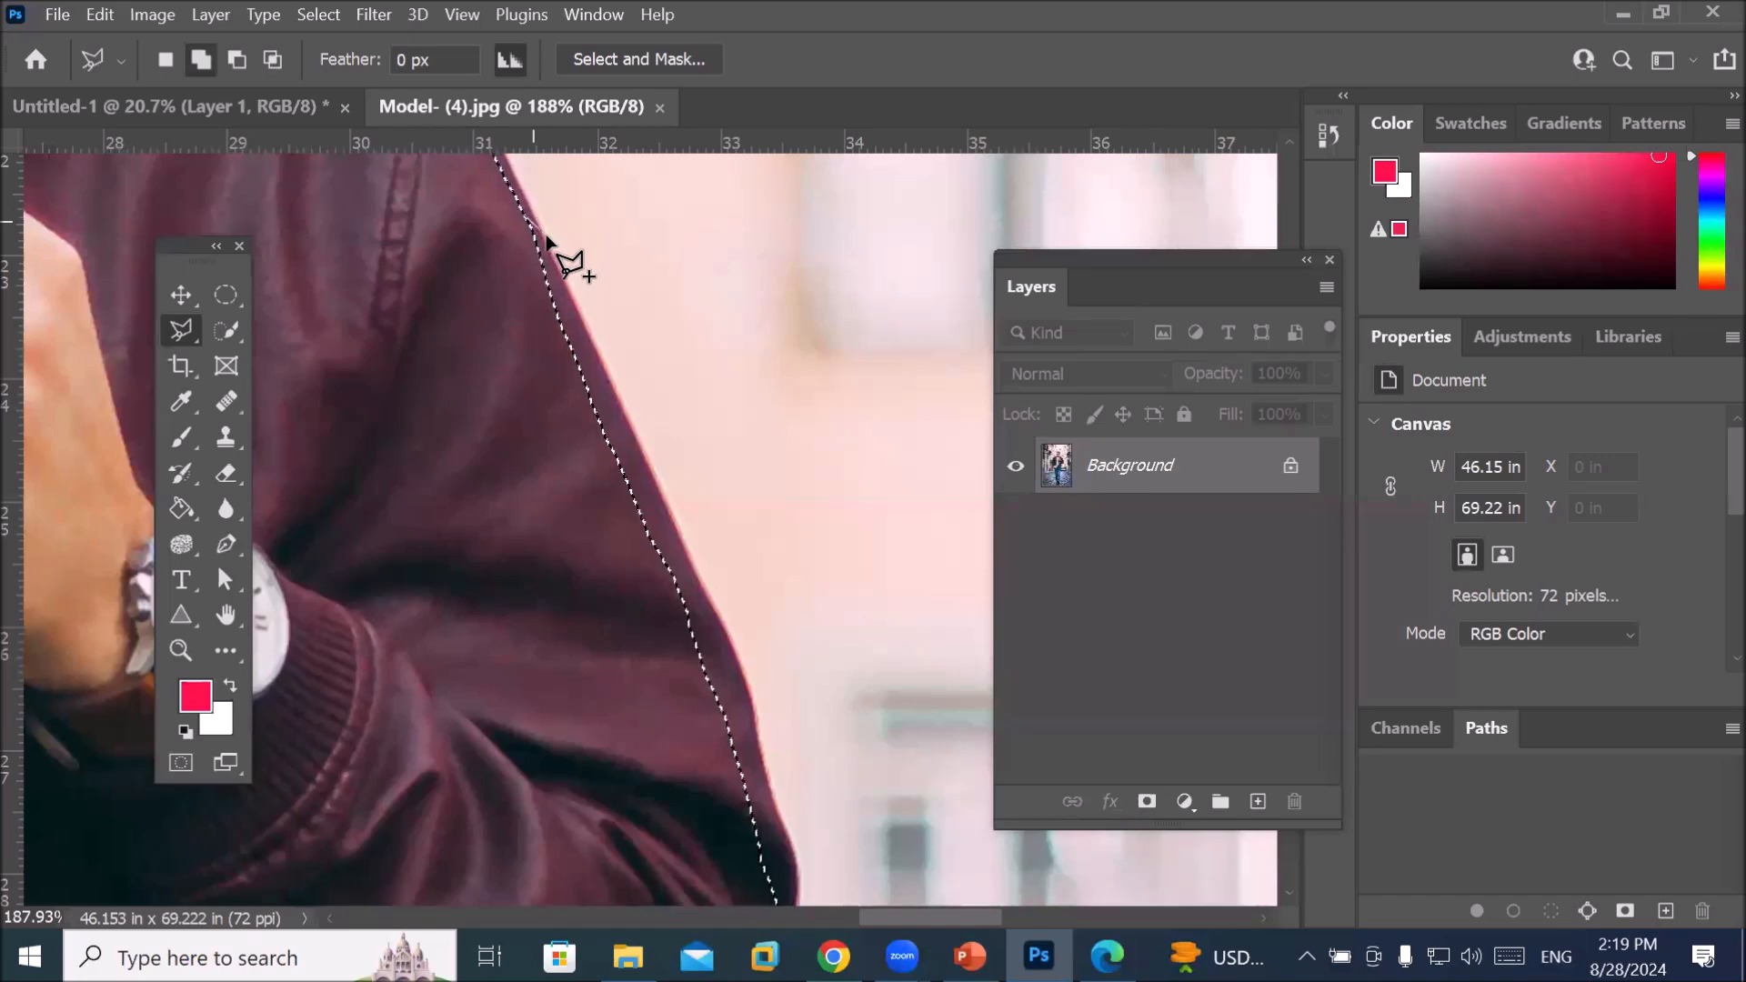
pyautogui.click(552, 255)
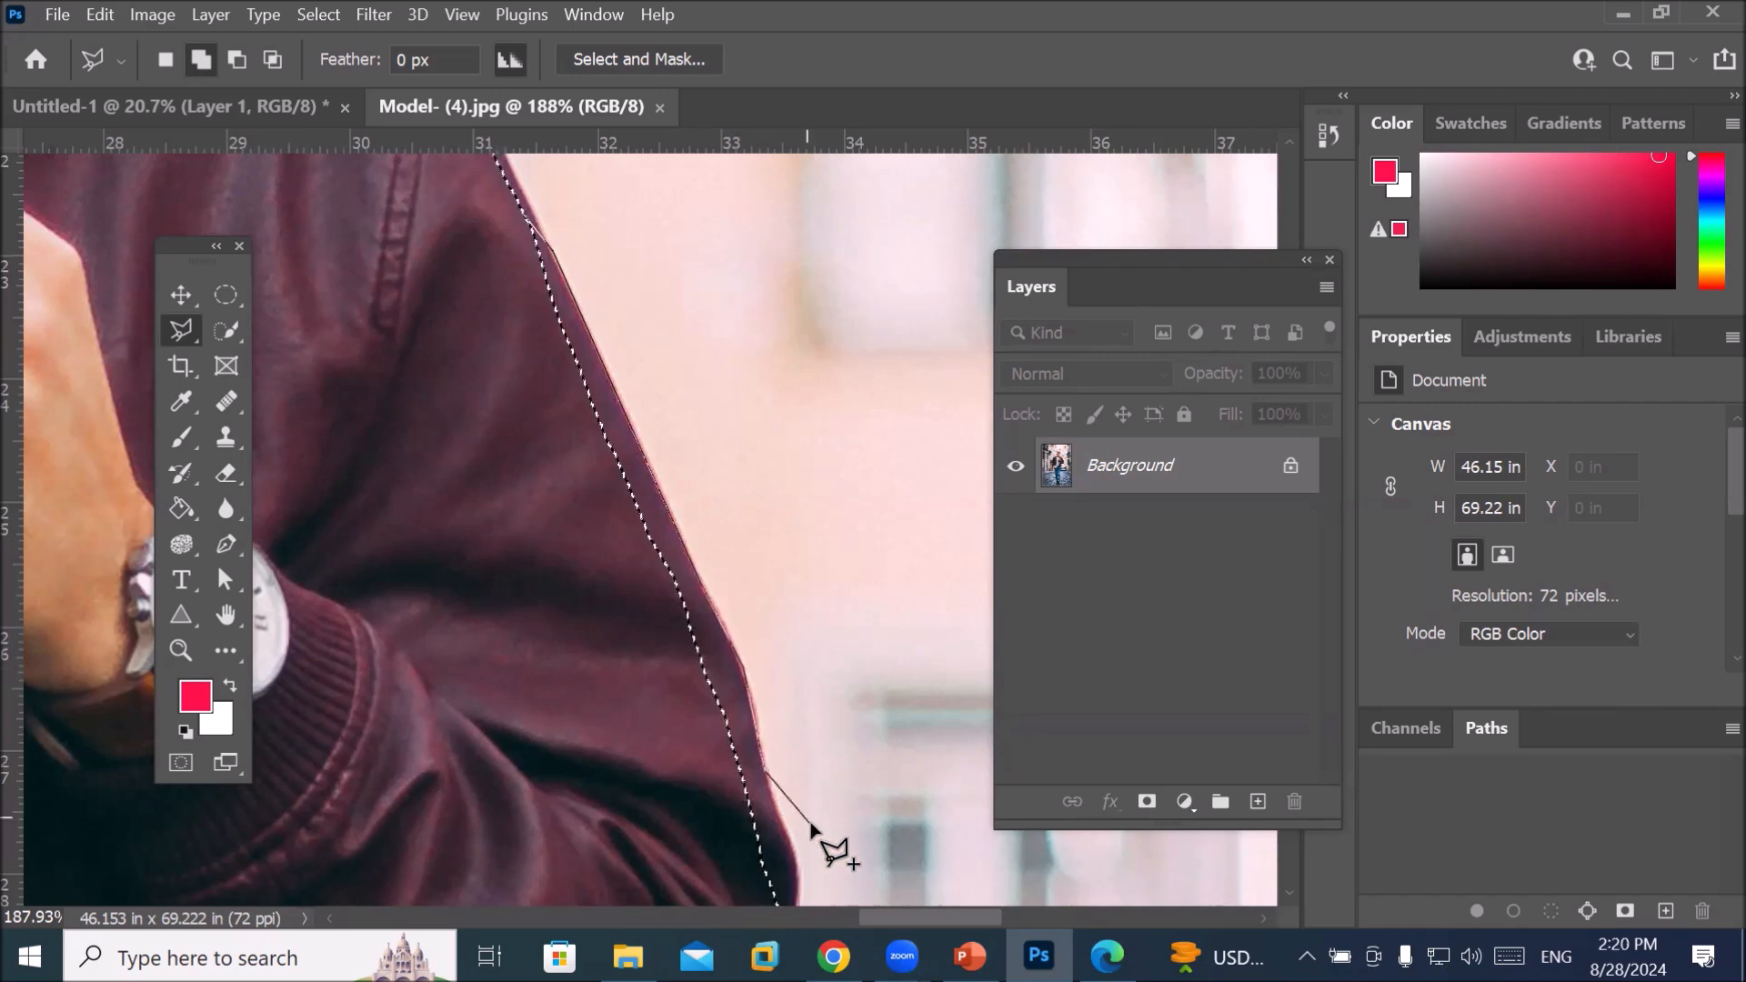
pyautogui.click(795, 896)
pyautogui.scroll(-2, 795, 896)
pyautogui.click(607, 811)
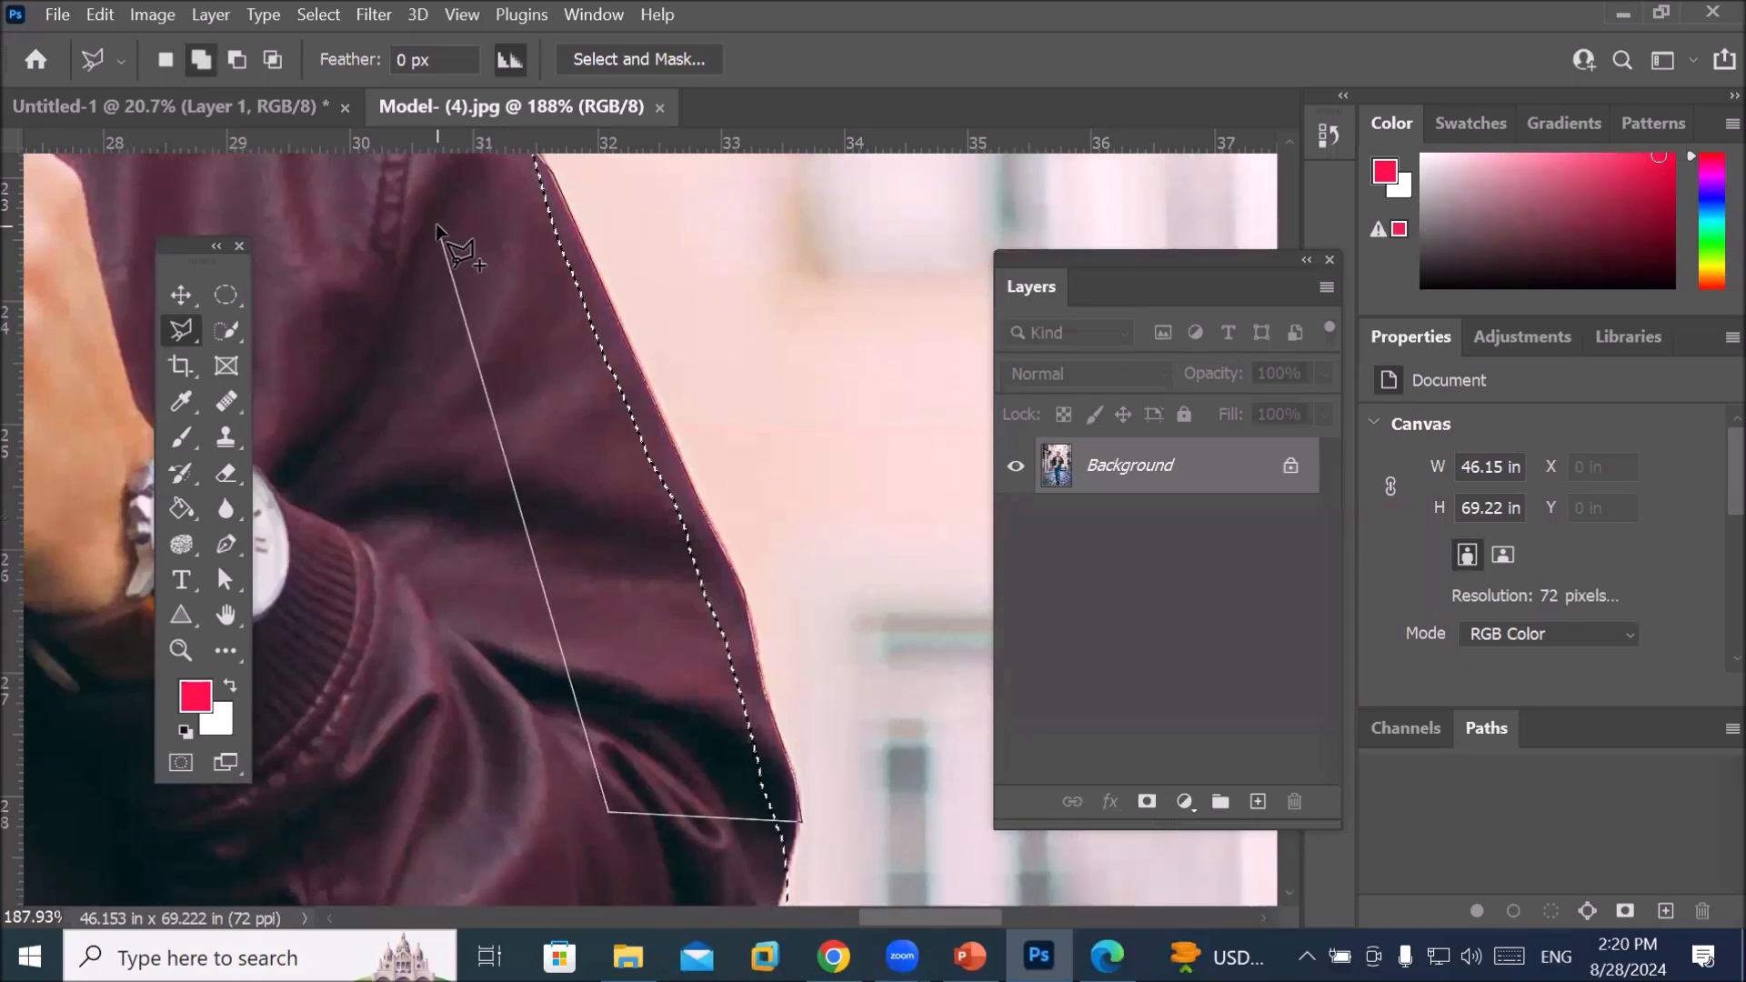
pyautogui.scroll(10, 437, 234)
pyautogui.scroll(18, 428, 164)
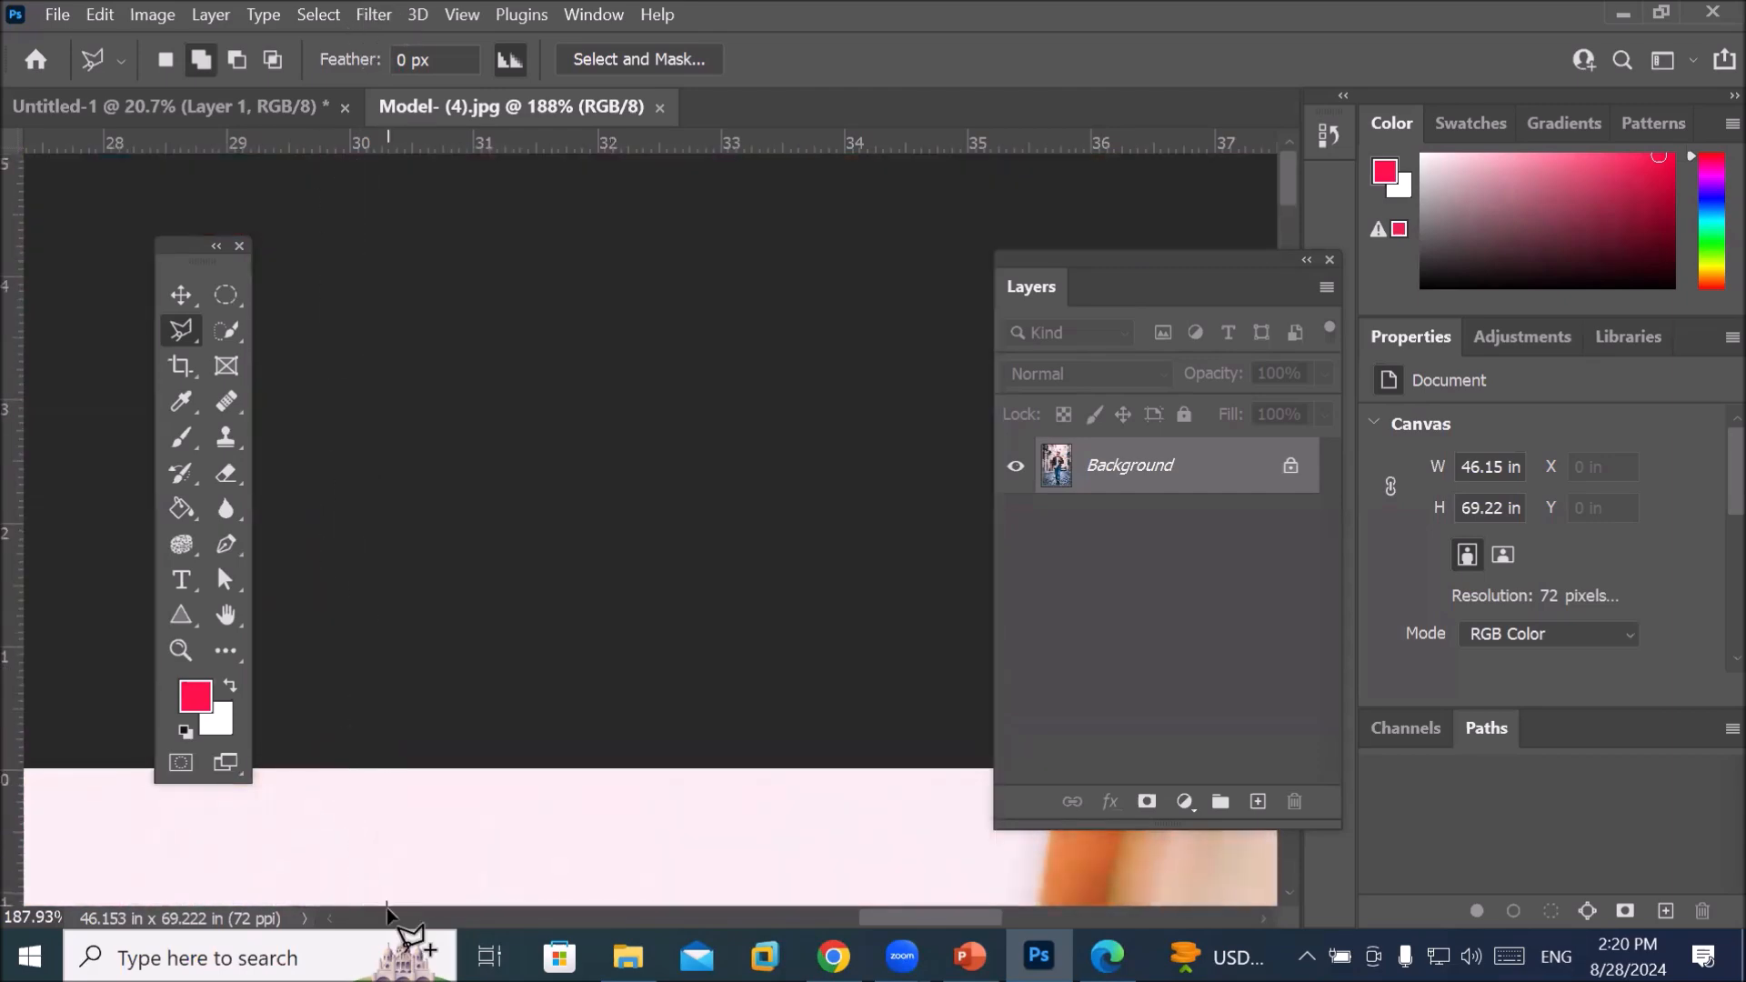
pyautogui.scroll(-20, 386, 900)
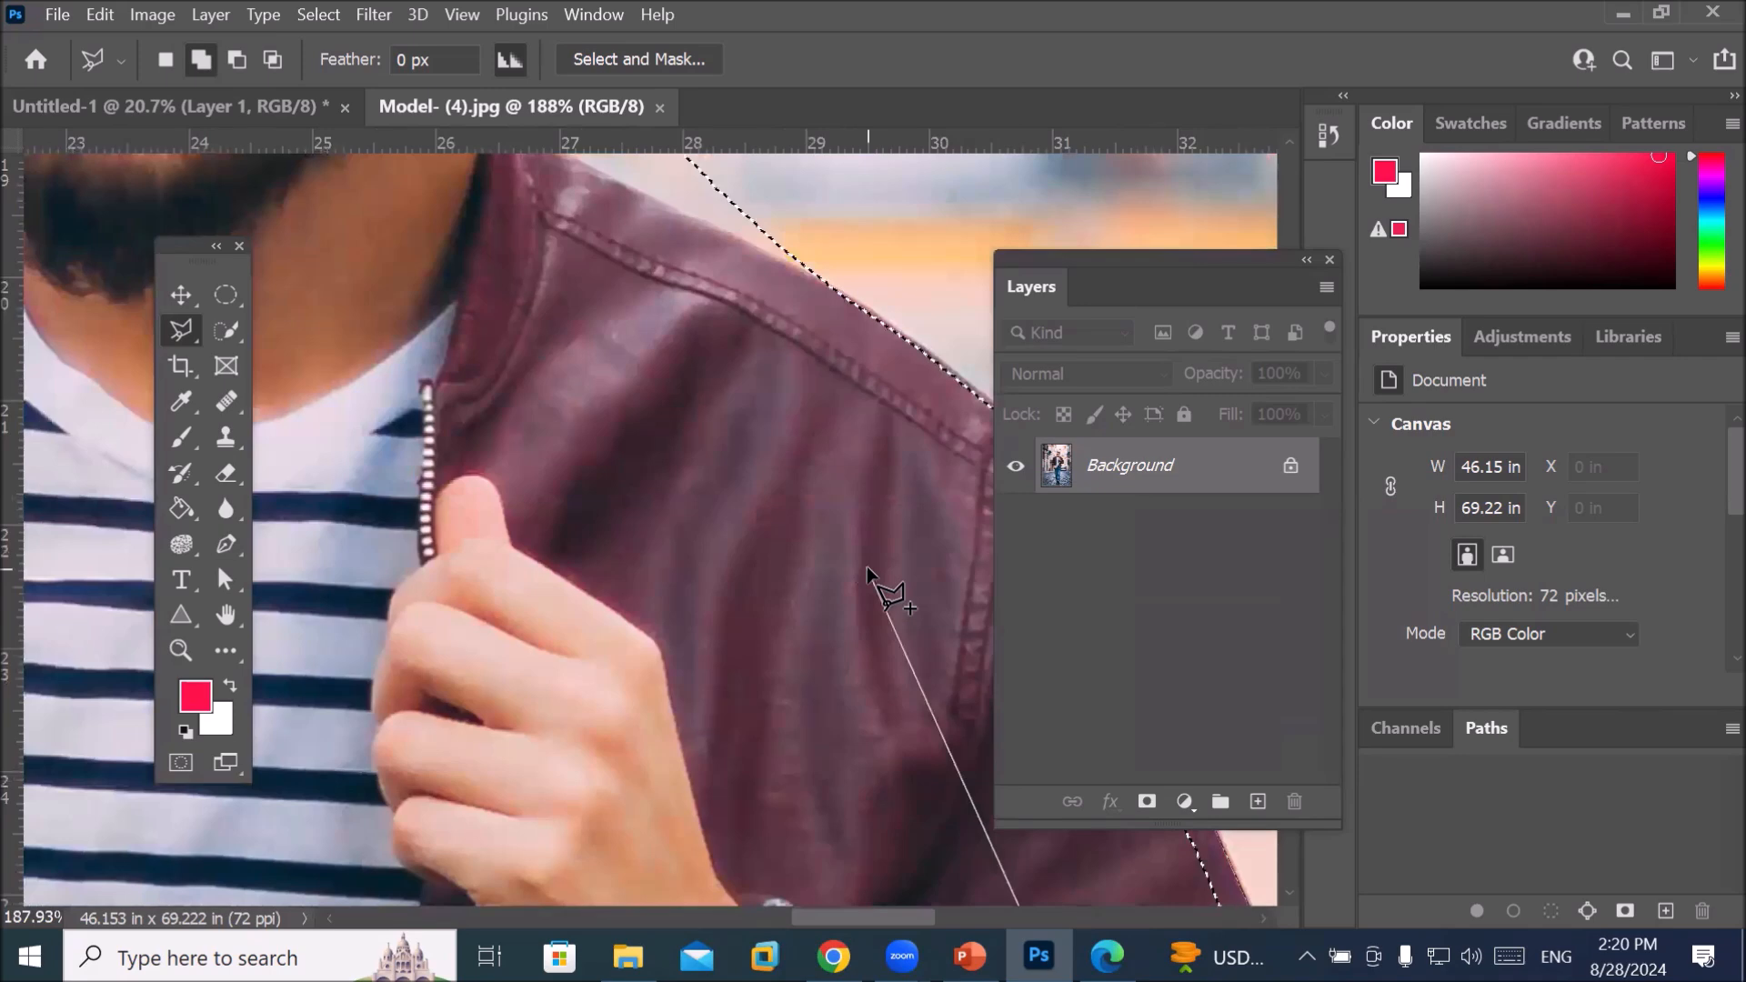
pyautogui.doubleClick(872, 591)
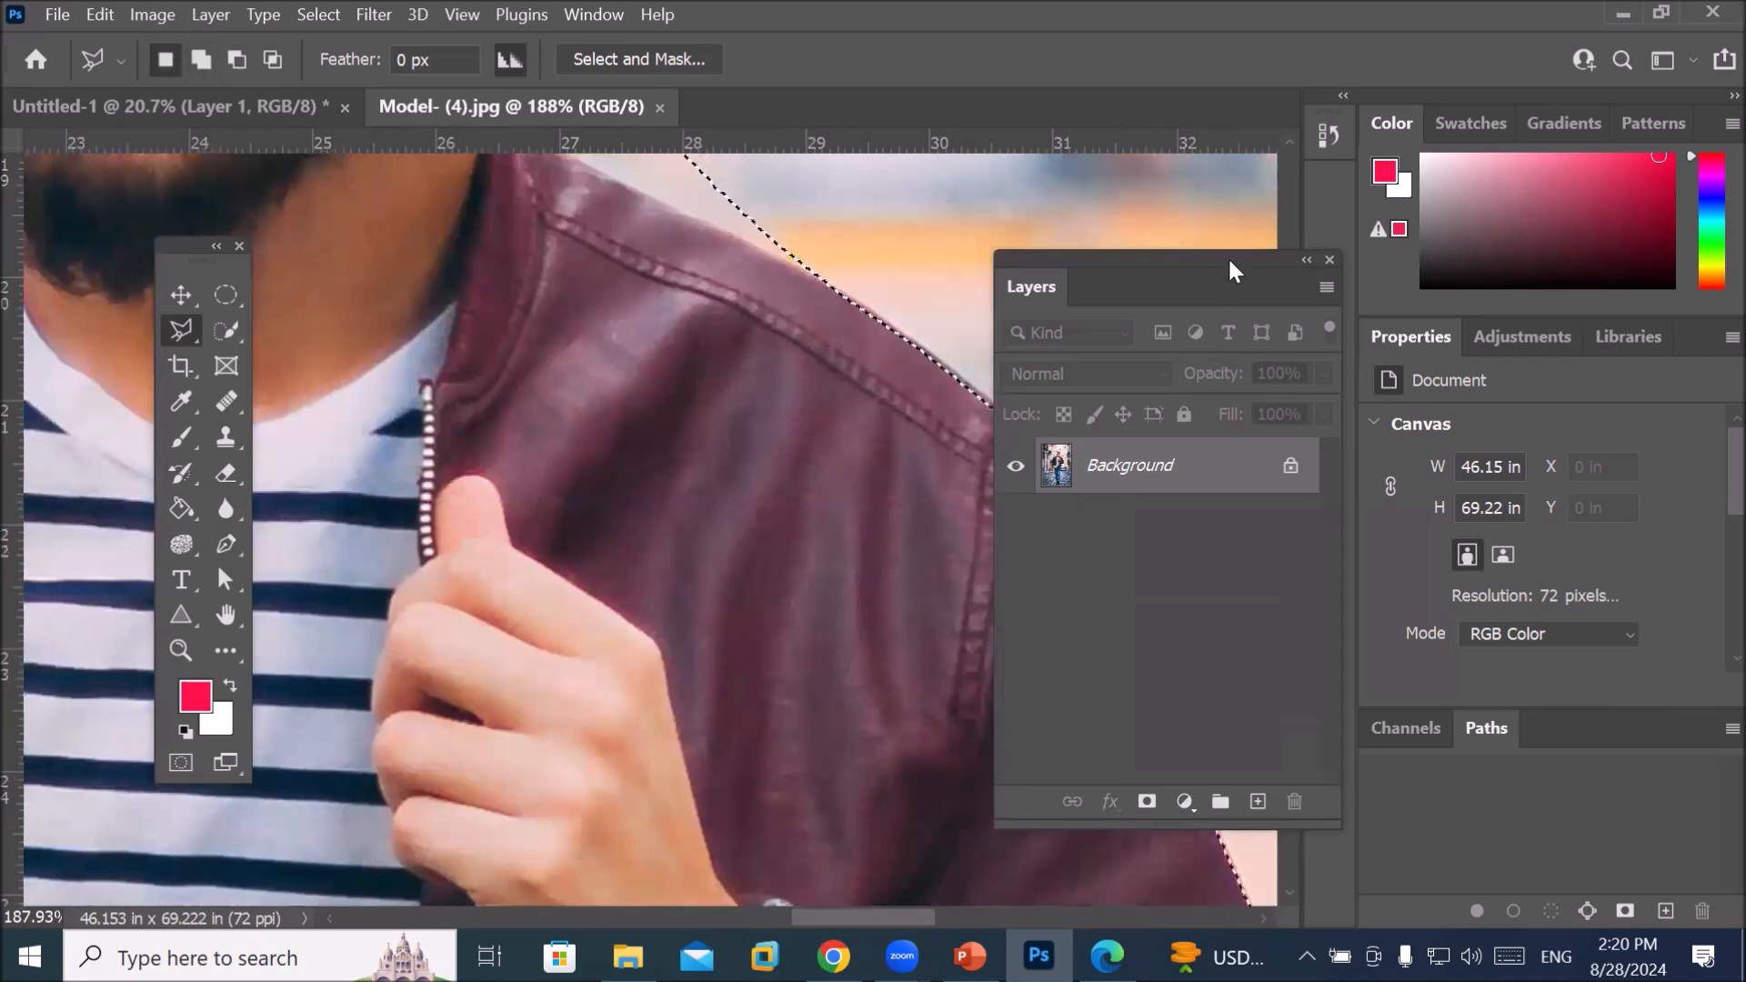
# Move the Layers panel off the photo and add the thin missed sliver of sleeve just below the raised arm's shoulder to the selection
pyautogui.moveTo(1228, 264); pyautogui.dragTo(1388, 202)
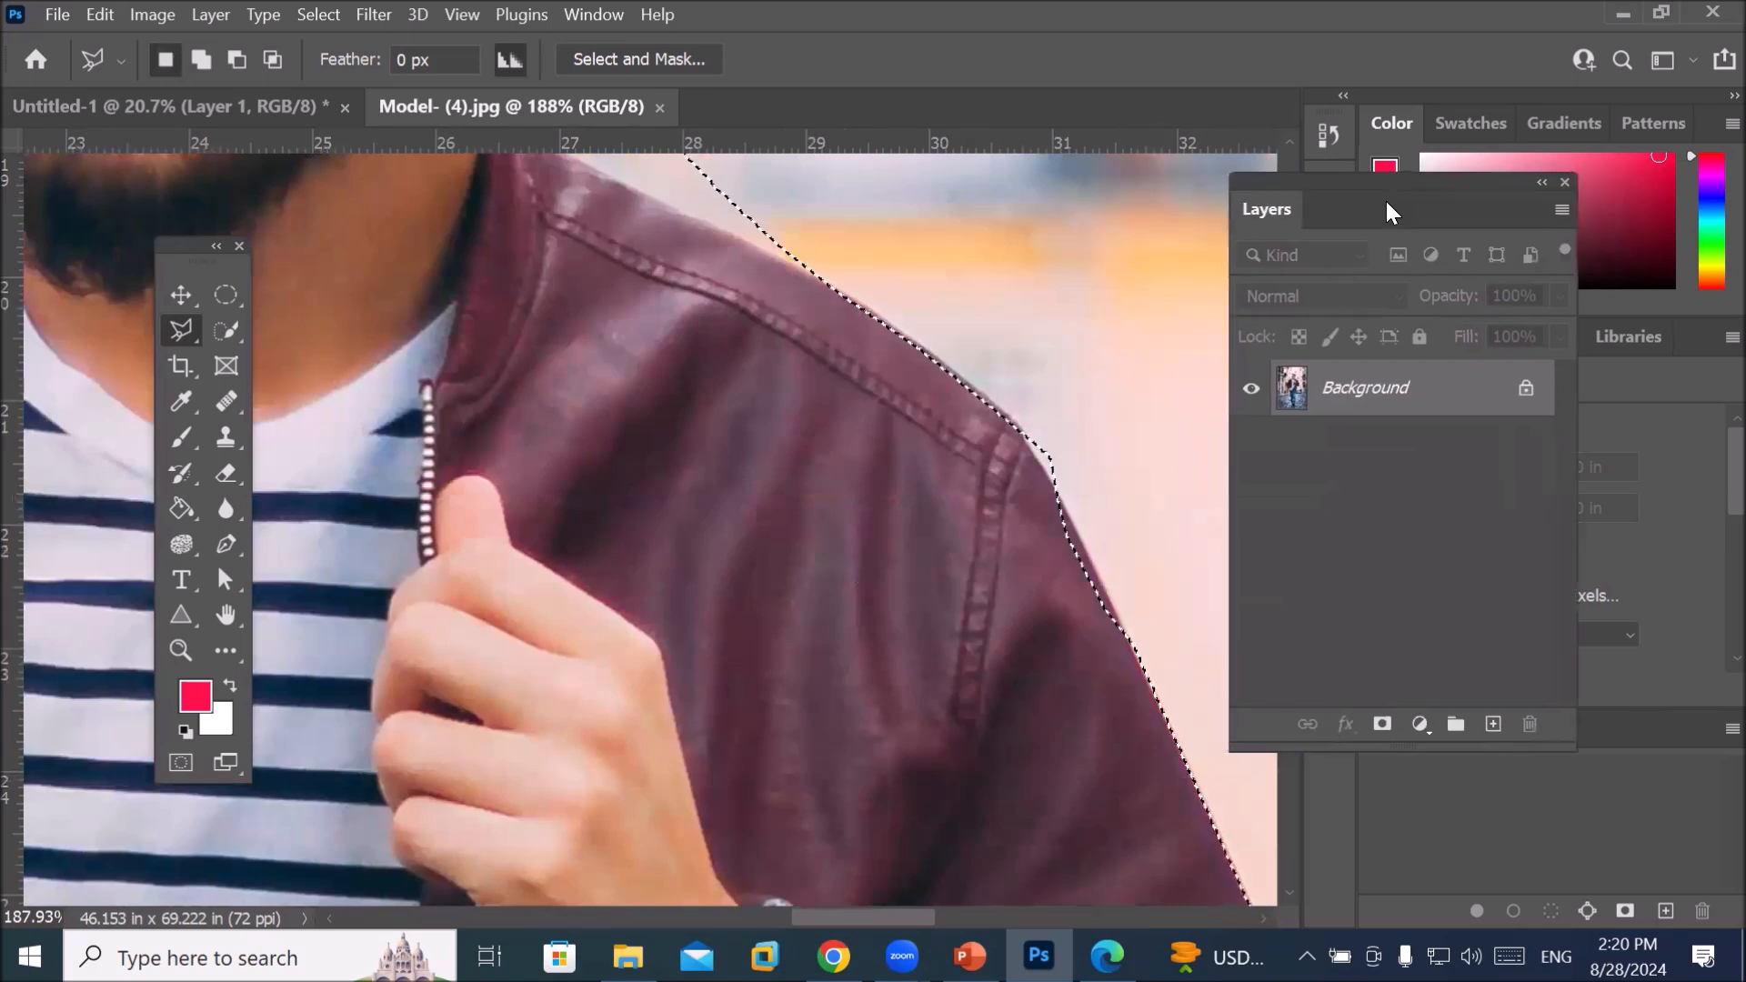
pyautogui.keyDown('shift'); pyautogui.click(1125, 622); pyautogui.keyUp('shift')
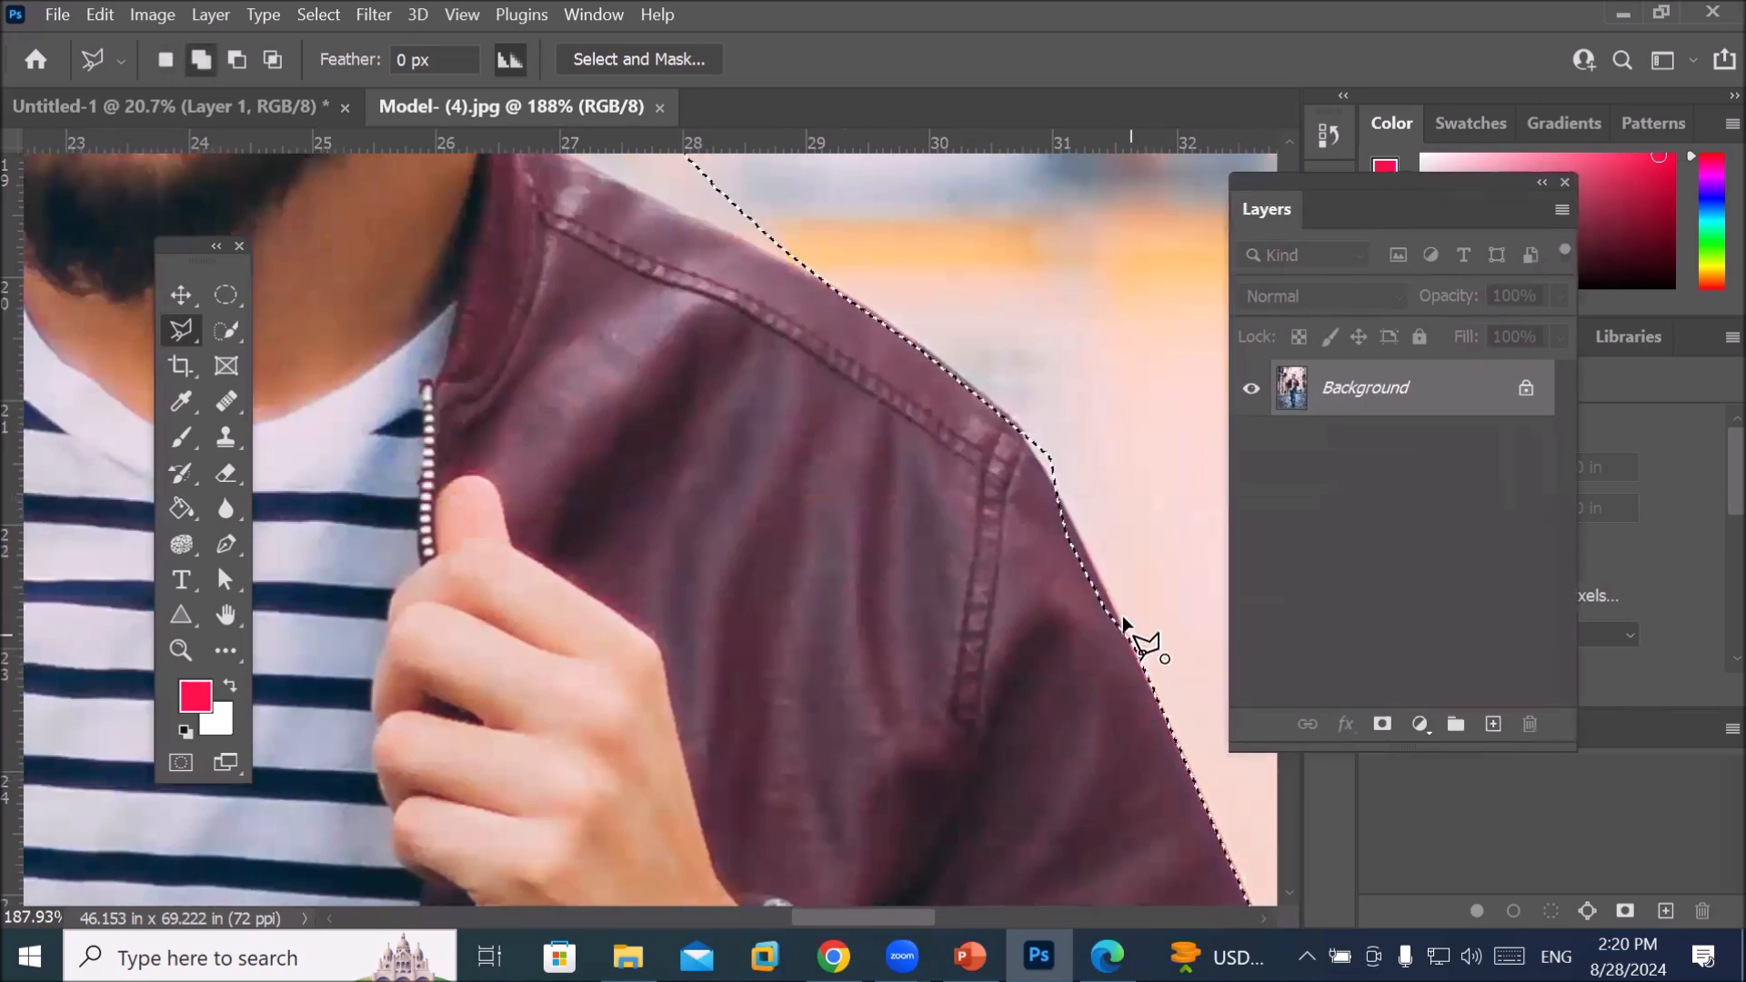
pyautogui.click(1059, 493)
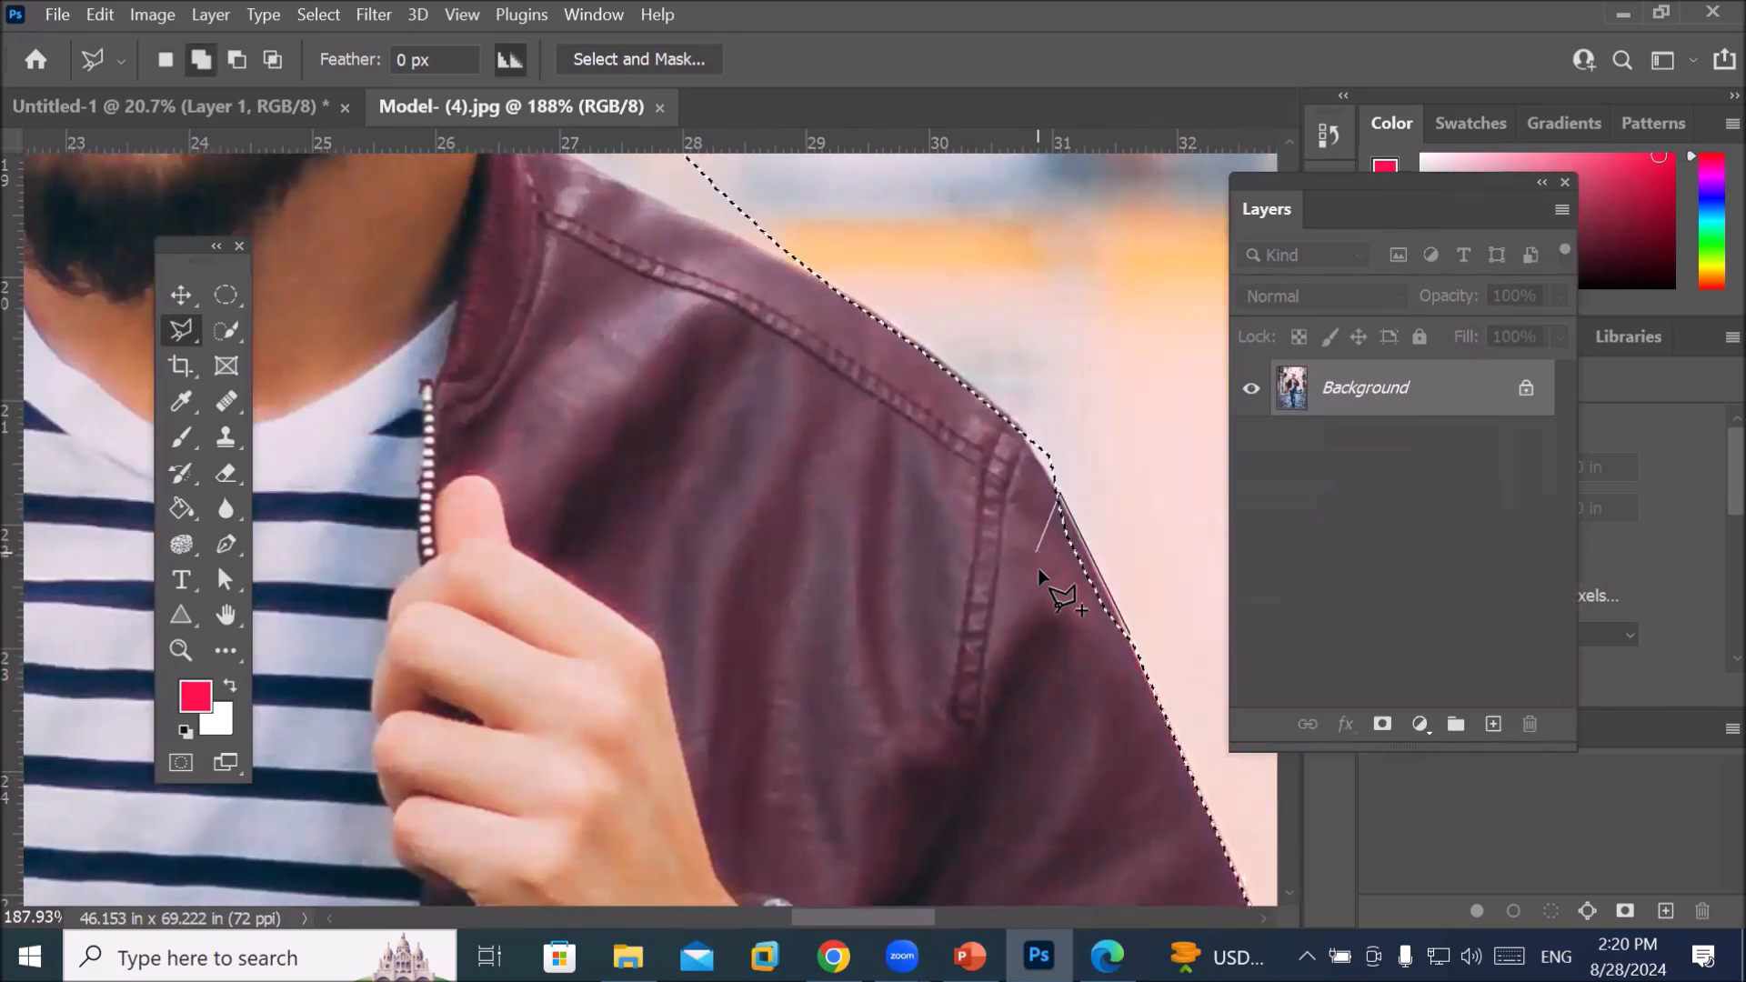
pyautogui.click(1125, 659)
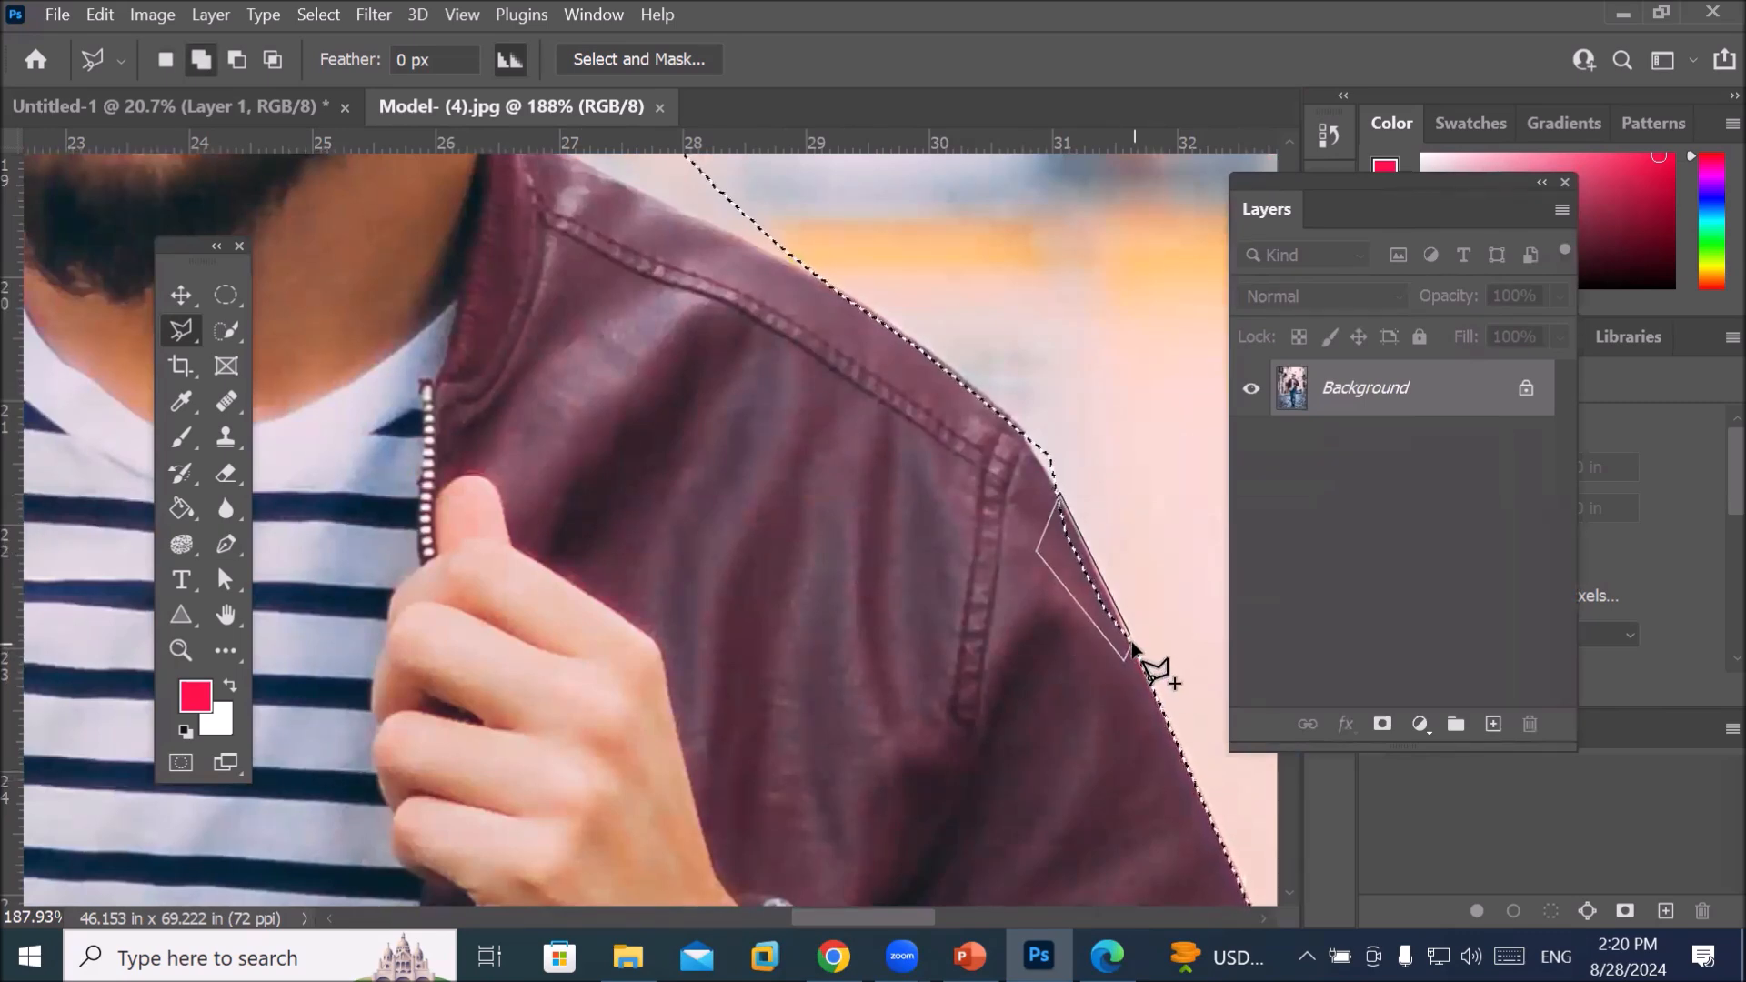
pyautogui.click(1133, 648)
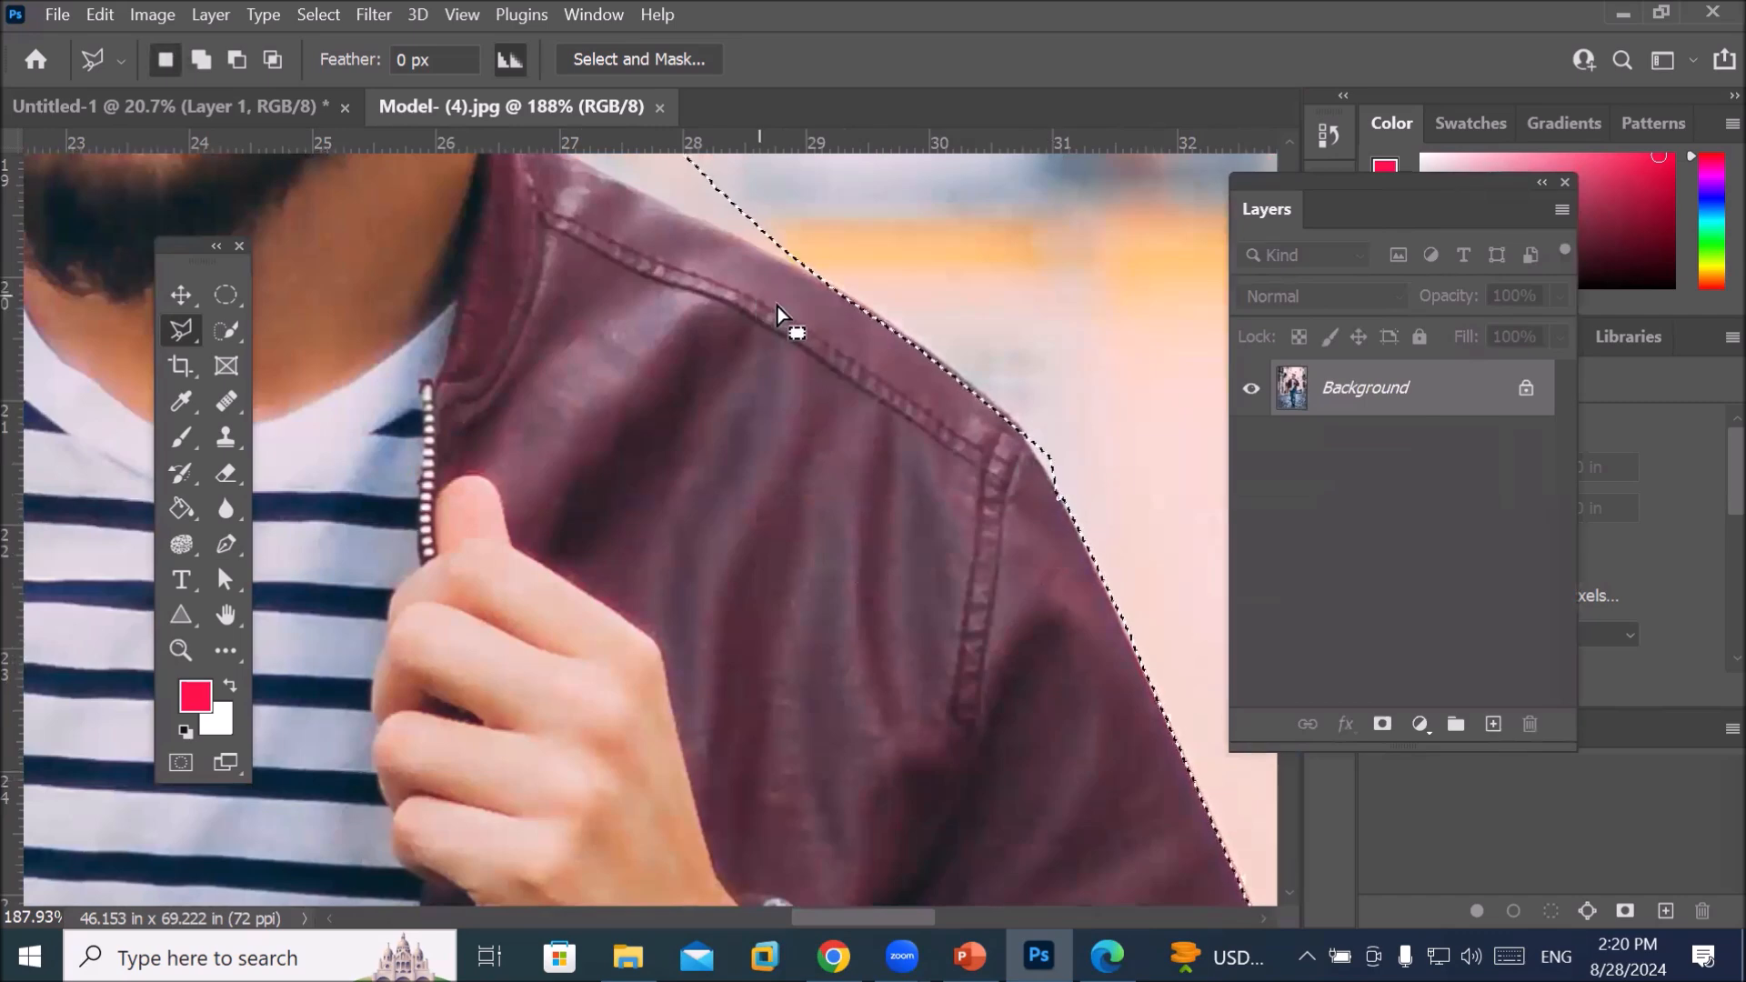
# Subtract the background wedge between the neck, jacket collar and shoulder from the selection with the Polygonal Lasso
pyautogui.moveTo(850, 304); pyautogui.dragTo(850, 637)
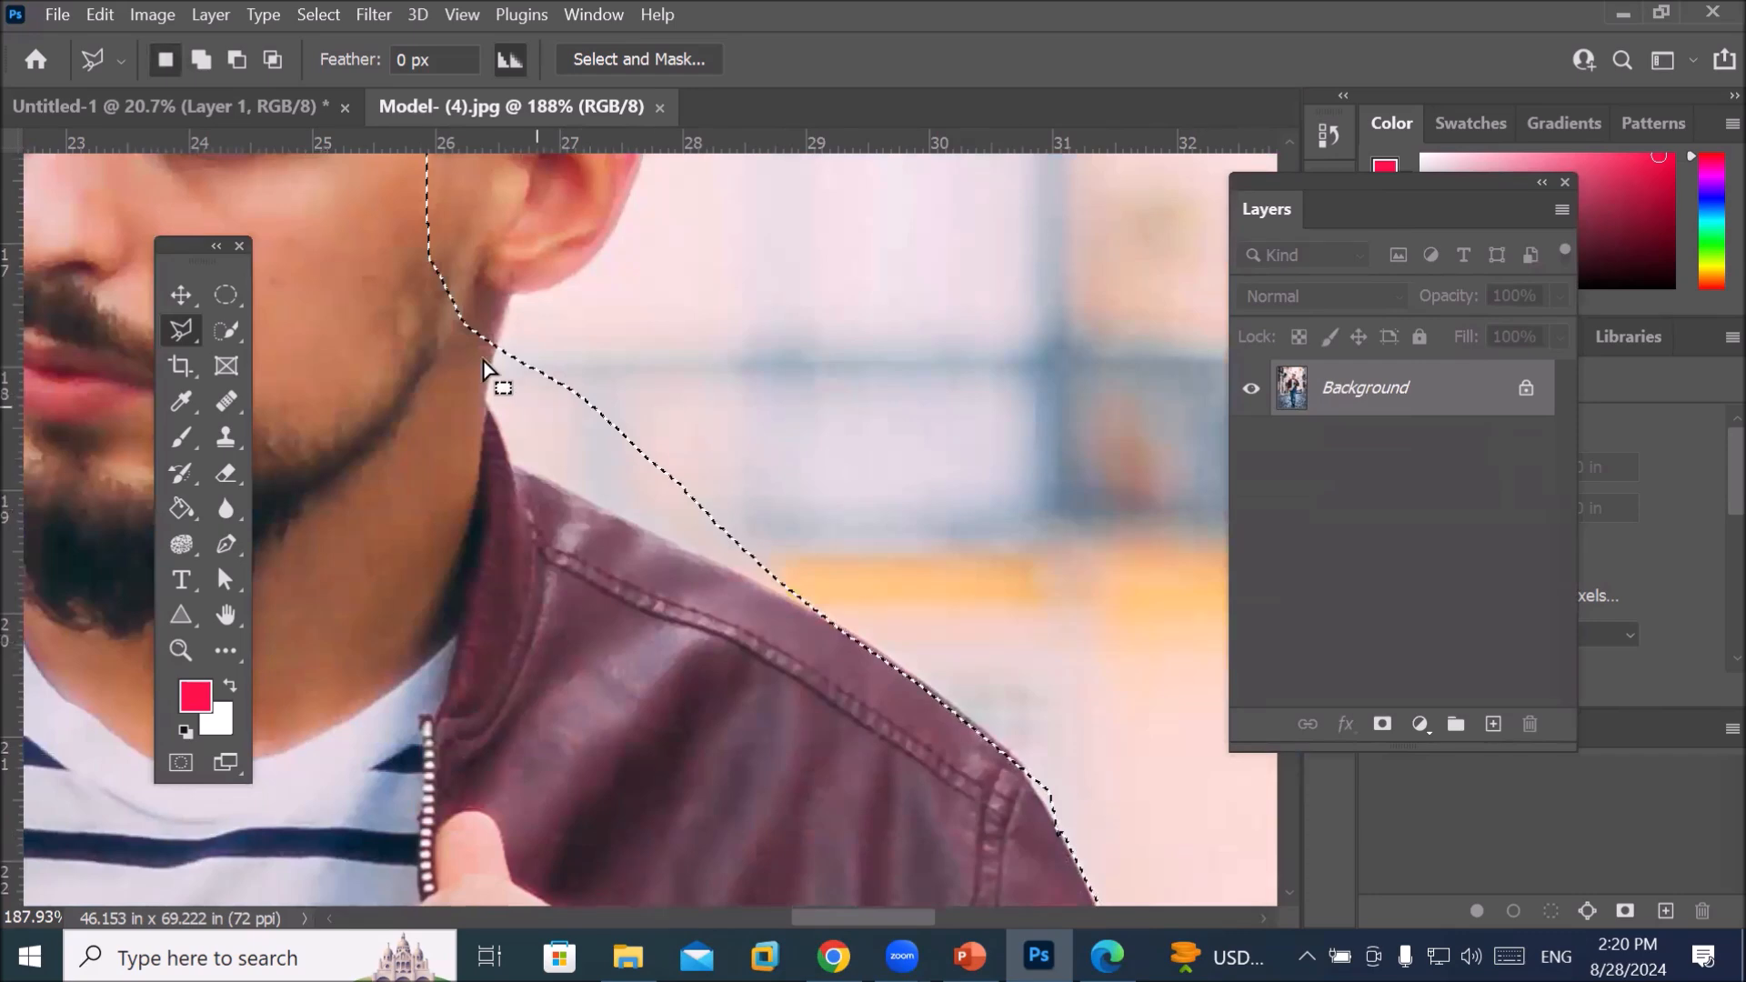
pyautogui.keyDown('alt'); pyautogui.click(802, 606); pyautogui.keyUp('alt')
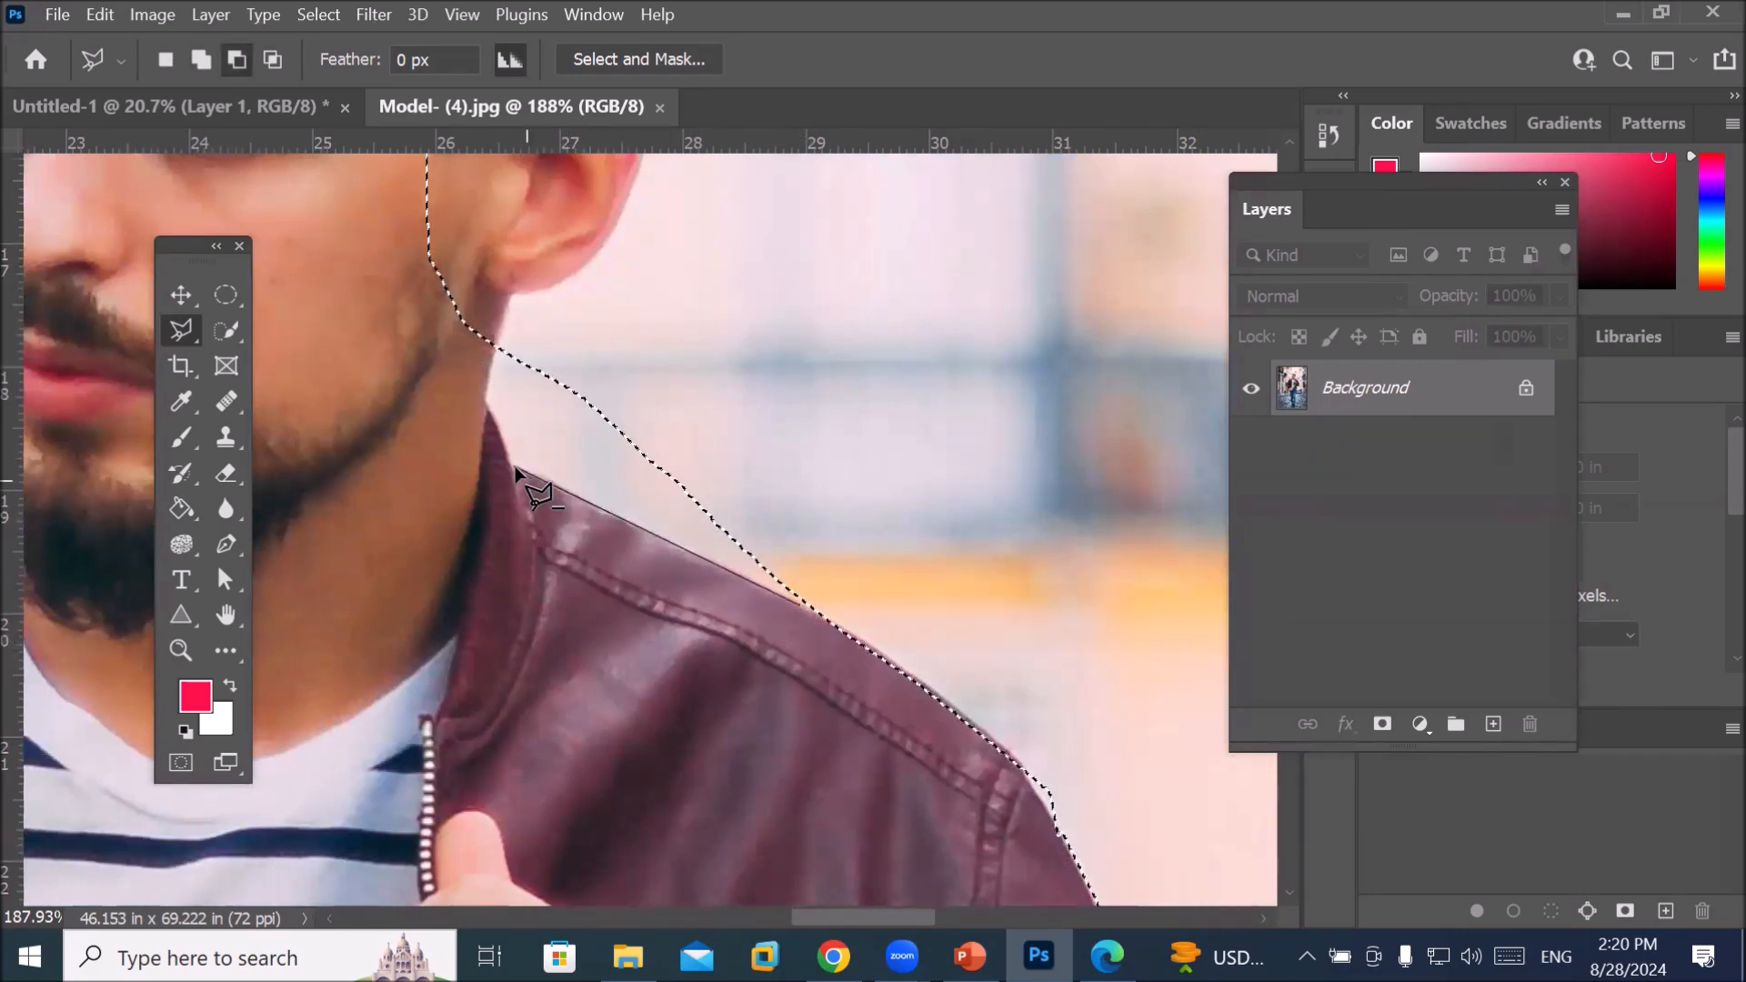
pyautogui.click(492, 398)
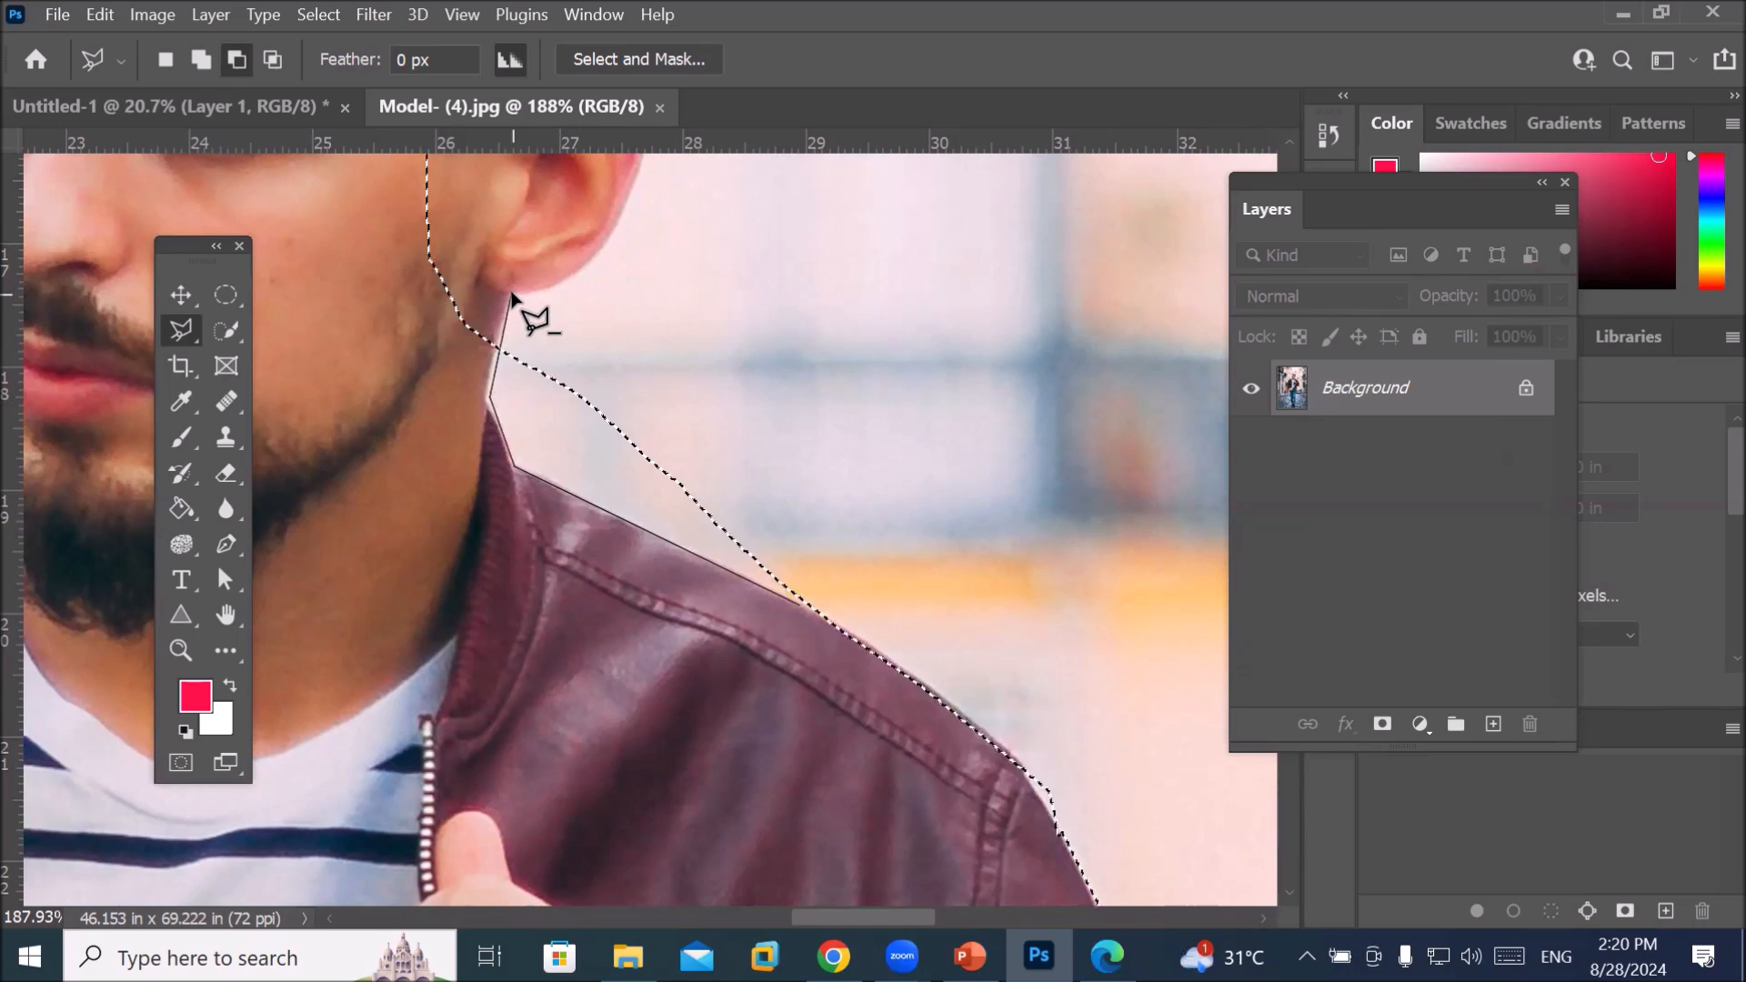
pyautogui.click(512, 296)
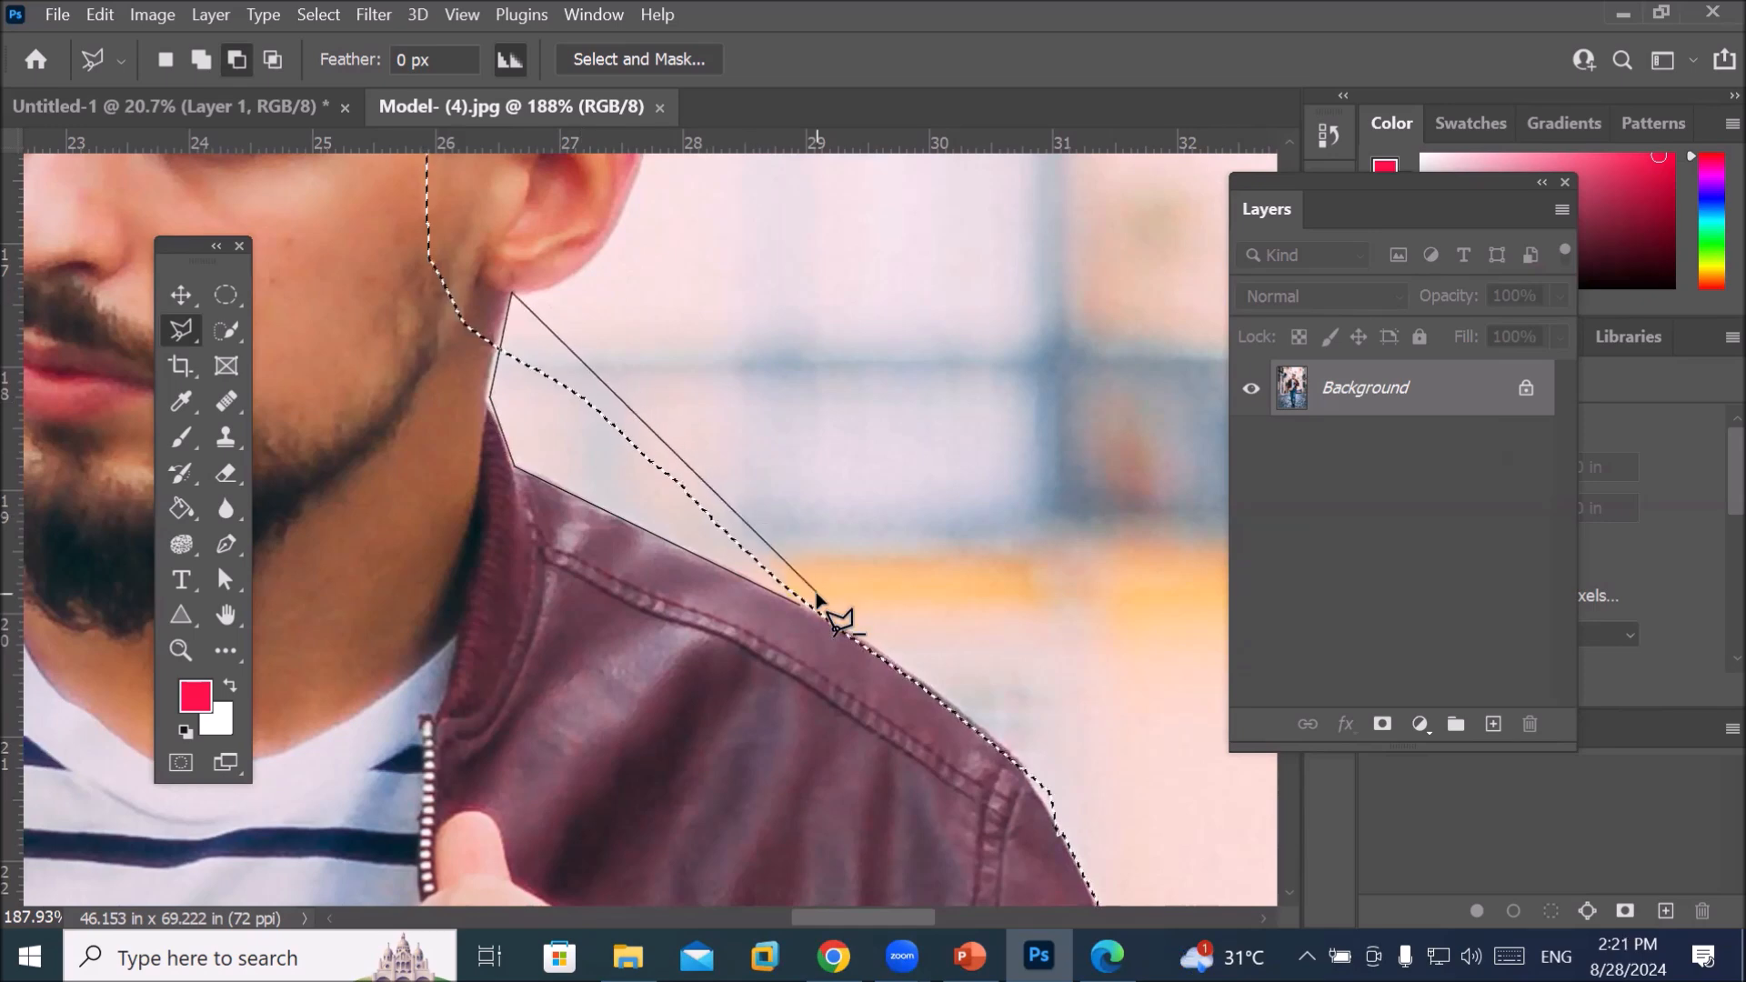
pyautogui.doubleClick(509, 296)
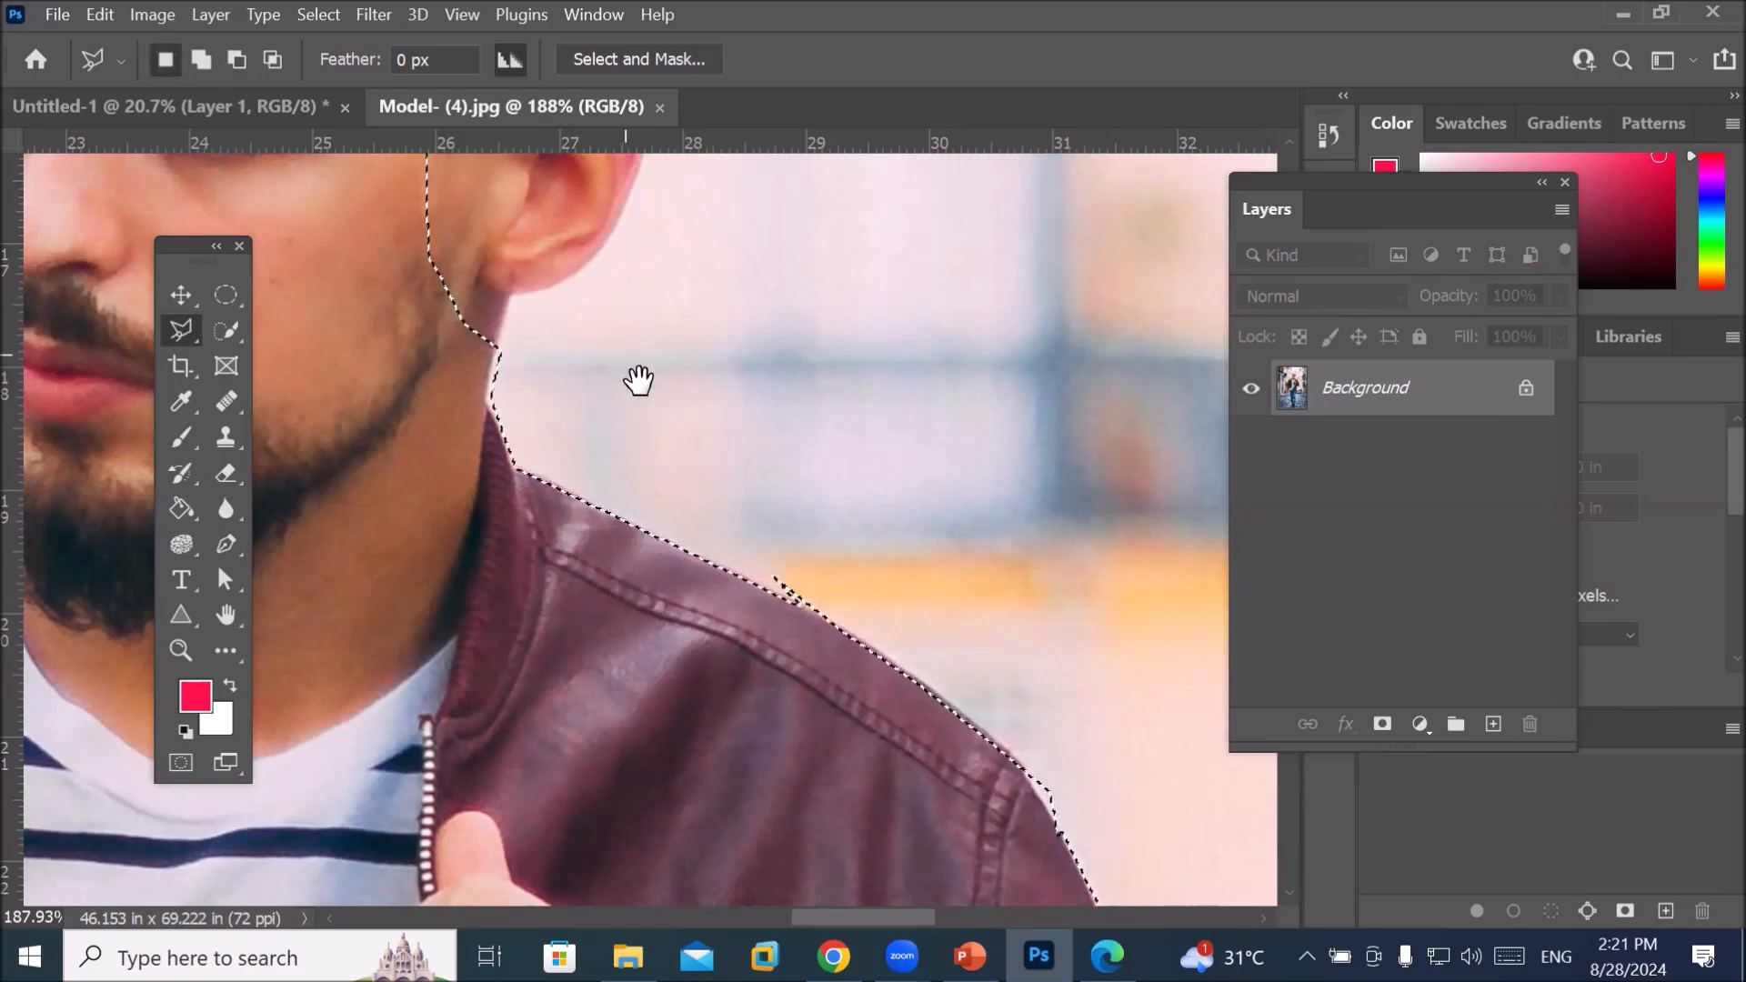
# Add the ear and the back edge of the head to the selection with the Magnetic Lasso, tracing up from below the earlobe
pyautogui.moveTo(638, 380); pyautogui.dragTo(695, 725)
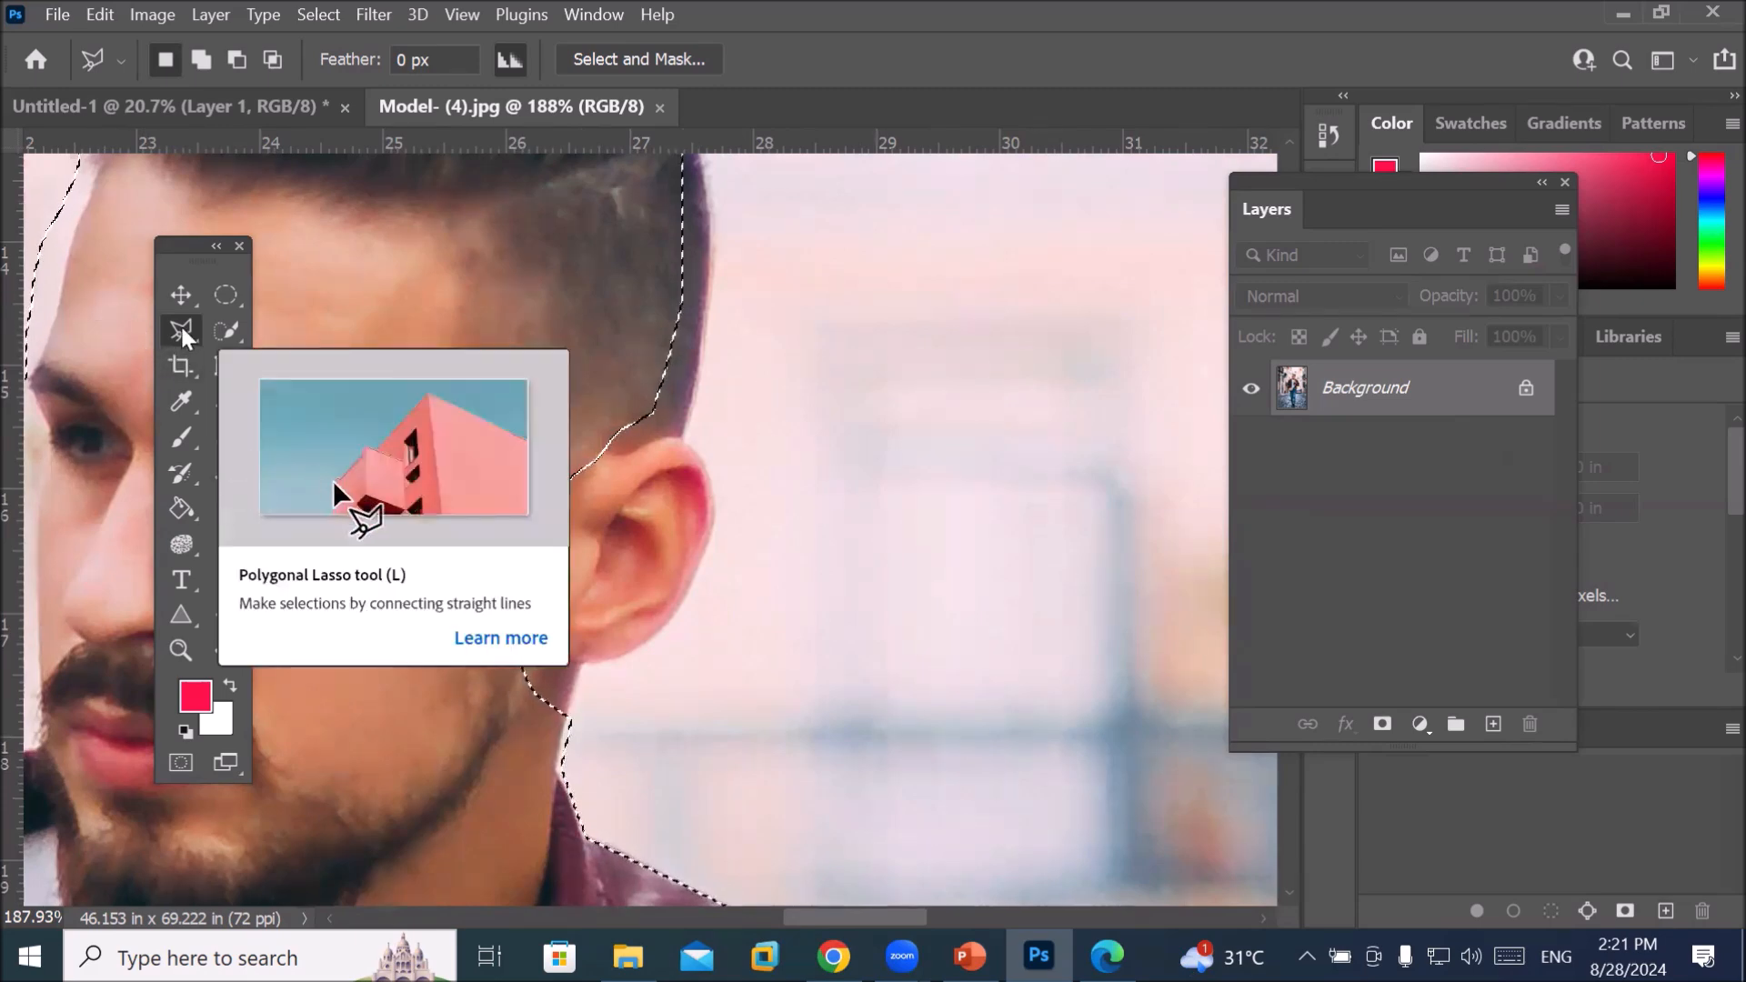
pyautogui.moveTo(180, 323); pyautogui.dragTo(291, 349)
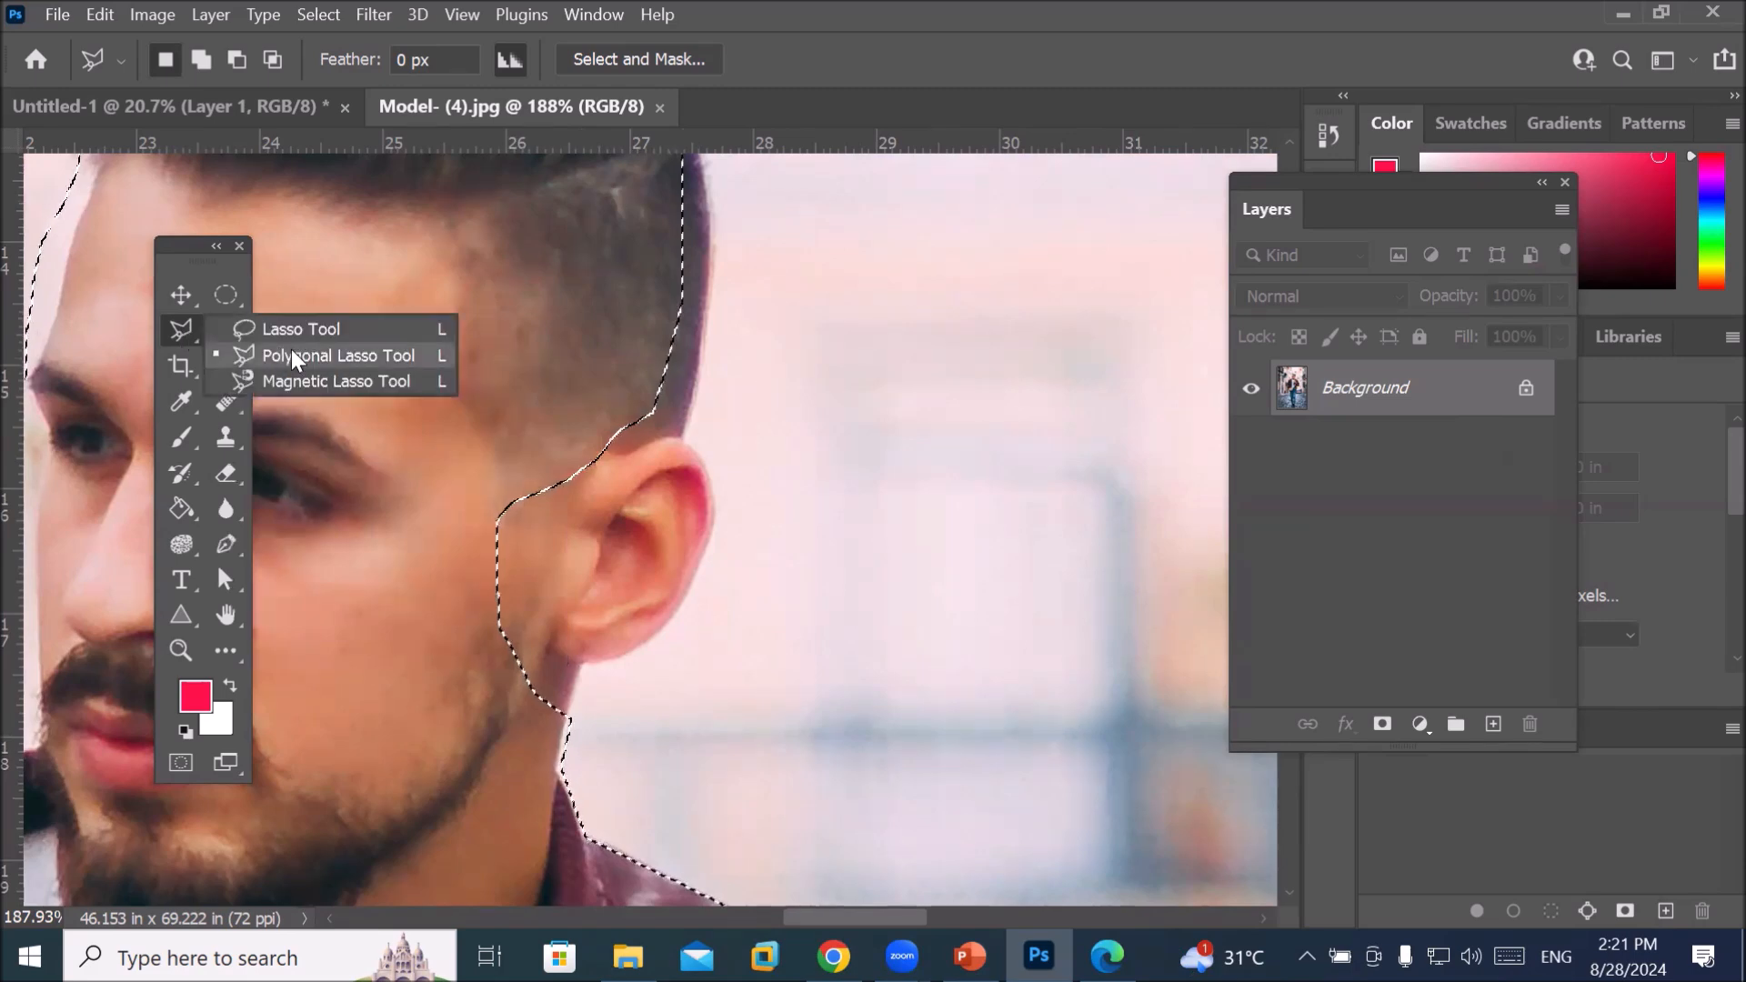
pyautogui.click(349, 382)
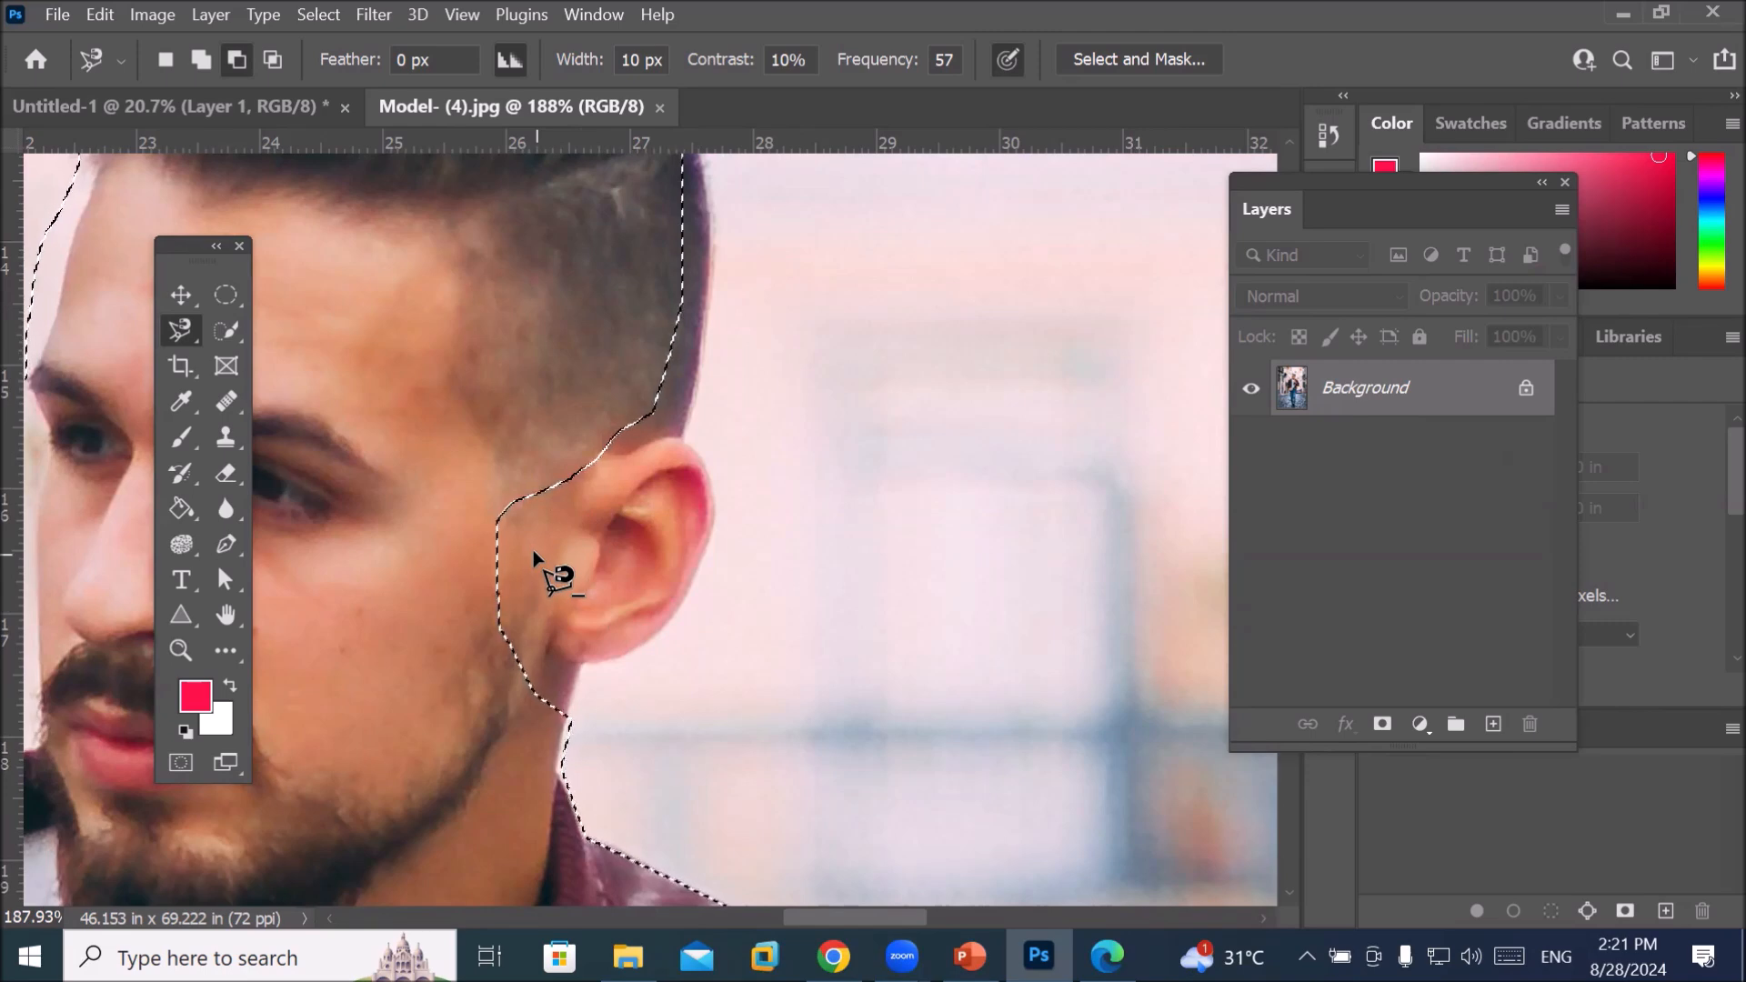
pyautogui.press('shift')
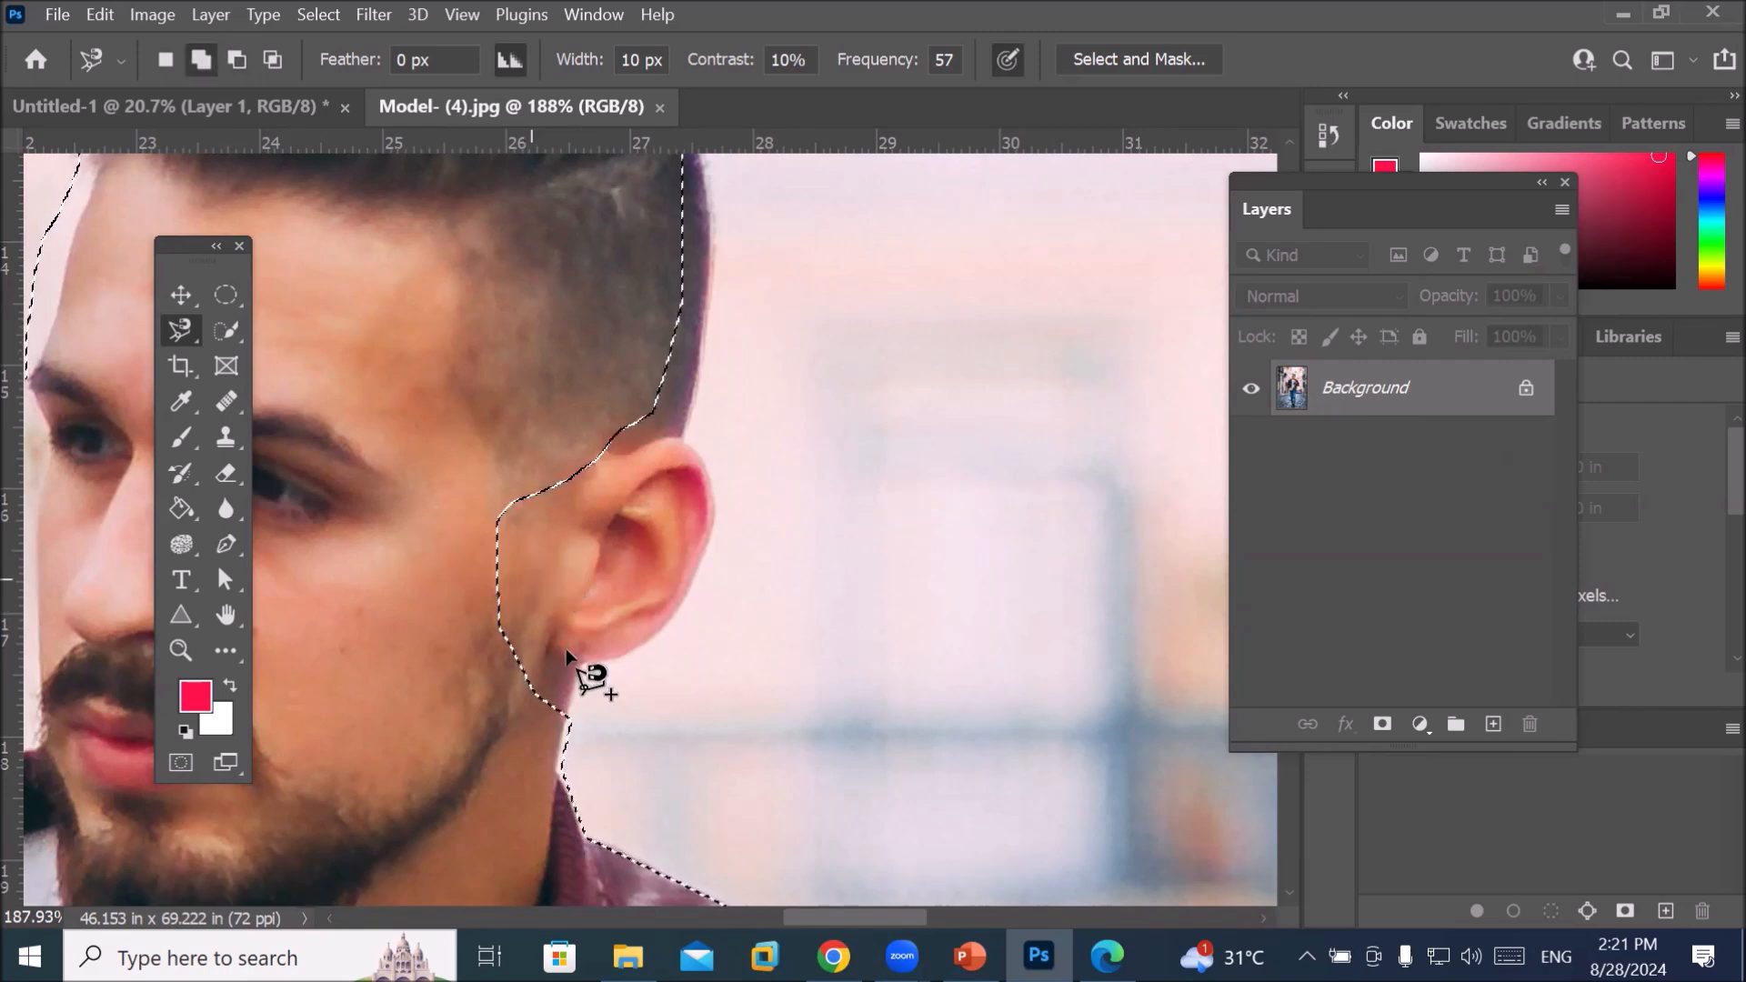
pyautogui.click(570, 698)
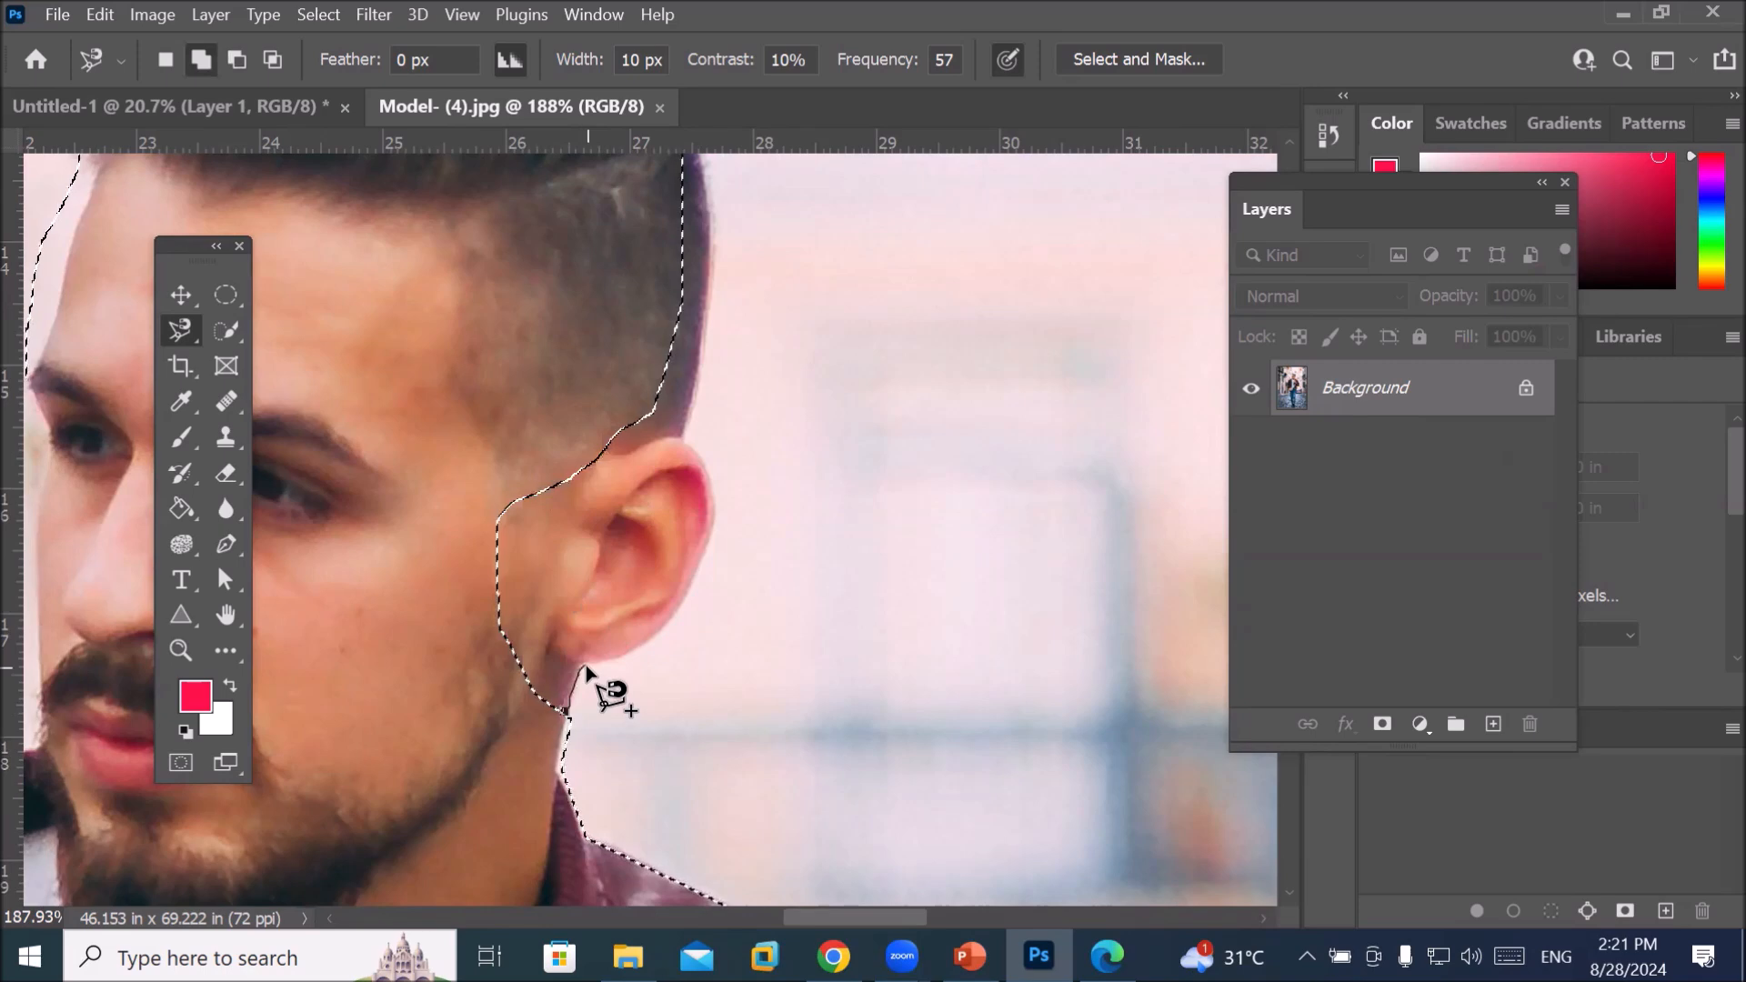
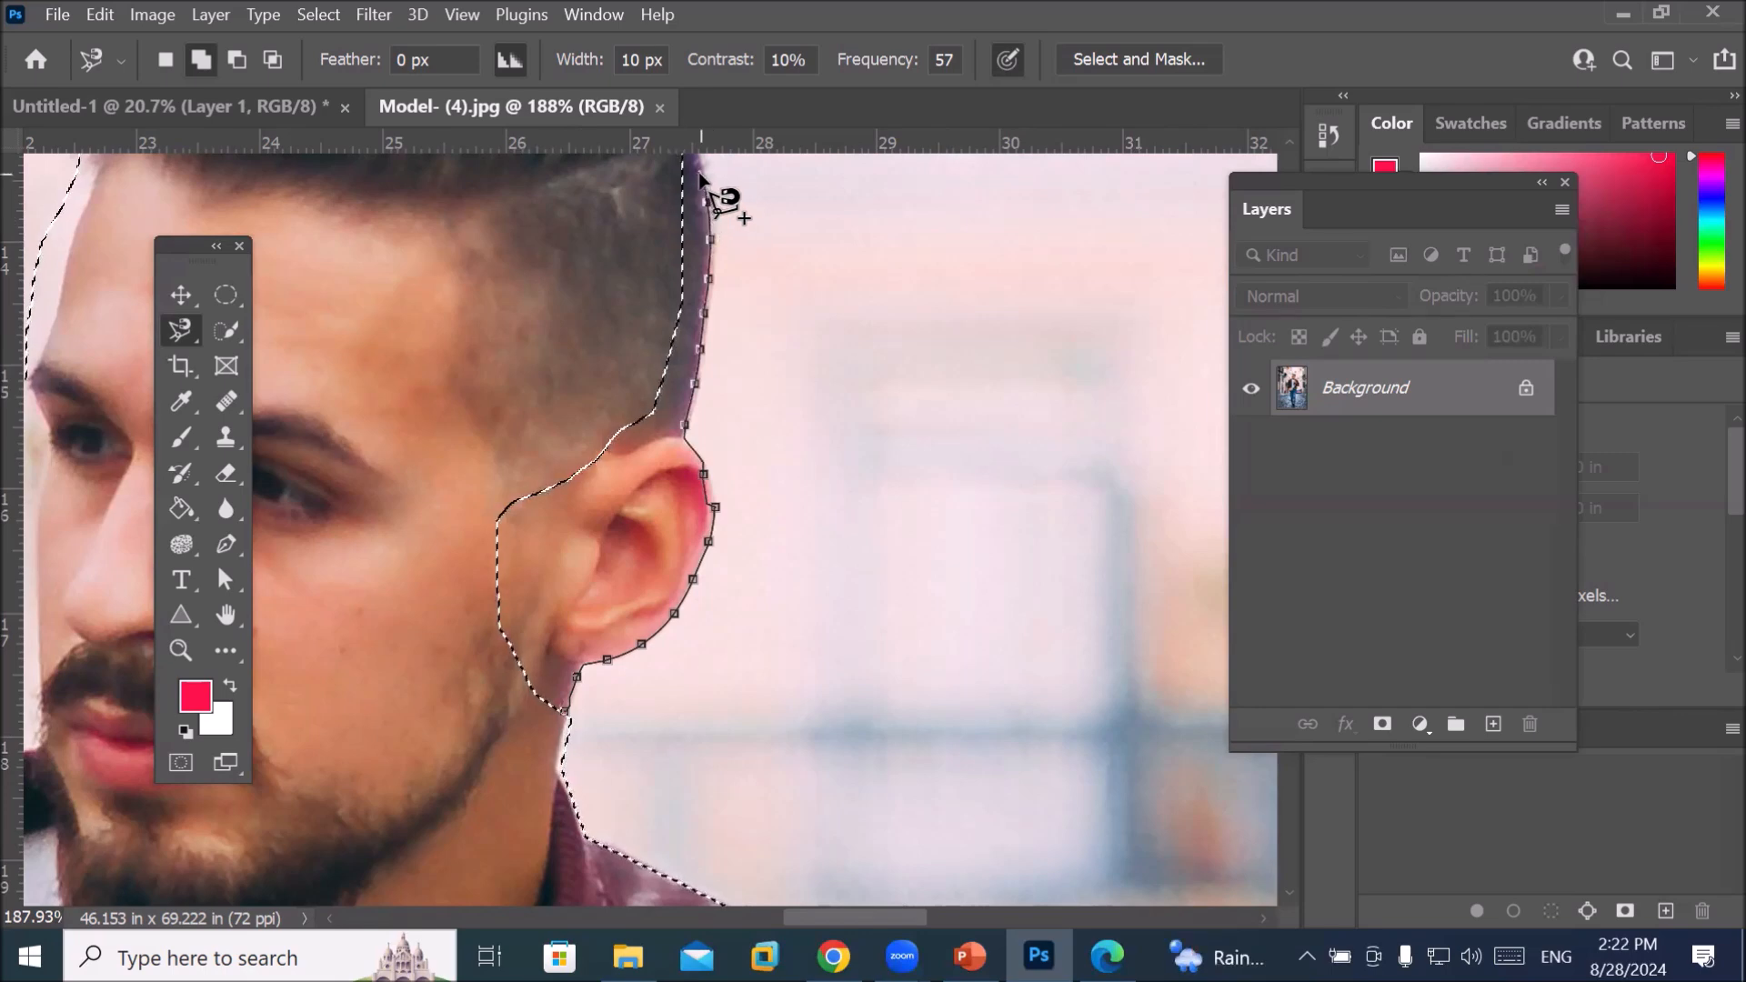
pyautogui.doubleClick(538, 198)
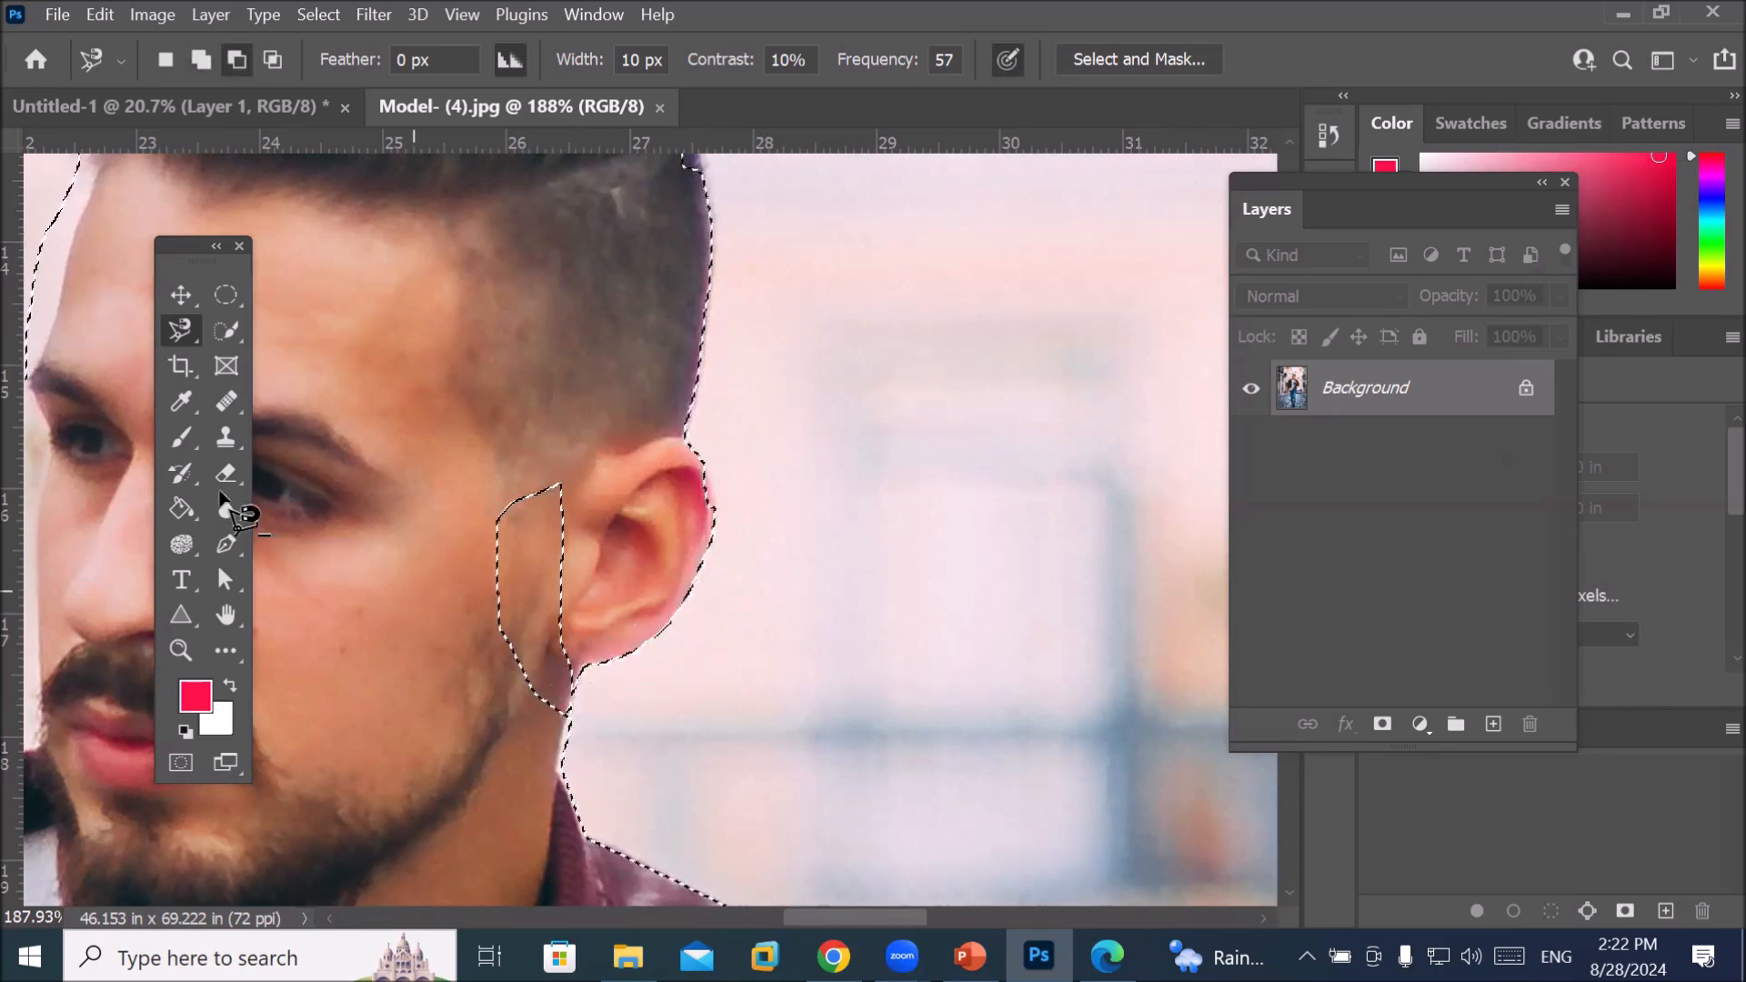
# Add the leftover unselected patches in front of the ear and below the earlobe to the selection with the Lasso
pyautogui.rightClick(180, 324)
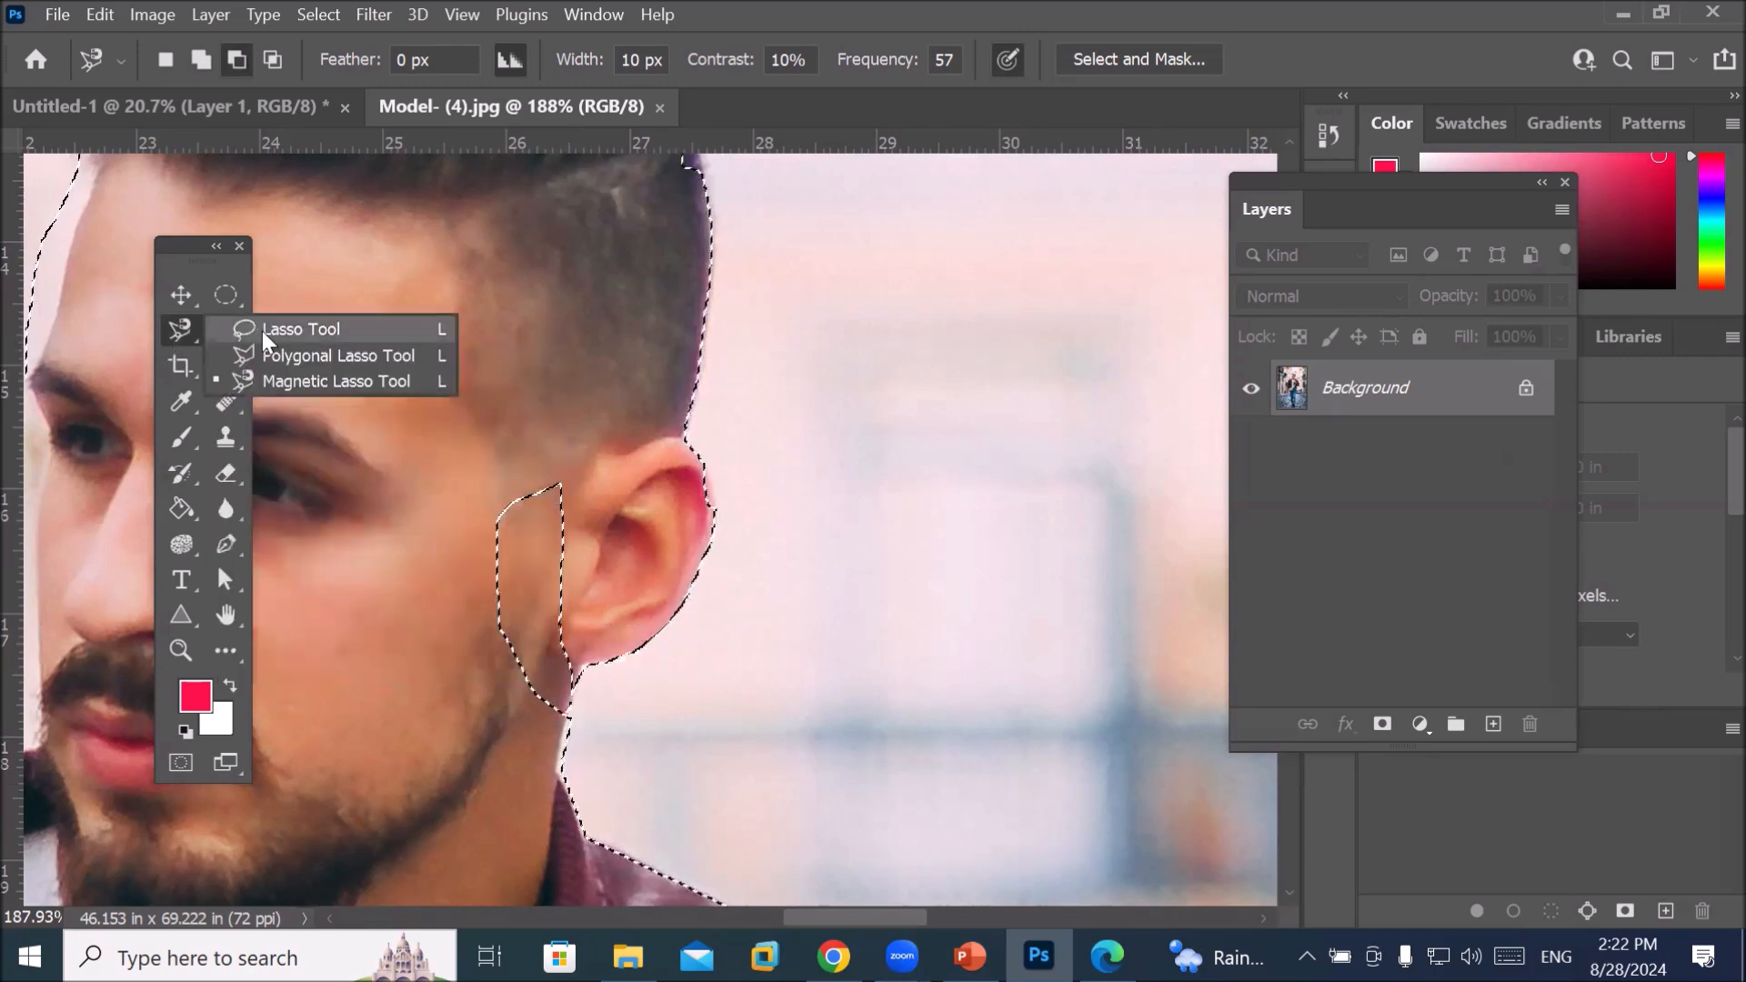
pyautogui.click(262, 329)
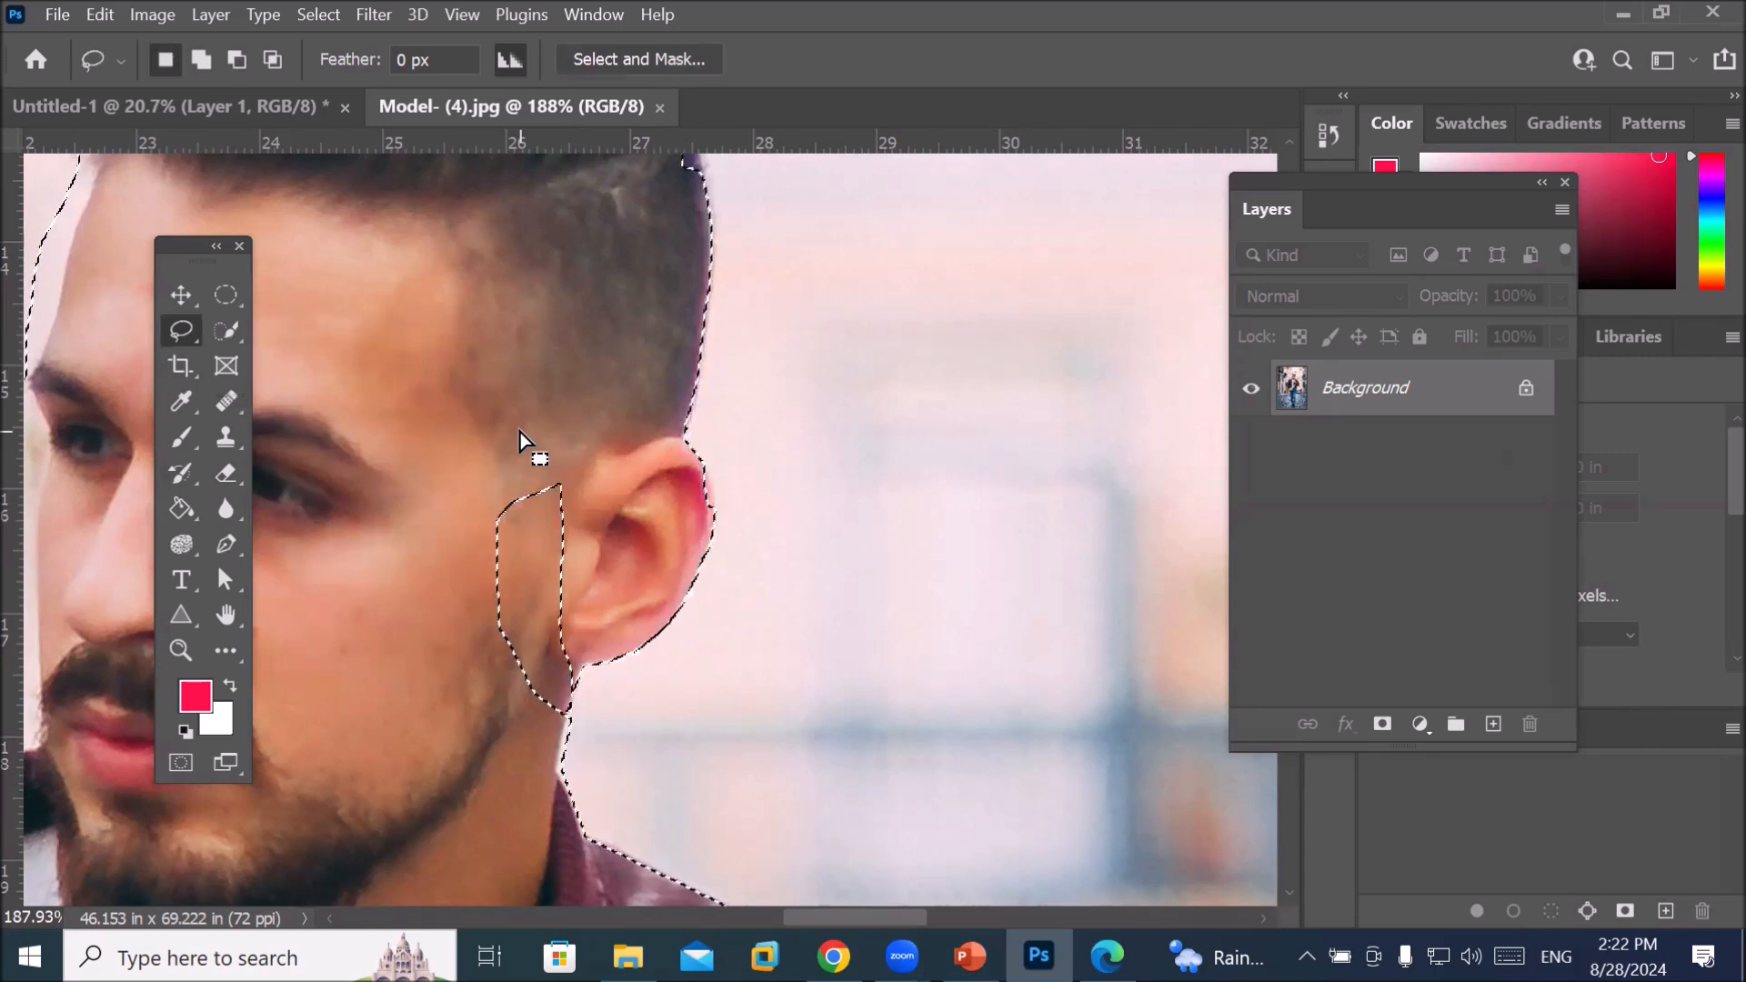
pyautogui.press('shift')
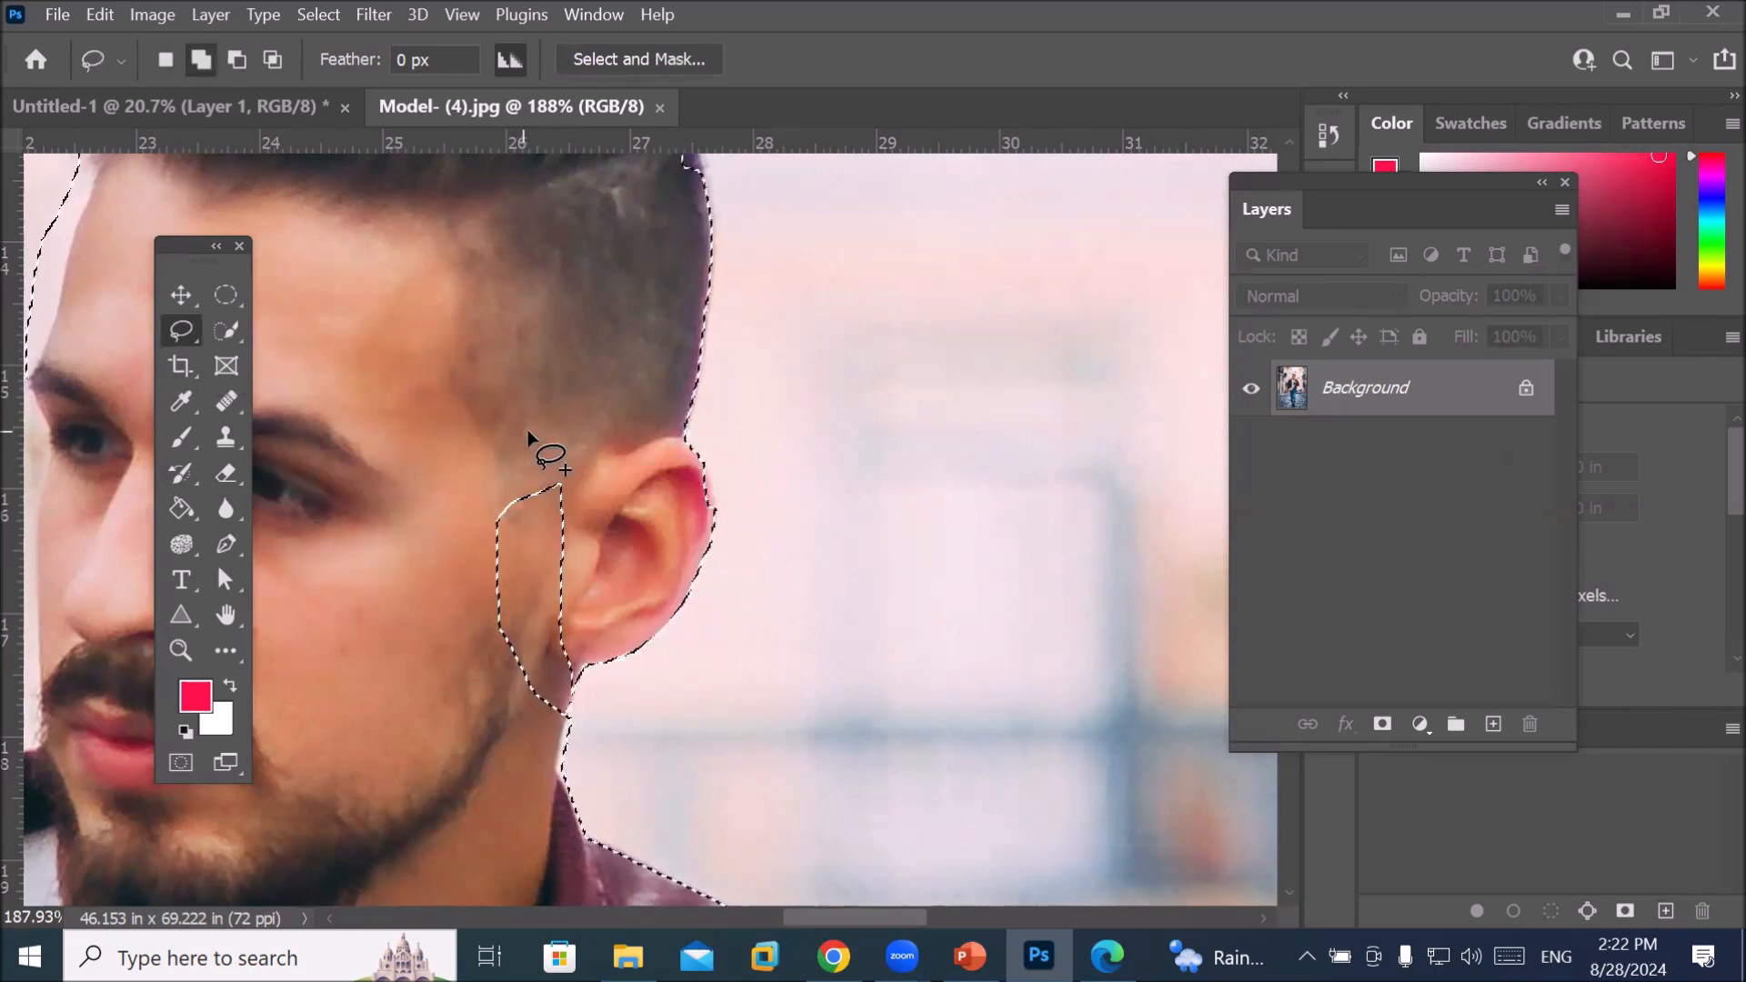
pyautogui.moveTo(582, 477); pyautogui.dragTo(552, 676)
pyautogui.moveTo(608, 444); pyautogui.dragTo(624, 538)
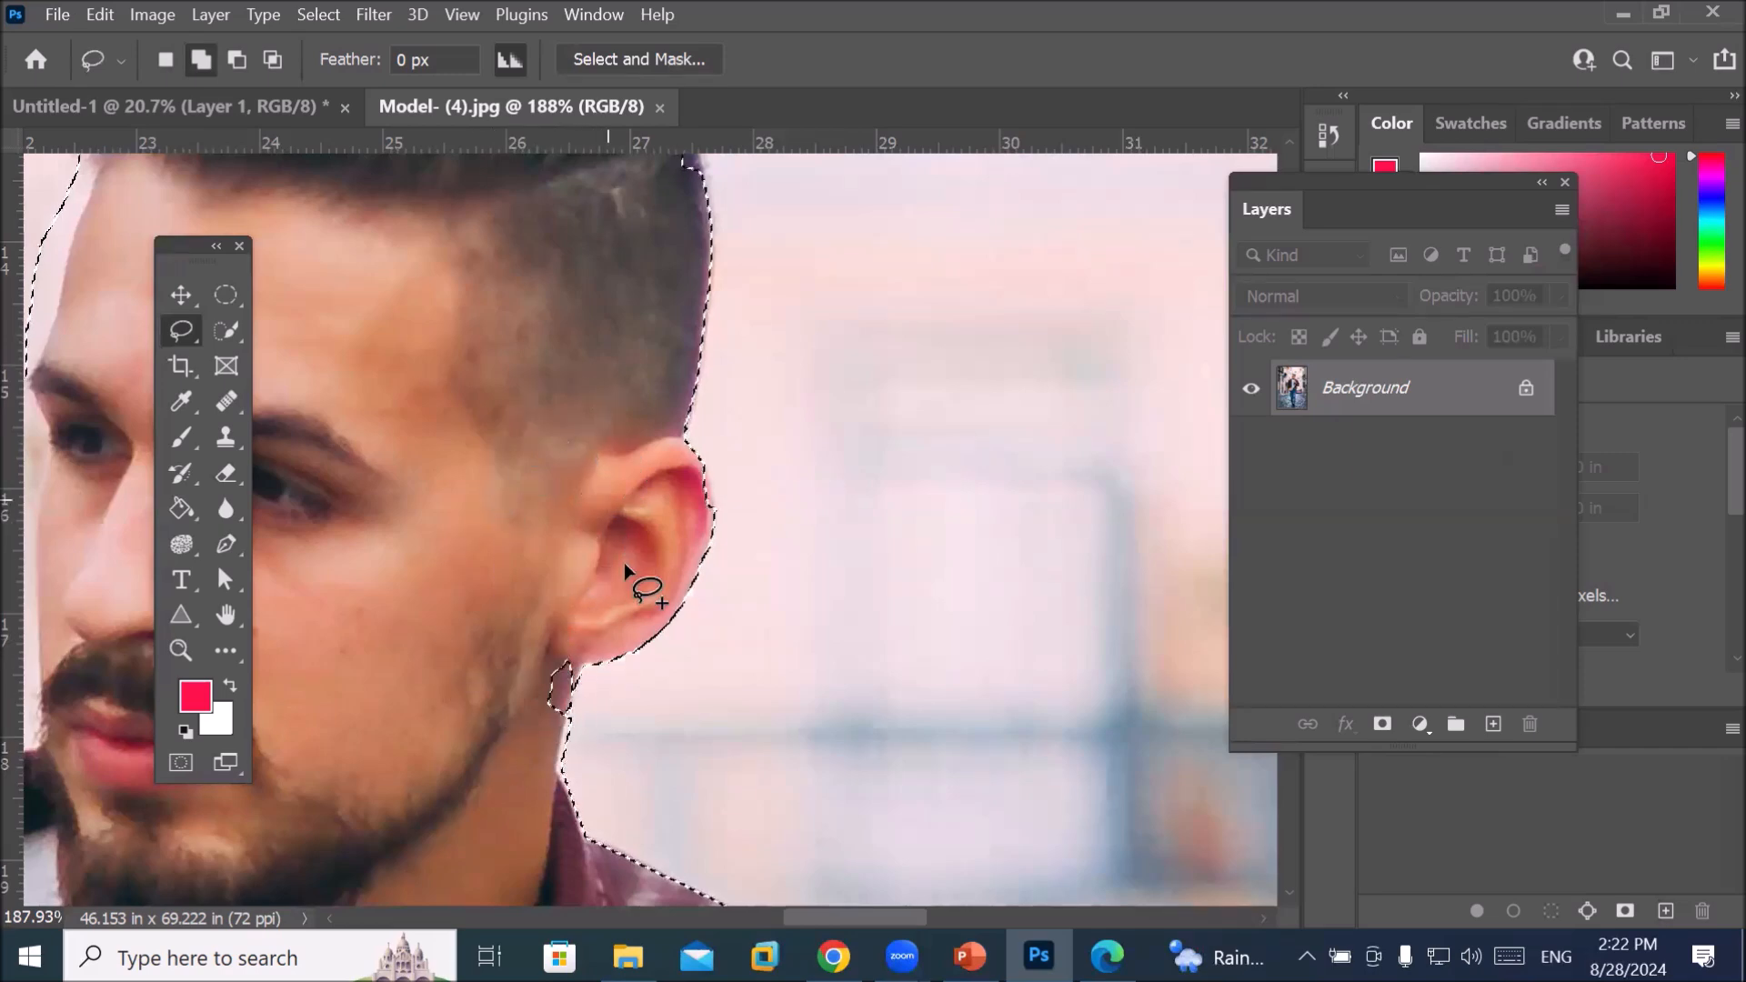
pyautogui.moveTo(582, 657); pyautogui.dragTo(558, 732)
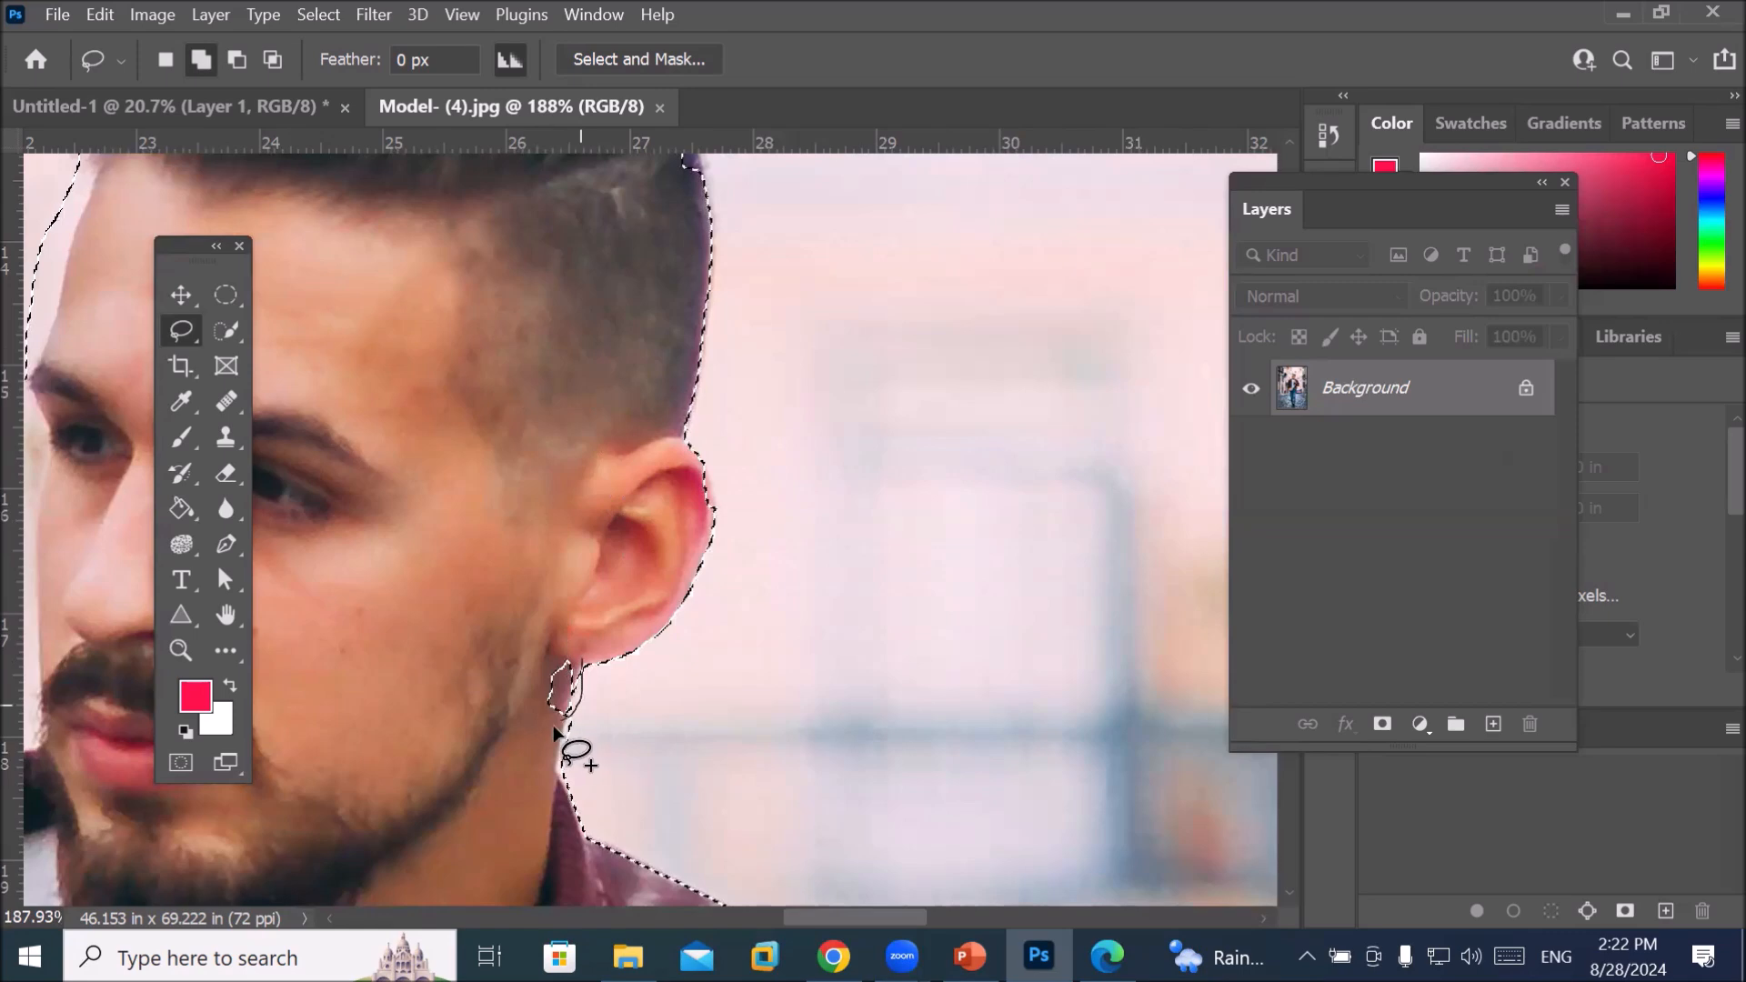
pyautogui.moveTo(545, 635); pyautogui.dragTo(575, 642)
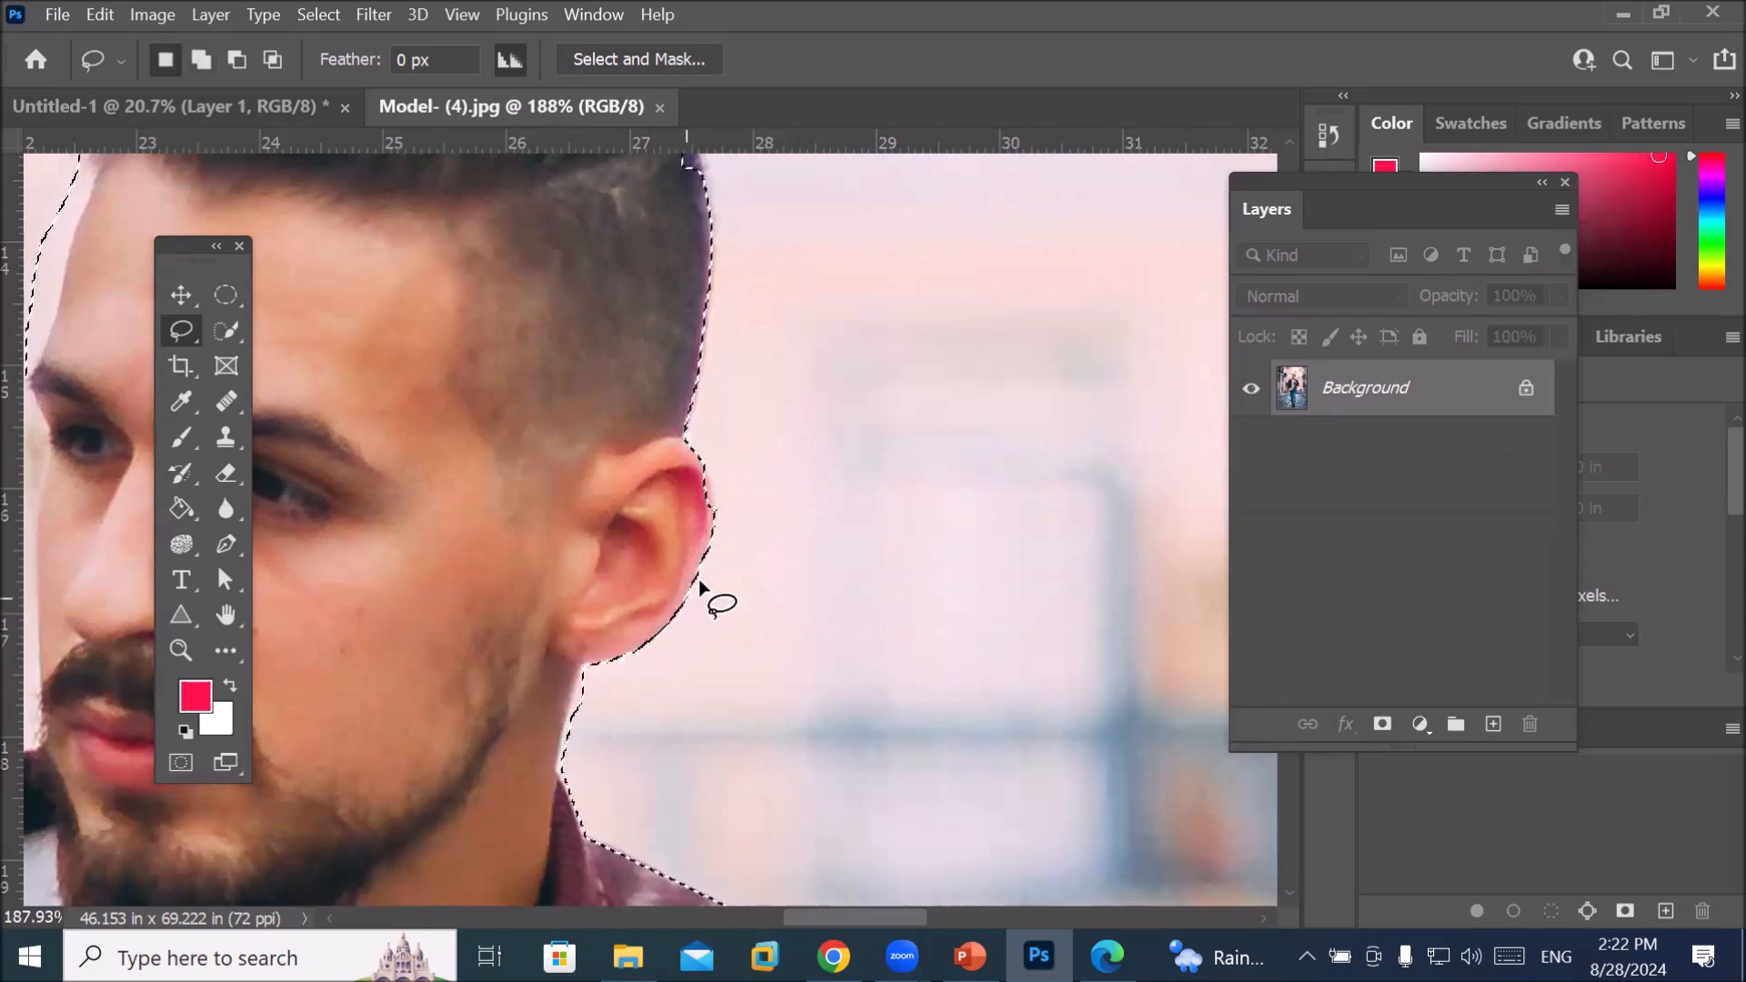
# Subtract the background area above the hair from the selection with the Lasso, following the top edge of the hairstyle
pyautogui.scroll(-6, 649, 356)
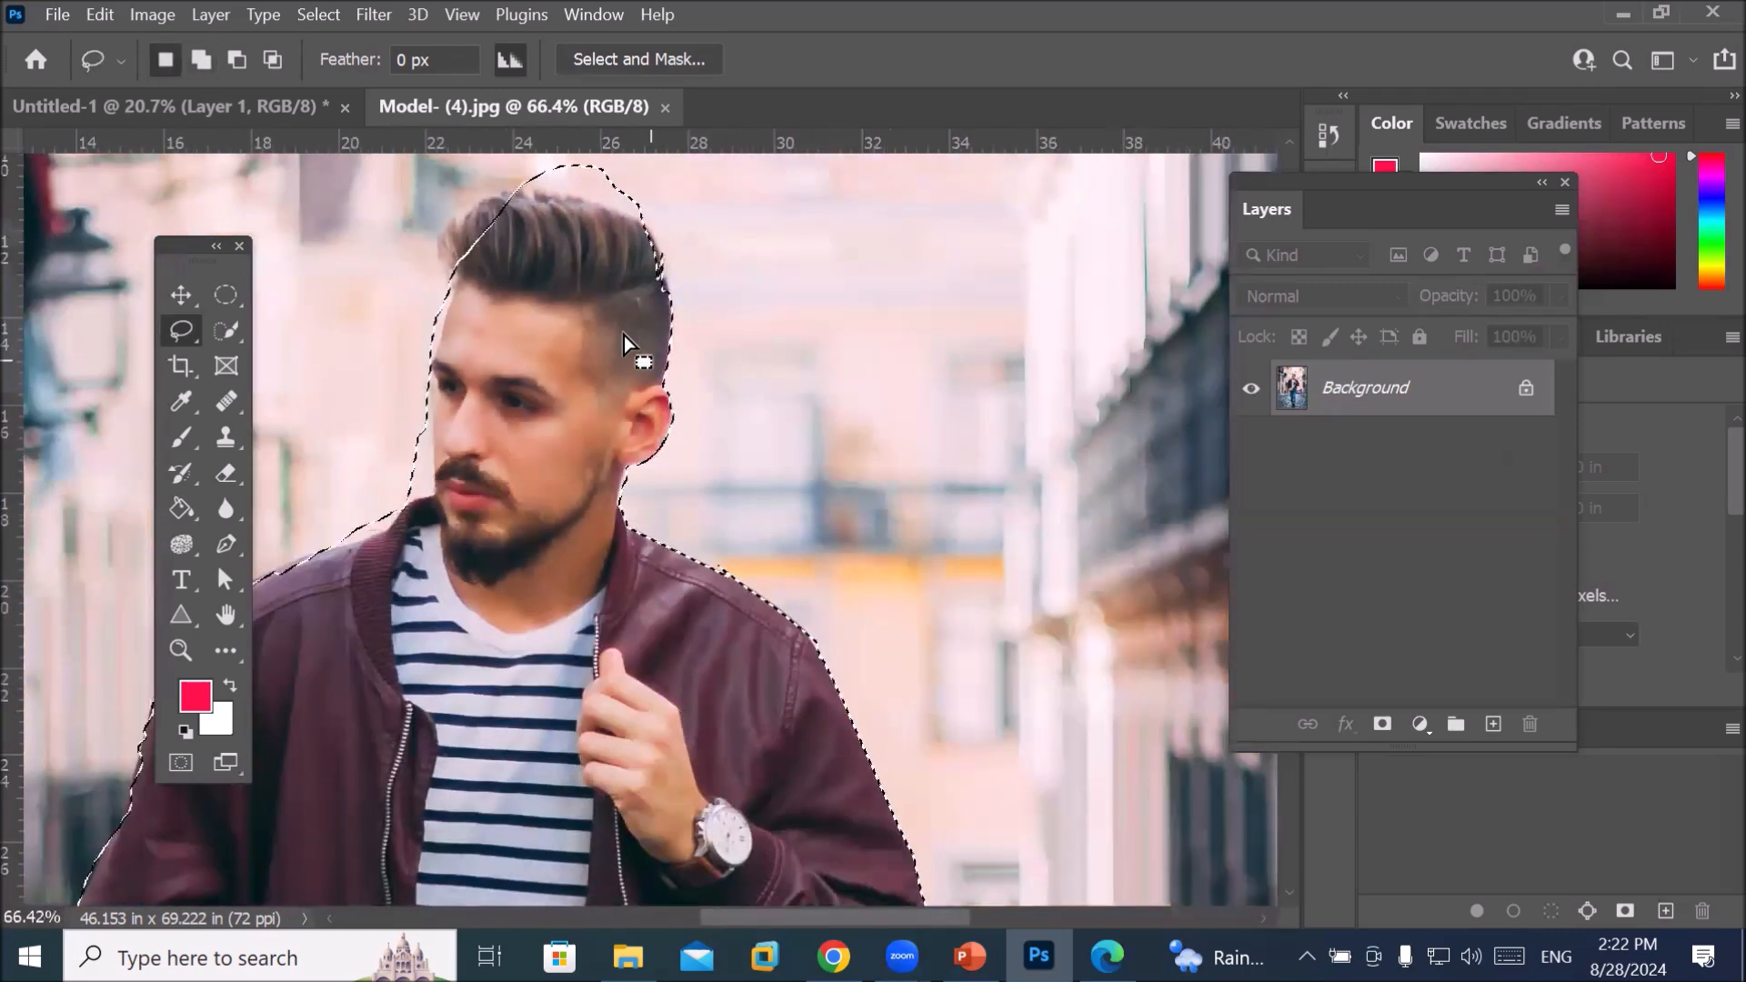
pyautogui.scroll(5, 465, 215)
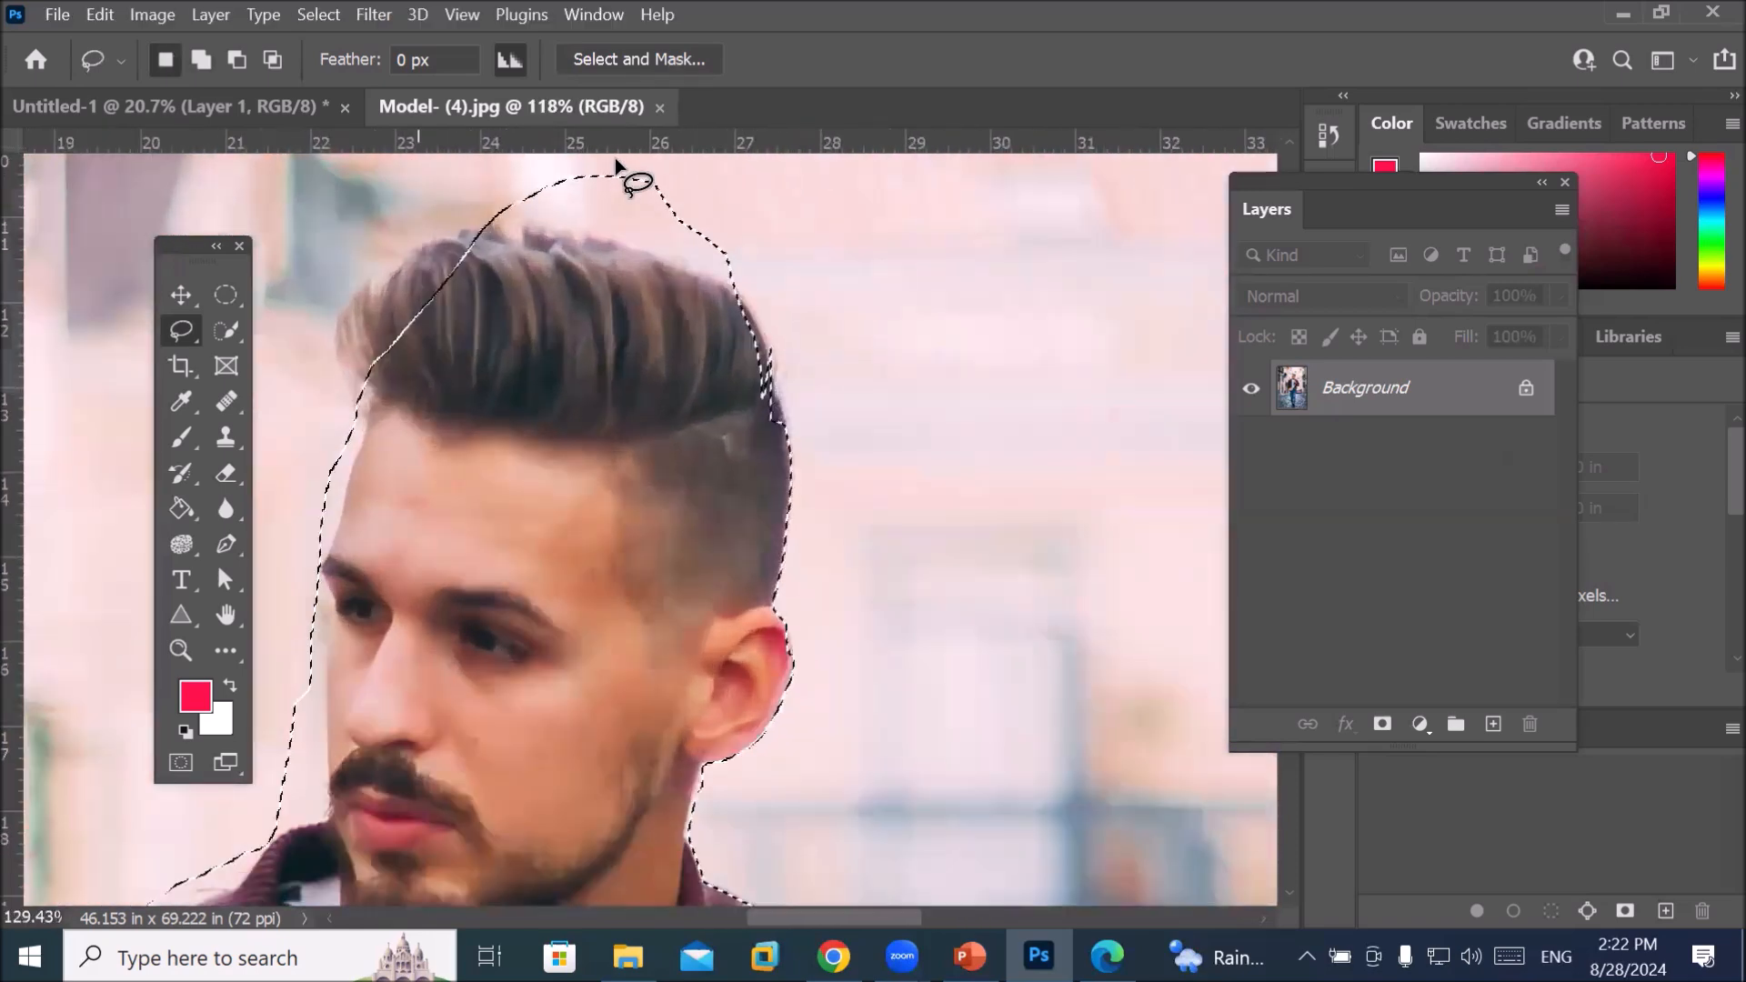
pyautogui.press('alt')
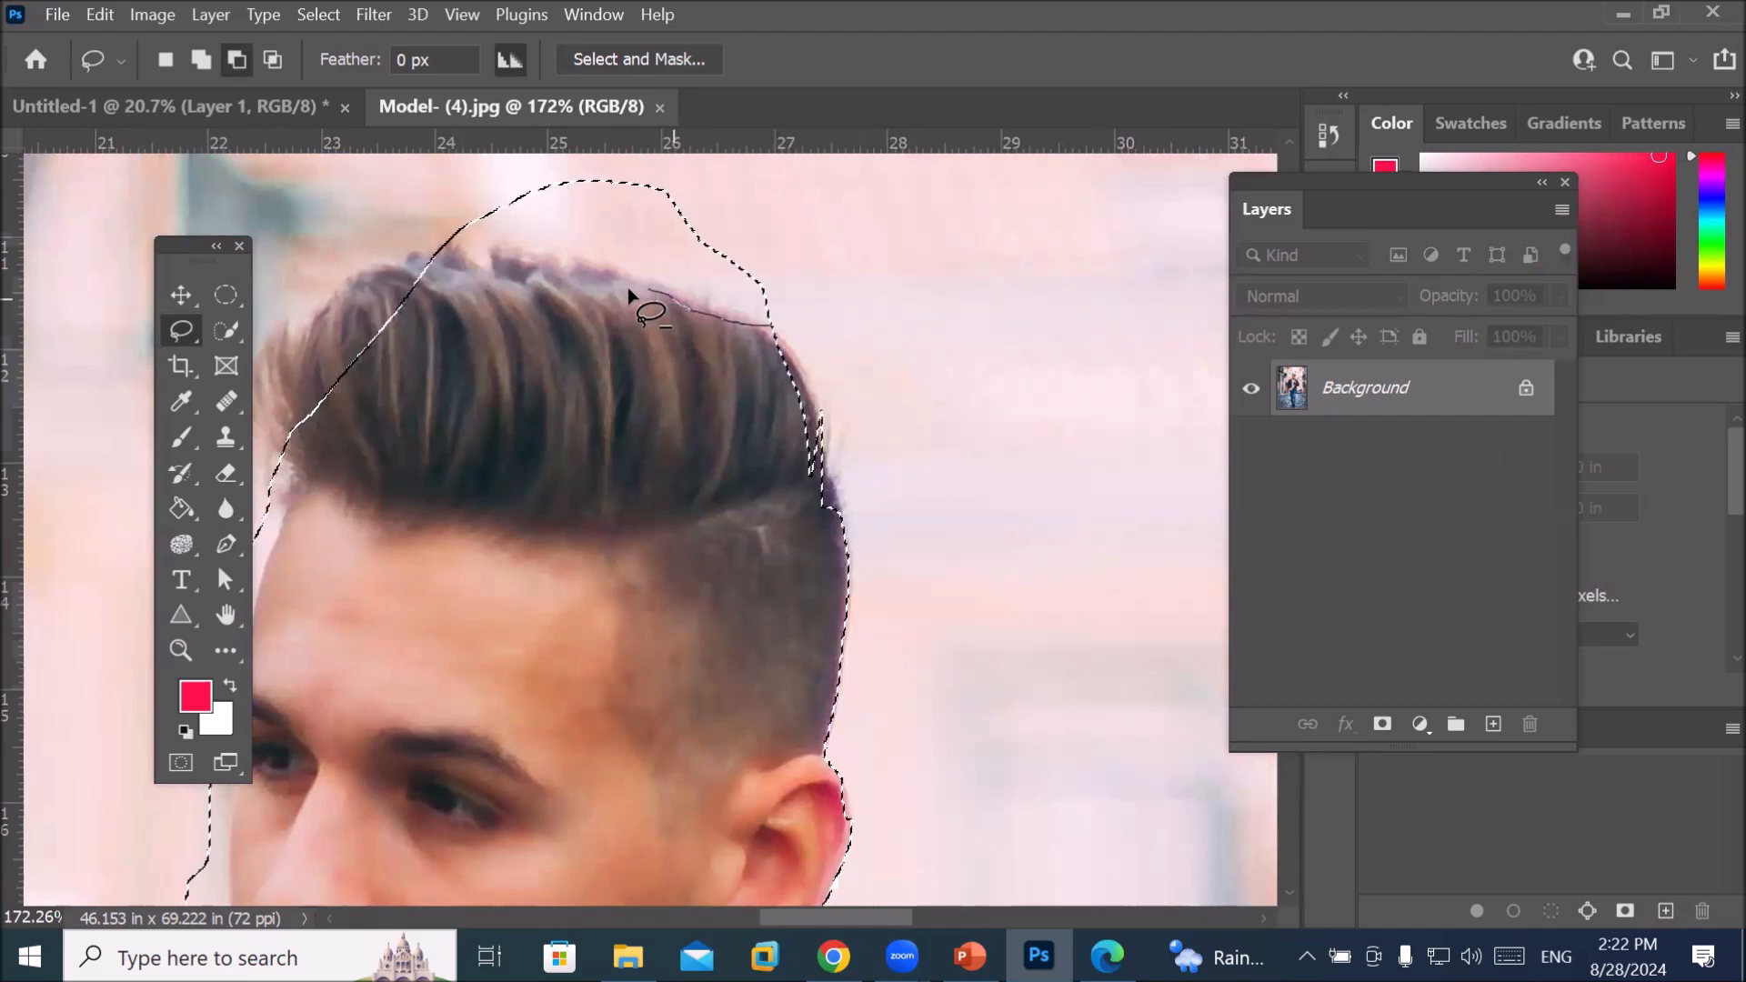
pyautogui.moveTo(478, 266)
pyautogui.mouseDown()
pyautogui.moveTo(467, 202)
pyautogui.moveTo(488, 178)
pyautogui.moveTo(739, 217)
pyautogui.mouseUp()
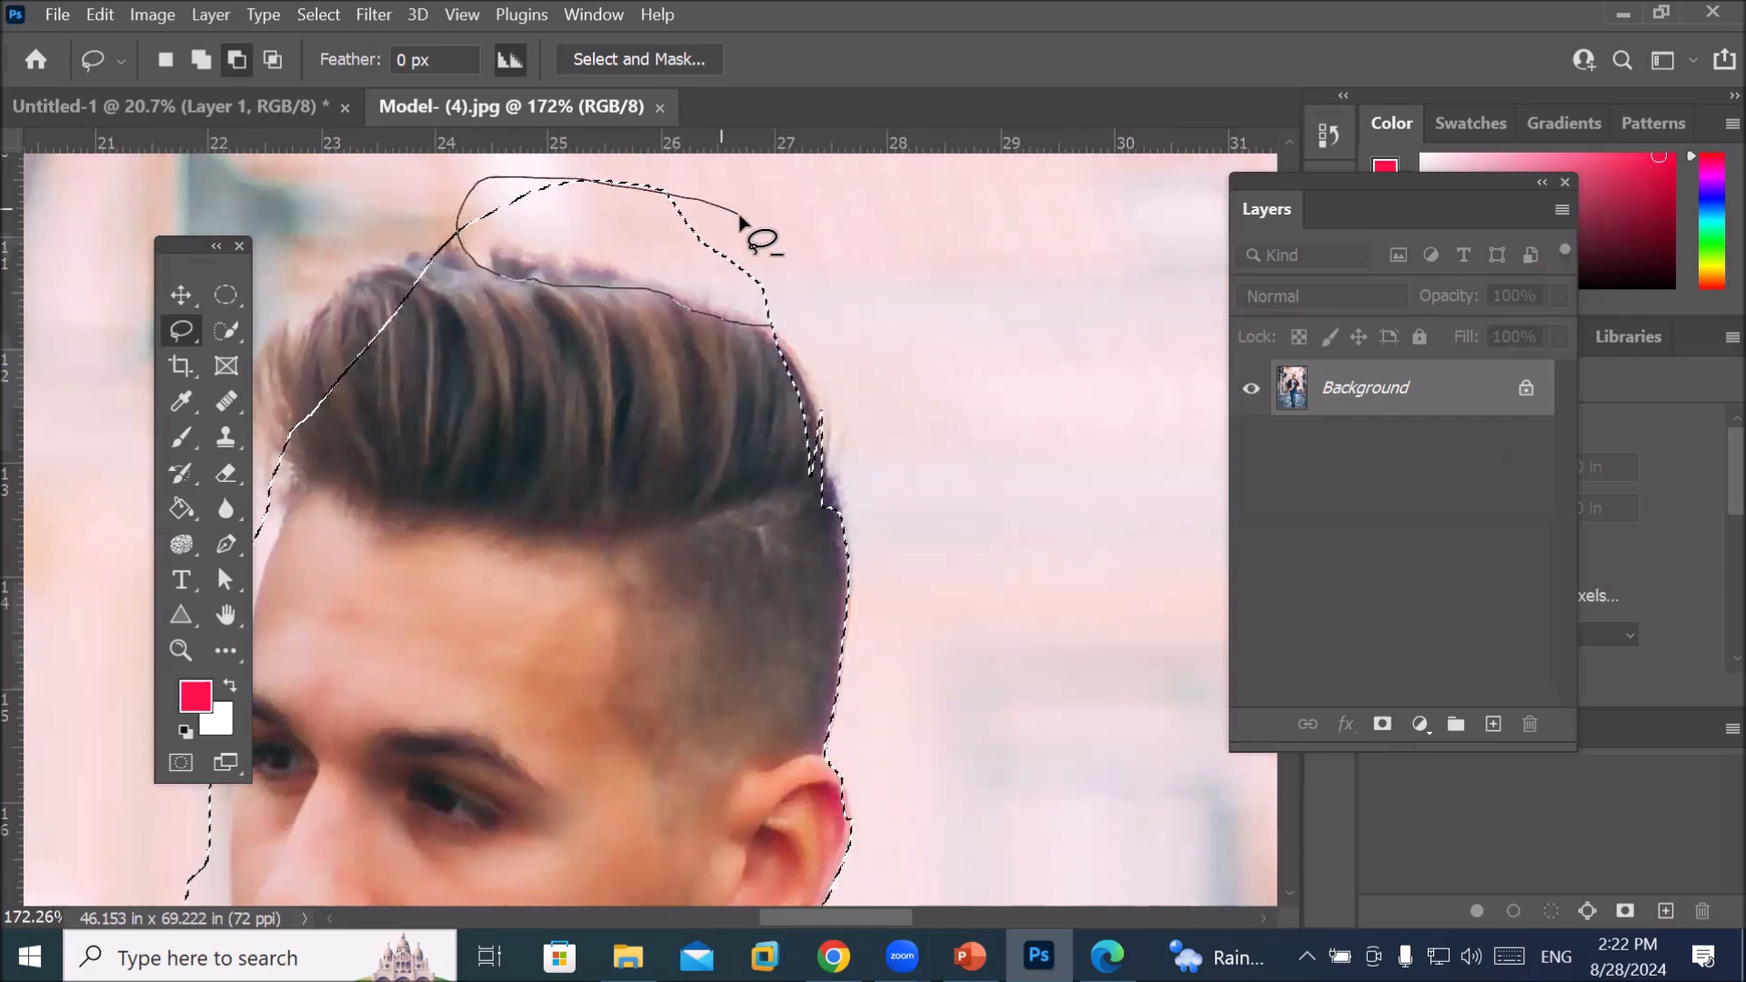
pyautogui.moveTo(753, 313); pyautogui.dragTo(759, 320)
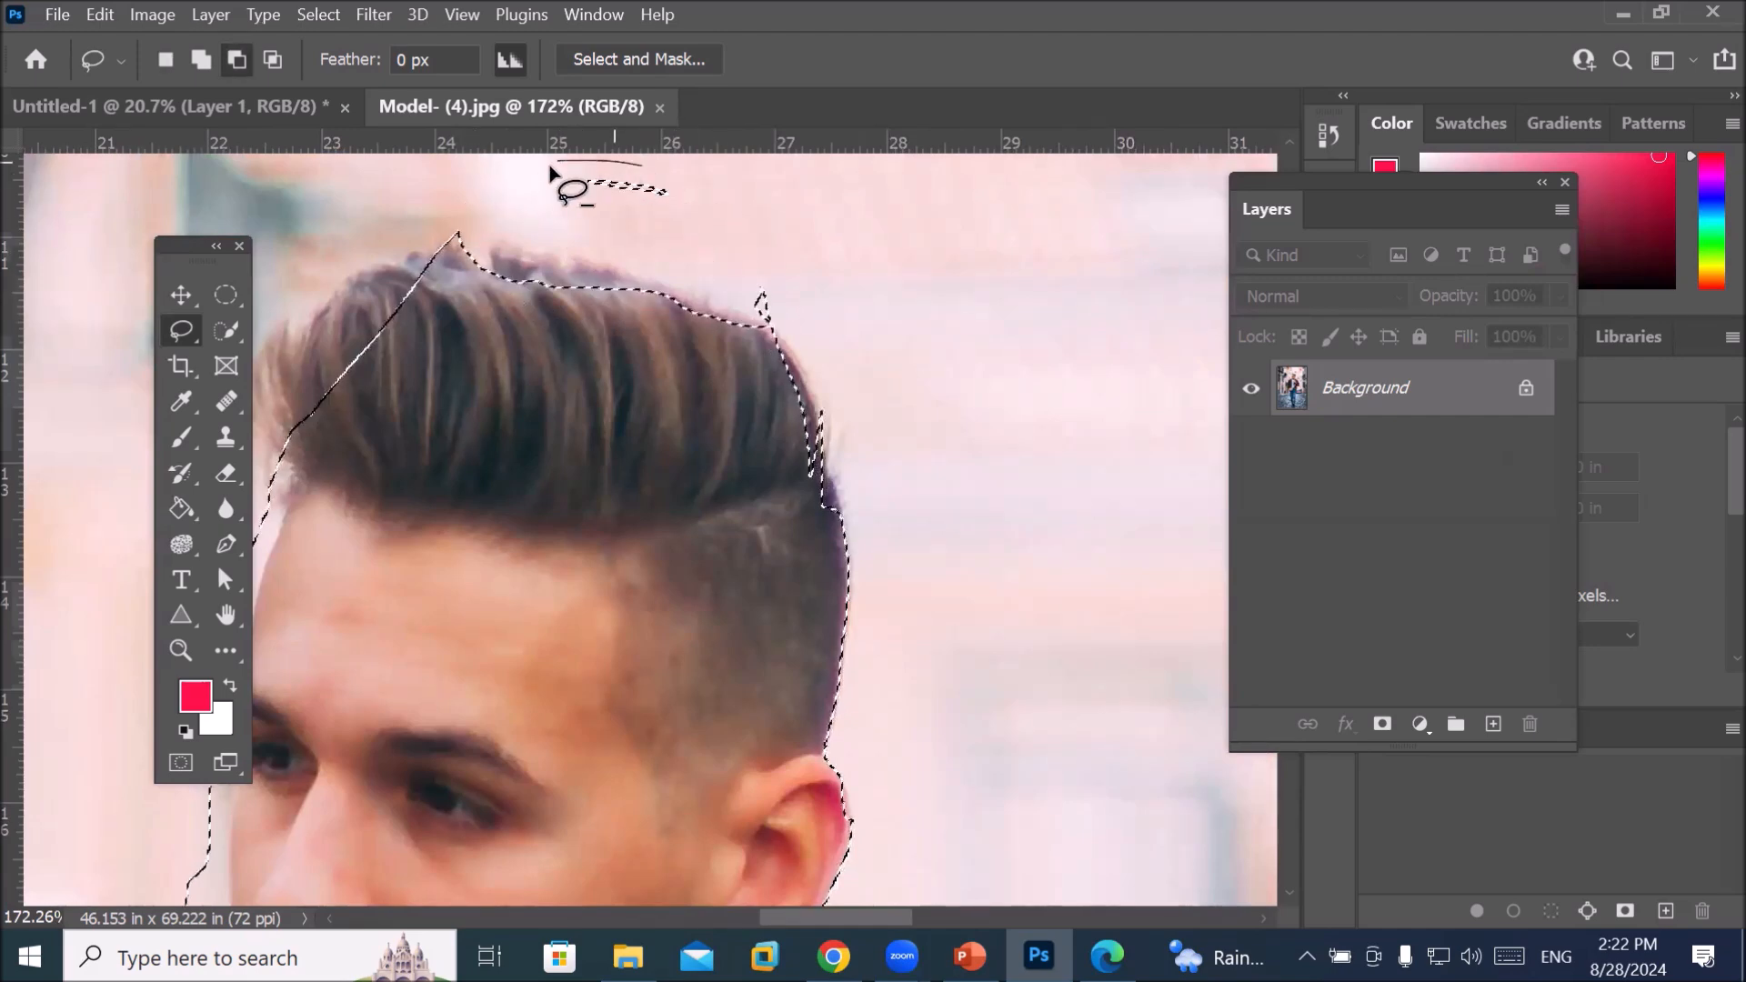
pyautogui.moveTo(662, 161); pyautogui.dragTo(663, 186)
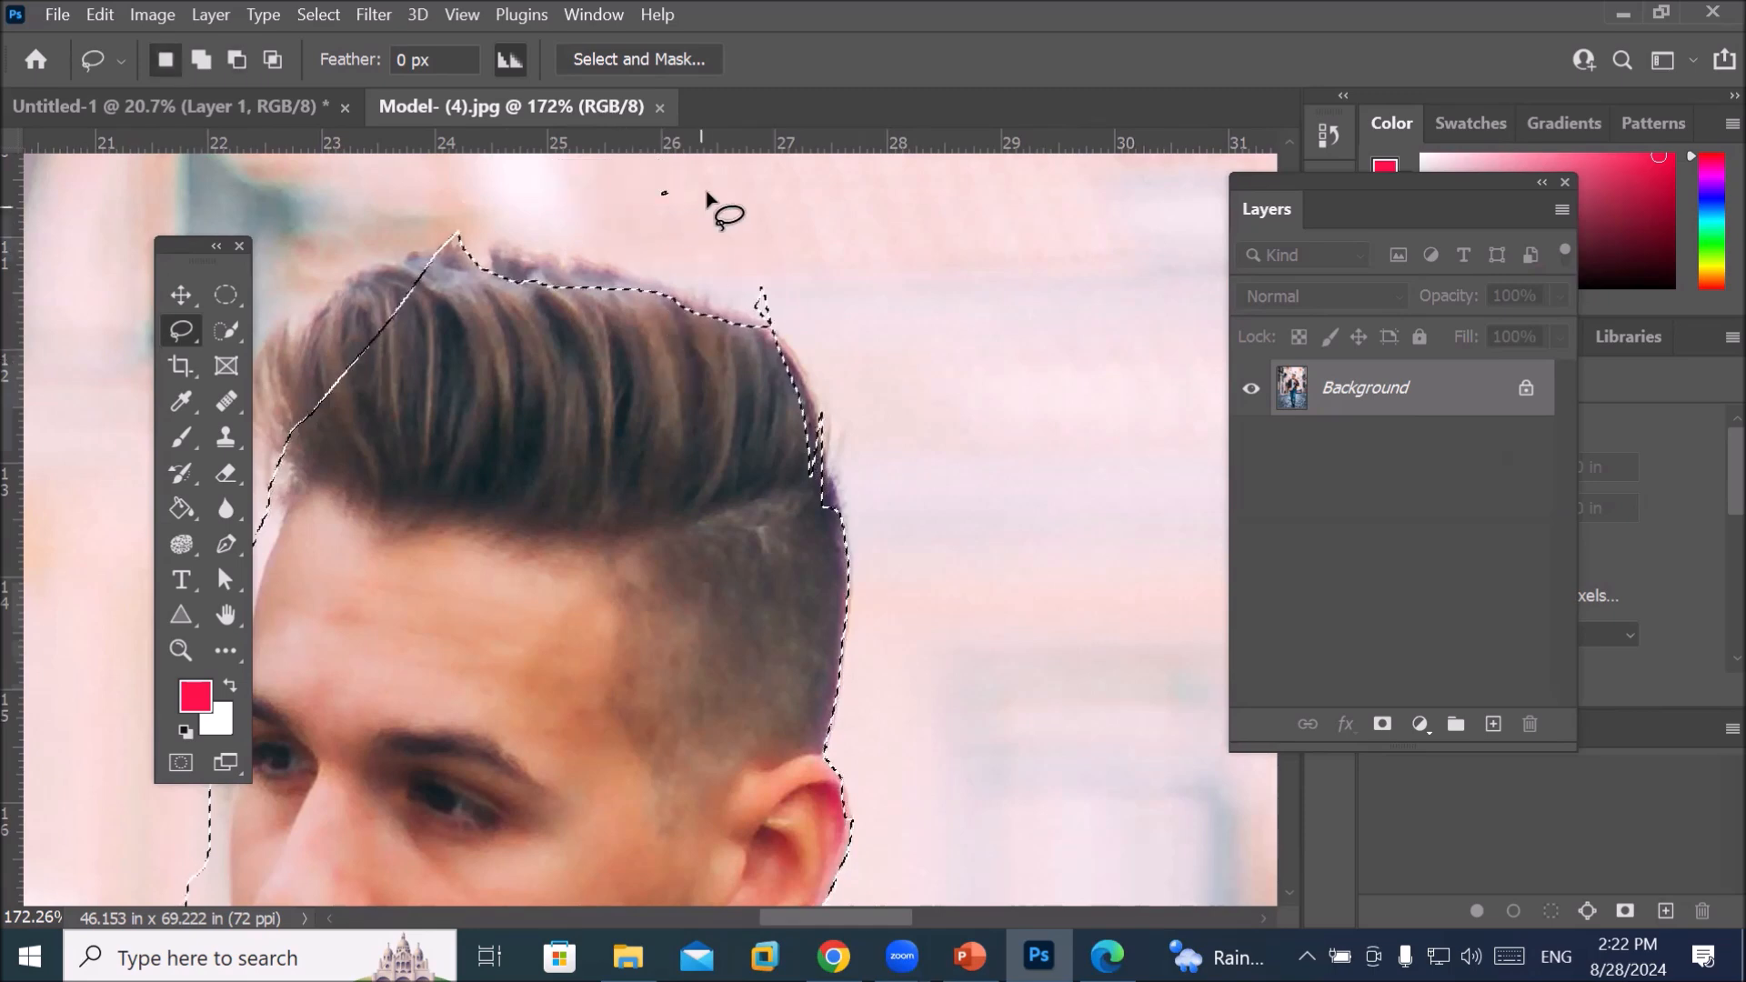
pyautogui.moveTo(668, 173); pyautogui.dragTo(671, 182)
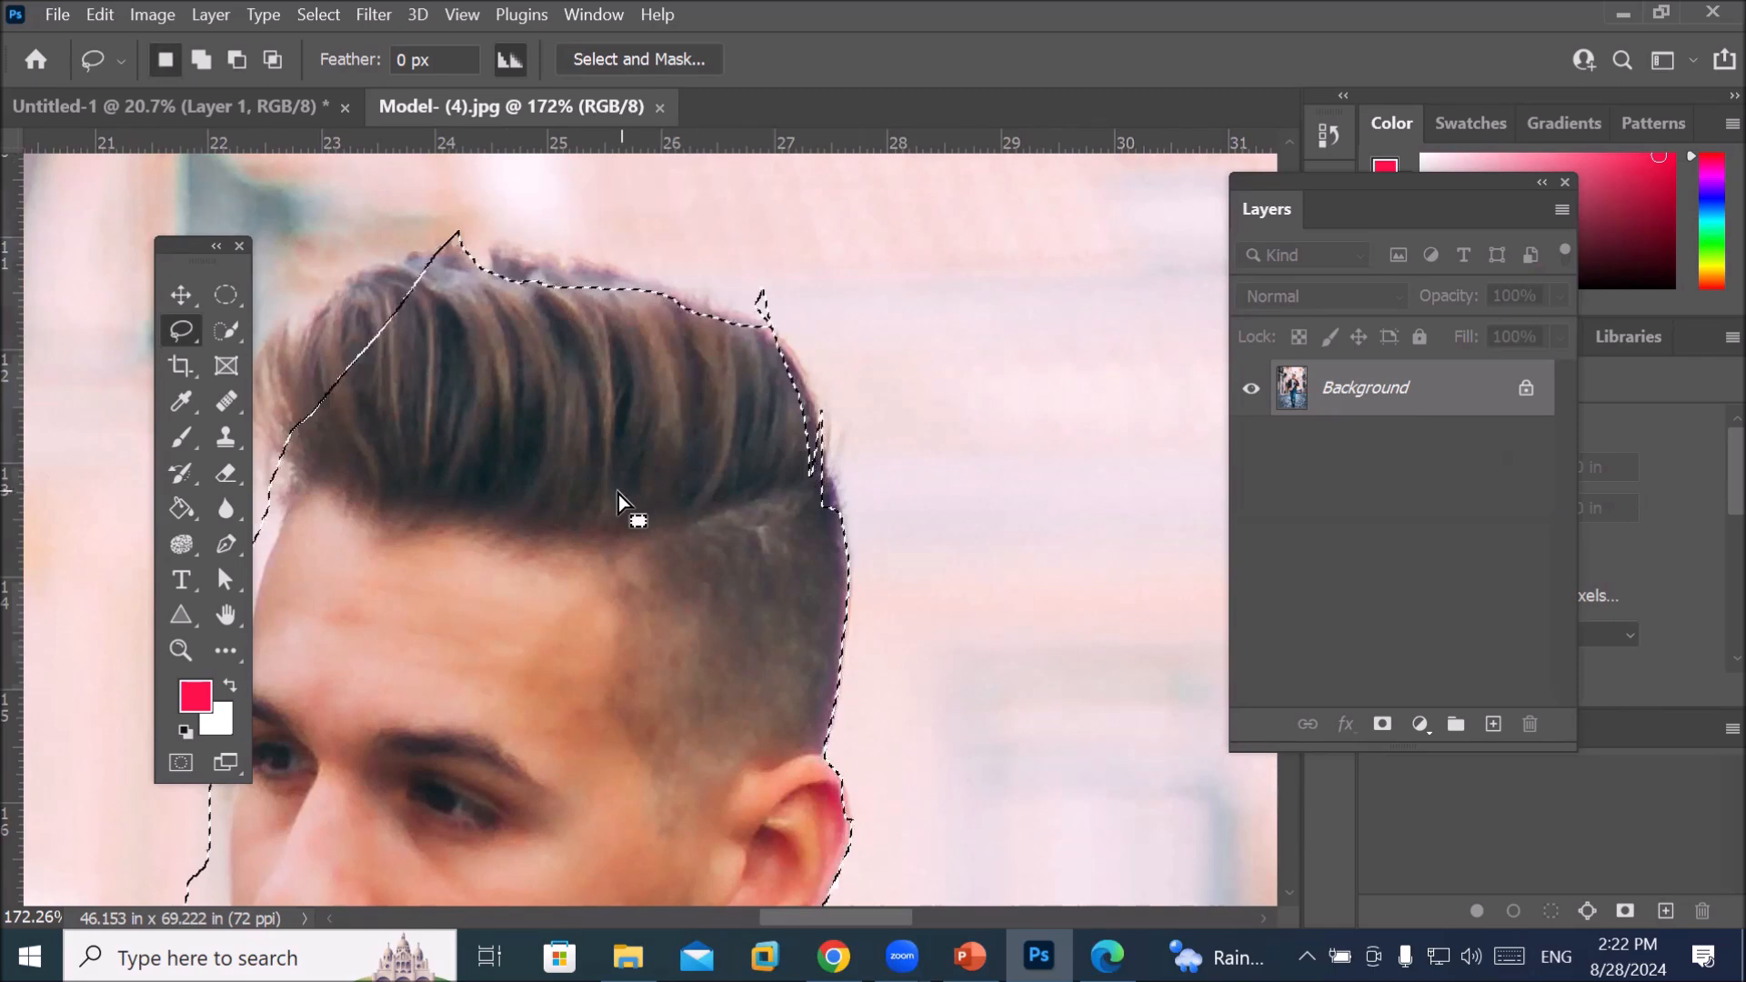
# Open the man's selection in the Select and Mask workspace
pyautogui.moveTo(628, 480); pyautogui.dragTo(892, 401)
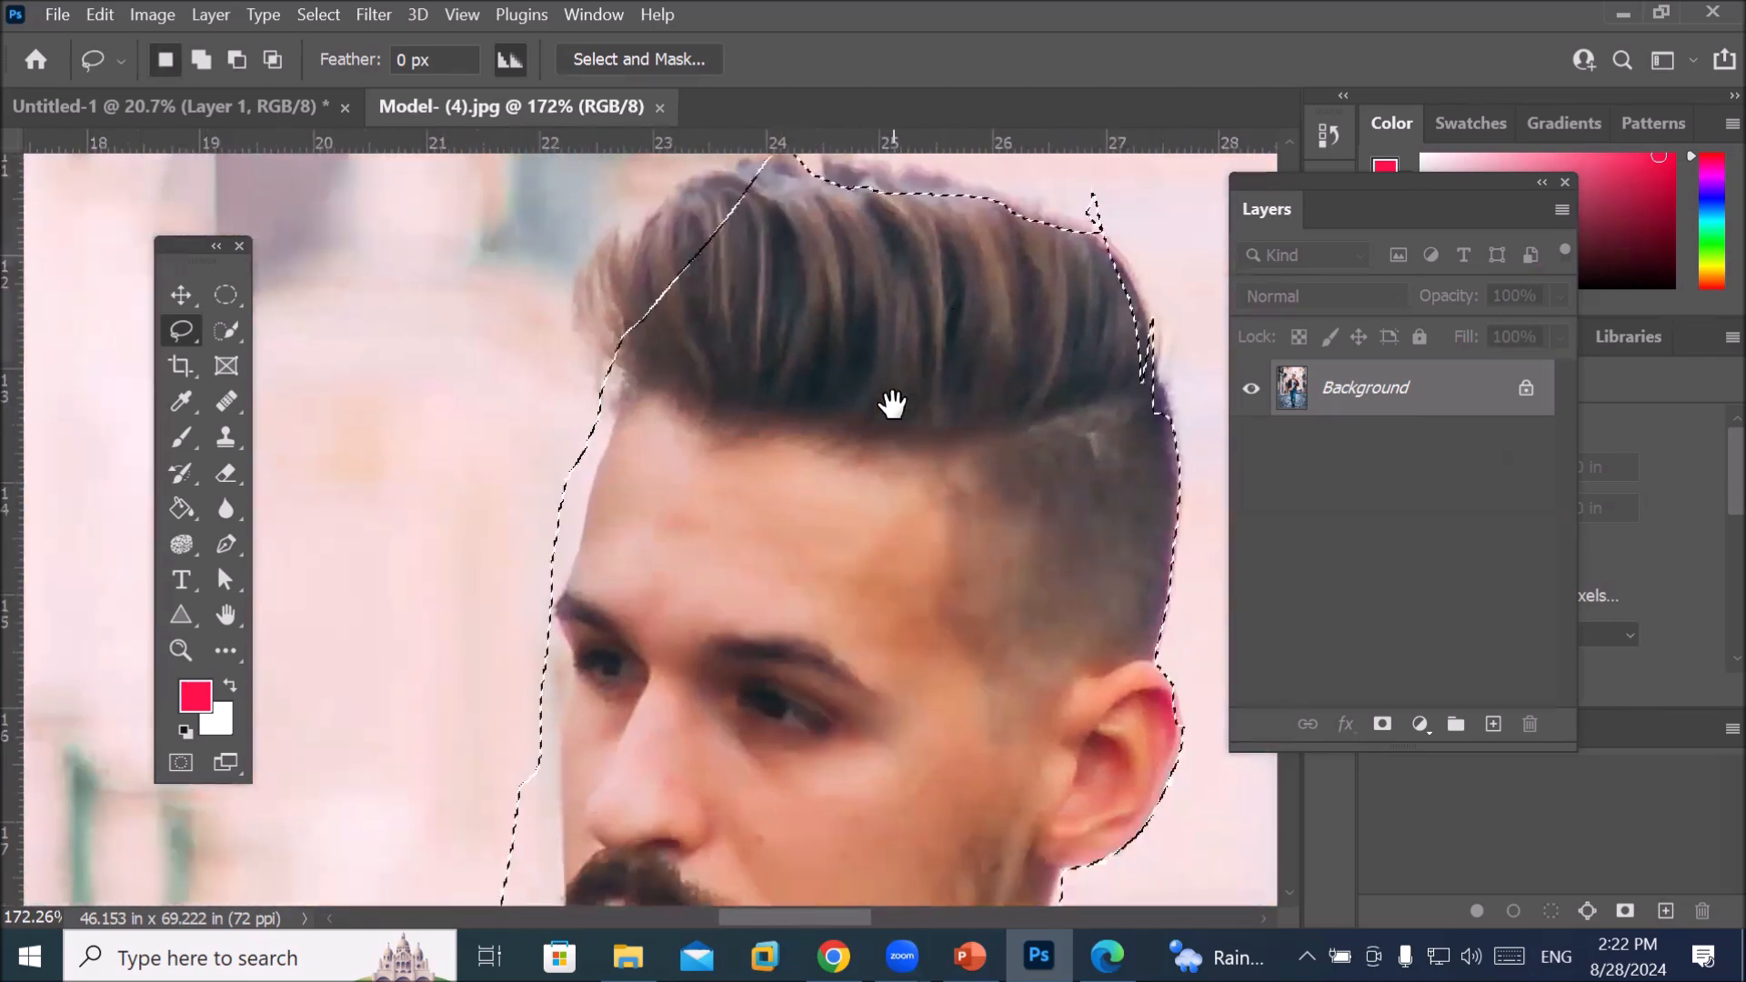
pyautogui.moveTo(835, 491); pyautogui.dragTo(736, 446)
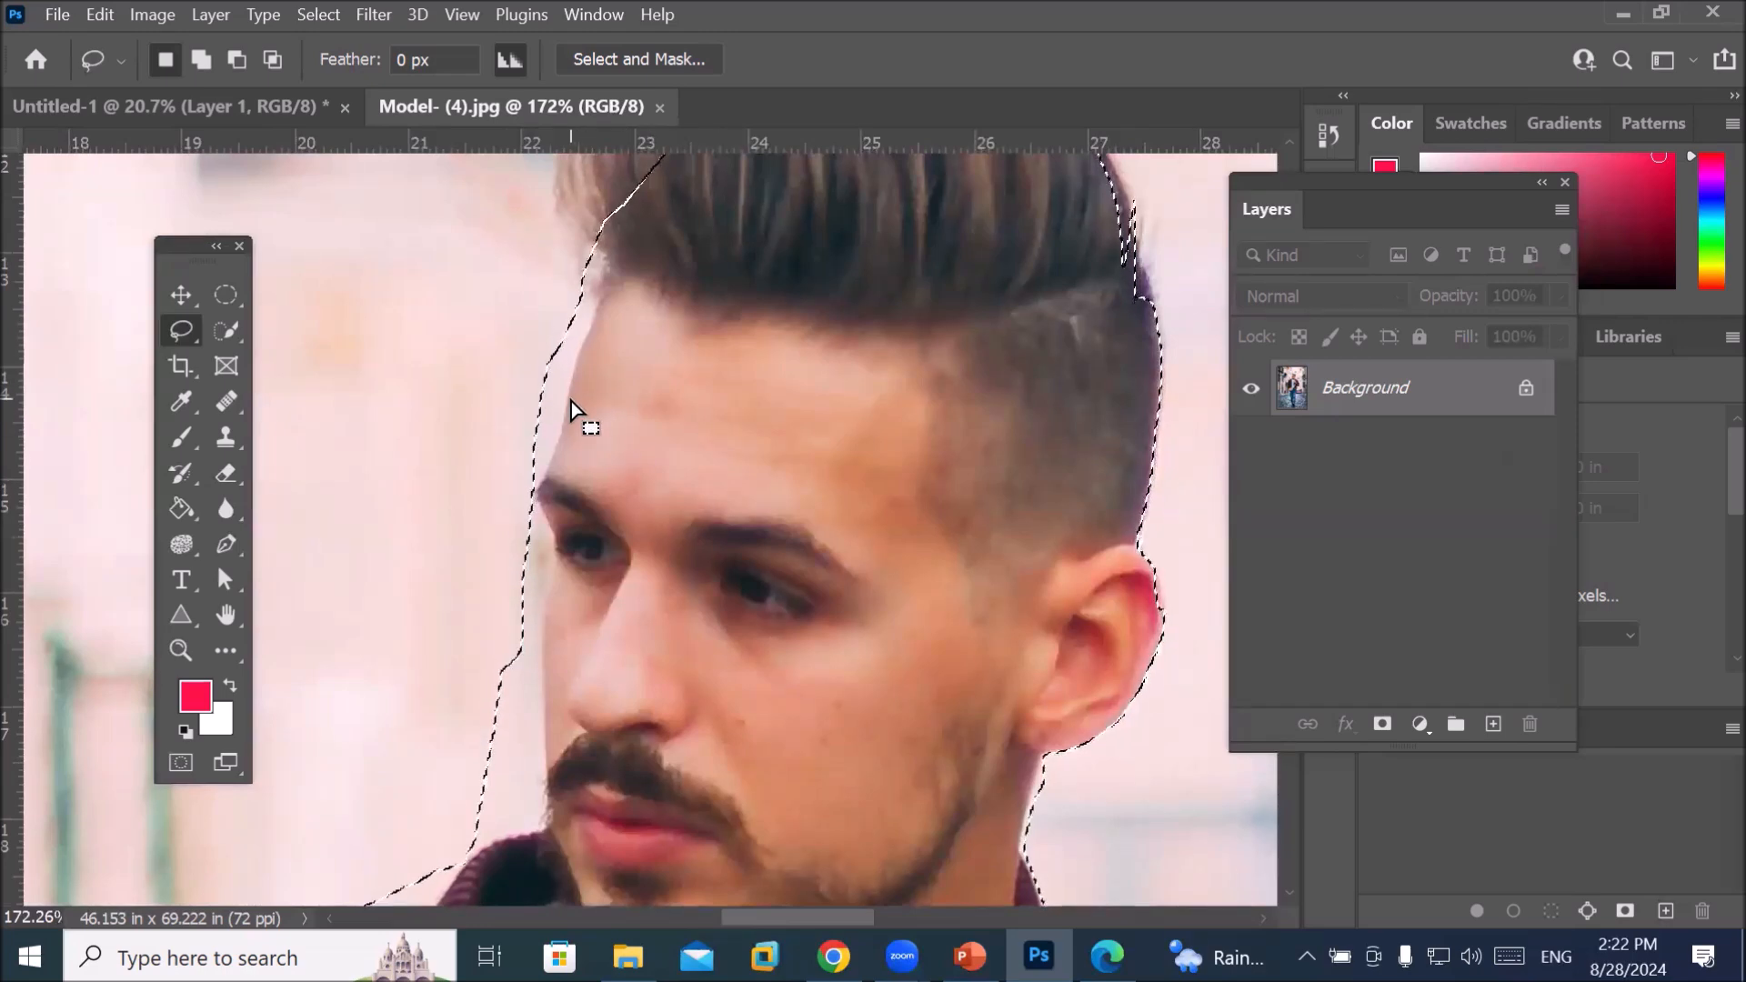
pyautogui.click(656, 60)
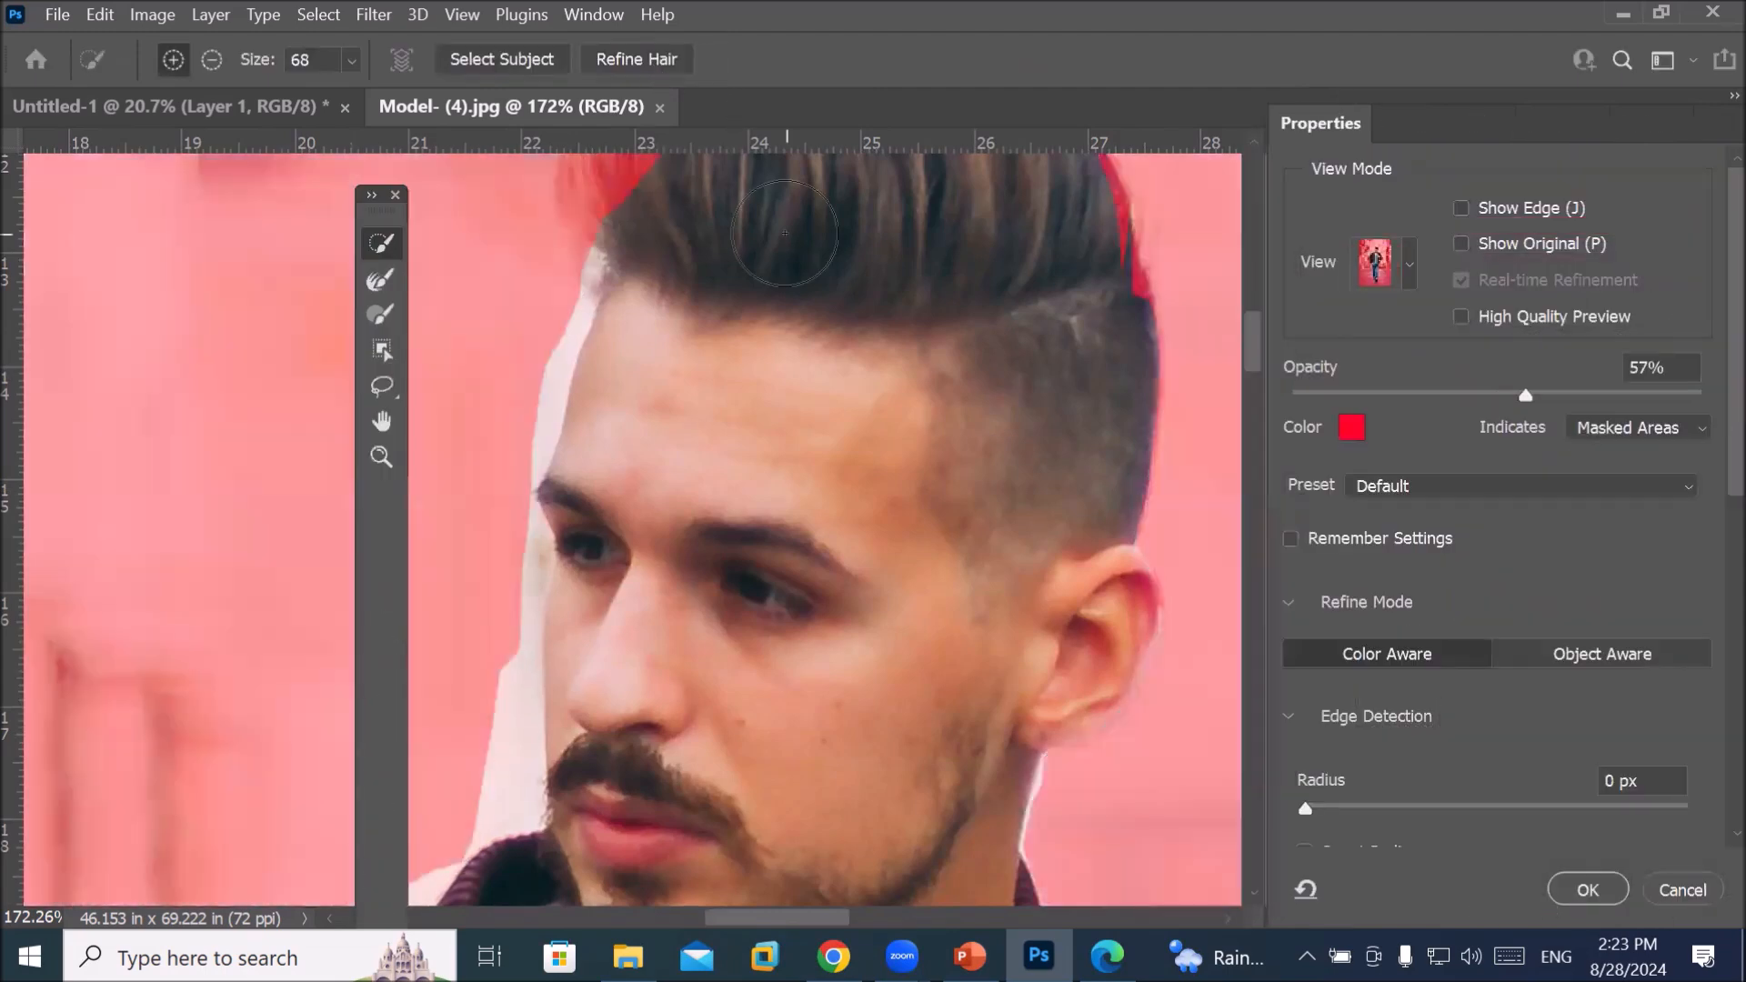
pyautogui.scroll(-3, 820, 522)
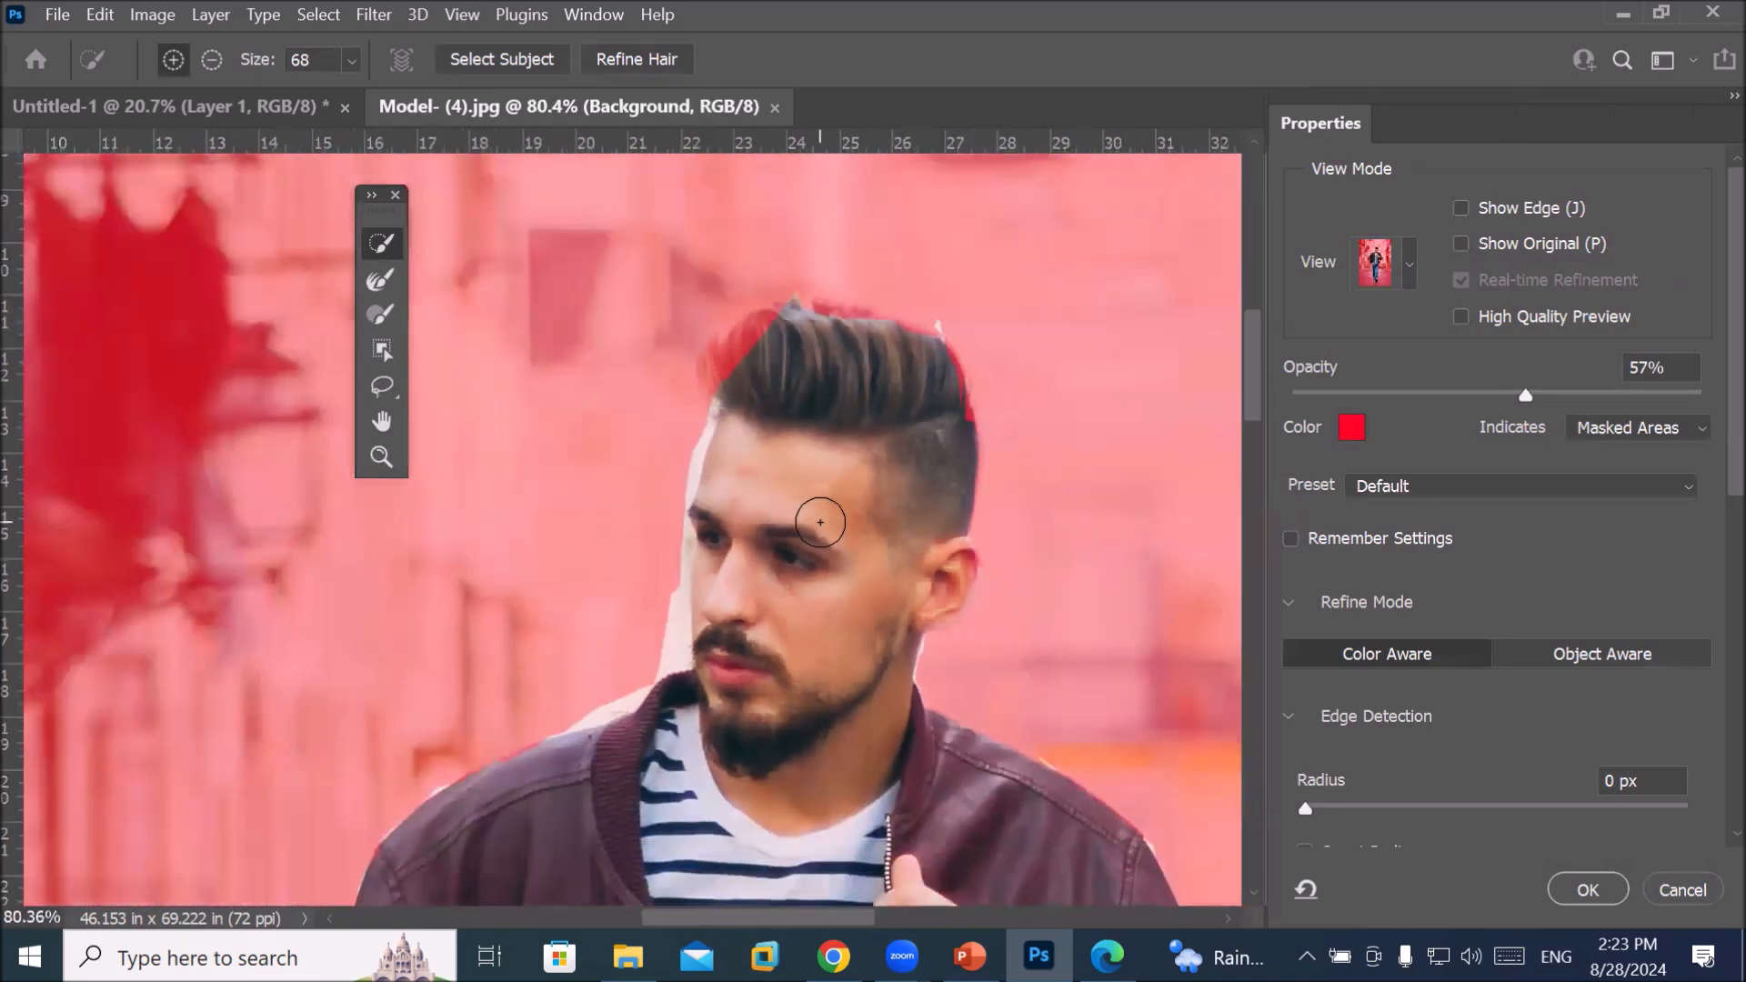
pyautogui.scroll(-3, 820, 522)
pyautogui.scroll(-1, 805, 556)
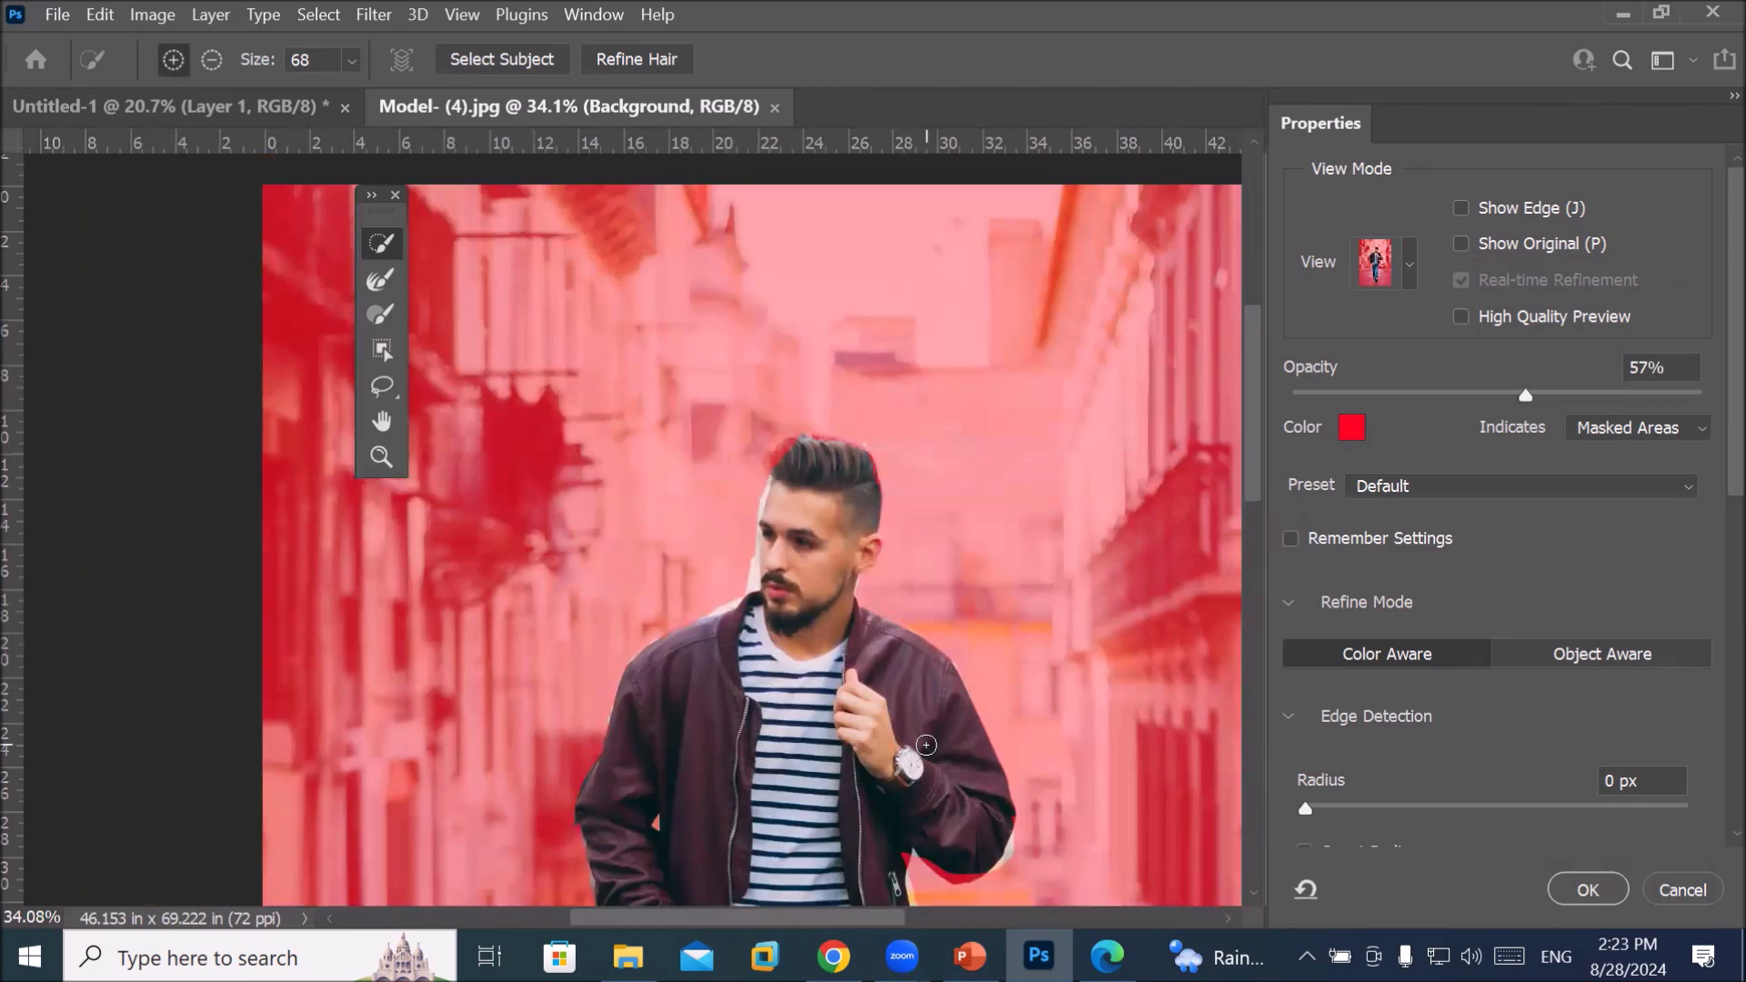
pyautogui.scroll(1, 819, 703)
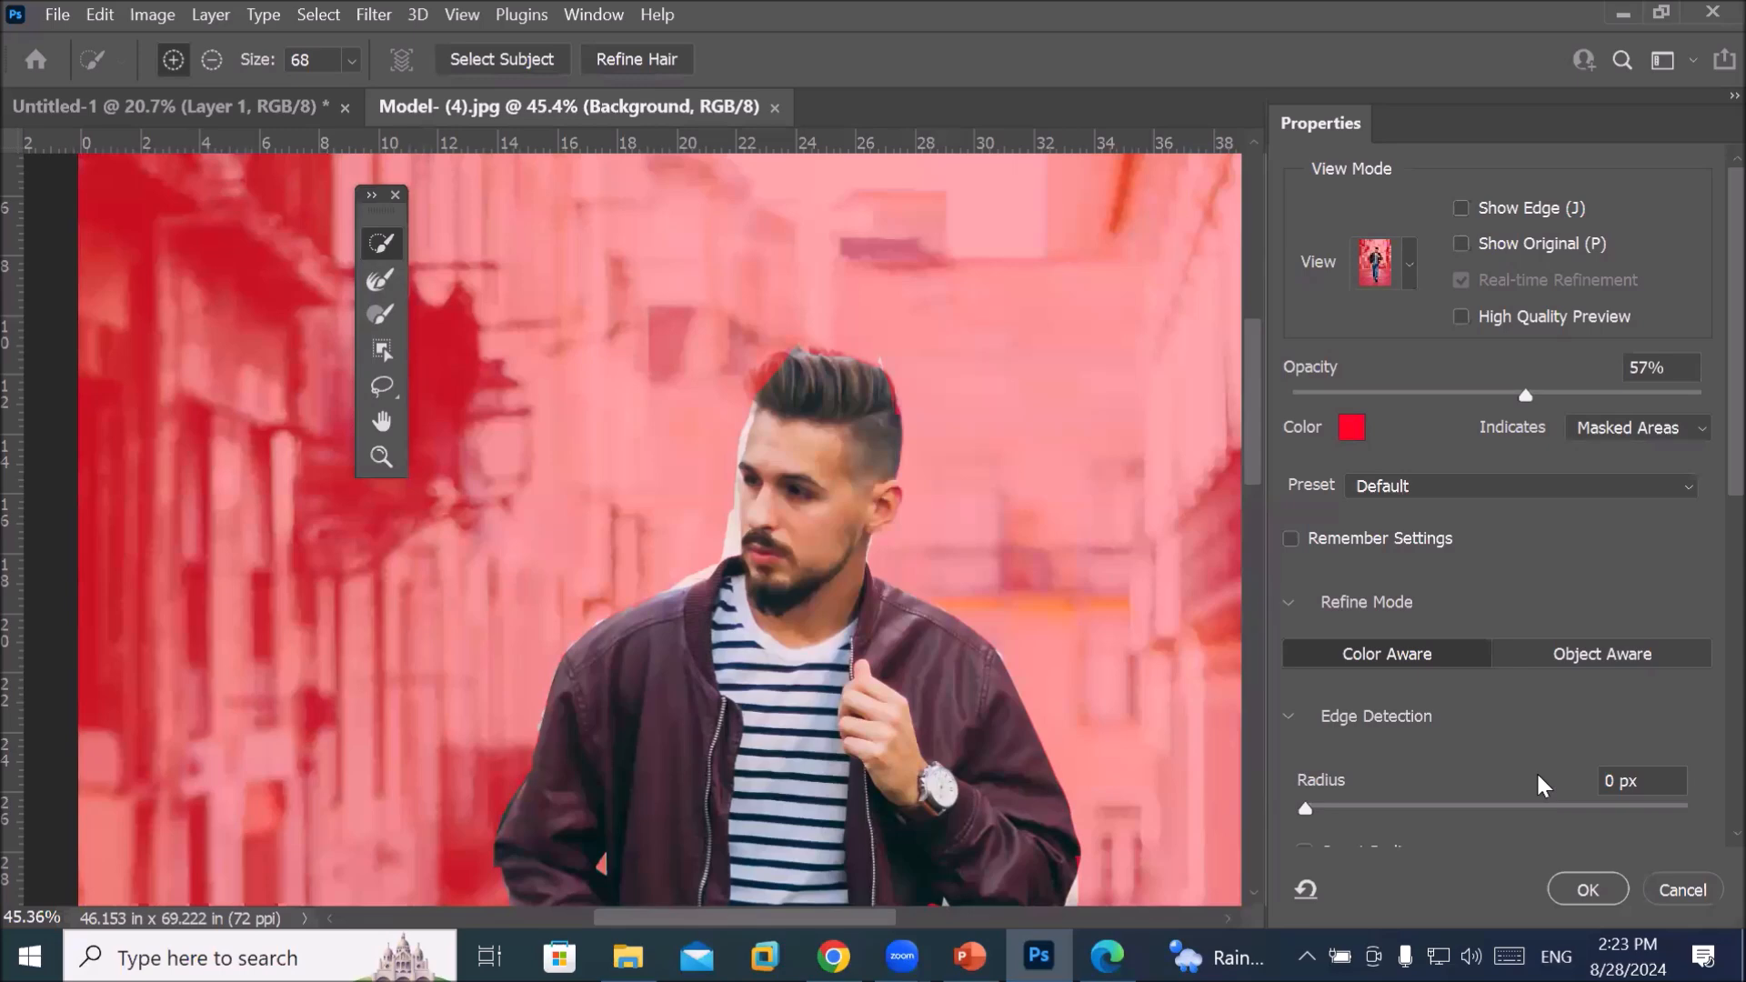
# Preview the selection in the Onion Skin, Marching Ants and Overlay view modes around the hair
pyautogui.click(1406, 268)
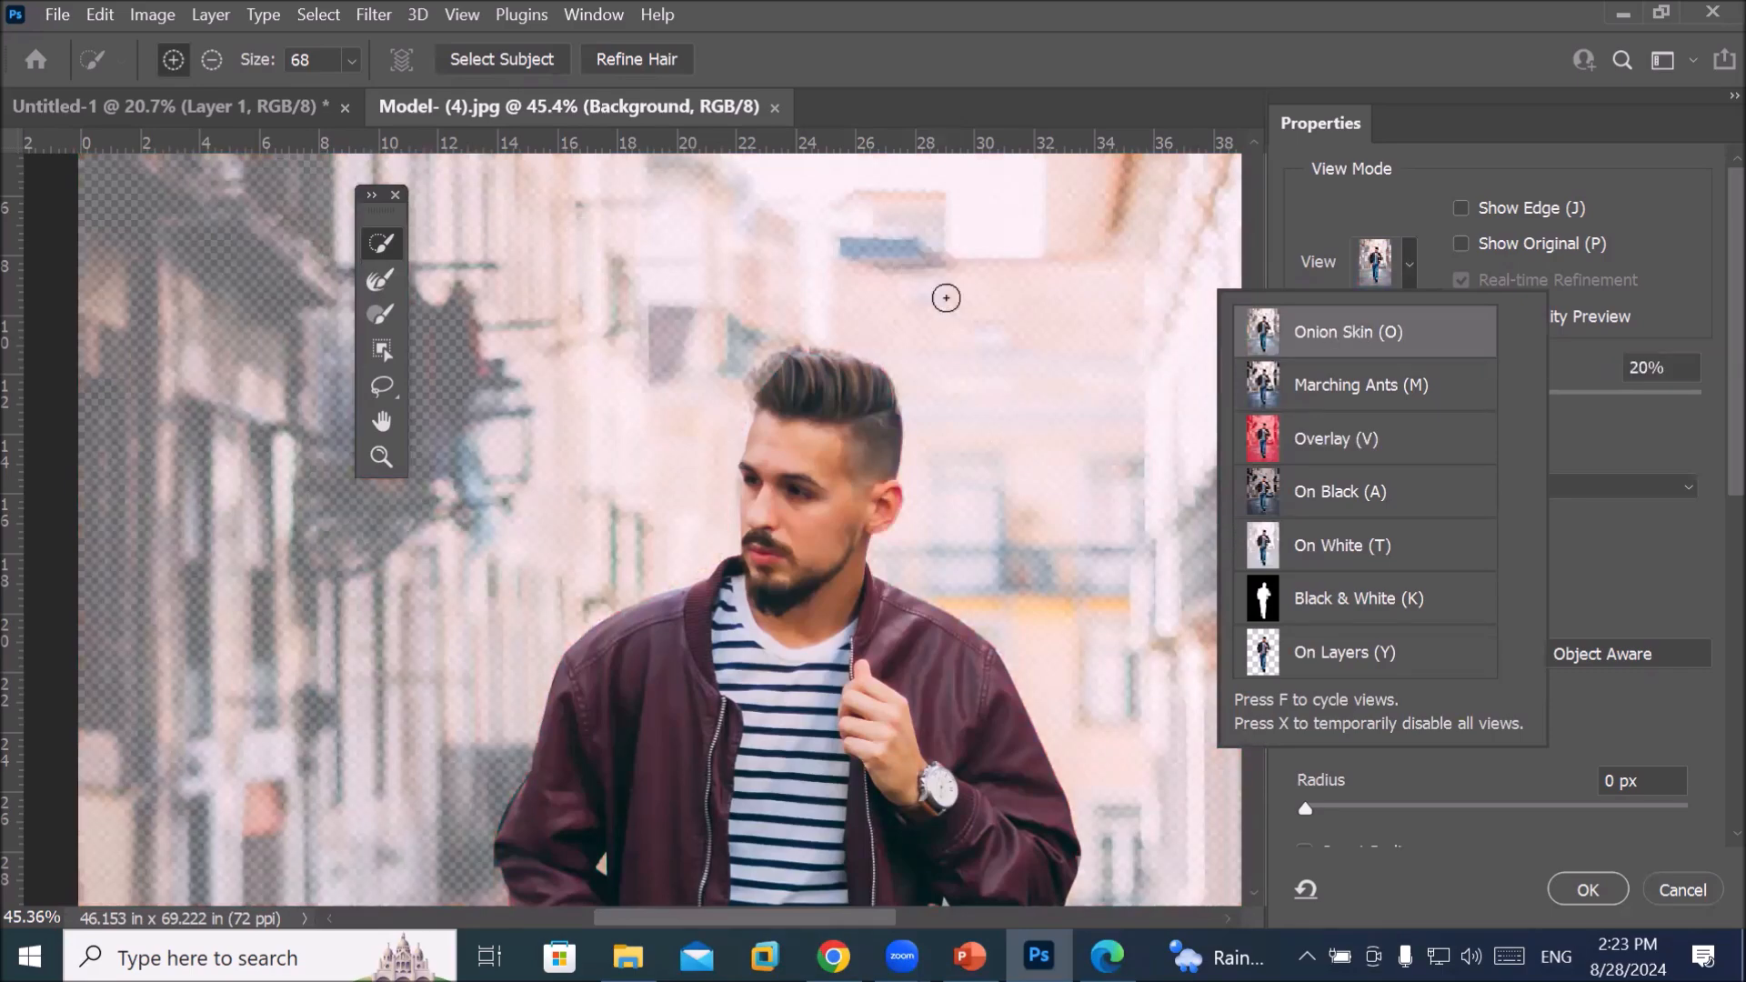
pyautogui.scroll(4, 962, 311)
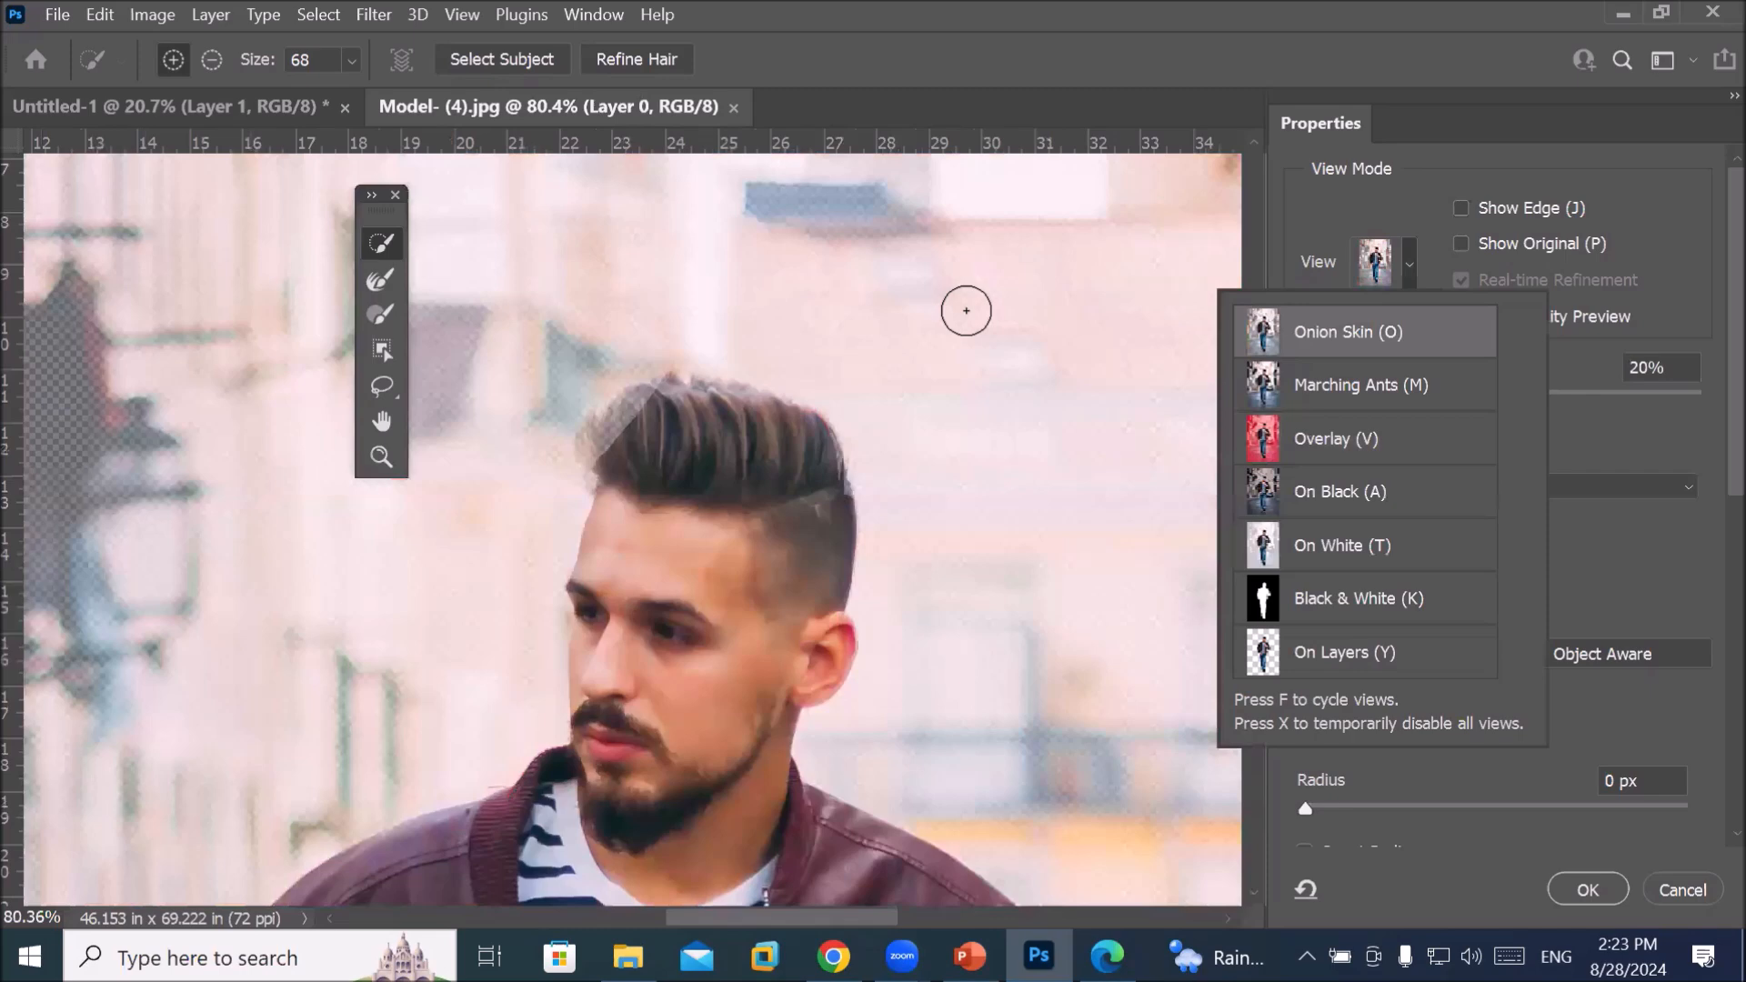
pyautogui.scroll(5, 588, 374)
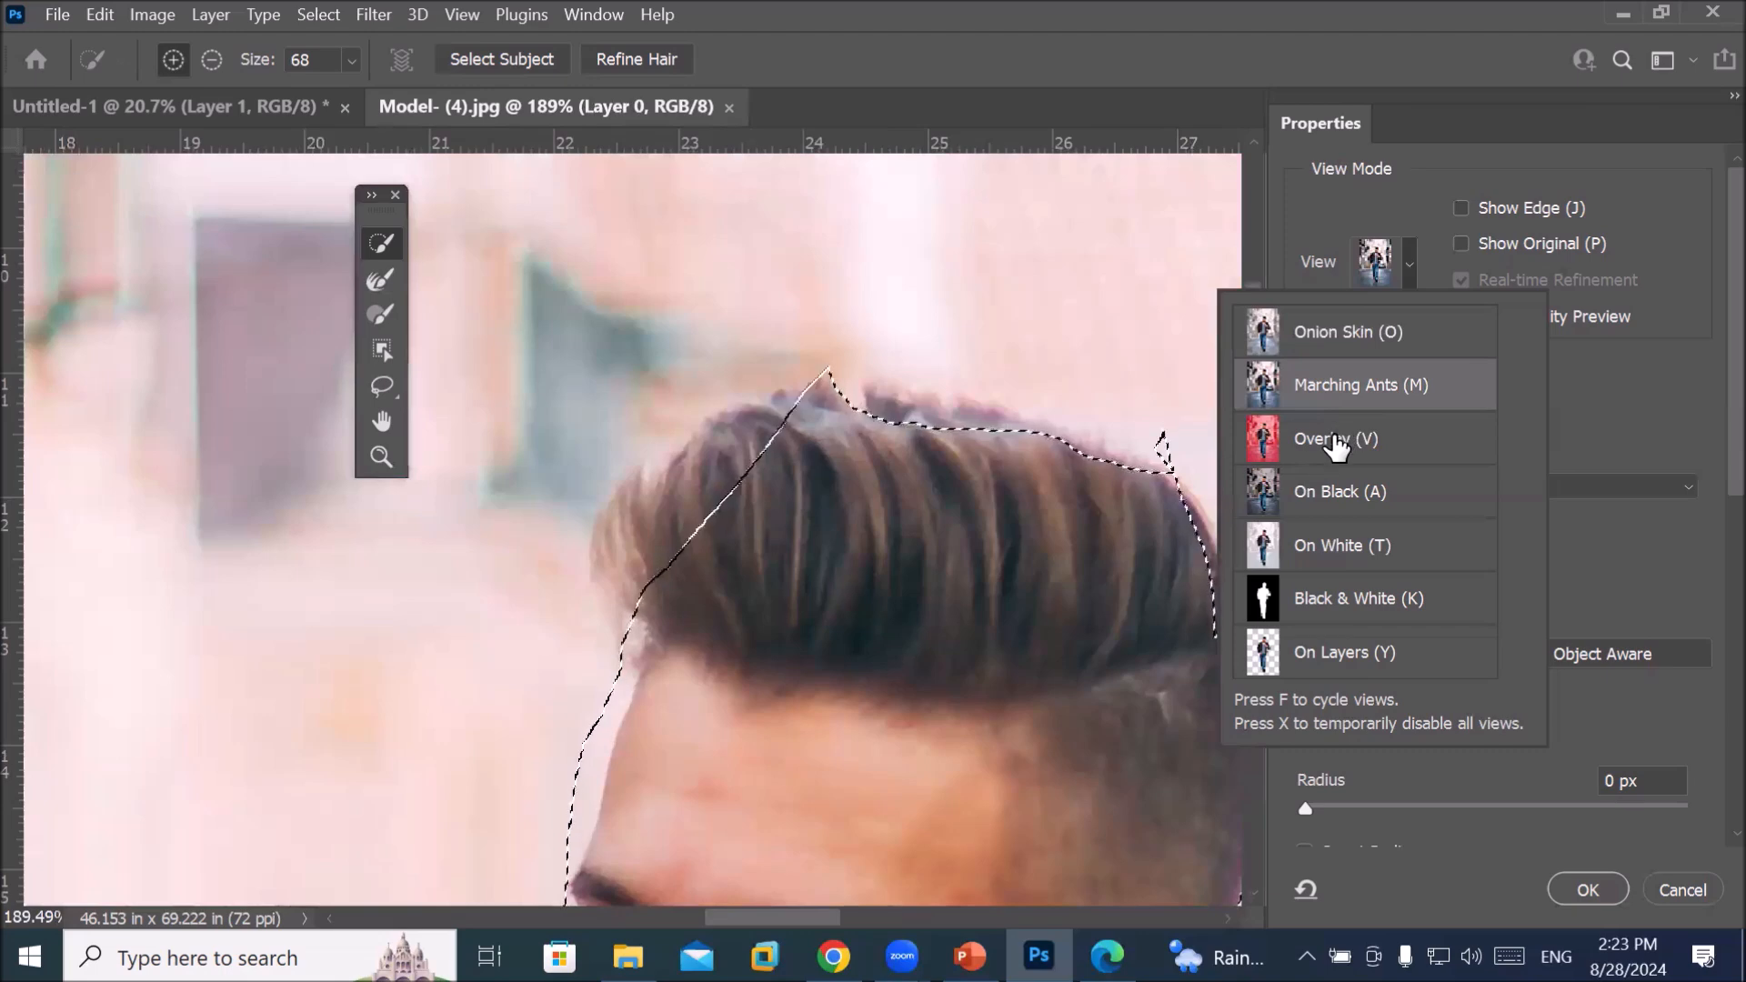
pyautogui.click(1335, 446)
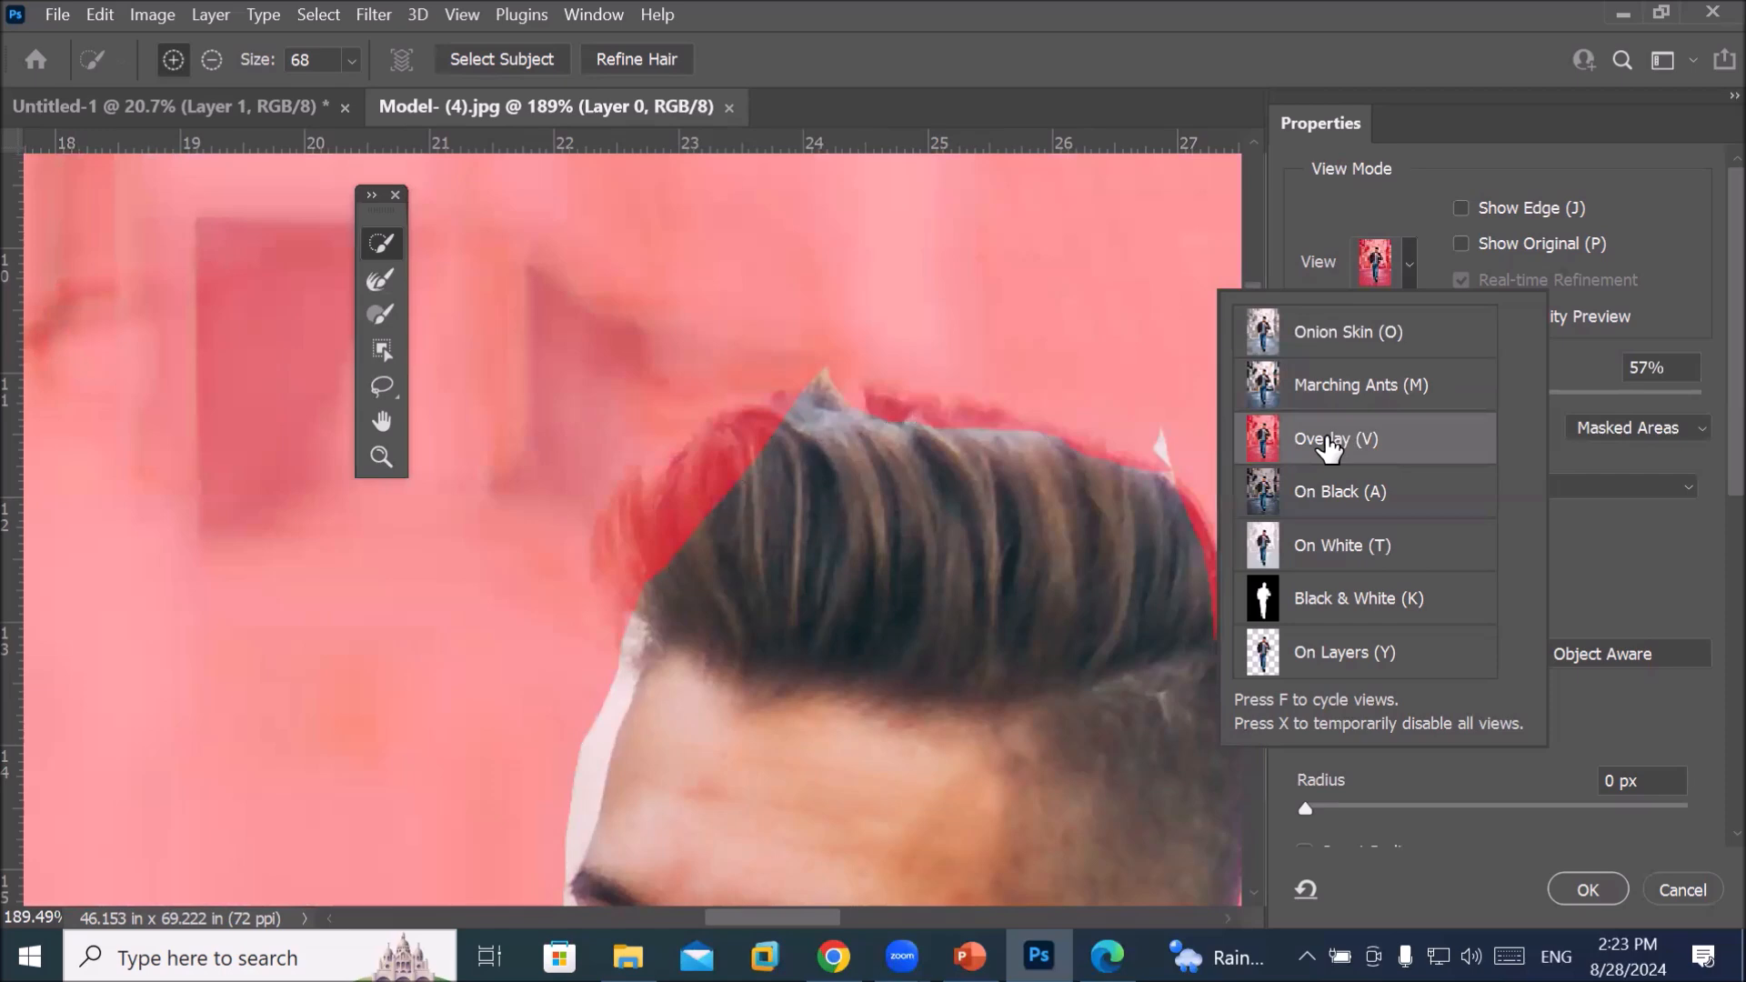
# Switch the preview to Black & White and examine the silhouette of the whole figure
pyautogui.click(1311, 609)
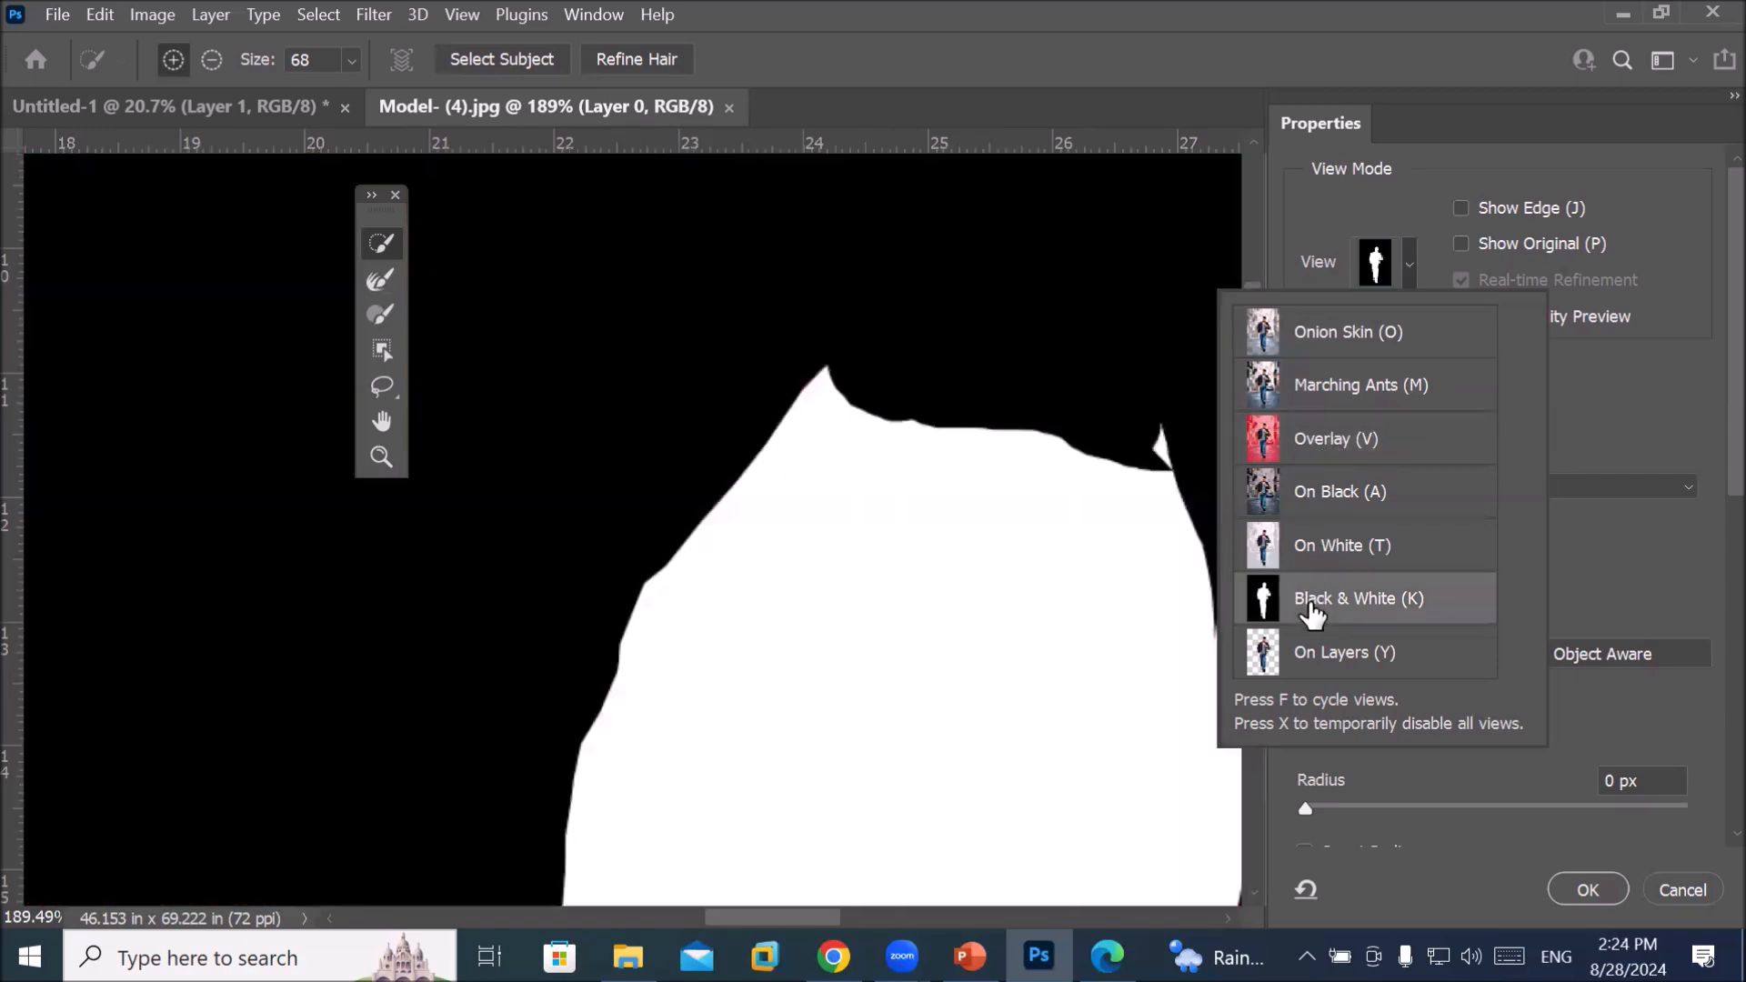
pyautogui.scroll(-5, 1010, 580)
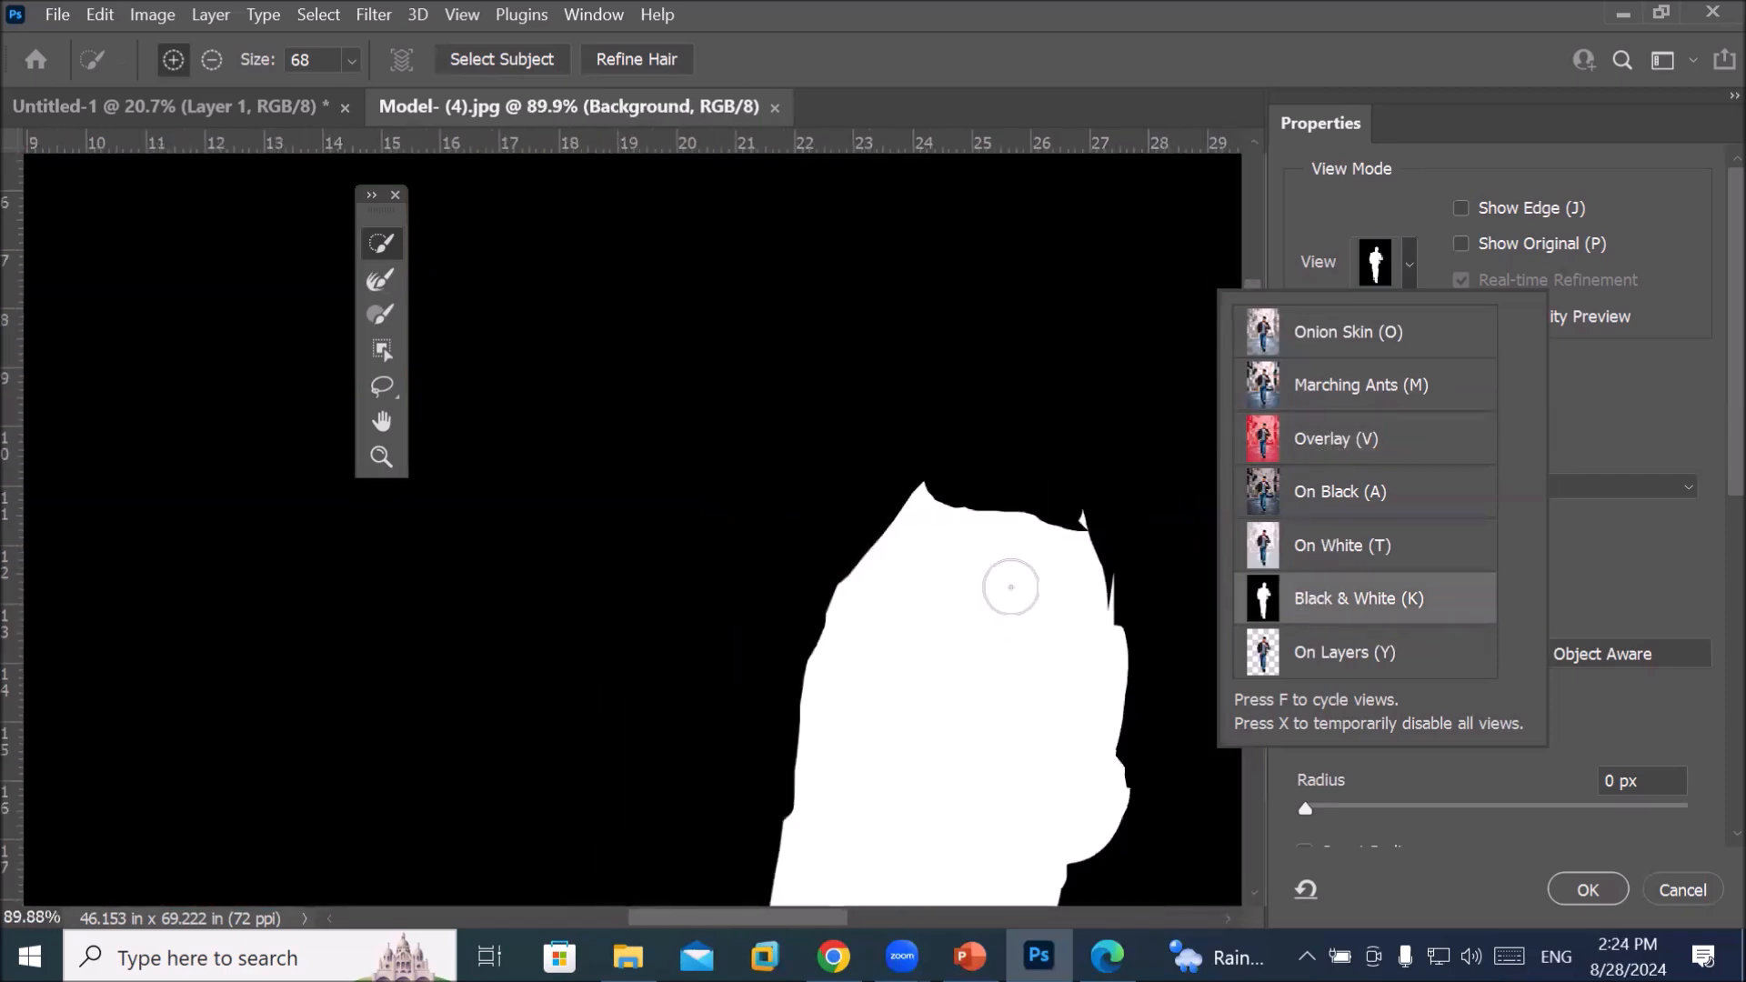
pyautogui.scroll(-4, 1111, 711)
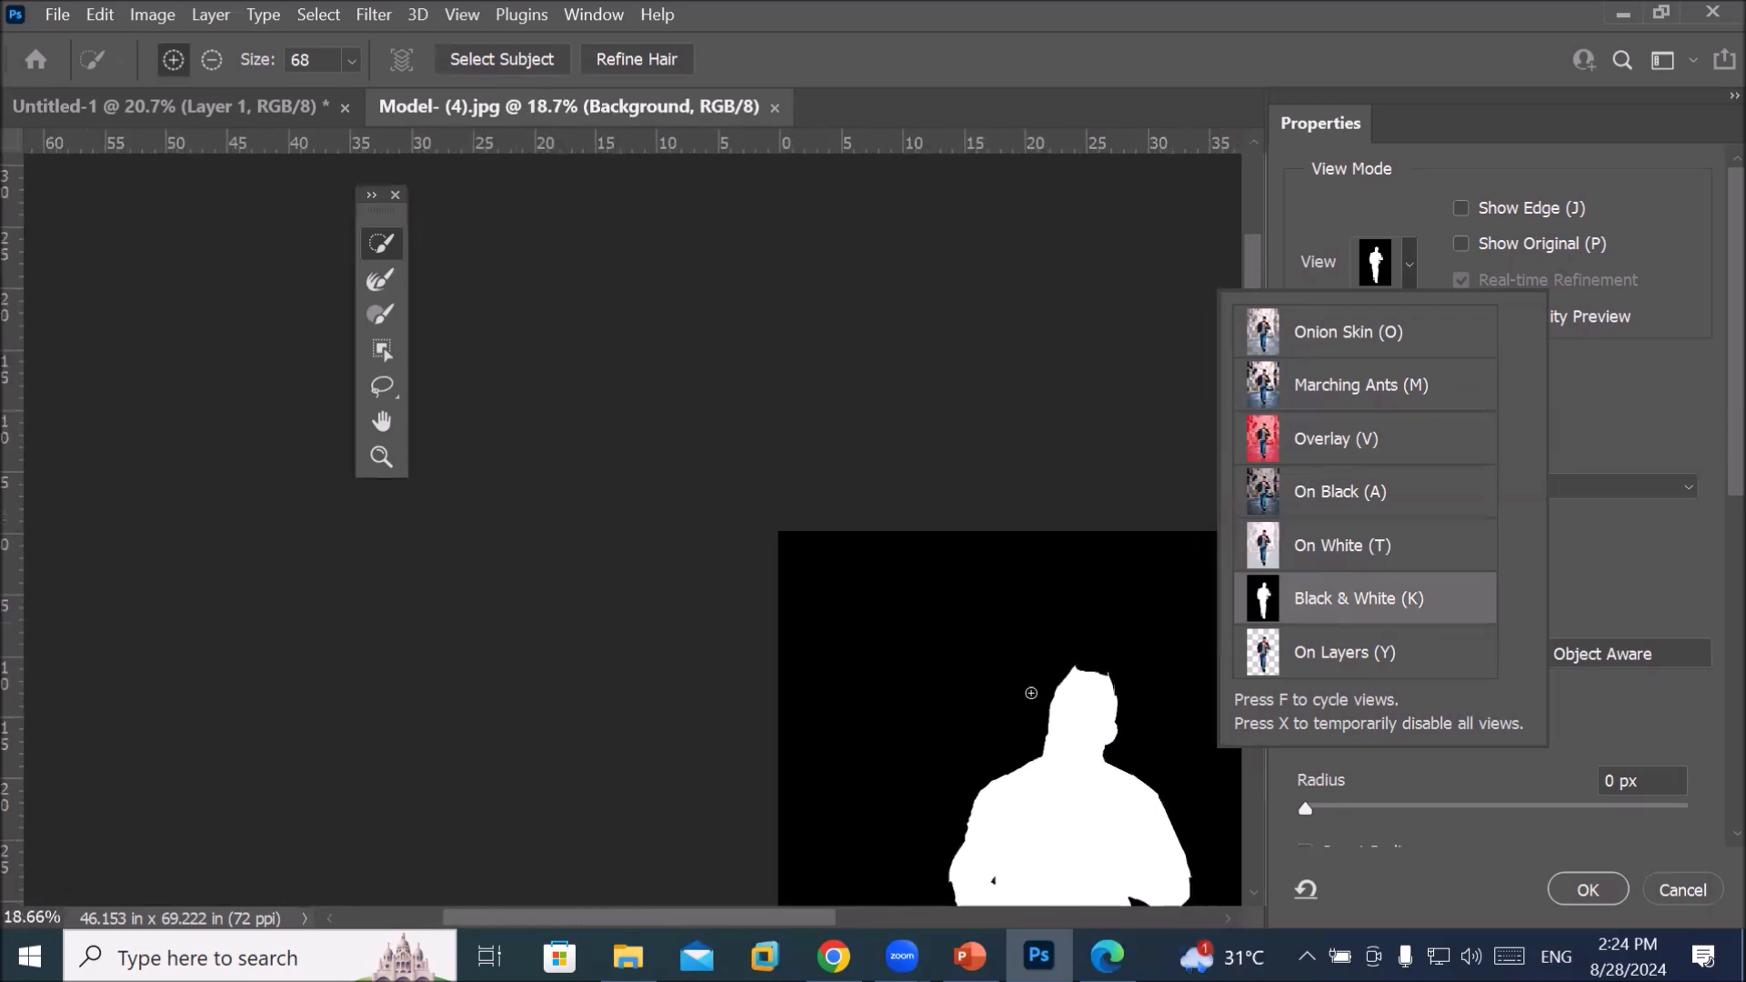
pyautogui.moveTo(920, 694); pyautogui.dragTo(594, 321)
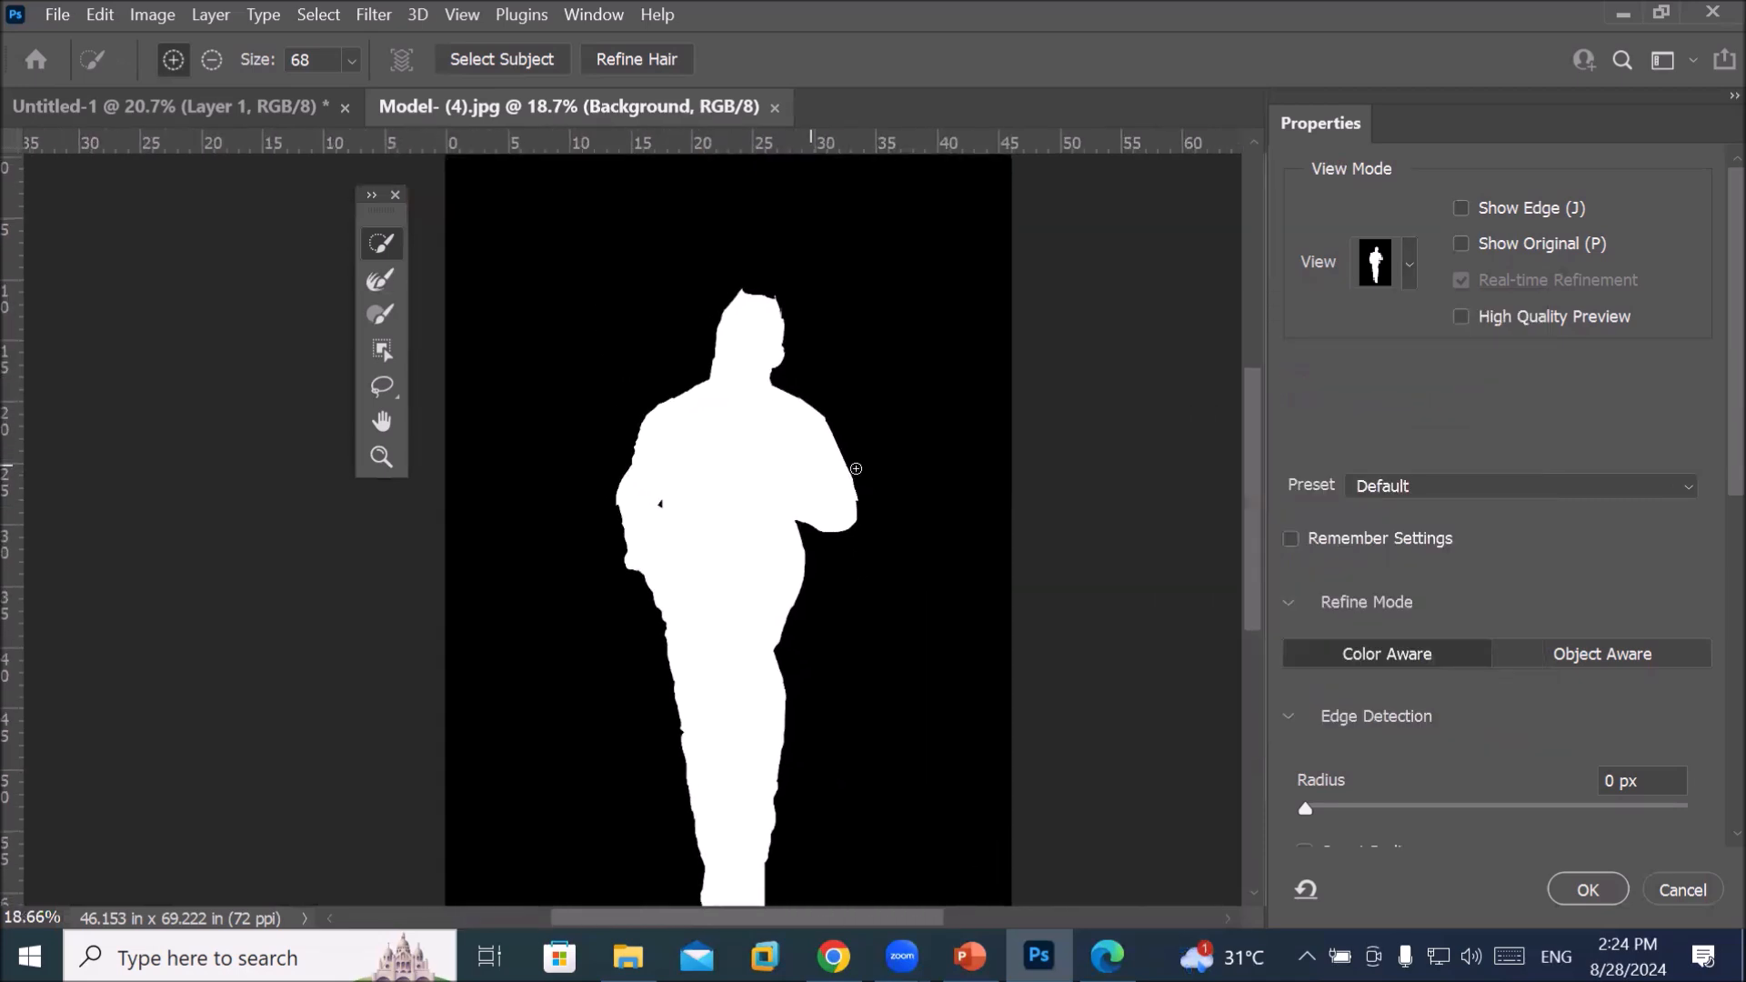
# Switch the preview to On Layers and check the cutout's edges around the jacket and legs against transparency
pyautogui.click(1409, 262)
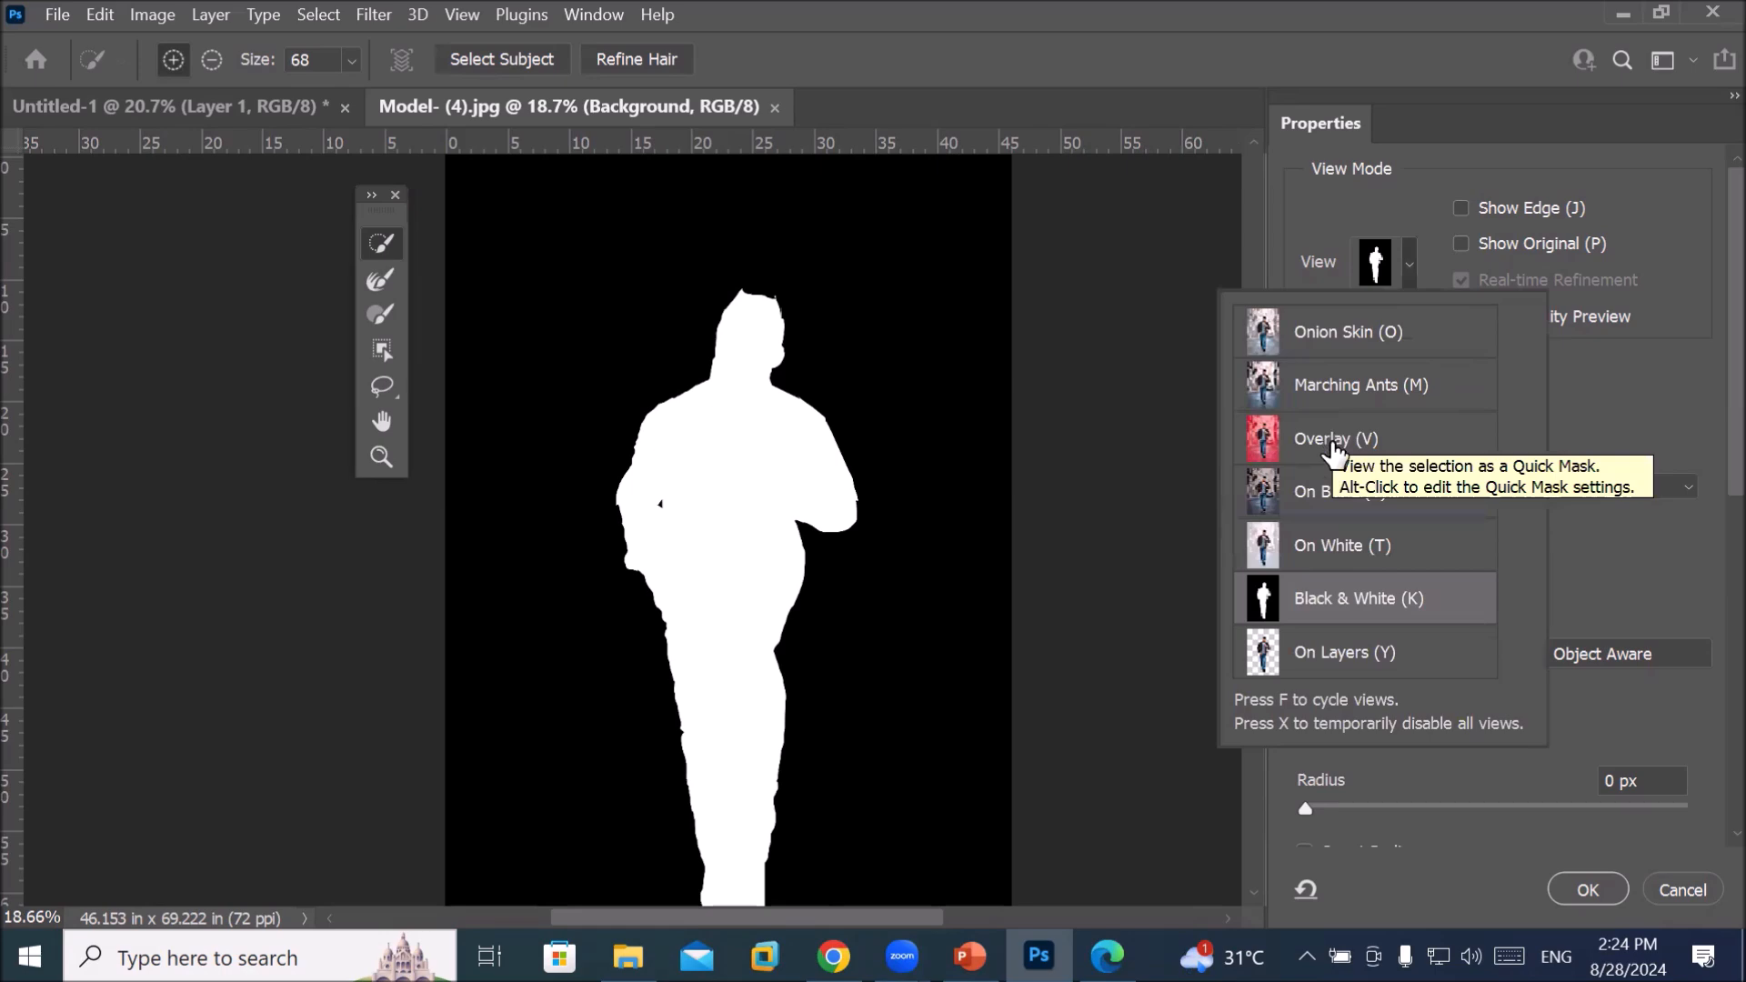
pyautogui.click(1344, 662)
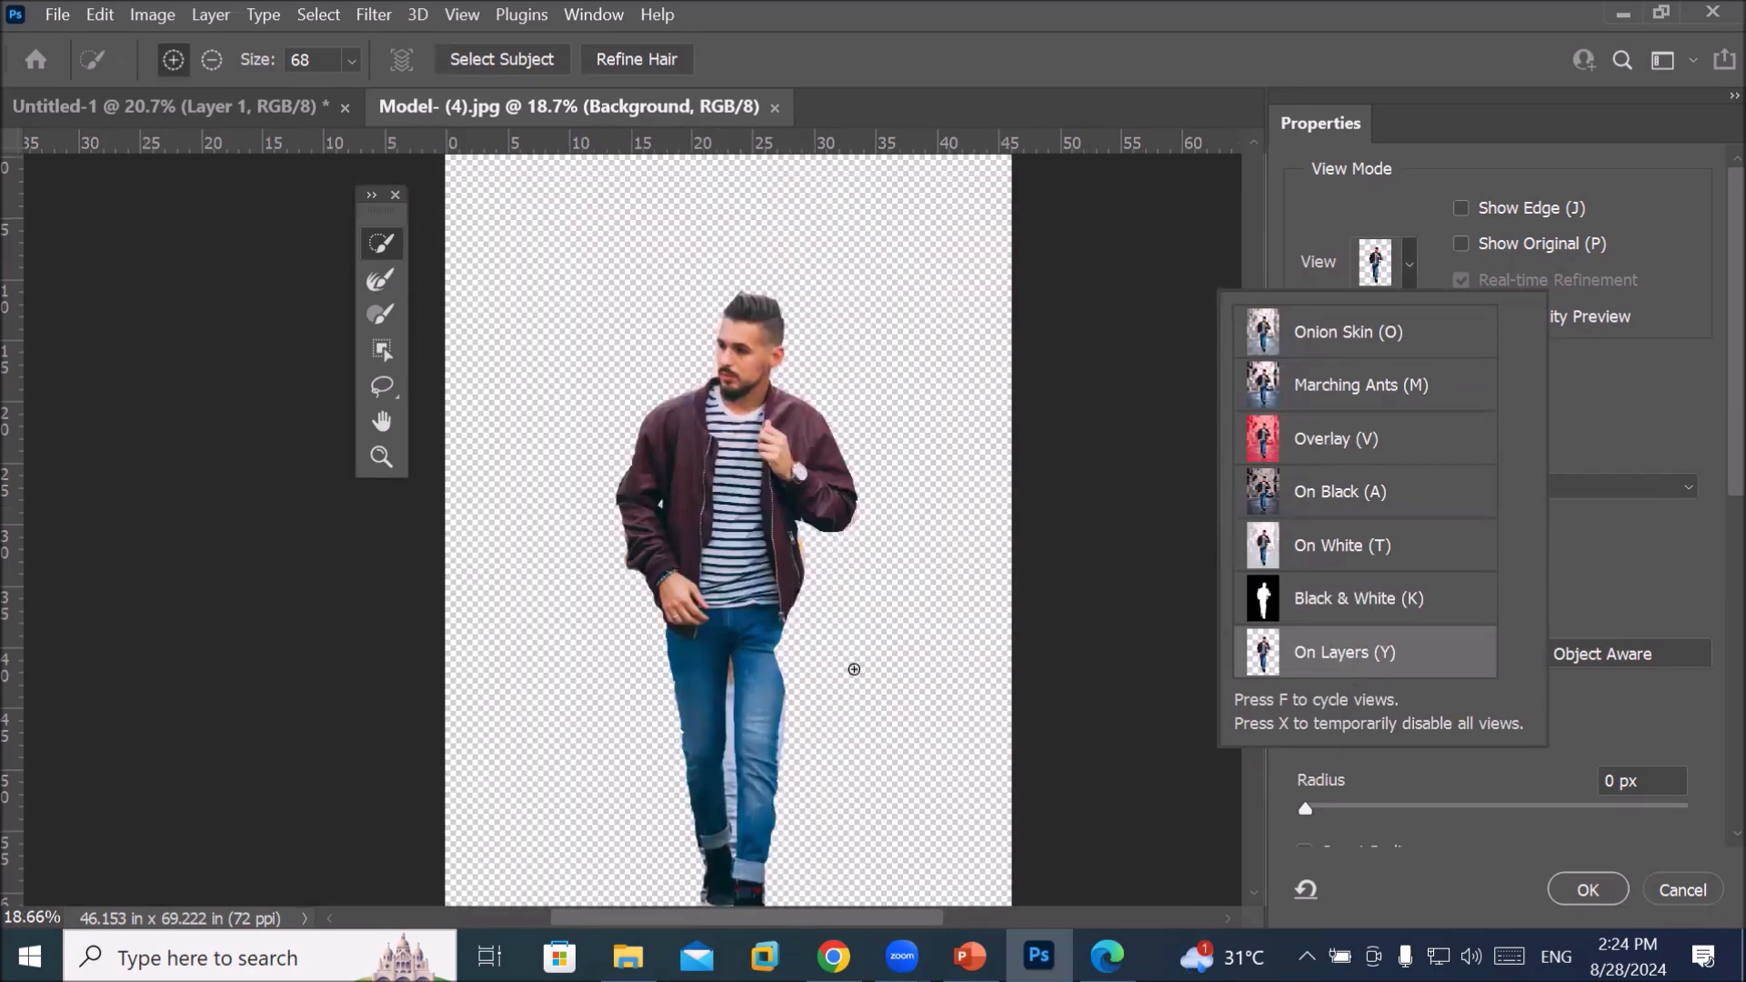
pyautogui.scroll(3, 785, 700)
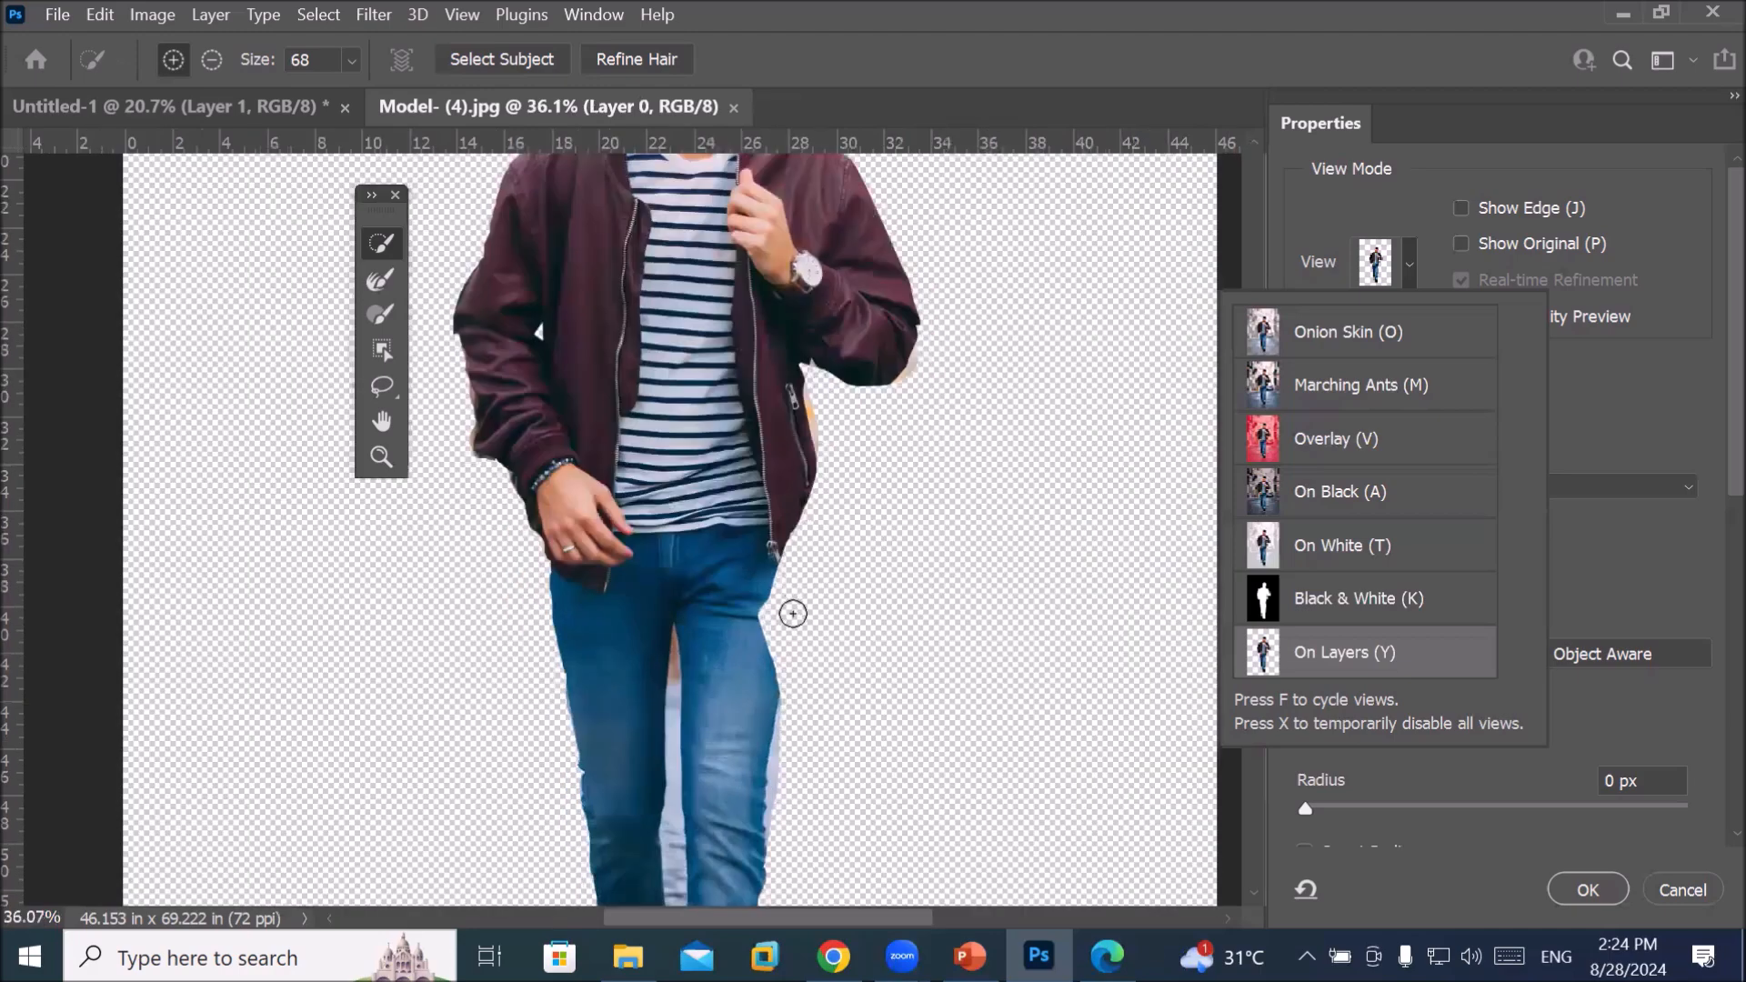
pyautogui.scroll(1, 790, 614)
pyautogui.scroll(-2, 674, 677)
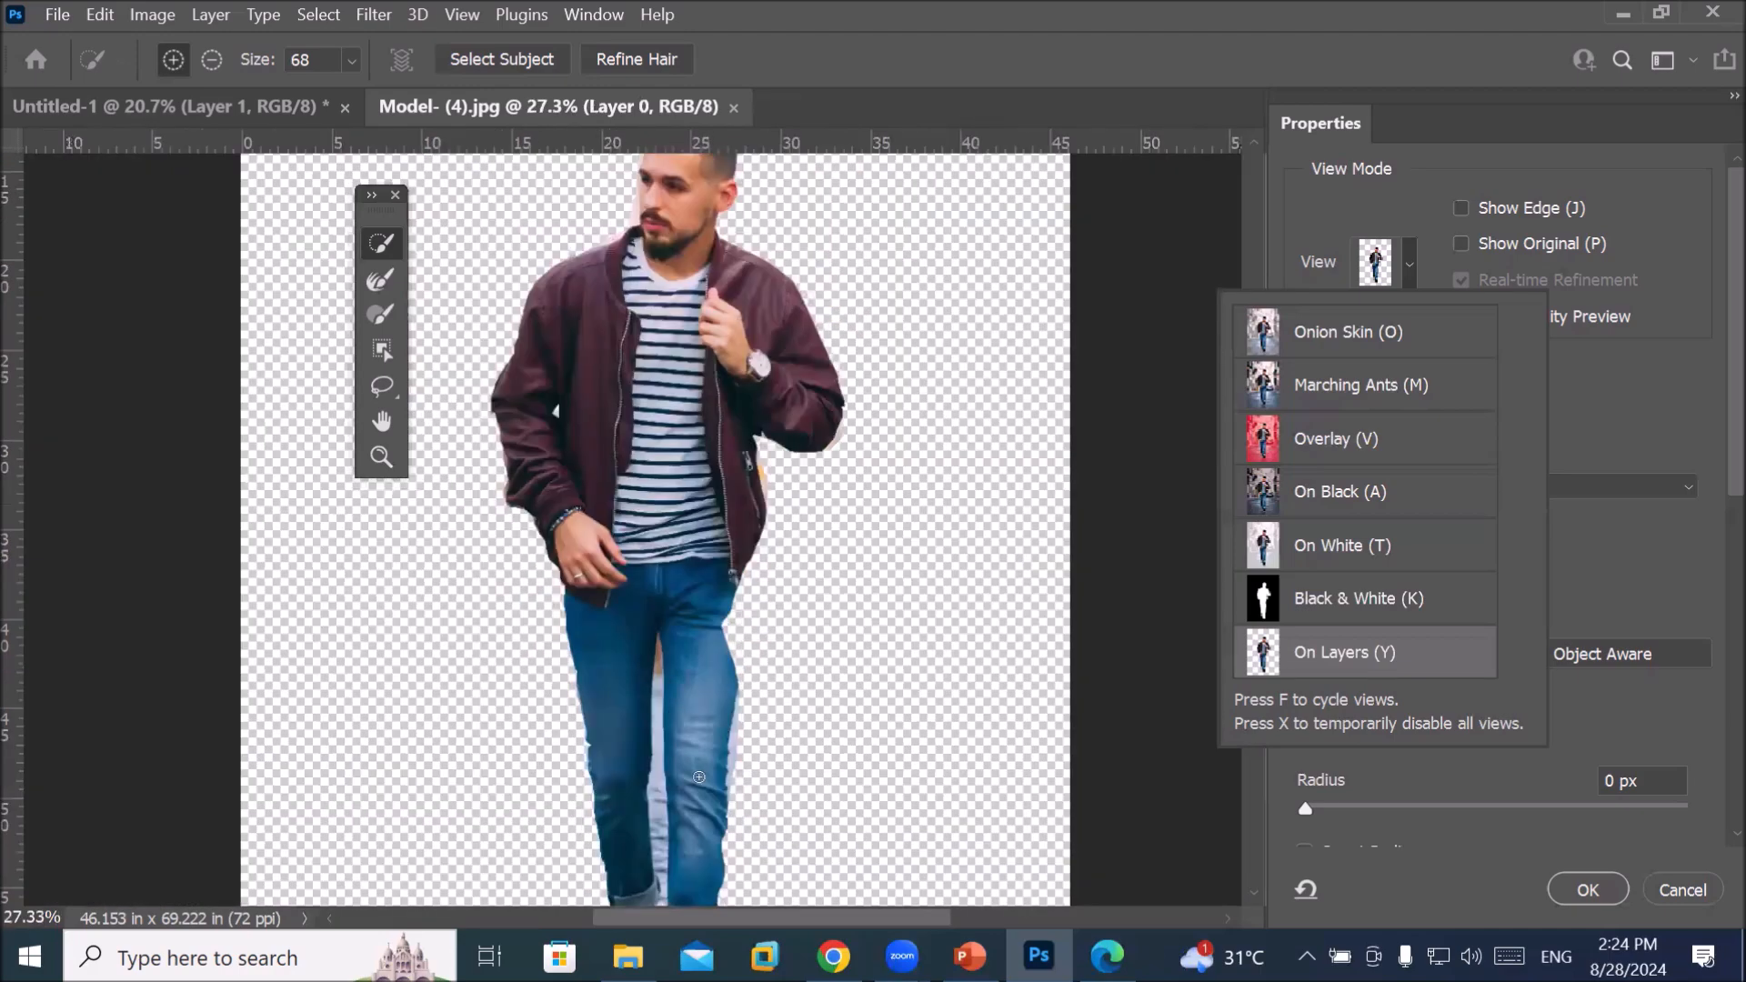
pyautogui.scroll(-2, 714, 846)
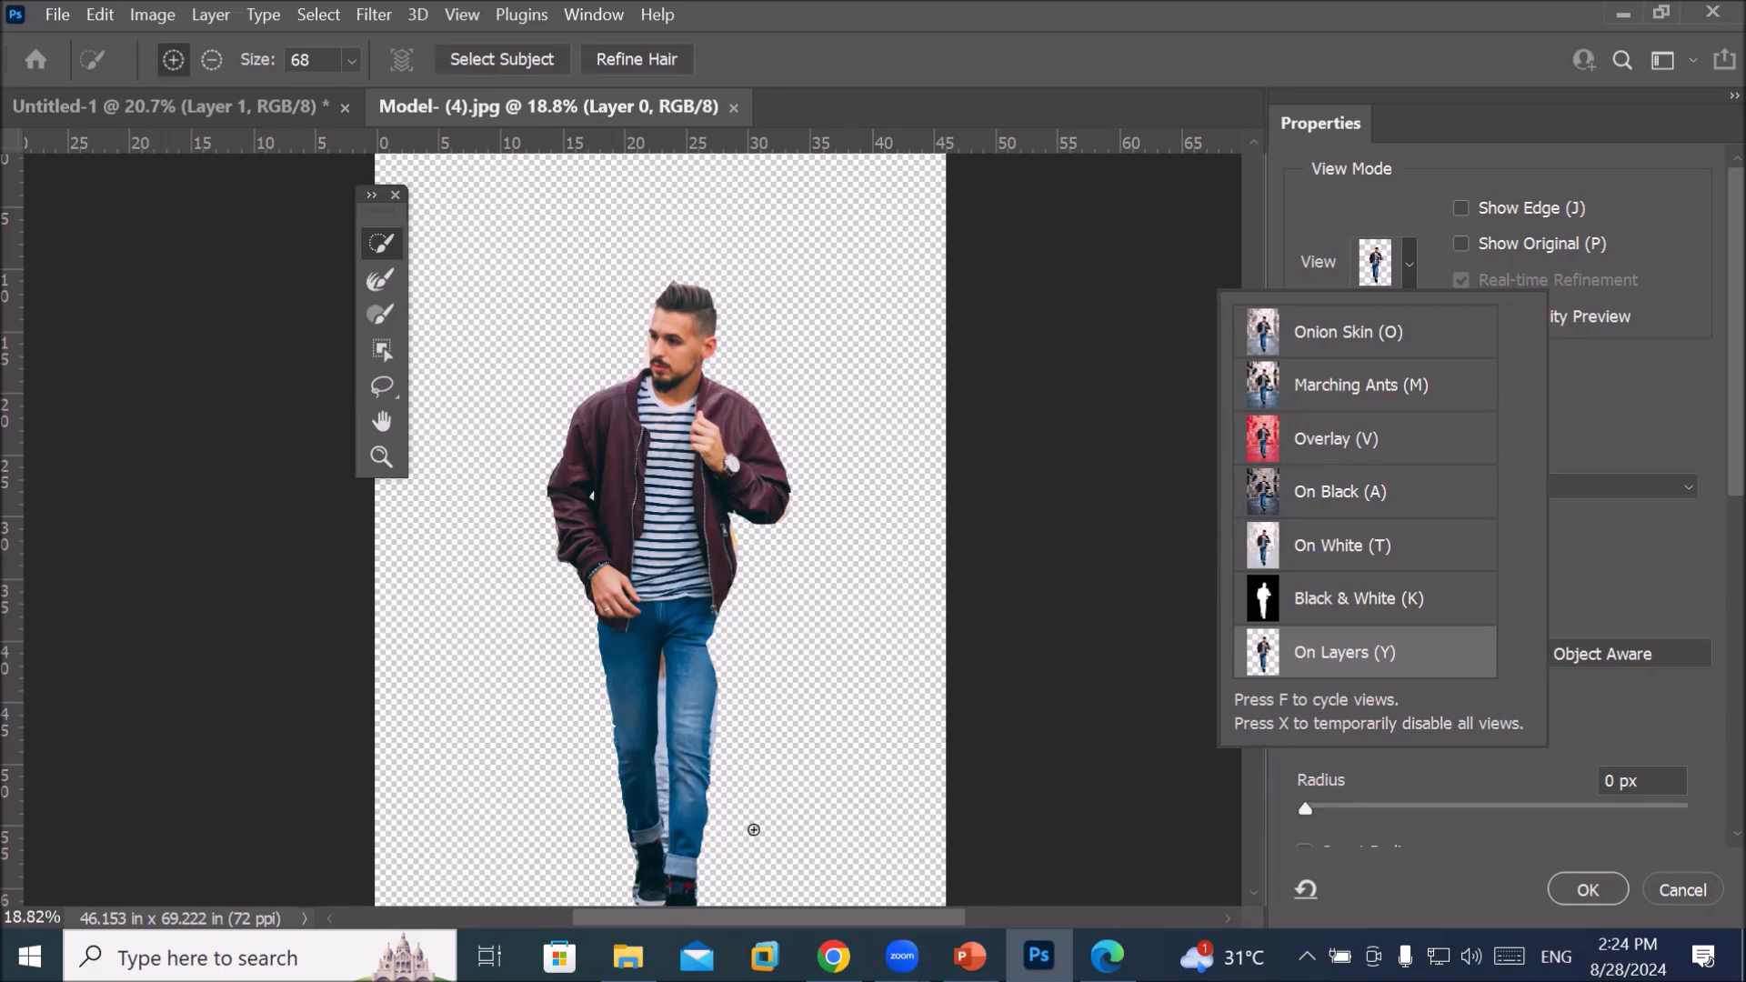
# Set the view mode back to Overlay and frame the hair and forehead
pyautogui.click(1337, 439)
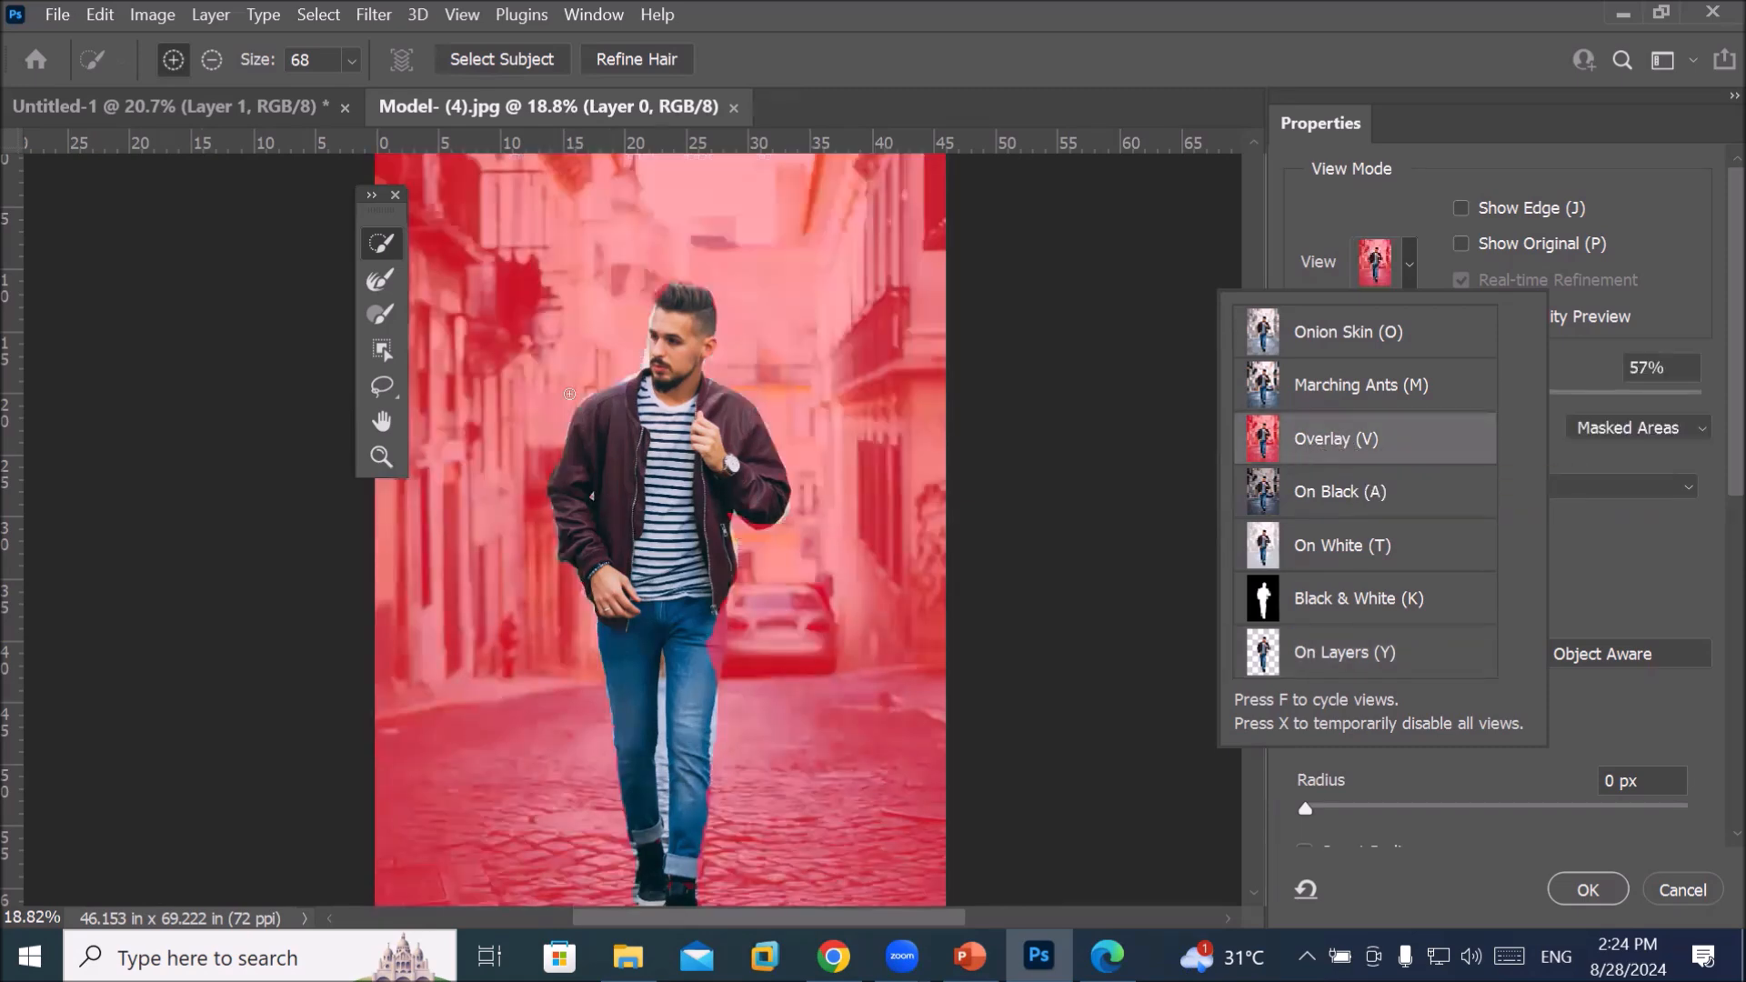
pyautogui.scroll(8, 684, 240)
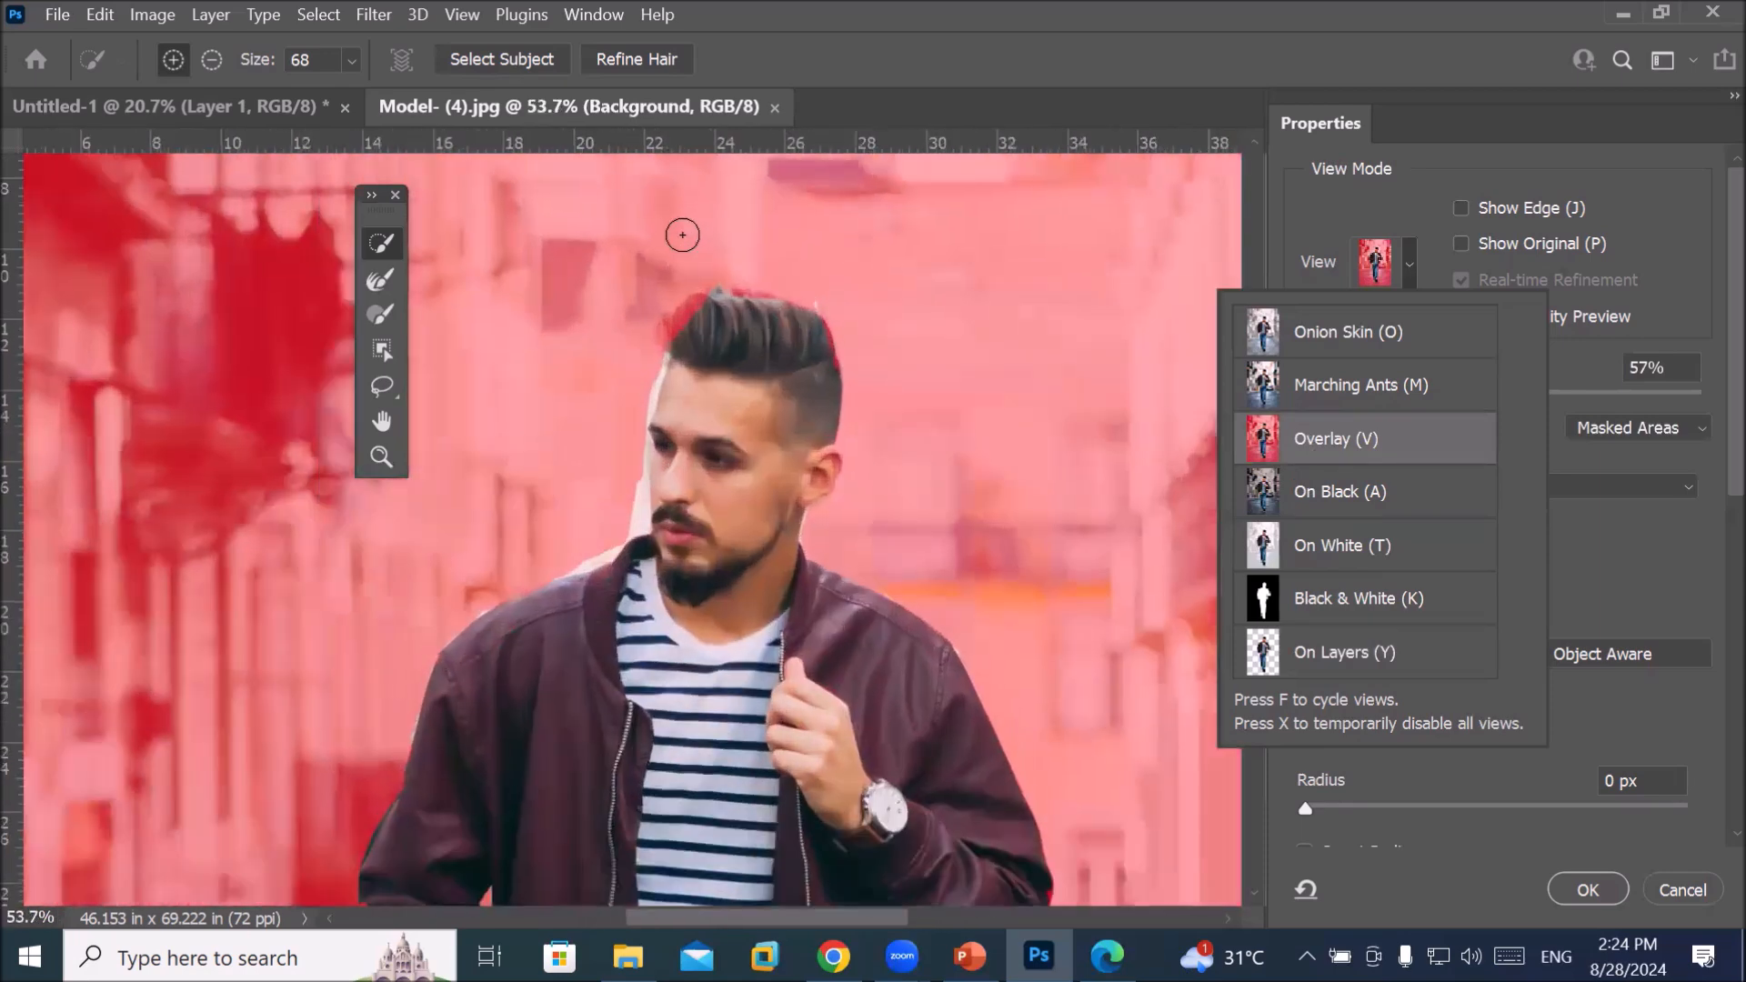
pyautogui.scroll(3, 684, 240)
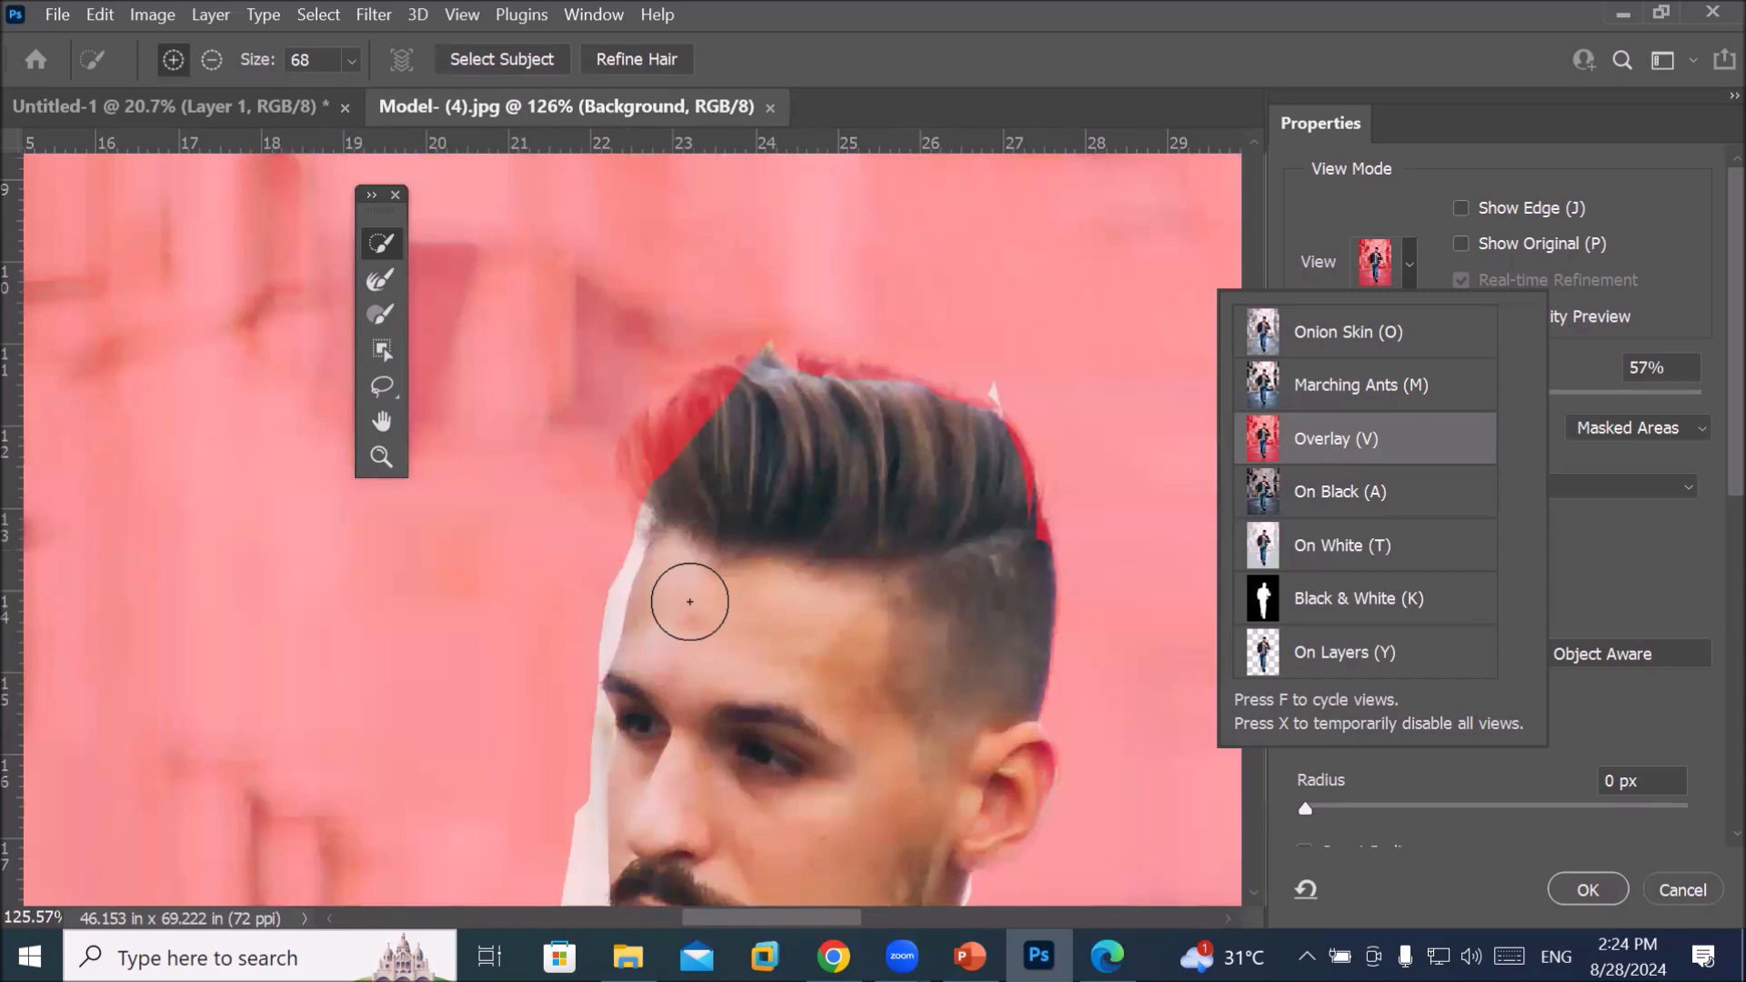
pyautogui.scroll(2, 674, 604)
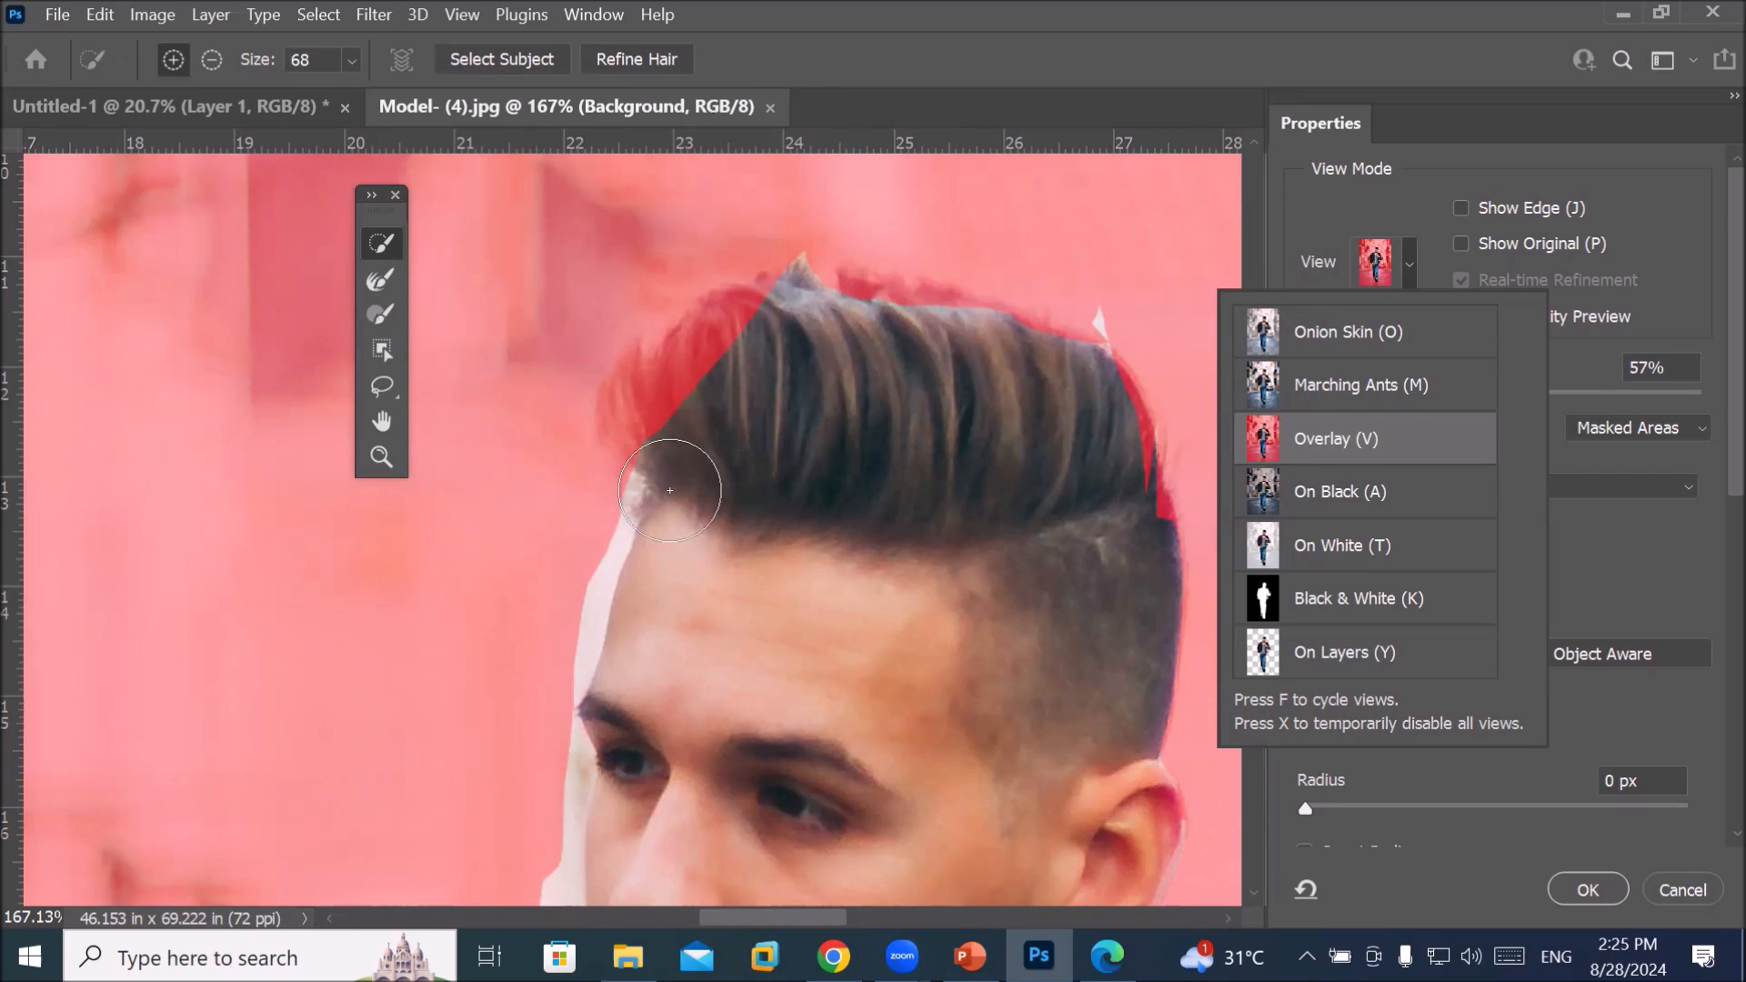
pyautogui.click(1316, 248)
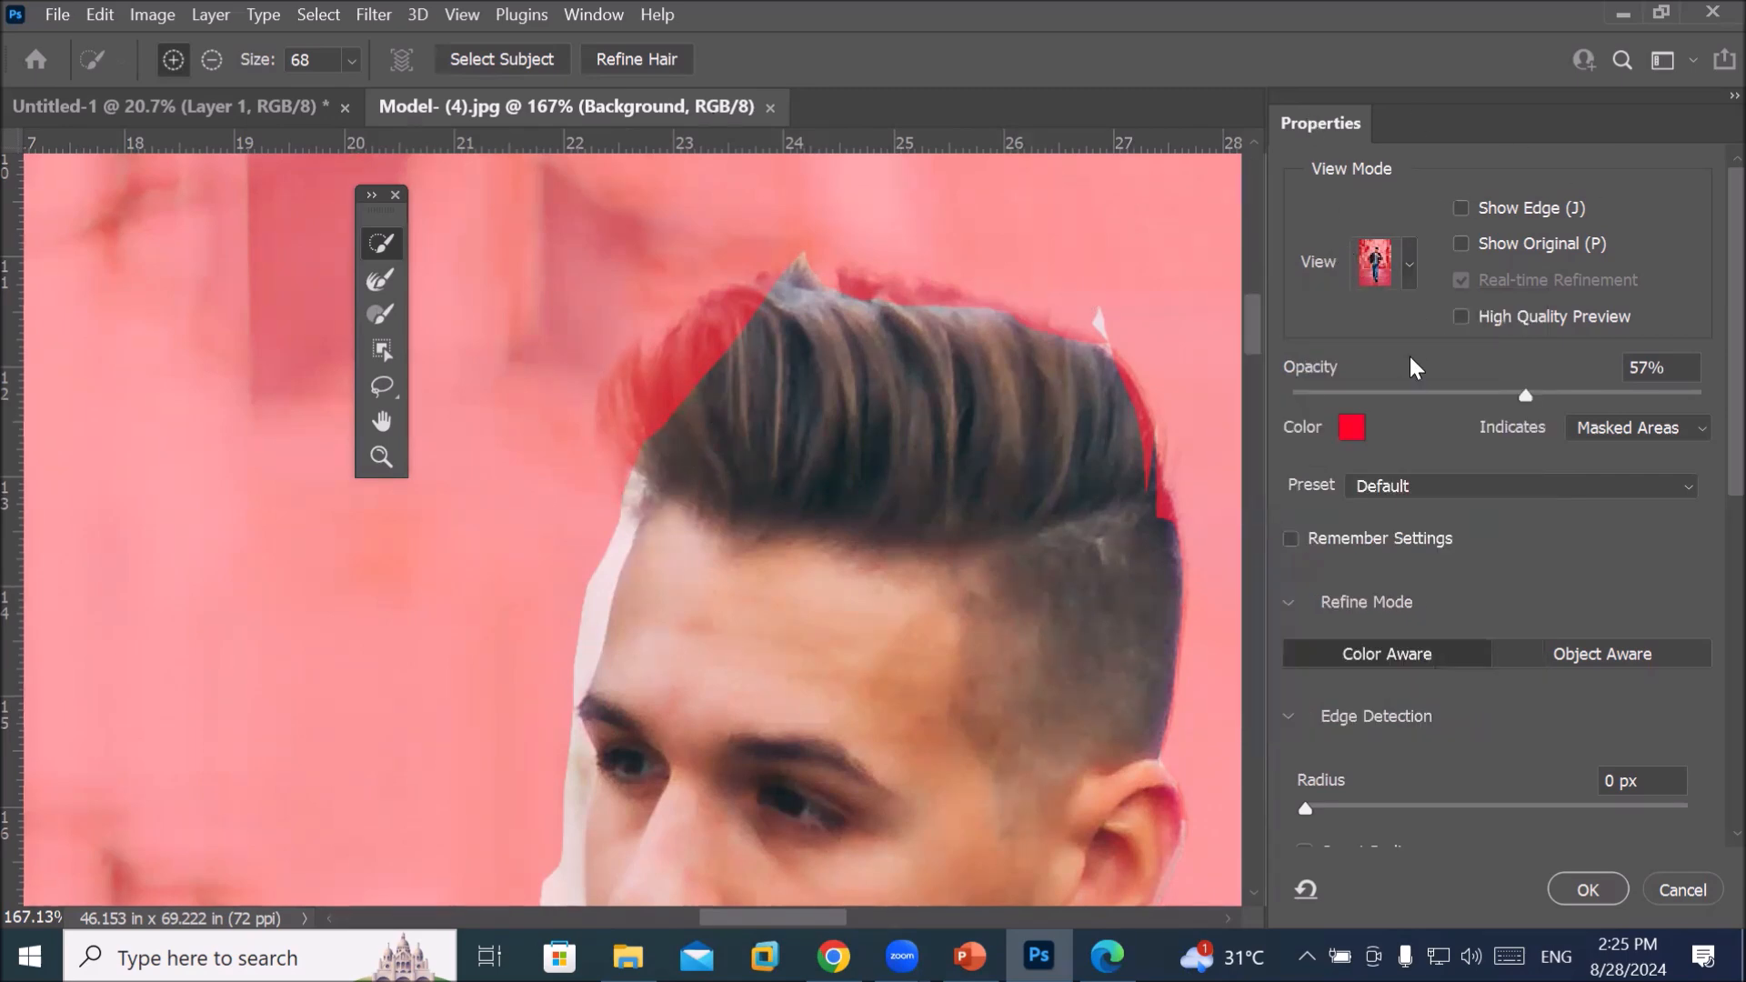
# Change the overlay color of the masked areas to blue, #3510ef
pyautogui.click(1354, 435)
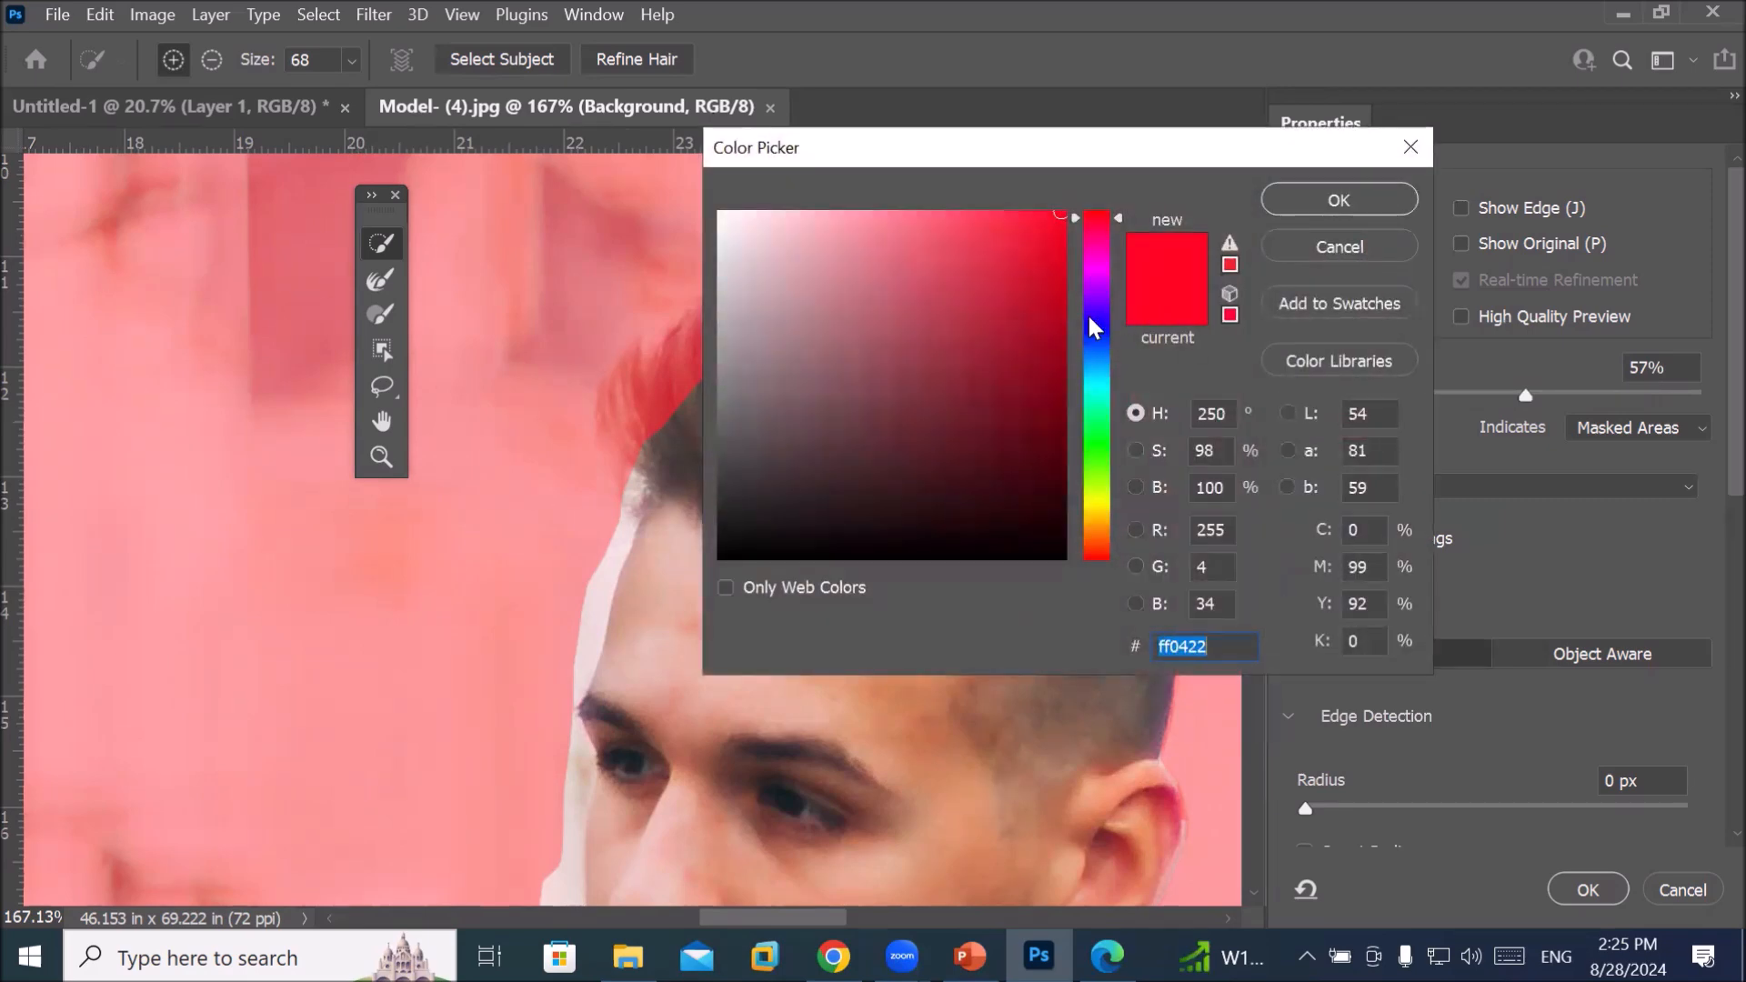
pyautogui.click(1090, 315)
pyautogui.click(1045, 233)
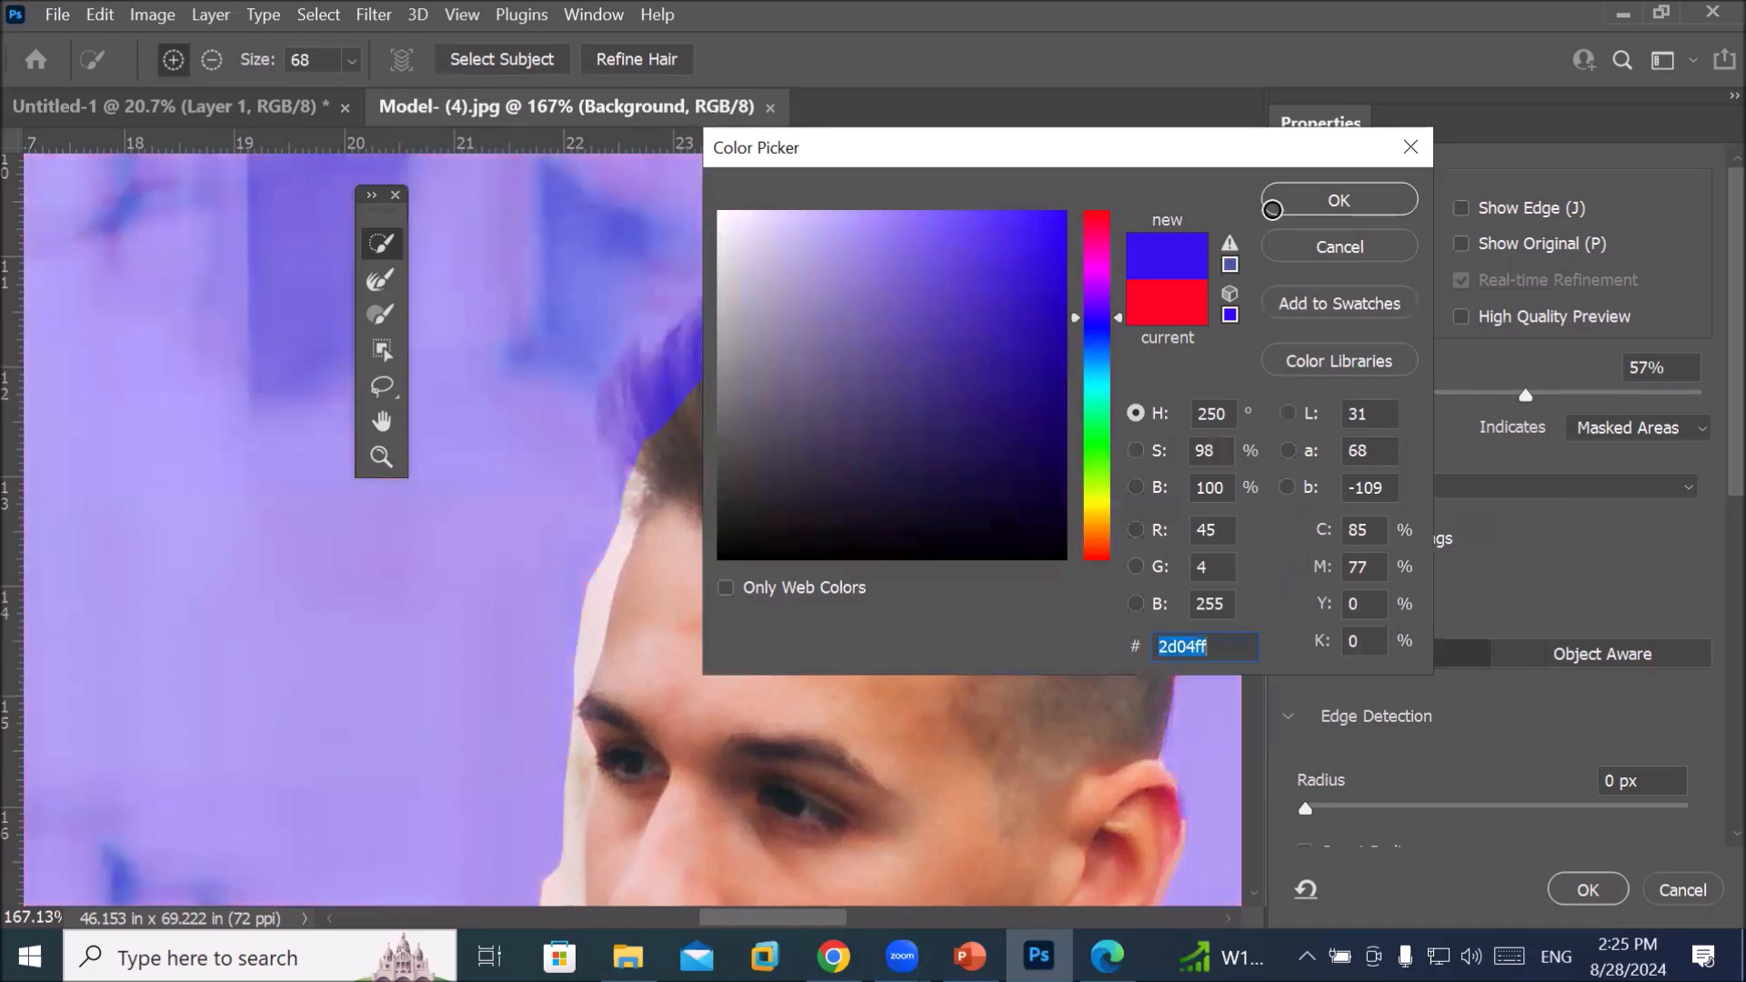
pyautogui.click(1339, 204)
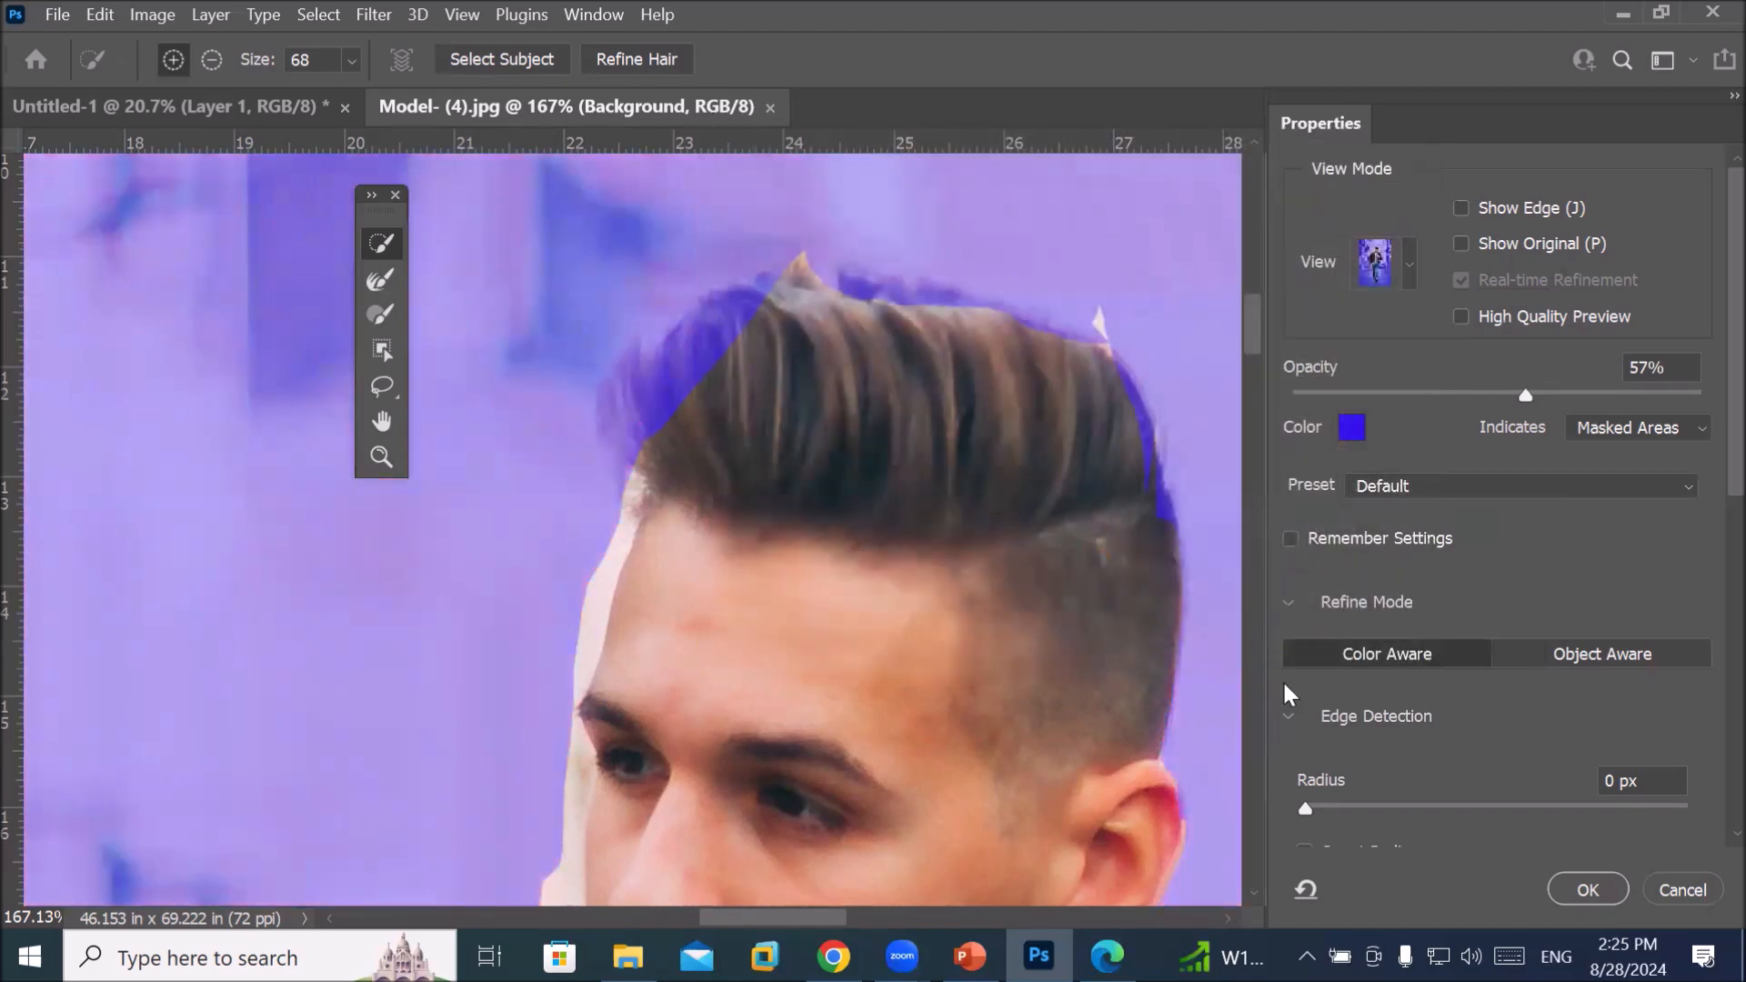
# Change the overlay color of the masked areas to bright red
pyautogui.click(1349, 430)
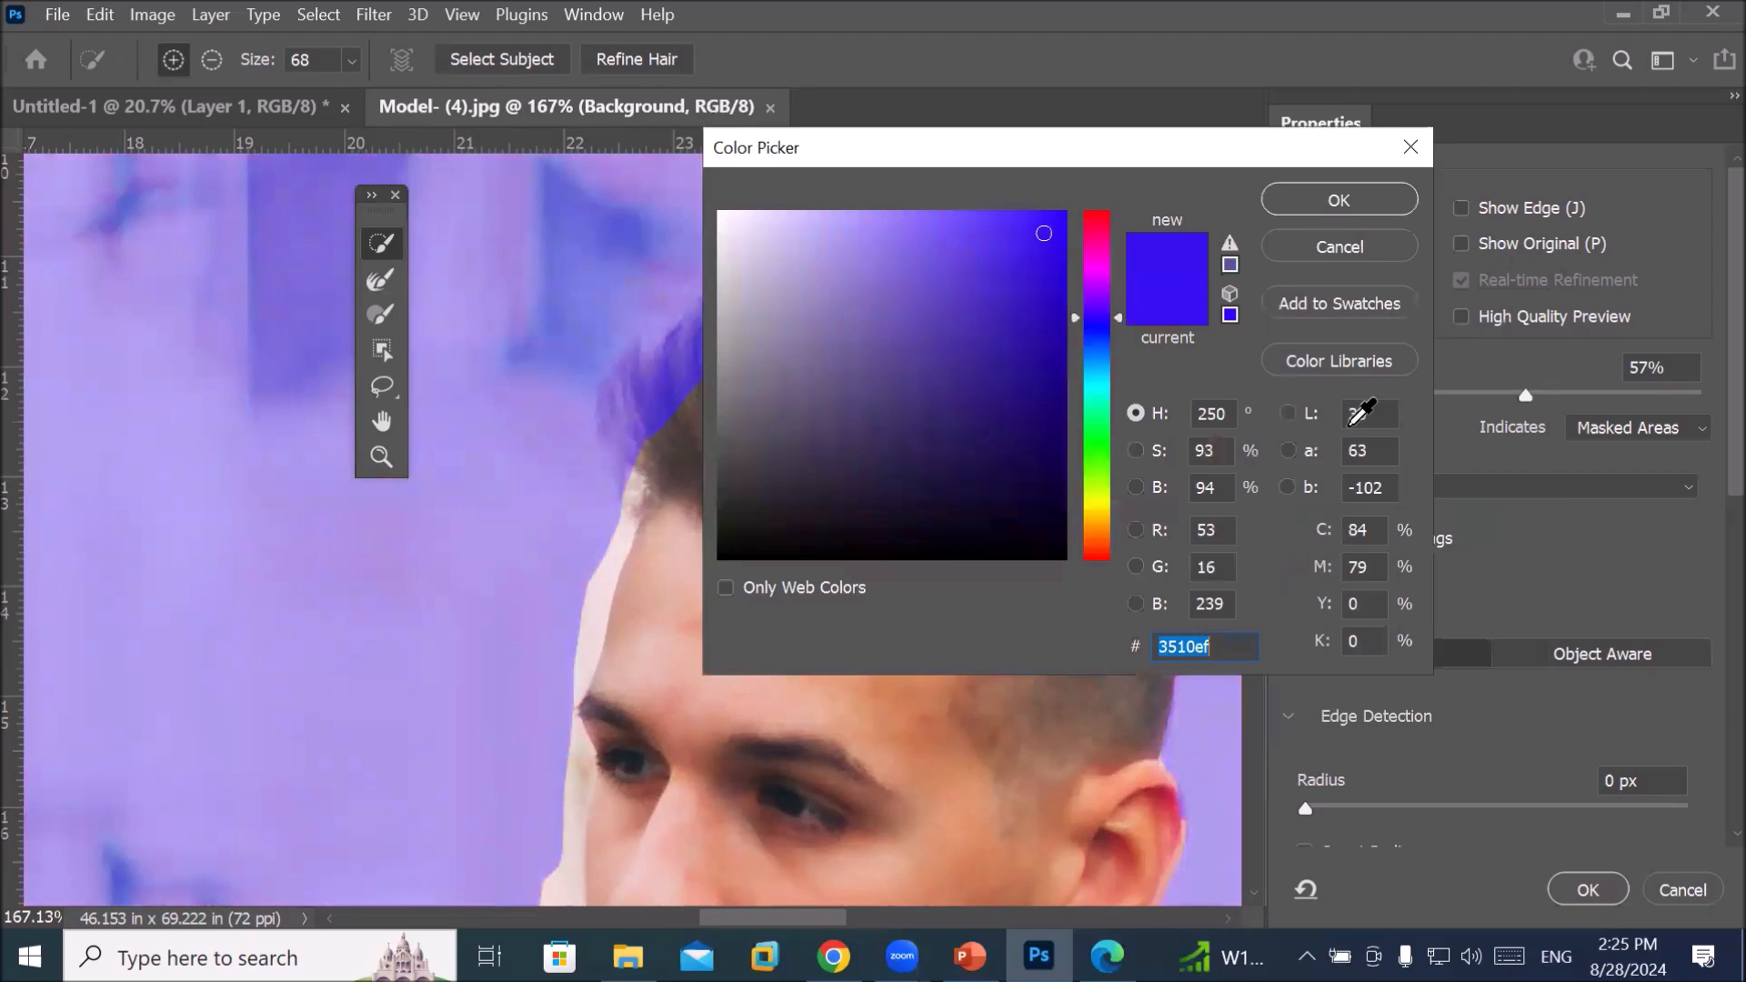
pyautogui.click(1096, 214)
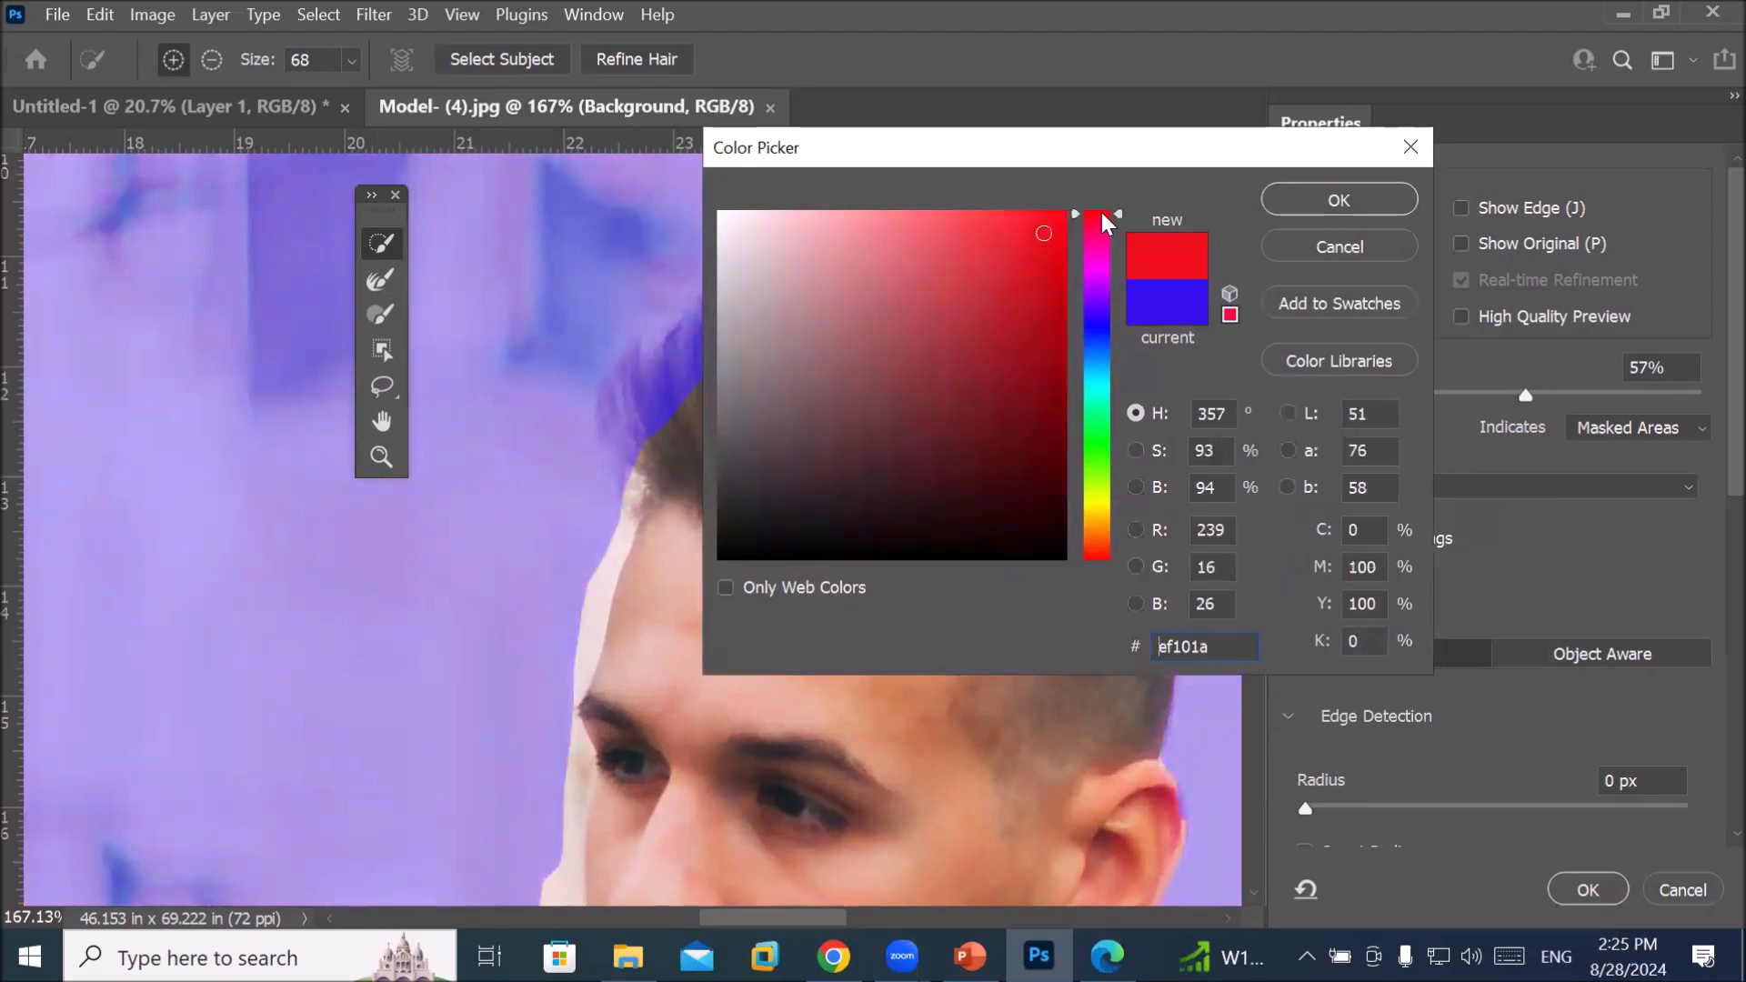
pyautogui.click(1050, 223)
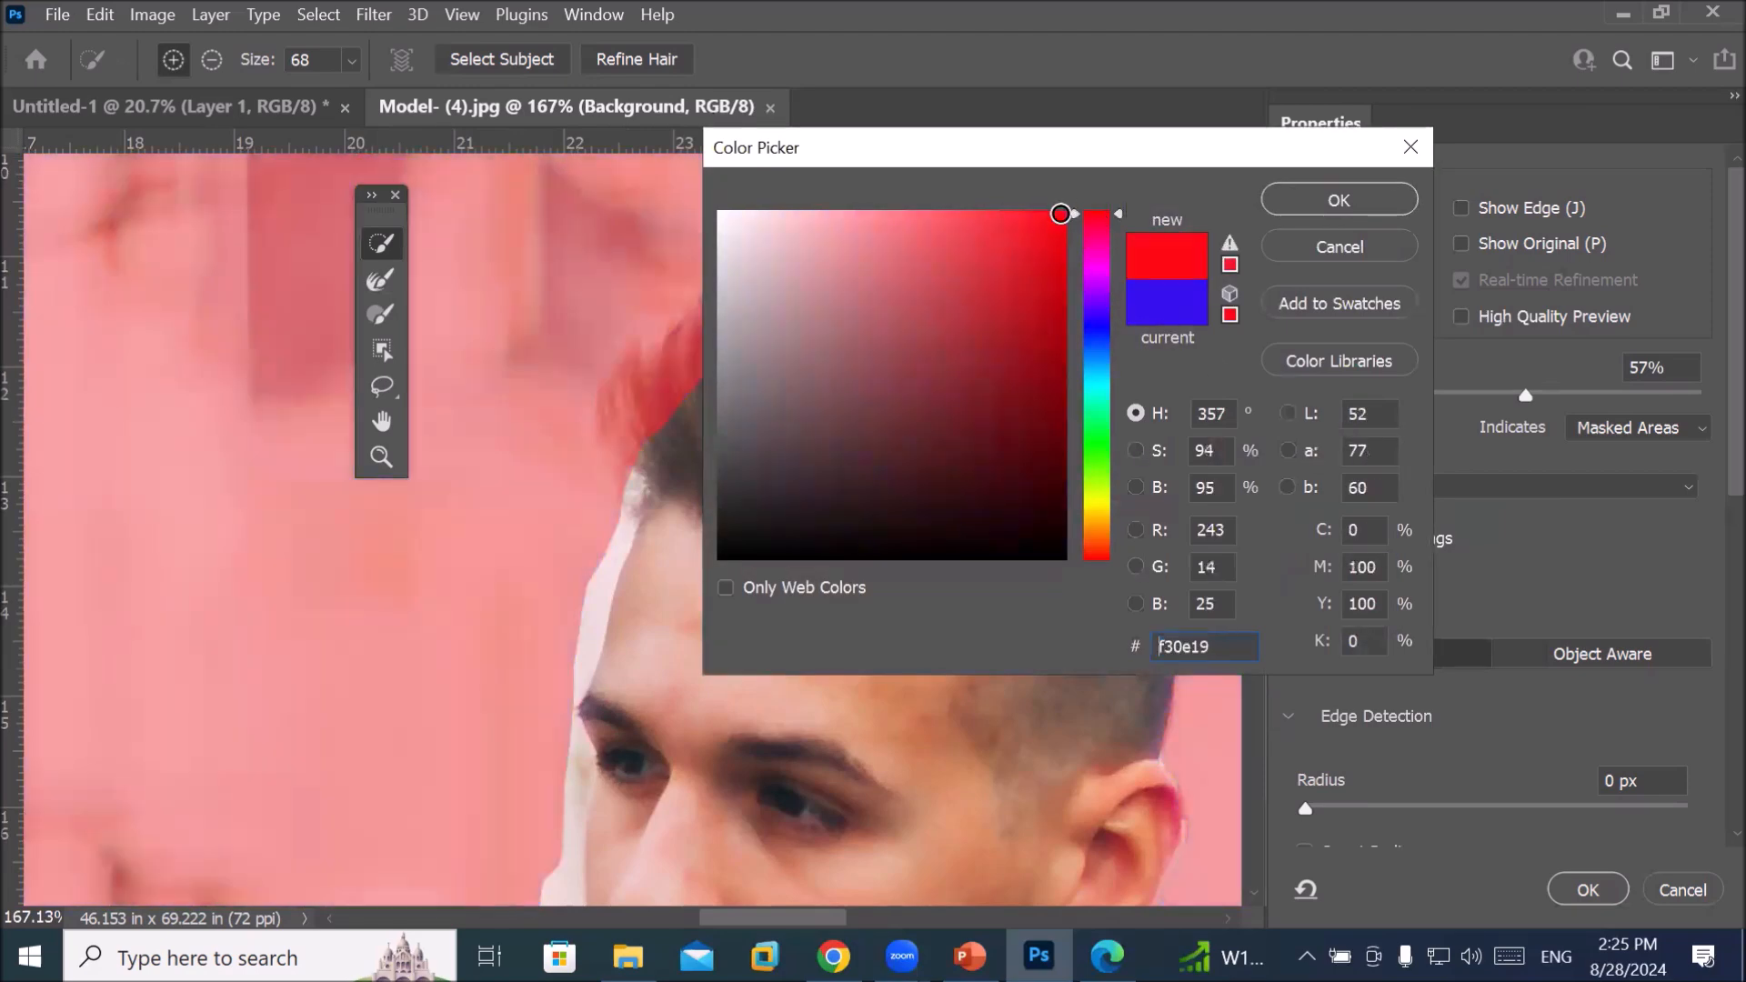
pyautogui.click(1323, 202)
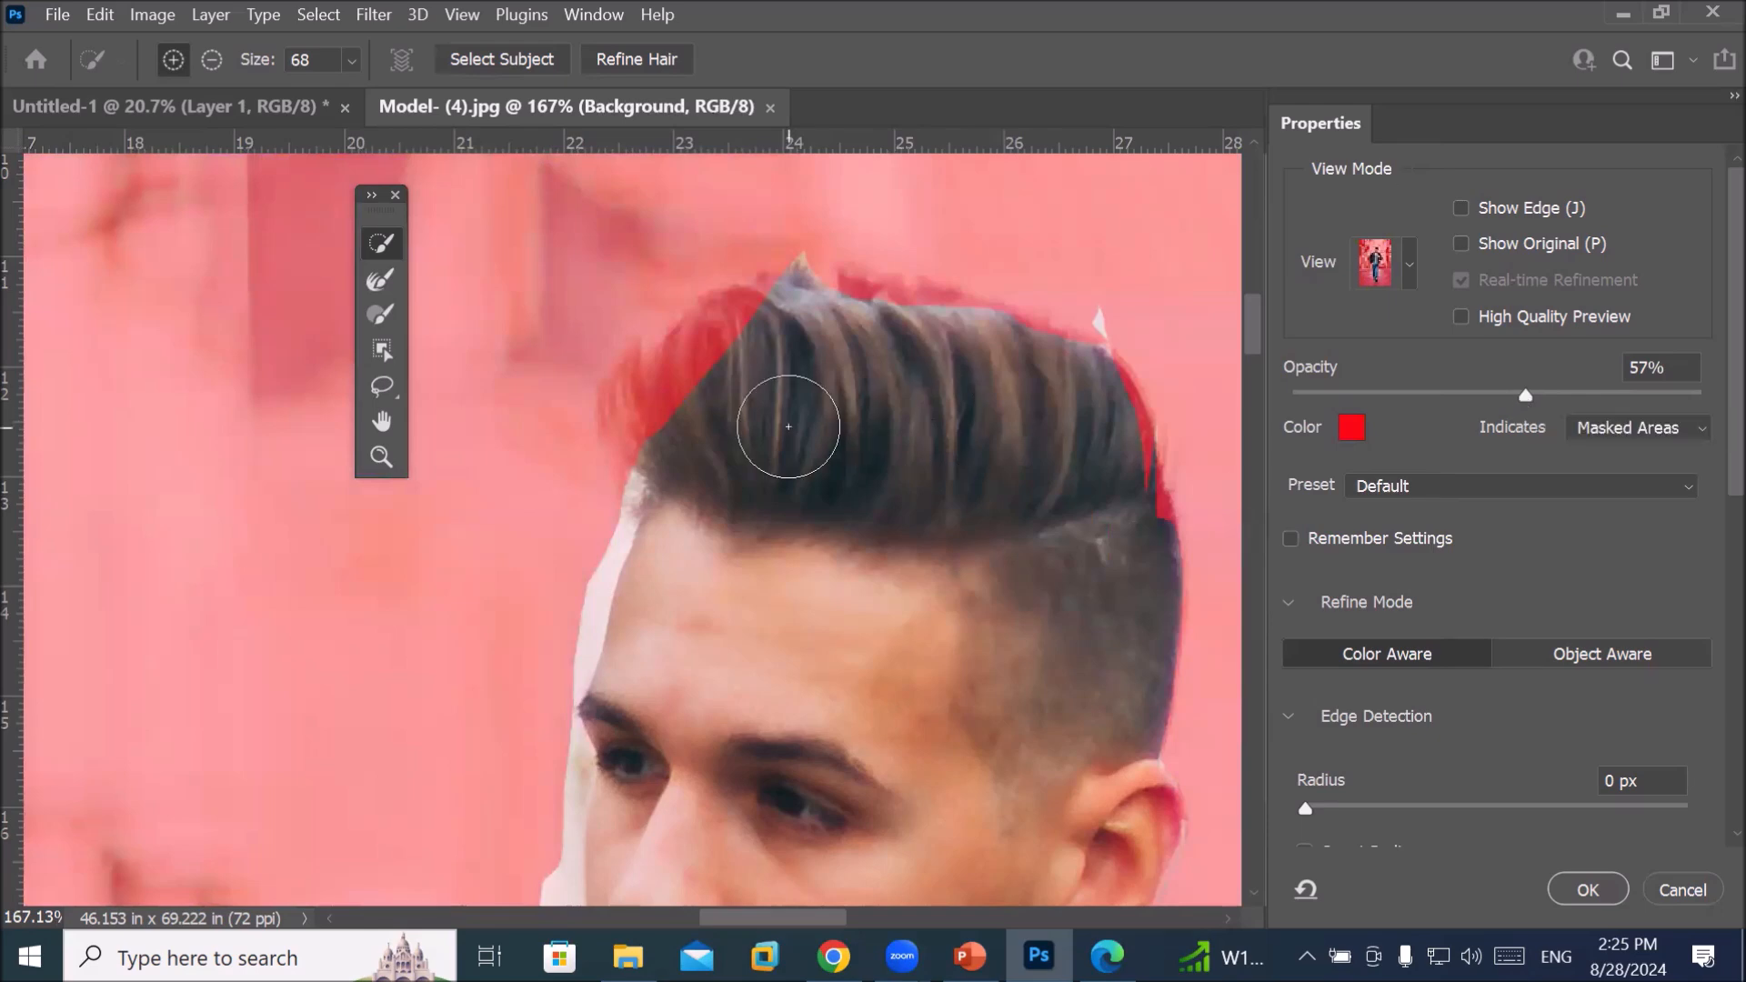
# Try stronger opacities for the red overlay and settle on 77%
pyautogui.scroll(-3, 787, 426)
pyautogui.scroll(-1, 787, 427)
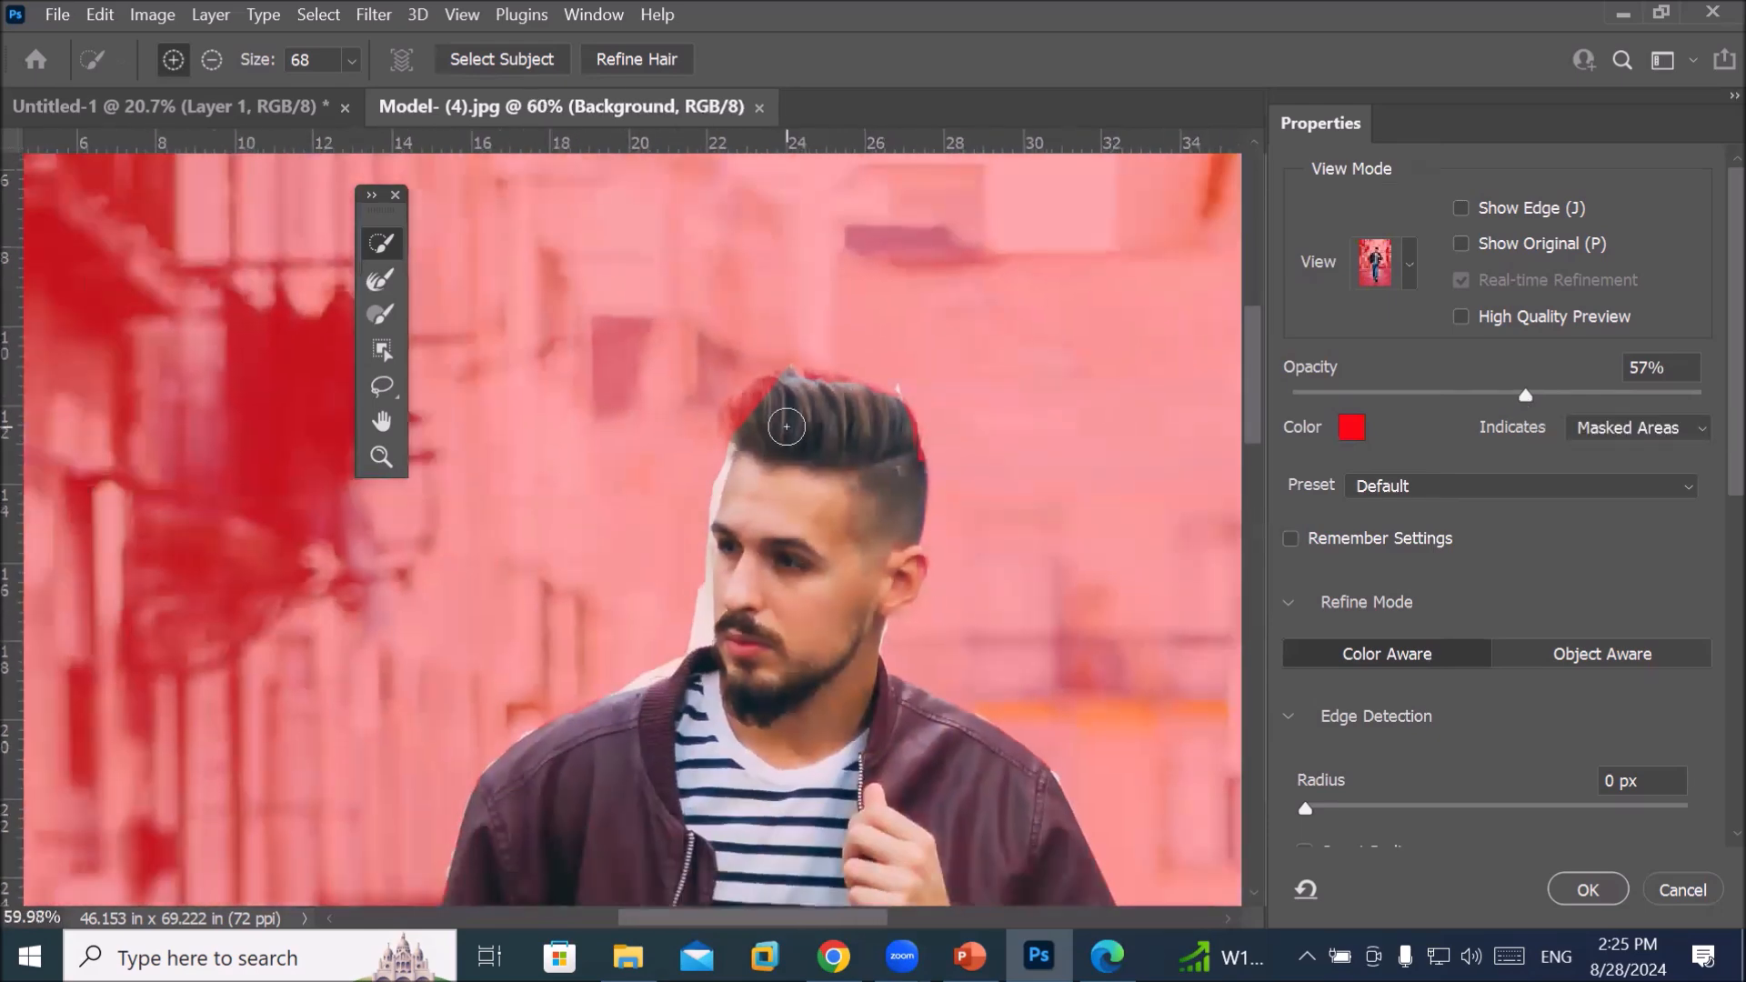
pyautogui.moveTo(1528, 398); pyautogui.dragTo(1630, 398)
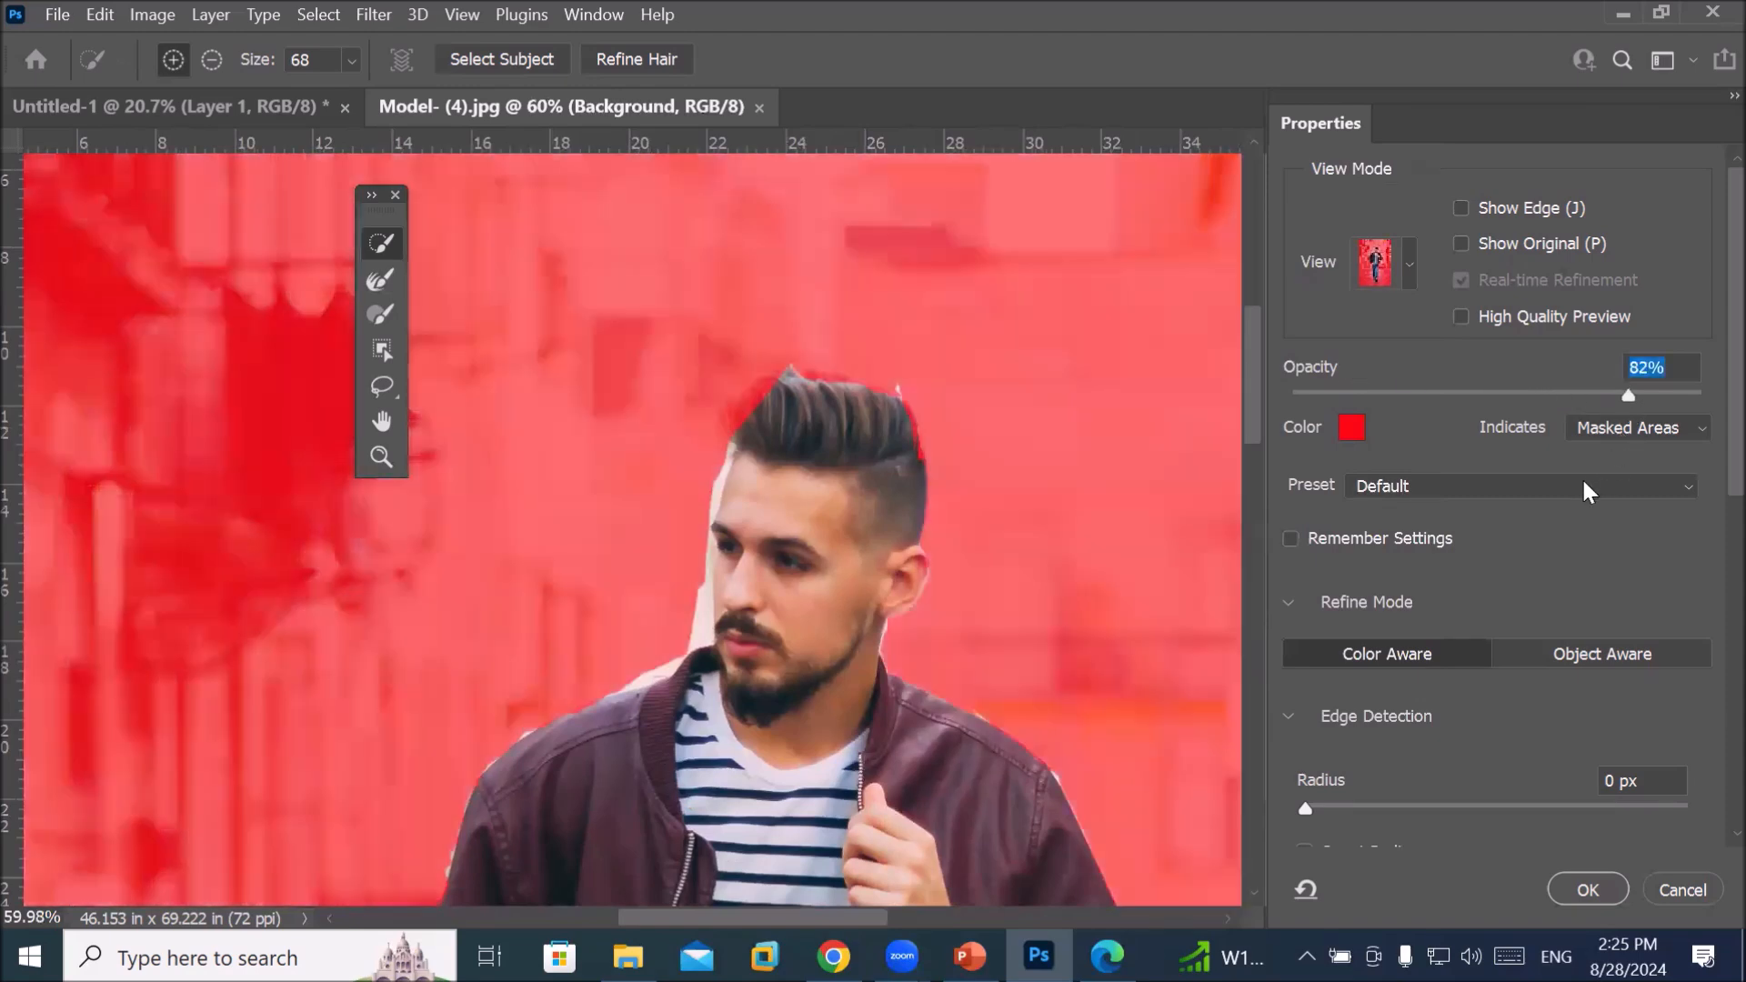
pyautogui.moveTo(1688, 395); pyautogui.dragTo(1615, 462)
pyautogui.click(1683, 393)
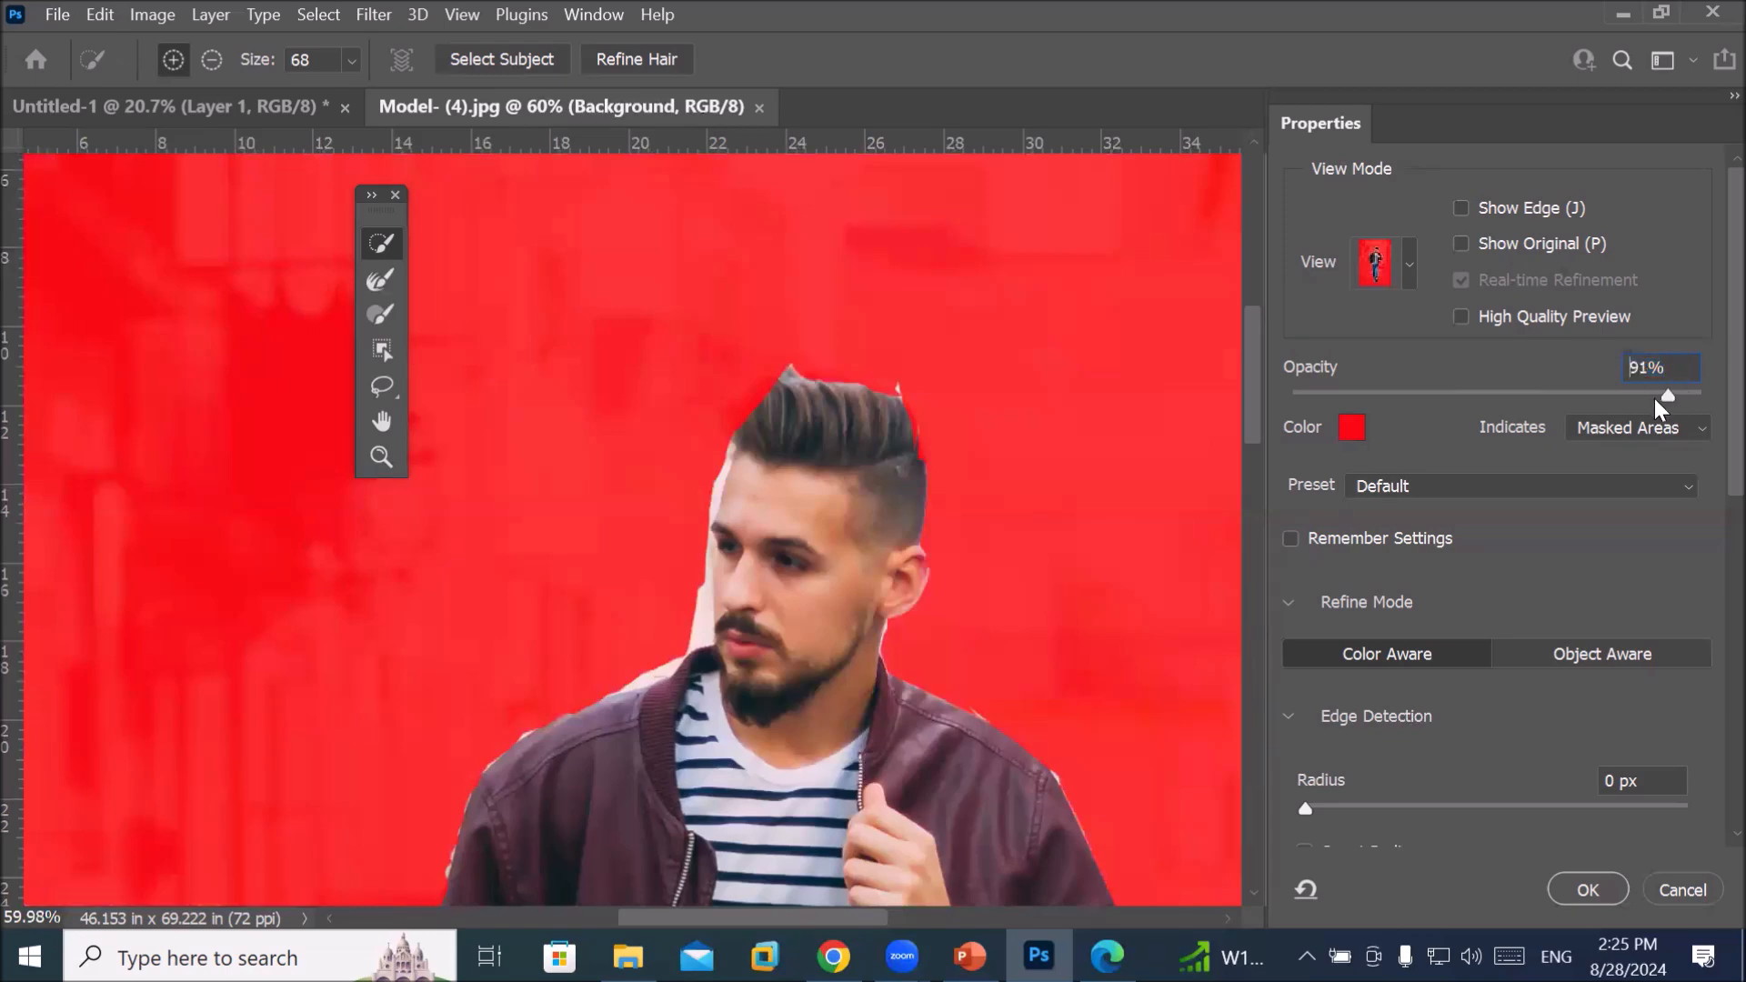
pyautogui.moveTo(1652, 396); pyautogui.dragTo(1607, 397)
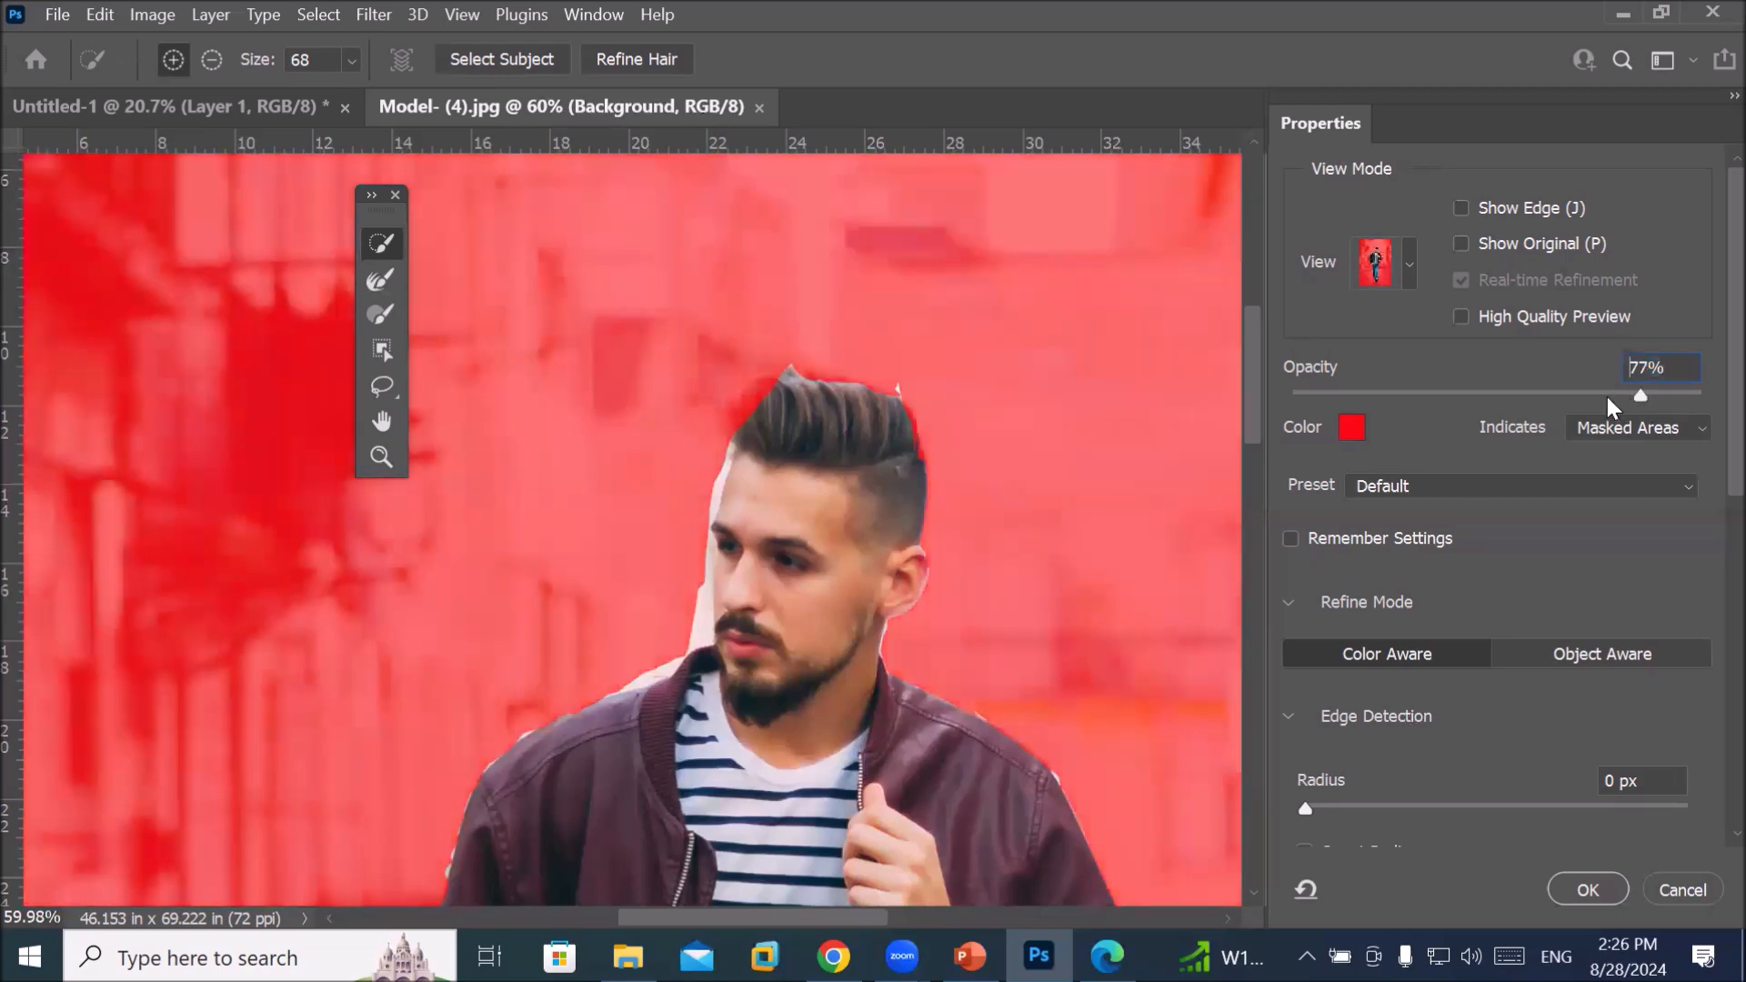
pyautogui.click(1607, 397)
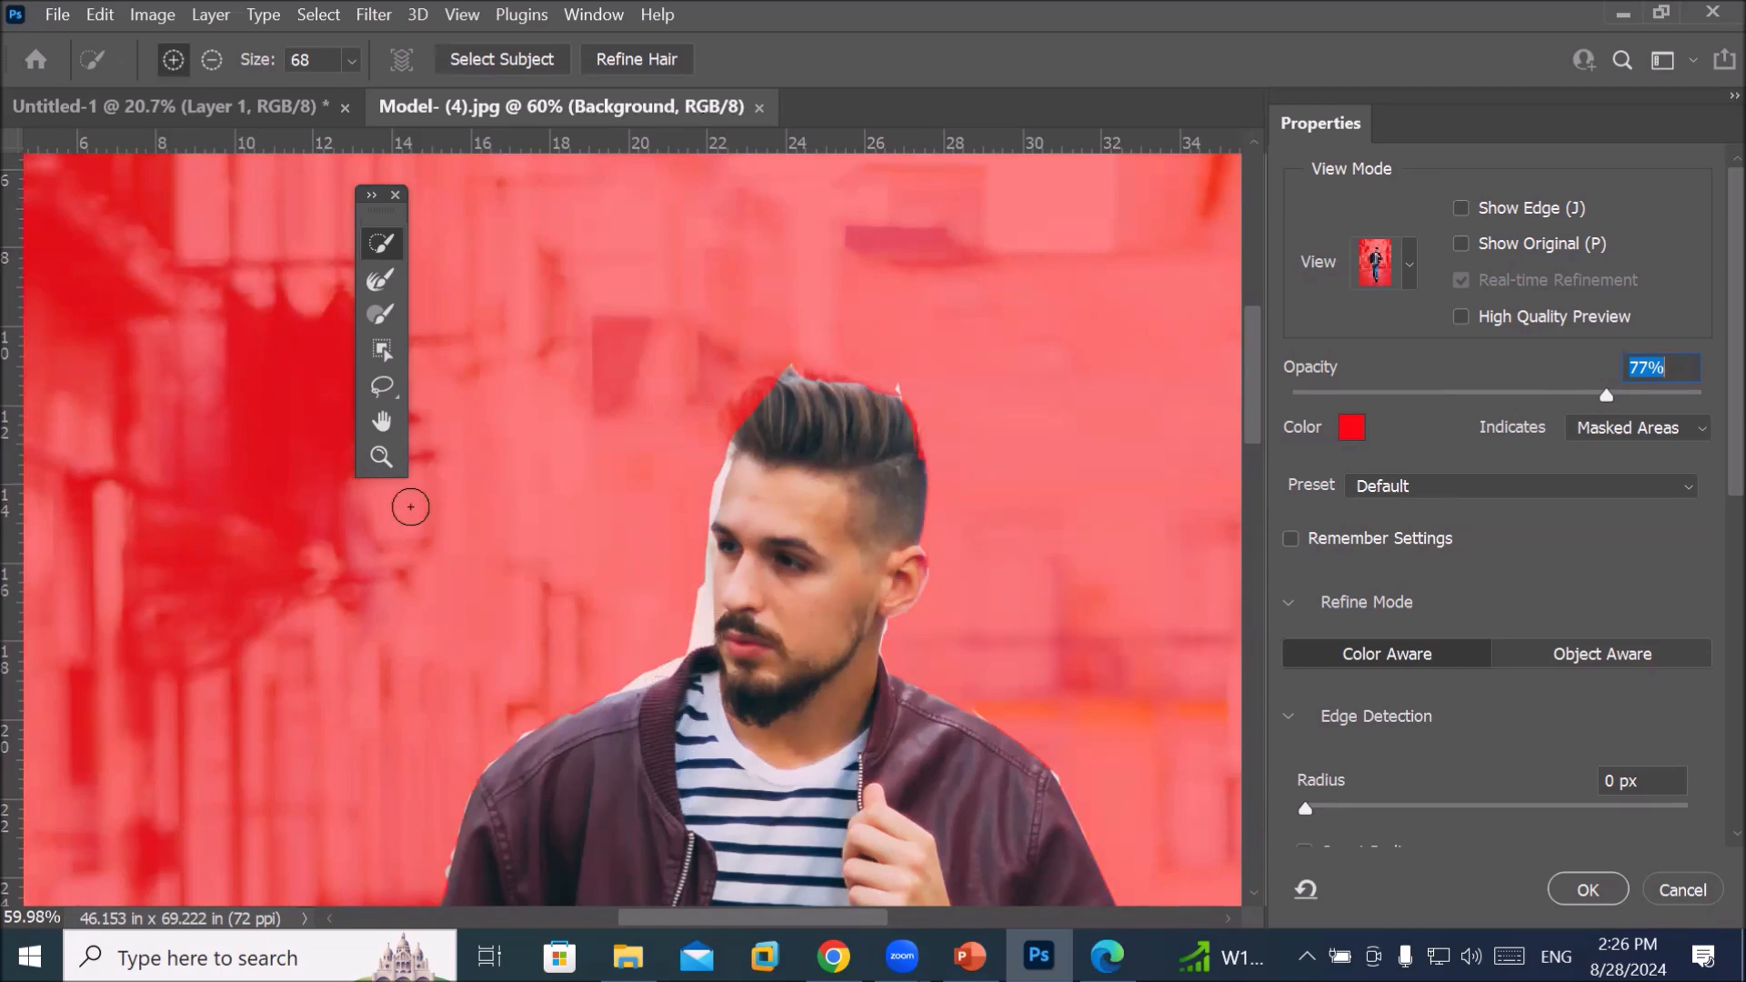
# Subtract the pale background strip in front of the man's face from the selection with the Lasso tool, tracing from mustache to forehead
pyautogui.click(391, 450)
pyautogui.click(710, 641)
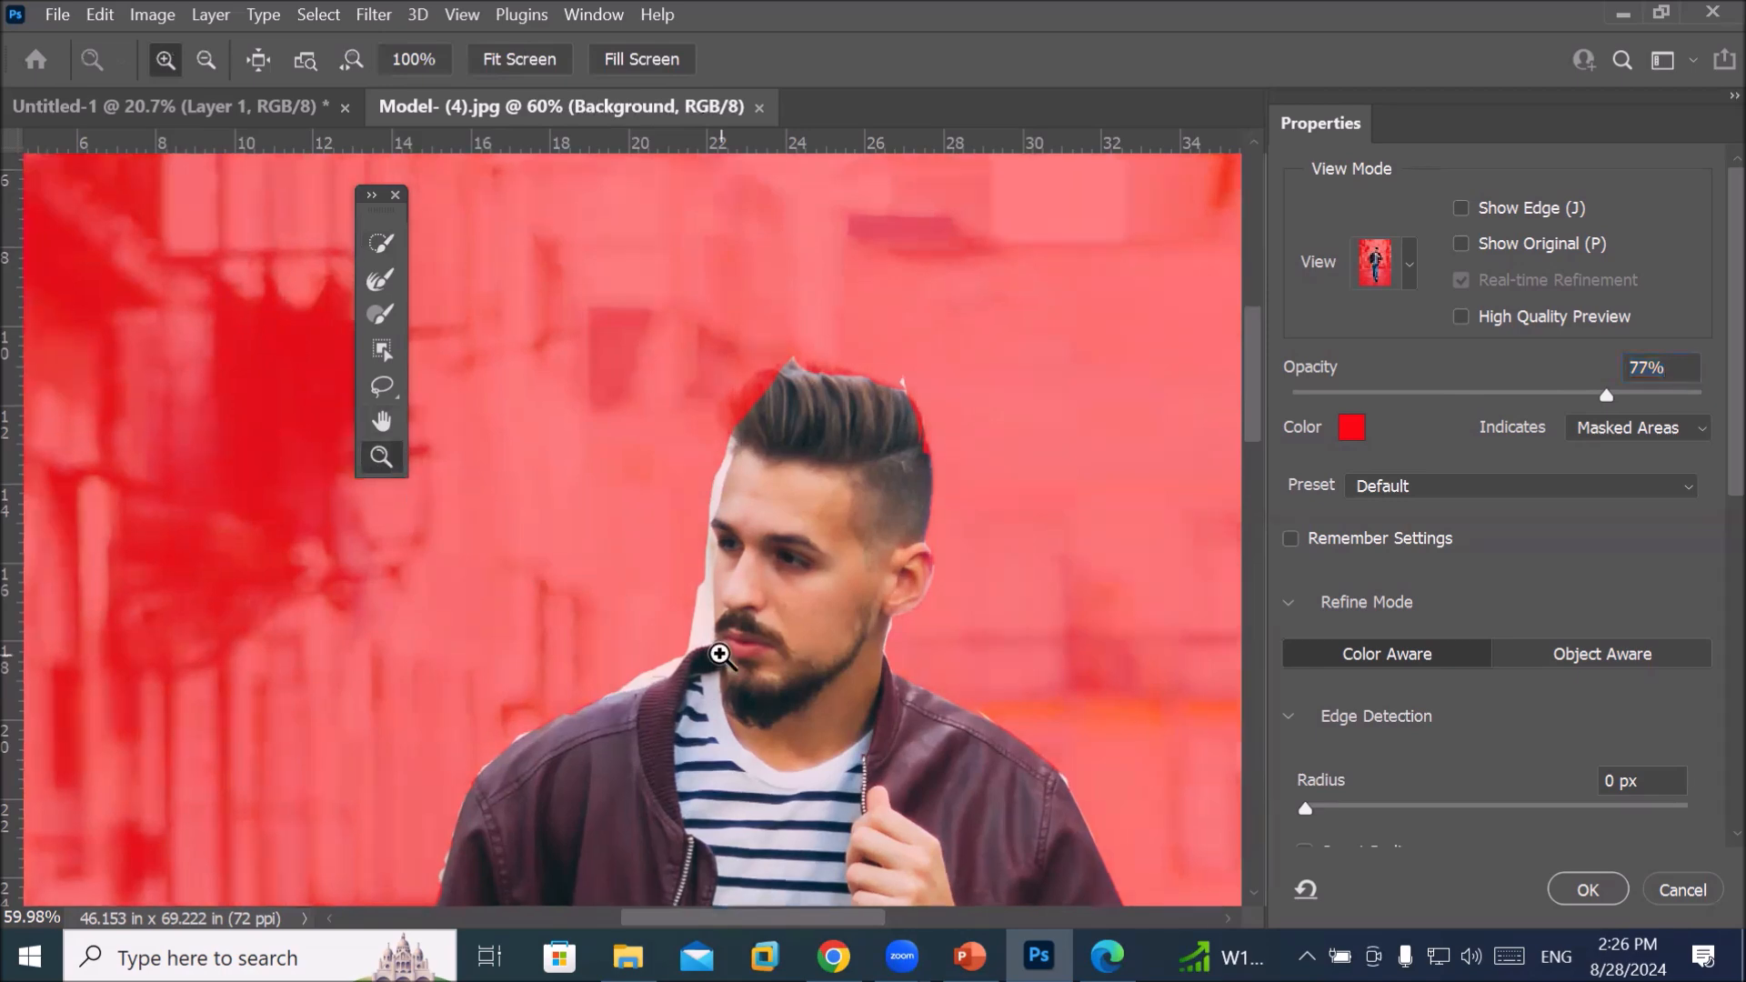
pyautogui.click(710, 641)
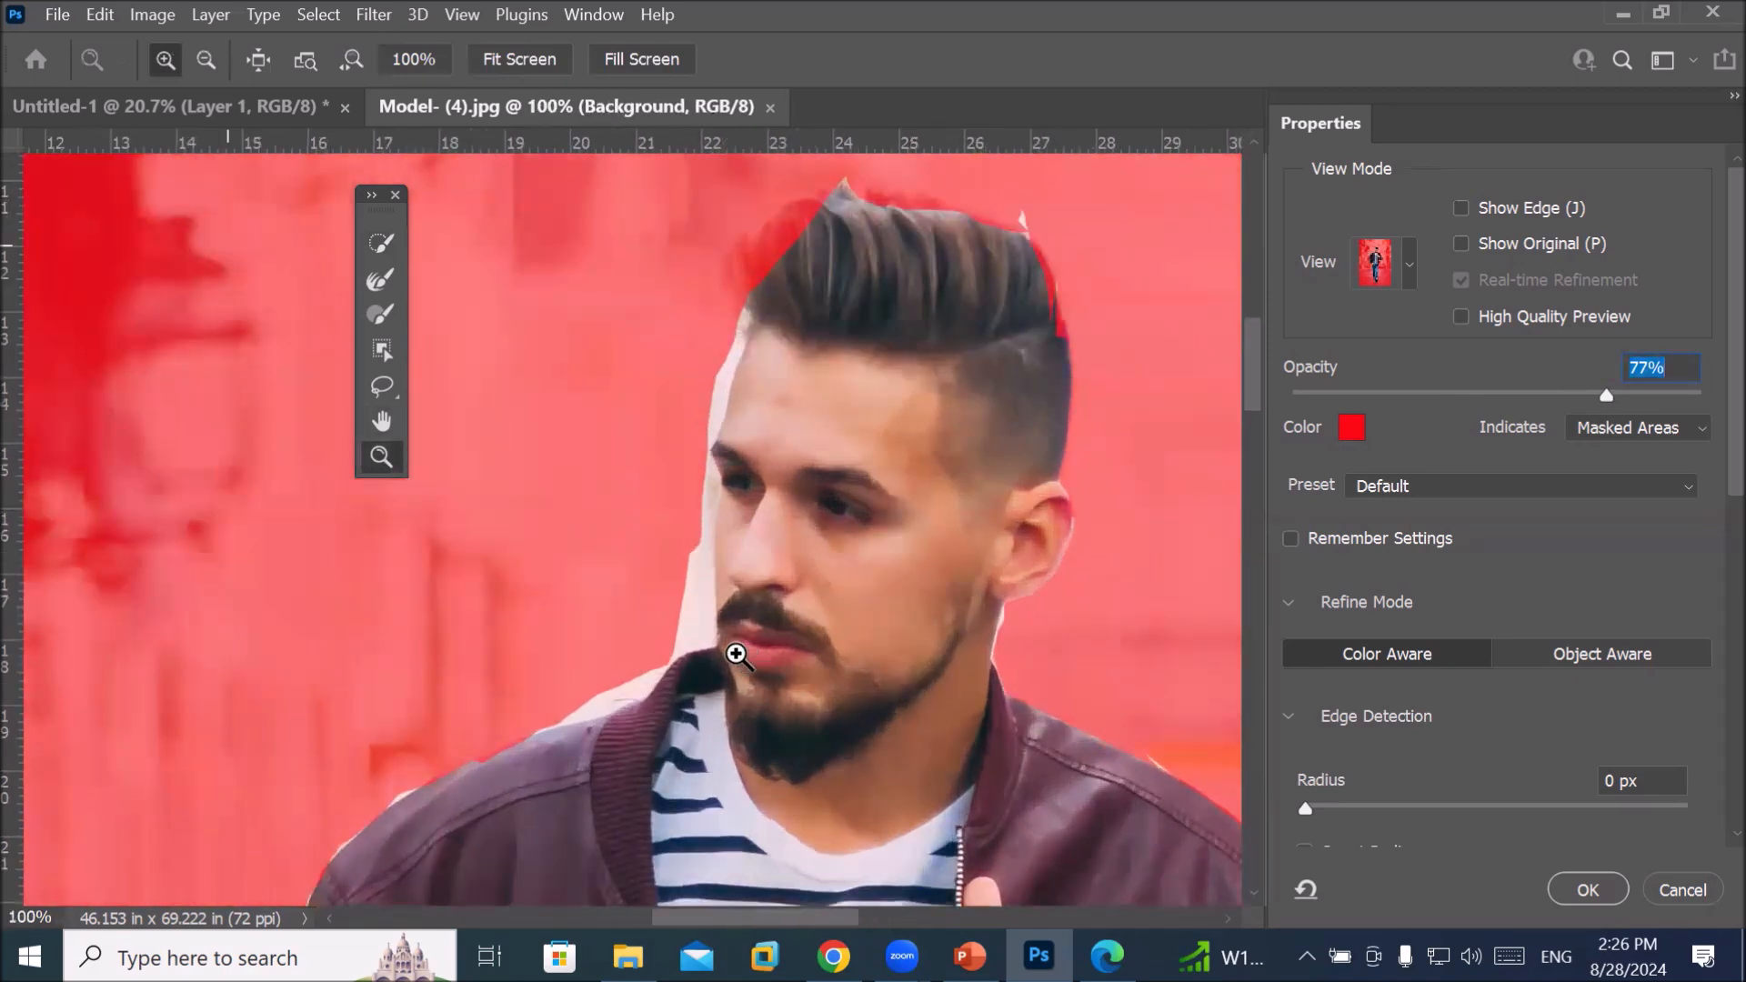
pyautogui.click(851, 305)
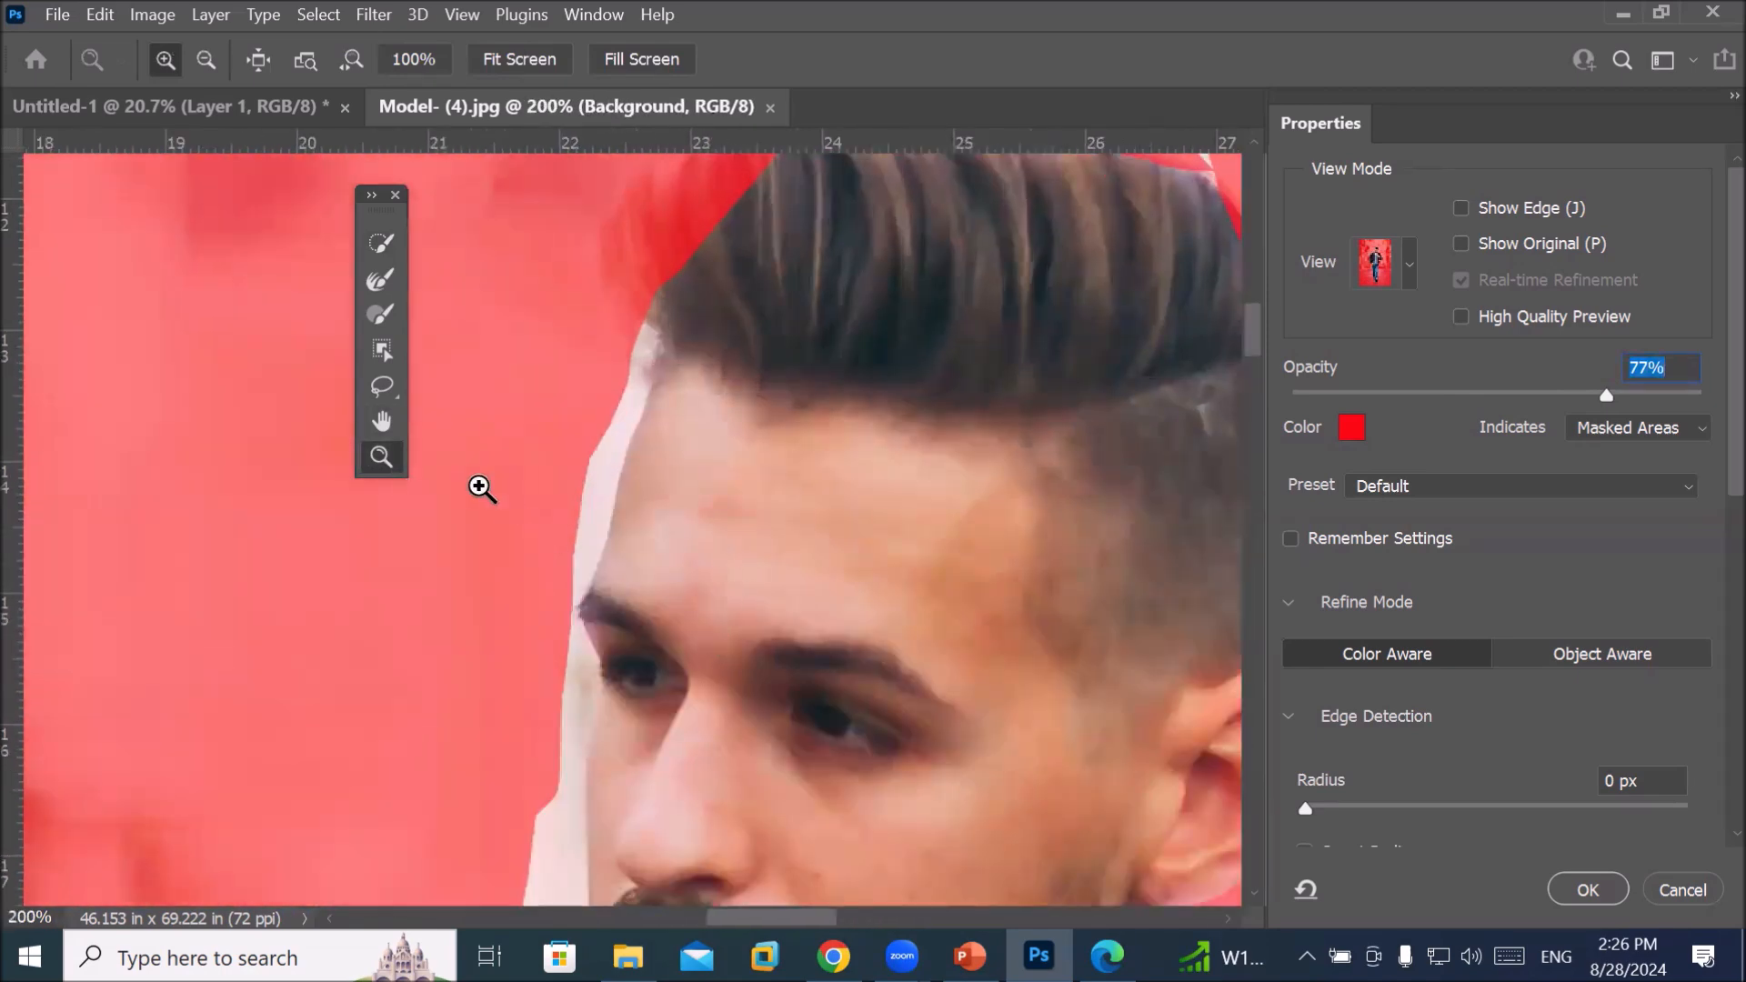
pyautogui.click(381, 420)
pyautogui.moveTo(619, 479); pyautogui.dragTo(690, 289)
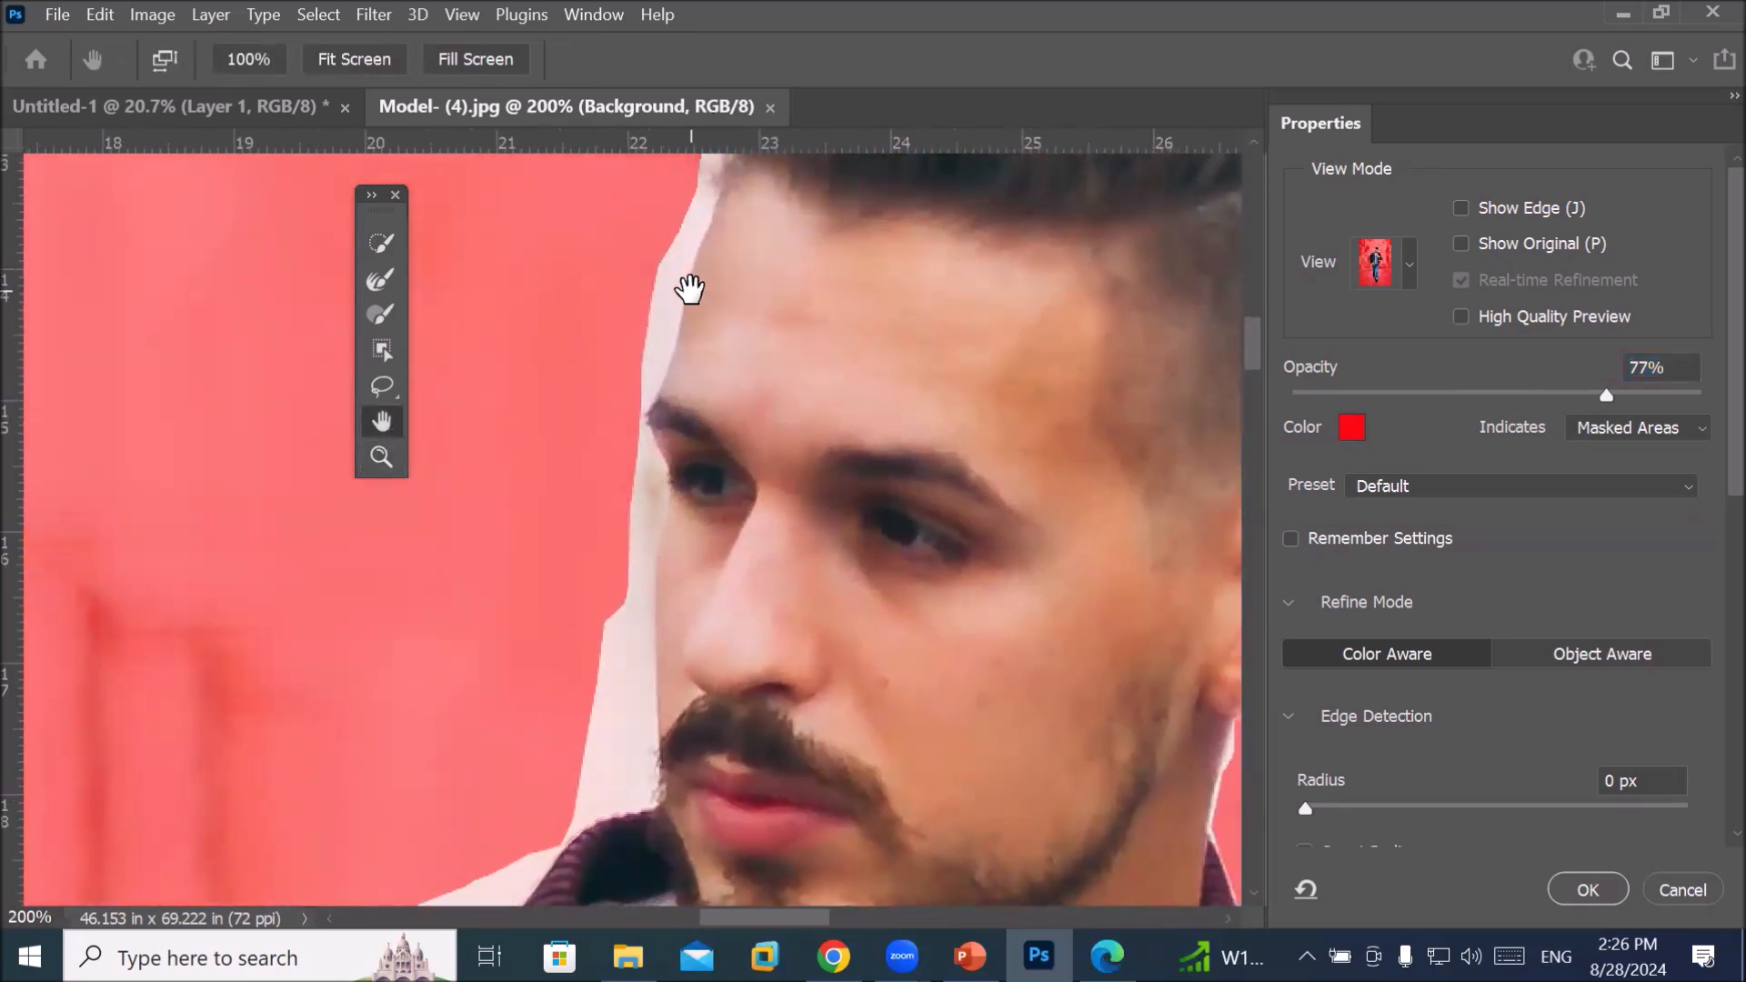
pyautogui.moveTo(689, 290); pyautogui.dragTo(644, 332)
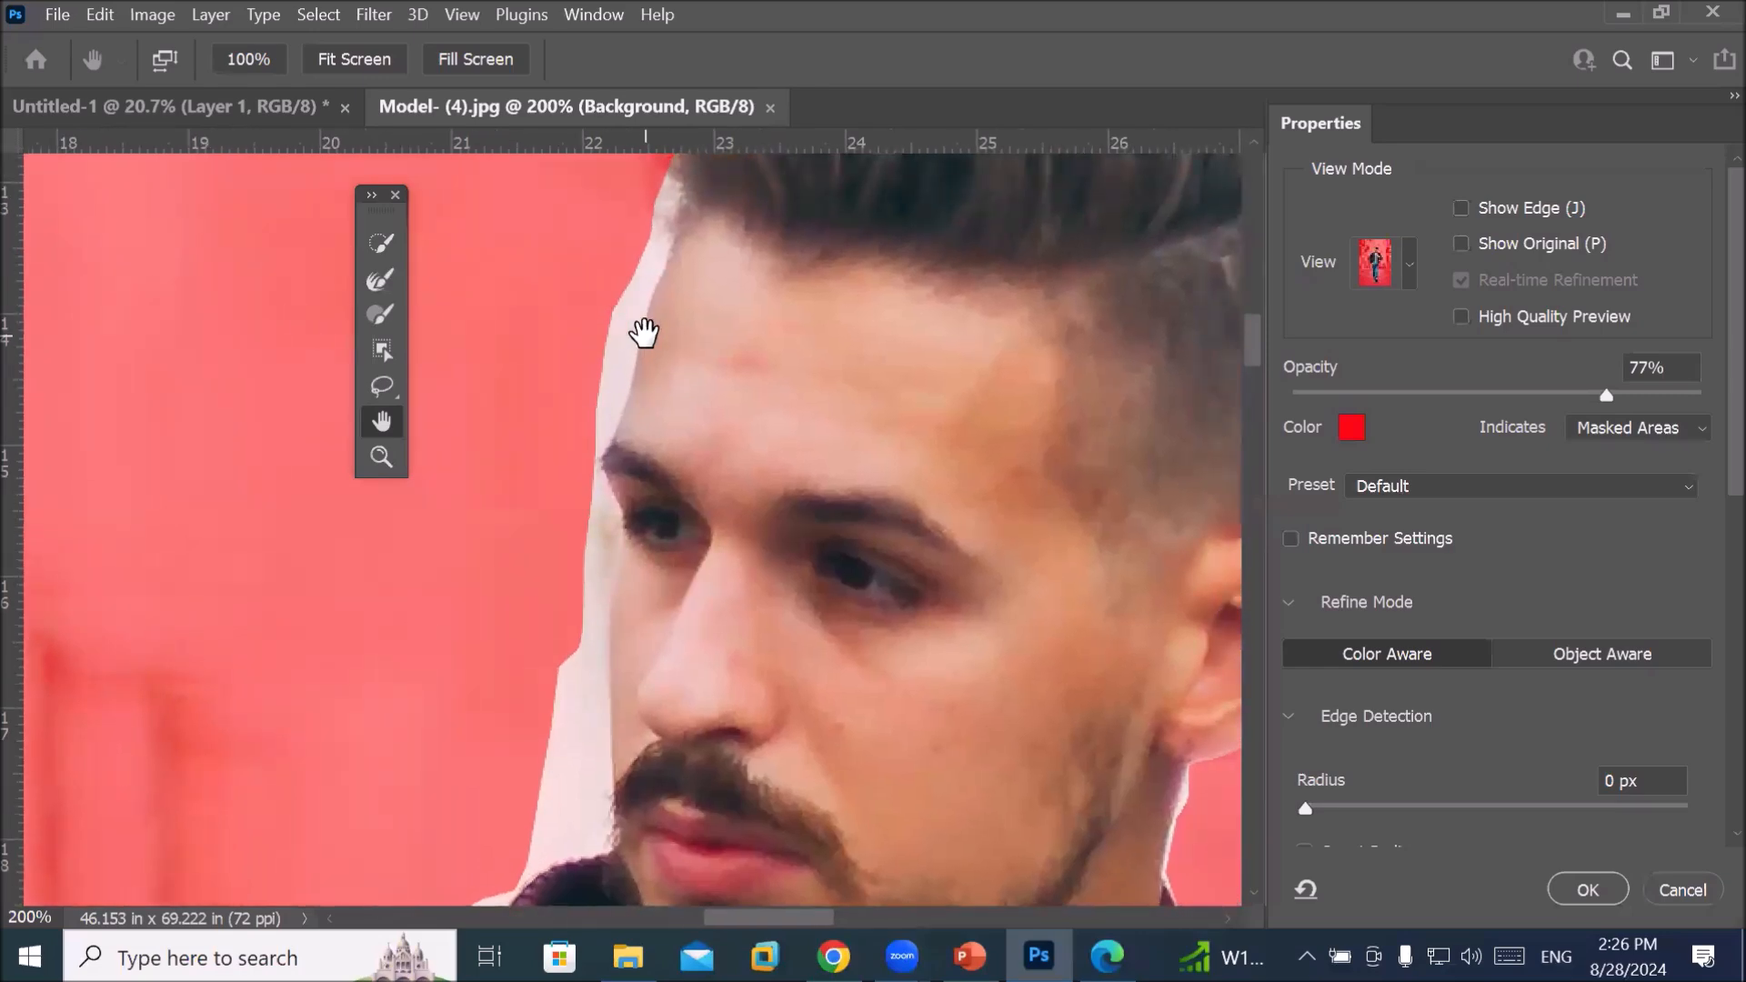
pyautogui.click(392, 384)
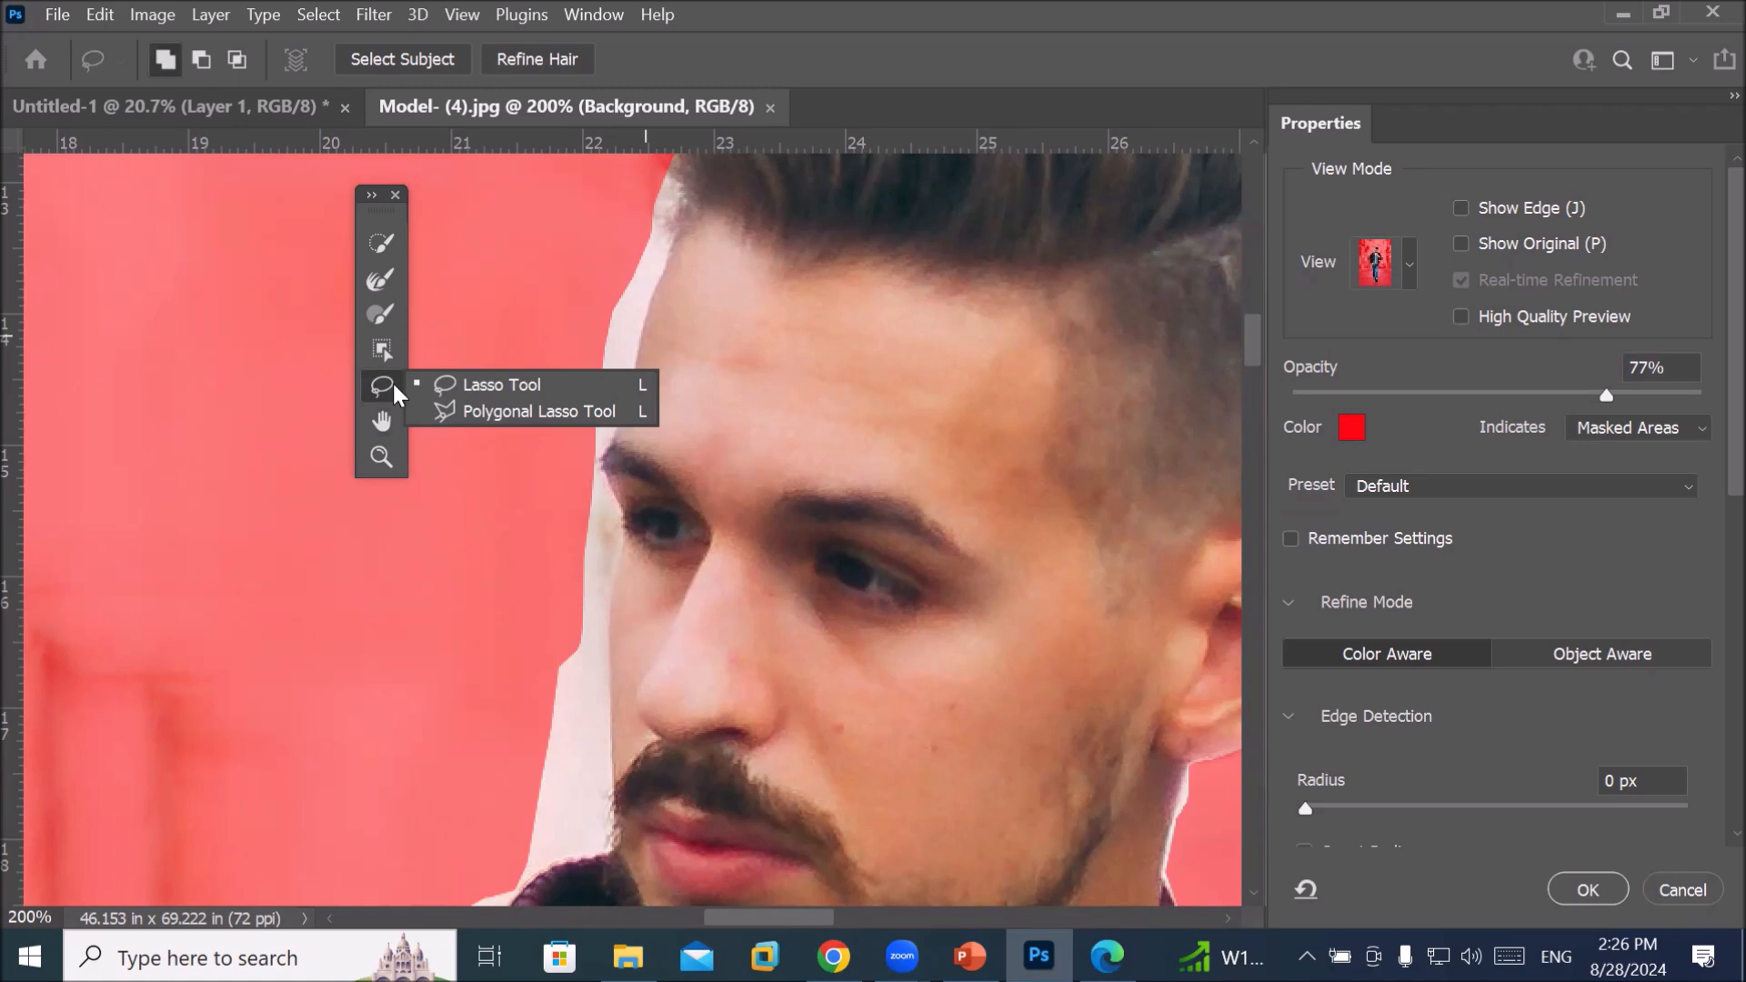
pyautogui.click(542, 384)
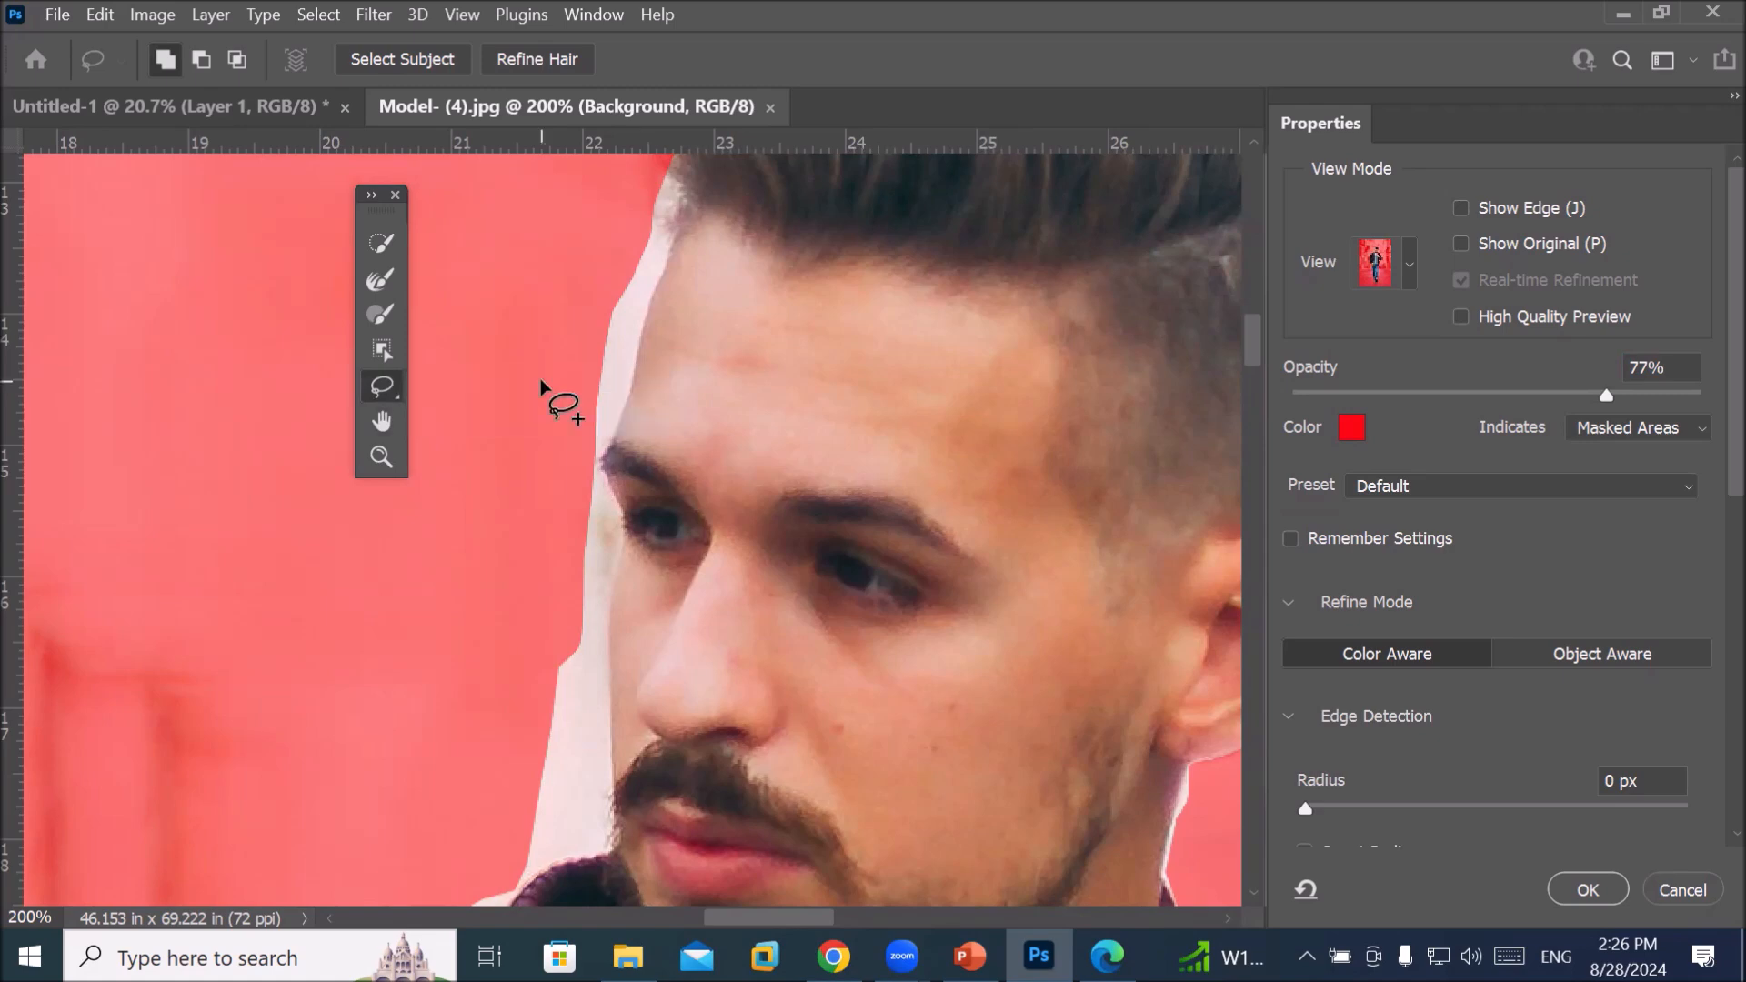
pyautogui.click(196, 56)
pyautogui.moveTo(611, 851); pyautogui.dragTo(613, 724)
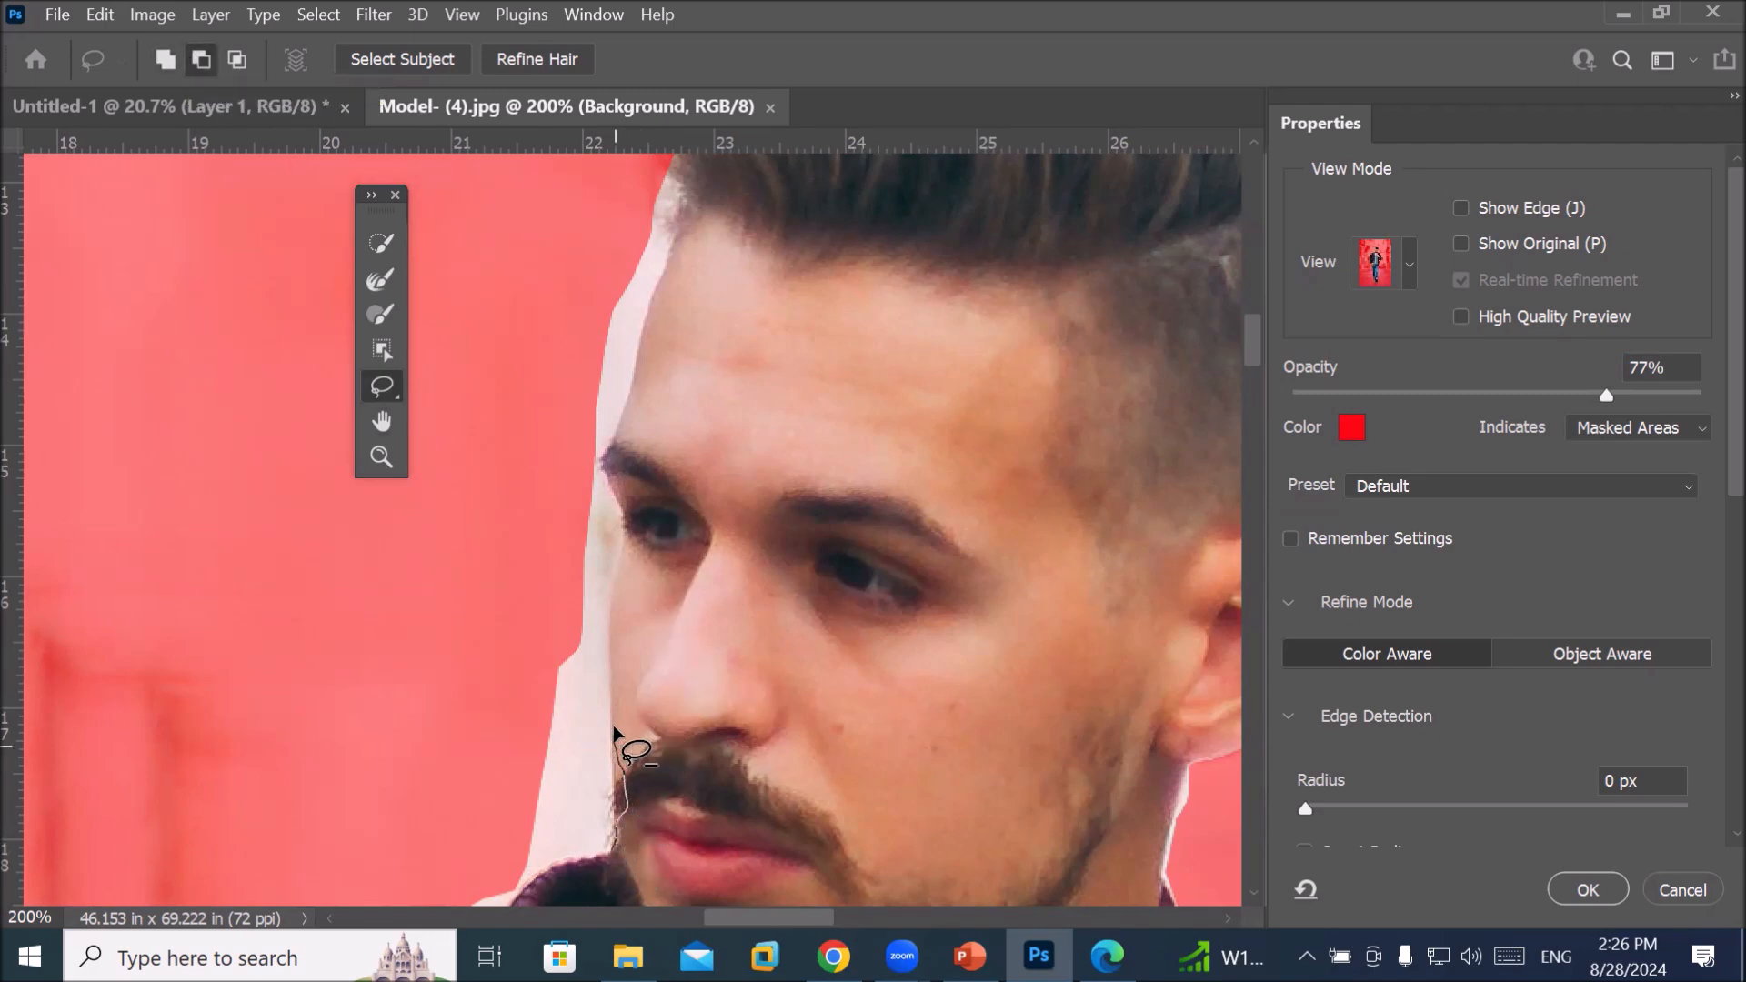
pyautogui.moveTo(637, 615); pyautogui.dragTo(617, 439)
pyautogui.moveTo(656, 360)
pyautogui.mouseDown()
pyautogui.moveTo(669, 213)
pyautogui.moveTo(573, 249)
pyautogui.moveTo(481, 377)
pyautogui.moveTo(501, 875)
pyautogui.moveTo(603, 842)
pyautogui.moveTo(636, 864)
pyautogui.mouseUp()
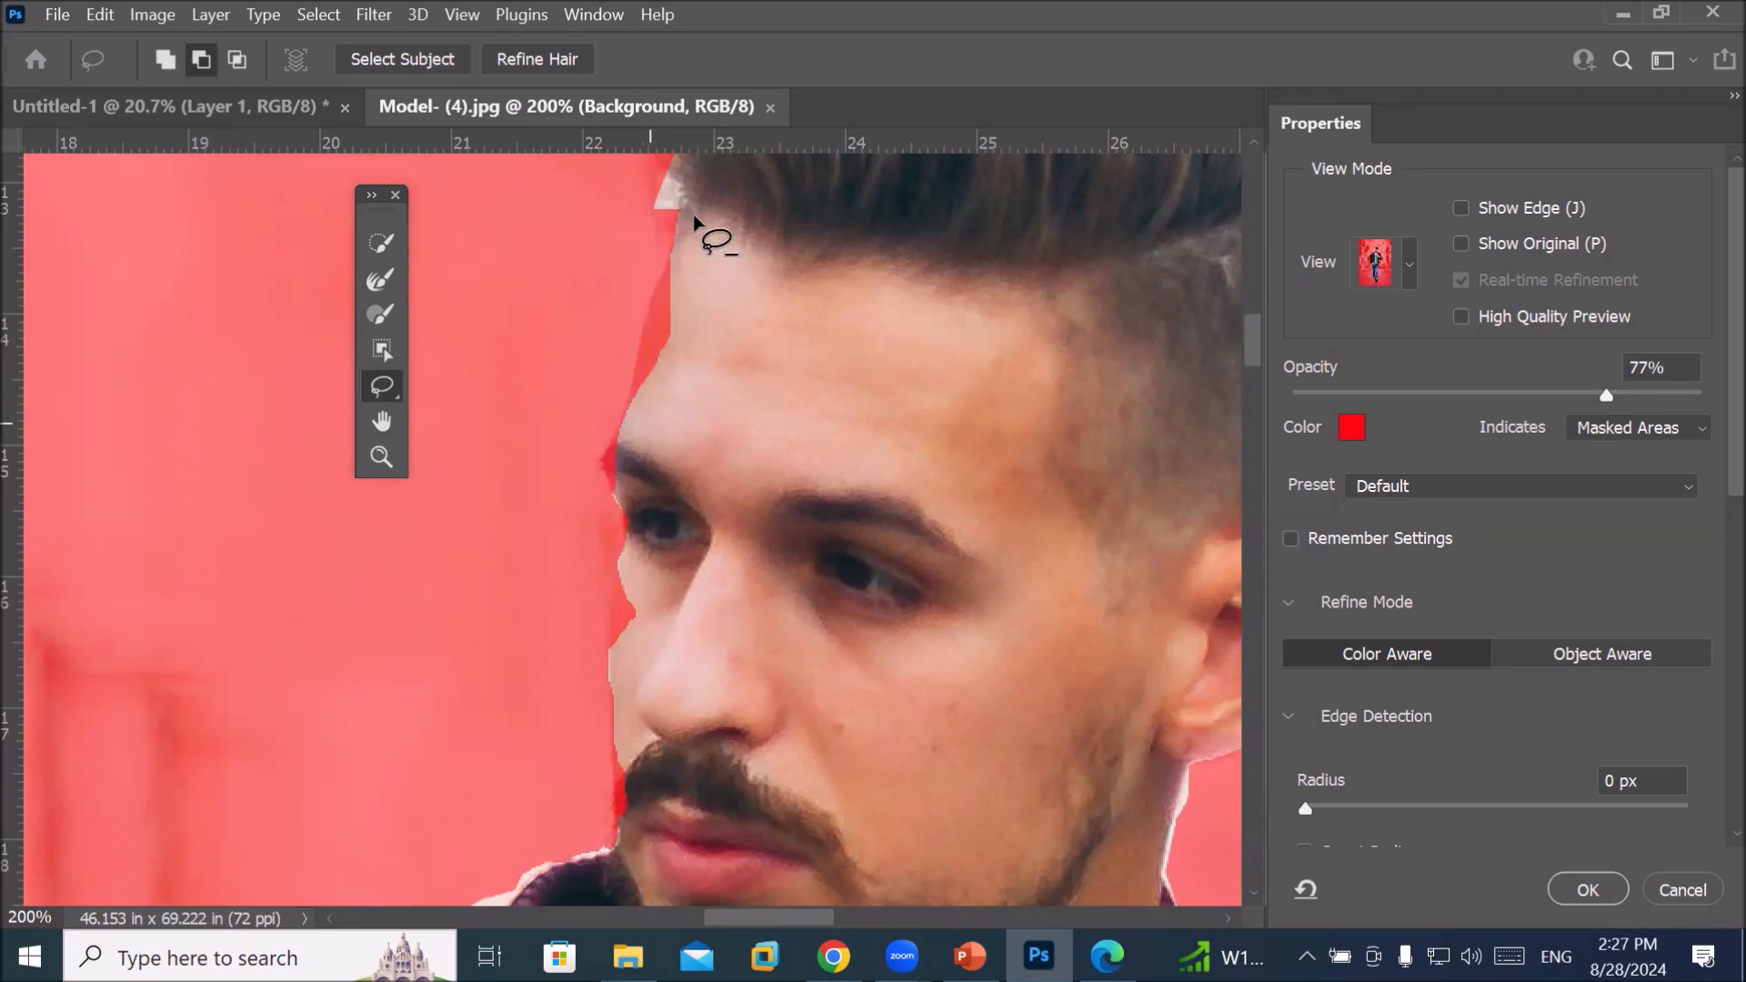
# Add the wrongly masked sliver of forehead above the eyebrow back to the selection with the Lasso tool
pyautogui.scroll(4, 642, 186)
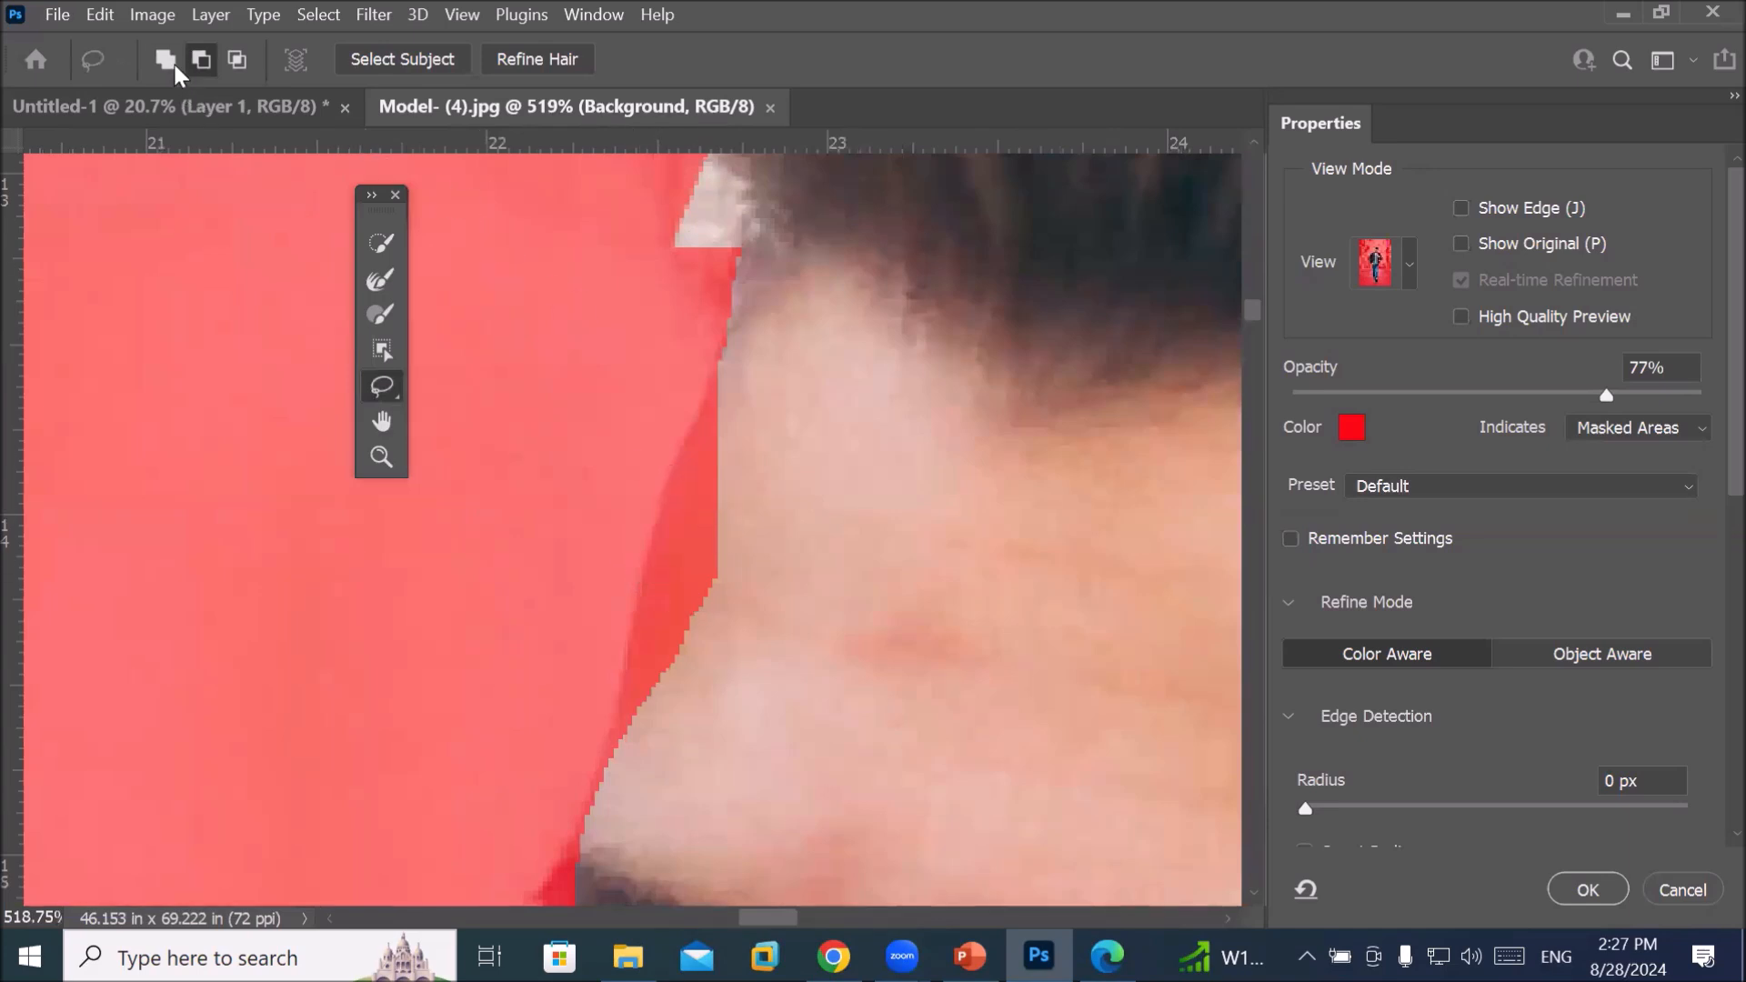
pyautogui.moveTo(611, 729); pyautogui.dragTo(628, 667)
pyautogui.moveTo(653, 588)
pyautogui.mouseDown()
pyautogui.moveTo(712, 385)
pyautogui.moveTo(824, 545)
pyautogui.moveTo(777, 712)
pyautogui.moveTo(695, 760)
pyautogui.moveTo(630, 762)
pyautogui.mouseUp()
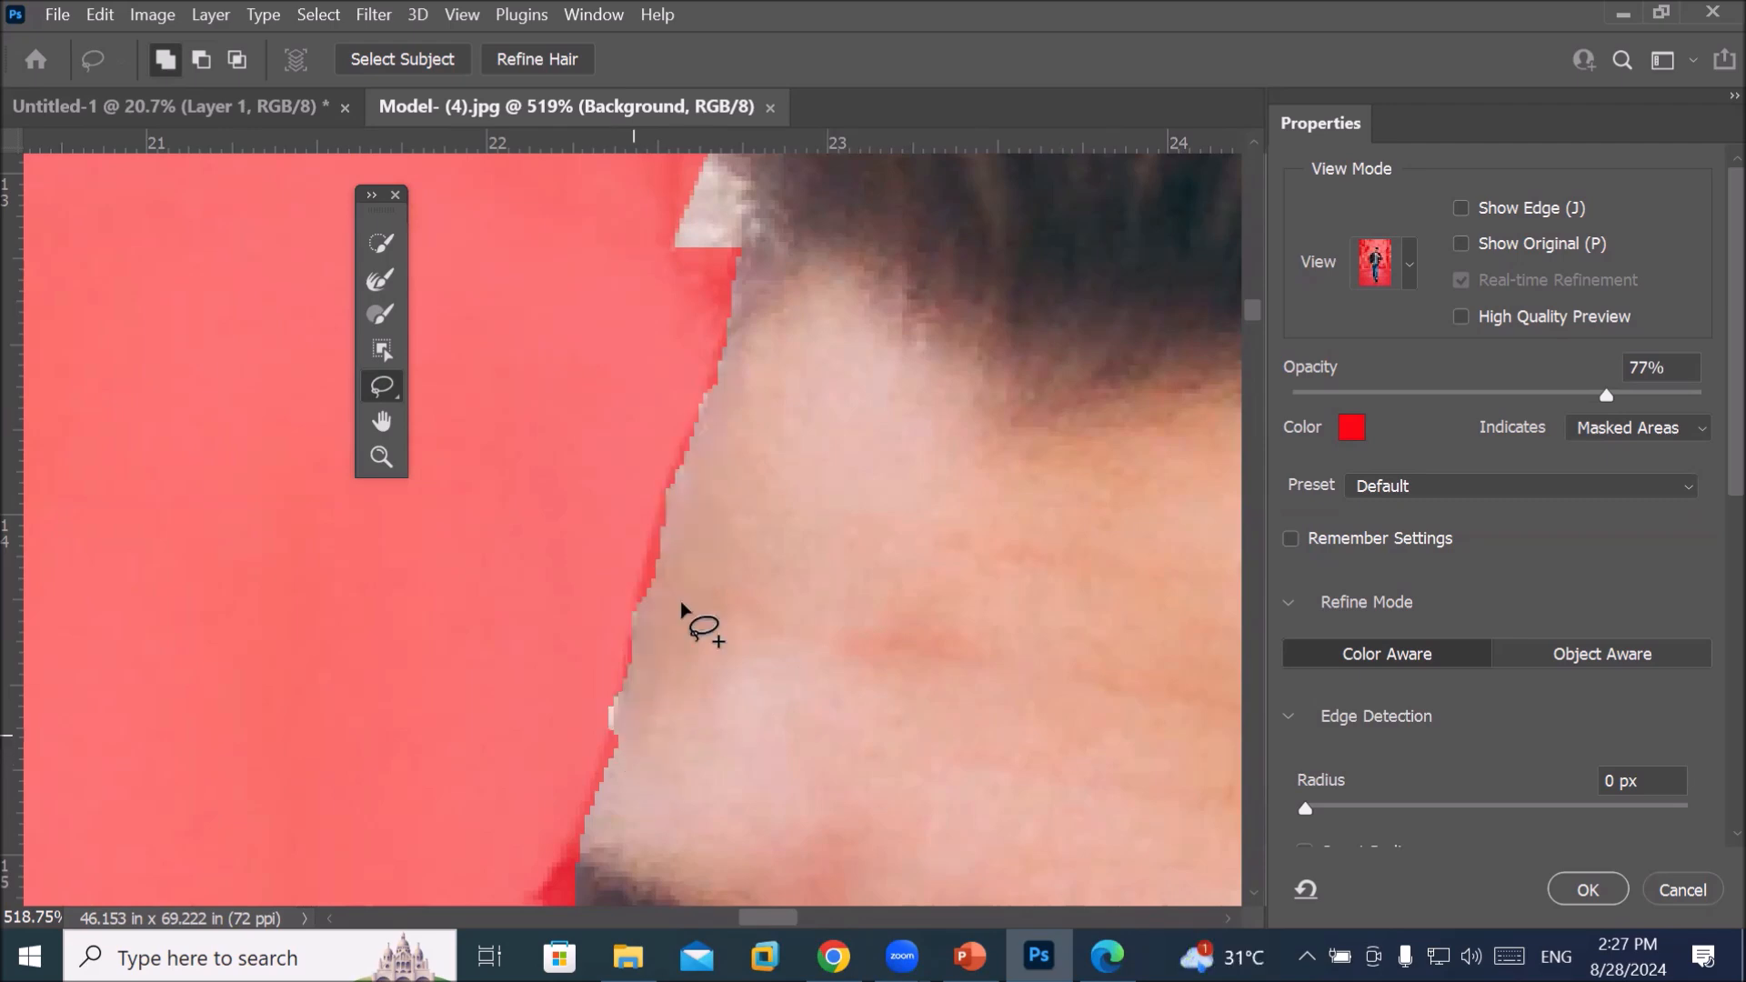
# Subtract the small white background wedge at the front hairline from the selection with the Lasso tool
pyautogui.moveTo(913, 315)
pyautogui.mouseDown()
pyautogui.moveTo(795, 483)
pyautogui.moveTo(740, 671)
pyautogui.moveTo(718, 674)
pyautogui.mouseUp()
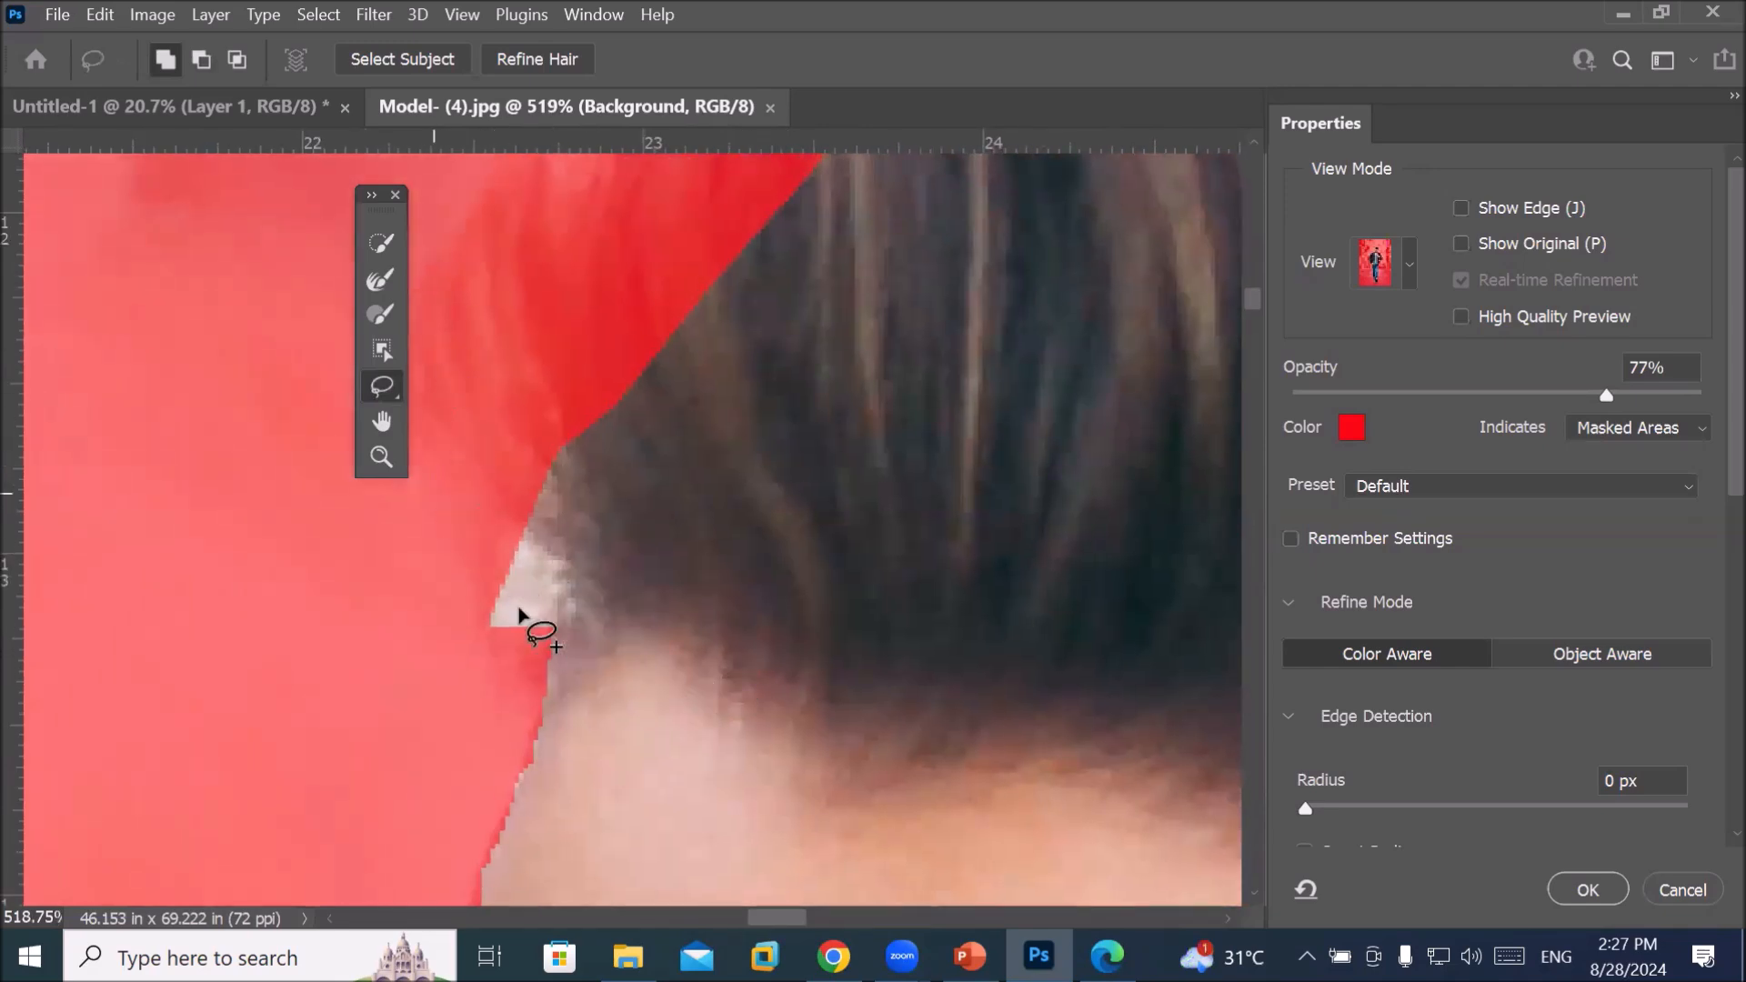
pyautogui.click(202, 58)
pyautogui.moveTo(551, 619)
pyautogui.mouseDown()
pyautogui.moveTo(564, 566)
pyautogui.moveTo(548, 557)
pyautogui.moveTo(480, 585)
pyautogui.moveTo(519, 643)
pyautogui.moveTo(553, 641)
pyautogui.mouseUp()
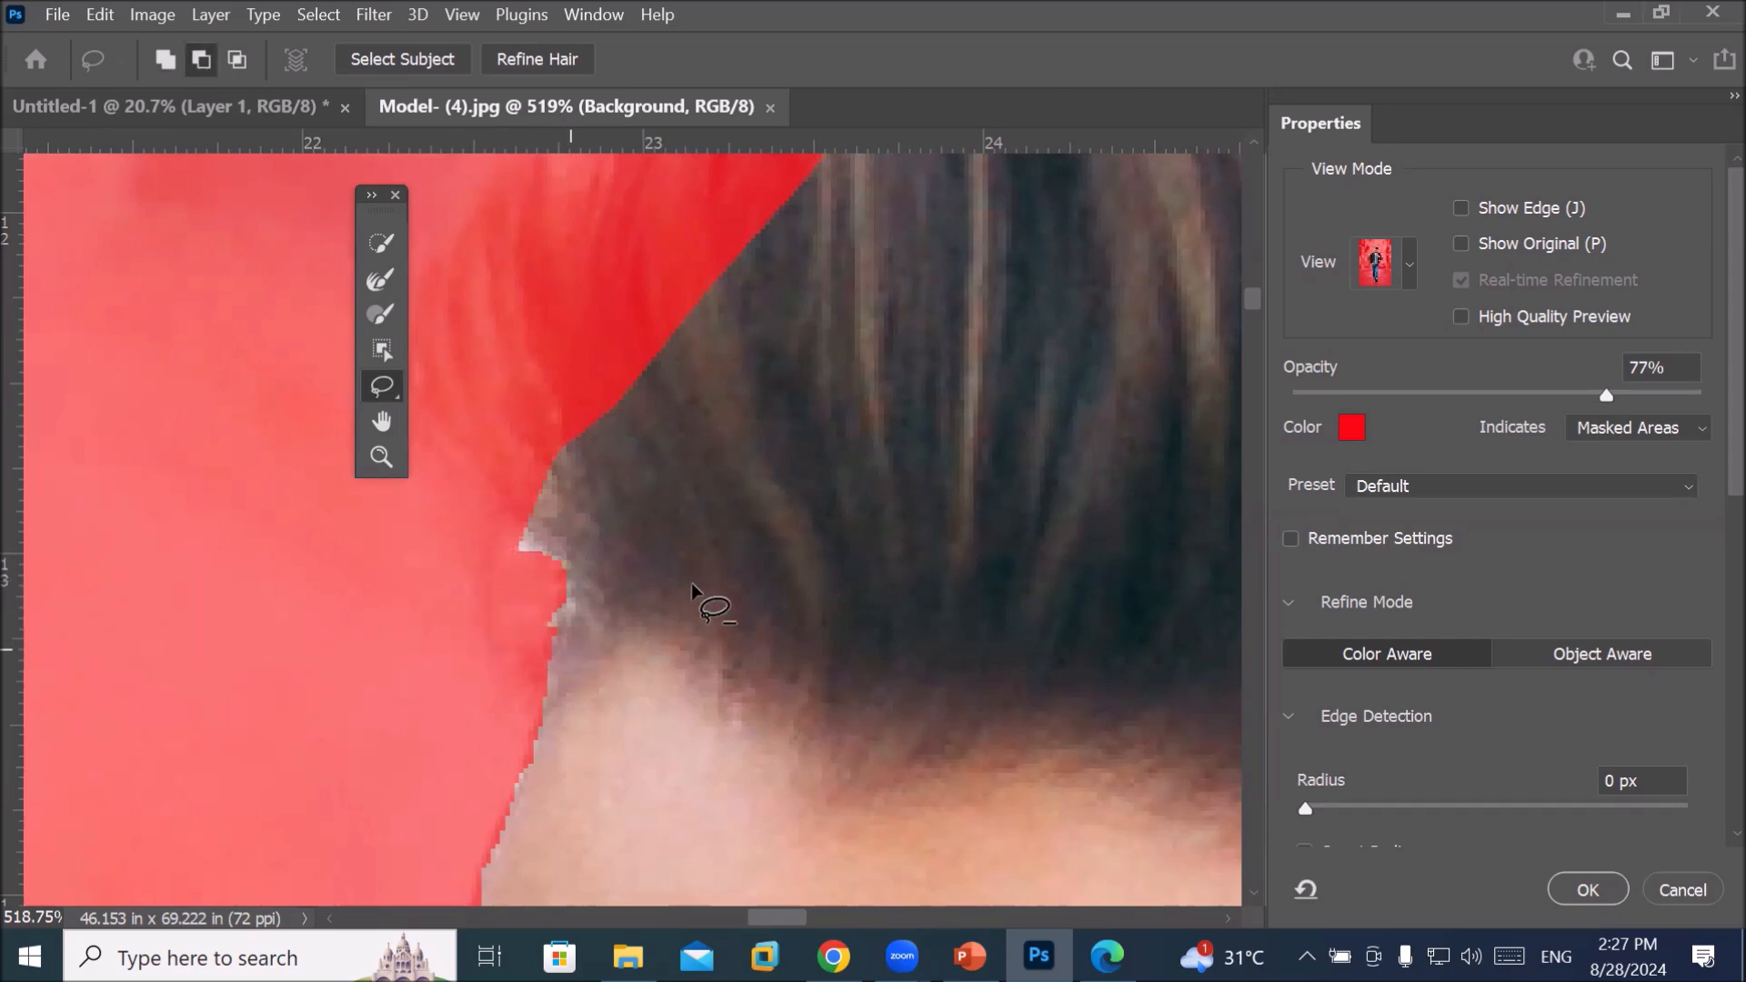
# Run Refine Hair on the selection and check the whole hairstyle's edge
pyautogui.scroll(-3, 691, 582)
pyautogui.scroll(2, 817, 183)
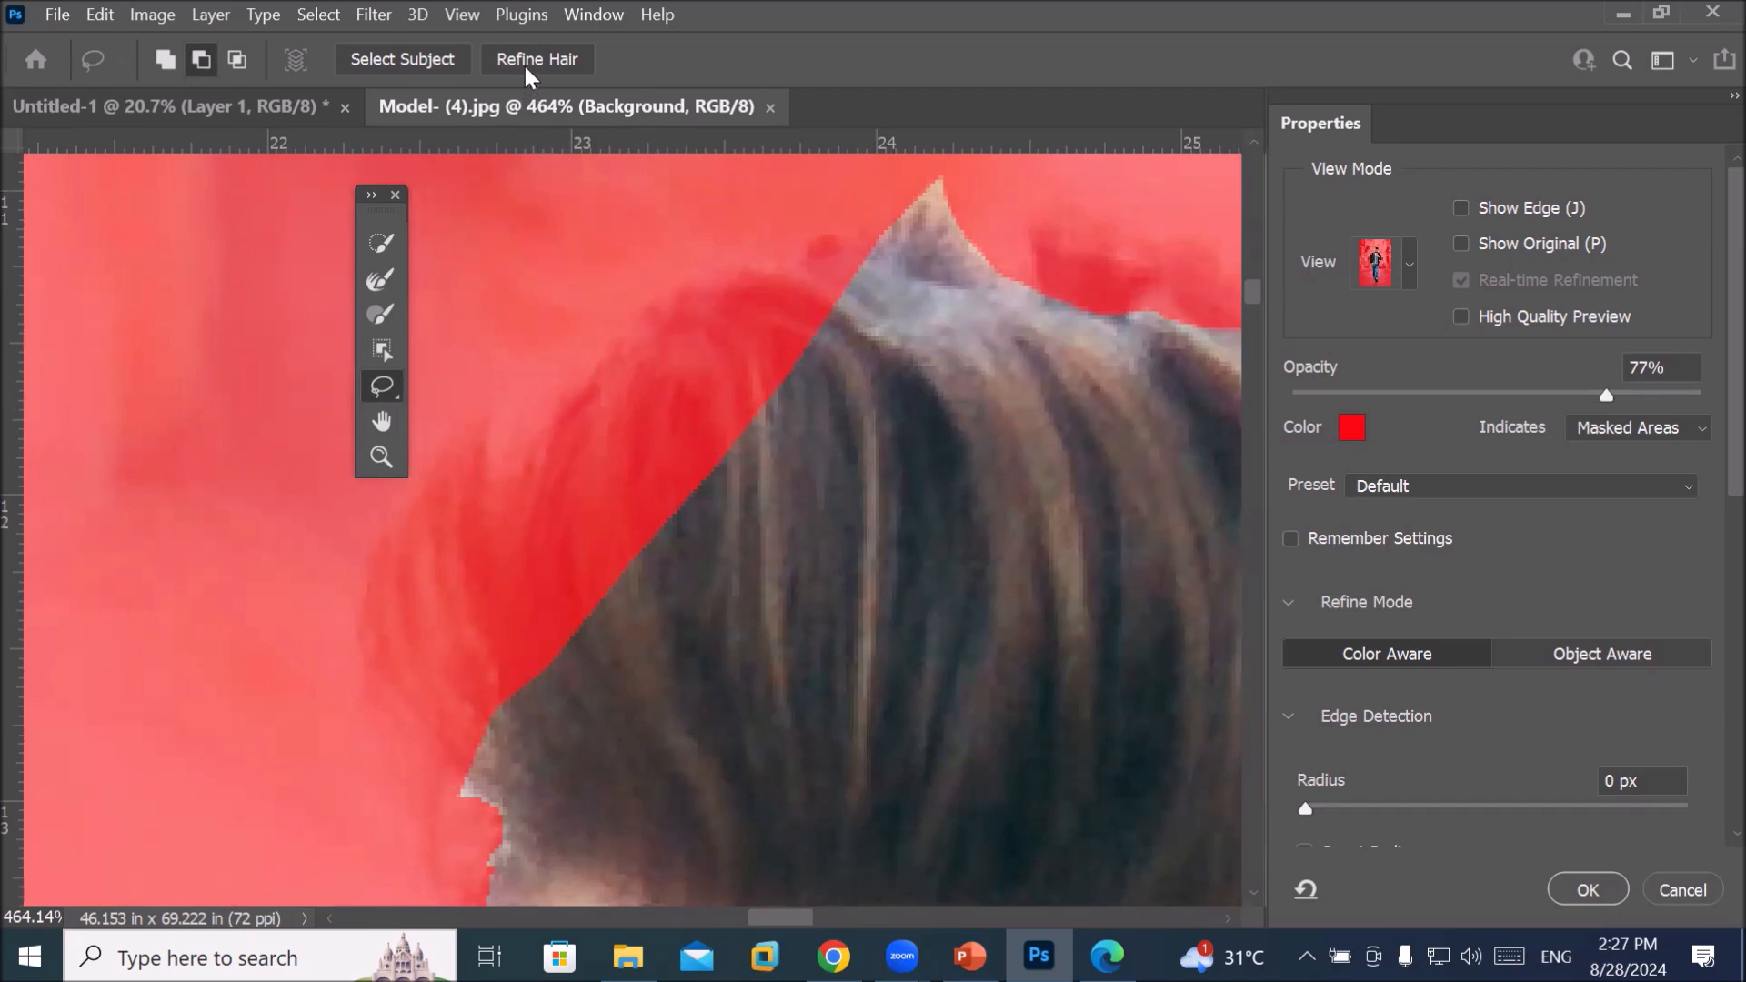
pyautogui.click(548, 58)
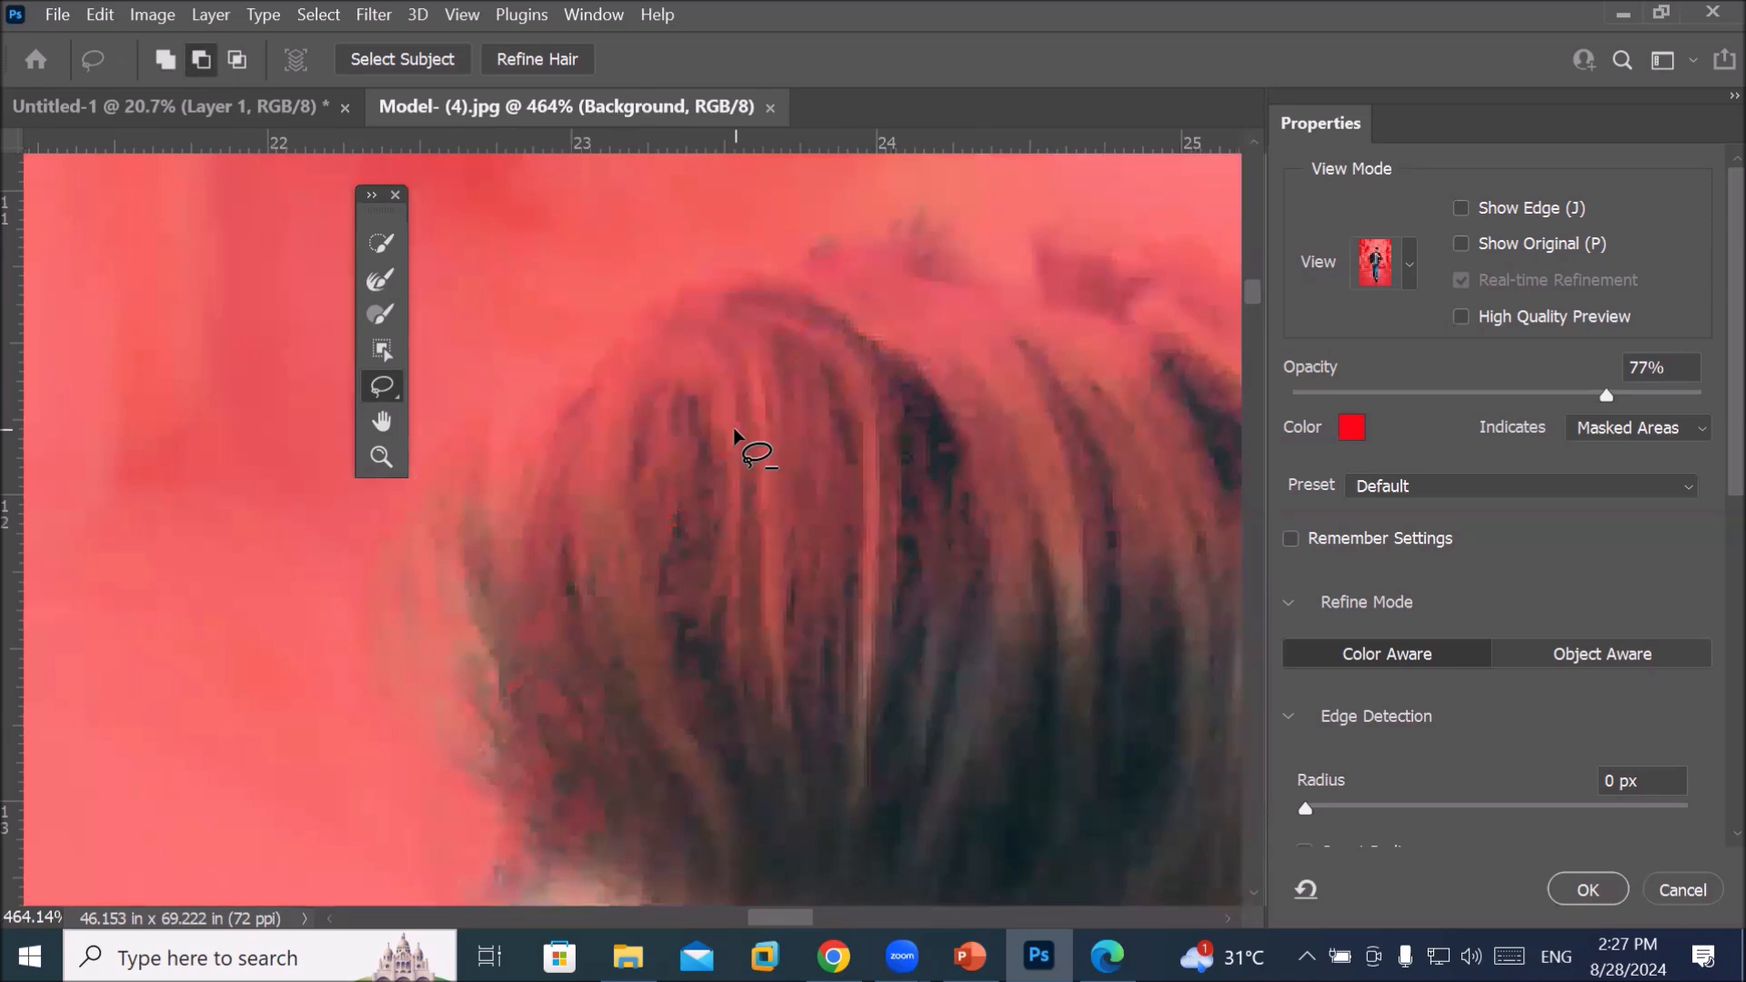
pyautogui.scroll(-3, 733, 428)
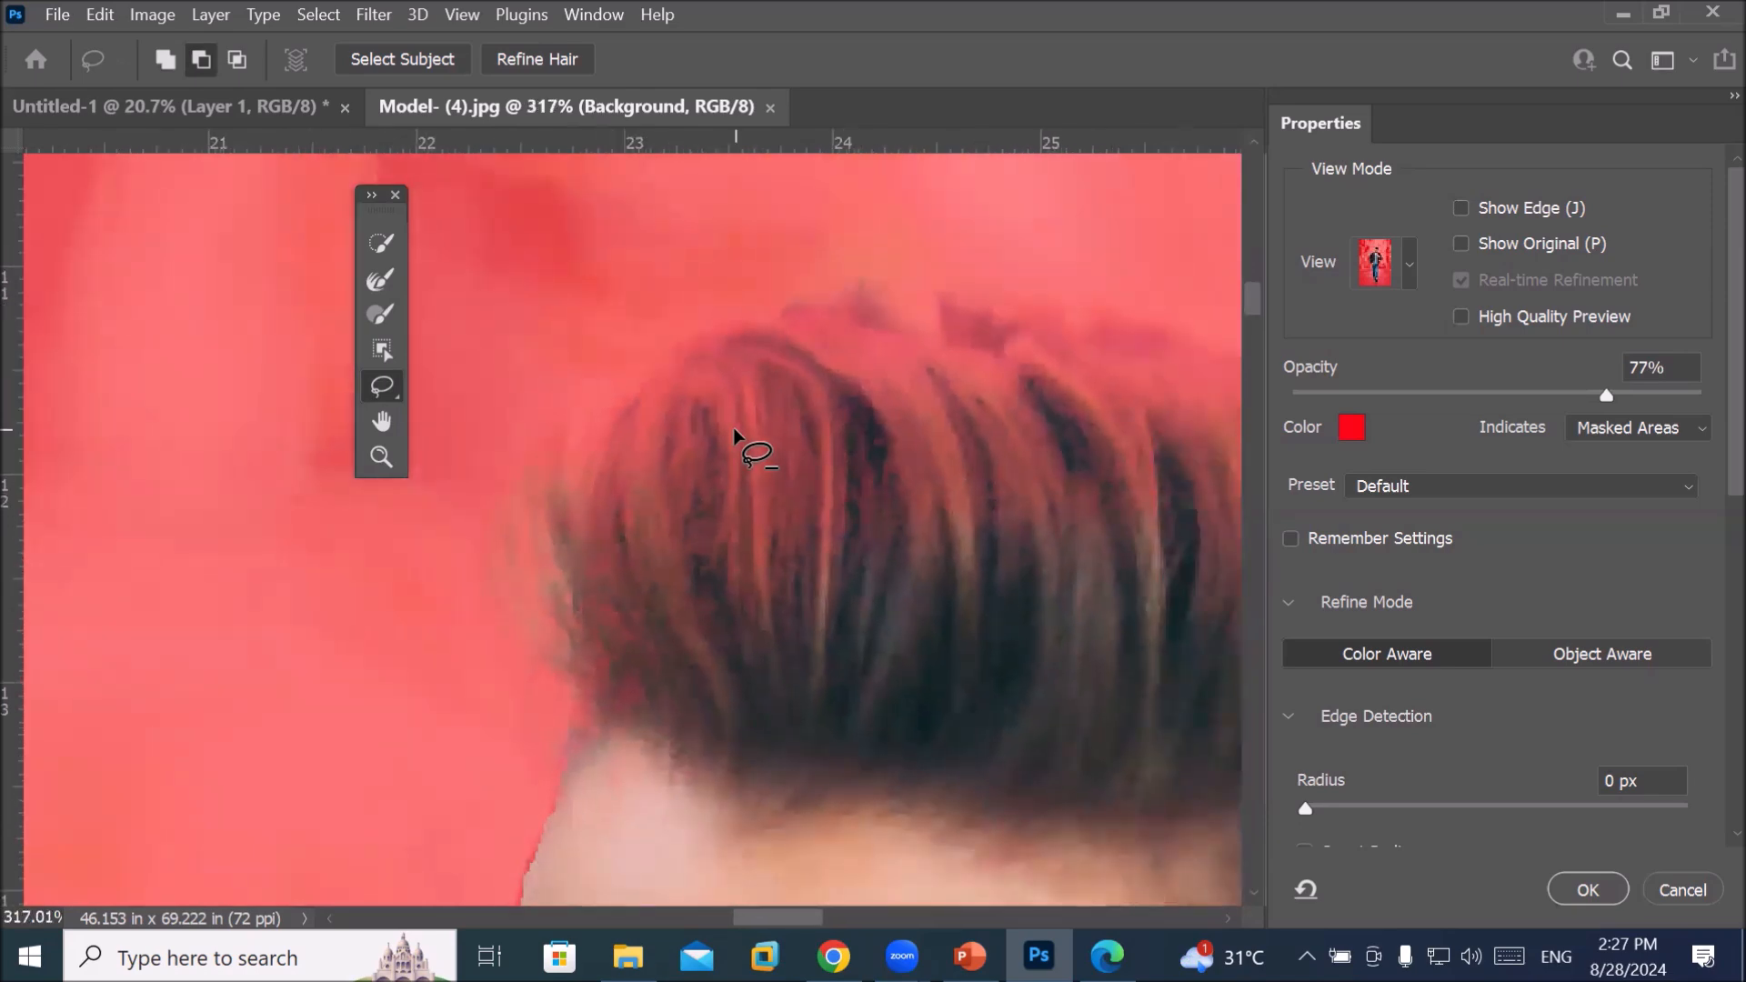
pyautogui.scroll(-4, 734, 428)
pyautogui.scroll(-2, 733, 428)
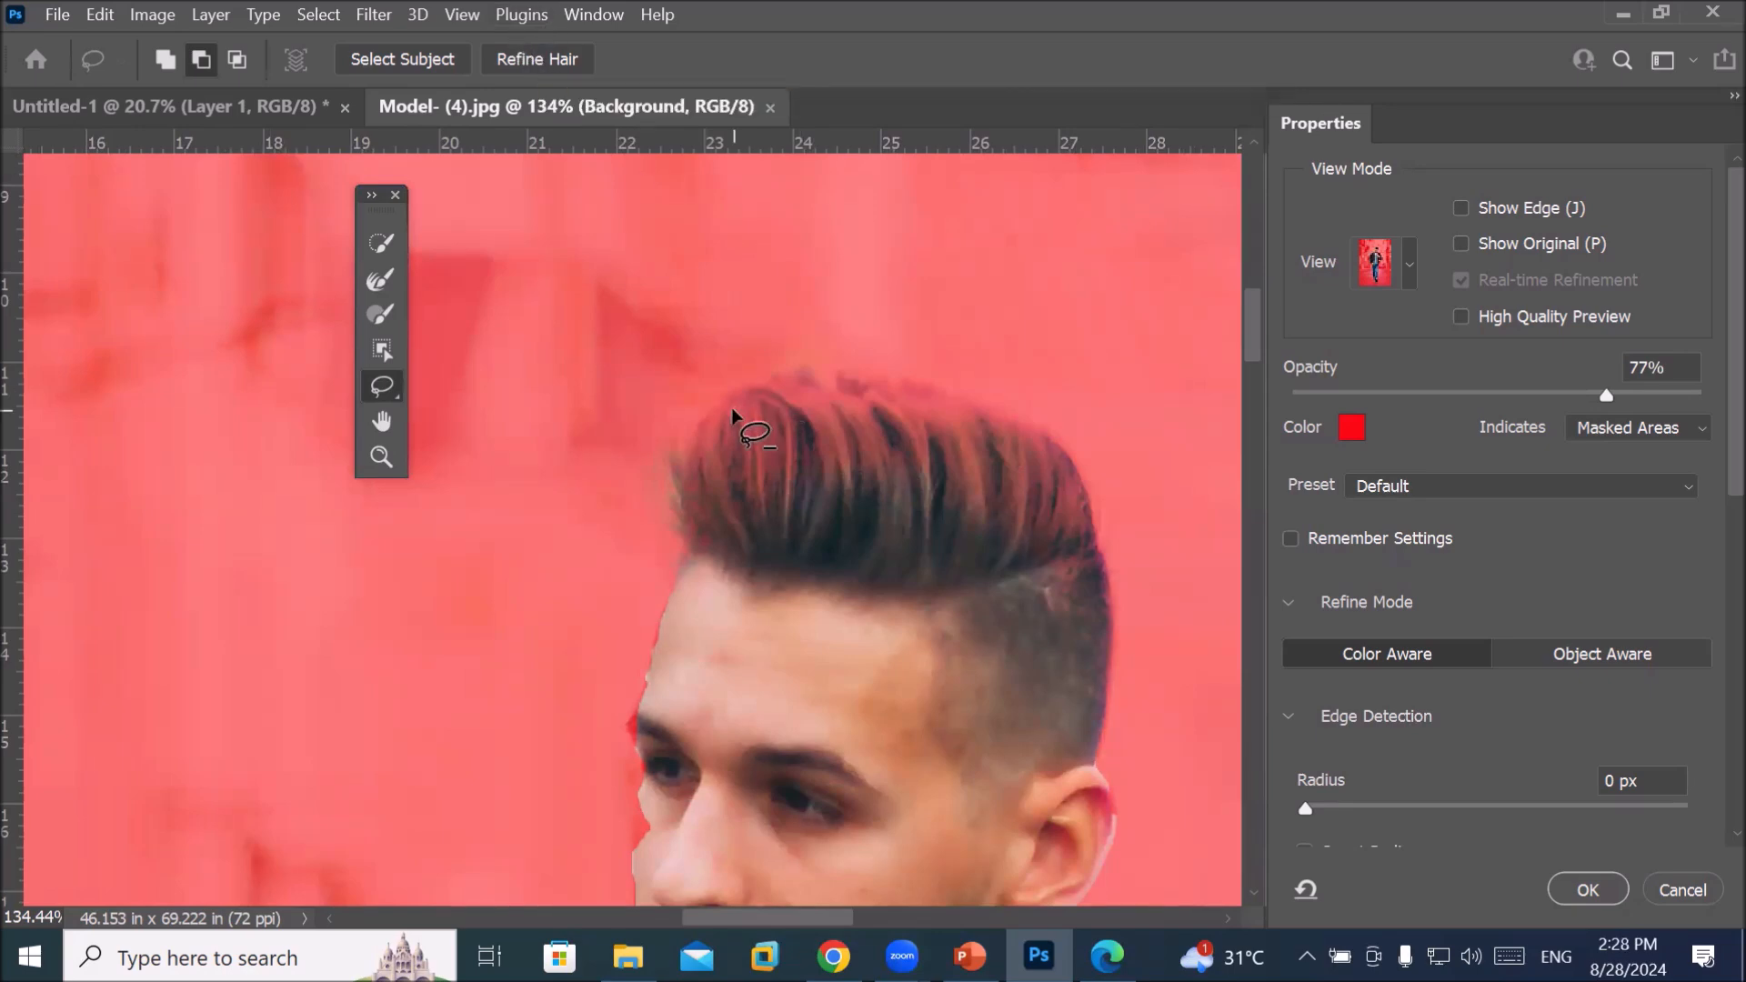
# Brush over the front and top of the hair with the Refine Edge Brush at size 30
pyautogui.scroll(1, 719, 377)
pyautogui.scroll(2, 719, 378)
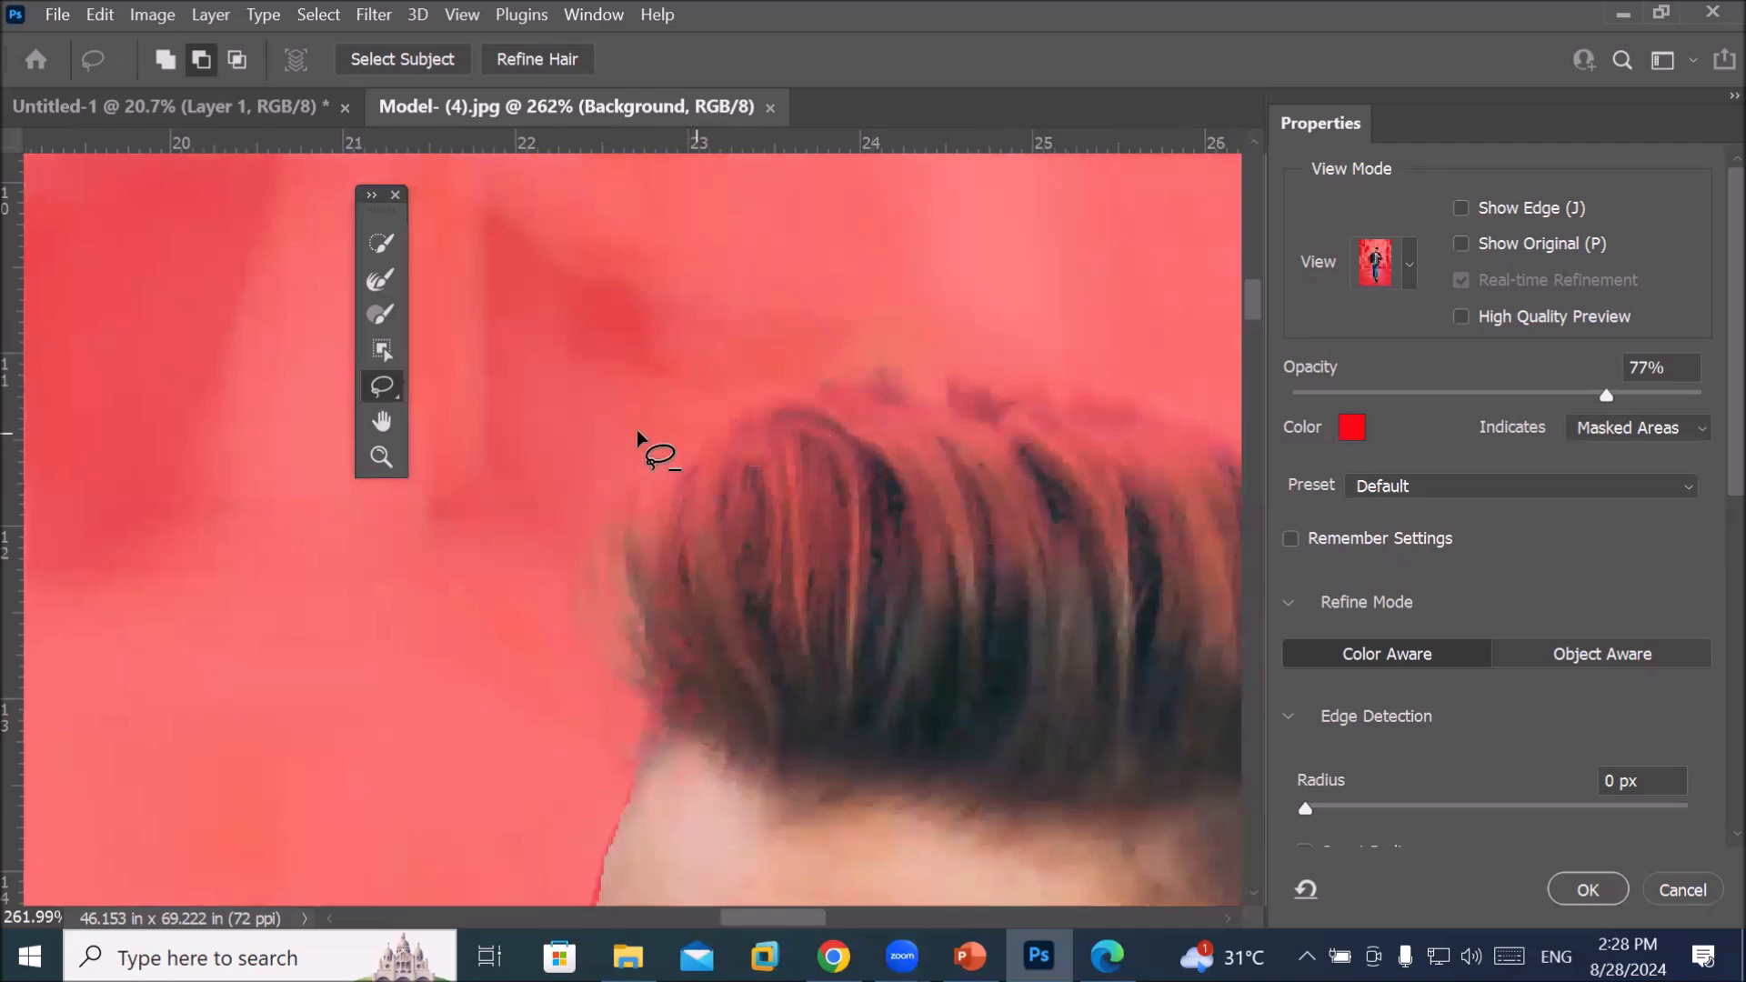
pyautogui.click(382, 282)
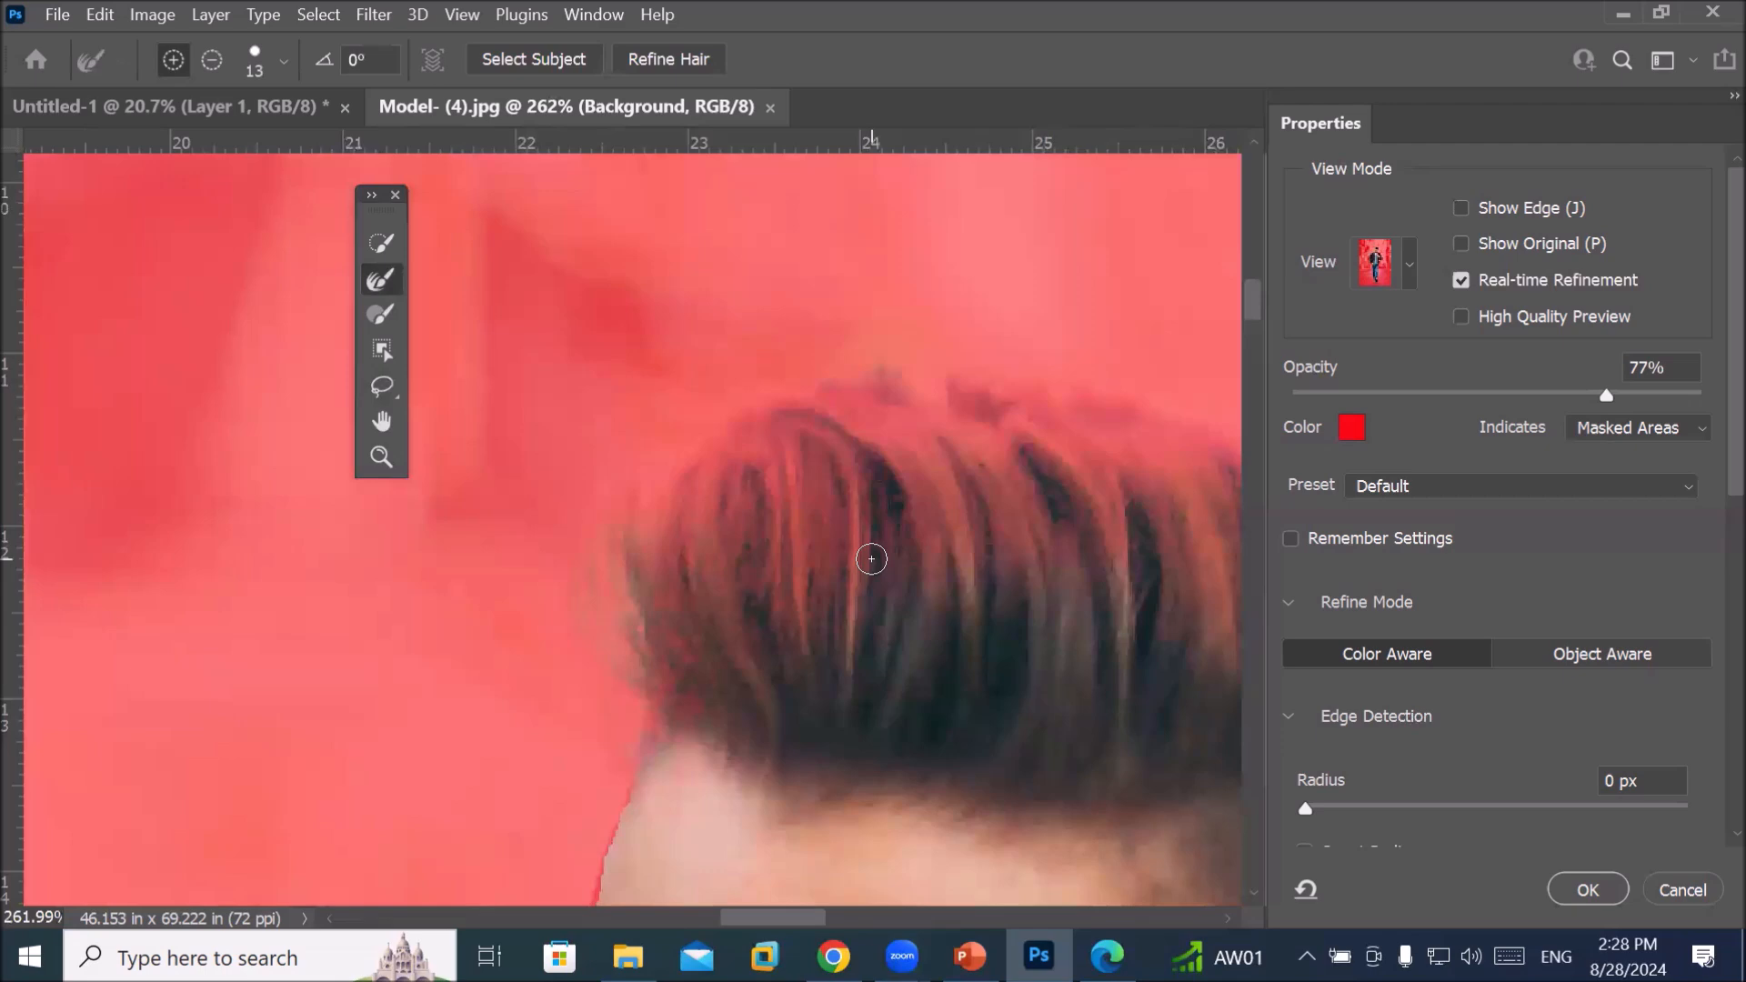
pyautogui.press(']')
pyautogui.press(']')
pyautogui.moveTo(832, 493)
pyautogui.mouseDown()
pyautogui.moveTo(791, 546)
pyautogui.moveTo(829, 511)
pyautogui.mouseUp()
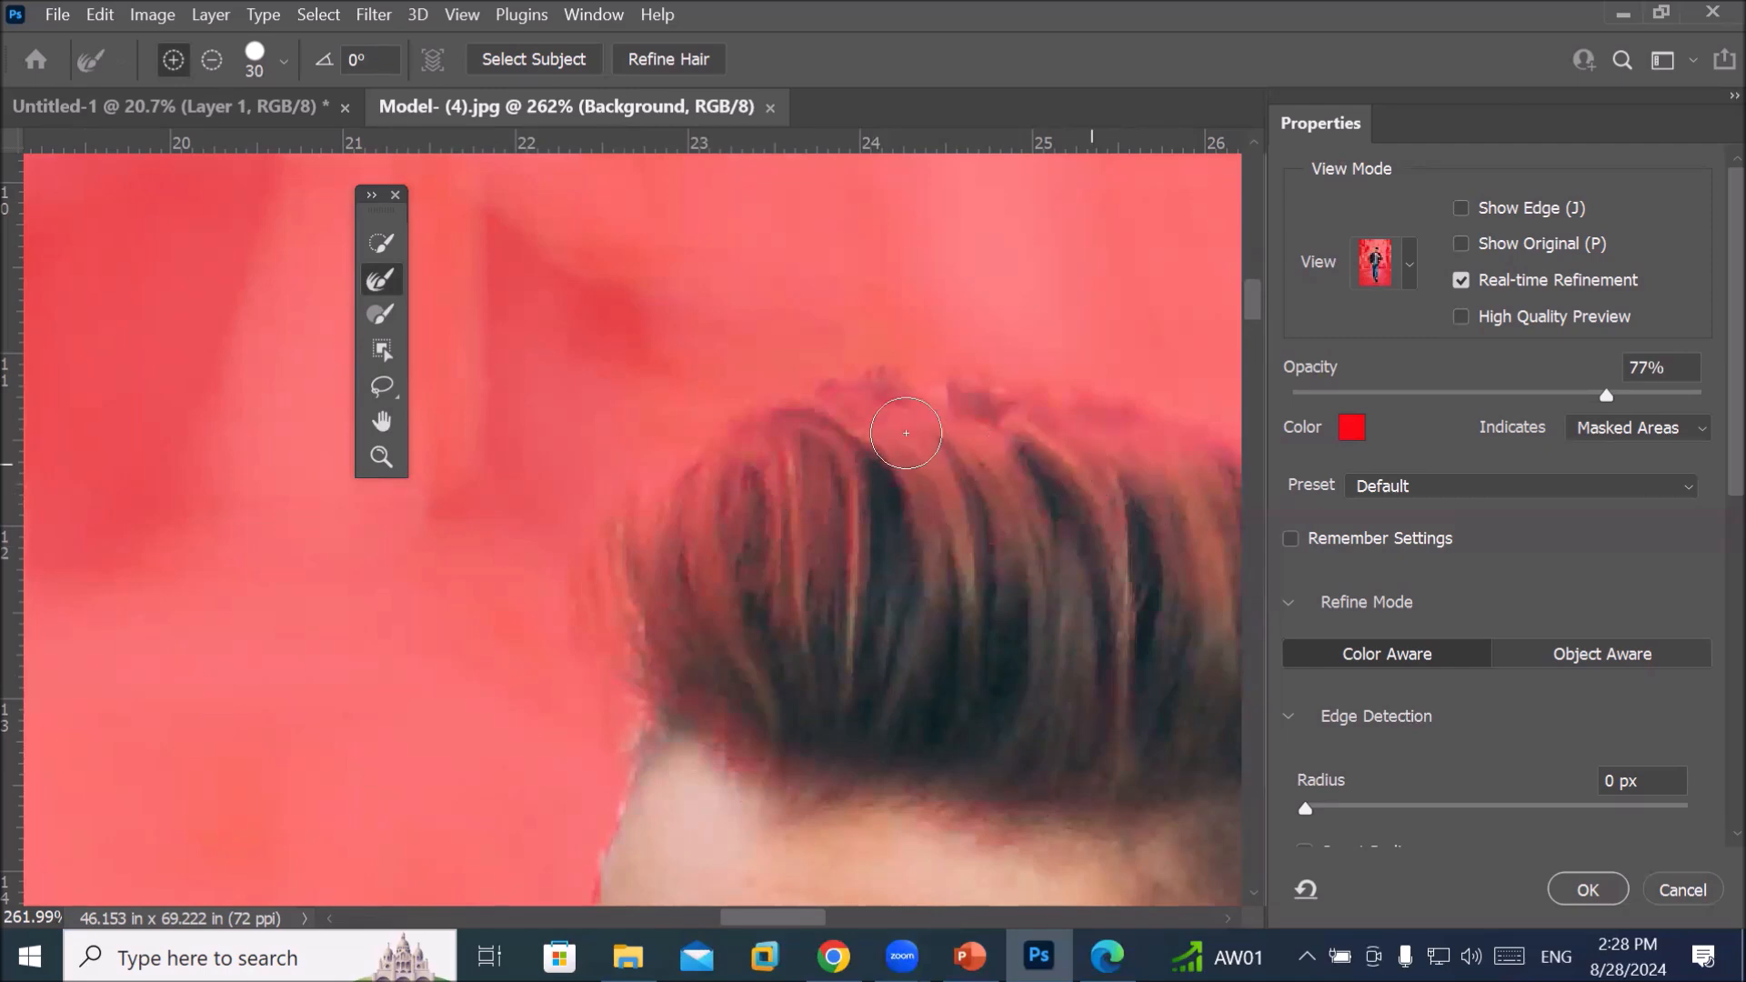
pyautogui.moveTo(1107, 445)
pyautogui.mouseDown()
pyautogui.moveTo(1202, 541)
pyautogui.moveTo(1228, 611)
pyautogui.moveTo(958, 690)
pyautogui.moveTo(930, 667)
pyautogui.mouseUp()
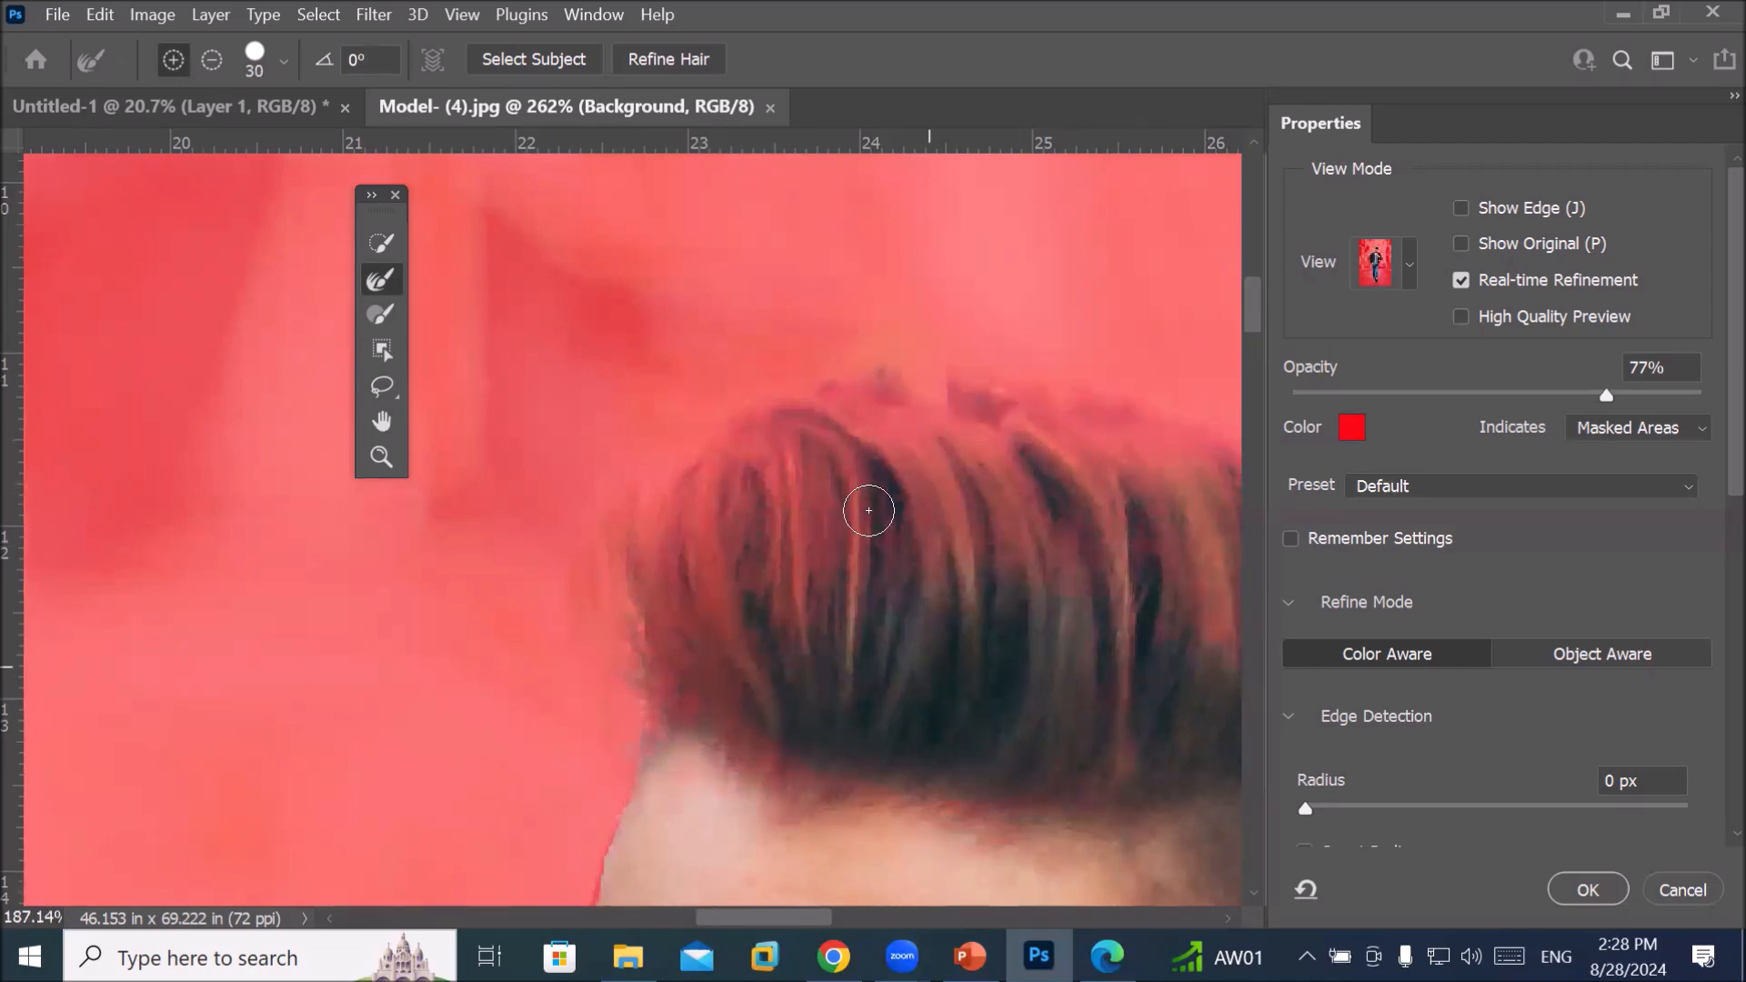
# Paint the background gap between the jeans legs out of the selection with the Brush tool in subtract mode, size 13
pyautogui.scroll(-2, 861, 511)
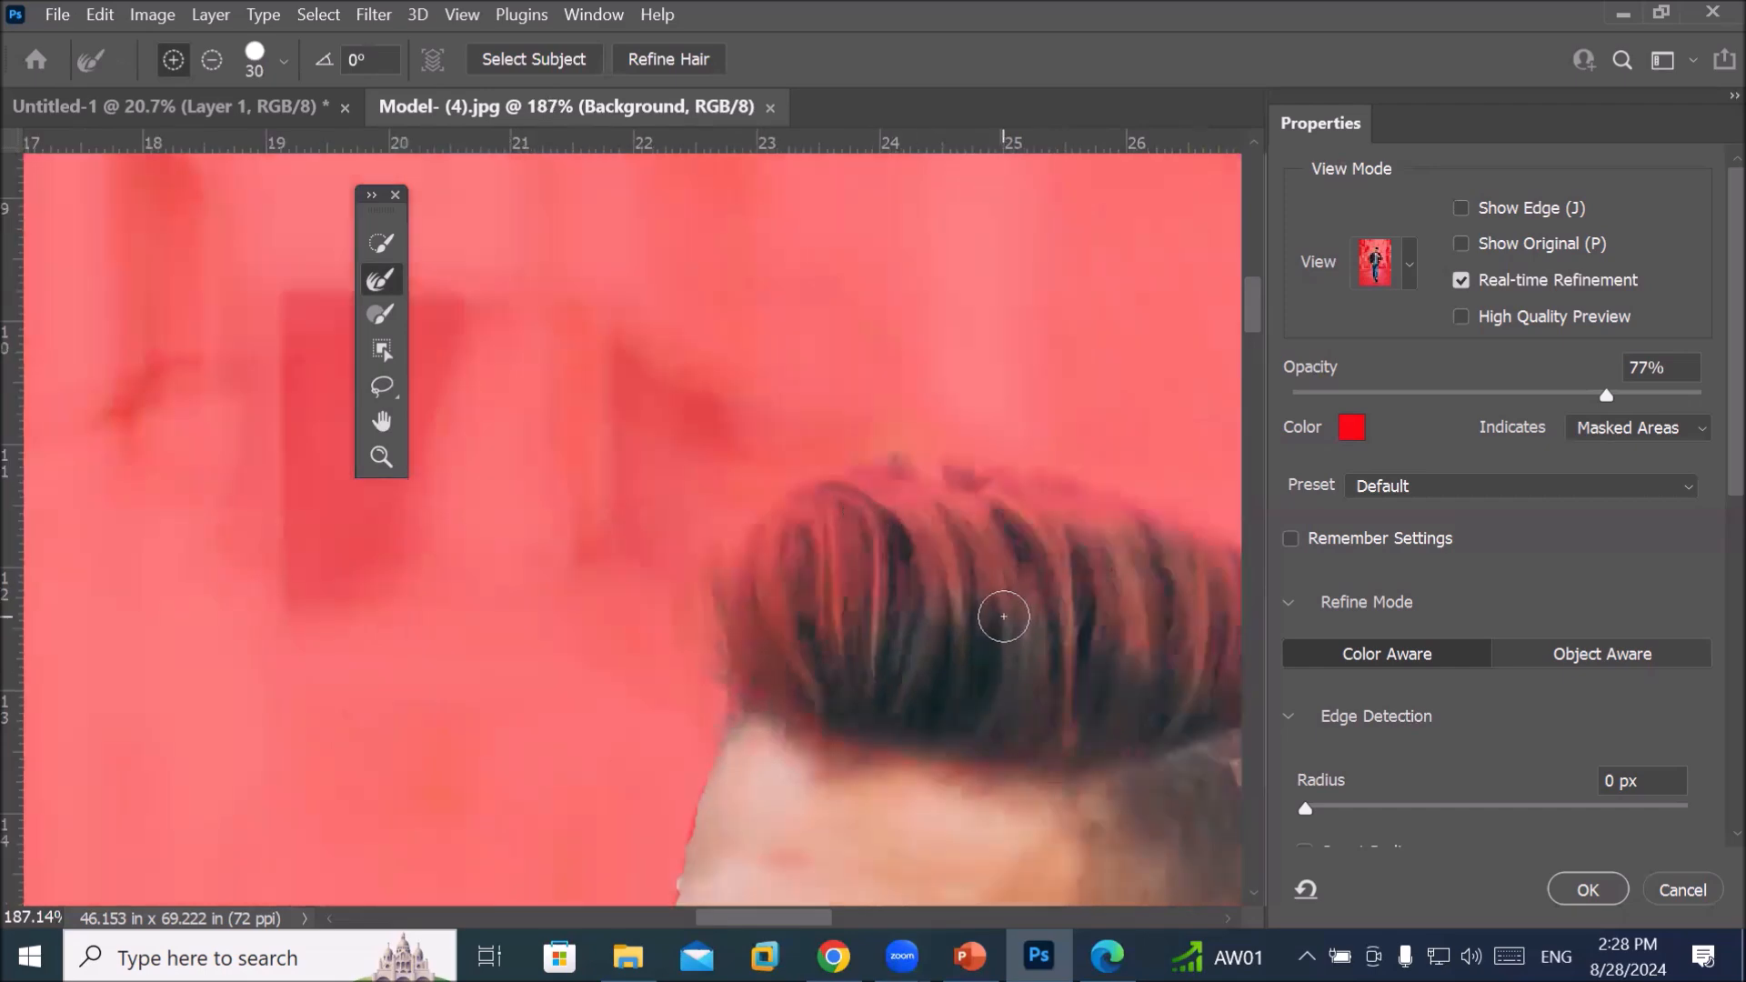
pyautogui.scroll(-2, 1000, 615)
pyautogui.scroll(-12, 999, 616)
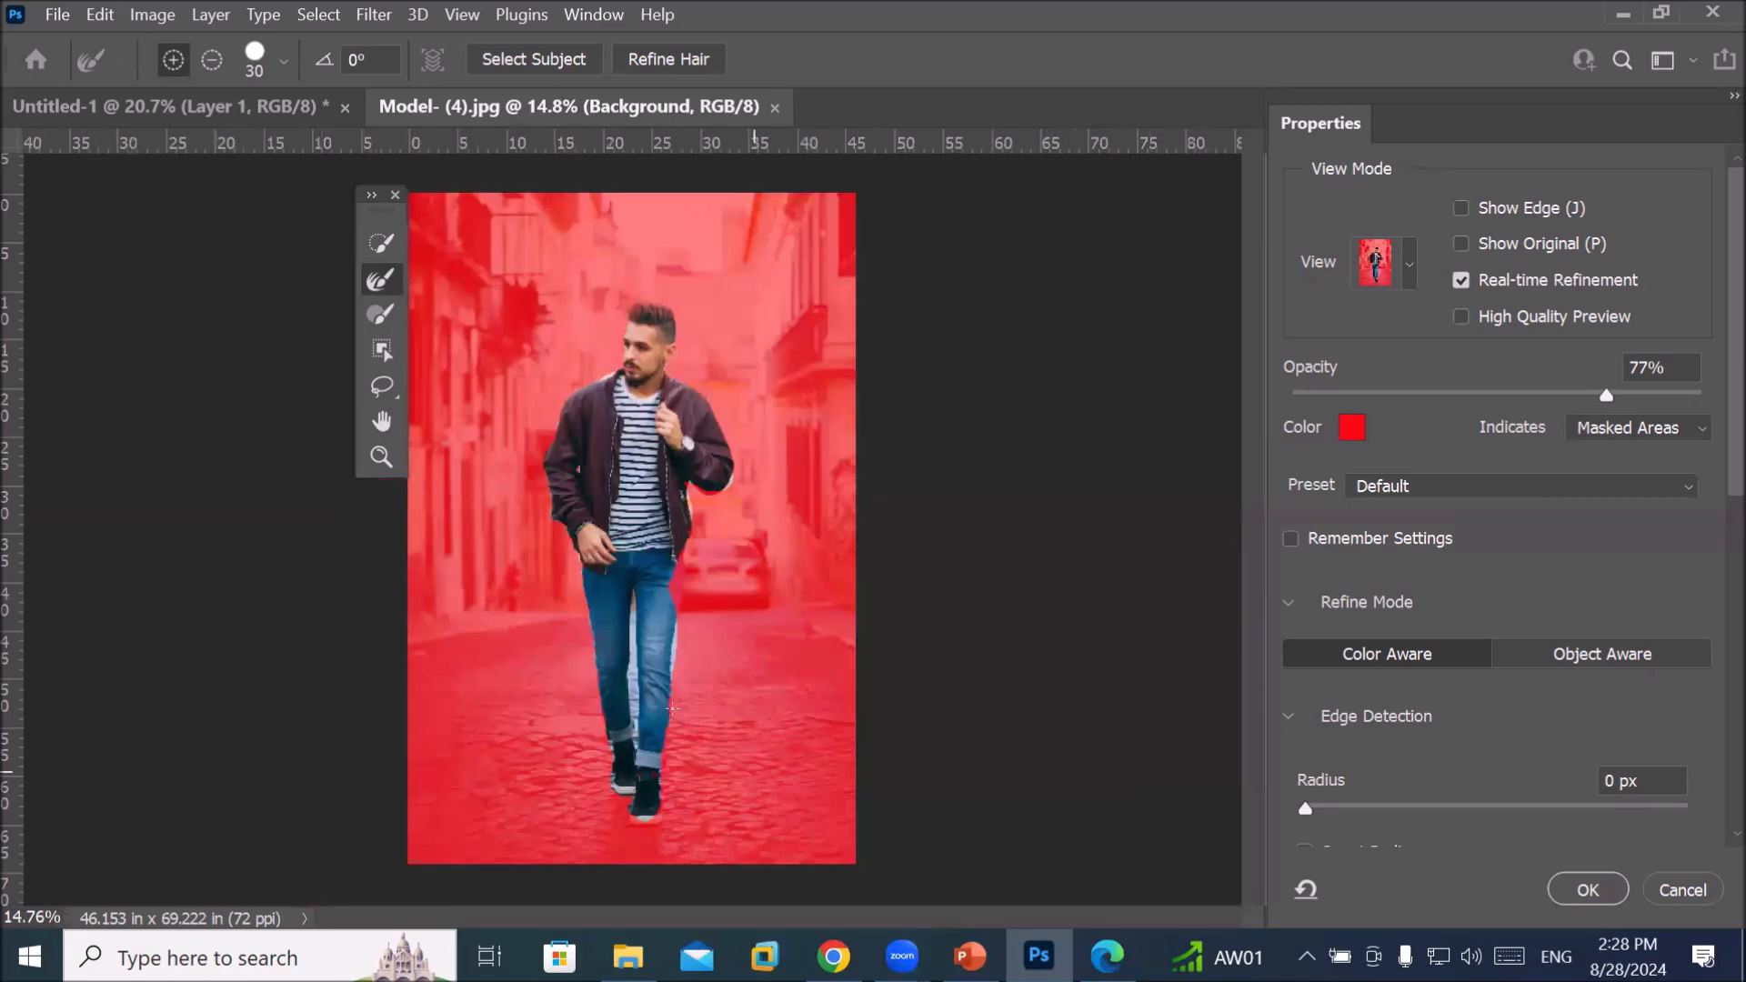
pyautogui.scroll(12, 635, 699)
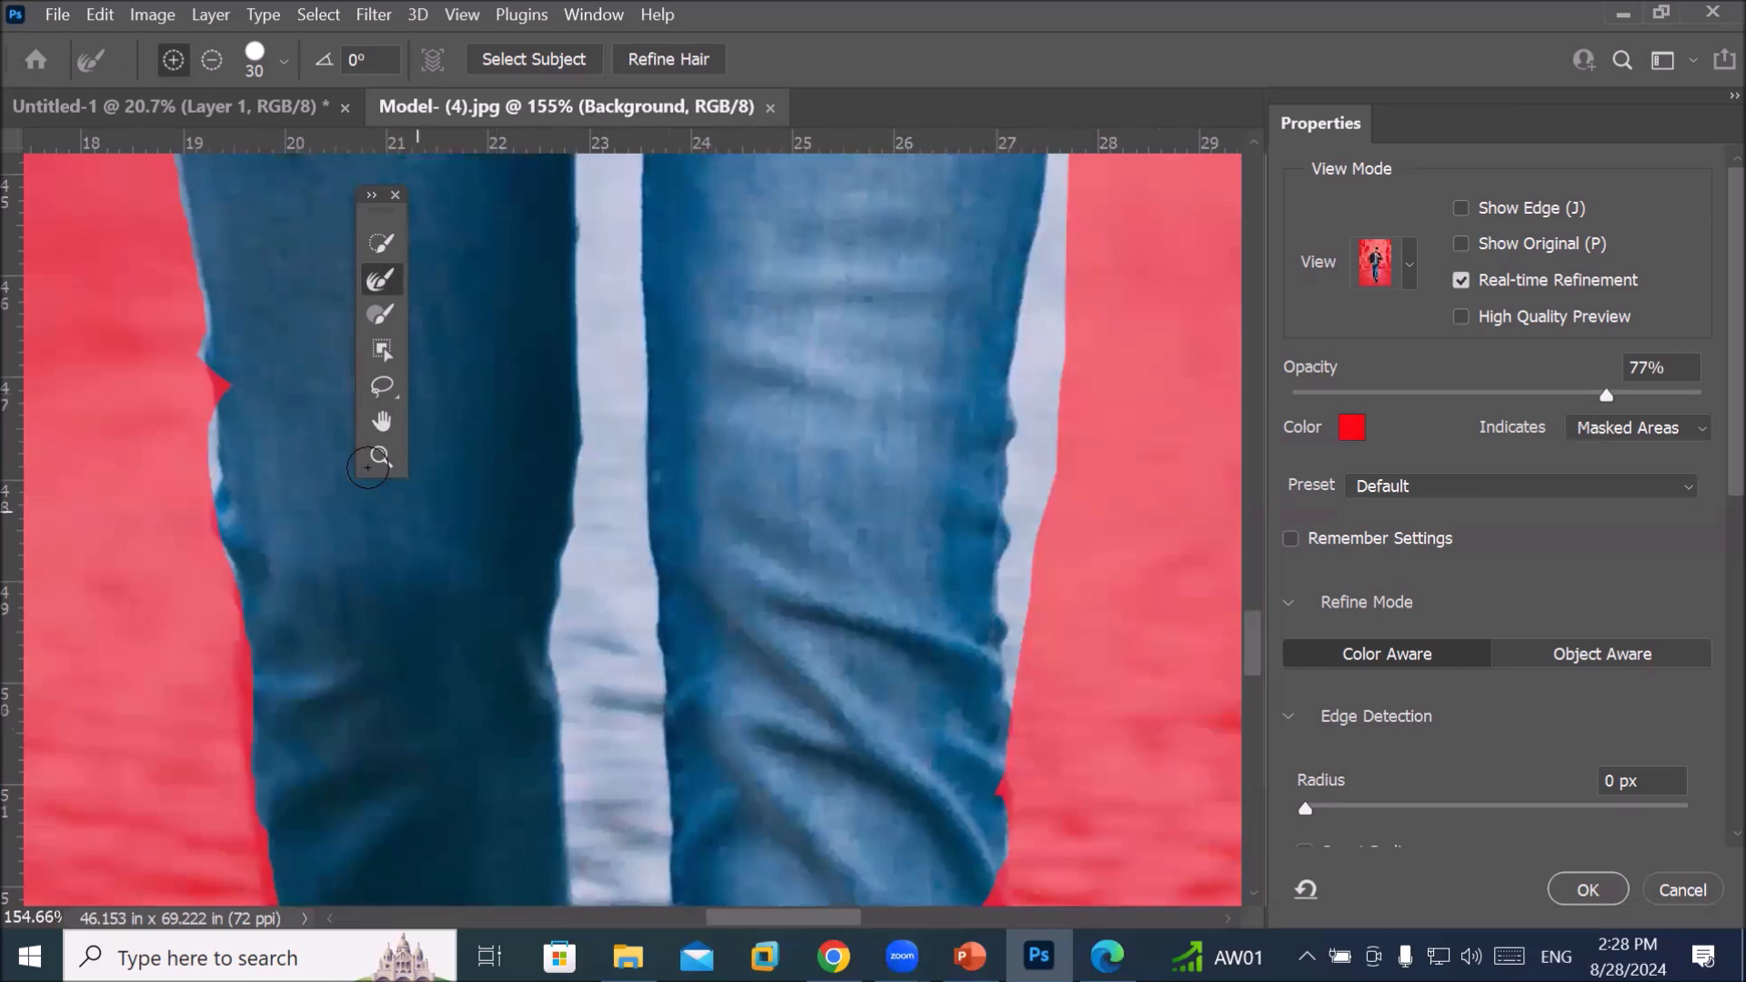
pyautogui.click(375, 313)
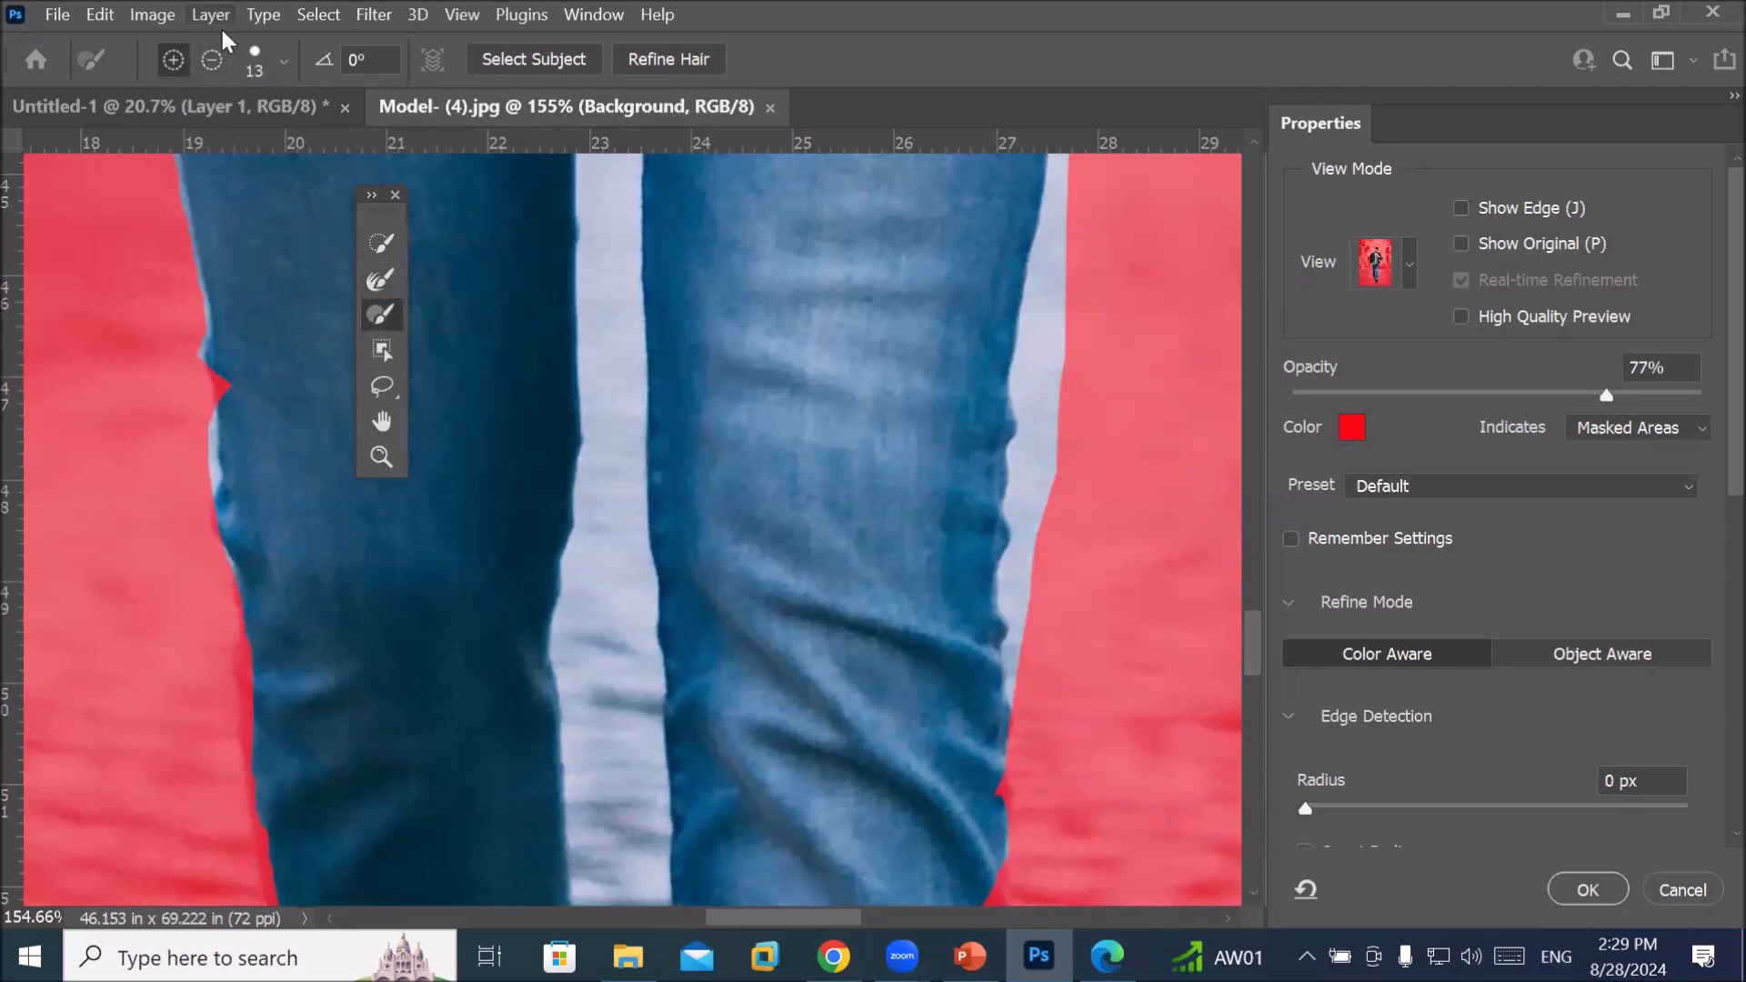
pyautogui.click(212, 62)
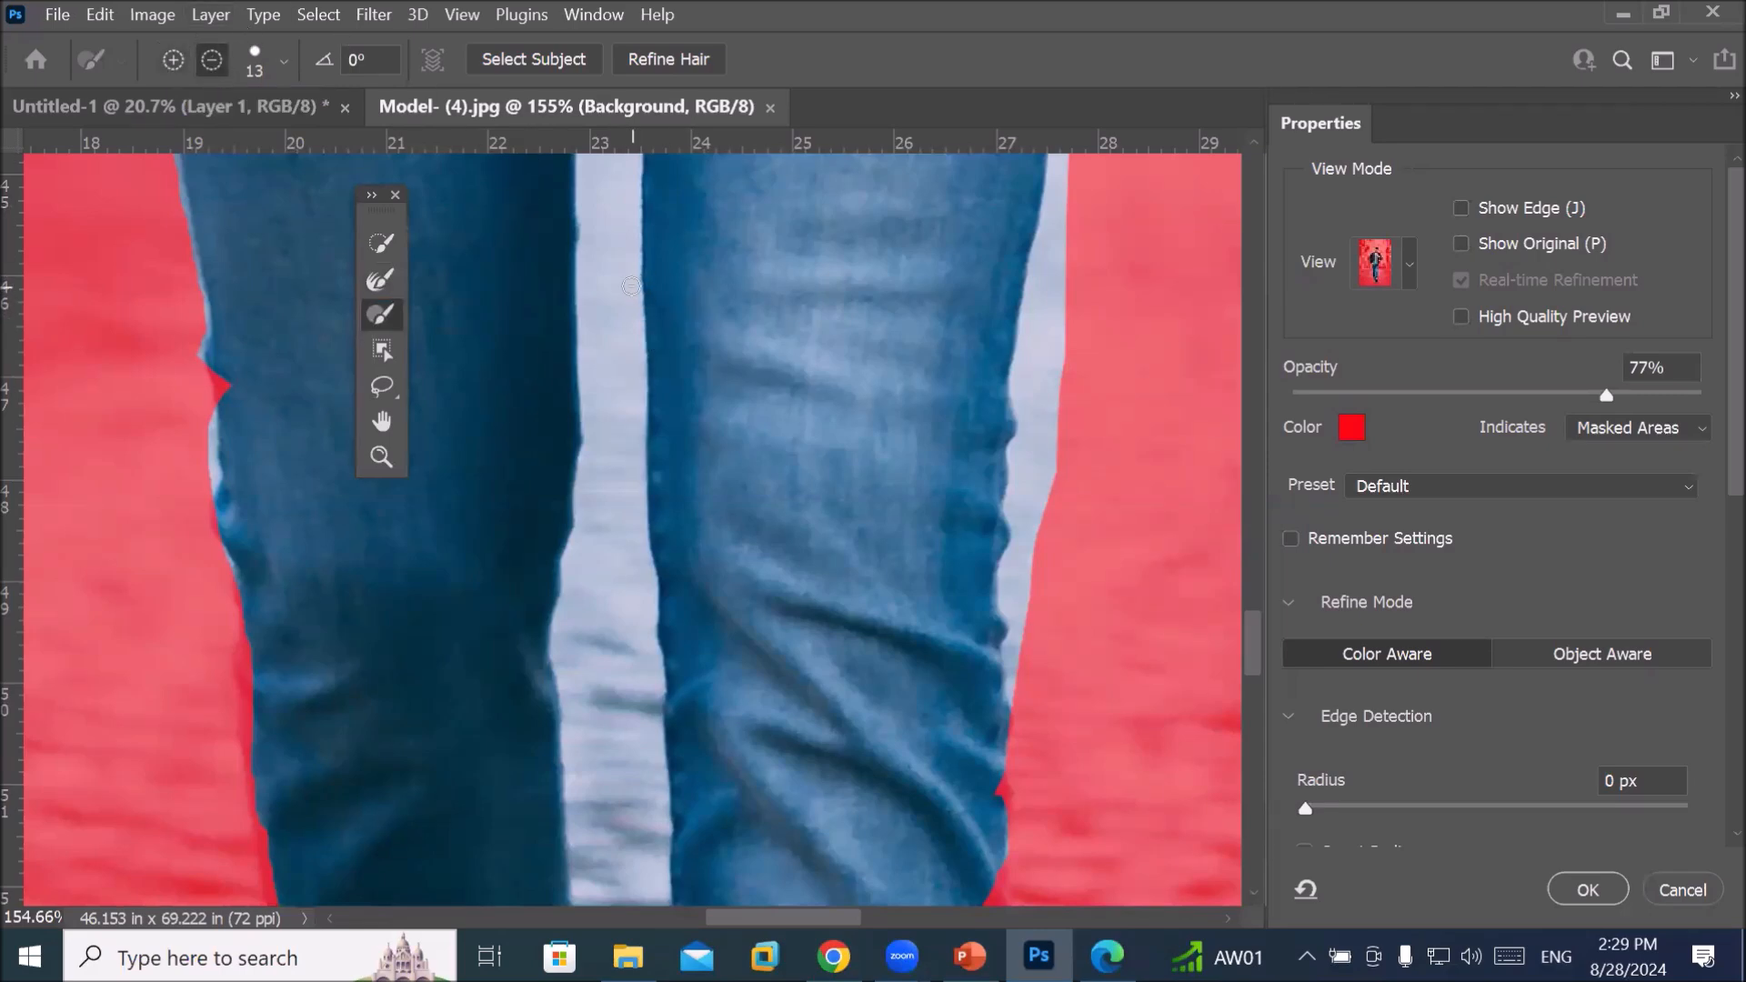
pyautogui.moveTo(620, 280)
pyautogui.mouseDown()
pyautogui.moveTo(592, 600)
pyautogui.moveTo(613, 692)
pyautogui.mouseUp()
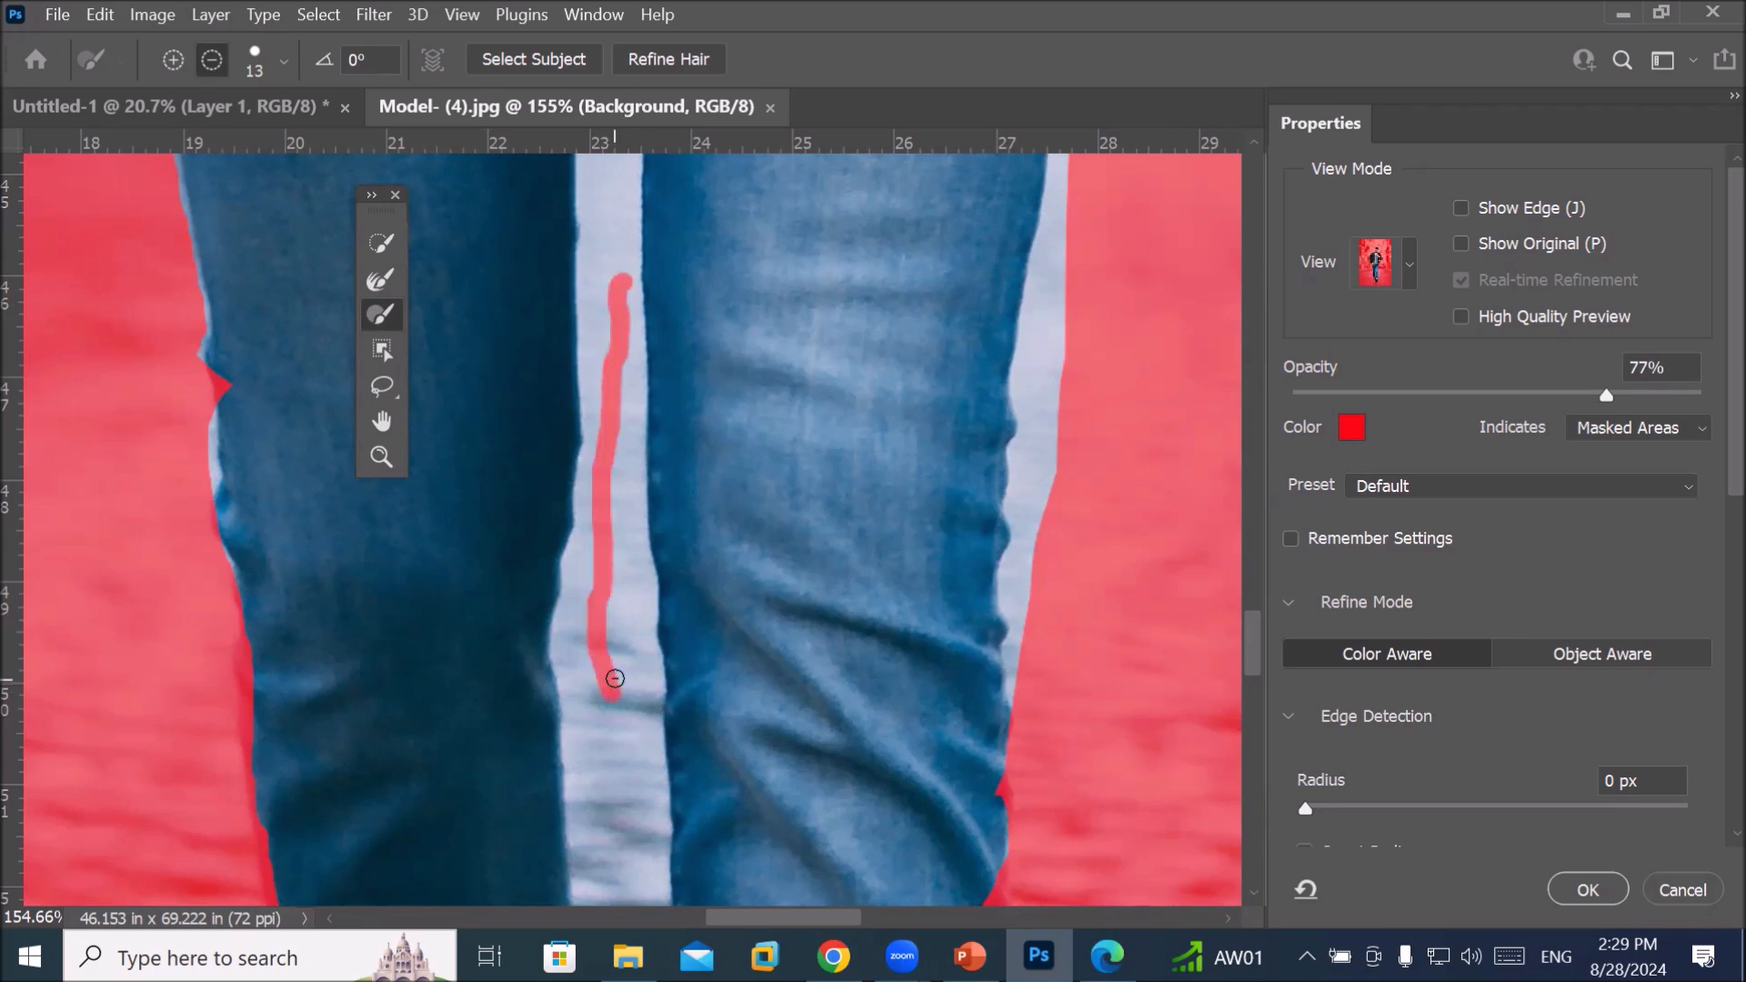
# Set the Quick Selection brush size to 45 and subtract the background gap between the knees from the selection
pyautogui.scroll(-1, 612, 669)
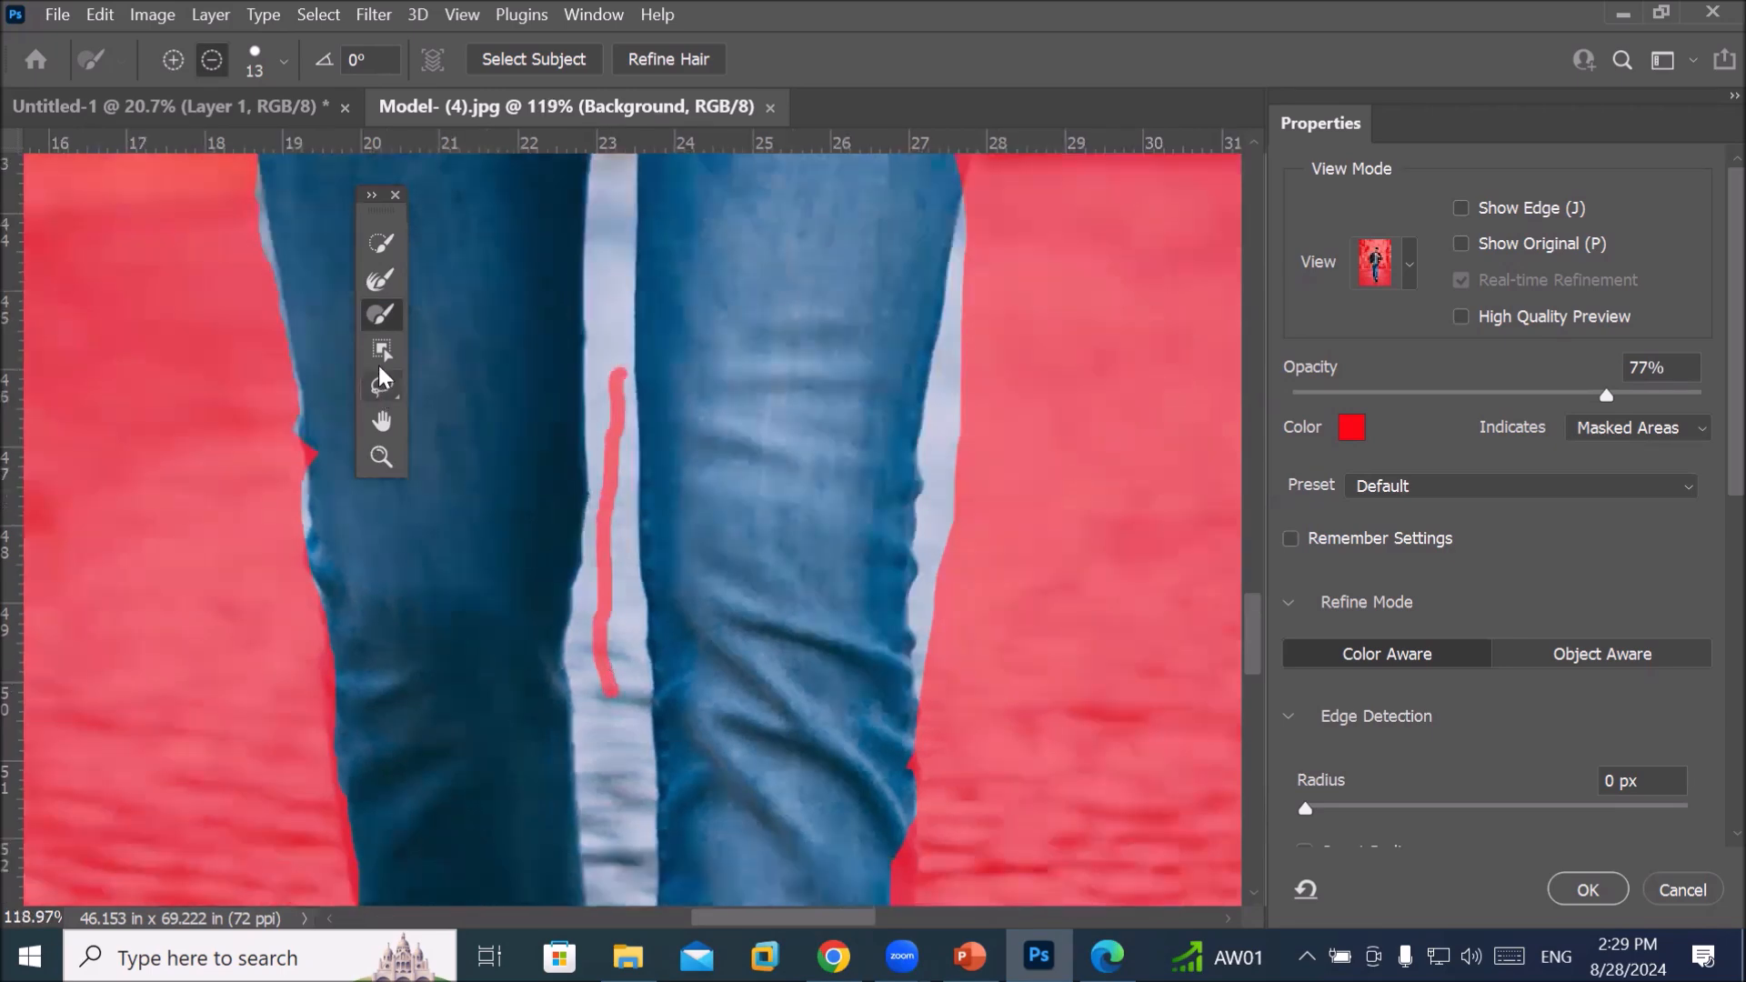
pyautogui.click(379, 244)
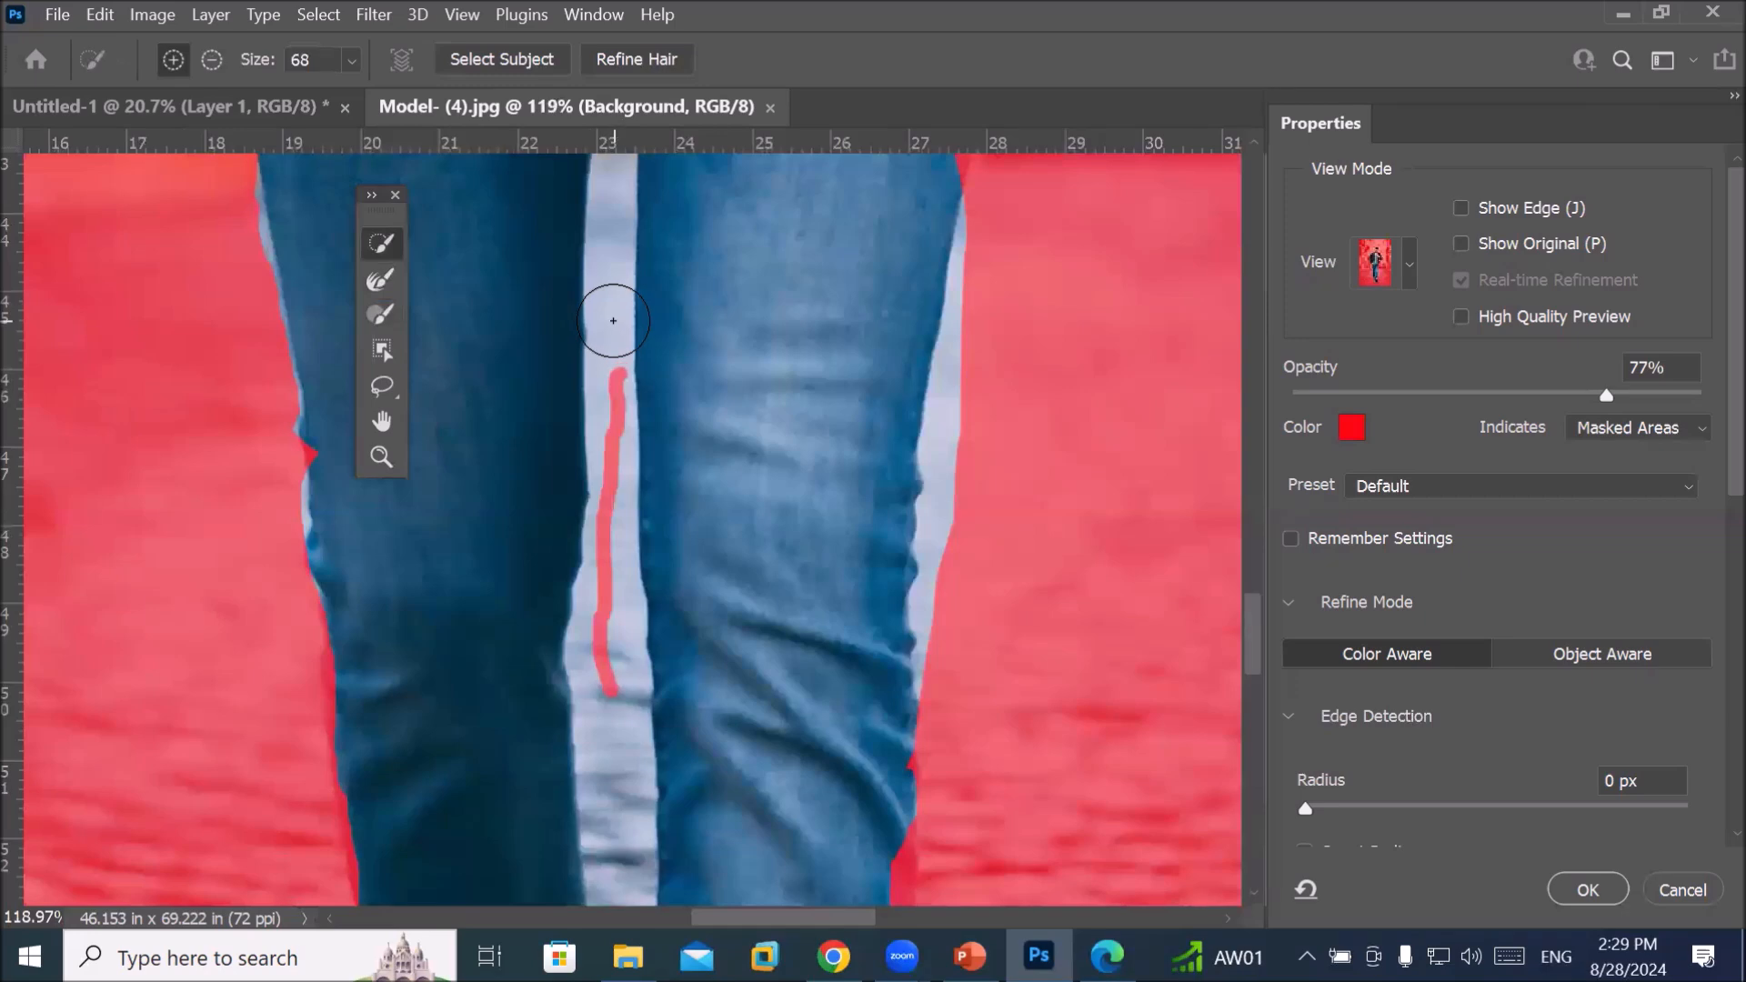
pyautogui.press('[')
pyautogui.press('[')
pyautogui.press('[')
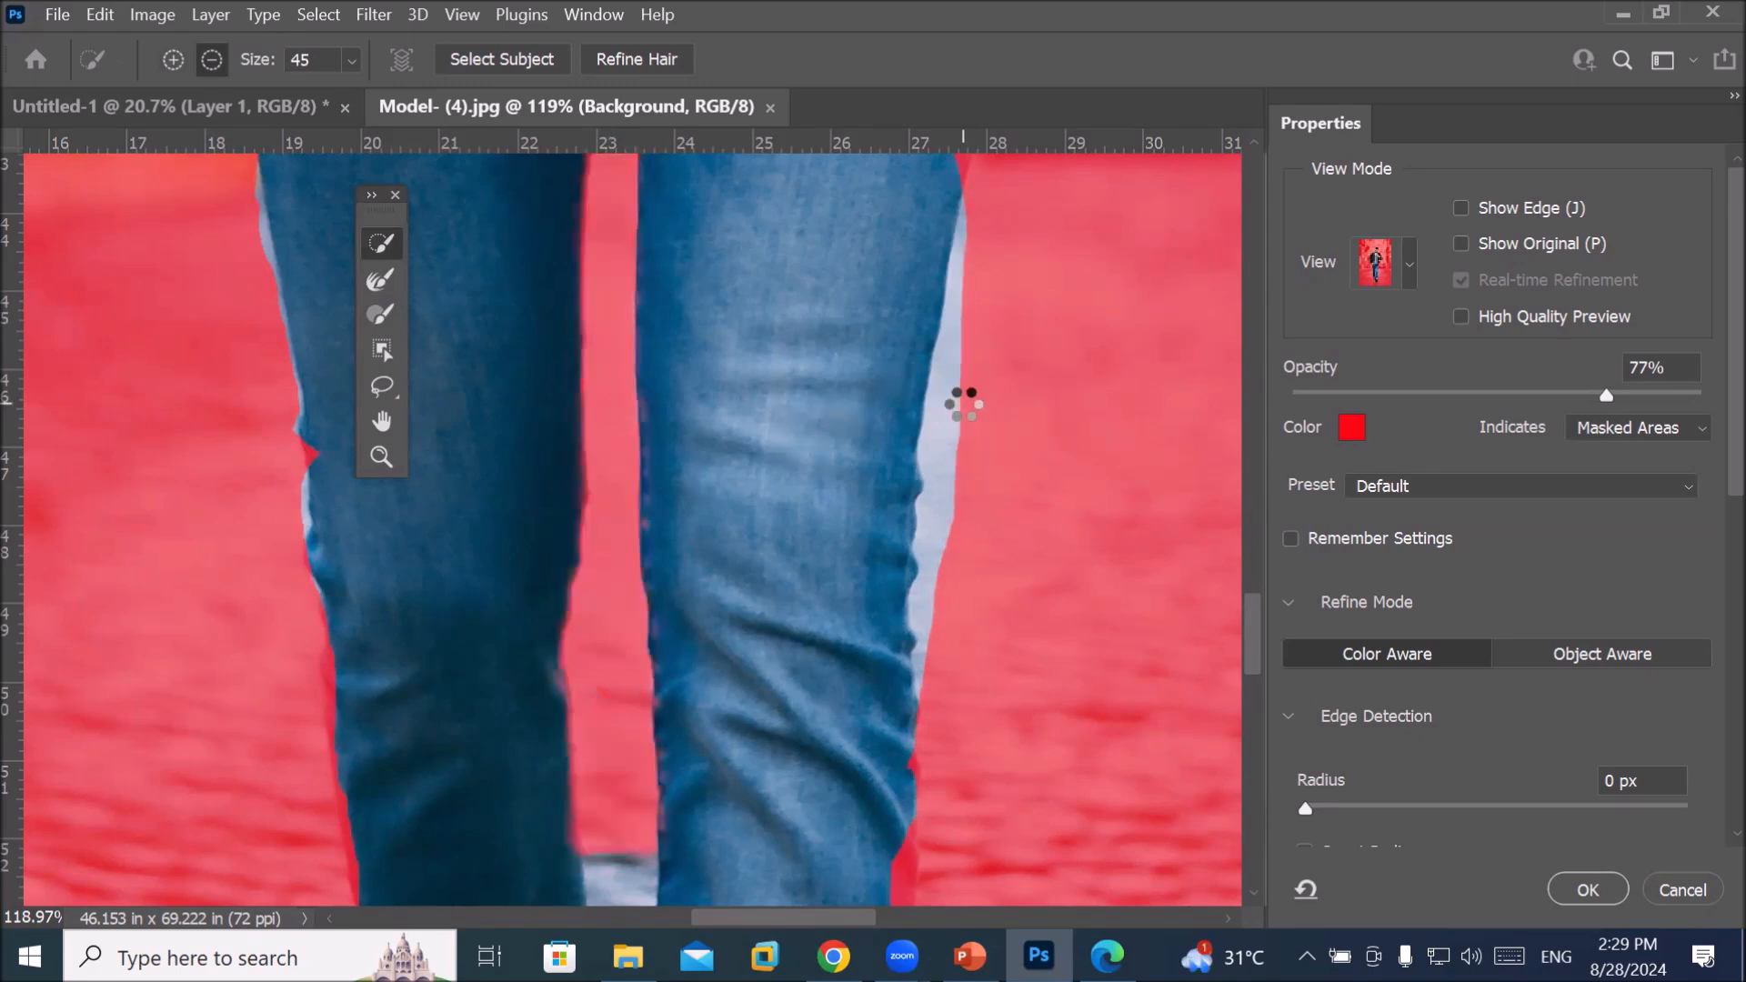
# Subtract the leftover background strip along the outer edge of the man's front leg from the selection
pyautogui.moveTo(960, 404); pyautogui.dragTo(952, 479)
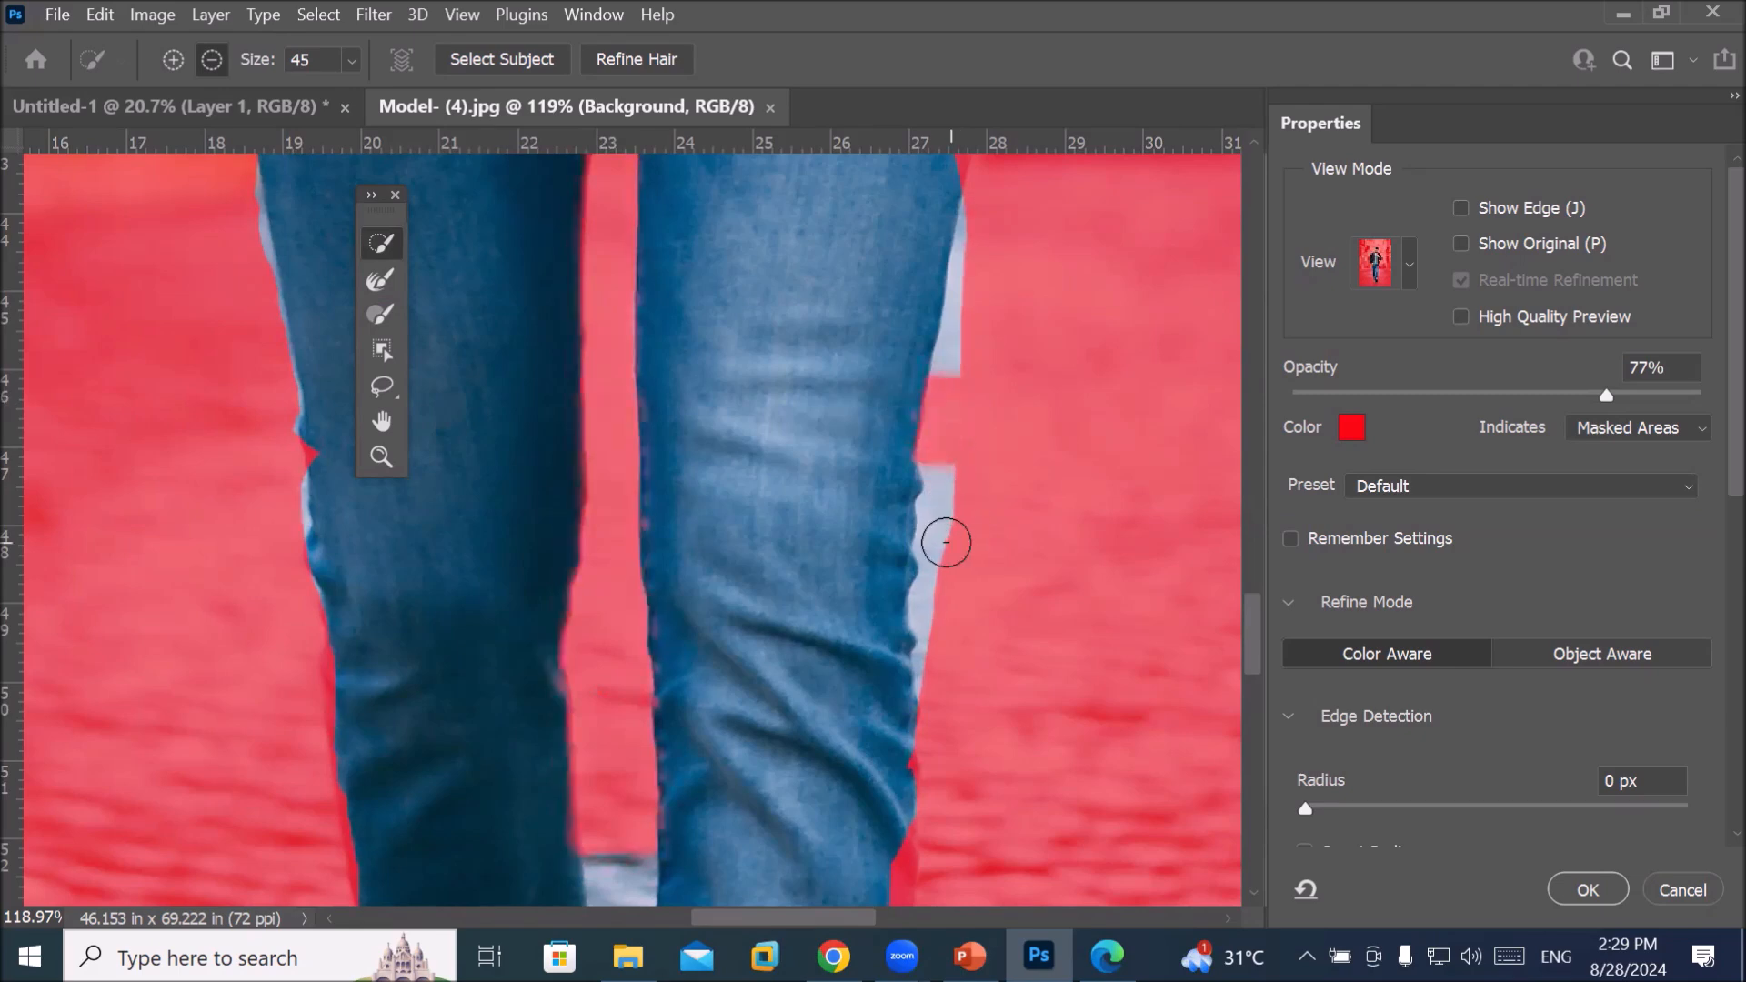
pyautogui.moveTo(951, 484); pyautogui.dragTo(935, 632)
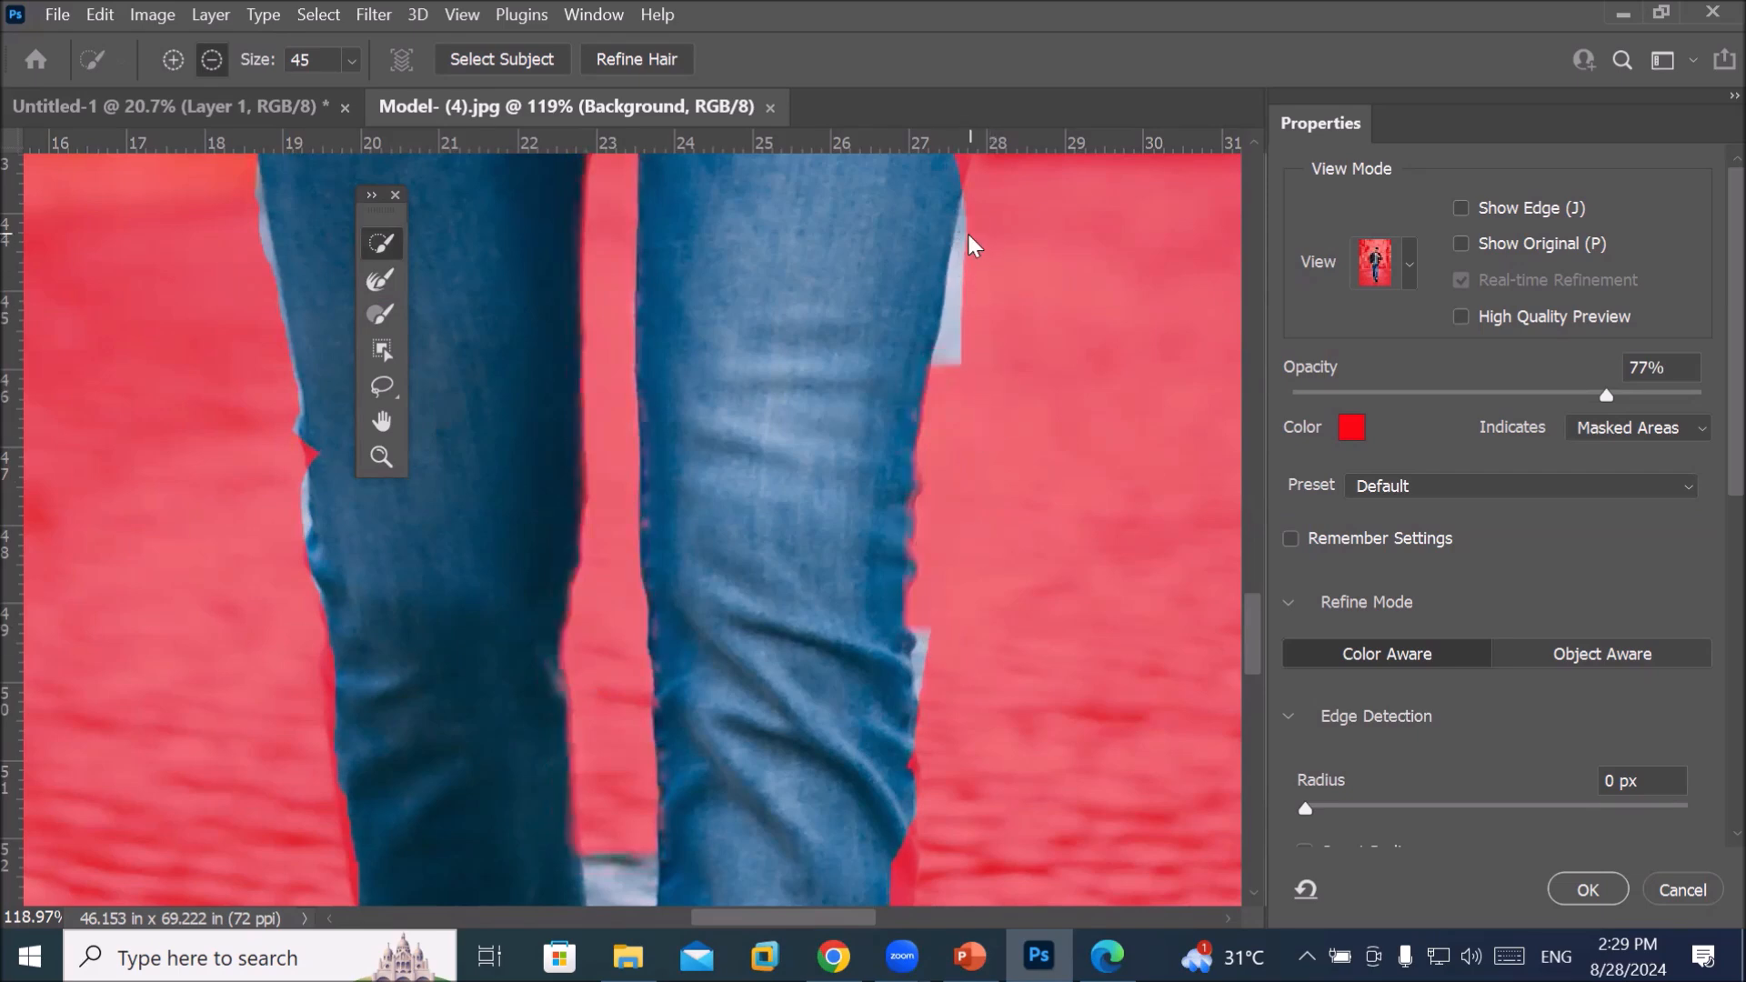
pyautogui.moveTo(966, 258); pyautogui.dragTo(964, 329)
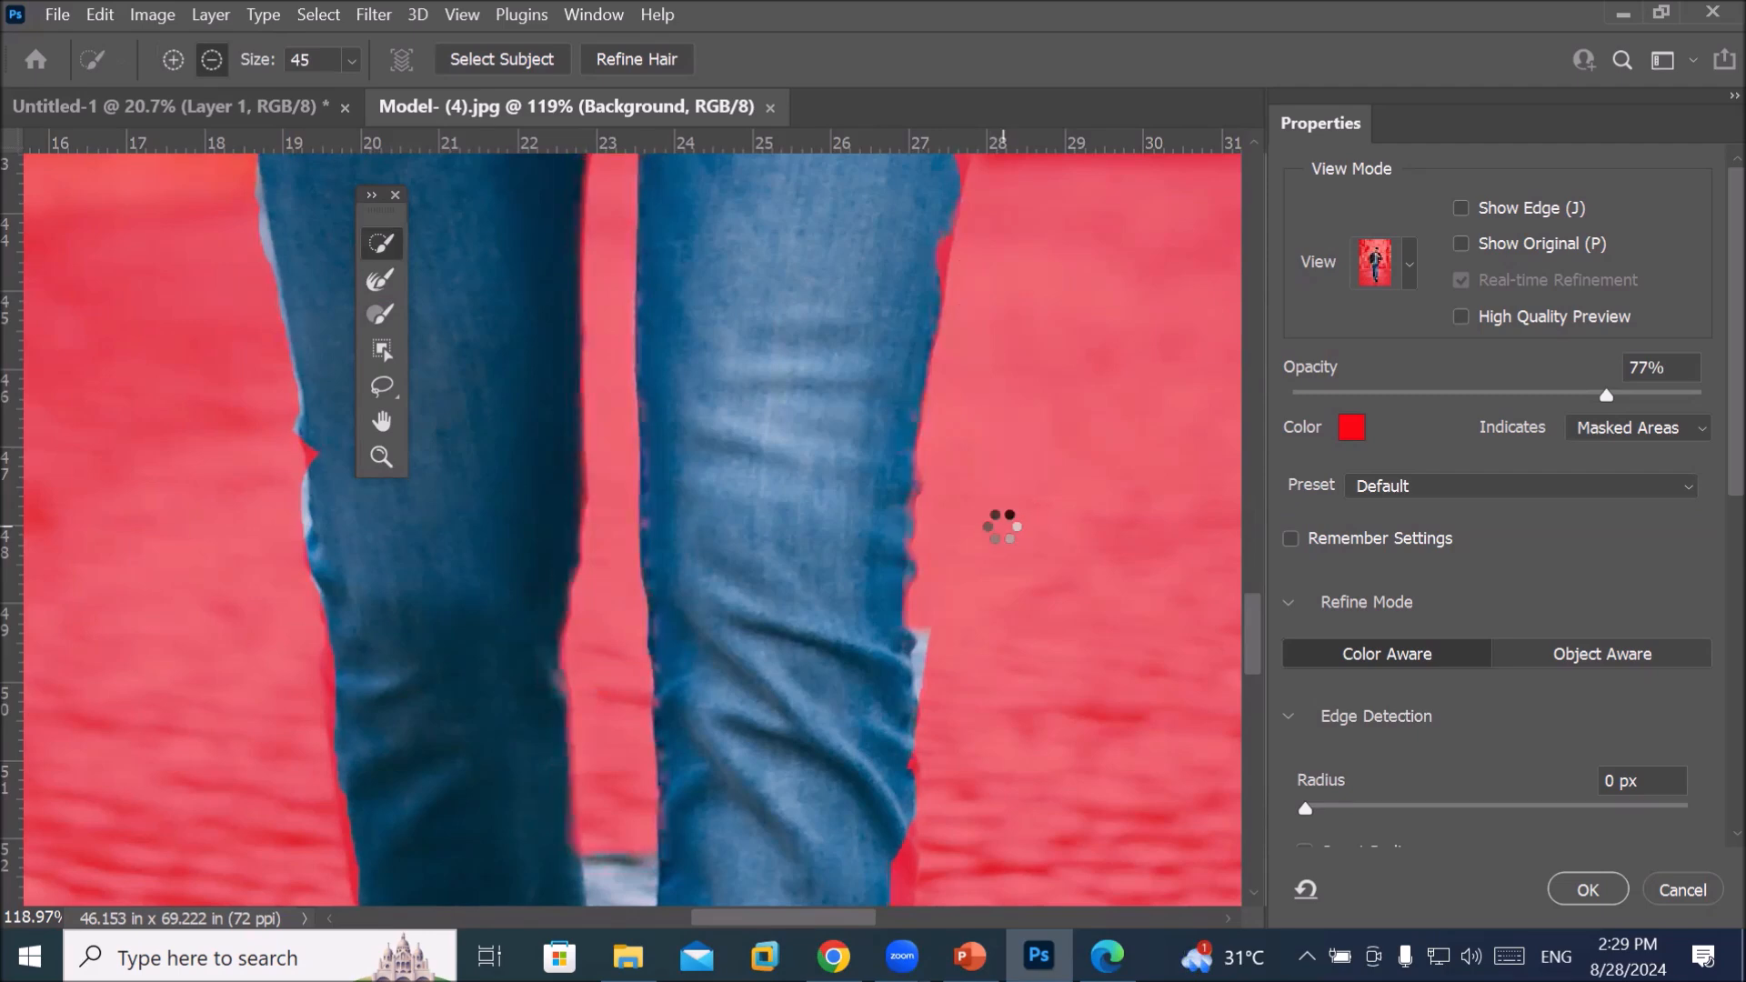
# Subtract the cobblestone background between the lower legs, beside the rear leg's rolled cuff, from the selection
pyautogui.scroll(-5, 870, 578)
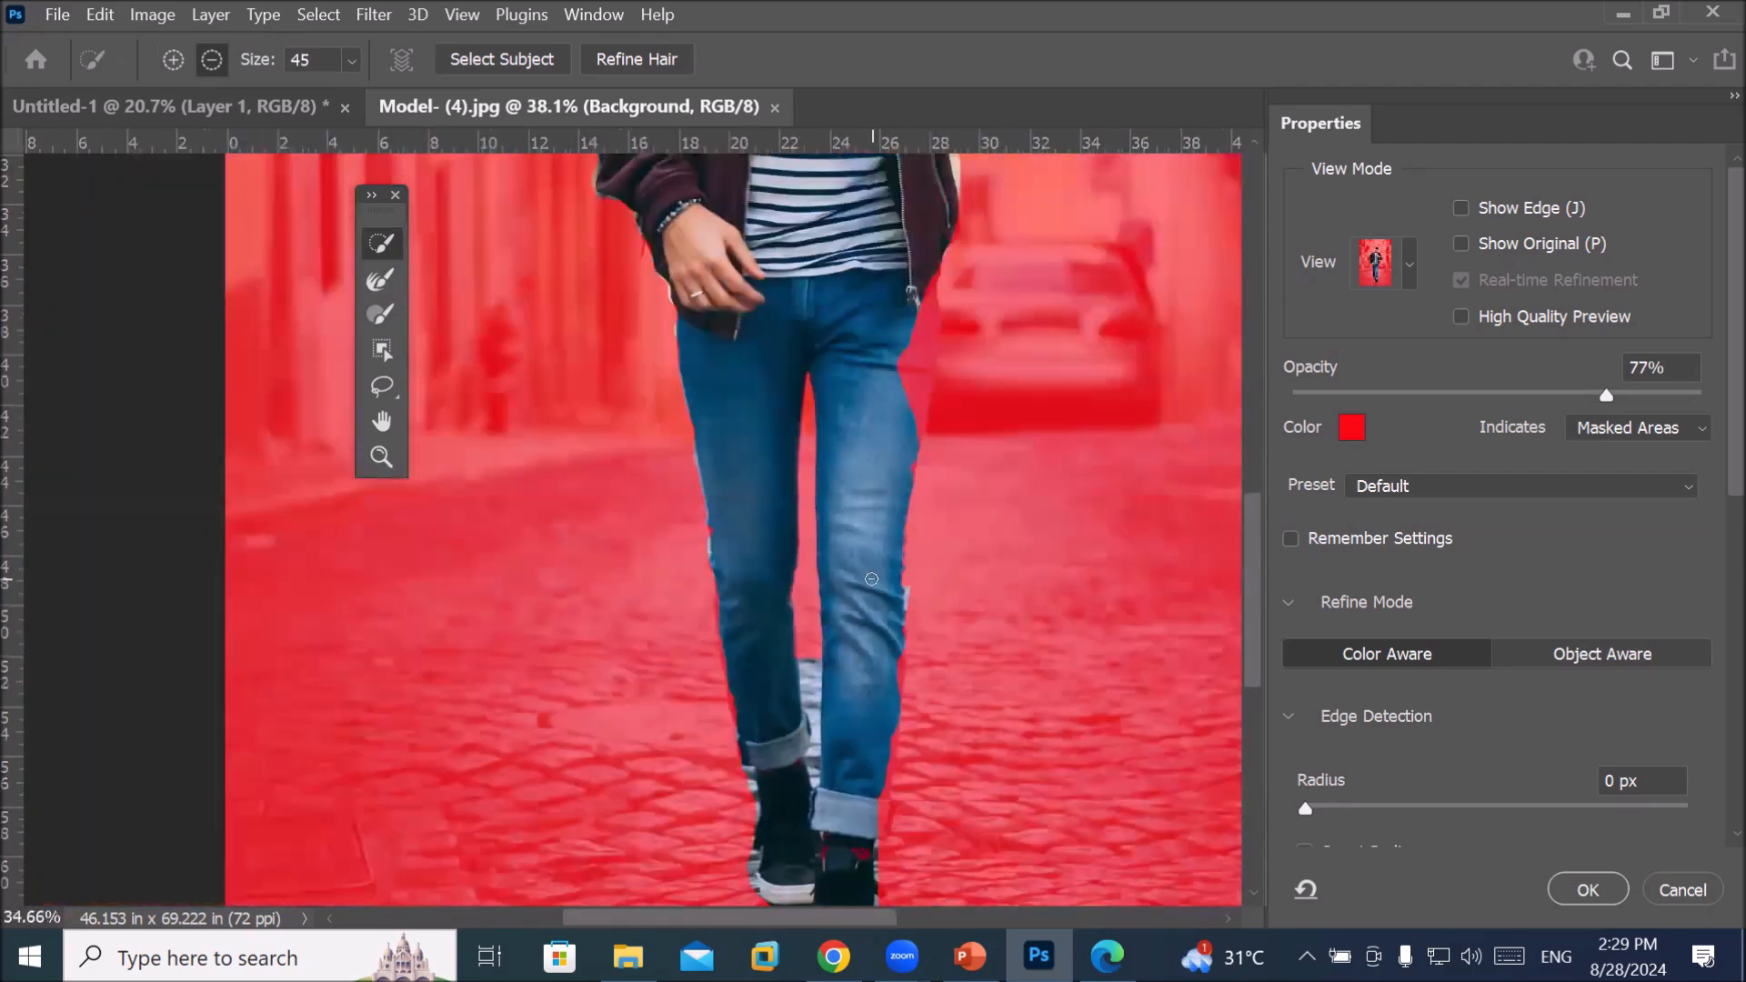
pyautogui.scroll(3, 851, 646)
pyautogui.scroll(5, 837, 687)
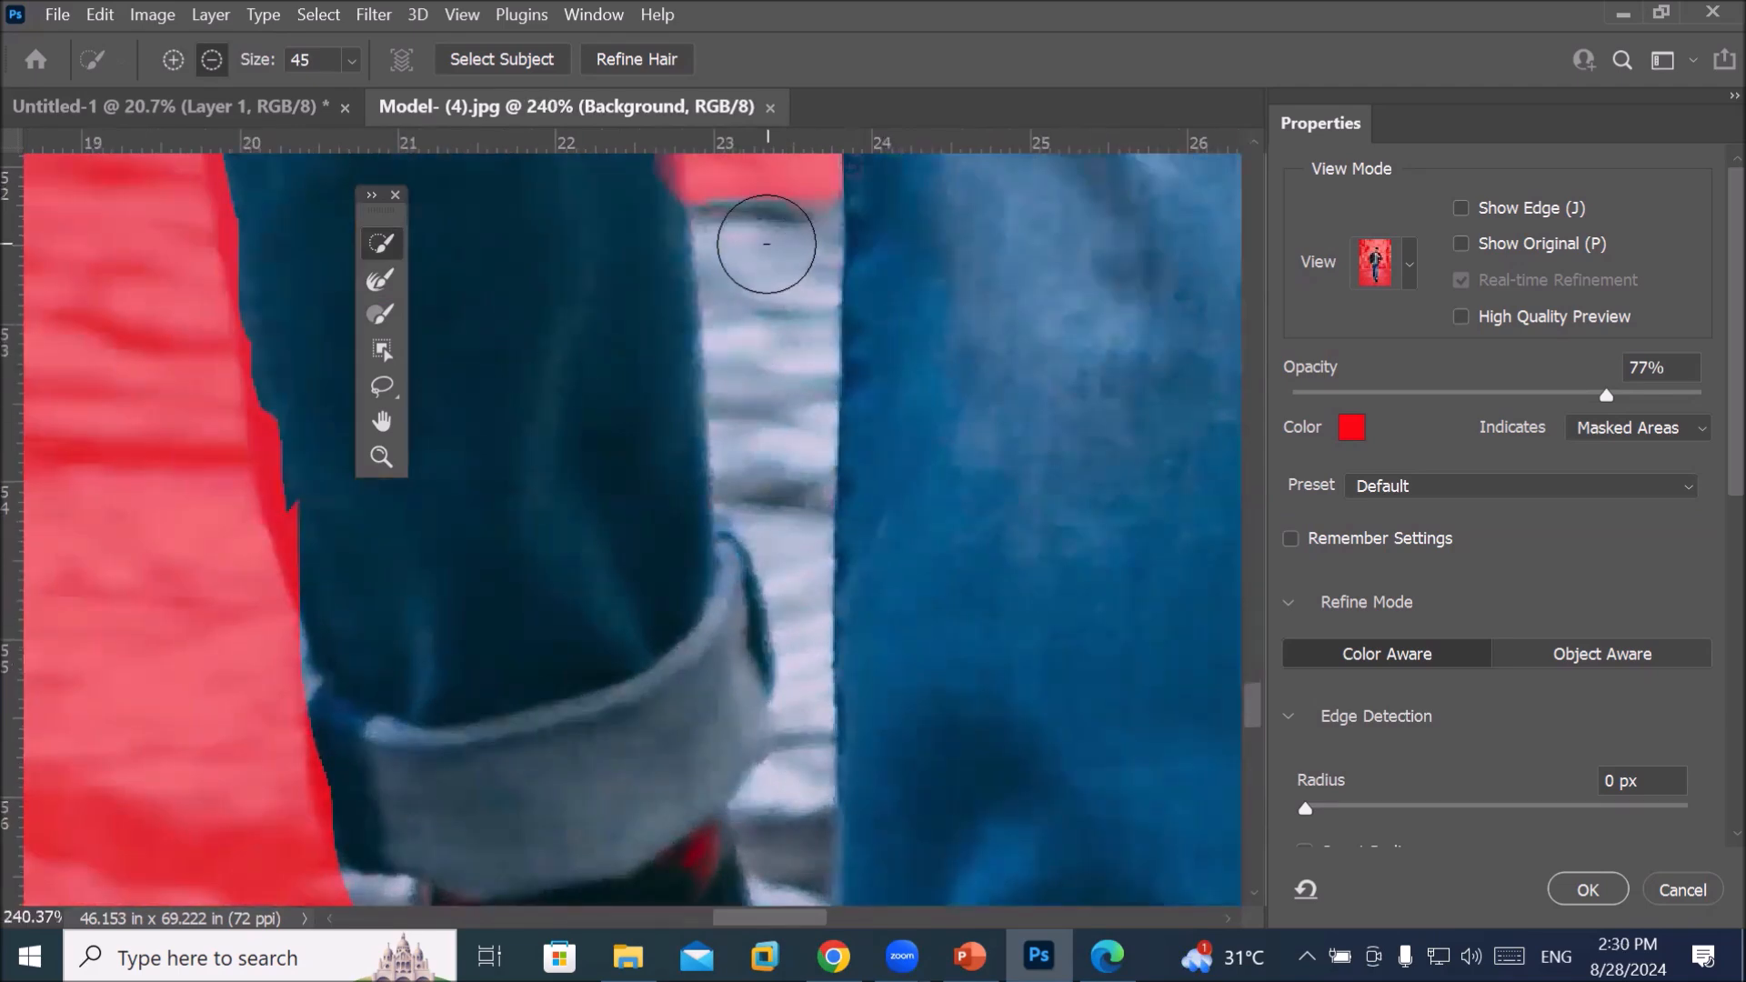
pyautogui.moveTo(768, 265); pyautogui.dragTo(768, 401)
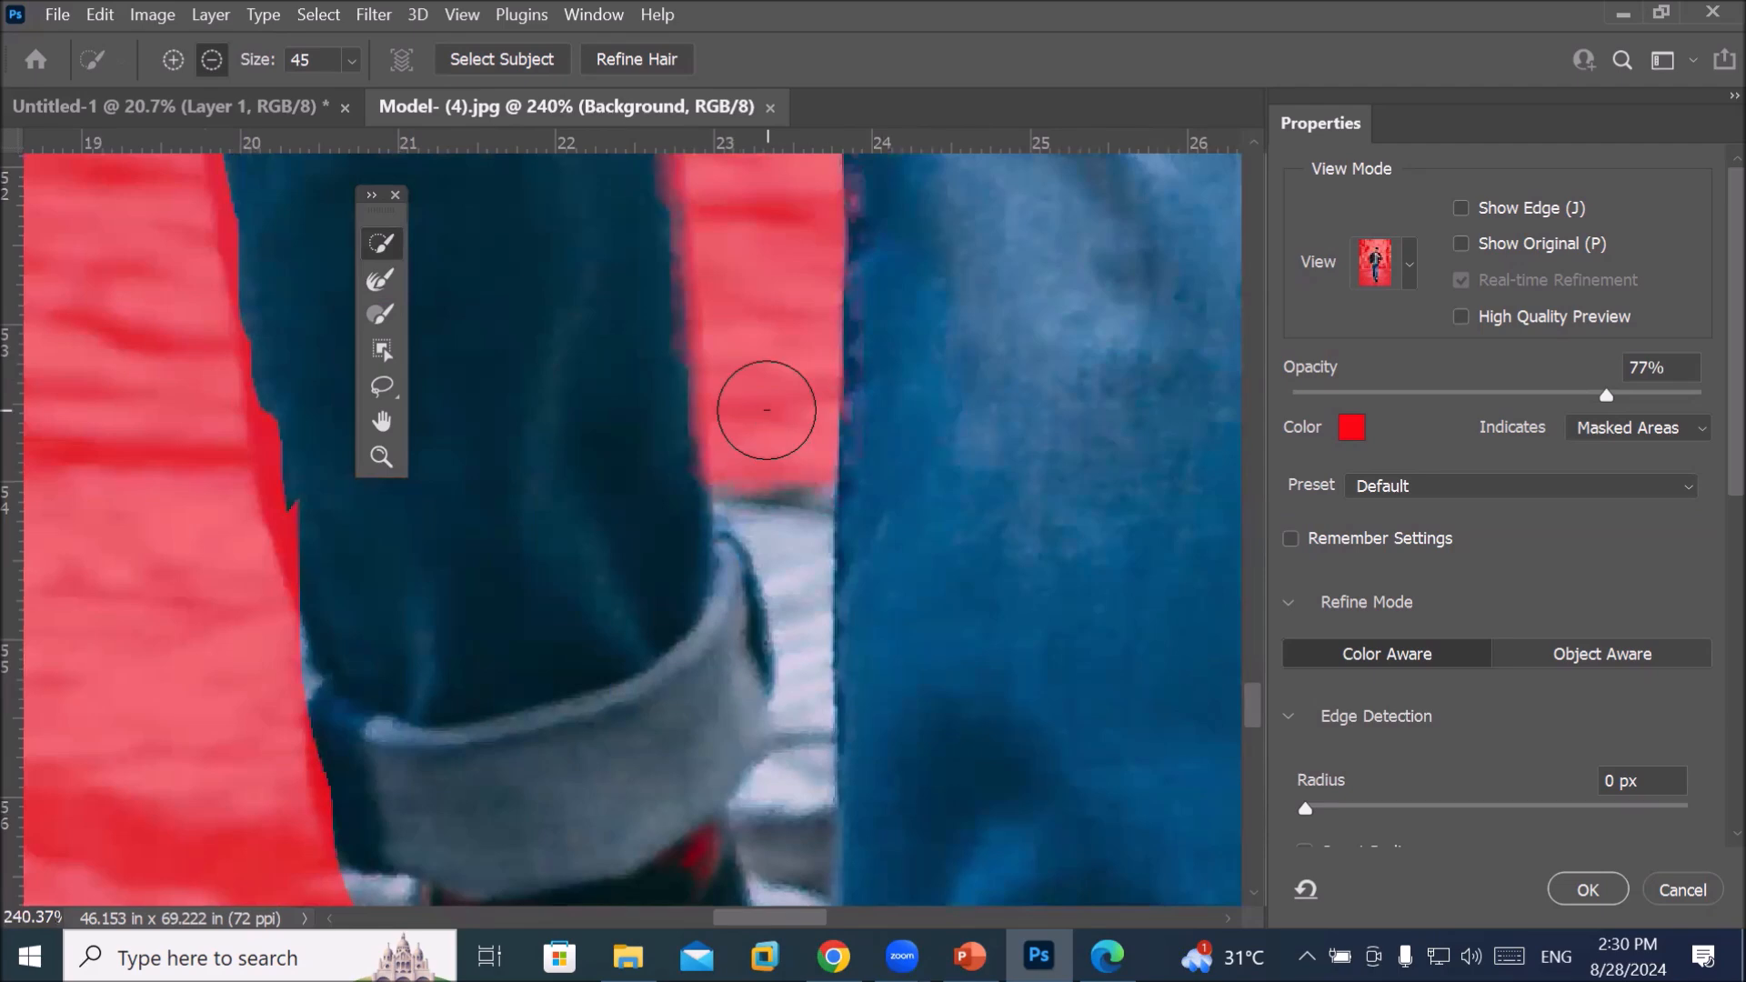
pyautogui.scroll(-3, 765, 405)
pyautogui.scroll(-1, 777, 591)
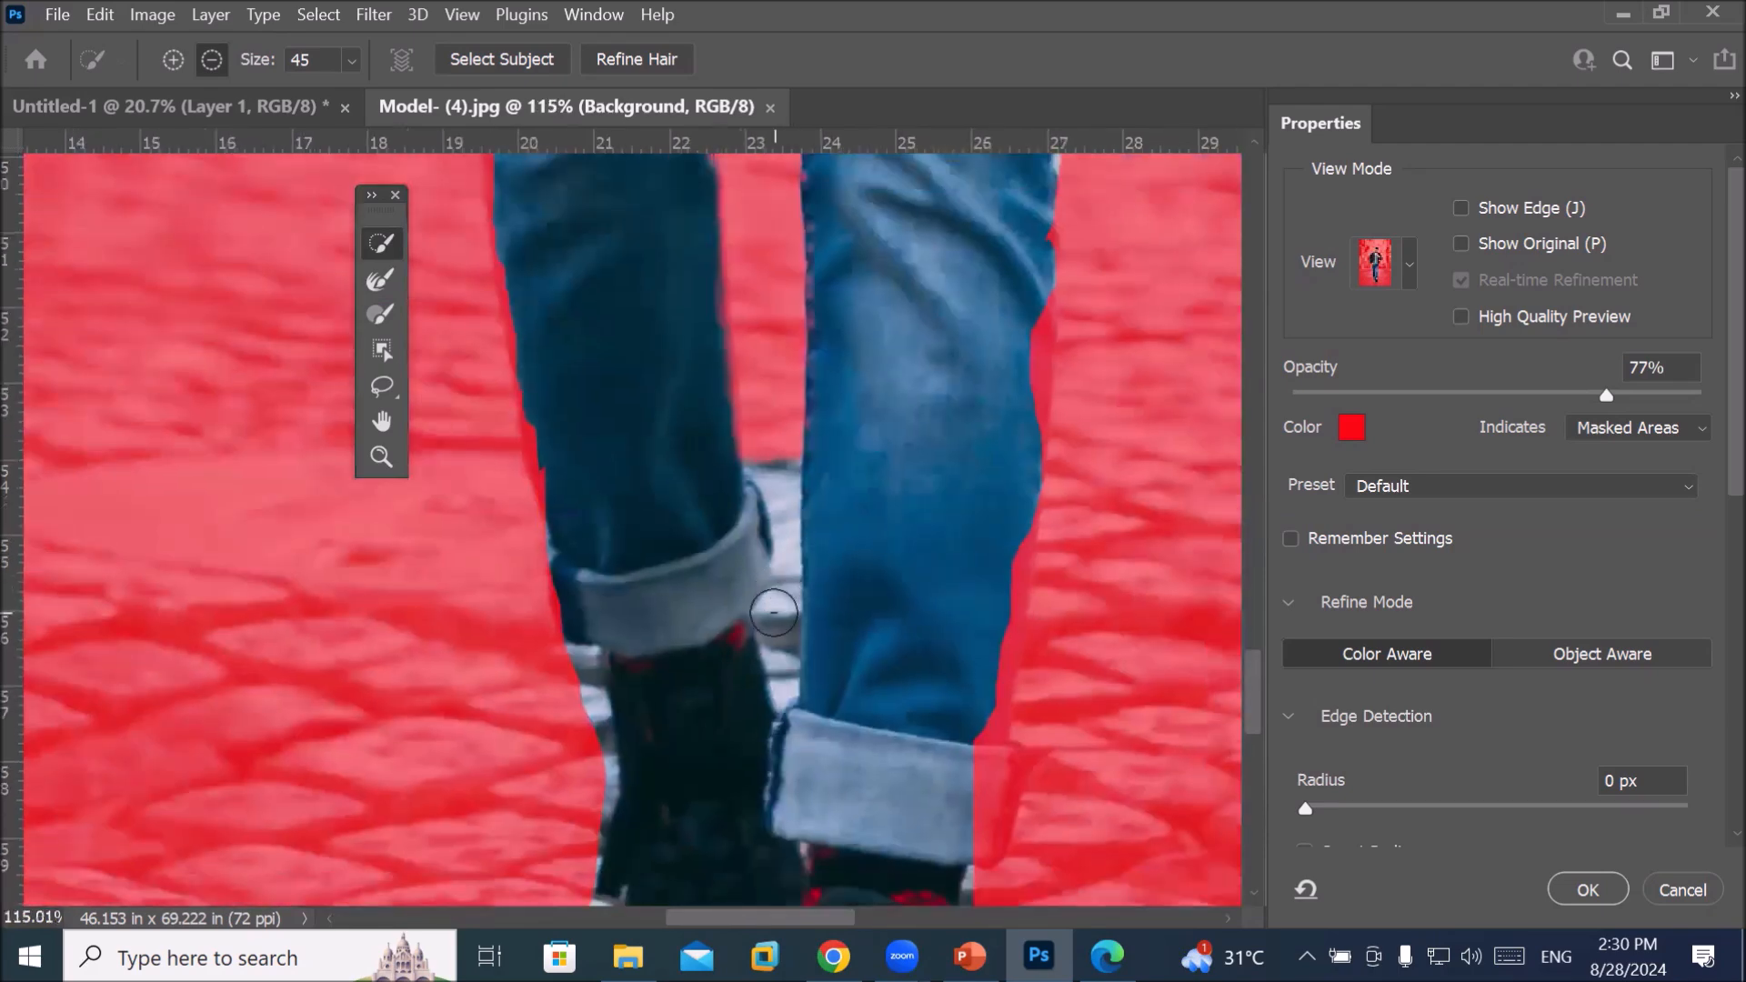
pyautogui.click(779, 630)
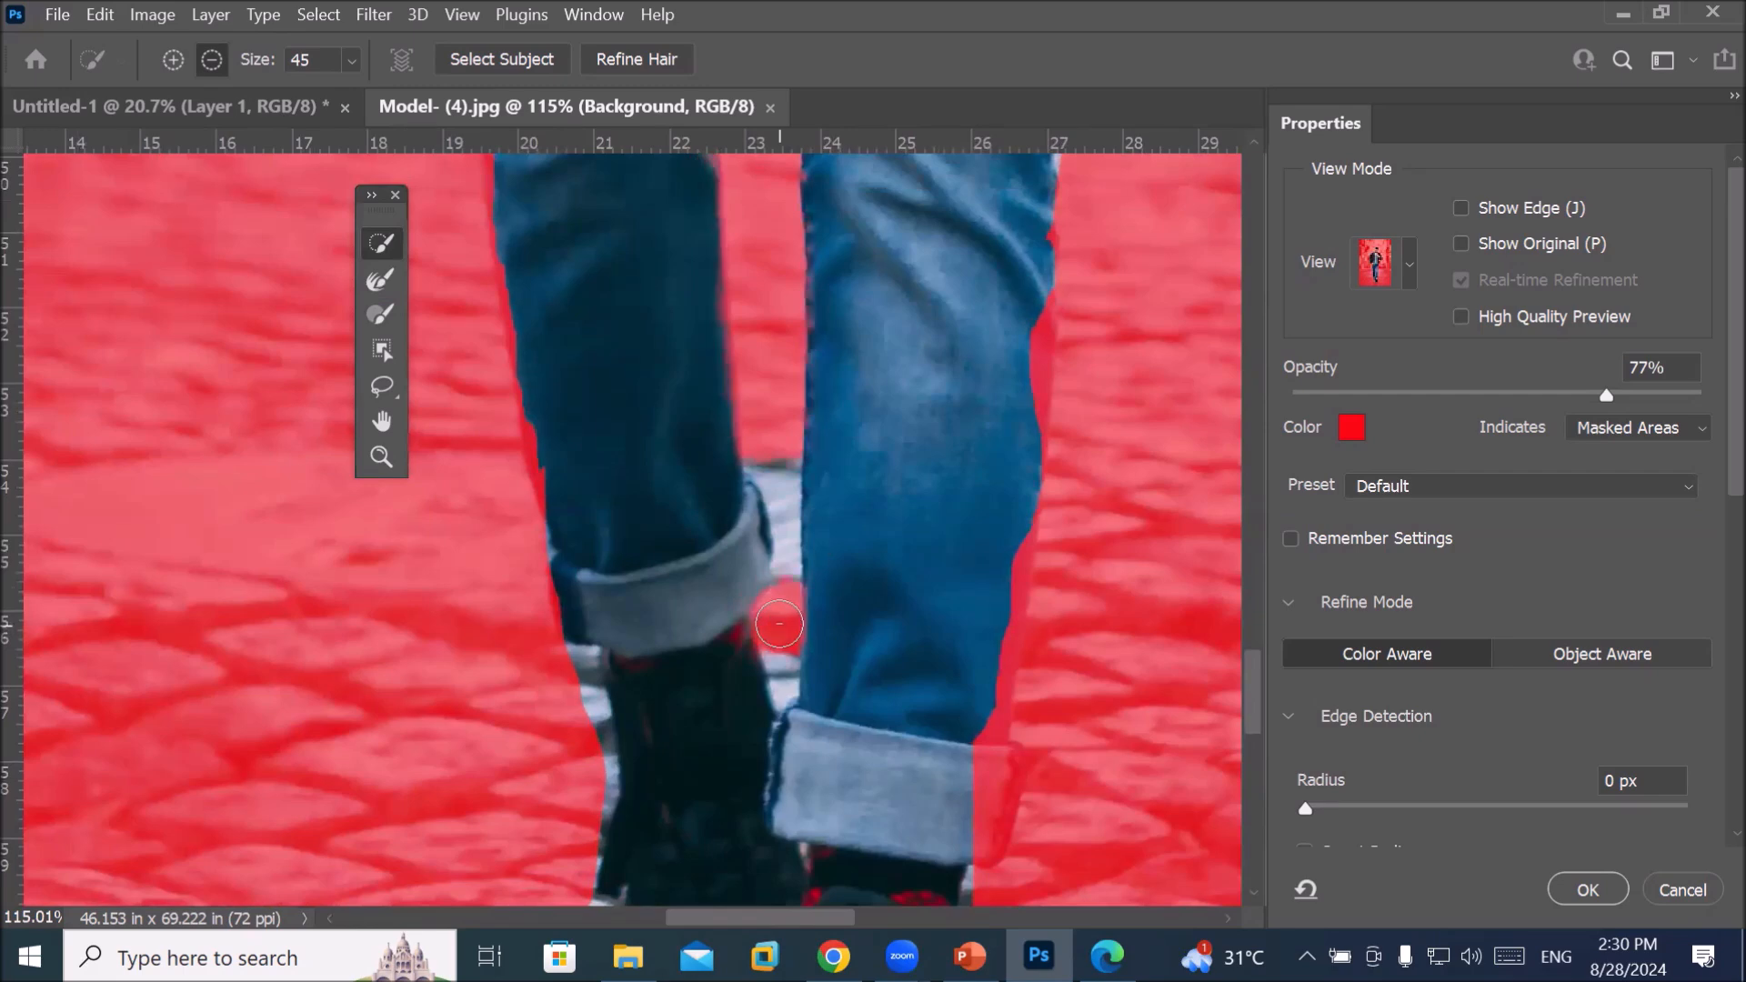
# Reduce the brush size to 20 and subtract the small leftover background patches around the rear leg's cuff and ankle
pyautogui.press('[')
pyautogui.press('[')
pyautogui.press('[')
pyautogui.press('[')
pyautogui.press('[')
pyautogui.moveTo(772, 479); pyautogui.dragTo(779, 503)
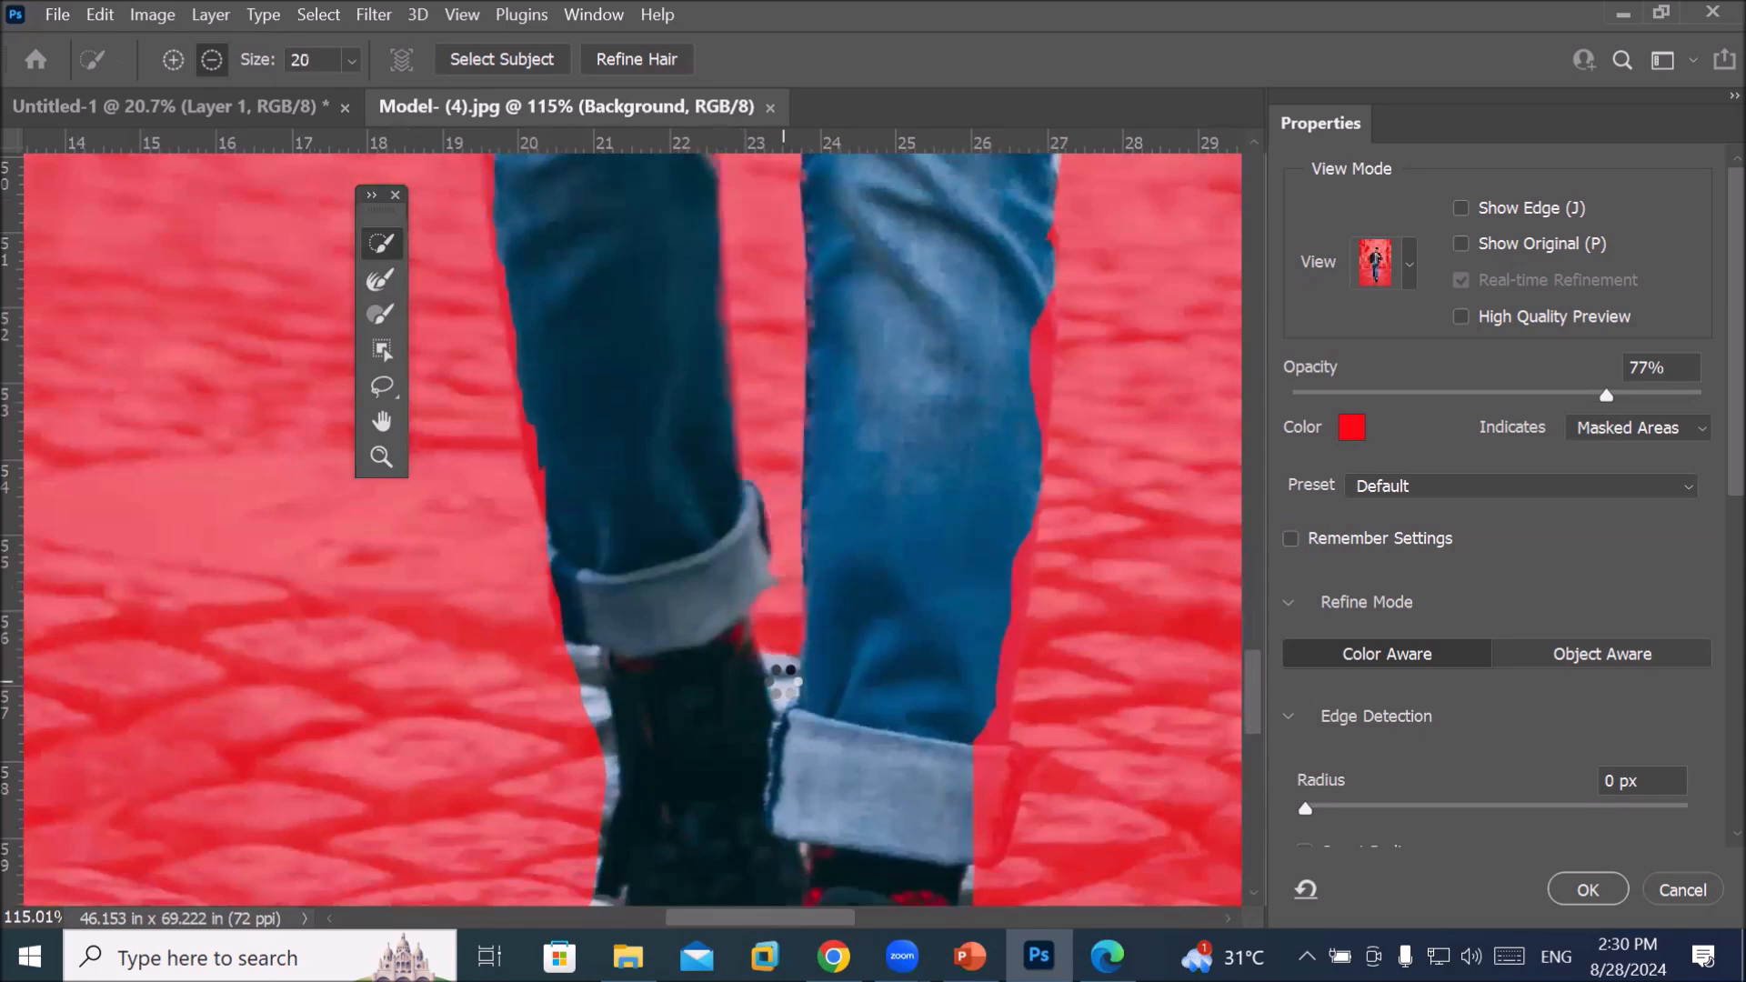
pyautogui.moveTo(784, 646); pyautogui.dragTo(771, 673)
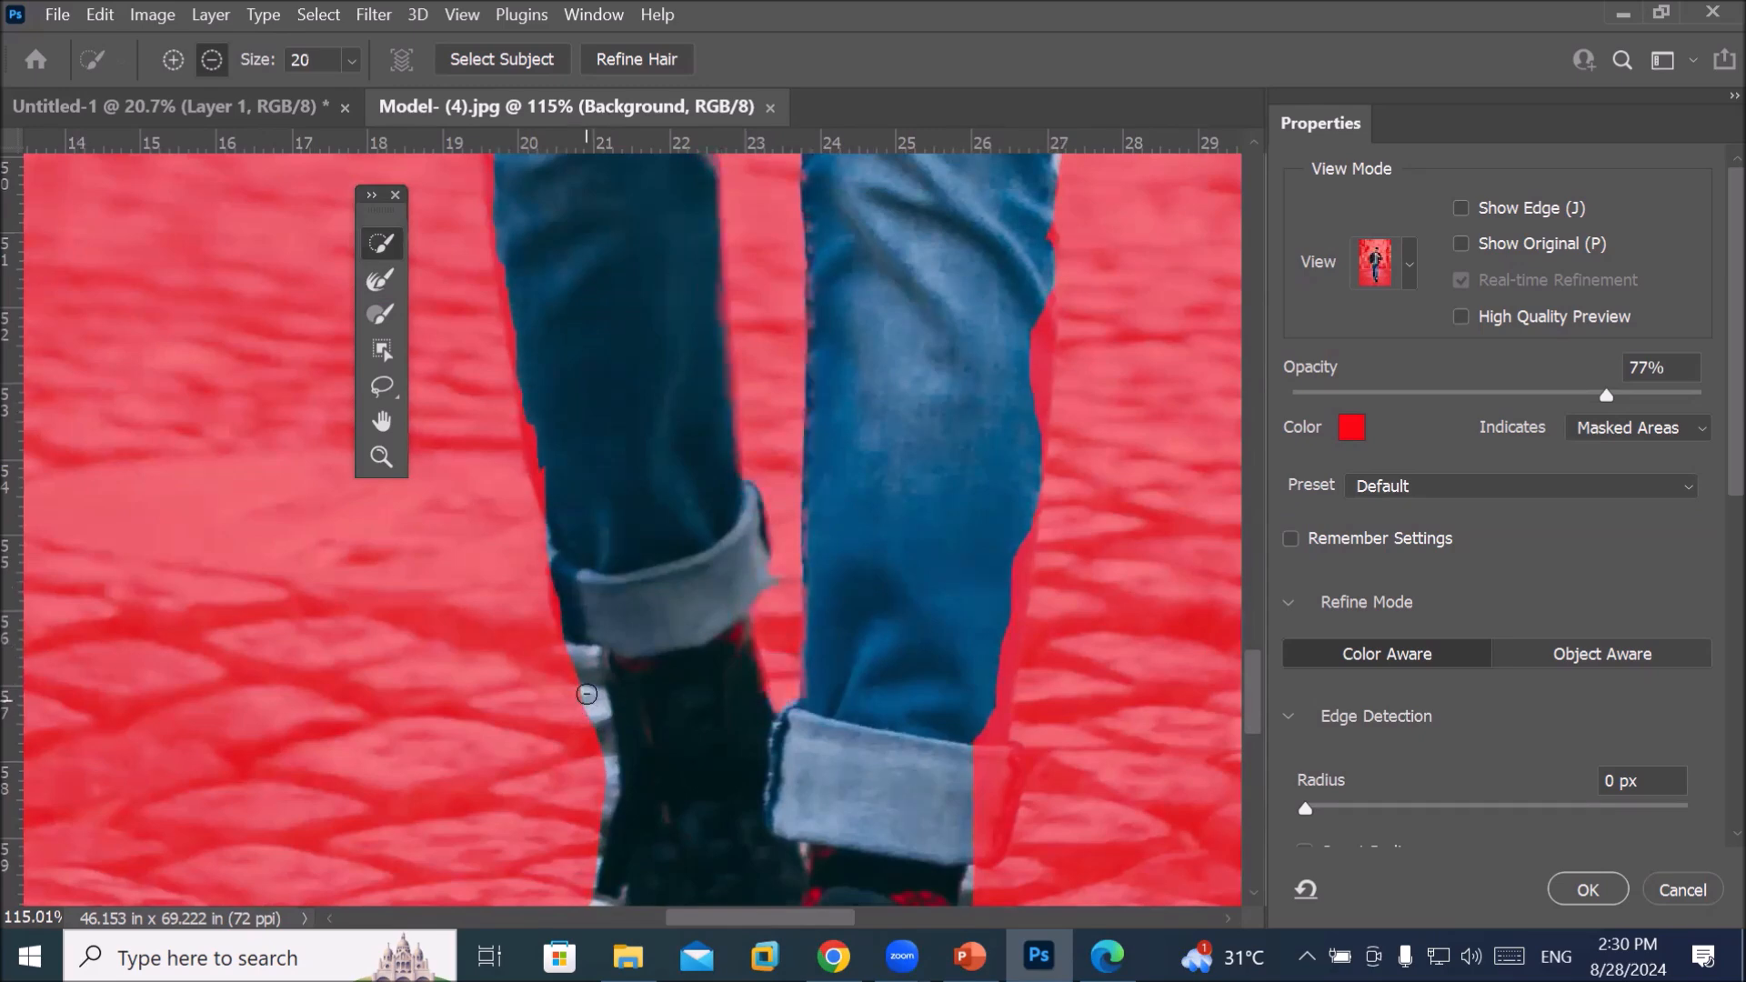
pyautogui.moveTo(585, 687); pyautogui.dragTo(606, 754)
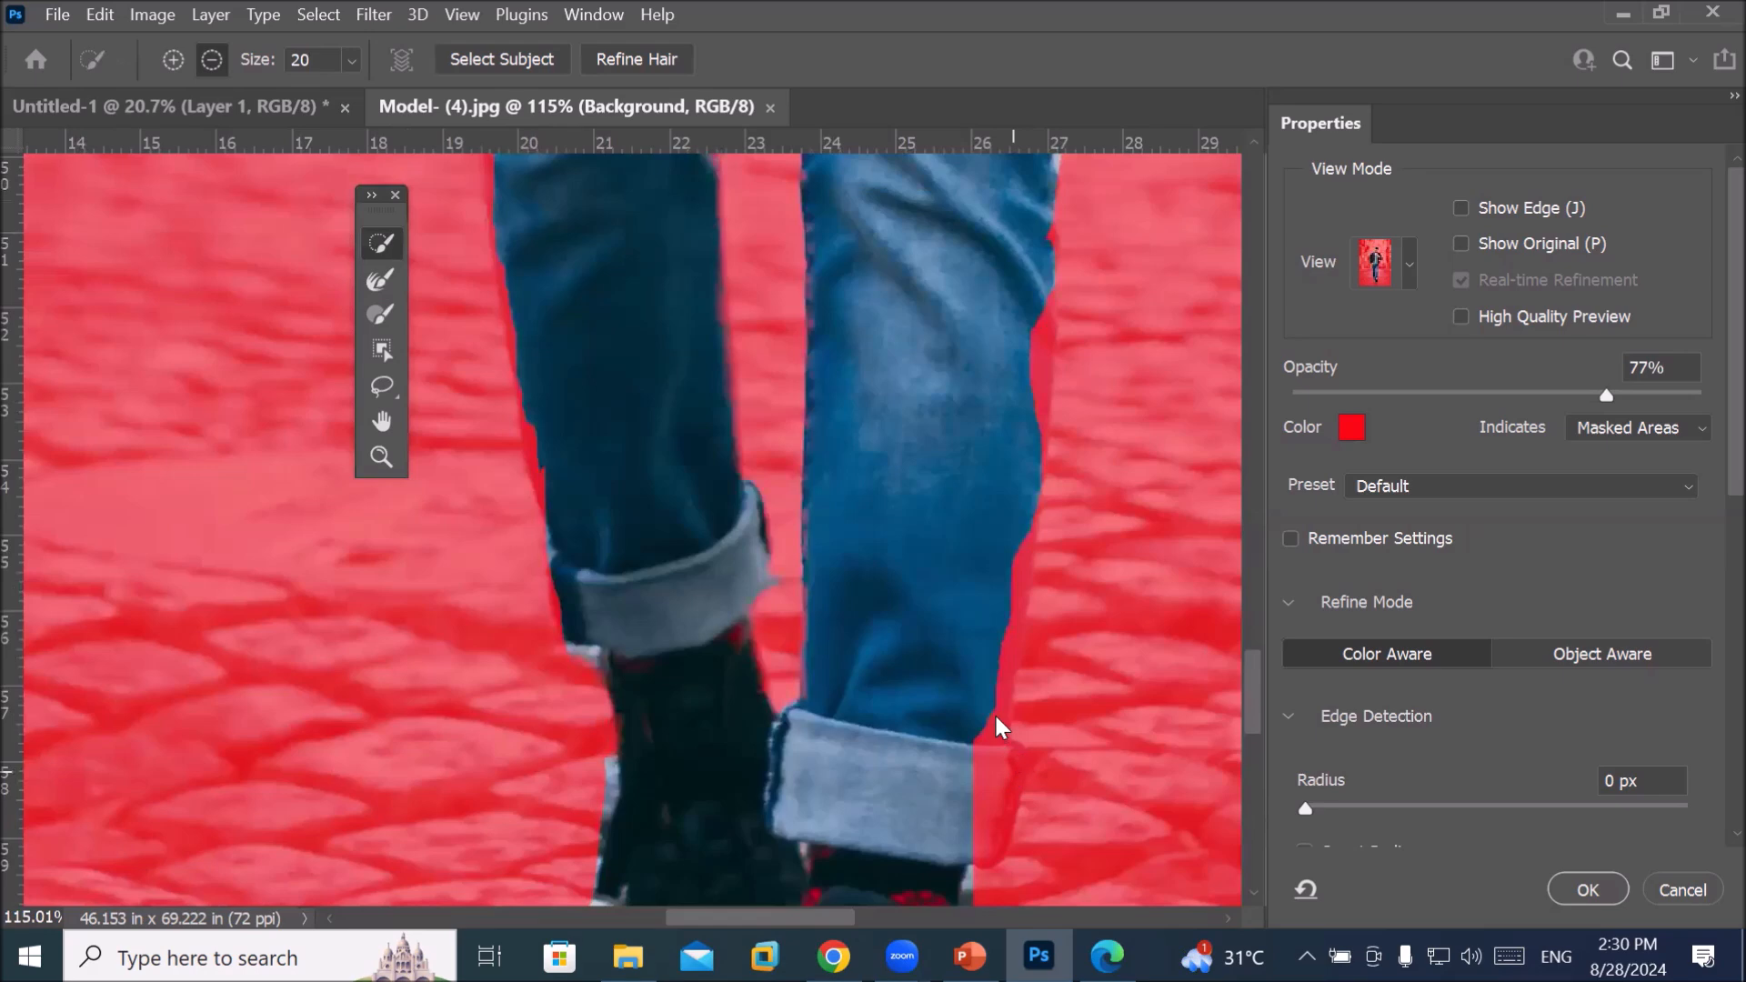
# Subtract the leftover background strips along the bent elbow and the jacket's side next to the zipped pocket
pyautogui.scroll(-3, 995, 712)
pyautogui.scroll(-2, 975, 735)
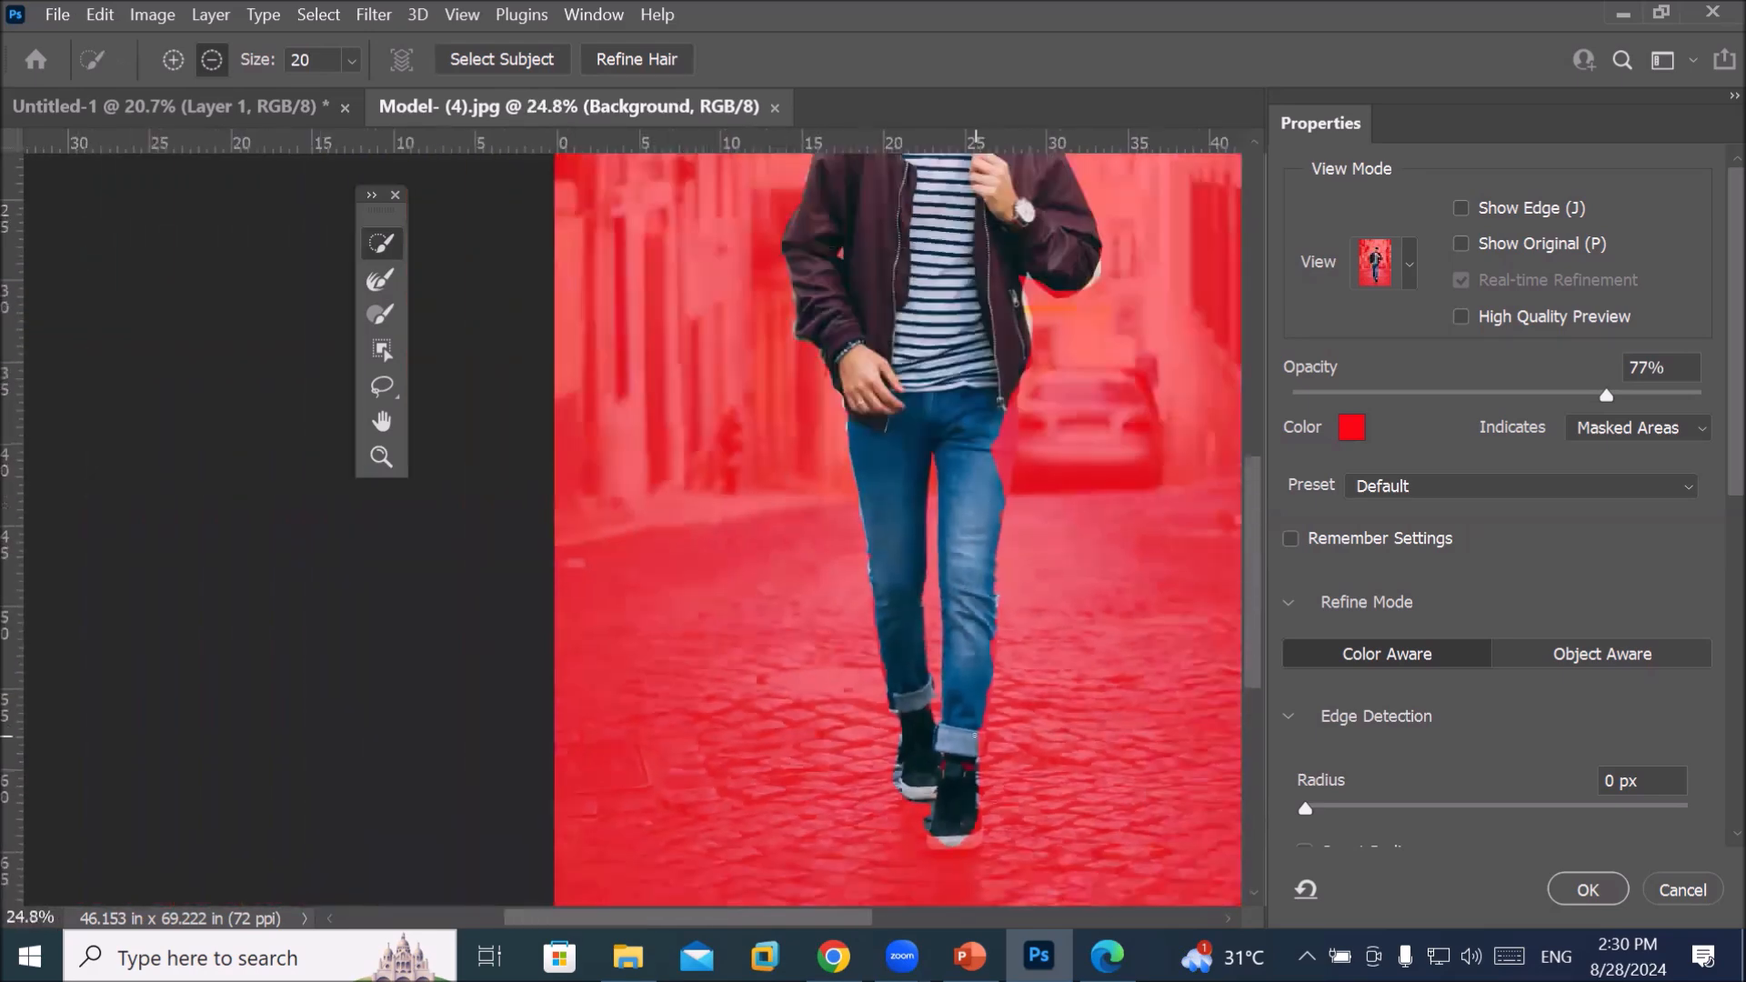
pyautogui.scroll(5, 1072, 223)
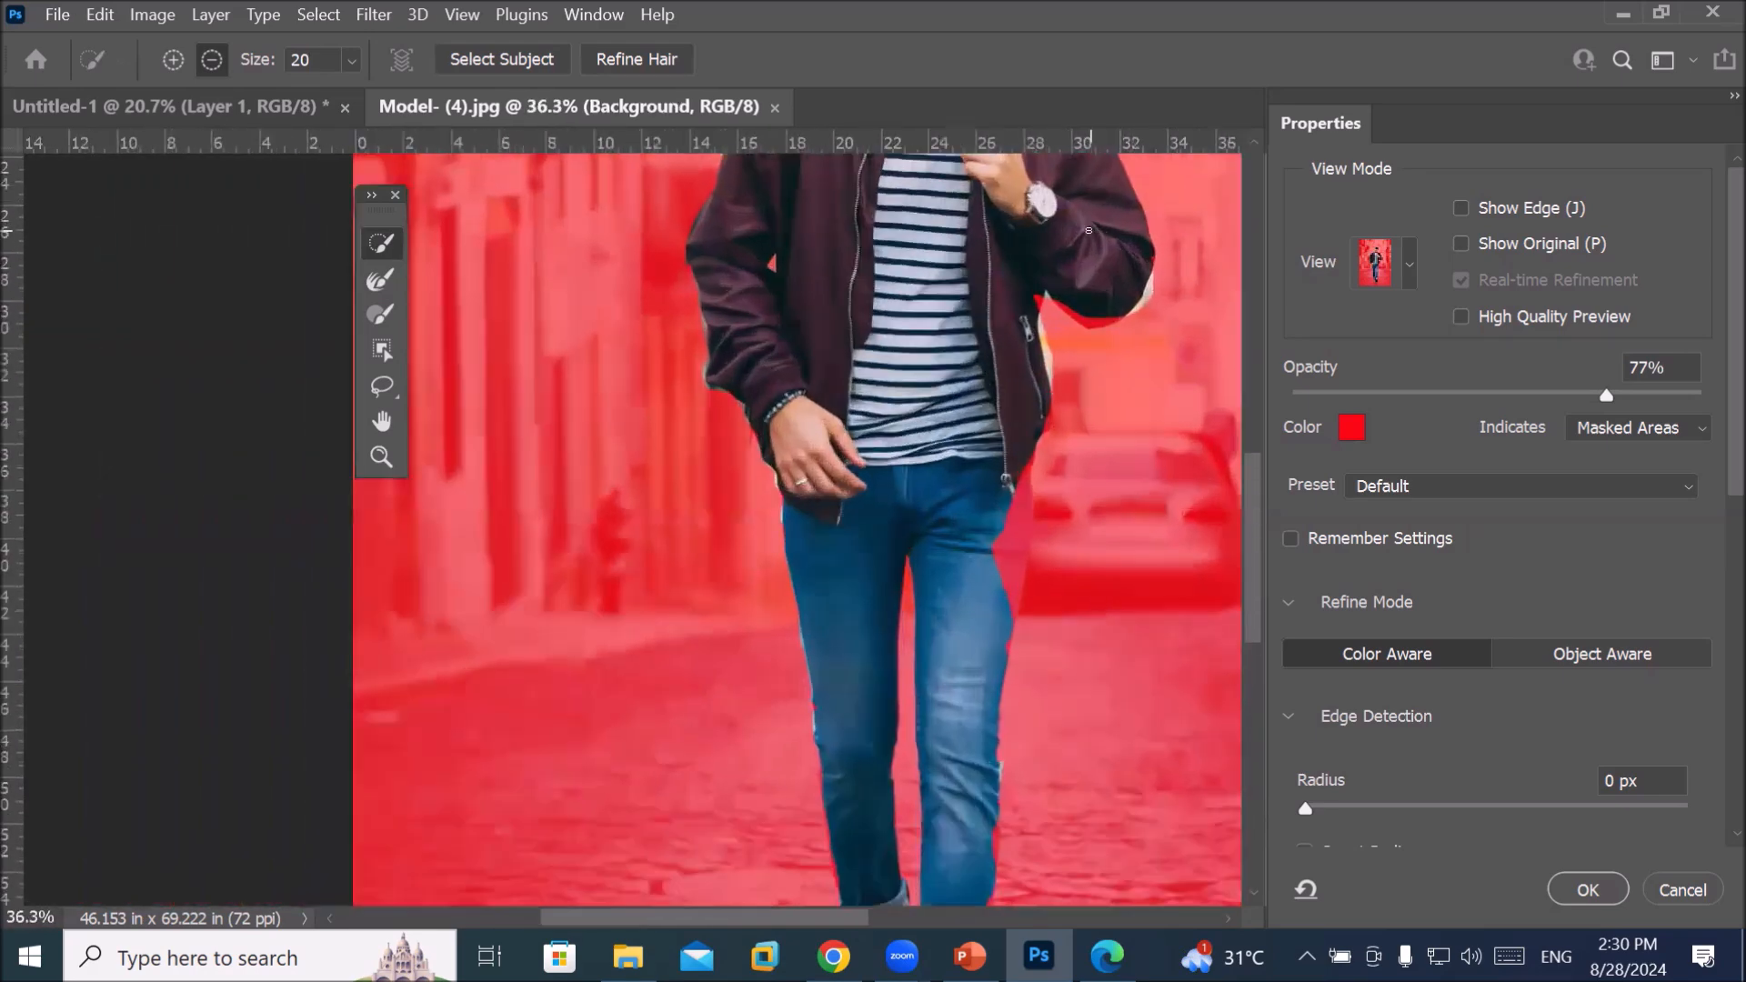
pyautogui.scroll(1, 1218, 341)
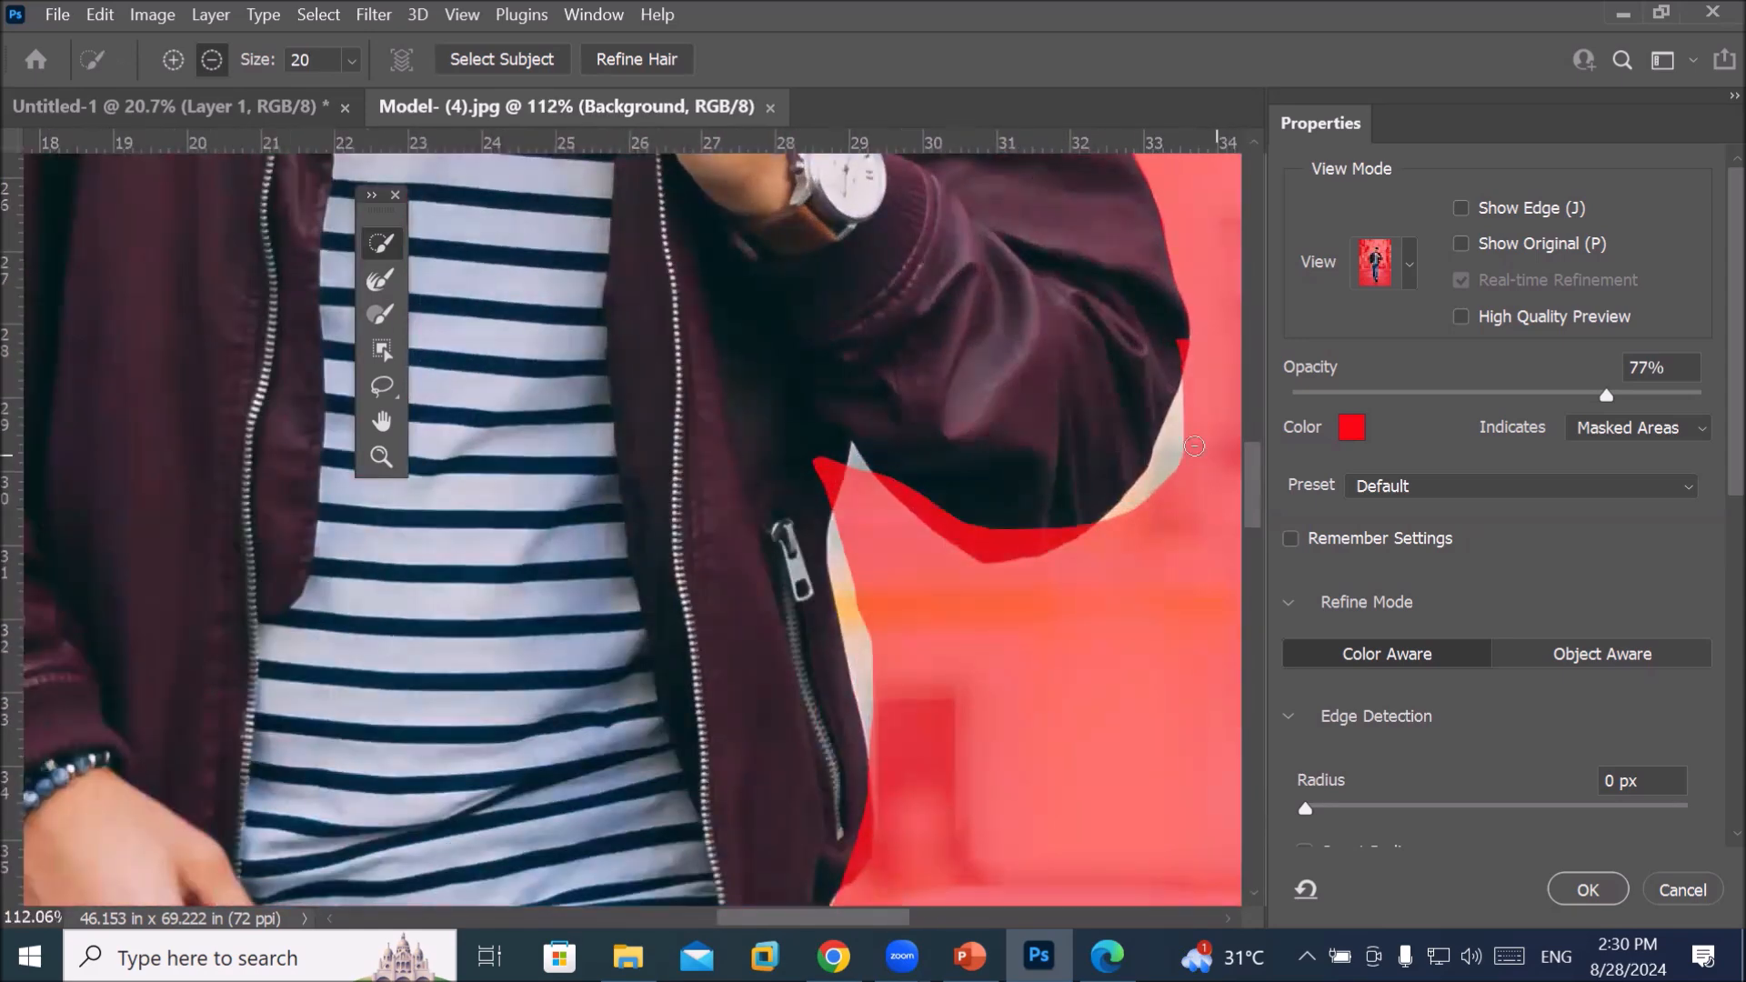
pyautogui.moveTo(1181, 421)
pyautogui.mouseDown()
pyautogui.moveTo(1130, 518)
pyautogui.moveTo(1187, 406)
pyautogui.mouseUp()
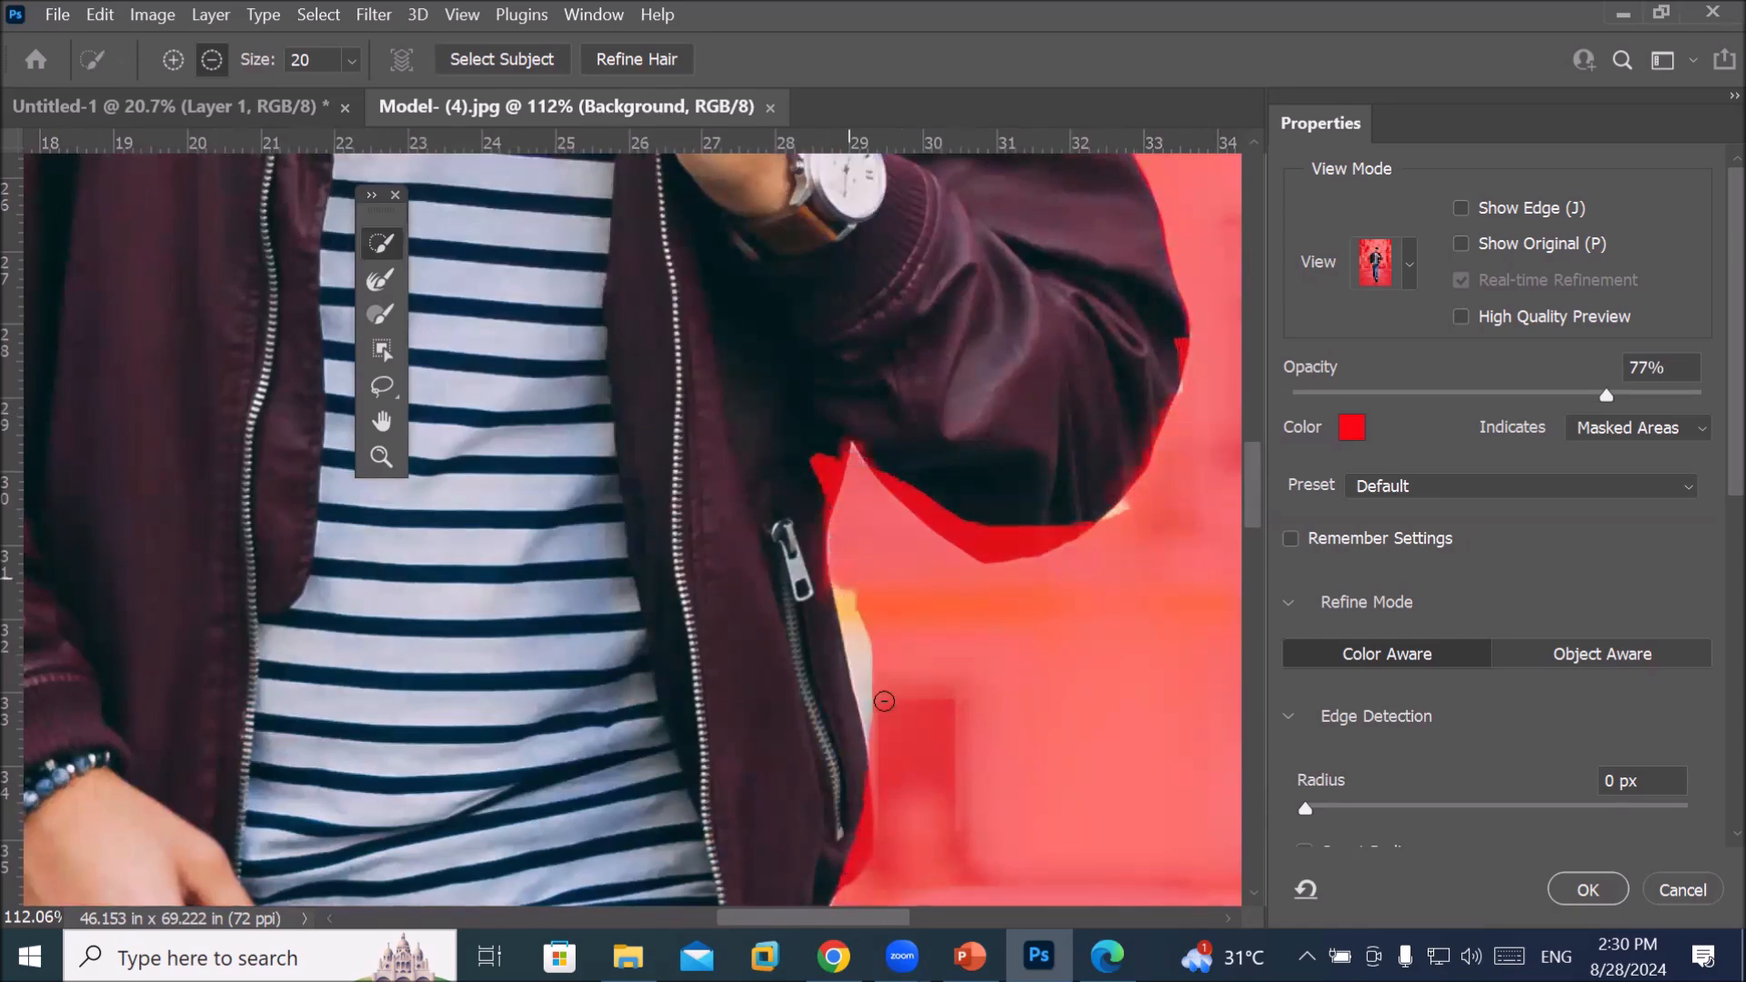
pyautogui.moveTo(884, 701); pyautogui.dragTo(877, 698)
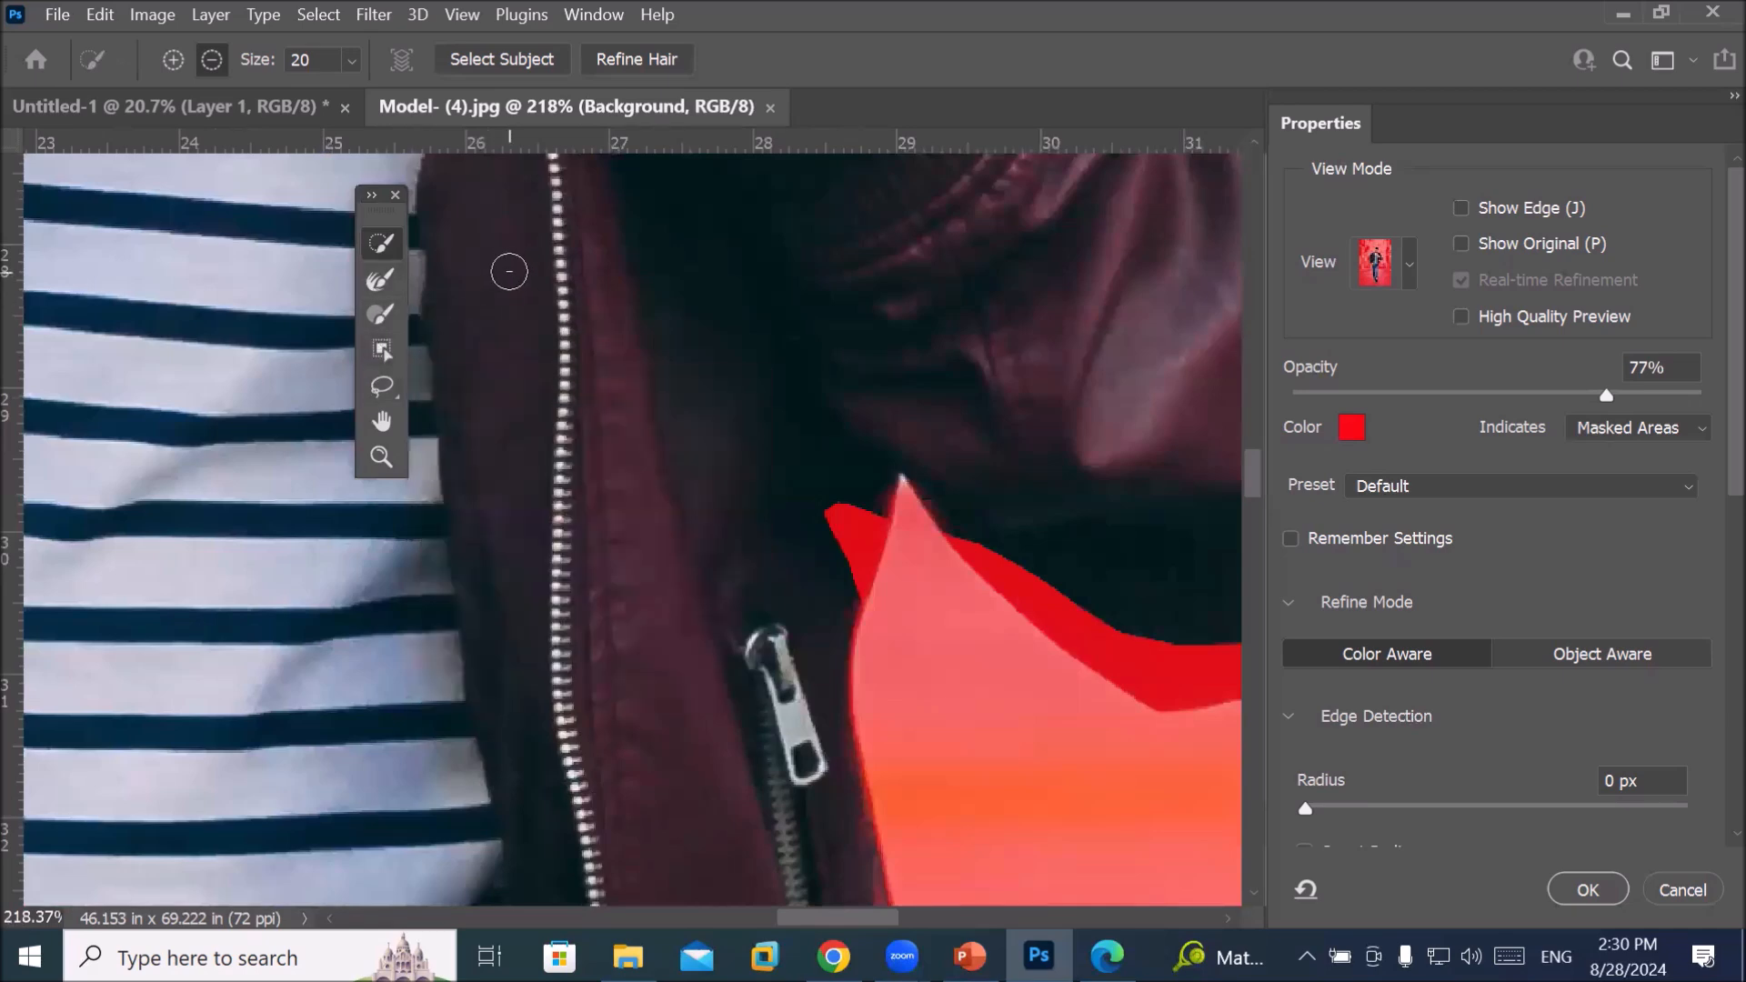
# Switch the brush to adding and restore the missing jacket area beside the armpit, above the pocket zipper
pyautogui.scroll(-5, 509, 271)
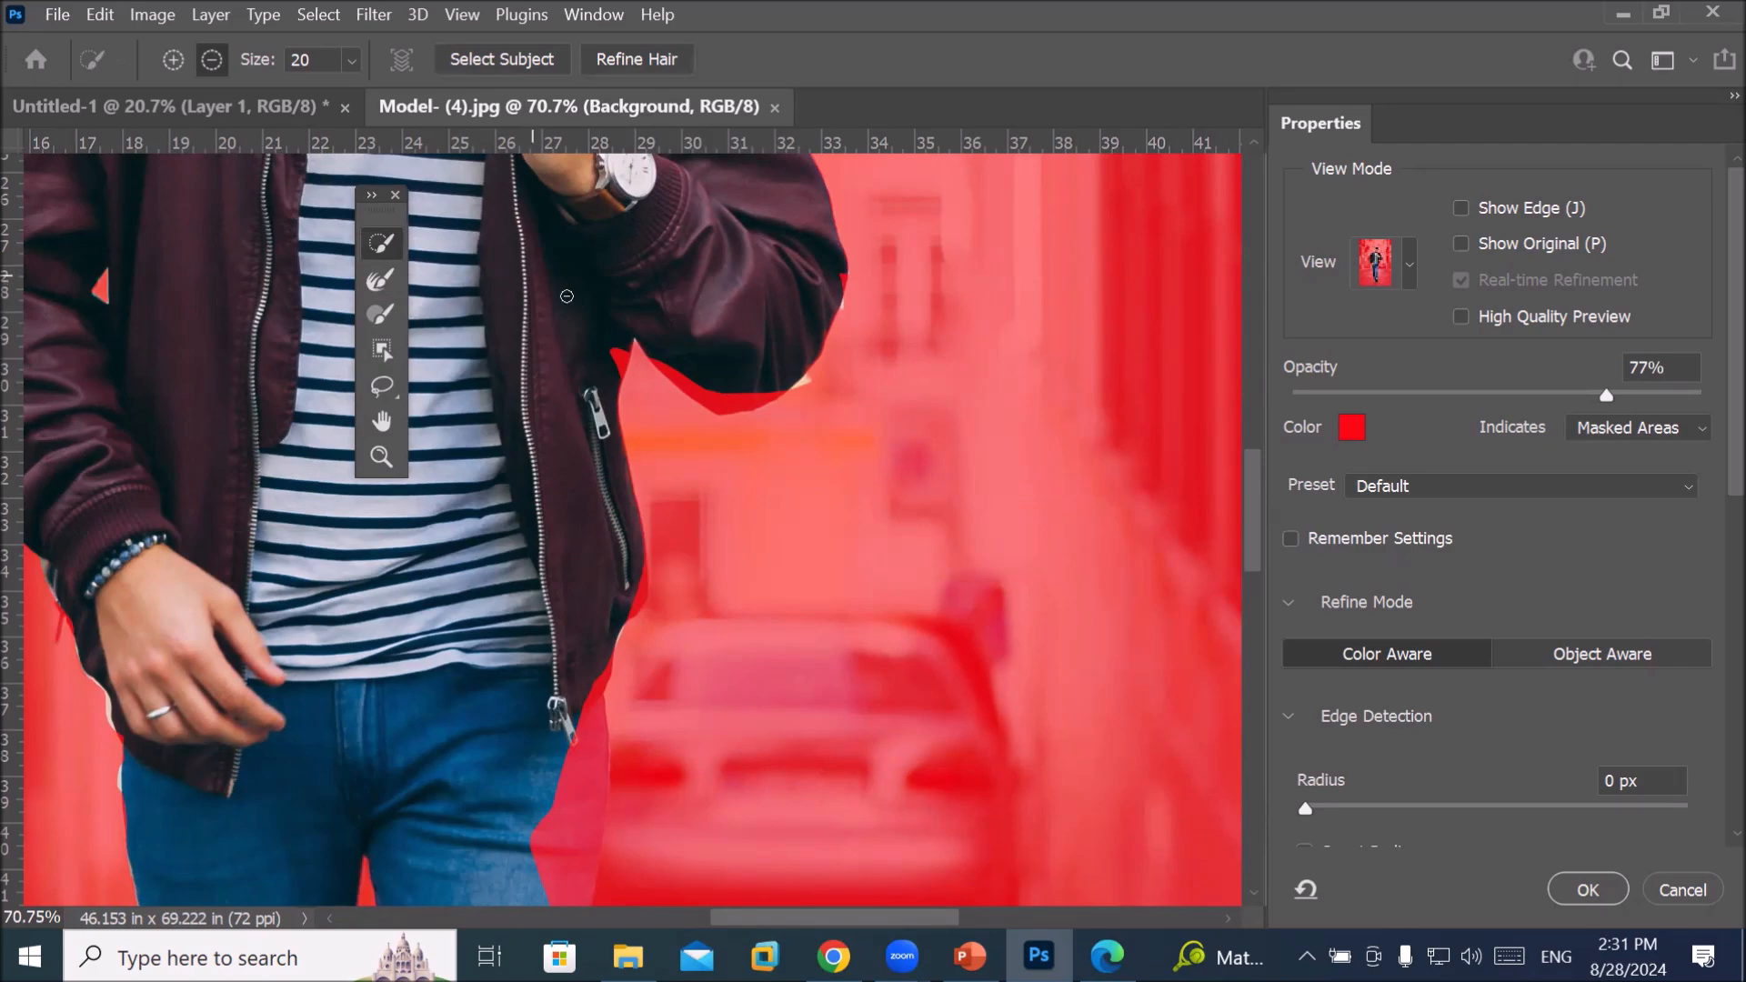
pyautogui.scroll(5, 594, 310)
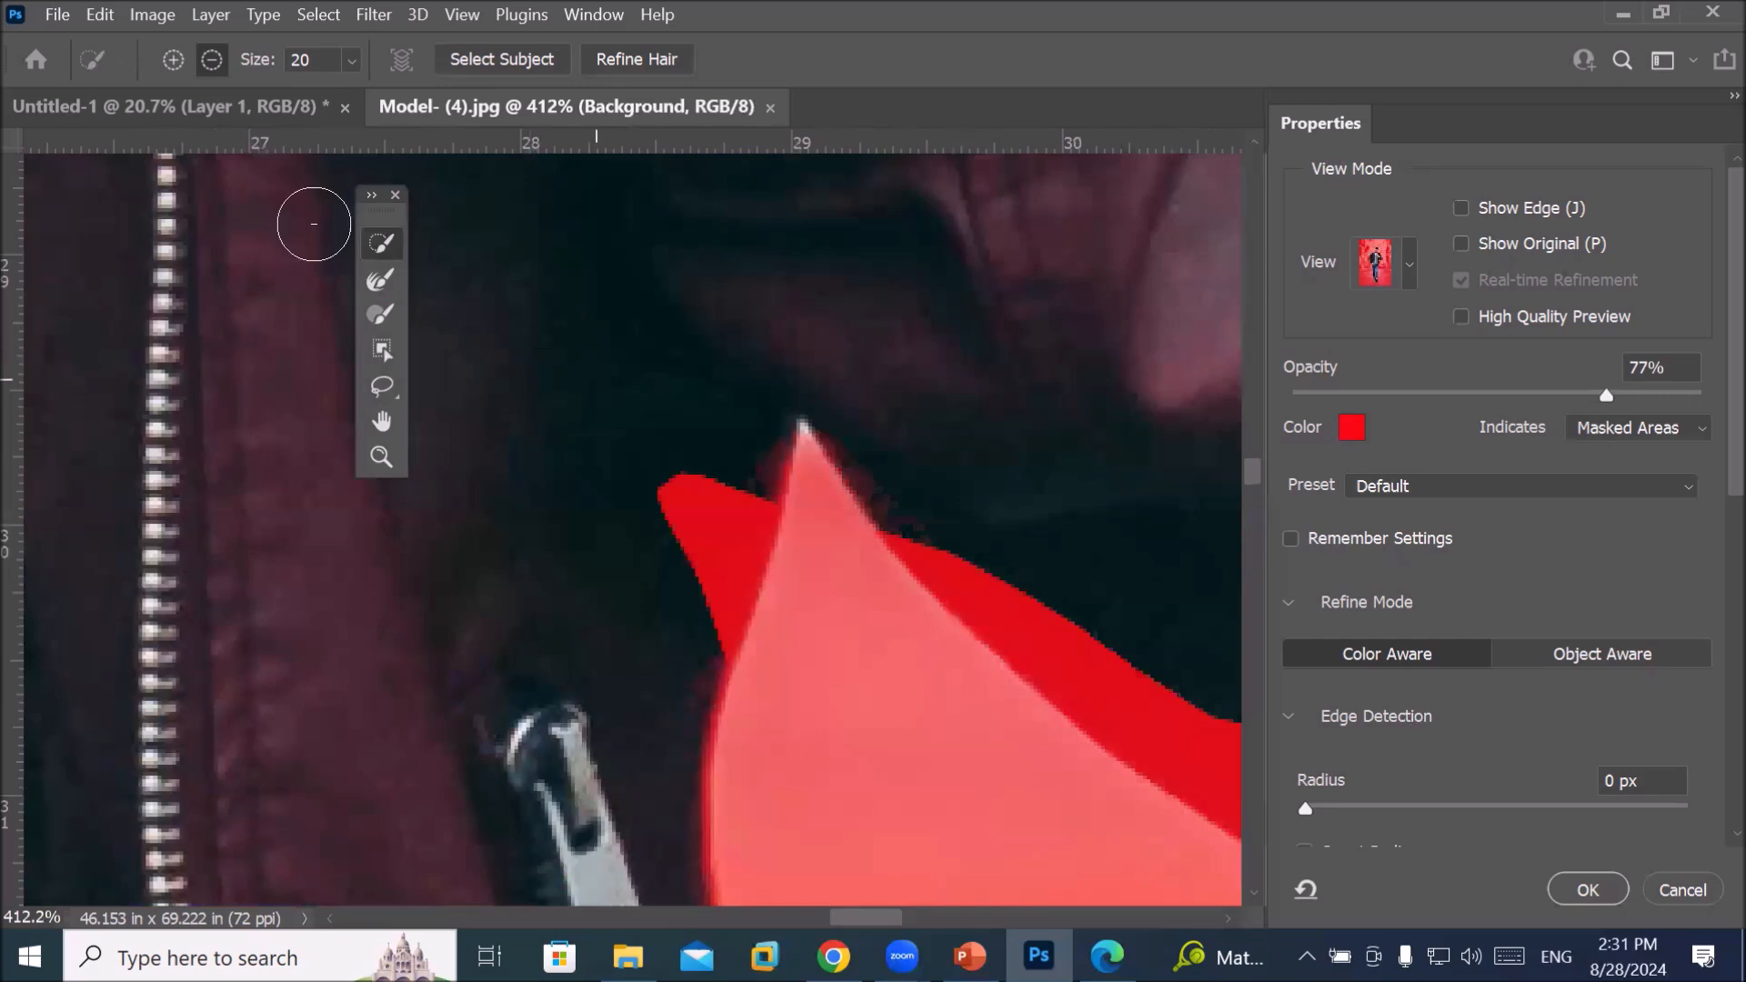
pyautogui.click(172, 59)
pyautogui.moveTo(675, 592); pyautogui.dragTo(651, 690)
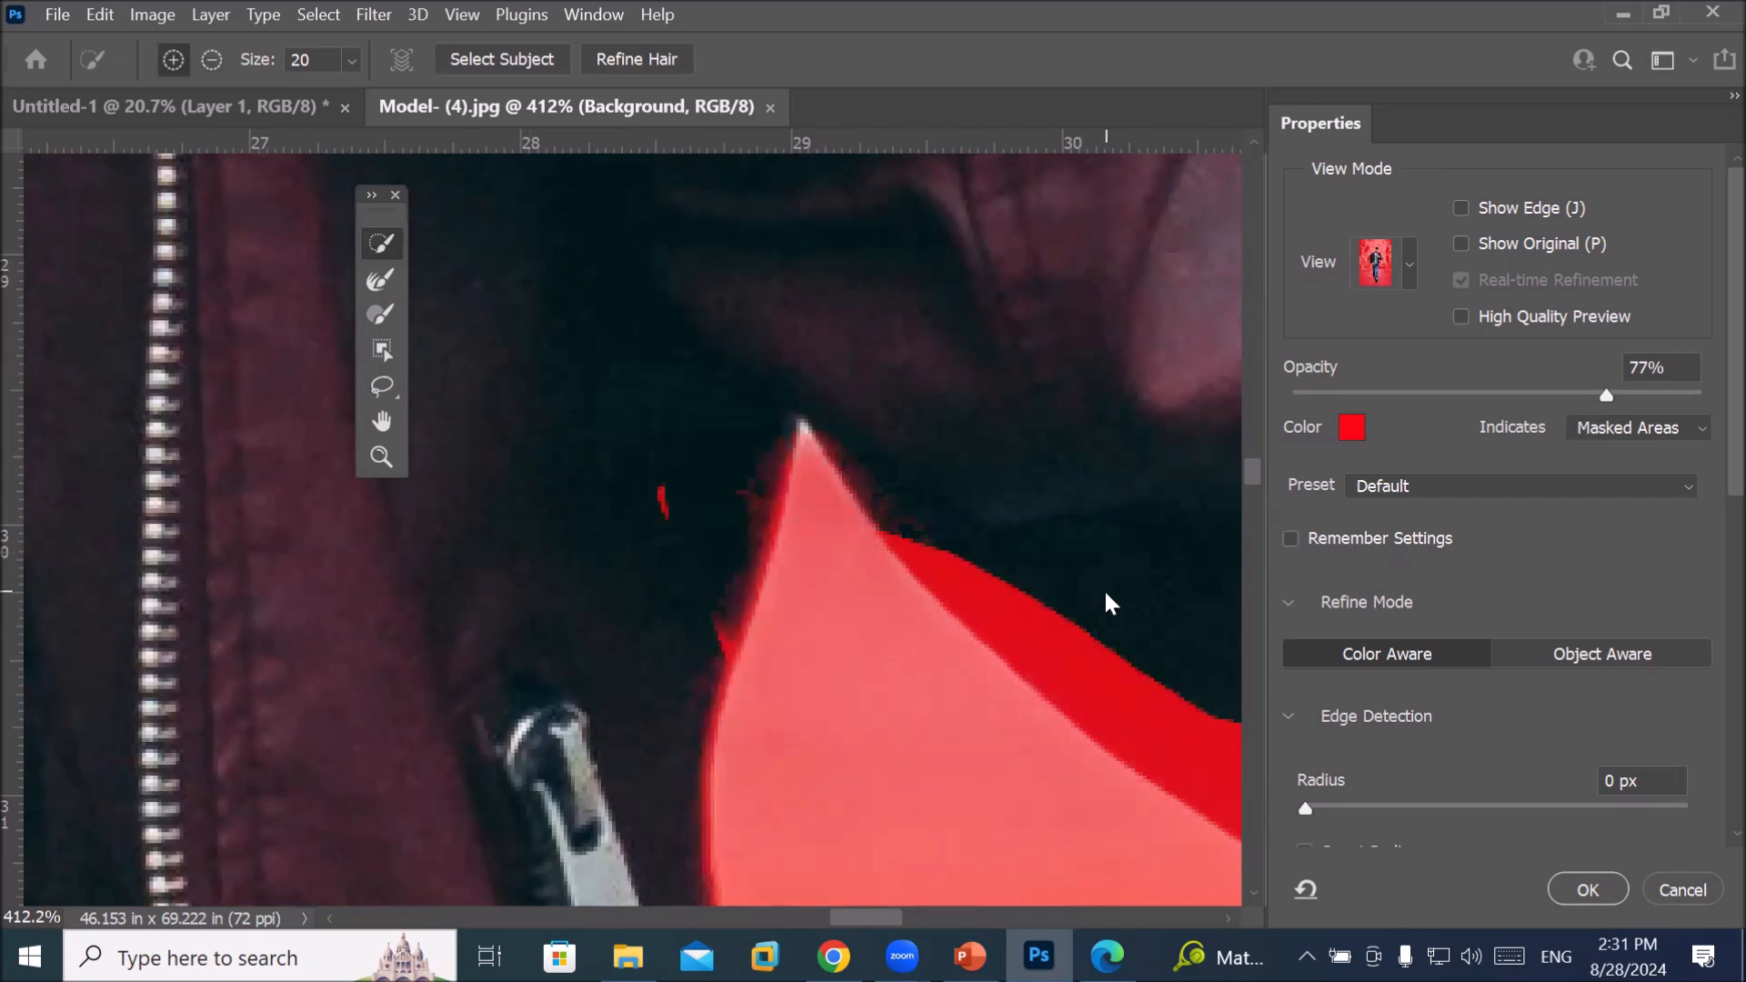
# Add the masked dark underside of the bent sleeve back to the selection, following the sleeve's lower edge
pyautogui.moveTo(923, 440); pyautogui.dragTo(352, 156)
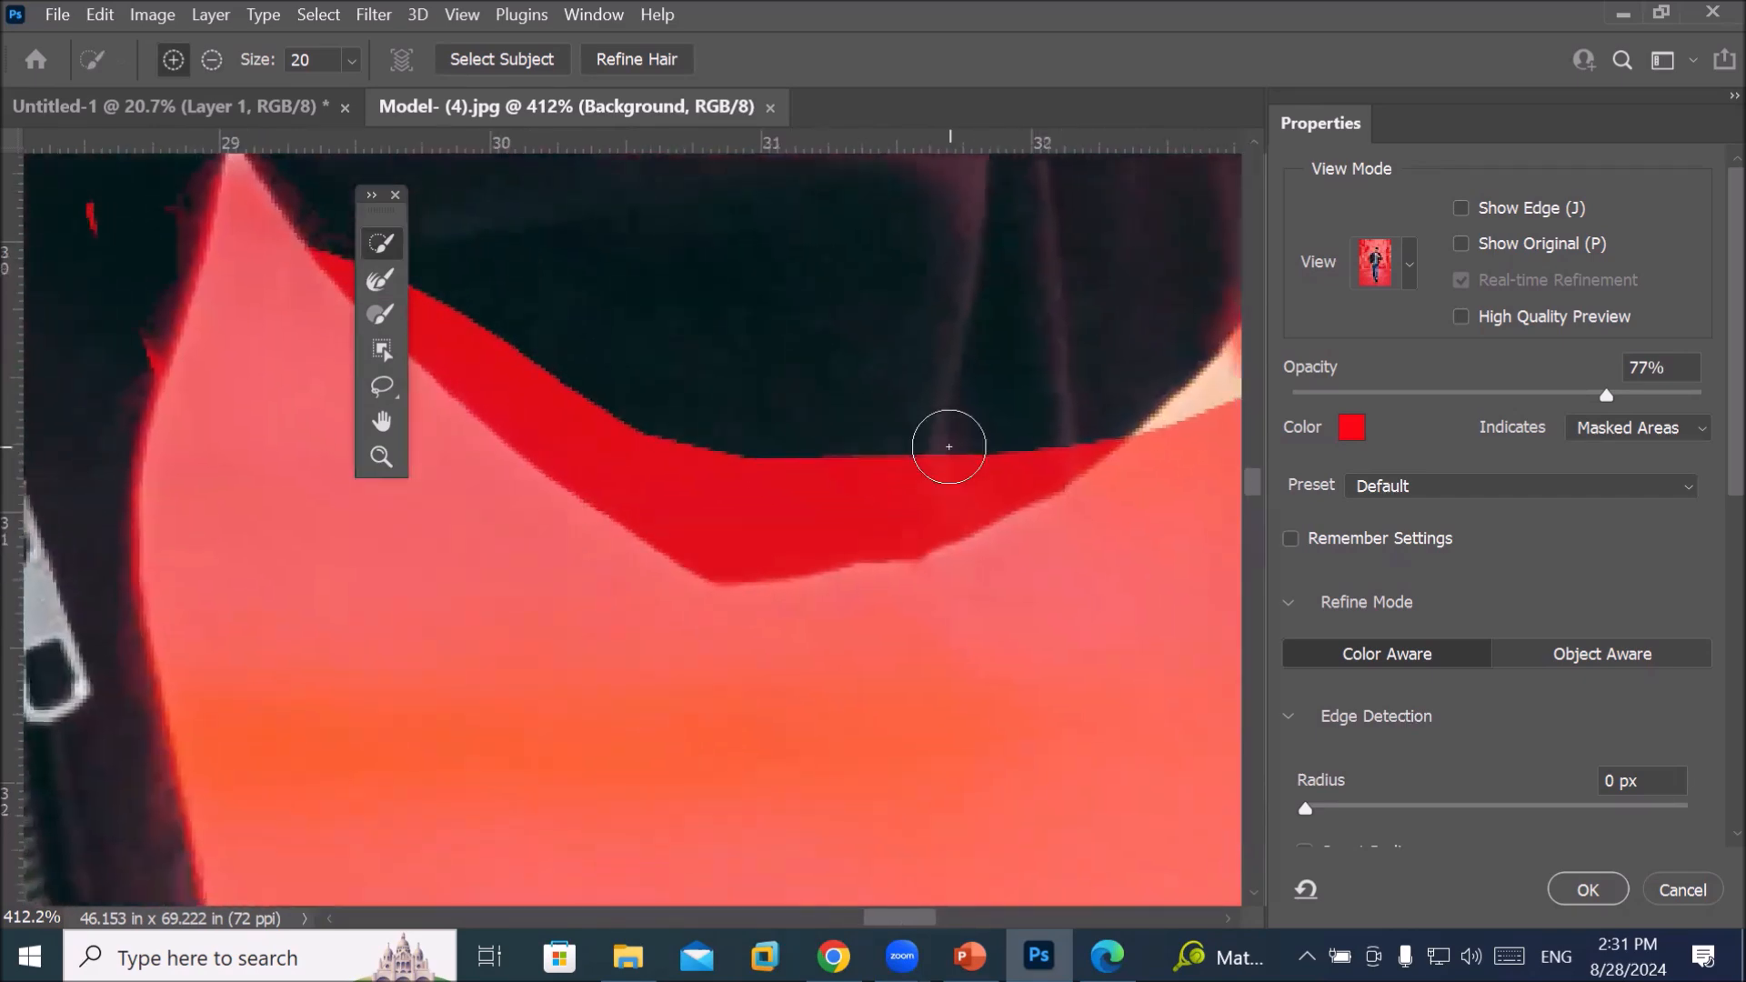
pyautogui.moveTo(842, 447)
pyautogui.mouseDown()
pyautogui.moveTo(815, 473)
pyautogui.moveTo(900, 469)
pyautogui.mouseUp()
pyautogui.moveTo(783, 497); pyautogui.dragTo(663, 470)
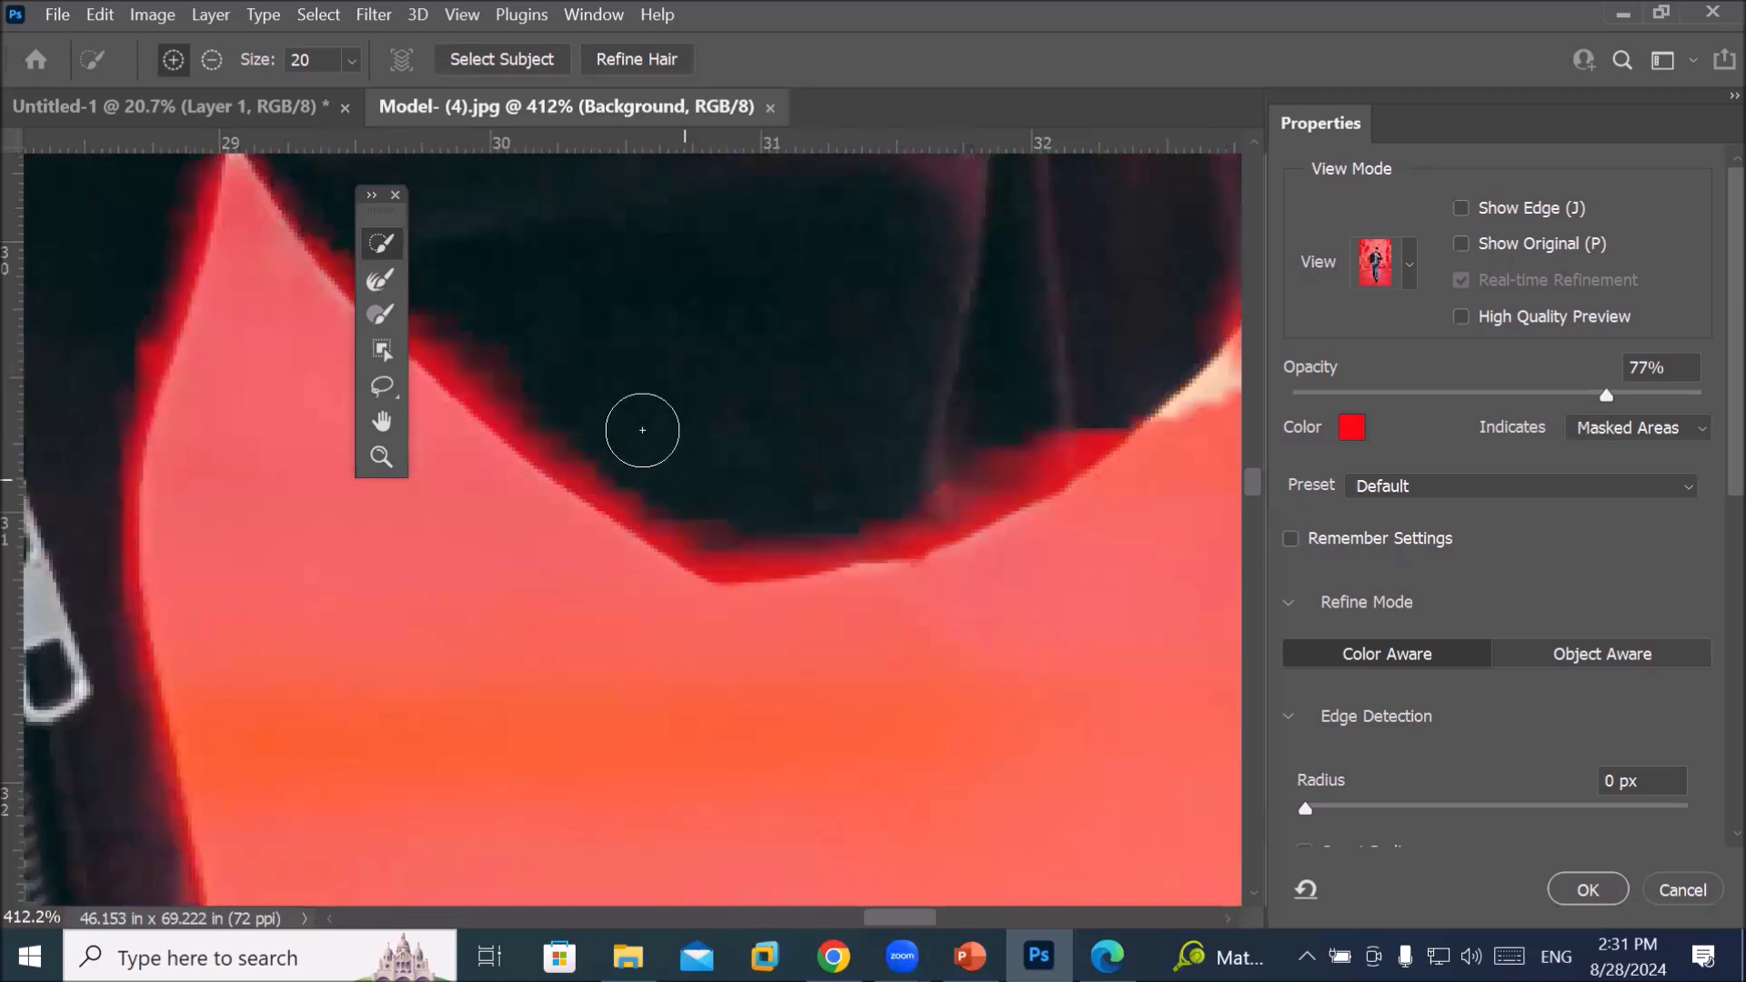
pyautogui.moveTo(1064, 390); pyautogui.dragTo(982, 456)
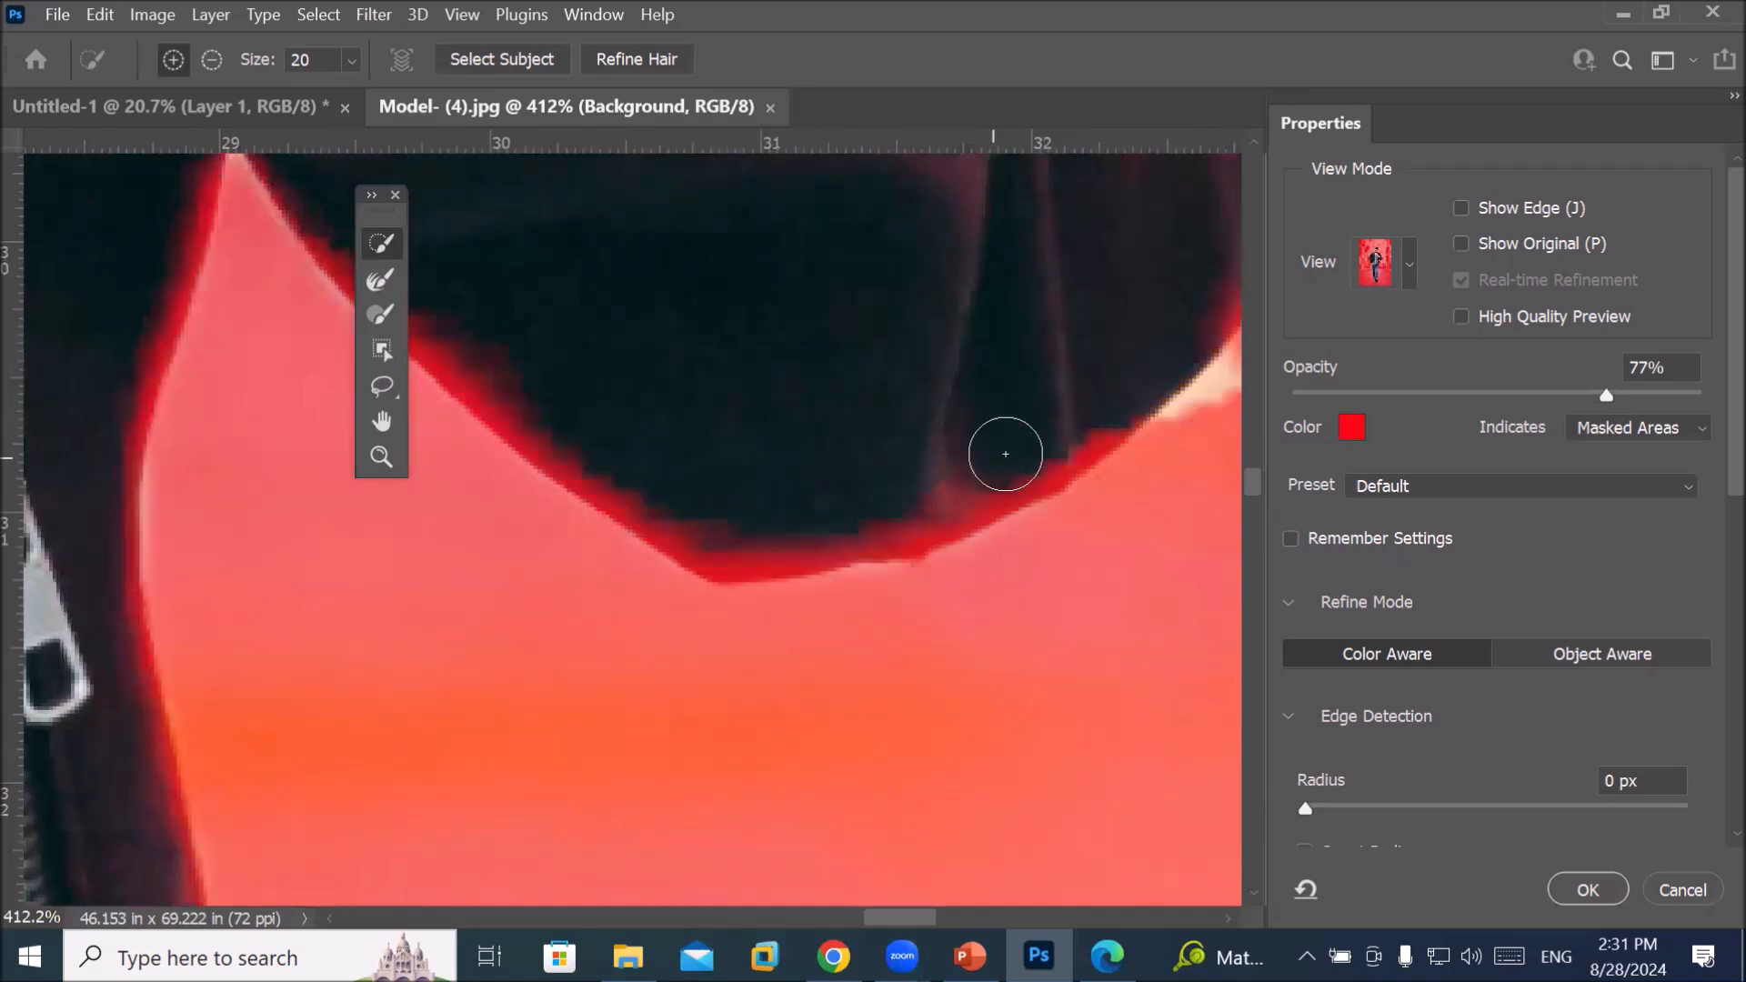
pyautogui.moveTo(1075, 412)
pyautogui.mouseDown()
pyautogui.moveTo(1009, 463)
pyautogui.moveTo(904, 499)
pyautogui.moveTo(701, 525)
pyautogui.moveTo(772, 534)
pyautogui.moveTo(937, 503)
pyautogui.moveTo(1060, 429)
pyautogui.mouseUp()
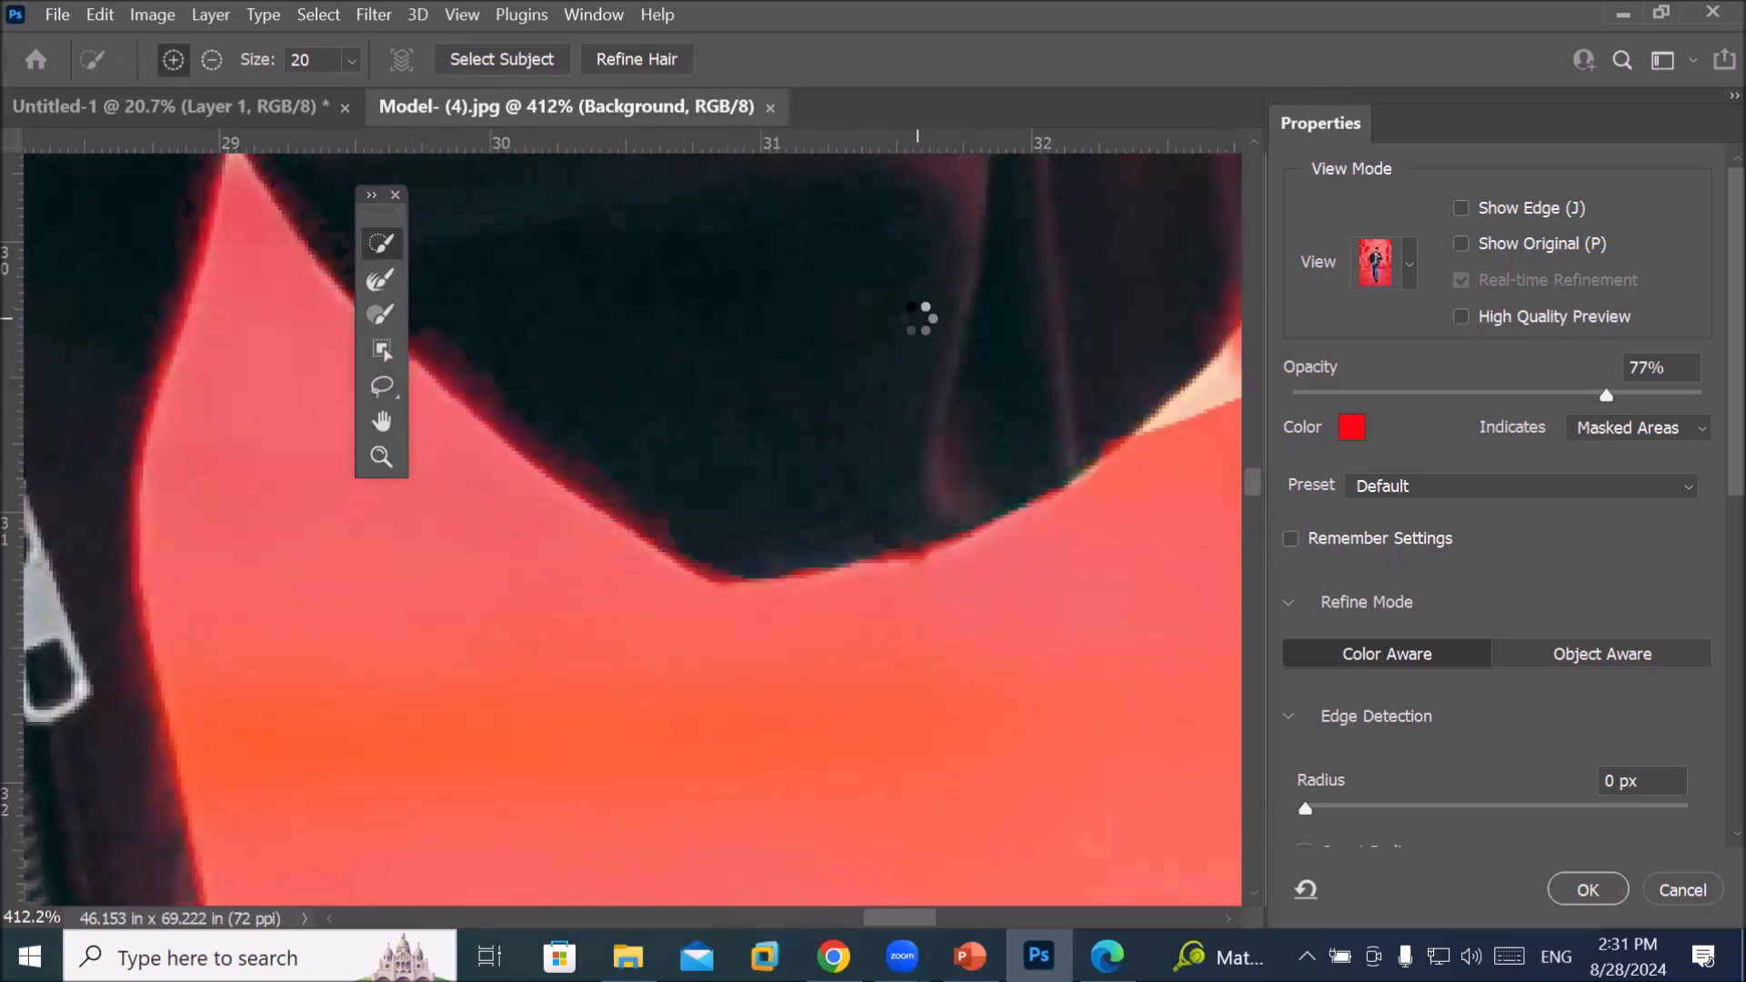
# Switch the brush back to subtracting and remove the light background slivers along the outer curve of the bent elbow
pyautogui.scroll(-2, 1030, 323)
pyautogui.moveTo(1115, 344); pyautogui.dragTo(658, 502)
pyautogui.click(211, 59)
pyautogui.moveTo(692, 550)
pyautogui.mouseDown()
pyautogui.moveTo(686, 527)
pyautogui.moveTo(663, 565)
pyautogui.mouseUp()
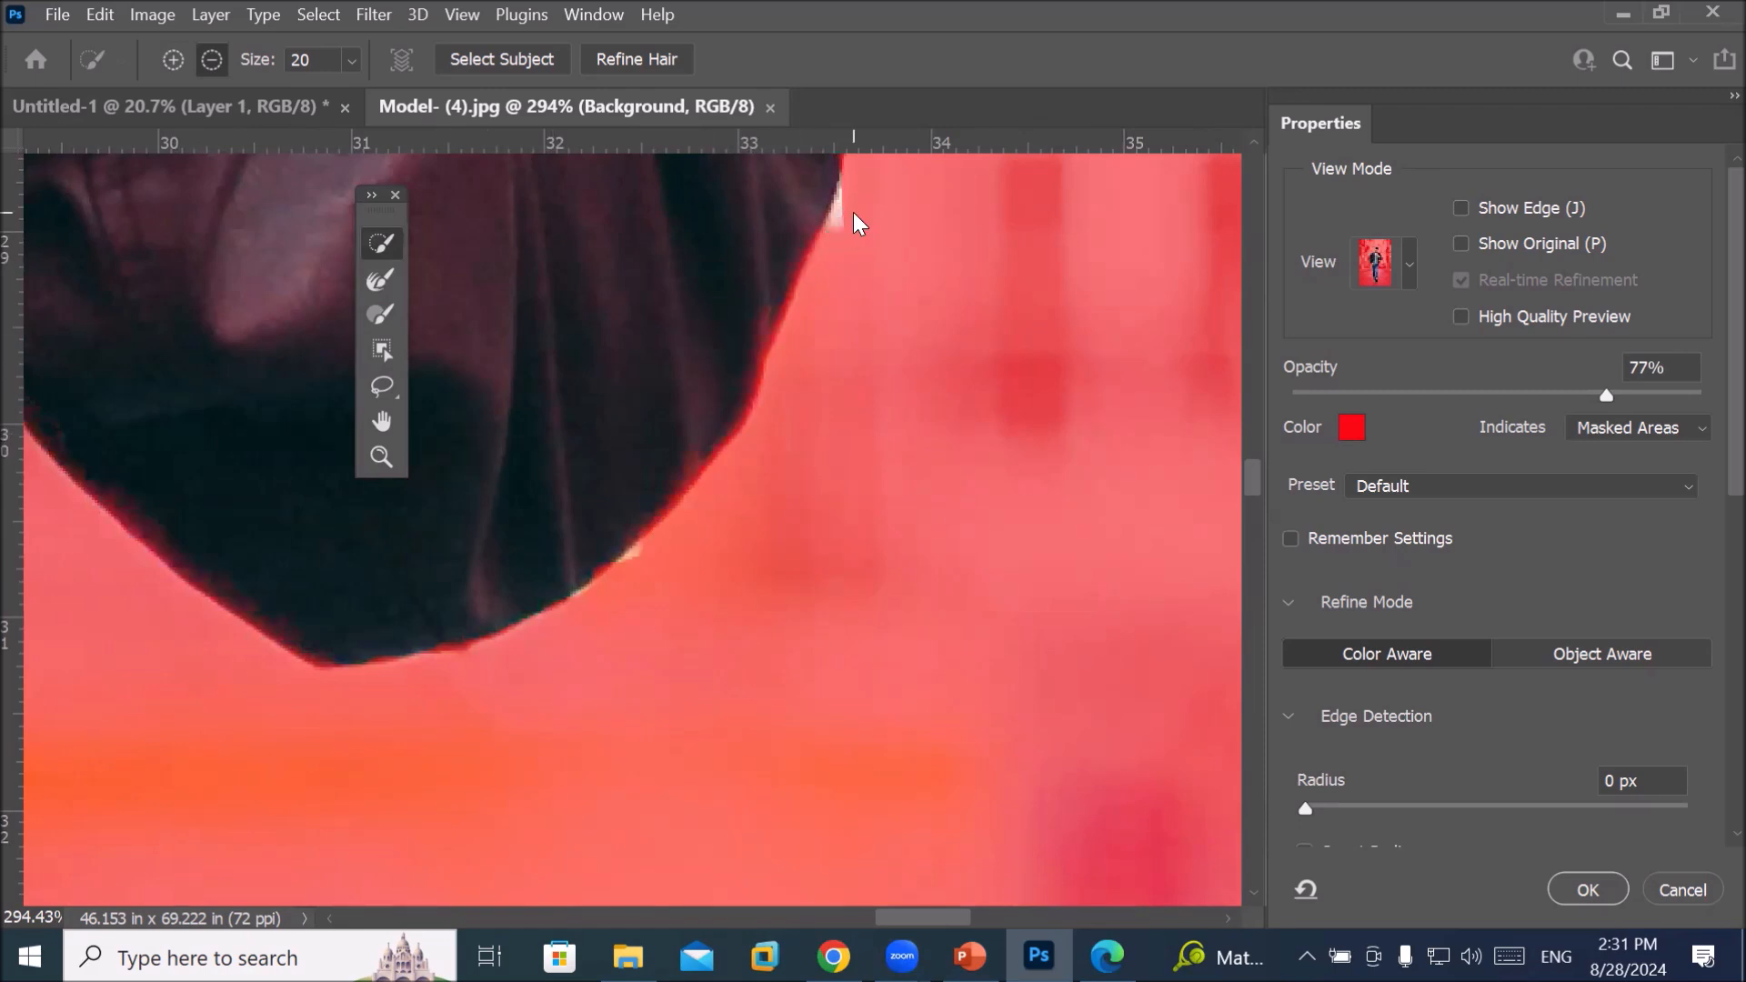
pyautogui.moveTo(845, 212); pyautogui.dragTo(858, 219)
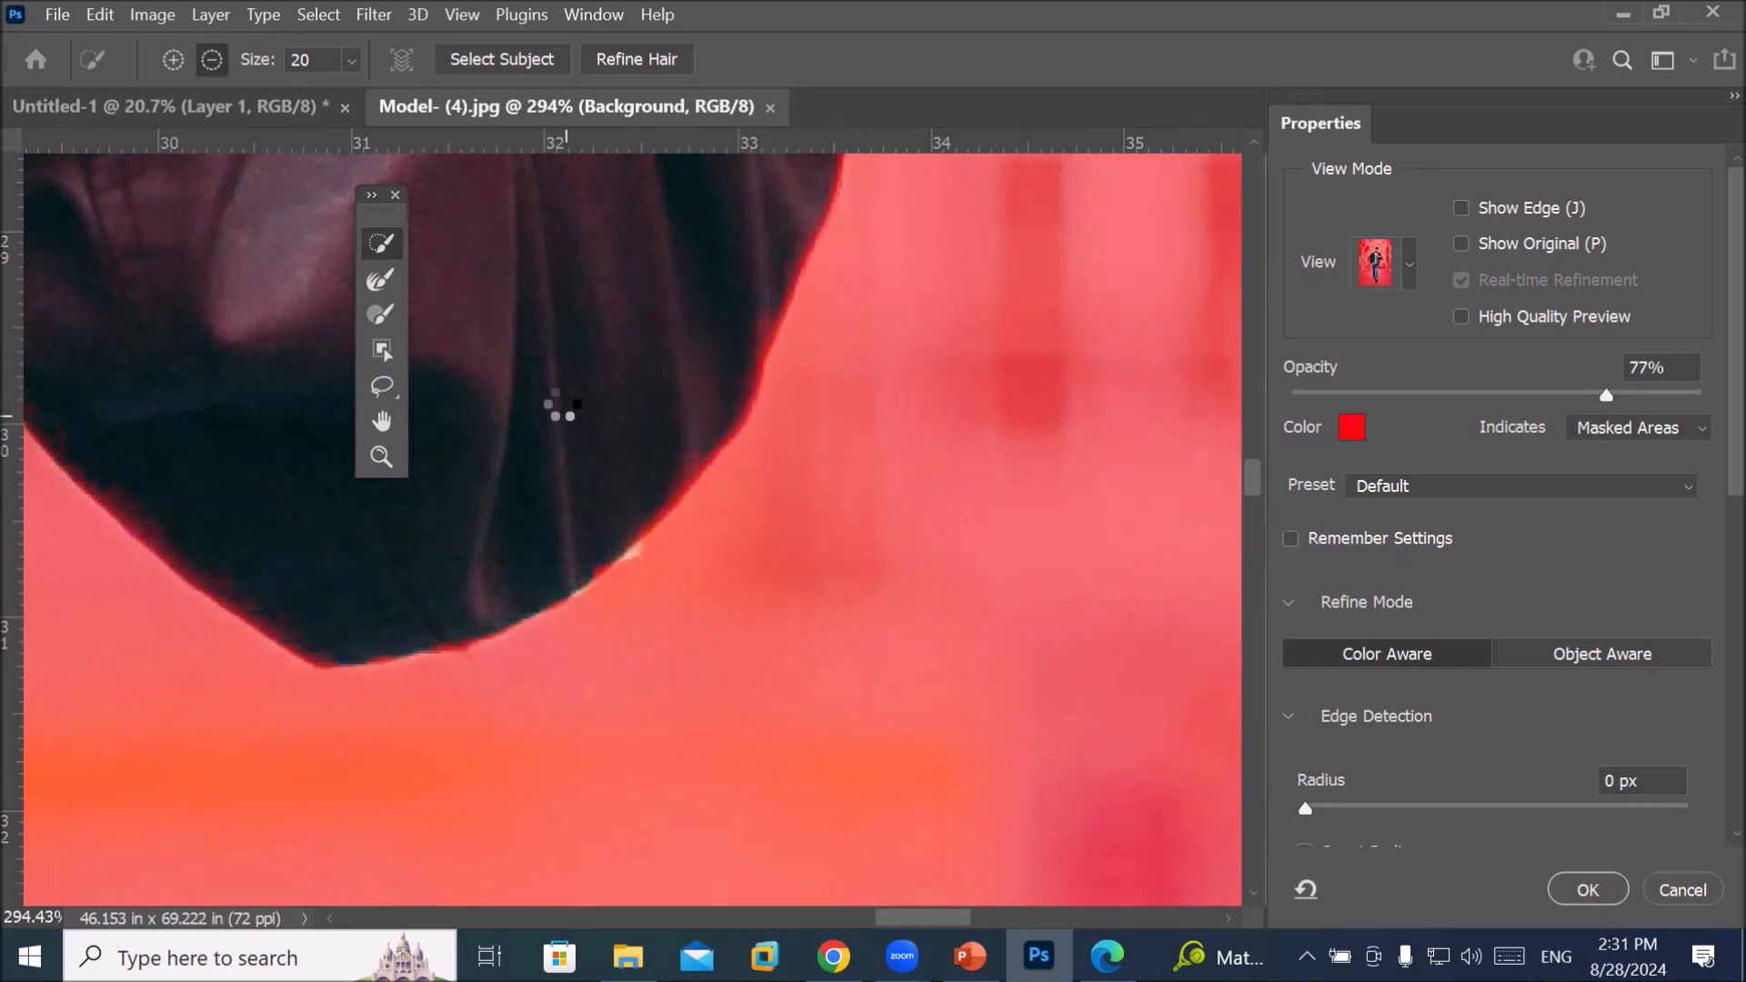
# Subtract the leftover background between the jacket's shoulder seam and the collar from the selection
pyautogui.scroll(-10, 519, 365)
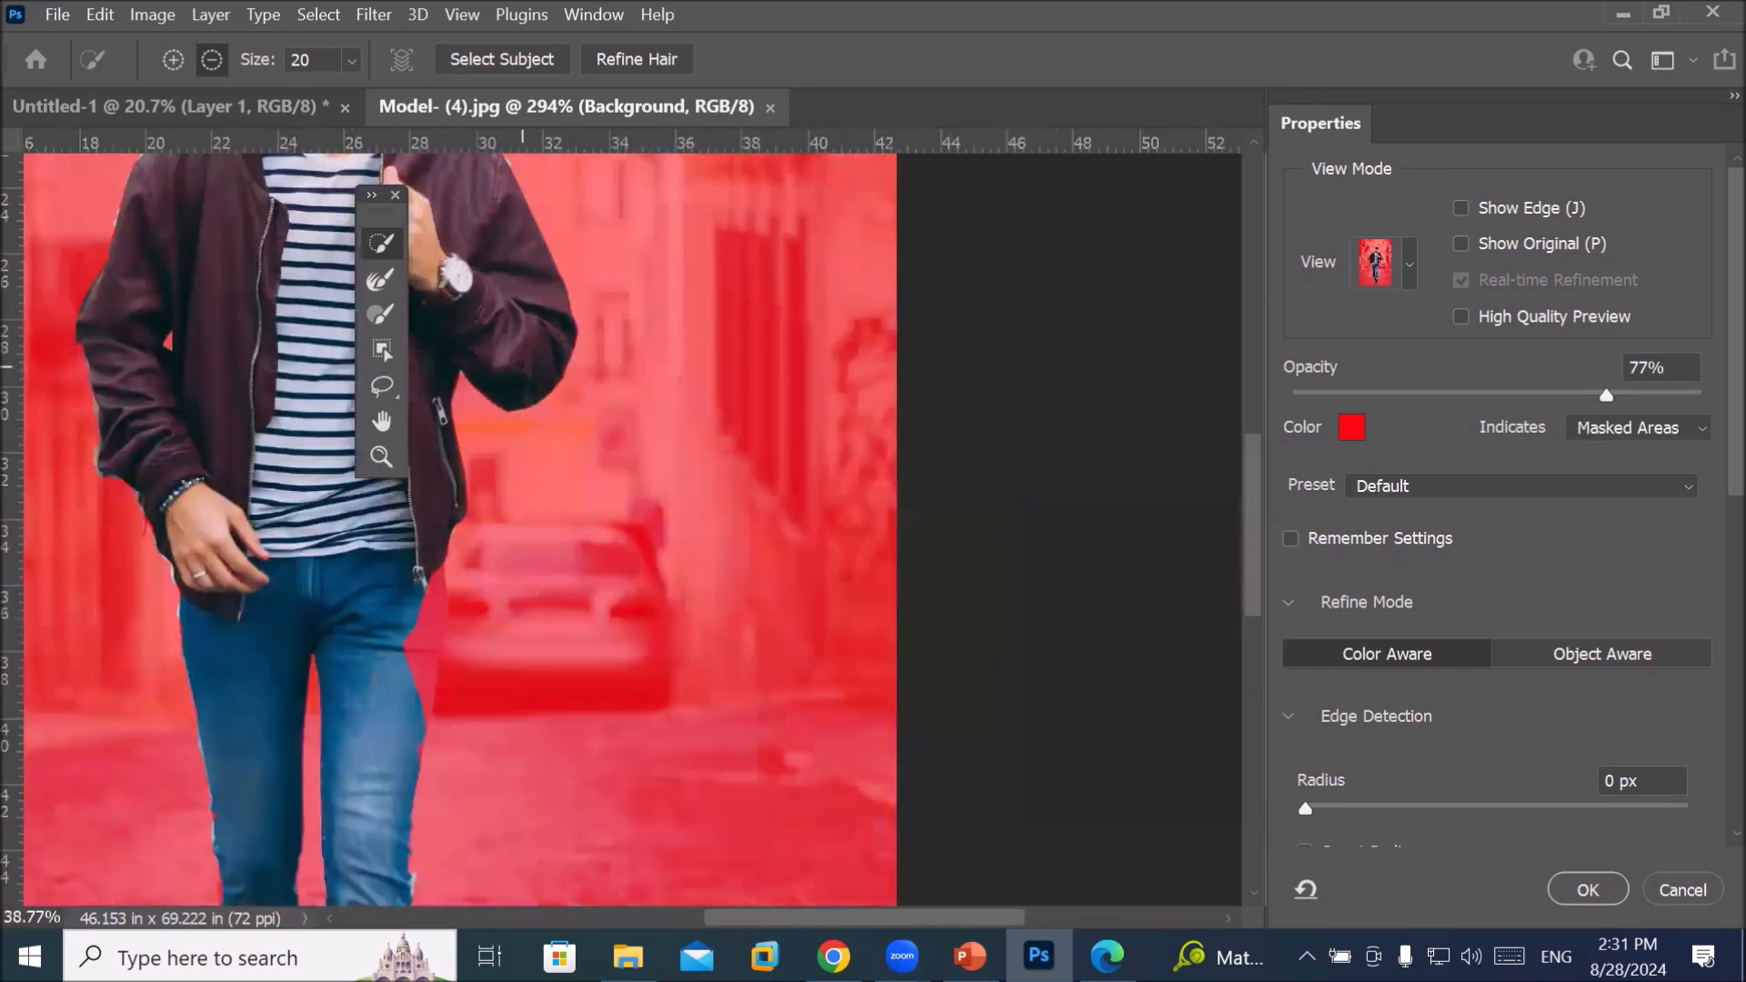
pyautogui.scroll(-2, 523, 365)
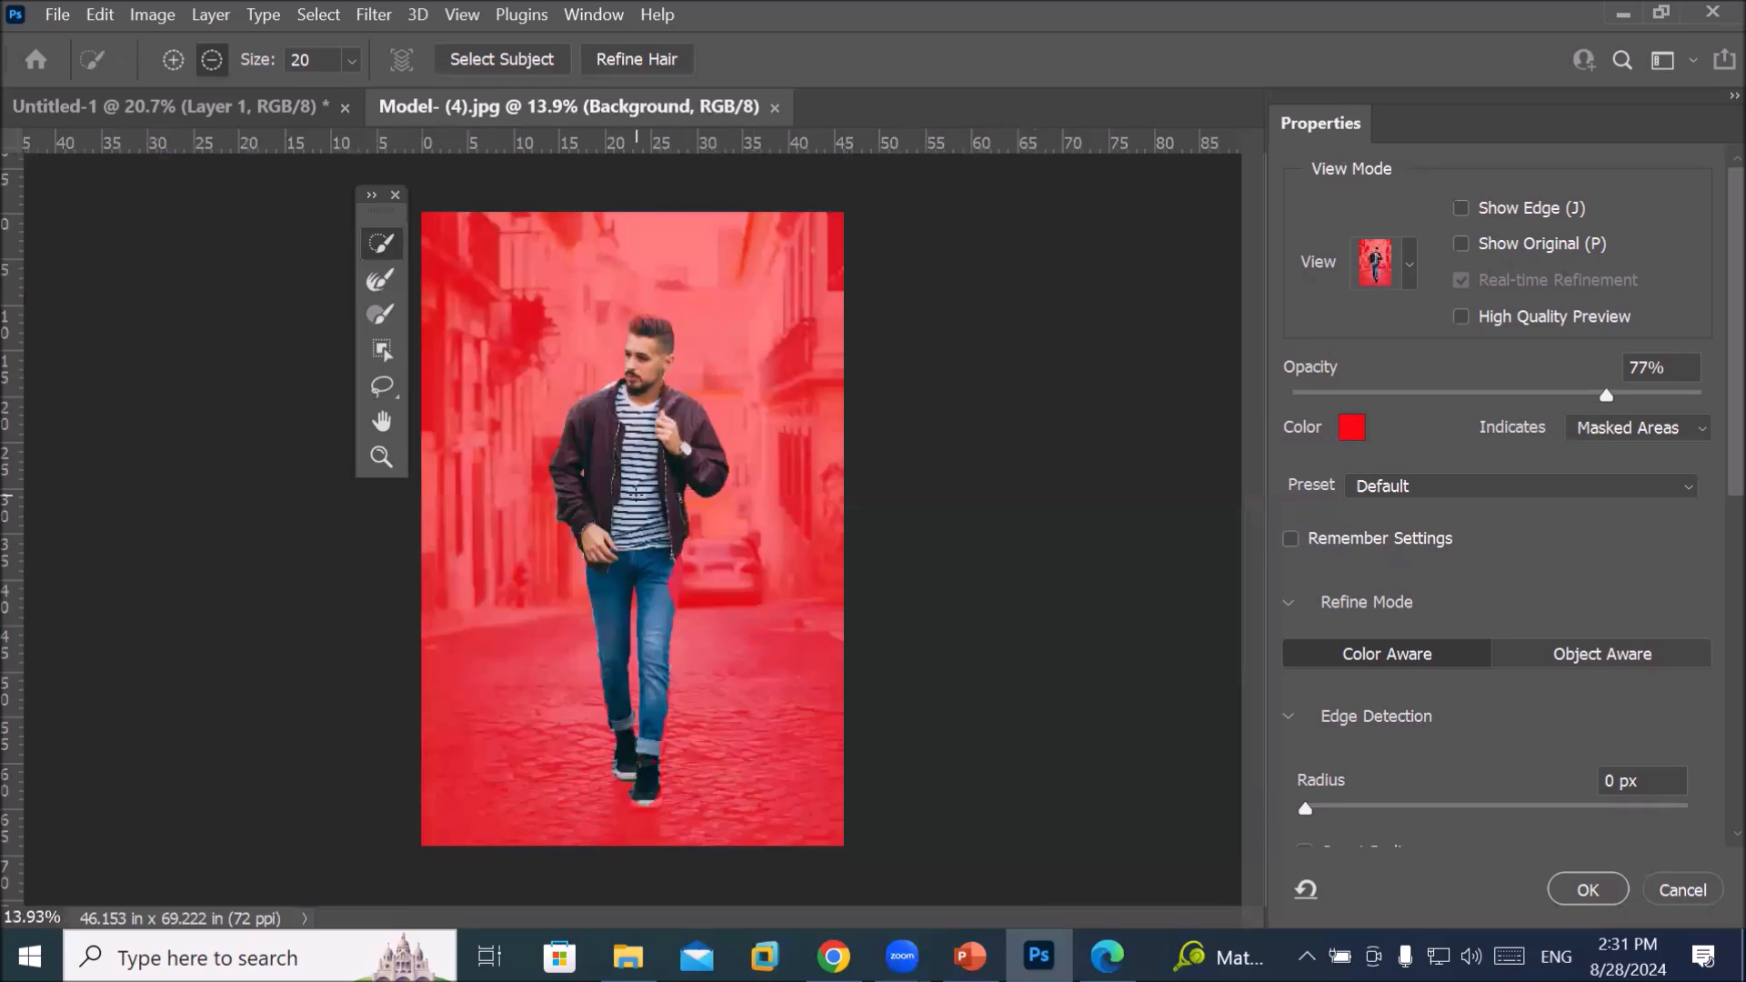
pyautogui.scroll(8, 635, 493)
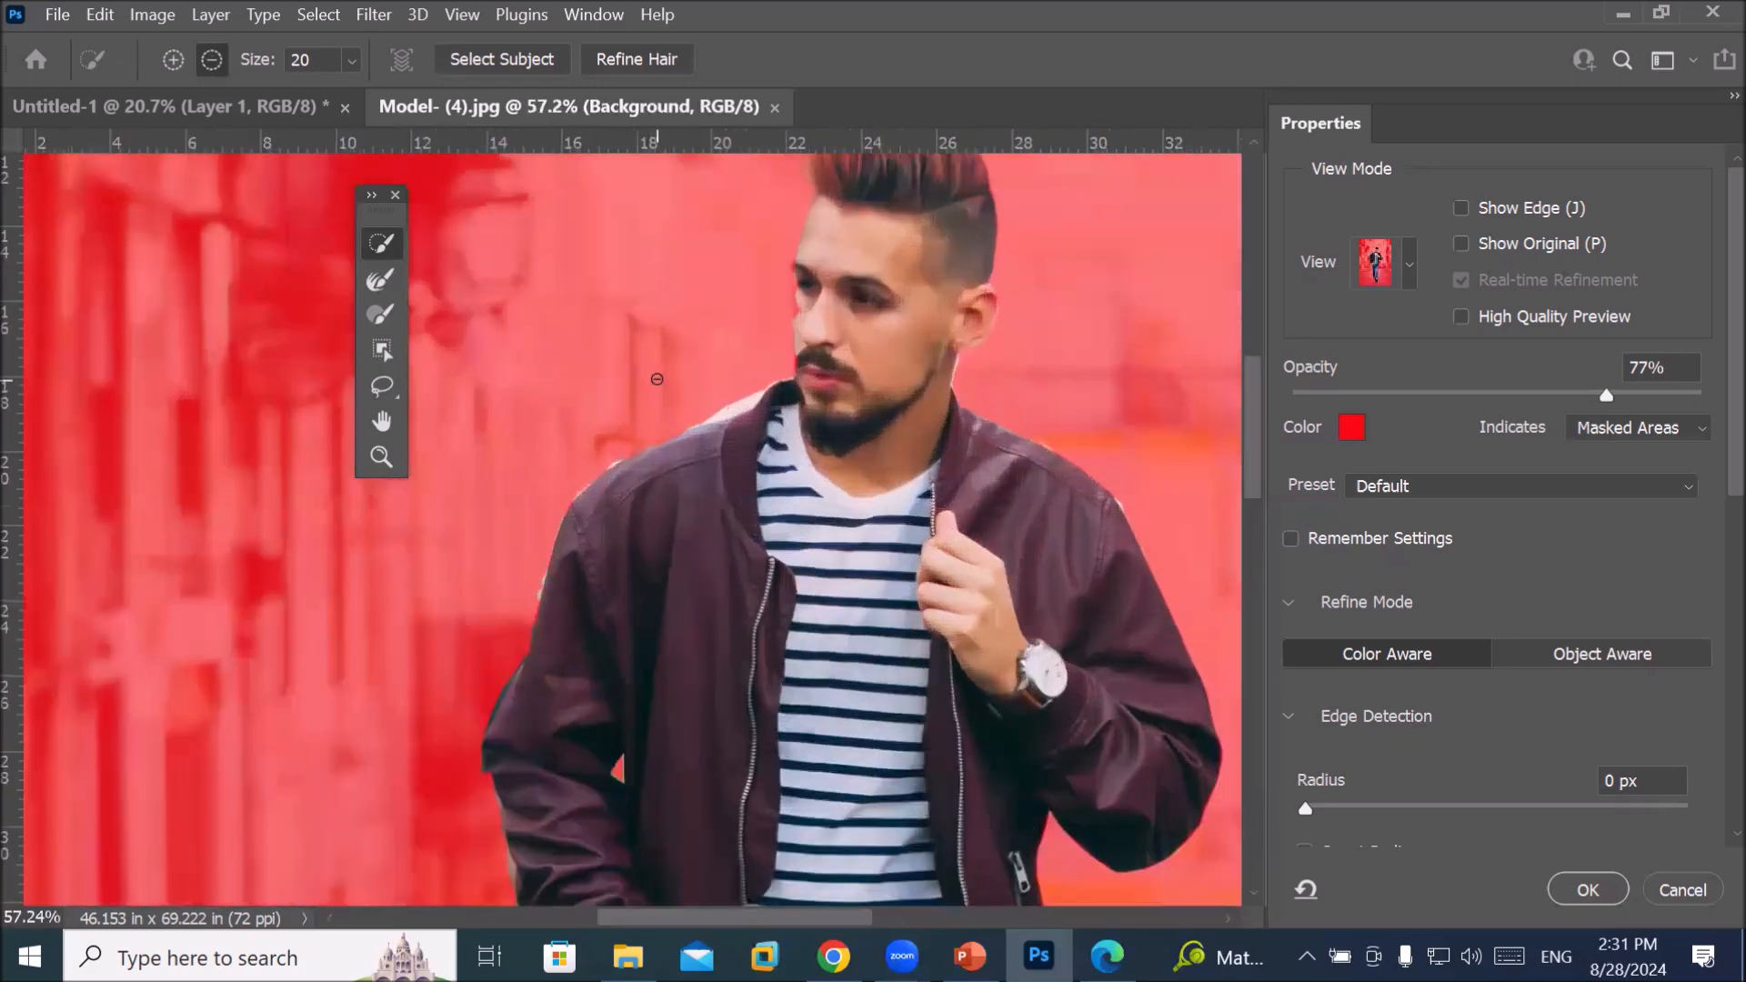
pyautogui.scroll(4, 657, 380)
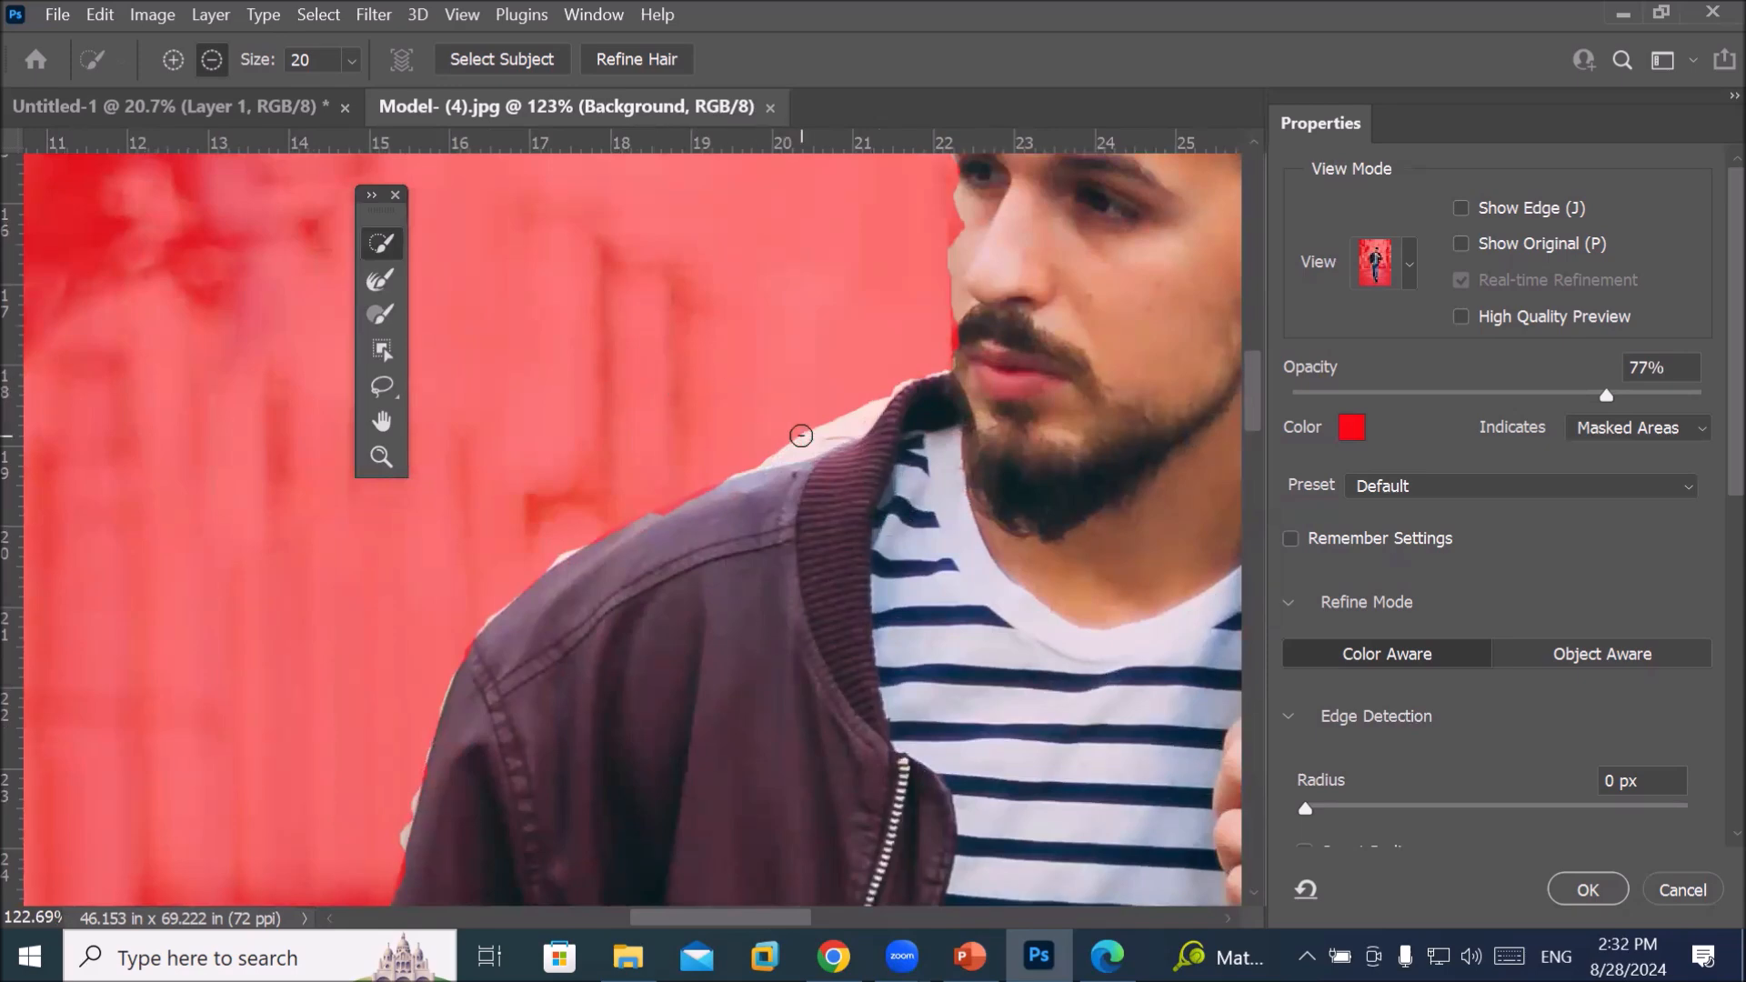
pyautogui.moveTo(802, 435)
pyautogui.mouseDown()
pyautogui.moveTo(858, 404)
pyautogui.moveTo(768, 452)
pyautogui.mouseUp()
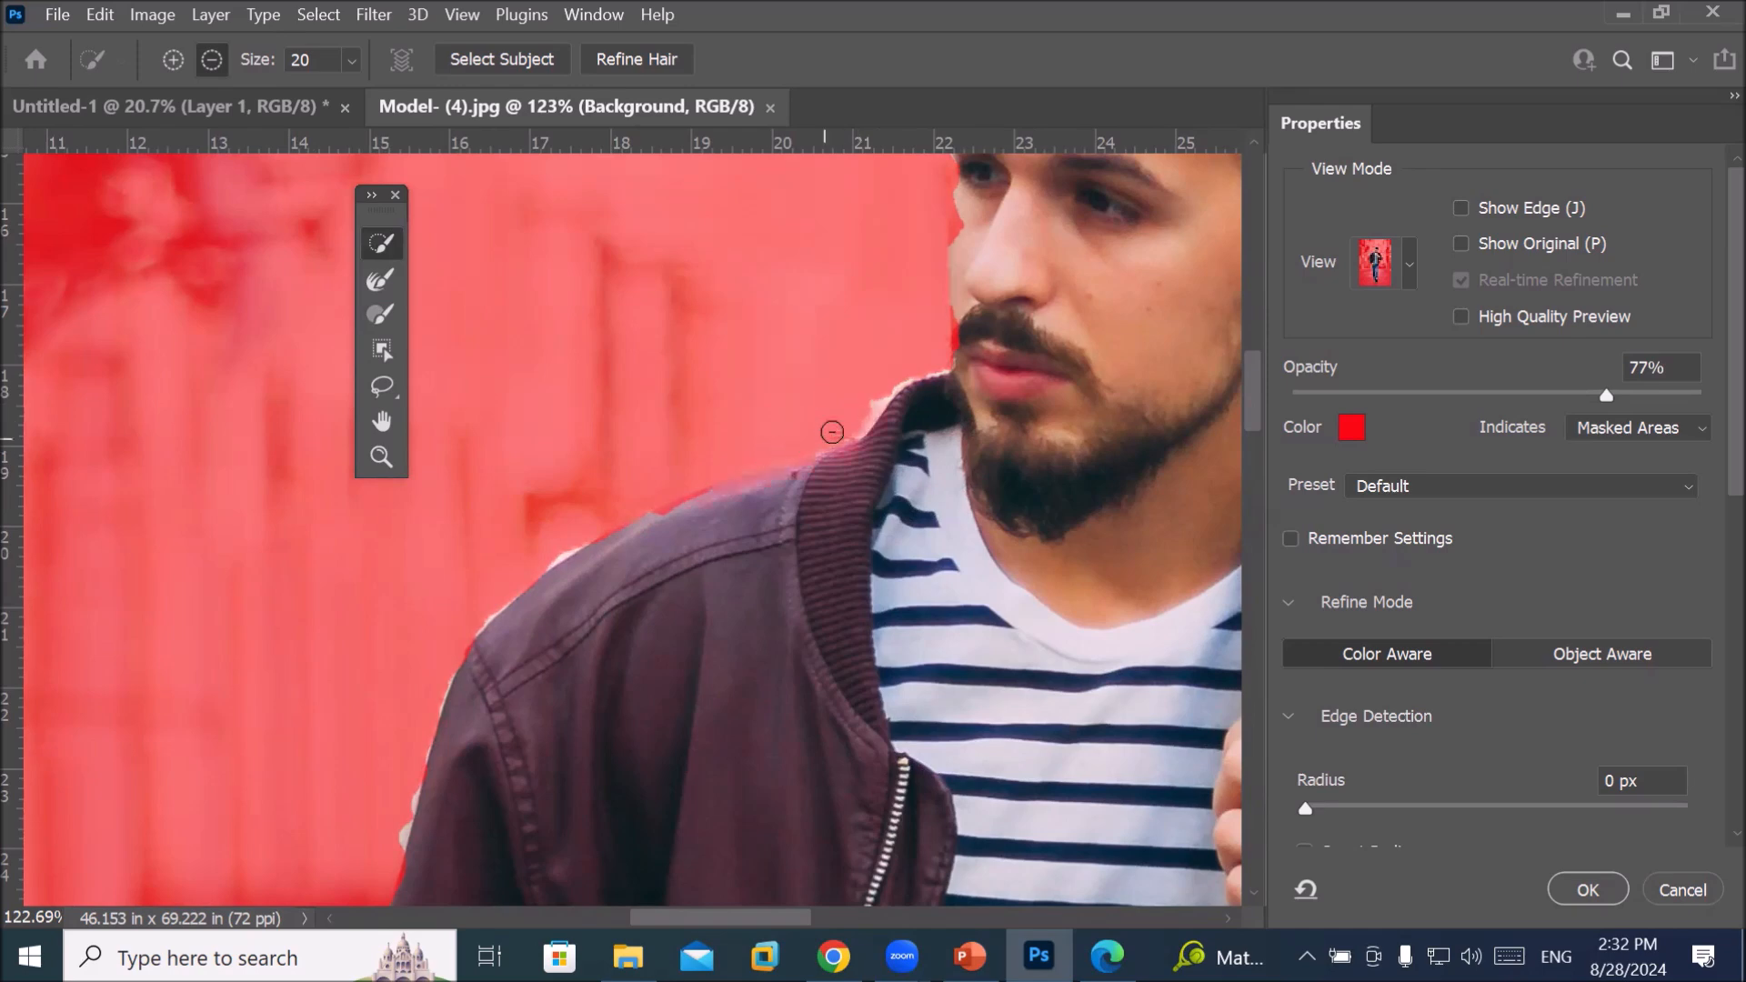
pyautogui.moveTo(865, 403); pyautogui.dragTo(913, 359)
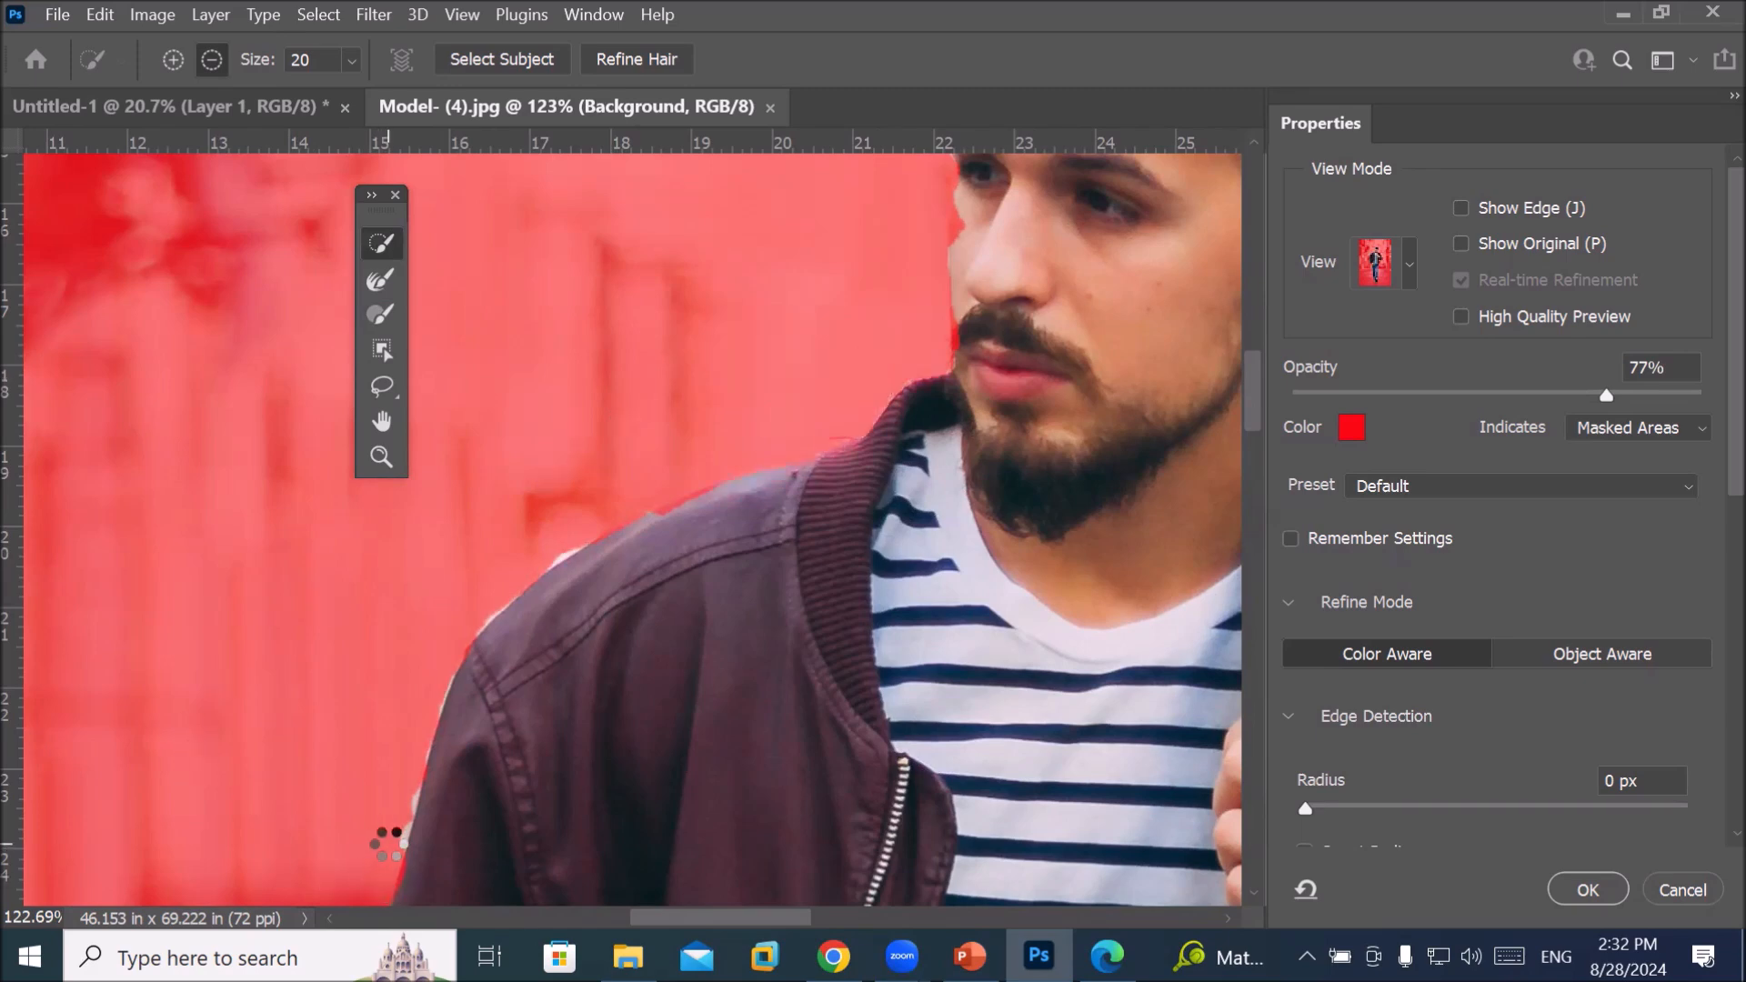
pyautogui.hotkey('ctrl', '-')
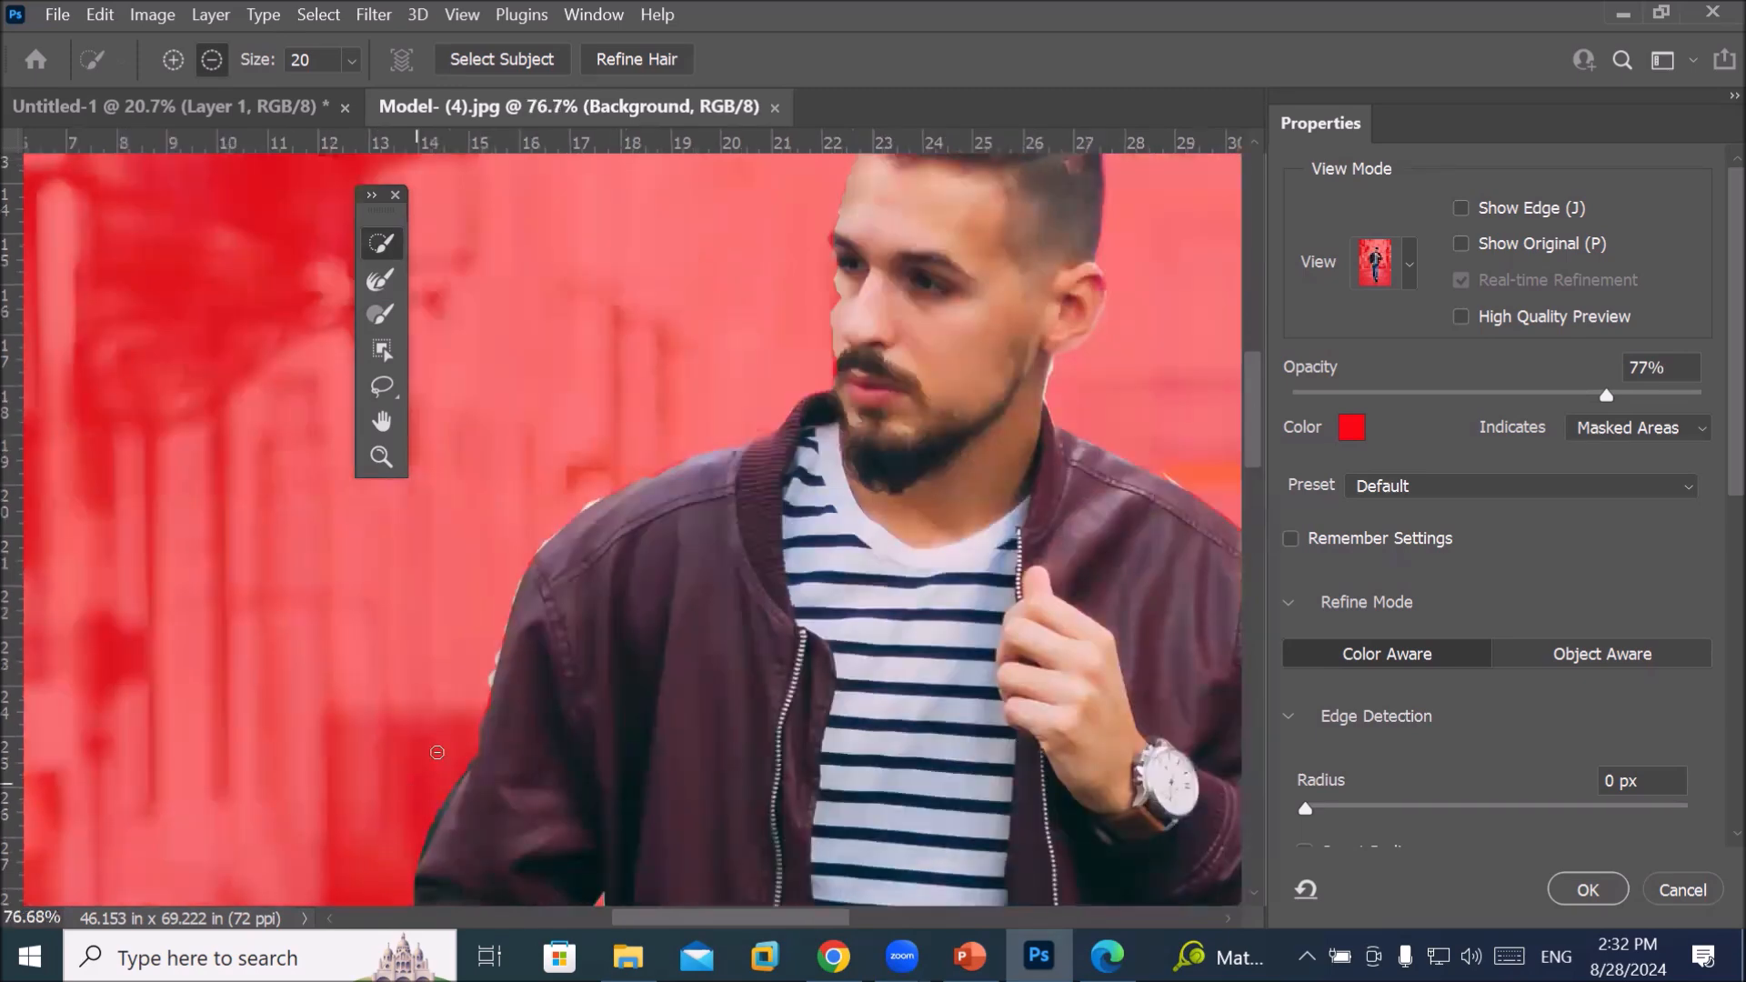
# Subtract the remaining background sliver along the outer edge of the man's upper sleeve from the selection
pyautogui.moveTo(482, 690); pyautogui.dragTo(487, 670)
pyautogui.scroll(-8, 674, 571)
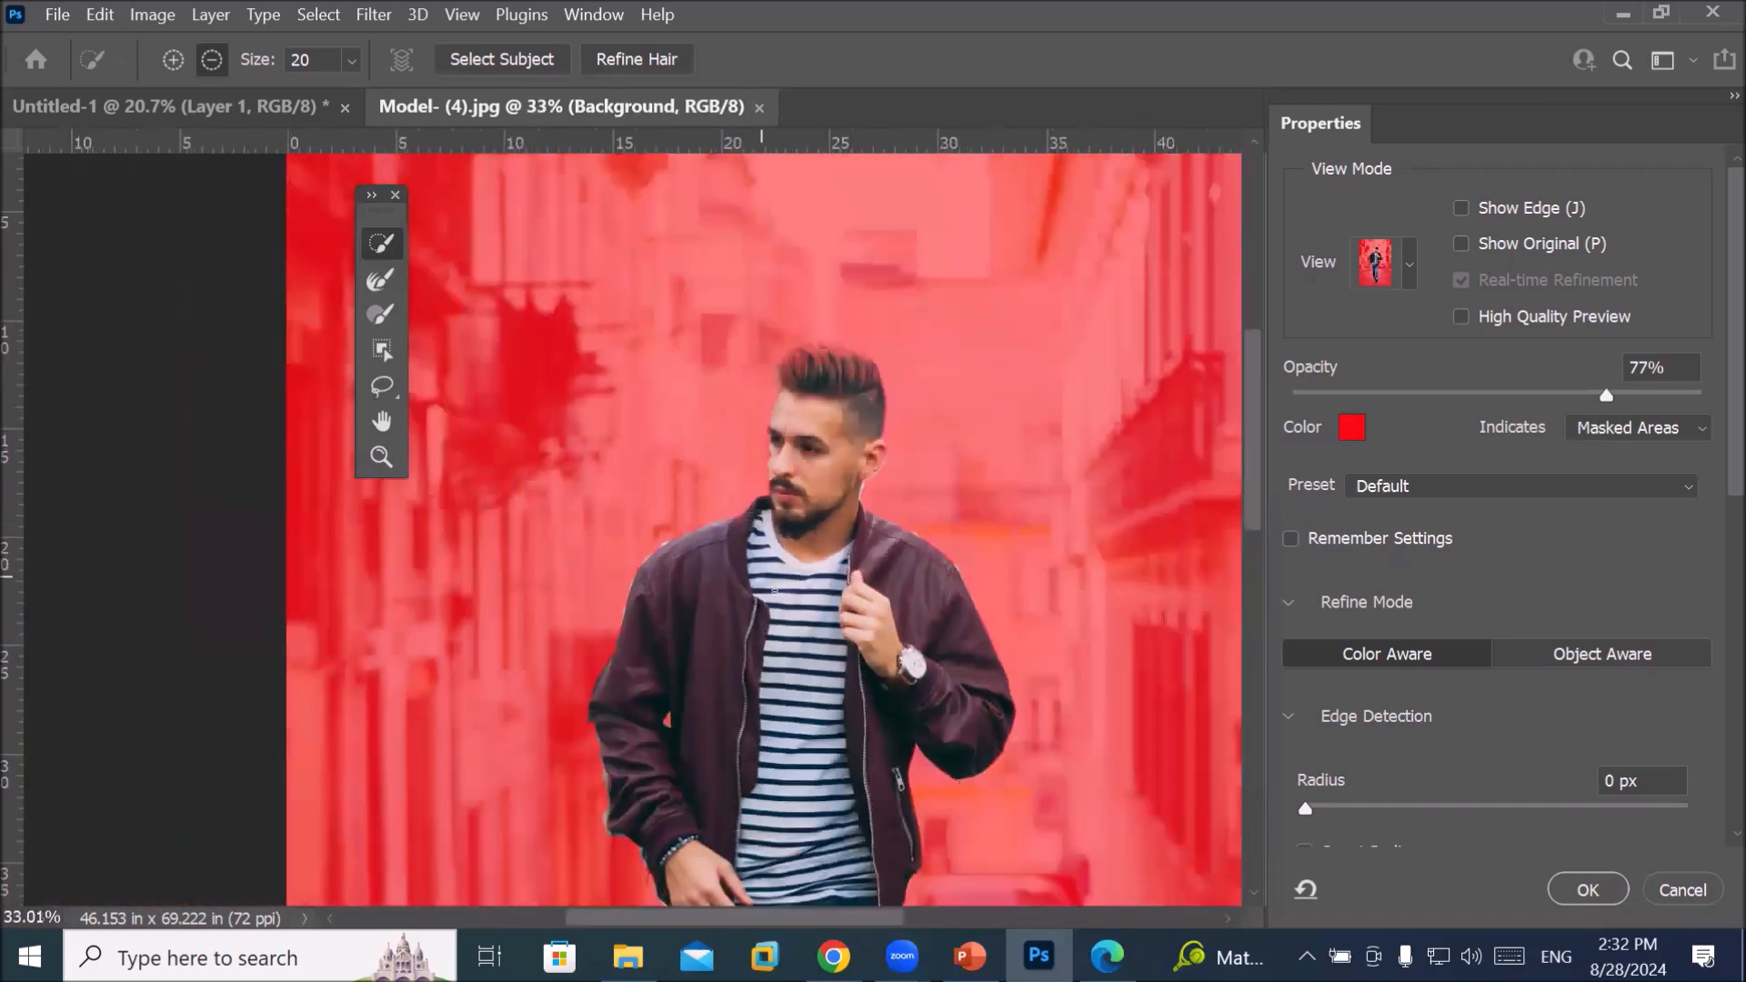
pyautogui.scroll(3, 587, 616)
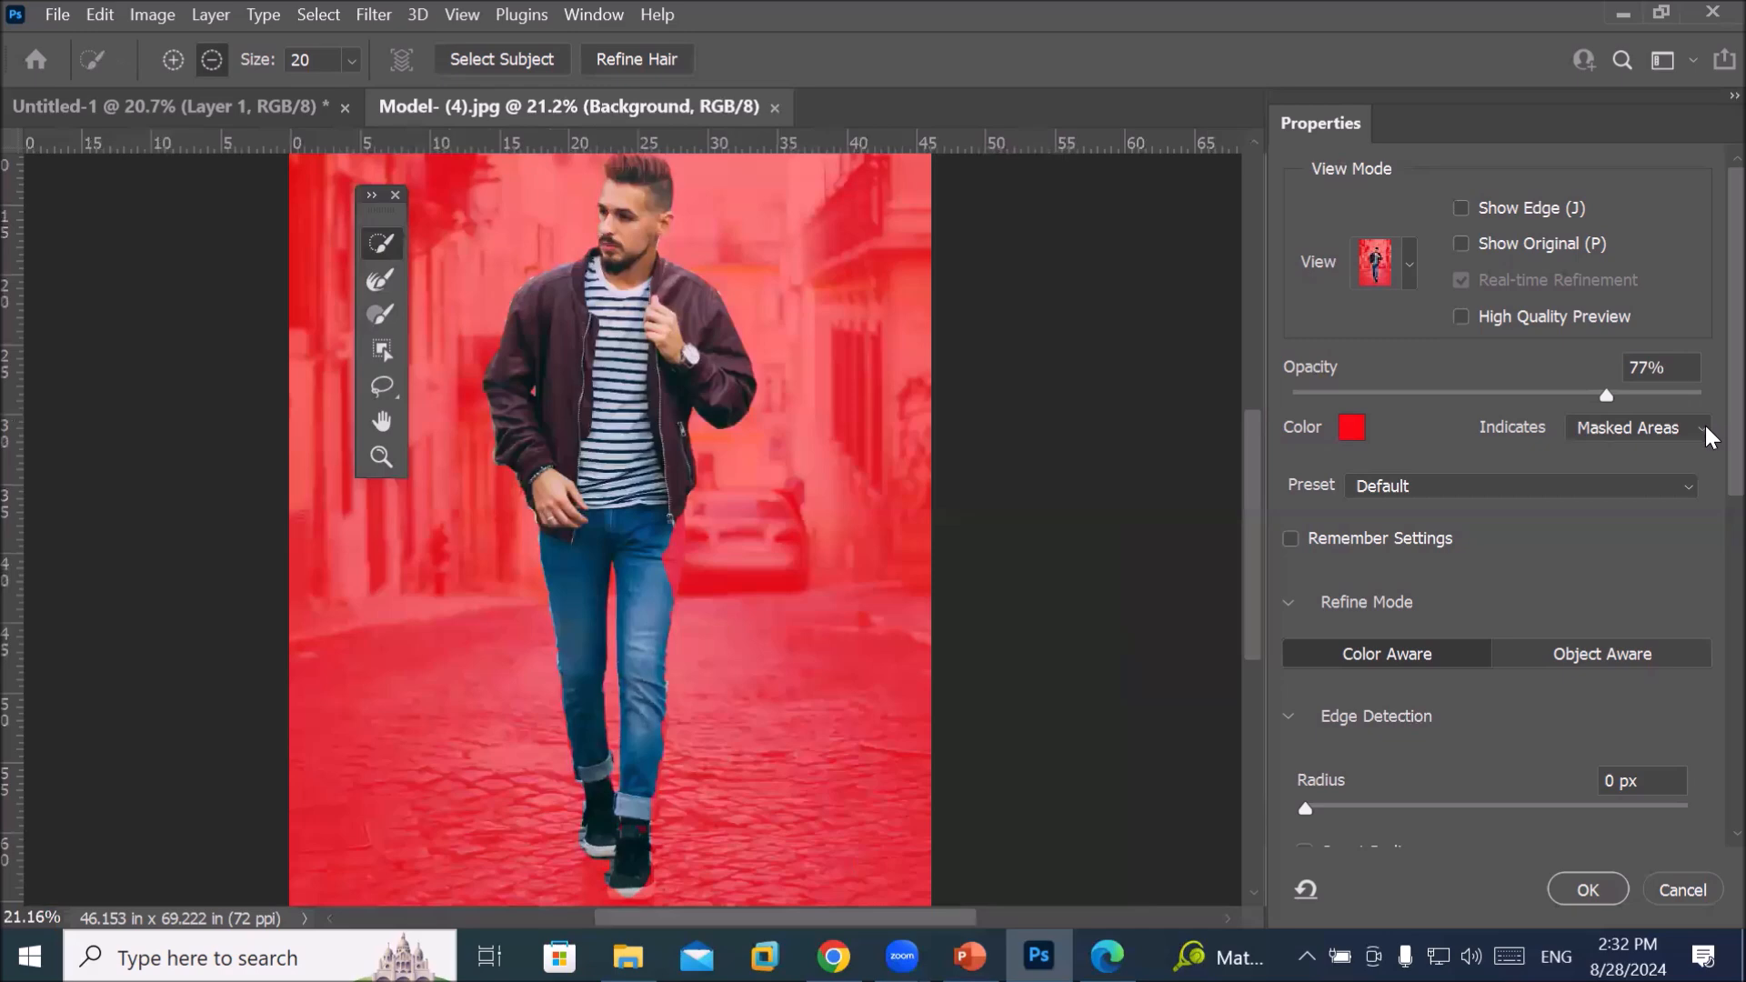
# Output the refined selection to a new layer and toggle the original Background layer's visibility to check the cut-out
pyautogui.scroll(-3, 1706, 426)
pyautogui.scroll(-4, 1708, 564)
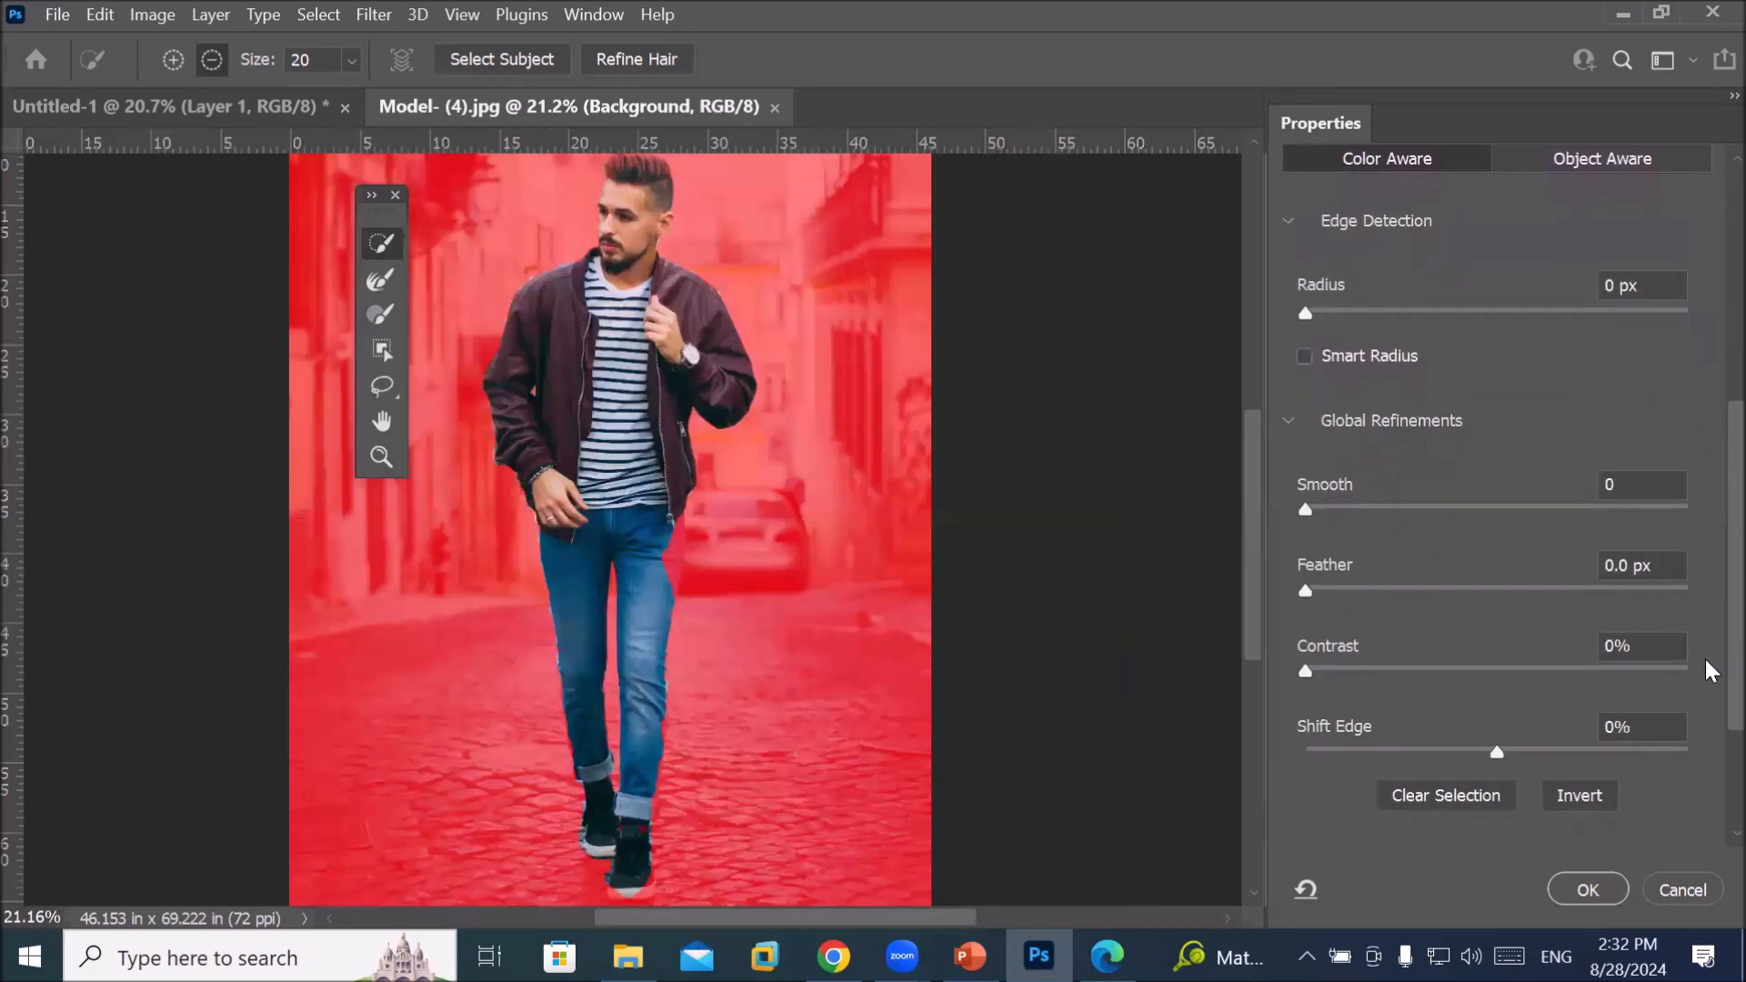
pyautogui.scroll(-3, 1710, 672)
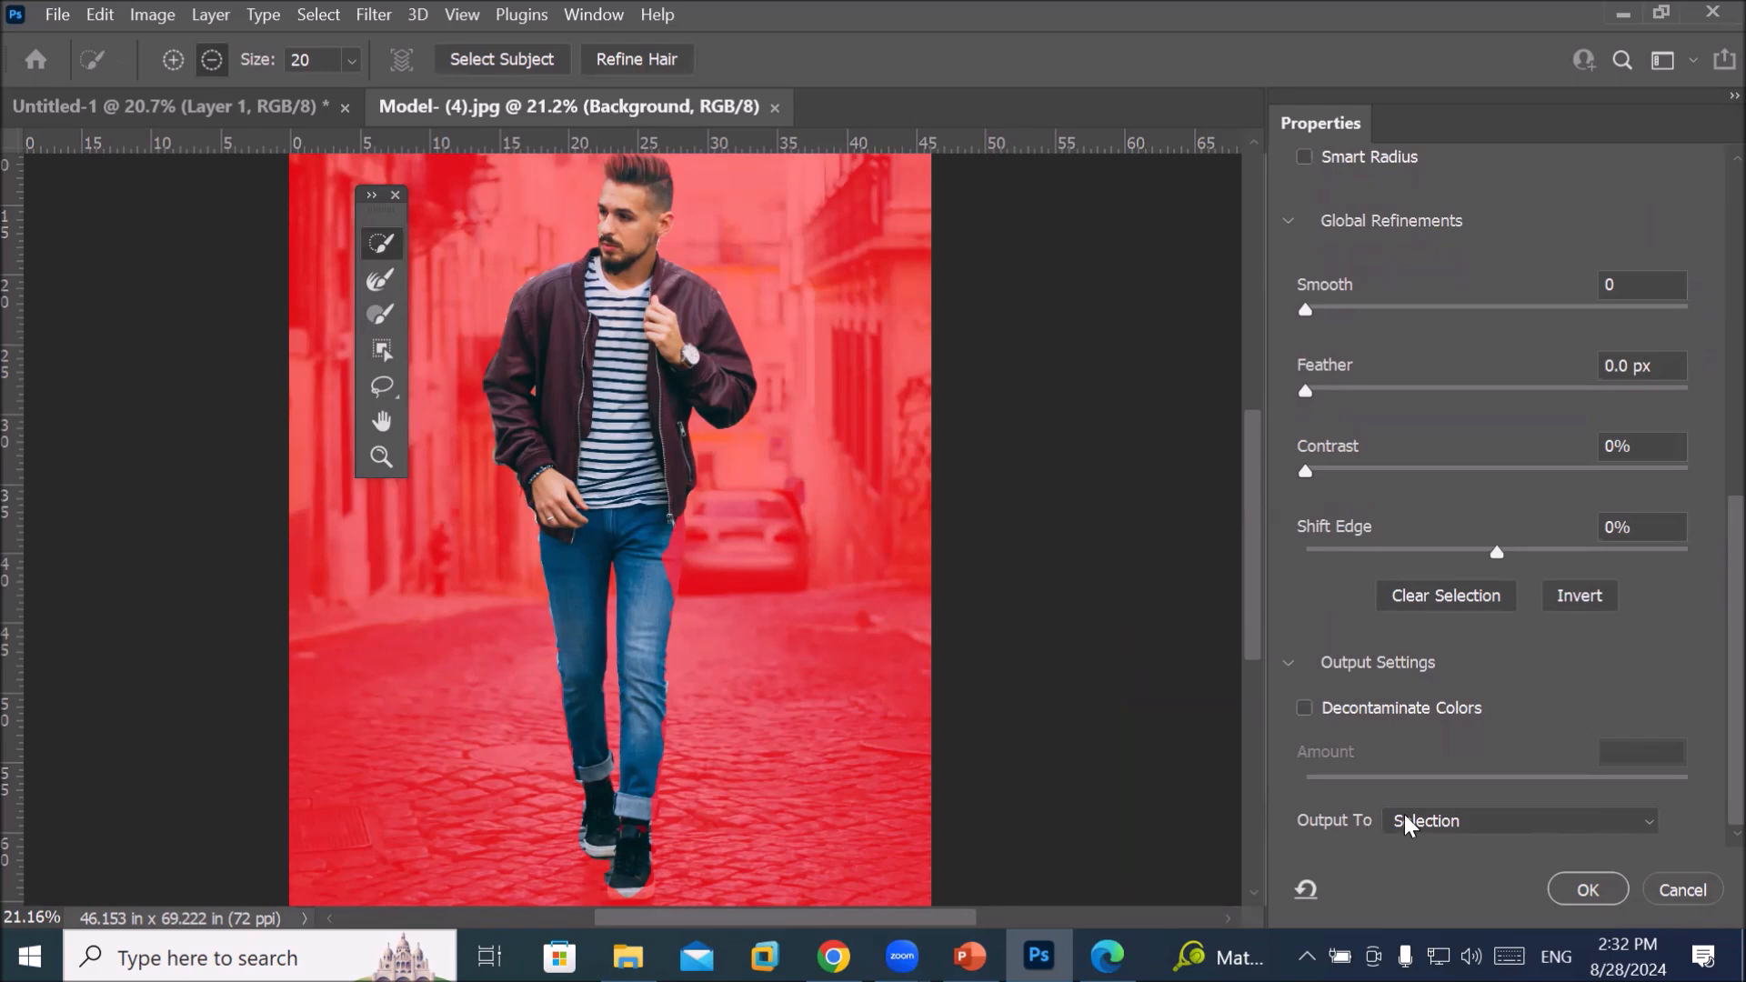
pyautogui.click(1640, 825)
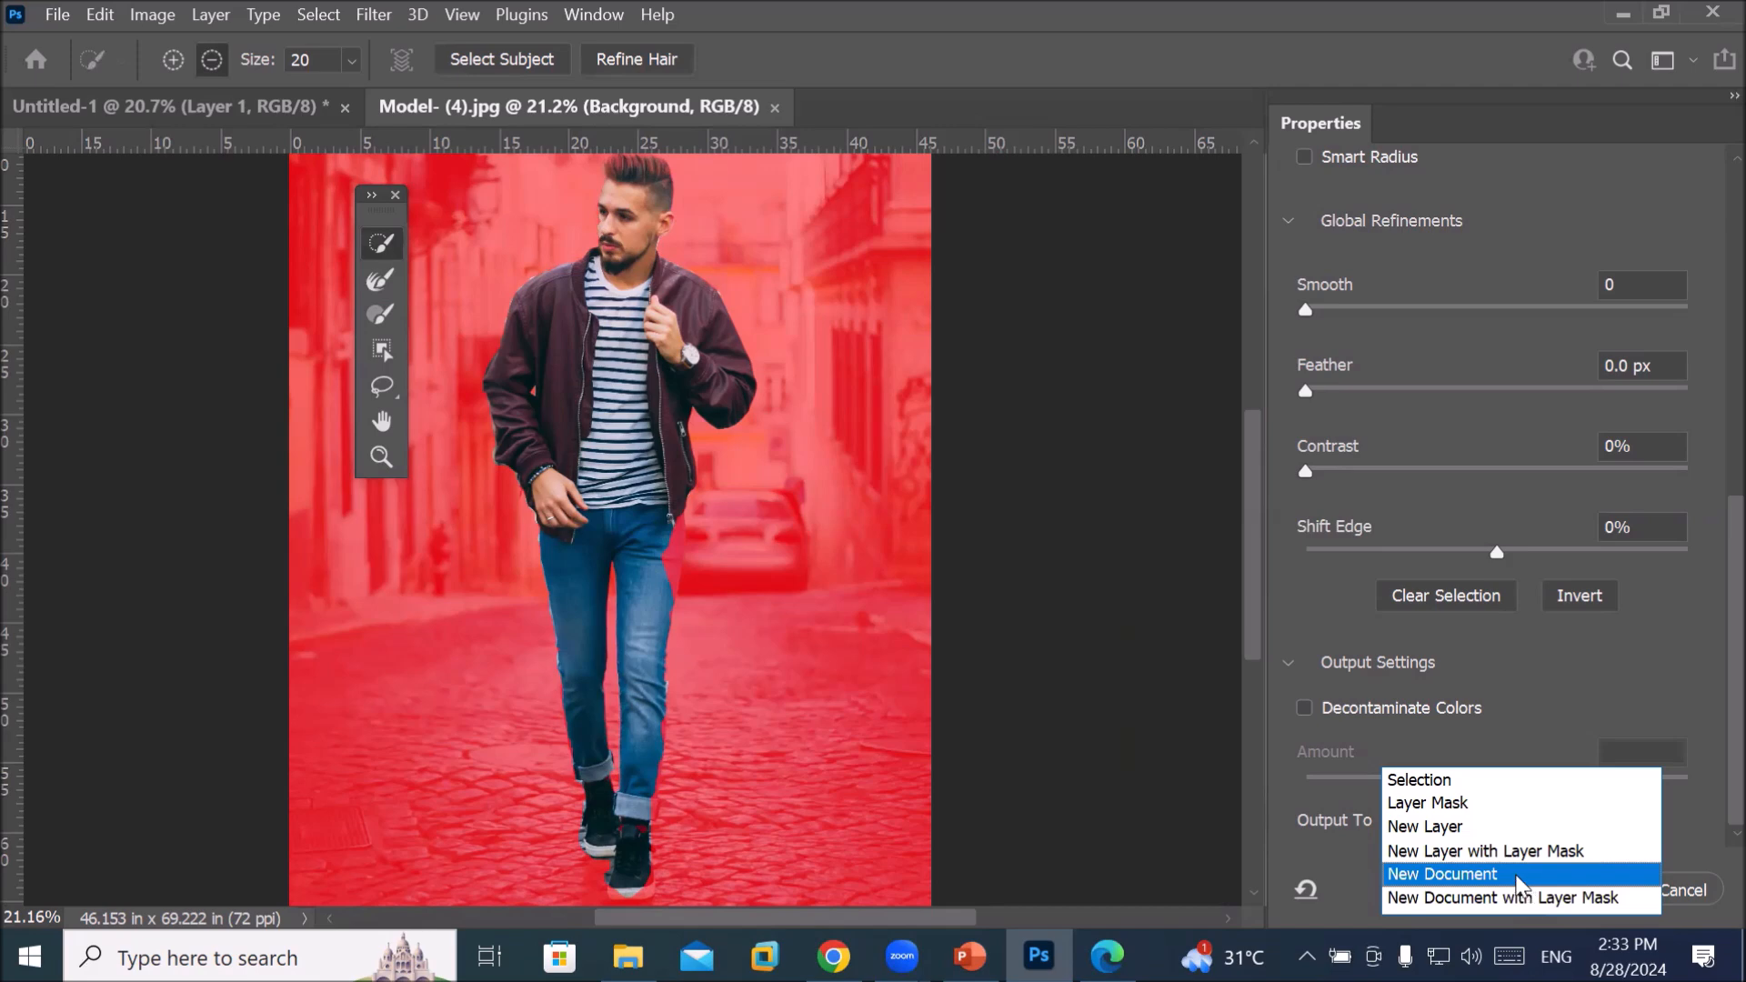
pyautogui.click(1495, 828)
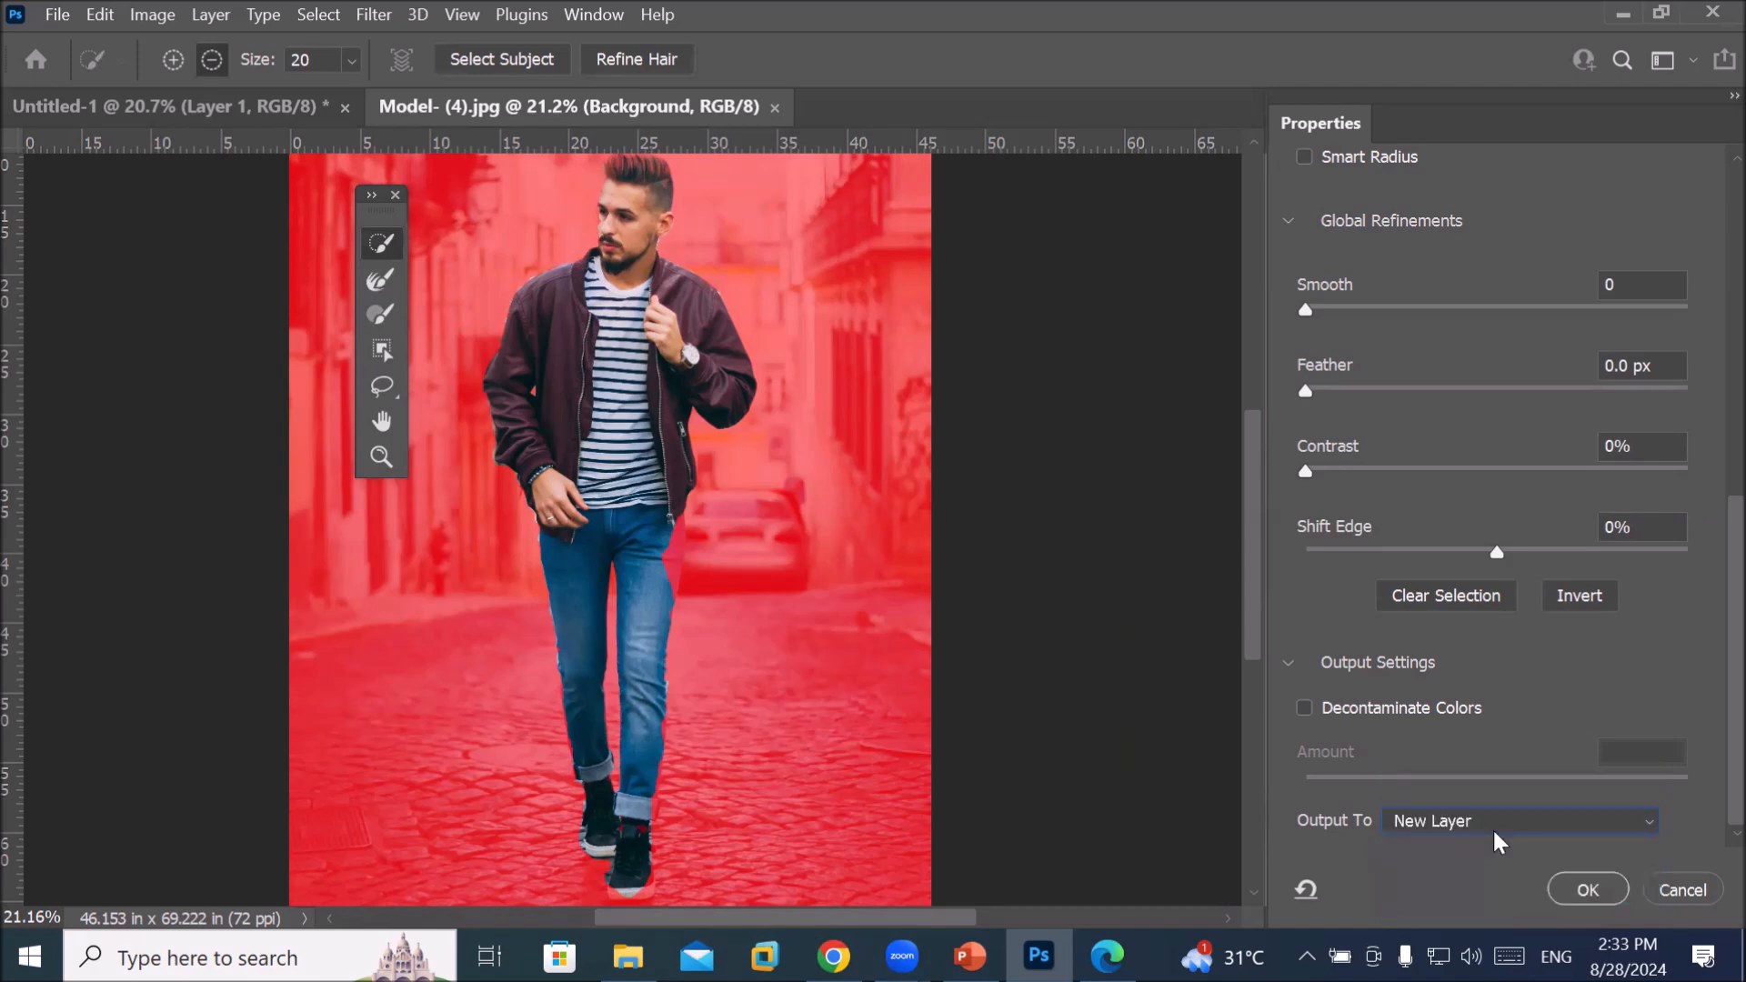
pyautogui.click(1582, 889)
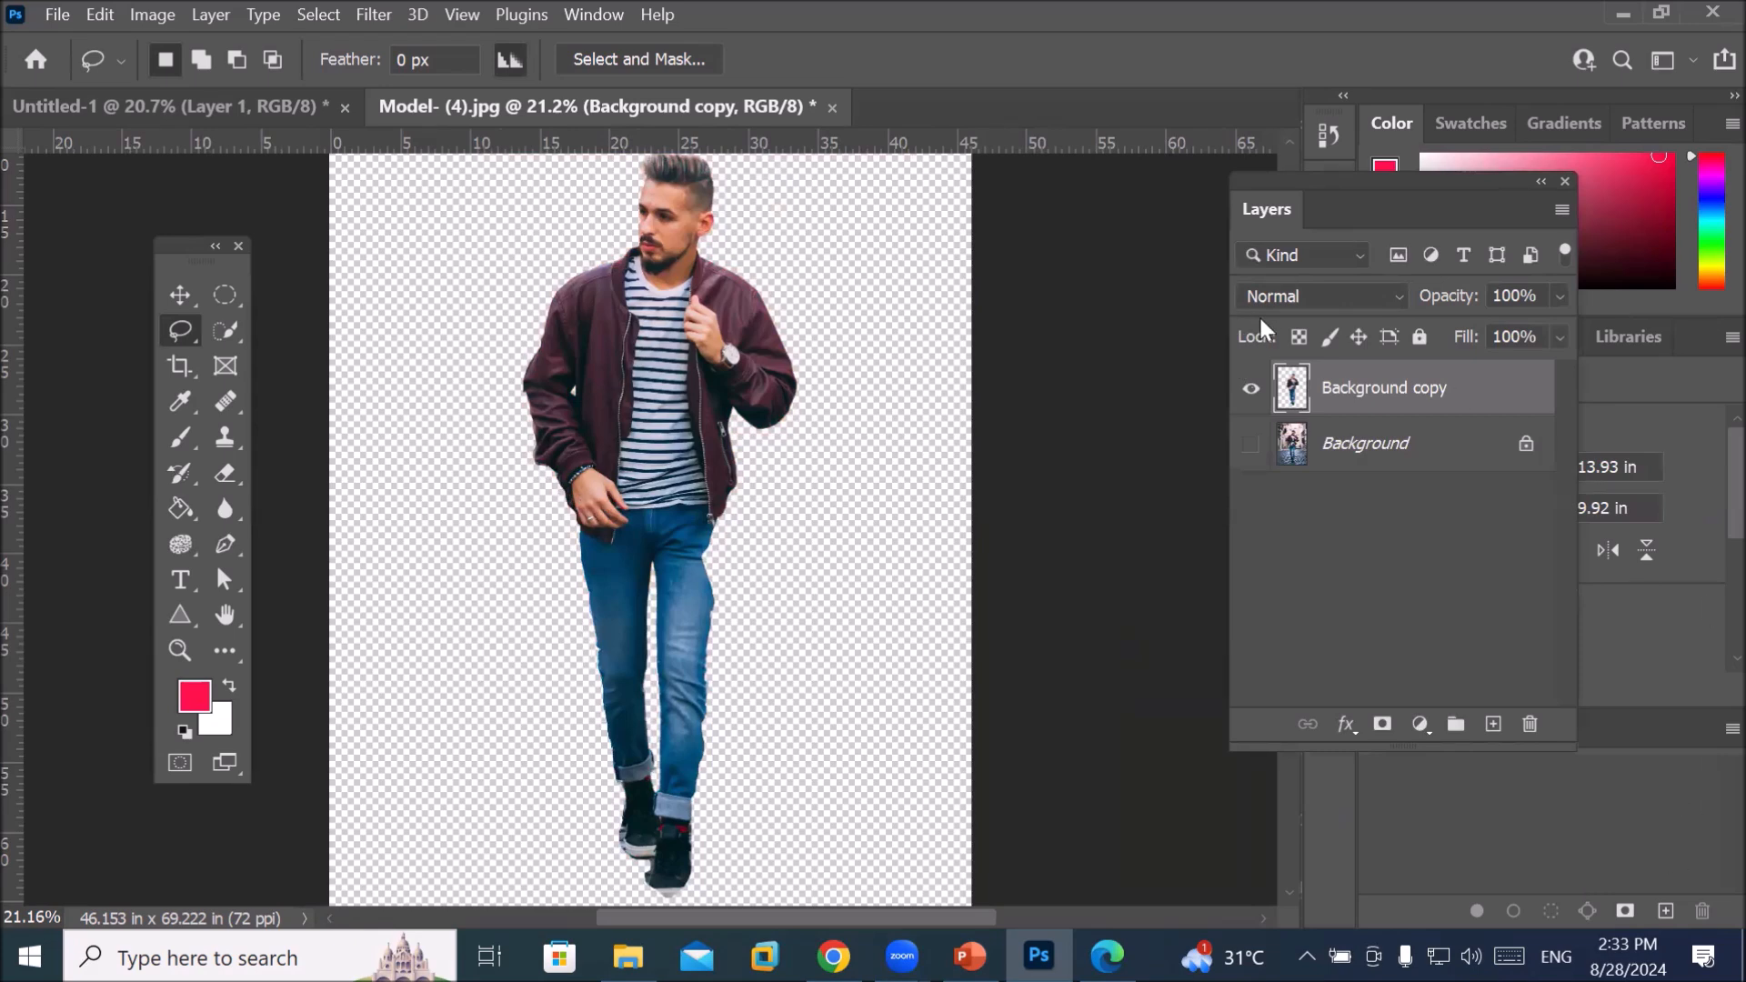
pyautogui.click(1253, 445)
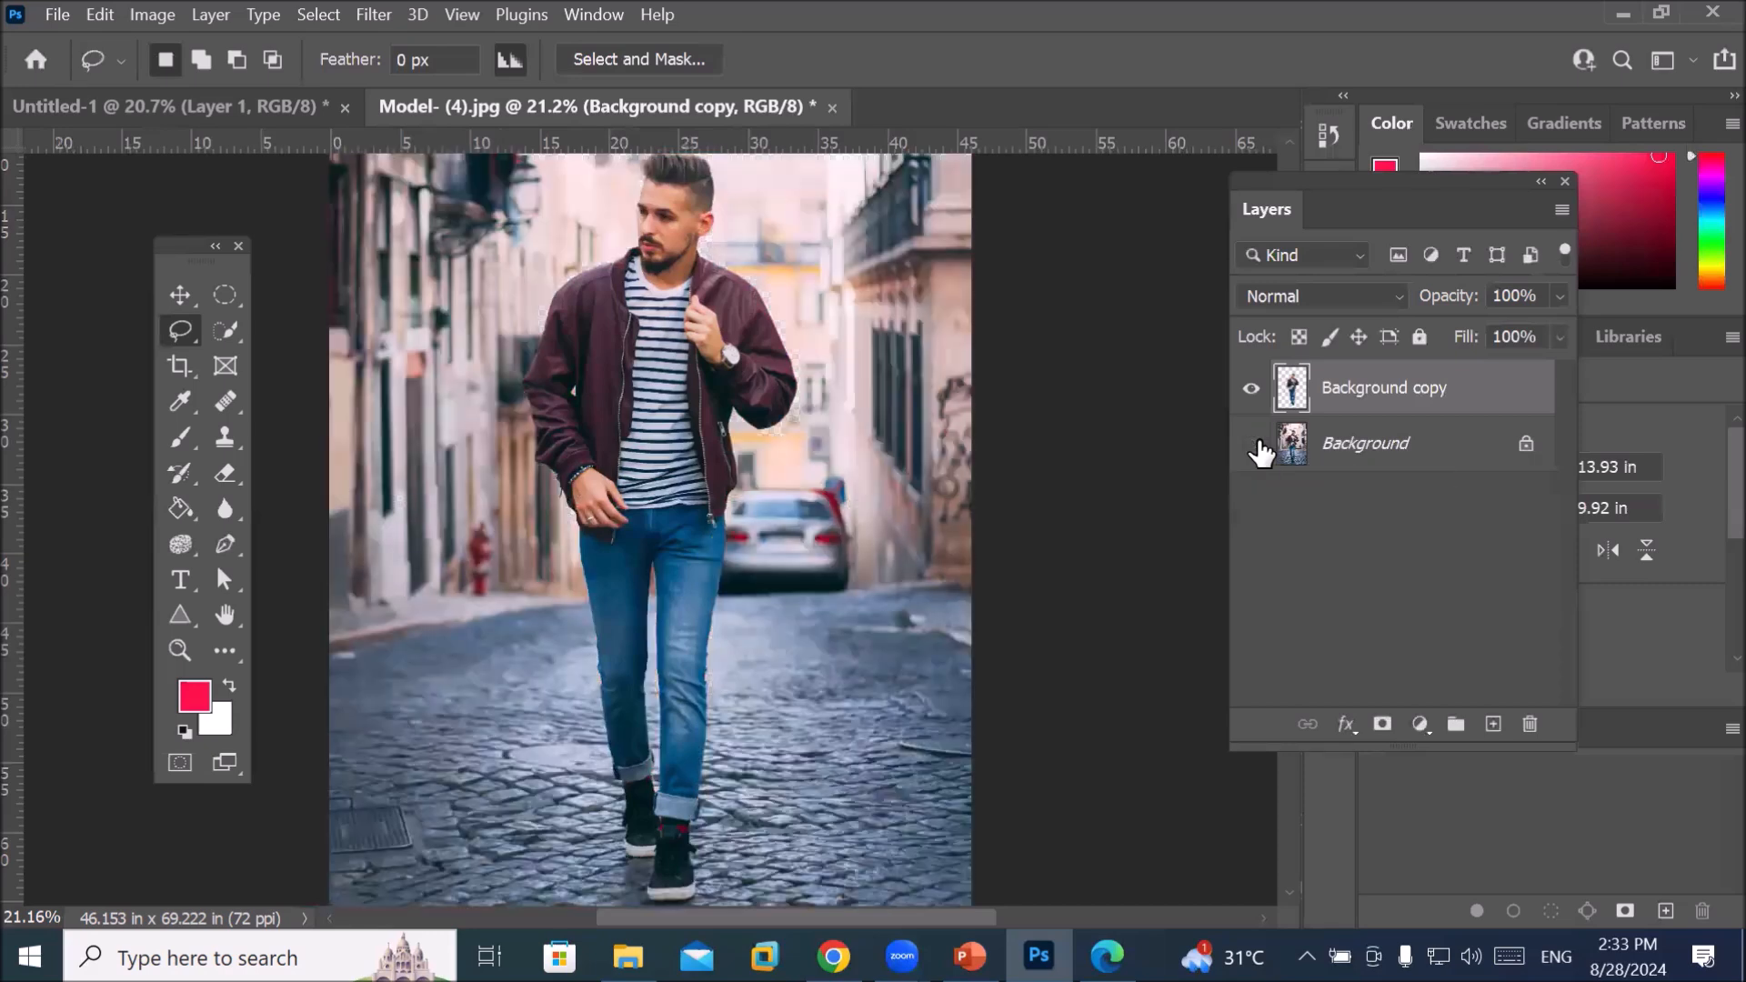
pyautogui.click(1253, 445)
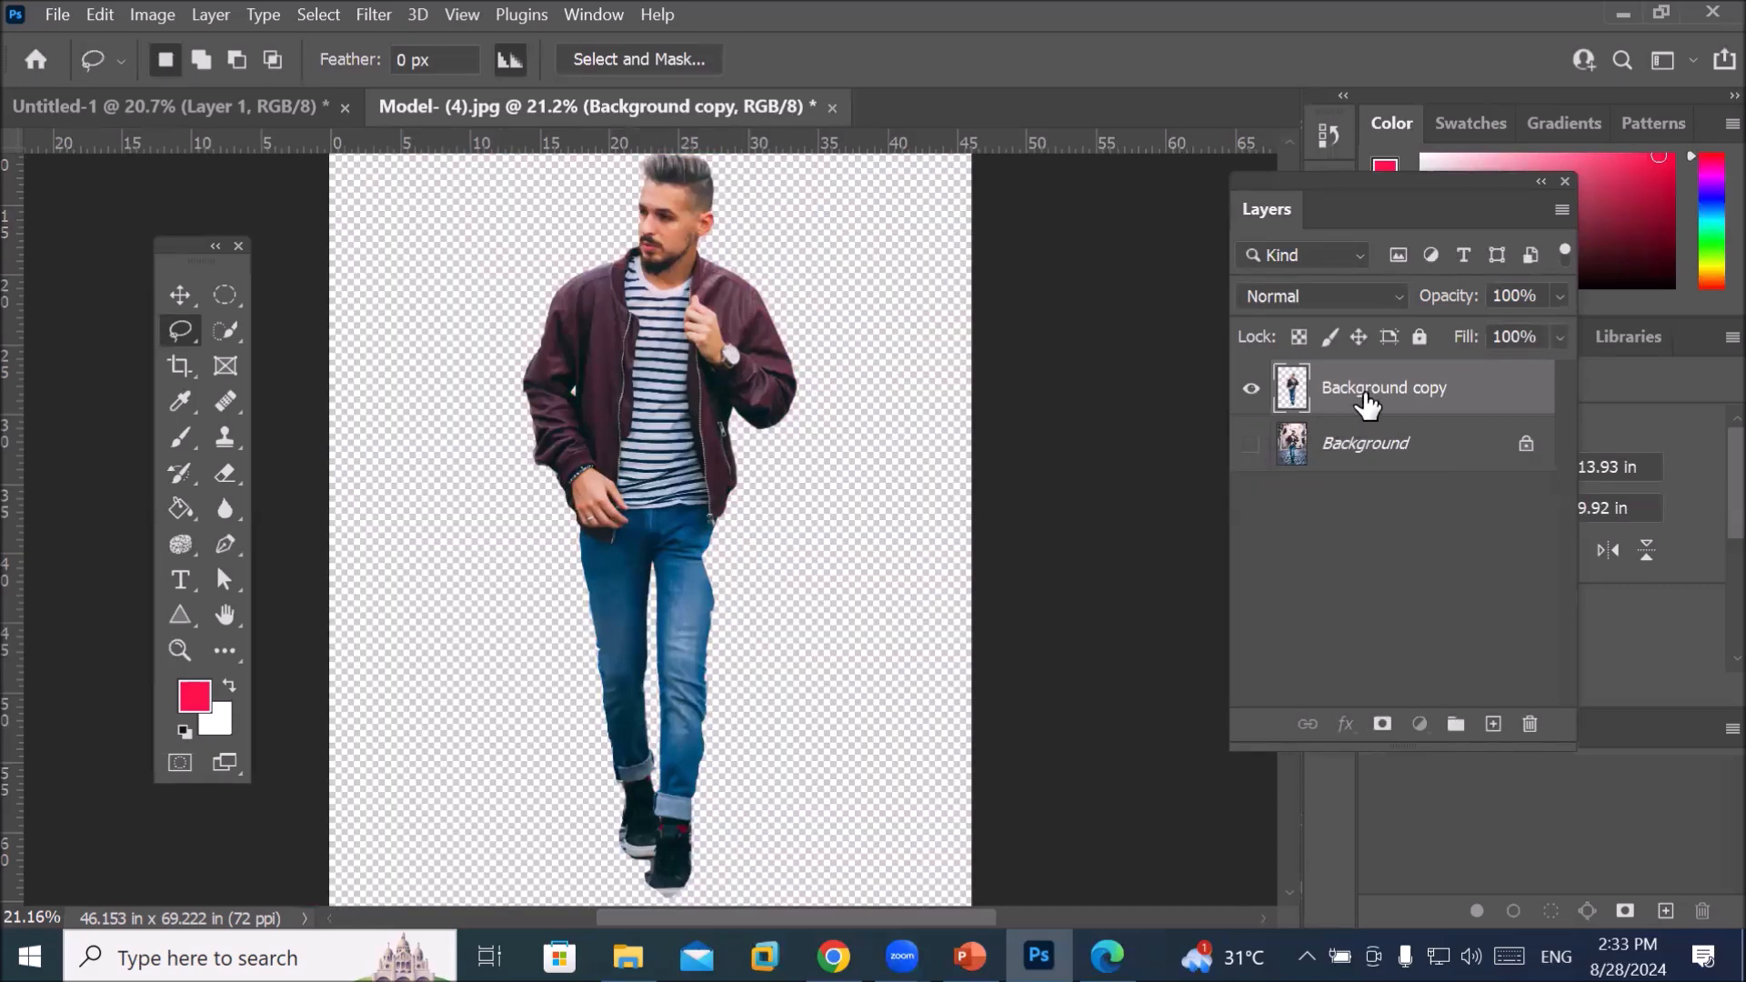
# Copy the cut-out man into the Untitled-1 document beside the Layer 1 figure, and reposition both figures side by side
pyautogui.click(182, 289)
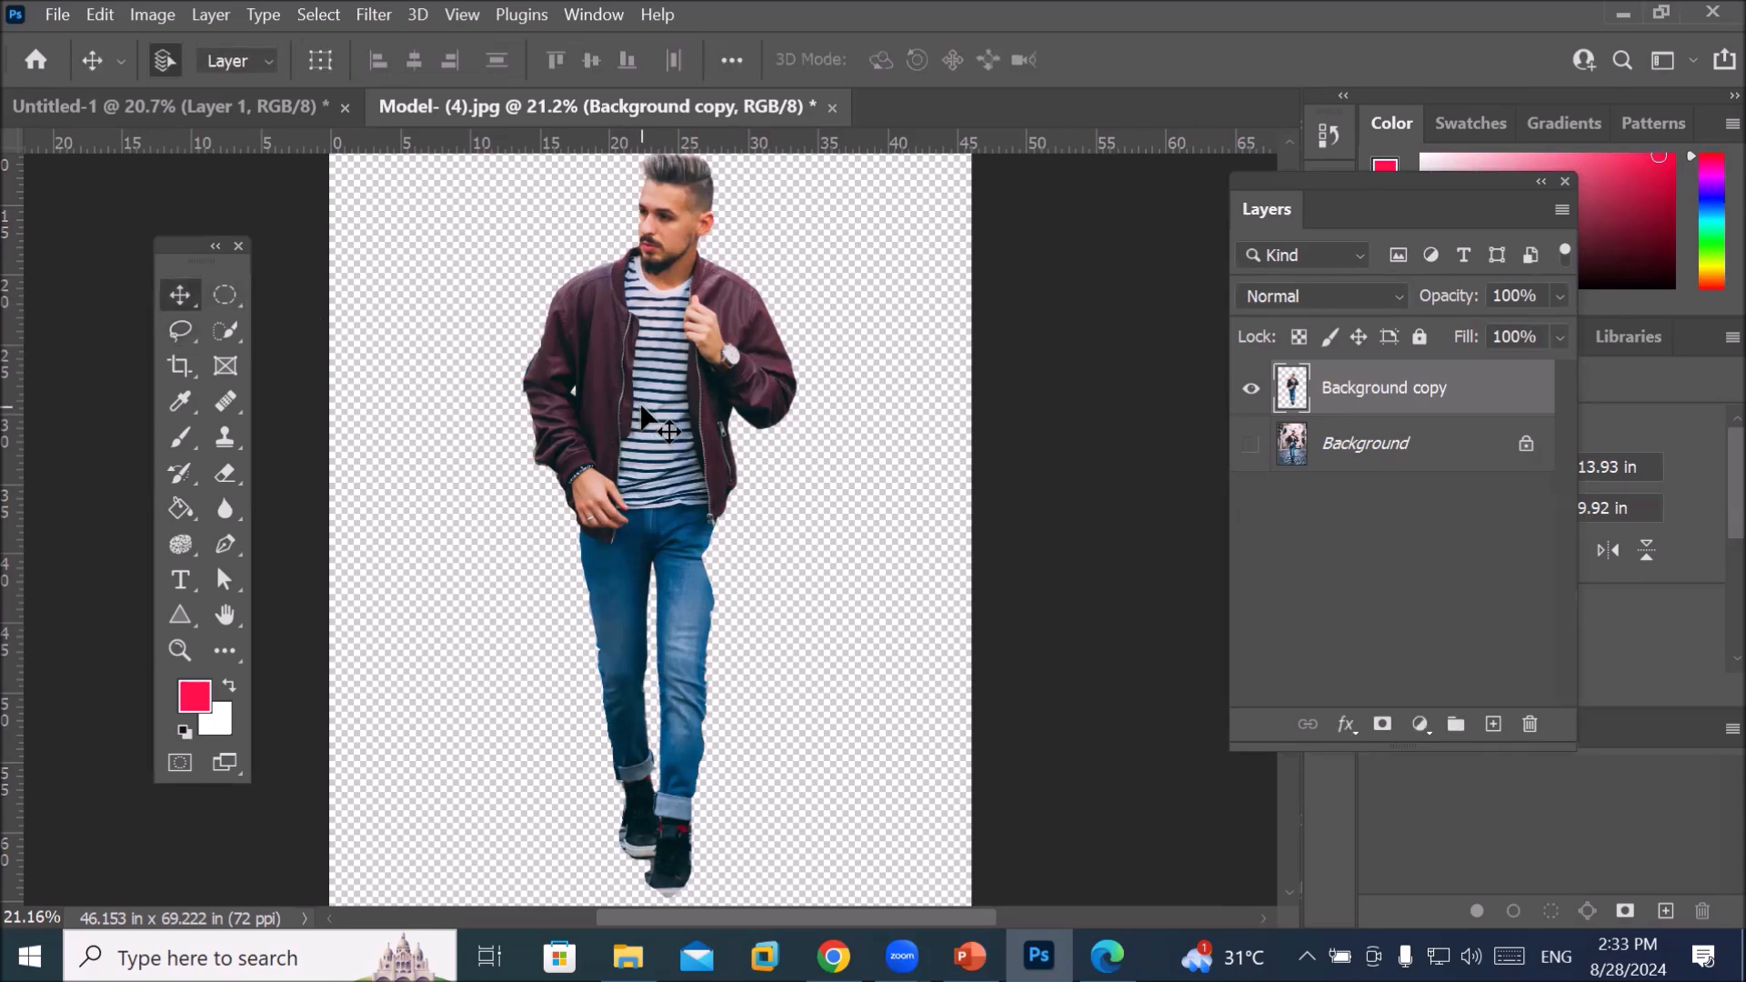
pyautogui.moveTo(642, 418); pyautogui.dragTo(417, 239)
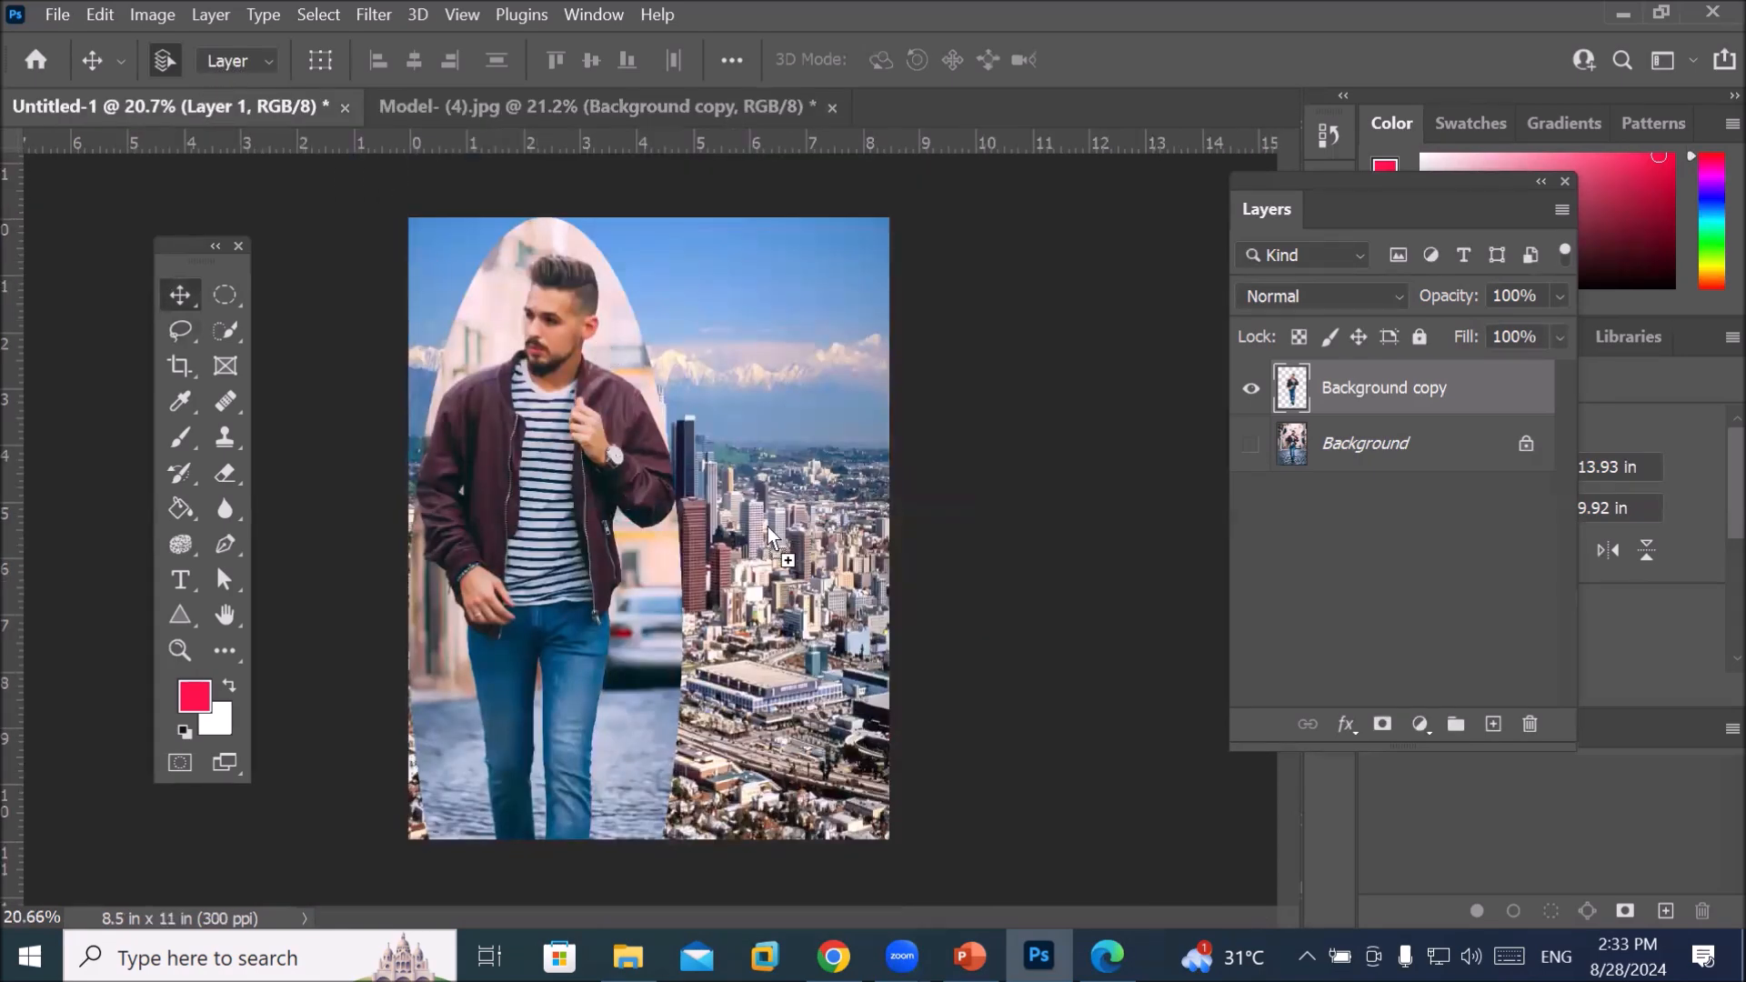
pyautogui.moveTo(784, 559); pyautogui.dragTo(784, 559)
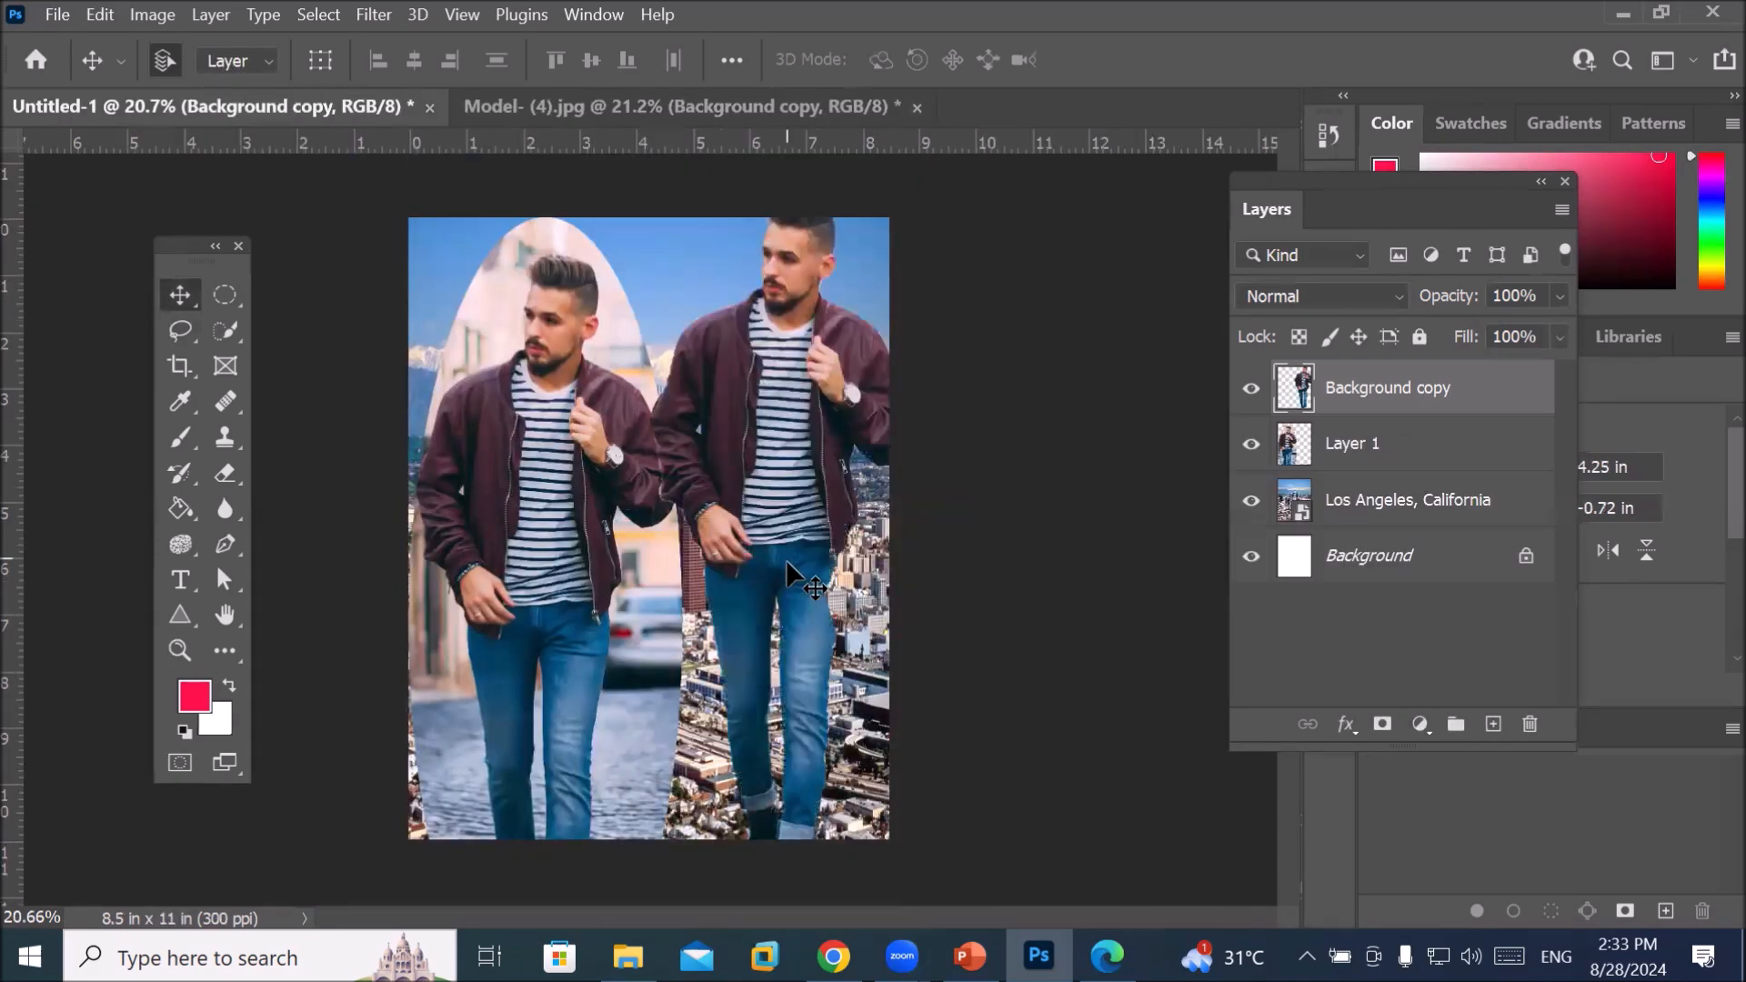
pyautogui.moveTo(540, 427); pyautogui.dragTo(477, 388)
pyautogui.moveTo(785, 412); pyautogui.dragTo(786, 447)
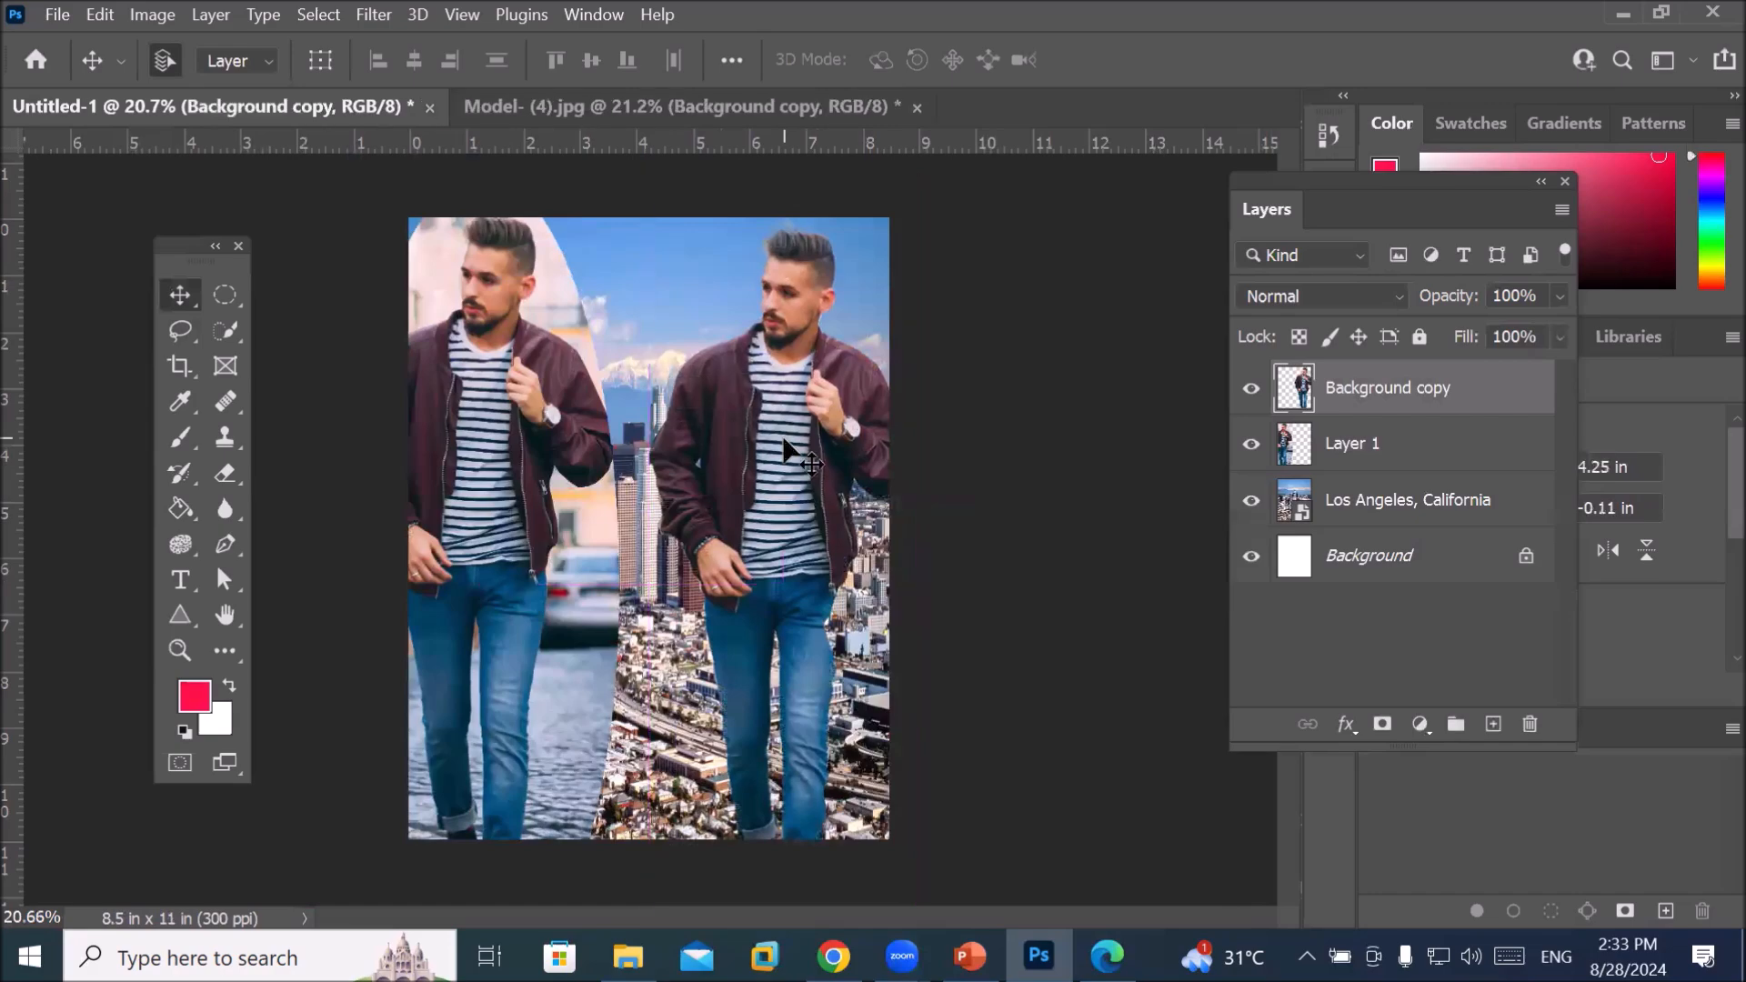
# Examine the cut-out's edges closely around the small gap between the bent sleeve and the jacket body
pyautogui.scroll(6, 786, 448)
pyautogui.scroll(10, 651, 479)
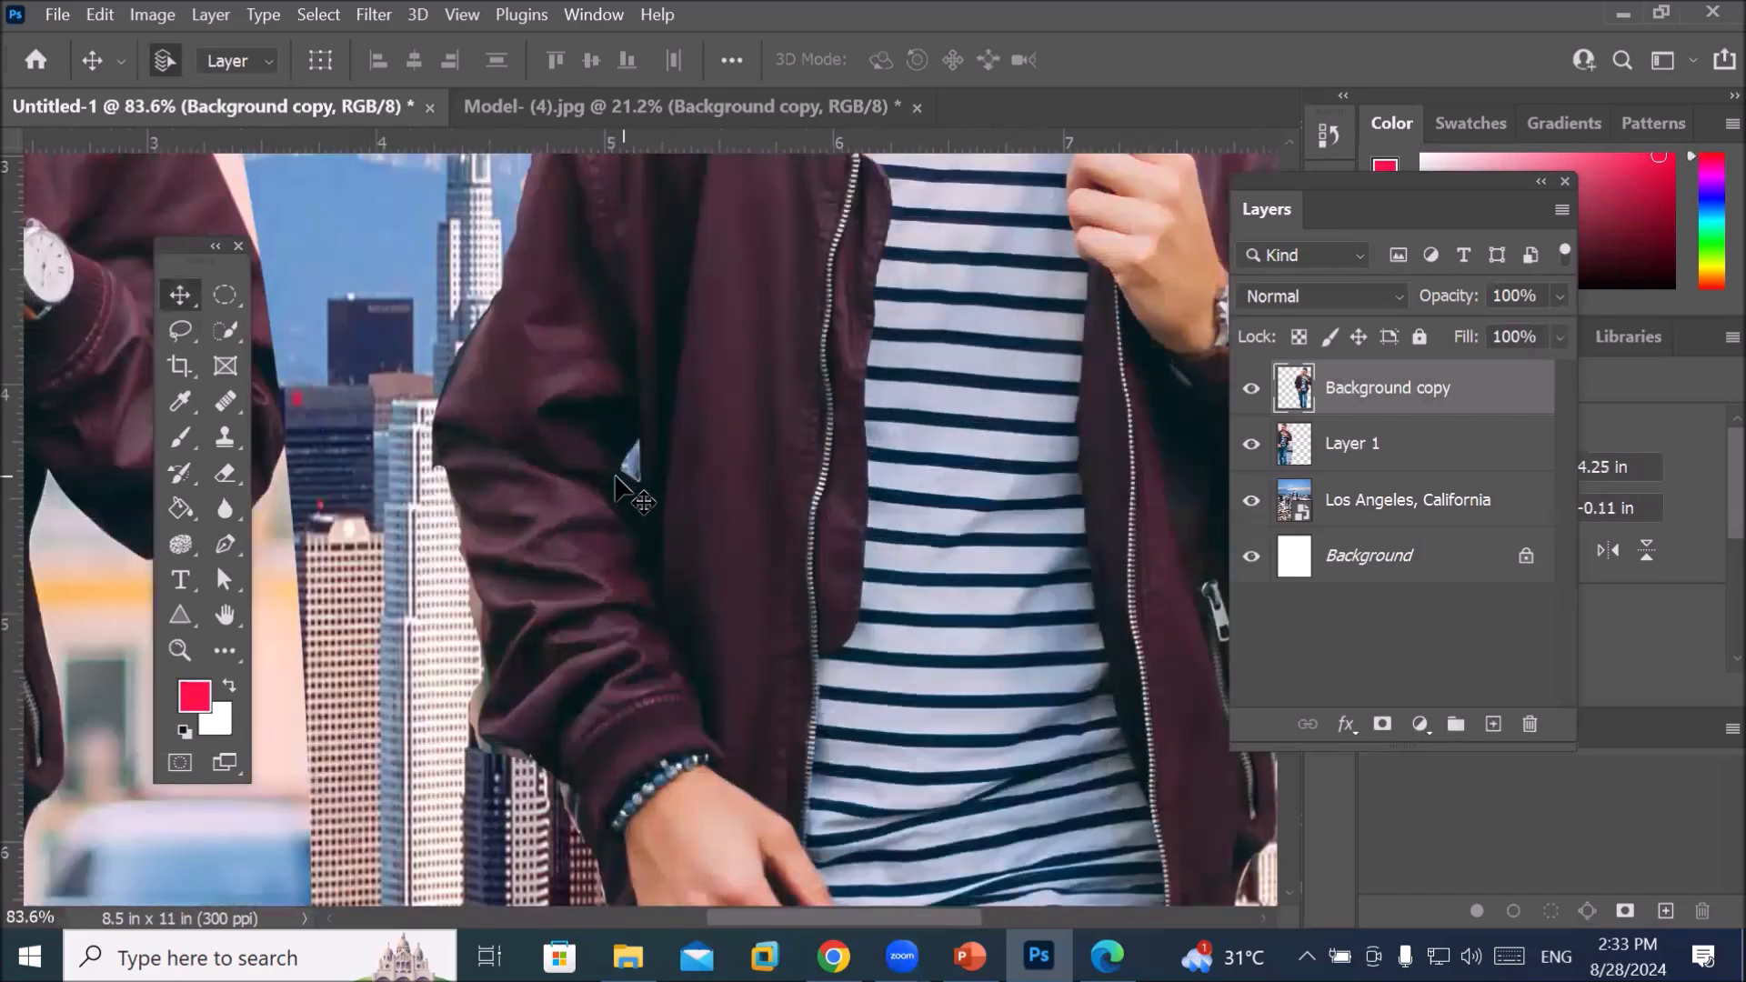
pyautogui.scroll(3, 674, 466)
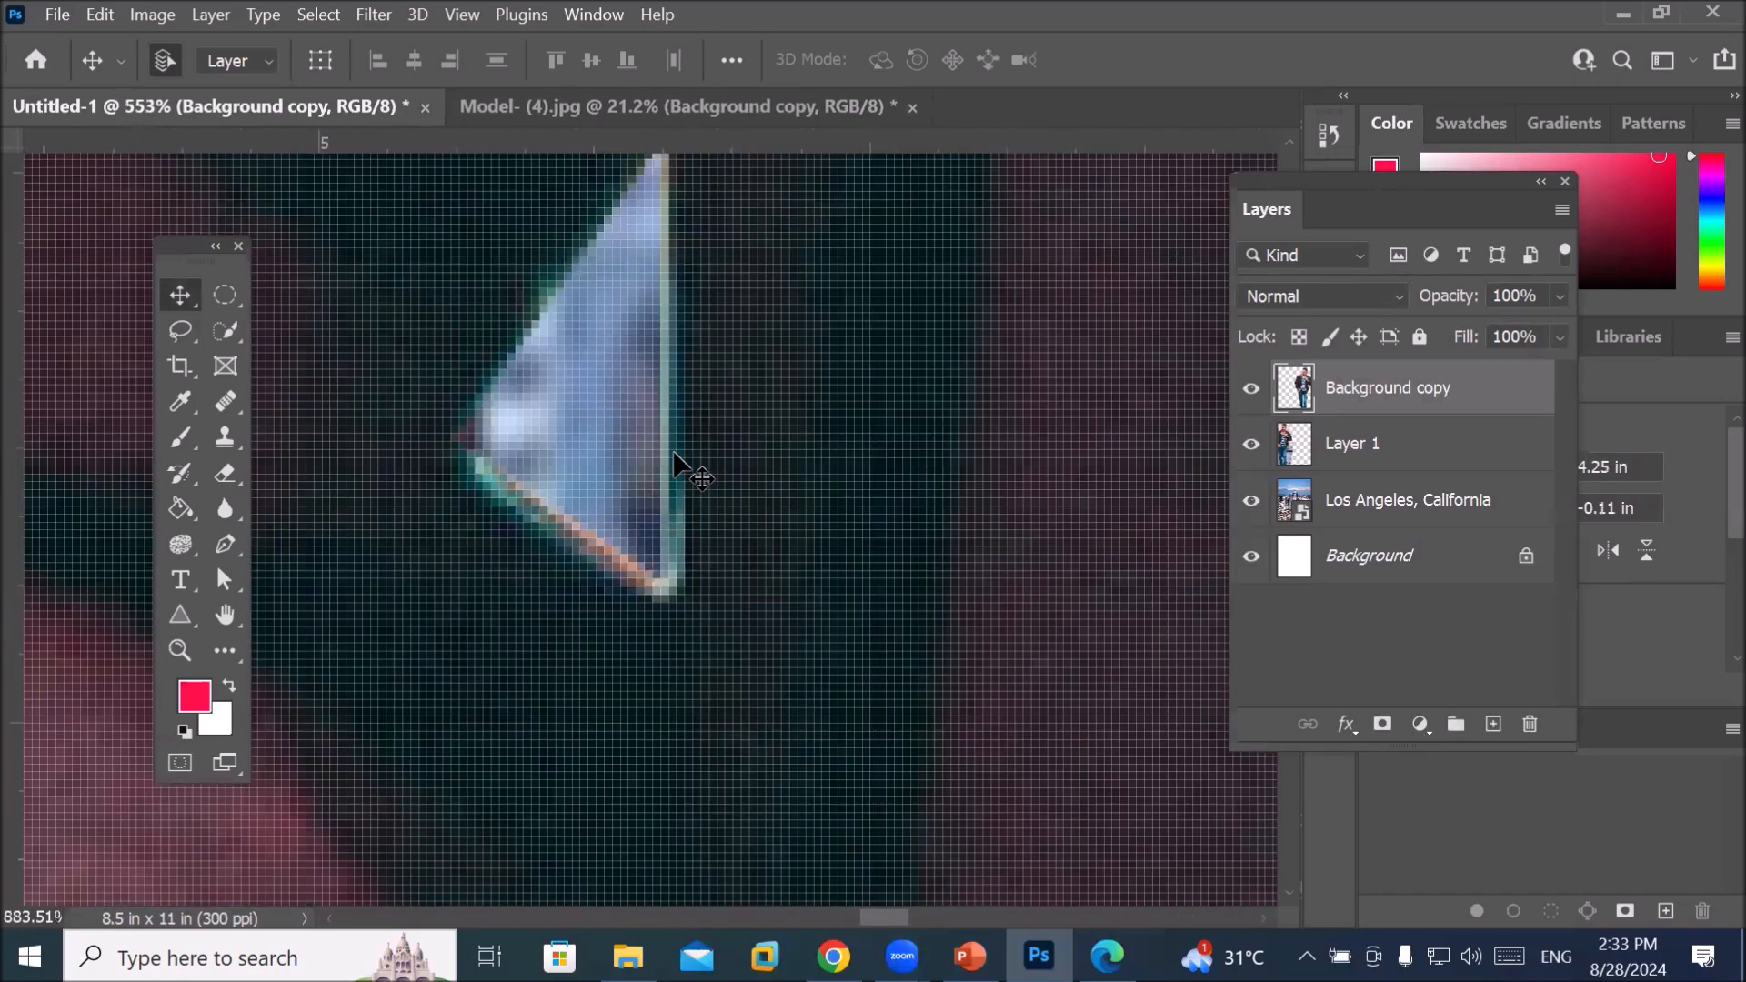
pyautogui.scroll(2, 678, 459)
pyautogui.scroll(-12, 678, 459)
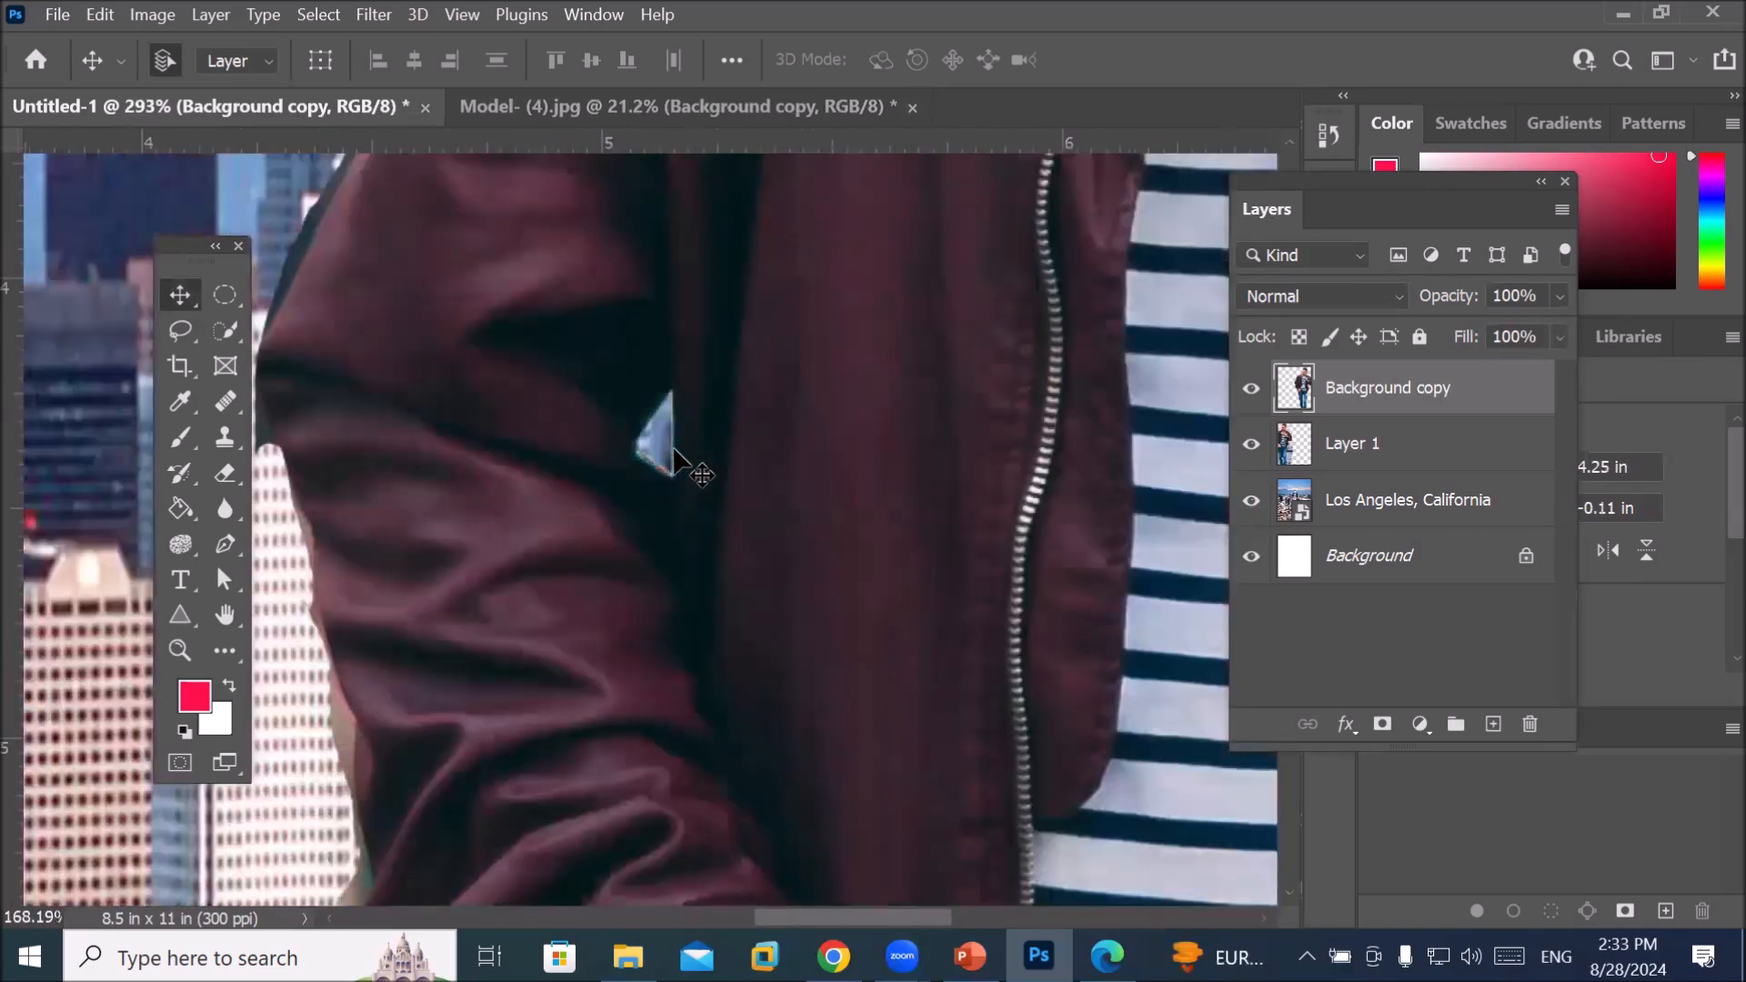
pyautogui.scroll(-5, 673, 448)
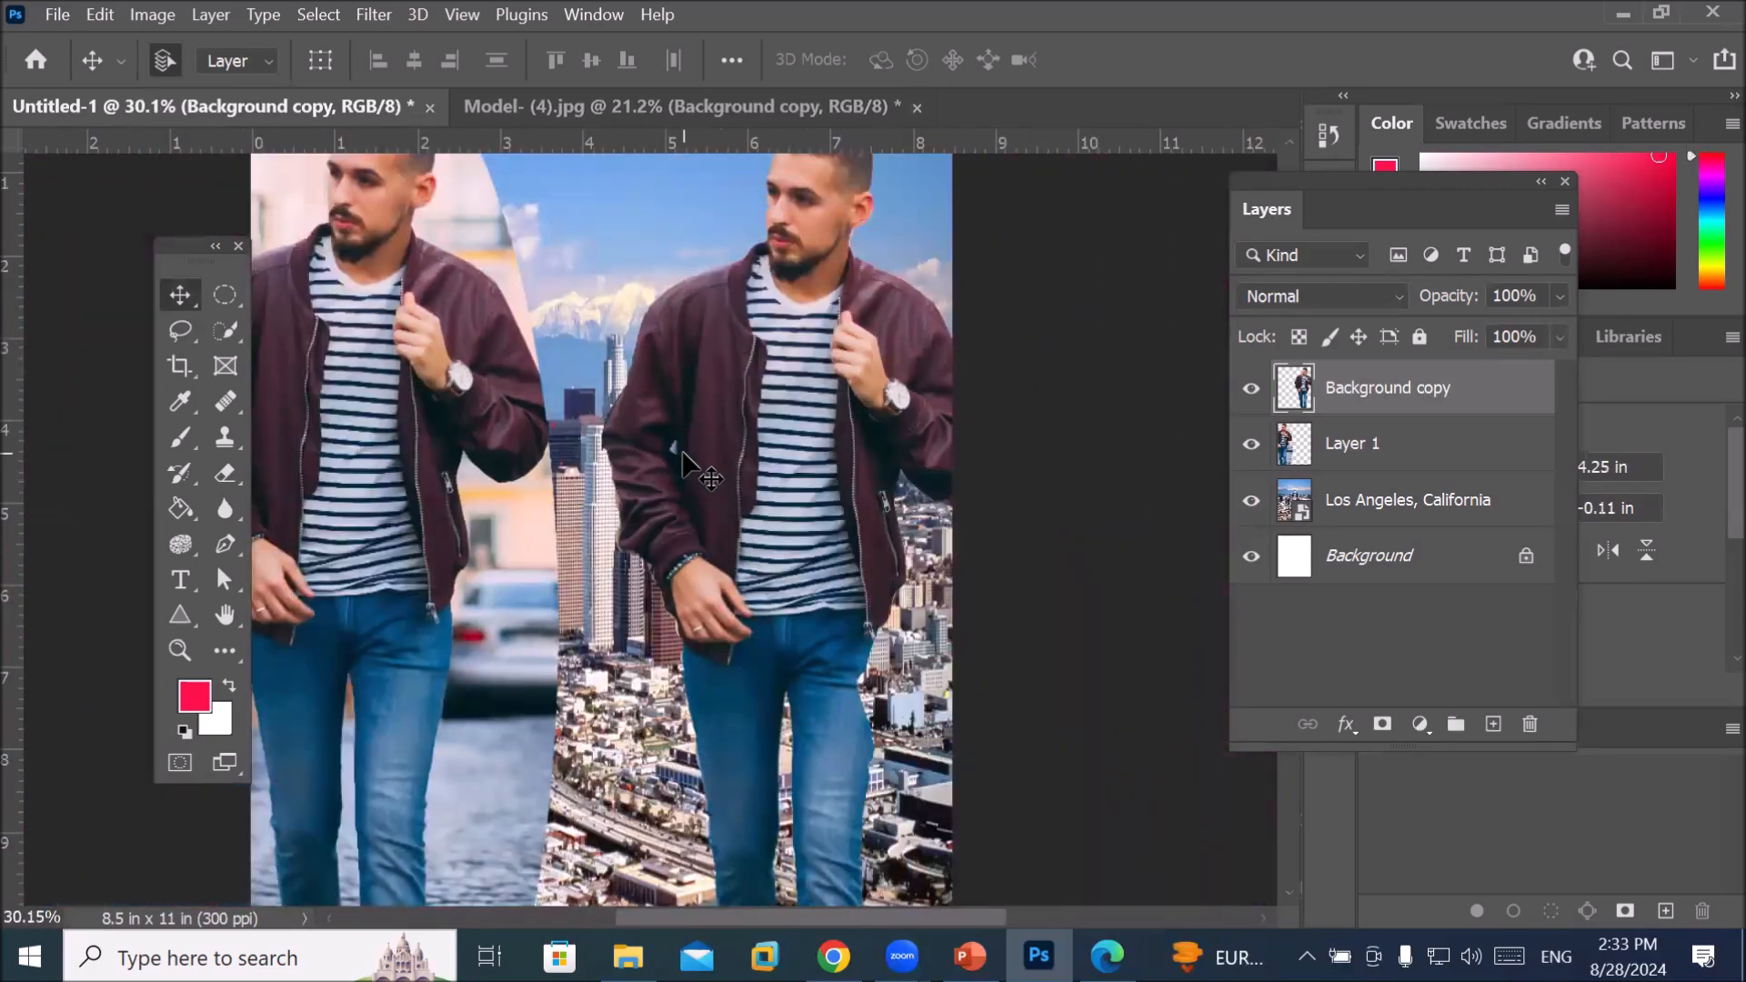
pyautogui.scroll(-2, 684, 462)
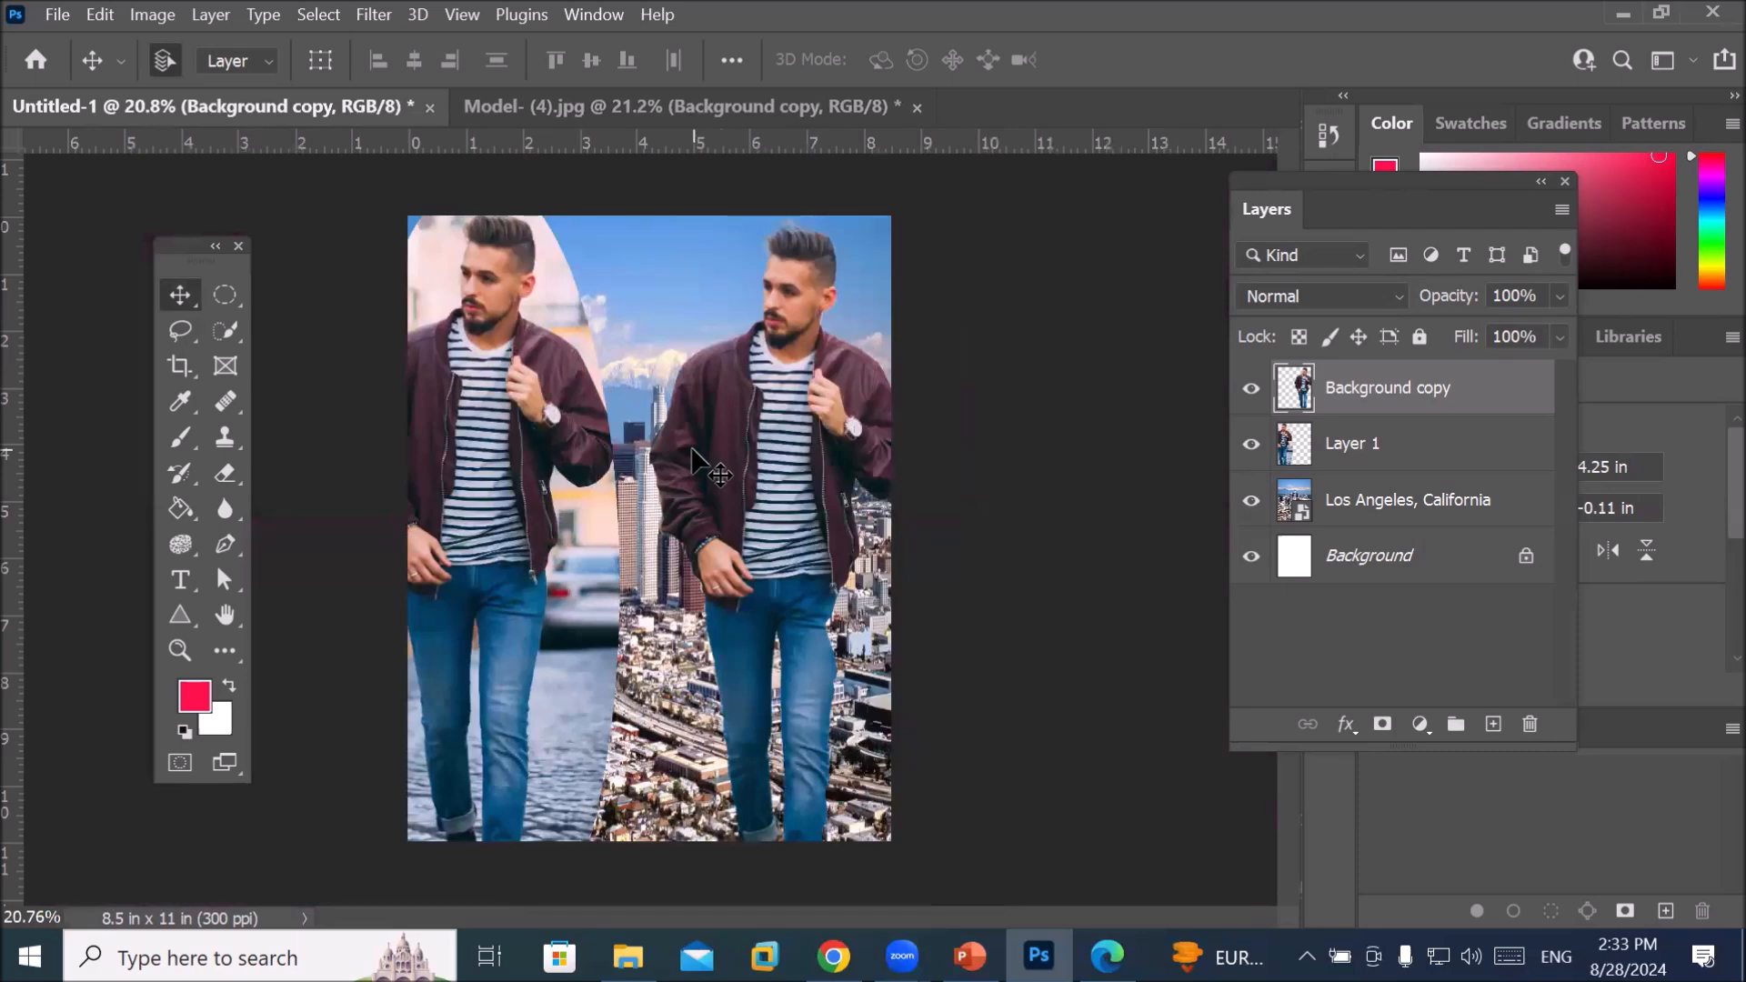
# Close all open documents without saving their changes
pyautogui.click(52, 13)
pyautogui.click(202, 227)
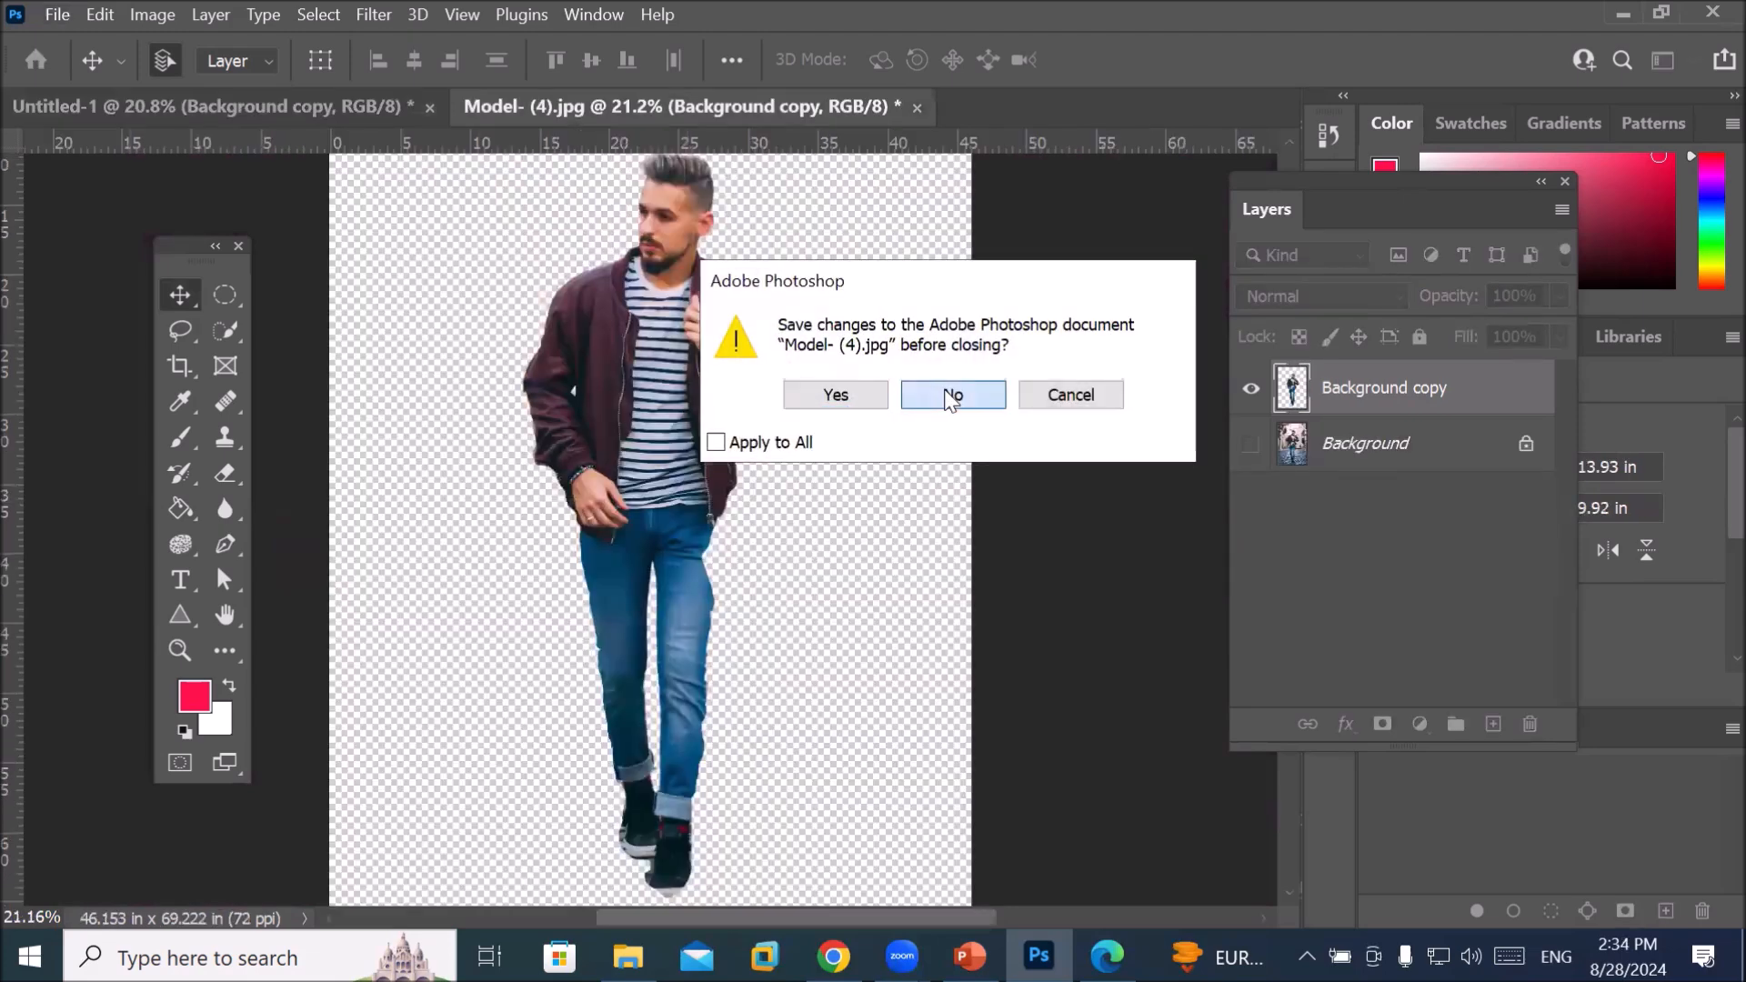
pyautogui.click(949, 396)
pyautogui.click(946, 396)
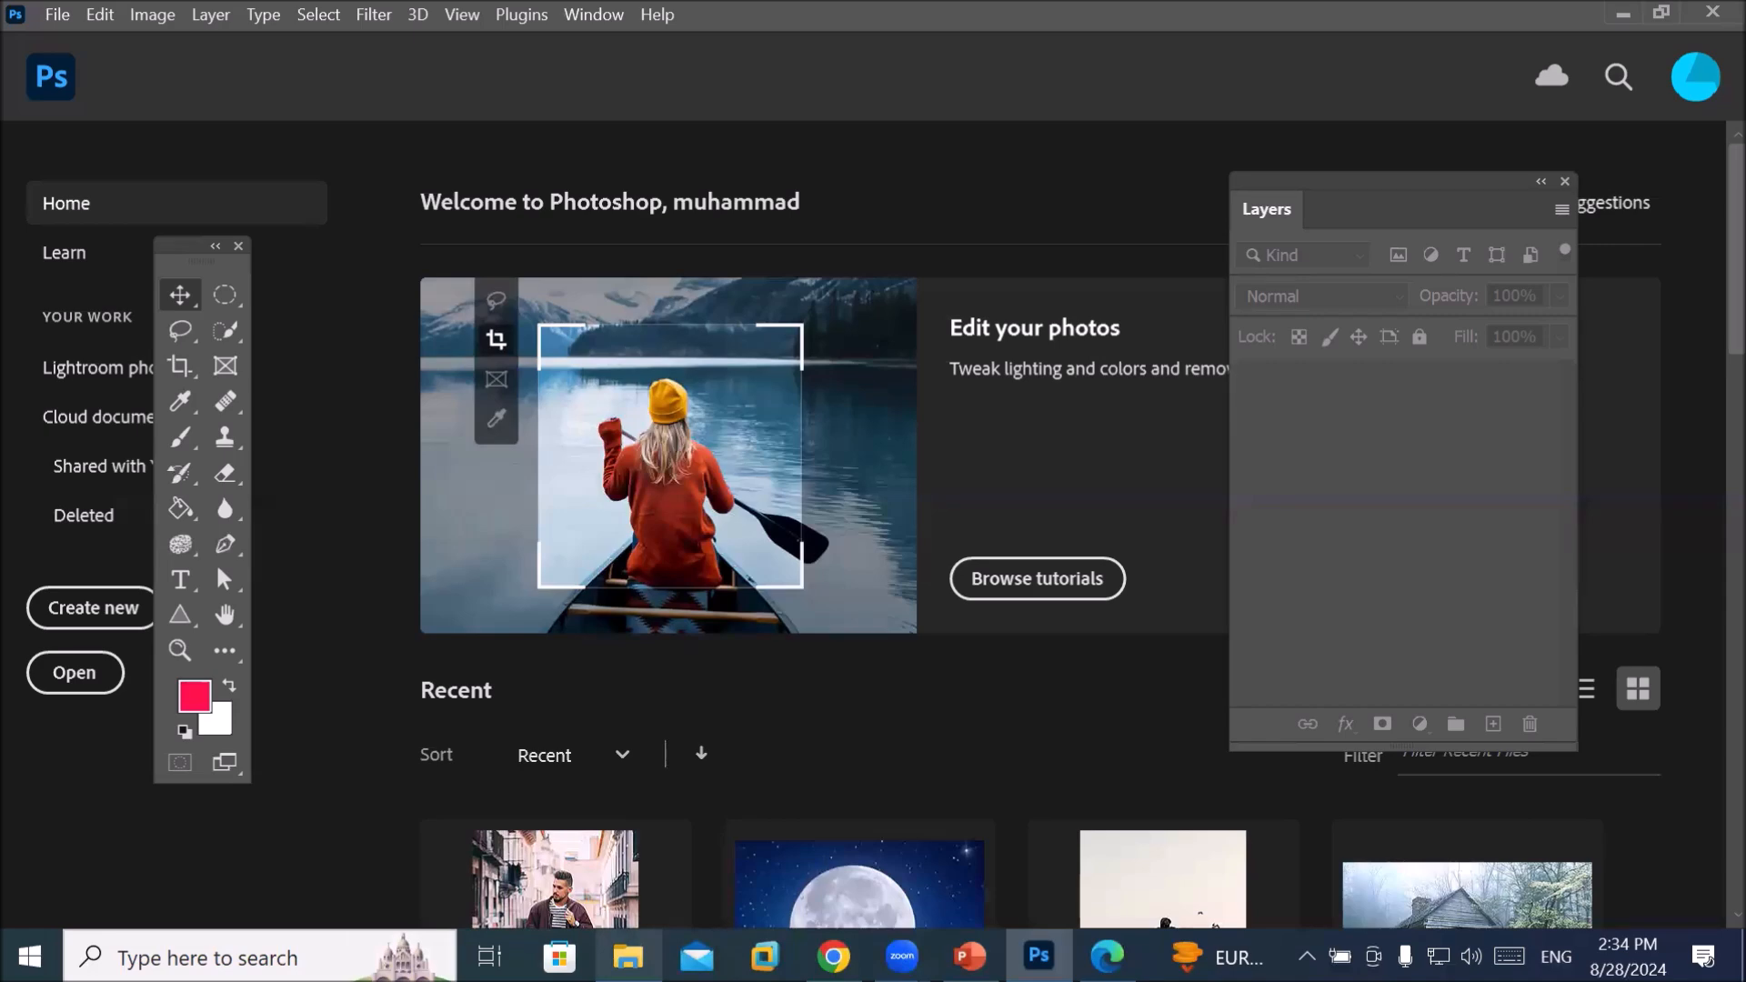
# Open Model- (4).jpg and the photo of the backpacker on the beach from the Models folder as separate documents
pyautogui.click(627, 956)
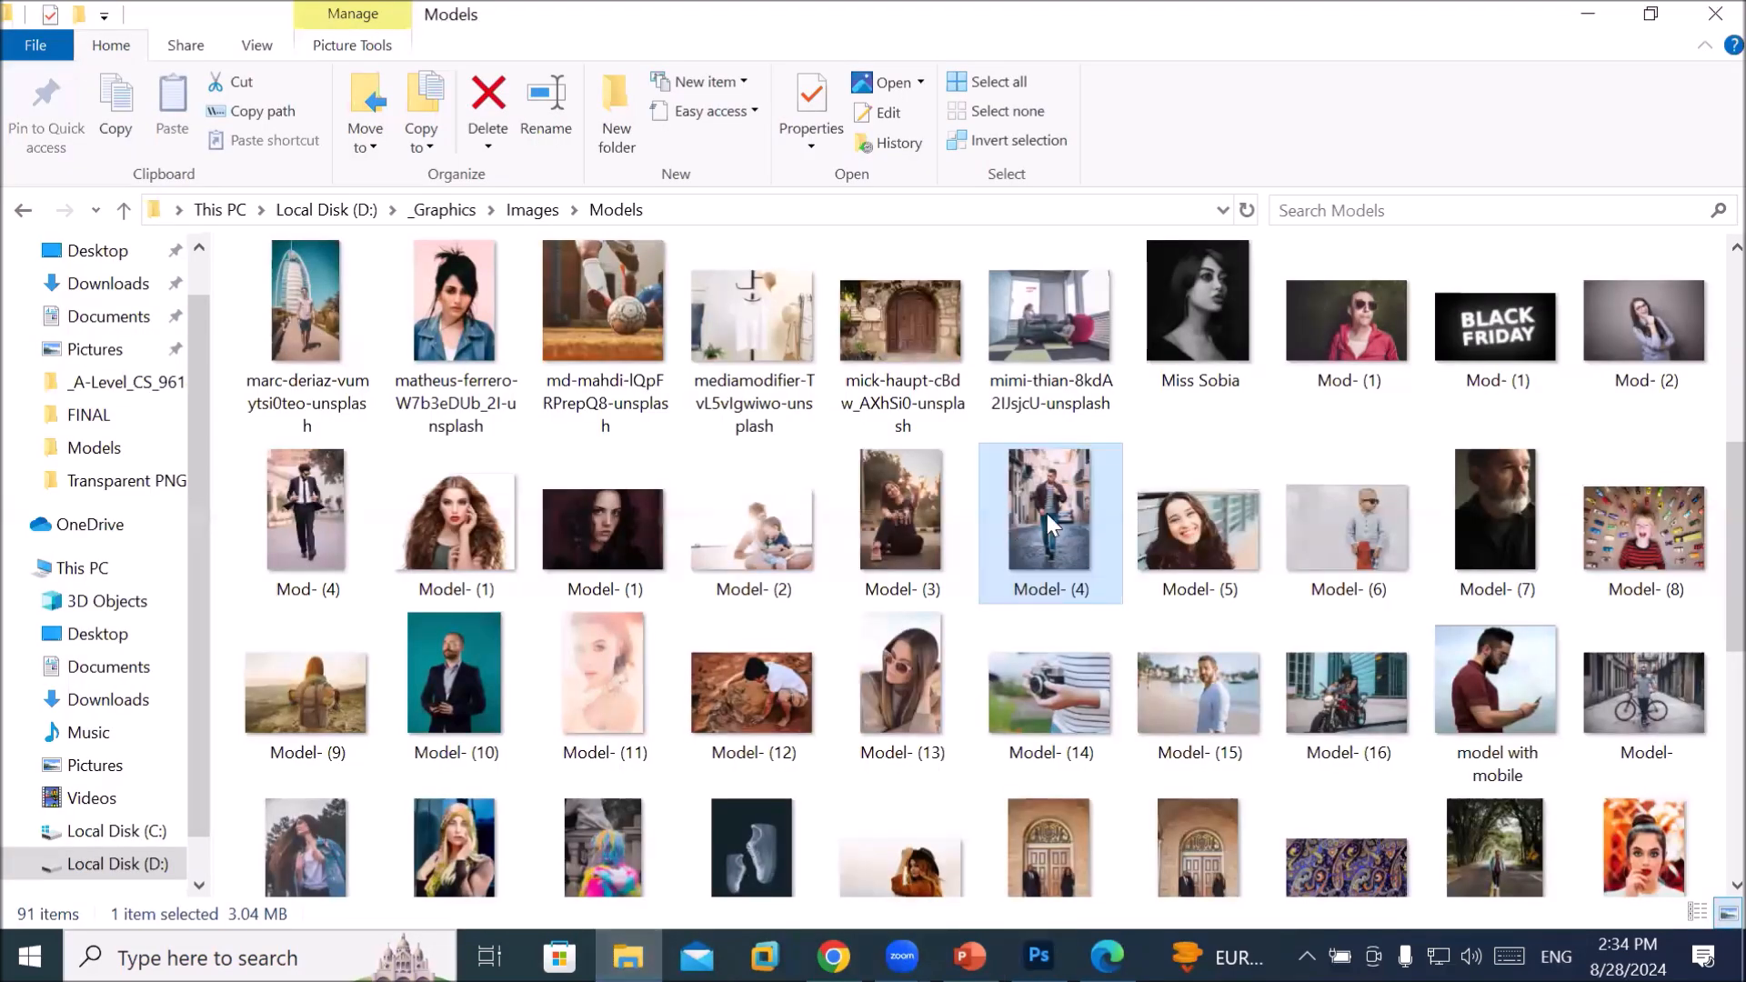
pyautogui.moveTo(1046, 509); pyautogui.dragTo(411, 107)
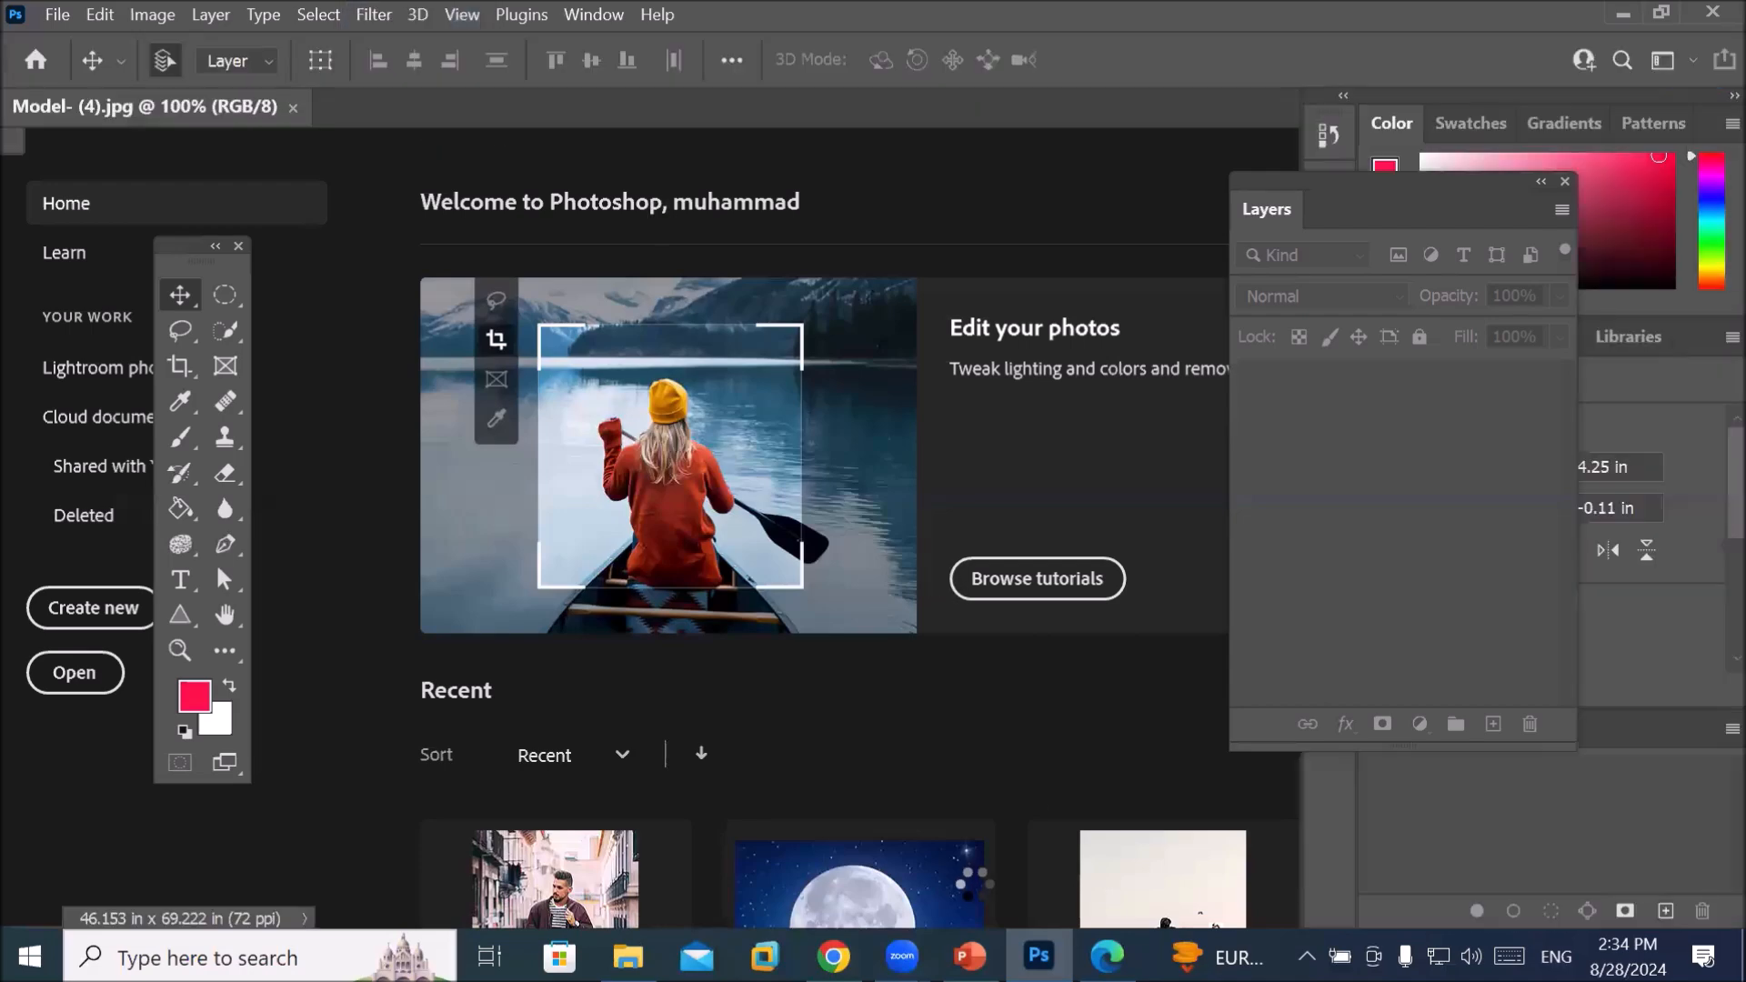
pyautogui.hotkey('alt', 'Tab')
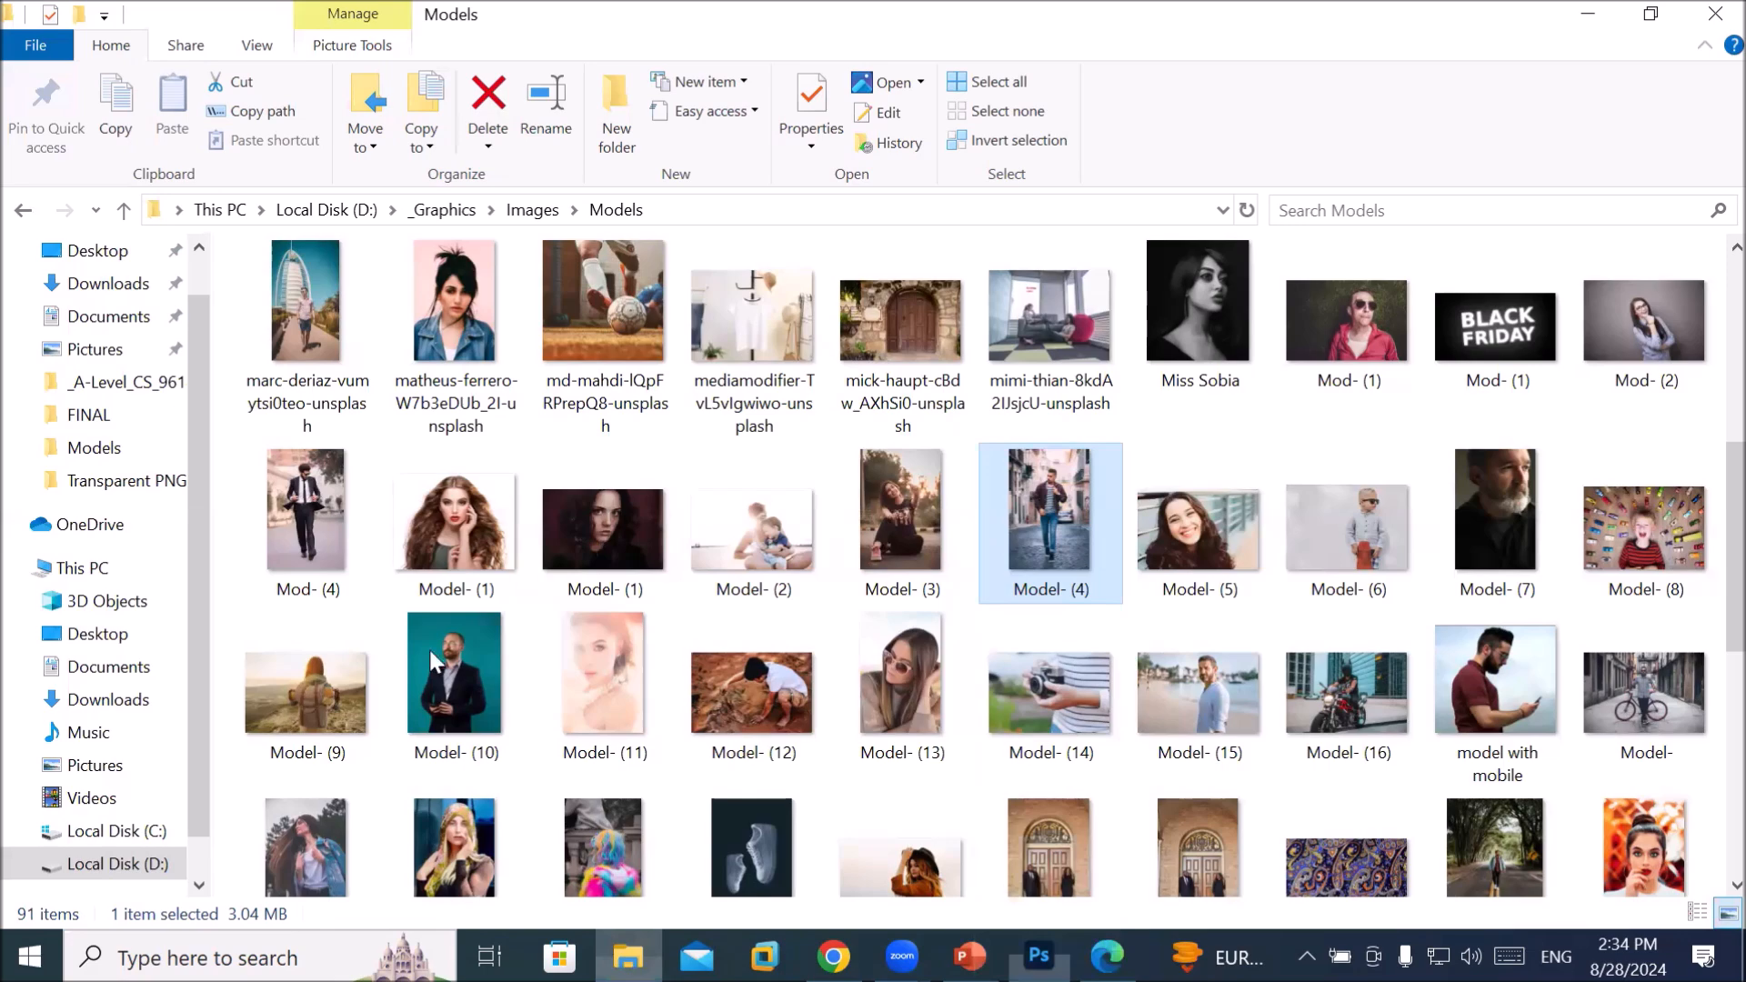
pyautogui.scroll(-10, 688, 653)
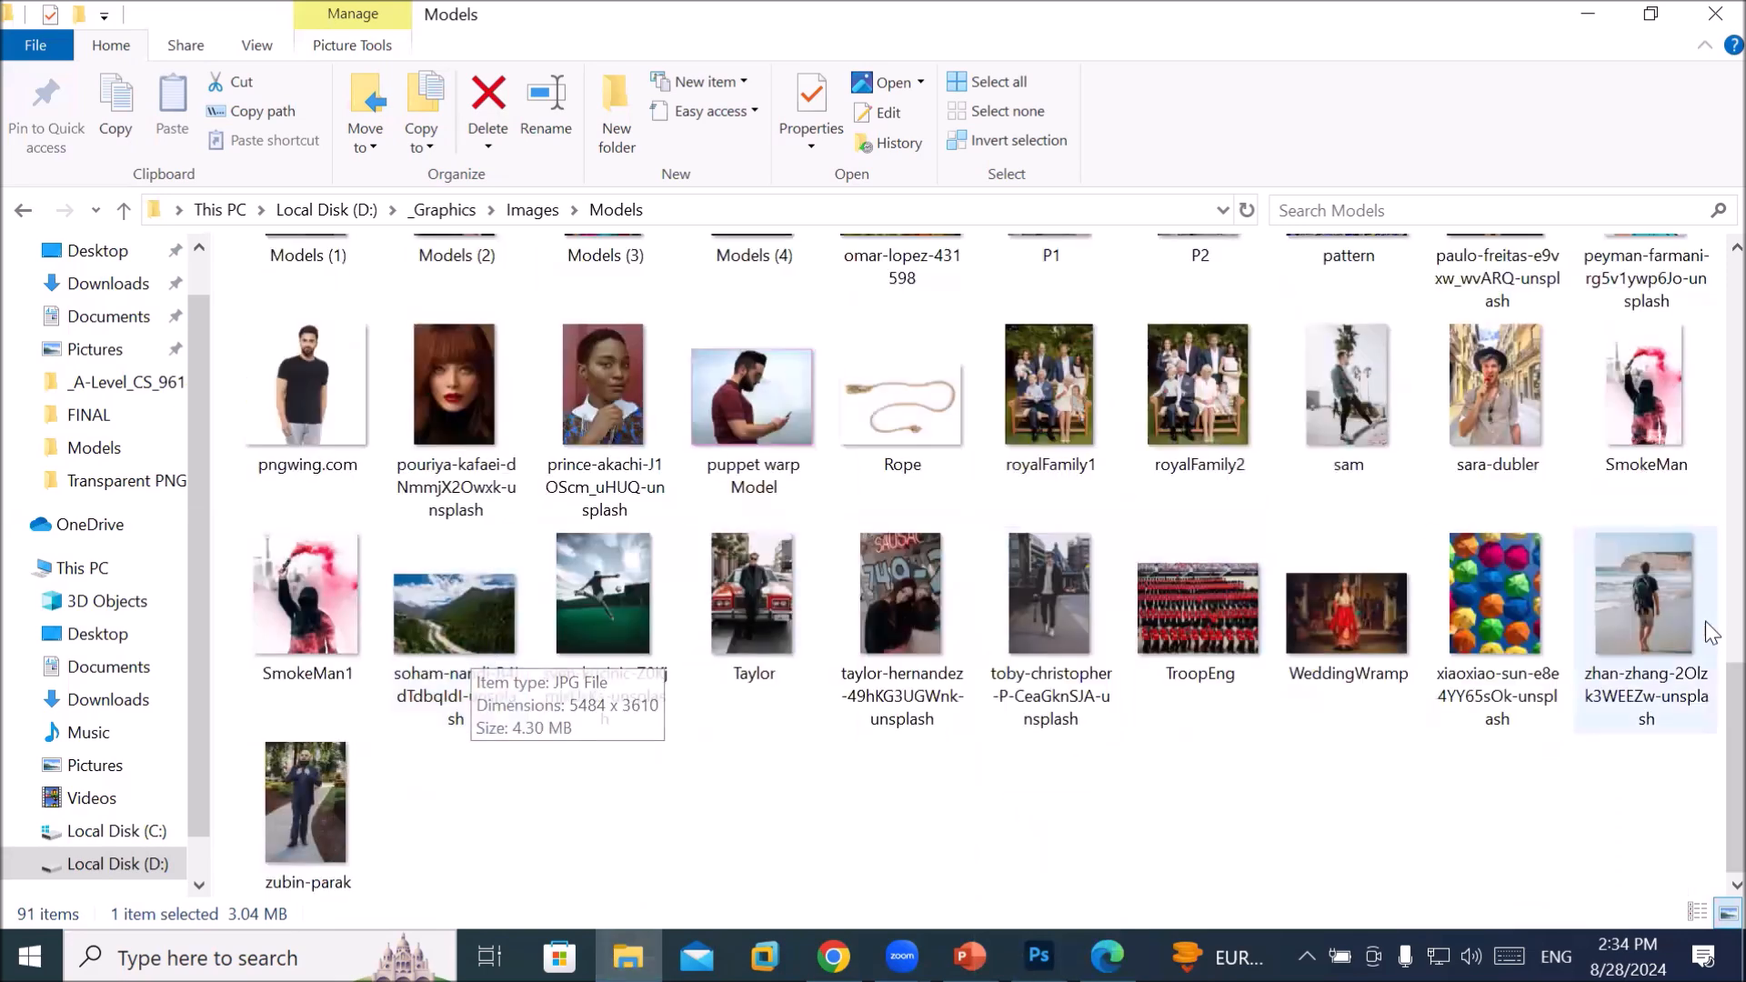
pyautogui.moveTo(1644, 621); pyautogui.dragTo(668, 162)
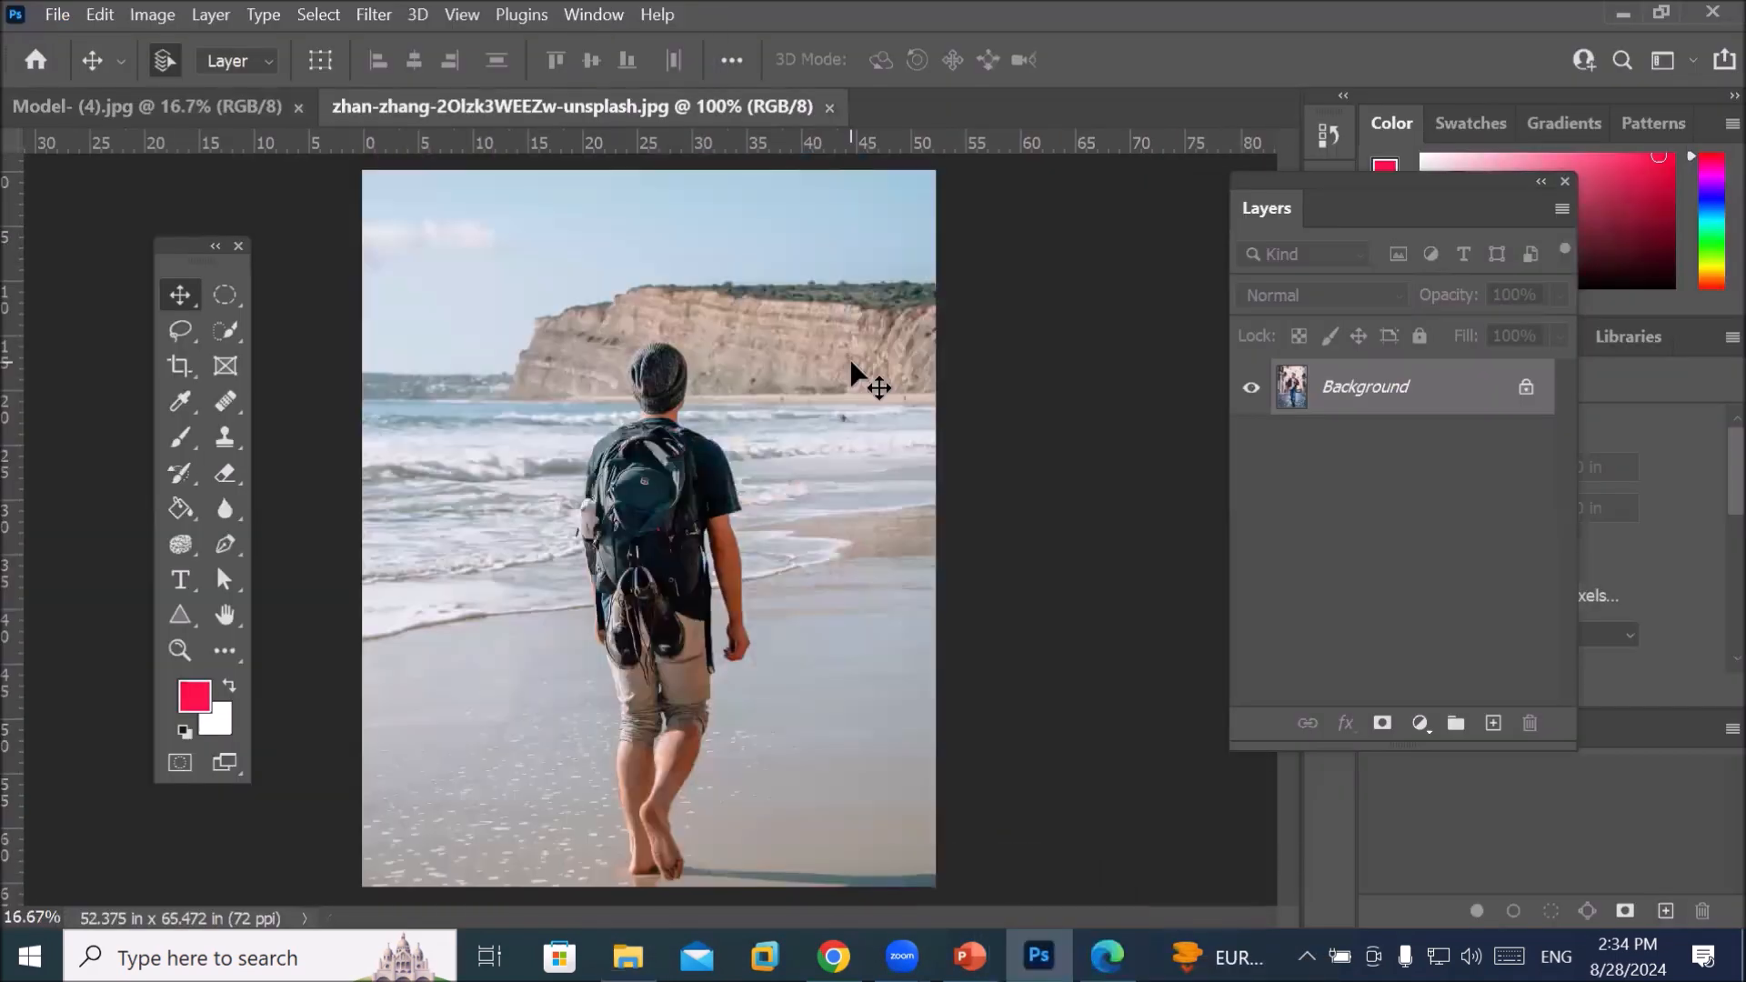
# In Model- (4).jpg, select the whole walking man using the Object Selection Tool in Rectangle mode
pyautogui.click(169, 104)
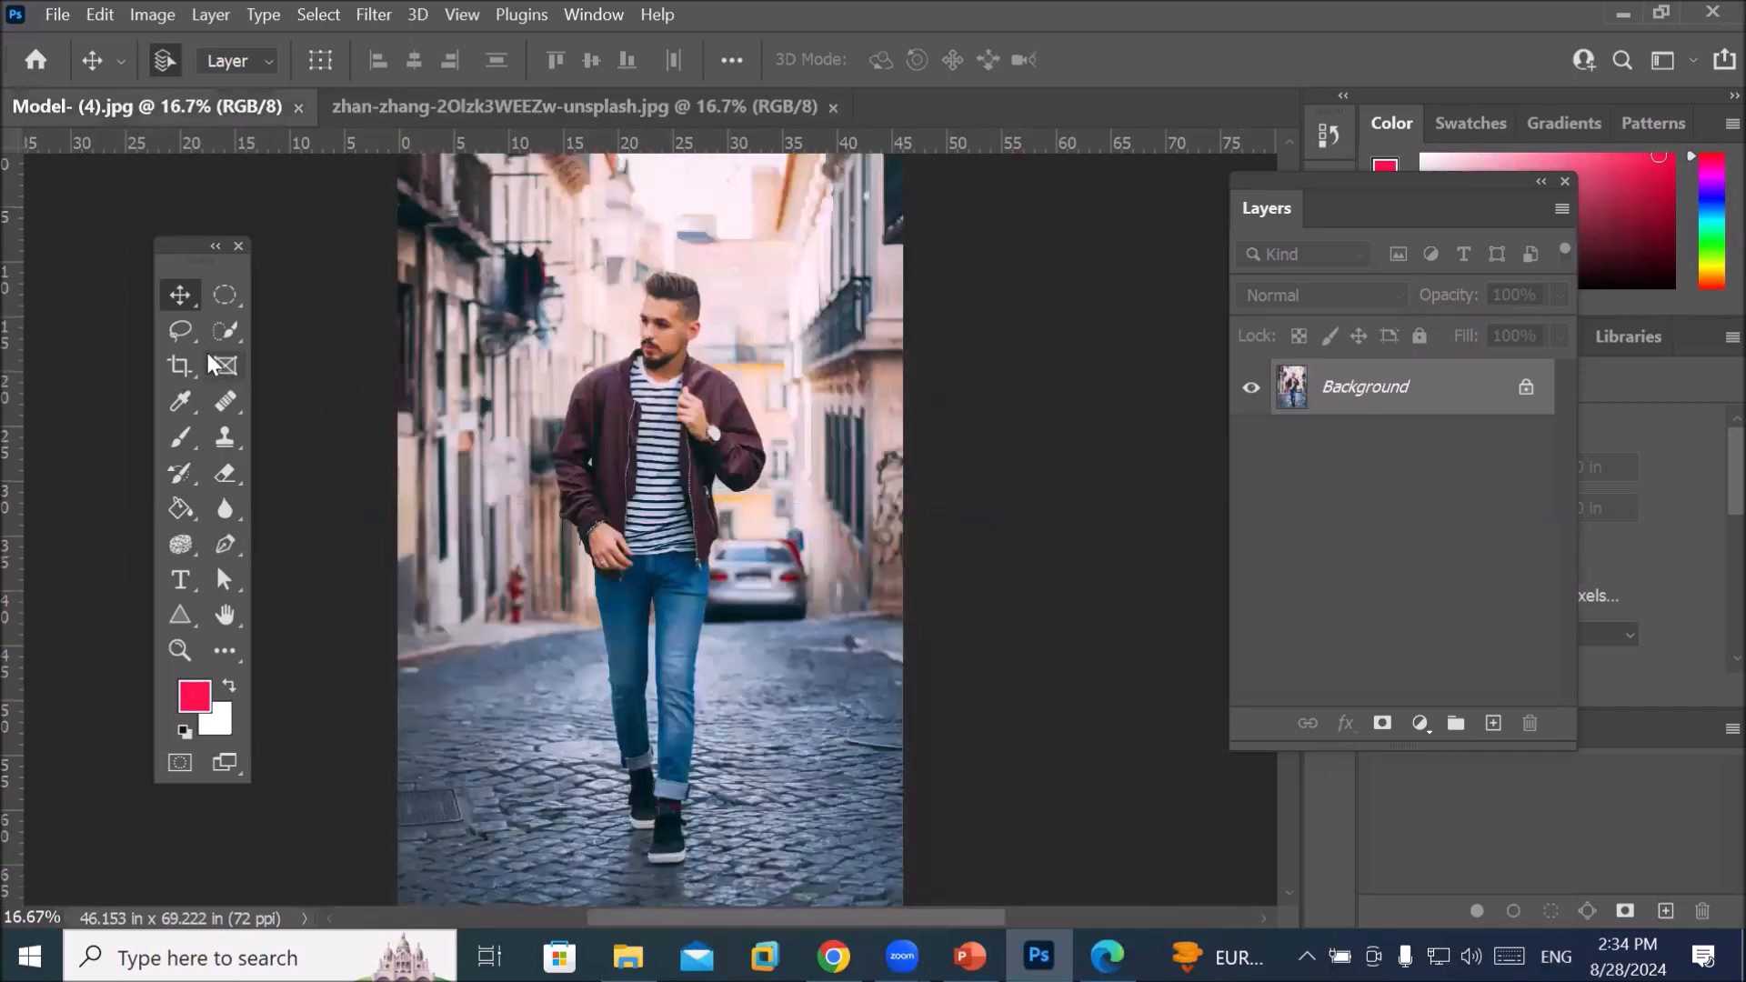
pyautogui.click(179, 333)
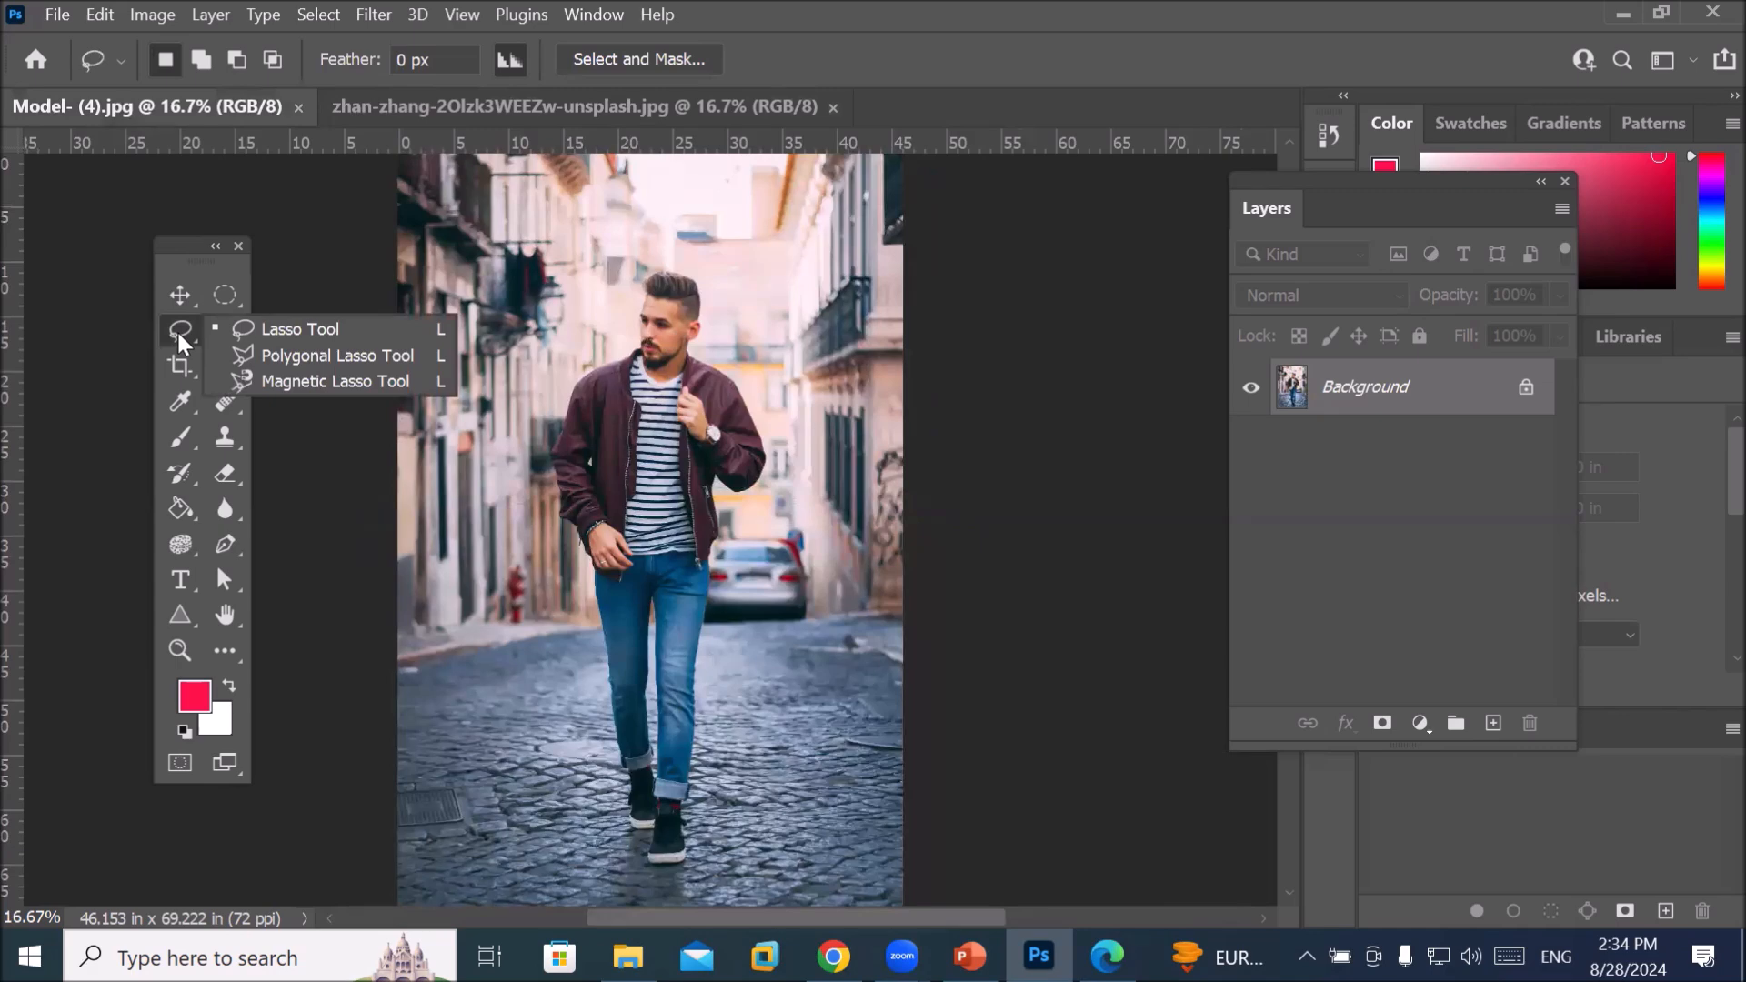
pyautogui.click(178, 333)
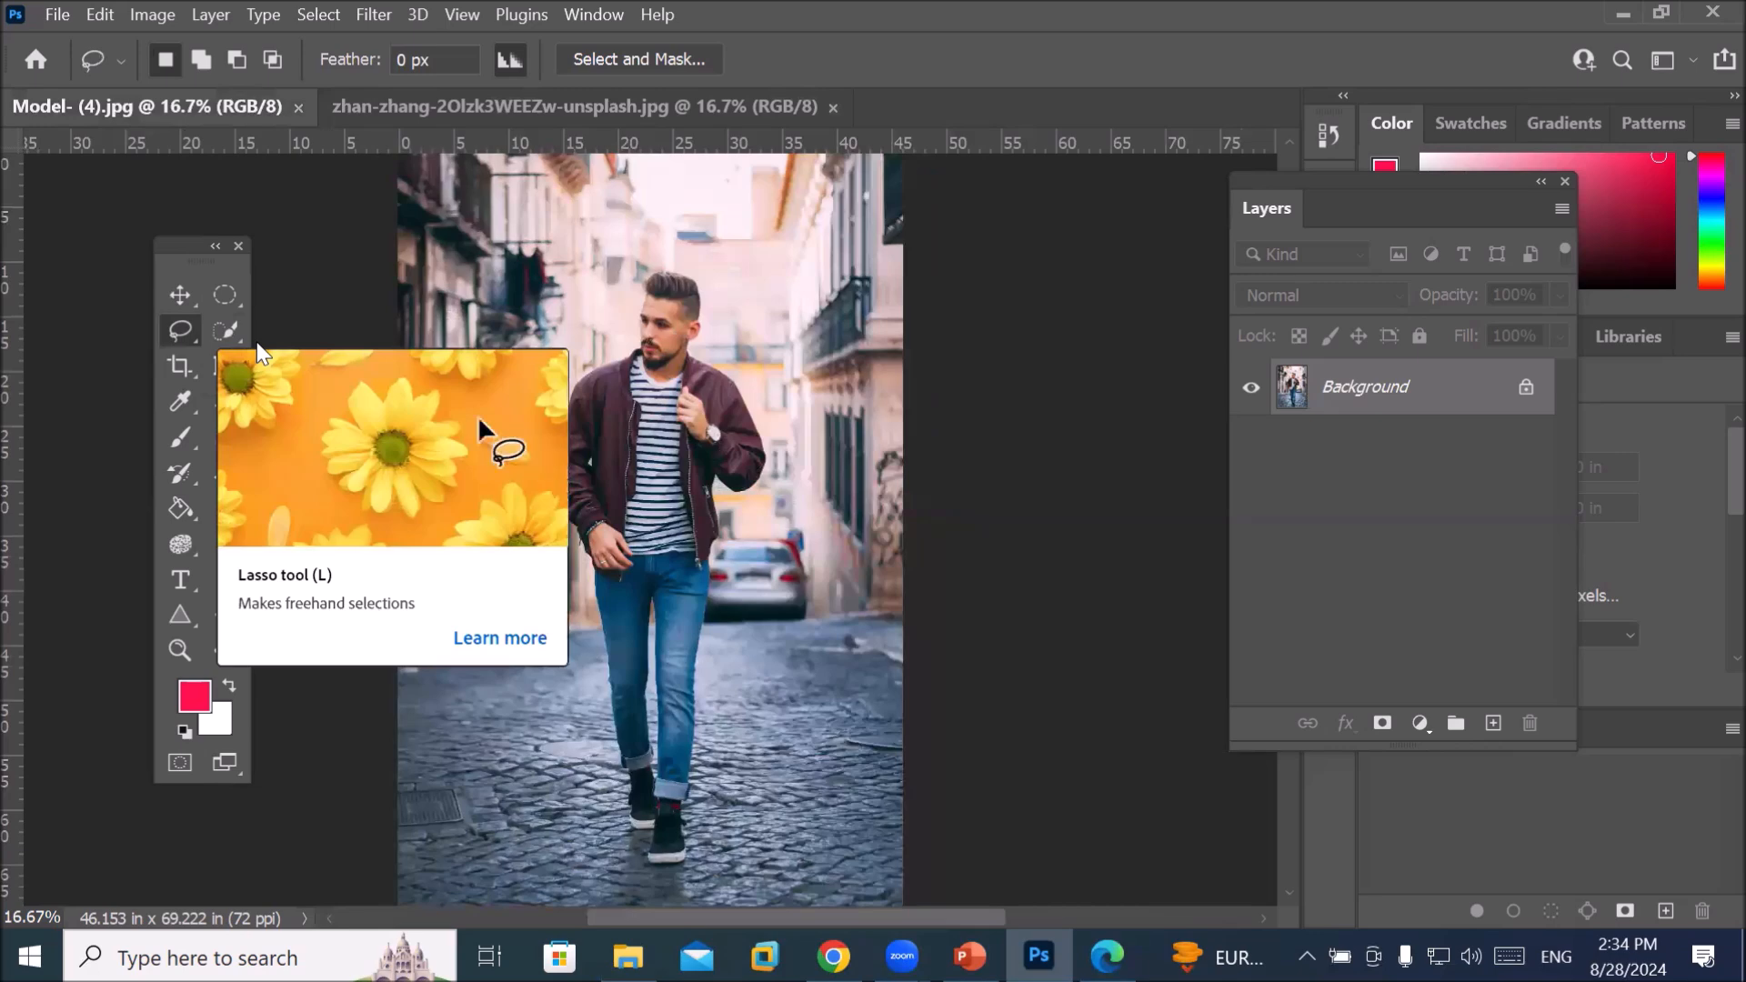
pyautogui.click(224, 333)
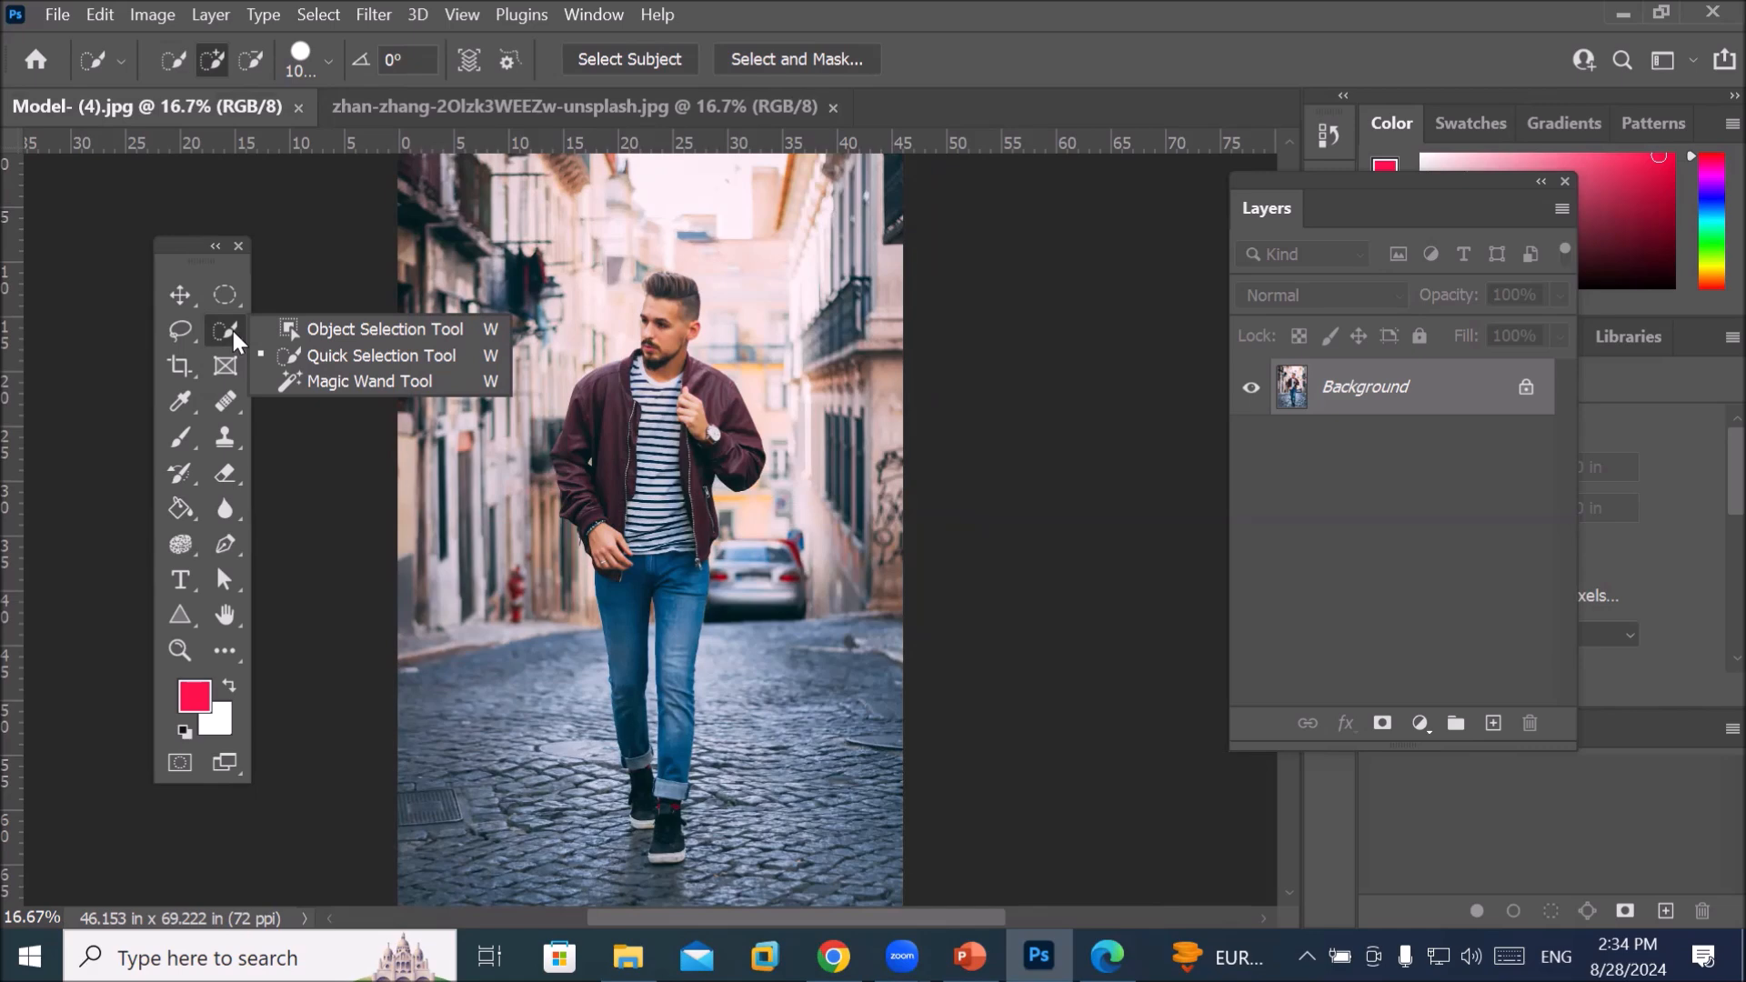
pyautogui.click(349, 331)
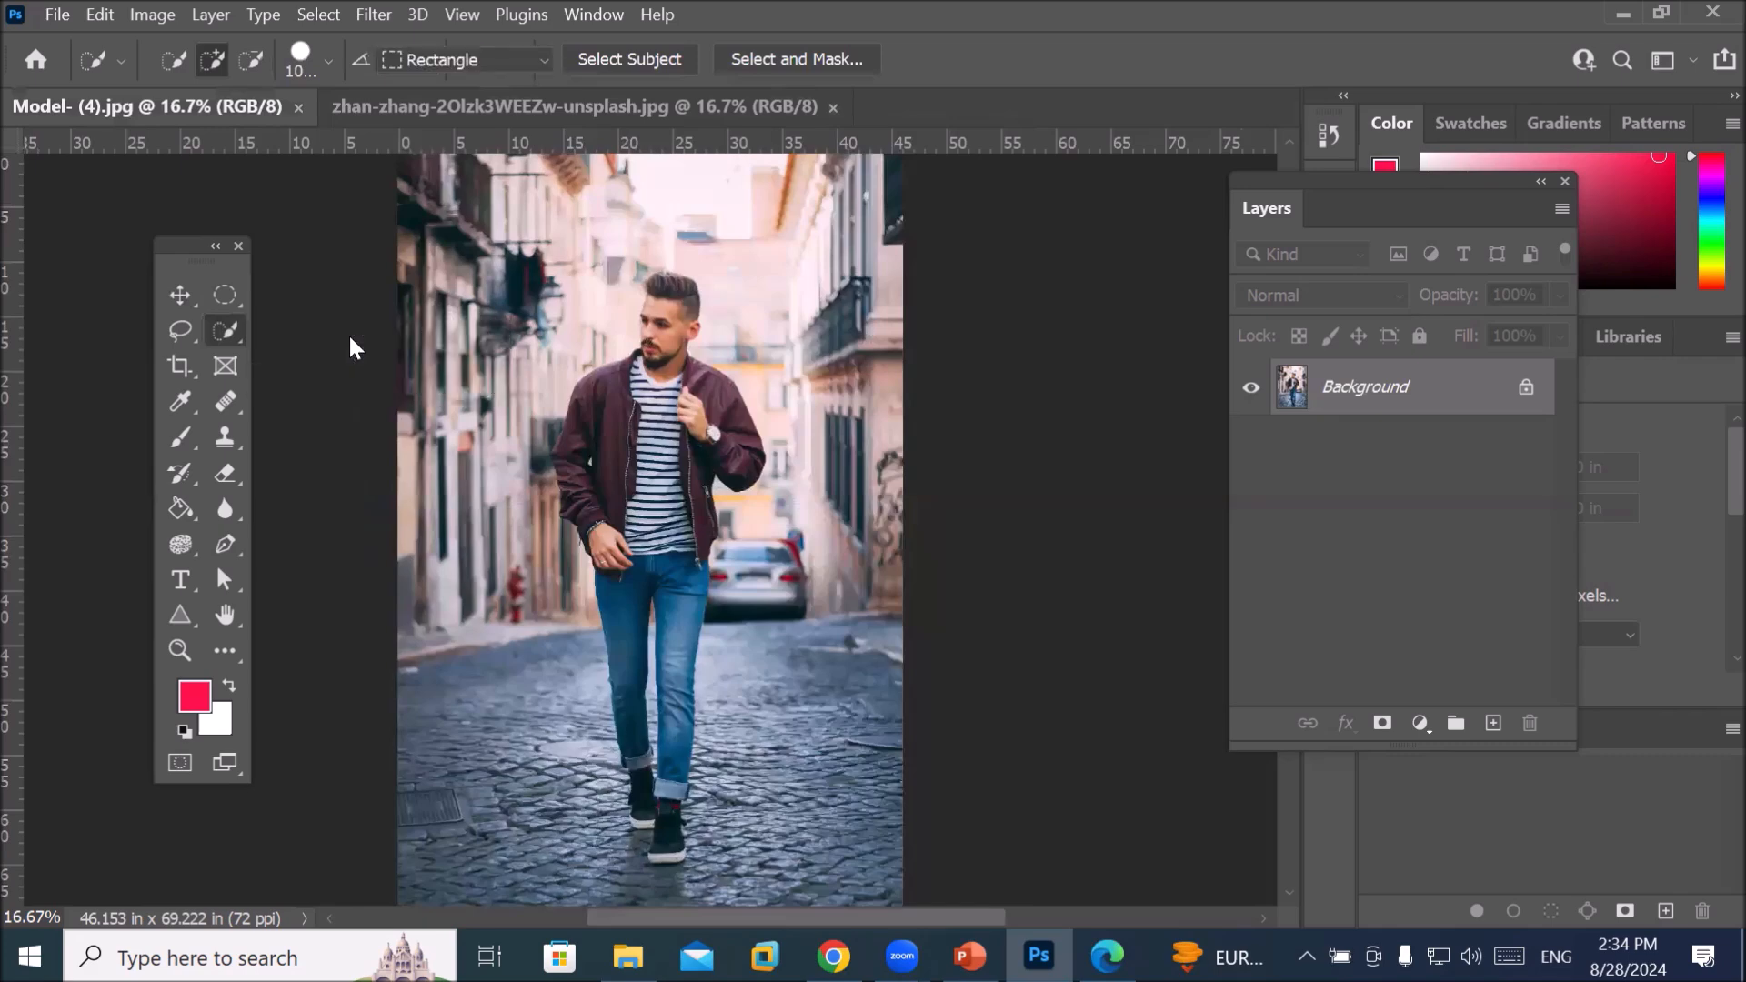
pyautogui.click(535, 57)
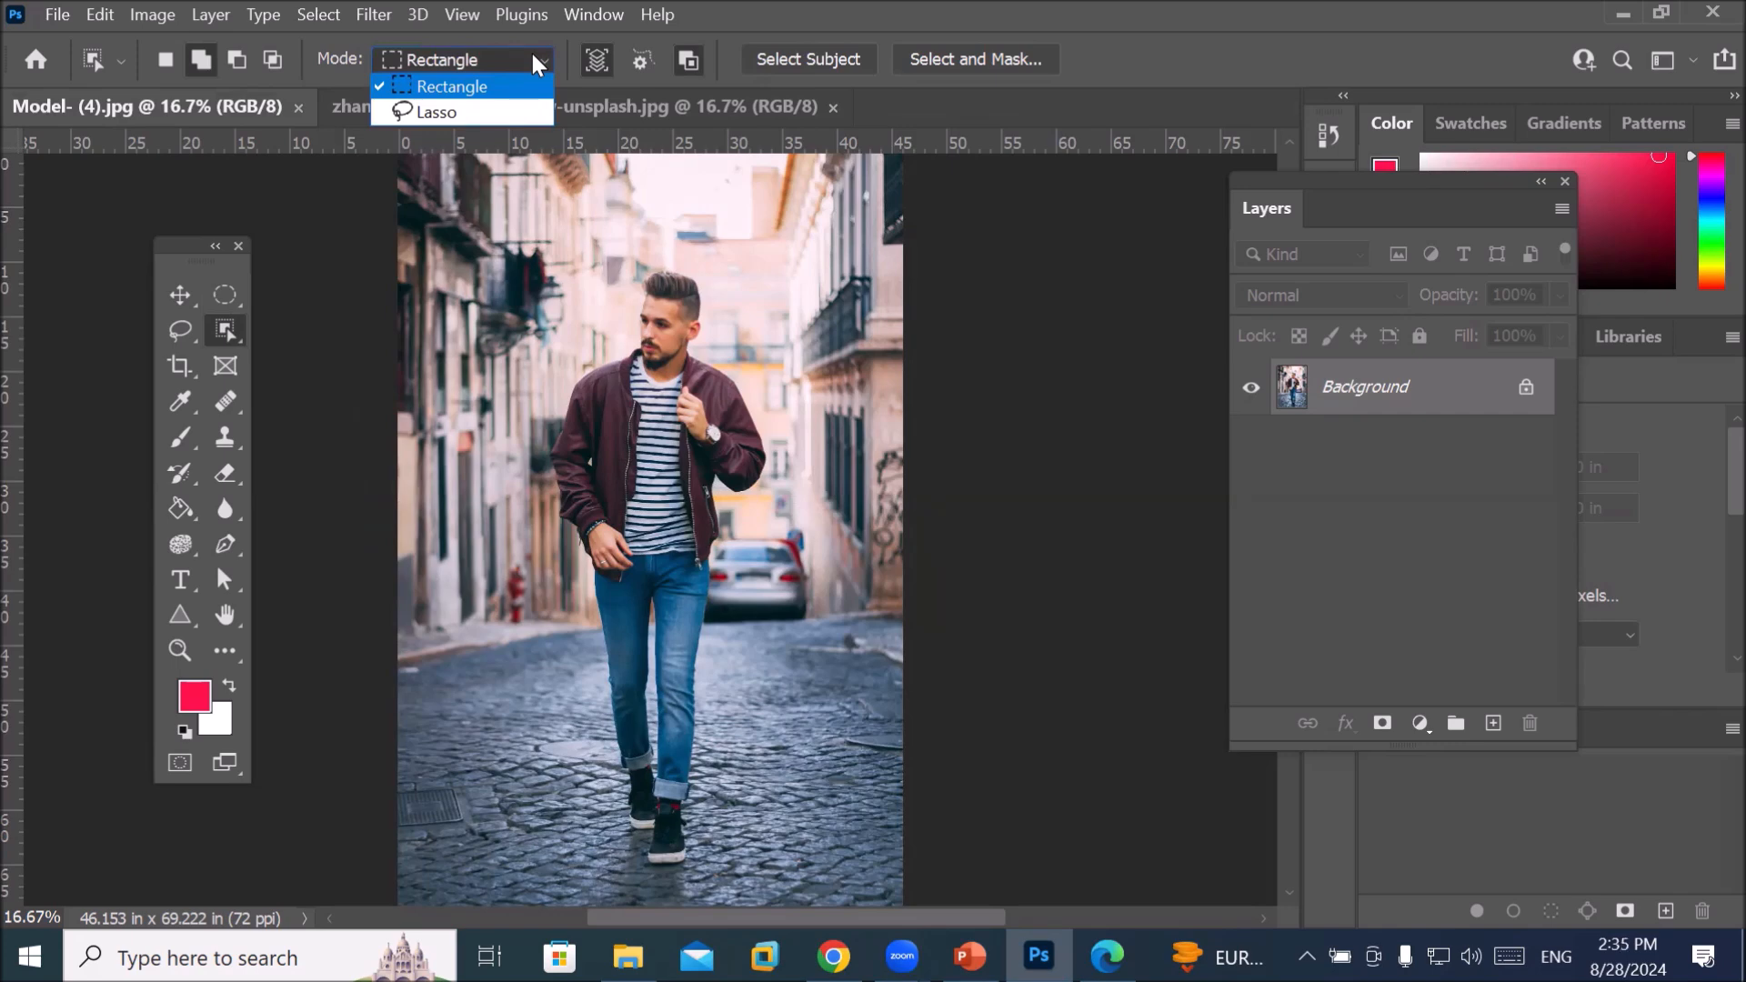
pyautogui.click(474, 91)
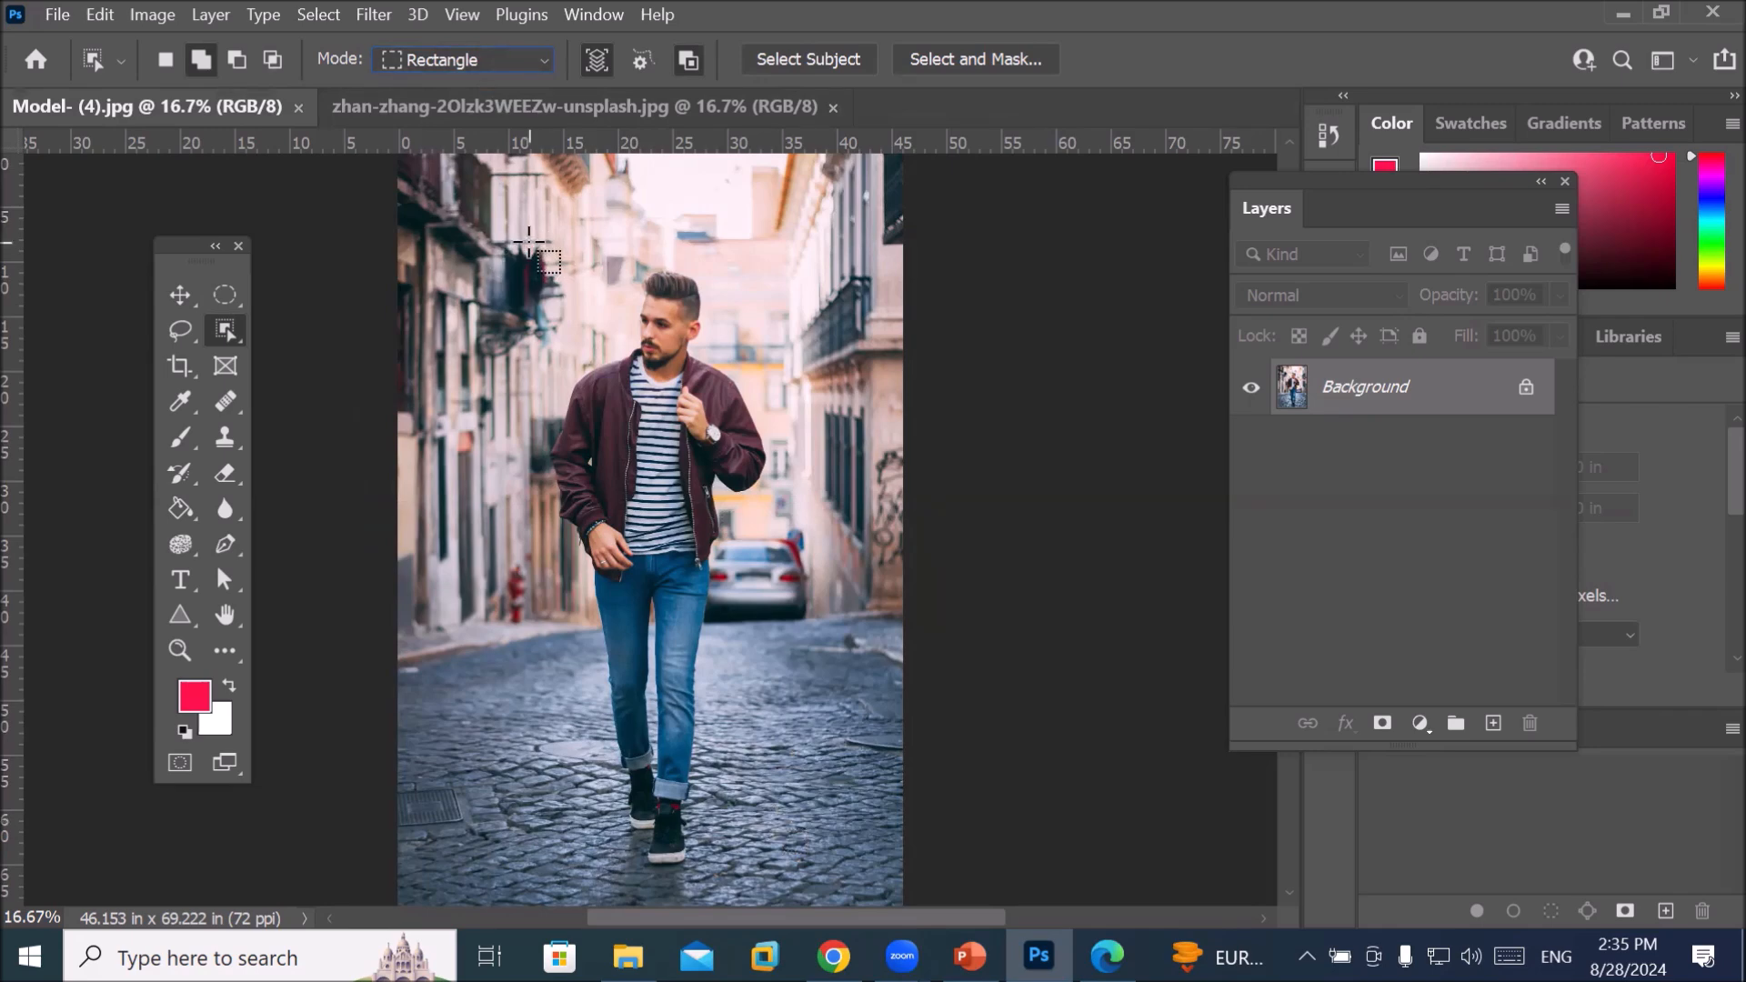
pyautogui.moveTo(528, 242); pyautogui.dragTo(777, 876)
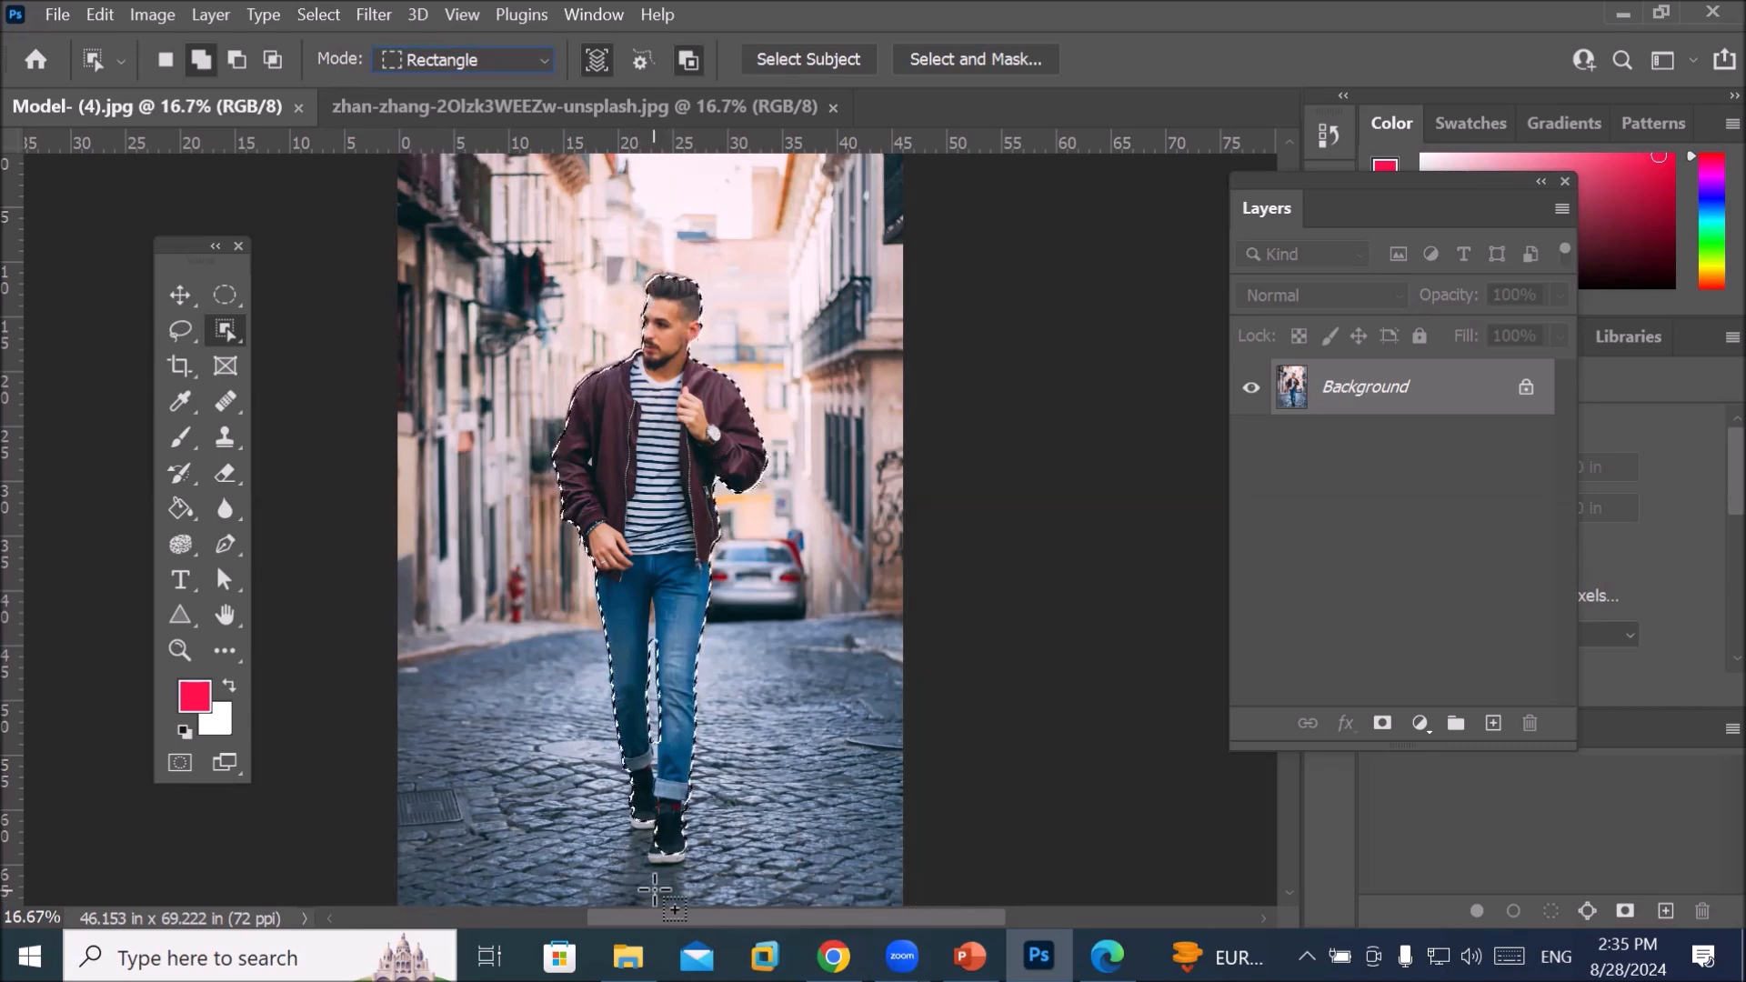
# Examine the selection outline closely around the man's shoes and soles
pyautogui.click(182, 293)
pyautogui.scroll(10, 676, 869)
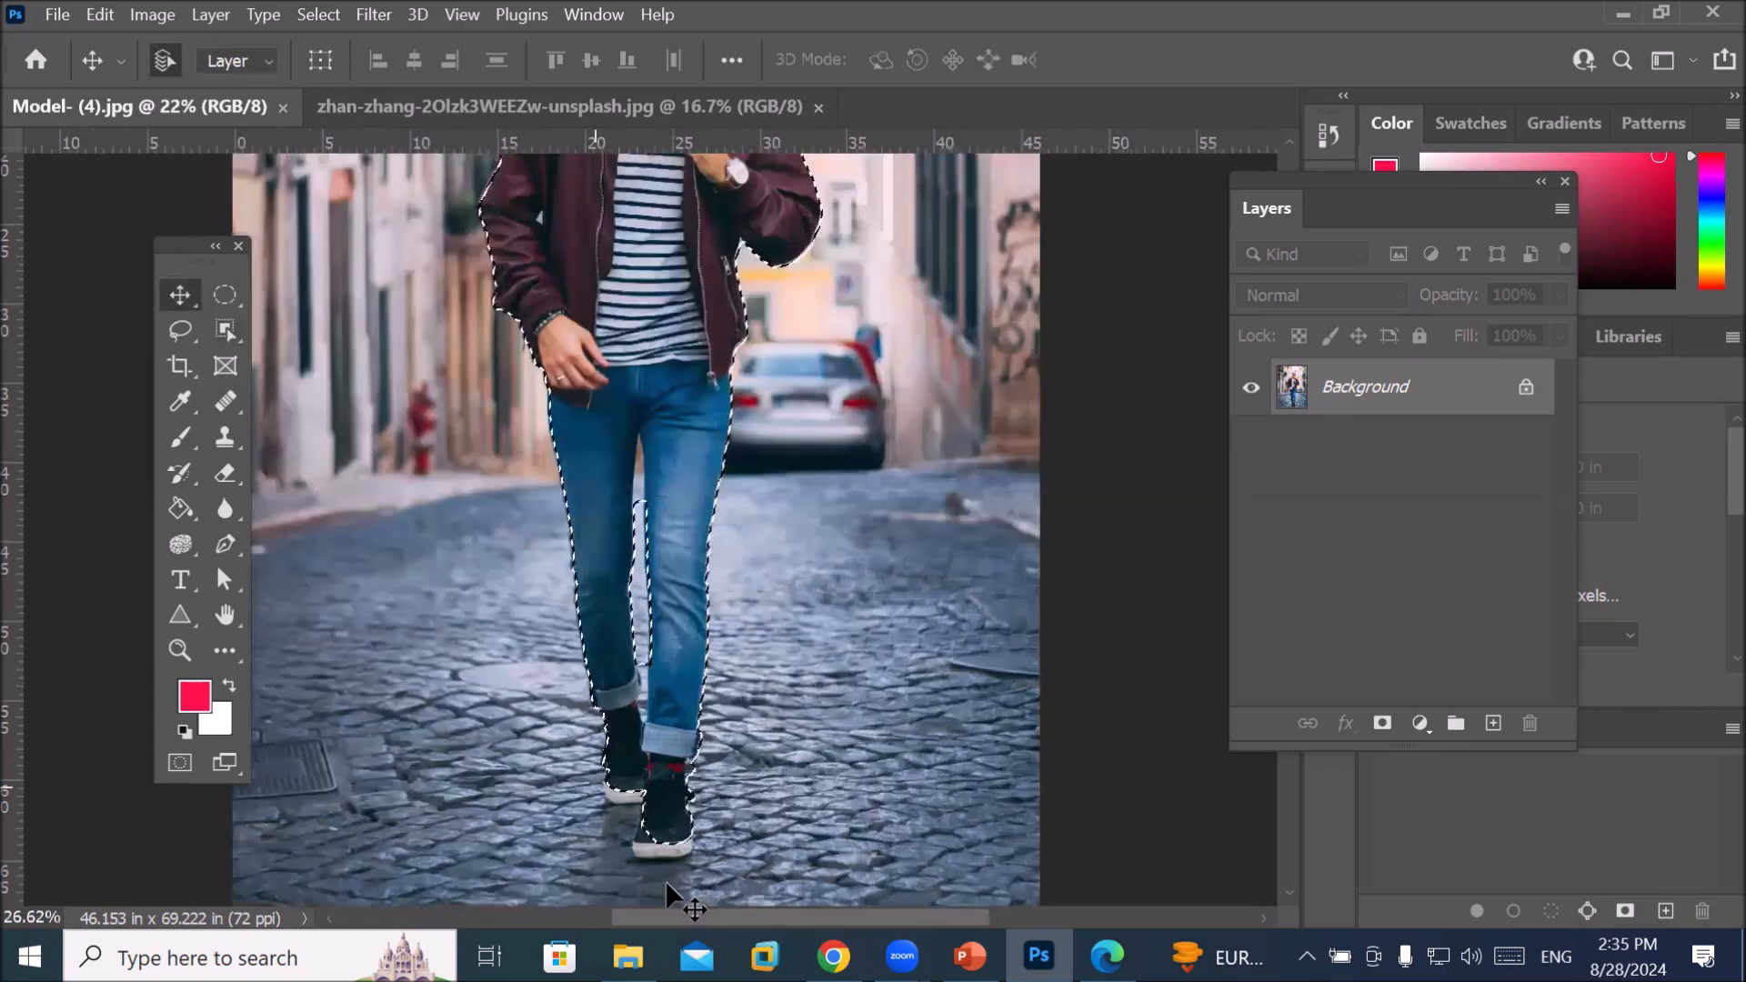
pyautogui.scroll(3, 630, 853)
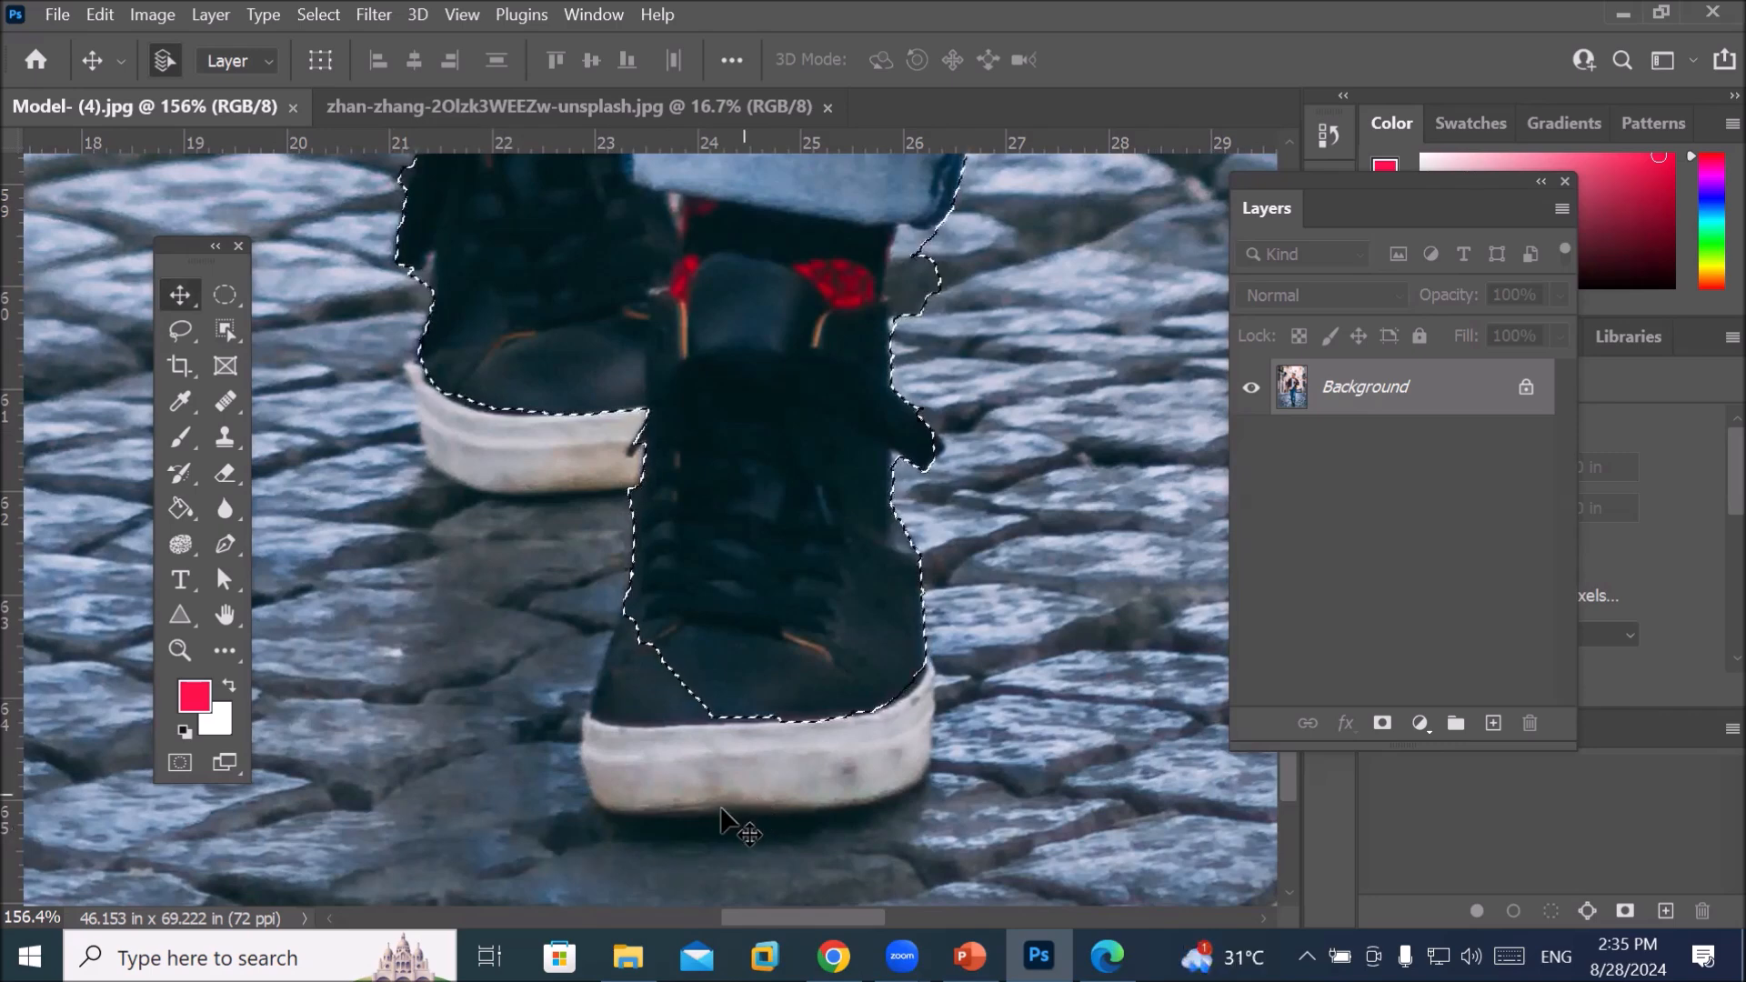
# Add the white sole of the rear shoe to the selection using the Polygonal Lasso Tool in Add to selection mode
pyautogui.click(185, 318)
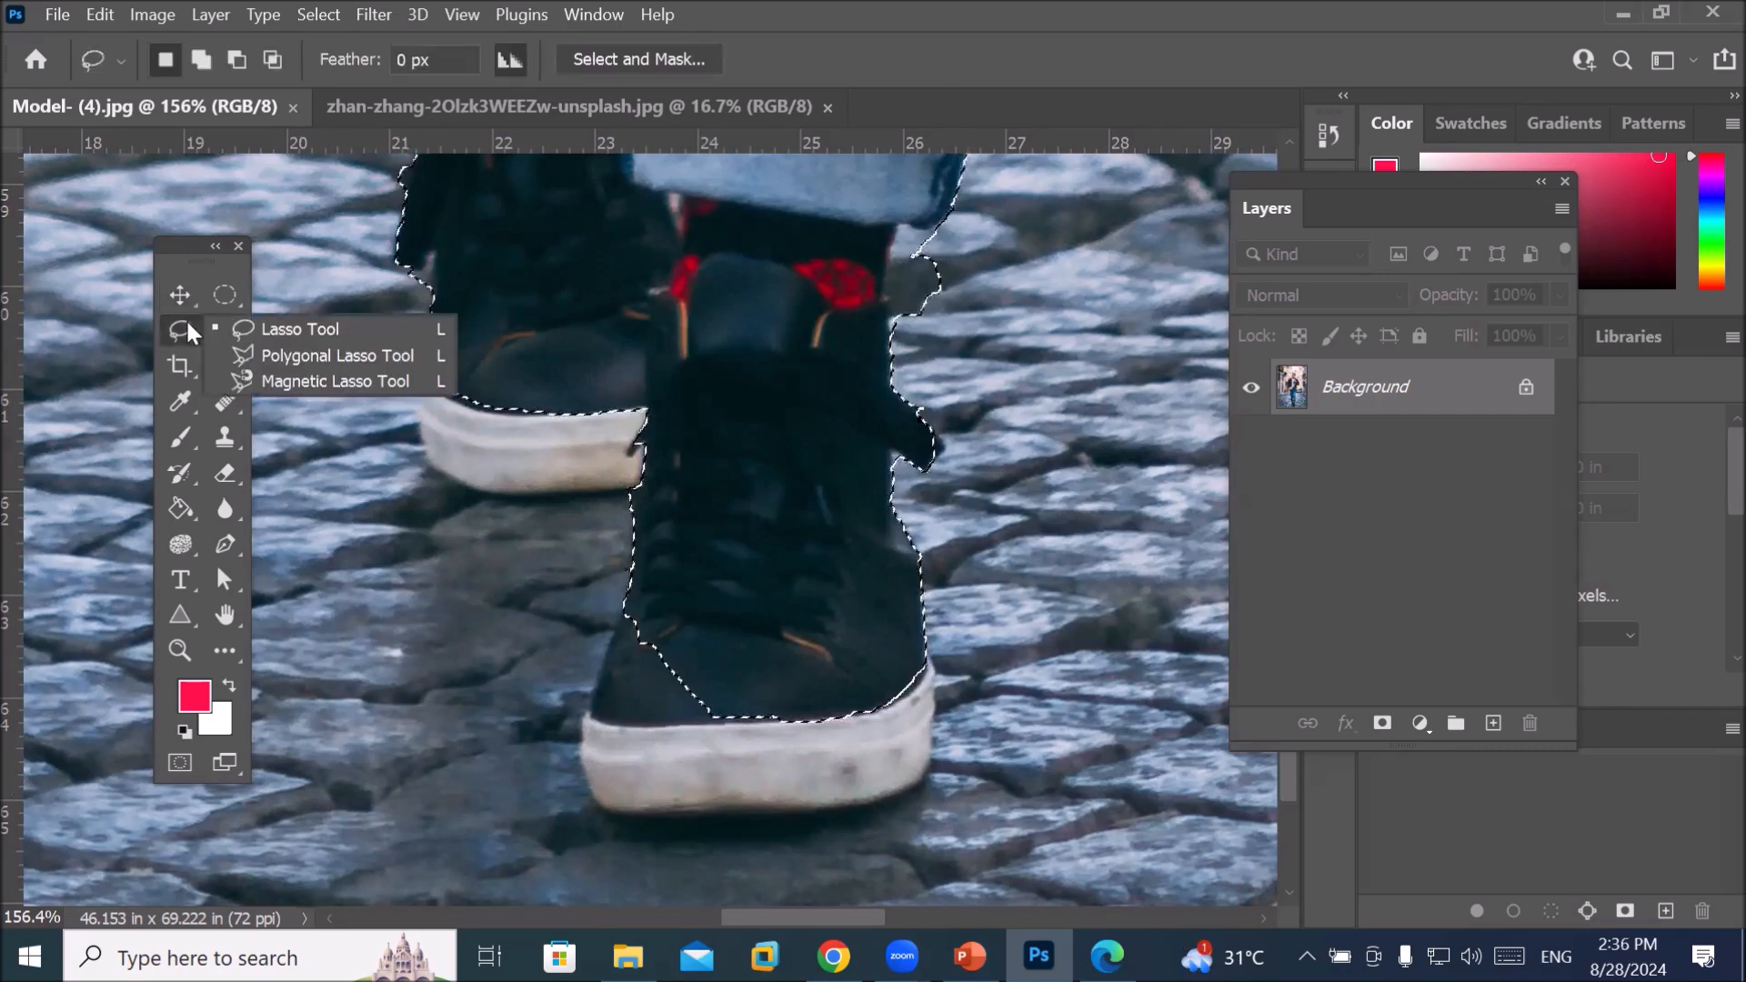
pyautogui.click(305, 356)
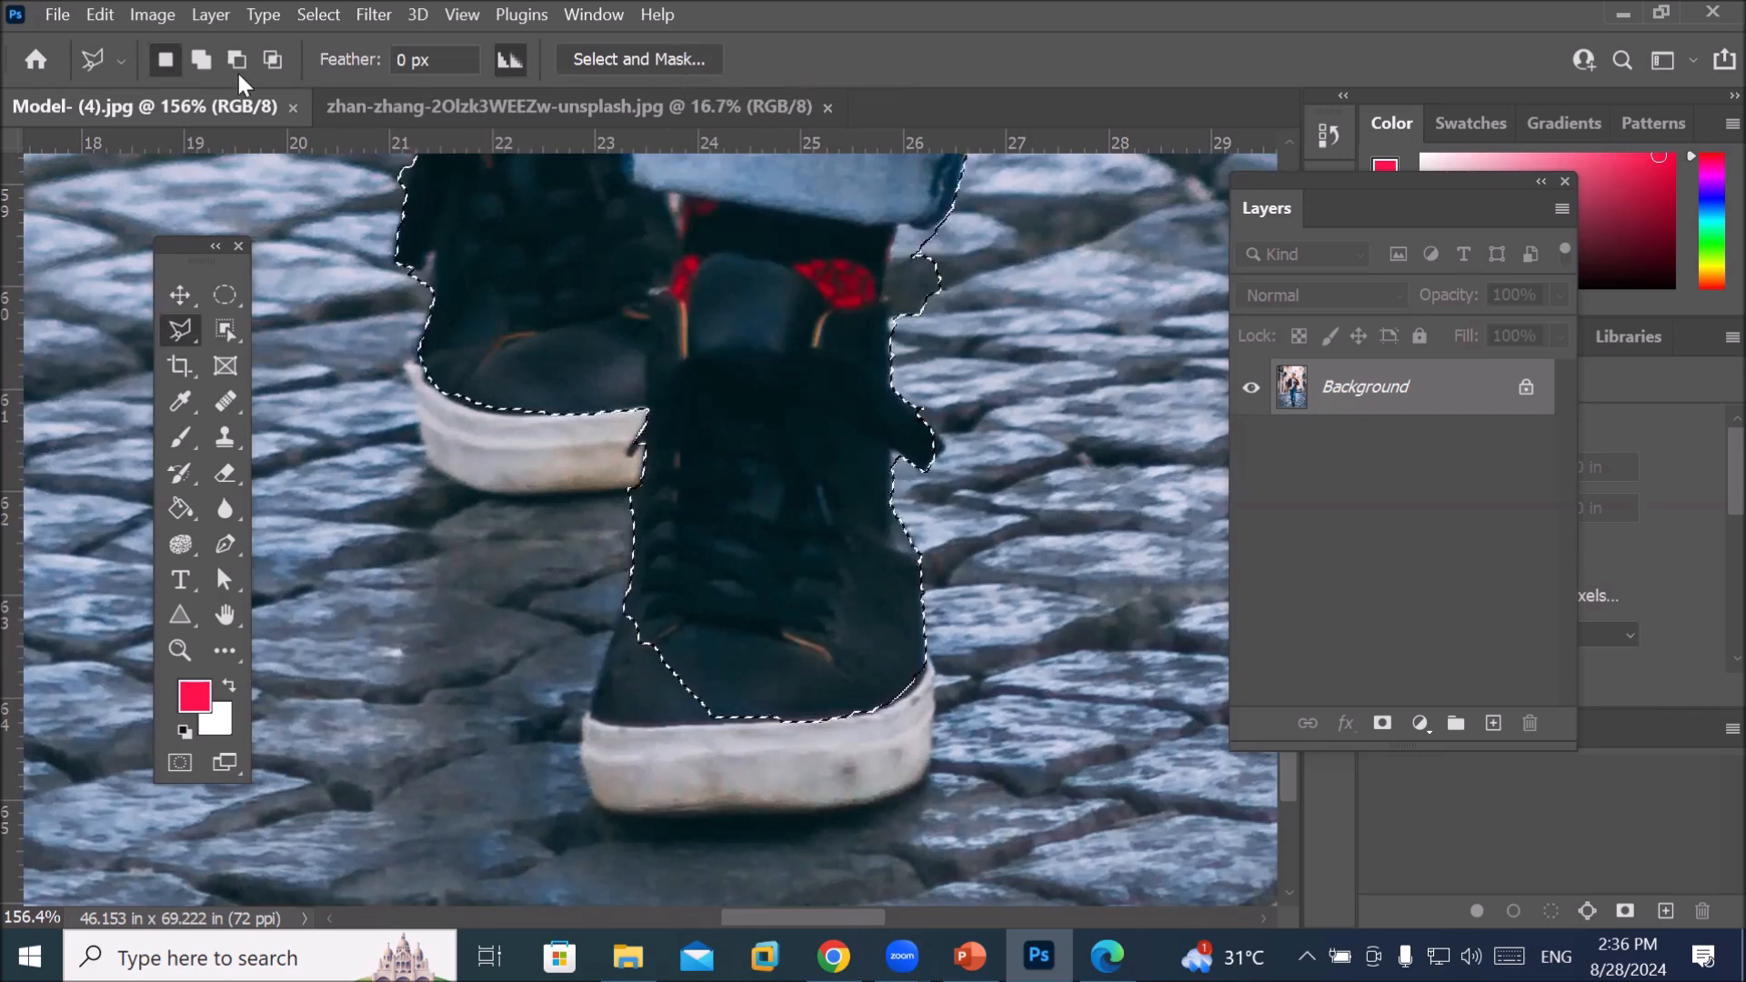
pyautogui.click(202, 60)
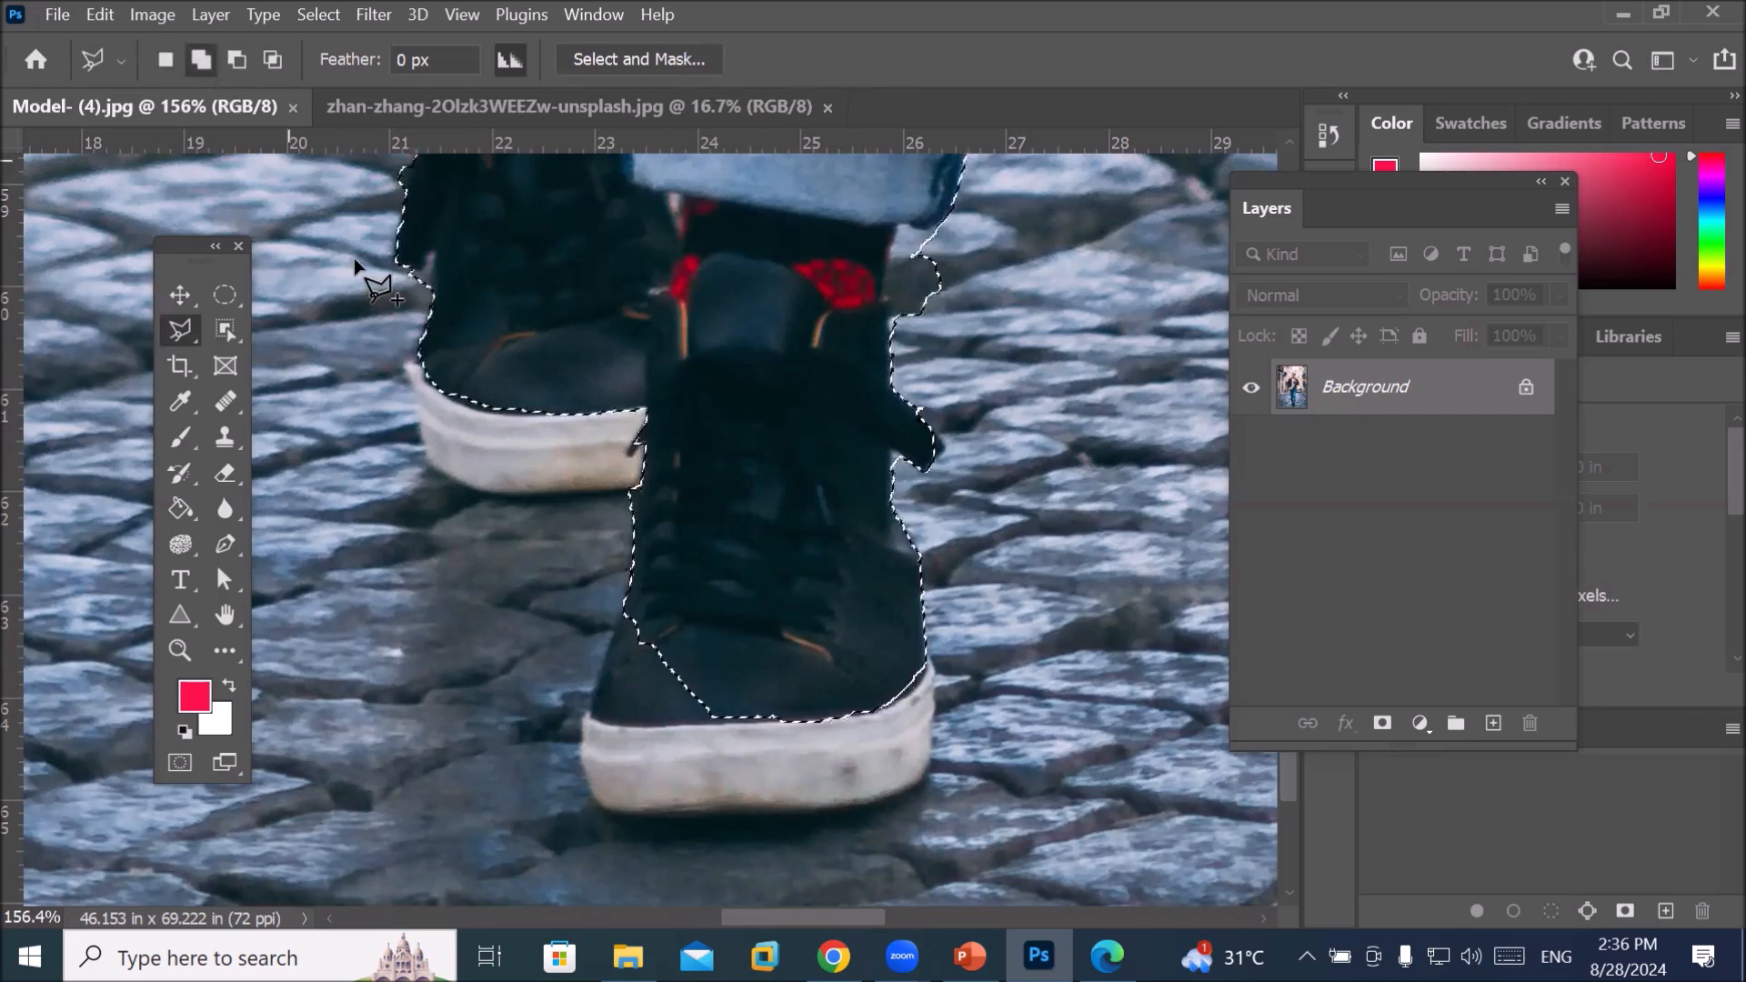
pyautogui.click(407, 366)
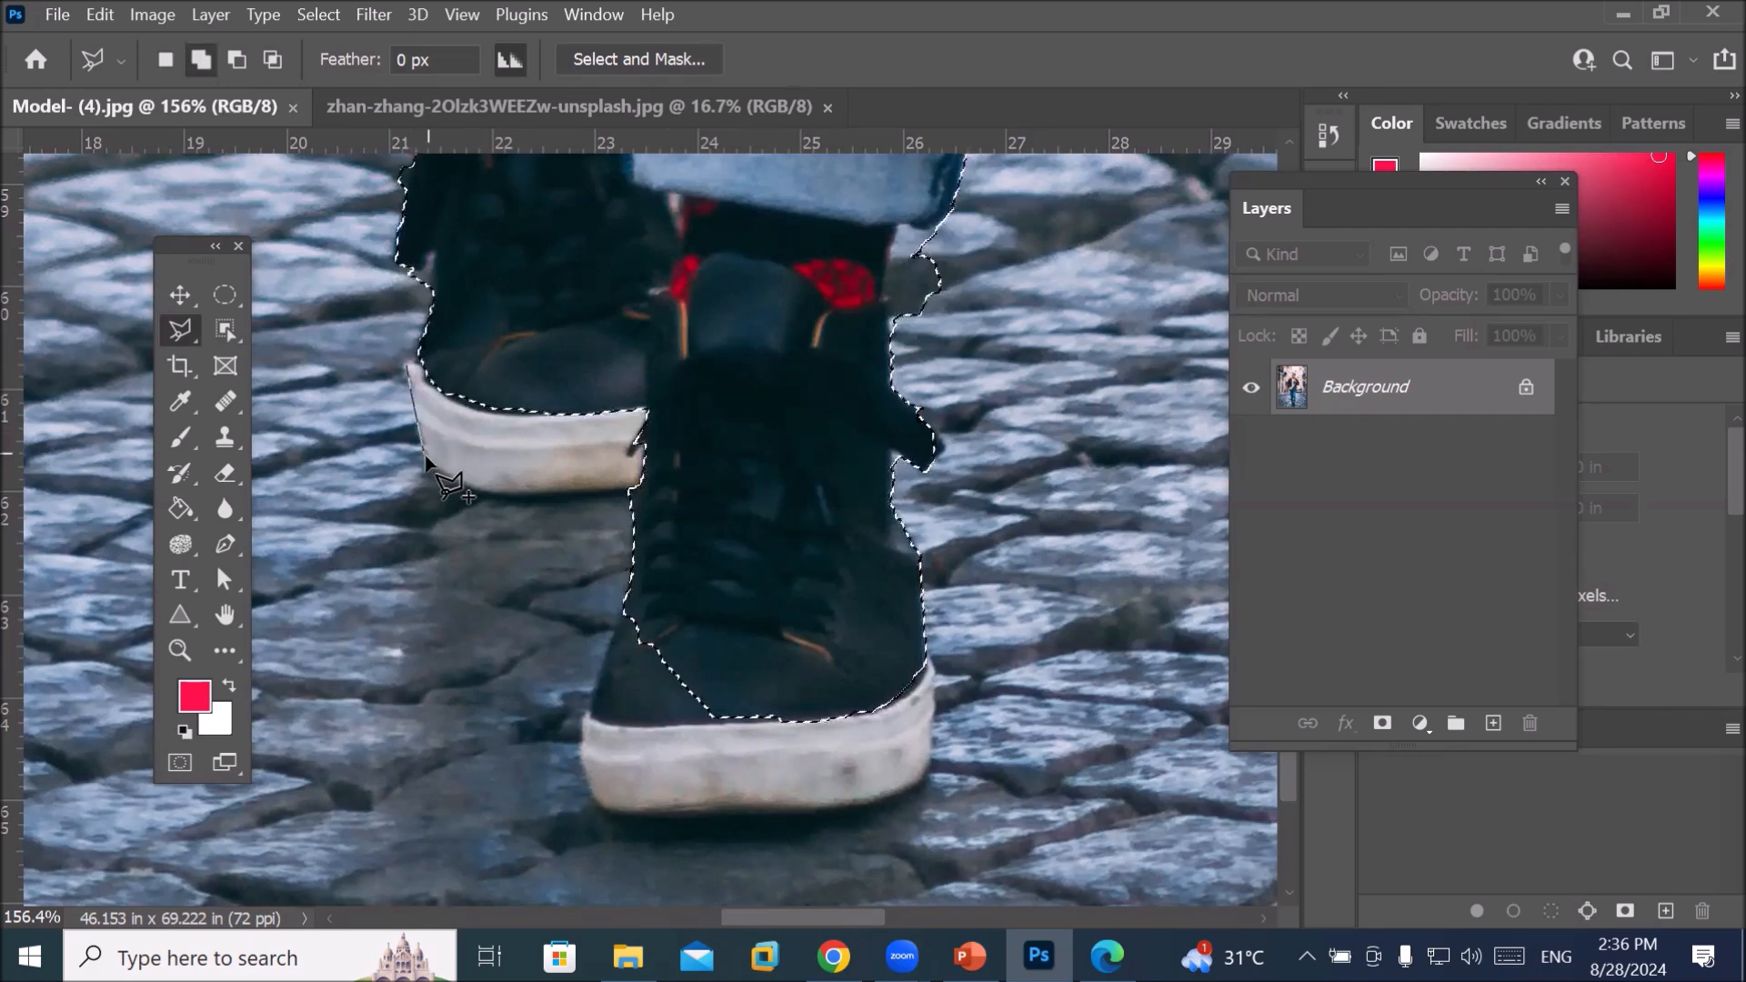
pyautogui.click(511, 494)
pyautogui.click(620, 492)
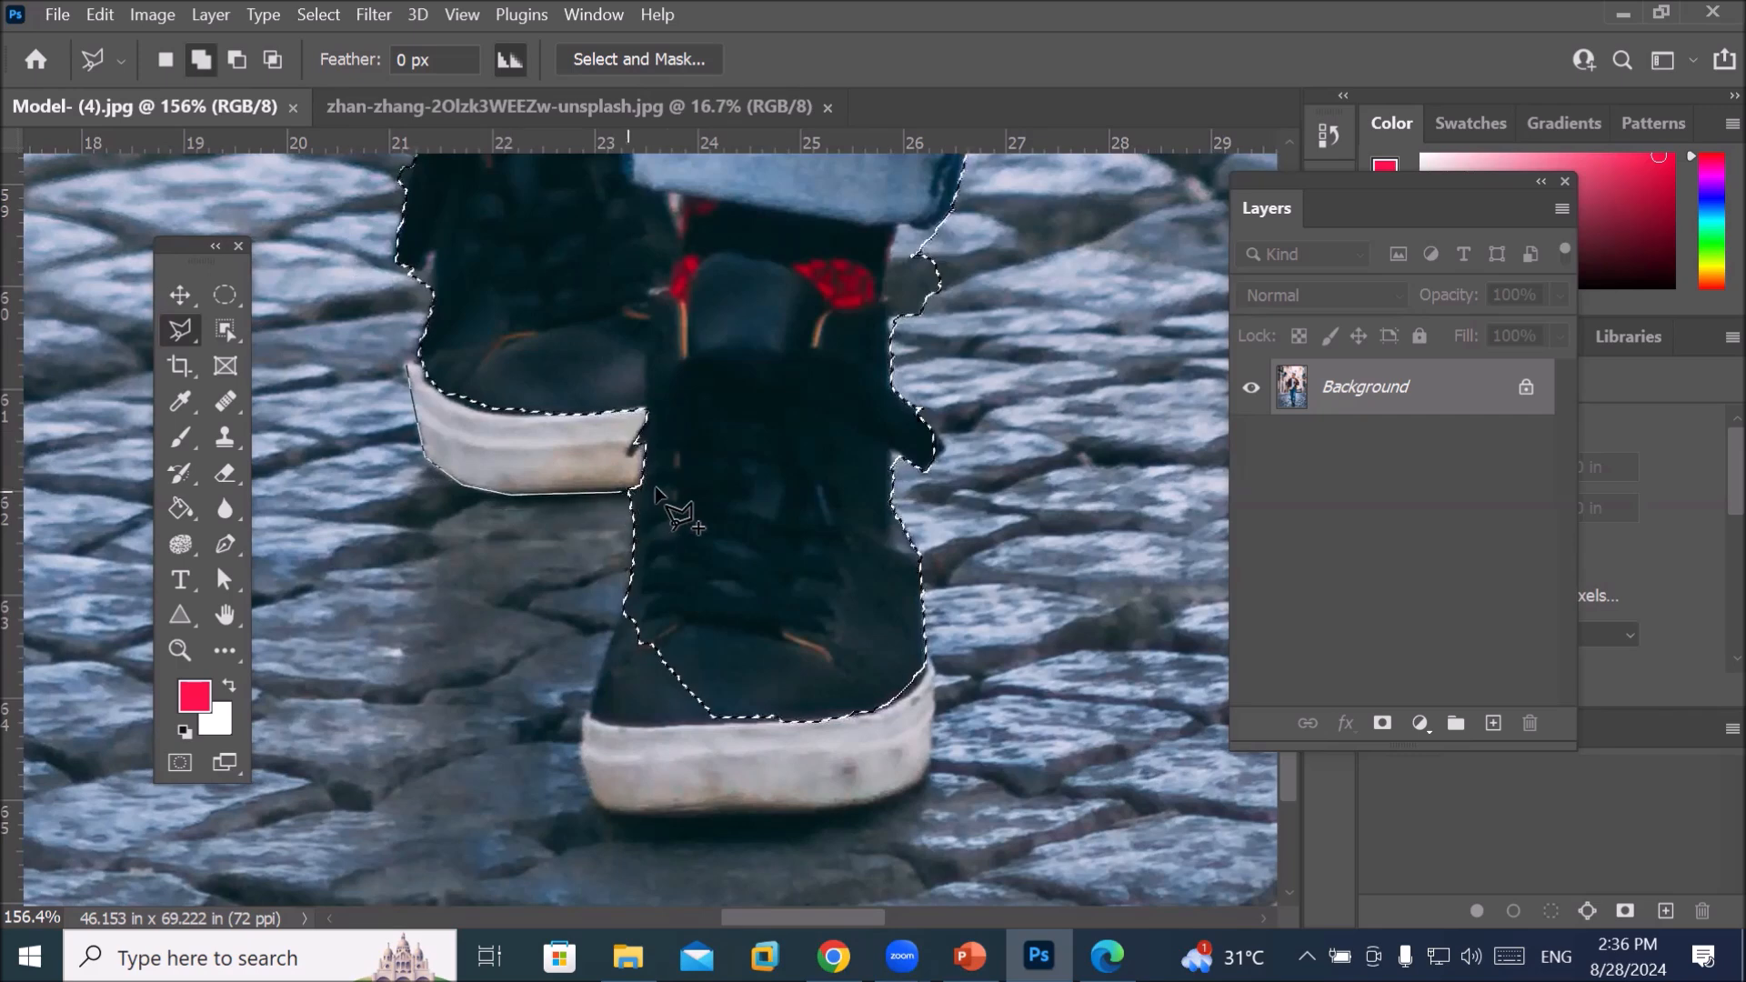
pyautogui.click(703, 466)
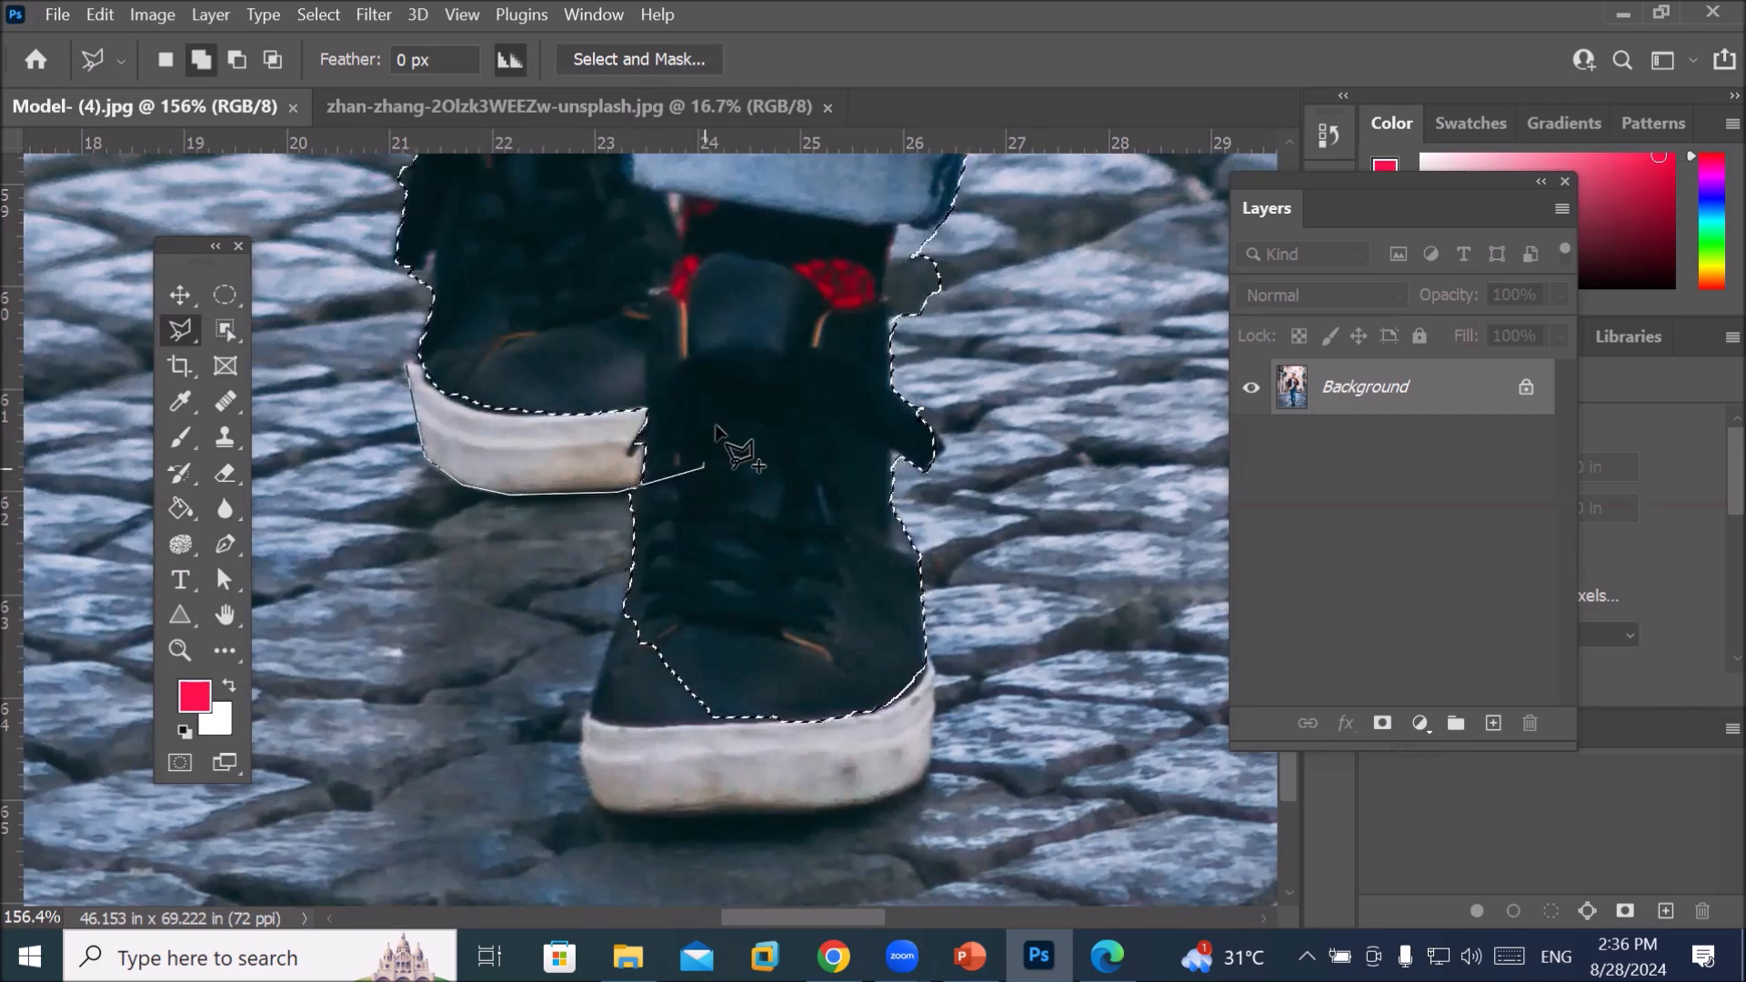
pyautogui.doubleClick(660, 338)
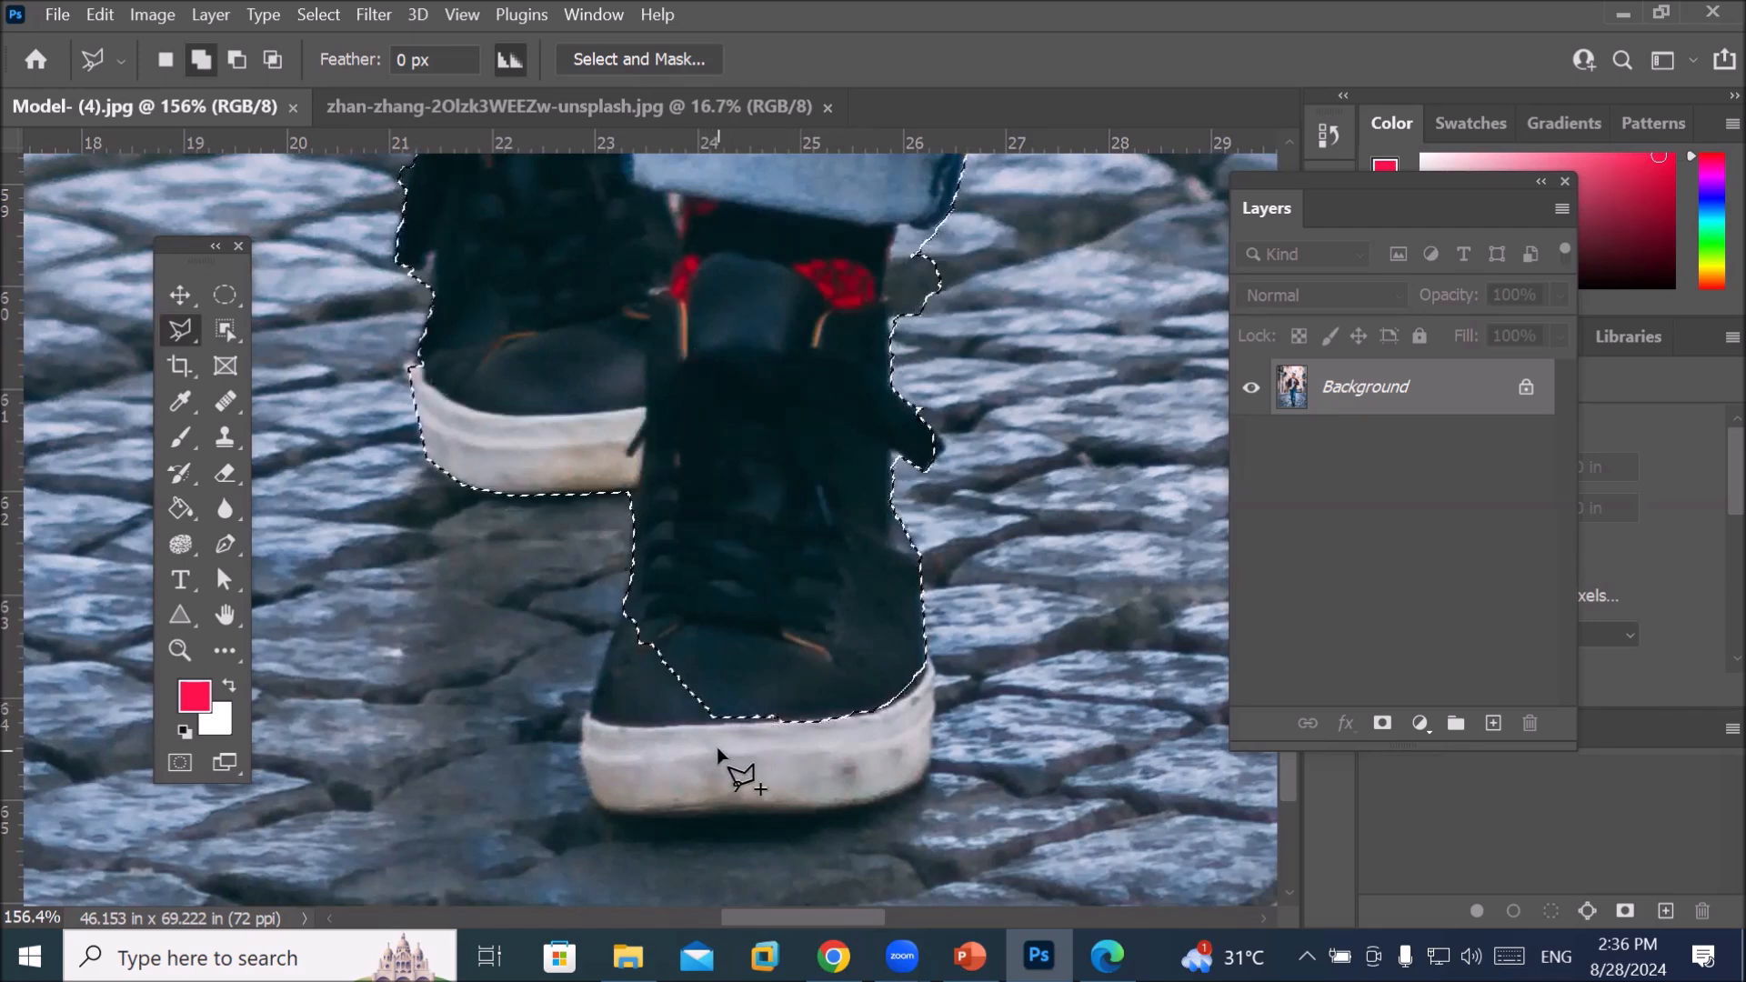
# Add the front shoe's missing toe area and its whole white sole to the selection with a polygonal outline
pyautogui.click(625, 615)
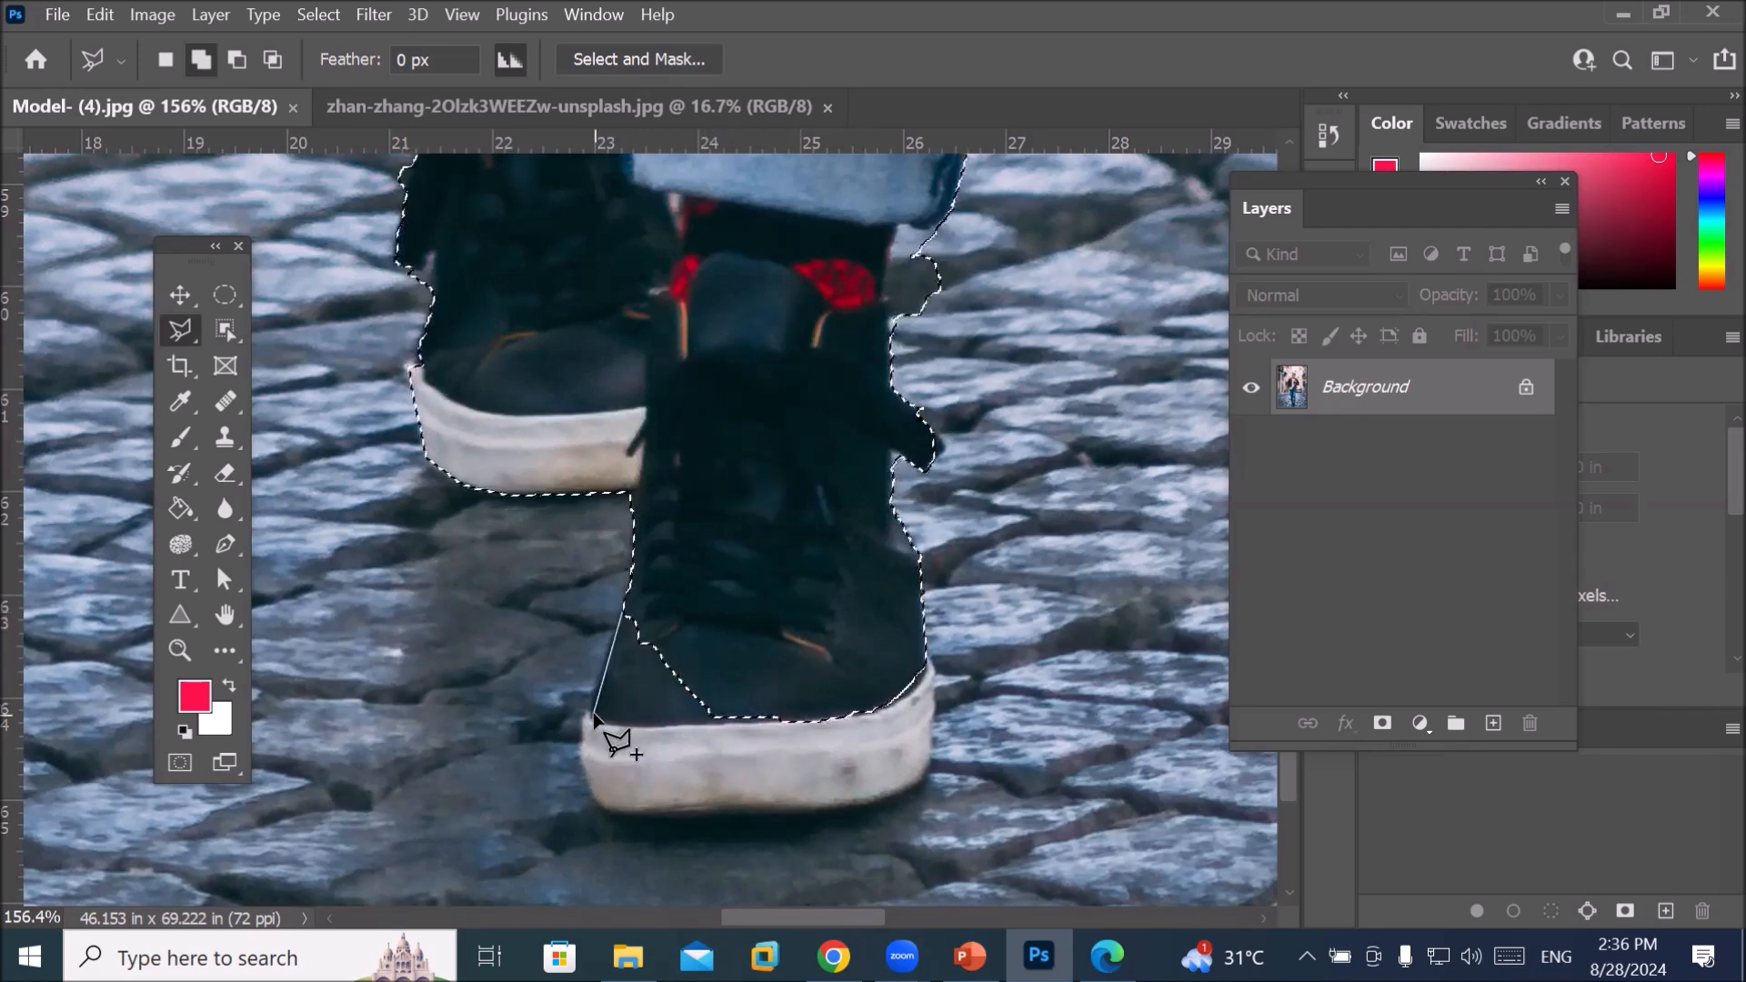
pyautogui.click(578, 753)
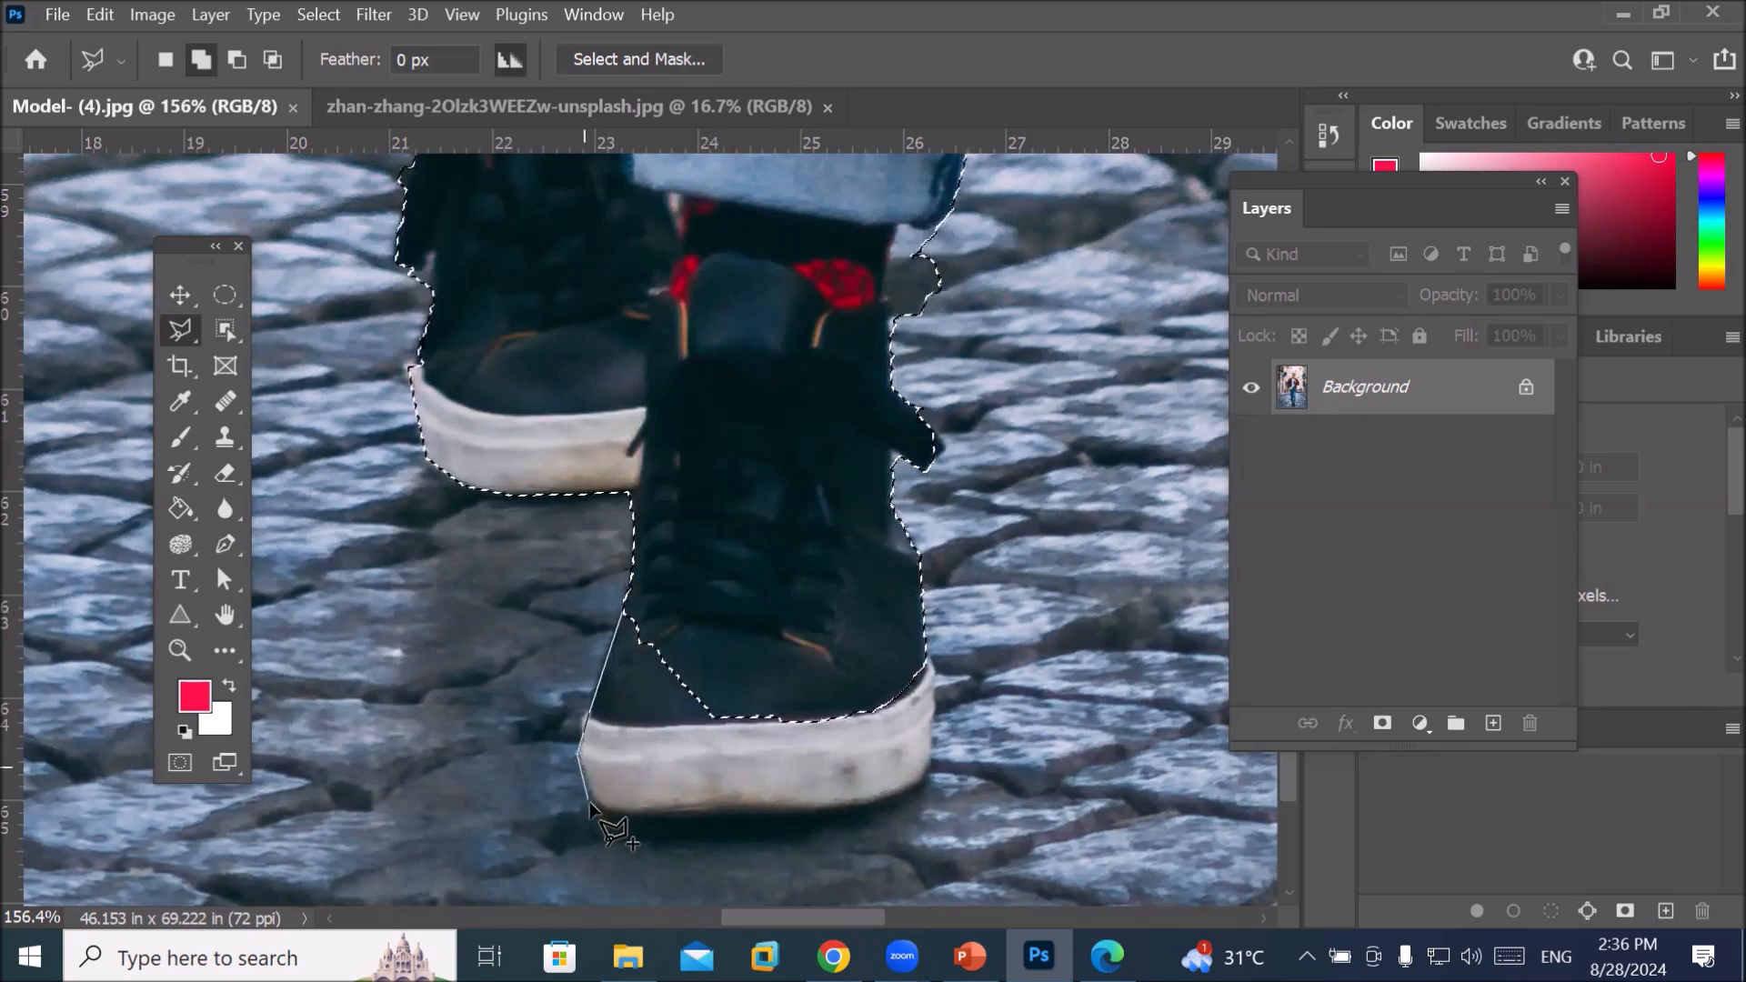
pyautogui.click(595, 806)
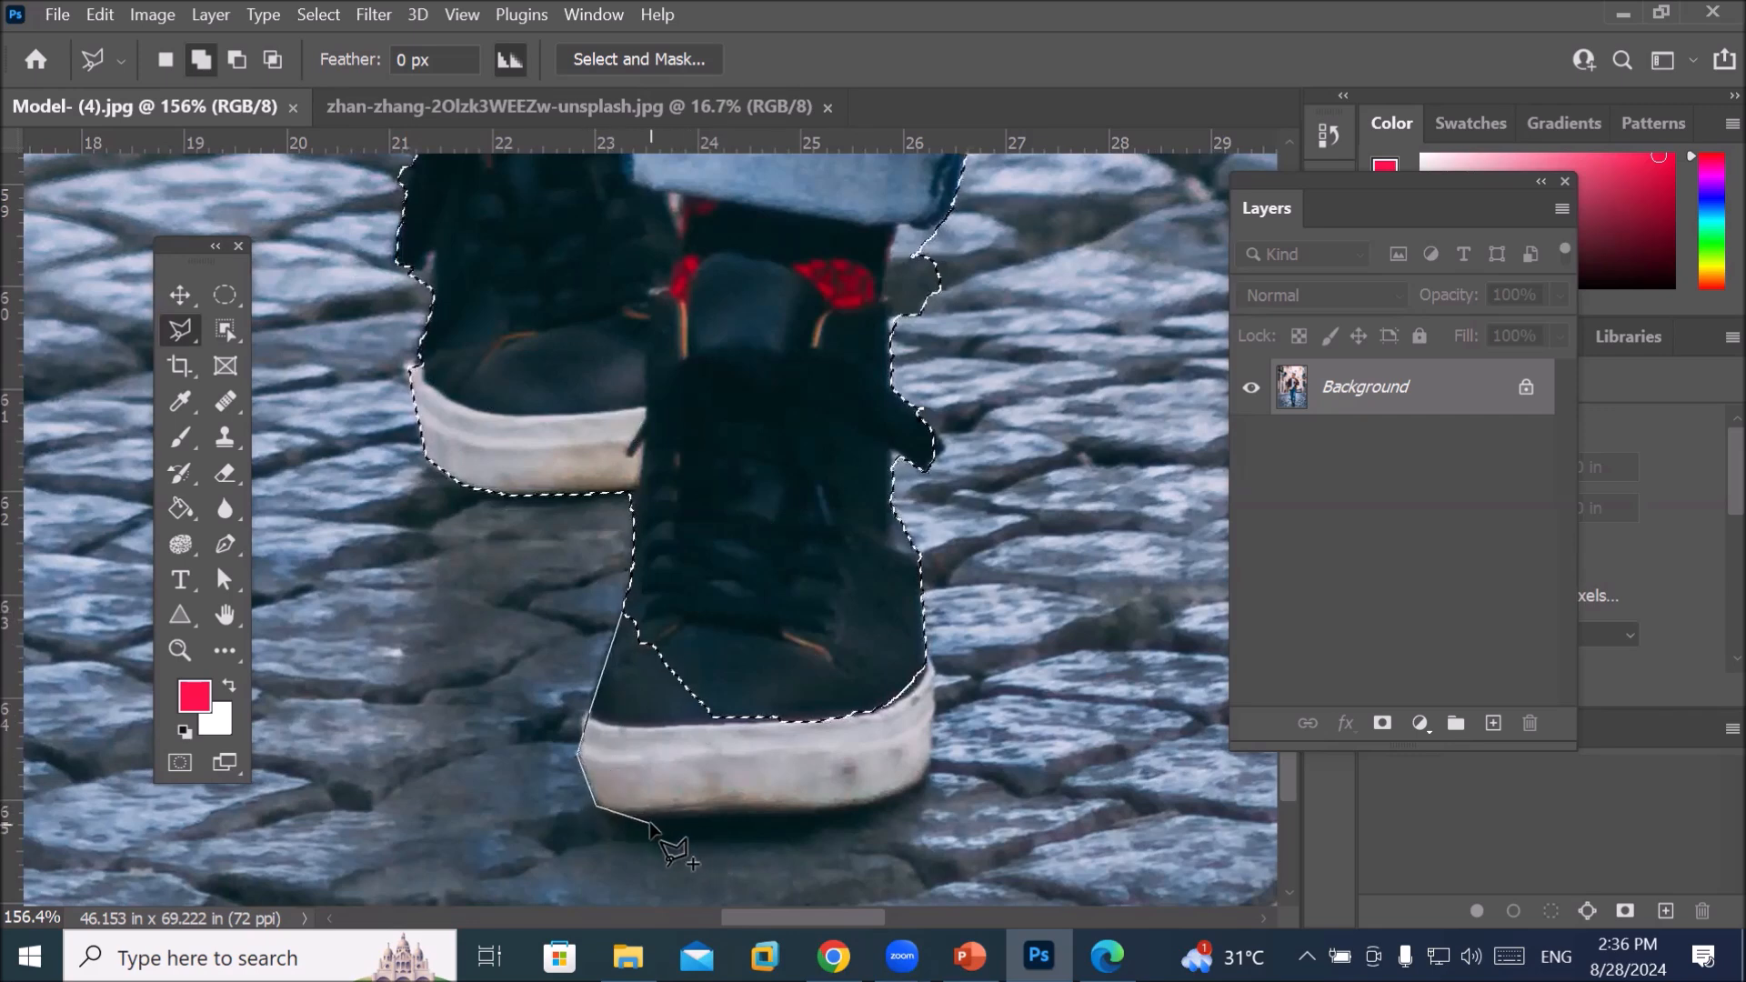
pyautogui.click(838, 812)
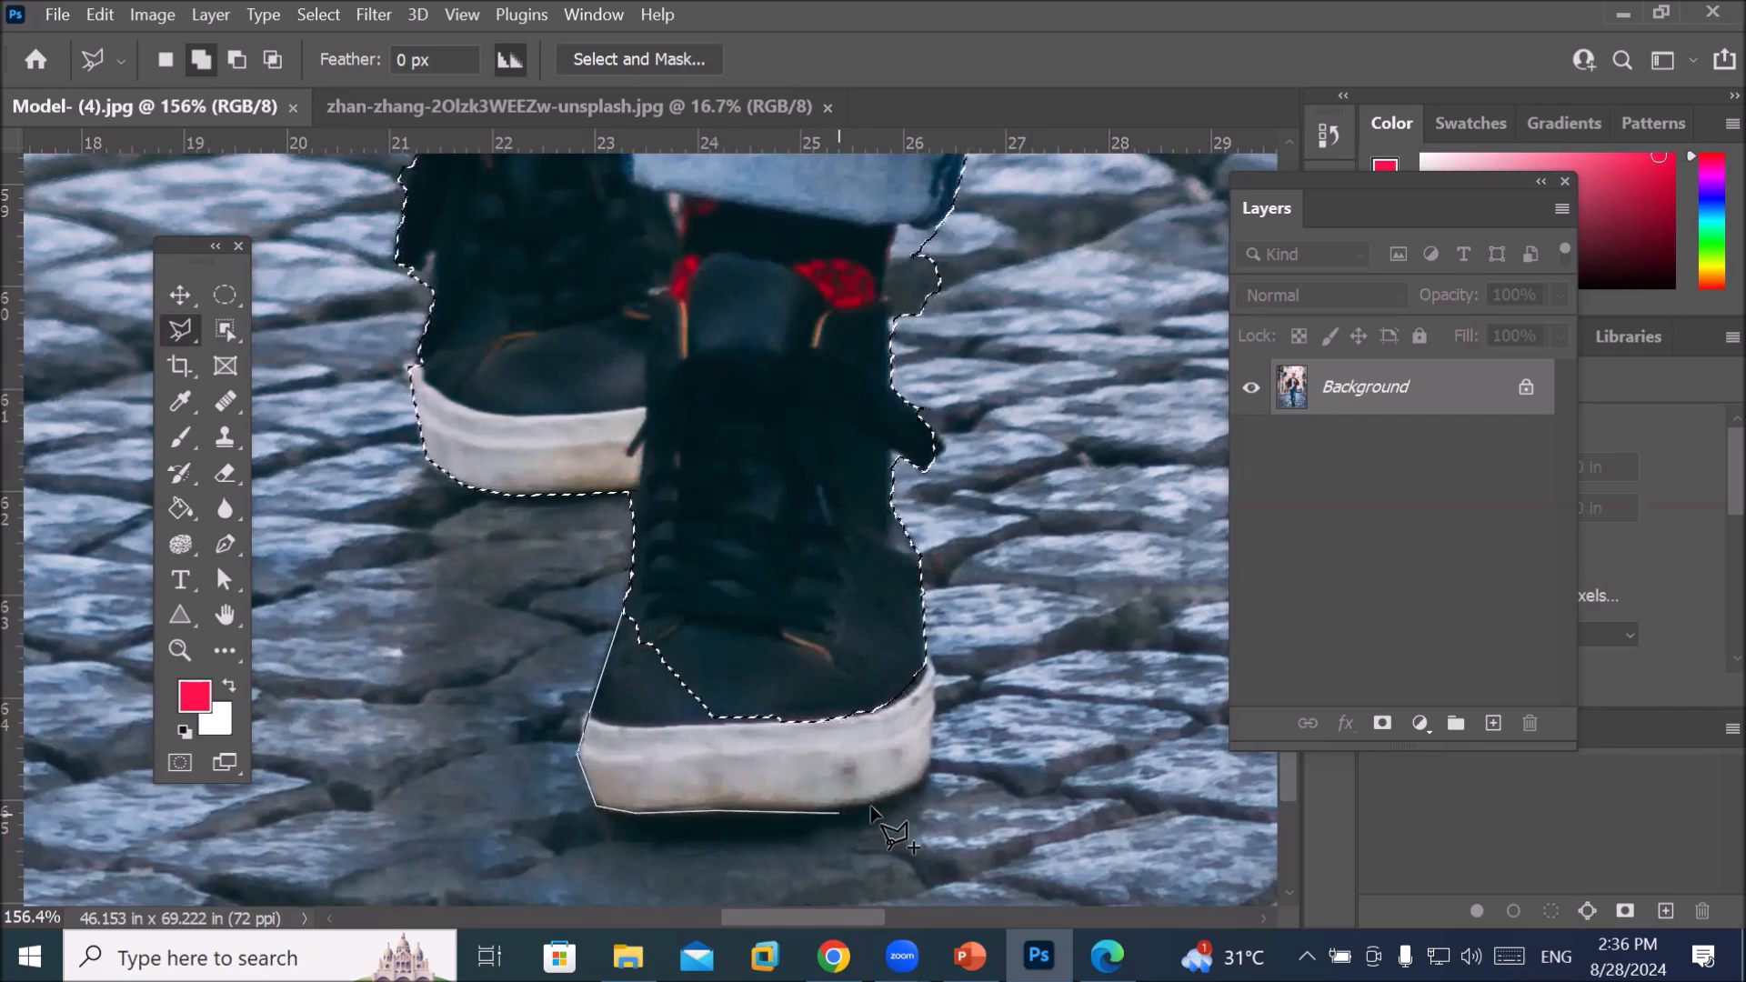
pyautogui.click(934, 776)
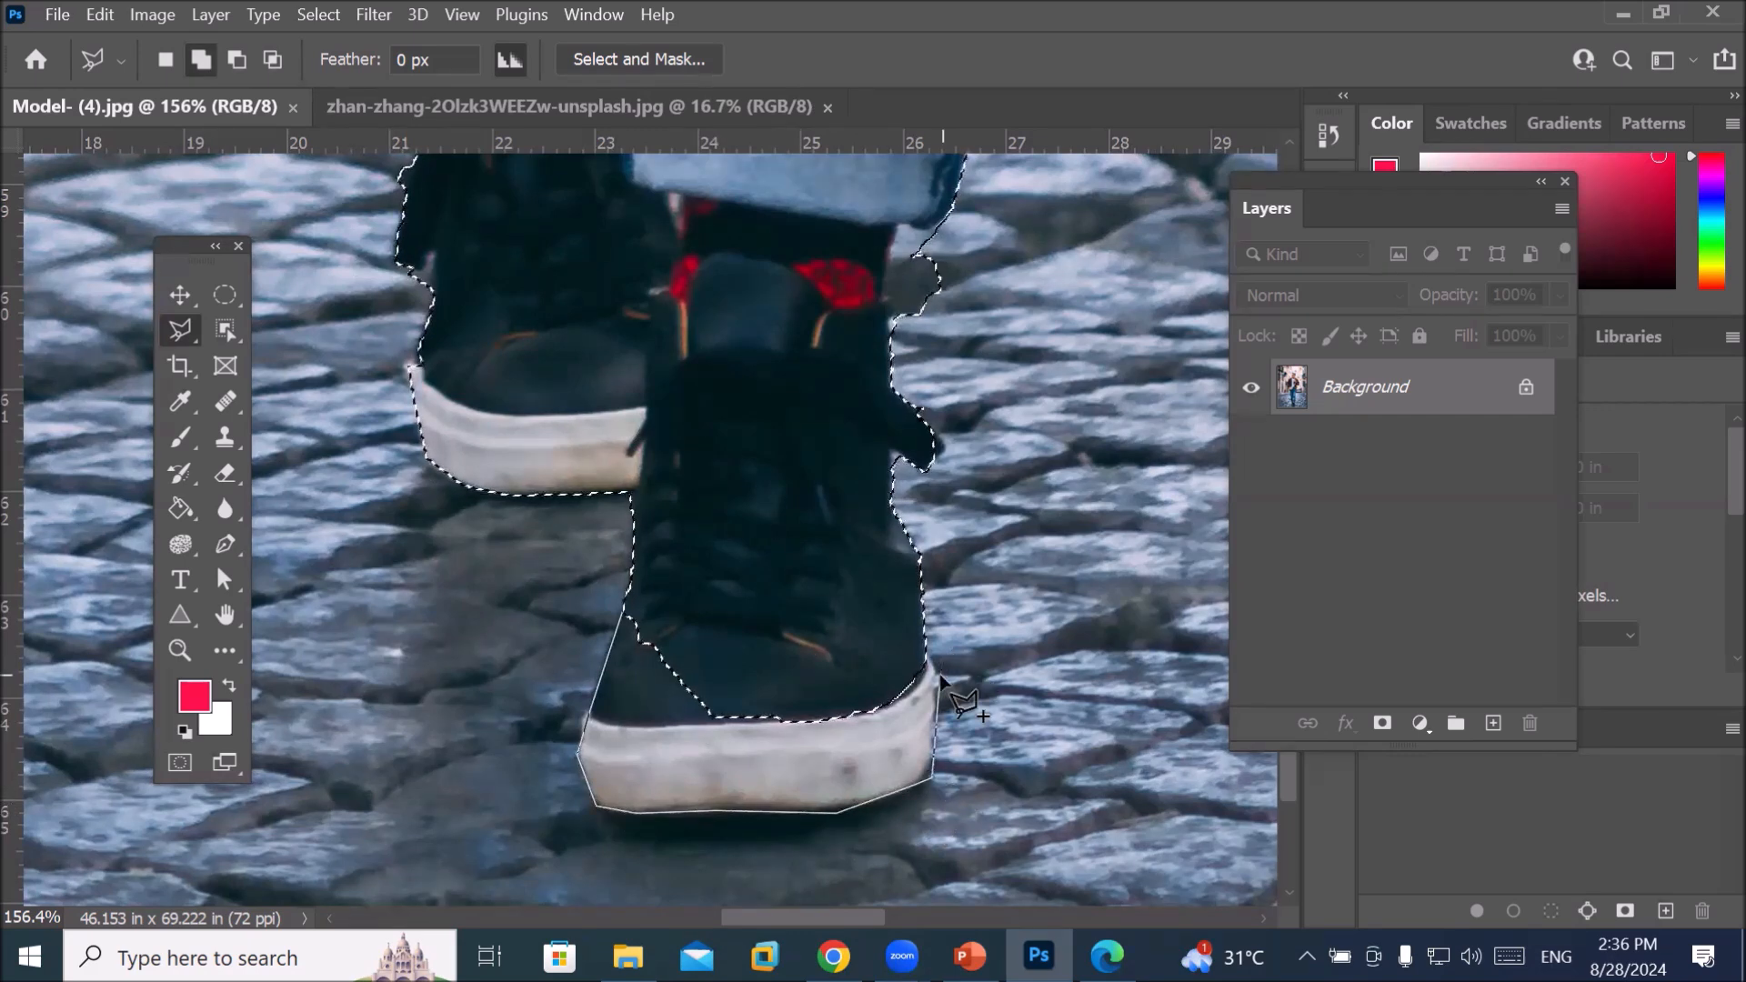
pyautogui.click(928, 660)
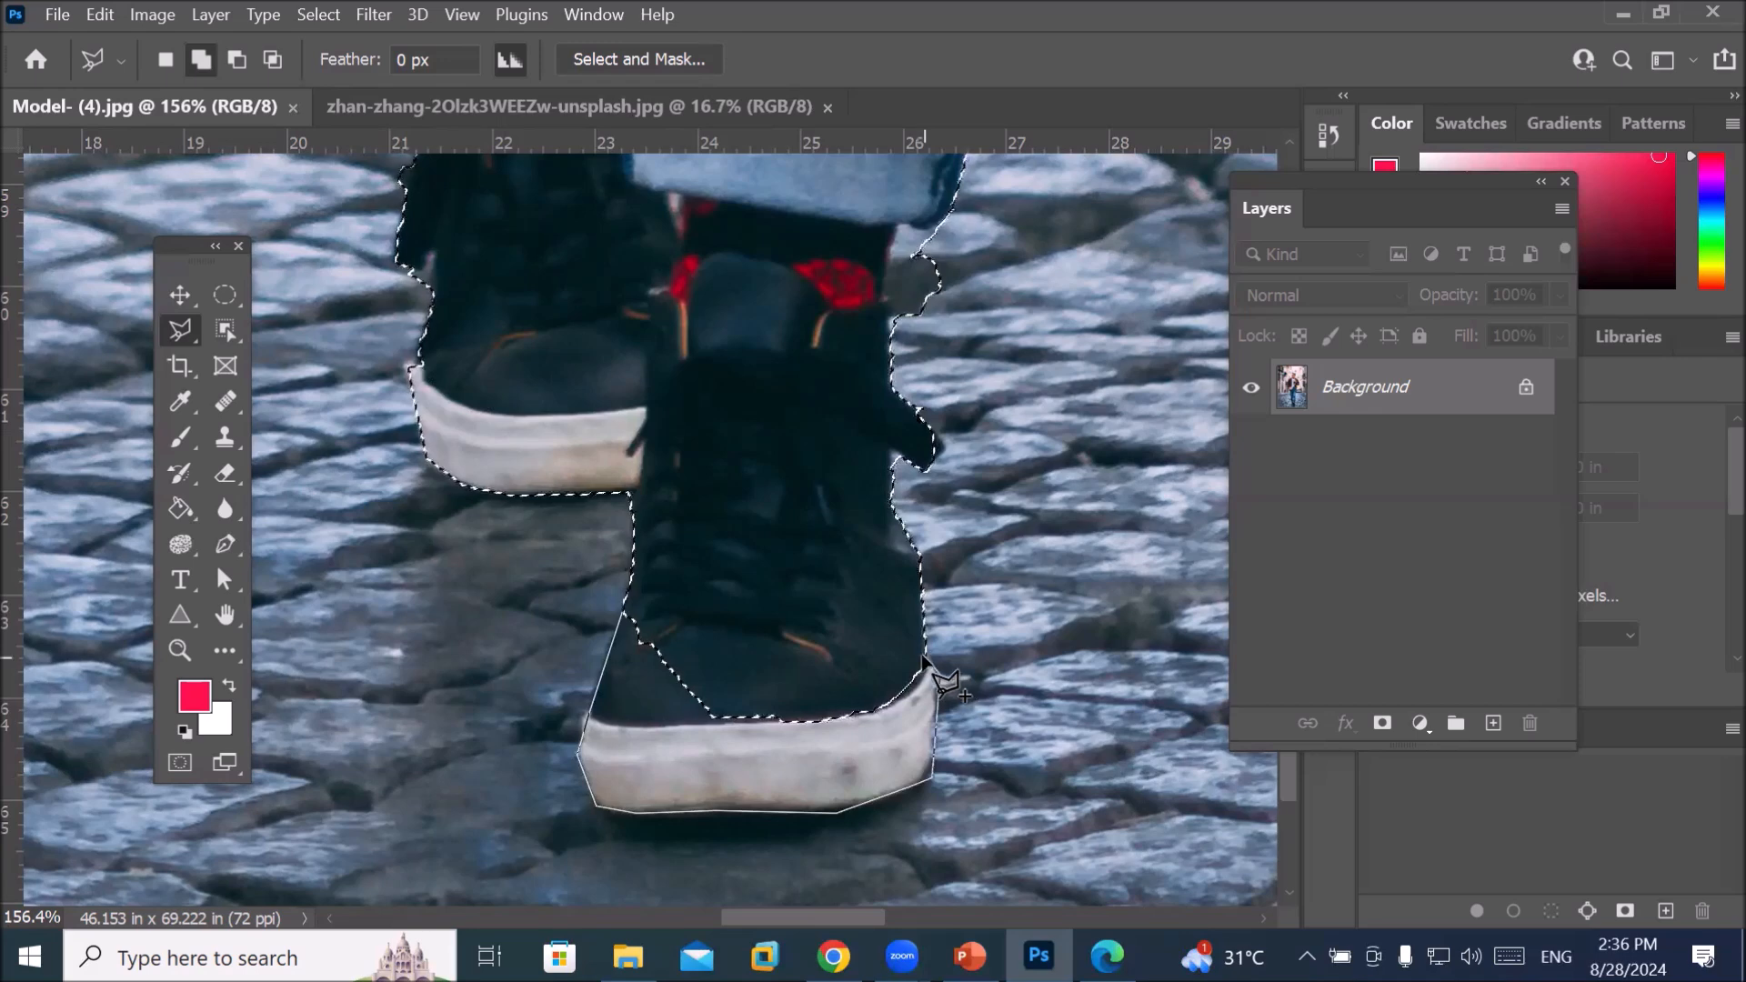
pyautogui.doubleClick(820, 641)
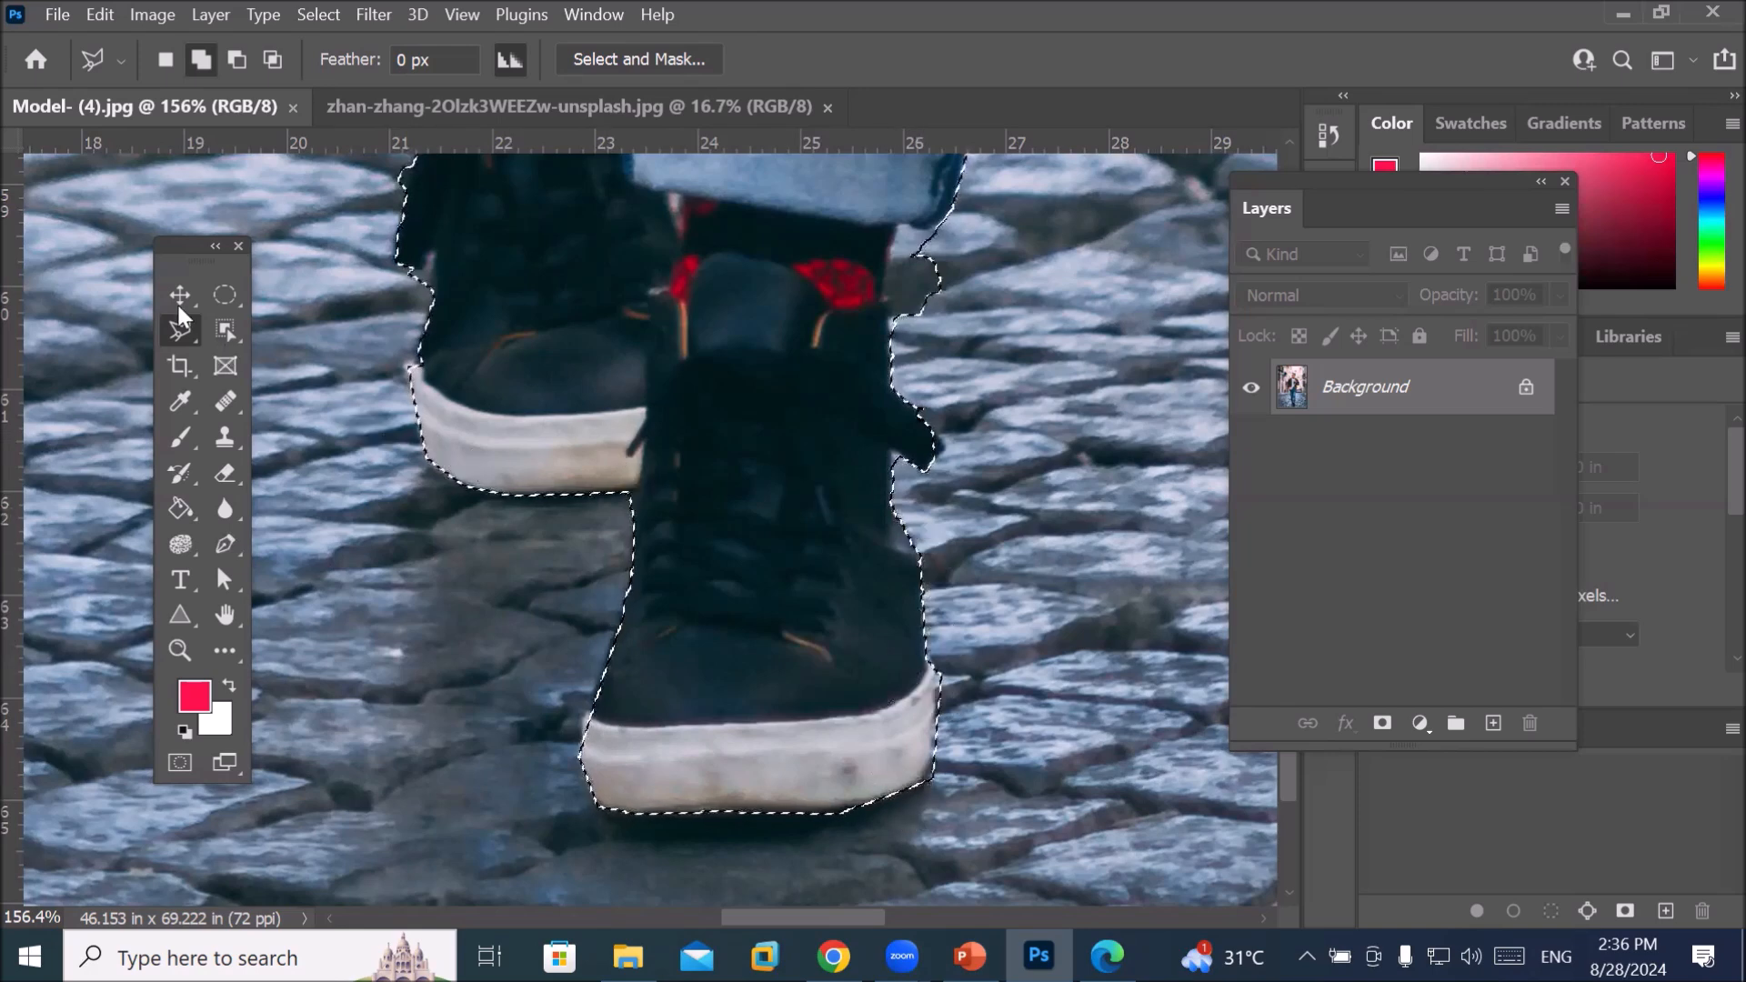
# Subtract the stray patch of cobblestones beside the front ankle, just below the jeans cuff, from the selection
pyautogui.click(236, 60)
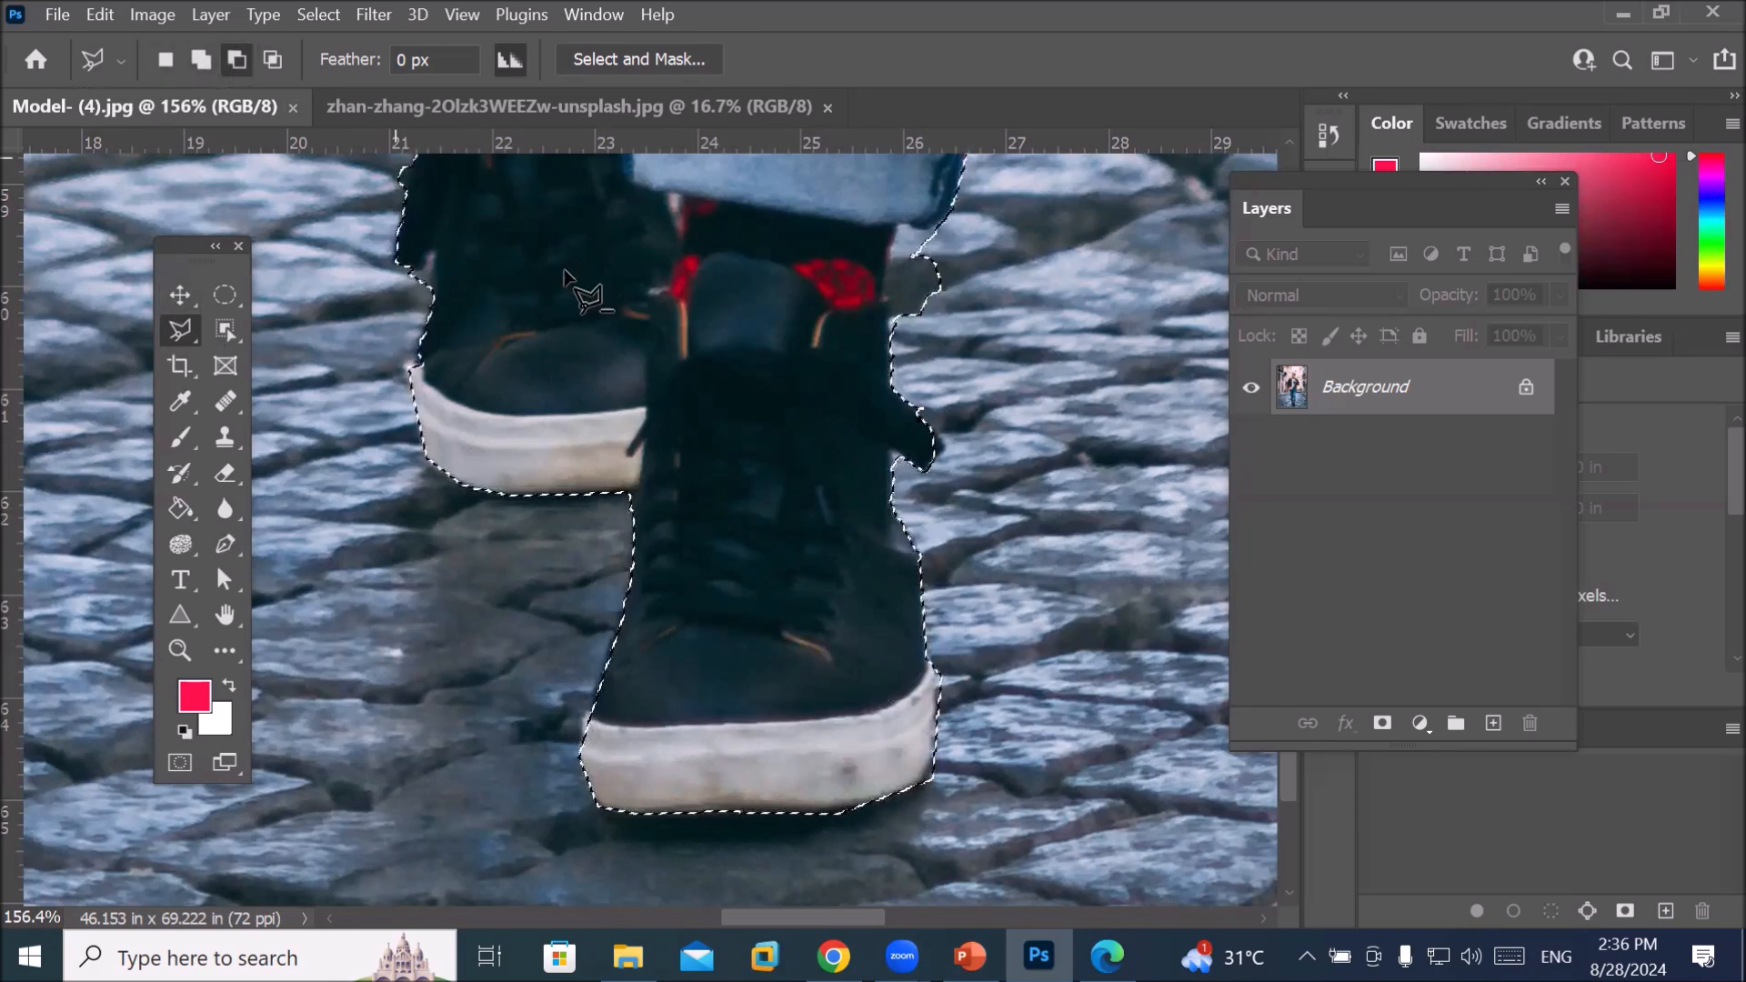
pyautogui.click(892, 316)
pyautogui.click(895, 226)
pyautogui.click(920, 221)
pyautogui.click(961, 253)
pyautogui.doubleClick(964, 350)
# Subtract the narrow strip of background between the man's thighs, up to the crotch, from the selection
pyautogui.scroll(-5, 767, 564)
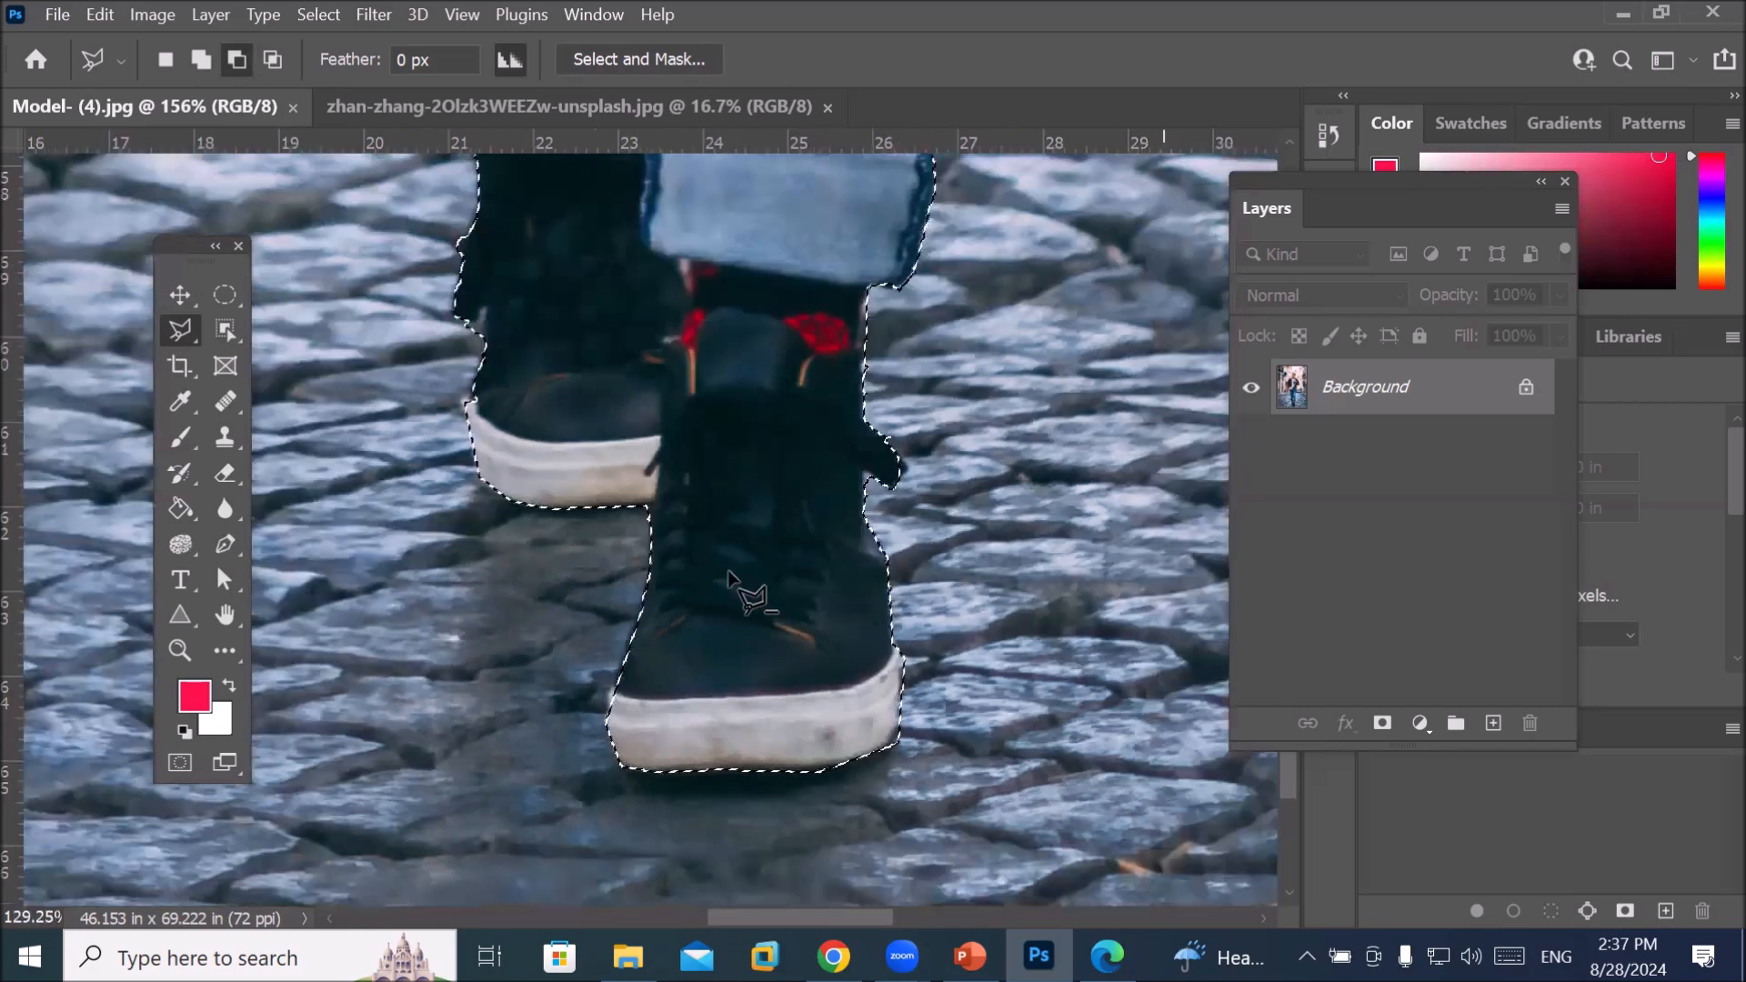
pyautogui.scroll(-4, 671, 362)
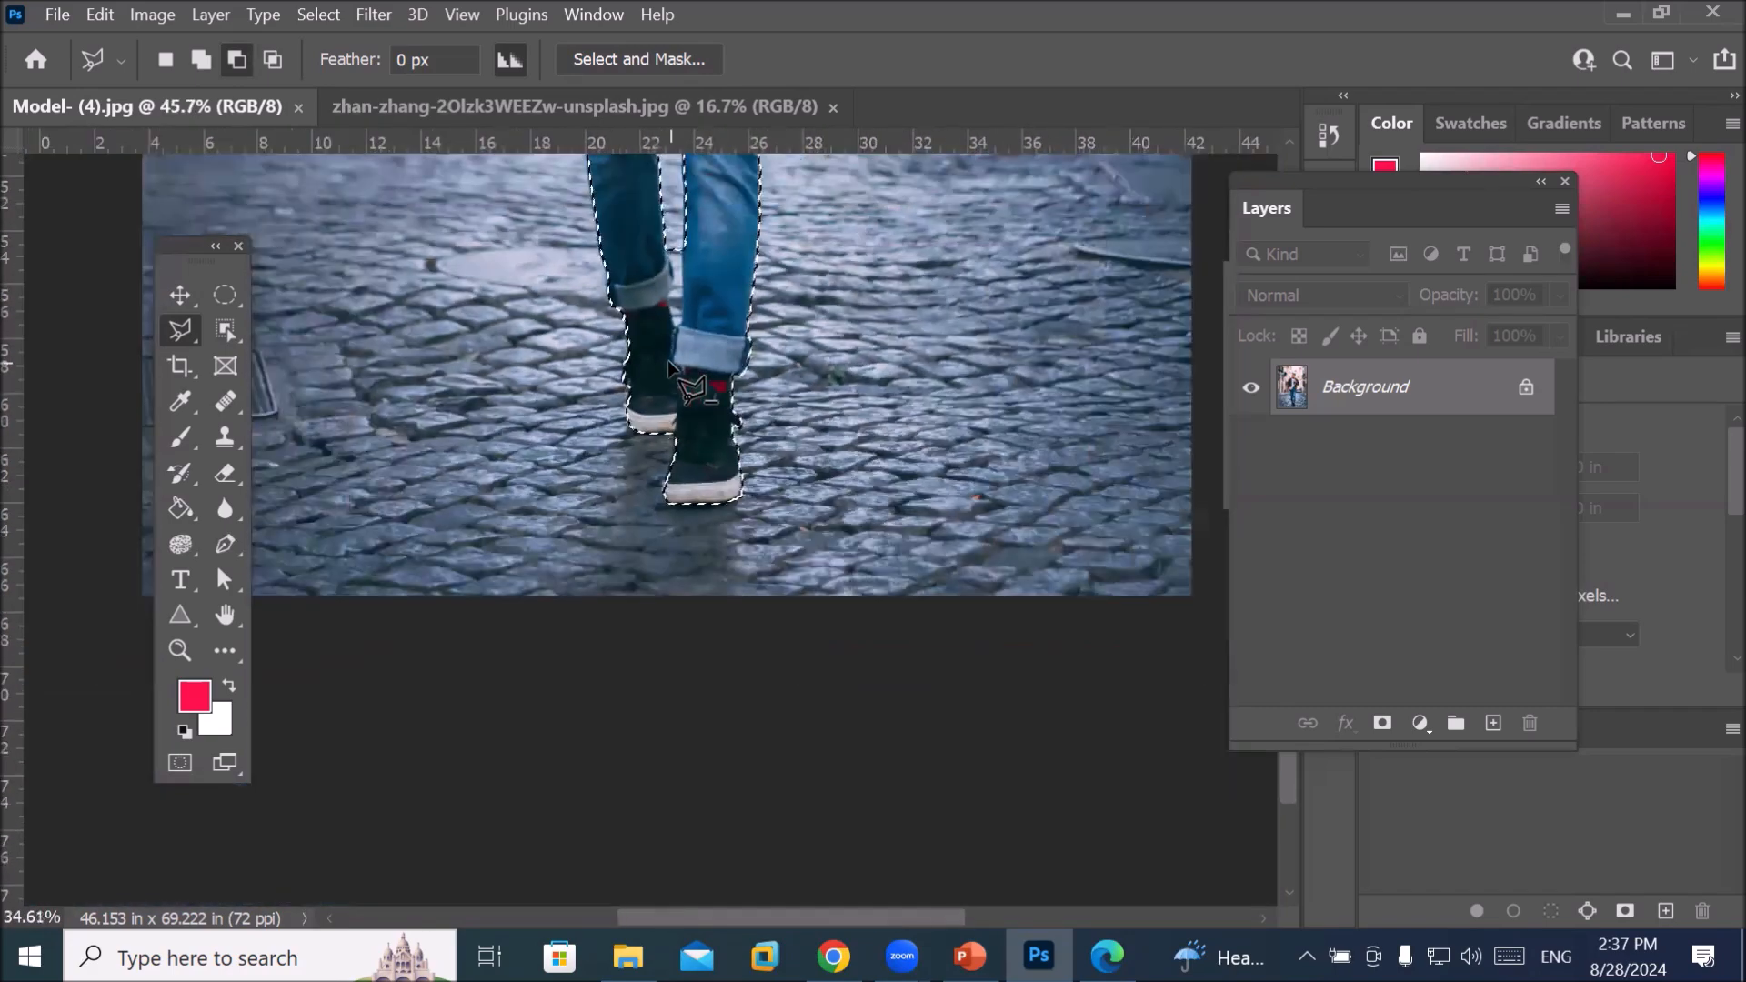
pyautogui.scroll(-2, 674, 353)
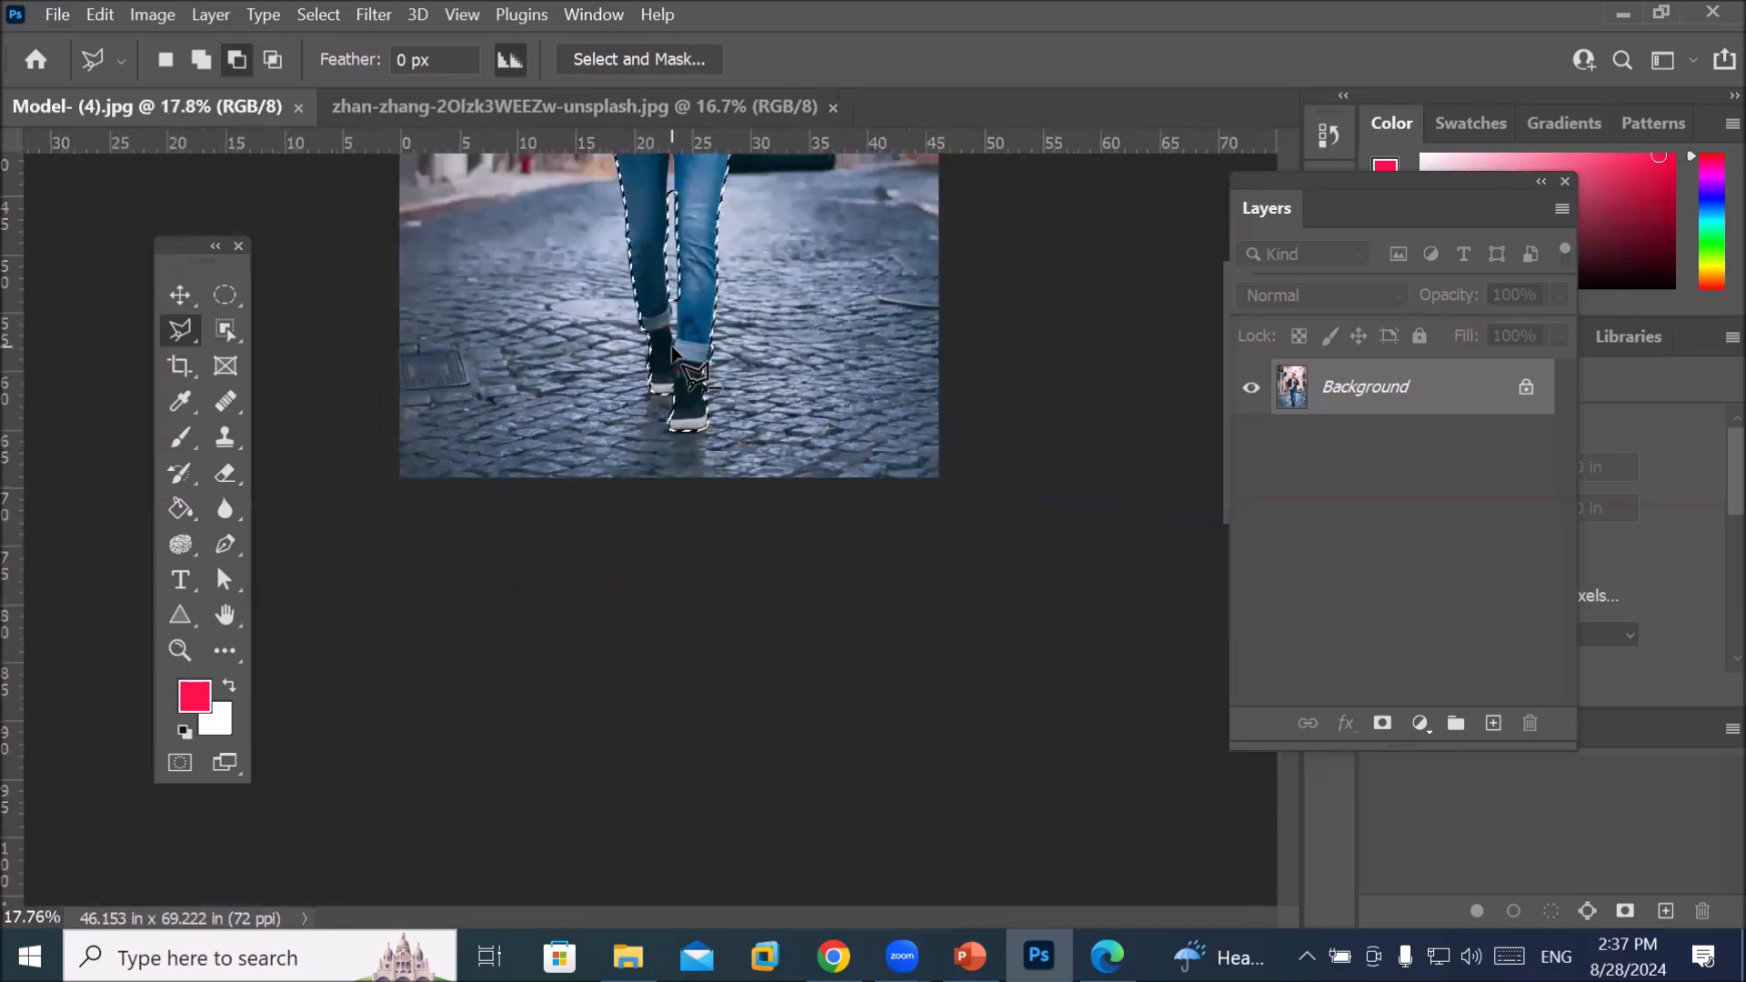
pyautogui.scroll(8, 657, 582)
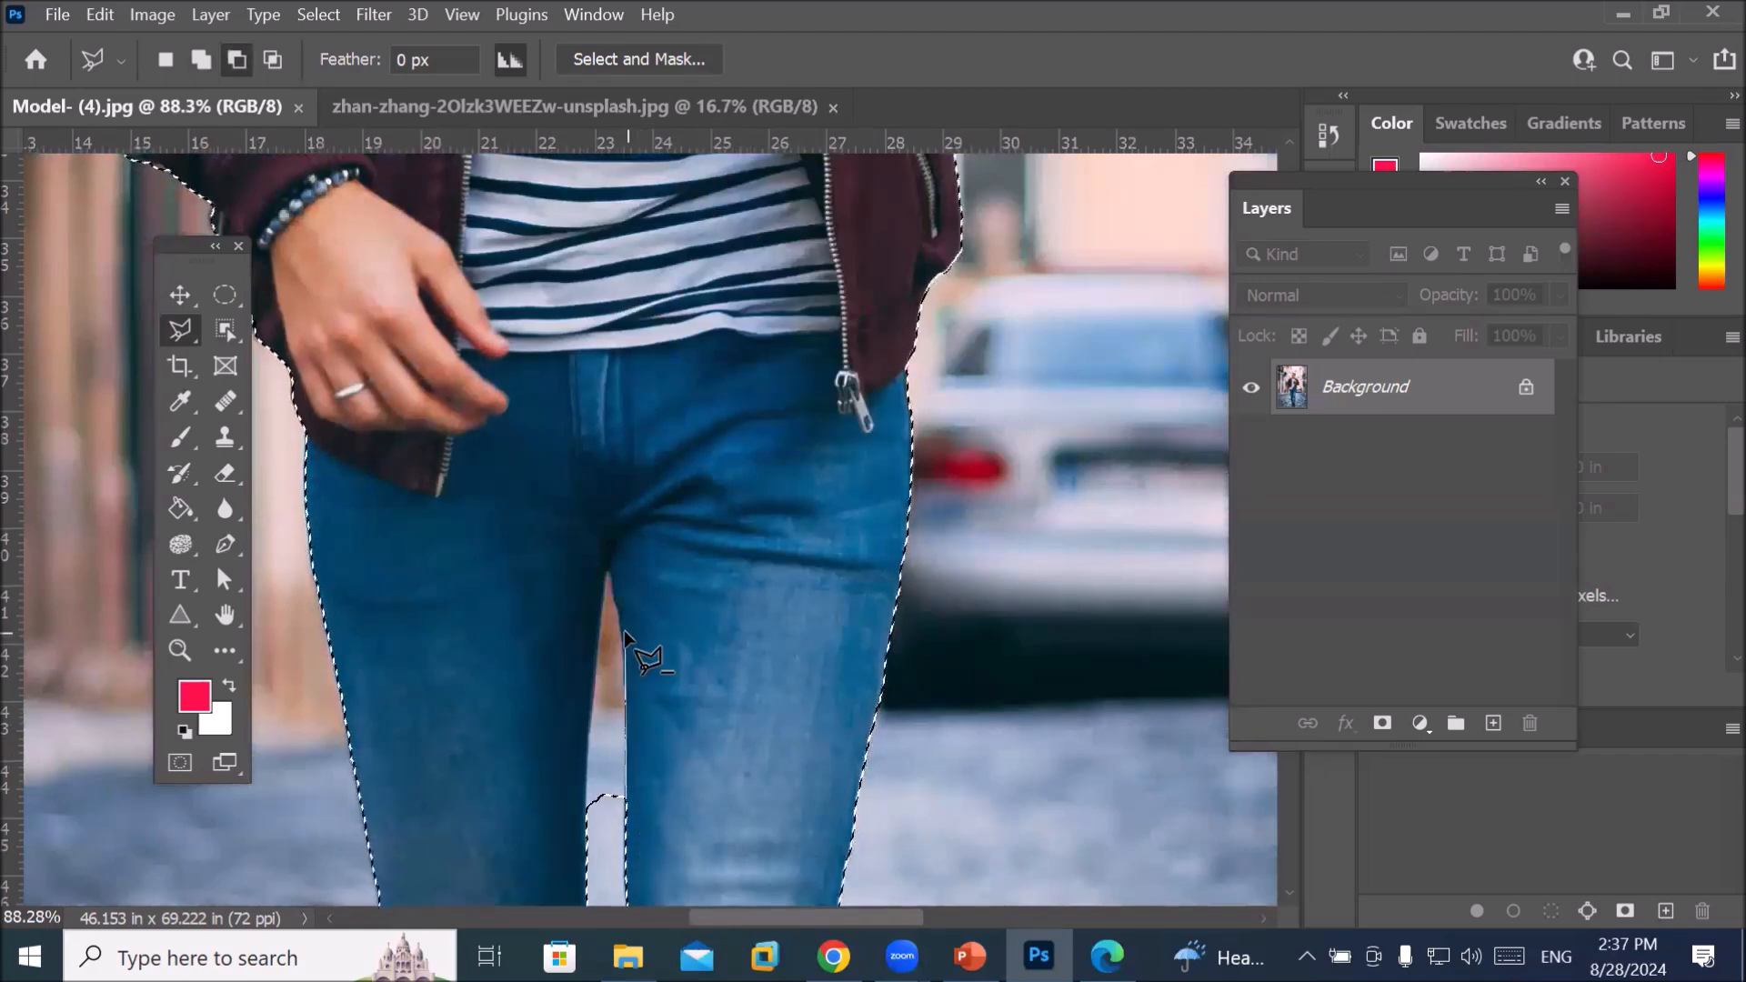
pyautogui.click(614, 581)
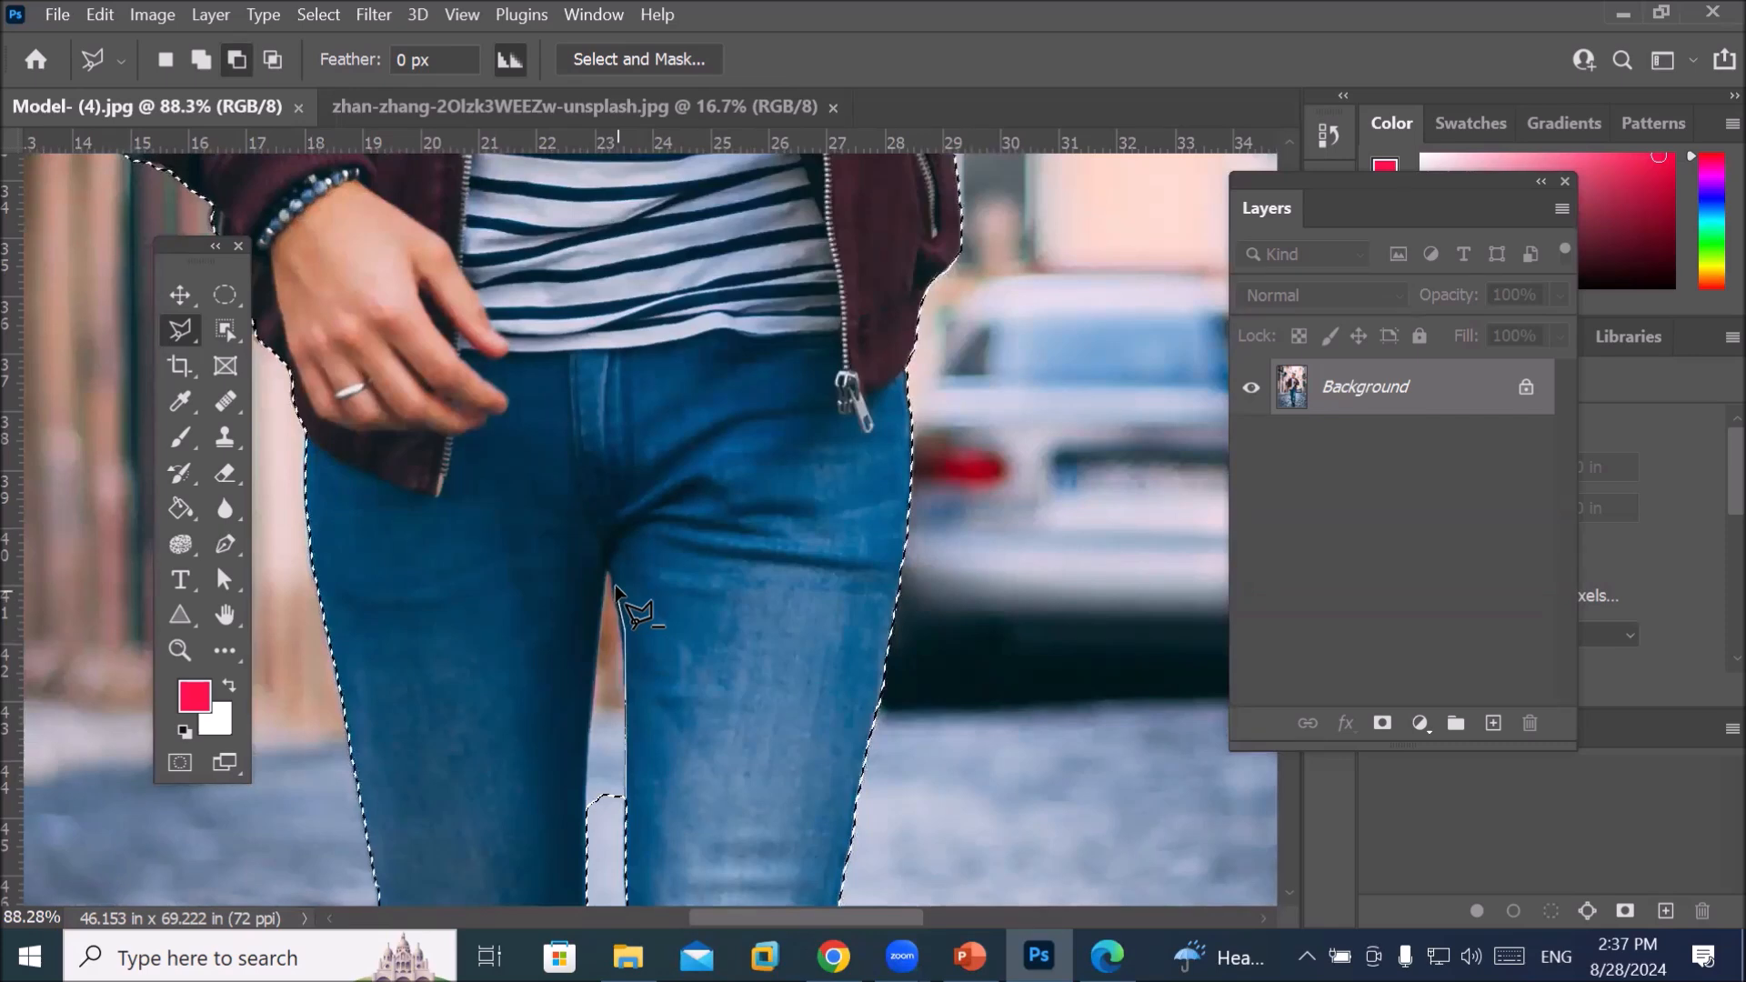
pyautogui.click(601, 632)
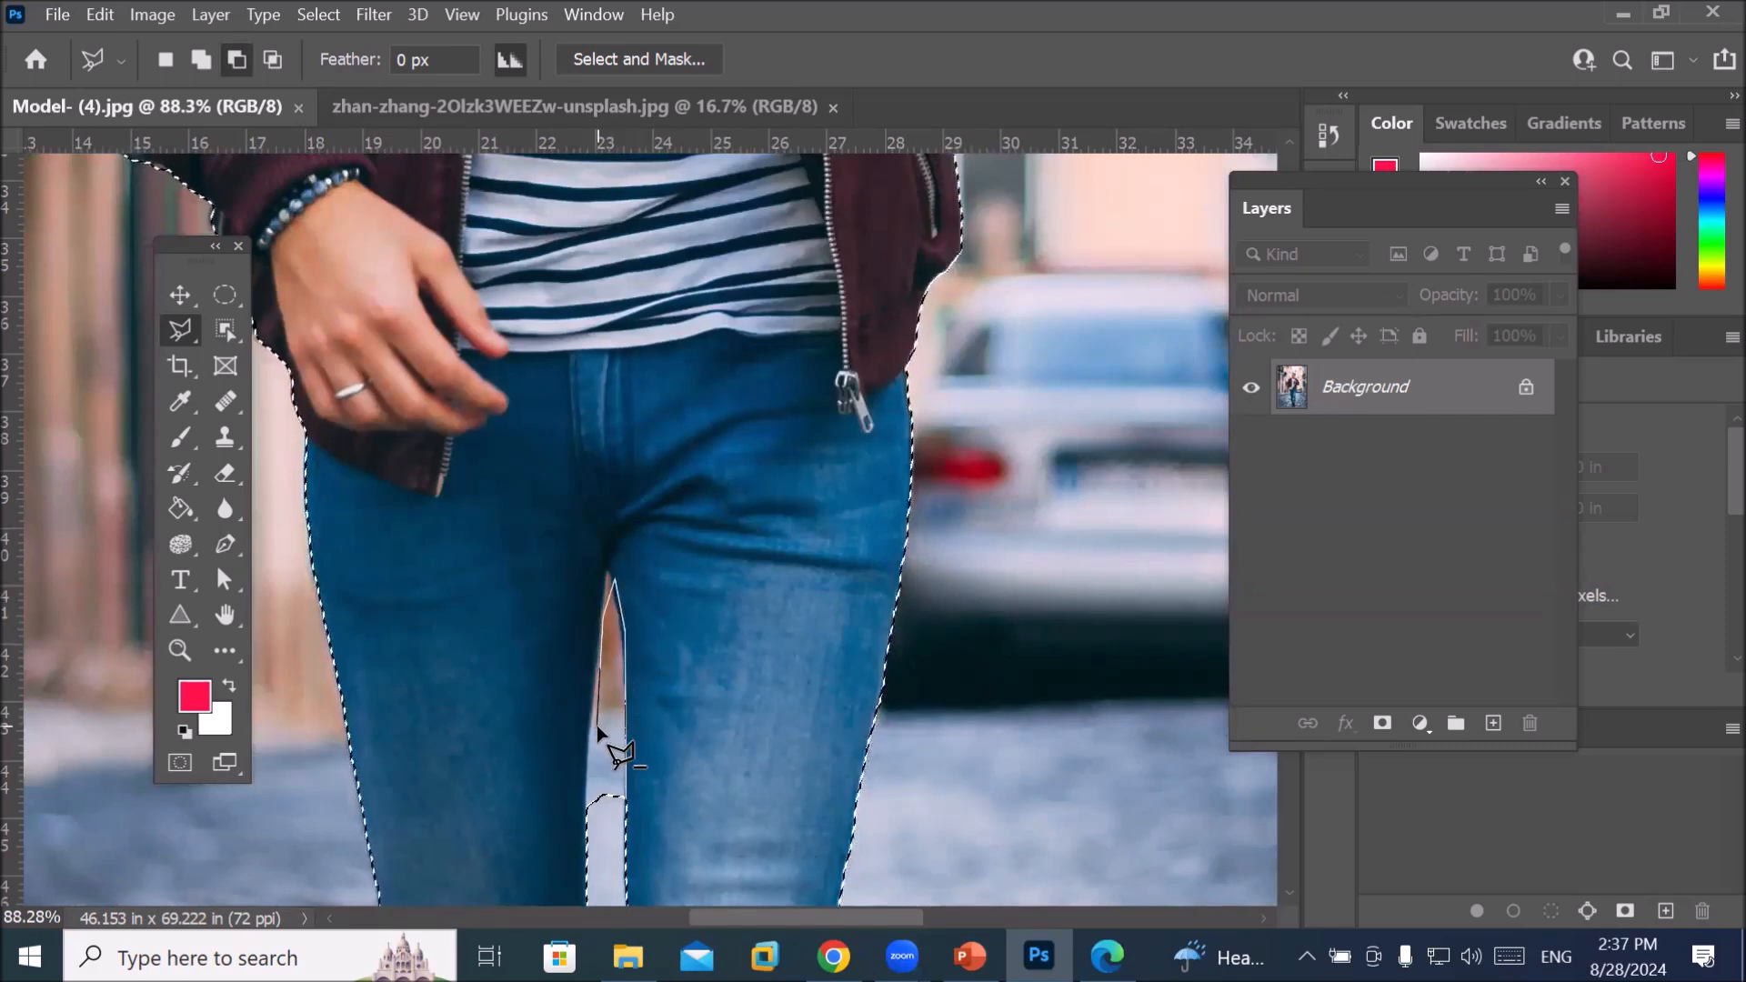
pyautogui.click(593, 733)
pyautogui.click(588, 825)
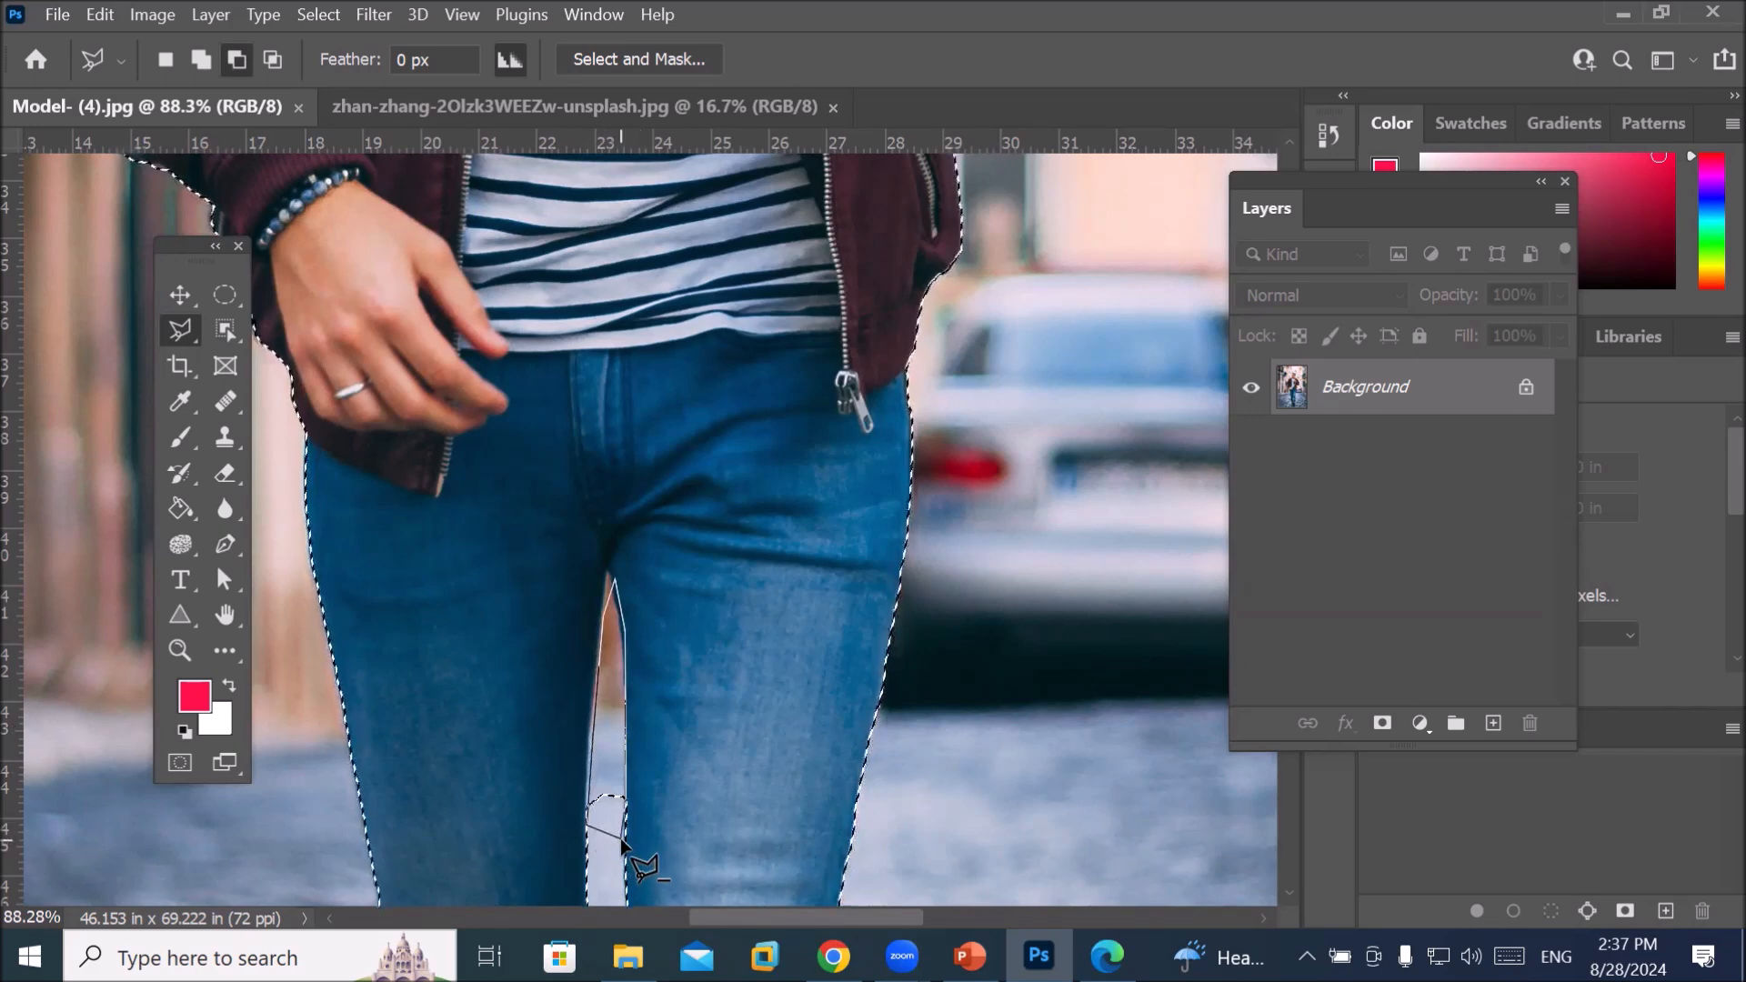
# Save the man's selection in Model- (4).jpg as a new channel named Street Model
pyautogui.scroll(-5, 888, 740)
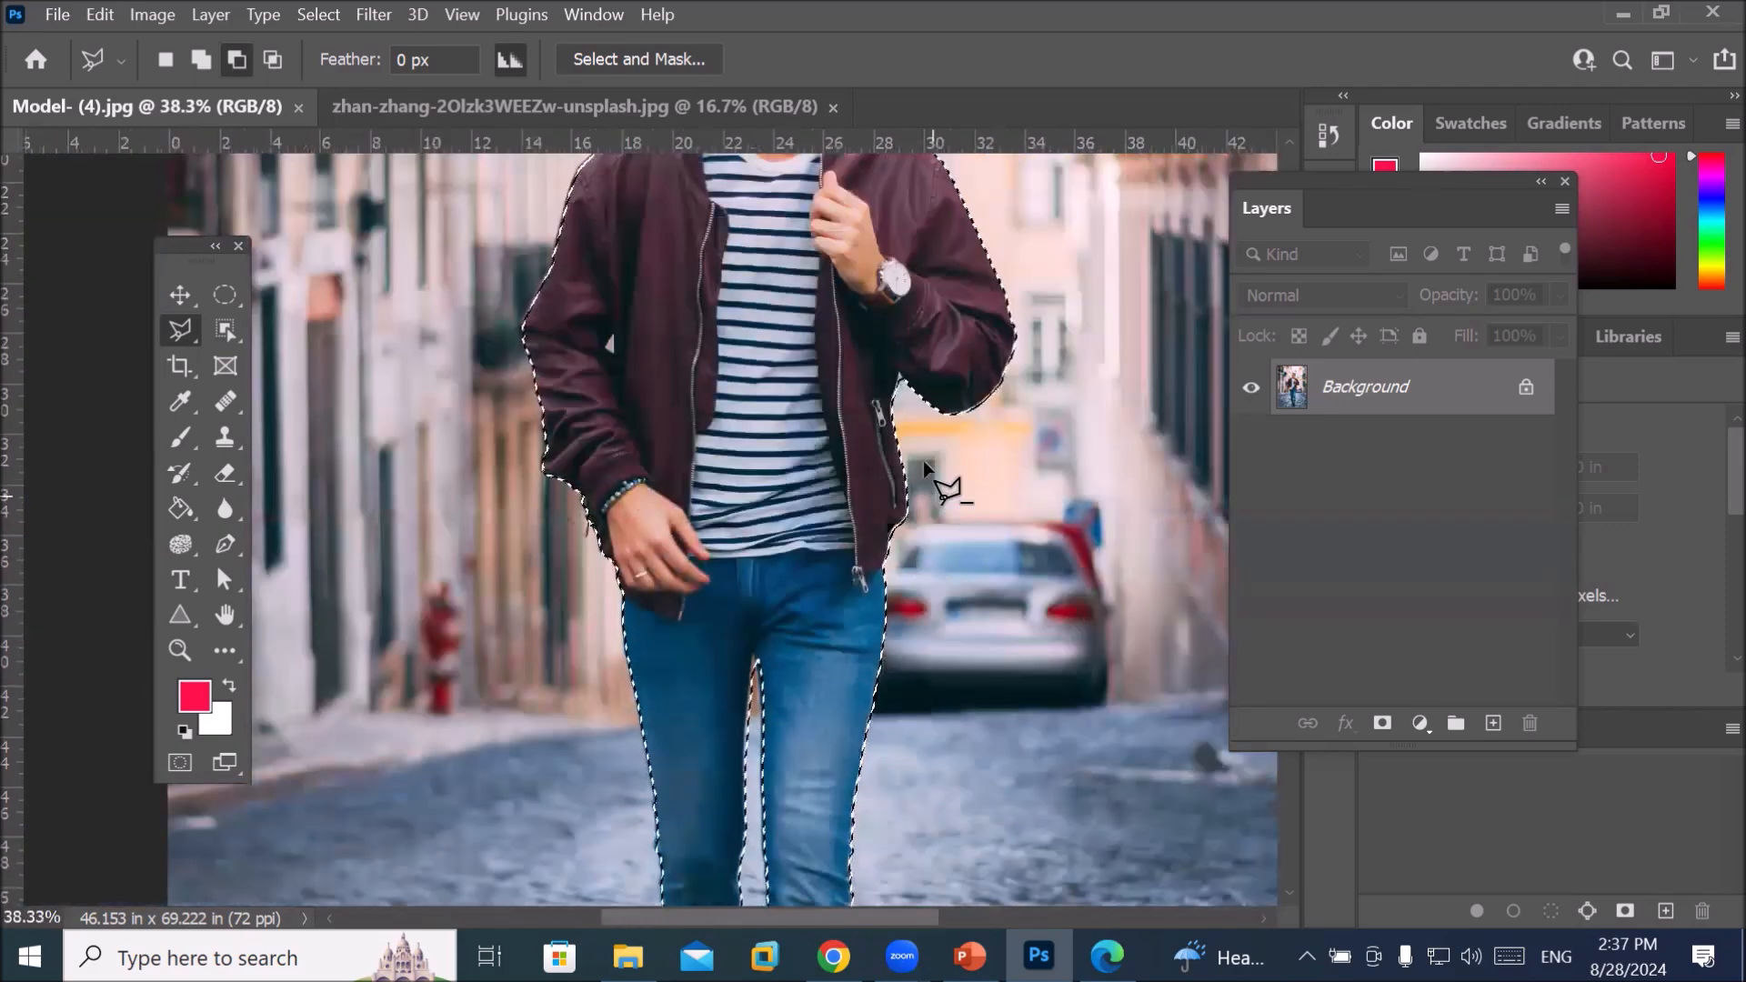
pyautogui.scroll(-2, 905, 400)
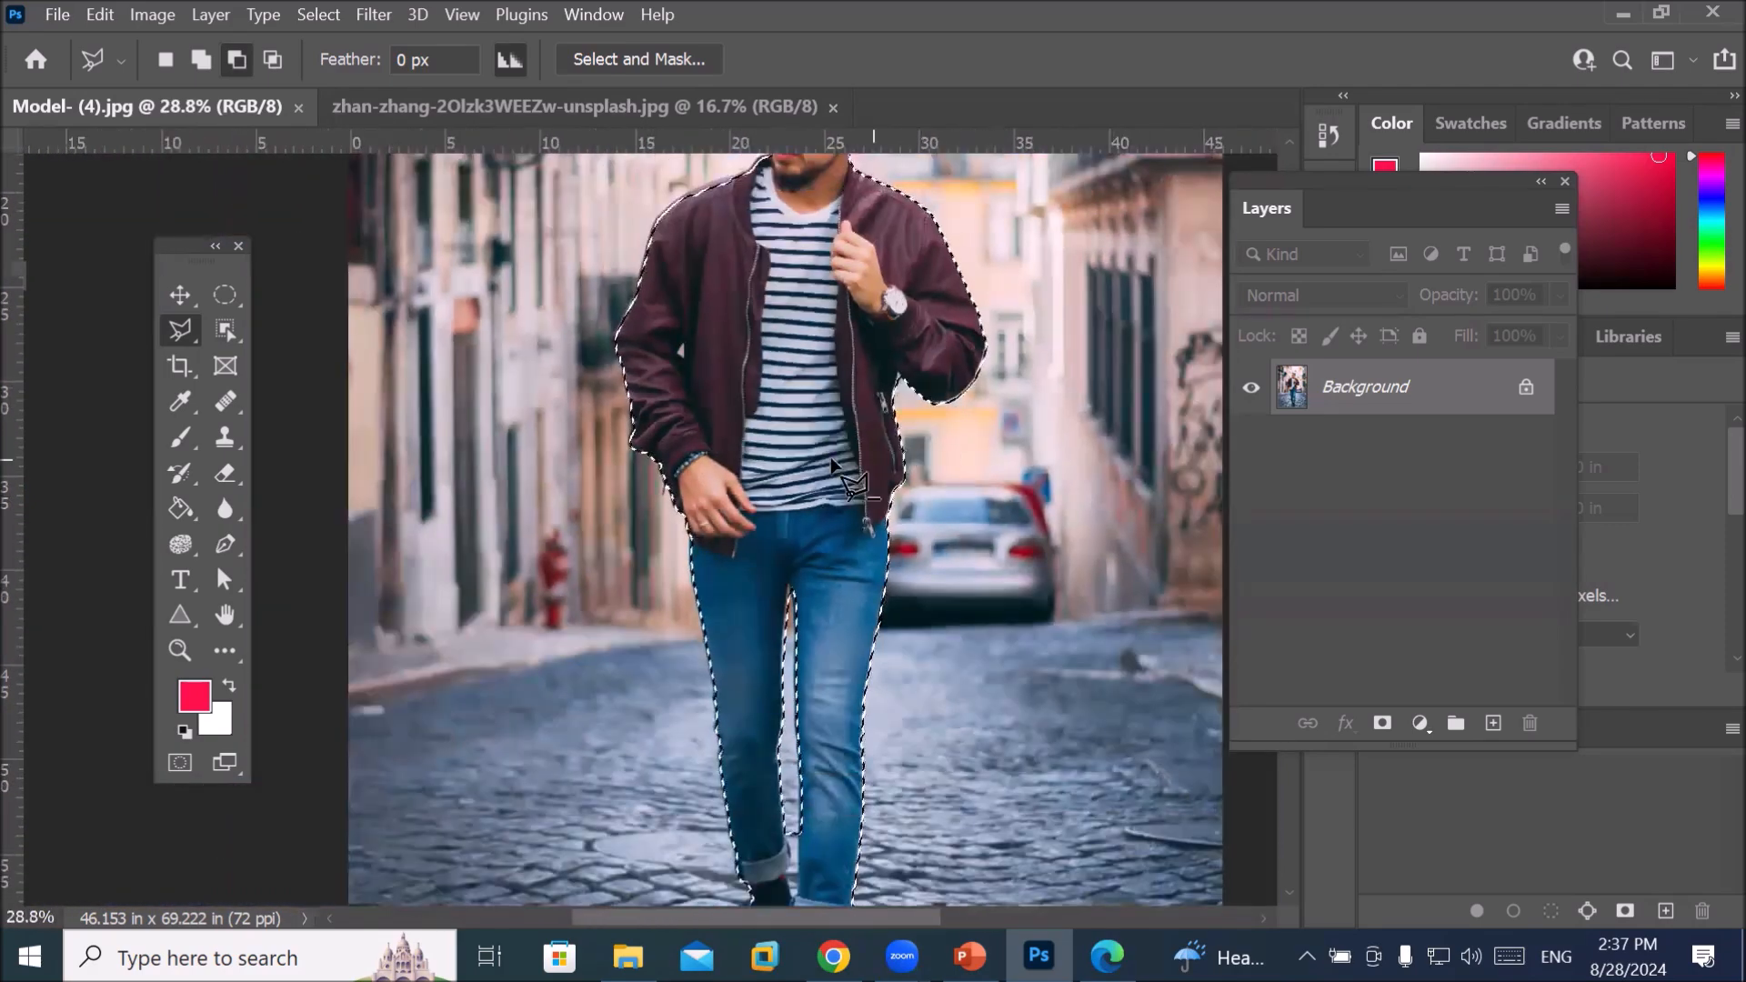
pyautogui.scroll(-3, 832, 462)
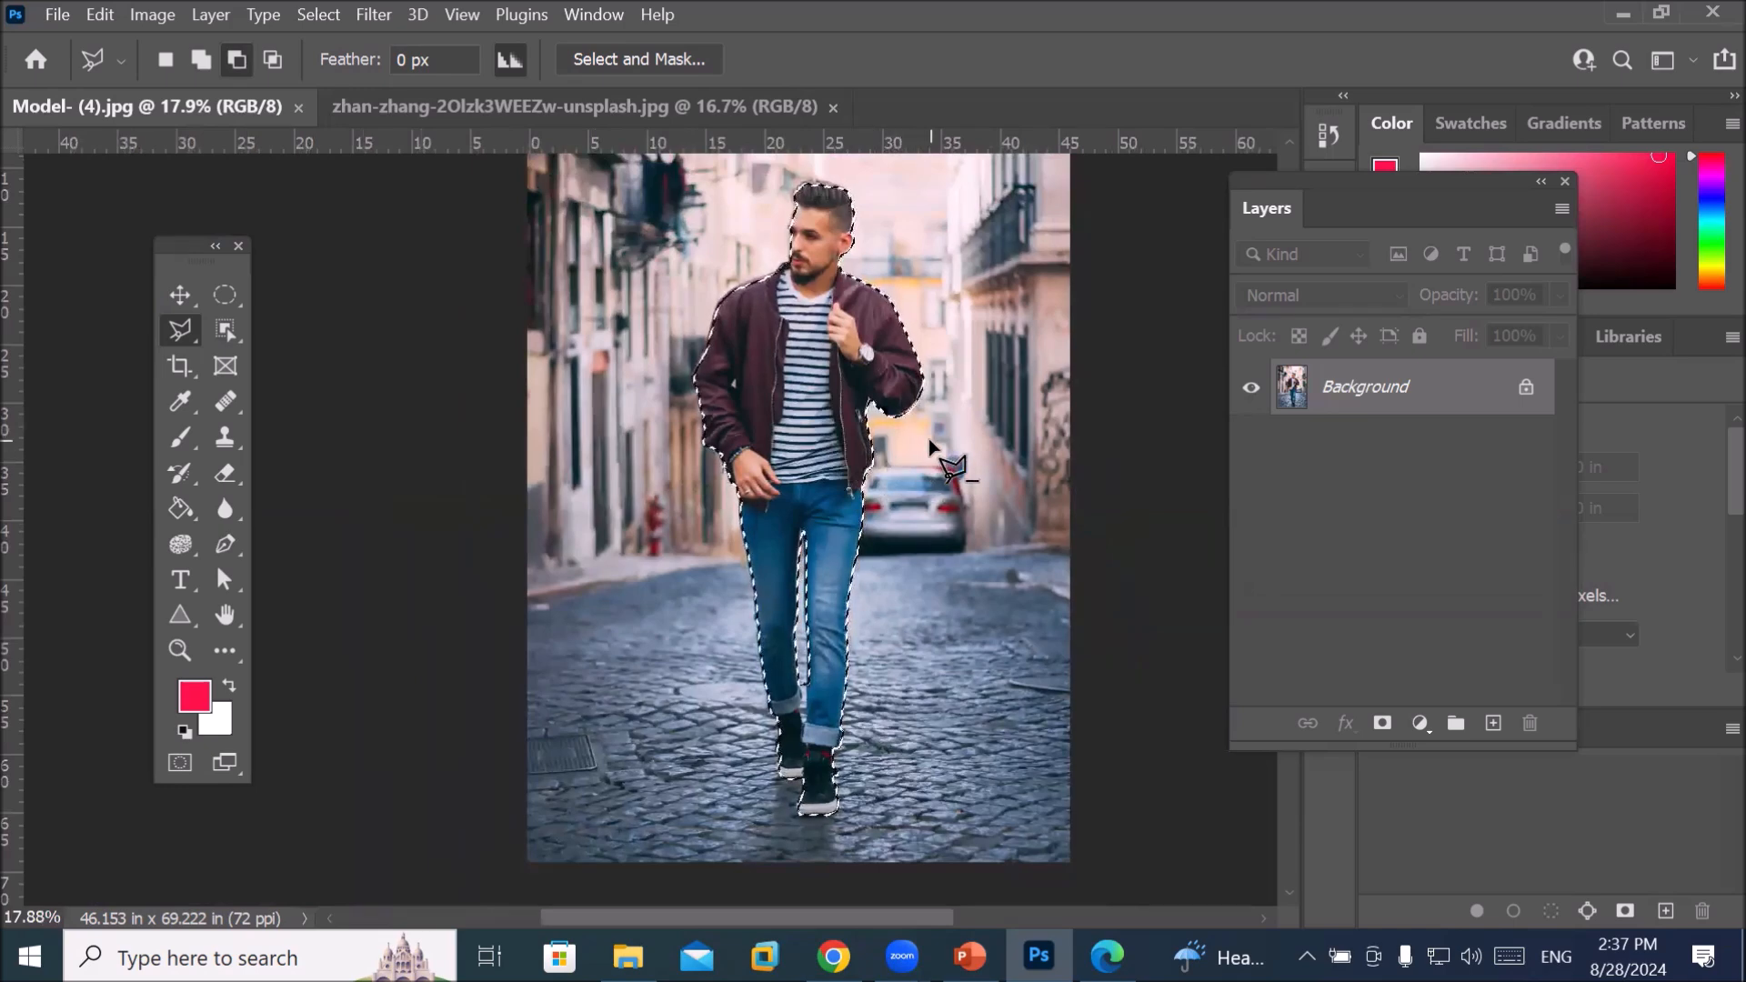
pyautogui.rightClick(799, 330)
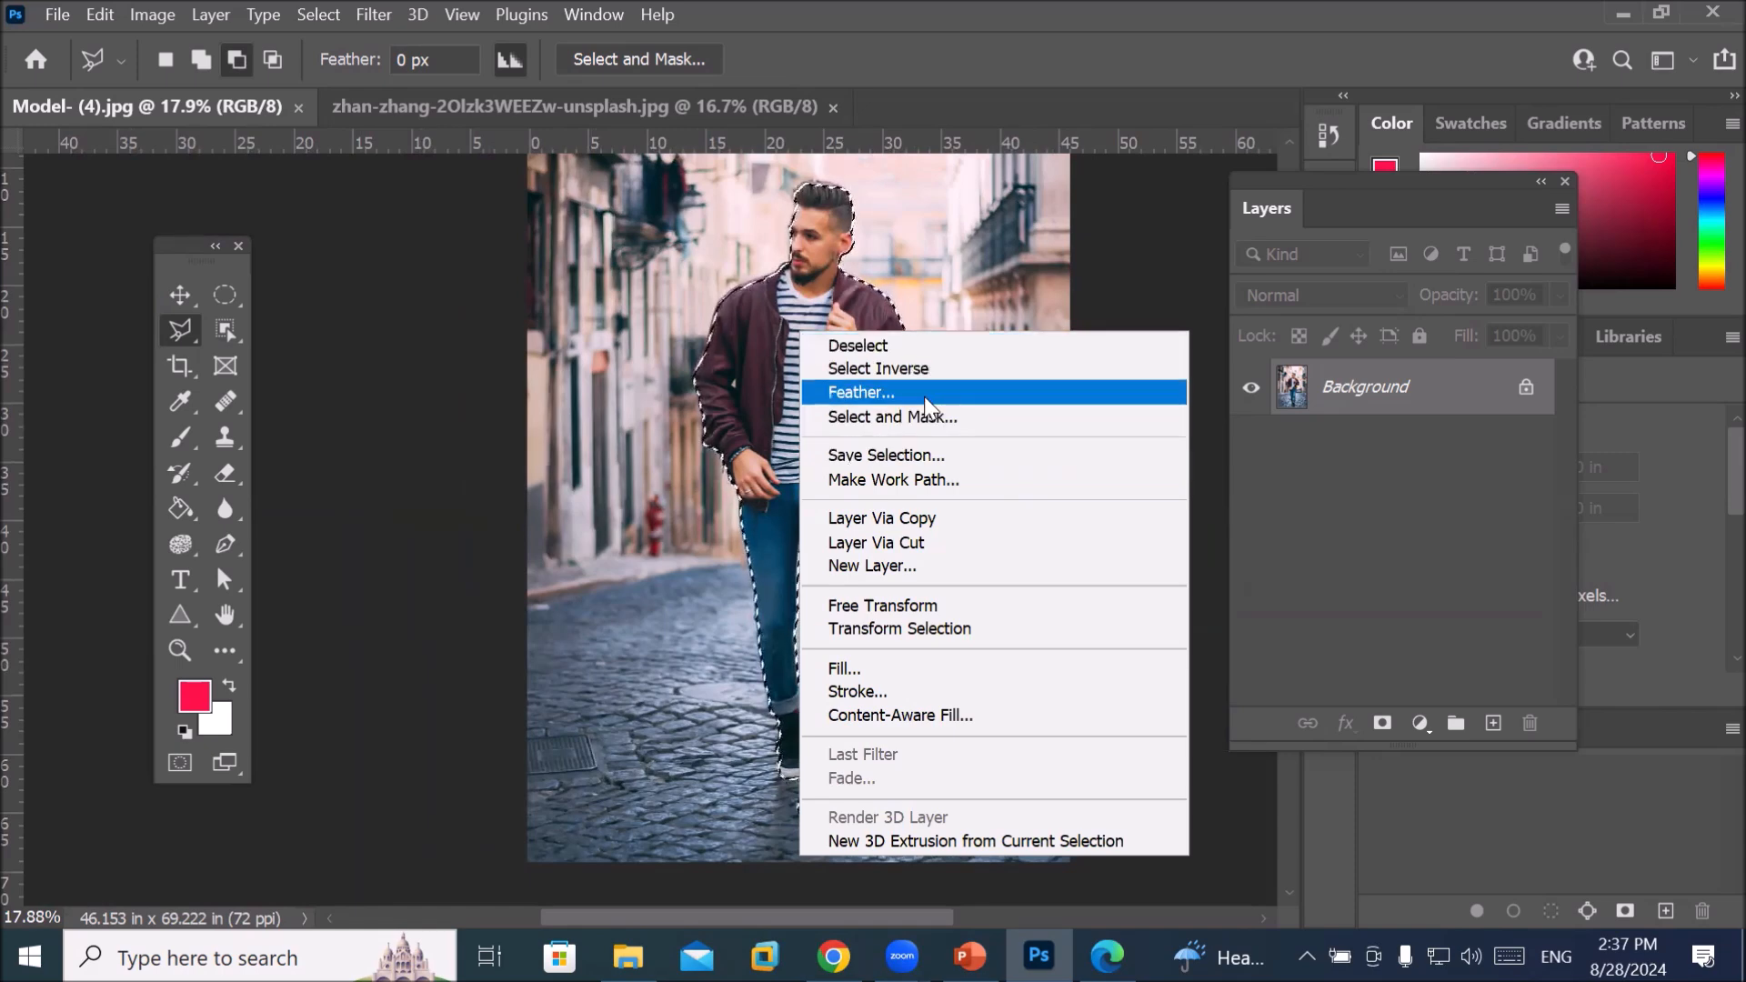
pyautogui.click(935, 459)
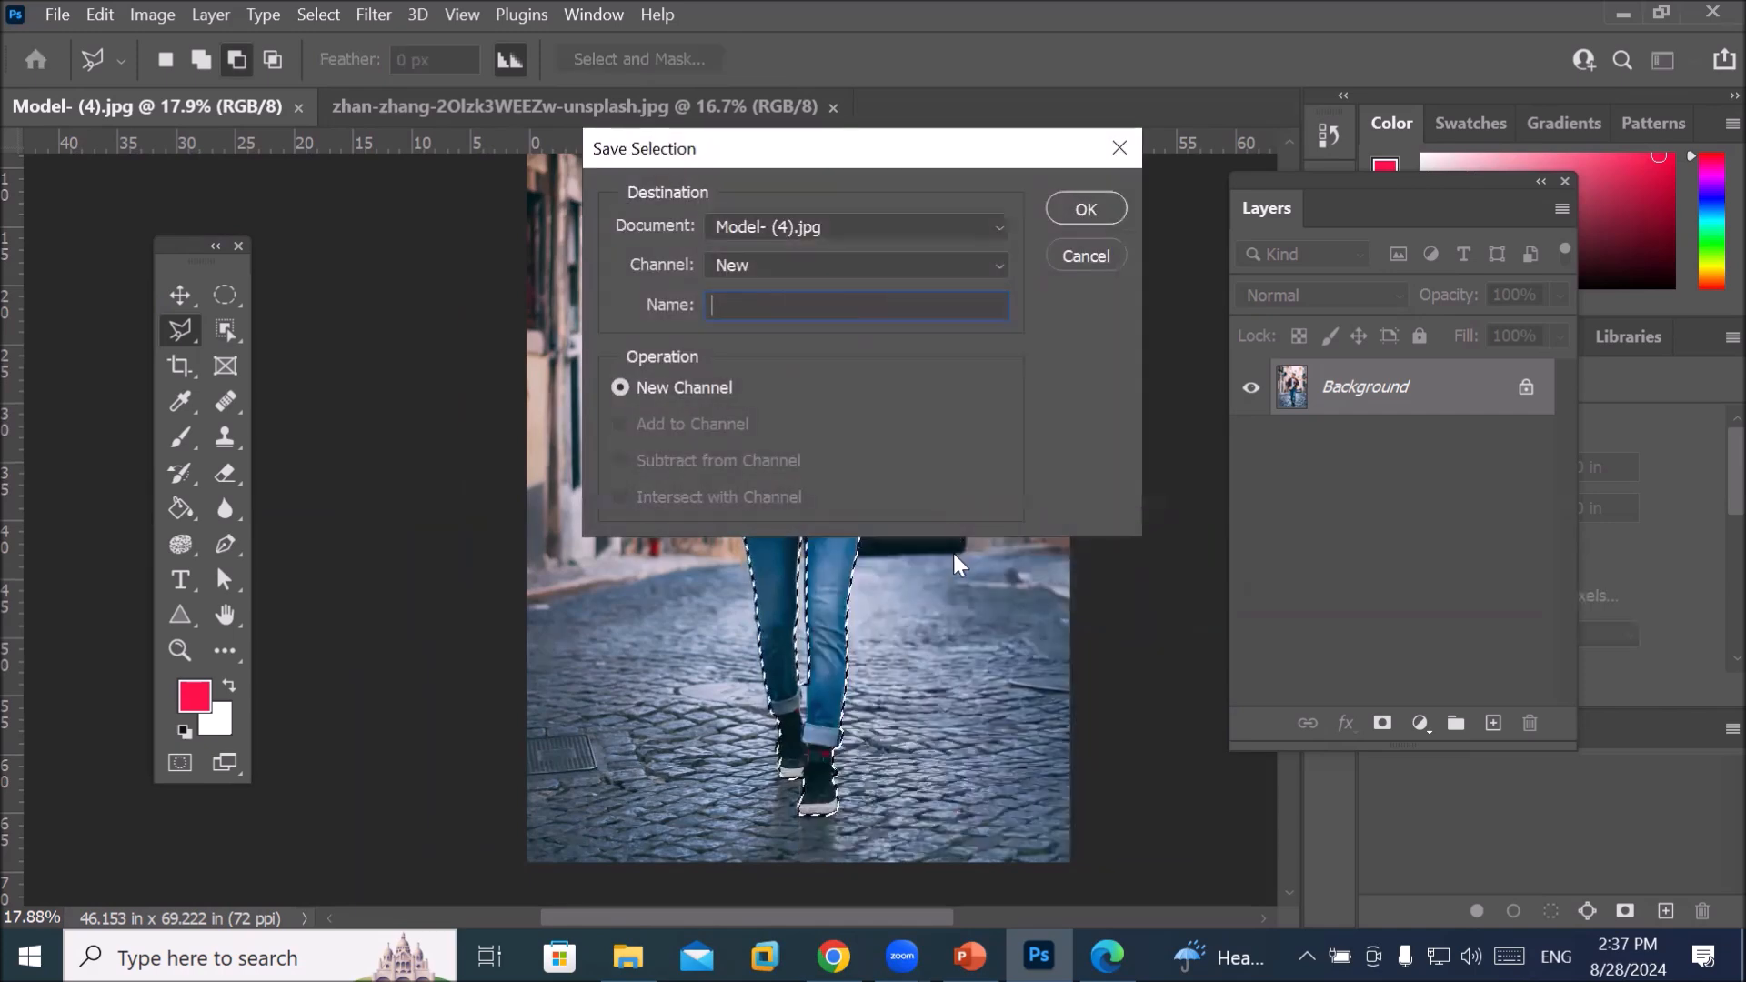
pyautogui.click(804, 226)
pyautogui.click(804, 226)
pyautogui.click(804, 226)
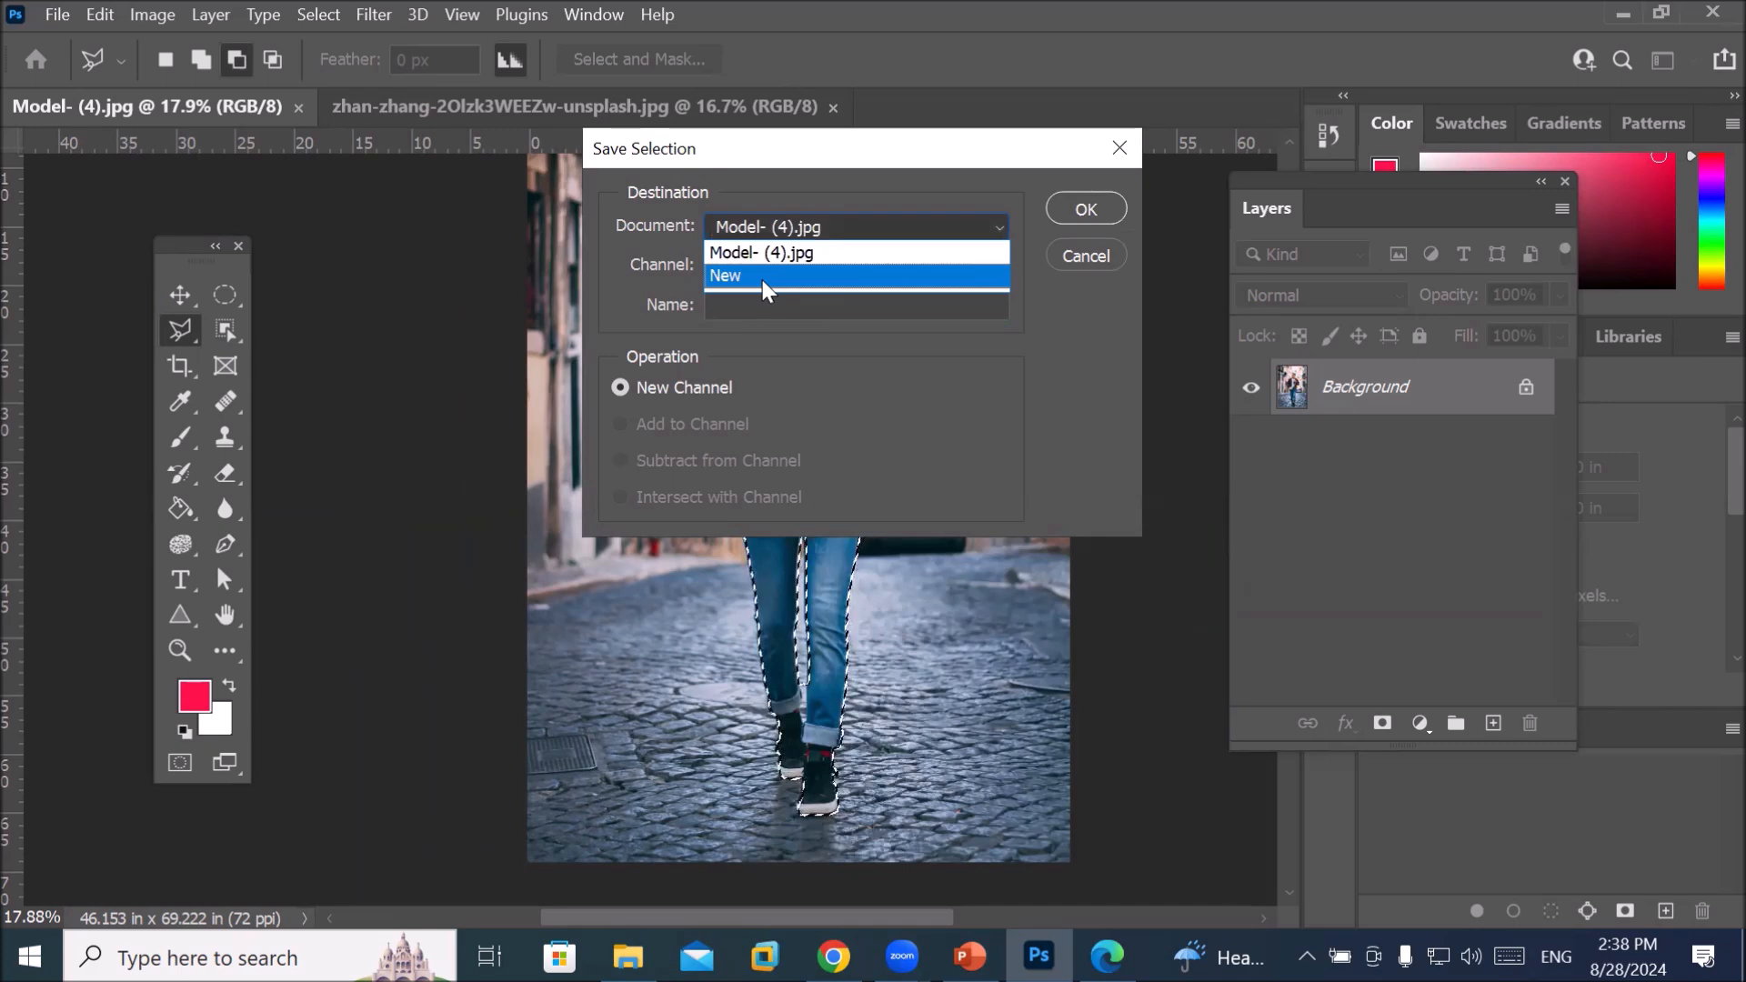
pyautogui.click(773, 249)
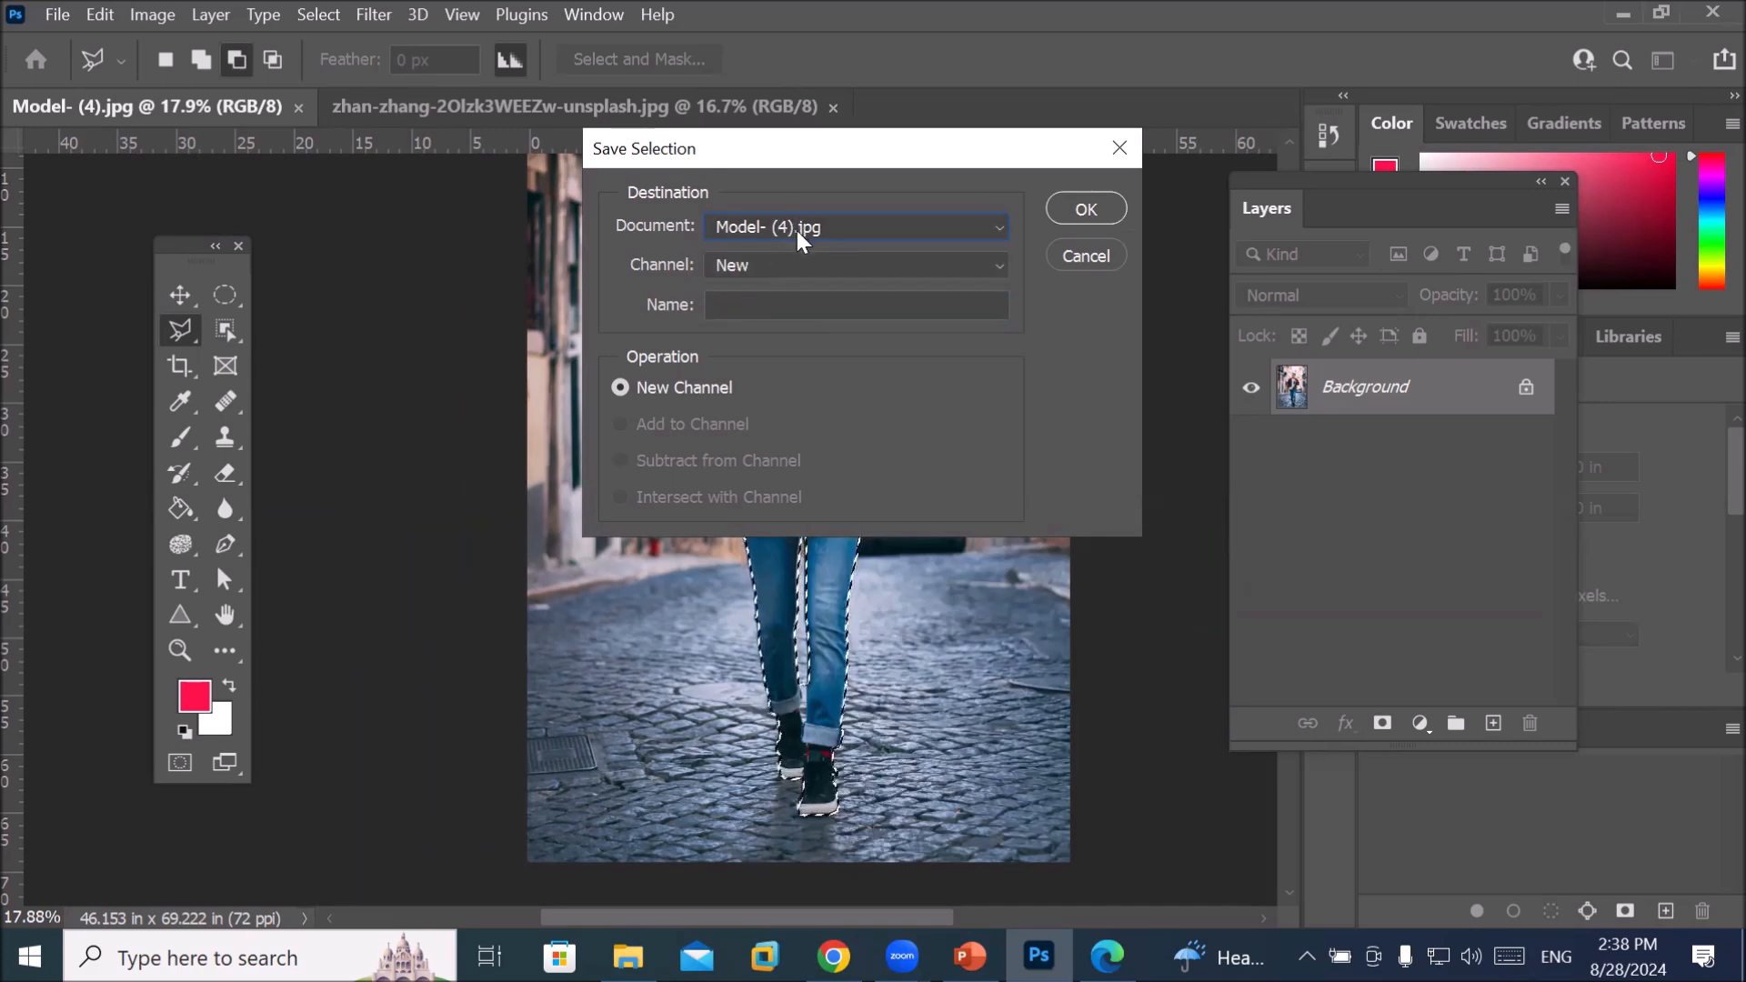
pyautogui.click(811, 312)
pyautogui.write('Model')
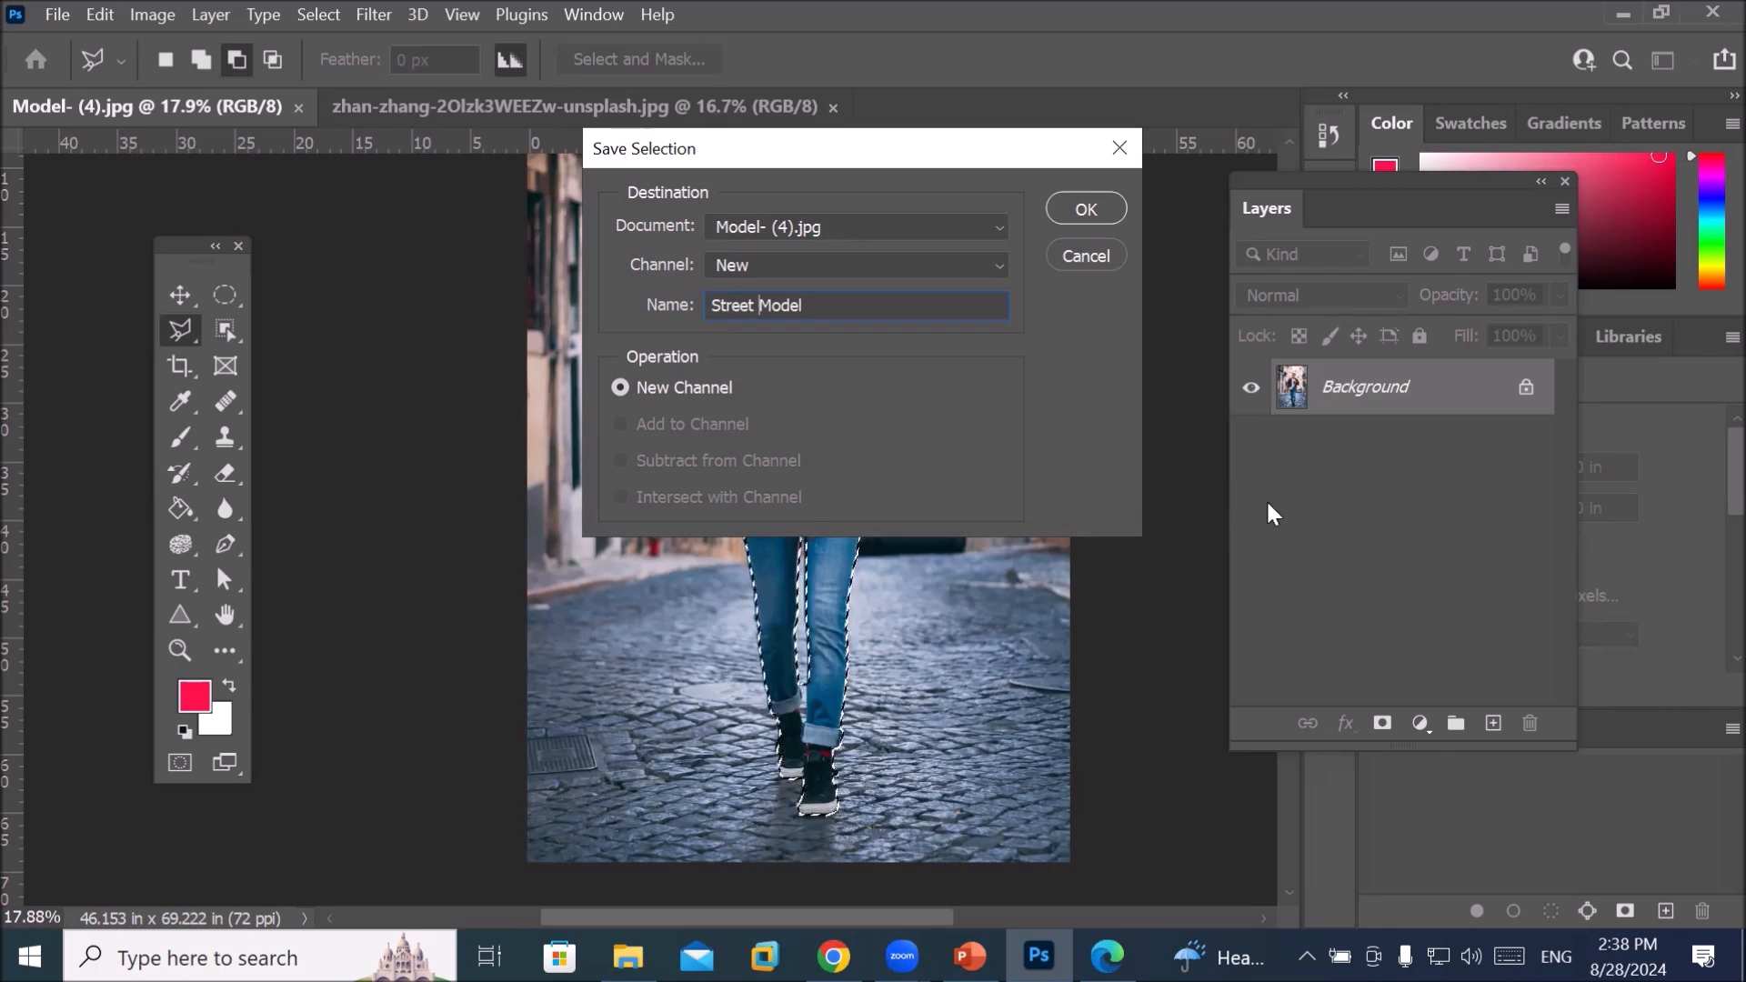
pyautogui.click(1086, 209)
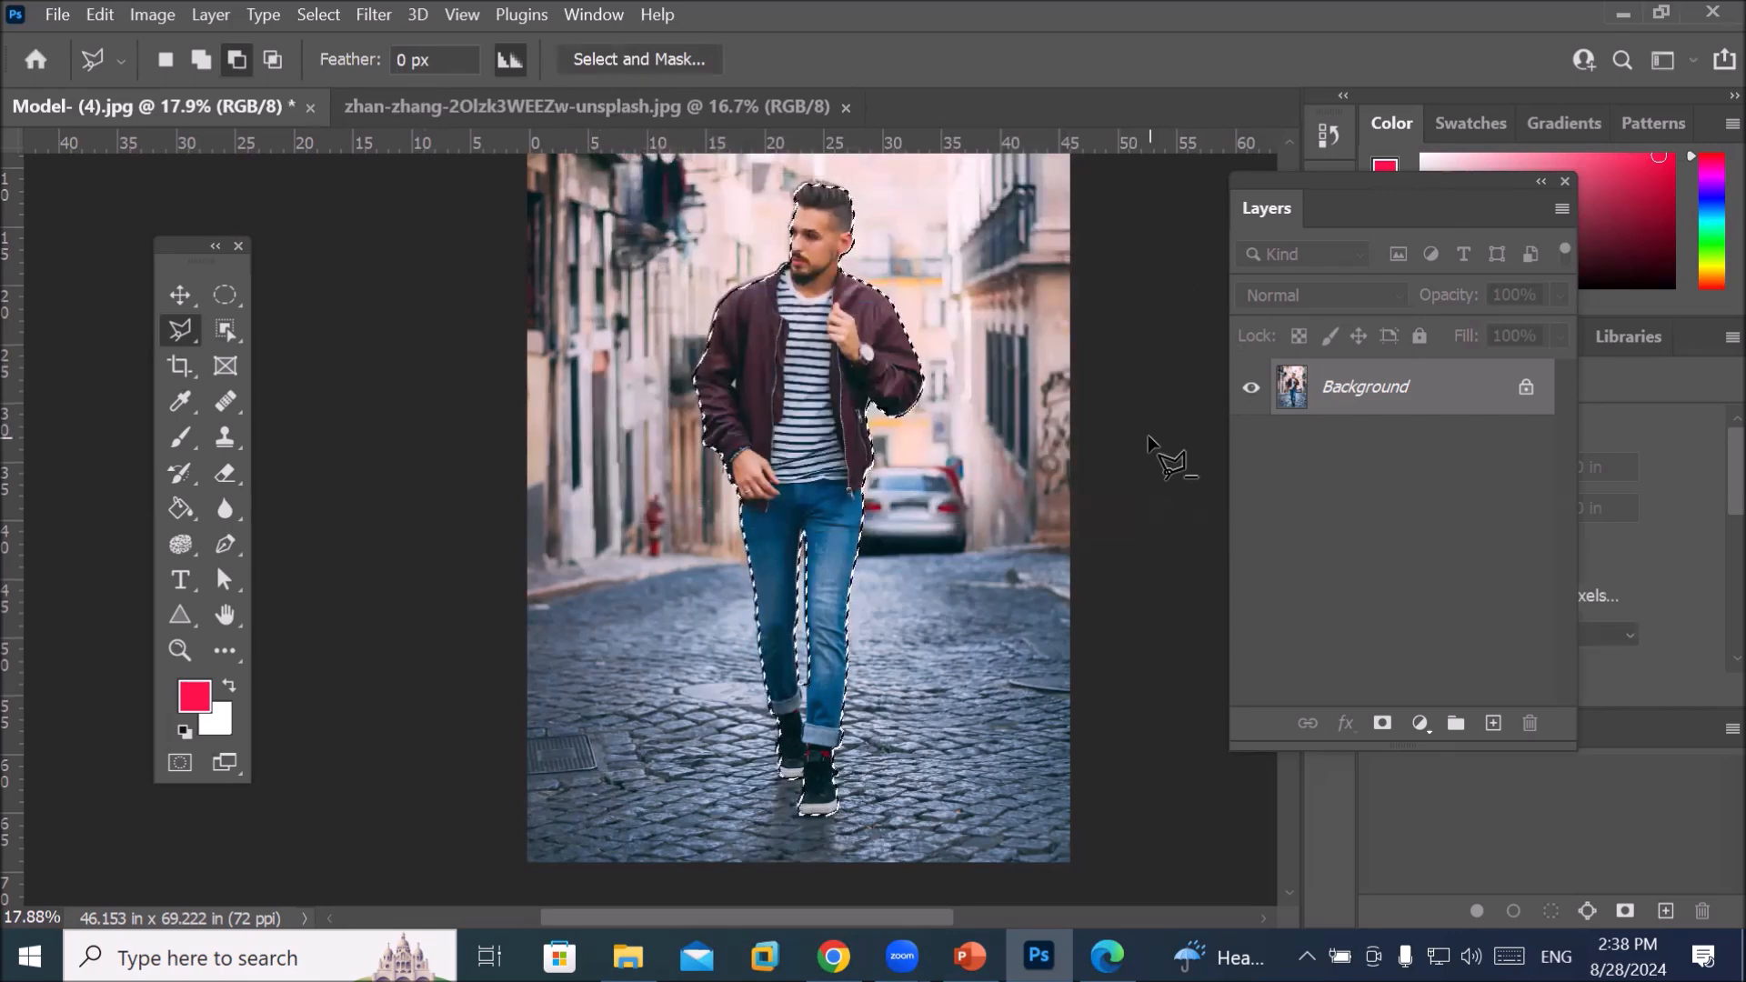
# Float the Layers and Channels panels on either side of the man, extended to show every channel, and deselect him
pyautogui.moveTo(1422, 187); pyautogui.dragTo(477, 269)
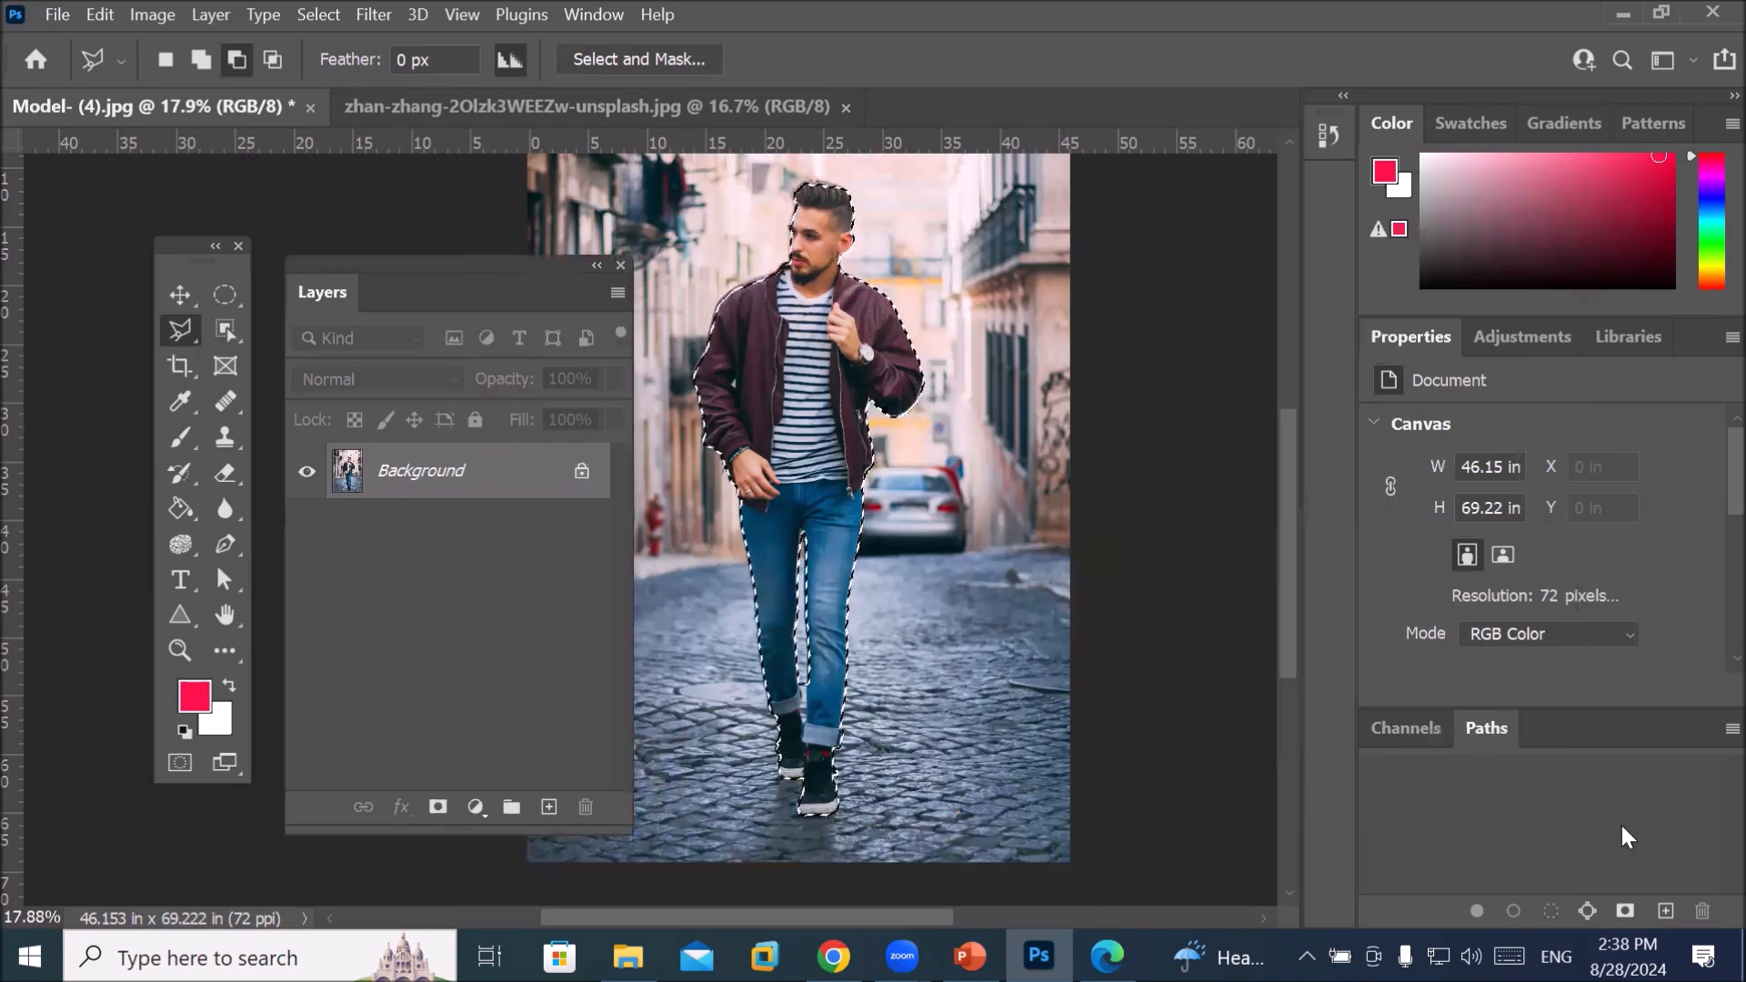
pyautogui.click(1391, 732)
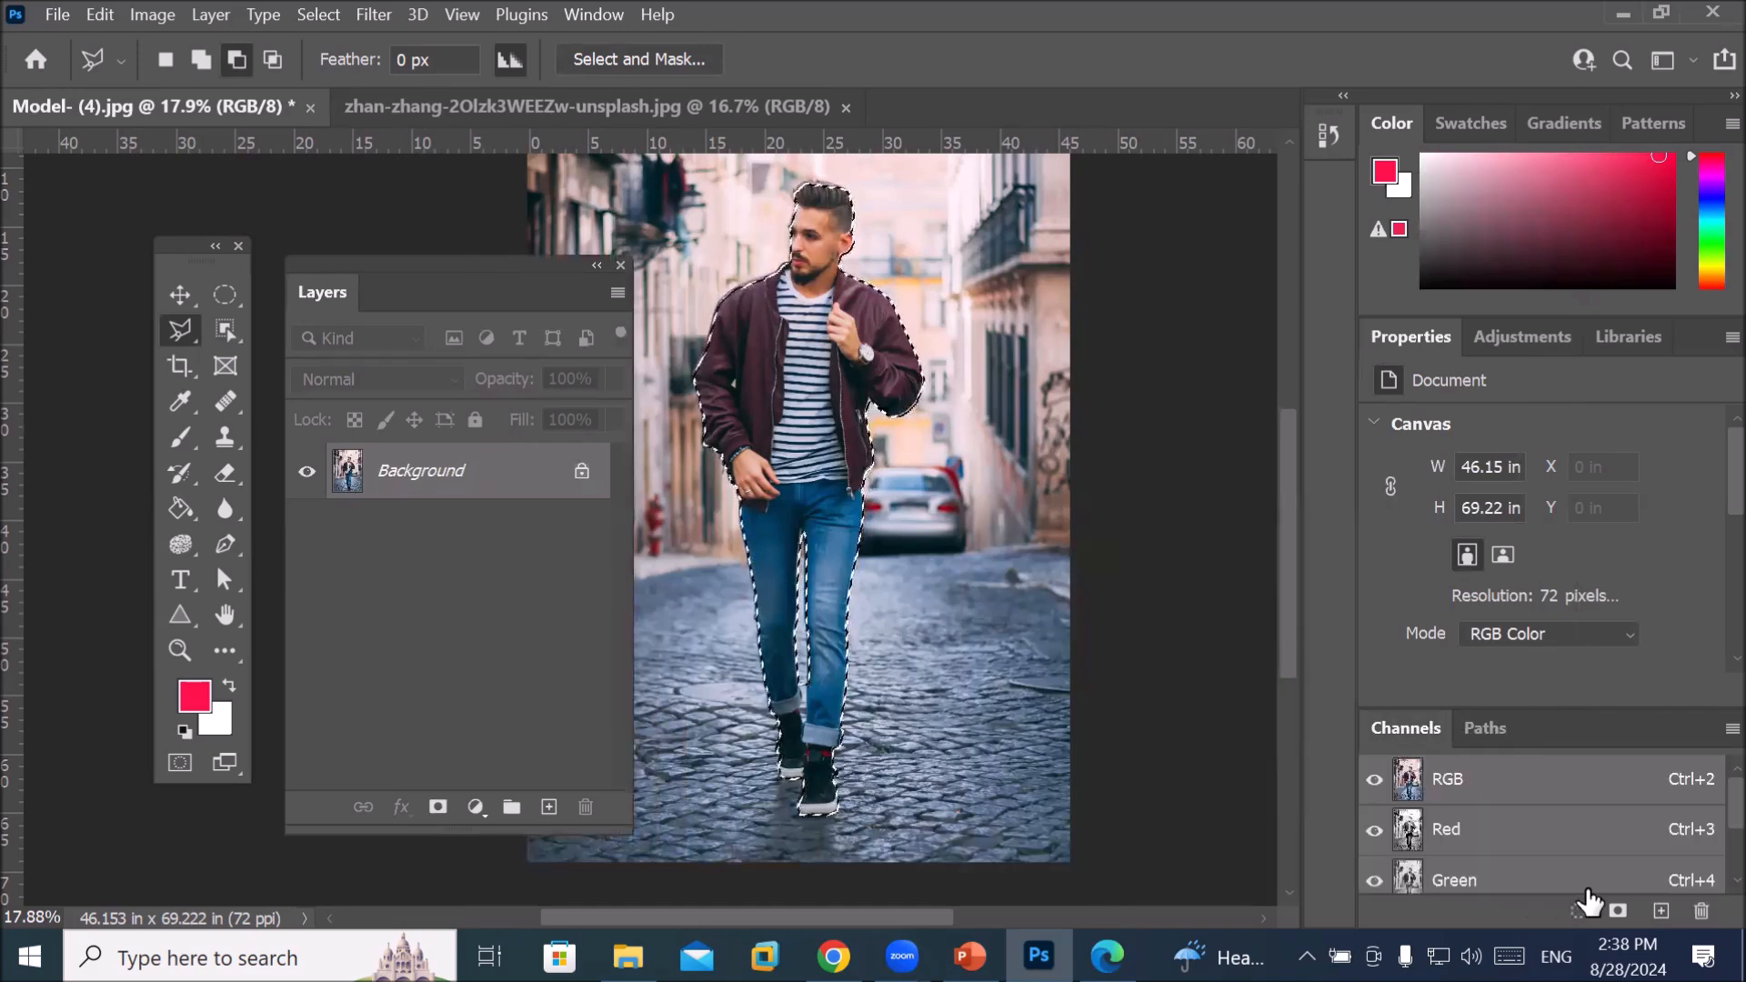
pyautogui.moveTo(1416, 728); pyautogui.dragTo(1039, 295)
pyautogui.moveTo(1095, 499); pyautogui.dragTo(1106, 653)
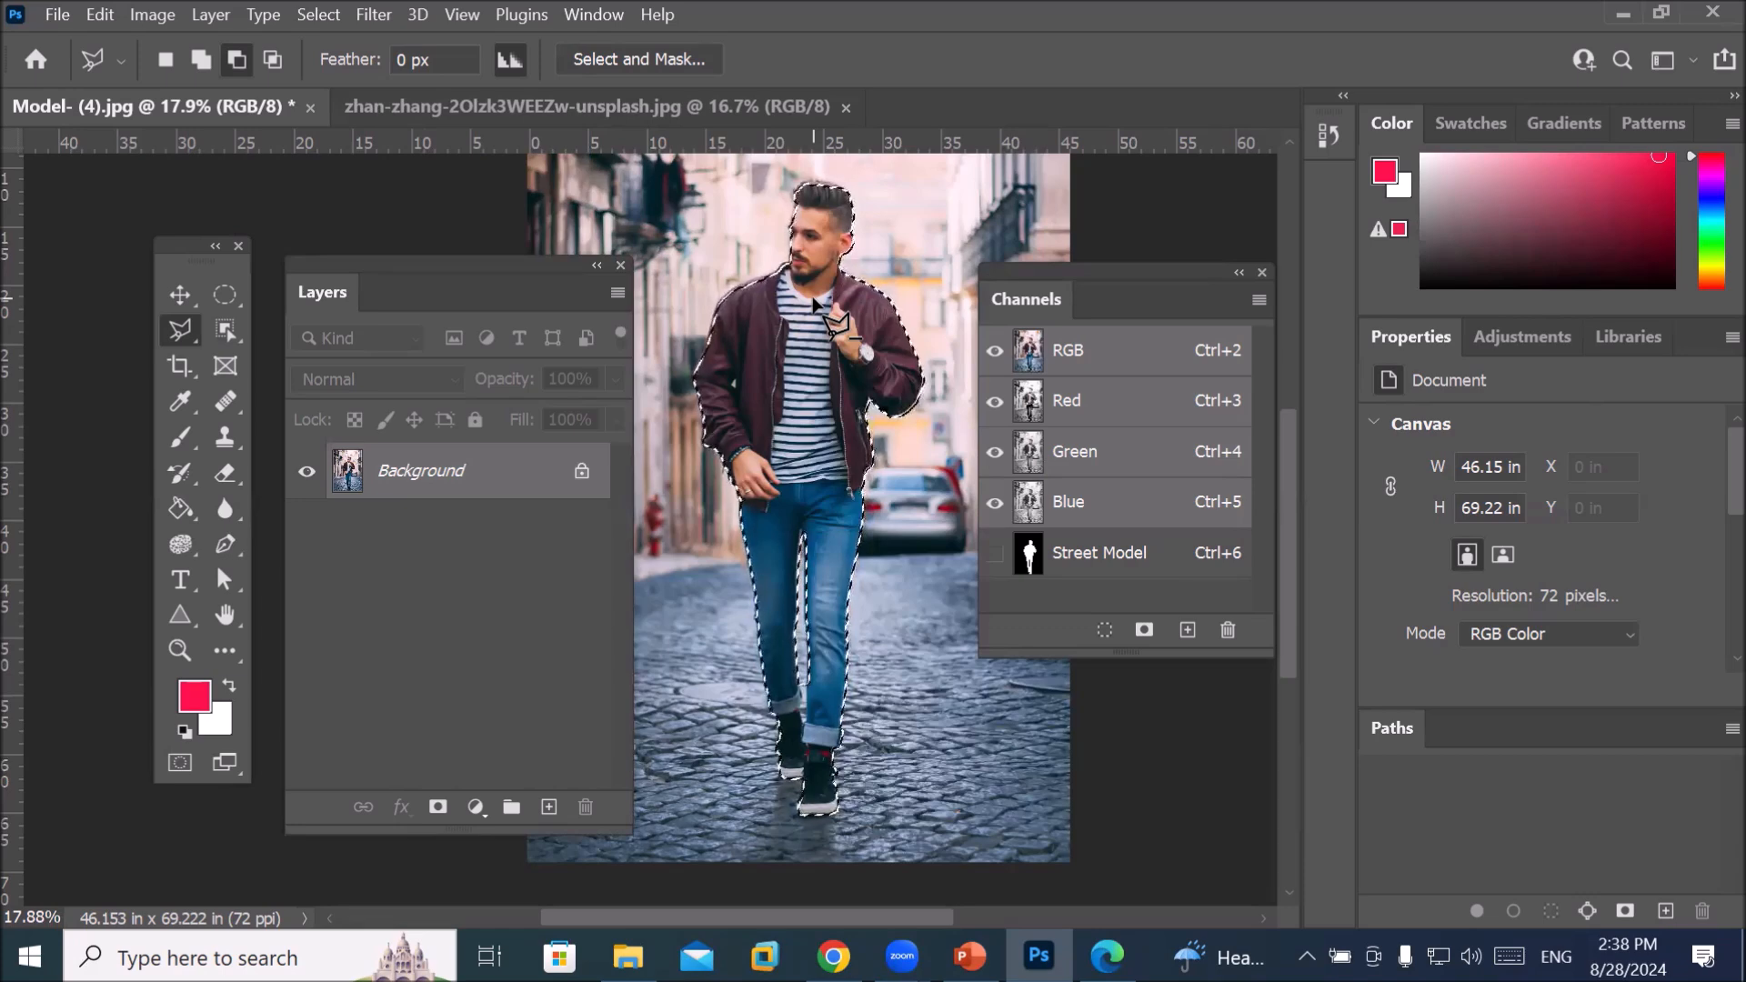
pyautogui.hotkey('ctrl', 'd')
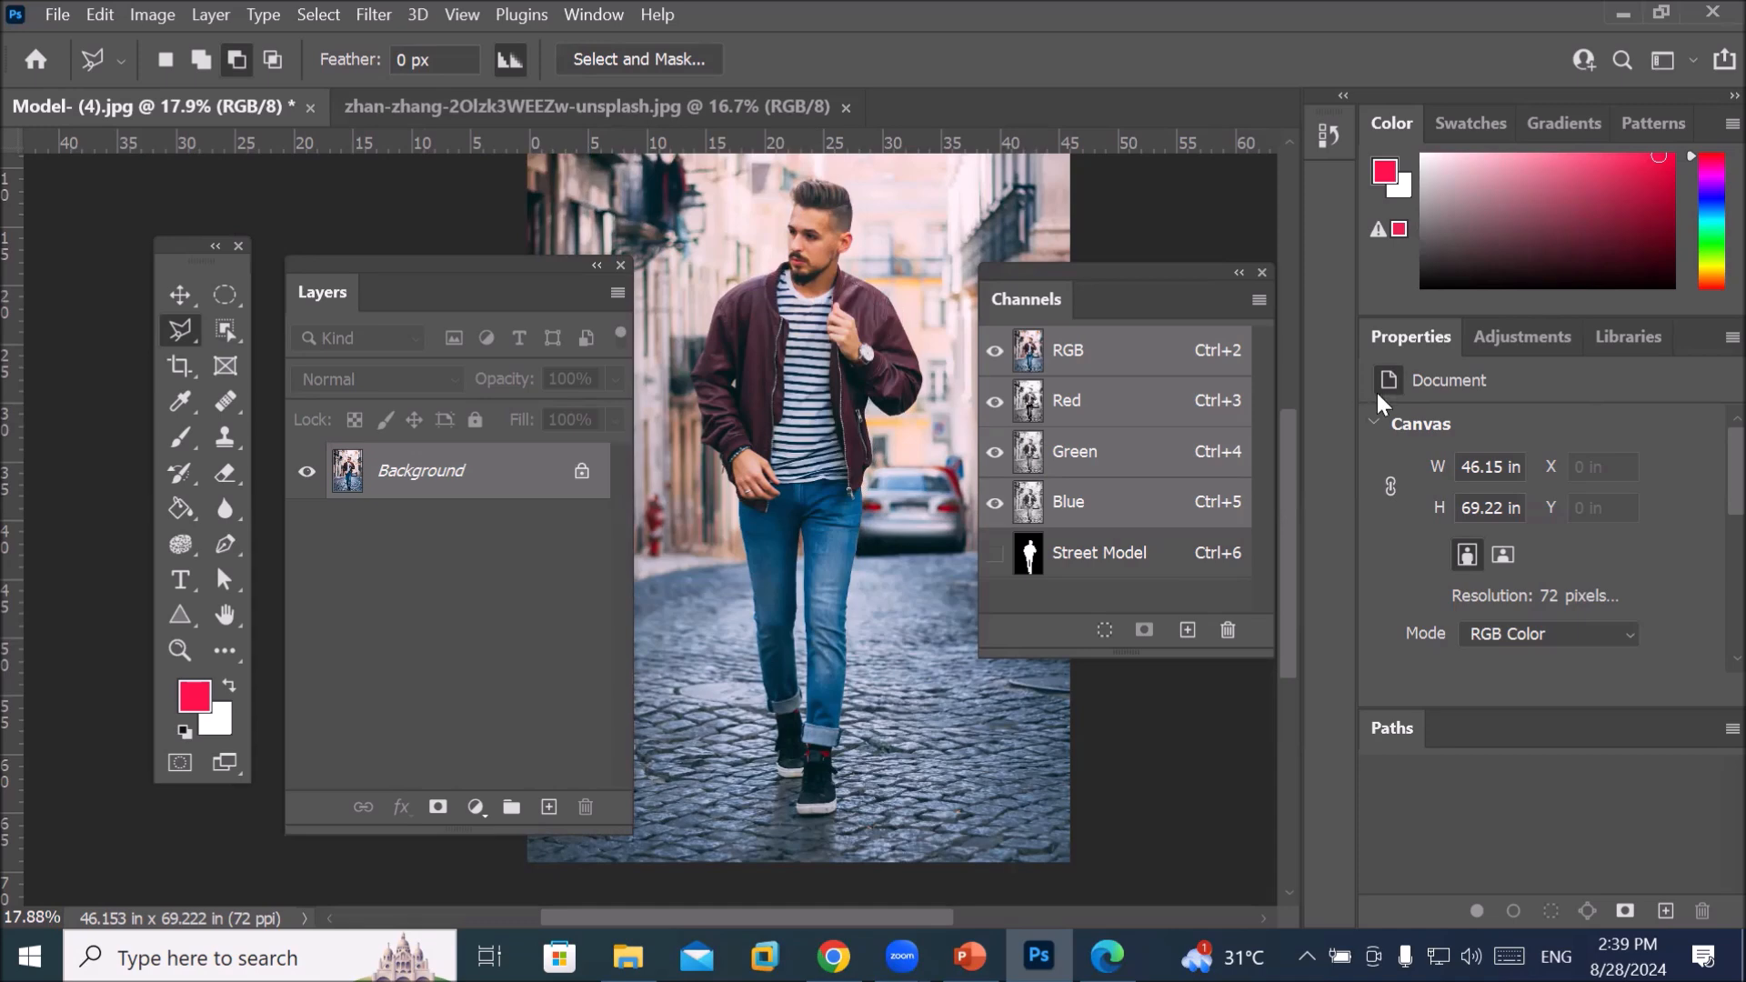
# Load the Street Model channel as a selection around the man and deselect it again
pyautogui.moveTo(1107, 552); pyautogui.dragTo(1104, 563)
pyautogui.keyDown('ctrl'); pyautogui.click(1104, 566); pyautogui.keyUp('ctrl')
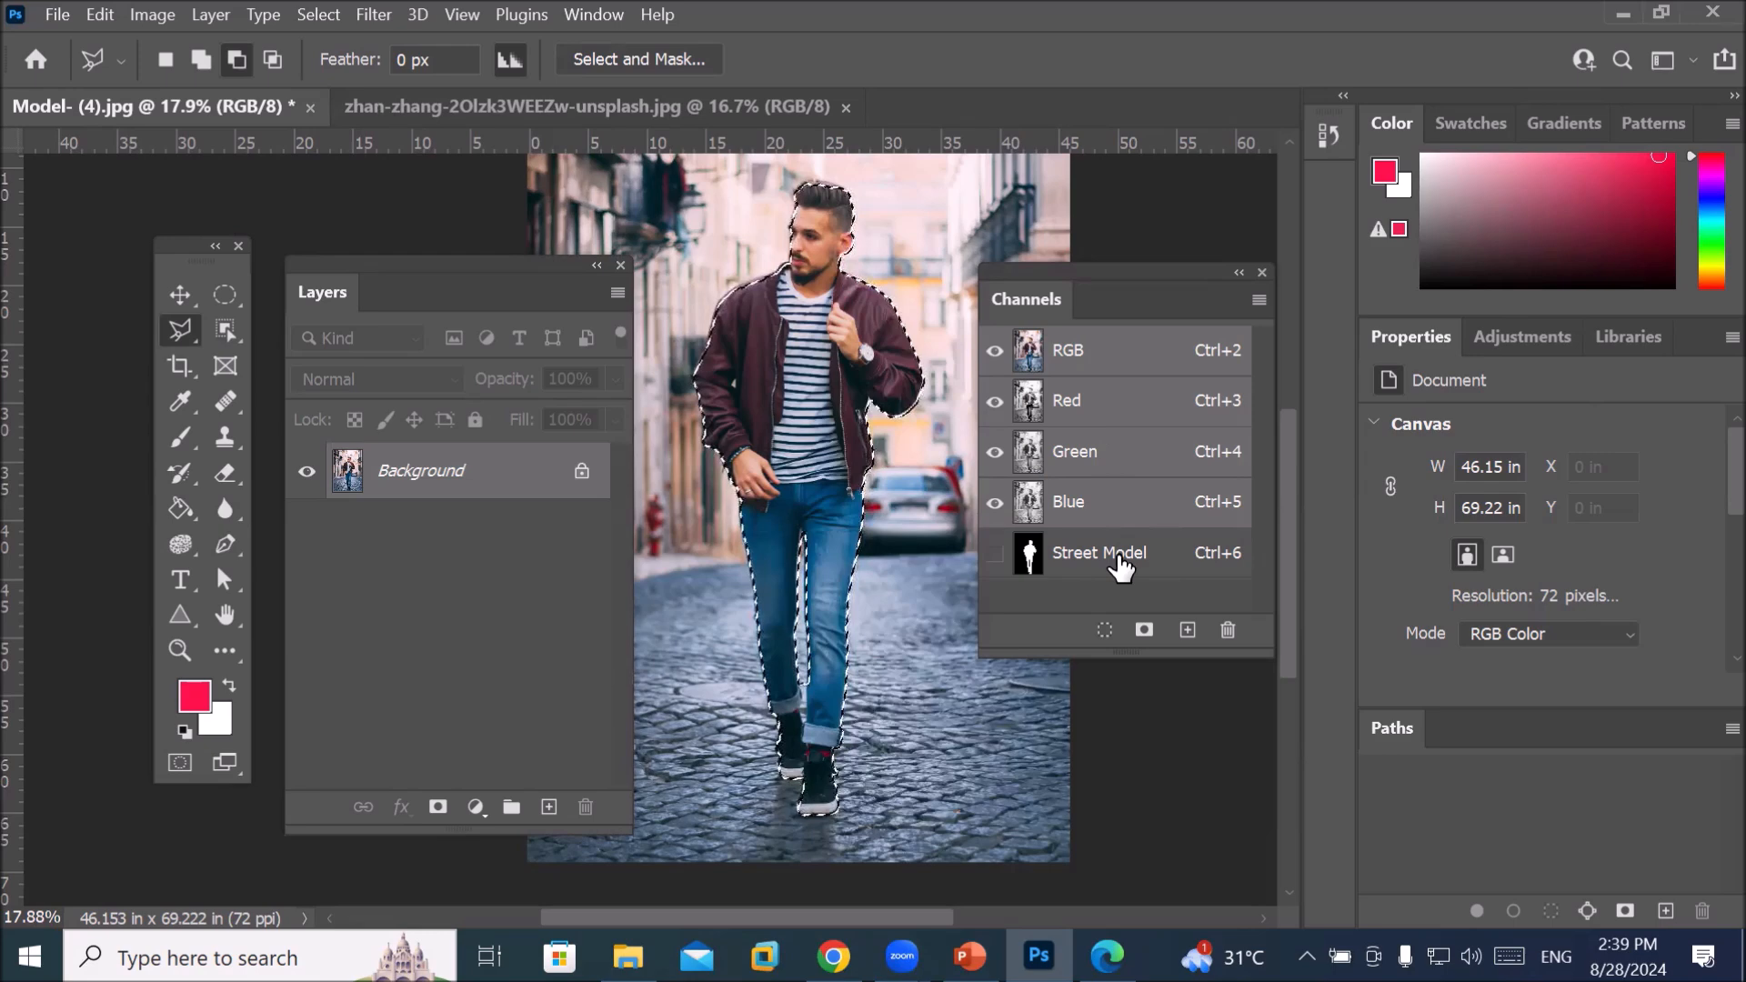
pyautogui.hotkey('ctrl', 'd')
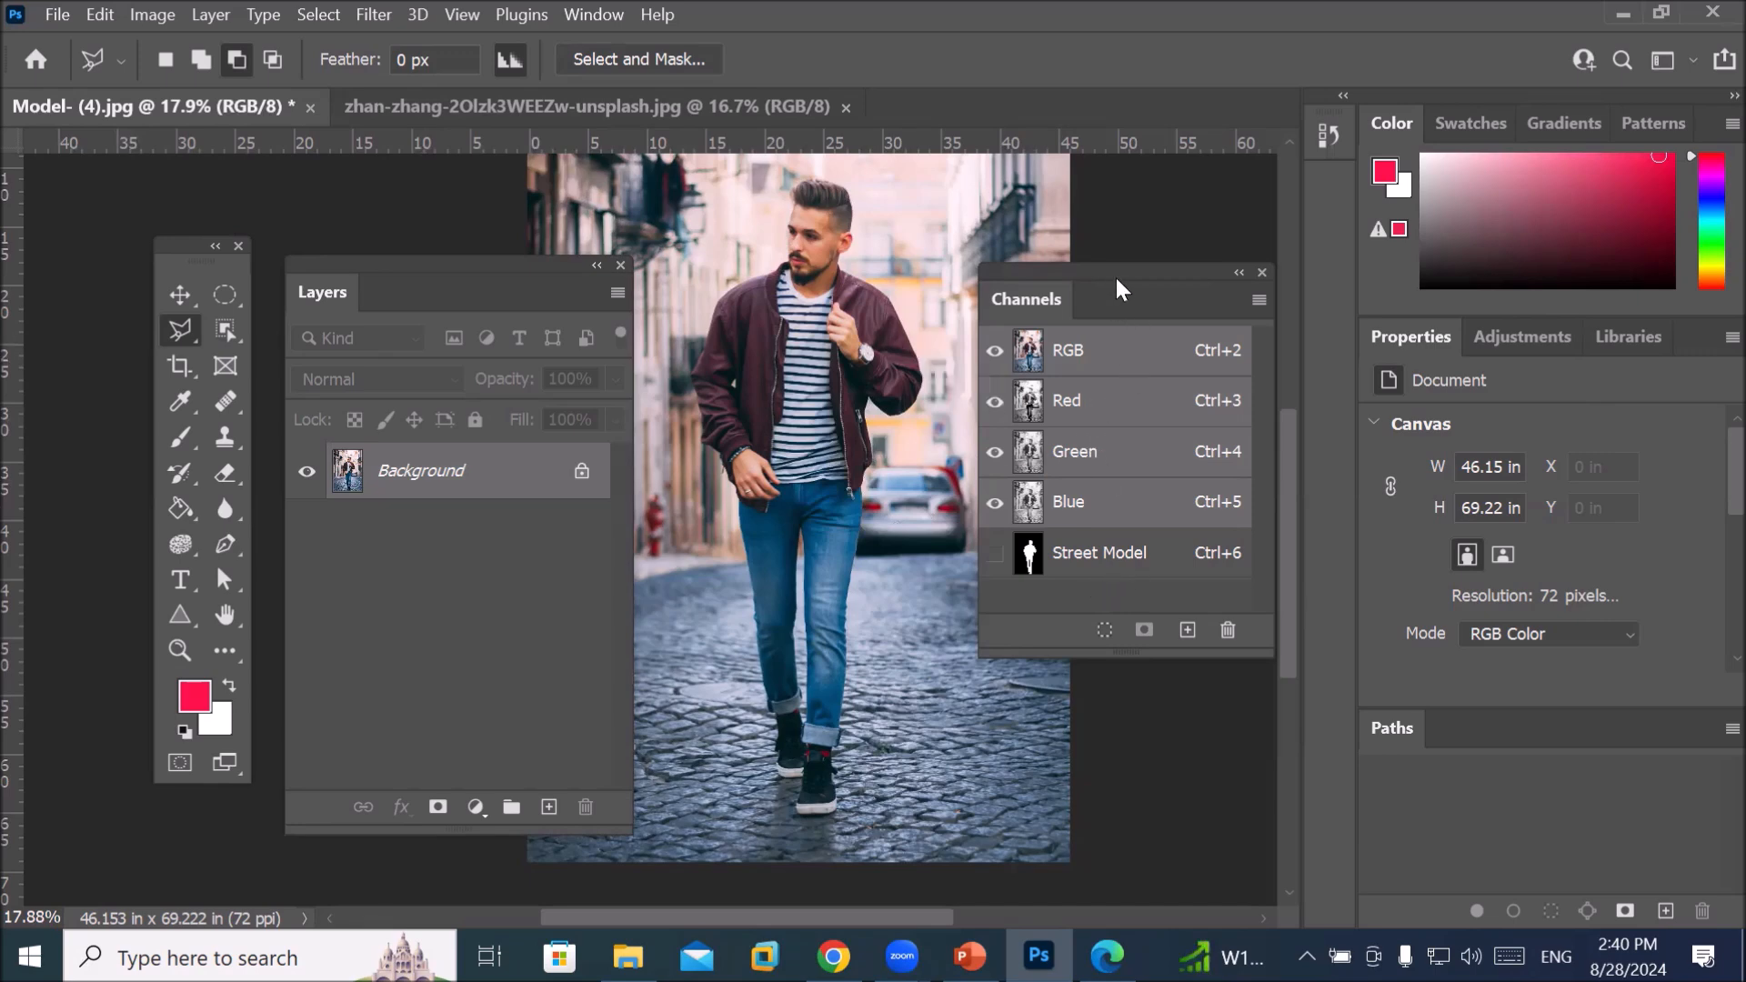
# Move the floating Channels and Layers panels clear of the silver car behind the man
pyautogui.moveTo(1124, 285); pyautogui.dragTo(1203, 390)
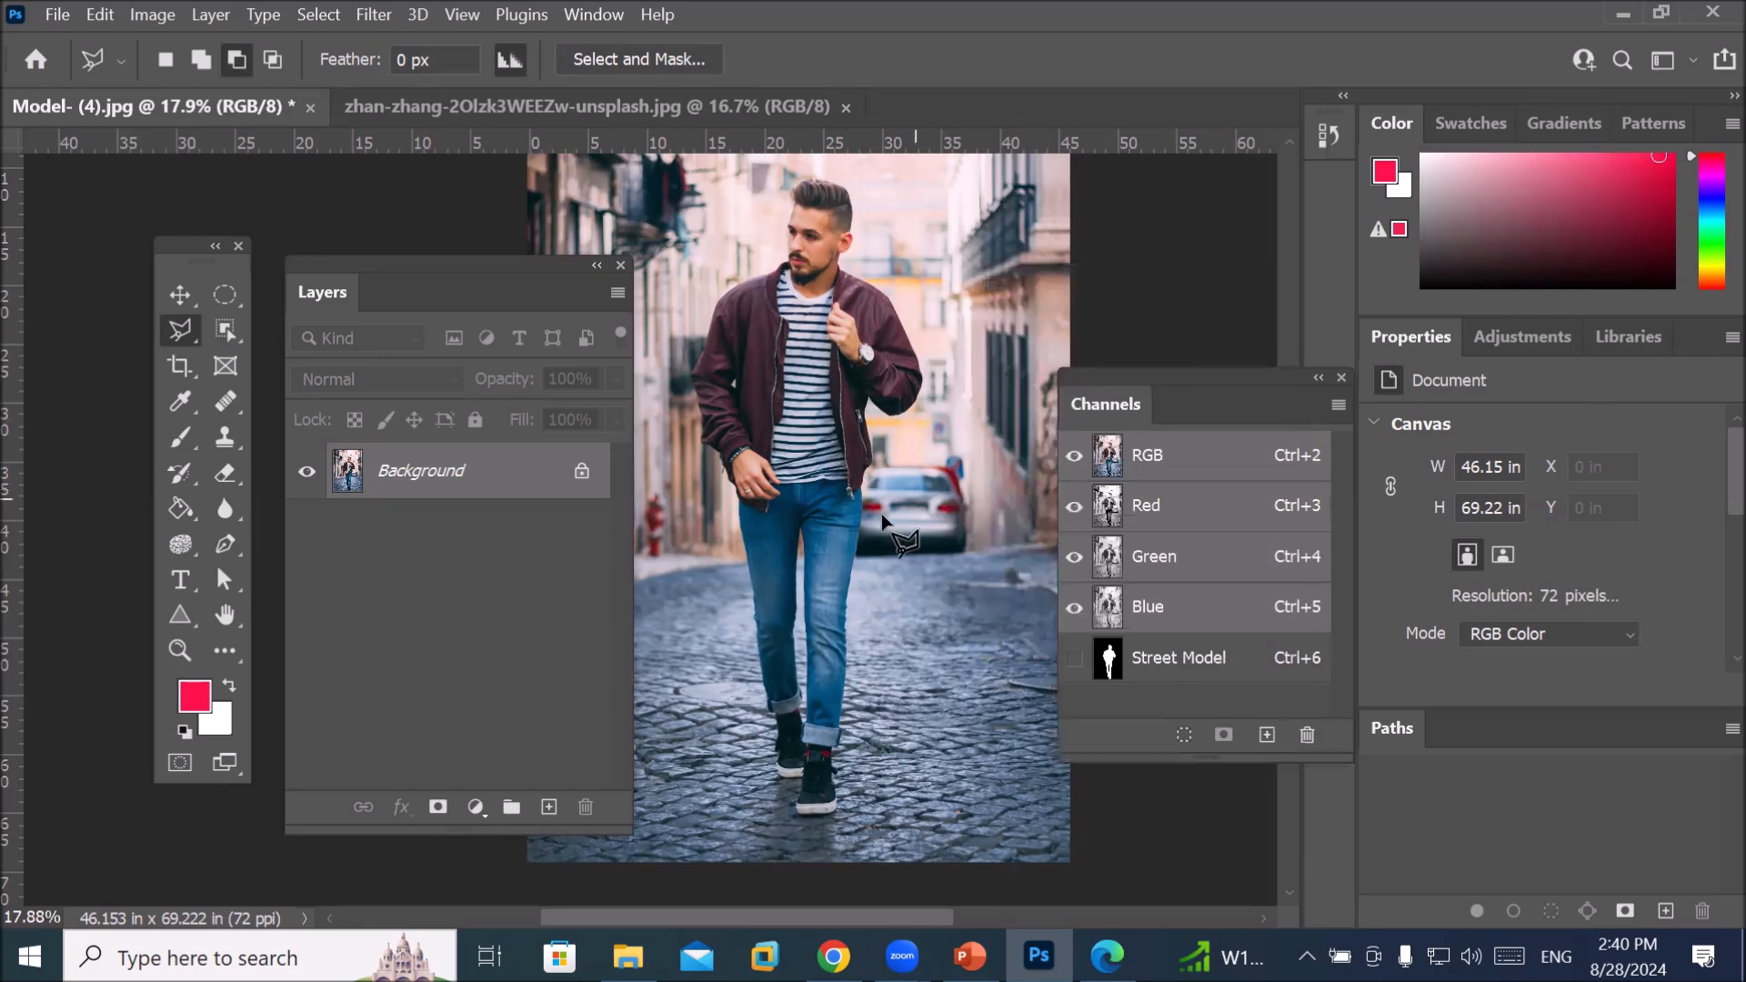
pyautogui.scroll(2, 975, 507)
pyautogui.scroll(1, 975, 507)
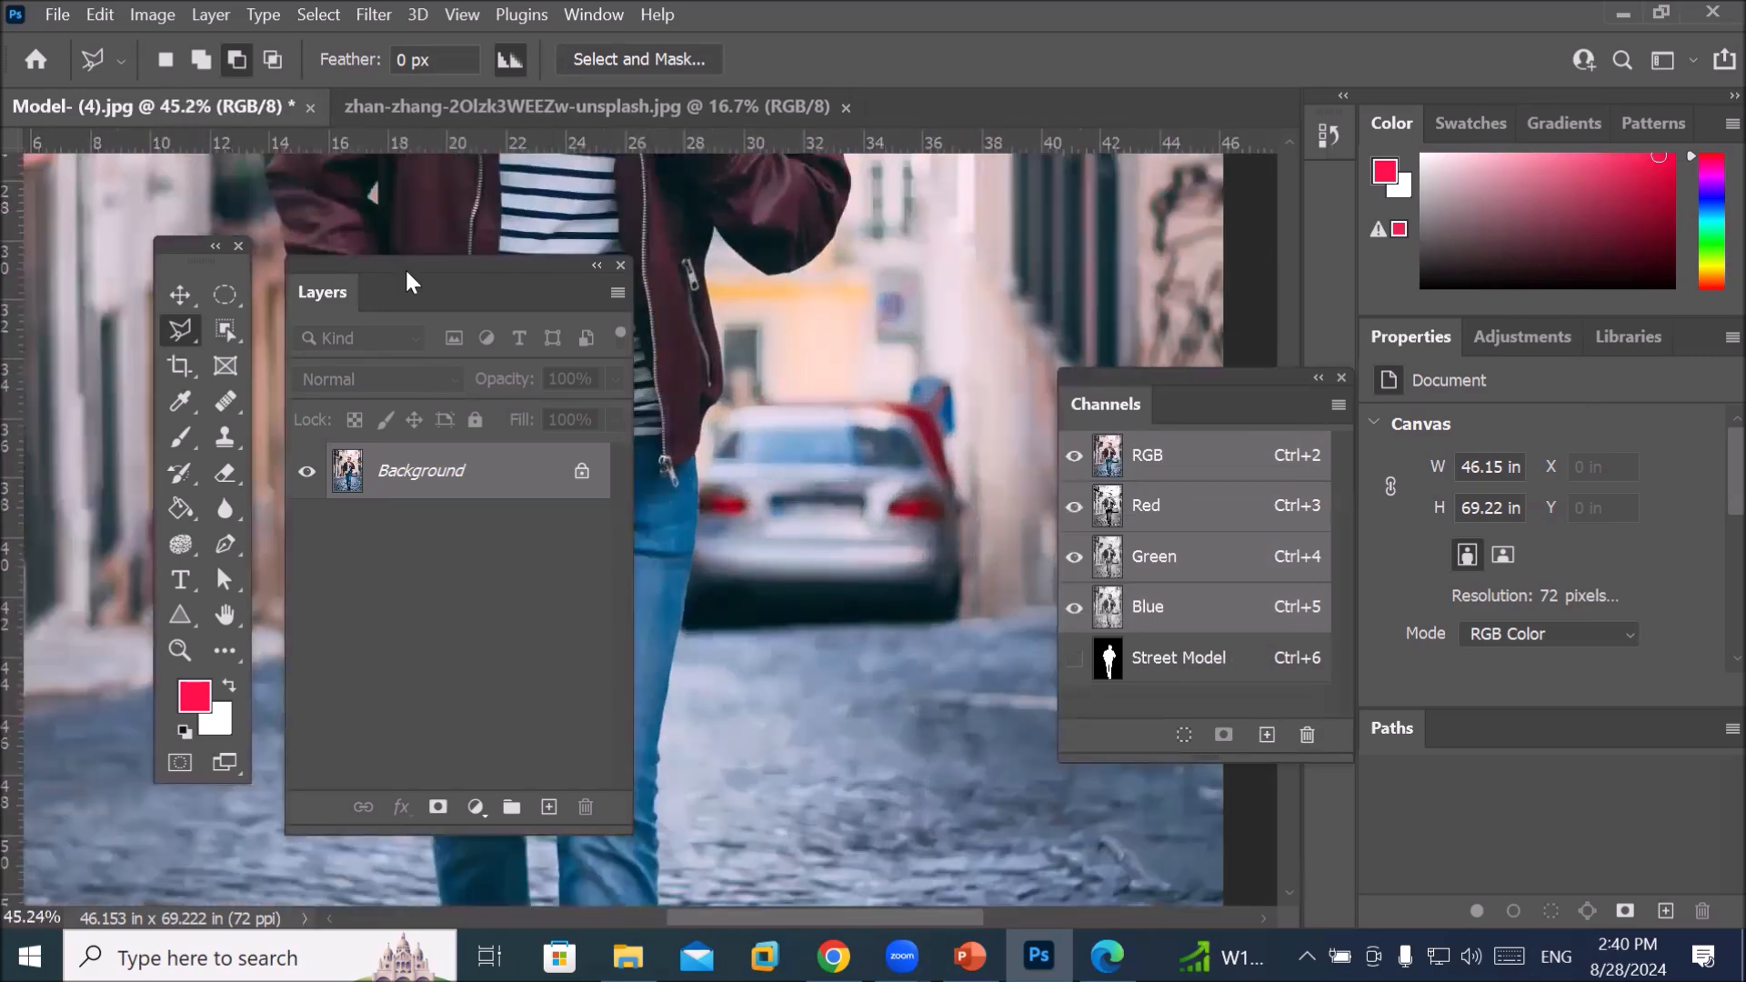
pyautogui.moveTo(413, 272); pyautogui.dragTo(361, 289)
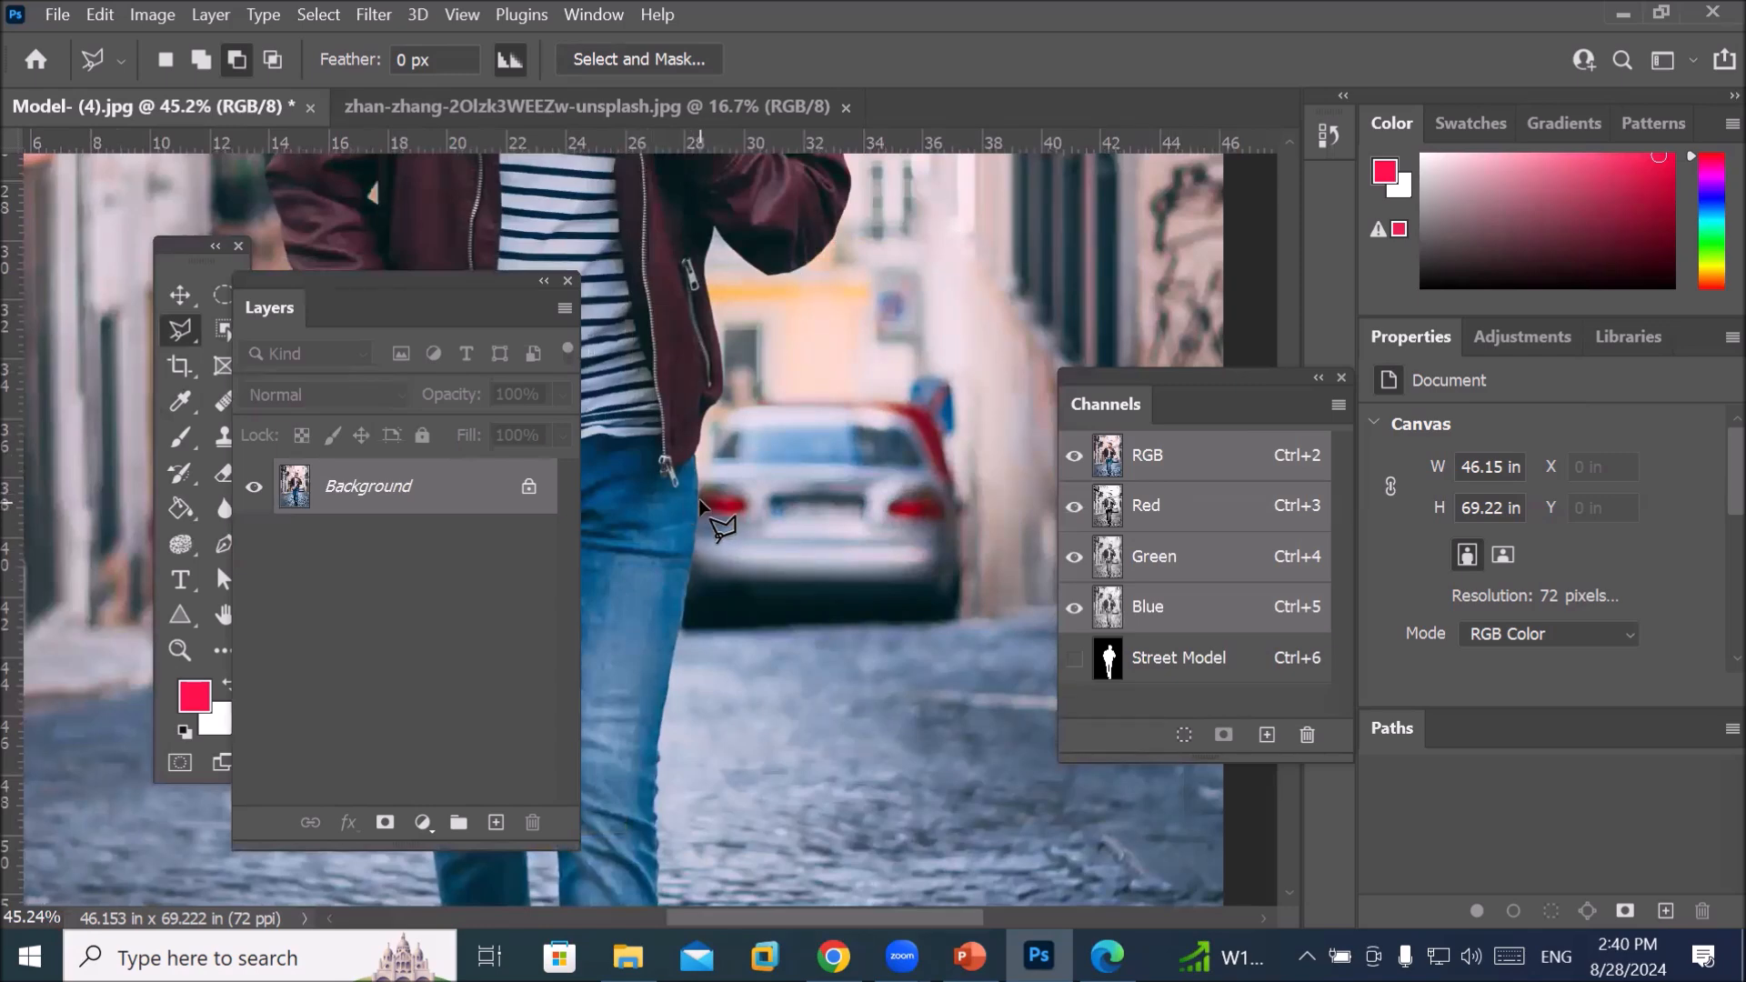
# Outline the car behind the man as a new selection with the Polygonal Lasso, following the edge of his jacket and jeans
pyautogui.click(165, 59)
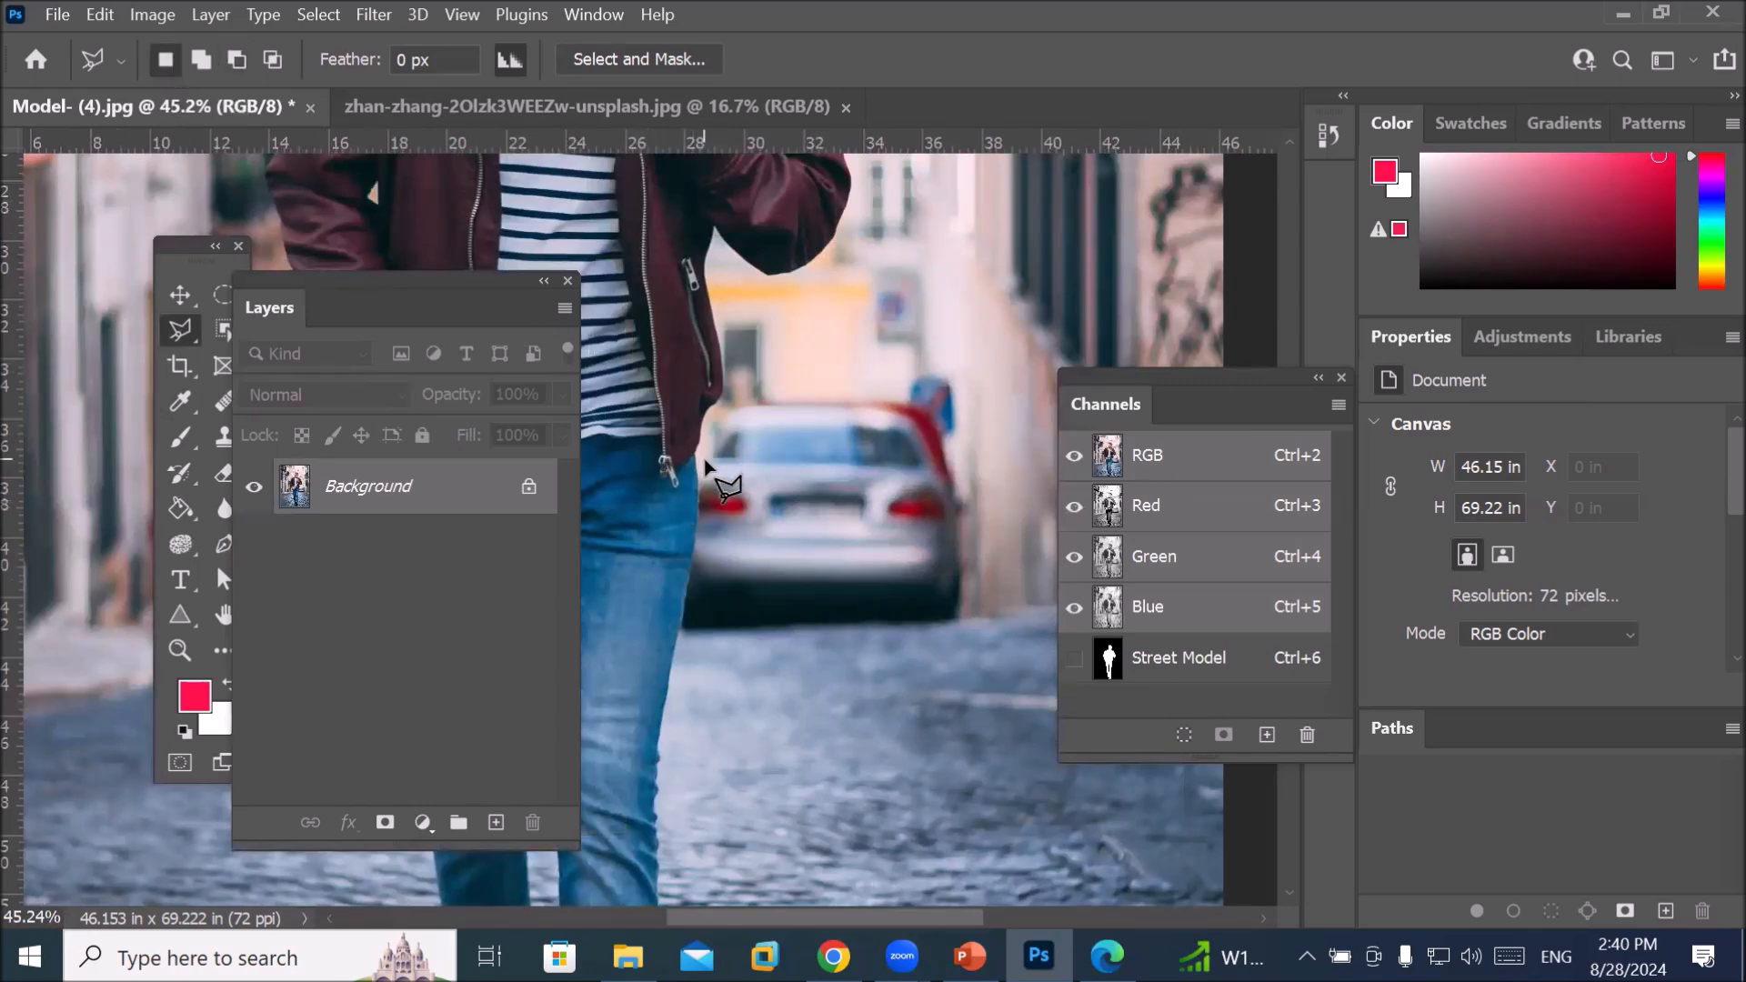
pyautogui.click(719, 416)
pyautogui.click(696, 475)
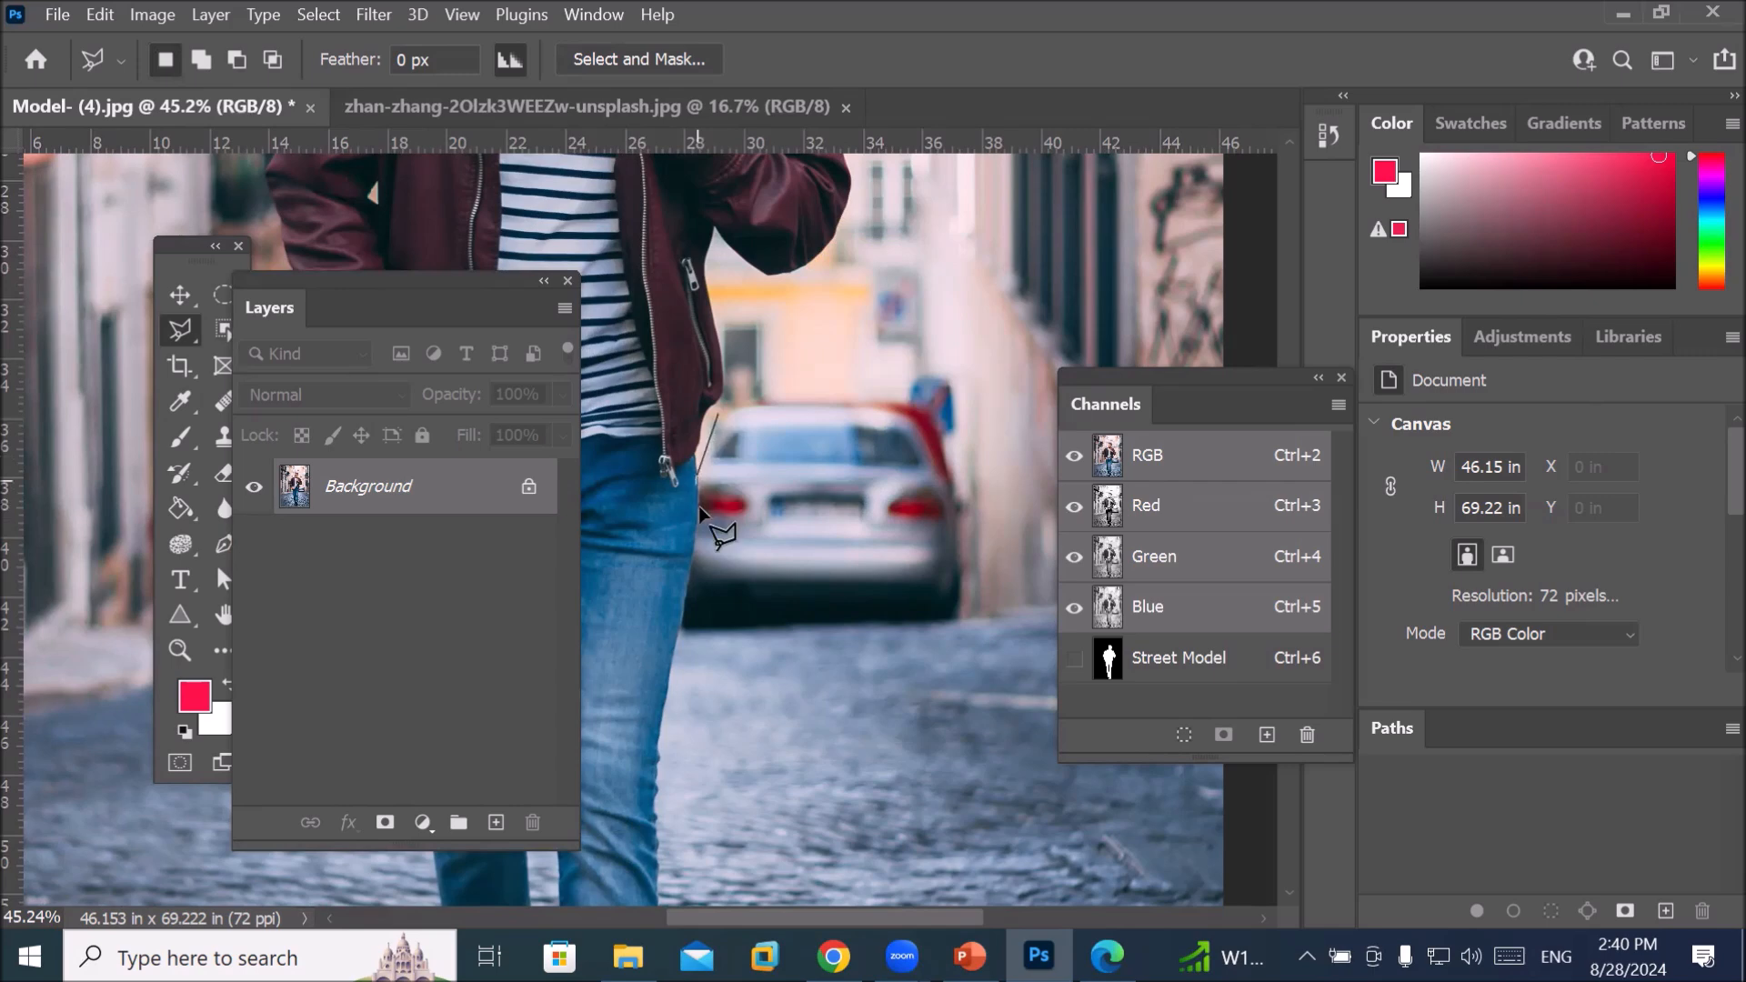
pyautogui.click(696, 553)
pyautogui.click(698, 576)
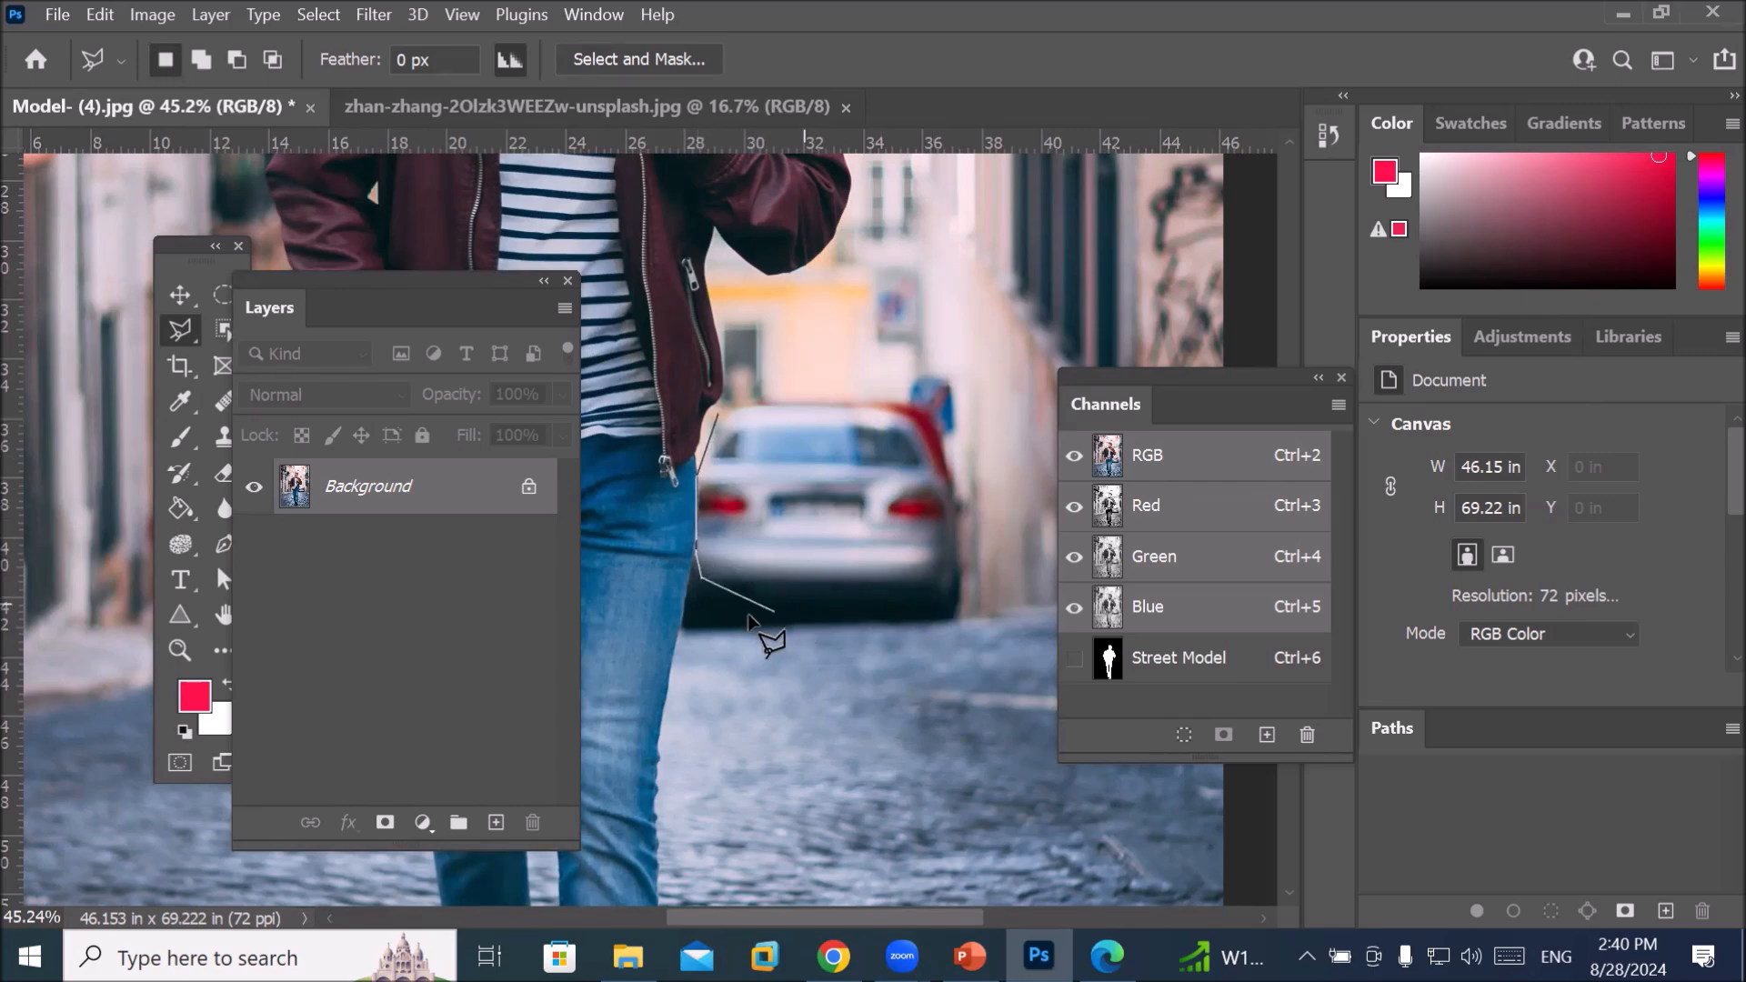
pyautogui.click(687, 624)
pyautogui.click(960, 619)
pyautogui.click(962, 526)
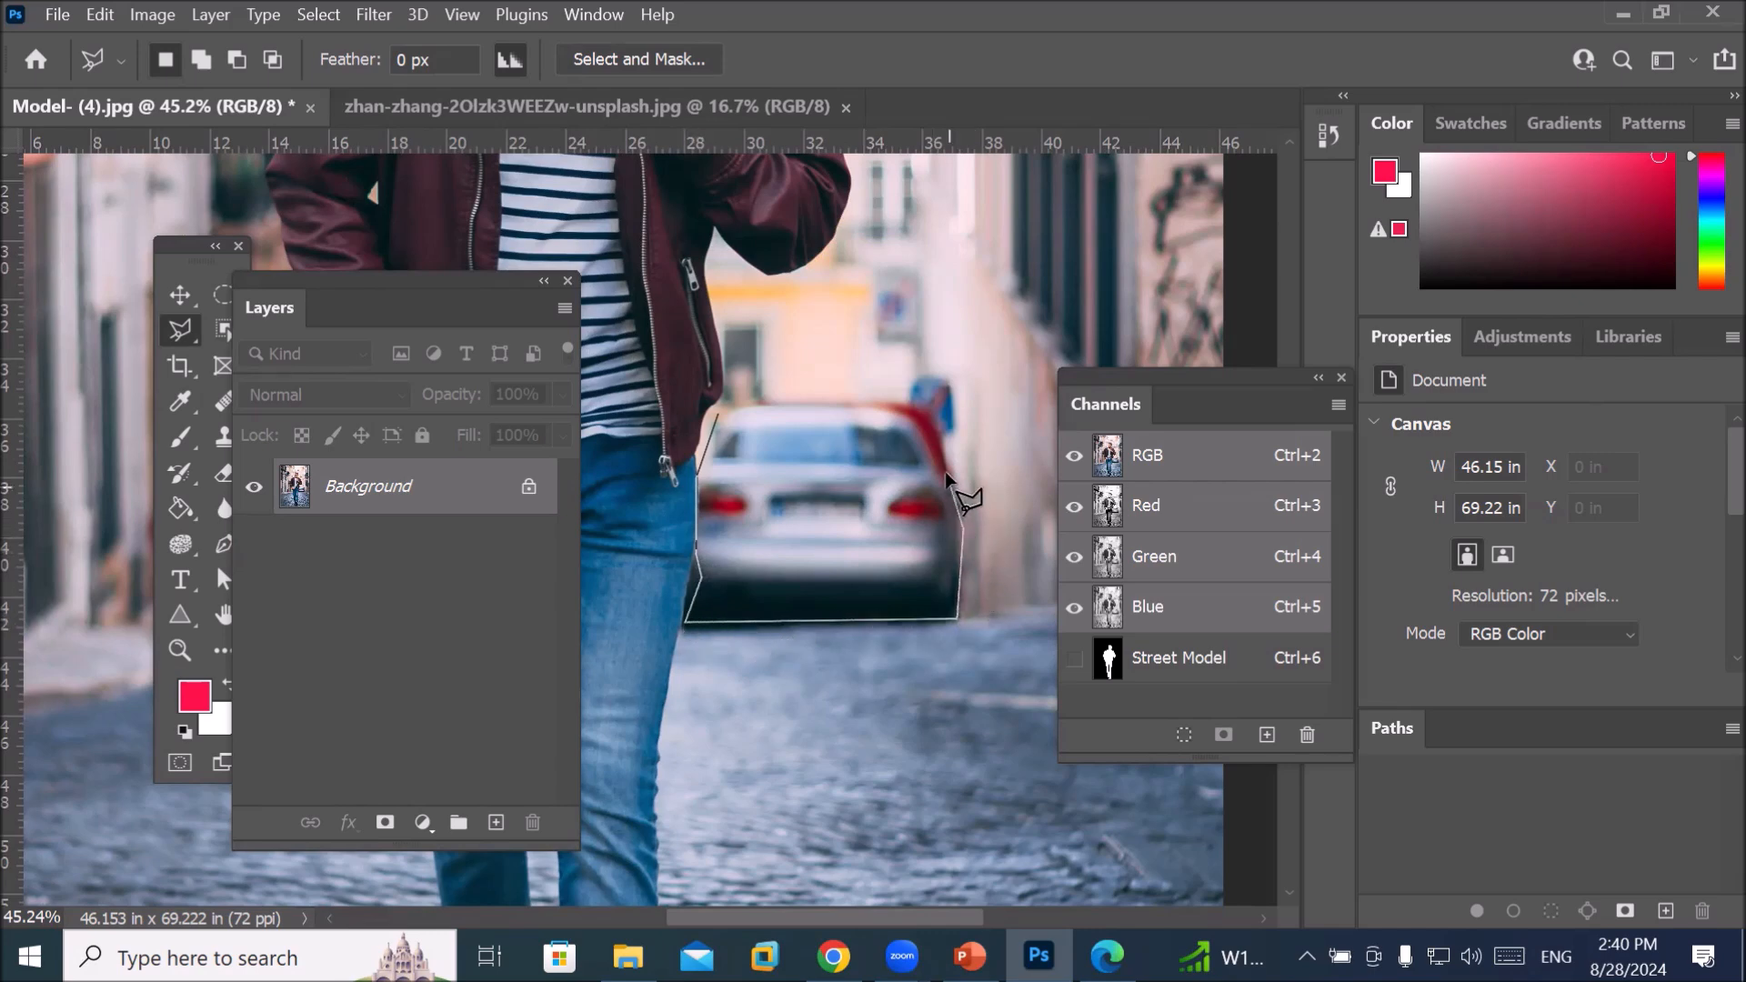
pyautogui.click(898, 412)
pyautogui.click(721, 411)
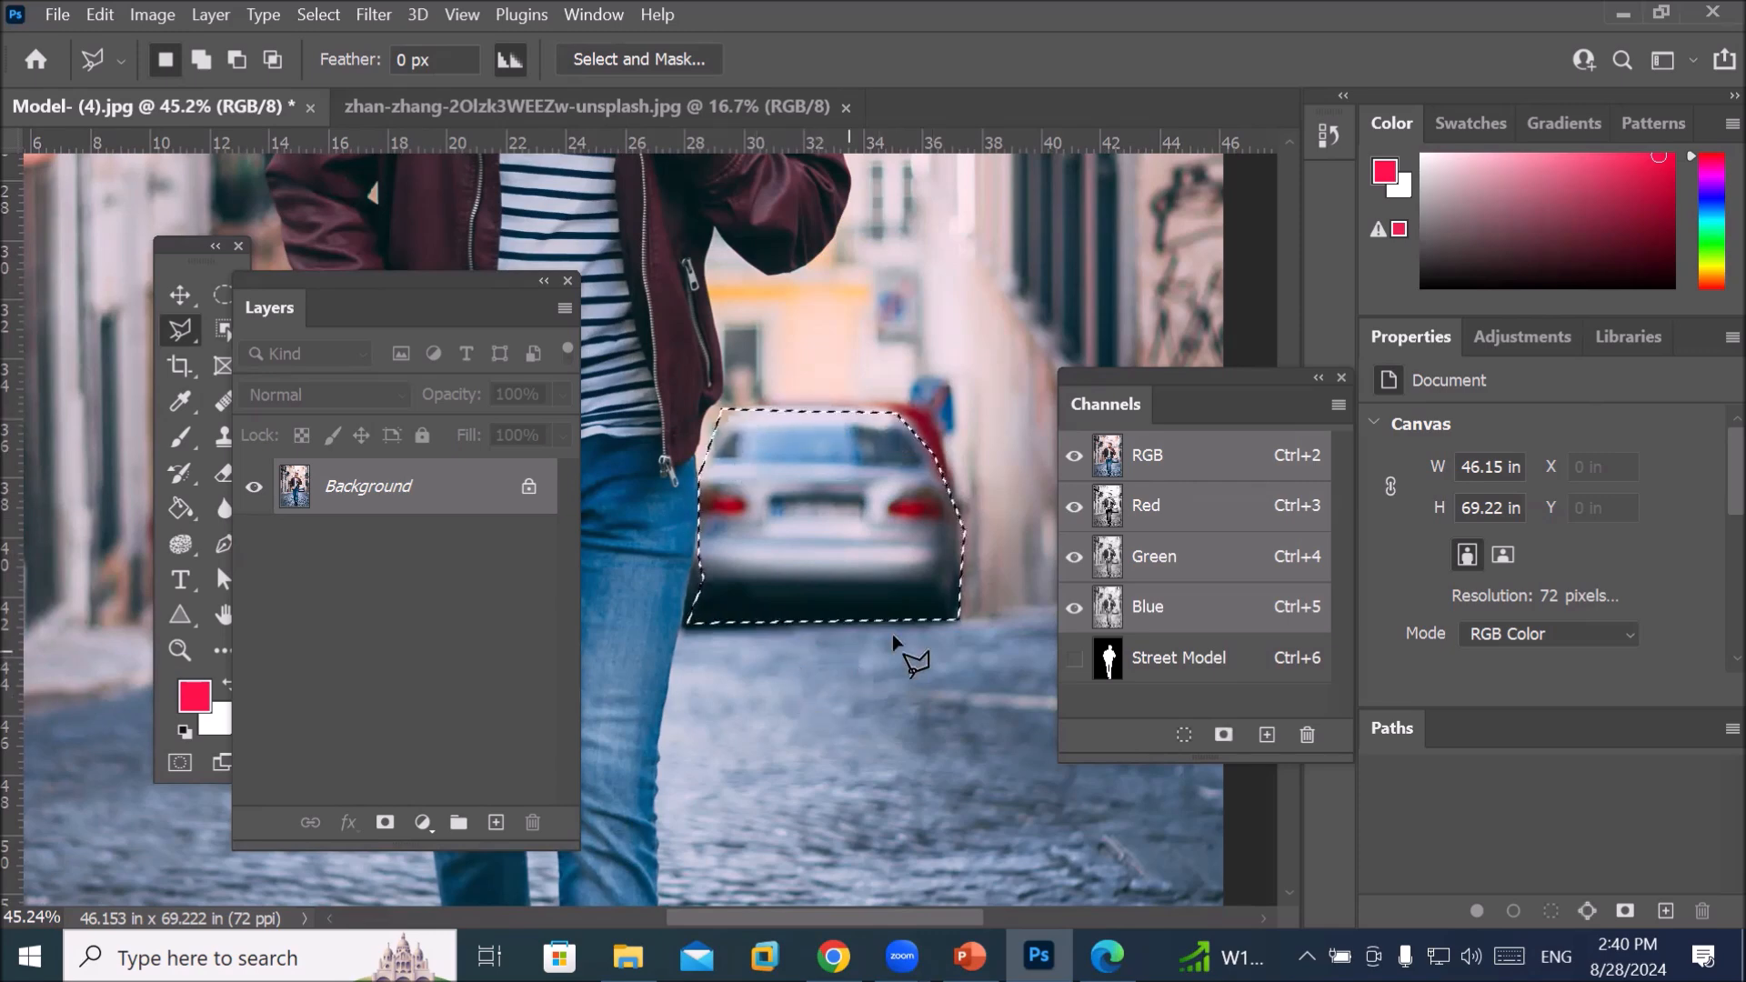
# Save the car selection in Model- (4).jpg as a new channel named car
pyautogui.rightClick(825, 474)
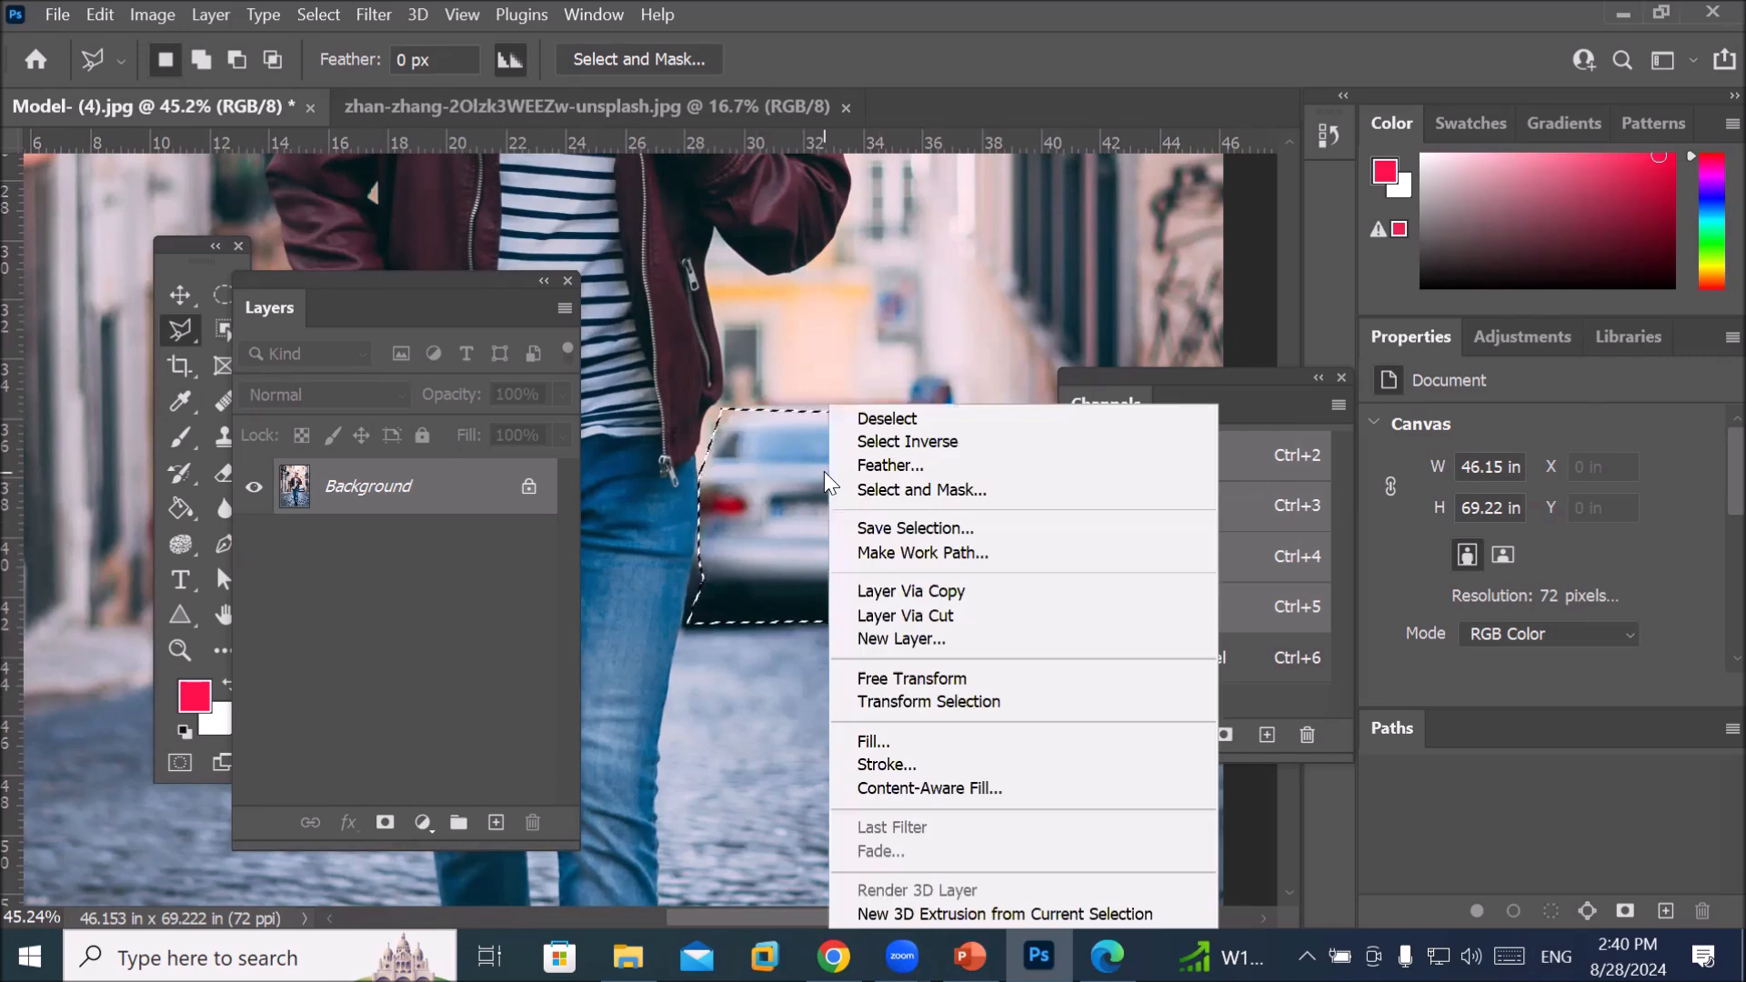
pyautogui.click(888, 537)
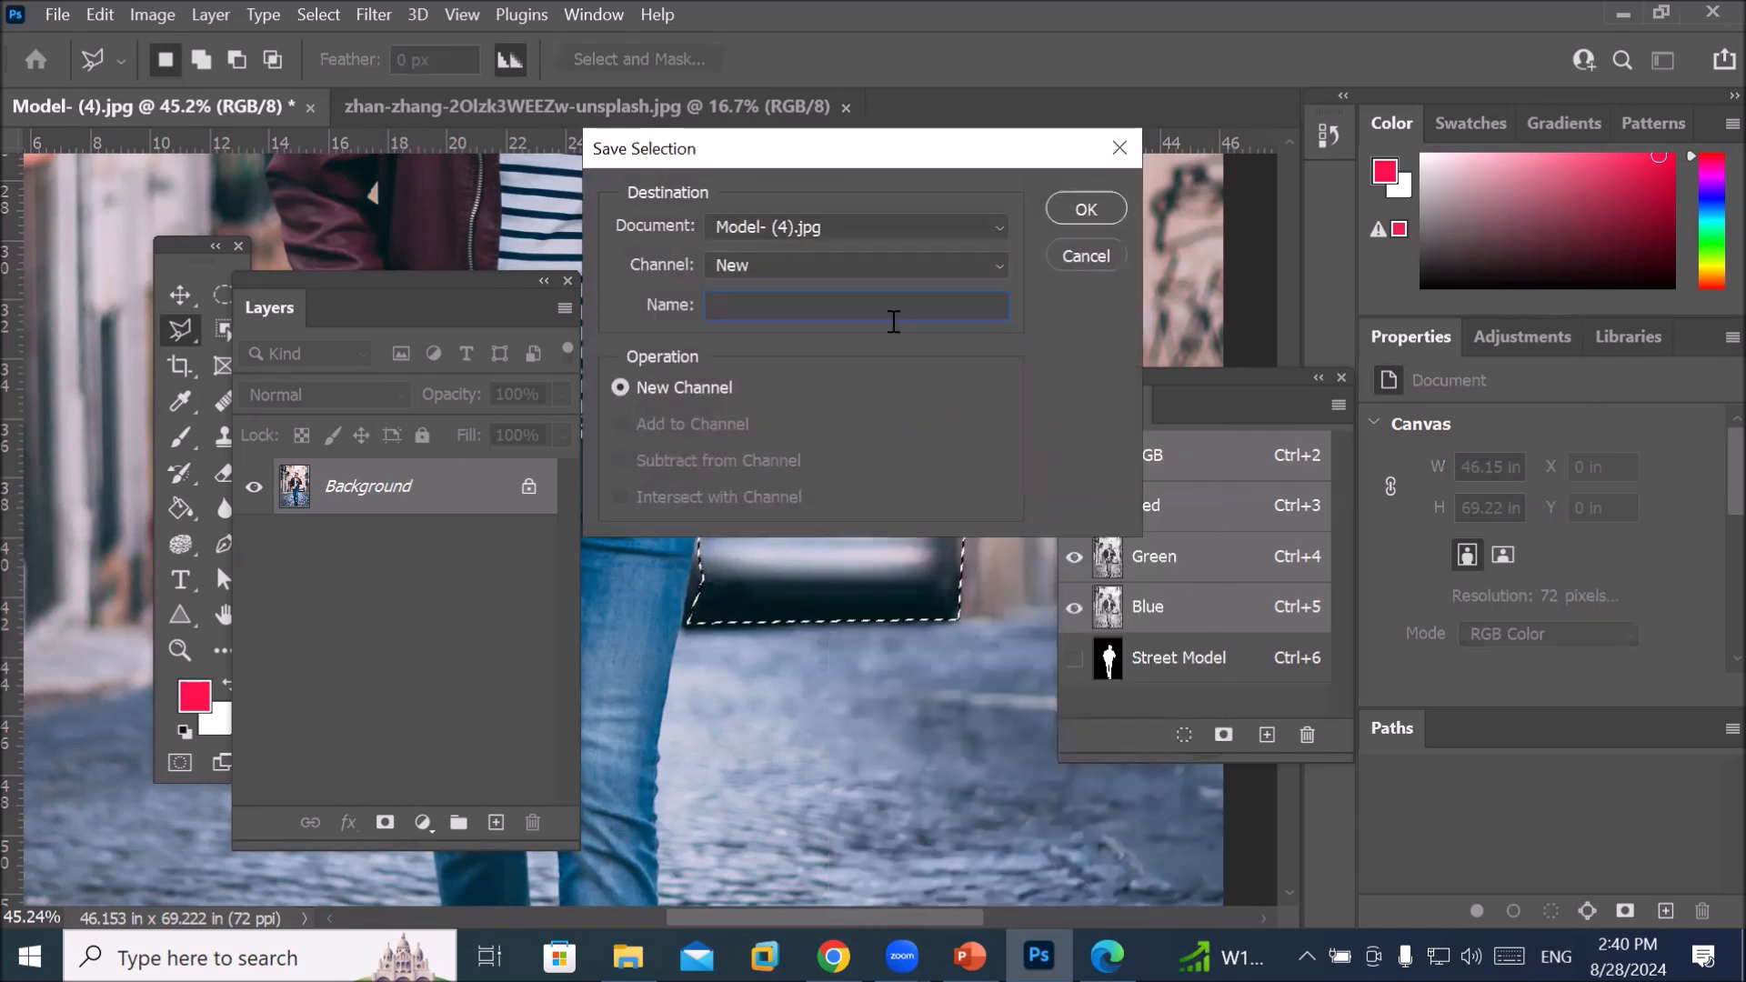
pyautogui.press('Return')
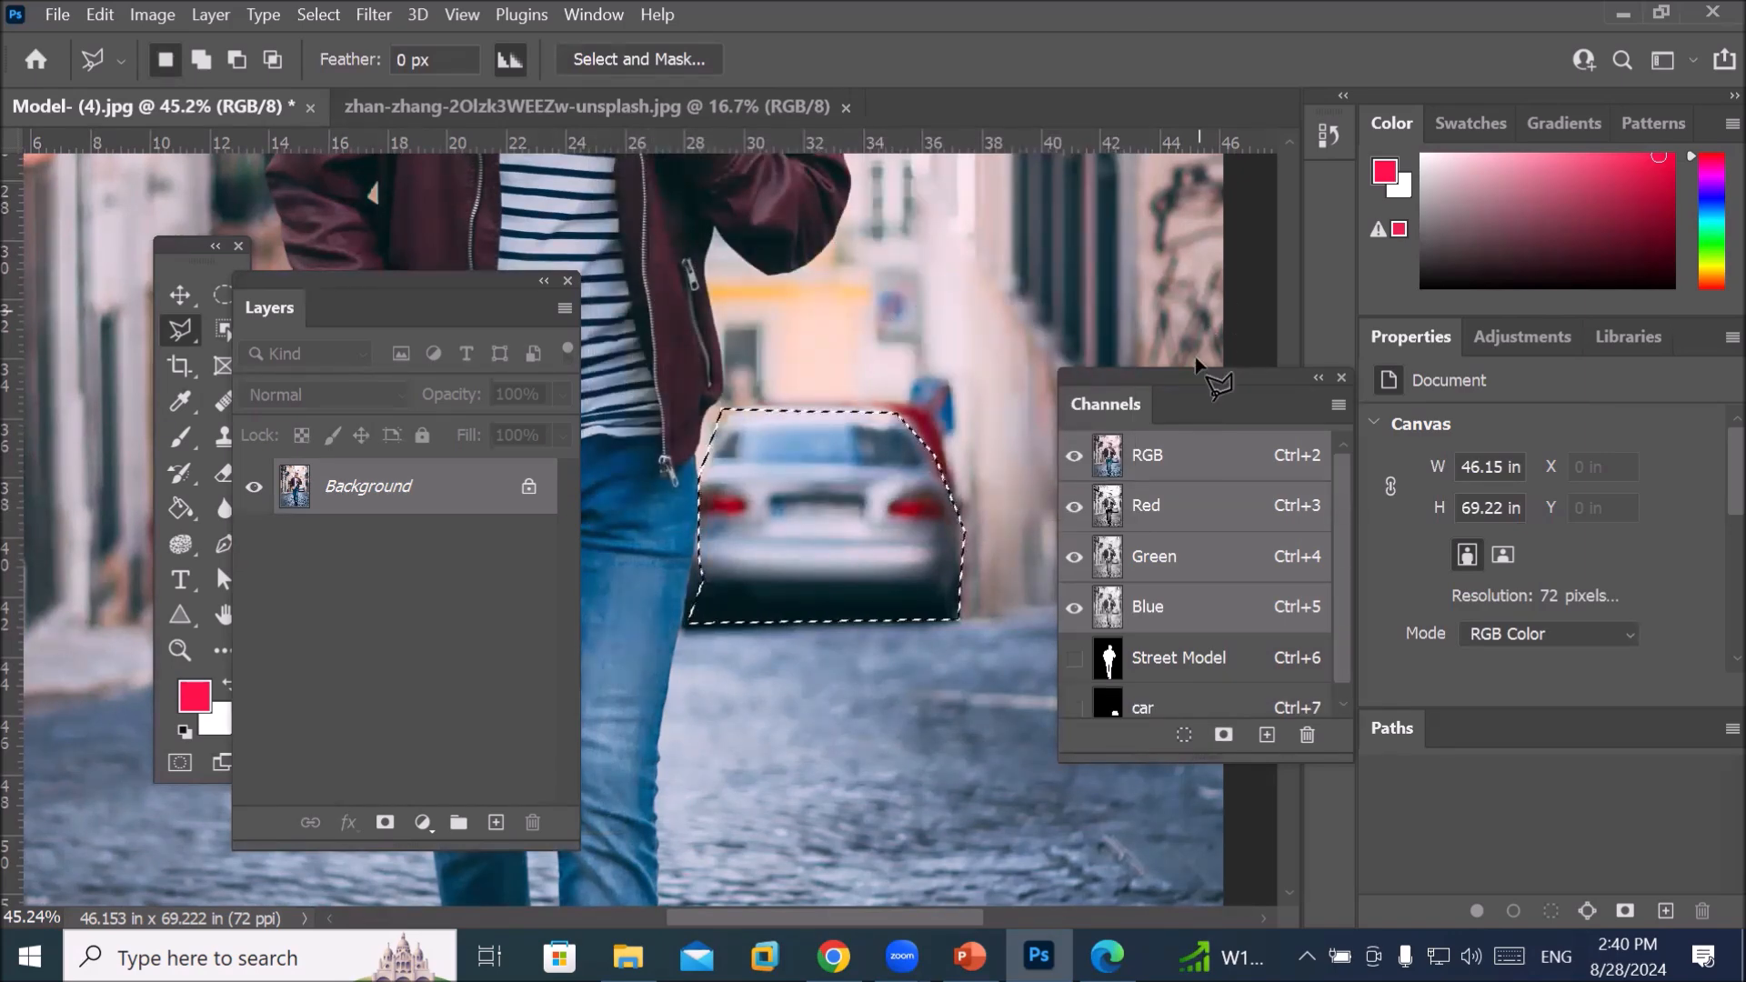
# Rearrange the floating panels, extending Channels to show every channel and joining Layers to the toolbox, and deselect the car
pyautogui.click(1178, 238)
pyautogui.press('Escape')
pyautogui.moveTo(1191, 393); pyautogui.dragTo(1143, 262)
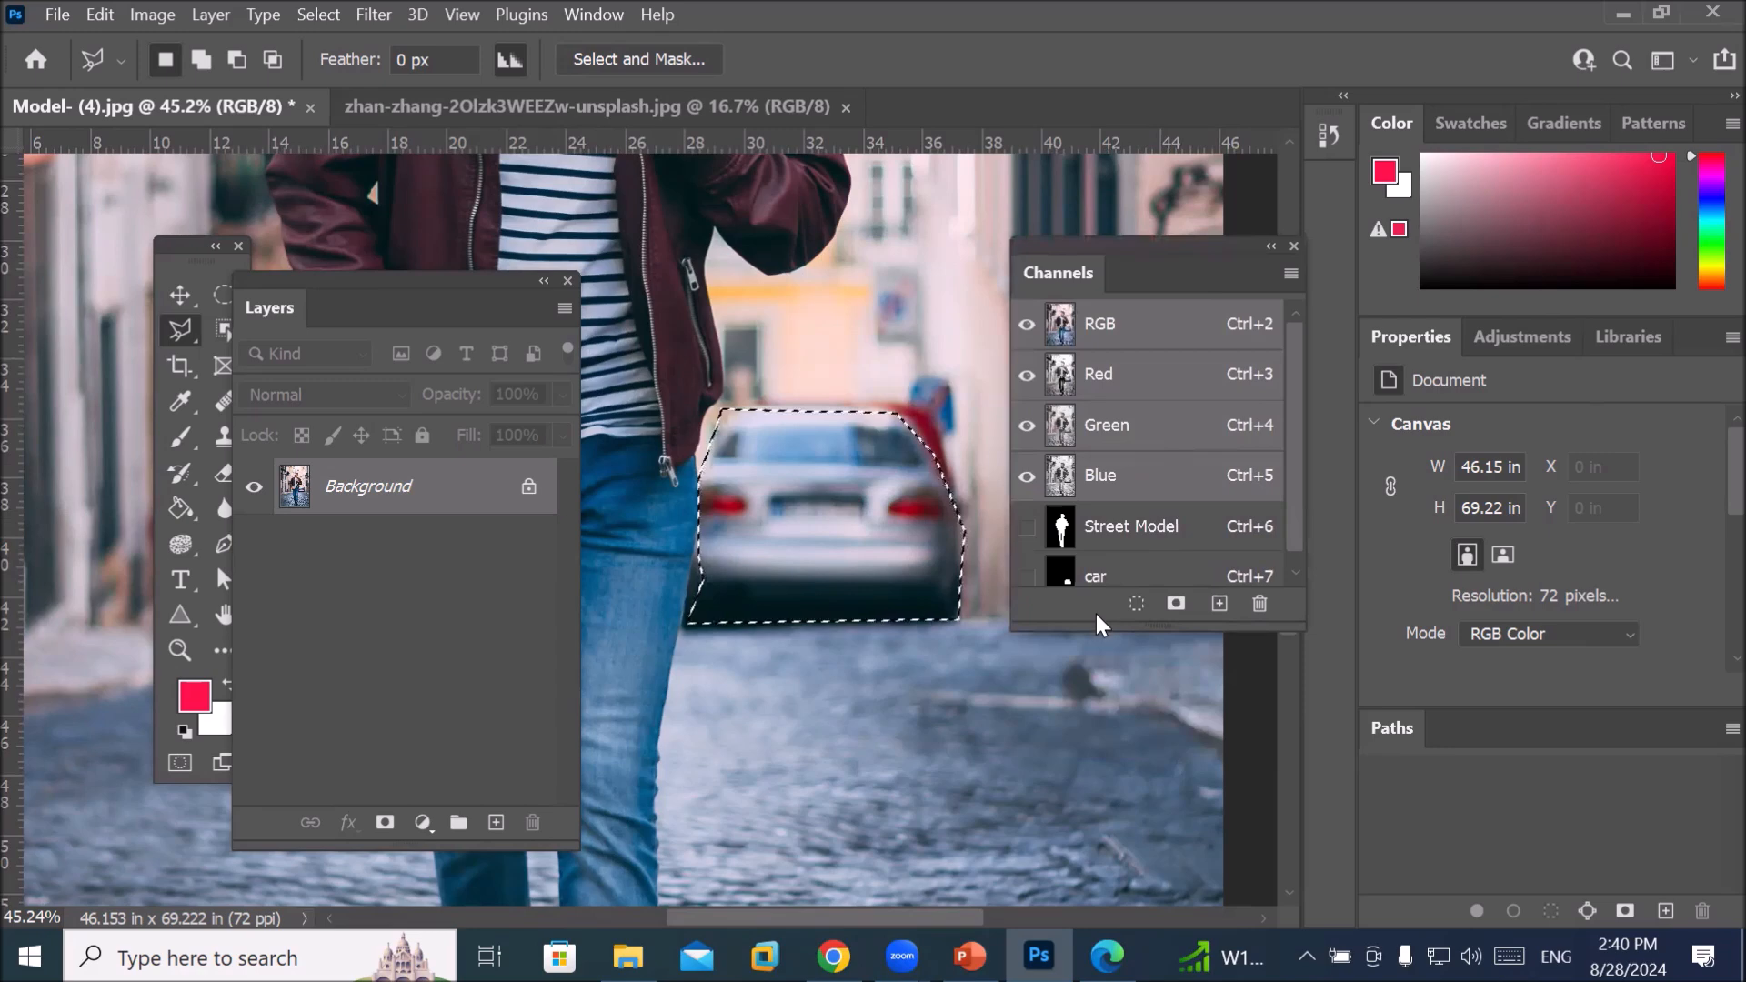
pyautogui.moveTo(1097, 628); pyautogui.dragTo(1103, 727)
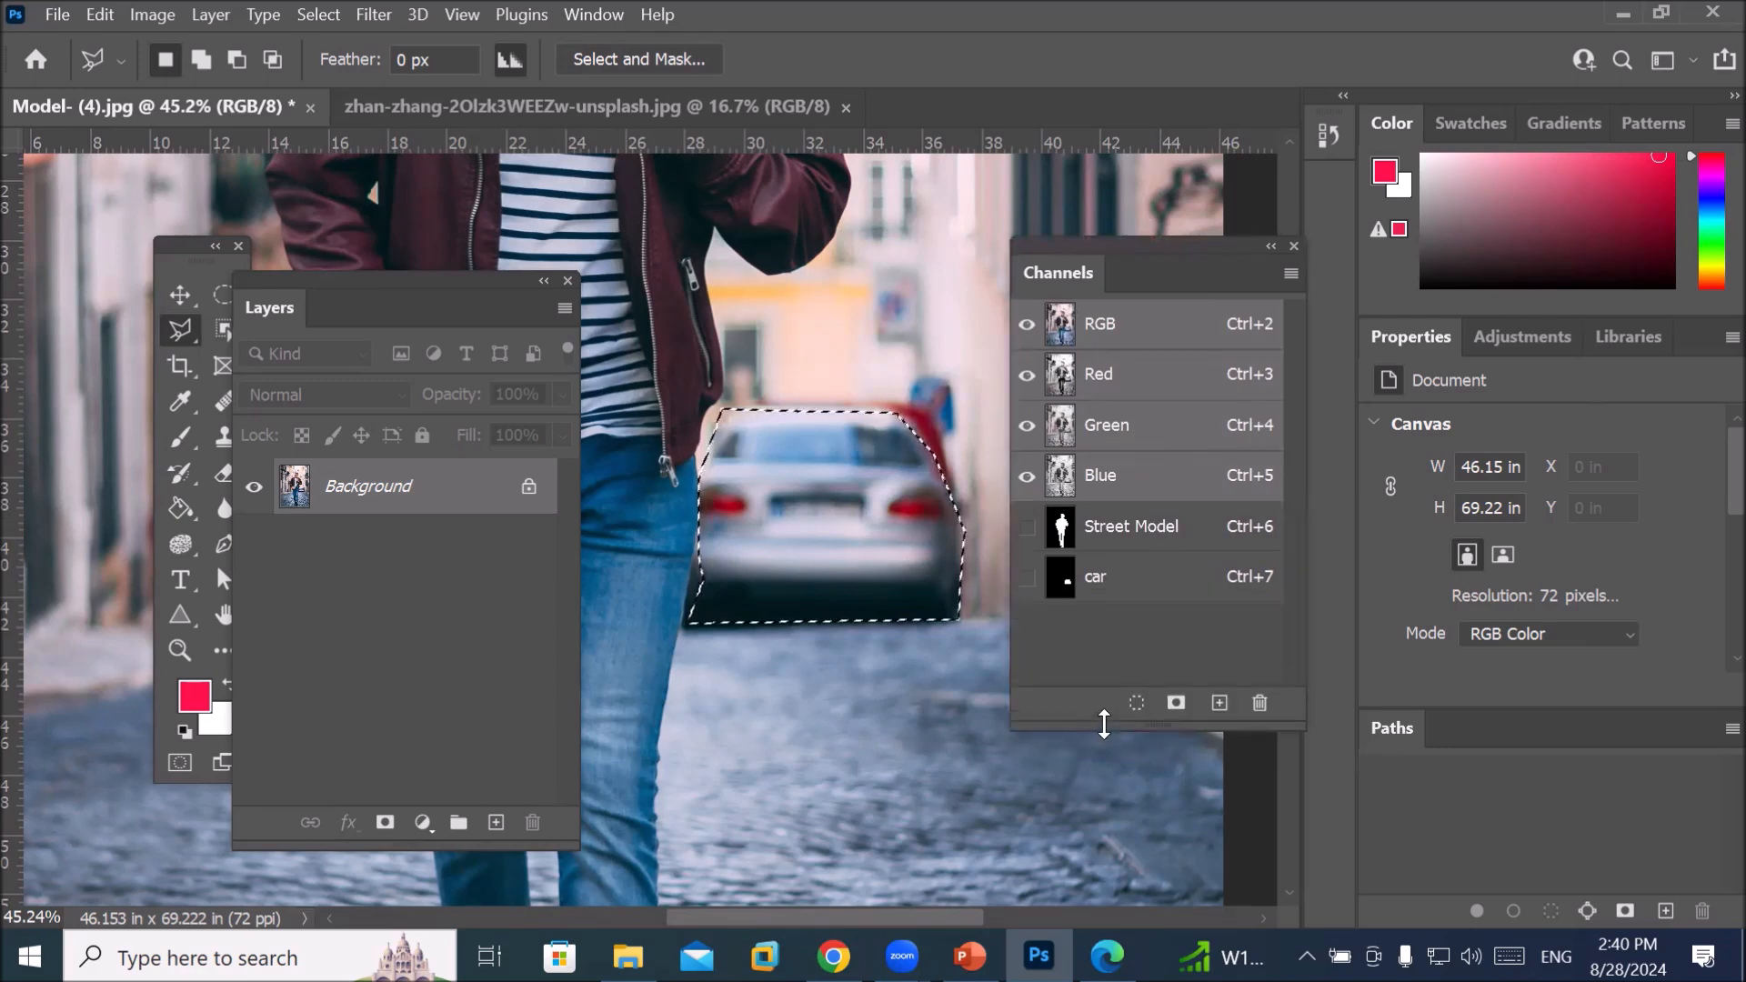
pyautogui.hotkey('ctrl', 'd')
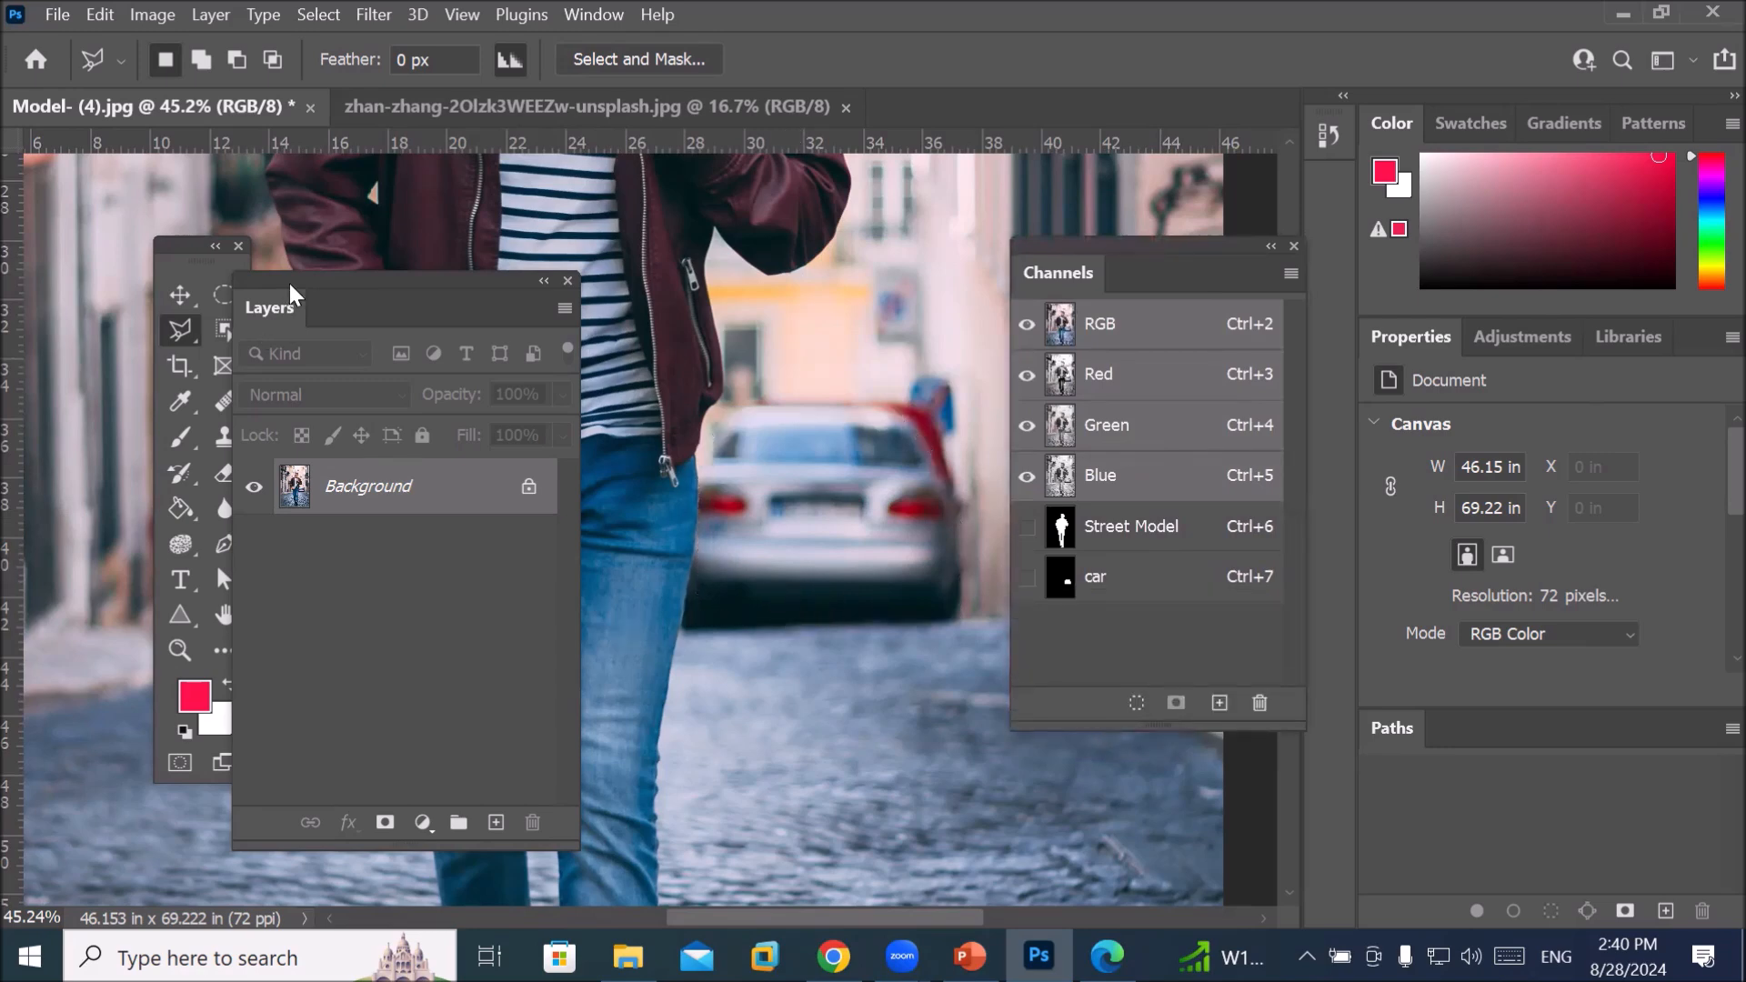
pyautogui.moveTo(345, 295); pyautogui.dragTo(248, 397)
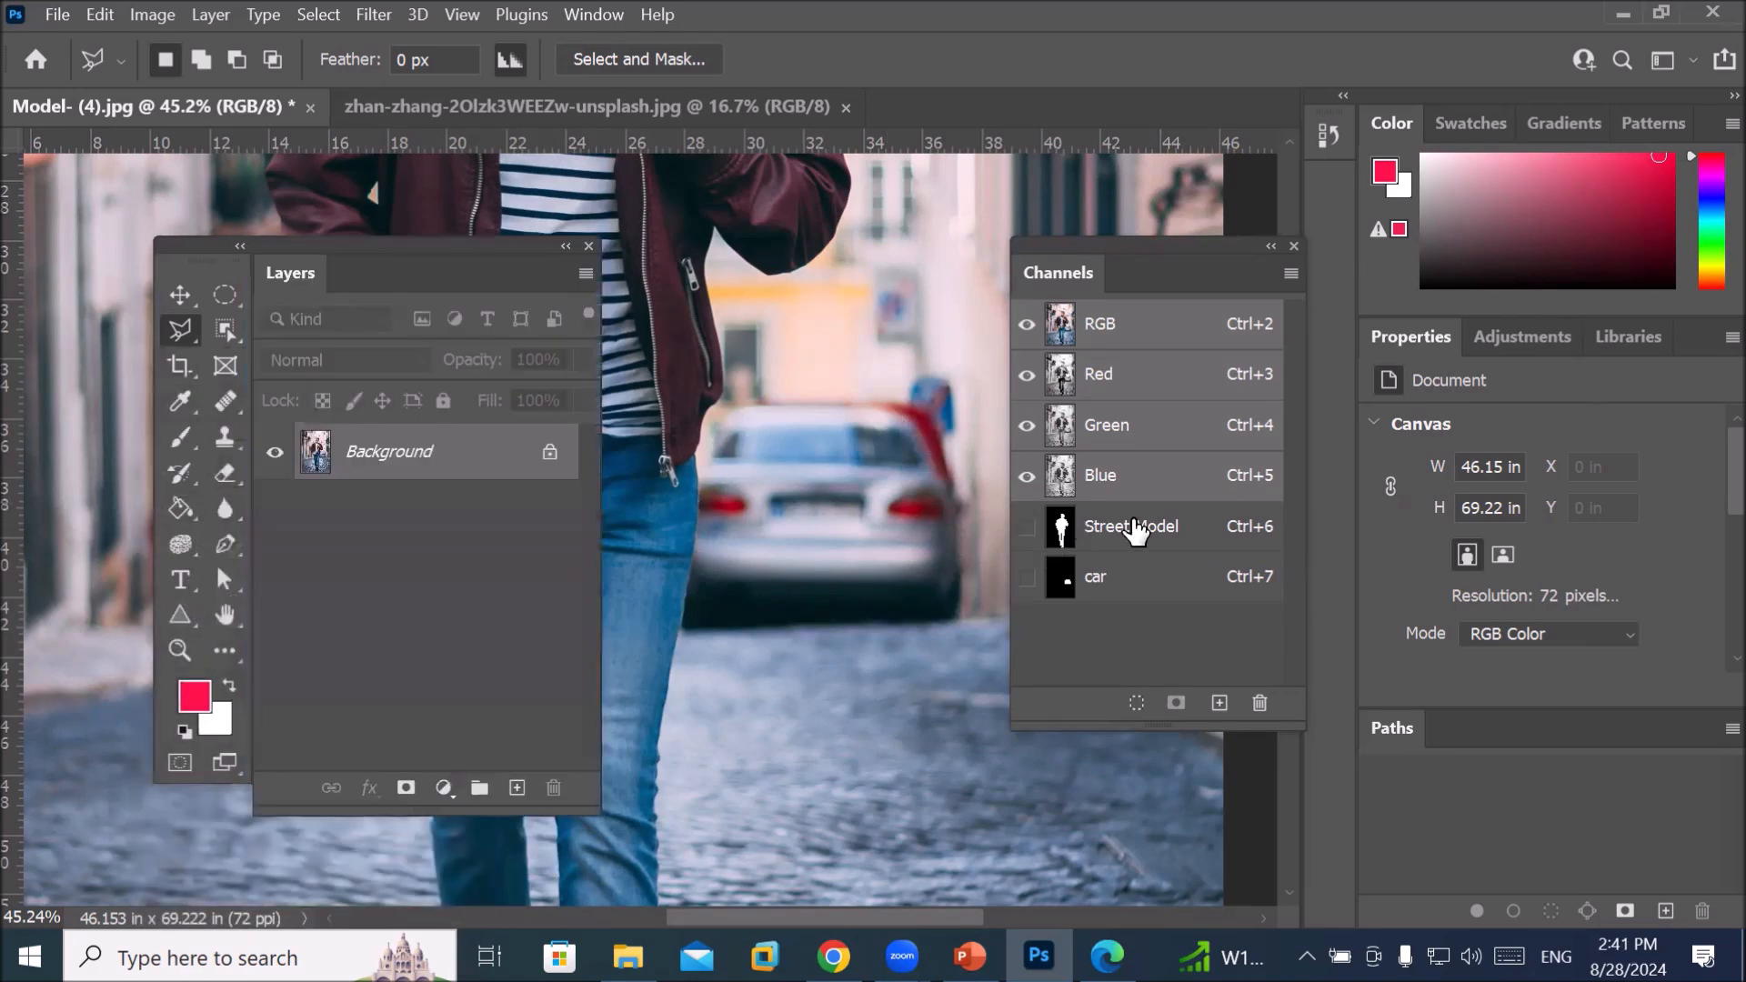
# Load the Street Model channel as a selection, and replace it with the selection from the car channel
pyautogui.keyDown('ctrl'); pyautogui.click(1141, 532); pyautogui.keyUp('ctrl')
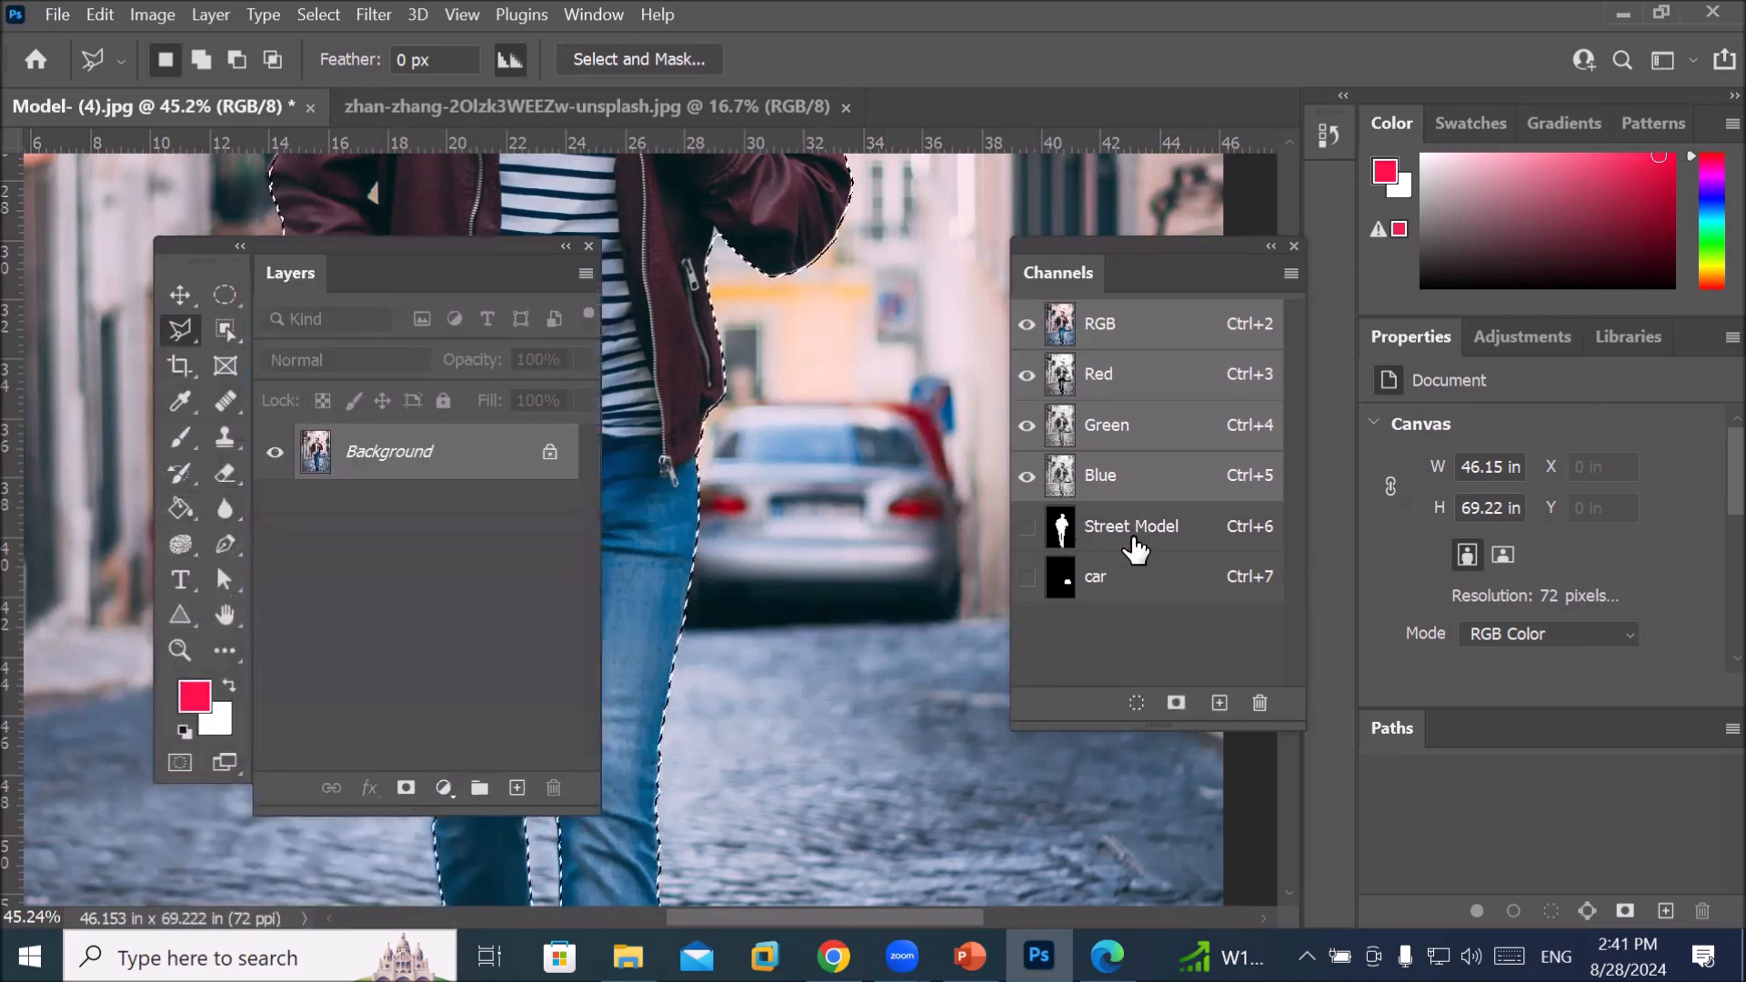
pyautogui.keyDown('ctrl'); pyautogui.click(1106, 586); pyautogui.keyUp('ctrl')
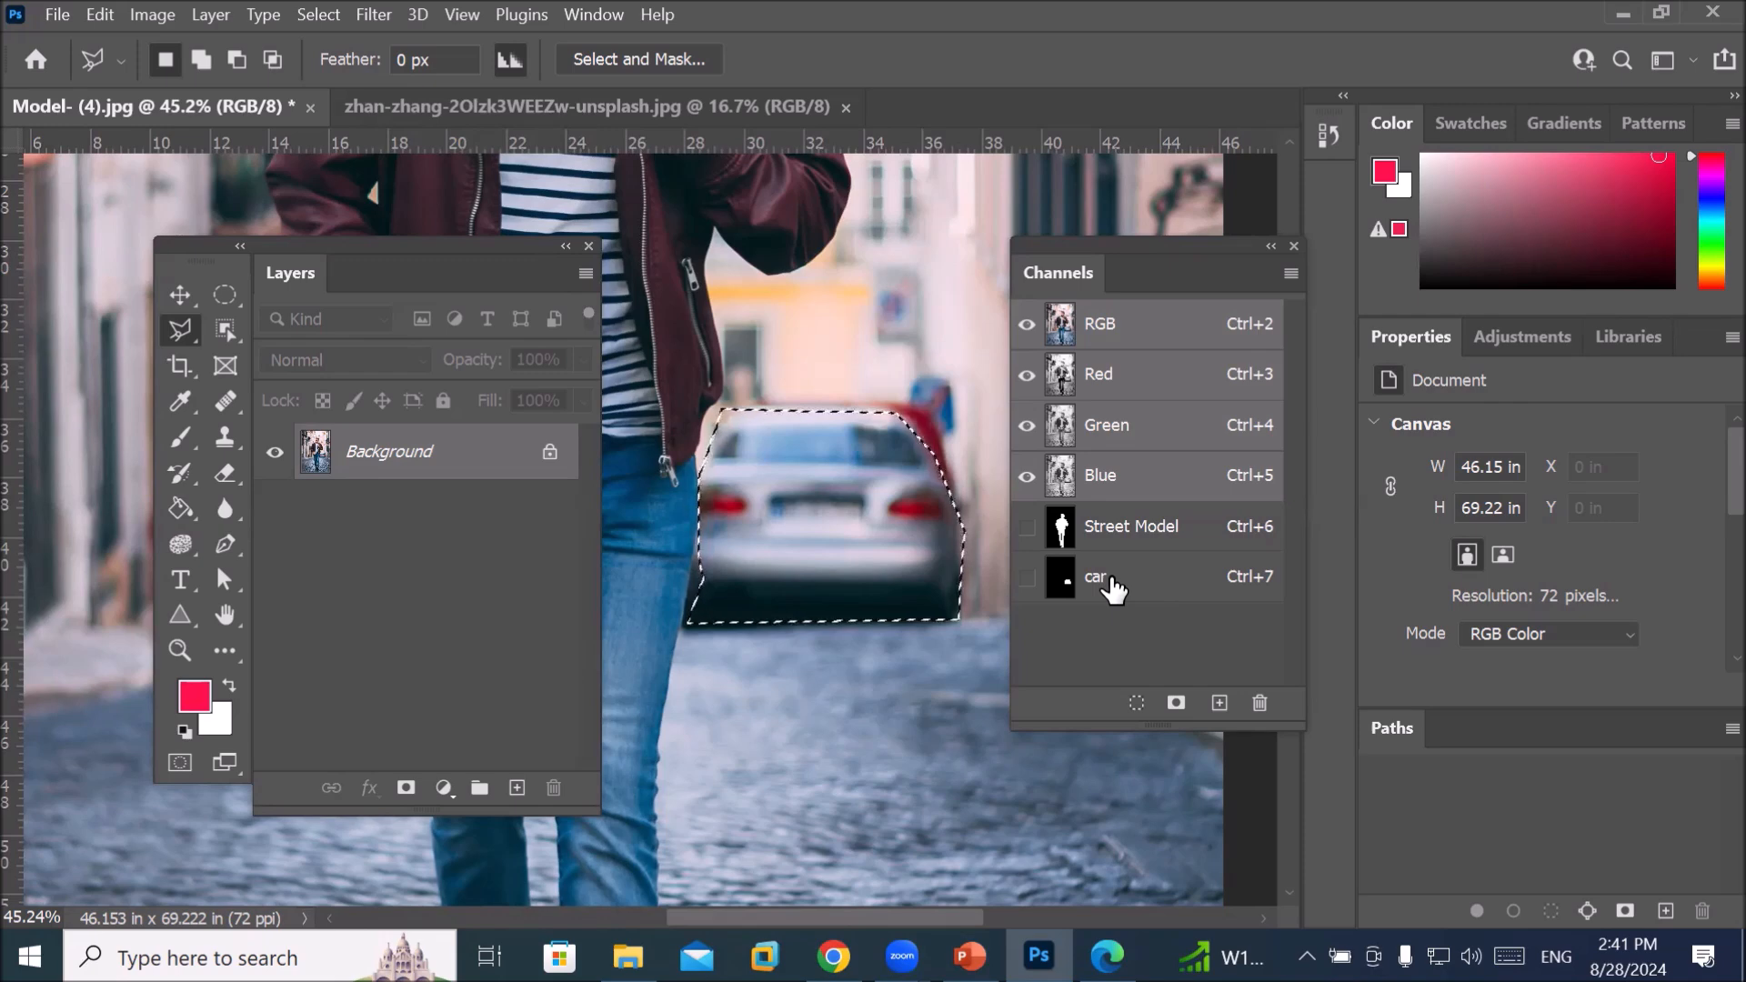
pyautogui.hotkey('ctrl', 'd')
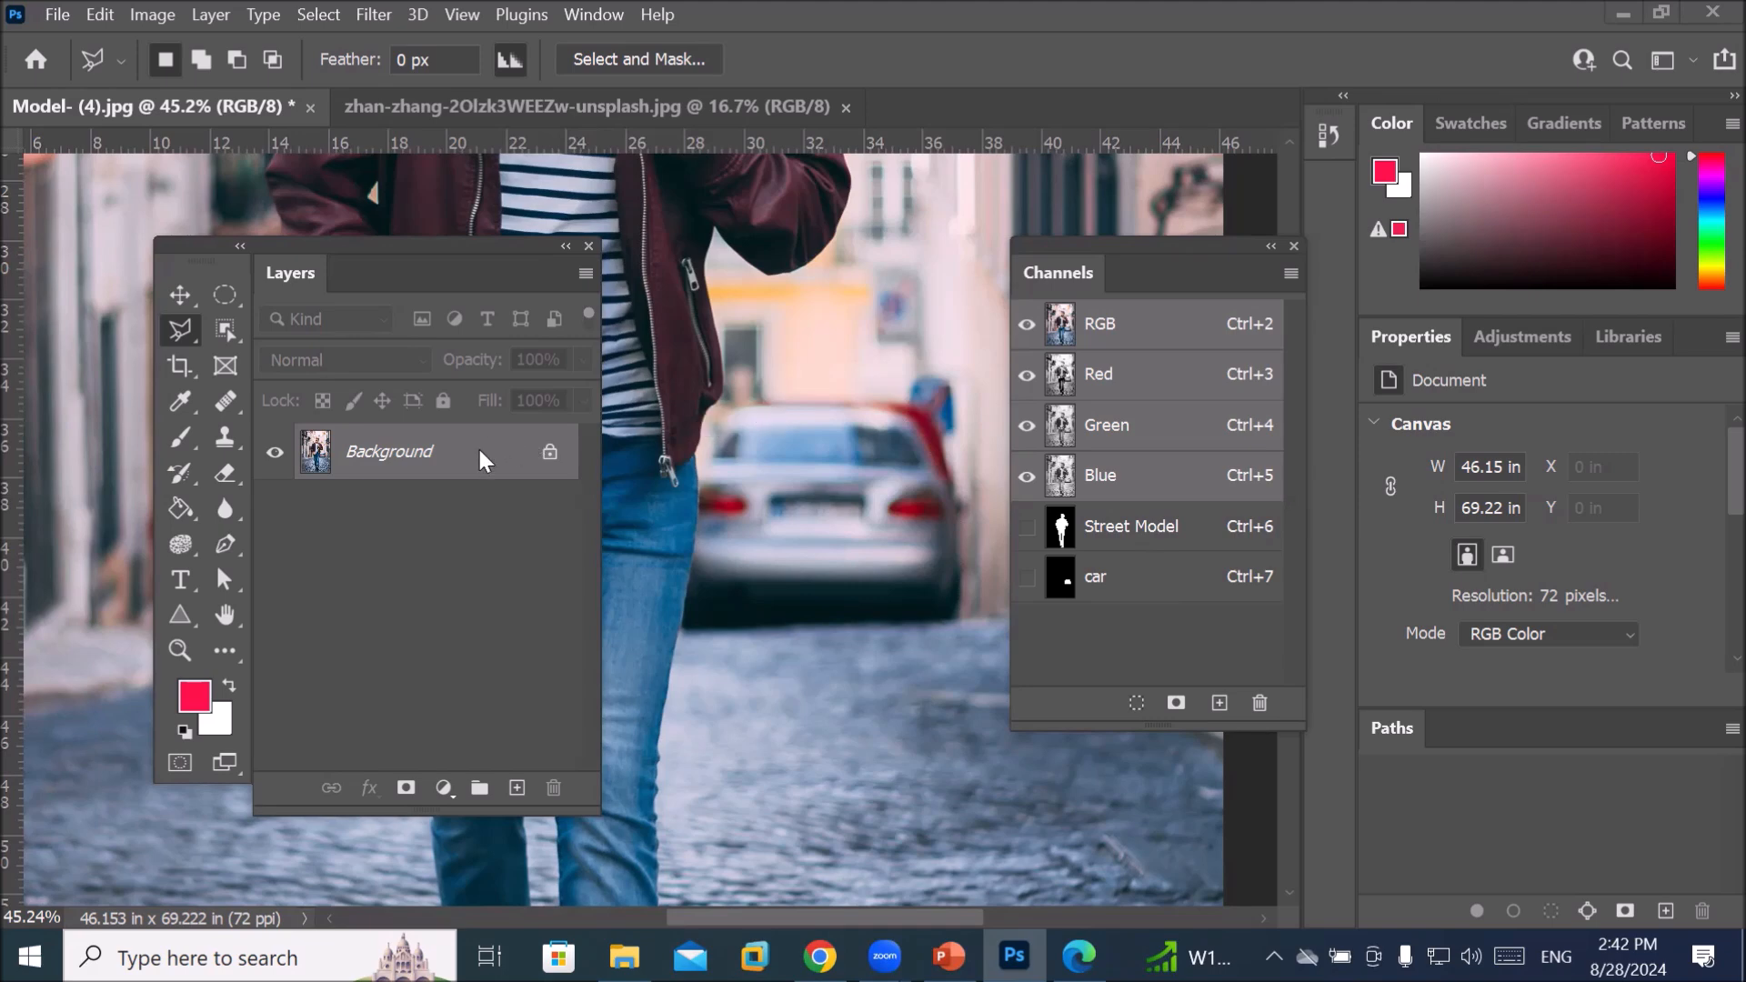
# Draw a new tall elliptical selection around the whole man, from above his head to just below his shoes
pyautogui.scroll(-6, 670, 507)
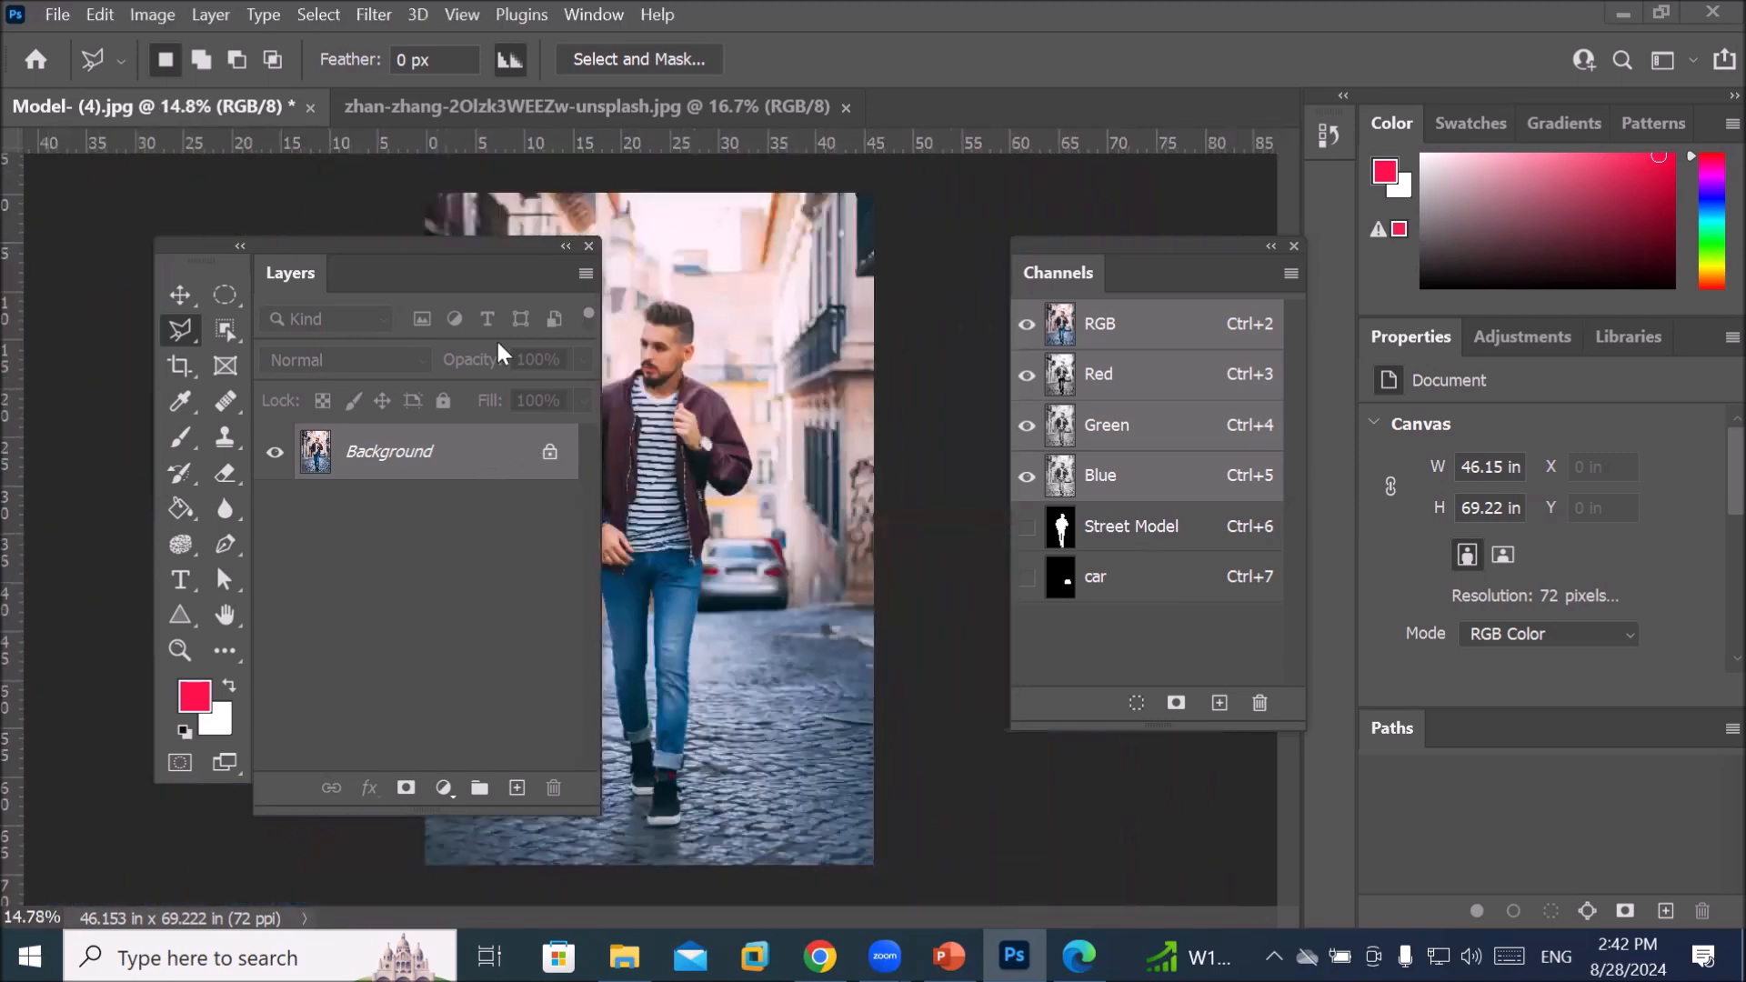
pyautogui.moveTo(441, 242); pyautogui.dragTo(343, 281)
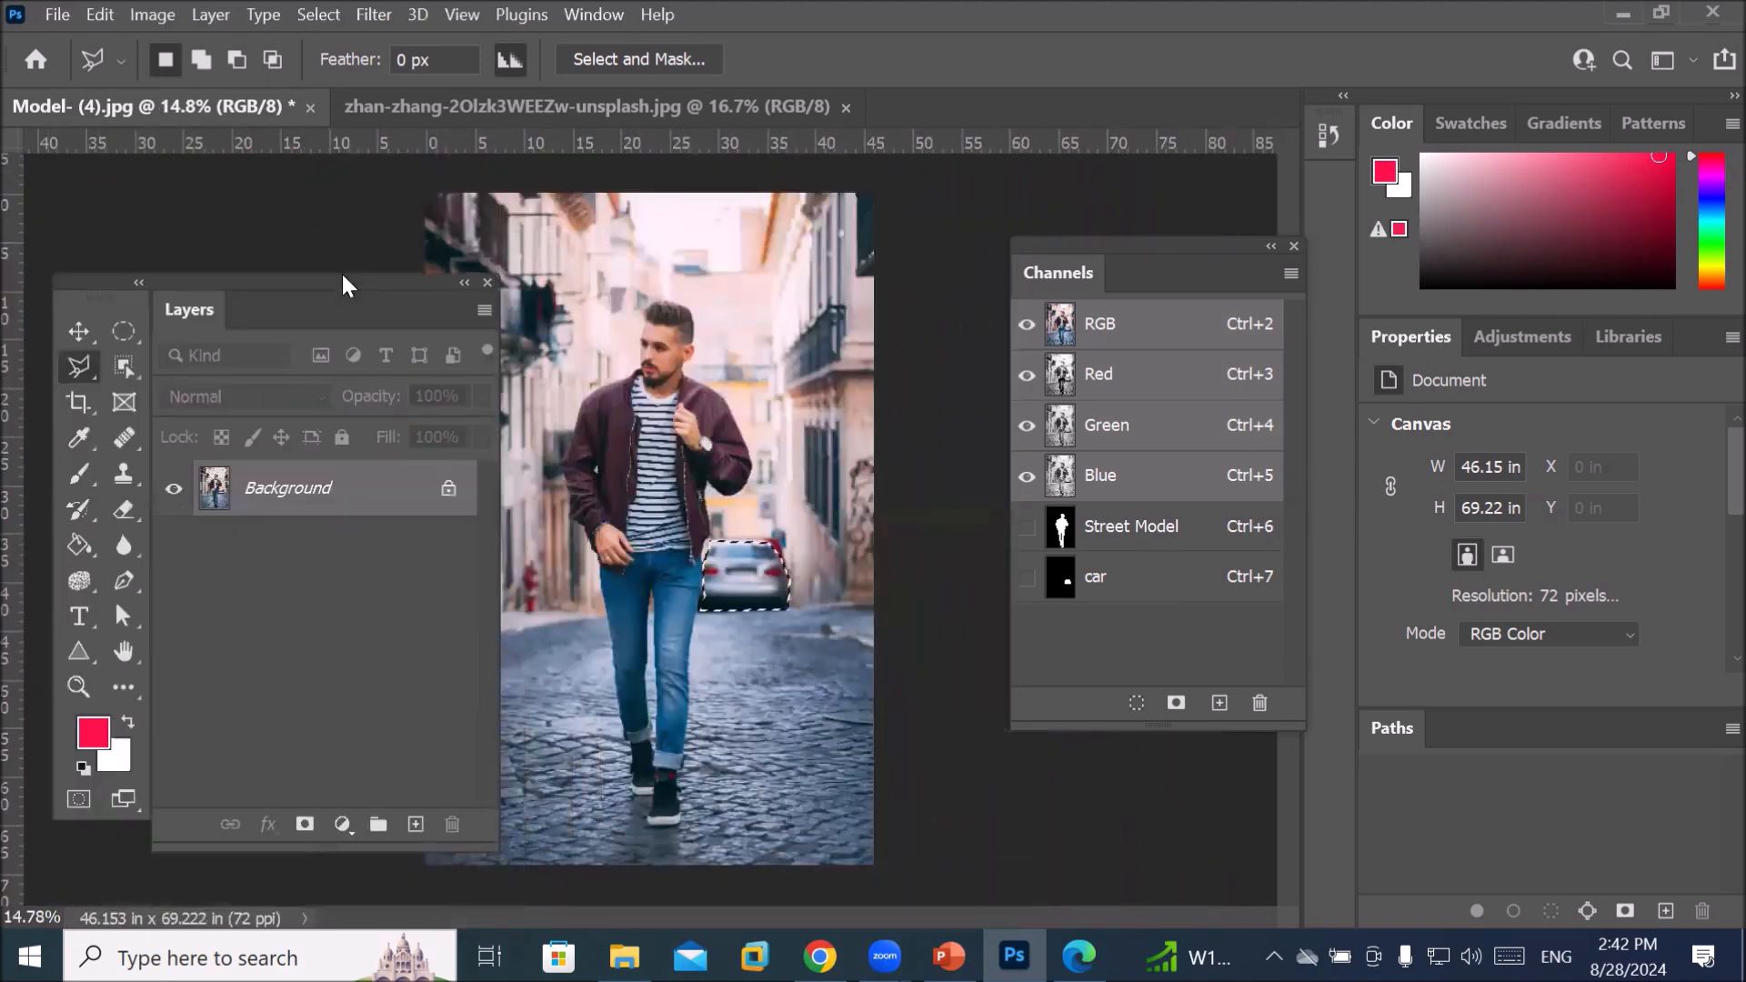
pyautogui.click(120, 332)
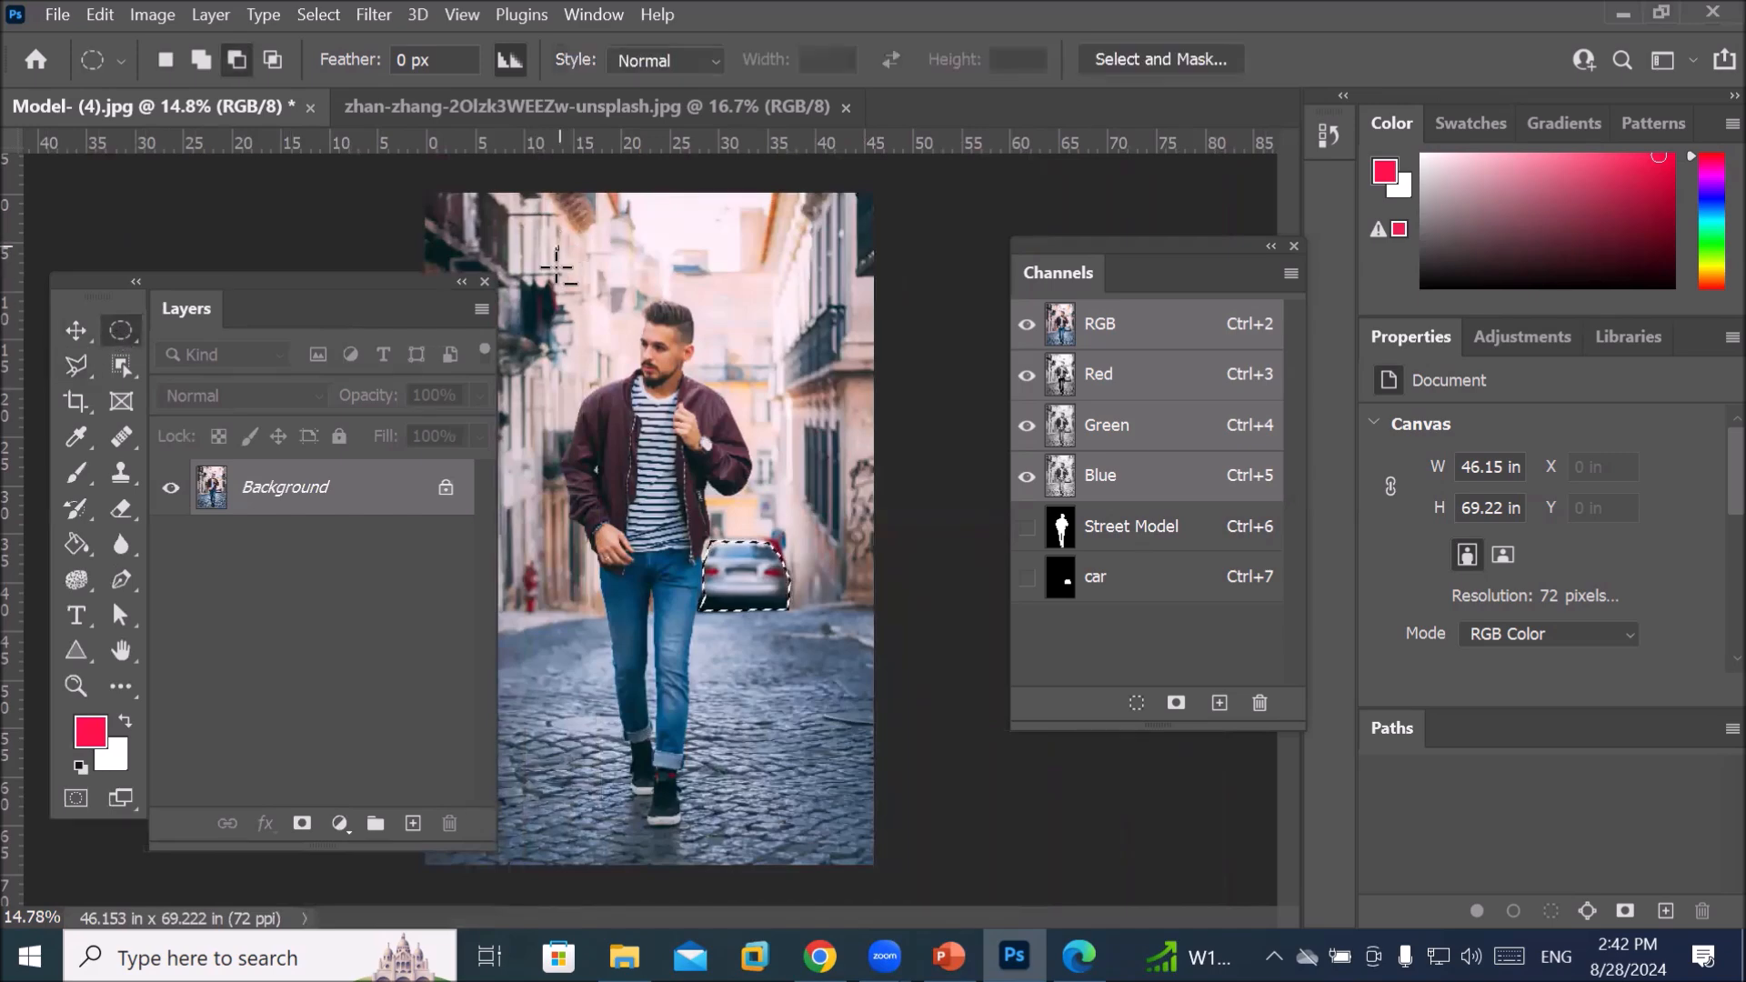
pyautogui.click(170, 64)
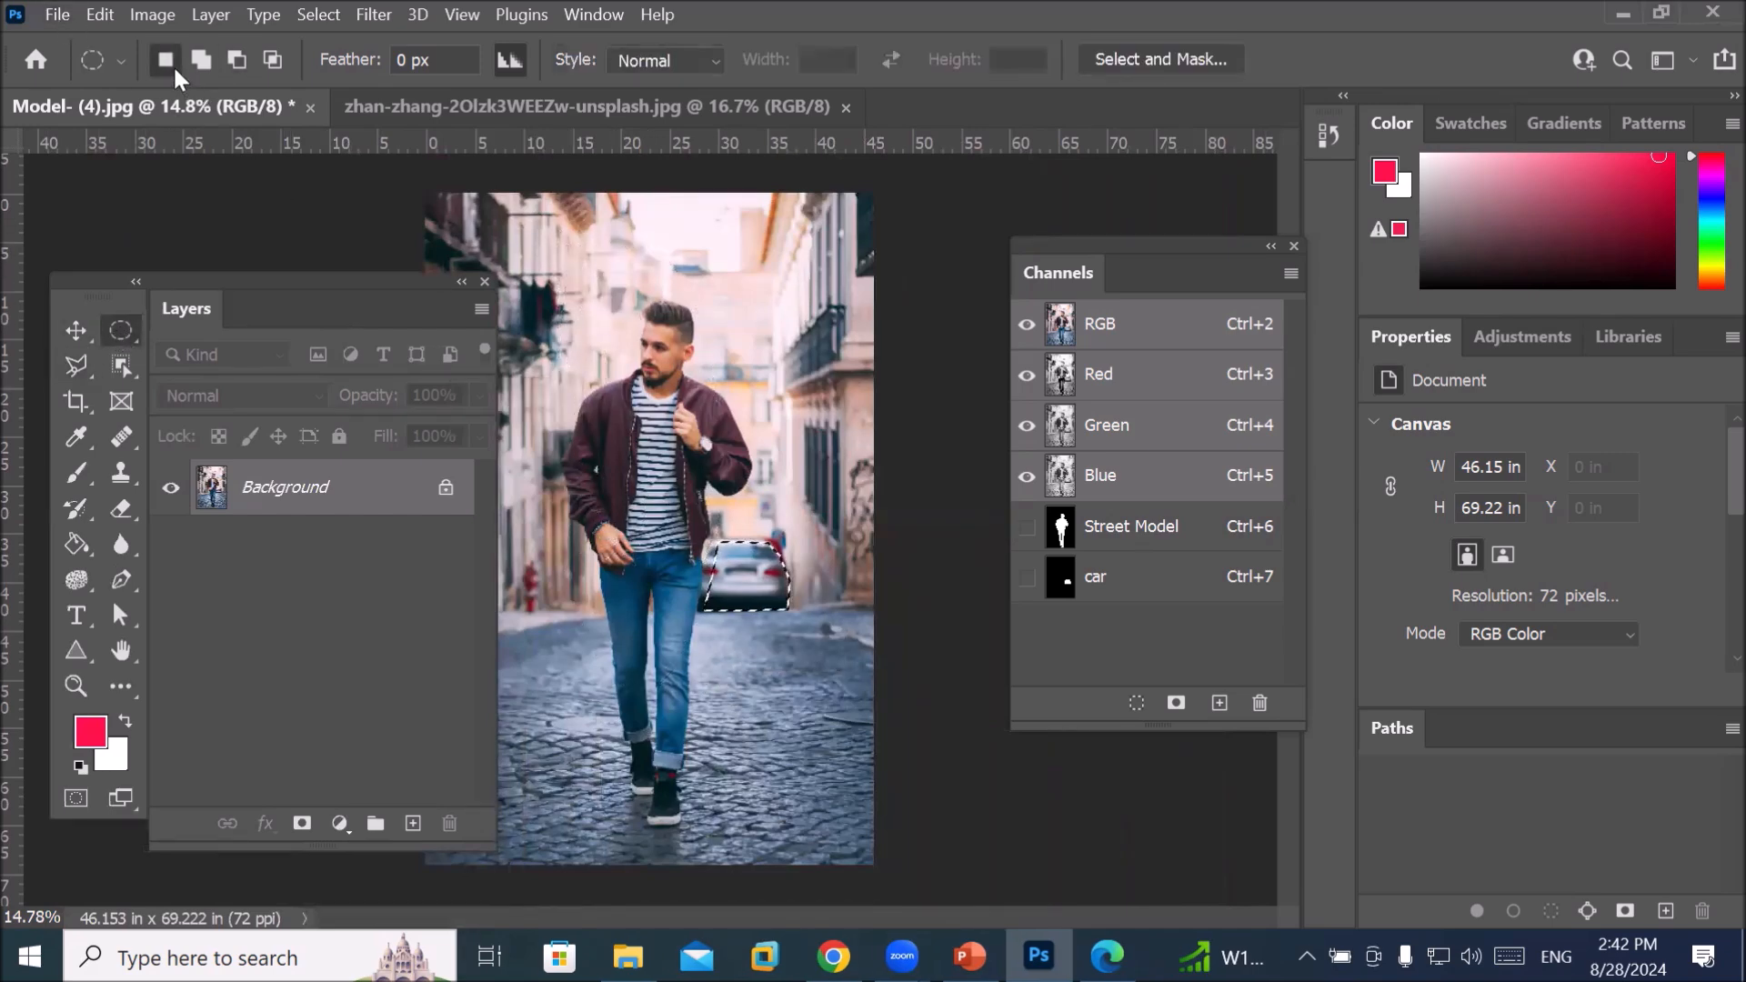
pyautogui.moveTo(573, 272); pyautogui.dragTo(759, 847)
# Save the elliptical selection in Model- (4).jpg as a new channel, leaving its name blank
pyautogui.rightClick(647, 532)
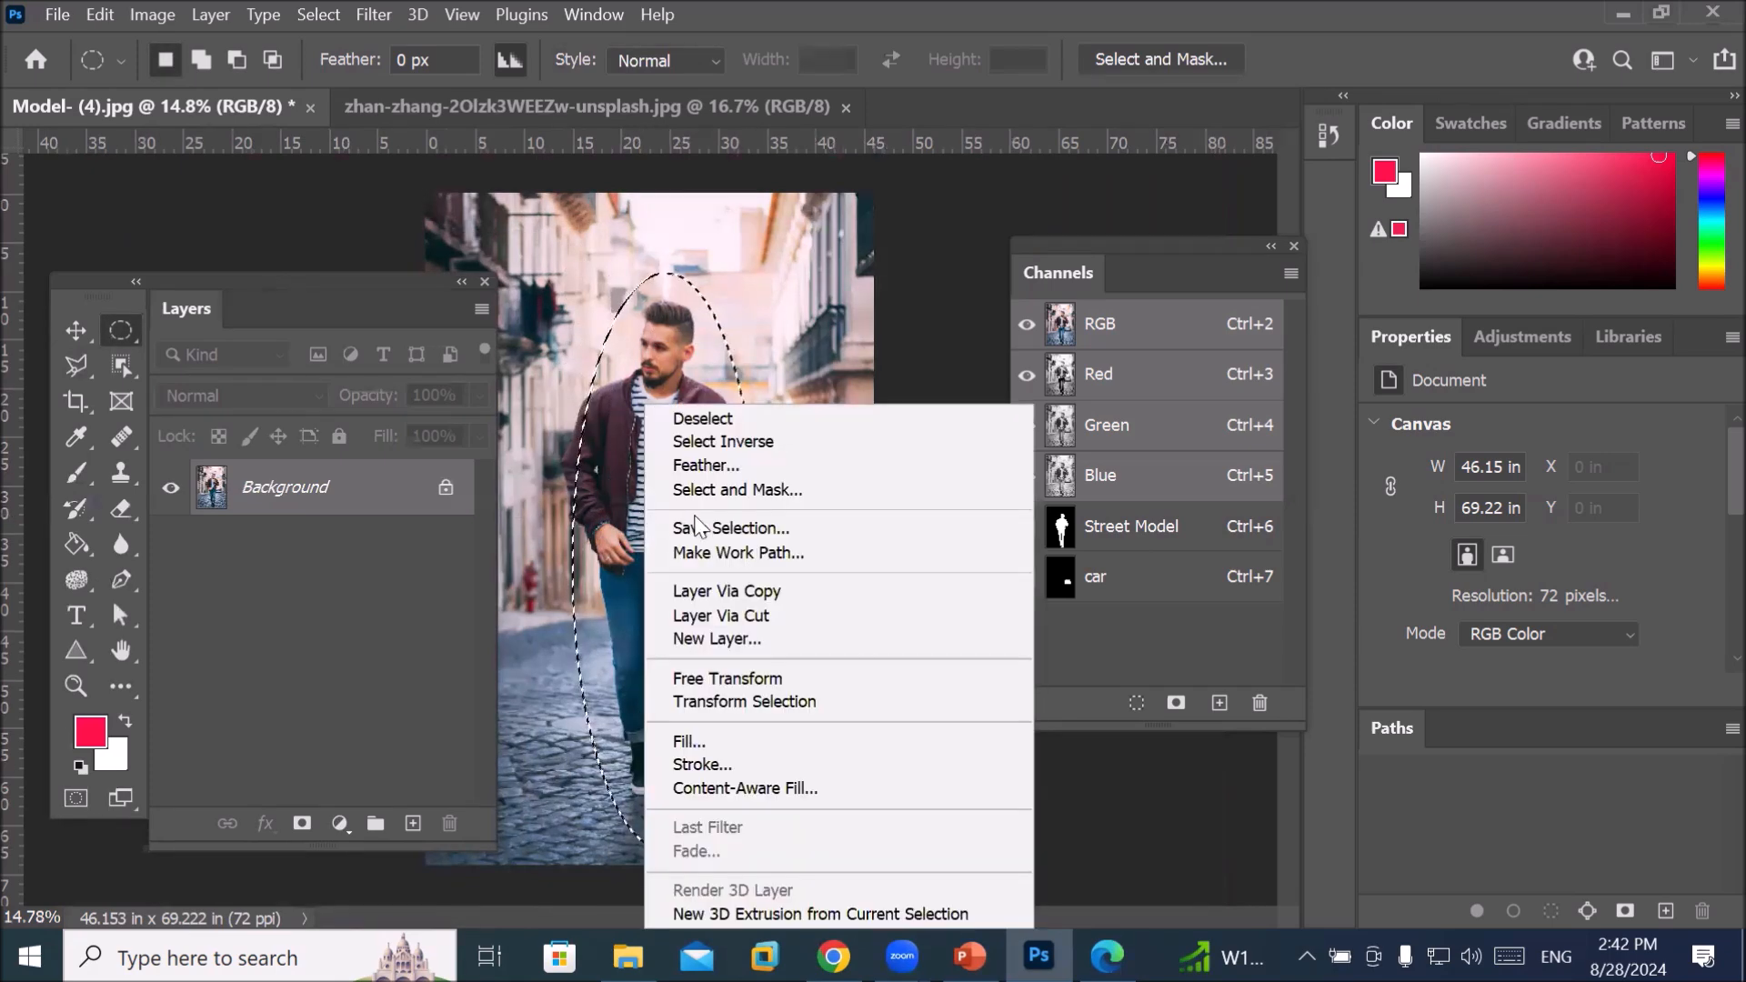
pyautogui.click(705, 527)
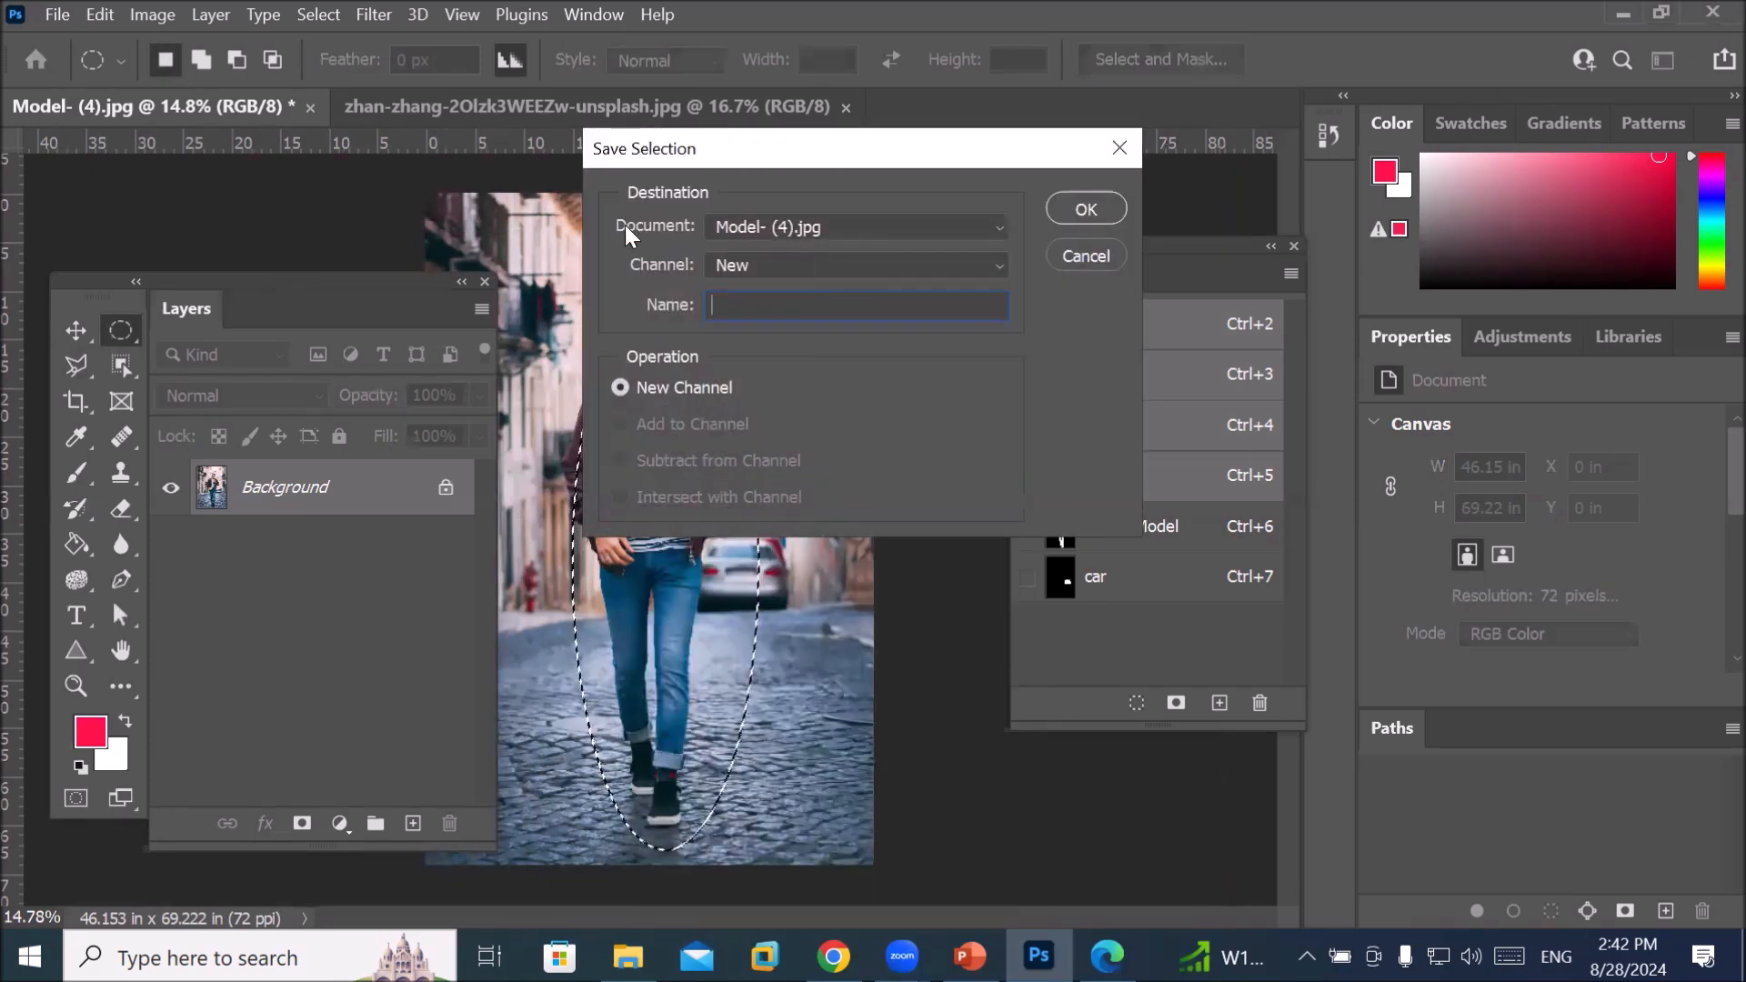
pyautogui.click(831, 229)
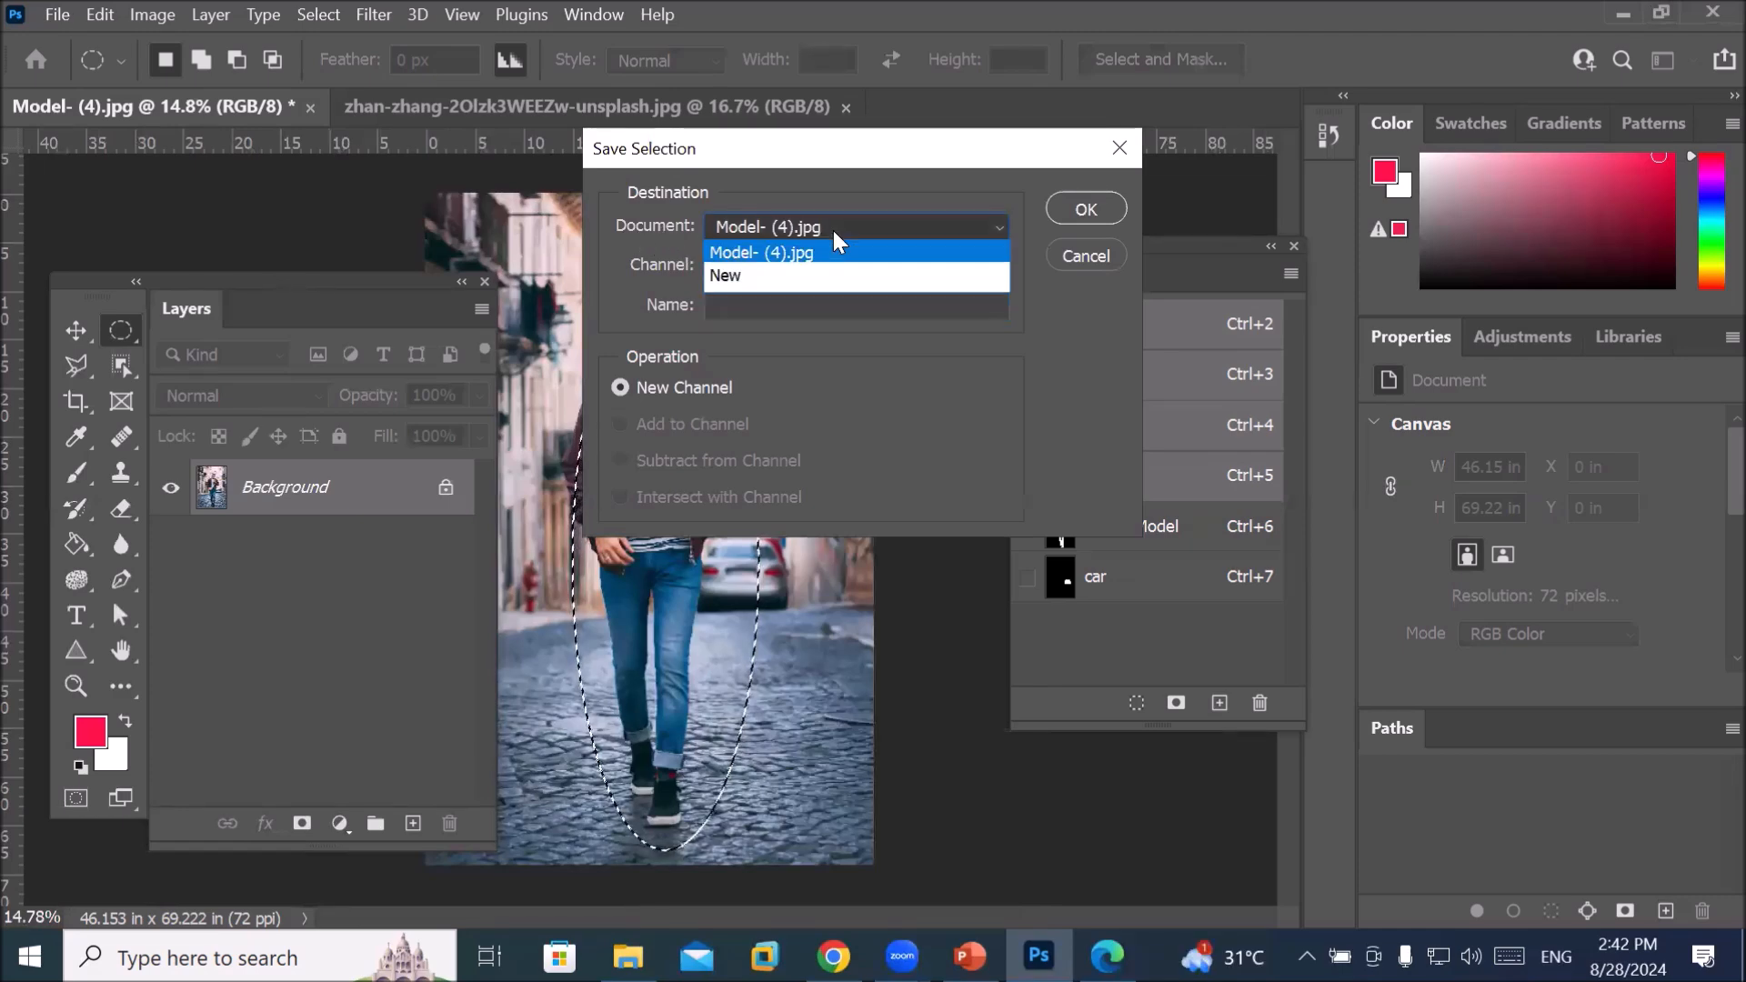
pyautogui.click(833, 235)
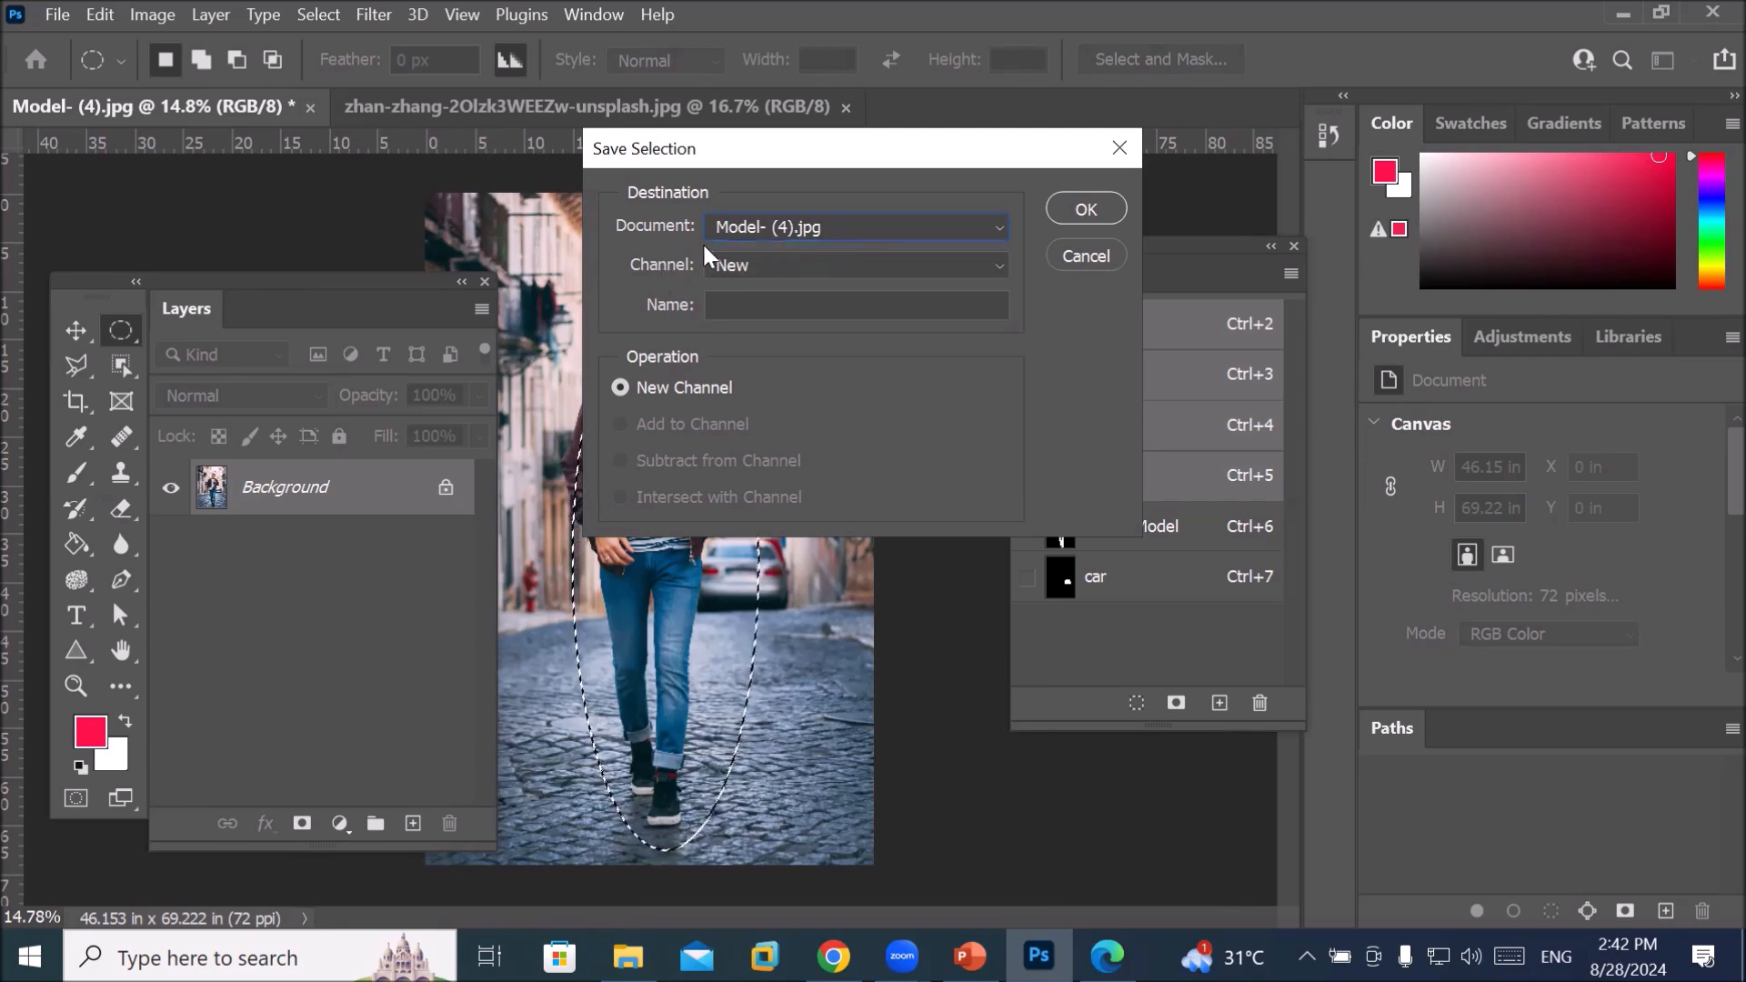
pyautogui.click(791, 269)
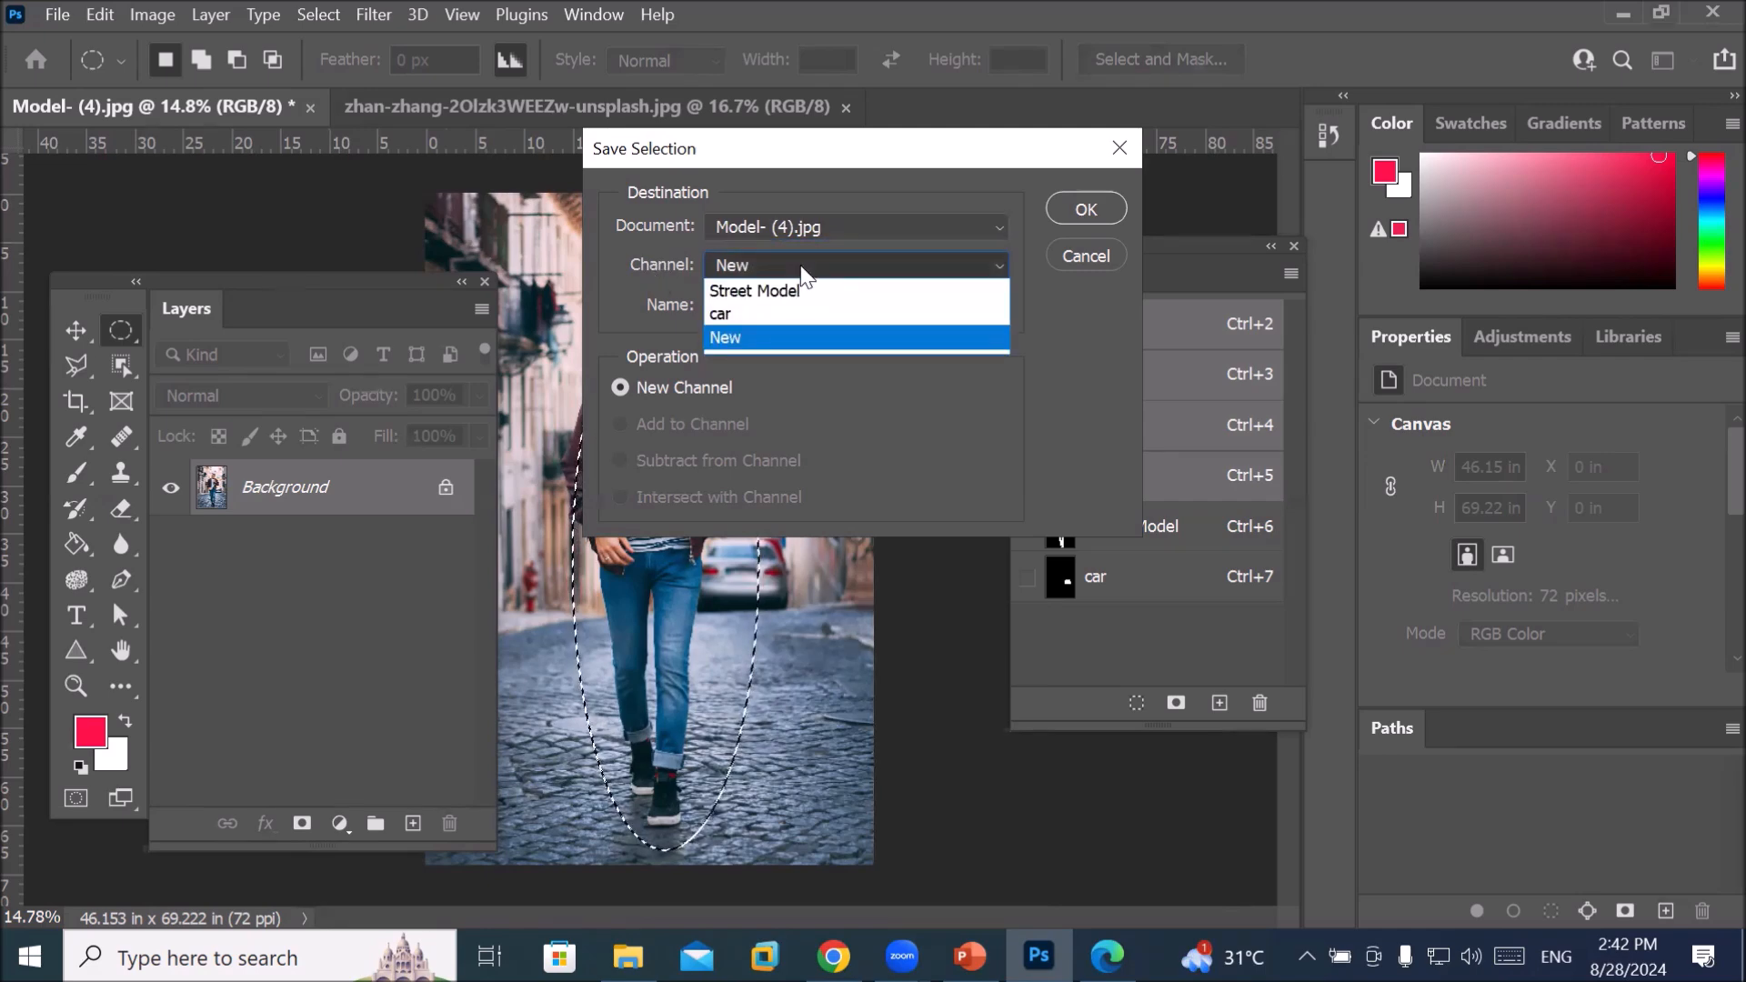
pyautogui.click(799, 268)
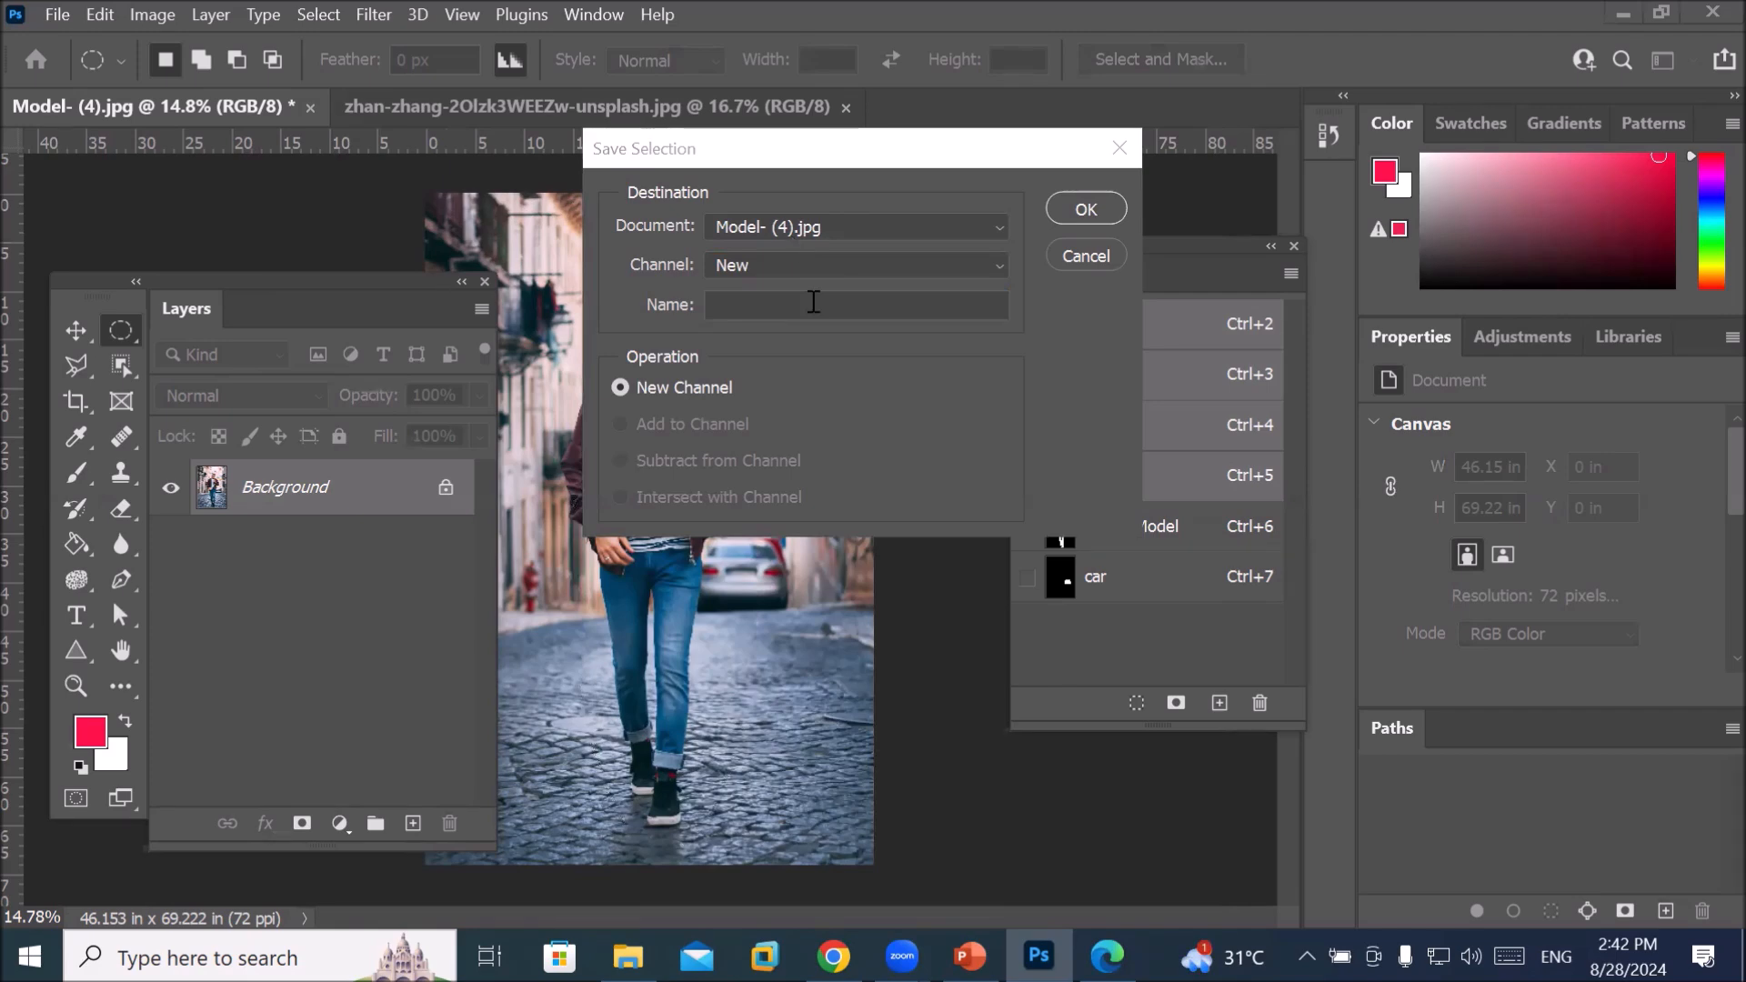
pyautogui.click(1074, 212)
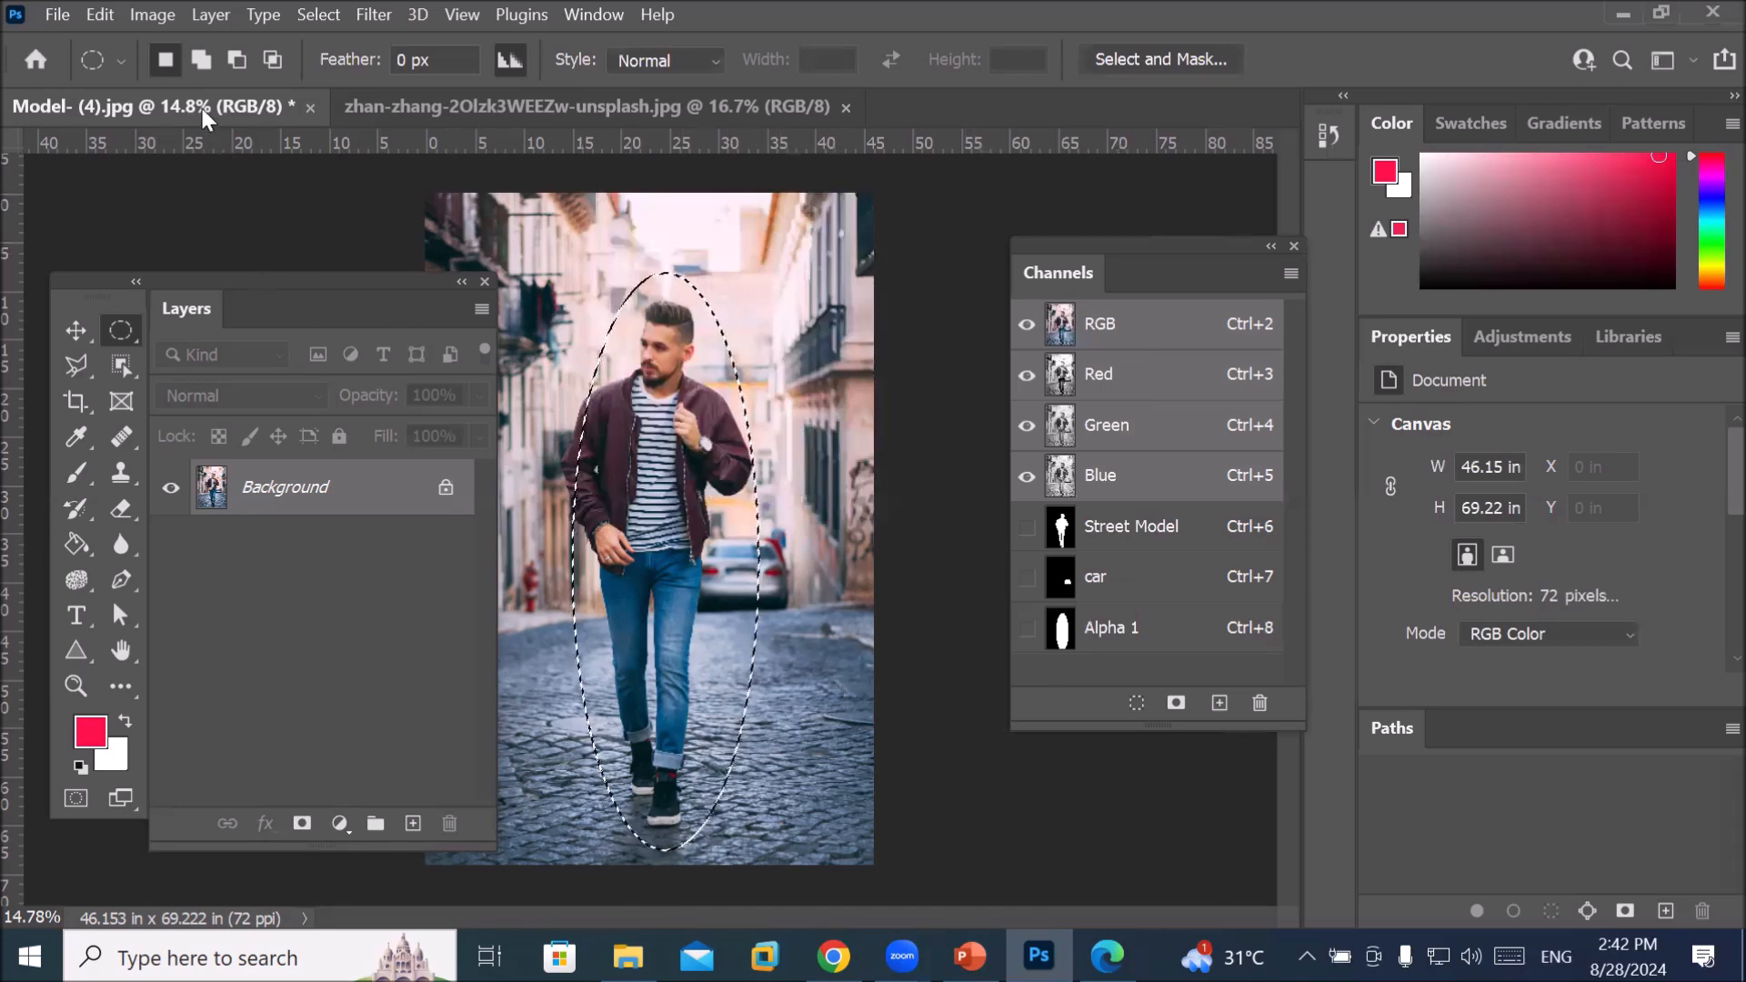
# Save the street photo with its alpha channels to the Desktop as a Photoshop file named Model- (4)
pyautogui.click(60, 16)
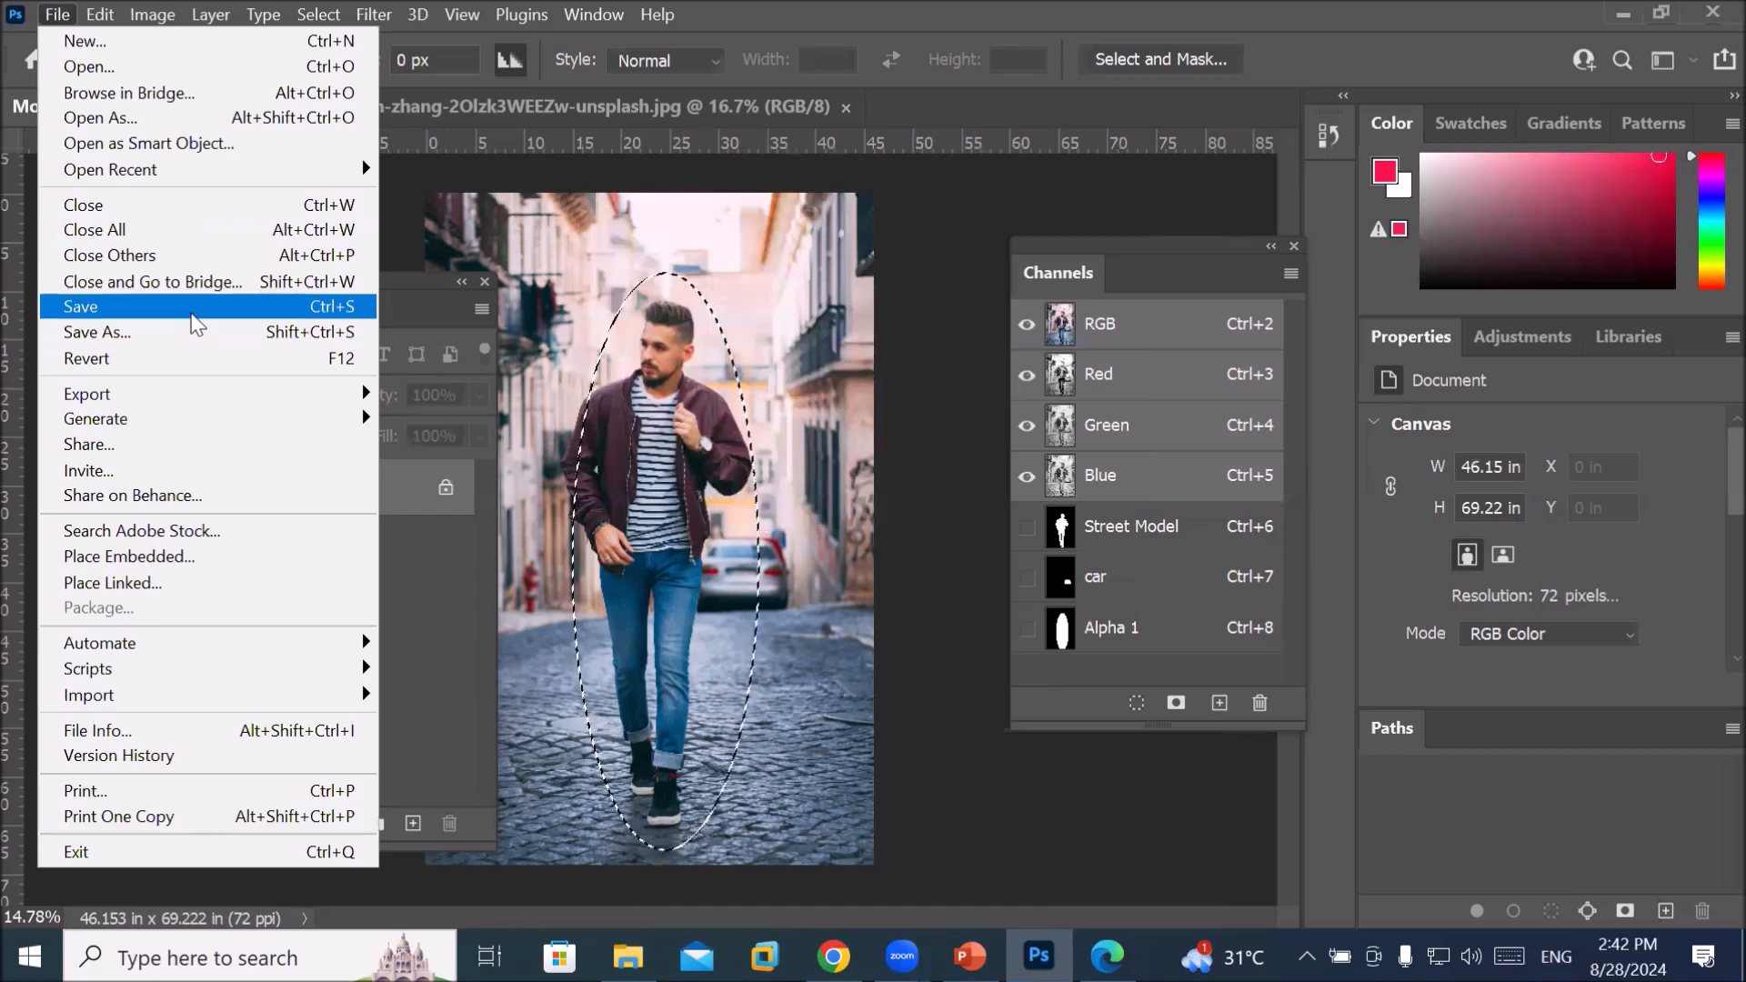
pyautogui.click(196, 325)
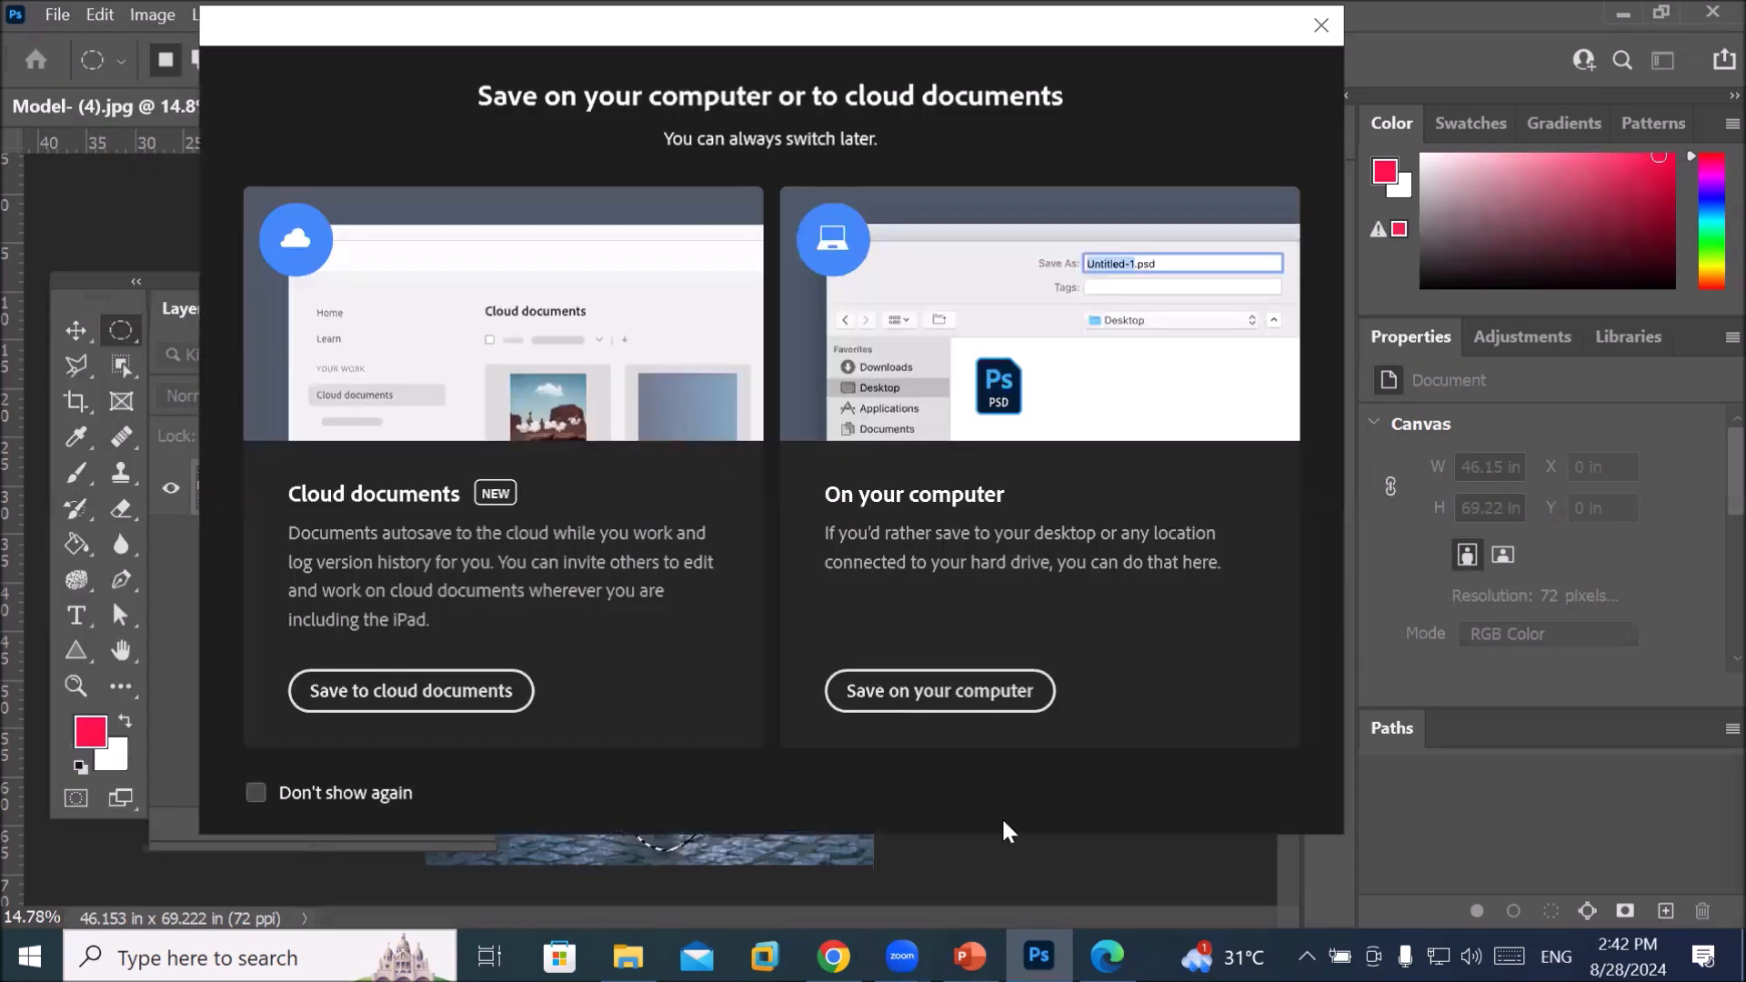
pyautogui.click(890, 716)
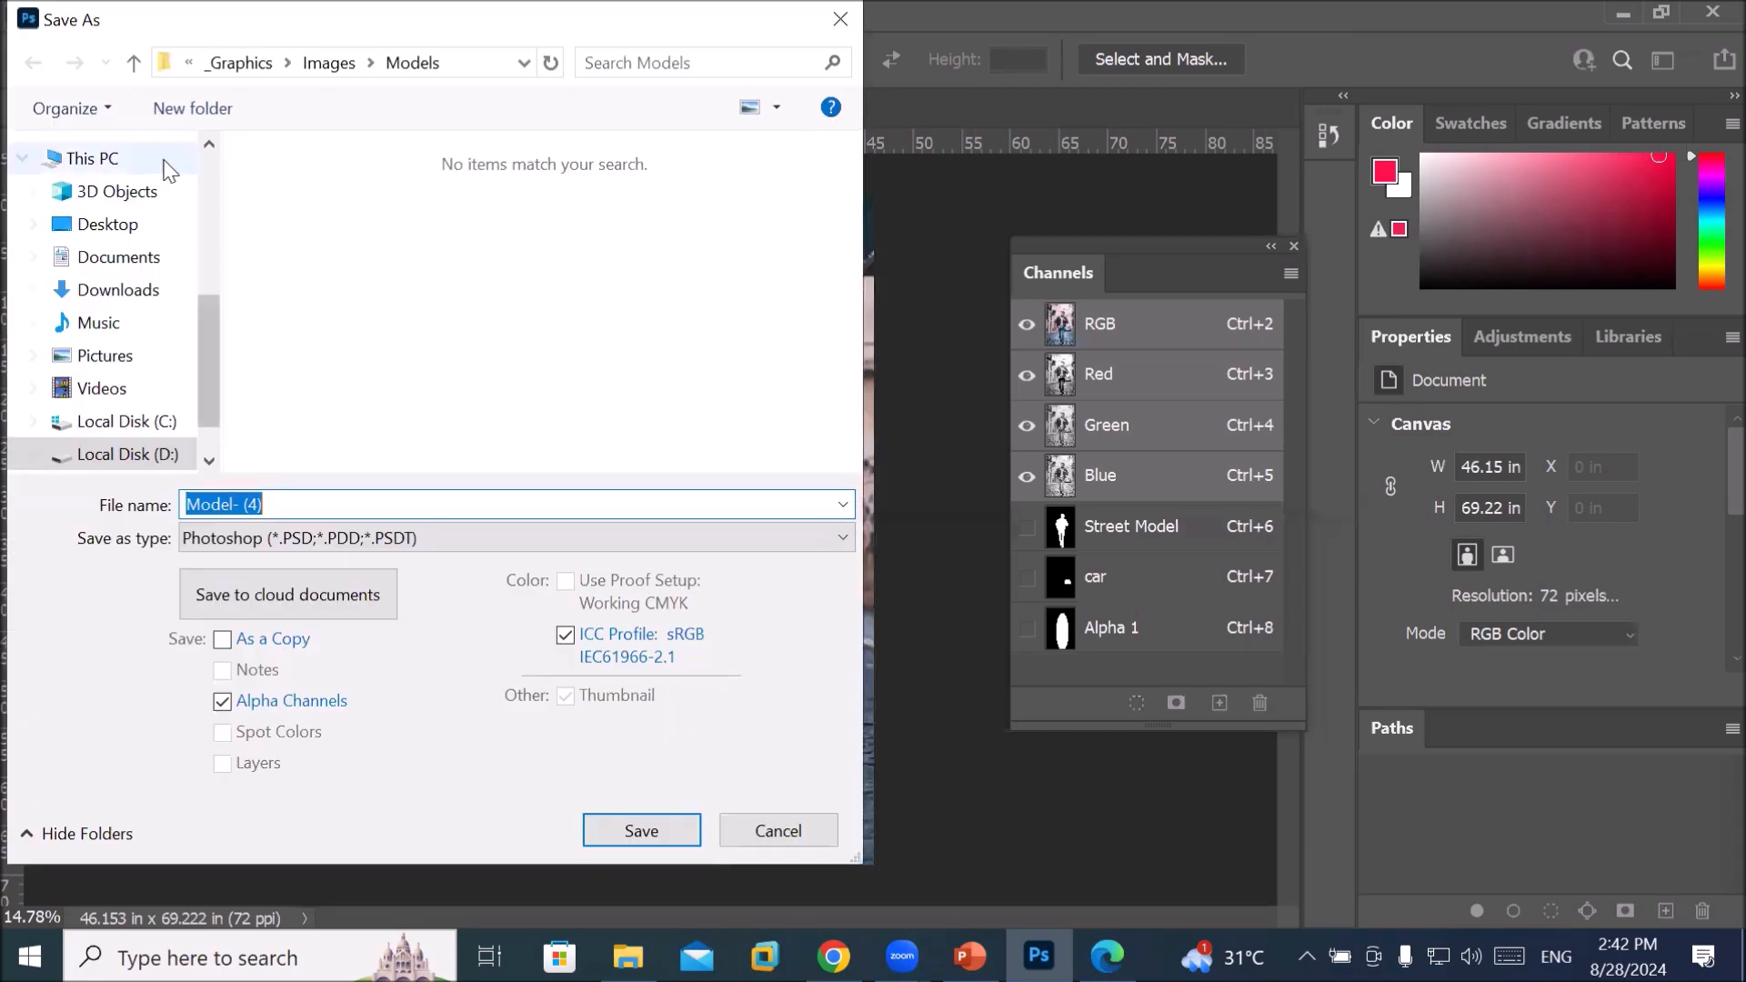
pyautogui.click(111, 225)
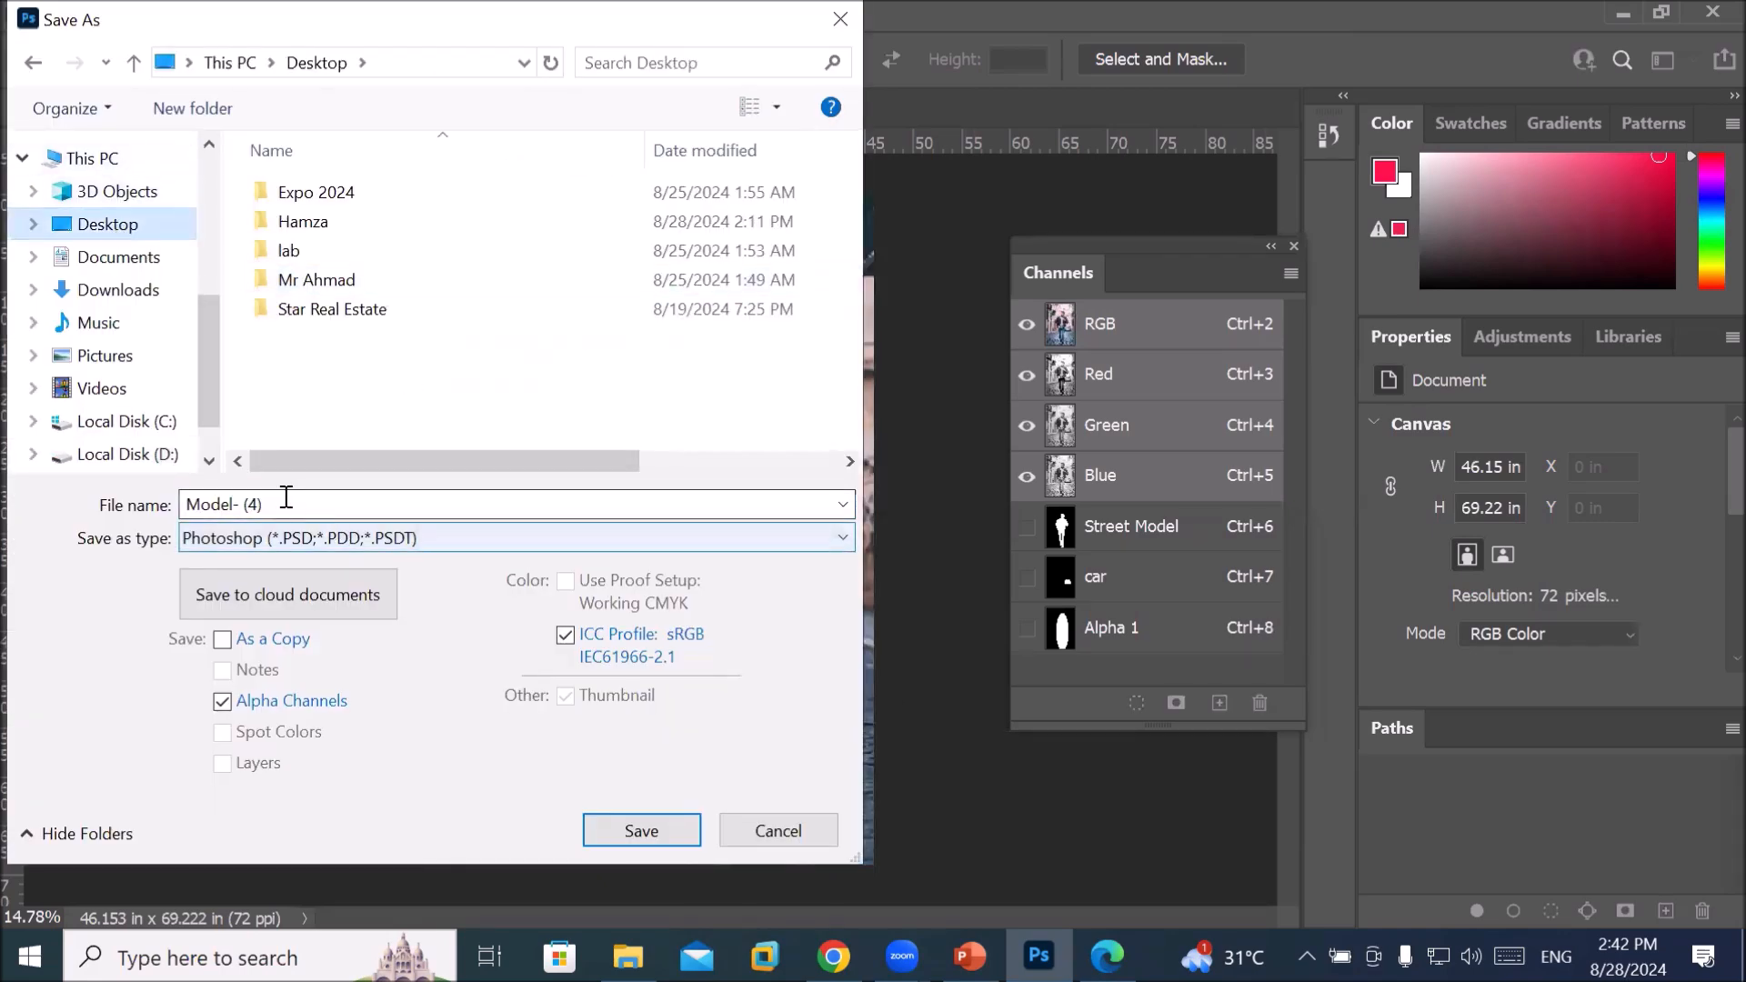
pyautogui.doubleClick(273, 499)
pyautogui.click(627, 830)
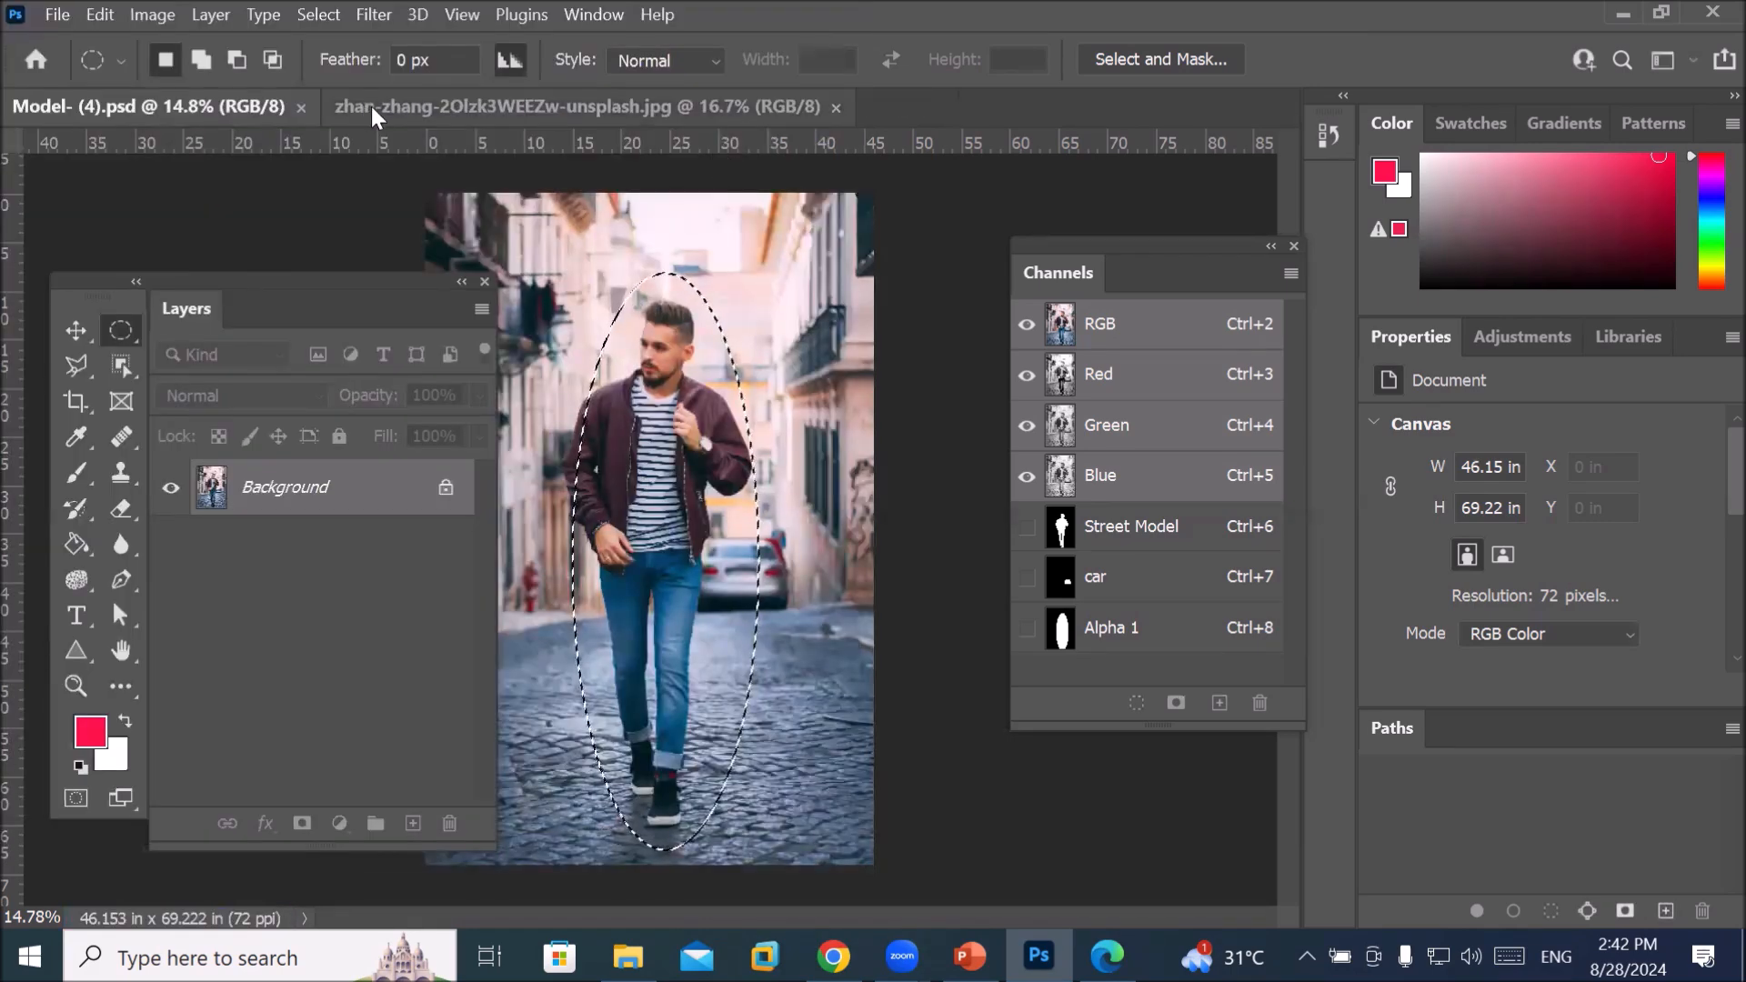
# Close Model- (4).psd and reopen the saved file from the Desktop
pyautogui.click(299, 109)
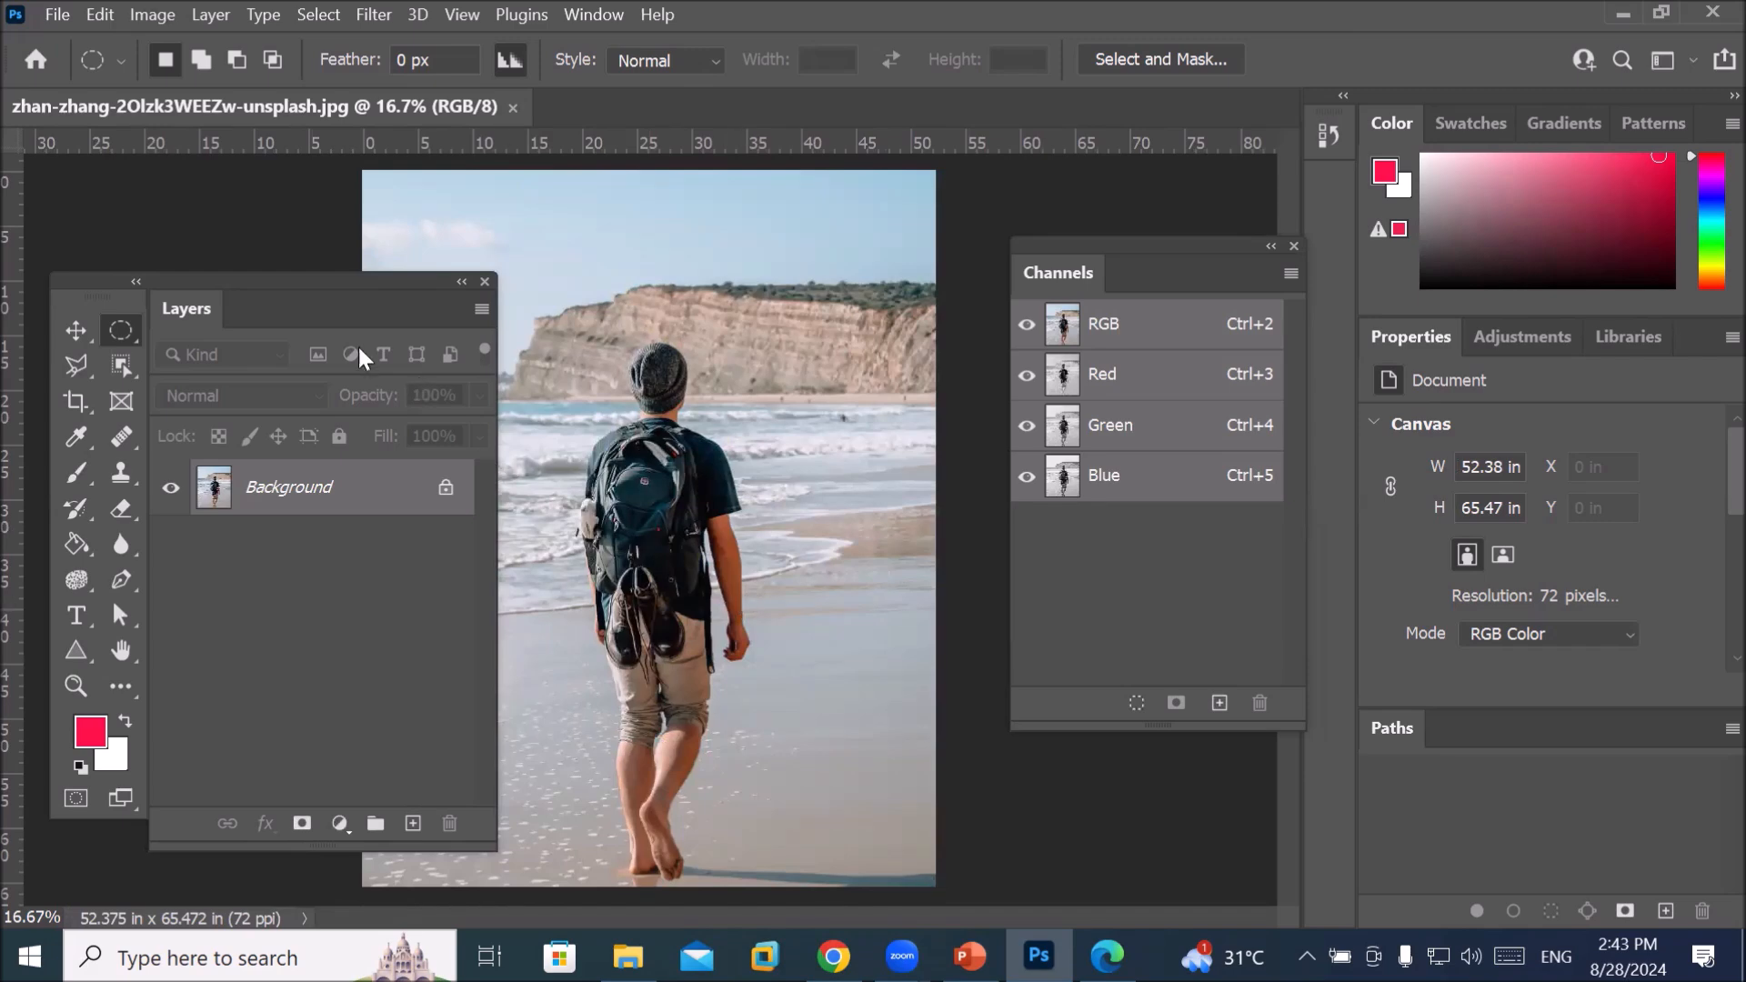
pyautogui.click(58, 15)
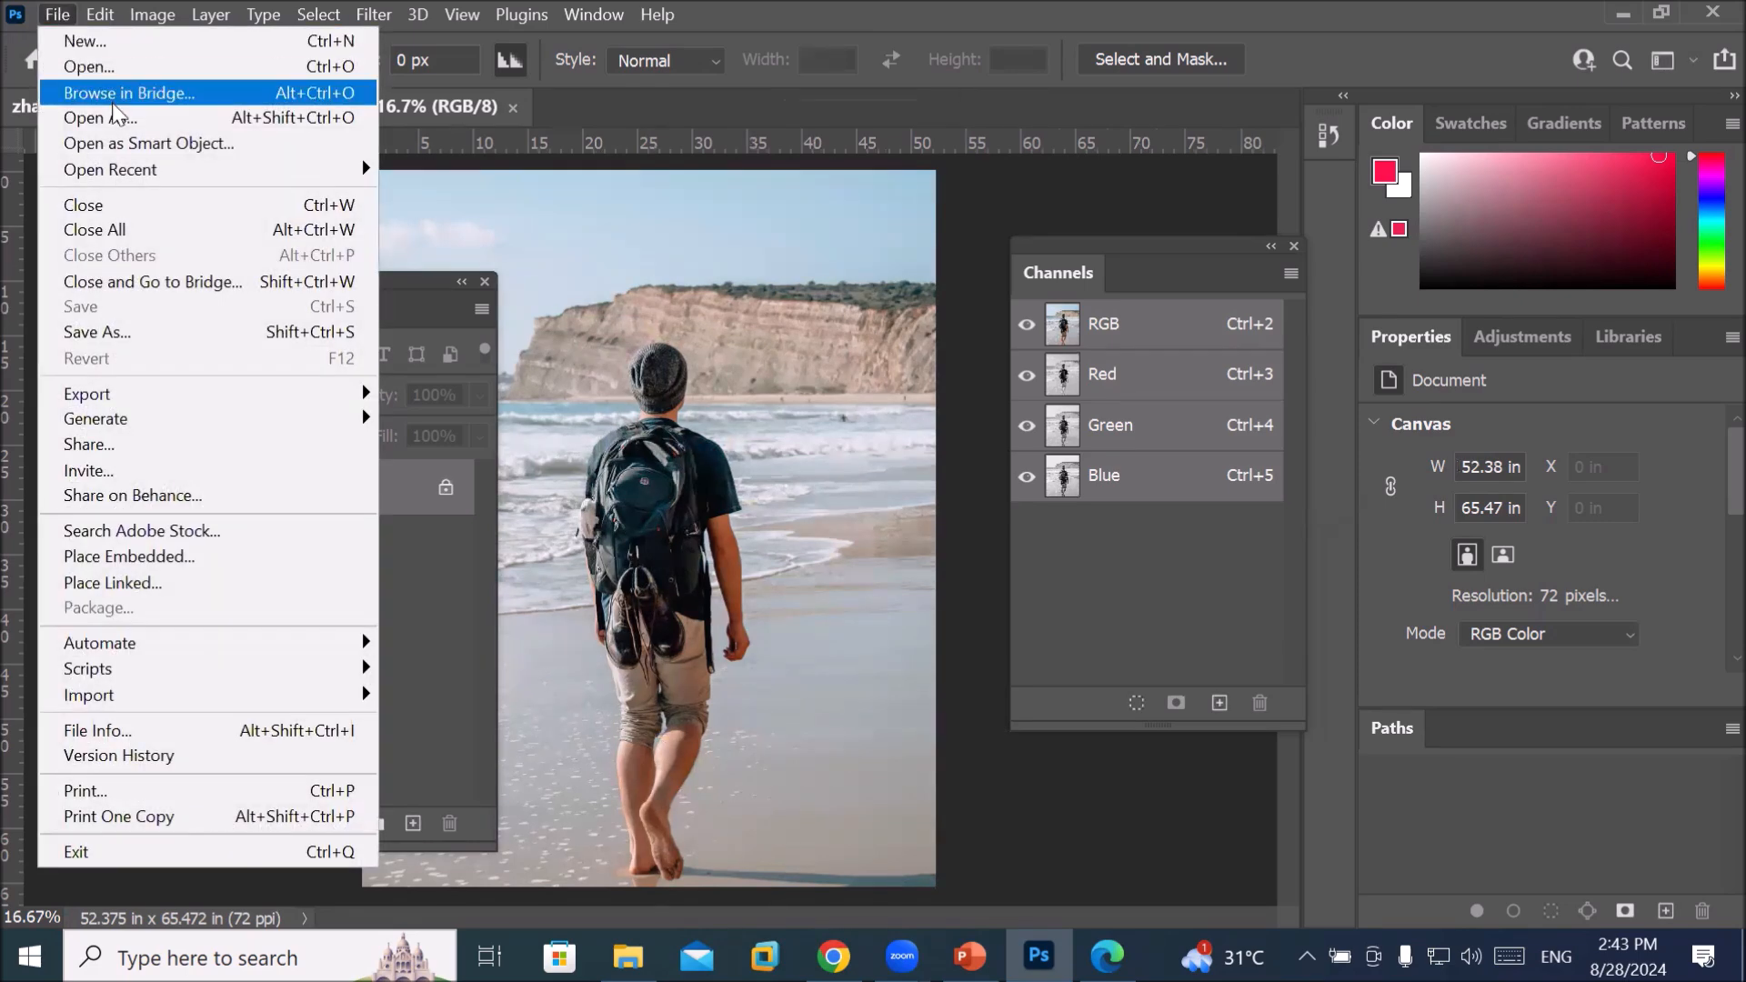
pyautogui.click(89, 66)
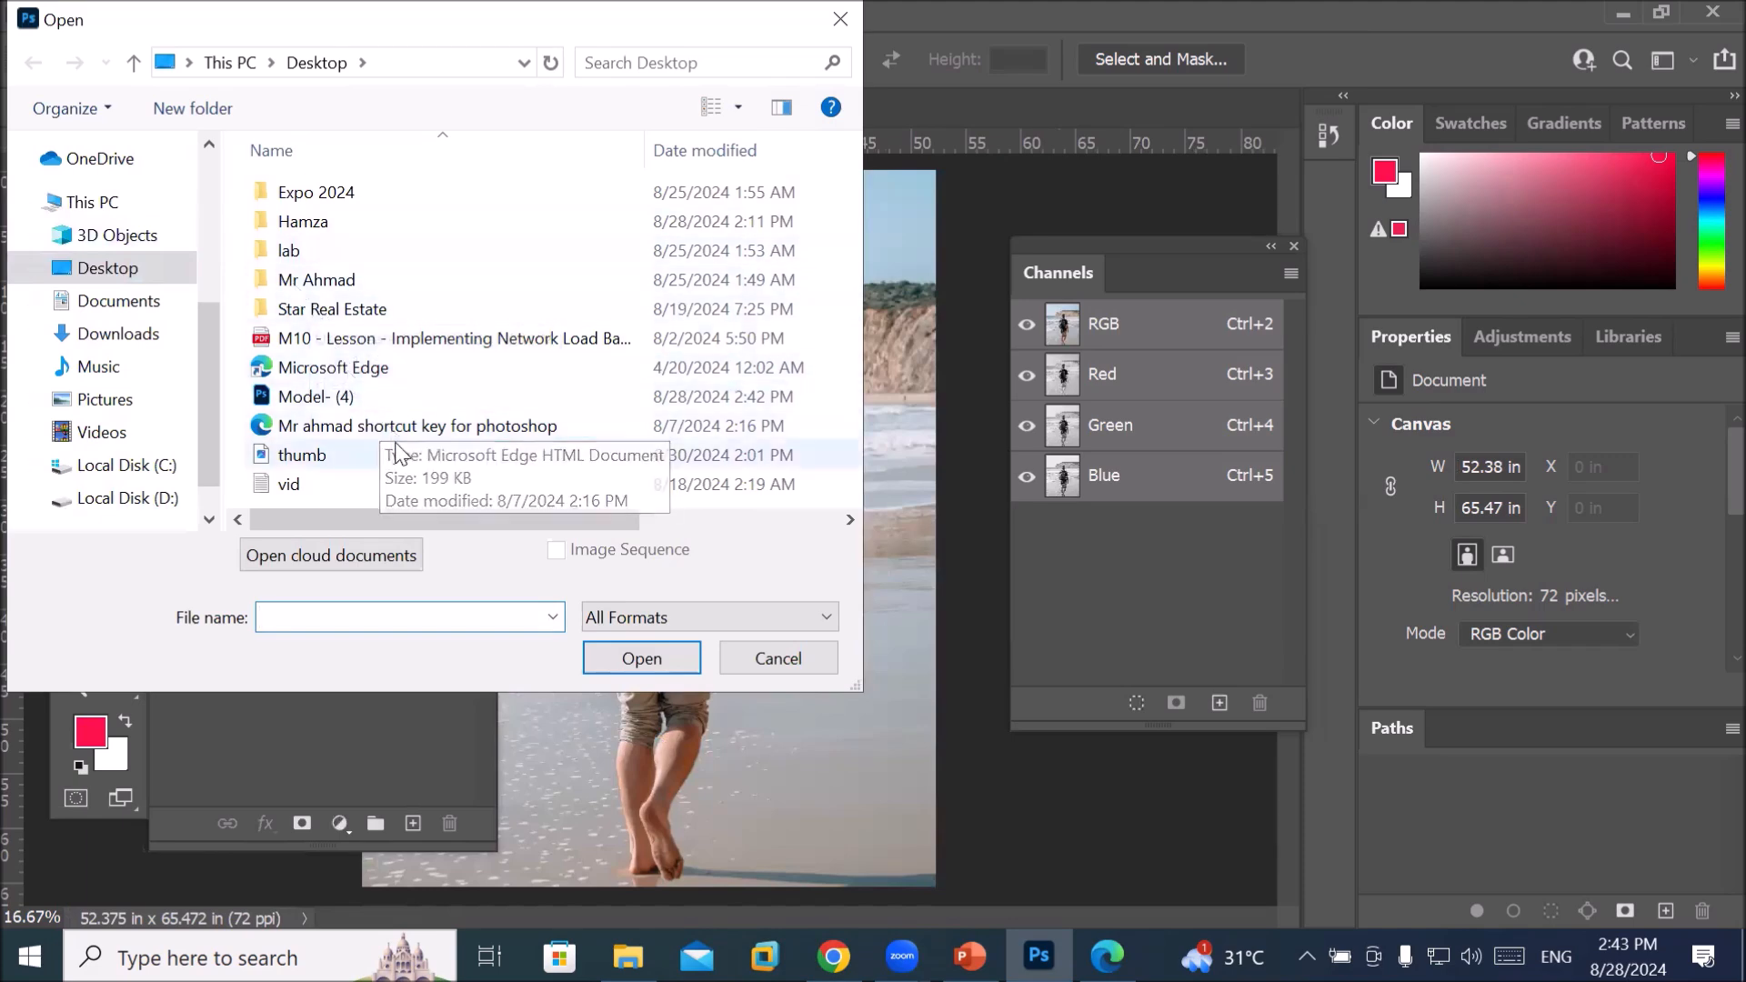
pyautogui.doubleClick(343, 397)
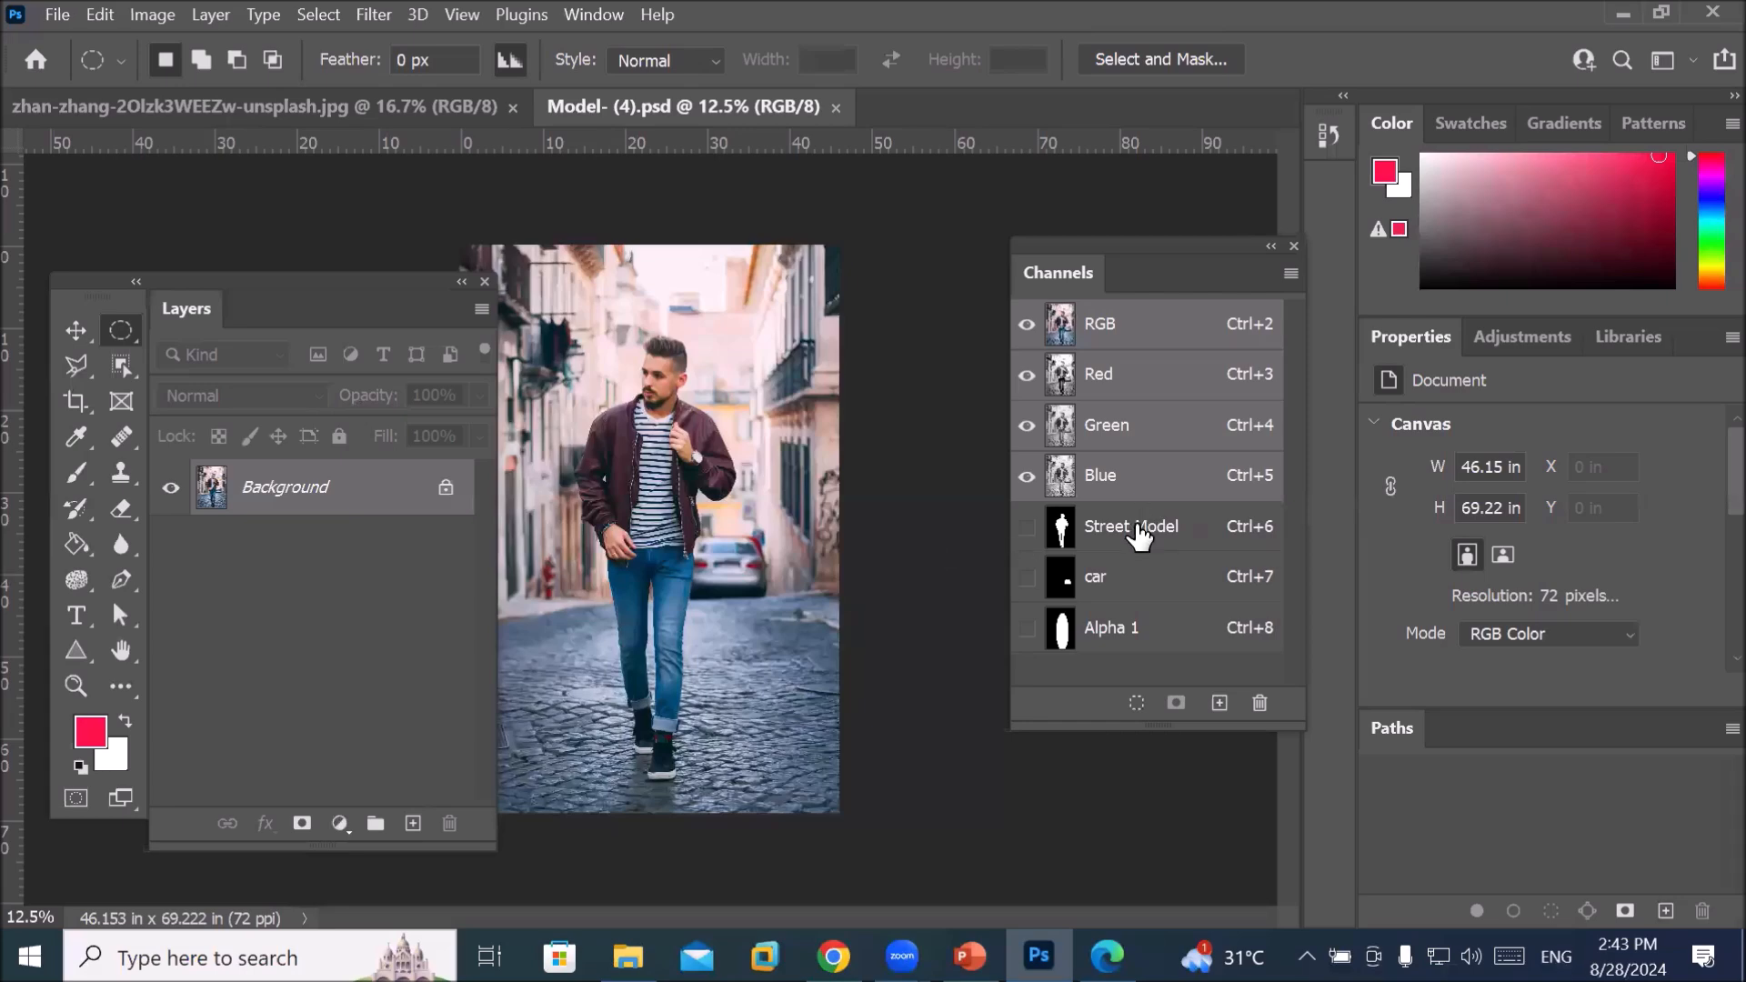
# Load the Street Model channel as a selection and move the cut-out man into the beach photo, placing him beside the backpacker
pyautogui.keyDown('ctrl'); pyautogui.click(1140, 536); pyautogui.keyUp('ctrl')
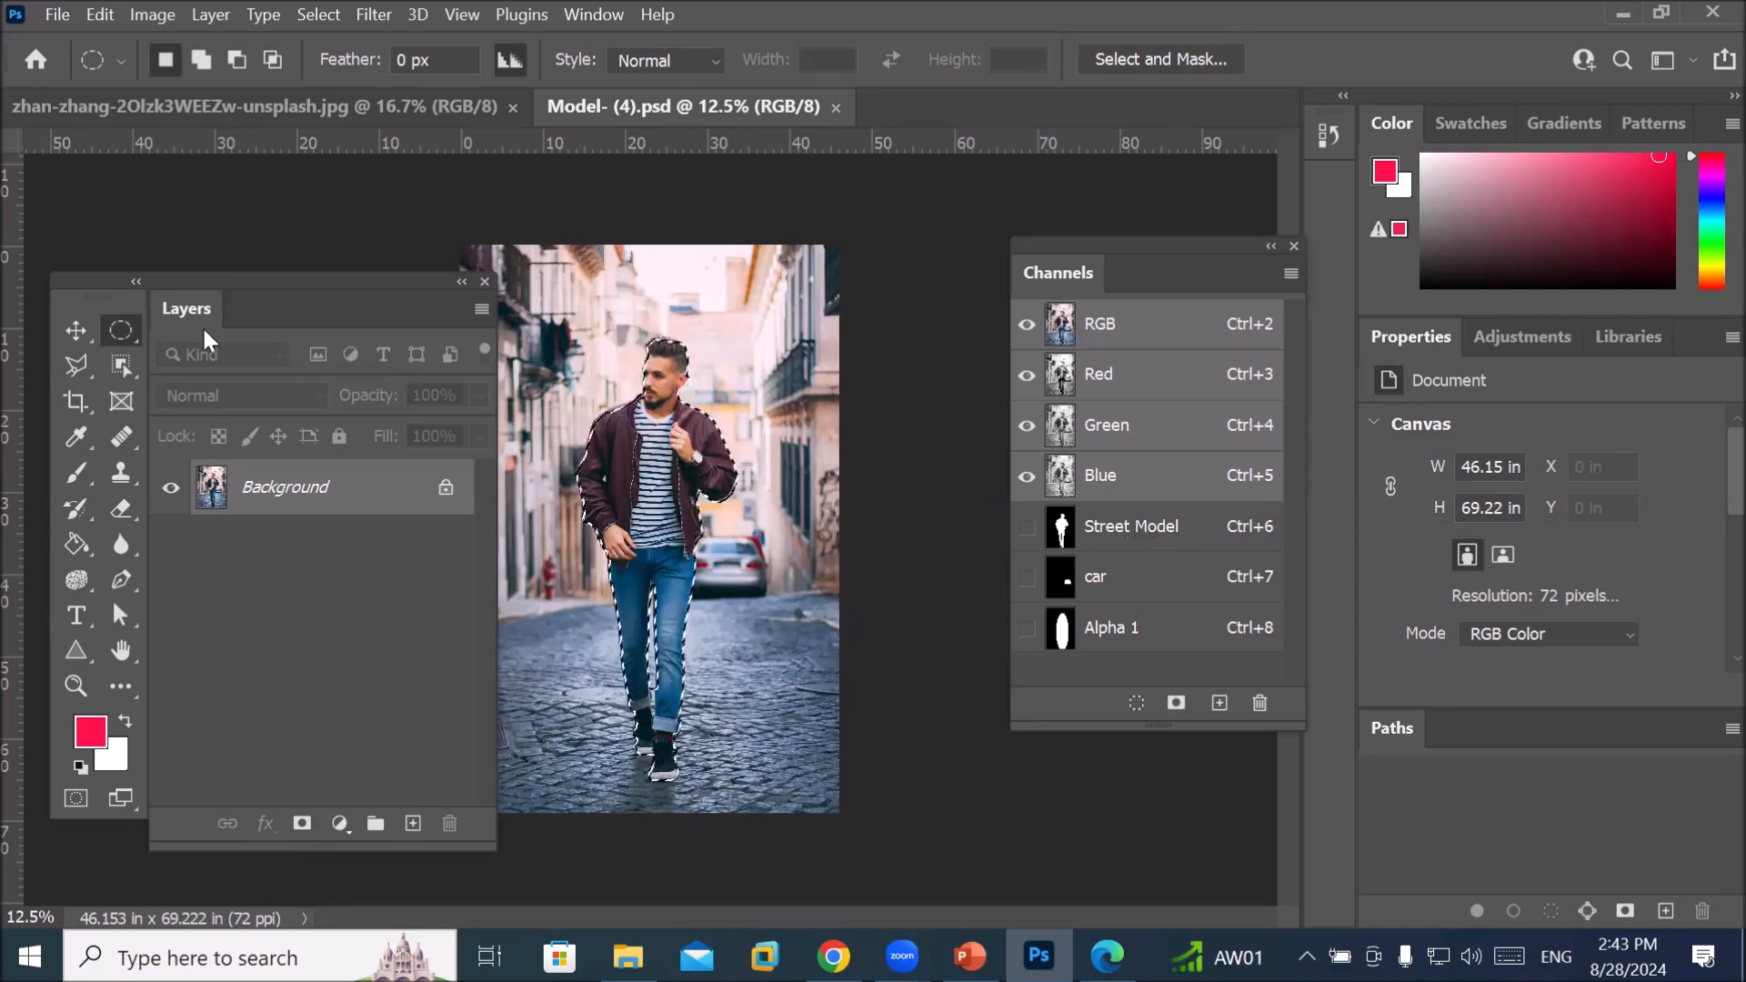
pyautogui.click(76, 330)
pyautogui.moveTo(699, 480); pyautogui.dragTo(373, 132)
pyautogui.moveTo(812, 642); pyautogui.dragTo(875, 515)
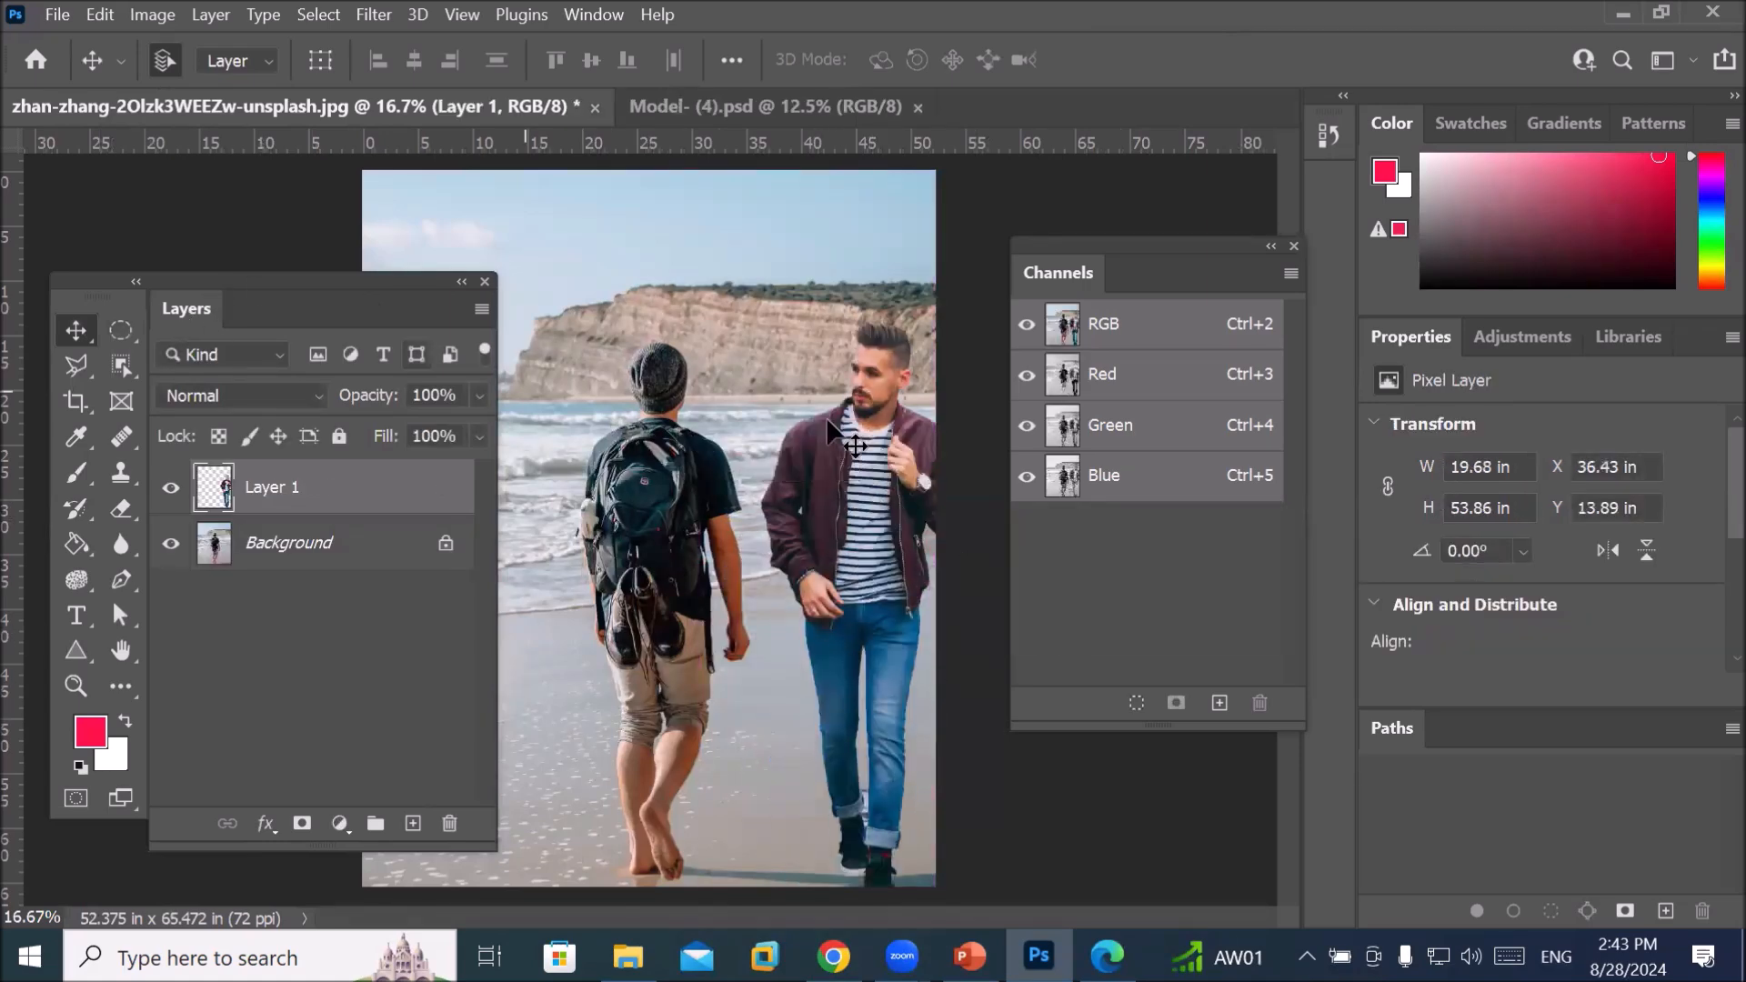
pyautogui.click(829, 352)
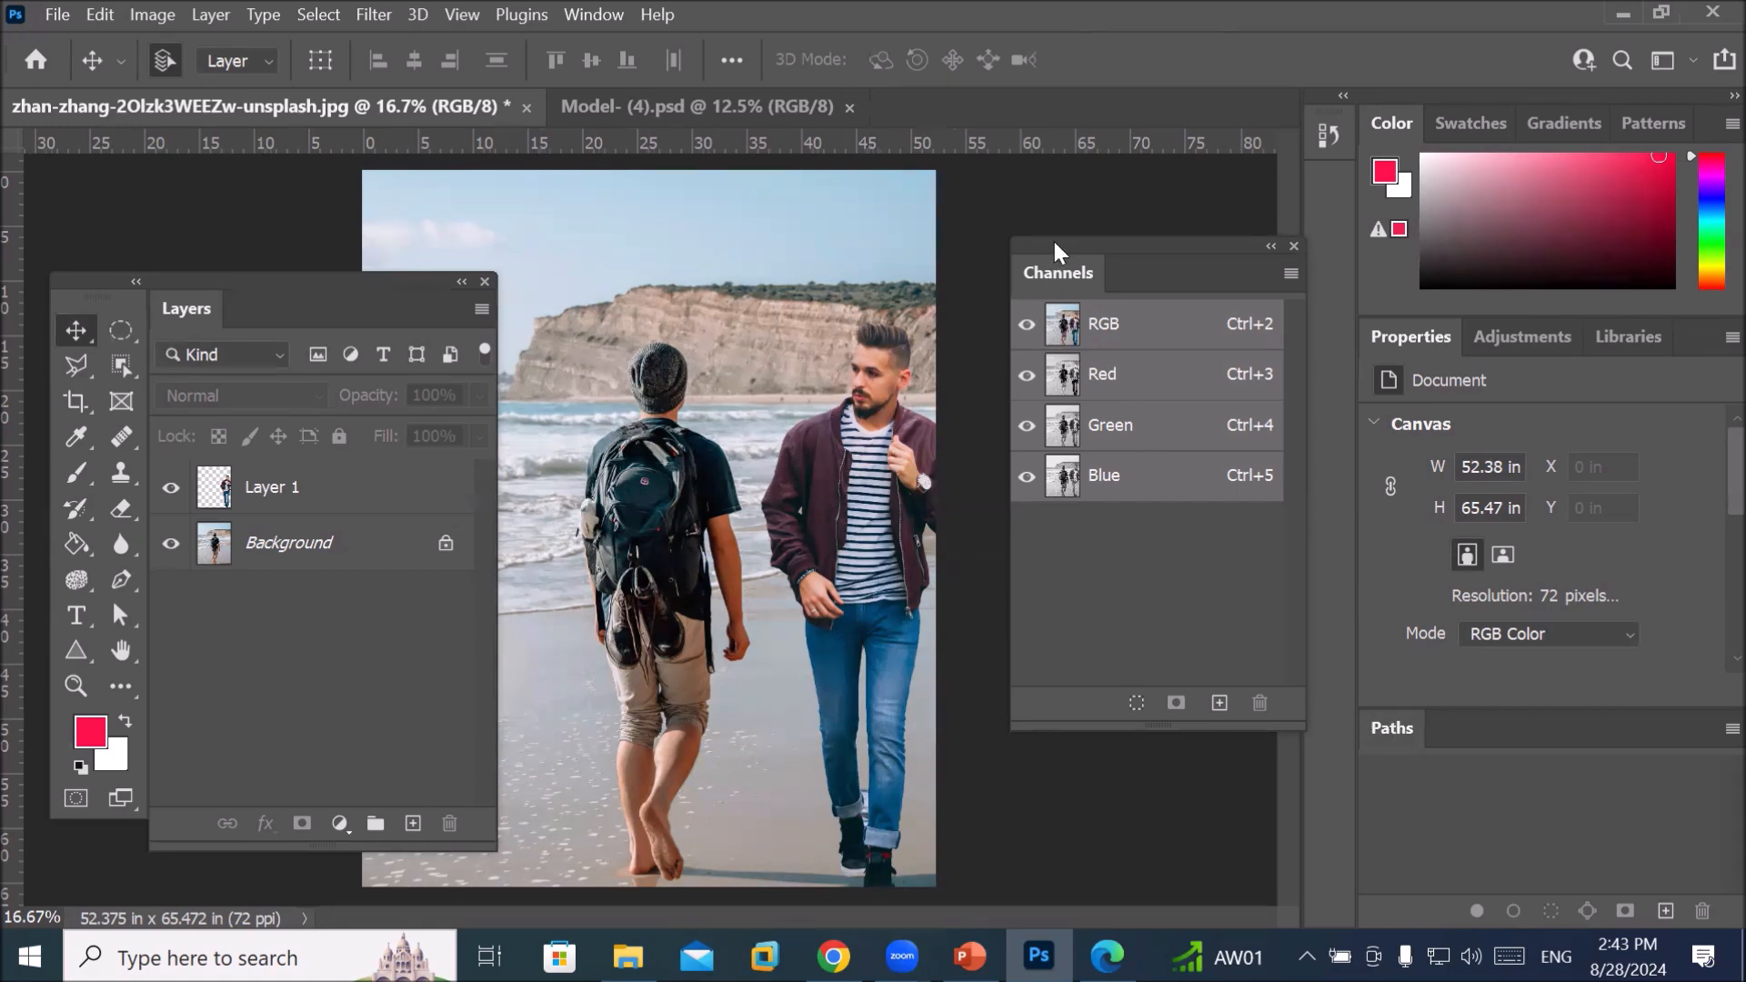
# Dock the Channels panel together with Paths, and move the joined toolbox and Layers panel to the other side of the photo
pyautogui.moveTo(1057, 266); pyautogui.dragTo(1465, 715)
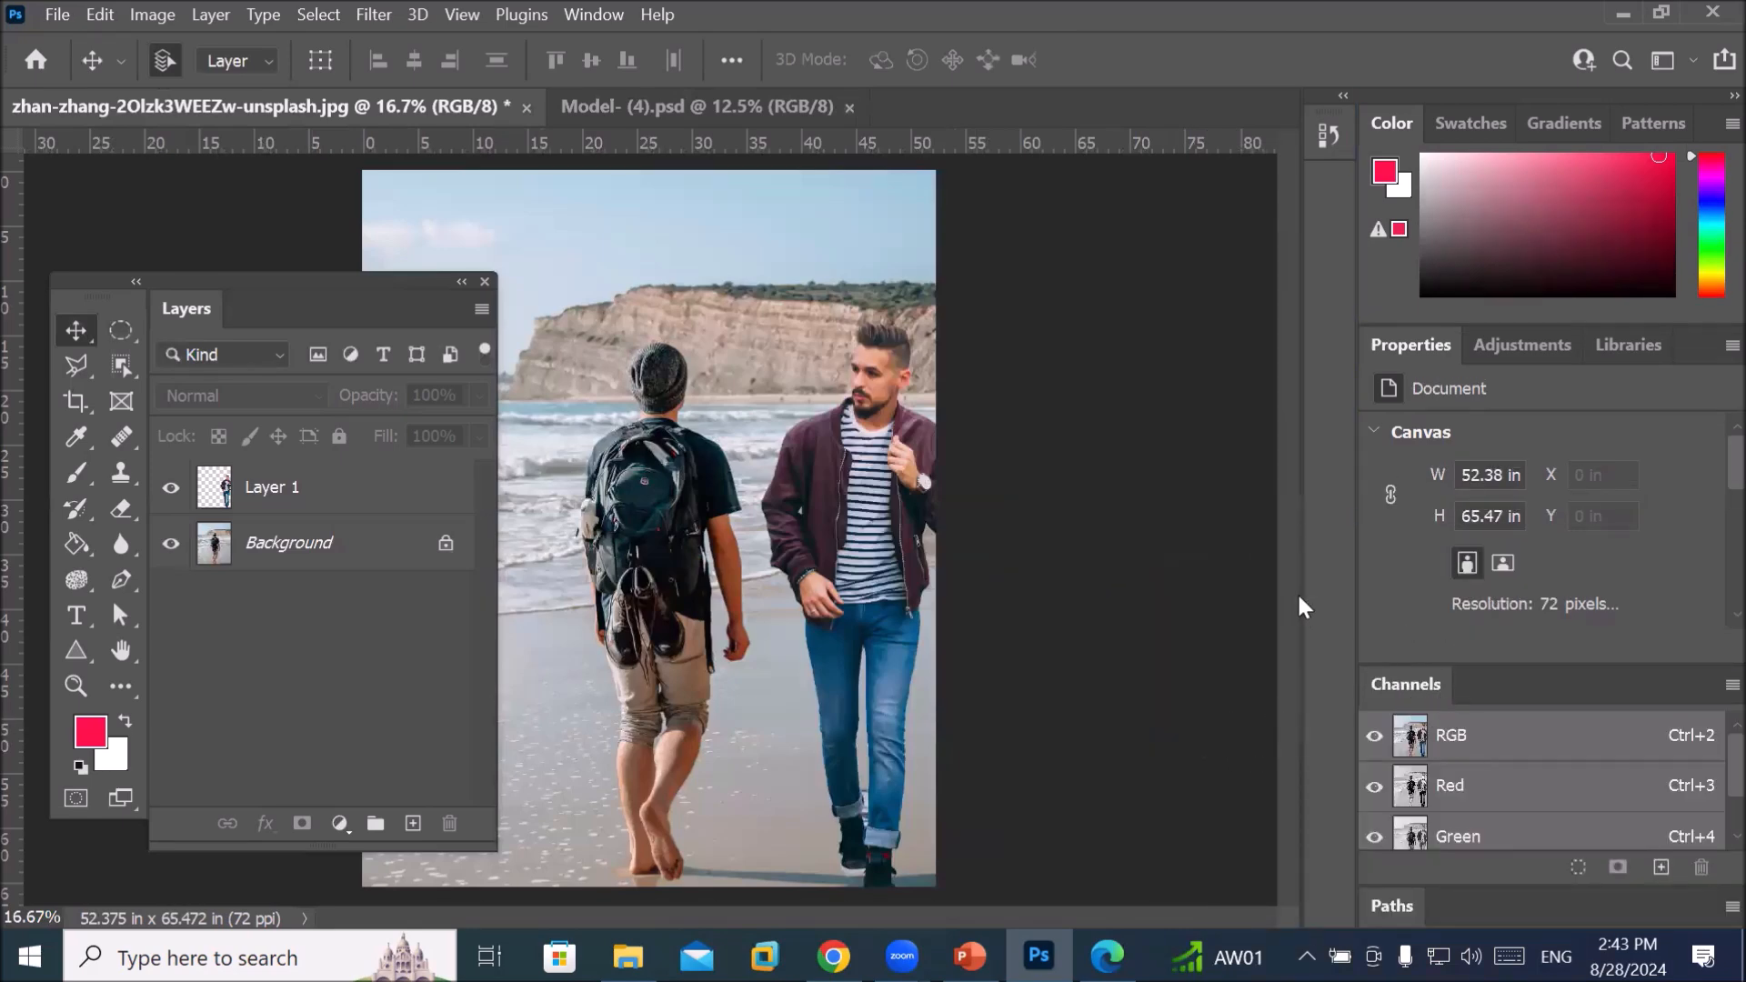
pyautogui.moveTo(1465, 682); pyautogui.dragTo(1513, 904)
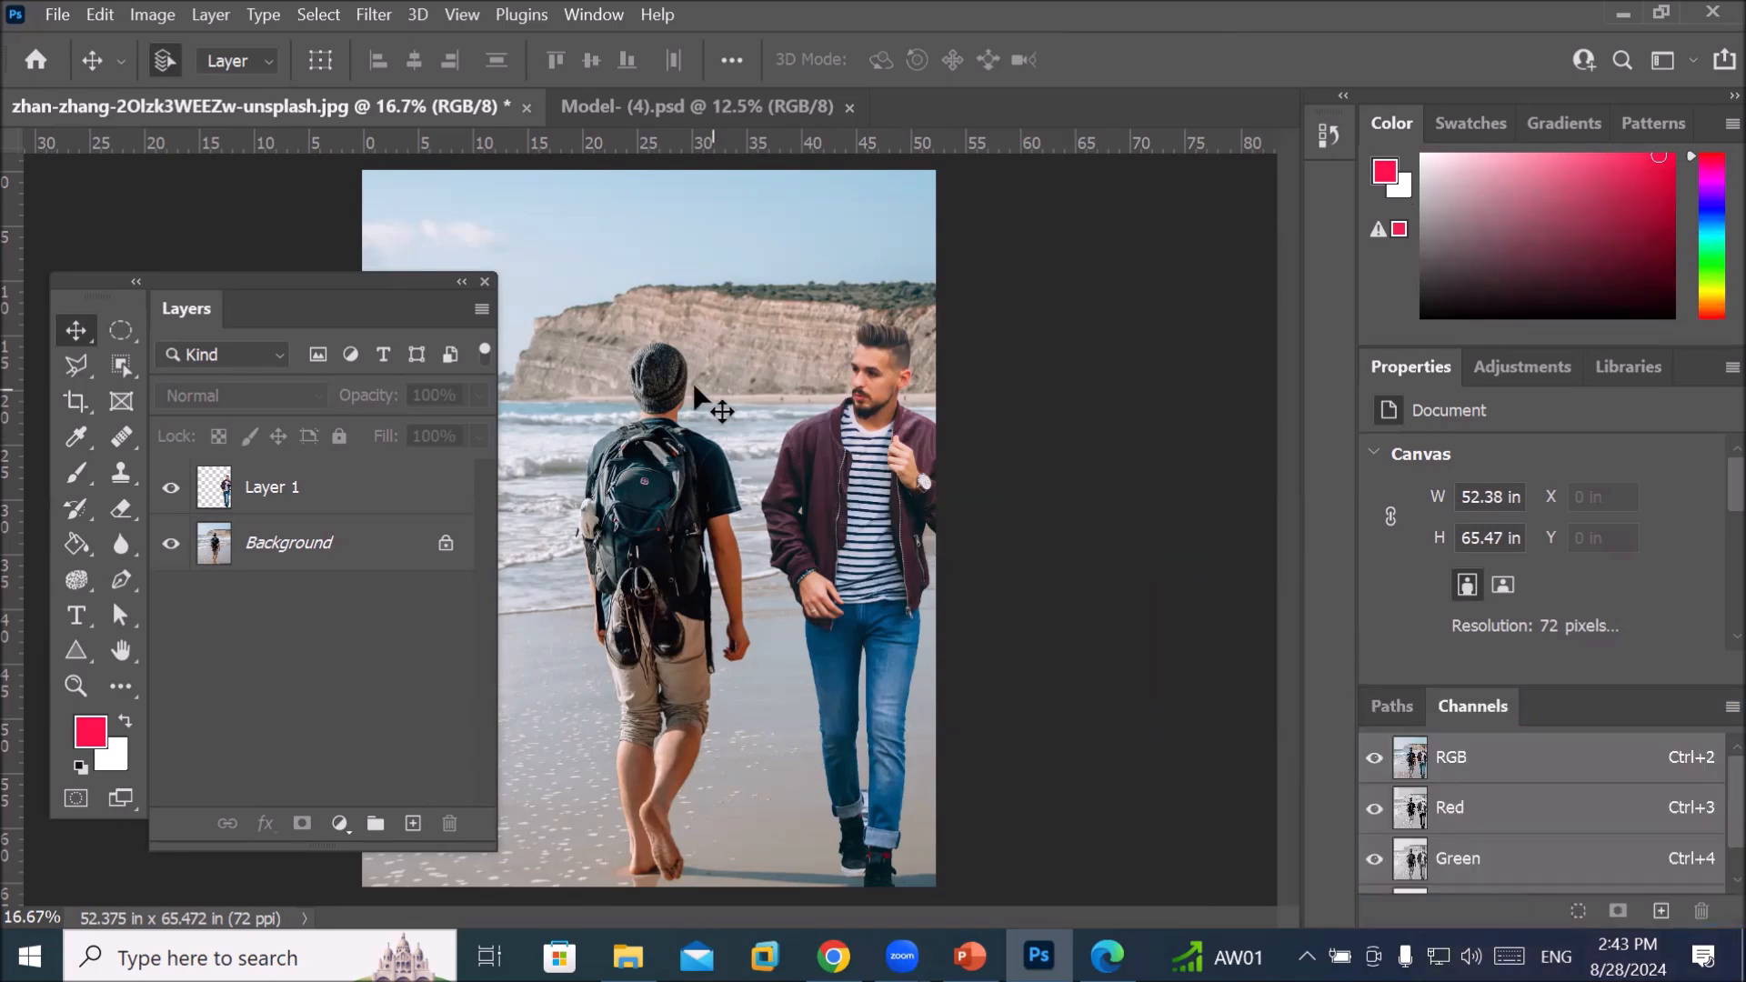
pyautogui.scroll(-3, 677, 499)
pyautogui.scroll(-1, 677, 498)
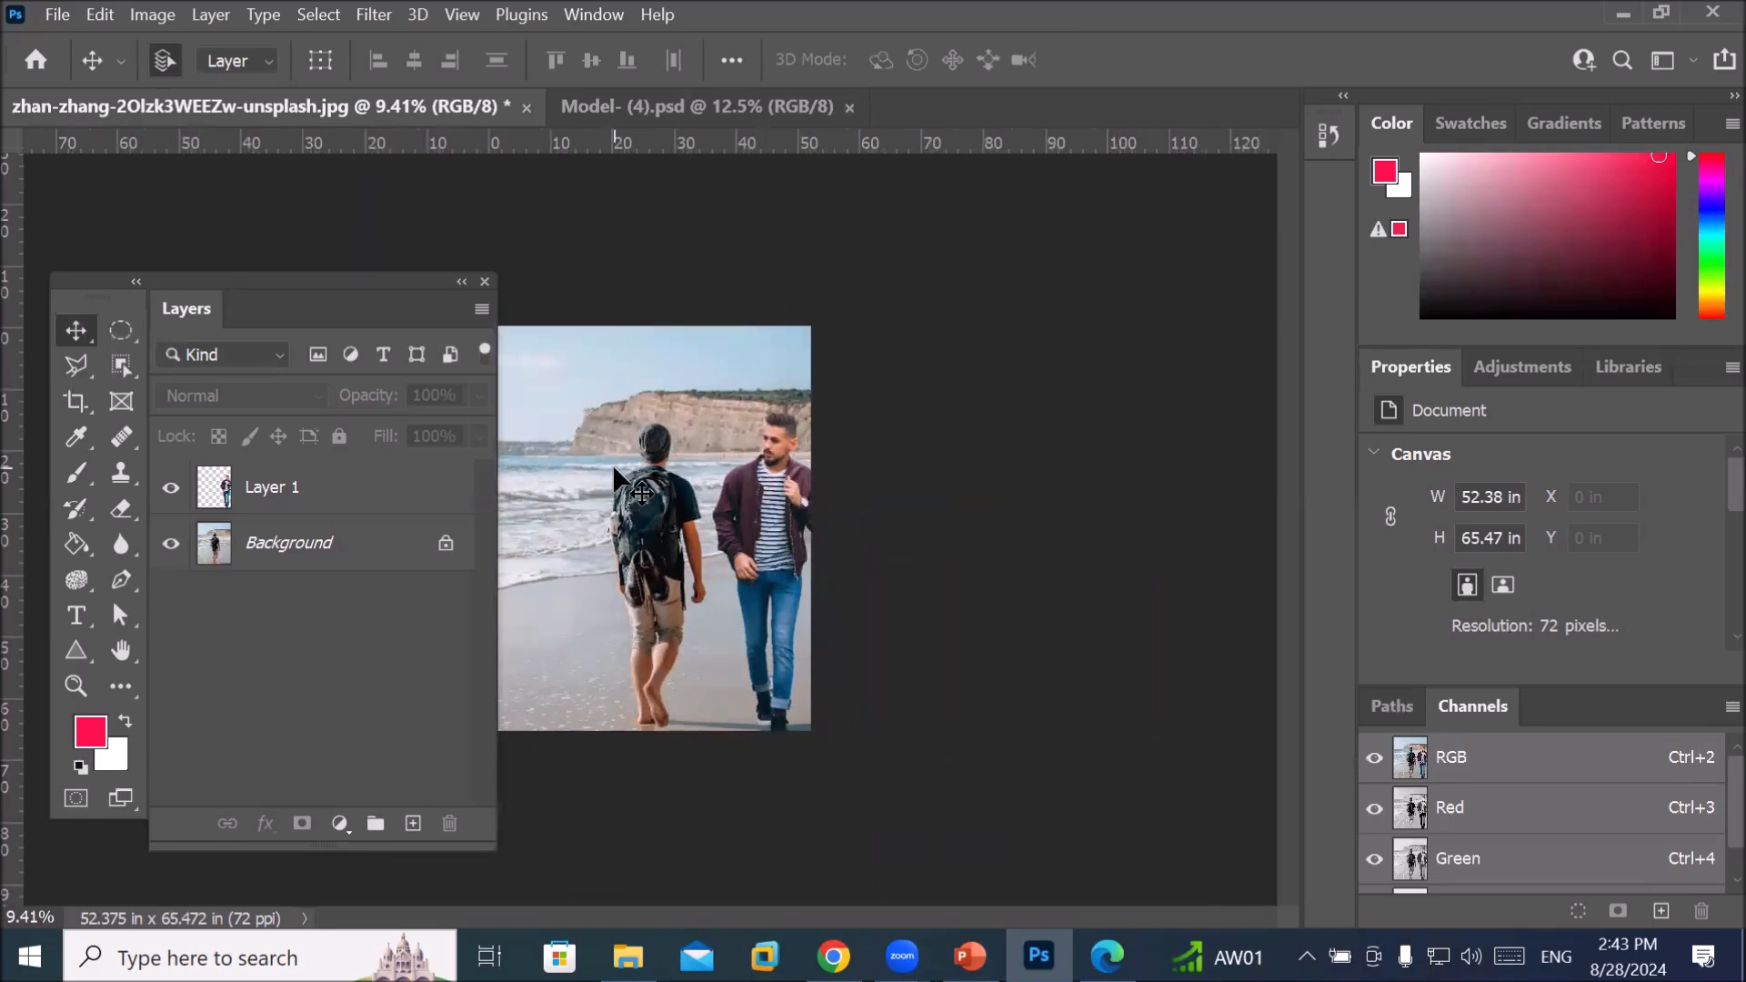
pyautogui.moveTo(262, 292); pyautogui.dragTo(1044, 220)
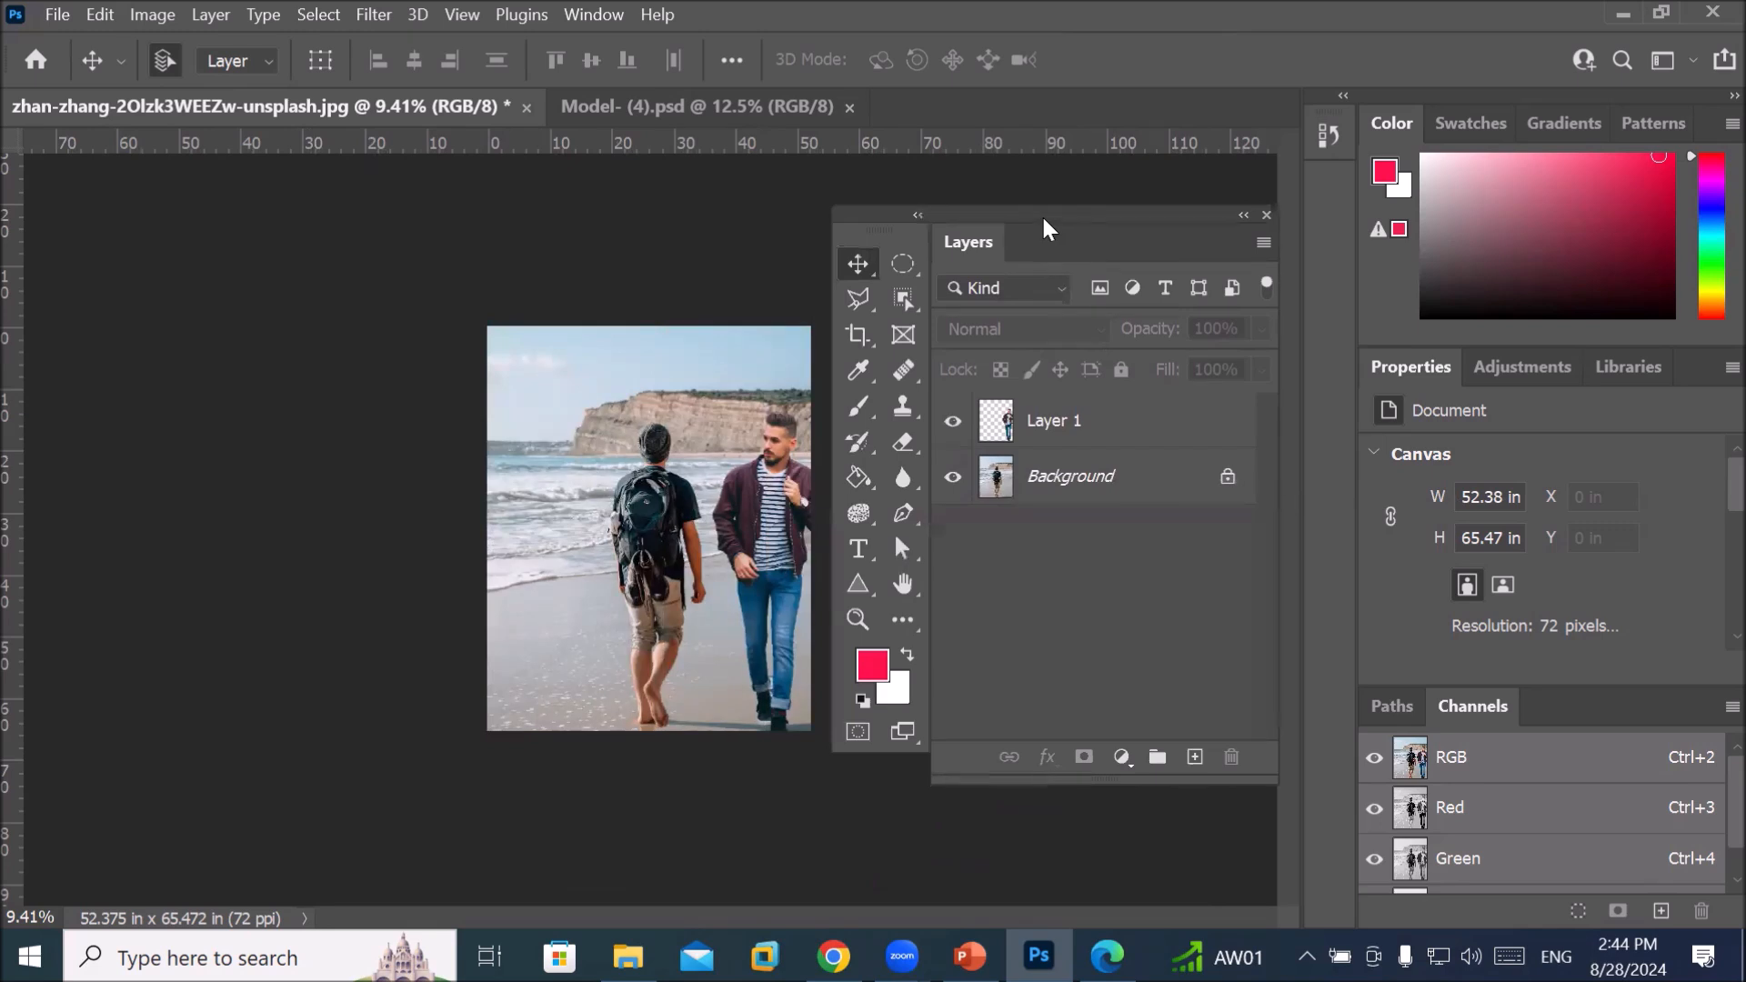
# Return to the Model- (4).psd document and deselect the man
pyautogui.click(906, 302)
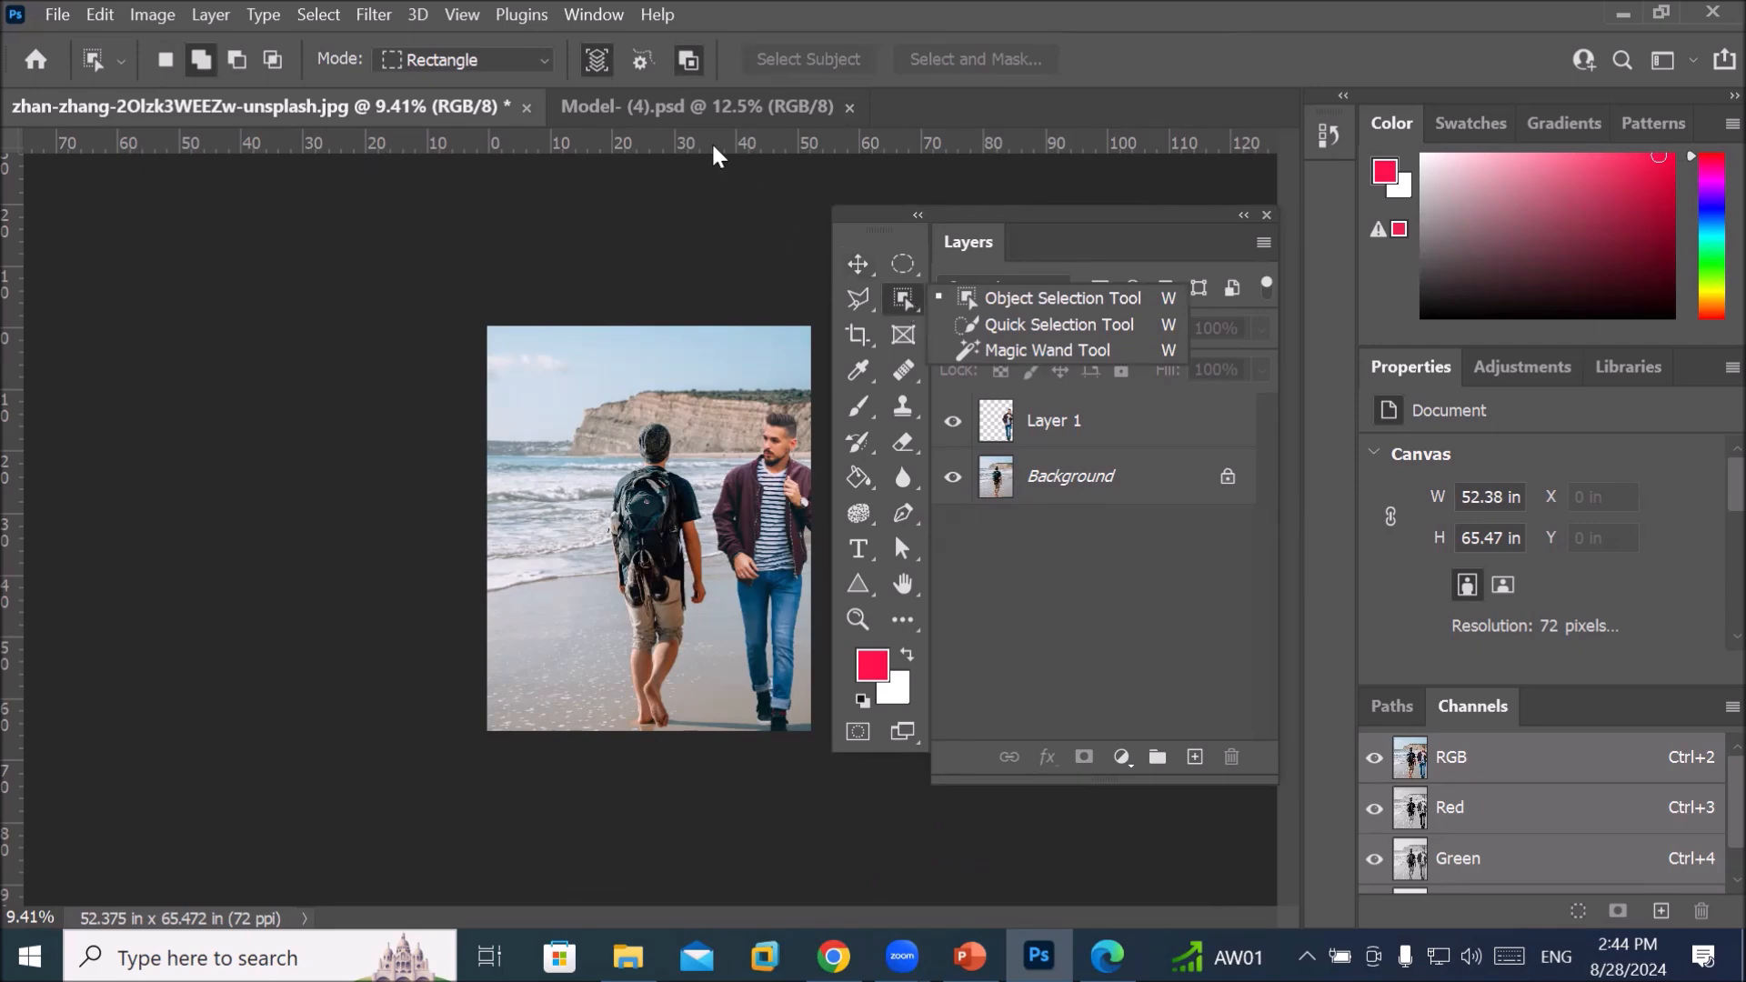
pyautogui.click(673, 110)
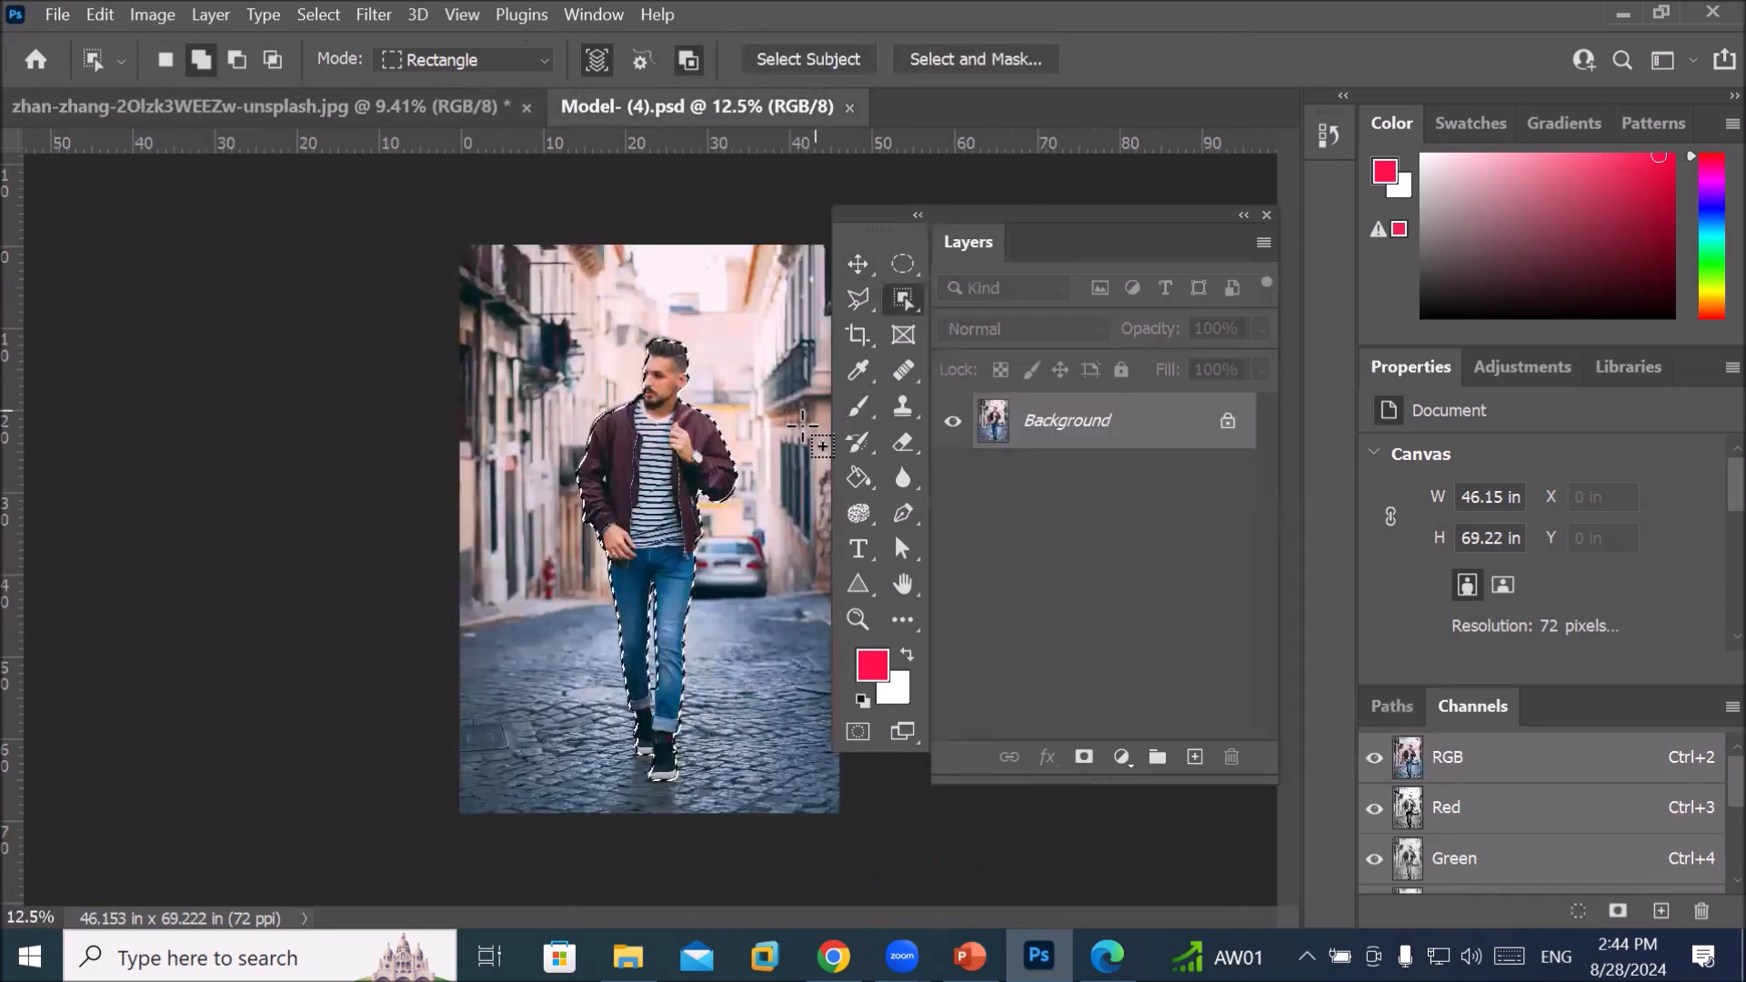
pyautogui.hotkey('ctrl', 'd')
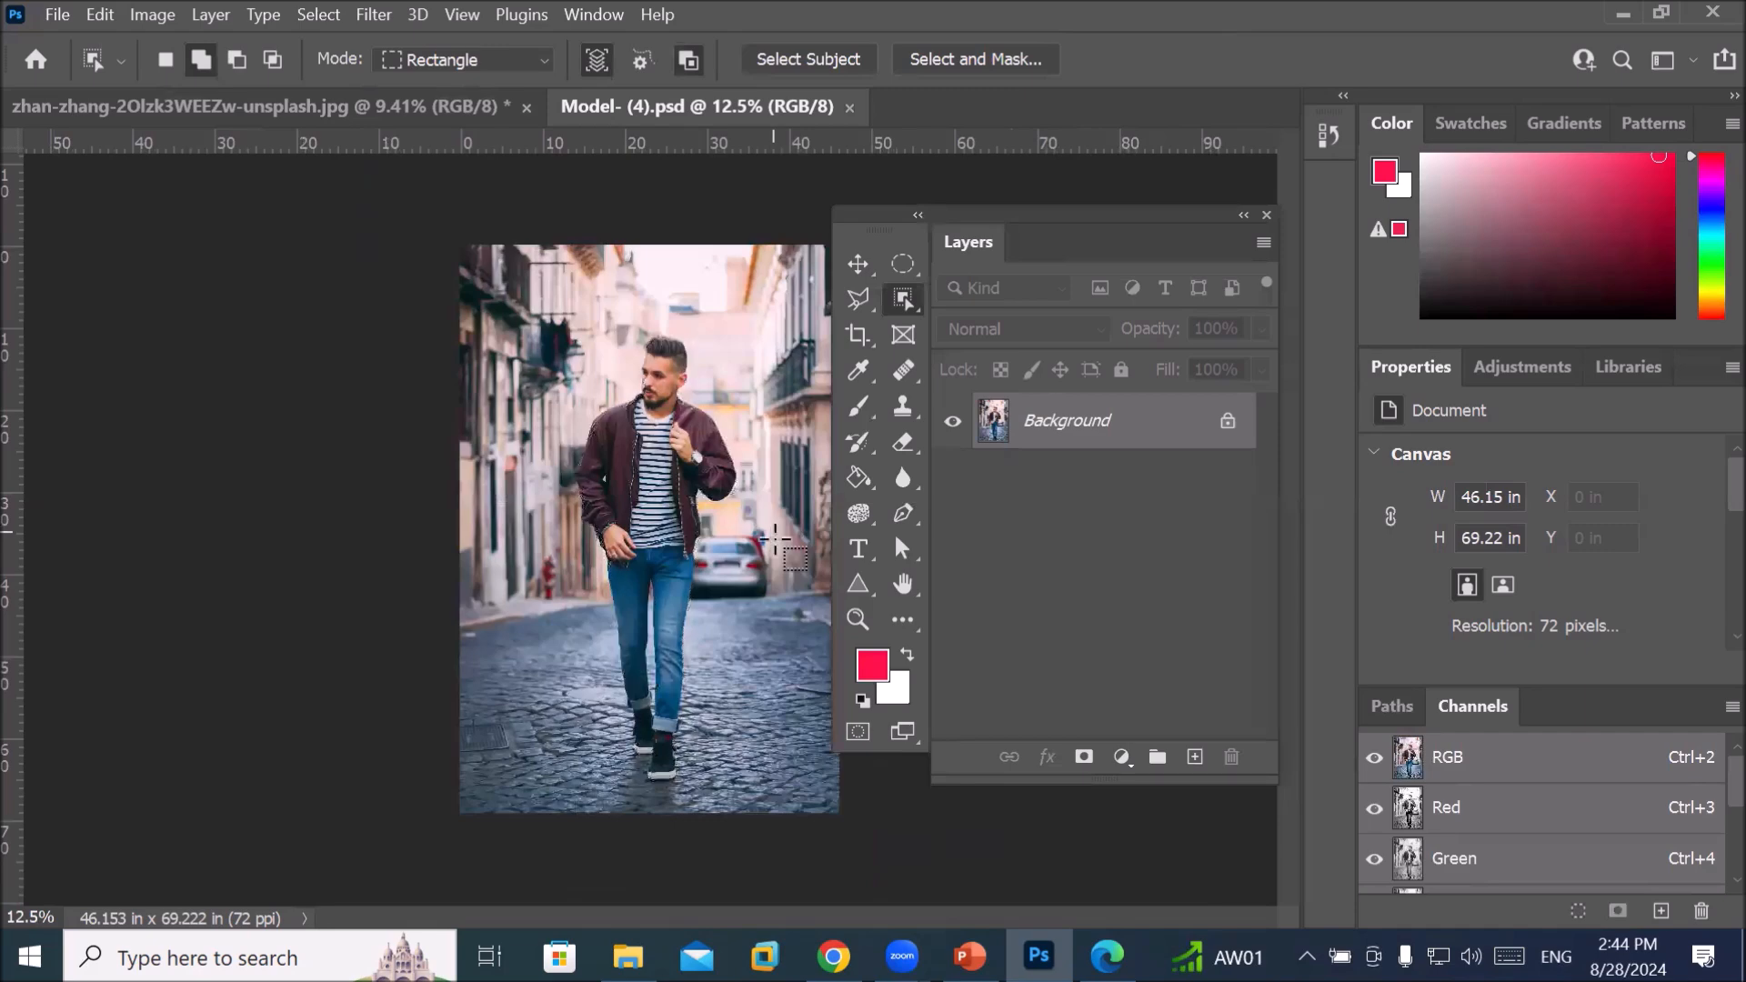
# Select the man from head to shoes with the Quick Selection Tool, using a brush size of 300
pyautogui.scroll(4, 764, 540)
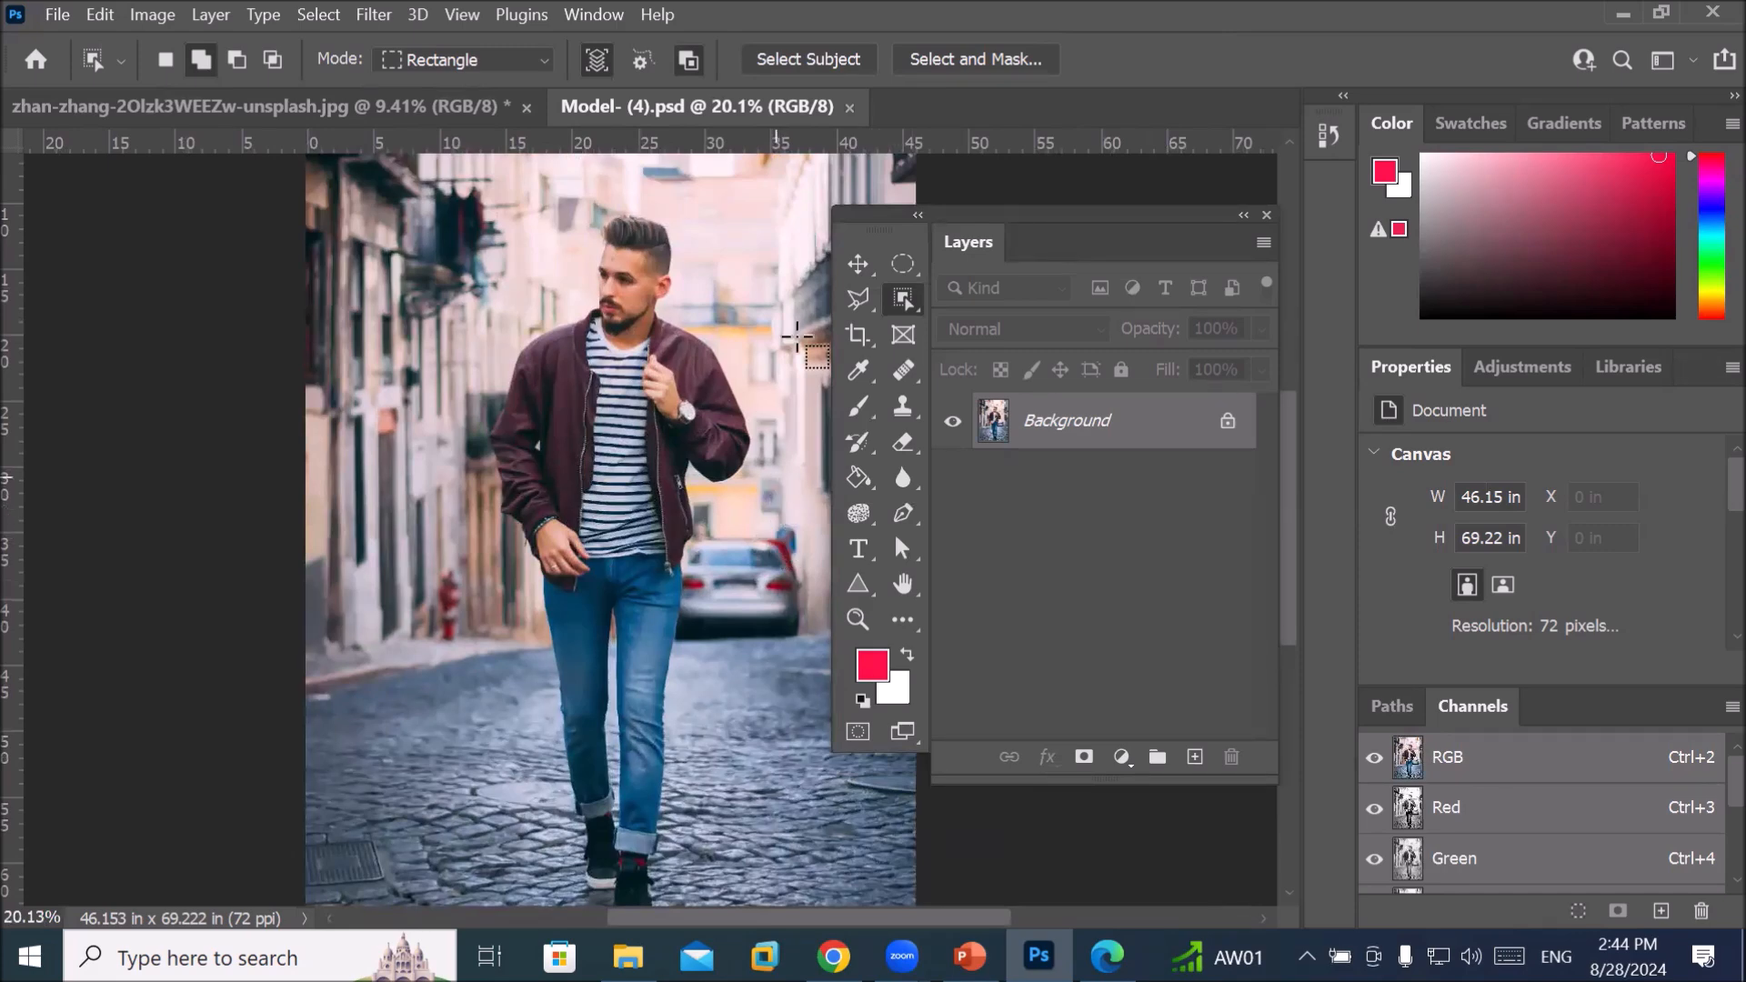
pyautogui.rightClick(900, 300)
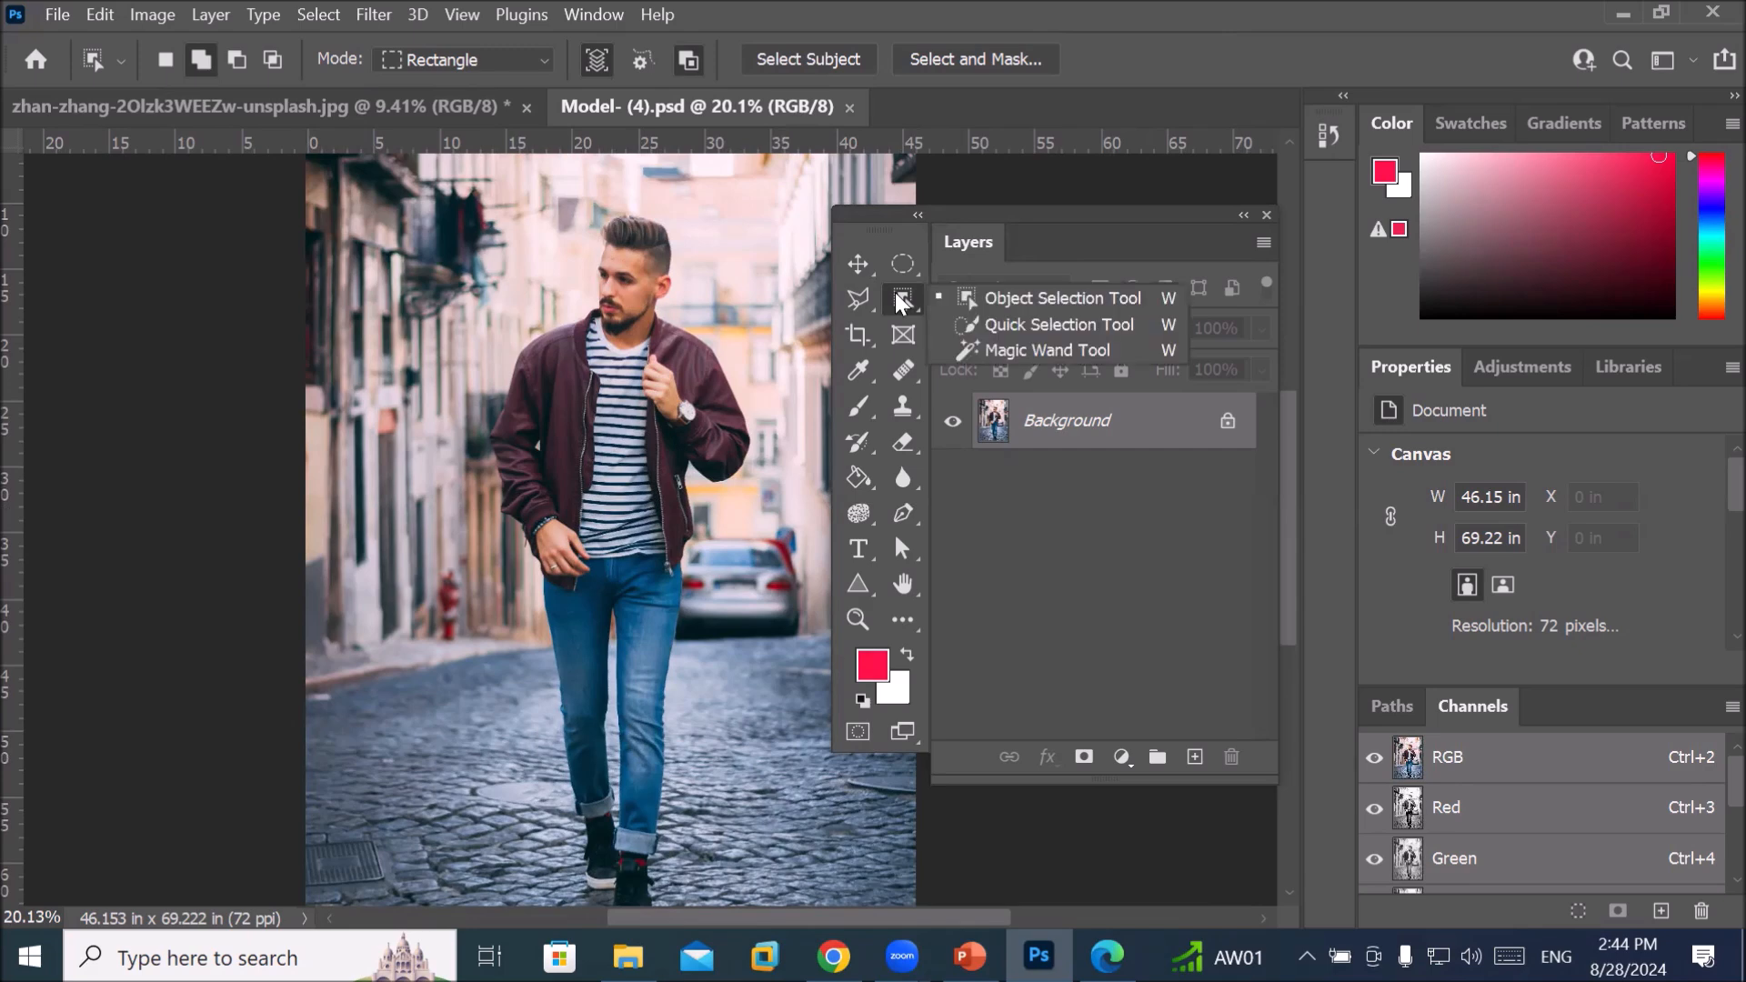
pyautogui.click(1024, 319)
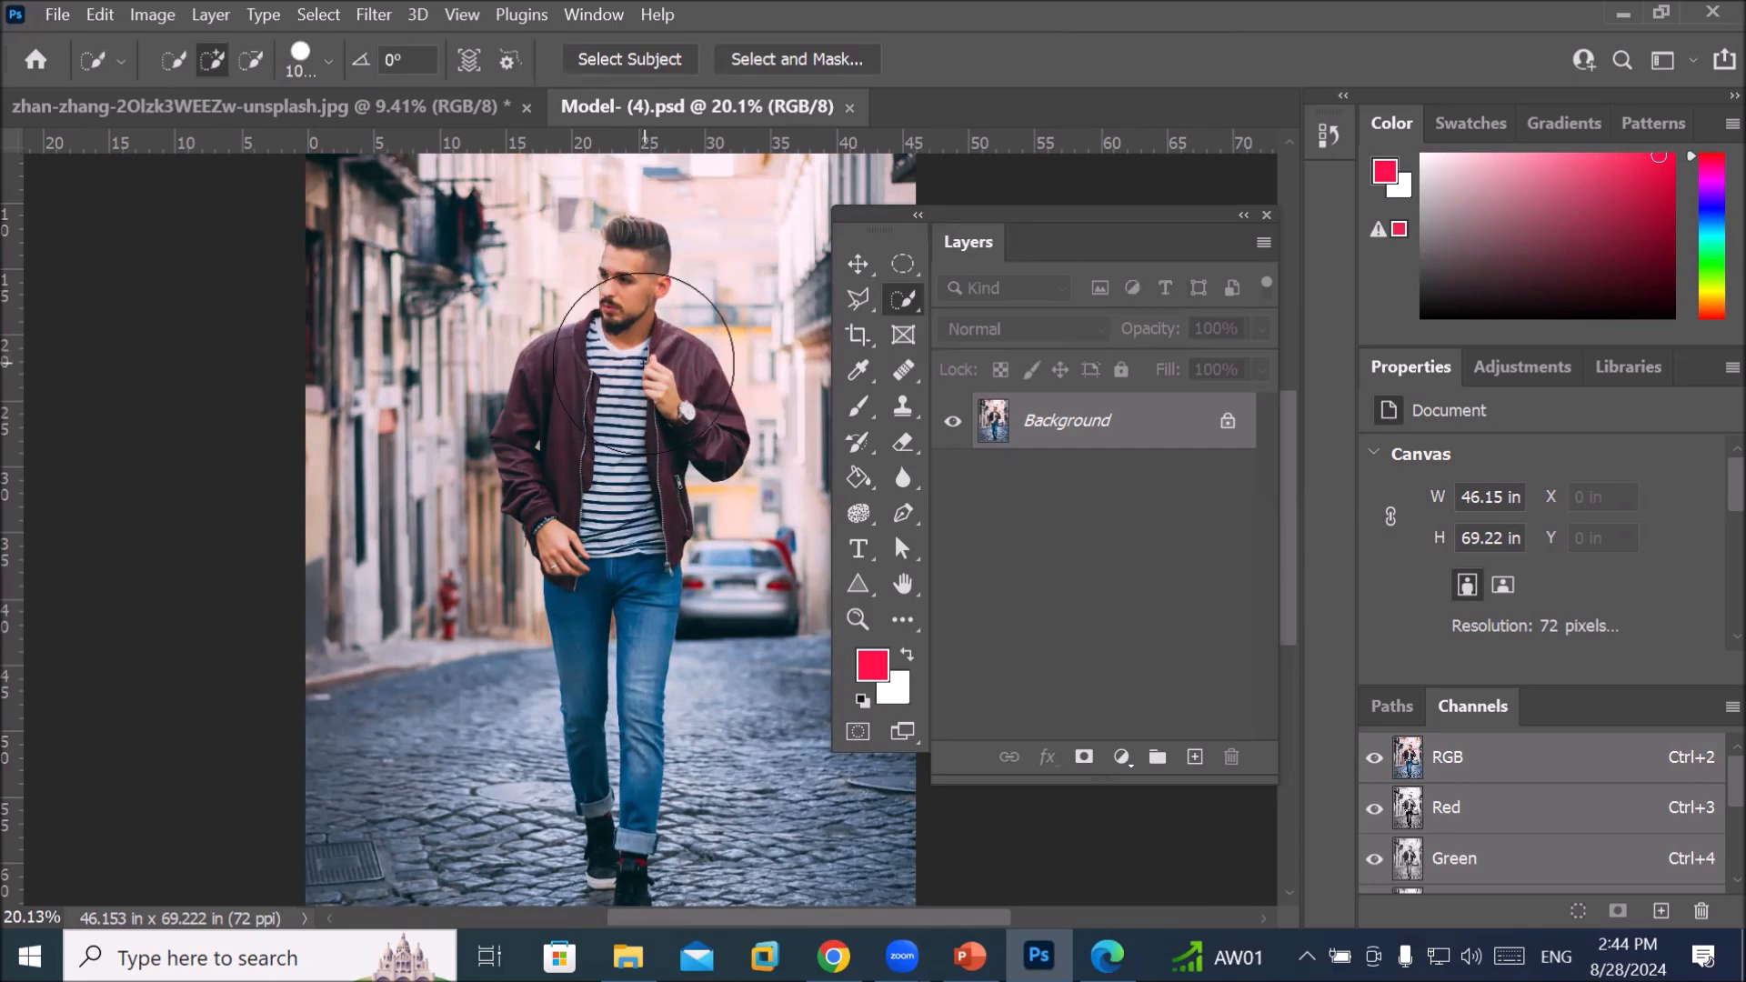
pyautogui.press('[')
pyautogui.press('[')
pyautogui.press('[')
pyautogui.press('[')
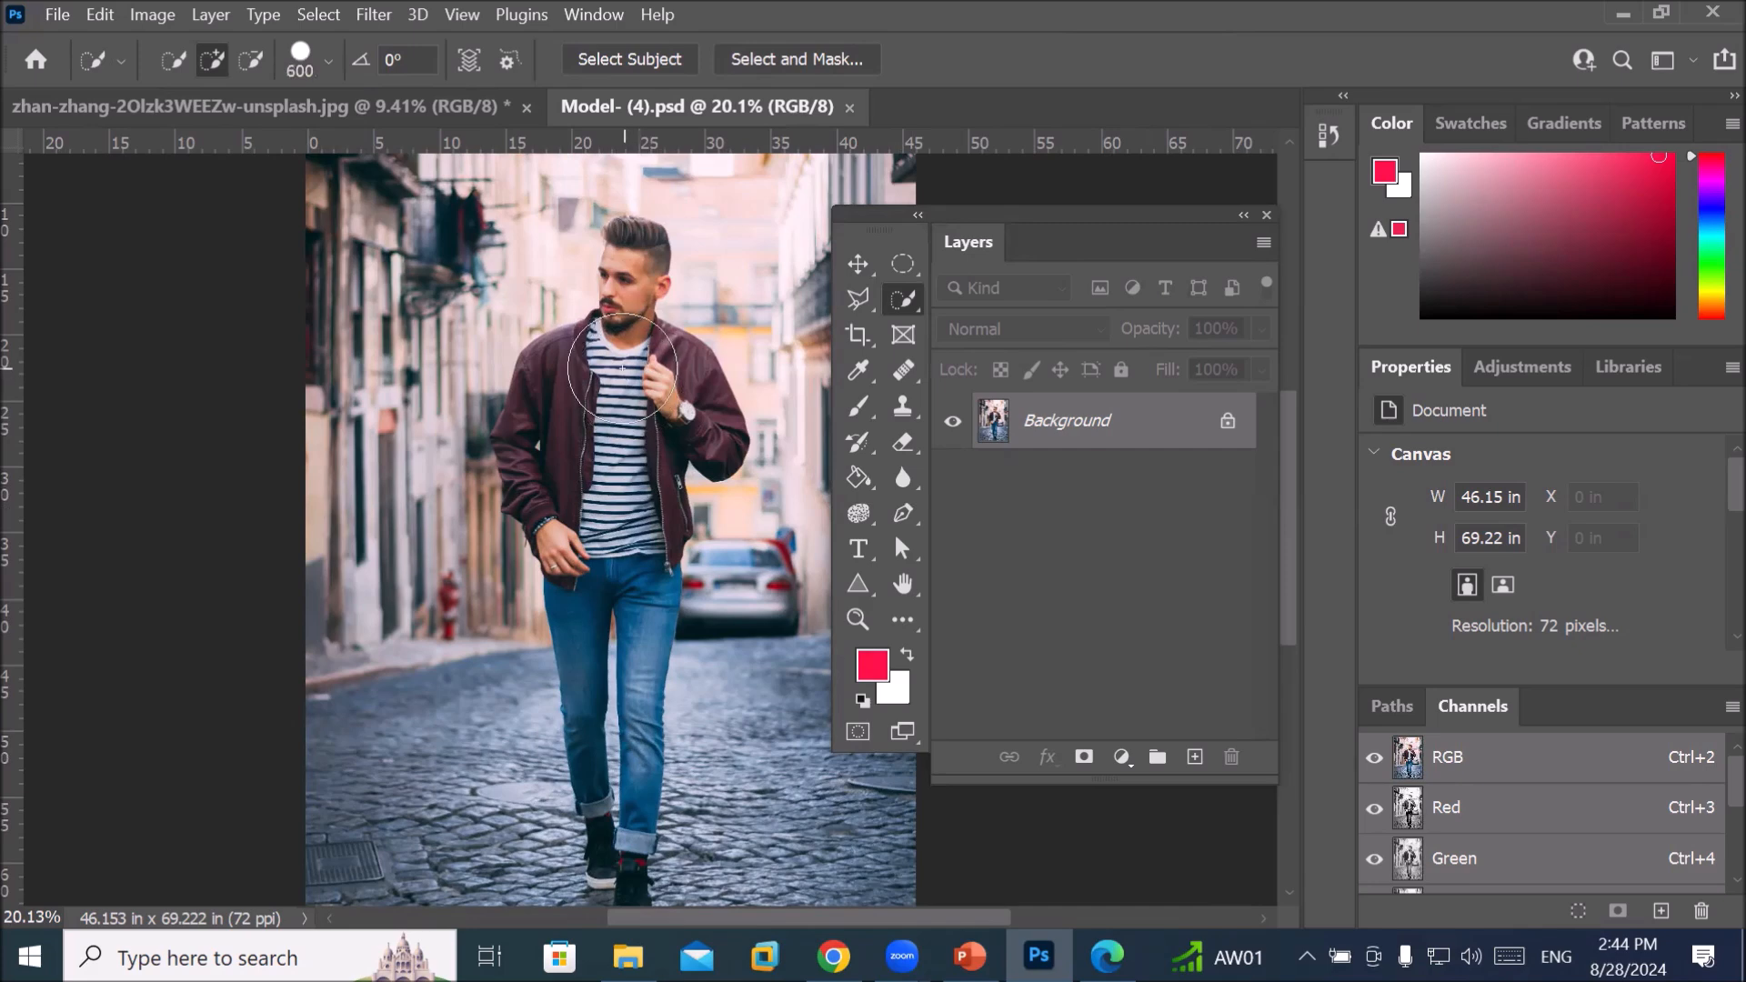
pyautogui.press('[')
pyautogui.press('[')
pyautogui.press('[')
pyautogui.moveTo(634, 246); pyautogui.dragTo(634, 276)
pyautogui.moveTo(607, 356)
pyautogui.mouseDown()
pyautogui.moveTo(546, 509)
pyautogui.moveTo(690, 402)
pyautogui.moveTo(582, 519)
pyautogui.moveTo(655, 546)
pyautogui.moveTo(621, 582)
pyautogui.moveTo(641, 719)
pyautogui.moveTo(623, 833)
pyautogui.moveTo(637, 869)
pyautogui.moveTo(664, 846)
pyautogui.moveTo(628, 855)
pyautogui.mouseUp()
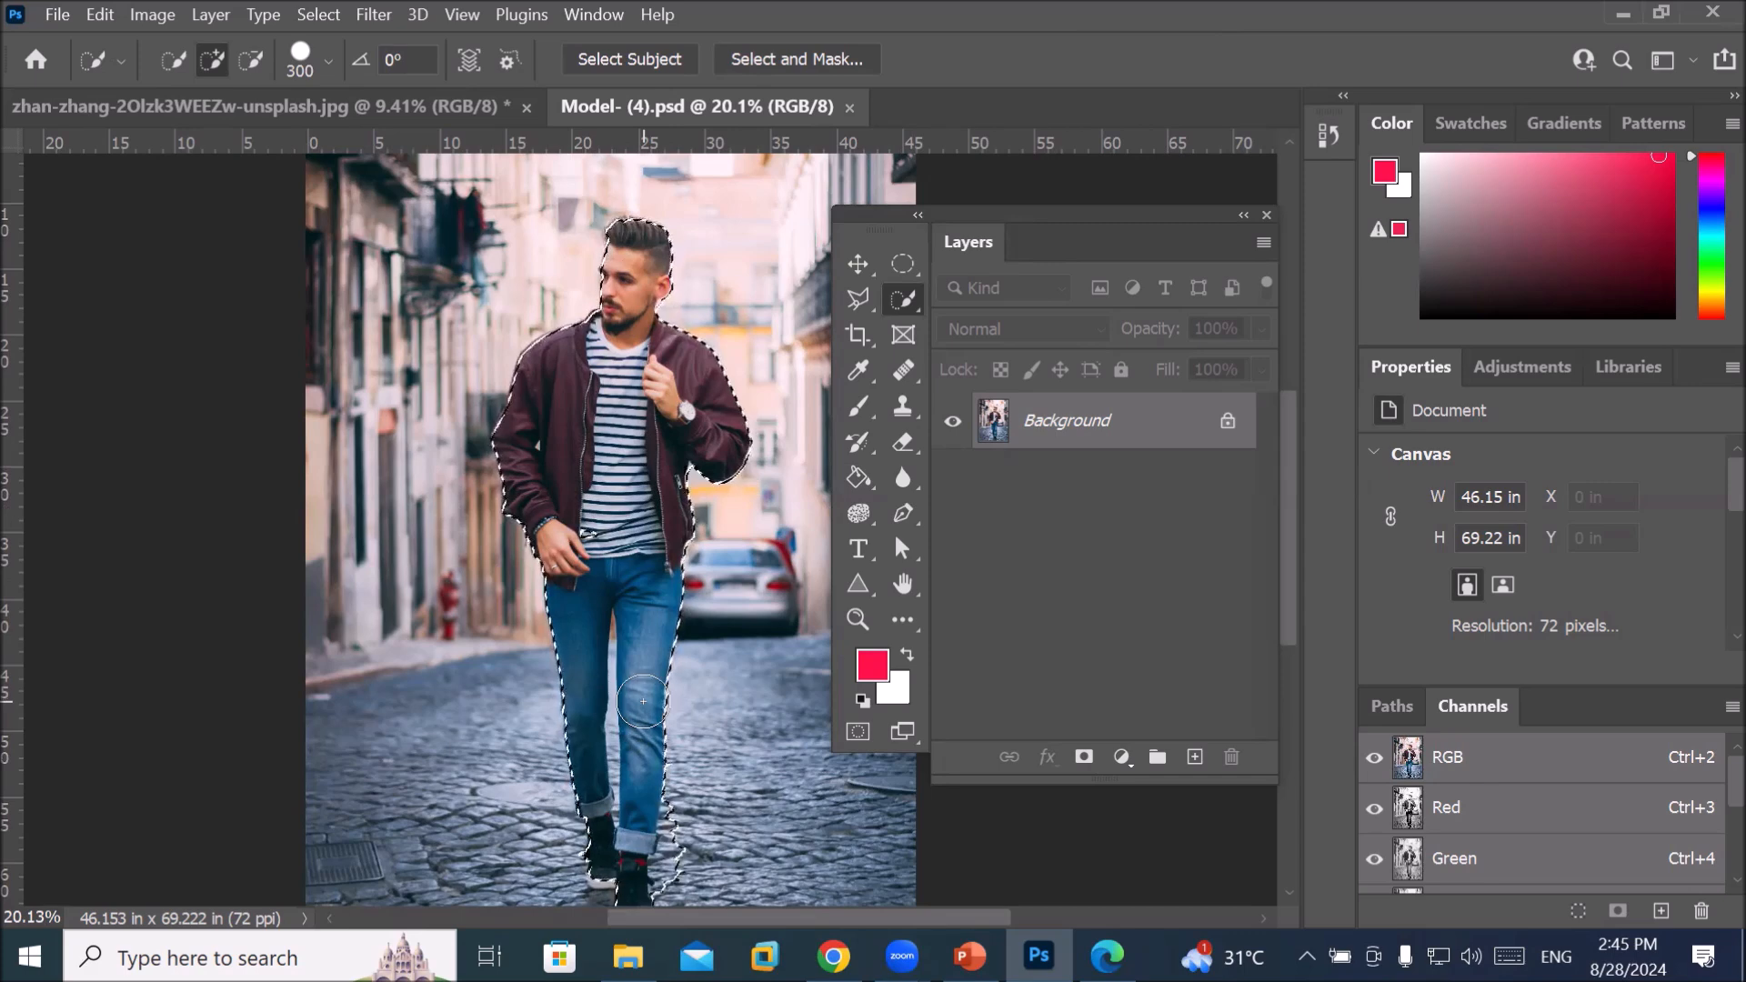
# Clear the painted selection and select the man automatically with the Subject command
pyautogui.hotkey('ctrl', 'd')
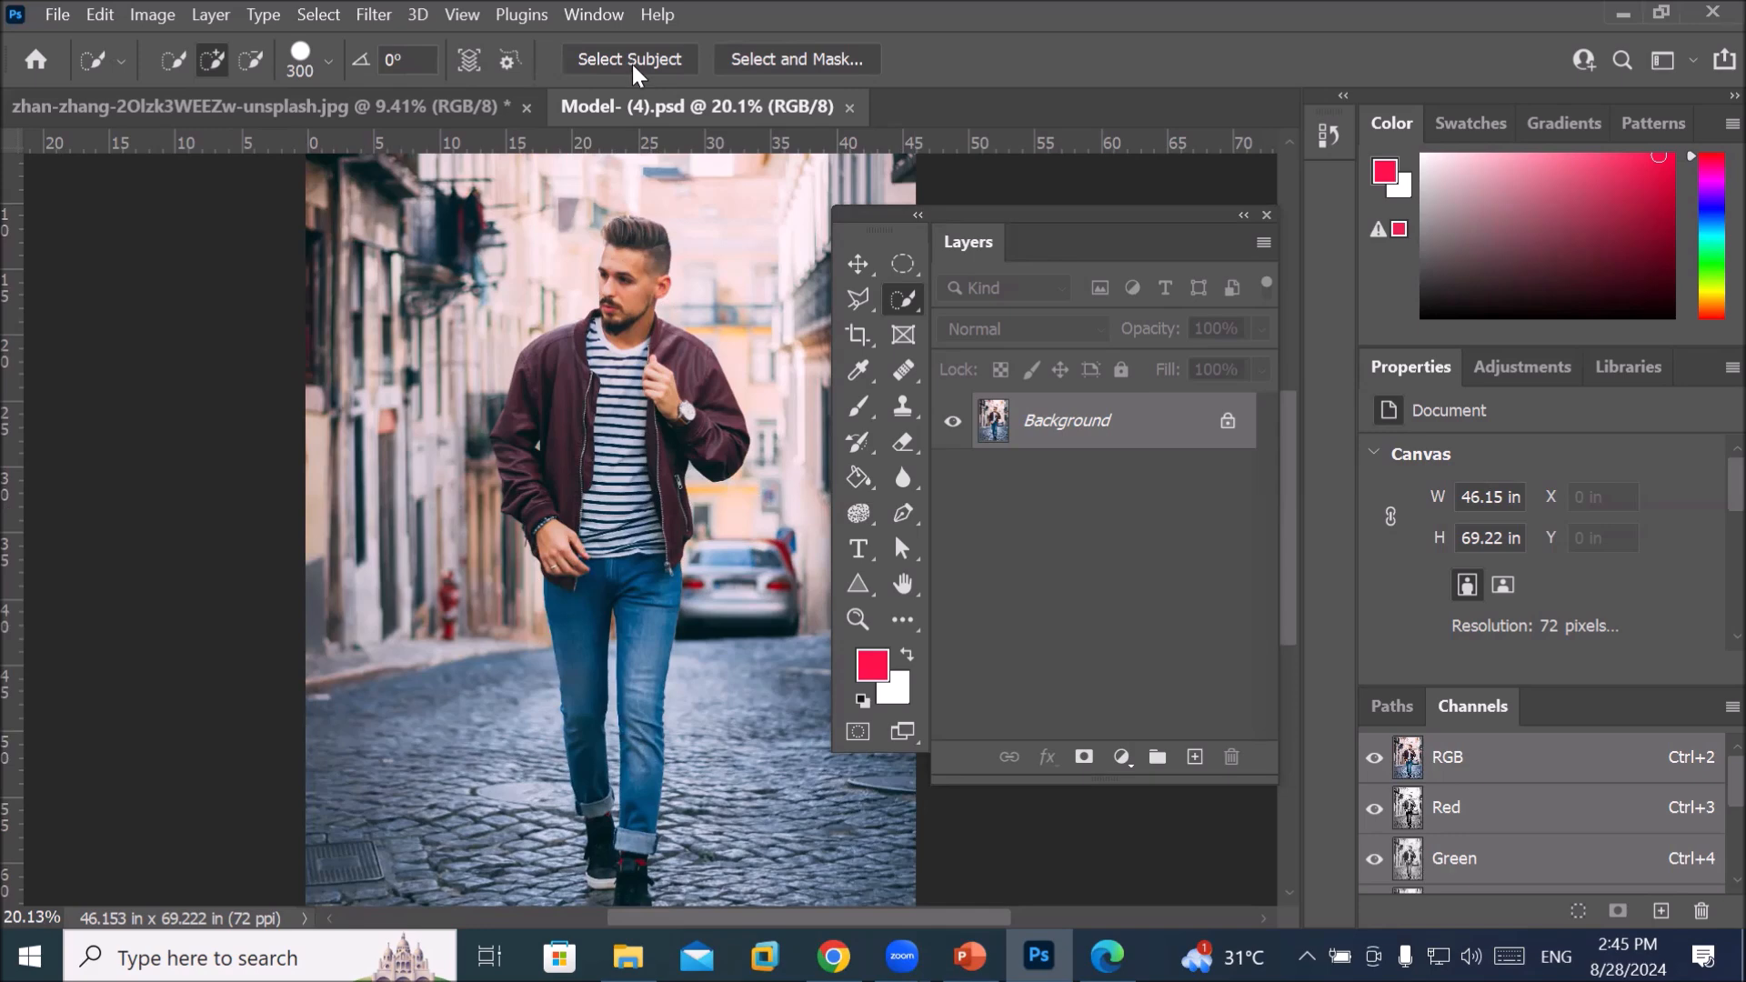
pyautogui.click(320, 15)
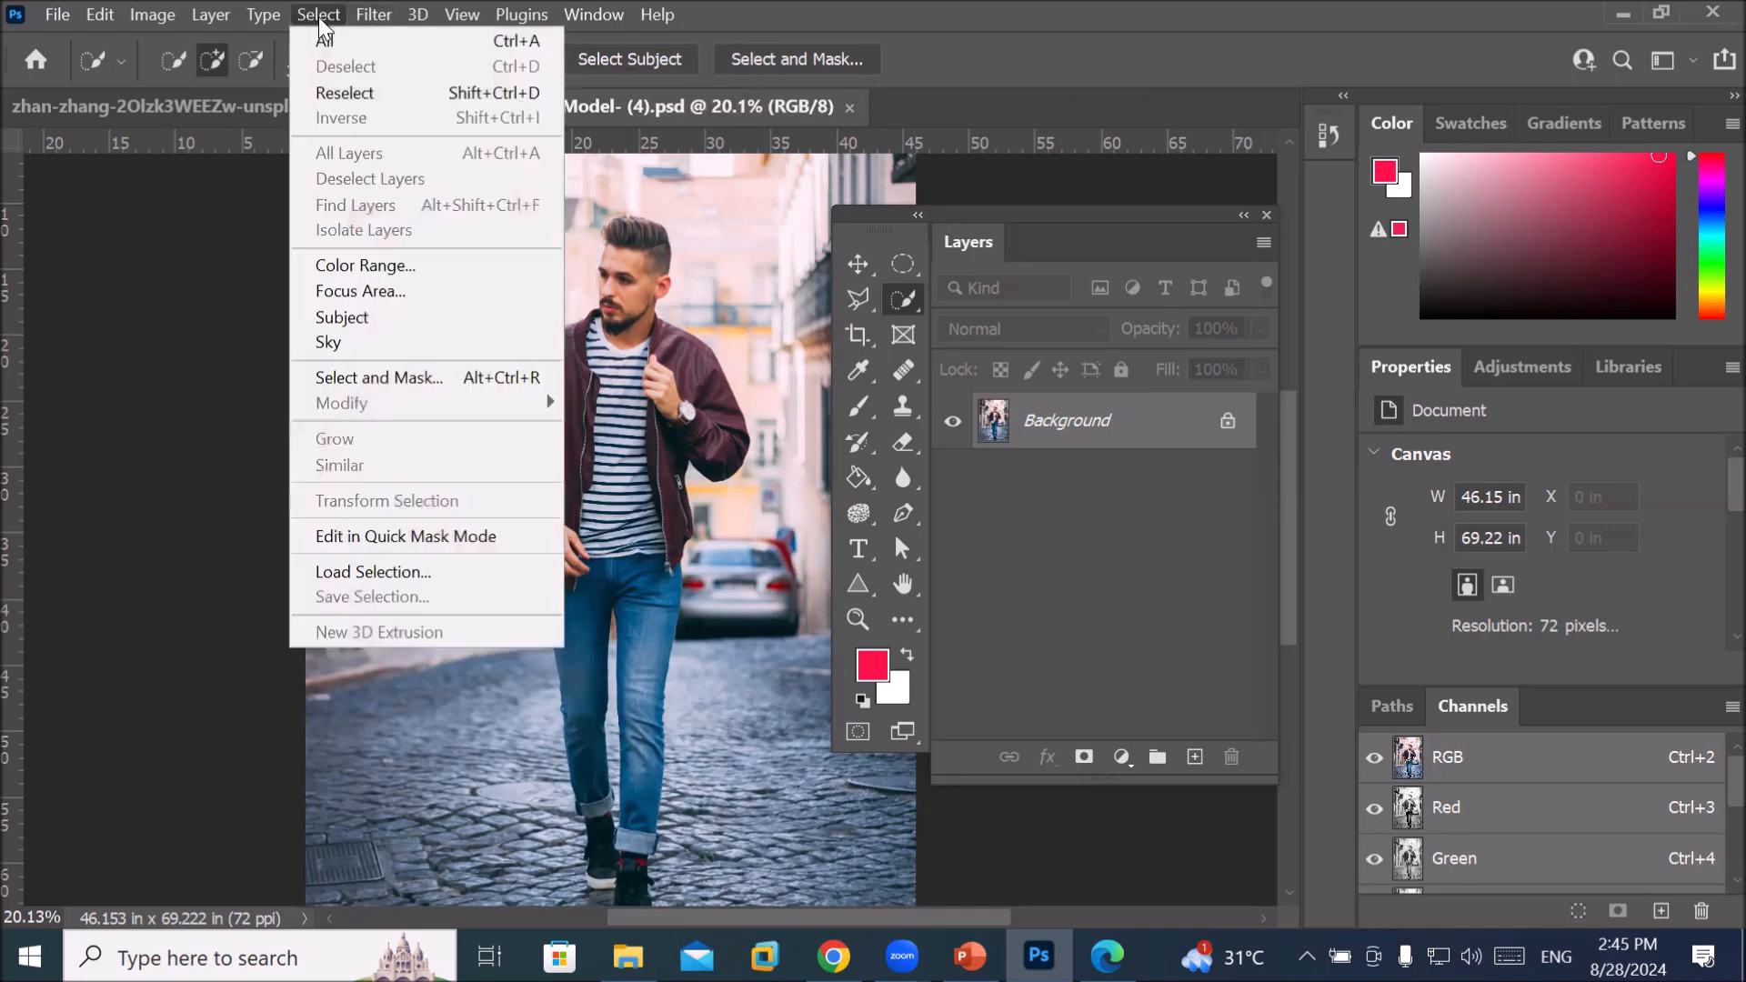
pyautogui.click(406, 321)
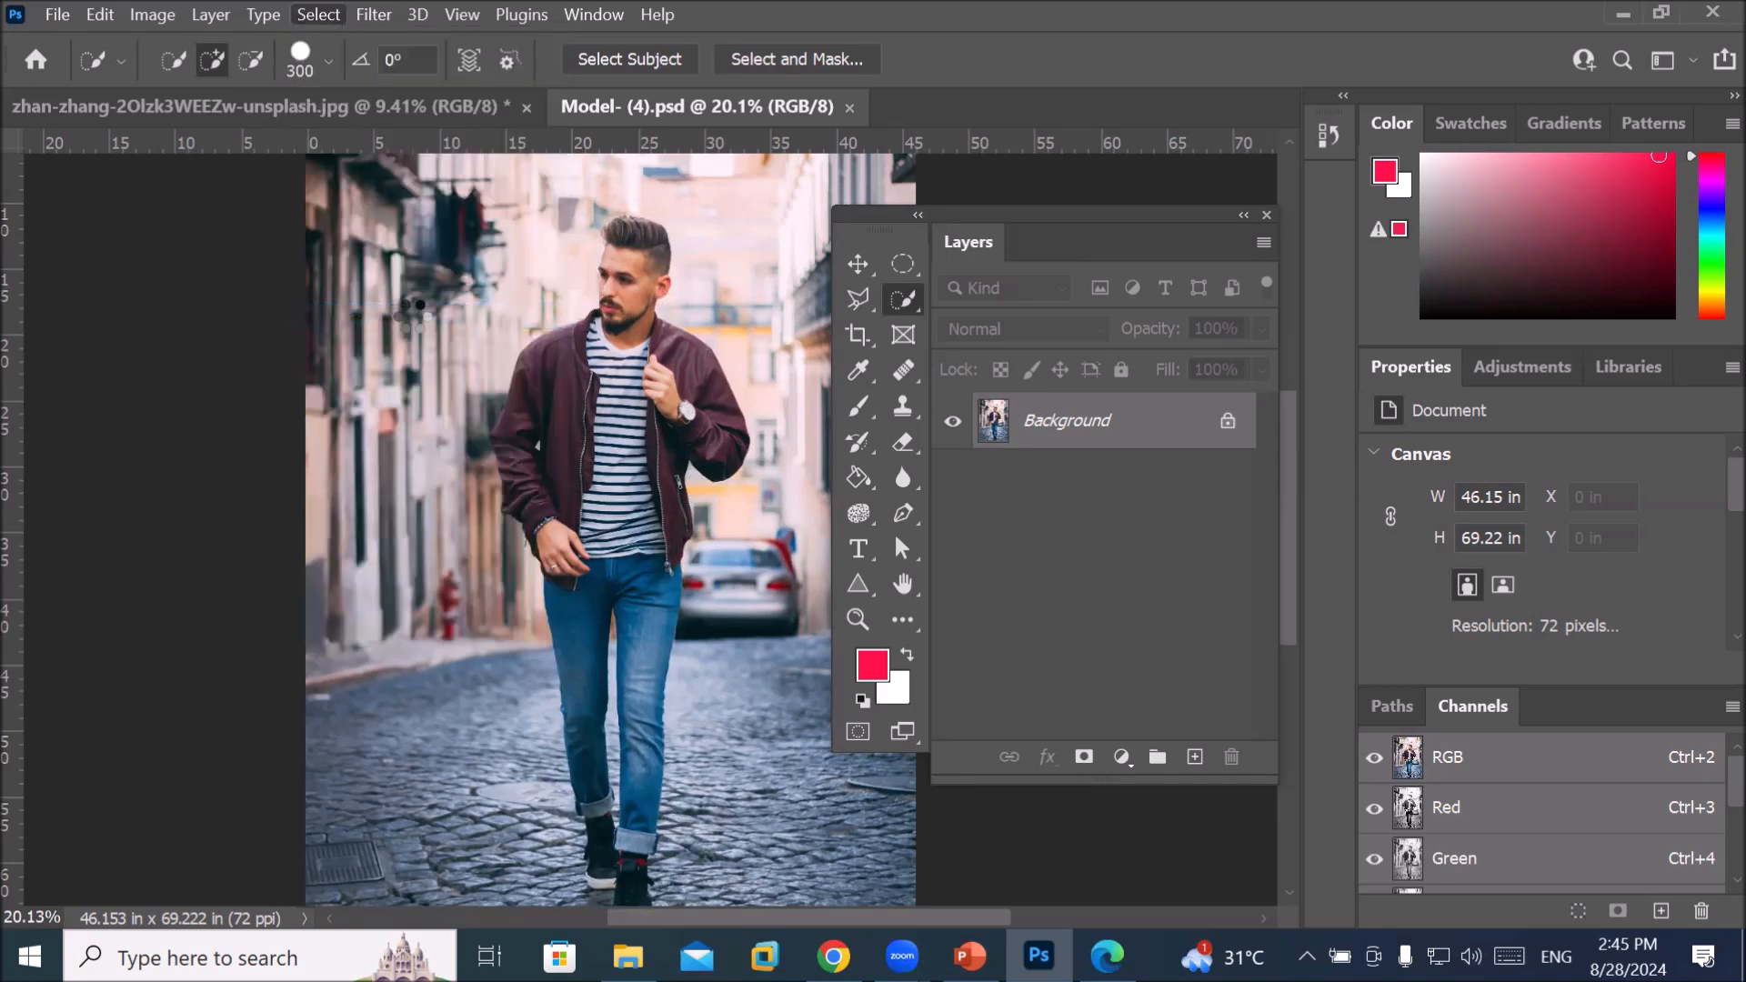
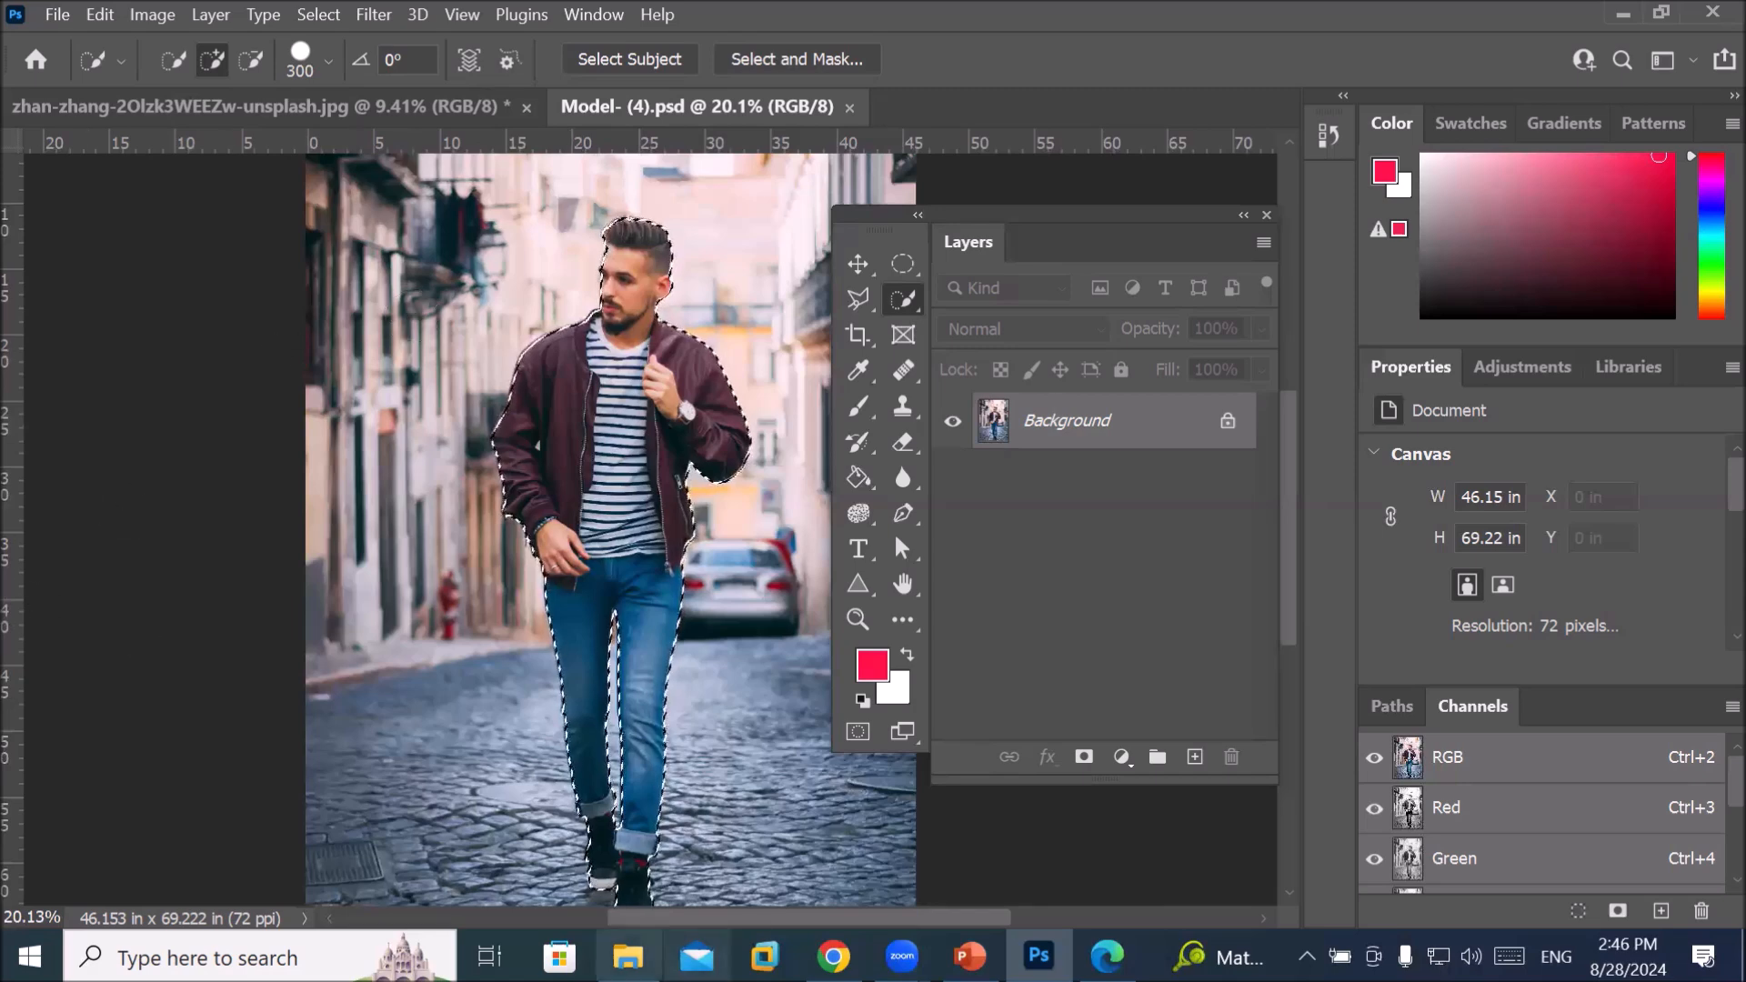
# Open mimi-thian-8kdA2IJsjcU-unsplash.jpg from File Explorer's Models folder as a separate Photoshop document, and move the toolbox and Layers panel off the red beanbag
pyautogui.click(628, 957)
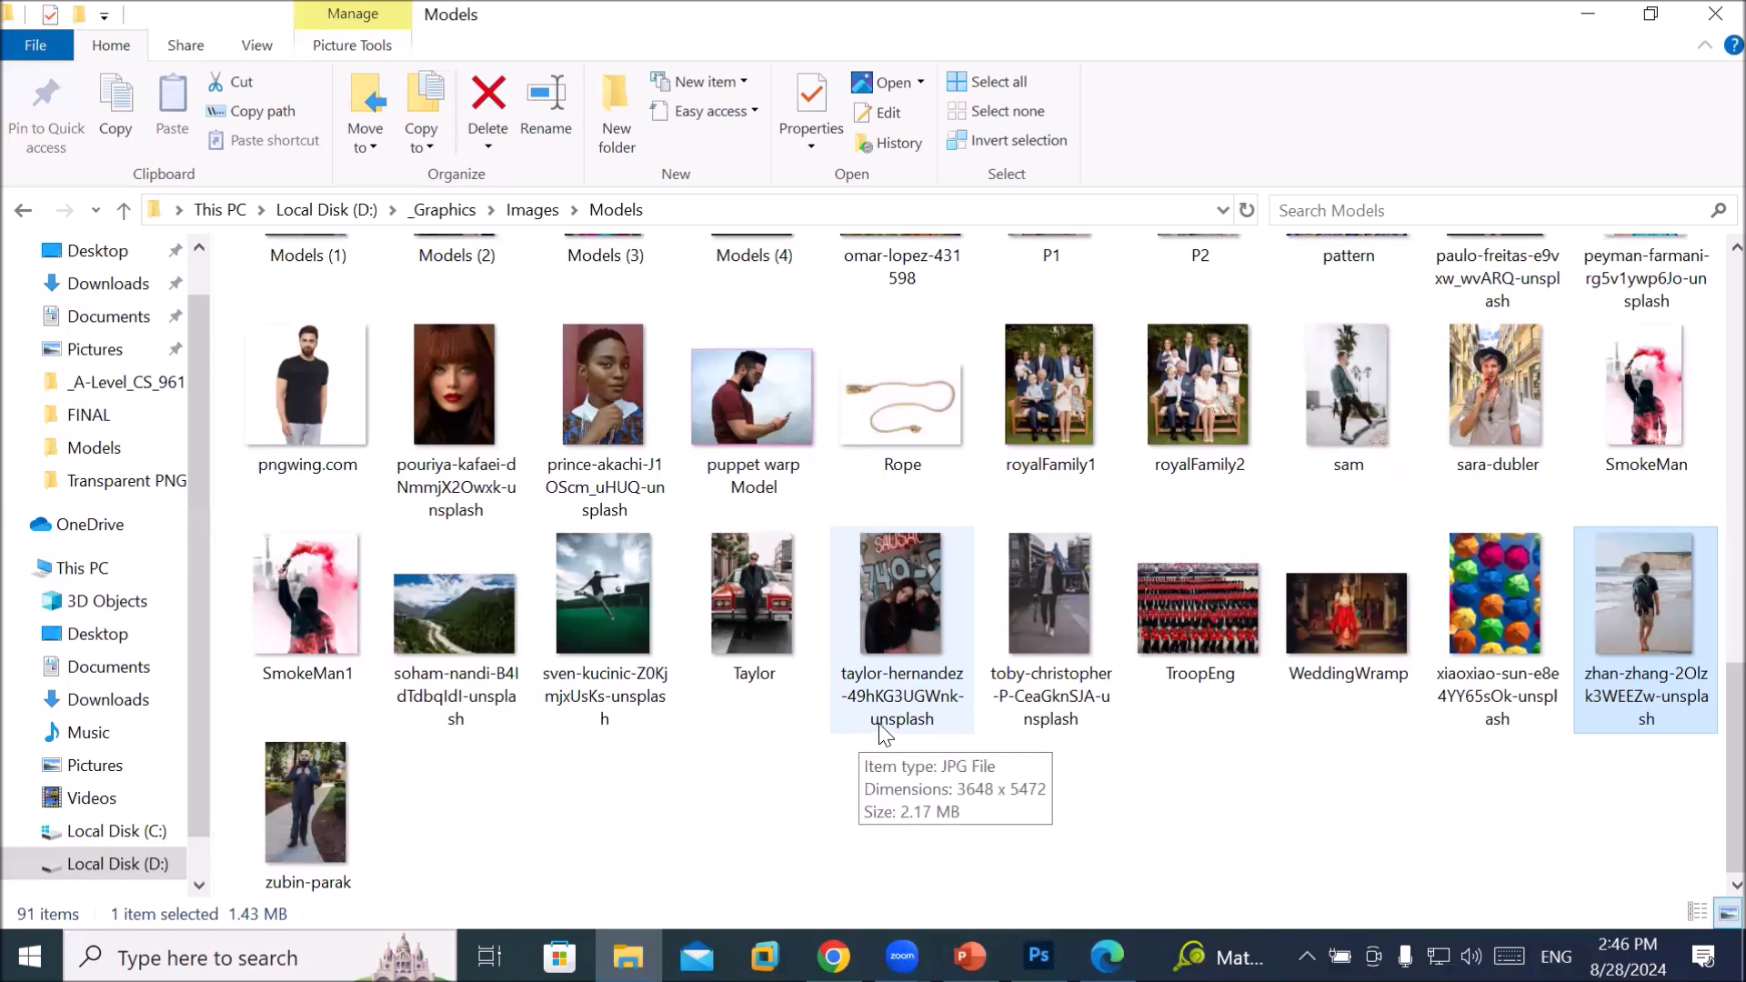
pyautogui.scroll(10, 879, 723)
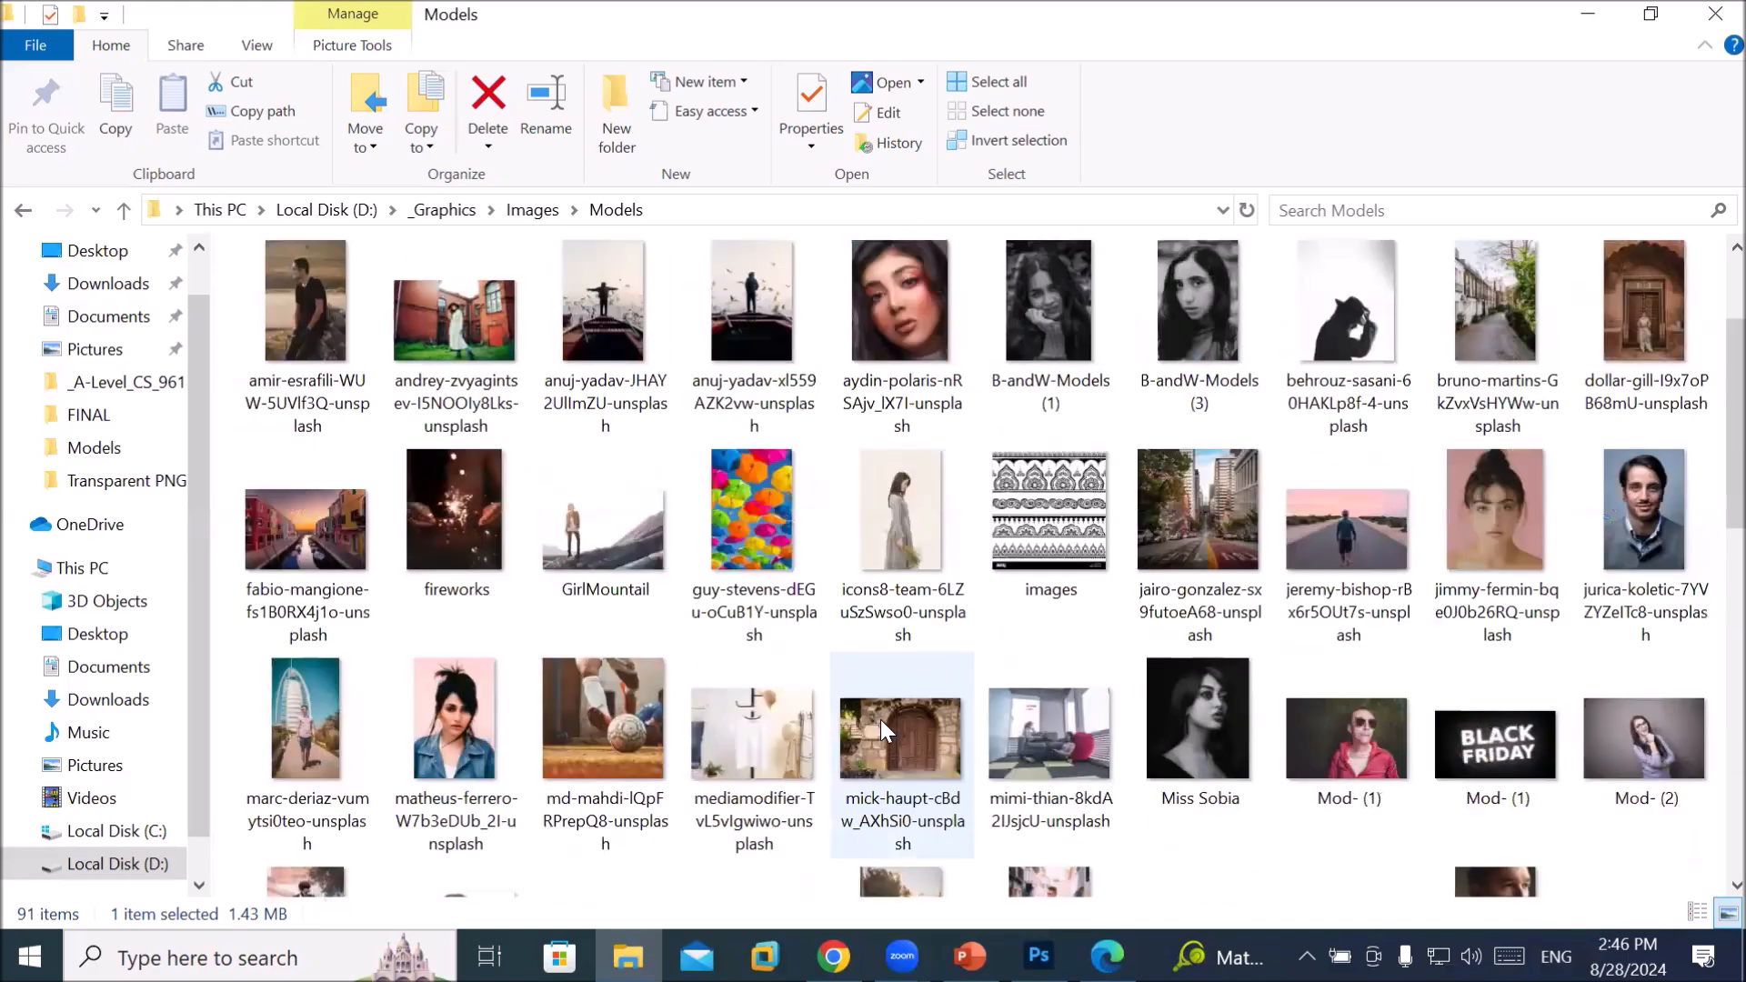
pyautogui.scroll(2, 881, 707)
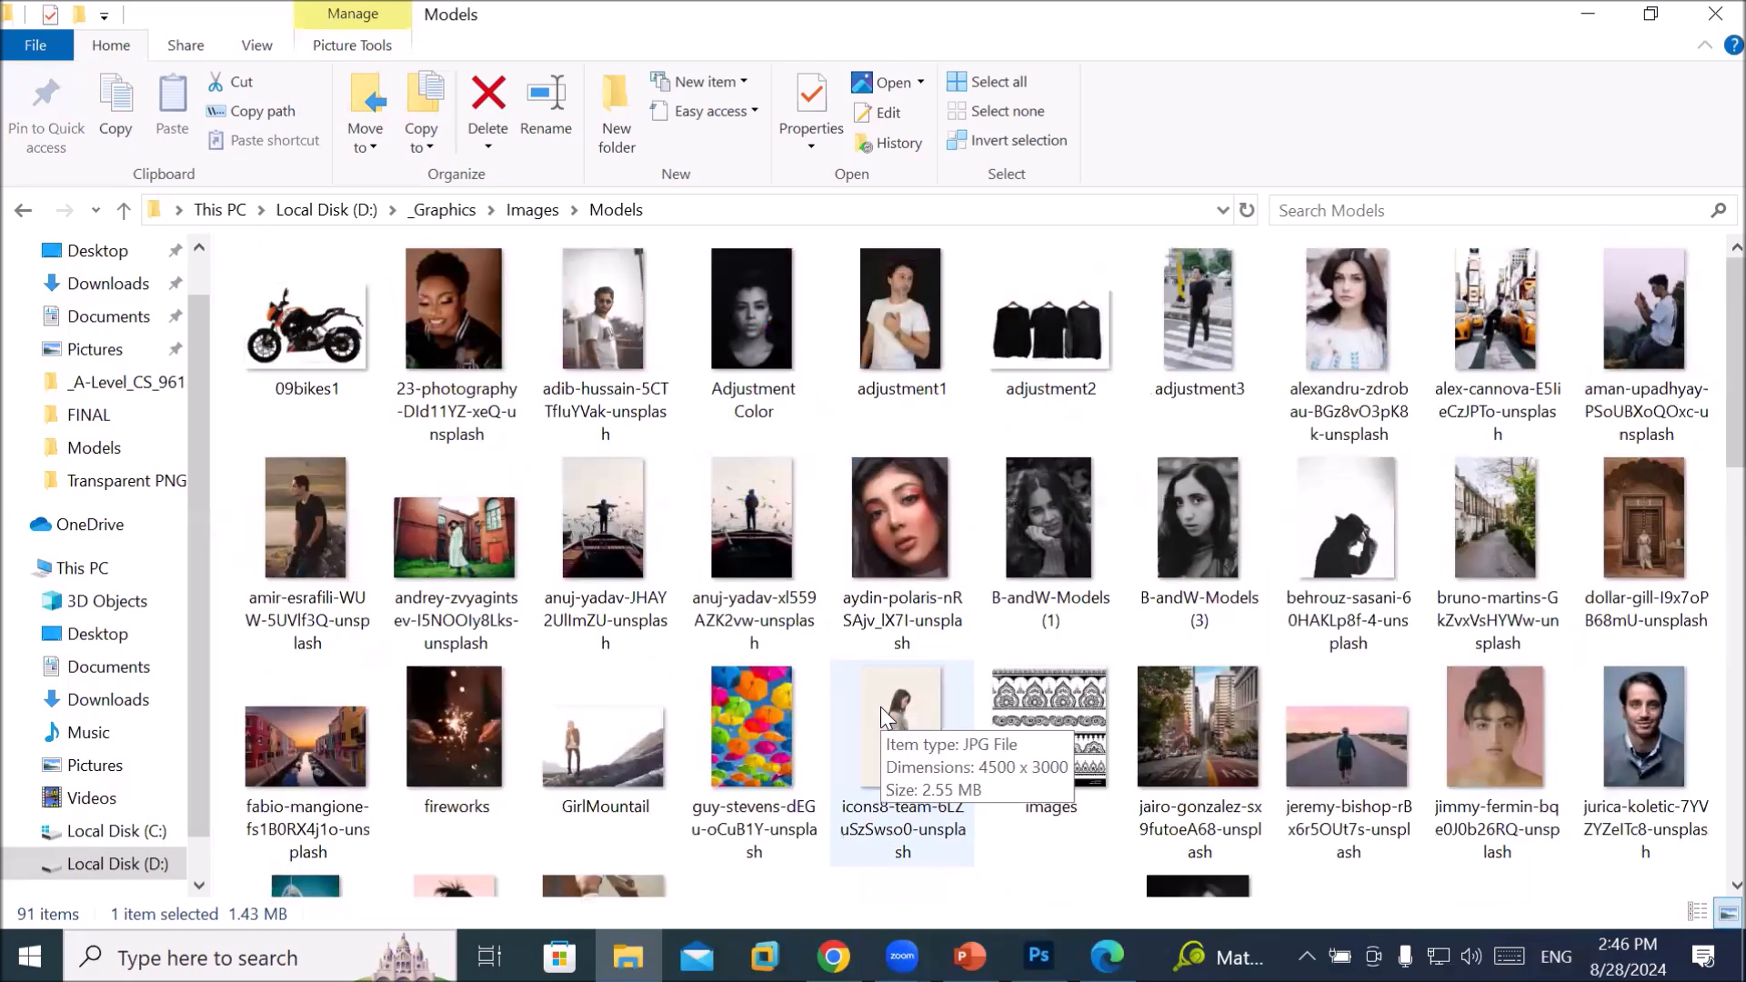
pyautogui.scroll(-3, 857, 684)
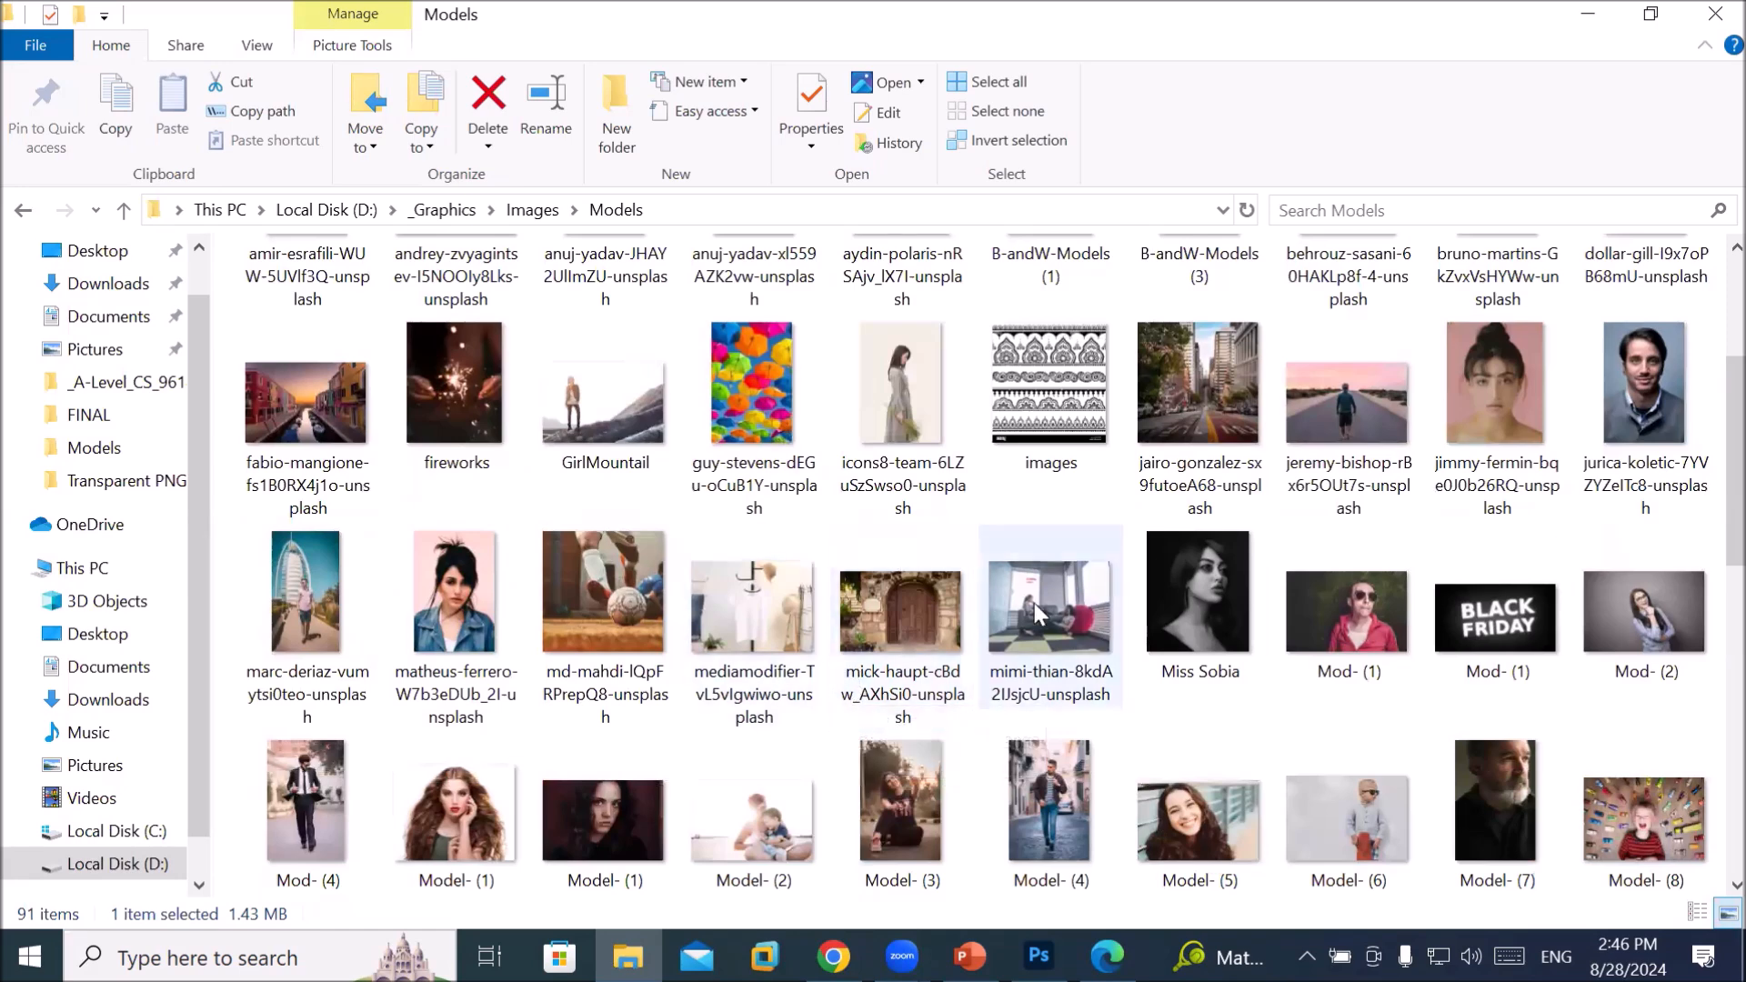
pyautogui.moveTo(1036, 613)
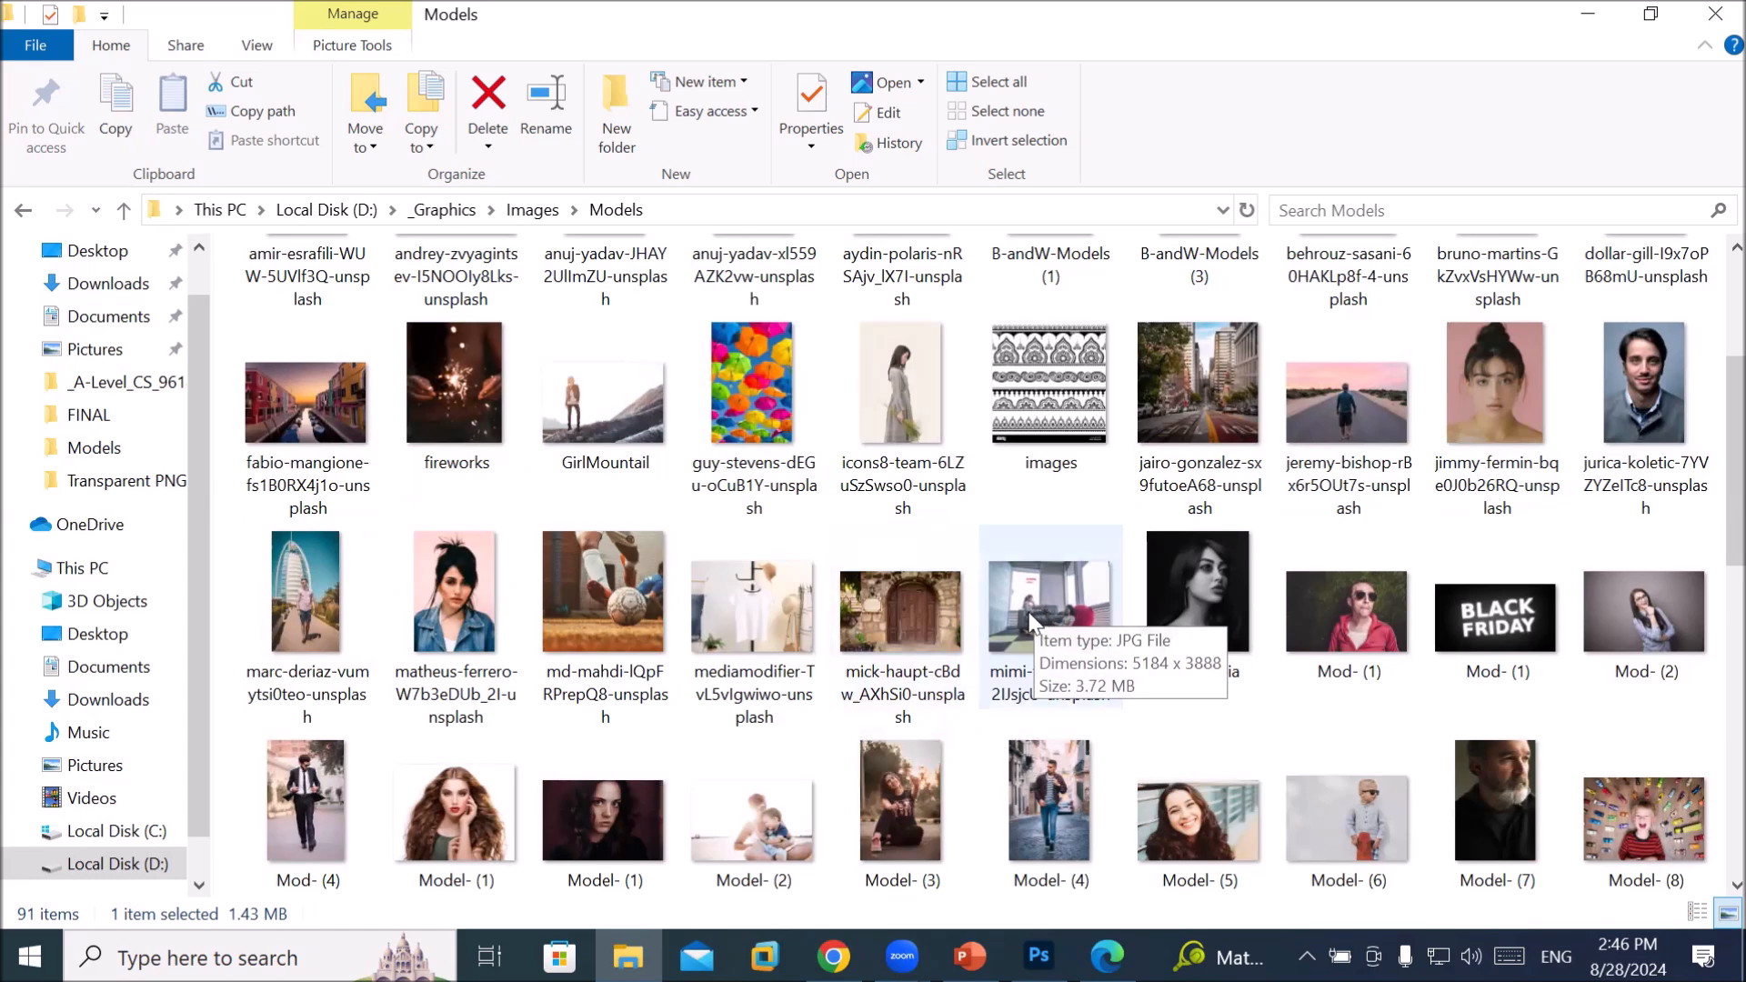
pyautogui.moveTo(1030, 613); pyautogui.dragTo(929, 97)
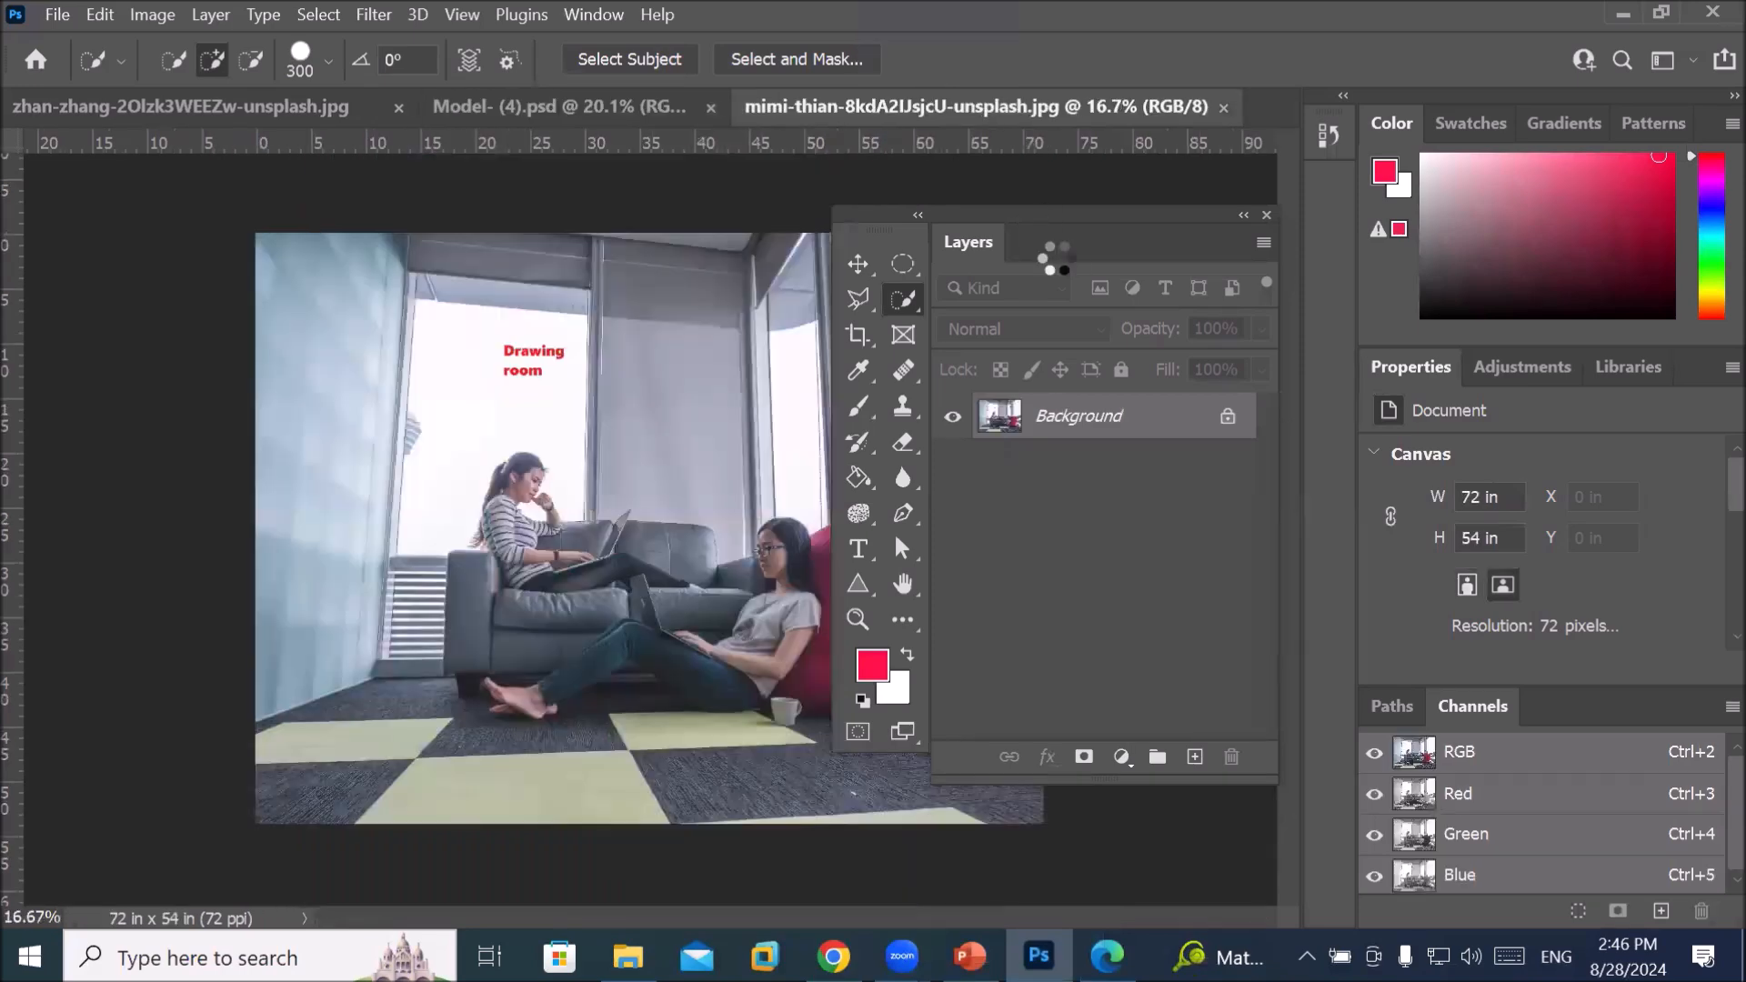
pyautogui.moveTo(1204, 247); pyautogui.dragTo(1210, 242)
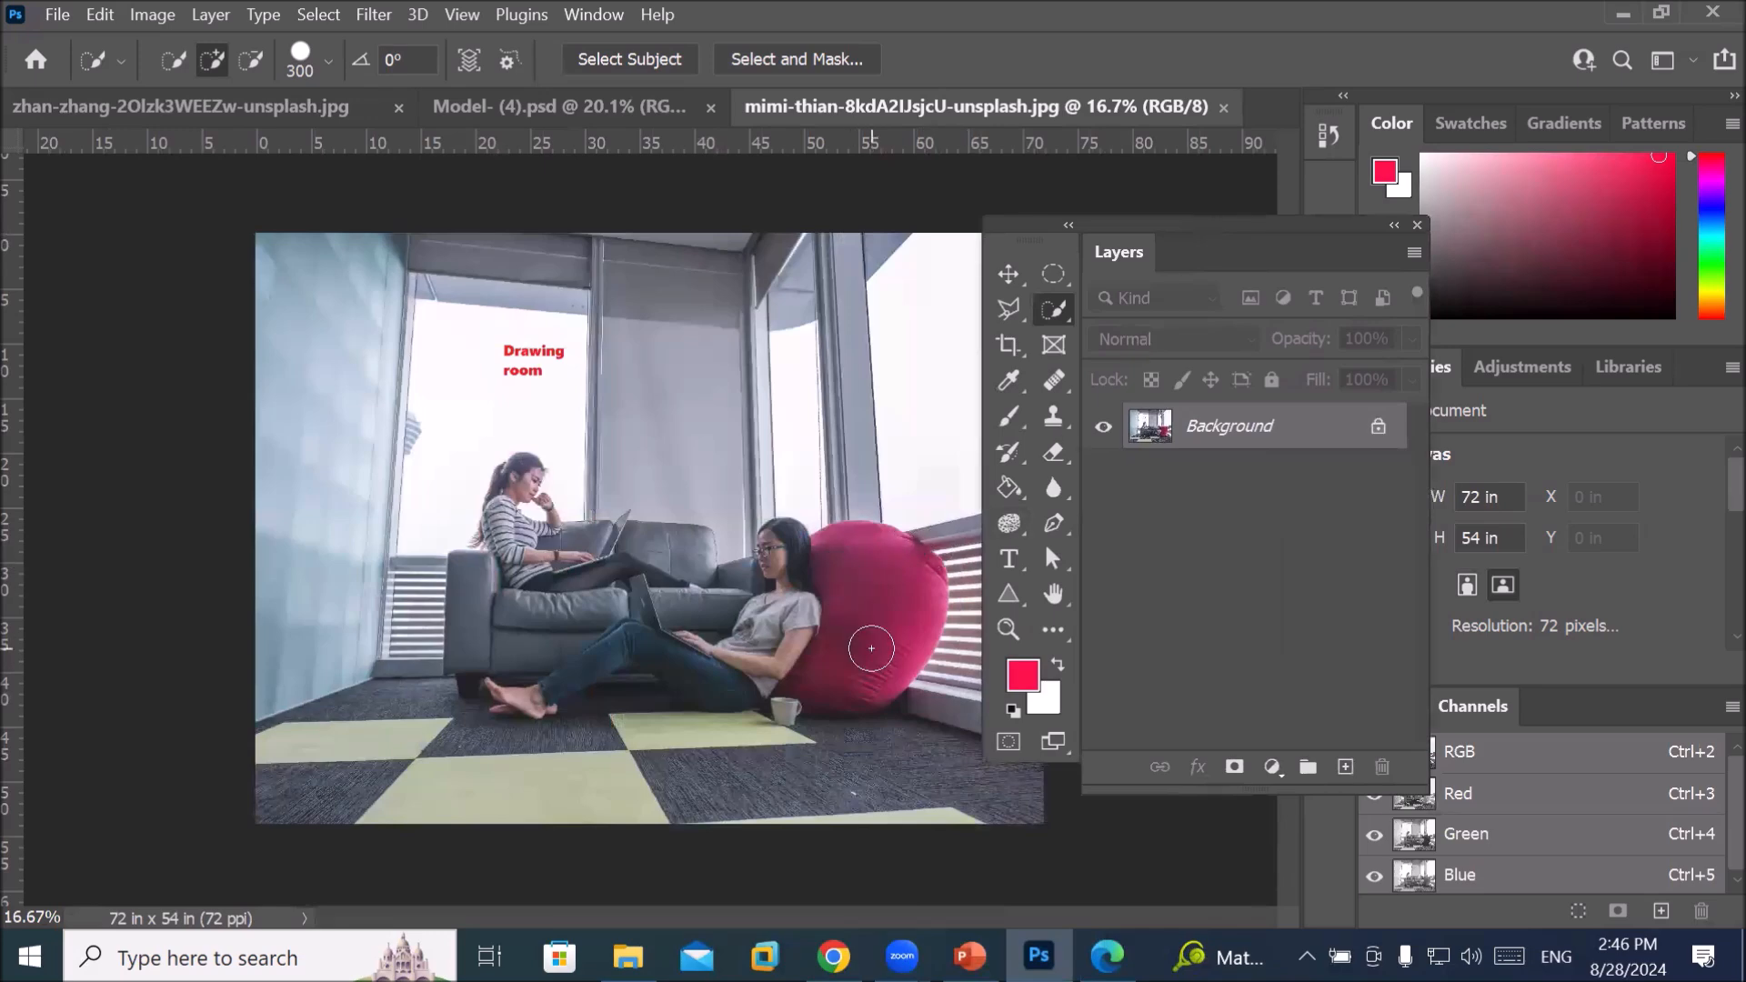
# Select both women automatically with the Subject command, inspect the outline around them, and clear the selection
pyautogui.click(634, 65)
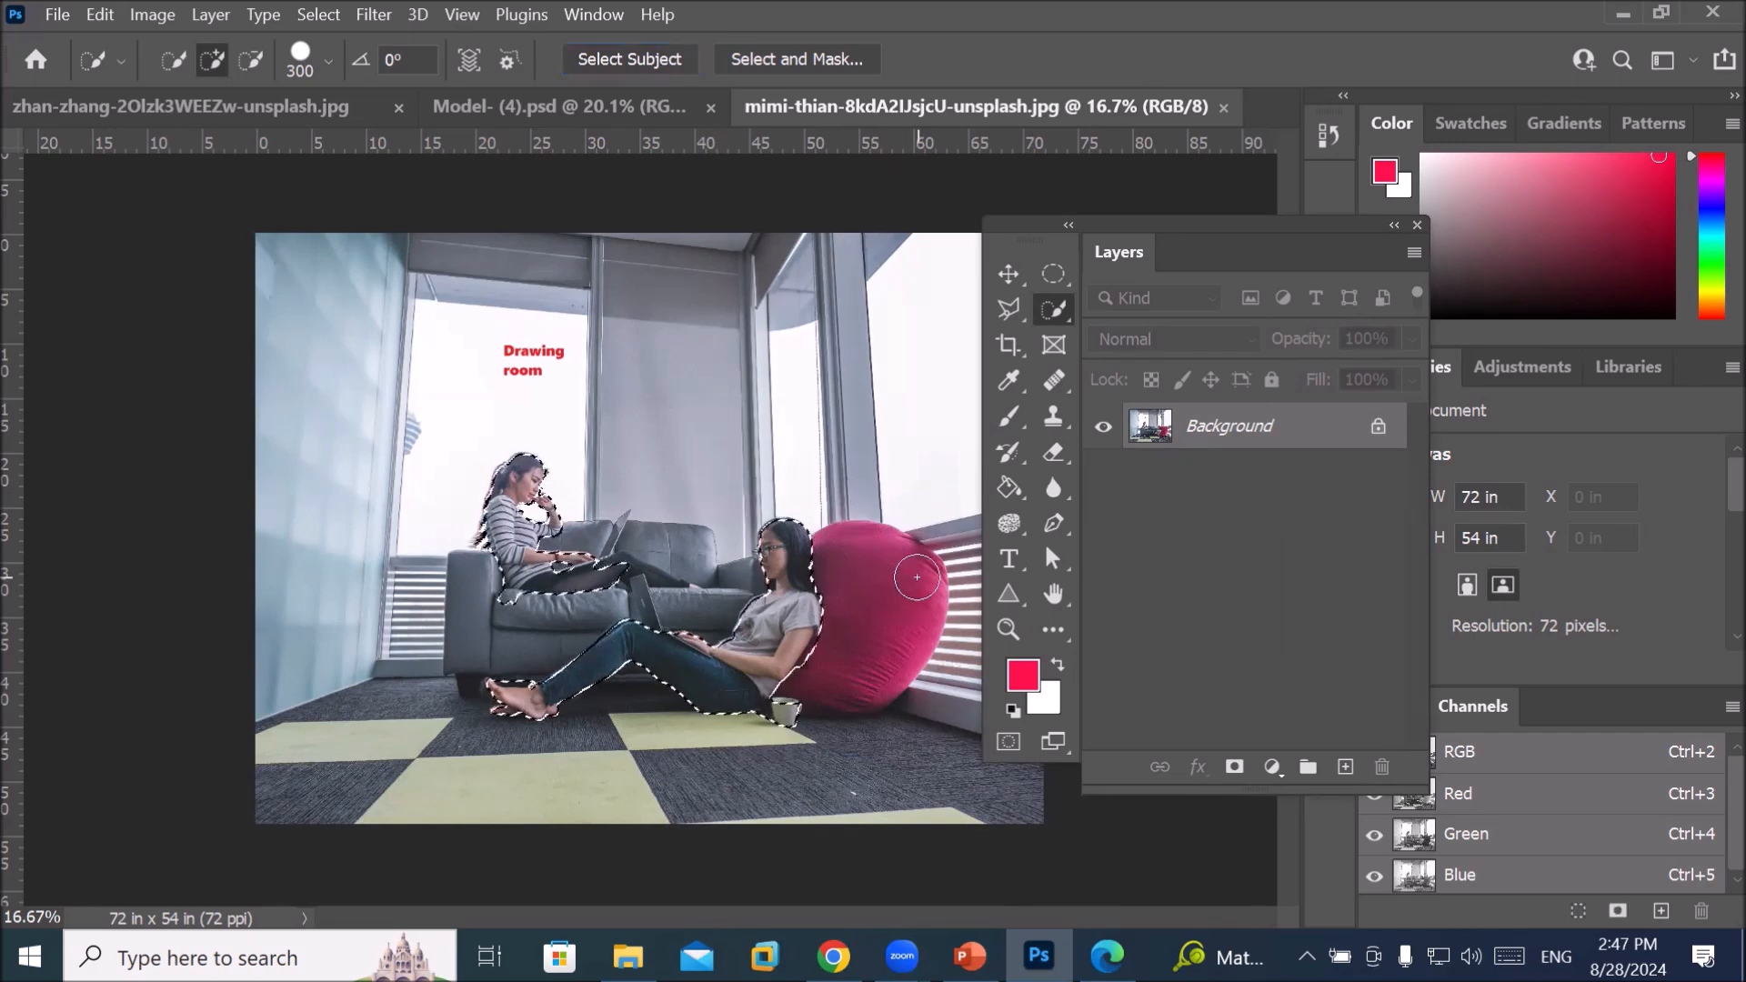
pyautogui.scroll(3, 917, 587)
pyautogui.scroll(2, 918, 575)
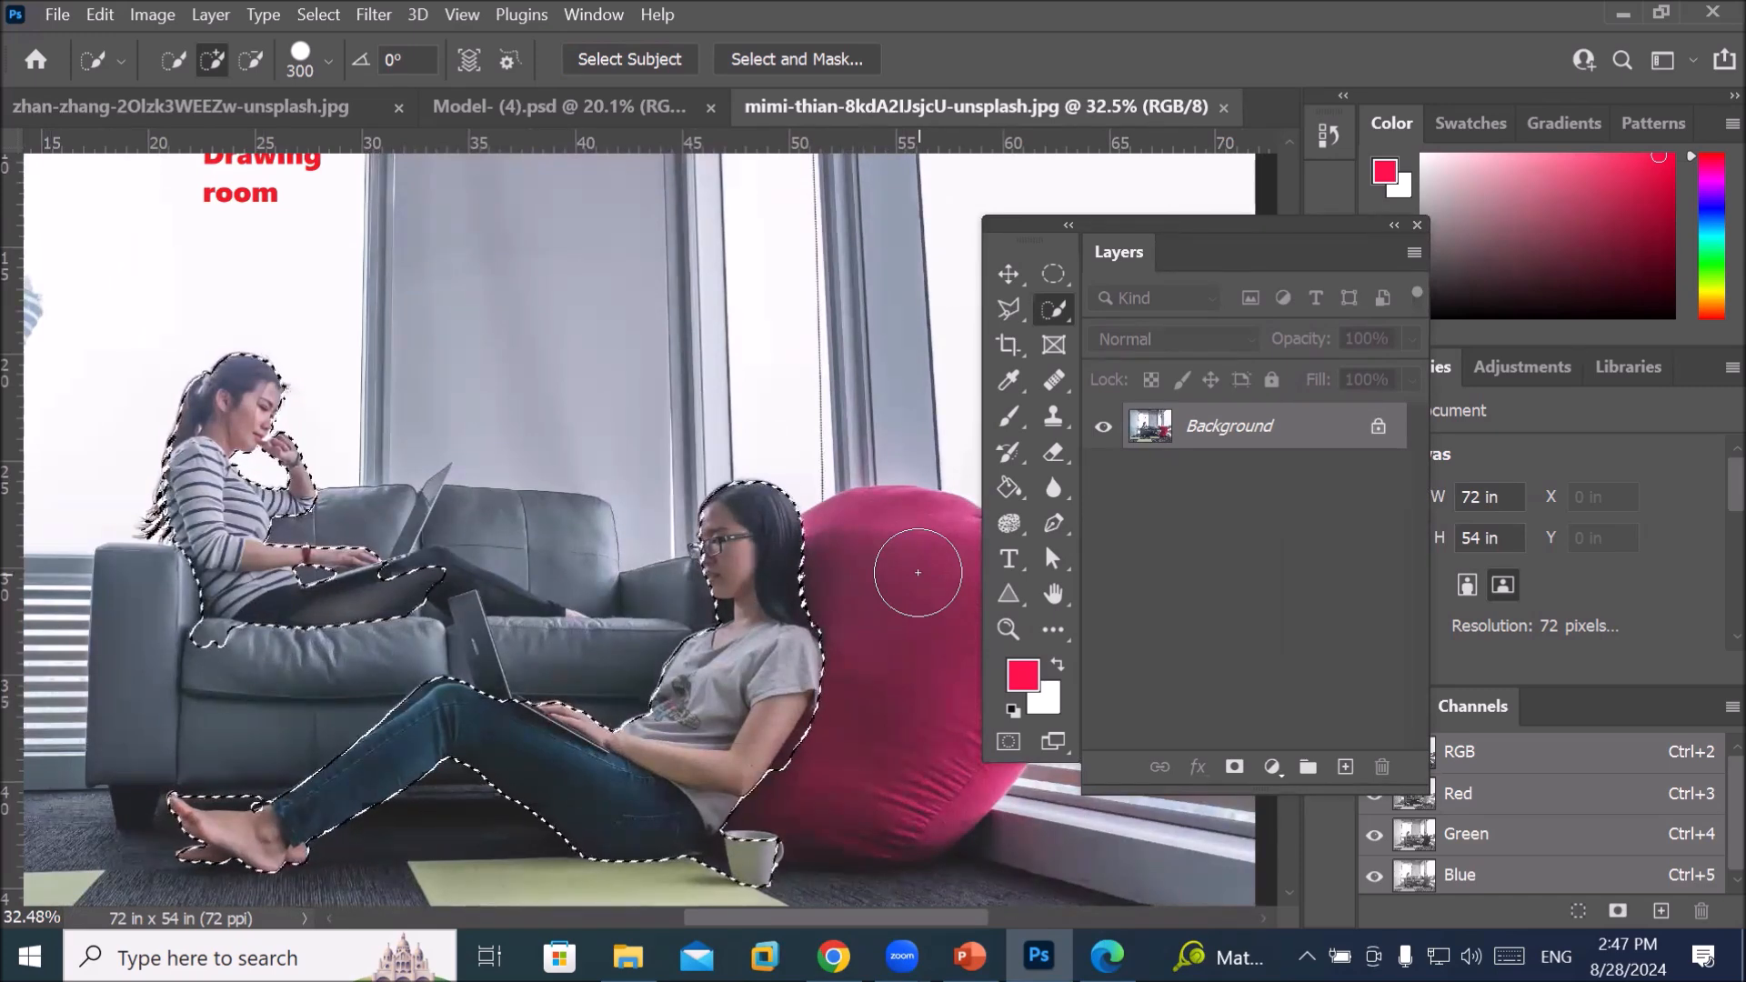
pyautogui.hotkey('ctrl', 'd')
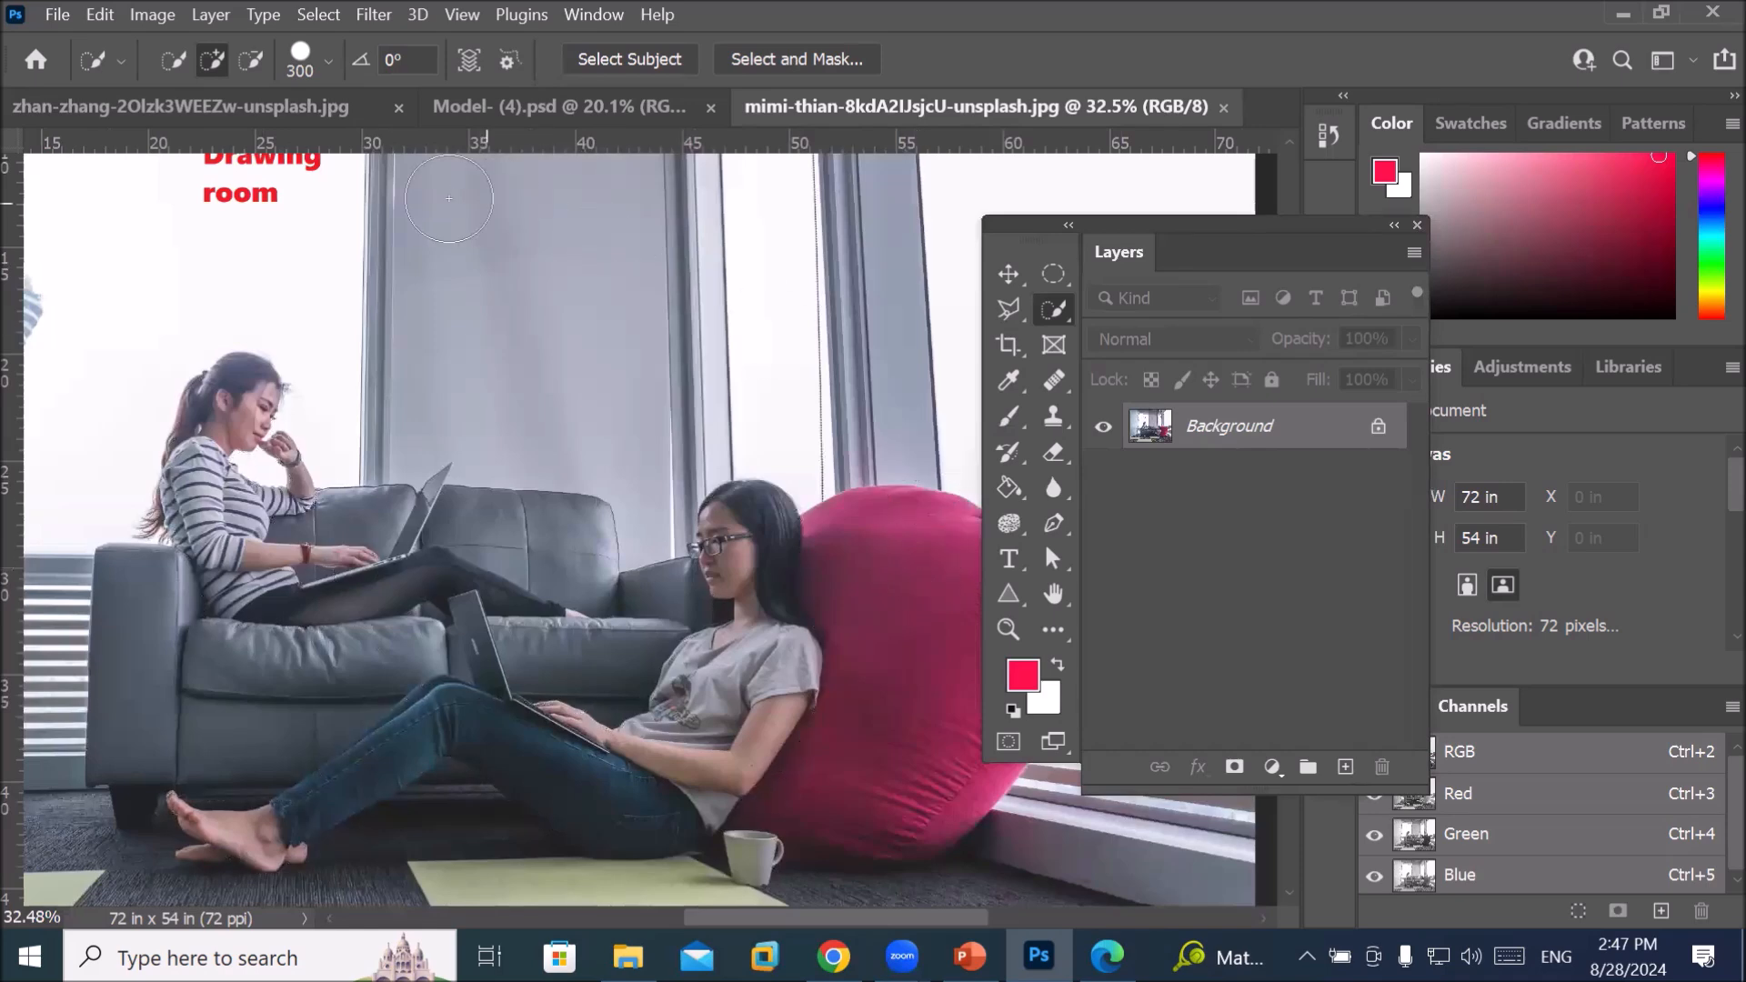
# Select the woman sitting on the sofa with the Object Selection Tool set to Lasso mode
pyautogui.rightClick(1055, 309)
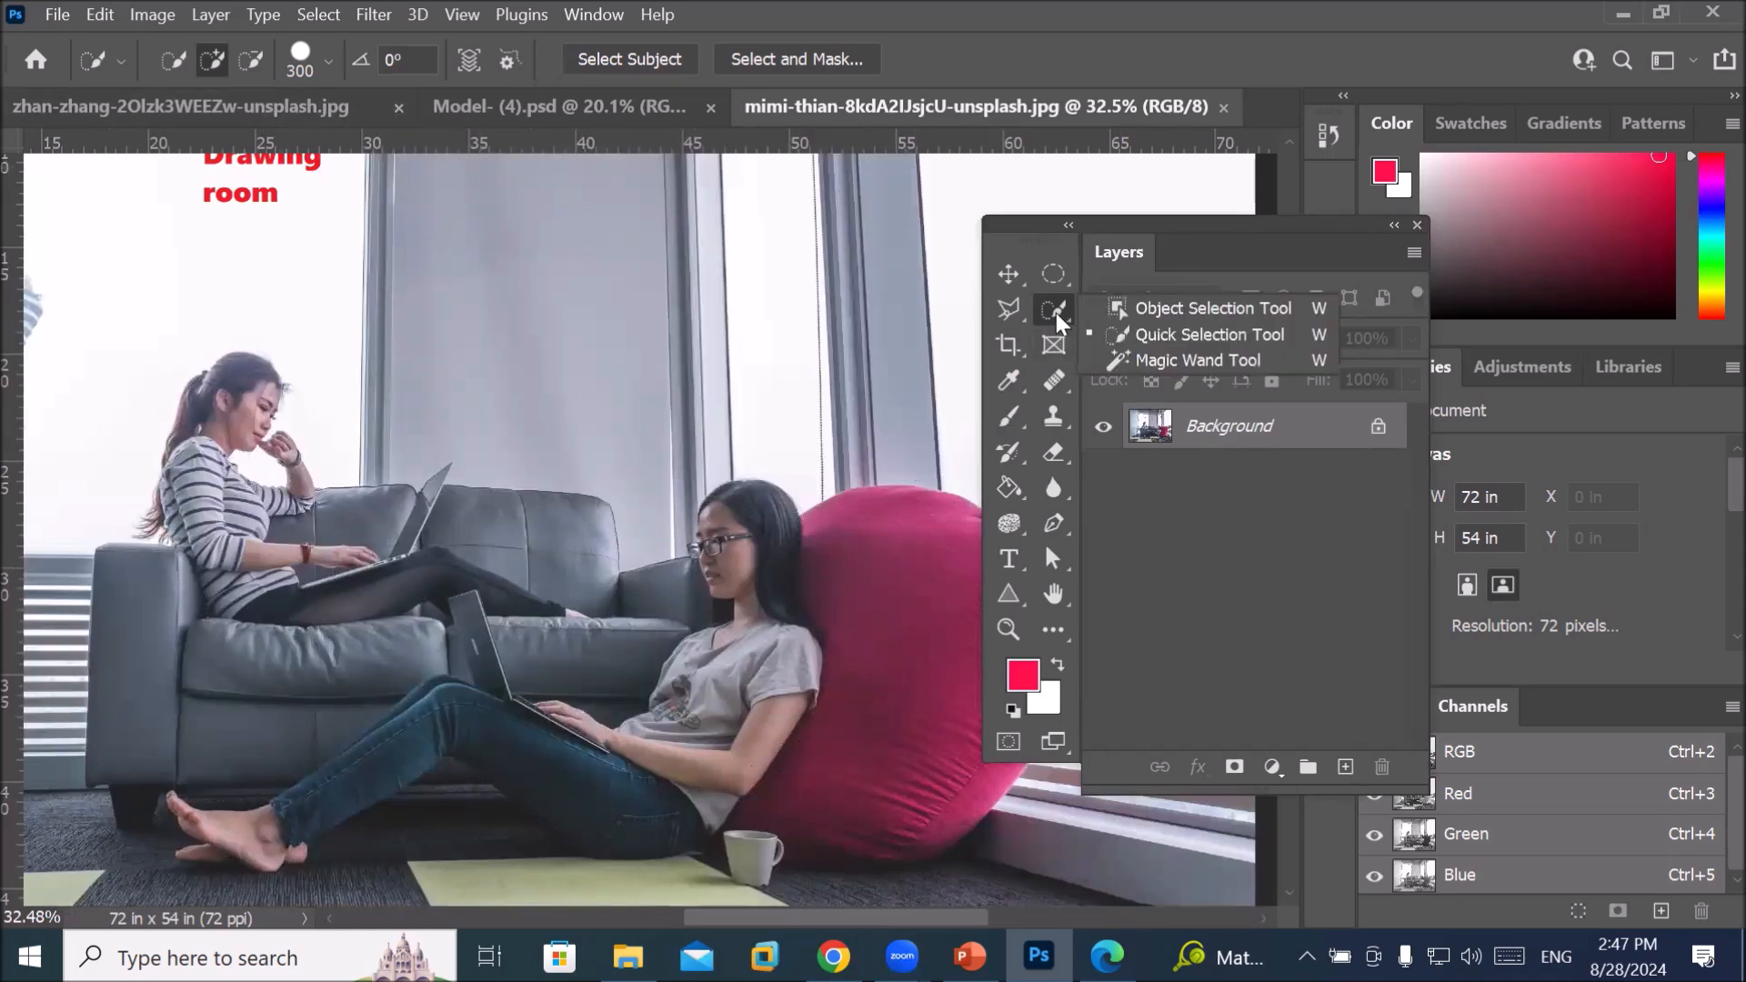
pyautogui.click(1234, 312)
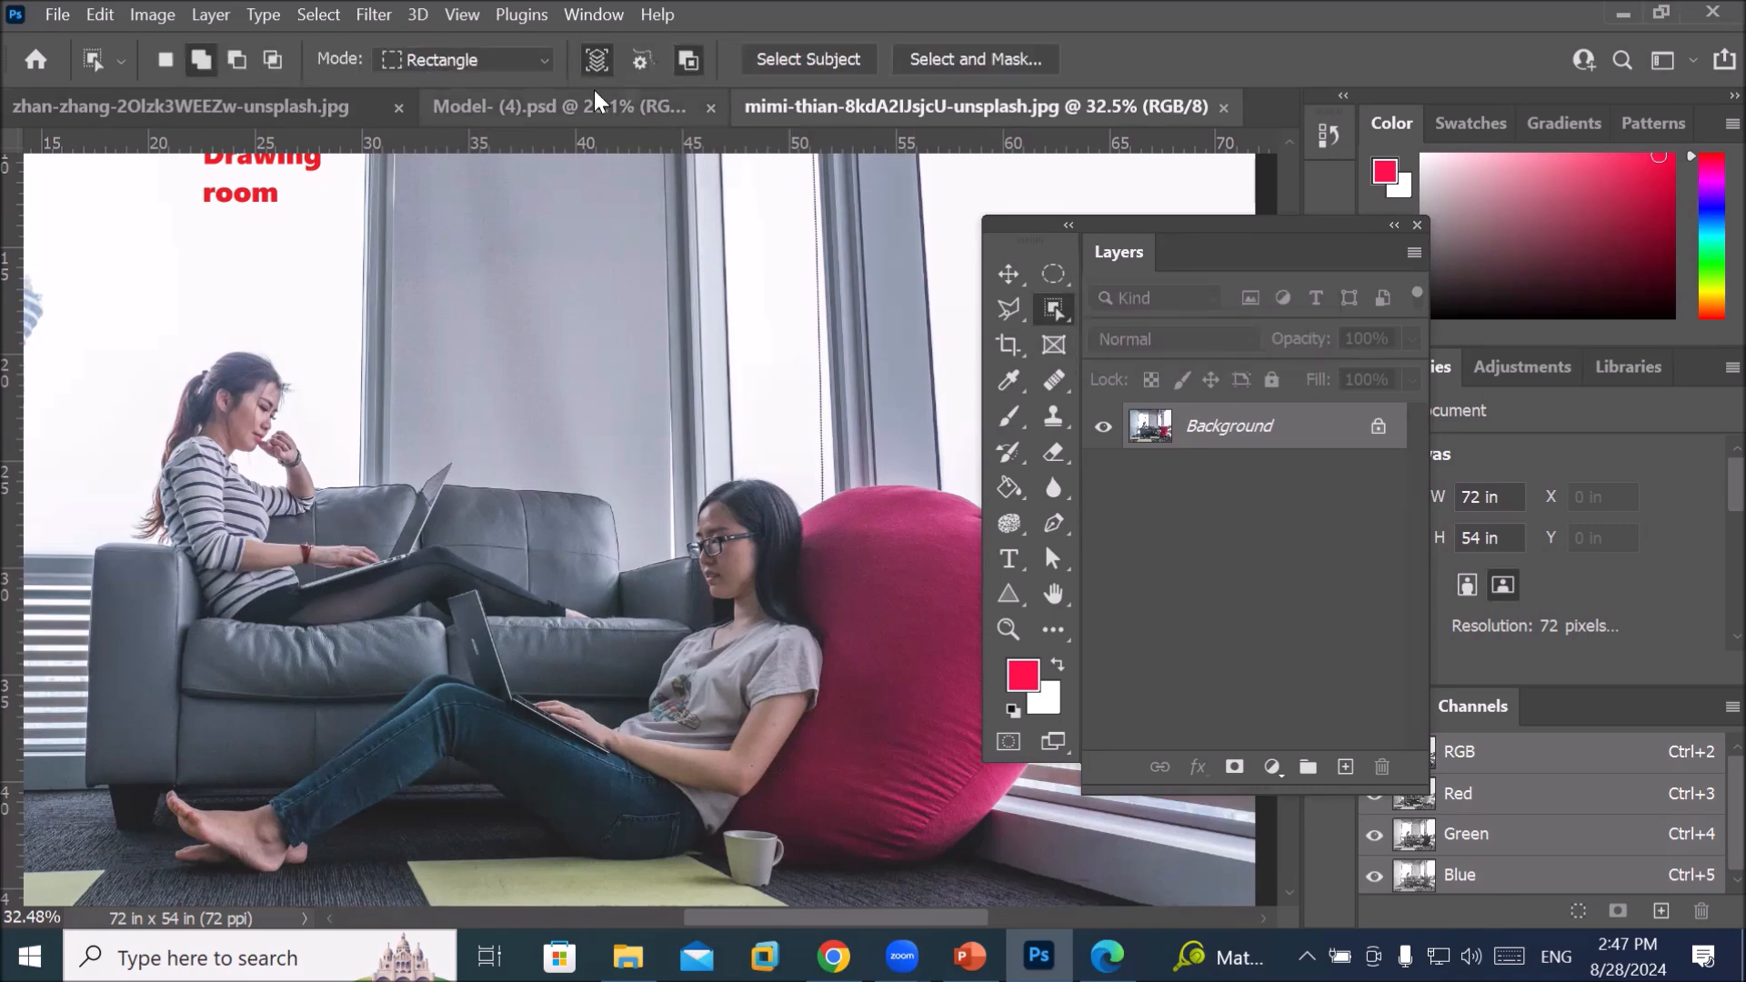
pyautogui.click(546, 62)
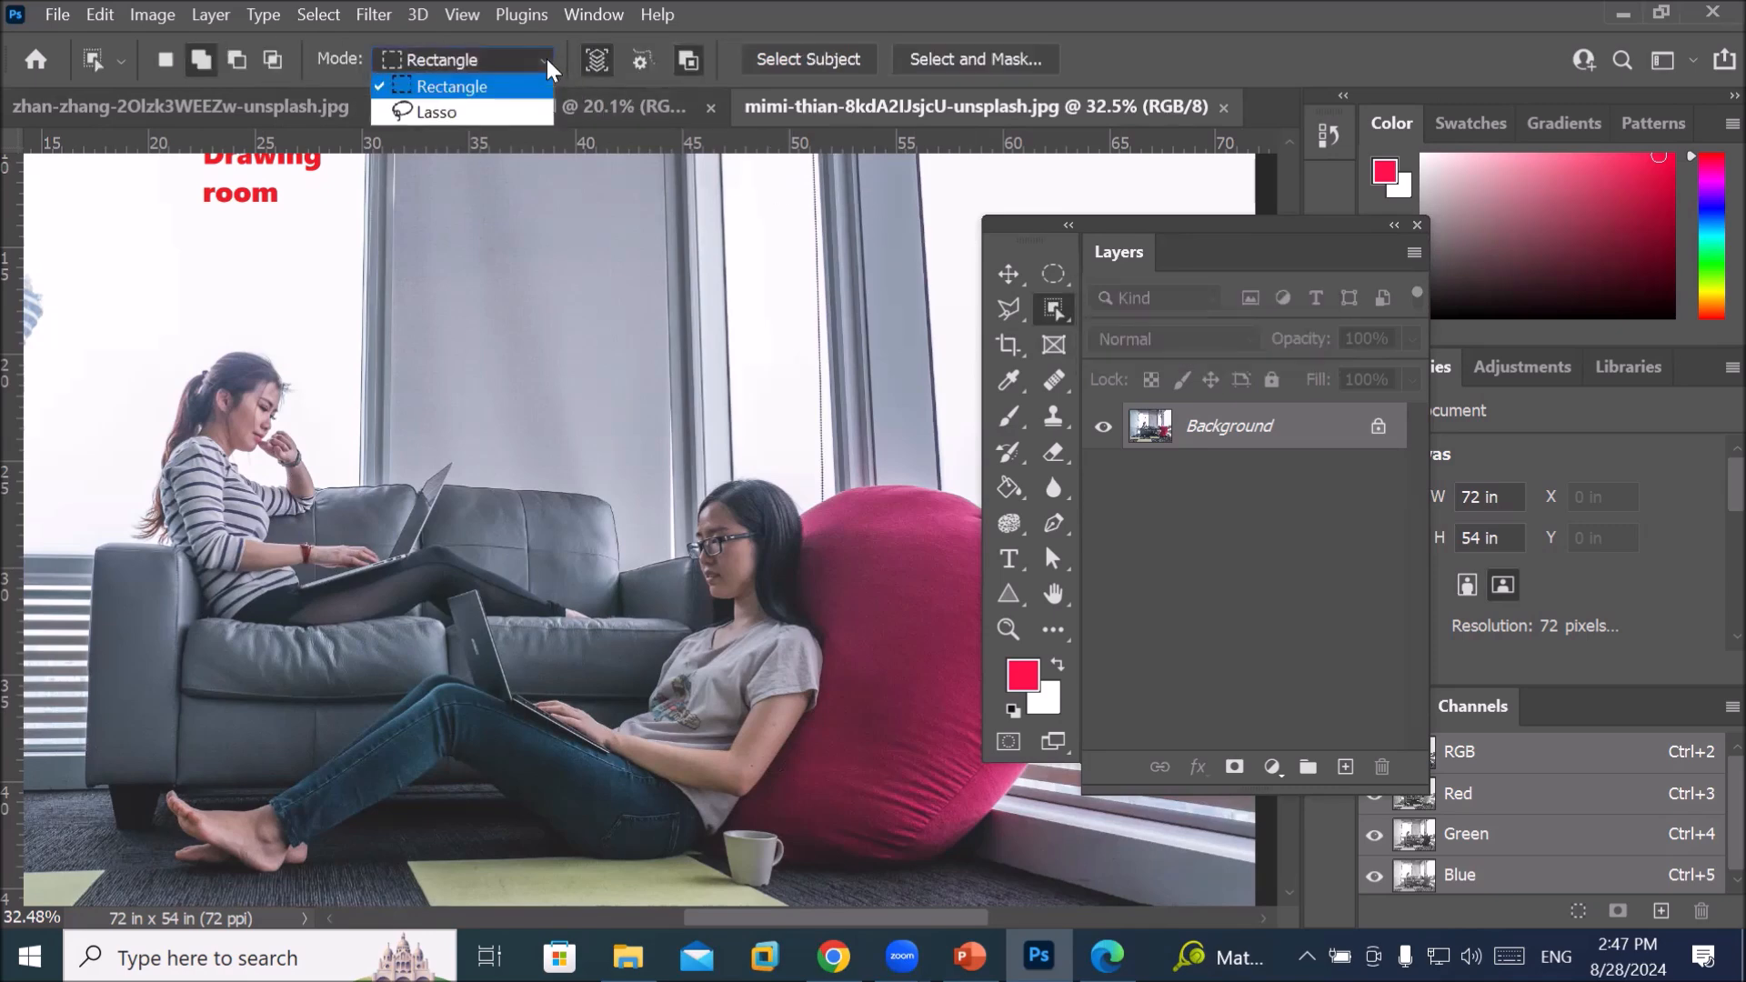
pyautogui.click(492, 112)
pyautogui.moveTo(271, 344)
pyautogui.mouseDown()
pyautogui.moveTo(177, 367)
pyautogui.moveTo(137, 416)
pyautogui.moveTo(140, 561)
pyautogui.moveTo(197, 617)
pyautogui.moveTo(235, 647)
pyautogui.moveTo(317, 651)
pyautogui.moveTo(448, 594)
pyautogui.moveTo(591, 634)
pyautogui.moveTo(620, 575)
pyautogui.moveTo(507, 536)
pyautogui.moveTo(399, 394)
pyautogui.moveTo(262, 332)
pyautogui.moveTo(227, 352)
pyautogui.moveTo(244, 391)
pyautogui.mouseUp()
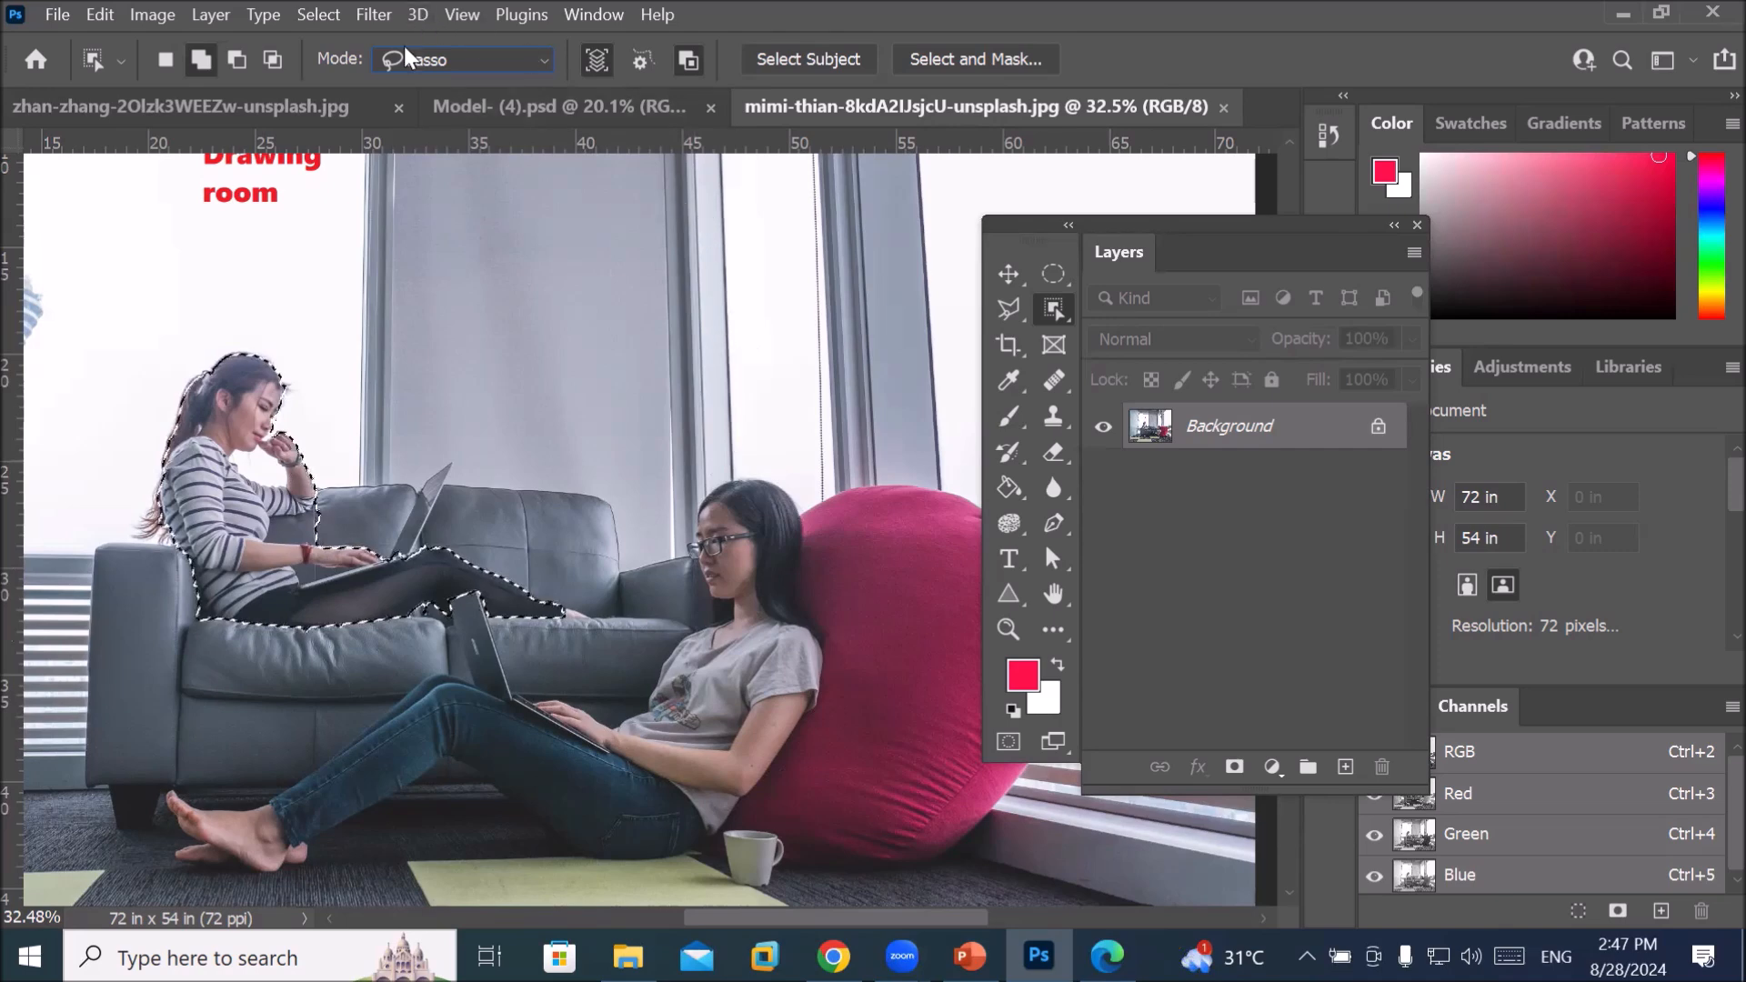
# Add the woman sitting on the floor to the selection with the Quick Selection Tool at brush size 300
pyautogui.rightClick(1055, 314)
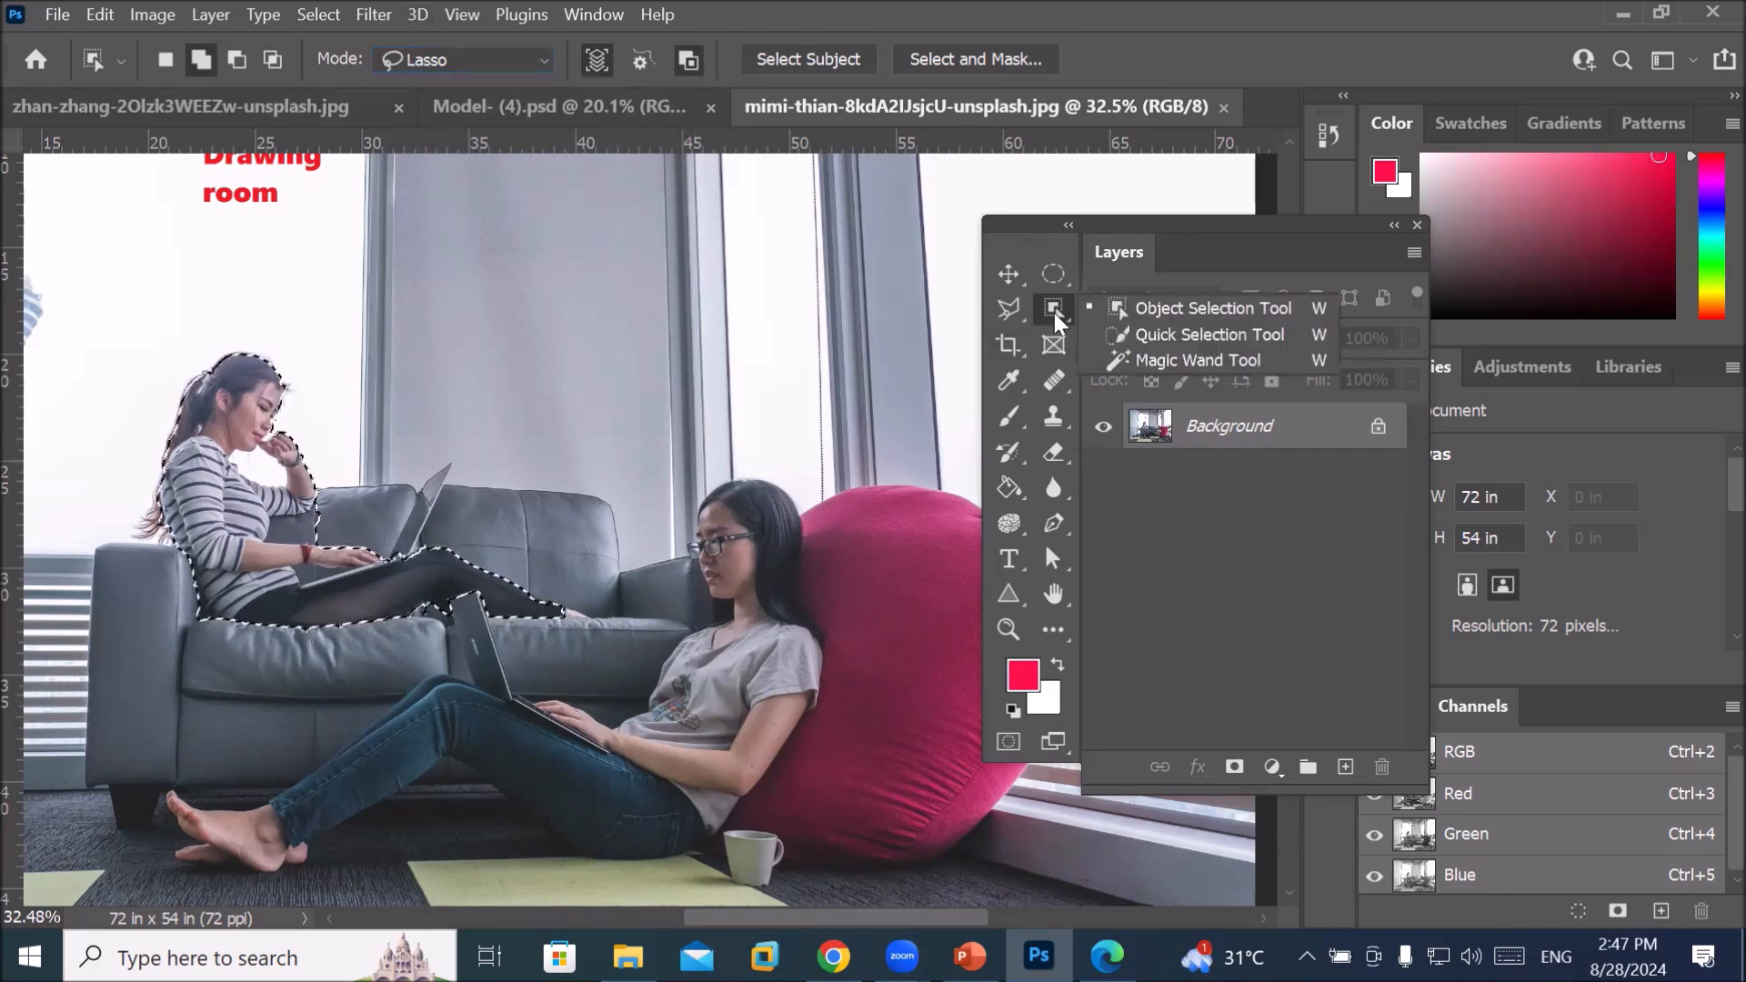
pyautogui.click(1201, 337)
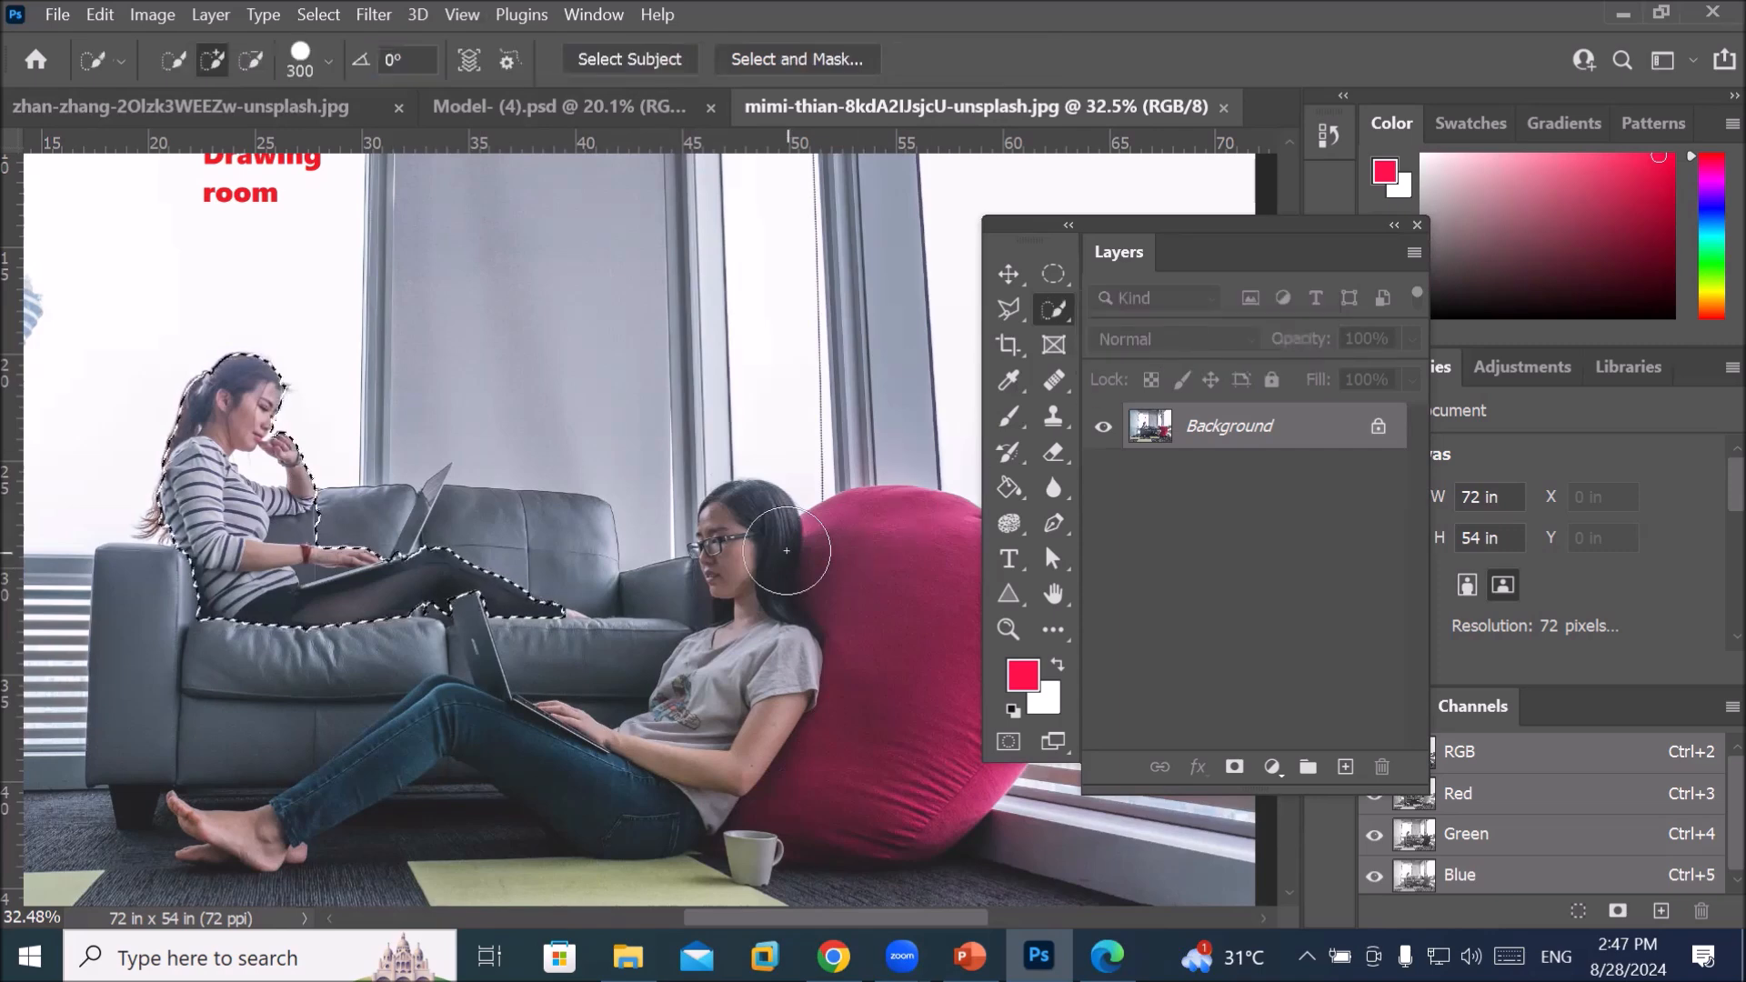
pyautogui.moveTo(738, 505)
pyautogui.mouseDown()
pyautogui.moveTo(709, 670)
pyautogui.moveTo(468, 780)
pyautogui.moveTo(254, 799)
pyautogui.moveTo(335, 808)
pyautogui.mouseUp()
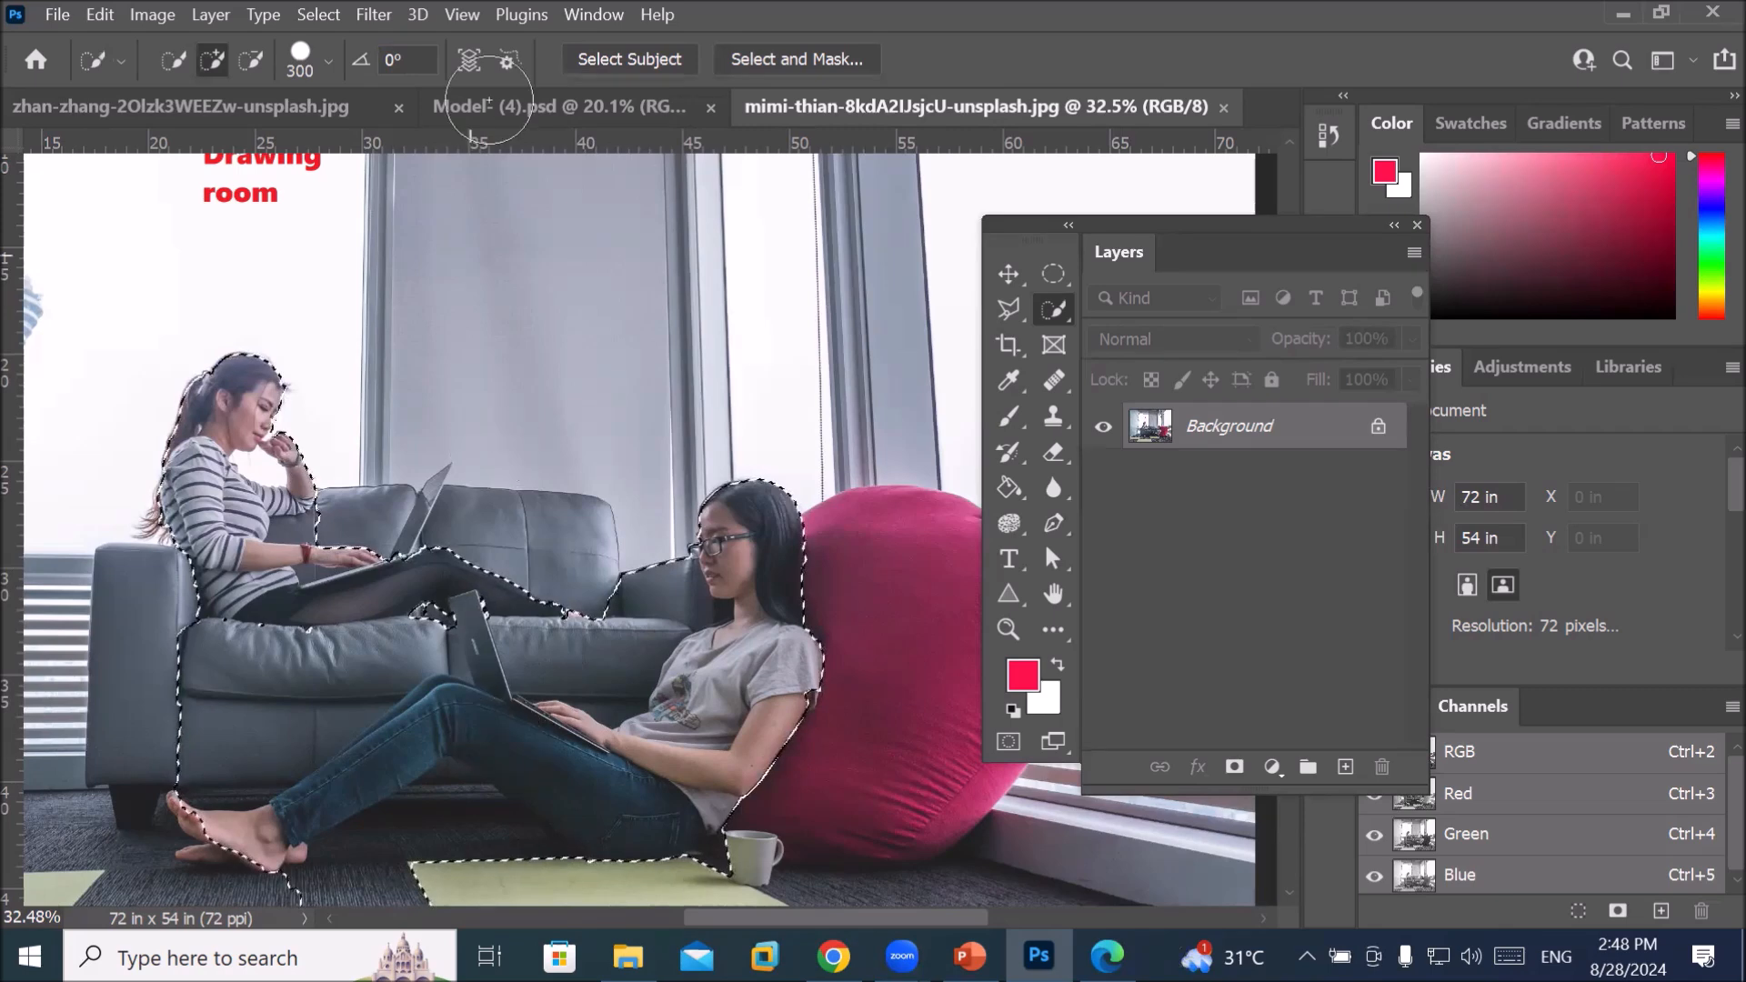
pyautogui.click(1054, 309)
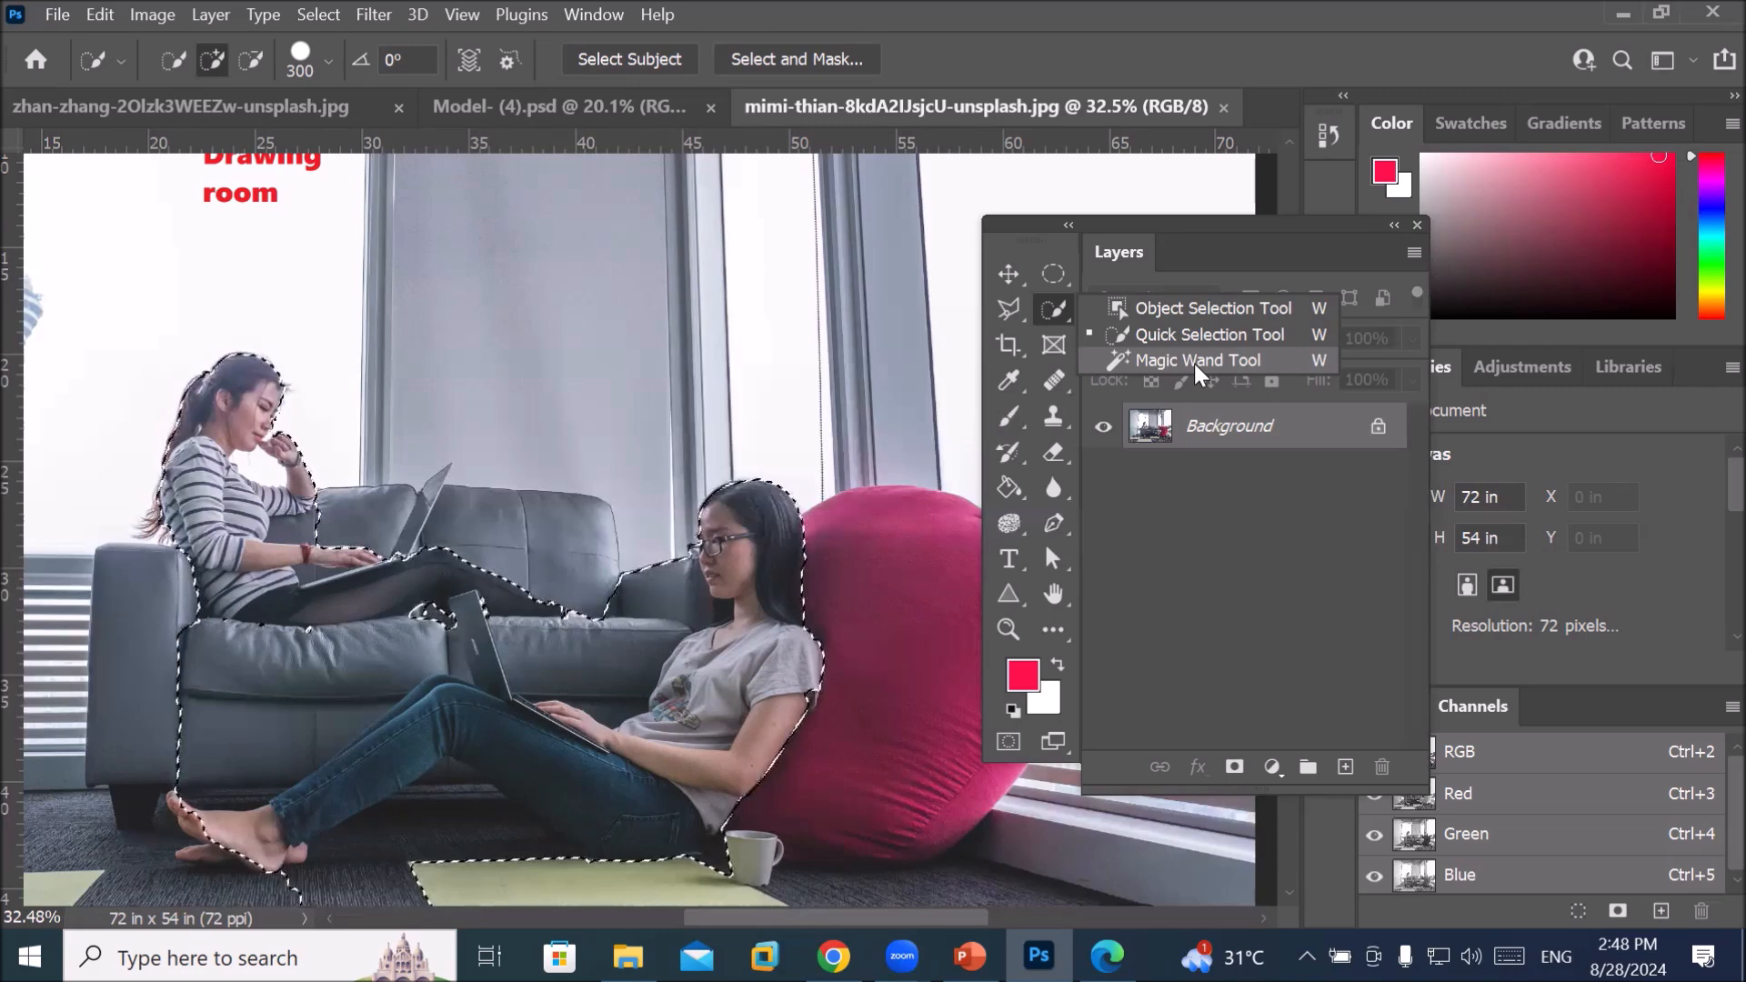
pyautogui.click(1053, 465)
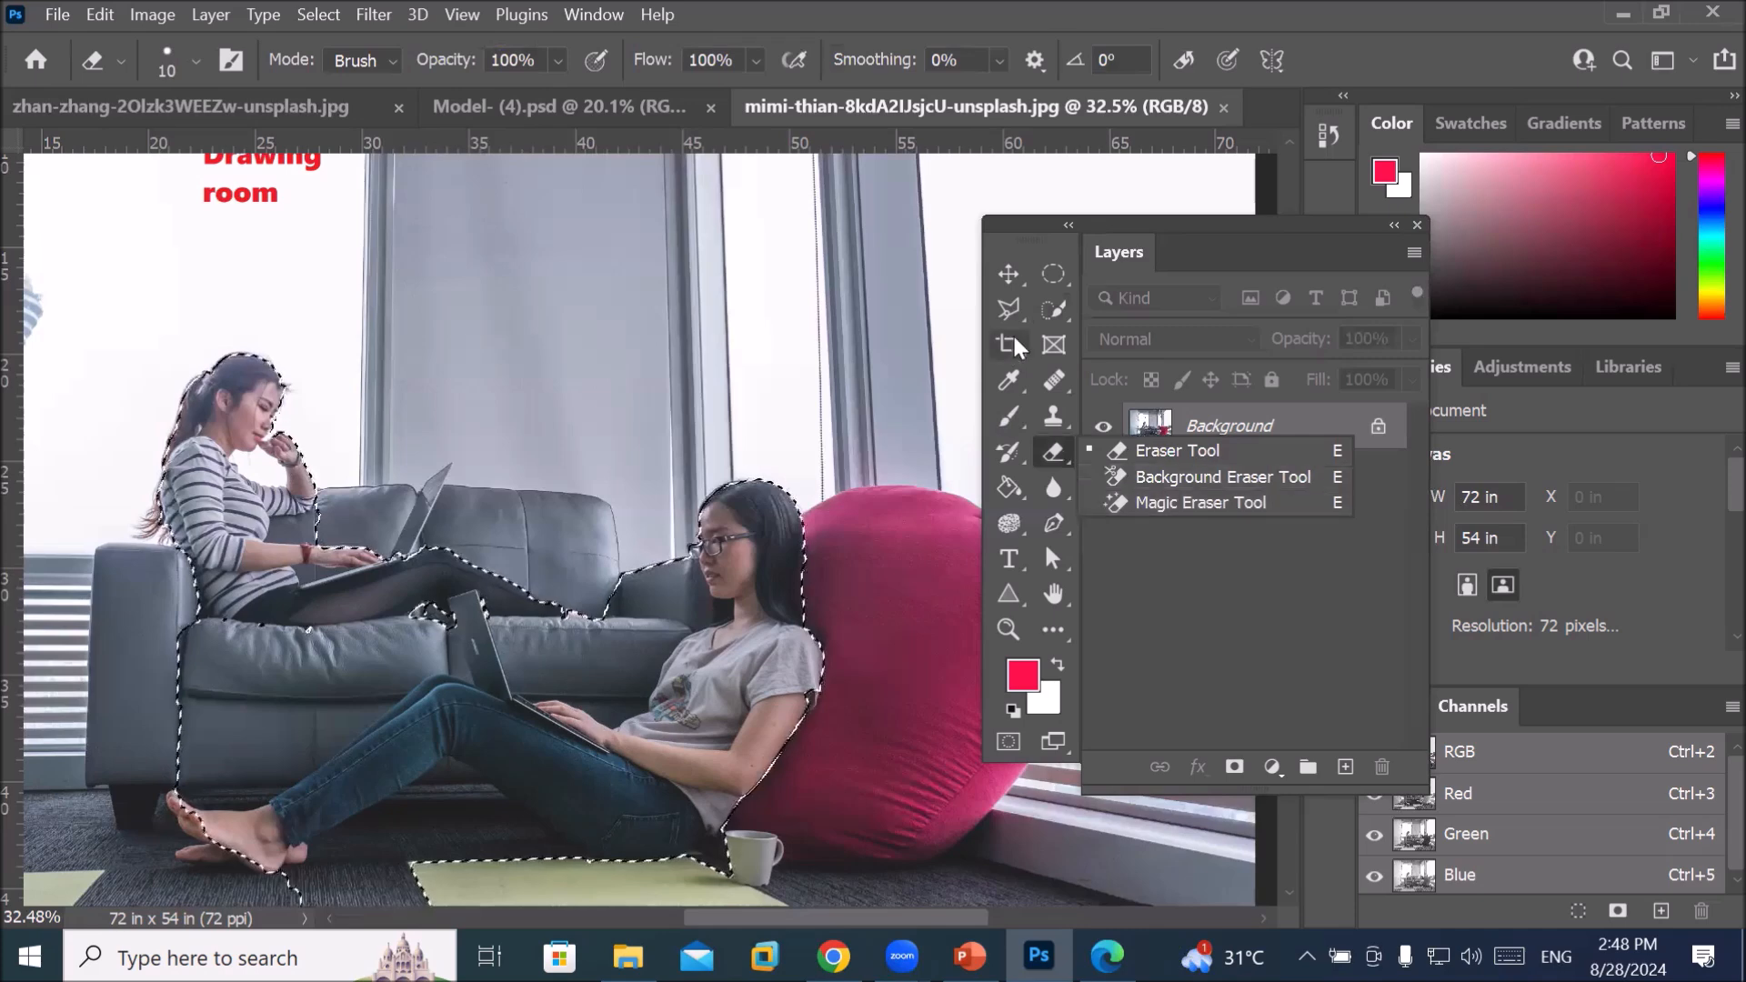
pyautogui.click(1053, 312)
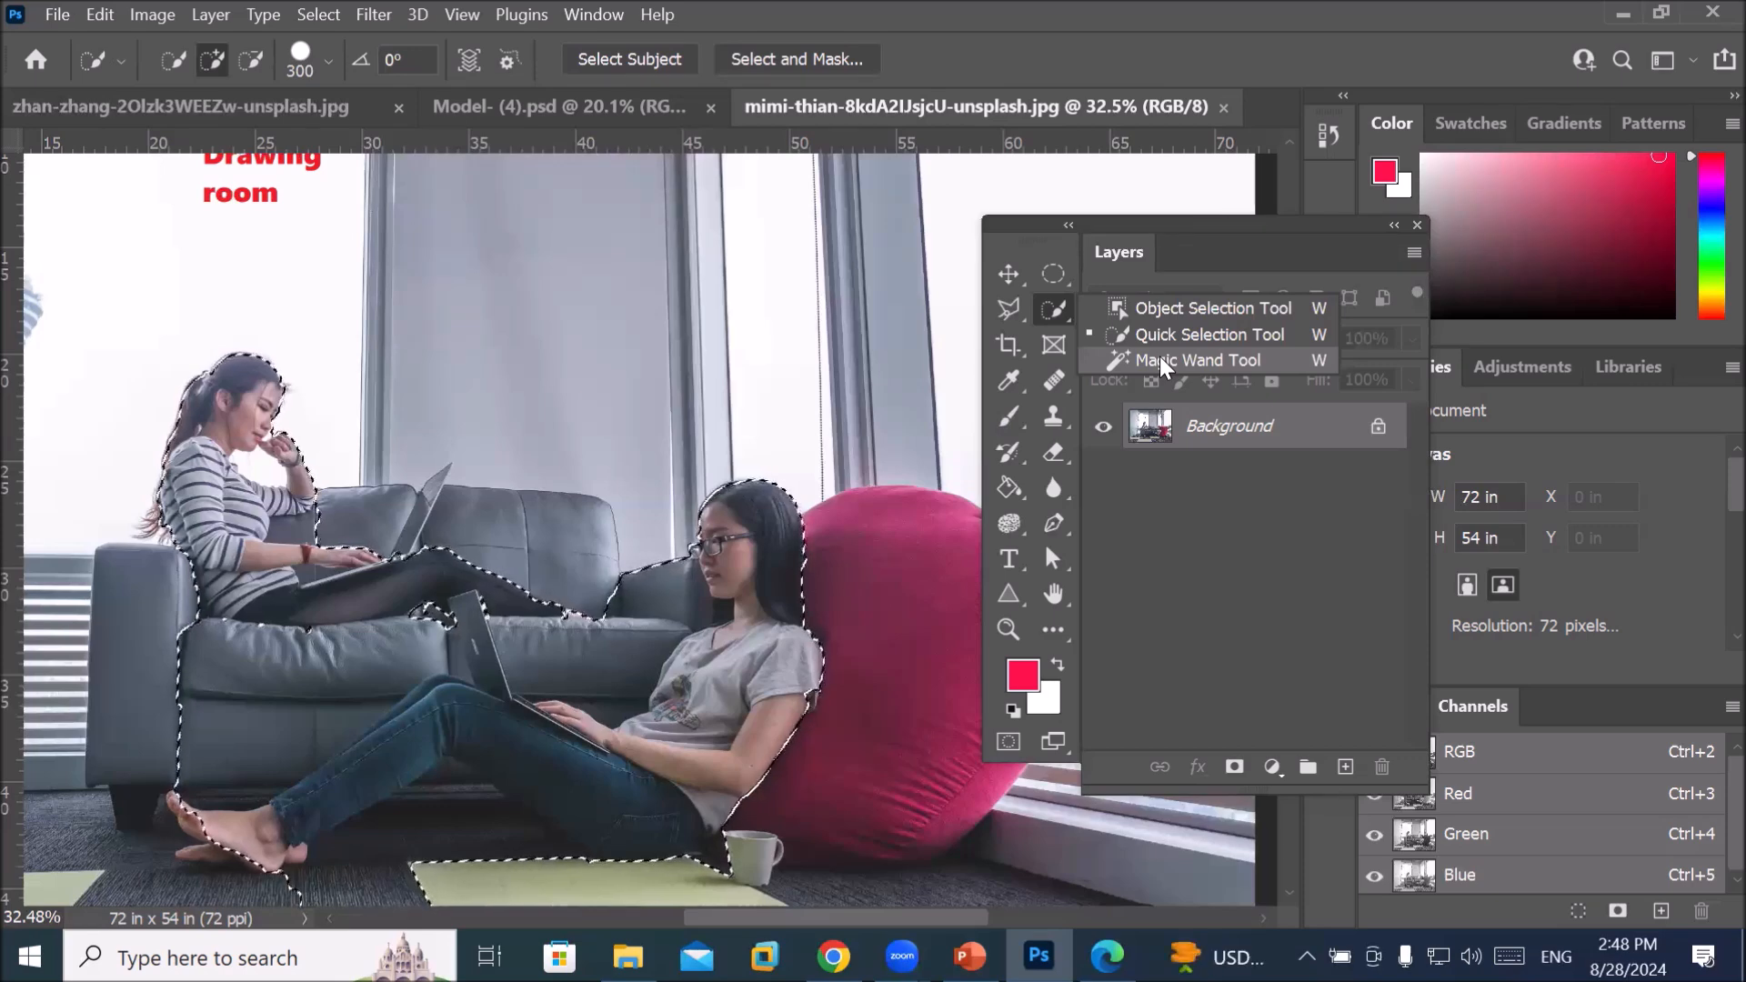
pyautogui.click(821, 394)
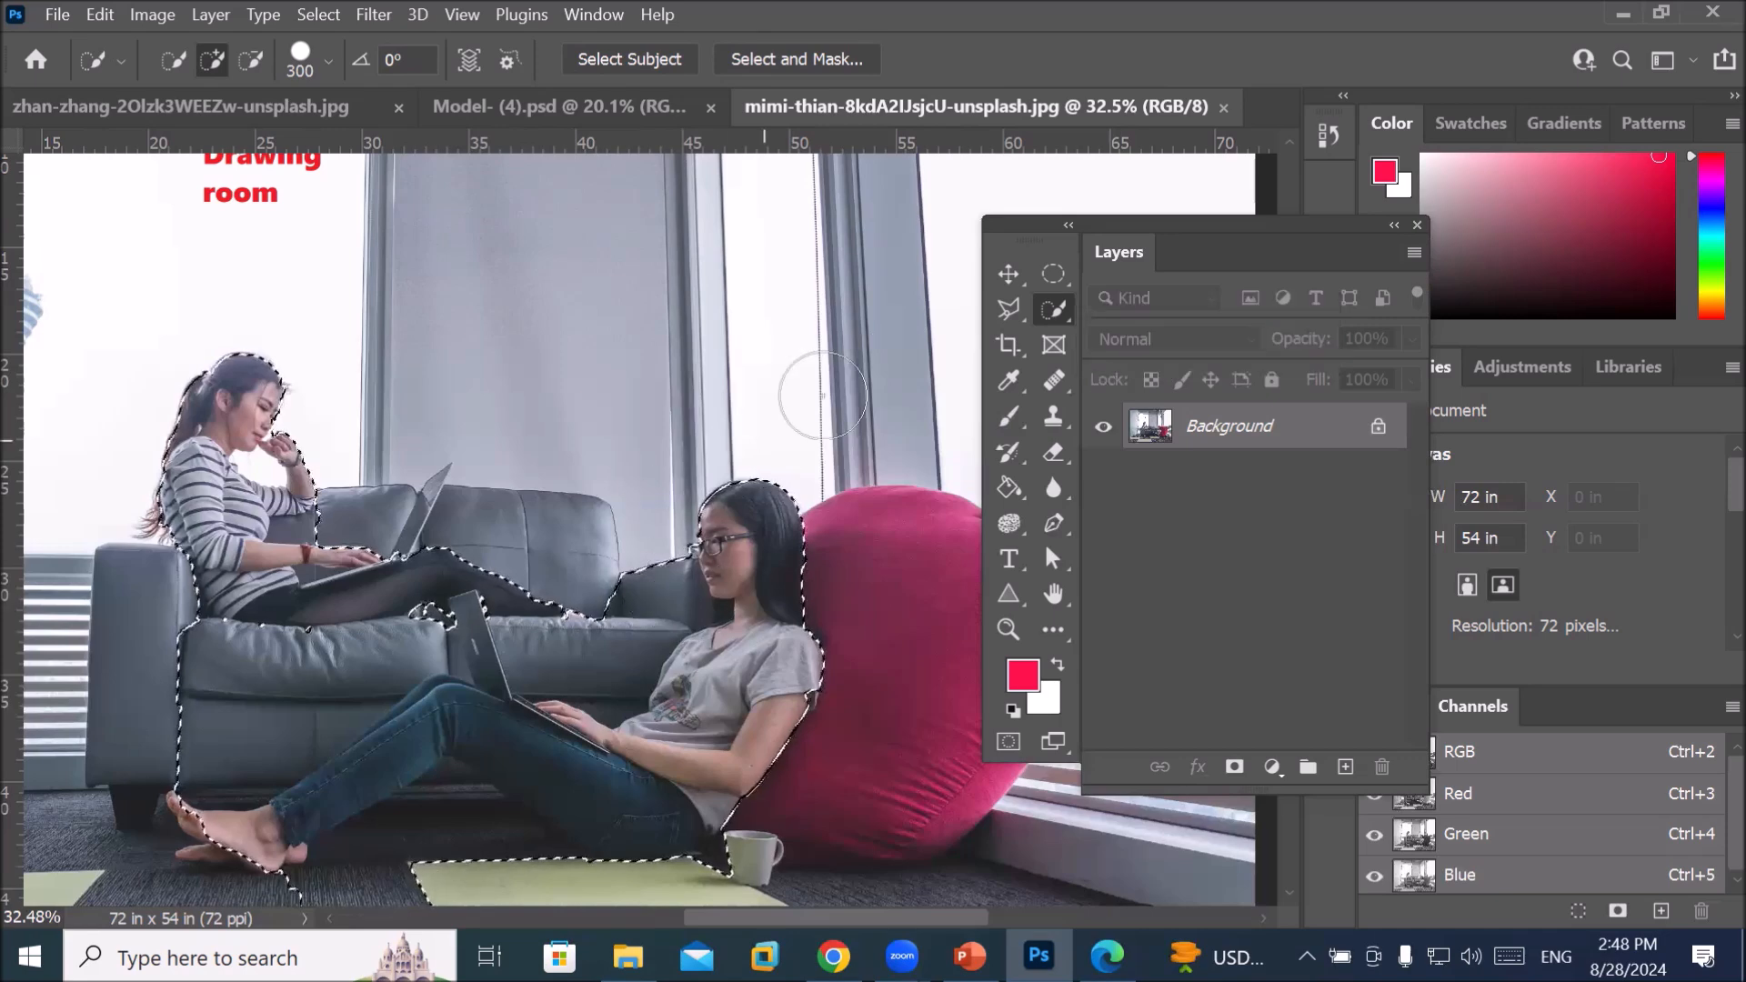
# Move the toolbox and Layers panel clear of the red beanbag, switch to the Magic Wand Tool and deselect everything
pyautogui.moveTo(1194, 235); pyautogui.dragTo(1390, 256)
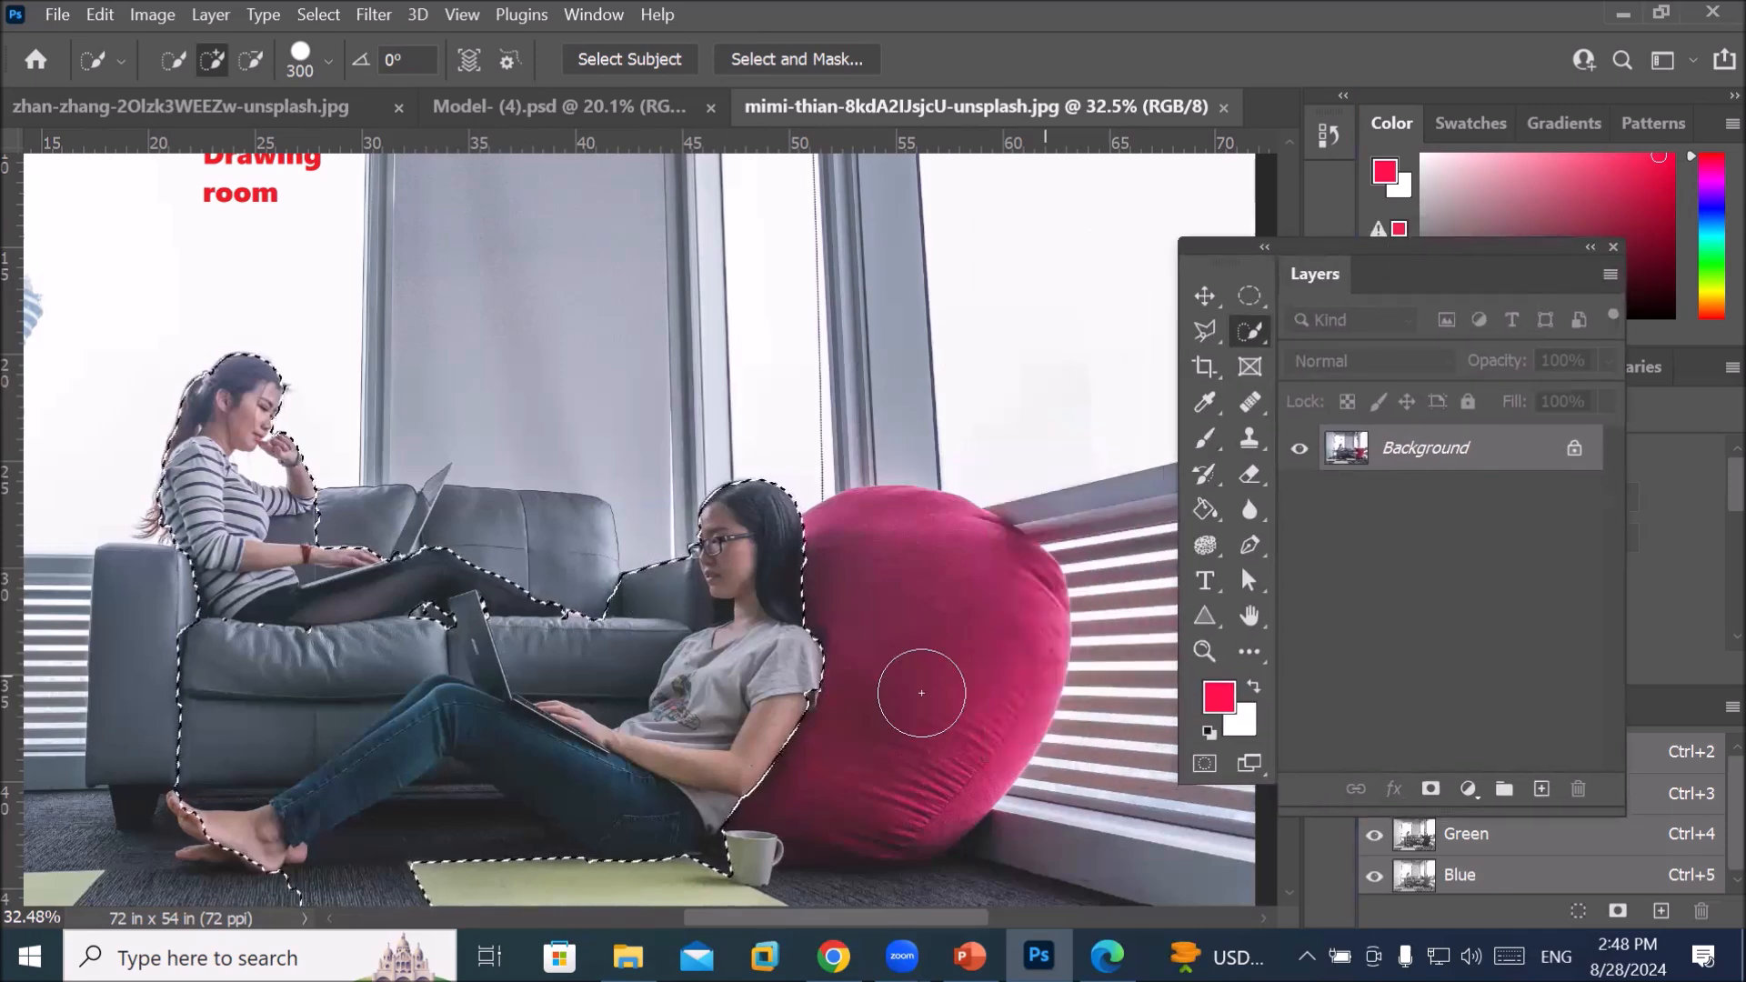
pyautogui.rightClick(1250, 332)
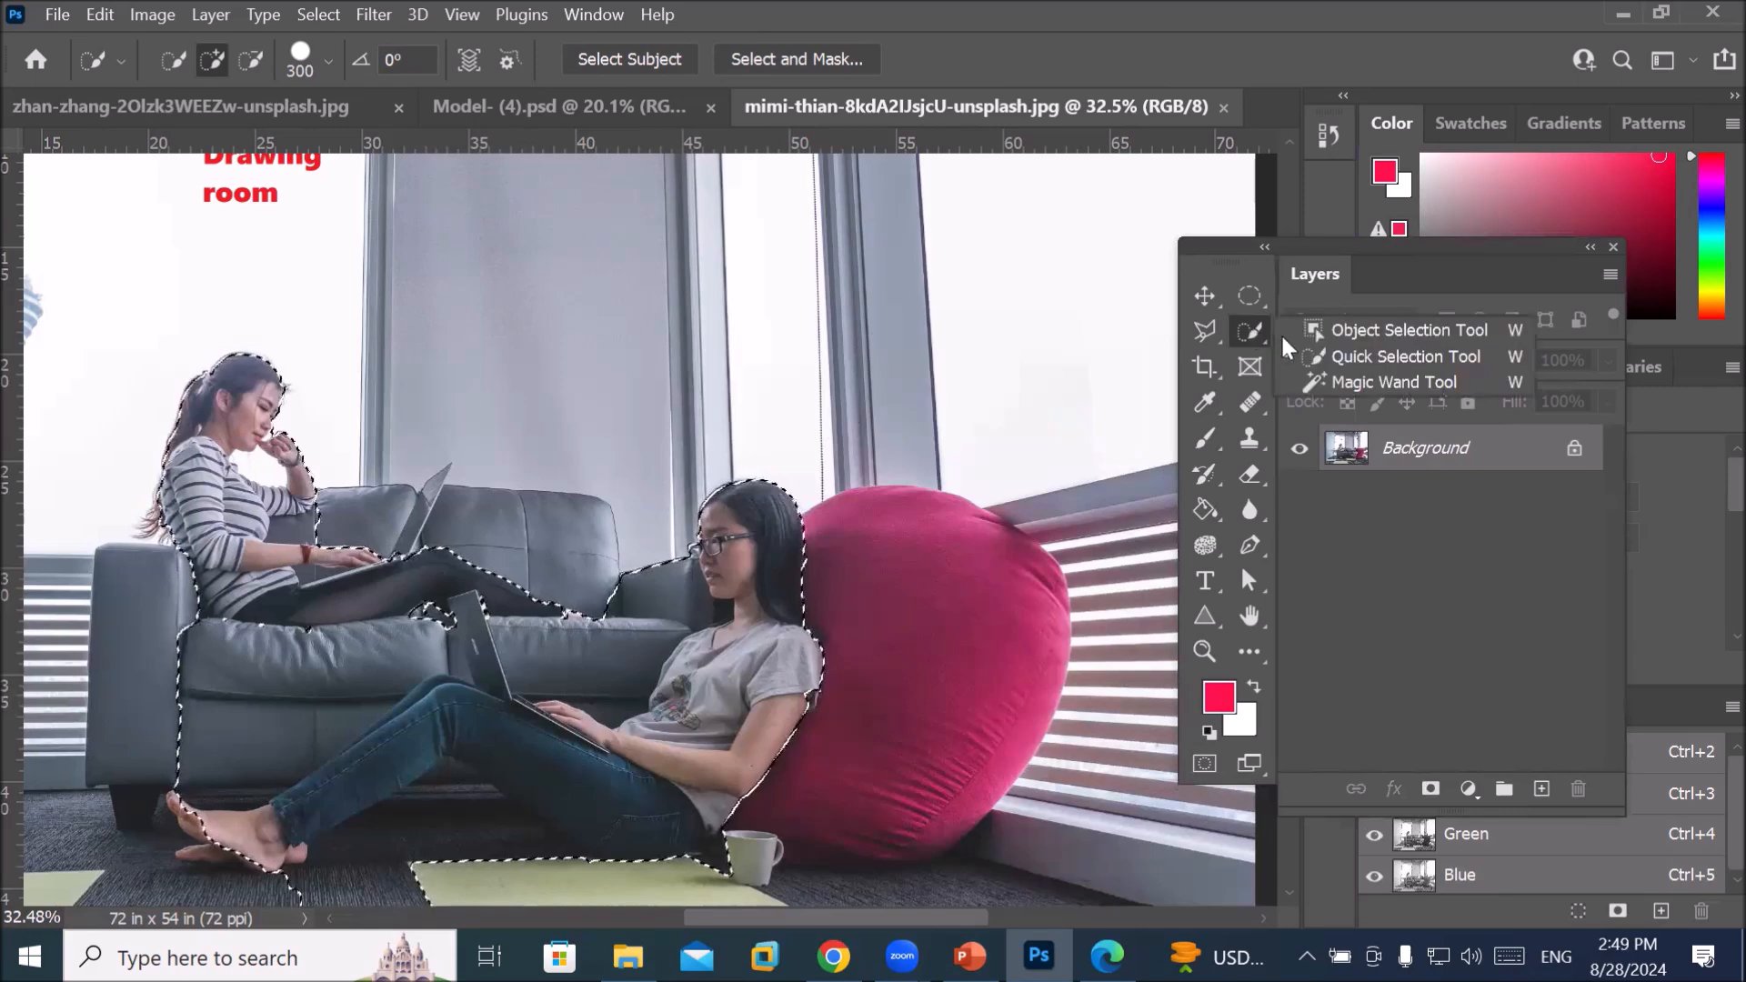
pyautogui.click(1373, 393)
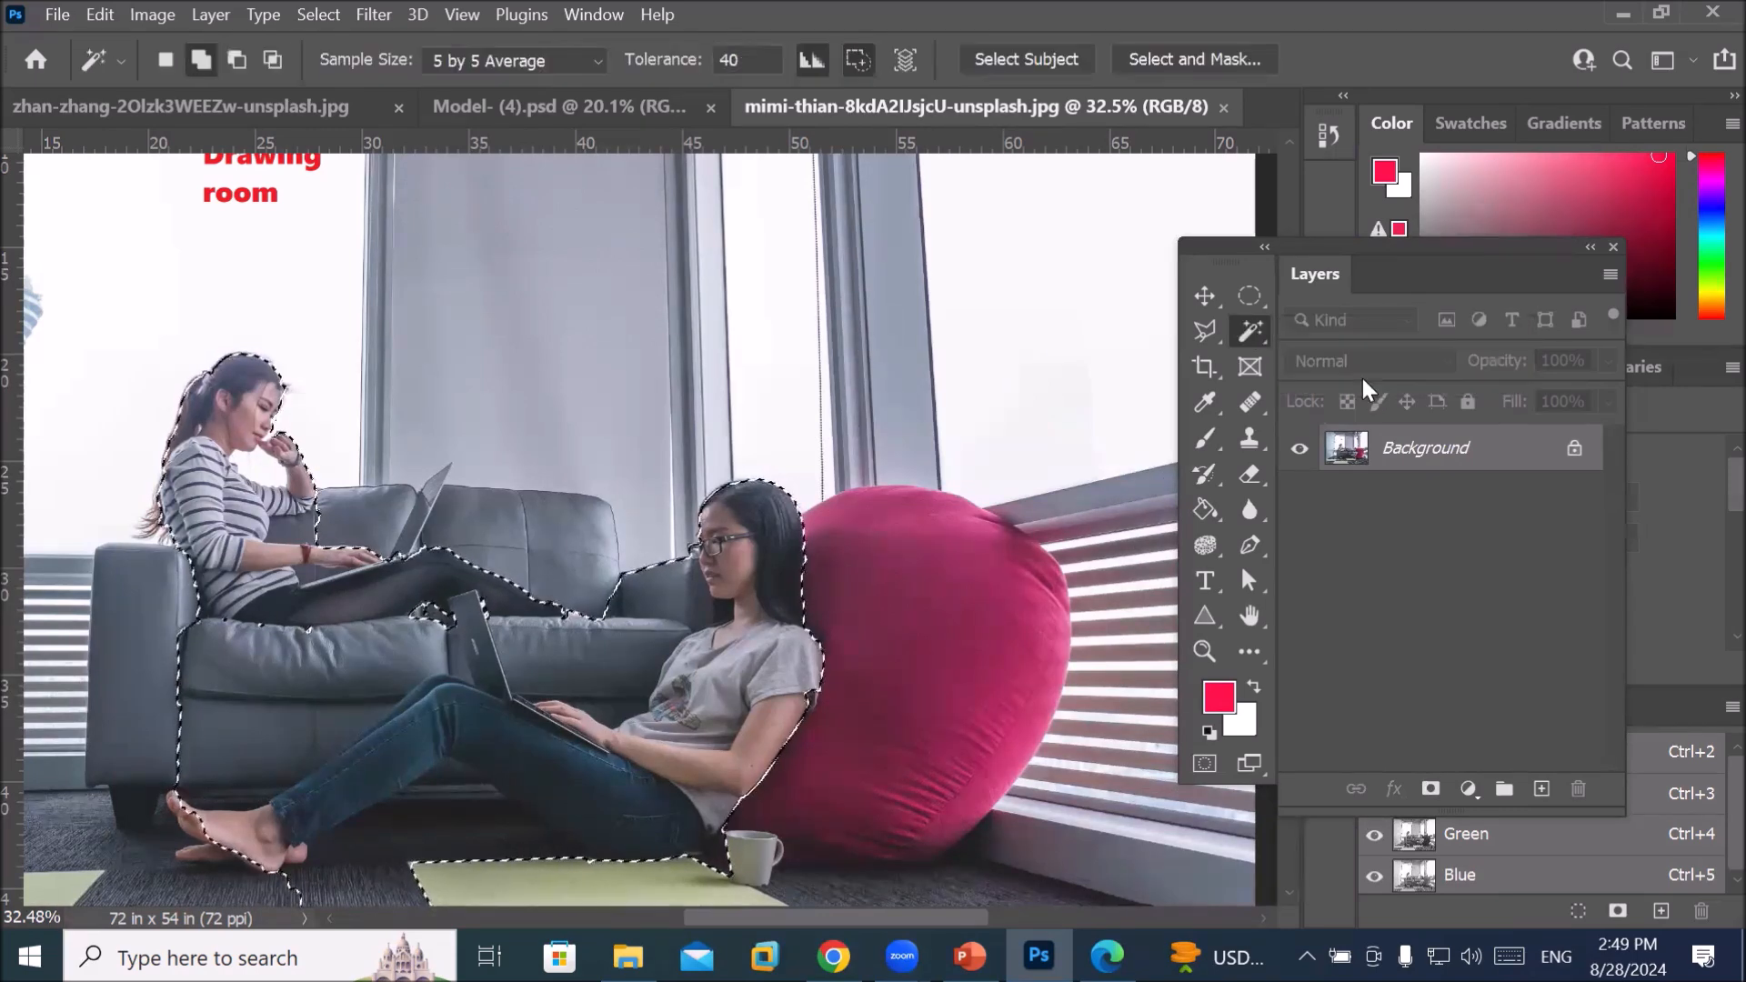
pyautogui.hotkey('ctrl', 'd')
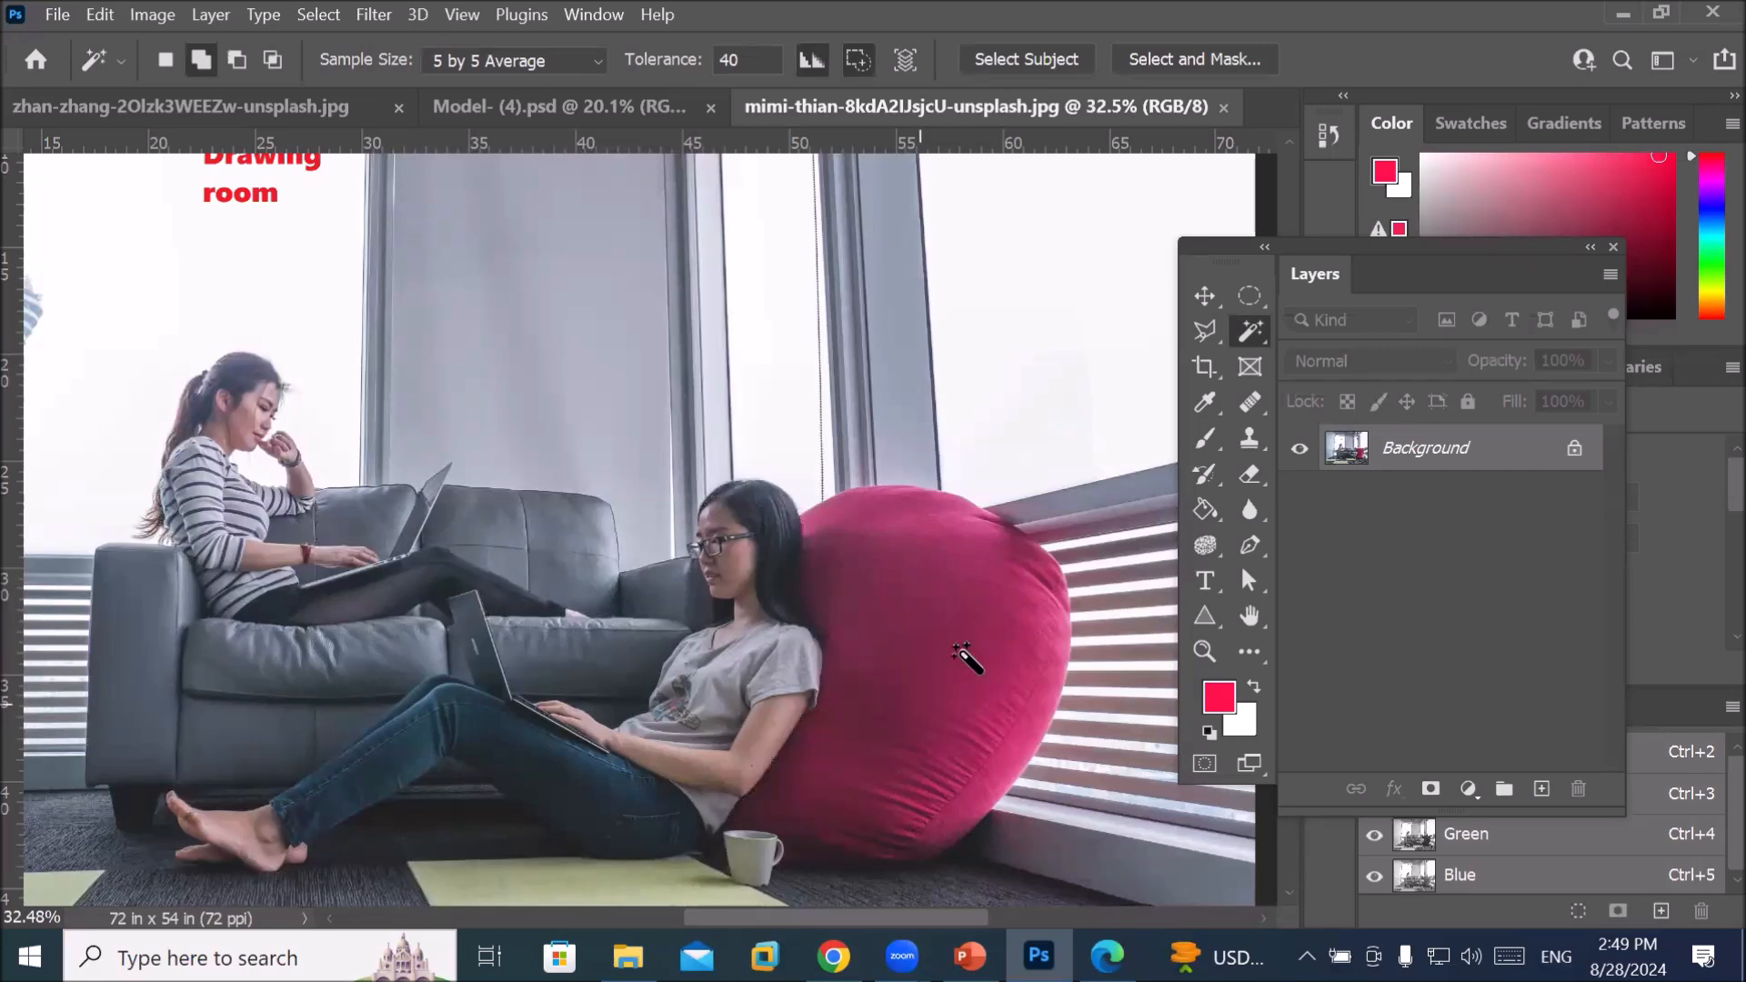
# Try selecting the red beanbag with the Magic Wand at tolerance 40 and 5 by 5 Average, and clear the selection
pyautogui.click(955, 619)
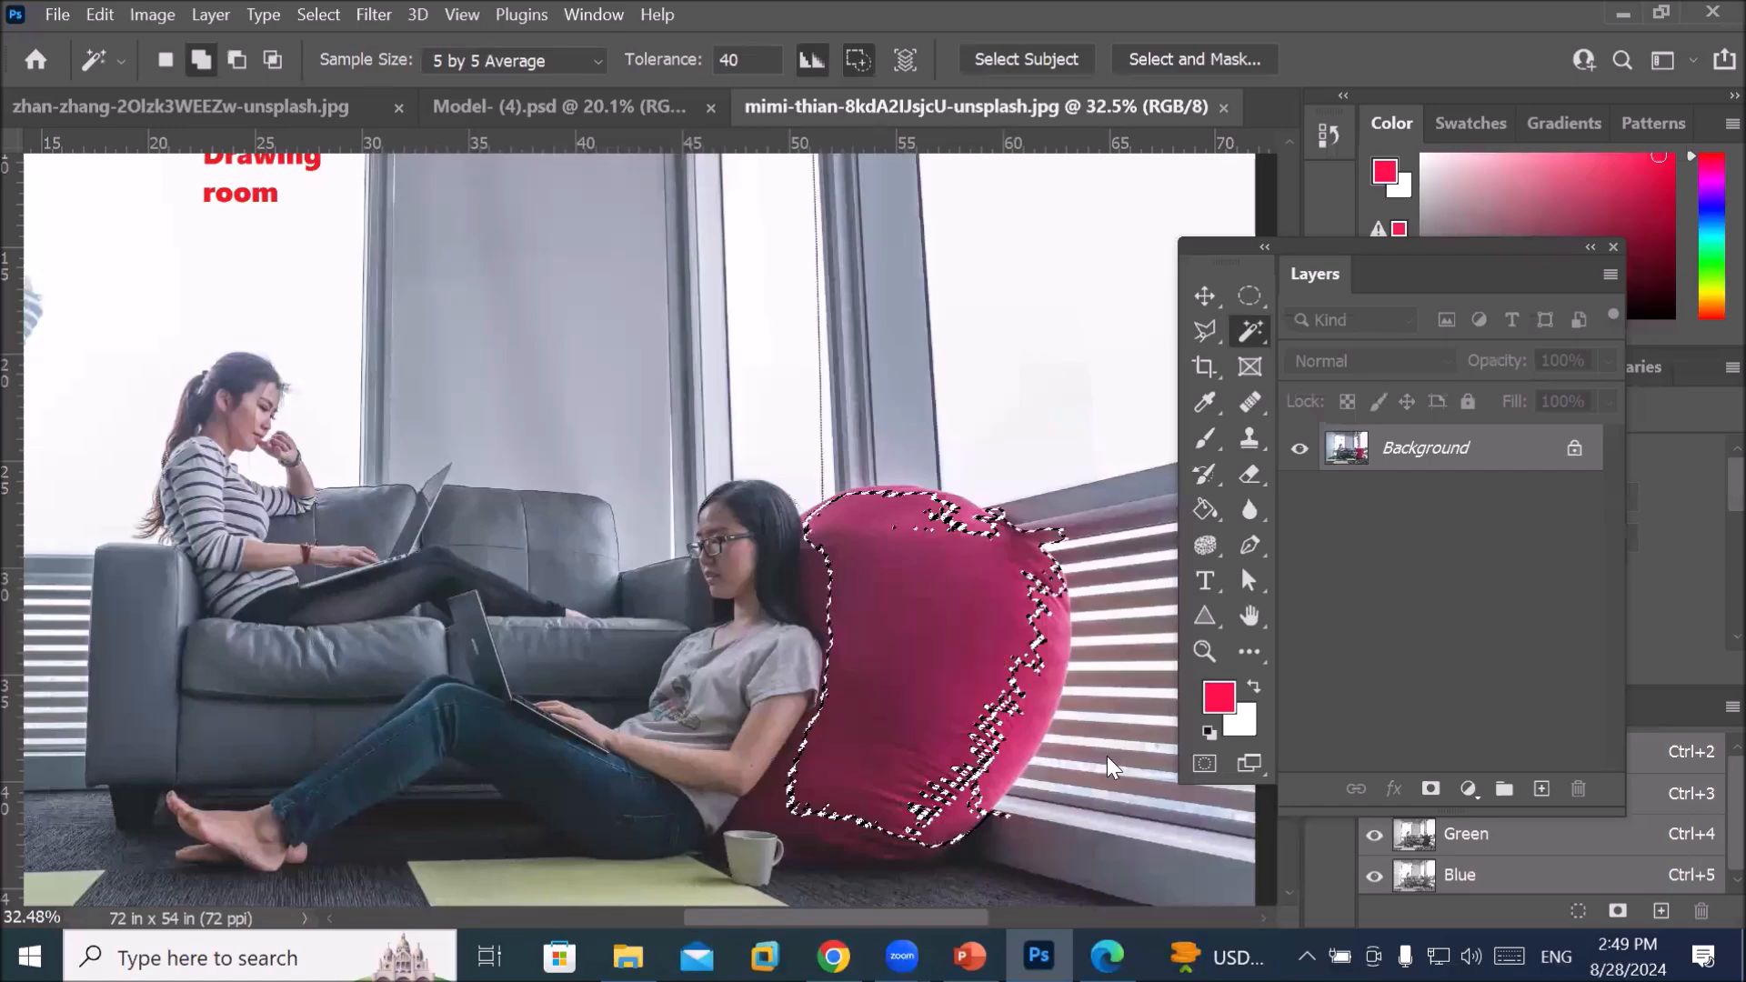
pyautogui.scroll(2, 1112, 769)
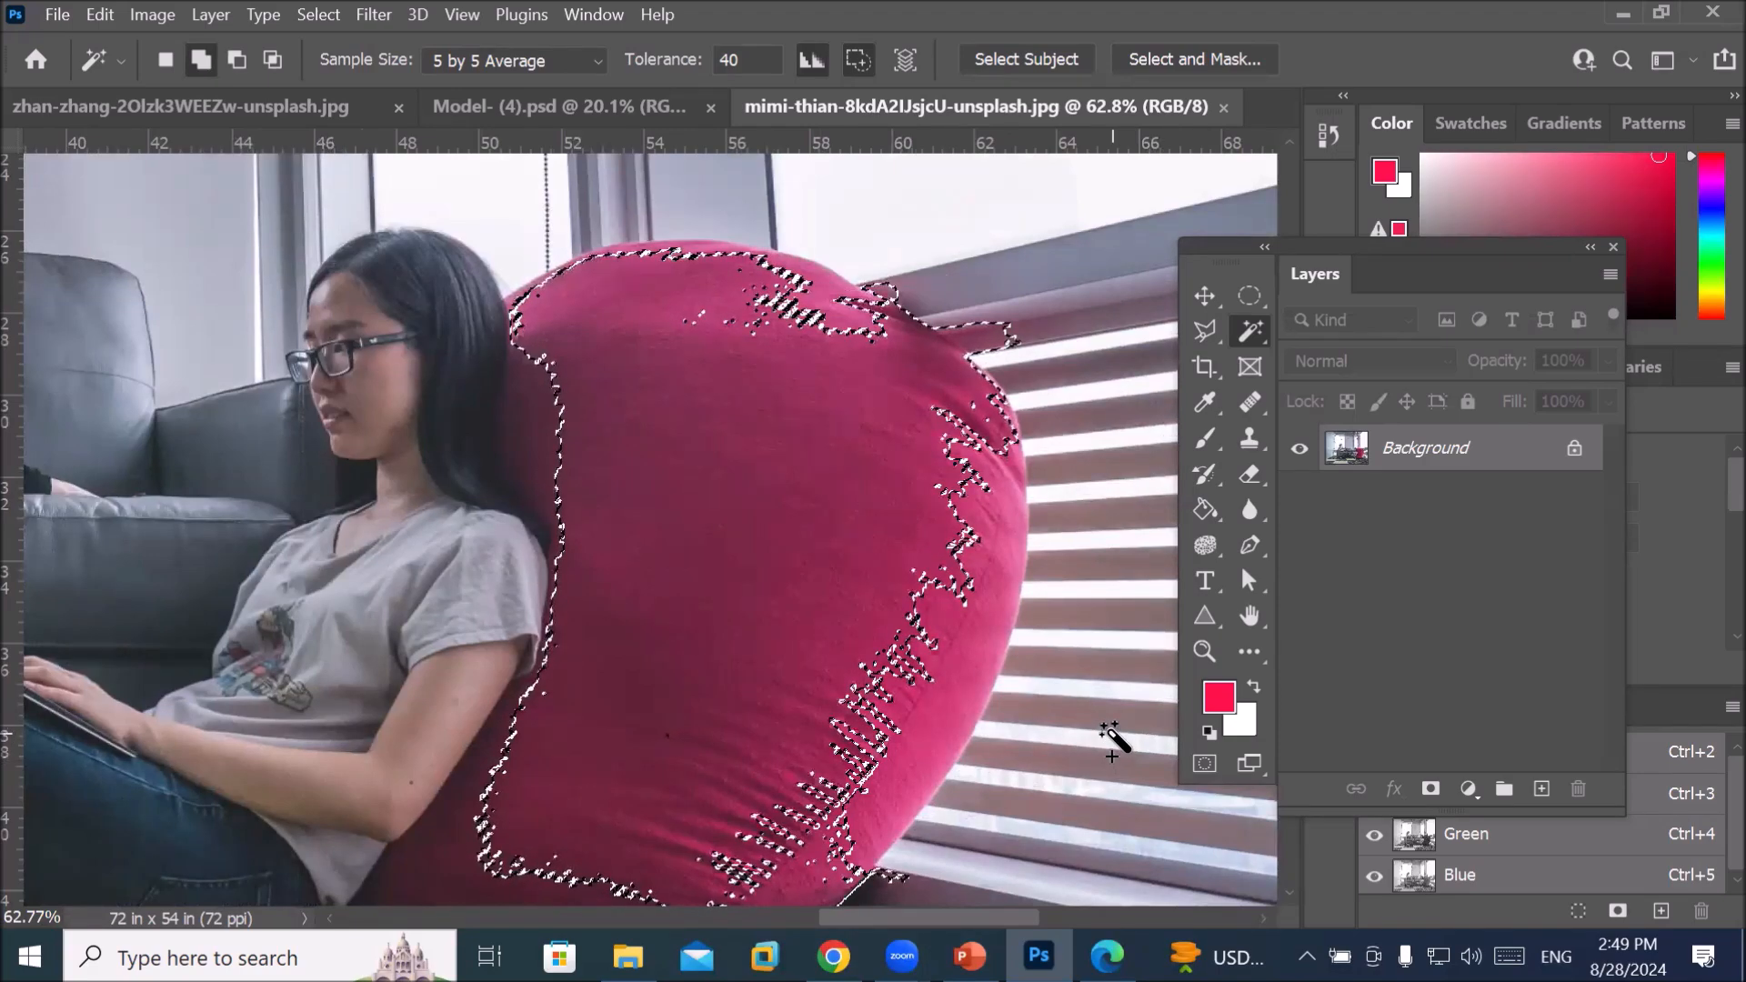
pyautogui.hotkey('ctrl', 'd')
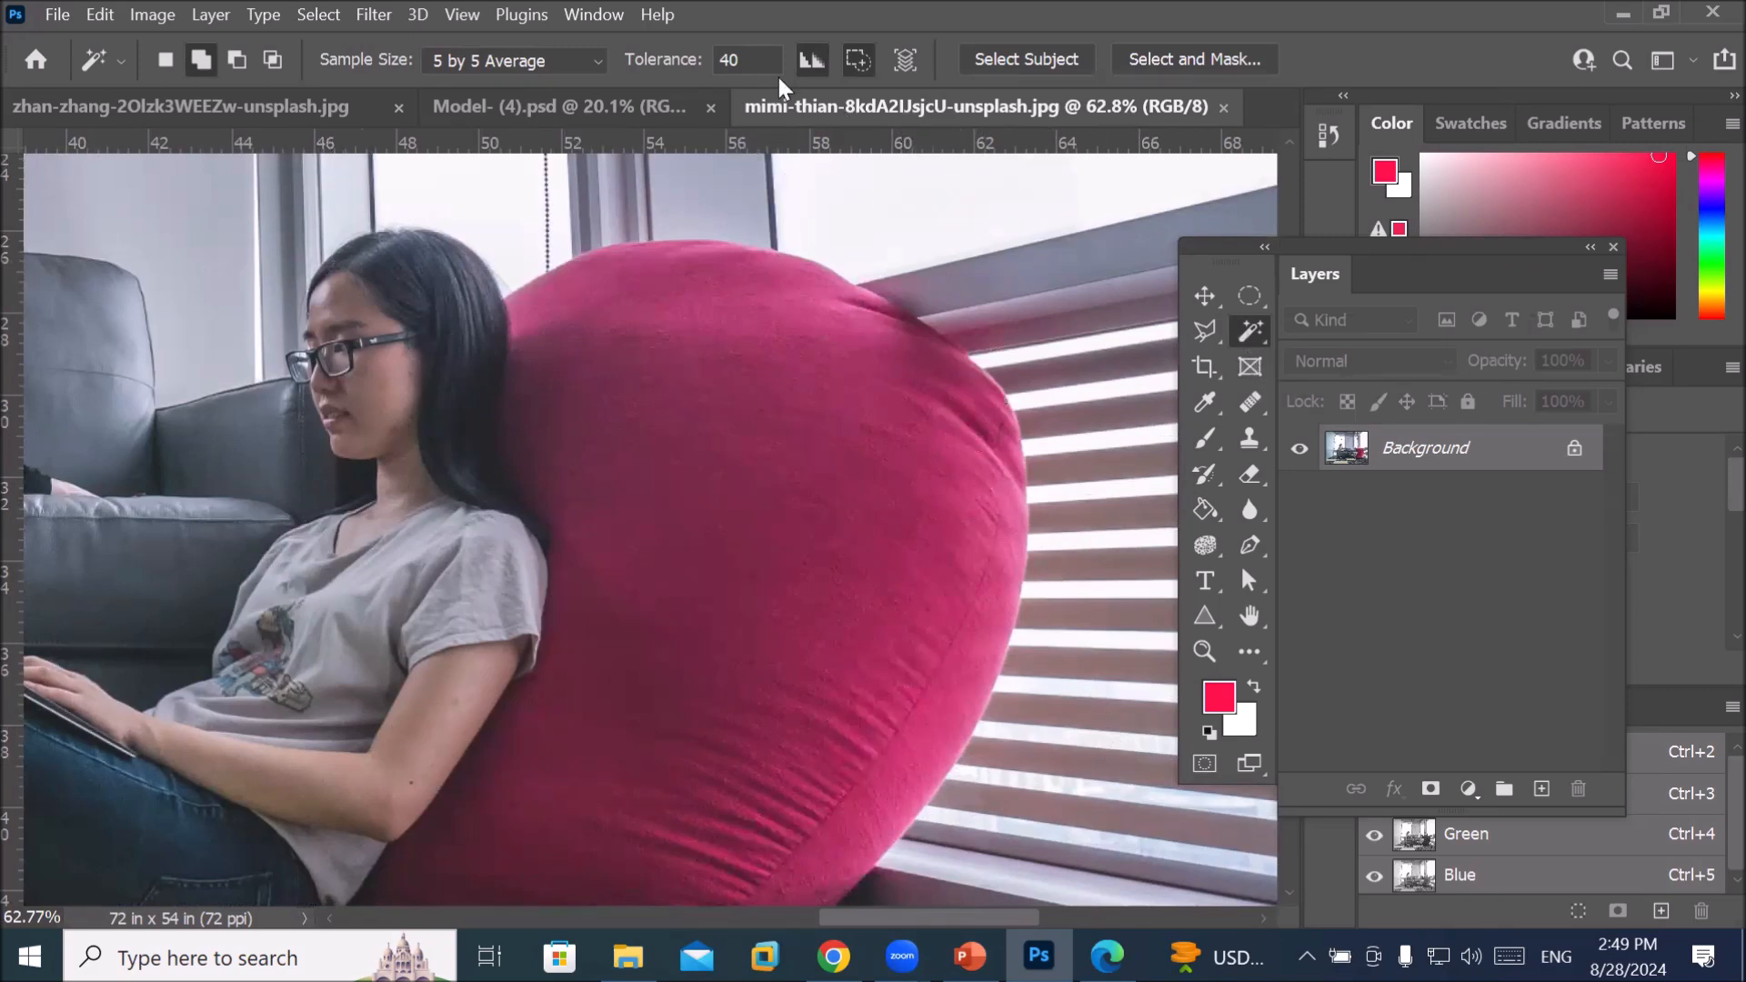
# Set the Magic Wand tolerance to 57 and sample size to 31 by 31 Average, and select the red beanbag
pyautogui.scroll(10, 759, 61)
pyautogui.click(758, 61)
pyautogui.click(598, 65)
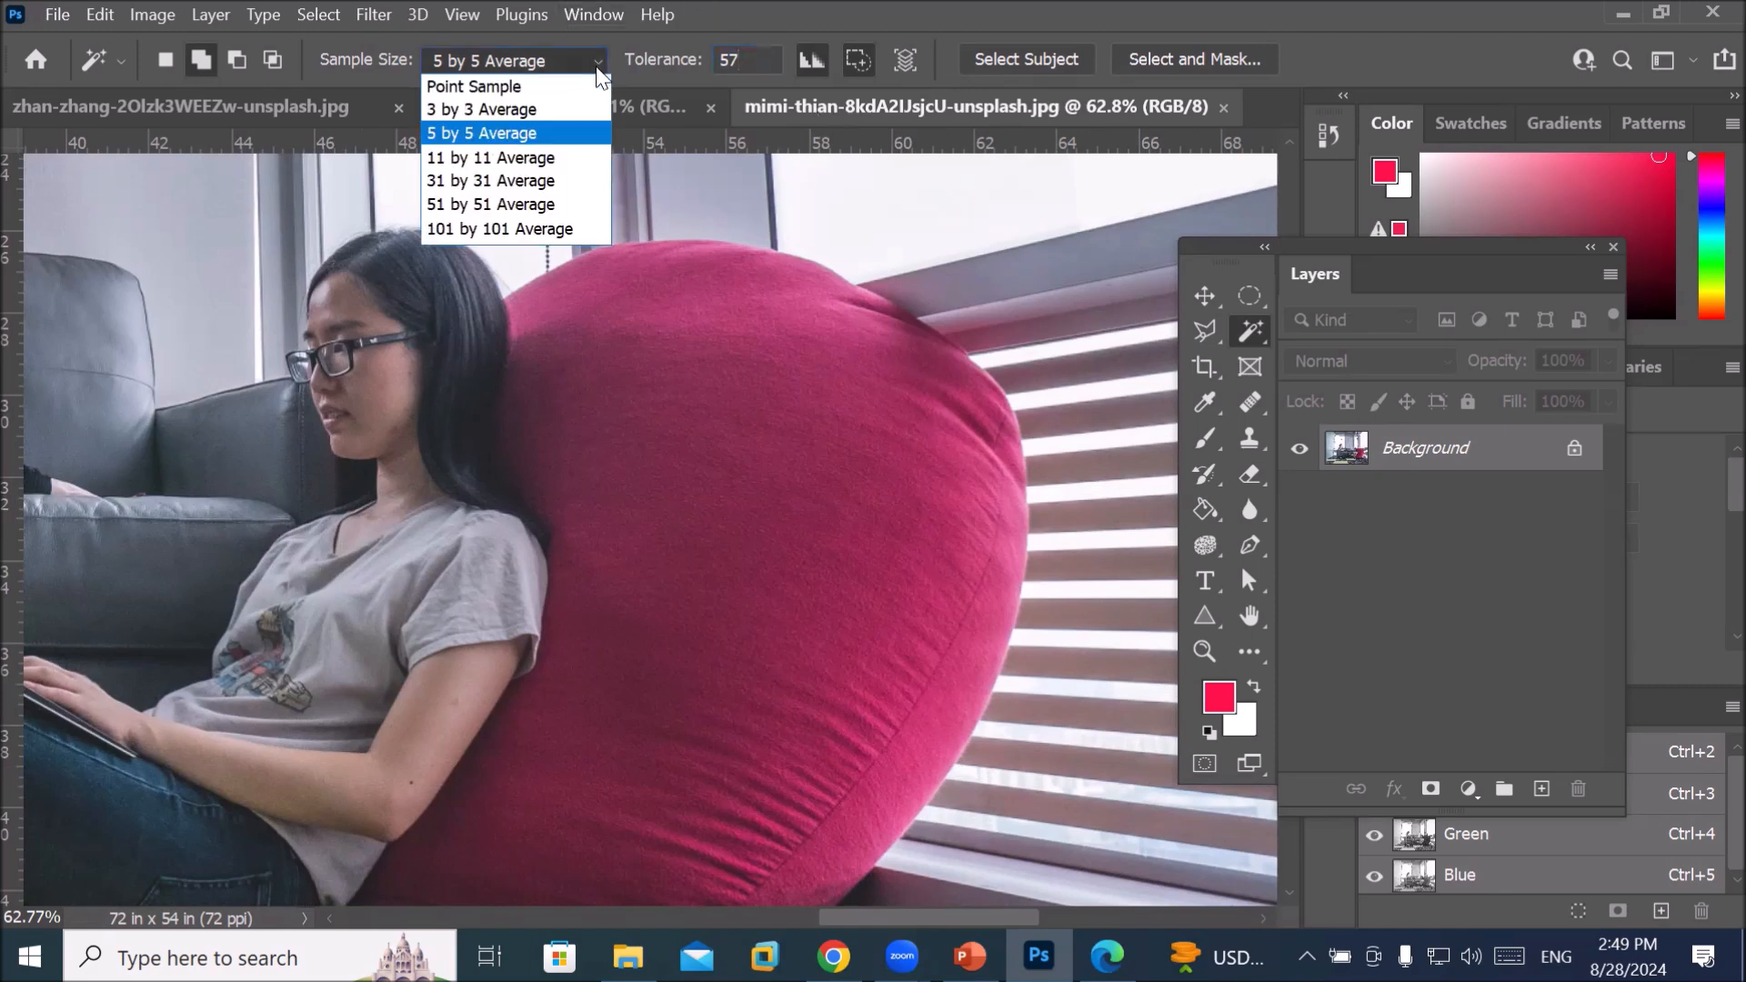
pyautogui.click(582, 182)
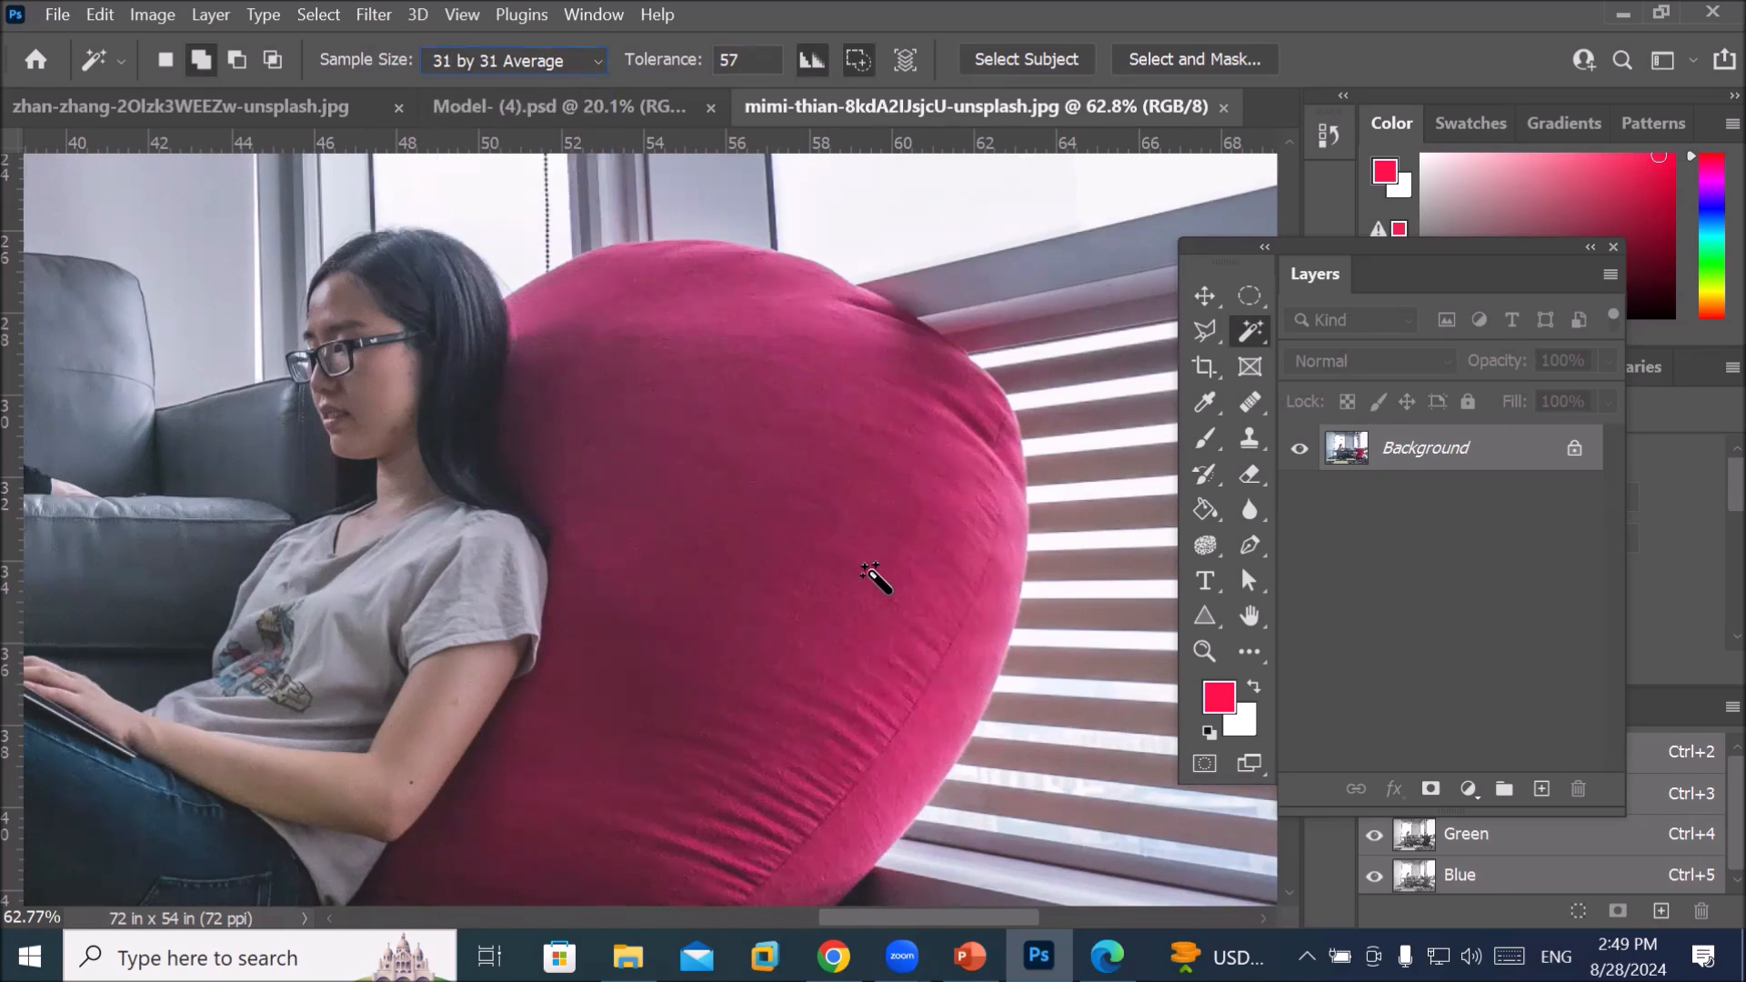
pyautogui.click(867, 571)
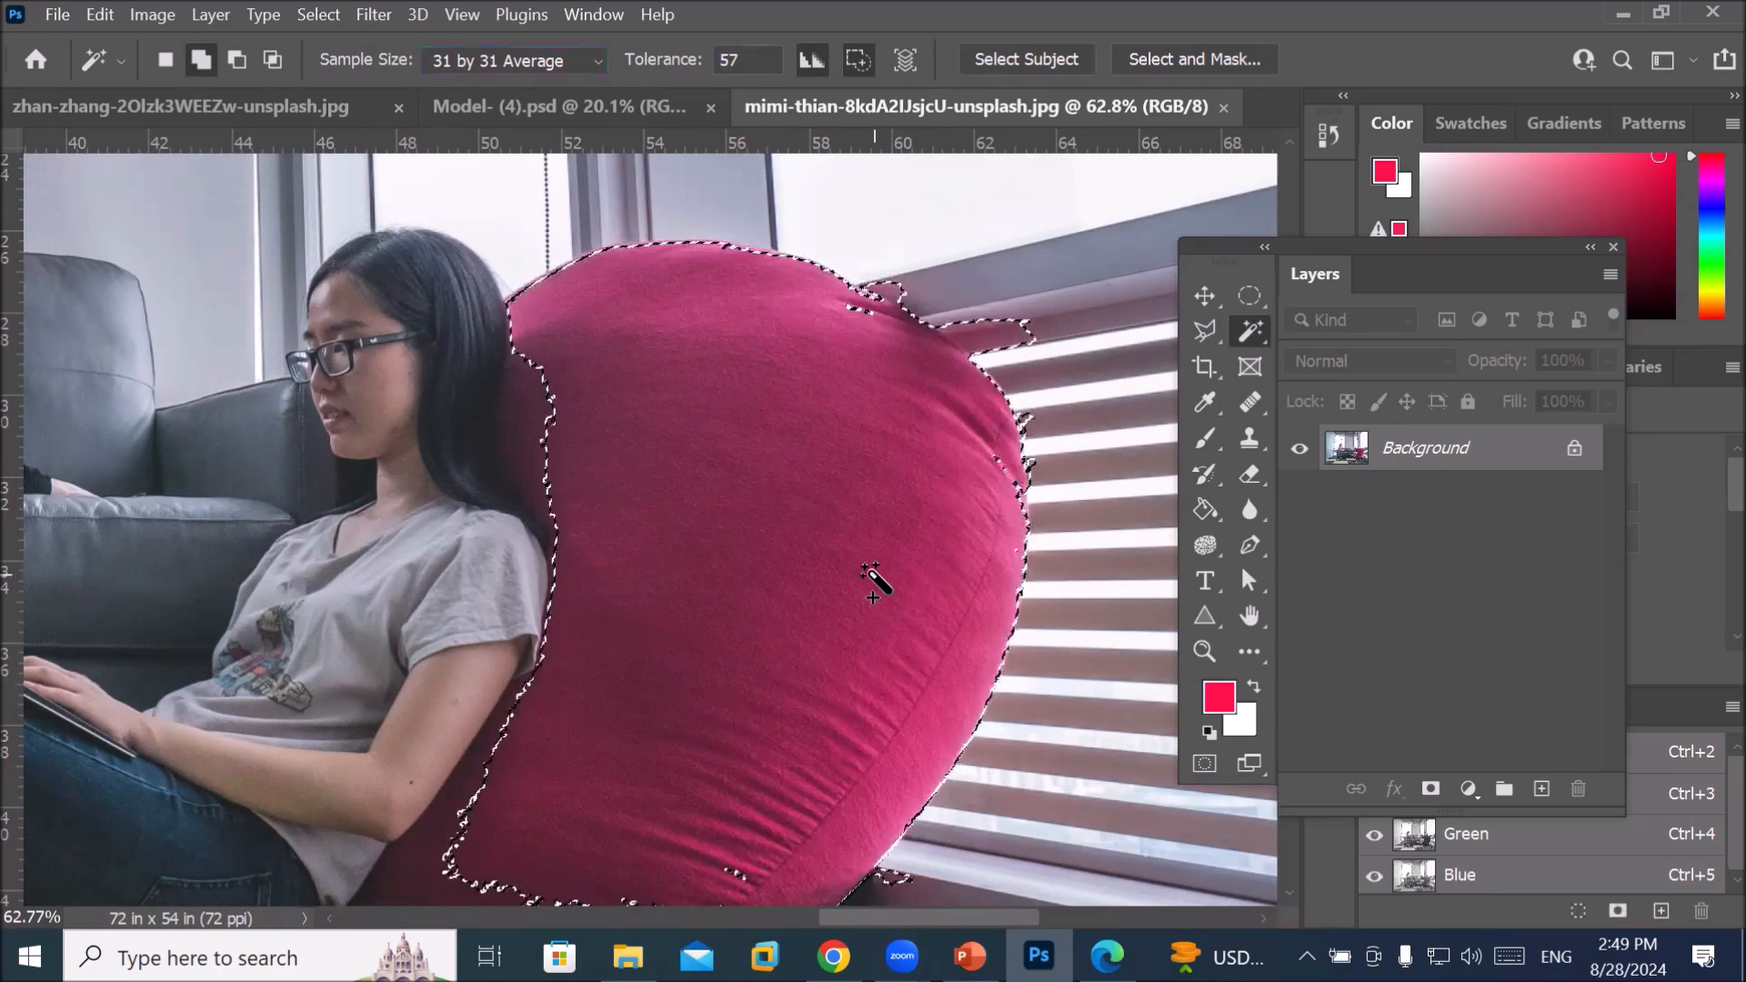
# Try extending the beanbag selection along its edge beside the woman with the Magic Wand, inspect the edges, and deselect everything
pyautogui.scroll(-3, 870, 582)
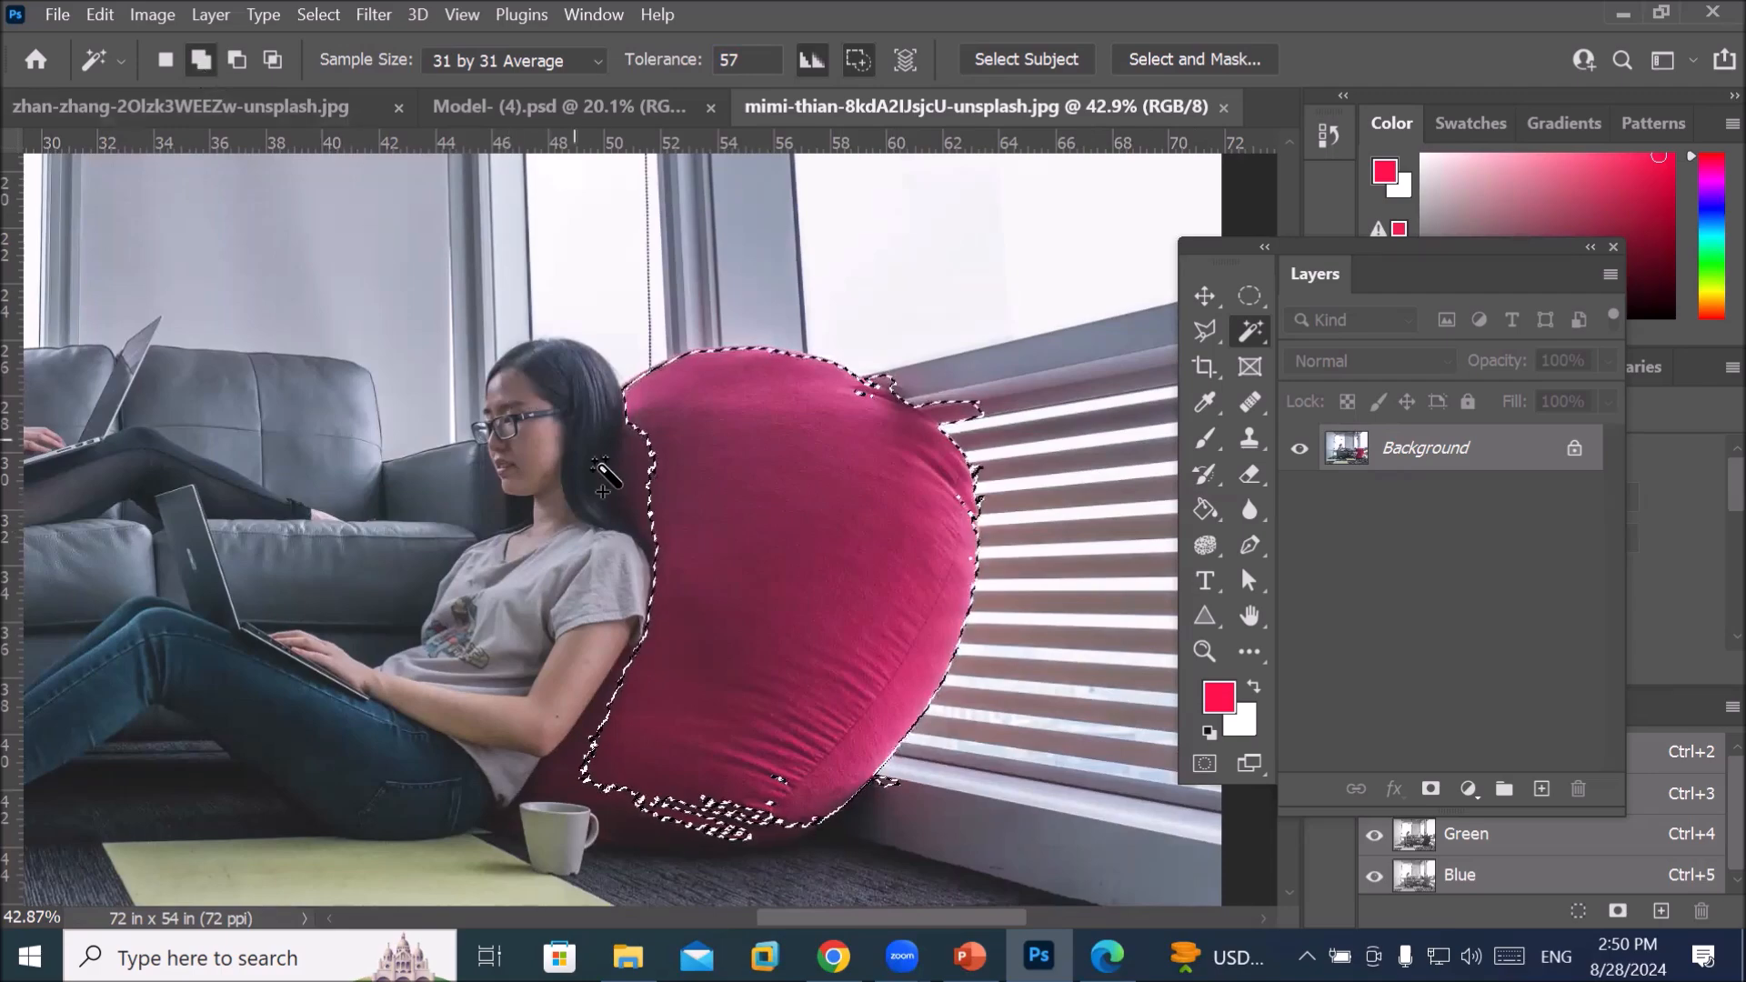
pyautogui.click(700, 546)
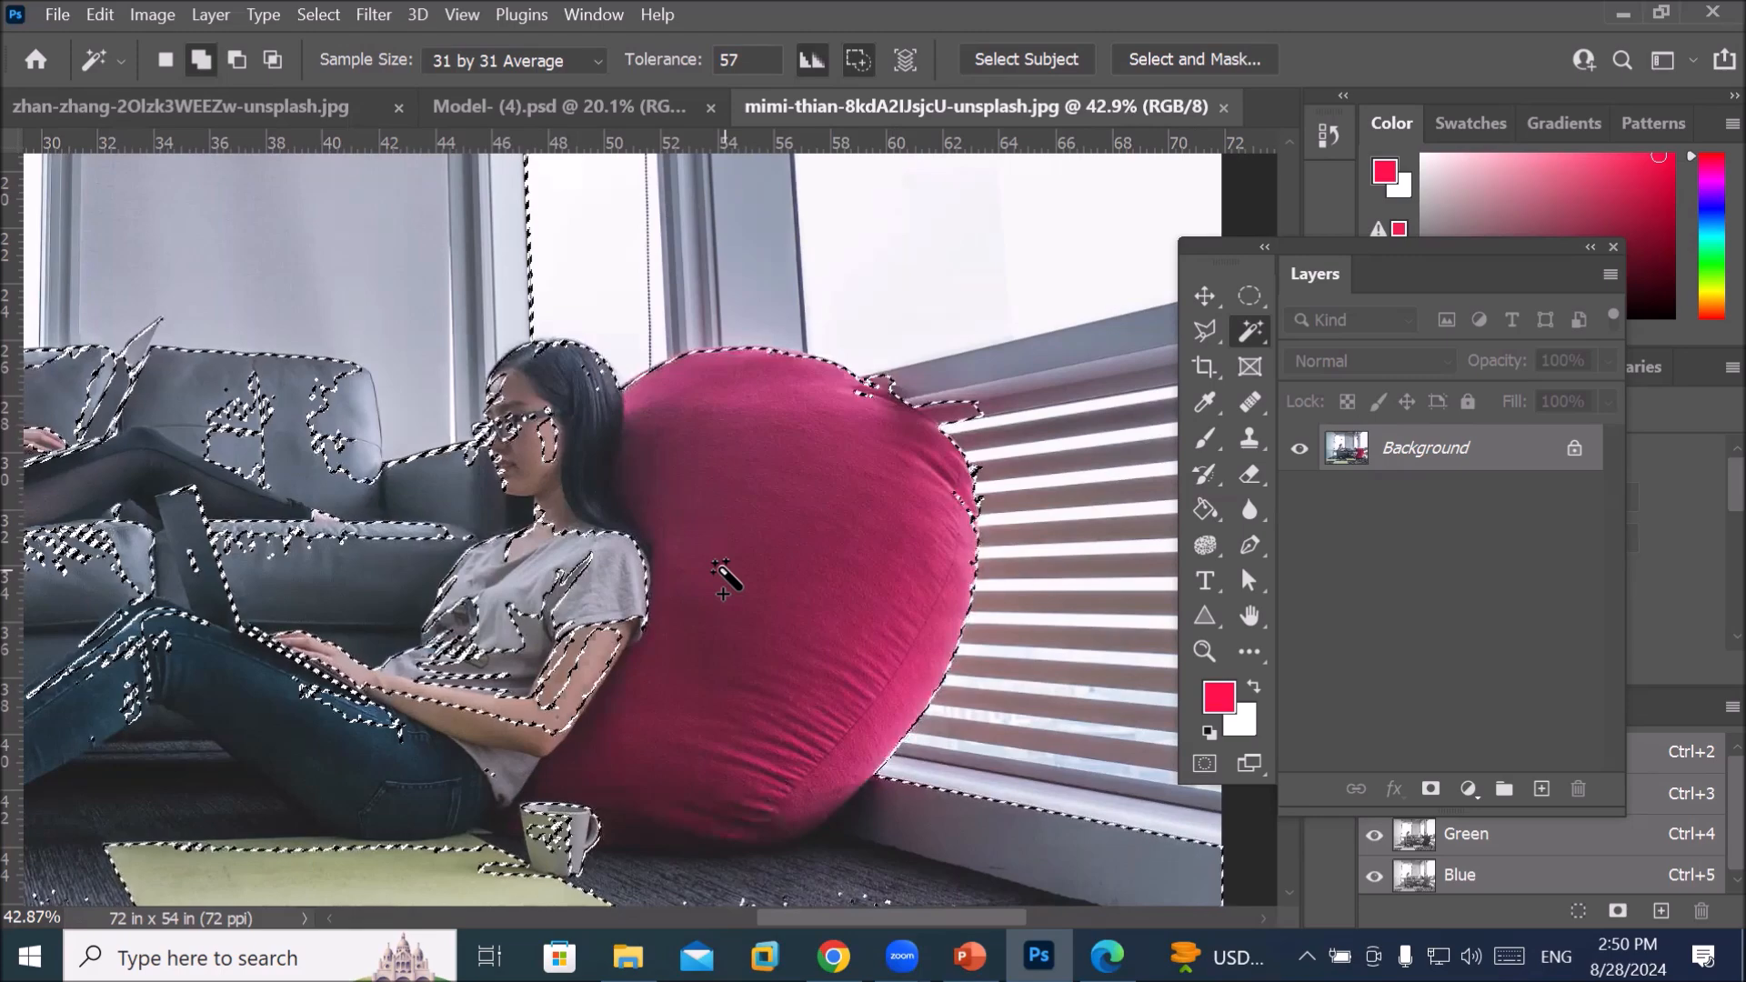
pyautogui.scroll(6, 647, 510)
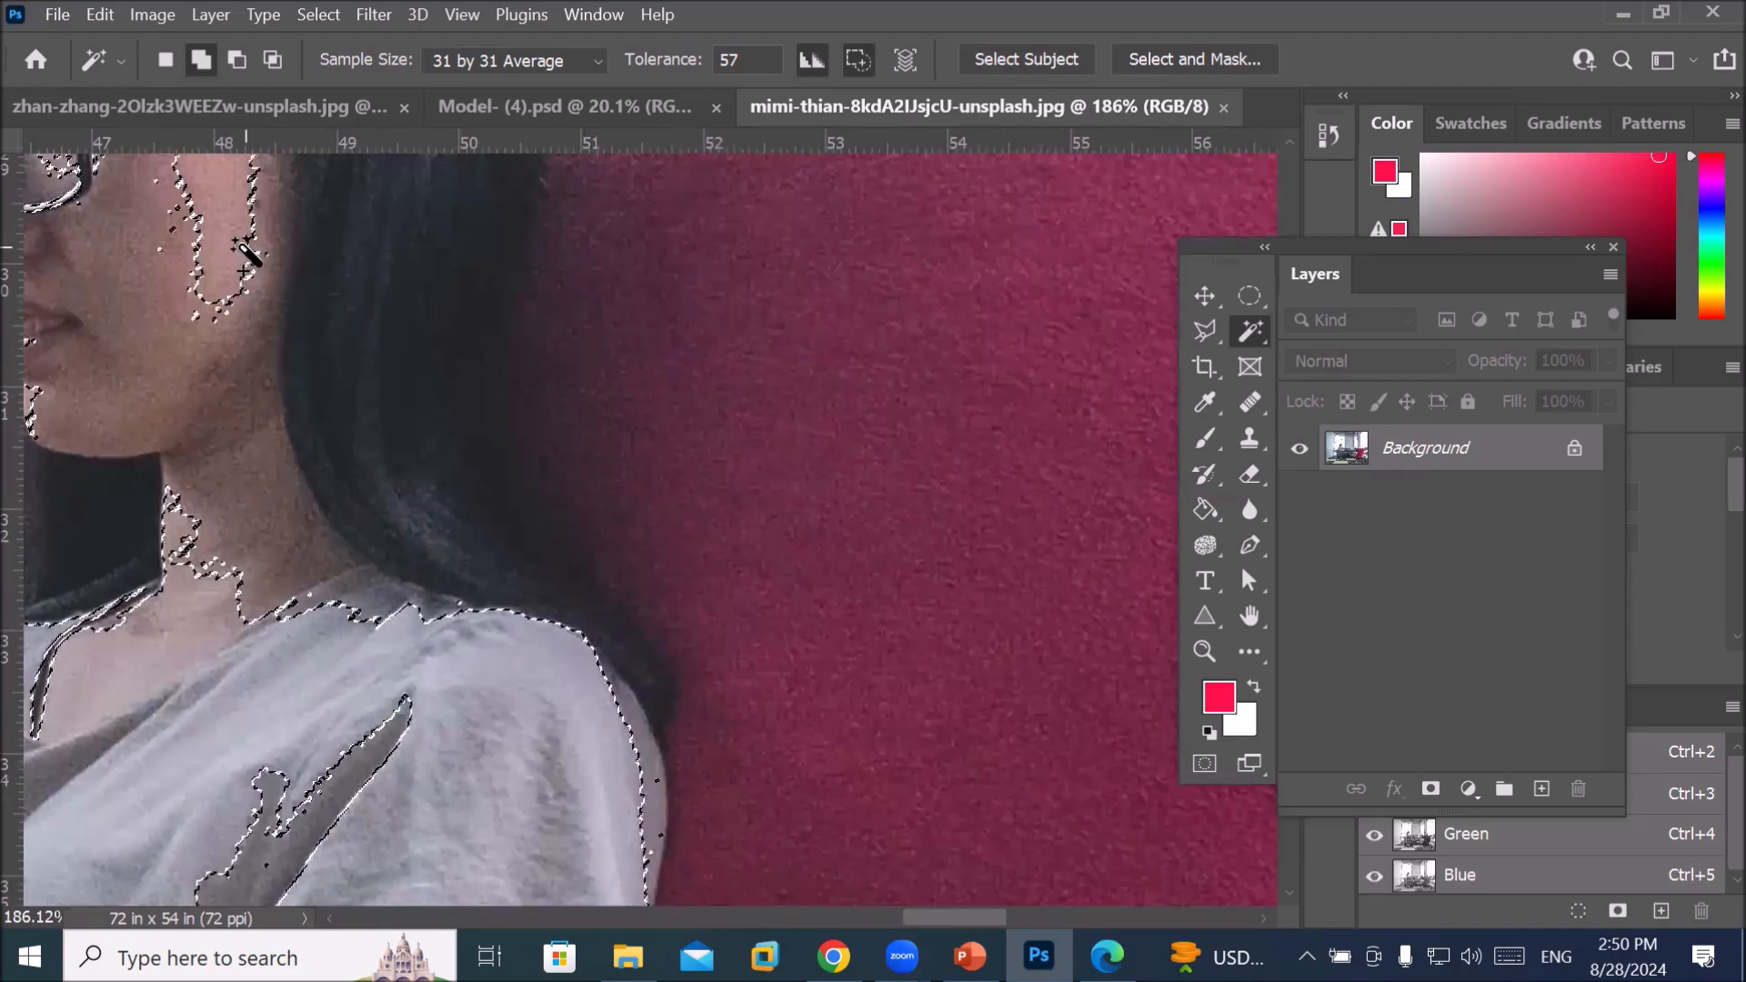
pyautogui.scroll(-5, 671, 349)
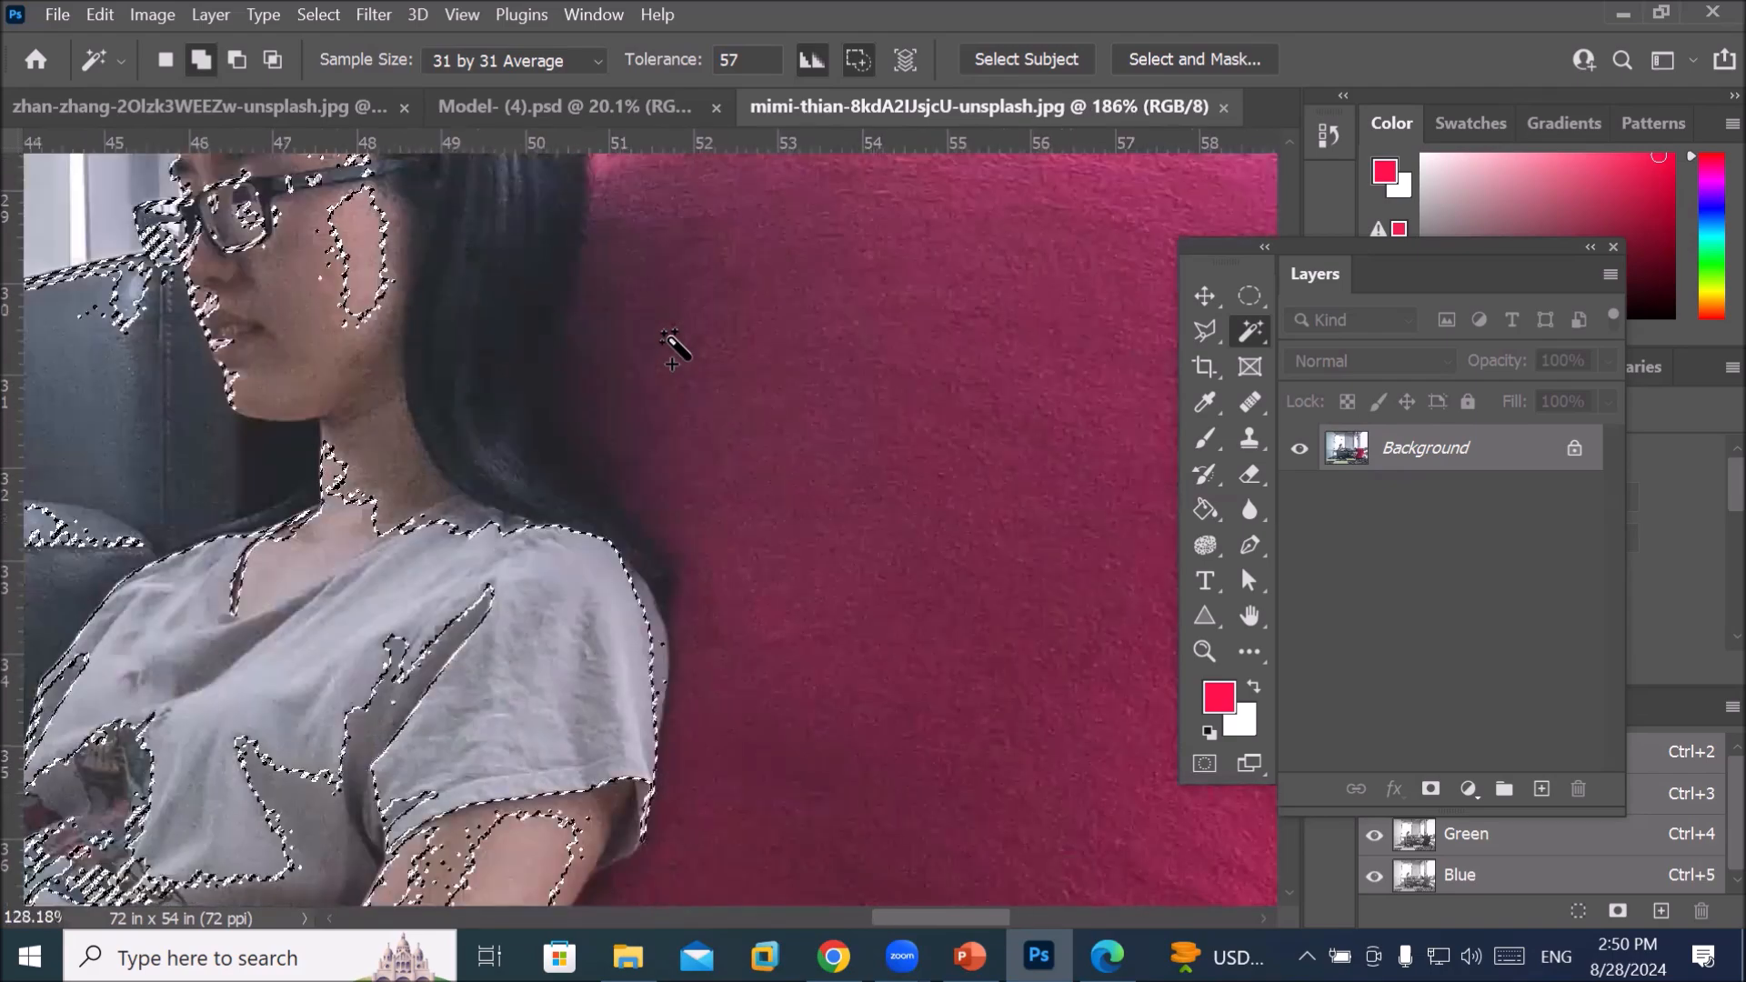
pyautogui.scroll(-3, 671, 349)
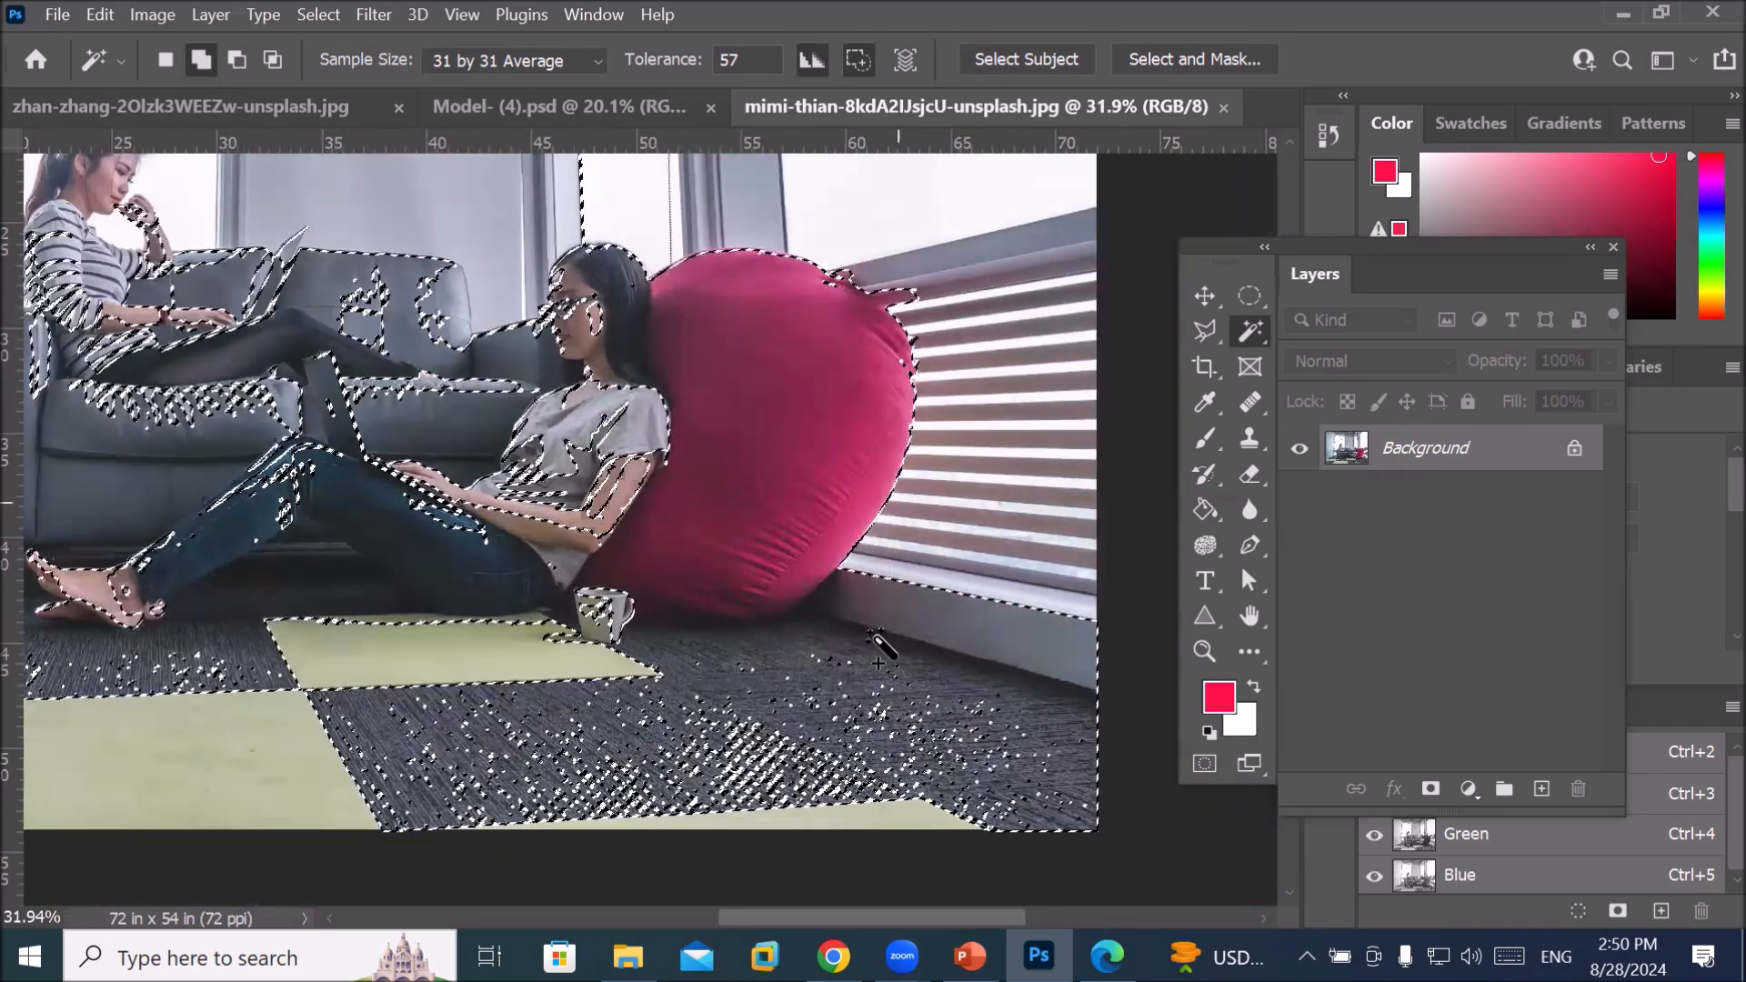
pyautogui.scroll(-1, 914, 653)
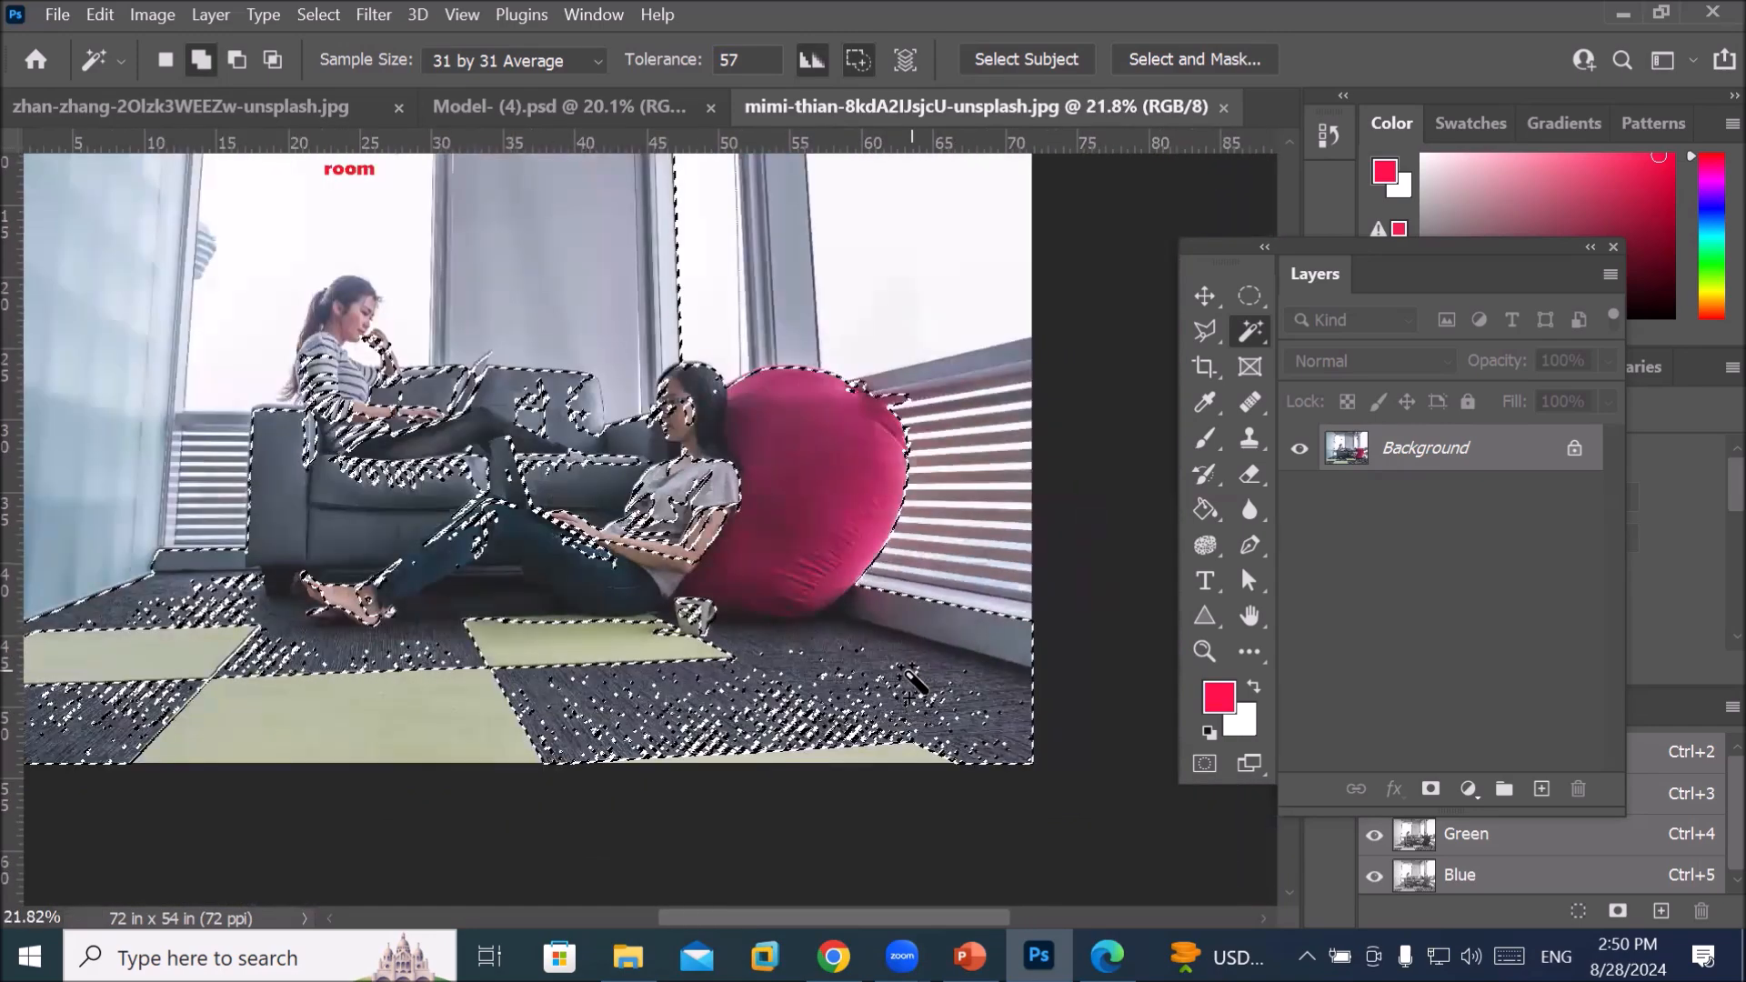
pyautogui.hotkey('ctrl', 'd')
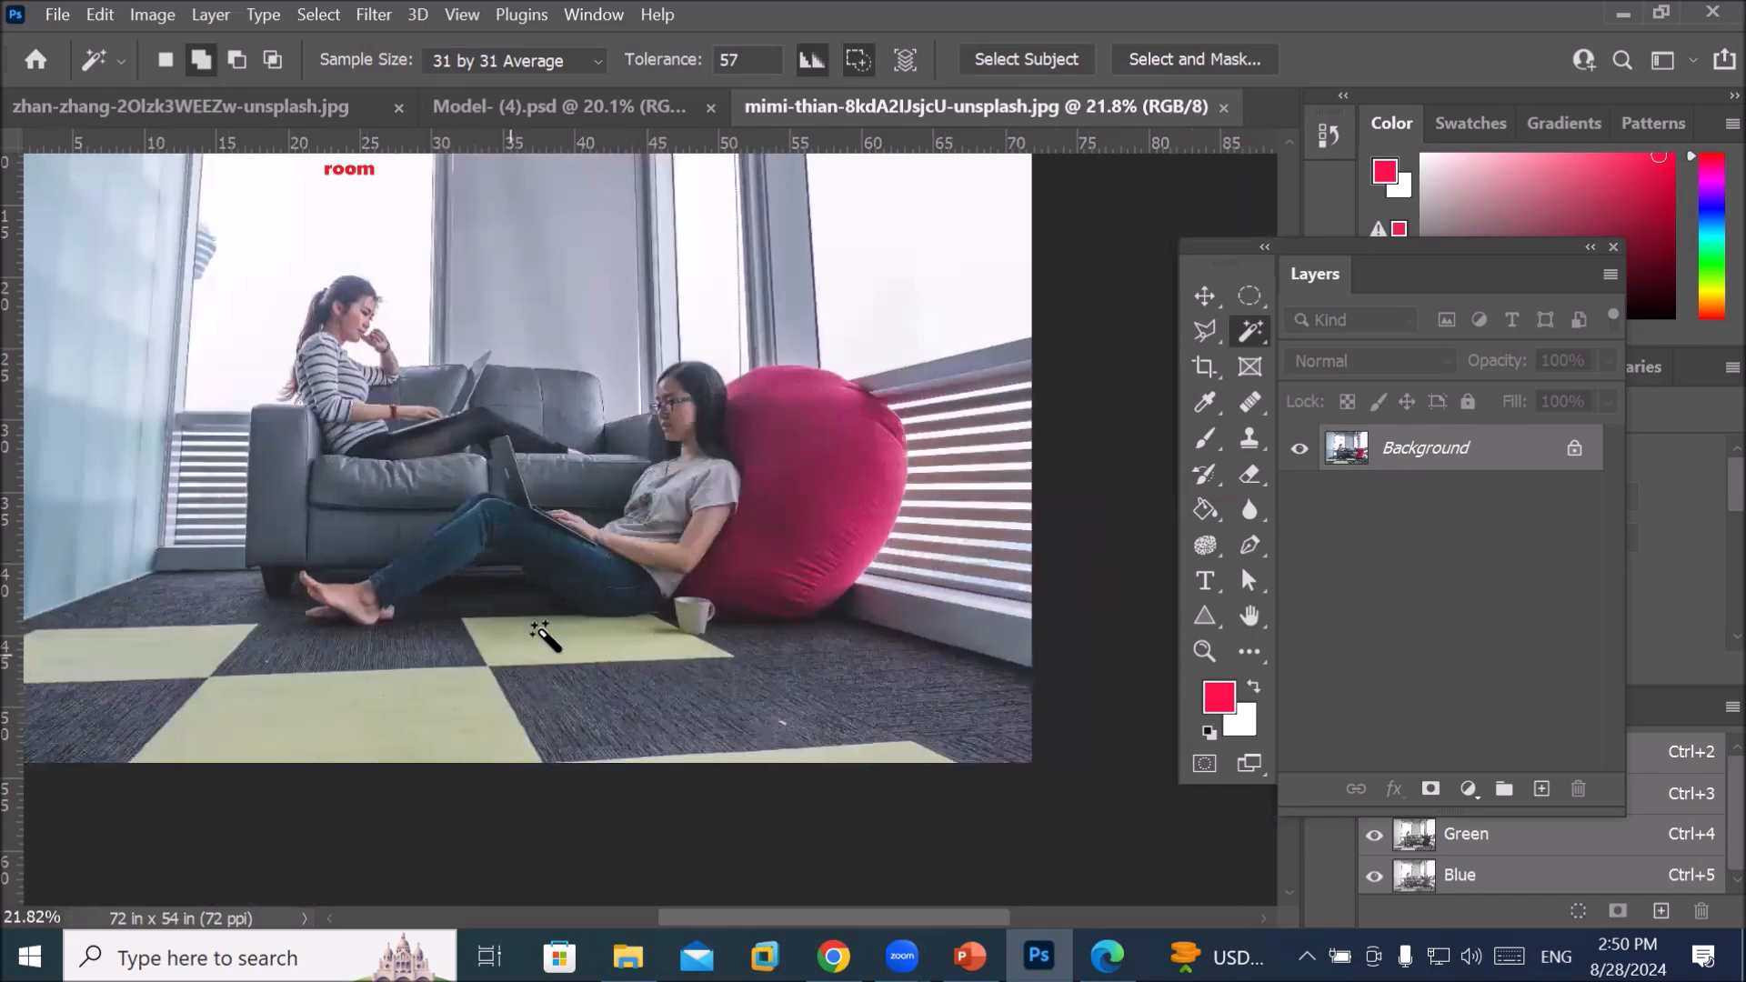
# Select the yellow-green carpet tiles on the floor with the Magic Wand at tolerance 57 and 31 by 31 Average
pyautogui.click(369, 728)
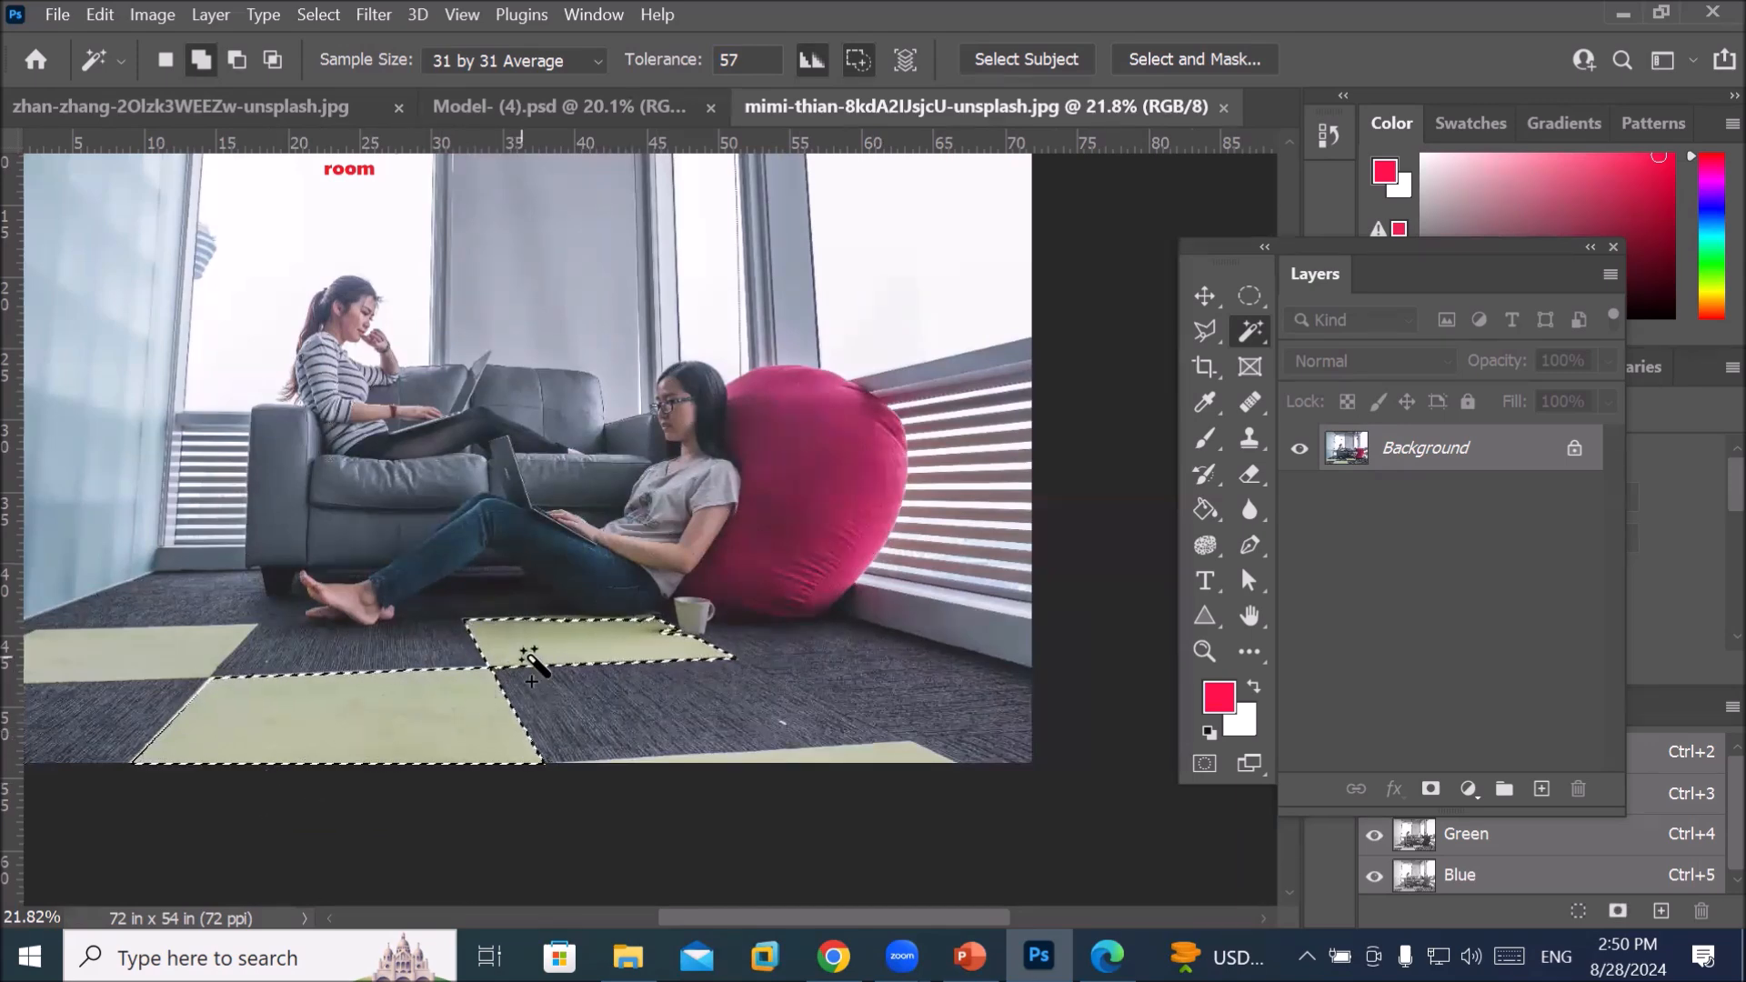
pyautogui.click(126, 654)
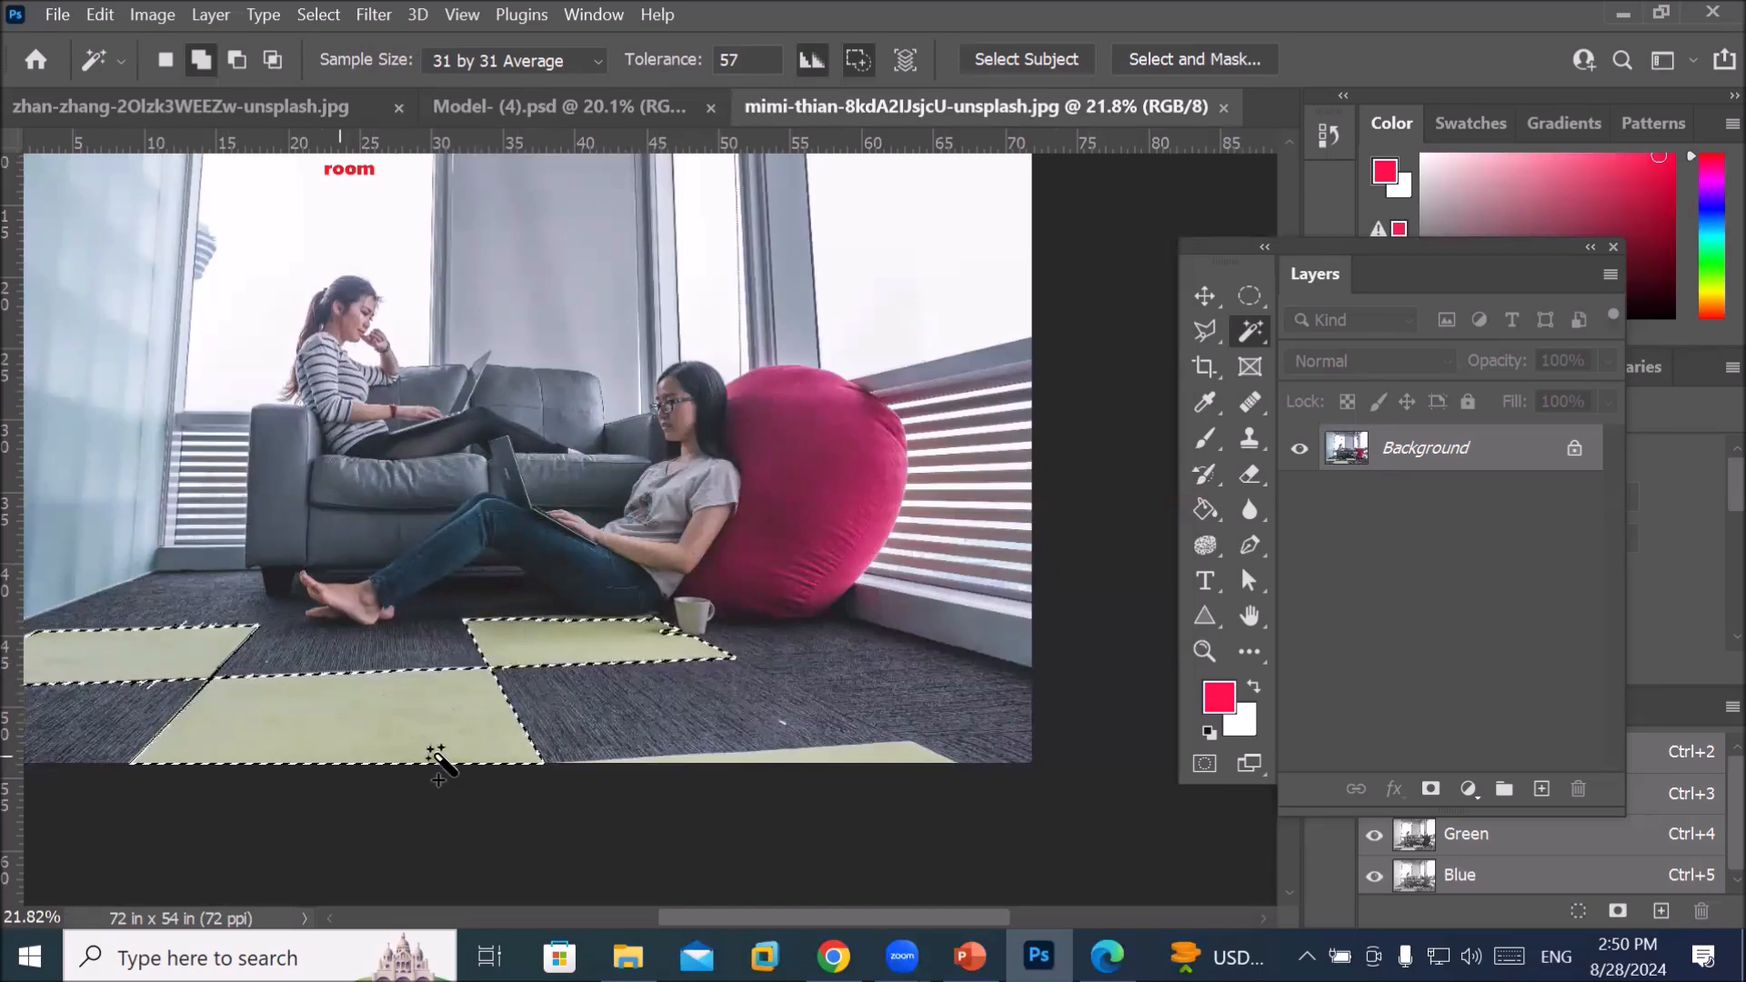
pyautogui.scroll(-1, 947, 779)
pyautogui.scroll(3, 947, 830)
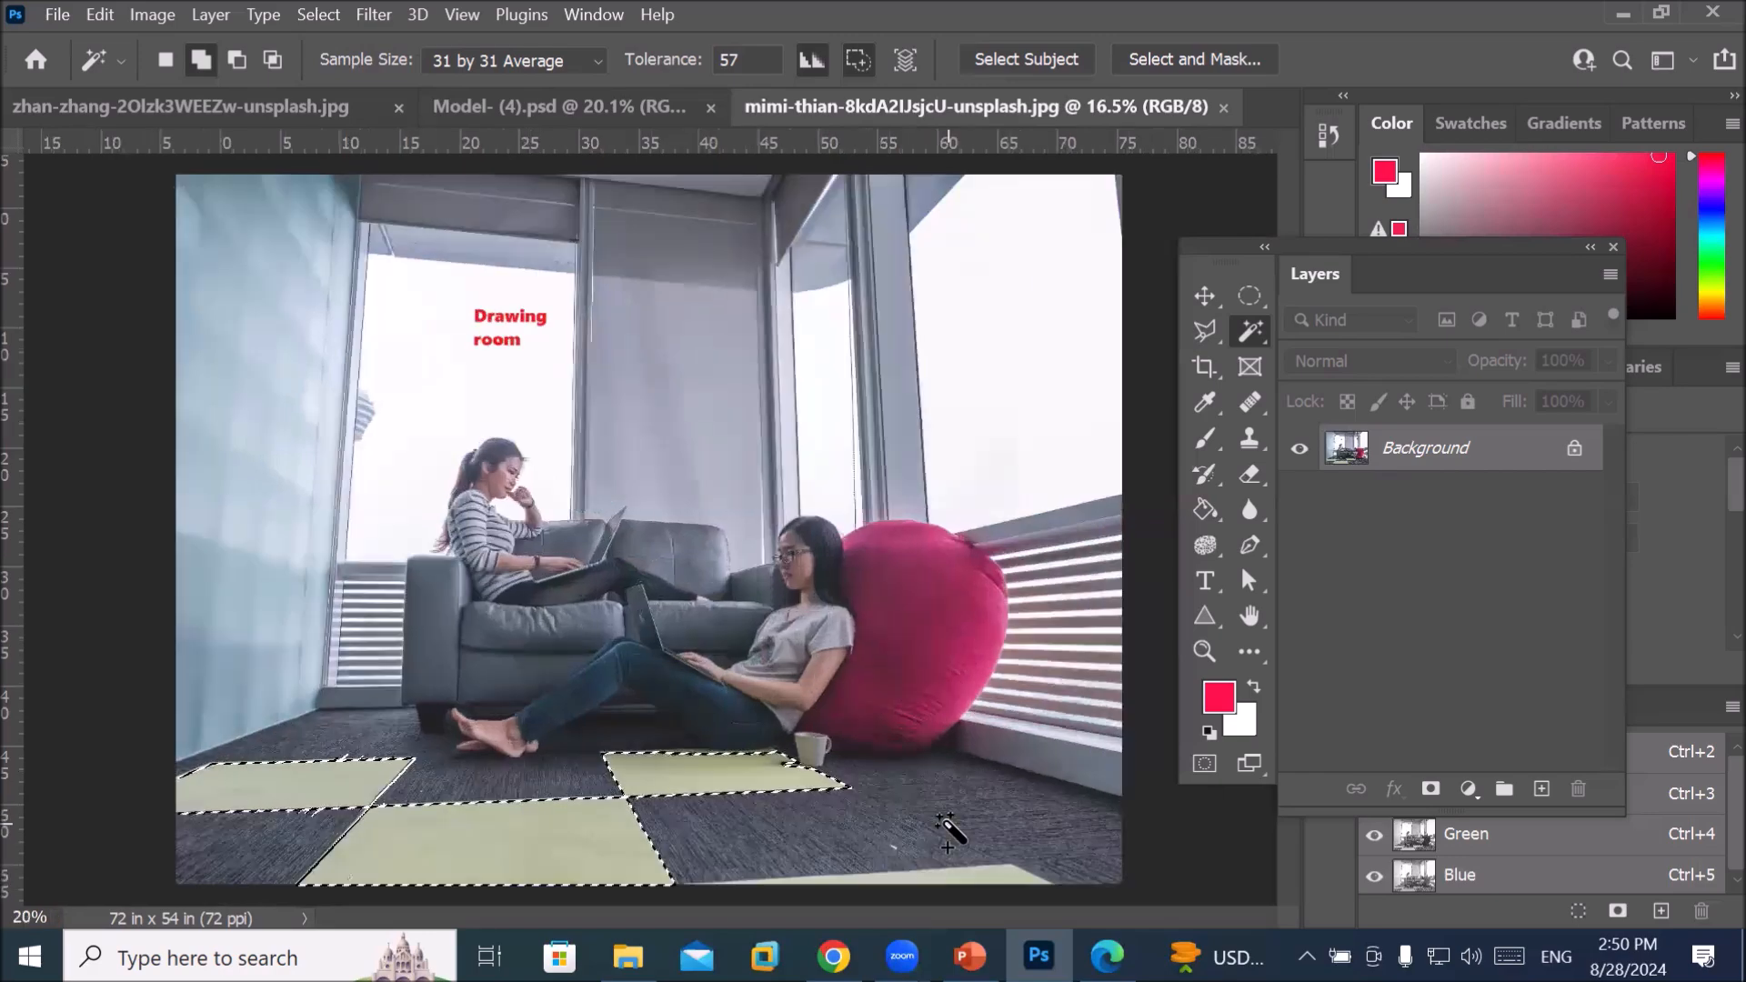
pyautogui.scroll(-4, 1009, 882)
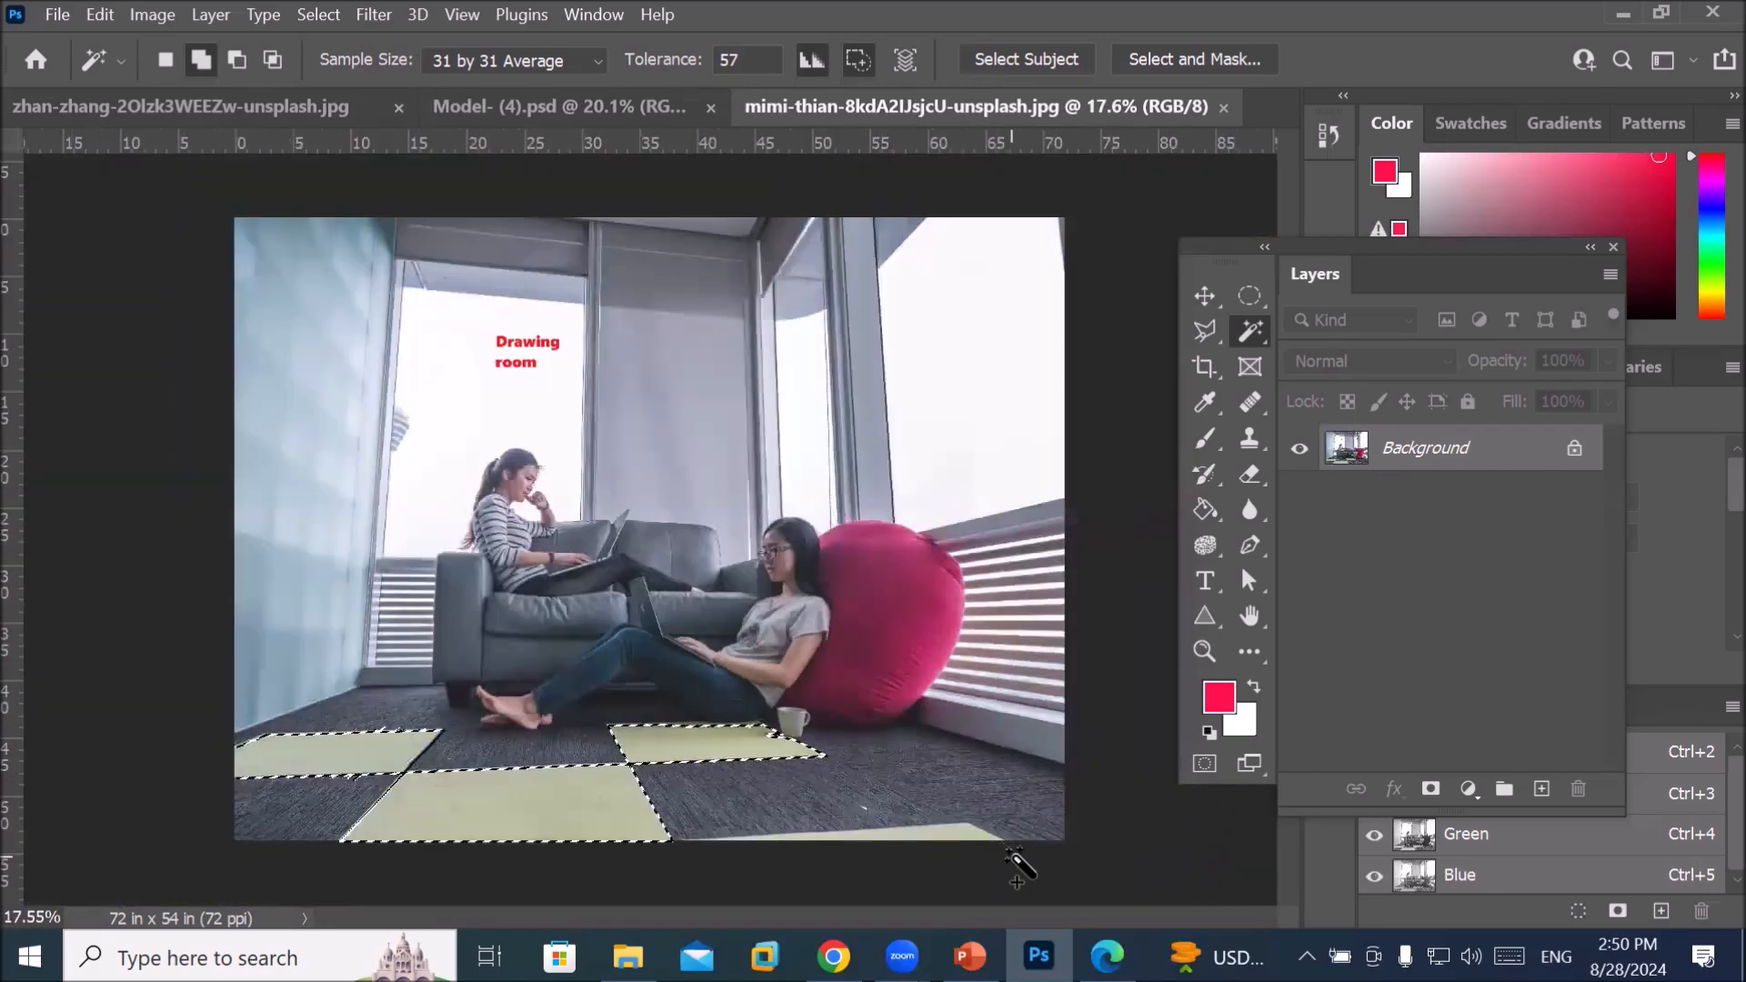
pyautogui.scroll(2, 996, 880)
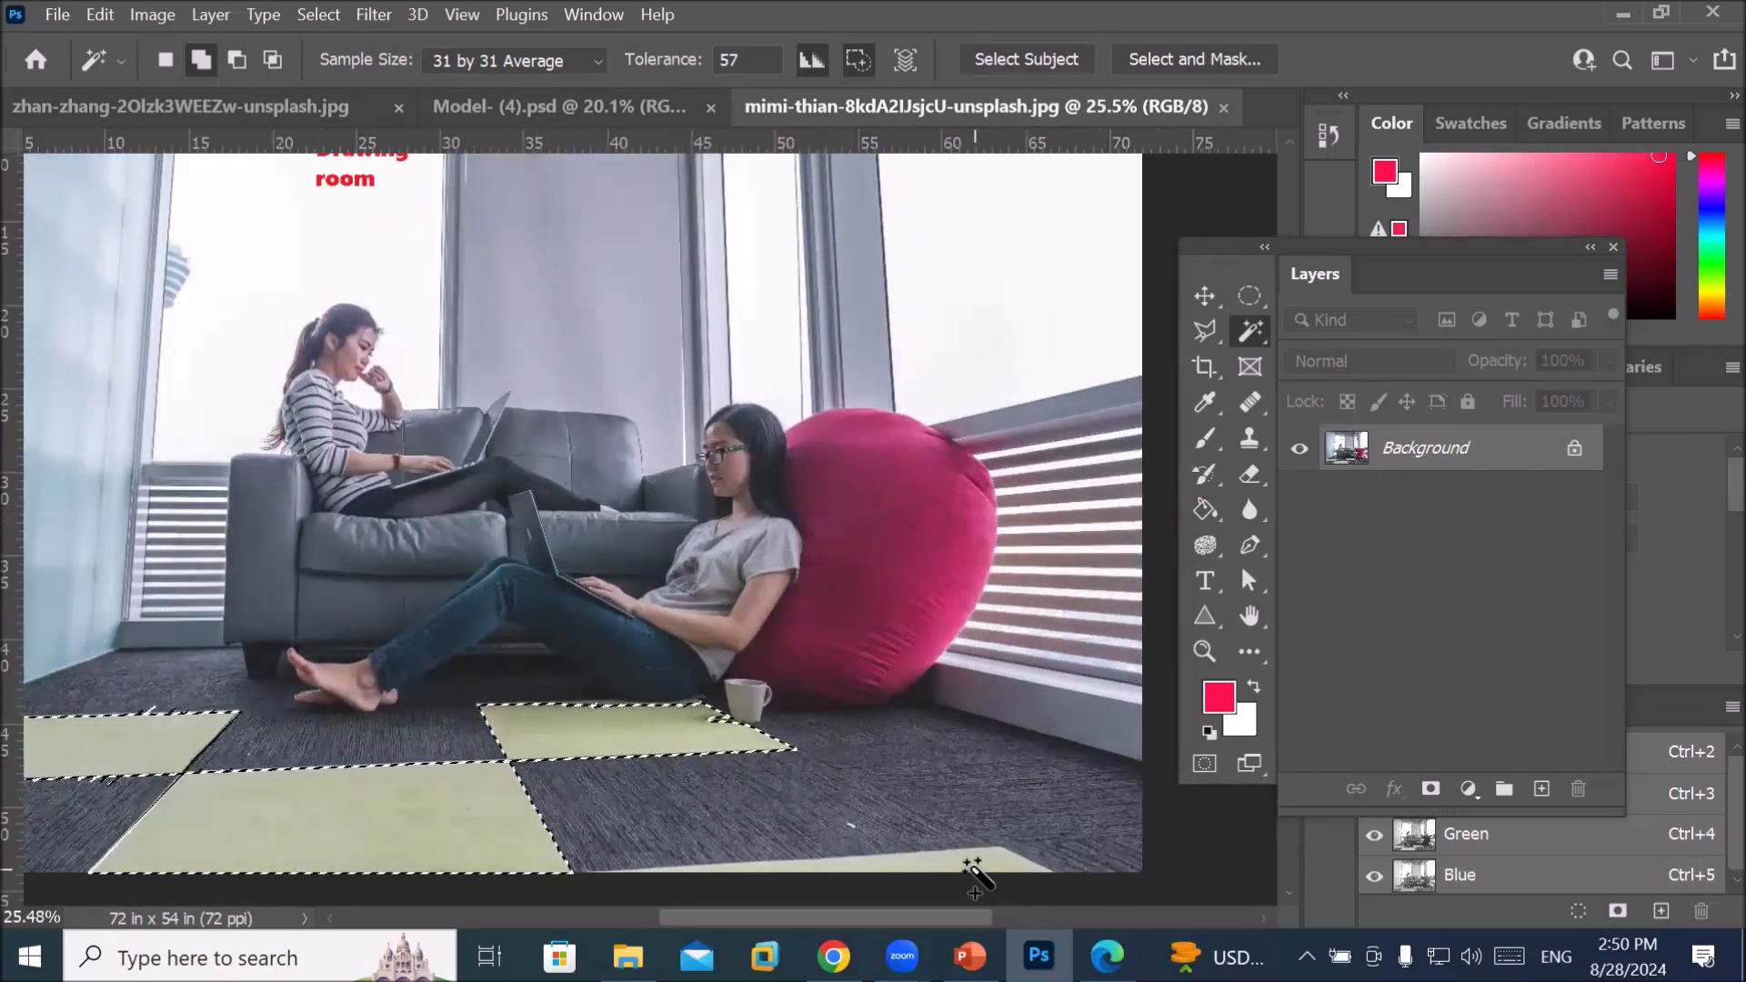
pyautogui.scroll(-2, 833, 750)
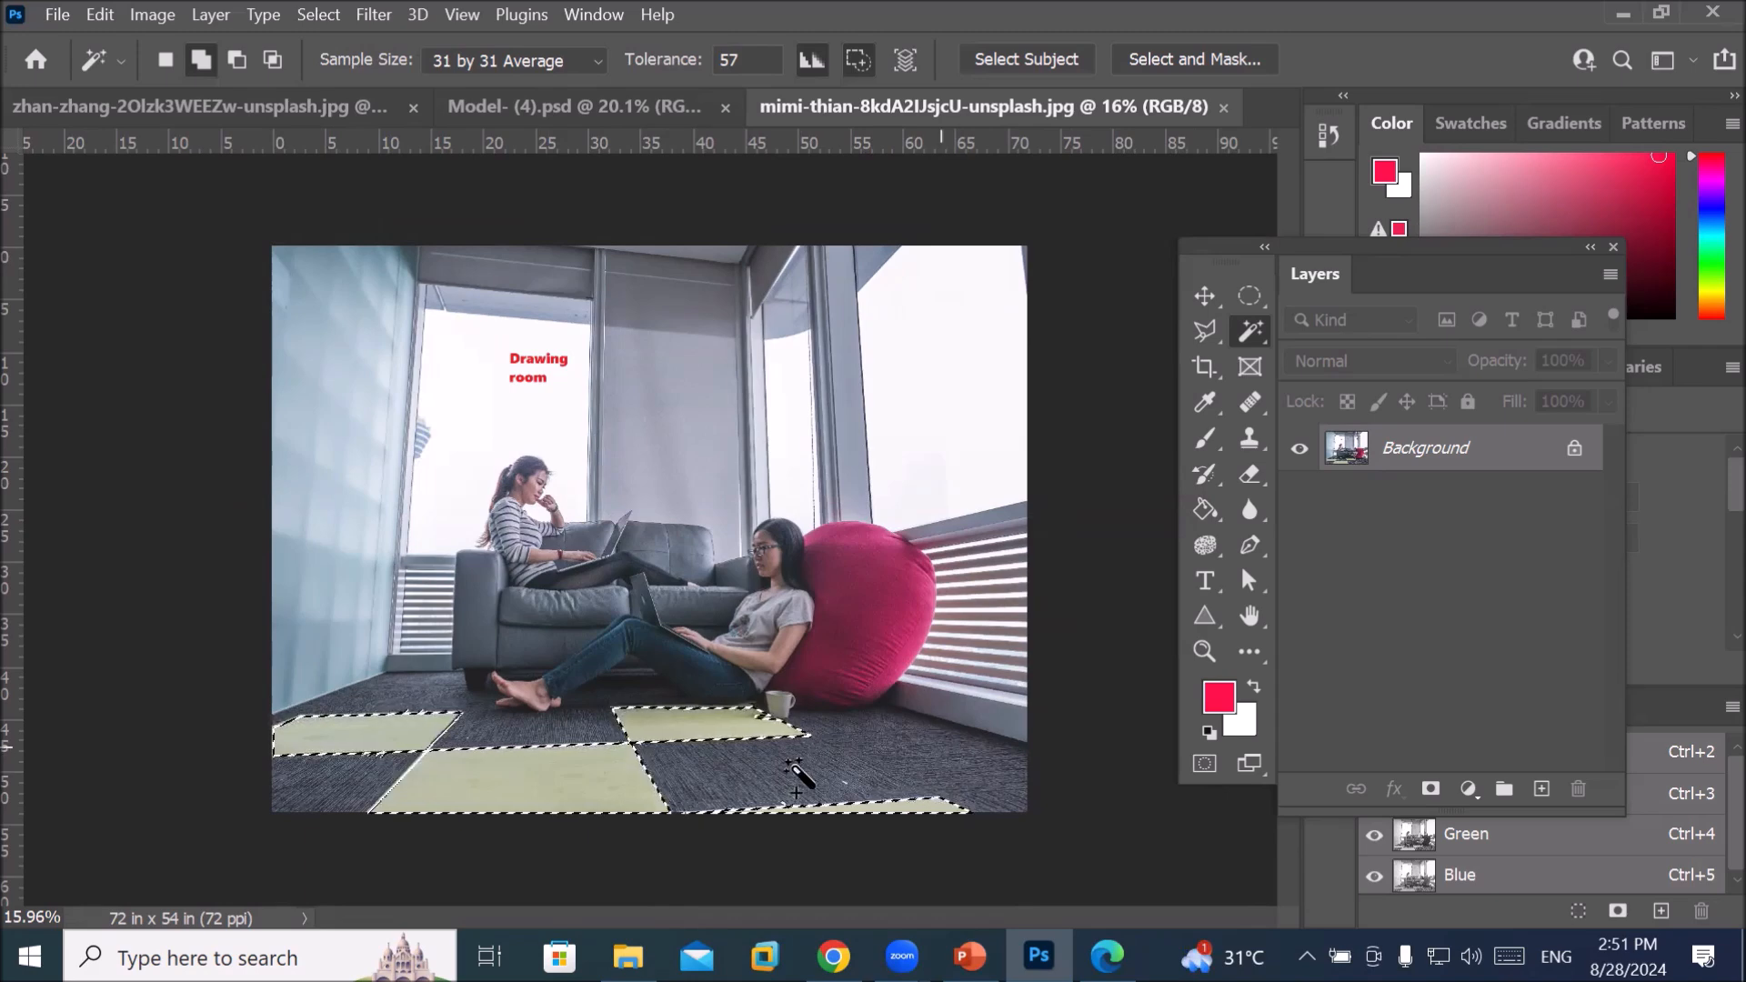
# Switch to the Elliptical Marquee Tool, stroke the selected tiles with a 15 px red outside line, and inspect the outline
pyautogui.rightClick(546, 786)
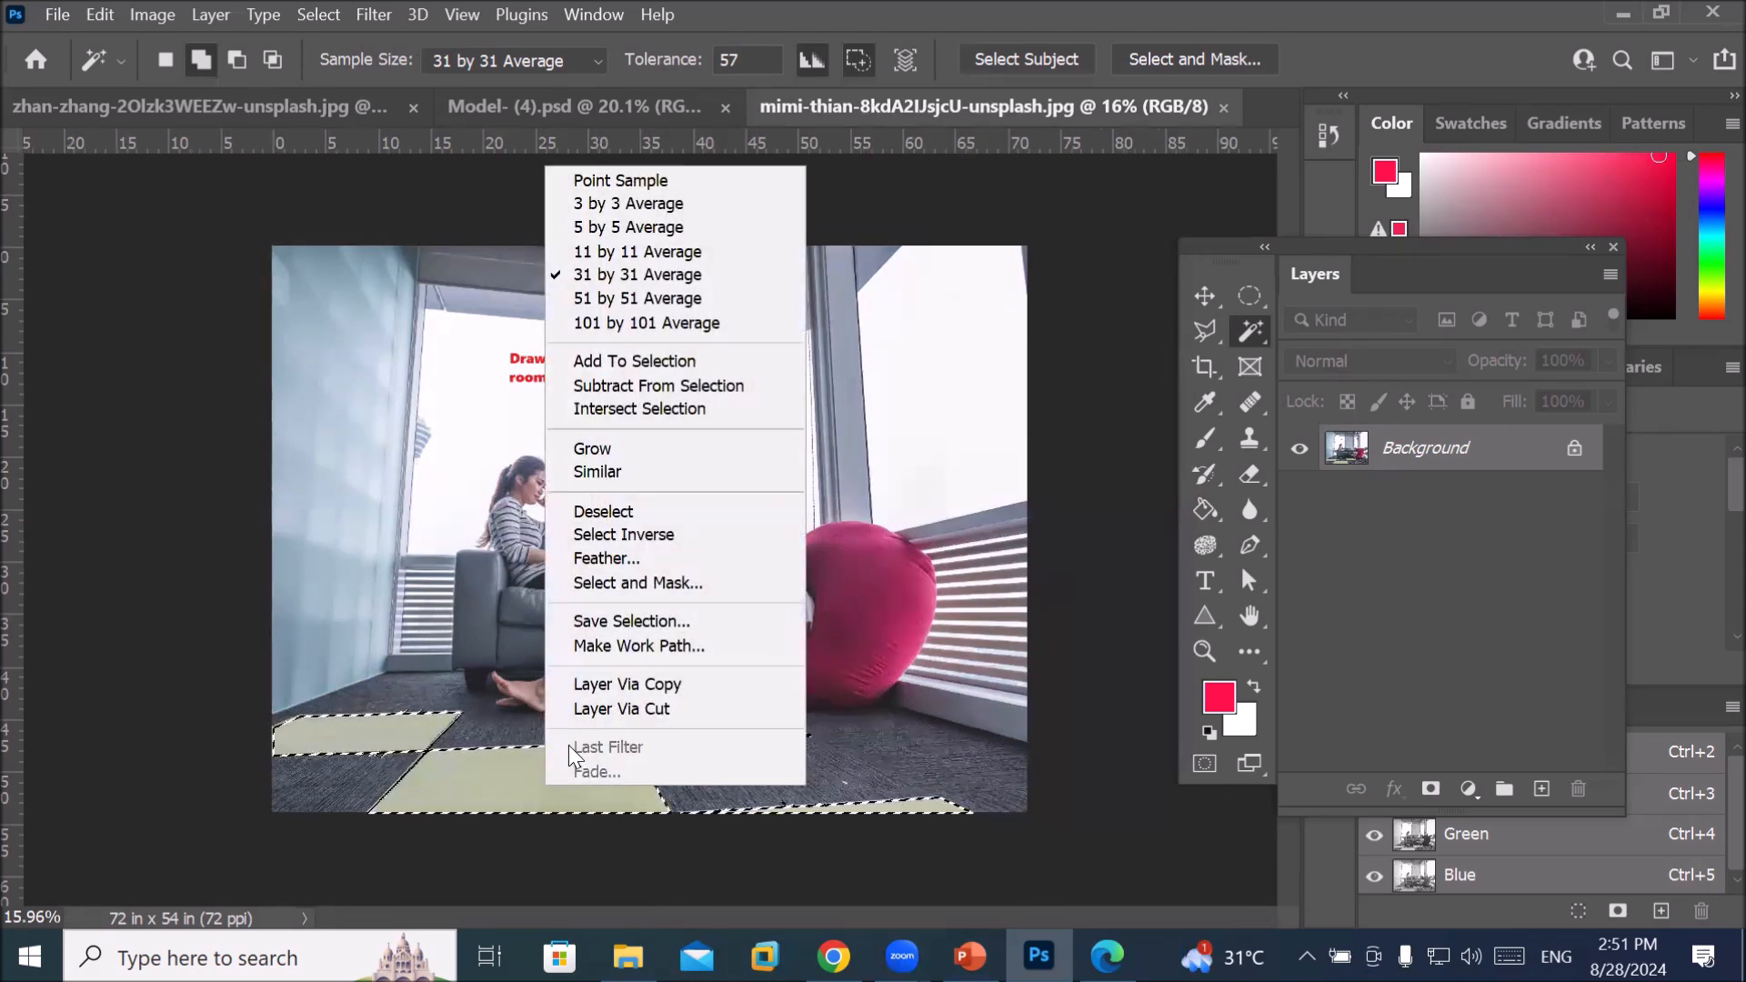
pyautogui.click(1222, 249)
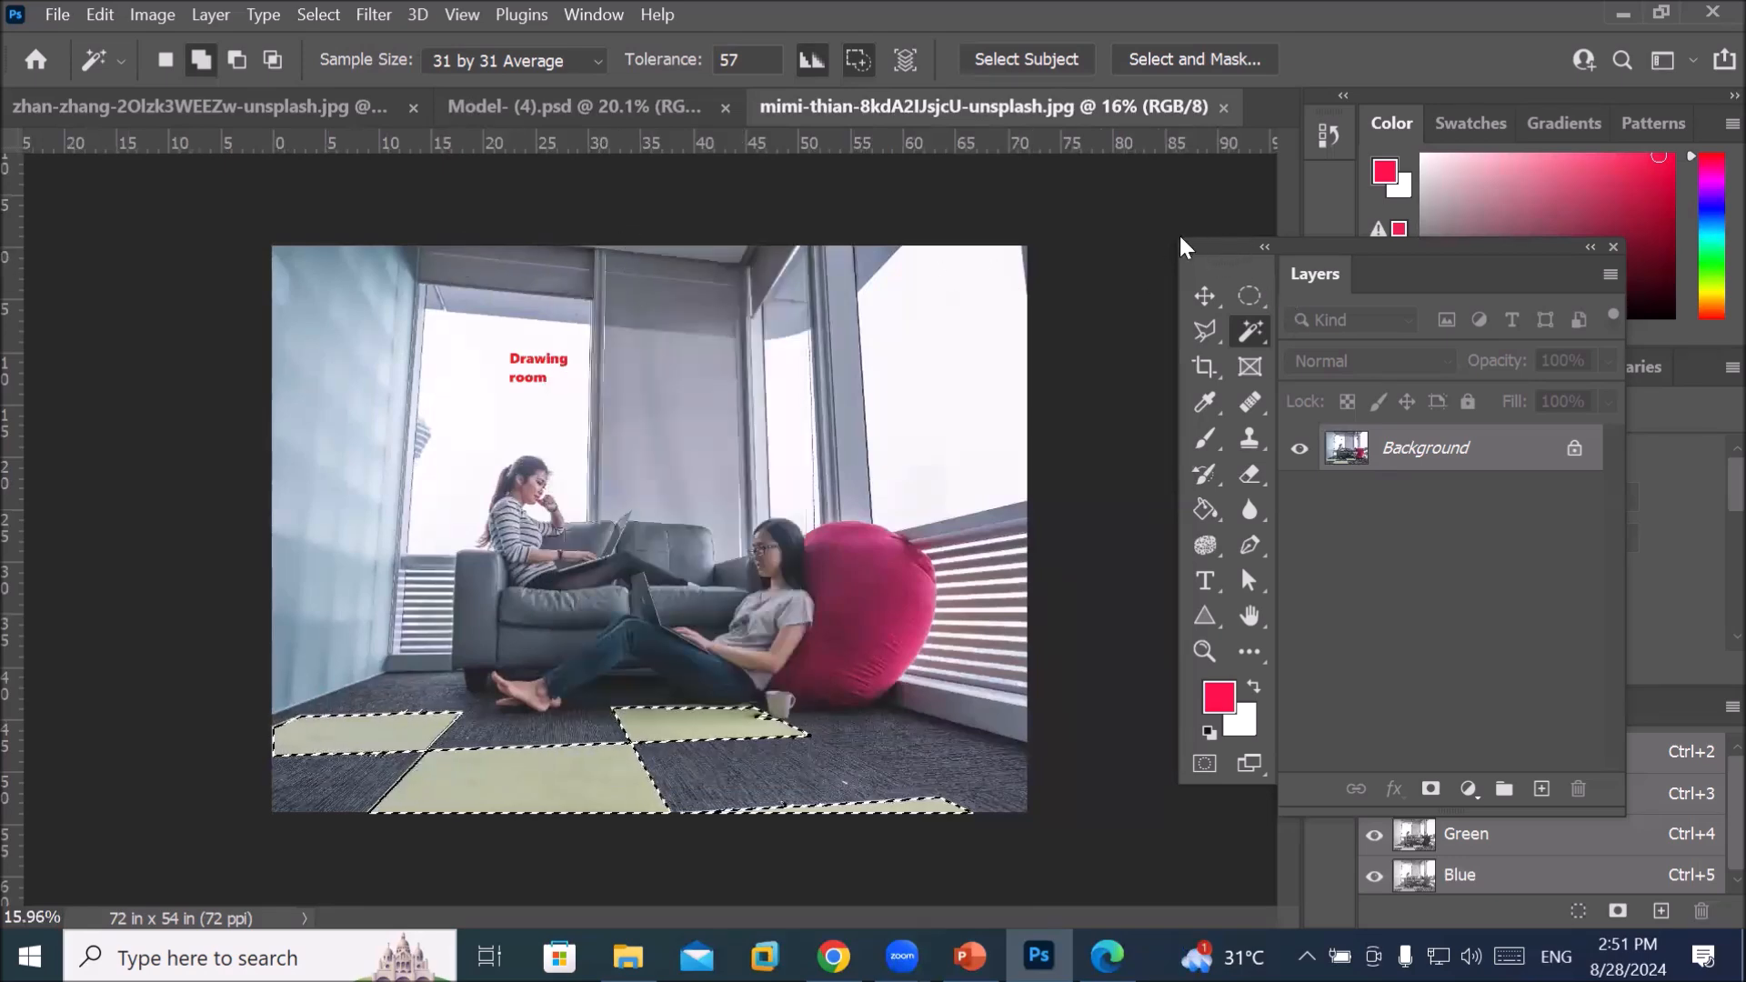
pyautogui.click(1251, 297)
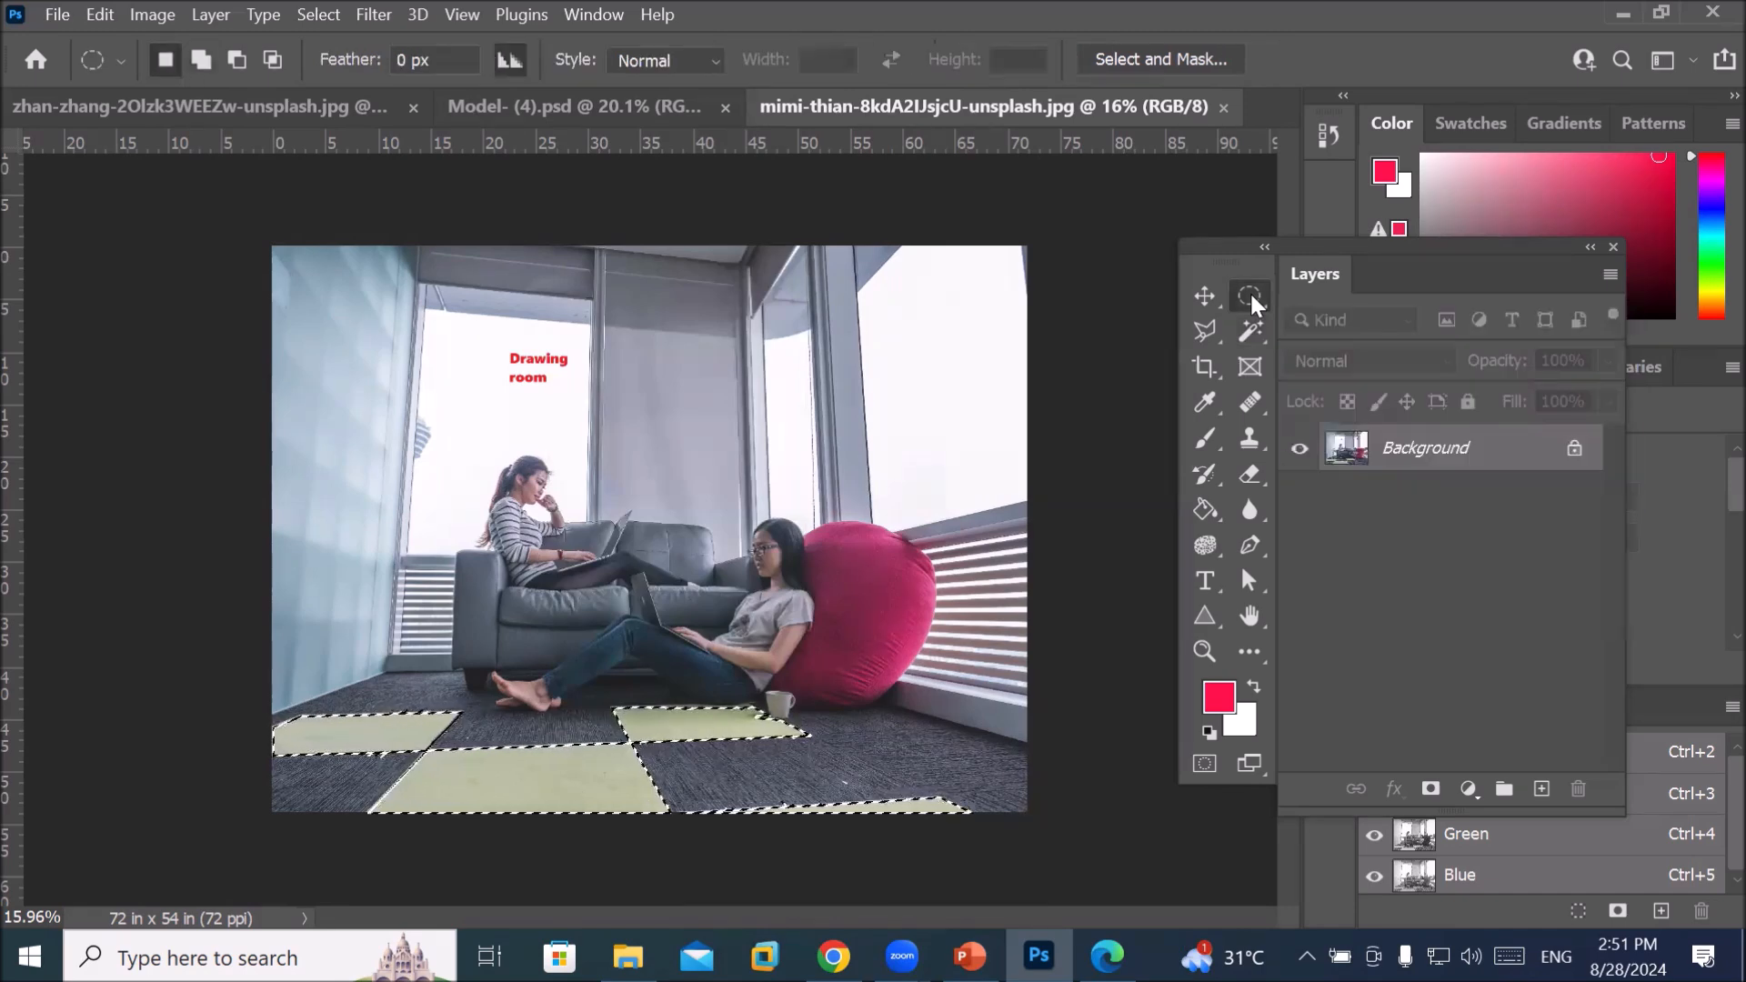
pyautogui.rightClick(593, 773)
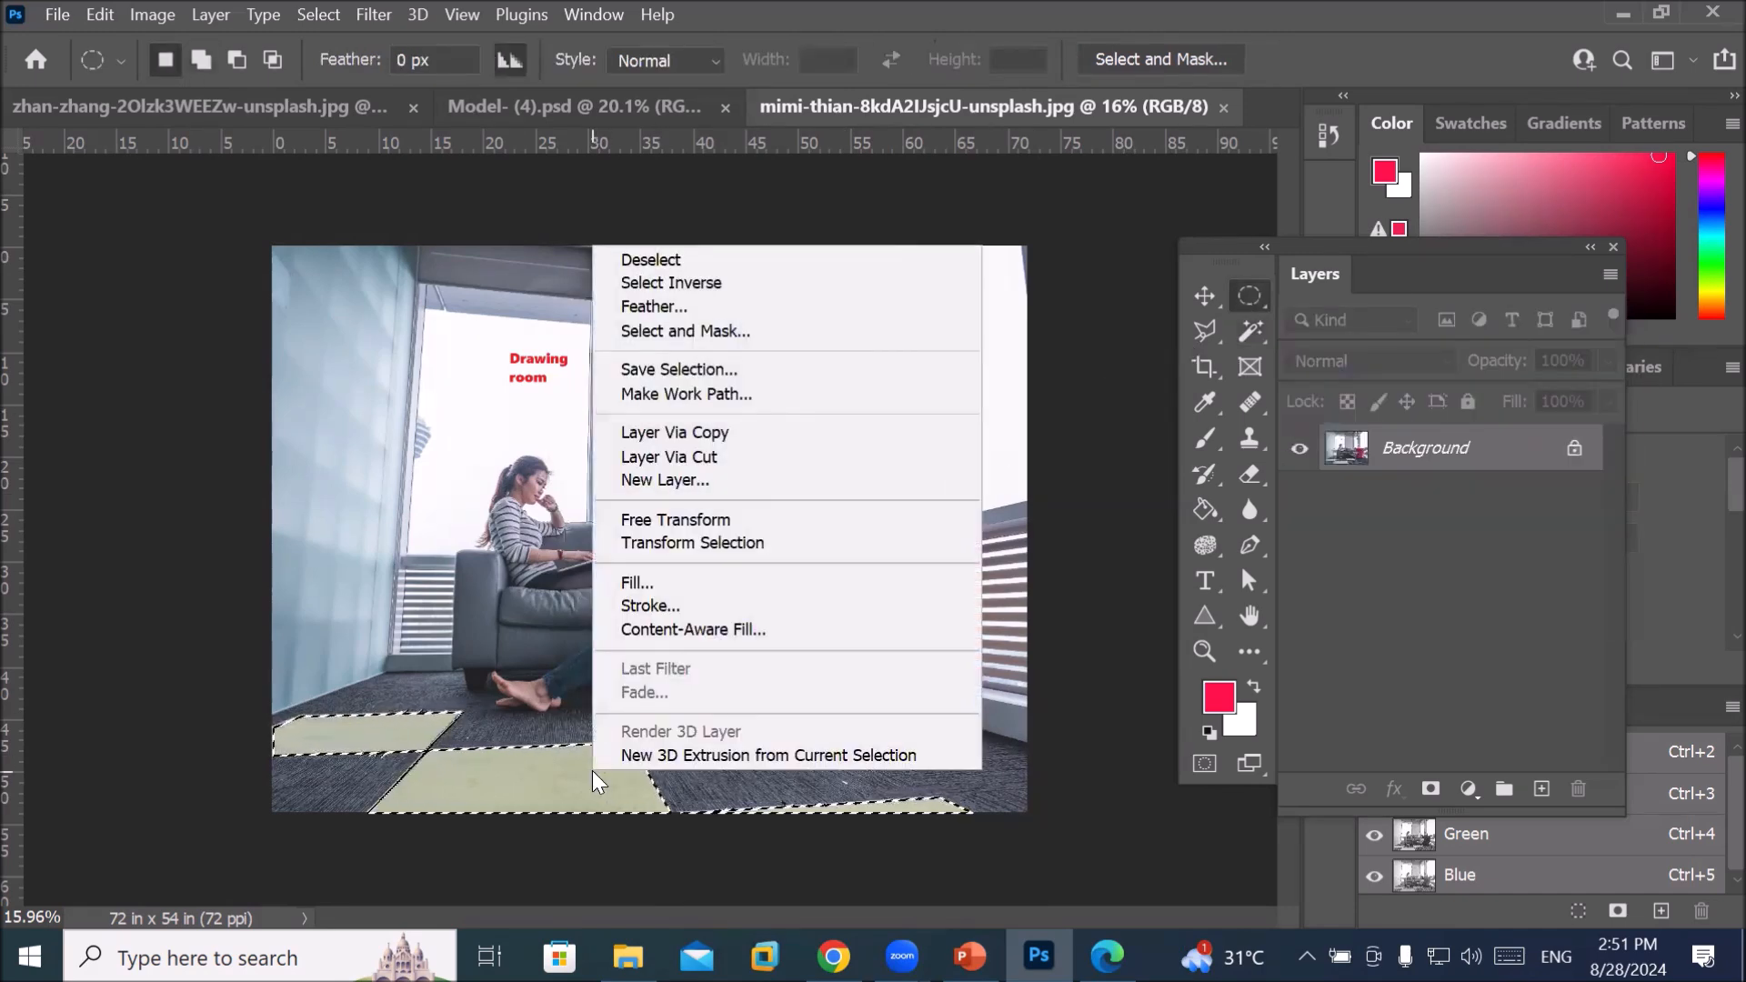
pyautogui.click(722, 605)
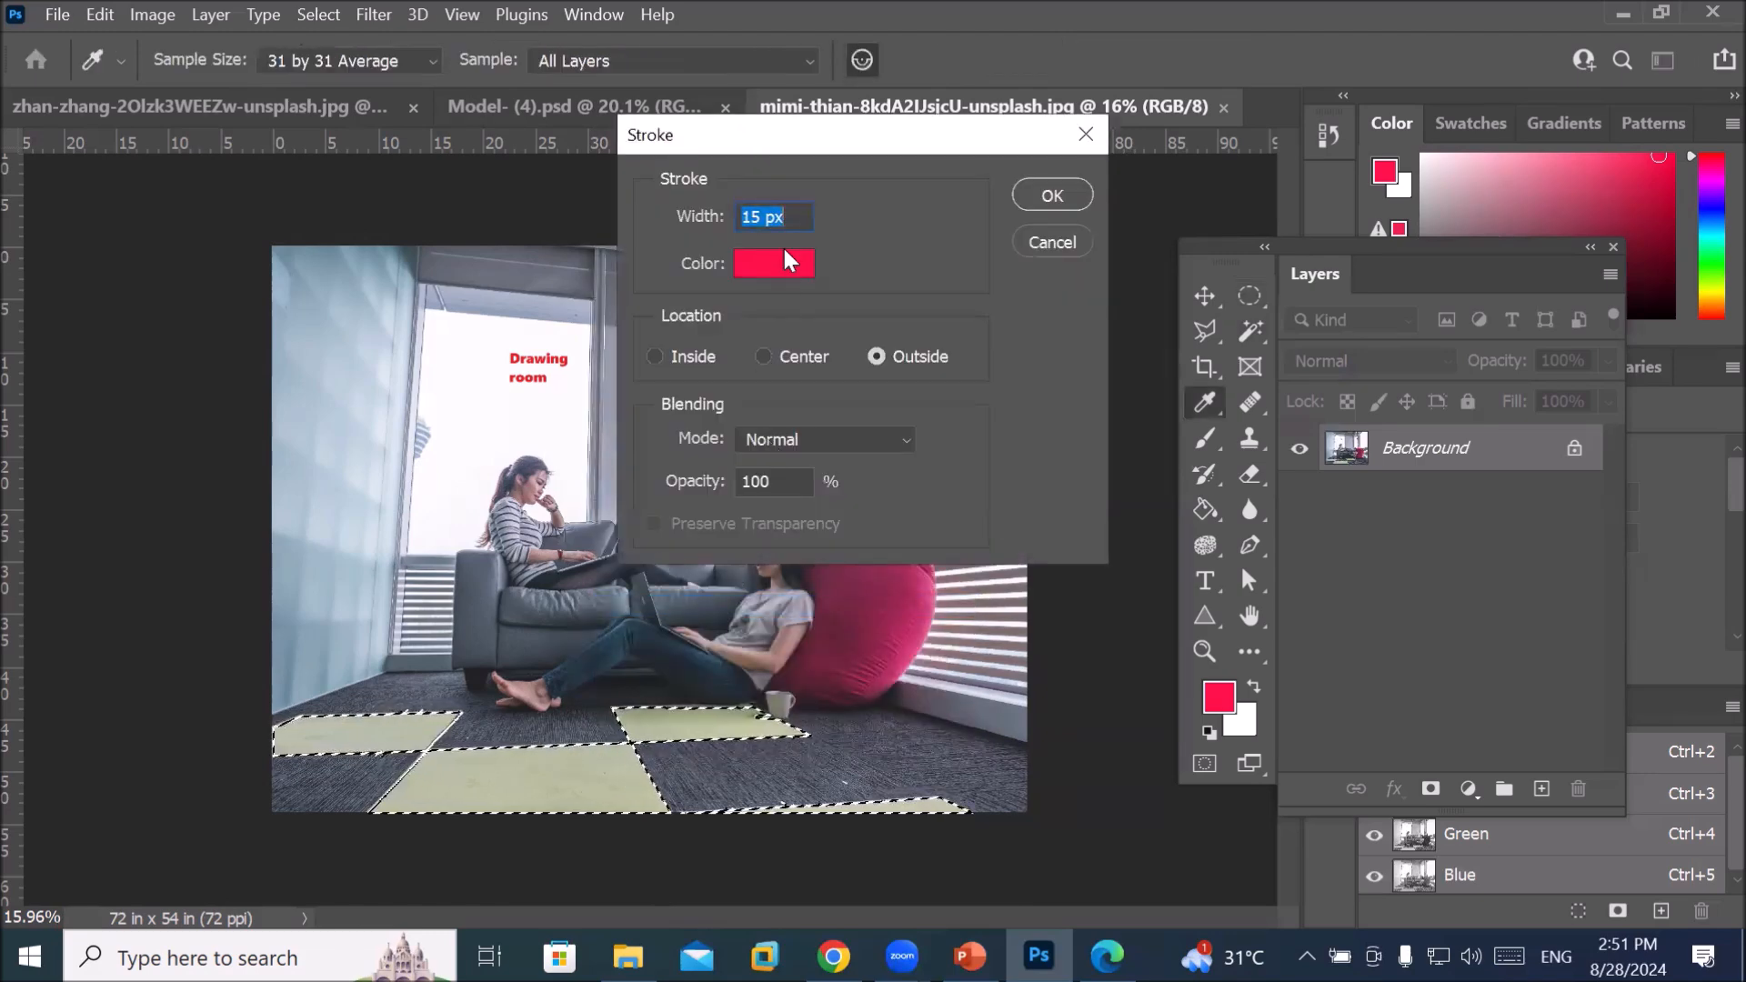
pyautogui.click(1053, 195)
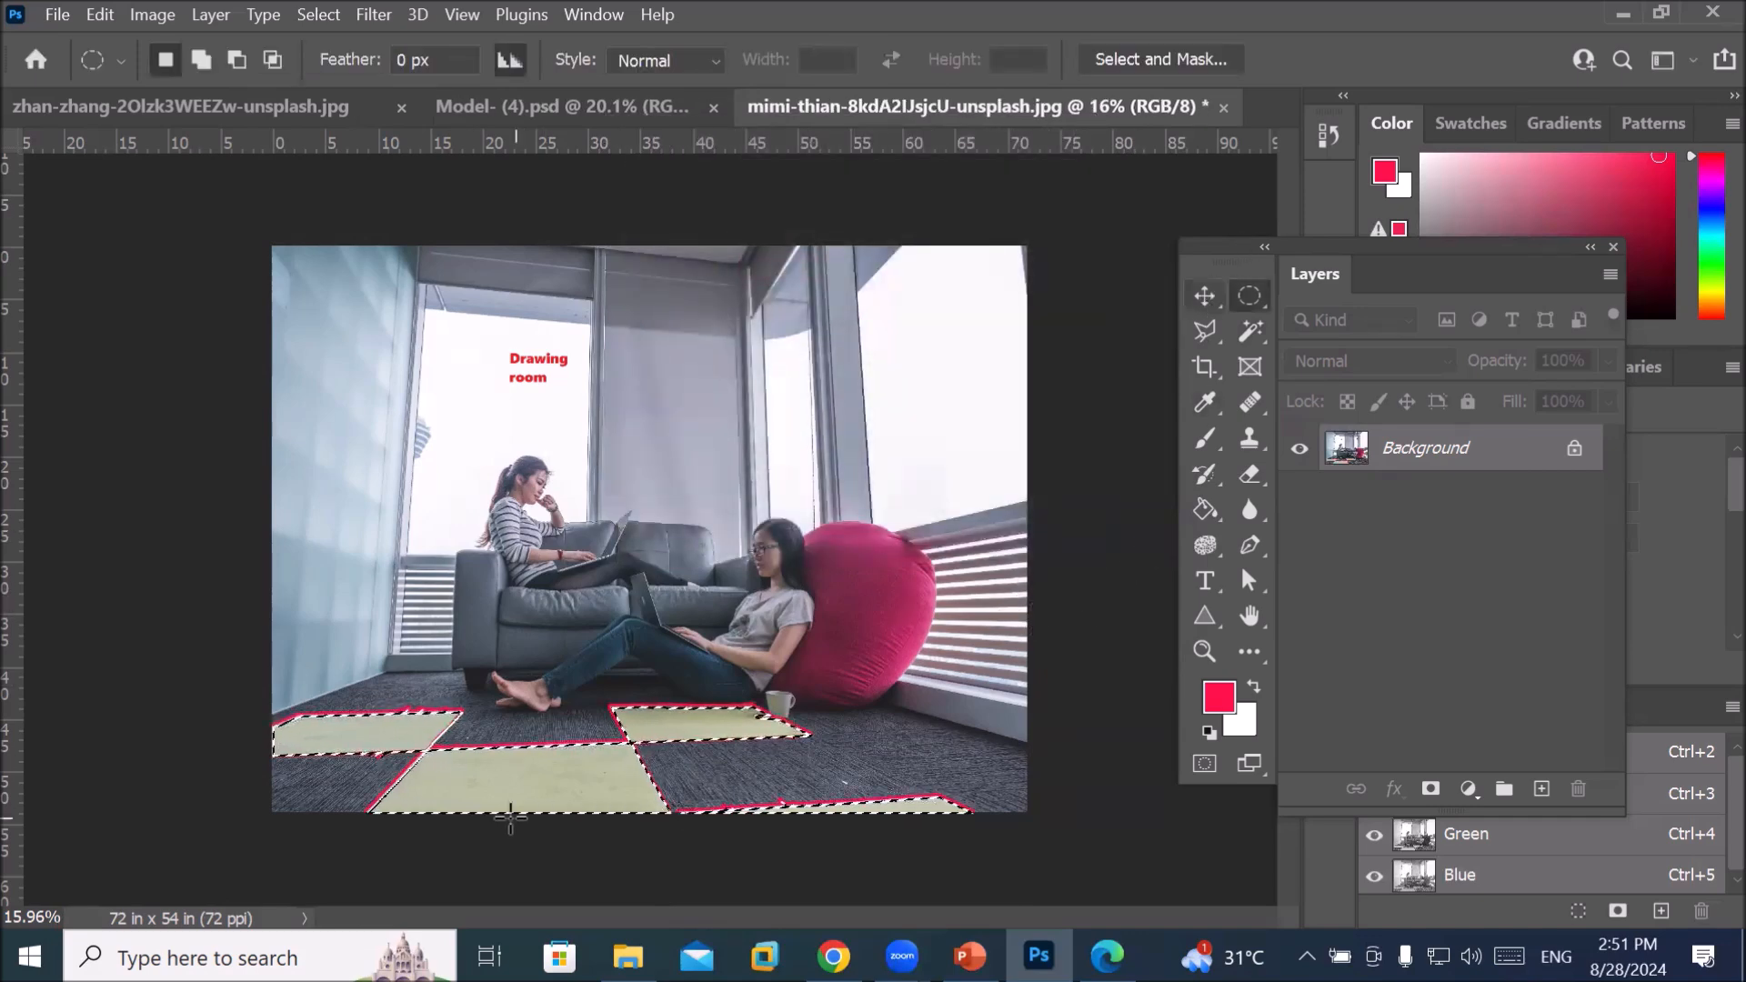
pyautogui.scroll(6, 524, 823)
pyautogui.scroll(-2, 811, 810)
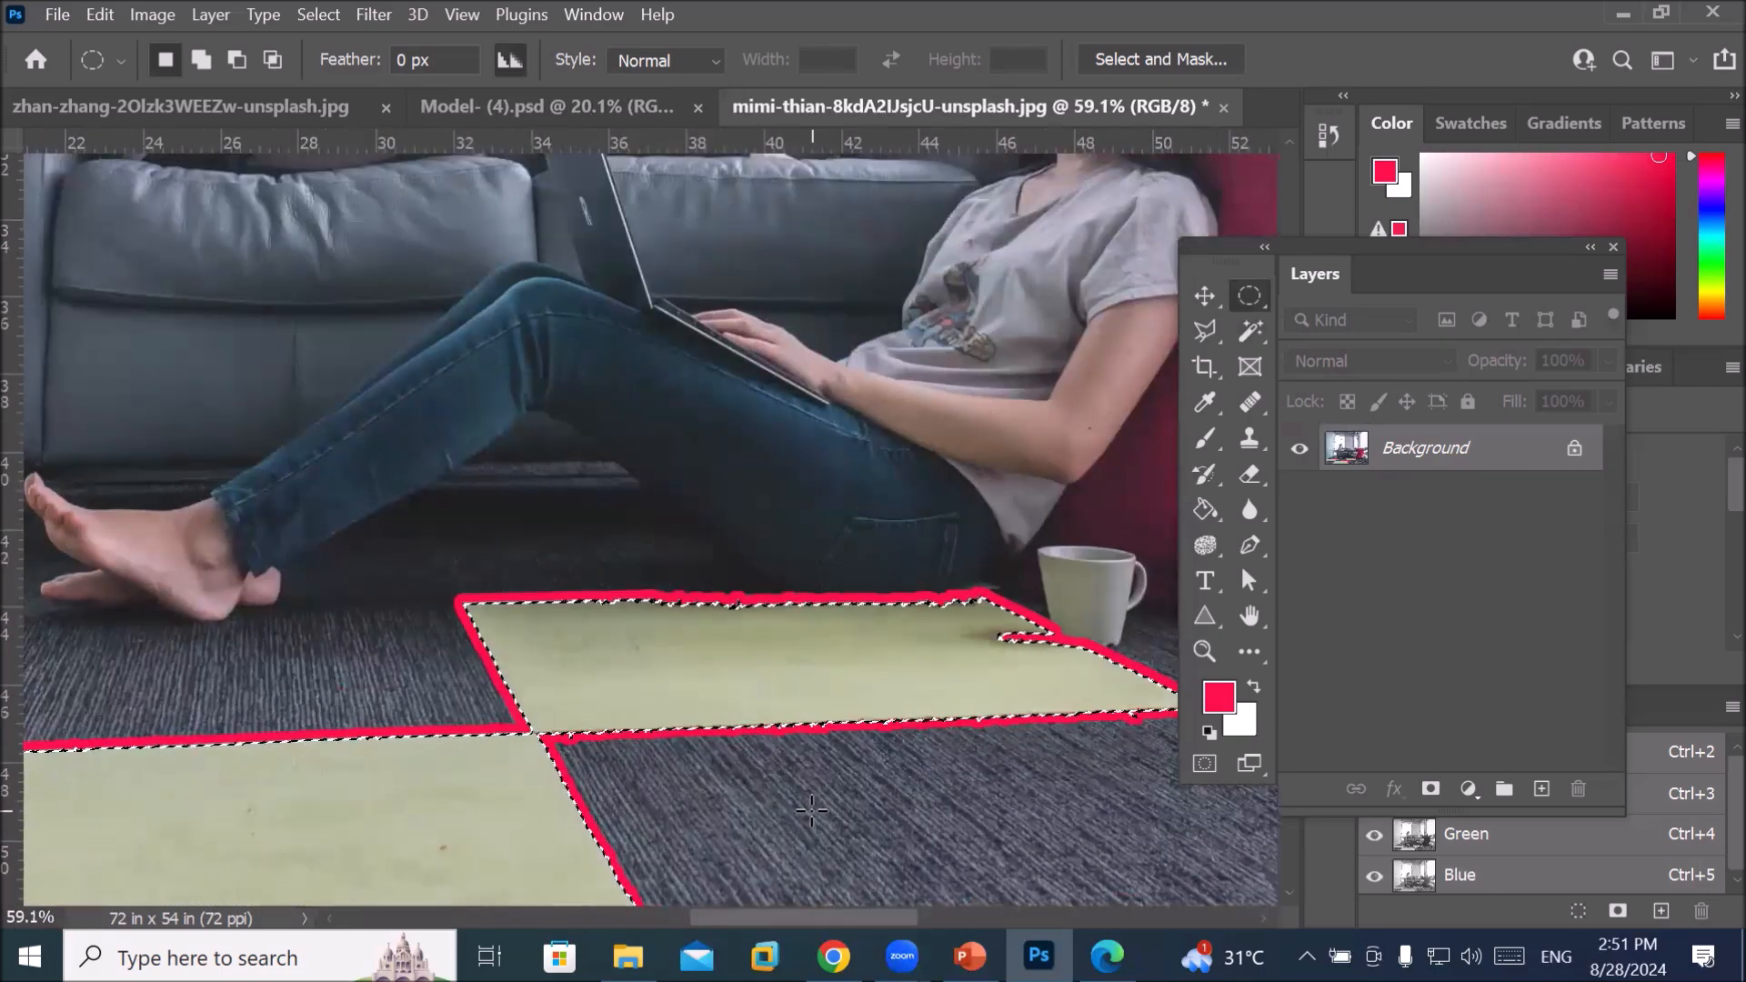
pyautogui.scroll(-3, 811, 809)
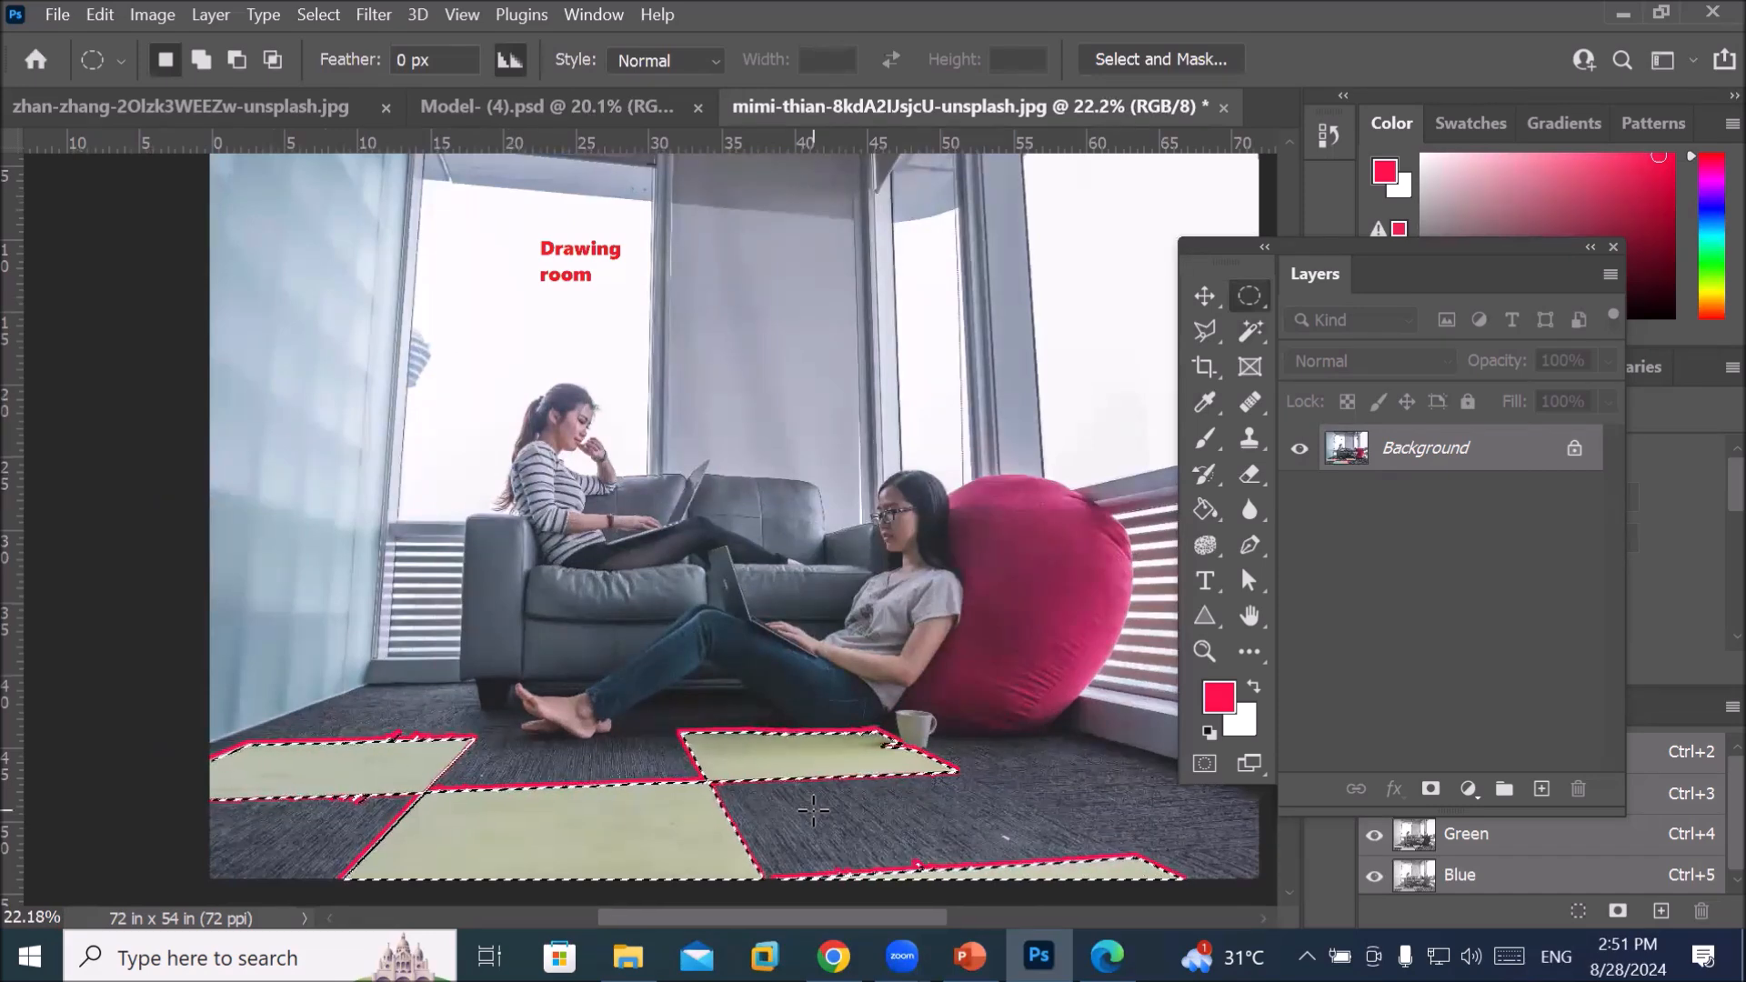
# Fill the selected carpet tiles with the blue pattern from the Water group at 100% opacity, deselect, and inspect the result
pyautogui.rightClick(532, 806)
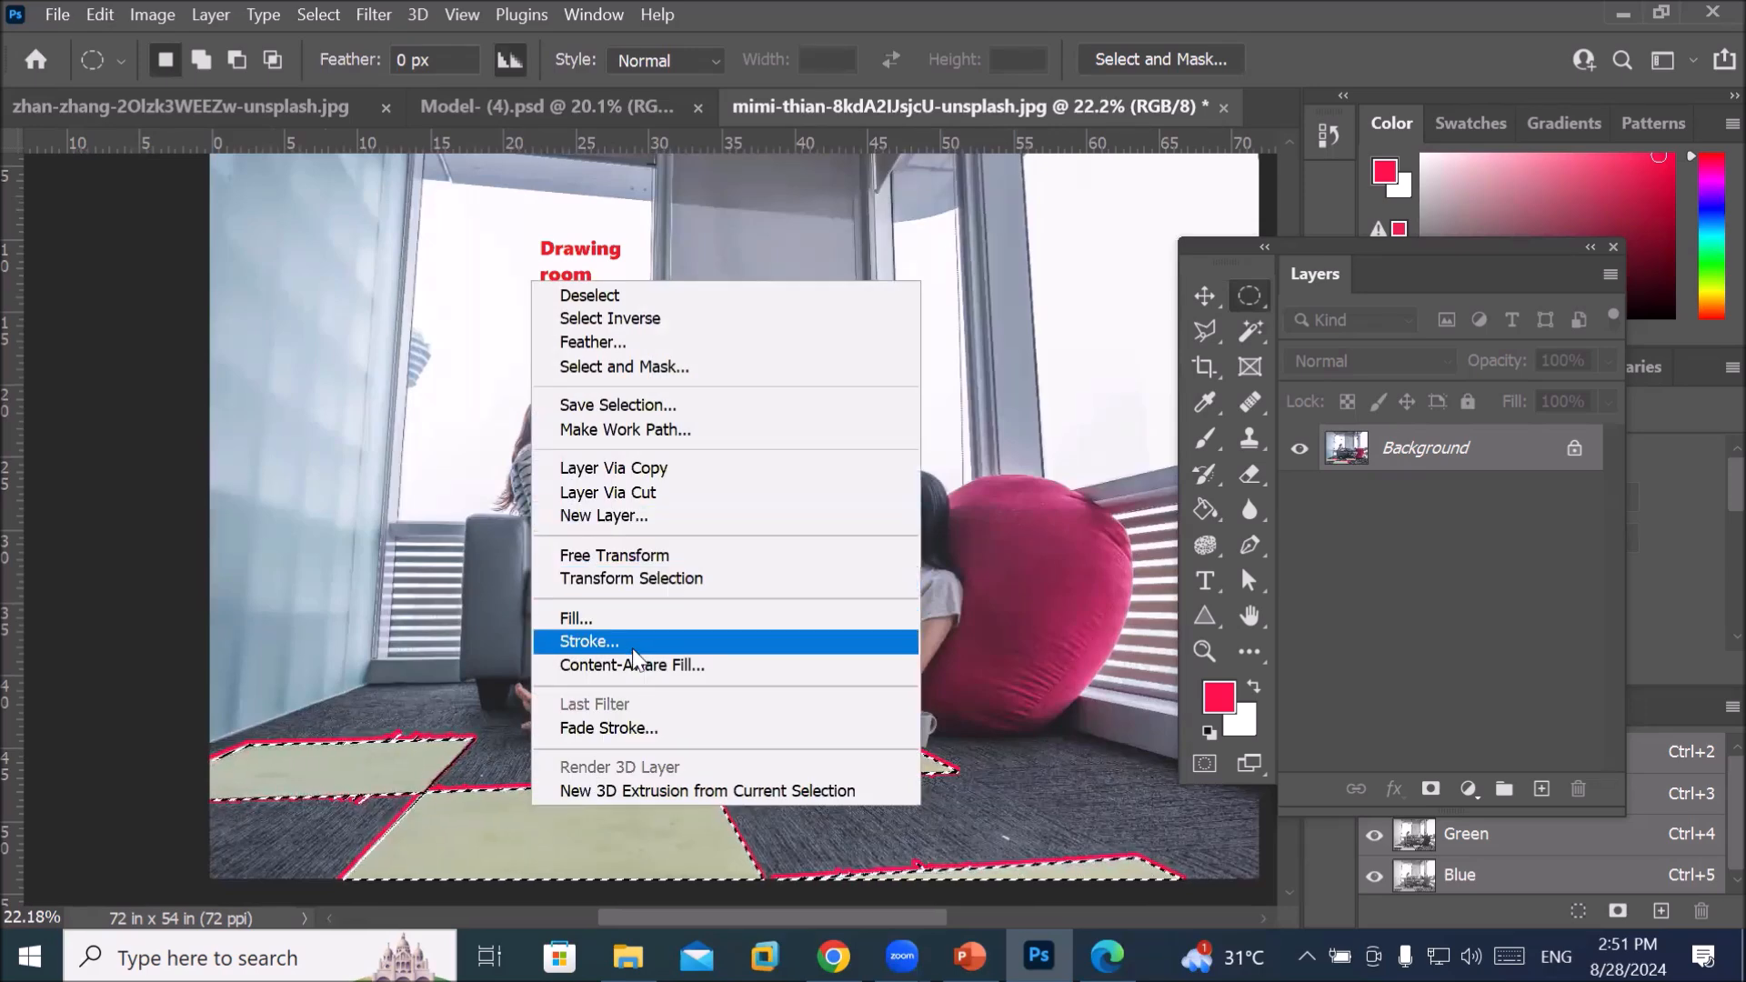
pyautogui.click(641, 617)
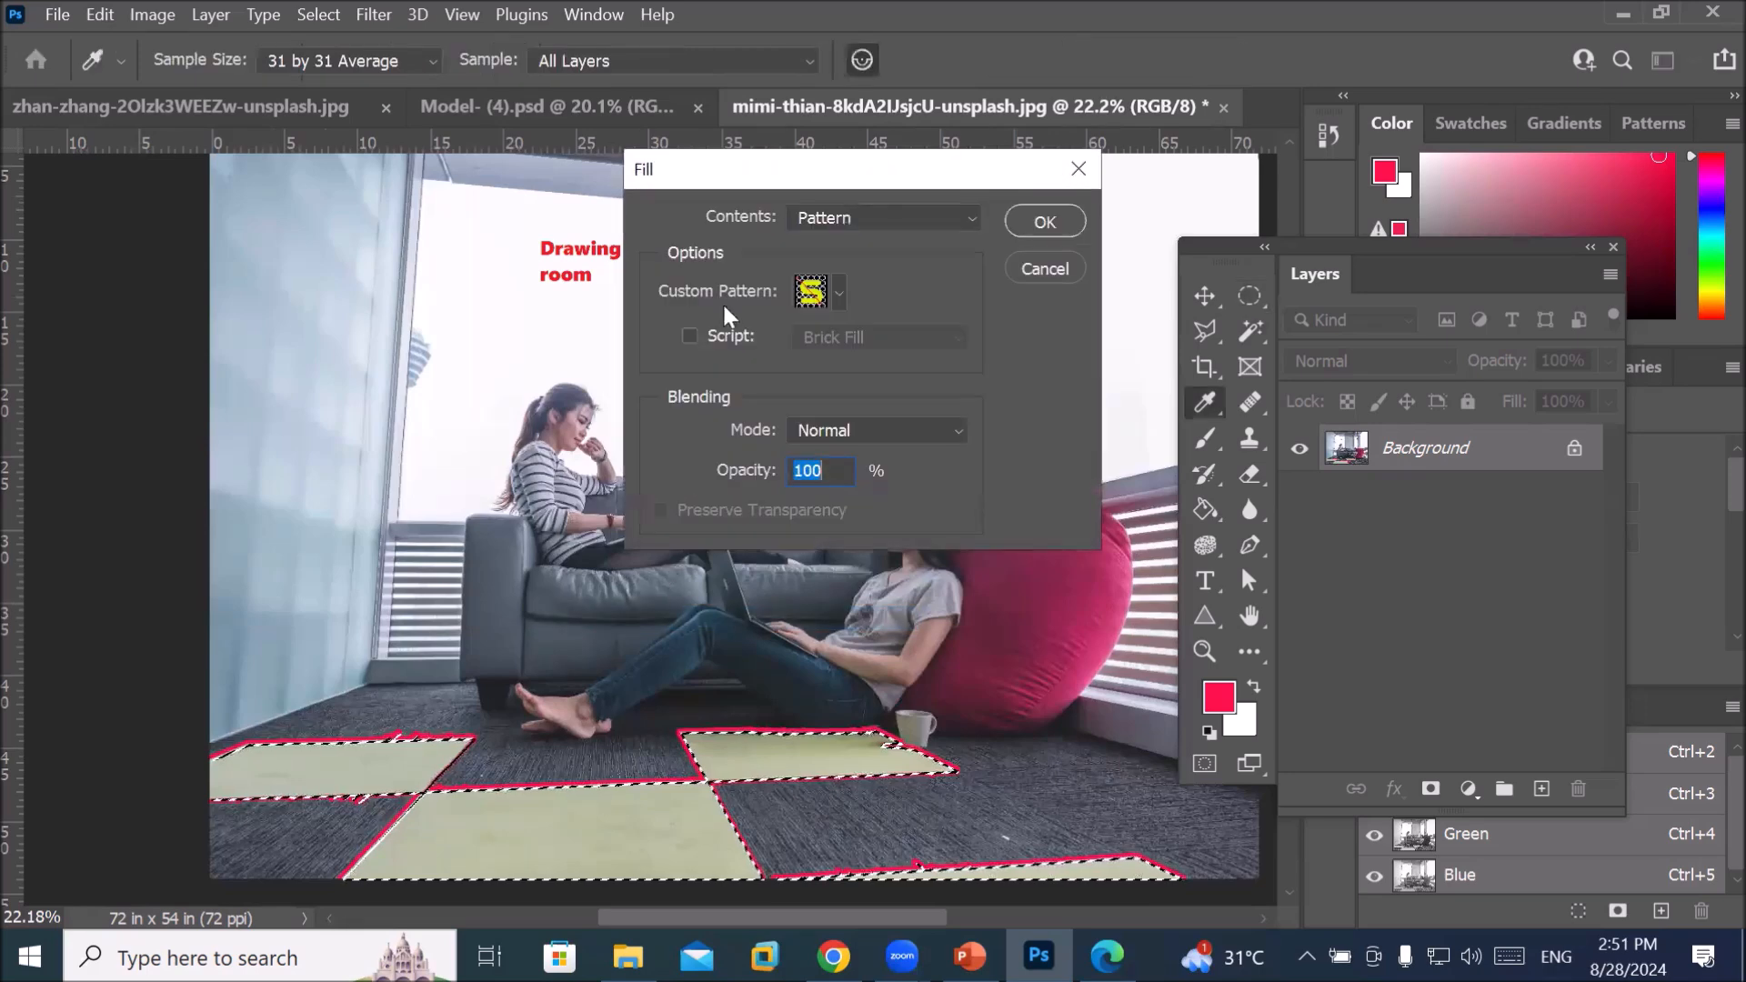
pyautogui.click(837, 289)
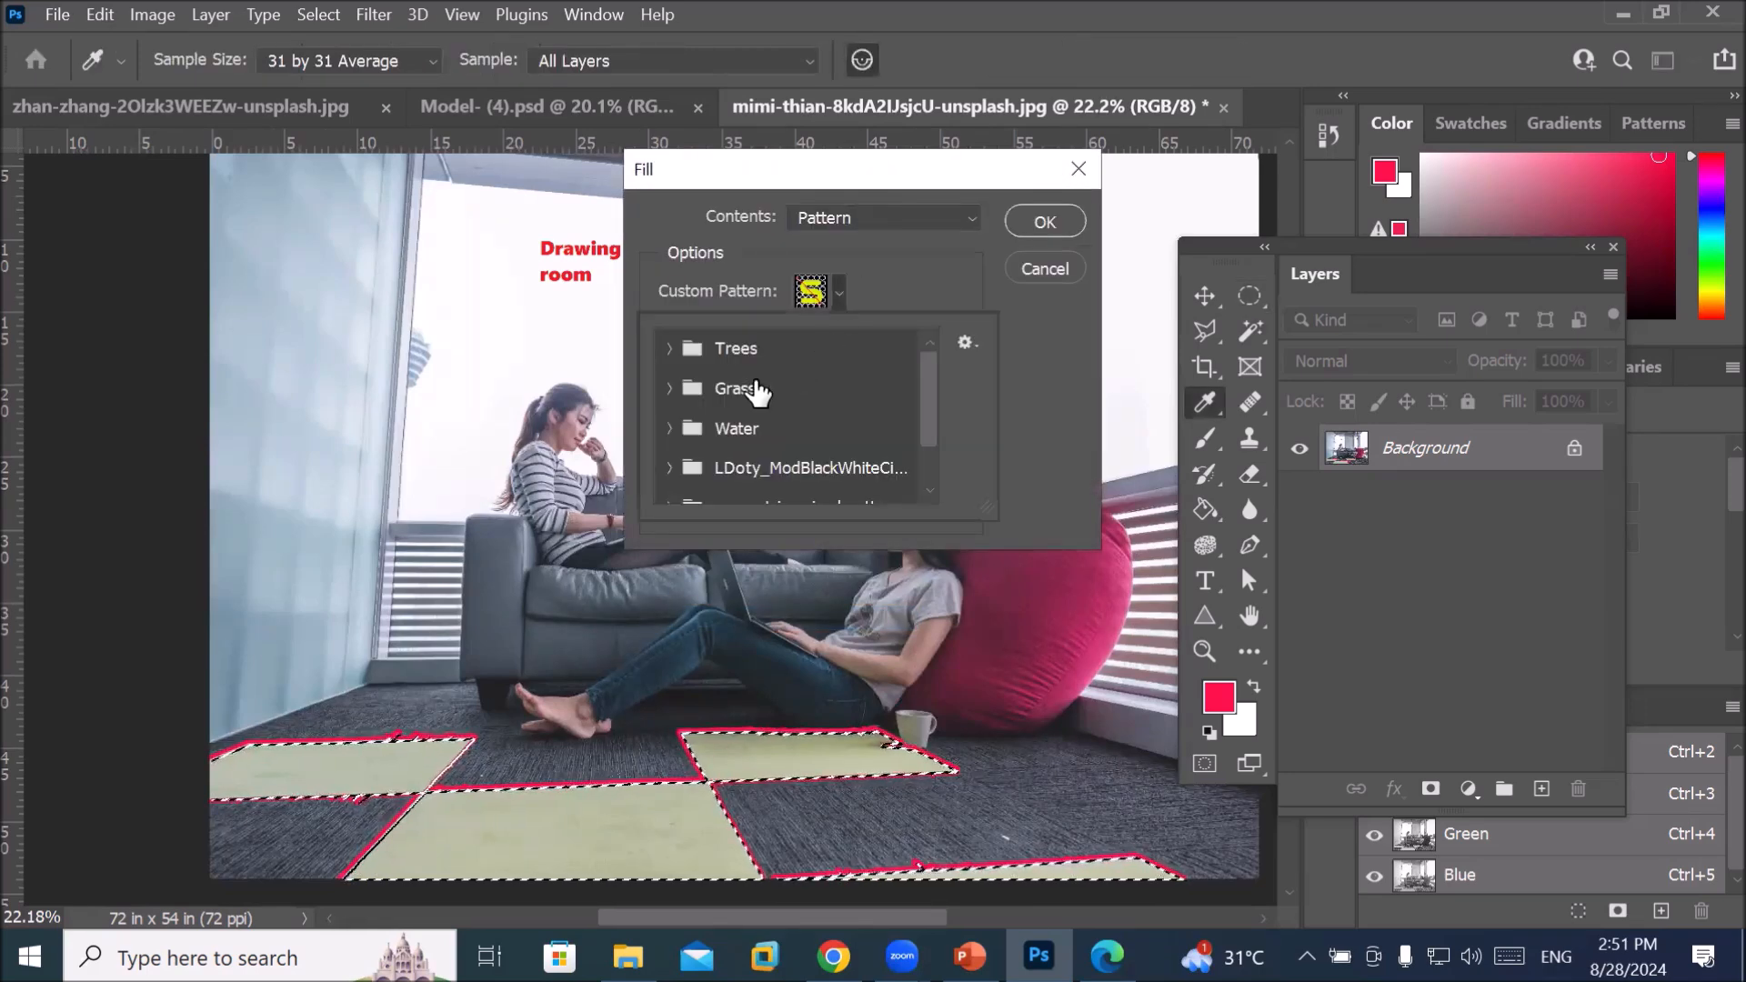
pyautogui.click(669, 349)
pyautogui.click(670, 348)
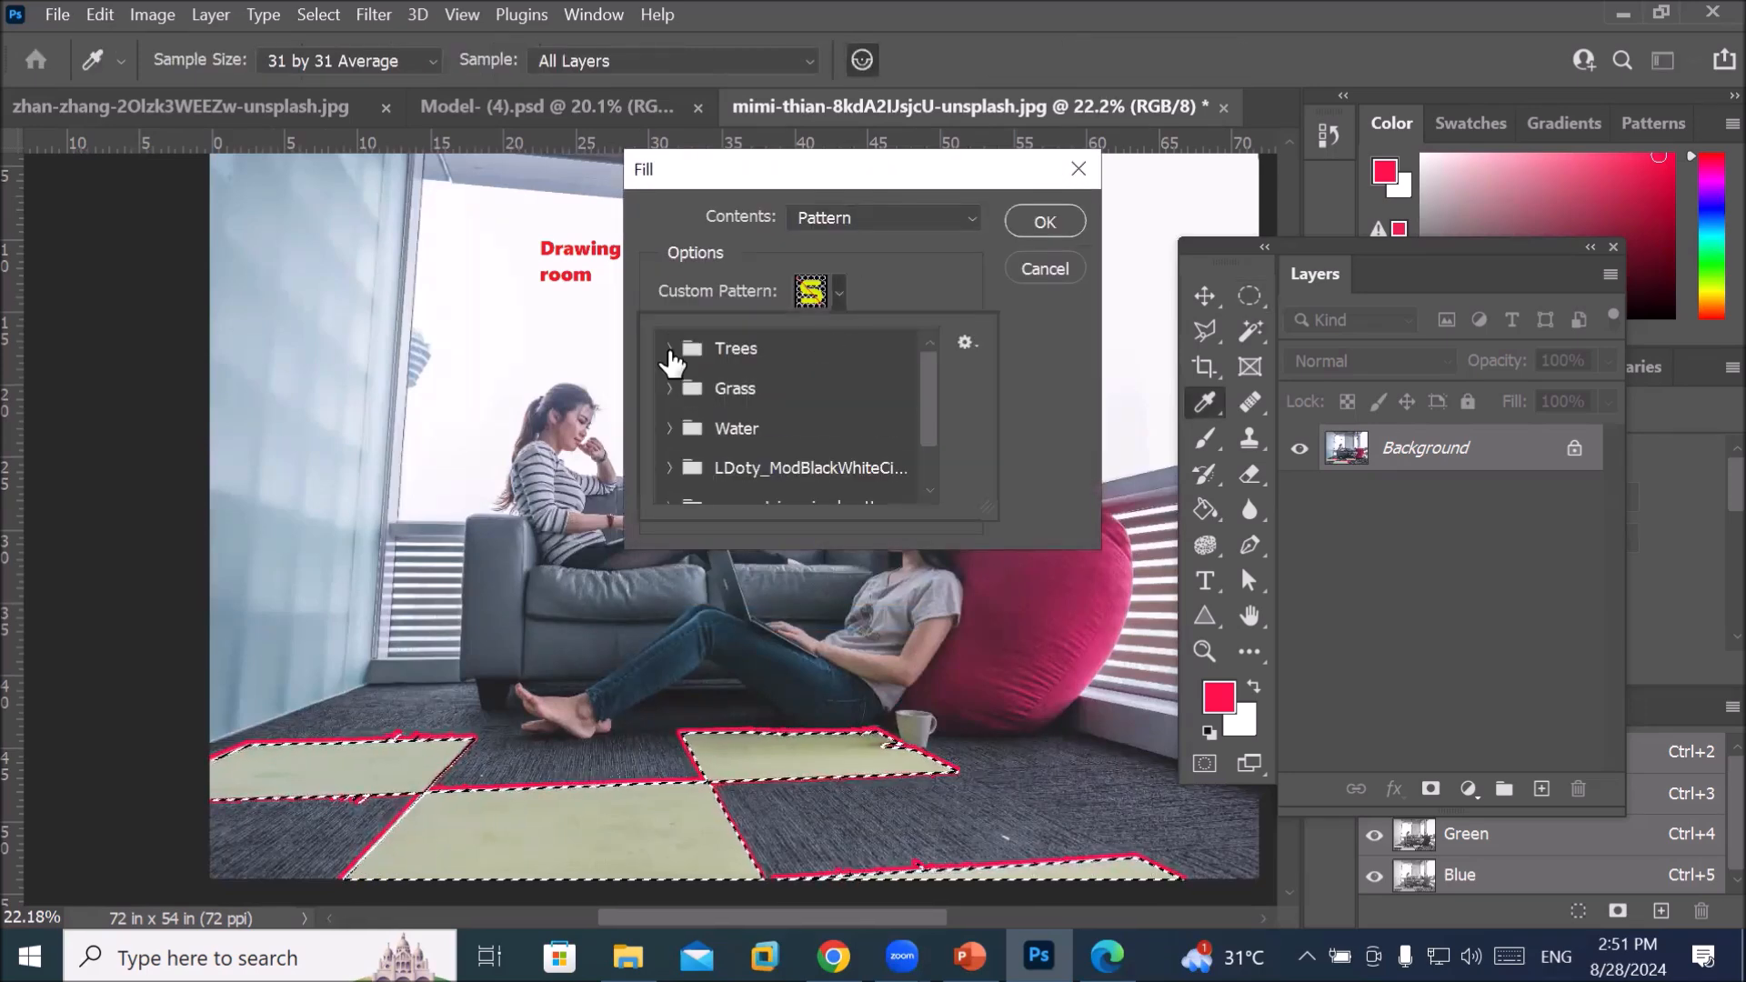
pyautogui.click(667, 428)
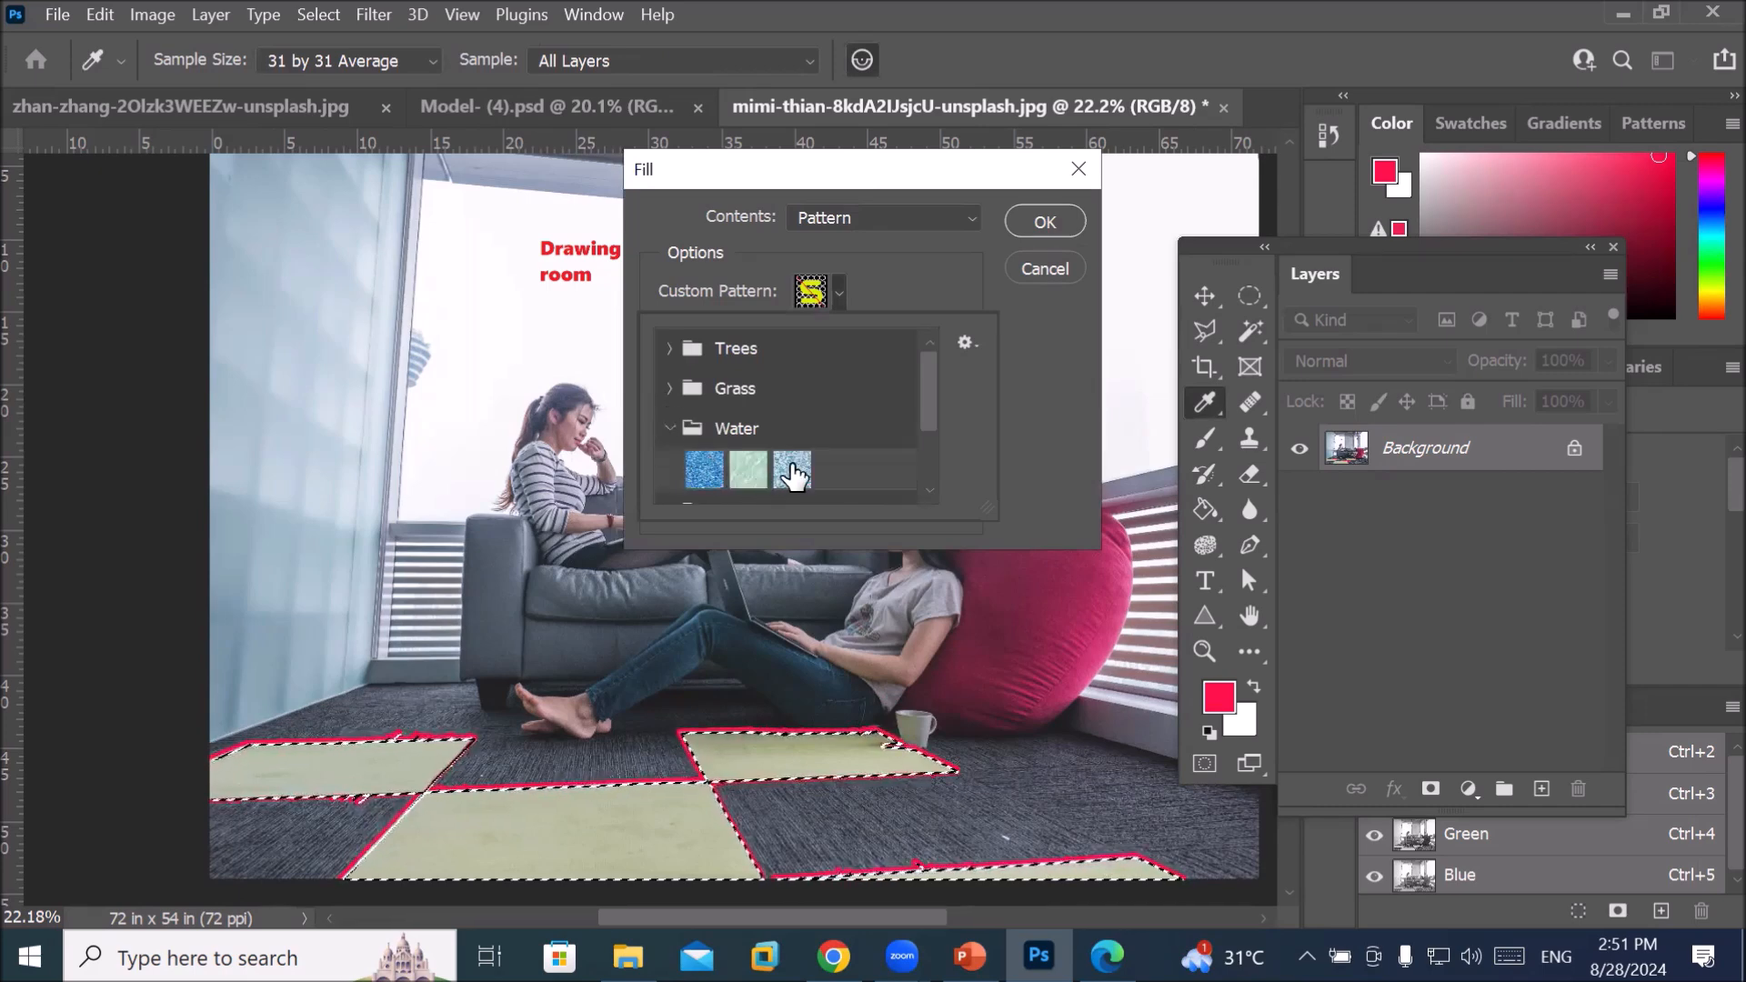
pyautogui.click(706, 469)
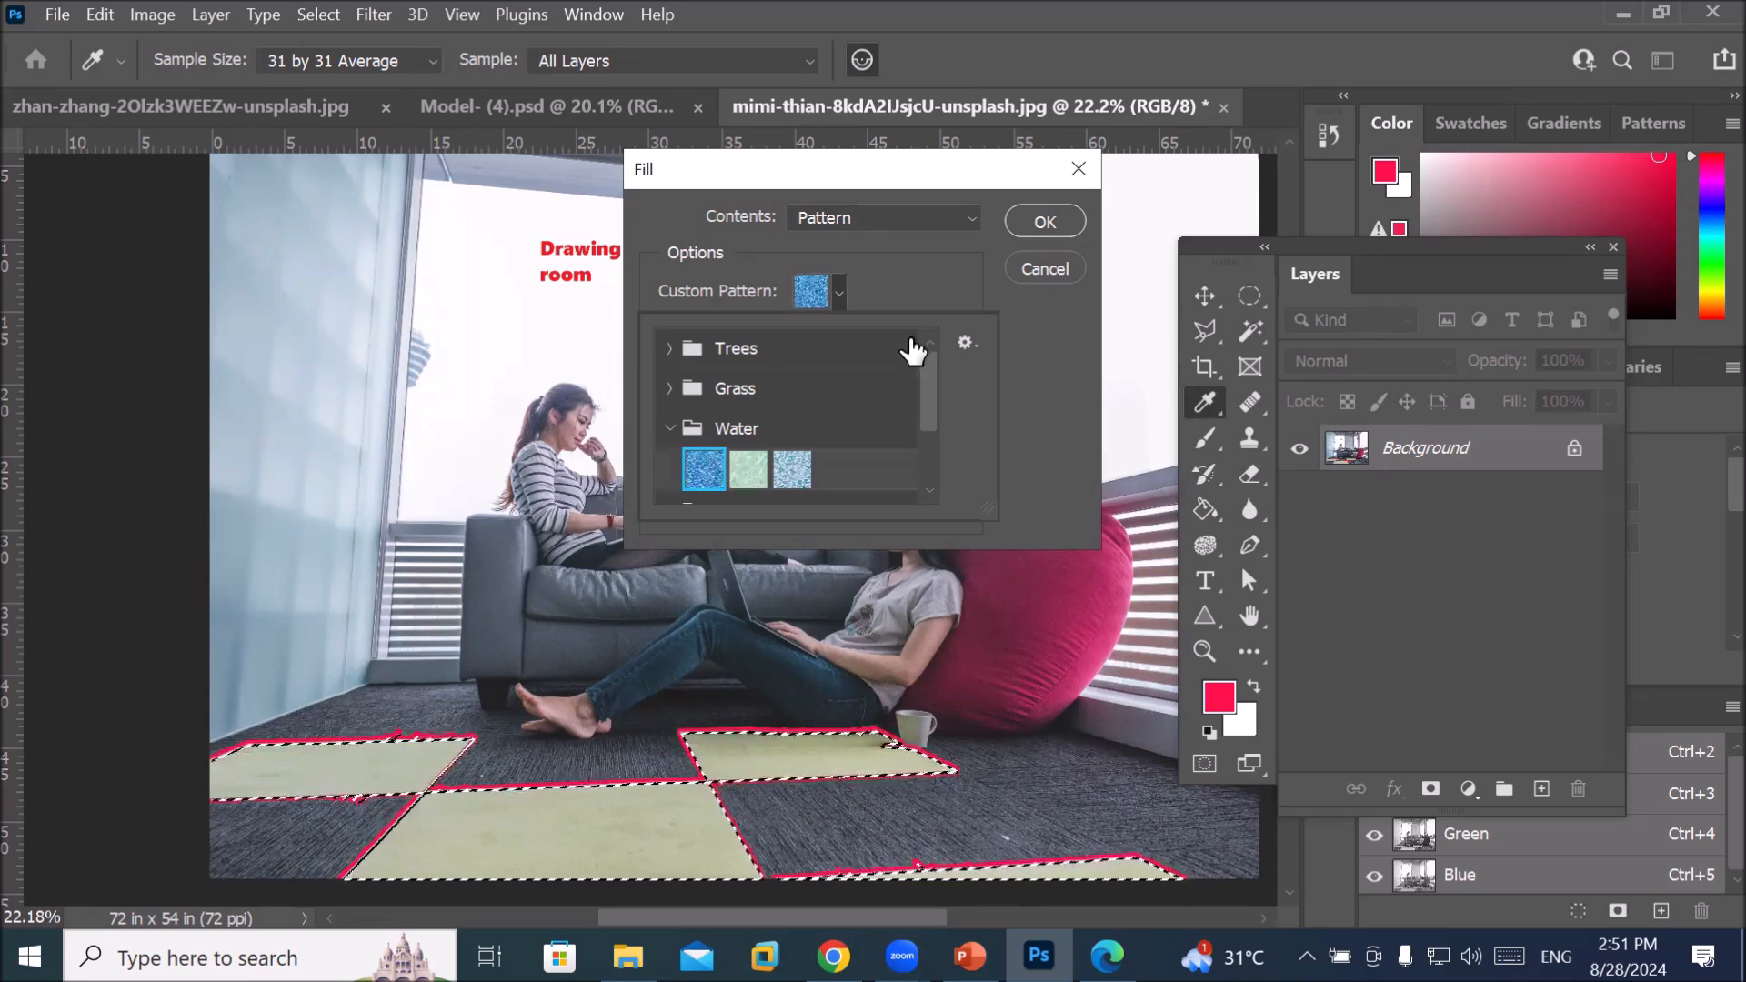
pyautogui.click(1030, 217)
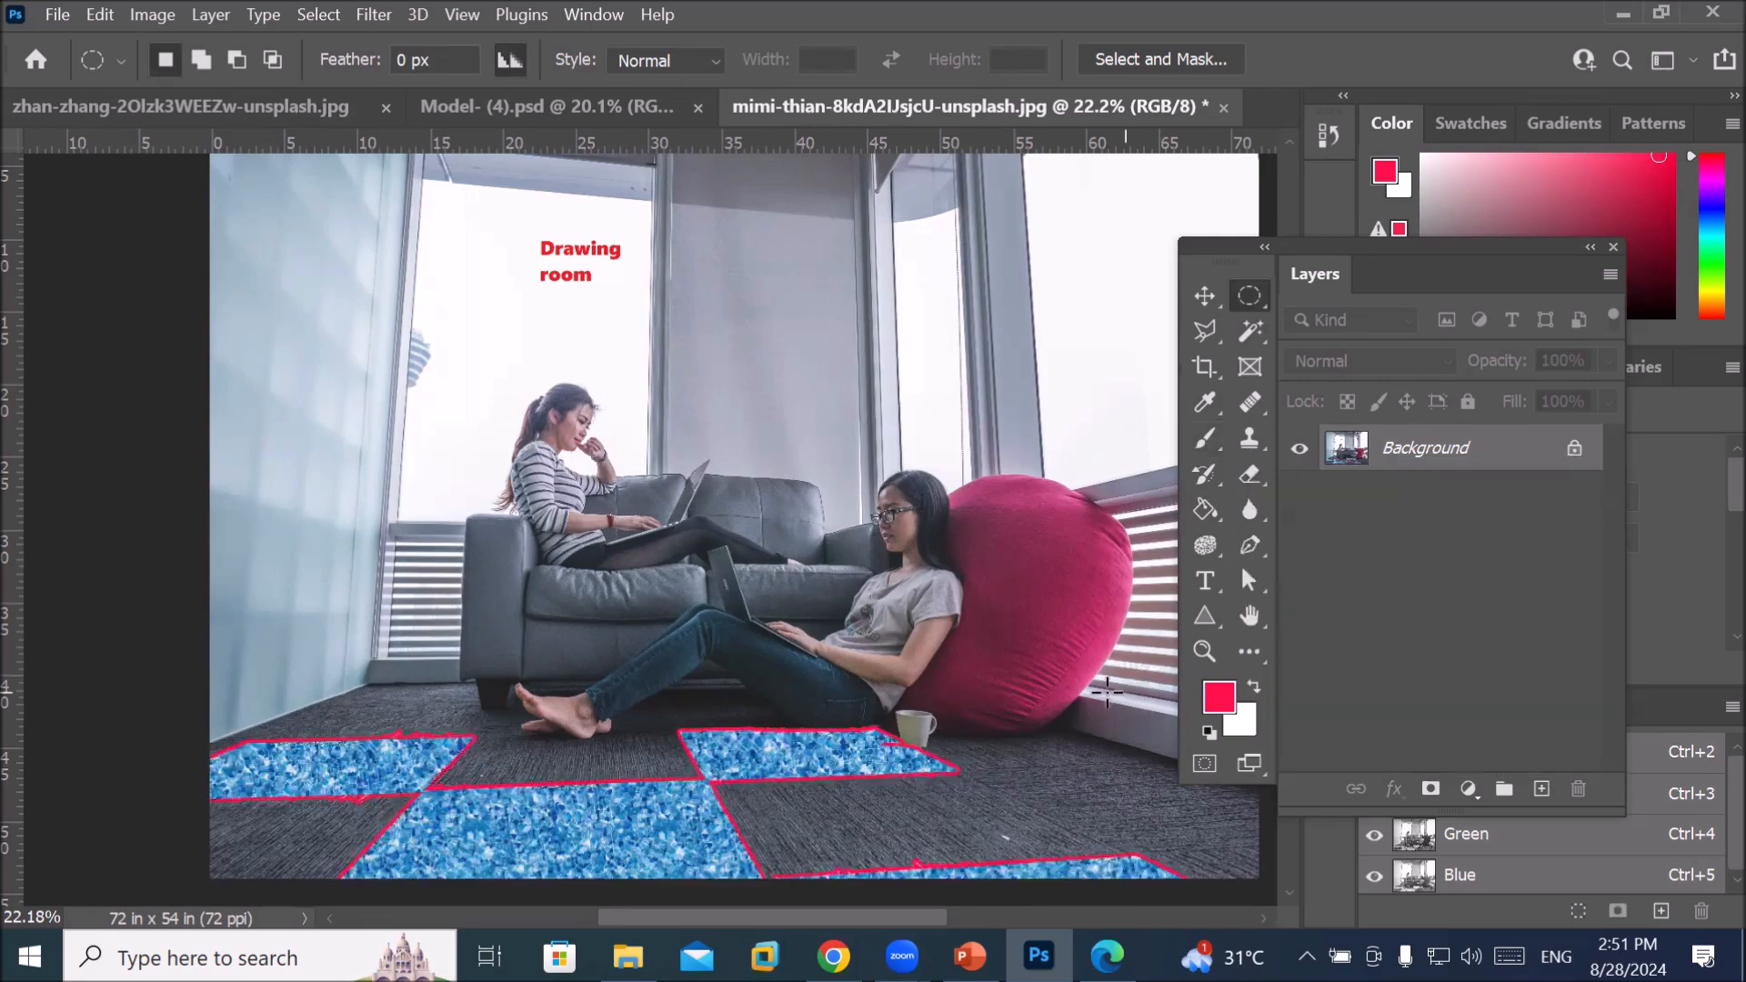
pyautogui.hotkey('ctrl', '-')
pyautogui.hotkey('ctrl', '0')
pyautogui.scroll(8, 896, 789)
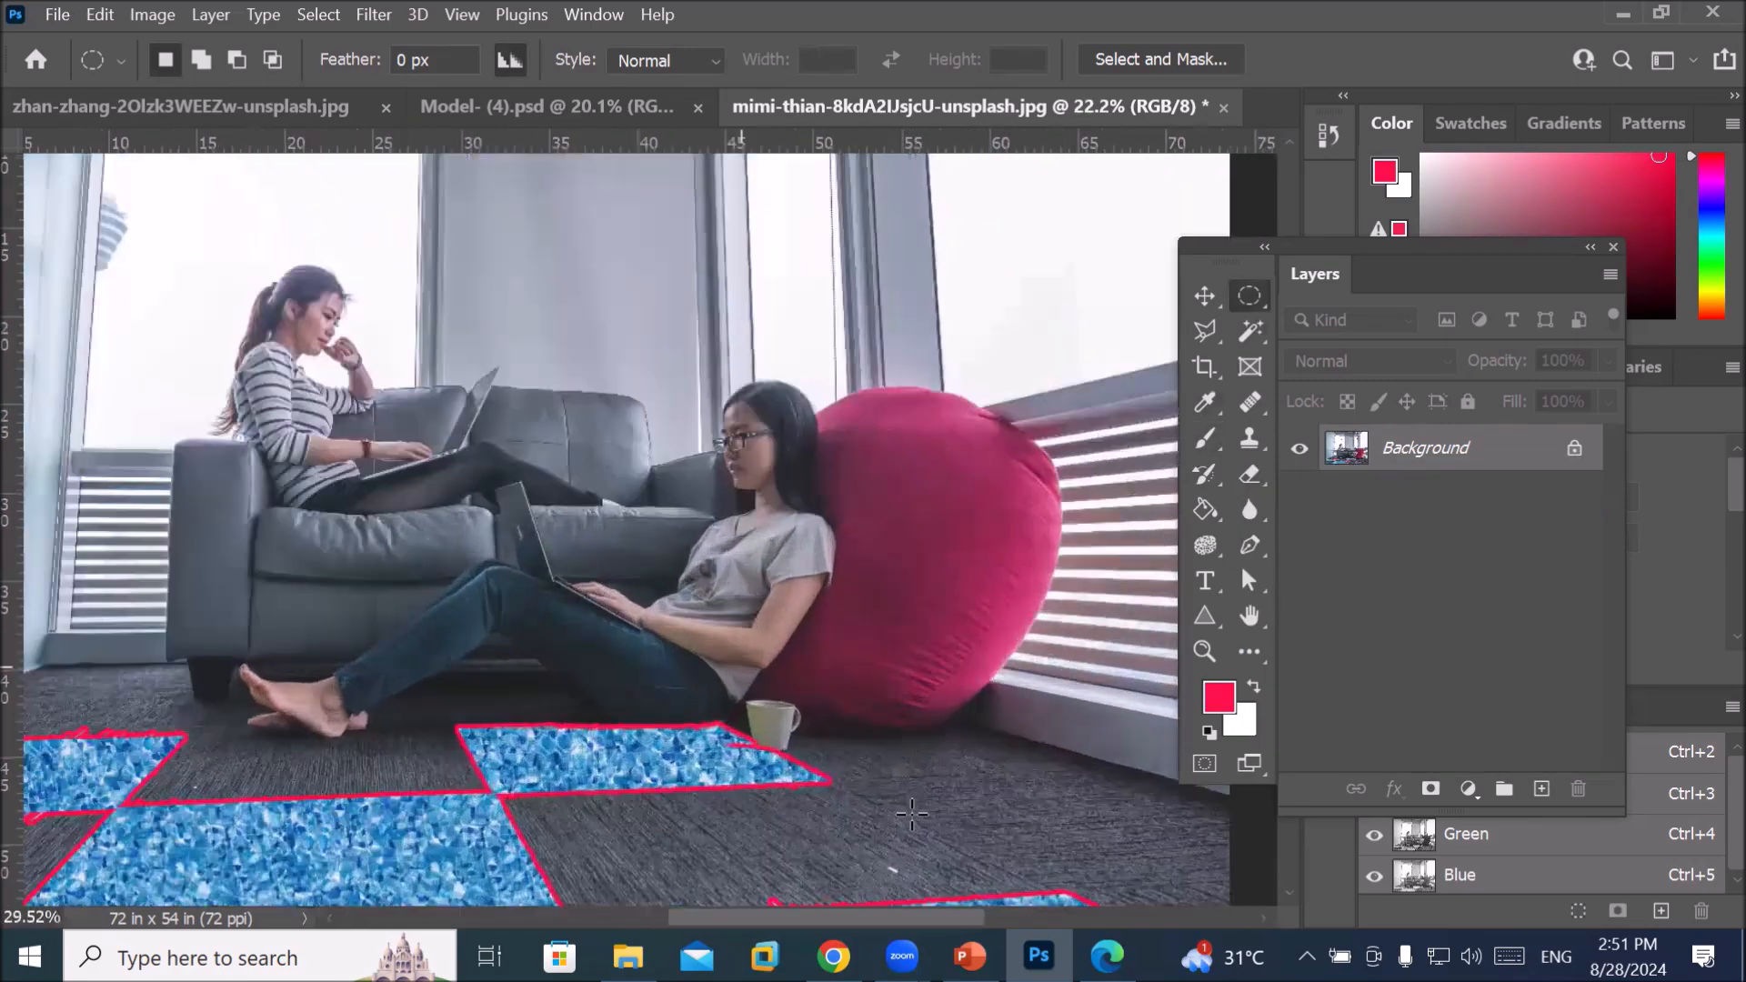
pyautogui.scroll(-5, 911, 810)
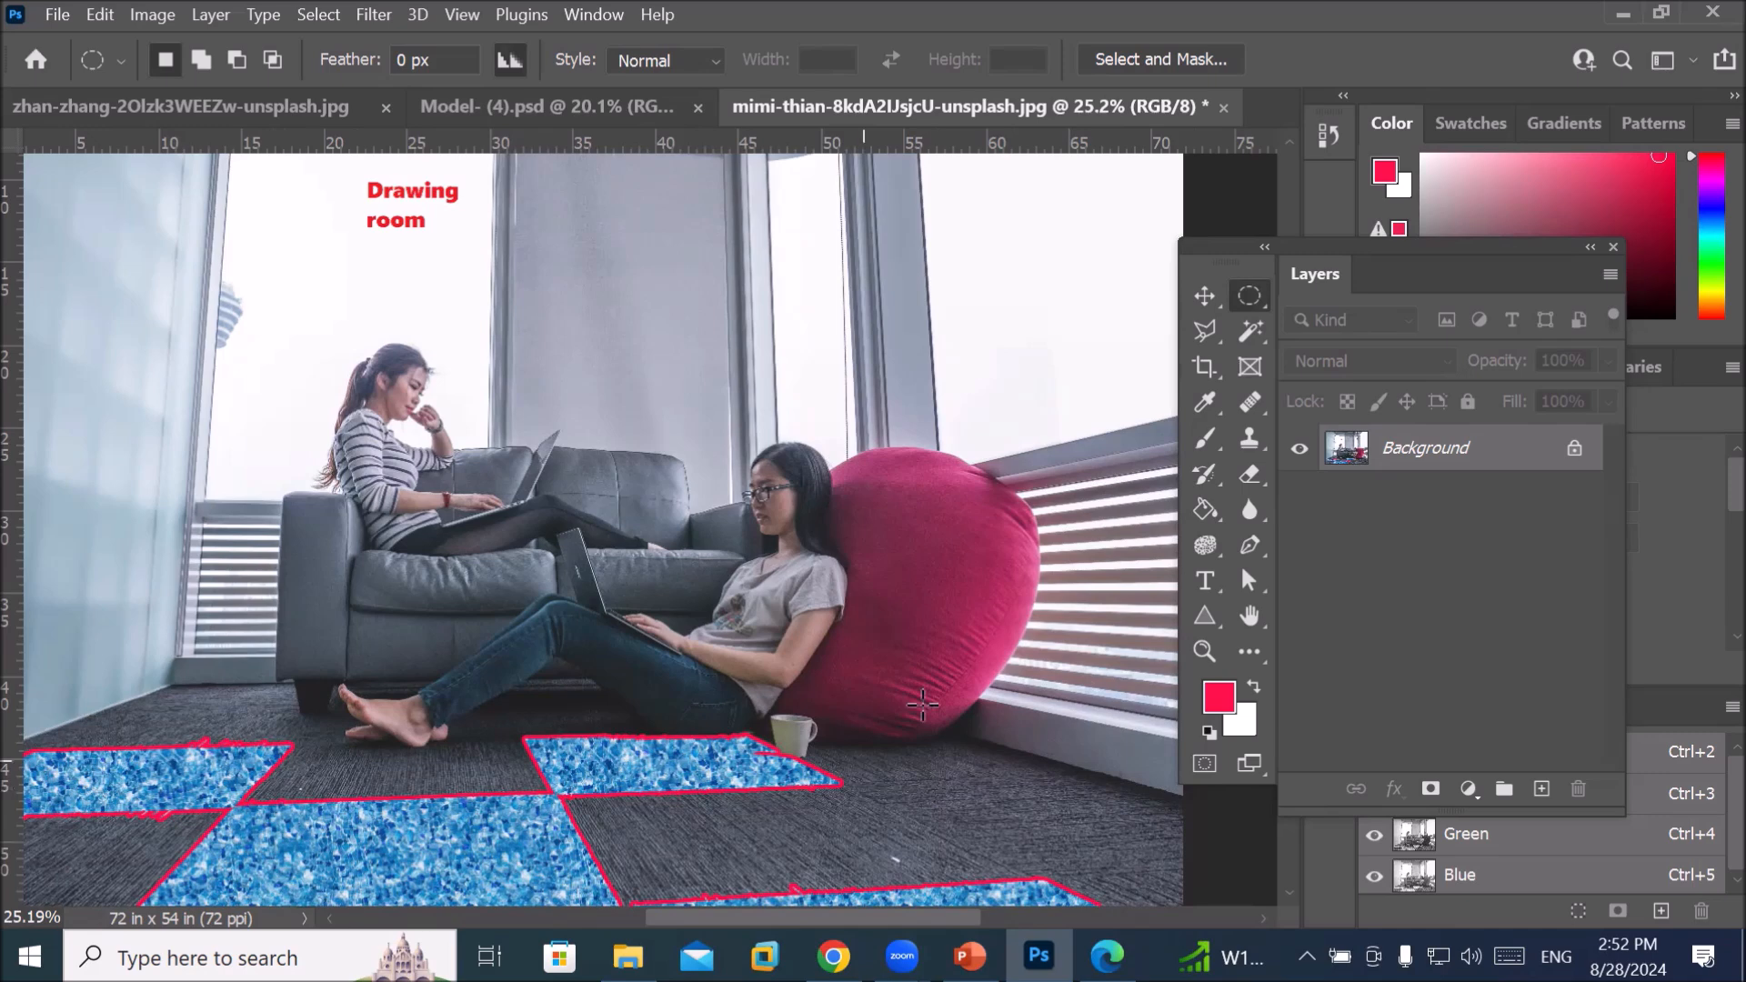
# Review the Lasso tool variants and the Object Selection, Quick Selection and Magic Wand tool group, leaving the Magic Wand active
pyautogui.click(1208, 332)
pyautogui.rightClick(1209, 325)
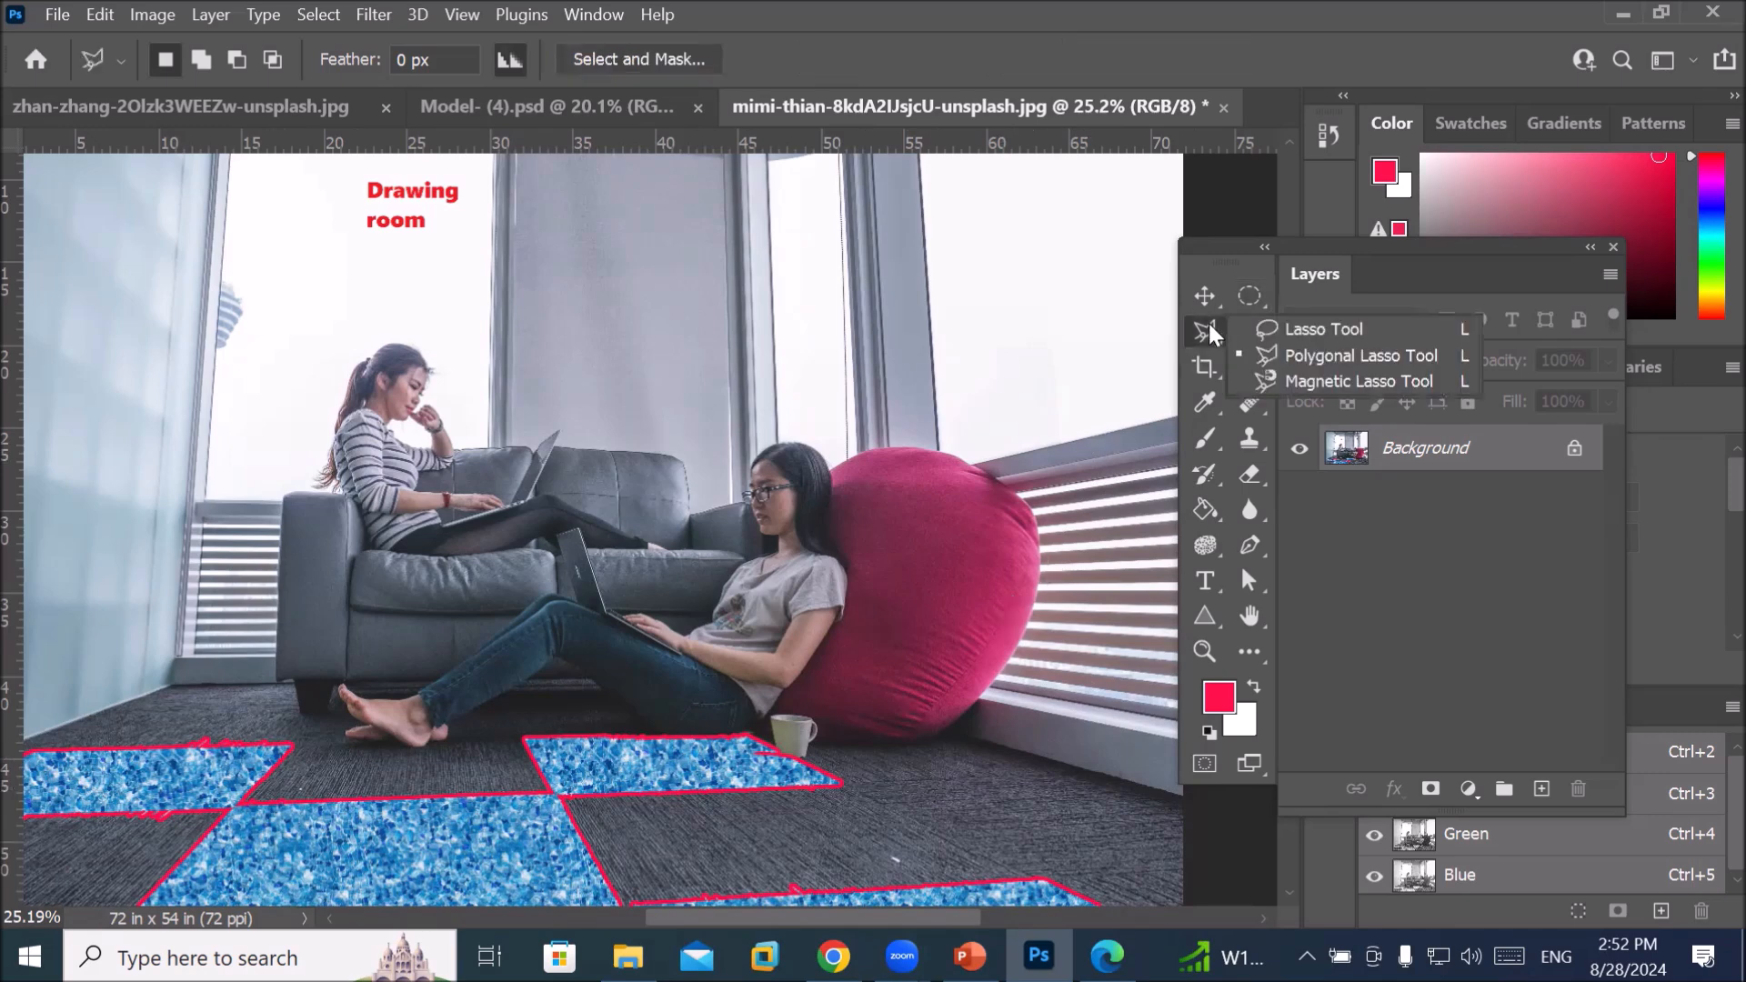
pyautogui.click(1218, 326)
pyautogui.click(1260, 333)
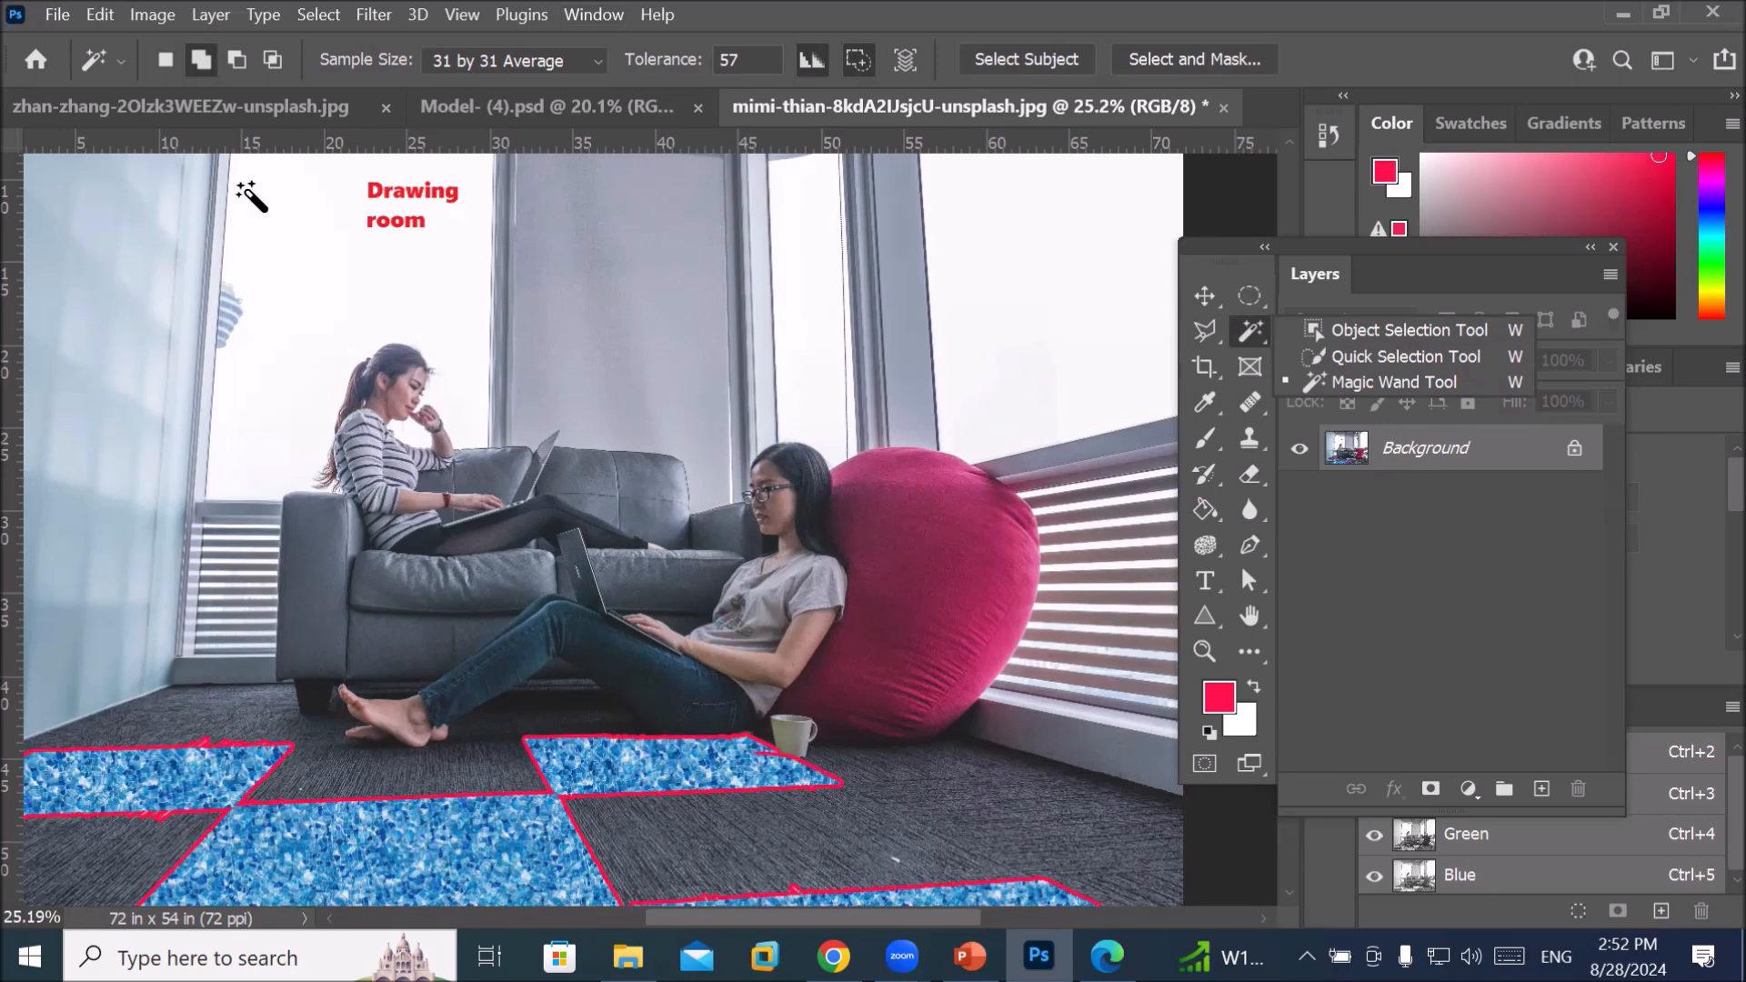
pyautogui.click(835, 886)
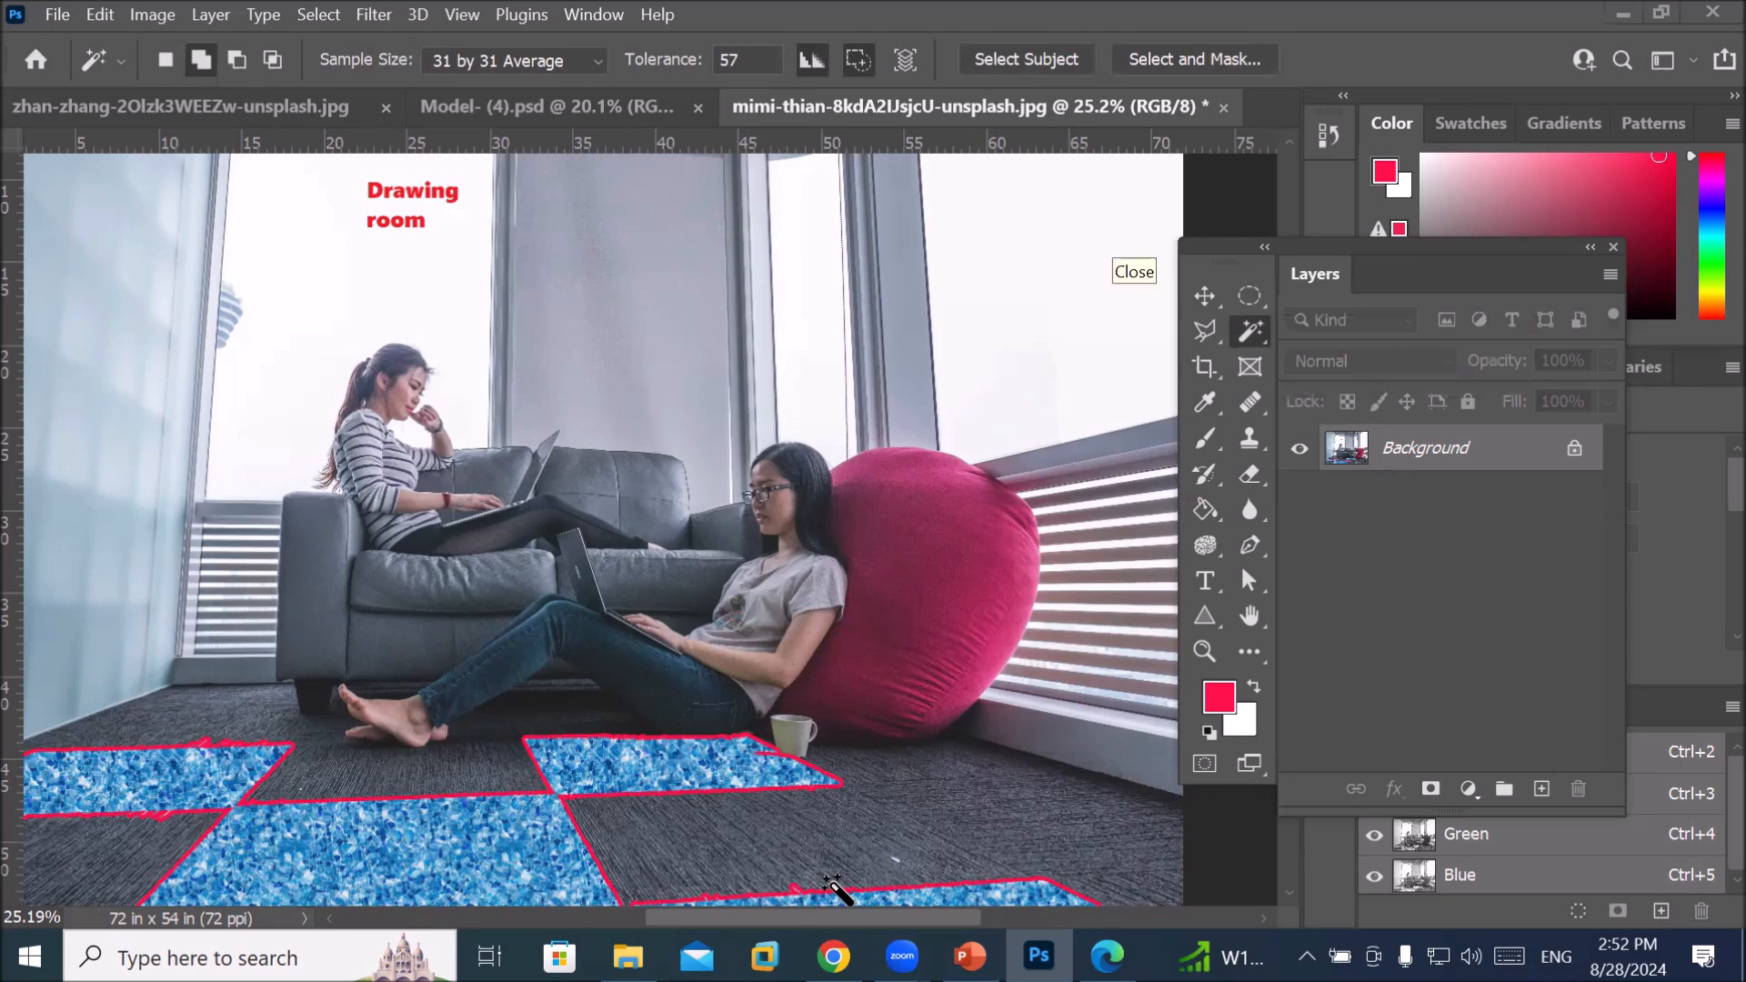
pyautogui.scroll(-3, 940, 675)
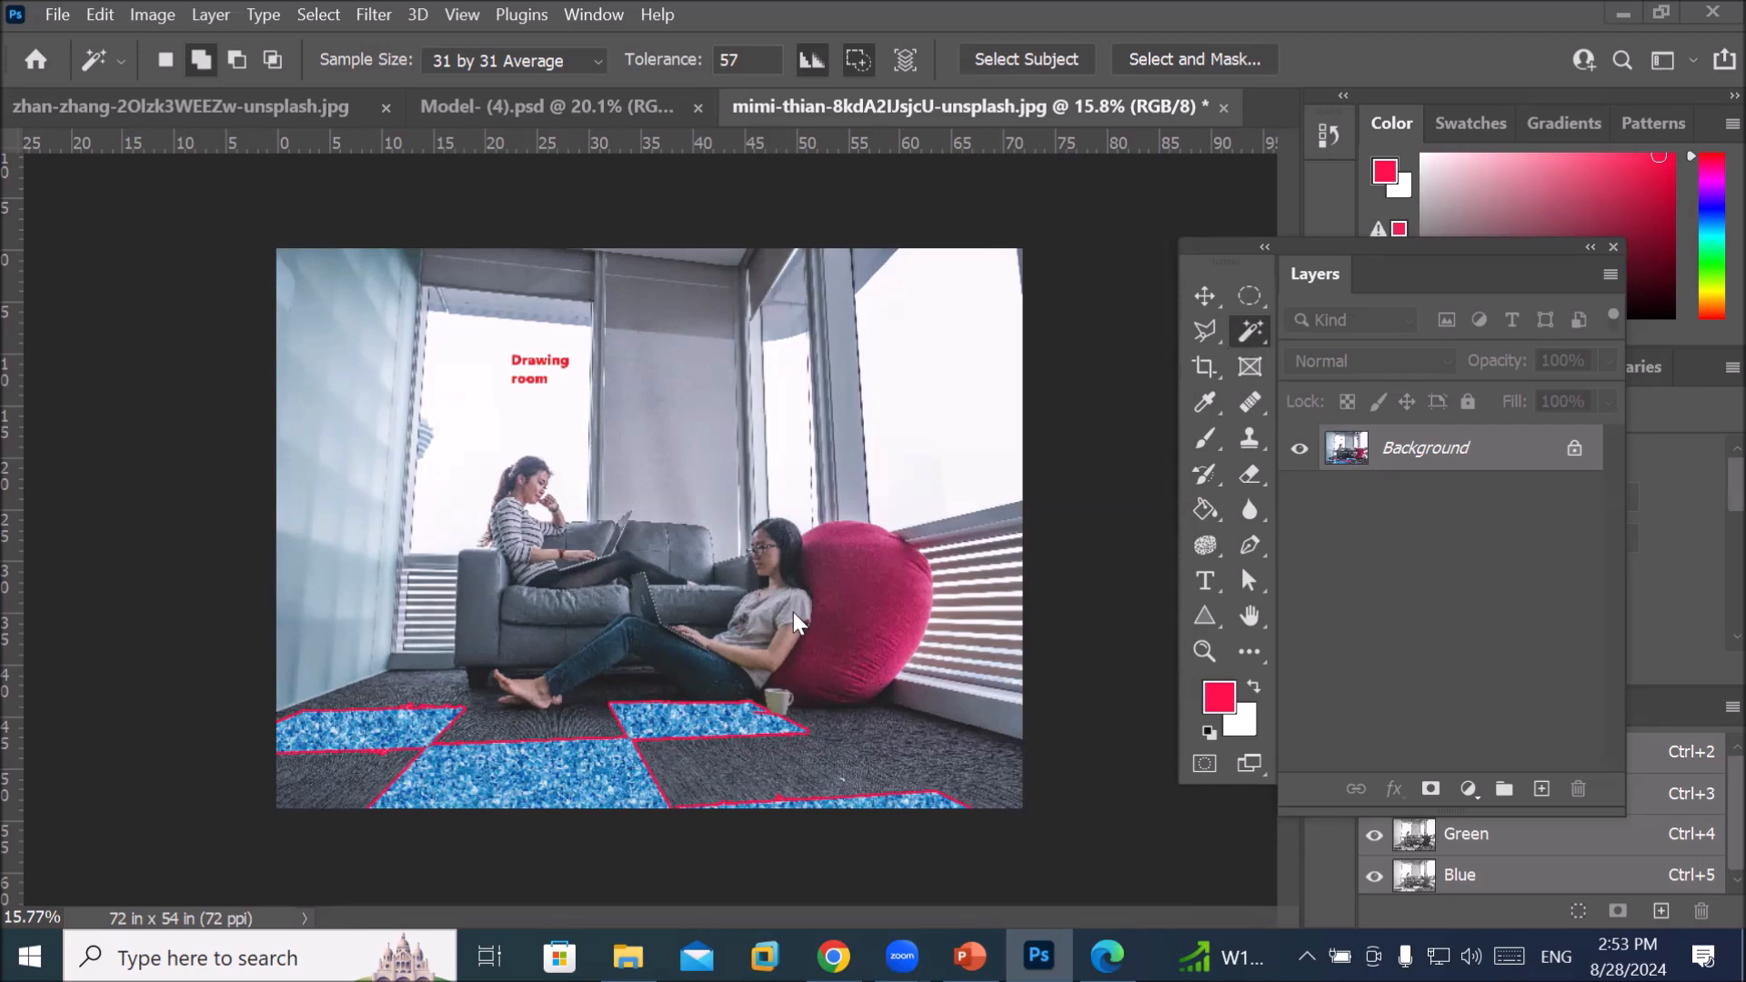
# Switch to the Model- (4).psd document and add a Solid Color fill layer in fd1048 over the selected man
pyautogui.click(1468, 789)
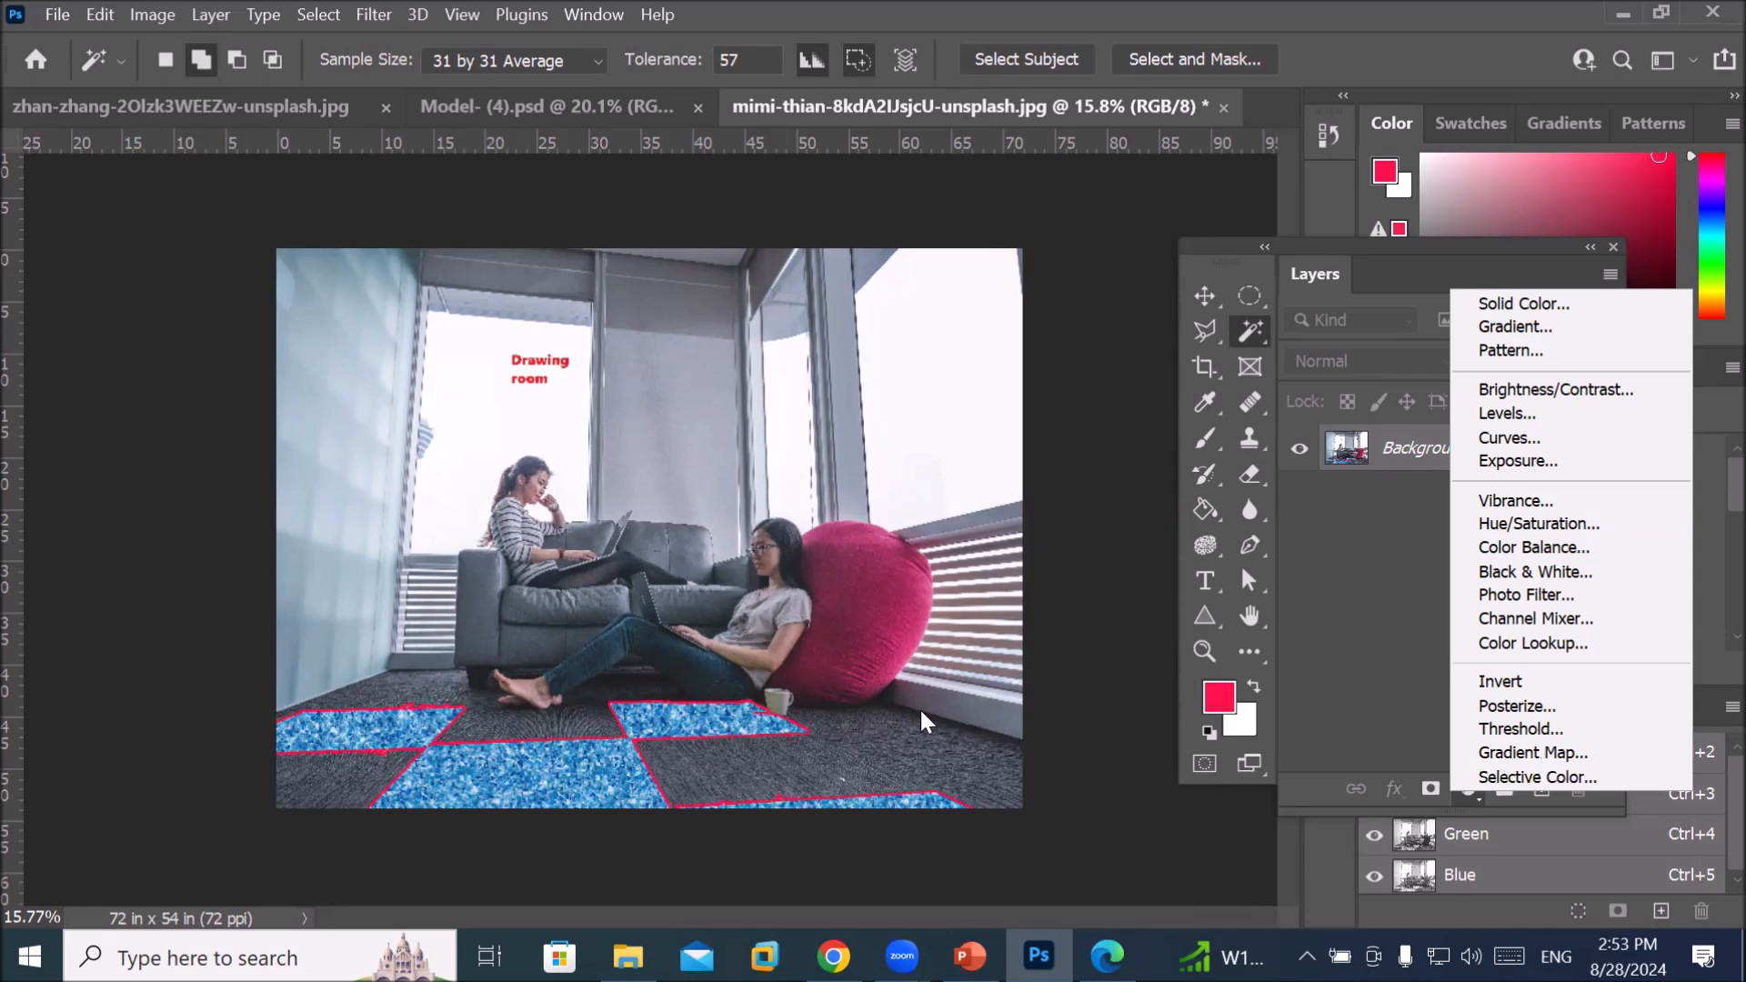
pyautogui.click(498, 110)
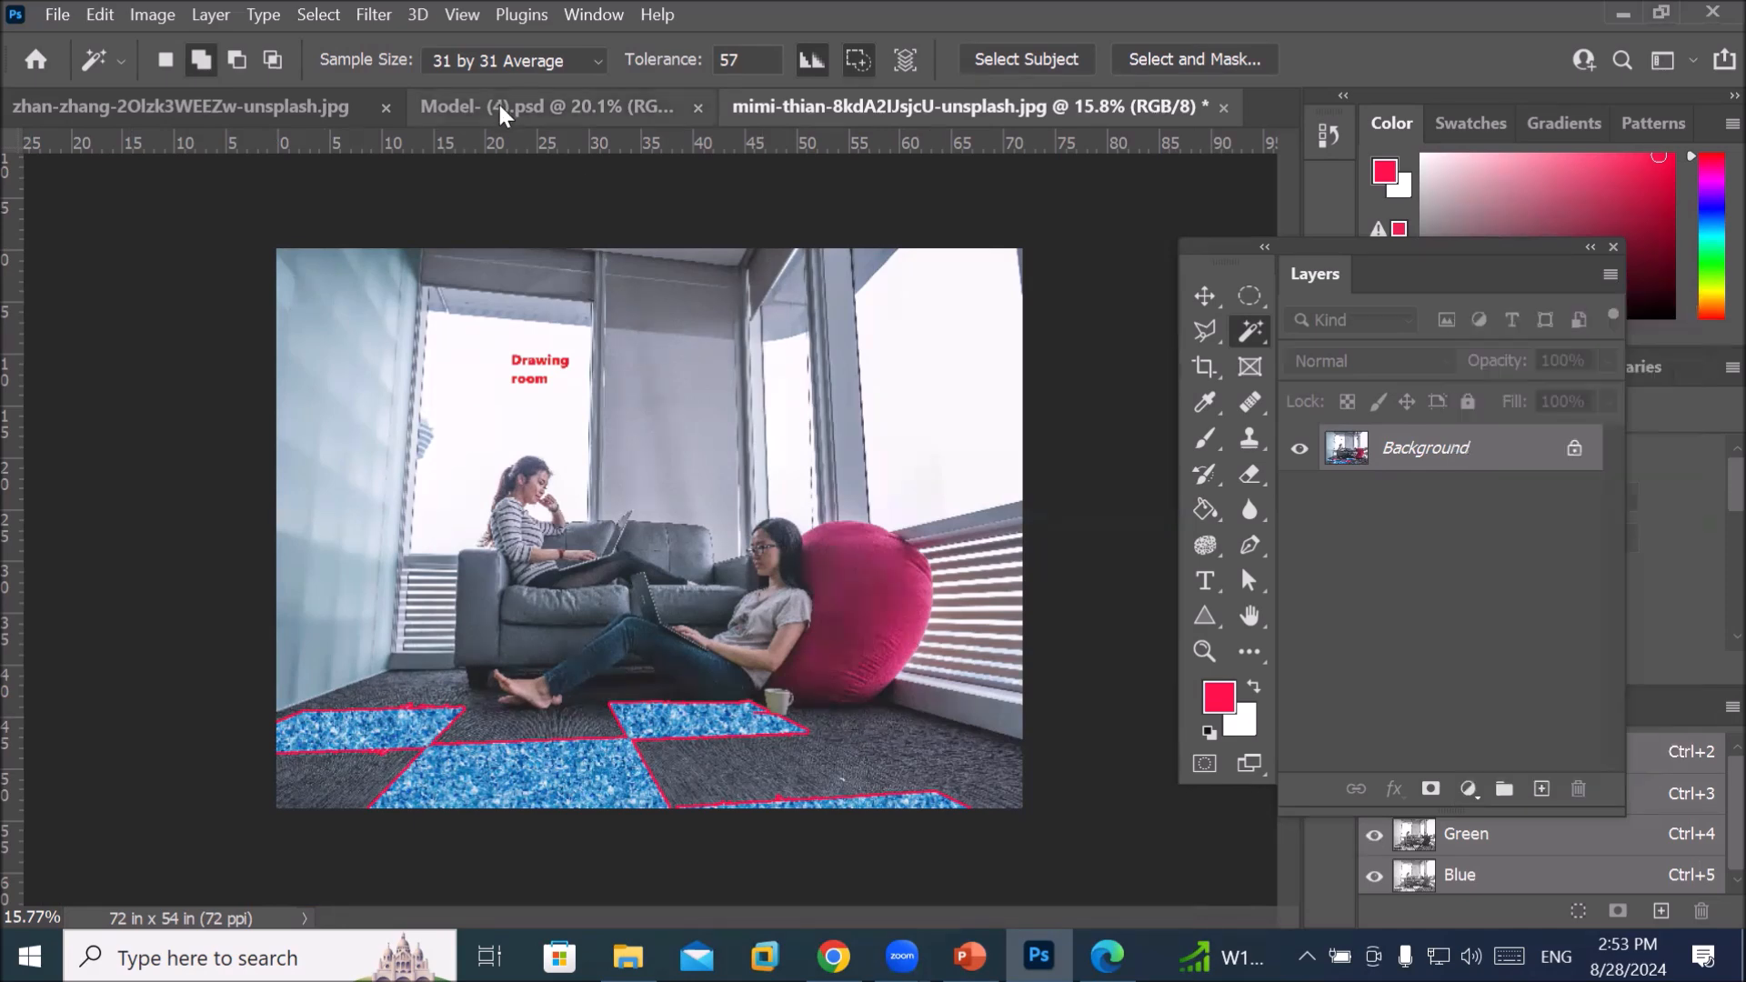
pyautogui.click(505, 109)
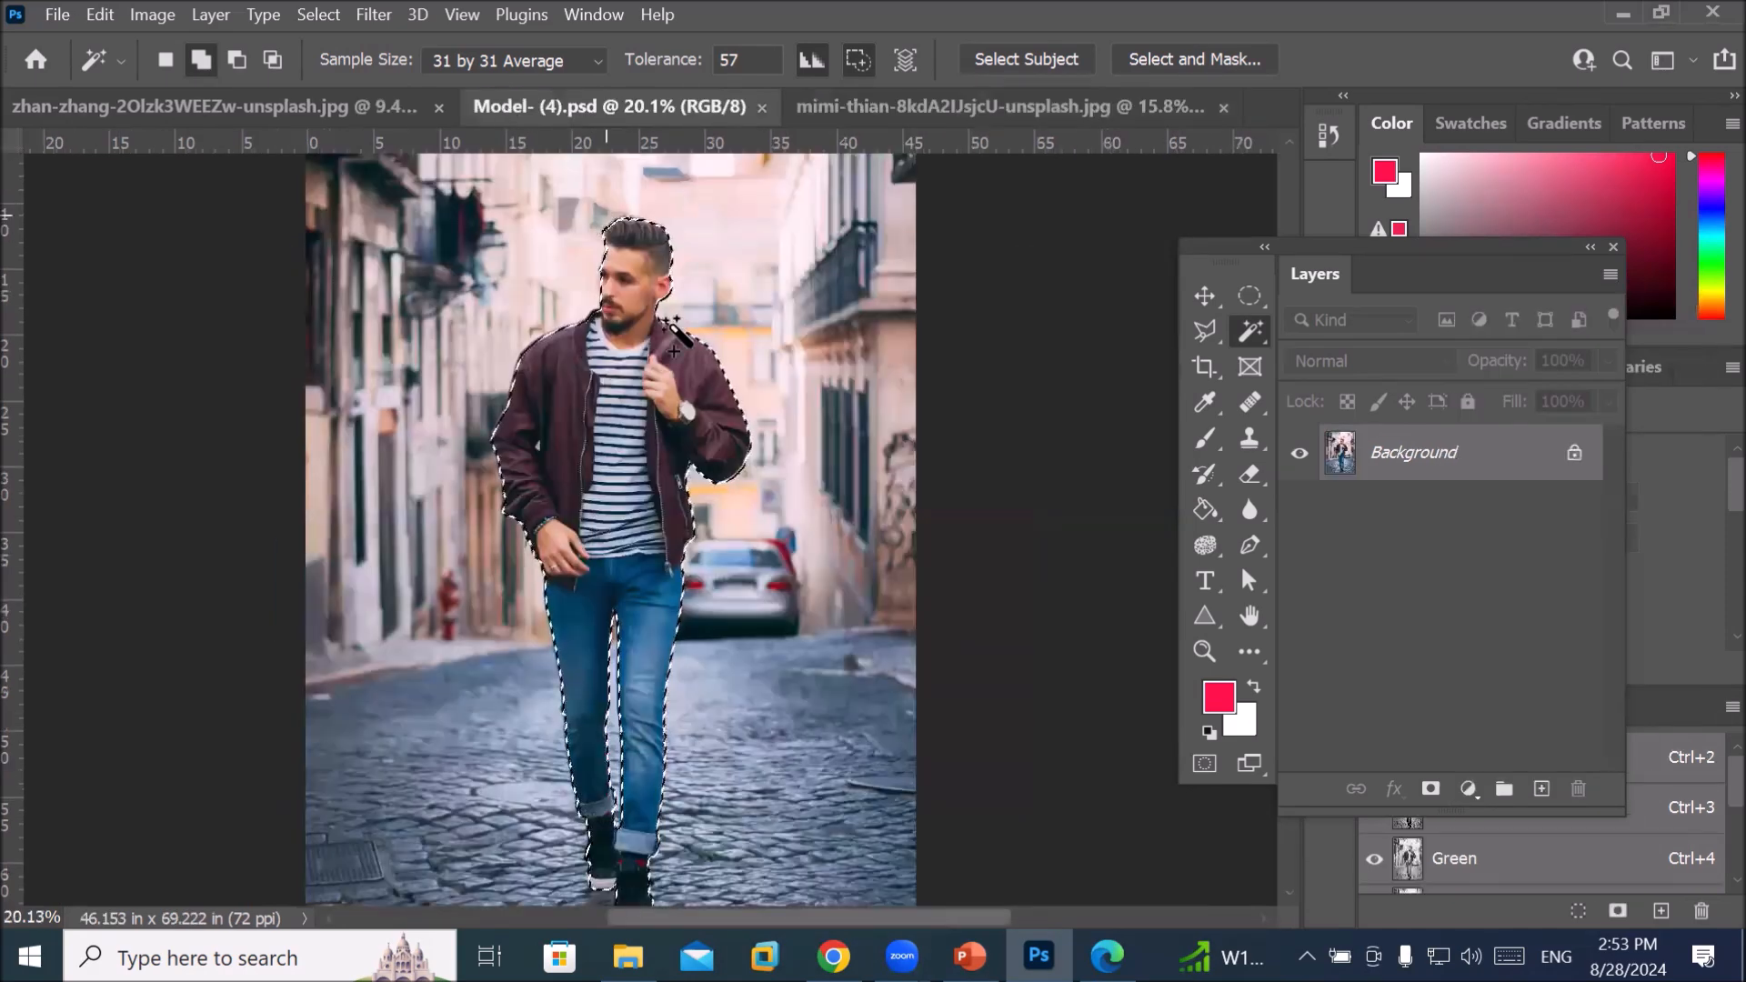
pyautogui.scroll(-1, 801, 605)
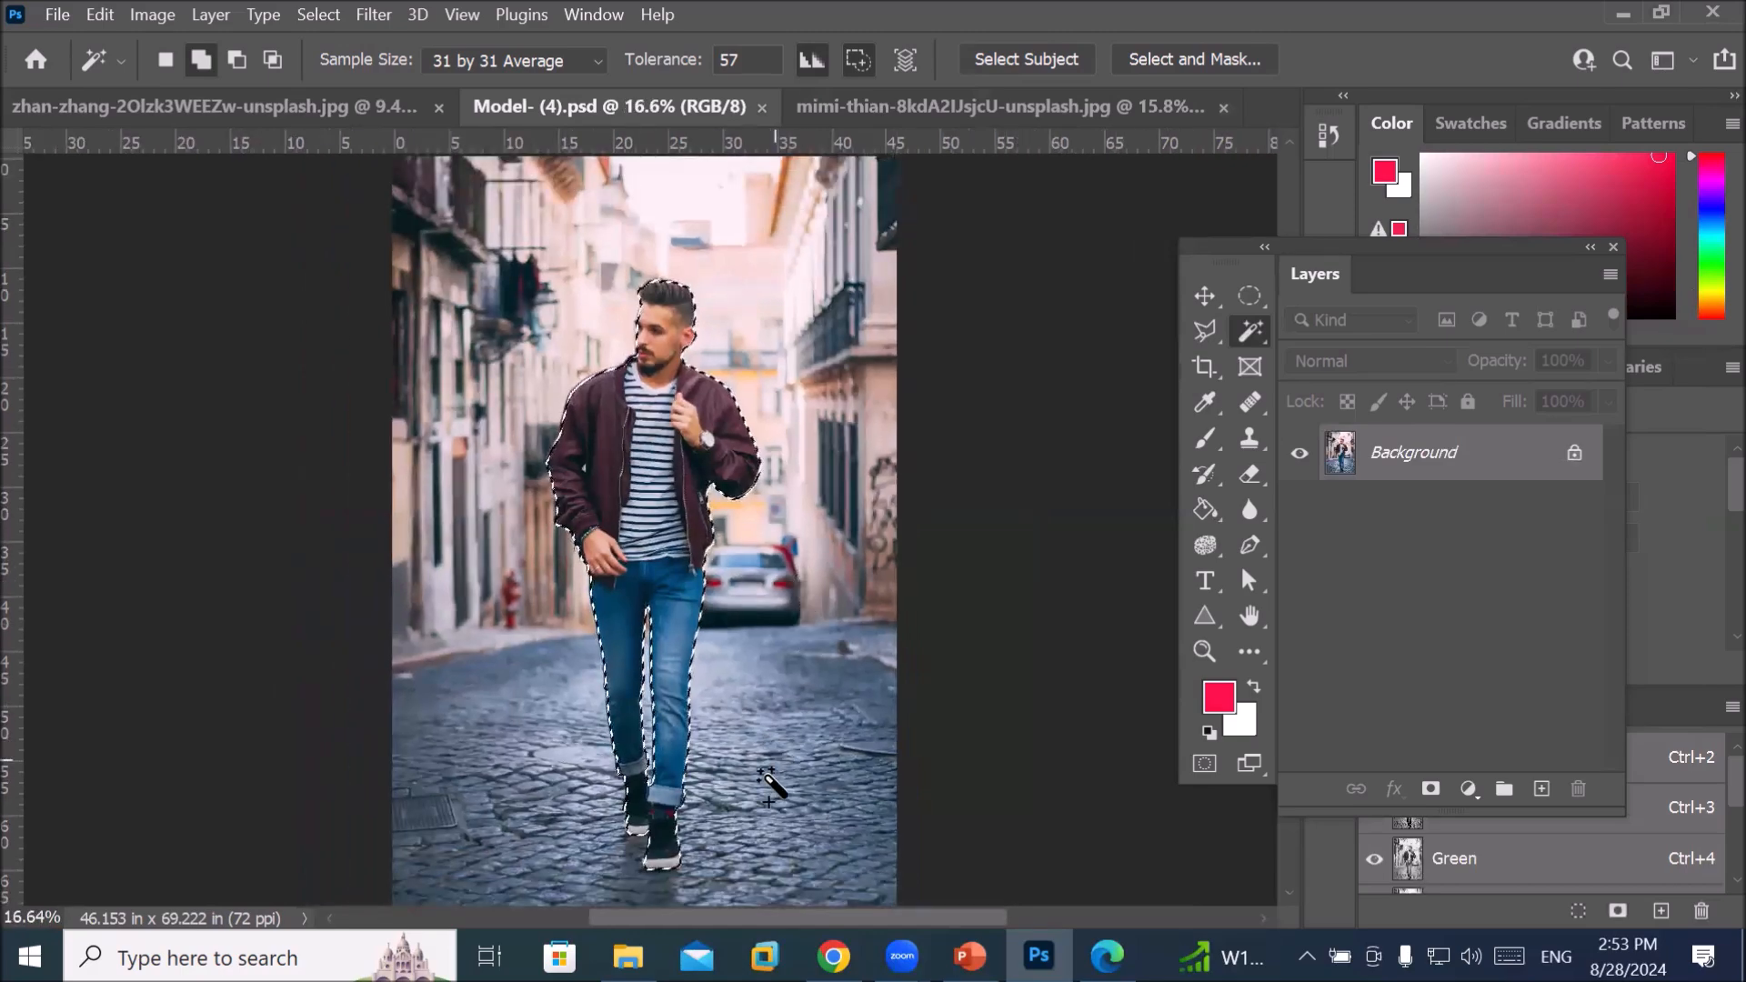
pyautogui.scroll(3, 751, 846)
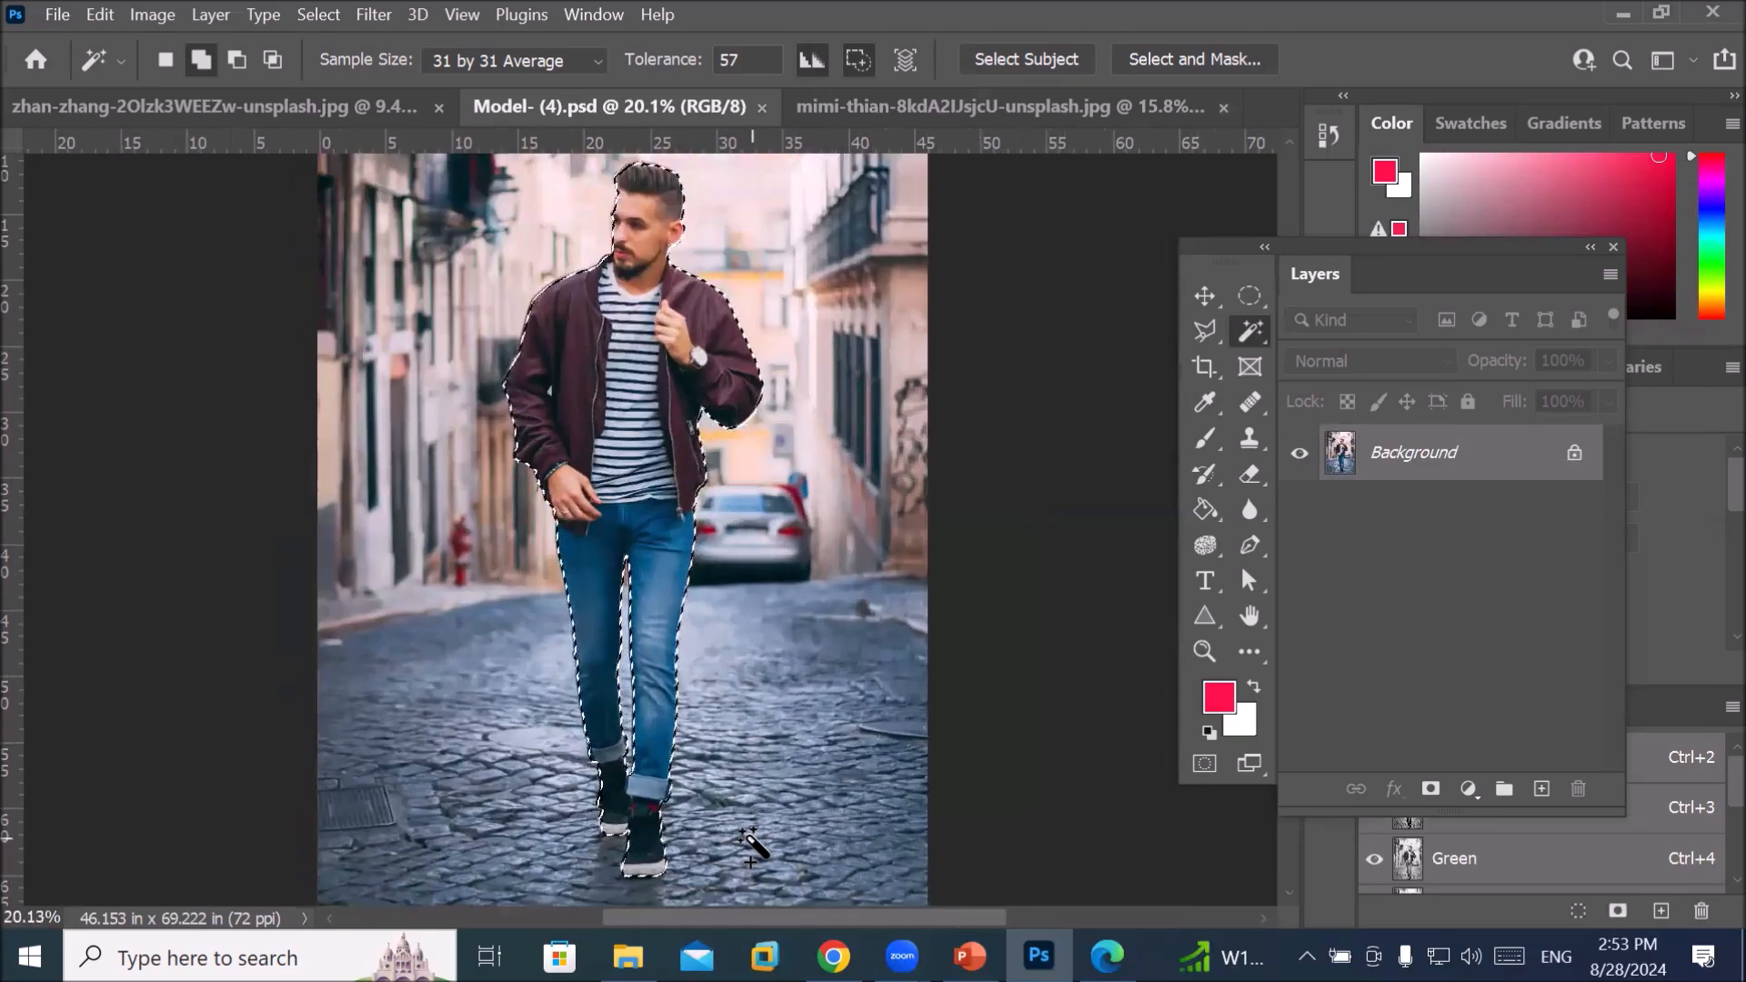
pyautogui.scroll(-2, 751, 846)
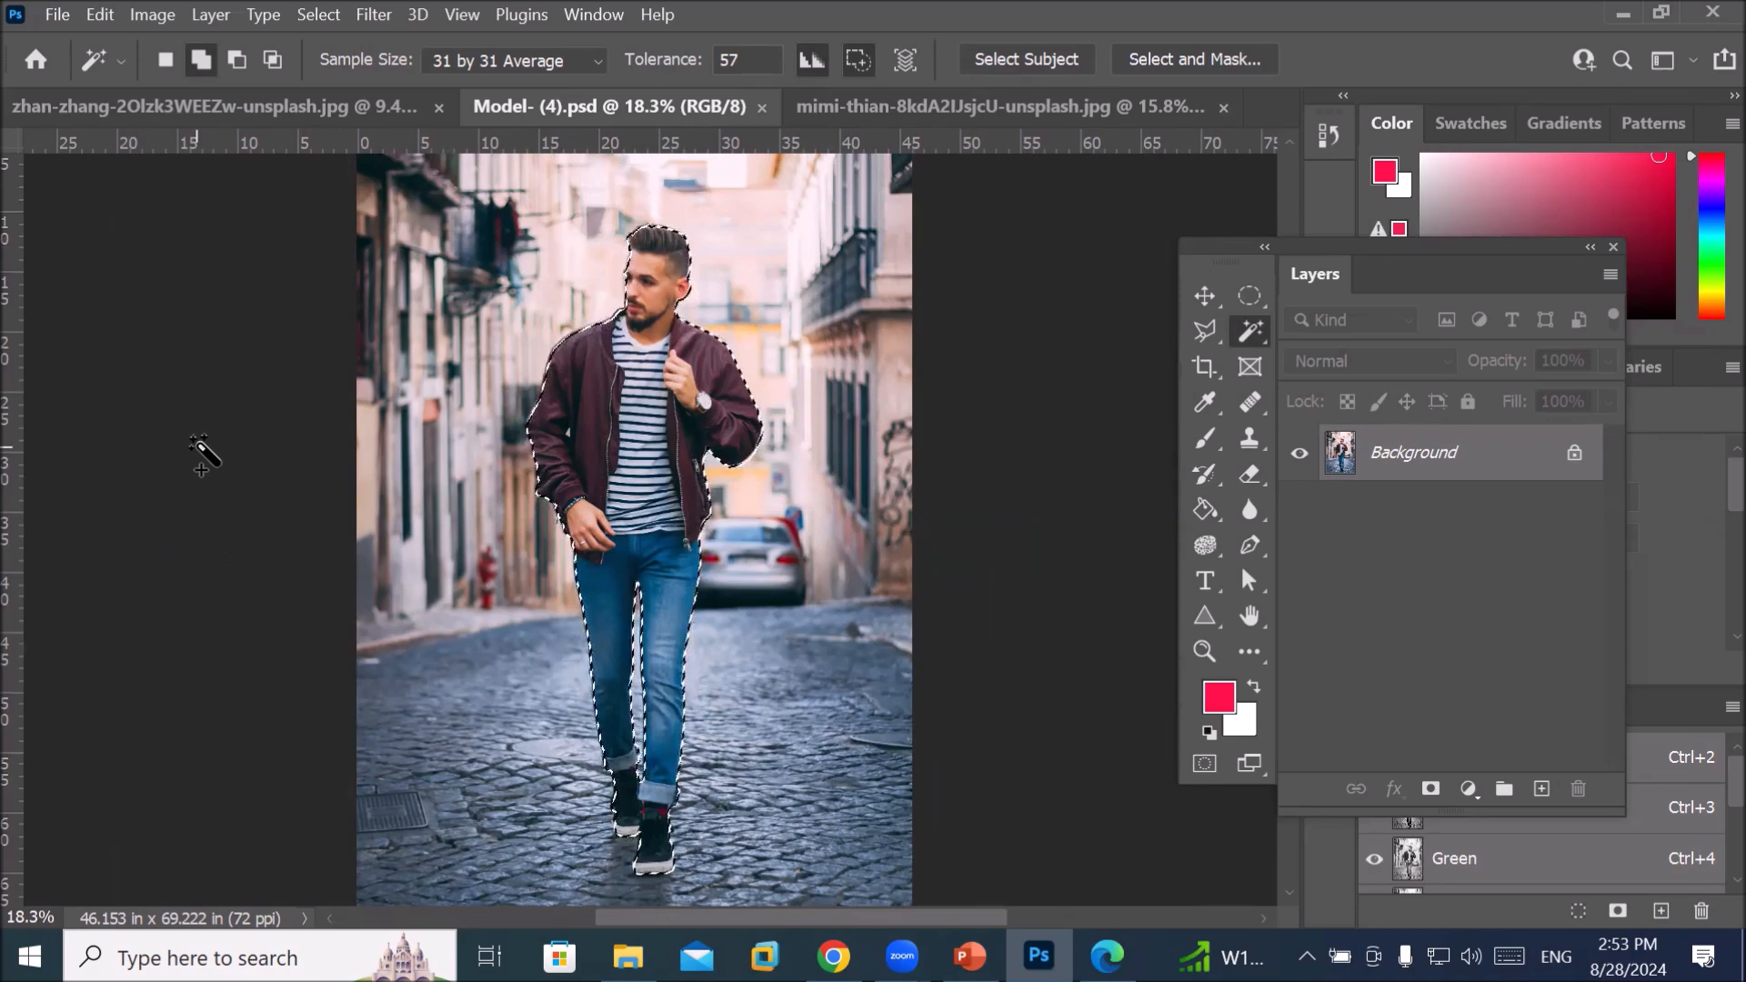
pyautogui.click(1473, 791)
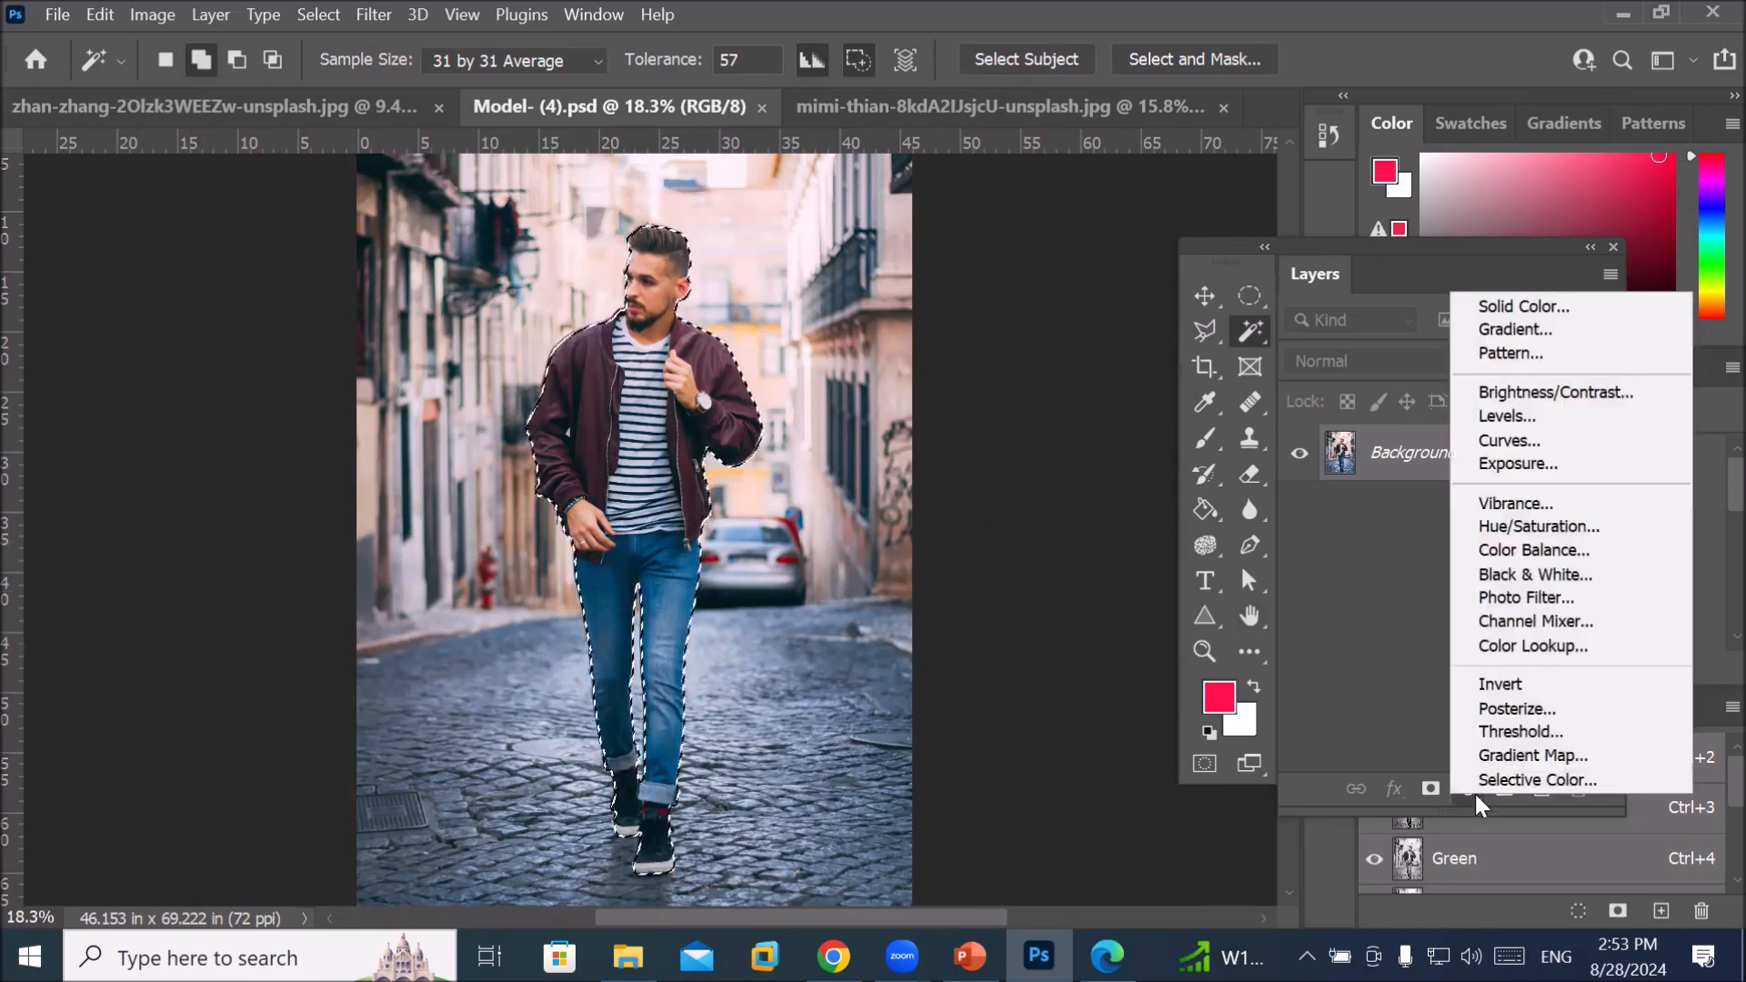
pyautogui.click(1536, 305)
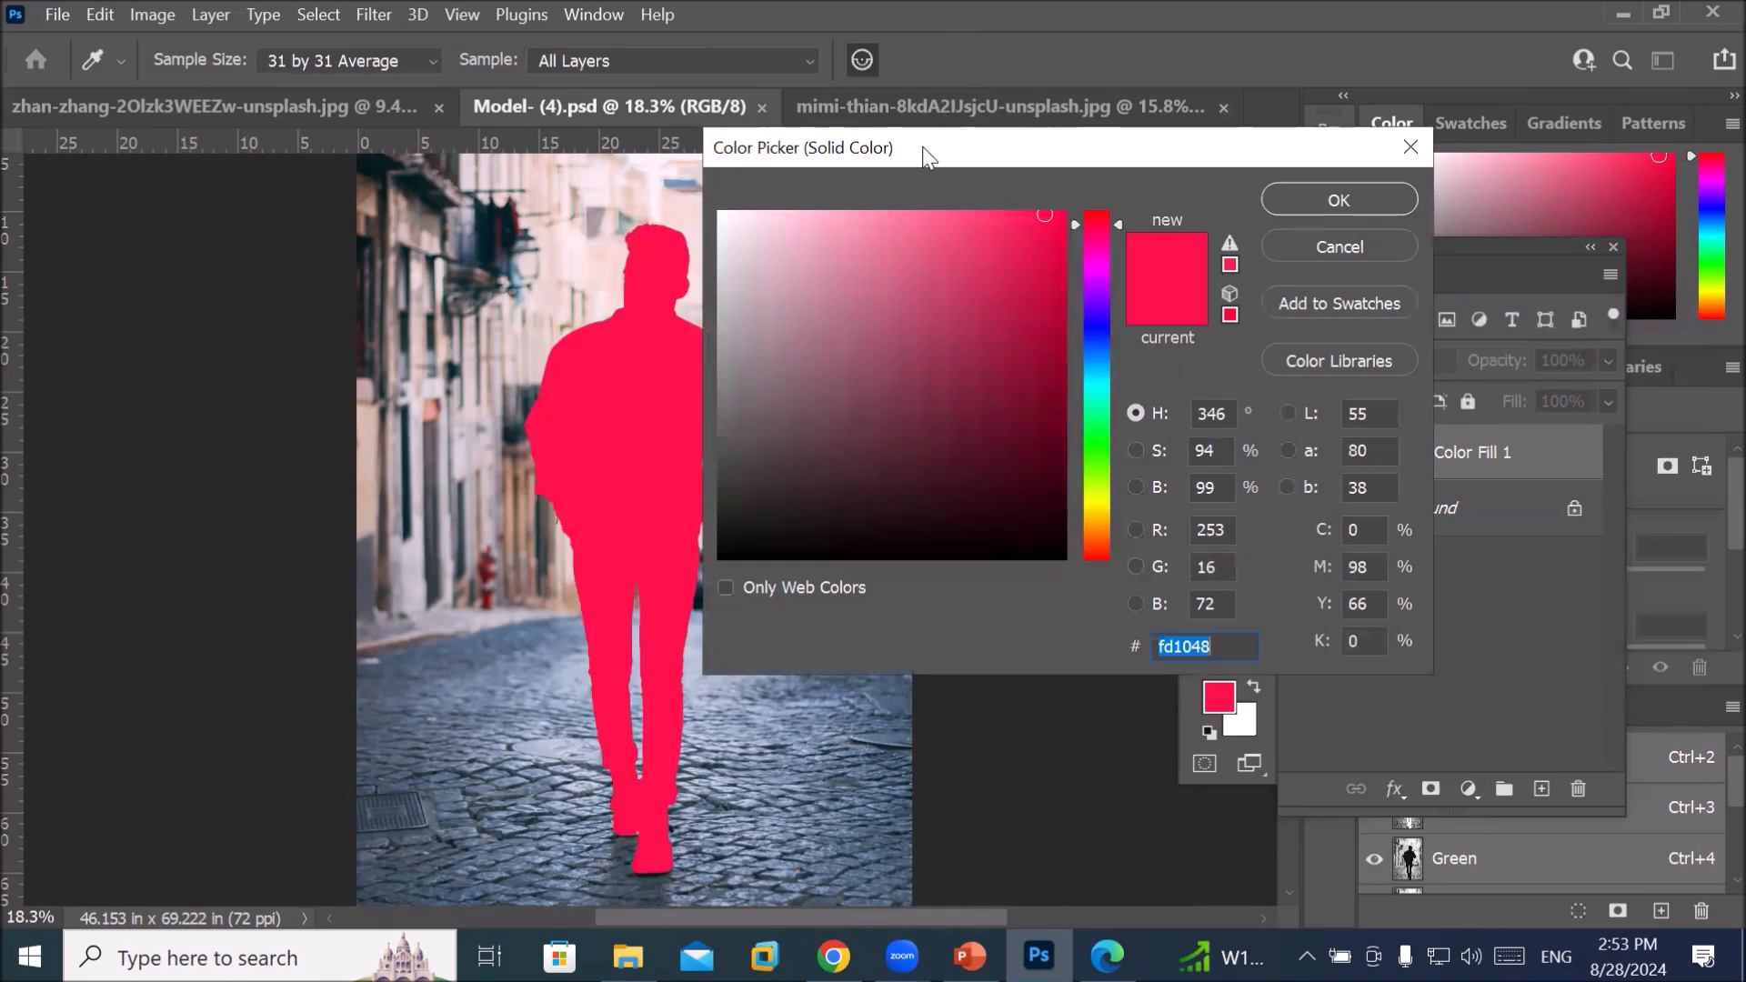
pyautogui.moveTo(922, 146); pyautogui.dragTo(1116, 155)
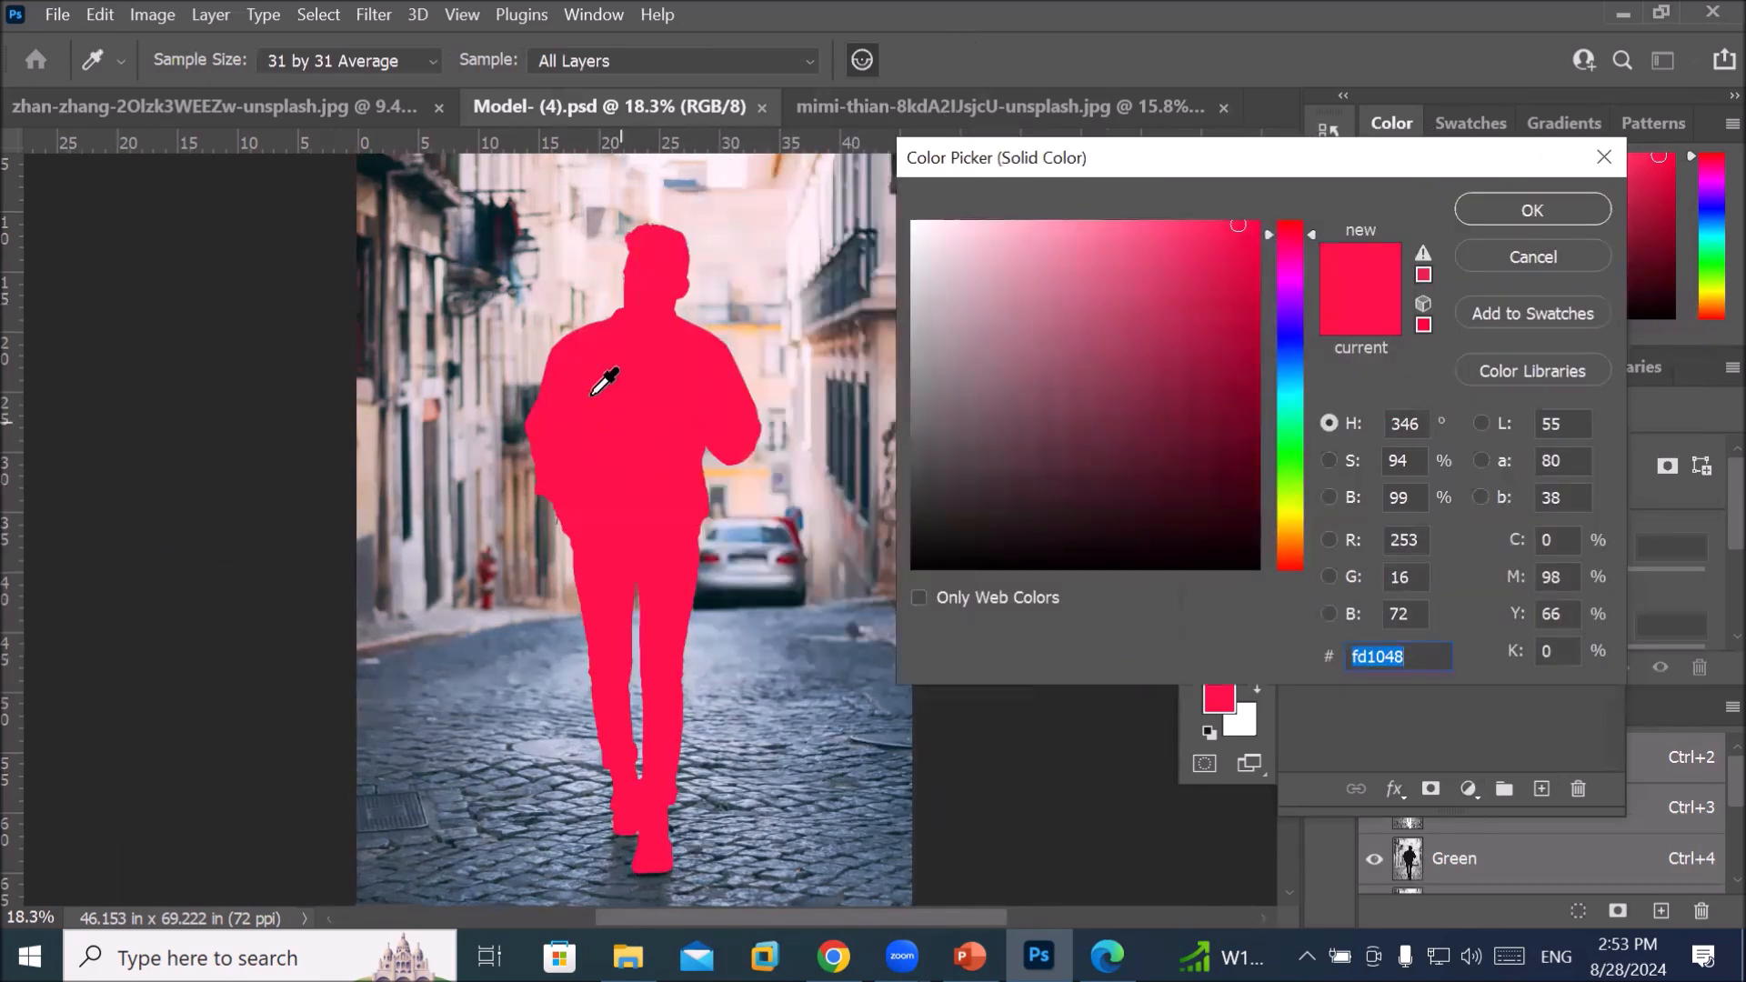
pyautogui.click(1502, 210)
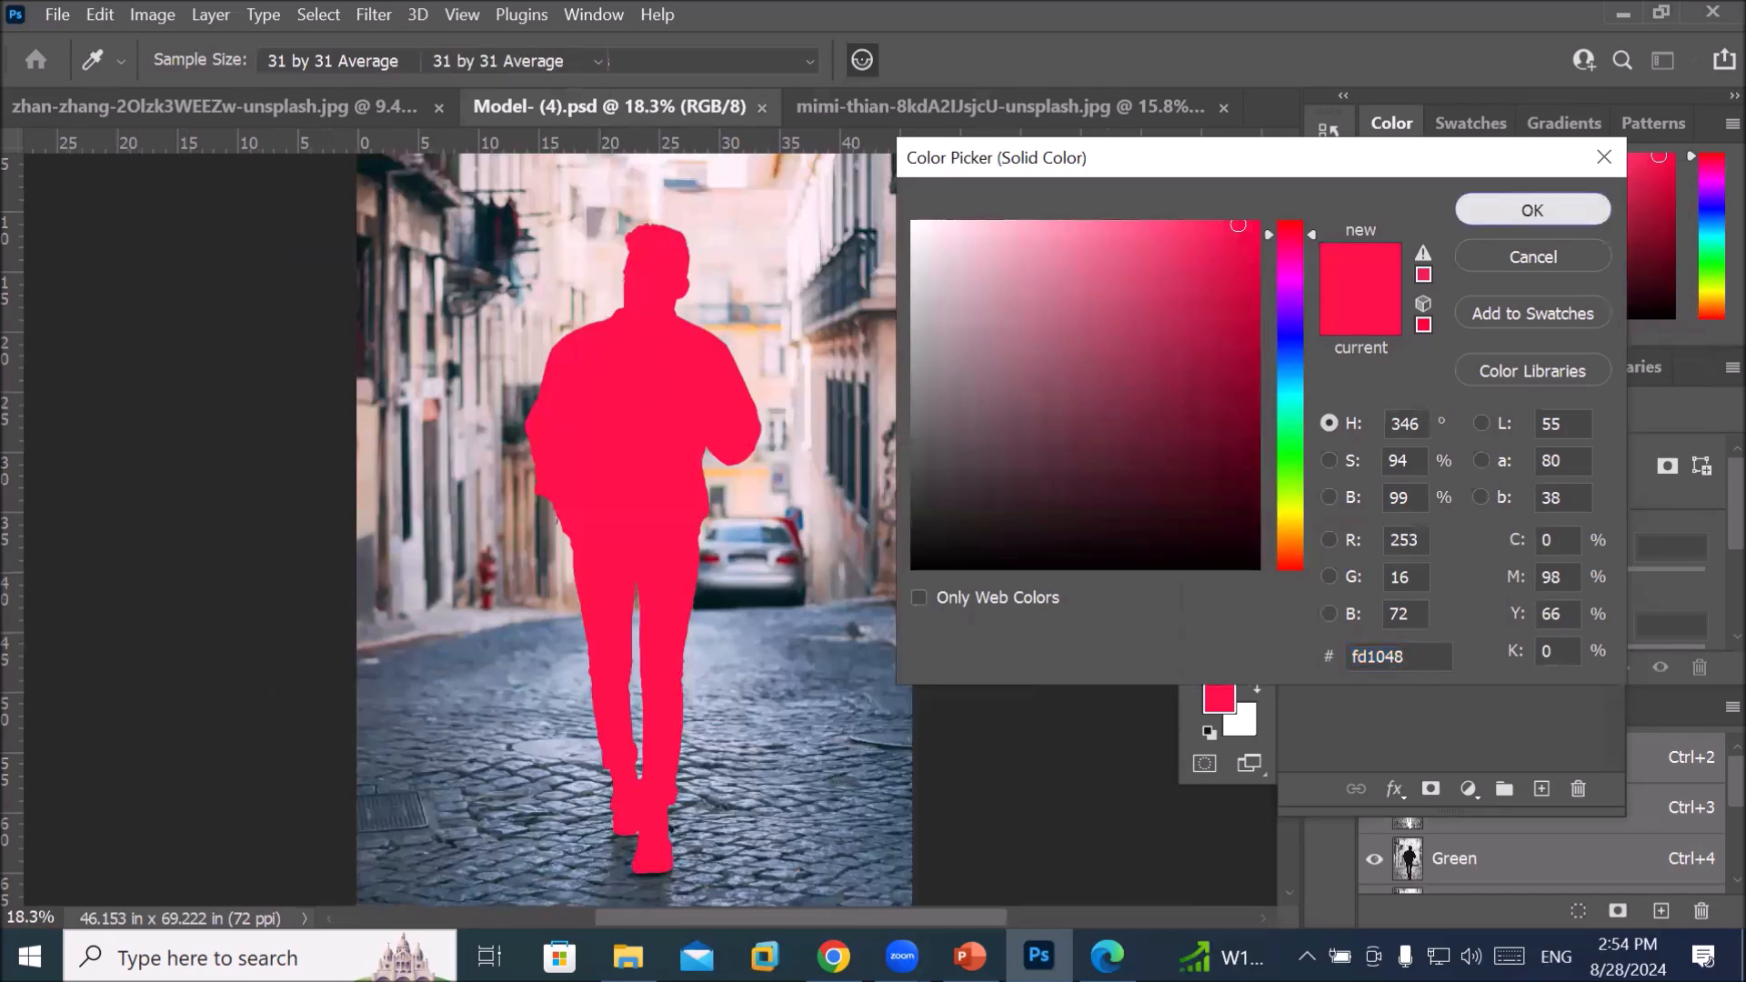
# Preview blend modes such as Hue on the red fill layer, leaving it at Normal
pyautogui.click(1378, 515)
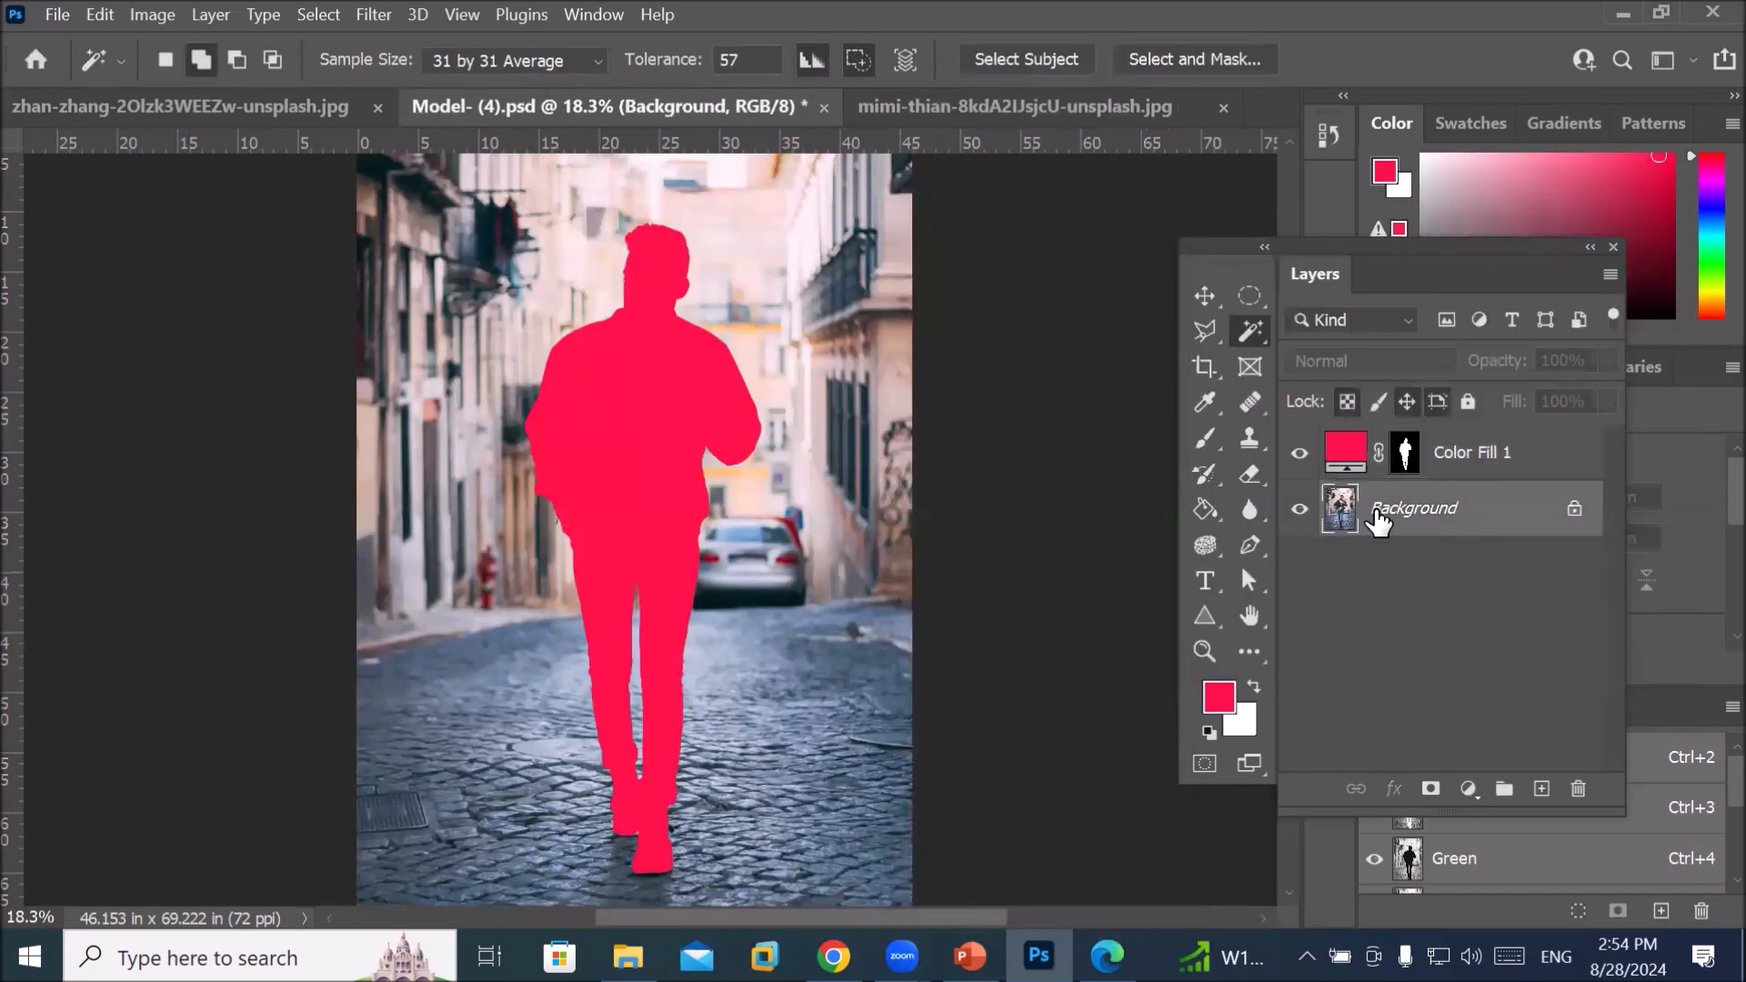
pyautogui.click(1345, 452)
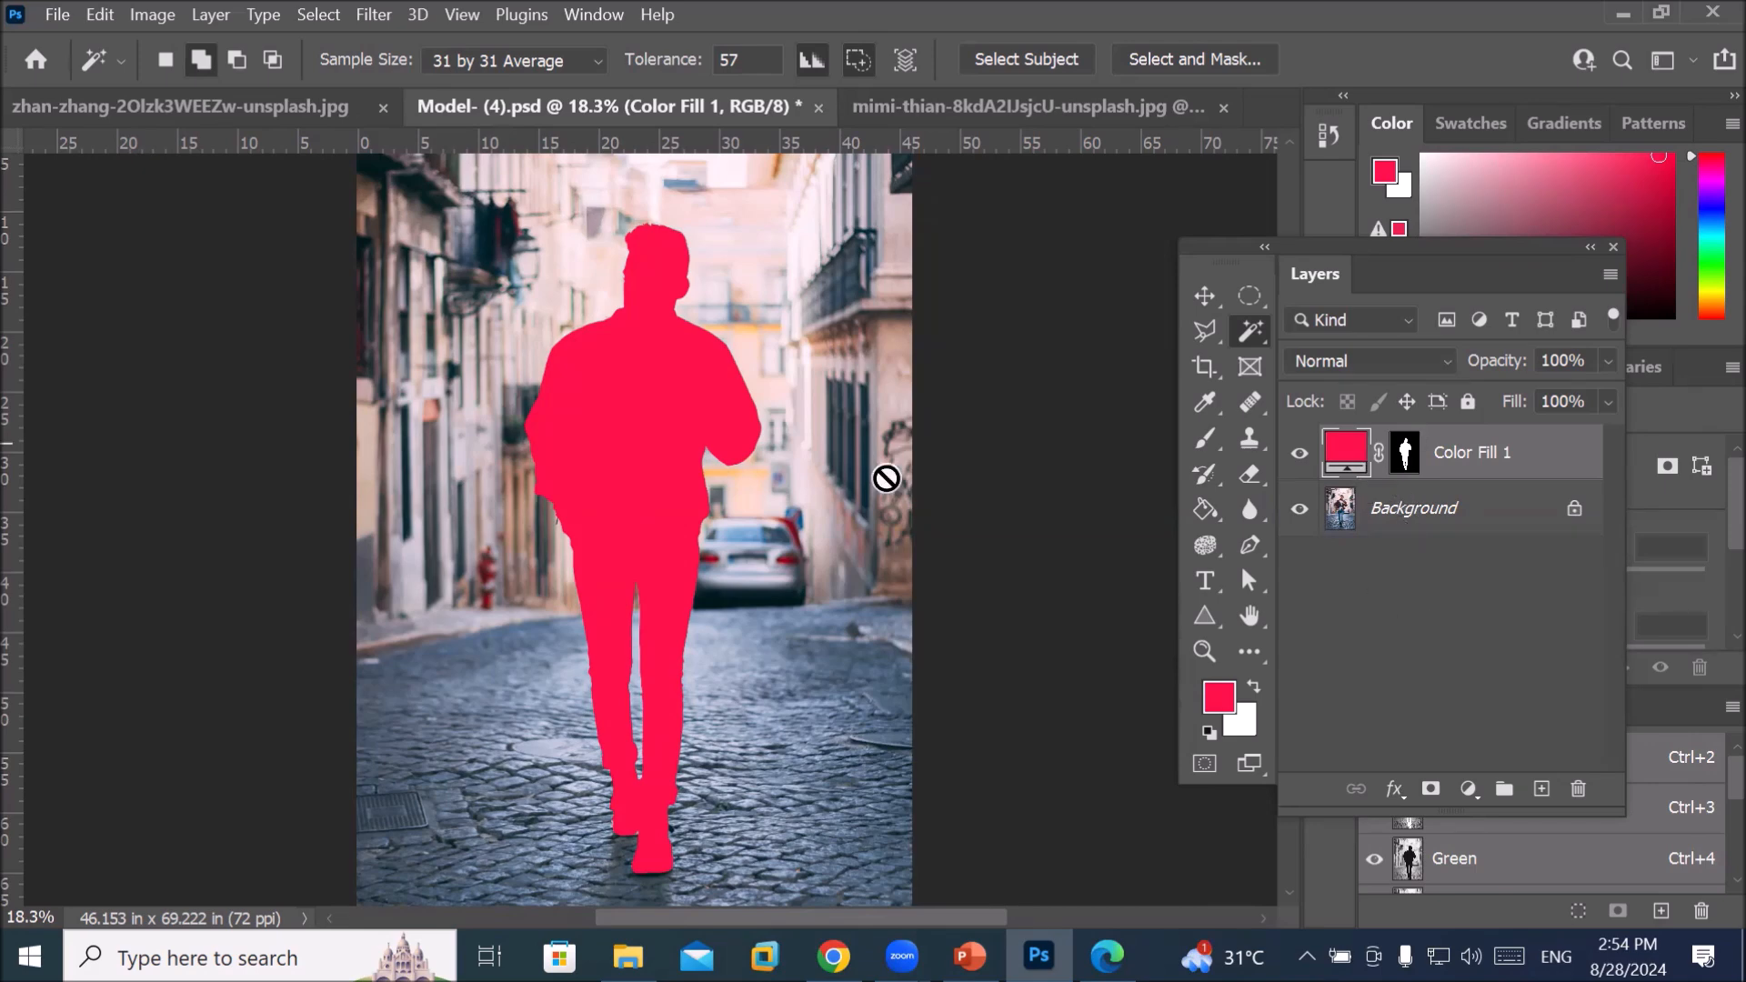
pyautogui.scroll(1, 668, 336)
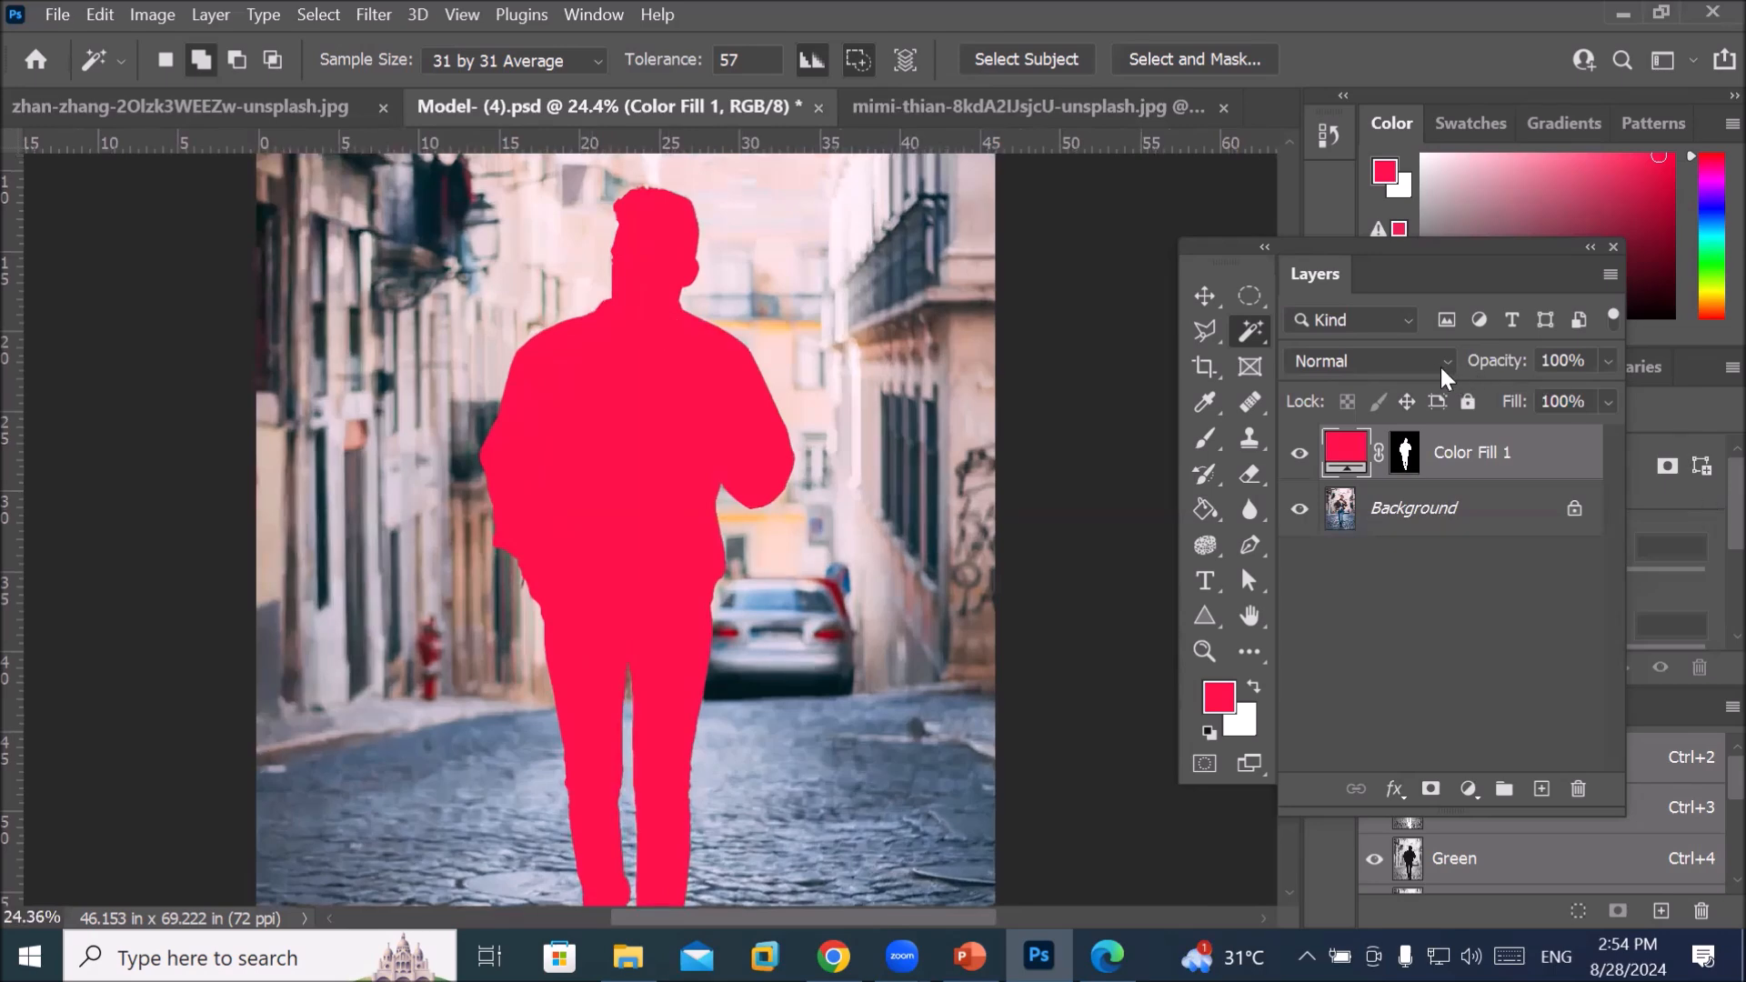
pyautogui.click(1442, 362)
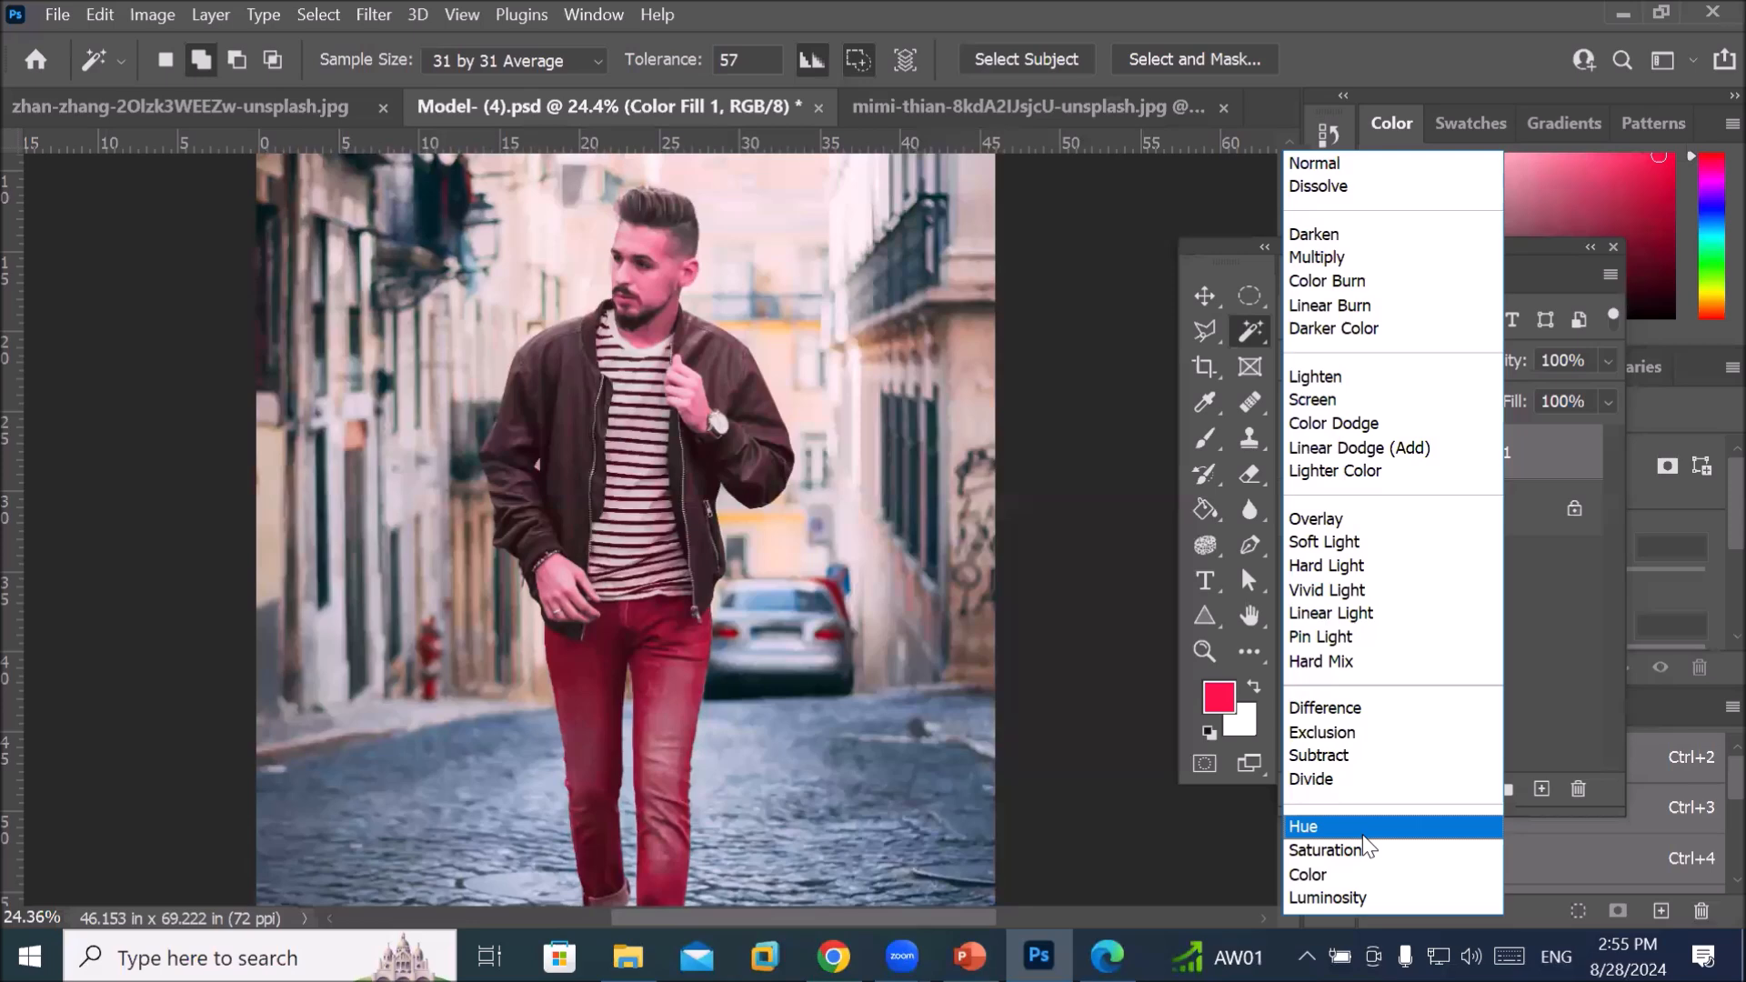
pyautogui.click(1115, 351)
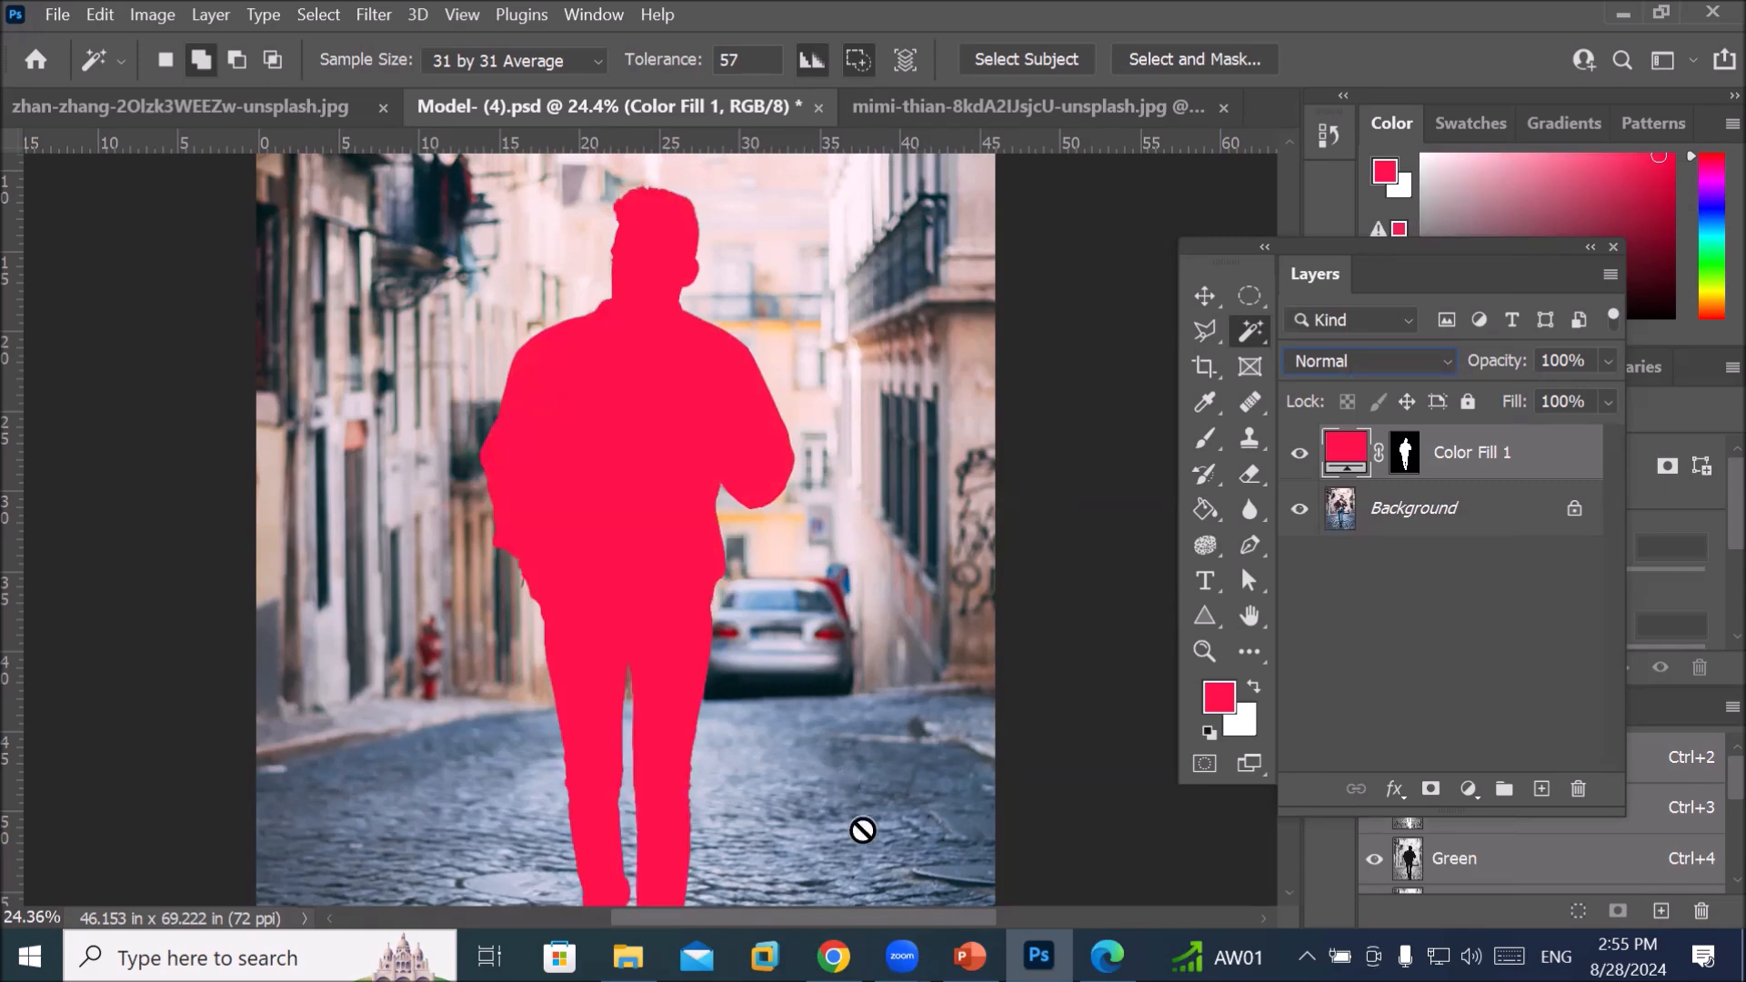
# Open the pngwing.com image from the Models folder
pyautogui.moveTo(628, 957)
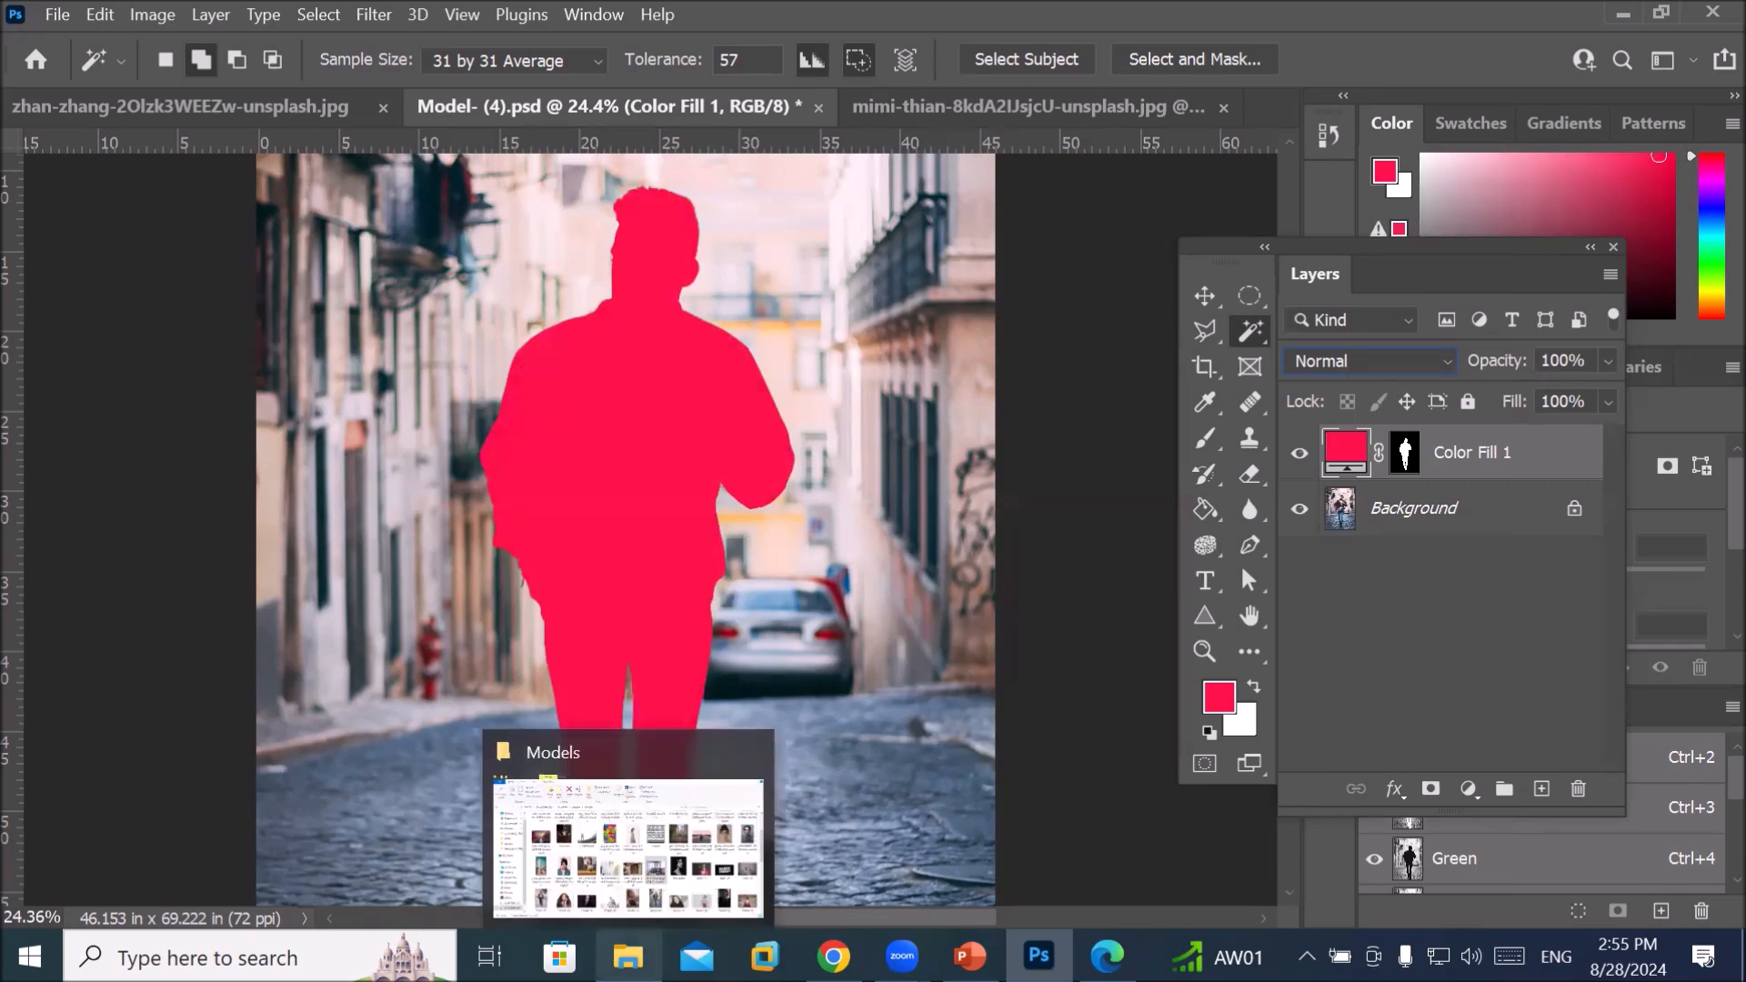
pyautogui.click(628, 957)
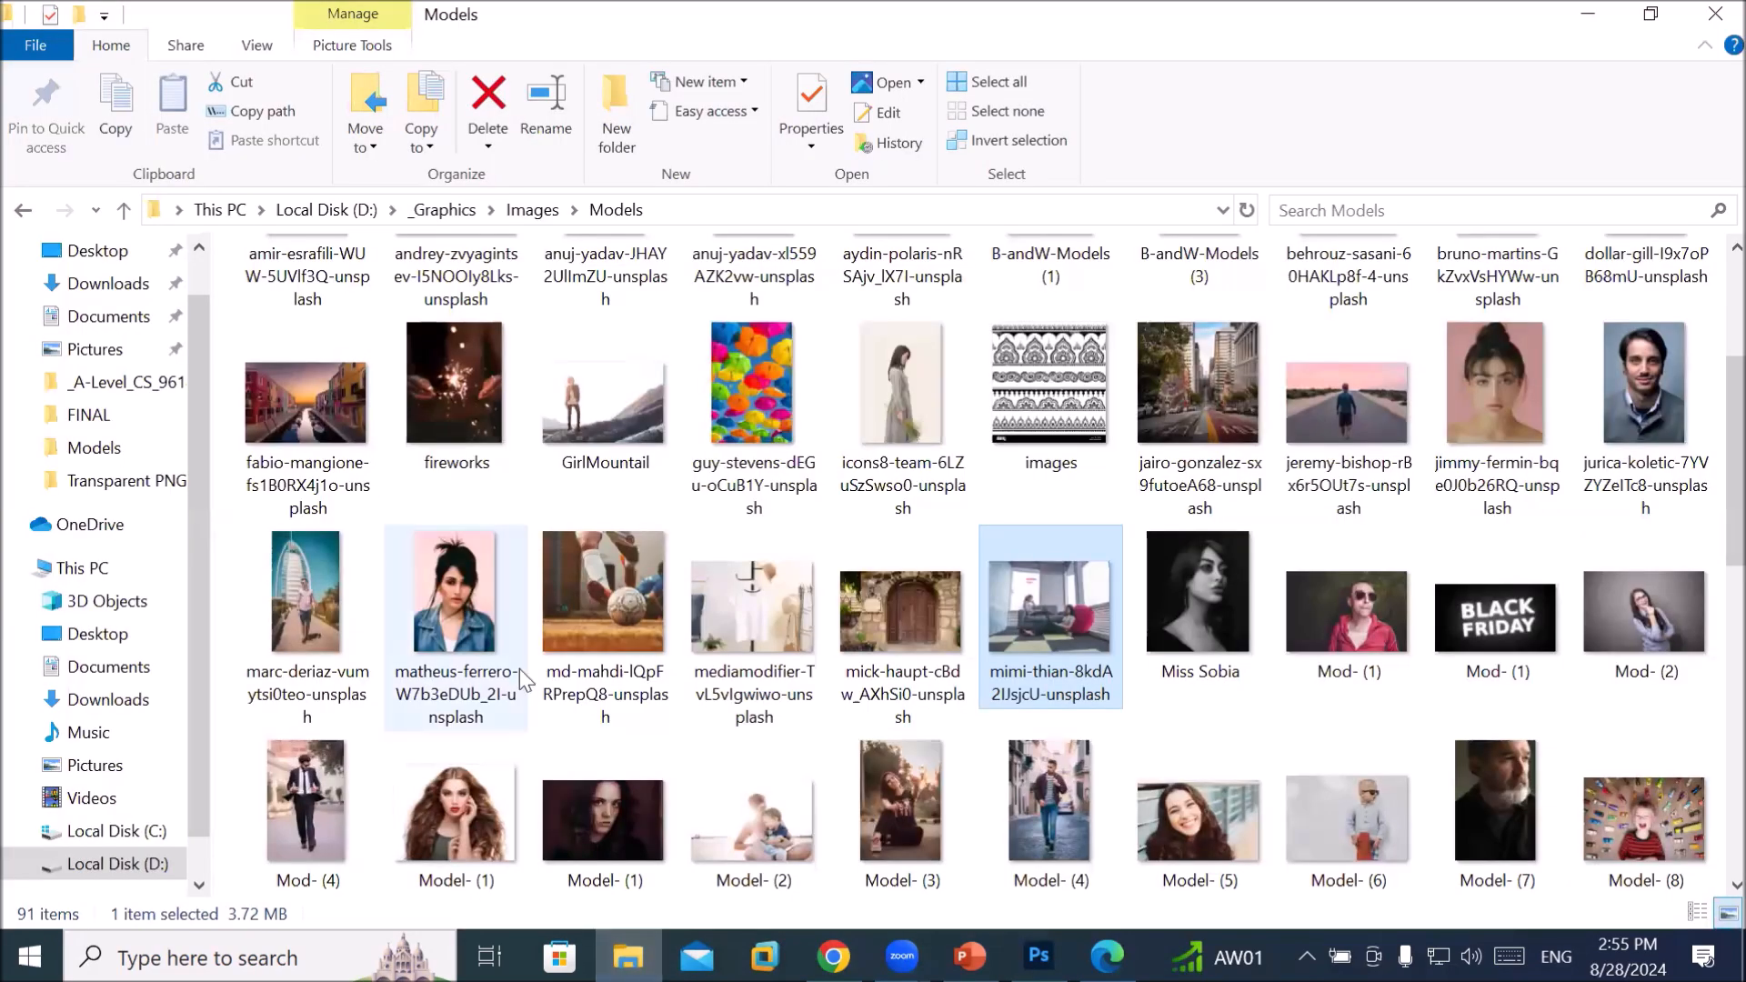
pyautogui.scroll(-5, 597, 544)
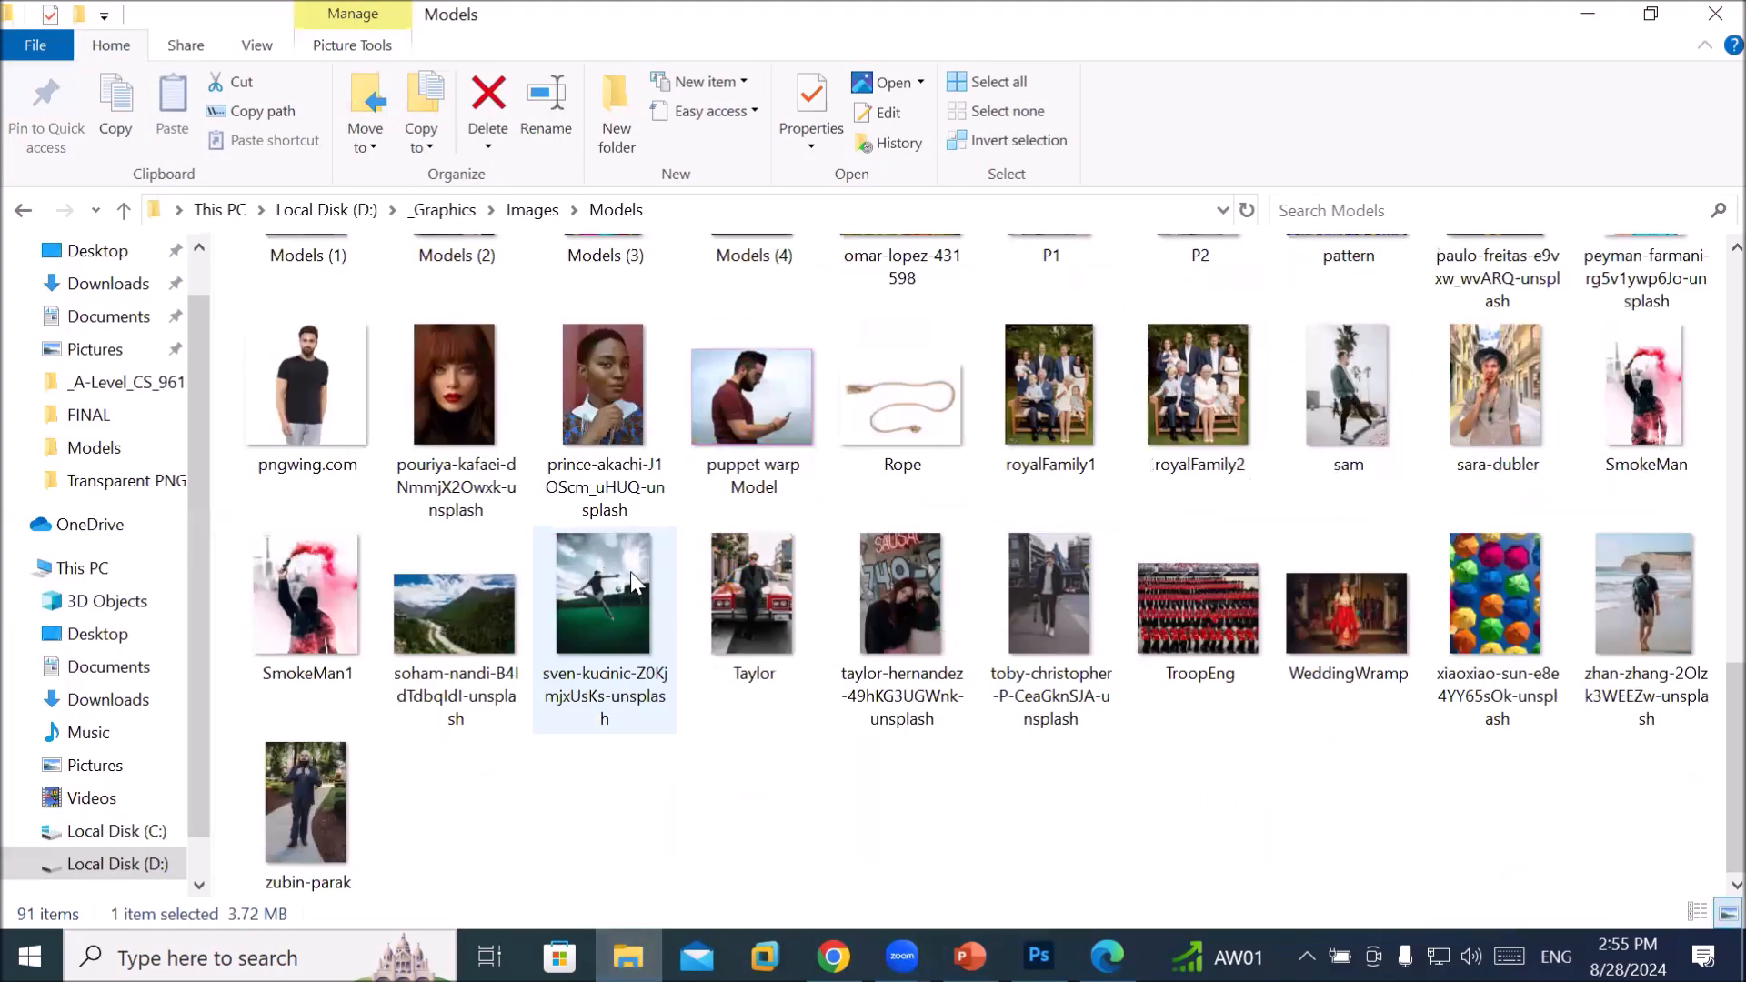
pyautogui.click(288, 327)
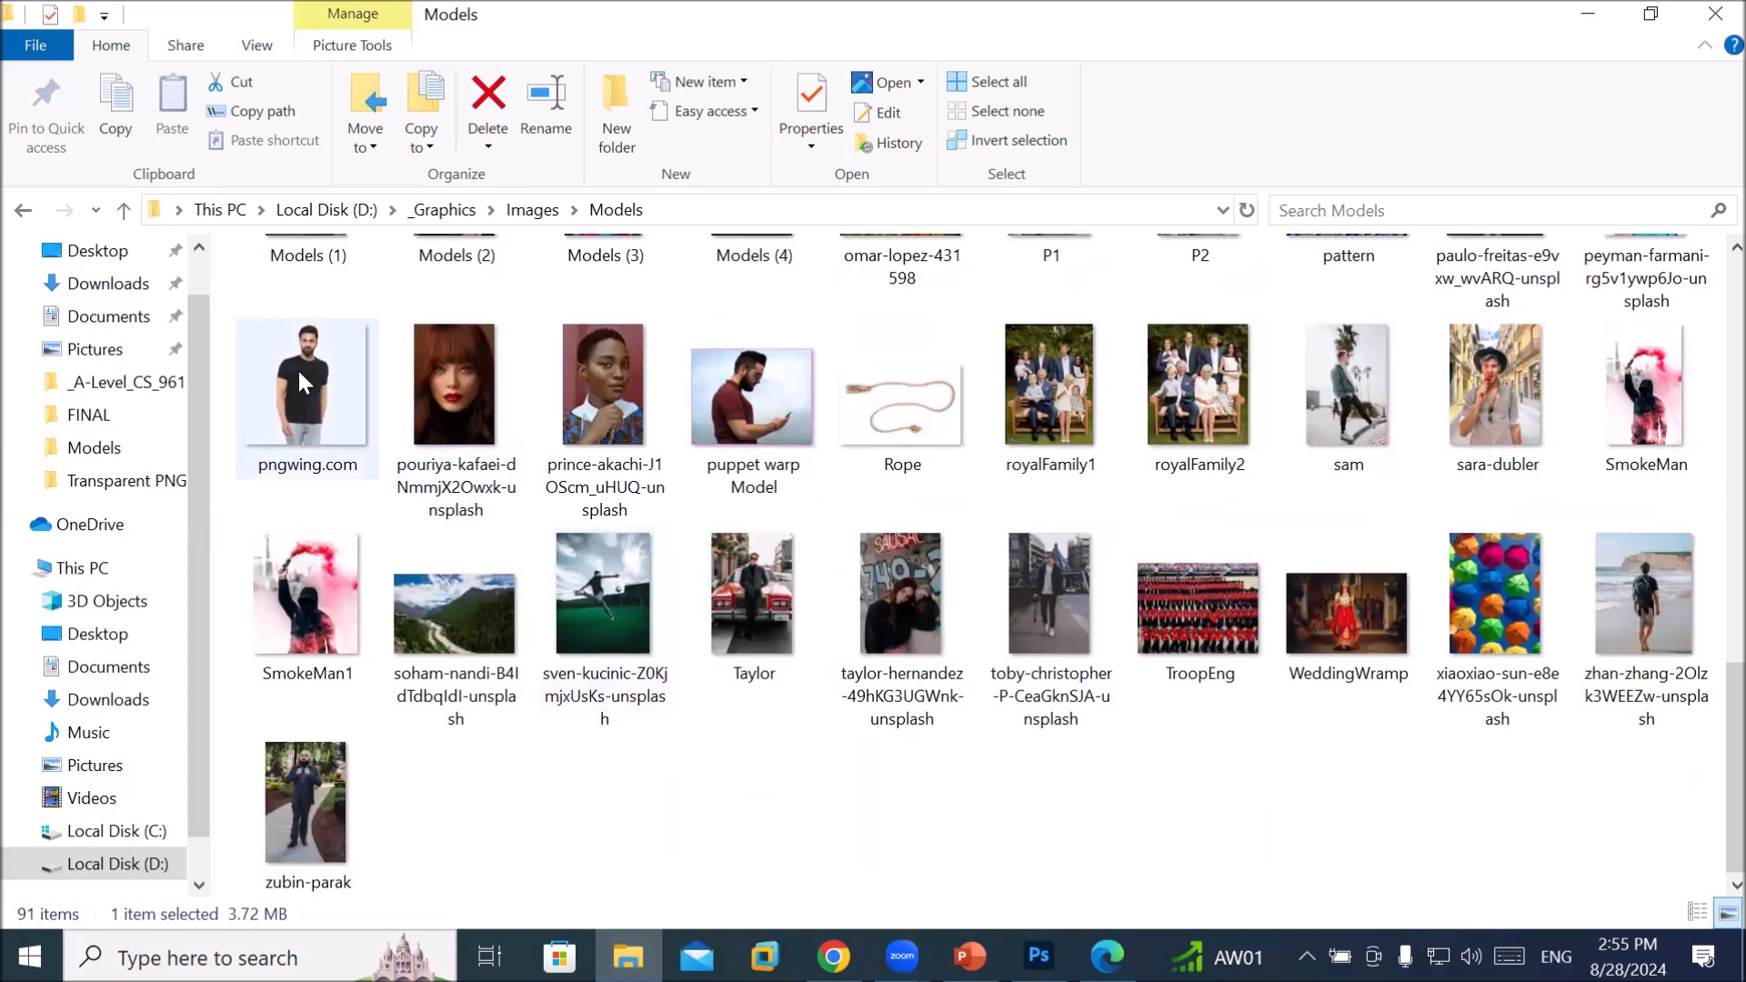
pyautogui.moveTo(724, 586); pyautogui.dragTo(855, 451)
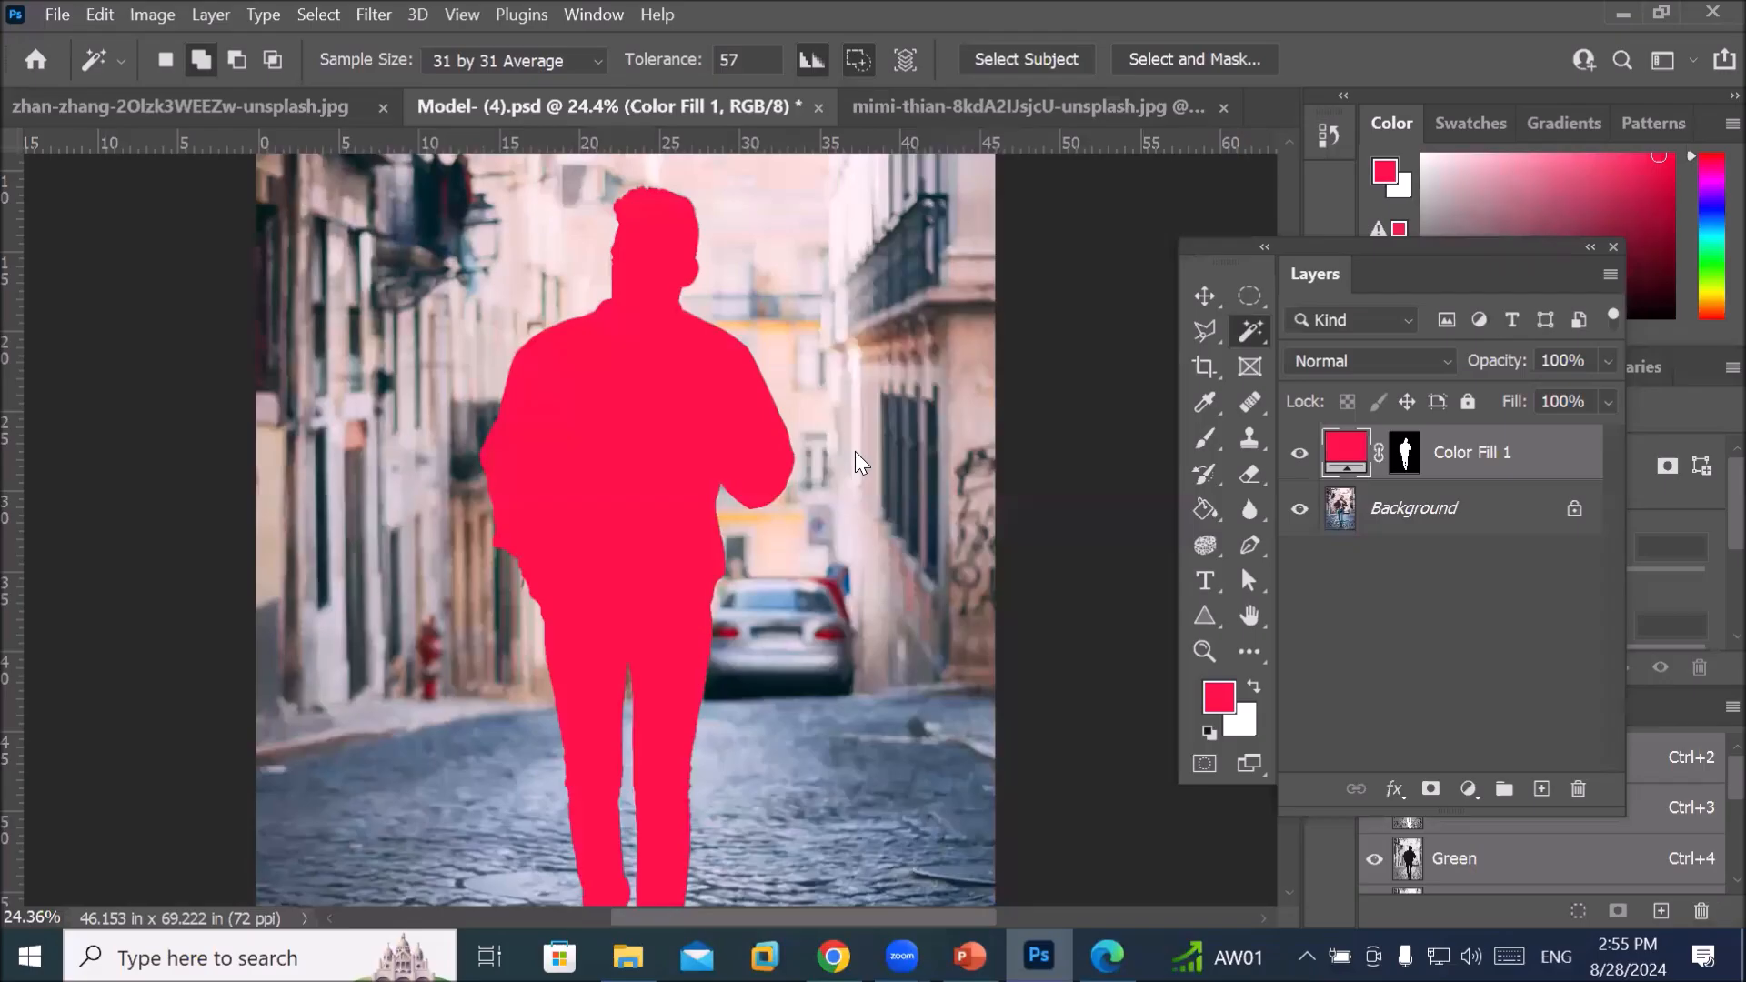
pyautogui.moveTo(986, 149); pyautogui.dragTo(962, 244)
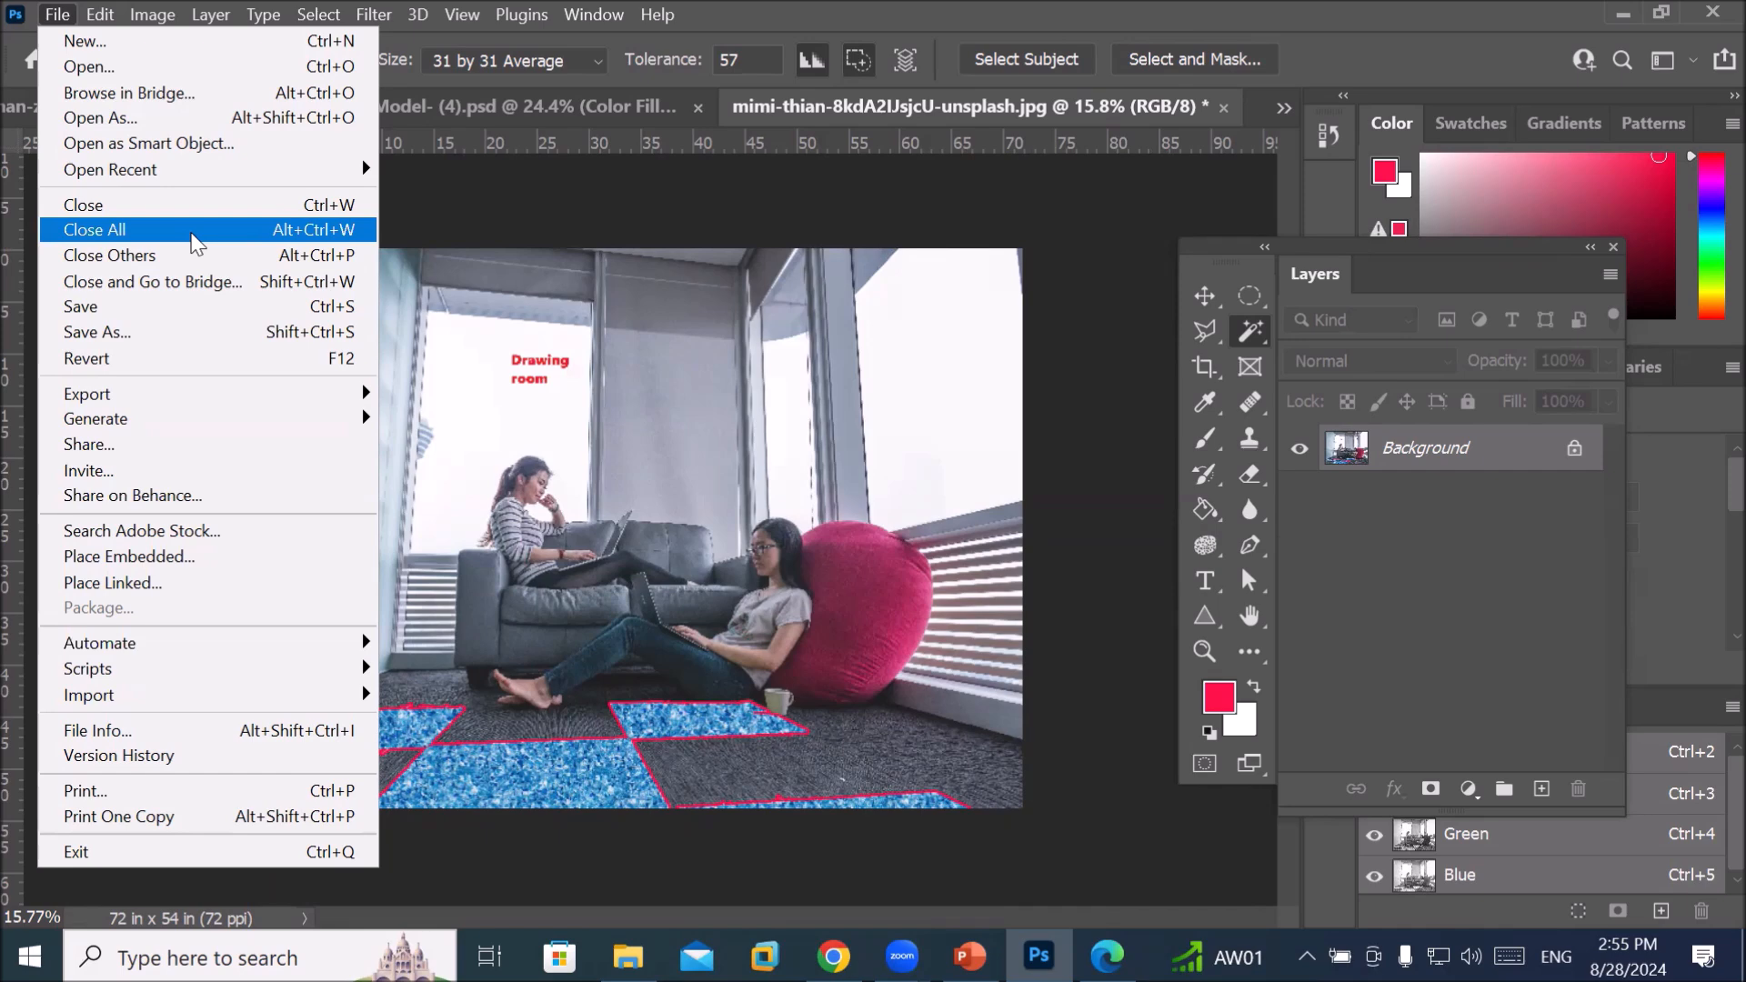
# Close all open documents without saving their changes
pyautogui.click(188, 233)
pyautogui.click(946, 400)
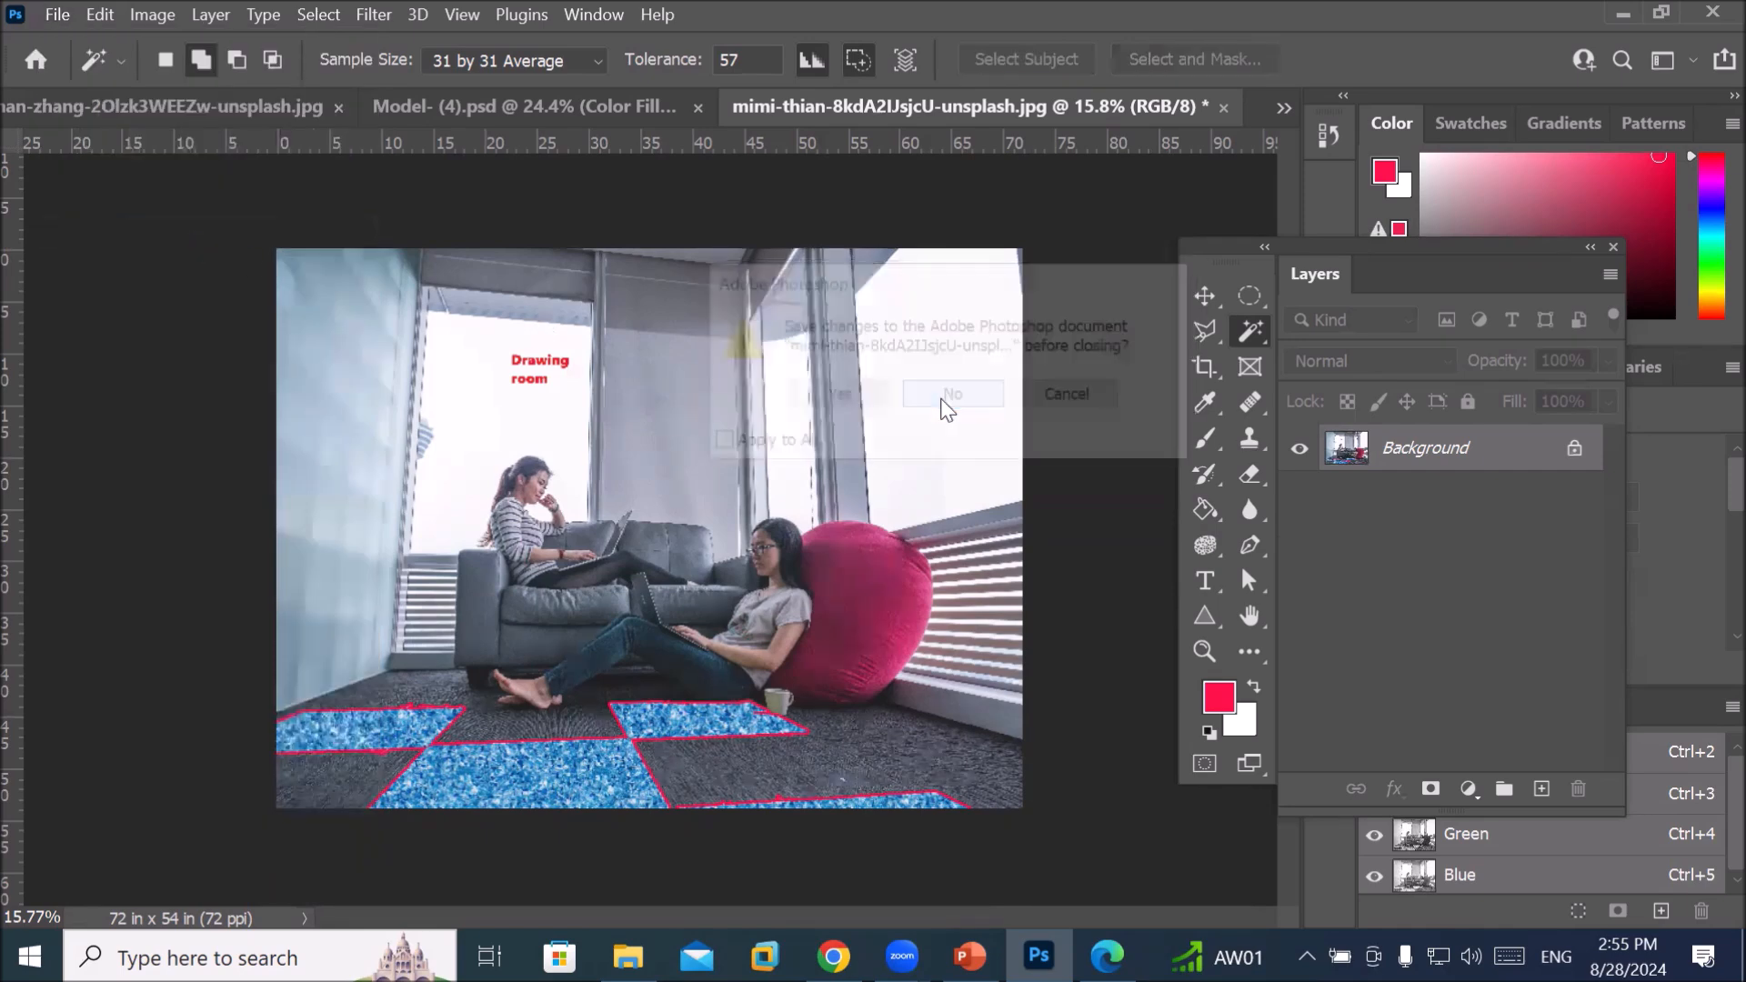
pyautogui.click(946, 397)
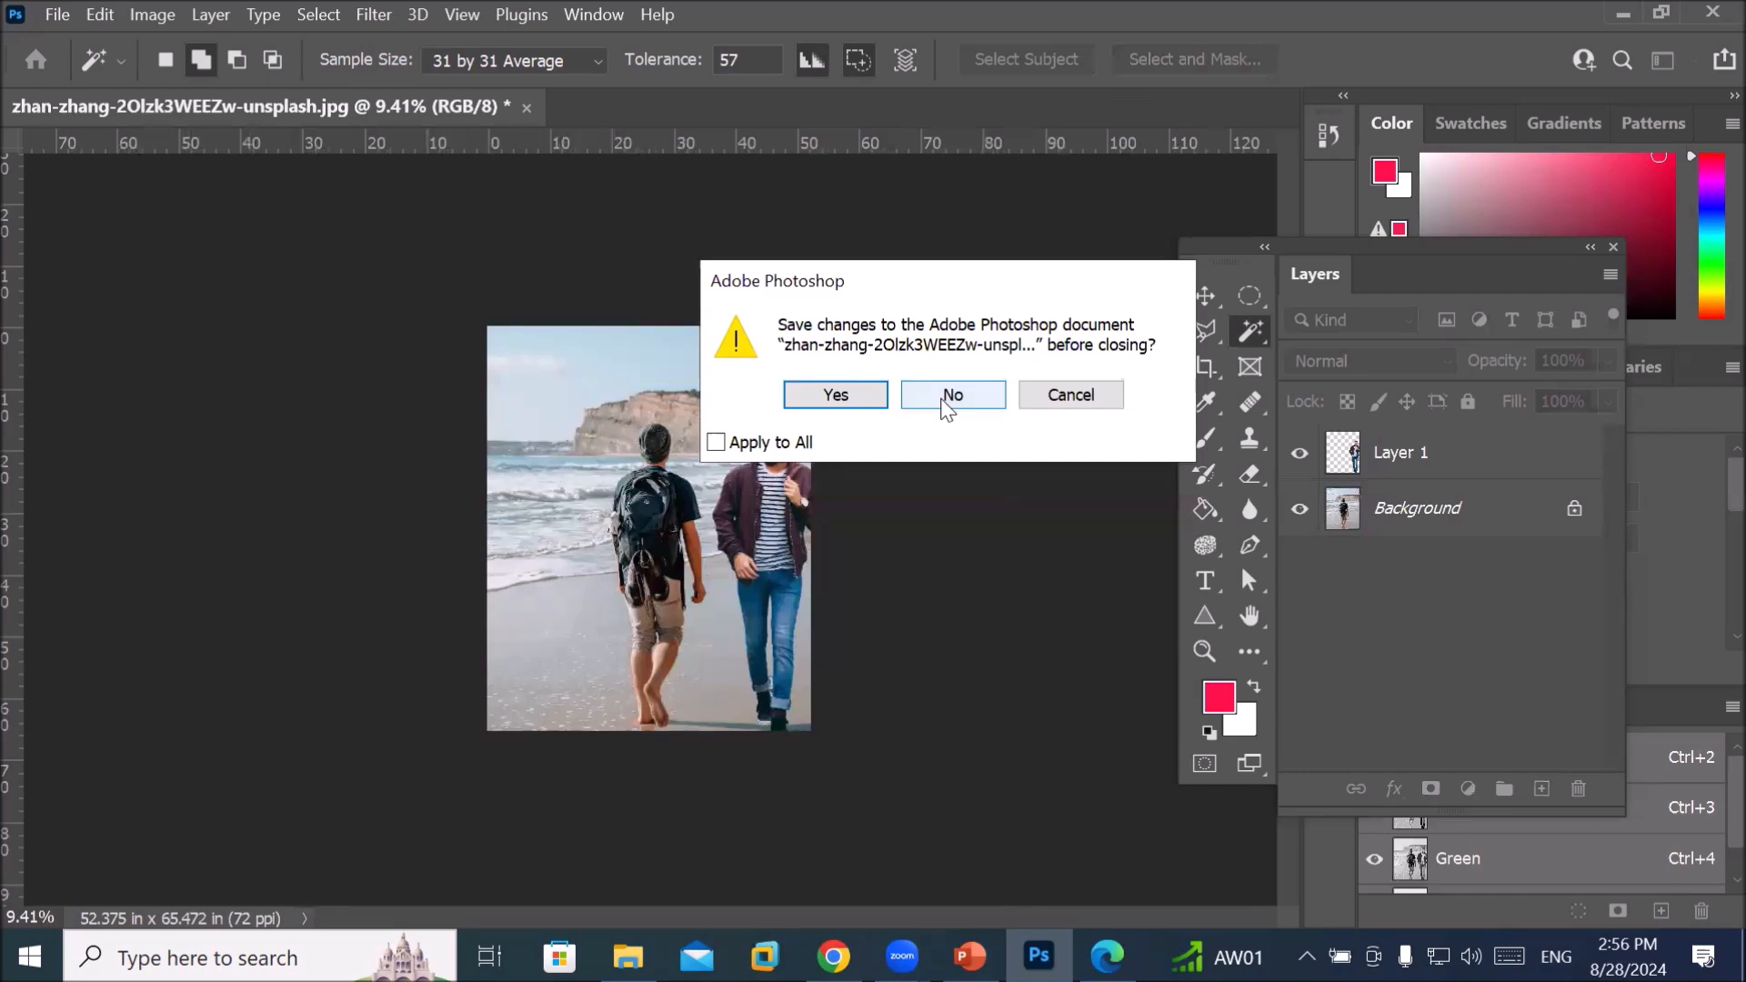
pyautogui.click(946, 400)
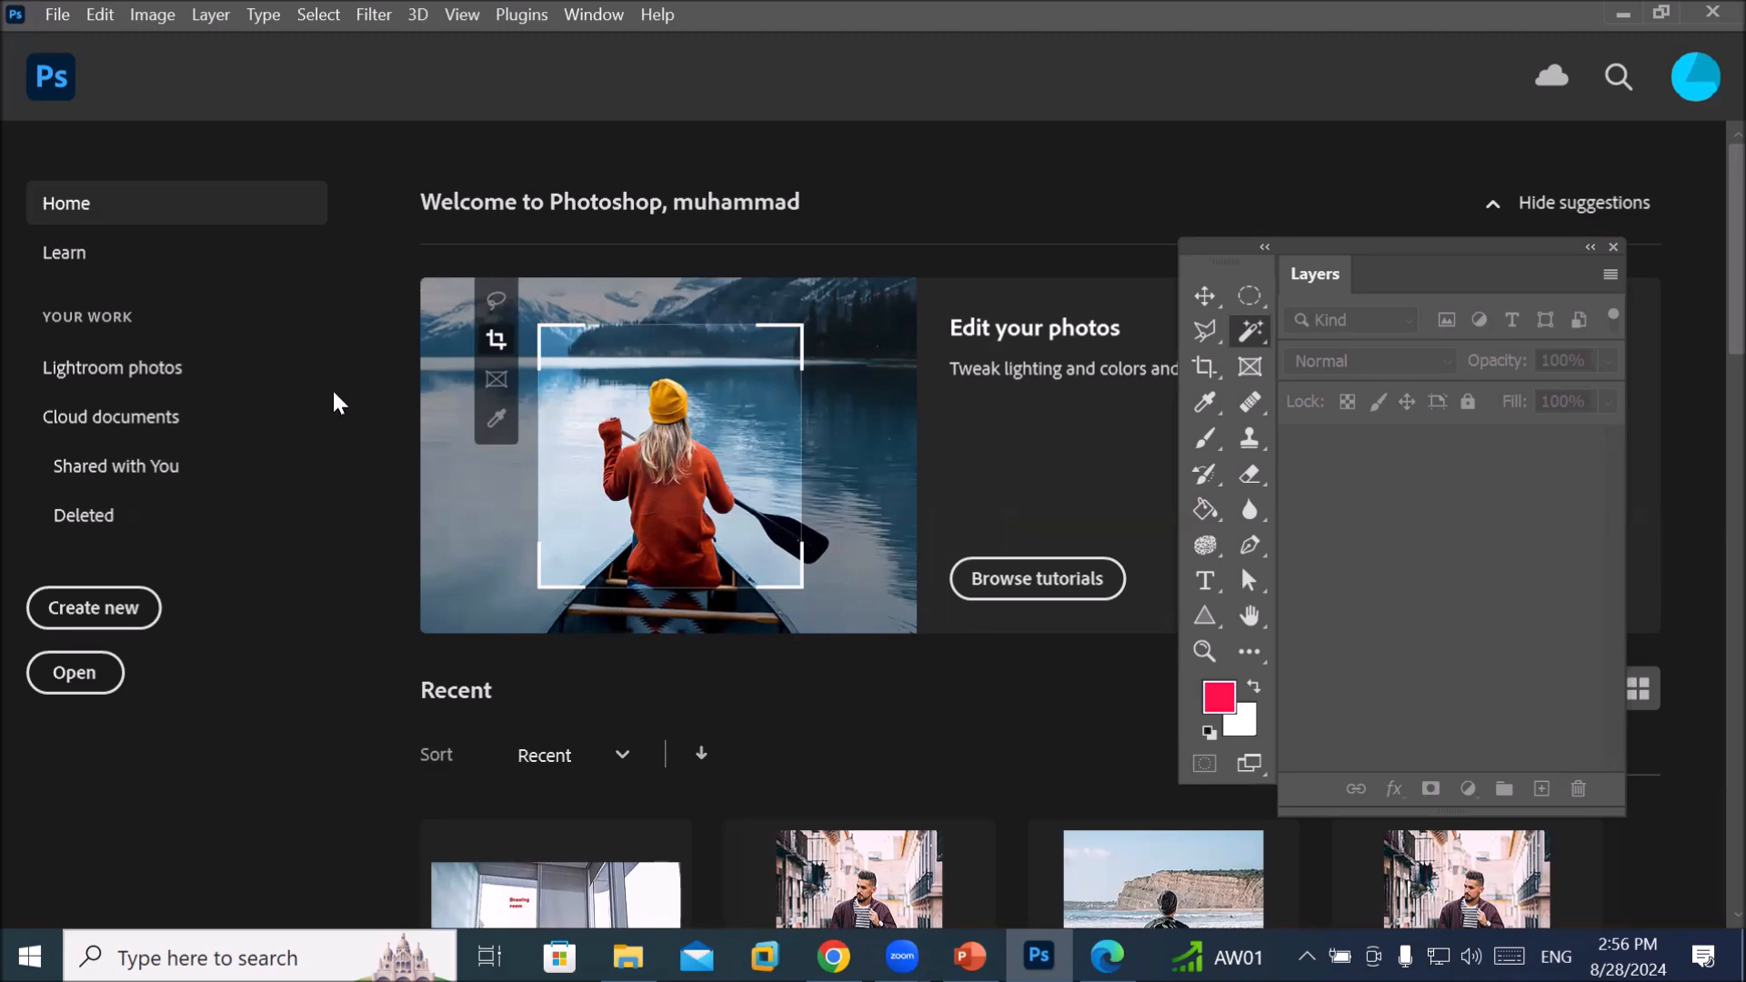
# Create an 8.5 x 11 in document at 300 ppi and place the pngwing.com image from the Models folder in it
pyautogui.click(96, 611)
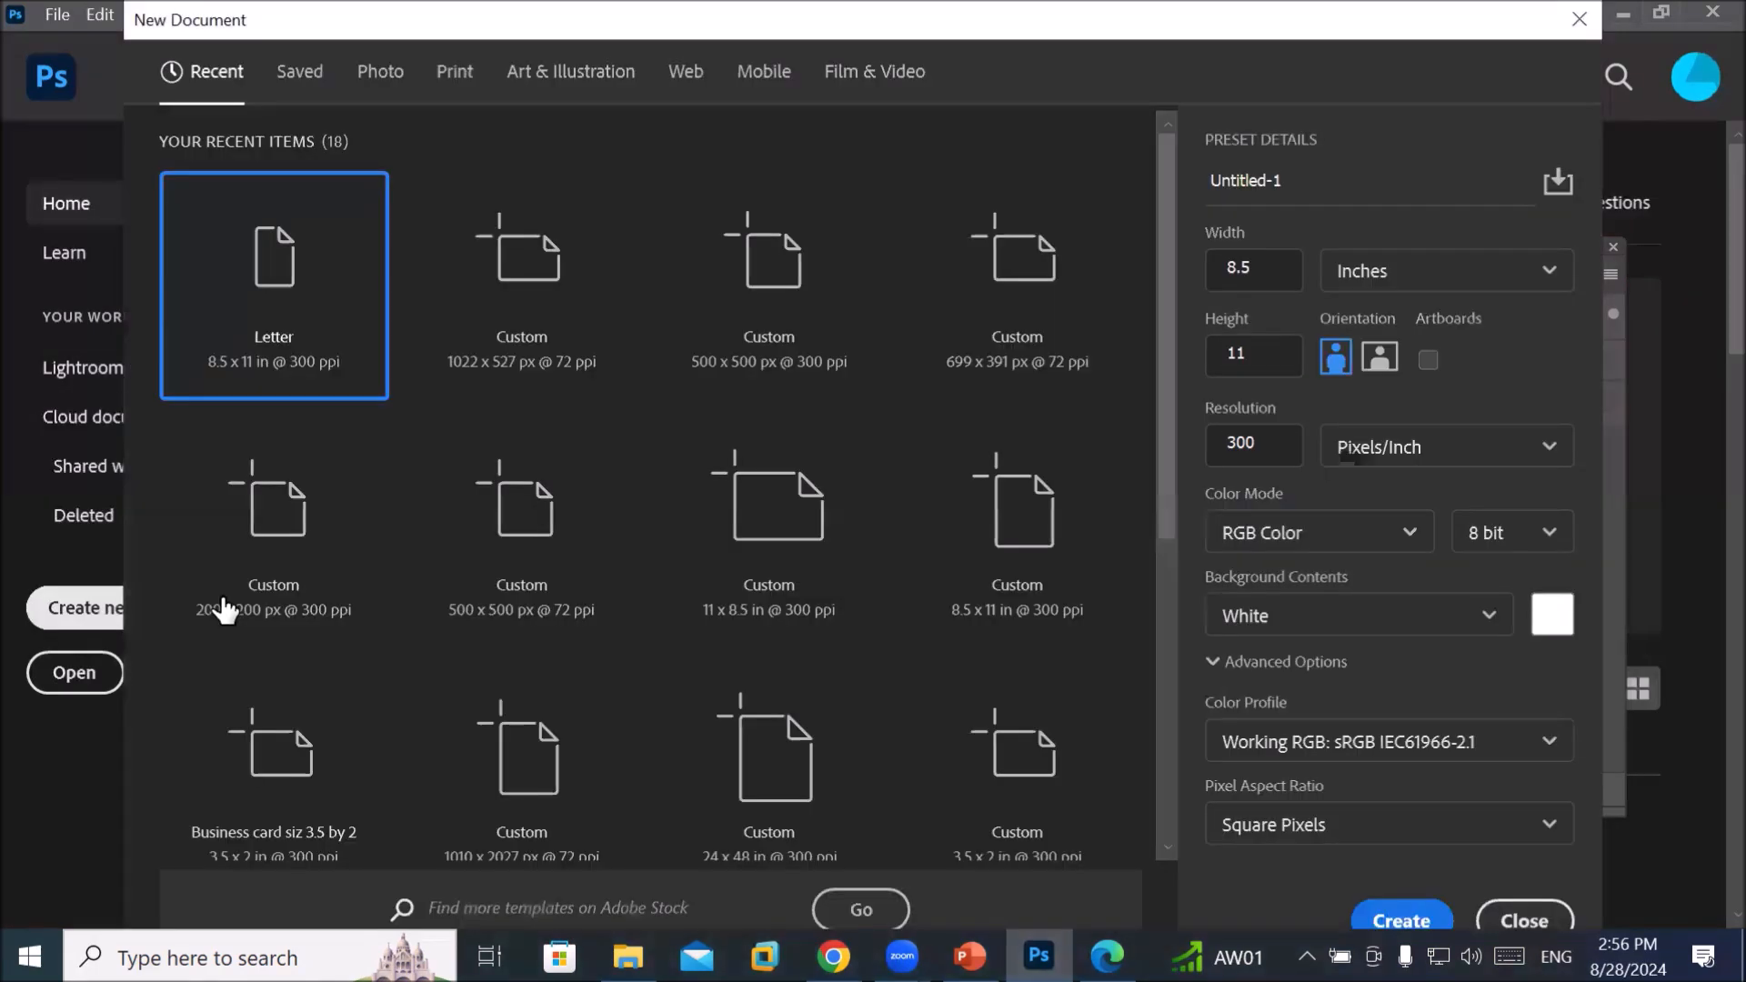
pyautogui.doubleClick(528, 312)
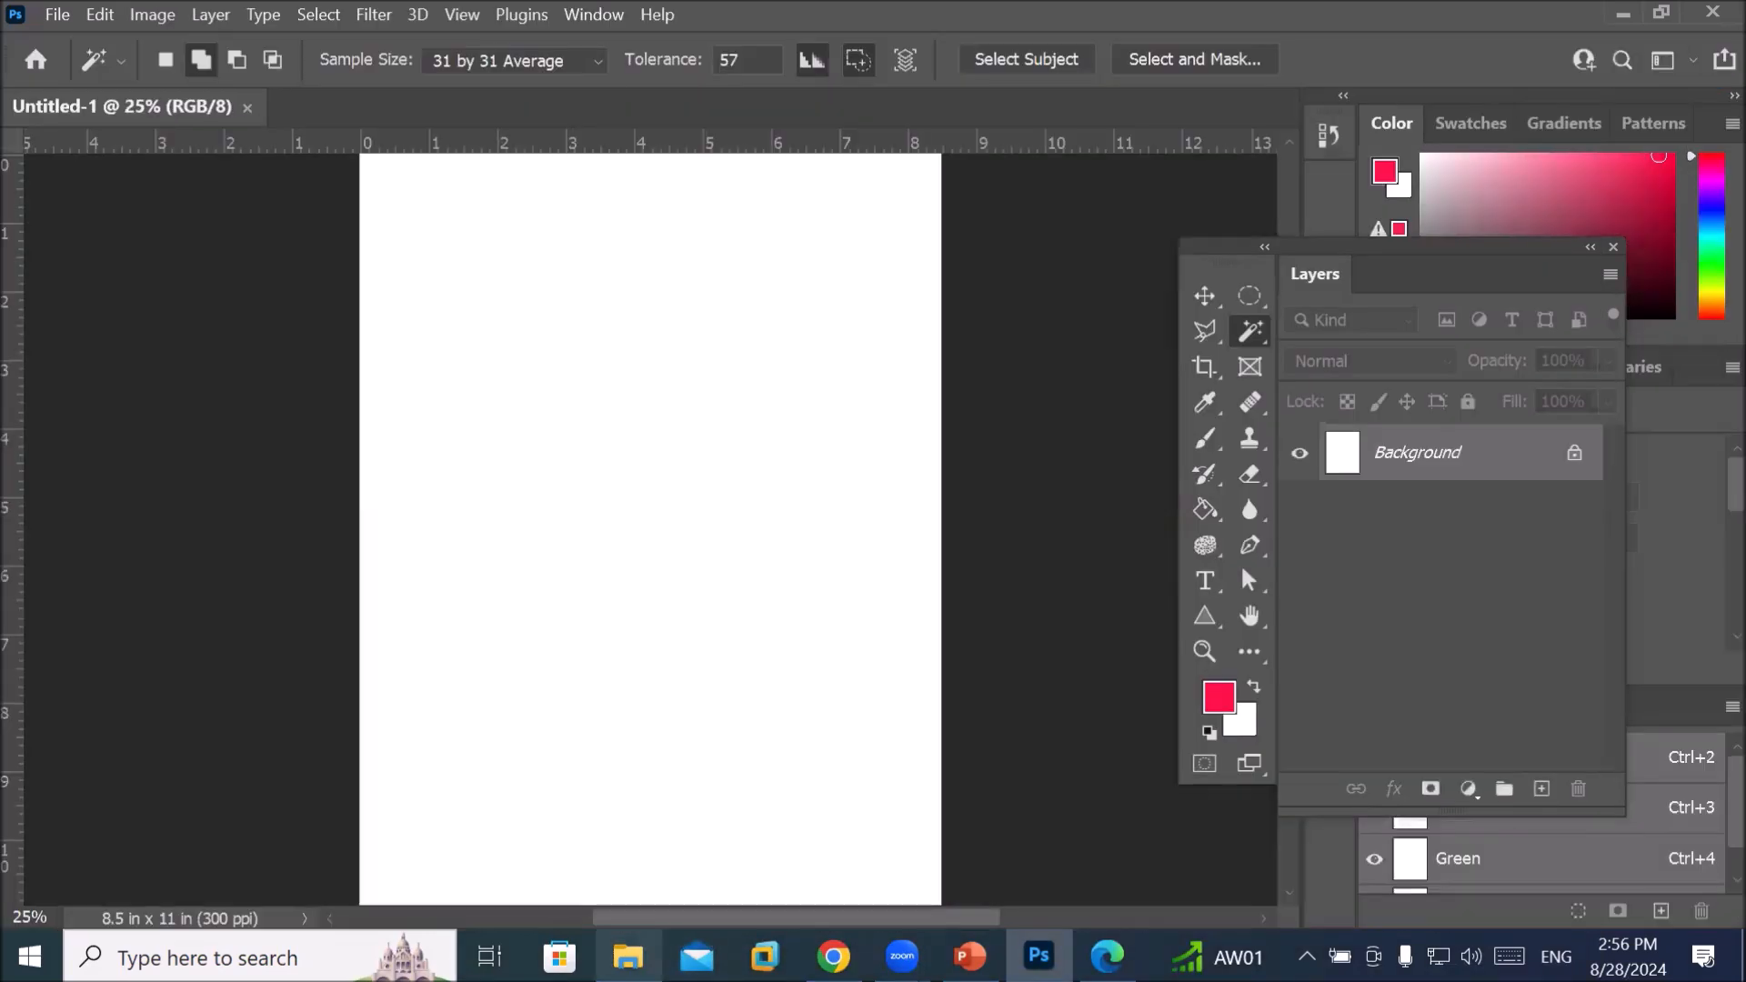
pyautogui.moveTo(628, 957)
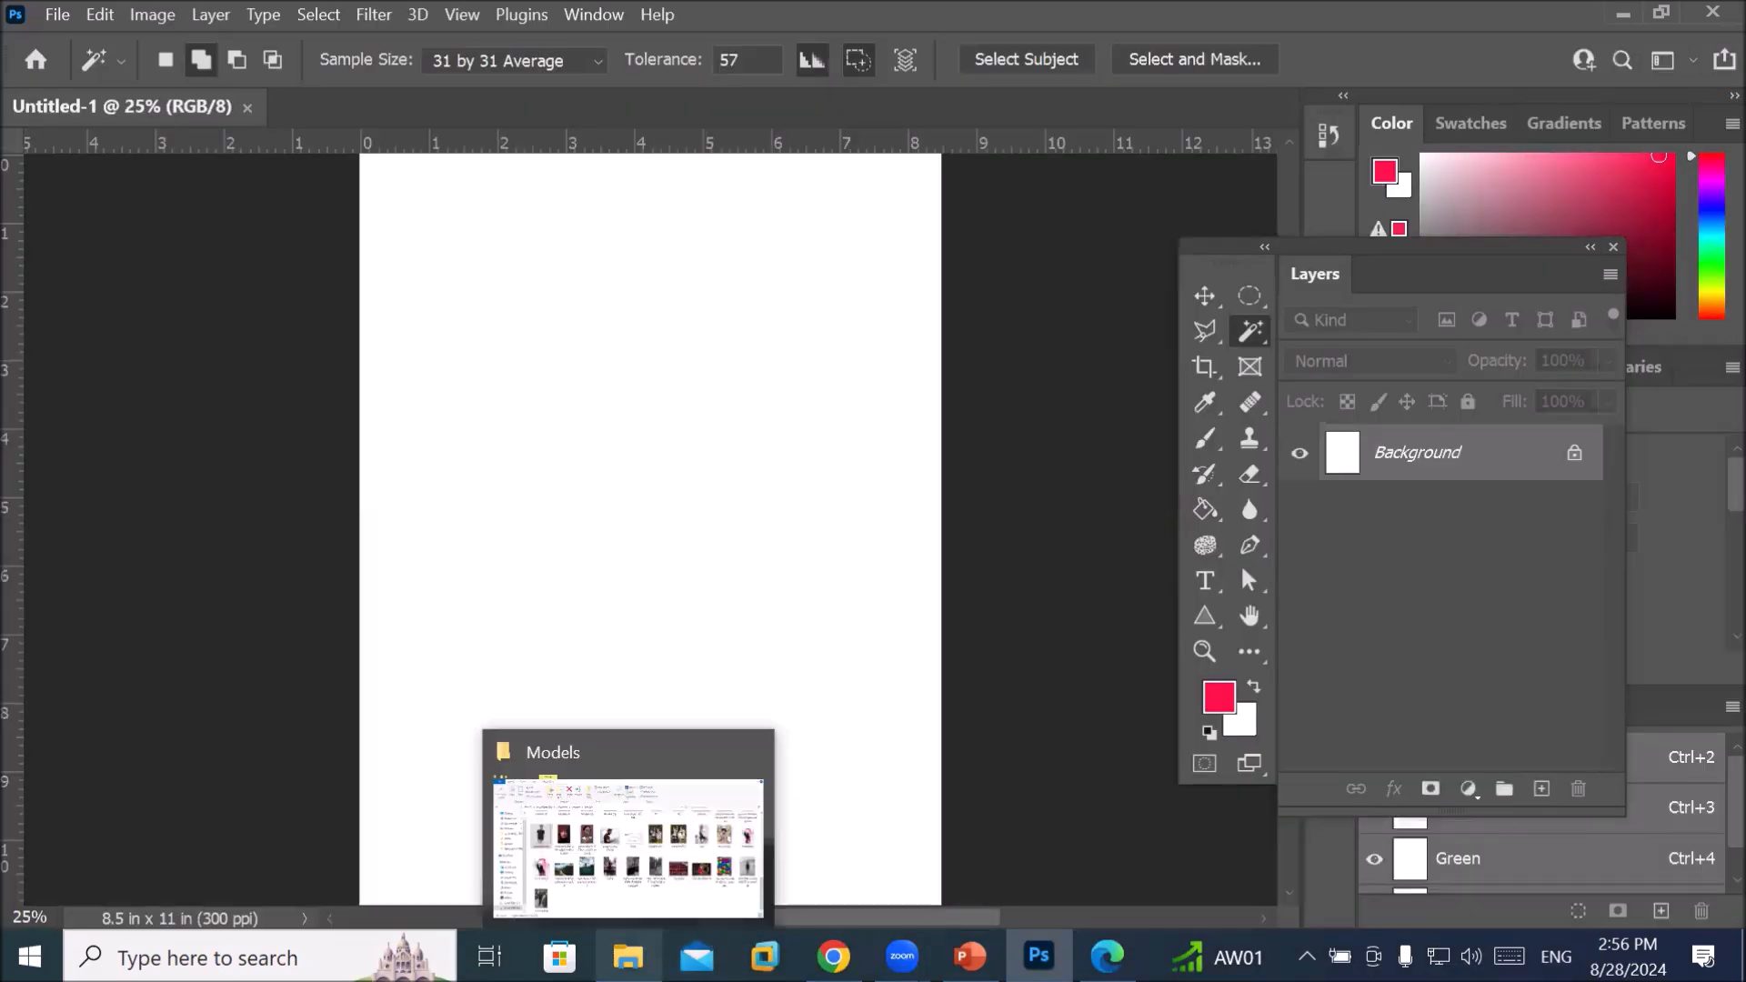
pyautogui.click(696, 855)
pyautogui.moveTo(289, 333); pyautogui.dragTo(691, 518)
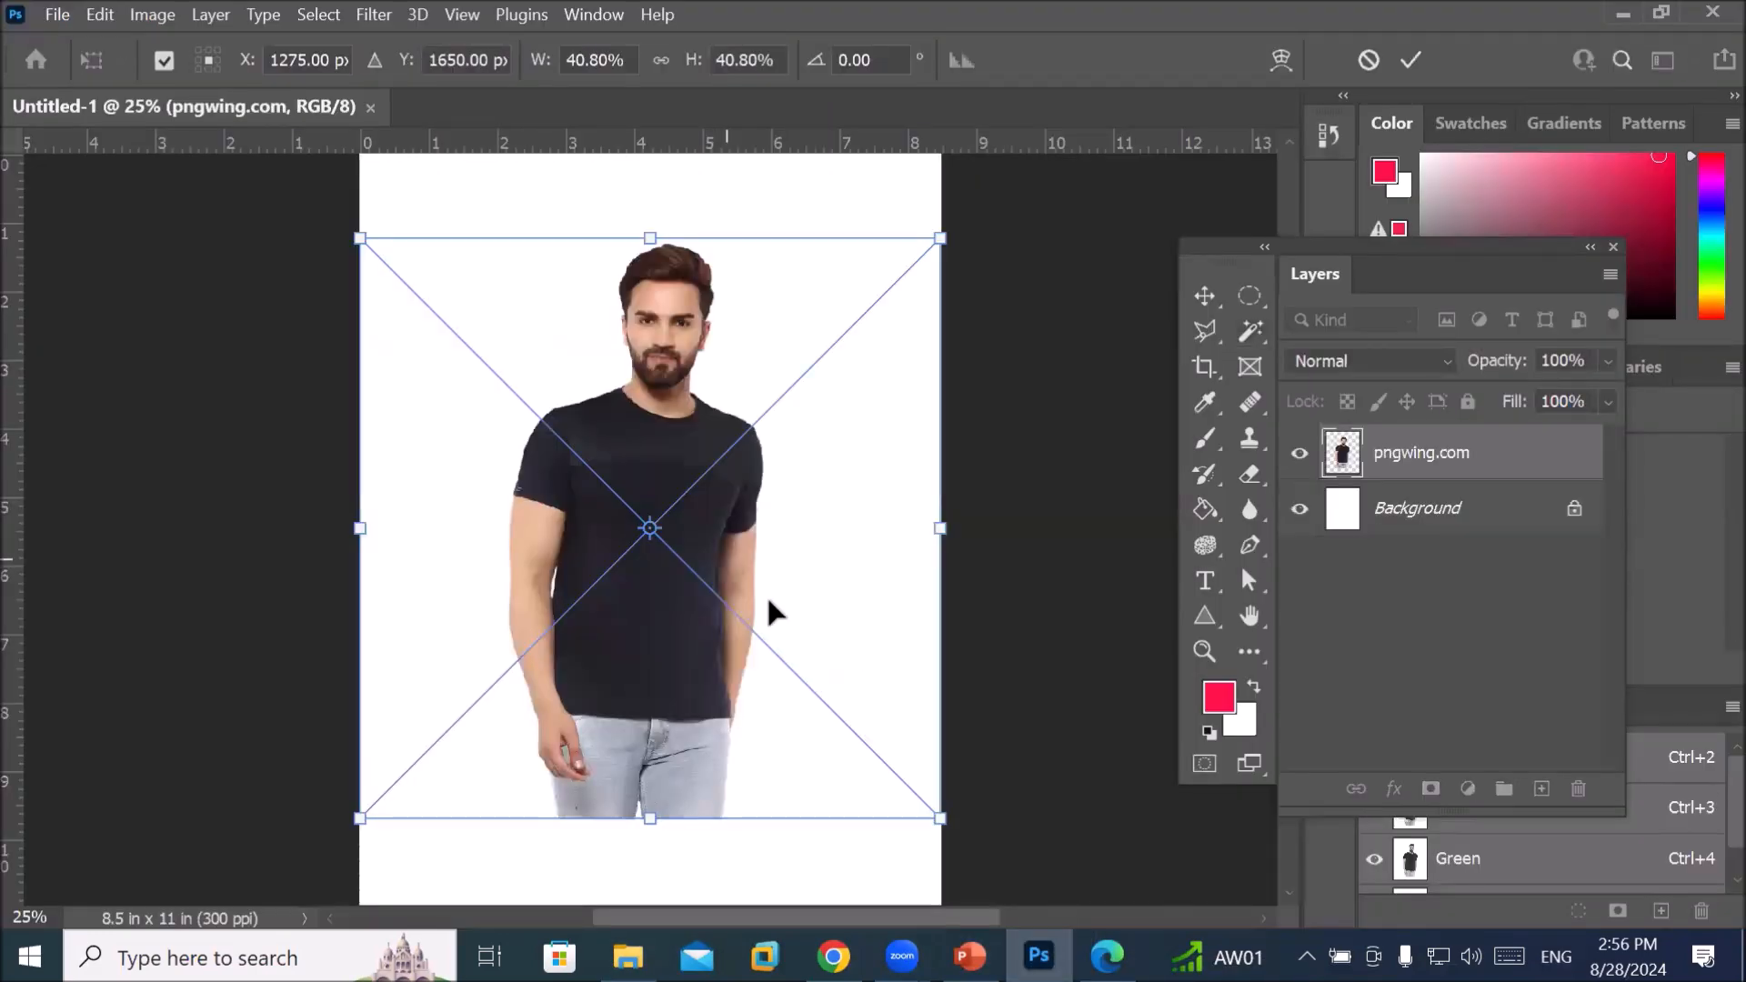
pyautogui.click(1409, 60)
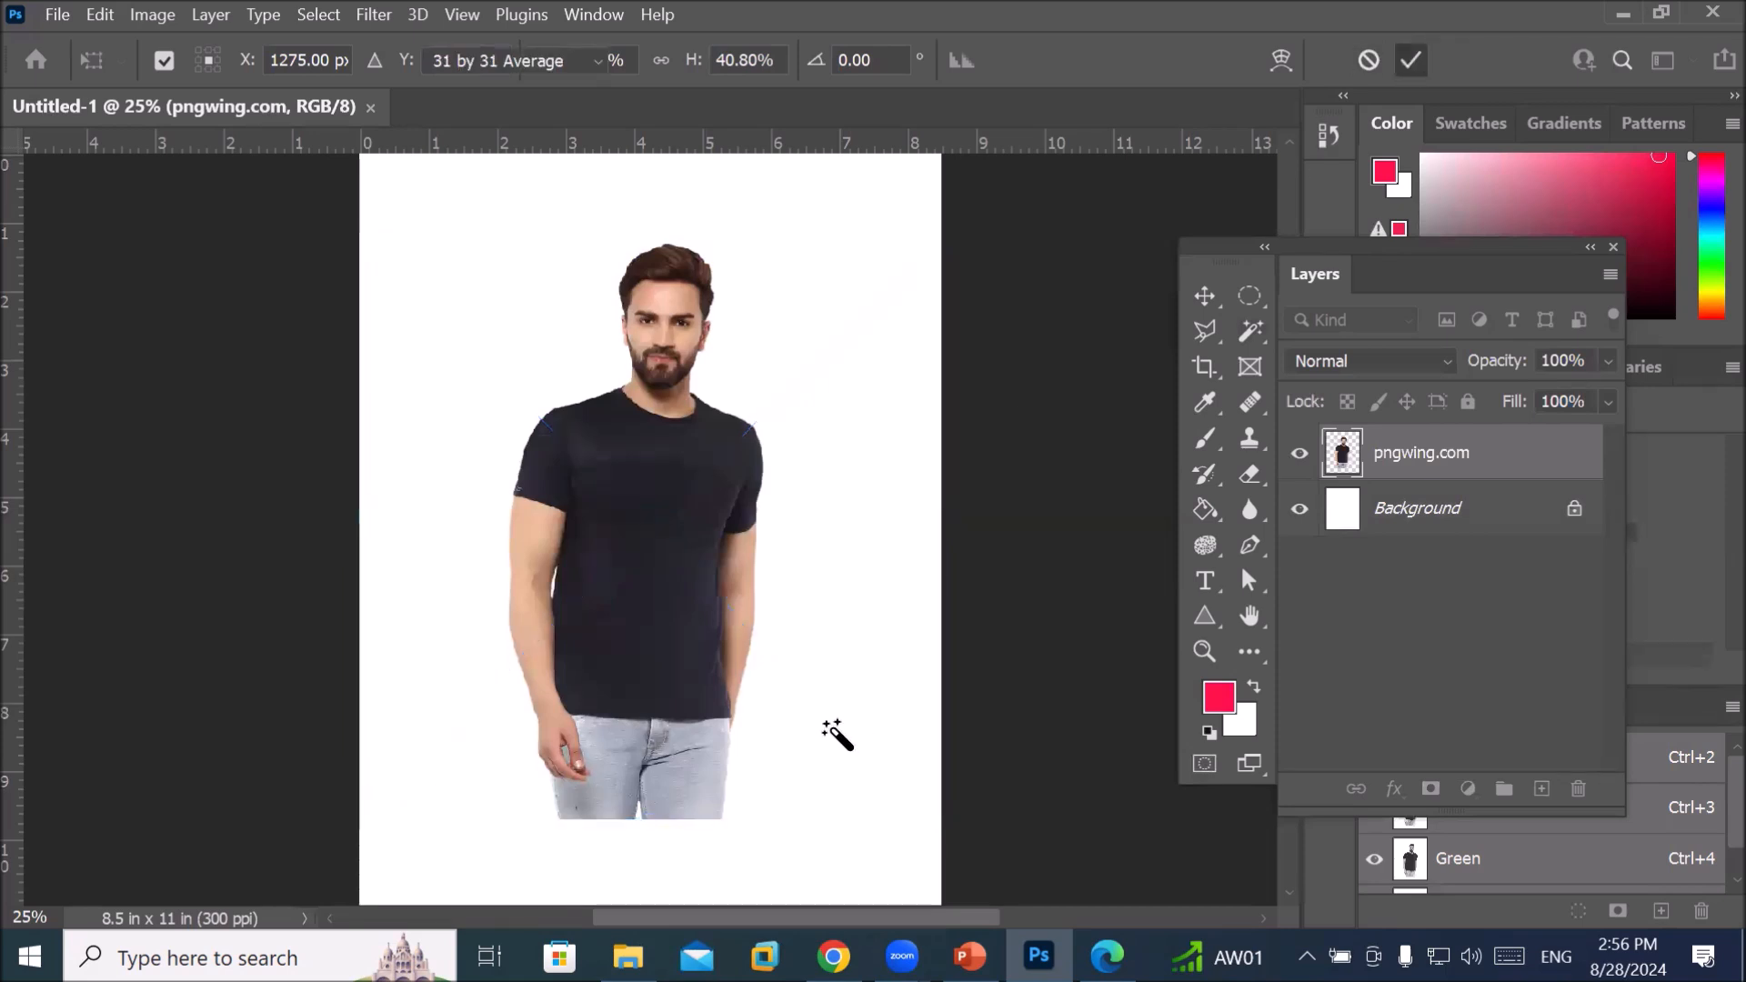
# Rasterize the placed pngwing.com layer
pyautogui.scroll(3, 721, 759)
pyautogui.scroll(-1, 717, 763)
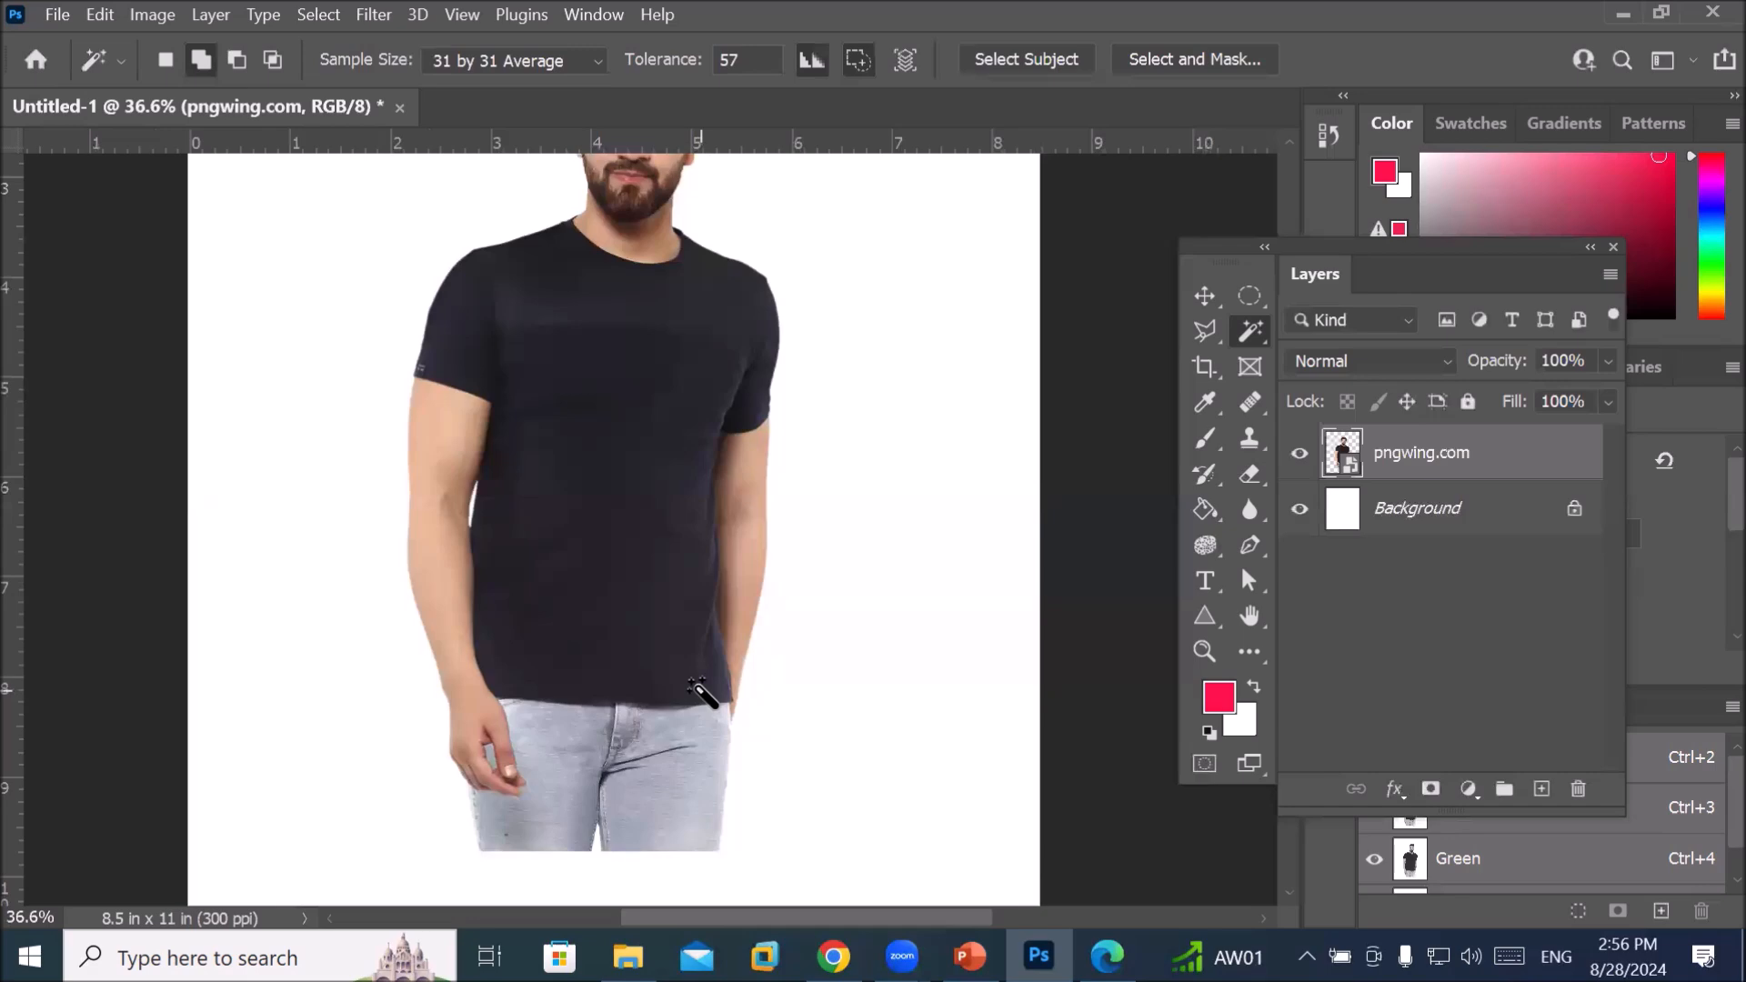
pyautogui.rightClick(1408, 462)
pyautogui.click(1170, 546)
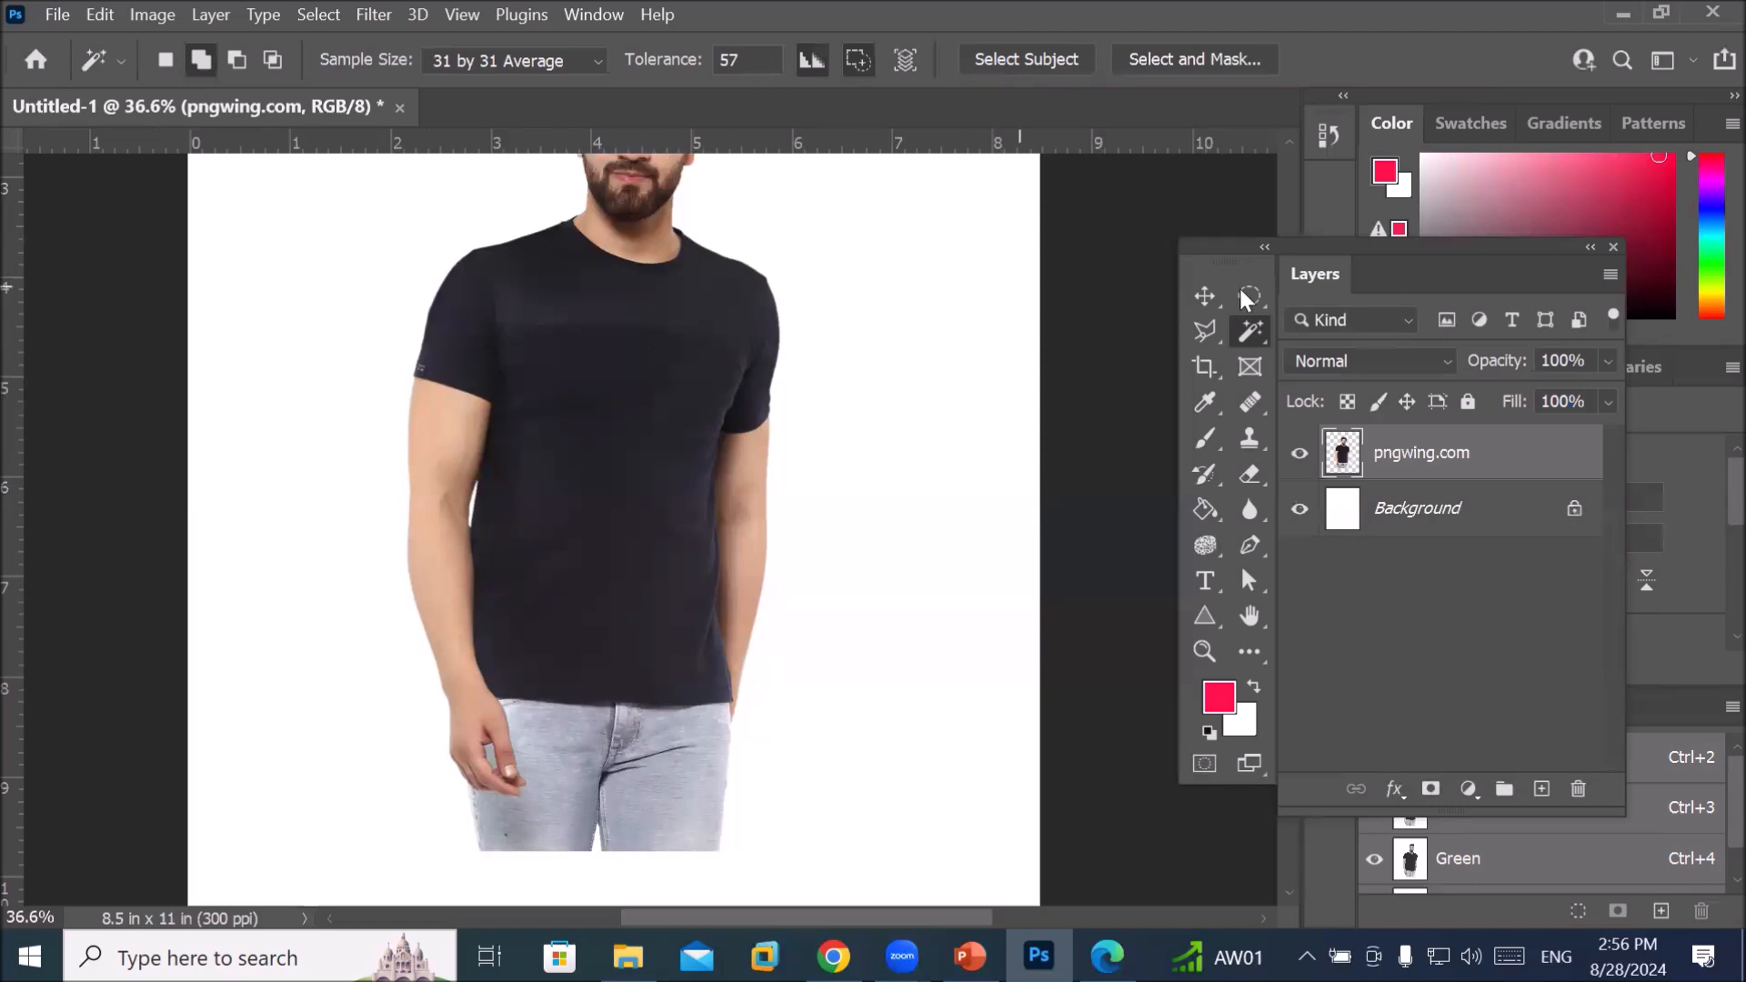
# Select the man's black T-shirt with the Quick Selection Tool
pyautogui.rightClick(1248, 332)
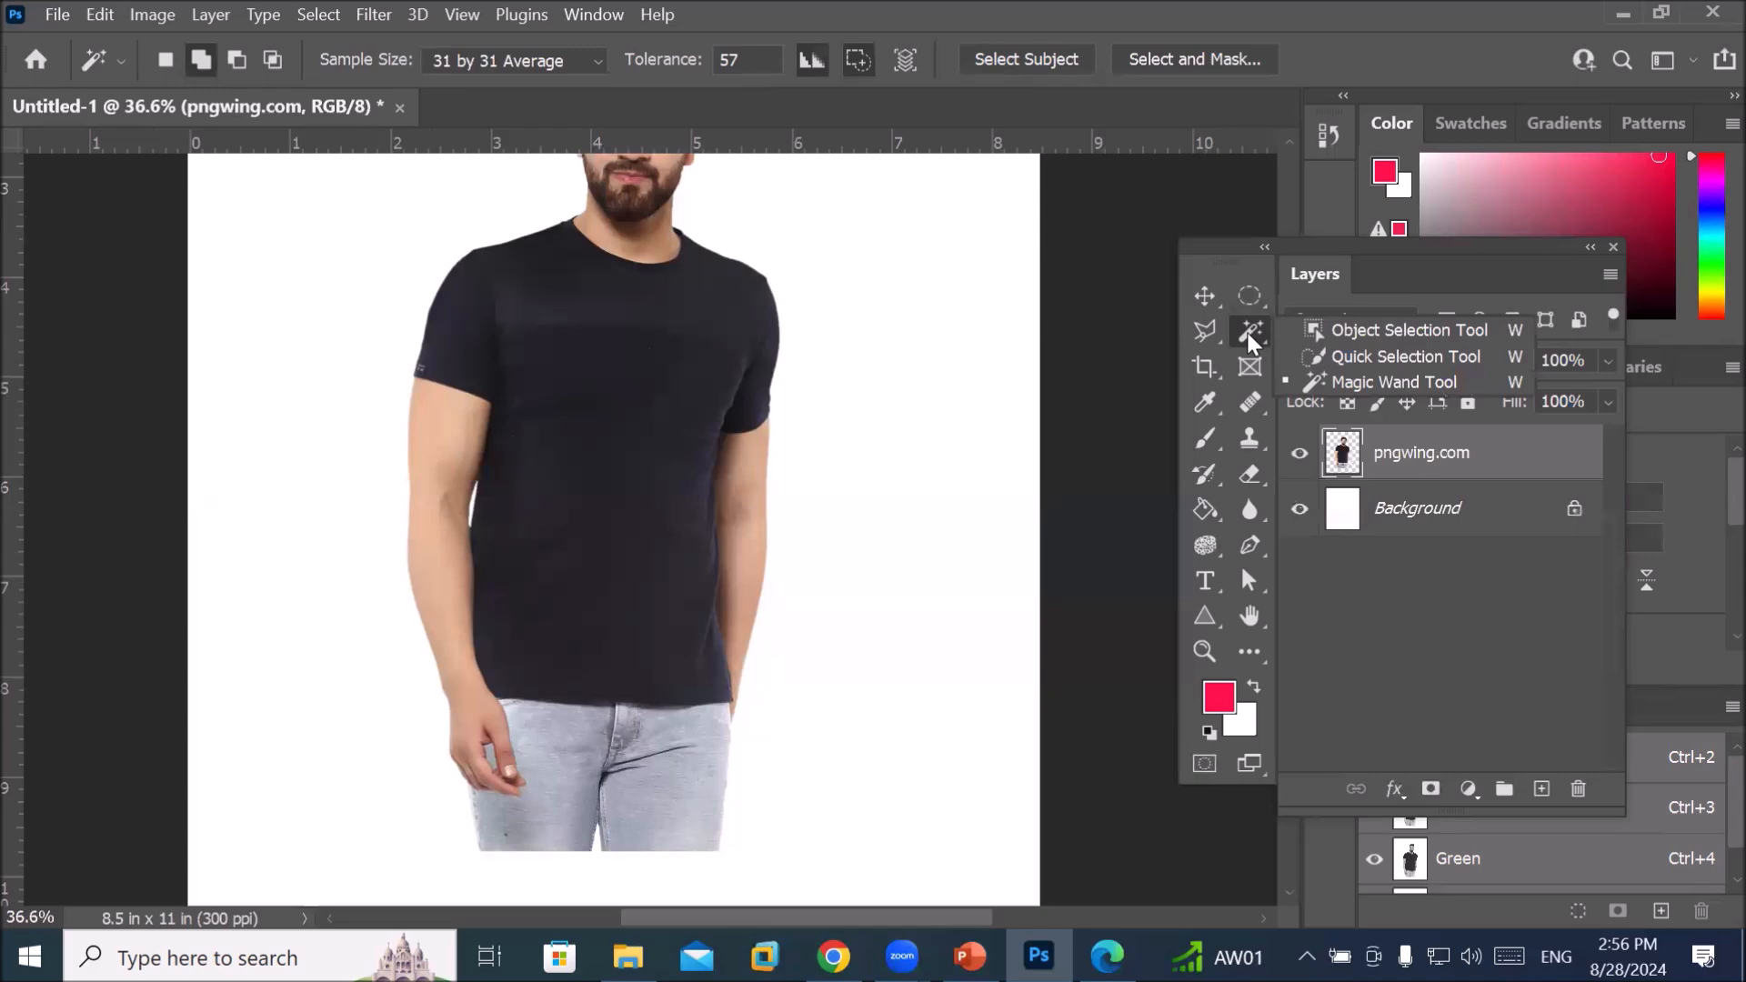
pyautogui.click(1426, 357)
pyautogui.moveTo(550, 338)
pyautogui.mouseDown()
pyautogui.moveTo(582, 360)
pyautogui.moveTo(612, 471)
pyautogui.mouseUp()
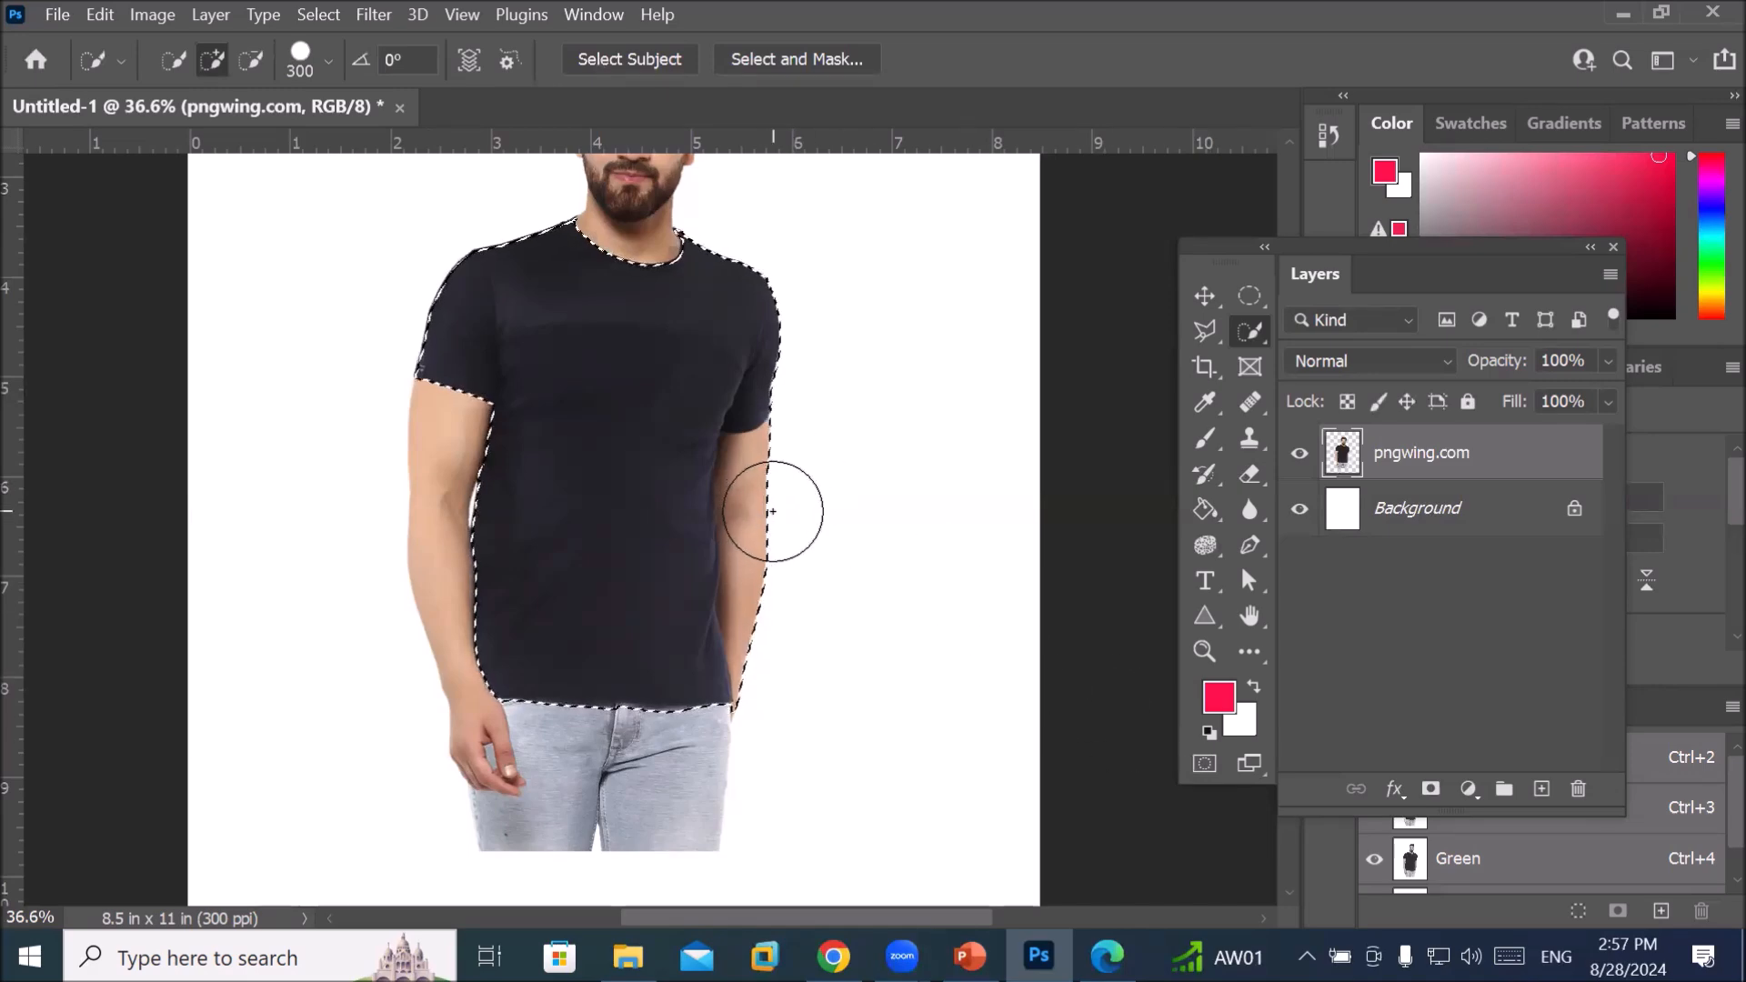
# Reduce the Quick Selection brush to 100 and subtract the man's left arm from the T-shirt selection
pyautogui.press('[')
pyautogui.press('[')
pyautogui.press('[')
pyautogui.press('[')
pyautogui.press('[')
pyautogui.press('[')
pyautogui.press('alt')
pyautogui.moveTo(751, 492)
pyautogui.mouseDown()
pyautogui.moveTo(753, 467)
pyautogui.moveTo(791, 597)
pyautogui.mouseUp()
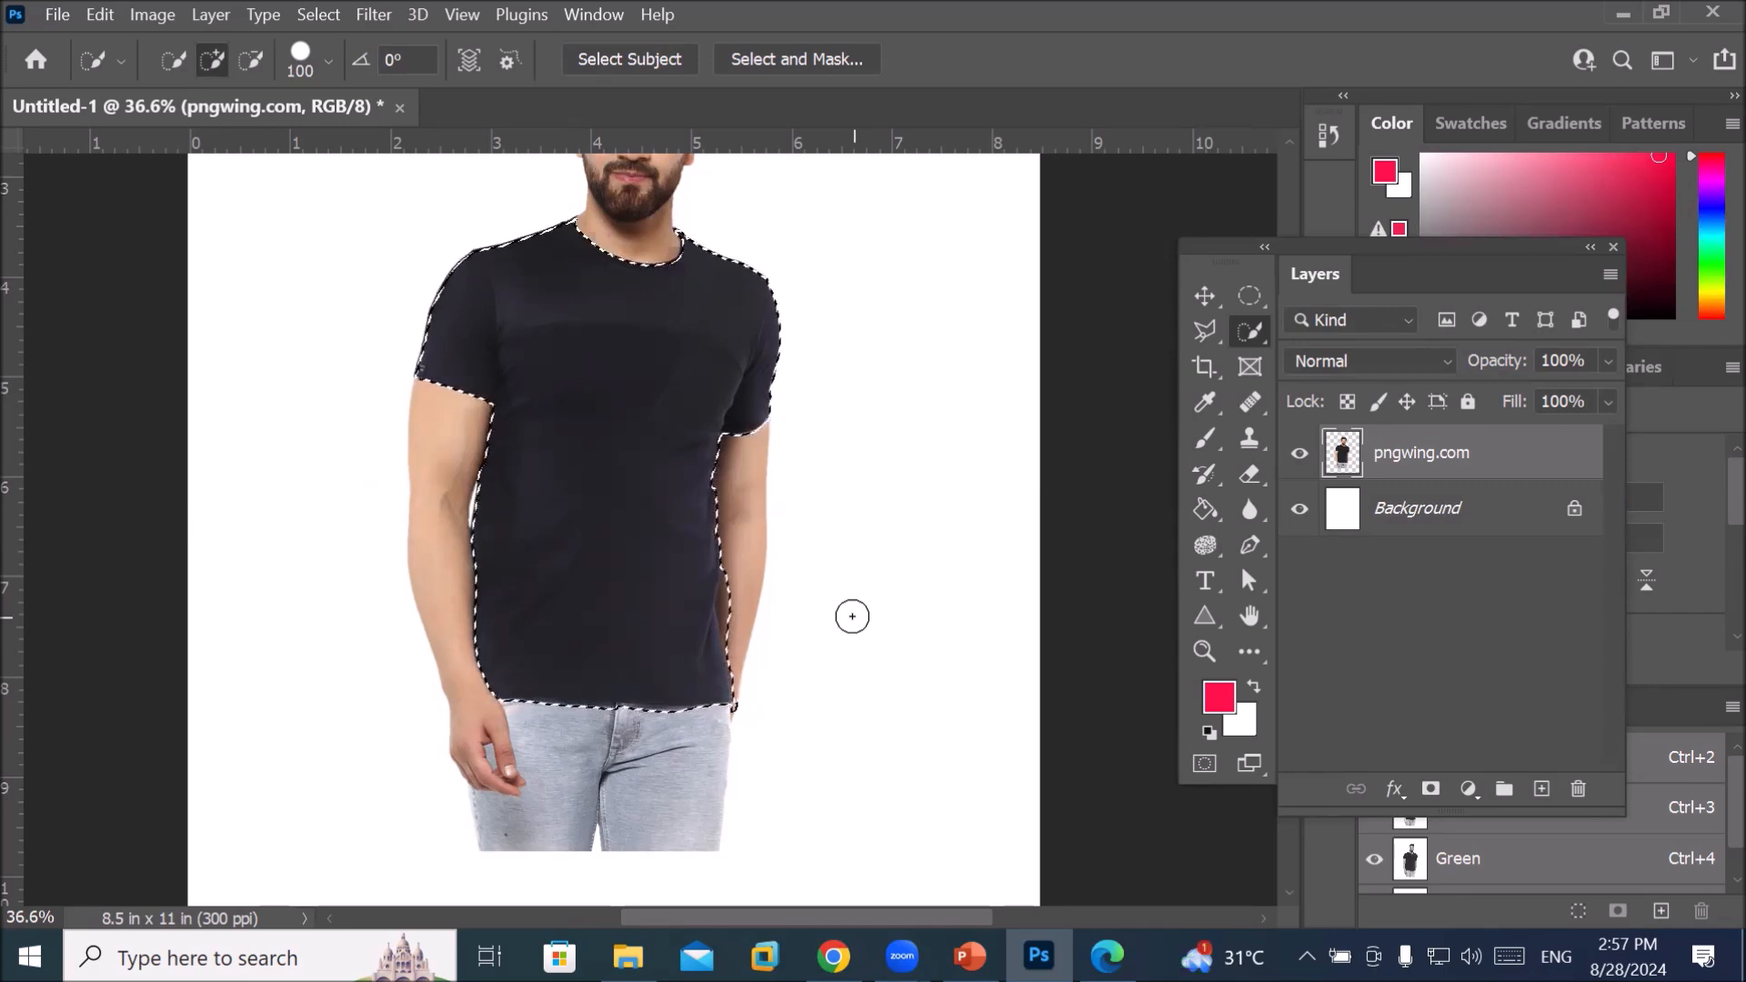
# Add a Solid Color fill layer in #fd1048 over the T-shirt selection
pyautogui.click(1468, 789)
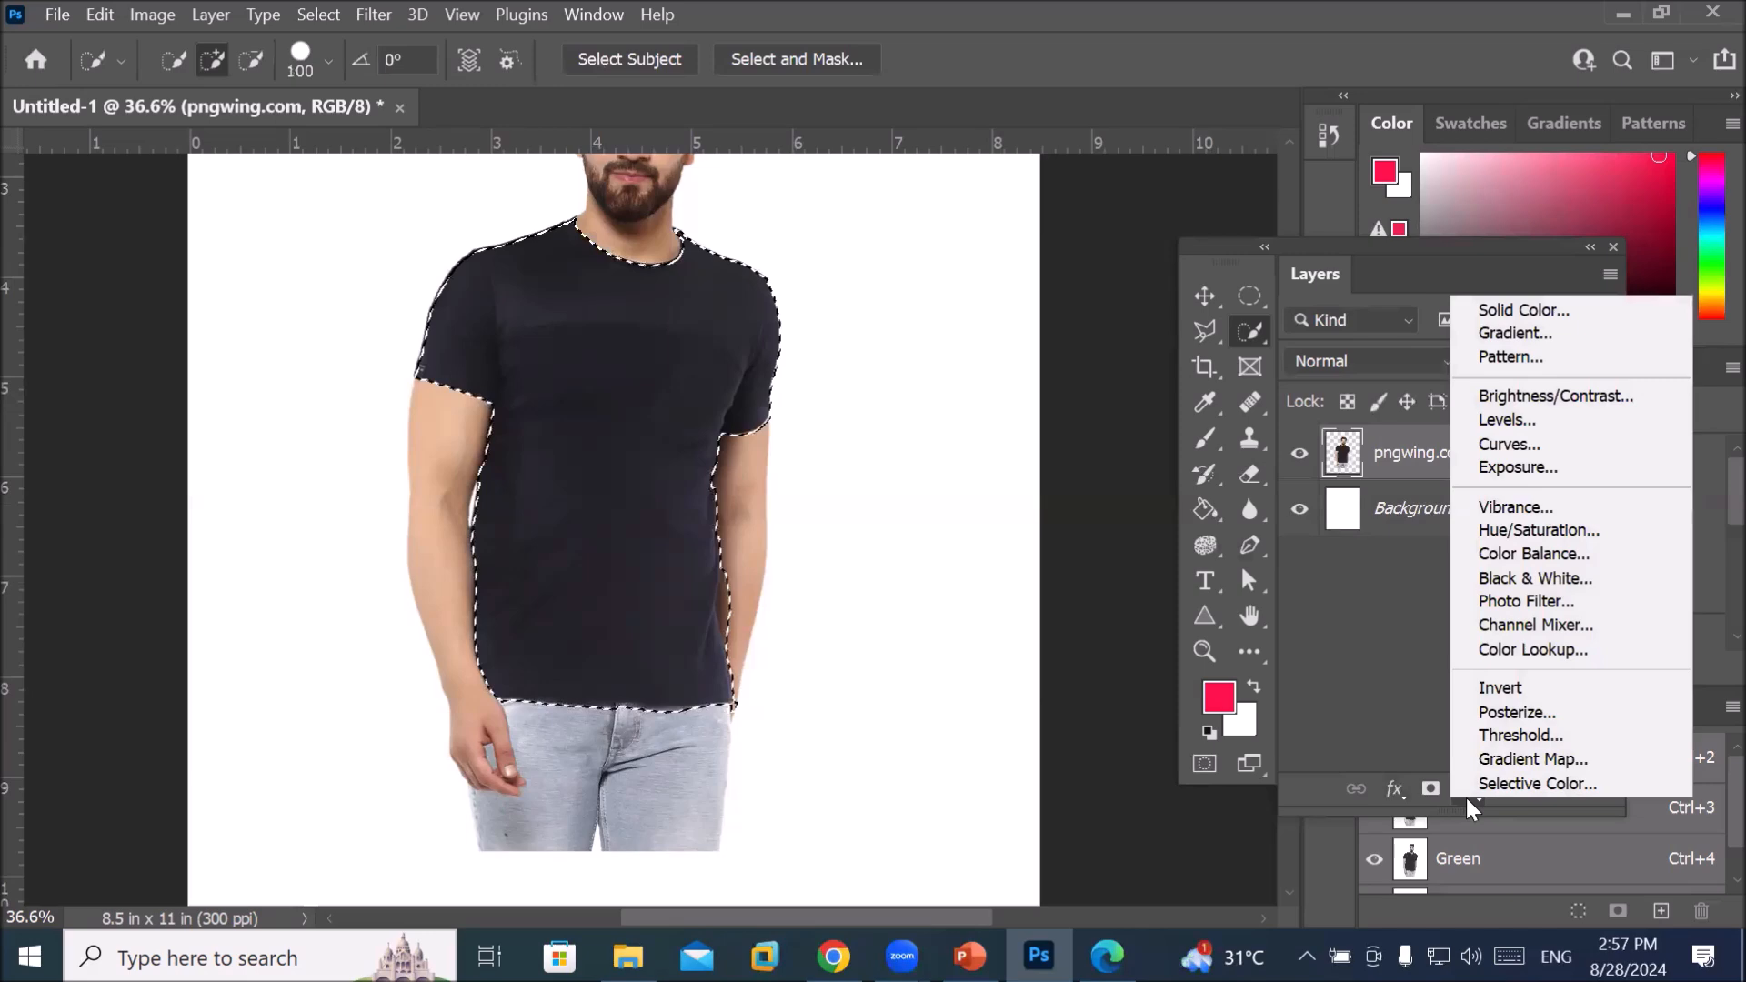
pyautogui.click(1496, 310)
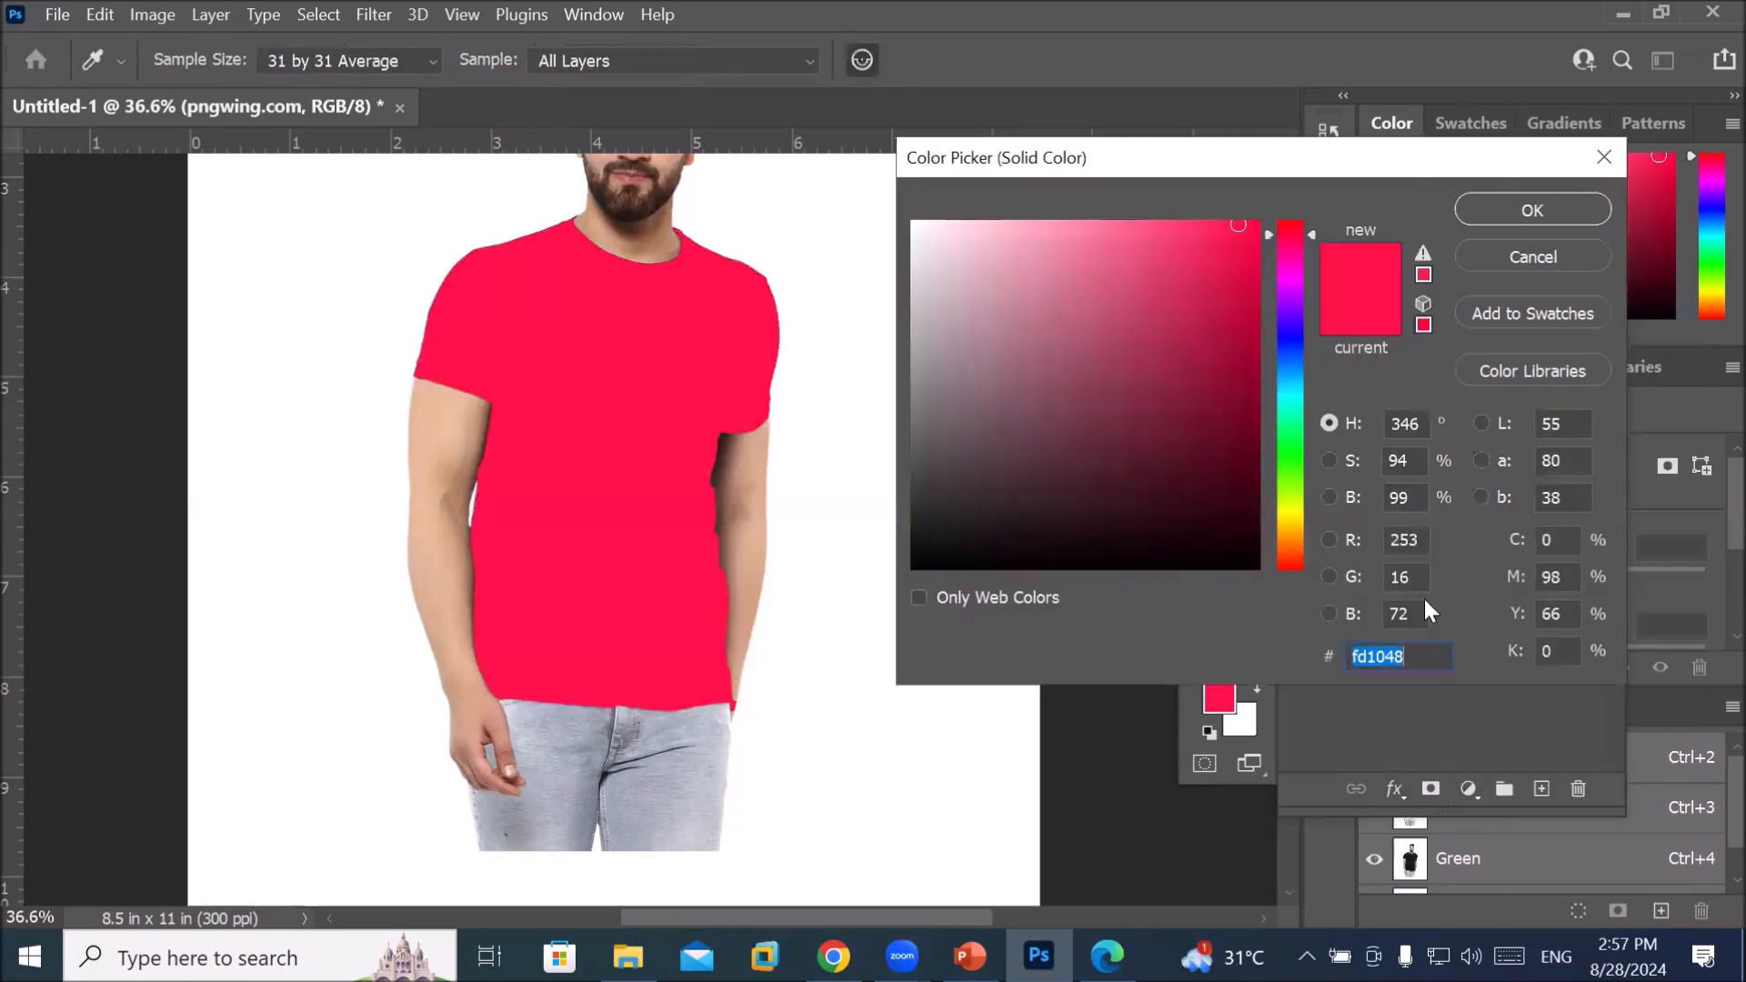
pyautogui.click(1532, 211)
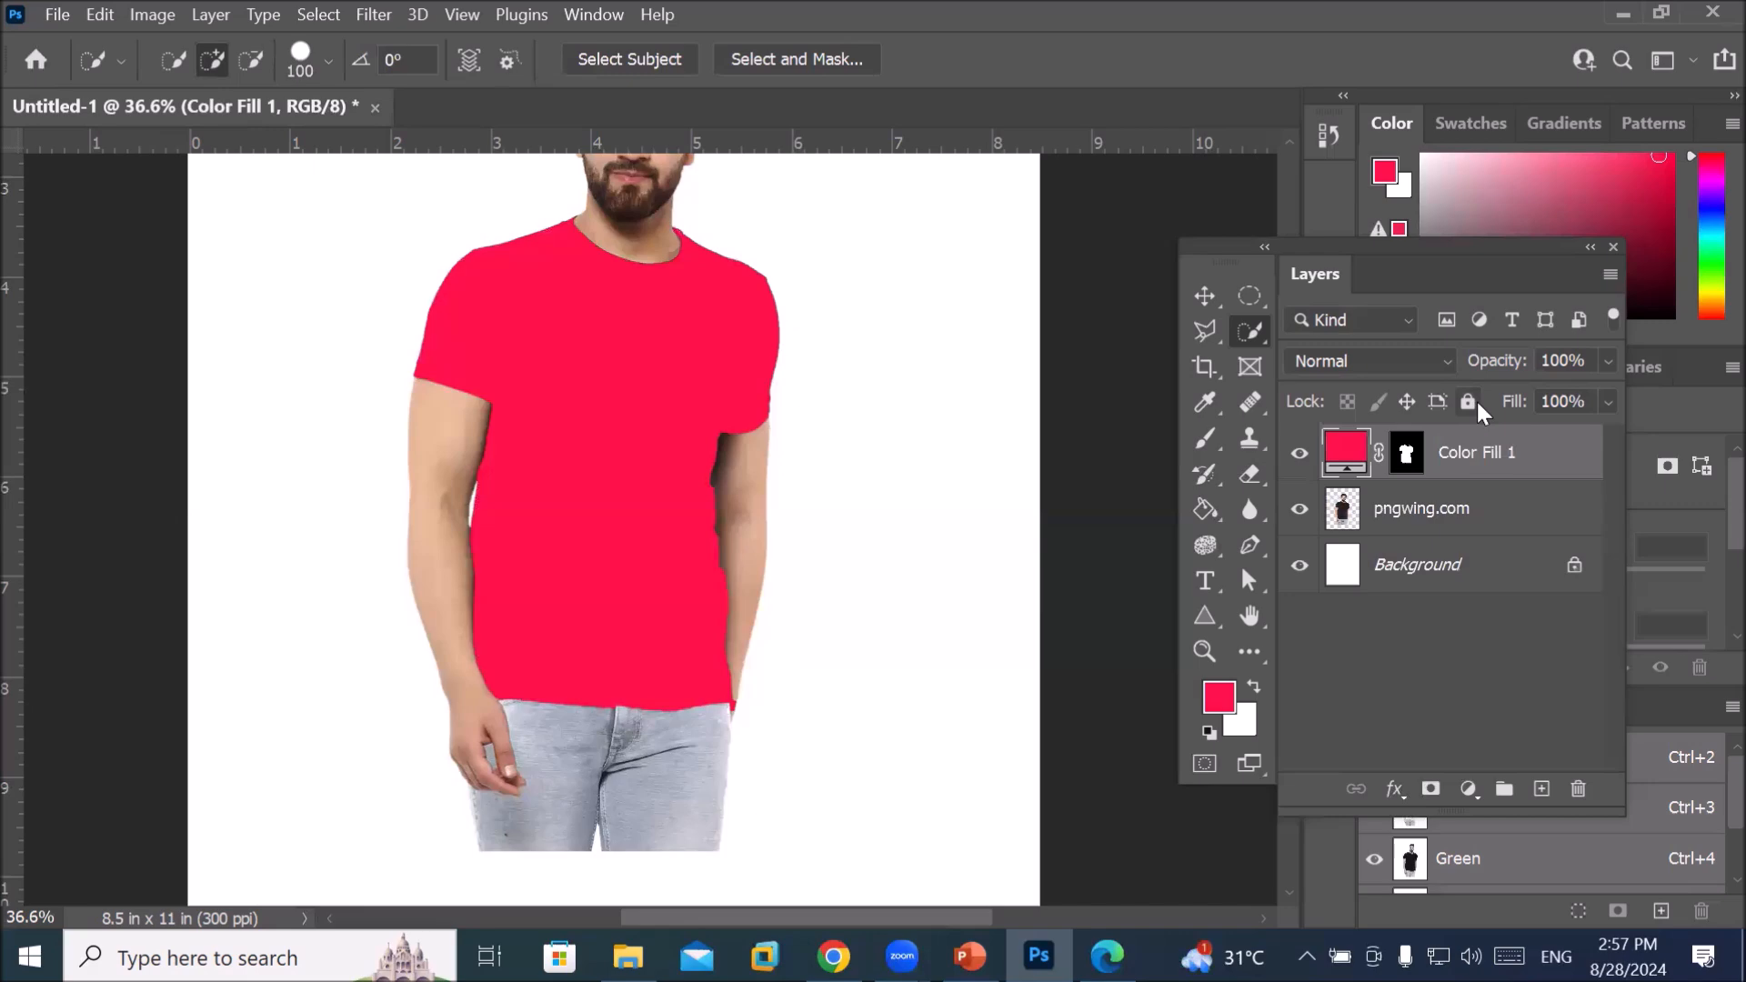
# Set the red fill layer's blend mode to Lighten and its opacity to 90%
pyautogui.click(1441, 363)
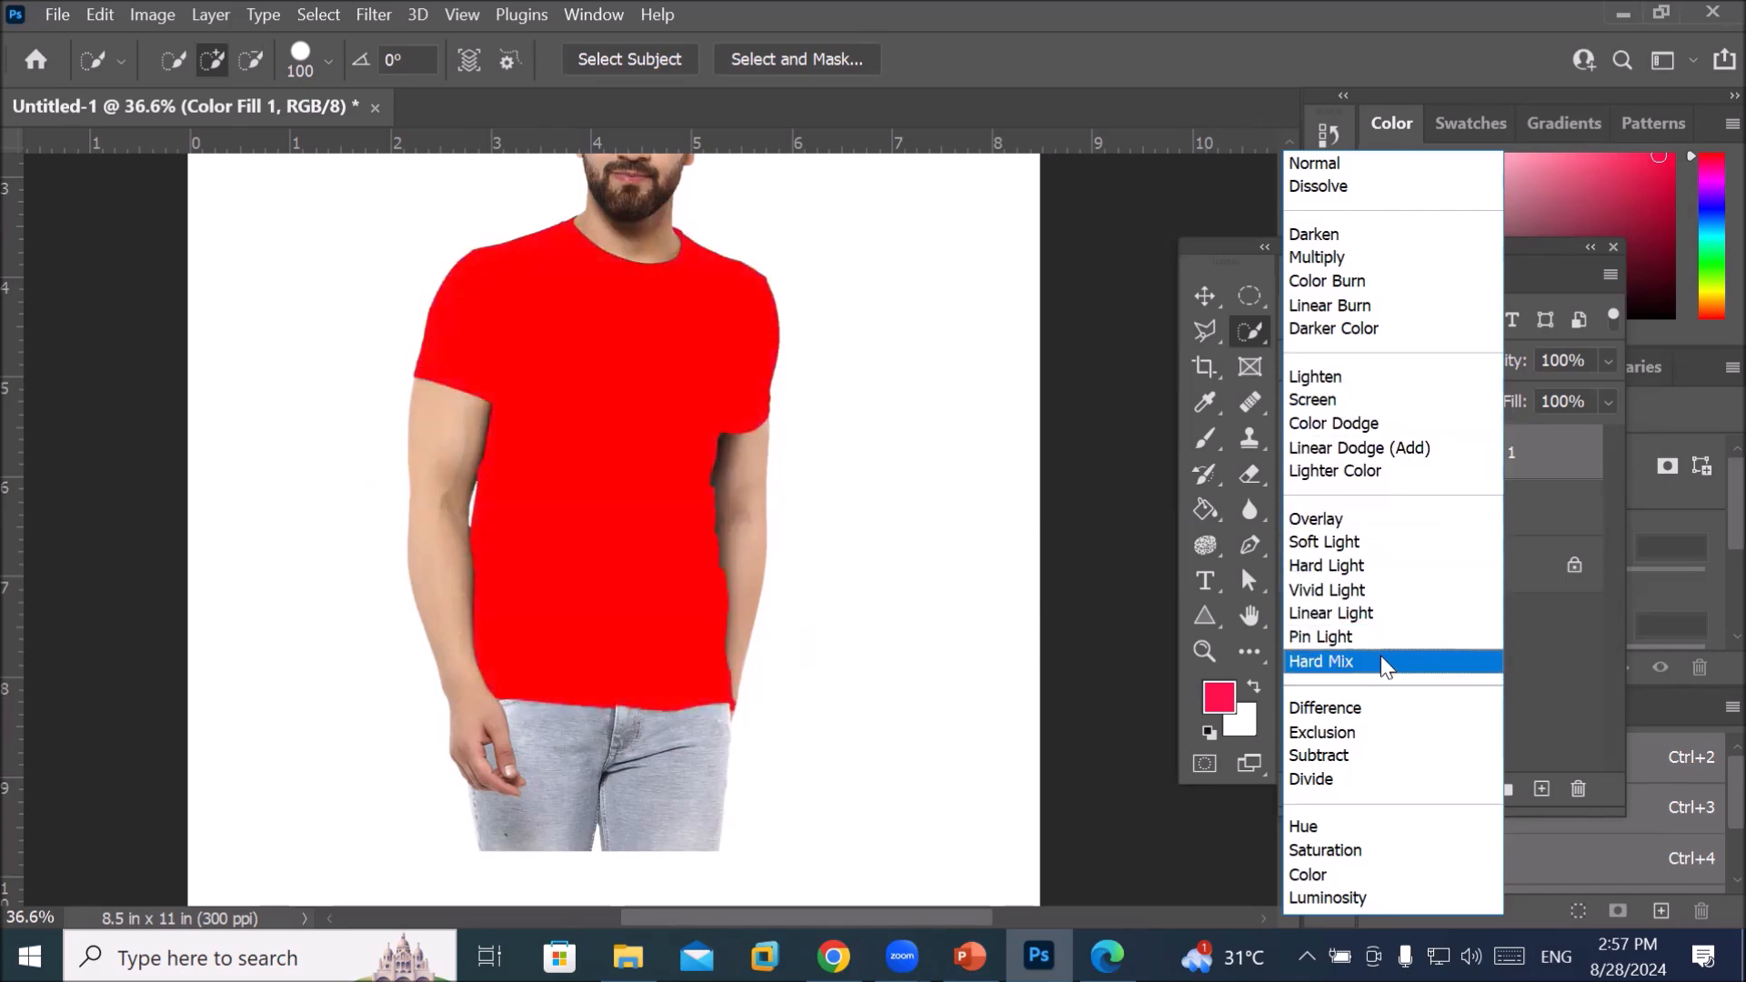
pyautogui.click(1359, 376)
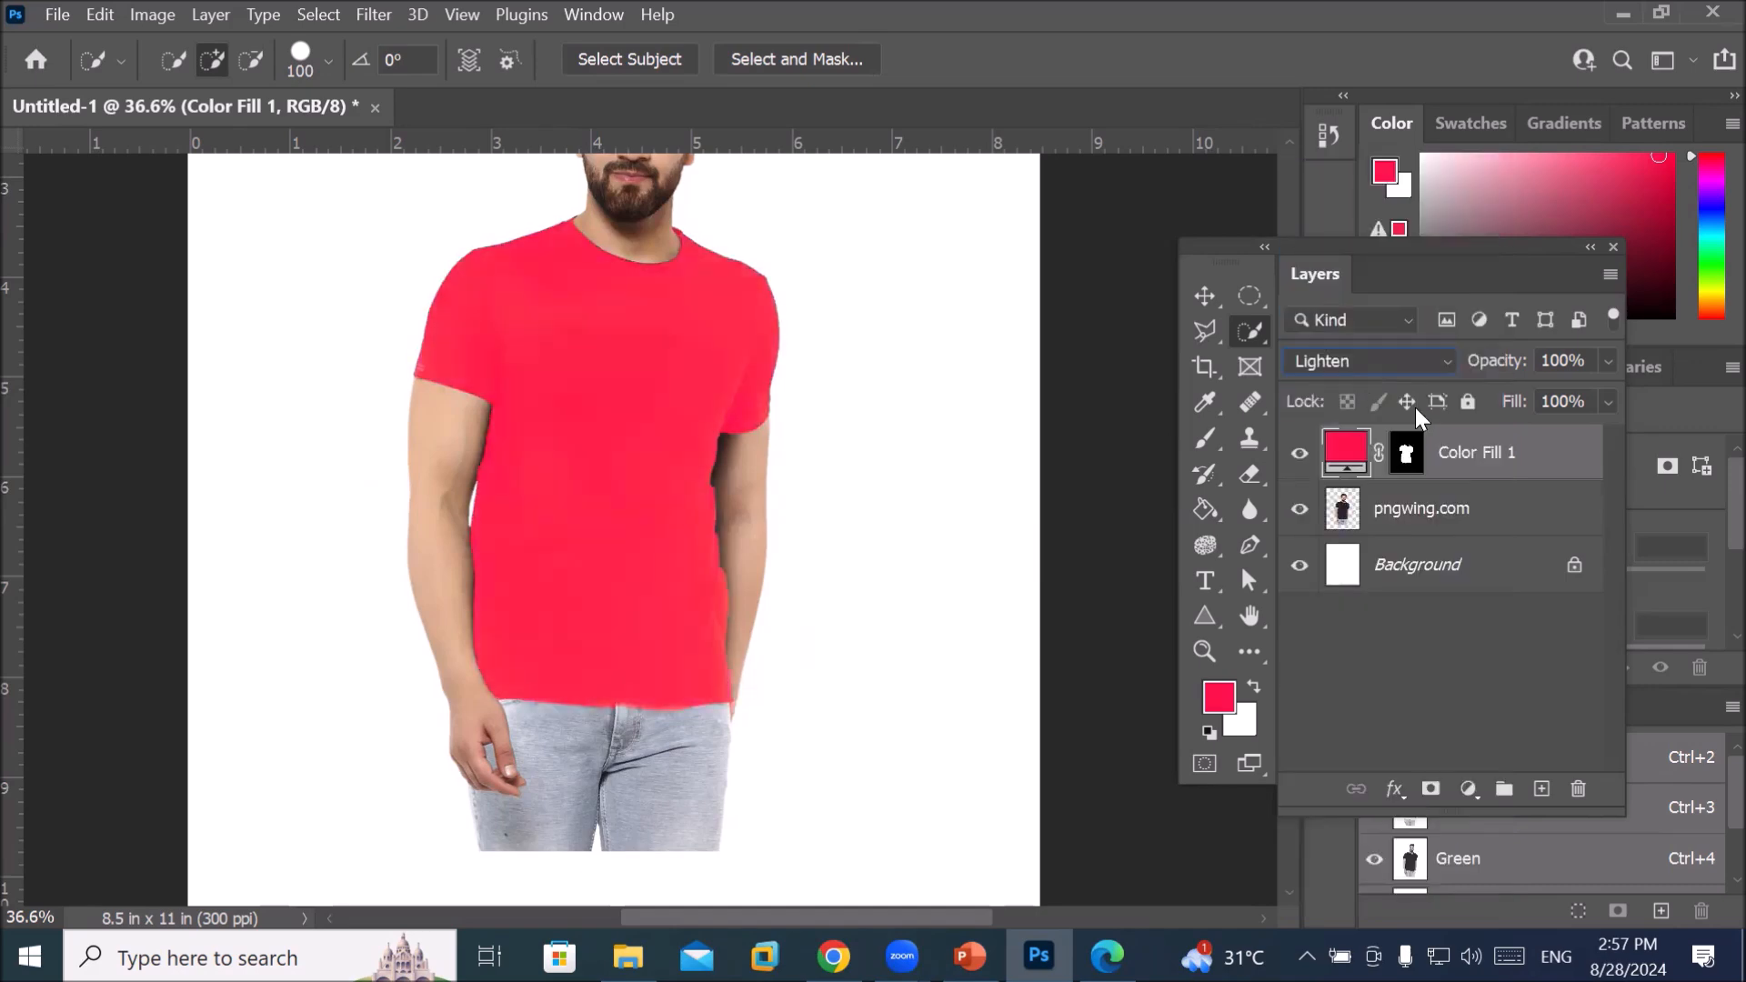
pyautogui.click(1607, 360)
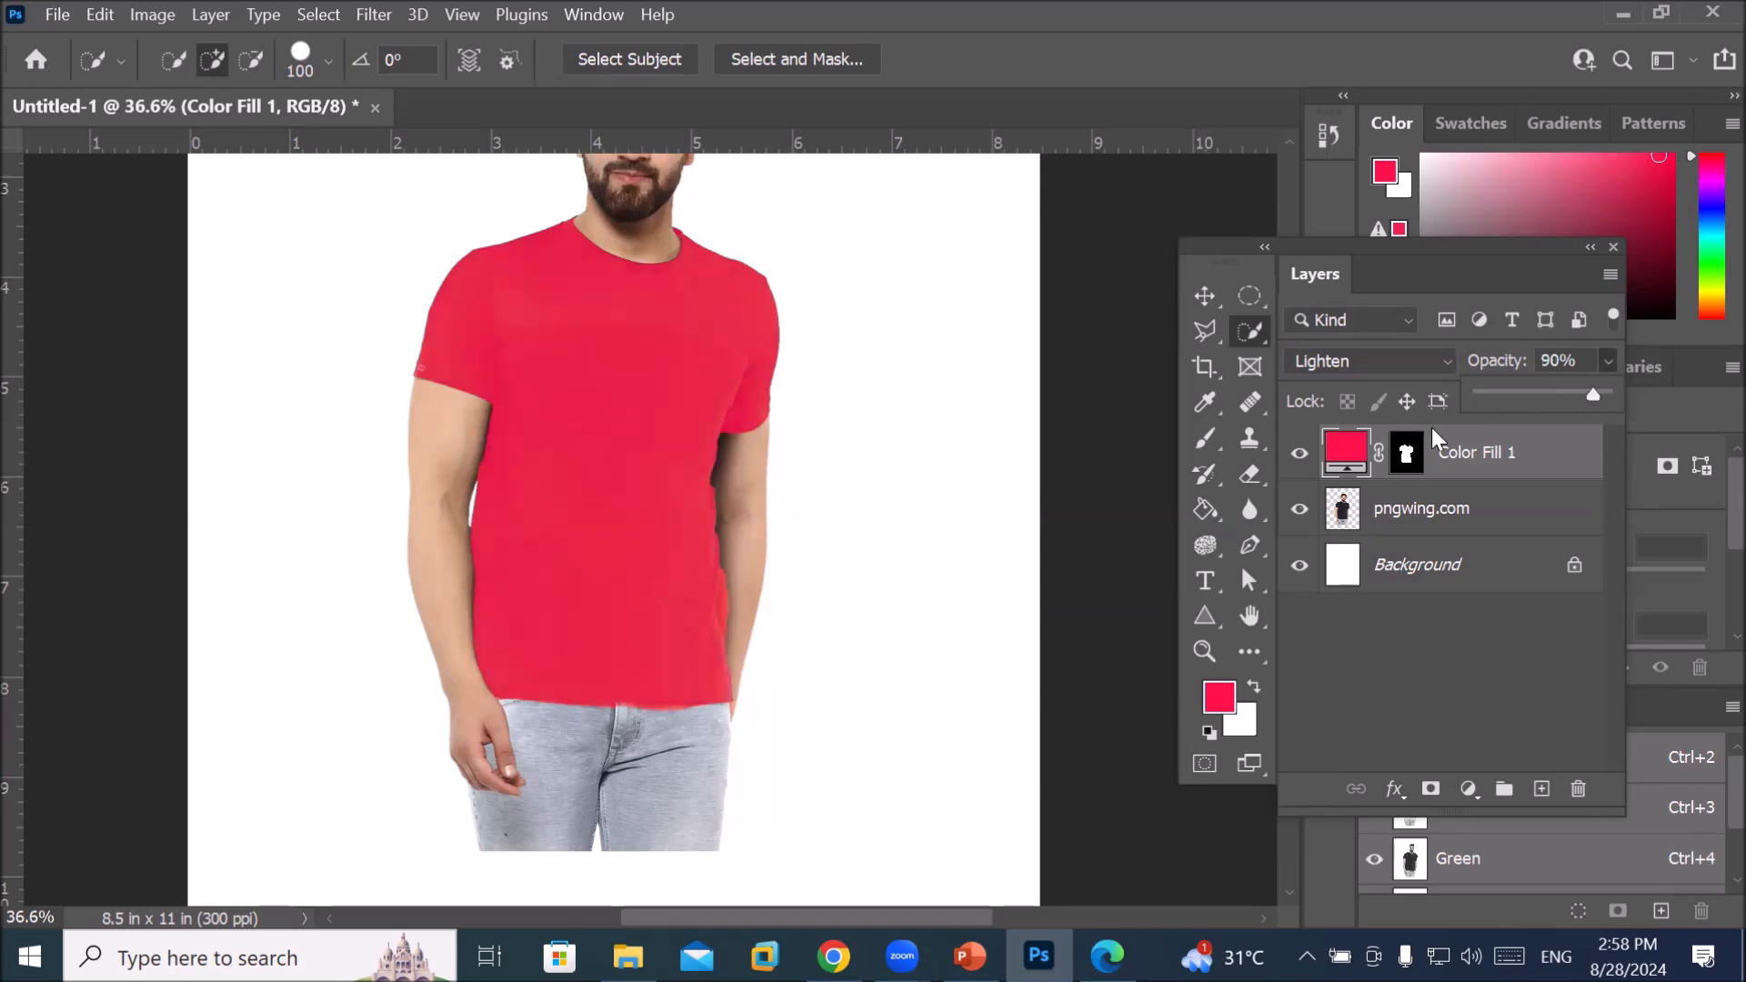
pyautogui.click(1342, 463)
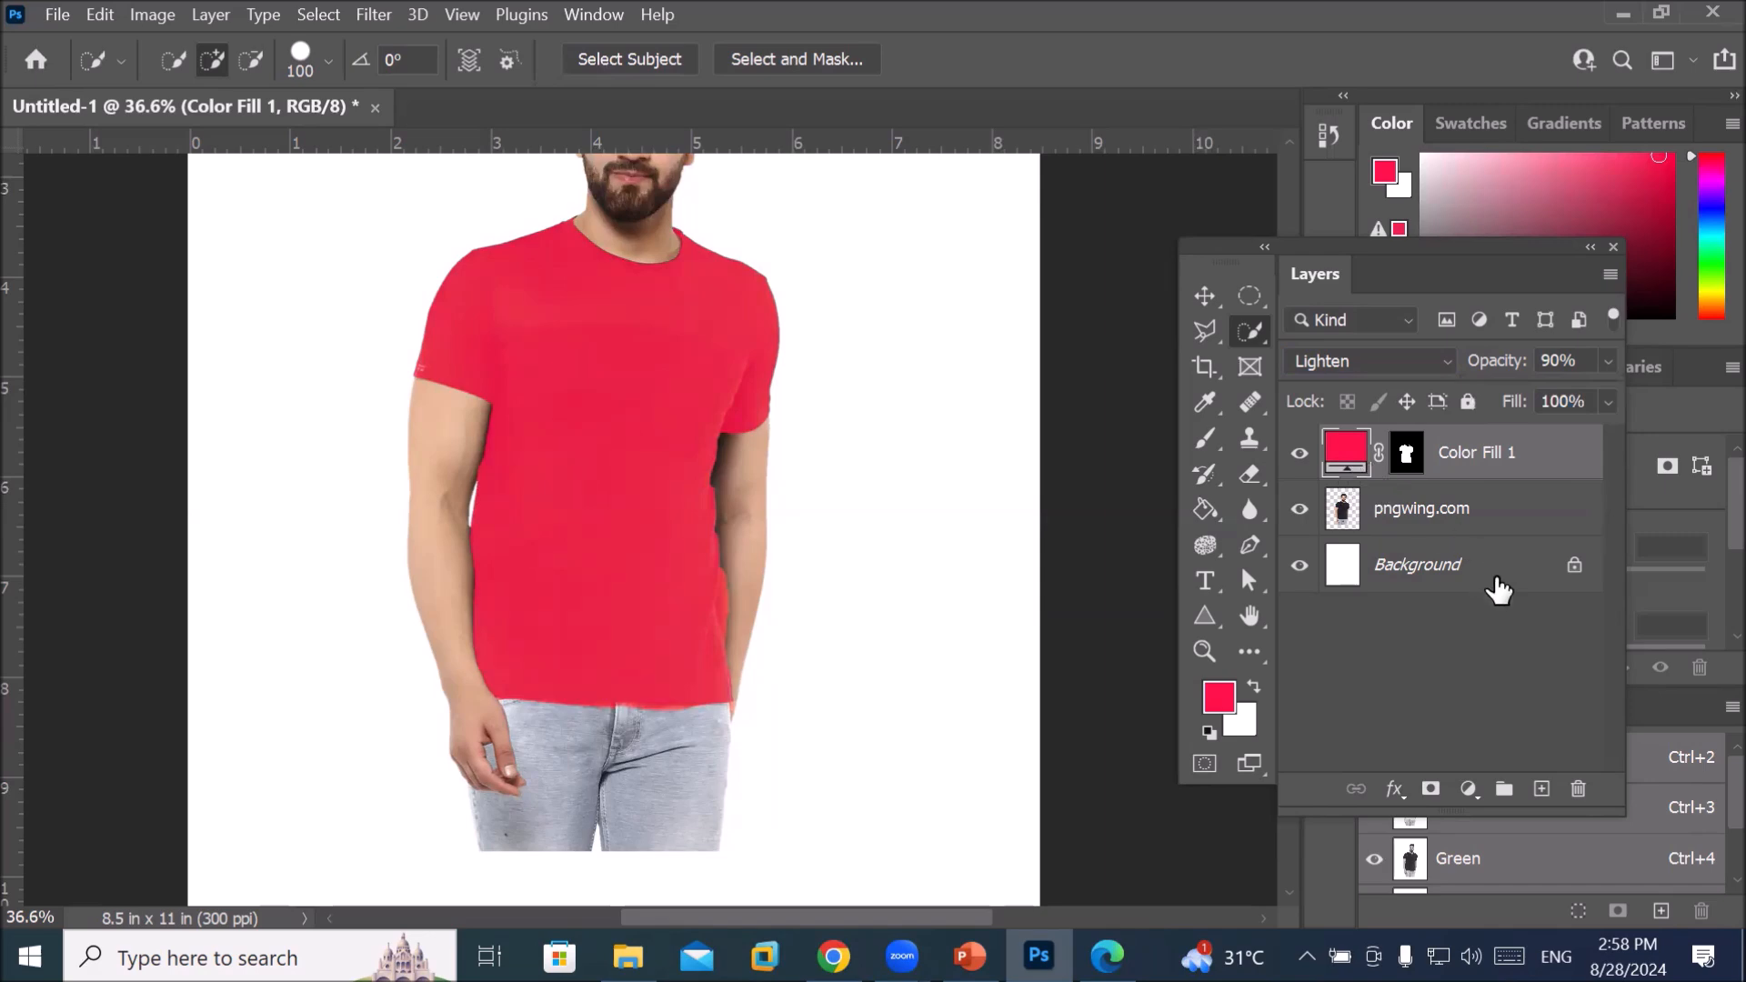
# Delete the Color Fill 1 layer and reselect the black T-shirt with the Quick Selection Tool, leaving out the man's left arm
pyautogui.click(1578, 789)
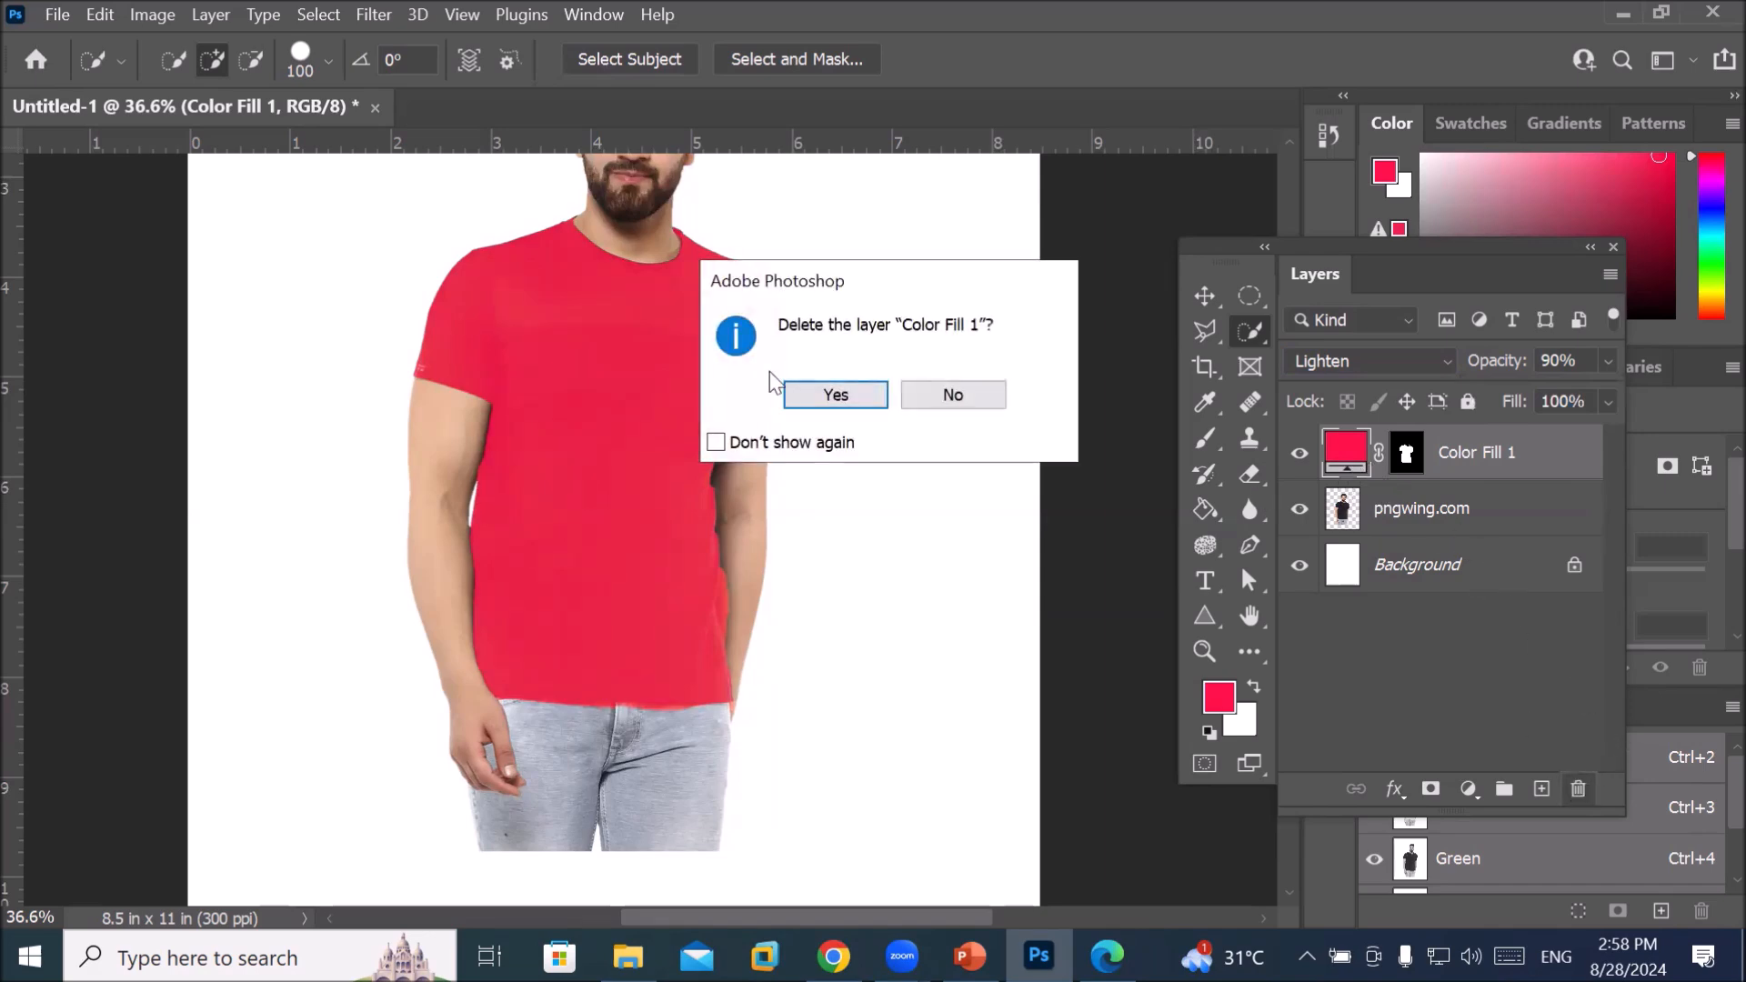
pyautogui.click(832, 400)
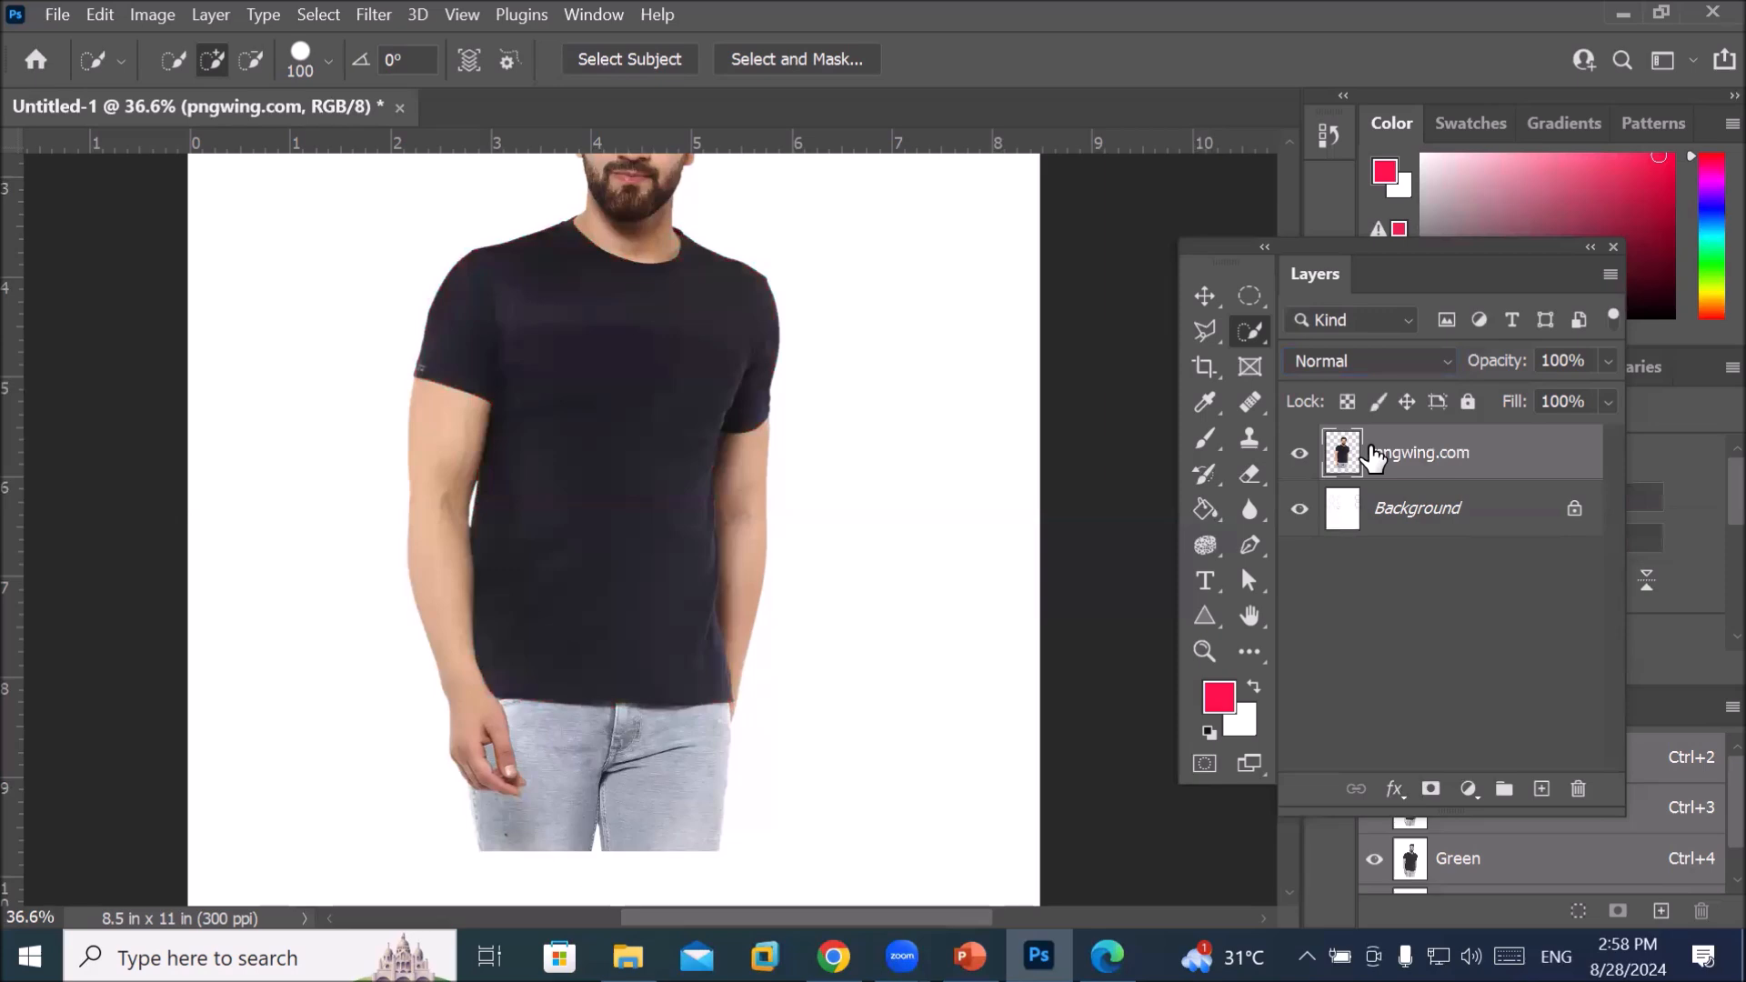
pyautogui.moveTo(522, 300)
pyautogui.mouseDown()
pyautogui.moveTo(592, 344)
pyautogui.moveTo(624, 467)
pyautogui.mouseUp()
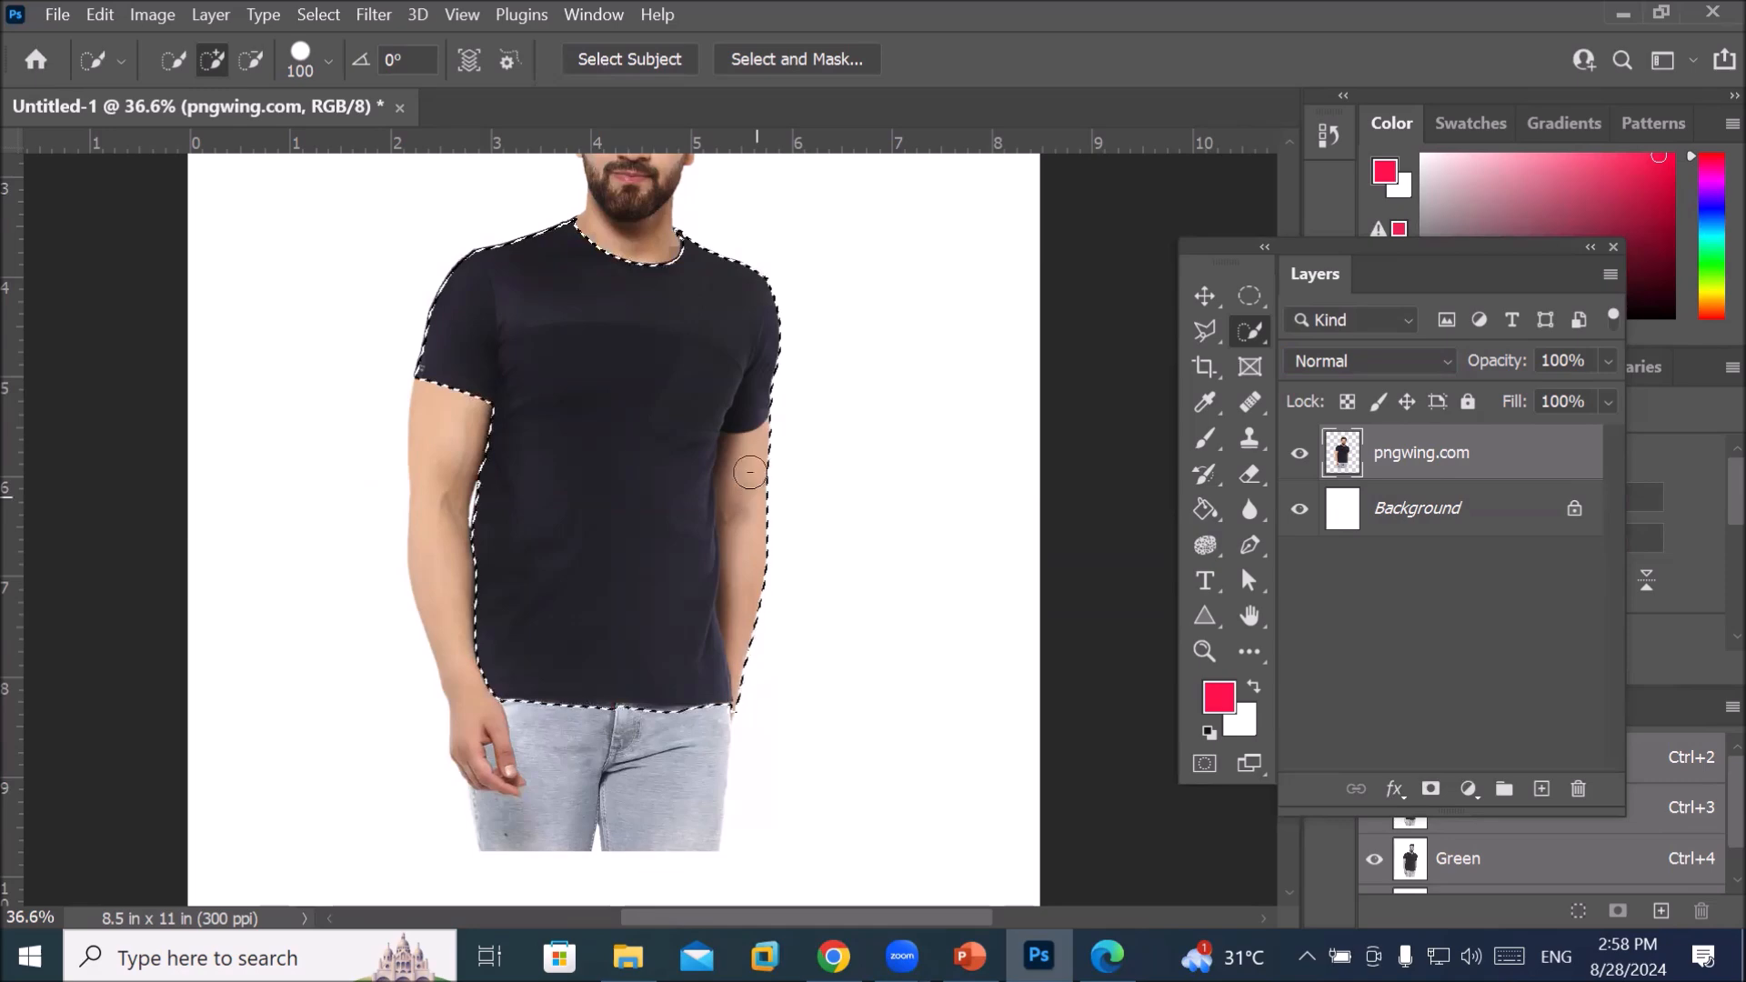
pyautogui.moveTo(756, 497); pyautogui.dragTo(783, 589)
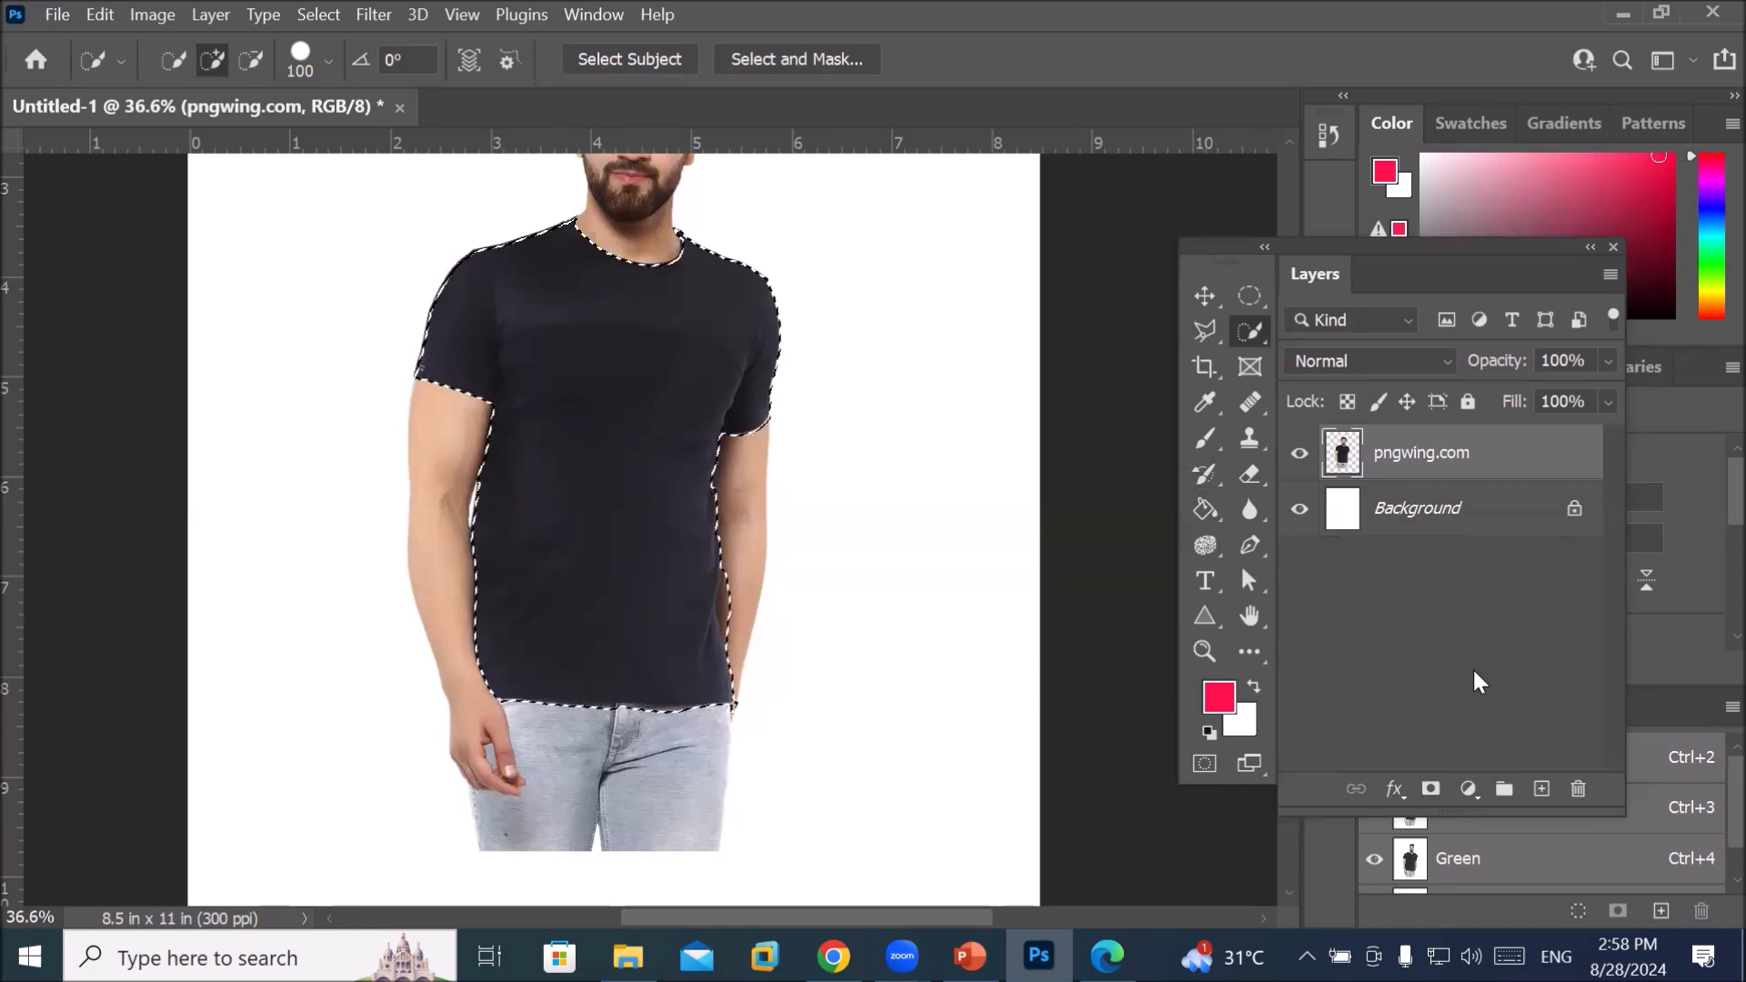
# Add a Gradient fill layer over the T-shirt selection and set its style to Radial
pyautogui.click(1468, 789)
pyautogui.click(1604, 336)
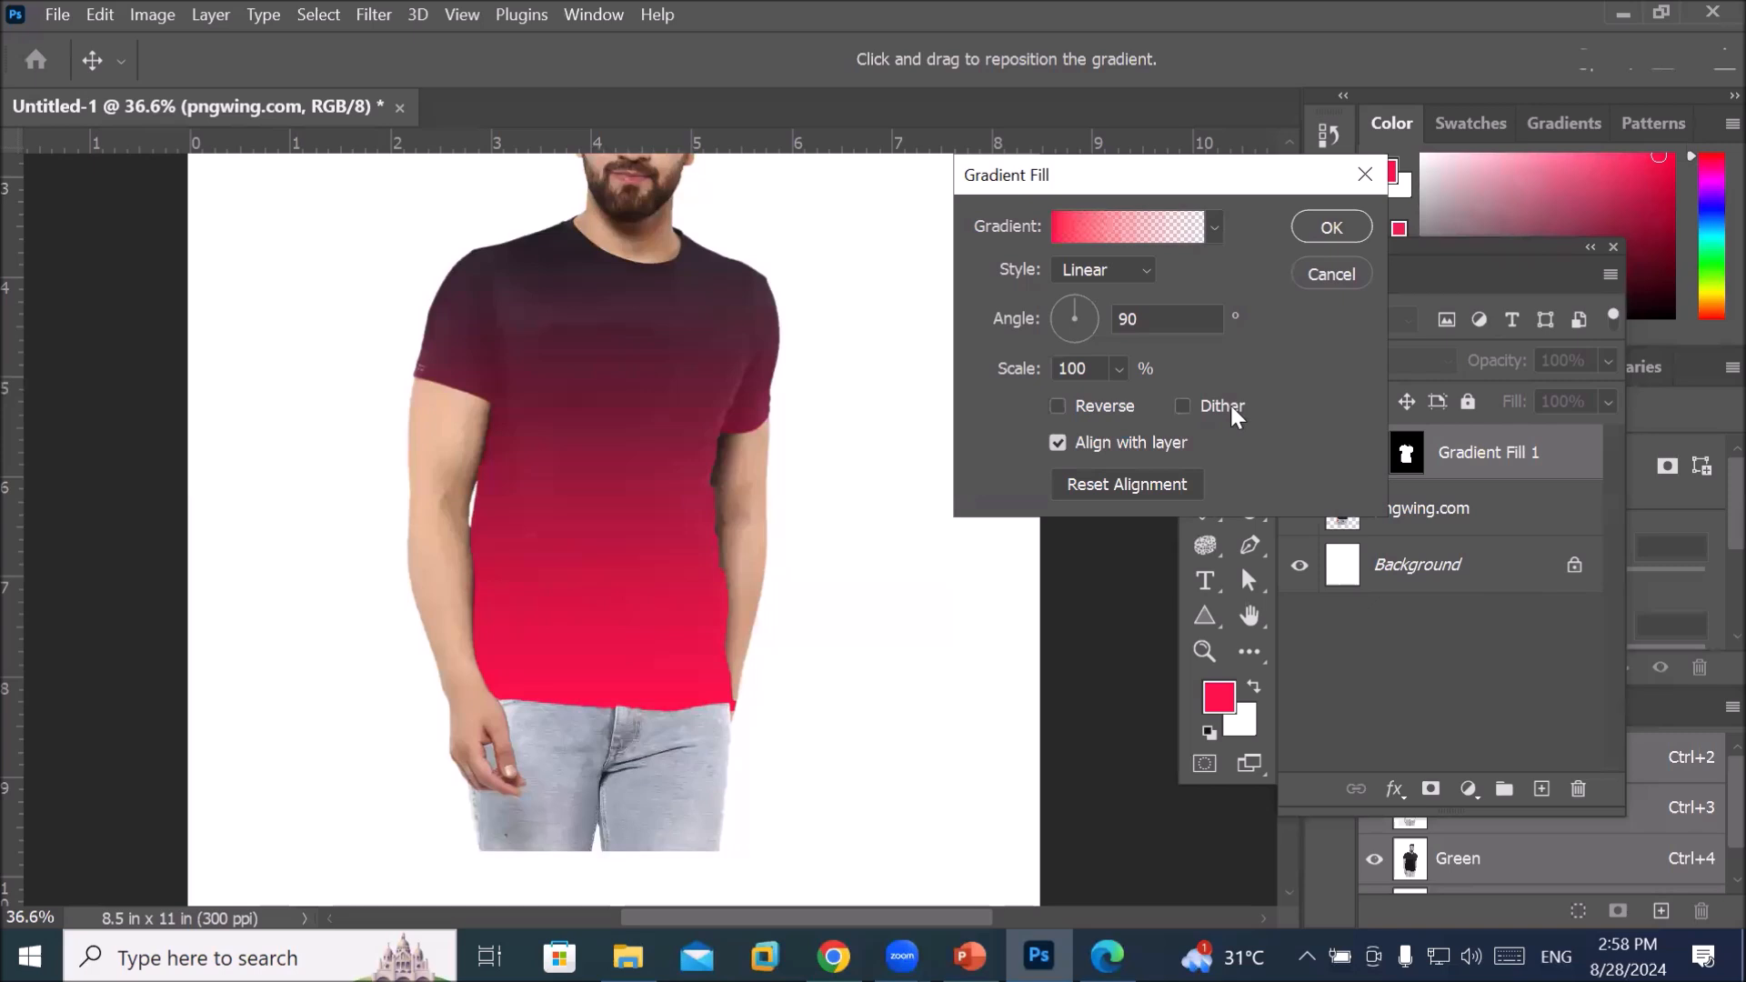
pyautogui.click(1133, 273)
pyautogui.click(1127, 309)
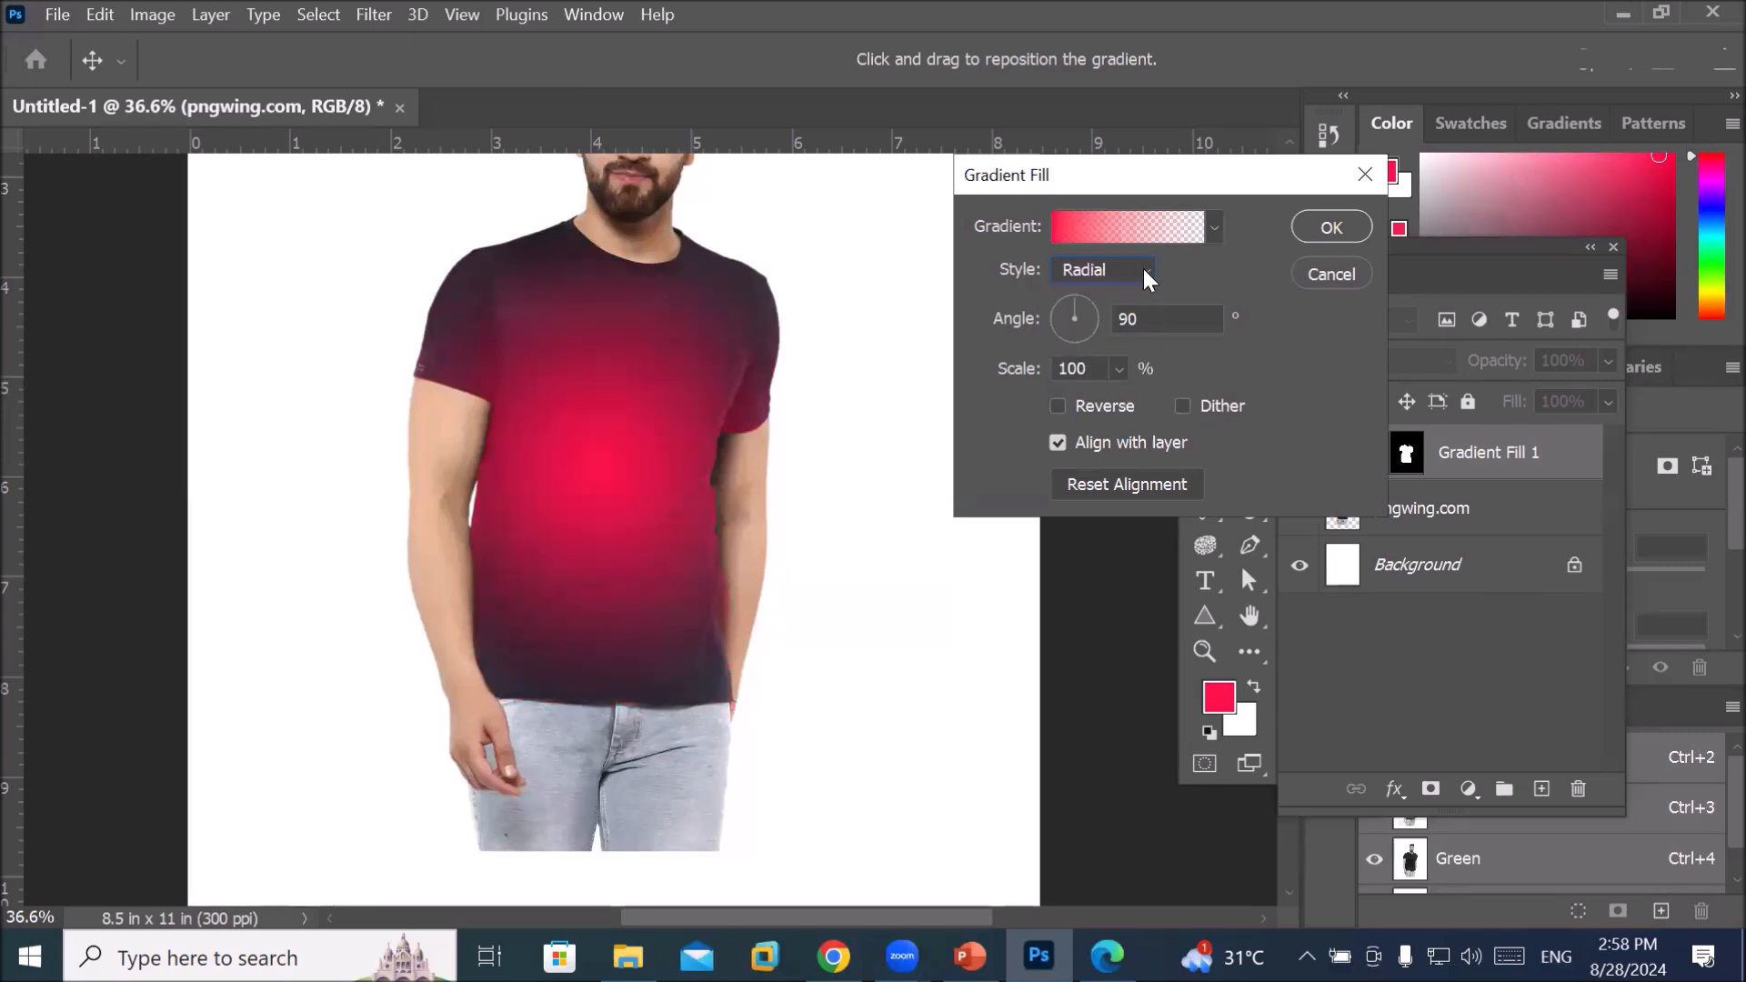
# Try the Angle, Reflected and Diamond styles on the T-shirt's gradient fill
pyautogui.click(1144, 269)
pyautogui.click(1138, 338)
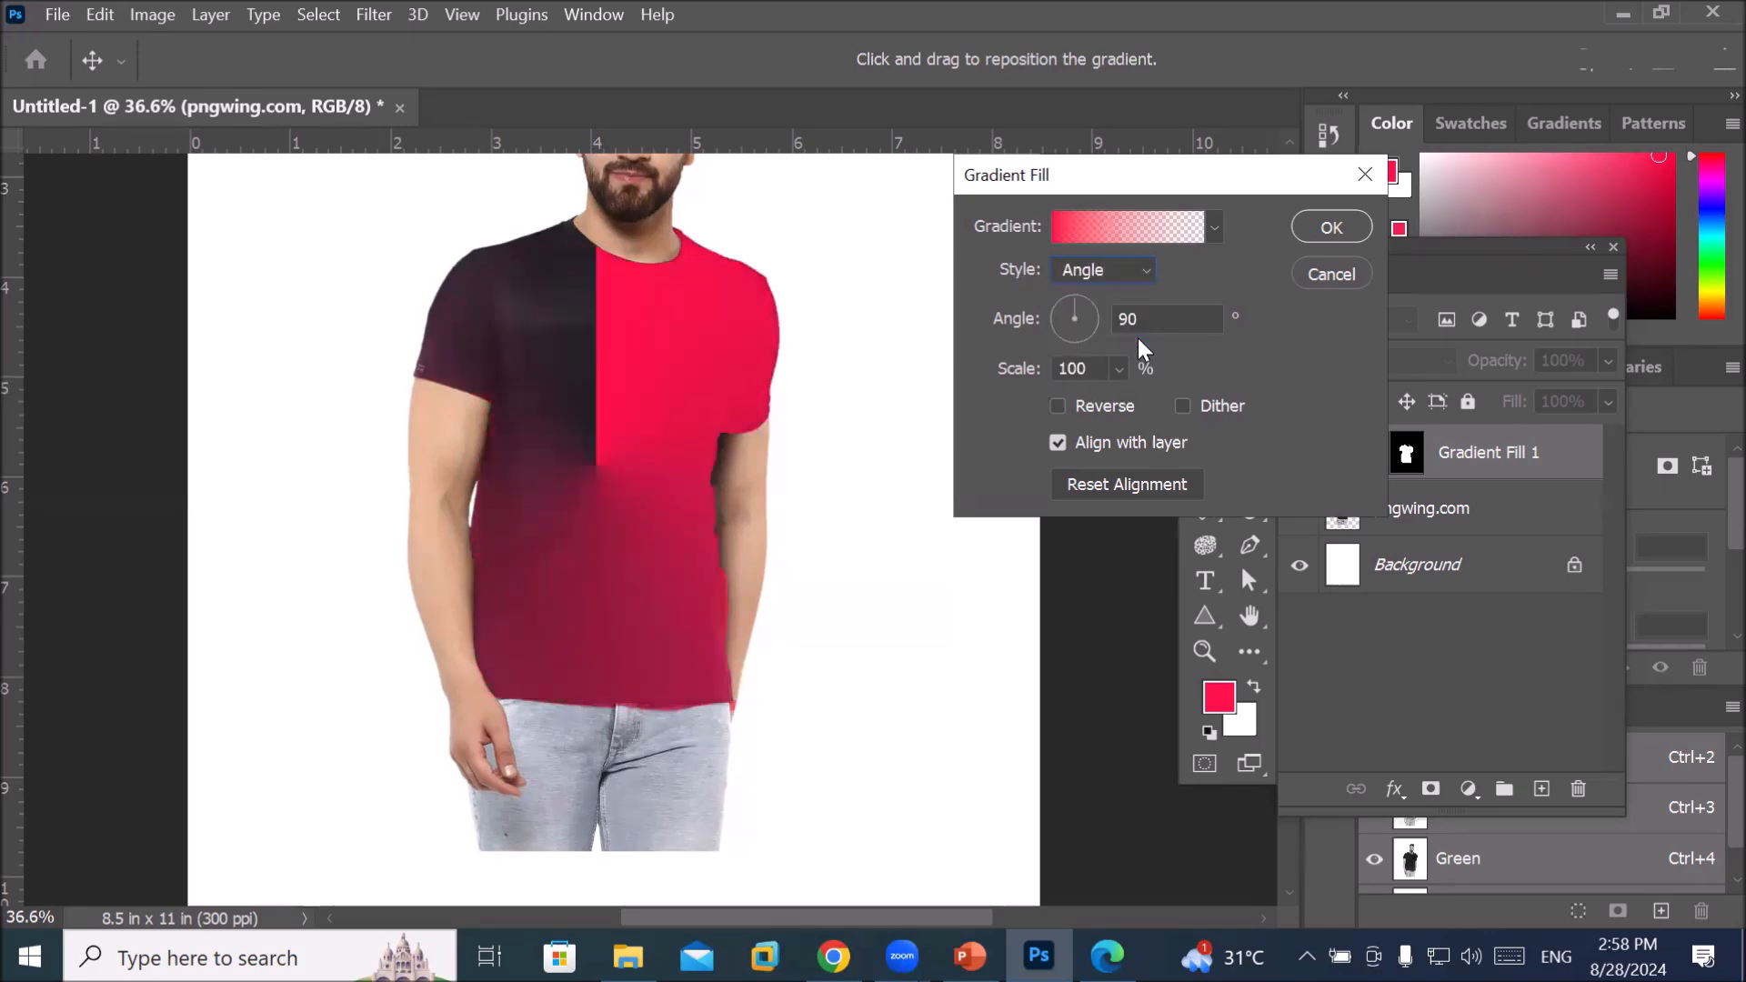
pyautogui.click(1141, 263)
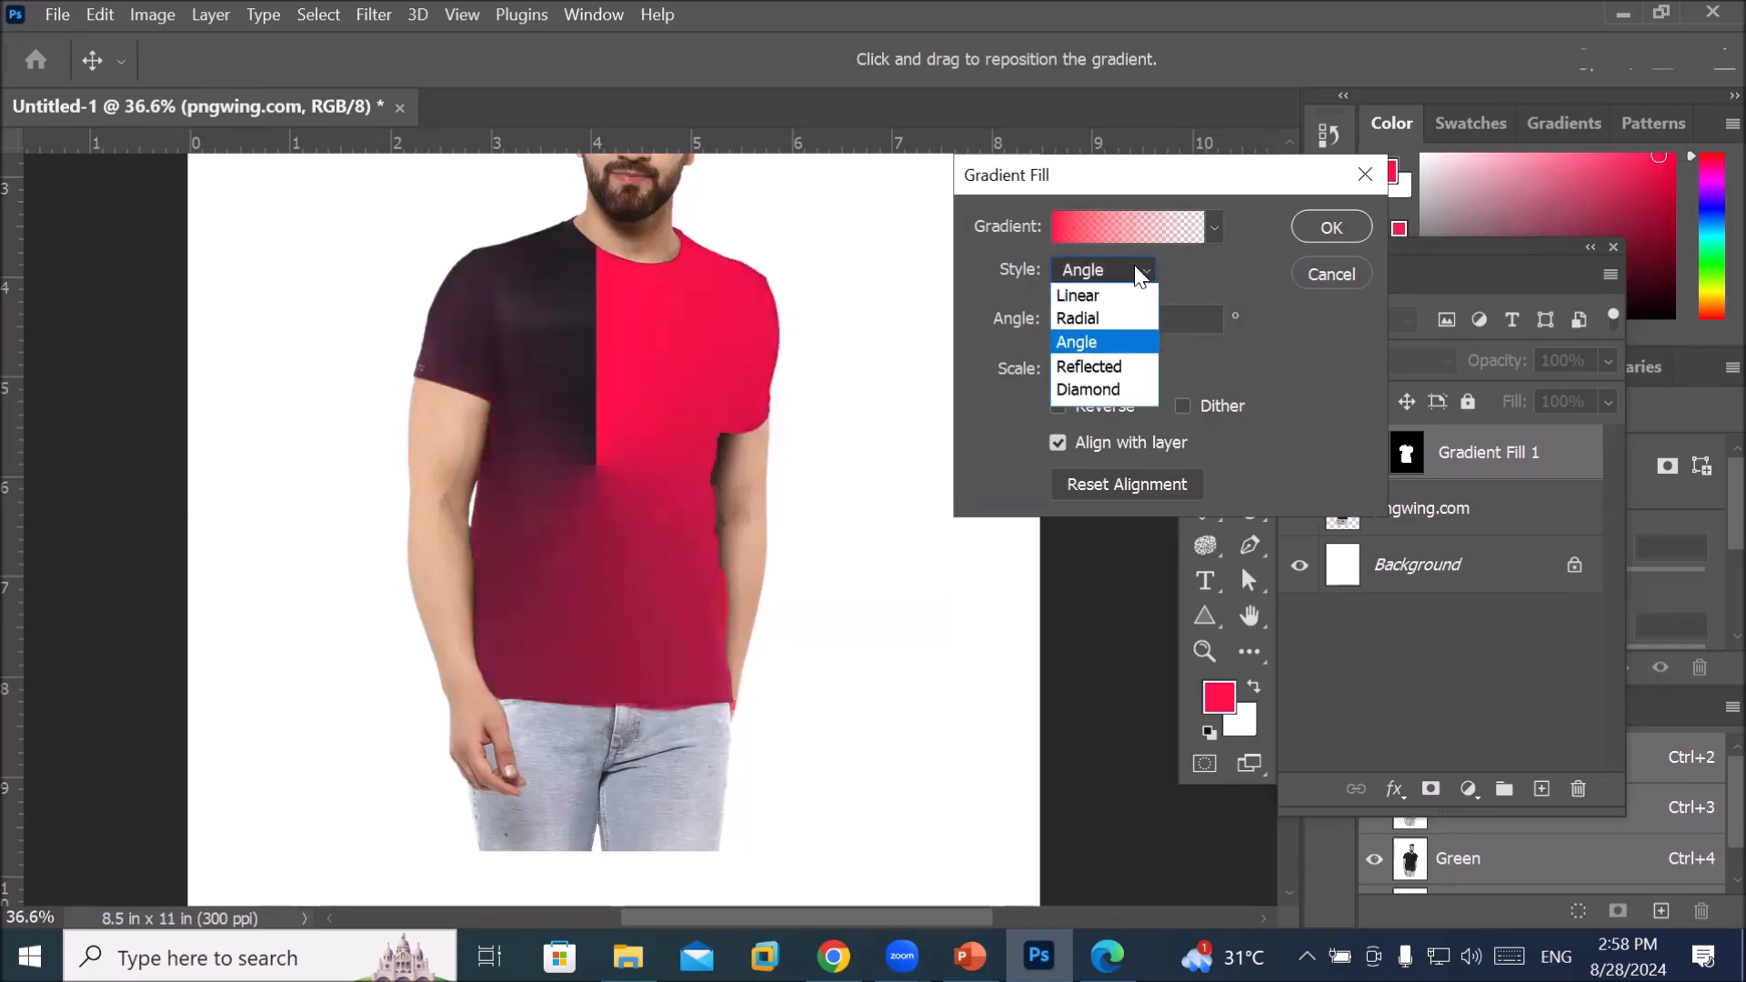
pyautogui.click(1111, 369)
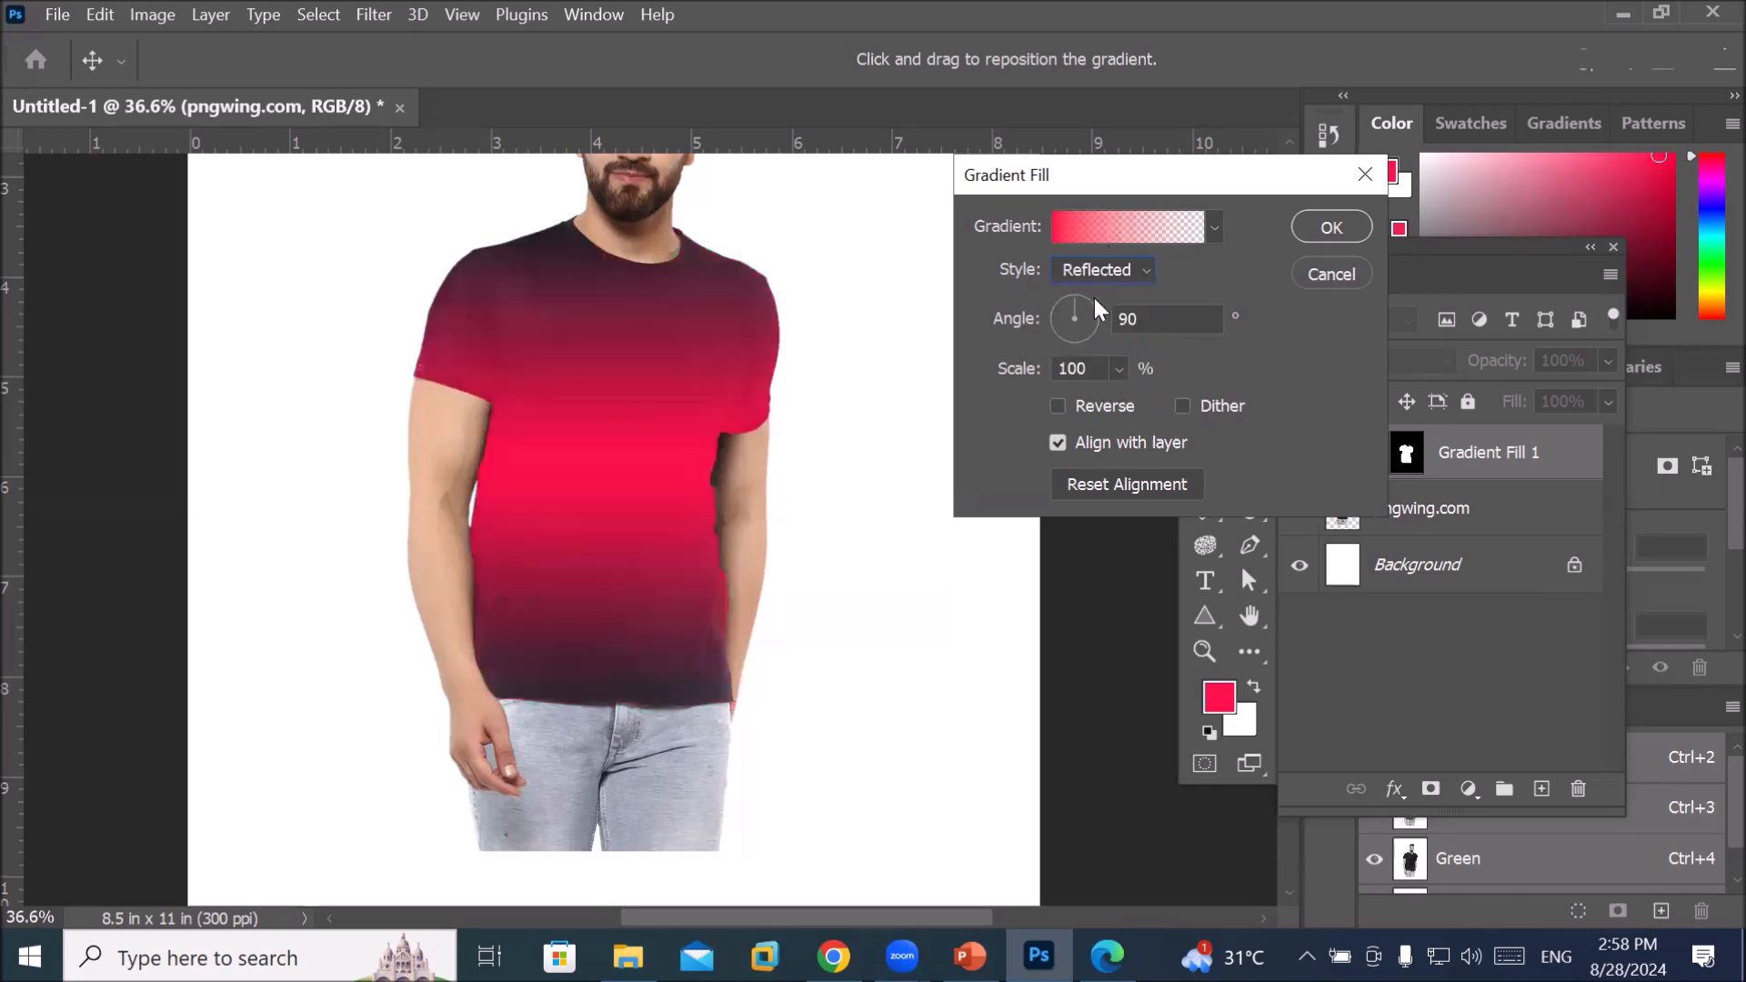
pyautogui.click(1144, 265)
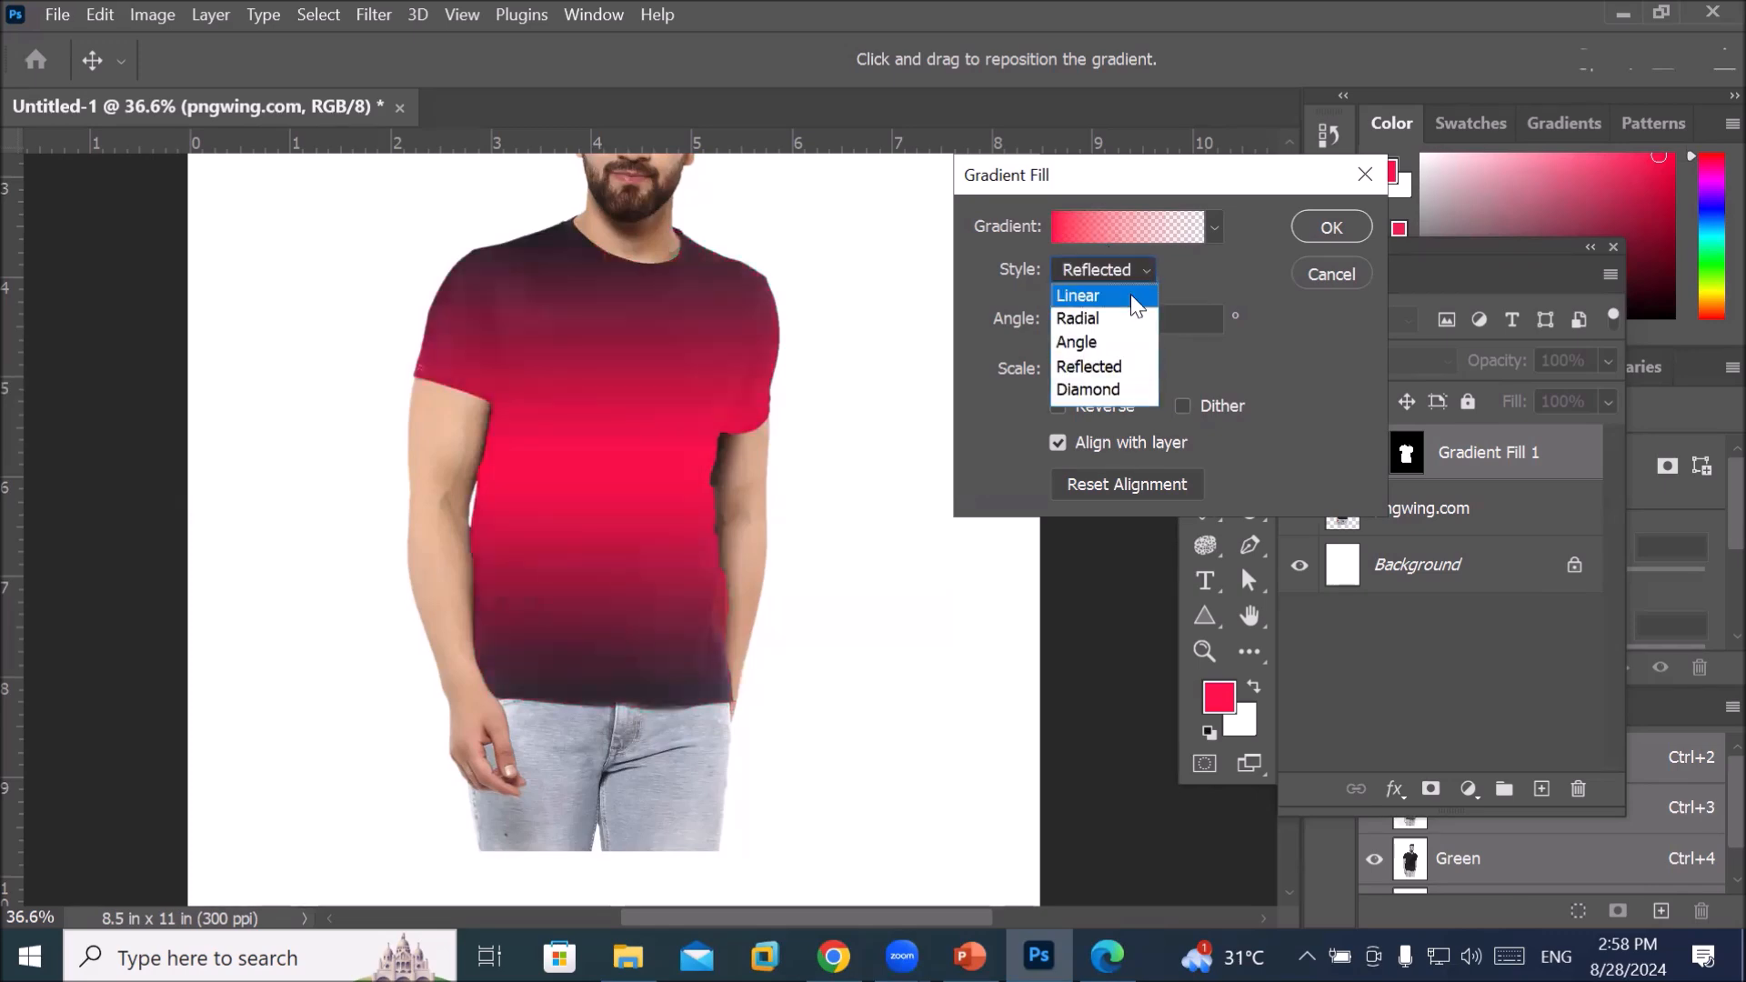
pyautogui.click(1096, 391)
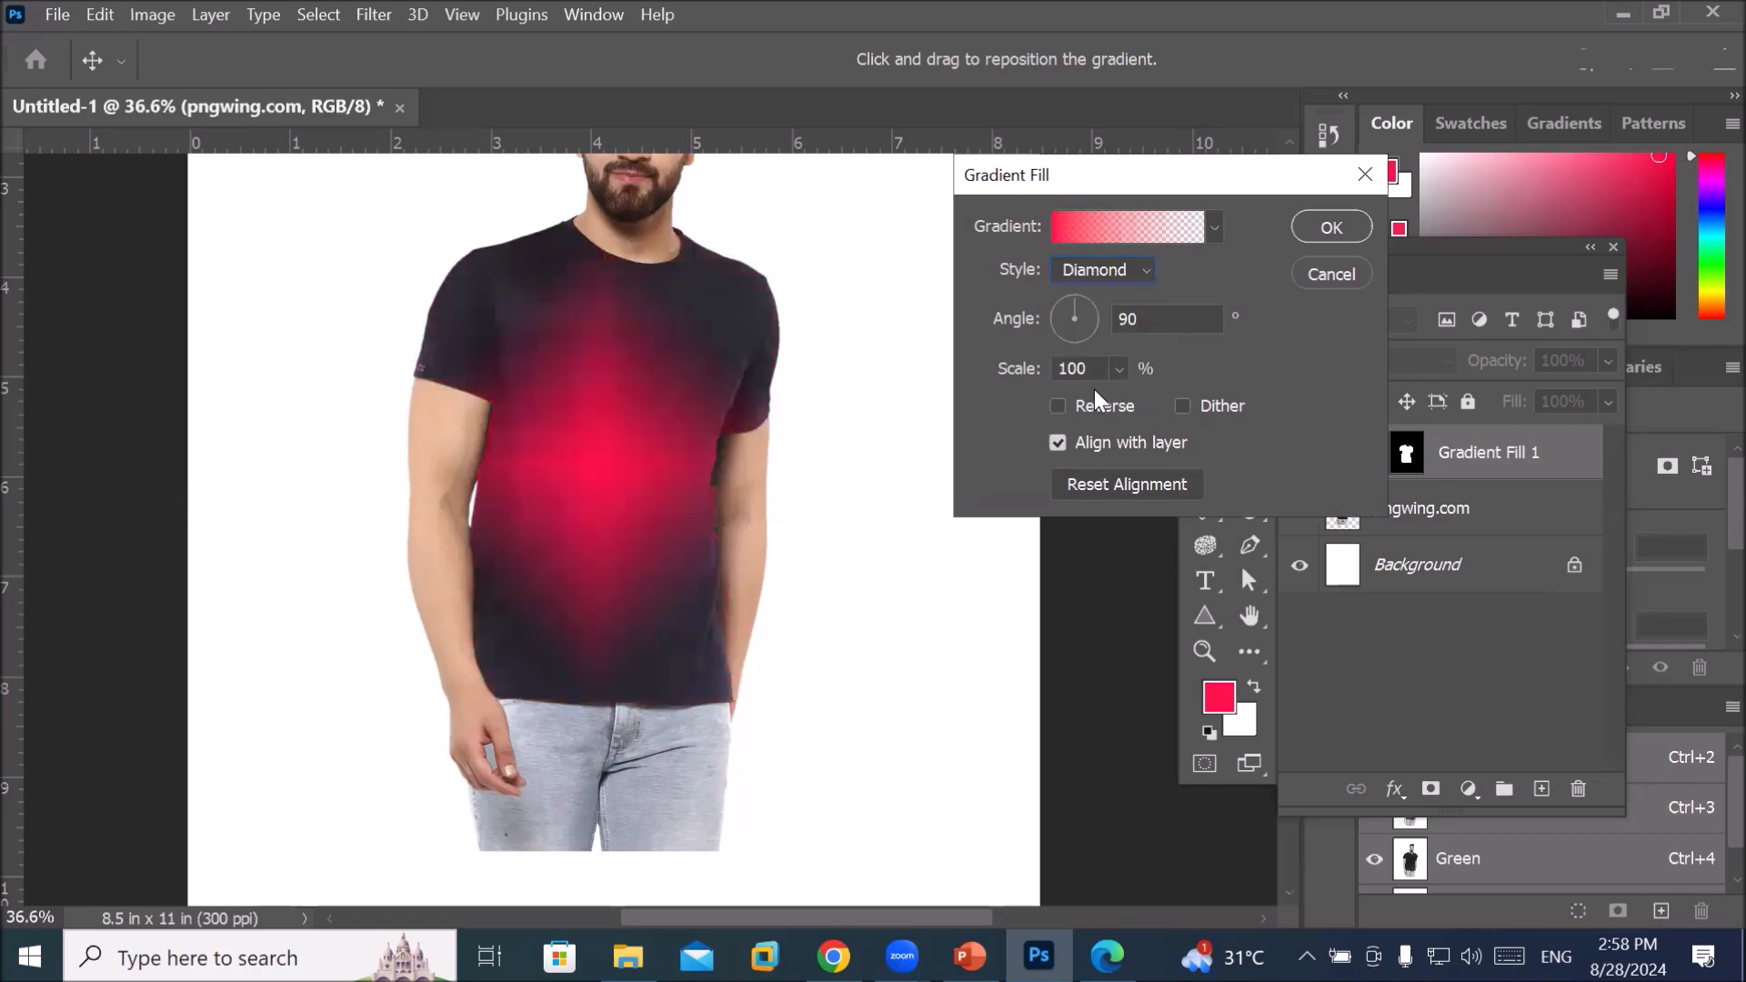
# Try gradient presets from the Purples group on the T-shirt, including Purple_03, Purple_18 and Purple_09
pyautogui.click(1115, 229)
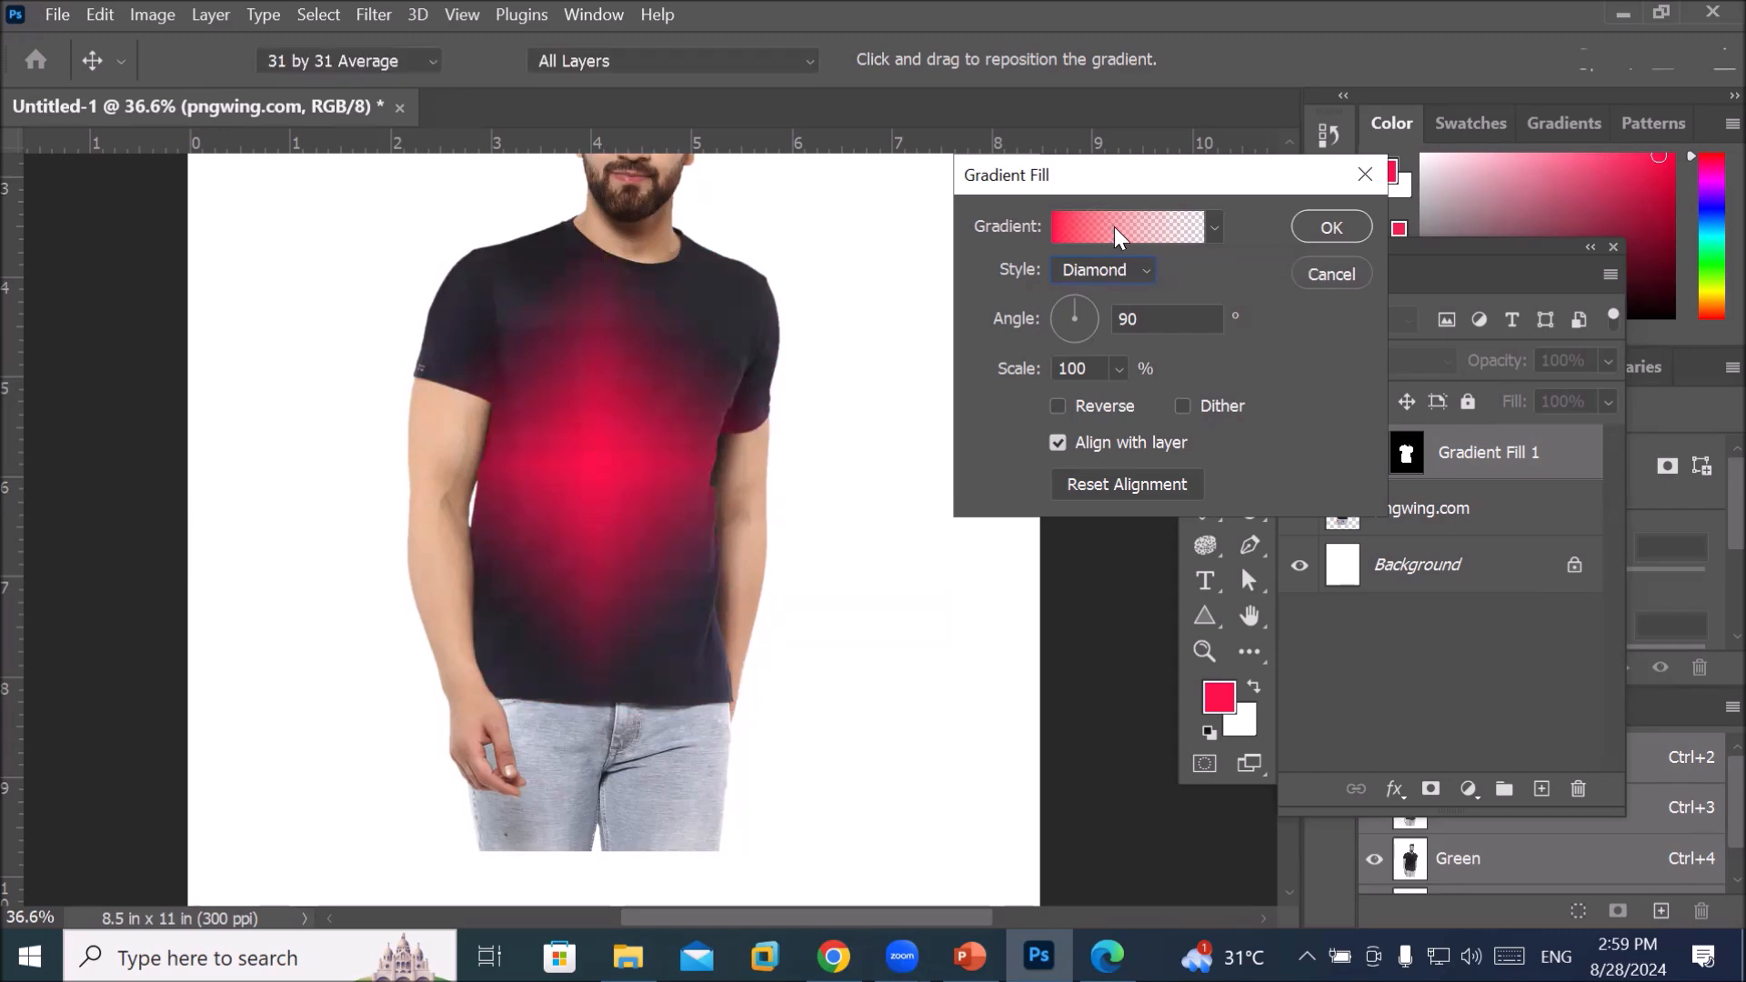
pyautogui.click(603, 218)
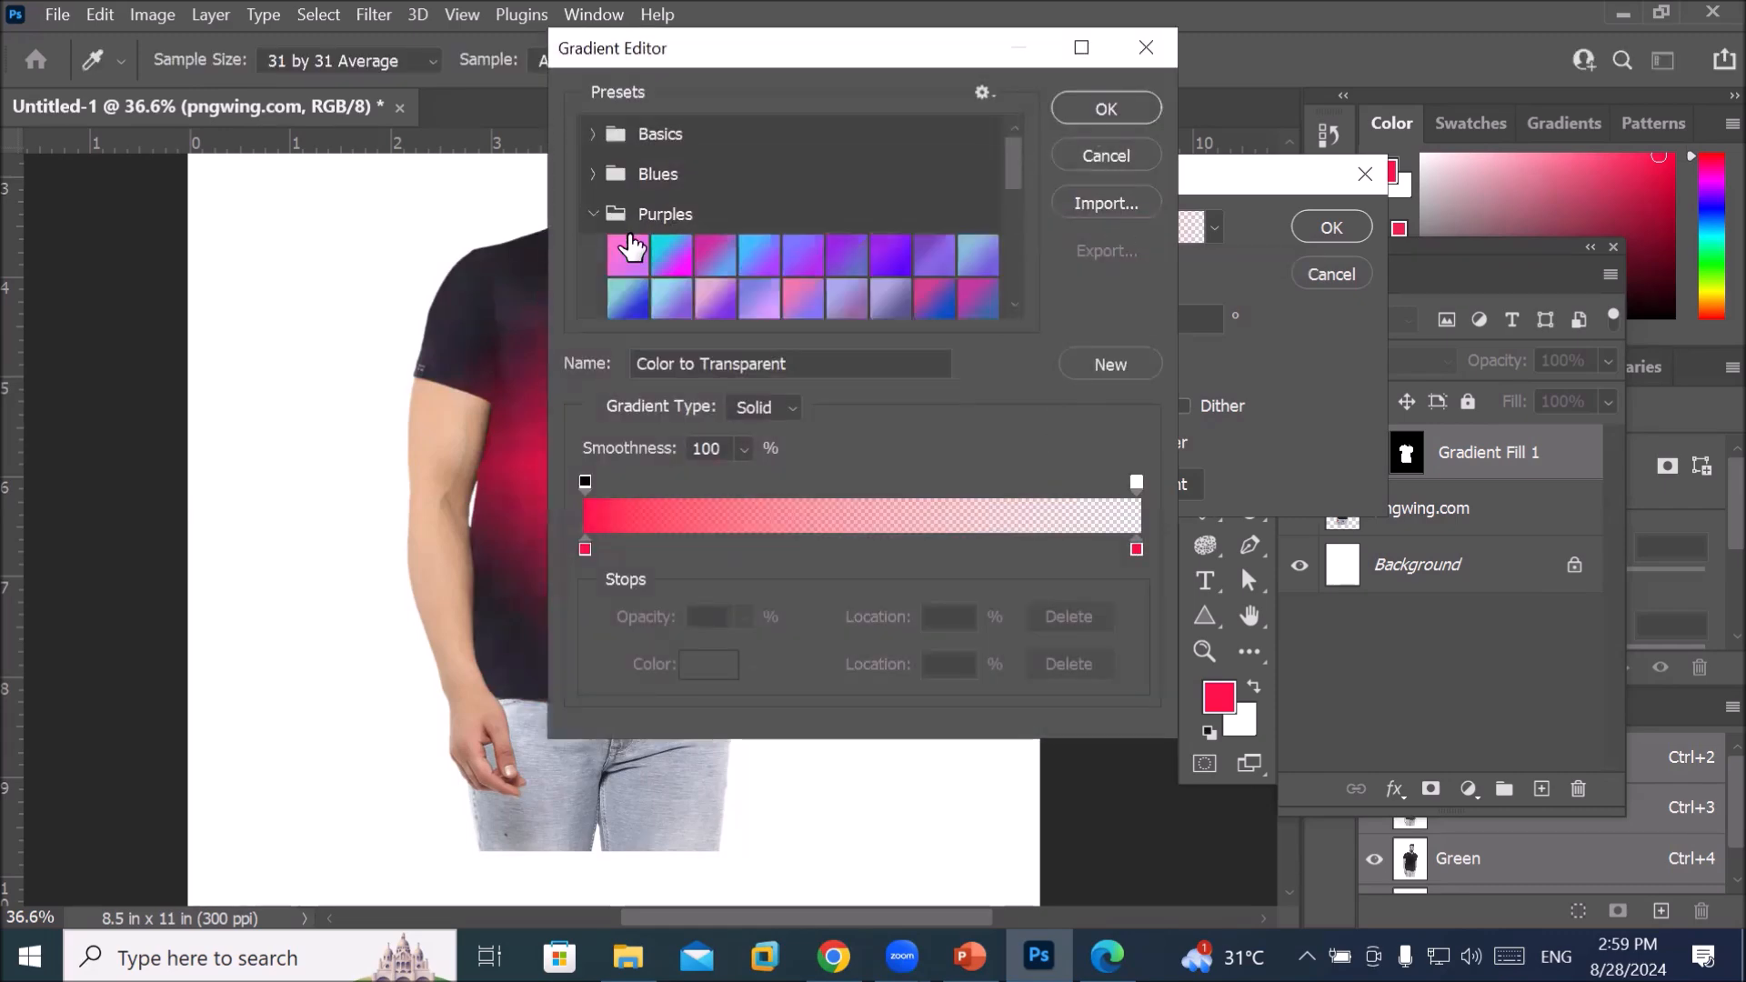
pyautogui.click(664, 255)
pyautogui.click(715, 256)
pyautogui.moveTo(848, 51); pyautogui.dragTo(1142, 78)
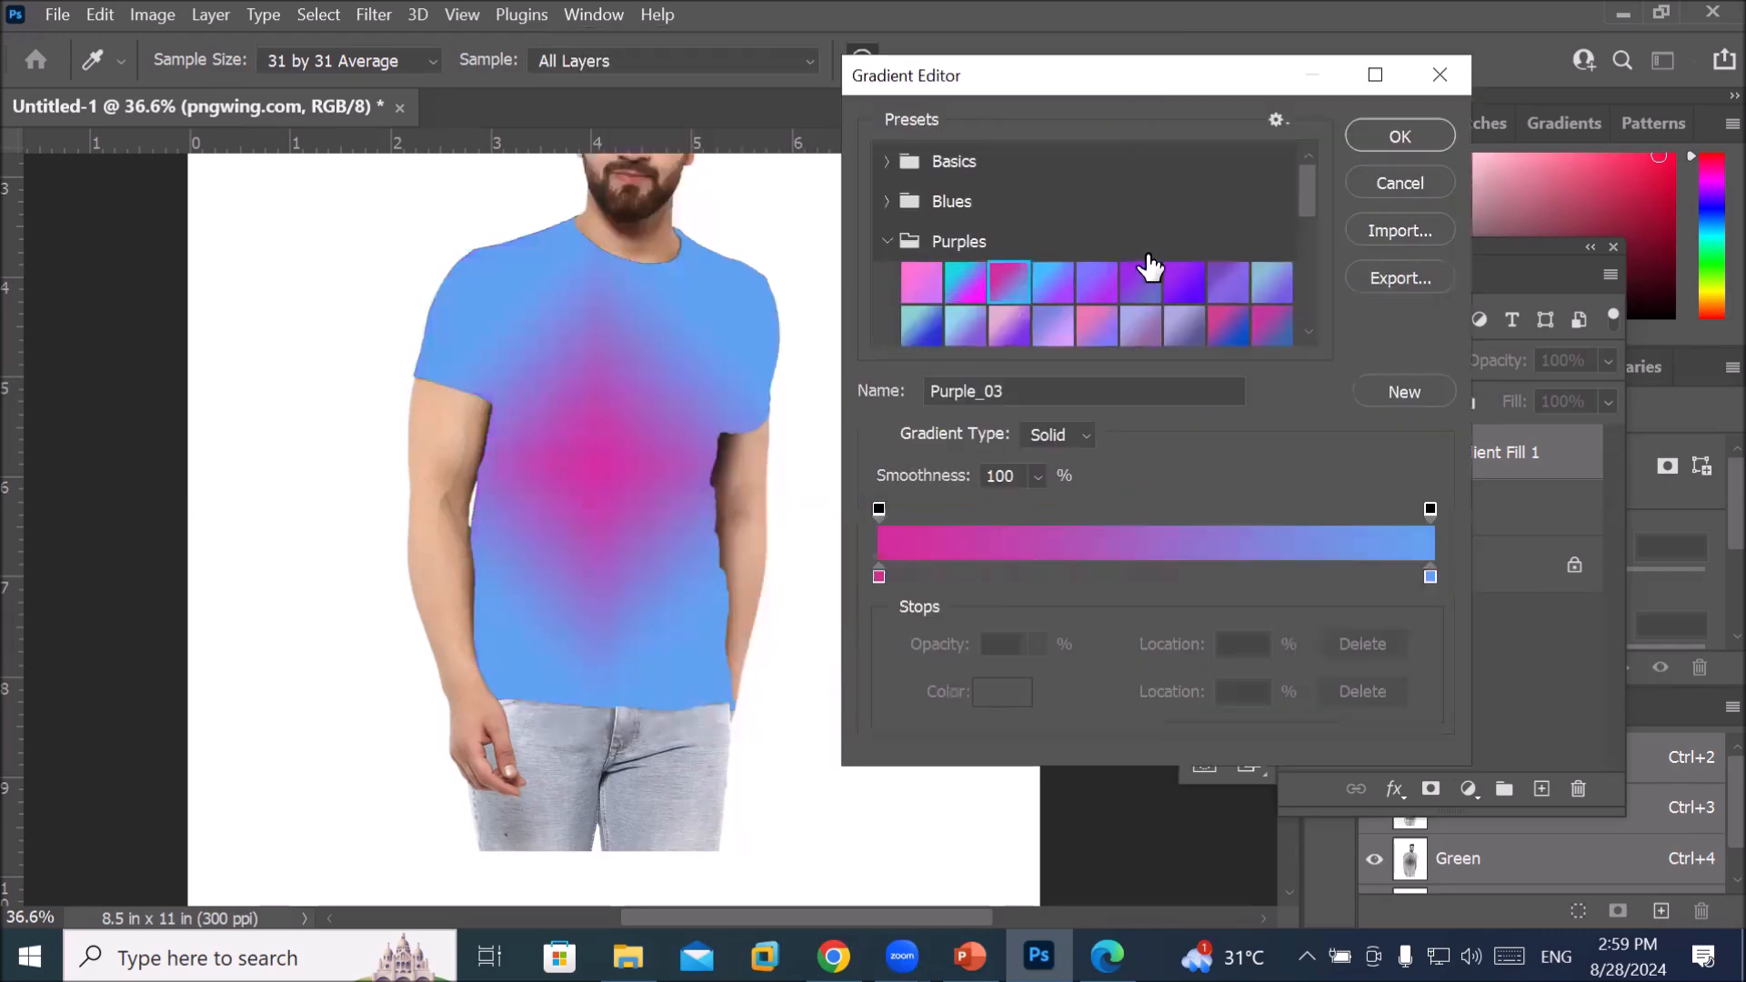
pyautogui.click(1184, 325)
pyautogui.click(1271, 325)
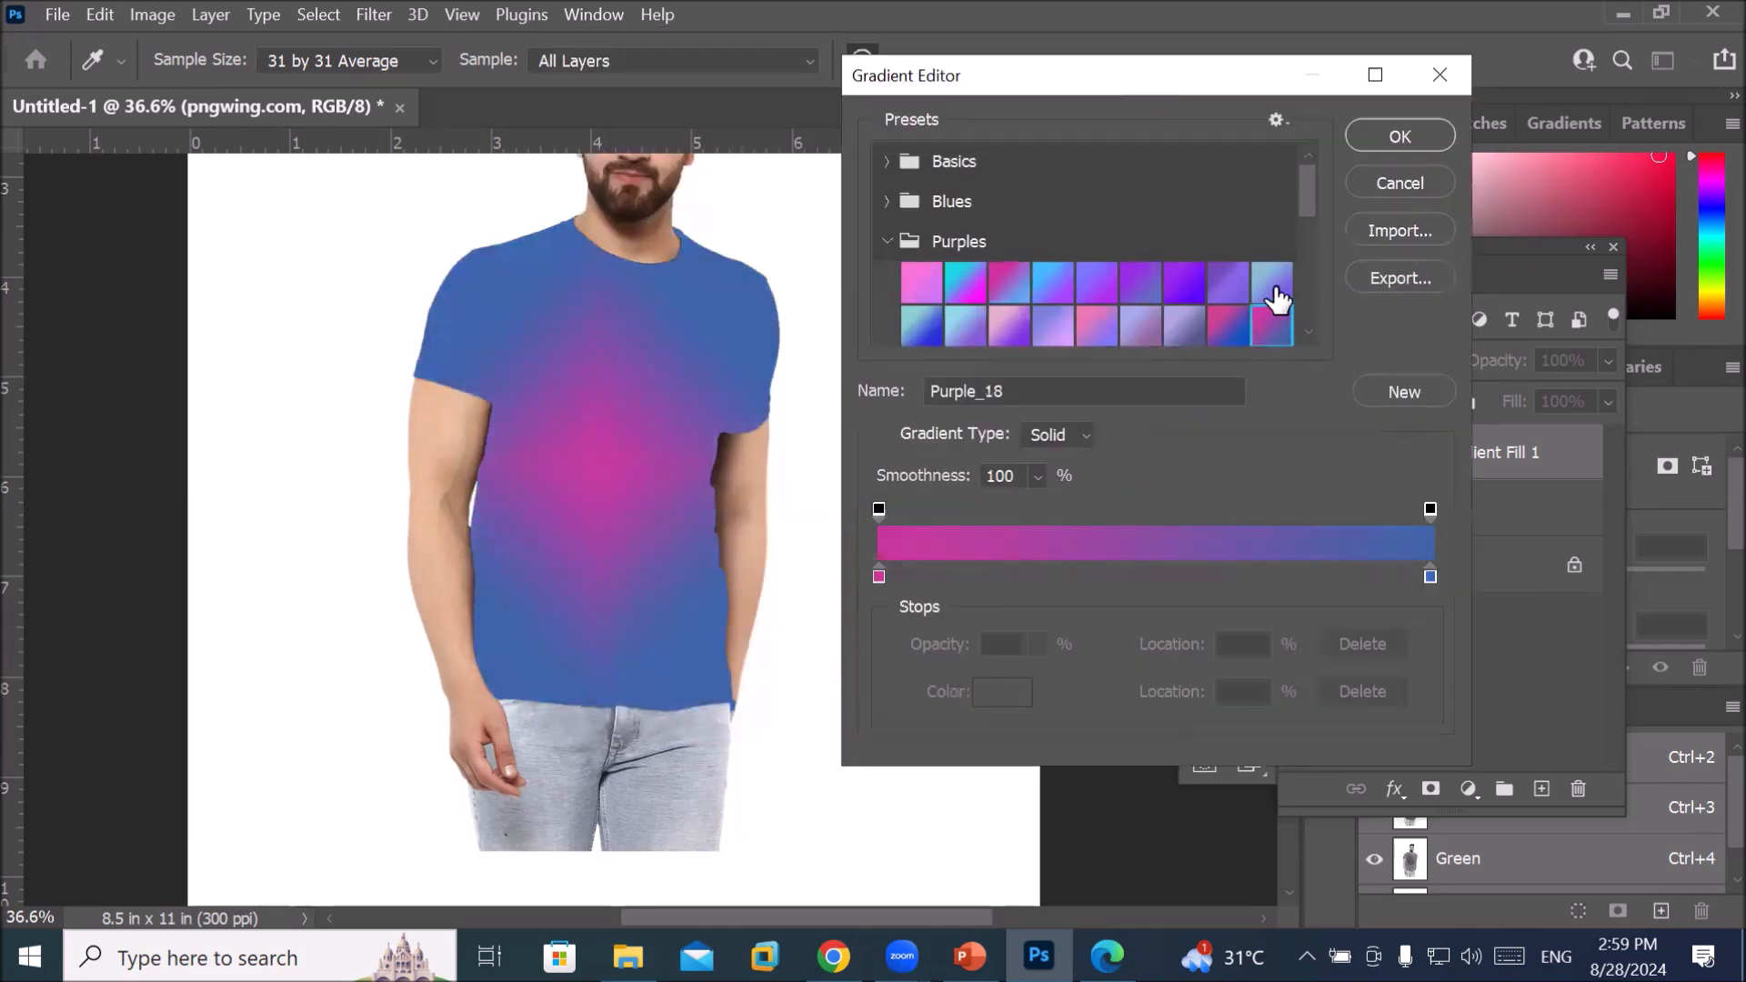
pyautogui.click(1274, 291)
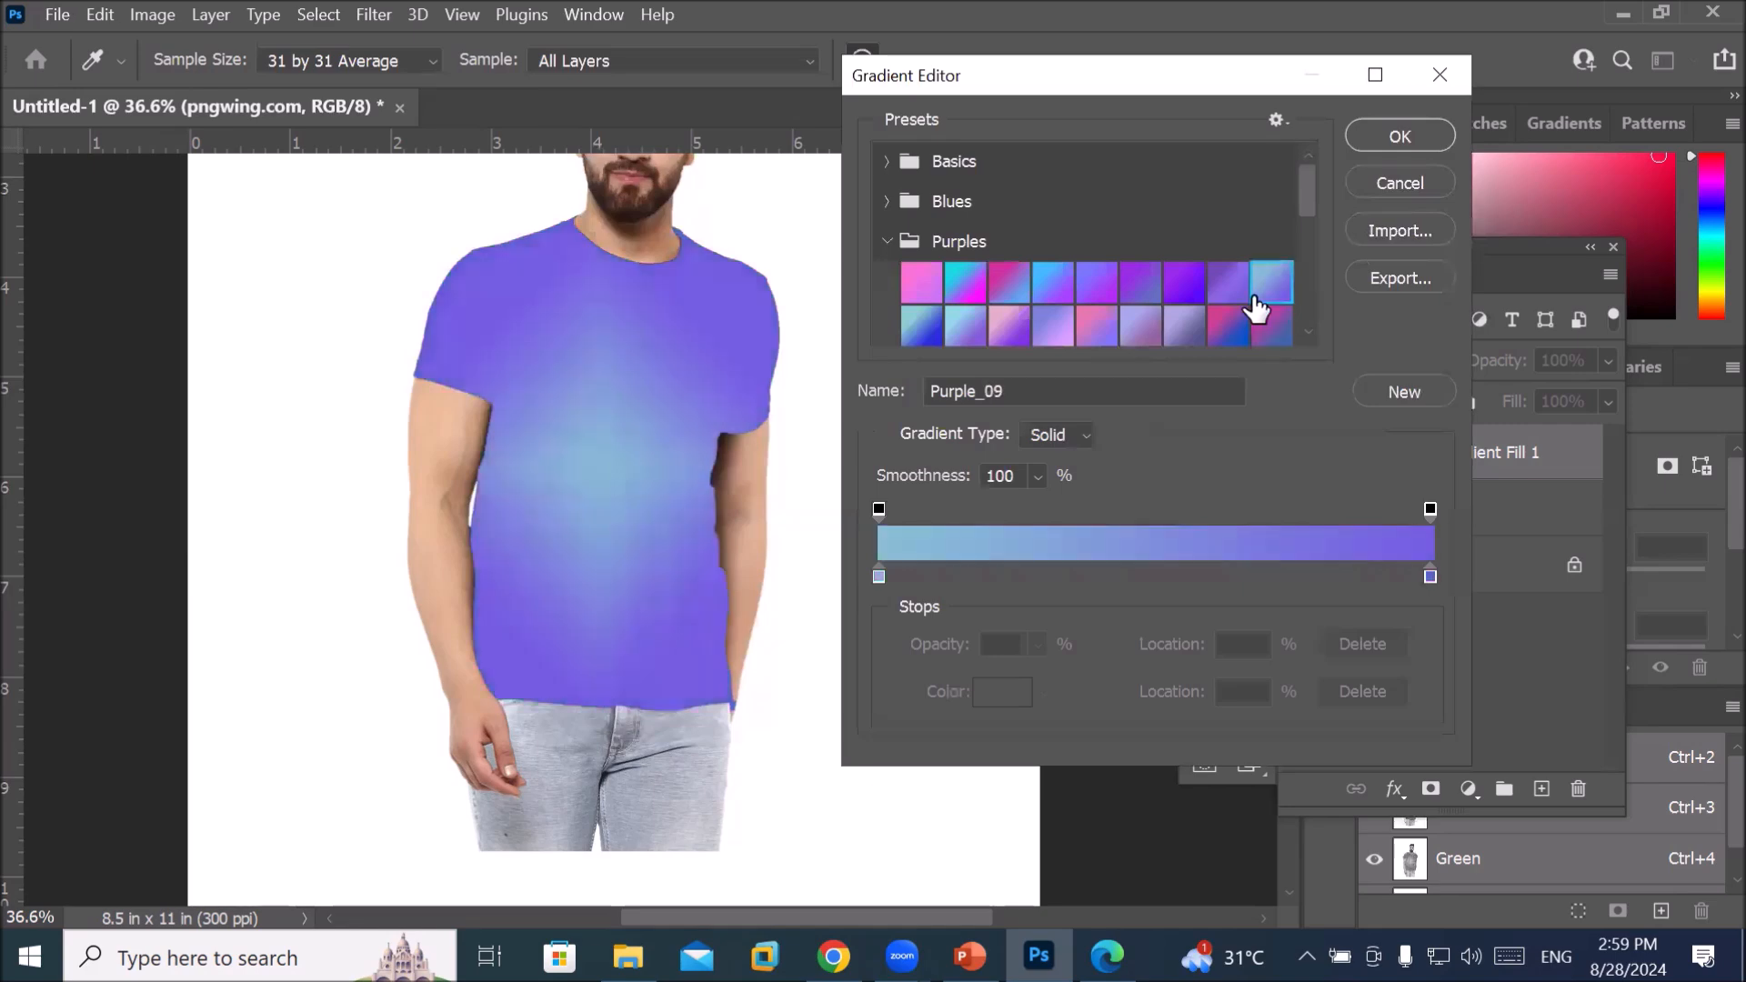
# Apply the Purple_21 preset to the T-shirt's gradient fill and set its style to Linear
pyautogui.scroll(-2, 1153, 318)
pyautogui.click(1013, 282)
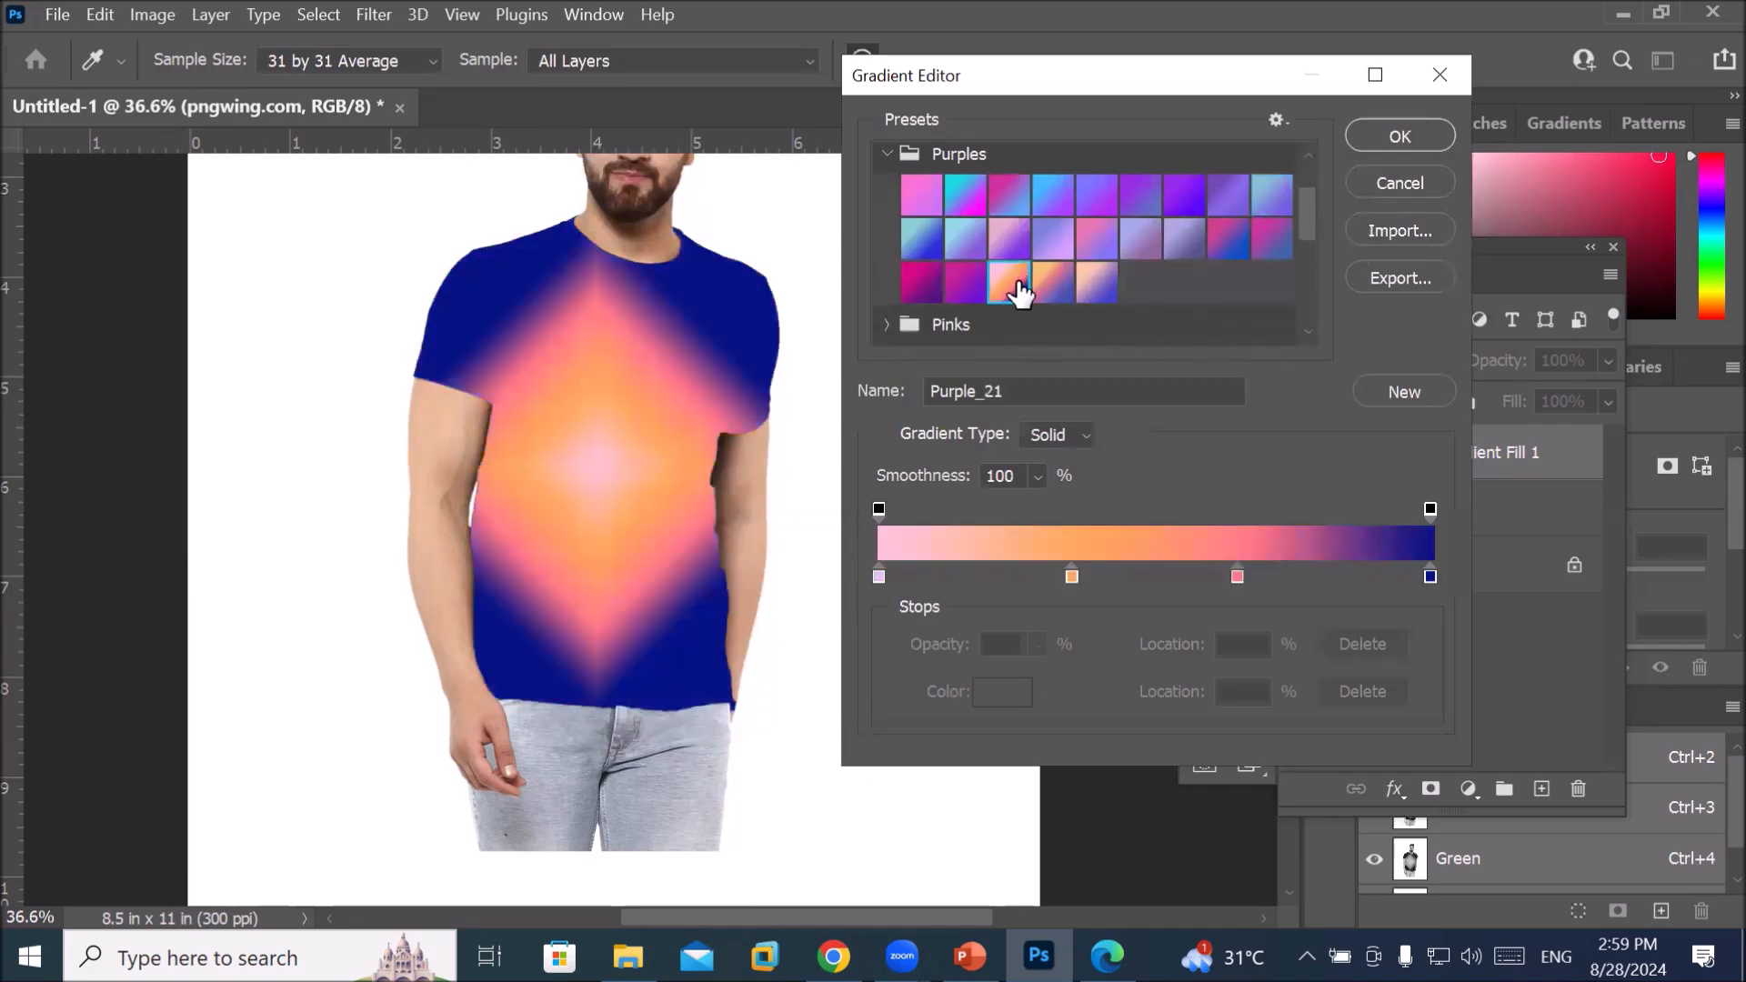
pyautogui.click(1366, 134)
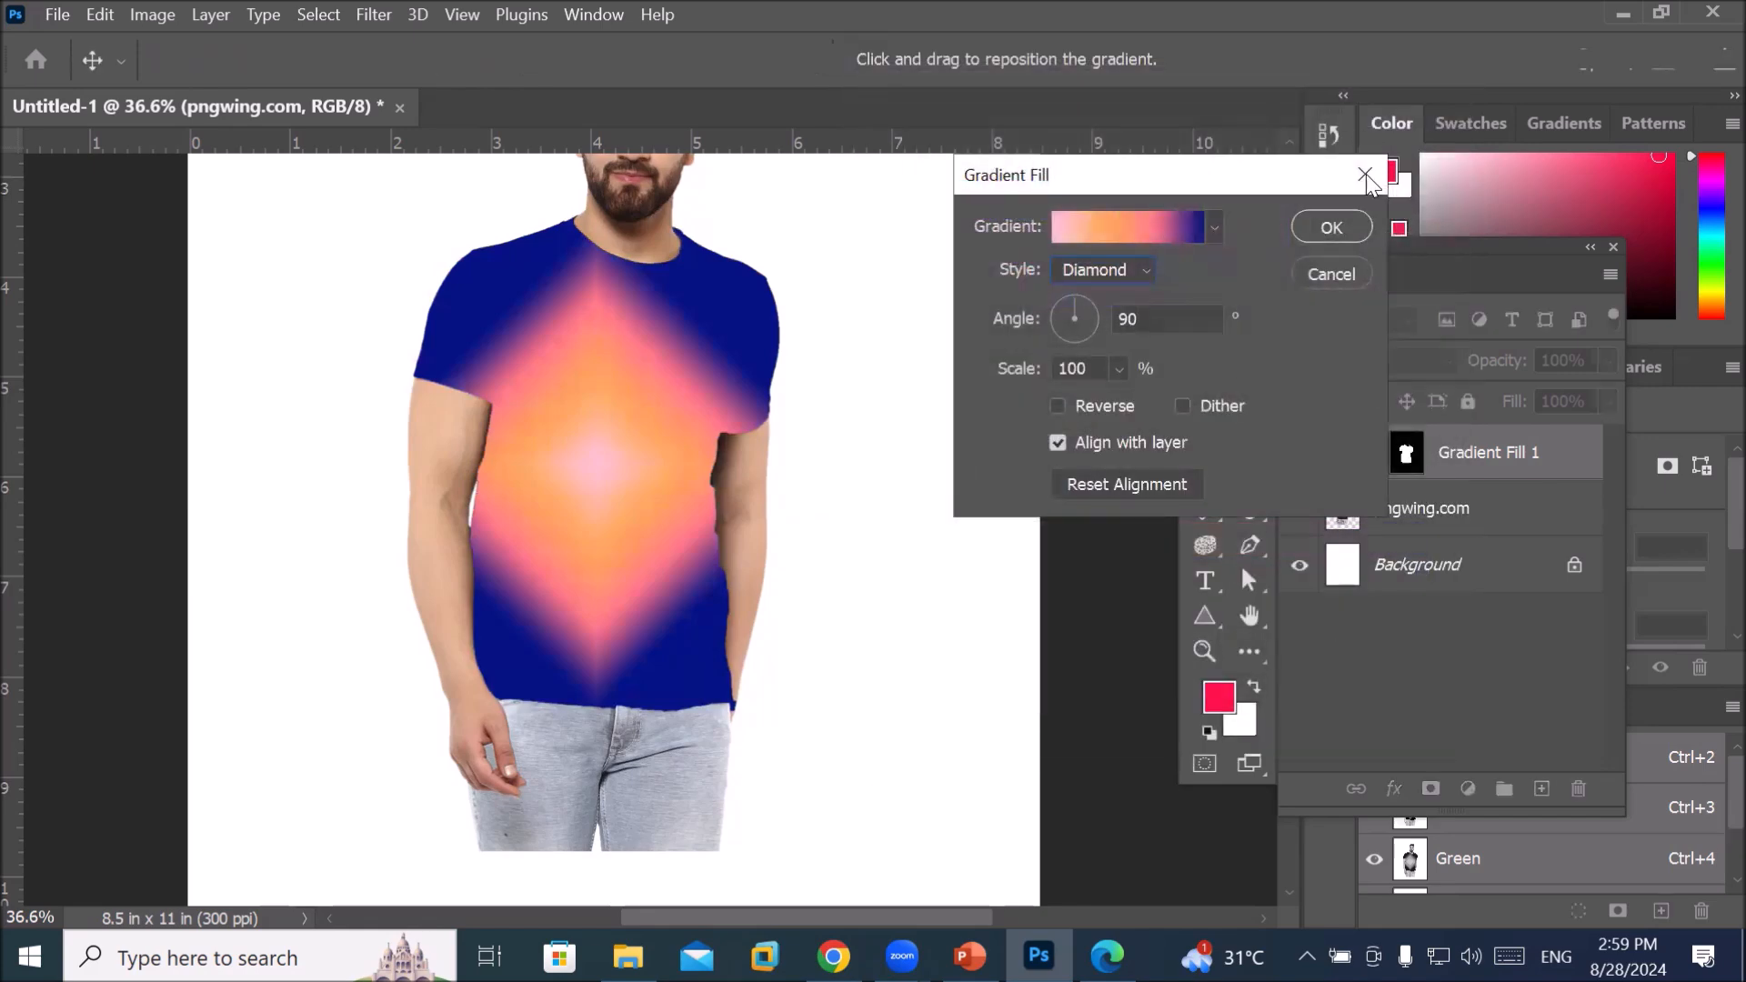
pyautogui.click(1142, 265)
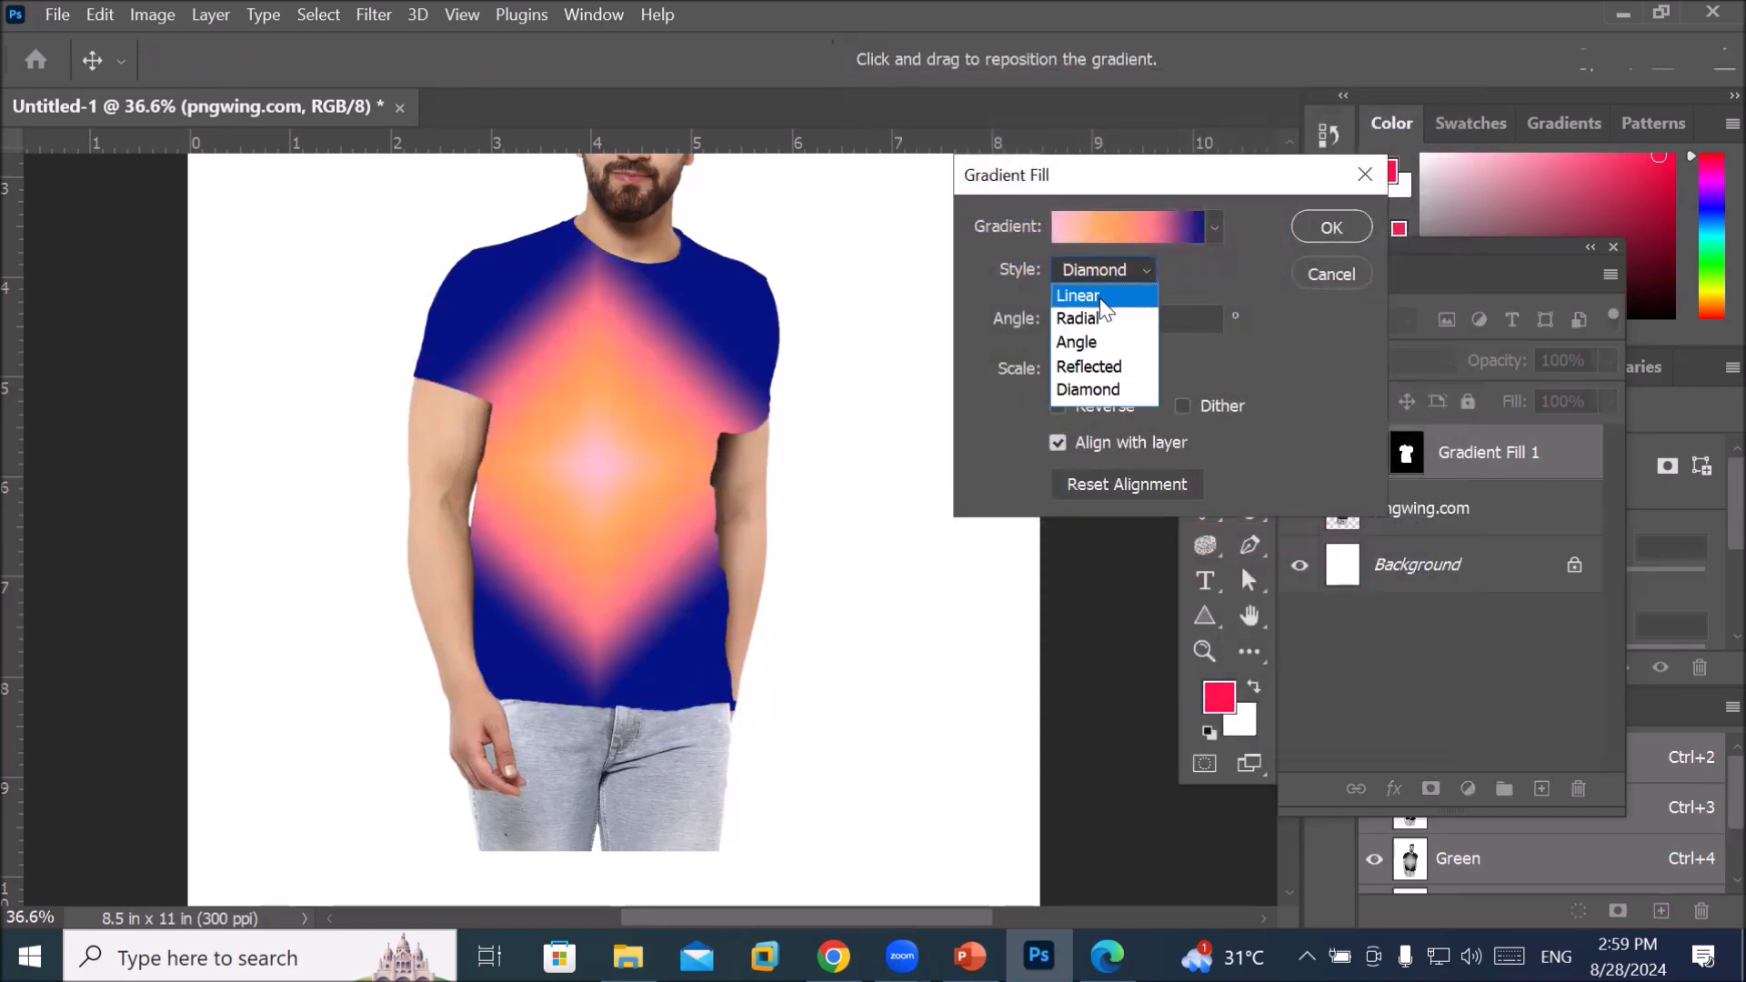
pyautogui.click(1100, 294)
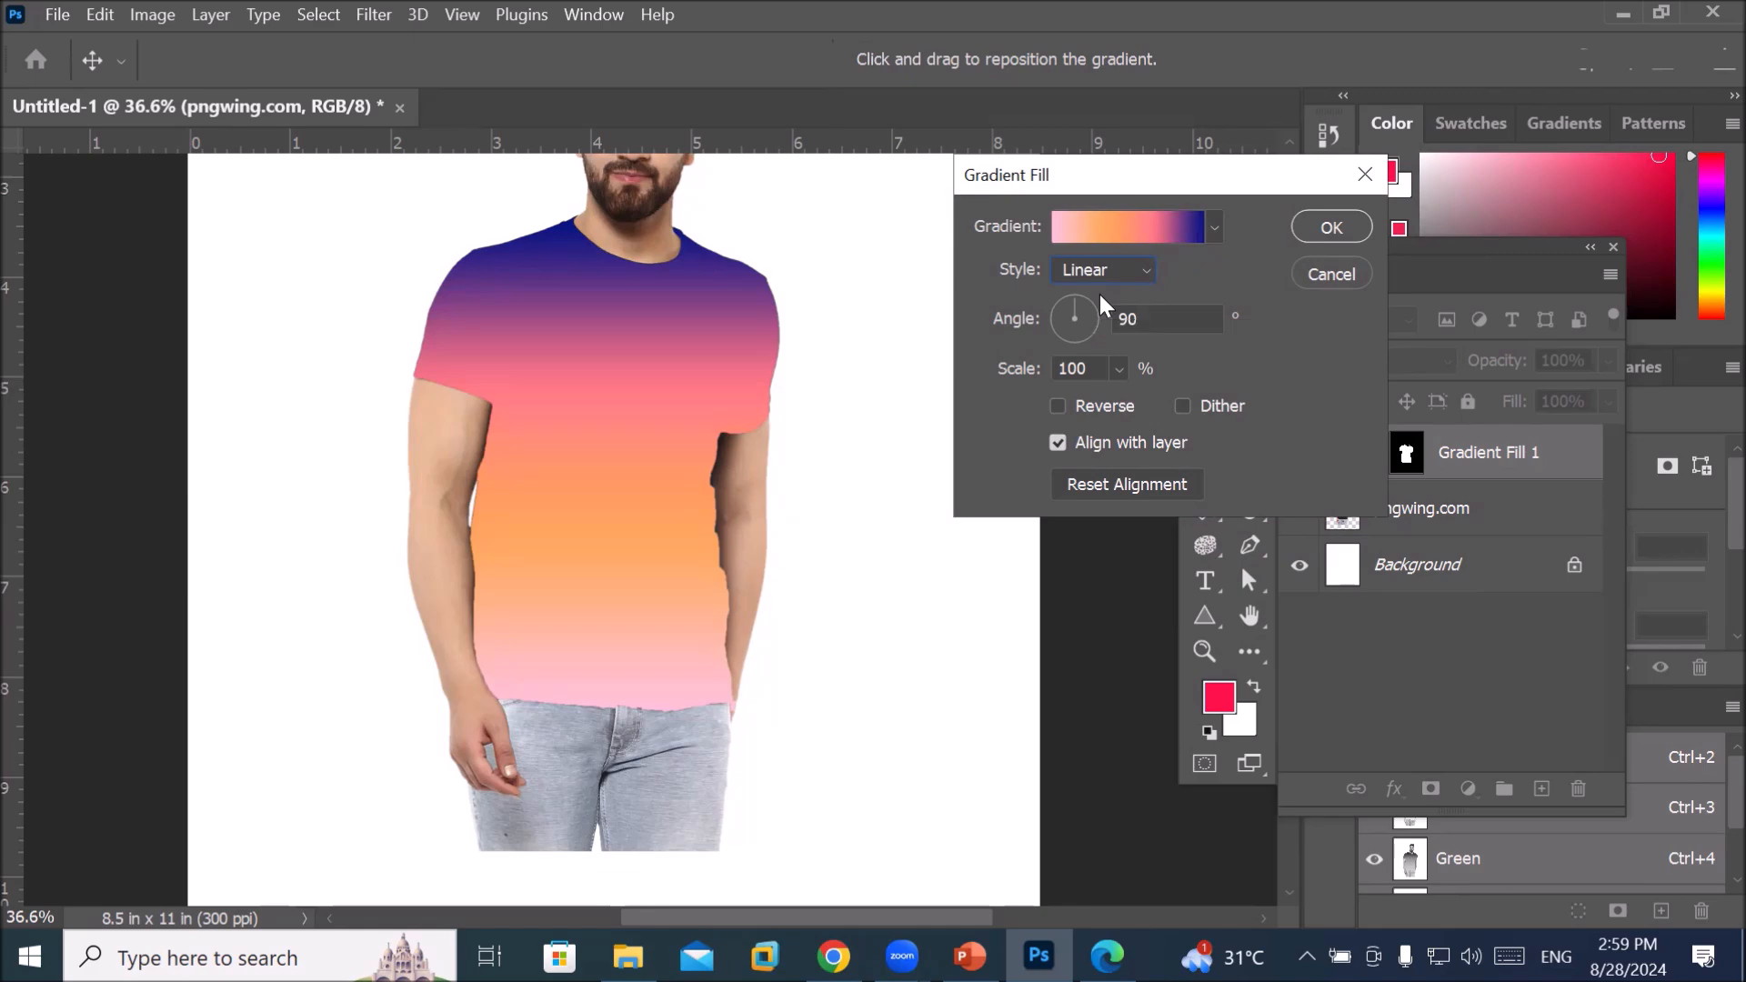
# Recolour the gradient's light pink starting stop at location 0% to dark crimson #b32057
pyautogui.click(1117, 231)
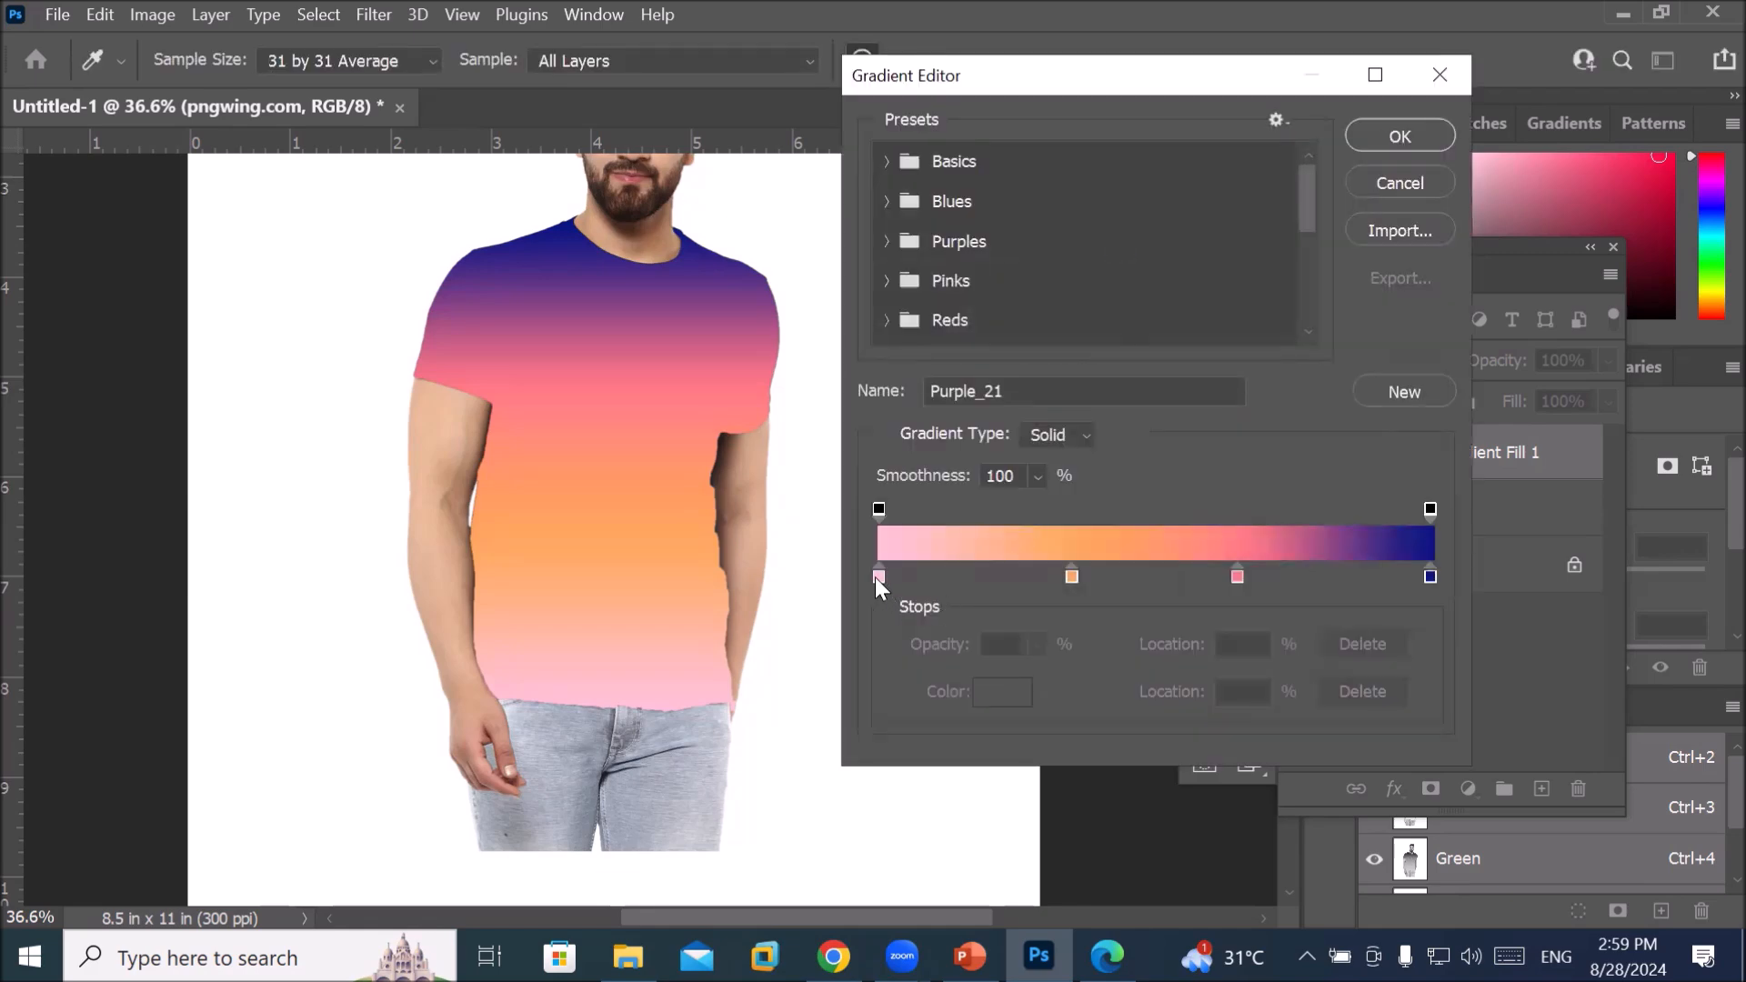
pyautogui.click(877, 576)
pyautogui.click(1044, 692)
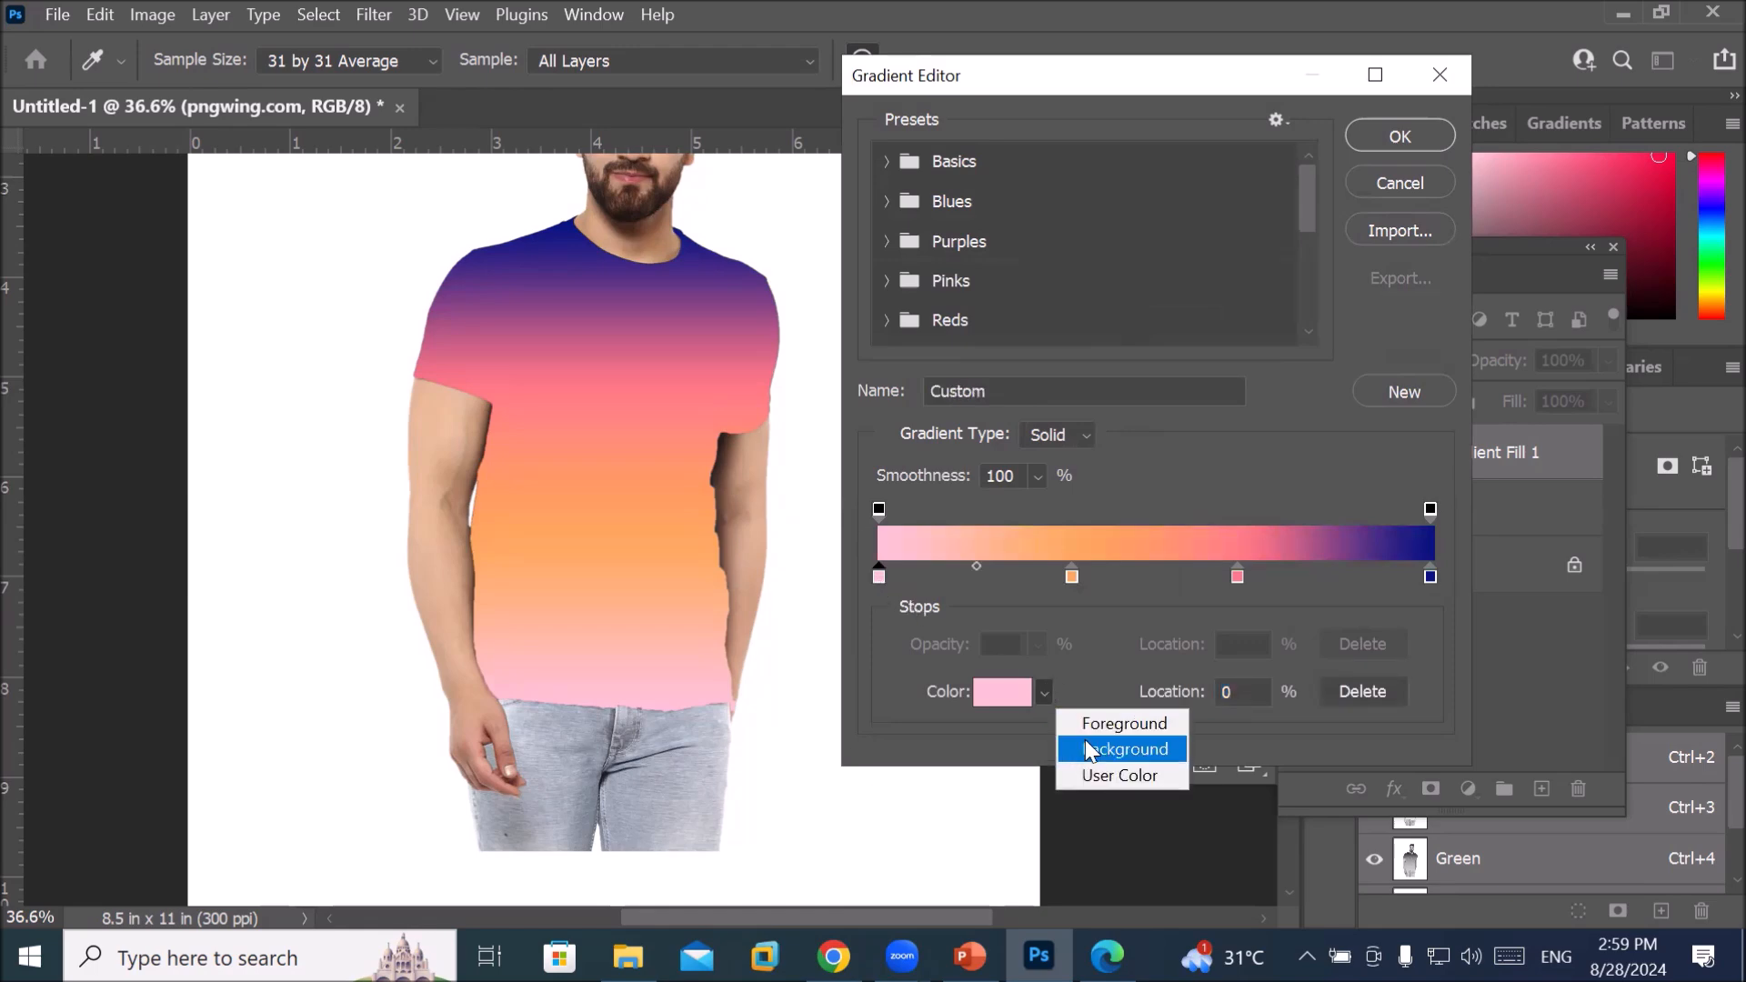
pyautogui.click(1110, 774)
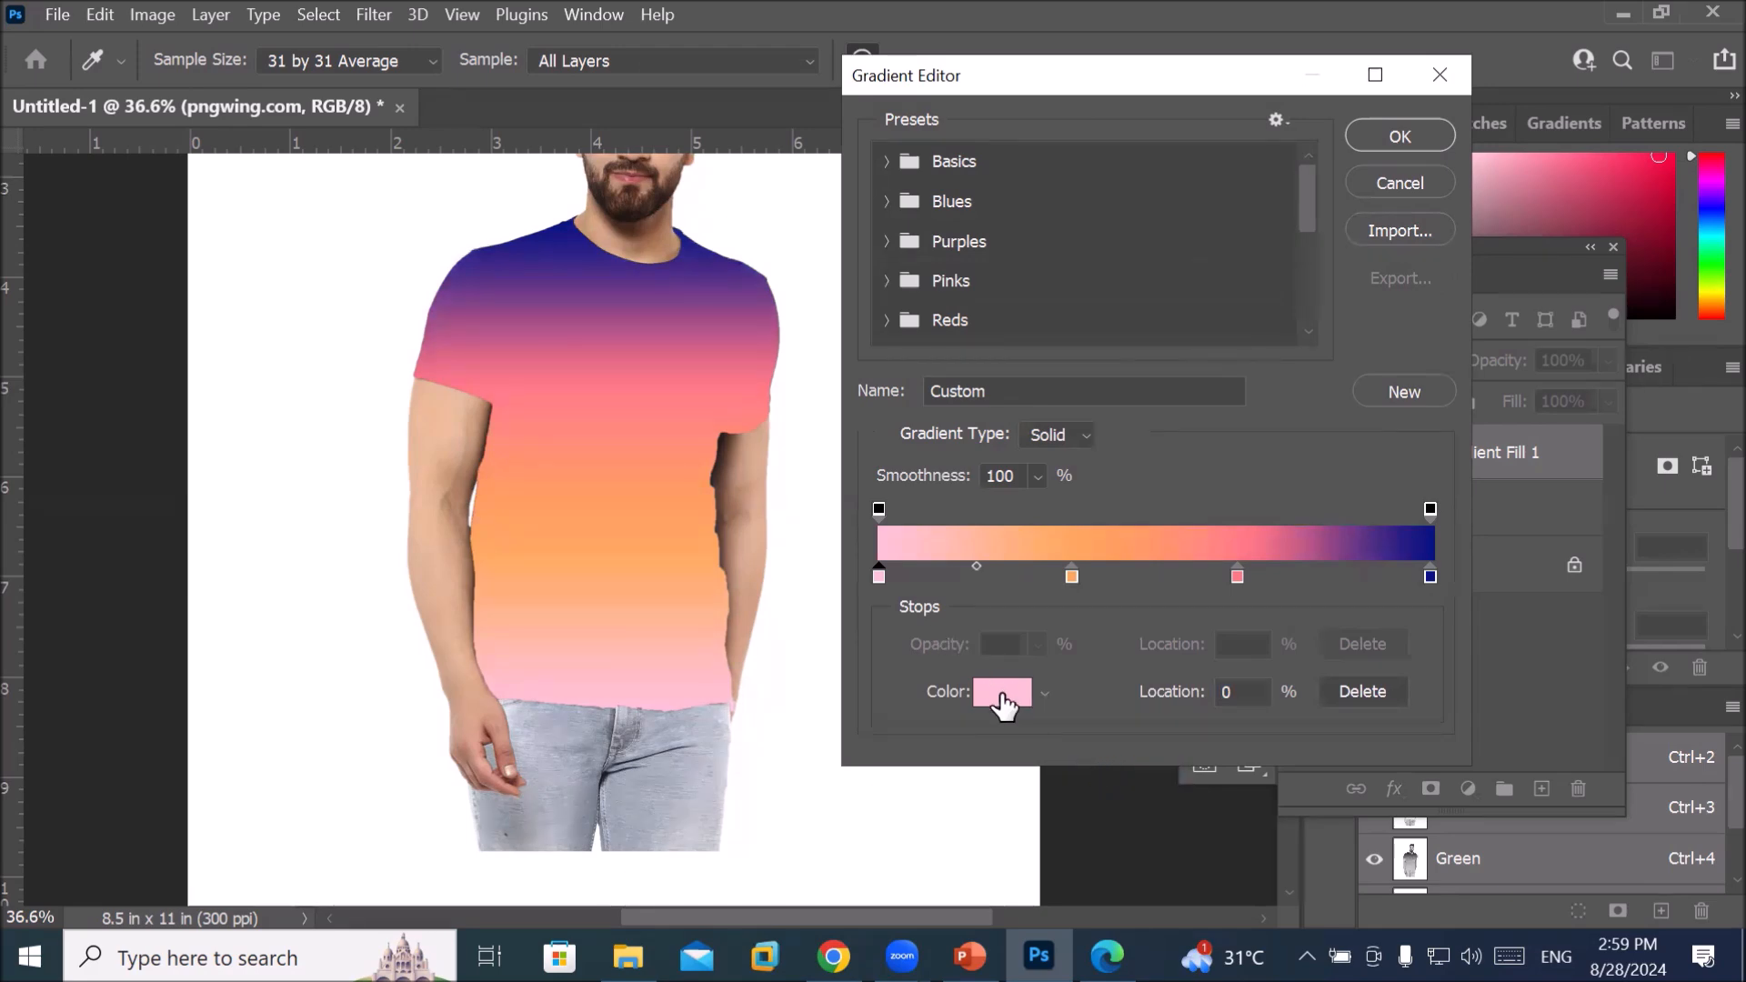
pyautogui.click(1042, 694)
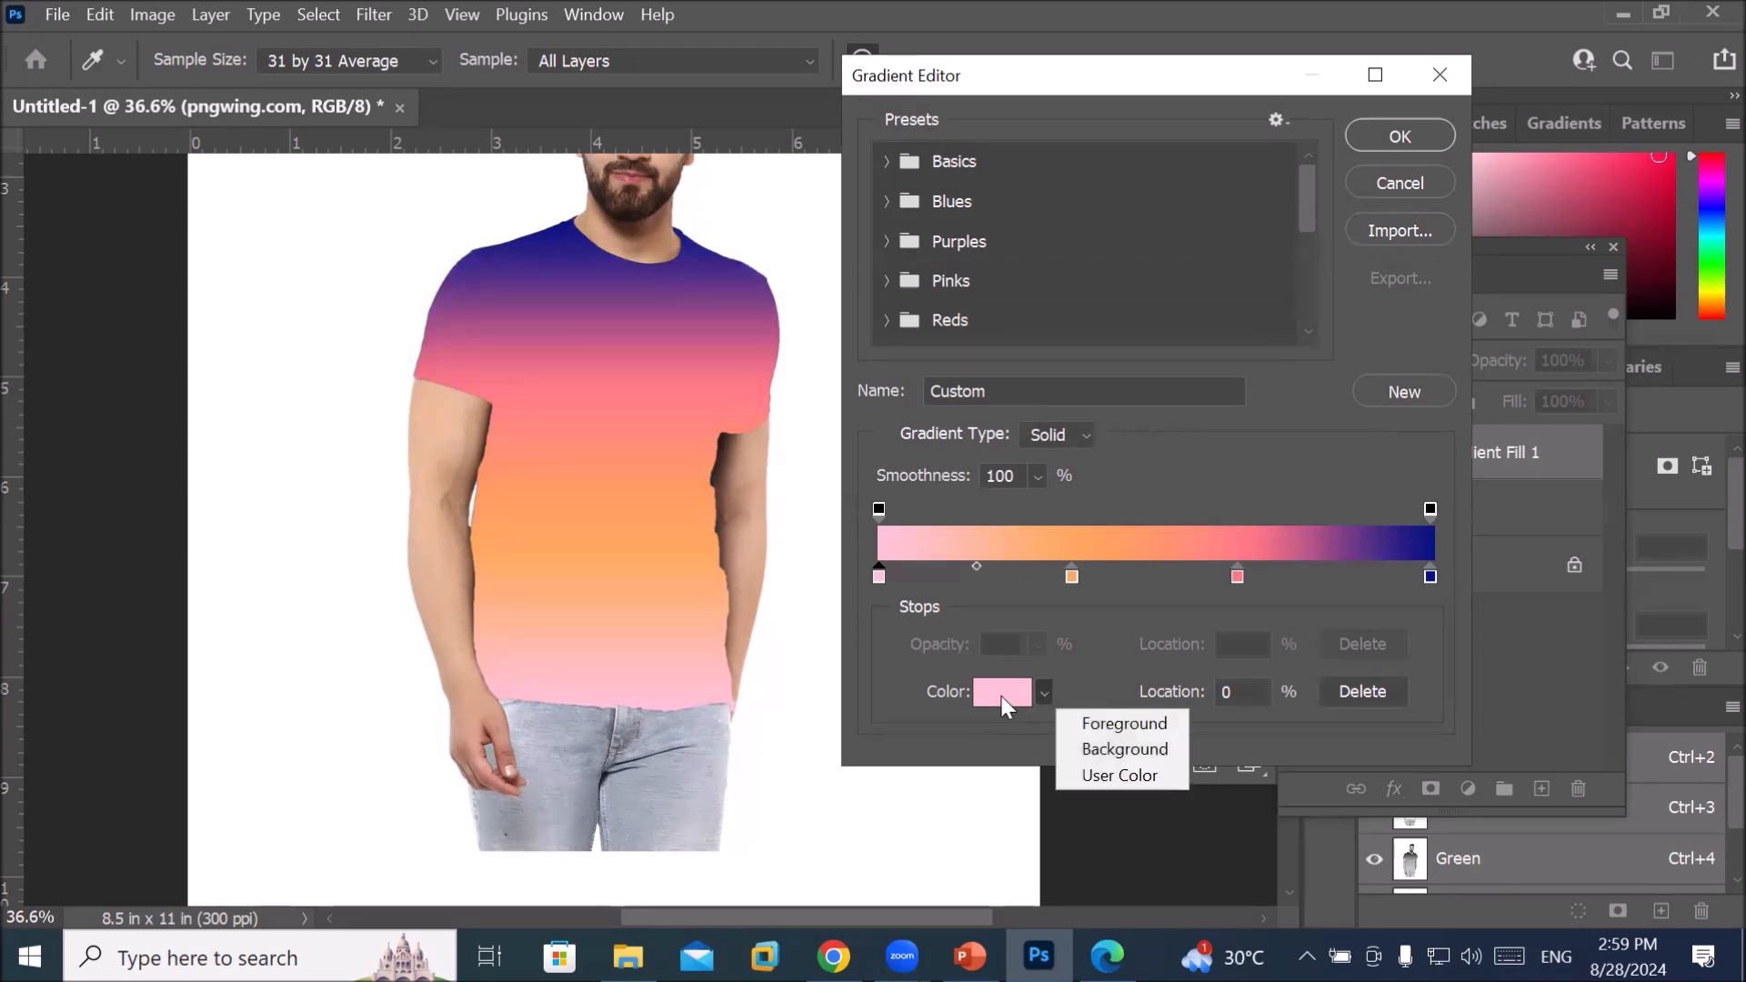
pyautogui.click(1003, 700)
pyautogui.click(1003, 701)
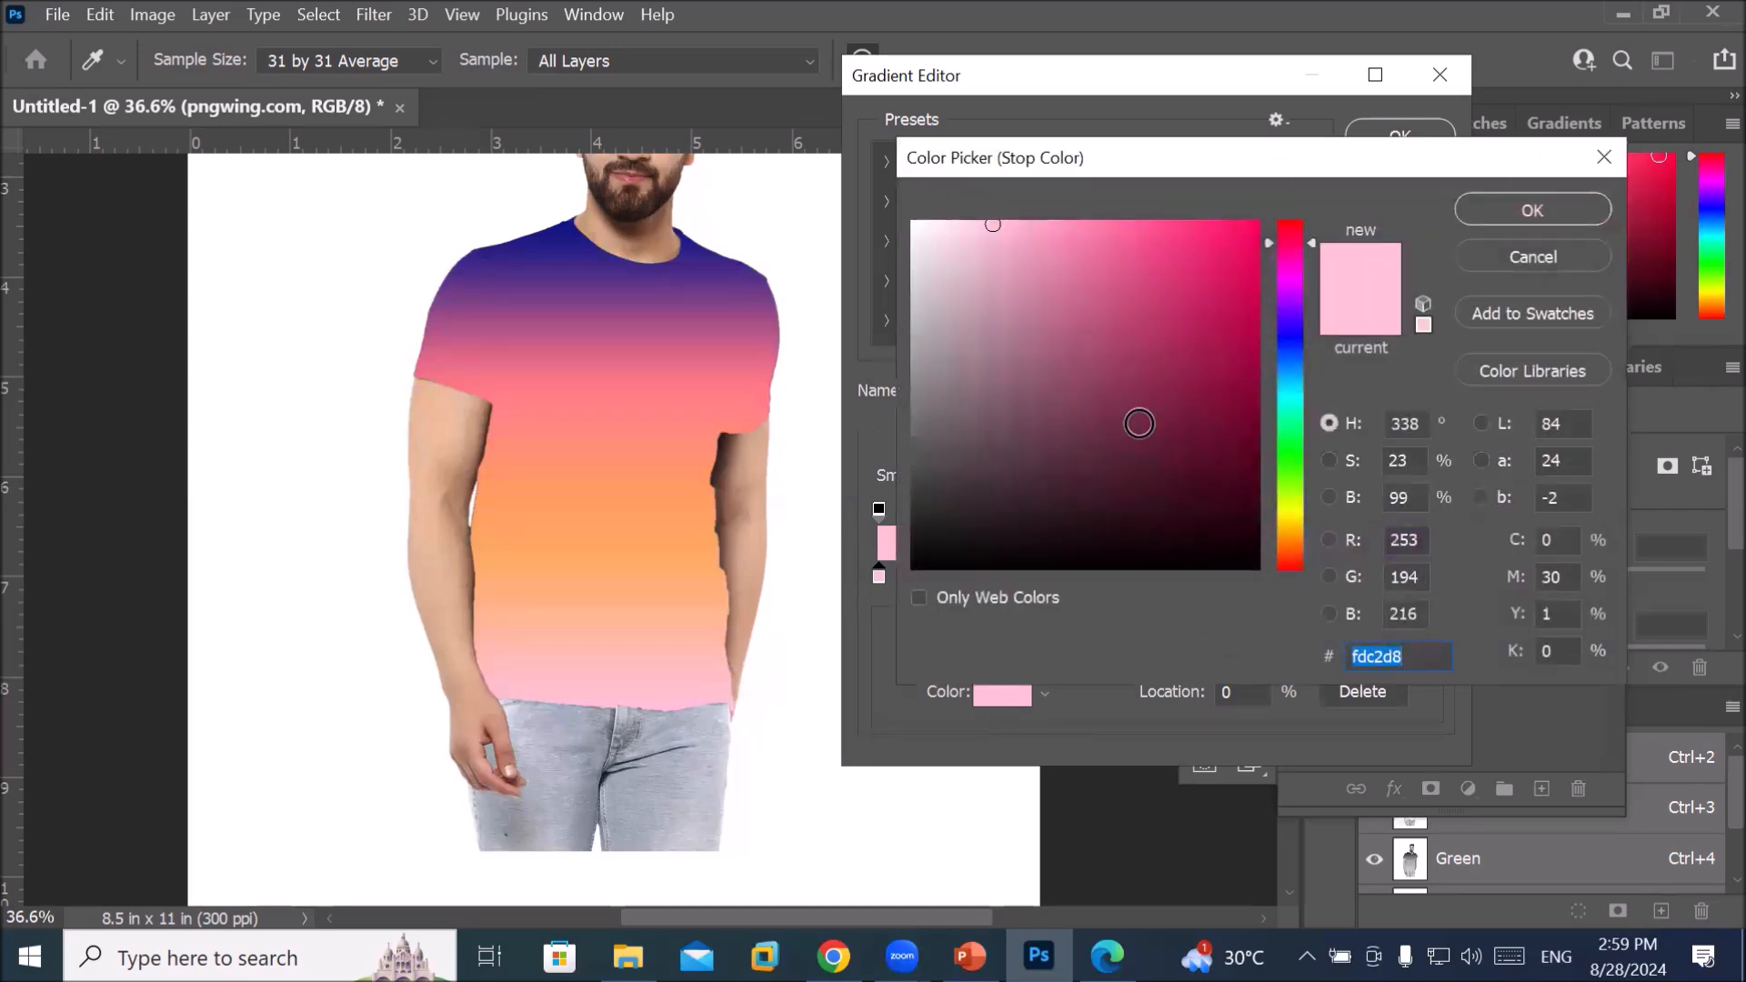
pyautogui.click(1198, 324)
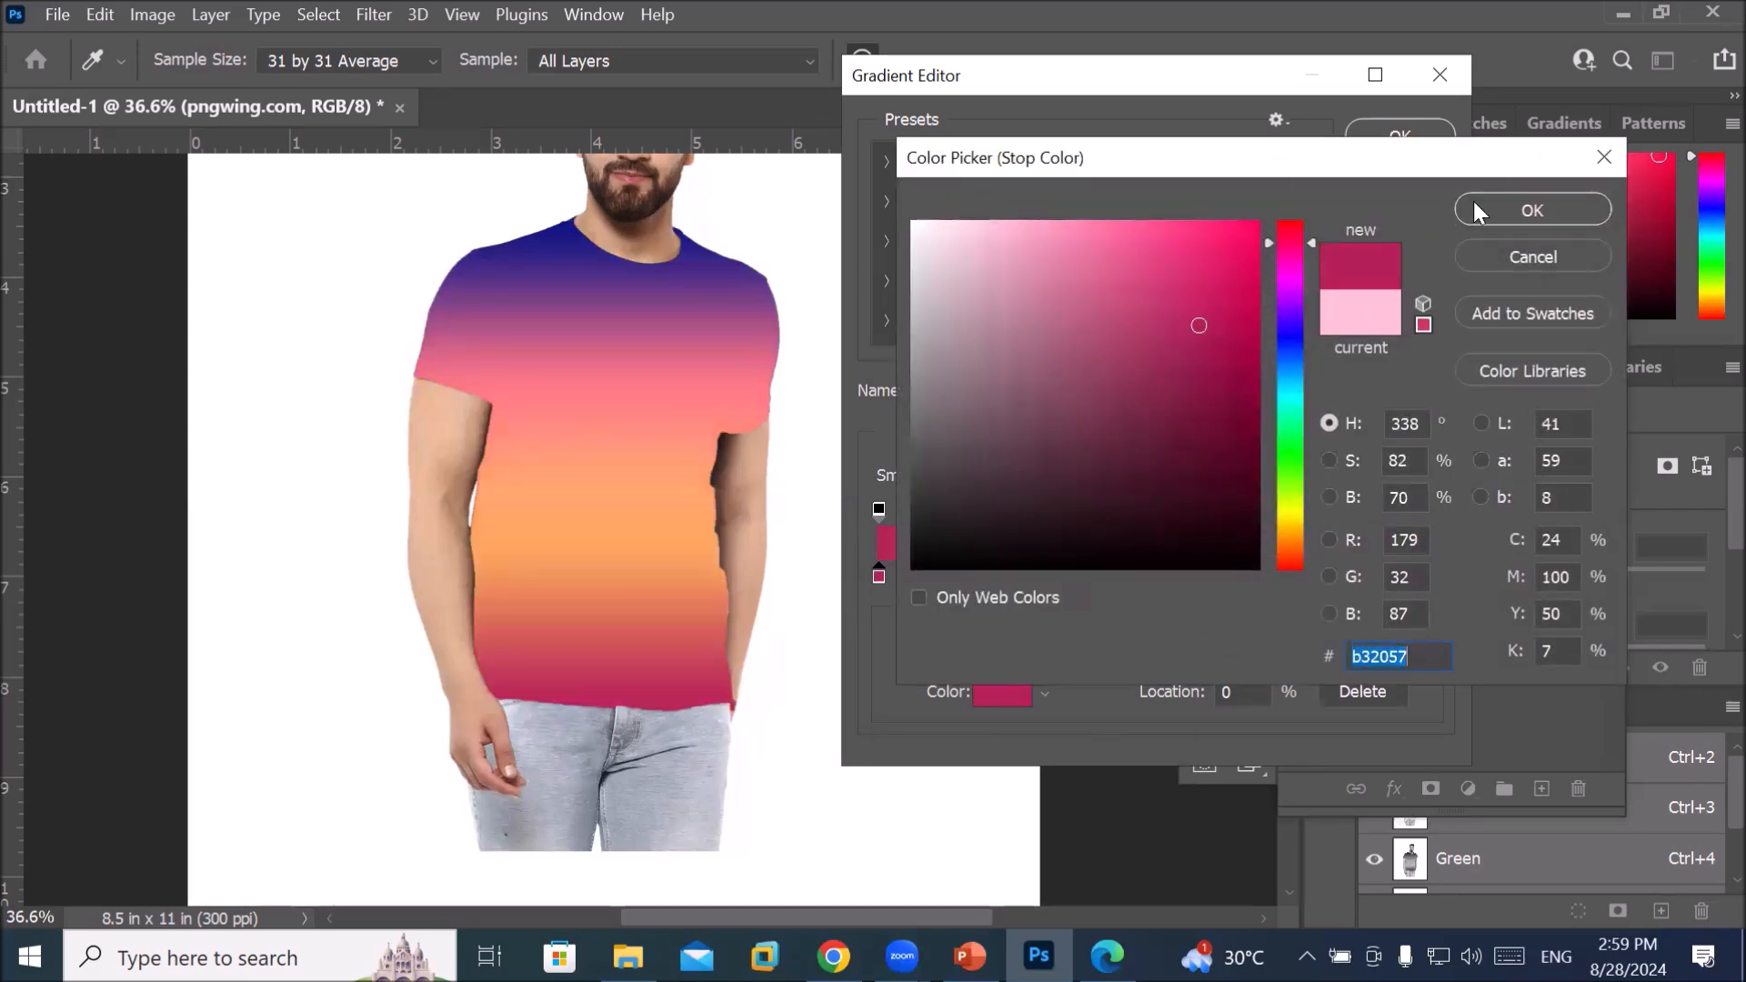
pyautogui.click(1532, 210)
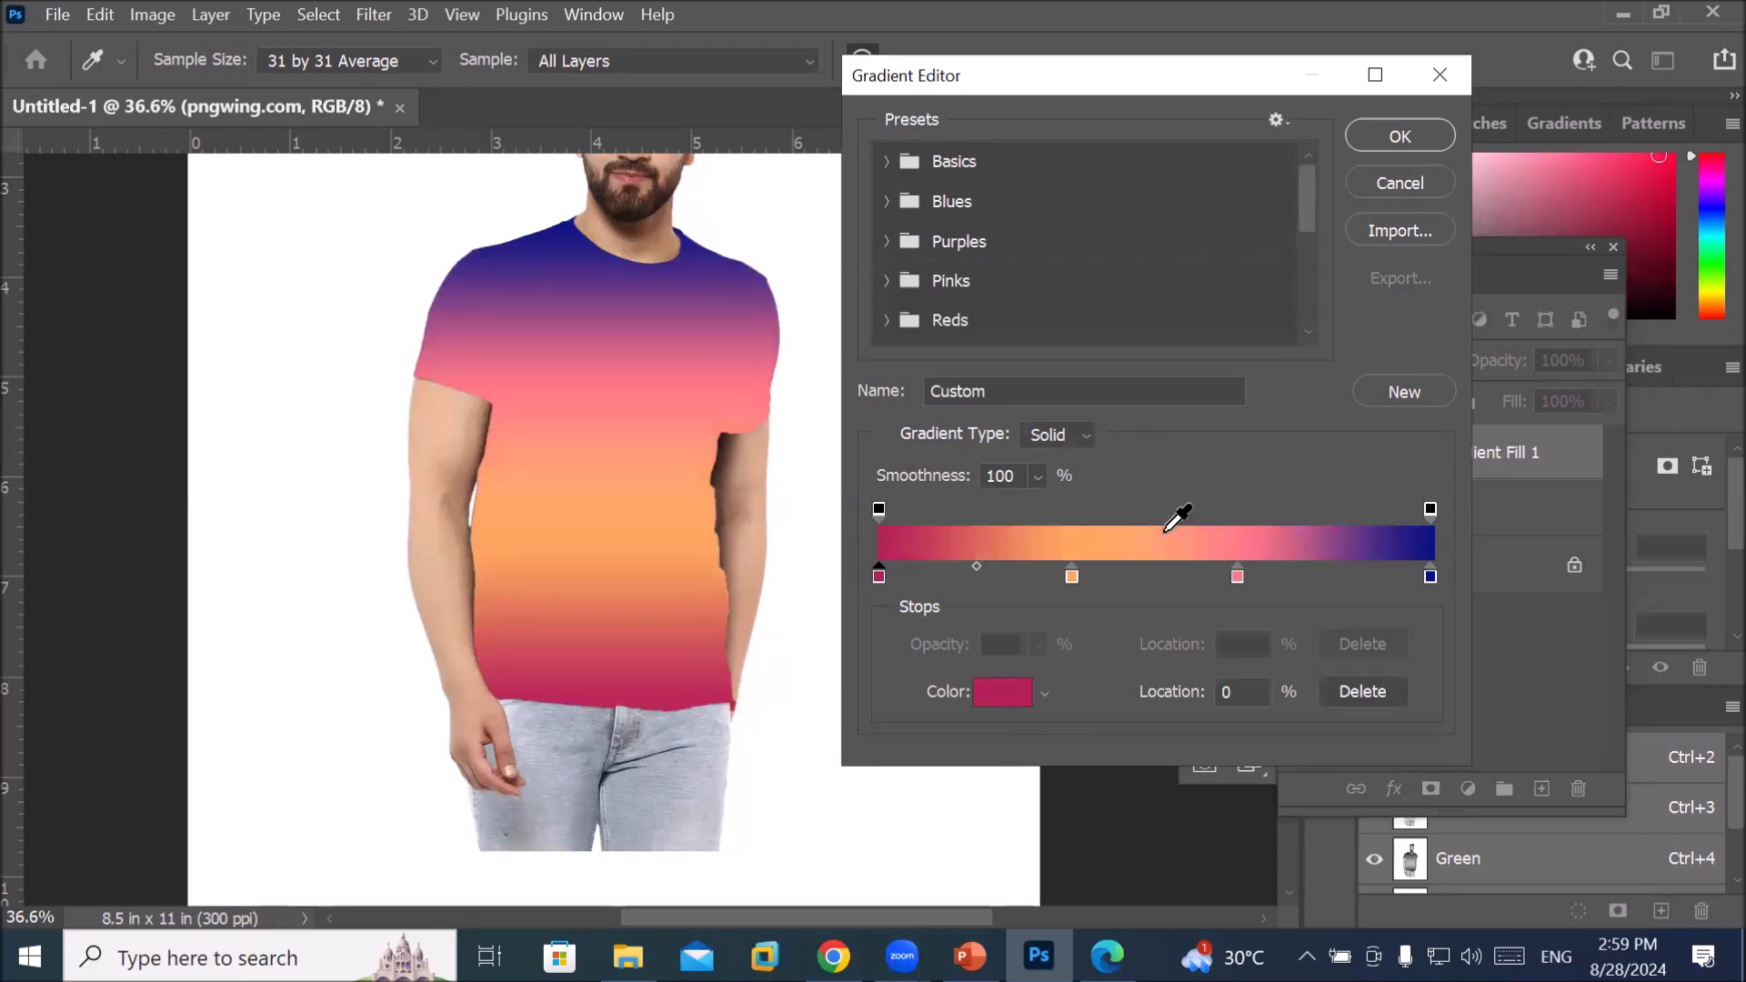
# Remove the orange and pink middle colour stops from the gradient
pyautogui.moveTo(1070, 577); pyautogui.dragTo(1095, 678)
pyautogui.moveTo(1235, 579); pyautogui.dragTo(1196, 754)
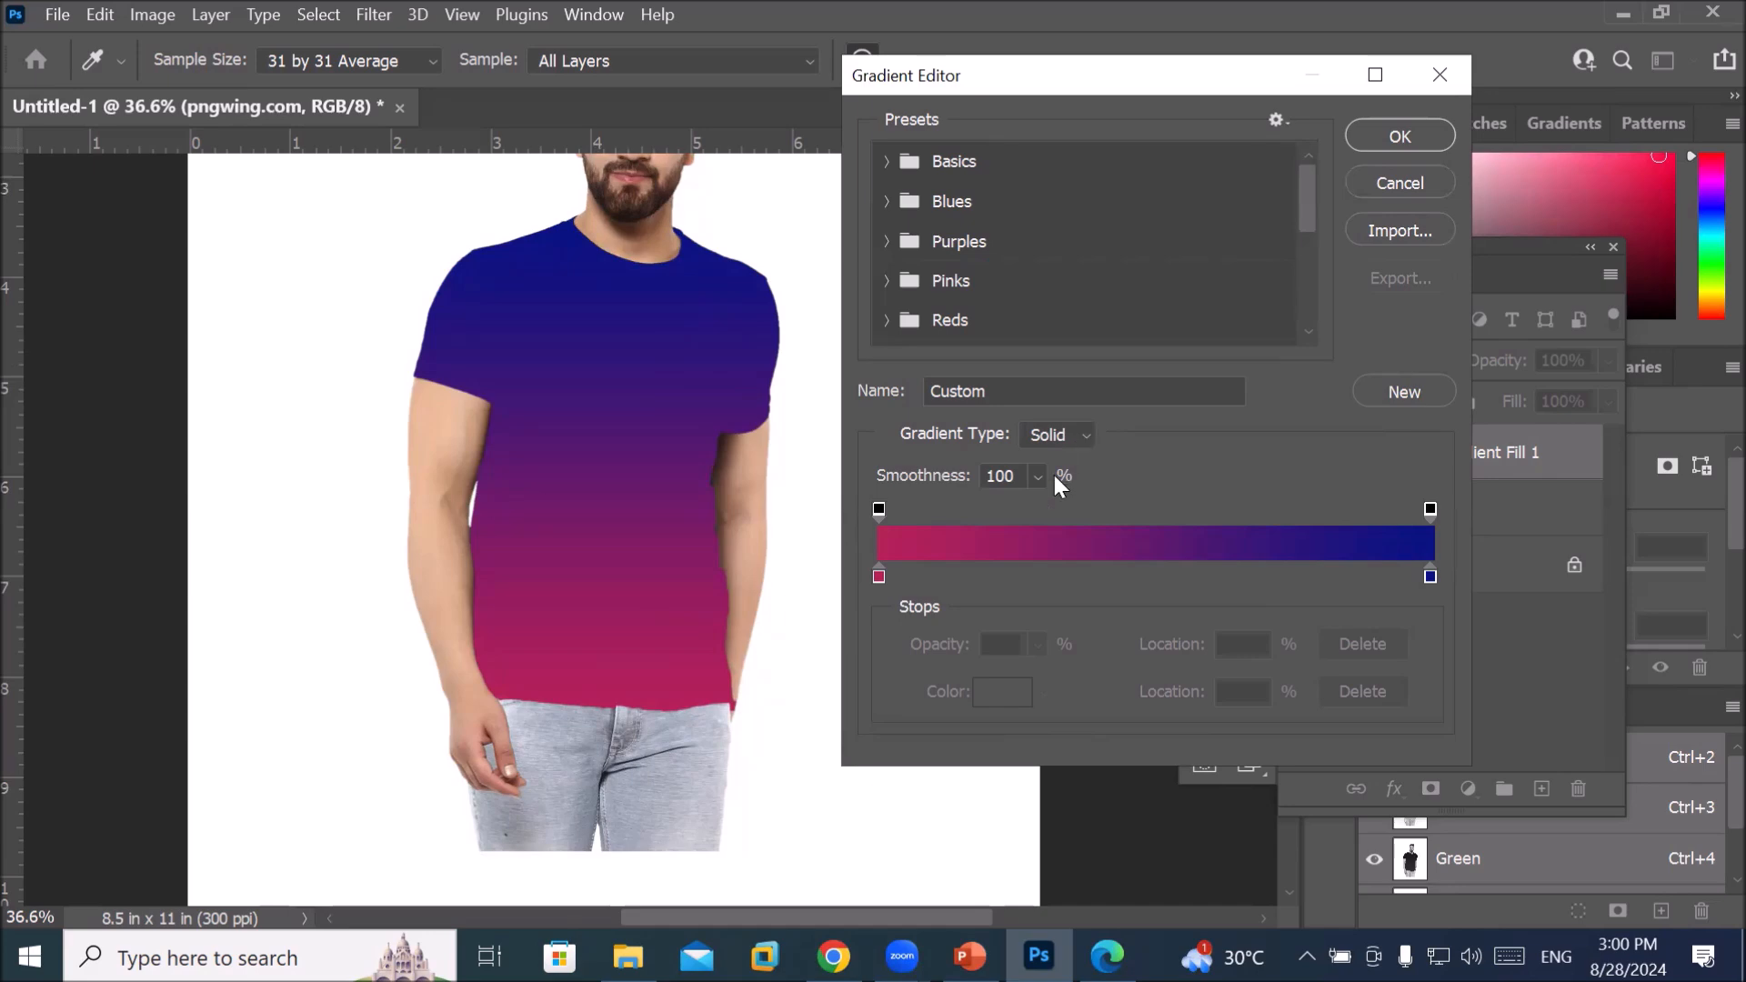
# Change the T-shirt's gradient type to Noise and randomize its colours until it runs from cyan through blue to coral and magenta
pyautogui.click(1092, 434)
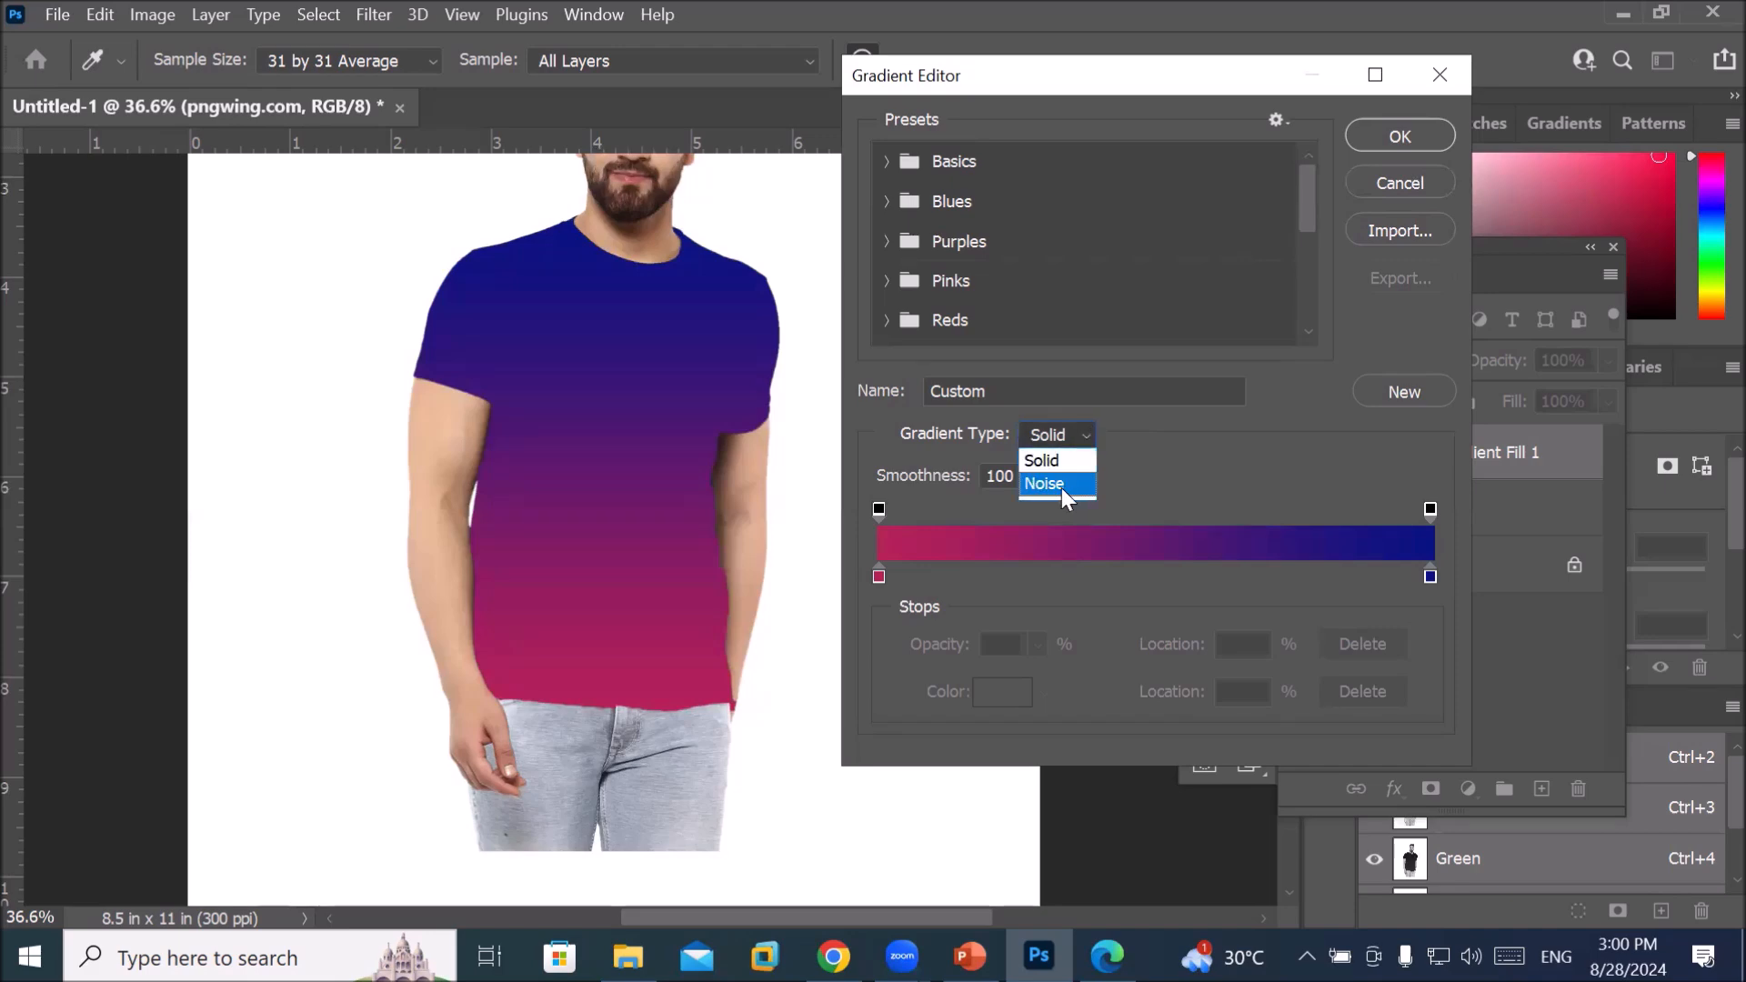
pyautogui.click(1061, 486)
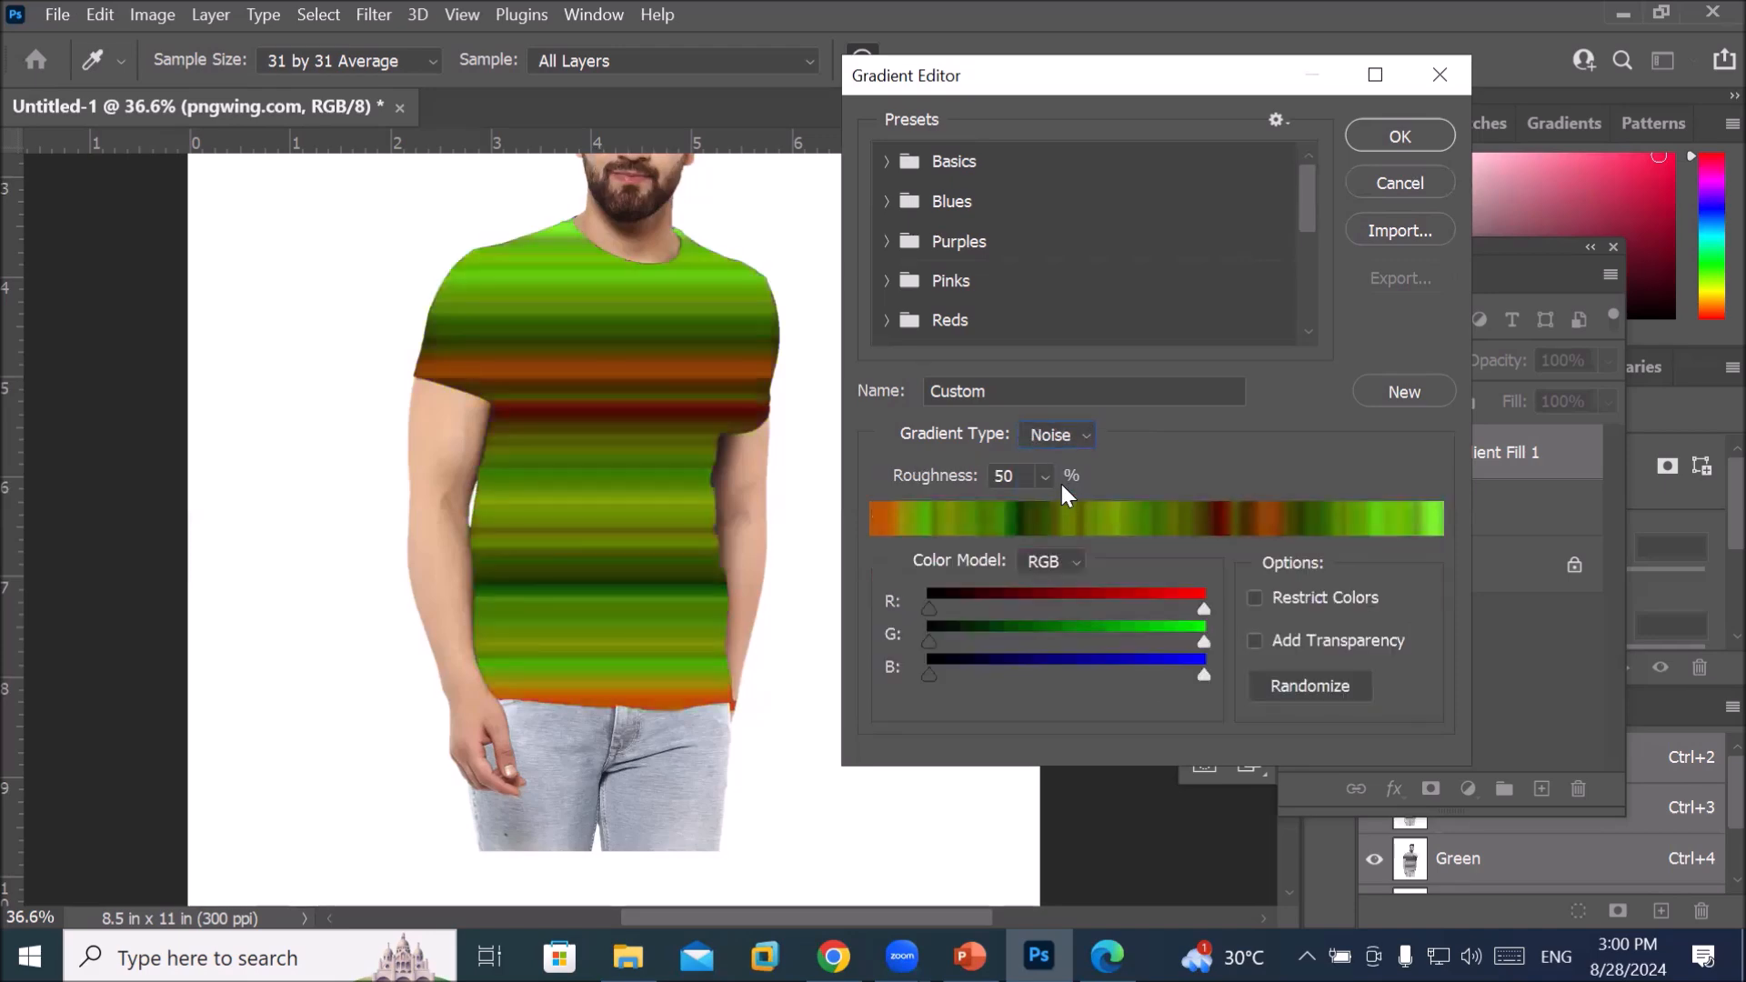
pyautogui.click(1290, 684)
pyautogui.click(1290, 683)
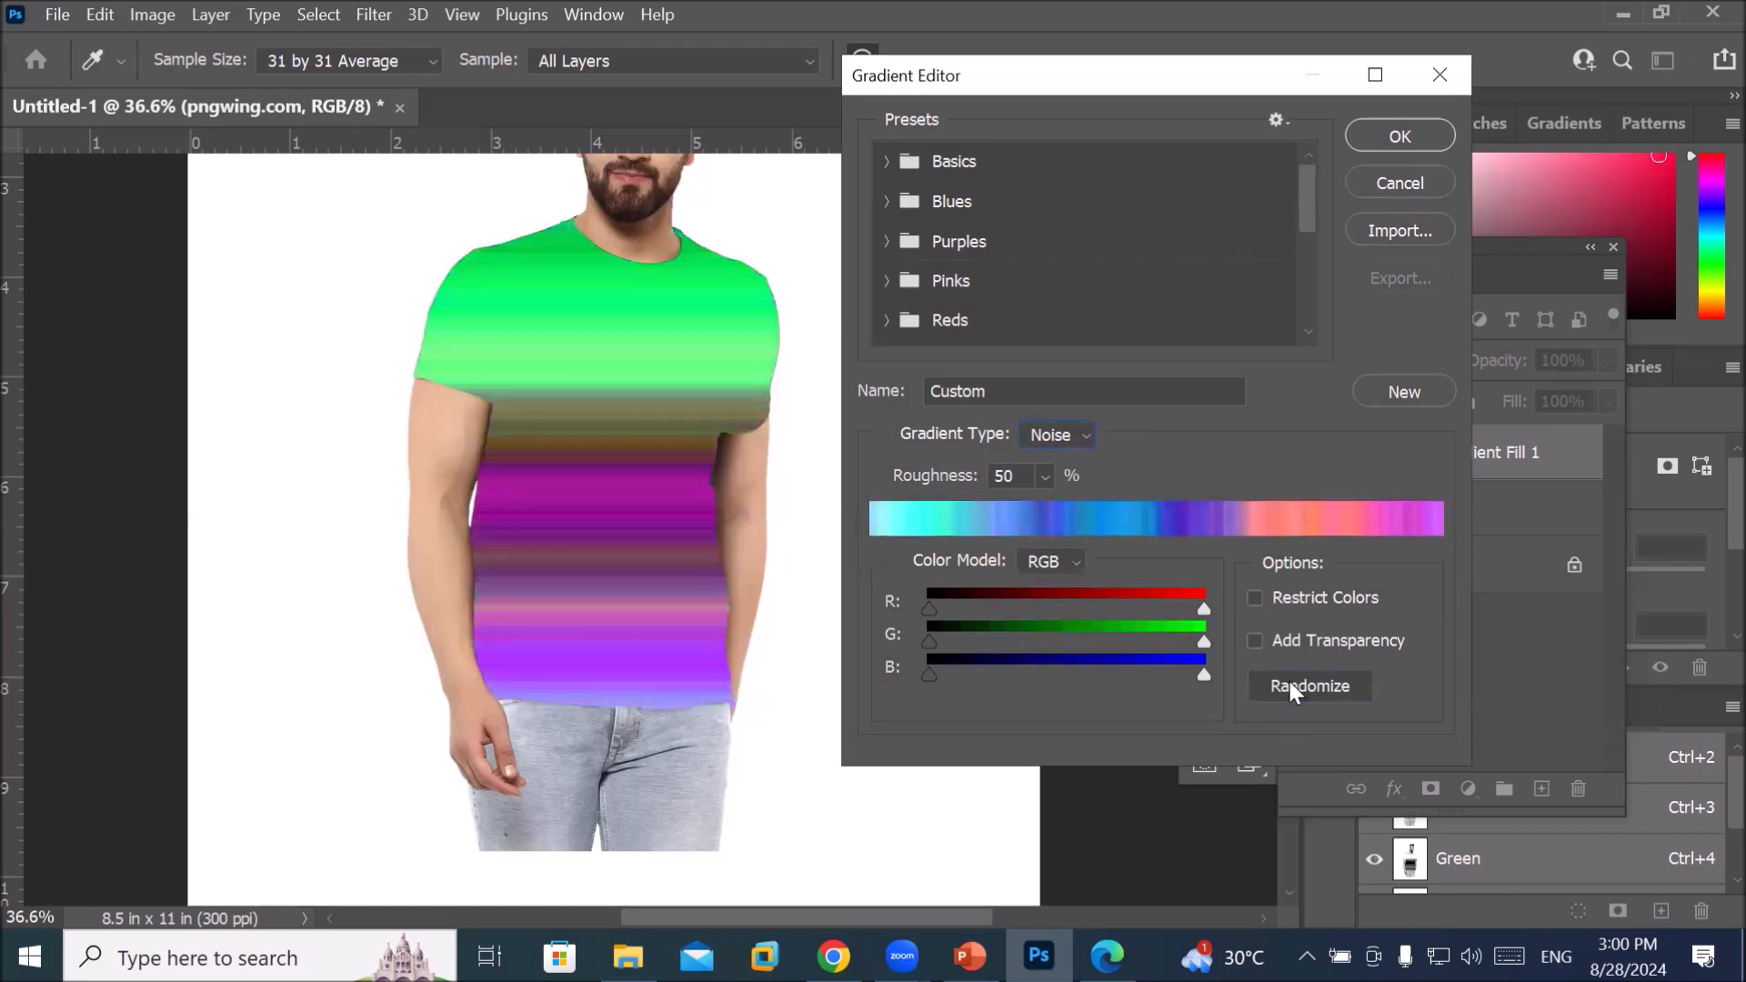
pyautogui.click(1291, 687)
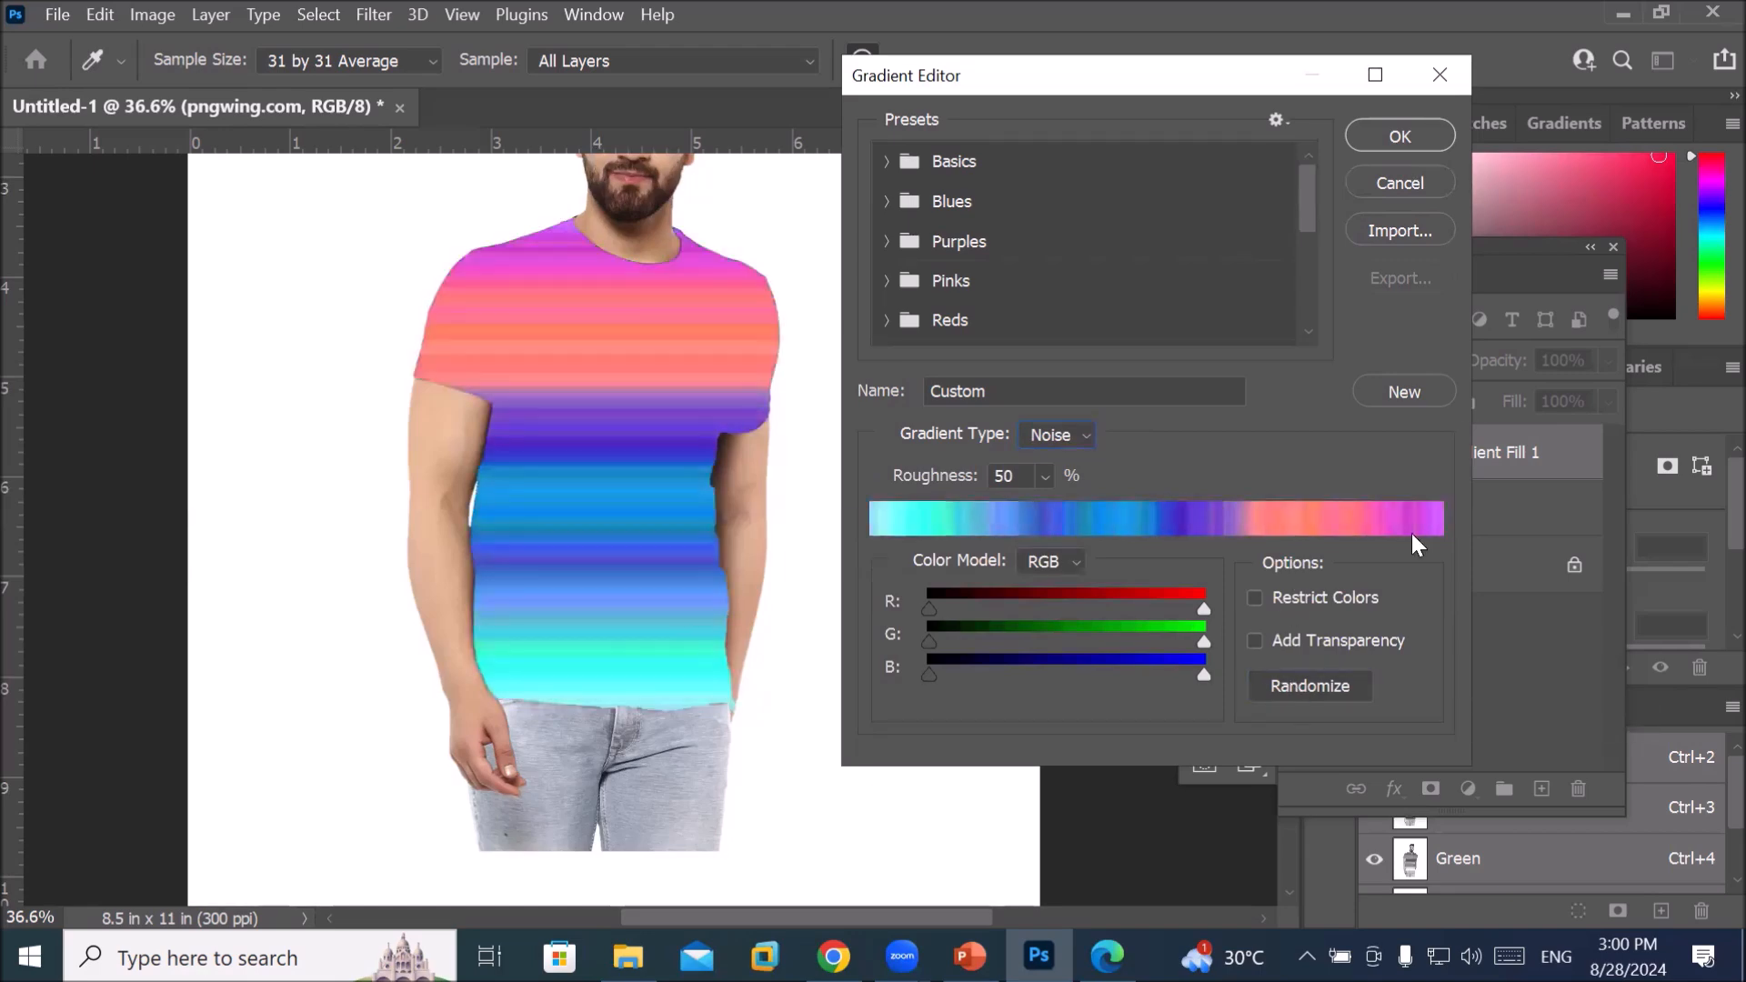
pyautogui.click(1426, 129)
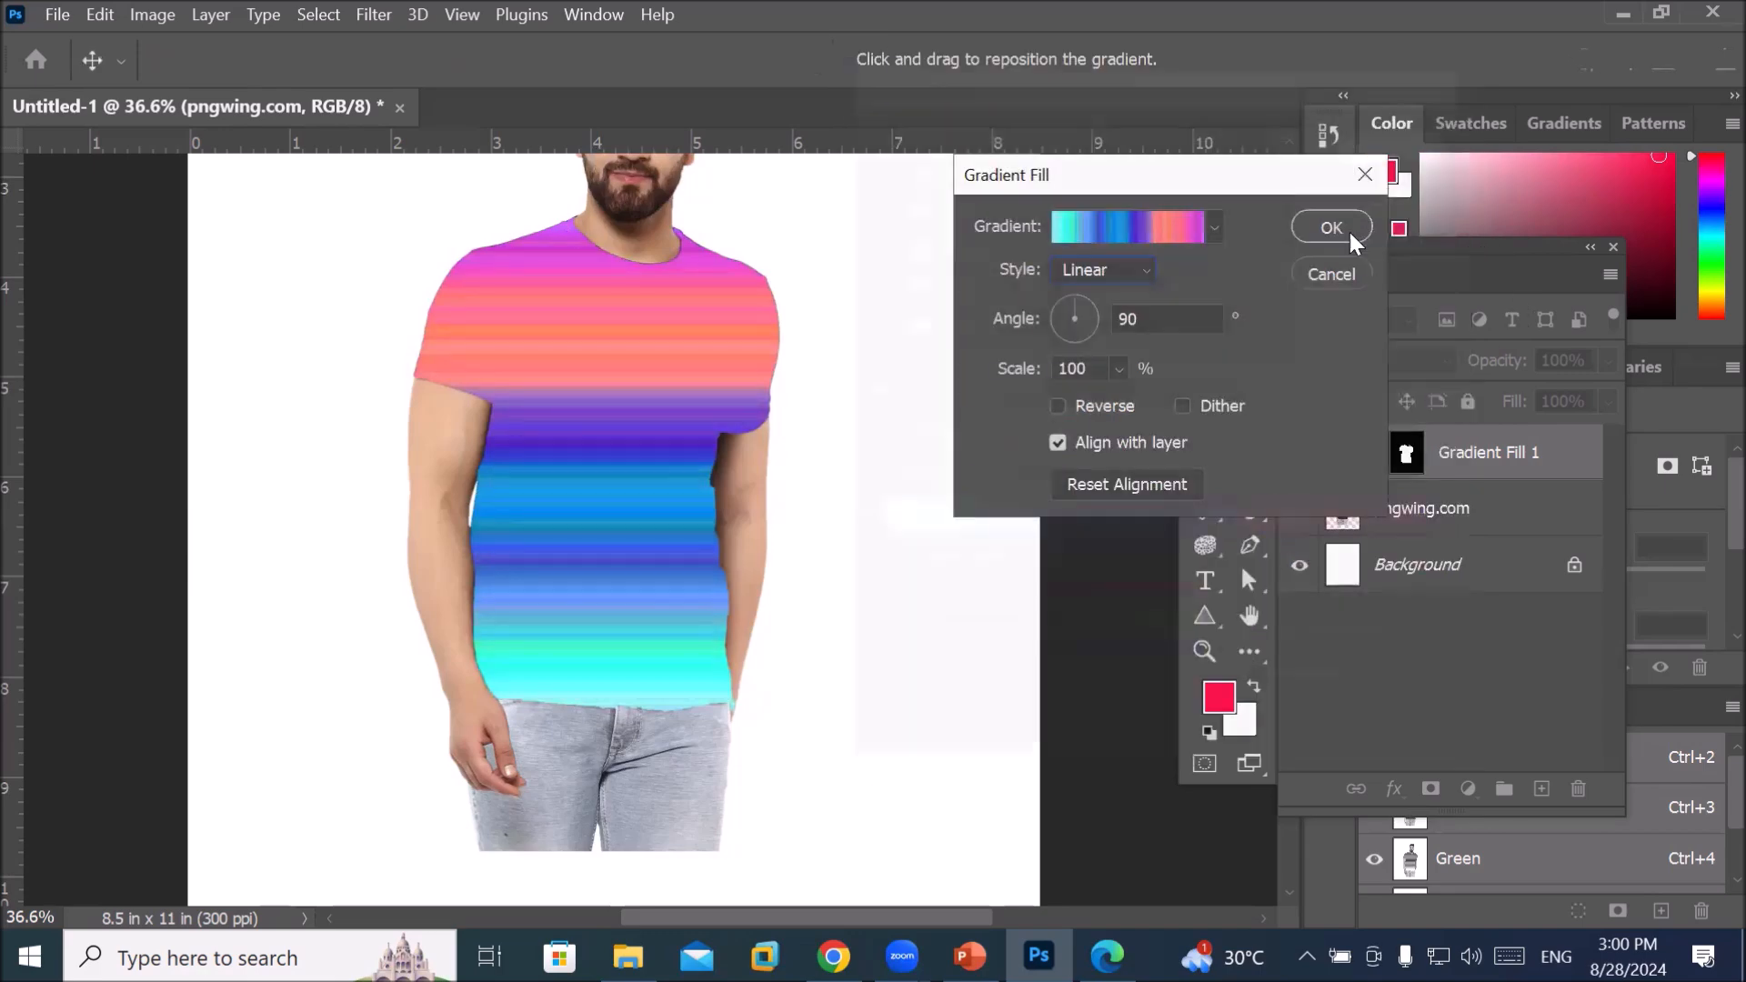
# Try the Radial and Angle styles on the T-shirt's noise gradient, and apply it with the Reflected style
pyautogui.click(1148, 269)
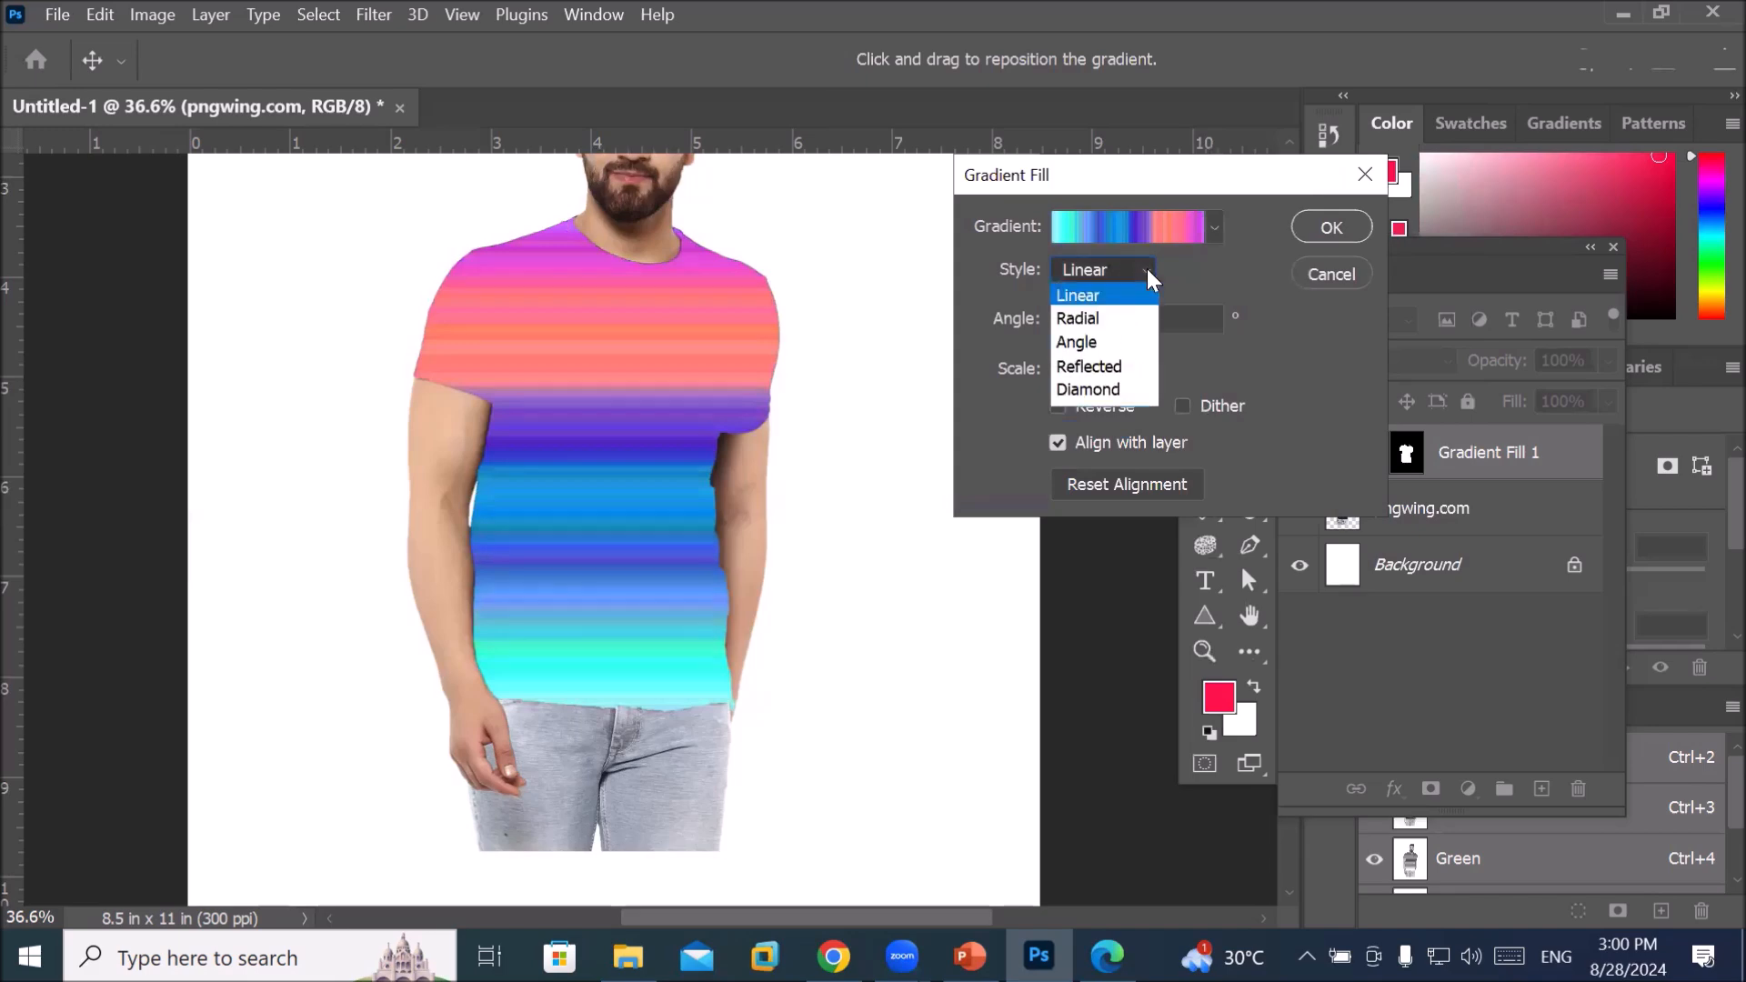
pyautogui.click(1138, 320)
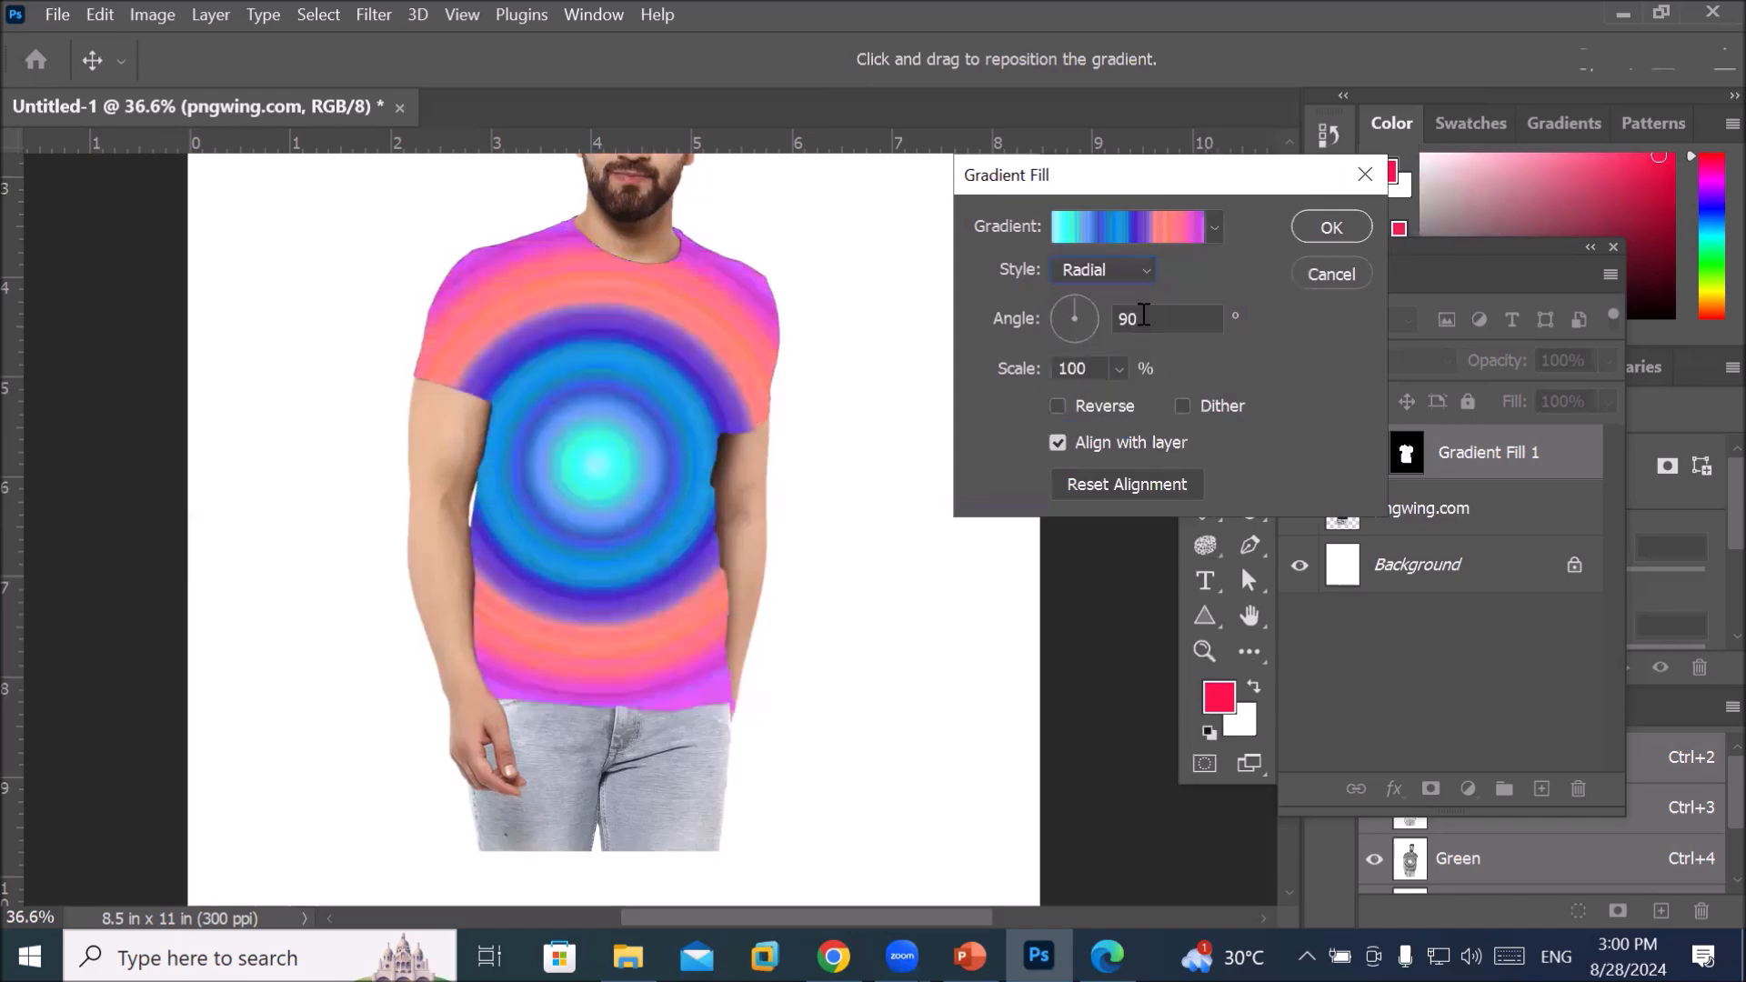
pyautogui.click(1147, 261)
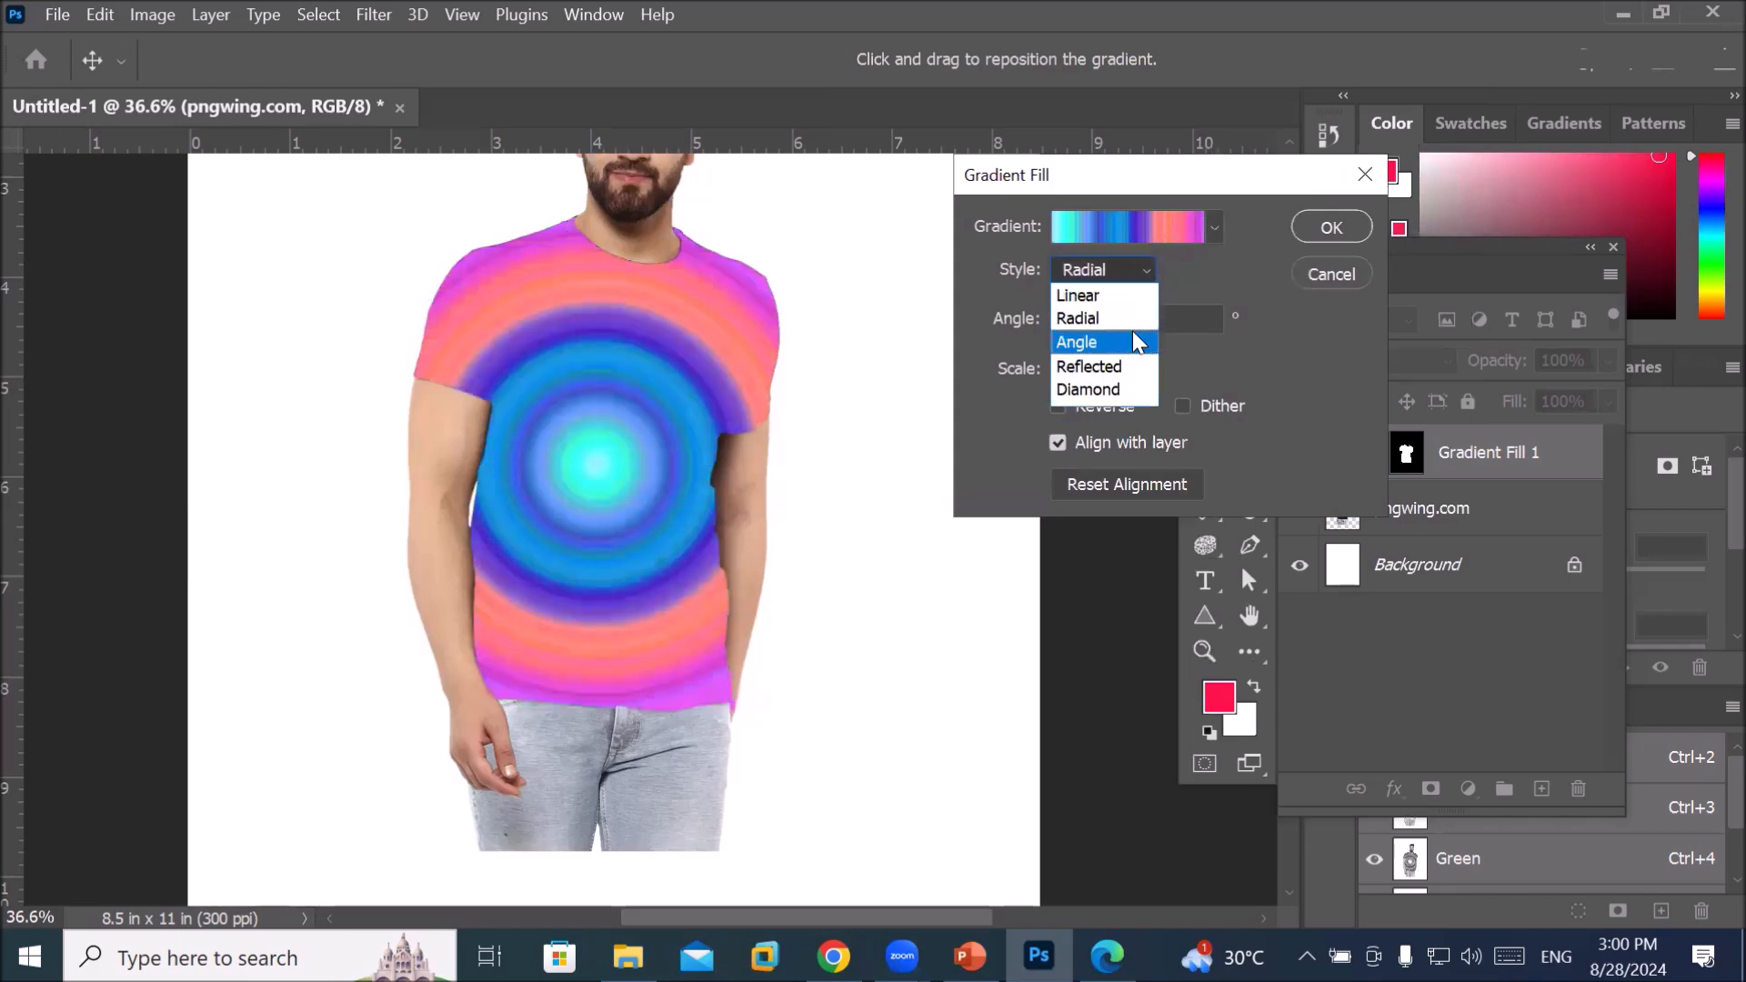
pyautogui.click(1135, 333)
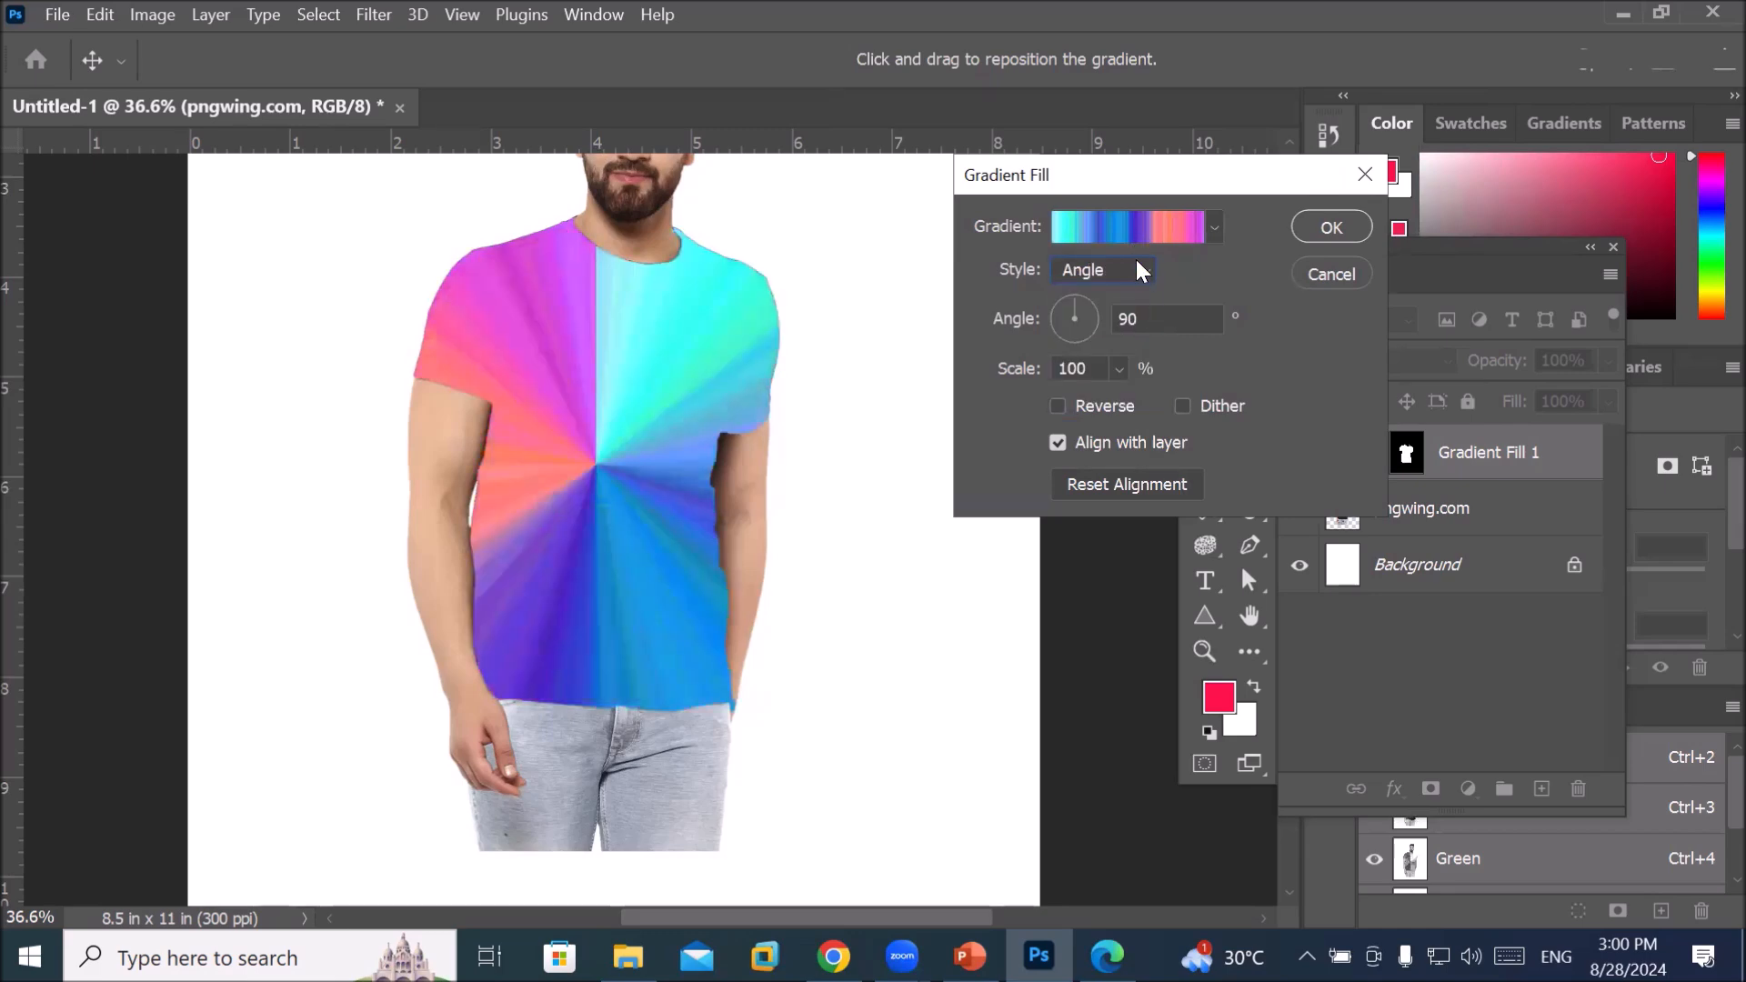
pyautogui.click(1137, 265)
pyautogui.click(1121, 368)
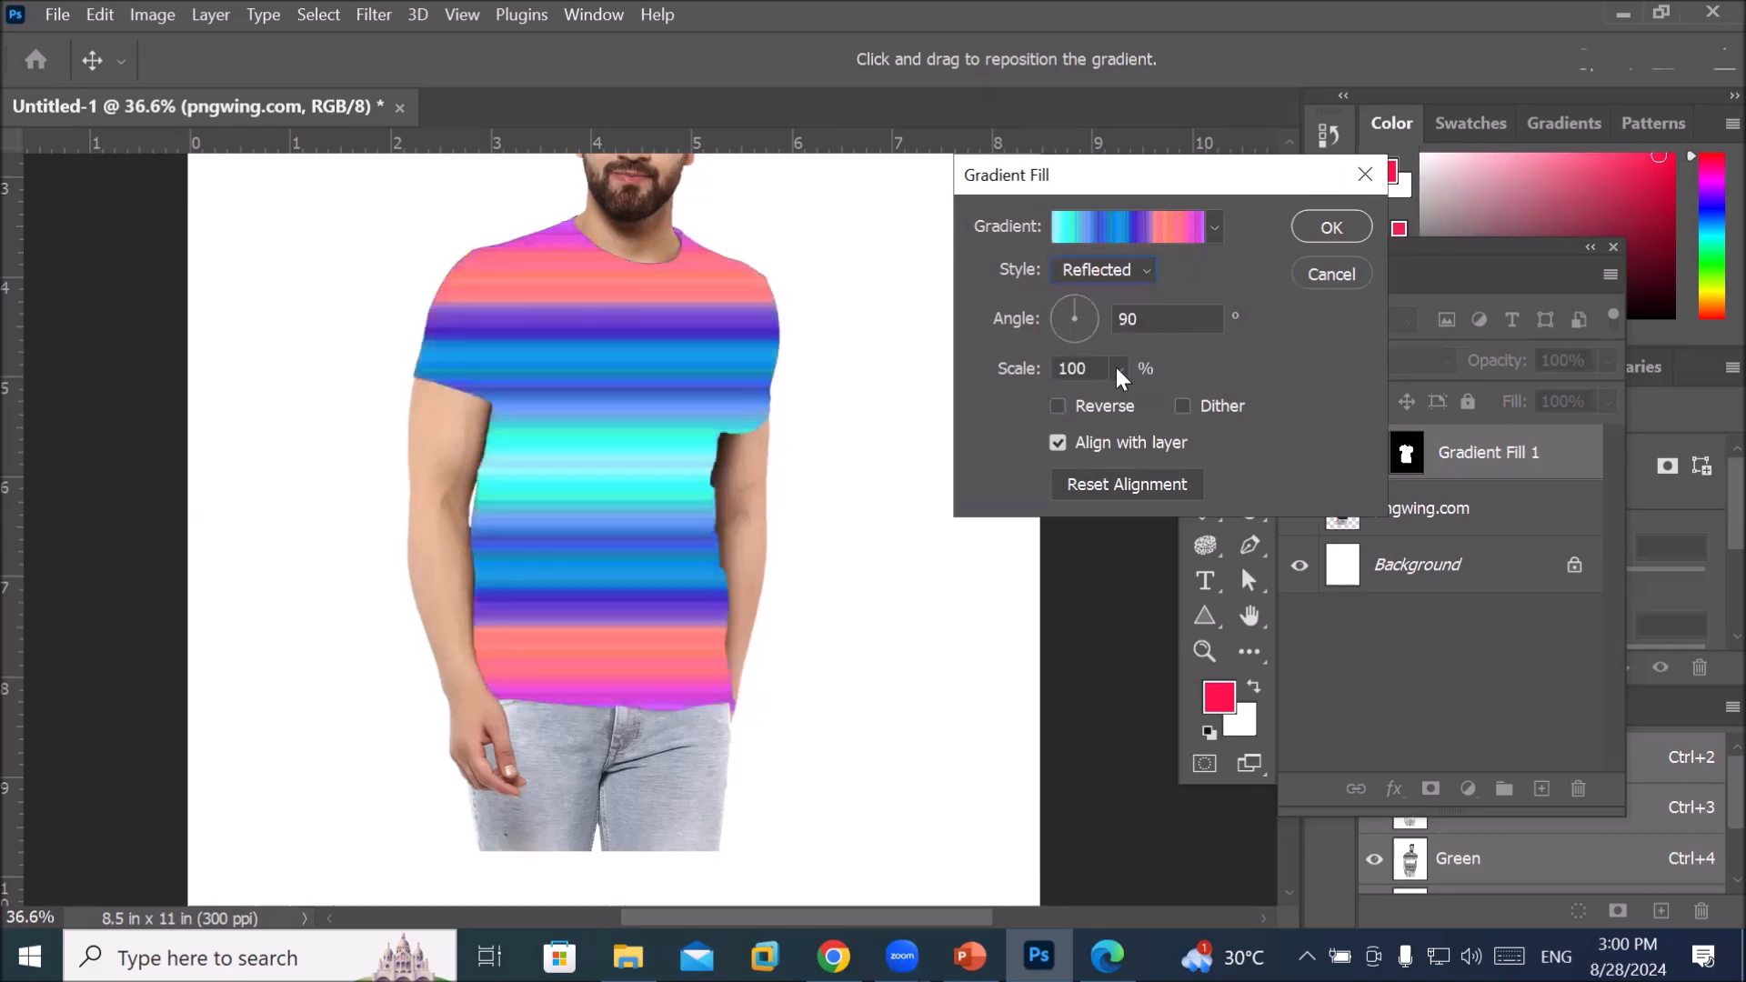
pyautogui.click(1324, 221)
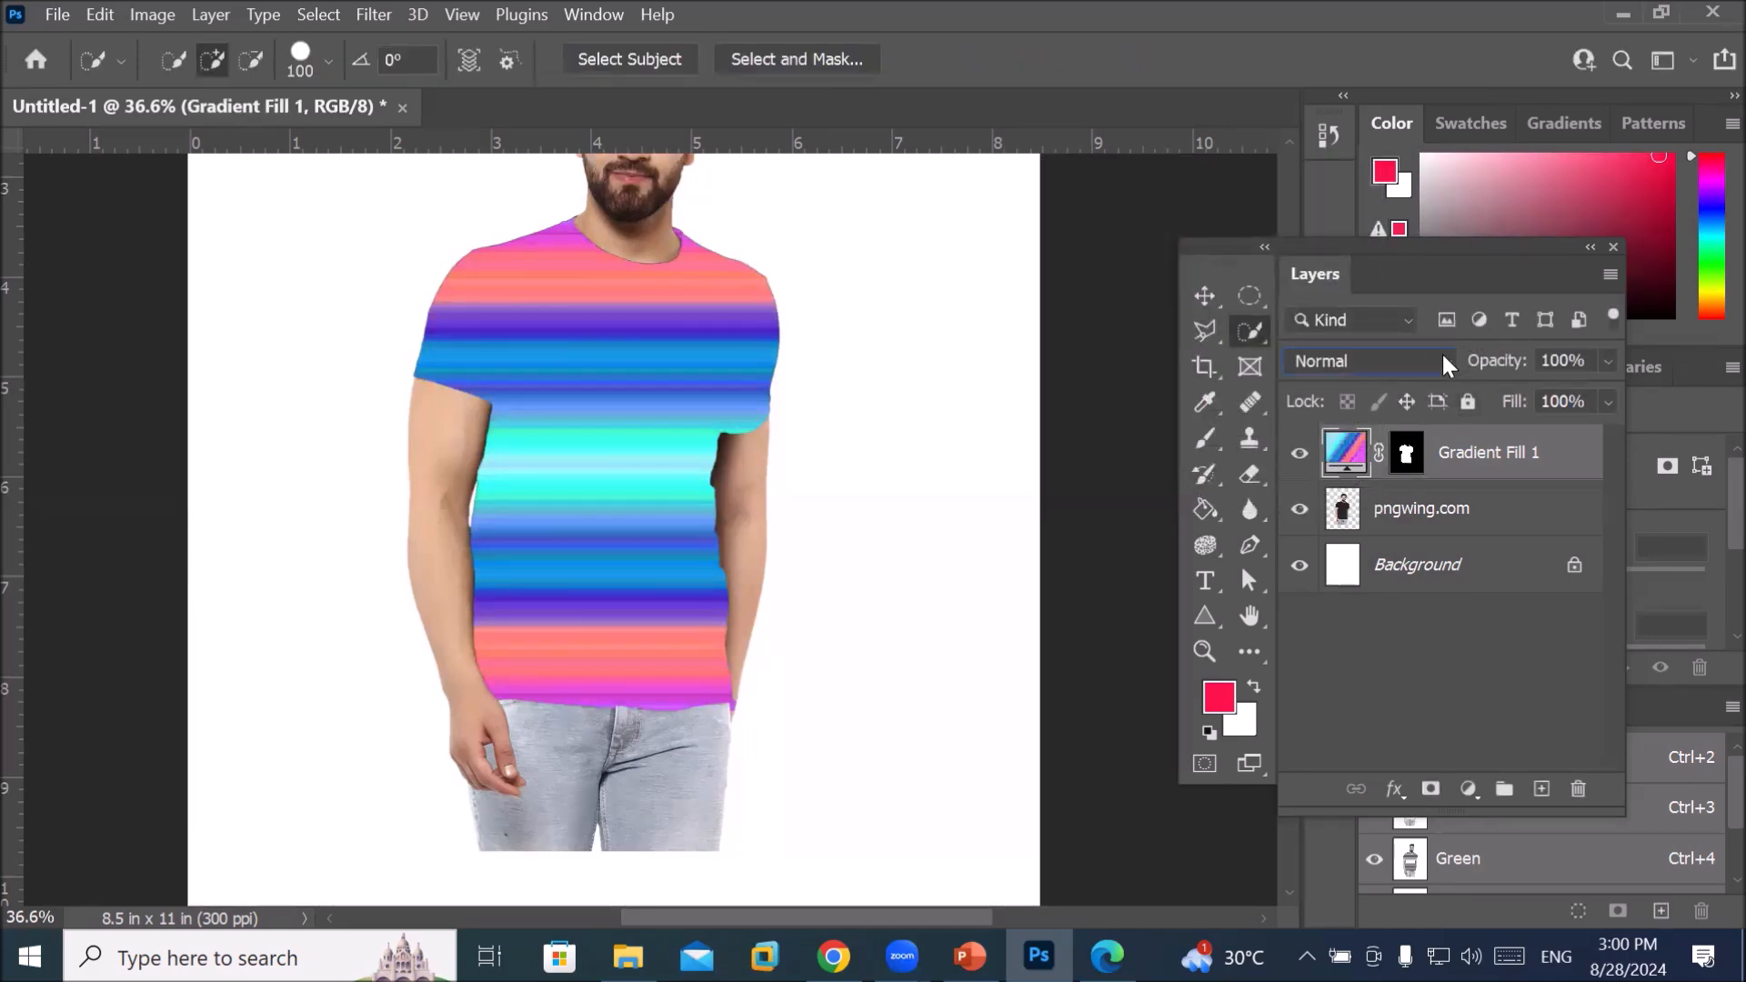
# Try the Subtract blend mode on the T-shirt's gradient fill layer and delete that layer
pyautogui.click(1442, 361)
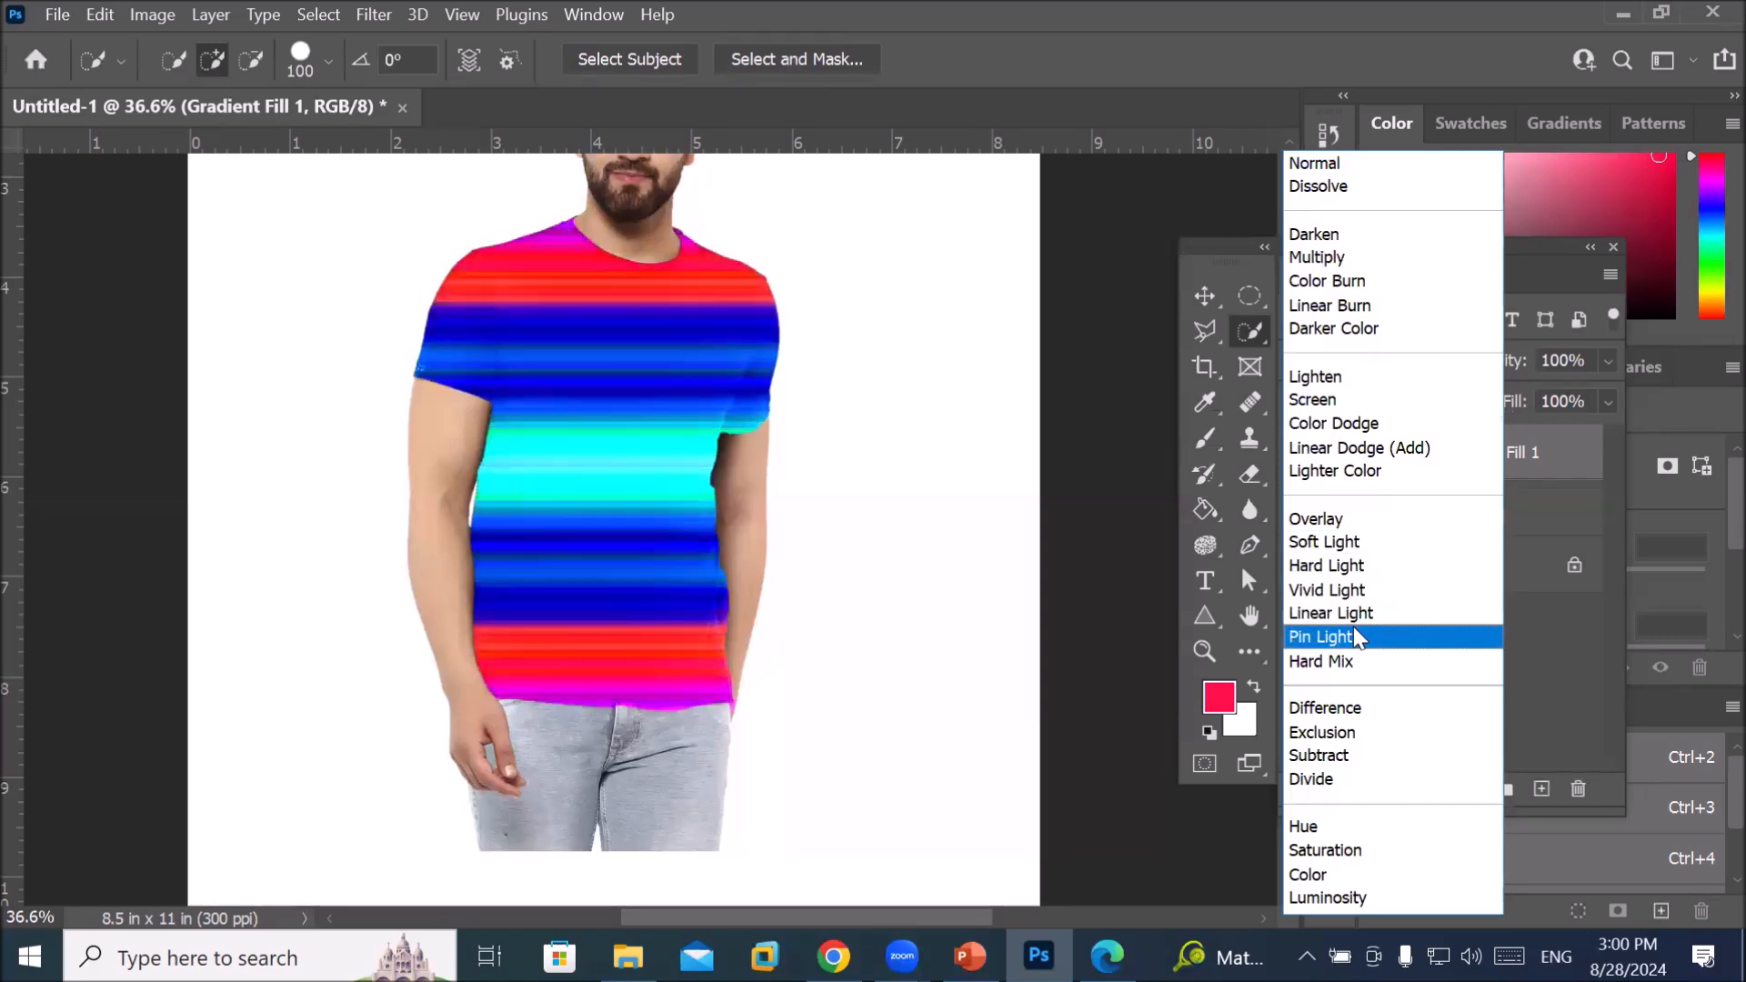
pyautogui.click(1363, 755)
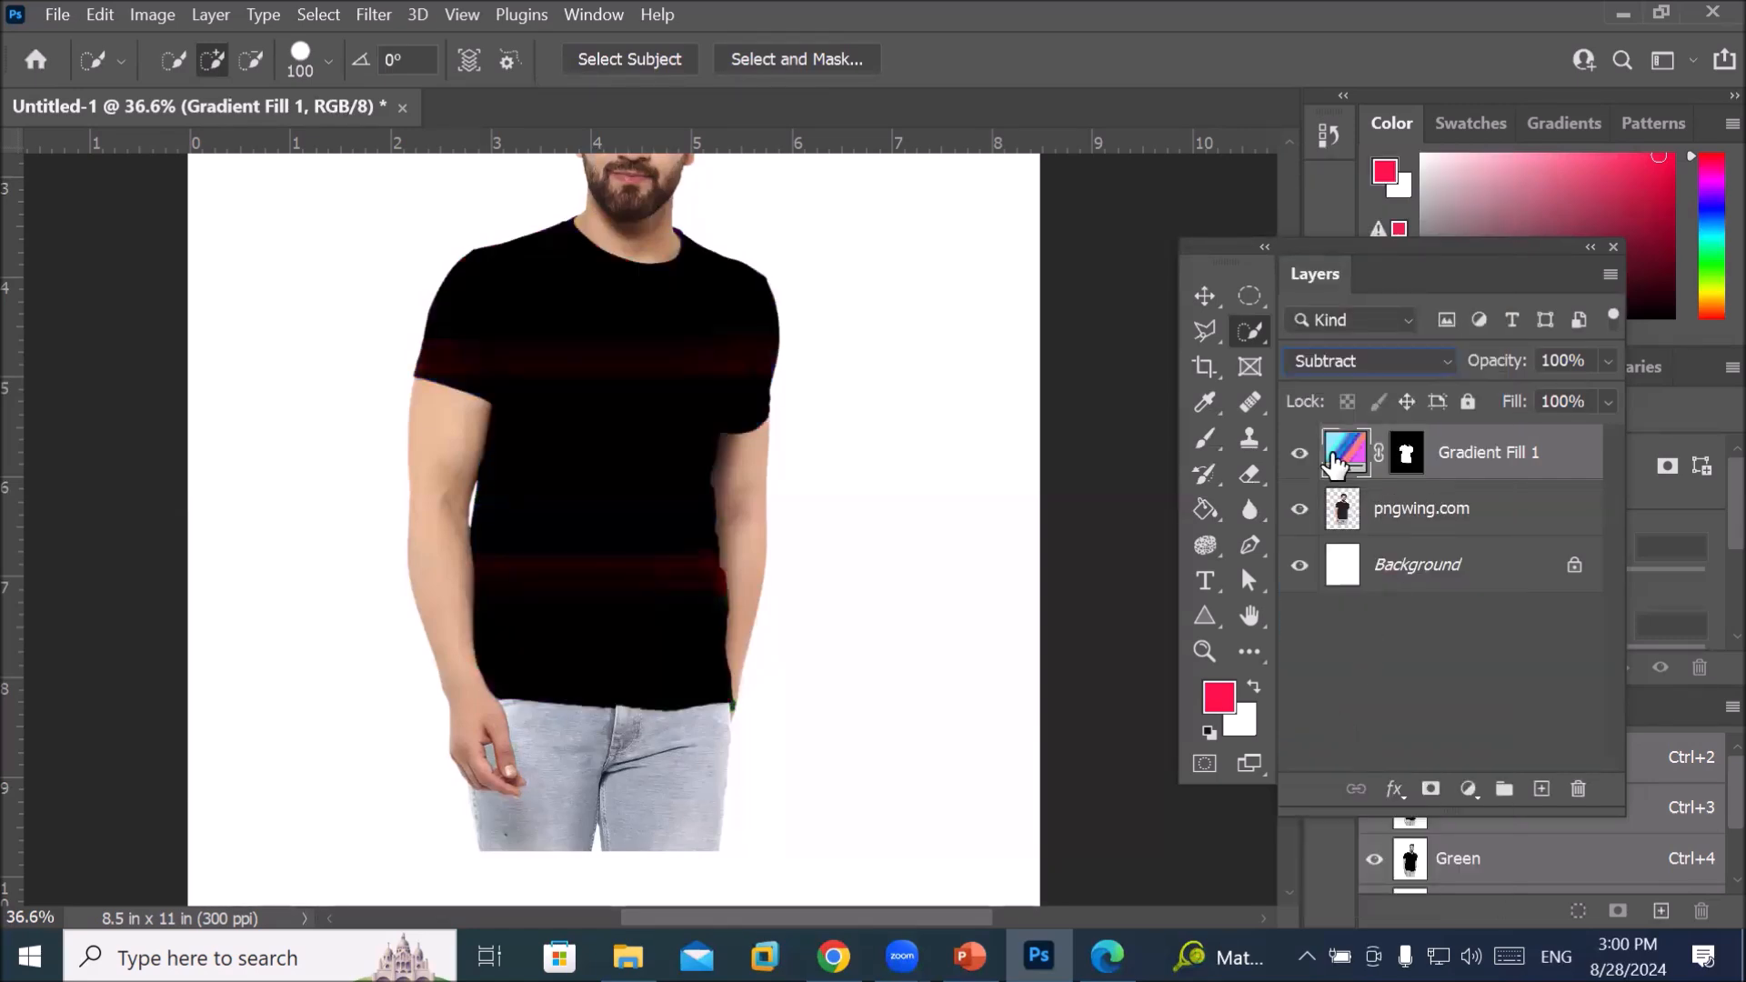
pyautogui.moveTo(1348, 471); pyautogui.dragTo(1579, 788)
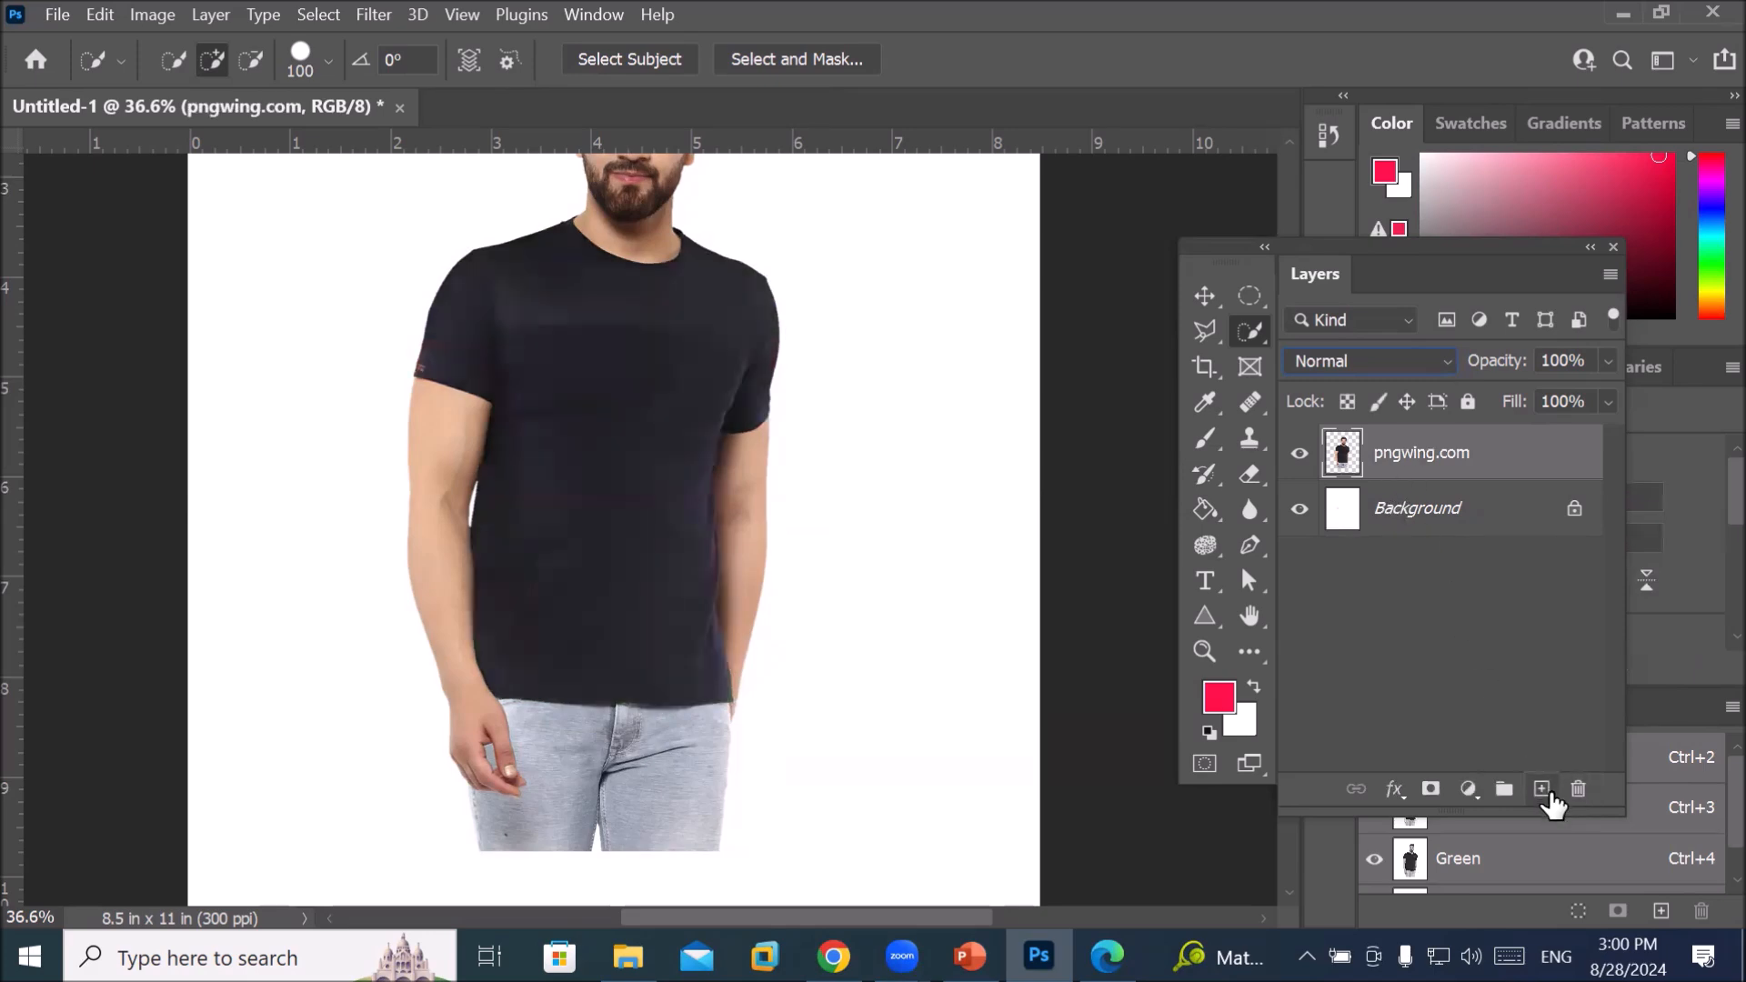
pyautogui.click(1468, 789)
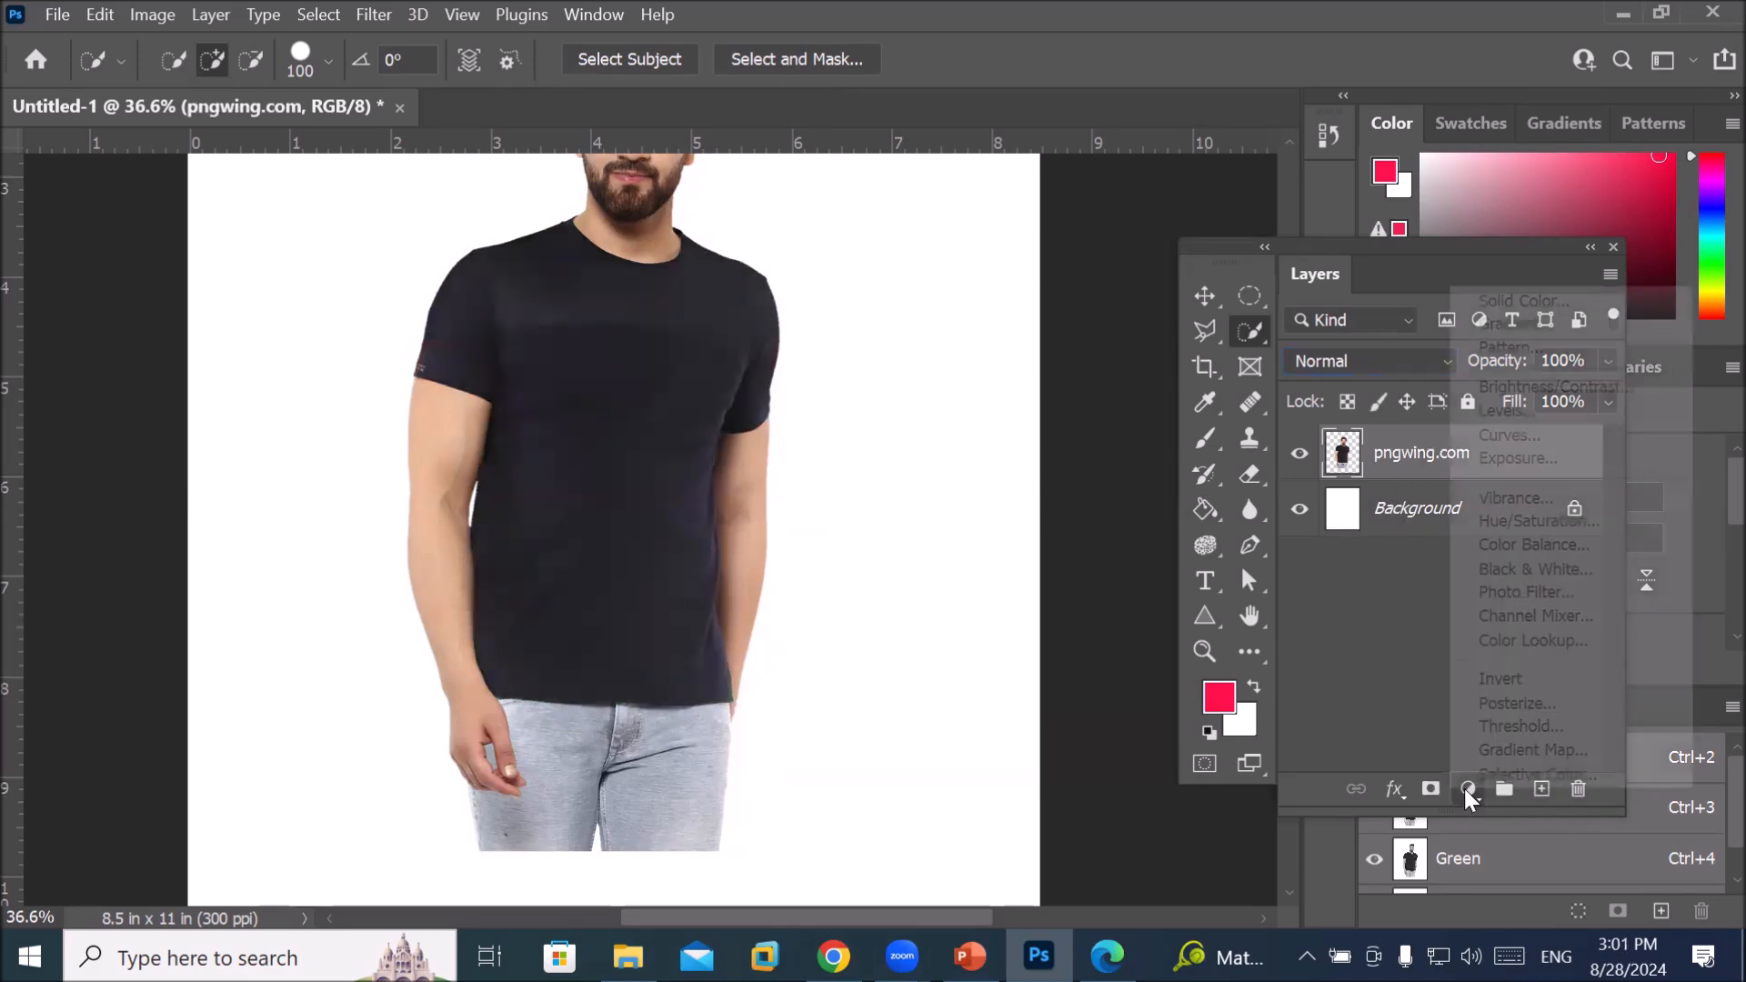
pyautogui.click(1563, 350)
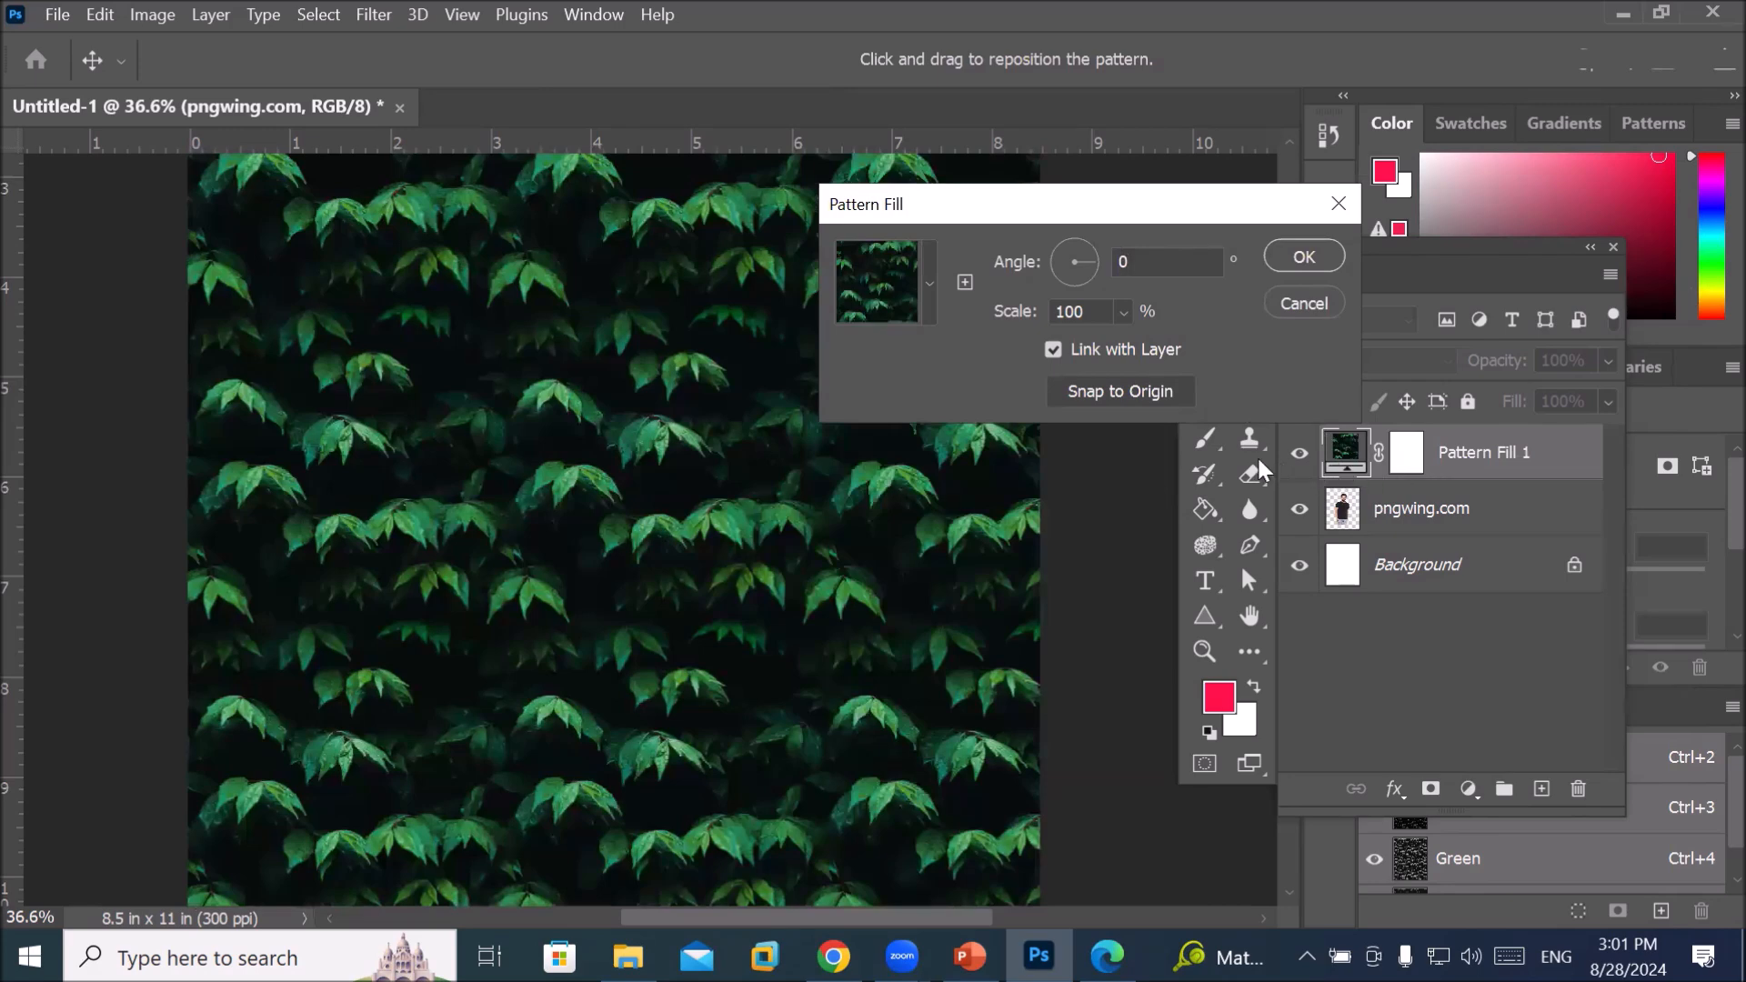
pyautogui.click(1300, 303)
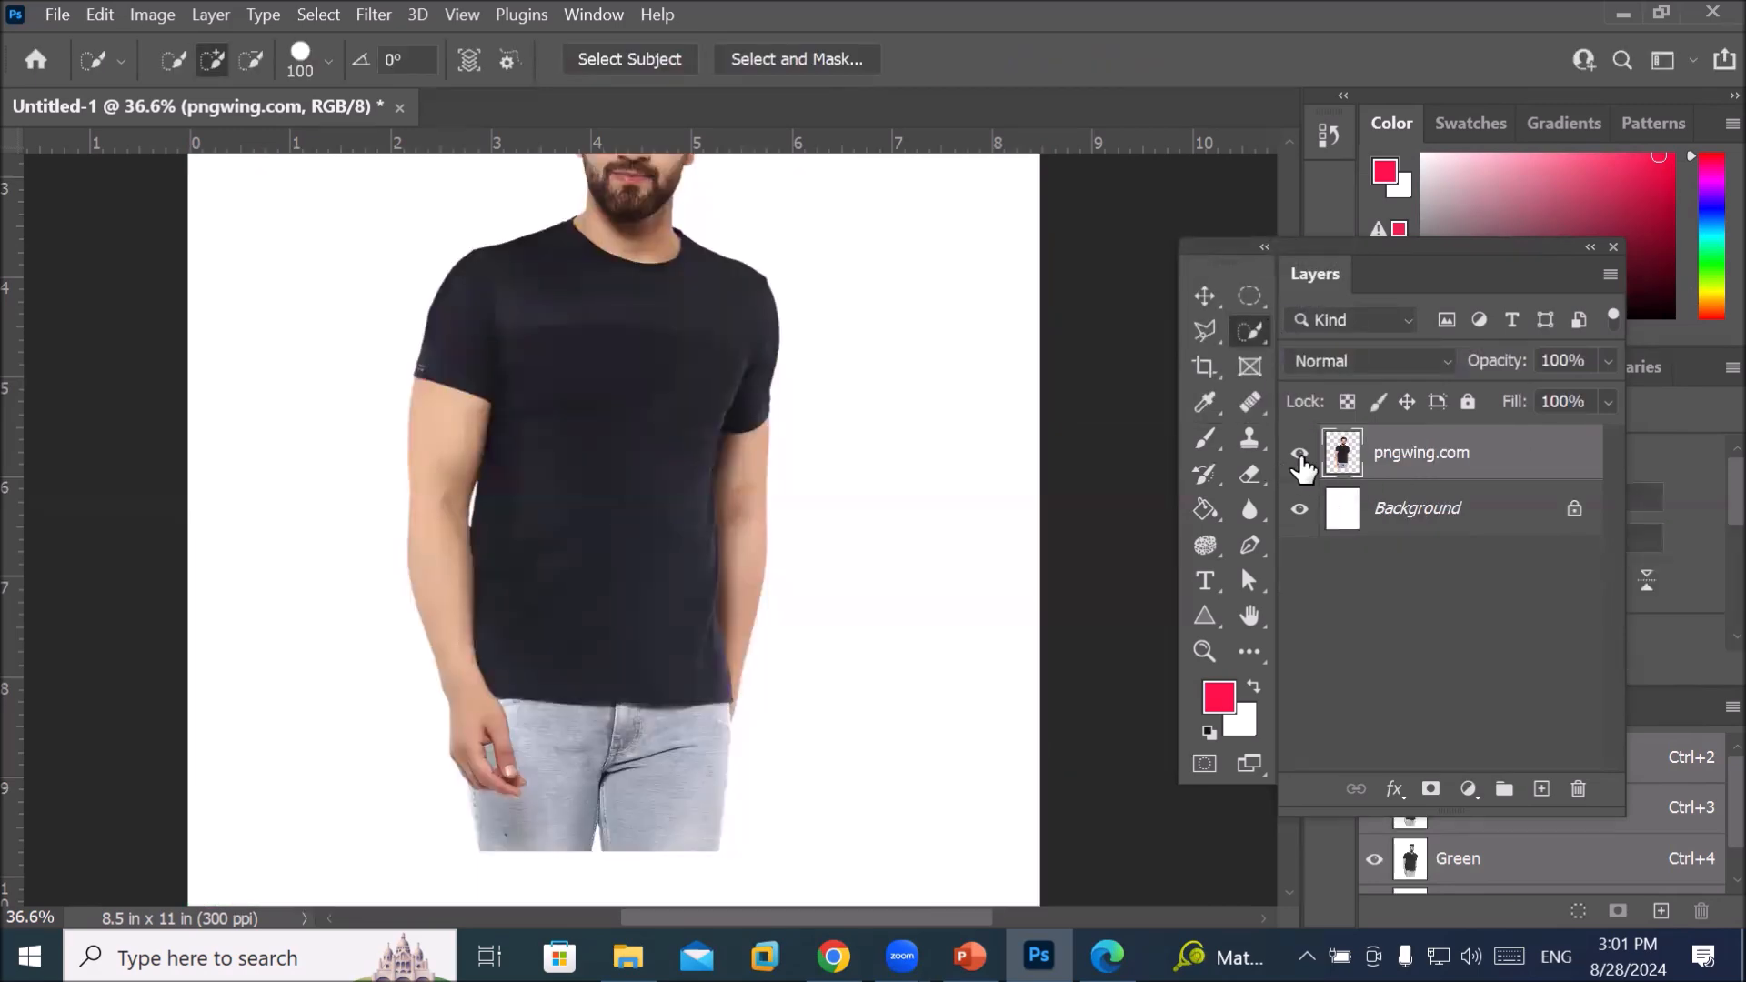
# Select the black T-shirt with the Quick Selection tool and subtract the model's bare arm from the selection
pyautogui.moveTo(609, 366); pyautogui.dragTo(627, 491)
pyautogui.click(759, 467)
pyautogui.keyDown('alt'); pyautogui.click(761, 466); pyautogui.keyUp('alt')
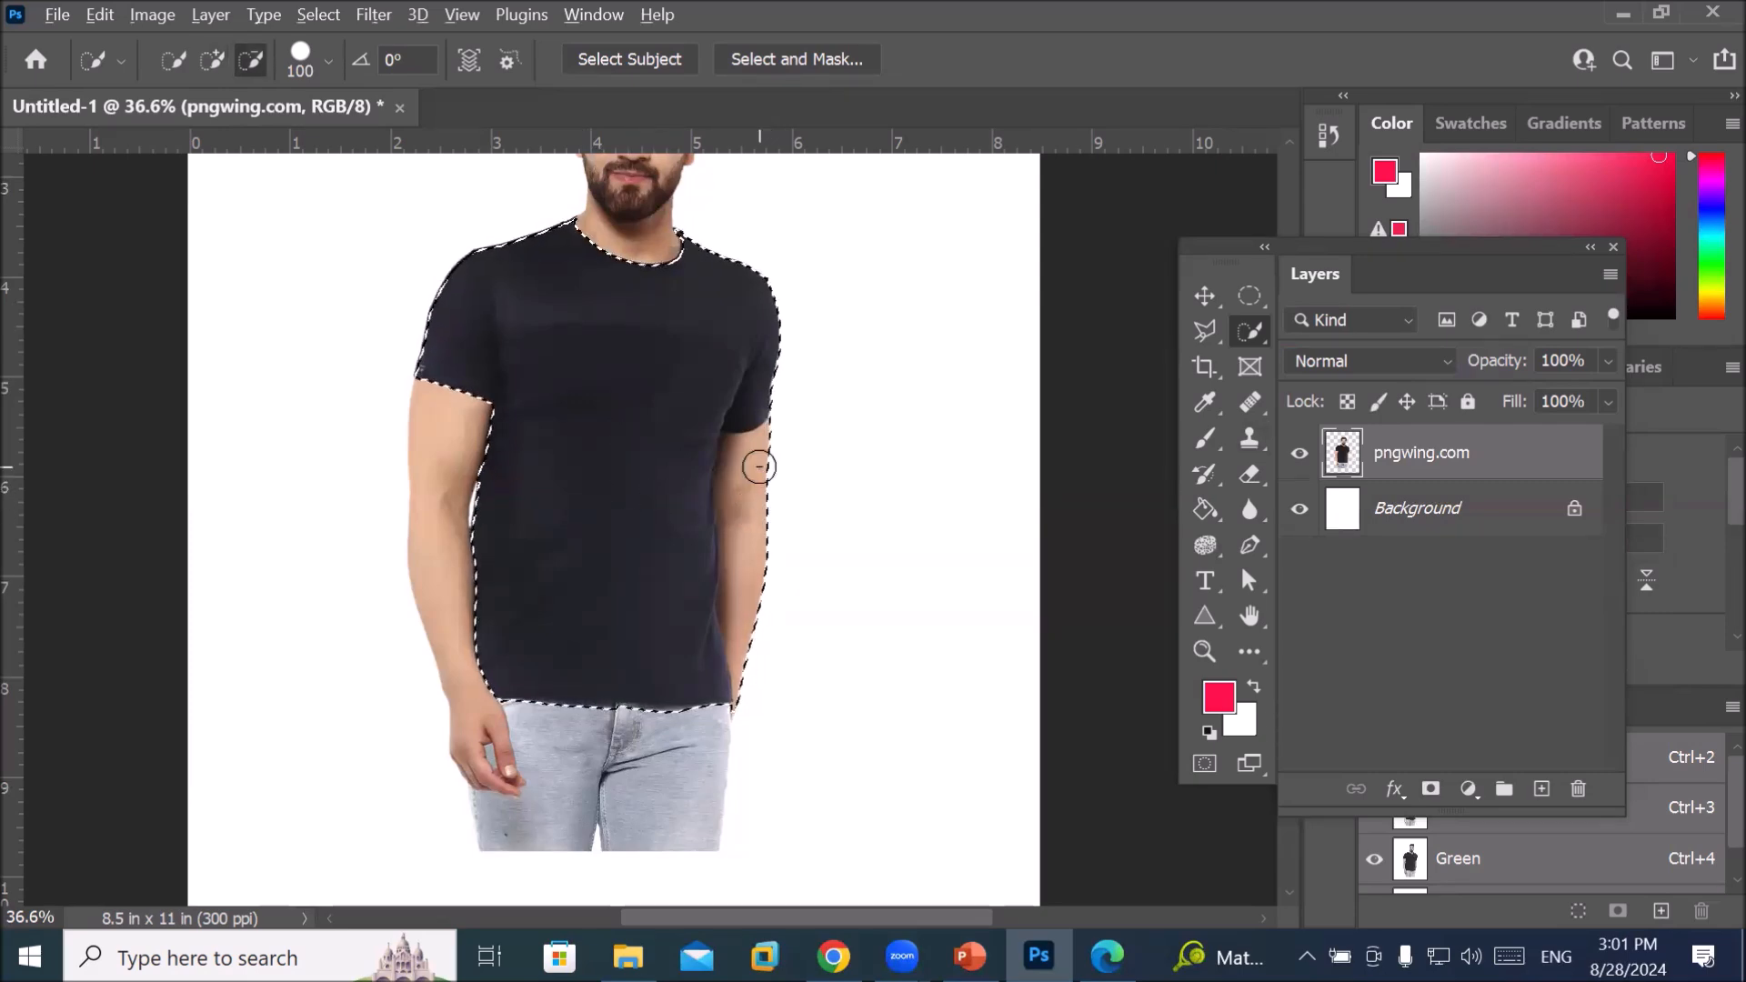
pyautogui.moveTo(783, 555); pyautogui.dragTo(777, 586)
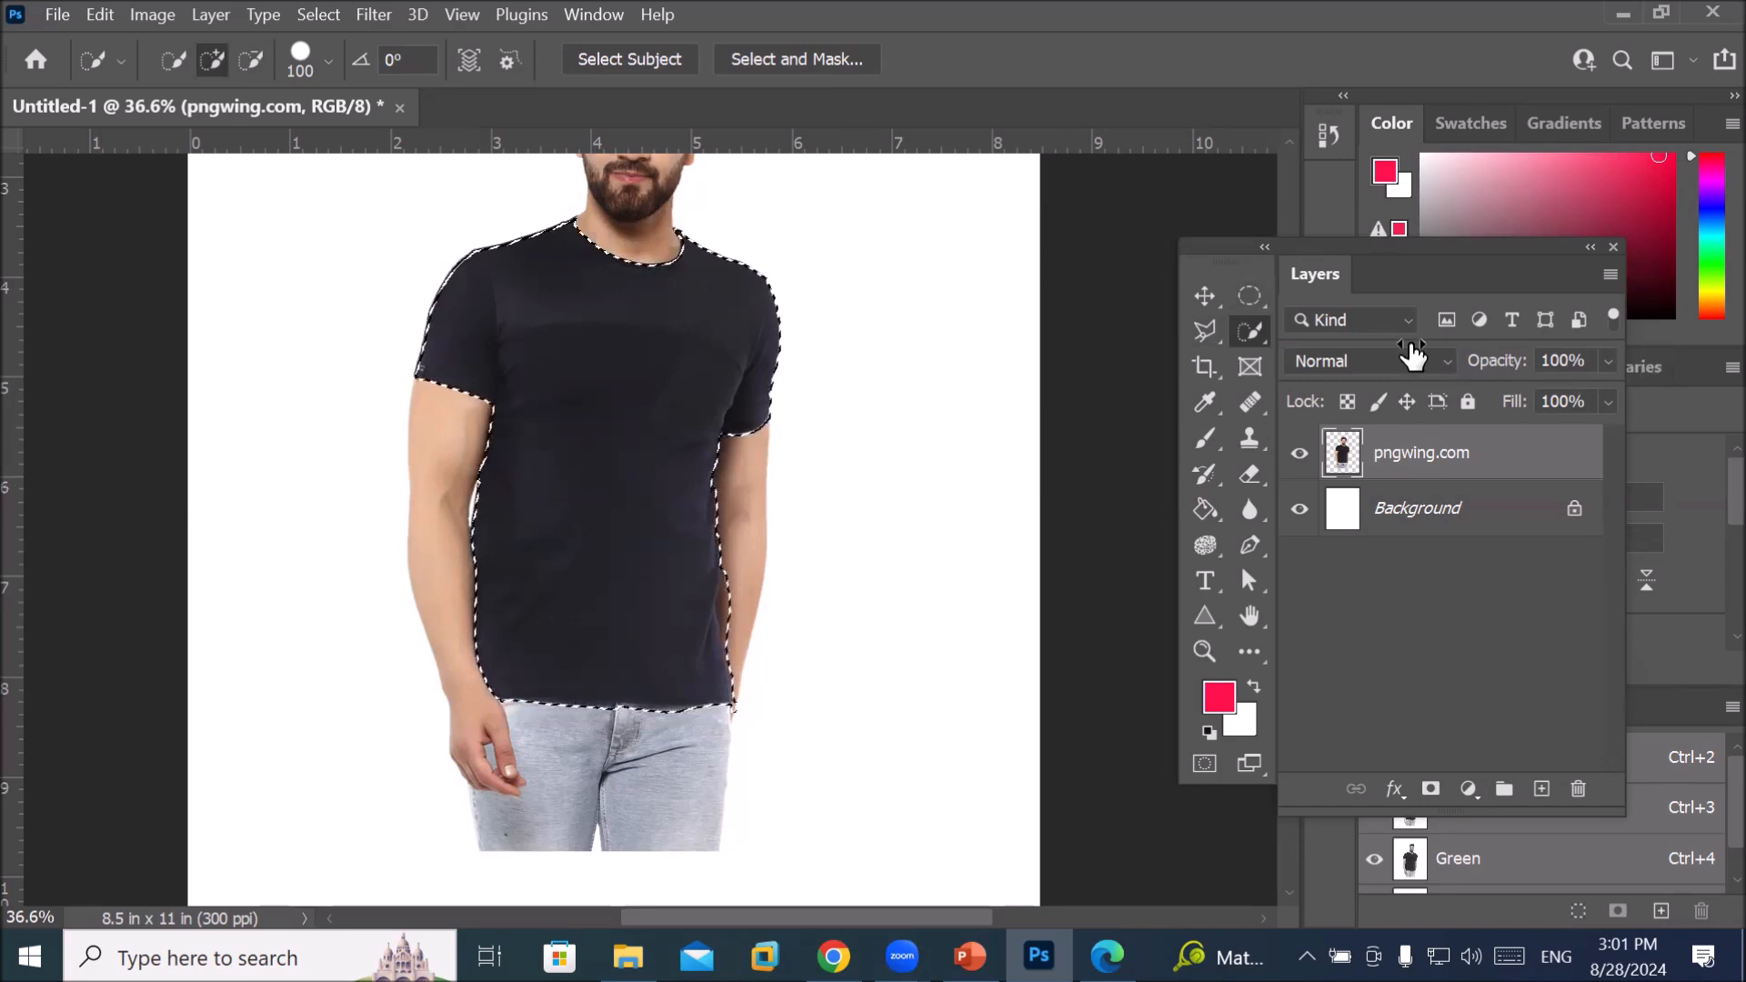
pyautogui.click(1443, 360)
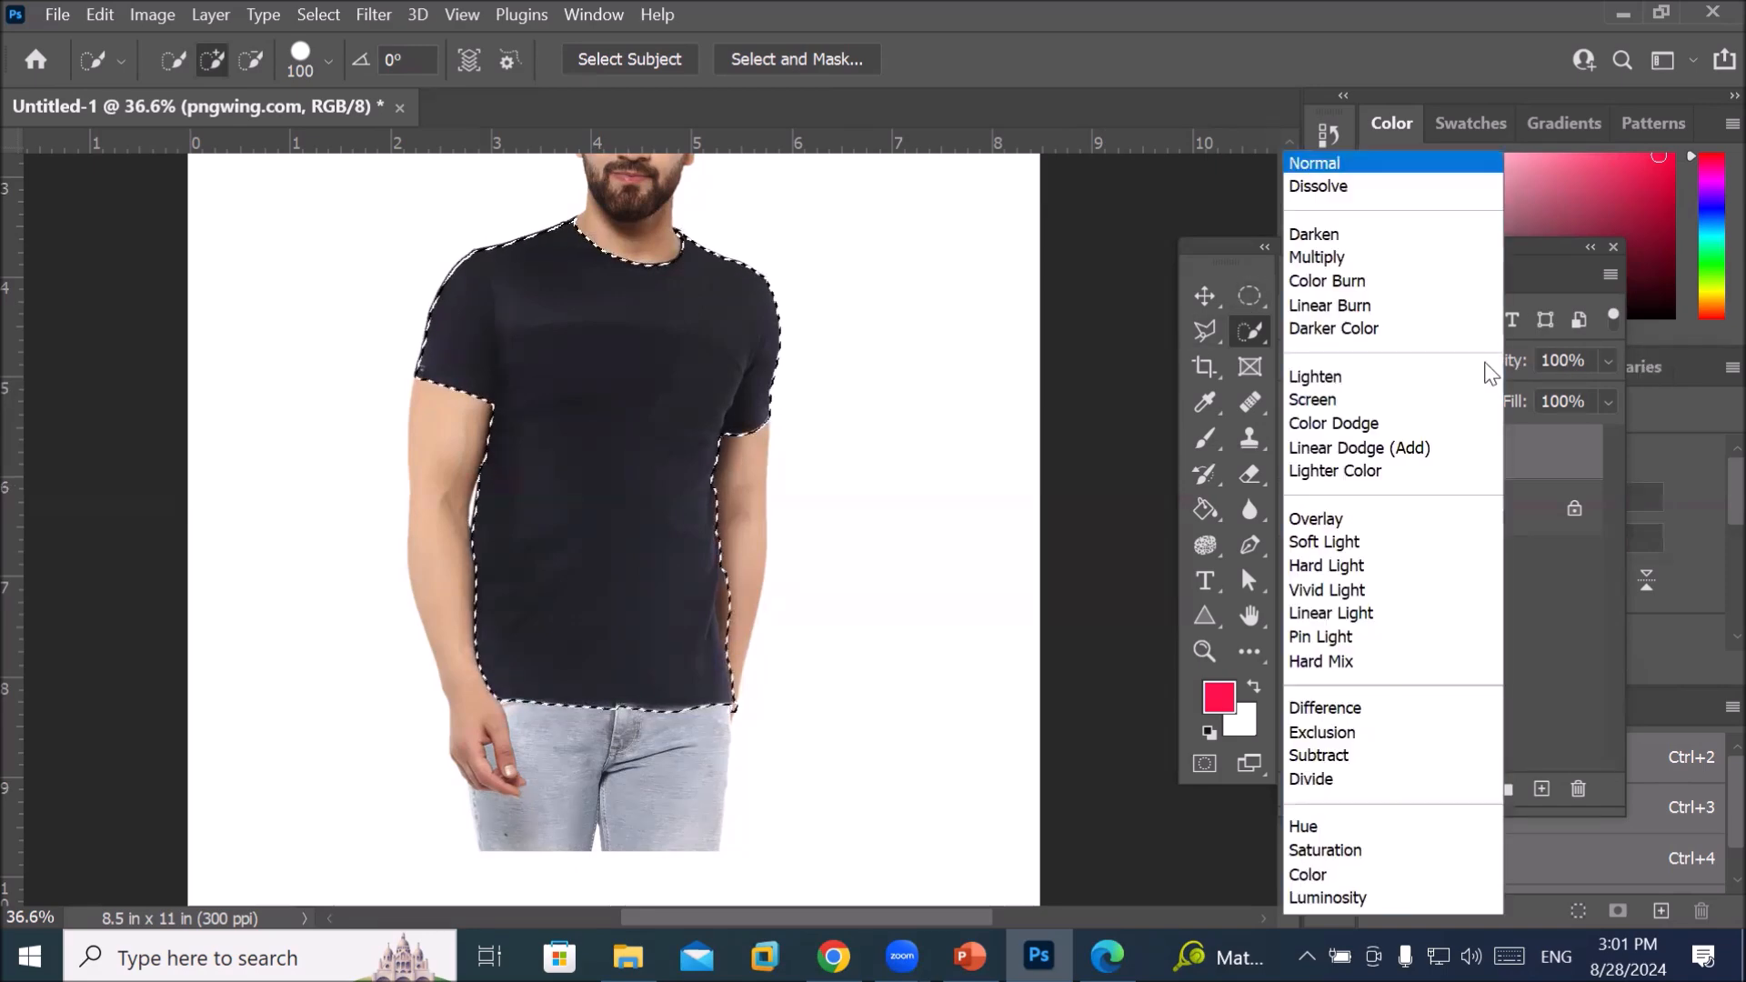
pyautogui.click(1575, 201)
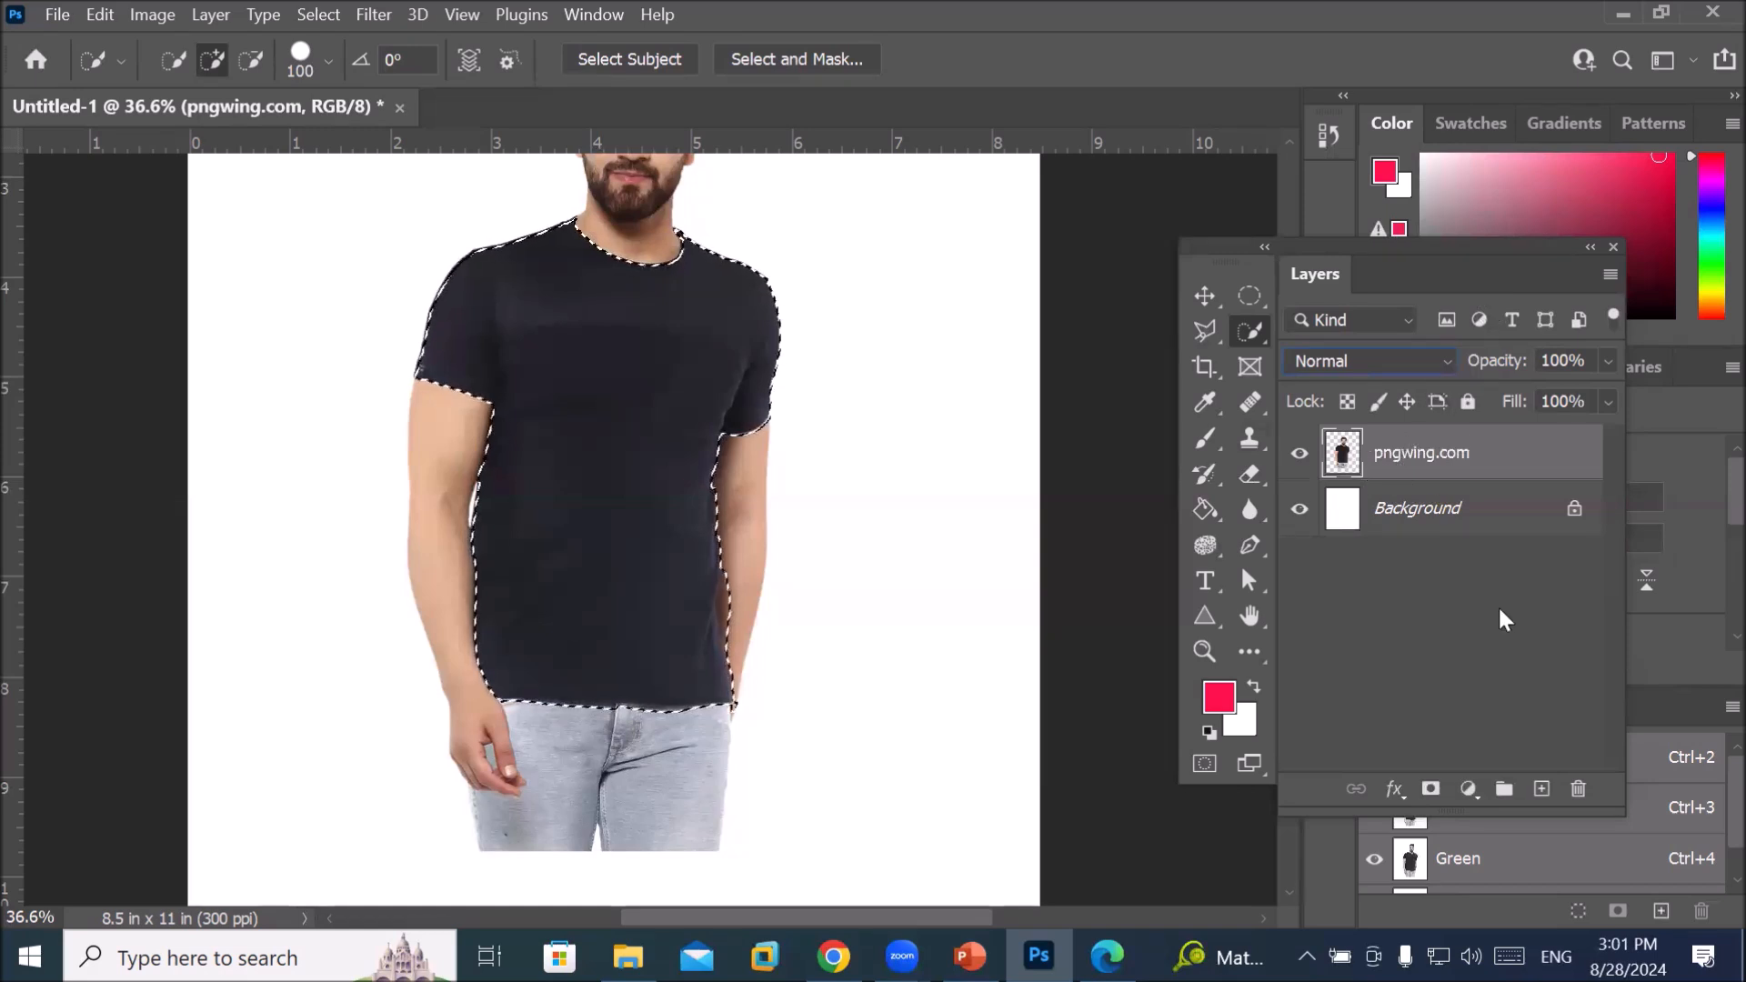
# Add a Pattern fill layer to the selected T-shirt and try the yellow-leaves pattern from the Grass group
pyautogui.click(1468, 791)
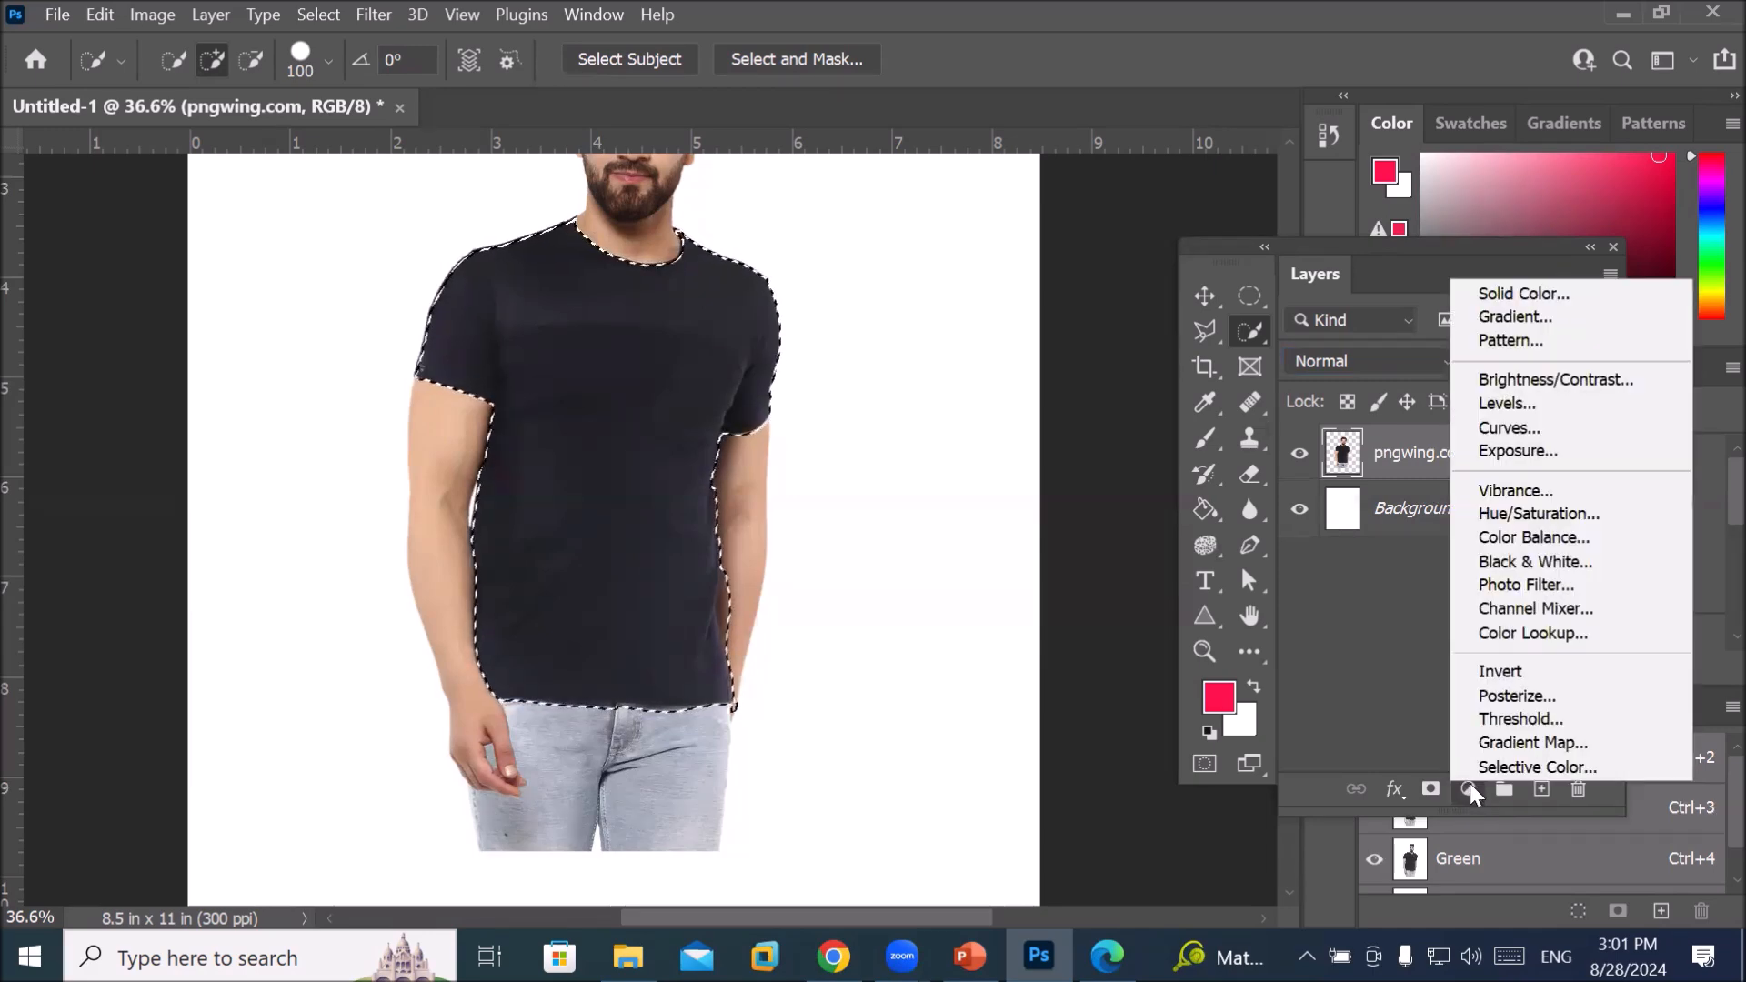
pyautogui.click(1552, 341)
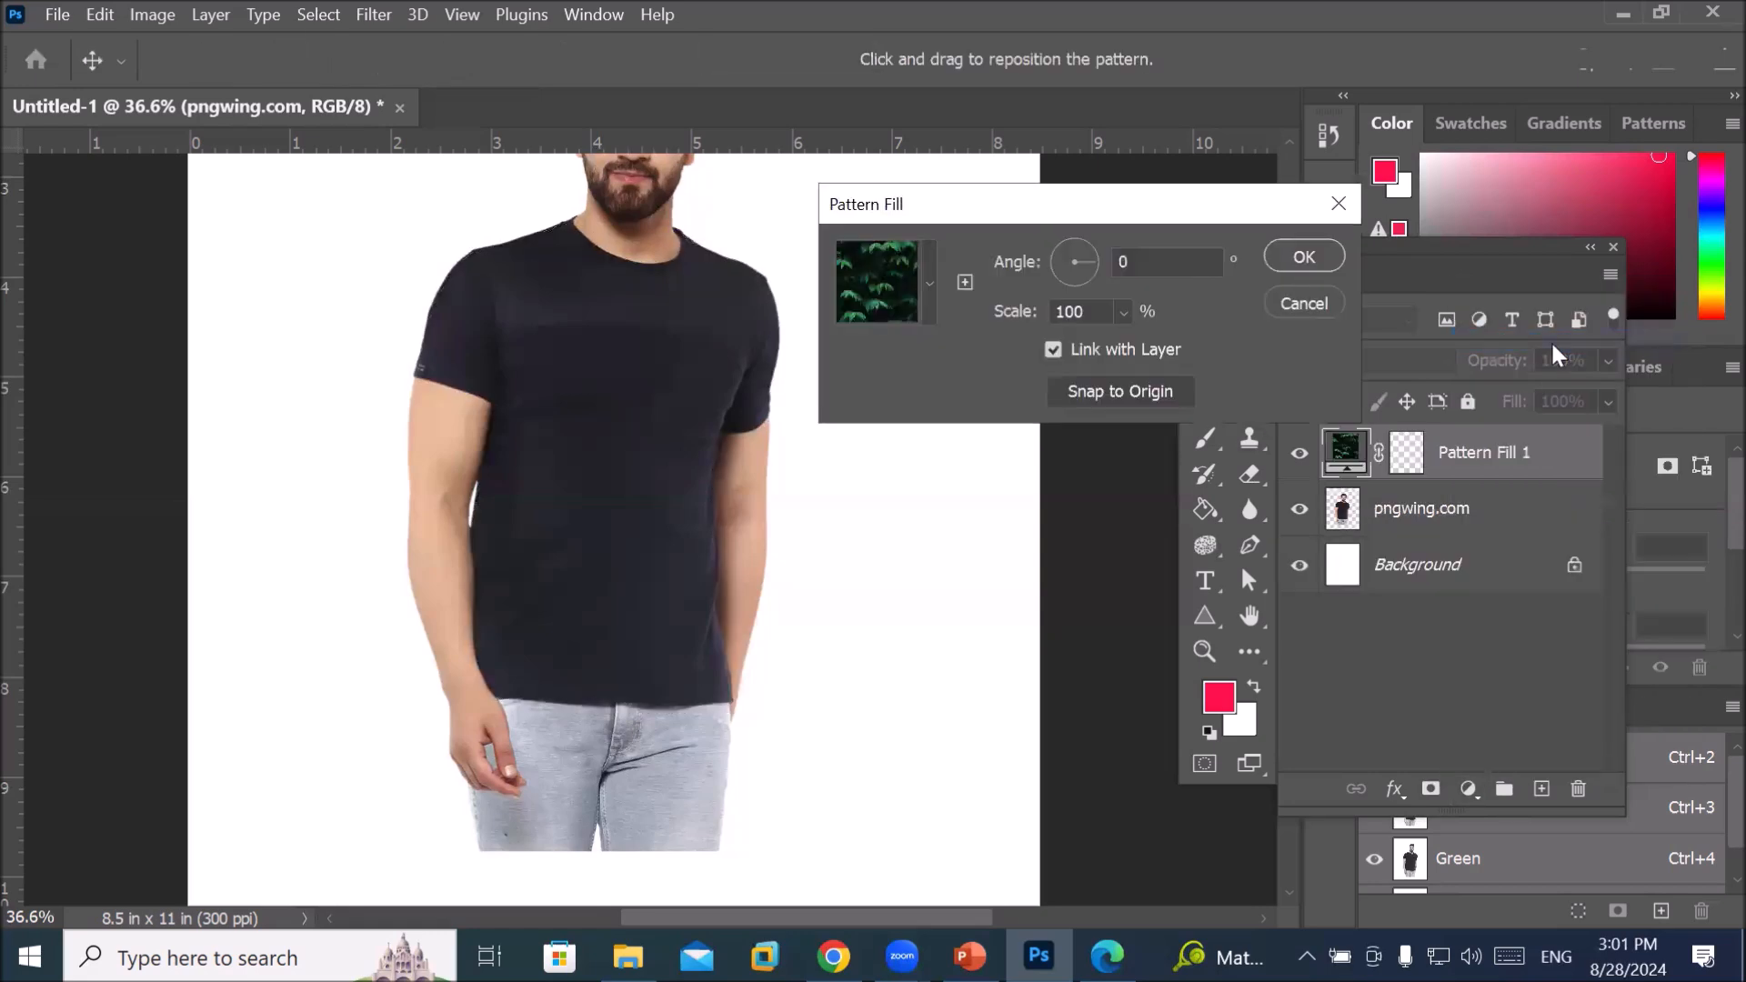
pyautogui.scroll(3, 700, 401)
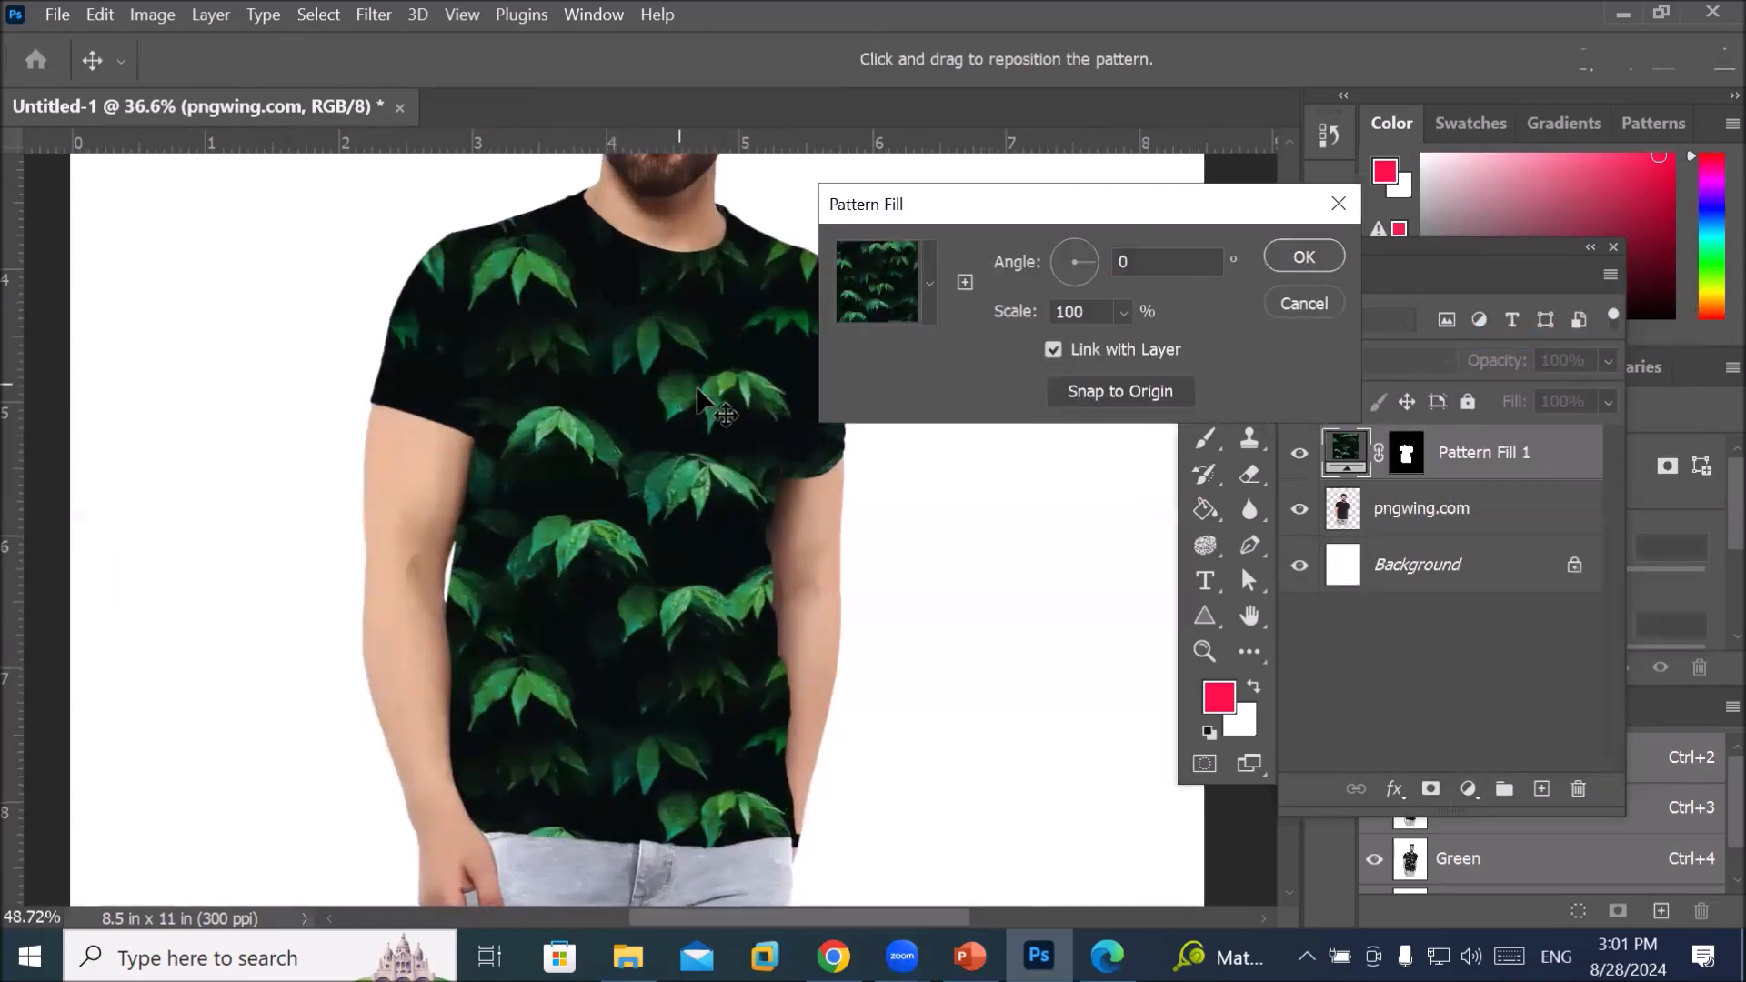
pyautogui.click(933, 298)
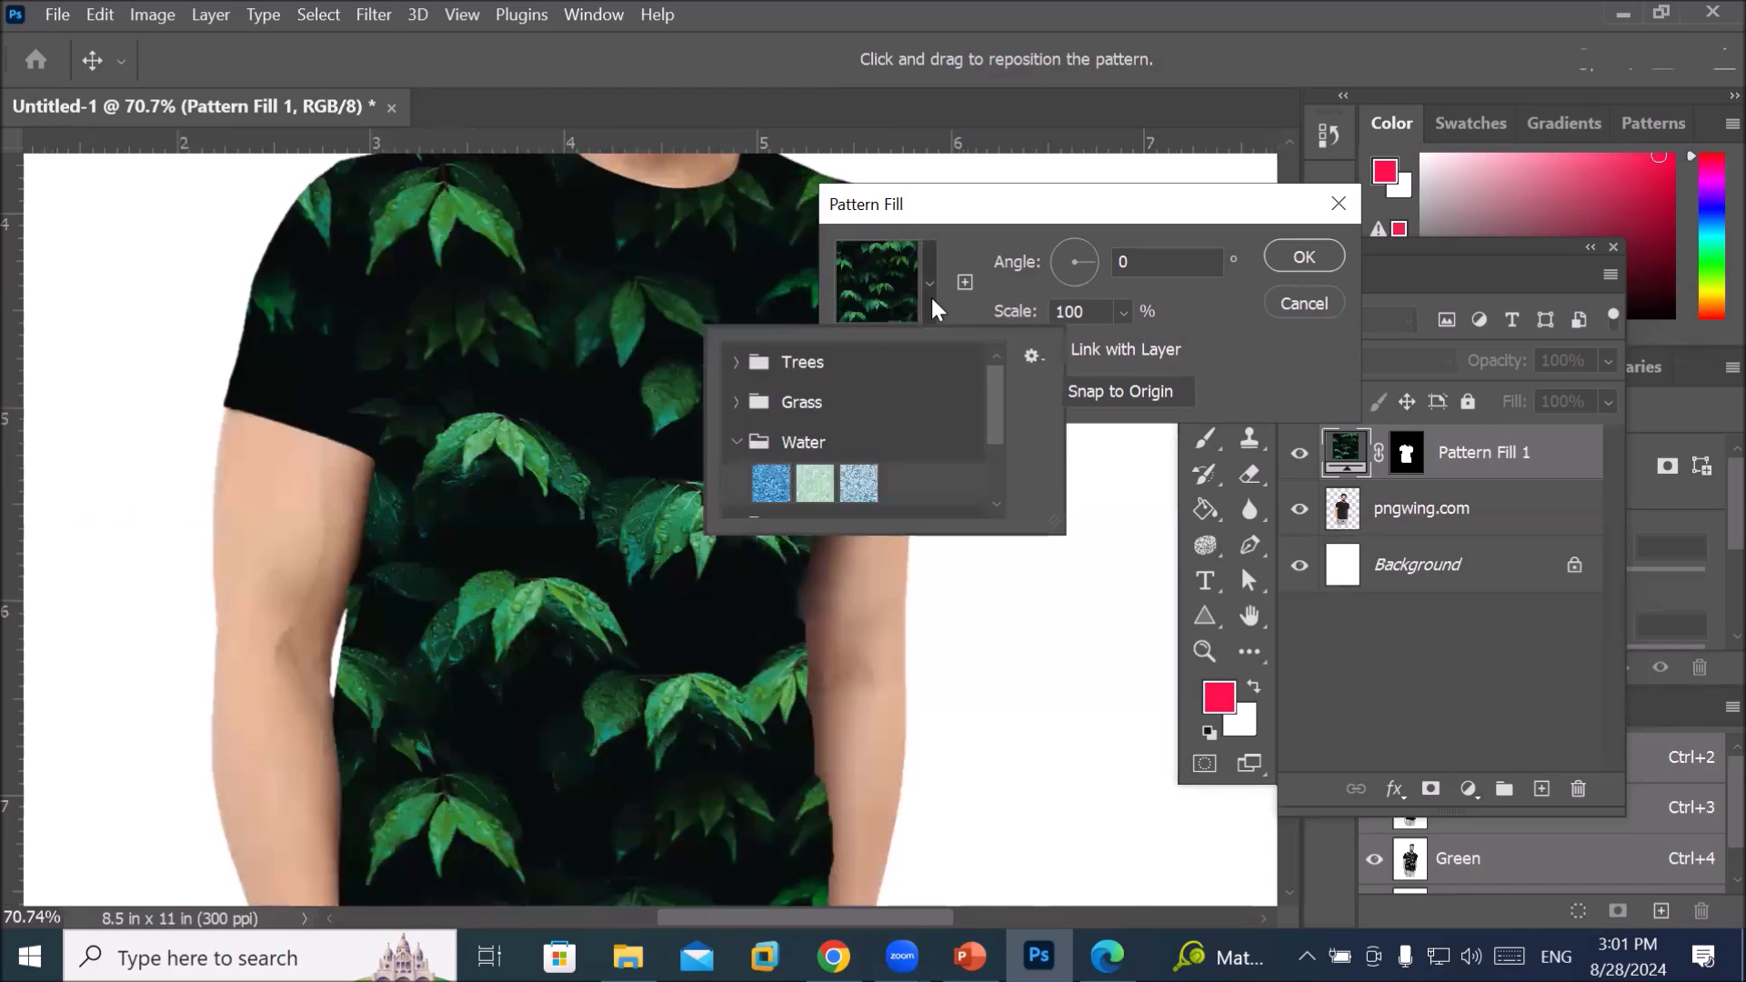
pyautogui.click(737, 403)
pyautogui.click(769, 443)
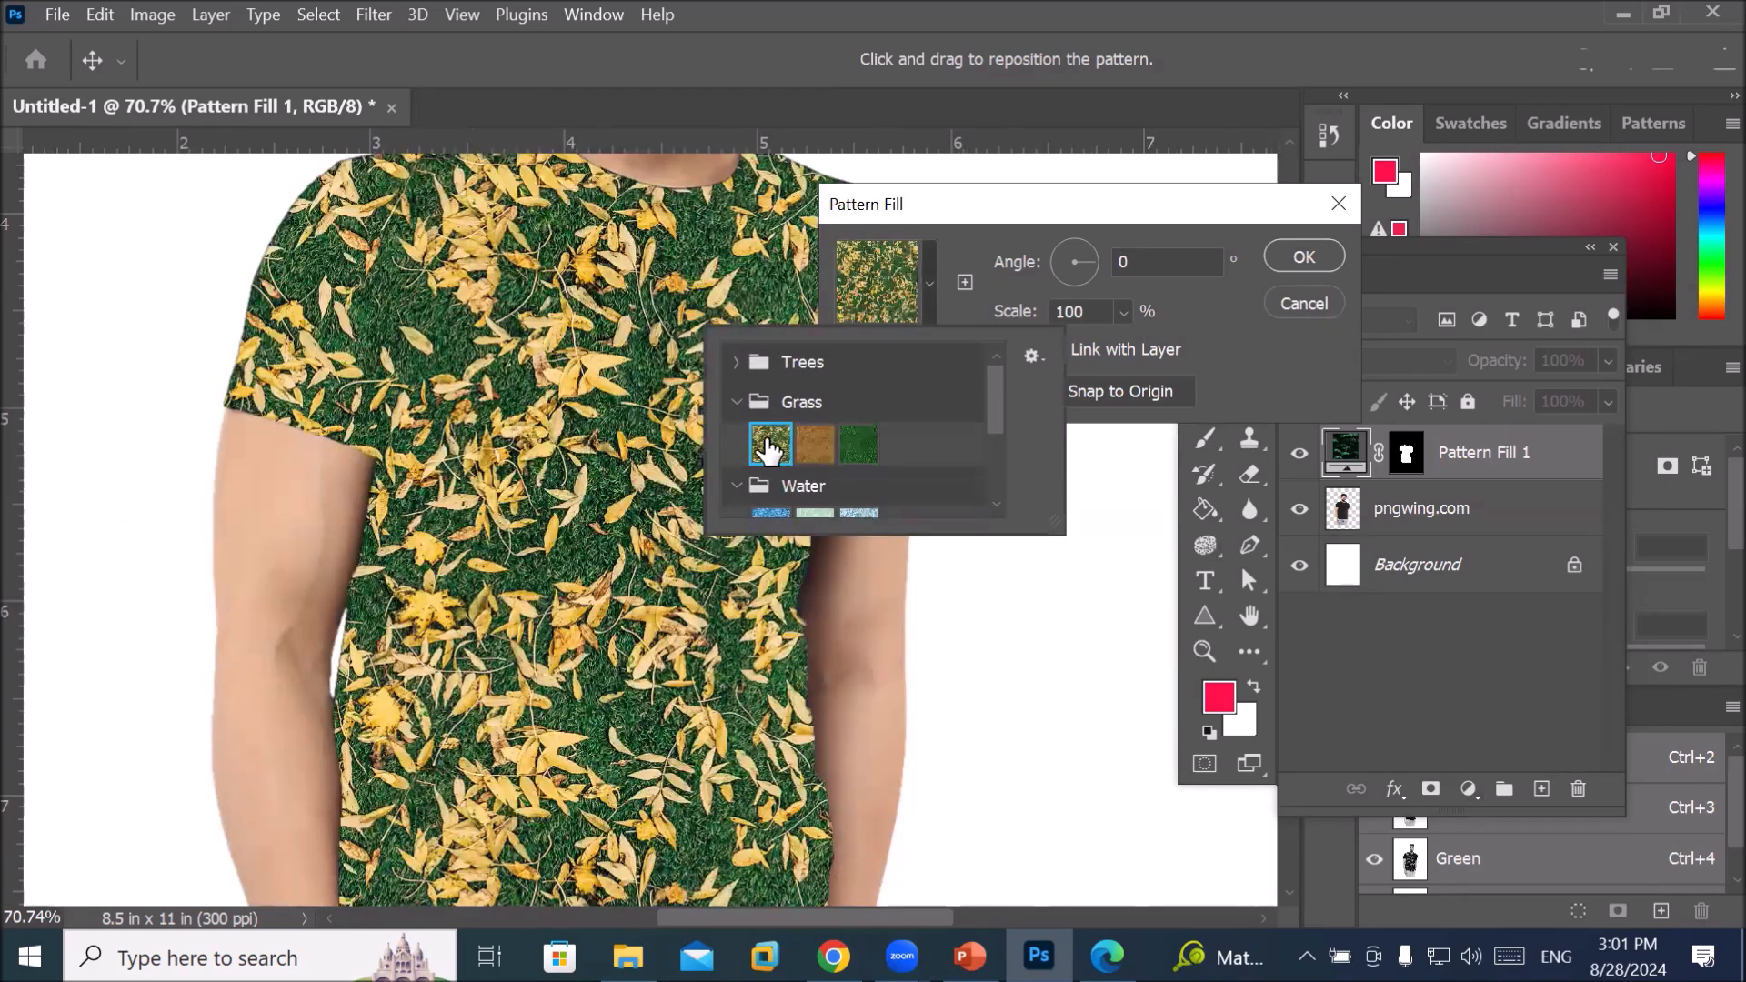
# Try the LDoty_Blk/WhtModCirclePattern on the T-shirt's pattern fill
pyautogui.click(735, 402)
pyautogui.click(737, 442)
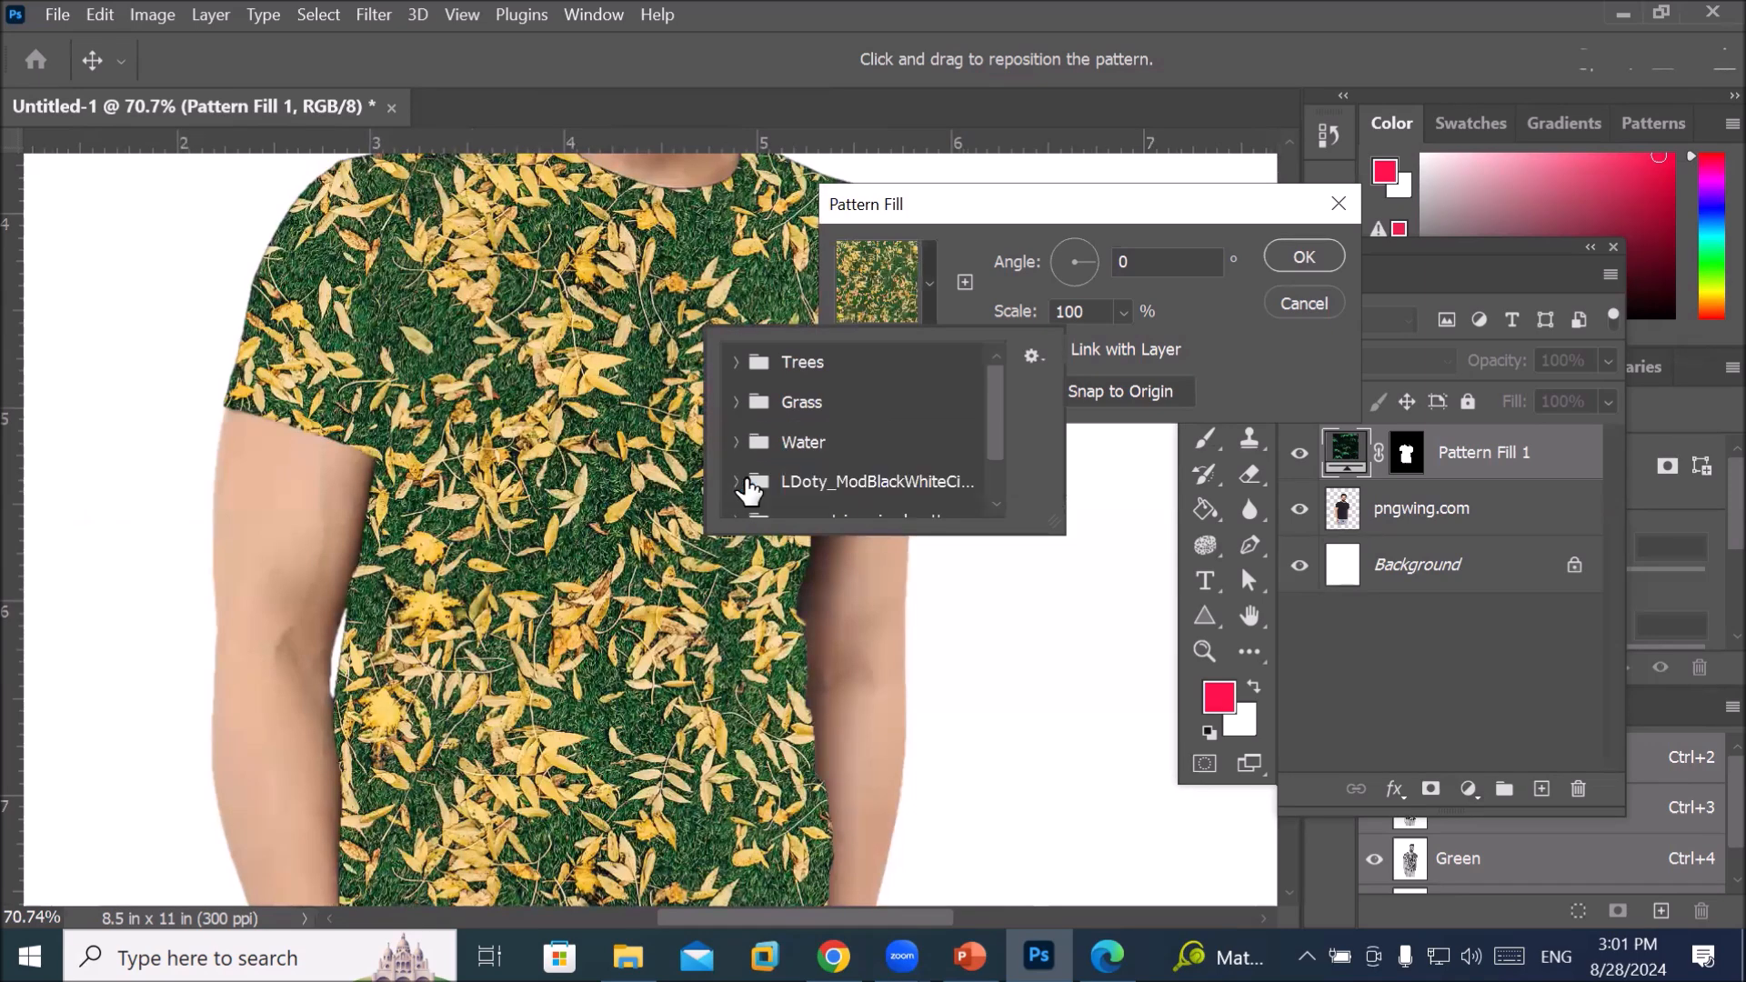
pyautogui.scroll(-1, 807, 482)
pyautogui.click(769, 458)
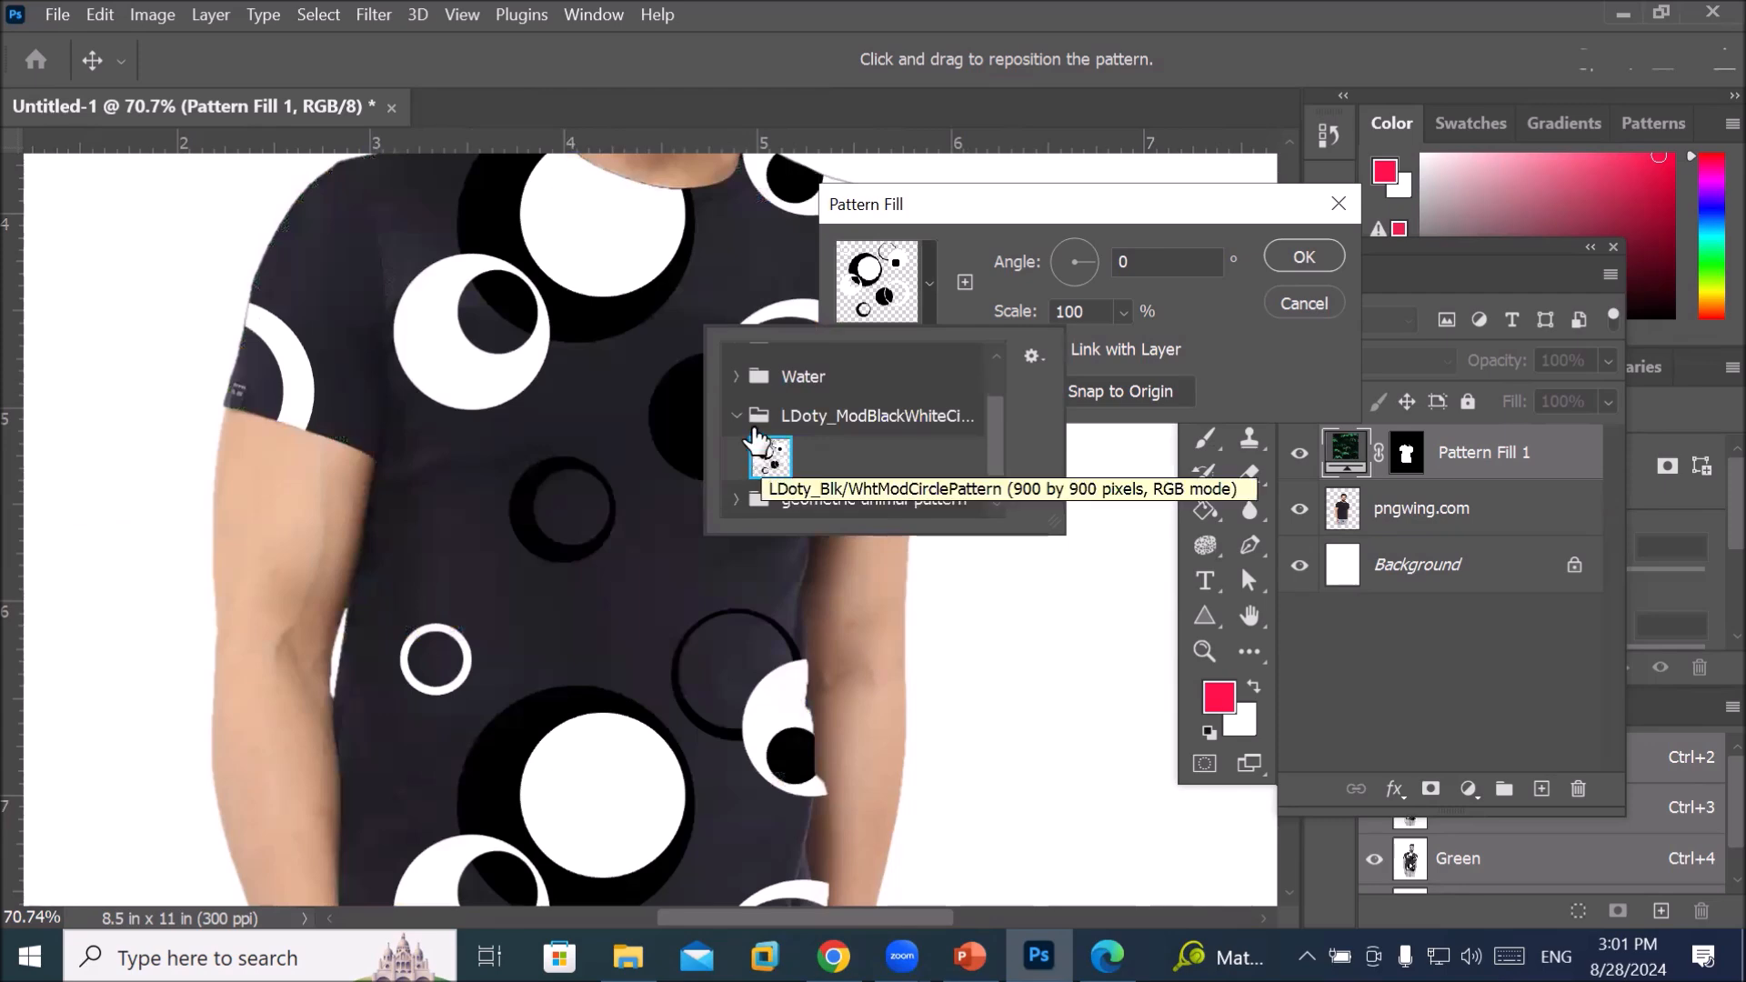
# Try several patterns from the geometric-animal-pattern group on the T-shirt, from the second through the fifth
pyautogui.click(737, 418)
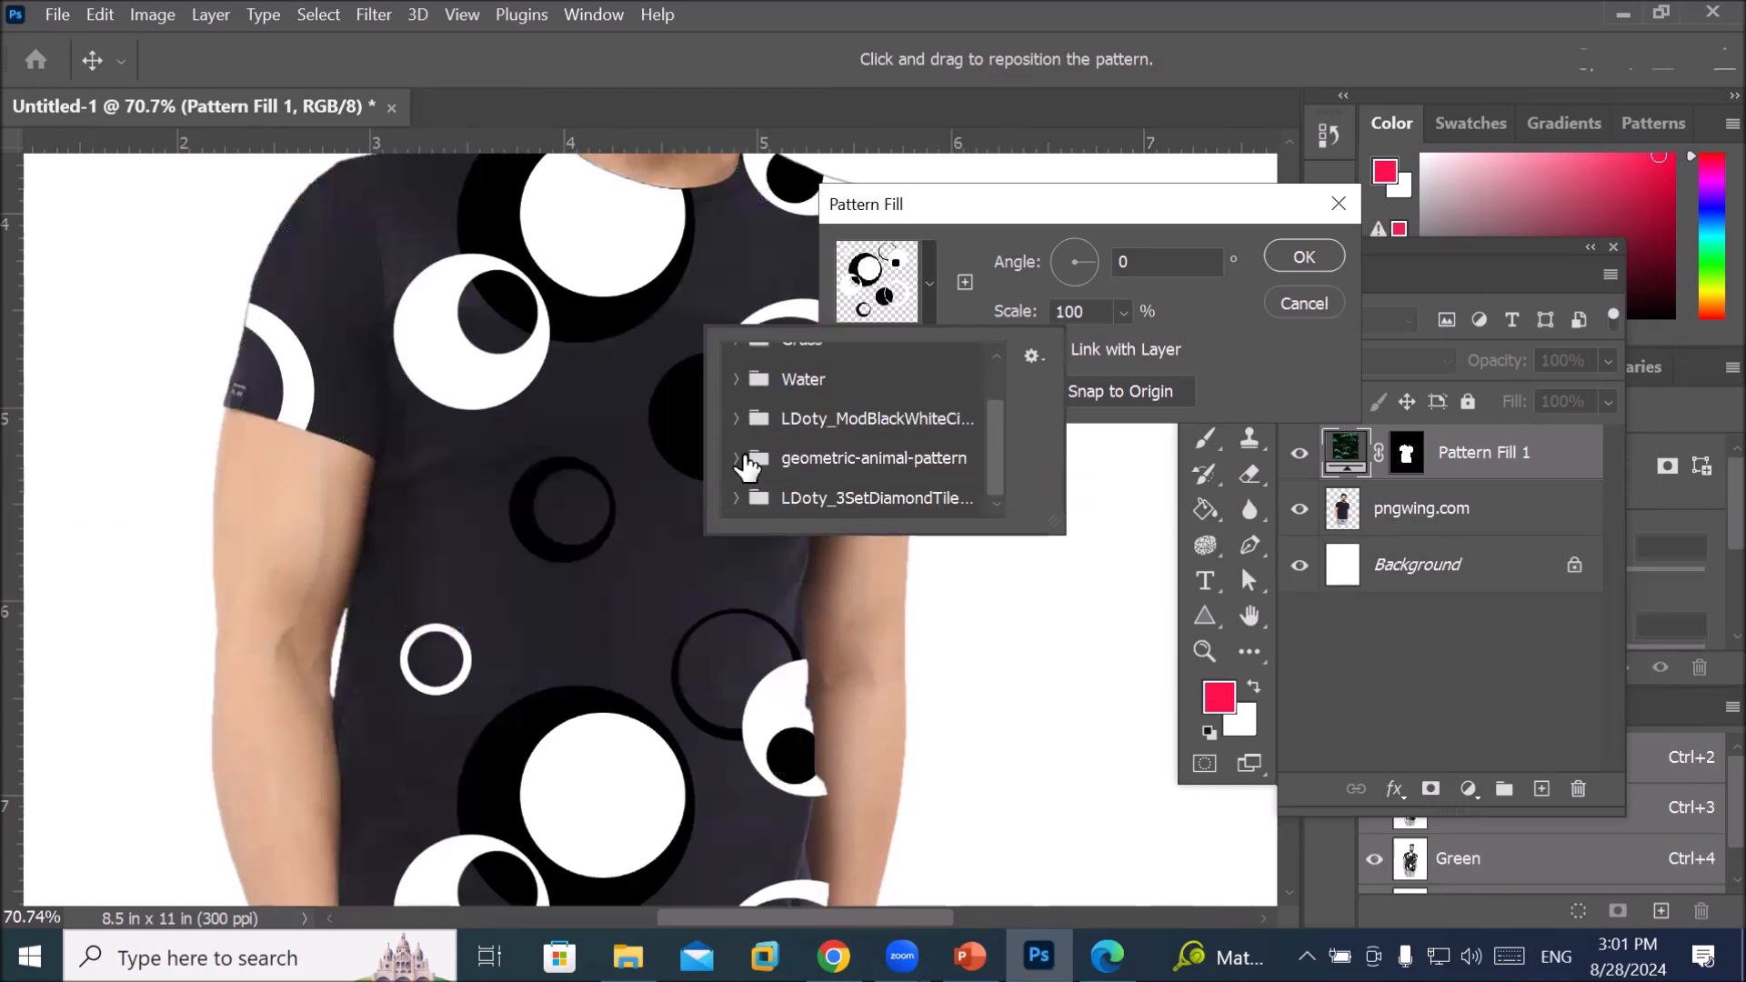
pyautogui.click(737, 458)
pyautogui.click(812, 499)
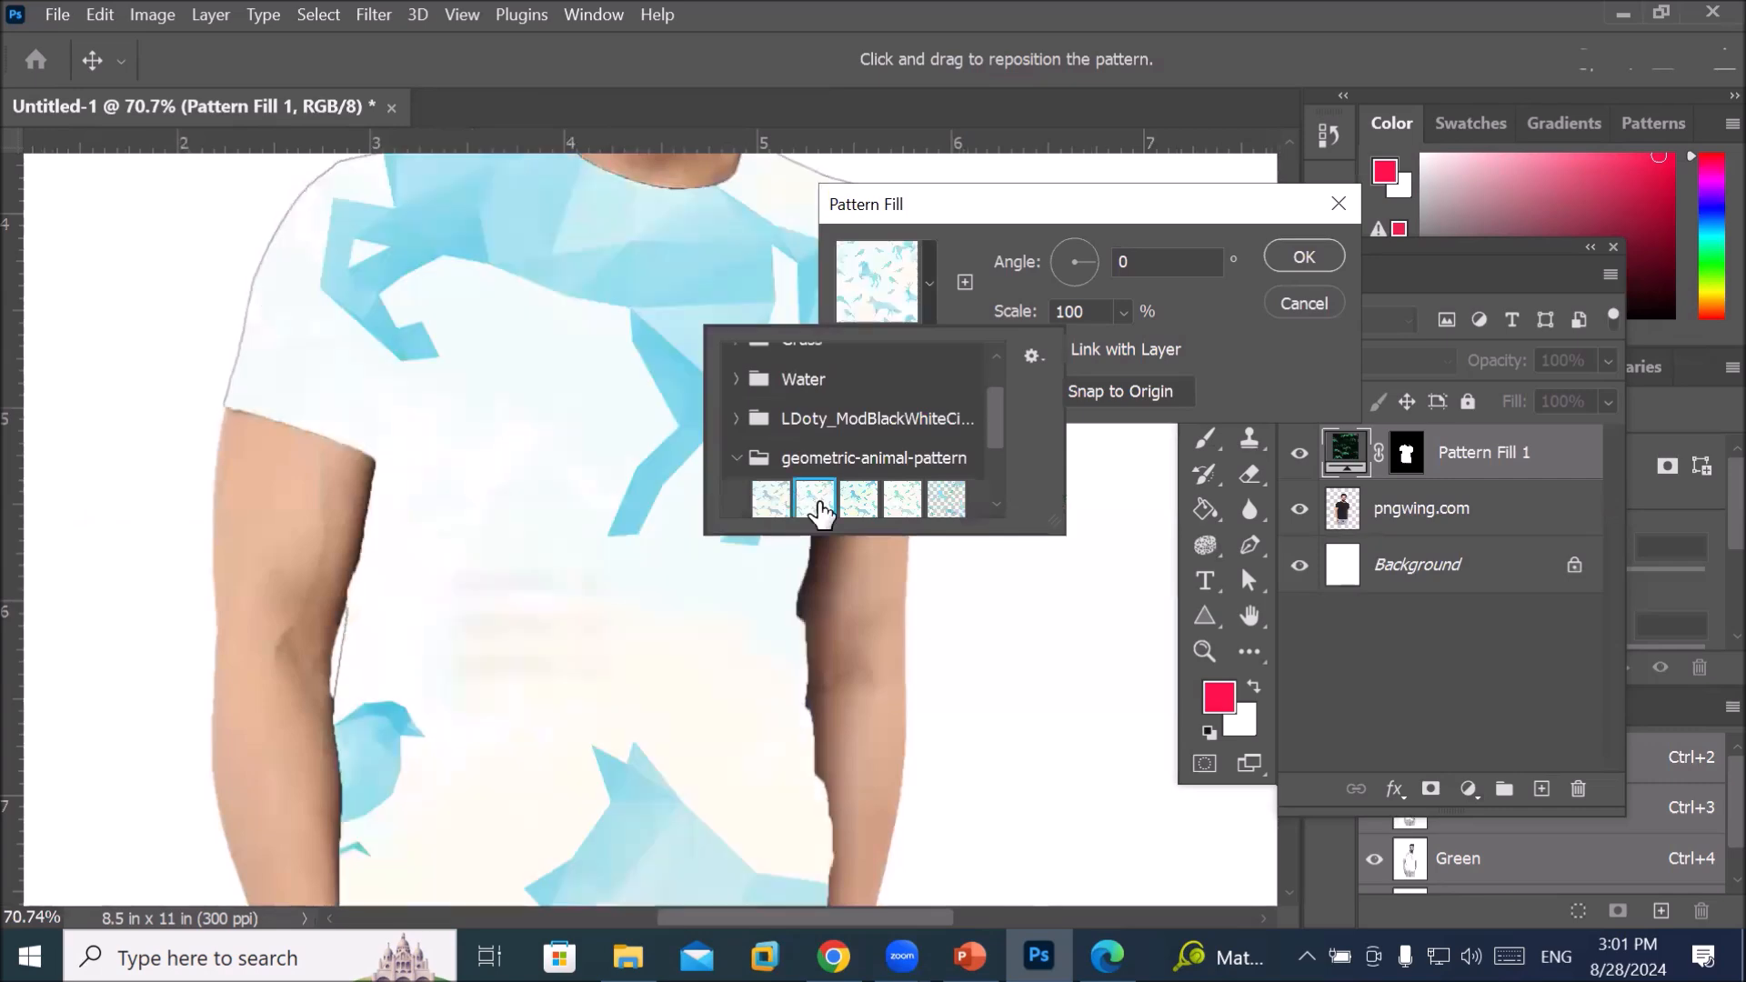
pyautogui.click(857, 499)
pyautogui.click(903, 499)
pyautogui.click(947, 499)
pyautogui.click(737, 458)
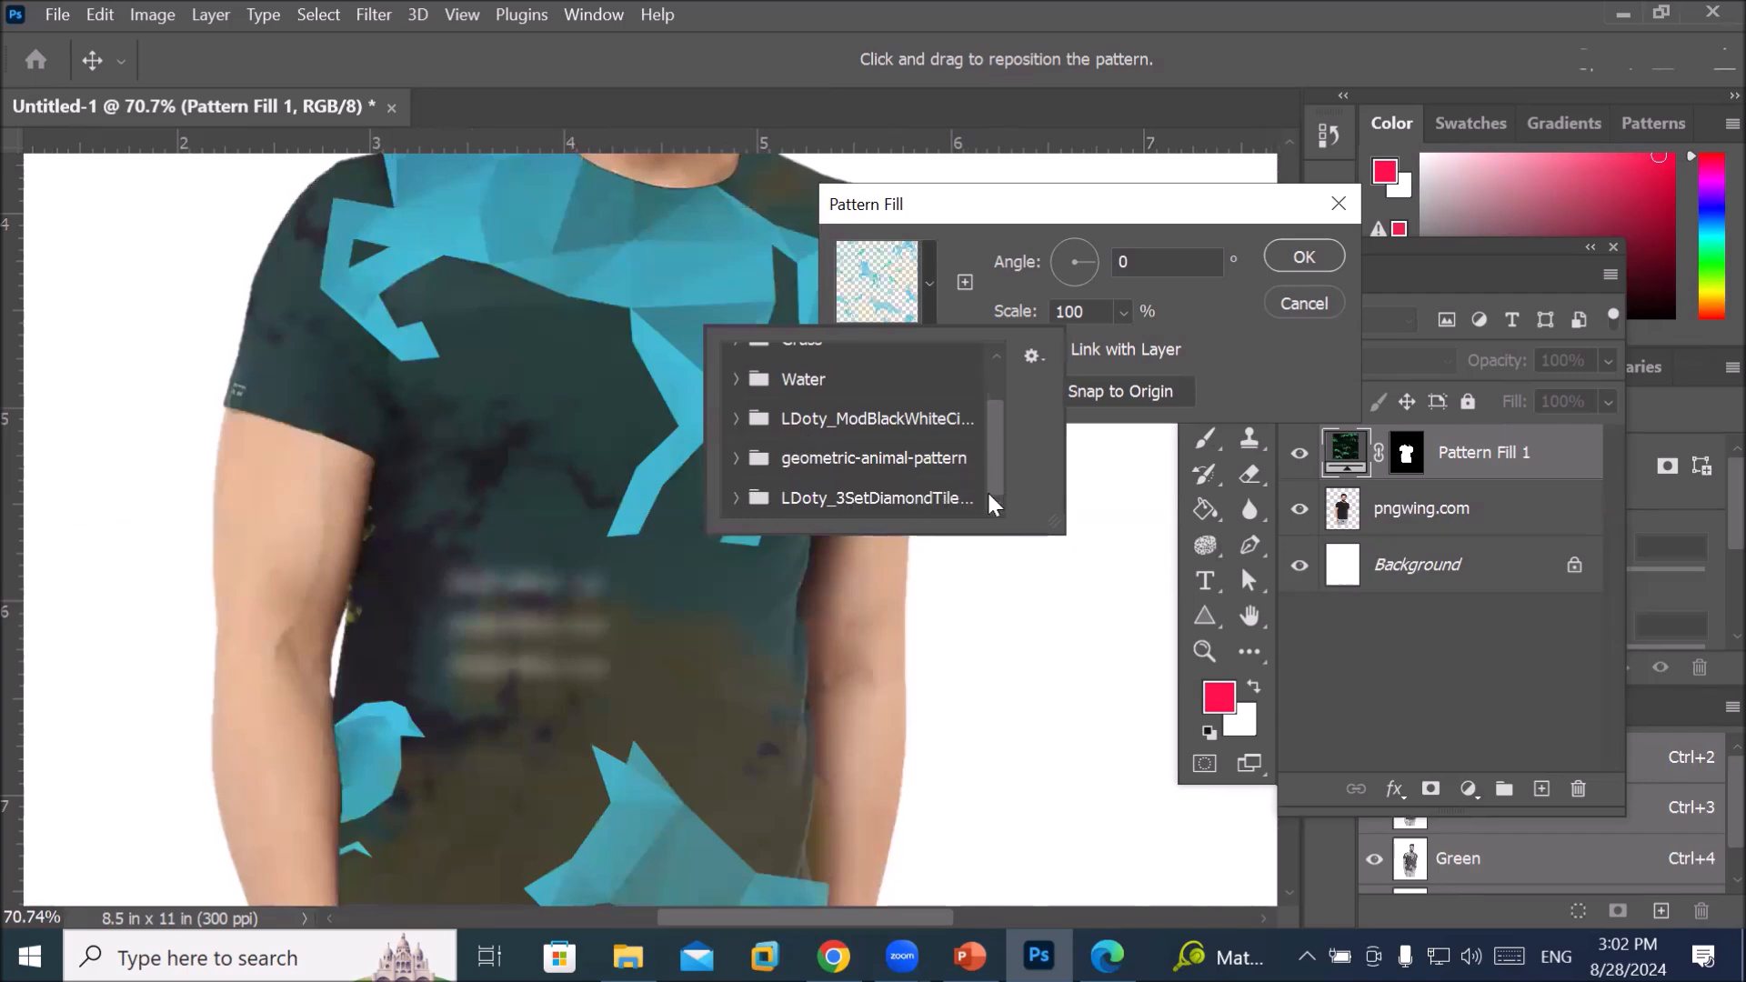
# Try several patterns from the LDoty_3SetDiamondTile group on the T-shirt's pattern fill, ending with the yellow S on black hexagons
pyautogui.click(737, 498)
pyautogui.scroll(-2, 995, 442)
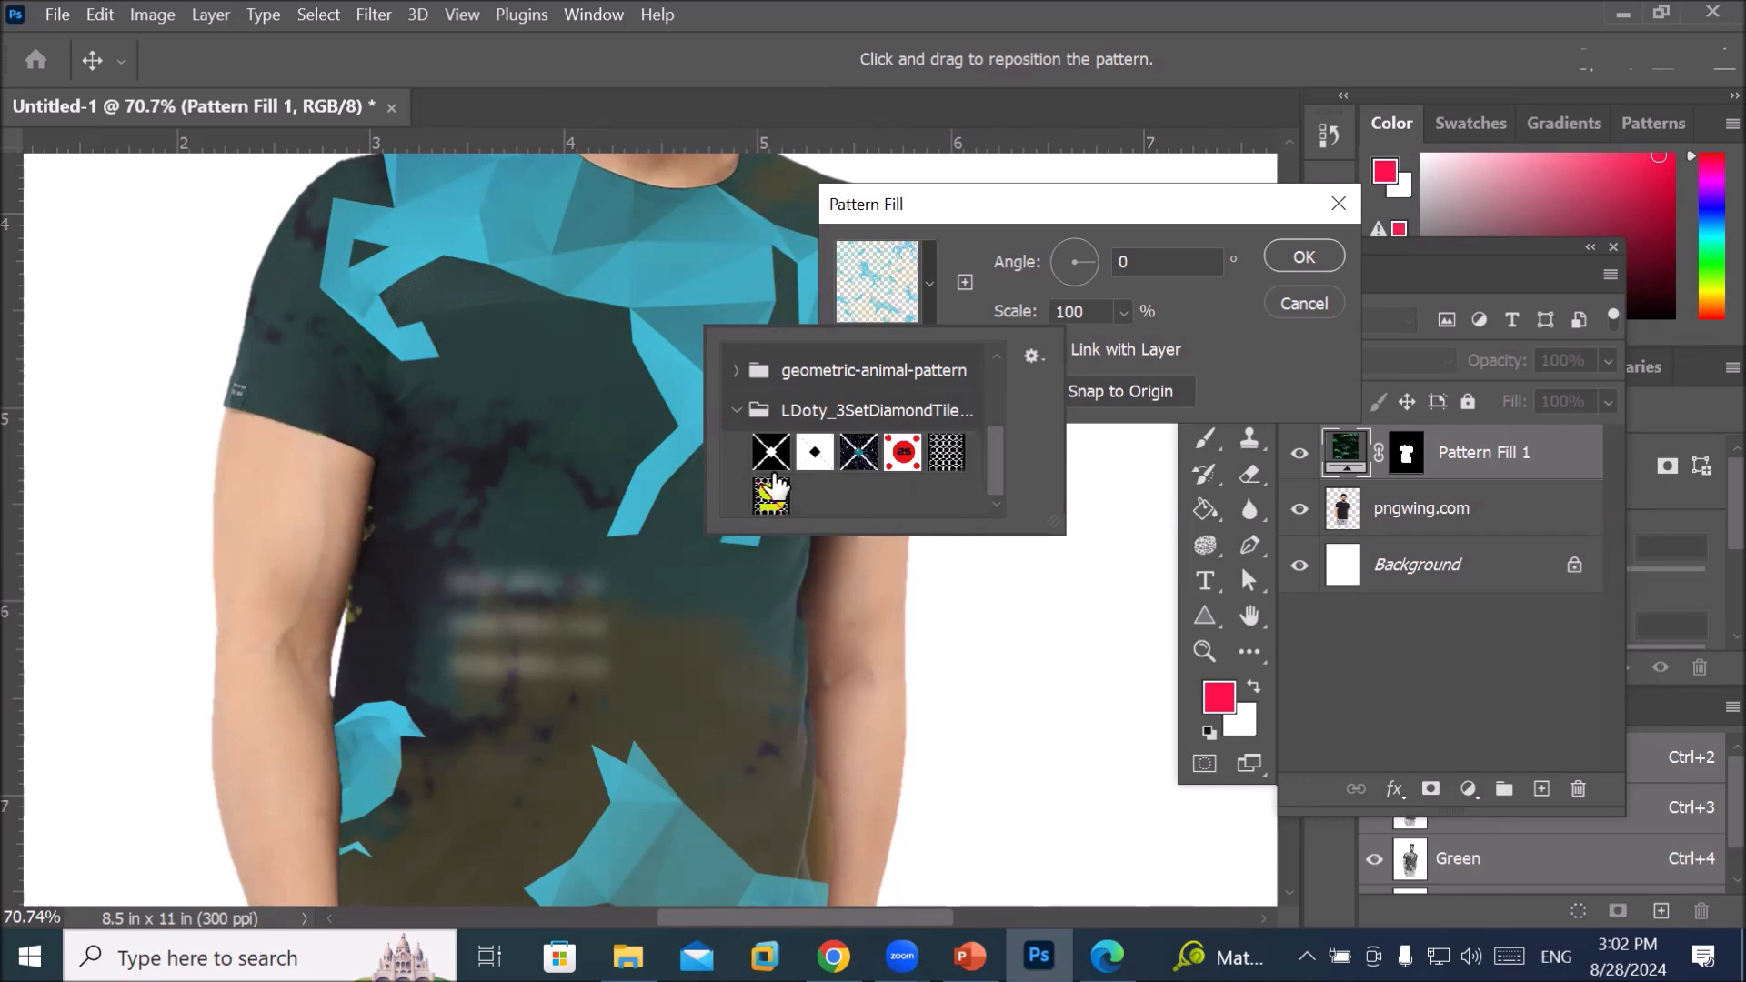
pyautogui.click(909, 459)
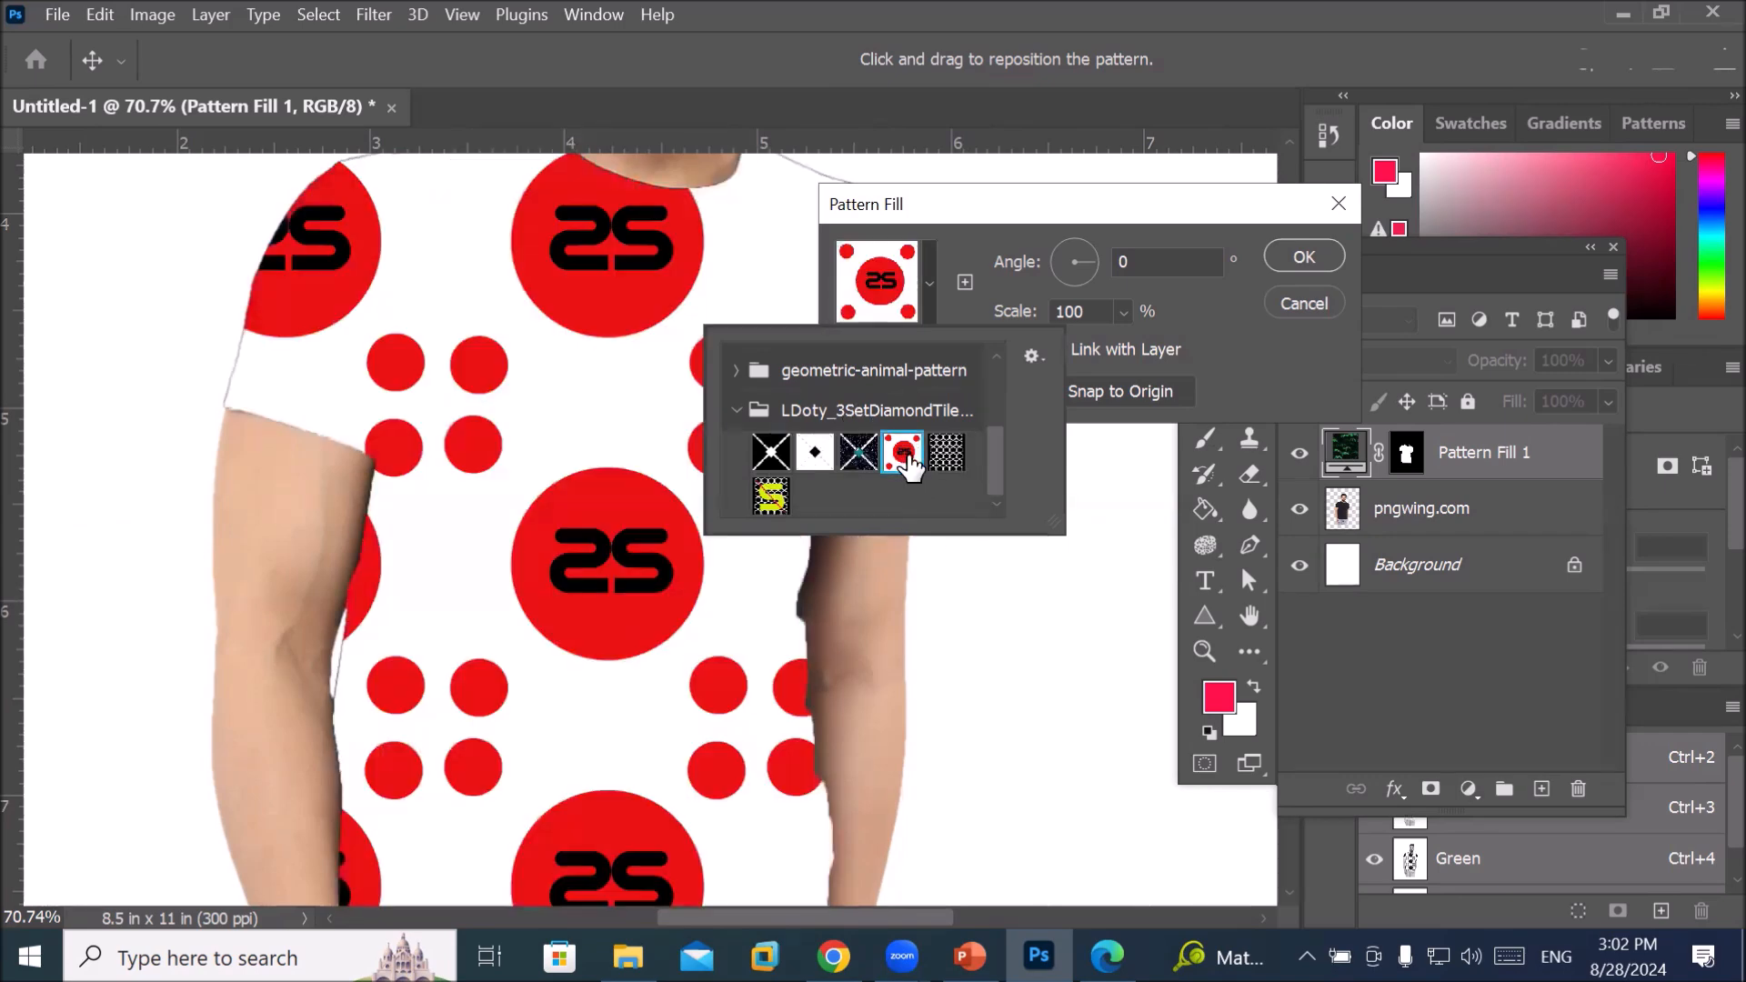
pyautogui.click(773, 498)
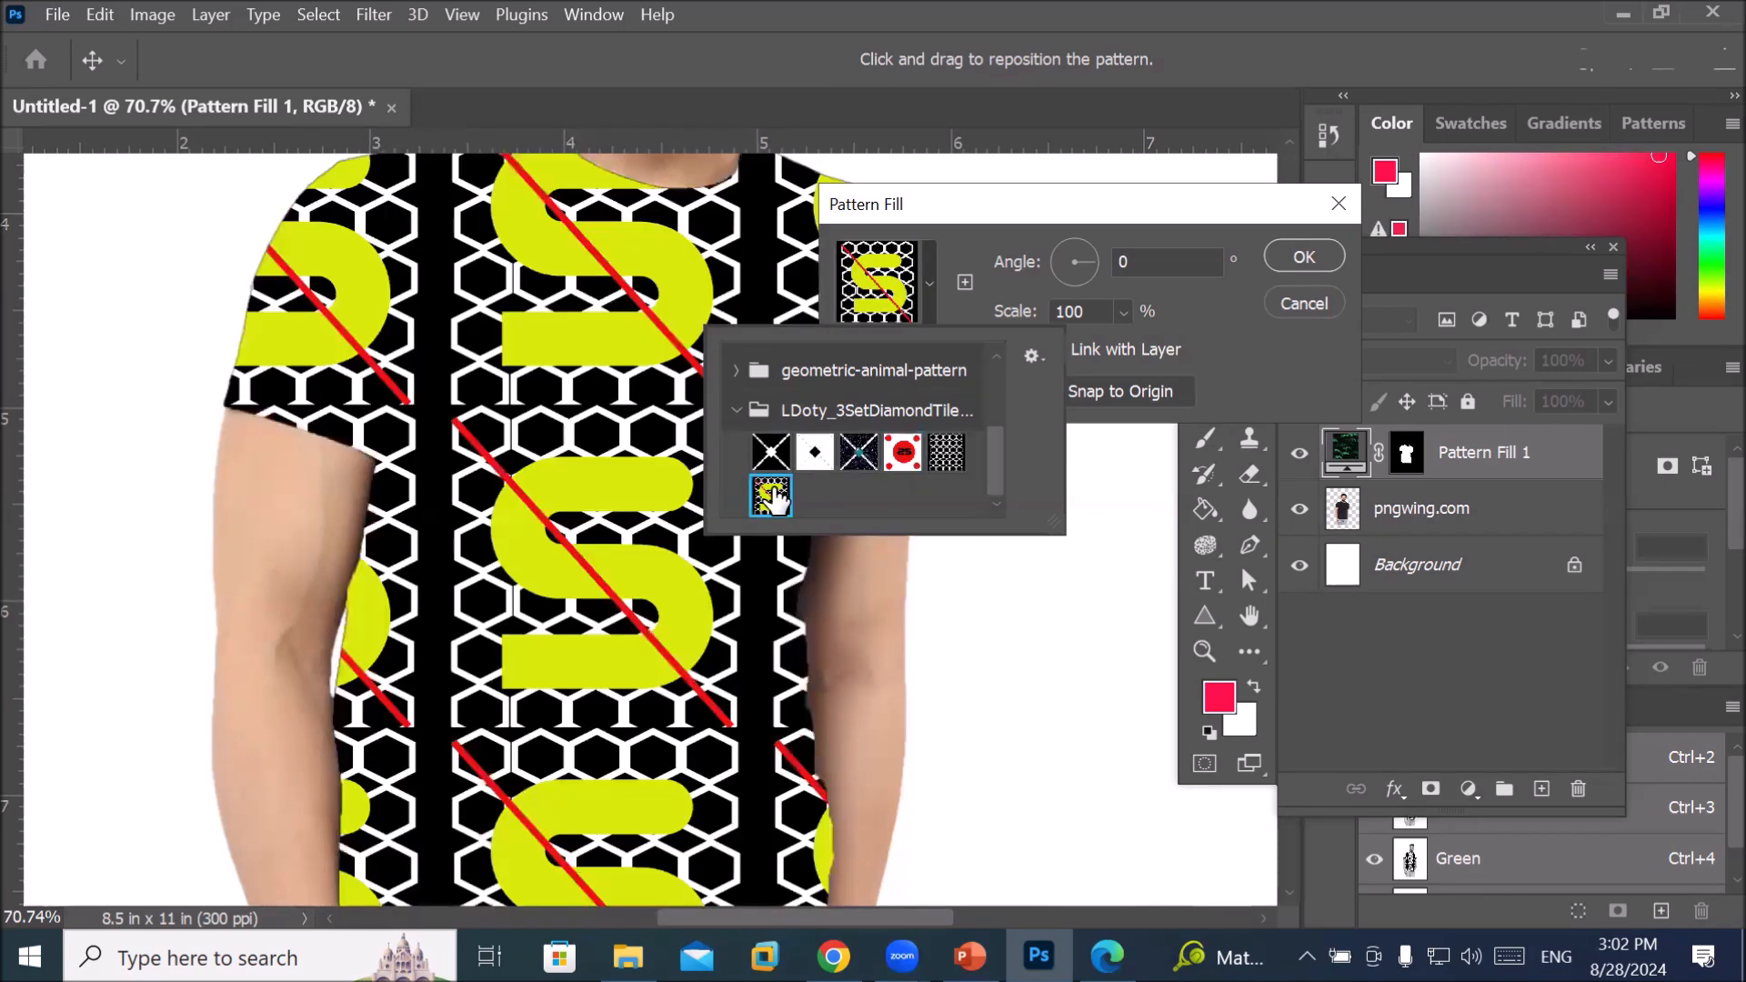
pyautogui.click(771, 464)
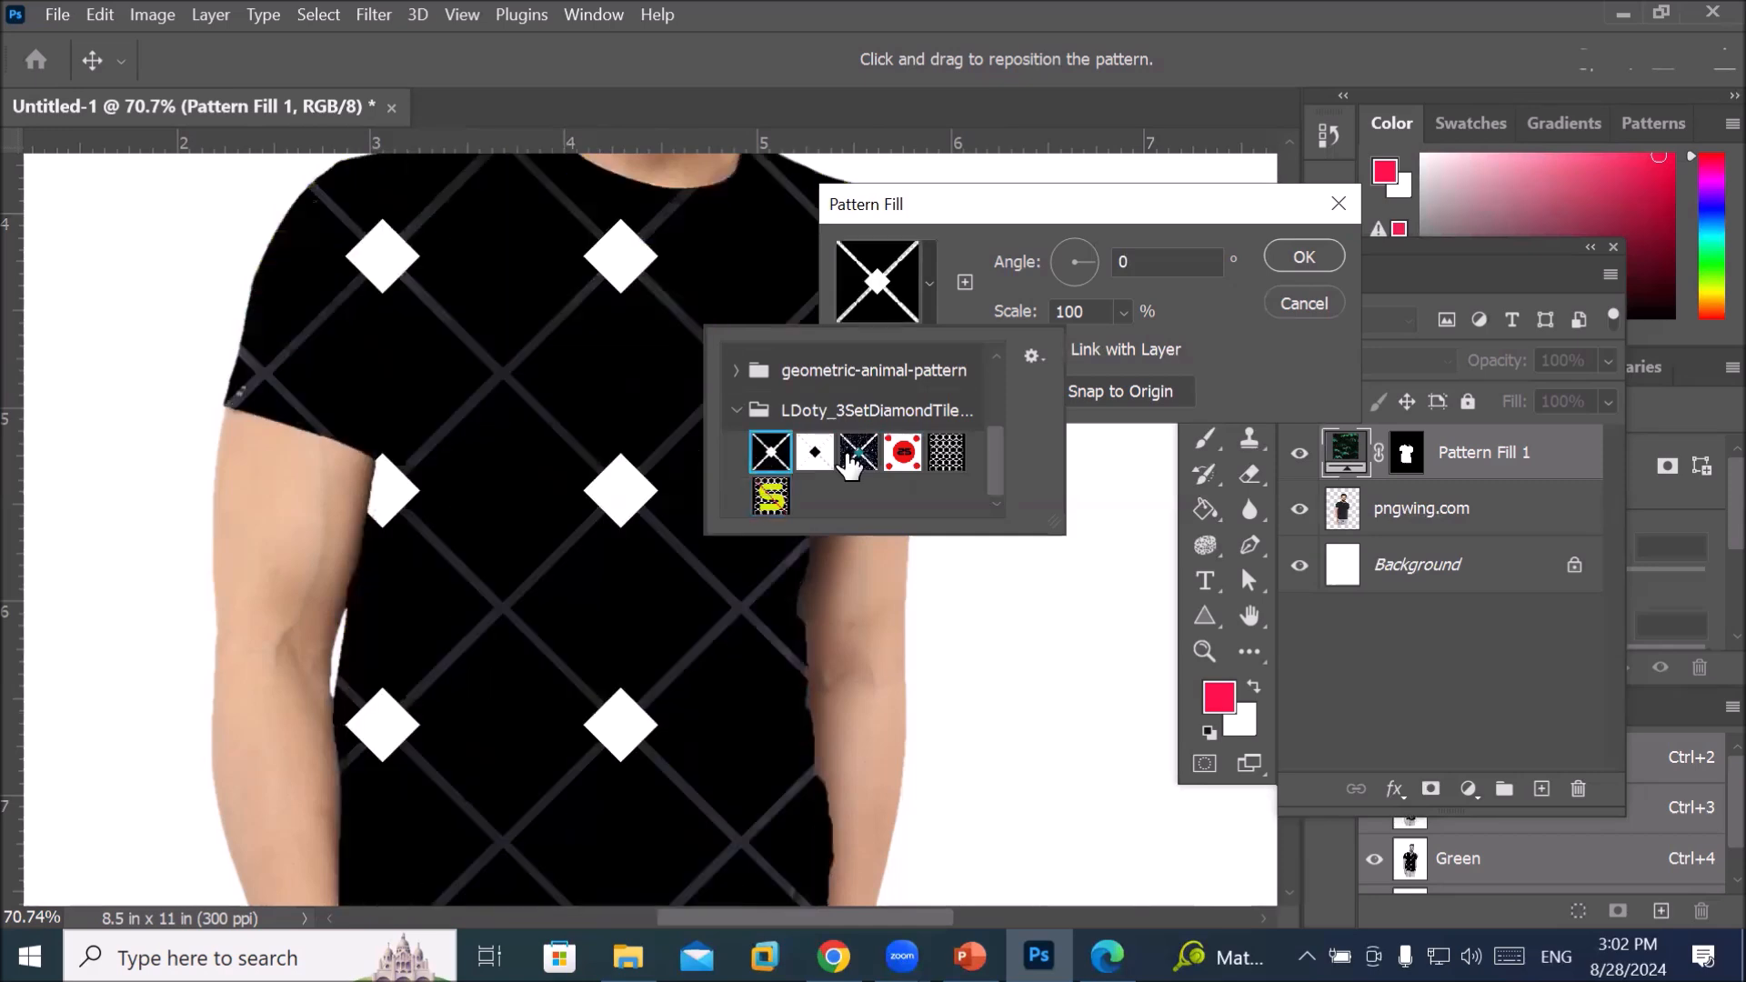
pyautogui.click(859, 457)
pyautogui.click(943, 455)
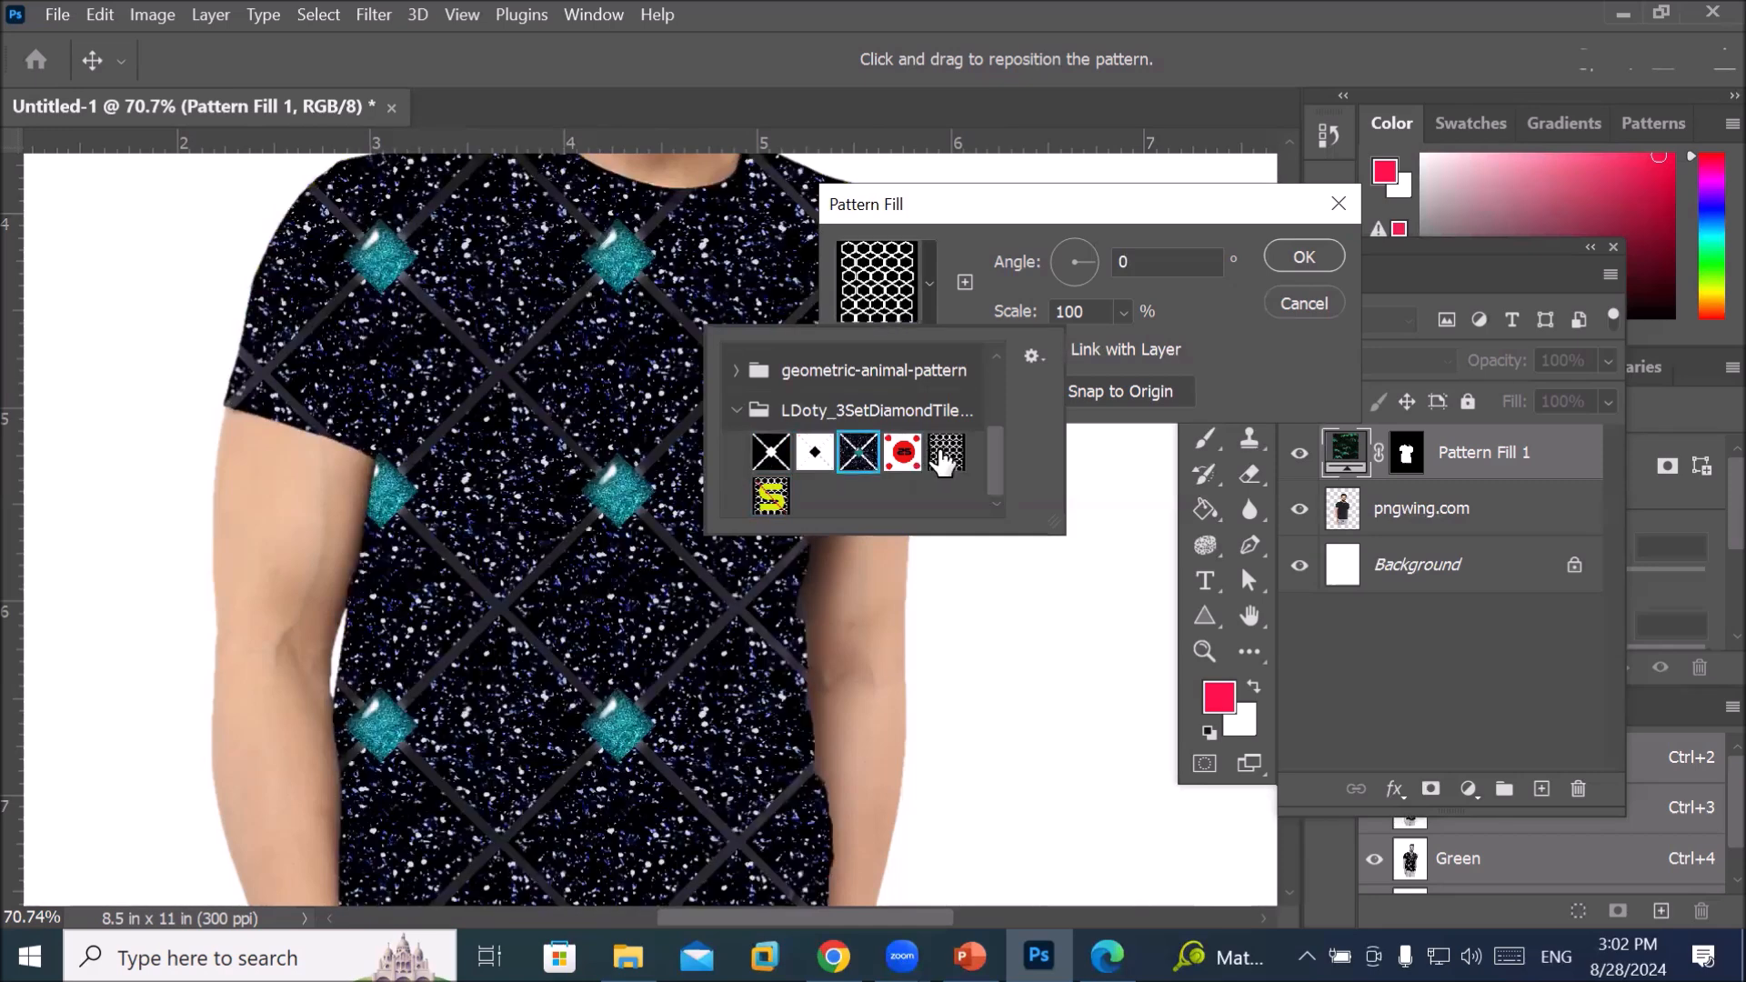
pyautogui.click(903, 455)
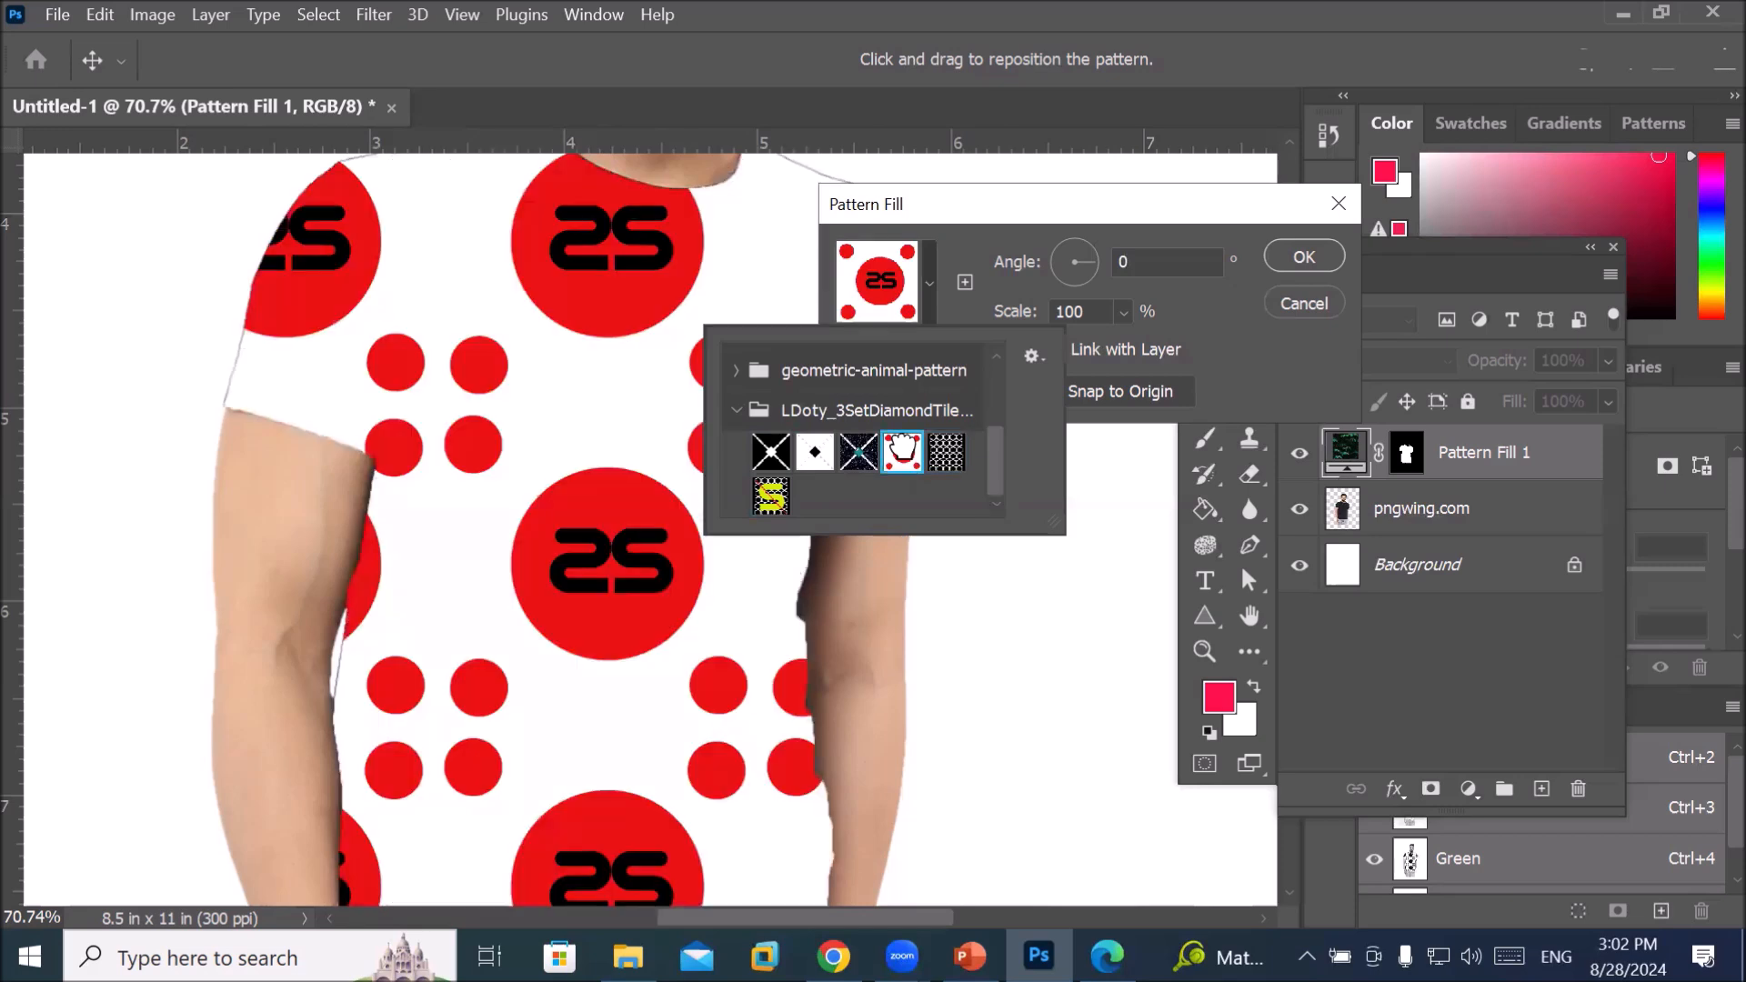
pyautogui.click(771, 496)
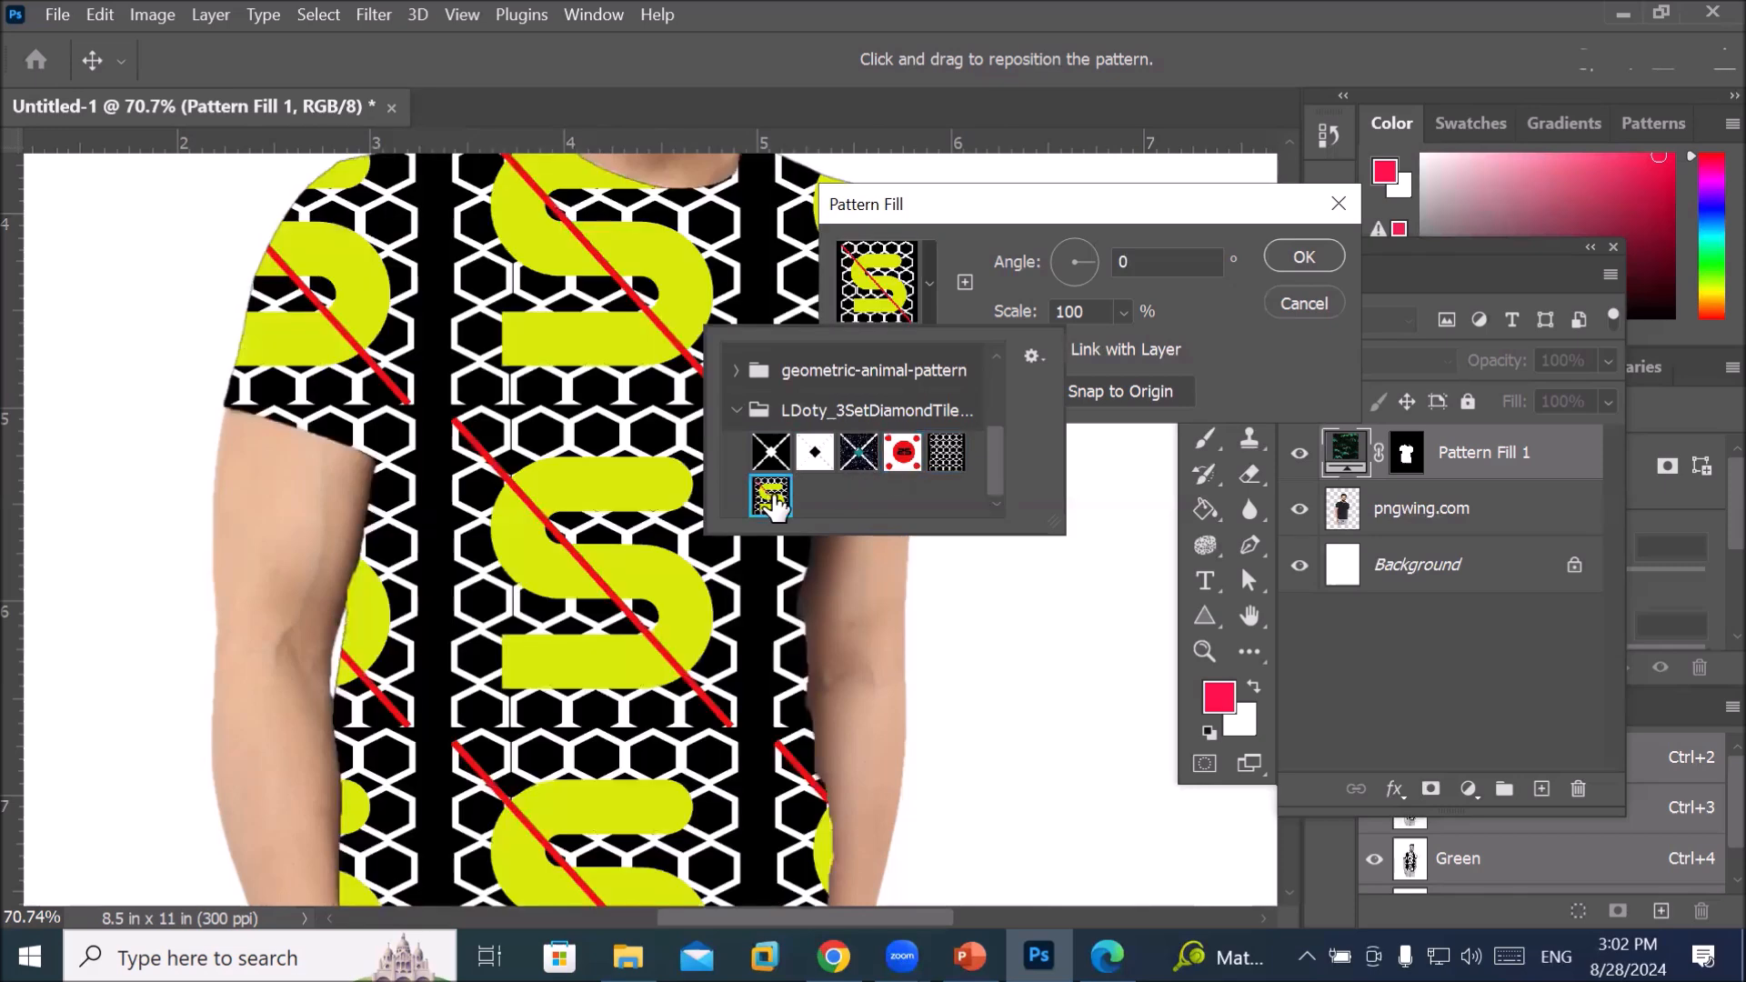
pyautogui.click(940, 221)
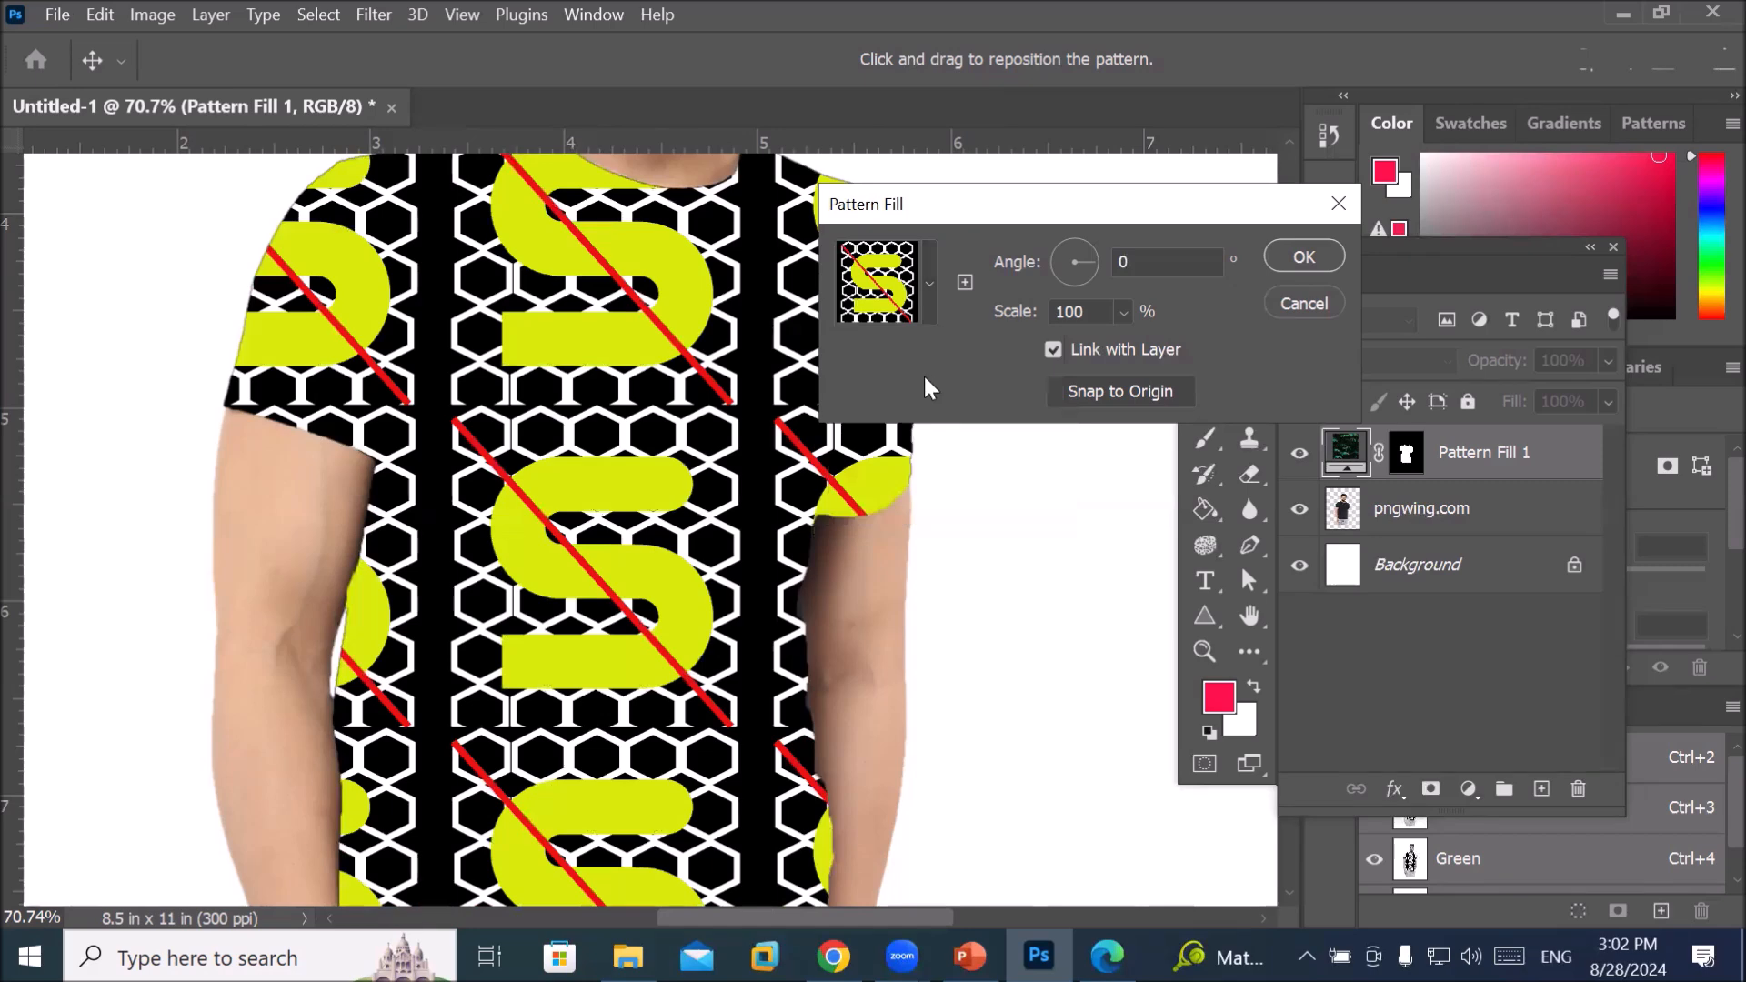
# Scale the T-shirt's pattern down to 1%, apply the fill, and delete the Pattern Fill 1 layer
pyautogui.click(1124, 312)
pyautogui.moveTo(1133, 349); pyautogui.dragTo(1126, 353)
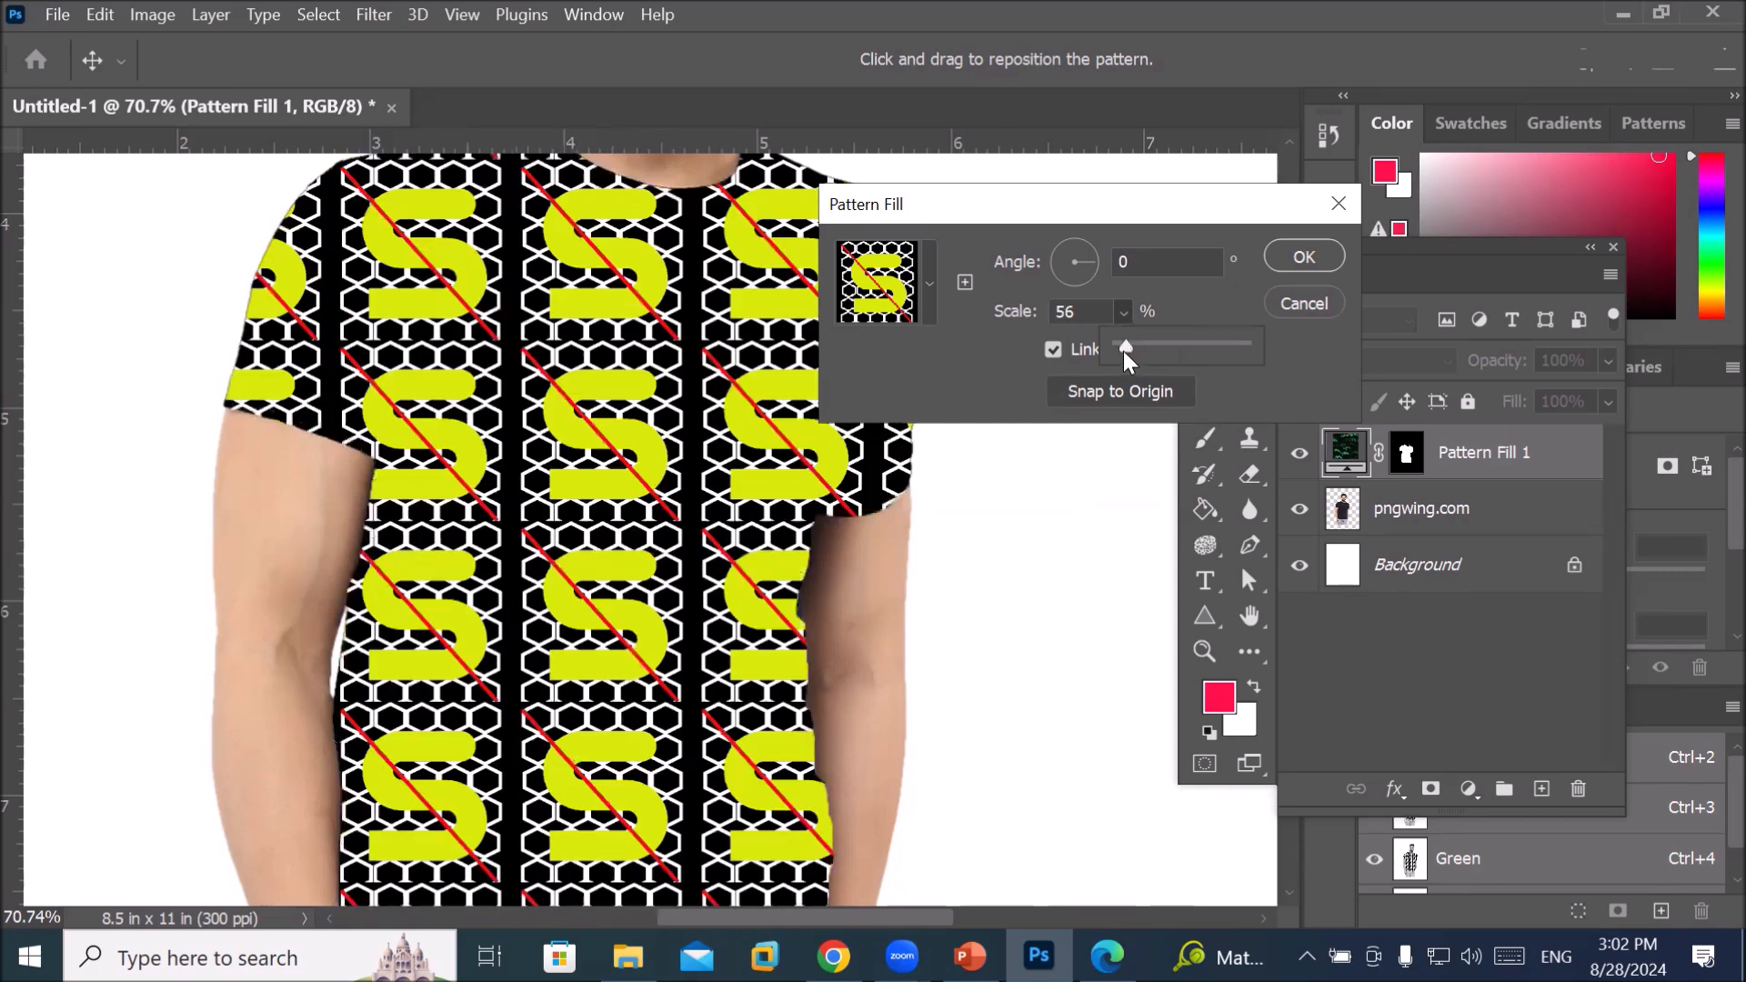
pyautogui.moveTo(1122, 352)
pyautogui.mouseDown()
pyautogui.moveTo(1155, 349)
pyautogui.moveTo(1122, 346)
pyautogui.mouseUp()
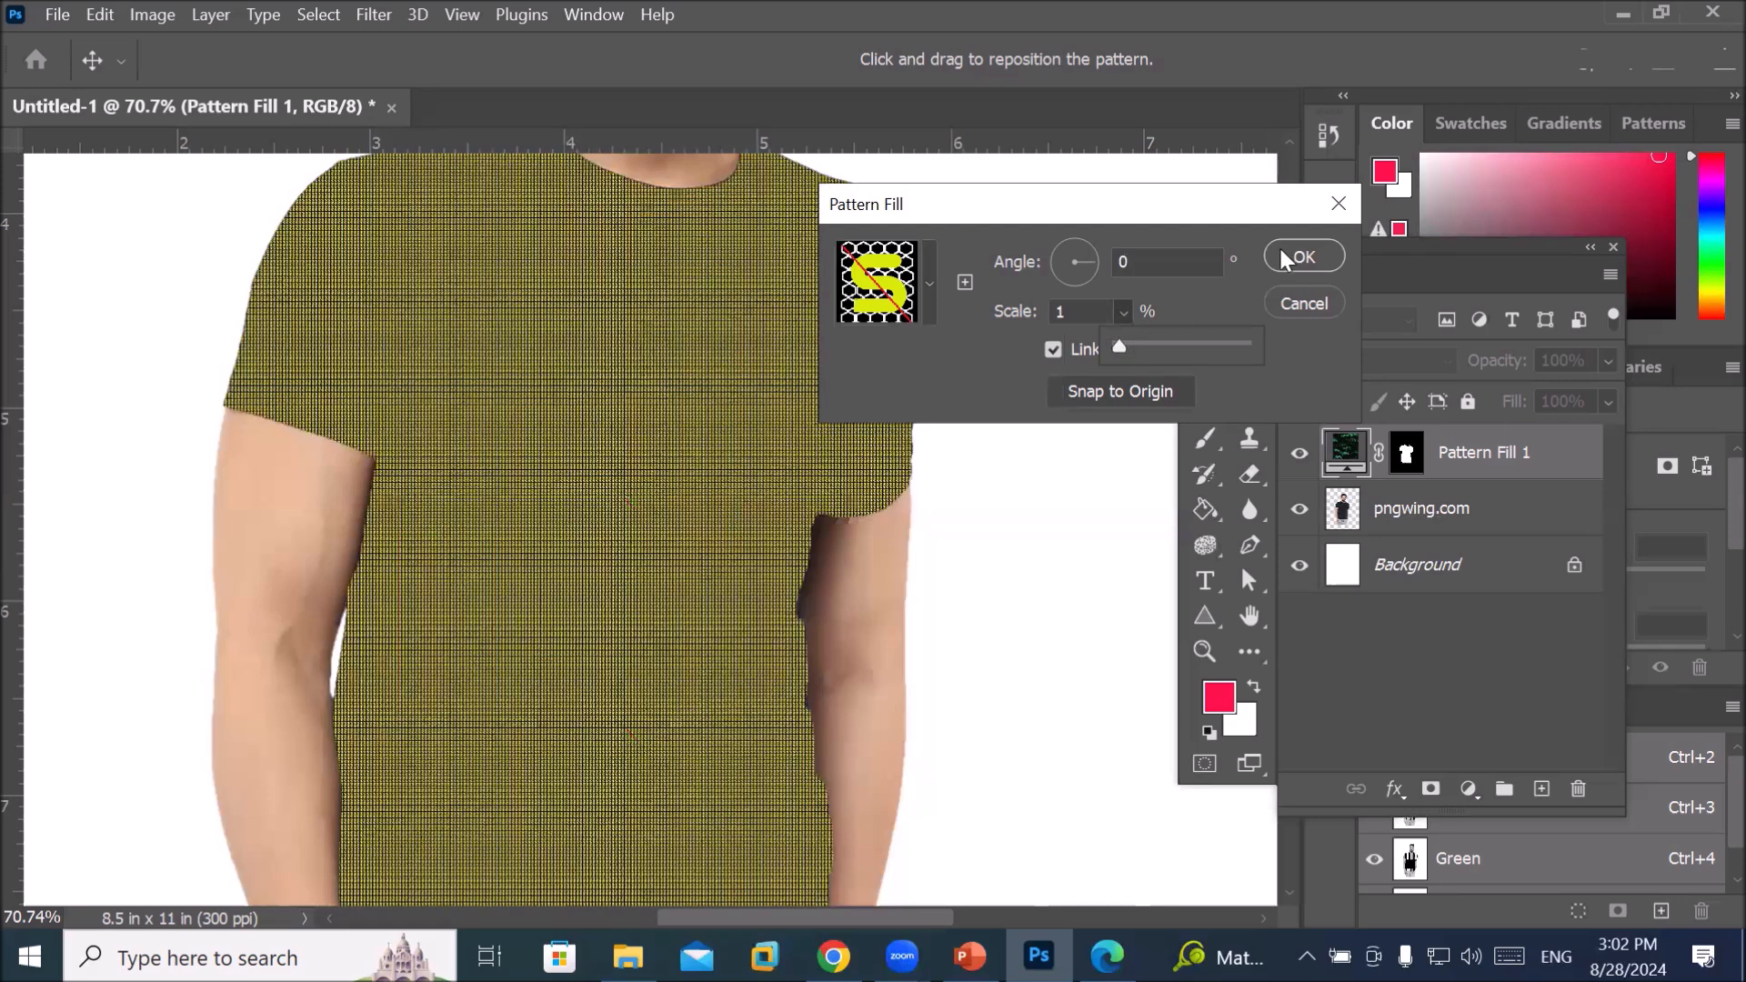
pyautogui.press('Return')
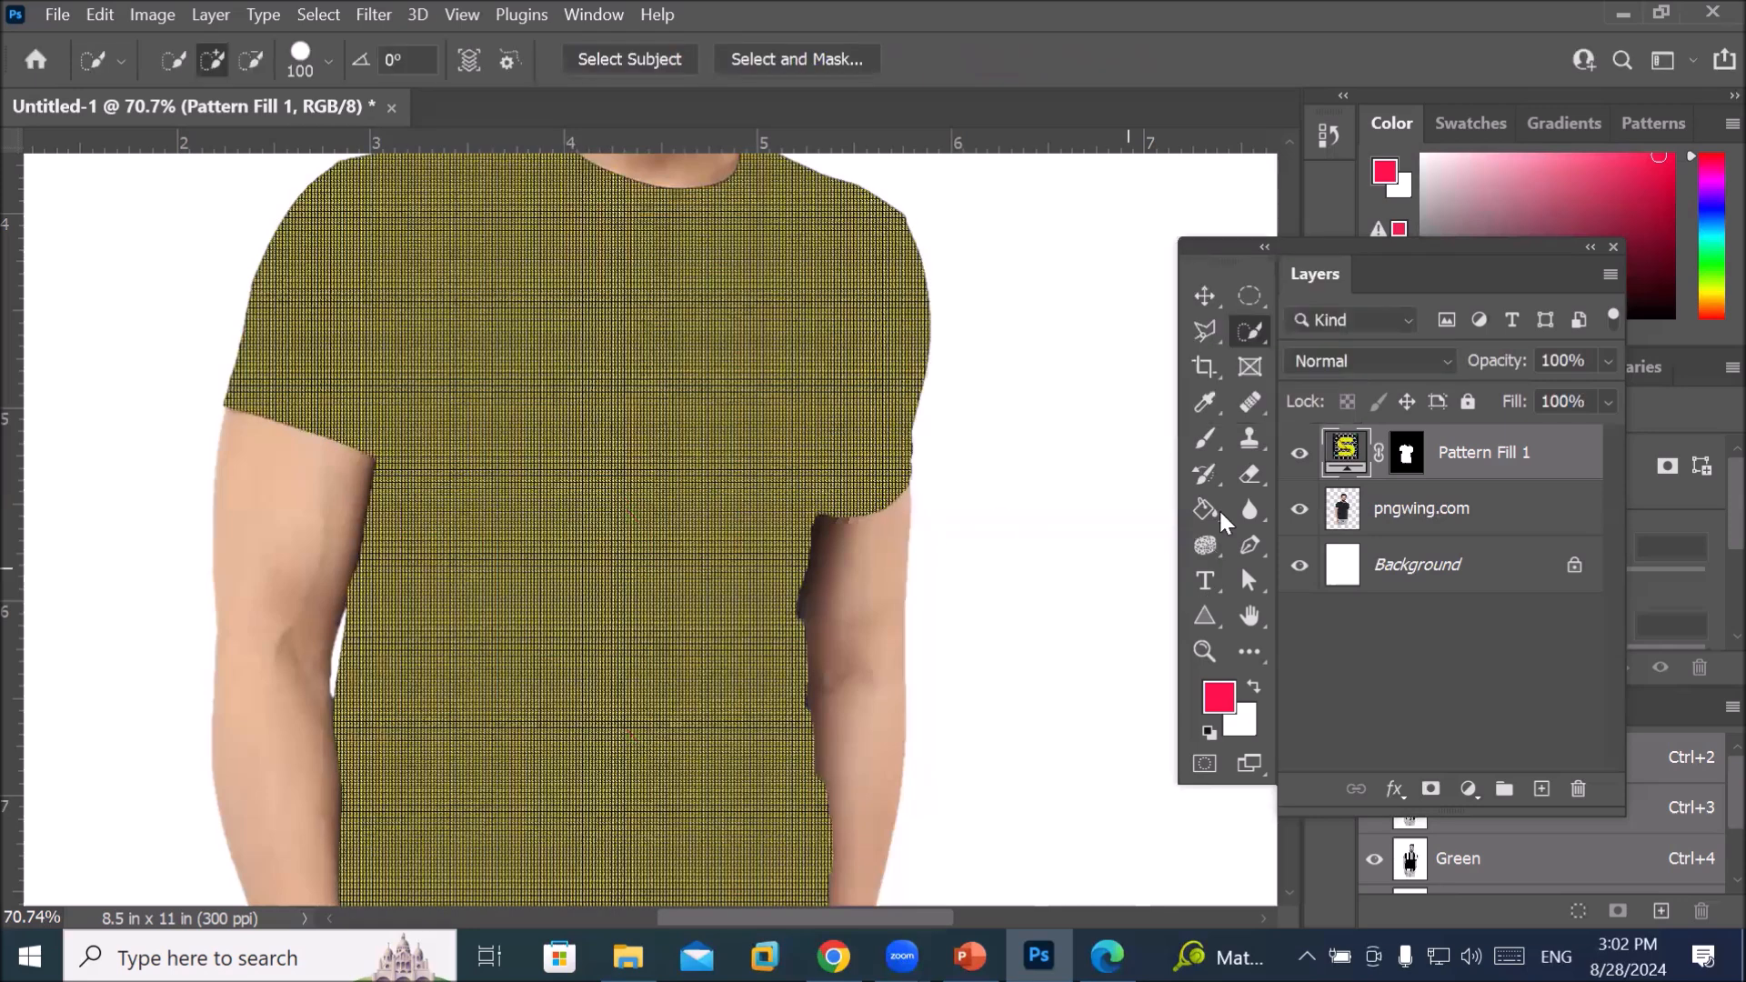
pyautogui.moveTo(1345, 459); pyautogui.dragTo(1578, 789)
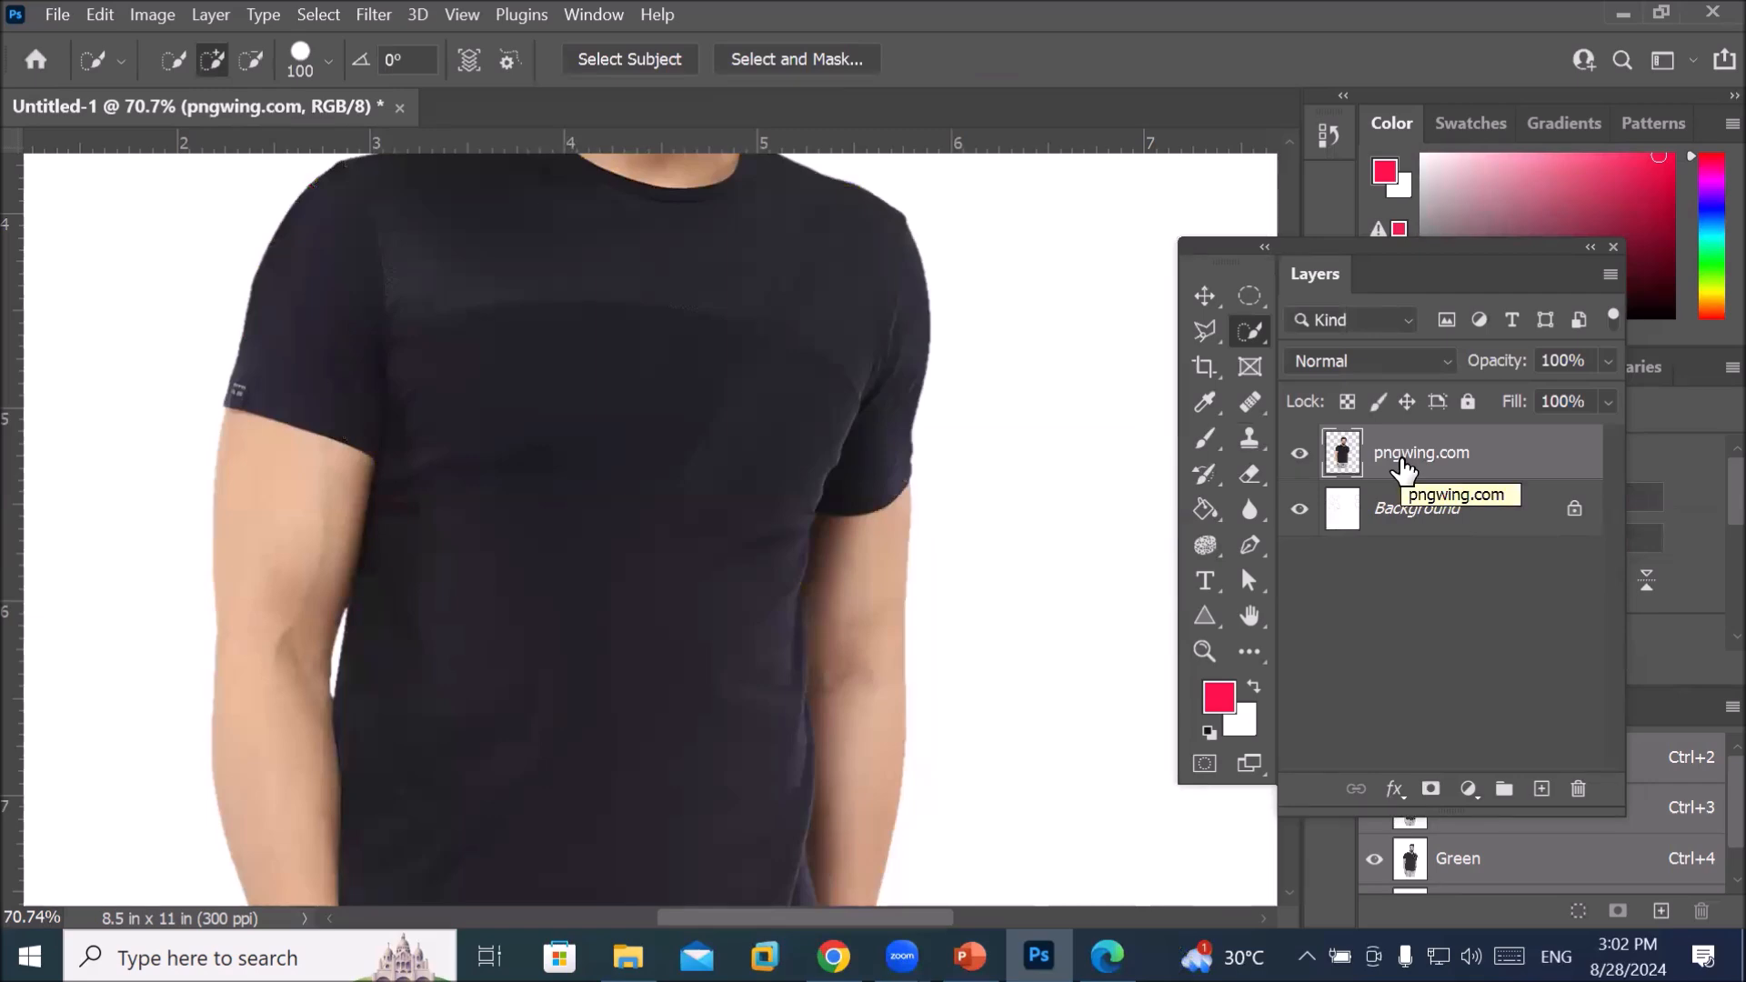
# Place the black-and-white ornamental border picture "images" from the Models folder into the Photoshop document
pyautogui.hotkey('alt', 'Tab')
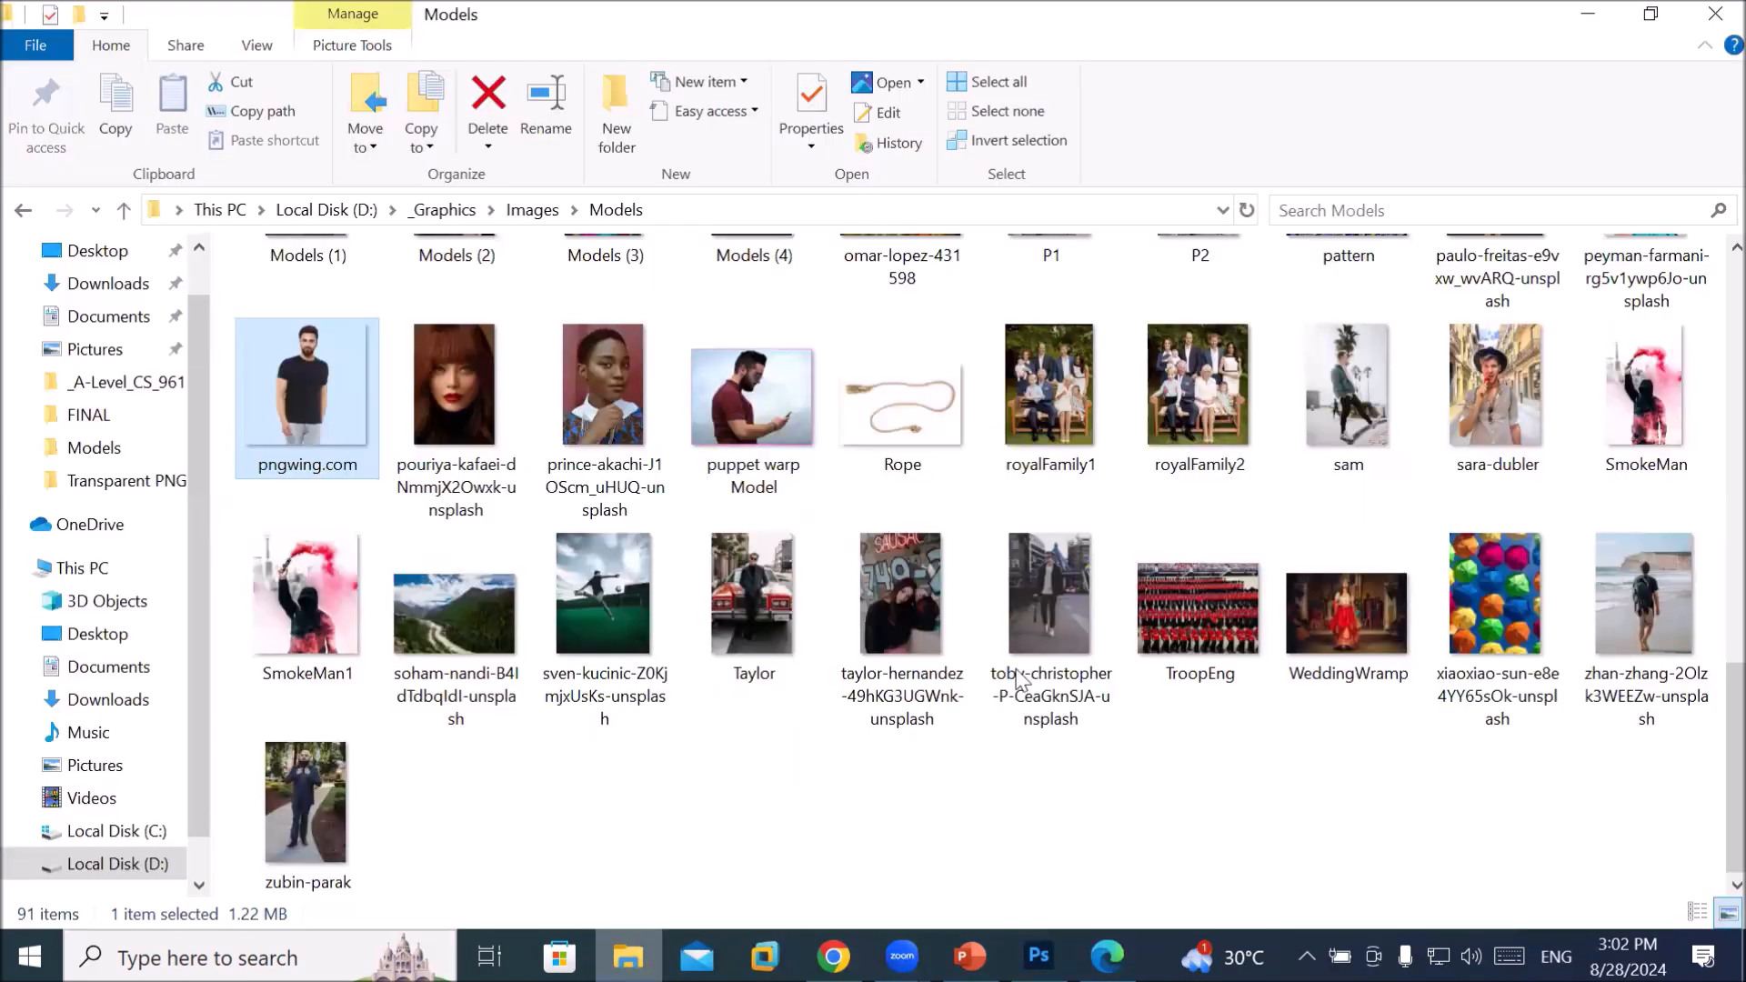
pyautogui.click(1507, 591)
pyautogui.scroll(5, 828, 564)
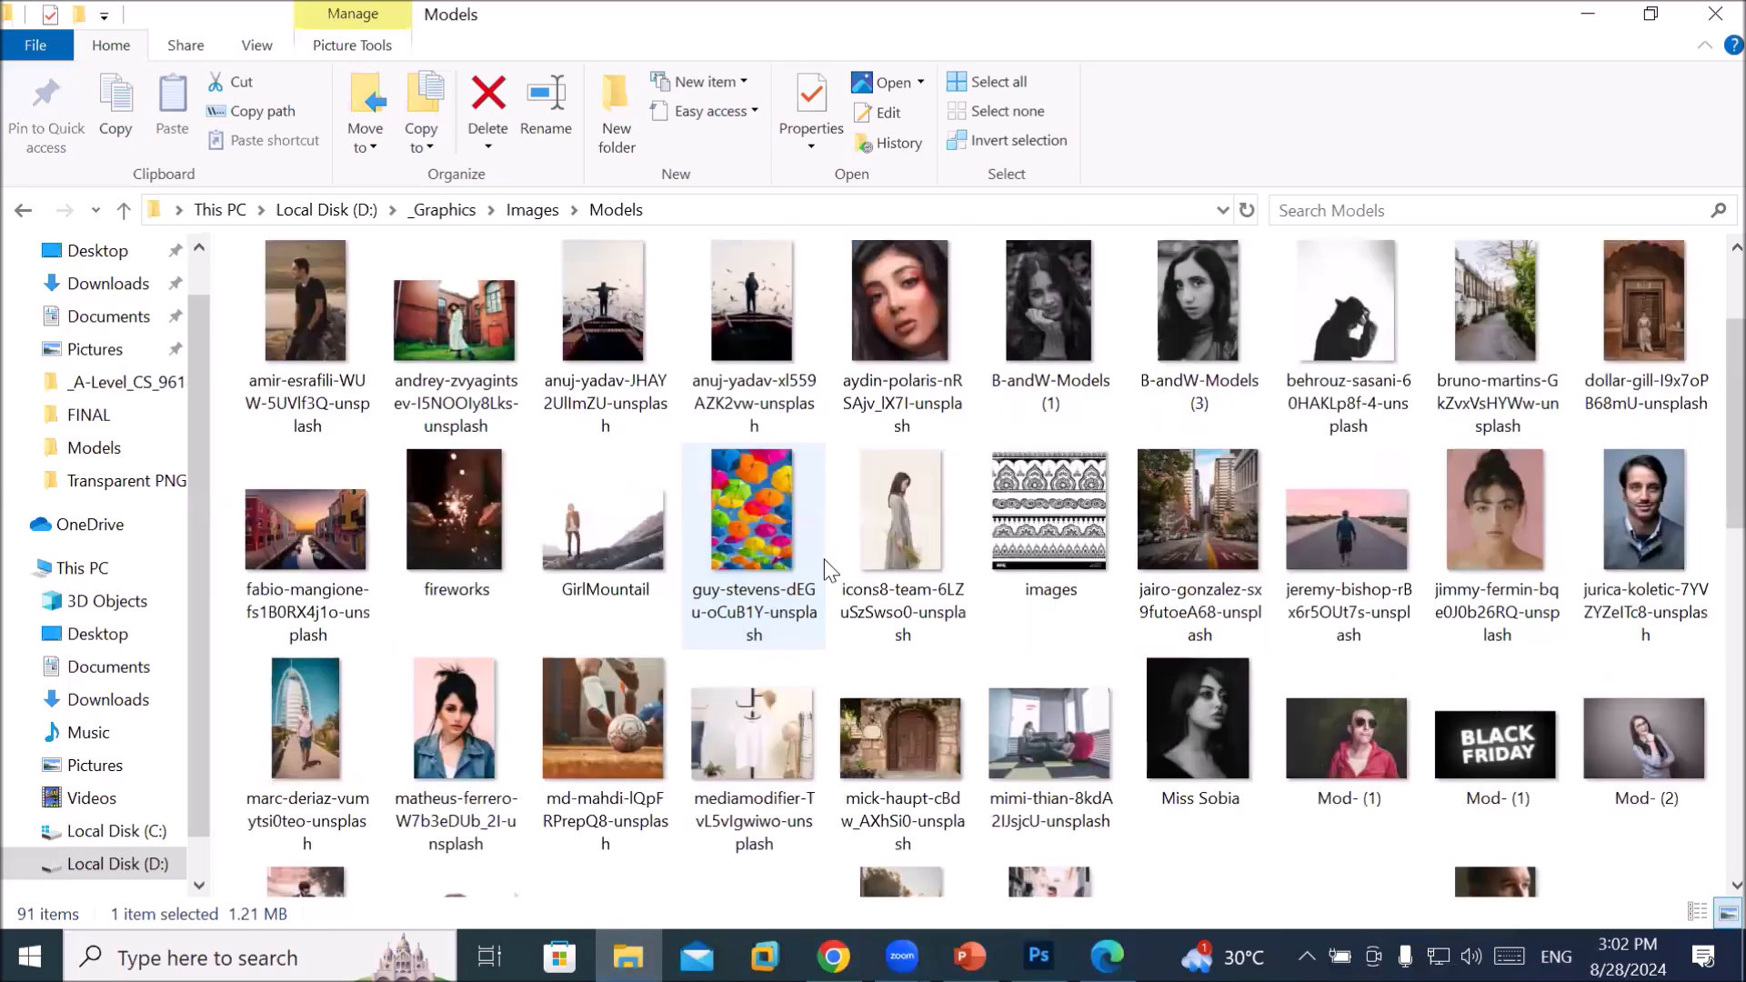
pyautogui.click(1069, 509)
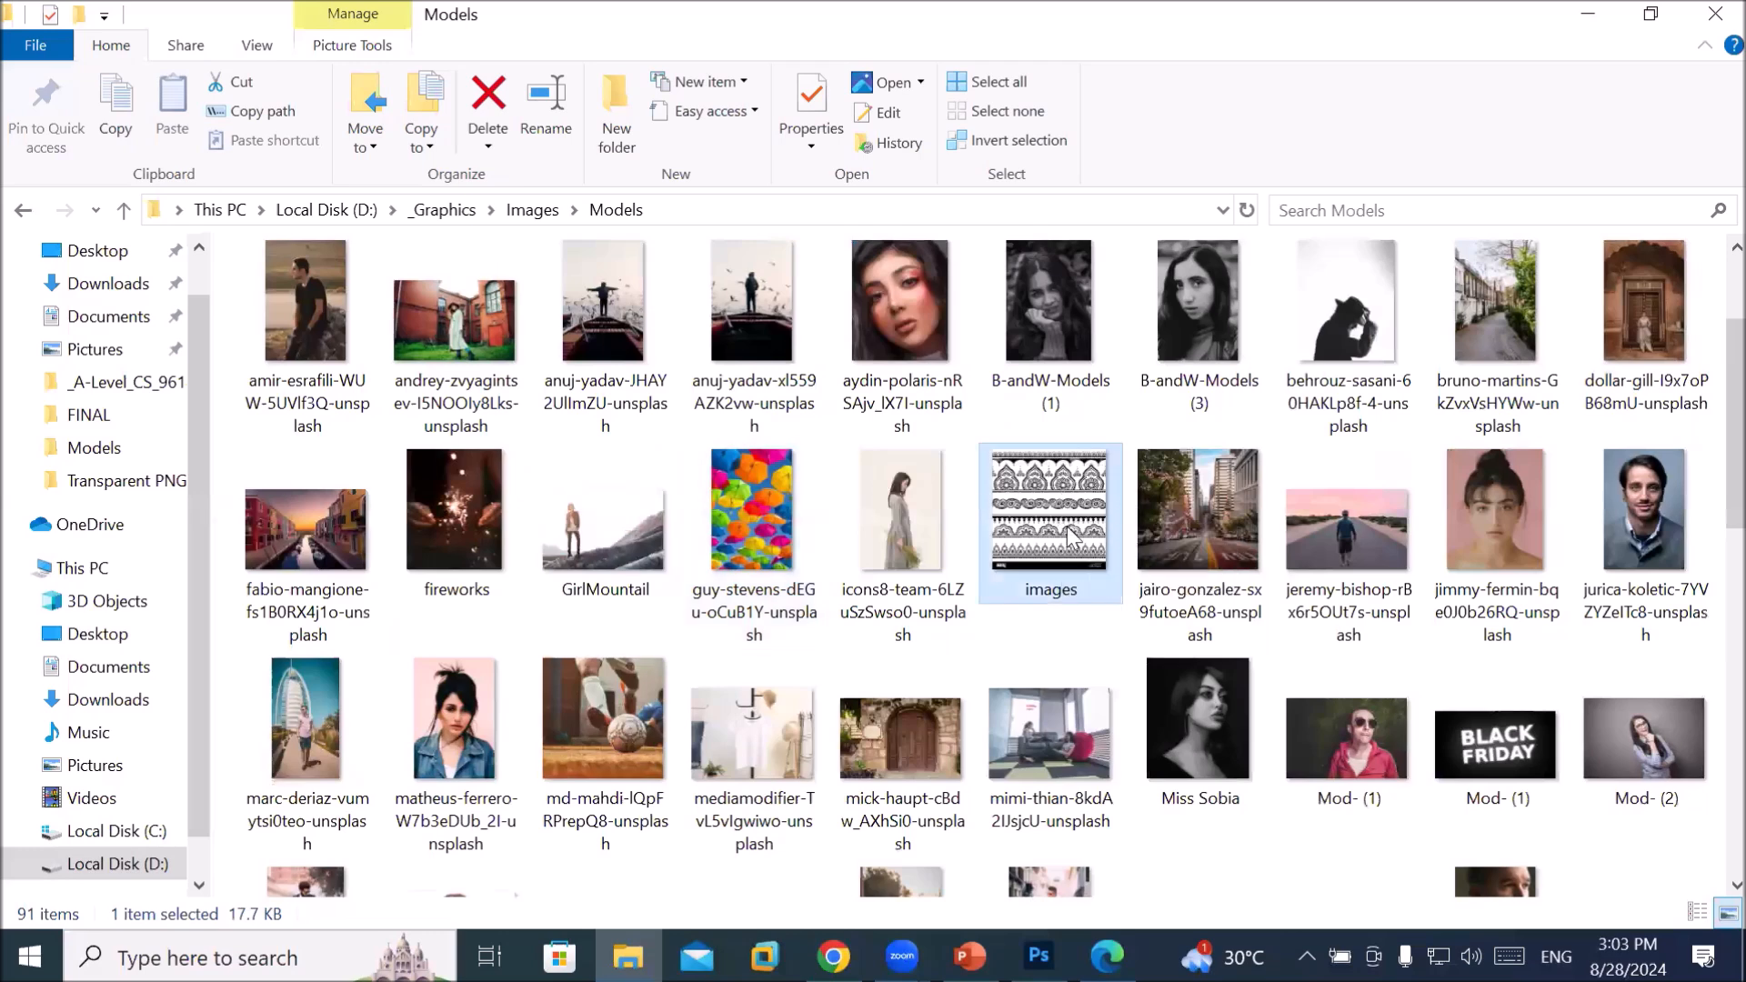
pyautogui.click(1039, 956)
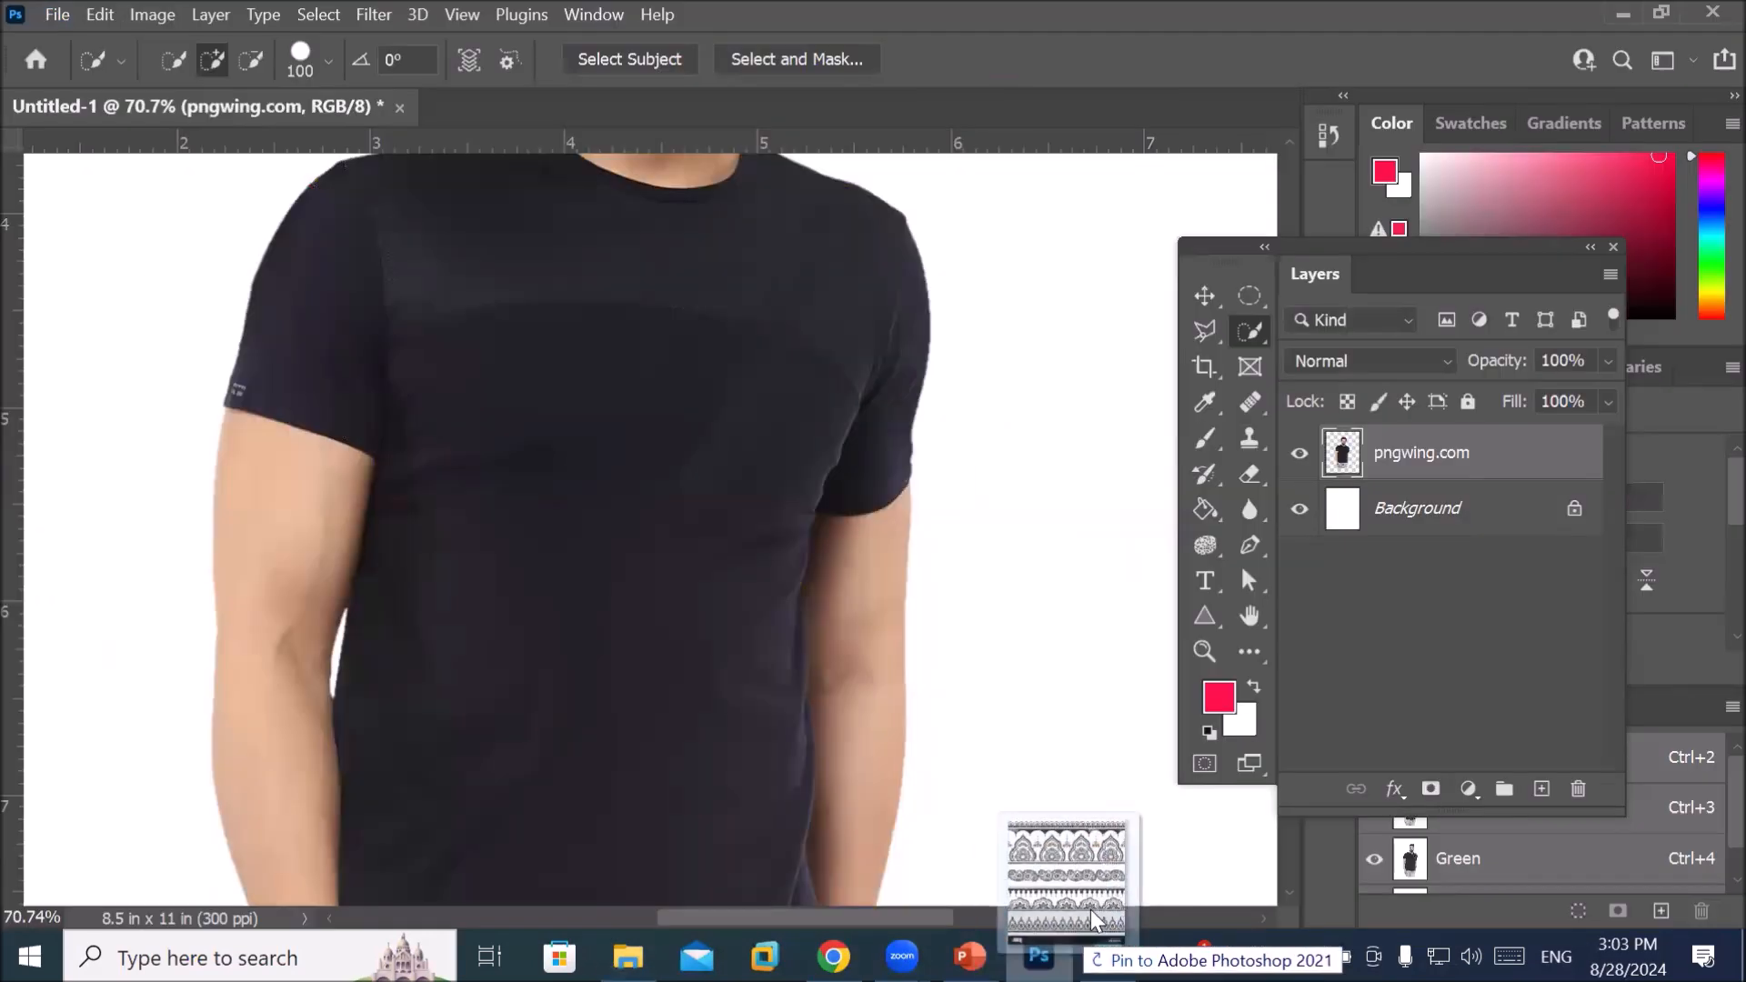
pyautogui.moveTo(625, 308); pyautogui.dragTo(682, 395)
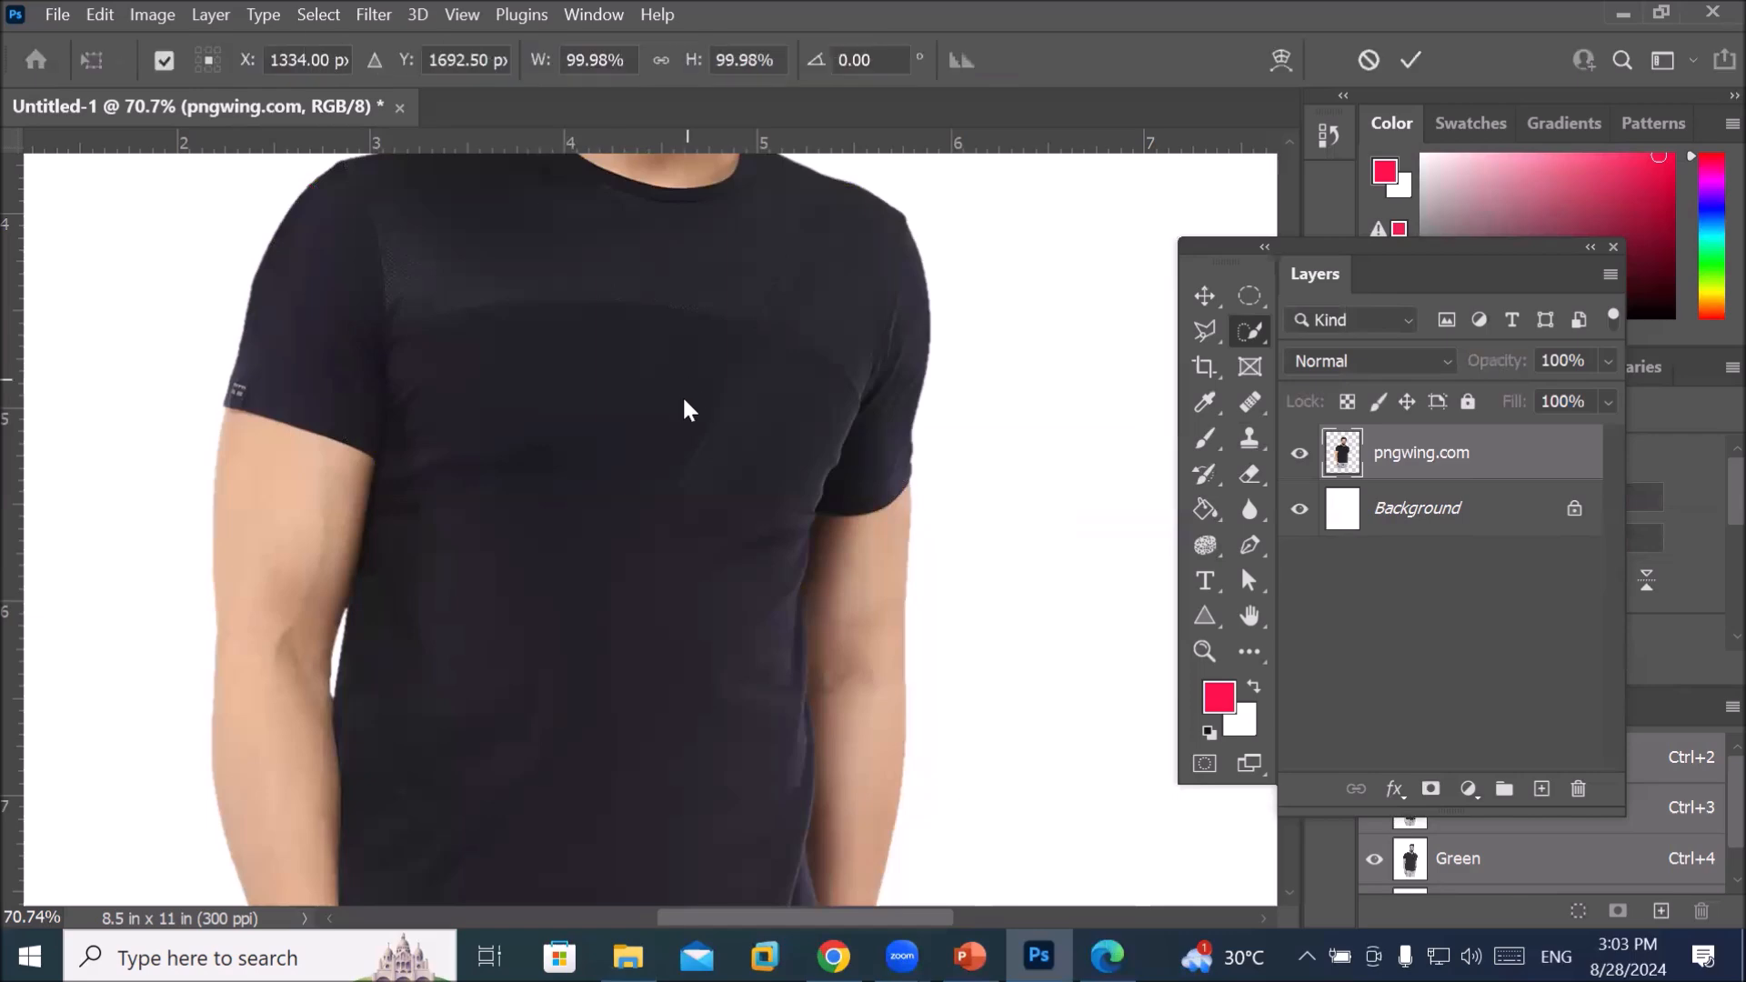
# Stretch the placed ornamental picture over the T-shirt to about 116% width and 143% height, and commit the transform
pyautogui.scroll(-2, 564, 482)
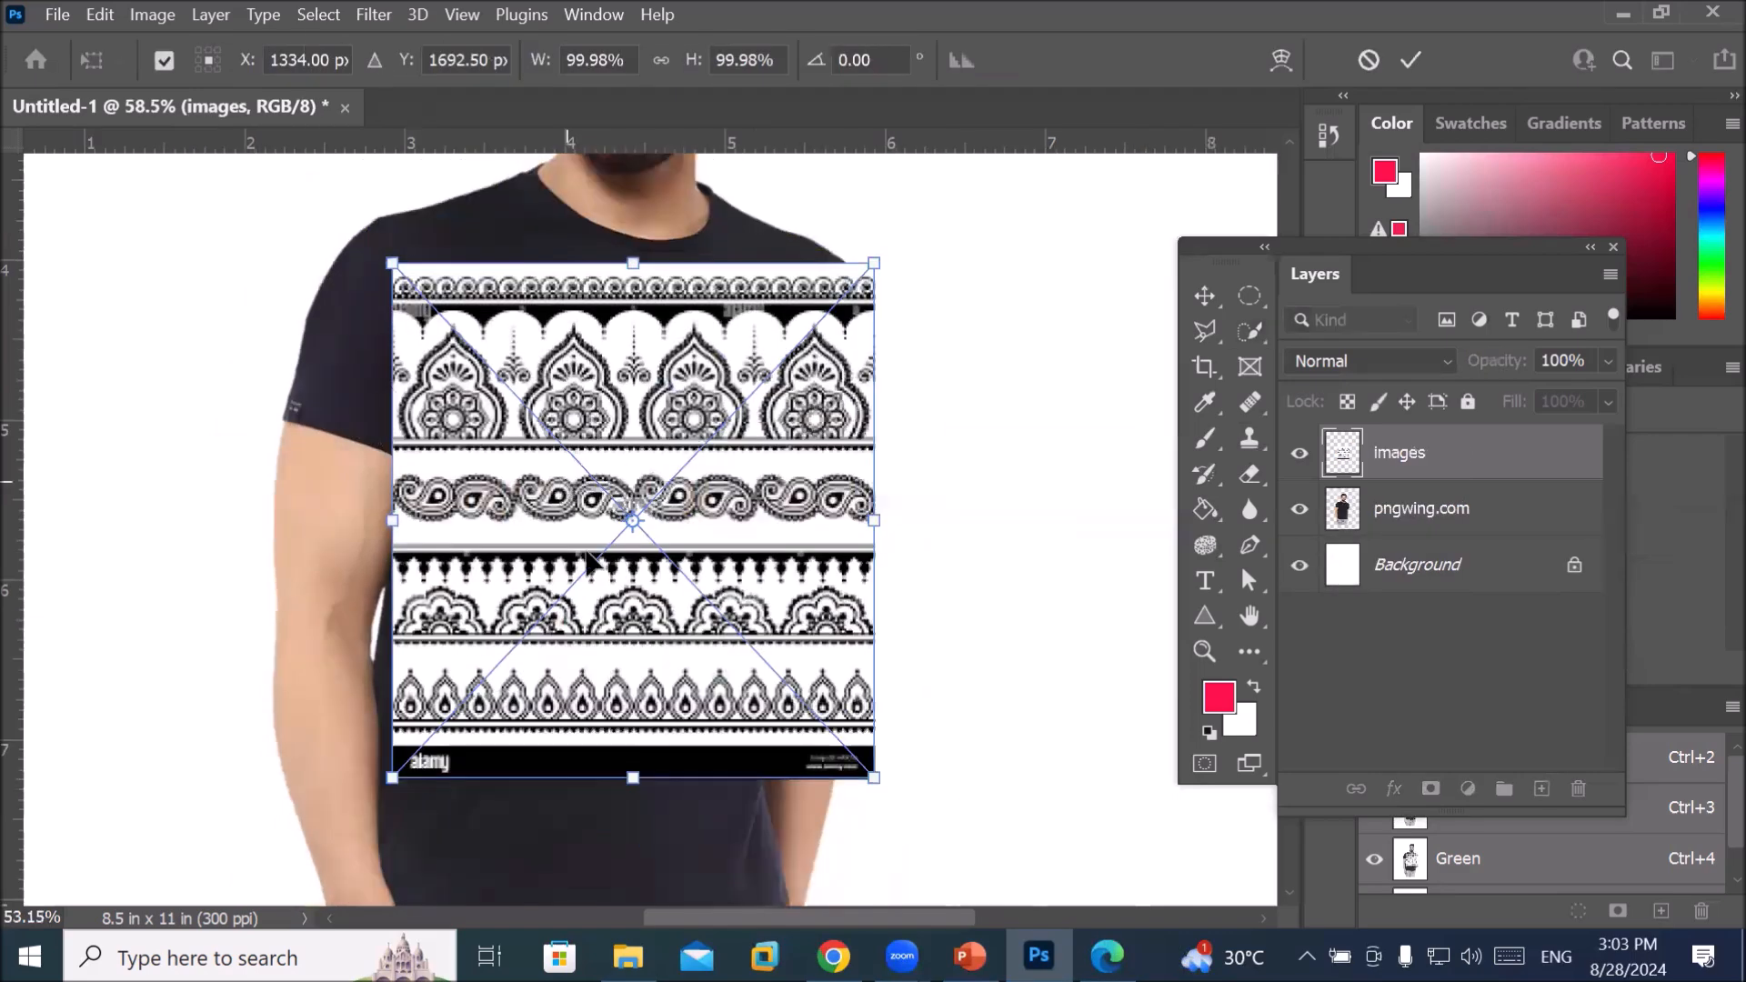
pyautogui.moveTo(629, 755); pyautogui.dragTo(628, 894)
pyautogui.moveTo(613, 243); pyautogui.dragTo(602, 228)
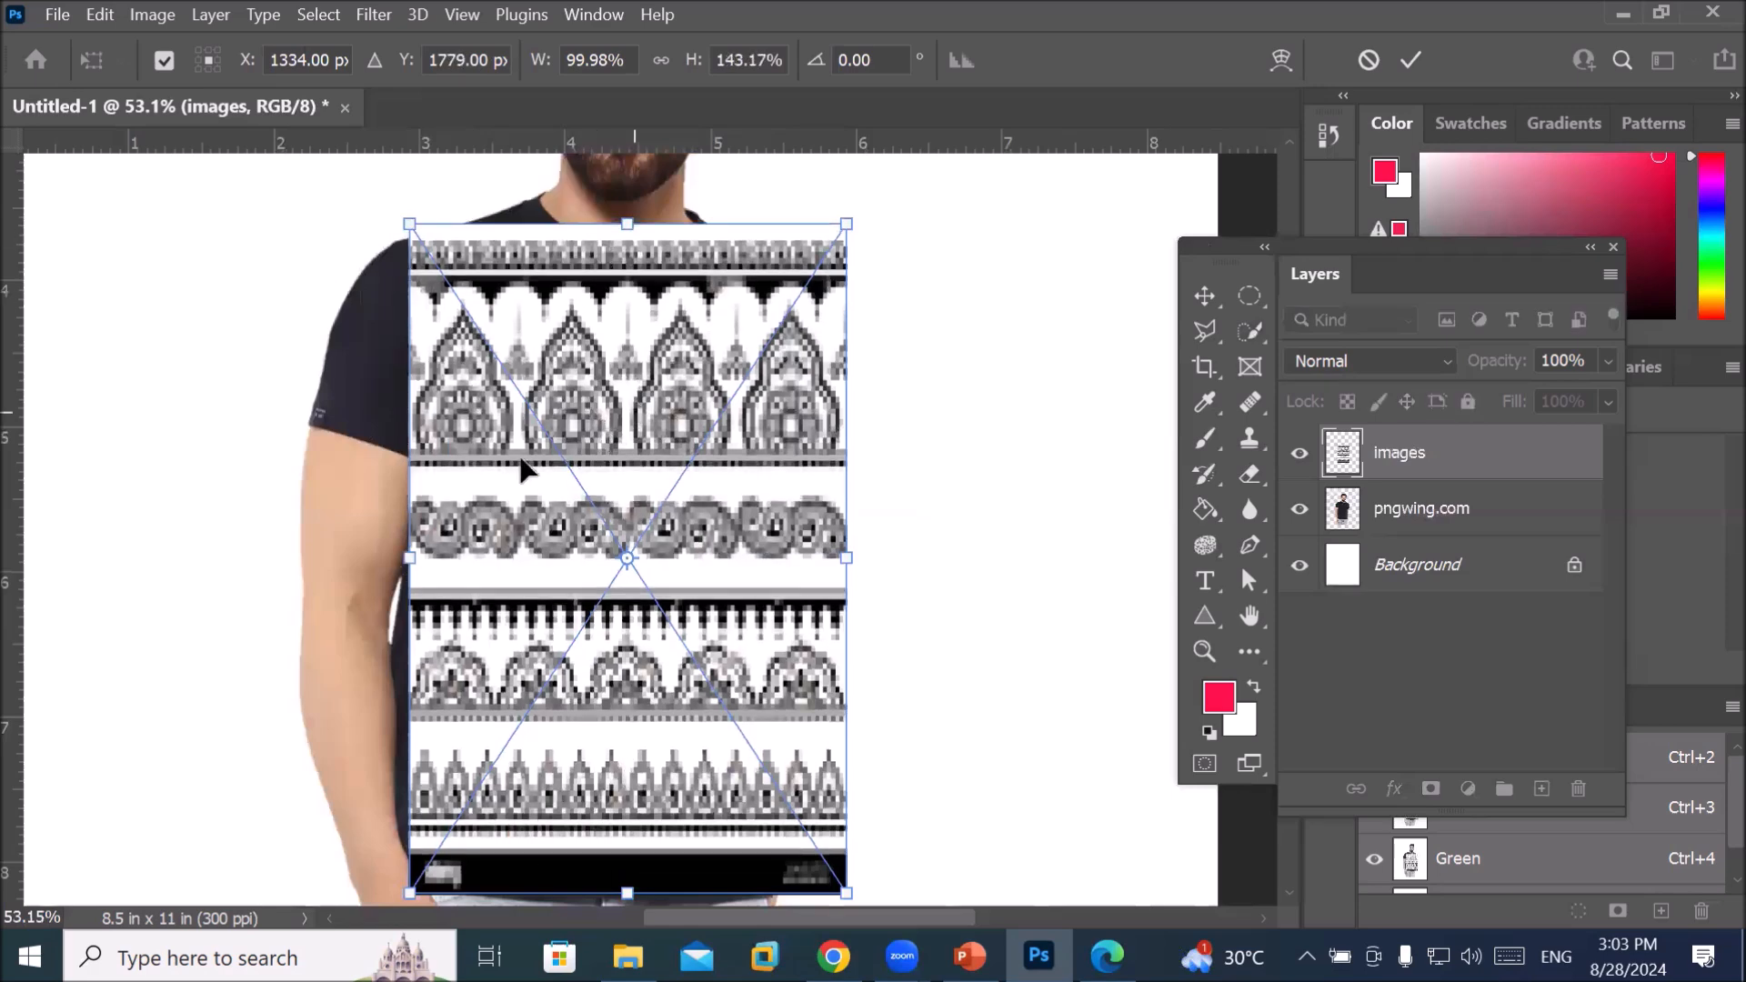
pyautogui.moveTo(410, 569); pyautogui.dragTo(335, 569)
pyautogui.press('Return')
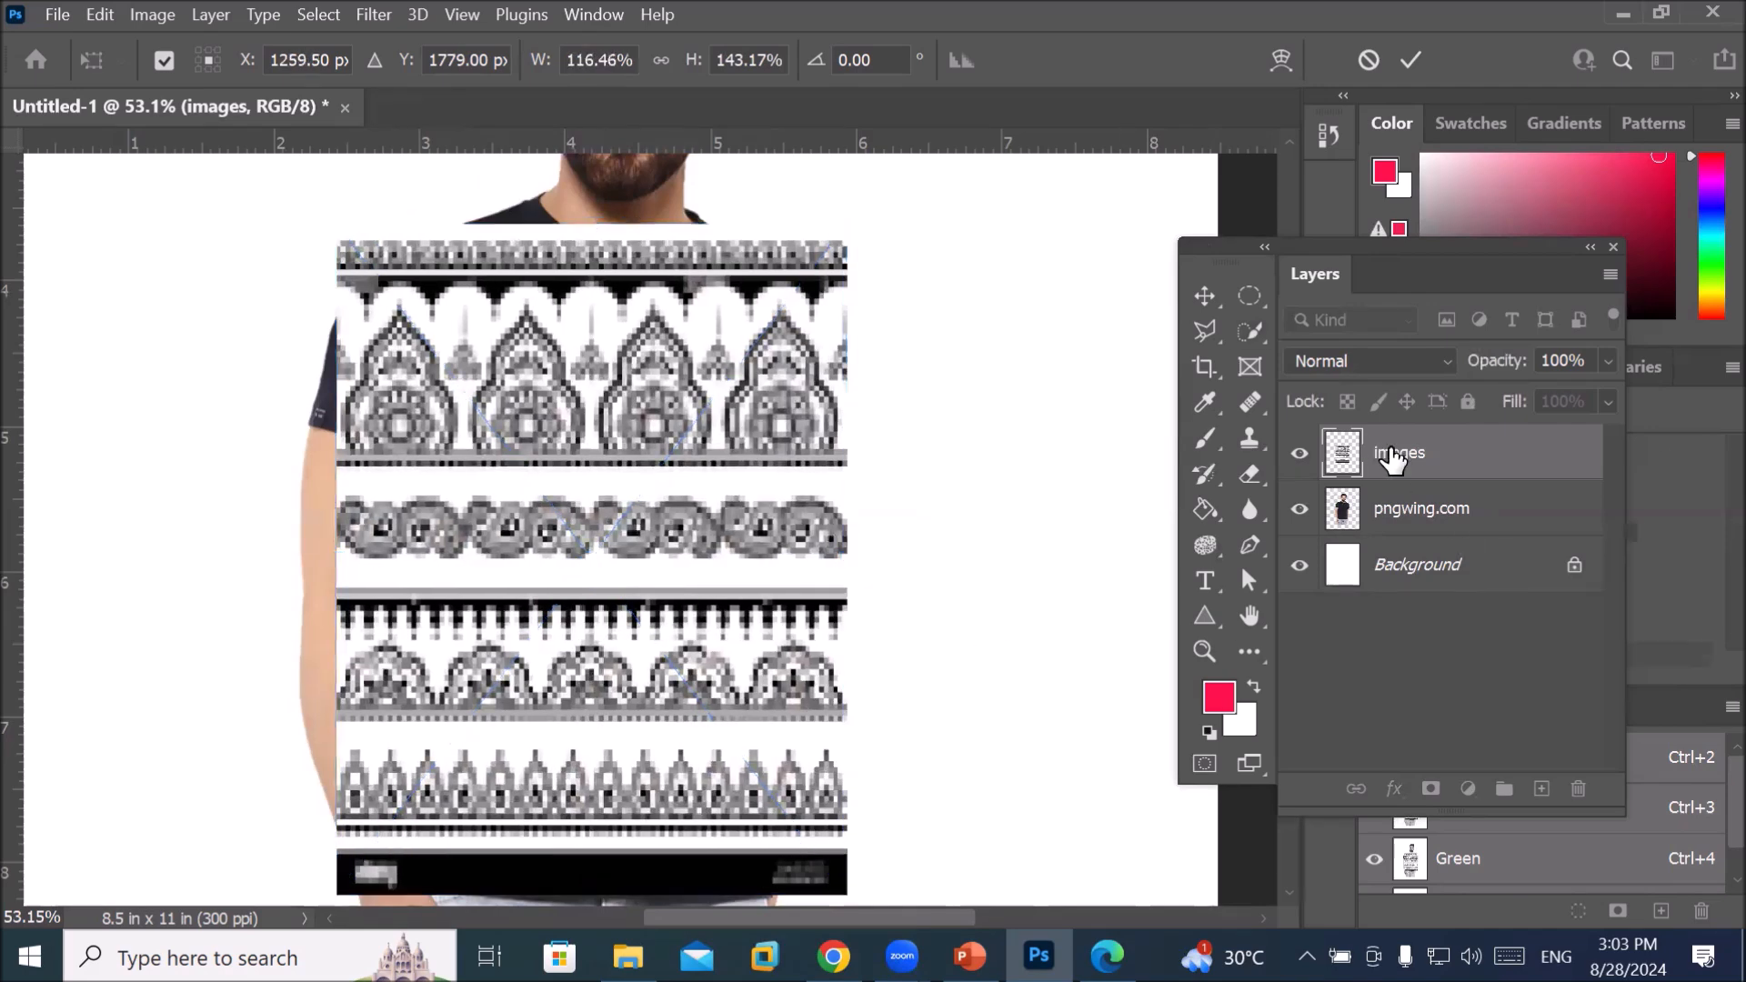
# Hide the images layer and select the black T-shirt on the pngwing.com layer with Quick Selection, subtracting the bare arm
pyautogui.press('w')
pyautogui.click(1299, 455)
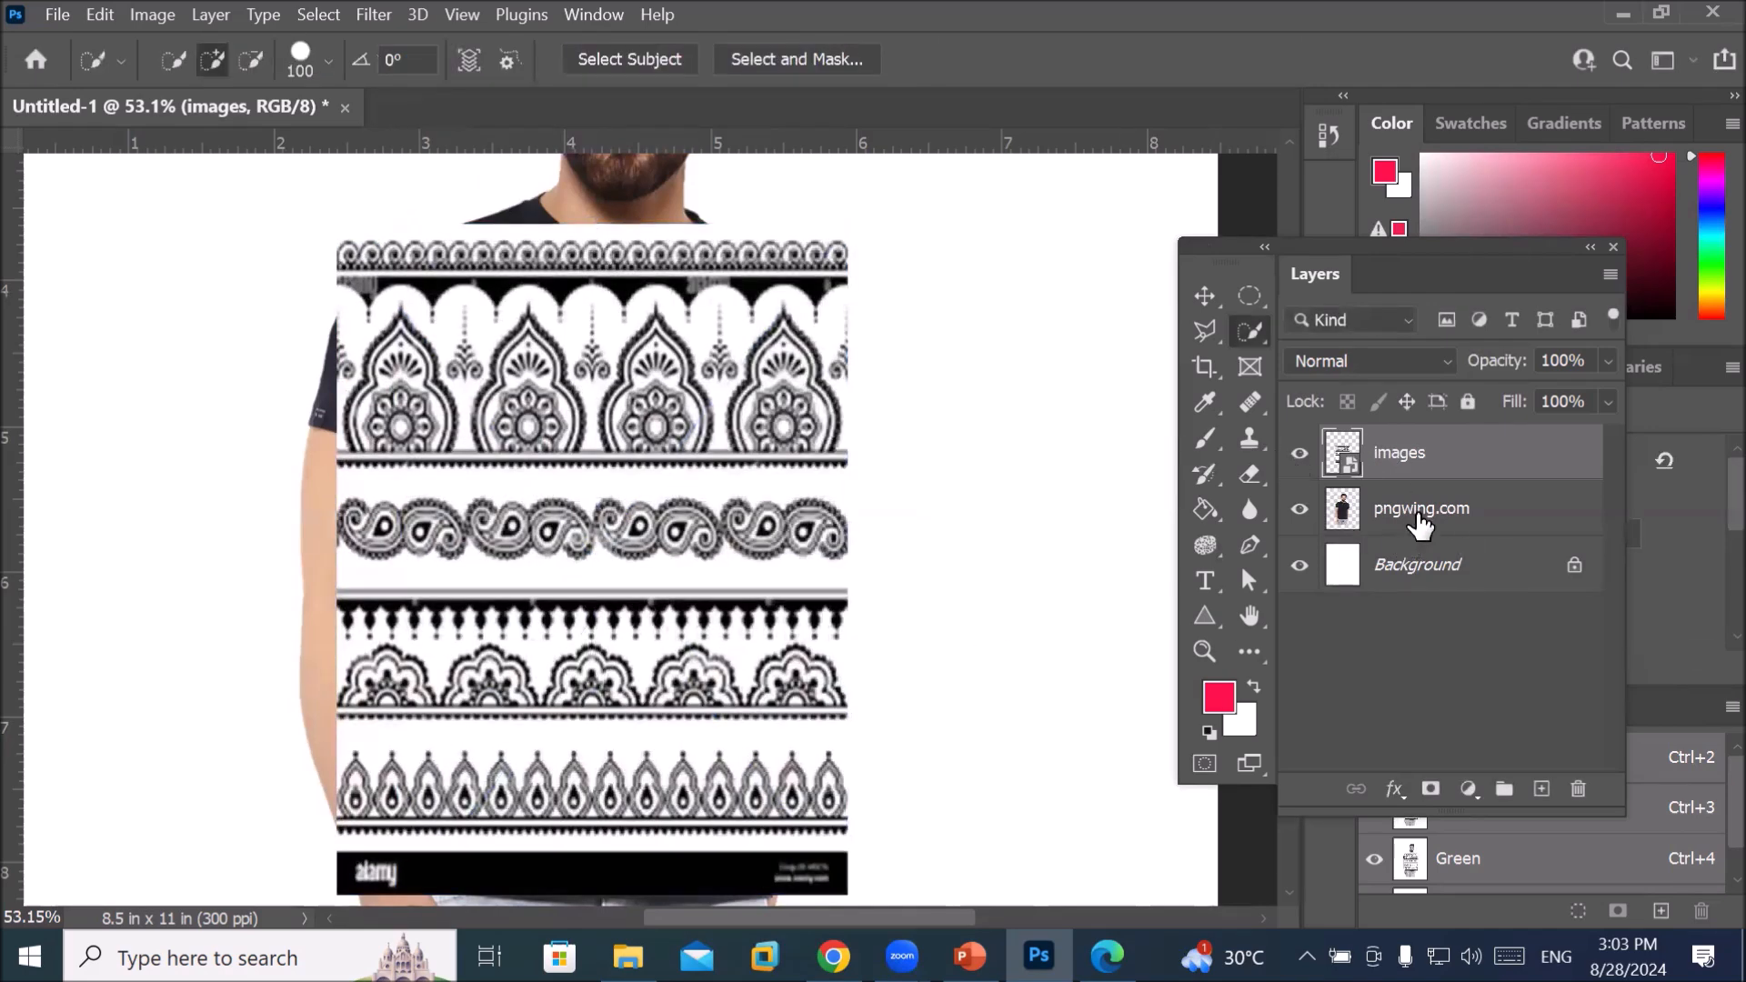
pyautogui.click(1421, 516)
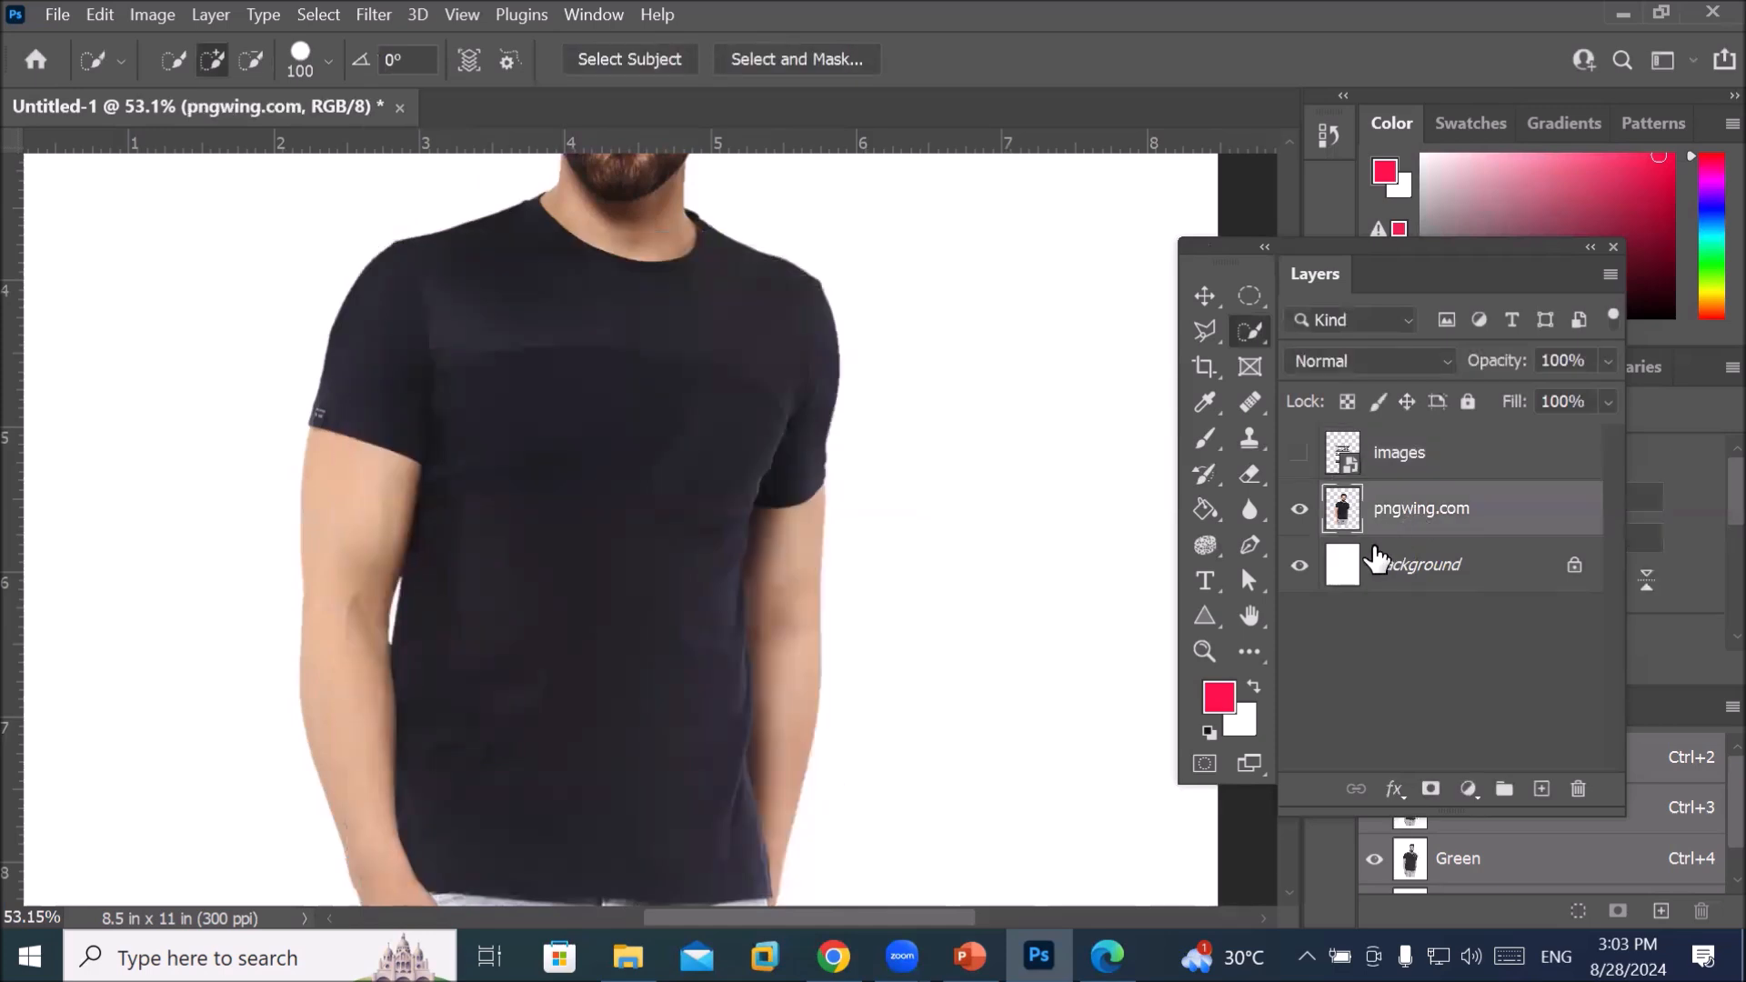
pyautogui.moveTo(604, 587); pyautogui.dragTo(611, 622)
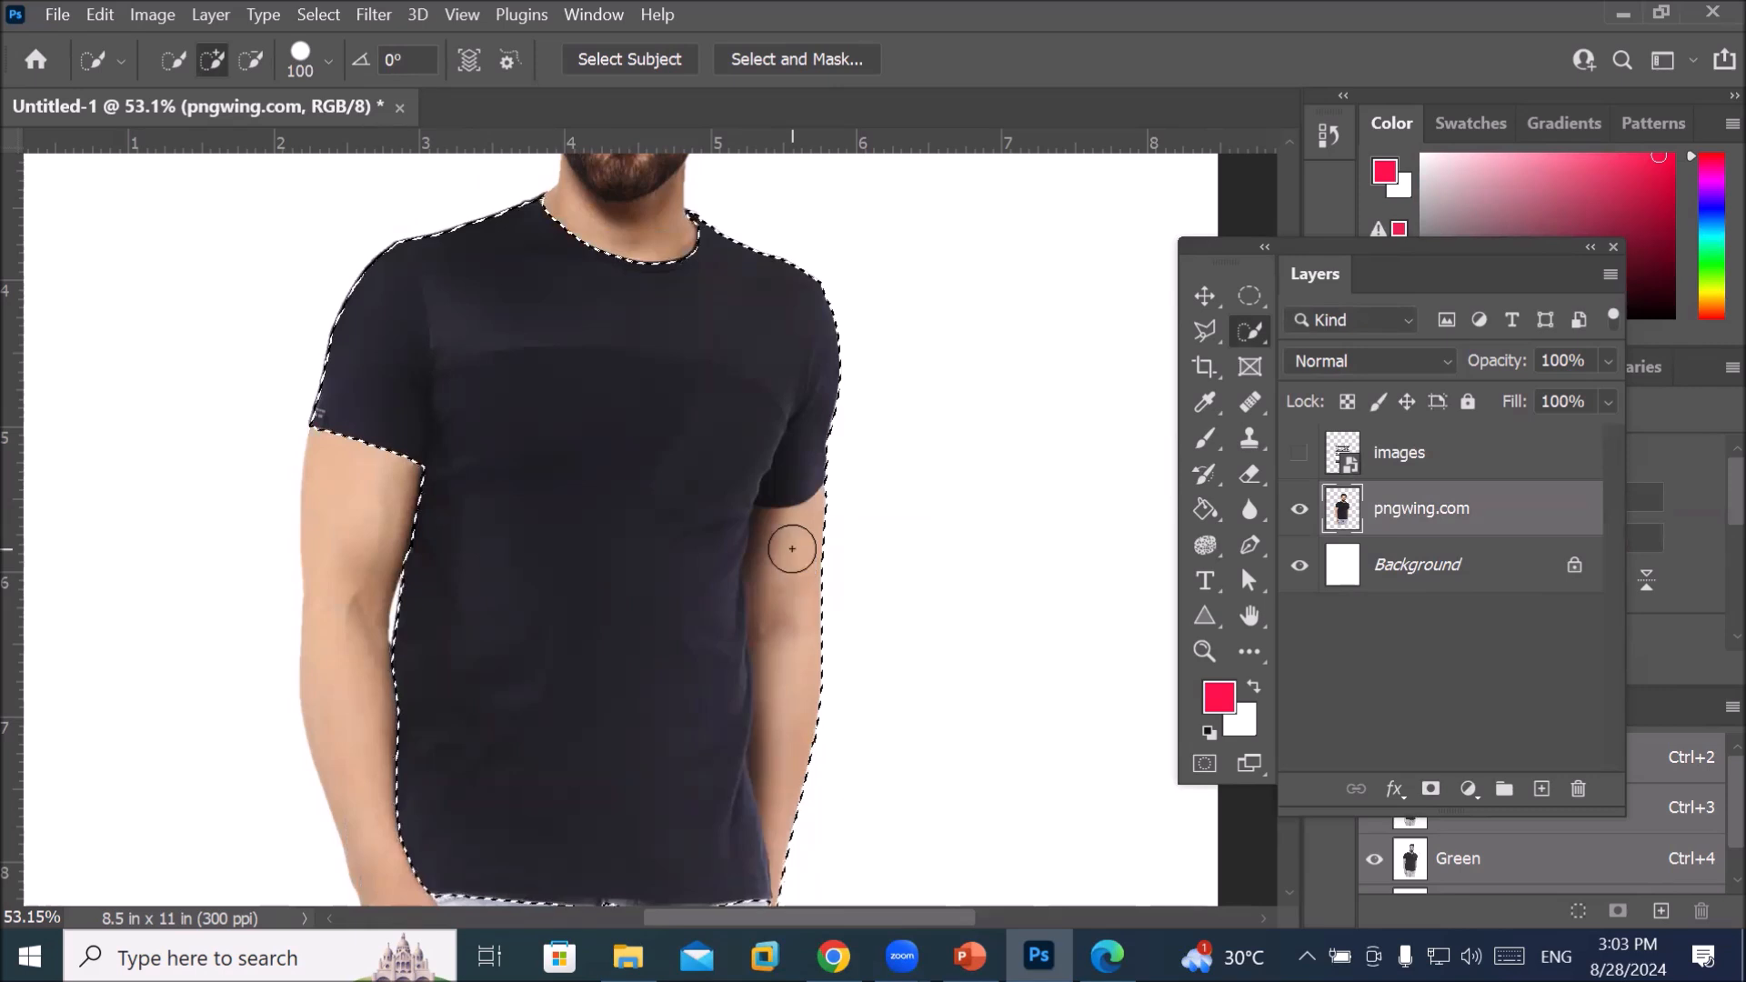
pyautogui.moveTo(819, 753); pyautogui.dragTo(811, 775)
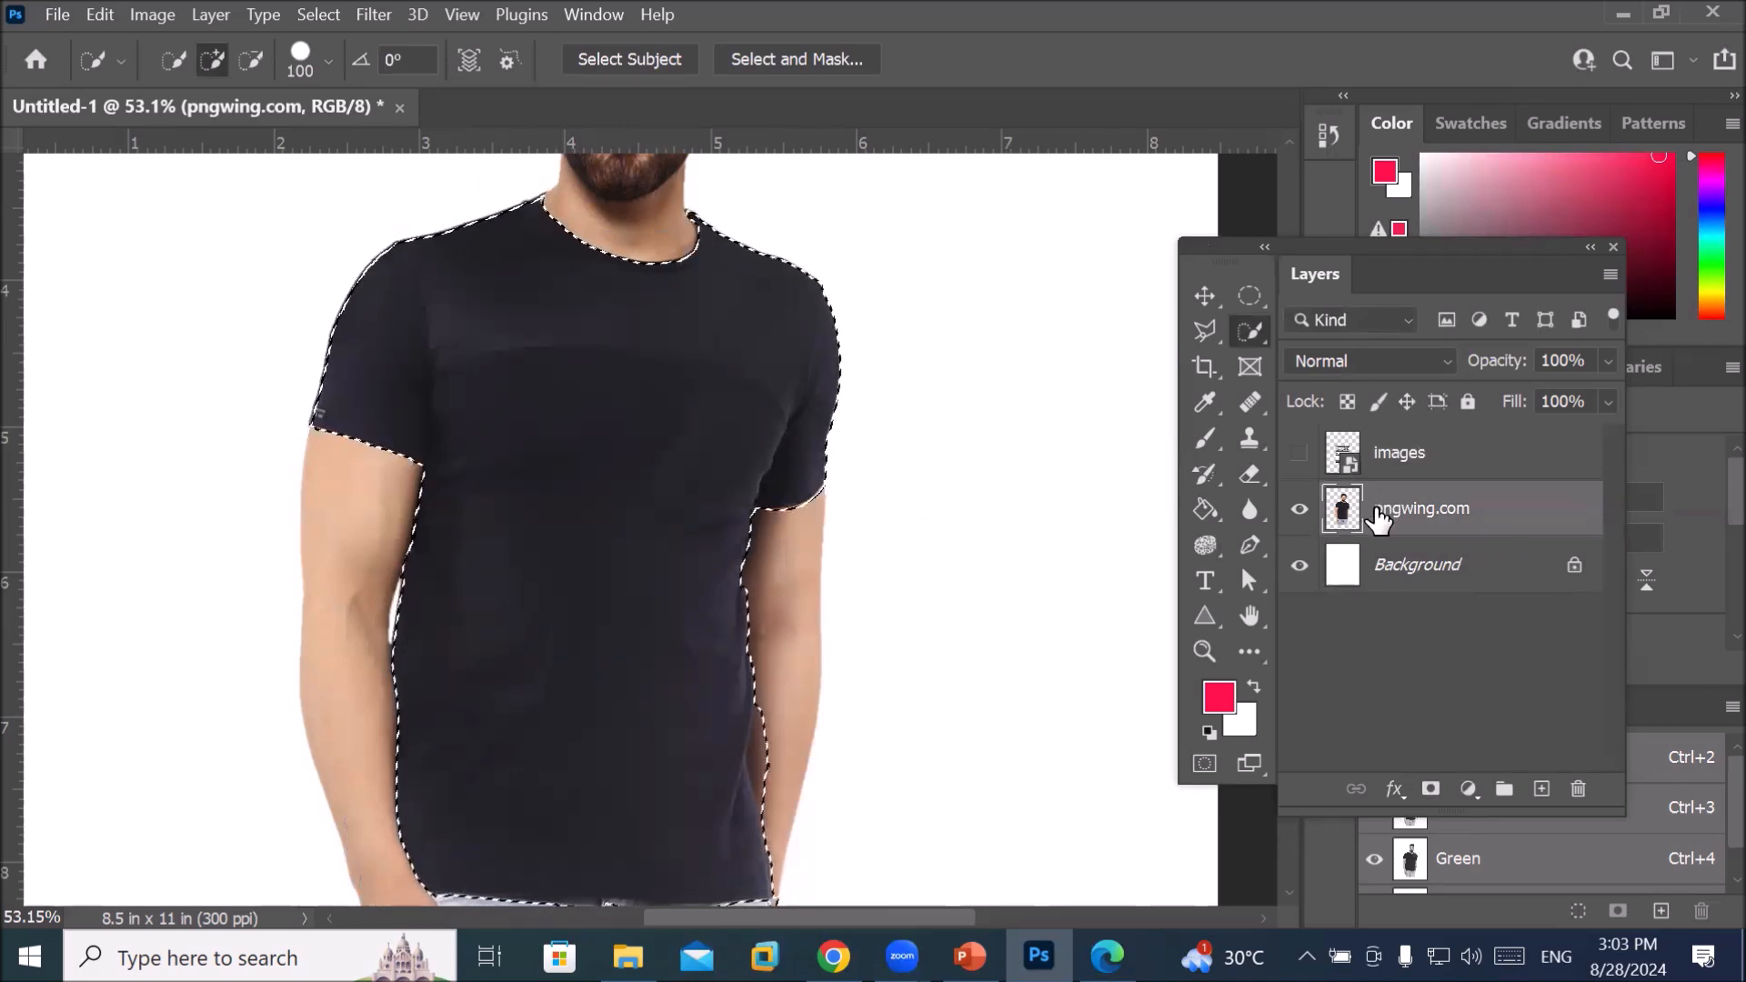
# Copy the selected T-shirt onto its own layer and hide the pngwing.com layer
pyautogui.hotkey('ctrl', 'j')
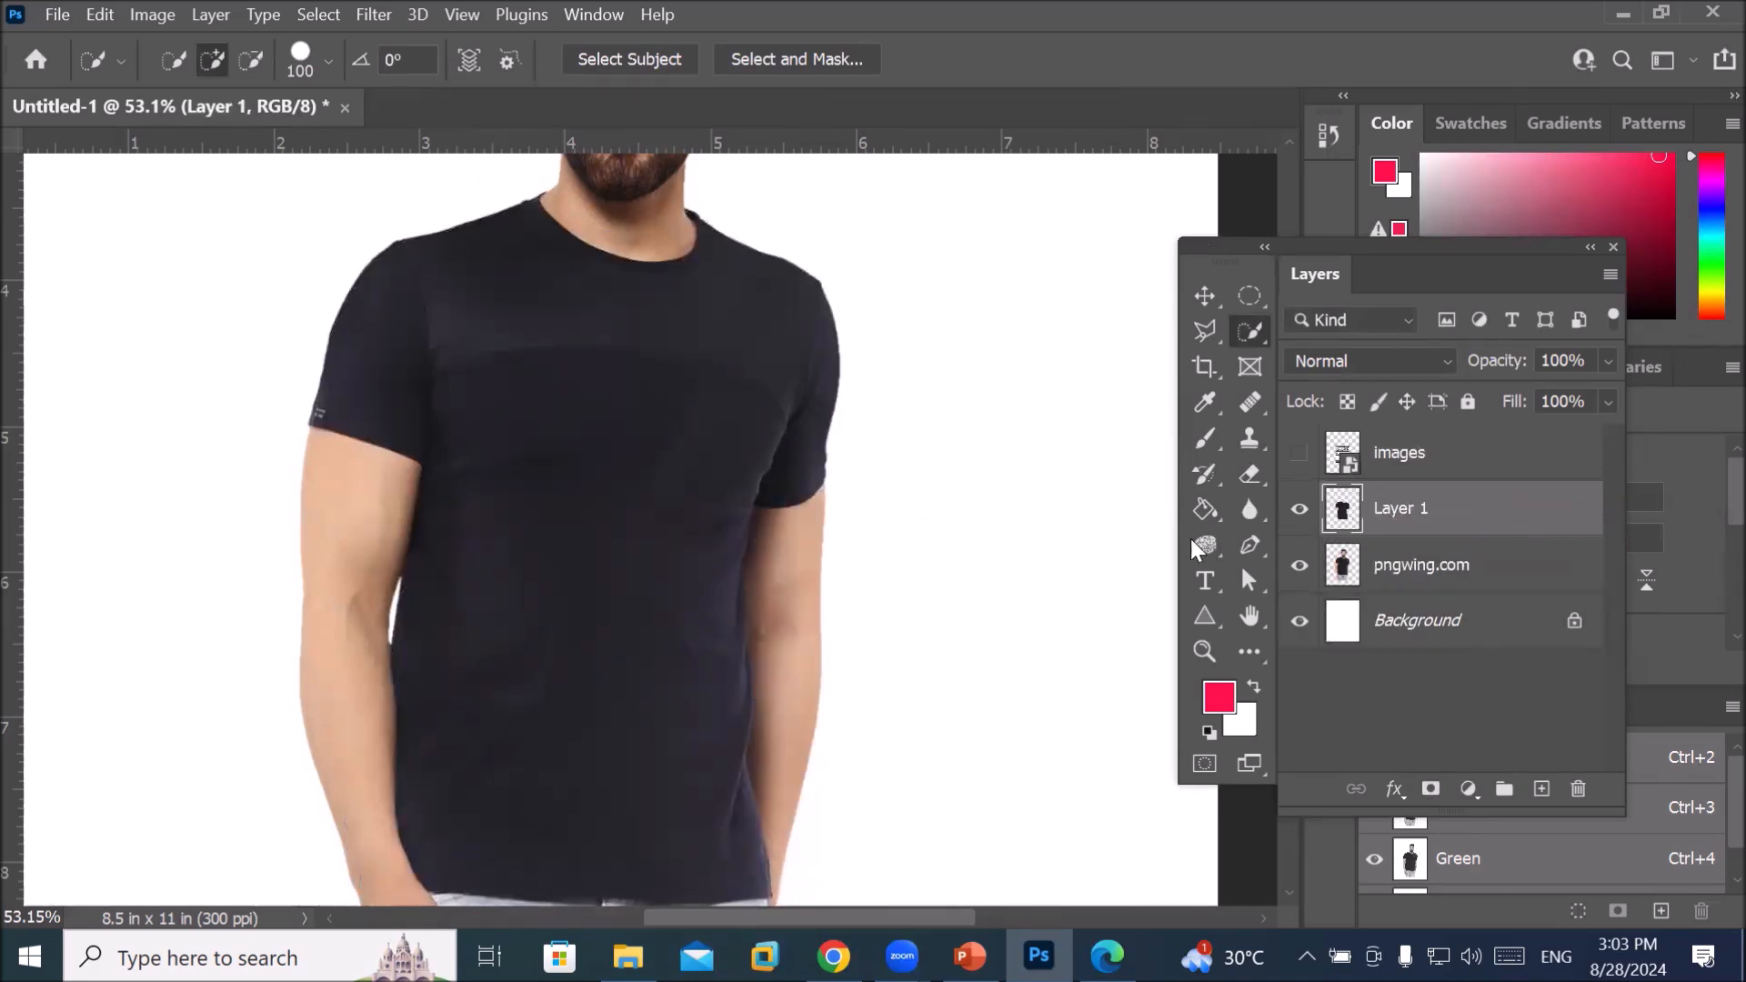
pyautogui.click(1299, 566)
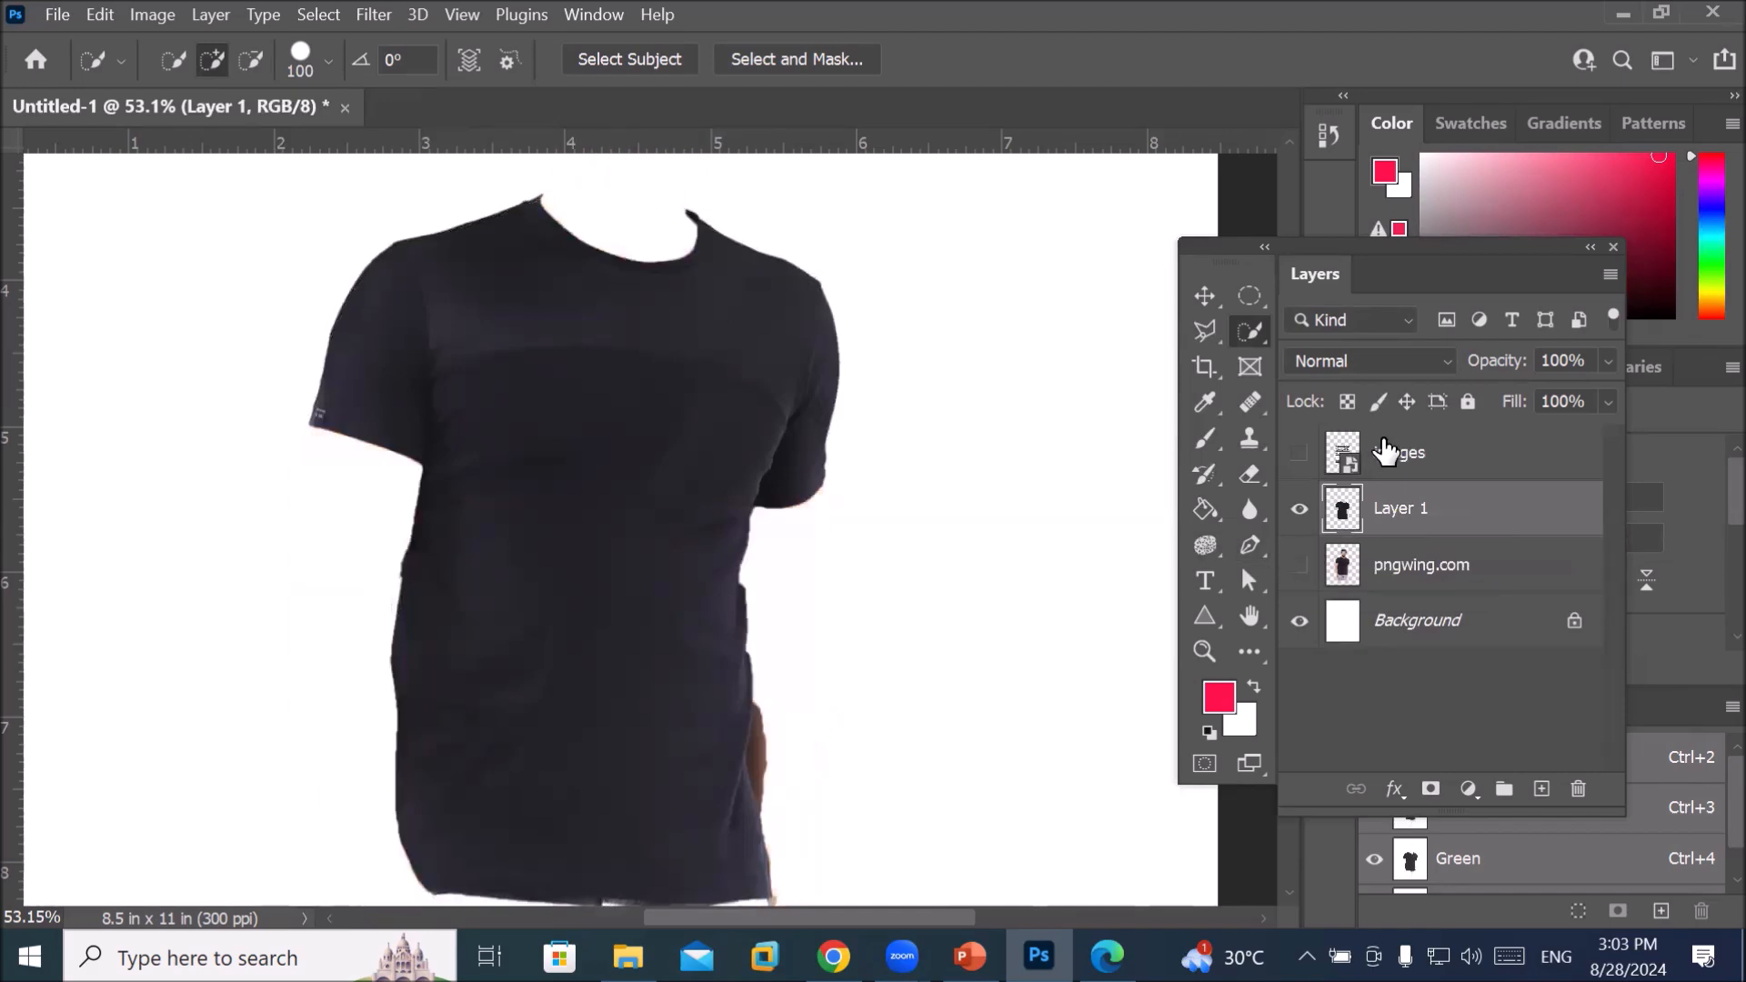
# Show the images layer, clip it to the T-shirt copy below, and make the pngwing.com layer visible again
pyautogui.click(1299, 454)
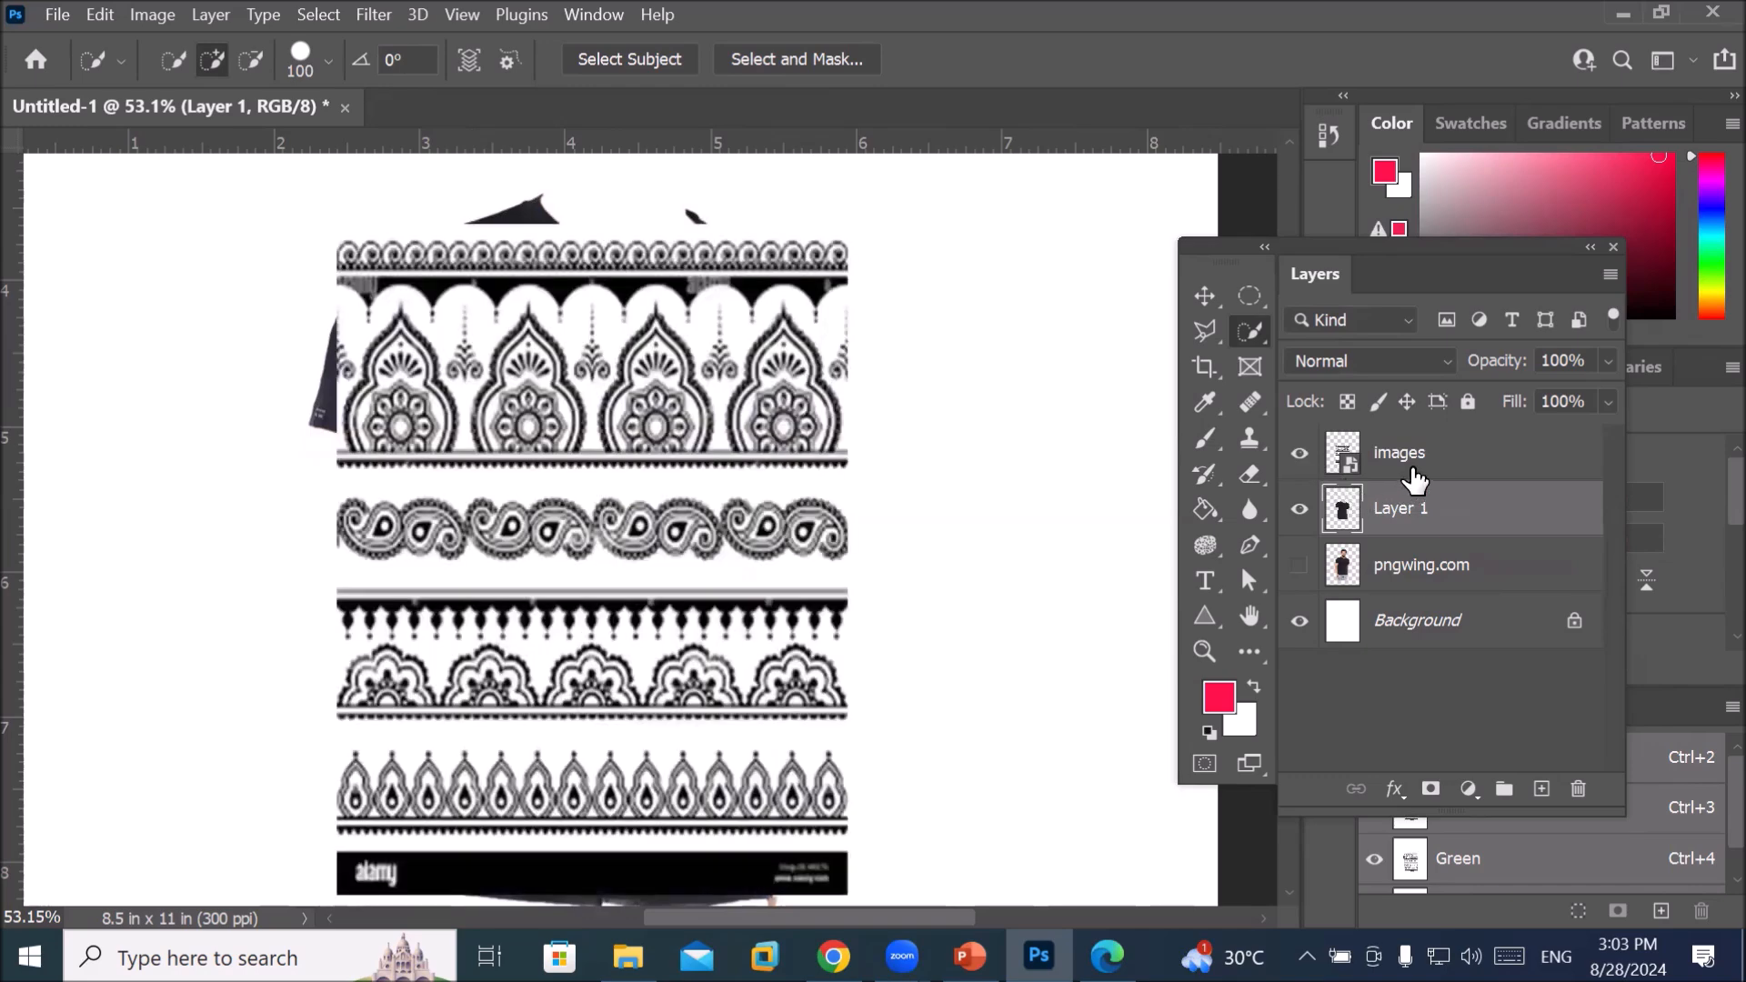
pyautogui.click(1413, 466)
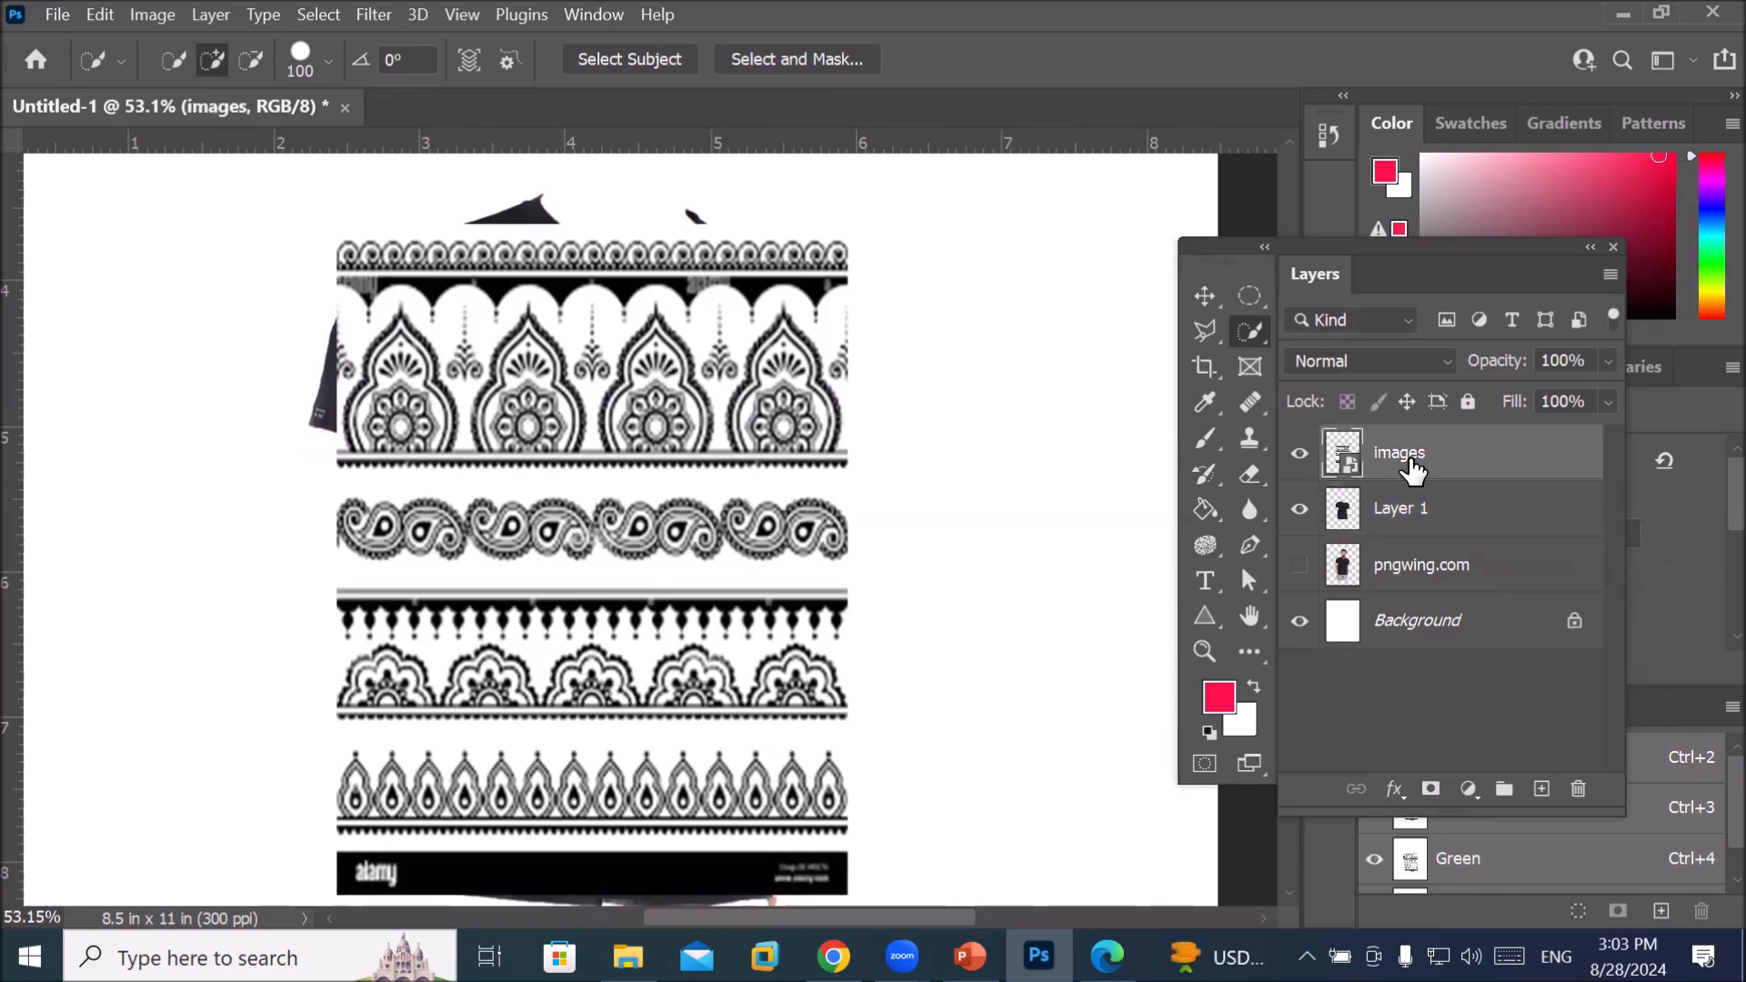
pyautogui.keyDown('alt'); pyautogui.click(1510, 480); pyautogui.keyUp('alt')
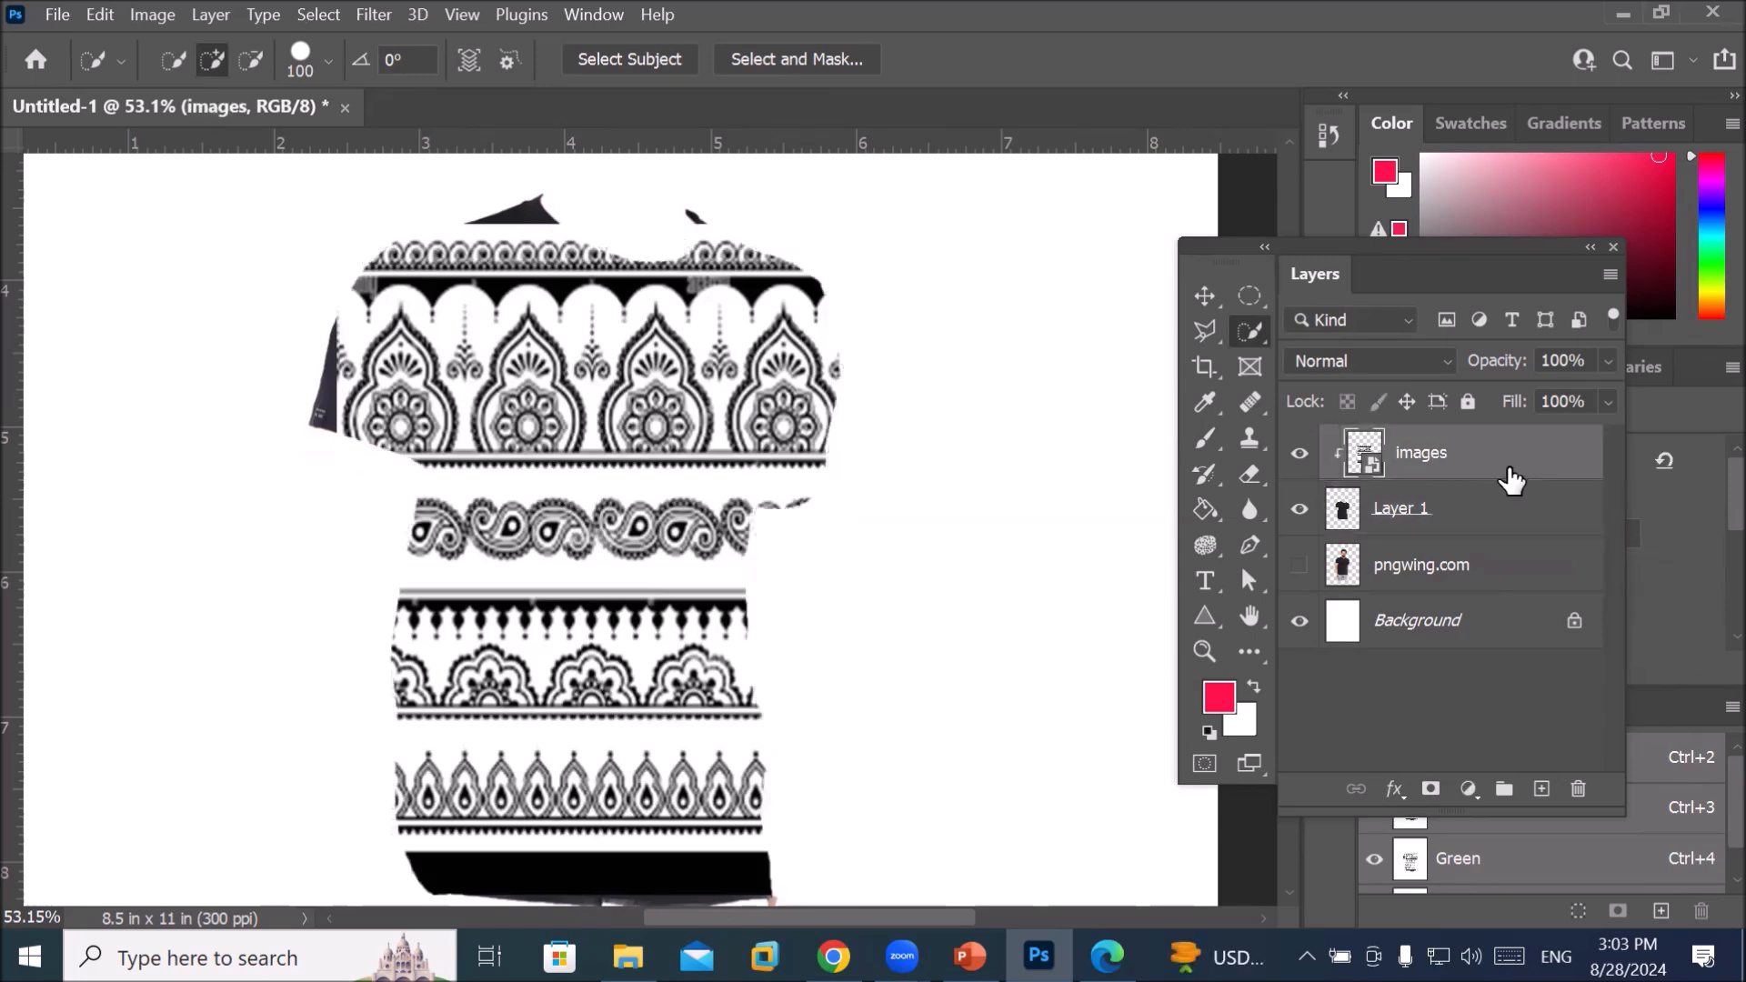
pyautogui.click(1301, 568)
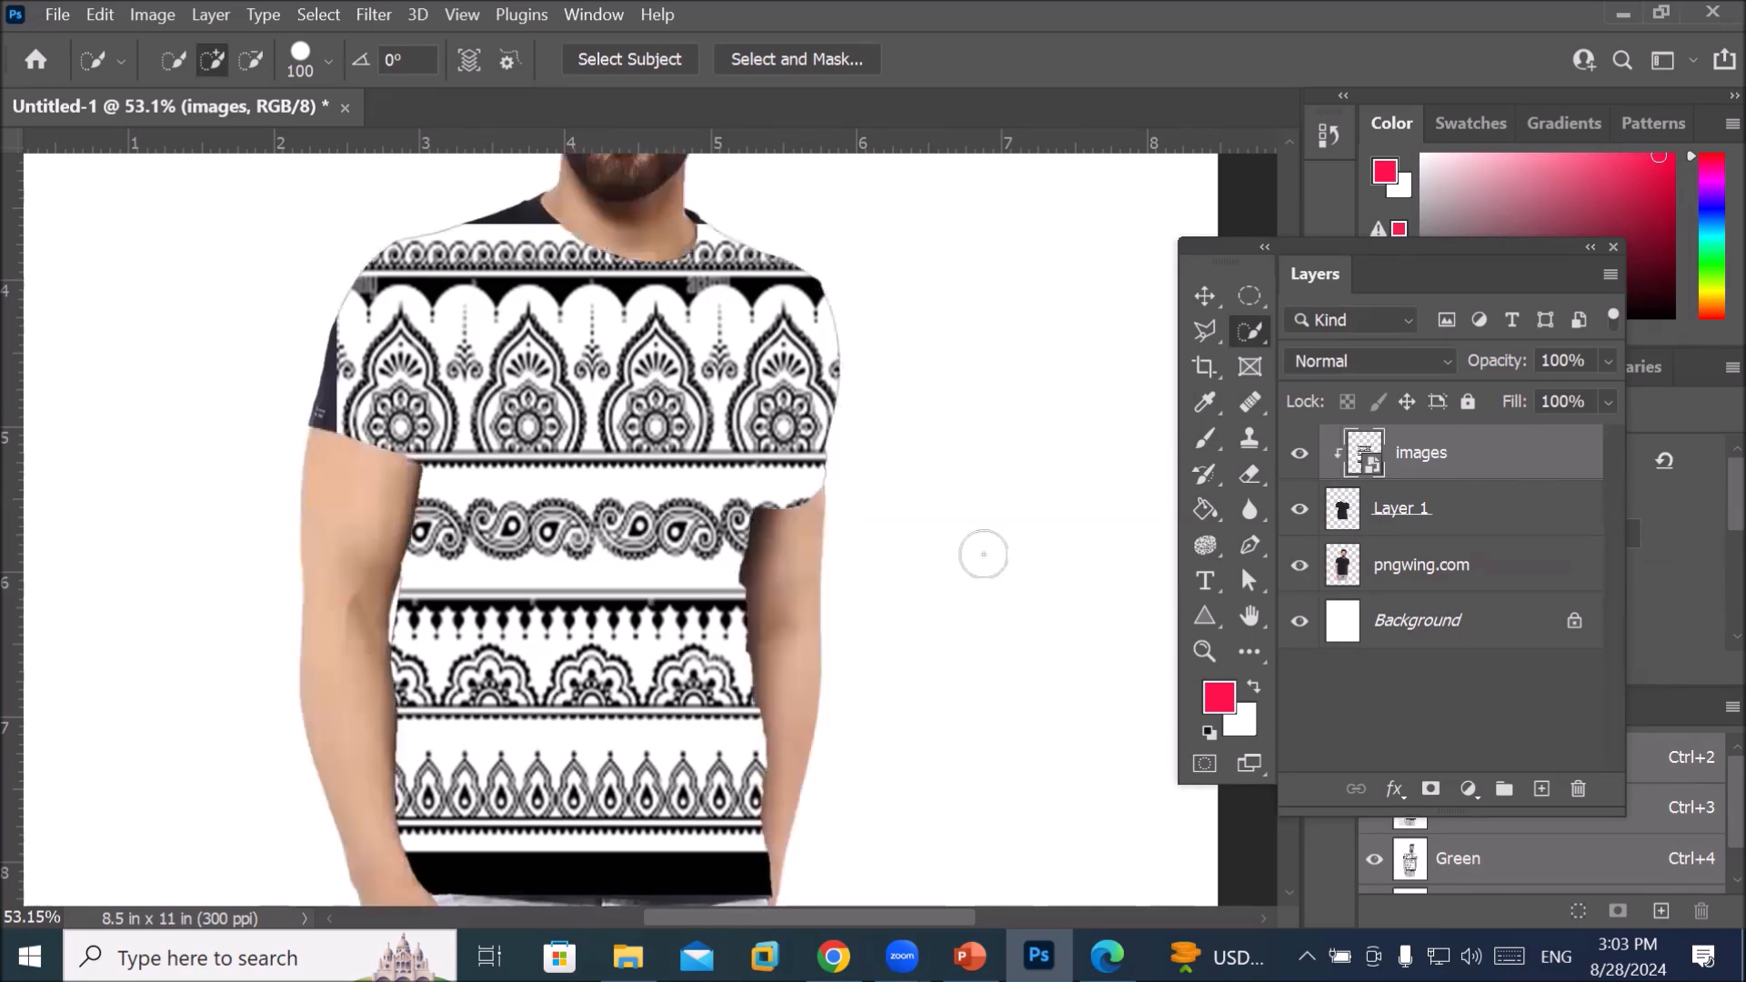
pyautogui.scroll(-2, 885, 584)
pyautogui.scroll(-1, 897, 602)
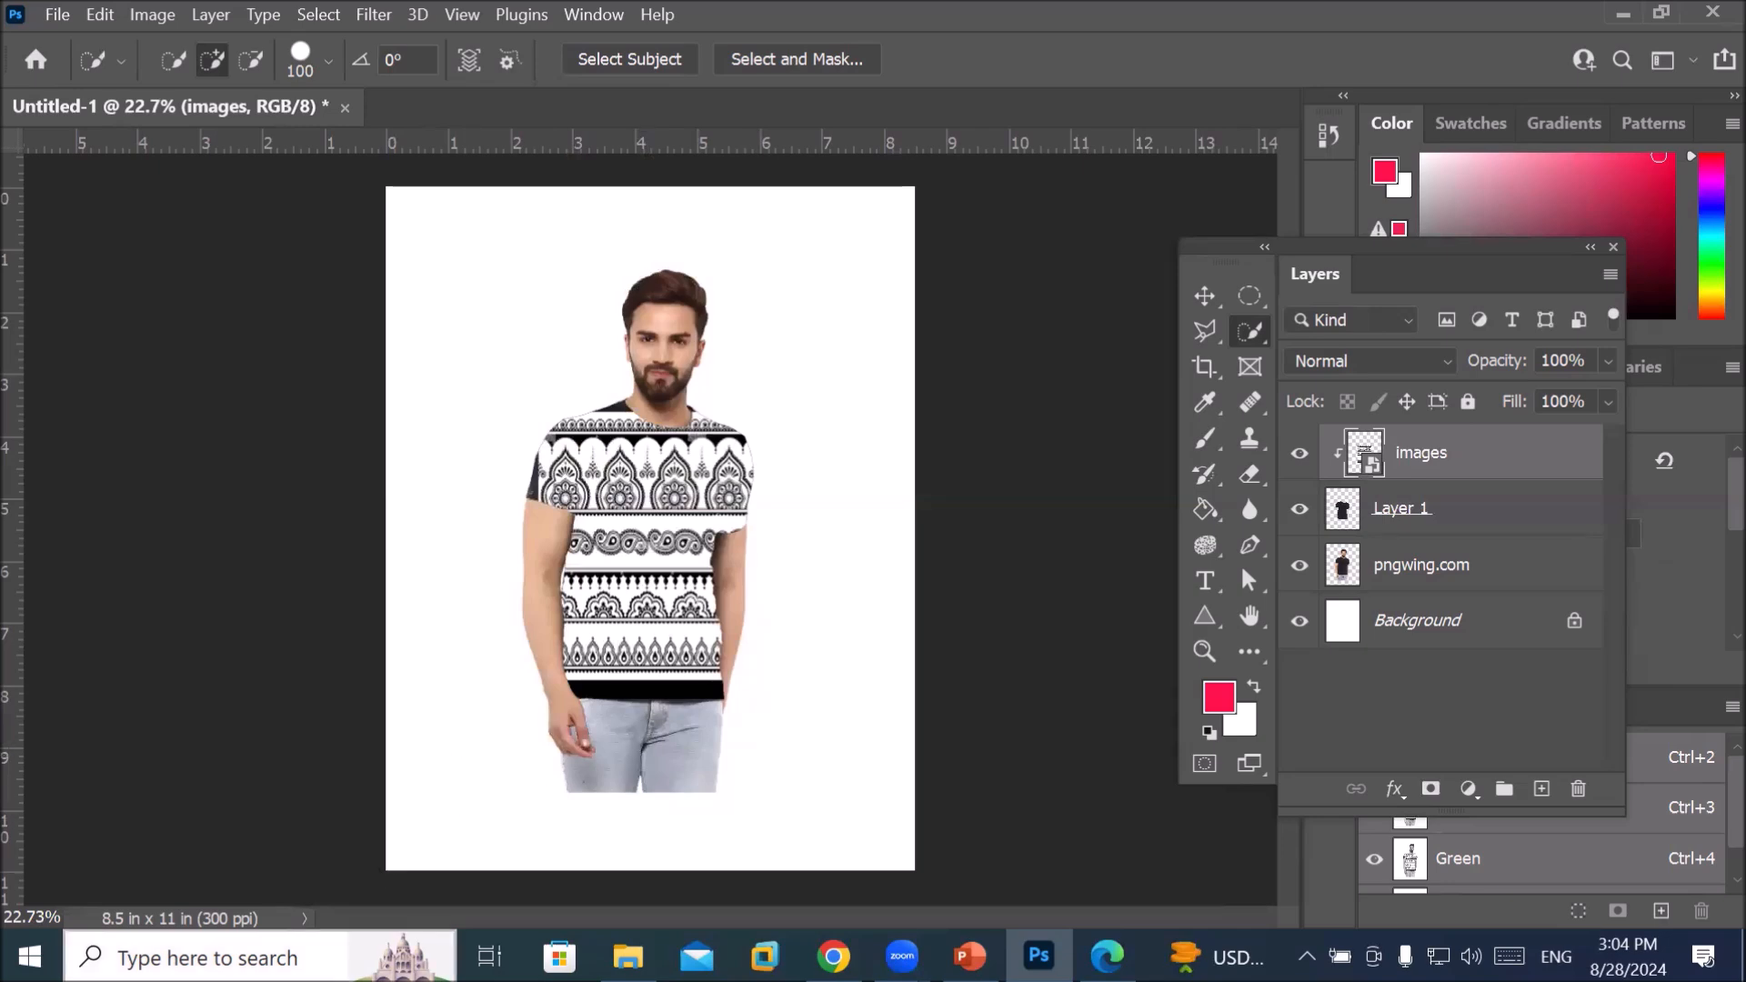
# Place the colourful umbrellas picture from the Models folder in File Explorer into the Photoshop document and clip it to the T-shirt copy
pyautogui.click(628, 957)
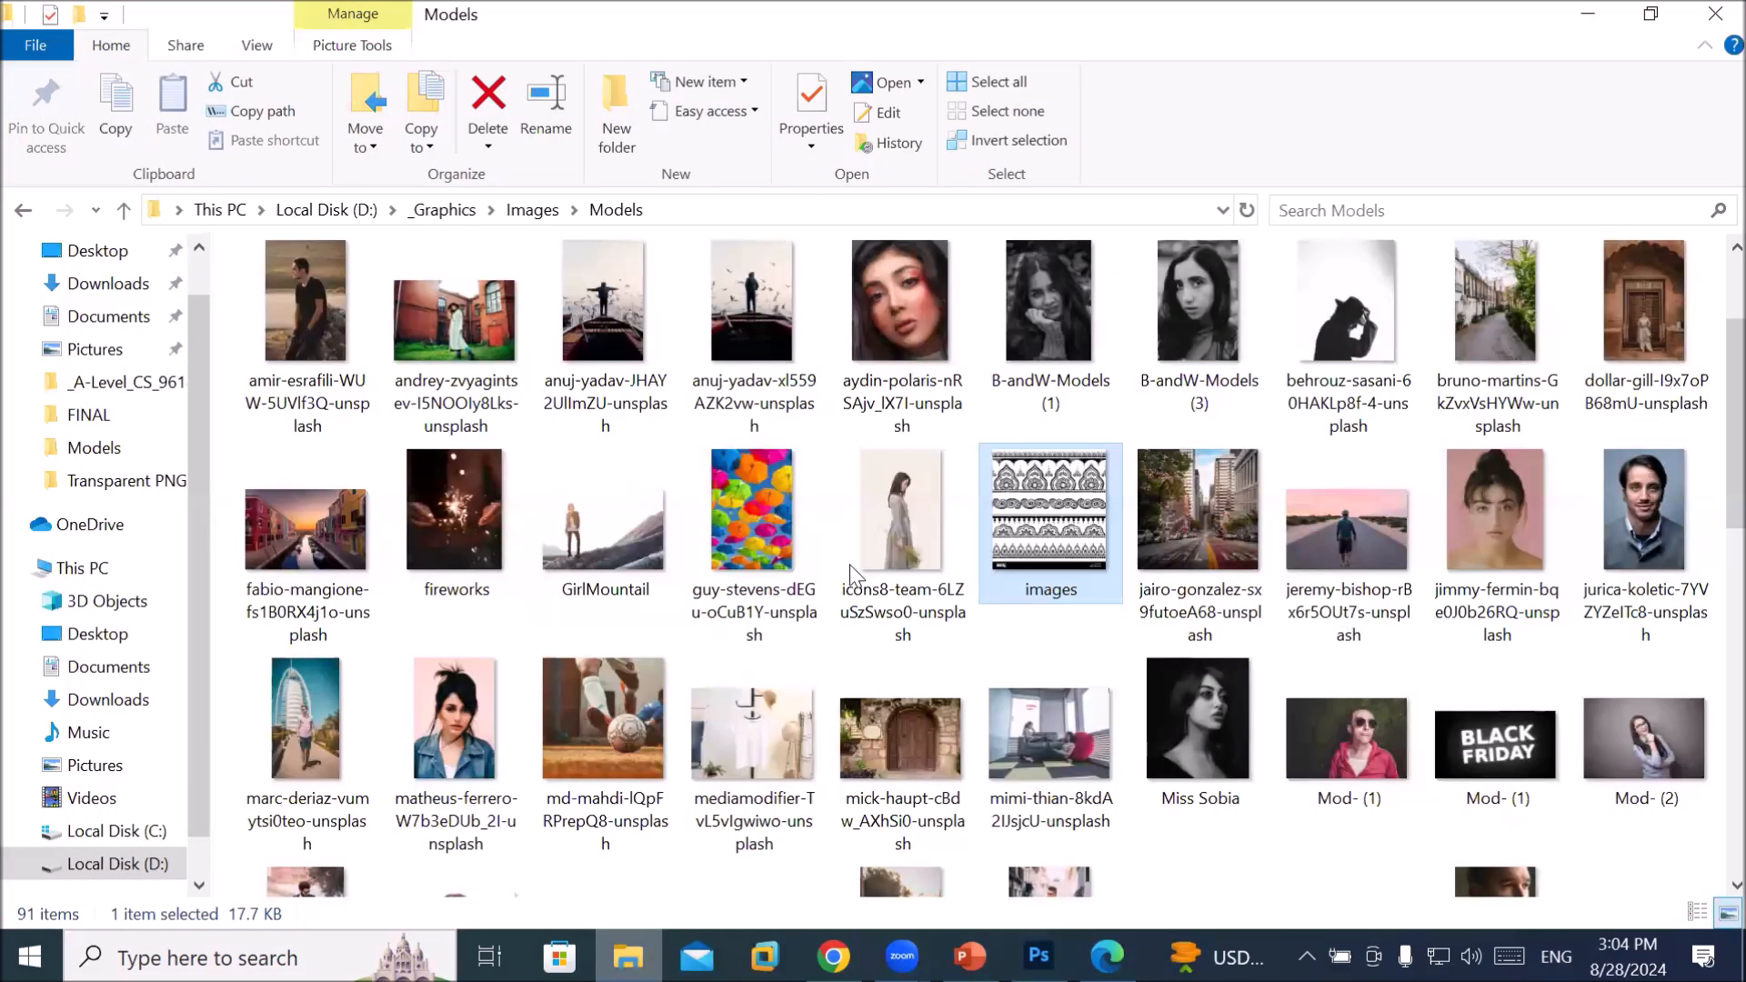
pyautogui.click(782, 545)
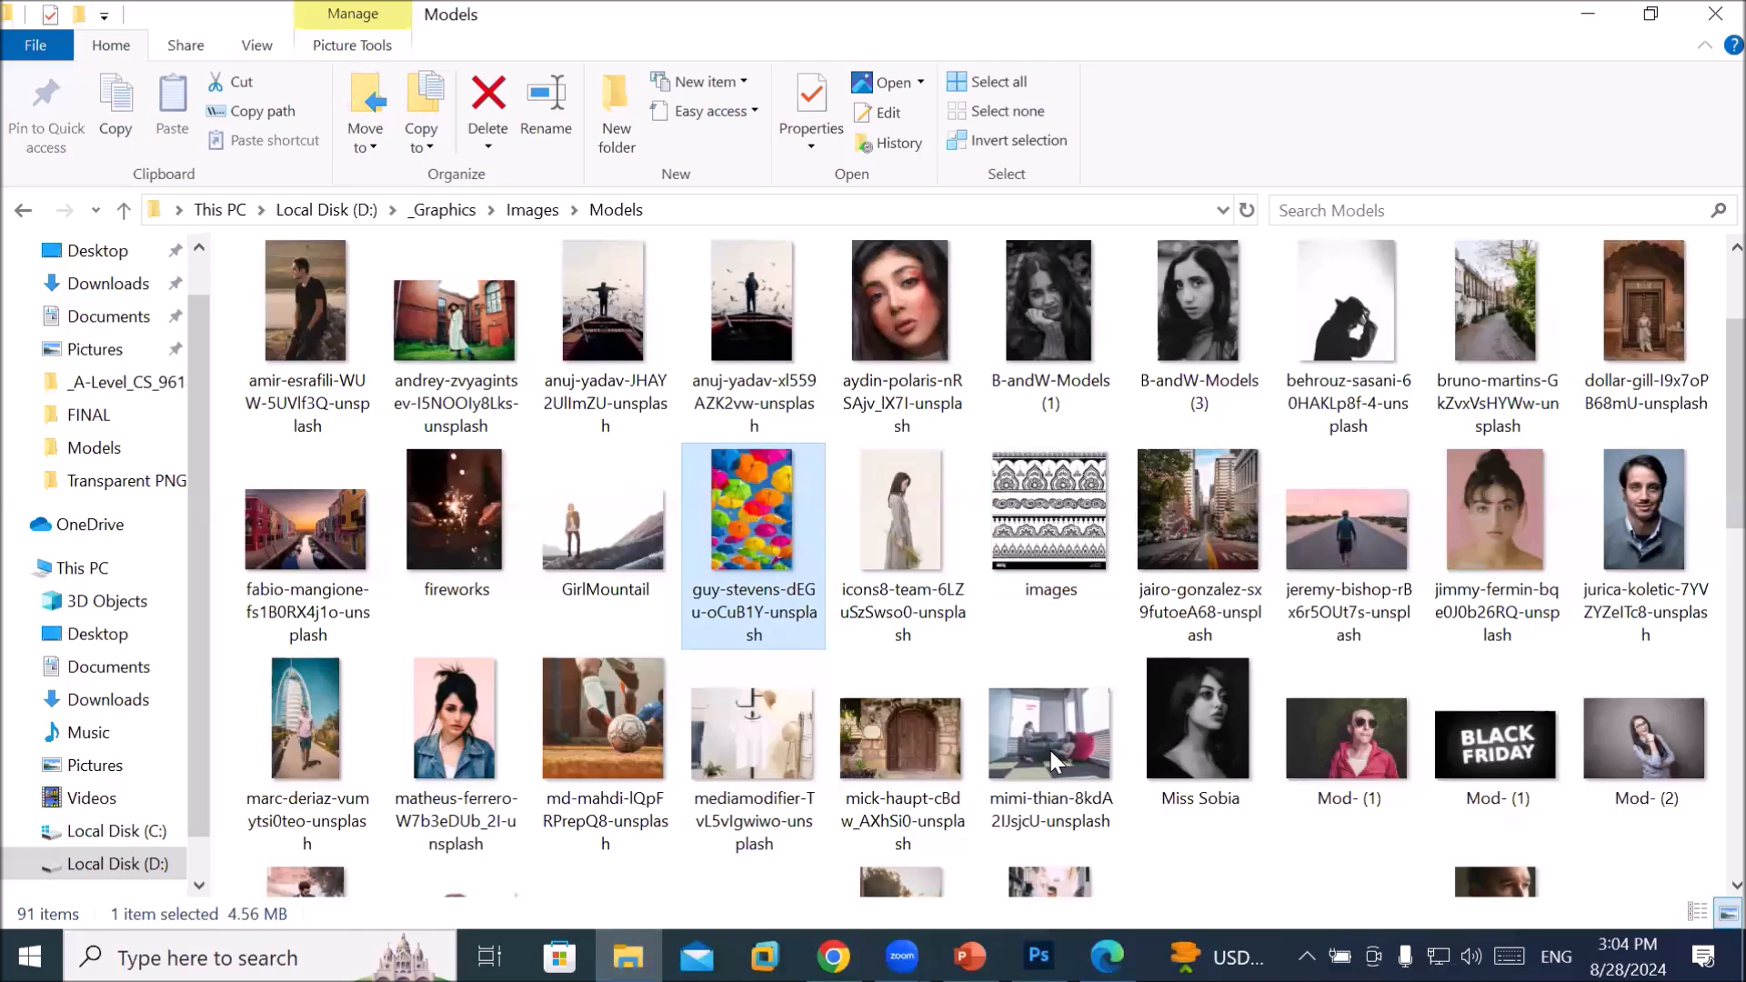
pyautogui.hotkey('alt', 'Tab')
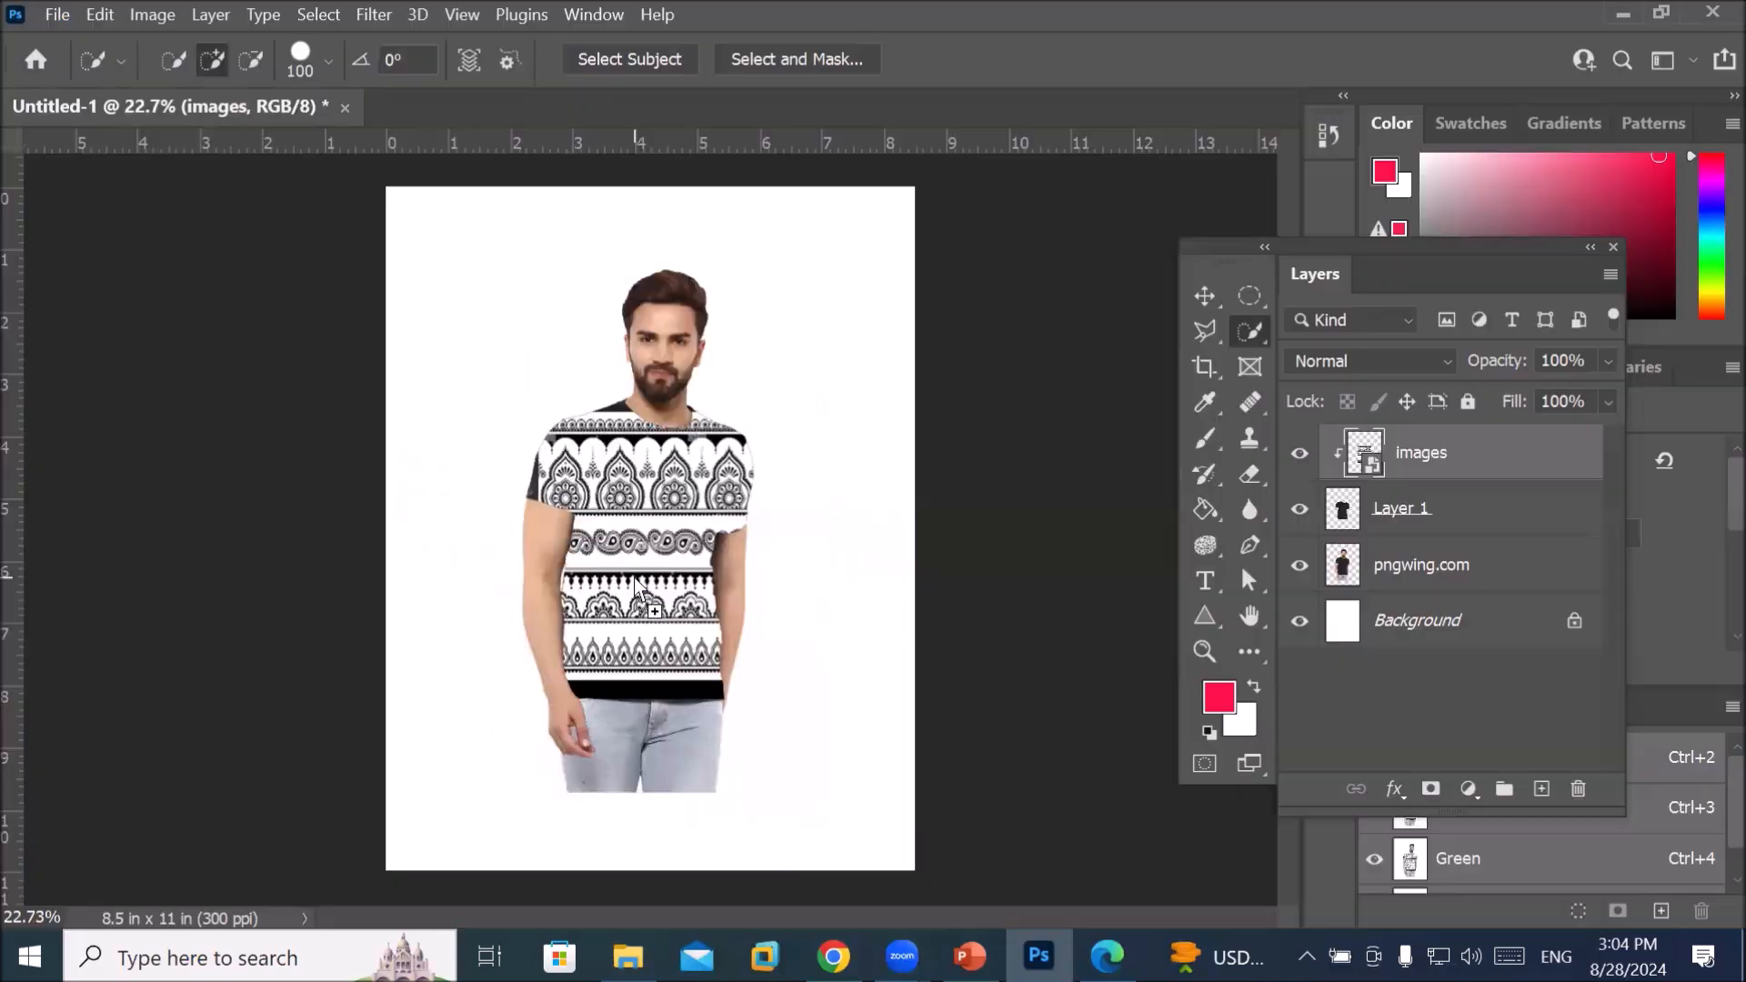
pyautogui.moveTo(637, 583); pyautogui.dragTo(637, 581)
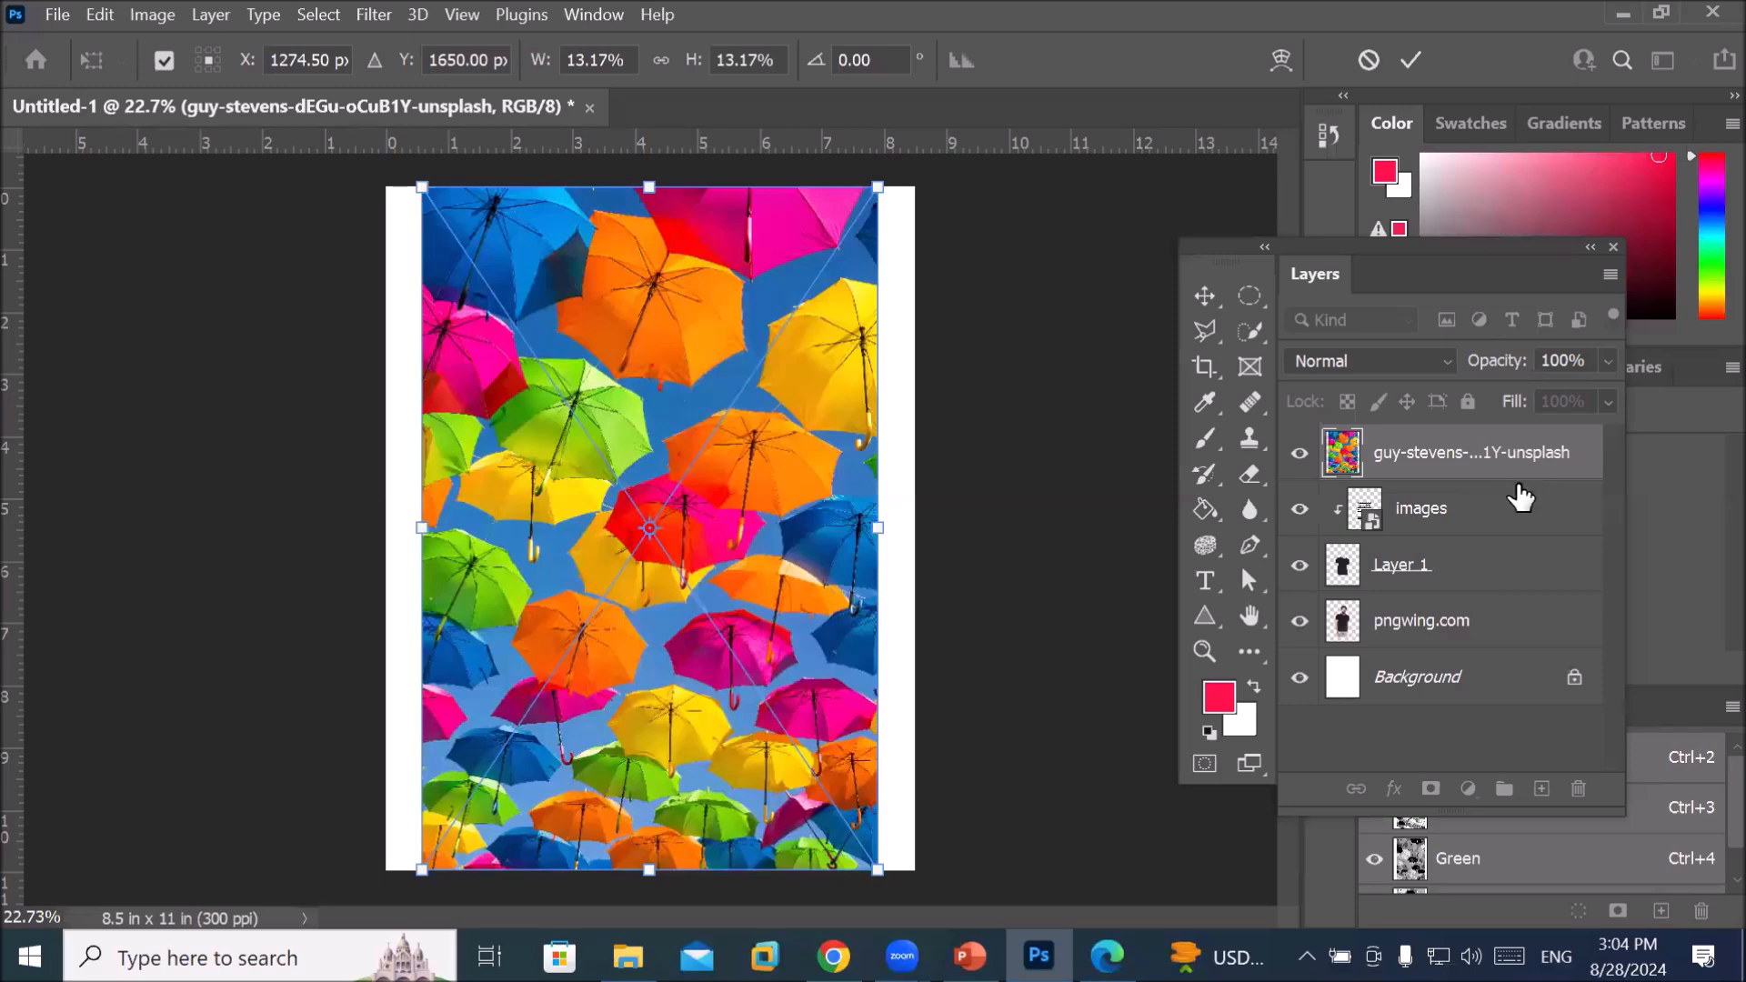
pyautogui.keyDown('alt'); pyautogui.click(1521, 497); pyautogui.keyUp('alt')
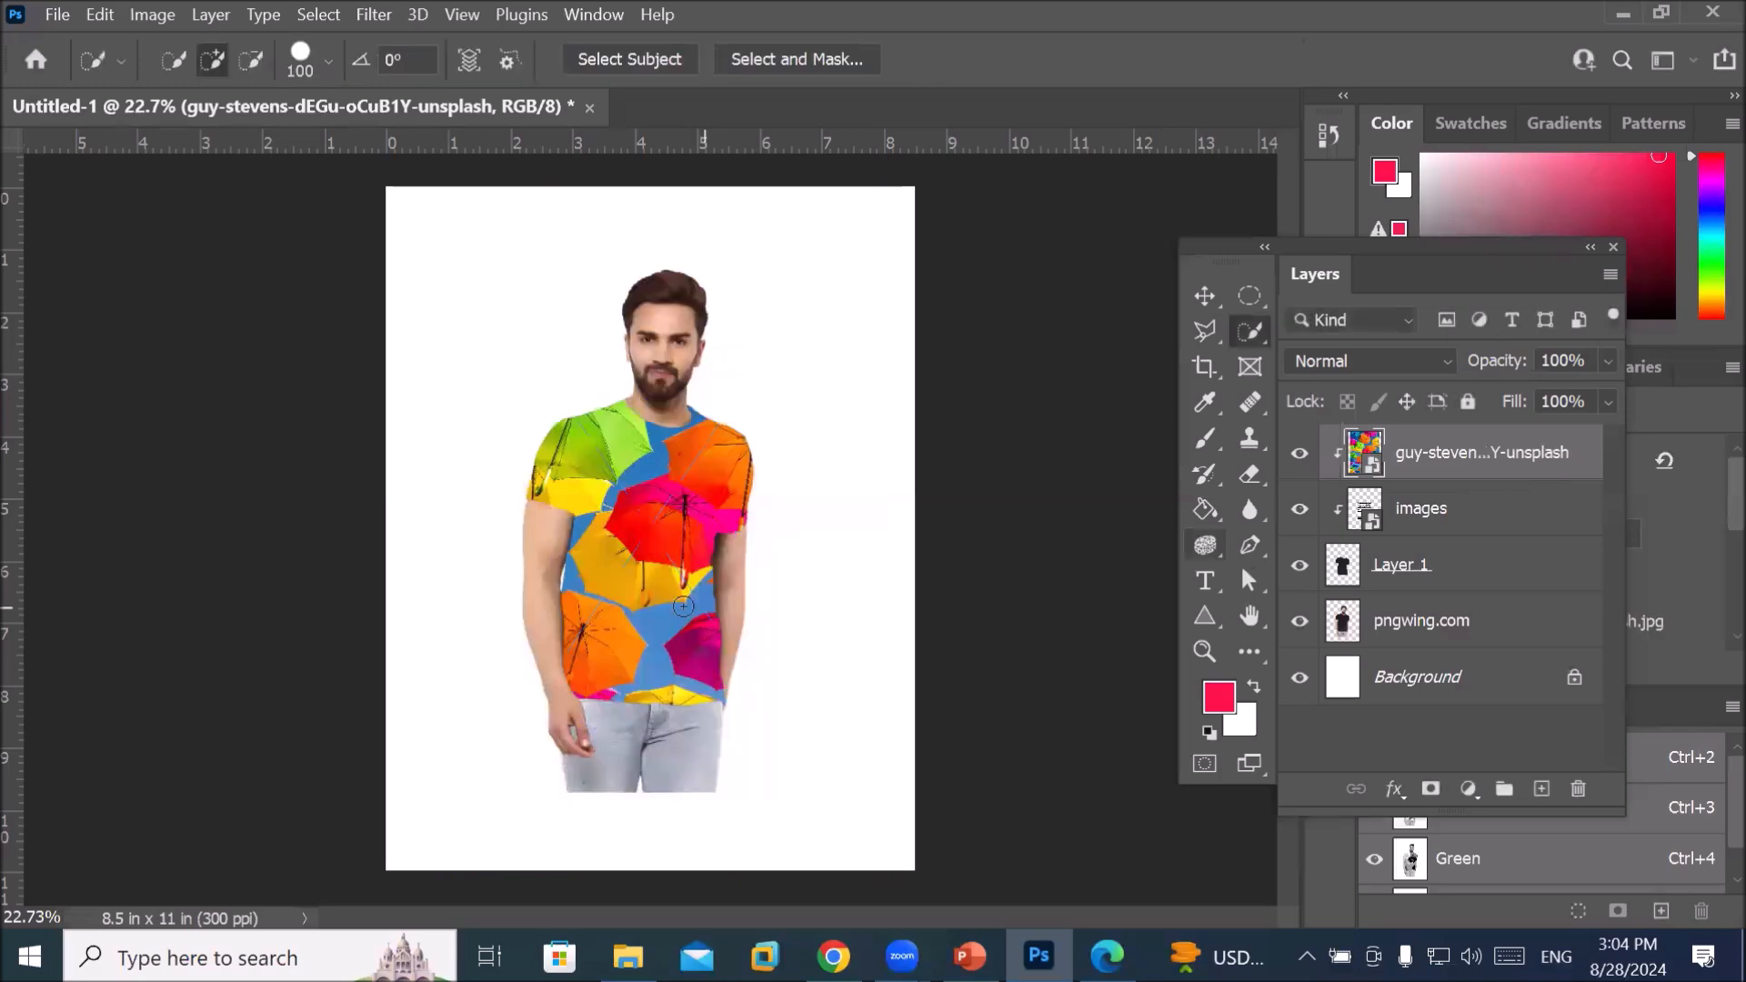
# Lower the opacity of the umbrellas layer to 45% to blend it with the ornamental picture beneath
pyautogui.scroll(3, 741, 556)
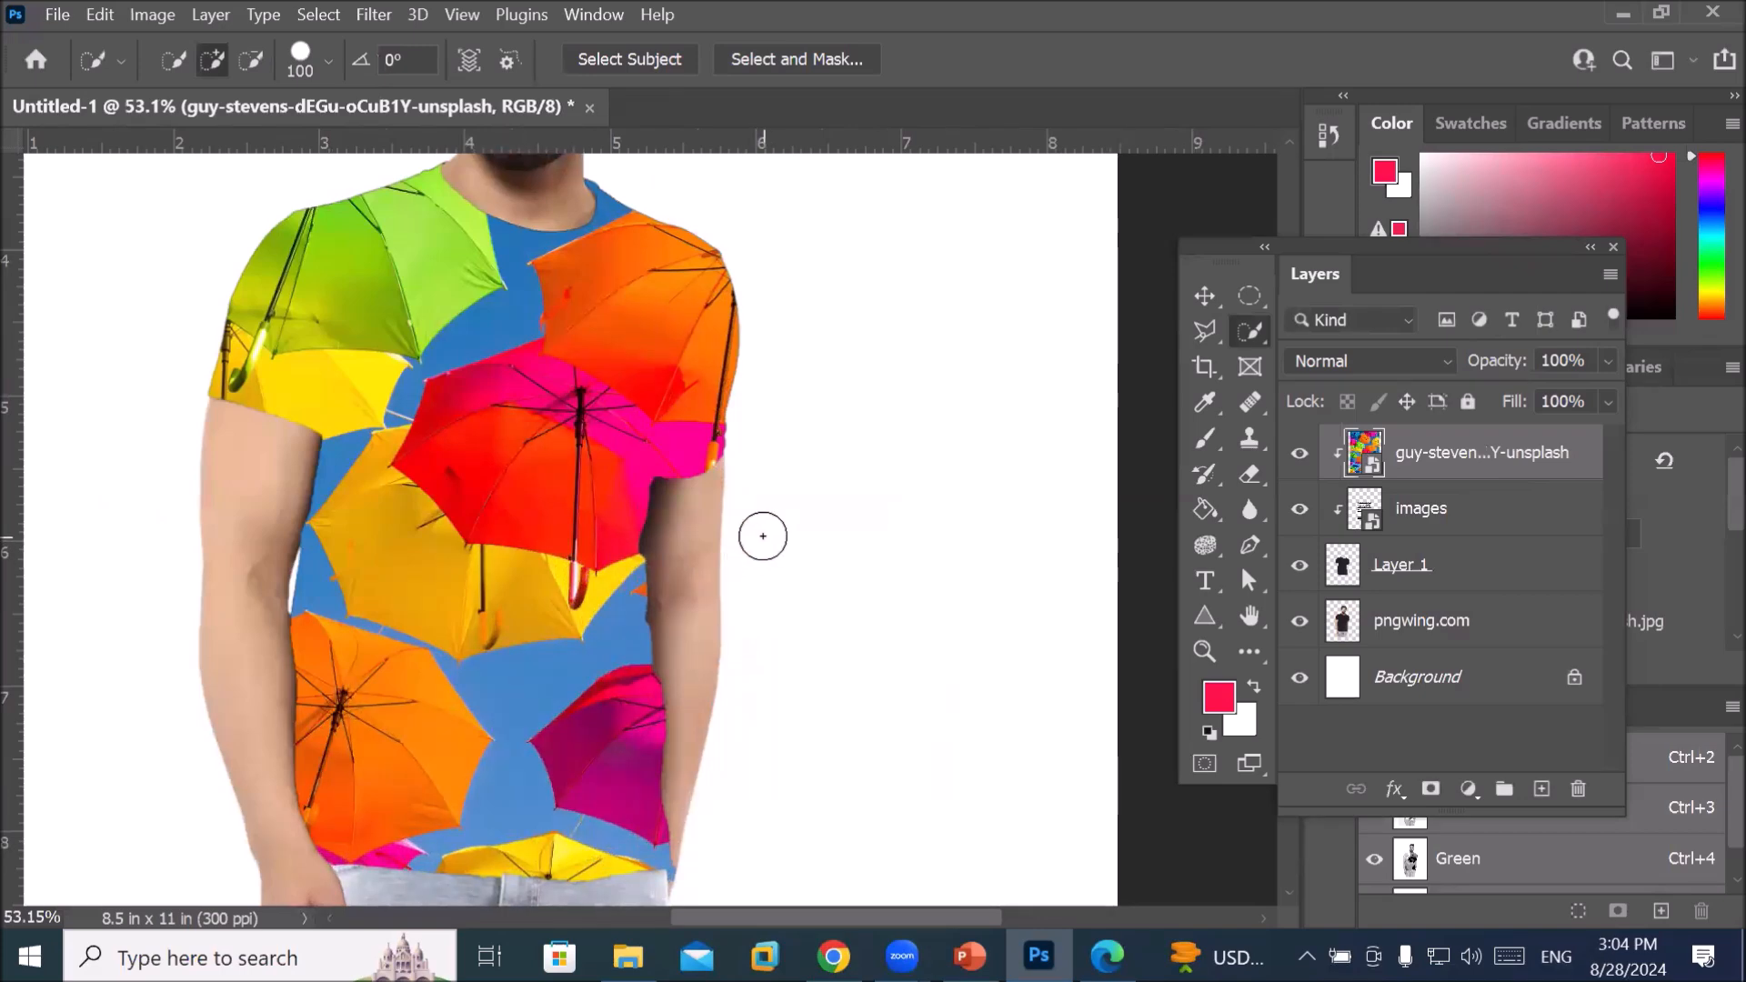
pyautogui.click(1397, 579)
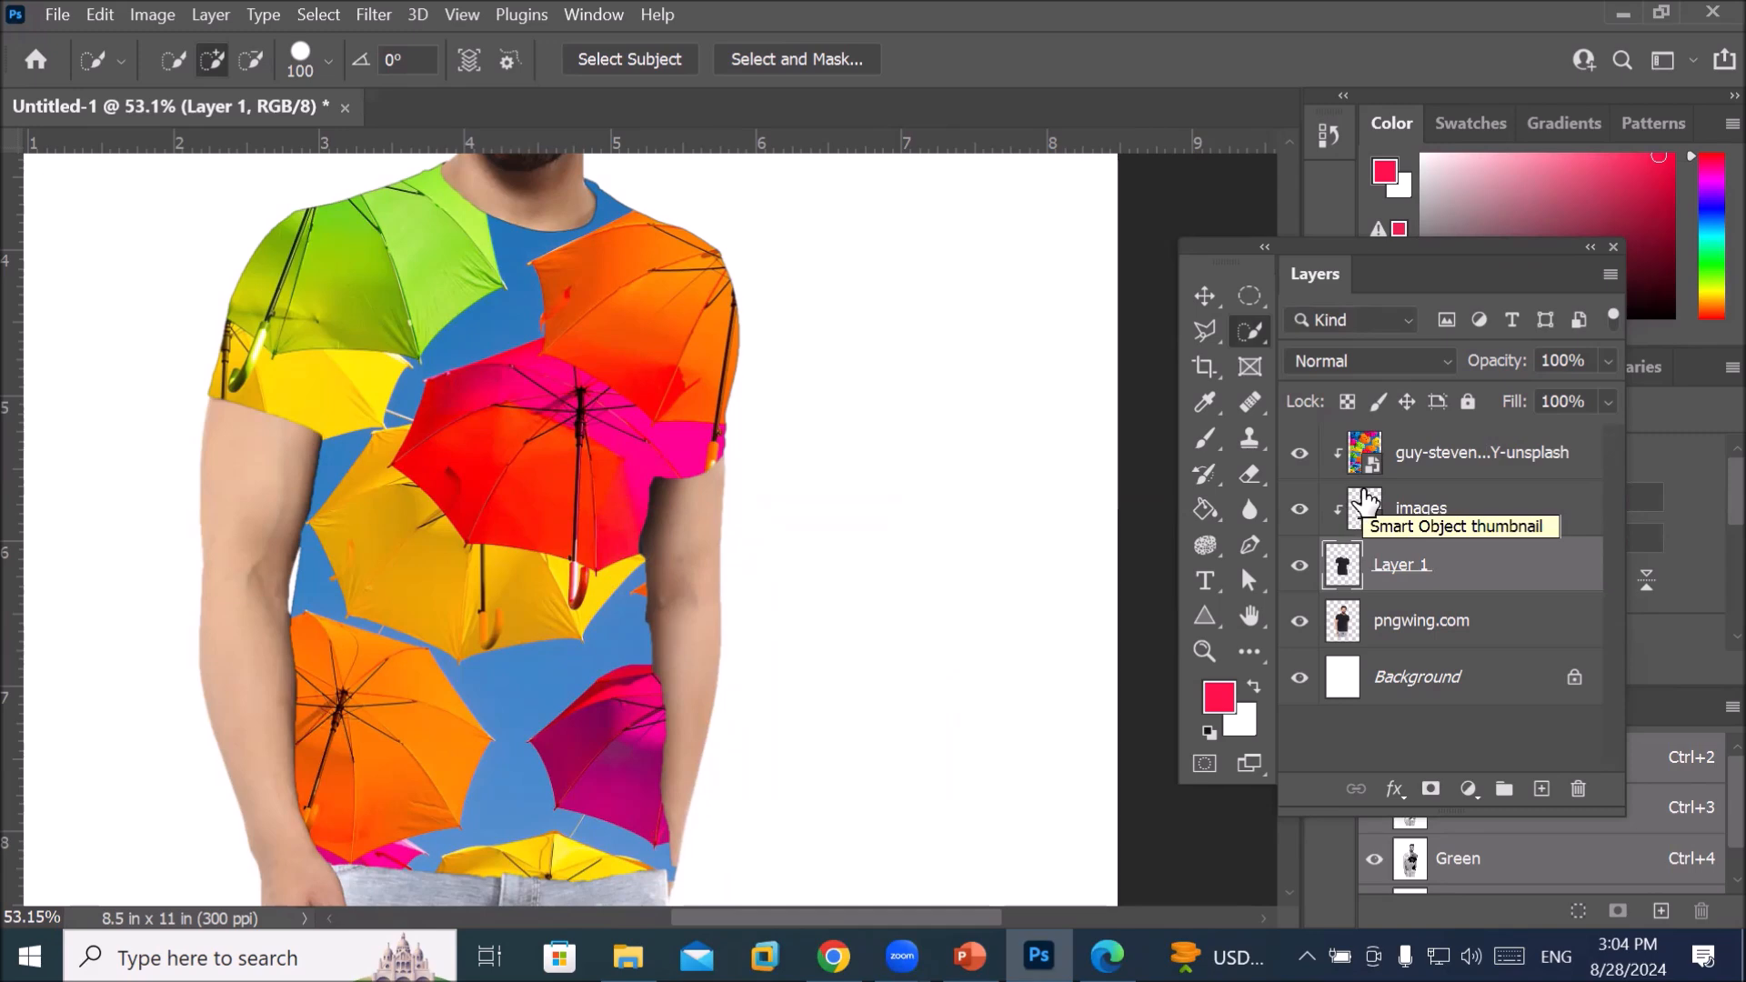
pyautogui.click(1424, 454)
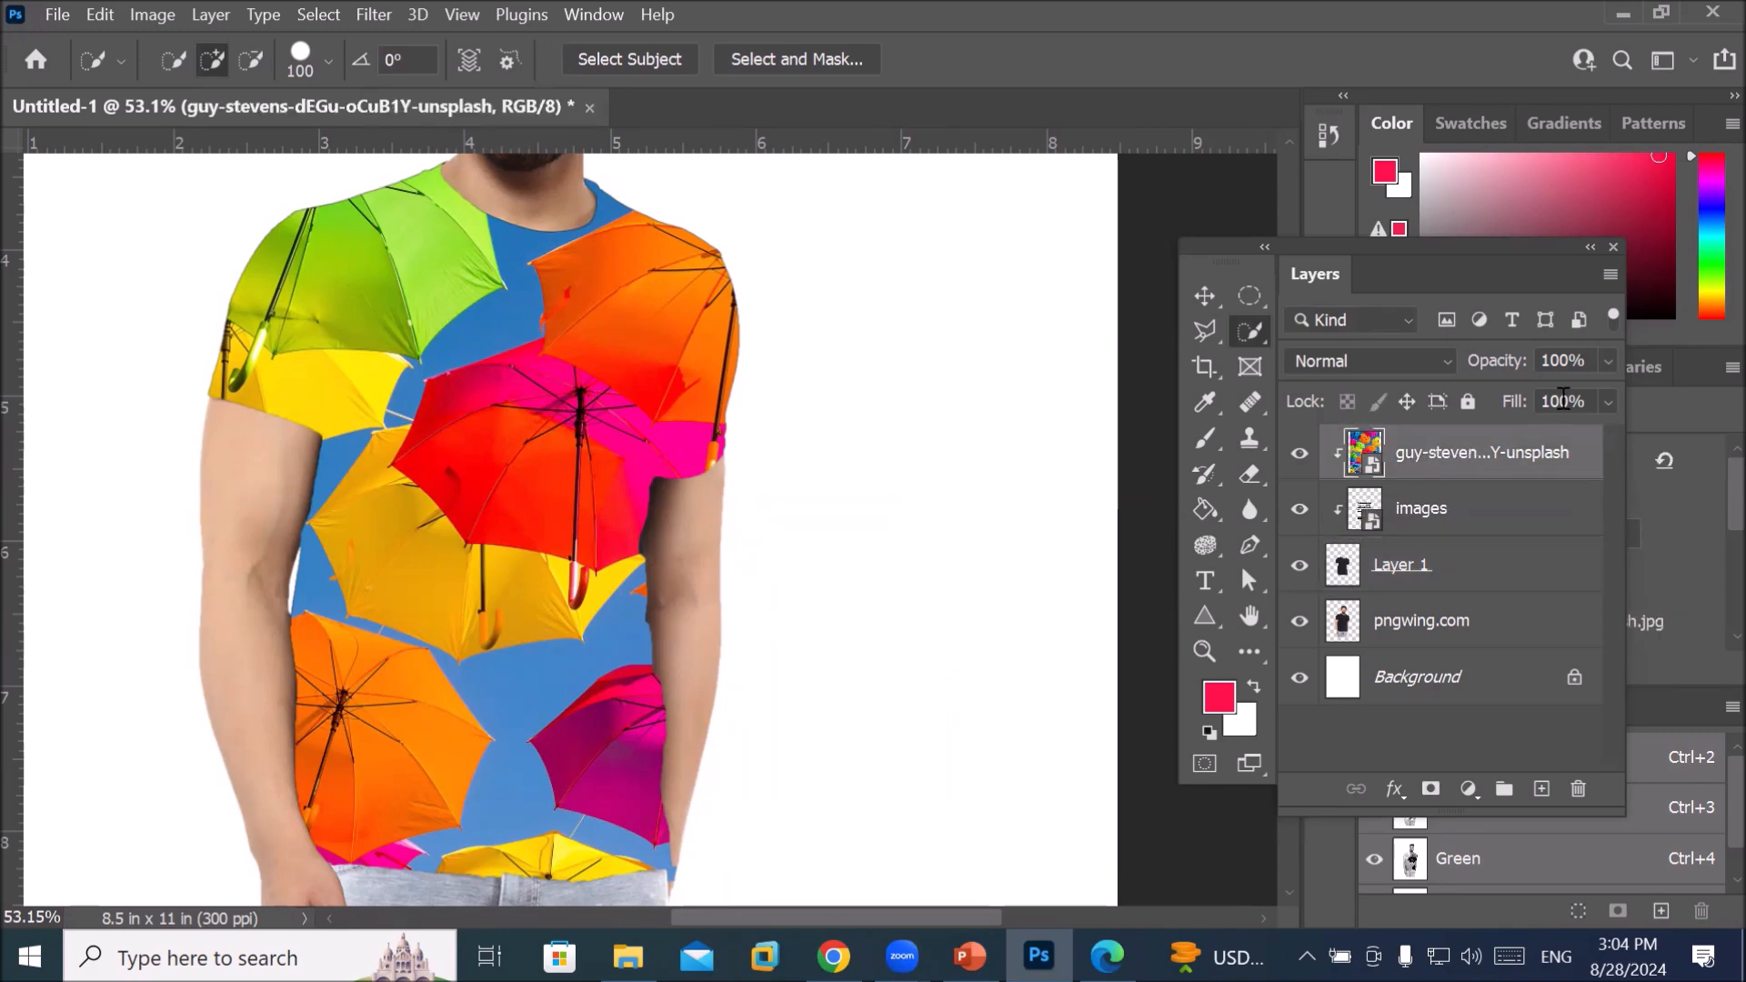
pyautogui.click(1613, 362)
pyautogui.moveTo(1603, 393); pyautogui.dragTo(1477, 396)
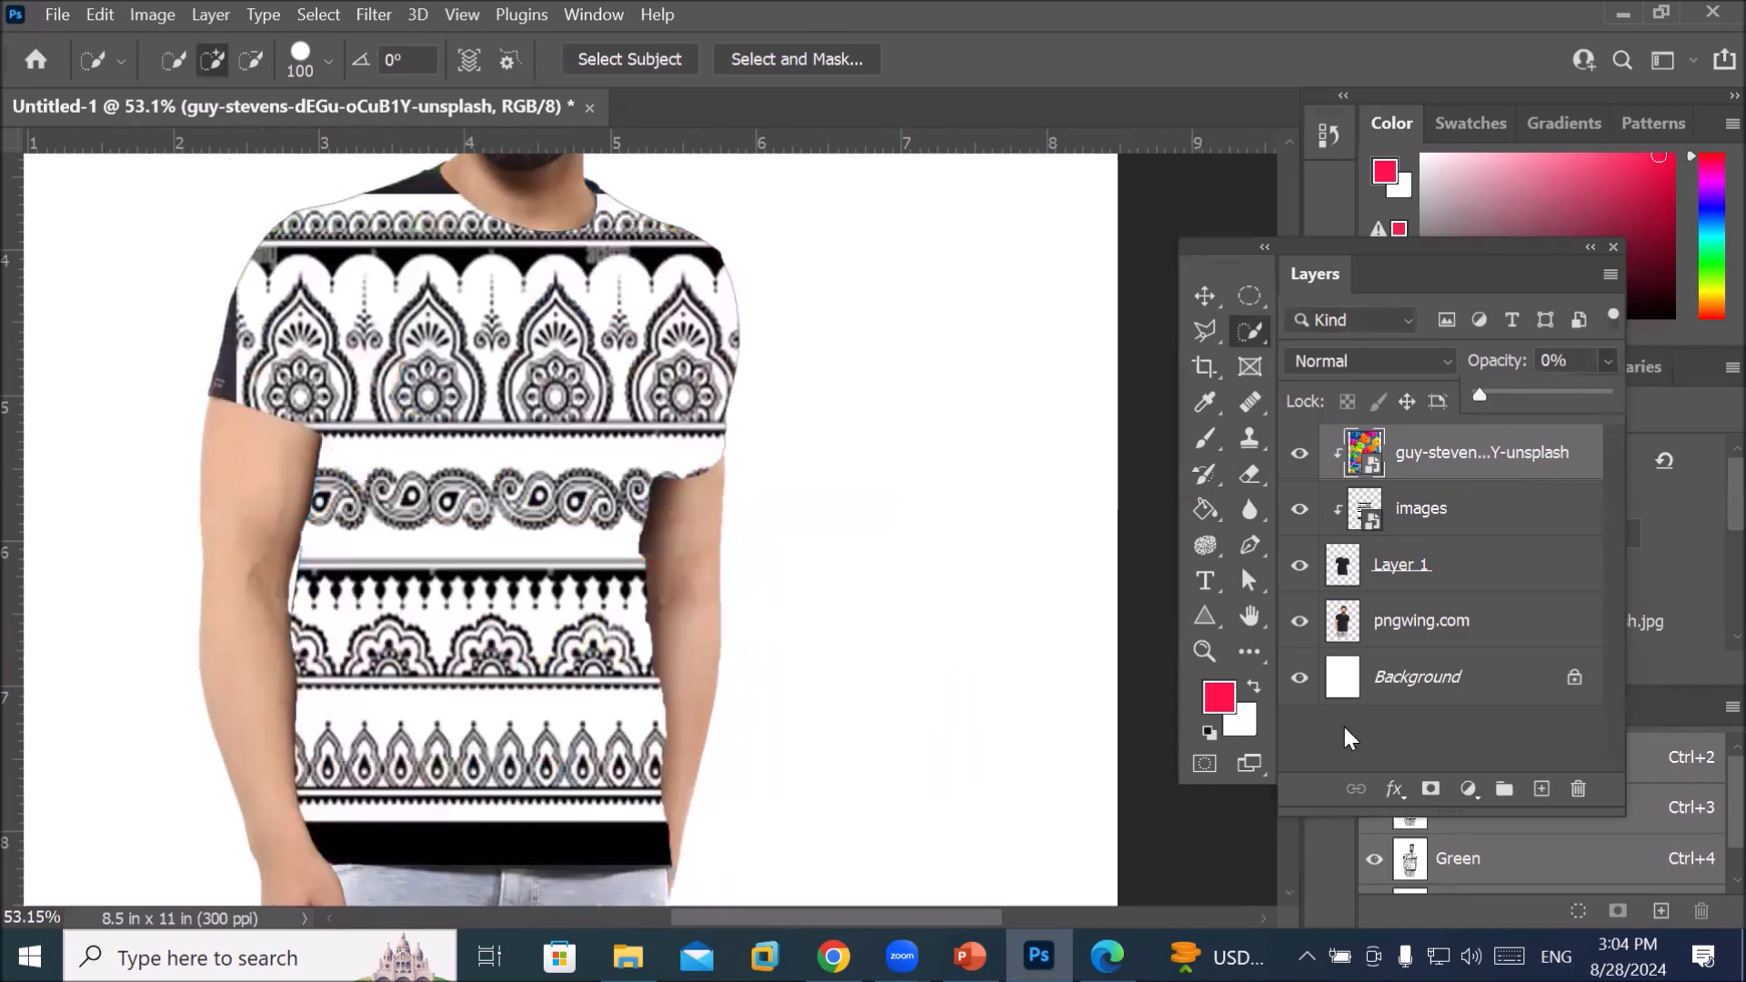
pyautogui.moveTo(1446, 539); pyautogui.dragTo(1513, 469)
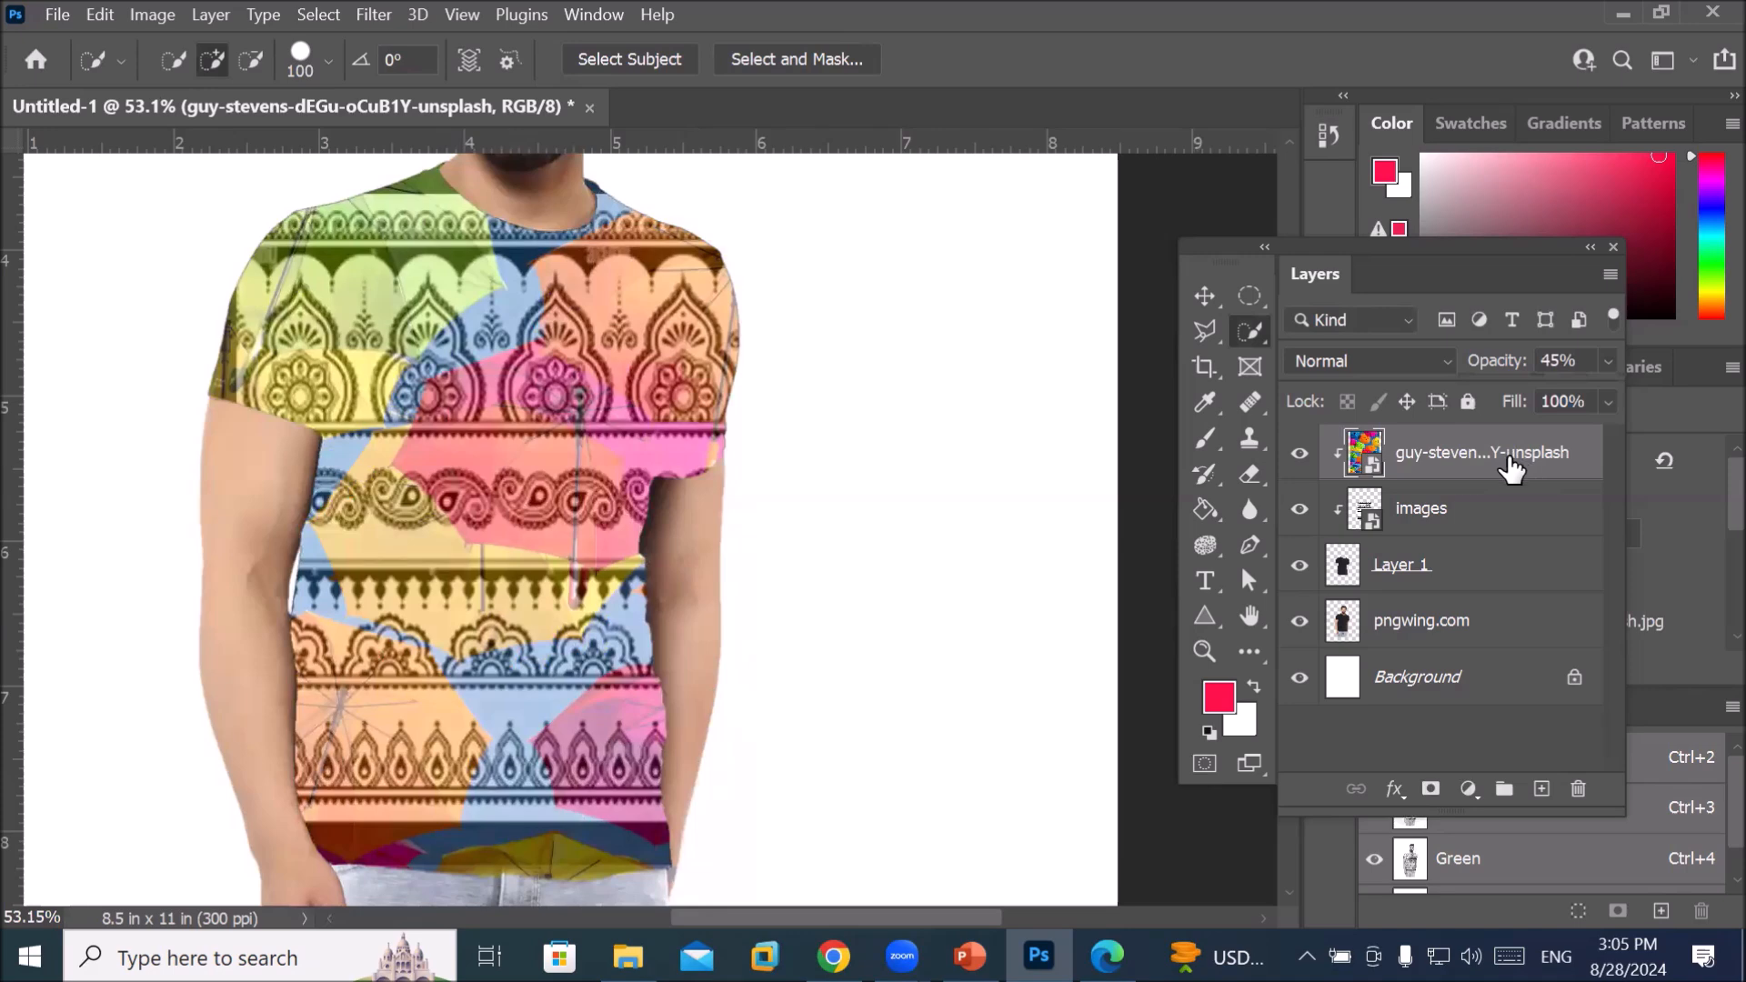
pyautogui.click(1434, 519)
pyautogui.click(1465, 466)
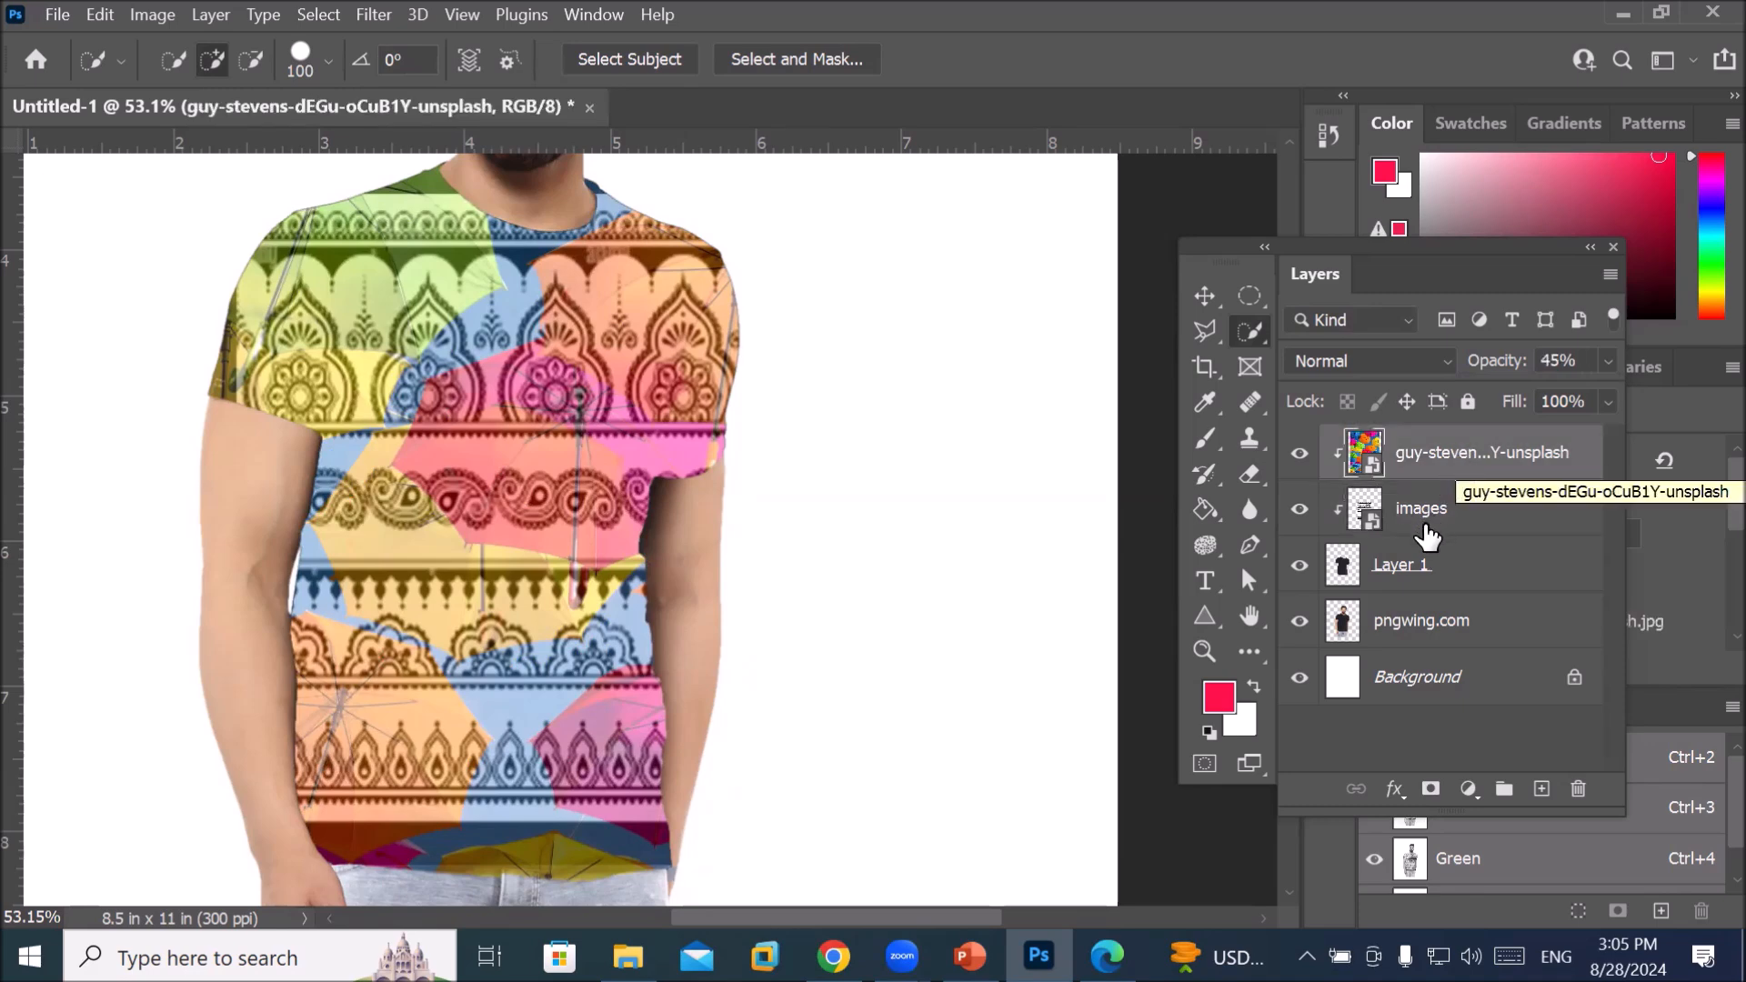
pyautogui.click(1408, 573)
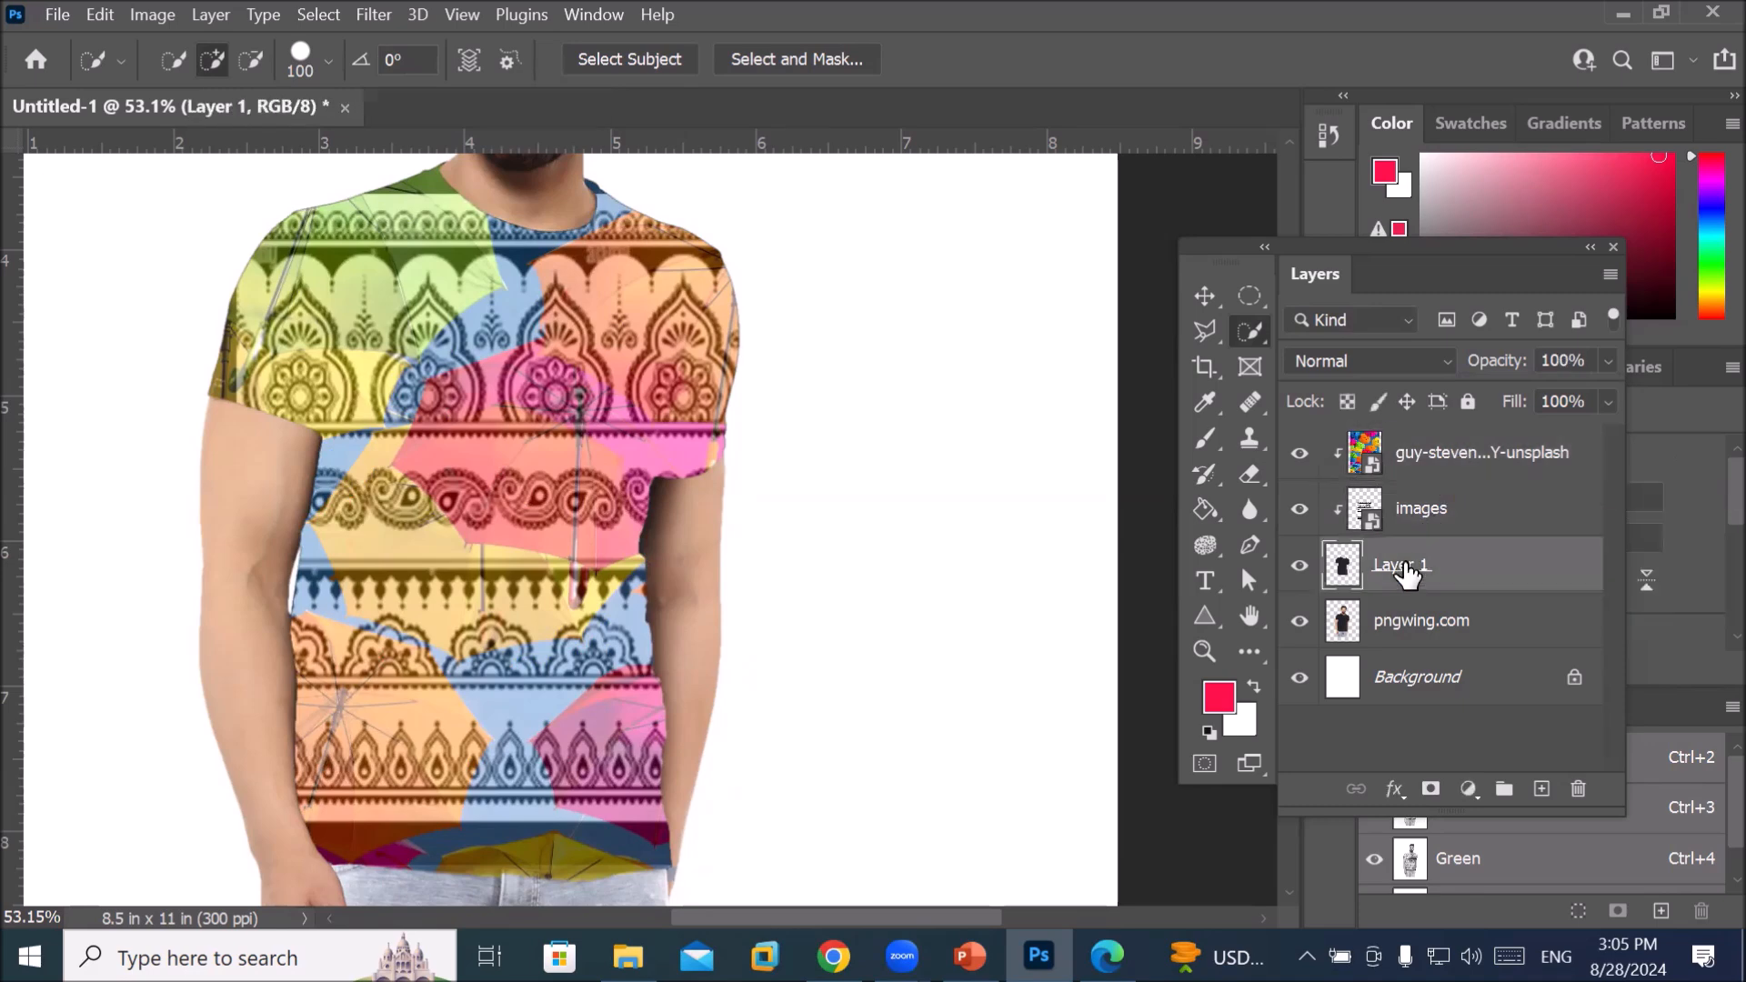